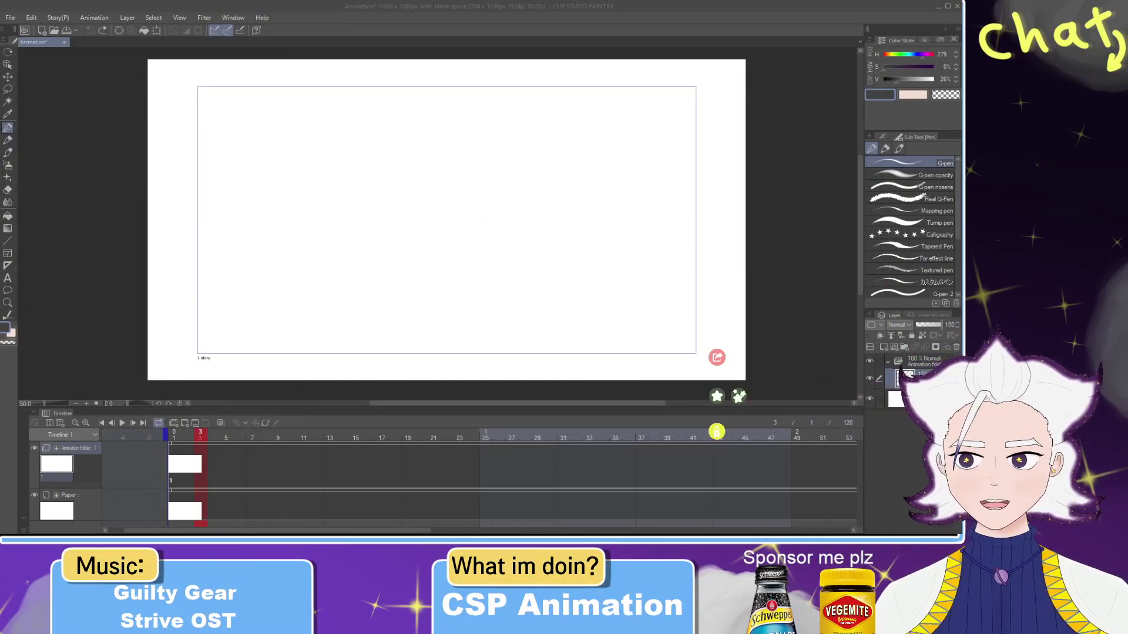
Step: Select the G-pen nosens brush and set the drawing colour to black
{"action": "left_click", "coordinate": [102, 340]}
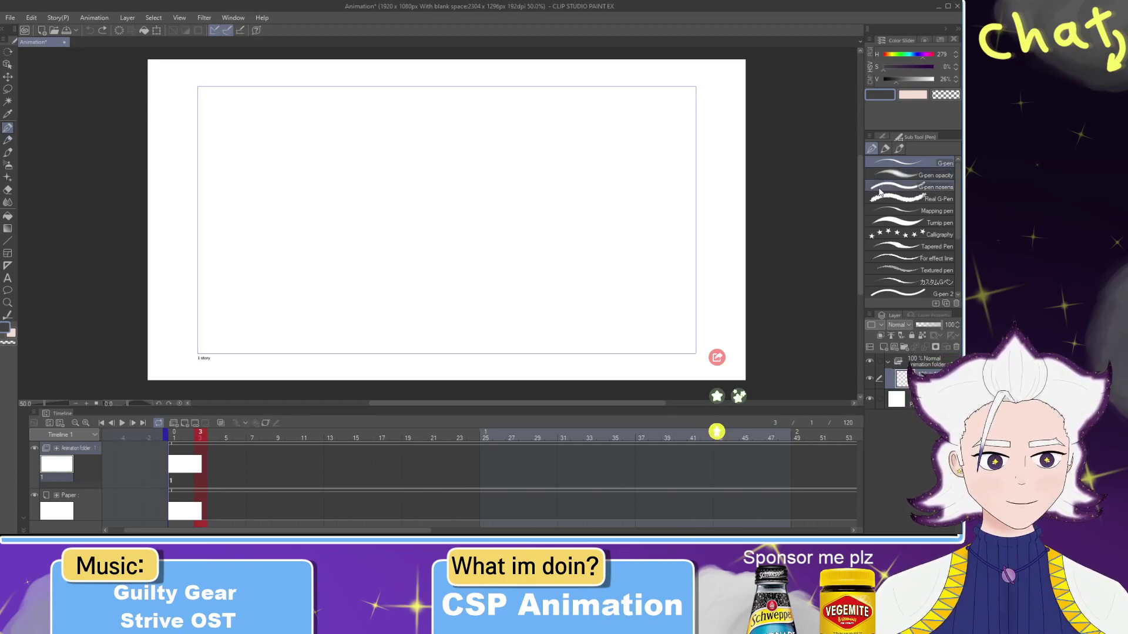
{"action": "left_click", "coordinate": [910, 187]}
{"action": "mouse_move", "coordinate": [495, 210]}
{"action": "left_mouse_down"}
{"action": "mouse_move", "coordinate": [552, 208]}
{"action": "mouse_move", "coordinate": [603, 256]}
{"action": "left_mouse_up"}
{"action": "key", "text": "ctrl+z"}
{"action": "left_click_drag", "start_coordinate": [895, 80], "coordinate": [881, 80]}
{"action": "mouse_move", "coordinate": [415, 200]}
{"action": "left_mouse_down"}
{"action": "mouse_move", "coordinate": [462, 217]}
{"action": "mouse_move", "coordinate": [534, 272]}
{"action": "mouse_move", "coordinate": [614, 254]}
{"action": "mouse_move", "coordinate": [562, 175]}
{"action": "mouse_move", "coordinate": [431, 146]}
{"action": "mouse_move", "coordinate": [290, 204]}
{"action": "mouse_move", "coordinate": [311, 264]}
{"action": "mouse_move", "coordinate": [584, 270]}
{"action": "mouse_move", "coordinate": [617, 226]}
{"action": "mouse_move", "coordinate": [521, 154]}
{"action": "mouse_move", "coordinate": [374, 133]}
{"action": "mouse_move", "coordinate": [284, 144]}
{"action": "mouse_move", "coordinate": [326, 202]}
{"action": "mouse_move", "coordinate": [450, 208]}
{"action": "left_mouse_up"}
{"action": "key", "text": "ctrl+z"}
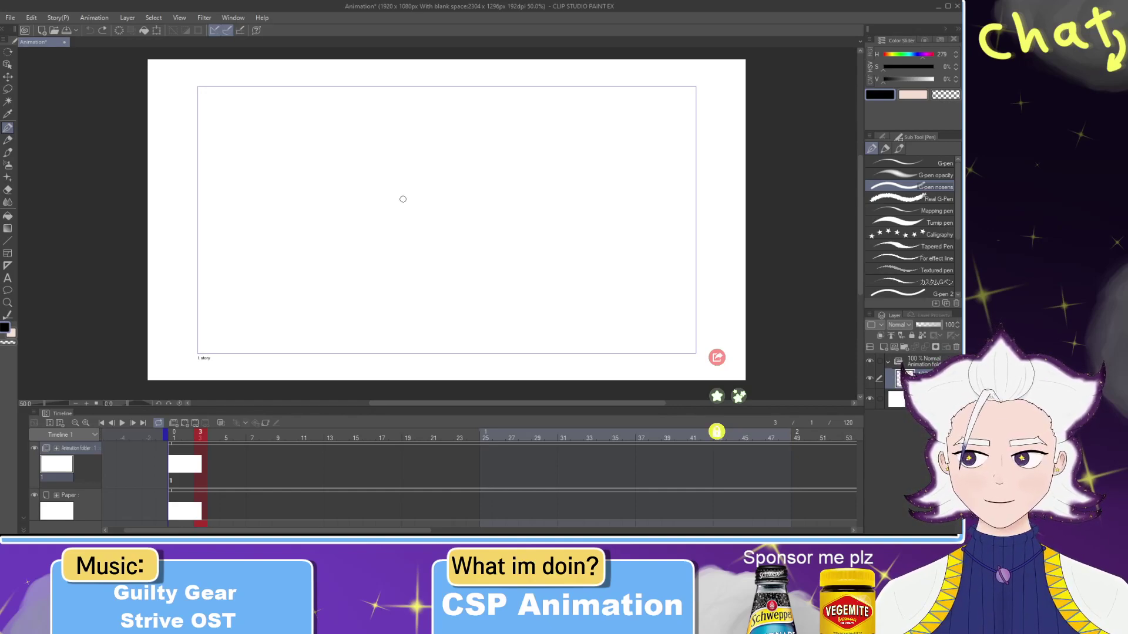
{"action": "left_click_drag", "start_coordinate": [397, 204], "coordinate": [662, 234]}
{"action": "key", "text": "ctrl+z"}
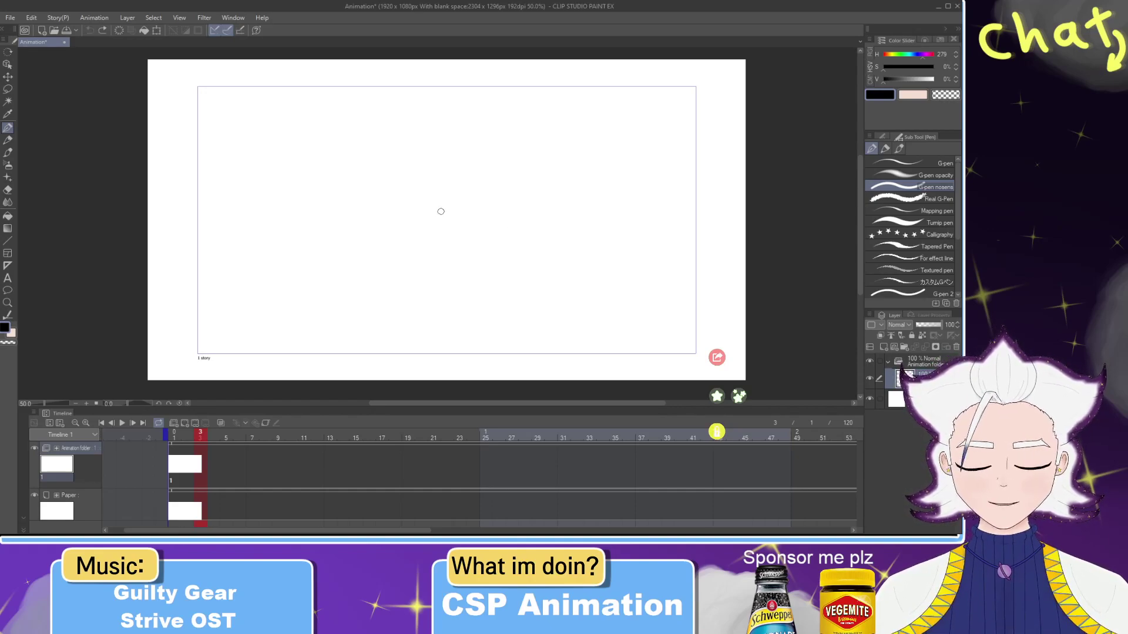
{"action": "left_click_drag", "start_coordinate": [420, 199], "coordinate": [642, 262]}
{"action": "key", "text": "ctrl+z"}
{"action": "mouse_move", "coordinate": [365, 223]}
{"action": "left_mouse_down"}
{"action": "mouse_move", "coordinate": [336, 205]}
{"action": "mouse_move", "coordinate": [419, 224]}
{"action": "mouse_move", "coordinate": [425, 255]}
{"action": "left_mouse_up"}
{"action": "key", "text": "ctrl+z"}
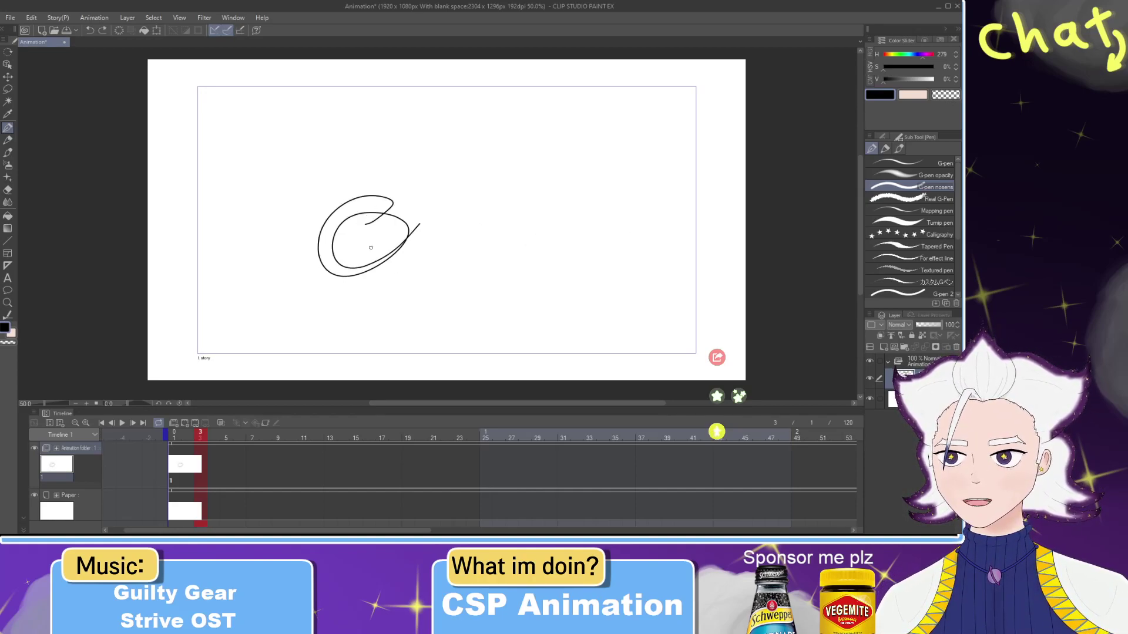
{"action": "key", "text": "ctrl+z"}
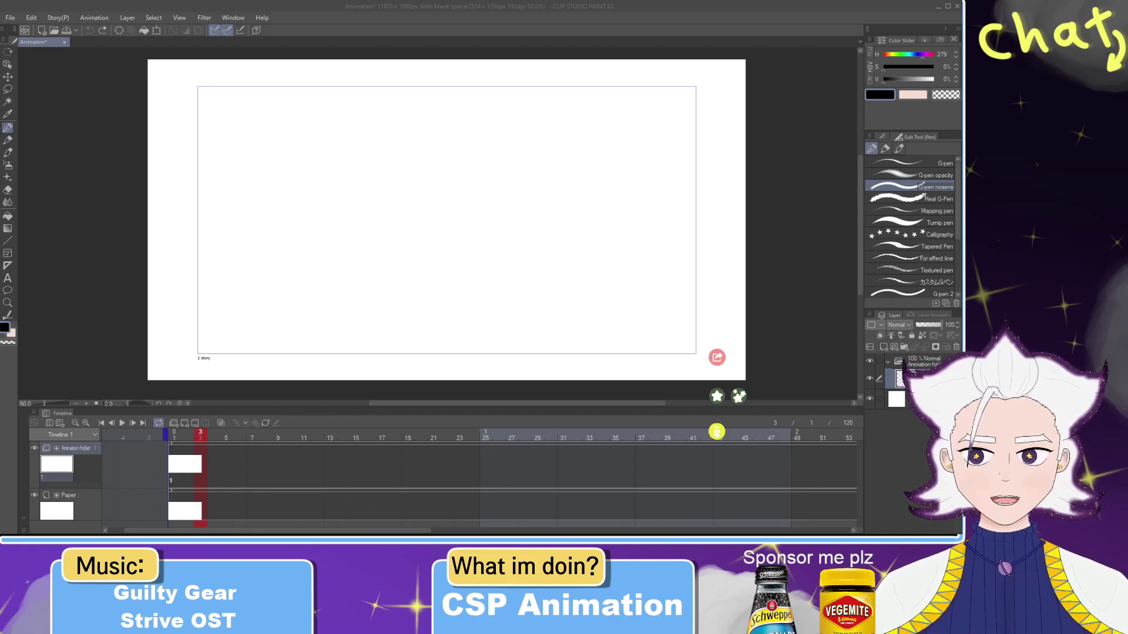
Step: Step through the first three animation frames and return to frame 1 for drawing
{"action": "left_click", "coordinate": [178, 434]}
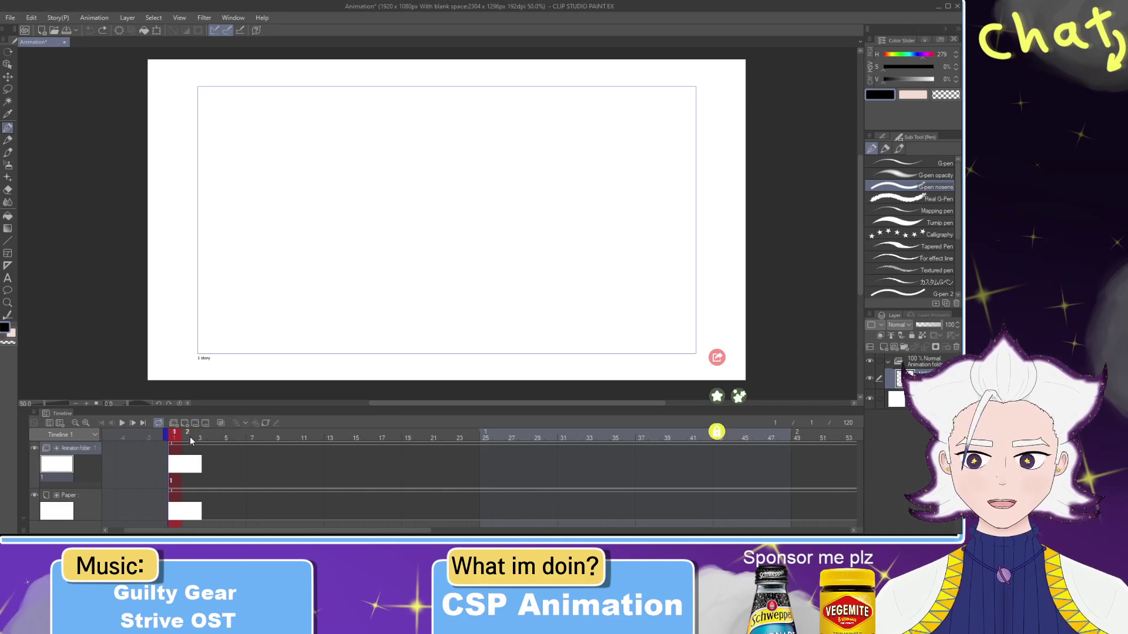
{"action": "left_click", "coordinate": [186, 439]}
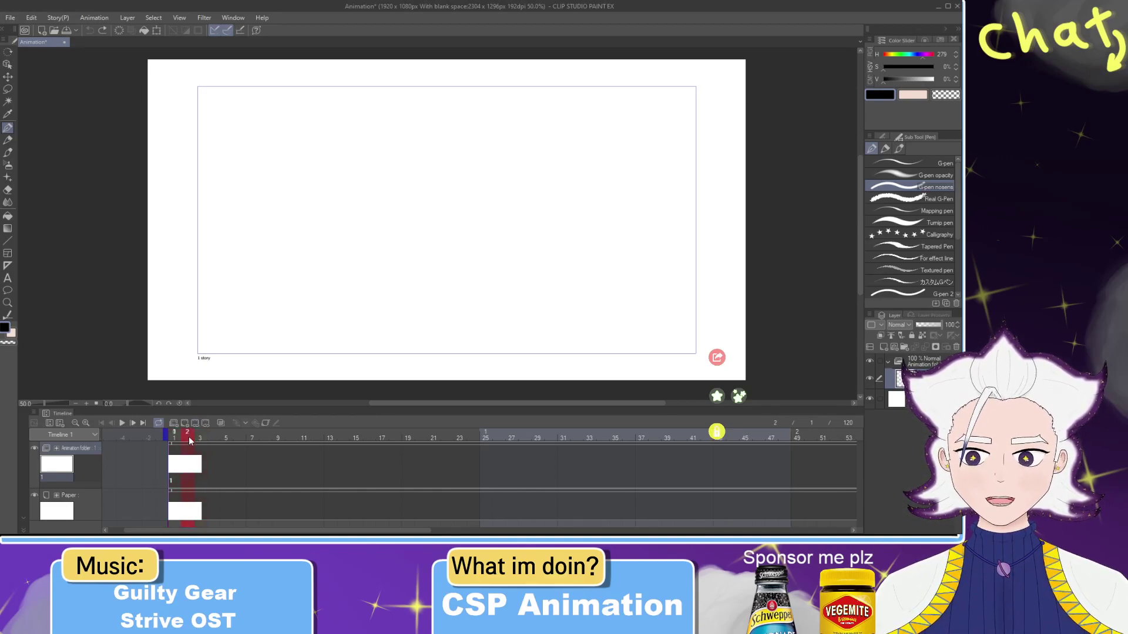
{"action": "left_click", "coordinate": [198, 438]}
{"action": "left_click", "coordinate": [175, 438]}
Step: Try sketching an oval head and rounded torso, with a line reaching to a larger oval beside them
{"action": "mouse_move", "coordinate": [327, 202]}
{"action": "left_mouse_down"}
{"action": "mouse_move", "coordinate": [352, 212]}
{"action": "mouse_move", "coordinate": [366, 267]}
{"action": "left_mouse_up"}
{"action": "key", "text": "ctrl+z"}
{"action": "key", "text": "ctrl+z"}
{"action": "mouse_move", "coordinate": [312, 238]}
{"action": "left_mouse_down"}
{"action": "mouse_move", "coordinate": [338, 294]}
{"action": "mouse_move", "coordinate": [358, 259]}
{"action": "mouse_move", "coordinate": [354, 281]}
{"action": "mouse_move", "coordinate": [346, 229]}
{"action": "mouse_move", "coordinate": [352, 279]}
{"action": "left_mouse_up"}
{"action": "key", "text": "ctrl+z"}
{"action": "key", "text": "ctrl+z"}
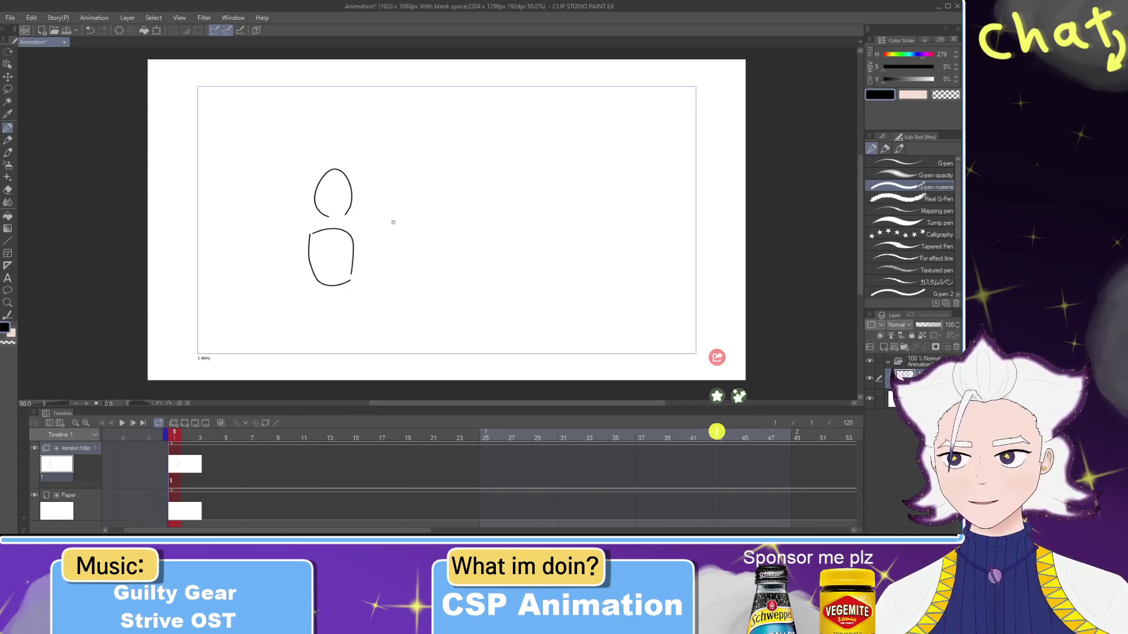
{"action": "left_click_drag", "start_coordinate": [426, 198], "coordinate": [447, 187]}
{"action": "key", "text": "ctrl+z"}
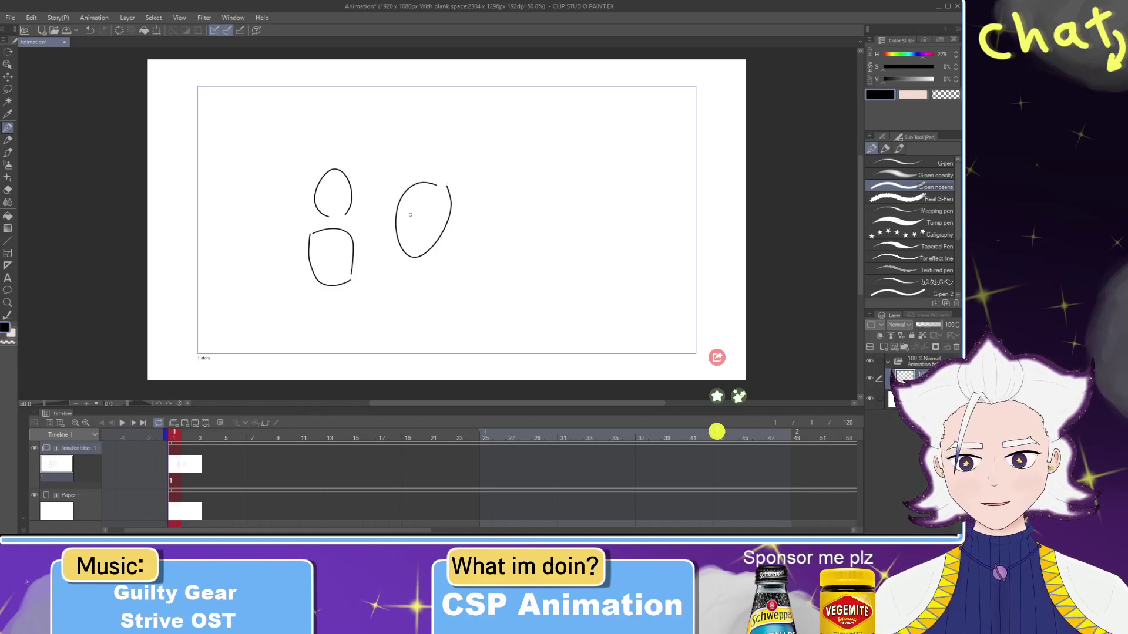
{"action": "left_click_drag", "start_coordinate": [327, 245], "coordinate": [413, 217]}
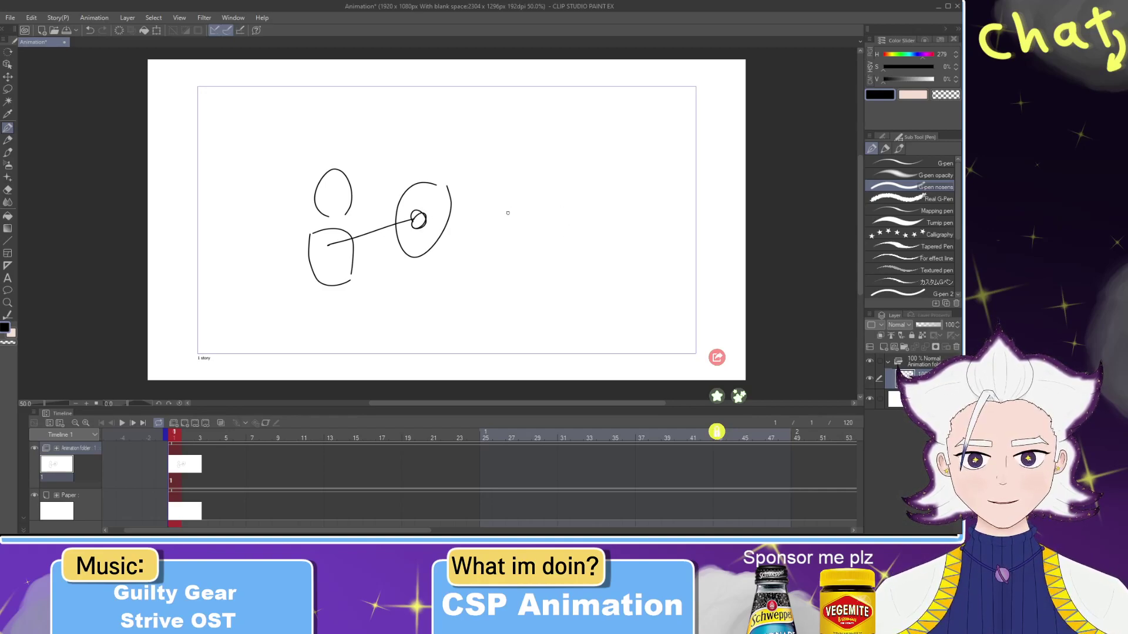
Step: Try long diagonal strokes beside the trial figure, and undo every stroke until frame 1 is blank
{"action": "left_click_drag", "start_coordinate": [503, 244], "coordinate": [615, 180]}
{"action": "left_click_drag", "start_coordinate": [505, 249], "coordinate": [611, 185]}
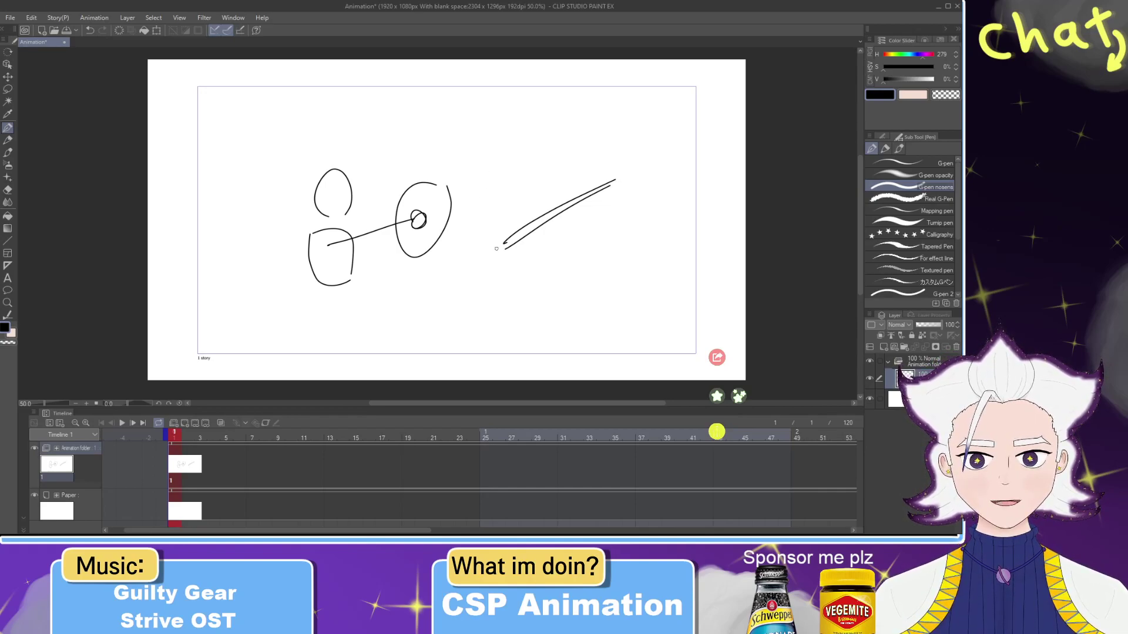
{"action": "mouse_move", "coordinate": [492, 249]}
{"action": "left_mouse_down"}
{"action": "mouse_move", "coordinate": [488, 267]}
{"action": "mouse_move", "coordinate": [499, 241]}
{"action": "mouse_move", "coordinate": [402, 301]}
{"action": "left_mouse_up"}
{"action": "left_click_drag", "start_coordinate": [440, 251], "coordinate": [397, 304]}
{"action": "key", "text": "ctrl+z"}
{"action": "key", "text": "ctrl+z"}
{"action": "key", "text": "ctrl+z"}
{"action": "key", "text": "ctrl+z"}
{"action": "key", "text": "ctrl+z"}
{"action": "key", "text": "ctrl+z"}
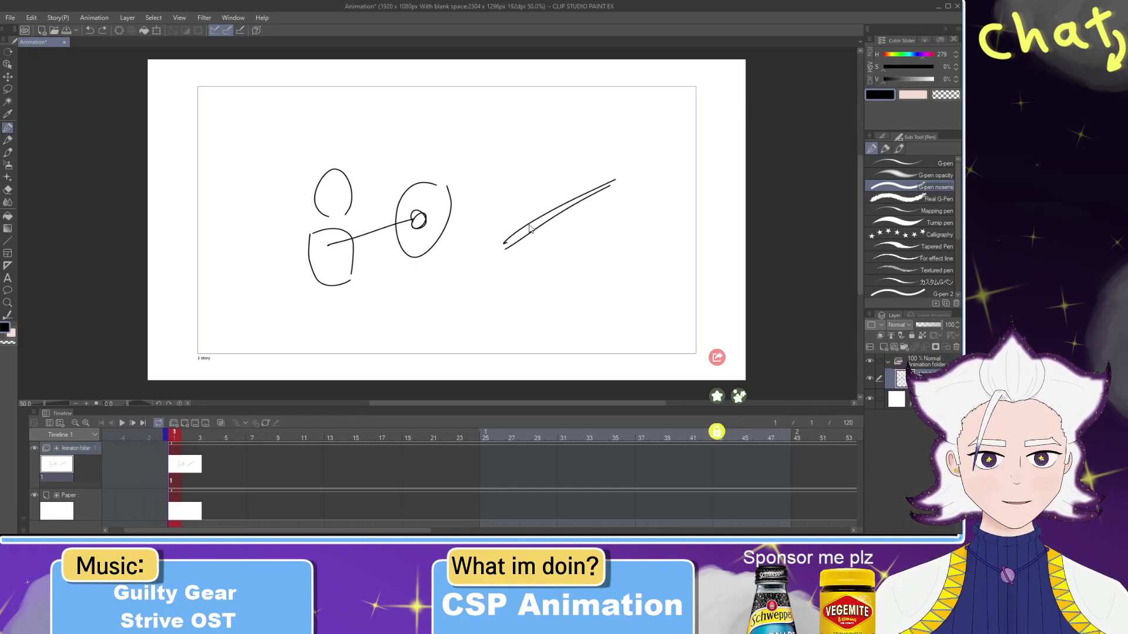
{"action": "key", "text": "ctrl+z"}
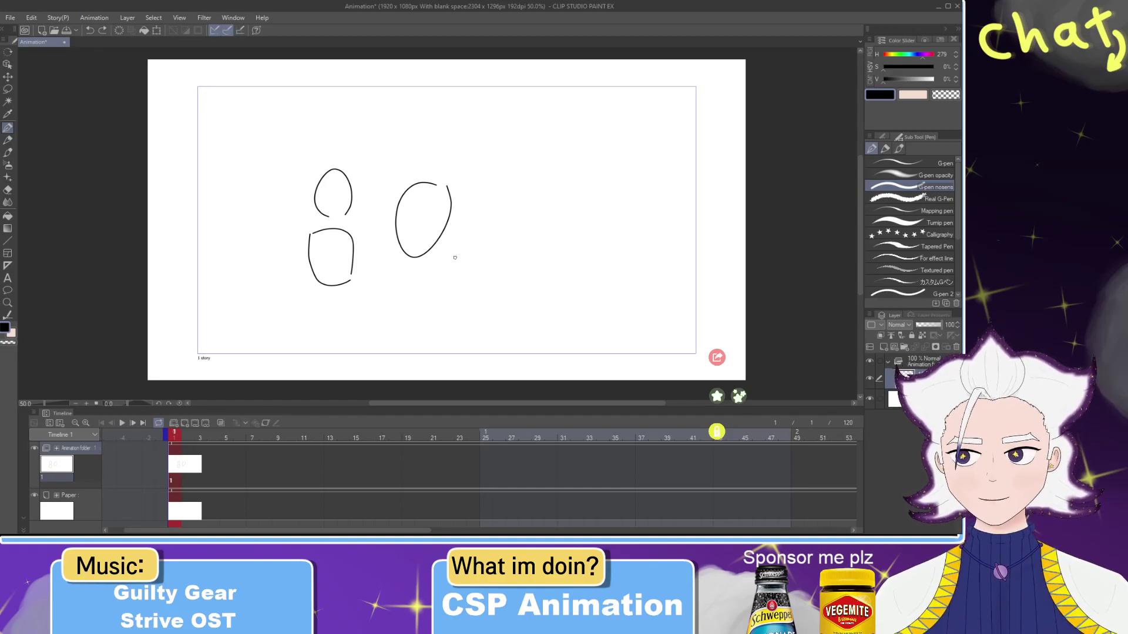
{"action": "key", "text": "ctrl+z"}
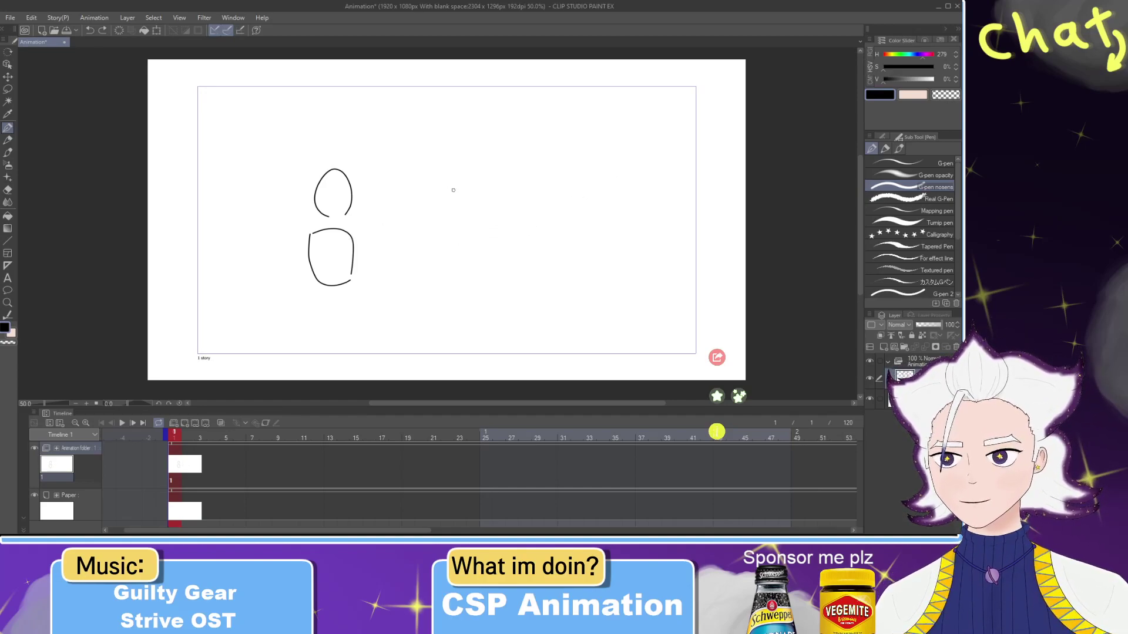
{"action": "key", "text": "ctrl+z"}
{"action": "key", "text": "ctrl+z"}
{"action": "key", "text": "ctrl+z"}
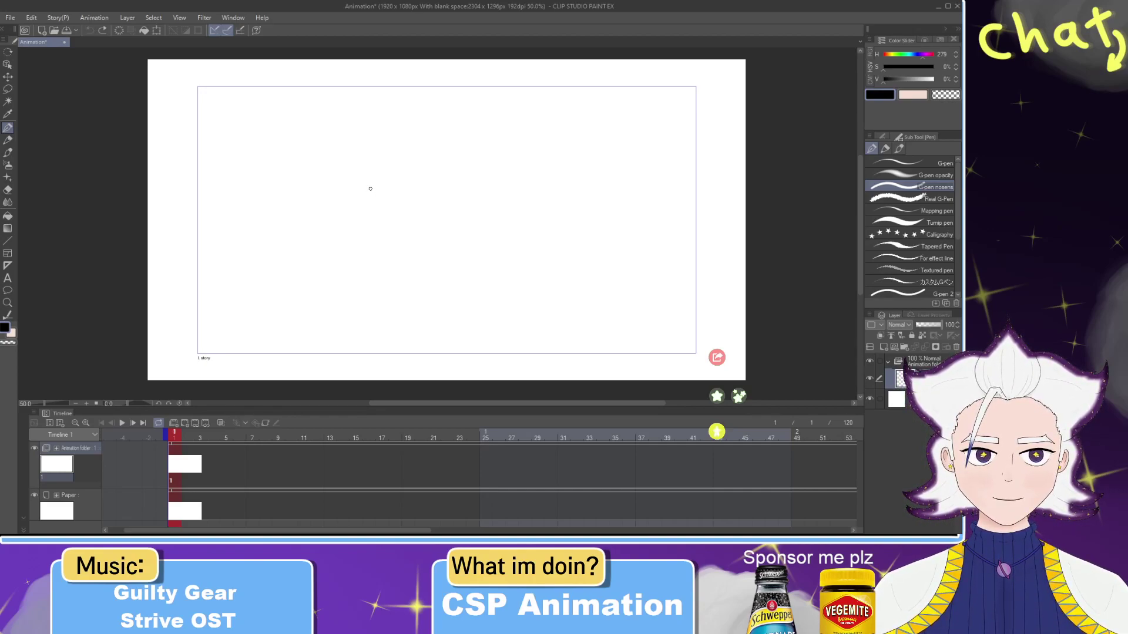
Step: Sketch a rough standing figure on frame 1 with an oval head, tapered torso and boxy pelvis
{"action": "mouse_move", "coordinate": [345, 223]}
{"action": "left_mouse_down"}
{"action": "mouse_move", "coordinate": [371, 198]}
{"action": "mouse_move", "coordinate": [372, 142]}
{"action": "mouse_move", "coordinate": [374, 189]}
{"action": "mouse_move", "coordinate": [362, 204]}
{"action": "left_mouse_up"}
{"action": "key", "text": "ctrl+z"}
{"action": "key", "text": "ctrl+z"}
{"action": "key", "text": "ctrl+z"}
{"action": "mouse_move", "coordinate": [359, 148]}
{"action": "left_mouse_down"}
{"action": "mouse_move", "coordinate": [358, 206]}
{"action": "mouse_move", "coordinate": [349, 202]}
{"action": "mouse_move", "coordinate": [411, 214]}
{"action": "left_mouse_up"}
{"action": "key", "text": "ctrl+z"}
{"action": "key", "text": "ctrl+z"}
{"action": "left_click_drag", "start_coordinate": [344, 230], "coordinate": [356, 293]}
{"action": "left_click_drag", "start_coordinate": [411, 222], "coordinate": [402, 292]}
{"action": "key", "text": "ctrl+z"}
{"action": "left_click_drag", "start_coordinate": [411, 215], "coordinate": [405, 298]}
{"action": "key", "text": "ctrl+z"}
{"action": "mouse_move", "coordinate": [410, 216]}
{"action": "left_mouse_down"}
{"action": "mouse_move", "coordinate": [397, 297]}
{"action": "mouse_move", "coordinate": [379, 317]}
{"action": "mouse_move", "coordinate": [399, 306]}
{"action": "mouse_move", "coordinate": [419, 325]}
{"action": "left_mouse_up"}
{"action": "mouse_move", "coordinate": [411, 324]}
{"action": "left_mouse_down"}
{"action": "mouse_move", "coordinate": [411, 353]}
{"action": "mouse_move", "coordinate": [398, 349]}
{"action": "left_mouse_up"}
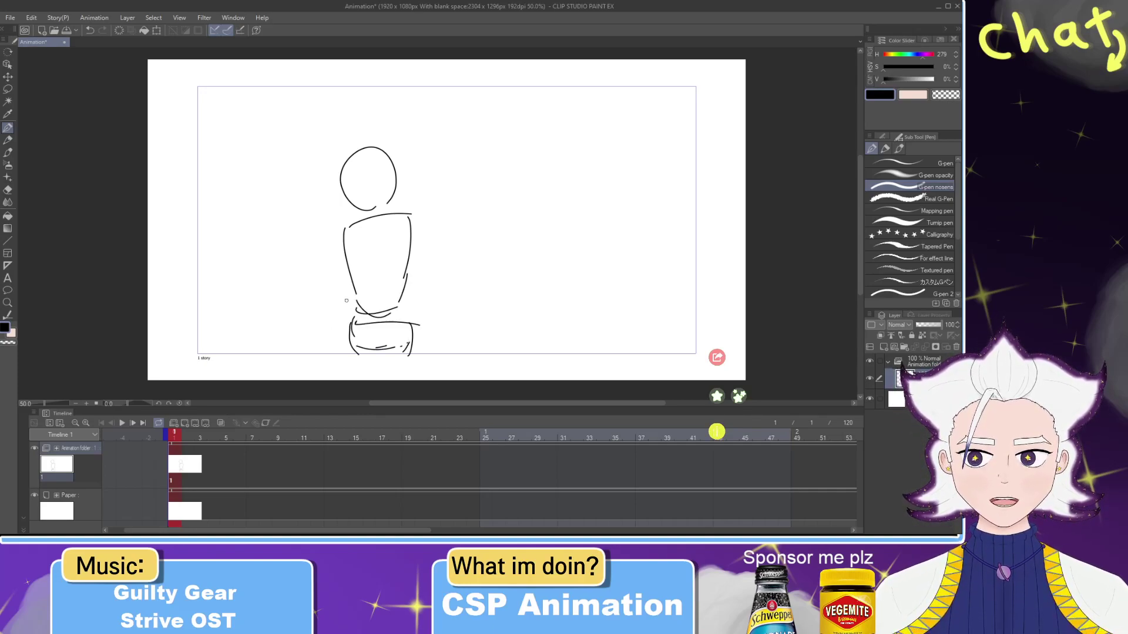
{"action": "mouse_move", "coordinate": [672, 123]}
{"action": "left_mouse_down"}
{"action": "mouse_move", "coordinate": [700, 120]}
{"action": "mouse_move", "coordinate": [681, 127]}
{"action": "mouse_move", "coordinate": [696, 119]}
{"action": "mouse_move", "coordinate": [683, 106]}
{"action": "mouse_move", "coordinate": [712, 82]}
{"action": "left_mouse_up"}
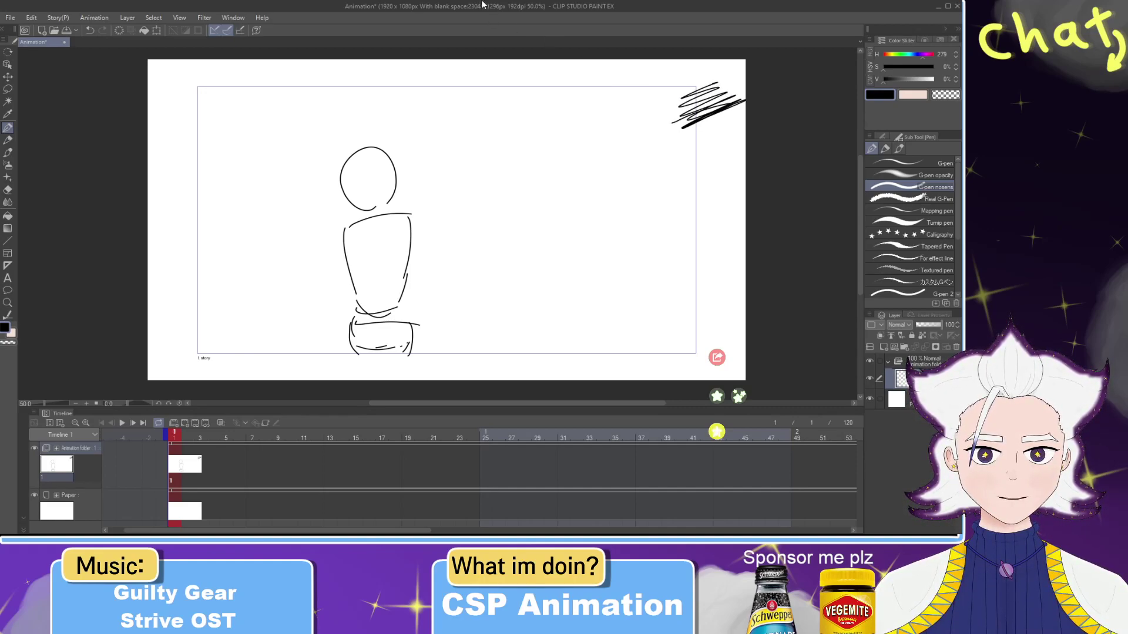
{"action": "key", "text": "ctrl+z"}
{"action": "key", "text": "ctrl+z"}
{"action": "key", "text": "ctrl+z"}
{"action": "key", "text": "ctrl+z"}
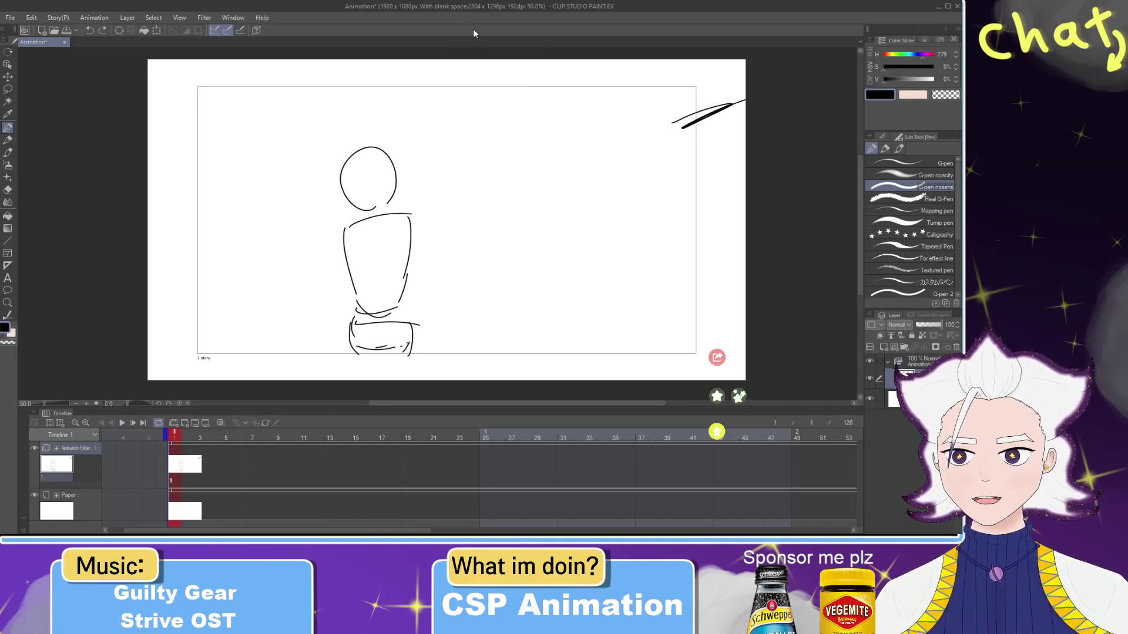
{"action": "key", "text": "ctrl+z"}
{"action": "left_click_drag", "start_coordinate": [681, 142], "coordinate": [715, 133]}
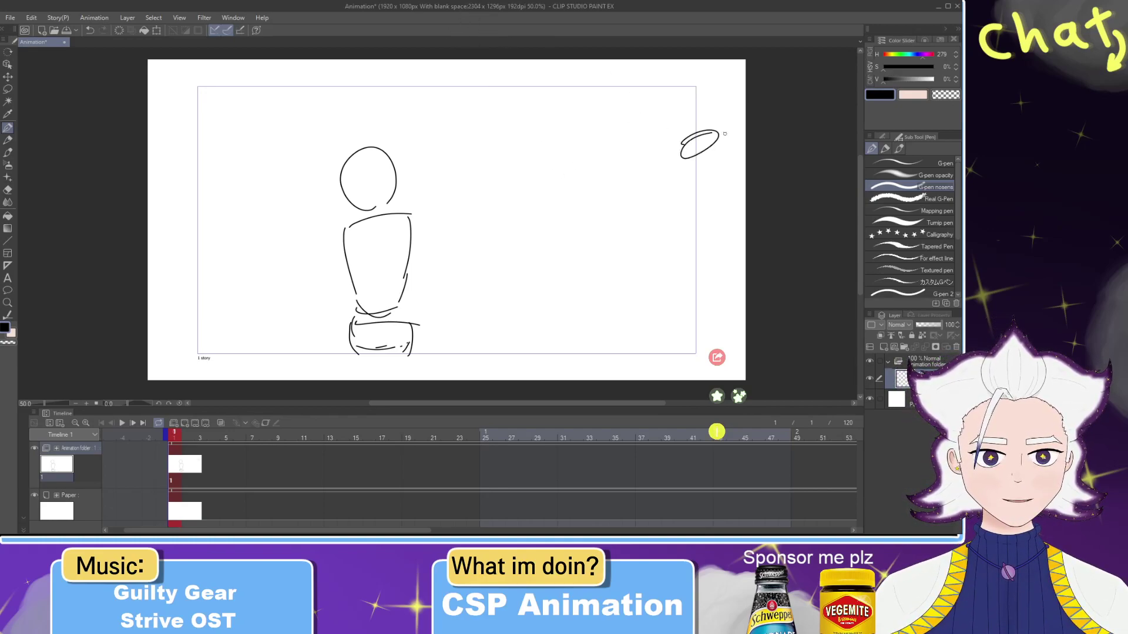
{"action": "key", "text": "ctrl+z"}
{"action": "key", "text": "ctrl+z"}
{"action": "mouse_move", "coordinate": [449, 355]}
{"action": "left_mouse_down"}
{"action": "mouse_move", "coordinate": [454, 395]}
{"action": "mouse_move", "coordinate": [470, 356]}
{"action": "mouse_move", "coordinate": [488, 356]}
{"action": "mouse_move", "coordinate": [501, 377]}
{"action": "mouse_move", "coordinate": [574, 383]}
{"action": "mouse_move", "coordinate": [677, 365]}
{"action": "mouse_move", "coordinate": [695, 383]}
{"action": "mouse_move", "coordinate": [745, 369]}
{"action": "left_mouse_up"}
{"action": "key", "text": "ctrl+z"}
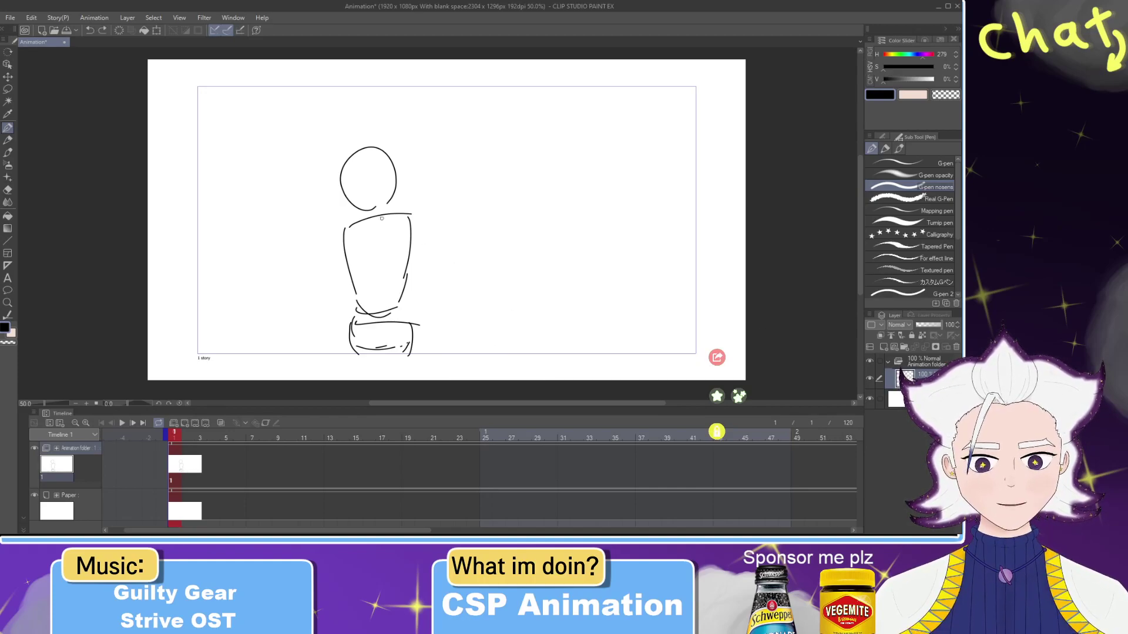
Step: Erase the waist lines between torso and pelvis, and redraw the torso's lower edge as a rounded curve
{"action": "key", "text": "e"}
{"action": "mouse_move", "coordinate": [355, 313]}
{"action": "left_mouse_down"}
{"action": "mouse_move", "coordinate": [384, 305]}
{"action": "mouse_move", "coordinate": [363, 280]}
{"action": "mouse_move", "coordinate": [408, 289]}
{"action": "mouse_move", "coordinate": [355, 286]}
{"action": "mouse_move", "coordinate": [401, 295]}
{"action": "left_mouse_up"}
{"action": "key", "text": "p"}
{"action": "key", "text": "e"}
{"action": "key", "text": "p"}
{"action": "key", "text": "ctrl+z"}
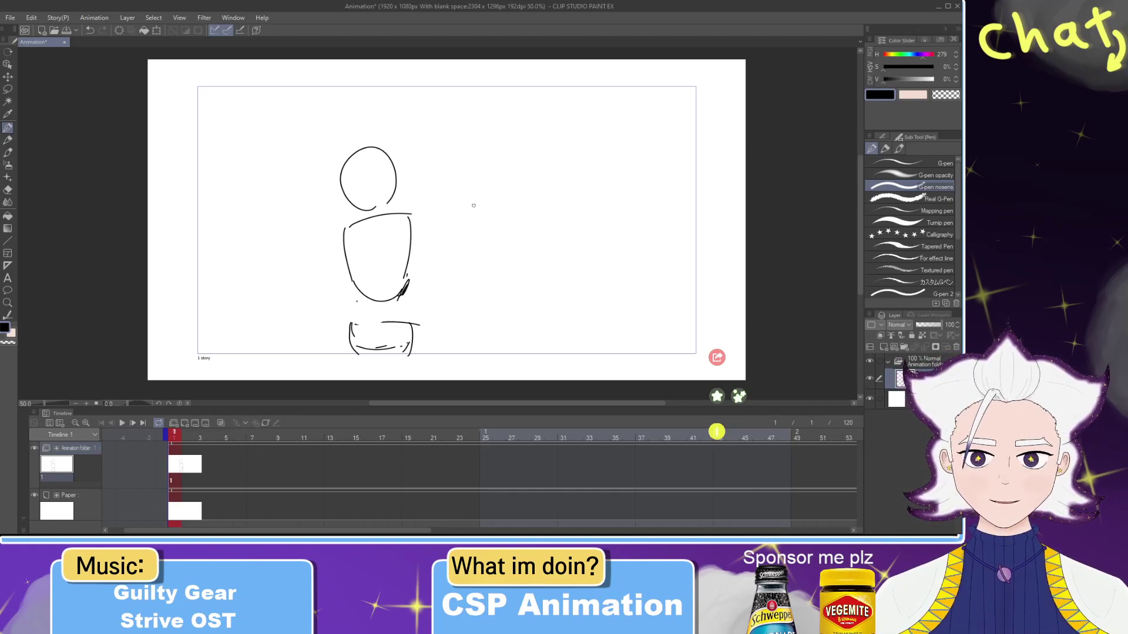
Step: Draw a large oval beside the figure, and erase the head to redraw it as a smaller, wider oval
{"action": "mouse_move", "coordinate": [507, 239]}
{"action": "left_mouse_down"}
{"action": "mouse_move", "coordinate": [492, 200]}
{"action": "mouse_move", "coordinate": [521, 185]}
{"action": "mouse_move", "coordinate": [498, 250]}
{"action": "left_mouse_up"}
{"action": "key", "text": "ctrl+z"}
{"action": "key", "text": "ctrl+z"}
{"action": "key", "text": "e"}
{"action": "mouse_move", "coordinate": [372, 181]}
{"action": "left_mouse_down"}
{"action": "mouse_move", "coordinate": [353, 163]}
{"action": "mouse_move", "coordinate": [393, 154]}
{"action": "mouse_move", "coordinate": [384, 195]}
{"action": "left_mouse_up"}
{"action": "key", "text": "p"}
{"action": "key", "text": "e"}
{"action": "left_click", "coordinate": [385, 168]}
{"action": "key", "text": "p"}
{"action": "key", "text": "ctrl+z"}
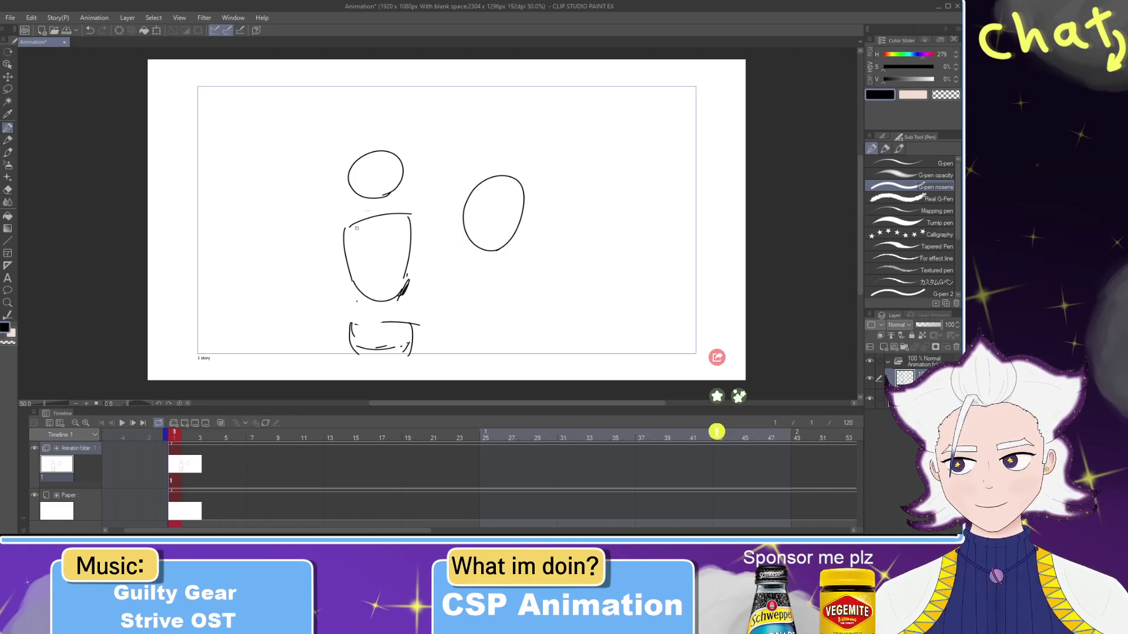
Step: Draw a line down the figure's back to the pelvis and a bent arm reaching towards the large oval
{"action": "mouse_move", "coordinate": [356, 221]}
{"action": "left_mouse_down"}
{"action": "mouse_move", "coordinate": [339, 309]}
{"action": "mouse_move", "coordinate": [349, 328]}
{"action": "left_mouse_up"}
{"action": "key", "text": "ctrl+z"}
{"action": "left_click_drag", "start_coordinate": [412, 217], "coordinate": [430, 239]}
{"action": "mouse_move", "coordinate": [413, 218]}
{"action": "left_mouse_down"}
{"action": "mouse_move", "coordinate": [430, 256]}
{"action": "mouse_move", "coordinate": [456, 231]}
{"action": "left_mouse_up"}
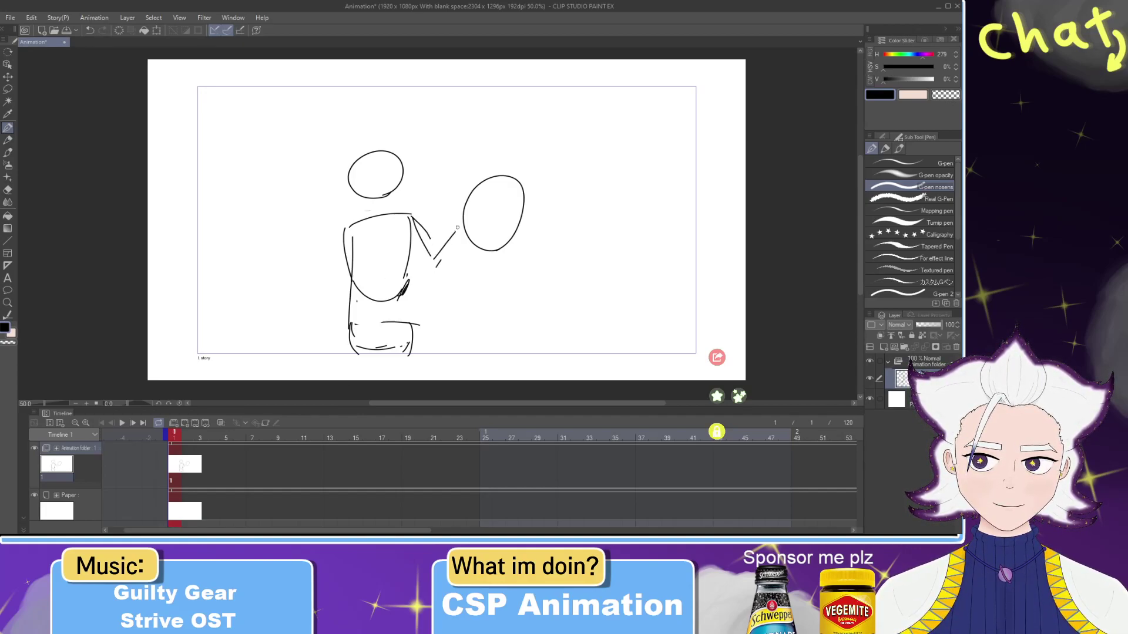
Step: Erase the large oval and redraw it as a taller egg shape farther from the figure
{"action": "key", "text": "e"}
{"action": "mouse_move", "coordinate": [490, 224]}
{"action": "left_mouse_down"}
{"action": "mouse_move", "coordinate": [514, 173]}
{"action": "mouse_move", "coordinate": [491, 262]}
{"action": "mouse_move", "coordinate": [531, 227]}
{"action": "mouse_move", "coordinate": [499, 228]}
{"action": "mouse_move", "coordinate": [538, 252]}
{"action": "left_mouse_up"}
{"action": "key", "text": "p"}
{"action": "key", "text": "ctrl+z"}
{"action": "left_click_drag", "start_coordinate": [515, 205], "coordinate": [555, 244]}
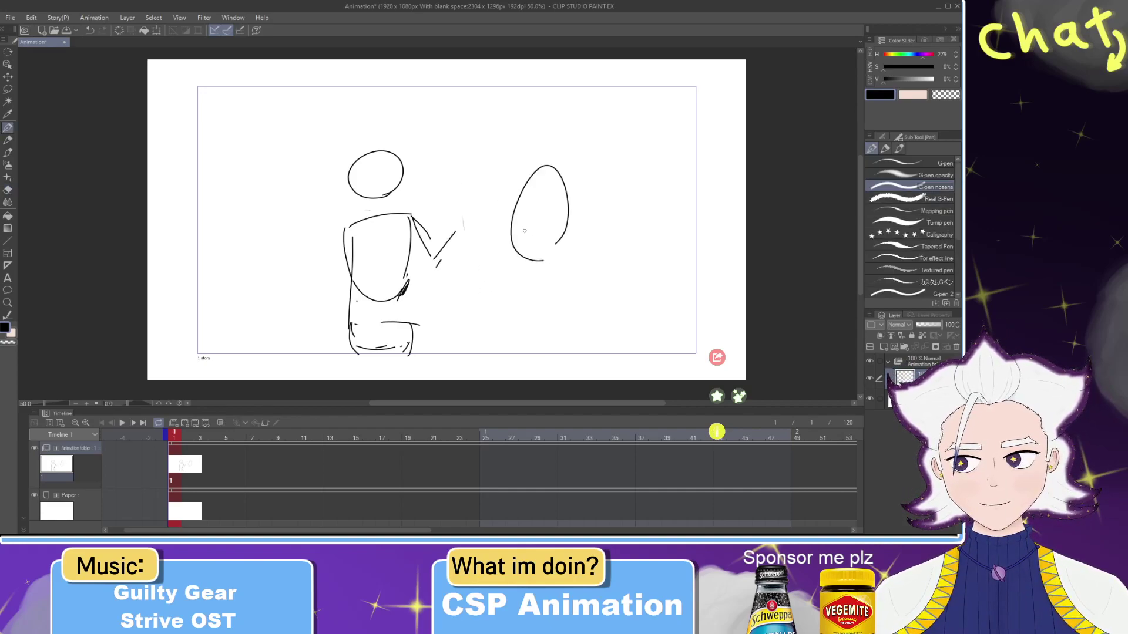
Step: Erase the figure's bent arm and the egg-shaped oval
{"action": "mouse_move", "coordinate": [453, 247]}
{"action": "left_mouse_down"}
{"action": "mouse_move", "coordinate": [427, 256]}
{"action": "mouse_move", "coordinate": [428, 222]}
{"action": "left_mouse_up"}
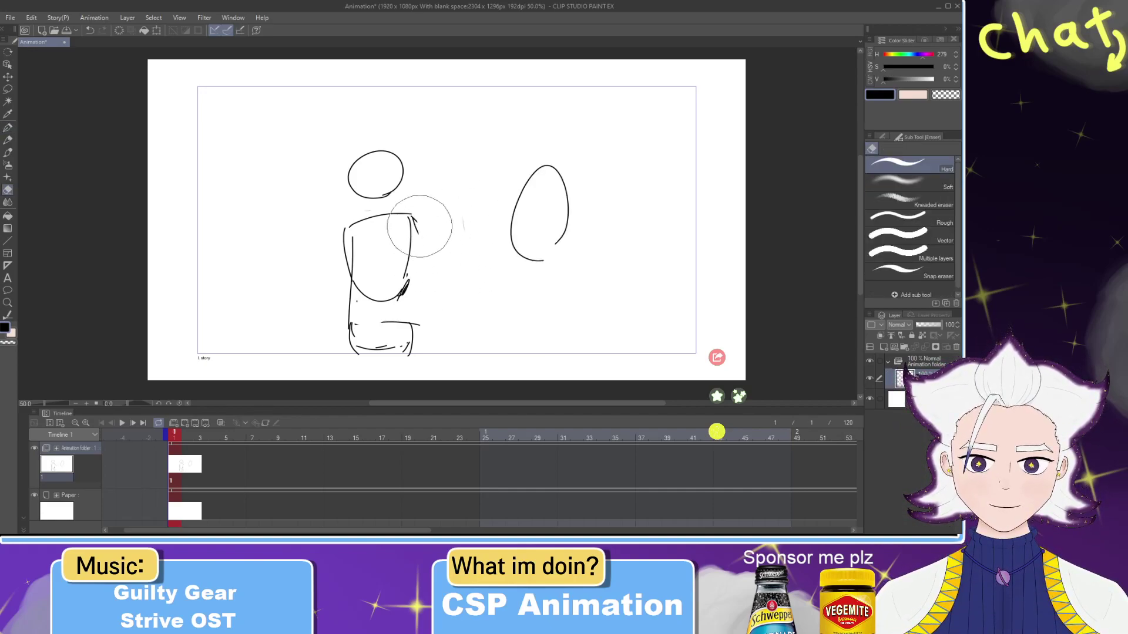
{"action": "mouse_move", "coordinate": [555, 237]}
{"action": "left_mouse_down"}
{"action": "mouse_move", "coordinate": [574, 184]}
{"action": "mouse_move", "coordinate": [541, 231]}
{"action": "left_mouse_up"}
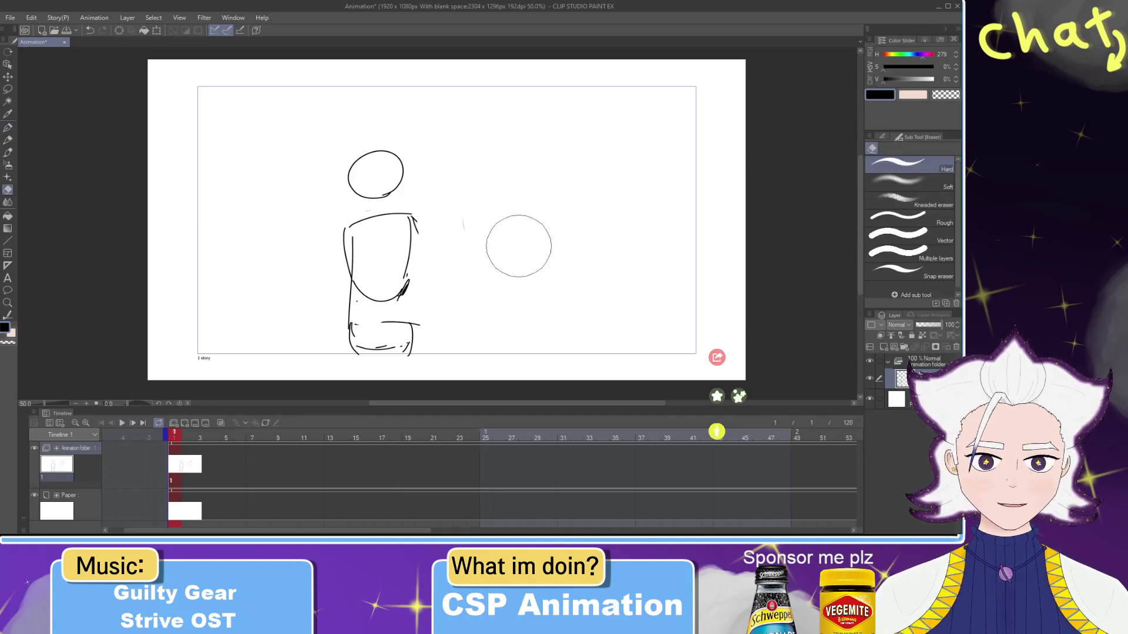
{"action": "left_click_drag", "start_coordinate": [522, 194], "coordinate": [533, 197]}
Step: Try several long, straight arm poses extending from the figure's shoulder
{"action": "left_click_drag", "start_coordinate": [409, 222], "coordinate": [508, 210]}
{"action": "key", "text": "ctrl+z"}
{"action": "mouse_move", "coordinate": [414, 222]}
{"action": "left_mouse_down"}
{"action": "mouse_move", "coordinate": [499, 217]}
{"action": "mouse_move", "coordinate": [545, 189]}
{"action": "left_mouse_up"}
{"action": "key", "text": "ctrl+z"}
{"action": "key", "text": "ctrl+z"}
{"action": "mouse_move", "coordinate": [542, 187]}
{"action": "left_mouse_down"}
{"action": "mouse_move", "coordinate": [515, 185]}
{"action": "mouse_move", "coordinate": [513, 251]}
{"action": "left_mouse_up"}
{"action": "key", "text": "ctrl+z"}
{"action": "left_click_drag", "start_coordinate": [413, 221], "coordinate": [447, 260]}
{"action": "key", "text": "ctrl+z"}
{"action": "left_click_drag", "start_coordinate": [412, 223], "coordinate": [522, 221]}
{"action": "key", "text": "ctrl+z"}
{"action": "mouse_move", "coordinate": [414, 219]}
{"action": "left_mouse_down"}
{"action": "mouse_move", "coordinate": [526, 188]}
{"action": "mouse_move", "coordinate": [327, 292]}
{"action": "mouse_move", "coordinate": [310, 352]}
{"action": "mouse_move", "coordinate": [364, 297]}
{"action": "left_mouse_up"}
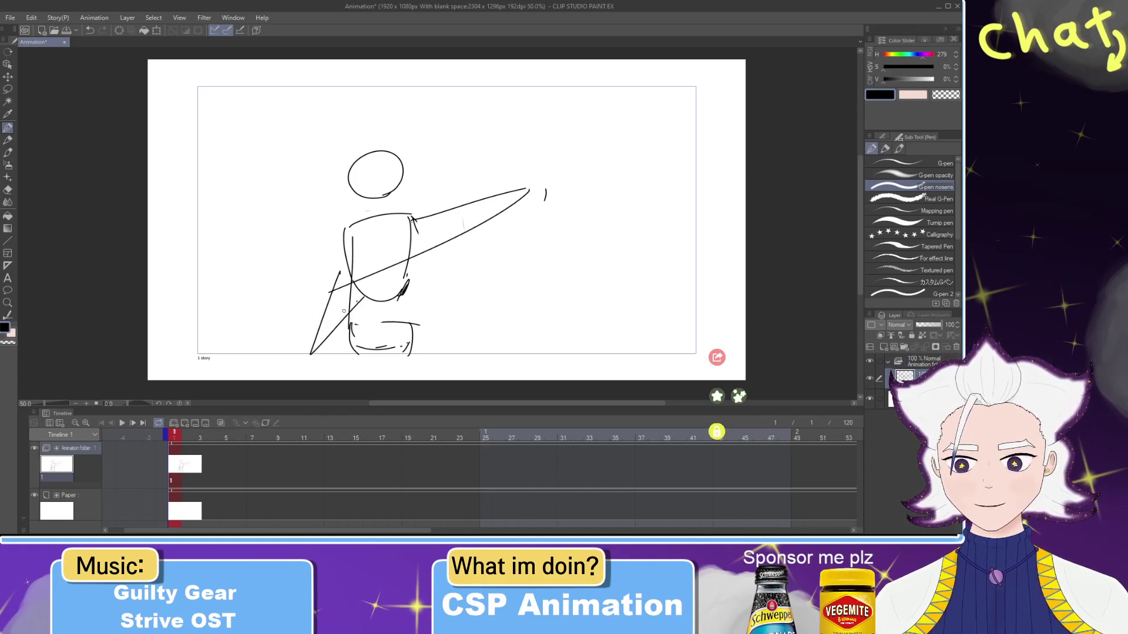
Step: Try large swinging arcs around the figure, and undo them together with the trial arm lines
{"action": "mouse_move", "coordinate": [423, 247]}
{"action": "left_mouse_down"}
{"action": "mouse_move", "coordinate": [345, 187]}
{"action": "mouse_move", "coordinate": [267, 279]}
{"action": "left_mouse_up"}
{"action": "key", "text": "ctrl+z"}
{"action": "mouse_move", "coordinate": [483, 251]}
{"action": "left_mouse_down"}
{"action": "mouse_move", "coordinate": [479, 219]}
{"action": "mouse_move", "coordinate": [250, 273]}
{"action": "mouse_move", "coordinate": [426, 233]}
{"action": "left_mouse_up"}
{"action": "mouse_move", "coordinate": [464, 239]}
{"action": "left_mouse_down"}
{"action": "mouse_move", "coordinate": [486, 267]}
{"action": "mouse_move", "coordinate": [254, 330]}
{"action": "mouse_move", "coordinate": [225, 281]}
{"action": "mouse_move", "coordinate": [541, 316]}
{"action": "left_mouse_up"}
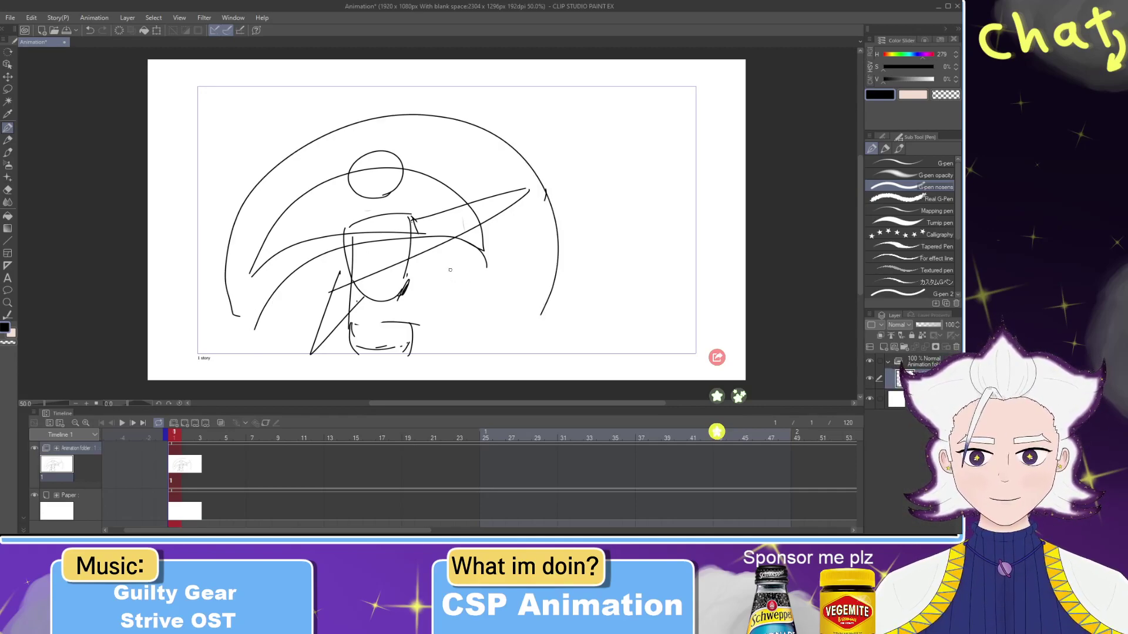
{"action": "key", "text": "ctrl+z"}
{"action": "key", "text": "ctrl+z"}
{"action": "key", "text": "ctrl+z"}
{"action": "key", "text": "ctrl+z"}
{"action": "key", "text": "ctrl+z"}
{"action": "key", "text": "ctrl+z"}
{"action": "key", "text": "ctrl+z"}
{"action": "key", "text": "ctrl+z"}
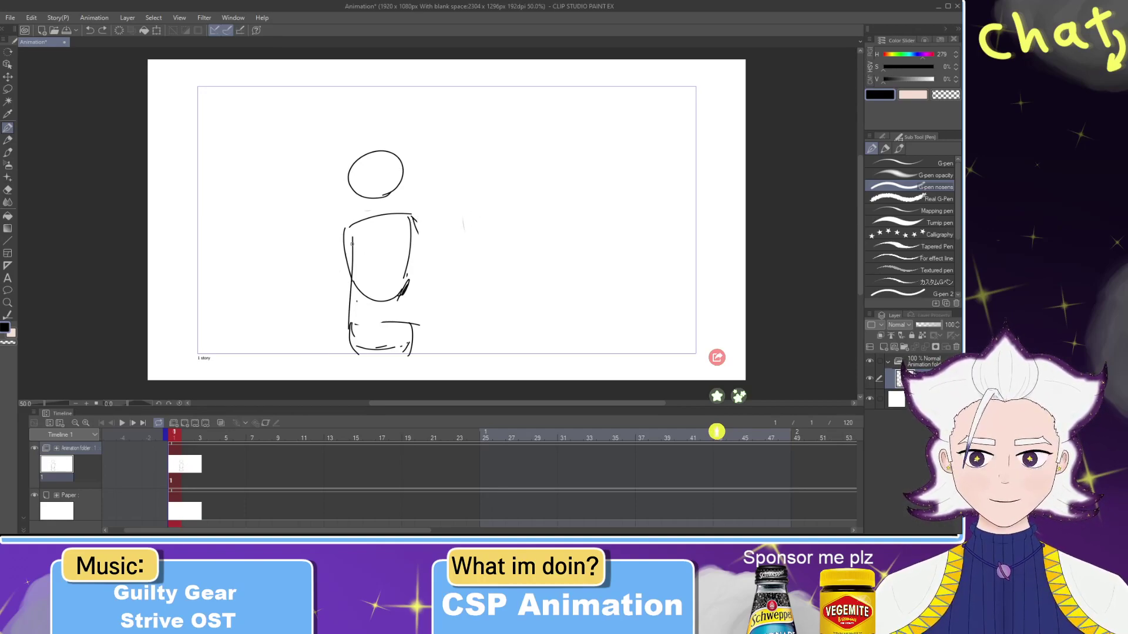
Step: Erase the stray mark beside the figure and draw a tall open oval at a distance from the torso
{"action": "key", "text": "e"}
{"action": "left_click_drag", "start_coordinate": [470, 233], "coordinate": [469, 219]}
{"action": "mouse_move", "coordinate": [547, 204]}
{"action": "left_mouse_down"}
{"action": "mouse_move", "coordinate": [526, 180]}
{"action": "mouse_move", "coordinate": [484, 203]}
{"action": "mouse_move", "coordinate": [517, 177]}
{"action": "mouse_move", "coordinate": [539, 218]}
{"action": "mouse_move", "coordinate": [486, 247]}
{"action": "mouse_move", "coordinate": [544, 216]}
{"action": "mouse_move", "coordinate": [505, 196]}
{"action": "mouse_move", "coordinate": [554, 210]}
{"action": "left_mouse_up"}
{"action": "key", "text": "p"}
{"action": "key", "text": "ctrl+z"}
{"action": "key", "text": "ctrl+z"}
{"action": "key", "text": "ctrl+z"}
{"action": "key", "text": "ctrl+z"}
{"action": "key", "text": "ctrl+z"}
{"action": "key", "text": "ctrl+z"}
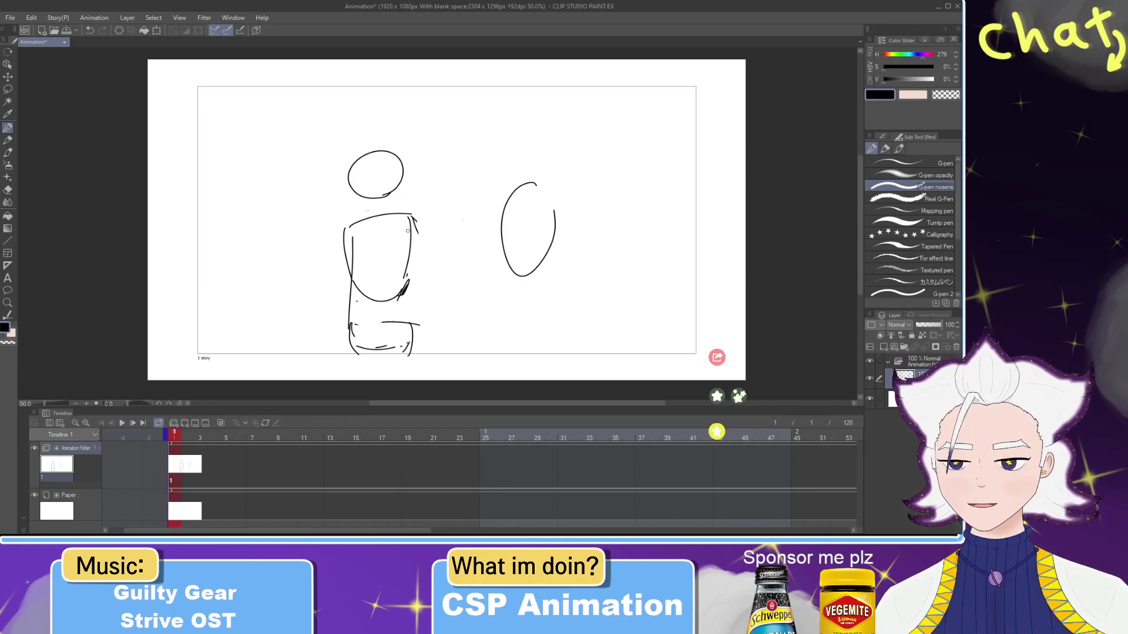
Step: Erase the figure's head and torso, keeping the pelvis and the tall oval
{"action": "left_click_drag", "start_coordinate": [414, 219], "coordinate": [512, 208]}
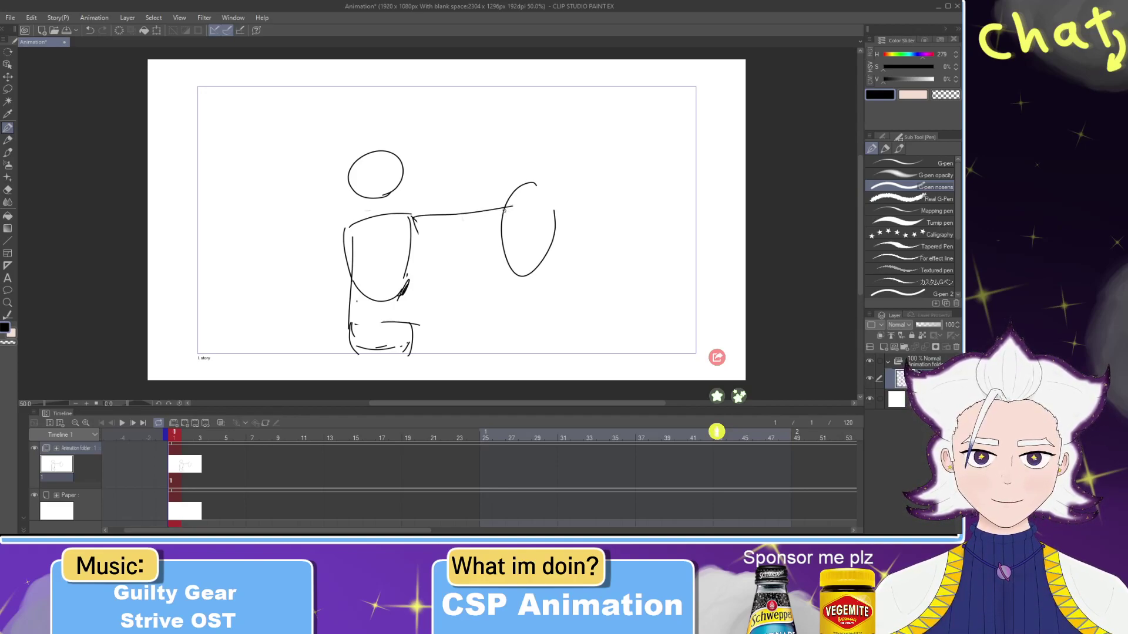
{"action": "key", "text": "ctrl+z"}
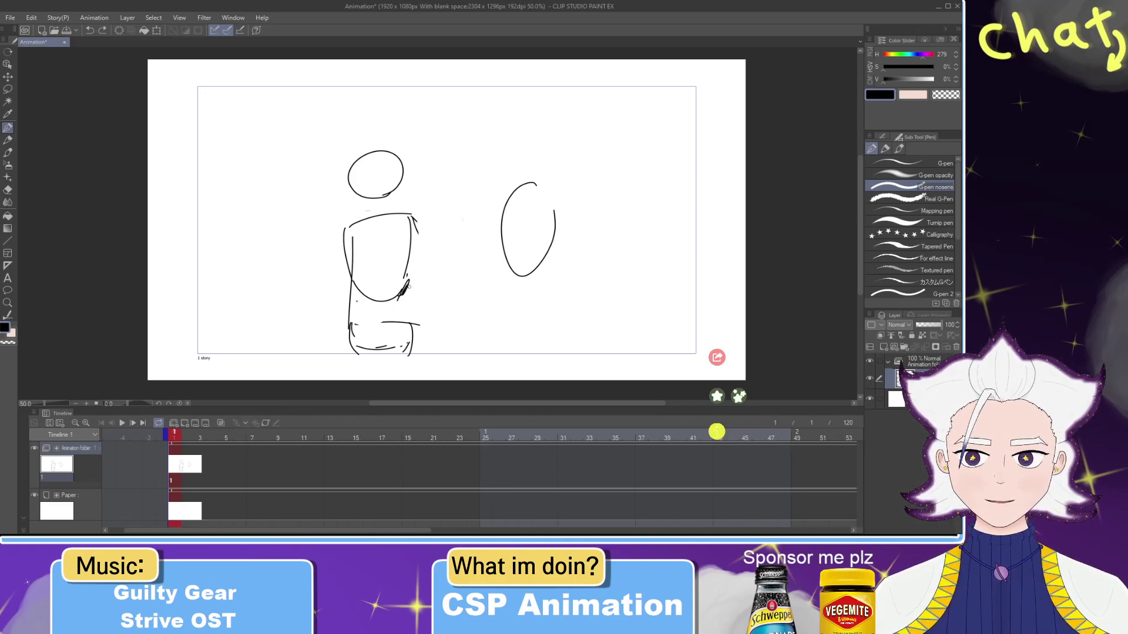
{"action": "key", "text": "e"}
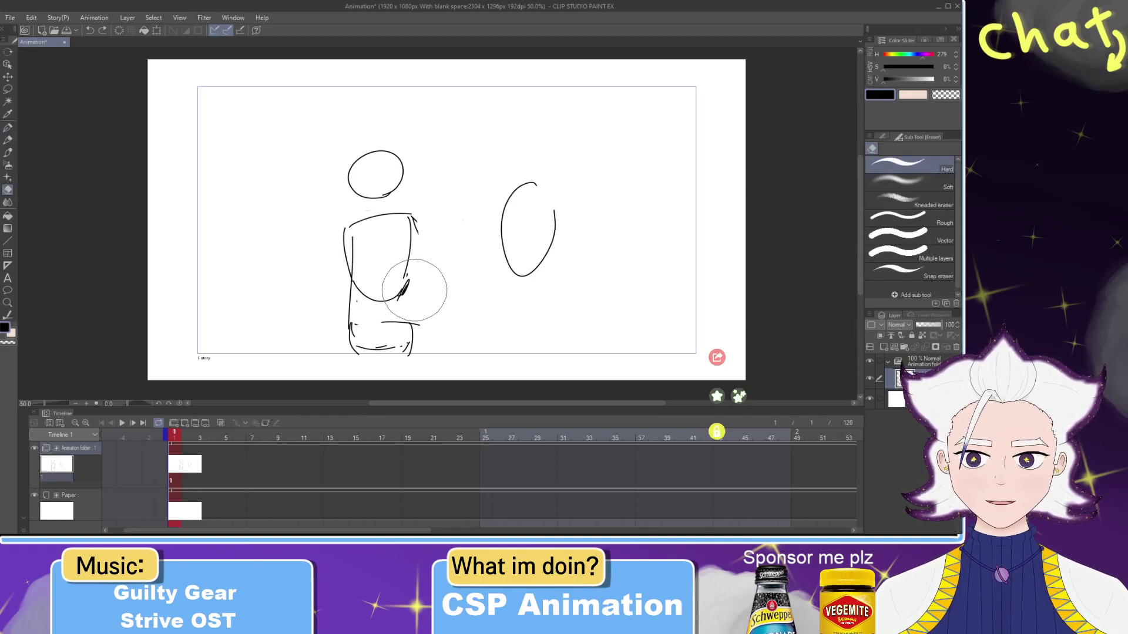
{"action": "mouse_move", "coordinate": [411, 281]}
{"action": "left_mouse_down"}
{"action": "mouse_move", "coordinate": [397, 224]}
{"action": "mouse_move", "coordinate": [404, 290]}
{"action": "mouse_move", "coordinate": [372, 255]}
{"action": "mouse_move", "coordinate": [396, 205]}
{"action": "left_mouse_up"}
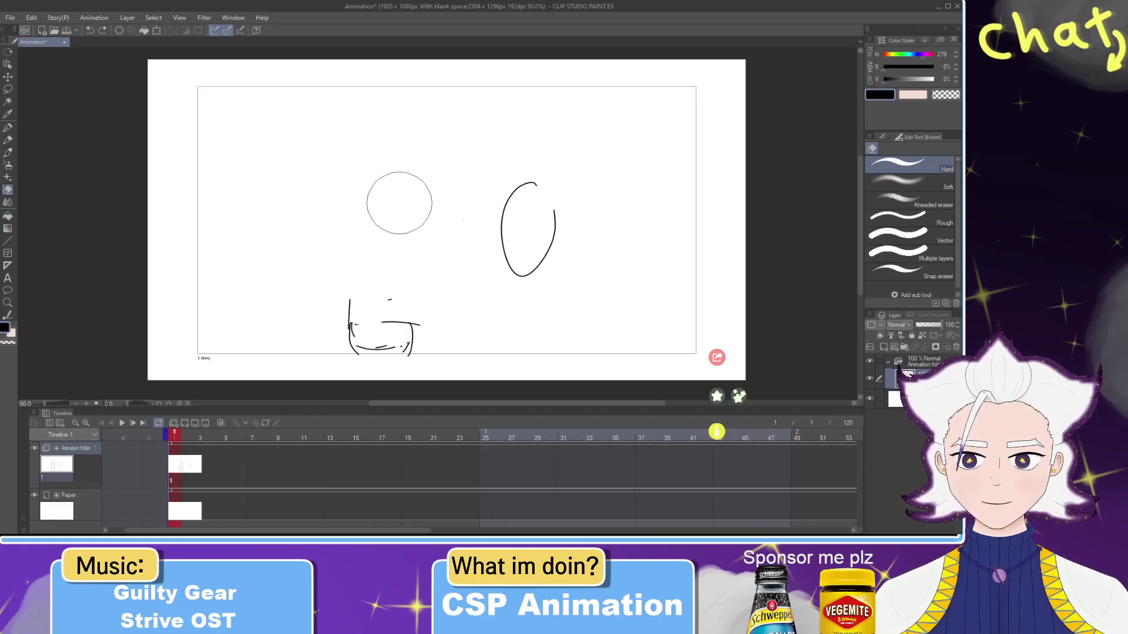
{"action": "left_click_drag", "start_coordinate": [356, 289], "coordinate": [347, 288]}
Step: Redraw the figure above the pelvis with an egg-shaped, forward-leaning torso and a round head
{"action": "key", "text": "p"}
{"action": "mouse_move", "coordinate": [397, 183]}
{"action": "left_mouse_down"}
{"action": "mouse_move", "coordinate": [354, 262]}
{"action": "mouse_move", "coordinate": [426, 277]}
{"action": "left_mouse_up"}
{"action": "key", "text": "ctrl+z"}
{"action": "key", "text": "ctrl+z"}
{"action": "mouse_move", "coordinate": [354, 270]}
{"action": "left_mouse_down"}
{"action": "mouse_move", "coordinate": [419, 260]}
{"action": "mouse_move", "coordinate": [348, 234]}
{"action": "mouse_move", "coordinate": [423, 226]}
{"action": "mouse_move", "coordinate": [400, 312]}
{"action": "left_mouse_up"}
{"action": "key", "text": "ctrl+z"}
{"action": "key", "text": "ctrl+z"}
{"action": "left_click_drag", "start_coordinate": [422, 225], "coordinate": [394, 286]}
{"action": "left_click_drag", "start_coordinate": [396, 281], "coordinate": [363, 275]}
{"action": "mouse_move", "coordinate": [409, 163]}
{"action": "left_mouse_down"}
{"action": "mouse_move", "coordinate": [409, 198]}
{"action": "mouse_move", "coordinate": [411, 165]}
{"action": "mouse_move", "coordinate": [426, 158]}
{"action": "left_mouse_up"}
{"action": "key", "text": "ctrl+z"}
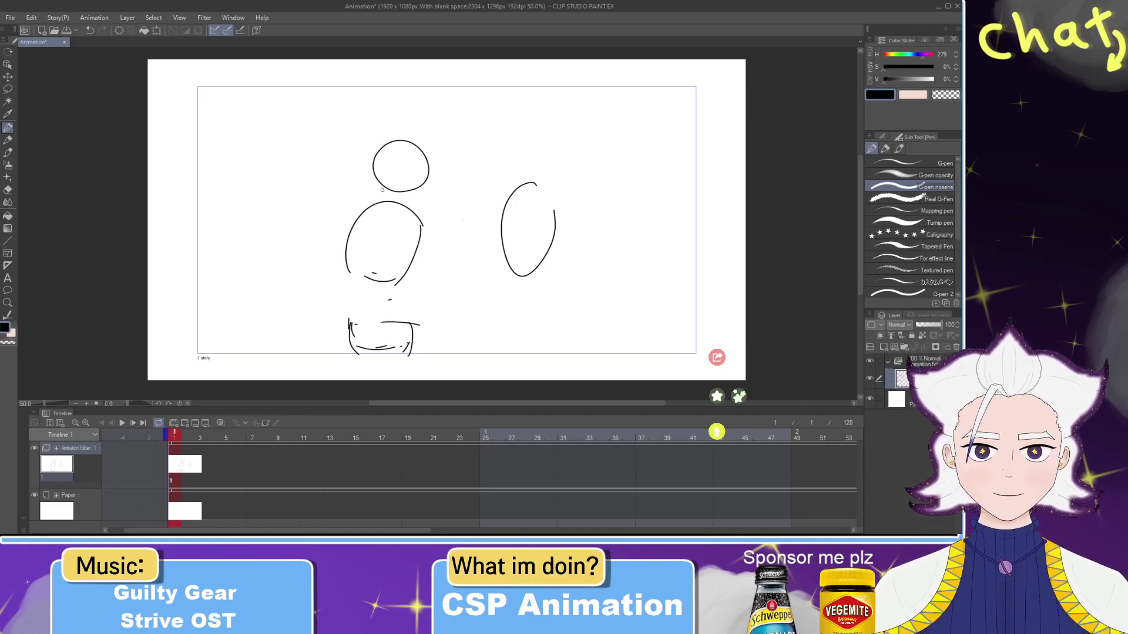
Step: Sketch the figure's rear arm from the shoulder straight down to a small rounded hand at the hip
{"action": "mouse_move", "coordinate": [377, 216]}
{"action": "left_mouse_down"}
{"action": "mouse_move", "coordinate": [335, 297]}
{"action": "mouse_move", "coordinate": [372, 221]}
{"action": "mouse_move", "coordinate": [352, 267]}
{"action": "left_mouse_up"}
{"action": "key", "text": "ctrl+z"}
{"action": "mouse_move", "coordinate": [350, 269]}
{"action": "left_mouse_down"}
{"action": "mouse_move", "coordinate": [356, 330]}
{"action": "mouse_move", "coordinate": [367, 312]}
{"action": "left_mouse_up"}
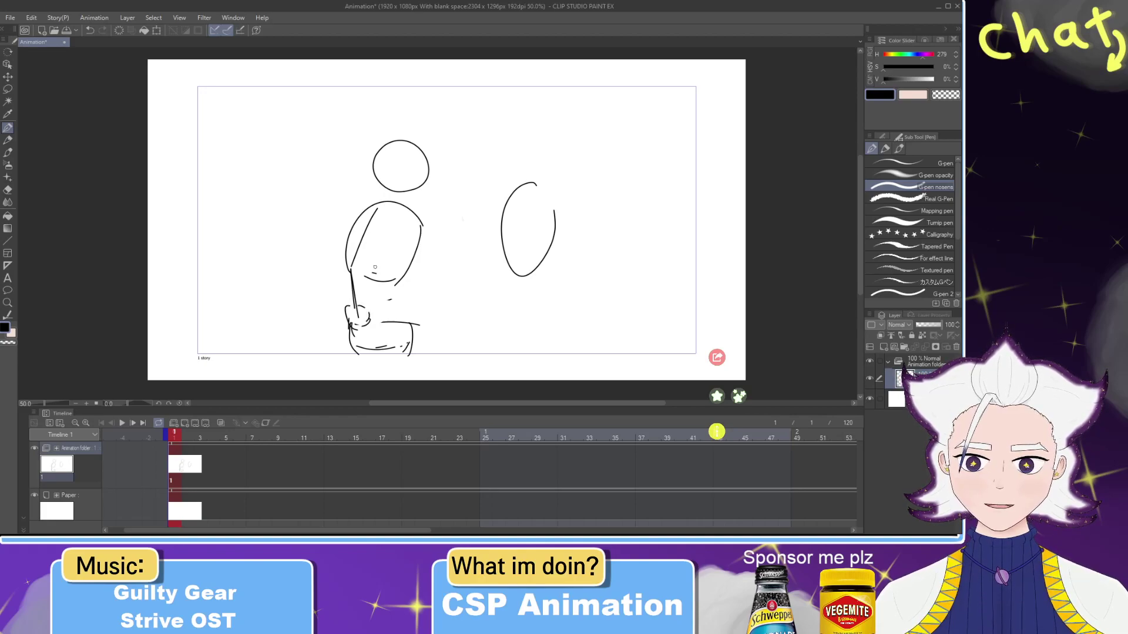
Step: Sketch the front arm hanging straight down from the chest to a small rounded hand beside the pelvis
{"action": "mouse_move", "coordinate": [424, 227]}
{"action": "left_mouse_down"}
{"action": "mouse_move", "coordinate": [441, 268]}
{"action": "mouse_move", "coordinate": [469, 251]}
{"action": "mouse_move", "coordinate": [421, 298]}
{"action": "mouse_move", "coordinate": [427, 324]}
{"action": "left_mouse_up"}
{"action": "key", "text": "ctrl+z"}
{"action": "key", "text": "ctrl+z"}
{"action": "key", "text": "ctrl+z"}
{"action": "key", "text": "ctrl+z"}
{"action": "key", "text": "ctrl+z"}
{"action": "mouse_move", "coordinate": [425, 218]}
{"action": "left_mouse_down"}
{"action": "mouse_move", "coordinate": [428, 323]}
{"action": "mouse_move", "coordinate": [418, 323]}
{"action": "mouse_move", "coordinate": [428, 339]}
{"action": "mouse_move", "coordinate": [440, 313]}
{"action": "left_mouse_up"}
Step: Add a new animation cel at frame 3 and turn on onion skin
{"action": "left_click", "coordinate": [186, 440]}
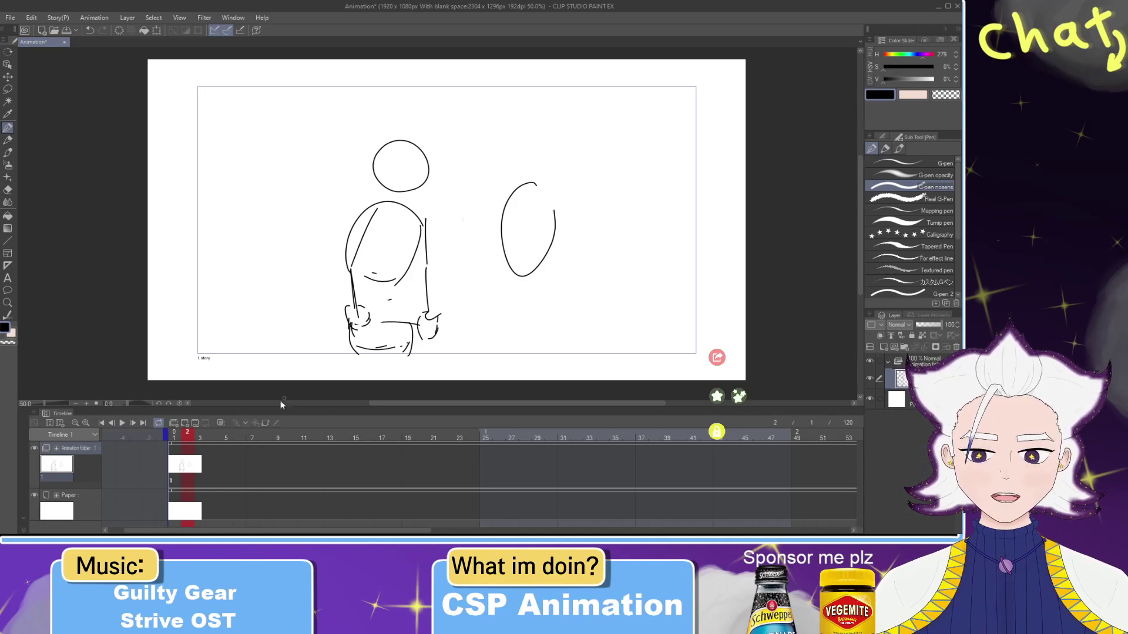
{"action": "left_click", "coordinate": [200, 437]}
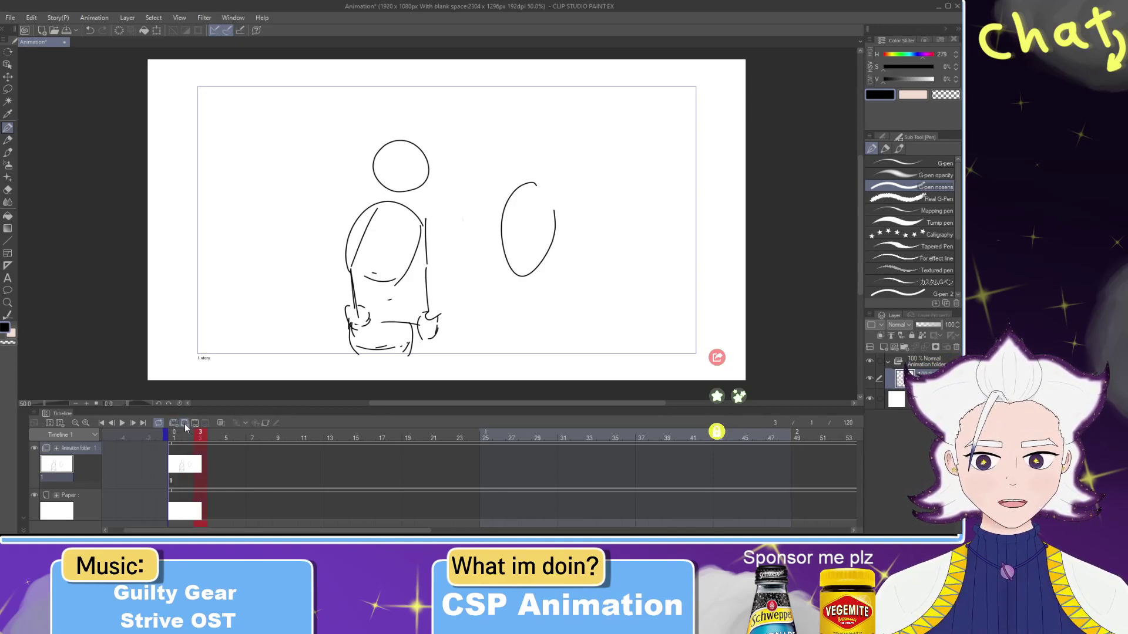
{"action": "left_click", "coordinate": [184, 424]}
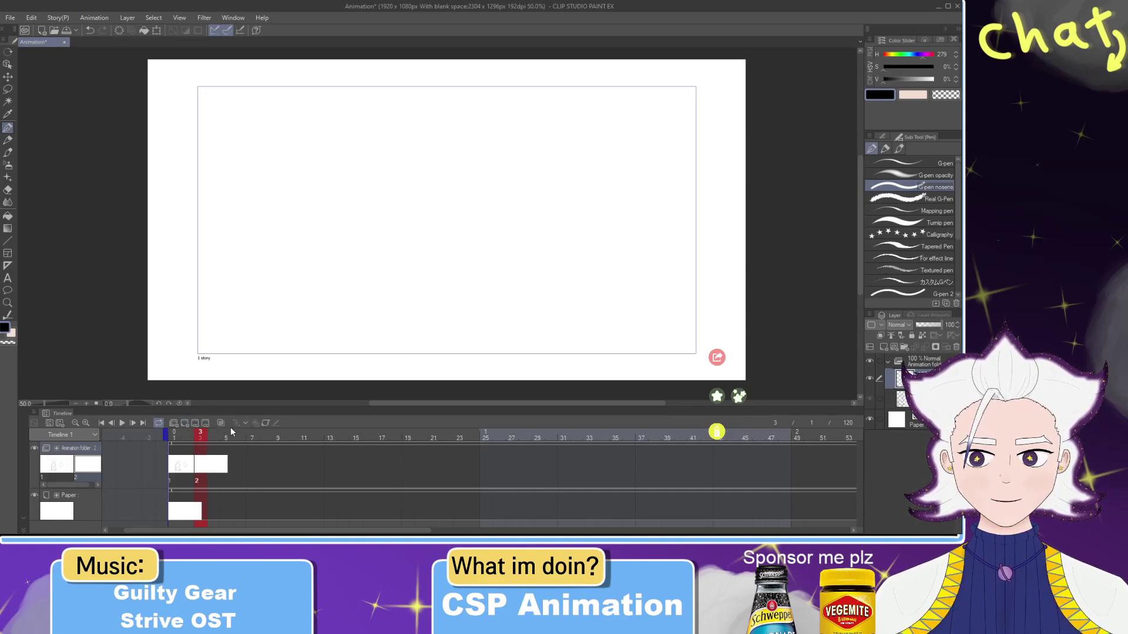
{"action": "left_click", "coordinate": [221, 423]}
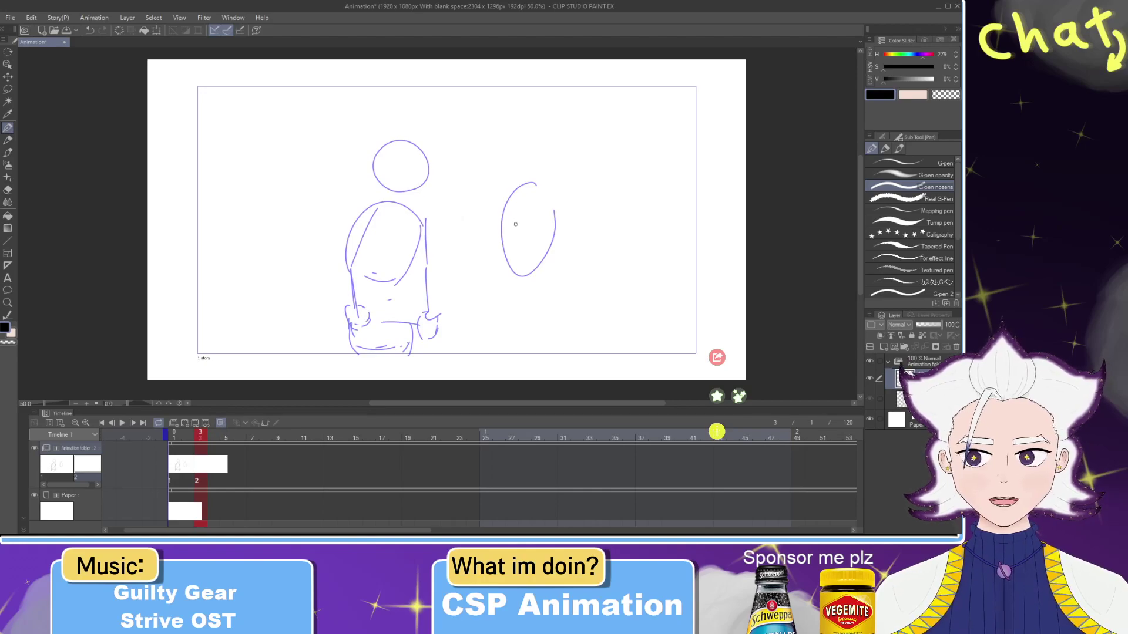
Step: Draw the tall oval on the second cel, tilted slightly forward over its onion-skin outline
{"action": "mouse_move", "coordinate": [507, 269]}
{"action": "left_mouse_down"}
{"action": "mouse_move", "coordinate": [507, 214]}
{"action": "mouse_move", "coordinate": [510, 267]}
{"action": "mouse_move", "coordinate": [555, 222]}
{"action": "left_mouse_up"}
{"action": "key", "text": "ctrl+z"}
{"action": "key", "text": "ctrl+z"}
{"action": "mouse_move", "coordinate": [511, 273]}
{"action": "left_mouse_down"}
{"action": "mouse_move", "coordinate": [539, 273]}
{"action": "mouse_move", "coordinate": [509, 268]}
{"action": "mouse_move", "coordinate": [503, 253]}
{"action": "mouse_move", "coordinate": [542, 201]}
{"action": "mouse_move", "coordinate": [518, 267]}
{"action": "mouse_move", "coordinate": [541, 274]}
{"action": "mouse_move", "coordinate": [519, 279]}
{"action": "mouse_move", "coordinate": [537, 273]}
{"action": "left_mouse_up"}
{"action": "key", "text": "ctrl+z"}
{"action": "key", "text": "ctrl+z"}
{"action": "key", "text": "ctrl+z"}
{"action": "key", "text": "ctrl+z"}
{"action": "key", "text": "ctrl+z"}
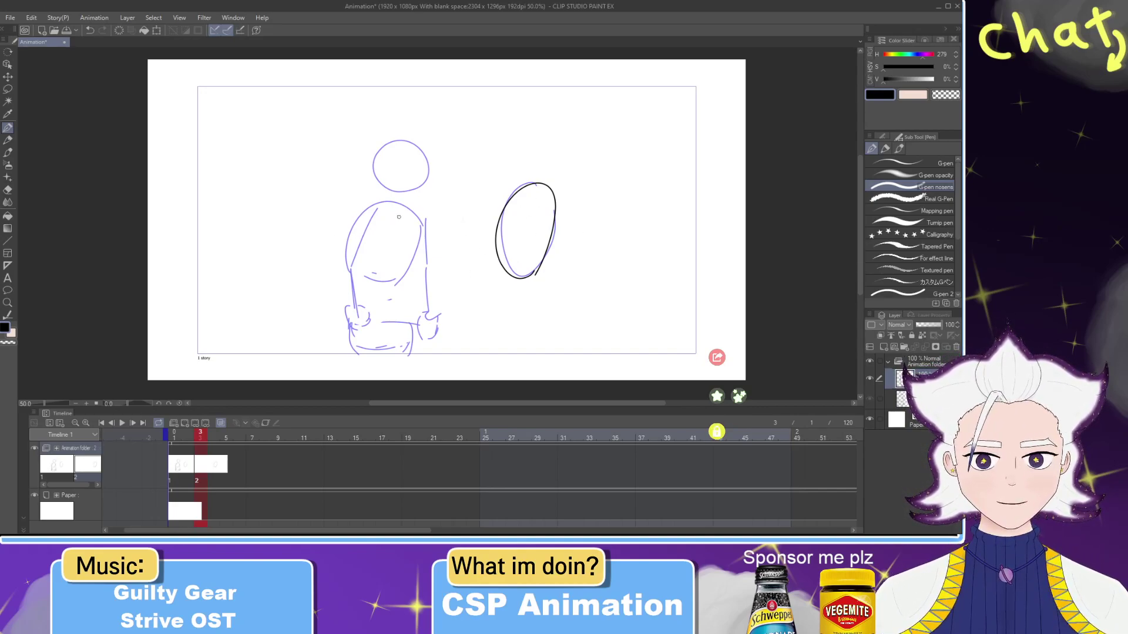
Step: Draw a narrower torso egg on the second cel, shifted forward from the previous pose, and erase the excess line
{"action": "left_click_drag", "start_coordinate": [406, 209], "coordinate": [359, 279]}
{"action": "key", "text": "ctrl+z"}
{"action": "mouse_move", "coordinate": [394, 204]}
{"action": "left_mouse_down"}
{"action": "mouse_move", "coordinate": [359, 282]}
{"action": "mouse_move", "coordinate": [378, 210]}
{"action": "mouse_move", "coordinate": [355, 283]}
{"action": "mouse_move", "coordinate": [375, 299]}
{"action": "mouse_move", "coordinate": [415, 291]}
{"action": "mouse_move", "coordinate": [418, 253]}
{"action": "mouse_move", "coordinate": [404, 291]}
{"action": "left_mouse_up"}
{"action": "key", "text": "ctrl+z"}
{"action": "key", "text": "e"}
{"action": "mouse_move", "coordinate": [405, 311]}
{"action": "left_mouse_down"}
{"action": "mouse_move", "coordinate": [354, 277]}
{"action": "mouse_move", "coordinate": [404, 286]}
{"action": "left_mouse_up"}
{"action": "key", "text": "p"}
Step: Draw the near arm on the second cel, running from the shoulder down the torso and bending forward across the waist
{"action": "left_click_drag", "start_coordinate": [385, 207], "coordinate": [362, 271]}
{"action": "key", "text": "ctrl+z"}
{"action": "left_click_drag", "start_coordinate": [385, 209], "coordinate": [381, 292]}
{"action": "key", "text": "ctrl+z"}
{"action": "mouse_move", "coordinate": [387, 206]}
{"action": "left_mouse_down"}
{"action": "mouse_move", "coordinate": [380, 265]}
{"action": "mouse_move", "coordinate": [423, 321]}
{"action": "left_mouse_up"}
Step: Draw the front forearm on the second cel, slanting forward from the torso to a small round hand
{"action": "mouse_move", "coordinate": [419, 217]}
{"action": "left_mouse_down"}
{"action": "mouse_move", "coordinate": [439, 259]}
{"action": "mouse_move", "coordinate": [436, 283]}
{"action": "mouse_move", "coordinate": [454, 299]}
{"action": "left_mouse_up"}
{"action": "key", "text": "ctrl+z"}
{"action": "key", "text": "ctrl+z"}
{"action": "key", "text": "ctrl+z"}
{"action": "mouse_move", "coordinate": [424, 261]}
{"action": "left_mouse_down"}
{"action": "mouse_move", "coordinate": [448, 301]}
{"action": "mouse_move", "coordinate": [434, 297]}
{"action": "mouse_move", "coordinate": [449, 299]}
{"action": "mouse_move", "coordinate": [437, 285]}
{"action": "left_mouse_up"}
{"action": "key", "text": "ctrl+z"}
{"action": "key", "text": "ctrl+z"}
{"action": "key", "text": "ctrl+z"}
{"action": "key", "text": "ctrl+z"}
Step: Add a slanted line from the shoulder behind the torso and a curved top edge for the pelvis
{"action": "left_click_drag", "start_coordinate": [383, 206], "coordinate": [365, 263]}
{"action": "key", "text": "ctrl+z"}
{"action": "left_click_drag", "start_coordinate": [380, 210], "coordinate": [368, 259]}
{"action": "key", "text": "ctrl+z"}
{"action": "left_click_drag", "start_coordinate": [378, 212], "coordinate": [363, 265]}
{"action": "mouse_move", "coordinate": [358, 303]}
{"action": "left_mouse_down"}
{"action": "mouse_move", "coordinate": [388, 305]}
{"action": "mouse_move", "coordinate": [368, 316]}
{"action": "mouse_move", "coordinate": [360, 306]}
{"action": "mouse_move", "coordinate": [414, 325]}
{"action": "left_mouse_up"}
{"action": "key", "text": "ctrl+z"}
{"action": "key", "text": "ctrl+z"}
Step: Return to the first drawing and add a near-vertical face line from the top of the head down past the chin
{"action": "left_click", "coordinate": [189, 439]}
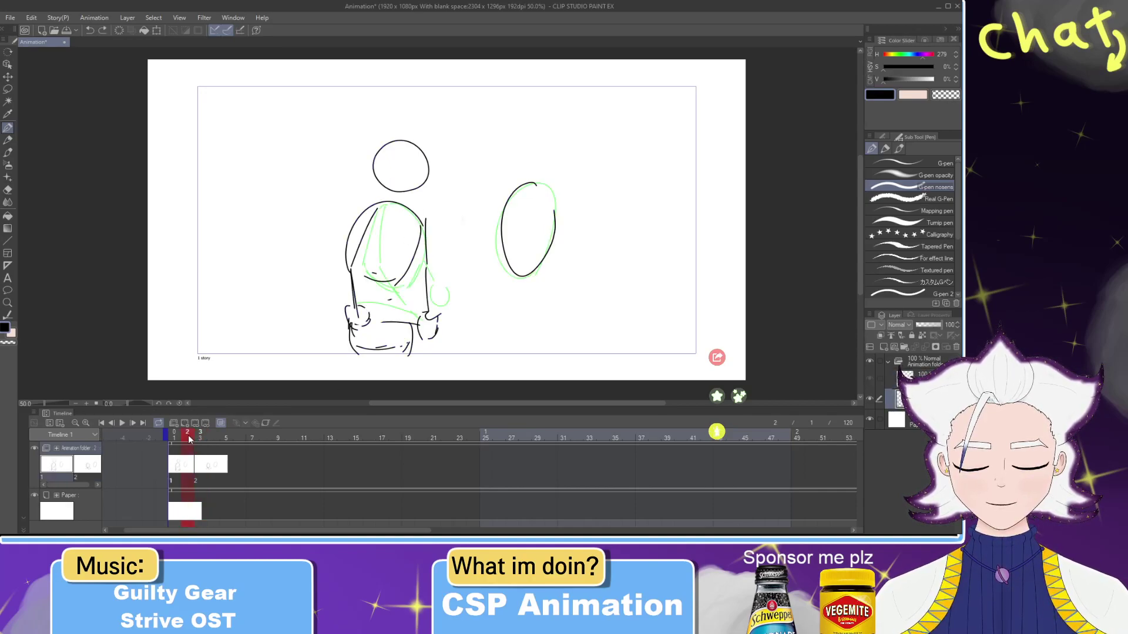
{"action": "left_click_drag", "start_coordinate": [405, 145], "coordinate": [406, 201]}
{"action": "key", "text": "ctrl+z"}
{"action": "left_click_drag", "start_coordinate": [408, 141], "coordinate": [401, 208]}
{"action": "key", "text": "ctrl+z"}
{"action": "left_click_drag", "start_coordinate": [407, 142], "coordinate": [416, 210]}
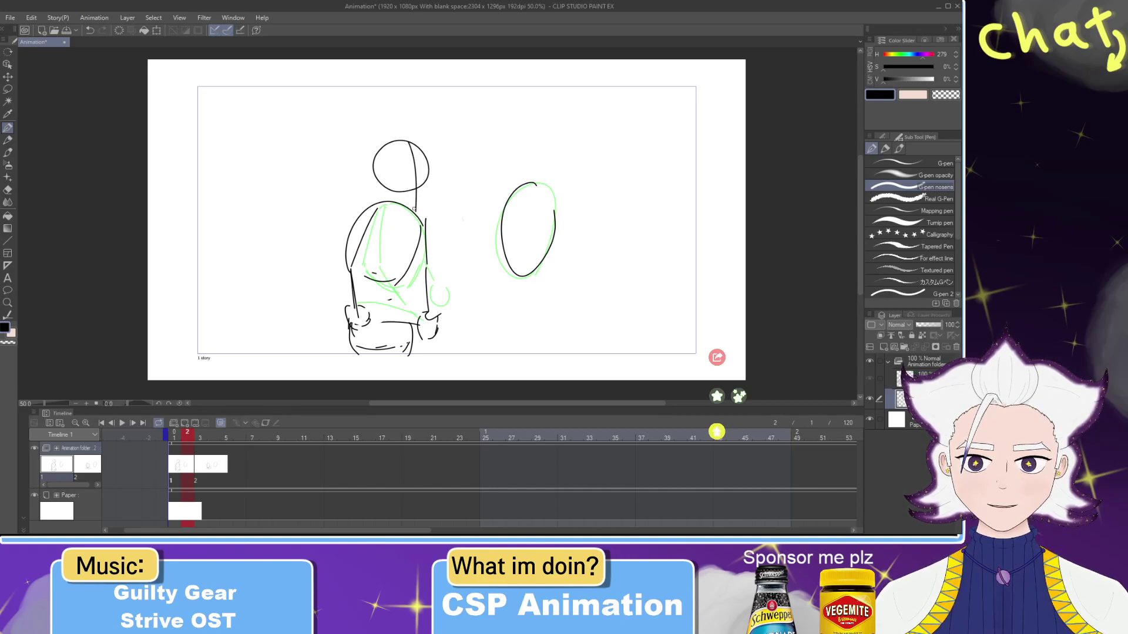
Step: On the second drawing at frame 3, draw a round head slightly forward of the previous one with a vertical face line
{"action": "left_click", "coordinate": [199, 439]}
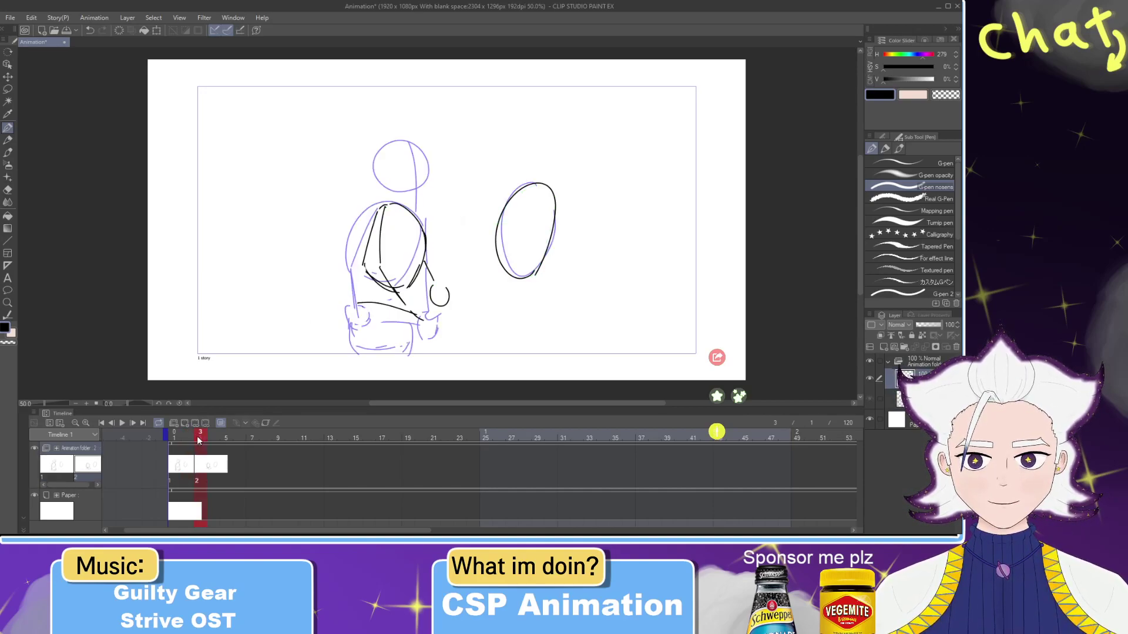
{"action": "mouse_move", "coordinate": [418, 187]}
{"action": "left_mouse_down"}
{"action": "mouse_move", "coordinate": [403, 189]}
{"action": "mouse_move", "coordinate": [431, 178]}
{"action": "mouse_move", "coordinate": [417, 192]}
{"action": "left_mouse_up"}
{"action": "key", "text": "ctrl+z"}
{"action": "left_click_drag", "start_coordinate": [414, 143], "coordinate": [421, 205]}
{"action": "key", "text": "ctrl+z"}
{"action": "left_click_drag", "start_coordinate": [418, 146], "coordinate": [421, 210]}
{"action": "key", "text": "ctrl+z"}
{"action": "left_click_drag", "start_coordinate": [416, 143], "coordinate": [423, 212]}
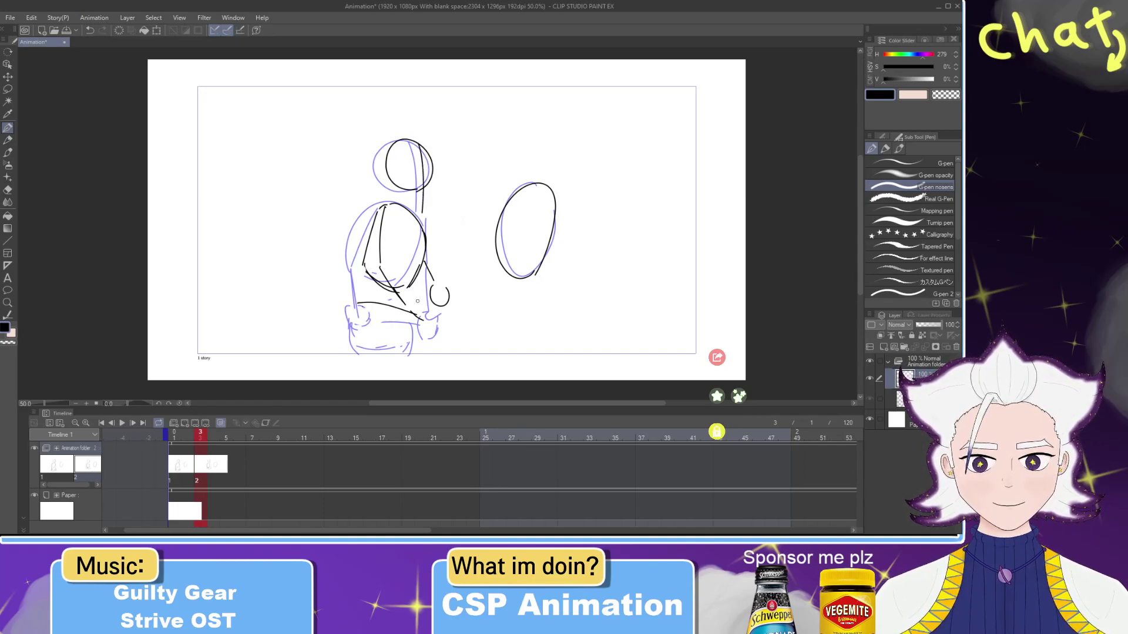
Step: Draw a rounded hand at the end of the near arm, over the pelvis's upper front corner
{"action": "mouse_move", "coordinate": [414, 304]}
{"action": "left_mouse_down"}
{"action": "mouse_move", "coordinate": [414, 327]}
{"action": "mouse_move", "coordinate": [431, 319]}
{"action": "left_mouse_up"}
{"action": "key", "text": "ctrl+z"}
{"action": "key", "text": "ctrl+z"}
{"action": "key", "text": "ctrl+z"}
Step: Draw the pelvis's curved front and back sides on the second drawing
{"action": "mouse_move", "coordinate": [358, 307]}
{"action": "left_mouse_down"}
{"action": "mouse_move", "coordinate": [411, 324]}
{"action": "mouse_move", "coordinate": [372, 314]}
{"action": "mouse_move", "coordinate": [407, 323]}
{"action": "mouse_move", "coordinate": [361, 356]}
{"action": "left_mouse_up"}
{"action": "key", "text": "ctrl+z"}
{"action": "key", "text": "ctrl+z"}
{"action": "left_click_drag", "start_coordinate": [417, 326], "coordinate": [410, 355]}
{"action": "mouse_move", "coordinate": [373, 281]}
{"action": "left_mouse_down"}
{"action": "mouse_move", "coordinate": [371, 326]}
{"action": "mouse_move", "coordinate": [350, 328]}
{"action": "mouse_move", "coordinate": [360, 355]}
{"action": "left_mouse_up"}
{"action": "key", "text": "ctrl+z"}
{"action": "key", "text": "e"}
{"action": "key", "text": "p"}
{"action": "key", "text": "ctrl+z"}
{"action": "left_click_drag", "start_coordinate": [360, 312], "coordinate": [357, 354]}
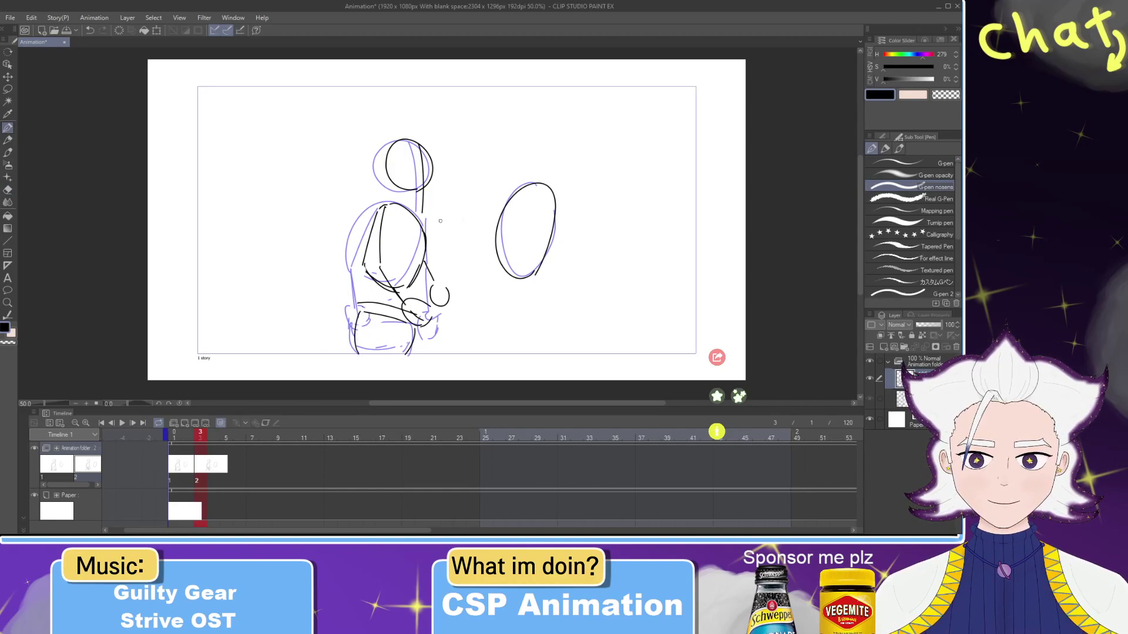
Step: Add a third animation cel at frame 5
{"action": "left_click", "coordinate": [226, 437]}
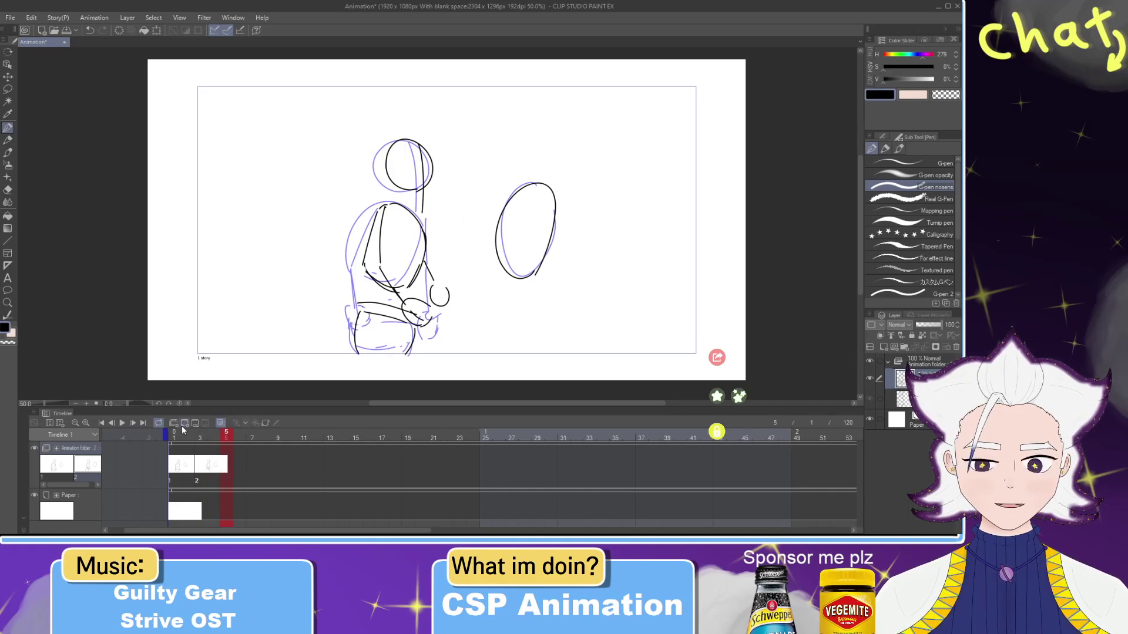
{"action": "left_click", "coordinate": [194, 426]}
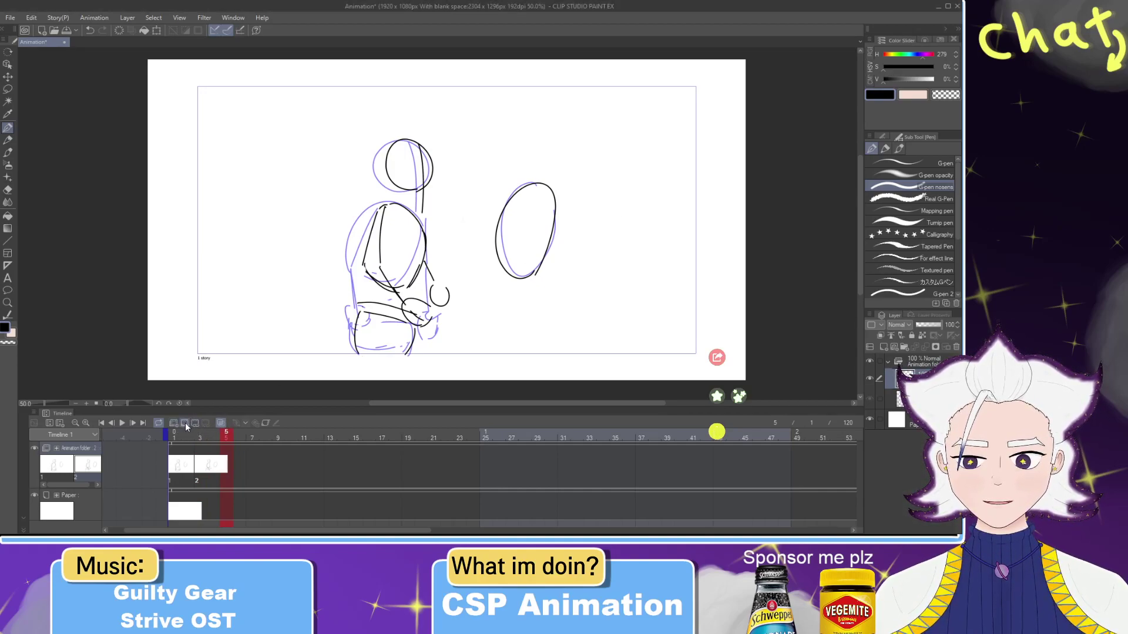
{"action": "left_click", "coordinate": [184, 424]}
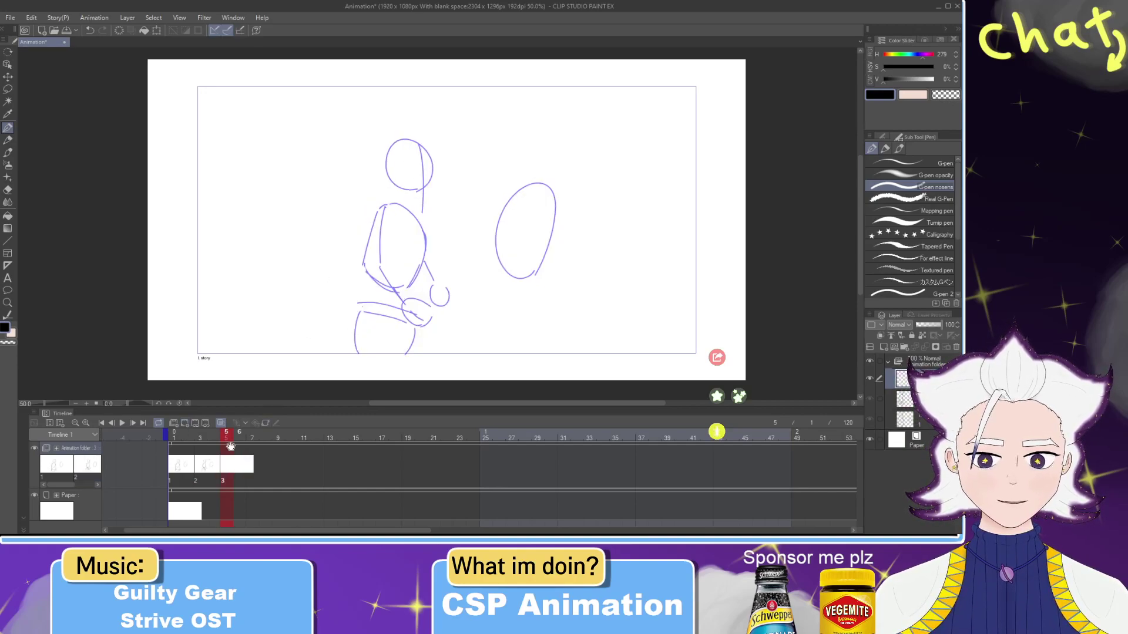
{"action": "mouse_move", "coordinate": [227, 439]}
{"action": "left_mouse_down"}
{"action": "mouse_move", "coordinate": [188, 439]}
{"action": "mouse_move", "coordinate": [227, 443]}
{"action": "left_mouse_up"}
Step: Try a slightly lowered head with a slanted face line and a curved torso top, and undo them
{"action": "mouse_move", "coordinate": [430, 200]}
{"action": "left_mouse_down"}
{"action": "mouse_move", "coordinate": [399, 186]}
{"action": "mouse_move", "coordinate": [419, 203]}
{"action": "left_mouse_up"}
{"action": "key", "text": "ctrl+z"}
{"action": "left_click_drag", "start_coordinate": [440, 159], "coordinate": [426, 231]}
{"action": "key", "text": "ctrl+z"}
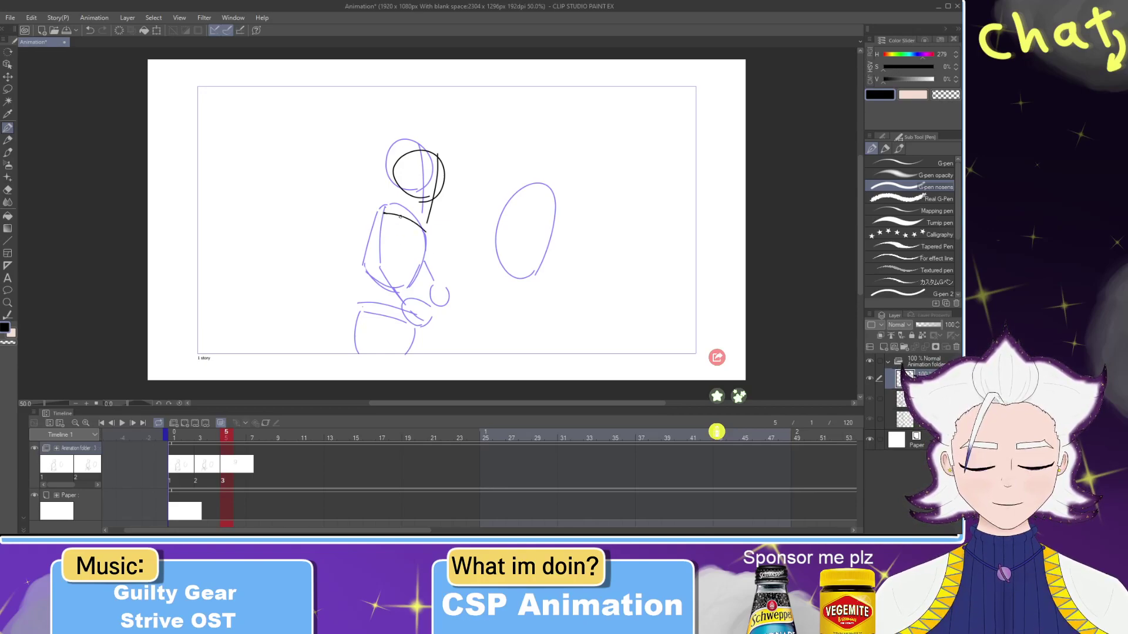
{"action": "key", "text": "ctrl+z"}
{"action": "key", "text": "ctrl+z"}
{"action": "key", "text": "ctrl+z"}
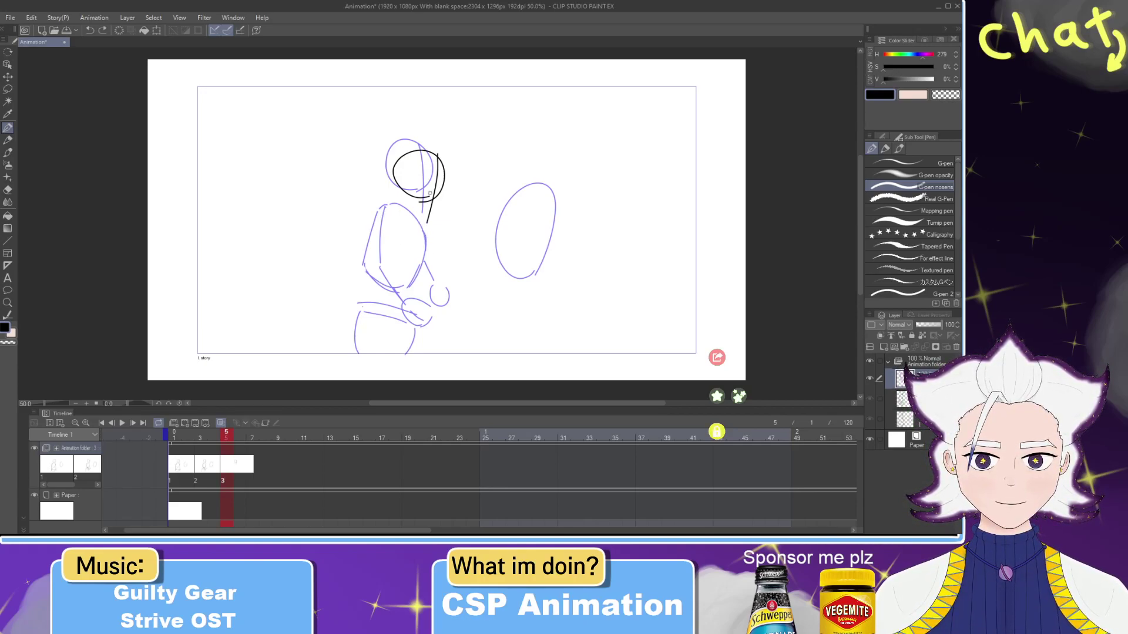
{"action": "key", "text": "ctrl+z"}
Step: Draw a boxy, forward-turned torso and a round head well ahead of the previous pose on the third cel
{"action": "mouse_move", "coordinate": [451, 196]}
{"action": "left_mouse_down"}
{"action": "mouse_move", "coordinate": [424, 165]}
{"action": "mouse_move", "coordinate": [455, 194]}
{"action": "mouse_move", "coordinate": [408, 202]}
{"action": "mouse_move", "coordinate": [445, 210]}
{"action": "mouse_move", "coordinate": [428, 258]}
{"action": "left_mouse_up"}
{"action": "key", "text": "ctrl+z"}
{"action": "key", "text": "ctrl+z"}
{"action": "mouse_move", "coordinate": [392, 203]}
{"action": "left_mouse_down"}
{"action": "mouse_move", "coordinate": [378, 270]}
{"action": "mouse_move", "coordinate": [422, 263]}
{"action": "left_mouse_up"}
{"action": "key", "text": "ctrl+z"}
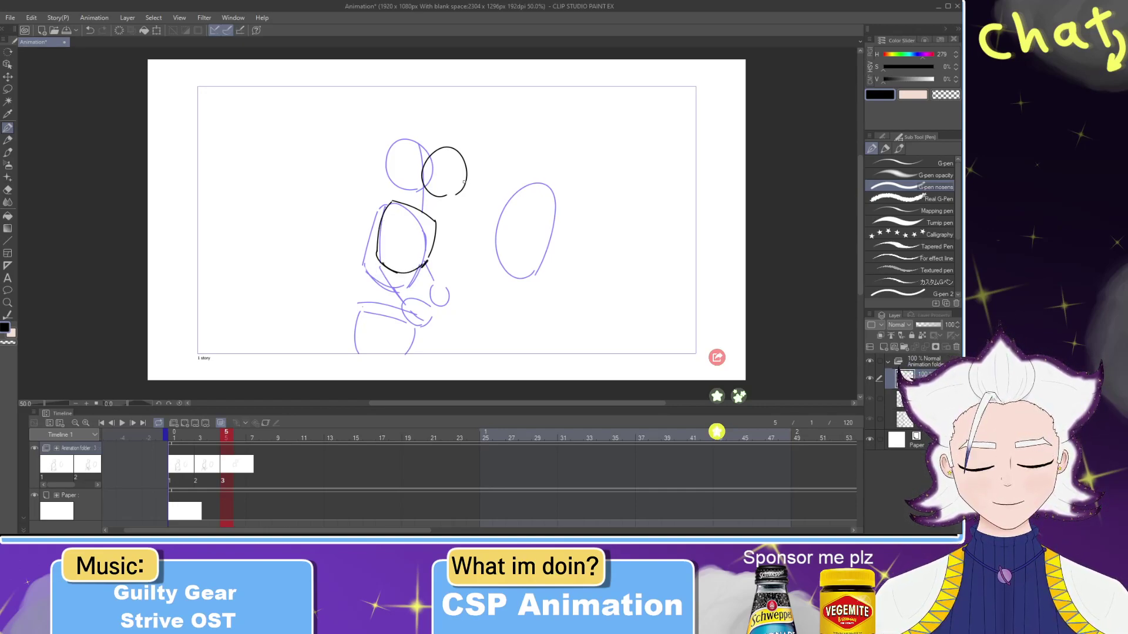
Step: Lasso the new head, move it slightly back and up with Transform, and deselect it
{"action": "key", "text": "m"}
{"action": "mouse_move", "coordinate": [425, 203]}
{"action": "left_mouse_down"}
{"action": "mouse_move", "coordinate": [423, 134]}
{"action": "mouse_move", "coordinate": [477, 203]}
{"action": "mouse_move", "coordinate": [457, 198]}
{"action": "left_mouse_up"}
{"action": "key", "text": "ctrl+t"}
{"action": "left_click", "coordinate": [396, 228]}
{"action": "key", "text": "p"}
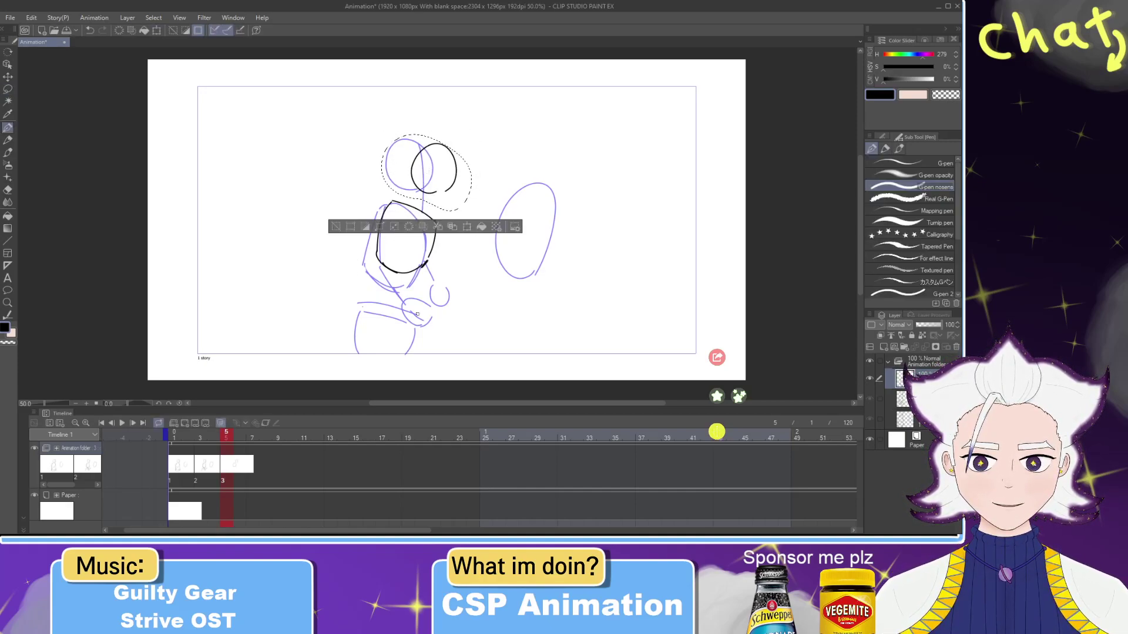
{"action": "key", "text": "ctrl+d"}
Step: Draw a rounded, boxy pelvis tilted forward below the torso on the third cel
{"action": "mouse_move", "coordinate": [366, 297]}
{"action": "left_mouse_down"}
{"action": "mouse_move", "coordinate": [424, 312]}
{"action": "mouse_move", "coordinate": [362, 331]}
{"action": "mouse_move", "coordinate": [382, 300]}
{"action": "mouse_move", "coordinate": [416, 330]}
{"action": "mouse_move", "coordinate": [408, 345]}
{"action": "left_mouse_up"}
{"action": "key", "text": "ctrl+z"}
{"action": "key", "text": "ctrl+z"}
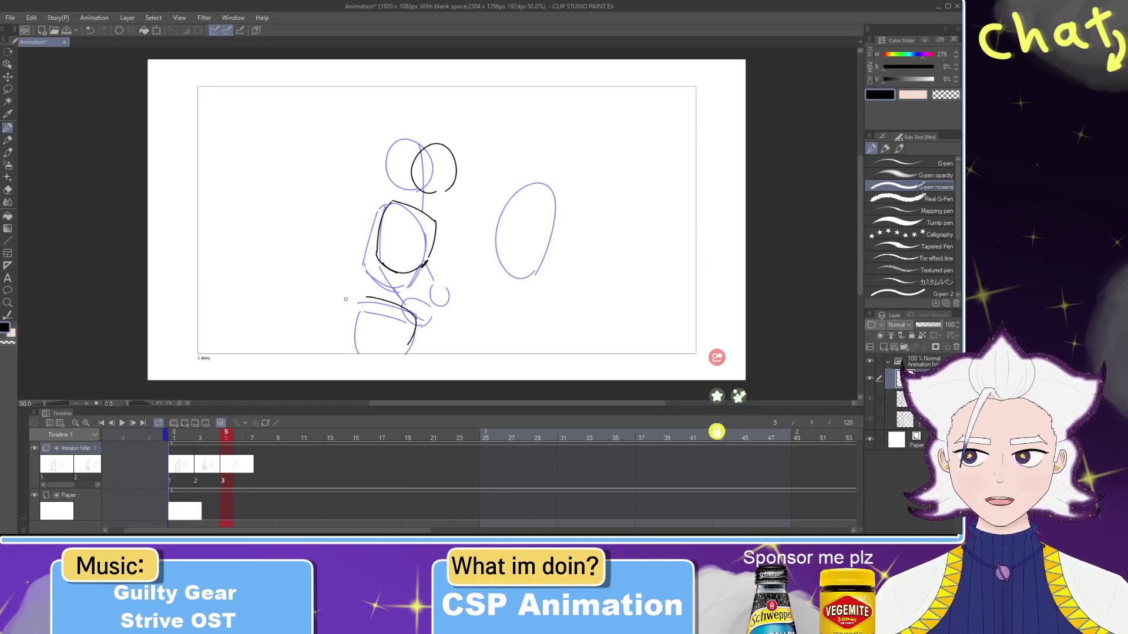
{"action": "mouse_move", "coordinate": [367, 296]}
{"action": "left_mouse_down"}
{"action": "mouse_move", "coordinate": [360, 333]}
{"action": "mouse_move", "coordinate": [409, 344]}
{"action": "left_mouse_up"}
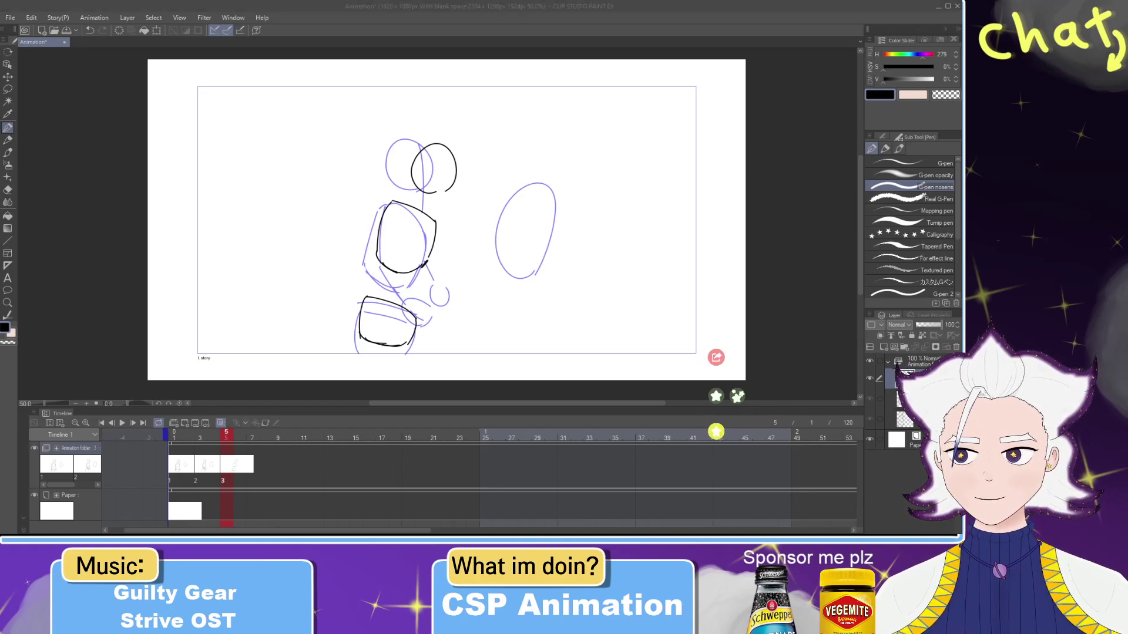
{"action": "left_click", "coordinate": [574, 112]}
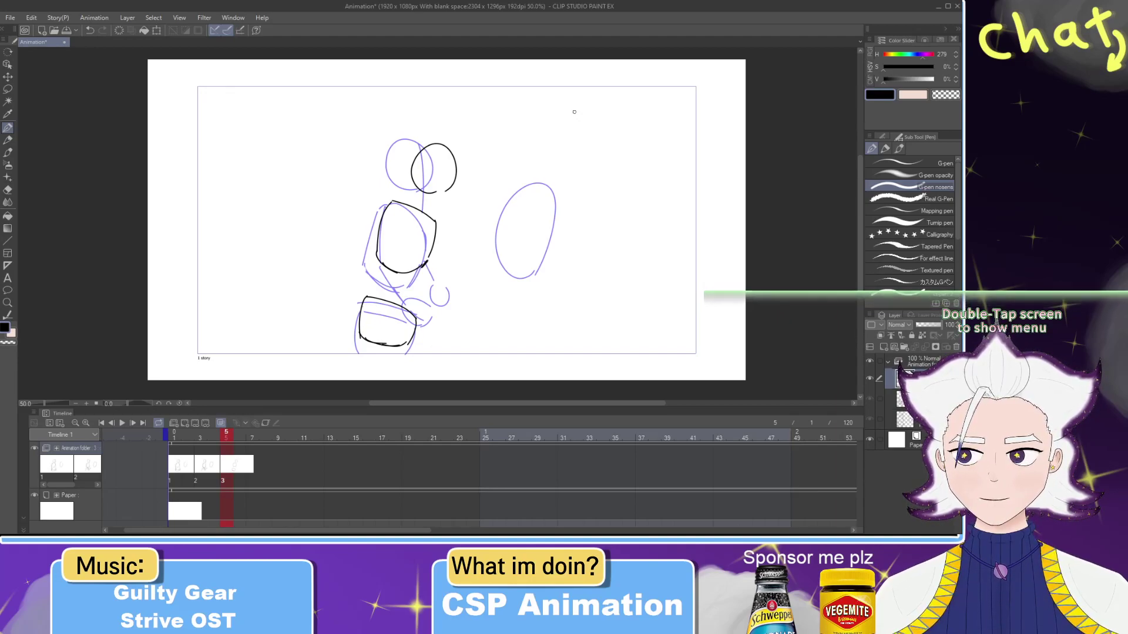
Step: Draw the near arm bent at the elbow and reaching forward to a small round hand
{"action": "left_click_drag", "start_coordinate": [397, 216], "coordinate": [424, 266]}
{"action": "key", "text": "ctrl+z"}
{"action": "mouse_move", "coordinate": [397, 216]}
{"action": "left_mouse_down"}
{"action": "mouse_move", "coordinate": [442, 280]}
{"action": "mouse_move", "coordinate": [466, 293]}
{"action": "mouse_move", "coordinate": [484, 272]}
{"action": "mouse_move", "coordinate": [470, 288]}
{"action": "left_mouse_up"}
{"action": "key", "text": "ctrl+z"}
{"action": "key", "text": "ctrl+z"}
{"action": "key", "text": "ctrl+z"}
Step: Draw the far arm bending up from the shoulder to a small round hand touching the oval's edge
{"action": "mouse_move", "coordinate": [436, 225]}
{"action": "left_mouse_down"}
{"action": "mouse_move", "coordinate": [470, 247]}
{"action": "mouse_move", "coordinate": [494, 245]}
{"action": "mouse_move", "coordinate": [484, 257]}
{"action": "left_mouse_up"}
{"action": "key", "text": "ctrl+z"}
{"action": "key", "text": "ctrl+z"}
{"action": "key", "text": "ctrl+z"}
{"action": "mouse_move", "coordinate": [436, 224]}
{"action": "left_mouse_down"}
{"action": "mouse_move", "coordinate": [472, 251]}
{"action": "mouse_move", "coordinate": [468, 265]}
{"action": "mouse_move", "coordinate": [498, 235]}
{"action": "mouse_move", "coordinate": [488, 245]}
{"action": "left_mouse_up"}
{"action": "key", "text": "ctrl+z"}
{"action": "key", "text": "ctrl+z"}
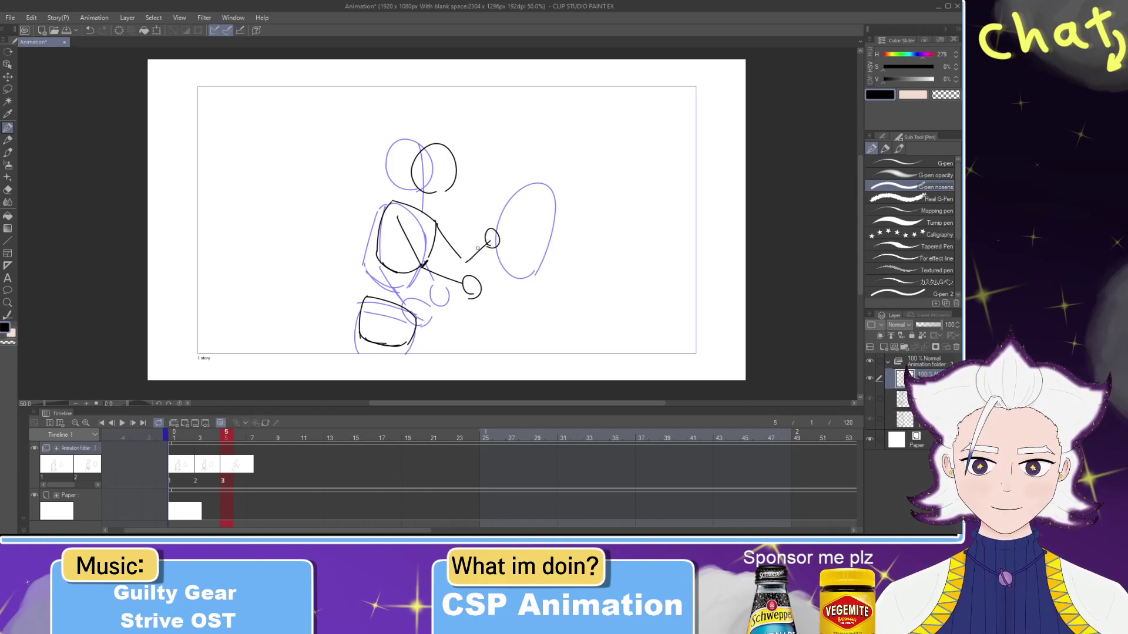
Step: Add a vertical face line down the front of the third drawing's head
{"action": "left_click_drag", "start_coordinate": [448, 151], "coordinate": [443, 205]}
{"action": "key", "text": "ctrl+z"}
{"action": "left_click_drag", "start_coordinate": [447, 150], "coordinate": [448, 206]}
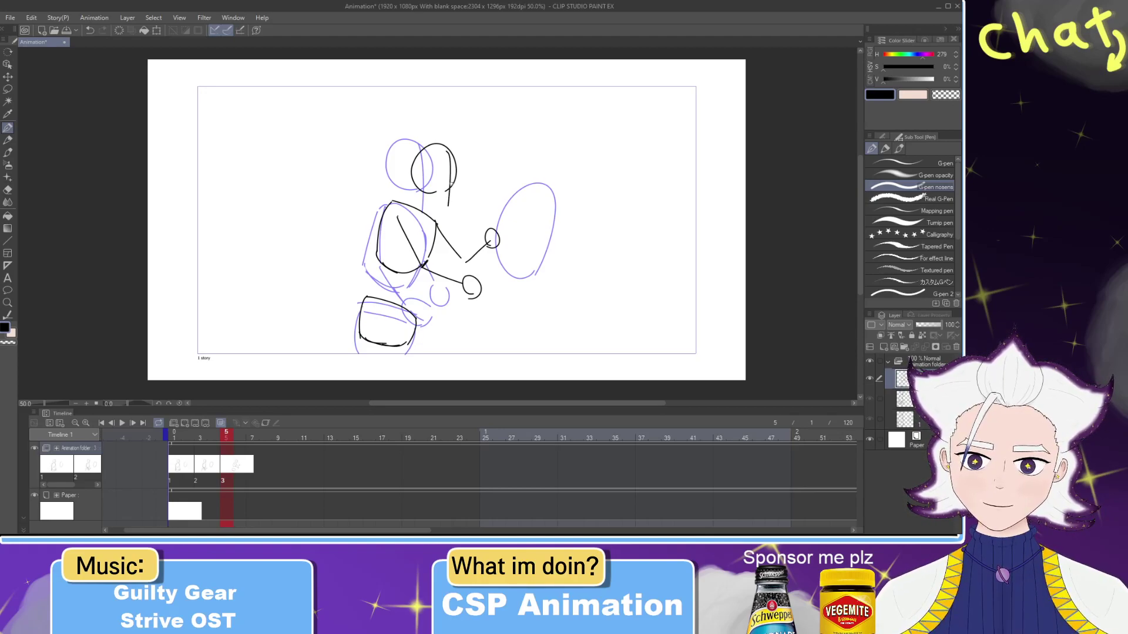
Step: On the first drawing, erase the torso outline bulging behind the arm and redraw the torso's back edge further inside
{"action": "left_click_drag", "start_coordinate": [245, 438], "coordinate": [188, 440]}
{"action": "key", "text": "e"}
{"action": "left_click_drag", "start_coordinate": [349, 234], "coordinate": [345, 242]}
{"action": "key", "text": "p"}
{"action": "mouse_move", "coordinate": [373, 206]}
{"action": "left_mouse_down"}
{"action": "mouse_move", "coordinate": [350, 276]}
{"action": "mouse_move", "coordinate": [374, 209]}
{"action": "mouse_move", "coordinate": [355, 248]}
{"action": "mouse_move", "coordinate": [365, 229]}
{"action": "mouse_move", "coordinate": [379, 275]}
{"action": "left_mouse_up"}
{"action": "key", "text": "ctrl+z"}
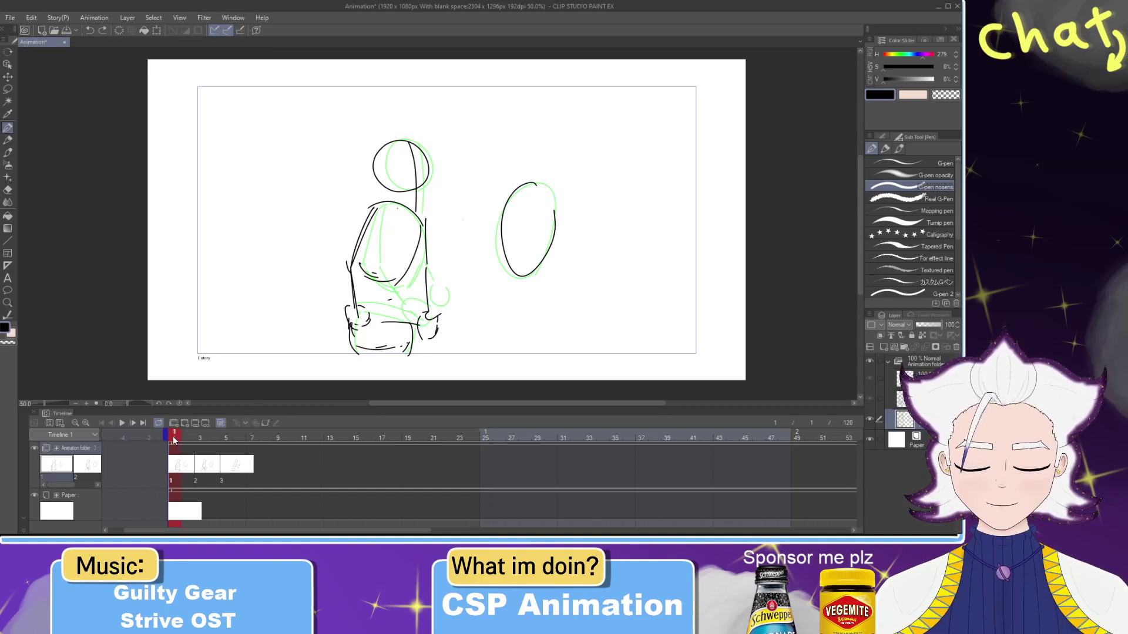
Step: Add a fourth animation cel at frame 7, after the third drawing
{"action": "left_click", "coordinate": [232, 437]}
{"action": "mouse_move", "coordinate": [233, 438]}
{"action": "left_mouse_down"}
{"action": "mouse_move", "coordinate": [184, 437]}
{"action": "mouse_move", "coordinate": [251, 429]}
{"action": "mouse_move", "coordinate": [266, 440]}
{"action": "mouse_move", "coordinate": [235, 441]}
{"action": "left_mouse_up"}
{"action": "left_click", "coordinate": [184, 423]}
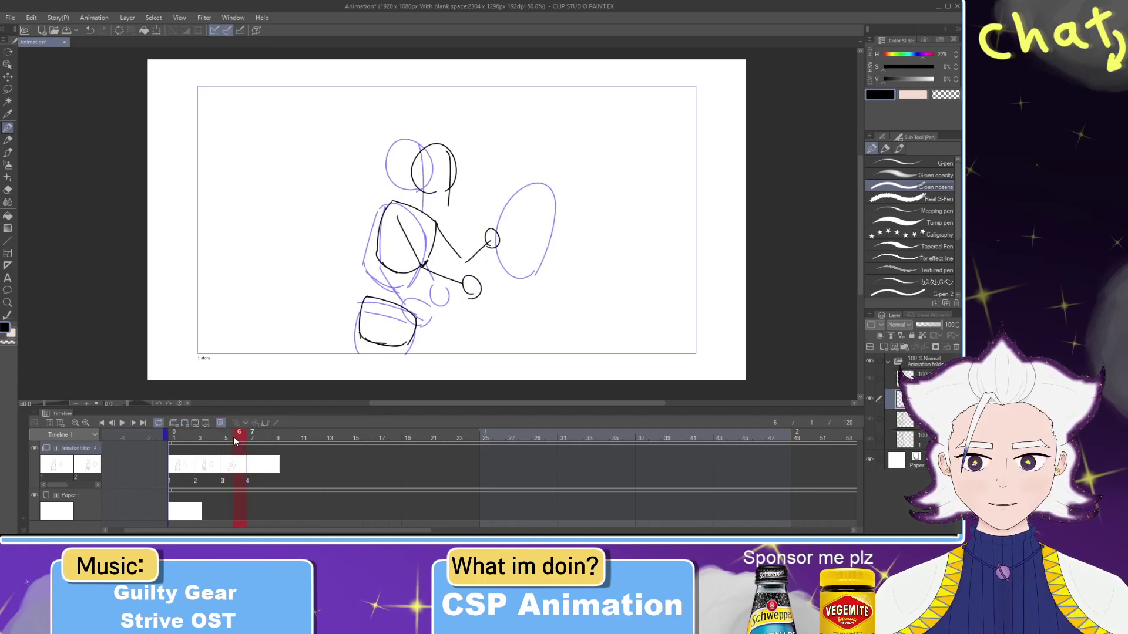
Step: Draw the tall oval on the third drawing so that its near edge meets the outstretched hand
{"action": "mouse_move", "coordinate": [528, 201]}
{"action": "left_mouse_down"}
{"action": "mouse_move", "coordinate": [511, 269]}
{"action": "mouse_move", "coordinate": [545, 212]}
{"action": "mouse_move", "coordinate": [520, 281]}
{"action": "mouse_move", "coordinate": [539, 184]}
{"action": "mouse_move", "coordinate": [527, 283]}
{"action": "mouse_move", "coordinate": [497, 263]}
{"action": "mouse_move", "coordinate": [530, 275]}
{"action": "left_mouse_up"}
{"action": "key", "text": "ctrl+z"}
{"action": "key", "text": "ctrl+z"}
{"action": "key", "text": "ctrl+z"}
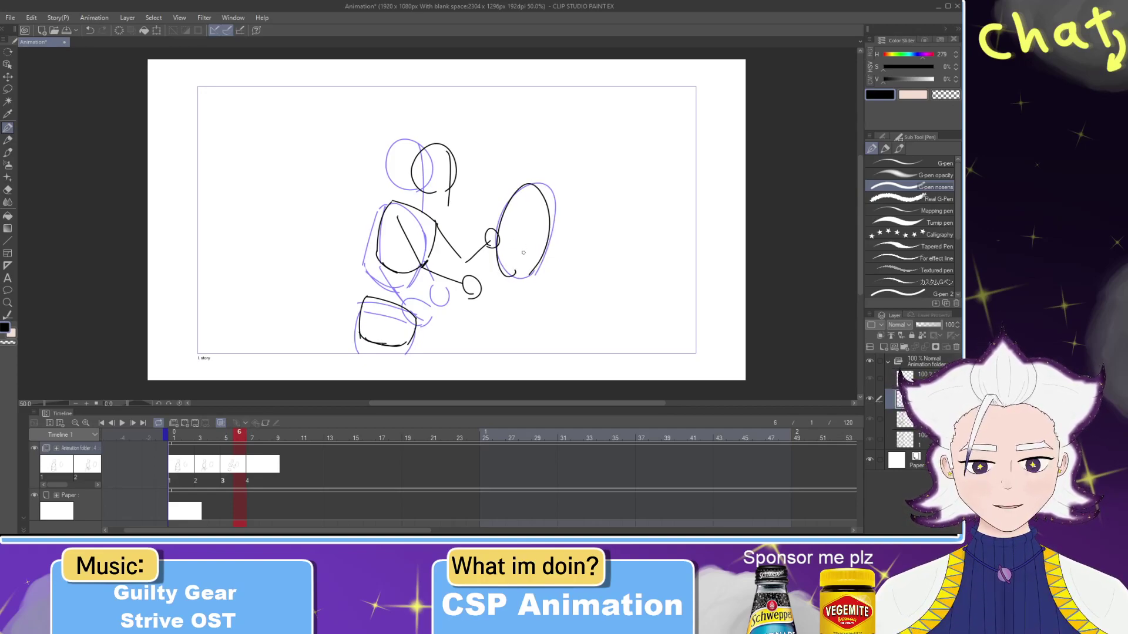
Step: On the fourth cel at frame 7, draw a round head lower and further forward, with a slanted face line
{"action": "left_click_drag", "start_coordinate": [245, 440], "coordinate": [252, 439]}
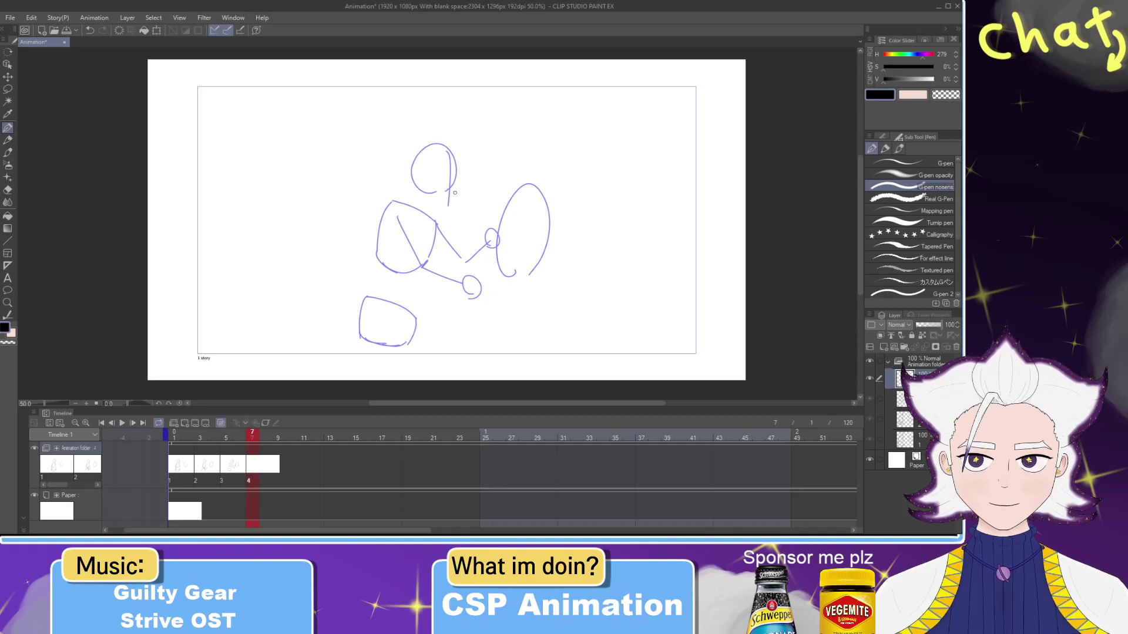
{"action": "mouse_move", "coordinate": [452, 208]}
{"action": "left_mouse_down"}
{"action": "mouse_move", "coordinate": [470, 178]}
{"action": "mouse_move", "coordinate": [451, 214]}
{"action": "mouse_move", "coordinate": [452, 164]}
{"action": "mouse_move", "coordinate": [445, 212]}
{"action": "mouse_move", "coordinate": [436, 209]}
{"action": "left_mouse_up"}
{"action": "key", "text": "ctrl+z"}
{"action": "key", "text": "ctrl+z"}
{"action": "key", "text": "ctrl+z"}
{"action": "key", "text": "ctrl+z"}
{"action": "left_click_drag", "start_coordinate": [456, 167], "coordinate": [446, 221]}
{"action": "key", "text": "ctrl+z"}
{"action": "left_click_drag", "start_coordinate": [463, 176], "coordinate": [447, 220]}
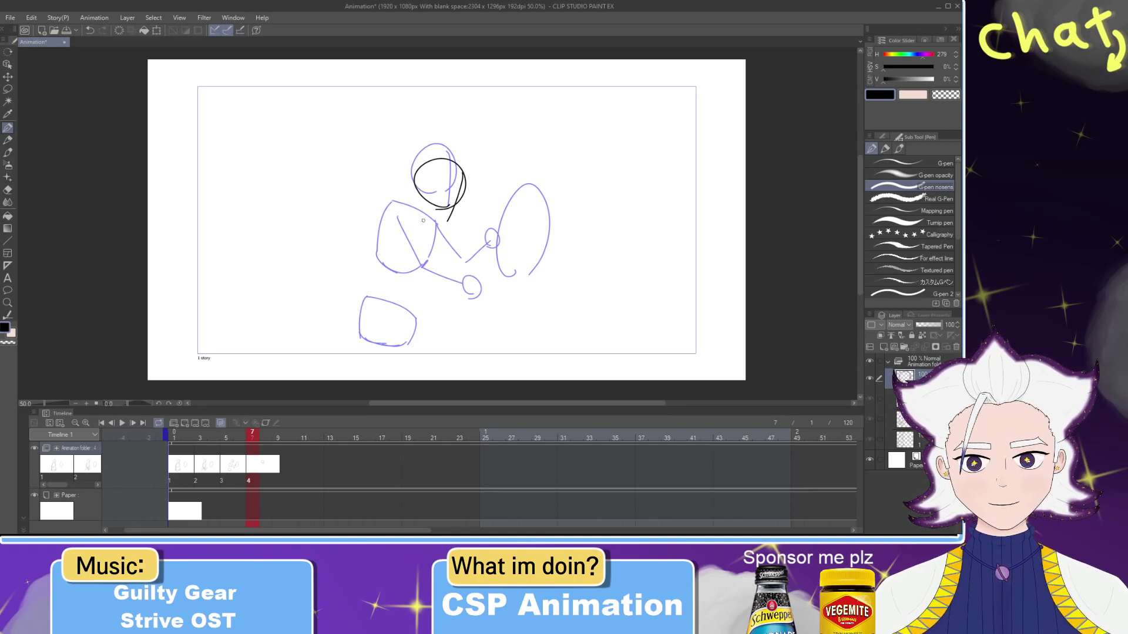
Step: On the fourth drawing, draw the rounded torso leaning forward and the boxy hip shape below it
{"action": "mouse_move", "coordinate": [390, 200]}
{"action": "left_mouse_down"}
{"action": "mouse_move", "coordinate": [441, 240]}
{"action": "mouse_move", "coordinate": [418, 280]}
{"action": "left_mouse_up"}
{"action": "key", "text": "ctrl+z"}
{"action": "mouse_move", "coordinate": [397, 206]}
{"action": "left_mouse_down"}
{"action": "mouse_move", "coordinate": [366, 263]}
{"action": "mouse_move", "coordinate": [383, 231]}
{"action": "mouse_move", "coordinate": [382, 270]}
{"action": "mouse_move", "coordinate": [411, 309]}
{"action": "mouse_move", "coordinate": [399, 341]}
{"action": "left_mouse_up"}
{"action": "key", "text": "ctrl+z"}
{"action": "mouse_move", "coordinate": [365, 297]}
{"action": "left_mouse_down"}
{"action": "mouse_move", "coordinate": [363, 333]}
{"action": "mouse_move", "coordinate": [381, 344]}
{"action": "left_mouse_up"}
Step: On the fourth drawing, draw both arms stretched straight forward from the torso, with small hands meeting the oval's near edge
{"action": "mouse_move", "coordinate": [406, 224]}
{"action": "left_mouse_down"}
{"action": "mouse_move", "coordinate": [435, 254]}
{"action": "mouse_move", "coordinate": [411, 232]}
{"action": "mouse_move", "coordinate": [489, 254]}
{"action": "left_mouse_up"}
{"action": "key", "text": "ctrl+z"}
{"action": "key", "text": "ctrl+z"}
{"action": "left_click_drag", "start_coordinate": [399, 230], "coordinate": [511, 233]}
{"action": "key", "text": "ctrl+z"}
{"action": "mouse_move", "coordinate": [401, 233]}
{"action": "left_mouse_down"}
{"action": "mouse_move", "coordinate": [472, 258]}
{"action": "mouse_move", "coordinate": [461, 256]}
{"action": "mouse_move", "coordinate": [438, 250]}
{"action": "mouse_move", "coordinate": [512, 257]}
{"action": "mouse_move", "coordinate": [497, 255]}
{"action": "mouse_move", "coordinate": [508, 244]}
{"action": "mouse_move", "coordinate": [504, 257]}
{"action": "mouse_move", "coordinate": [509, 241]}
{"action": "left_mouse_up"}
{"action": "key", "text": "ctrl+z"}
{"action": "key", "text": "ctrl+z"}
{"action": "key", "text": "ctrl+z"}
{"action": "key", "text": "ctrl+z"}
Step: On the fourth drawing, draw the tall, slightly tilted oval directly in front of the two hands
{"action": "mouse_move", "coordinate": [499, 195]}
{"action": "left_mouse_down"}
{"action": "mouse_move", "coordinate": [548, 237]}
{"action": "mouse_move", "coordinate": [547, 253]}
{"action": "left_mouse_up"}
{"action": "mouse_move", "coordinate": [517, 188]}
{"action": "left_mouse_down"}
{"action": "mouse_move", "coordinate": [498, 291]}
{"action": "mouse_move", "coordinate": [547, 246]}
{"action": "left_mouse_up"}
{"action": "left_click_drag", "start_coordinate": [499, 204], "coordinate": [542, 272]}
{"action": "key", "text": "ctrl+z"}
{"action": "key", "text": "ctrl+z"}
{"action": "key", "text": "ctrl+z"}
{"action": "left_click_drag", "start_coordinate": [530, 213], "coordinate": [516, 272]}
{"action": "key", "text": "ctrl+z"}
{"action": "key", "text": "ctrl+z"}
{"action": "key", "text": "ctrl+z"}
{"action": "mouse_move", "coordinate": [526, 186]}
{"action": "left_mouse_down"}
{"action": "mouse_move", "coordinate": [500, 264]}
{"action": "mouse_move", "coordinate": [517, 280]}
{"action": "mouse_move", "coordinate": [544, 256]}
{"action": "left_mouse_up"}
{"action": "key", "text": "ctrl+z"}
{"action": "key", "text": "ctrl+y"}
{"action": "key", "text": "ctrl+z"}
{"action": "key", "text": "ctrl+y"}
Step: Erase the stray overlapping lines where the hands meet the oval on the fourth drawing
{"action": "key", "text": "e"}
{"action": "left_click_drag", "start_coordinate": [509, 247], "coordinate": [507, 232]}
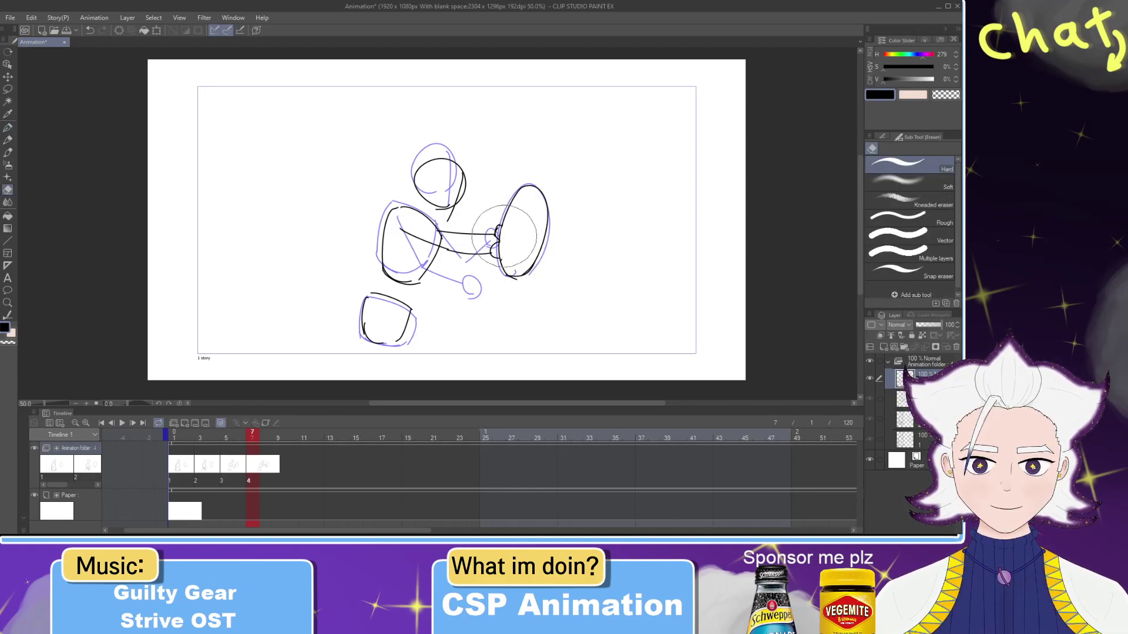
{"action": "key", "text": "p"}
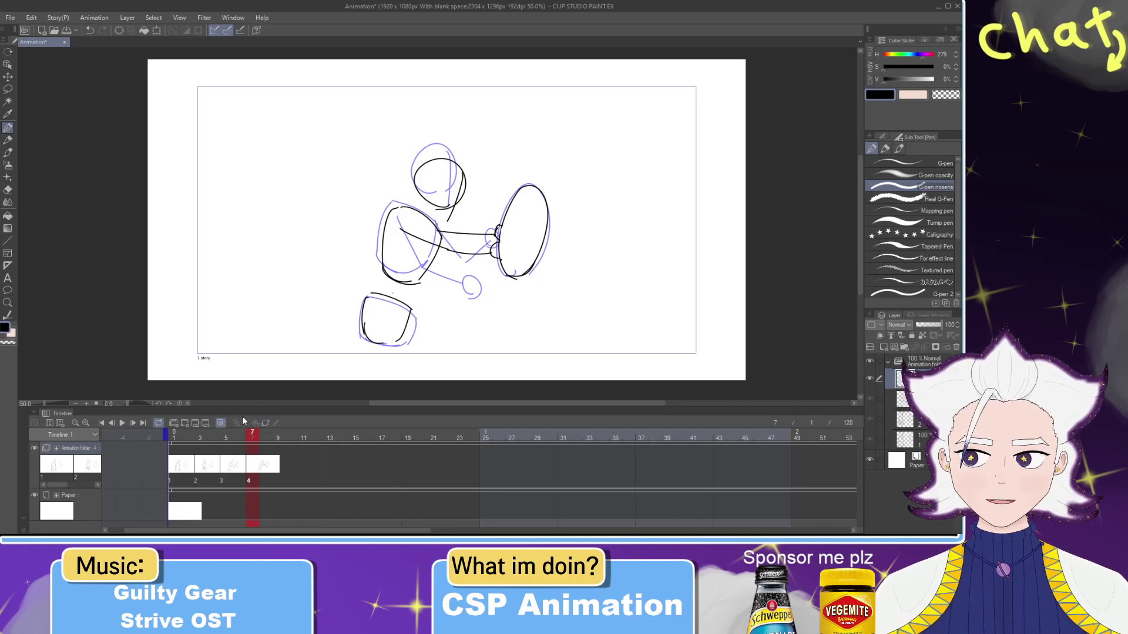
Step: Add a fifth animation cel at frame 9, following the fourth drawing
{"action": "mouse_move", "coordinate": [248, 439]}
{"action": "left_mouse_down"}
{"action": "mouse_move", "coordinate": [186, 441]}
{"action": "mouse_move", "coordinate": [265, 435]}
{"action": "left_mouse_up"}
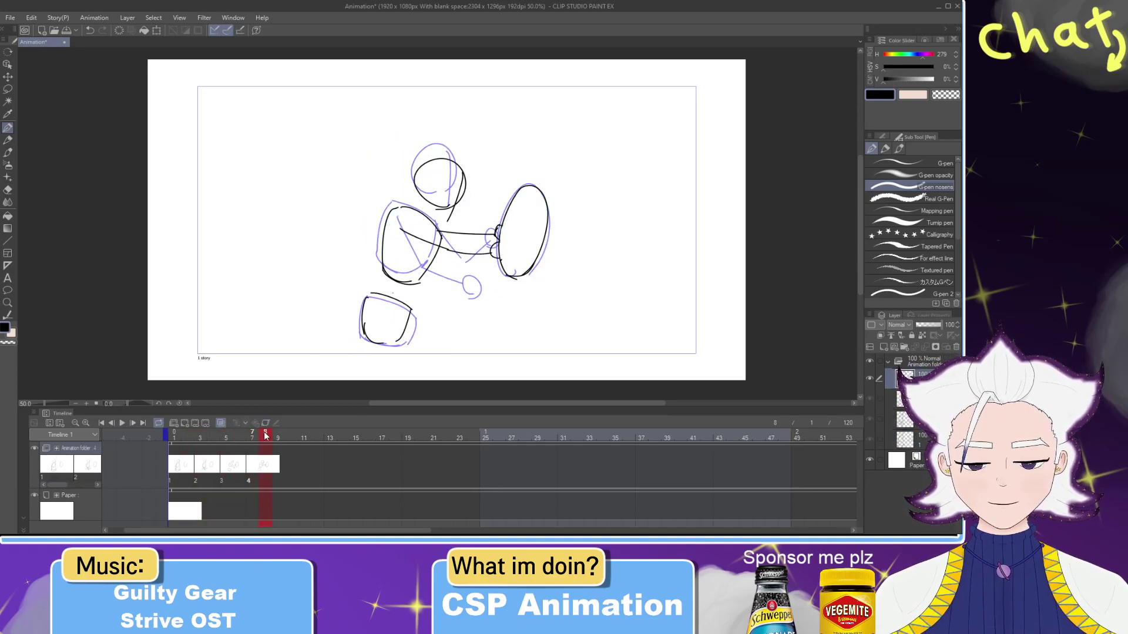
{"action": "left_click", "coordinate": [275, 438]}
{"action": "left_click", "coordinate": [173, 423]}
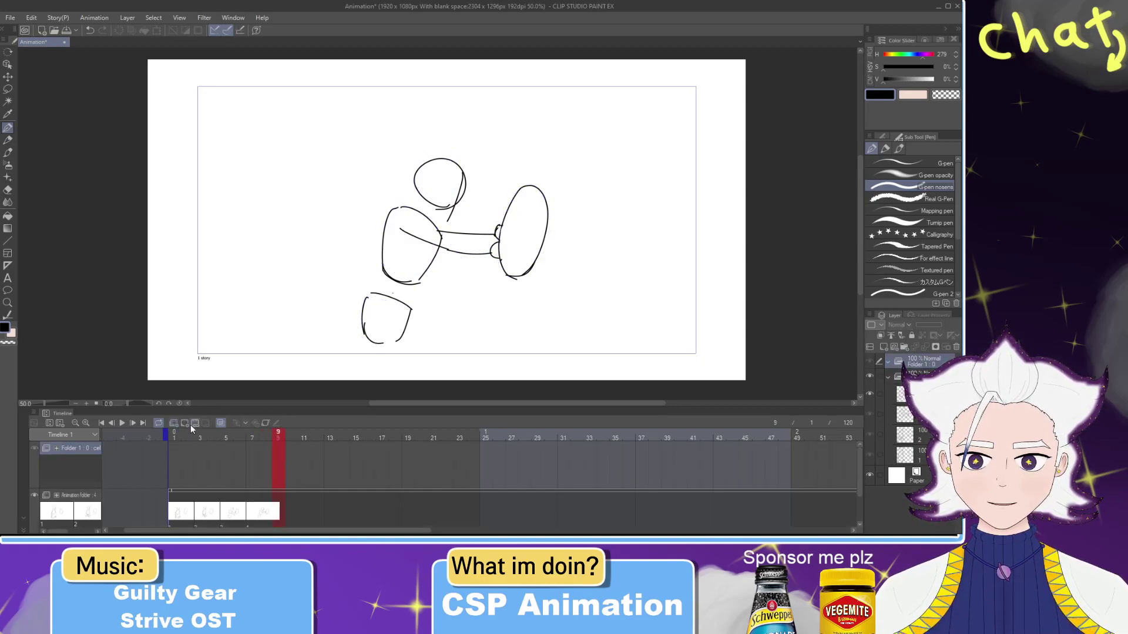
{"action": "key", "text": "ctrl+z"}
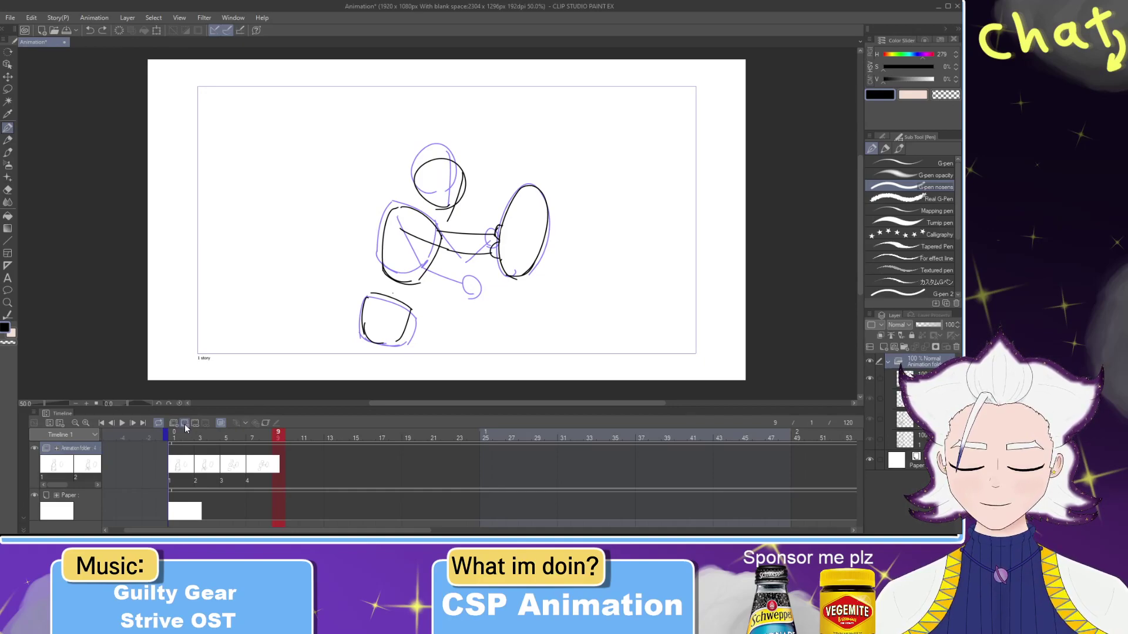
{"action": "left_click", "coordinate": [184, 424]}
Step: On the fifth cel at frame 9, draw the round head slightly lower and further forward, with a slanted face line
{"action": "mouse_move", "coordinate": [445, 216]}
{"action": "left_mouse_down"}
{"action": "mouse_move", "coordinate": [442, 172]}
{"action": "mouse_move", "coordinate": [444, 212]}
{"action": "left_mouse_up"}
{"action": "key", "text": "ctrl+z"}
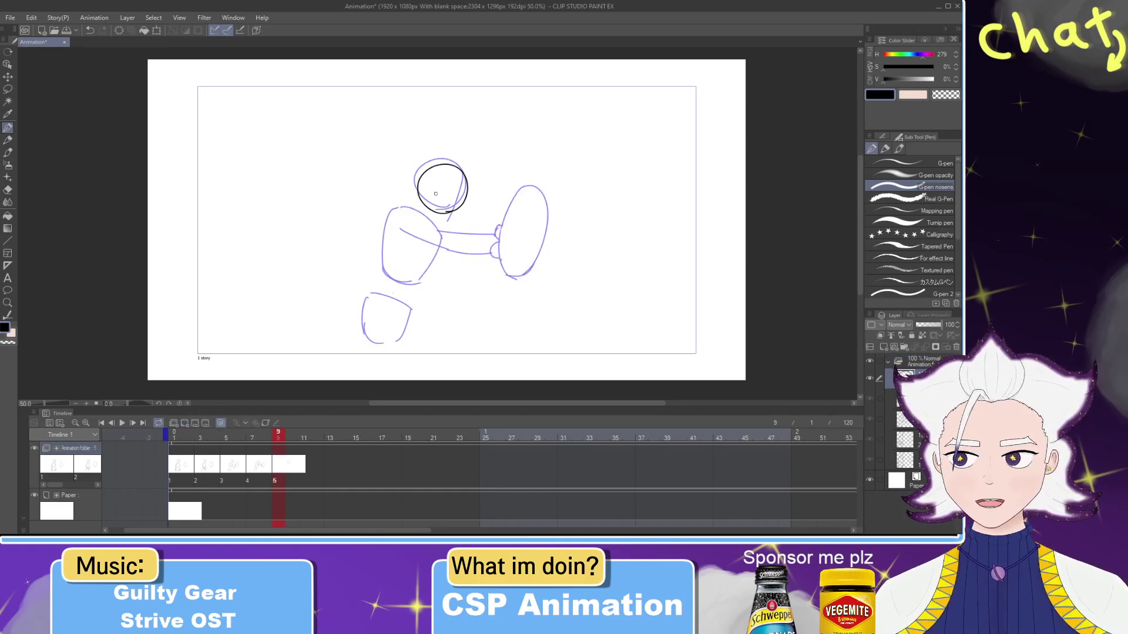
{"action": "left_click_drag", "start_coordinate": [460, 169], "coordinate": [447, 231]}
{"action": "key", "text": "ctrl+z"}
{"action": "left_click_drag", "start_coordinate": [461, 175], "coordinate": [448, 218]}
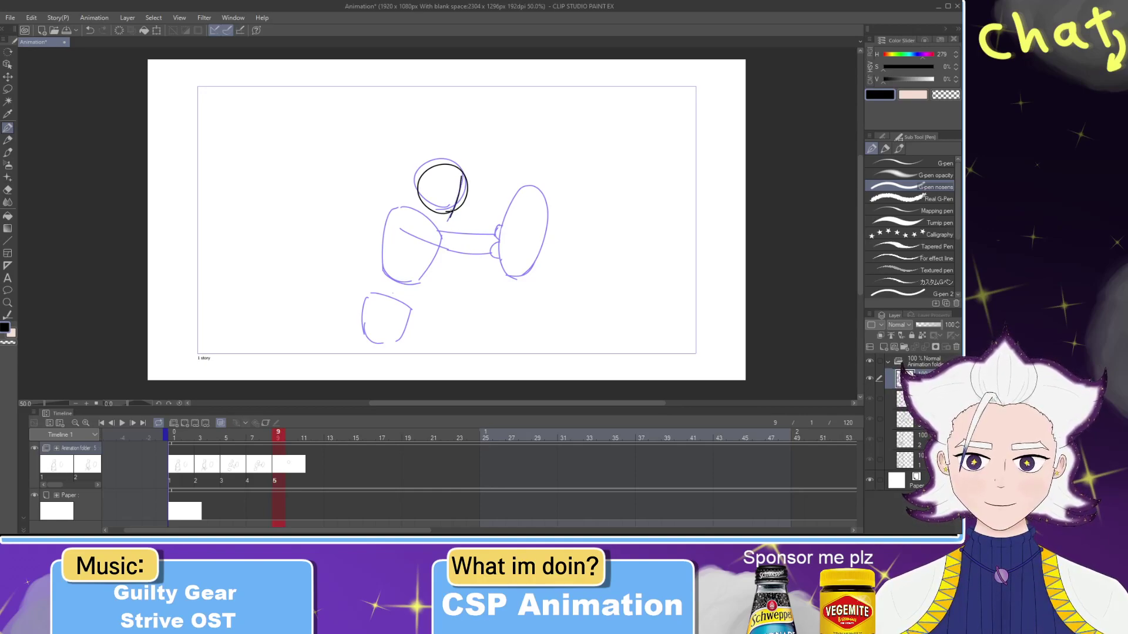
{"action": "key", "text": "ctrl+z"}
{"action": "left_click_drag", "start_coordinate": [464, 177], "coordinate": [447, 228]}
{"action": "key", "text": "ctrl+z"}
Step: On the fifth drawing, draw the rounded torso tilted further forward, its lower back corner shifted behind the previous outline
{"action": "mouse_move", "coordinate": [461, 170]}
{"action": "left_mouse_down"}
{"action": "mouse_move", "coordinate": [438, 230]}
{"action": "mouse_move", "coordinate": [446, 238]}
{"action": "mouse_move", "coordinate": [413, 212]}
{"action": "mouse_move", "coordinate": [444, 238]}
{"action": "mouse_move", "coordinate": [390, 264]}
{"action": "left_mouse_up"}
{"action": "key", "text": "ctrl+z"}
{"action": "key", "text": "ctrl+z"}
{"action": "key", "text": "ctrl+z"}
{"action": "key", "text": "ctrl+z"}
{"action": "key", "text": "ctrl+z"}
{"action": "key", "text": "ctrl+z"}
{"action": "left_click_drag", "start_coordinate": [401, 208], "coordinate": [383, 271]}
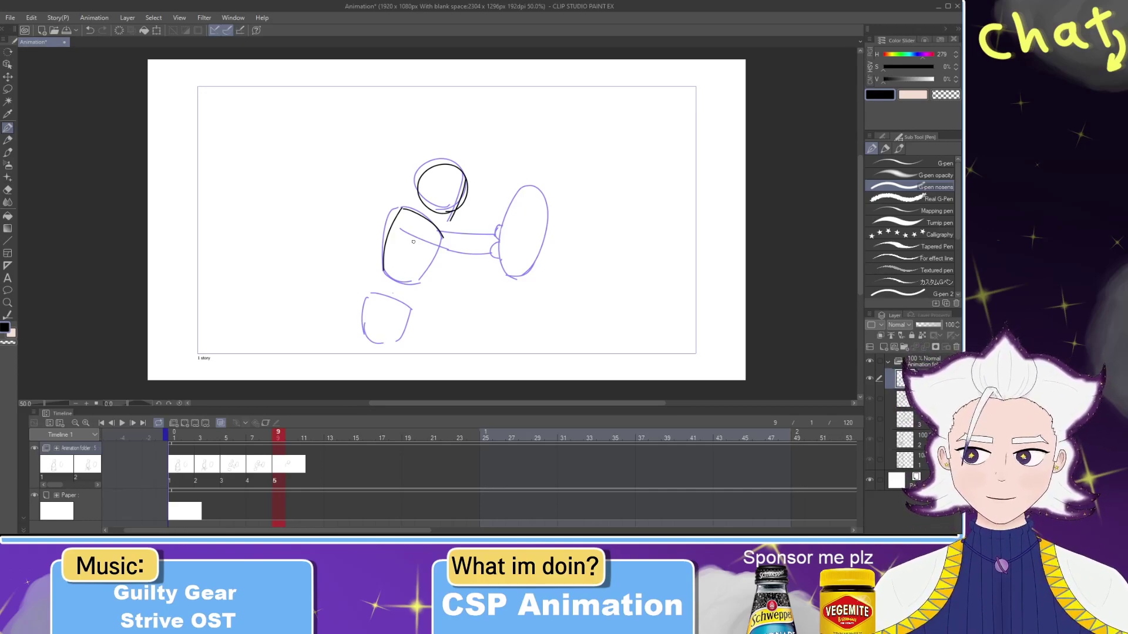
{"action": "key", "text": "ctrl+z"}
{"action": "key", "text": "ctrl+z"}
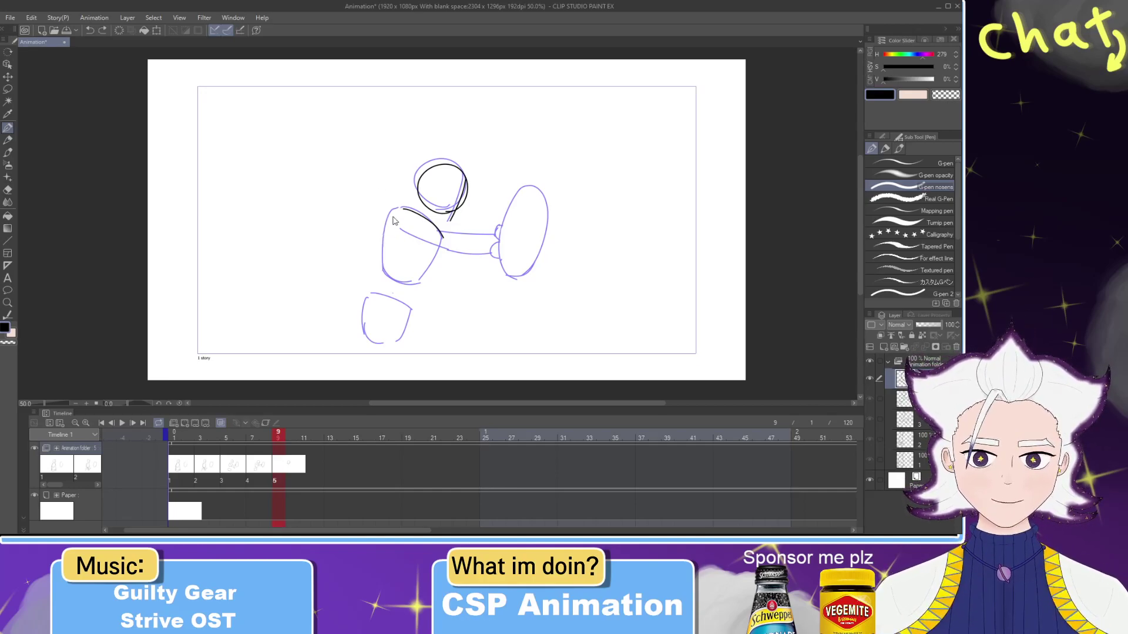
{"action": "mouse_move", "coordinate": [426, 215]}
{"action": "left_mouse_down"}
{"action": "mouse_move", "coordinate": [379, 245]}
{"action": "mouse_move", "coordinate": [374, 264]}
{"action": "mouse_move", "coordinate": [404, 275]}
{"action": "mouse_move", "coordinate": [440, 234]}
{"action": "mouse_move", "coordinate": [405, 275]}
{"action": "left_mouse_up"}
{"action": "key", "text": "ctrl+z"}
{"action": "key", "text": "ctrl+z"}
Step: On the fifth drawing, draw the near arm as a nearly straight line from inside the torso to the oval
{"action": "mouse_move", "coordinate": [405, 235]}
{"action": "left_mouse_down"}
{"action": "mouse_move", "coordinate": [498, 241]}
{"action": "mouse_move", "coordinate": [493, 232]}
{"action": "left_mouse_up"}
{"action": "key", "text": "ctrl+z"}
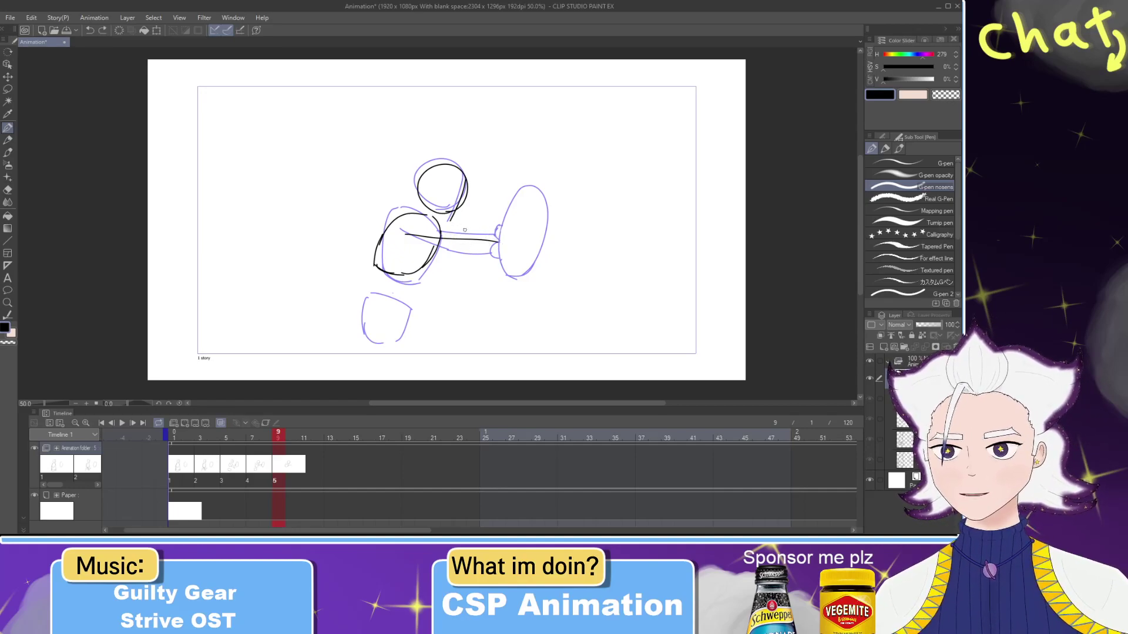
{"action": "left_click_drag", "start_coordinate": [494, 225], "coordinate": [498, 251]}
{"action": "key", "text": "ctrl+z"}
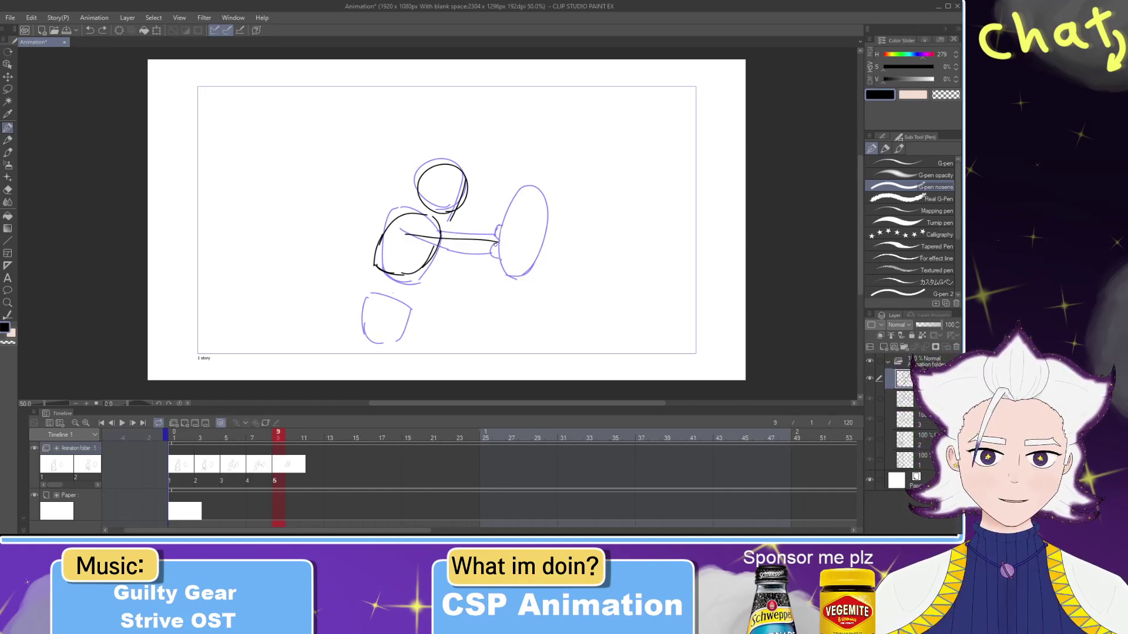
Step: On the fifth drawing, draw the tall oval at the end of the arm, slightly narrower than the previous one
{"action": "left_click_drag", "start_coordinate": [514, 196], "coordinate": [500, 269]}
{"action": "key", "text": "ctrl+z"}
{"action": "key", "text": "ctrl+z"}
{"action": "mouse_move", "coordinate": [513, 193]}
{"action": "left_mouse_down"}
{"action": "mouse_move", "coordinate": [501, 265]}
{"action": "mouse_move", "coordinate": [530, 186]}
{"action": "mouse_move", "coordinate": [542, 198]}
{"action": "mouse_move", "coordinate": [543, 237]}
{"action": "mouse_move", "coordinate": [516, 284]}
{"action": "mouse_move", "coordinate": [483, 247]}
{"action": "left_mouse_up"}
{"action": "key", "text": "ctrl+z"}
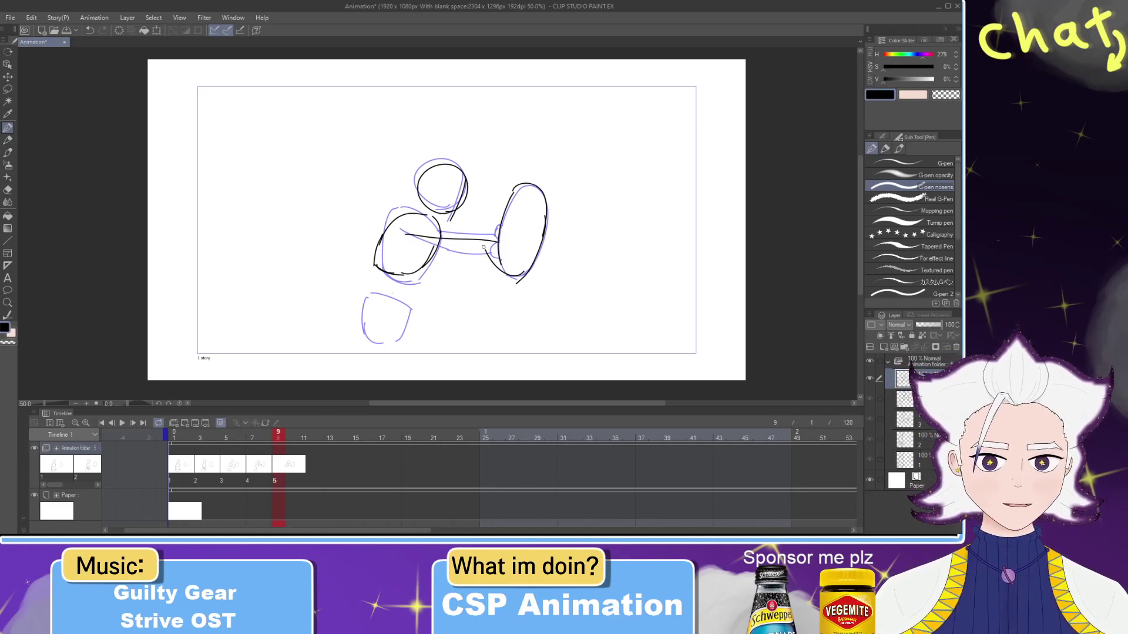
Step: On the fifth drawing, draw the far arm above the near one and the hip shape slightly higher and further back
{"action": "left_click_drag", "start_coordinate": [438, 229], "coordinate": [489, 229]}
{"action": "key", "text": "ctrl+z"}
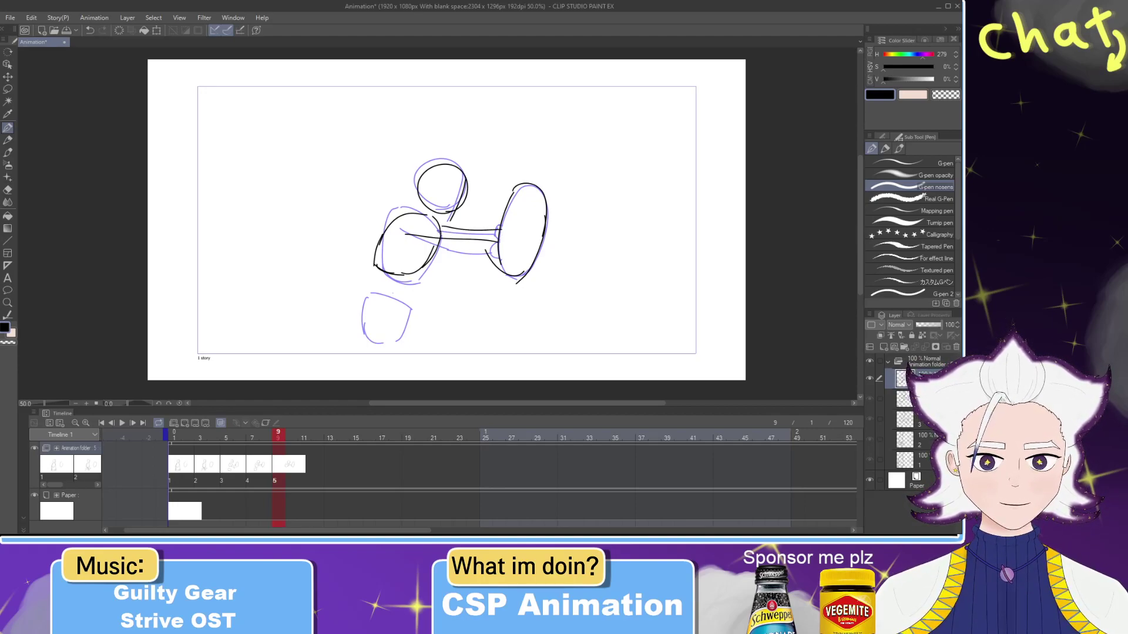
{"action": "key", "text": "ctrl+z"}
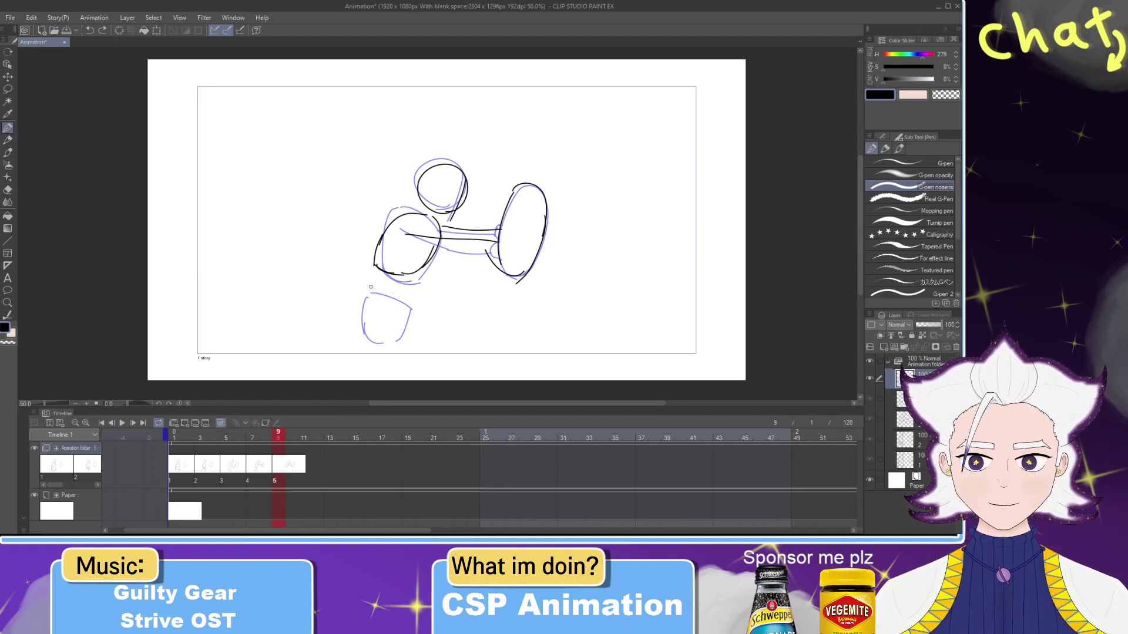
{"action": "mouse_move", "coordinate": [371, 285]}
{"action": "left_mouse_down"}
{"action": "mouse_move", "coordinate": [416, 304]}
{"action": "mouse_move", "coordinate": [359, 333]}
{"action": "left_mouse_up"}
{"action": "key", "text": "ctrl+z"}
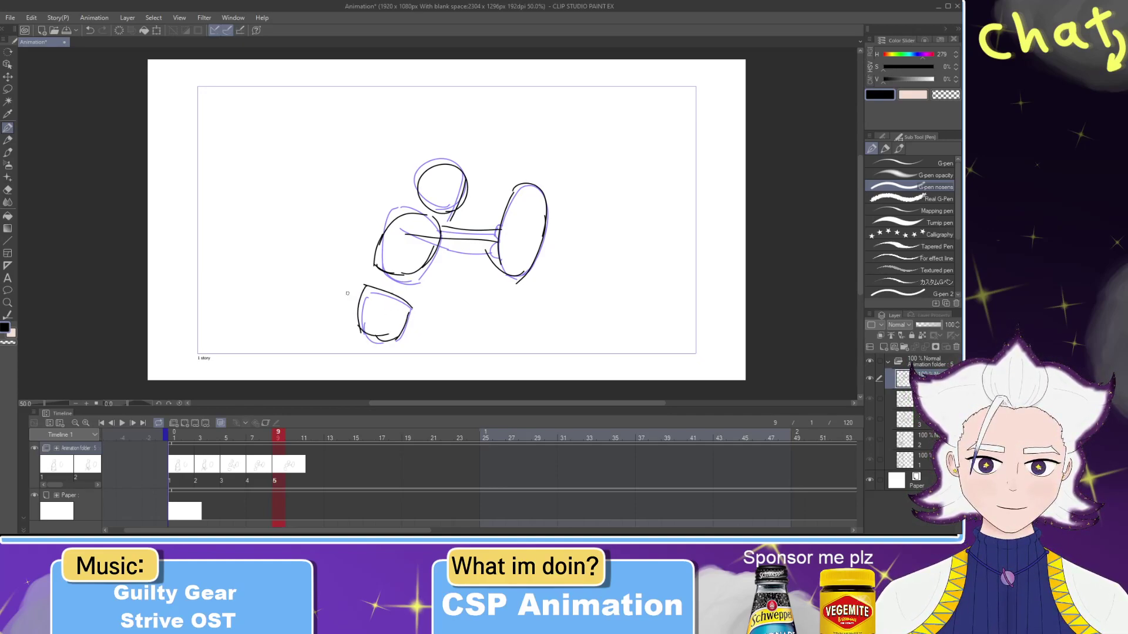
Step: Add a sixth animation cel at frame 11, following the fifth drawing
{"action": "mouse_move", "coordinate": [273, 437]}
{"action": "left_mouse_down"}
{"action": "mouse_move", "coordinate": [174, 438]}
{"action": "mouse_move", "coordinate": [279, 438]}
{"action": "left_mouse_up"}
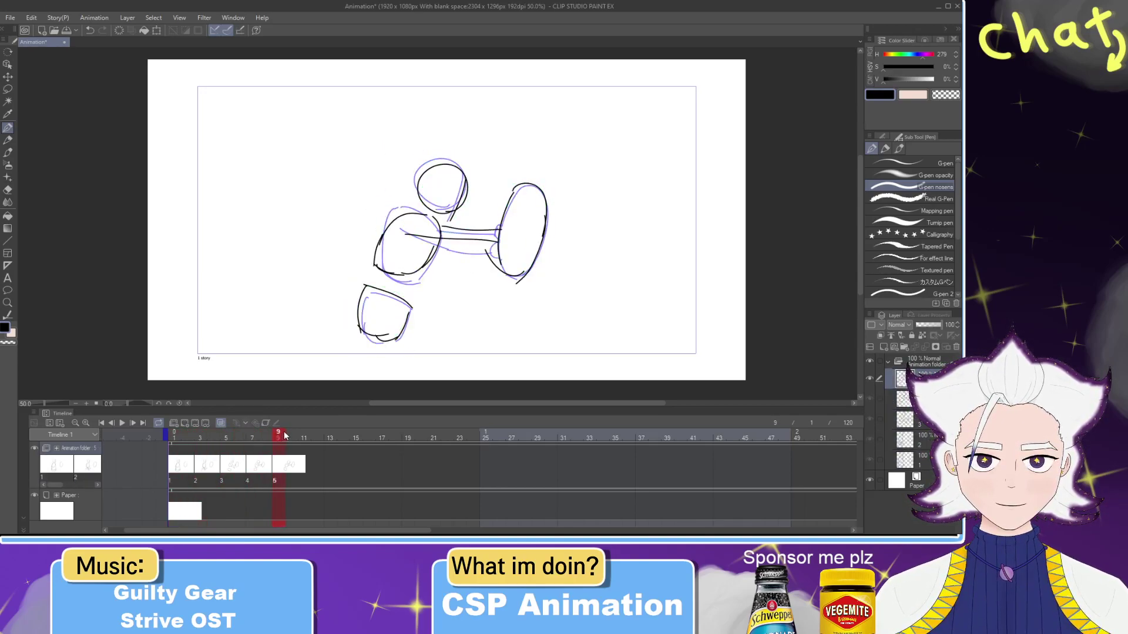
{"action": "left_click_drag", "start_coordinate": [279, 441], "coordinate": [300, 434]}
{"action": "left_click", "coordinate": [174, 425]}
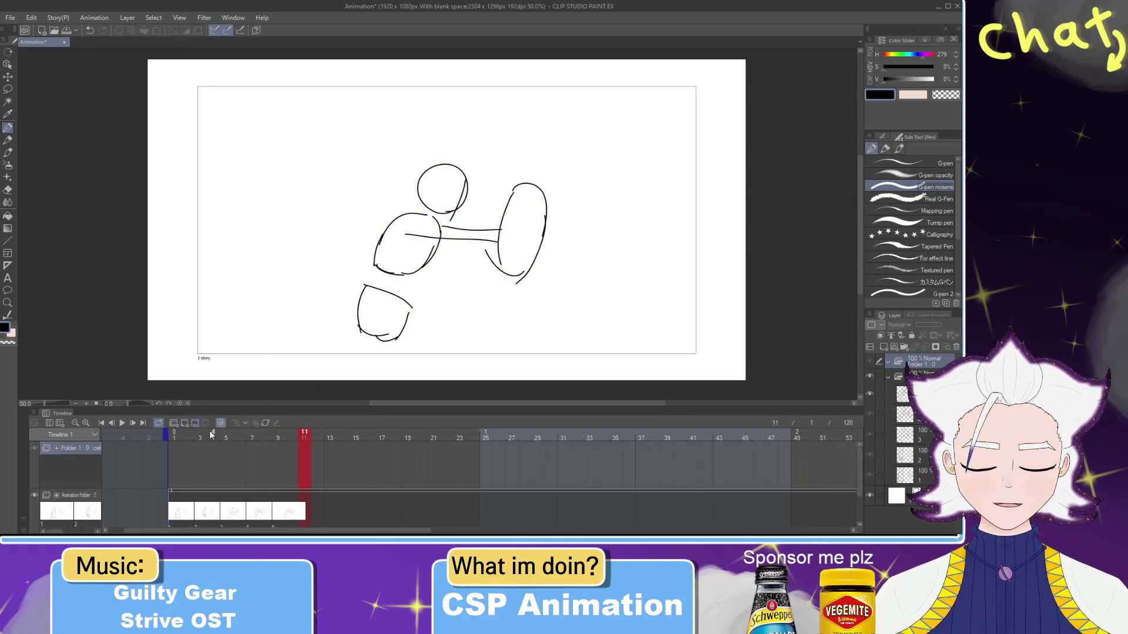
{"action": "key", "text": "ctrl+z"}
{"action": "left_click", "coordinate": [186, 425]}
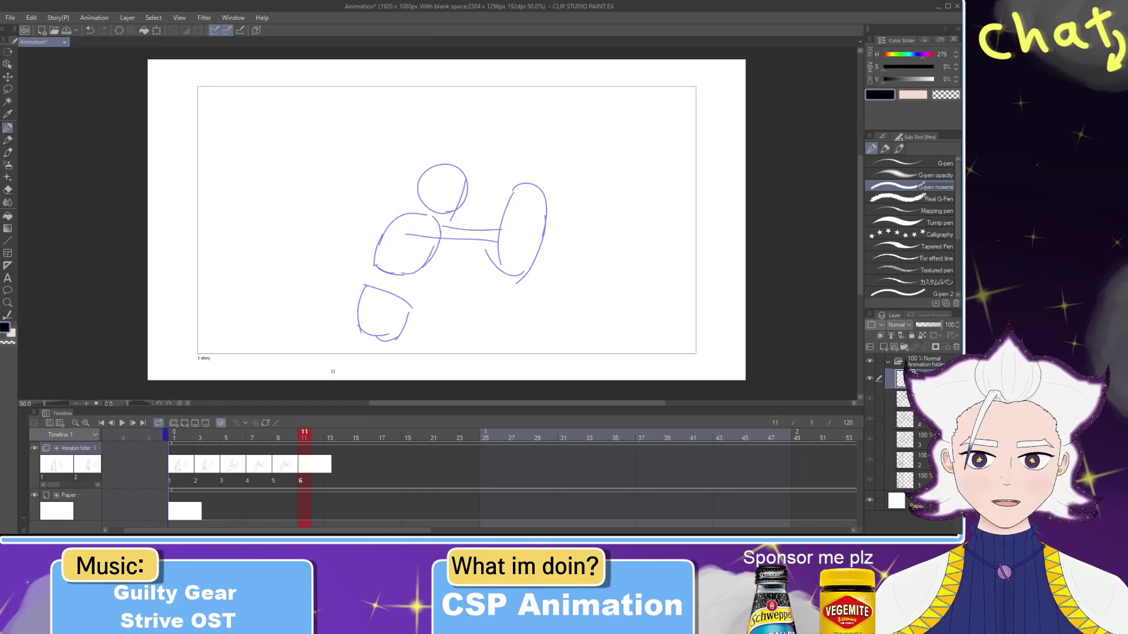
Step: On the sixth cel at frame 11, draw the round head almost over the previous one, with a slanted face line
{"action": "key", "text": "ctrl+z"}
{"action": "mouse_move", "coordinate": [450, 218]}
{"action": "left_mouse_down"}
{"action": "mouse_move", "coordinate": [469, 190]}
{"action": "mouse_move", "coordinate": [449, 208]}
{"action": "mouse_move", "coordinate": [468, 193]}
{"action": "mouse_move", "coordinate": [448, 207]}
{"action": "mouse_move", "coordinate": [444, 170]}
{"action": "mouse_move", "coordinate": [450, 203]}
{"action": "mouse_move", "coordinate": [417, 178]}
{"action": "mouse_move", "coordinate": [452, 212]}
{"action": "mouse_move", "coordinate": [464, 174]}
{"action": "mouse_move", "coordinate": [451, 221]}
{"action": "left_mouse_up"}
{"action": "key", "text": "ctrl+z"}
{"action": "key", "text": "ctrl+z"}
{"action": "key", "text": "ctrl+z"}
{"action": "key", "text": "ctrl+z"}
{"action": "key", "text": "ctrl+z"}
{"action": "key", "text": "ctrl+z"}
{"action": "key", "text": "ctrl+z"}
Step: On the sixth drawing, draw the rounded torso just inside the previous torso outline
{"action": "mouse_move", "coordinate": [445, 166]}
{"action": "left_mouse_down"}
{"action": "mouse_move", "coordinate": [456, 202]}
{"action": "mouse_move", "coordinate": [429, 195]}
{"action": "mouse_move", "coordinate": [456, 204]}
{"action": "mouse_move", "coordinate": [432, 205]}
{"action": "mouse_move", "coordinate": [460, 207]}
{"action": "mouse_move", "coordinate": [425, 208]}
{"action": "mouse_move", "coordinate": [467, 182]}
{"action": "mouse_move", "coordinate": [454, 220]}
{"action": "mouse_move", "coordinate": [379, 252]}
{"action": "left_mouse_up"}
{"action": "key", "text": "ctrl+z"}
{"action": "key", "text": "ctrl+z"}
{"action": "key", "text": "ctrl+z"}
{"action": "key", "text": "ctrl+z"}
{"action": "key", "text": "ctrl+z"}
{"action": "key", "text": "ctrl+z"}
{"action": "mouse_move", "coordinate": [424, 214]}
{"action": "left_mouse_down"}
{"action": "mouse_move", "coordinate": [382, 242]}
{"action": "mouse_move", "coordinate": [377, 265]}
{"action": "left_mouse_up"}
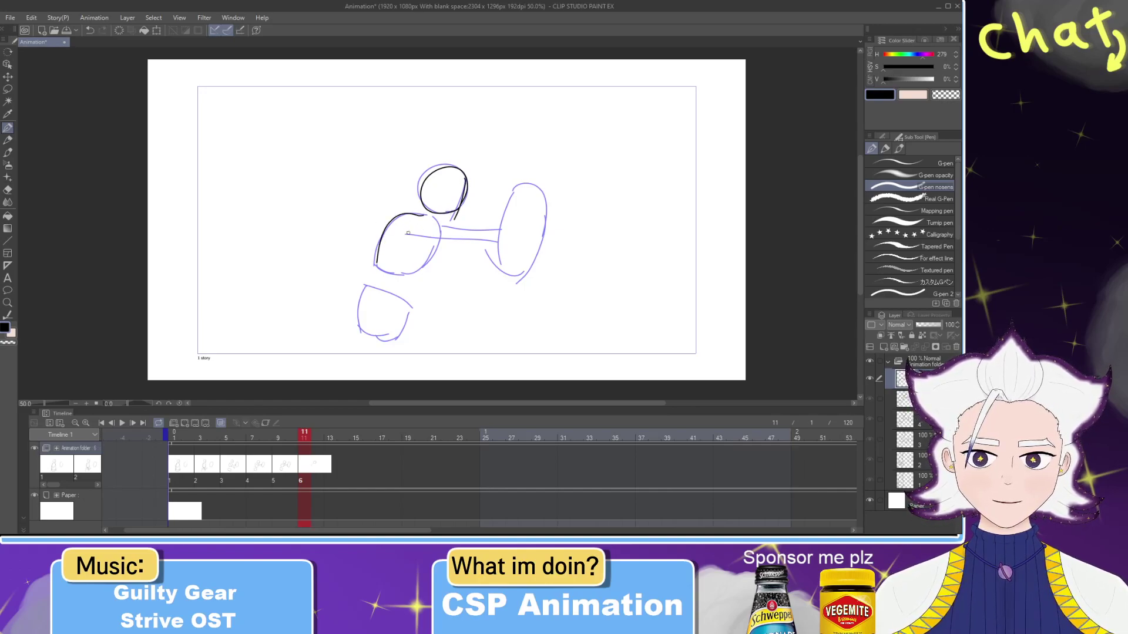
{"action": "key", "text": "ctrl+z"}
{"action": "mouse_move", "coordinate": [427, 218]}
{"action": "left_mouse_down"}
{"action": "mouse_move", "coordinate": [378, 267]}
{"action": "mouse_move", "coordinate": [418, 271]}
{"action": "mouse_move", "coordinate": [486, 238]}
{"action": "left_mouse_up"}
{"action": "key", "text": "ctrl+z"}
Step: On the sixth drawing, draw the near arm straight from inside the torso to the oval's near edge
{"action": "left_click_drag", "start_coordinate": [409, 235], "coordinate": [505, 242]}
{"action": "key", "text": "ctrl+z"}
{"action": "left_click_drag", "start_coordinate": [400, 235], "coordinate": [505, 233]}
{"action": "key", "text": "ctrl+z"}
{"action": "key", "text": "ctrl+z"}
Step: On the sixth drawing, draw the far arm and a narrower tall oval with its far edge pulled inward
{"action": "mouse_move", "coordinate": [435, 224]}
{"action": "left_mouse_down"}
{"action": "mouse_move", "coordinate": [501, 240]}
{"action": "mouse_move", "coordinate": [505, 231]}
{"action": "mouse_move", "coordinate": [505, 275]}
{"action": "left_mouse_up"}
{"action": "key", "text": "e"}
{"action": "key", "text": "p"}
{"action": "key", "text": "ctrl+z"}
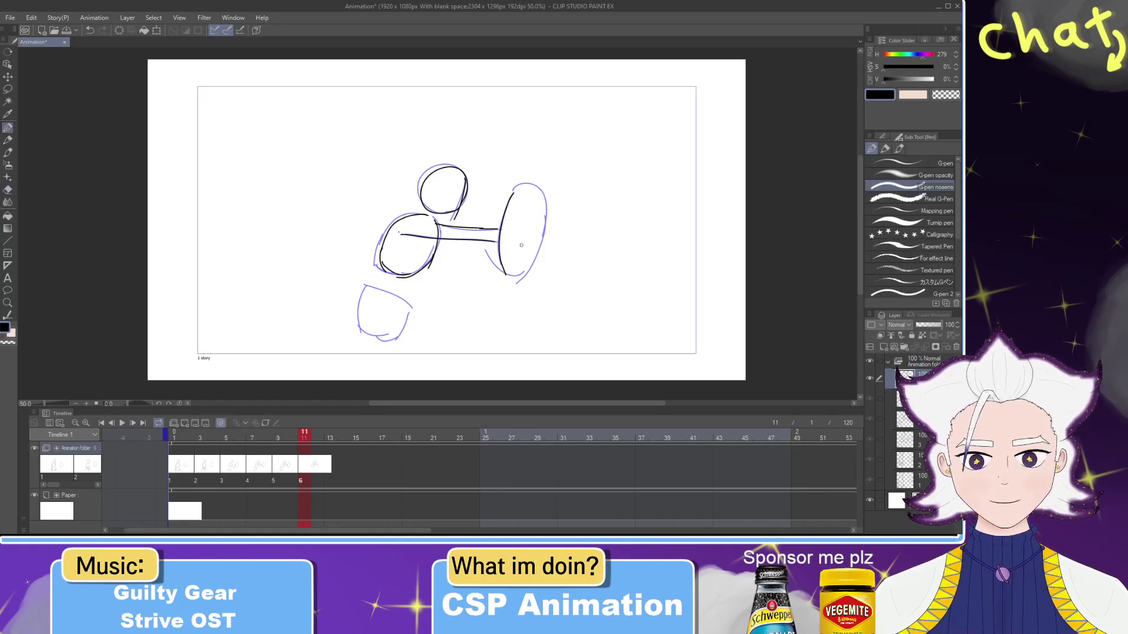
{"action": "mouse_move", "coordinate": [519, 187]}
{"action": "left_mouse_down"}
{"action": "mouse_move", "coordinate": [530, 270]}
{"action": "mouse_move", "coordinate": [499, 282]}
{"action": "left_mouse_up"}
Step: On the sixth drawing, draw the boxy hip shape below the torso, tilted with its front edge slightly further forward
{"action": "left_click_drag", "start_coordinate": [374, 285], "coordinate": [429, 309]}
{"action": "key", "text": "ctrl+z"}
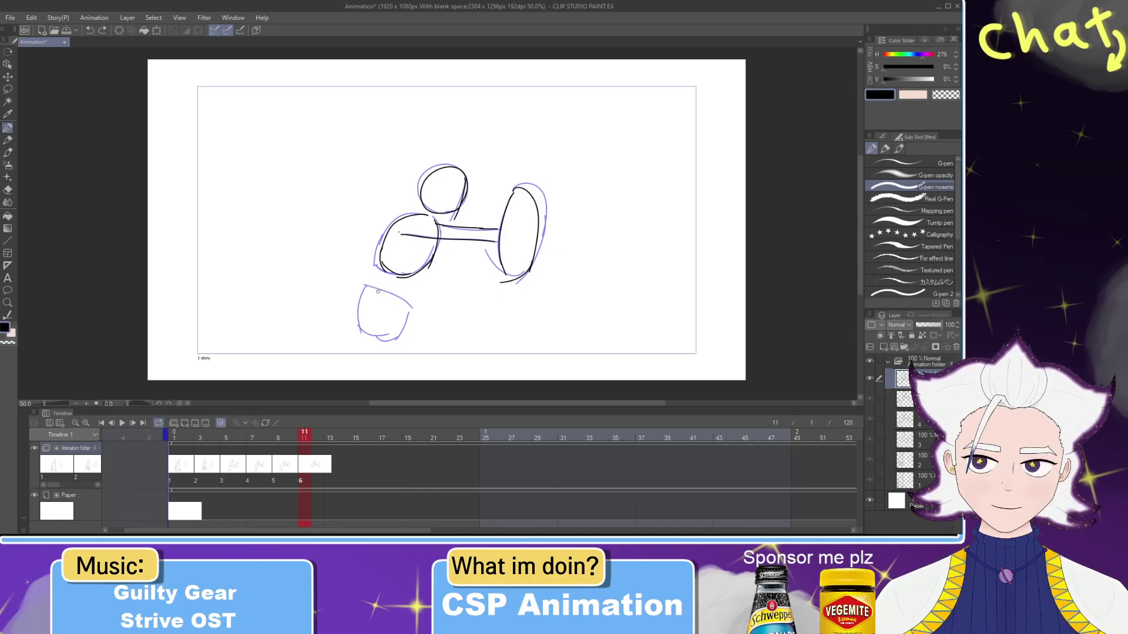
{"action": "mouse_move", "coordinate": [375, 285]}
{"action": "left_mouse_down"}
{"action": "mouse_move", "coordinate": [421, 313]}
{"action": "mouse_move", "coordinate": [397, 347]}
{"action": "left_mouse_up"}
{"action": "key", "text": "ctrl+z"}
{"action": "key", "text": "ctrl+z"}
{"action": "key", "text": "ctrl+z"}
{"action": "mouse_move", "coordinate": [375, 285]}
{"action": "left_mouse_down"}
{"action": "mouse_move", "coordinate": [421, 312]}
{"action": "mouse_move", "coordinate": [394, 294]}
{"action": "mouse_move", "coordinate": [413, 308]}
{"action": "mouse_move", "coordinate": [369, 334]}
{"action": "left_mouse_up"}
{"action": "key", "text": "ctrl+z"}
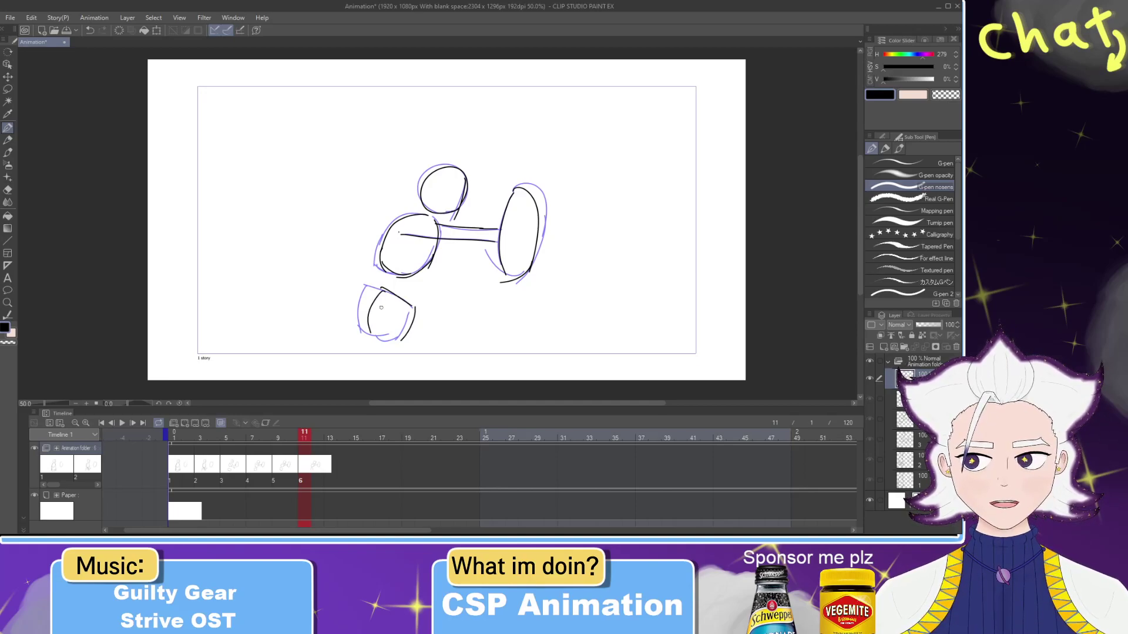
{"action": "key", "text": "ctrl+z"}
{"action": "mouse_move", "coordinate": [381, 286]}
{"action": "left_mouse_down"}
{"action": "mouse_move", "coordinate": [358, 312]}
{"action": "mouse_move", "coordinate": [393, 338]}
{"action": "mouse_move", "coordinate": [354, 321]}
{"action": "left_mouse_up"}
{"action": "key", "text": "e"}
{"action": "key", "text": "p"}
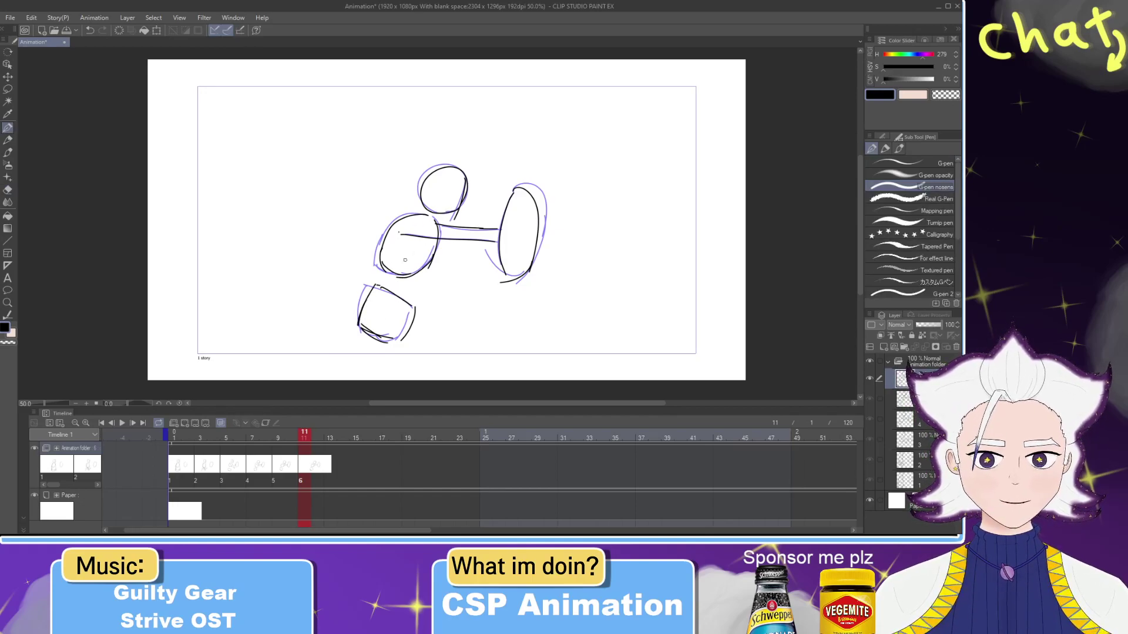
Step: Play back the six-drawing animation from the start and scrub through its frames to check the motion
{"action": "mouse_move", "coordinate": [306, 438]}
{"action": "left_mouse_down"}
{"action": "mouse_move", "coordinate": [174, 438]}
{"action": "mouse_move", "coordinate": [228, 448]}
{"action": "left_mouse_up"}
{"action": "left_click", "coordinate": [122, 423]}
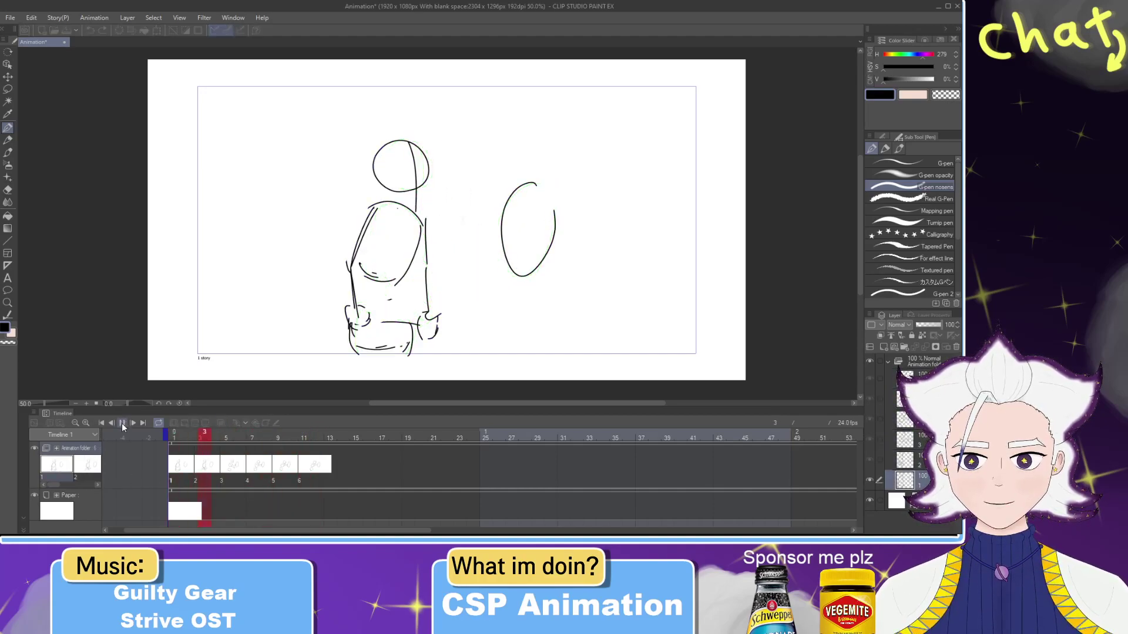
{"action": "left_click", "coordinate": [226, 436]}
{"action": "left_click", "coordinate": [123, 423]}
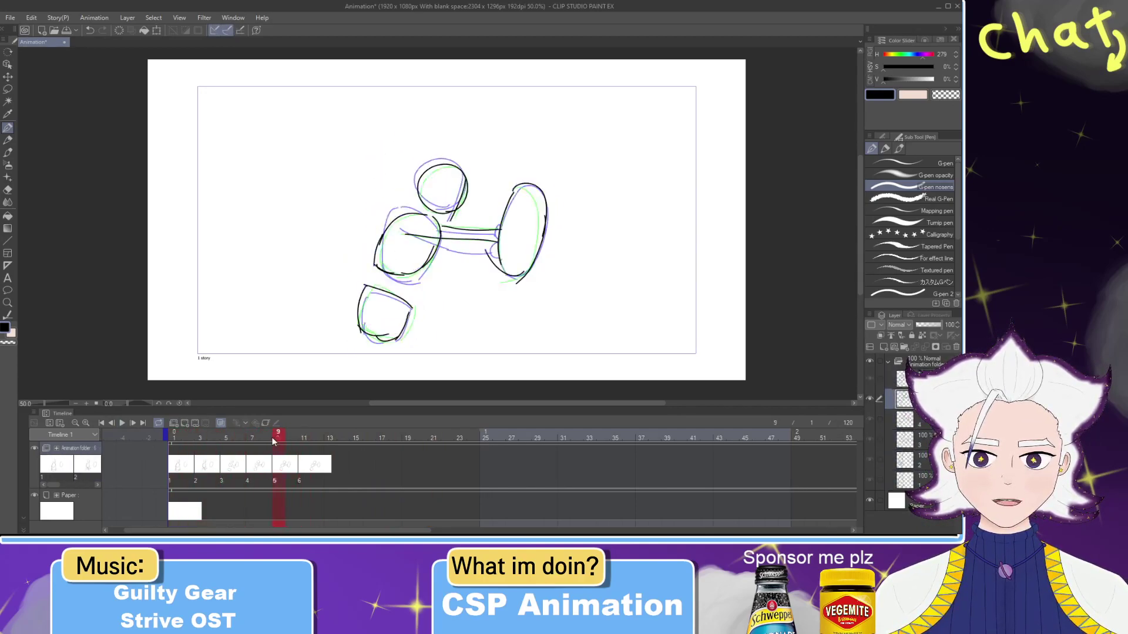
{"action": "left_click", "coordinate": [127, 435]}
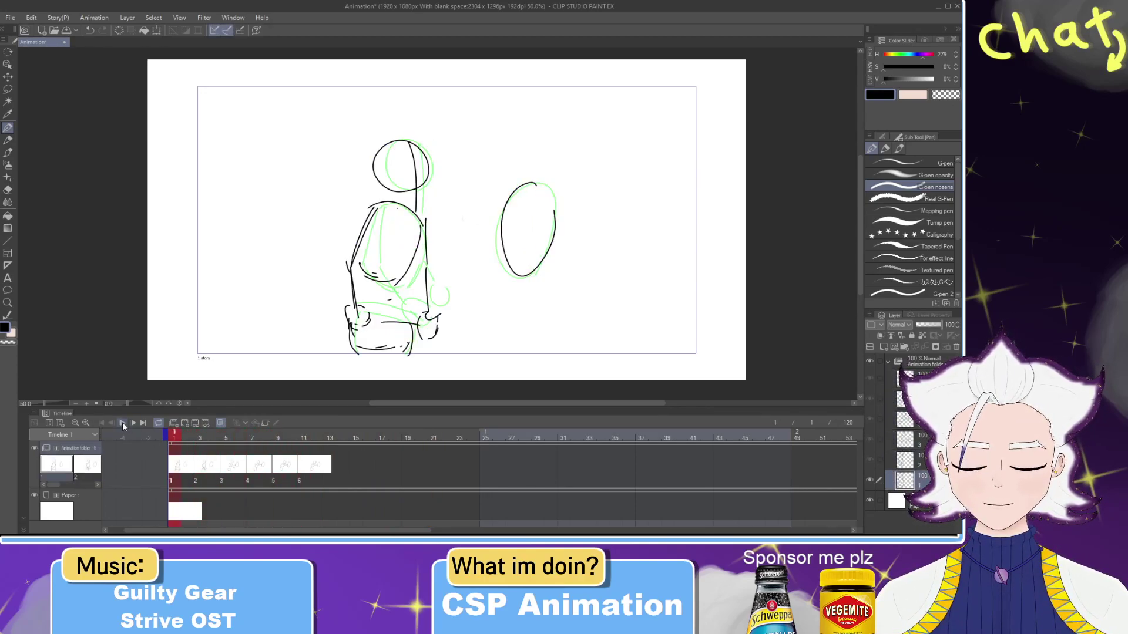
{"action": "left_click", "coordinate": [121, 423]}
{"action": "left_click", "coordinate": [124, 433]}
{"action": "left_click", "coordinate": [122, 423]}
{"action": "left_click_drag", "start_coordinate": [259, 437], "coordinate": [210, 437]}
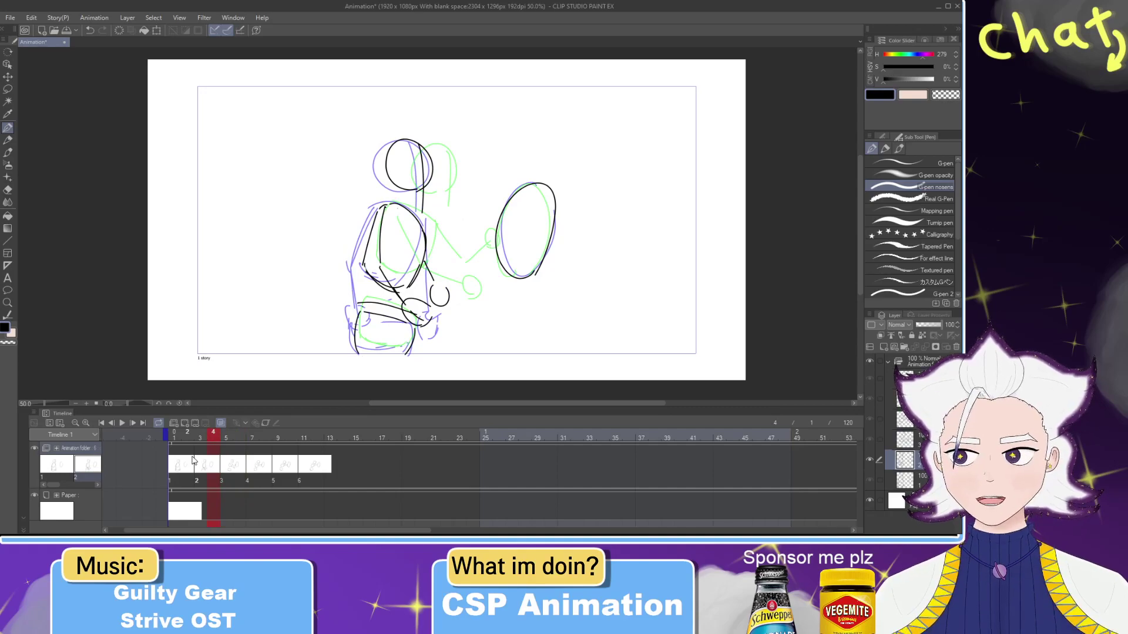
Step: Try to hold the first drawing longer by moving the start of the second cel to frame 4
{"action": "left_click", "coordinate": [202, 465]}
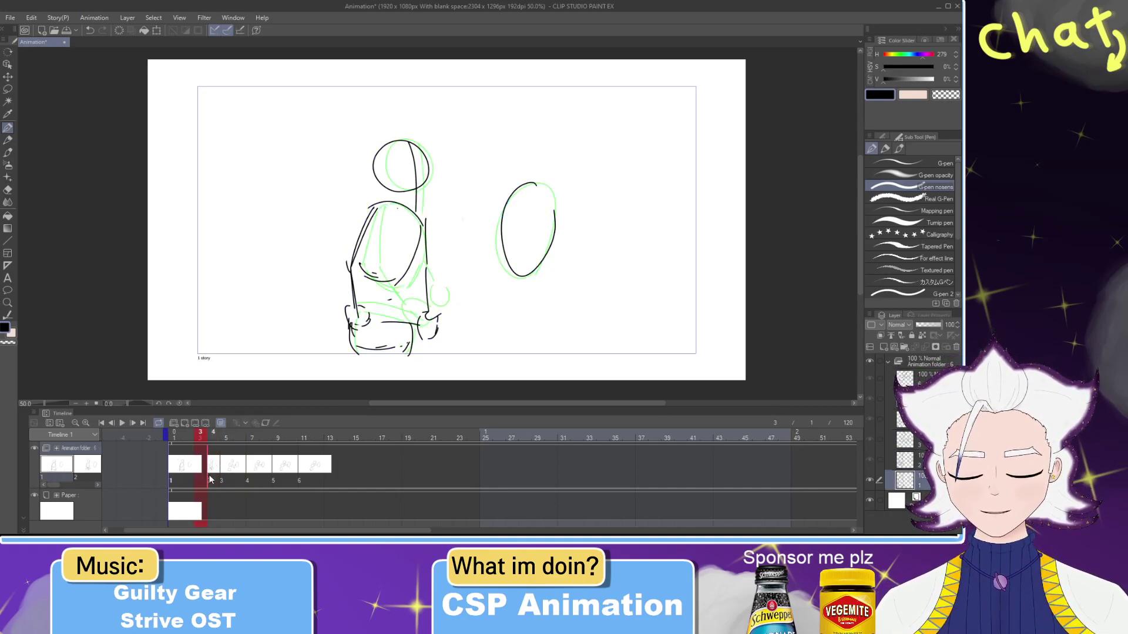
{"action": "left_click_drag", "start_coordinate": [209, 461], "coordinate": [343, 465]}
{"action": "left_click", "coordinate": [217, 466]}
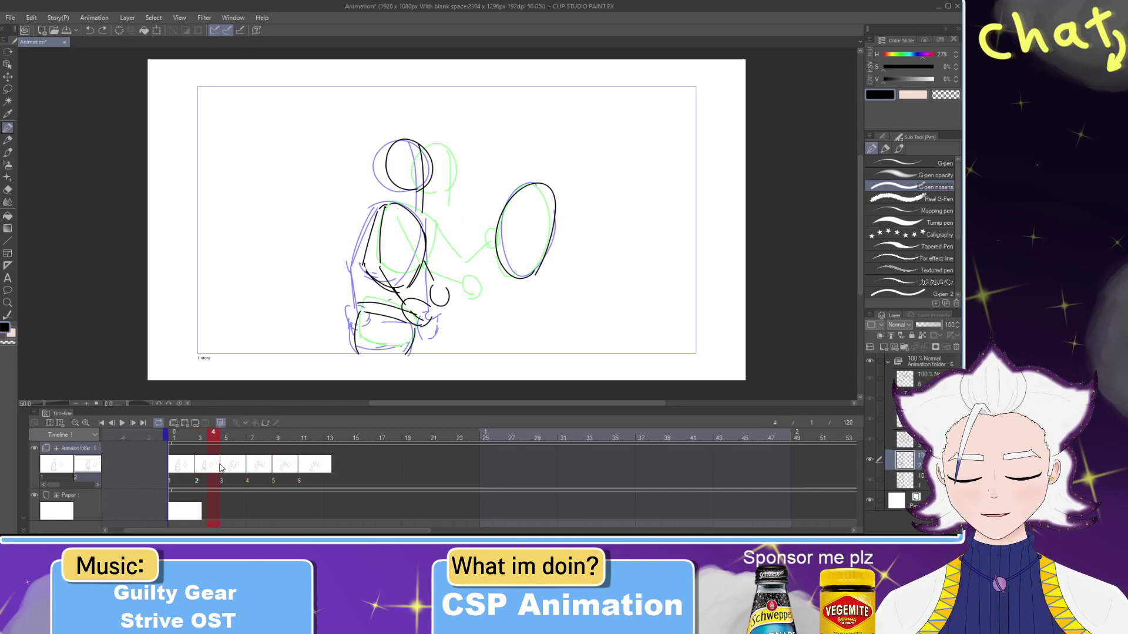
Step: Insert one frame at frame 4 with the Edit timeline tool so that the third drawing starts at frame 6
{"action": "left_click", "coordinate": [53, 424]}
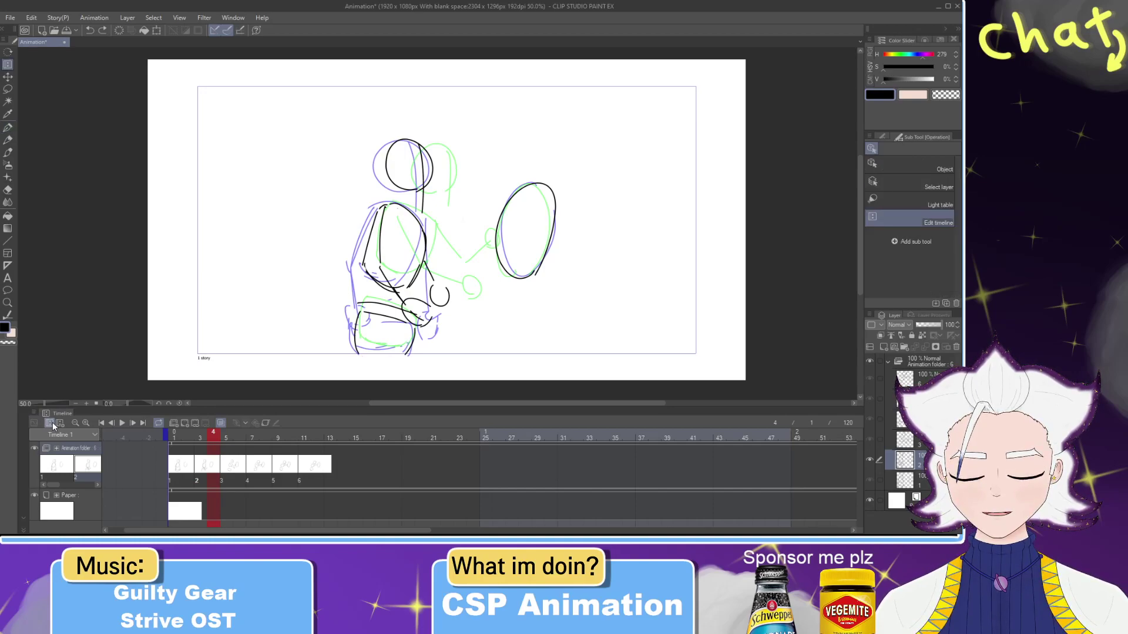
{"action": "left_click", "coordinate": [881, 137]}
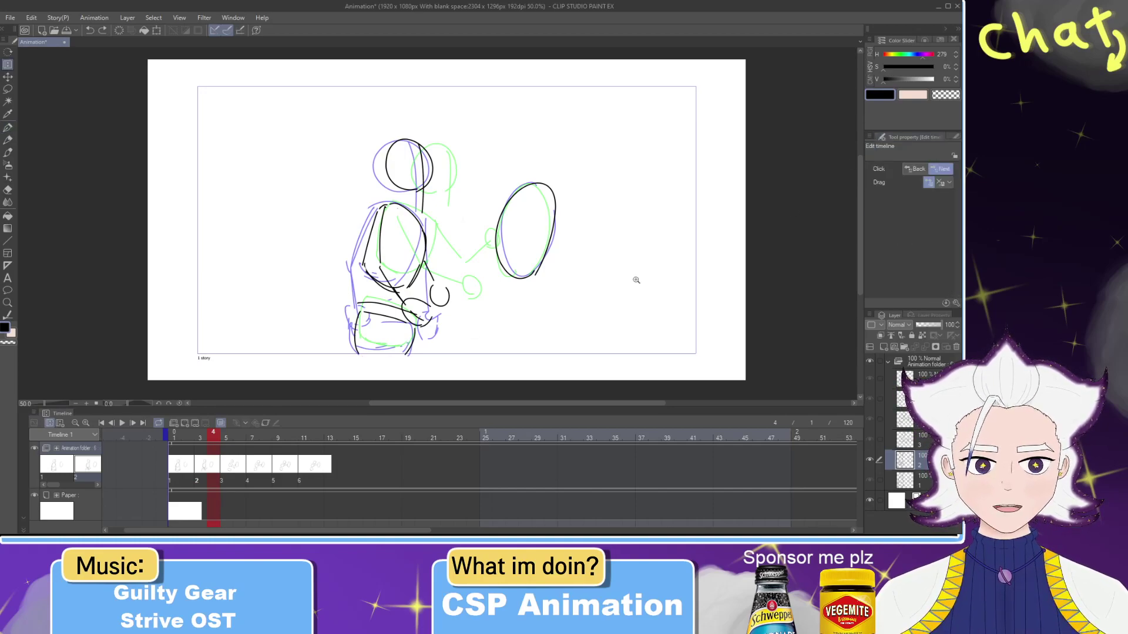
{"action": "left_click", "coordinate": [214, 470]}
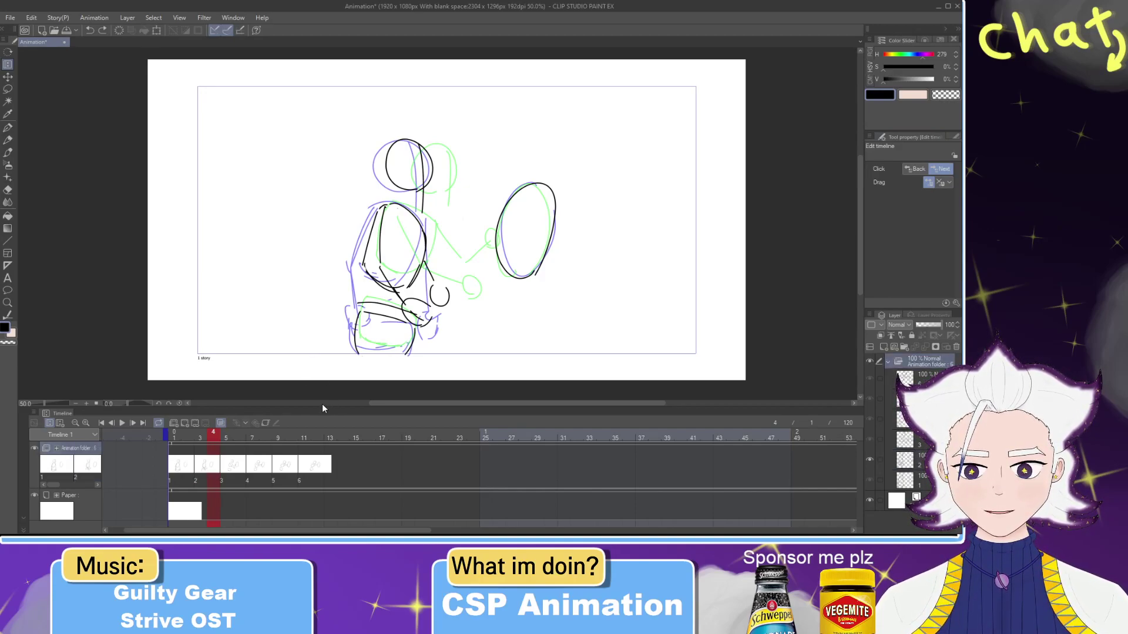
{"action": "left_click", "coordinate": [543, 265]}
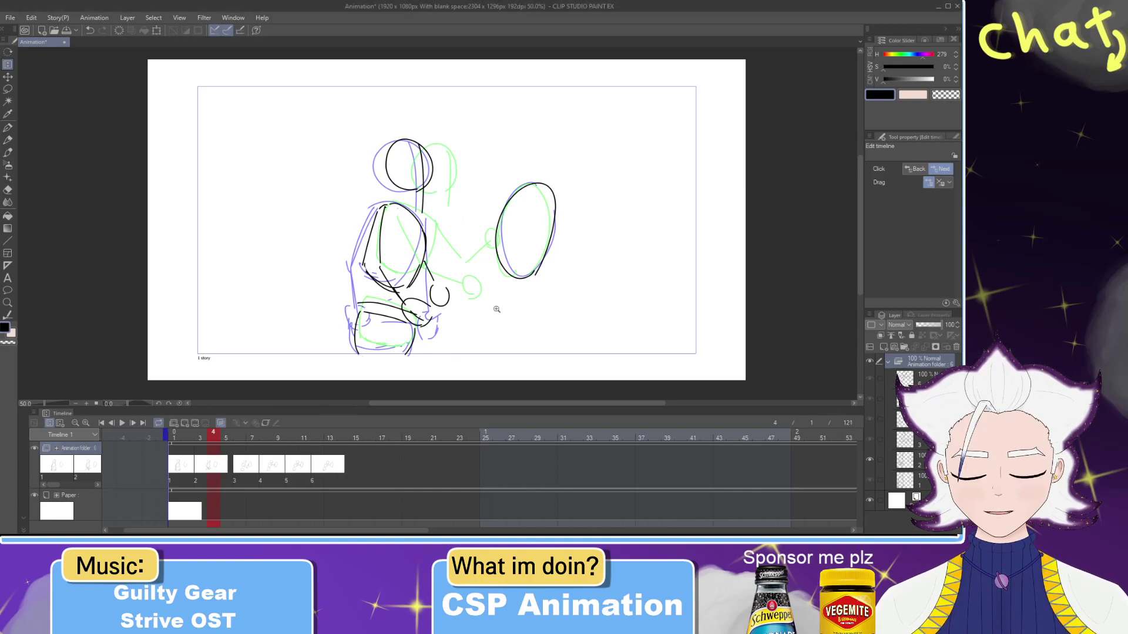
{"action": "left_click", "coordinate": [224, 438]}
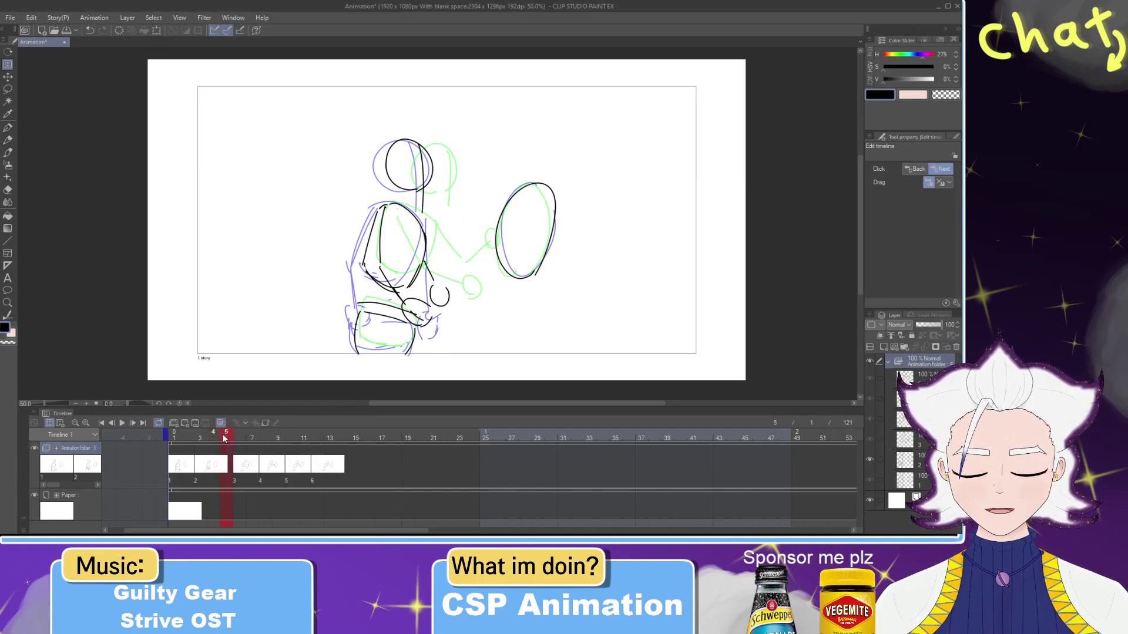
{"action": "left_click_drag", "start_coordinate": [234, 436], "coordinate": [241, 439]}
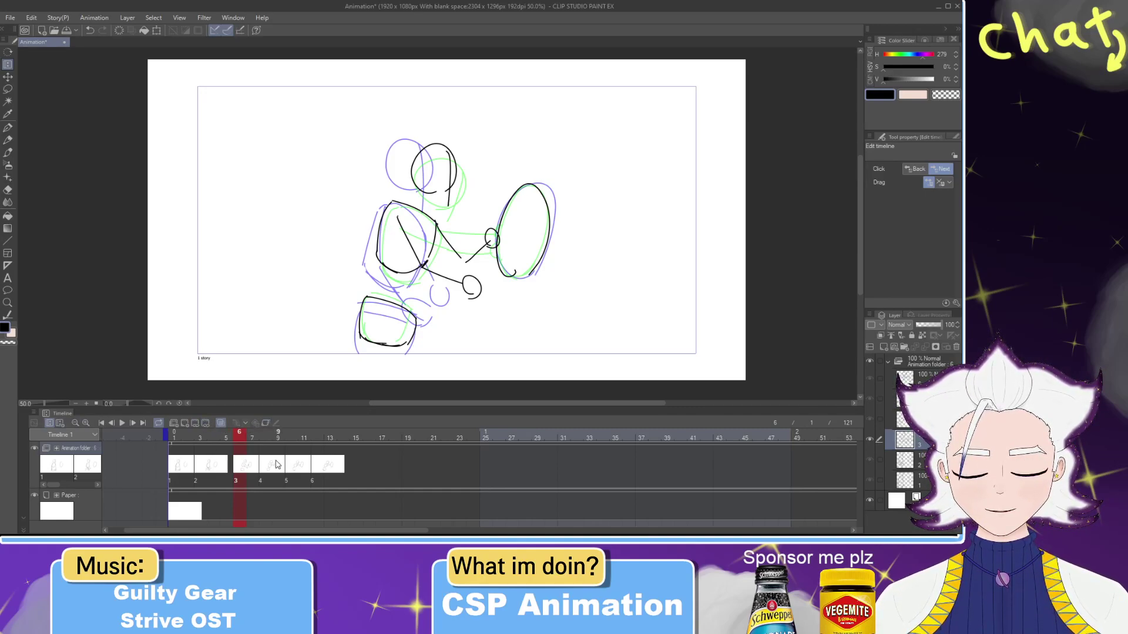
Step: Play back the animation from the first frame several times and scrub through its drawings to judge the timing
{"action": "left_click_drag", "start_coordinate": [240, 440], "coordinate": [170, 437]}
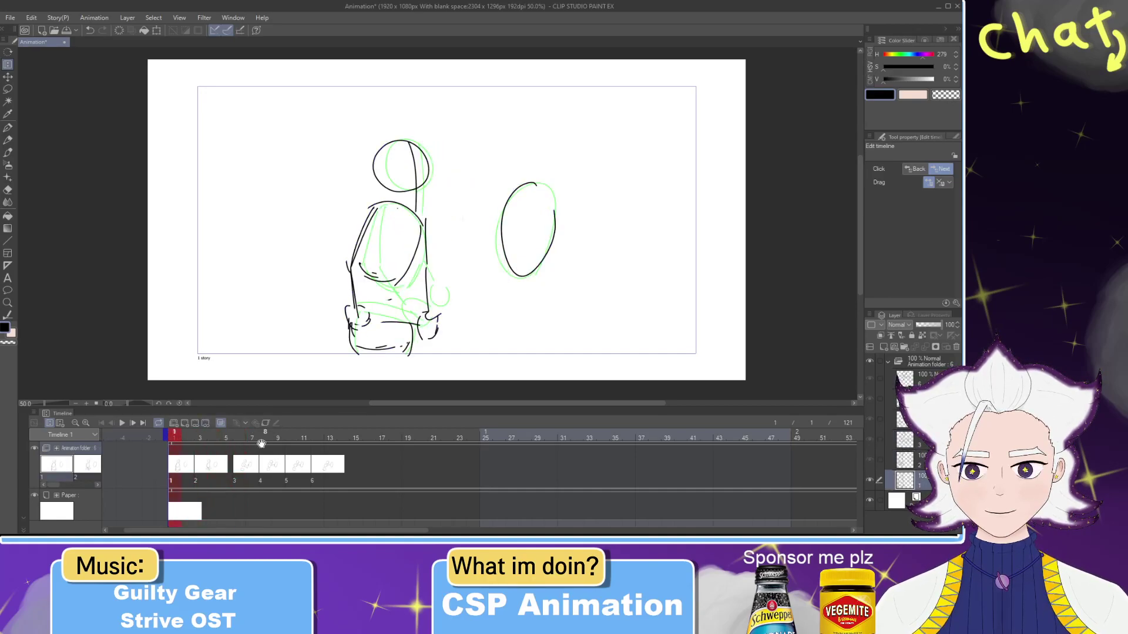
{"action": "left_click", "coordinate": [133, 424]}
{"action": "left_click", "coordinate": [120, 424]}
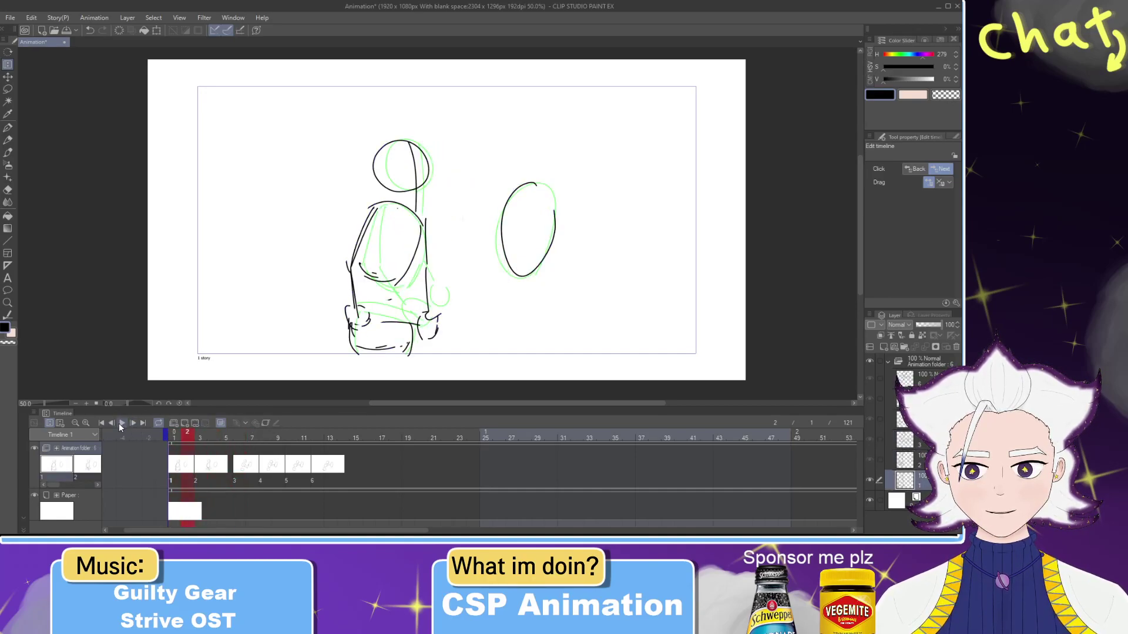
{"action": "left_click", "coordinate": [121, 424]}
{"action": "left_click", "coordinate": [131, 439]}
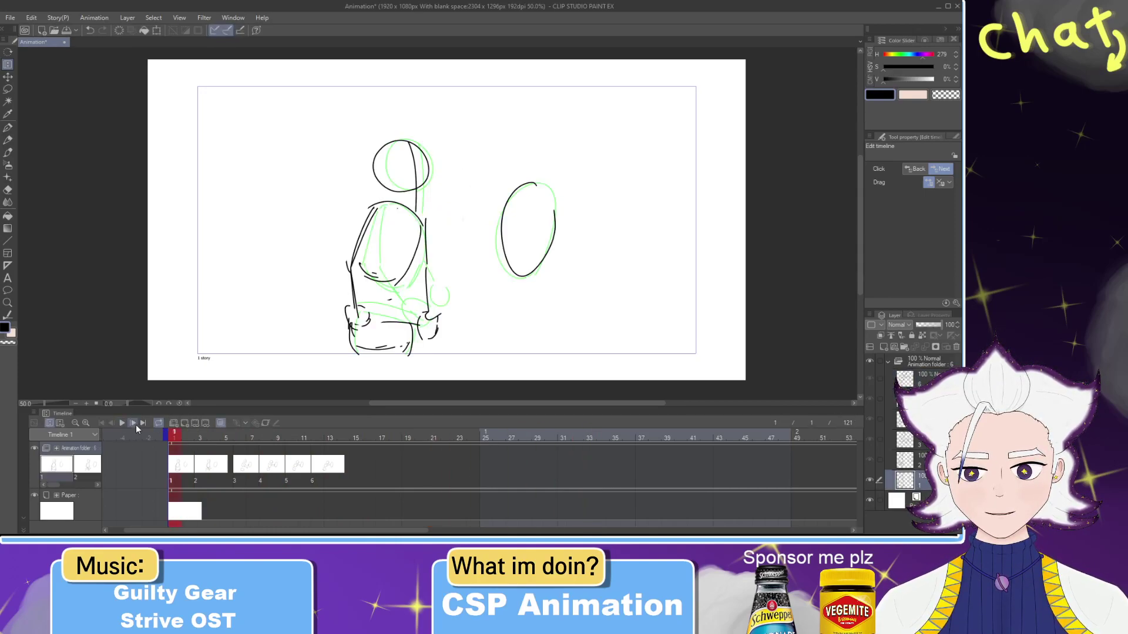
{"action": "left_click", "coordinate": [122, 424]}
{"action": "left_click", "coordinate": [122, 424]}
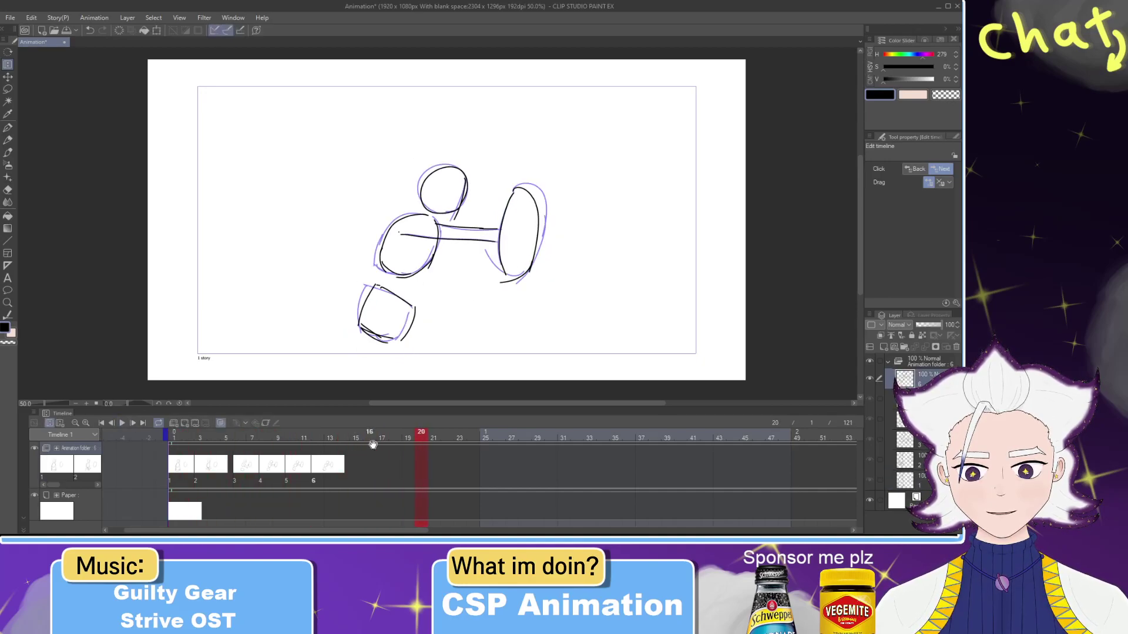
{"action": "left_click", "coordinate": [123, 423]}
{"action": "left_click", "coordinate": [217, 435]}
{"action": "mouse_move", "coordinate": [217, 434]}
{"action": "left_mouse_down"}
{"action": "mouse_move", "coordinate": [316, 442]}
{"action": "mouse_move", "coordinate": [298, 440]}
{"action": "left_mouse_up"}
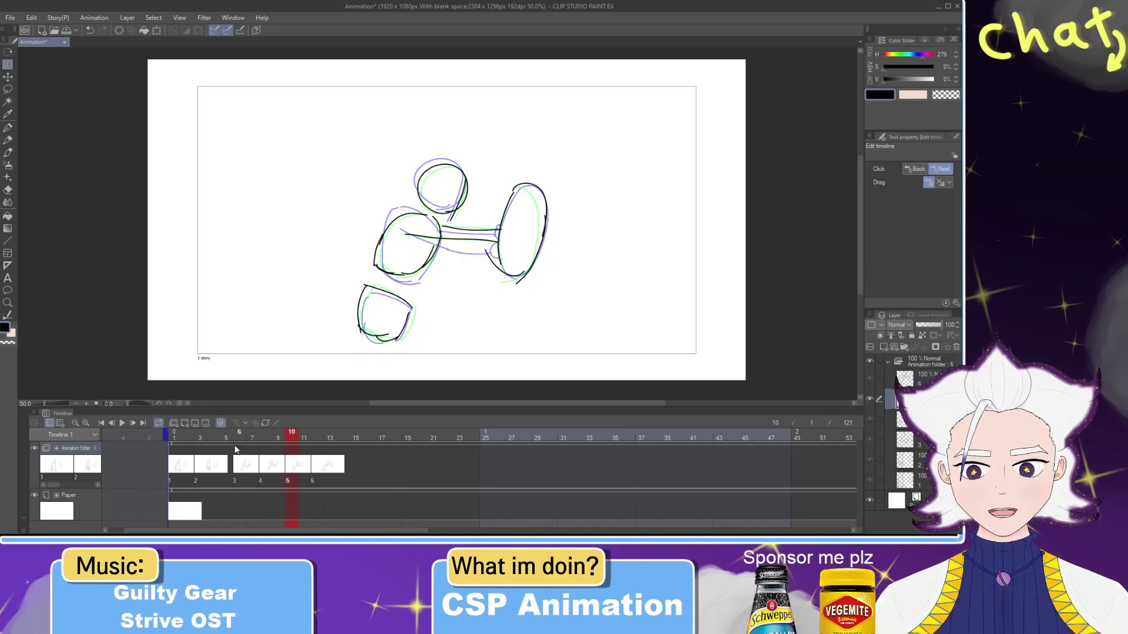
Step: Insert one frame at frame 11 so that the sixth drawing starts at frame 13, and play back the result
{"action": "left_click", "coordinate": [303, 466]}
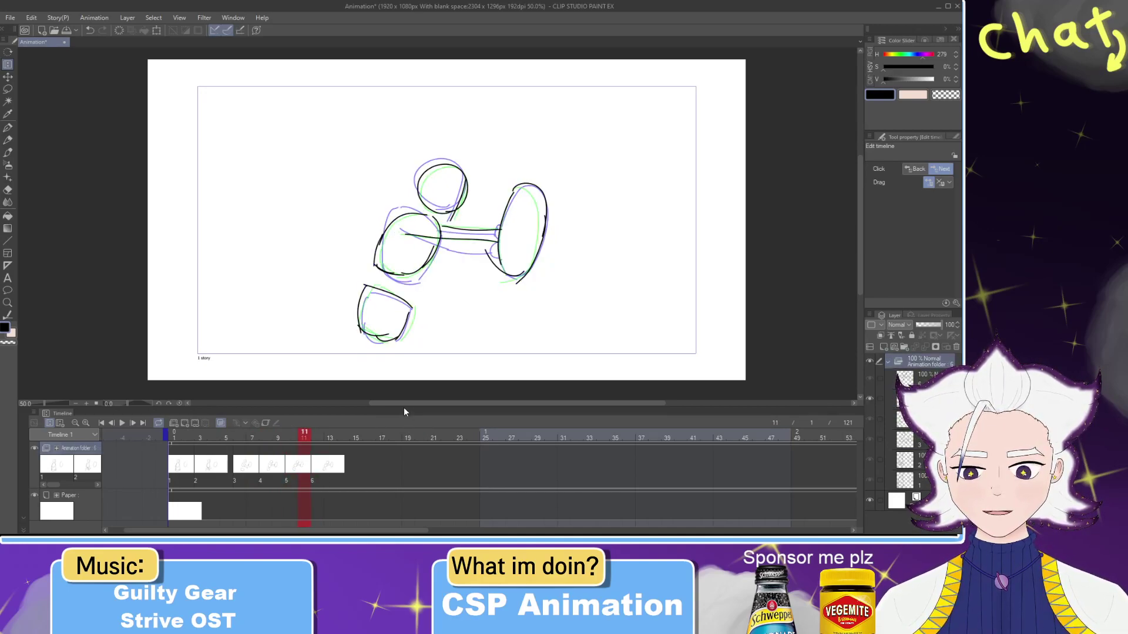
{"action": "left_click", "coordinate": [536, 263]}
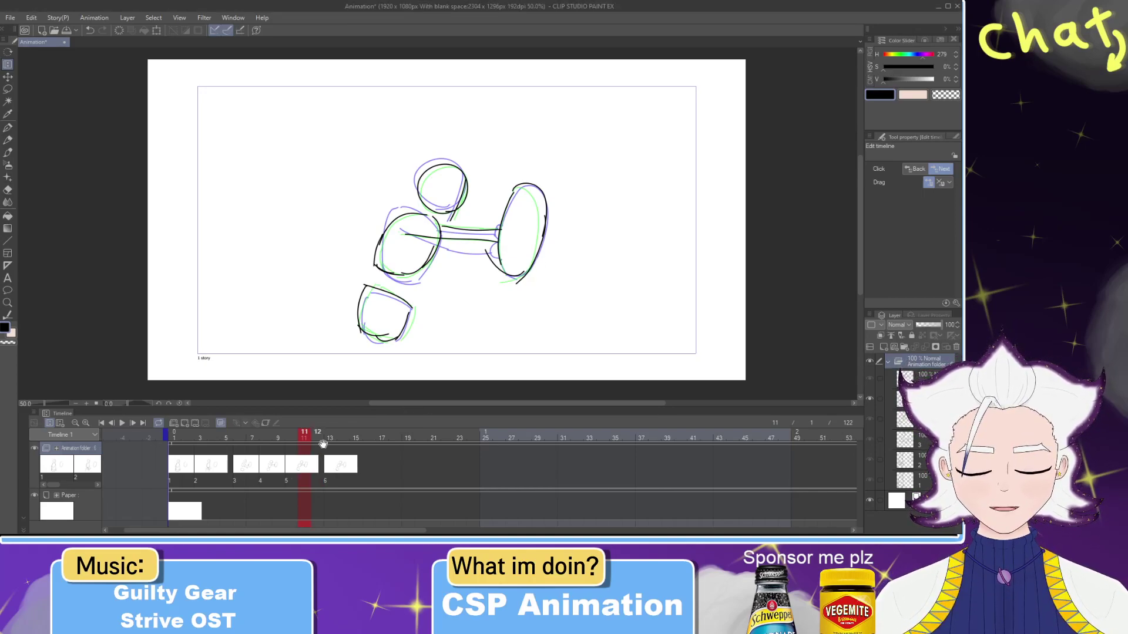
{"action": "mouse_move", "coordinate": [302, 434]}
{"action": "left_mouse_down"}
{"action": "mouse_move", "coordinate": [172, 437]}
{"action": "mouse_move", "coordinate": [299, 443]}
{"action": "left_mouse_up"}
{"action": "left_click", "coordinate": [122, 423]}
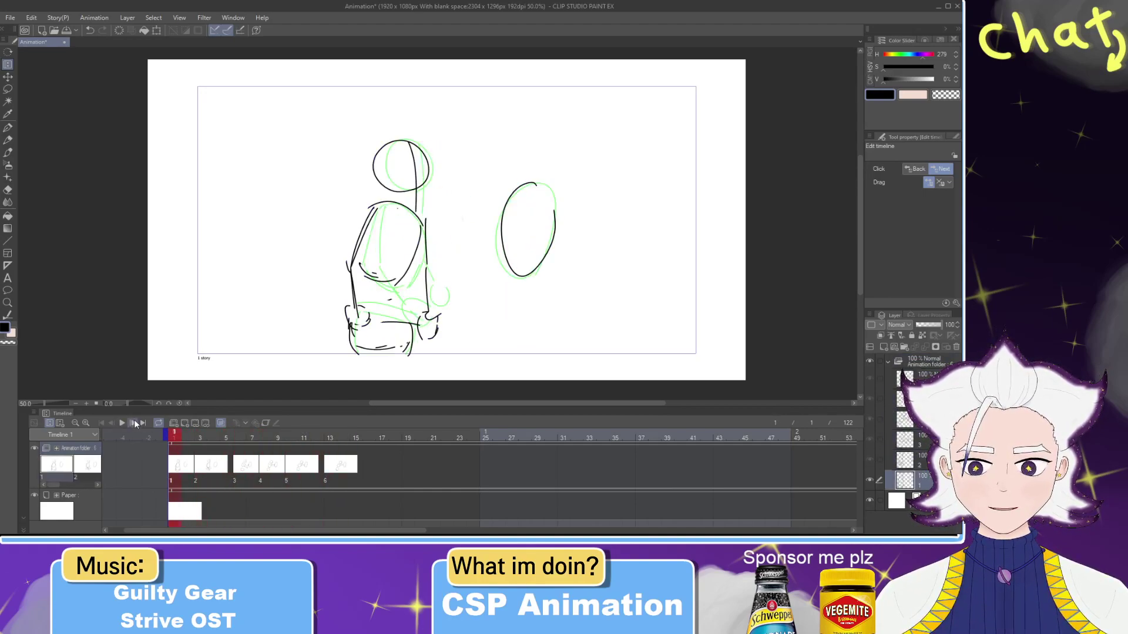
{"action": "left_click", "coordinate": [123, 424]}
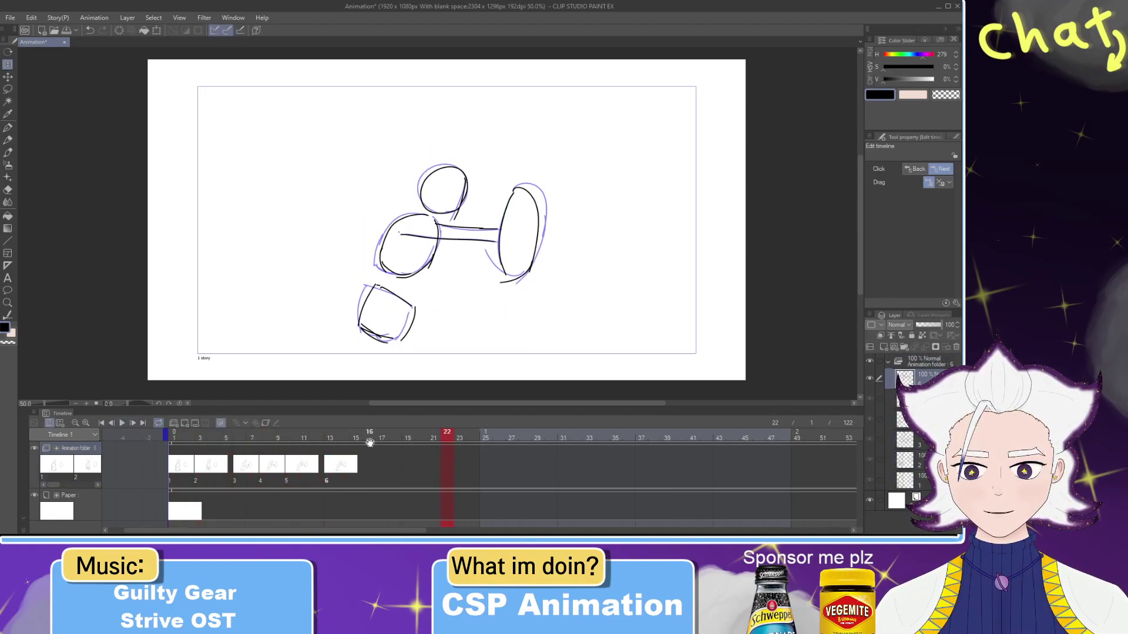
Step: Insert one frame at frame 2 and another at frame 8, so the second drawing starts at frame 4 and the fourth at frame 10
{"action": "left_click", "coordinate": [205, 434]}
{"action": "left_click_drag", "start_coordinate": [205, 435], "coordinate": [174, 438]}
{"action": "right_click", "coordinate": [187, 467]}
{"action": "left_click", "coordinate": [315, 403]}
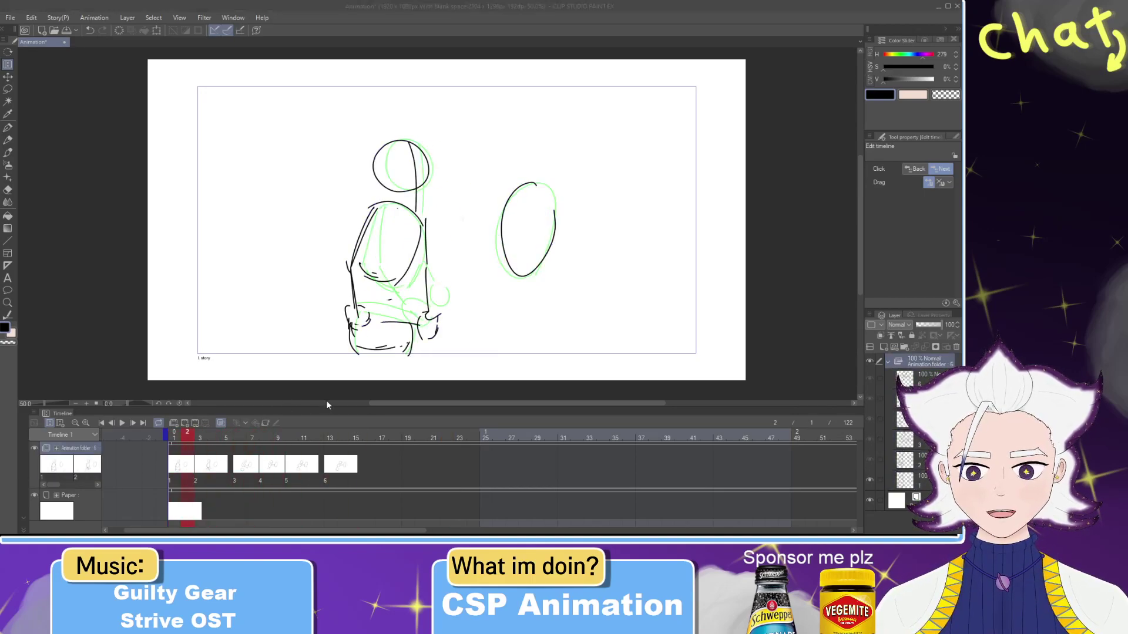
{"action": "key", "text": "Return"}
{"action": "left_click", "coordinate": [267, 463]}
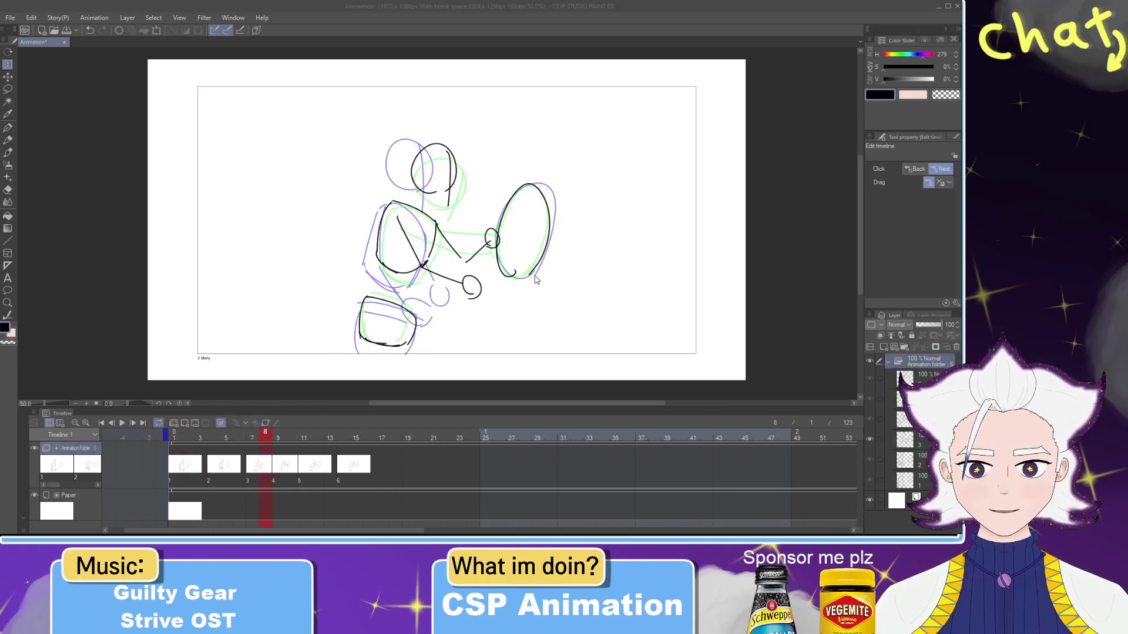
{"action": "key", "text": "ctrl+Right"}
Step: Try to lengthen the later drawings by inserting two frames at frame 13, and undo both insertions
{"action": "left_click", "coordinate": [305, 466]}
{"action": "left_click", "coordinate": [331, 466]}
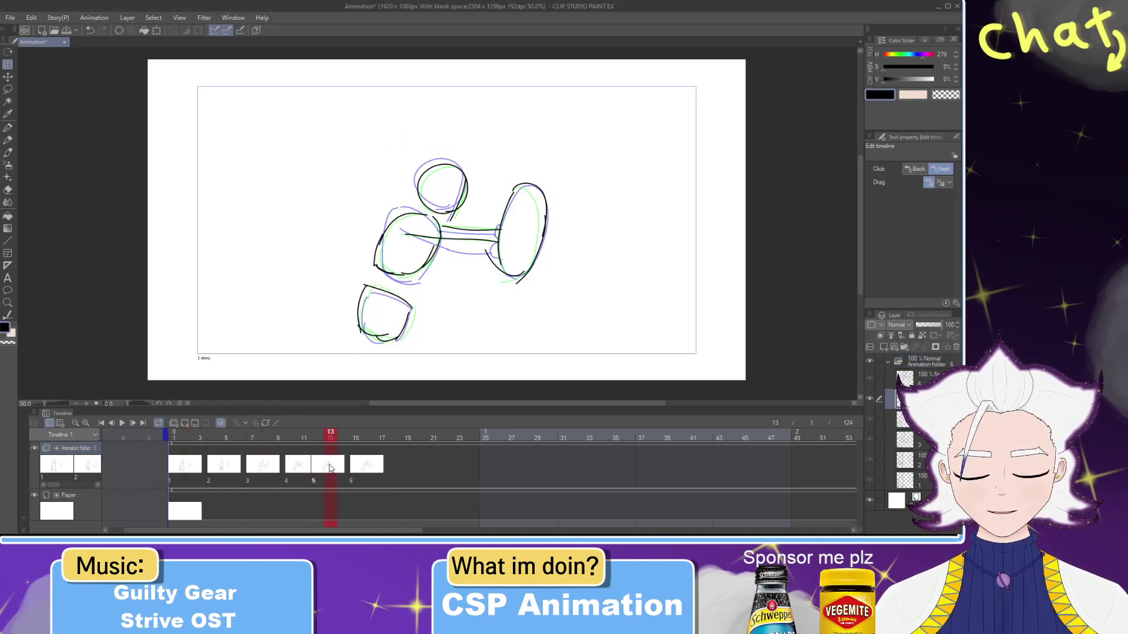
{"action": "left_click", "coordinate": [548, 268]}
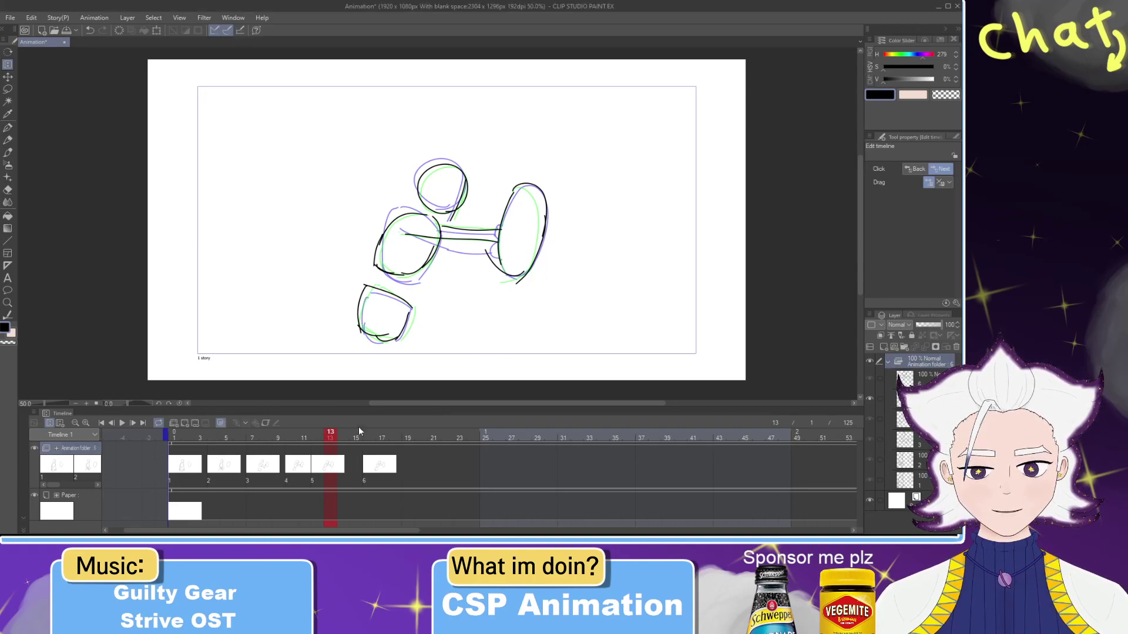
{"action": "left_click", "coordinate": [298, 464]}
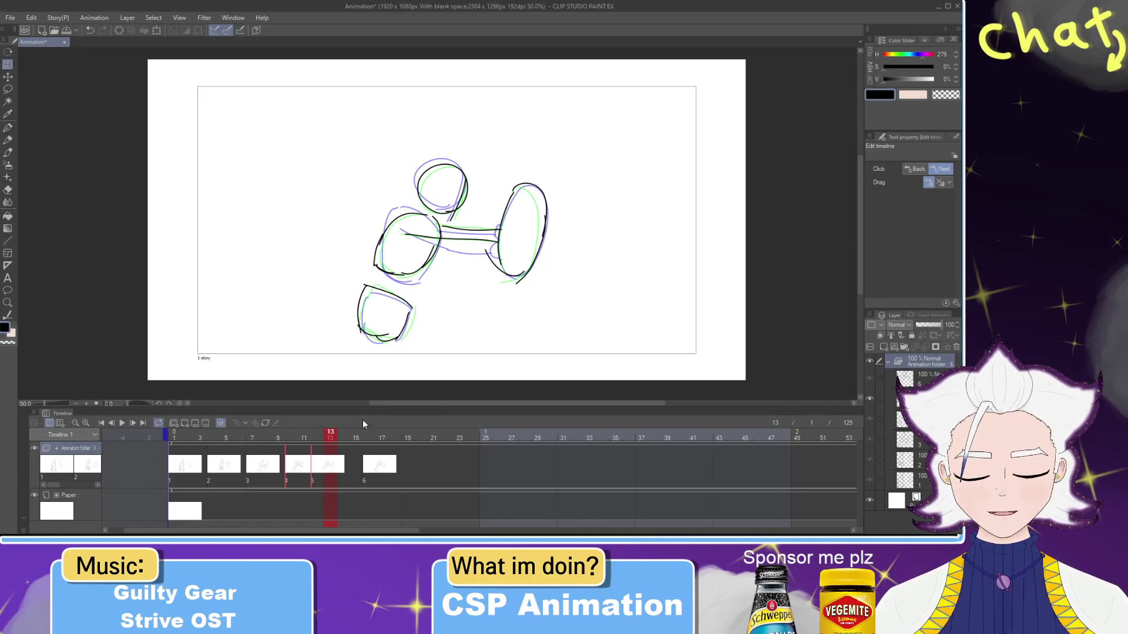
{"action": "left_click", "coordinate": [537, 264]}
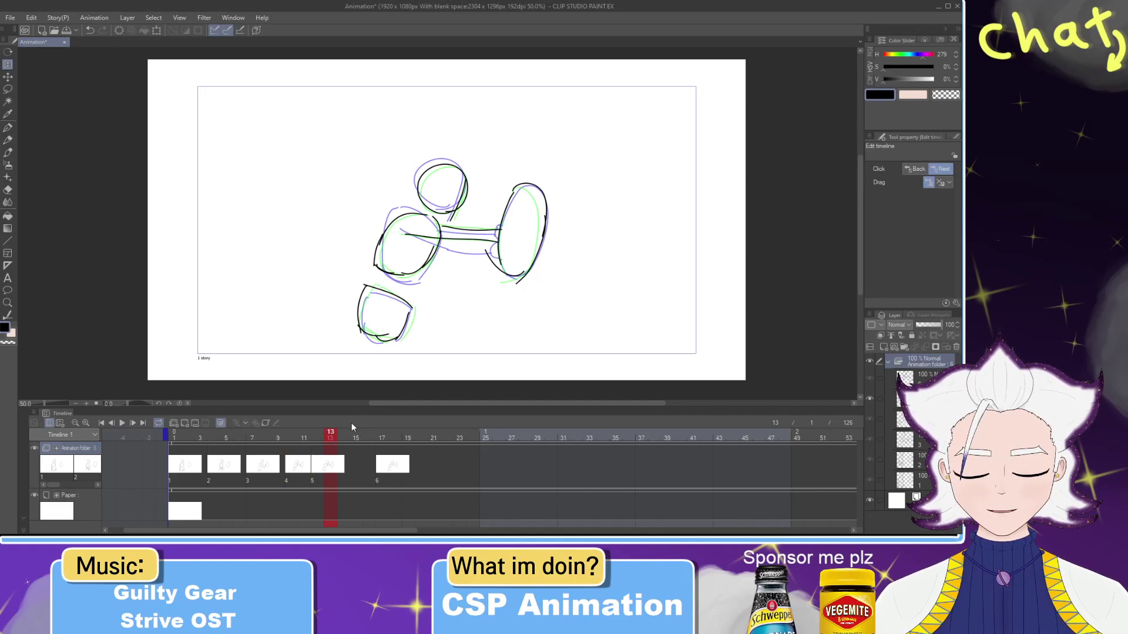
{"action": "key", "text": "ctrl+z"}
Step: Insert one frame at frame 10 so that the fifth drawing starts at frame 13 and the sixth at frame 16
{"action": "left_click", "coordinate": [302, 468]}
{"action": "left_click_drag", "start_coordinate": [330, 471], "coordinate": [318, 471]}
{"action": "left_click", "coordinate": [291, 468]}
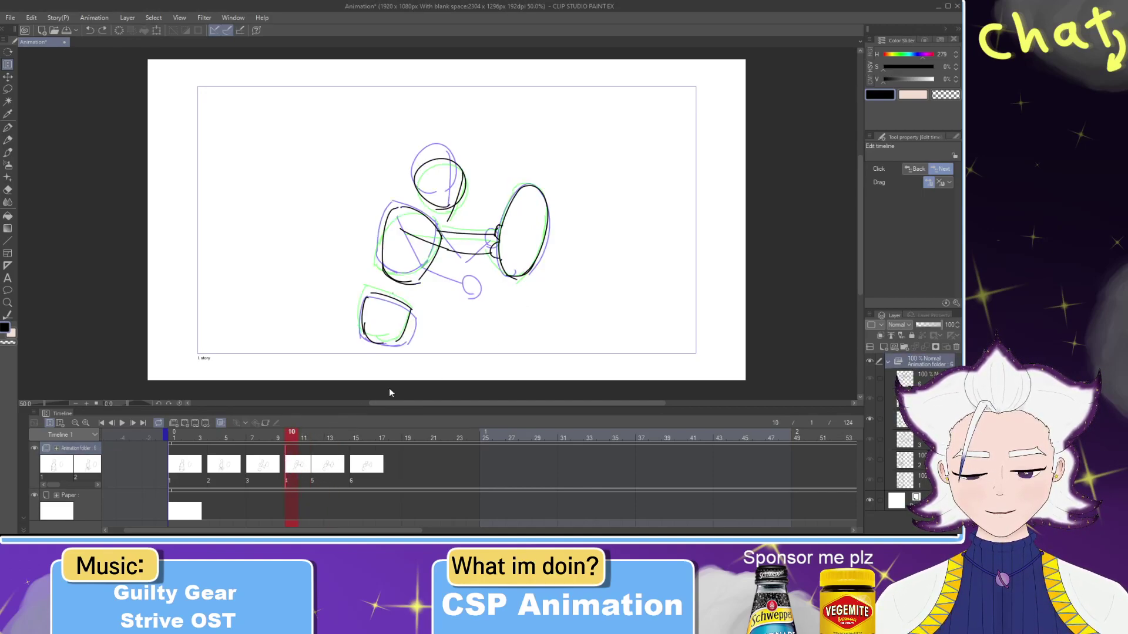
{"action": "left_click", "coordinate": [546, 265]}
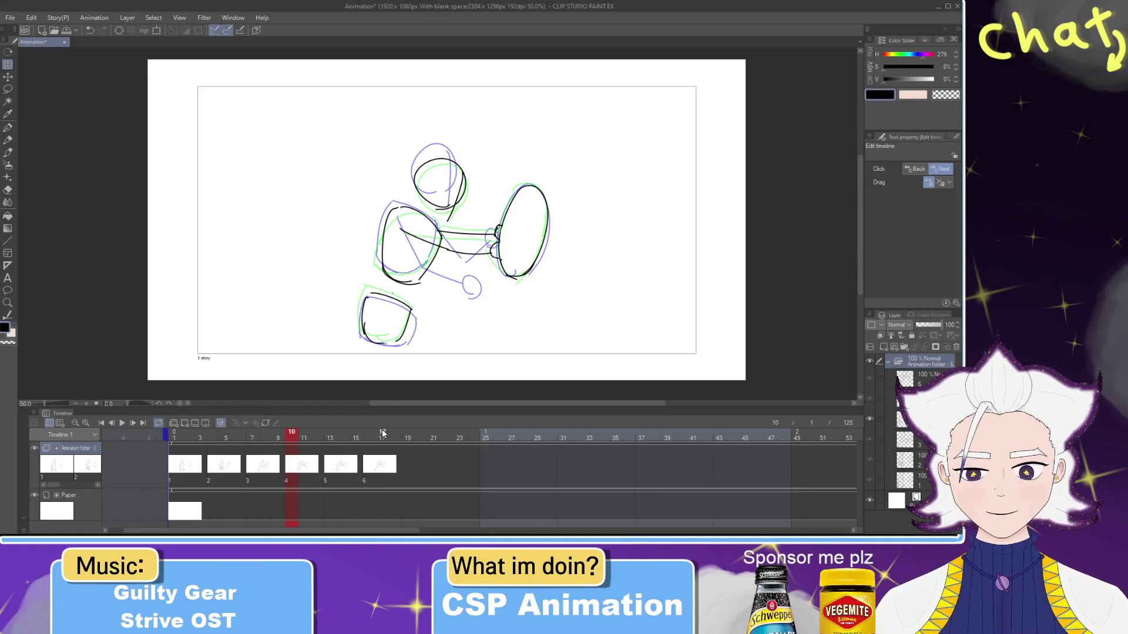
Step: Play back the evenly spaced six-drawing animation from the beginning to check its new timing
{"action": "left_click", "coordinate": [187, 435]}
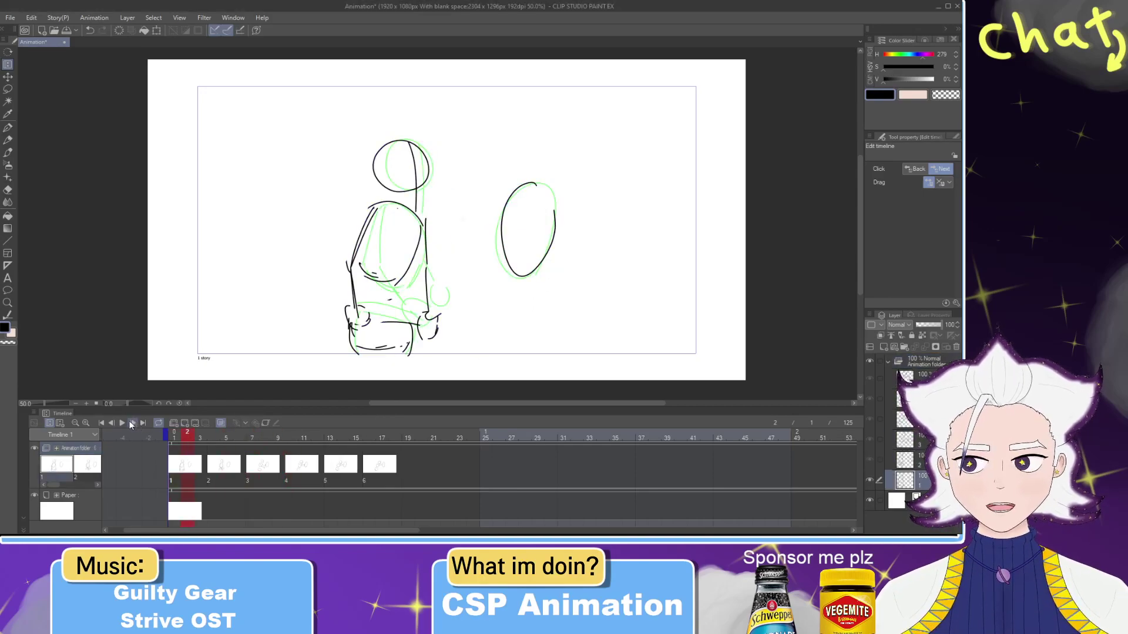
{"action": "left_click", "coordinate": [132, 424]}
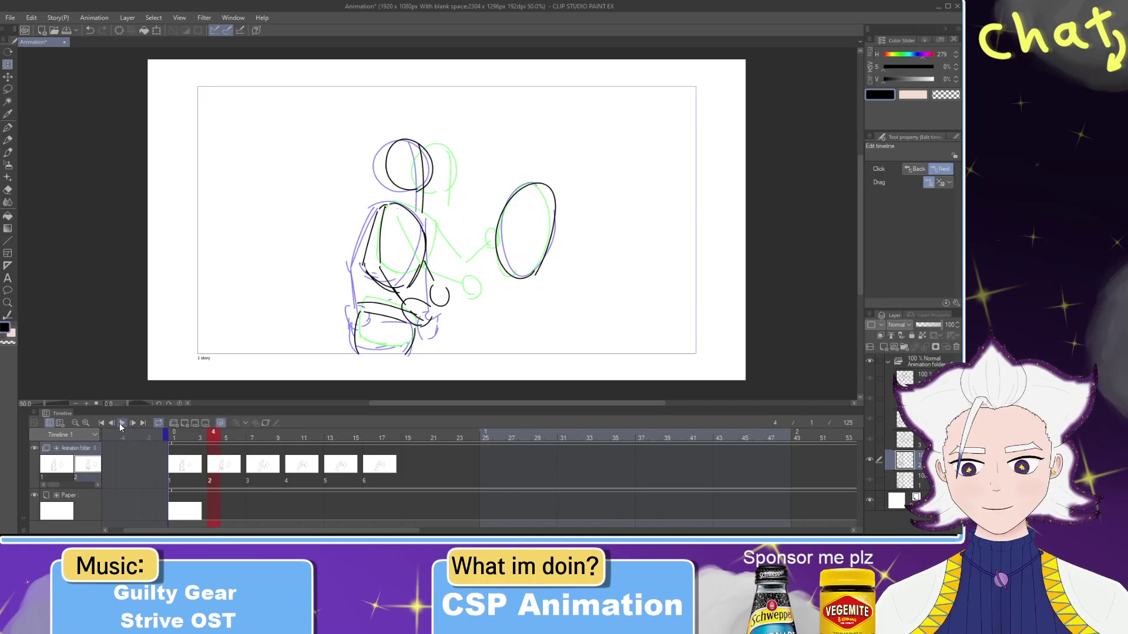
{"action": "left_click", "coordinate": [110, 424]}
{"action": "left_click", "coordinate": [123, 424]}
{"action": "left_click", "coordinate": [122, 424]}
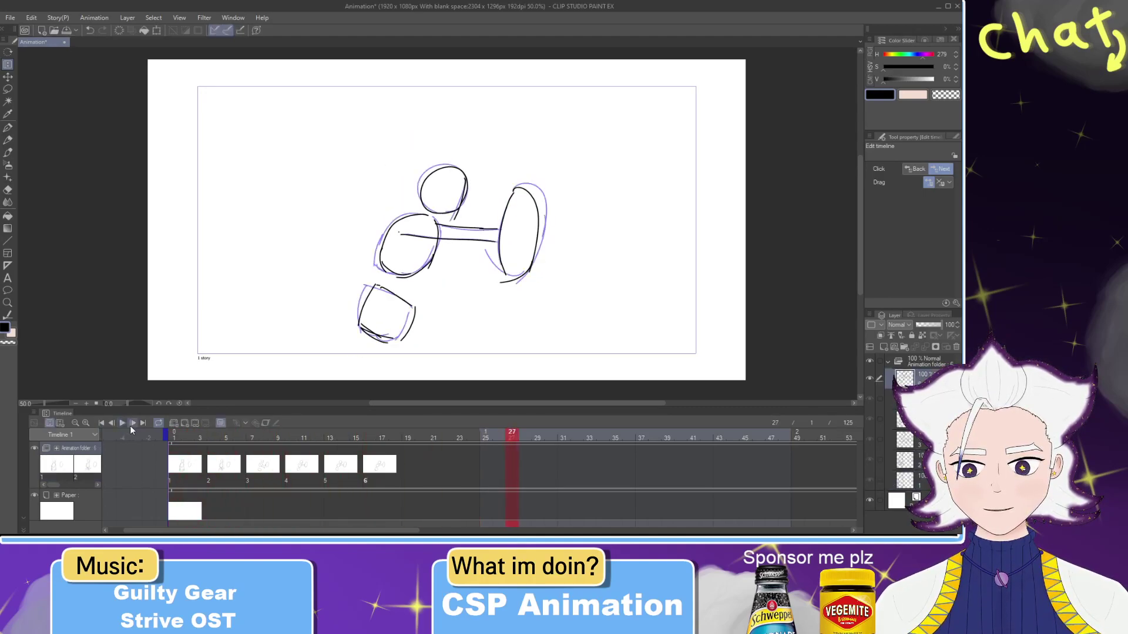
{"action": "left_click", "coordinate": [185, 435]}
{"action": "left_click", "coordinate": [122, 424]}
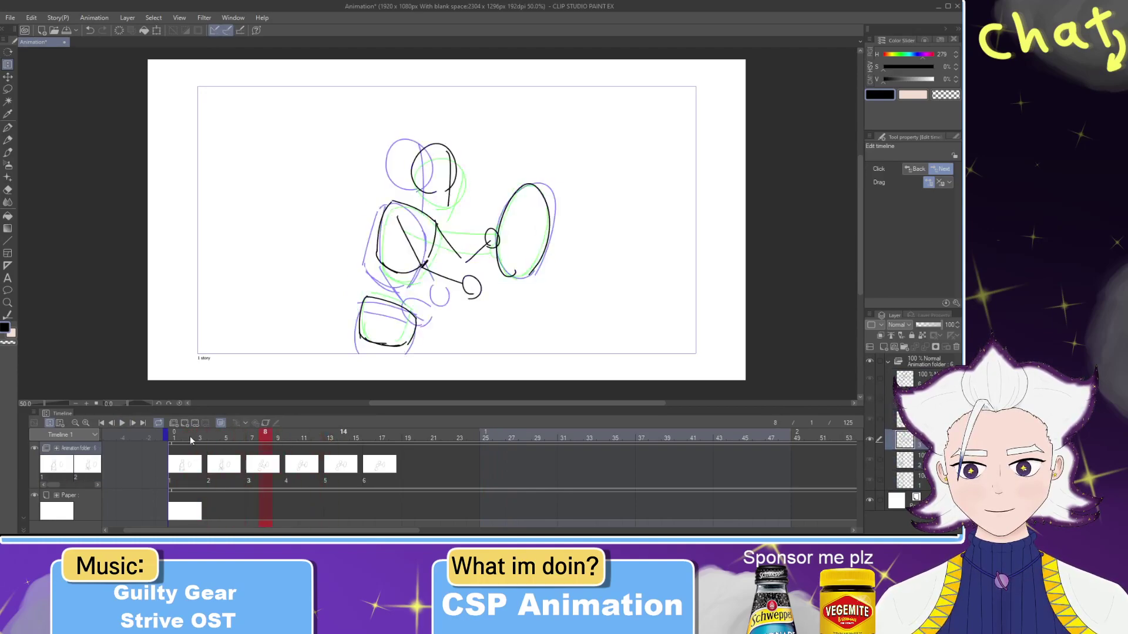
{"action": "left_click", "coordinate": [123, 424]}
Step: Scrub back to the first frame, replay the animation and scrub through the drawings once more
{"action": "left_click", "coordinate": [229, 434]}
{"action": "mouse_move", "coordinate": [235, 431]}
{"action": "left_mouse_down"}
{"action": "mouse_move", "coordinate": [370, 445]}
{"action": "mouse_move", "coordinate": [173, 437]}
{"action": "left_mouse_up"}
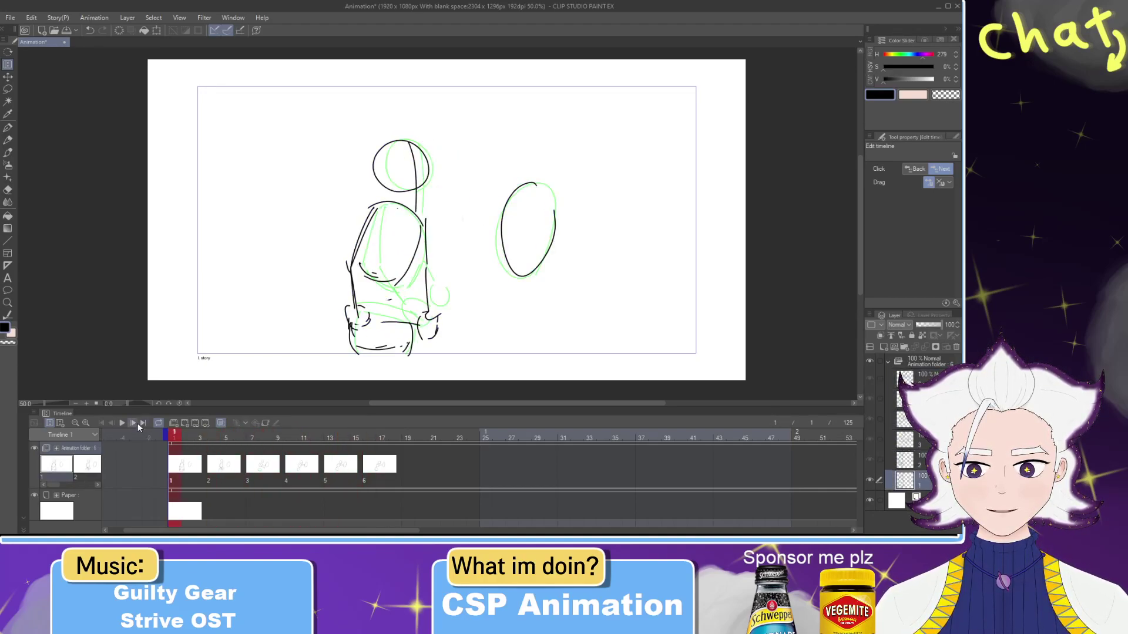
{"action": "left_click", "coordinate": [122, 424]}
{"action": "left_click", "coordinate": [122, 423]}
{"action": "left_click", "coordinate": [122, 423]}
{"action": "left_click", "coordinate": [122, 424]}
{"action": "left_click_drag", "start_coordinate": [342, 442], "coordinate": [162, 432]}
{"action": "left_click", "coordinate": [445, 436]}
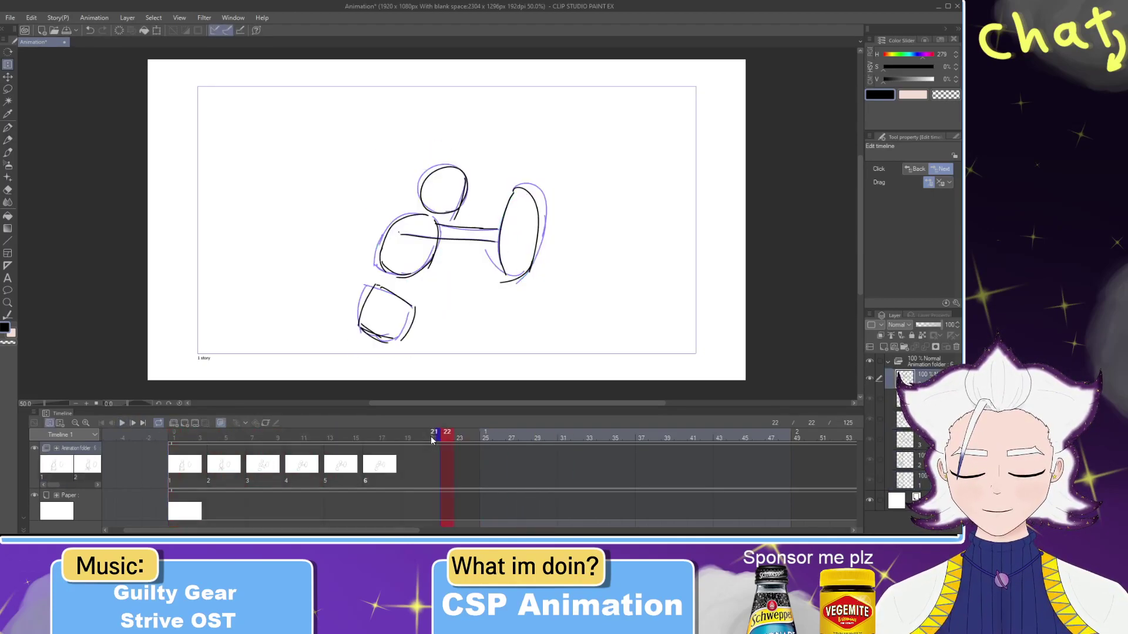
{"action": "left_click", "coordinate": [163, 436]}
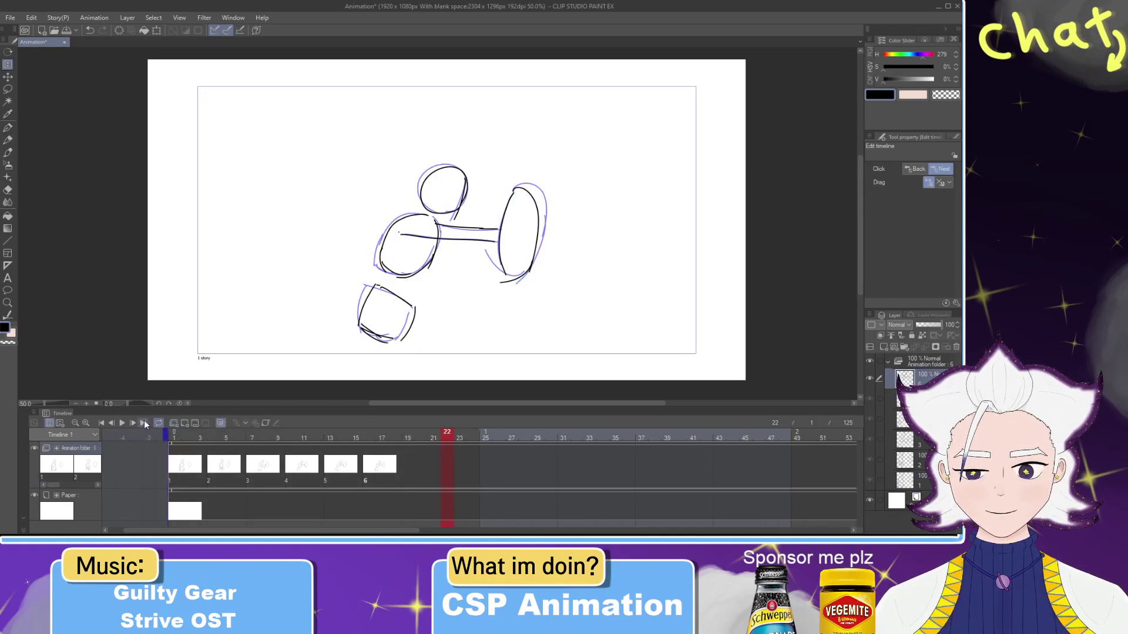
{"action": "left_click", "coordinate": [159, 425]}
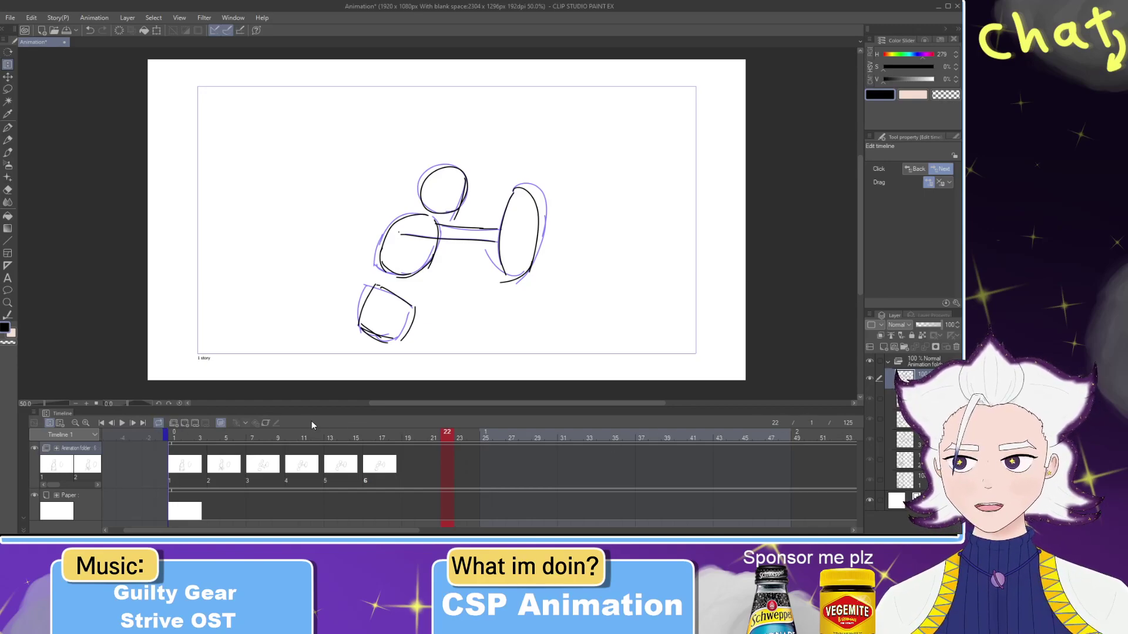
Step: Return to frame 1, play the animation through to the sixth drawing and rewind to the start
{"action": "left_click", "coordinate": [213, 438]}
{"action": "left_click", "coordinate": [174, 438]}
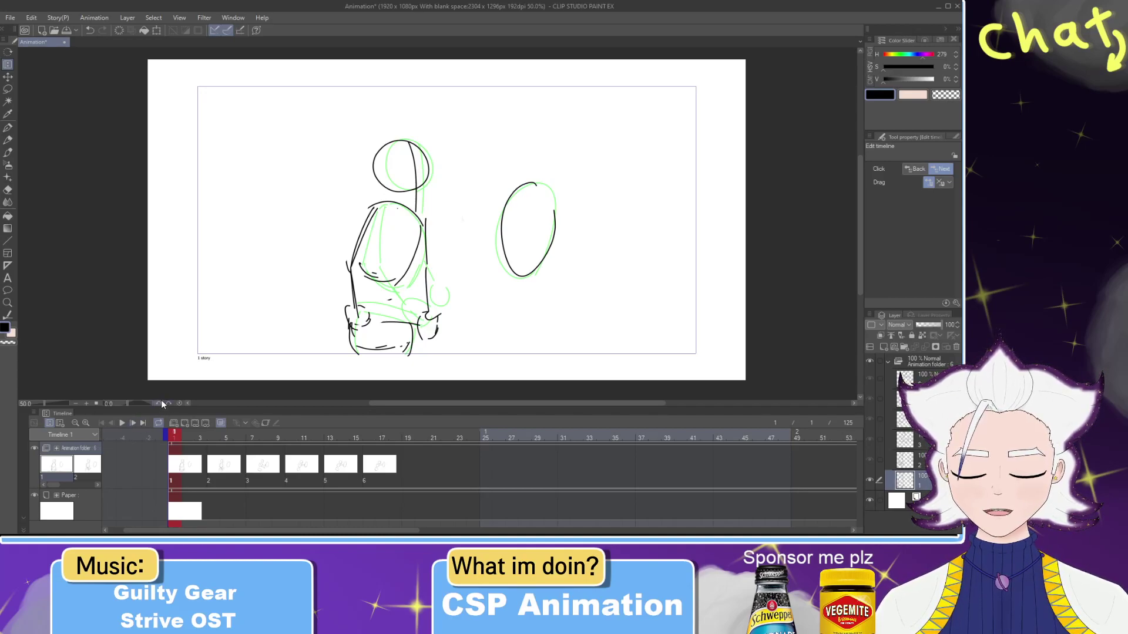
{"action": "left_click", "coordinate": [122, 423]}
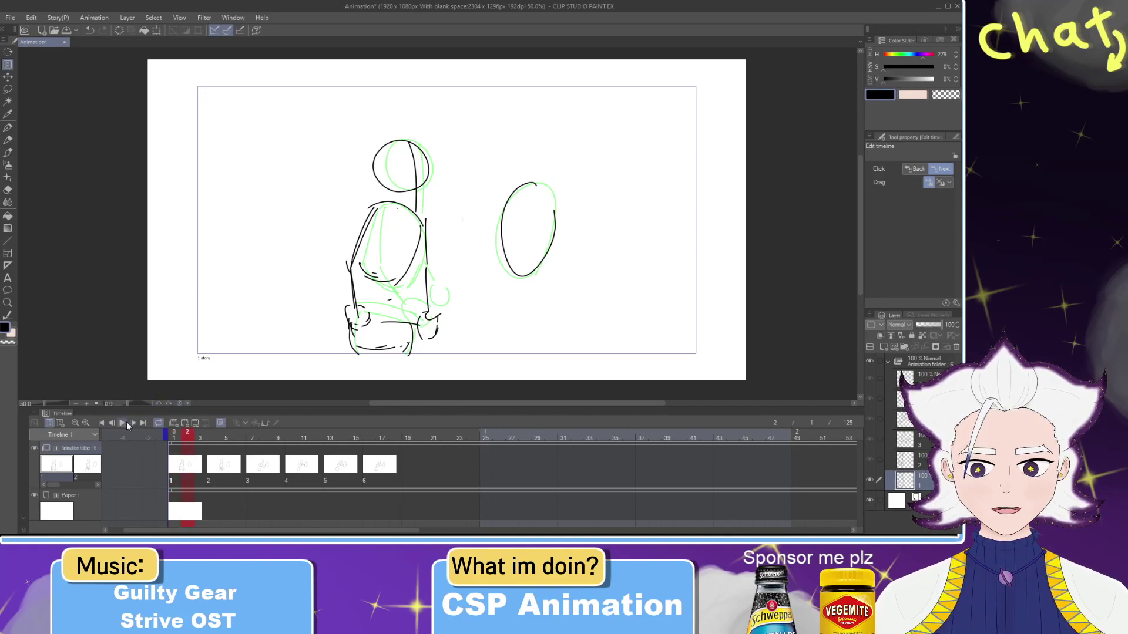
{"action": "left_click", "coordinate": [123, 423]}
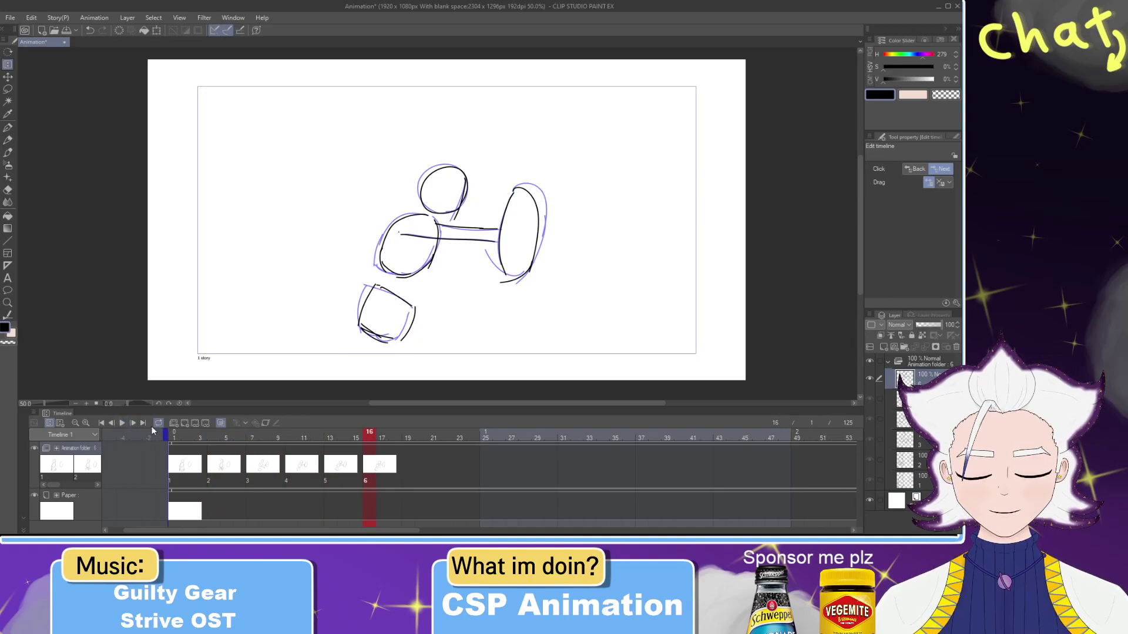
{"action": "left_click", "coordinate": [105, 424]}
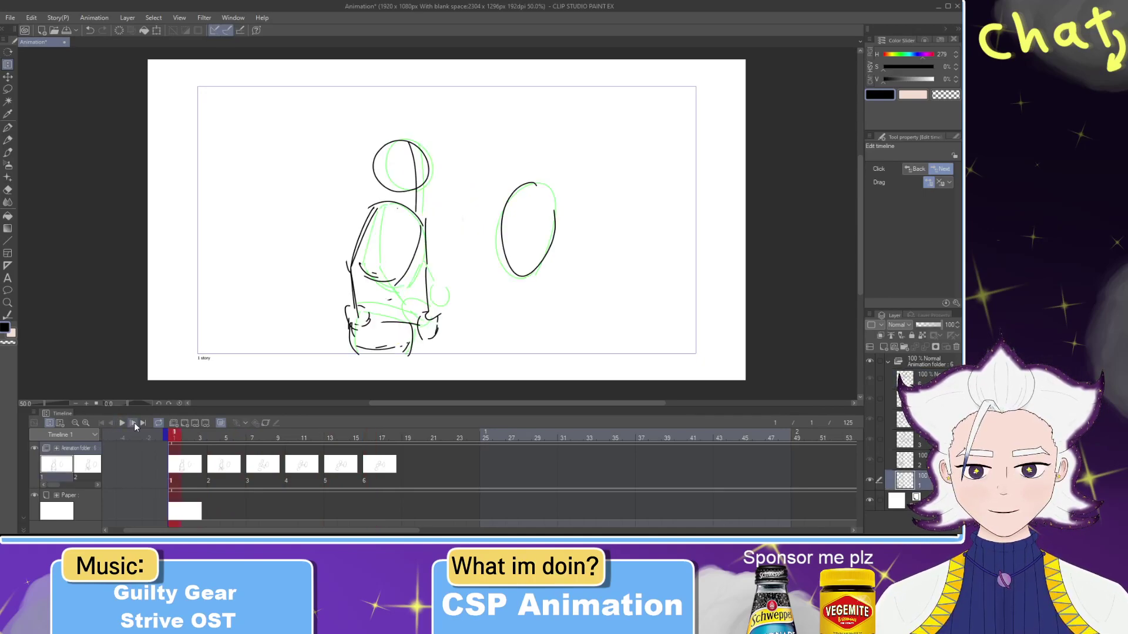
Step: Trim the animation folder's clip so that it ends after frame 18, and start playback from frame 19
{"action": "left_click", "coordinate": [347, 442]}
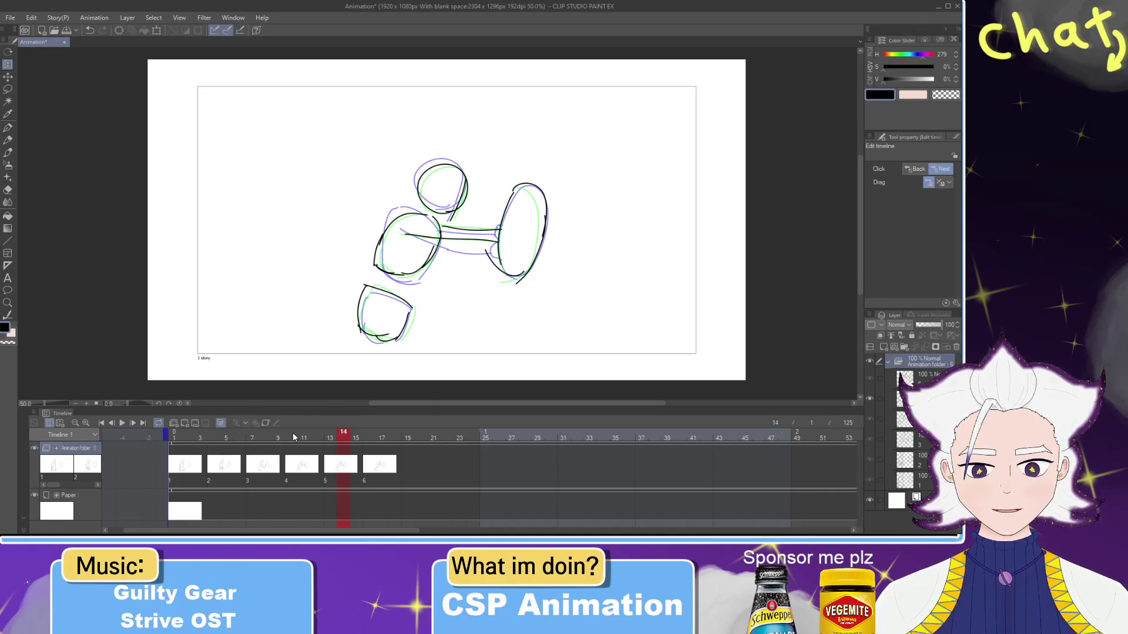
{"action": "left_click", "coordinate": [401, 442]}
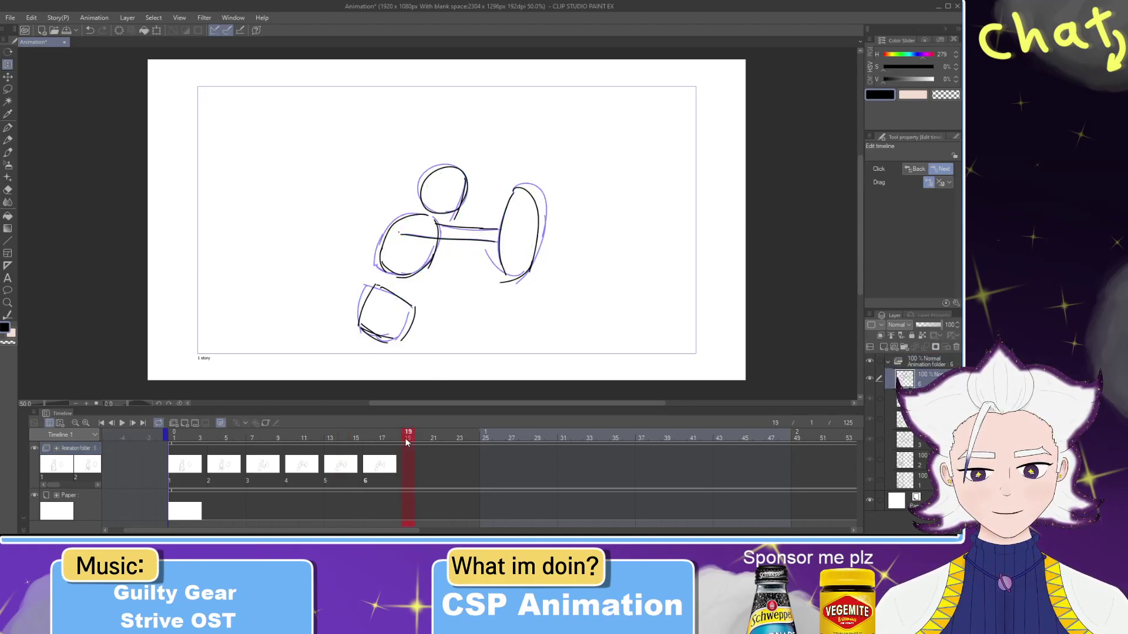
{"action": "left_click", "coordinate": [397, 436]}
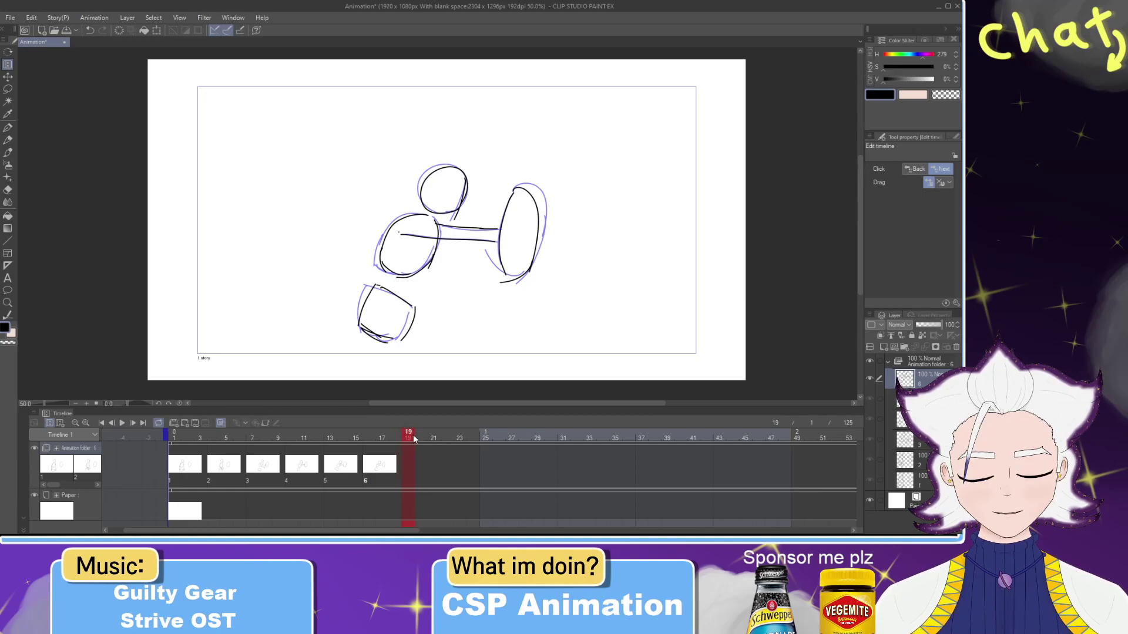
{"action": "left_click", "coordinate": [406, 467]}
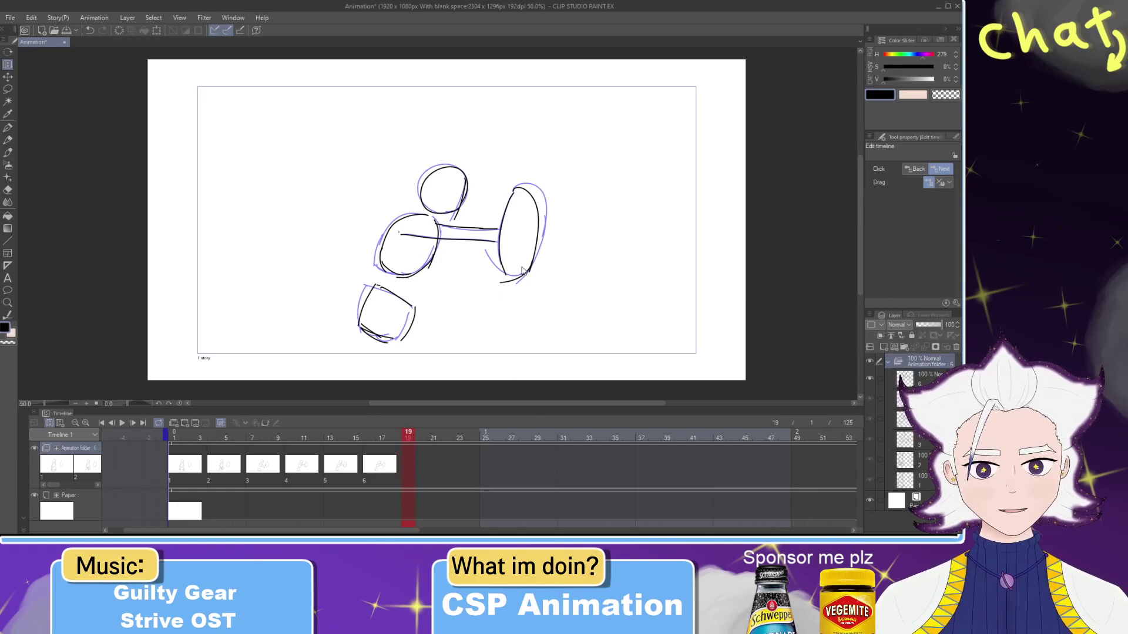
{"action": "key", "text": "Delete"}
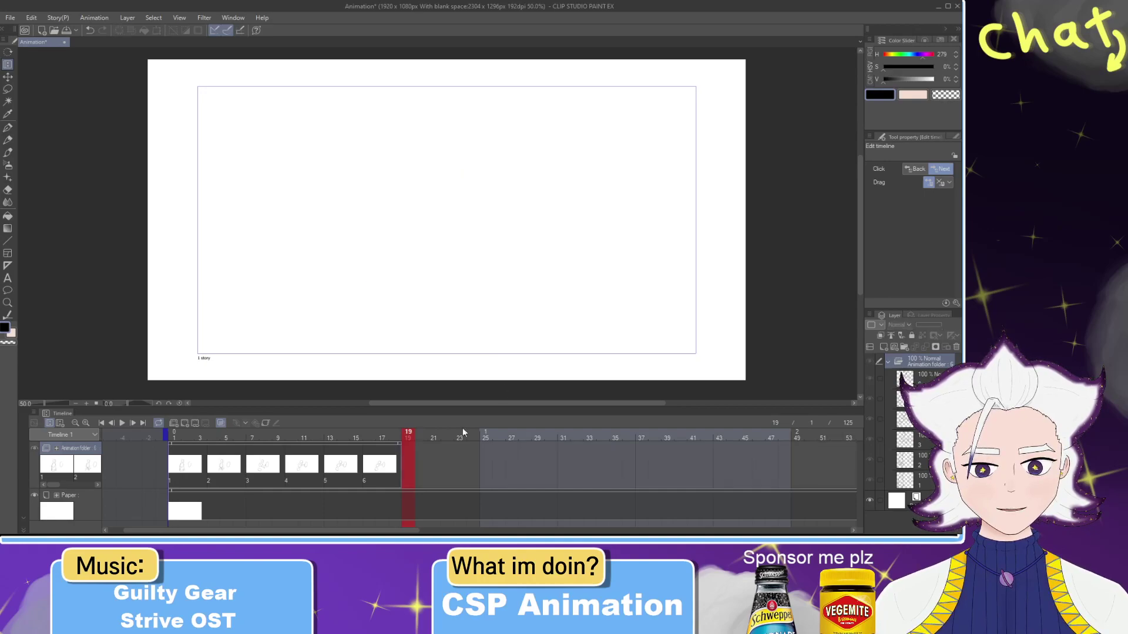
{"action": "left_click", "coordinate": [122, 423]}
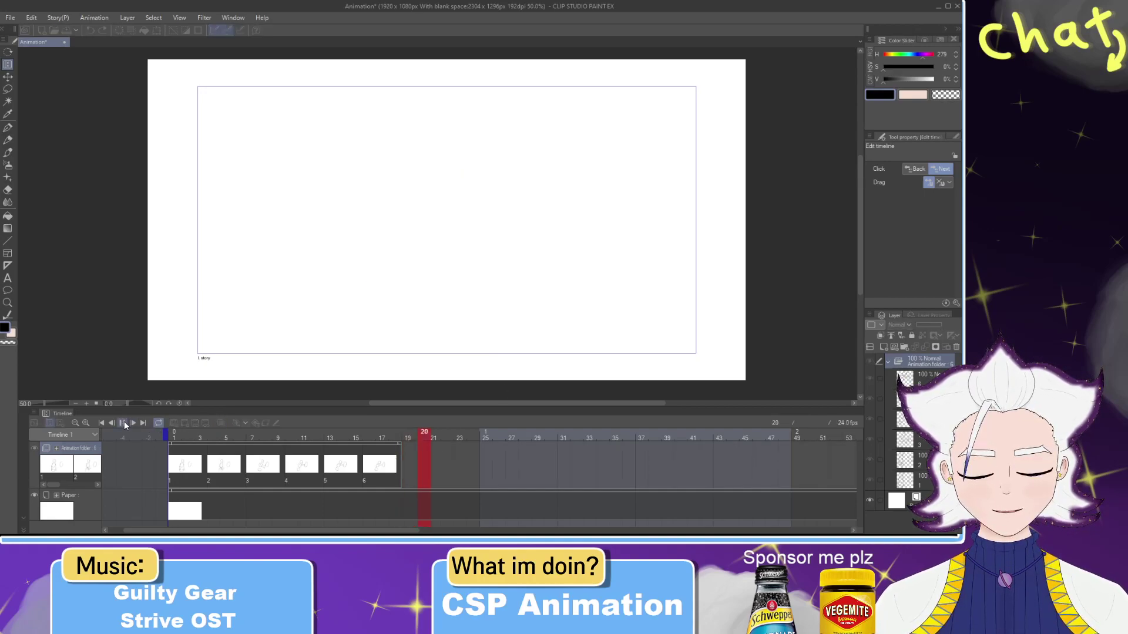
Step: Replay the animation from frame 1, restore the animation folder's clip to its untrimmed length and return to frame 1
{"action": "left_click", "coordinate": [169, 436]}
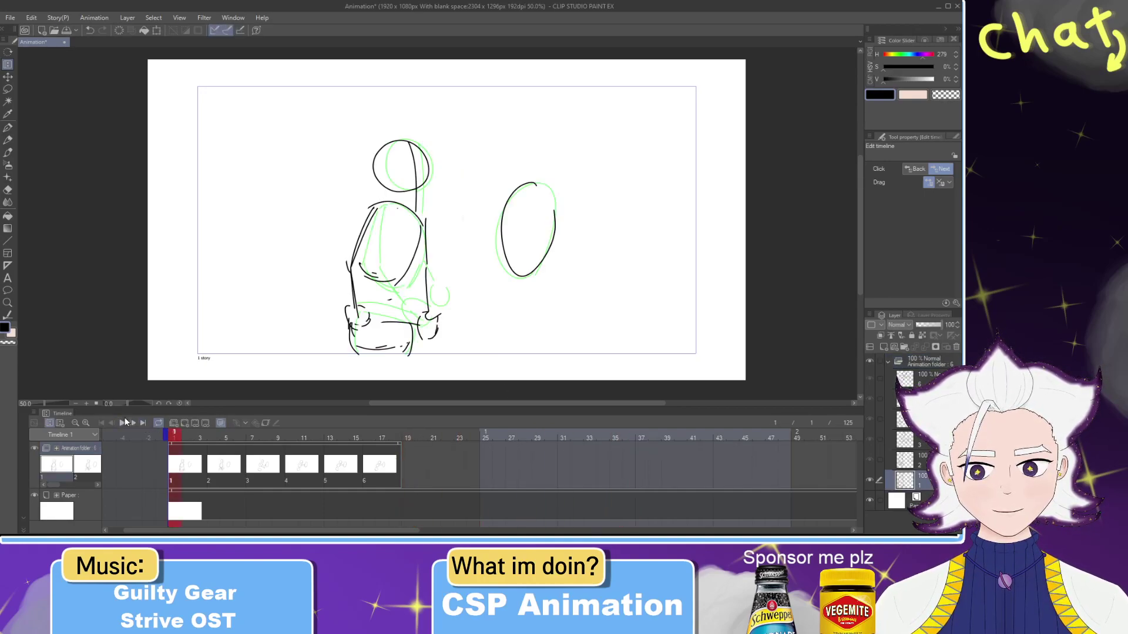
{"action": "left_click", "coordinate": [122, 423]}
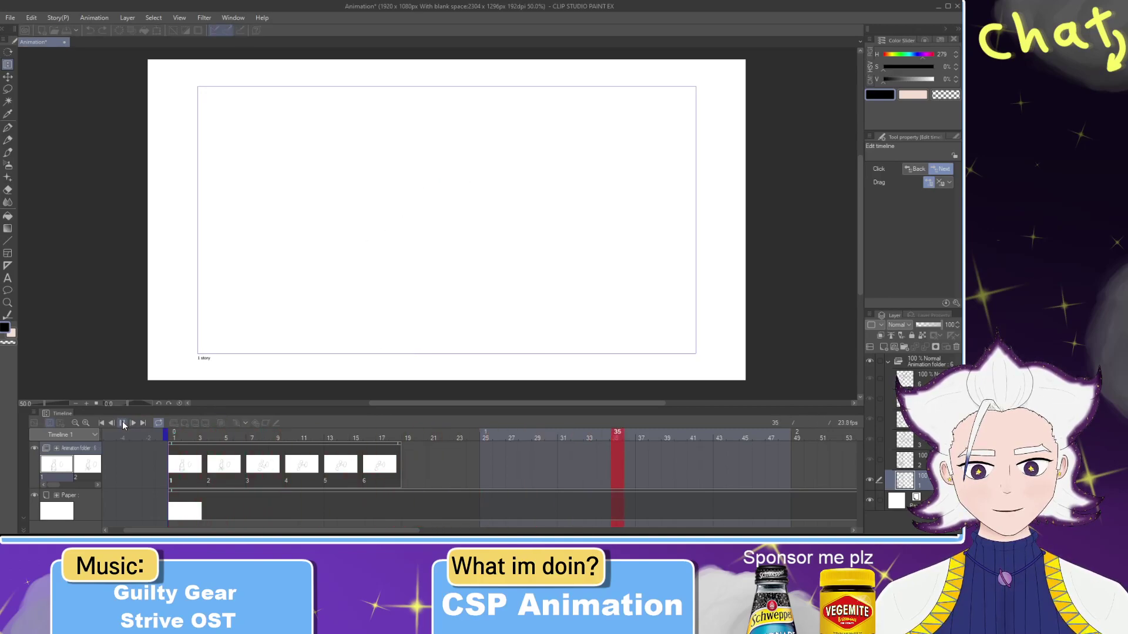
{"action": "left_click", "coordinate": [411, 445]}
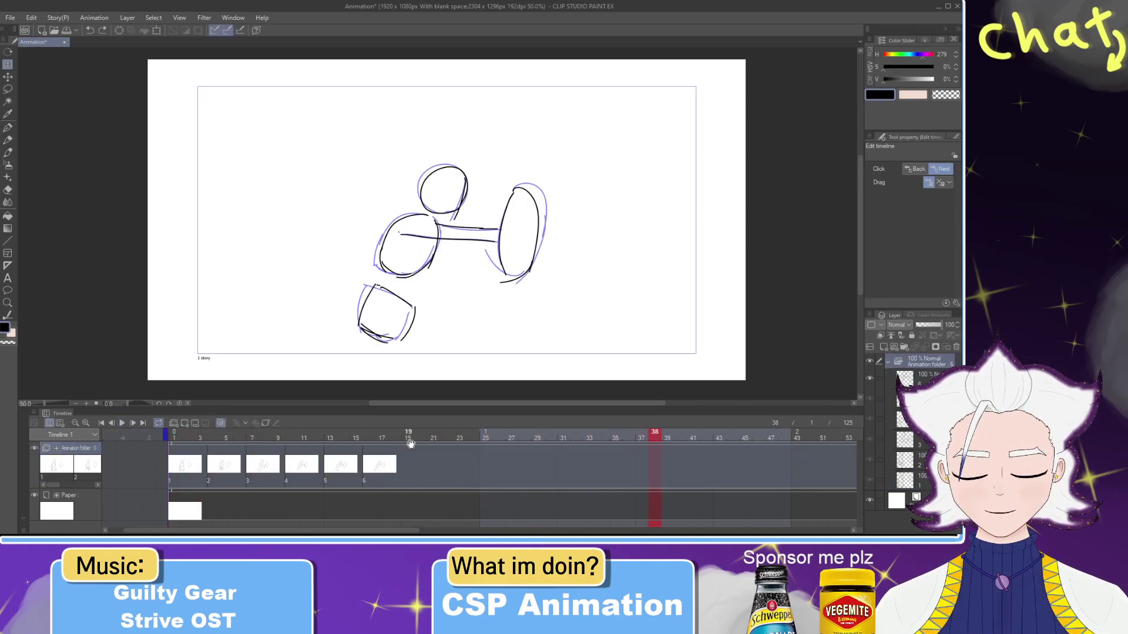
{"action": "left_click", "coordinate": [410, 444]}
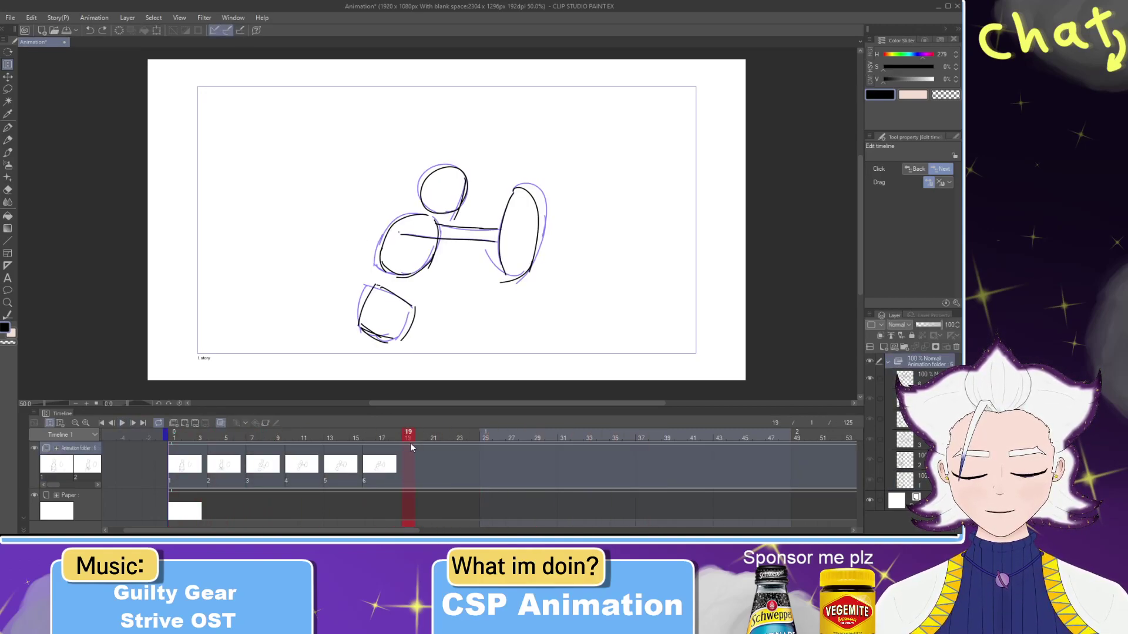
{"action": "left_click", "coordinate": [168, 433]}
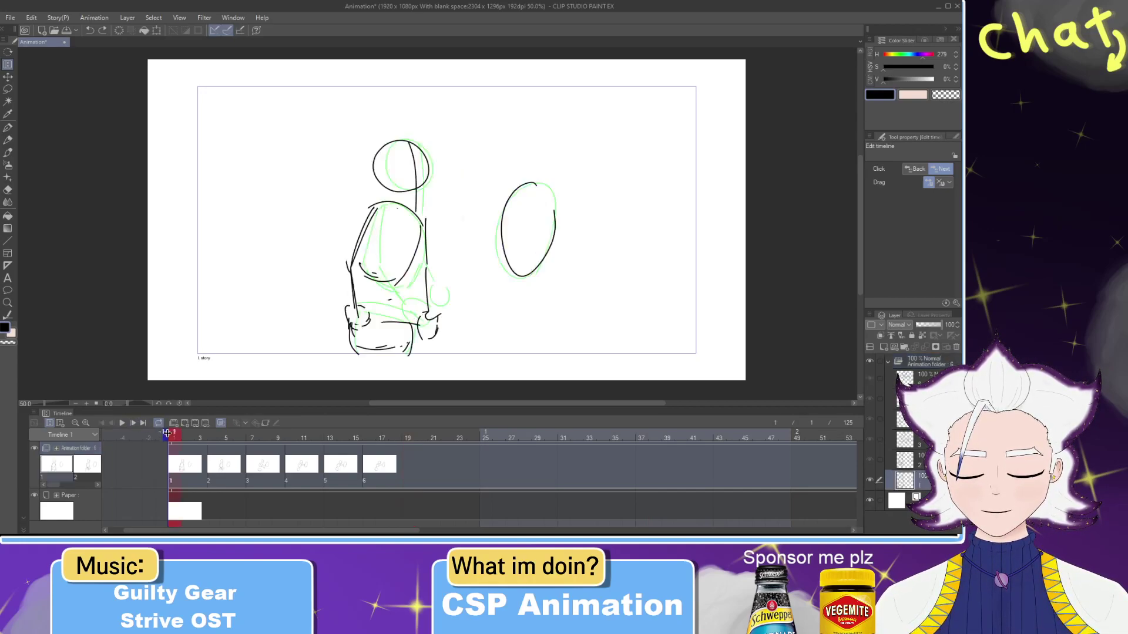
Step: Shorten the timeline's playback range so that it ends at frame 35
{"action": "scroll", "coordinate": [611, 436], "scroll_direction": "right", "scroll_amount": 1}
{"action": "scroll", "coordinate": [613, 432], "scroll_direction": "right", "scroll_amount": 5}
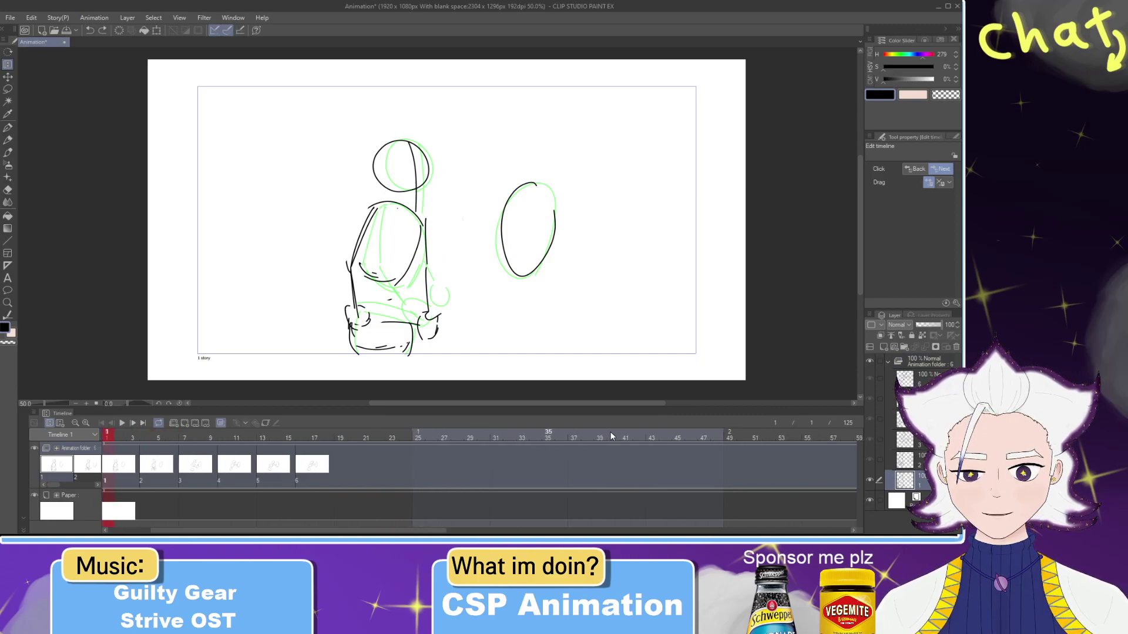
{"action": "left_click", "coordinate": [474, 527]}
{"action": "left_click_drag", "start_coordinate": [486, 531], "coordinate": [846, 514]}
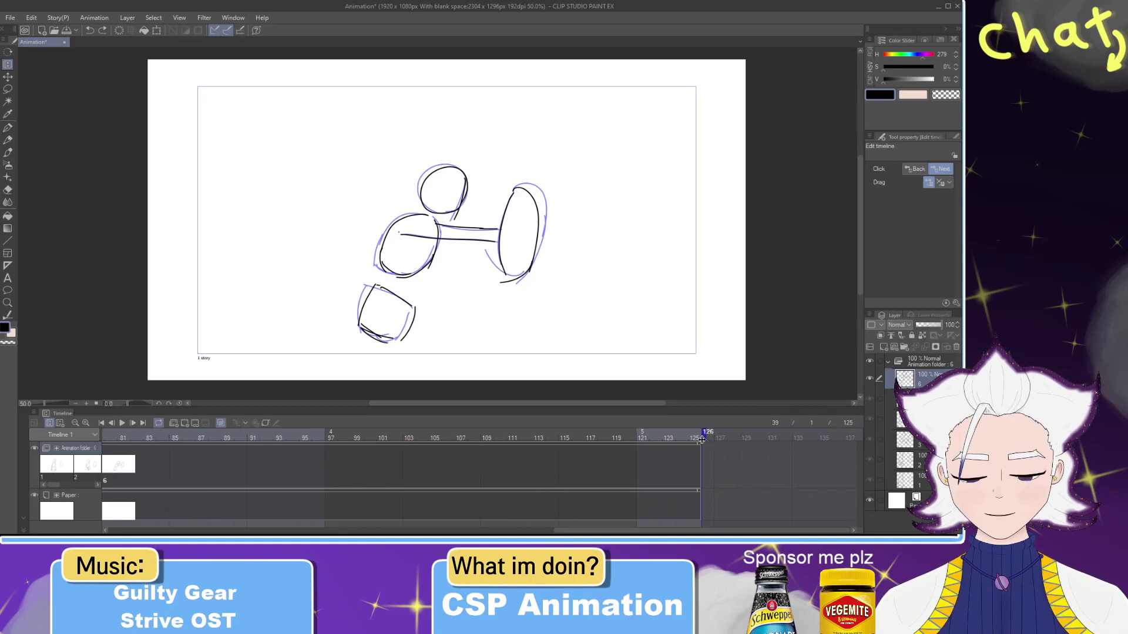
{"action": "left_click_drag", "start_coordinate": [704, 433], "coordinate": [392, 433]}
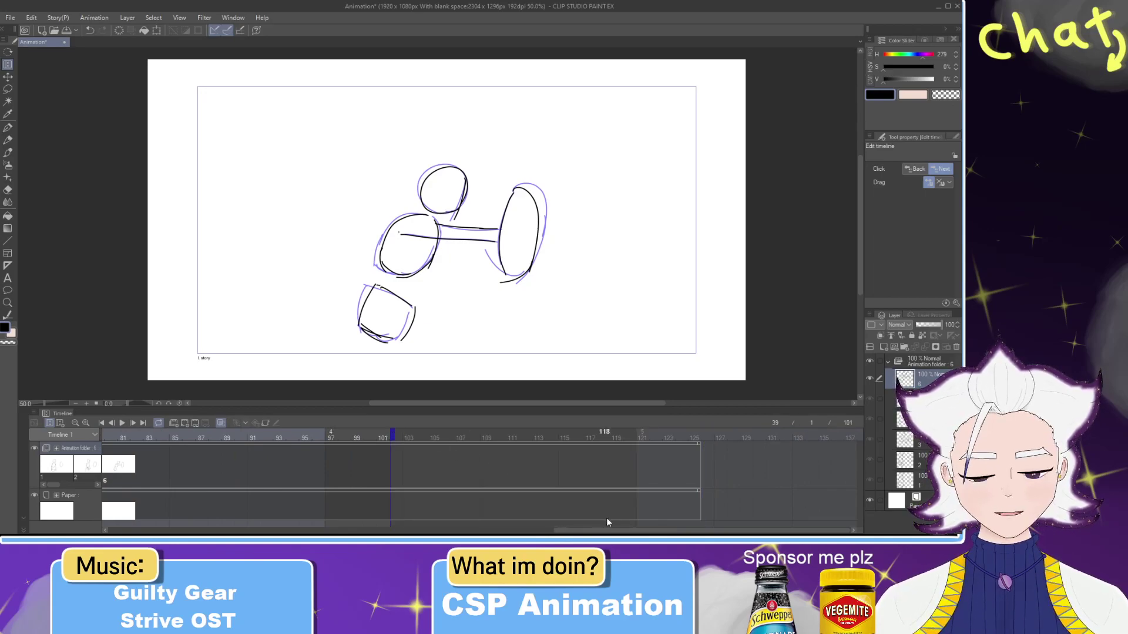
{"action": "left_click_drag", "start_coordinate": [605, 530], "coordinate": [525, 515]}
{"action": "left_click_drag", "start_coordinate": [568, 435], "coordinate": [230, 436]}
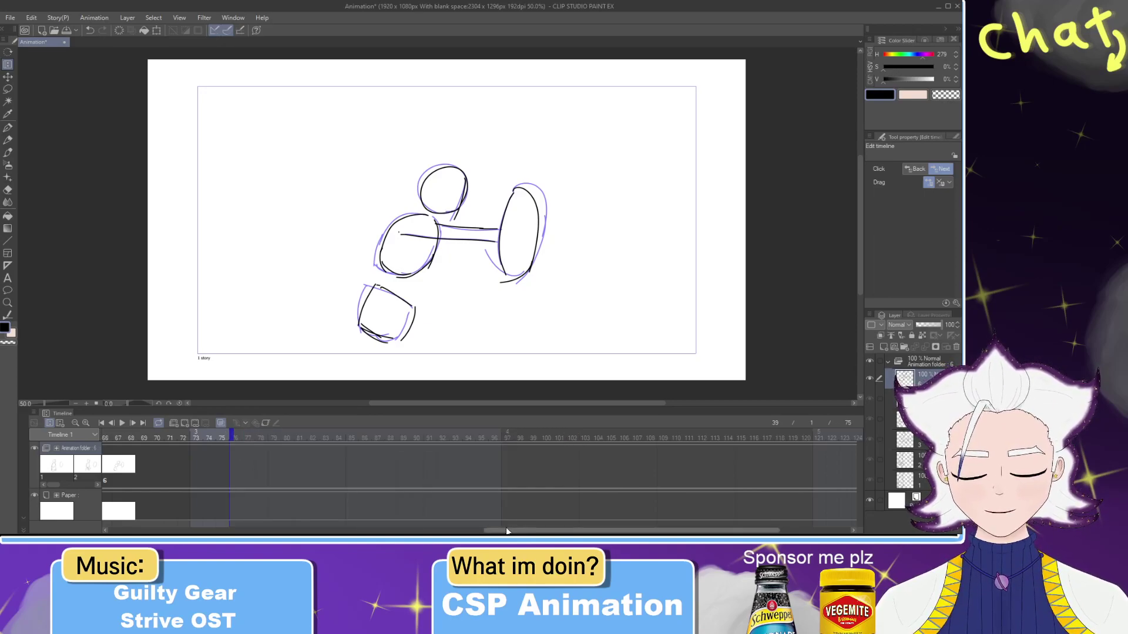
{"action": "left_click_drag", "start_coordinate": [505, 532], "coordinate": [391, 498]}
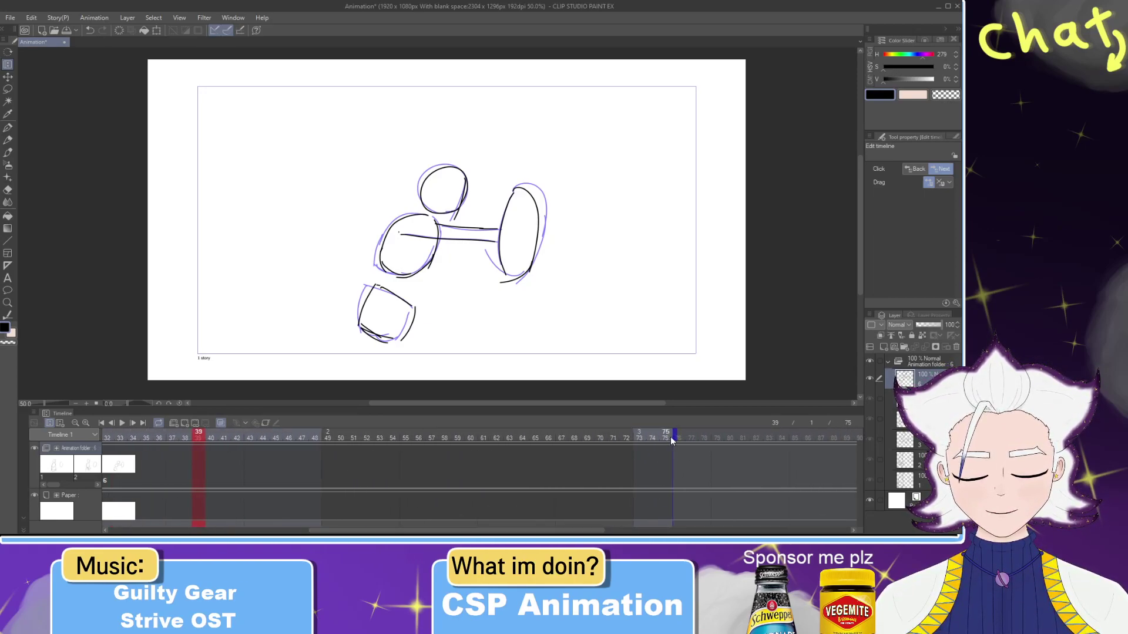
{"action": "left_click_drag", "start_coordinate": [673, 441], "coordinate": [159, 439]}
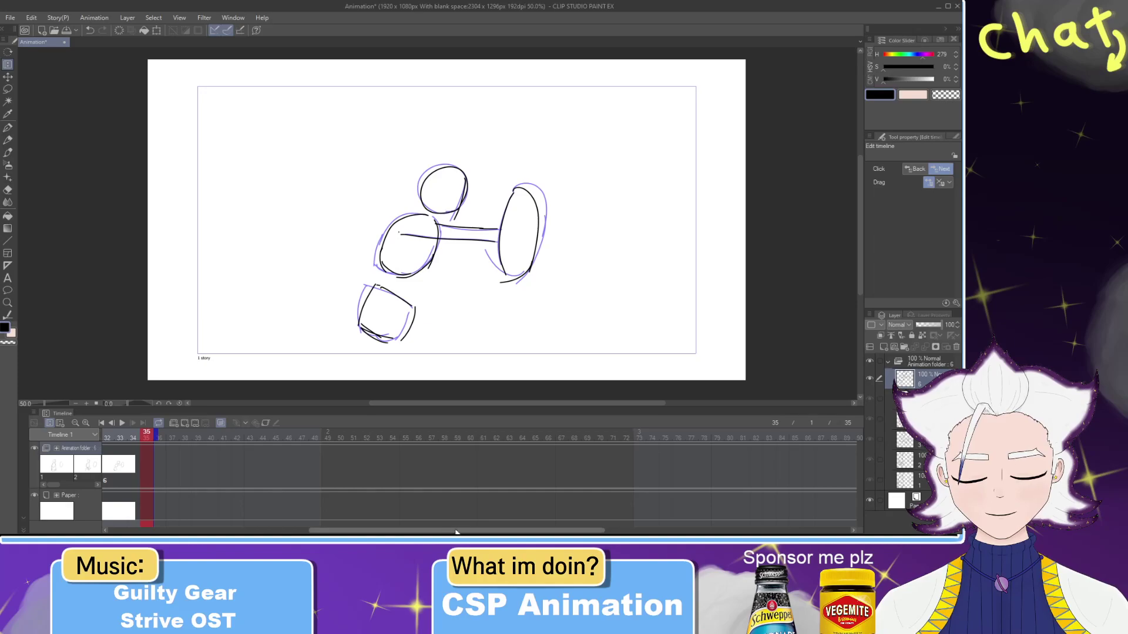
Step: Pull the end of the playback range in to frame 18 and play the six drawings as a loop
{"action": "left_click_drag", "start_coordinate": [410, 531], "coordinate": [160, 490]}
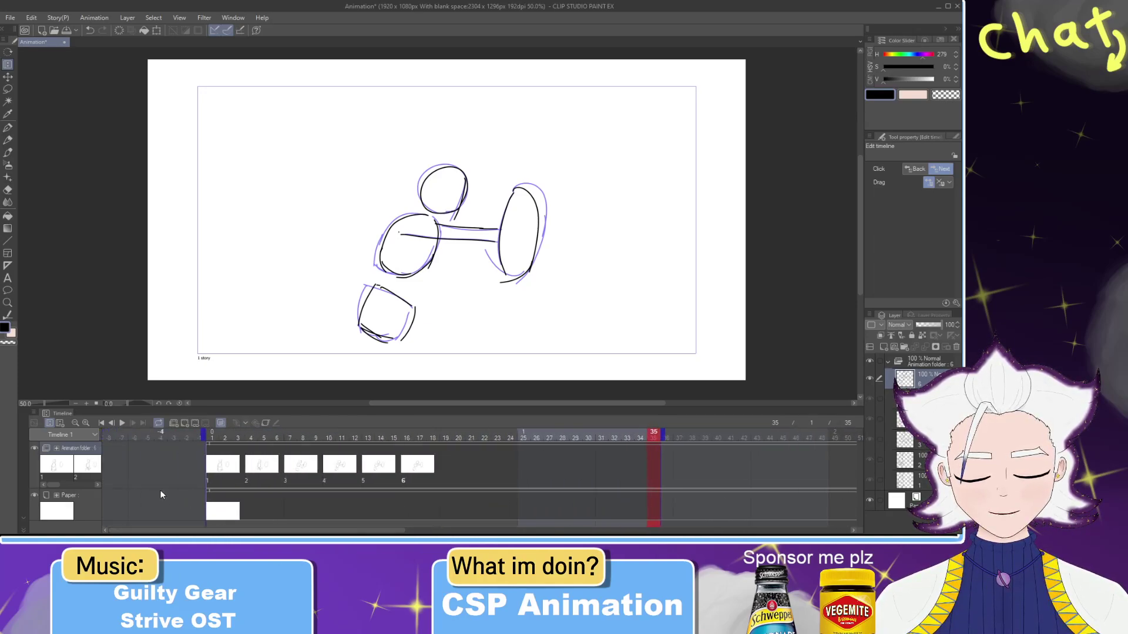
{"action": "left_click", "coordinate": [458, 433]}
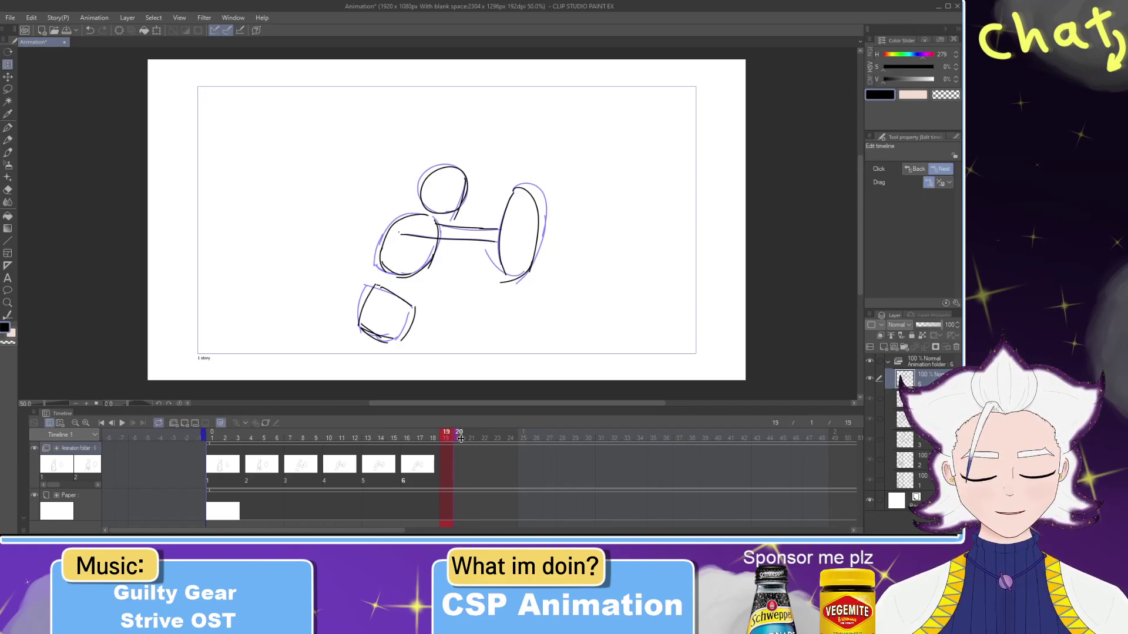
{"action": "left_click_drag", "start_coordinate": [449, 437], "coordinate": [434, 437]}
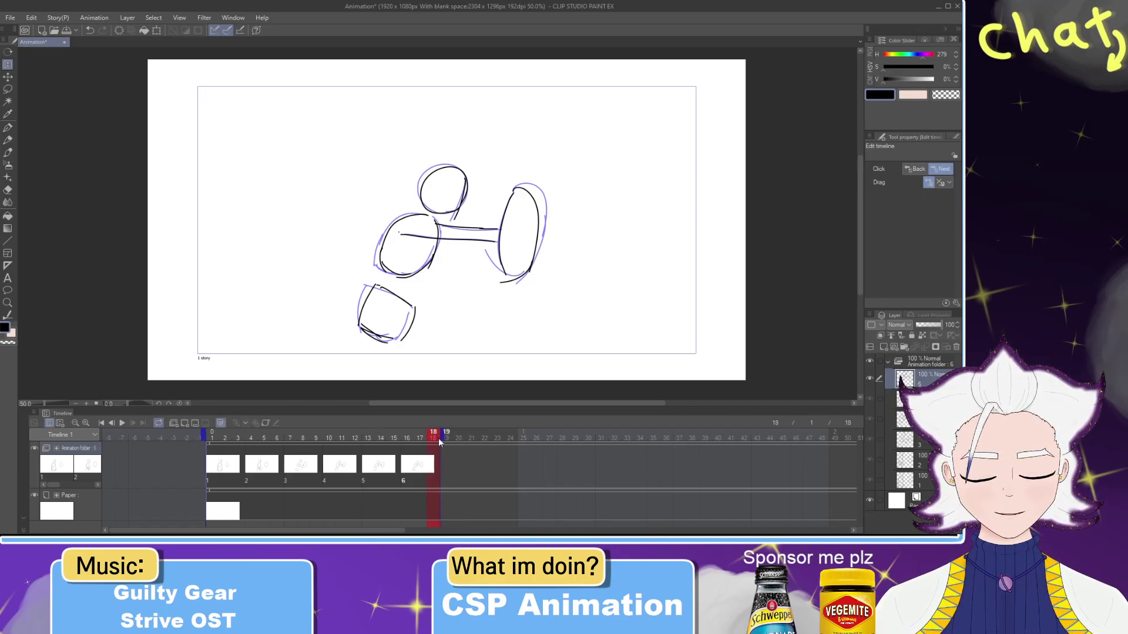
{"action": "left_click", "coordinate": [122, 423]}
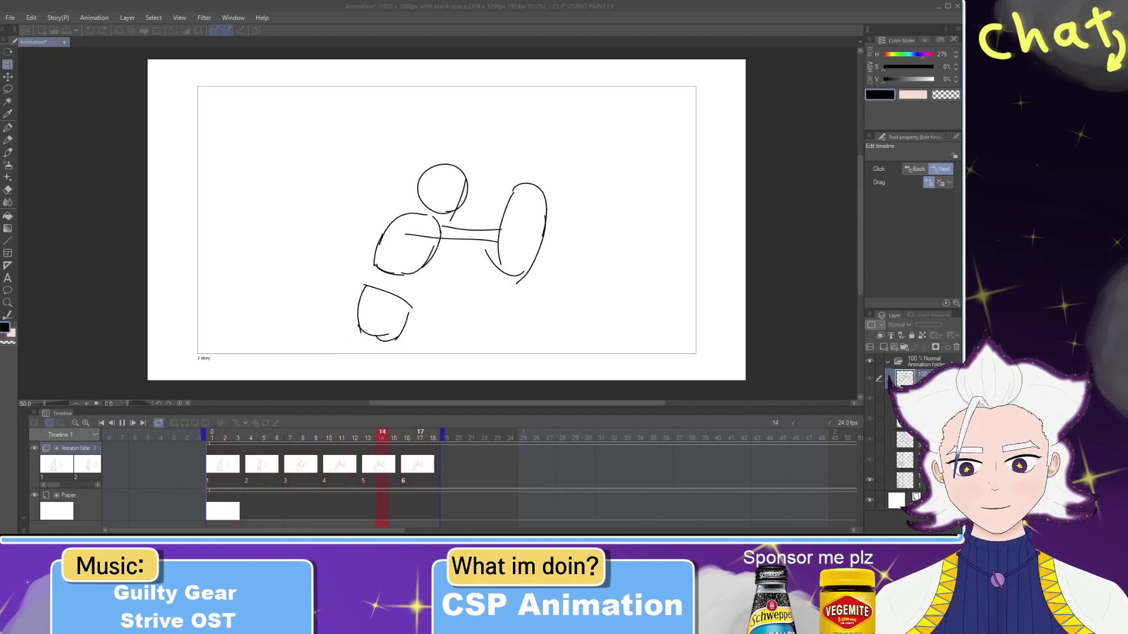
{"action": "left_click", "coordinate": [370, 435]}
Step: Set the end of the playback range to frame 35 and add a new blank seventh cel at frame 19
{"action": "left_click_drag", "start_coordinate": [445, 433], "coordinate": [663, 435]}
{"action": "left_click_drag", "start_coordinate": [382, 437], "coordinate": [450, 439]}
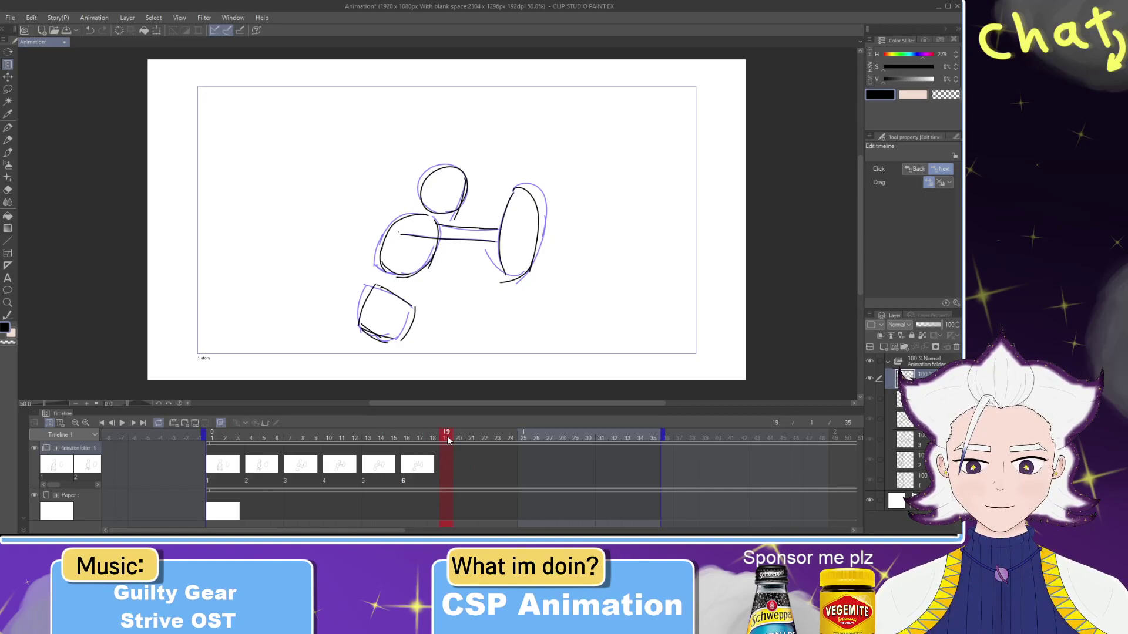
{"action": "left_click", "coordinate": [173, 424]}
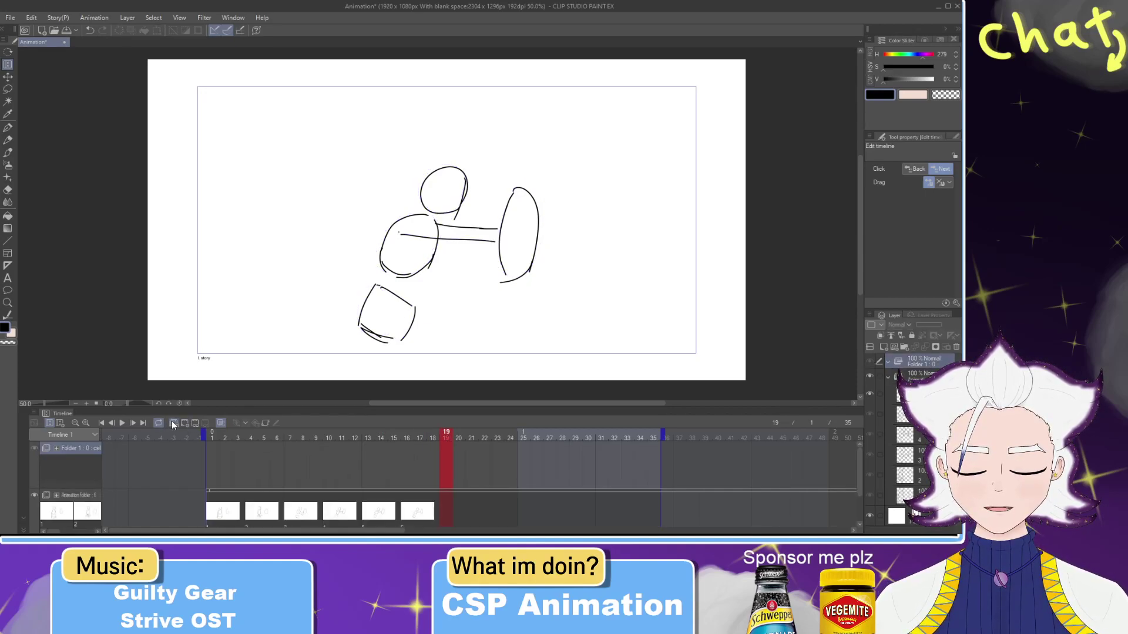
{"action": "key", "text": "ctrl+z"}
{"action": "left_click", "coordinate": [188, 424]}
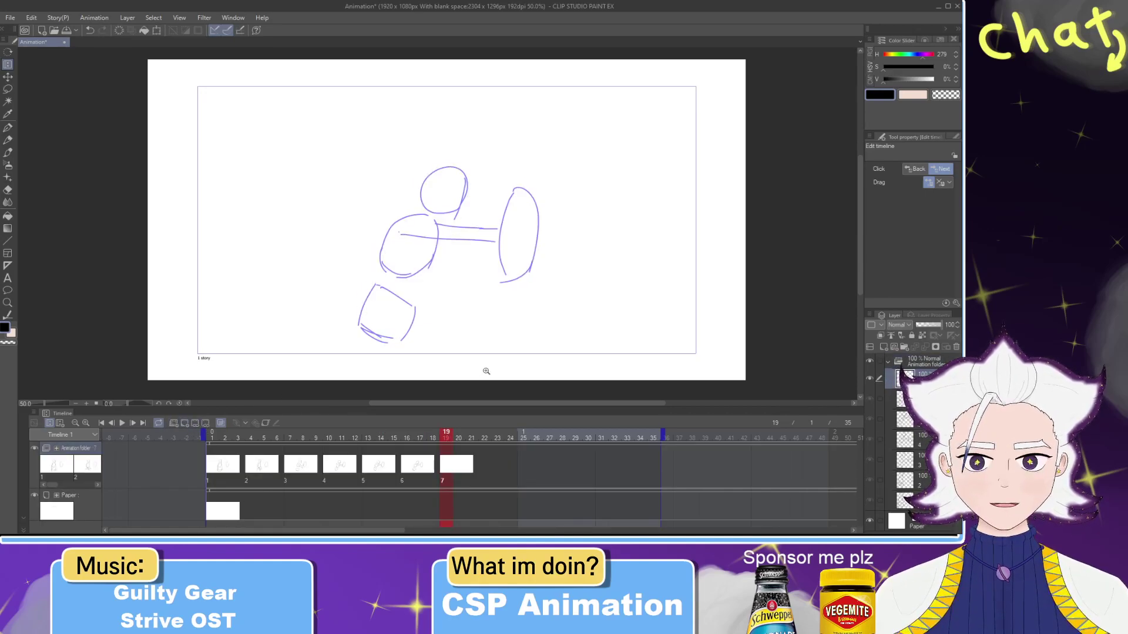
Step: Draw the head circle and short neck line on cel 7 with the pen, slightly ahead of the onion-skinned pose, and try torso outlines
{"action": "key", "text": "p"}
{"action": "left_click_drag", "start_coordinate": [435, 216], "coordinate": [397, 277]}
{"action": "key", "text": "ctrl+z"}
{"action": "left_click_drag", "start_coordinate": [433, 216], "coordinate": [438, 267]}
{"action": "key", "text": "ctrl+z"}
{"action": "mouse_move", "coordinate": [433, 216]}
{"action": "left_mouse_down"}
{"action": "mouse_move", "coordinate": [440, 263]}
{"action": "mouse_move", "coordinate": [404, 259]}
{"action": "mouse_move", "coordinate": [433, 274]}
{"action": "mouse_move", "coordinate": [417, 269]}
{"action": "mouse_move", "coordinate": [435, 269]}
{"action": "mouse_move", "coordinate": [431, 197]}
{"action": "mouse_move", "coordinate": [474, 186]}
{"action": "mouse_move", "coordinate": [453, 217]}
{"action": "left_mouse_up"}
{"action": "key", "text": "ctrl+z"}
{"action": "key", "text": "ctrl+z"}
{"action": "key", "text": "ctrl+z"}
{"action": "key", "text": "ctrl+z"}
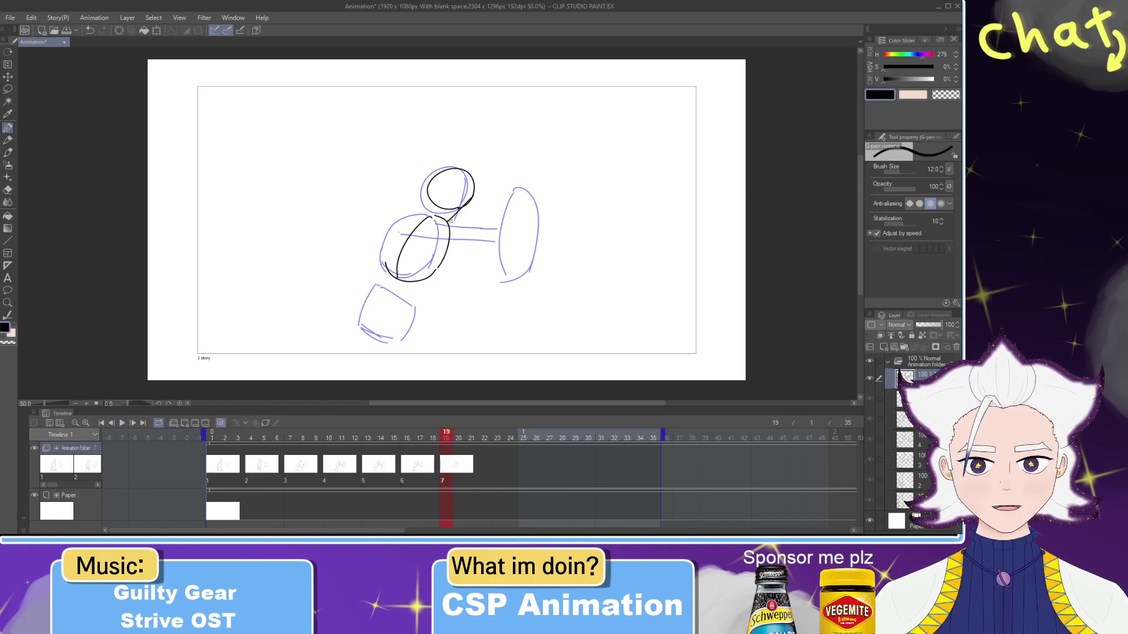
{"action": "key", "text": "ctrl+z"}
Step: Redraw the torso on cel 7 as a forward-leaning oval beneath the head
{"action": "left_click_drag", "start_coordinate": [432, 216], "coordinate": [376, 271]}
{"action": "key", "text": "ctrl+z"}
{"action": "mouse_move", "coordinate": [433, 217]}
{"action": "left_mouse_down"}
{"action": "mouse_move", "coordinate": [386, 273]}
{"action": "mouse_move", "coordinate": [434, 264]}
{"action": "left_mouse_up"}
{"action": "key", "text": "e"}
{"action": "key", "text": "p"}
{"action": "key", "text": "ctrl+z"}
{"action": "mouse_move", "coordinate": [434, 216]}
{"action": "left_mouse_down"}
{"action": "mouse_move", "coordinate": [418, 271]}
{"action": "mouse_move", "coordinate": [448, 223]}
{"action": "mouse_move", "coordinate": [419, 269]}
{"action": "mouse_move", "coordinate": [416, 309]}
{"action": "mouse_move", "coordinate": [361, 323]}
{"action": "left_mouse_up"}
Step: Draw the rounded pelvis shape on cel 7 below the torso, following the previous drawing
{"action": "key", "text": "ctrl+z"}
{"action": "key", "text": "ctrl+z"}
{"action": "key", "text": "ctrl+z"}
{"action": "mouse_move", "coordinate": [378, 283]}
{"action": "left_mouse_down"}
{"action": "mouse_move", "coordinate": [372, 334]}
{"action": "mouse_move", "coordinate": [365, 320]}
{"action": "mouse_move", "coordinate": [392, 340]}
{"action": "left_mouse_up"}
{"action": "key", "text": "ctrl+z"}
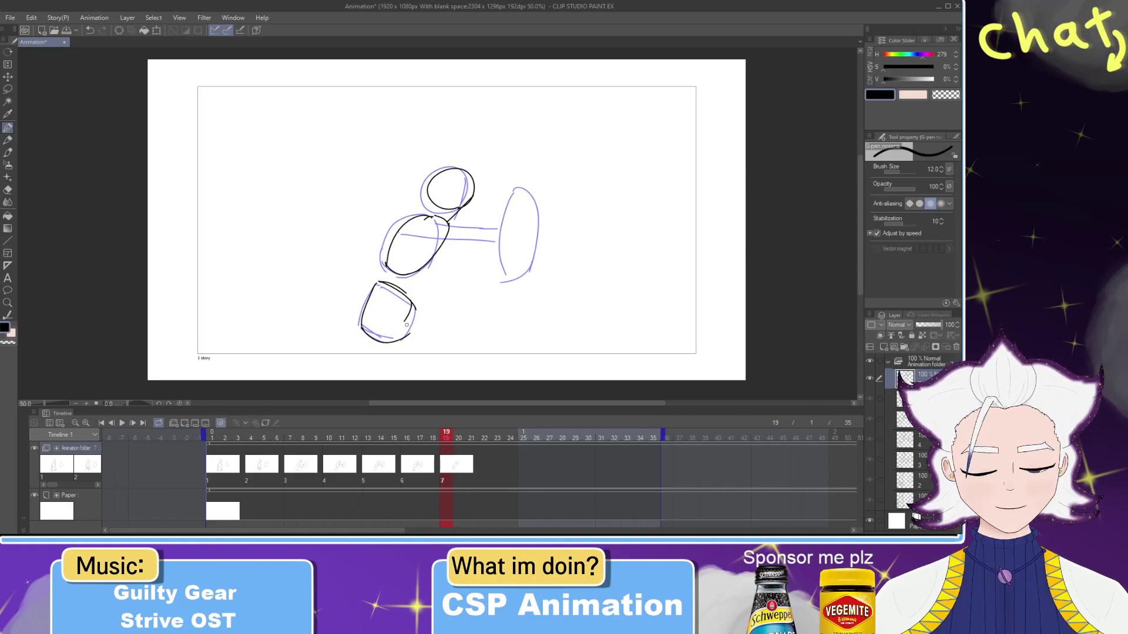
{"action": "left_click_drag", "start_coordinate": [415, 302], "coordinate": [400, 335]}
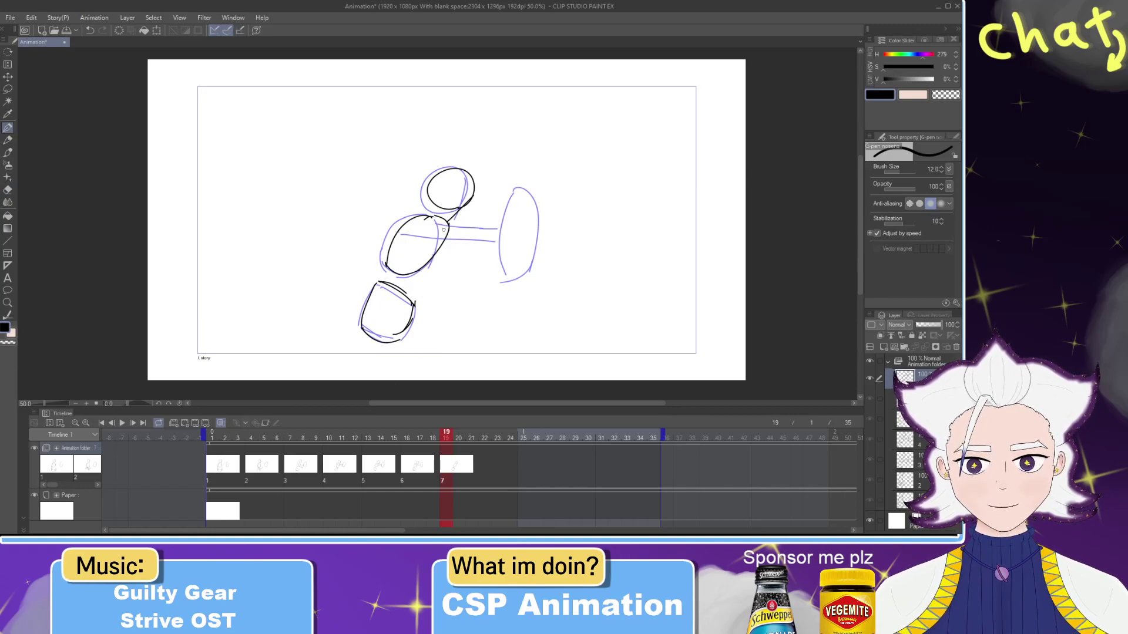
Step: Draw two straight arm lines reaching forward on cel 7 and the tall narrow oval they push against
{"action": "left_click_drag", "start_coordinate": [417, 232], "coordinate": [508, 227]}
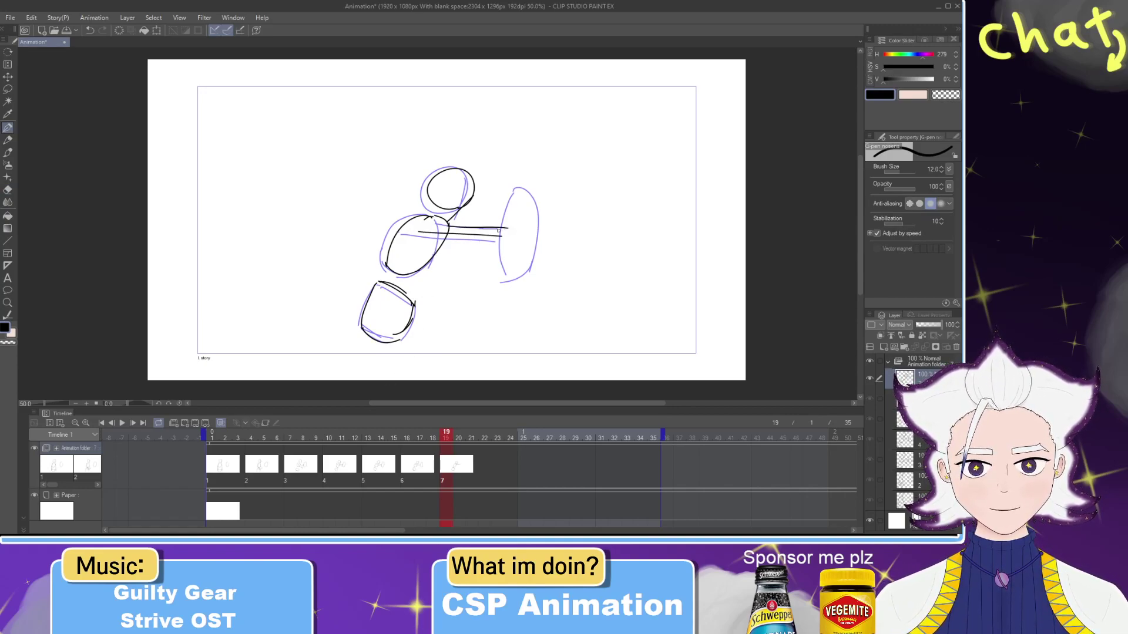
{"action": "left_click_drag", "start_coordinate": [509, 189], "coordinate": [508, 278]}
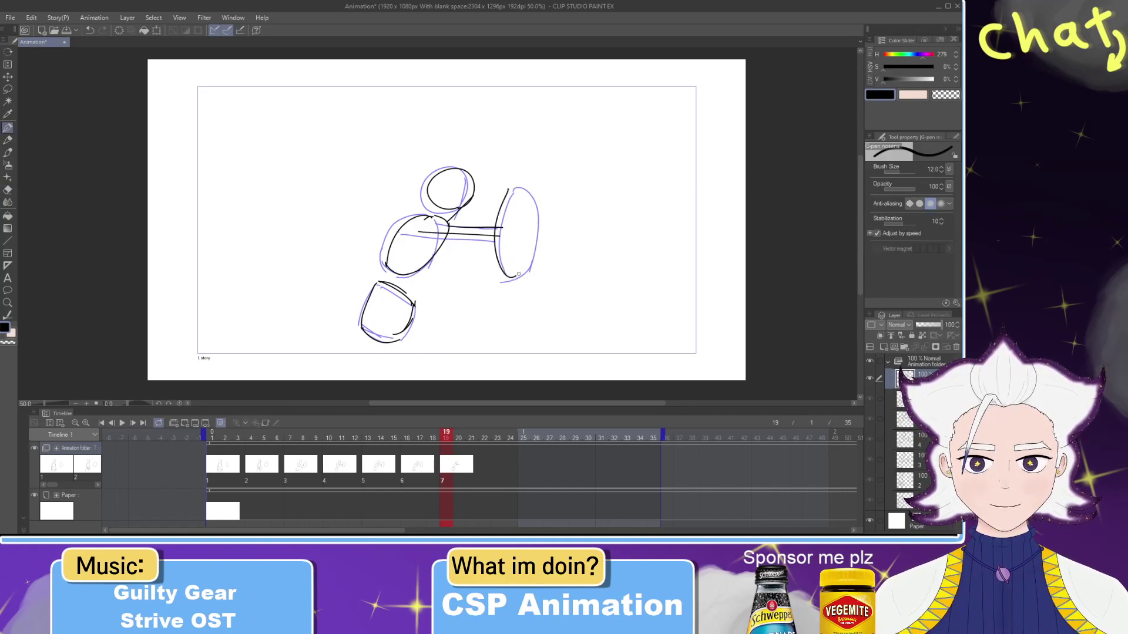
{"action": "key", "text": "ctrl+z"}
{"action": "mouse_move", "coordinate": [509, 197]}
{"action": "left_mouse_down"}
{"action": "mouse_move", "coordinate": [530, 225]}
{"action": "mouse_move", "coordinate": [519, 204]}
{"action": "mouse_move", "coordinate": [500, 225]}
{"action": "mouse_move", "coordinate": [536, 221]}
{"action": "left_mouse_up"}
{"action": "key", "text": "ctrl+z"}
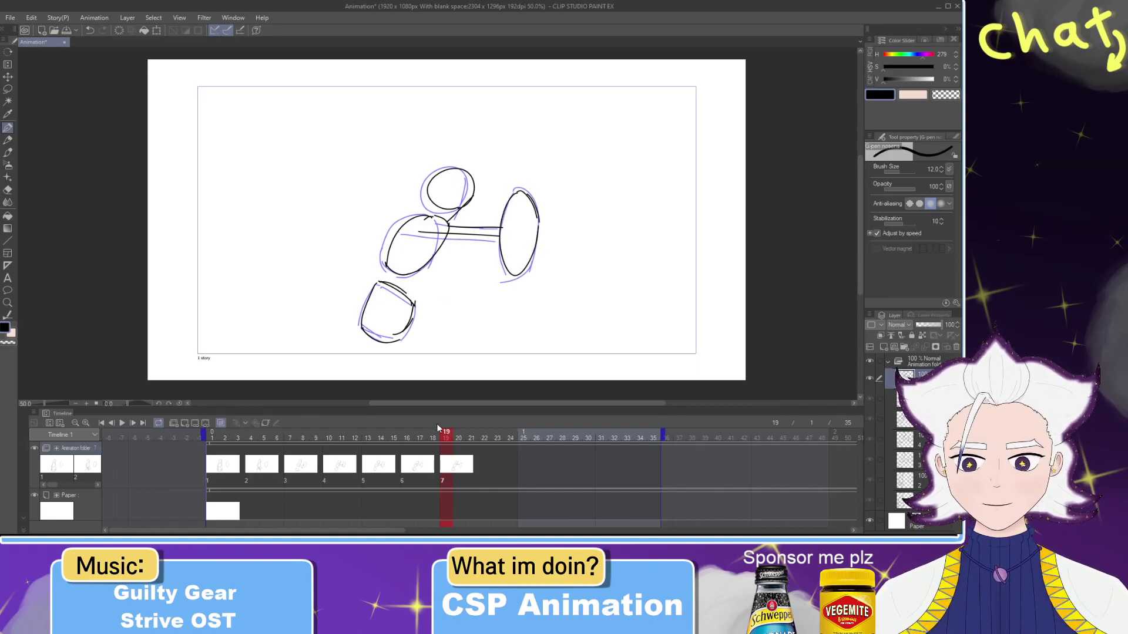
Step: Replay the animation from the beginning to check how the seventh drawing moves
{"action": "left_click_drag", "start_coordinate": [447, 437], "coordinate": [251, 438]}
{"action": "left_click", "coordinate": [121, 424]}
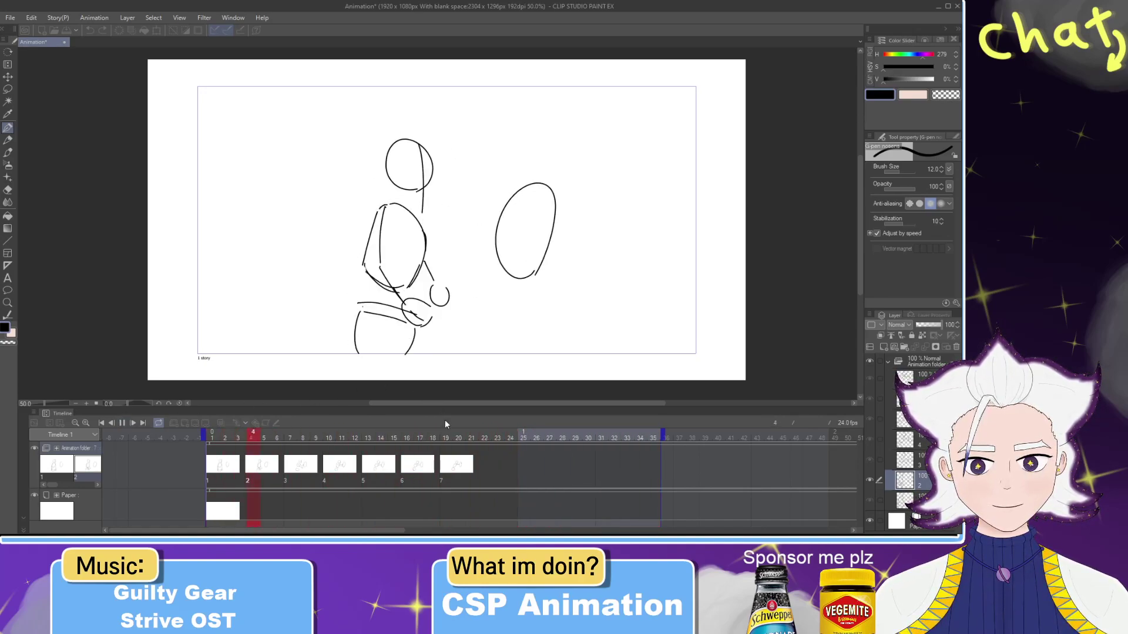
{"action": "left_click", "coordinate": [381, 440]}
Step: Add a new blank eighth cel at frame 22 of the animation folder
{"action": "left_click_drag", "start_coordinate": [380, 442], "coordinate": [485, 439]}
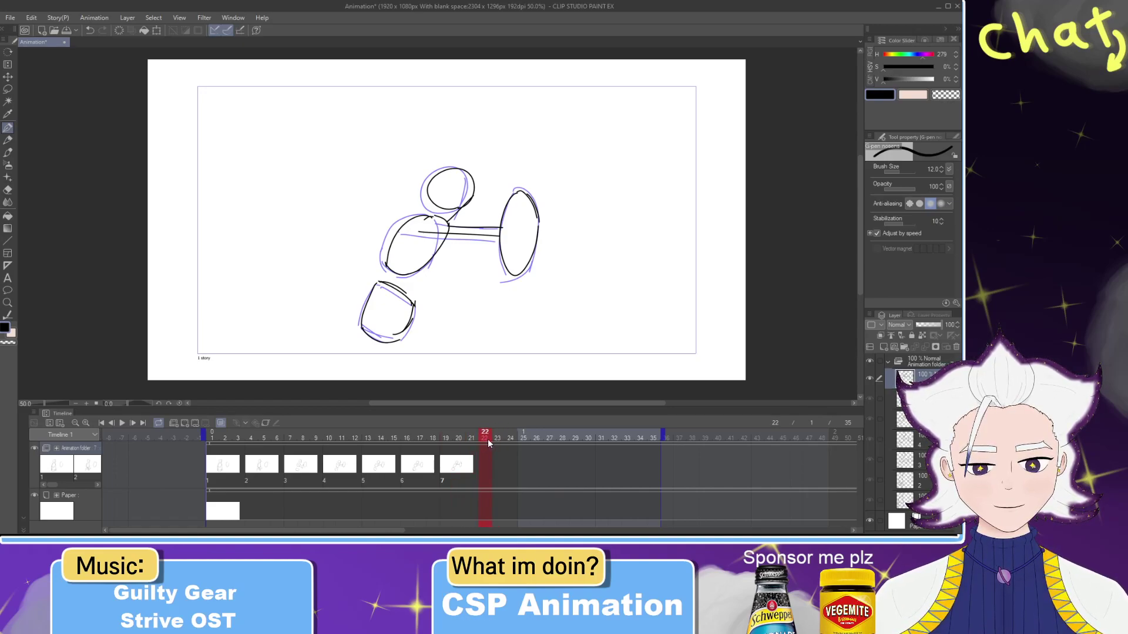
{"action": "left_click", "coordinate": [175, 423]}
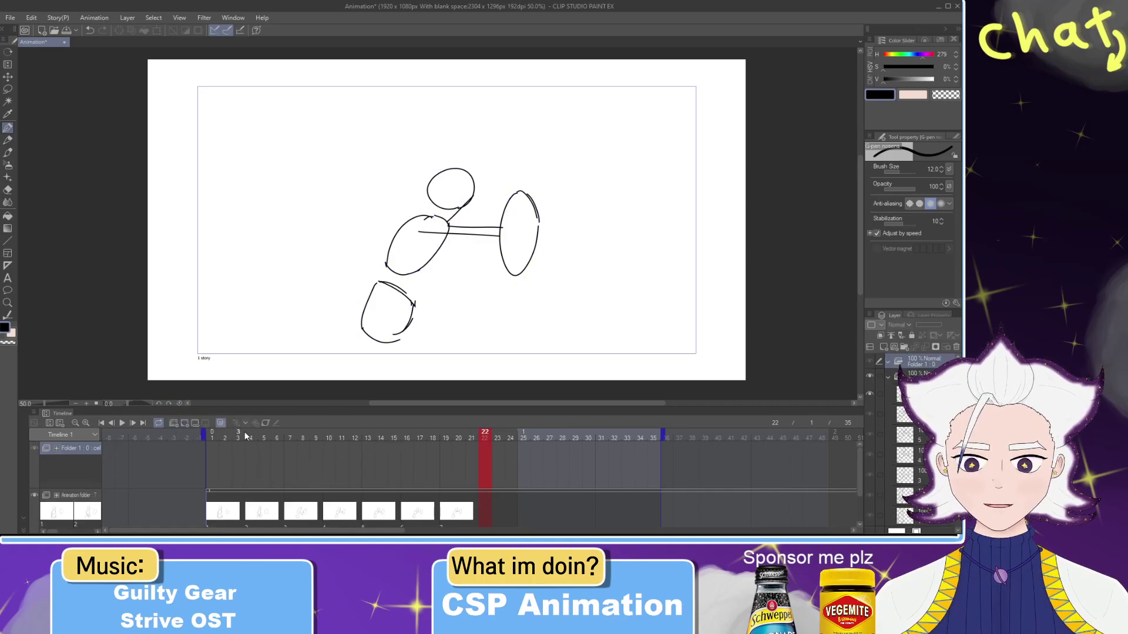
{"action": "key", "text": "ctrl+z"}
{"action": "left_click", "coordinate": [185, 424]}
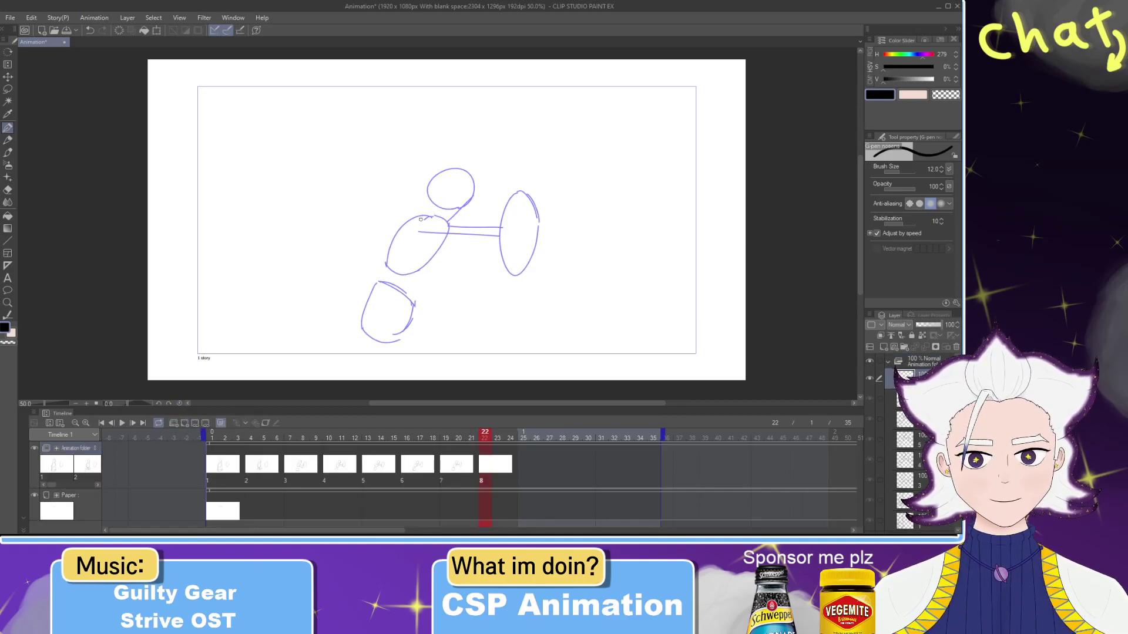
Step: Draw the head circle on cel 8 slightly behind the previous head, with a vertical face line running down to the neck
{"action": "mouse_move", "coordinate": [449, 209]}
{"action": "left_mouse_down"}
{"action": "mouse_move", "coordinate": [467, 191]}
{"action": "mouse_move", "coordinate": [430, 204]}
{"action": "mouse_move", "coordinate": [469, 177]}
{"action": "mouse_move", "coordinate": [441, 213]}
{"action": "mouse_move", "coordinate": [457, 173]}
{"action": "mouse_move", "coordinate": [452, 211]}
{"action": "mouse_move", "coordinate": [462, 204]}
{"action": "mouse_move", "coordinate": [515, 232]}
{"action": "left_mouse_up"}
{"action": "key", "text": "ctrl+z"}
{"action": "key", "text": "ctrl+z"}
{"action": "key", "text": "ctrl+z"}
Step: Sketch the torso oval on cel 8 below the head, retrying its back and lower edges
{"action": "left_click_drag", "start_coordinate": [416, 215], "coordinate": [387, 275]}
{"action": "key", "text": "ctrl+z"}
{"action": "mouse_move", "coordinate": [415, 215]}
{"action": "left_mouse_down"}
{"action": "mouse_move", "coordinate": [388, 278]}
{"action": "mouse_move", "coordinate": [395, 250]}
{"action": "mouse_move", "coordinate": [434, 215]}
{"action": "mouse_move", "coordinate": [446, 224]}
{"action": "mouse_move", "coordinate": [440, 243]}
{"action": "mouse_move", "coordinate": [446, 232]}
{"action": "mouse_move", "coordinate": [425, 262]}
{"action": "mouse_move", "coordinate": [437, 252]}
{"action": "mouse_move", "coordinate": [404, 265]}
{"action": "mouse_move", "coordinate": [421, 269]}
{"action": "mouse_move", "coordinate": [394, 273]}
{"action": "left_mouse_up"}
{"action": "key", "text": "ctrl+z"}
{"action": "key", "text": "ctrl+z"}
{"action": "key", "text": "ctrl+z"}
{"action": "key", "text": "ctrl+z"}
{"action": "key", "text": "ctrl+z"}
{"action": "left_click_drag", "start_coordinate": [449, 235], "coordinate": [397, 275]}
{"action": "key", "text": "ctrl+z"}
{"action": "left_click_drag", "start_coordinate": [445, 245], "coordinate": [393, 277]}
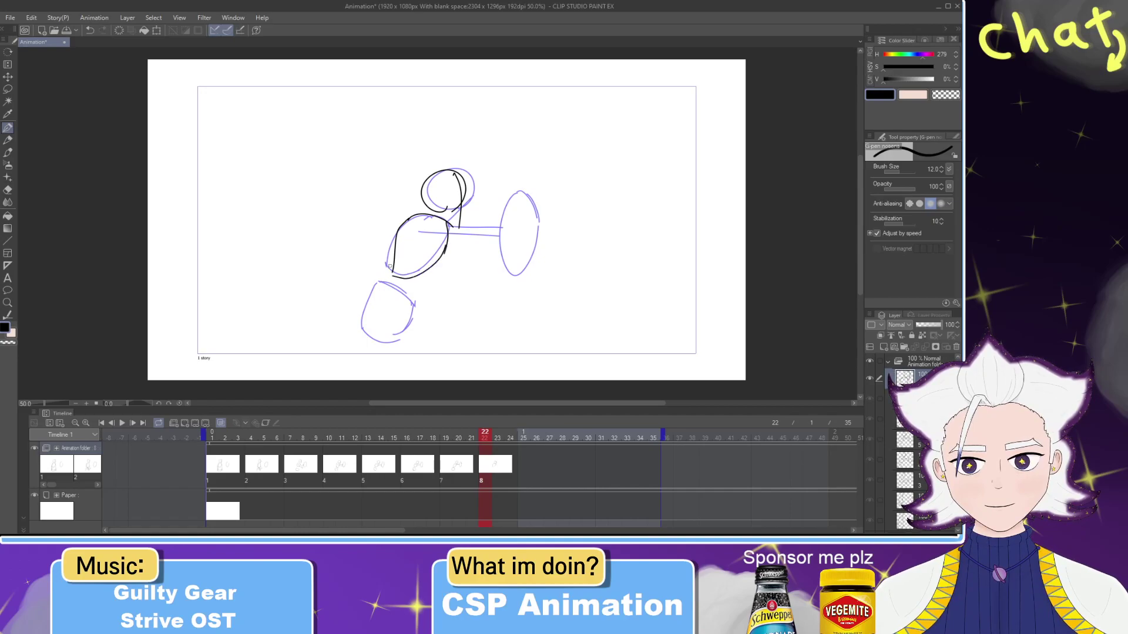
{"action": "key", "text": "ctrl+z"}
Step: Finish the lower curve of cel 8's torso and draw a smaller rounded pelvis beneath it
{"action": "mouse_move", "coordinate": [448, 234]}
{"action": "left_mouse_down"}
{"action": "mouse_move", "coordinate": [401, 273]}
{"action": "mouse_move", "coordinate": [411, 279]}
{"action": "mouse_move", "coordinate": [388, 270]}
{"action": "mouse_move", "coordinate": [435, 293]}
{"action": "mouse_move", "coordinate": [380, 282]}
{"action": "mouse_move", "coordinate": [400, 335]}
{"action": "left_mouse_up"}
{"action": "key", "text": "ctrl+z"}
{"action": "key", "text": "ctrl+z"}
{"action": "key", "text": "ctrl+z"}
{"action": "key", "text": "ctrl+z"}
{"action": "mouse_move", "coordinate": [377, 284]}
{"action": "left_mouse_down"}
{"action": "mouse_move", "coordinate": [419, 295]}
{"action": "mouse_move", "coordinate": [407, 332]}
{"action": "mouse_move", "coordinate": [376, 318]}
{"action": "mouse_move", "coordinate": [404, 334]}
{"action": "left_mouse_up"}
Step: Draw the two arm lines on cel 8 from the torso forward to the tall oval
{"action": "left_click_drag", "start_coordinate": [414, 231], "coordinate": [485, 238]}
{"action": "key", "text": "ctrl+z"}
{"action": "key", "text": "ctrl+z"}
{"action": "mouse_move", "coordinate": [408, 228]}
{"action": "left_mouse_down"}
{"action": "mouse_move", "coordinate": [468, 239]}
{"action": "mouse_move", "coordinate": [500, 237]}
{"action": "mouse_move", "coordinate": [458, 227]}
{"action": "mouse_move", "coordinate": [499, 227]}
{"action": "mouse_move", "coordinate": [513, 287]}
{"action": "left_mouse_up"}
{"action": "key", "text": "ctrl+z"}
{"action": "key", "text": "ctrl+z"}
{"action": "key", "text": "ctrl+z"}
{"action": "key", "text": "ctrl+z"}
{"action": "key", "text": "ctrl+z"}
{"action": "key", "text": "ctrl+z"}
Step: Draw the tall oval at the end of the arms on cel 8, closely following the onion-skinned one
{"action": "left_click_drag", "start_coordinate": [510, 201], "coordinate": [511, 272]}
{"action": "key", "text": "ctrl+z"}
{"action": "mouse_move", "coordinate": [509, 196]}
{"action": "left_mouse_down"}
{"action": "mouse_move", "coordinate": [510, 267]}
{"action": "mouse_move", "coordinate": [527, 271]}
{"action": "left_mouse_up"}
{"action": "key", "text": "ctrl+z"}
{"action": "mouse_move", "coordinate": [514, 194]}
{"action": "left_mouse_down"}
{"action": "mouse_move", "coordinate": [538, 258]}
{"action": "mouse_move", "coordinate": [509, 271]}
{"action": "left_mouse_up"}
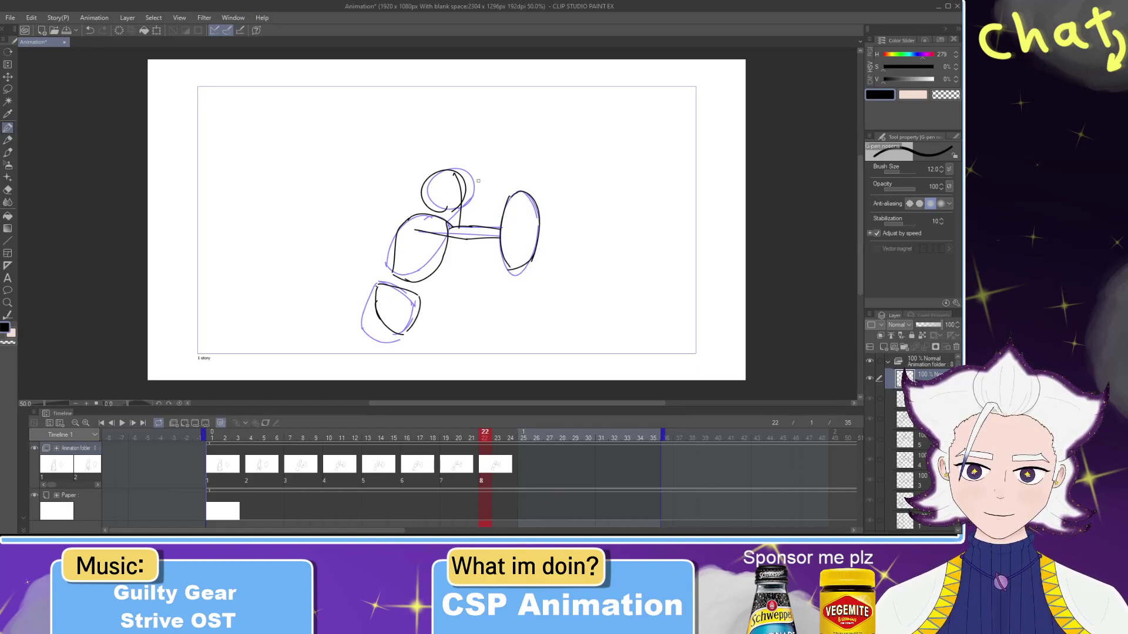
Step: Lasso the figure on cel 8 without the oval, shift it slightly left with a transform and clear the selection
{"action": "left_click", "coordinate": [7, 88]}
{"action": "mouse_move", "coordinate": [449, 345]}
{"action": "left_mouse_down"}
{"action": "mouse_move", "coordinate": [331, 164]}
{"action": "mouse_move", "coordinate": [484, 138]}
{"action": "mouse_move", "coordinate": [502, 224]}
{"action": "mouse_move", "coordinate": [488, 270]}
{"action": "mouse_move", "coordinate": [459, 306]}
{"action": "left_mouse_up"}
{"action": "key", "text": "ctrl+t"}
{"action": "key", "text": "ctrl+z"}
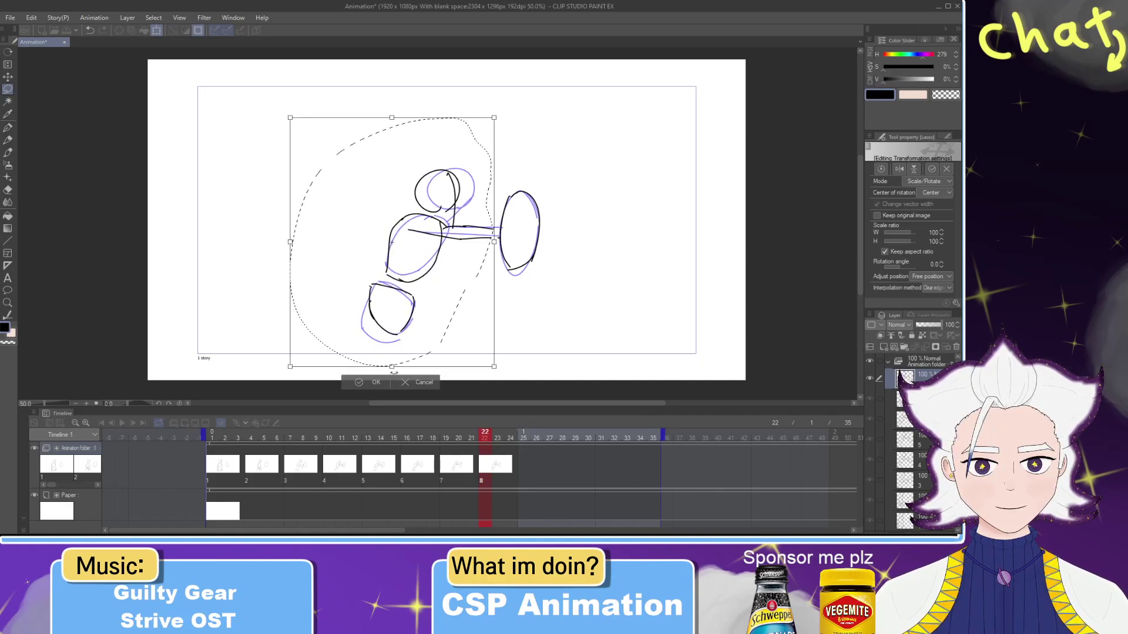
{"action": "left_click", "coordinate": [362, 383]}
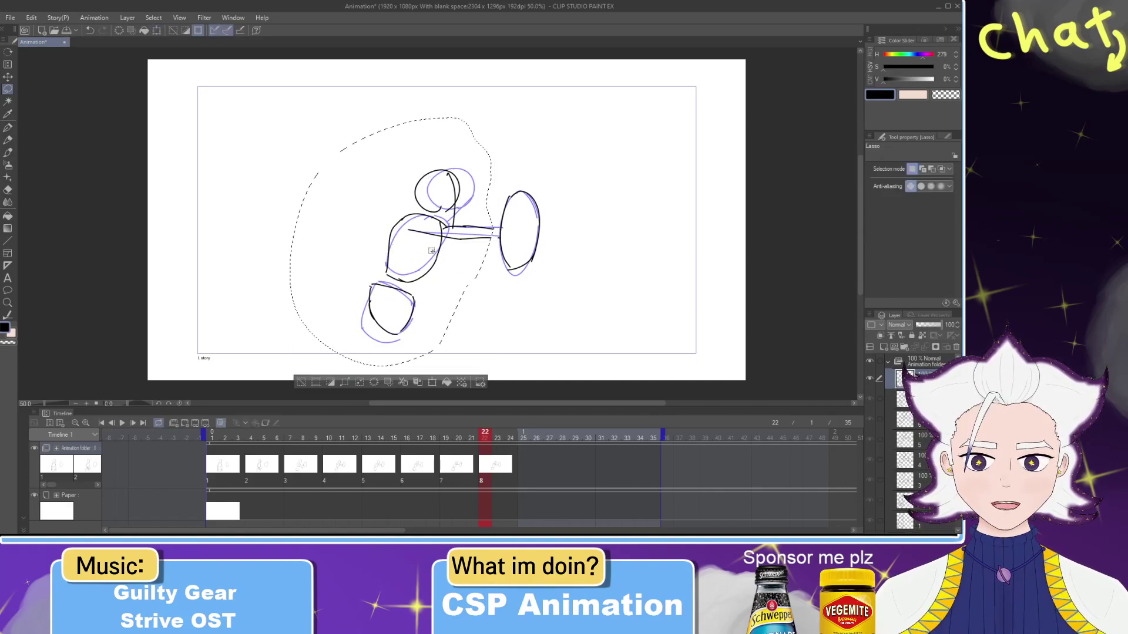
{"action": "key", "text": "p"}
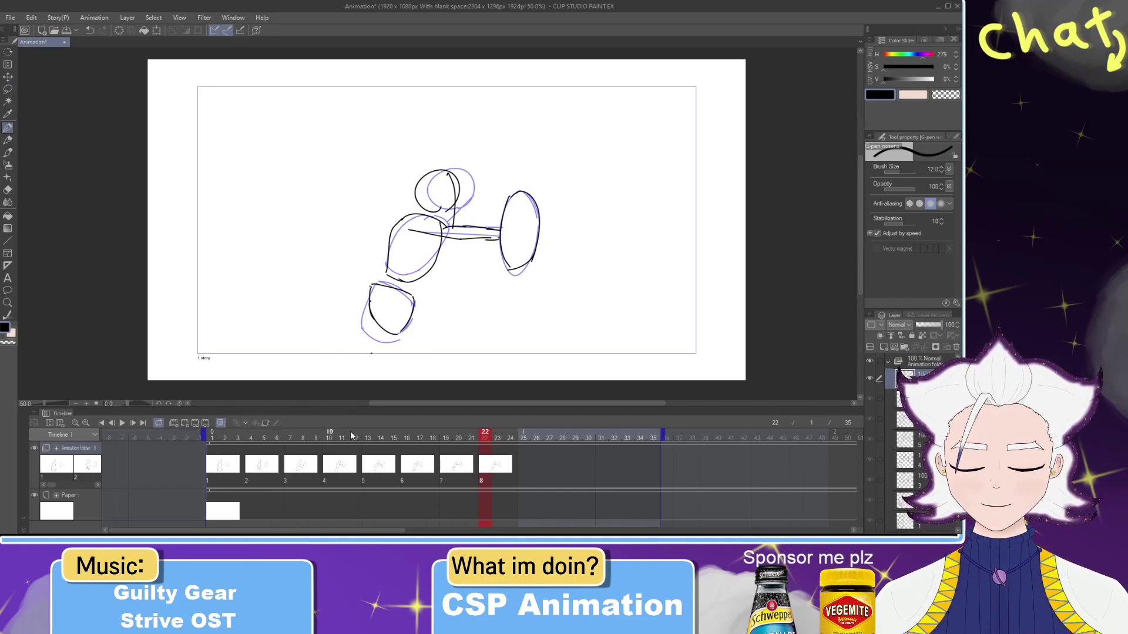
Step: Play the eight-drawing animation from the start to check the new eighth pose
{"action": "left_click_drag", "start_coordinate": [470, 438], "coordinate": [235, 434]}
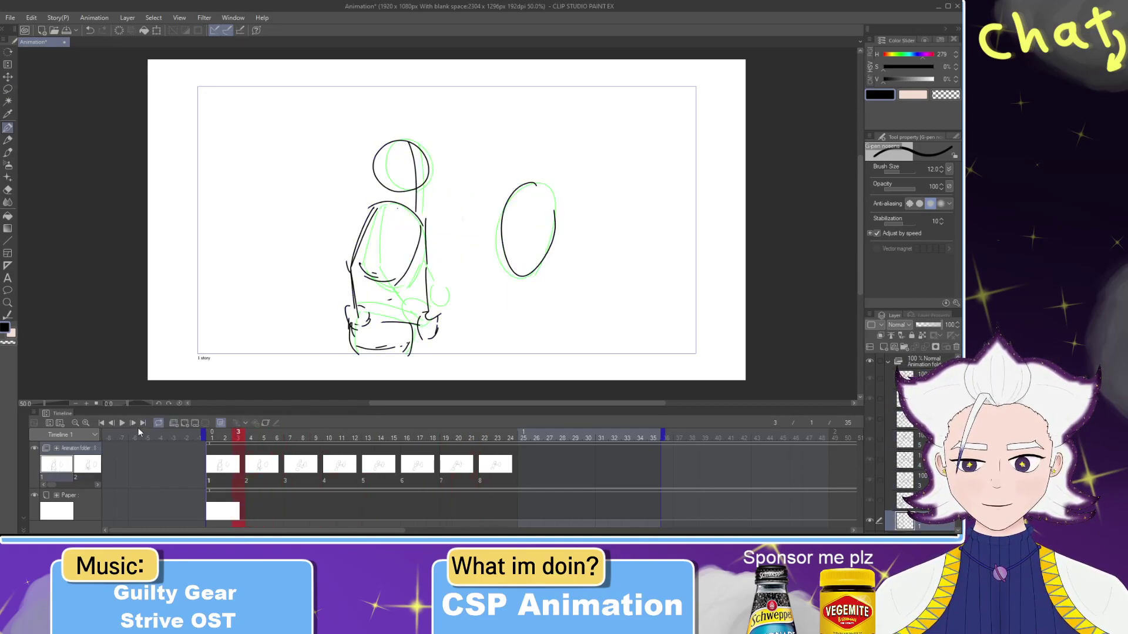
{"action": "left_click", "coordinate": [121, 423]}
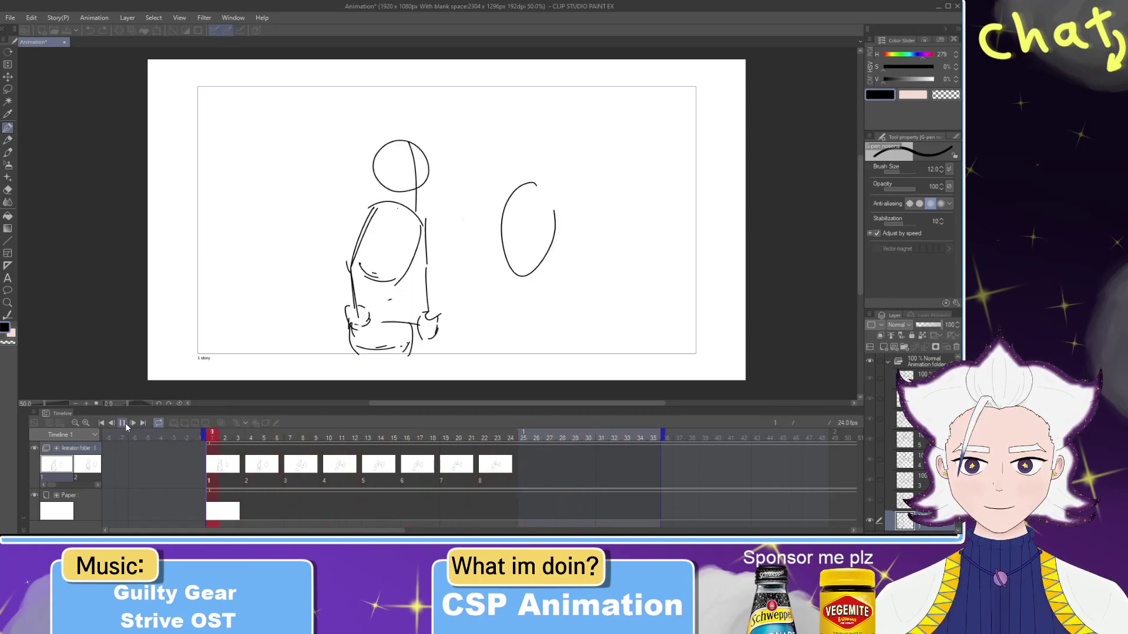
Step: Add a new cel 9 at frame 26 and draw the head circle slightly behind the onion-skinned head
{"action": "left_click_drag", "start_coordinate": [445, 439], "coordinate": [532, 440]}
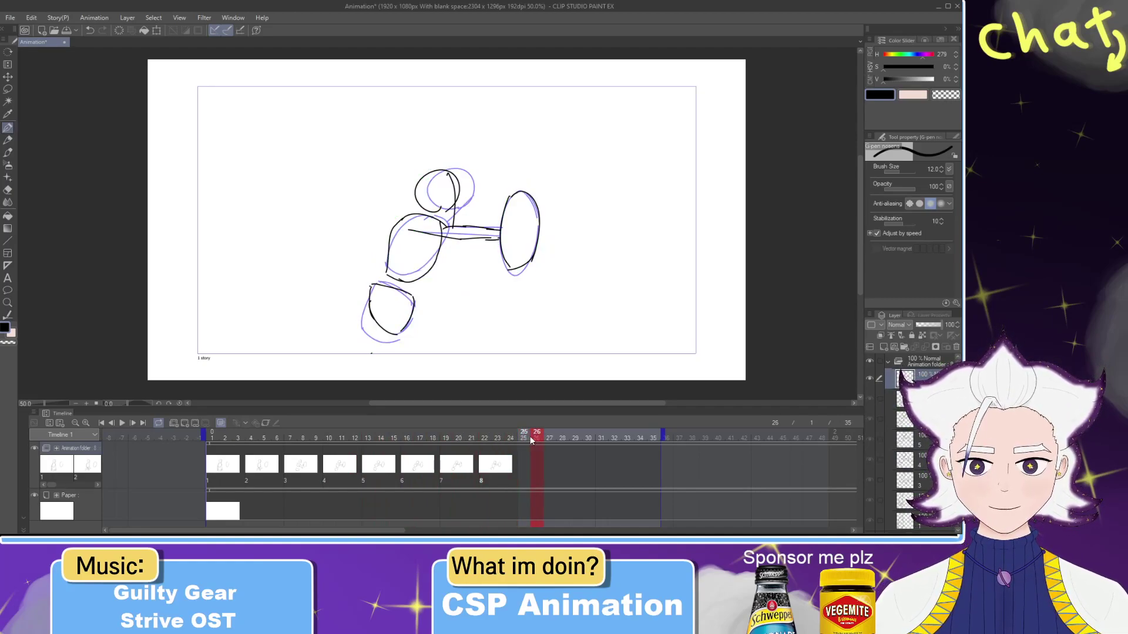
{"action": "left_click", "coordinate": [184, 423]}
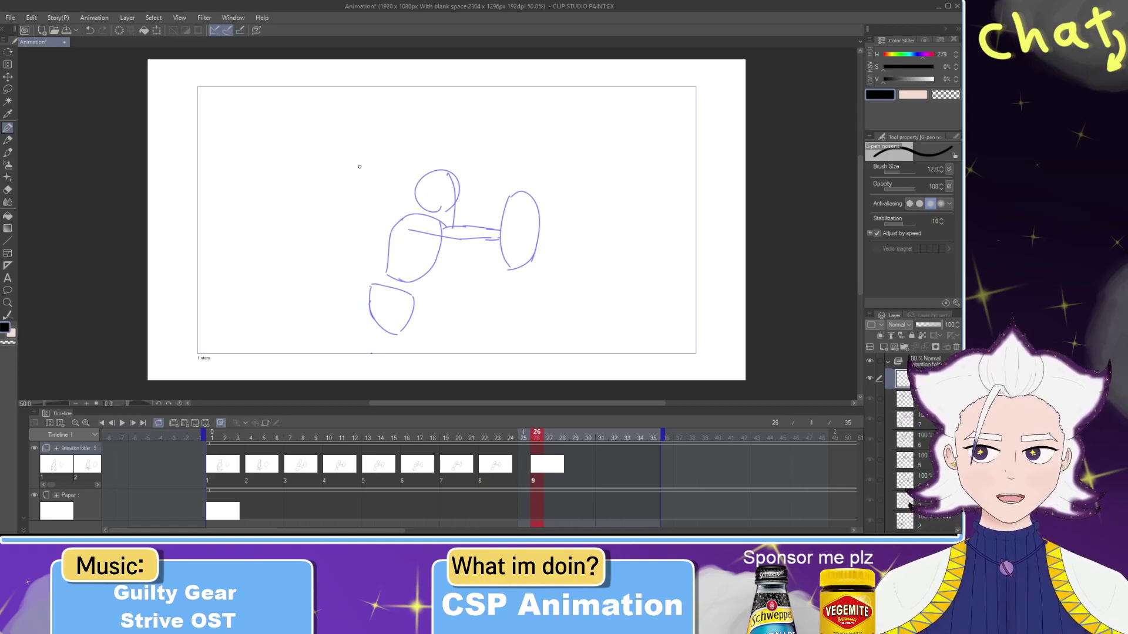
{"action": "mouse_move", "coordinate": [416, 213]}
{"action": "left_mouse_down"}
{"action": "mouse_move", "coordinate": [435, 212]}
{"action": "mouse_move", "coordinate": [407, 198]}
{"action": "mouse_move", "coordinate": [438, 214]}
{"action": "mouse_move", "coordinate": [449, 194]}
{"action": "mouse_move", "coordinate": [431, 212]}
{"action": "mouse_move", "coordinate": [453, 206]}
{"action": "mouse_move", "coordinate": [385, 275]}
{"action": "left_mouse_up"}
{"action": "key", "text": "ctrl+z"}
{"action": "key", "text": "ctrl+z"}
{"action": "key", "text": "ctrl+z"}
{"action": "key", "text": "ctrl+z"}
{"action": "key", "text": "ctrl+z"}
{"action": "key", "text": "ctrl+z"}
{"action": "key", "text": "ctrl+z"}
{"action": "key", "text": "ctrl+z"}
Step: Draw a narrower, more upright torso on cel 9 and place the hips shape beneath it, ahead of the onion-skinned hips
{"action": "left_click_drag", "start_coordinate": [405, 214], "coordinate": [391, 276]}
{"action": "key", "text": "ctrl+z"}
{"action": "key", "text": "ctrl+z"}
{"action": "mouse_move", "coordinate": [405, 214]}
{"action": "left_mouse_down"}
{"action": "mouse_move", "coordinate": [394, 256]}
{"action": "mouse_move", "coordinate": [438, 227]}
{"action": "mouse_move", "coordinate": [415, 282]}
{"action": "left_mouse_up"}
{"action": "key", "text": "ctrl+z"}
{"action": "key", "text": "ctrl+z"}
{"action": "mouse_move", "coordinate": [440, 226]}
{"action": "left_mouse_down"}
{"action": "mouse_move", "coordinate": [416, 276]}
{"action": "mouse_move", "coordinate": [401, 261]}
{"action": "mouse_move", "coordinate": [399, 285]}
{"action": "mouse_move", "coordinate": [385, 273]}
{"action": "mouse_move", "coordinate": [414, 271]}
{"action": "mouse_move", "coordinate": [393, 328]}
{"action": "left_mouse_up"}
{"action": "key", "text": "e"}
{"action": "key", "text": "p"}
{"action": "mouse_move", "coordinate": [386, 286]}
{"action": "left_mouse_down"}
{"action": "mouse_move", "coordinate": [423, 284]}
{"action": "mouse_move", "coordinate": [430, 316]}
{"action": "mouse_move", "coordinate": [415, 334]}
{"action": "mouse_move", "coordinate": [433, 317]}
{"action": "left_mouse_up"}
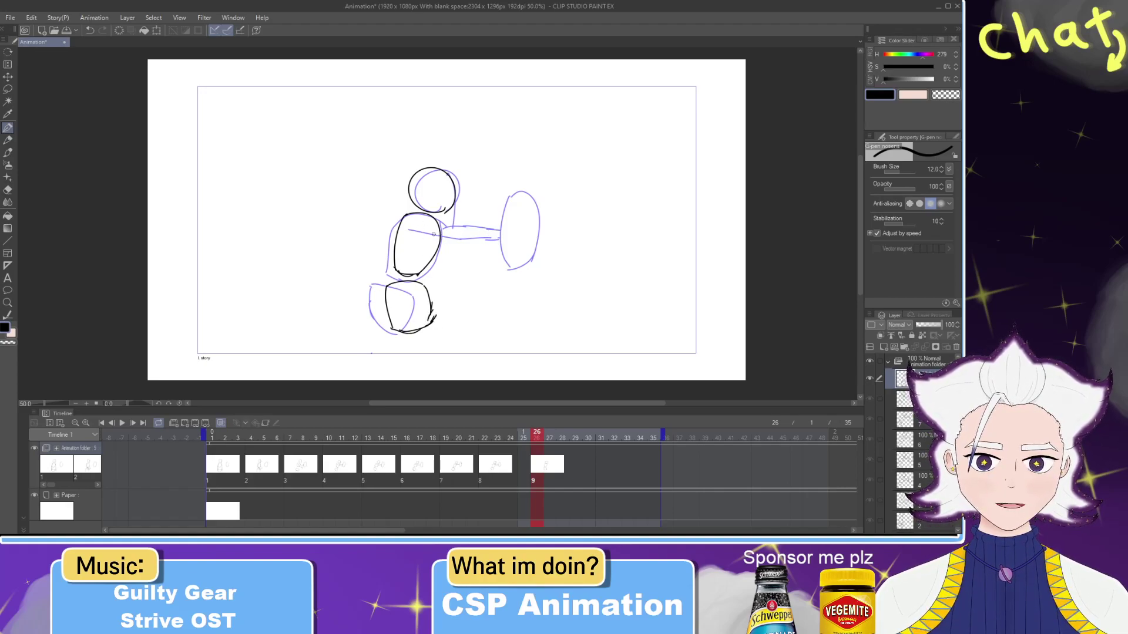
Step: Rework the torso's back line on cel 9 and draw two arm lines forward to the onion-skinned oval
{"action": "key", "text": "e"}
{"action": "key", "text": "ctrl+z"}
{"action": "key", "text": "p"}
{"action": "left_click_drag", "start_coordinate": [406, 217], "coordinate": [396, 266]}
{"action": "key", "text": "ctrl+z"}
{"action": "mouse_move", "coordinate": [404, 217]}
{"action": "left_mouse_down"}
{"action": "mouse_move", "coordinate": [395, 266]}
{"action": "mouse_move", "coordinate": [475, 236]}
{"action": "mouse_move", "coordinate": [453, 239]}
{"action": "mouse_move", "coordinate": [495, 239]}
{"action": "mouse_move", "coordinate": [463, 233]}
{"action": "mouse_move", "coordinate": [497, 235]}
{"action": "left_mouse_up"}
{"action": "key", "text": "ctrl+z"}
{"action": "key", "text": "ctrl+z"}
{"action": "key", "text": "ctrl+z"}
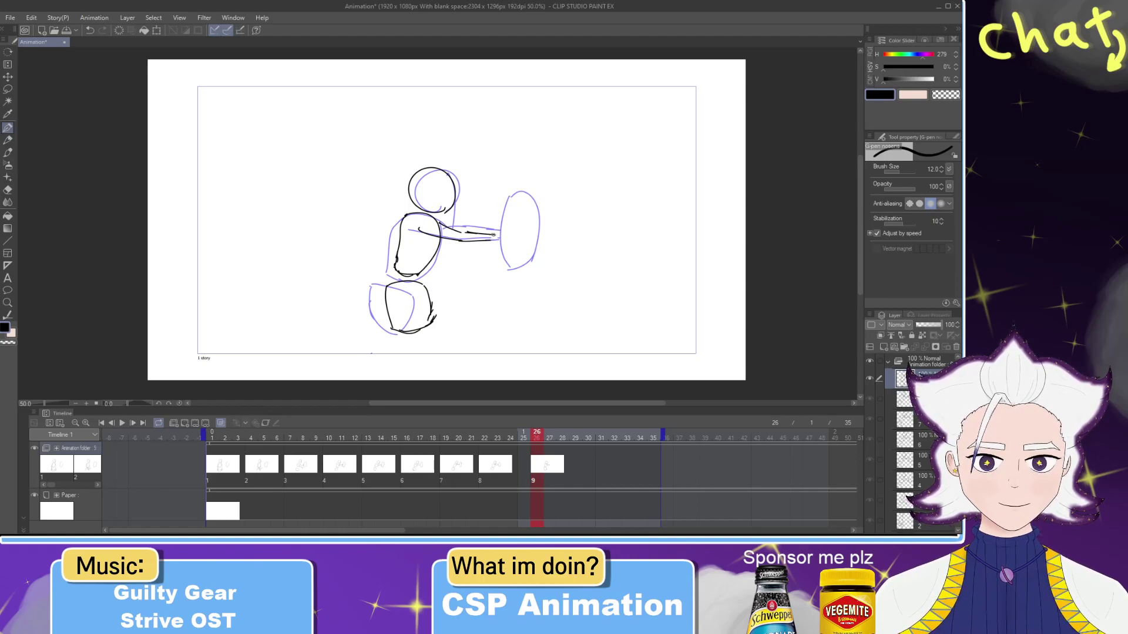
Step: Draw the tall oval on cel 9 at the end of the arms, tracing the onion-skinned one
{"action": "mouse_move", "coordinate": [498, 239]}
{"action": "left_mouse_down"}
{"action": "mouse_move", "coordinate": [502, 229]}
{"action": "mouse_move", "coordinate": [499, 242]}
{"action": "left_mouse_up"}
{"action": "key", "text": "ctrl+z"}
{"action": "key", "text": "ctrl+z"}
{"action": "mouse_move", "coordinate": [509, 201]}
{"action": "left_mouse_down"}
{"action": "mouse_move", "coordinate": [505, 266]}
{"action": "mouse_move", "coordinate": [531, 195]}
{"action": "mouse_move", "coordinate": [538, 253]}
{"action": "mouse_move", "coordinate": [527, 265]}
{"action": "left_mouse_up"}
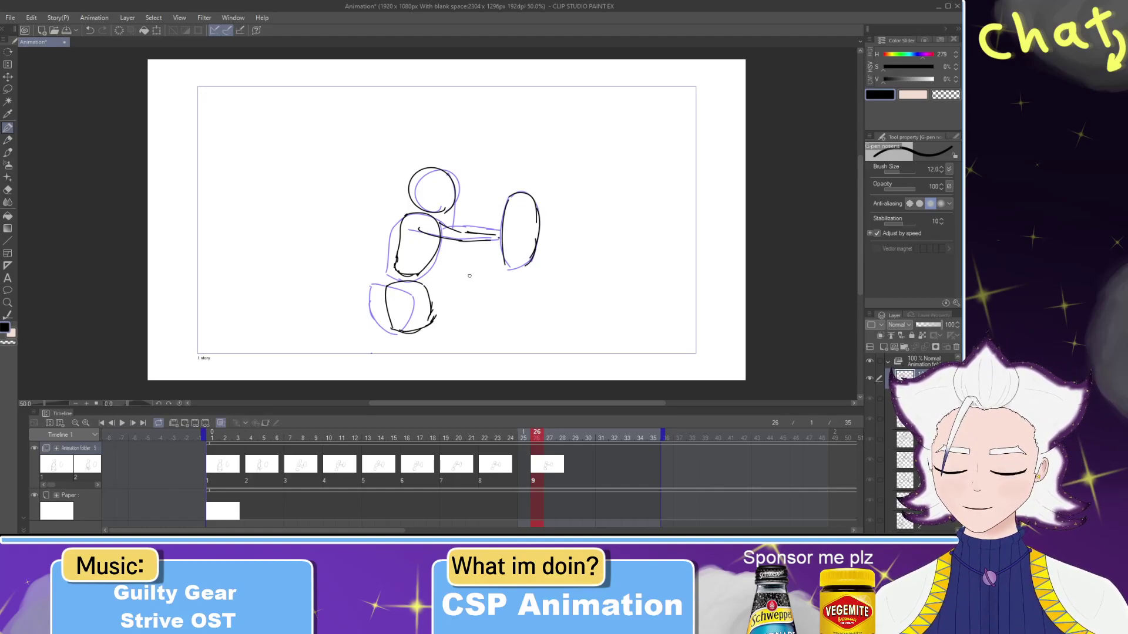
{"action": "mouse_move", "coordinate": [537, 435]}
{"action": "left_mouse_down"}
{"action": "mouse_move", "coordinate": [461, 435]}
{"action": "mouse_move", "coordinate": [543, 438]}
{"action": "left_mouse_up"}
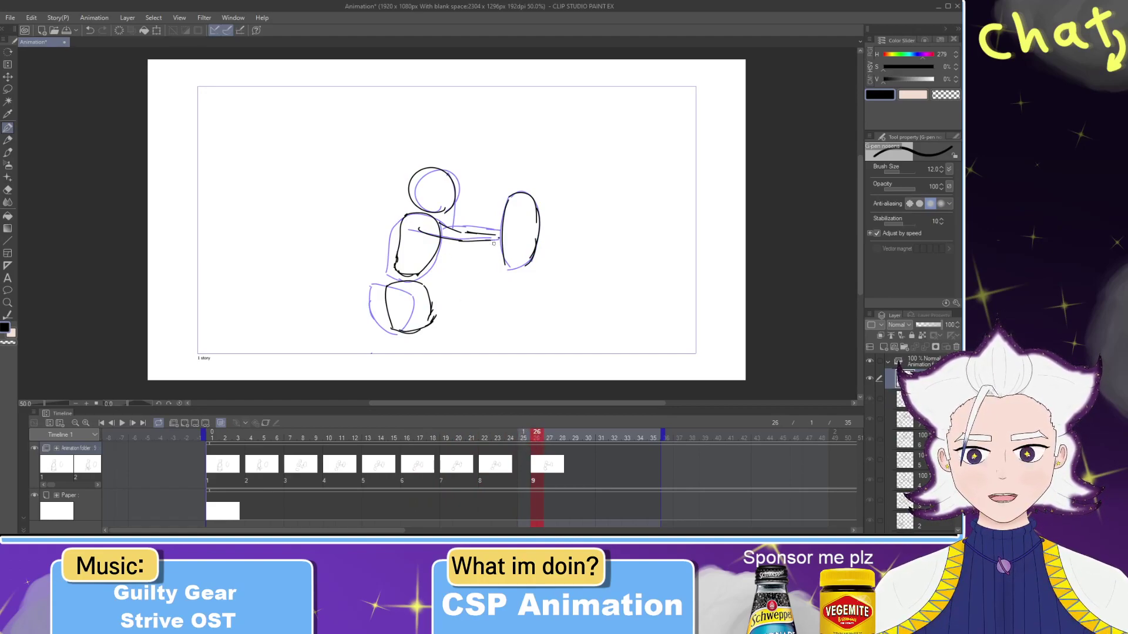
Step: Erase the straight arms on cel 9 and redraw them bent, rising toward the upper part of the oval
{"action": "key", "text": "e"}
{"action": "key", "text": "ctrl+z"}
{"action": "key", "text": "ctrl+z"}
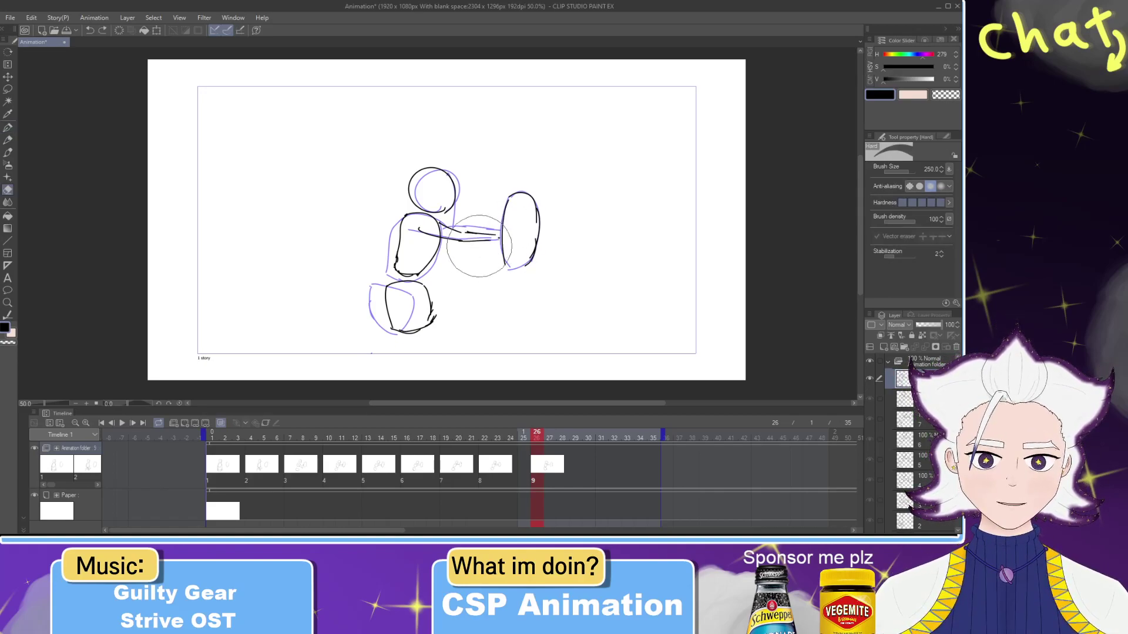
{"action": "left_click_drag", "start_coordinate": [486, 228], "coordinate": [467, 230]}
{"action": "key", "text": "p"}
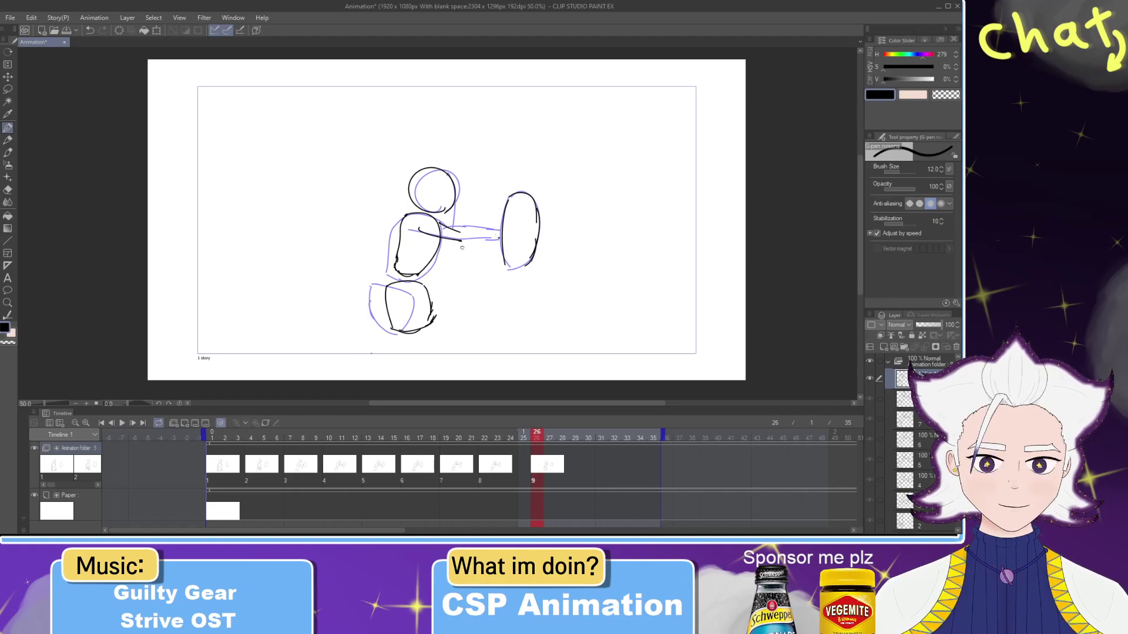
{"action": "key", "text": "e"}
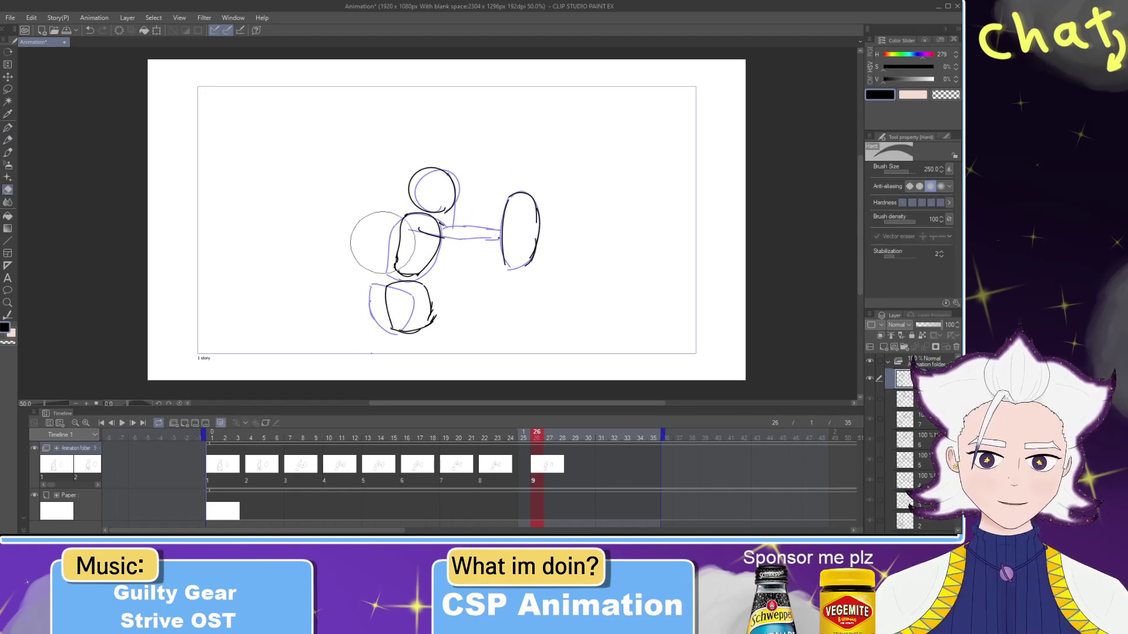
{"action": "mouse_move", "coordinate": [435, 233]}
{"action": "left_mouse_down"}
{"action": "mouse_move", "coordinate": [425, 233]}
{"action": "mouse_move", "coordinate": [510, 220]}
{"action": "left_mouse_up"}
{"action": "key", "text": "p"}
{"action": "key", "text": "ctrl+z"}
{"action": "left_click_drag", "start_coordinate": [419, 234], "coordinate": [500, 226]}
{"action": "left_click_drag", "start_coordinate": [427, 222], "coordinate": [505, 210]}
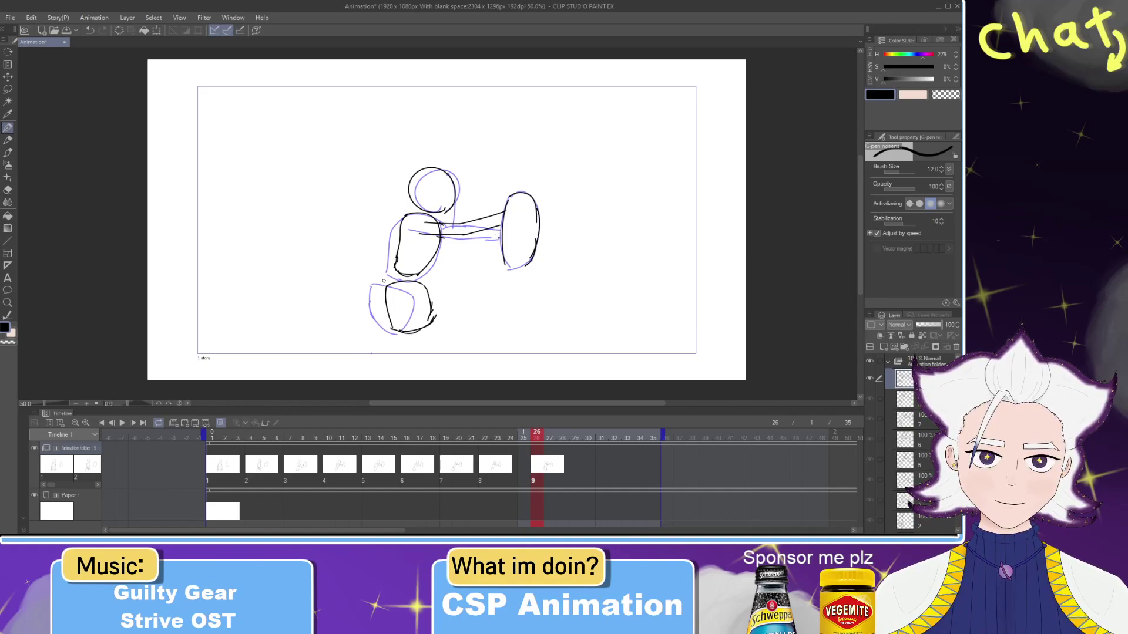
Step: Draw the curved face guideline on cel 9's head, running down to the shoulder
{"action": "left_click_drag", "start_coordinate": [438, 169], "coordinate": [453, 212]}
{"action": "key", "text": "ctrl+z"}
{"action": "left_click_drag", "start_coordinate": [437, 168], "coordinate": [451, 220]}
Step: Erase the hips and lower torso on cel 9 and redraw the torso's back line in a more upright pose
{"action": "key", "text": "e"}
{"action": "mouse_move", "coordinate": [384, 308]}
{"action": "left_mouse_down"}
{"action": "mouse_move", "coordinate": [374, 283]}
{"action": "mouse_move", "coordinate": [387, 299]}
{"action": "mouse_move", "coordinate": [404, 296]}
{"action": "mouse_move", "coordinate": [396, 329]}
{"action": "mouse_move", "coordinate": [422, 265]}
{"action": "mouse_move", "coordinate": [404, 279]}
{"action": "left_mouse_up"}
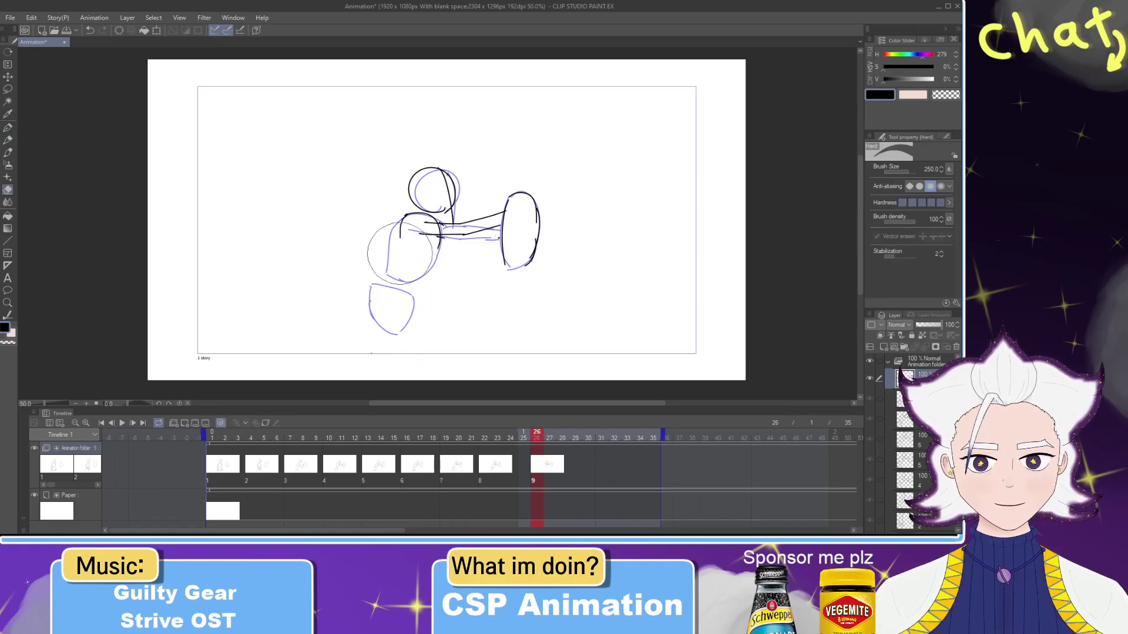
{"action": "key", "text": "p"}
{"action": "mouse_move", "coordinate": [402, 223]}
{"action": "left_mouse_down"}
{"action": "mouse_move", "coordinate": [406, 259]}
{"action": "mouse_move", "coordinate": [441, 265]}
{"action": "mouse_move", "coordinate": [406, 267]}
{"action": "mouse_move", "coordinate": [419, 280]}
{"action": "mouse_move", "coordinate": [404, 222]}
{"action": "mouse_move", "coordinate": [409, 269]}
{"action": "left_mouse_up"}
{"action": "key", "text": "ctrl+z"}
{"action": "key", "text": "ctrl+z"}
{"action": "key", "text": "ctrl+z"}
{"action": "key", "text": "ctrl+z"}
{"action": "key", "text": "e"}
{"action": "key", "text": "p"}
{"action": "key", "text": "ctrl+z"}
{"action": "key", "text": "ctrl+z"}
{"action": "left_click_drag", "start_coordinate": [406, 215], "coordinate": [402, 264]}
Step: Close the torso's lower edge on cel 9 and draw smaller, higher hips shifted forward beneath it
{"action": "mouse_move", "coordinate": [404, 260]}
{"action": "left_mouse_down"}
{"action": "mouse_move", "coordinate": [416, 287]}
{"action": "mouse_move", "coordinate": [440, 279]}
{"action": "left_mouse_up"}
{"action": "key", "text": "ctrl+z"}
{"action": "left_click_drag", "start_coordinate": [443, 281], "coordinate": [444, 302]}
{"action": "mouse_move", "coordinate": [442, 297]}
{"action": "left_mouse_down"}
{"action": "mouse_move", "coordinate": [414, 321]}
{"action": "mouse_move", "coordinate": [445, 302]}
{"action": "mouse_move", "coordinate": [443, 282]}
{"action": "mouse_move", "coordinate": [438, 309]}
{"action": "left_mouse_up"}
{"action": "key", "text": "ctrl+z"}
{"action": "key", "text": "e"}
{"action": "key", "text": "p"}
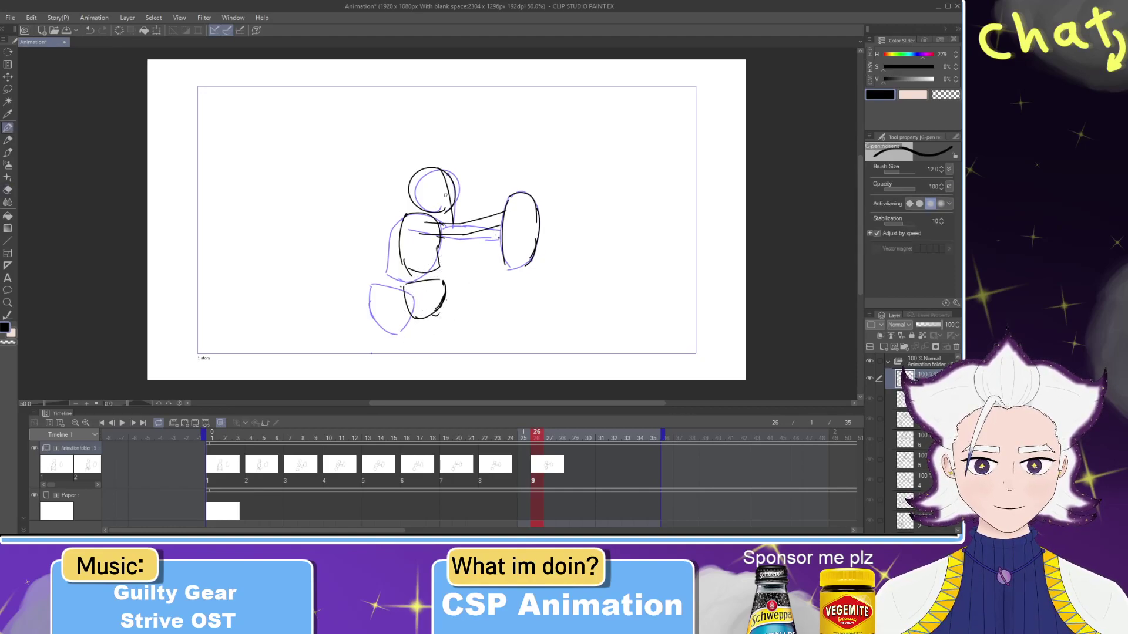
Step: Draw a small hand curve against the oval's near edge on cel 9 and close the oval's bottom
{"action": "mouse_move", "coordinate": [536, 434]}
{"action": "left_mouse_down"}
{"action": "mouse_move", "coordinate": [253, 434]}
{"action": "mouse_move", "coordinate": [521, 438]}
{"action": "mouse_move", "coordinate": [542, 456]}
{"action": "mouse_move", "coordinate": [395, 436]}
{"action": "mouse_move", "coordinate": [549, 447]}
{"action": "left_mouse_up"}
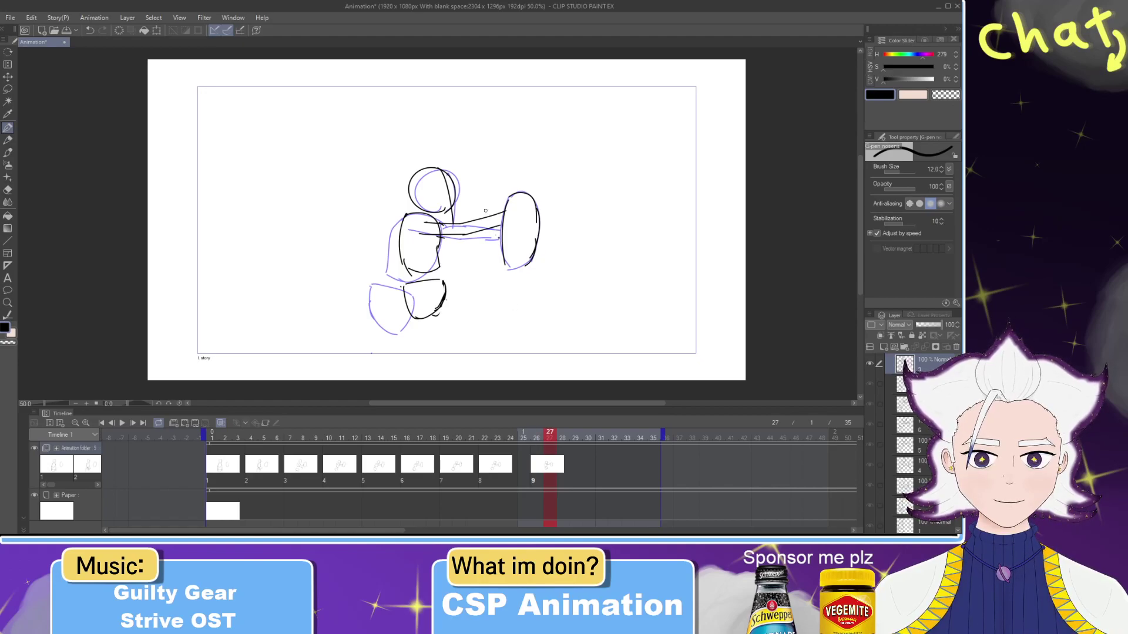
{"action": "mouse_move", "coordinate": [504, 209]}
{"action": "left_mouse_down"}
{"action": "mouse_move", "coordinate": [501, 228]}
{"action": "mouse_move", "coordinate": [484, 206]}
{"action": "left_mouse_up"}
{"action": "key", "text": "ctrl+z"}
{"action": "key", "text": "ctrl+z"}
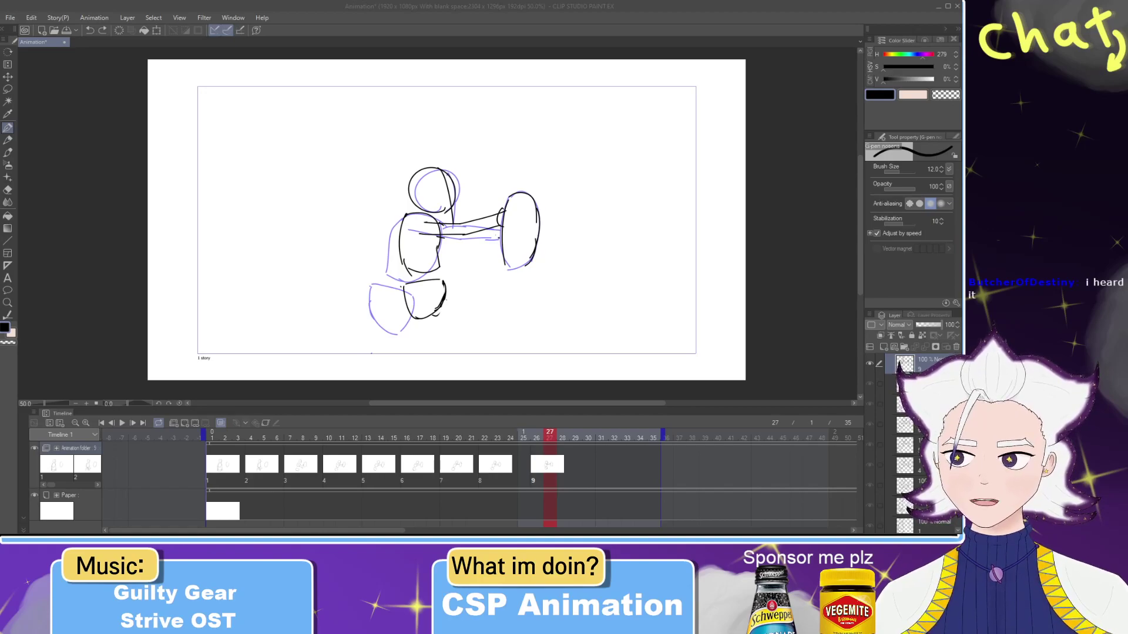
{"action": "left_click", "coordinate": [576, 257]}
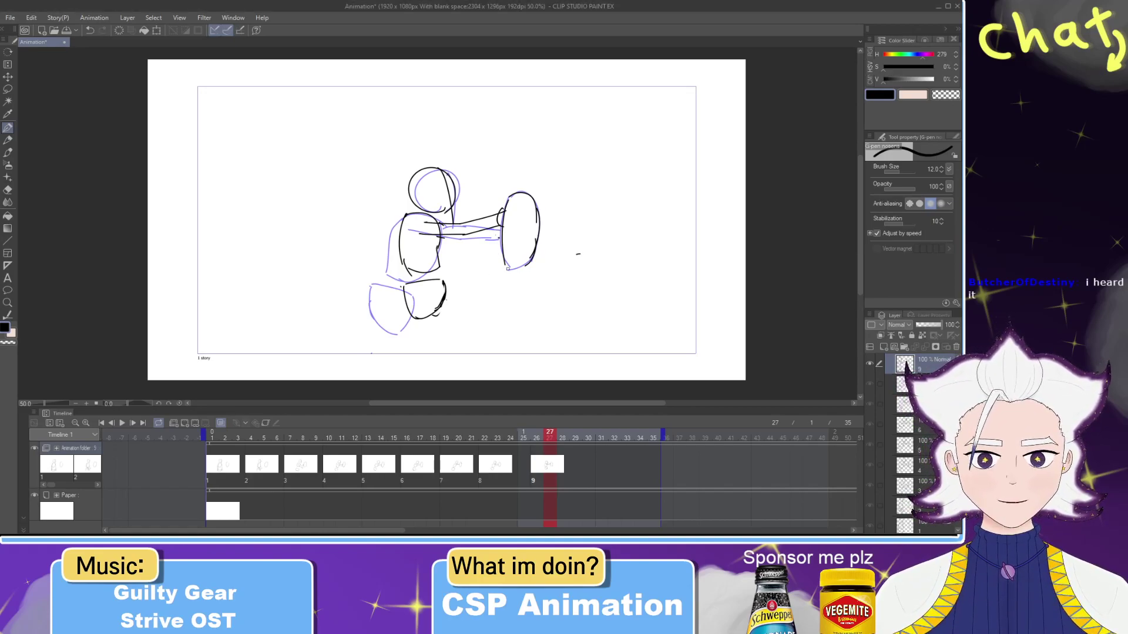
{"action": "key", "text": "ctrl+z"}
{"action": "left_click_drag", "start_coordinate": [506, 262], "coordinate": [528, 263]}
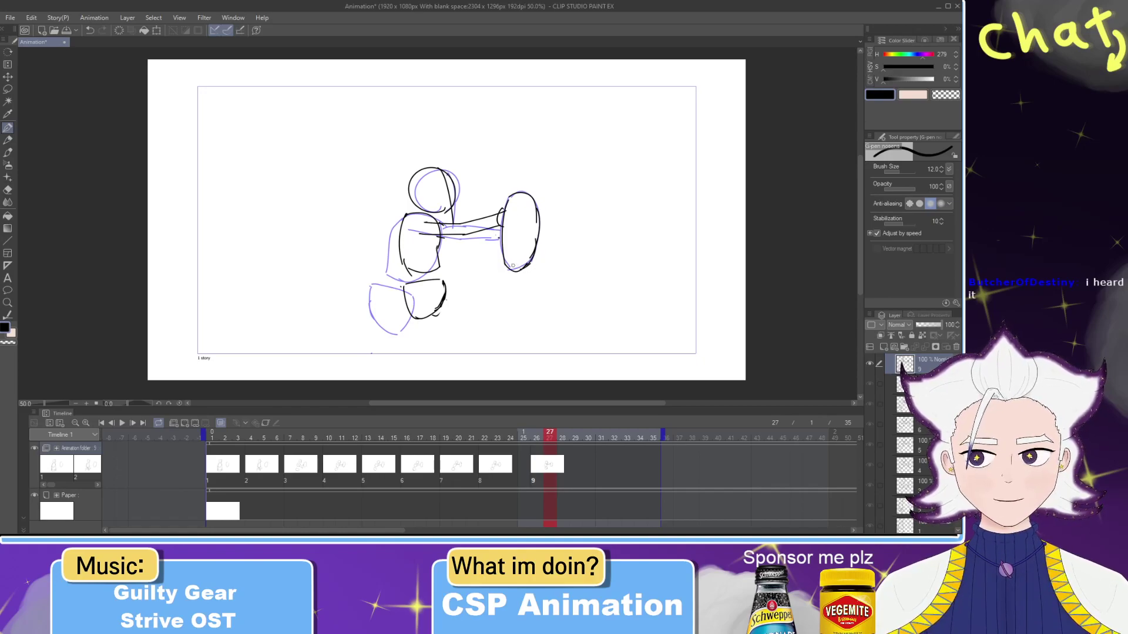
{"action": "mouse_move", "coordinate": [550, 433]}
{"action": "left_mouse_down"}
{"action": "mouse_move", "coordinate": [264, 433]}
{"action": "mouse_move", "coordinate": [548, 450]}
{"action": "left_mouse_up"}
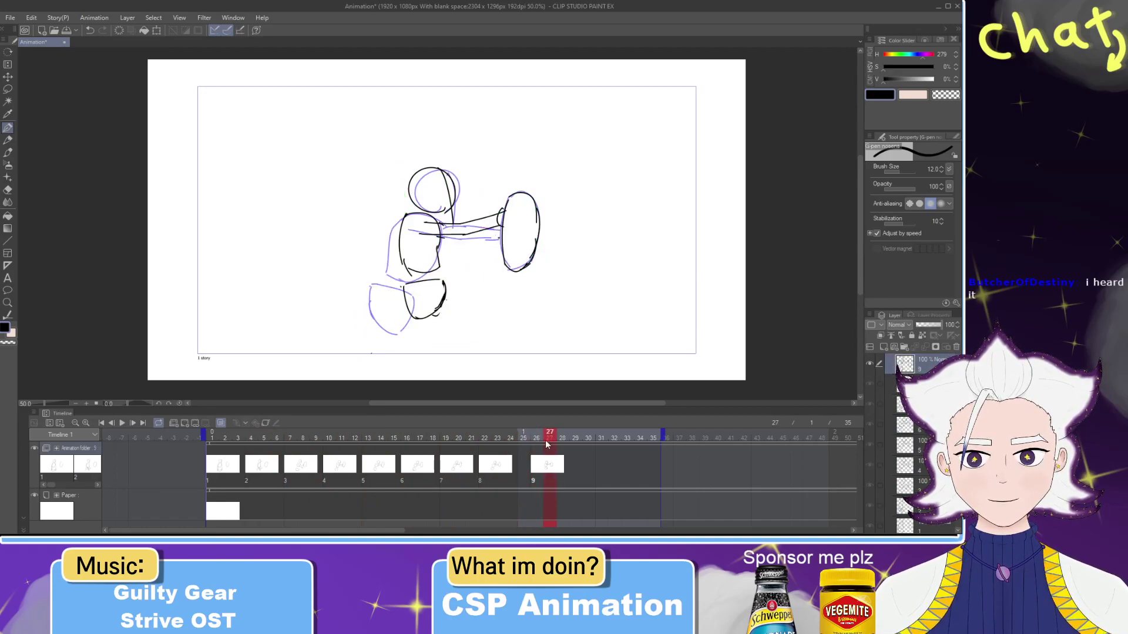
Step: Add a new blank cel 10 at frame 29, directly after cel 9
{"action": "left_click_drag", "start_coordinate": [553, 445], "coordinate": [588, 444]}
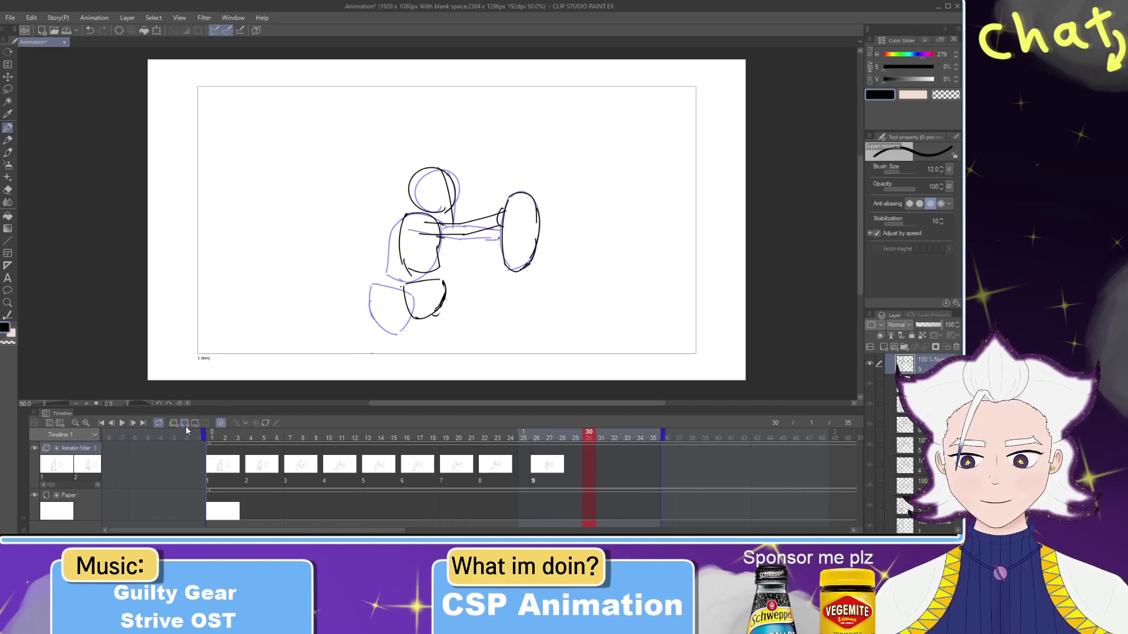
{"action": "left_click", "coordinate": [185, 423]}
{"action": "key", "text": "ctrl+z"}
{"action": "left_click", "coordinate": [579, 439]}
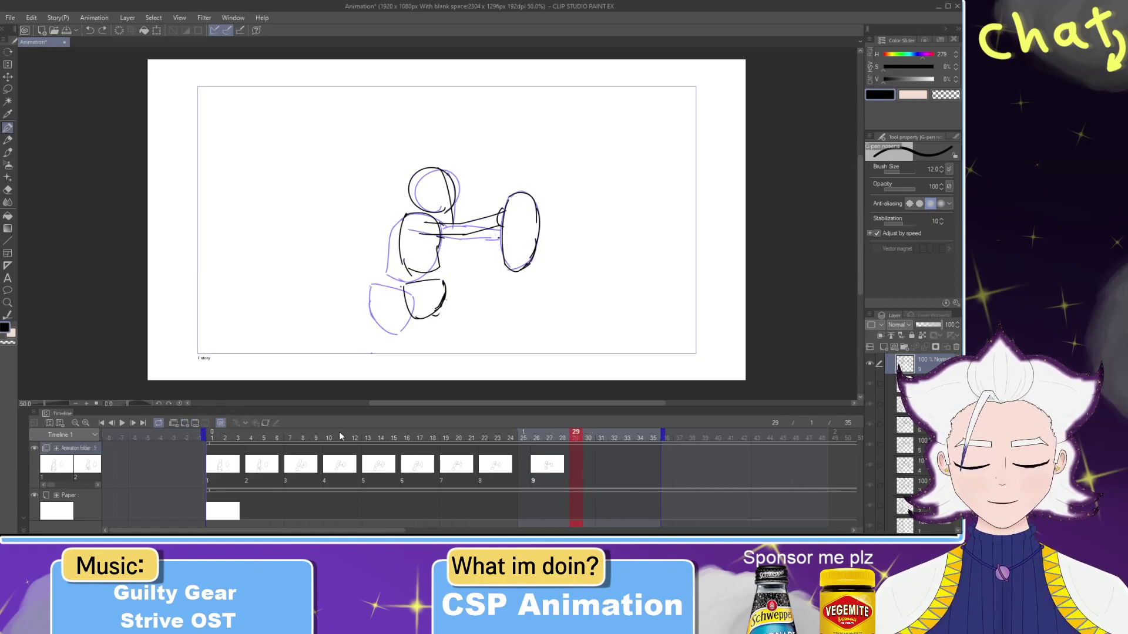
{"action": "left_click", "coordinate": [185, 424]}
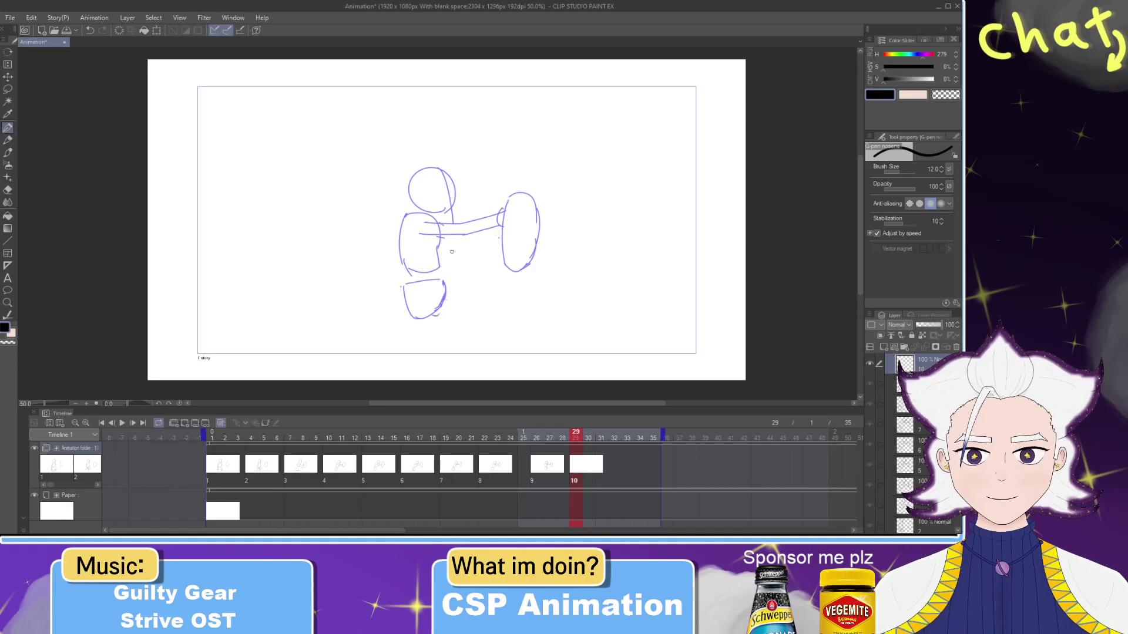
Step: Step back and forth through the opening cels to compare the poses between cels 2 and 3
{"action": "left_click_drag", "start_coordinate": [577, 437], "coordinate": [222, 442]}
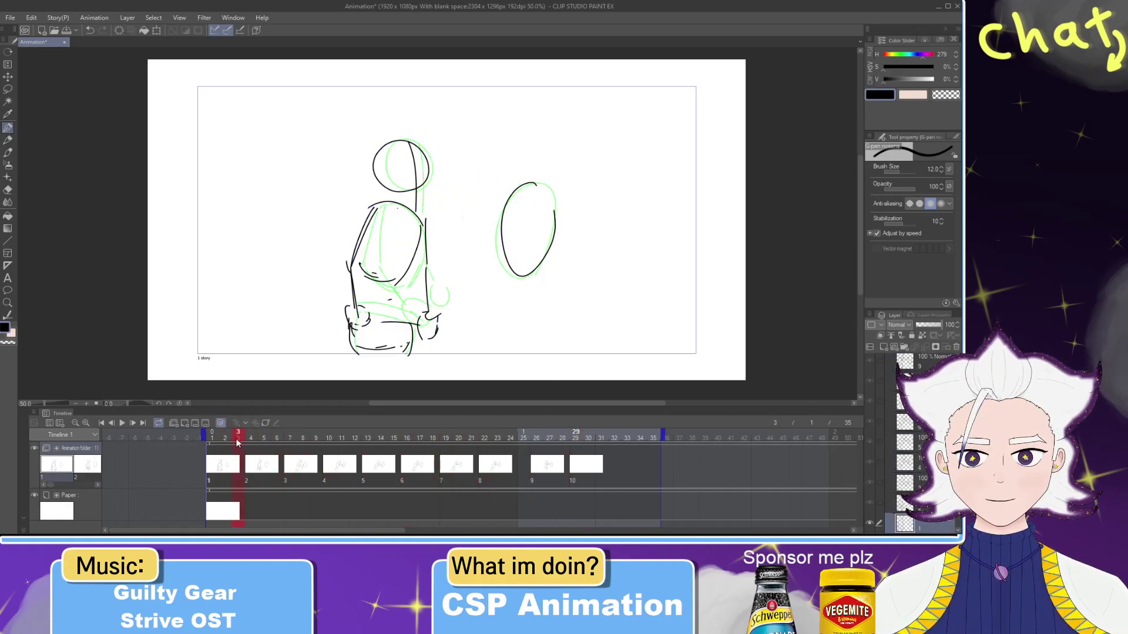
{"action": "key", "text": "space"}
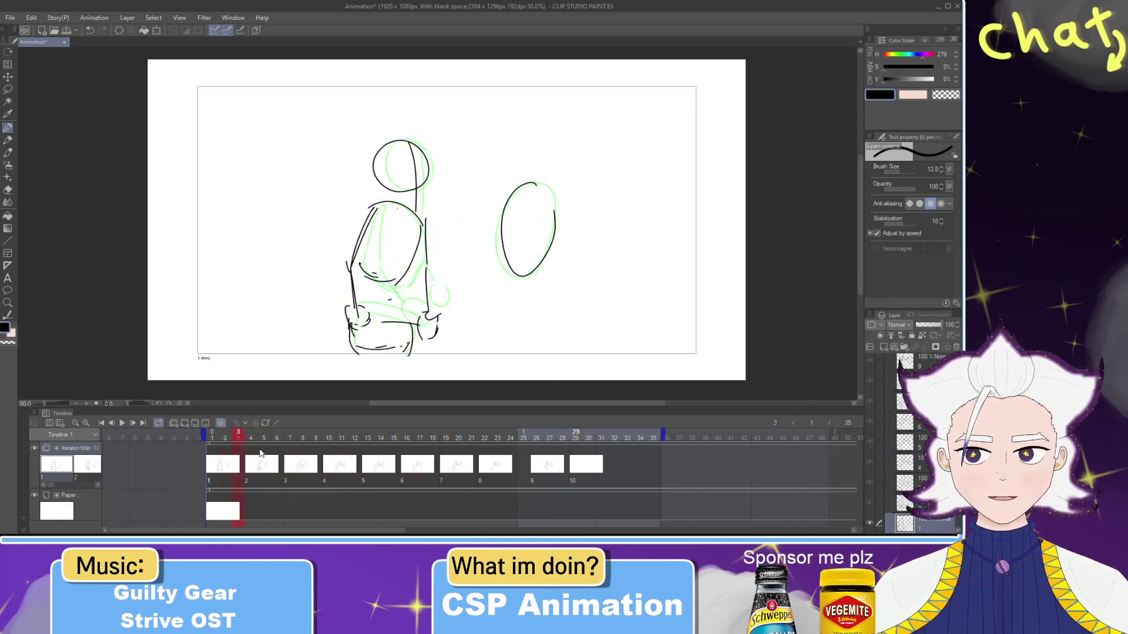
{"action": "left_click", "coordinate": [294, 440]}
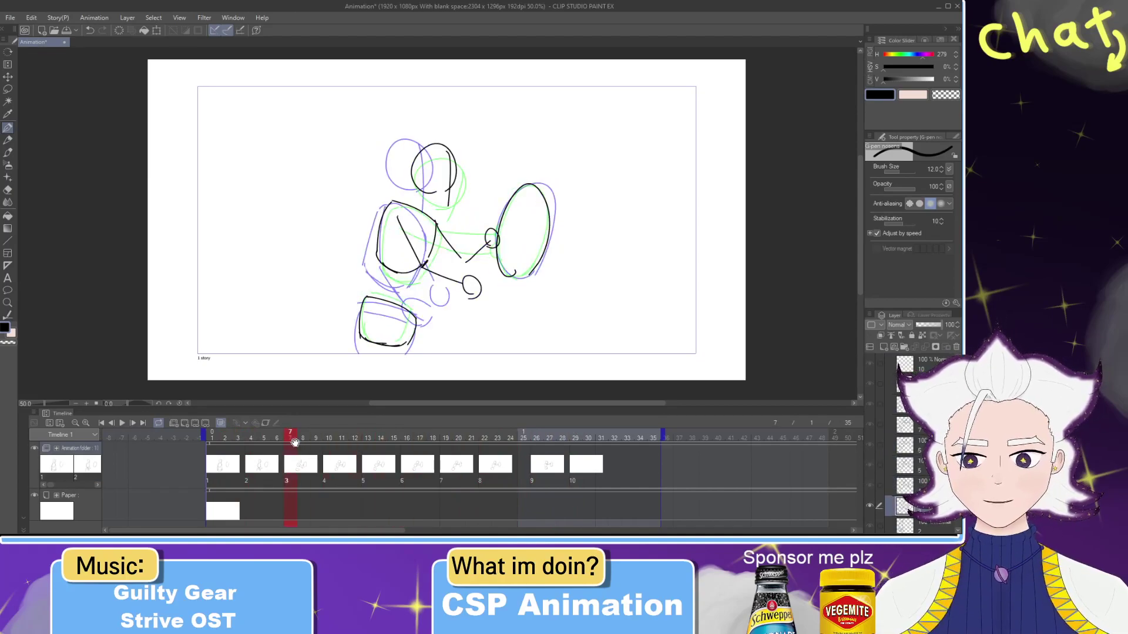
{"action": "left_click_drag", "start_coordinate": [288, 441], "coordinate": [236, 438]}
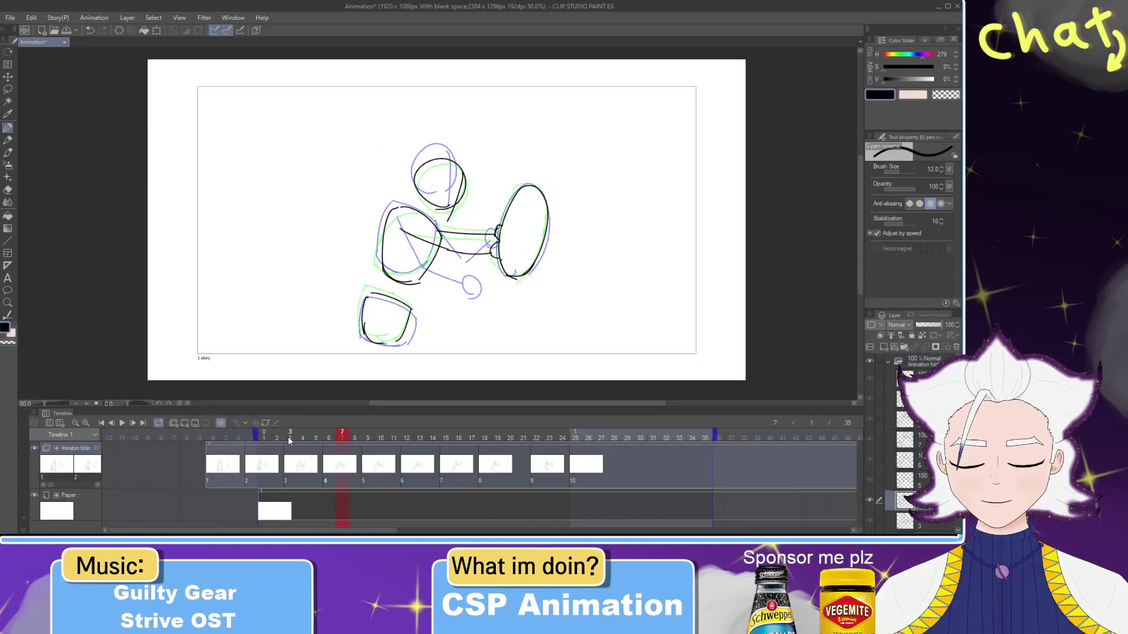
{"action": "key", "text": "ctrl+z"}
{"action": "left_click", "coordinate": [262, 435]}
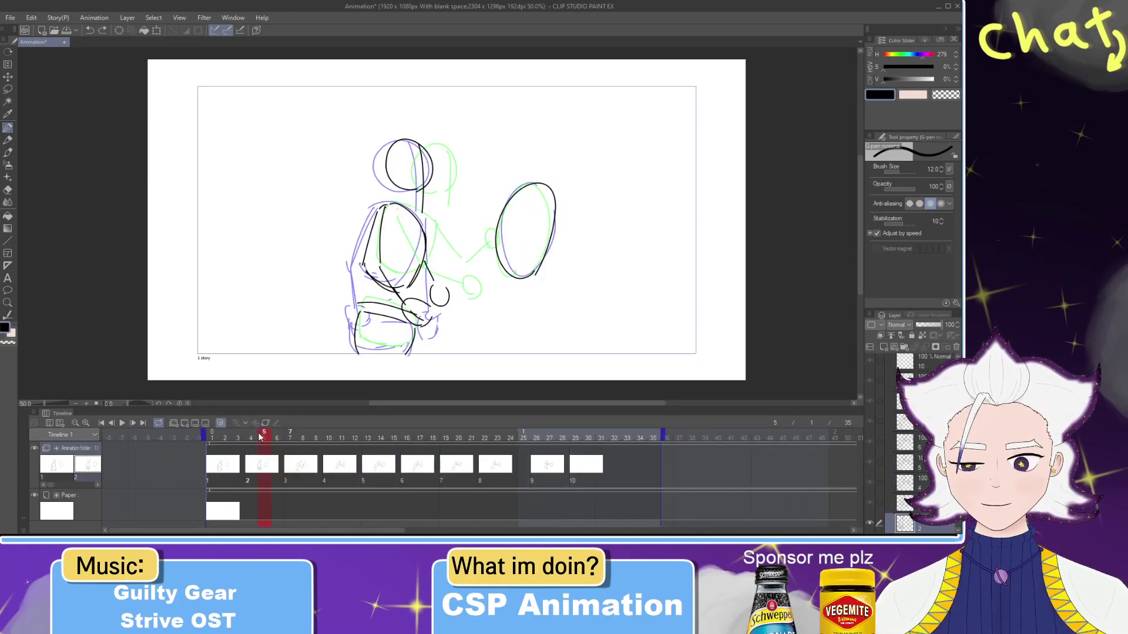
{"action": "left_click", "coordinate": [293, 439]}
{"action": "left_click", "coordinate": [276, 436]}
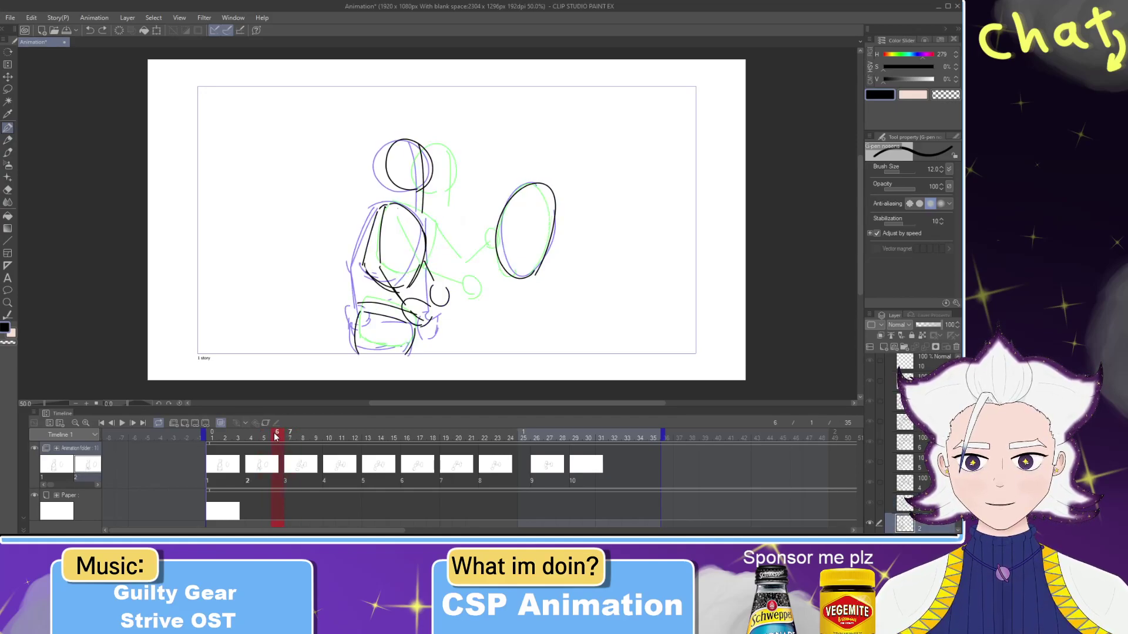
{"action": "left_click", "coordinate": [289, 436]}
{"action": "left_click", "coordinate": [278, 436]}
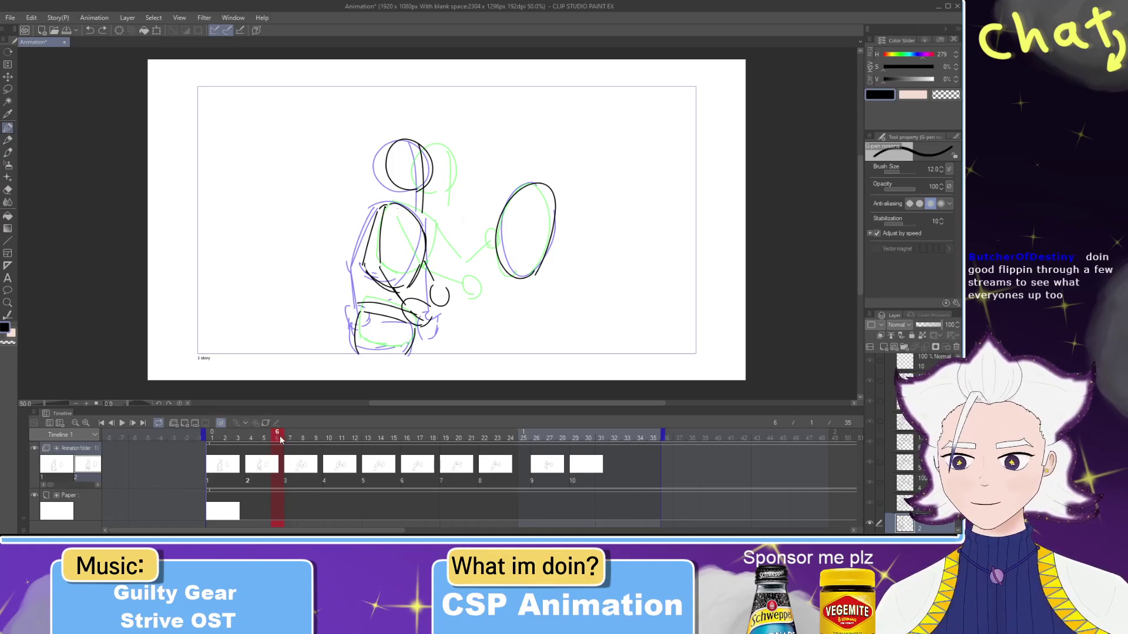
Step: Lasso the whole drawing on cel 3 at frame 7 and scale it up to 102% toward the lower left
{"action": "mouse_move", "coordinate": [281, 439]}
{"action": "left_mouse_down"}
{"action": "mouse_move", "coordinate": [329, 437]}
{"action": "mouse_move", "coordinate": [271, 433]}
{"action": "mouse_move", "coordinate": [368, 411]}
{"action": "mouse_move", "coordinate": [263, 420]}
{"action": "mouse_move", "coordinate": [319, 415]}
{"action": "mouse_move", "coordinate": [276, 426]}
{"action": "mouse_move", "coordinate": [370, 434]}
{"action": "mouse_move", "coordinate": [277, 435]}
{"action": "mouse_move", "coordinate": [290, 438]}
{"action": "left_mouse_up"}
{"action": "left_click", "coordinate": [8, 89]}
{"action": "mouse_move", "coordinate": [562, 314]}
{"action": "left_mouse_down"}
{"action": "mouse_move", "coordinate": [257, 293]}
{"action": "mouse_move", "coordinate": [653, 271]}
{"action": "left_mouse_up"}
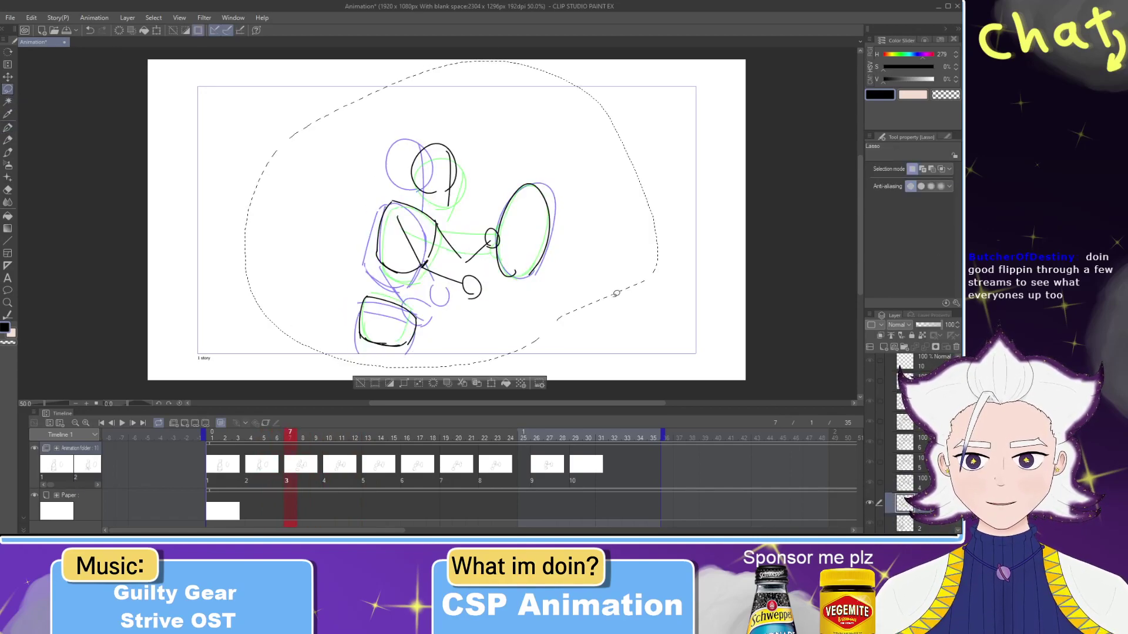
{"action": "left_click", "coordinate": [487, 385]}
{"action": "left_click_drag", "start_coordinate": [246, 370], "coordinate": [238, 374]}
{"action": "left_click_drag", "start_coordinate": [421, 388], "coordinate": [422, 389]}
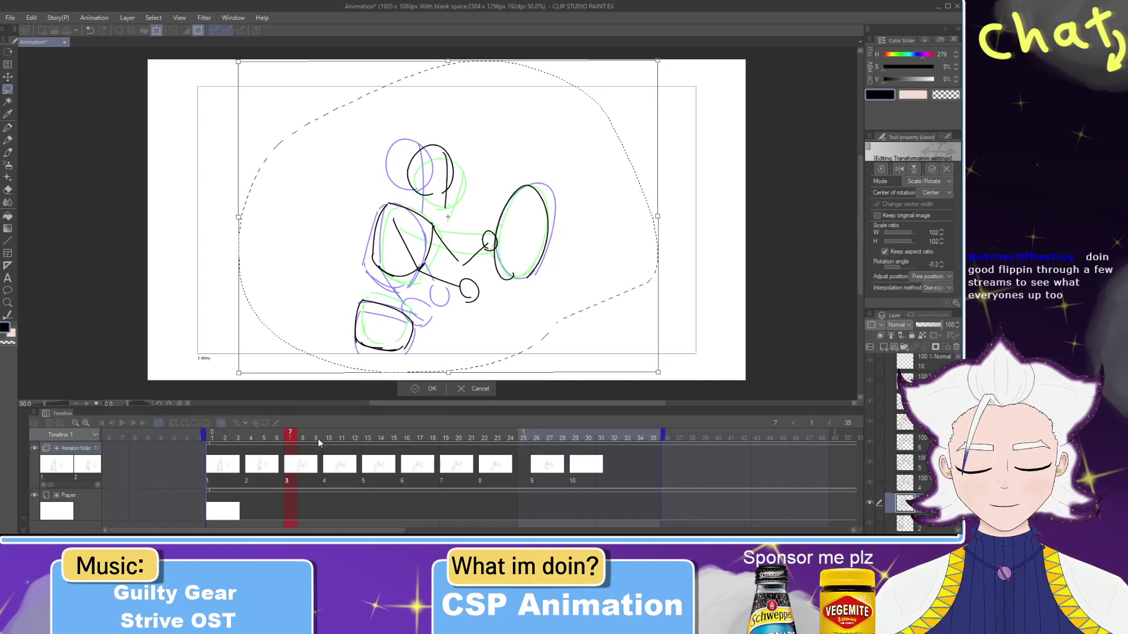
{"action": "key", "text": "Return"}
Step: Enlarge the drawing on cel 4 at frame 10 slightly toward the lower left, using the same selection
{"action": "left_click", "coordinate": [328, 442]}
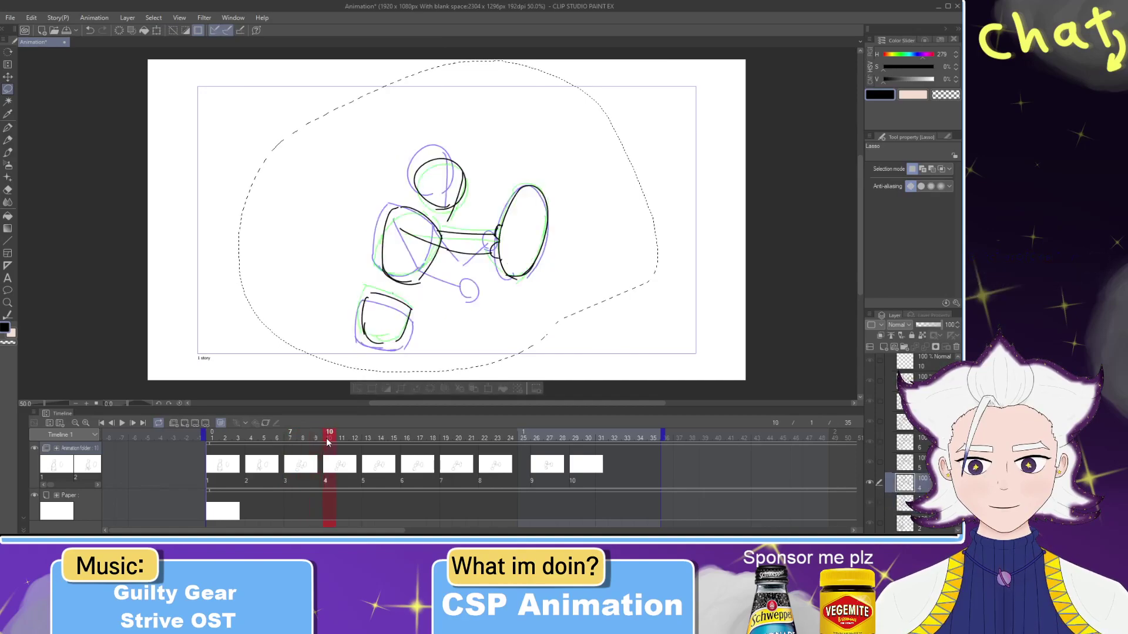
{"action": "key", "text": "ctrl+t"}
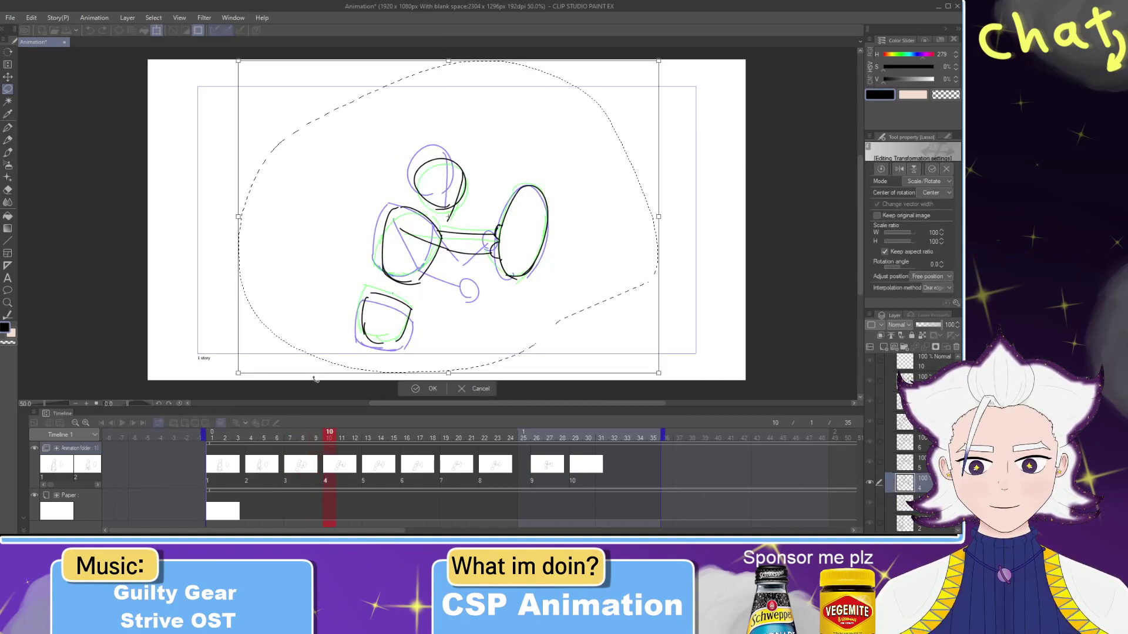
{"action": "left_click_drag", "start_coordinate": [238, 373], "coordinate": [228, 381]}
{"action": "left_click", "coordinate": [418, 393]}
Step: Enlarge the drawing on cel 5 at frame 14 slightly toward the lower left and apply the transform
{"action": "left_click_drag", "start_coordinate": [341, 434], "coordinate": [380, 435]}
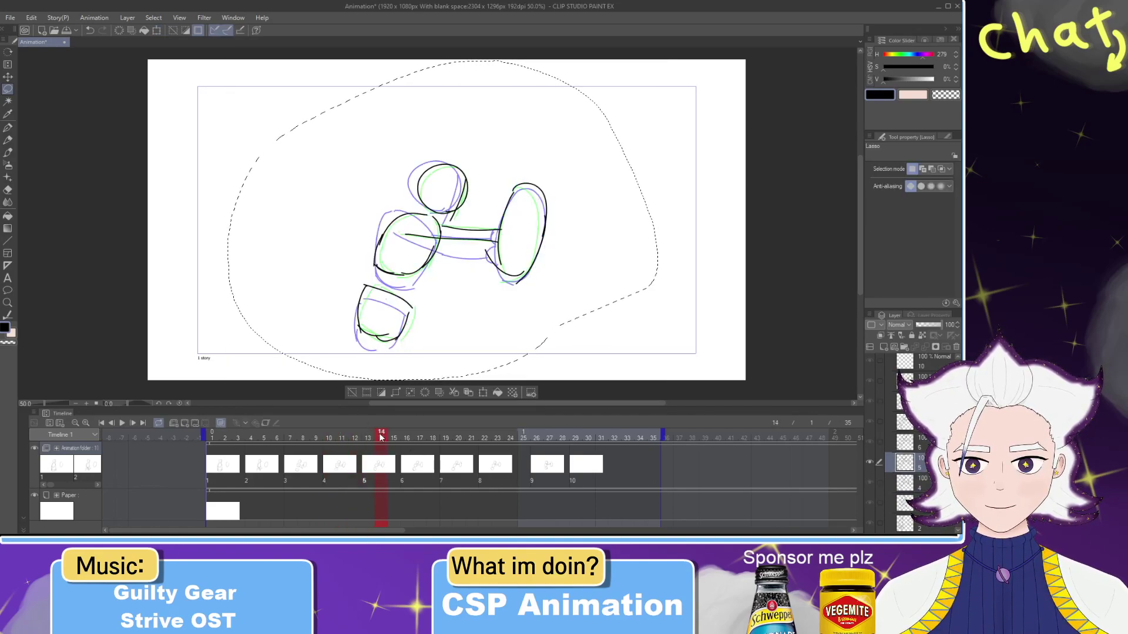
{"action": "left_click", "coordinate": [483, 393]}
{"action": "left_click_drag", "start_coordinate": [235, 385], "coordinate": [224, 393]}
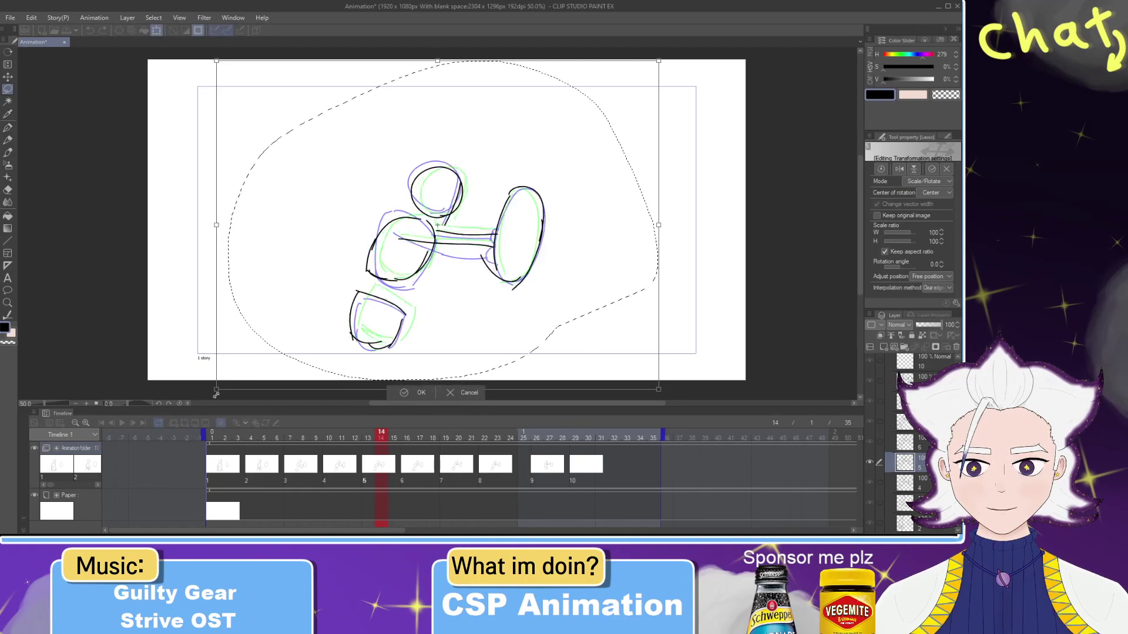
{"action": "left_click", "coordinate": [421, 392]}
Step: Scale the drawing on cel 6 at frame 17 up to 102% toward the lower left and apply it
{"action": "left_click_drag", "start_coordinate": [385, 438], "coordinate": [420, 438]}
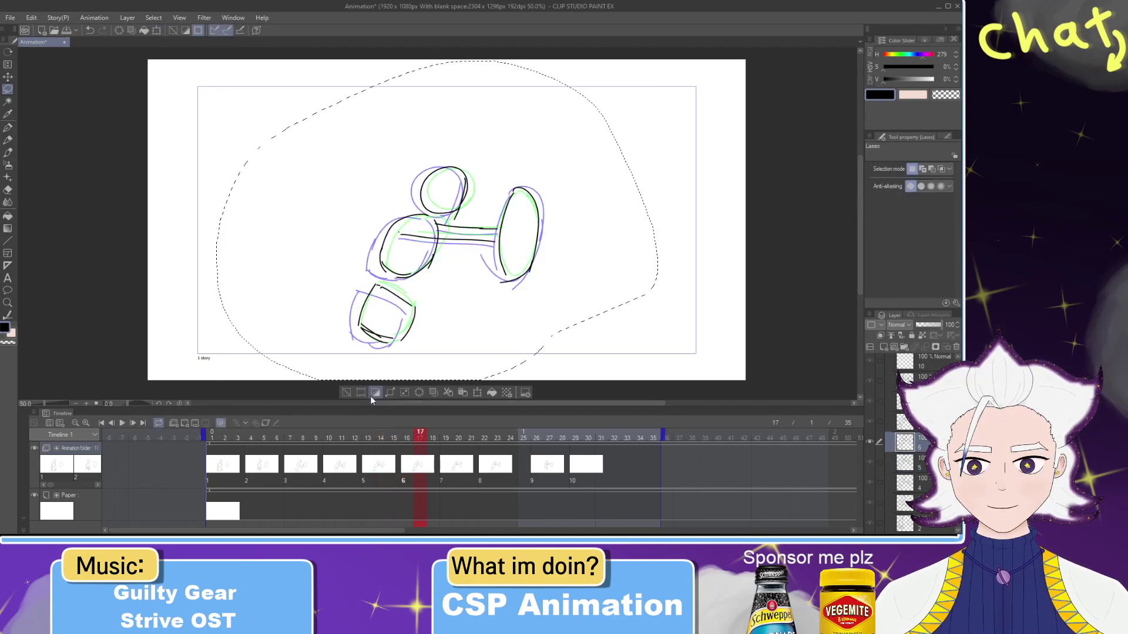
{"action": "left_click", "coordinate": [478, 392]}
{"action": "left_click_drag", "start_coordinate": [216, 389], "coordinate": [203, 409]}
{"action": "left_click", "coordinate": [413, 393]}
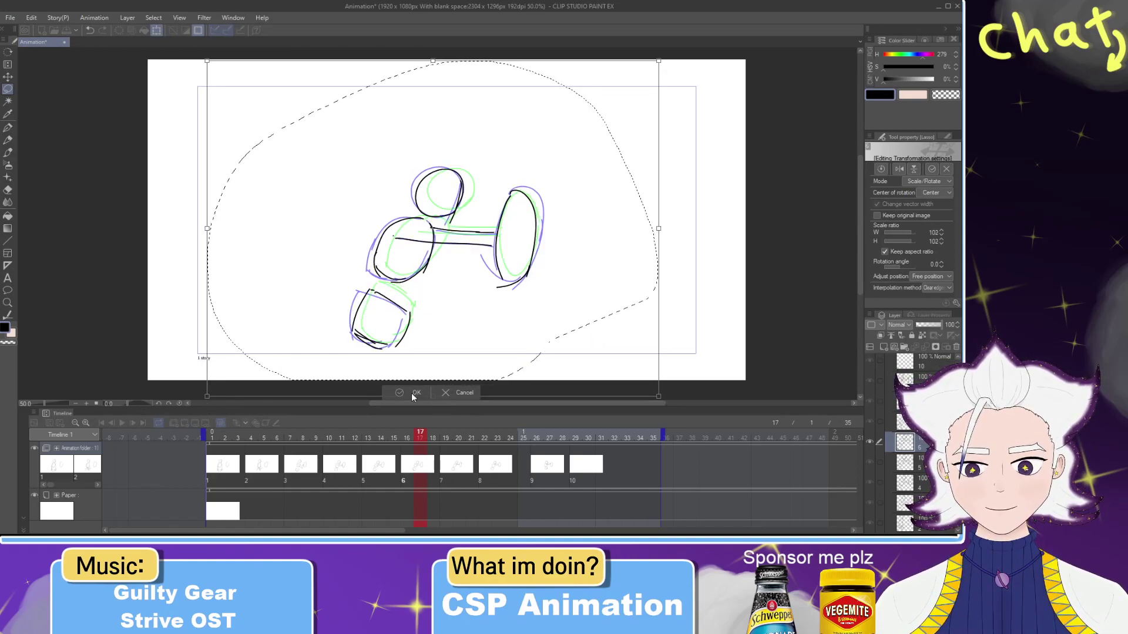
Step: Scale the drawing on cel 7 at frame 19 up to 102% toward the lower left and apply it
{"action": "left_click", "coordinate": [446, 440]}
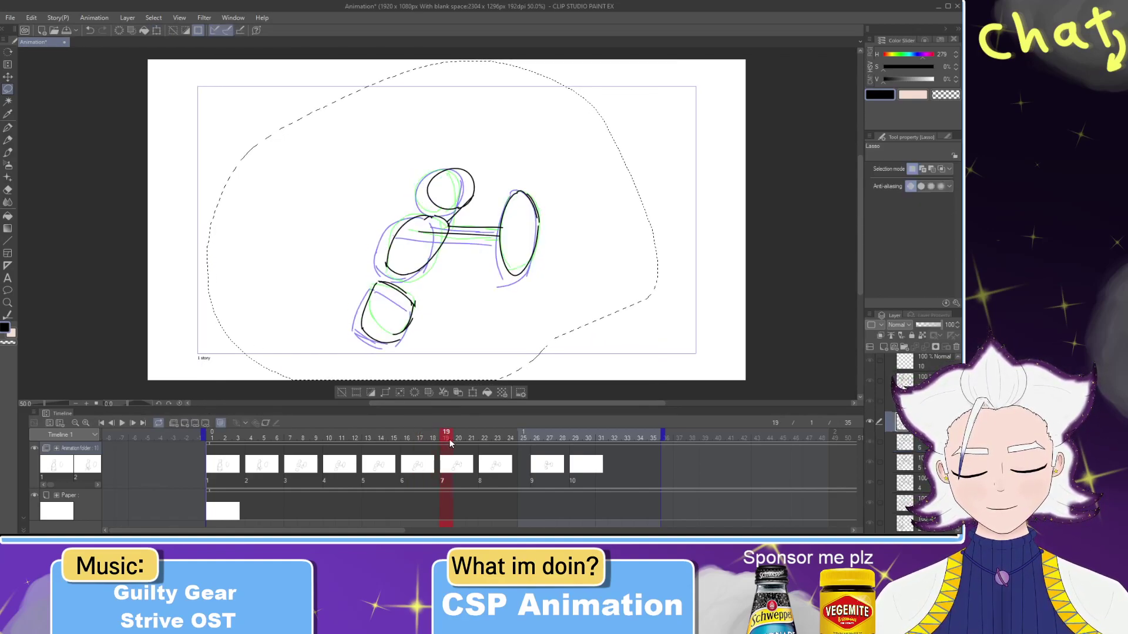
{"action": "left_click", "coordinate": [473, 392]}
{"action": "left_click_drag", "start_coordinate": [209, 395], "coordinate": [205, 409]}
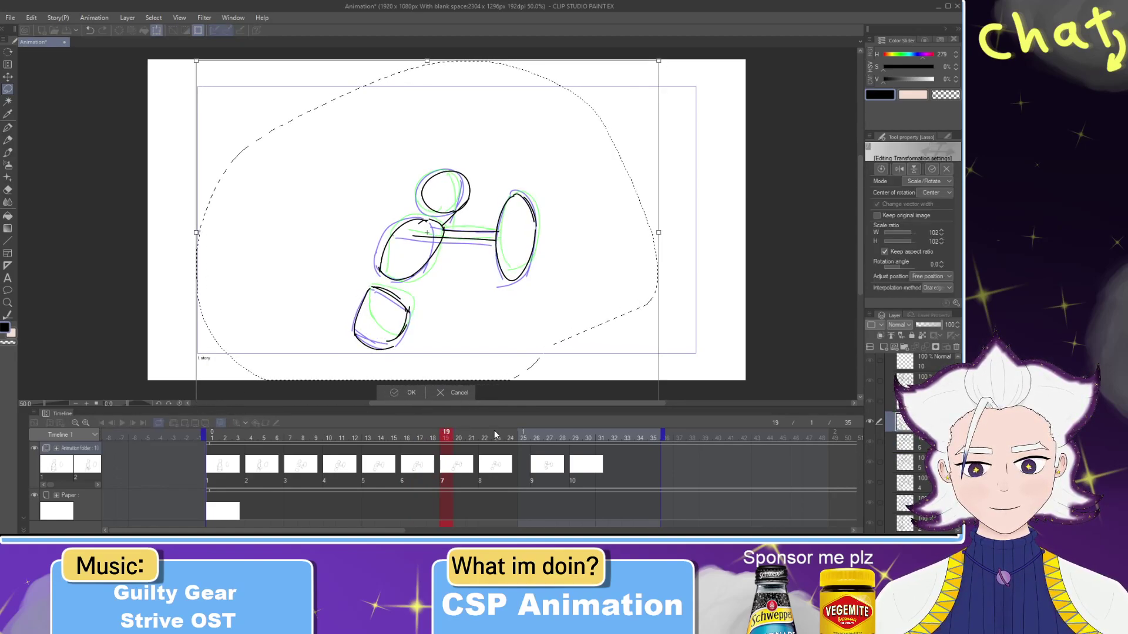
{"action": "key", "text": "Return"}
Step: Scale the drawing on cel 8 at frame 22 up to 104% toward the lower left and apply it
{"action": "left_click", "coordinate": [484, 438]}
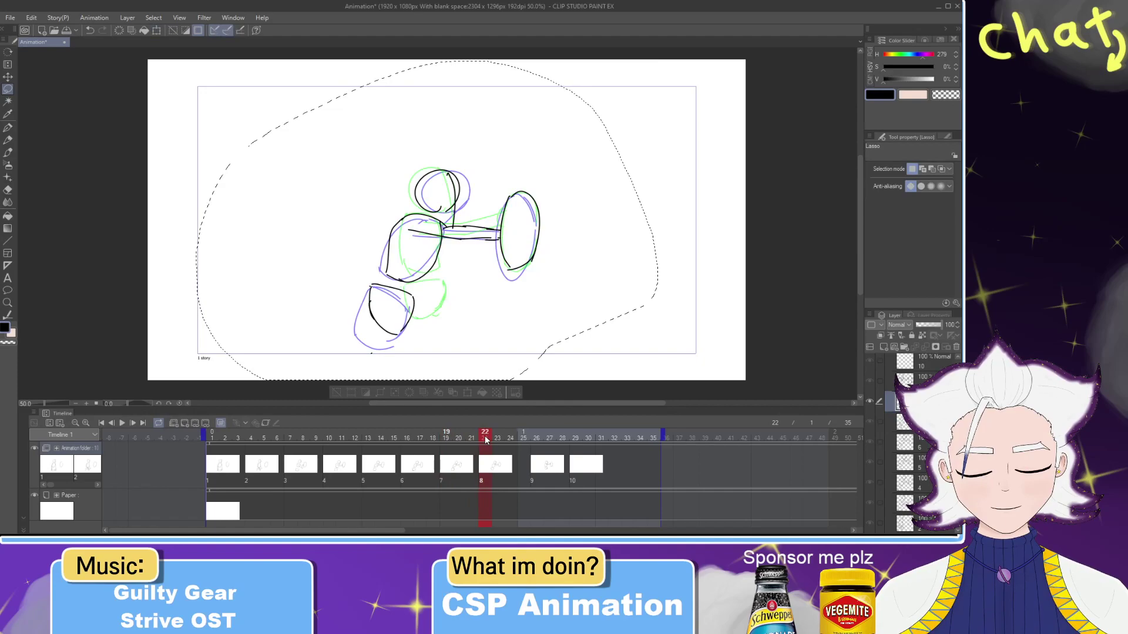
{"action": "left_click", "coordinate": [467, 395]}
{"action": "scroll", "coordinate": [207, 391], "scroll_direction": "down", "scroll_amount": 1}
{"action": "left_click_drag", "start_coordinate": [202, 396], "coordinate": [188, 406]}
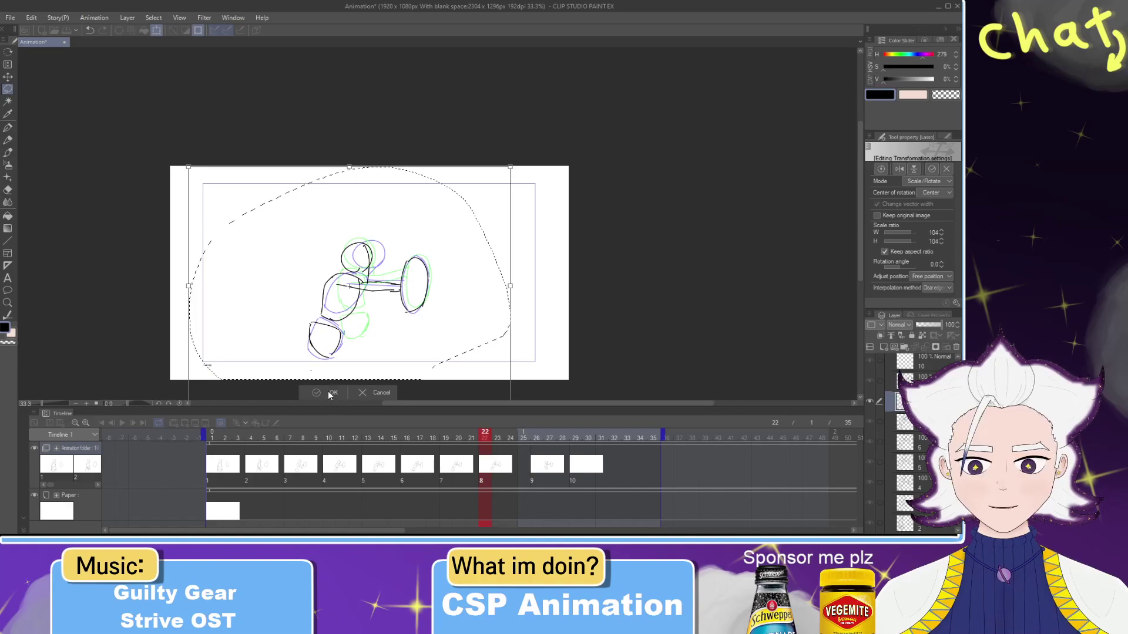
{"action": "left_click", "coordinate": [329, 394]}
{"action": "scroll", "coordinate": [374, 290], "scroll_direction": "down", "scroll_amount": 2}
{"action": "scroll", "coordinate": [374, 290], "scroll_direction": "up", "scroll_amount": 1}
Step: Enlarge the drawing on cel 9 at frame 26 slightly toward the lower left, using the same selection
{"action": "left_click", "coordinate": [536, 439]}
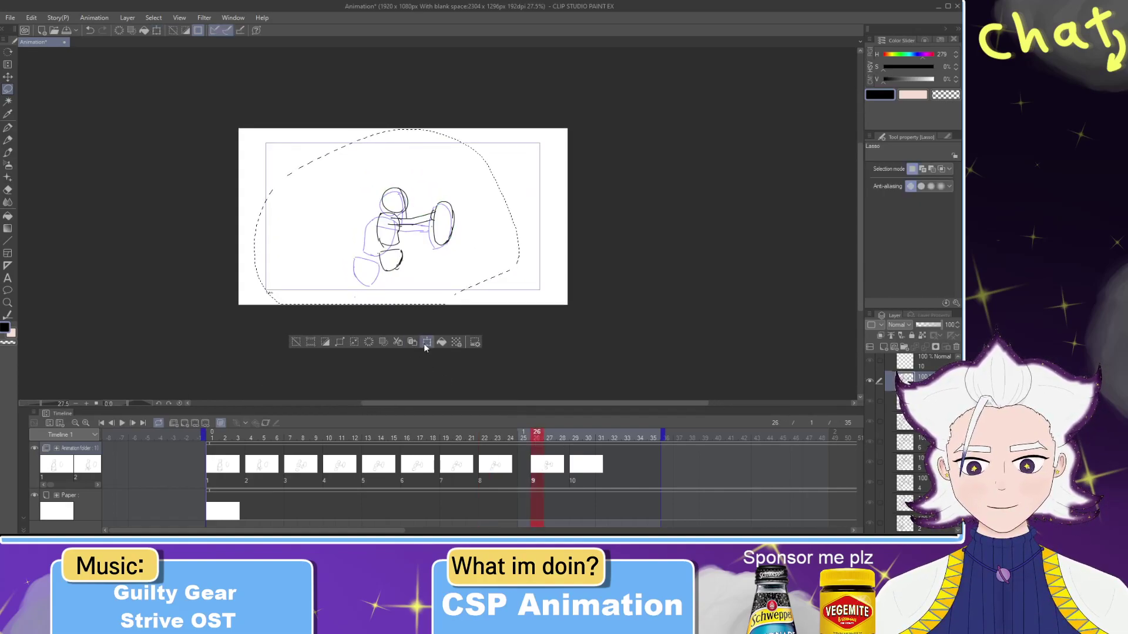
{"action": "left_click", "coordinate": [426, 345]}
{"action": "mouse_move", "coordinate": [252, 320]}
{"action": "left_mouse_down"}
{"action": "mouse_move", "coordinate": [228, 345]}
{"action": "mouse_move", "coordinate": [236, 339]}
{"action": "left_mouse_up"}
{"action": "key", "text": "Return"}
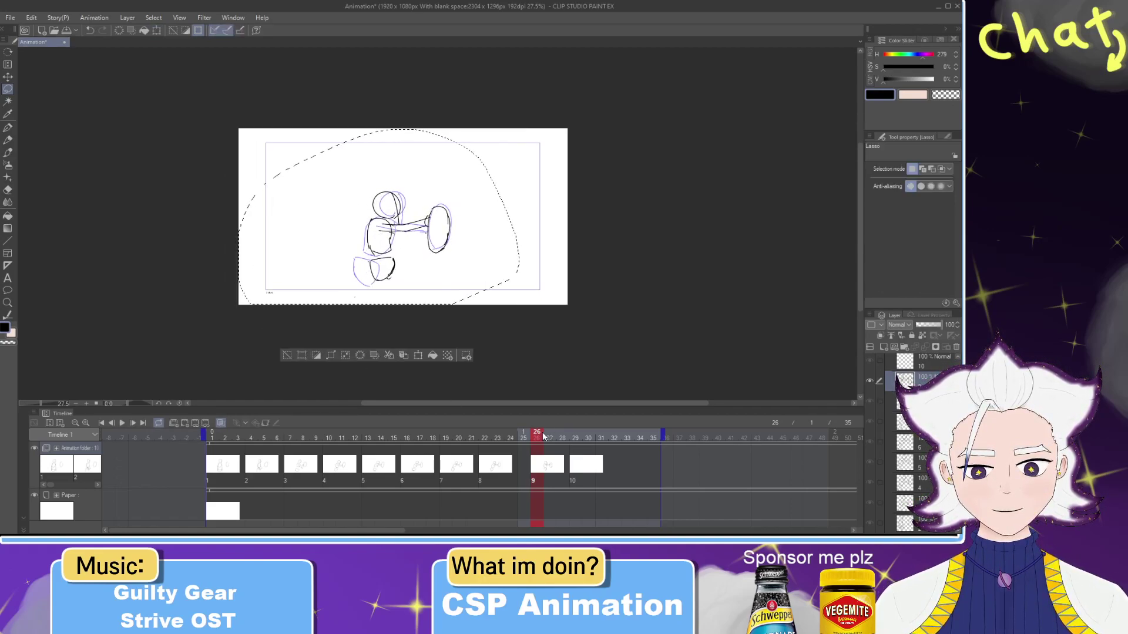
Step: Play the animation from frame 1 to check the enlarged drawings, stop it, and return to cel 9 at frame 26
{"action": "mouse_move", "coordinate": [539, 437]}
{"action": "left_mouse_down"}
{"action": "mouse_move", "coordinate": [572, 441]}
{"action": "mouse_move", "coordinate": [212, 438]}
{"action": "left_mouse_up"}
{"action": "scroll", "coordinate": [423, 253], "scroll_direction": "up", "scroll_amount": 3}
{"action": "scroll", "coordinate": [421, 255], "scroll_direction": "up", "scroll_amount": 3}
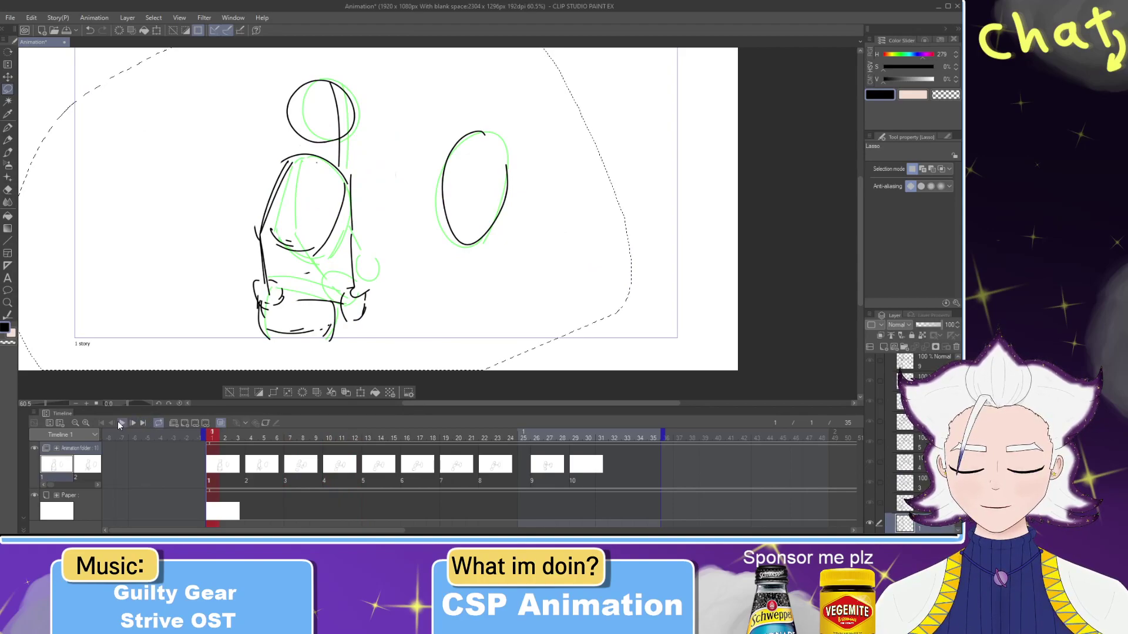
{"action": "key", "text": "ctrl+minus"}
{"action": "left_click", "coordinate": [121, 423]}
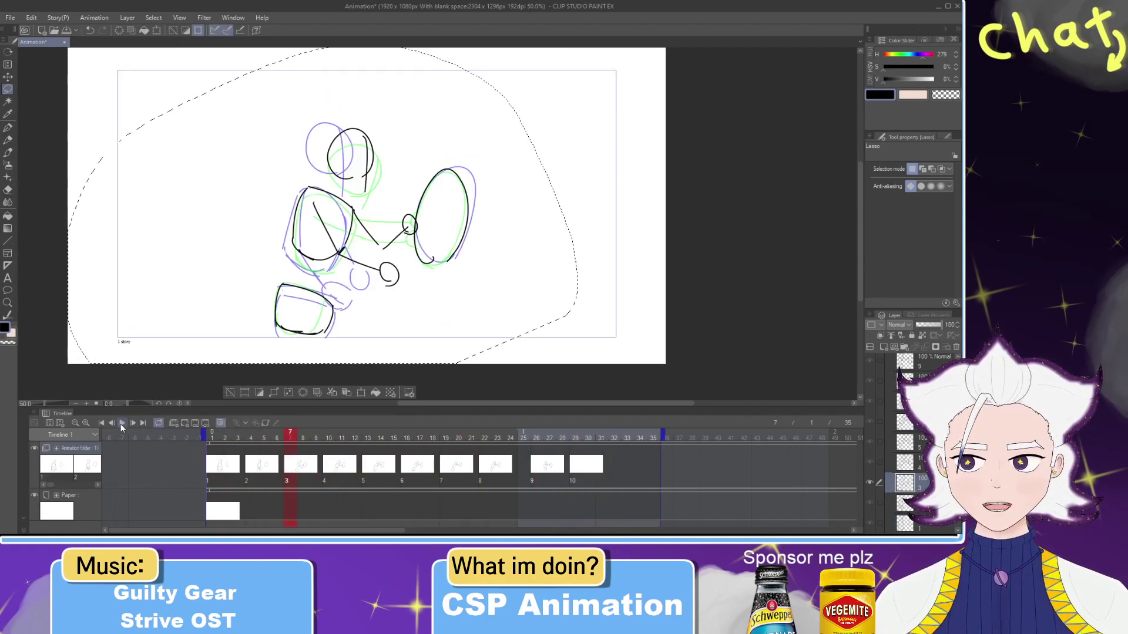
{"action": "left_click", "coordinate": [122, 425]}
{"action": "left_click_drag", "start_coordinate": [483, 437], "coordinate": [537, 438]}
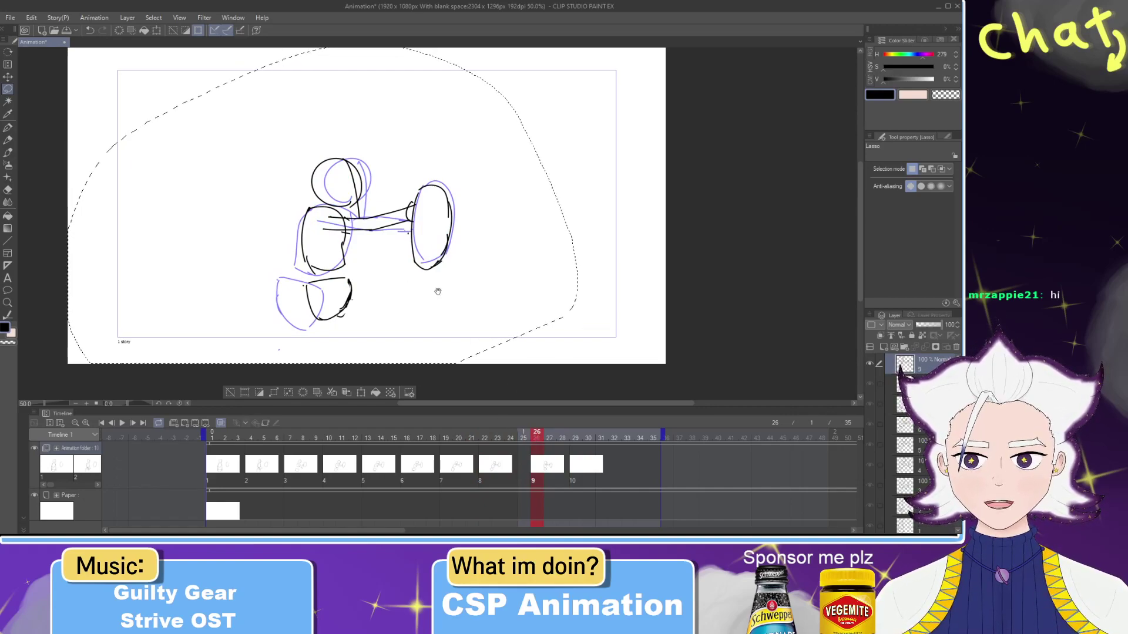
Step: Clear the lasso selection and go to the empty cel 10 at frame 29
{"action": "left_click_drag", "start_coordinate": [447, 292], "coordinate": [516, 307]}
{"action": "key", "text": "e"}
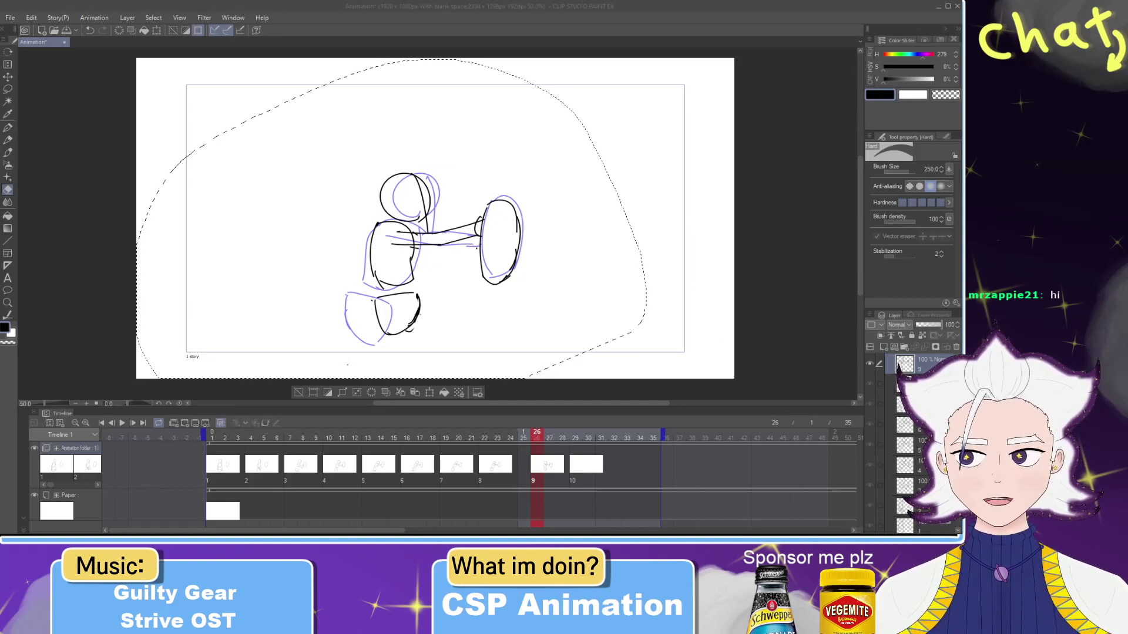
{"action": "left_click", "coordinate": [617, 290]}
{"action": "key", "text": "ctrl+d"}
{"action": "left_click", "coordinate": [575, 442]}
{"action": "mouse_move", "coordinate": [575, 442]}
{"action": "left_mouse_down"}
{"action": "mouse_move", "coordinate": [549, 441]}
{"action": "mouse_move", "coordinate": [572, 444]}
{"action": "left_mouse_up"}
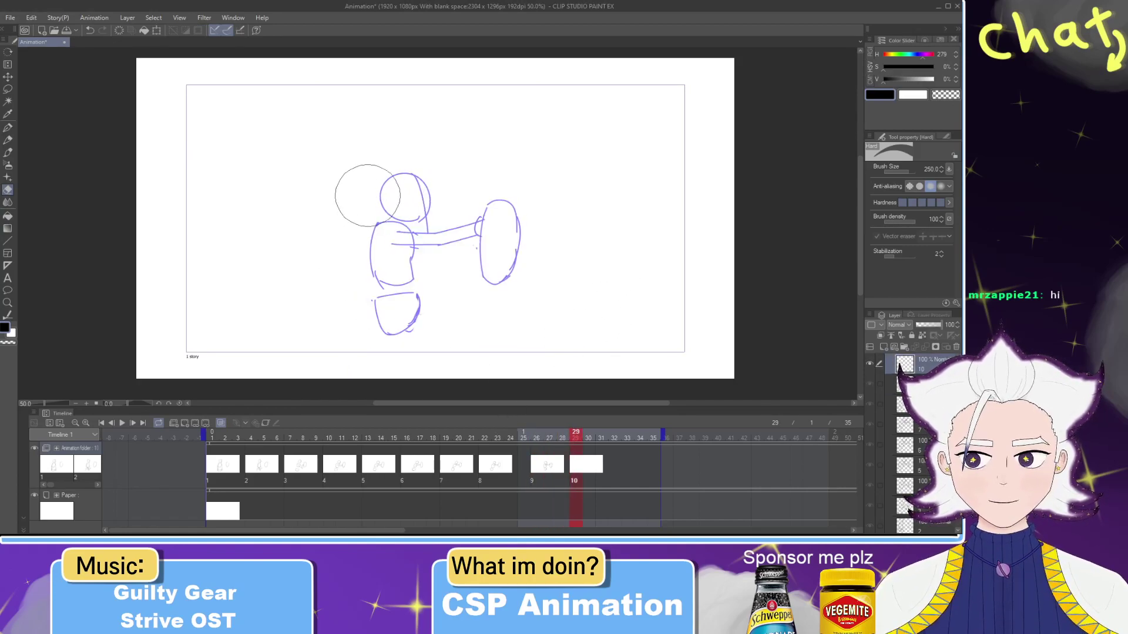
Step: Sketch the figure's round head, upright torso and hip shape on cel 10, slightly offset from the previous drawing
{"action": "key", "text": "p"}
{"action": "mouse_move", "coordinate": [411, 212]}
{"action": "left_mouse_down"}
{"action": "mouse_move", "coordinate": [381, 195]}
{"action": "mouse_move", "coordinate": [433, 223]}
{"action": "left_mouse_up"}
{"action": "key", "text": "ctrl+z"}
{"action": "mouse_move", "coordinate": [401, 173]}
{"action": "left_mouse_down"}
{"action": "mouse_move", "coordinate": [427, 221]}
{"action": "mouse_move", "coordinate": [386, 277]}
{"action": "left_mouse_up"}
{"action": "key", "text": "ctrl+z"}
{"action": "left_click_drag", "start_coordinate": [379, 223], "coordinate": [379, 282]}
{"action": "key", "text": "ctrl+z"}
{"action": "mouse_move", "coordinate": [375, 225]}
{"action": "left_mouse_down"}
{"action": "mouse_move", "coordinate": [391, 257]}
{"action": "mouse_move", "coordinate": [400, 231]}
{"action": "mouse_move", "coordinate": [413, 251]}
{"action": "mouse_move", "coordinate": [415, 276]}
{"action": "mouse_move", "coordinate": [390, 284]}
{"action": "mouse_move", "coordinate": [423, 297]}
{"action": "mouse_move", "coordinate": [396, 330]}
{"action": "left_mouse_up"}
{"action": "key", "text": "ctrl+z"}
{"action": "key", "text": "ctrl+z"}
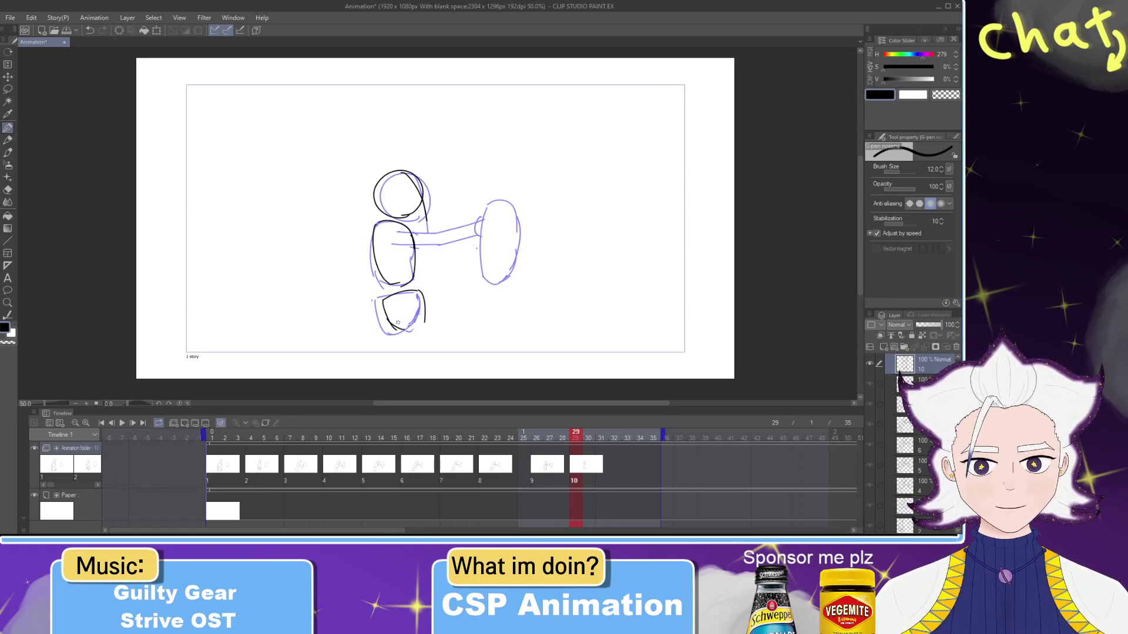
{"action": "key", "text": "e"}
{"action": "key", "text": "p"}
{"action": "mouse_move", "coordinate": [412, 322]}
{"action": "left_mouse_down"}
{"action": "mouse_move", "coordinate": [401, 323]}
{"action": "mouse_move", "coordinate": [421, 321]}
{"action": "left_mouse_up"}
{"action": "key", "text": "ctrl+z"}
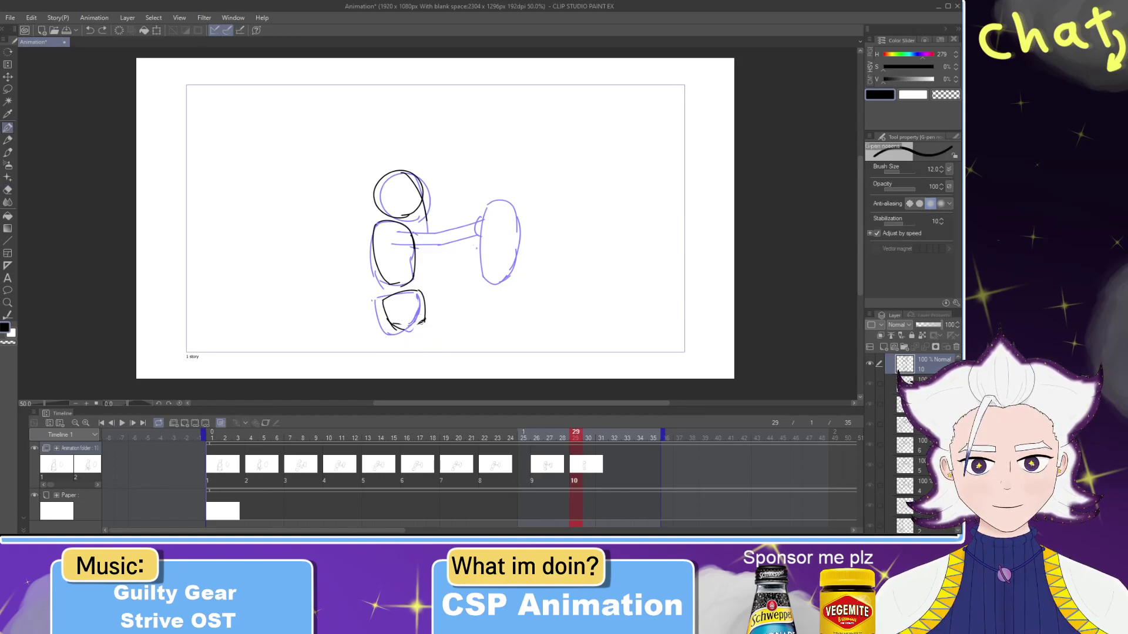
Step: Try to sketch an arm from the torso toward the oval on cel 10
{"action": "left_click_drag", "start_coordinate": [396, 247], "coordinate": [461, 222]}
{"action": "key", "text": "ctrl+z"}
{"action": "left_click_drag", "start_coordinate": [387, 238], "coordinate": [465, 211]}
{"action": "key", "text": "ctrl+z"}
{"action": "mouse_move", "coordinate": [391, 243]}
{"action": "left_mouse_down"}
{"action": "mouse_move", "coordinate": [451, 224]}
{"action": "mouse_move", "coordinate": [423, 237]}
{"action": "mouse_move", "coordinate": [415, 188]}
{"action": "mouse_move", "coordinate": [426, 234]}
{"action": "left_mouse_up"}
{"action": "key", "text": "ctrl+z"}
{"action": "key", "text": "ctrl+z"}
Step: Redraw the curved guide line down the front of the head on cel 10
{"action": "key", "text": "e"}
{"action": "key", "text": "p"}
{"action": "key", "text": "ctrl+z"}
{"action": "left_click_drag", "start_coordinate": [414, 174], "coordinate": [424, 218]}
{"action": "key", "text": "ctrl+z"}
{"action": "left_click_drag", "start_coordinate": [414, 173], "coordinate": [421, 216]}
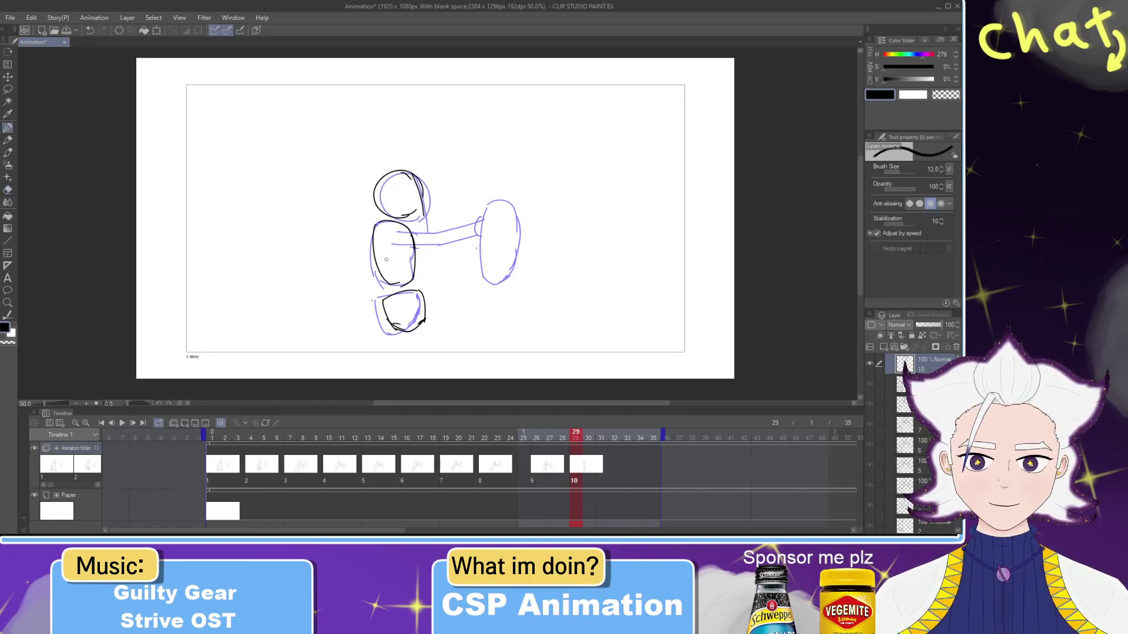
Step: Erase and redraw the torso's back and lower front on cel 10 so it tapers diagonally toward the hips
{"action": "key", "text": "e"}
{"action": "mouse_move", "coordinate": [376, 266]}
{"action": "left_mouse_down"}
{"action": "mouse_move", "coordinate": [400, 282]}
{"action": "mouse_move", "coordinate": [412, 257]}
{"action": "mouse_move", "coordinate": [390, 279]}
{"action": "left_mouse_up"}
{"action": "key", "text": "p"}
{"action": "key", "text": "ctrl+z"}
{"action": "left_click_drag", "start_coordinate": [374, 236], "coordinate": [387, 279]}
{"action": "key", "text": "ctrl+z"}
{"action": "left_click_drag", "start_coordinate": [372, 240], "coordinate": [387, 277]}
{"action": "key", "text": "ctrl+z"}
{"action": "key", "text": "e"}
{"action": "mouse_move", "coordinate": [371, 240]}
{"action": "left_mouse_down"}
{"action": "mouse_move", "coordinate": [391, 285]}
{"action": "mouse_move", "coordinate": [421, 240]}
{"action": "mouse_move", "coordinate": [420, 266]}
{"action": "left_mouse_up"}
{"action": "key", "text": "p"}
{"action": "key", "text": "e"}
{"action": "key", "text": "p"}
{"action": "key", "text": "ctrl+z"}
{"action": "left_click_drag", "start_coordinate": [421, 272], "coordinate": [404, 285]}
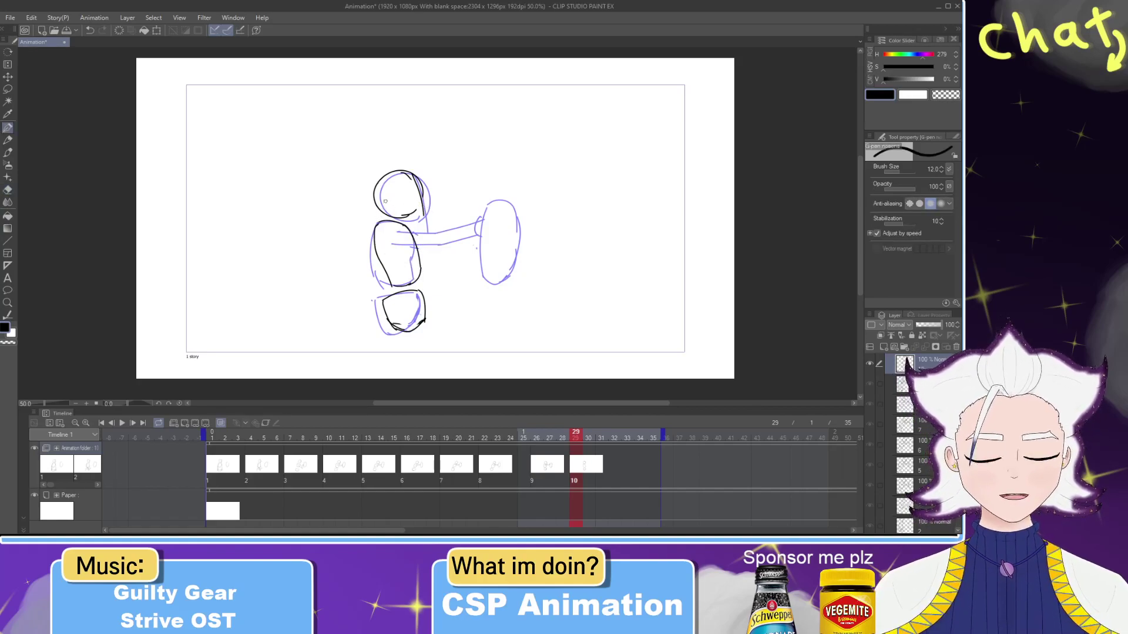
Step: Try several arm strokes from the shoulder toward the oval on cel 10 and undo them
{"action": "left_click_drag", "start_coordinate": [397, 238], "coordinate": [479, 226]}
{"action": "key", "text": "ctrl+z"}
{"action": "key", "text": "ctrl+z"}
{"action": "mouse_move", "coordinate": [392, 242]}
{"action": "left_mouse_down"}
{"action": "mouse_move", "coordinate": [484, 228]}
{"action": "mouse_move", "coordinate": [484, 237]}
{"action": "mouse_move", "coordinate": [440, 236]}
{"action": "left_mouse_up"}
{"action": "key", "text": "ctrl+z"}
{"action": "key", "text": "ctrl+z"}
{"action": "key", "text": "ctrl+z"}
{"action": "key", "text": "e"}
{"action": "key", "text": "p"}
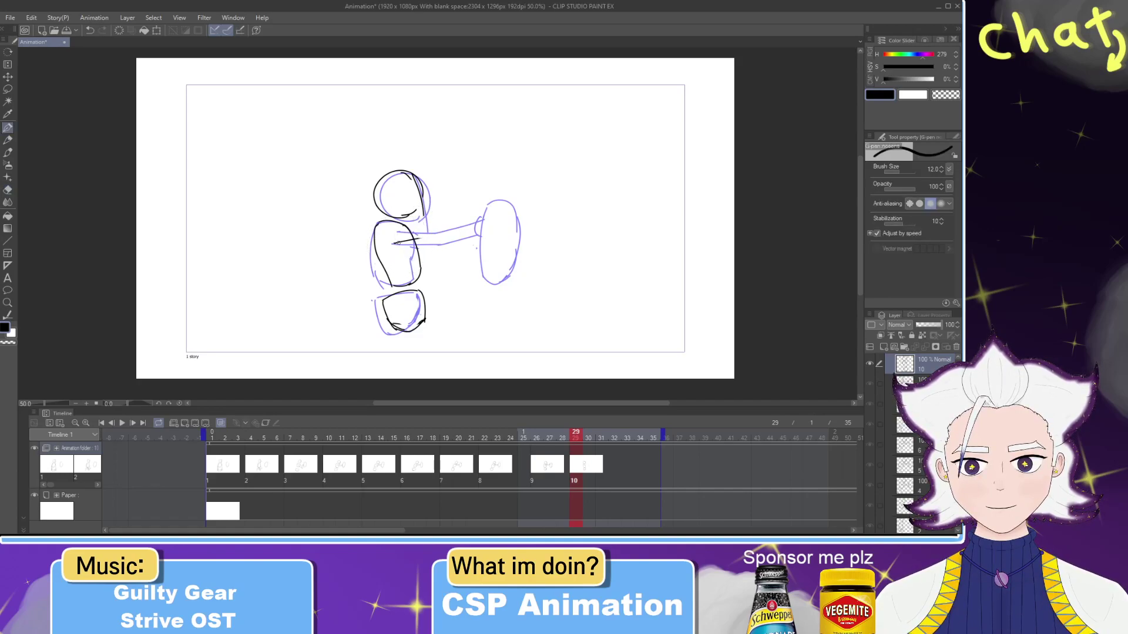
{"action": "mouse_move", "coordinate": [576, 441]}
{"action": "left_mouse_down"}
{"action": "mouse_move", "coordinate": [550, 440]}
{"action": "mouse_move", "coordinate": [574, 441]}
{"action": "left_mouse_up"}
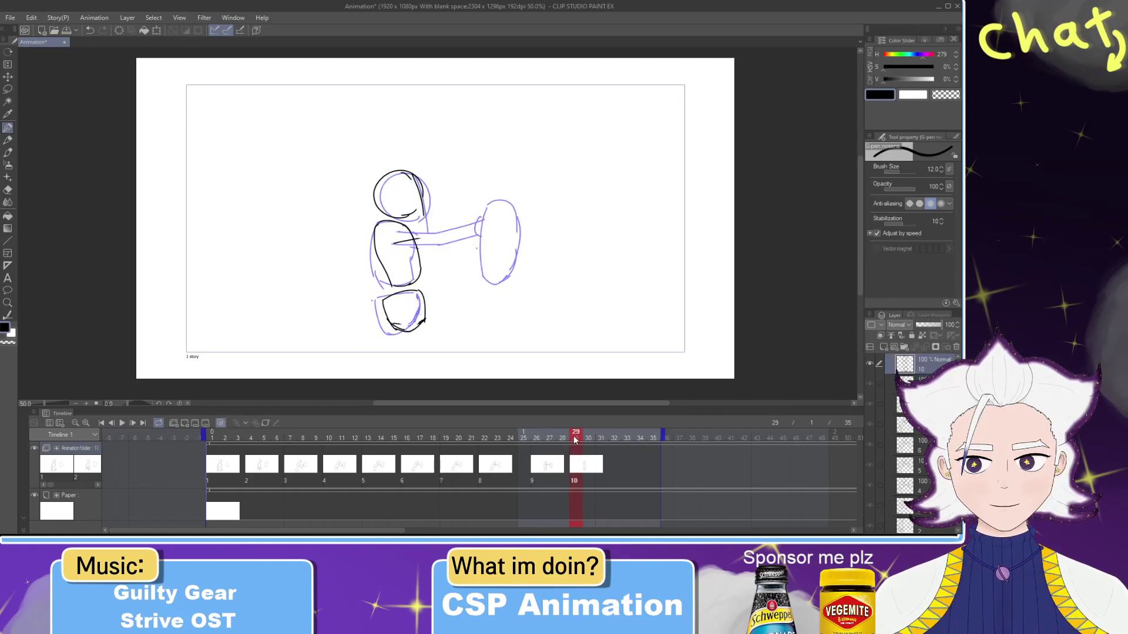
{"action": "mouse_move", "coordinate": [424, 239]}
{"action": "left_mouse_down"}
{"action": "mouse_move", "coordinate": [473, 234]}
{"action": "mouse_move", "coordinate": [442, 233]}
{"action": "mouse_move", "coordinate": [474, 223]}
{"action": "mouse_move", "coordinate": [415, 231]}
{"action": "mouse_move", "coordinate": [462, 213]}
{"action": "left_mouse_up"}
{"action": "key", "text": "ctrl+z"}
{"action": "key", "text": "ctrl+z"}
{"action": "key", "text": "ctrl+z"}
{"action": "key", "text": "ctrl+z"}
{"action": "key", "text": "ctrl+z"}
Step: Draw a nearly horizontal arm on cel 10 from the shoulder to the oval's edge, ending in a round hand
{"action": "left_click_drag", "start_coordinate": [394, 243], "coordinate": [474, 229]}
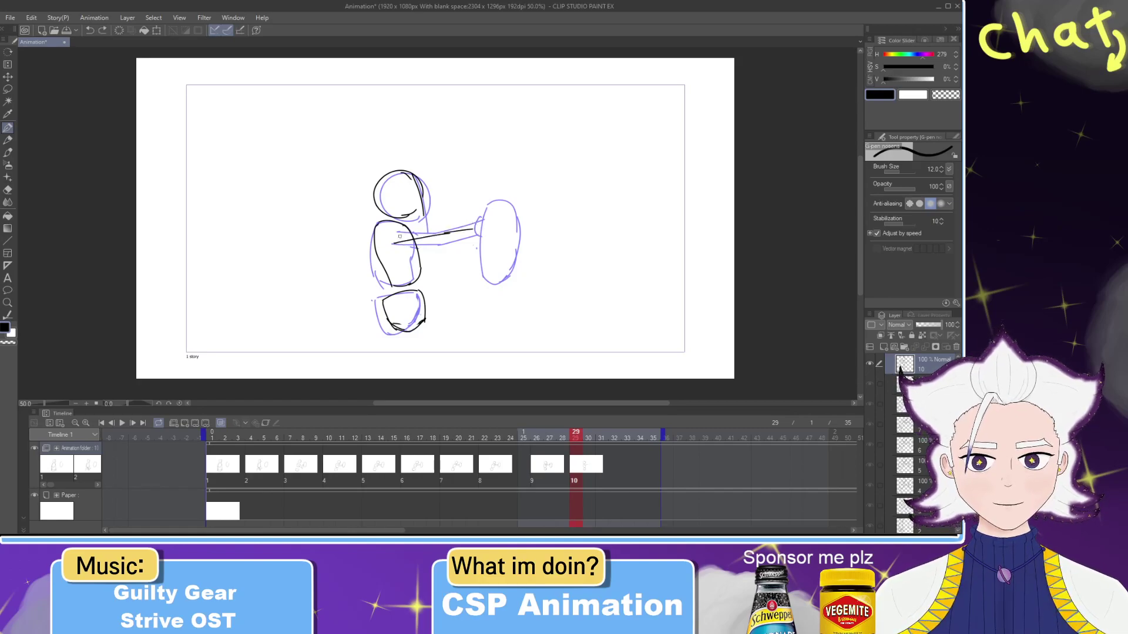
{"action": "key", "text": "ctrl+z"}
{"action": "left_click_drag", "start_coordinate": [394, 242], "coordinate": [464, 223]}
{"action": "key", "text": "ctrl+z"}
{"action": "key", "text": "ctrl+z"}
{"action": "mouse_move", "coordinate": [393, 233]}
{"action": "left_mouse_down"}
{"action": "mouse_move", "coordinate": [474, 220]}
{"action": "mouse_move", "coordinate": [477, 230]}
{"action": "mouse_move", "coordinate": [468, 215]}
{"action": "mouse_move", "coordinate": [421, 227]}
{"action": "mouse_move", "coordinate": [463, 221]}
{"action": "left_mouse_up"}
{"action": "key", "text": "ctrl+z"}
{"action": "key", "text": "ctrl+z"}
{"action": "key", "text": "ctrl+z"}
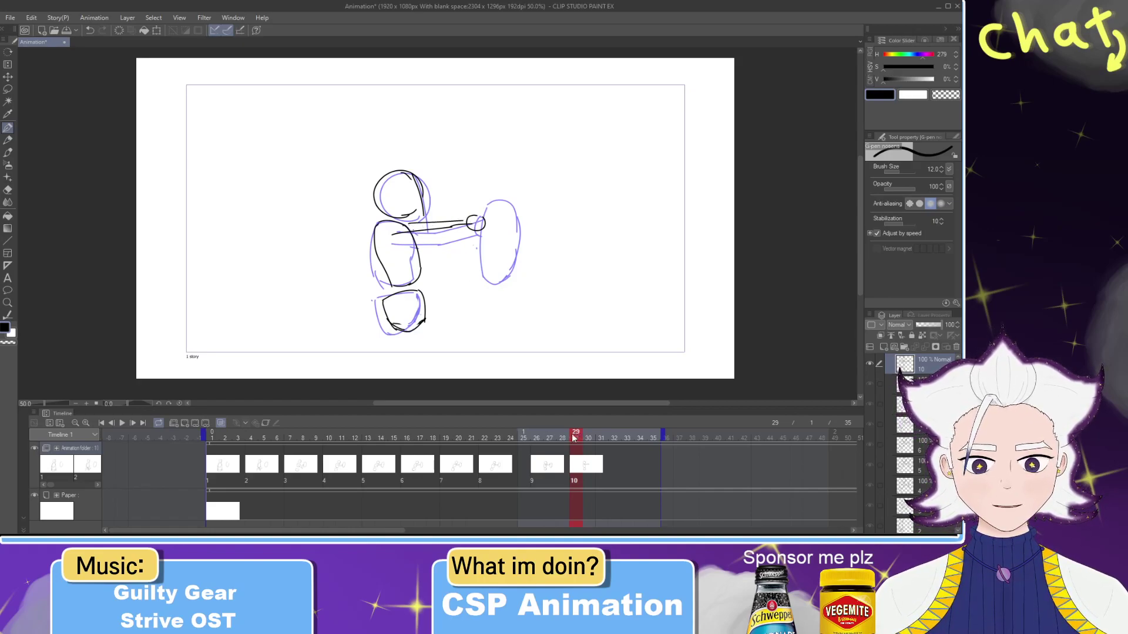
Step: Add a small second hand behind the first one near the oval on cels 9 and 10
{"action": "left_click_drag", "start_coordinate": [575, 436], "coordinate": [550, 435]}
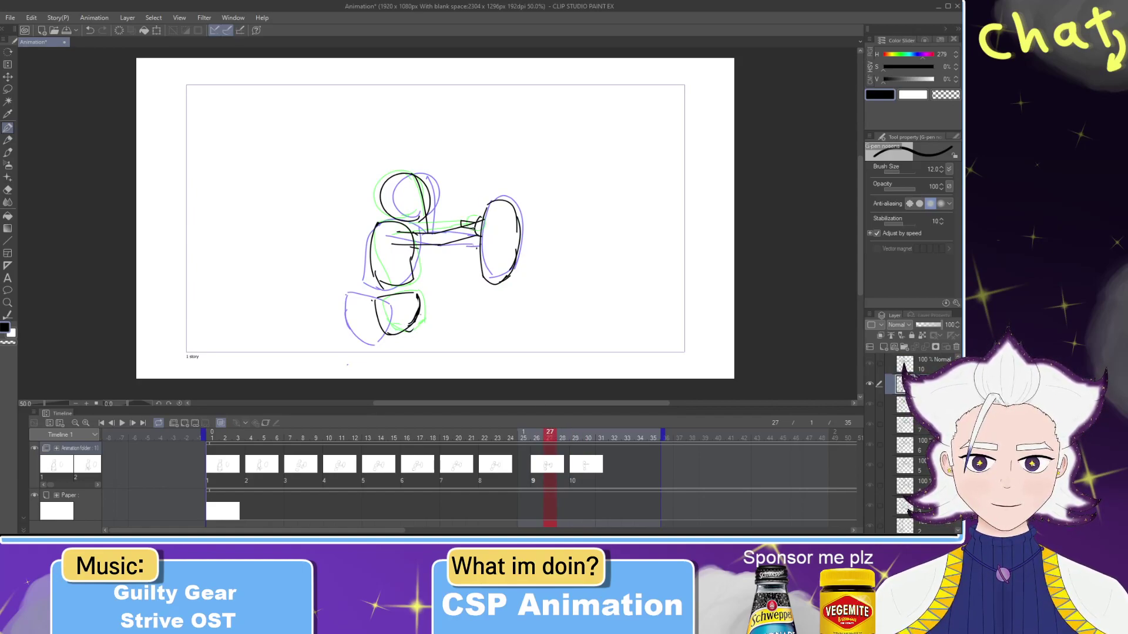
{"action": "left_click_drag", "start_coordinate": [550, 438], "coordinate": [575, 437]}
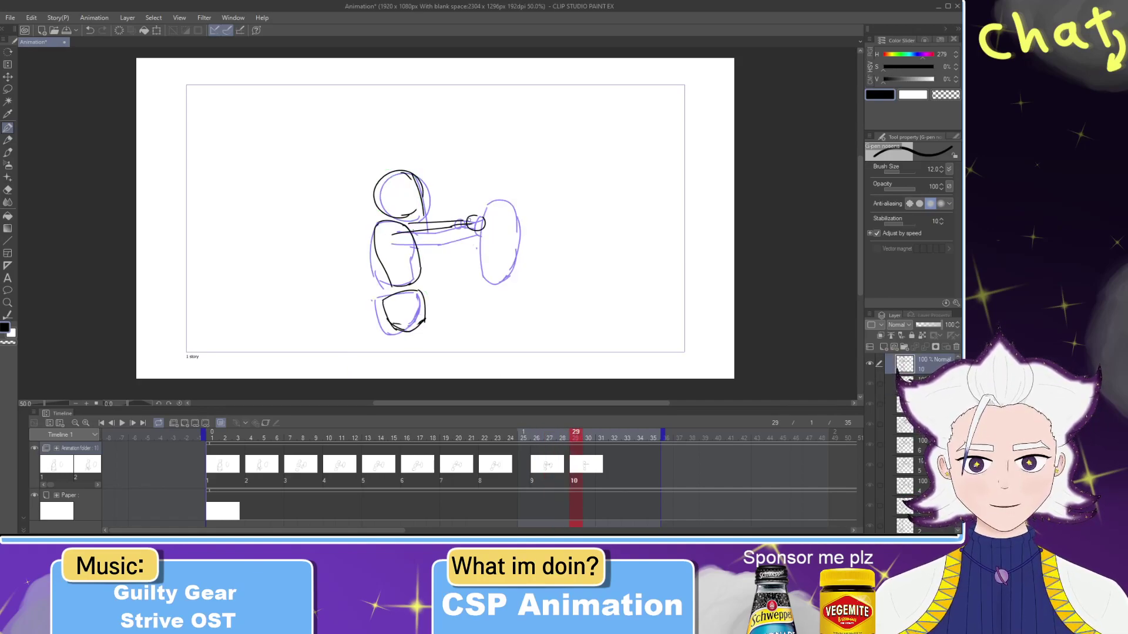
{"action": "mouse_move", "coordinate": [453, 223]}
{"action": "left_mouse_down"}
{"action": "mouse_move", "coordinate": [471, 225]}
{"action": "mouse_move", "coordinate": [448, 226]}
{"action": "mouse_move", "coordinate": [481, 242]}
{"action": "left_mouse_up"}
{"action": "key", "text": "ctrl+z"}
{"action": "mouse_move", "coordinate": [481, 198]}
{"action": "left_mouse_down"}
{"action": "mouse_move", "coordinate": [483, 241]}
{"action": "mouse_move", "coordinate": [571, 205]}
{"action": "mouse_move", "coordinate": [641, 203]}
{"action": "left_mouse_up"}
{"action": "key", "text": "ctrl+z"}
{"action": "key", "text": "ctrl+z"}
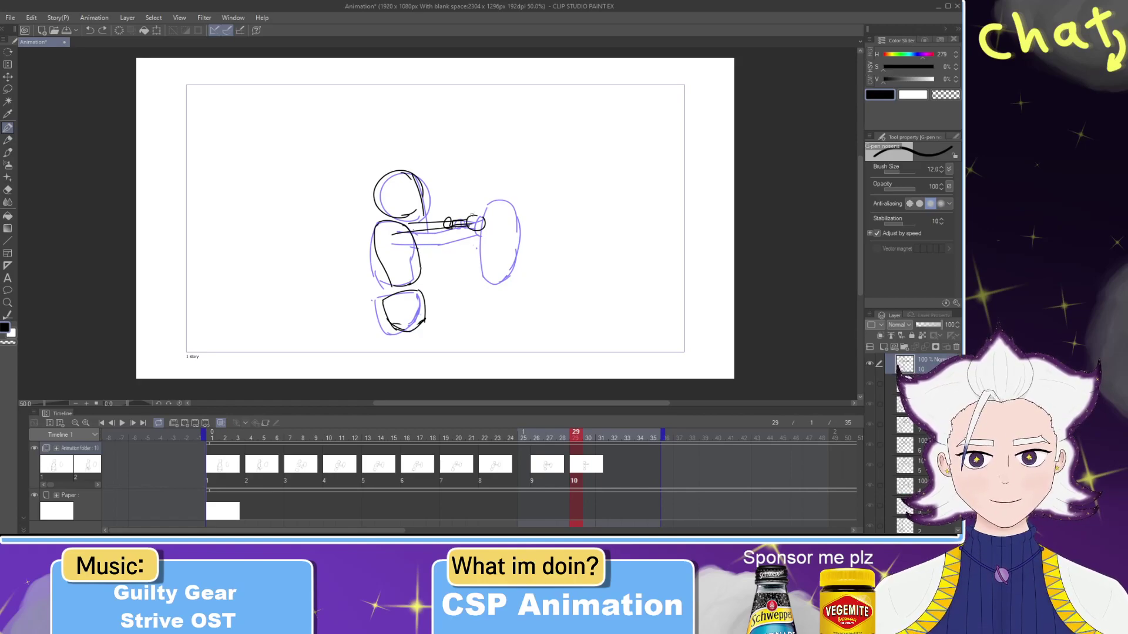
Step: Shift cels 9 and 10 earlier on the timeline so they start at frames 25 and 28
{"action": "left_click_drag", "start_coordinate": [575, 438], "coordinate": [541, 457]}
{"action": "left_click", "coordinate": [549, 467]}
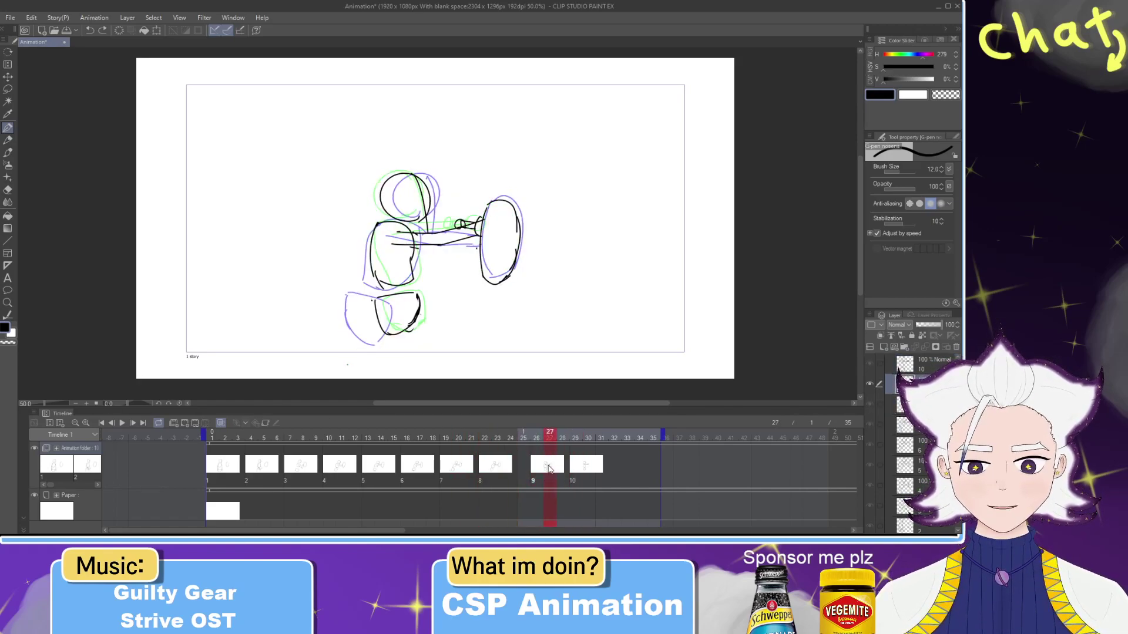
{"action": "left_click", "coordinate": [530, 470]}
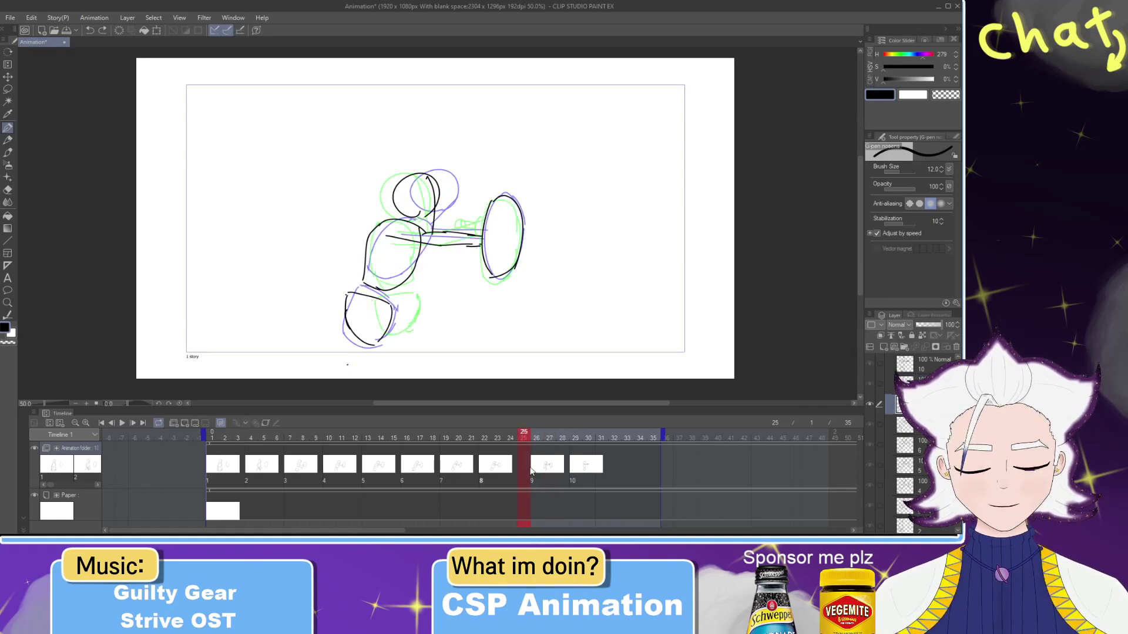
{"action": "left_click", "coordinate": [532, 470]}
{"action": "left_click_drag", "start_coordinate": [532, 470], "coordinate": [559, 444]}
{"action": "left_click", "coordinate": [586, 468]}
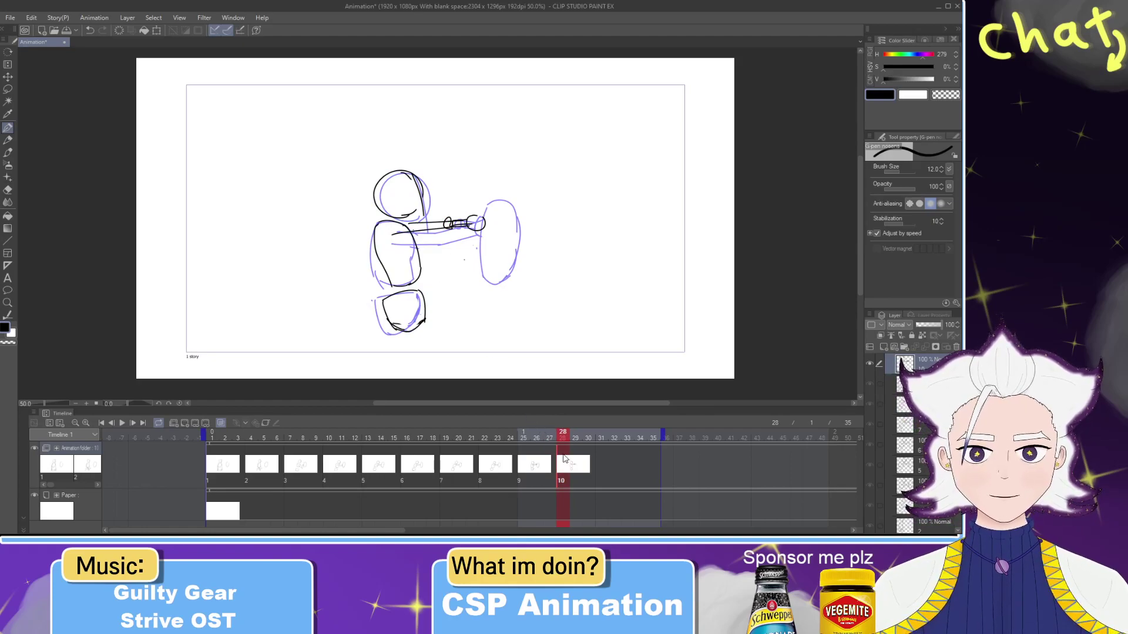
Step: Play the animation from frame 1 to check the new timing, and return to cel 10 at frame 28
{"action": "left_click_drag", "start_coordinate": [563, 439], "coordinate": [155, 440]}
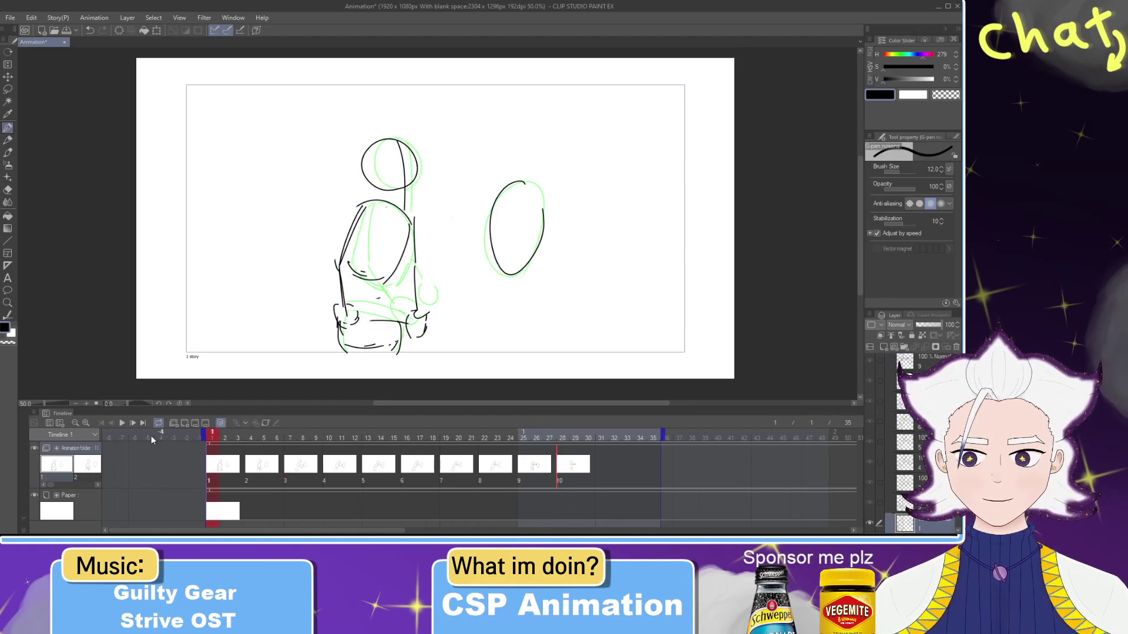
{"action": "left_click", "coordinate": [122, 423]}
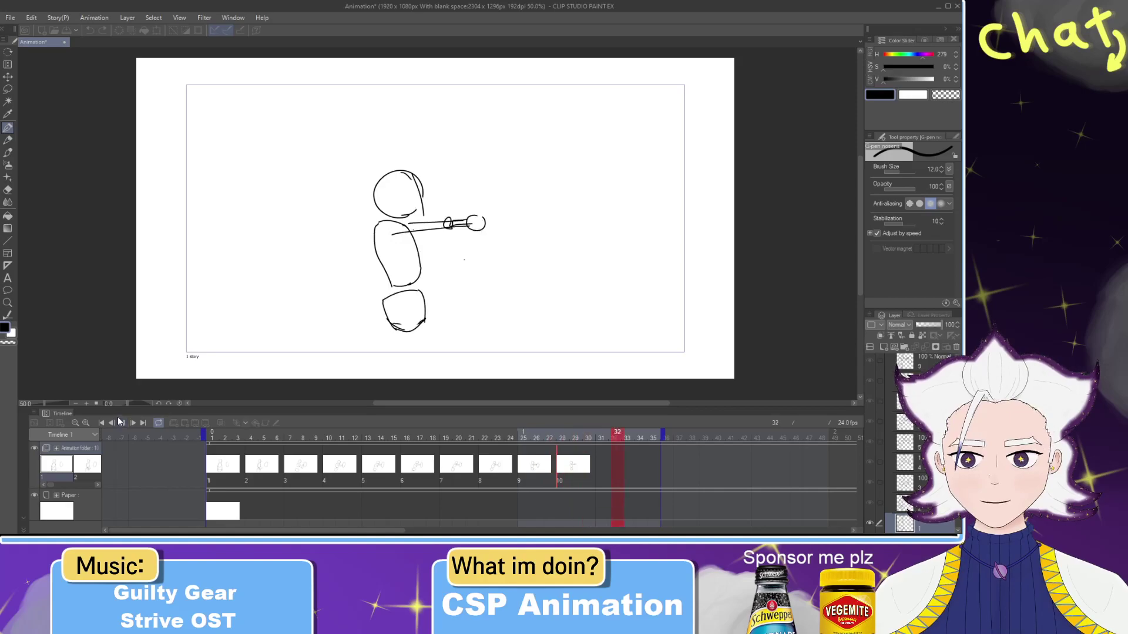
{"action": "mouse_move", "coordinate": [547, 438]}
{"action": "left_mouse_down"}
{"action": "mouse_move", "coordinate": [512, 438]}
{"action": "mouse_move", "coordinate": [562, 440]}
{"action": "mouse_move", "coordinate": [484, 439]}
{"action": "mouse_move", "coordinate": [561, 441]}
{"action": "left_mouse_up"}
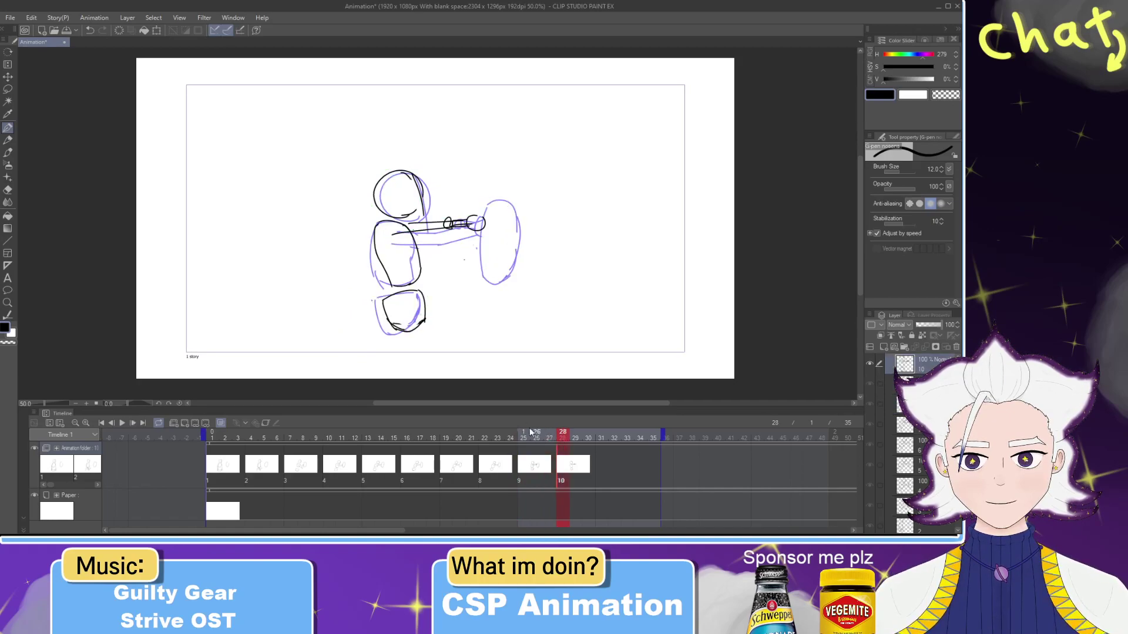
Step: Lasso the torso, hips and arms on cel 10, scale them up to 106%, and apply the transform
{"action": "left_click", "coordinate": [7, 89]}
{"action": "mouse_move", "coordinate": [475, 339]}
{"action": "left_mouse_down"}
{"action": "mouse_move", "coordinate": [347, 269]}
{"action": "mouse_move", "coordinate": [360, 227]}
{"action": "left_mouse_up"}
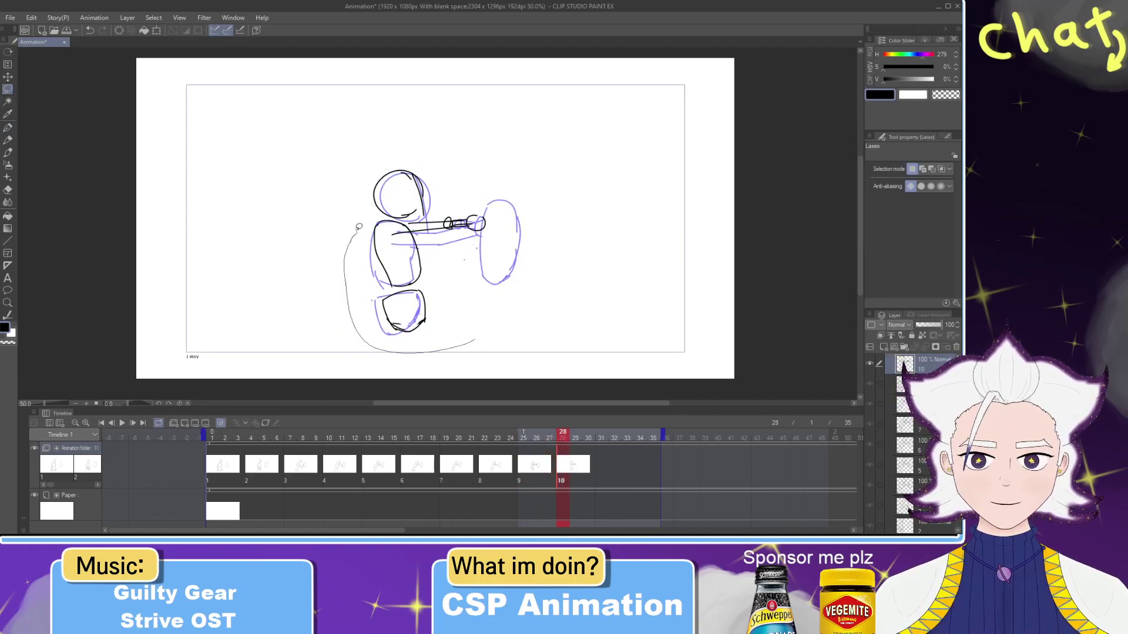
{"action": "left_click_drag", "start_coordinate": [468, 198], "coordinate": [523, 306]}
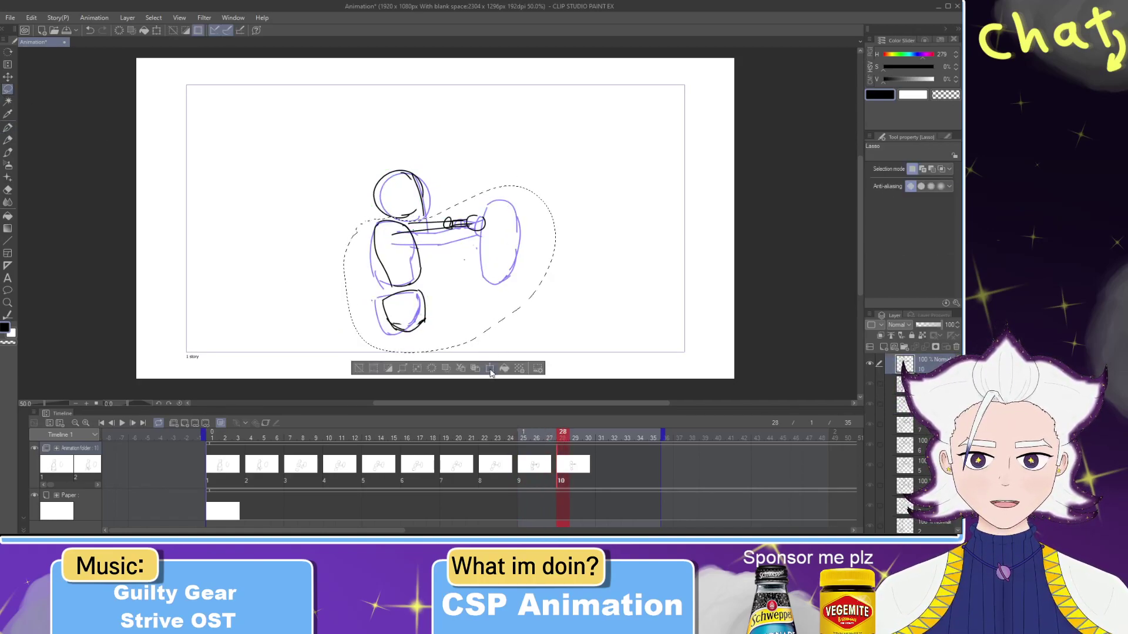
{"action": "left_click", "coordinate": [491, 370]}
{"action": "left_click_drag", "start_coordinate": [338, 360], "coordinate": [335, 363]}
{"action": "left_click_drag", "start_coordinate": [470, 327], "coordinate": [479, 334]}
{"action": "left_click_drag", "start_coordinate": [565, 192], "coordinate": [569, 188]}
{"action": "left_click_drag", "start_coordinate": [525, 247], "coordinate": [522, 242]}
{"action": "left_click_drag", "start_coordinate": [481, 294], "coordinate": [481, 298]}
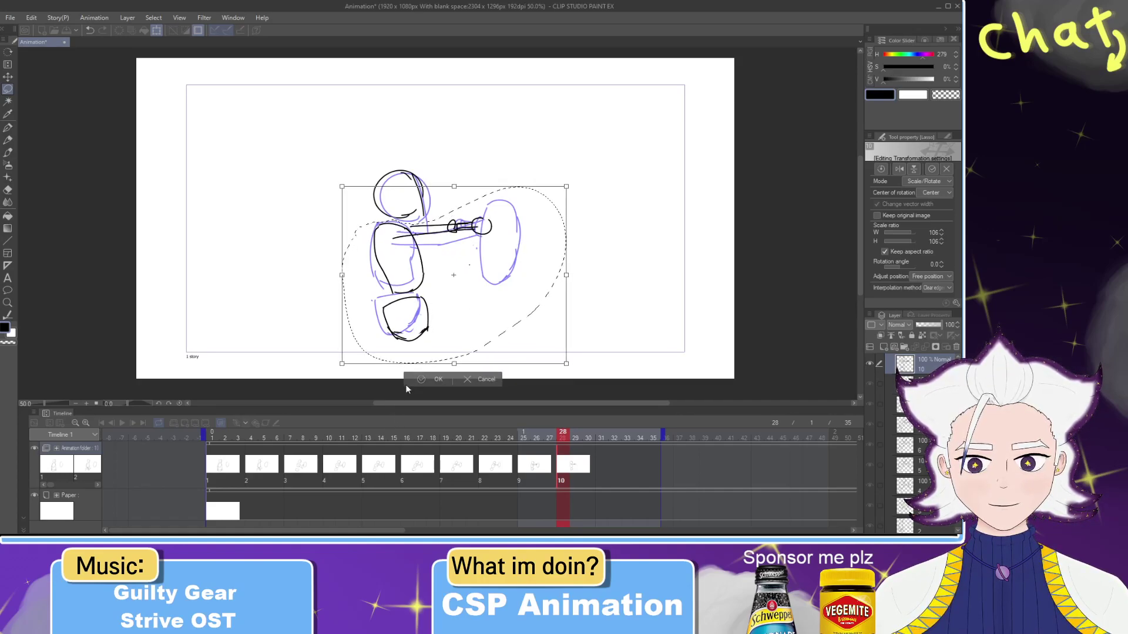
{"action": "left_click", "coordinate": [435, 379]}
Step: Lasso the head on cel 10, nudge it slightly up and to the left, and clear the selection
{"action": "key", "text": "ctrl+d"}
{"action": "left_click_drag", "start_coordinate": [379, 212], "coordinate": [385, 218]}
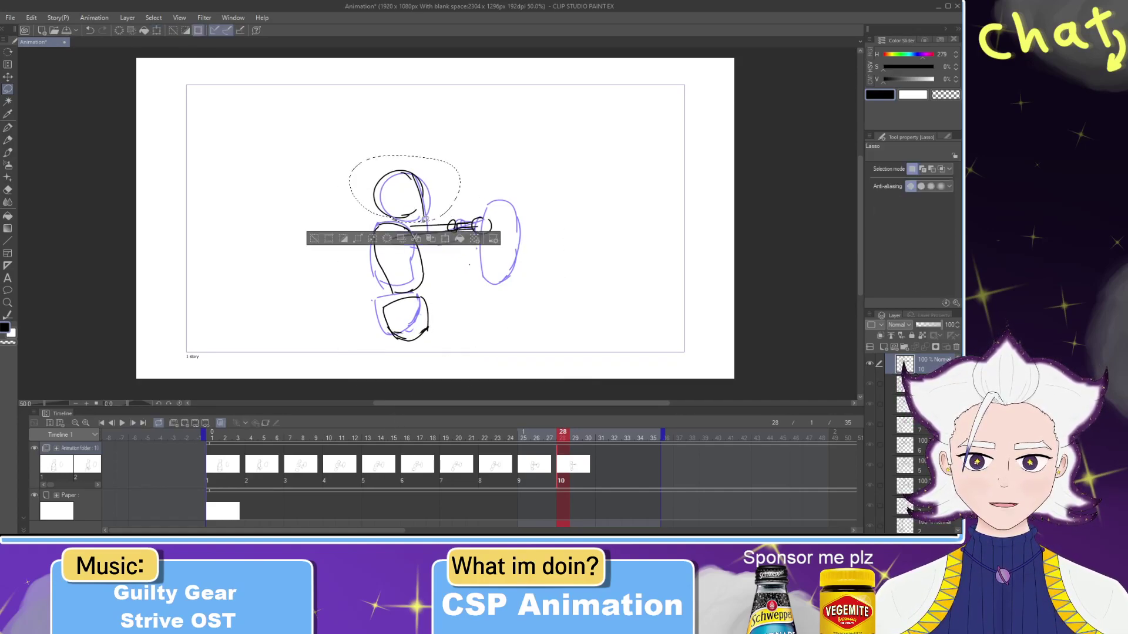
{"action": "left_click", "coordinate": [456, 238]}
{"action": "left_click", "coordinate": [386, 236]}
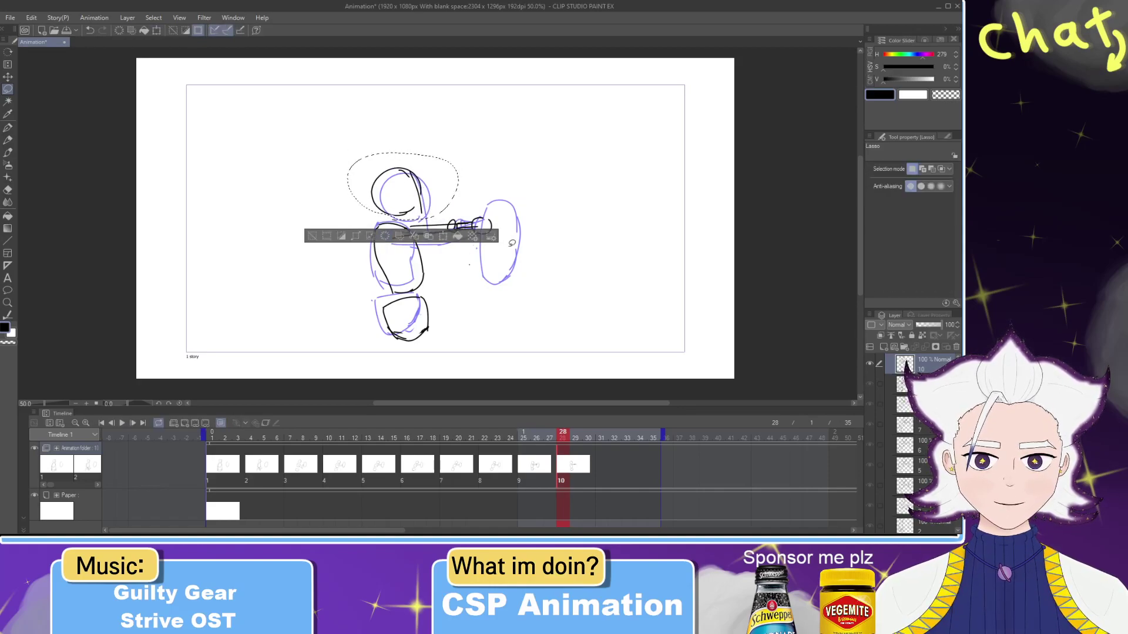
{"action": "key", "text": "ctrl+d"}
Step: Draw the tall oval in front of the hands on cel 10 and move to frame 31
{"action": "key", "text": "p"}
{"action": "mouse_move", "coordinate": [485, 207]}
{"action": "left_mouse_down"}
{"action": "mouse_move", "coordinate": [516, 215]}
{"action": "mouse_move", "coordinate": [515, 262]}
{"action": "mouse_move", "coordinate": [488, 288]}
{"action": "left_mouse_up"}
{"action": "key", "text": "e"}
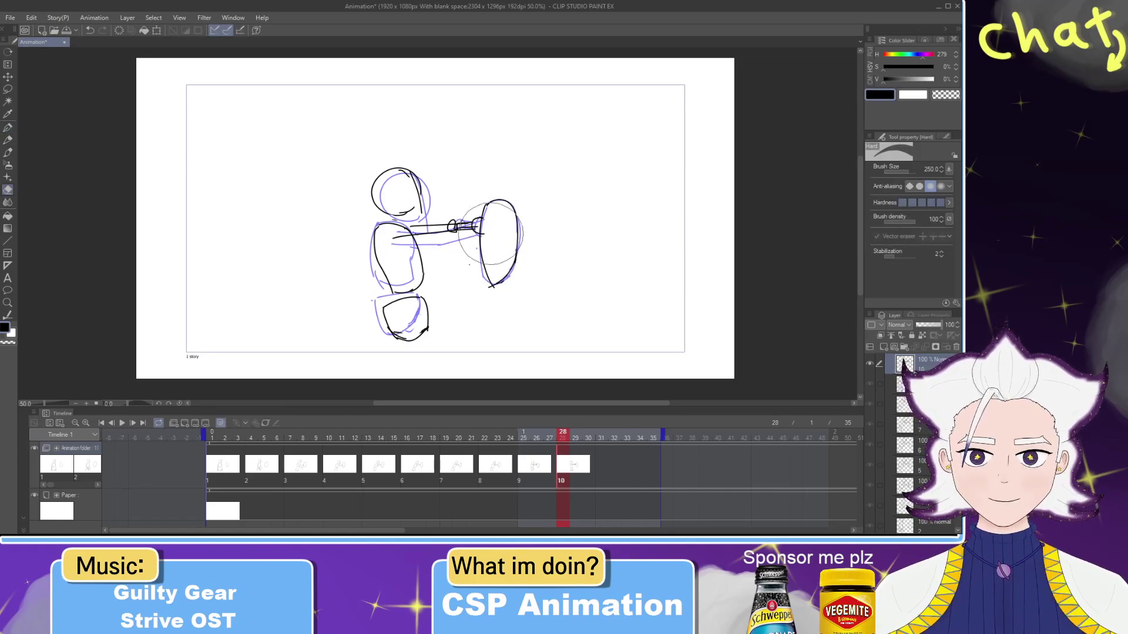
{"action": "mouse_move", "coordinate": [556, 442]}
{"action": "left_mouse_down"}
{"action": "mouse_move", "coordinate": [342, 446]}
{"action": "mouse_move", "coordinate": [574, 447]}
{"action": "mouse_move", "coordinate": [395, 459]}
{"action": "mouse_move", "coordinate": [404, 448]}
{"action": "mouse_move", "coordinate": [601, 446]}
{"action": "left_mouse_up"}
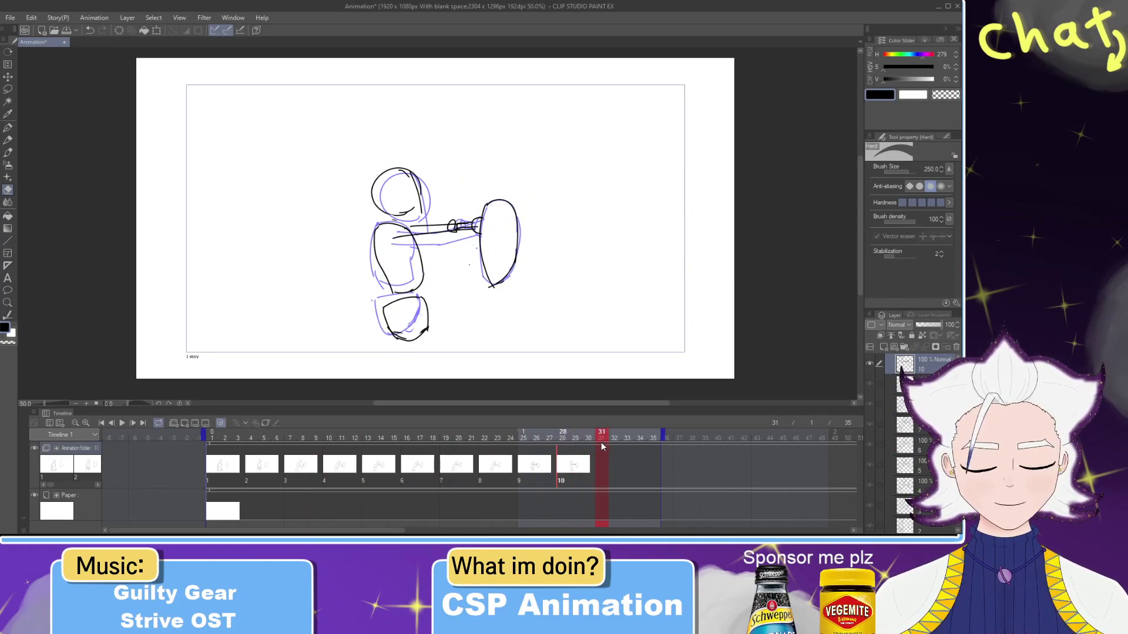
Step: Add new animation cel 11 at frame 31 and draw the tall oval over the previous cel's oval
{"action": "left_click", "coordinate": [185, 423]}
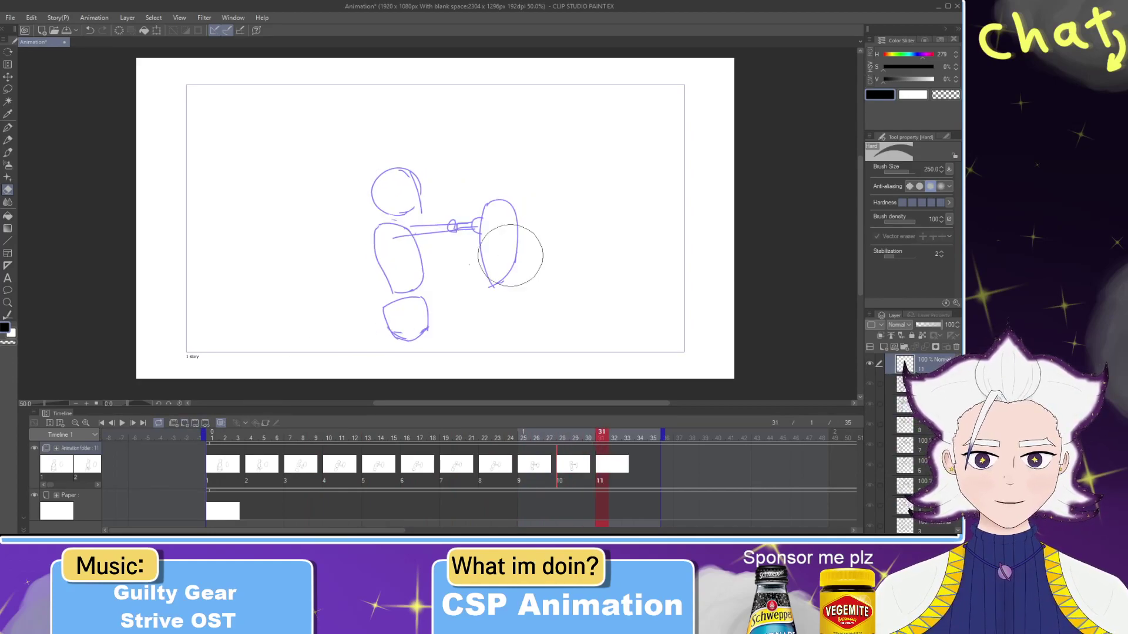
{"action": "key", "text": "p"}
{"action": "mouse_move", "coordinate": [486, 204]}
{"action": "left_mouse_down"}
{"action": "mouse_move", "coordinate": [491, 288]}
{"action": "mouse_move", "coordinate": [512, 266]}
{"action": "left_mouse_up"}
{"action": "key", "text": "ctrl+z"}
{"action": "mouse_move", "coordinate": [485, 203]}
{"action": "left_mouse_down"}
{"action": "mouse_move", "coordinate": [509, 262]}
{"action": "mouse_move", "coordinate": [492, 282]}
{"action": "left_mouse_up"}
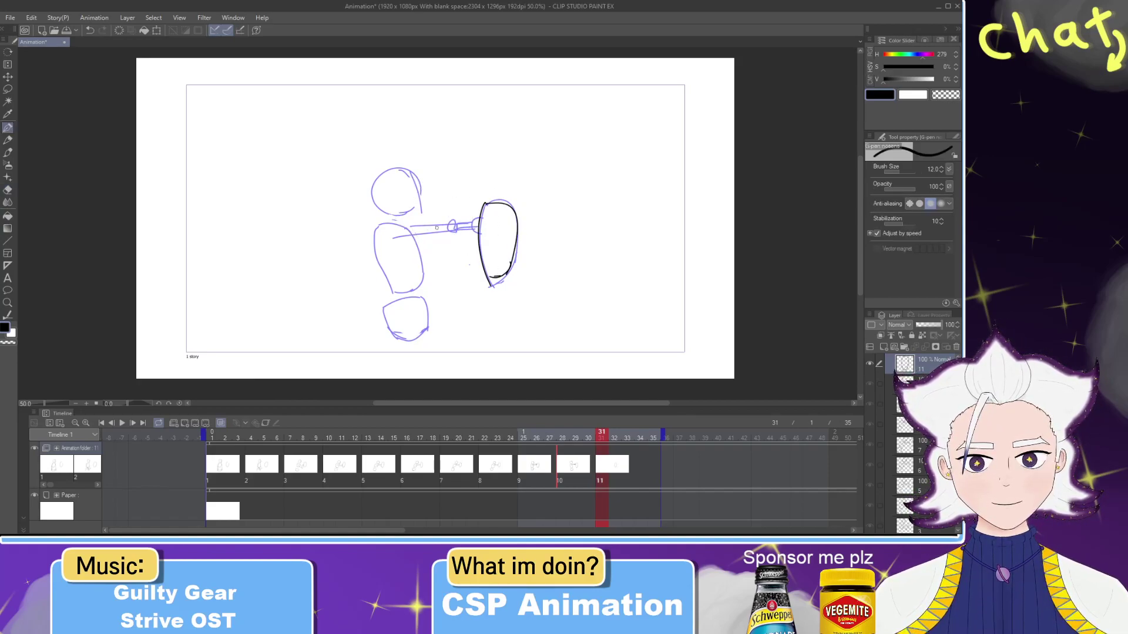
Step: Draw the torso on cel 11 over the previous one and place the rounded hips slightly further forward, toward the oval
{"action": "left_click_drag", "start_coordinate": [395, 225], "coordinate": [393, 291]}
{"action": "key", "text": "ctrl+z"}
{"action": "left_click_drag", "start_coordinate": [390, 225], "coordinate": [398, 290]}
{"action": "key", "text": "ctrl+z"}
{"action": "left_click_drag", "start_coordinate": [375, 230], "coordinate": [396, 290]}
{"action": "key", "text": "ctrl+z"}
{"action": "left_click_drag", "start_coordinate": [375, 230], "coordinate": [406, 285]}
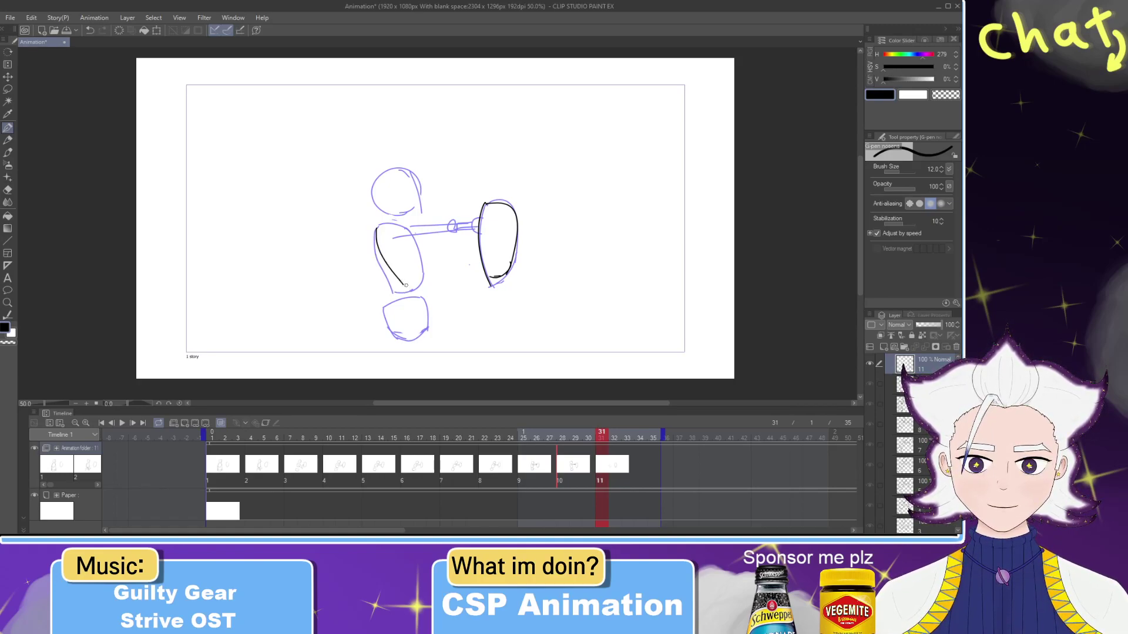
{"action": "mouse_move", "coordinate": [377, 228]}
{"action": "left_mouse_down"}
{"action": "mouse_move", "coordinate": [419, 231]}
{"action": "mouse_move", "coordinate": [423, 270]}
{"action": "mouse_move", "coordinate": [411, 287]}
{"action": "mouse_move", "coordinate": [447, 307]}
{"action": "mouse_move", "coordinate": [422, 342]}
{"action": "left_mouse_up"}
{"action": "key", "text": "ctrl+z"}
{"action": "mouse_move", "coordinate": [402, 304]}
{"action": "left_mouse_down"}
{"action": "mouse_move", "coordinate": [410, 336]}
{"action": "mouse_move", "coordinate": [449, 328]}
{"action": "left_mouse_up"}
{"action": "left_click_drag", "start_coordinate": [398, 246], "coordinate": [488, 203]}
{"action": "key", "text": "ctrl+z"}
{"action": "left_click_drag", "start_coordinate": [395, 246], "coordinate": [468, 209]}
{"action": "key", "text": "ctrl+z"}
{"action": "left_click_drag", "start_coordinate": [408, 244], "coordinate": [471, 215]}
{"action": "key", "text": "ctrl+z"}
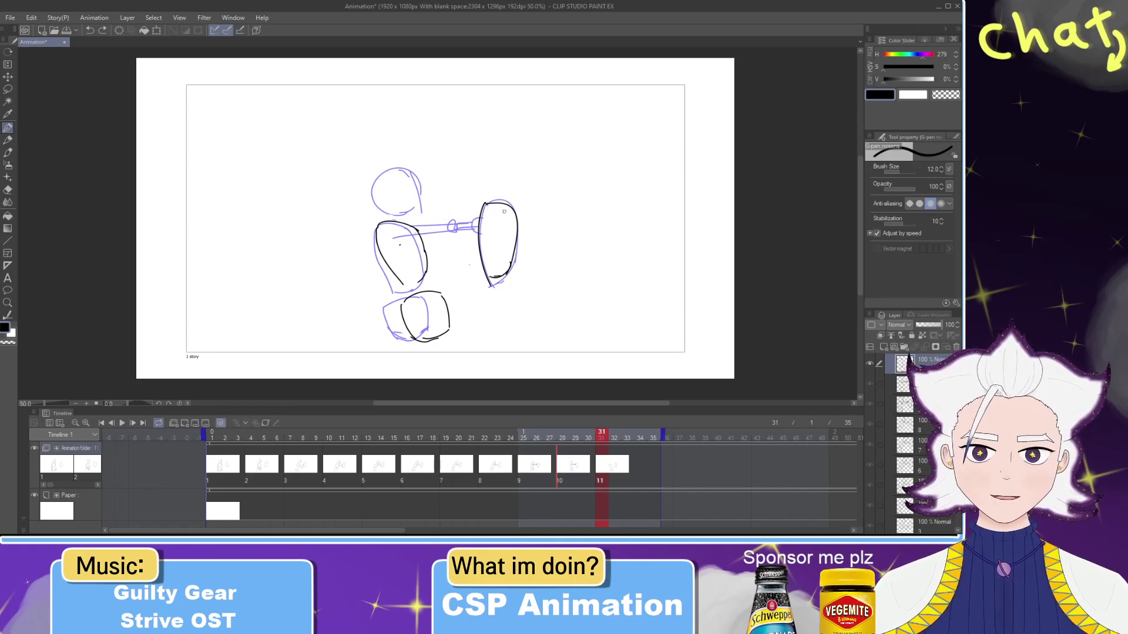
{"action": "mouse_move", "coordinate": [512, 205]}
{"action": "left_mouse_down"}
{"action": "mouse_move", "coordinate": [476, 146]}
{"action": "mouse_move", "coordinate": [522, 220]}
{"action": "mouse_move", "coordinate": [471, 160]}
{"action": "mouse_move", "coordinate": [497, 207]}
{"action": "left_mouse_up"}
{"action": "key", "text": "ctrl+z"}
{"action": "key", "text": "ctrl+z"}
{"action": "key", "text": "ctrl+z"}
{"action": "left_click_drag", "start_coordinate": [473, 160], "coordinate": [497, 207]}
{"action": "key", "text": "ctrl+z"}
{"action": "left_click_drag", "start_coordinate": [471, 163], "coordinate": [493, 210]}
{"action": "key", "text": "ctrl+z"}
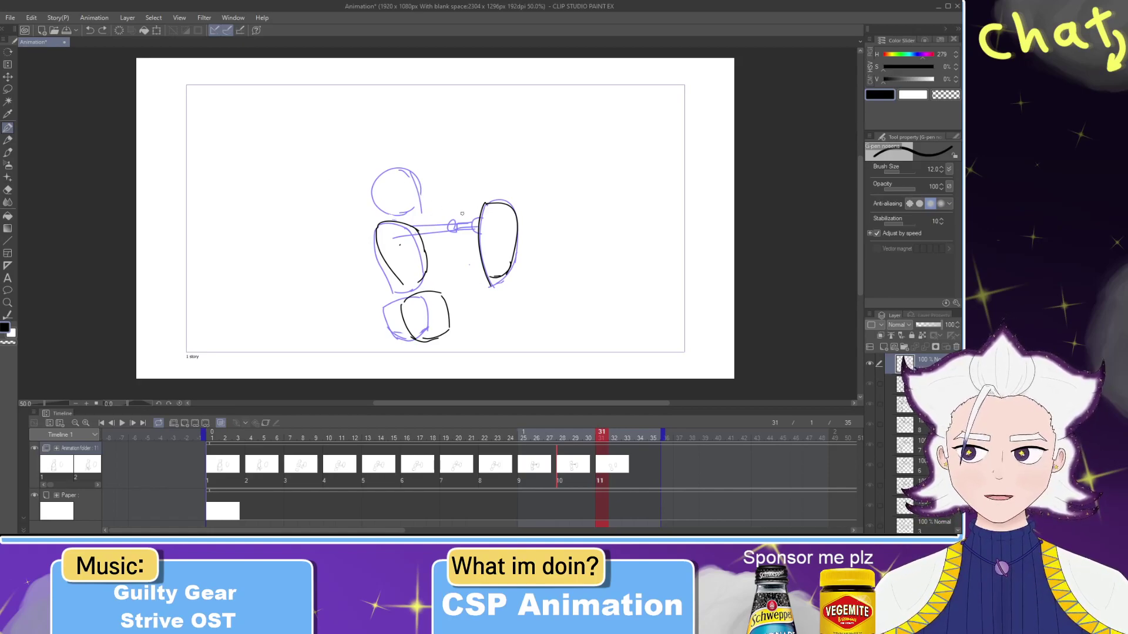
{"action": "key", "text": "e"}
{"action": "left_click", "coordinate": [400, 245]}
Step: Draw the arms on cel 11 angled up from the torso, with a joint circle, a round hand and raised fingers beside the oval
{"action": "key", "text": "p"}
{"action": "left_click", "coordinate": [389, 239]}
{"action": "left_click_drag", "start_coordinate": [390, 239], "coordinate": [504, 220]}
{"action": "key", "text": "ctrl+z"}
{"action": "key", "text": "ctrl+z"}
{"action": "mouse_move", "coordinate": [385, 238]}
{"action": "left_mouse_down"}
{"action": "mouse_move", "coordinate": [487, 222]}
{"action": "mouse_move", "coordinate": [467, 226]}
{"action": "left_mouse_up"}
{"action": "key", "text": "e"}
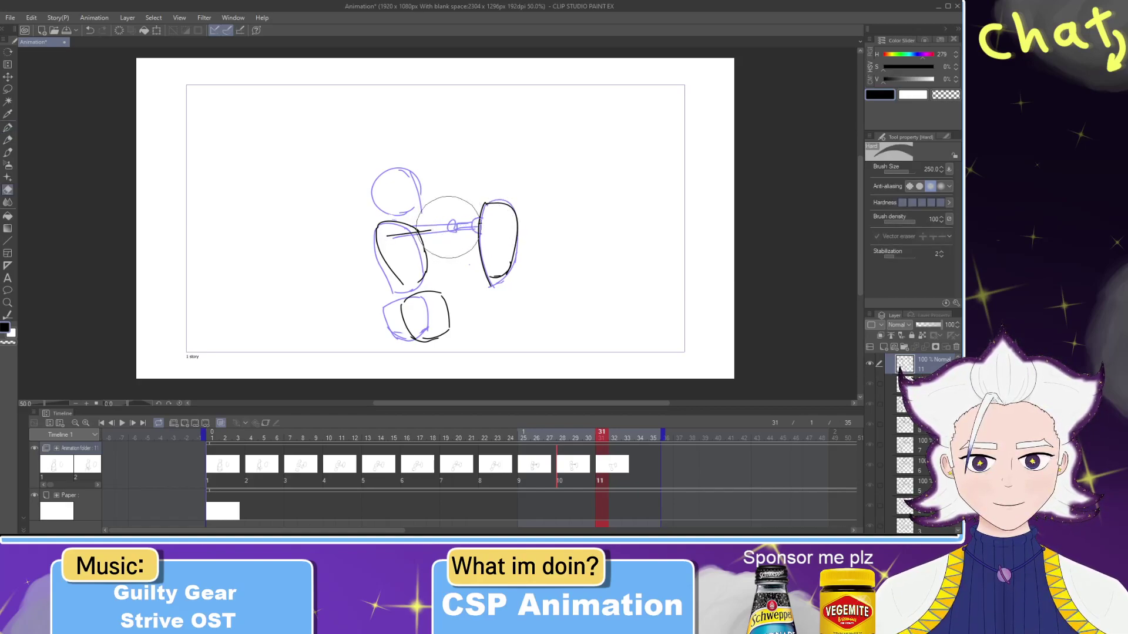
{"action": "key", "text": "p"}
{"action": "left_click_drag", "start_coordinate": [394, 238], "coordinate": [458, 227]}
{"action": "key", "text": "ctrl+z"}
{"action": "left_click_drag", "start_coordinate": [389, 237], "coordinate": [473, 214]}
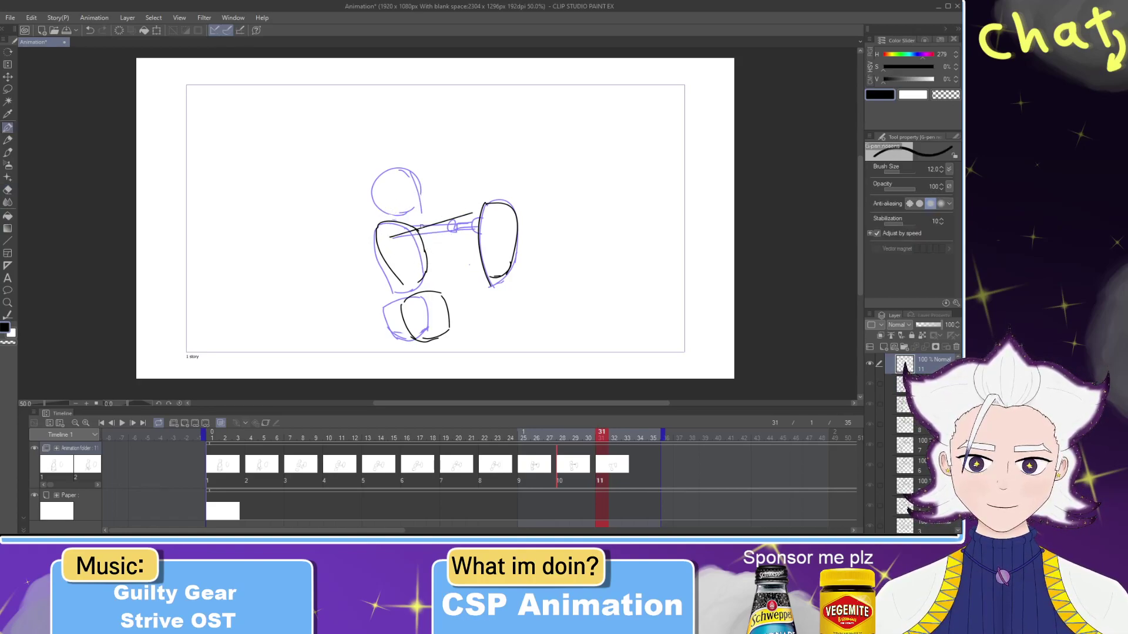
{"action": "key", "text": "ctrl+z"}
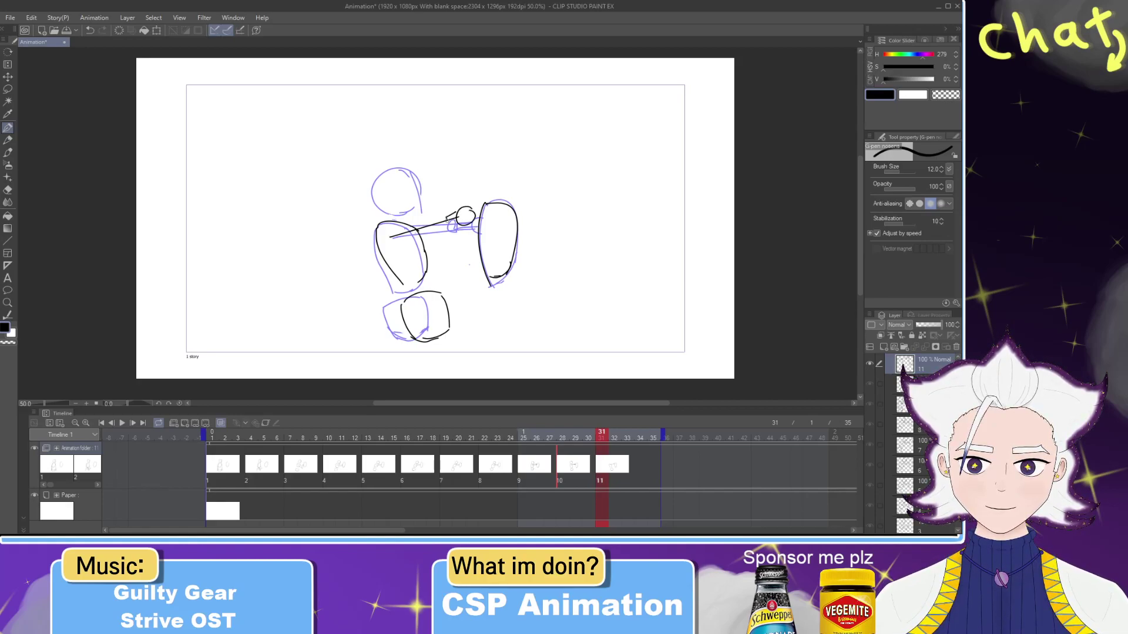
{"action": "key", "text": "ctrl+z"}
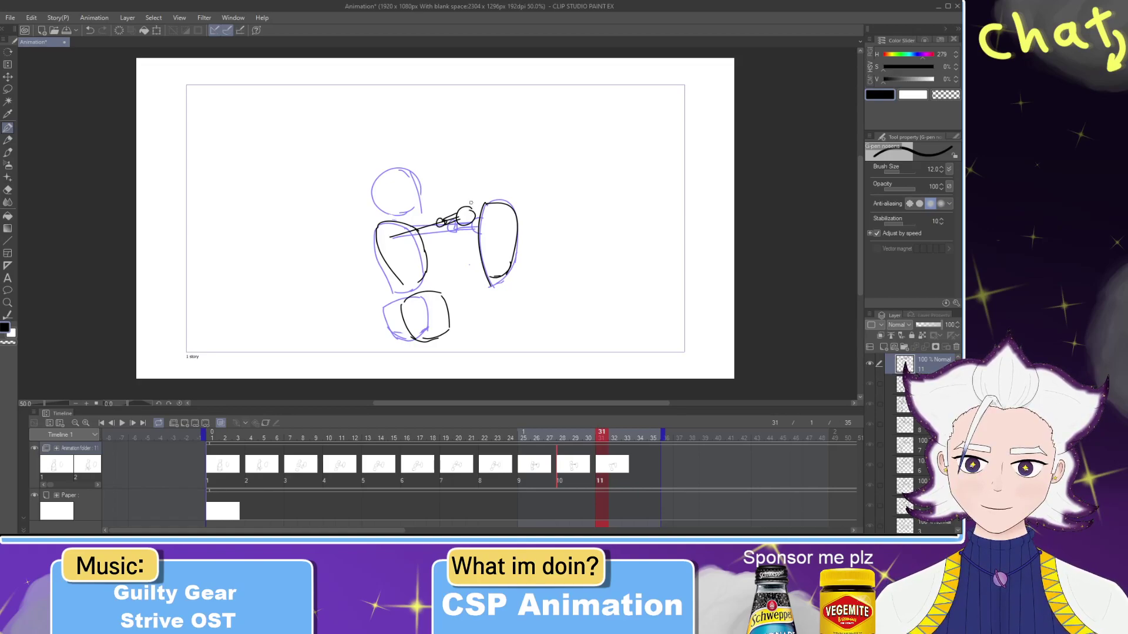
{"action": "key", "text": "ctrl+z"}
{"action": "left_click_drag", "start_coordinate": [467, 188], "coordinate": [479, 225]}
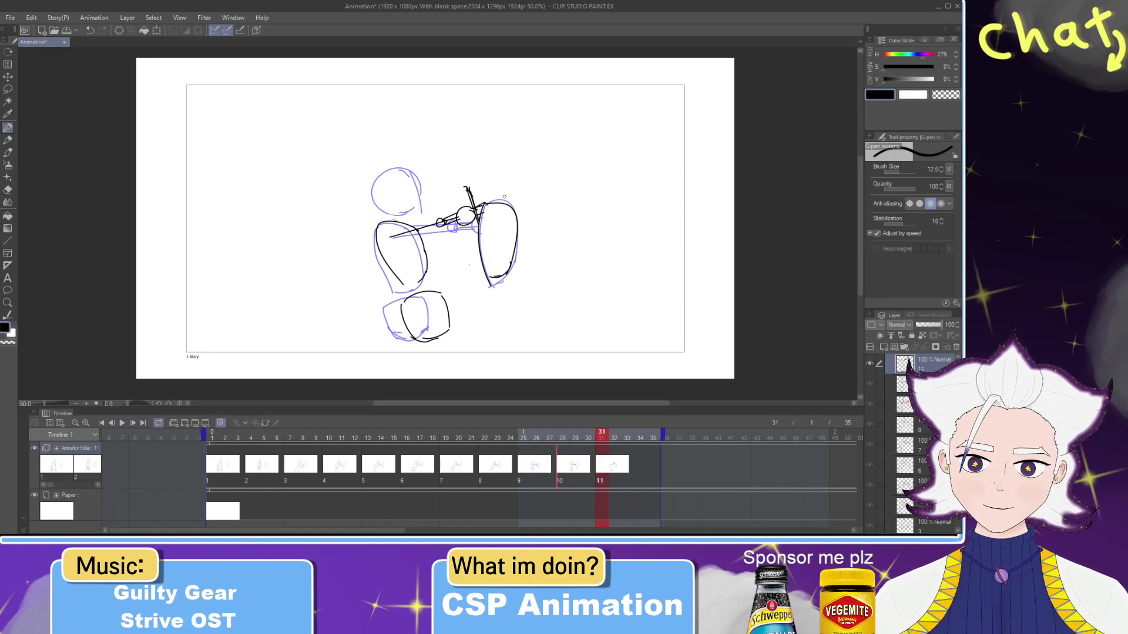
Step: Erase the rounded top of the oval on cel 11 and redraw it as a raised point
{"action": "mouse_move", "coordinate": [480, 204]}
{"action": "left_mouse_down"}
{"action": "mouse_move", "coordinate": [500, 196]}
{"action": "mouse_move", "coordinate": [502, 206]}
{"action": "mouse_move", "coordinate": [483, 208]}
{"action": "mouse_move", "coordinate": [488, 180]}
{"action": "mouse_move", "coordinate": [515, 211]}
{"action": "left_mouse_up"}
{"action": "key", "text": "ctrl+z"}
{"action": "key", "text": "e"}
{"action": "key", "text": "p"}
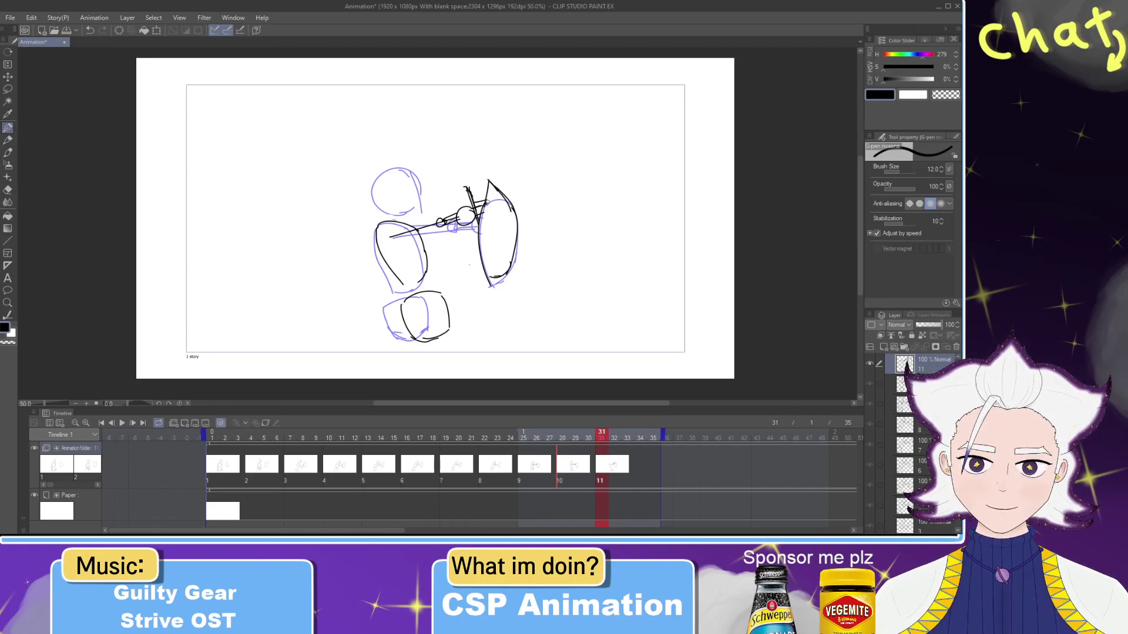
{"action": "key", "text": "e"}
{"action": "mouse_move", "coordinate": [505, 195]}
{"action": "left_mouse_down"}
{"action": "mouse_move", "coordinate": [493, 192]}
{"action": "mouse_move", "coordinate": [512, 207]}
{"action": "left_mouse_up"}
{"action": "key", "text": "p"}
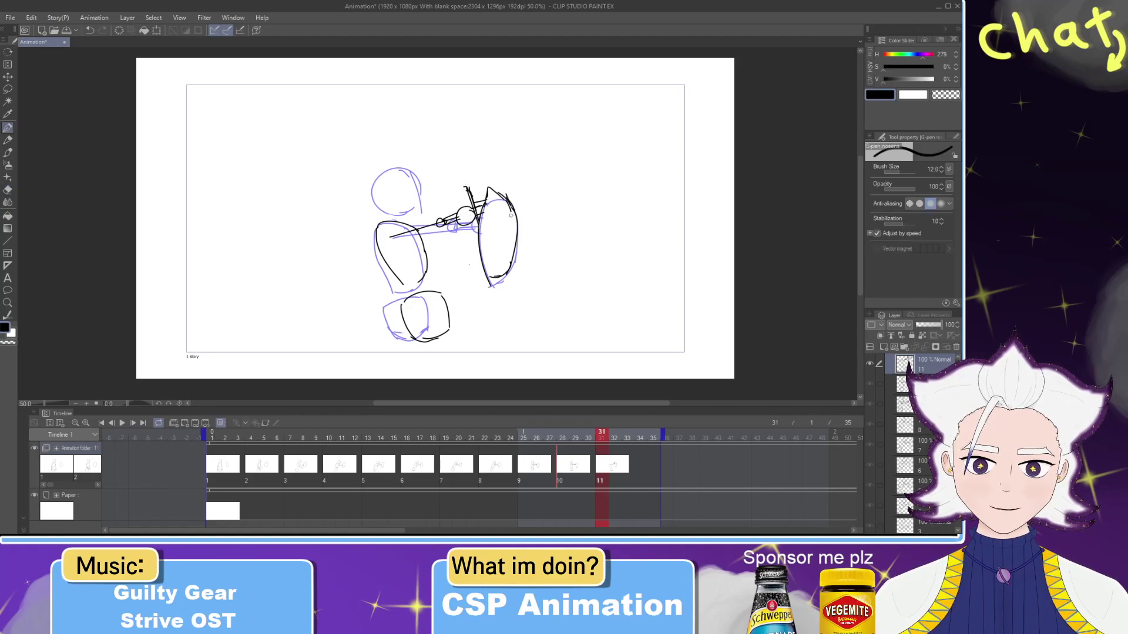
Step: Reshape the top of the oval on cel 10 into a slight point and return to cel 11 at frame 31
{"action": "left_click", "coordinate": [589, 438]}
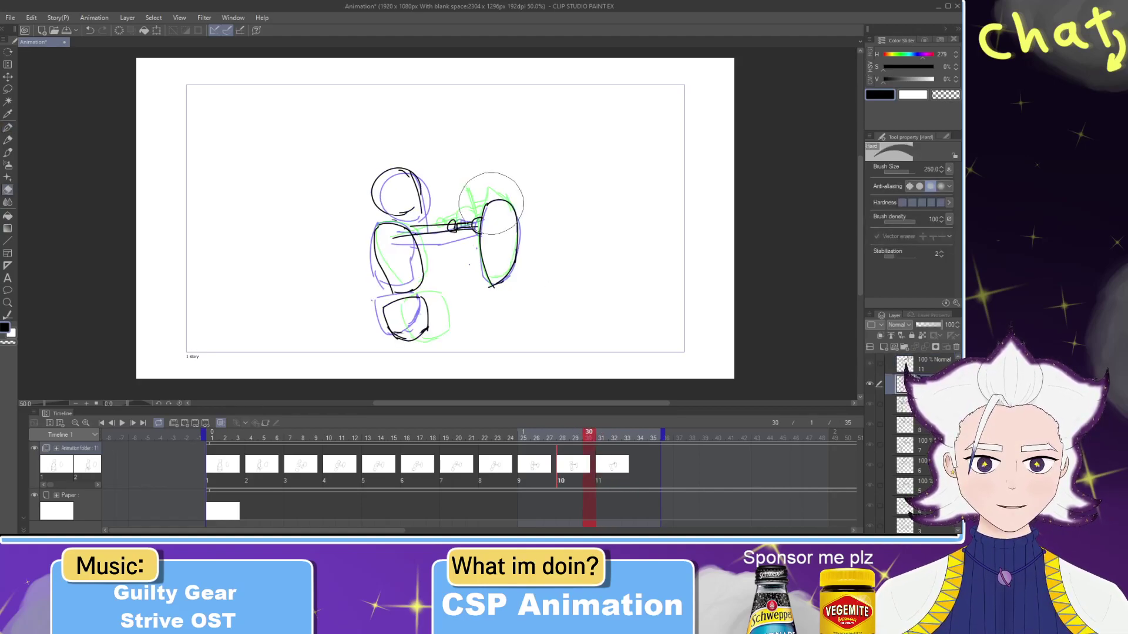
{"action": "left_click_drag", "start_coordinate": [481, 218], "coordinate": [491, 200]}
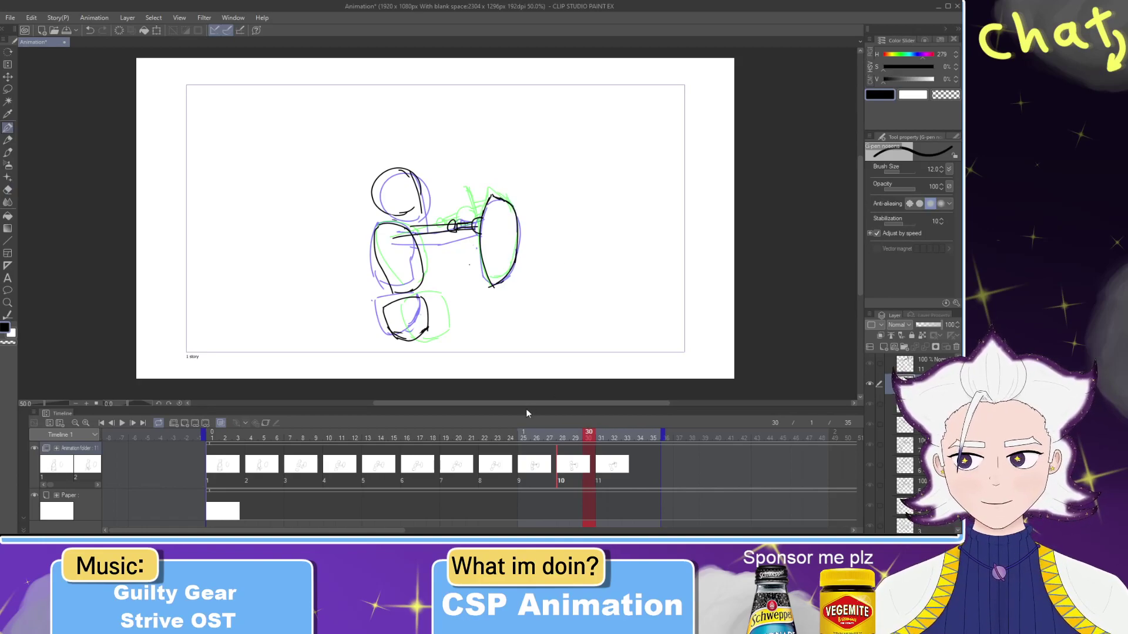
{"action": "left_click", "coordinate": [601, 437]}
Step: Draw the round head on cel 11 over the previous head, with a curved line down its front side
{"action": "left_click_drag", "start_coordinate": [410, 210], "coordinate": [404, 212]}
{"action": "key", "text": "ctrl+z"}
{"action": "left_click_drag", "start_coordinate": [403, 168], "coordinate": [421, 221]}
{"action": "key", "text": "ctrl+z"}
{"action": "key", "text": "ctrl+z"}
{"action": "key", "text": "ctrl+z"}
{"action": "left_click_drag", "start_coordinate": [392, 168], "coordinate": [422, 213]}
{"action": "key", "text": "ctrl+z"}
{"action": "key", "text": "ctrl+z"}
{"action": "left_click_drag", "start_coordinate": [398, 166], "coordinate": [427, 209]}
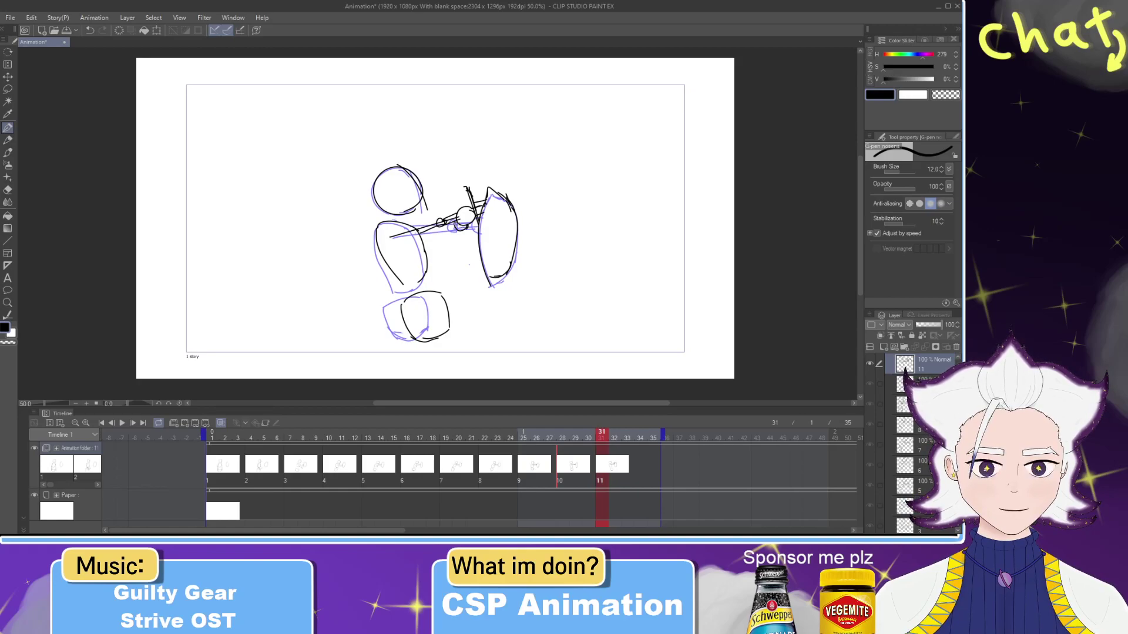
Step: Play the animation from frame 1, scrub through its last frames, and stop at frame 32
{"action": "left_click_drag", "start_coordinate": [577, 438], "coordinate": [205, 430]}
{"action": "left_click", "coordinate": [121, 423]}
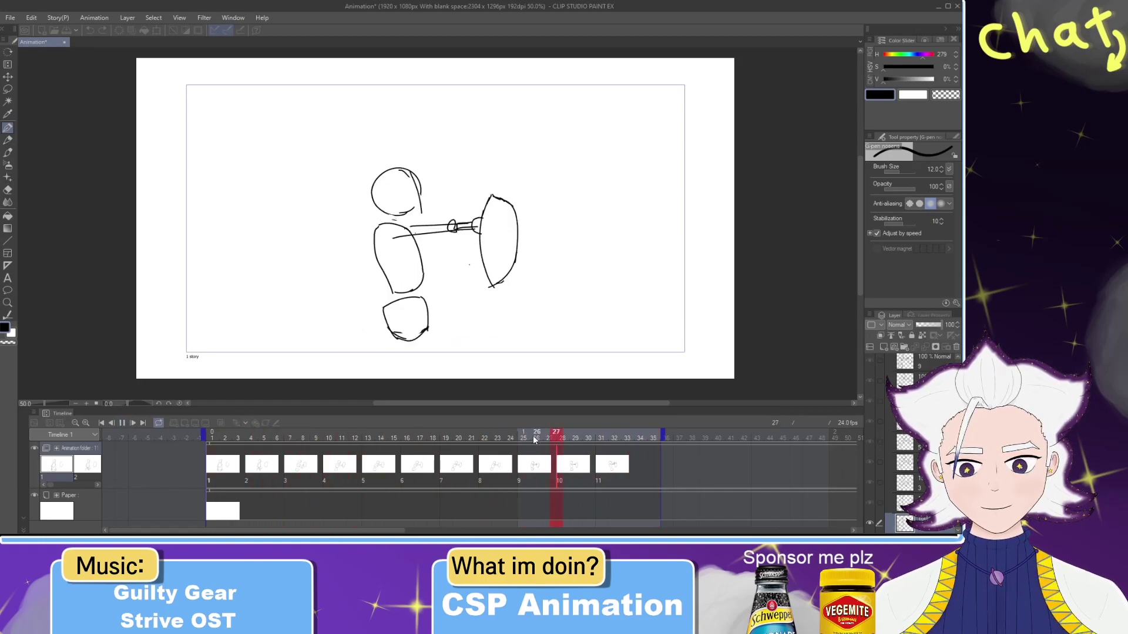
{"action": "left_click", "coordinate": [585, 445]}
{"action": "mouse_move", "coordinate": [653, 435]}
{"action": "left_mouse_down"}
{"action": "mouse_move", "coordinate": [375, 433]}
{"action": "mouse_move", "coordinate": [534, 436]}
{"action": "mouse_move", "coordinate": [593, 454]}
{"action": "left_mouse_up"}
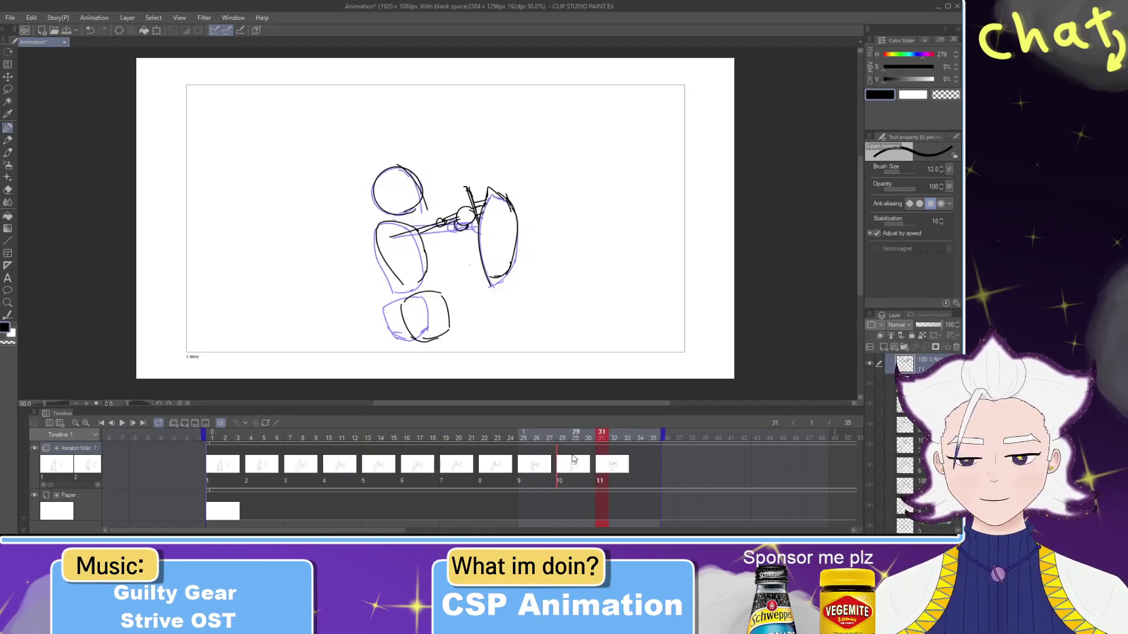
{"action": "mouse_move", "coordinate": [601, 435]}
{"action": "left_mouse_down"}
{"action": "mouse_move", "coordinate": [405, 449]}
{"action": "mouse_move", "coordinate": [604, 458]}
{"action": "mouse_move", "coordinate": [611, 443]}
{"action": "left_mouse_up"}
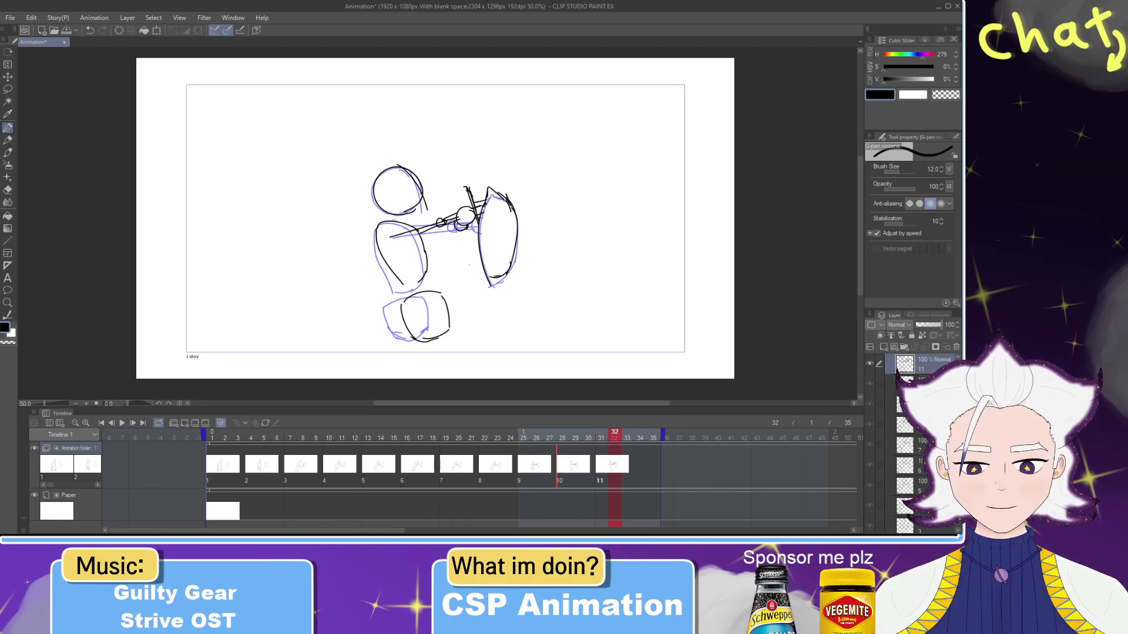
Step: Extend the end of the timeline's playback range to frame 40 and move to frame 34
{"action": "left_click_drag", "start_coordinate": [384, 532], "coordinate": [432, 532]}
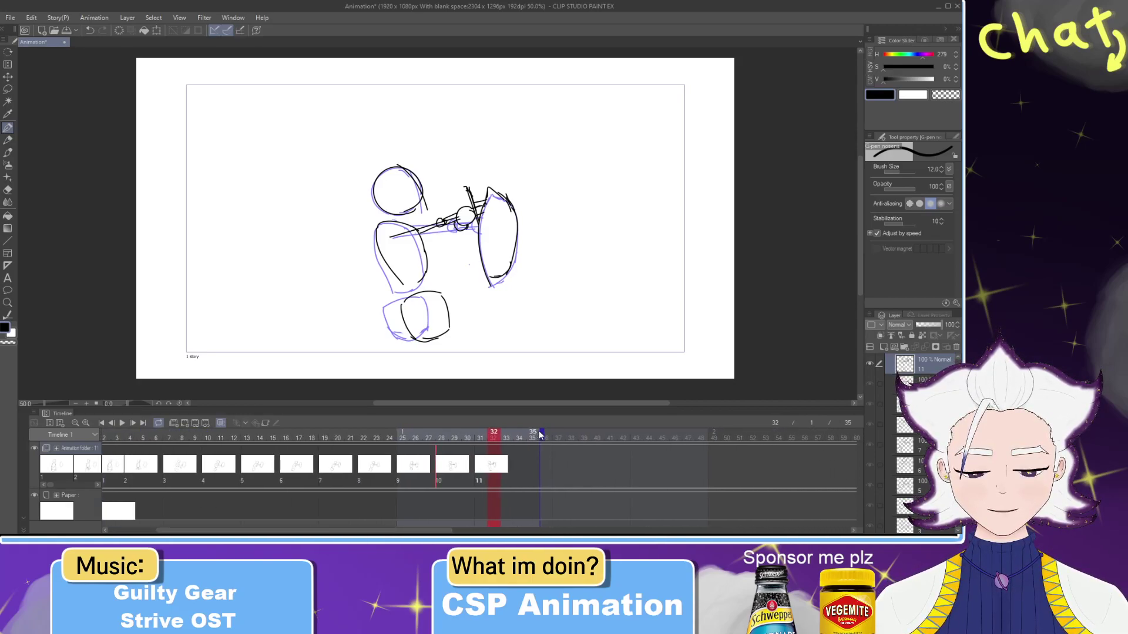
{"action": "left_click_drag", "start_coordinate": [545, 435], "coordinate": [607, 435]}
{"action": "left_click", "coordinate": [507, 439]}
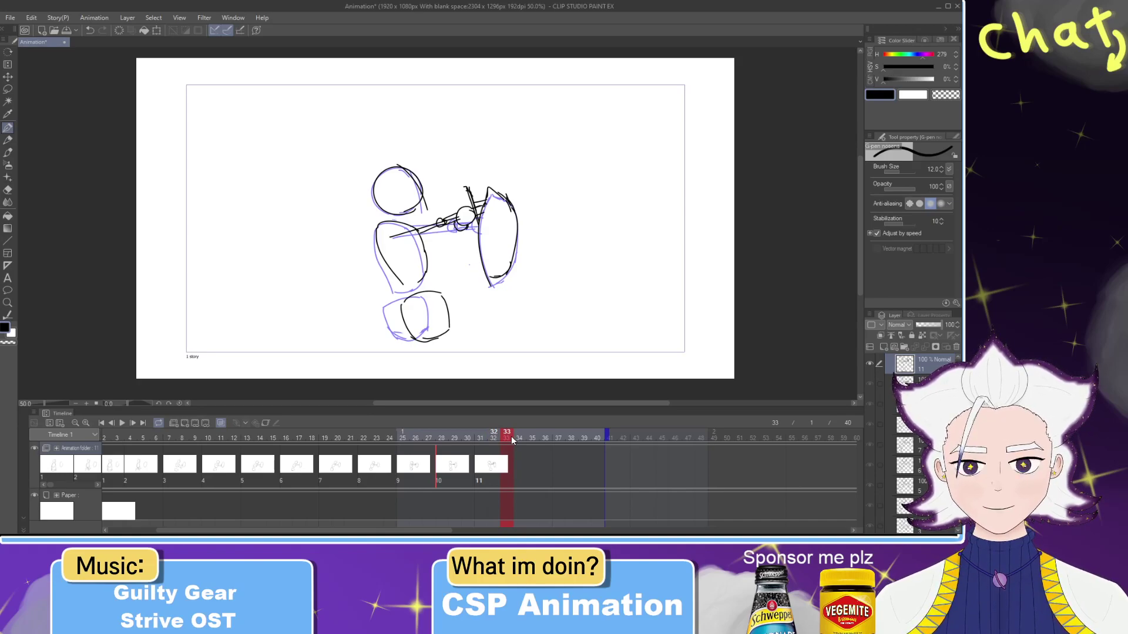
{"action": "left_click", "coordinate": [524, 439]}
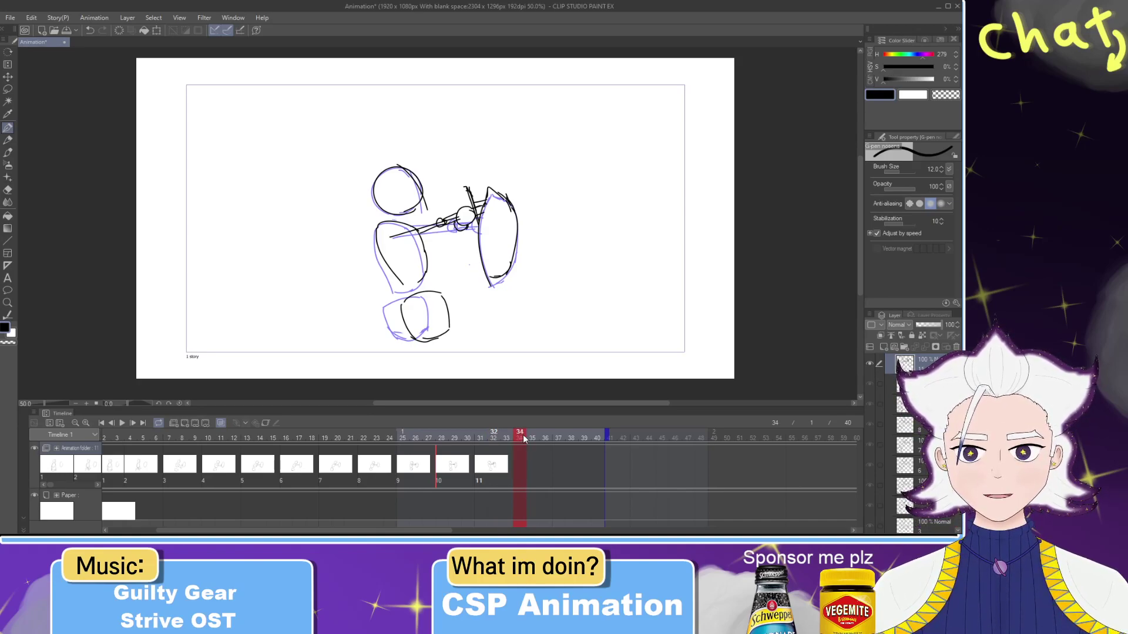
{"action": "left_click", "coordinate": [488, 473]}
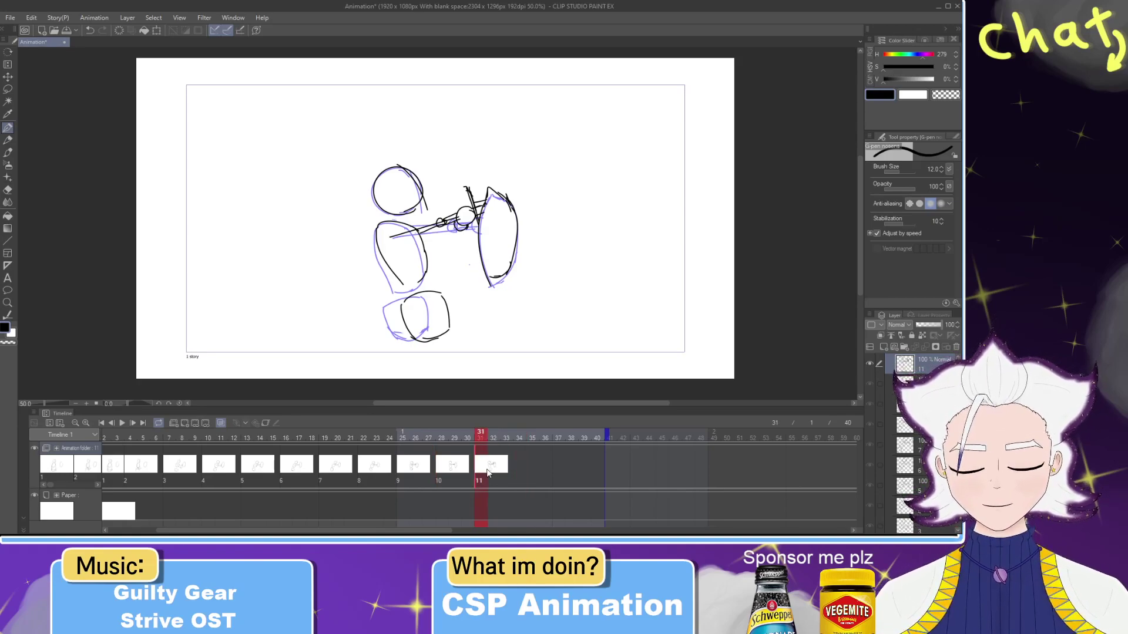
{"action": "left_click", "coordinate": [520, 439]}
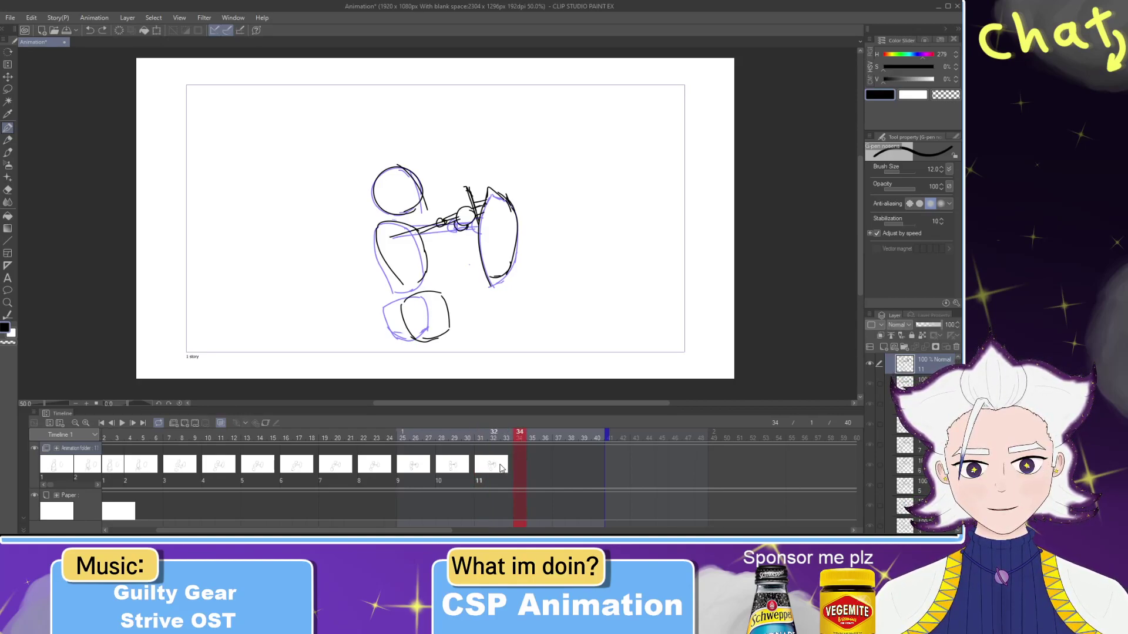
{"action": "left_click", "coordinate": [500, 465]}
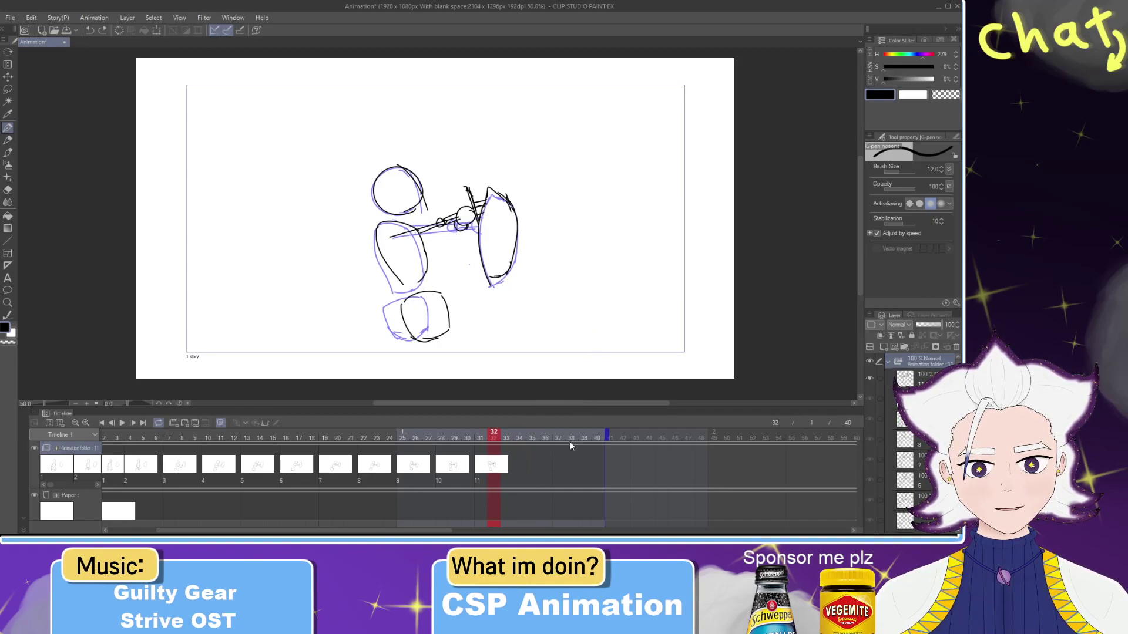
{"action": "left_click", "coordinate": [494, 465]}
{"action": "key", "text": "ctrl+v"}
{"action": "key", "text": "ctrl+z"}
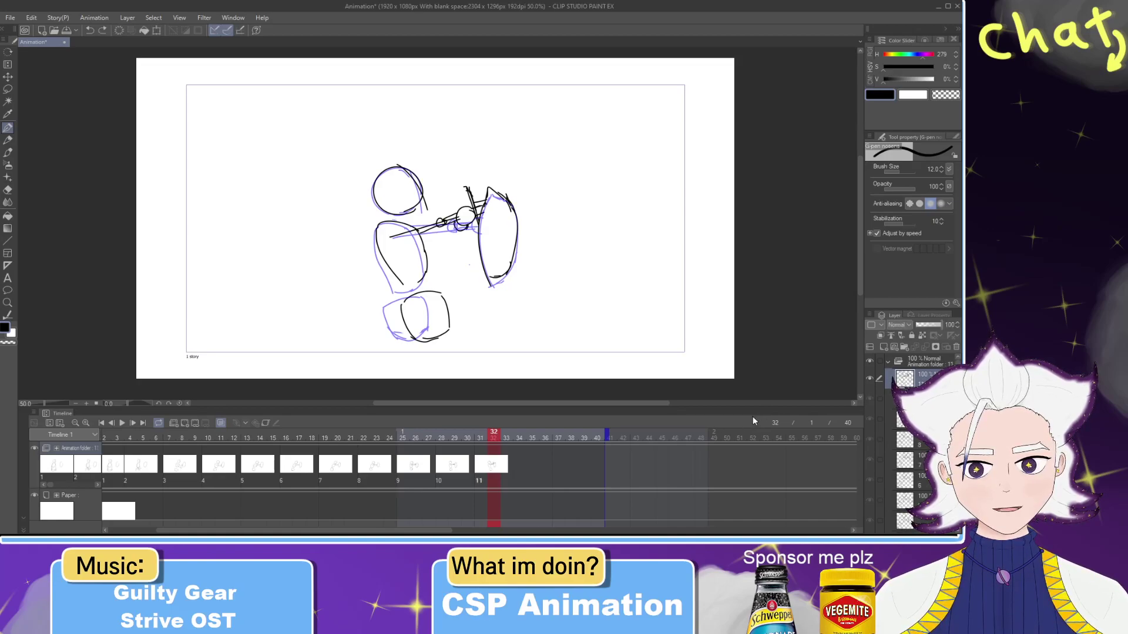
Step: Try to add layer 12 to the animation folder at frame 34 and move cel 11 along the timeline
{"action": "left_click", "coordinate": [527, 437]}
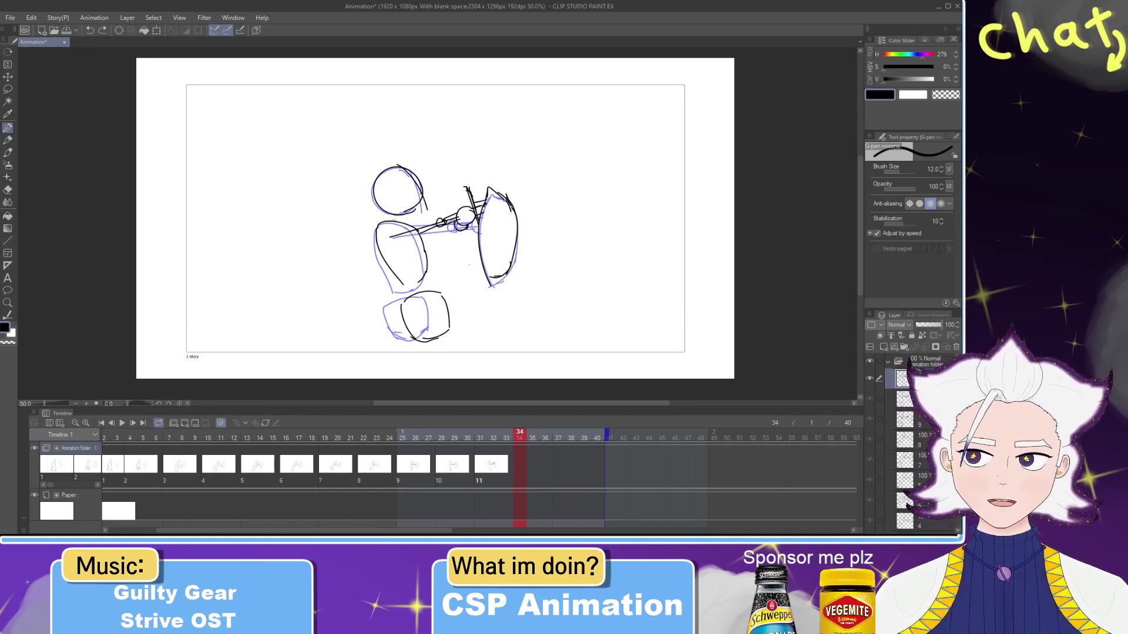
{"action": "key", "text": "ctrl+shift+n"}
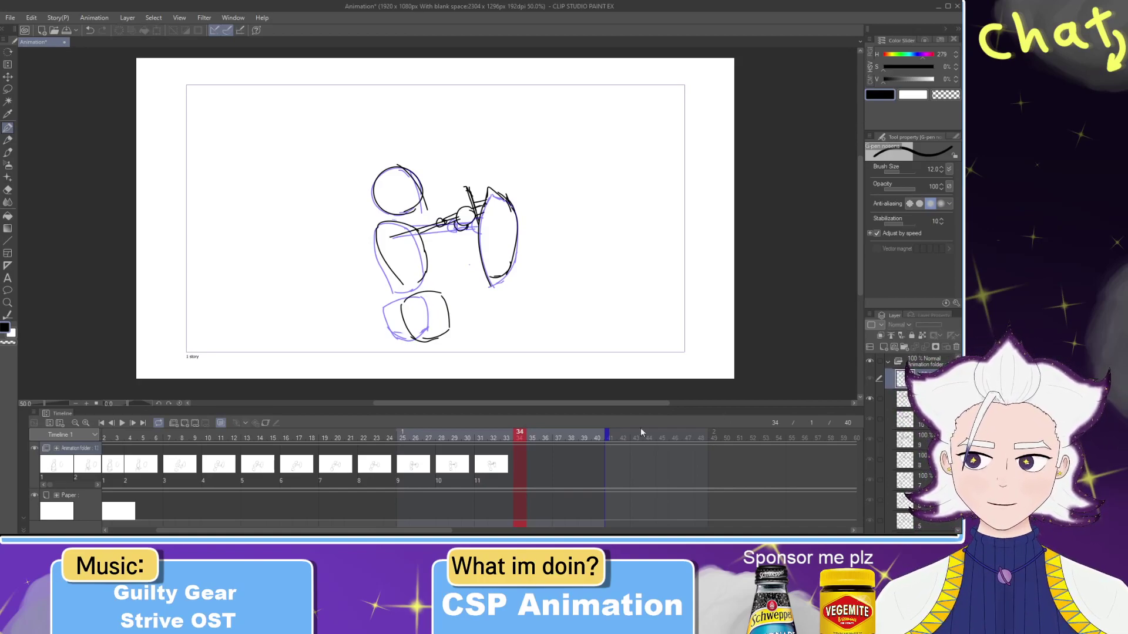
{"action": "left_click", "coordinate": [496, 464]}
{"action": "left_click", "coordinate": [468, 464]}
{"action": "left_click", "coordinate": [476, 464]}
{"action": "left_click_drag", "start_coordinate": [478, 465], "coordinate": [531, 444]}
{"action": "key", "text": "ctrl+z"}
{"action": "key", "text": "ctrl+z"}
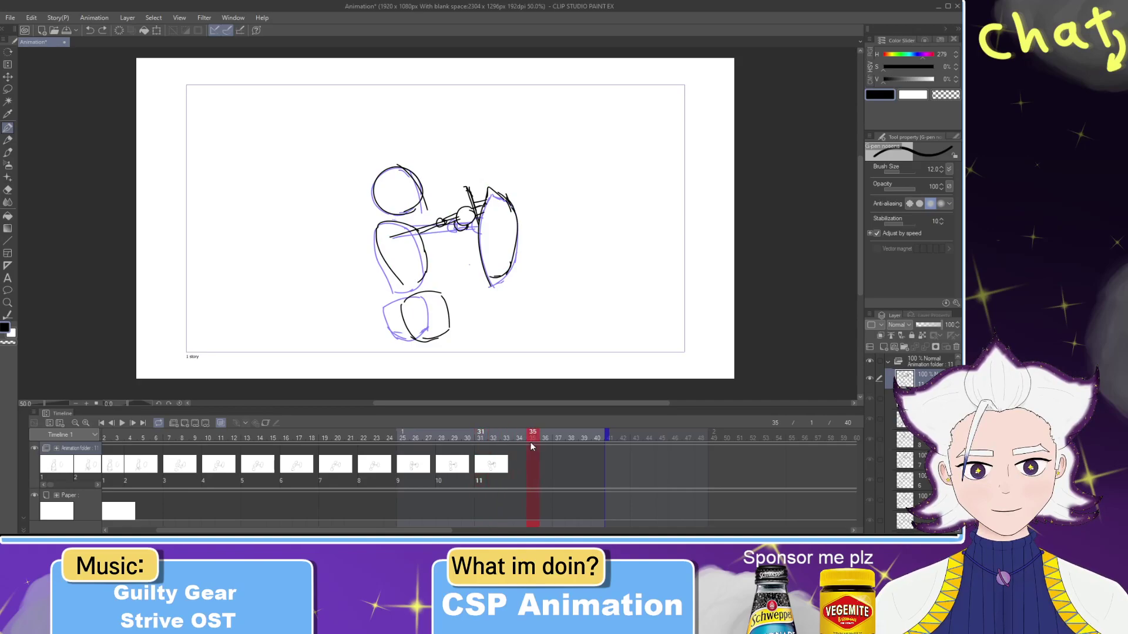
Step: Try again to add layer 12 from frame 34, shift cel 11 on the timeline, and select the new layer
{"action": "left_click", "coordinate": [506, 441]}
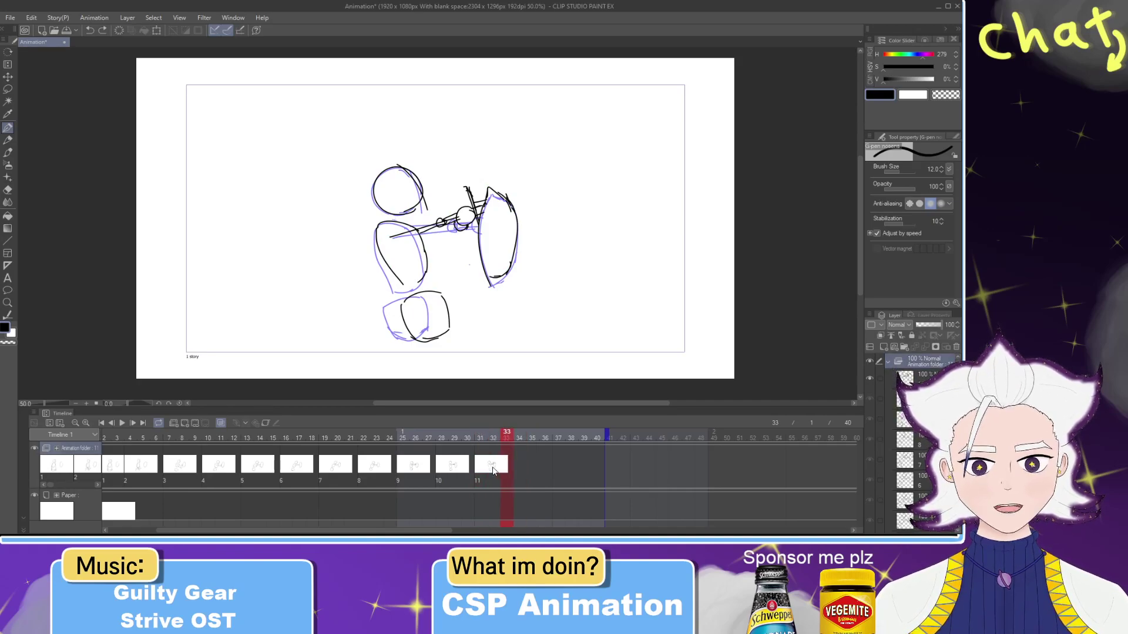
{"action": "left_click", "coordinate": [520, 442]}
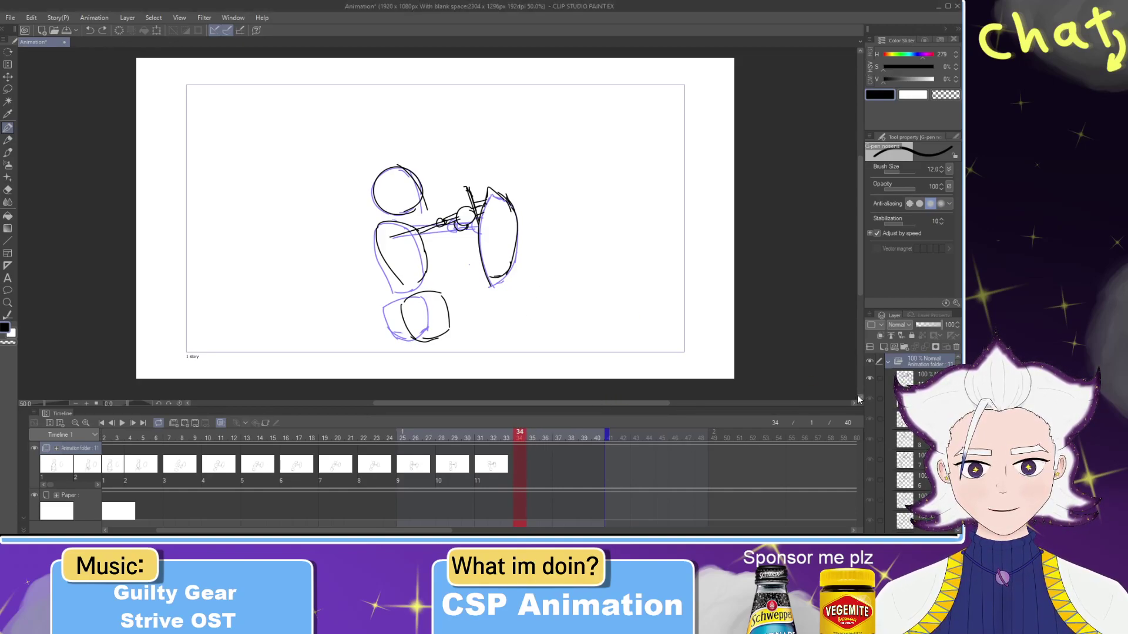
{"action": "key", "text": "ctrl+shift+n"}
{"action": "key", "text": "ctrl+z"}
{"action": "key", "text": "ctrl+y"}
{"action": "key", "text": "ctrl+z"}
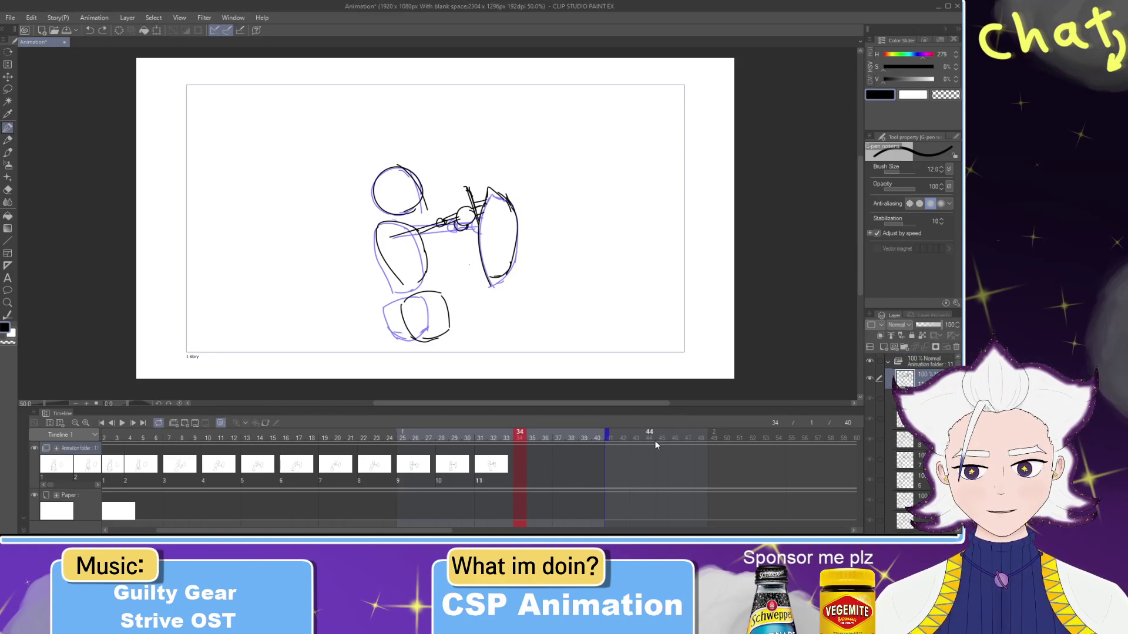
{"action": "key", "text": "ctrl+y"}
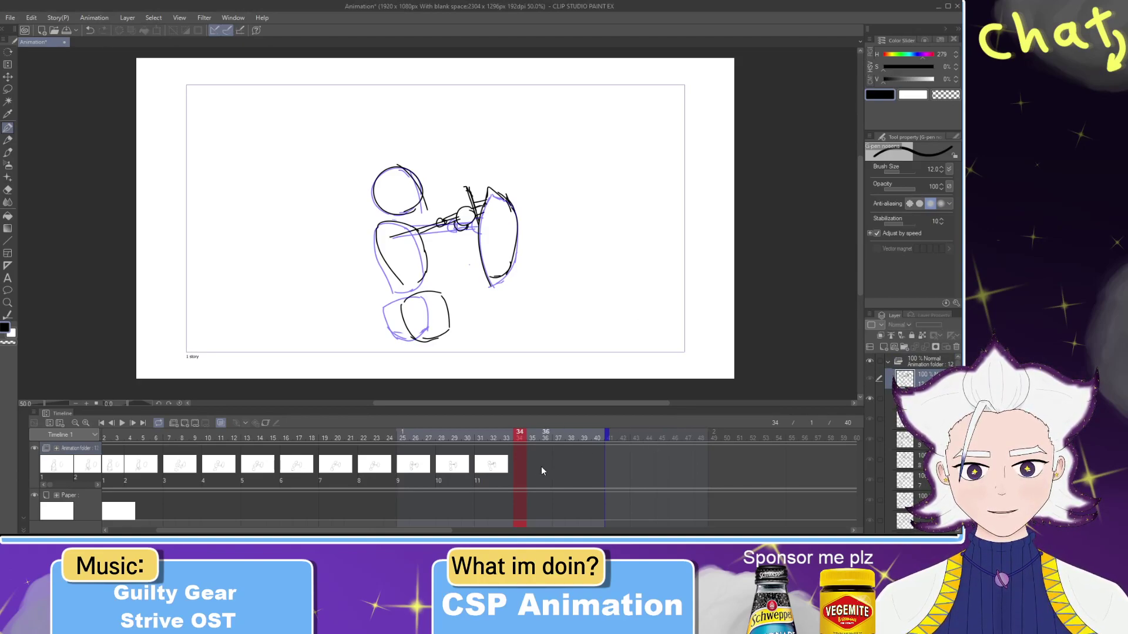
{"action": "left_click", "coordinate": [479, 483]}
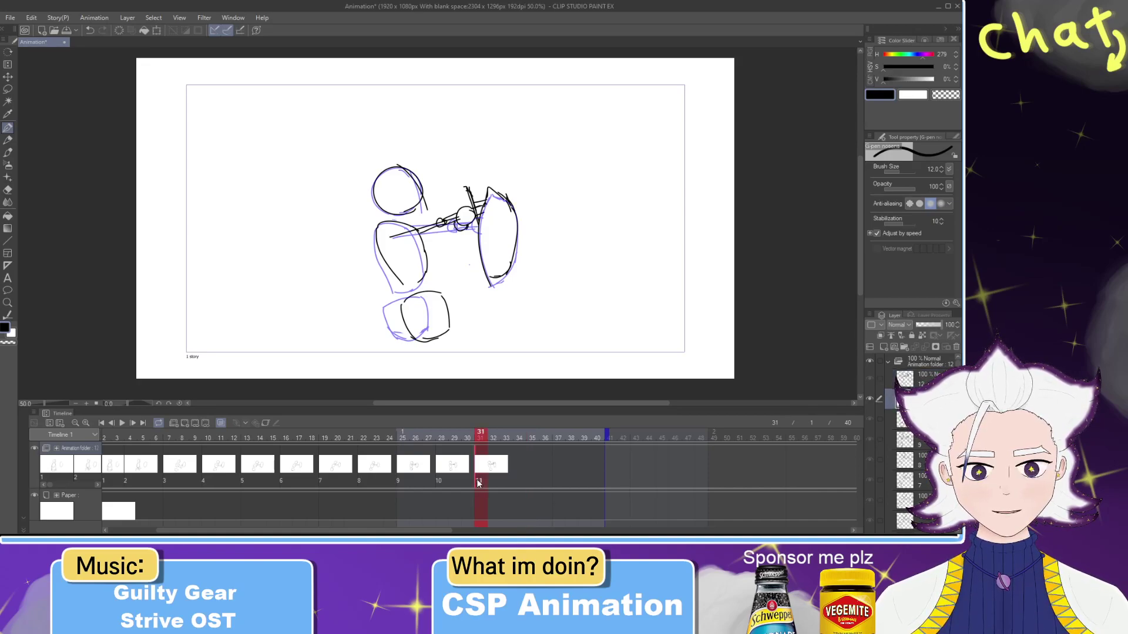
{"action": "left_click_drag", "start_coordinate": [477, 483], "coordinate": [519, 482]}
{"action": "key", "text": "ctrl+z"}
{"action": "left_click", "coordinate": [925, 378]}
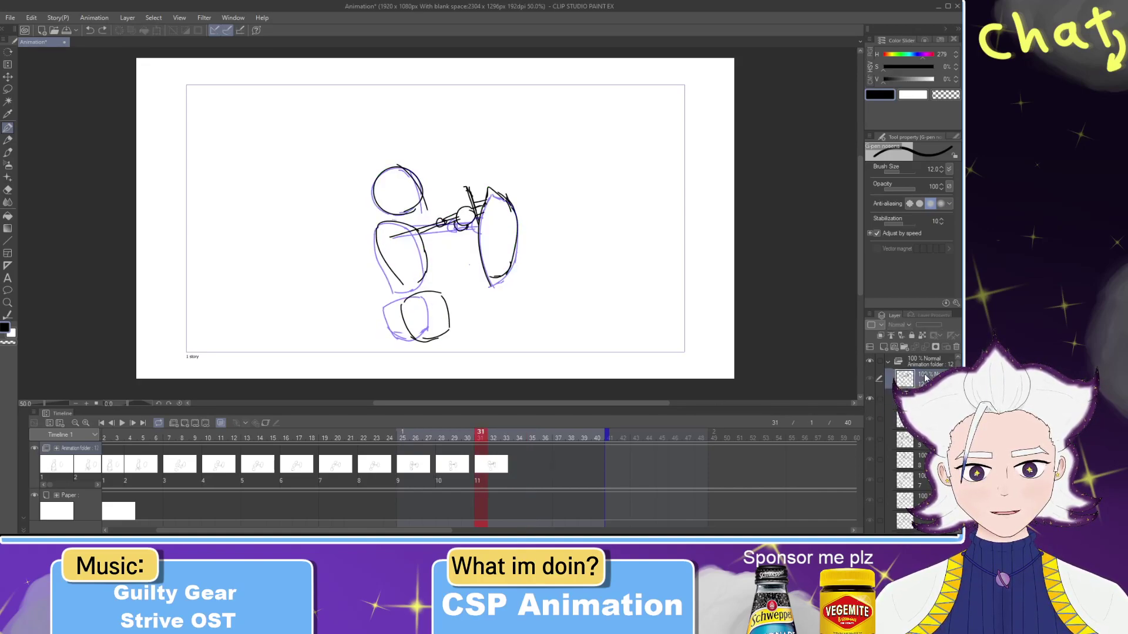
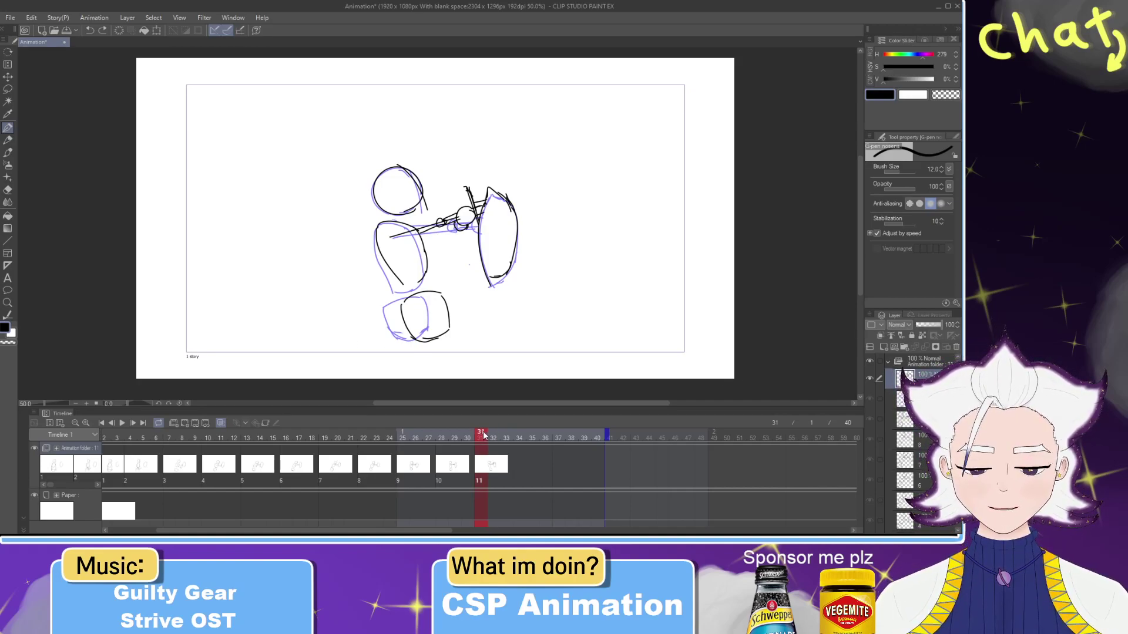
Step: Try to lasso cel 11's whole drawing at frame 32 and add a new cel at frame 34 with the selection active
{"action": "mouse_move", "coordinate": [483, 435]}
{"action": "left_mouse_down"}
{"action": "mouse_move", "coordinate": [507, 434]}
{"action": "mouse_move", "coordinate": [494, 435]}
{"action": "left_mouse_up"}
{"action": "key", "text": "m"}
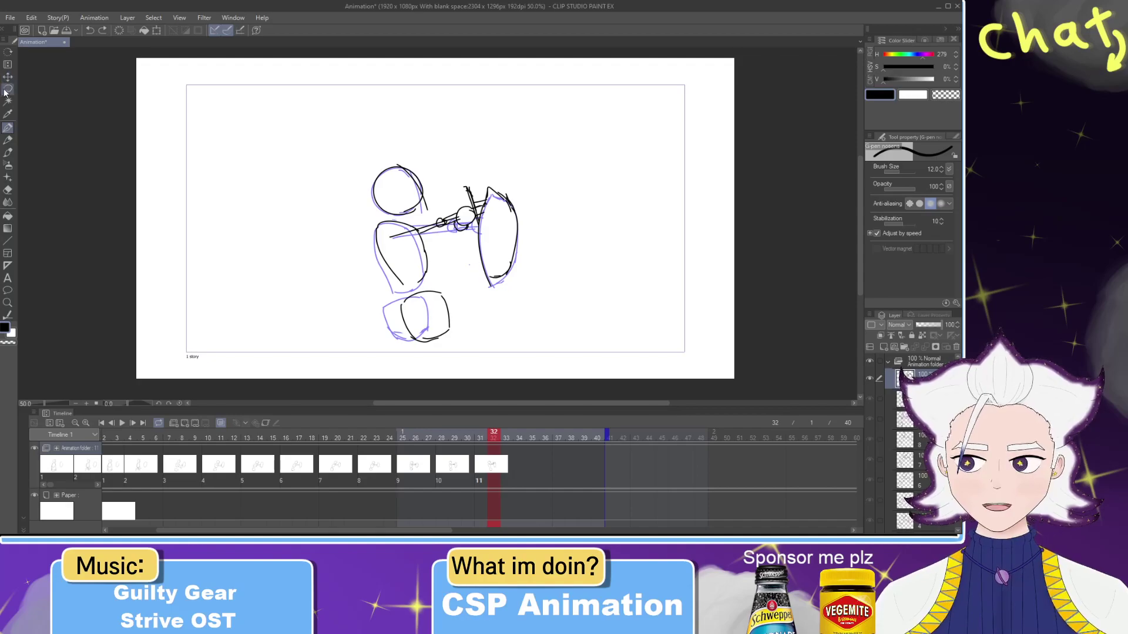
{"action": "mouse_move", "coordinate": [533, 344]}
{"action": "left_mouse_down"}
{"action": "mouse_move", "coordinate": [597, 181]}
{"action": "mouse_move", "coordinate": [593, 194]}
{"action": "left_mouse_up"}
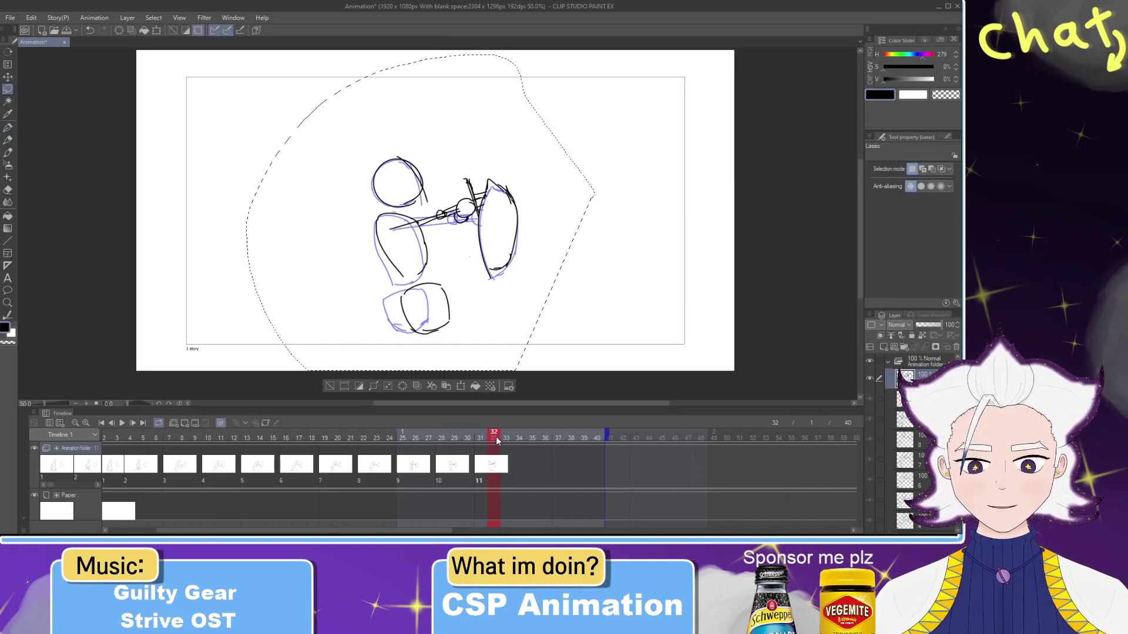
{"action": "left_click_drag", "start_coordinate": [495, 439], "coordinate": [520, 437]}
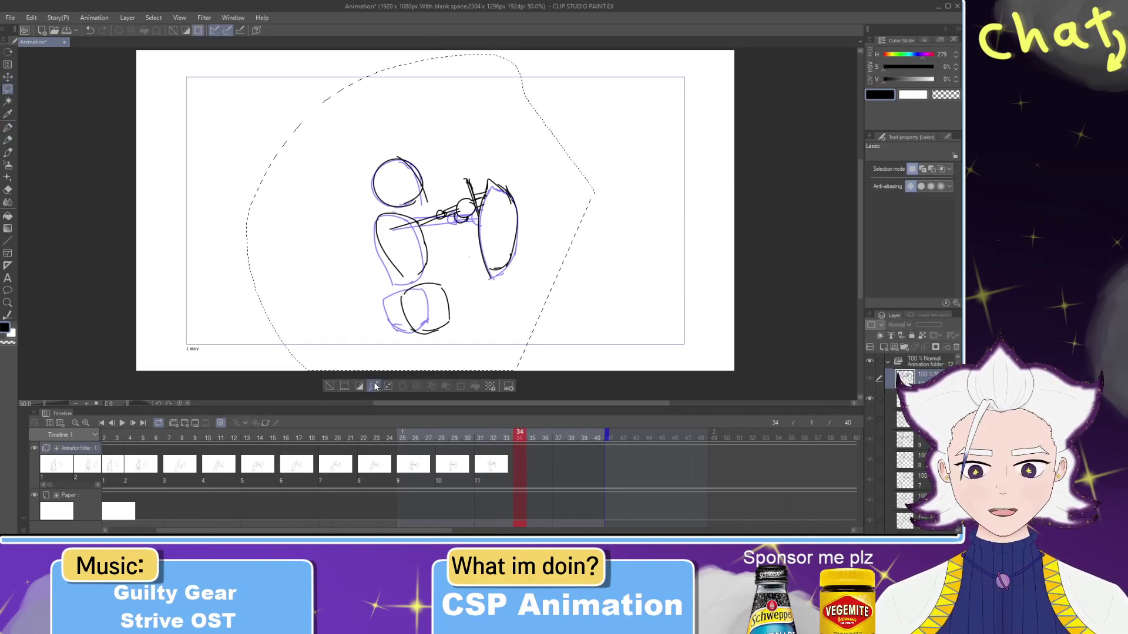
{"action": "left_click", "coordinate": [185, 424]}
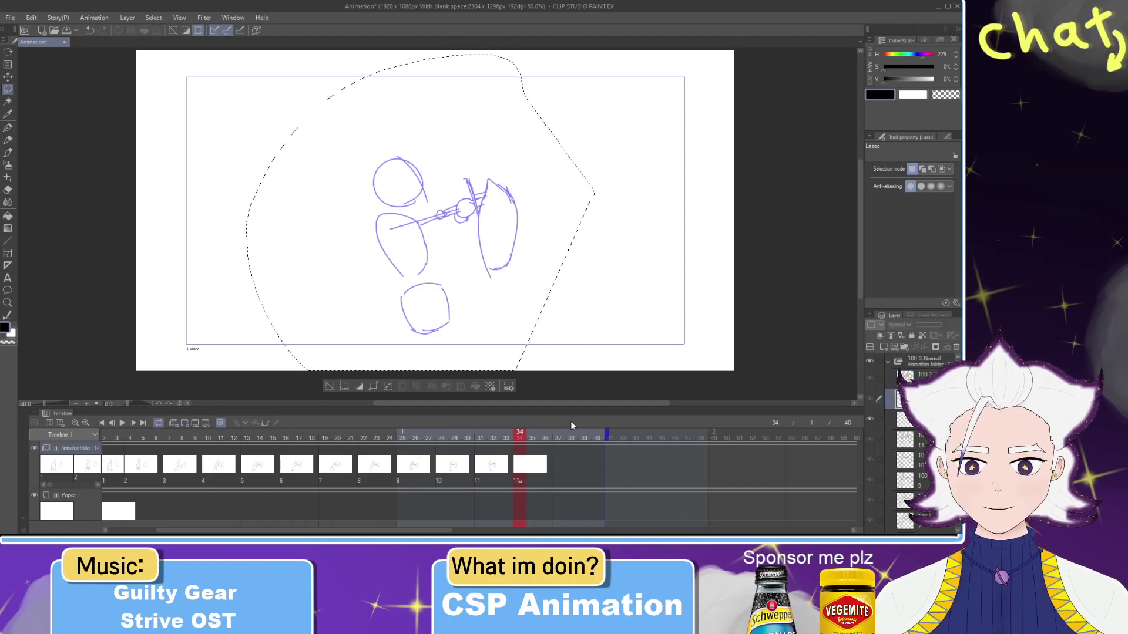
{"action": "key", "text": "ctrl+z"}
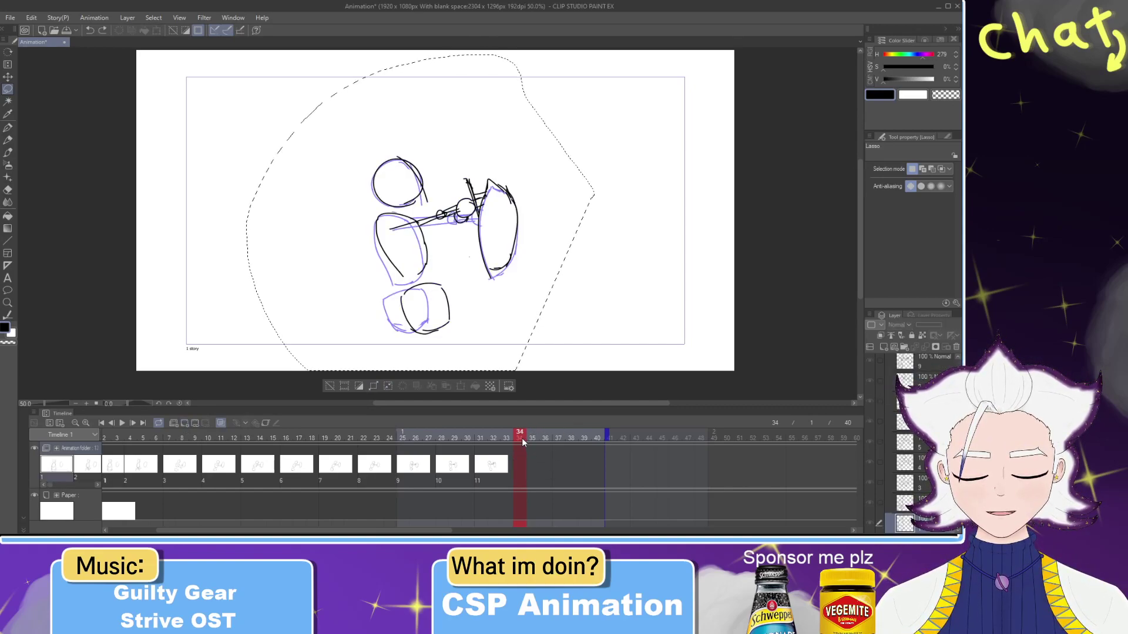
{"action": "key", "text": "ctrl+d"}
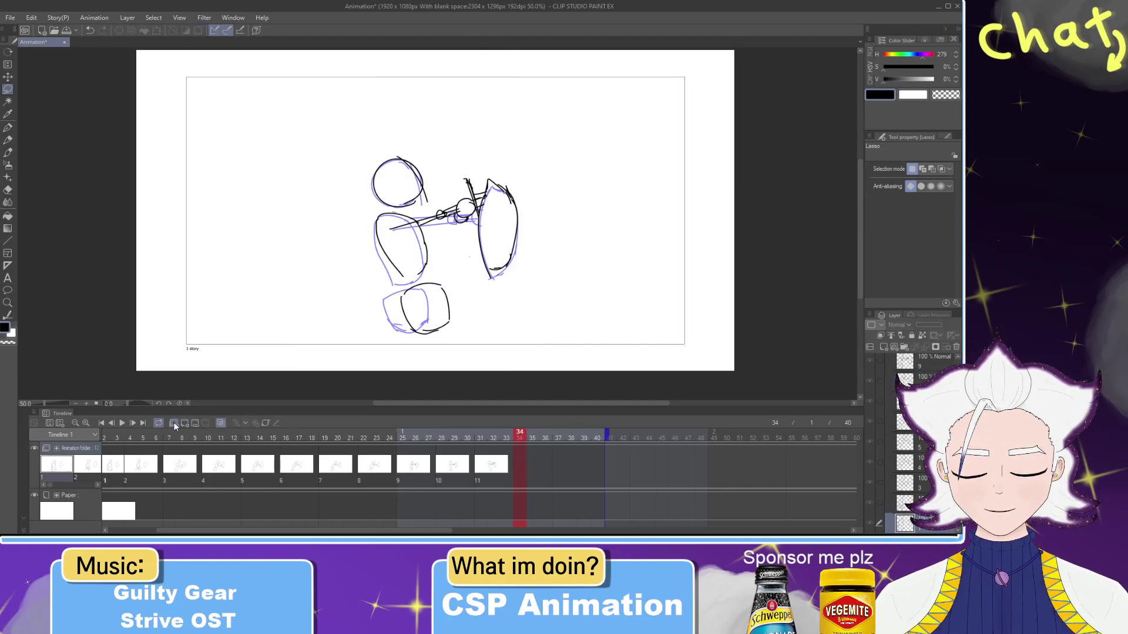
Step: Try again to add a new cel at frame 34 without a selection, and undo it
{"action": "left_click", "coordinate": [173, 423]}
{"action": "key", "text": "ctrl+z"}
{"action": "left_click", "coordinate": [184, 423]}
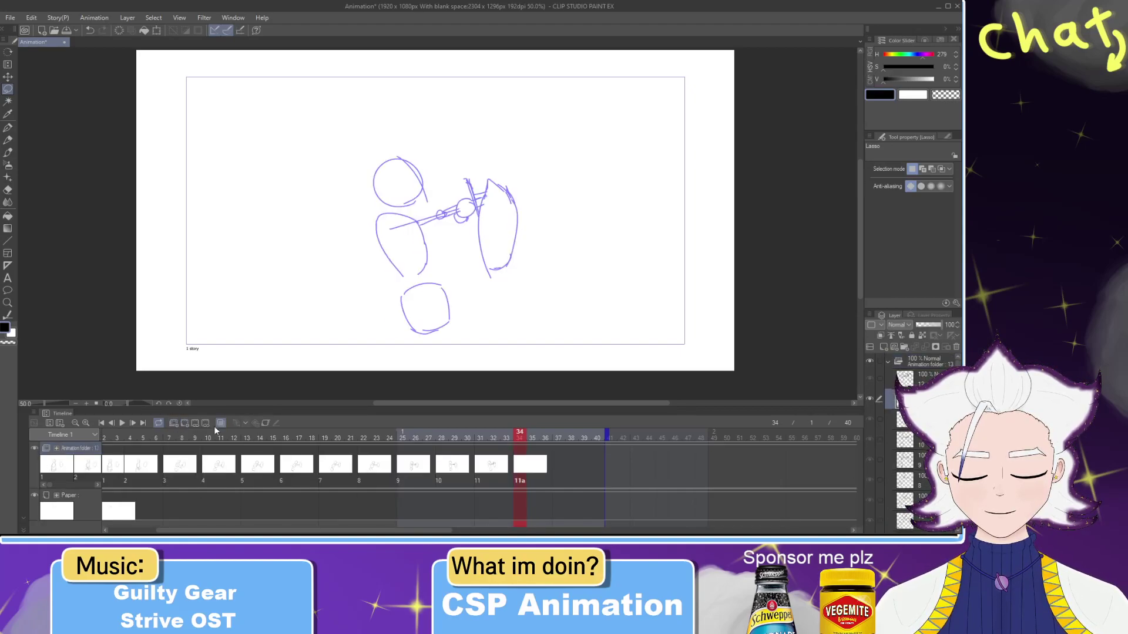
{"action": "key", "text": "ctrl+z"}
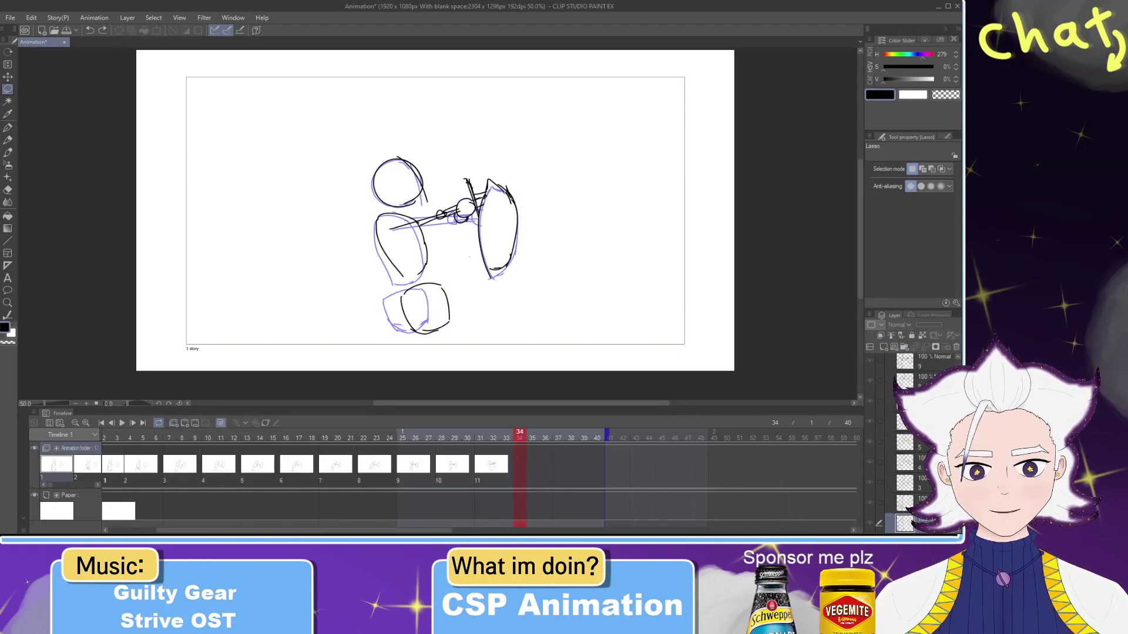
Step: Select the uppermost cel layer in the animation folder and create cel 12 at frame 34
{"action": "left_click", "coordinate": [927, 380]}
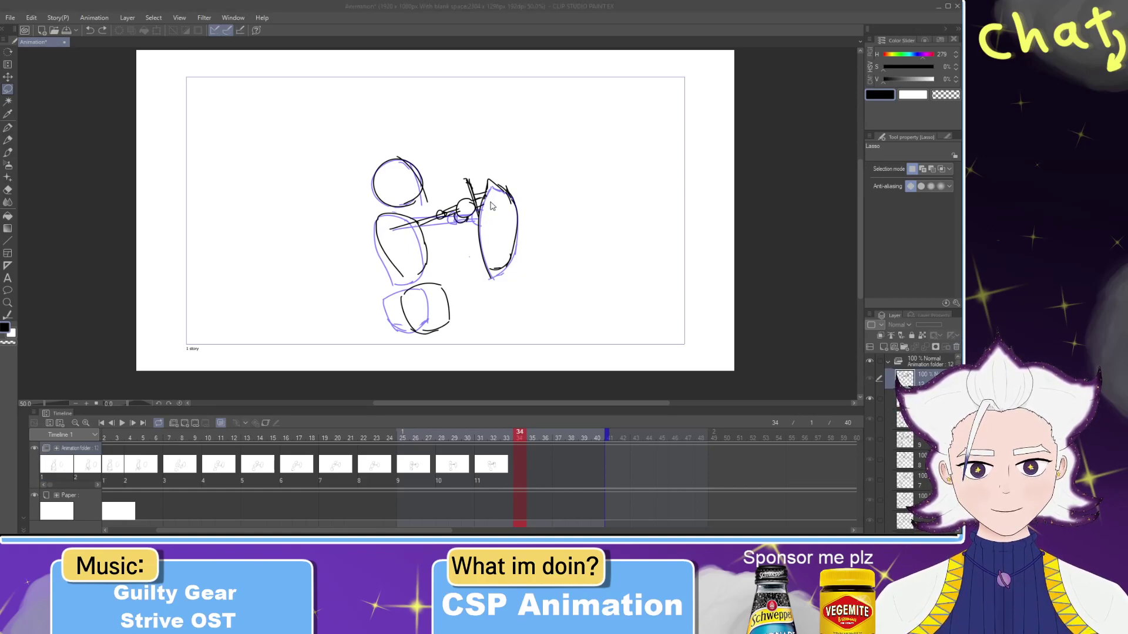
{"action": "left_click", "coordinate": [491, 202]}
{"action": "left_click", "coordinate": [185, 424]}
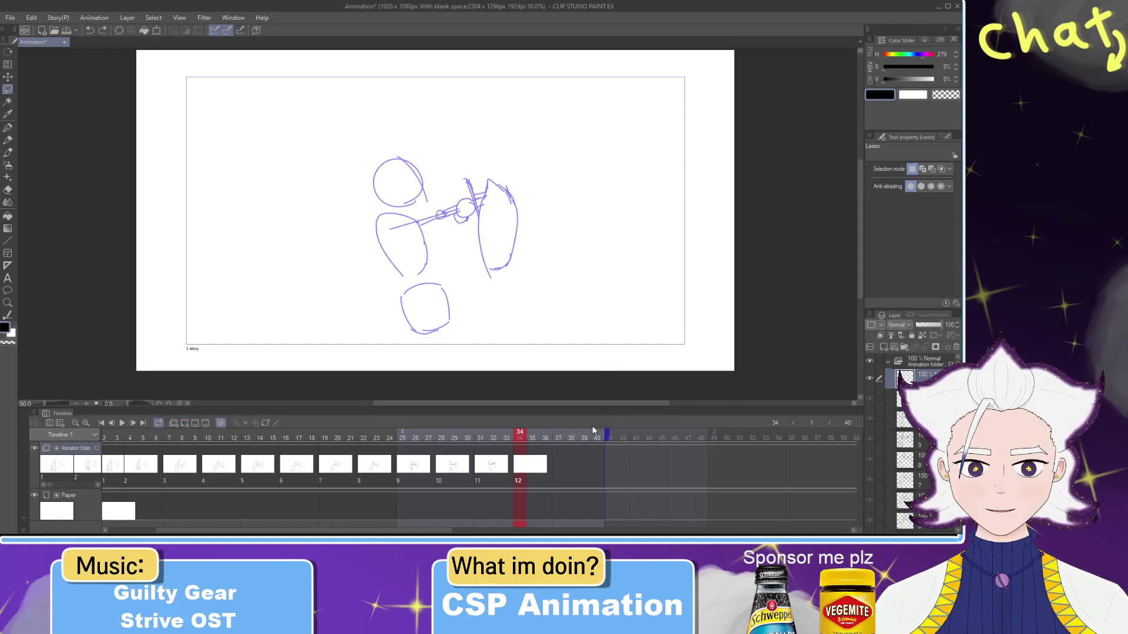
Step: Try to lasso the drawing on cel 11 and paste it at frame 34, then undo the paste
{"action": "left_click", "coordinate": [538, 464]}
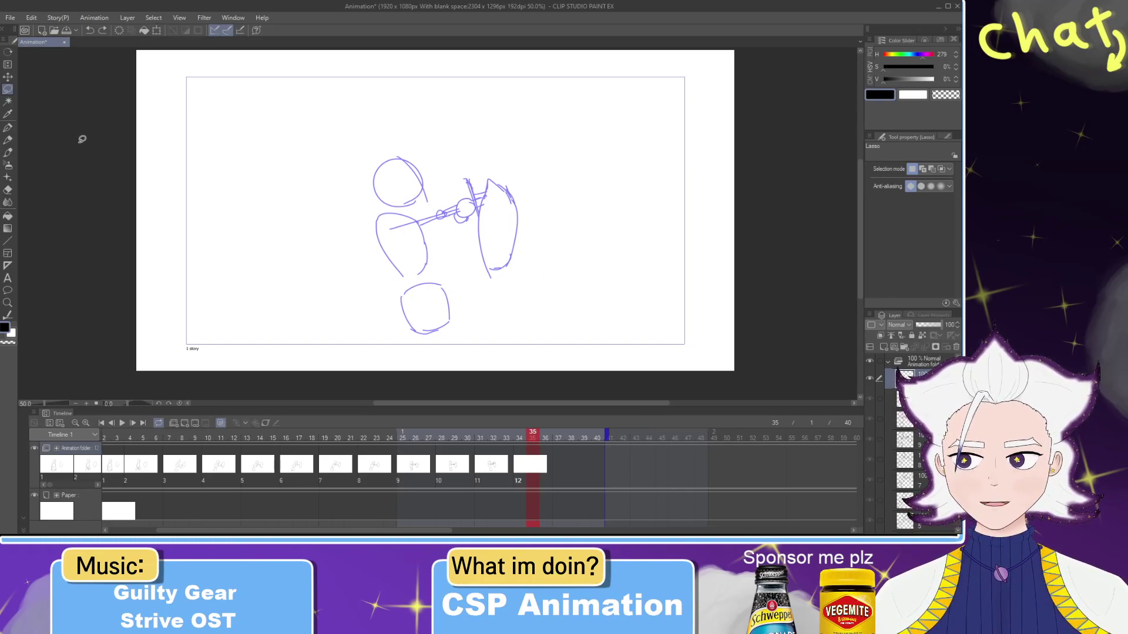
{"action": "left_click", "coordinate": [498, 465]}
{"action": "left_click", "coordinate": [534, 465]}
{"action": "left_click", "coordinate": [495, 467]}
{"action": "mouse_move", "coordinate": [549, 320]}
{"action": "left_mouse_down"}
{"action": "mouse_move", "coordinate": [589, 126]}
{"action": "mouse_move", "coordinate": [549, 320]}
{"action": "left_mouse_up"}
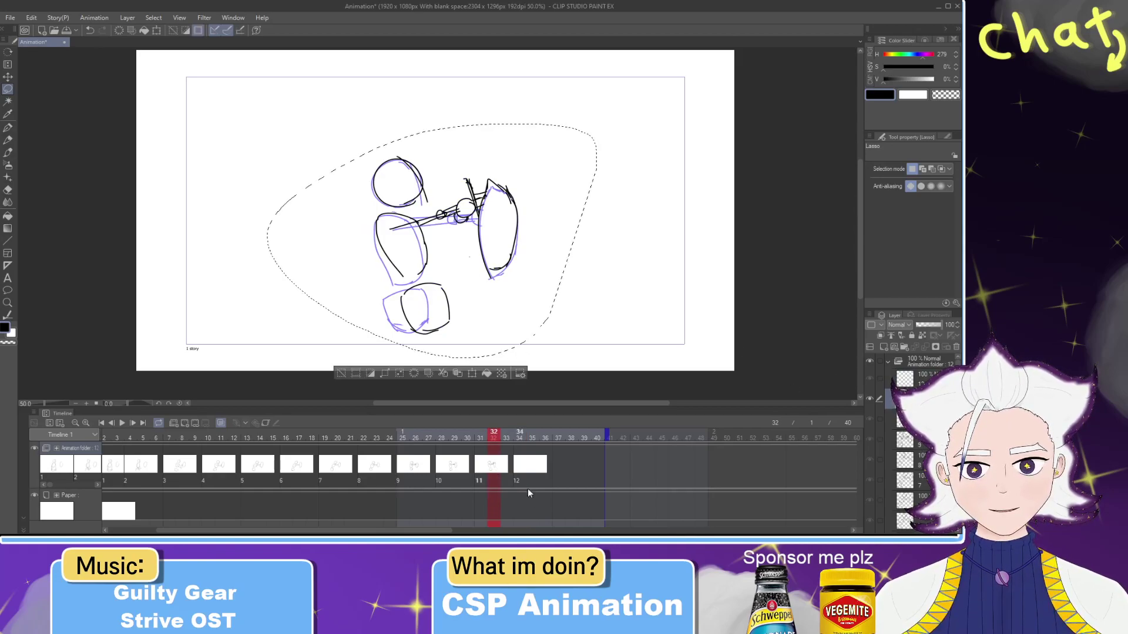
{"action": "left_click", "coordinate": [526, 479]}
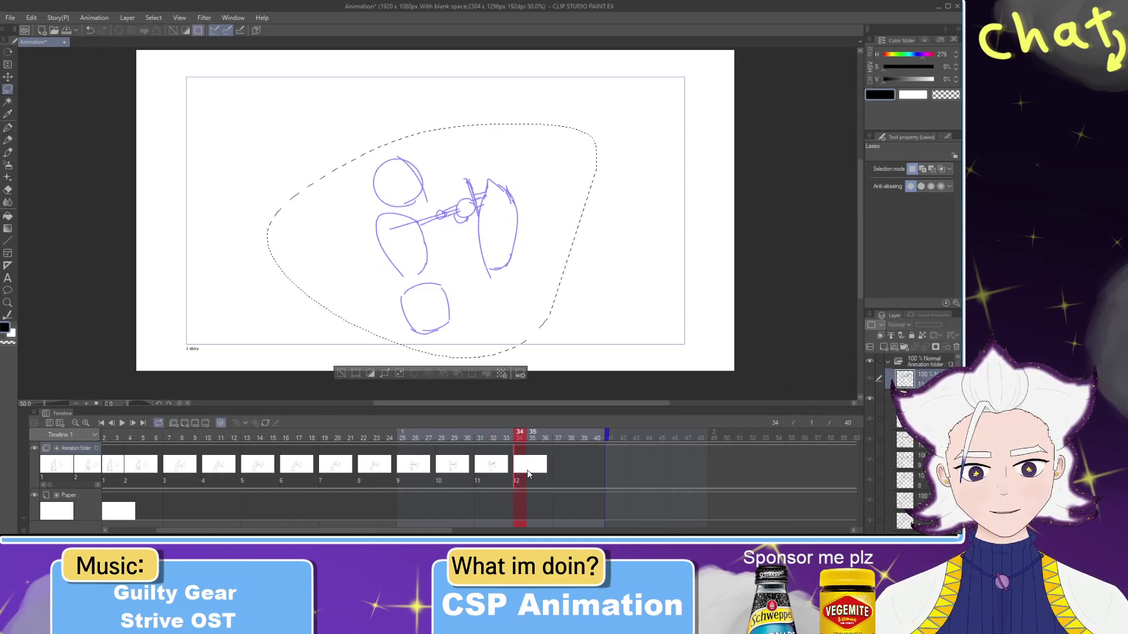
{"action": "left_click", "coordinate": [587, 277]}
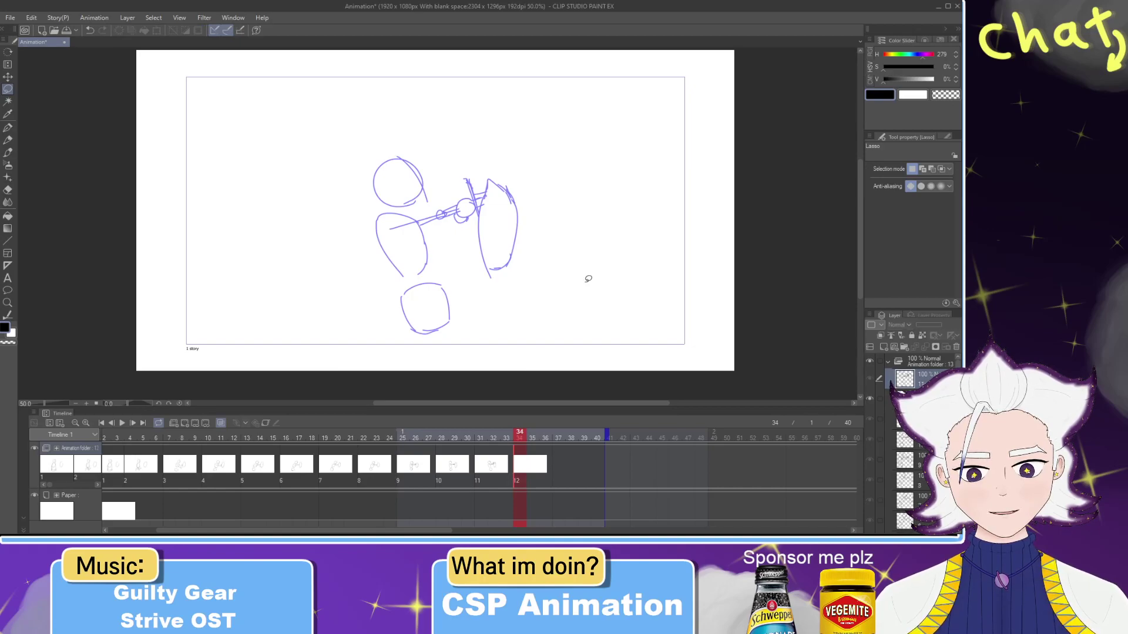
{"action": "key", "text": "ctrl+z"}
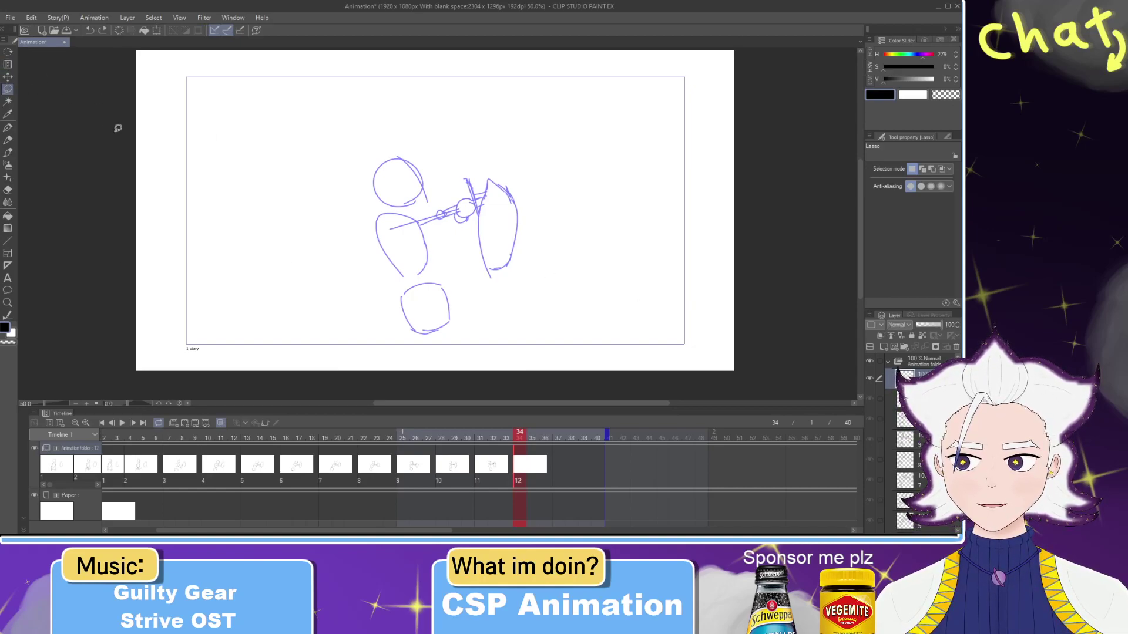
{"action": "left_click", "coordinate": [8, 101]}
{"action": "left_click", "coordinate": [10, 332]}
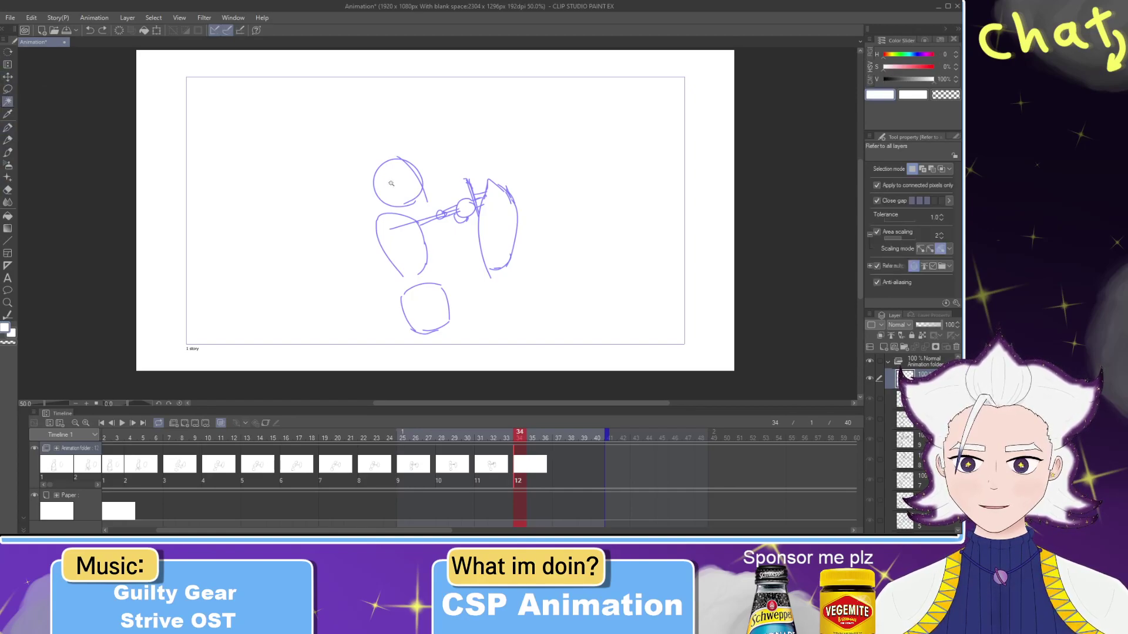
{"action": "left_click", "coordinate": [8, 89]}
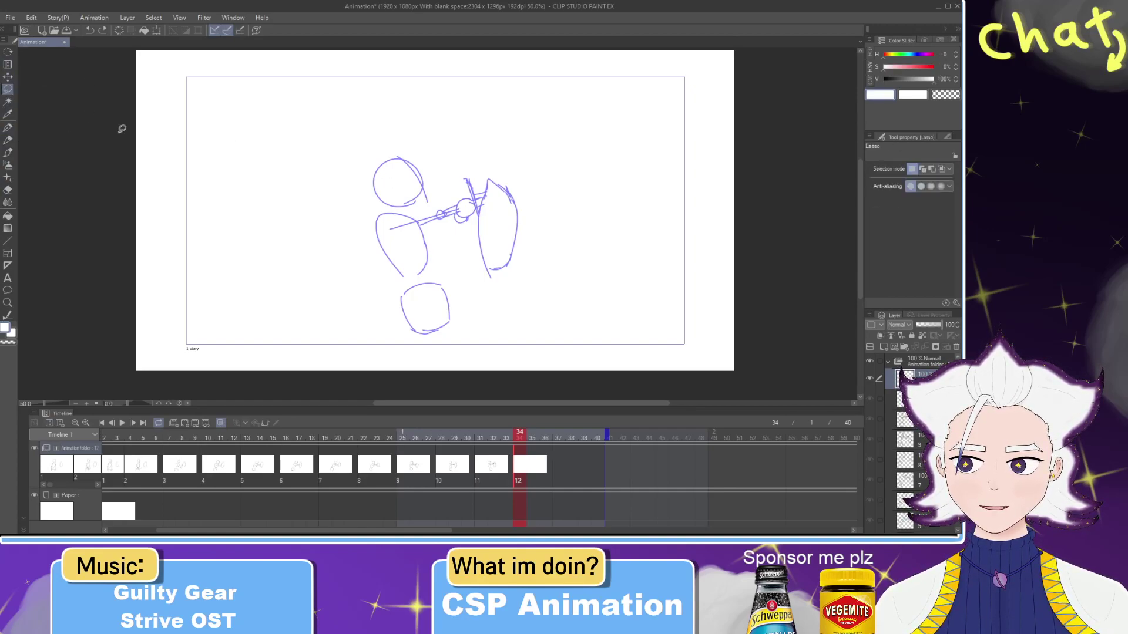
{"action": "mouse_move", "coordinate": [432, 133]}
{"action": "left_mouse_down"}
{"action": "mouse_move", "coordinate": [290, 187]}
{"action": "mouse_move", "coordinate": [555, 138]}
{"action": "left_mouse_up"}
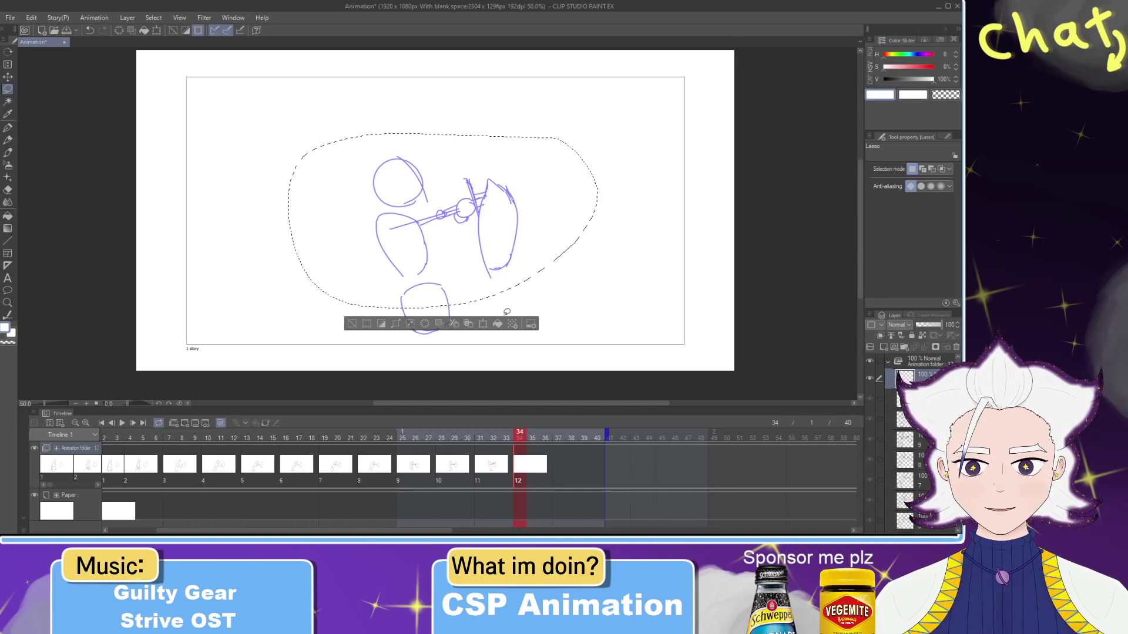
{"action": "left_click", "coordinate": [635, 265]}
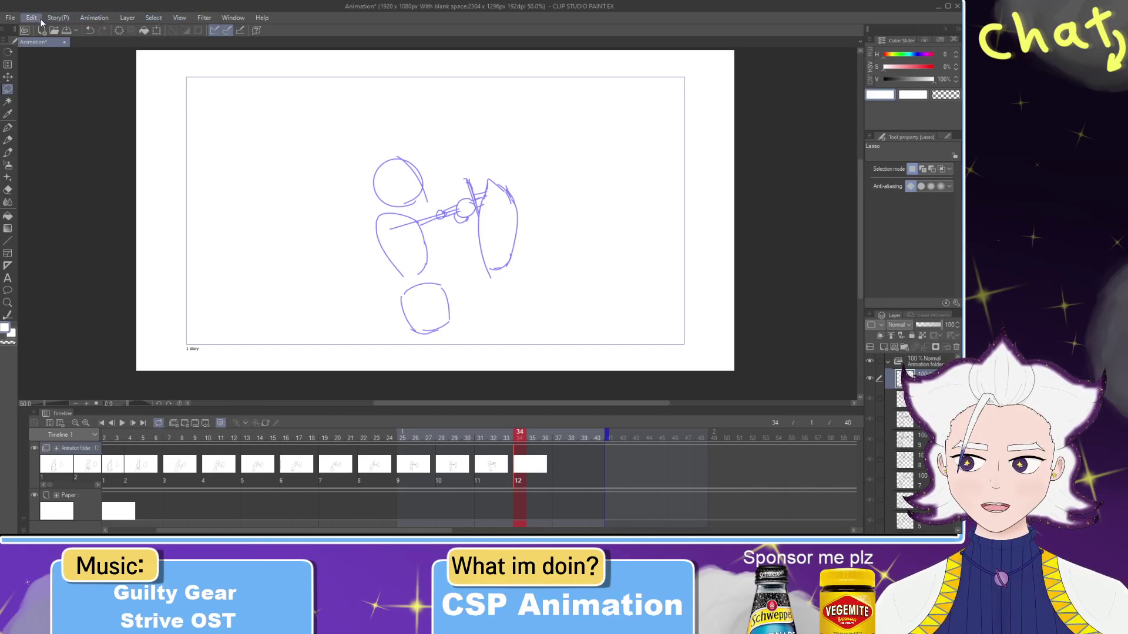
Step: Try to paste the copied drawing as a new layer and move it within the animation folder, then undo and clear the selection
{"action": "left_click", "coordinate": [68, 92]}
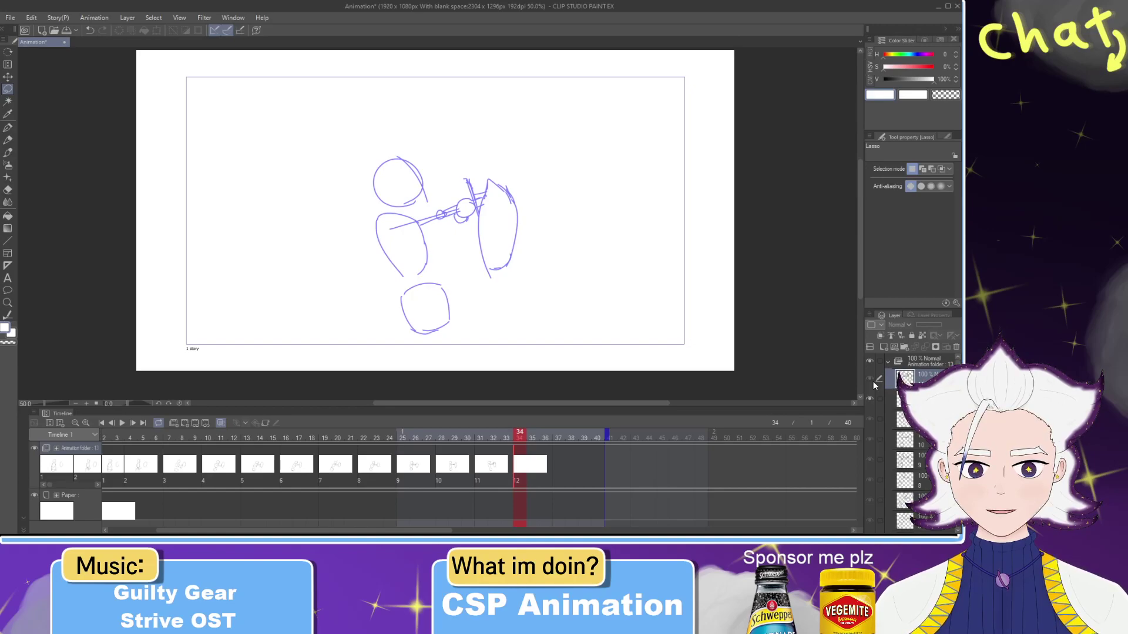
{"action": "left_click", "coordinate": [515, 439]}
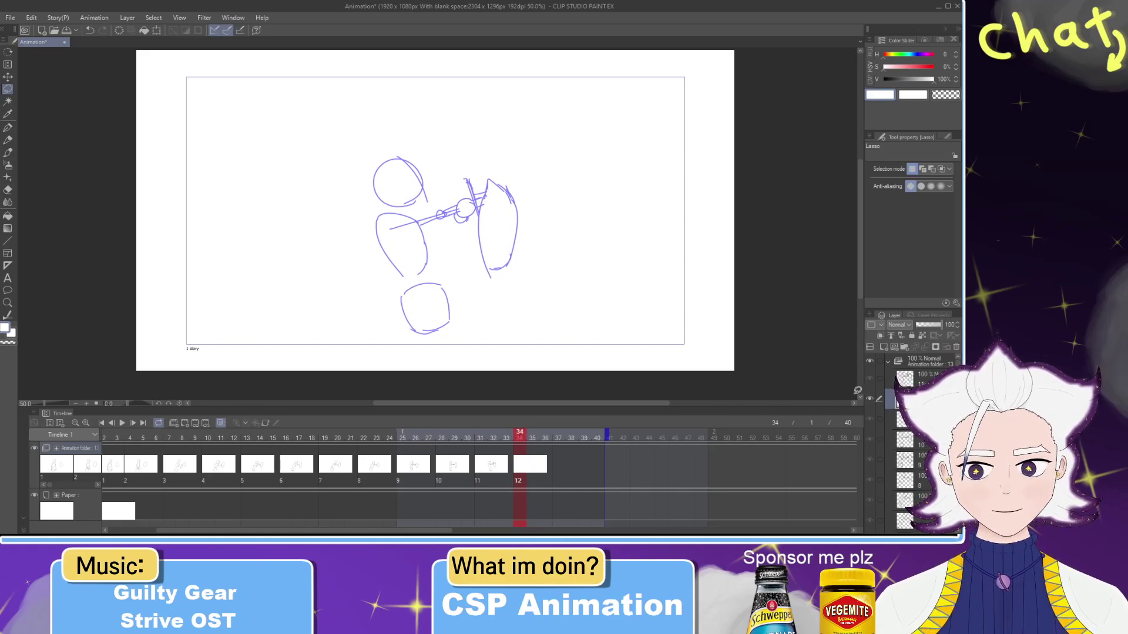
{"action": "left_click", "coordinate": [924, 384]}
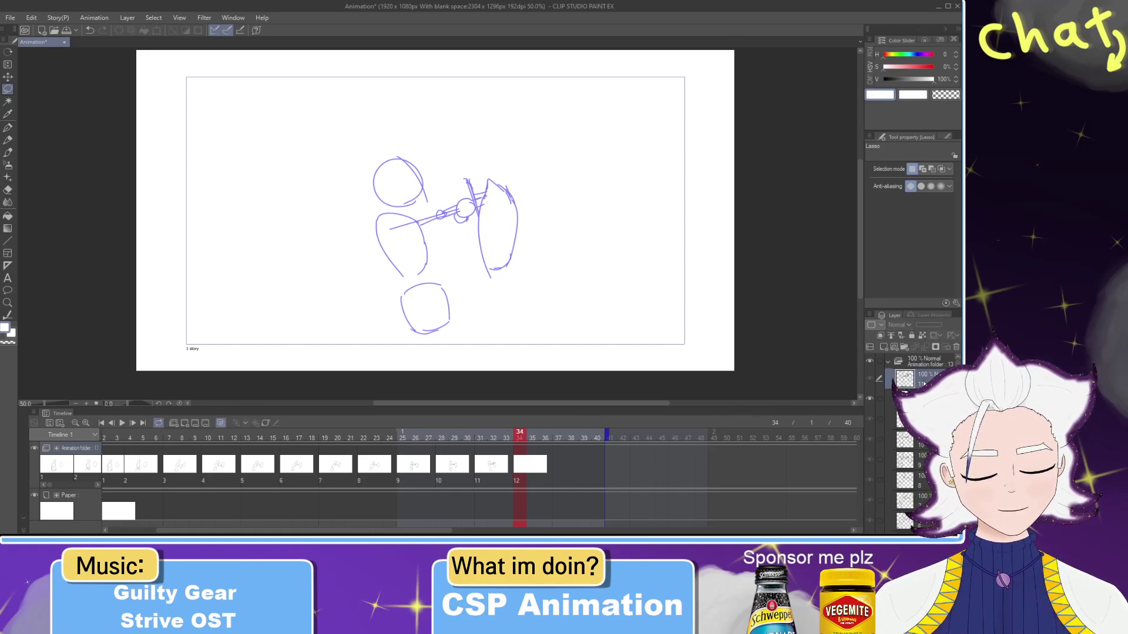
{"action": "left_click_drag", "start_coordinate": [924, 383], "coordinate": [924, 408]}
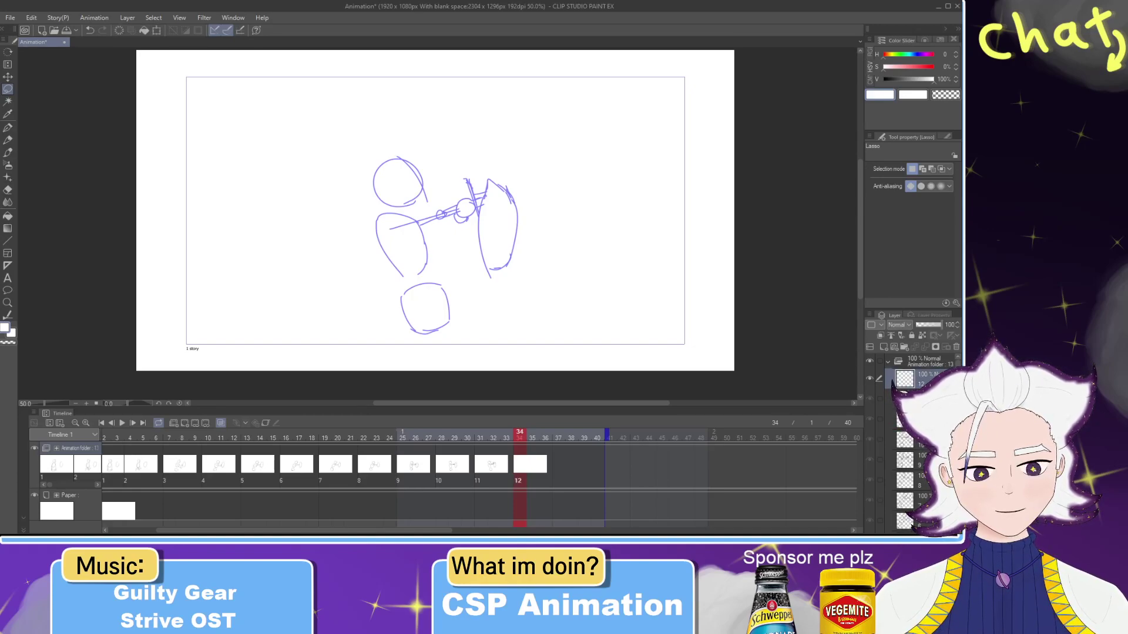
{"action": "key", "text": "Left"}
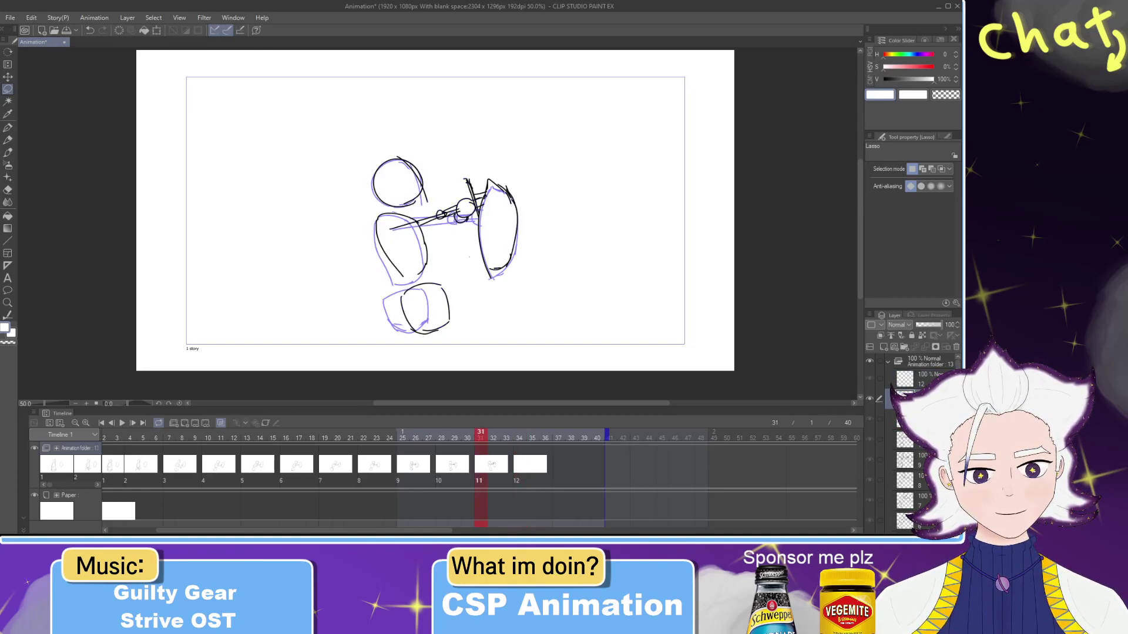
{"action": "left_click", "coordinate": [924, 420]}
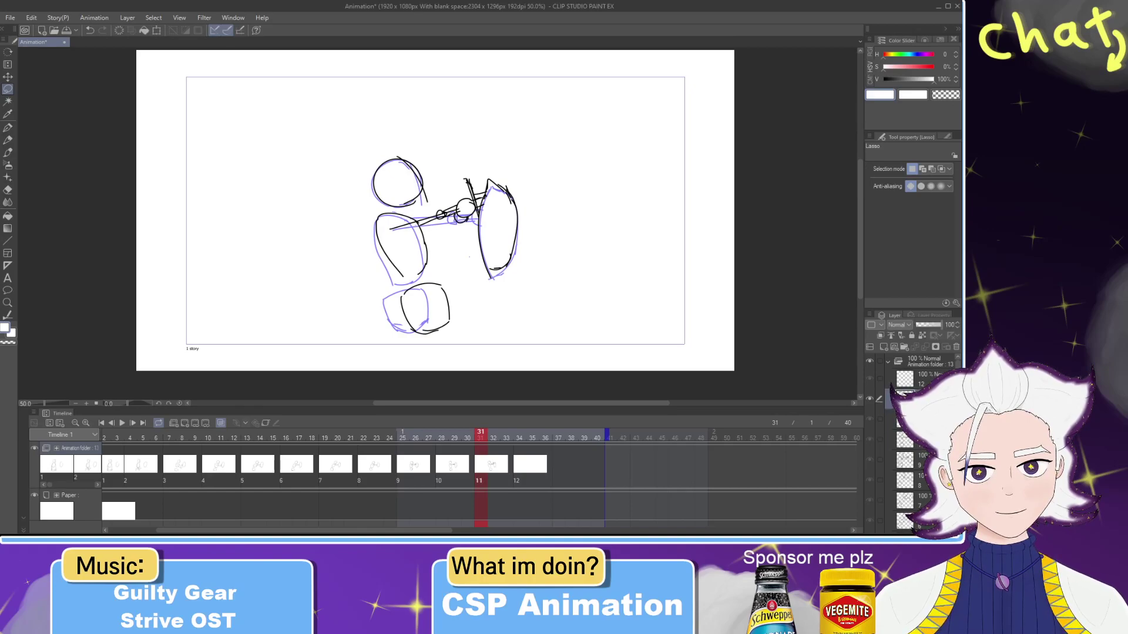
{"action": "key", "text": "ctrl+z"}
{"action": "key", "text": "ctrl+z"}
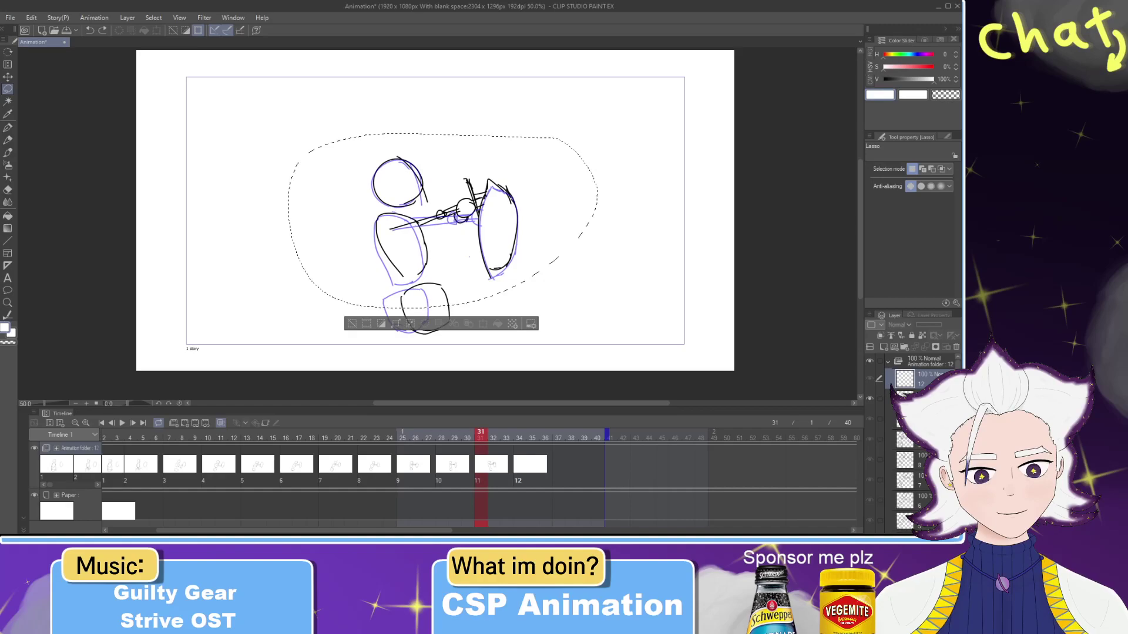
{"action": "key", "text": "ctrl+d"}
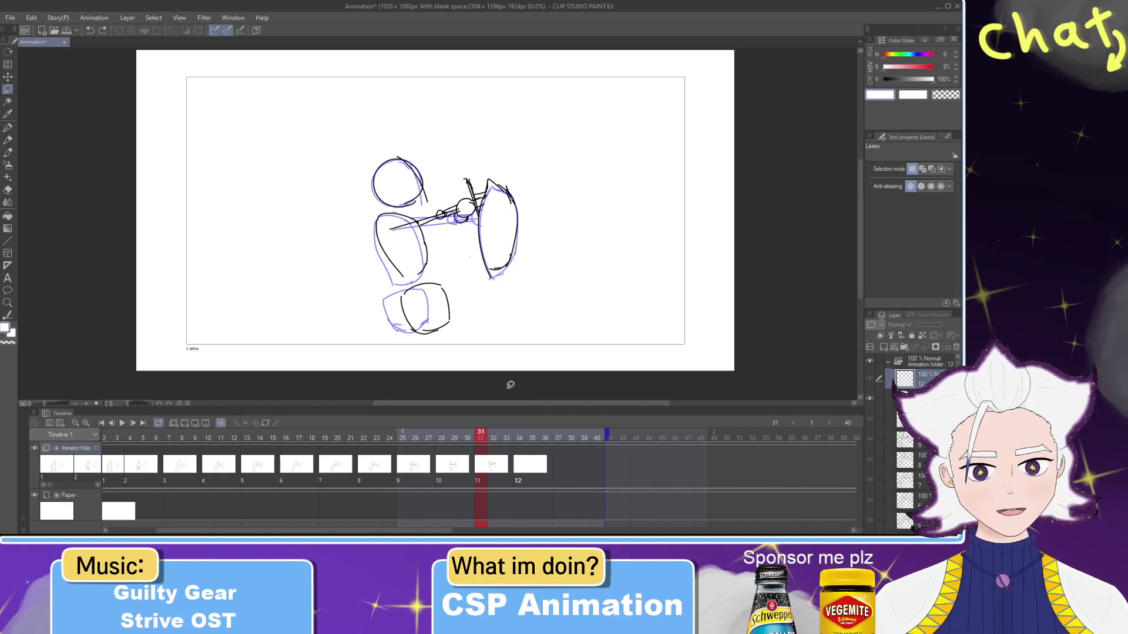
Step: Move to cel 12 at frame 34 and sketch the figure's round head in black with the pen over the onion skin
{"action": "mouse_move", "coordinate": [487, 437]}
{"action": "left_mouse_down"}
{"action": "mouse_move", "coordinate": [543, 445]}
{"action": "mouse_move", "coordinate": [520, 441]}
{"action": "left_mouse_up"}
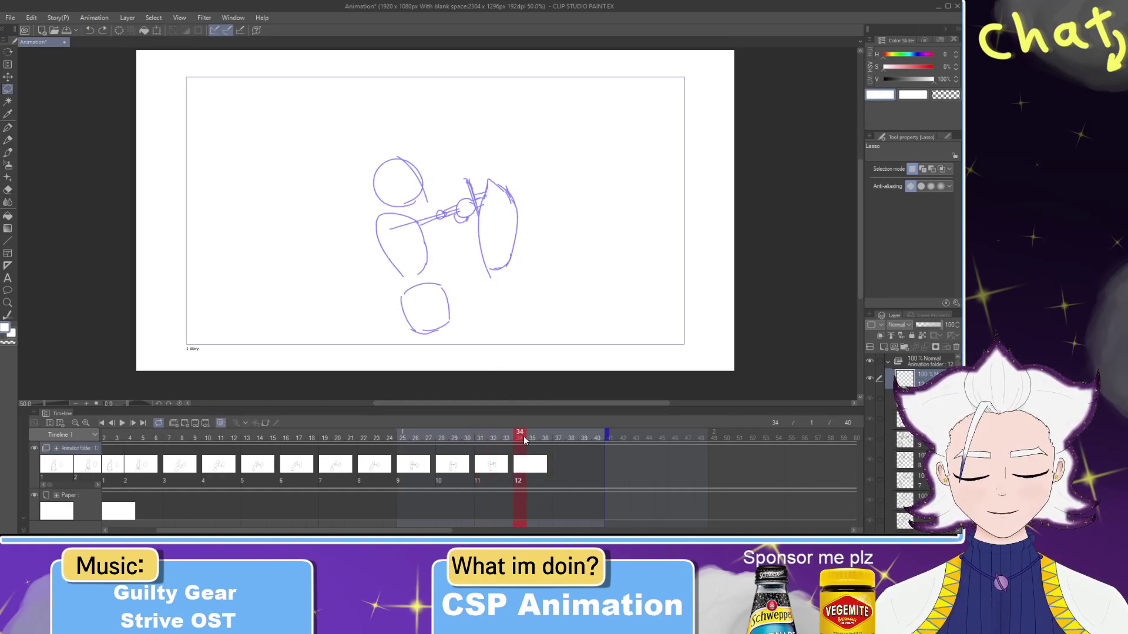
{"action": "key", "text": "p"}
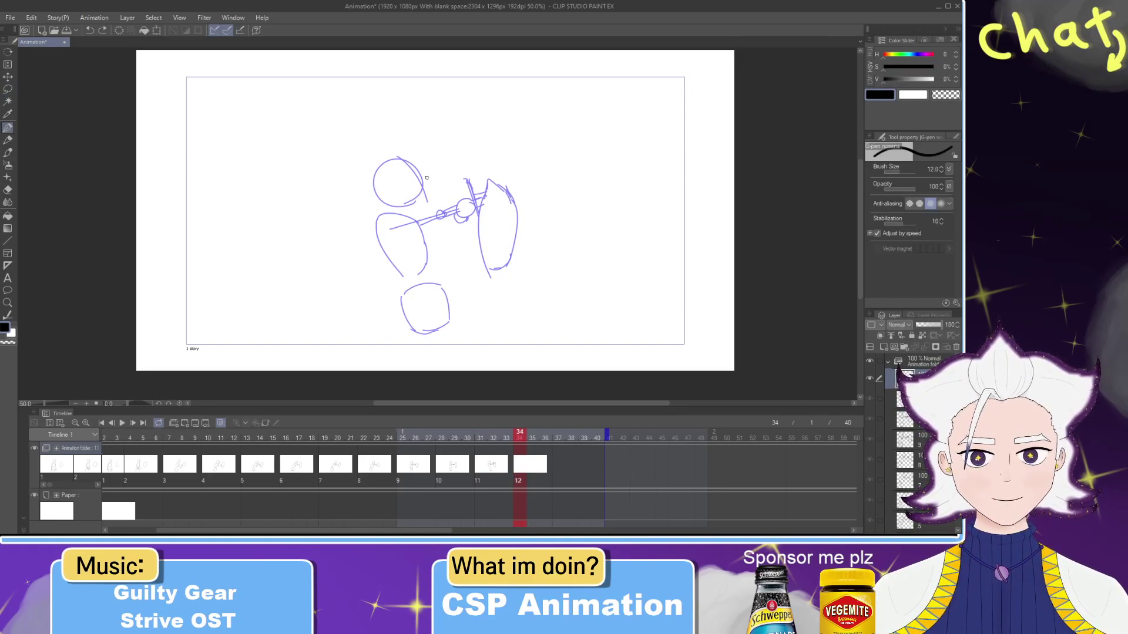
{"action": "mouse_move", "coordinate": [410, 203]}
{"action": "left_mouse_down"}
{"action": "mouse_move", "coordinate": [376, 191]}
{"action": "mouse_move", "coordinate": [415, 200]}
{"action": "left_mouse_up"}
{"action": "key", "text": "ctrl+z"}
{"action": "key", "text": "ctrl+z"}
{"action": "left_click_drag", "start_coordinate": [383, 158], "coordinate": [432, 189]}
{"action": "key", "text": "ctrl+z"}
{"action": "left_click_drag", "start_coordinate": [386, 159], "coordinate": [432, 186]}
{"action": "key", "text": "ctrl+z"}
Step: Sketch the figure's oval torso below the head on cel 12, redoing strokes until the outline fits
{"action": "mouse_move", "coordinate": [381, 218]}
{"action": "left_mouse_down"}
{"action": "mouse_move", "coordinate": [424, 218]}
{"action": "mouse_move", "coordinate": [414, 218]}
{"action": "mouse_move", "coordinate": [427, 267]}
{"action": "left_mouse_up"}
{"action": "key", "text": "ctrl+z"}
{"action": "key", "text": "ctrl+z"}
{"action": "key", "text": "ctrl+z"}
{"action": "left_click_drag", "start_coordinate": [378, 225], "coordinate": [411, 267]}
{"action": "key", "text": "ctrl+z"}
{"action": "key", "text": "ctrl+z"}
{"action": "left_click_drag", "start_coordinate": [379, 225], "coordinate": [411, 267]}
{"action": "key", "text": "ctrl+z"}
Step: Sketch the rounded hip shape below the torso on cel 12
{"action": "mouse_move", "coordinate": [397, 265]}
{"action": "left_mouse_down"}
{"action": "mouse_move", "coordinate": [438, 282]}
{"action": "mouse_move", "coordinate": [405, 298]}
{"action": "mouse_move", "coordinate": [422, 326]}
{"action": "left_mouse_up"}
{"action": "key", "text": "ctrl+z"}
{"action": "left_click_drag", "start_coordinate": [402, 286], "coordinate": [431, 331]}
{"action": "mouse_move", "coordinate": [439, 279]}
{"action": "left_mouse_down"}
{"action": "mouse_move", "coordinate": [454, 309]}
{"action": "mouse_move", "coordinate": [457, 275]}
{"action": "mouse_move", "coordinate": [490, 254]}
{"action": "left_mouse_up"}
{"action": "left_click_drag", "start_coordinate": [502, 250], "coordinate": [511, 350]}
{"action": "key", "text": "ctrl+z"}
{"action": "key", "text": "ctrl+z"}
{"action": "key", "text": "ctrl+z"}
{"action": "mouse_move", "coordinate": [439, 281]}
{"action": "left_mouse_down"}
{"action": "mouse_move", "coordinate": [446, 326]}
{"action": "mouse_move", "coordinate": [422, 331]}
{"action": "left_mouse_up"}
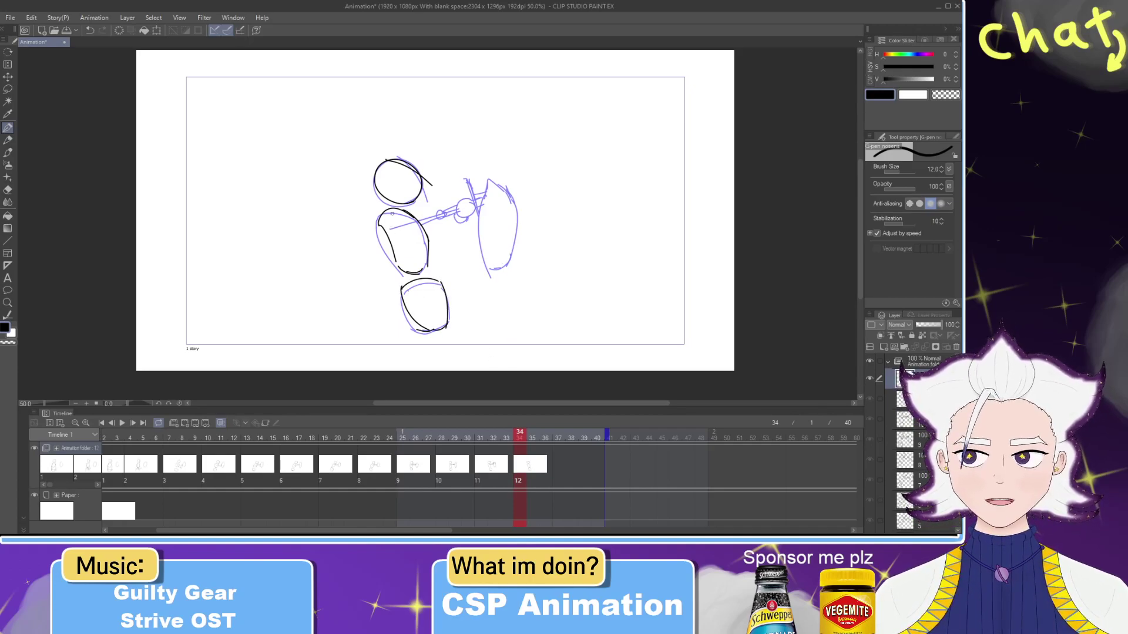
Step: Draw the first line of the raised arm on cel 12, from the torso up across the head
{"action": "left_click_drag", "start_coordinate": [436, 180], "coordinate": [400, 227]}
{"action": "key", "text": "ctrl+z"}
{"action": "mouse_move", "coordinate": [448, 153]}
{"action": "left_mouse_down"}
{"action": "mouse_move", "coordinate": [402, 228]}
{"action": "mouse_move", "coordinate": [427, 132]}
{"action": "left_mouse_up"}
{"action": "key", "text": "ctrl+z"}
{"action": "key", "text": "ctrl+z"}
{"action": "left_click_drag", "start_coordinate": [392, 227], "coordinate": [439, 153]}
{"action": "key", "text": "ctrl+z"}
{"action": "left_click_drag", "start_coordinate": [397, 227], "coordinate": [422, 158]}
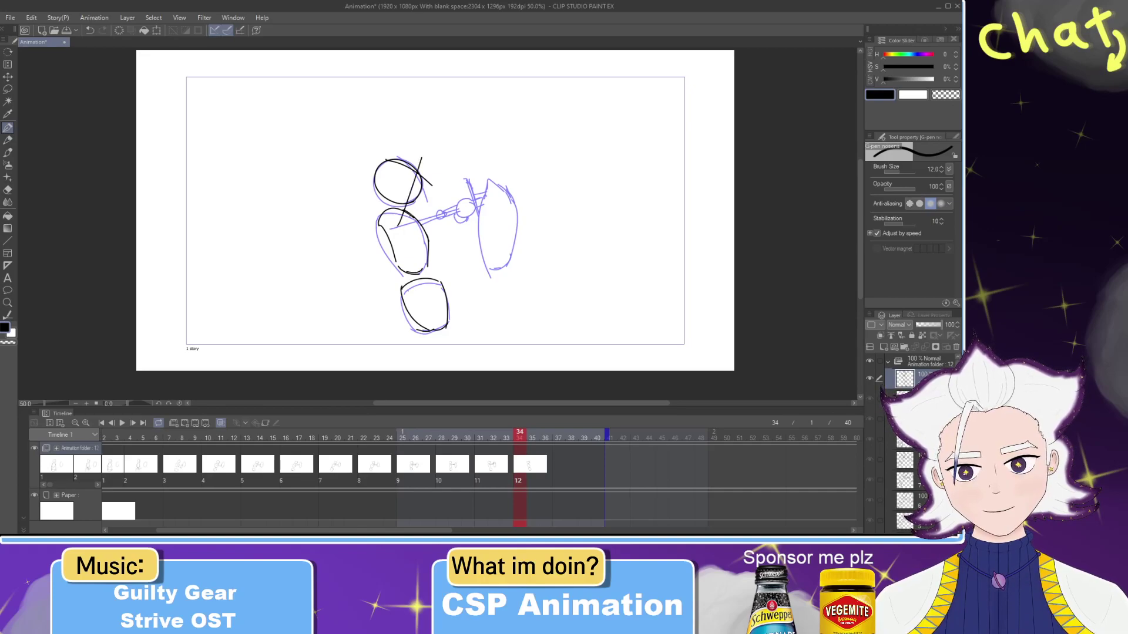
Step: Add the remaining raised arm lines and the hand circles above the figure's head on cel 12
{"action": "left_click_drag", "start_coordinate": [416, 217], "coordinate": [434, 154]}
{"action": "key", "text": "ctrl+z"}
{"action": "left_click_drag", "start_coordinate": [417, 220], "coordinate": [443, 128]}
{"action": "key", "text": "ctrl+z"}
{"action": "mouse_move", "coordinate": [413, 216]}
{"action": "left_mouse_down"}
{"action": "mouse_move", "coordinate": [435, 135]}
{"action": "mouse_move", "coordinate": [426, 168]}
{"action": "left_mouse_up"}
{"action": "key", "text": "ctrl+z"}
Step: Draw a short crossbar above the raised hand and an upright line rising from it, retrying the upright line
{"action": "left_click_drag", "start_coordinate": [410, 131], "coordinate": [458, 130]}
{"action": "mouse_move", "coordinate": [445, 131]}
{"action": "left_mouse_down"}
{"action": "mouse_move", "coordinate": [417, 132]}
{"action": "mouse_move", "coordinate": [457, 131]}
{"action": "mouse_move", "coordinate": [431, 145]}
{"action": "mouse_move", "coordinate": [448, 139]}
{"action": "mouse_move", "coordinate": [429, 85]}
{"action": "left_mouse_up"}
{"action": "key", "text": "ctrl+z"}
{"action": "key", "text": "ctrl+z"}
{"action": "key", "text": "ctrl+z"}
{"action": "key", "text": "ctrl+z"}
{"action": "key", "text": "ctrl+z"}
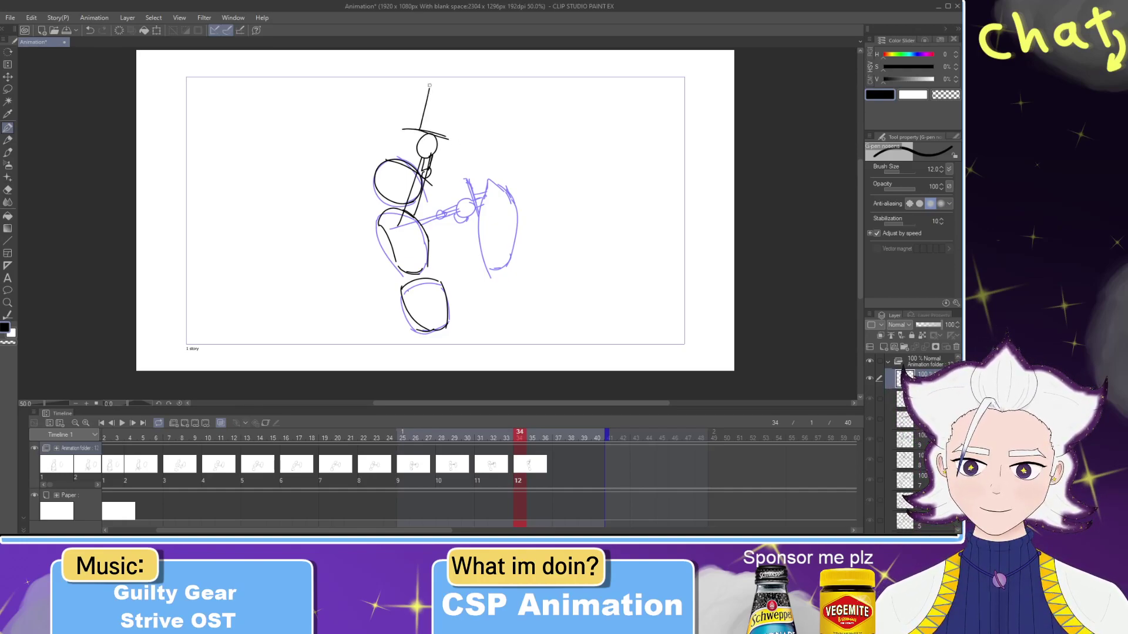
{"action": "key", "text": "ctrl+z"}
{"action": "left_click_drag", "start_coordinate": [421, 129], "coordinate": [429, 79]}
{"action": "key", "text": "ctrl+z"}
{"action": "left_click_drag", "start_coordinate": [421, 129], "coordinate": [430, 79]}
{"action": "key", "text": "ctrl+z"}
Step: Try several sweeping curves from the raised crossbar toward the tall oval, undoing each attempt
{"action": "mouse_move", "coordinate": [403, 130]}
{"action": "left_mouse_down"}
{"action": "mouse_move", "coordinate": [446, 140]}
{"action": "mouse_move", "coordinate": [438, 71]}
{"action": "mouse_move", "coordinate": [444, 112]}
{"action": "mouse_move", "coordinate": [473, 50]}
{"action": "mouse_move", "coordinate": [464, 52]}
{"action": "mouse_move", "coordinate": [512, 153]}
{"action": "left_mouse_up"}
{"action": "key", "text": "ctrl+z"}
{"action": "key", "text": "ctrl+z"}
{"action": "left_click_drag", "start_coordinate": [458, 64], "coordinate": [516, 175]}
{"action": "left_click_drag", "start_coordinate": [449, 79], "coordinate": [515, 201]}
{"action": "key", "text": "ctrl+z"}
{"action": "key", "text": "ctrl+z"}
{"action": "key", "text": "ctrl+z"}
{"action": "mouse_move", "coordinate": [533, 78]}
{"action": "left_mouse_down"}
{"action": "mouse_move", "coordinate": [531, 205]}
{"action": "mouse_move", "coordinate": [532, 150]}
{"action": "left_mouse_up"}
{"action": "key", "text": "ctrl+z"}
{"action": "key", "text": "ctrl+z"}
Step: Draw a large outer arc down to the tall oval, jagged trailing strokes, and an inner curve near the crossbar
{"action": "mouse_move", "coordinate": [511, 81]}
{"action": "left_mouse_down"}
{"action": "mouse_move", "coordinate": [520, 99]}
{"action": "mouse_move", "coordinate": [514, 201]}
{"action": "left_mouse_up"}
{"action": "left_click_drag", "start_coordinate": [486, 148], "coordinate": [509, 213]}
{"action": "left_click_drag", "start_coordinate": [494, 170], "coordinate": [500, 204]}
{"action": "mouse_move", "coordinate": [474, 143]}
{"action": "left_mouse_down"}
{"action": "mouse_move", "coordinate": [500, 195]}
{"action": "mouse_move", "coordinate": [468, 157]}
{"action": "left_mouse_up"}
{"action": "left_click_drag", "start_coordinate": [430, 121], "coordinate": [456, 142]}
Step: Erase parts of the upright line above the crossbar and extend the upper end of the large arc
{"action": "key", "text": "e"}
{"action": "mouse_move", "coordinate": [436, 83]}
{"action": "left_mouse_down"}
{"action": "mouse_move", "coordinate": [427, 114]}
{"action": "mouse_move", "coordinate": [437, 75]}
{"action": "mouse_move", "coordinate": [453, 124]}
{"action": "mouse_move", "coordinate": [464, 51]}
{"action": "left_mouse_up"}
{"action": "key", "text": "p"}
{"action": "key", "text": "e"}
{"action": "key", "text": "p"}
{"action": "left_click_drag", "start_coordinate": [515, 78], "coordinate": [482, 66]}
{"action": "key", "text": "e"}
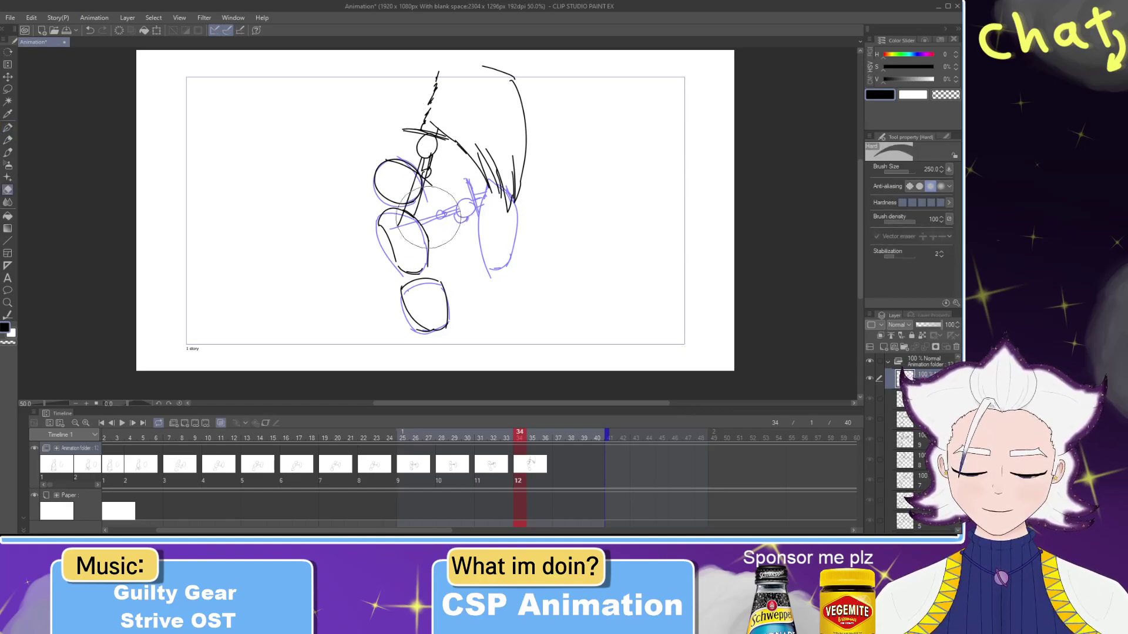
Step: Outline the tall oval below the arc on cel 12 and move to frame 37
{"action": "key", "text": "p"}
{"action": "left_click_drag", "start_coordinate": [487, 181], "coordinate": [479, 250]}
{"action": "key", "text": "ctrl+z"}
{"action": "left_click_drag", "start_coordinate": [486, 183], "coordinate": [491, 277]}
{"action": "left_click_drag", "start_coordinate": [516, 202], "coordinate": [499, 279]}
{"action": "key", "text": "ctrl+z"}
{"action": "mouse_move", "coordinate": [515, 201]}
{"action": "left_mouse_down"}
{"action": "mouse_move", "coordinate": [497, 266]}
{"action": "mouse_move", "coordinate": [483, 269]}
{"action": "mouse_move", "coordinate": [513, 255]}
{"action": "left_mouse_up"}
{"action": "key", "text": "e"}
{"action": "key", "text": "p"}
{"action": "key", "text": "ctrl+z"}
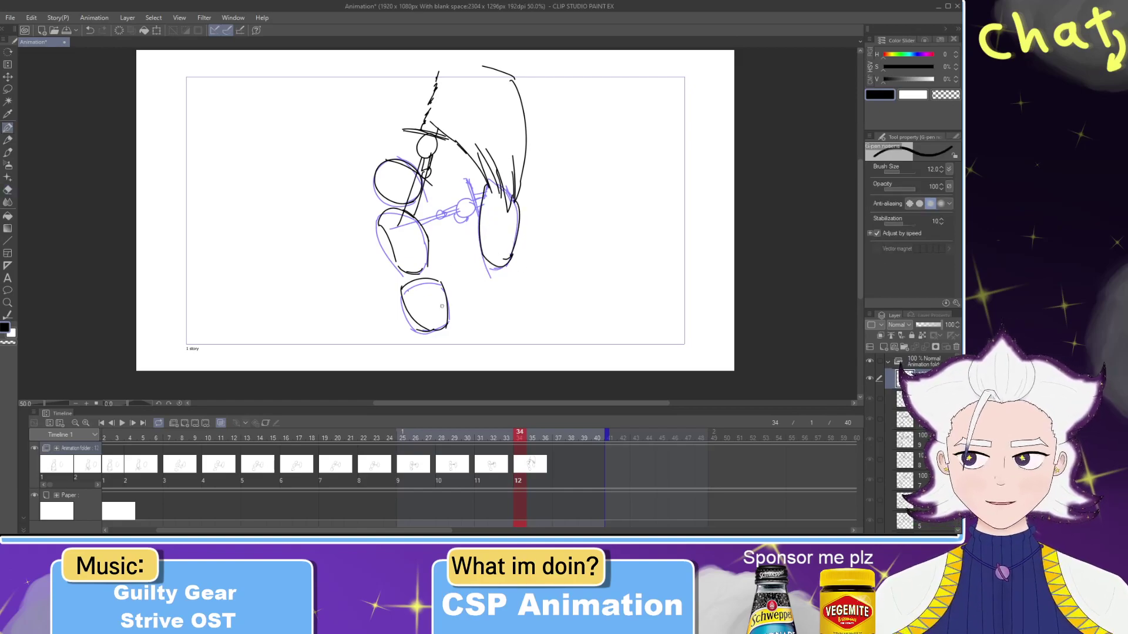
{"action": "left_click_drag", "start_coordinate": [515, 438], "coordinate": [558, 431]}
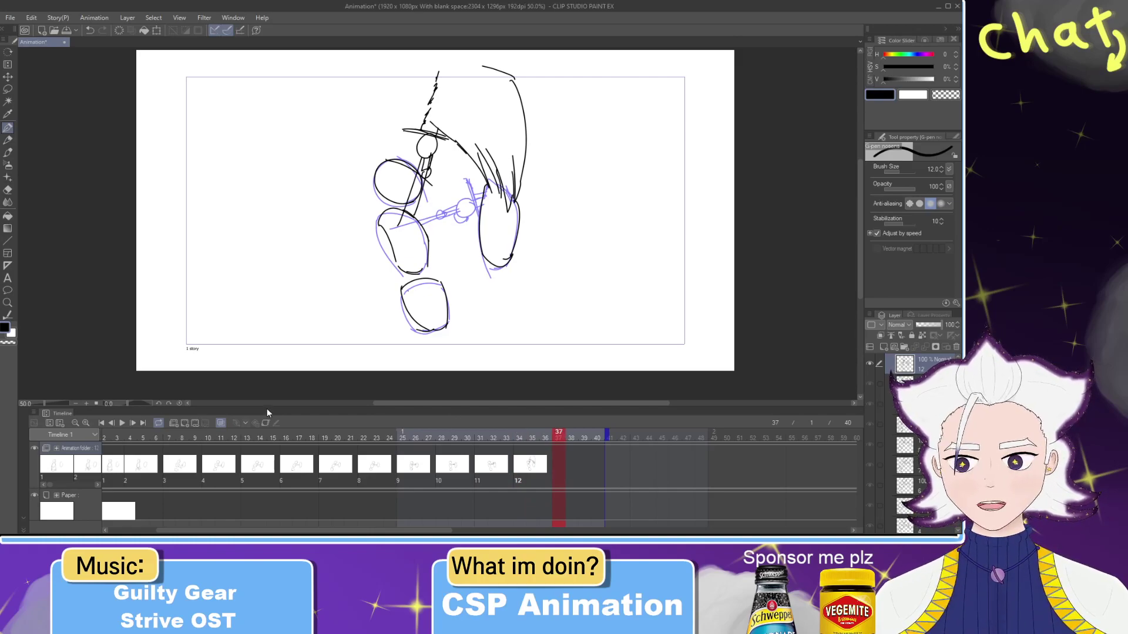
Step: Add cel 13 at frame 37 and try several head circles with a face curve over the previous cel's head
{"action": "left_click", "coordinate": [186, 424]}
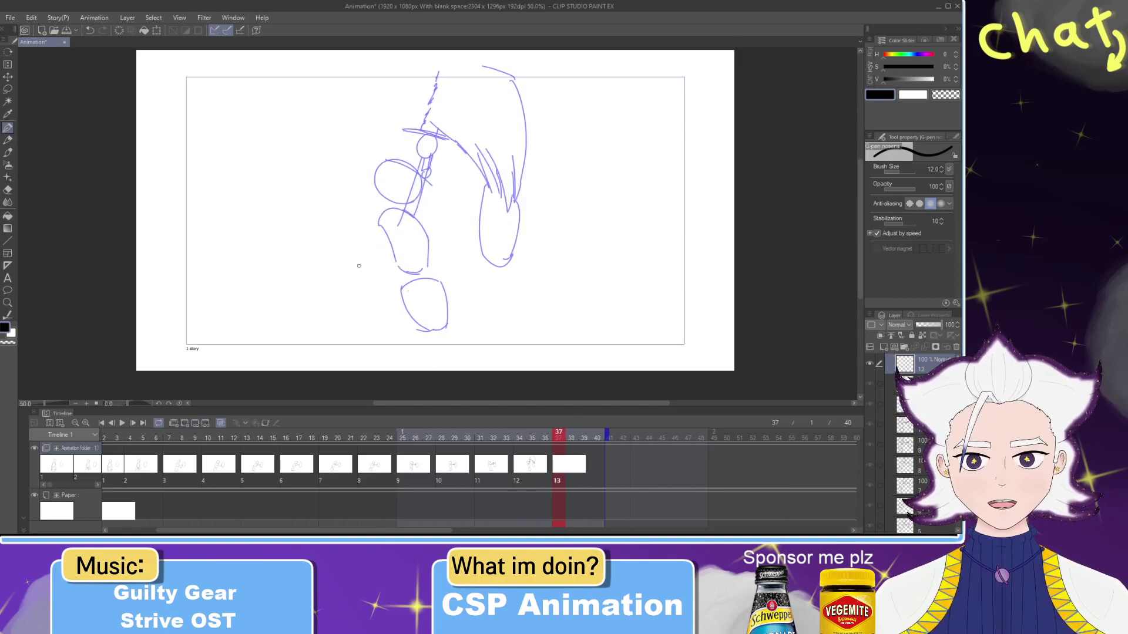
{"action": "mouse_move", "coordinate": [408, 207]}
{"action": "left_mouse_down"}
{"action": "mouse_move", "coordinate": [404, 155]}
{"action": "mouse_move", "coordinate": [419, 202]}
{"action": "mouse_move", "coordinate": [376, 179]}
{"action": "mouse_move", "coordinate": [423, 198]}
{"action": "left_mouse_up"}
{"action": "key", "text": "ctrl+z"}
{"action": "left_click_drag", "start_coordinate": [393, 159], "coordinate": [422, 194]}
{"action": "key", "text": "ctrl+z"}
{"action": "left_click_drag", "start_coordinate": [385, 161], "coordinate": [425, 211]}
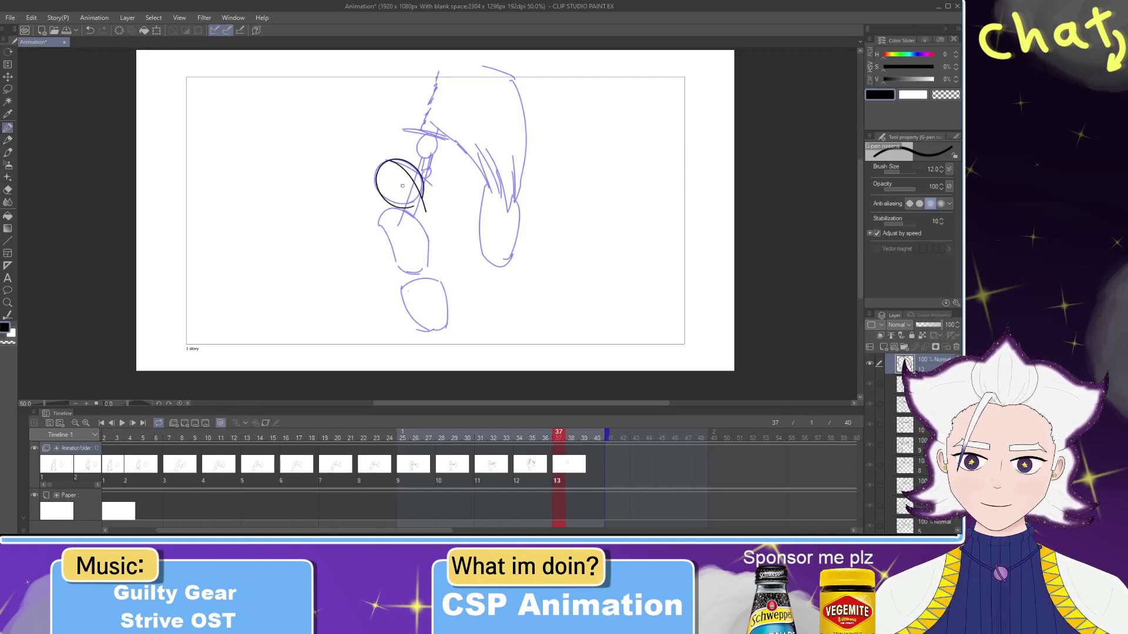
{"action": "key", "text": "ctrl+z"}
{"action": "left_click_drag", "start_coordinate": [386, 160], "coordinate": [420, 210]}
{"action": "key", "text": "ctrl+z"}
{"action": "left_click_drag", "start_coordinate": [386, 160], "coordinate": [420, 208]}
{"action": "key", "text": "ctrl+z"}
{"action": "left_click_drag", "start_coordinate": [387, 160], "coordinate": [422, 199]}
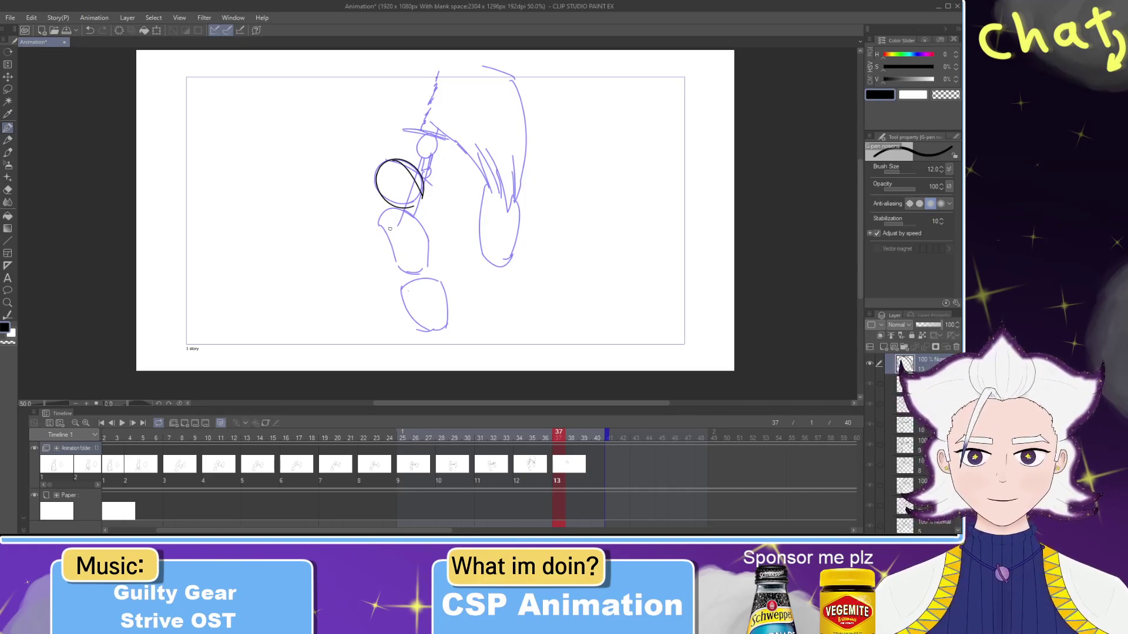
Step: Undo the head strokes on cel 13, trying another head outline before clearing them all
{"action": "key", "text": "ctrl+z"}
{"action": "key", "text": "ctrl+z"}
{"action": "mouse_move", "coordinate": [410, 203]}
{"action": "left_mouse_down"}
{"action": "mouse_move", "coordinate": [387, 195]}
{"action": "mouse_move", "coordinate": [410, 157]}
{"action": "mouse_move", "coordinate": [403, 204]}
{"action": "mouse_move", "coordinate": [418, 199]}
{"action": "mouse_move", "coordinate": [382, 189]}
{"action": "mouse_move", "coordinate": [378, 173]}
{"action": "mouse_move", "coordinate": [411, 199]}
{"action": "left_mouse_up"}
{"action": "key", "text": "ctrl+z"}
{"action": "key", "text": "ctrl+z"}
{"action": "key", "text": "ctrl+z"}
{"action": "key", "text": "ctrl+z"}
{"action": "key", "text": "ctrl+z"}
{"action": "key", "text": "ctrl+z"}
{"action": "key", "text": "ctrl+z"}
{"action": "key", "text": "ctrl+z"}
{"action": "key", "text": "ctrl+z"}
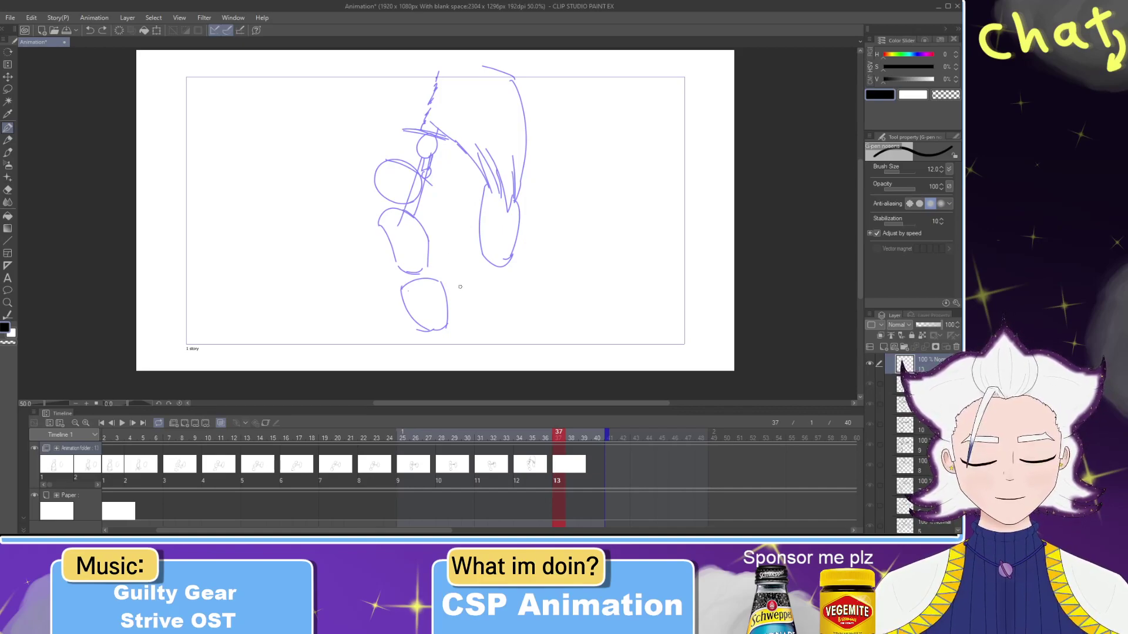
Step: Outline the head circle with its inner face curve and draw the rounded upper part of the torso
{"action": "mouse_move", "coordinate": [413, 201]}
{"action": "left_mouse_down"}
{"action": "mouse_move", "coordinate": [374, 182]}
{"action": "mouse_move", "coordinate": [412, 201]}
{"action": "mouse_move", "coordinate": [422, 188]}
{"action": "mouse_move", "coordinate": [412, 204]}
{"action": "left_mouse_up"}
{"action": "key", "text": "ctrl+z"}
{"action": "key", "text": "ctrl+z"}
{"action": "key", "text": "ctrl+z"}
{"action": "mouse_move", "coordinate": [394, 159]}
{"action": "left_mouse_down"}
{"action": "mouse_move", "coordinate": [431, 213]}
{"action": "mouse_move", "coordinate": [402, 165]}
{"action": "mouse_move", "coordinate": [426, 193]}
{"action": "mouse_move", "coordinate": [399, 167]}
{"action": "mouse_move", "coordinate": [424, 193]}
{"action": "mouse_move", "coordinate": [382, 223]}
{"action": "mouse_move", "coordinate": [385, 214]}
{"action": "mouse_move", "coordinate": [380, 234]}
{"action": "left_mouse_up"}
{"action": "key", "text": "ctrl+z"}
{"action": "key", "text": "ctrl+z"}
{"action": "key", "text": "ctrl+z"}
{"action": "key", "text": "ctrl+z"}
{"action": "mouse_move", "coordinate": [388, 209]}
{"action": "left_mouse_down"}
{"action": "mouse_move", "coordinate": [413, 212]}
{"action": "mouse_move", "coordinate": [428, 267]}
{"action": "left_mouse_up"}
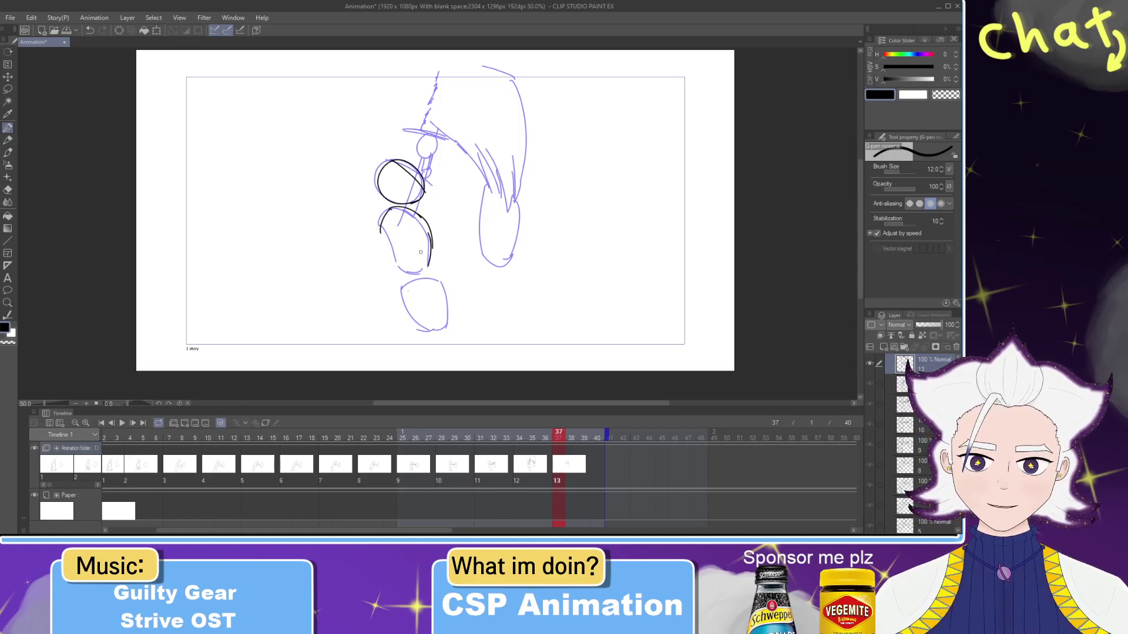
Step: Close the torso outline with a slanting side and a rounded lower end, redoing uneven strokes
{"action": "mouse_move", "coordinate": [381, 230]}
{"action": "left_mouse_down"}
{"action": "mouse_move", "coordinate": [395, 265]}
{"action": "mouse_move", "coordinate": [387, 258]}
{"action": "left_mouse_up"}
{"action": "key", "text": "ctrl+z"}
{"action": "left_click_drag", "start_coordinate": [385, 249], "coordinate": [405, 271]}
{"action": "key", "text": "ctrl+z"}
{"action": "key", "text": "ctrl+z"}
{"action": "mouse_move", "coordinate": [381, 233]}
{"action": "left_mouse_down"}
{"action": "mouse_move", "coordinate": [409, 275]}
{"action": "mouse_move", "coordinate": [428, 270]}
{"action": "mouse_move", "coordinate": [404, 280]}
{"action": "mouse_move", "coordinate": [436, 282]}
{"action": "mouse_move", "coordinate": [438, 297]}
{"action": "left_mouse_up"}
{"action": "key", "text": "ctrl+z"}
{"action": "key", "text": "ctrl+z"}
{"action": "key", "text": "ctrl+z"}
{"action": "key", "text": "ctrl+z"}
{"action": "key", "text": "ctrl+z"}
Step: Outline the rounded hip shape beneath the torso, slightly offset from the previous cel's hips
{"action": "mouse_move", "coordinate": [380, 233]}
{"action": "left_mouse_down"}
{"action": "mouse_move", "coordinate": [399, 269]}
{"action": "mouse_move", "coordinate": [428, 265]}
{"action": "mouse_move", "coordinate": [444, 281]}
{"action": "mouse_move", "coordinate": [405, 320]}
{"action": "left_mouse_up"}
{"action": "key", "text": "ctrl+z"}
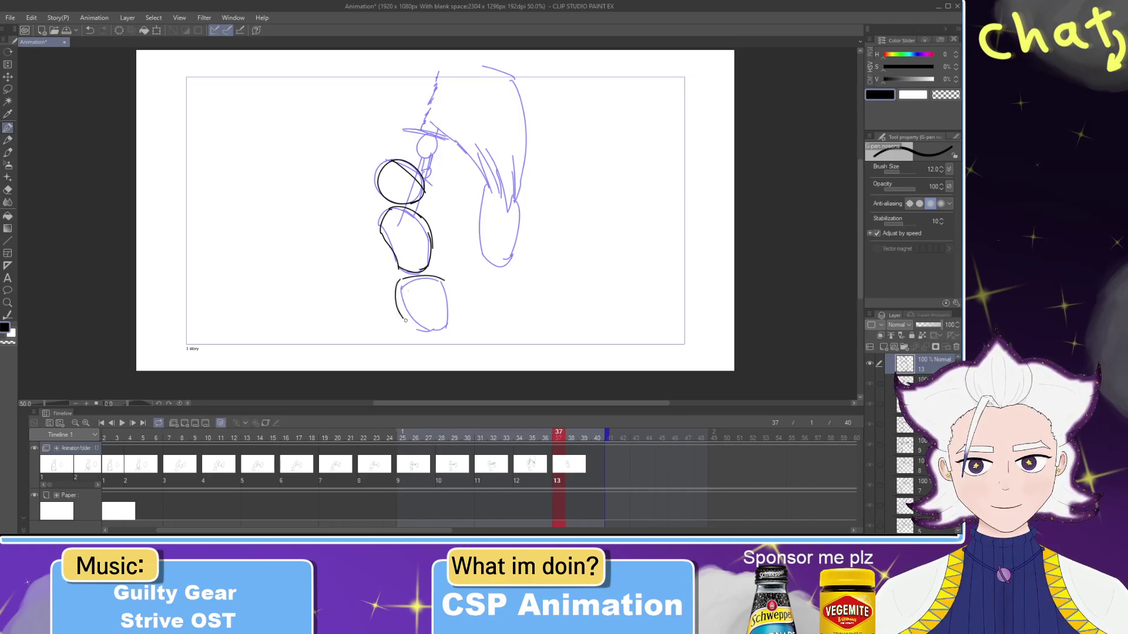
{"action": "mouse_move", "coordinate": [443, 283]}
{"action": "left_mouse_down"}
{"action": "mouse_move", "coordinate": [437, 313]}
{"action": "mouse_move", "coordinate": [402, 316]}
{"action": "left_mouse_up"}
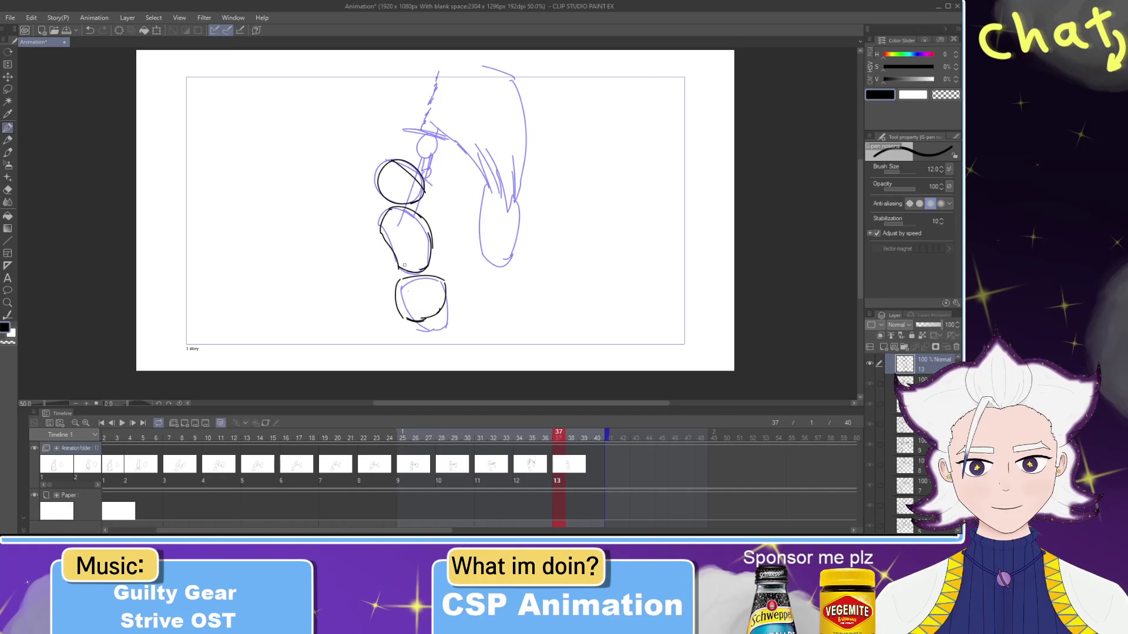
Step: Draw a straight arm line from the upper torso diagonally up across the head
{"action": "left_click_drag", "start_coordinate": [399, 225], "coordinate": [422, 154]}
{"action": "key", "text": "ctrl+z"}
{"action": "mouse_move", "coordinate": [403, 227]}
{"action": "left_mouse_down"}
{"action": "mouse_move", "coordinate": [383, 156]}
{"action": "mouse_move", "coordinate": [379, 191]}
{"action": "mouse_move", "coordinate": [369, 154]}
{"action": "left_mouse_up"}
{"action": "key", "text": "ctrl+z"}
{"action": "key", "text": "ctrl+z"}
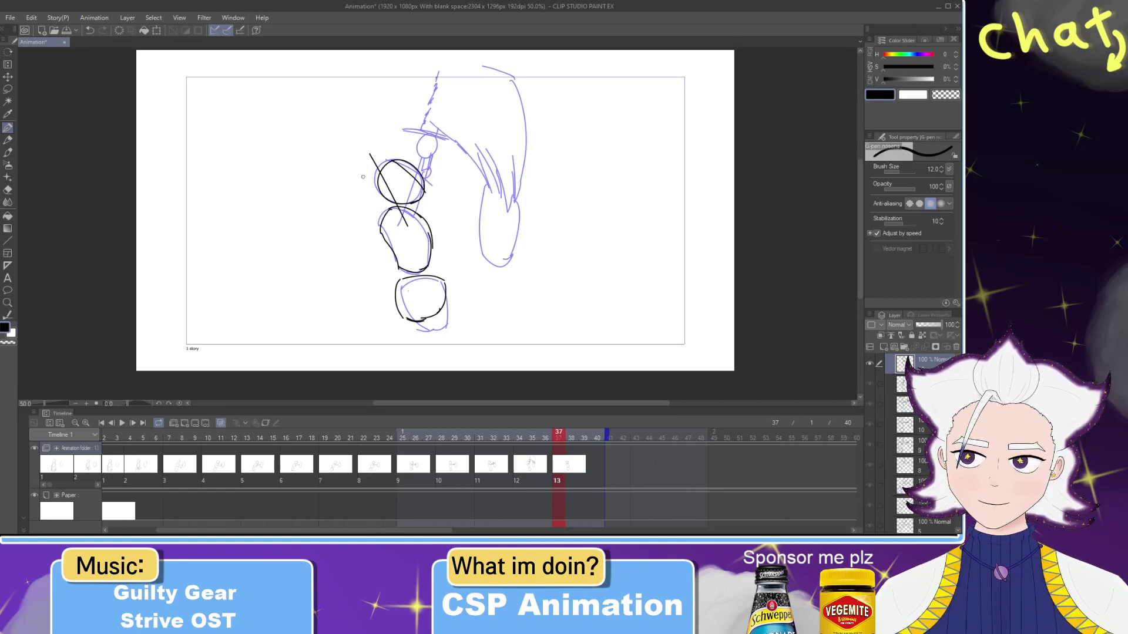
Step: Draw two bent arm lines from the torso, one reaching up beside the head and one reaching down
{"action": "left_click_drag", "start_coordinate": [394, 229], "coordinate": [350, 191]}
{"action": "key", "text": "ctrl+z"}
{"action": "mouse_move", "coordinate": [394, 229]}
{"action": "left_mouse_down"}
{"action": "mouse_move", "coordinate": [365, 211]}
{"action": "mouse_move", "coordinate": [358, 178]}
{"action": "left_mouse_up"}
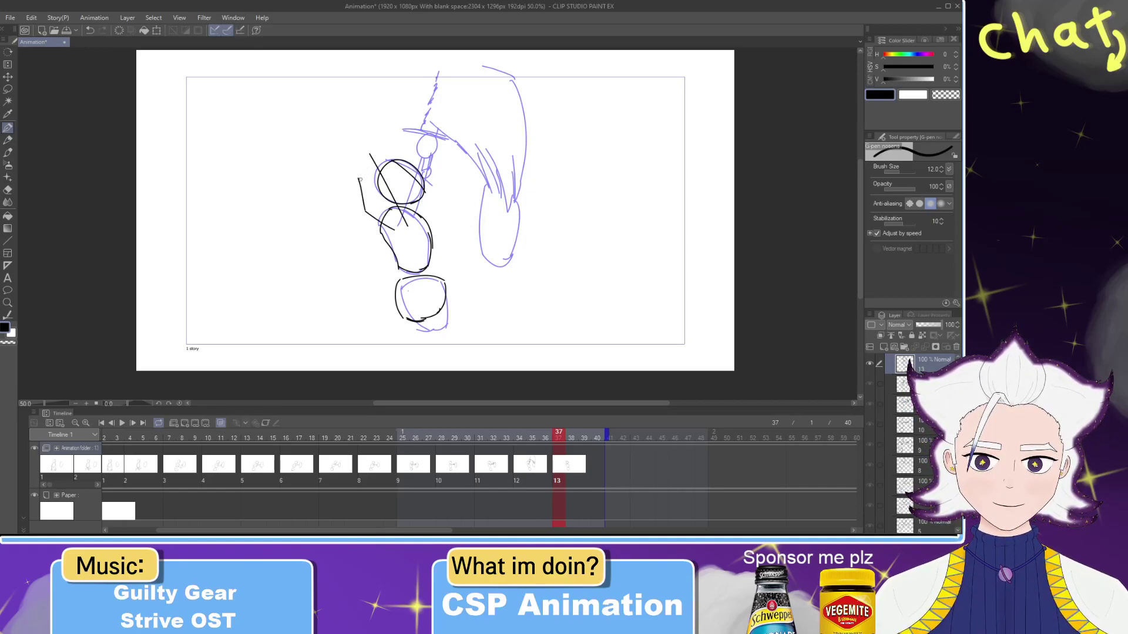
{"action": "mouse_move", "coordinate": [394, 240]}
{"action": "left_mouse_down"}
{"action": "mouse_move", "coordinate": [372, 258]}
{"action": "mouse_move", "coordinate": [374, 286]}
{"action": "left_mouse_up"}
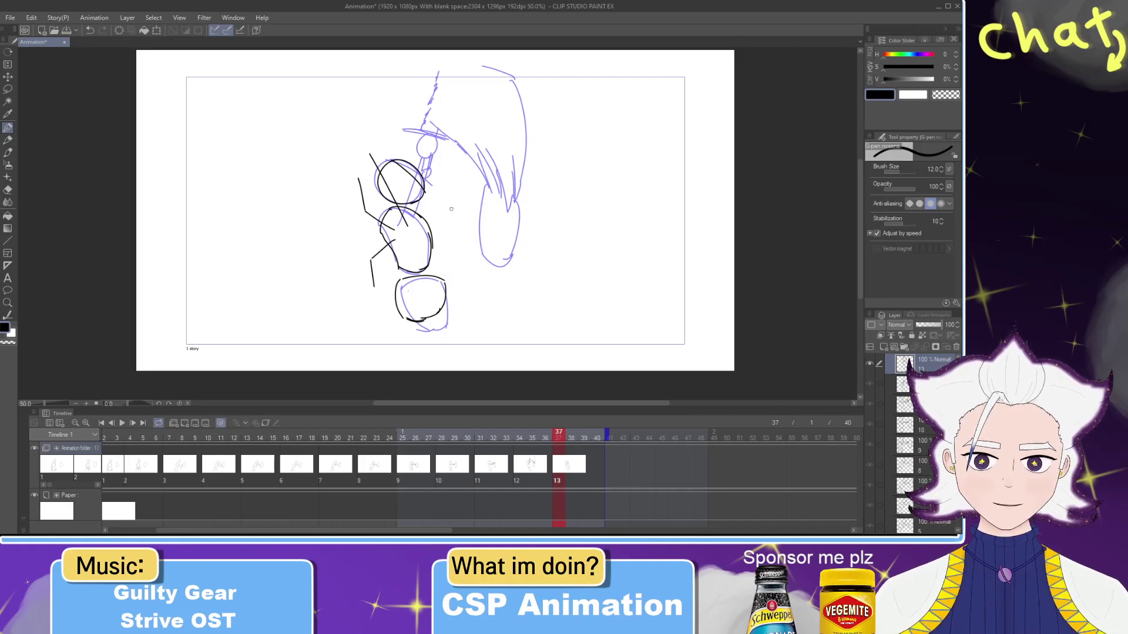
Step: Check the pose against cel 12 and redraw the lower bent arm as a single straight diagonal line
{"action": "mouse_move", "coordinate": [557, 439]}
{"action": "left_mouse_down"}
{"action": "mouse_move", "coordinate": [481, 439]}
{"action": "mouse_move", "coordinate": [534, 442]}
{"action": "left_mouse_up"}
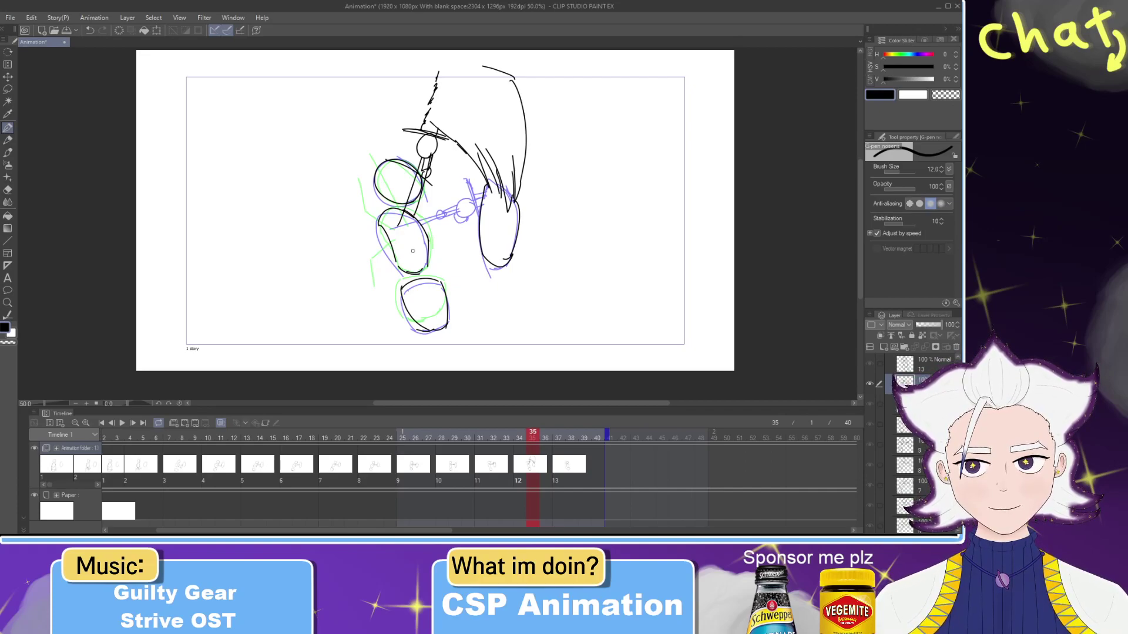
{"action": "mouse_move", "coordinate": [532, 439]}
{"action": "left_mouse_down"}
{"action": "mouse_move", "coordinate": [492, 438]}
{"action": "mouse_move", "coordinate": [558, 439]}
{"action": "left_mouse_up"}
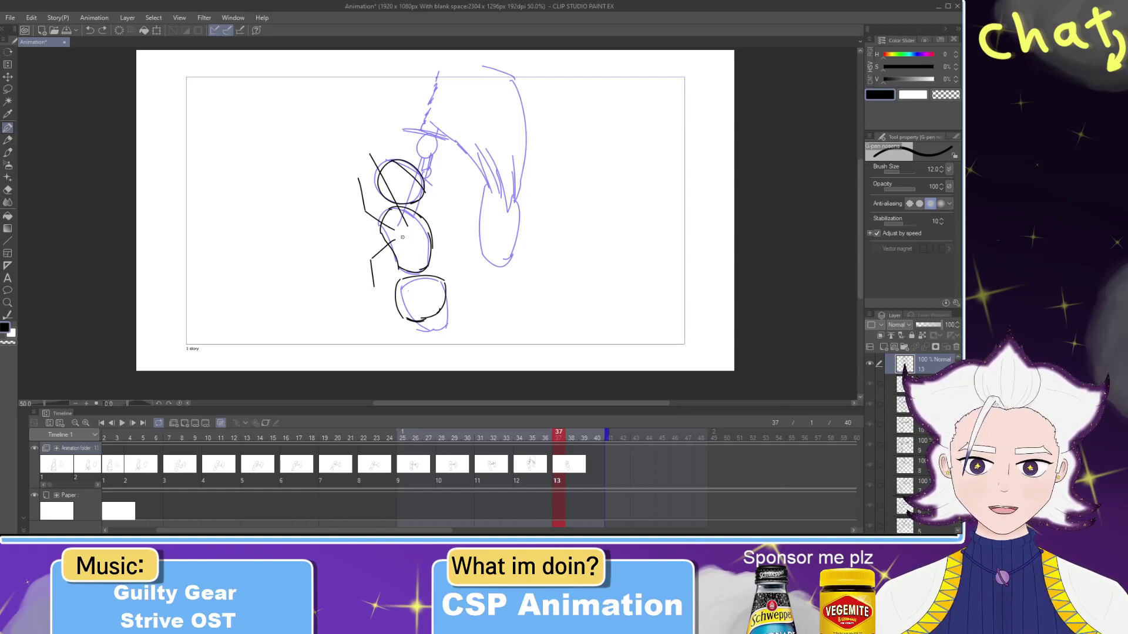
{"action": "key", "text": "ctrl+z"}
{"action": "key", "text": "ctrl+z"}
{"action": "left_click_drag", "start_coordinate": [394, 240], "coordinate": [364, 281]}
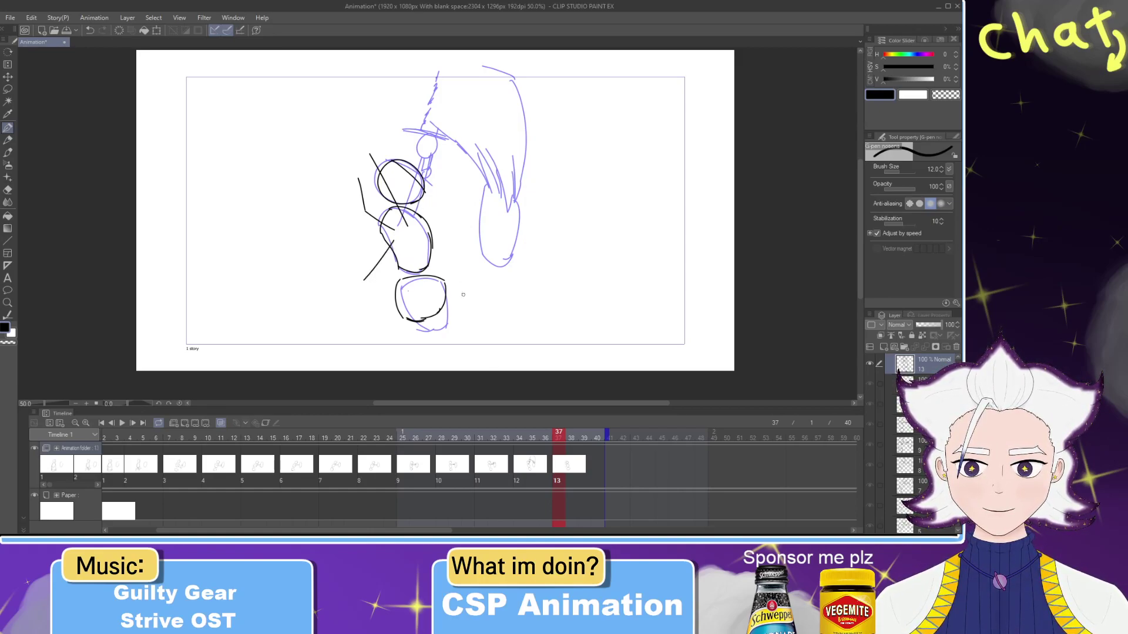
Step: Compare with cel 12 at frame 34, return to frame 37, and draw the second arm line from torso to head
{"action": "mouse_move", "coordinate": [532, 438]}
{"action": "left_mouse_down"}
{"action": "mouse_move", "coordinate": [506, 438]}
{"action": "mouse_move", "coordinate": [519, 438]}
{"action": "left_mouse_up"}
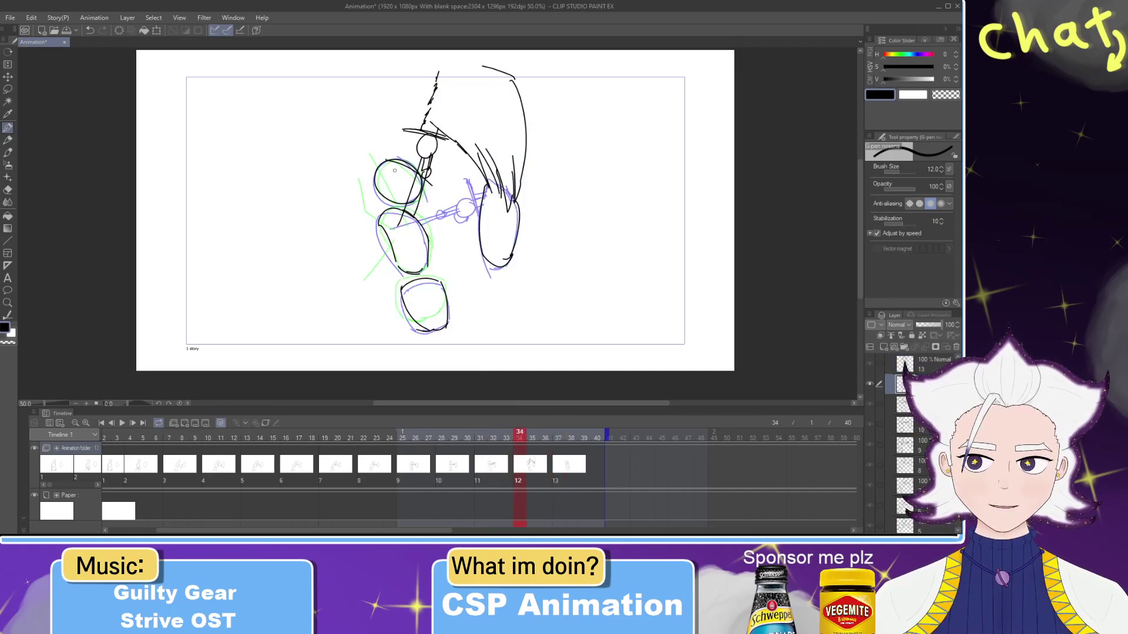
{"action": "left_click", "coordinate": [549, 439]}
{"action": "mouse_move", "coordinate": [550, 441]}
{"action": "left_mouse_down"}
{"action": "mouse_move", "coordinate": [536, 440]}
{"action": "mouse_move", "coordinate": [559, 440]}
{"action": "left_mouse_up"}
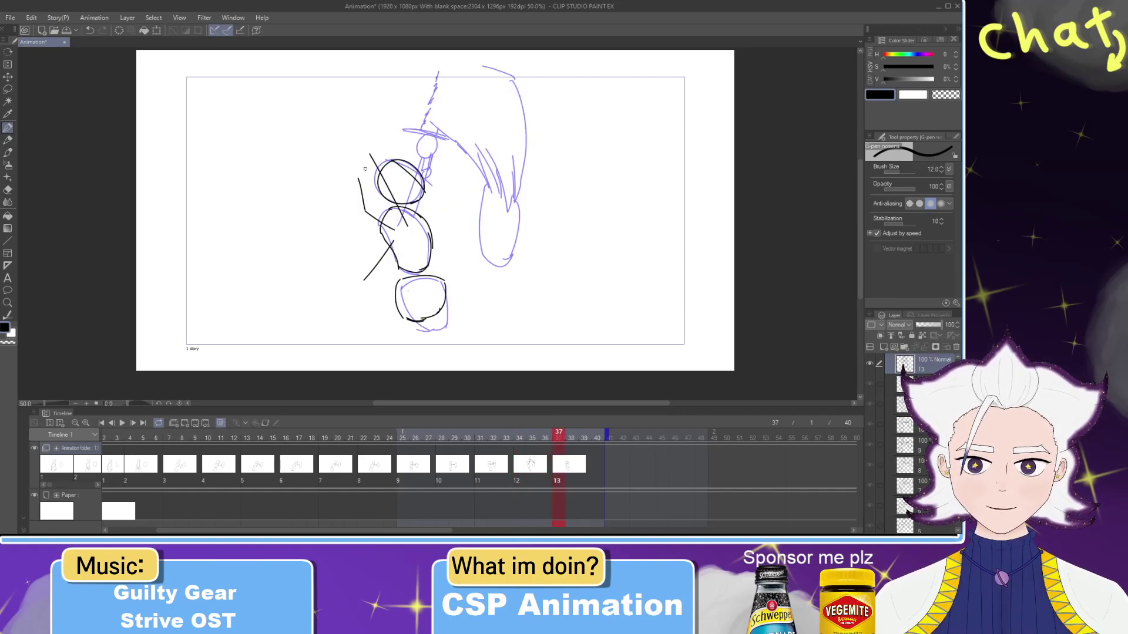
{"action": "left_click_drag", "start_coordinate": [419, 216], "coordinate": [407, 183]}
{"action": "key", "text": "ctrl+z"}
{"action": "mouse_move", "coordinate": [425, 221]}
{"action": "left_mouse_down"}
{"action": "mouse_move", "coordinate": [404, 186]}
{"action": "mouse_move", "coordinate": [405, 221]}
{"action": "left_mouse_up"}
{"action": "key", "text": "ctrl+z"}
{"action": "key", "text": "ctrl+z"}
{"action": "left_click_drag", "start_coordinate": [427, 166], "coordinate": [405, 222]}
{"action": "key", "text": "ctrl+z"}
{"action": "key", "text": "ctrl+z"}
Step: Draw the hand circle, small grip segments and a short diagonal crossguard at the end of the raised arm
{"action": "mouse_move", "coordinate": [428, 158]}
{"action": "left_mouse_down"}
{"action": "mouse_move", "coordinate": [407, 221]}
{"action": "mouse_move", "coordinate": [425, 220]}
{"action": "mouse_move", "coordinate": [427, 177]}
{"action": "mouse_move", "coordinate": [367, 151]}
{"action": "mouse_move", "coordinate": [411, 160]}
{"action": "left_mouse_up"}
{"action": "key", "text": "ctrl+z"}
{"action": "key", "text": "ctrl+z"}
{"action": "key", "text": "ctrl+z"}
{"action": "key", "text": "ctrl+z"}
{"action": "key", "text": "ctrl+z"}
{"action": "key", "text": "ctrl+z"}
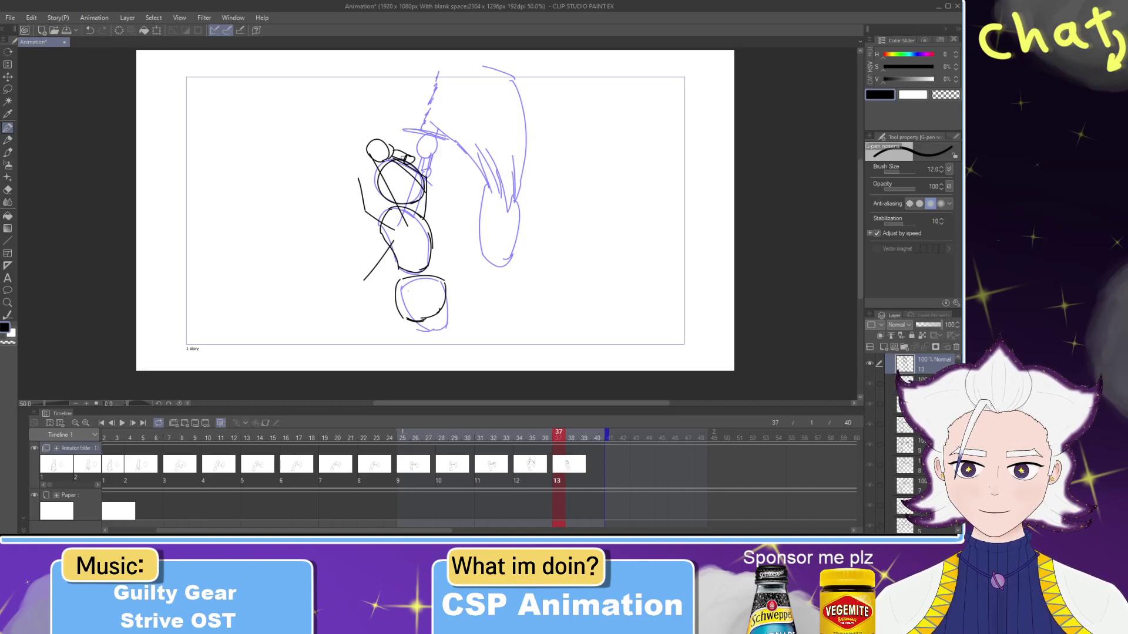
{"action": "mouse_move", "coordinate": [369, 123]}
{"action": "left_mouse_down"}
{"action": "mouse_move", "coordinate": [376, 143]}
{"action": "mouse_move", "coordinate": [357, 162]}
{"action": "left_mouse_up"}
{"action": "key", "text": "ctrl+z"}
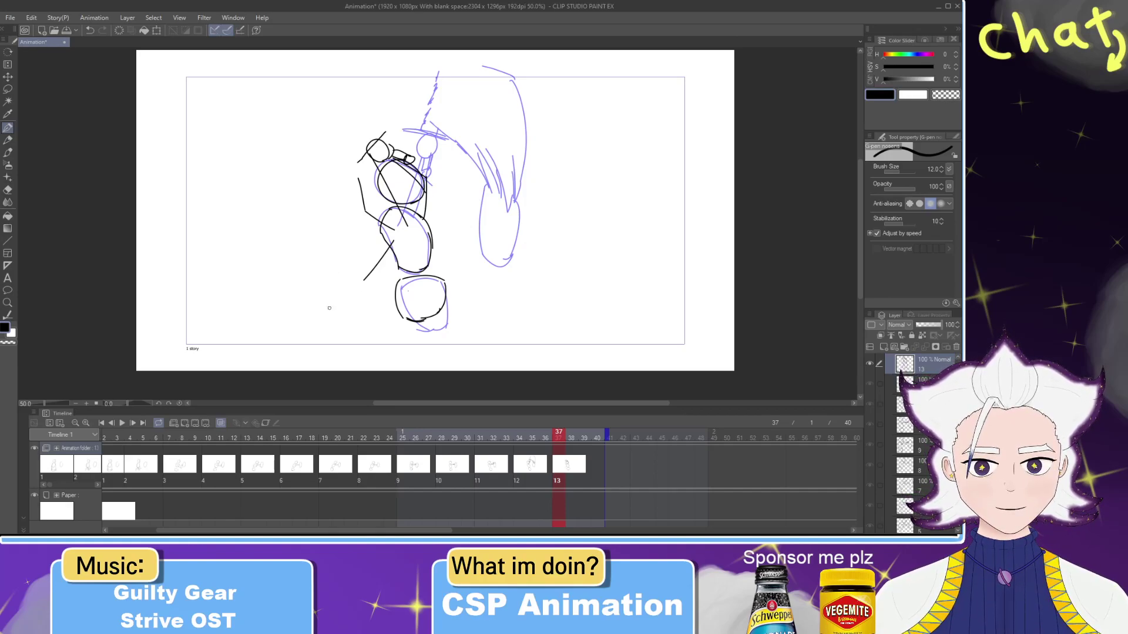
Step: Sketch a hand circle below the diagonal arm line with a long tapered blade extending down and outward
{"action": "left_click_drag", "start_coordinate": [349, 284], "coordinate": [288, 333]}
{"action": "mouse_move", "coordinate": [341, 309]}
{"action": "left_mouse_down"}
{"action": "mouse_move", "coordinate": [290, 331]}
{"action": "mouse_move", "coordinate": [359, 293]}
{"action": "mouse_move", "coordinate": [263, 343]}
{"action": "left_mouse_up"}
{"action": "key", "text": "ctrl+z"}
{"action": "key", "text": "ctrl+z"}
{"action": "key", "text": "ctrl+z"}
{"action": "key", "text": "ctrl+z"}
{"action": "mouse_move", "coordinate": [374, 267]}
{"action": "left_mouse_down"}
{"action": "mouse_move", "coordinate": [346, 302]}
{"action": "mouse_move", "coordinate": [368, 283]}
{"action": "left_mouse_up"}
{"action": "key", "text": "ctrl+z"}
Step: Try lines from the lower hand circle across the hips and a wide curve sweeping beneath them
{"action": "mouse_move", "coordinate": [390, 241]}
{"action": "left_mouse_down"}
{"action": "mouse_move", "coordinate": [412, 273]}
{"action": "mouse_move", "coordinate": [432, 272]}
{"action": "left_mouse_up"}
{"action": "left_click_drag", "start_coordinate": [479, 264], "coordinate": [456, 268]}
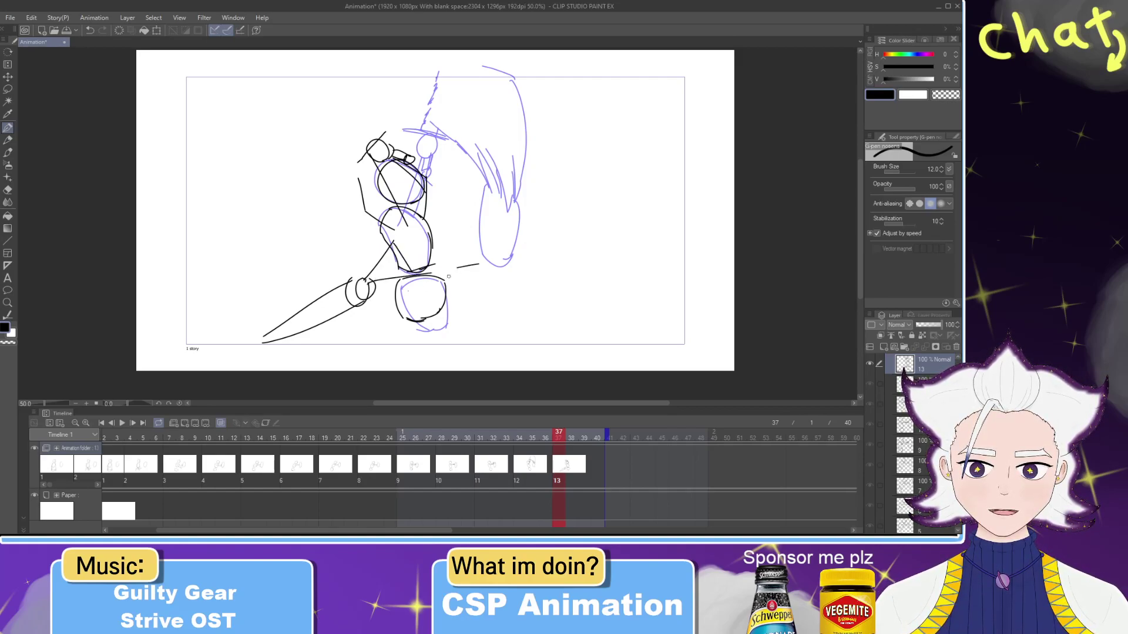
{"action": "mouse_move", "coordinate": [363, 306]}
{"action": "left_mouse_down"}
{"action": "mouse_move", "coordinate": [460, 313]}
{"action": "mouse_move", "coordinate": [428, 307]}
{"action": "left_mouse_up"}
{"action": "key", "text": "ctrl+z"}
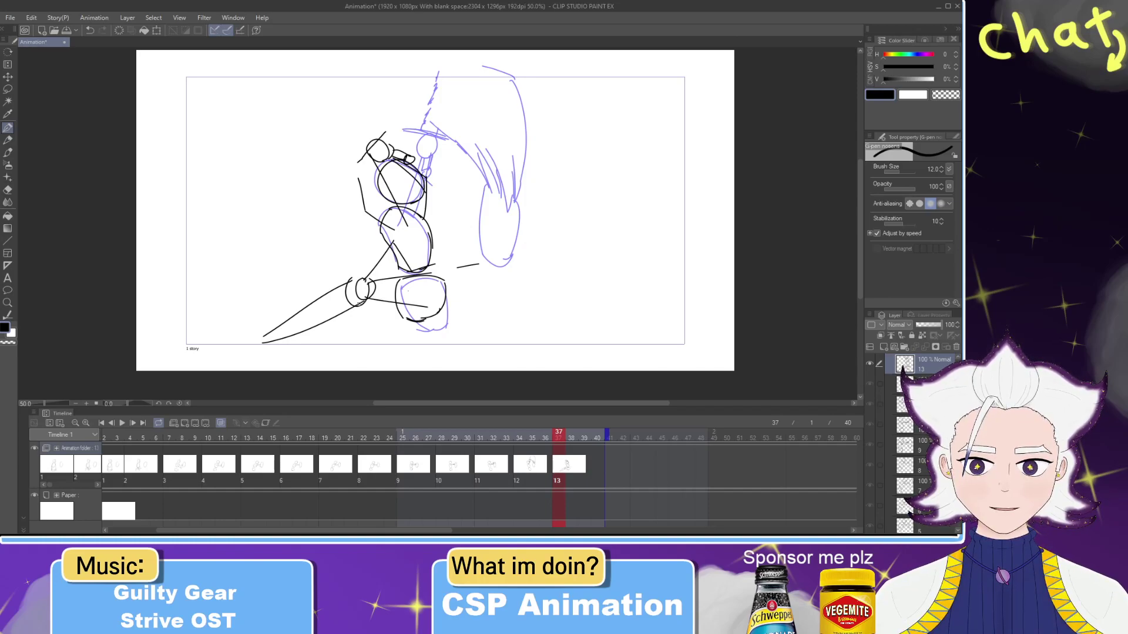
{"action": "left_click_drag", "start_coordinate": [312, 315], "coordinate": [440, 260]}
{"action": "key", "text": "ctrl+z"}
{"action": "left_click_drag", "start_coordinate": [315, 306], "coordinate": [464, 285]}
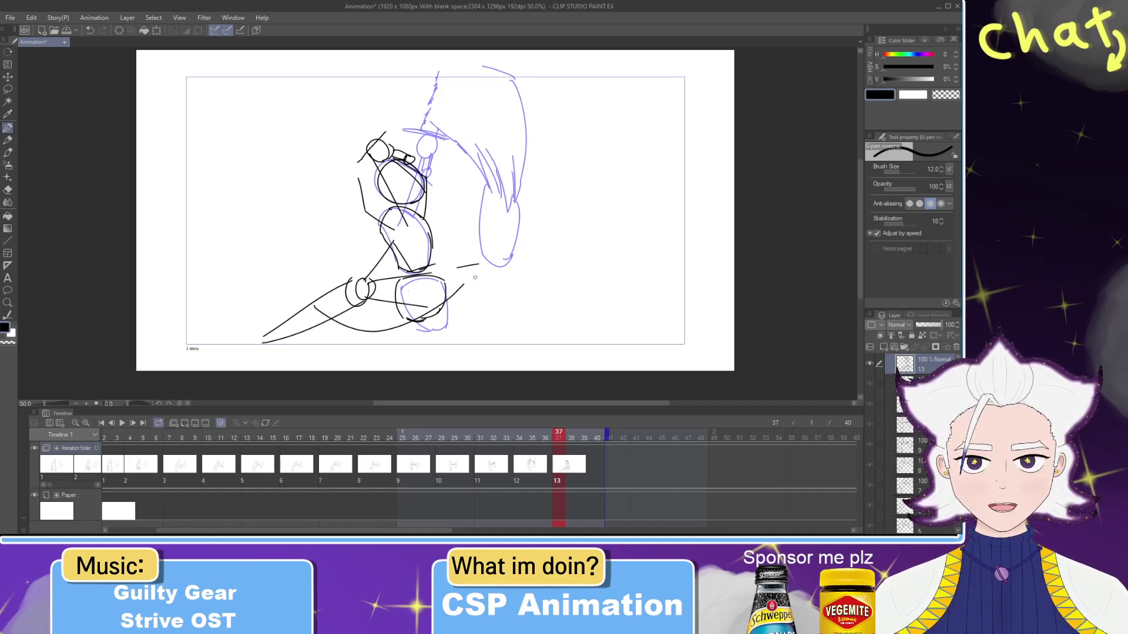
Step: Undo the wide curve, the lines across the hips, and the lower hand circle with its tapered blade
{"action": "key", "text": "ctrl+z"}
{"action": "key", "text": "ctrl+z"}
{"action": "key", "text": "ctrl+z"}
{"action": "key", "text": "ctrl+z"}
{"action": "key", "text": "ctrl+z"}
{"action": "key", "text": "ctrl+z"}
{"action": "key", "text": "ctrl+z"}
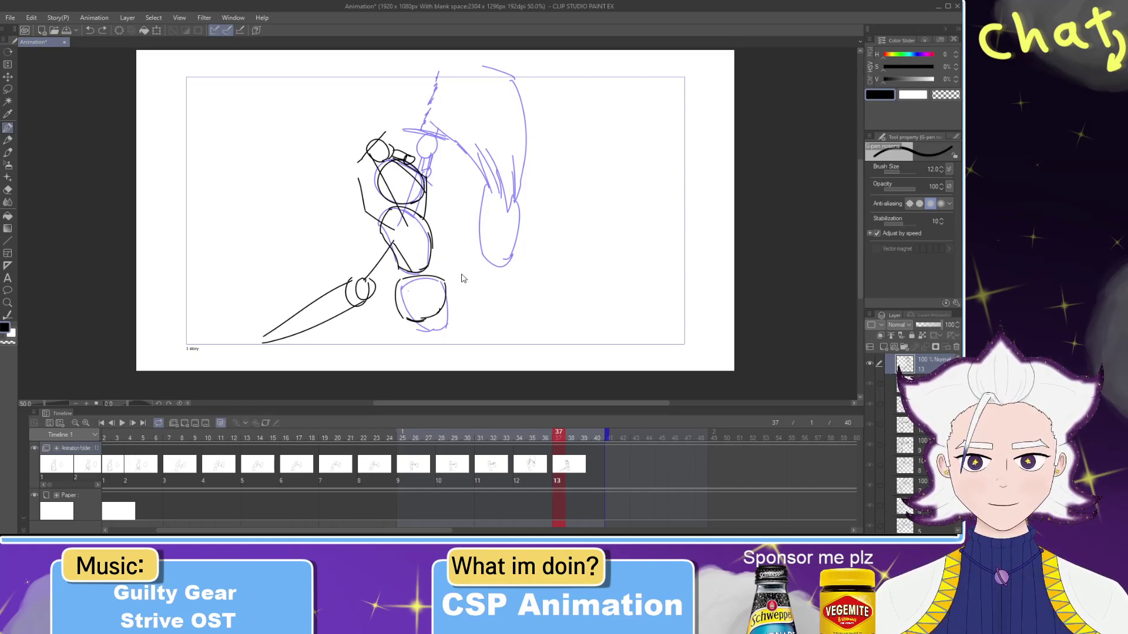
{"action": "key", "text": "ctrl+z"}
{"action": "key", "text": "ctrl+z"}
{"action": "key", "text": "ctrl+z"}
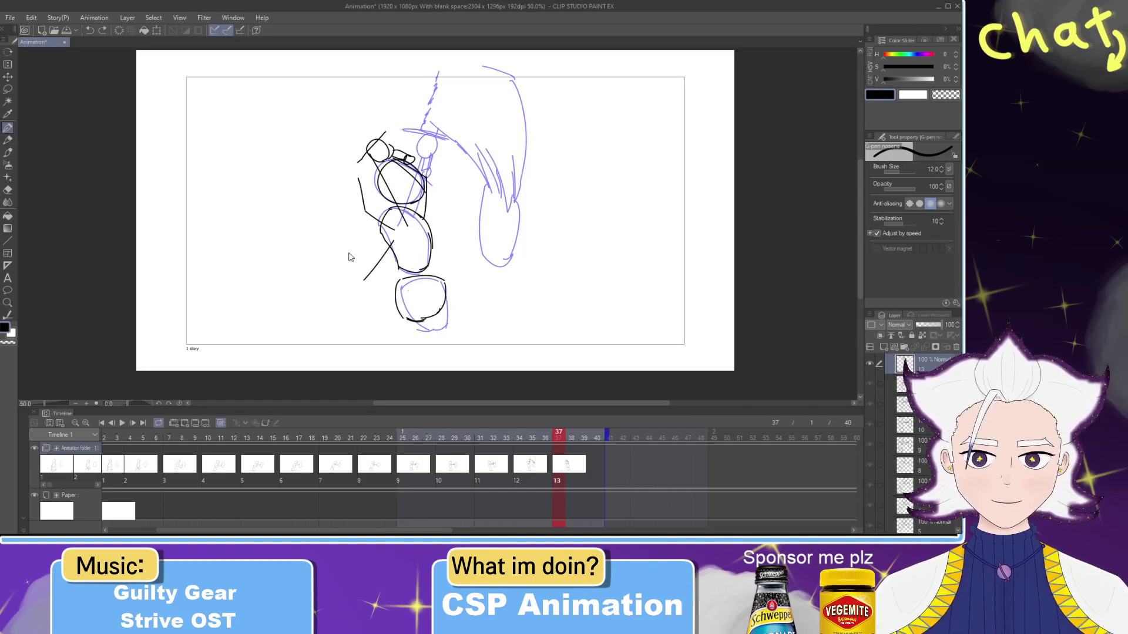
Step: Erase the bent upper arm line and the diagonal lower arm line beside the torso
{"action": "key", "text": "e"}
{"action": "left_click_drag", "start_coordinate": [398, 245], "coordinate": [365, 208]}
{"action": "key", "text": "p"}
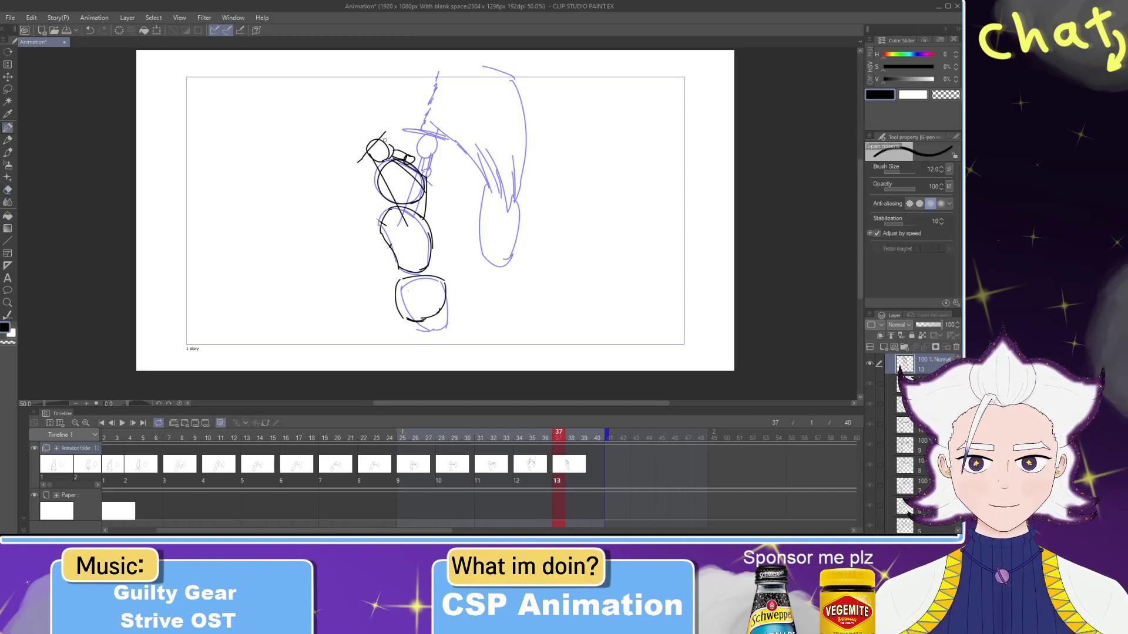
Step: Draw a long sword blade from the crossguard up and away behind the head, with both edges and a tip
{"action": "left_click_drag", "start_coordinate": [257, 119], "coordinate": [377, 141]}
{"action": "key", "text": "ctrl+z"}
{"action": "mouse_move", "coordinate": [265, 92]}
{"action": "left_mouse_down"}
{"action": "mouse_move", "coordinate": [382, 137]}
{"action": "mouse_move", "coordinate": [206, 85]}
{"action": "left_mouse_up"}
{"action": "key", "text": "ctrl+z"}
{"action": "key", "text": "ctrl+z"}
{"action": "key", "text": "ctrl+z"}
{"action": "key", "text": "ctrl+z"}
{"action": "key", "text": "ctrl+z"}
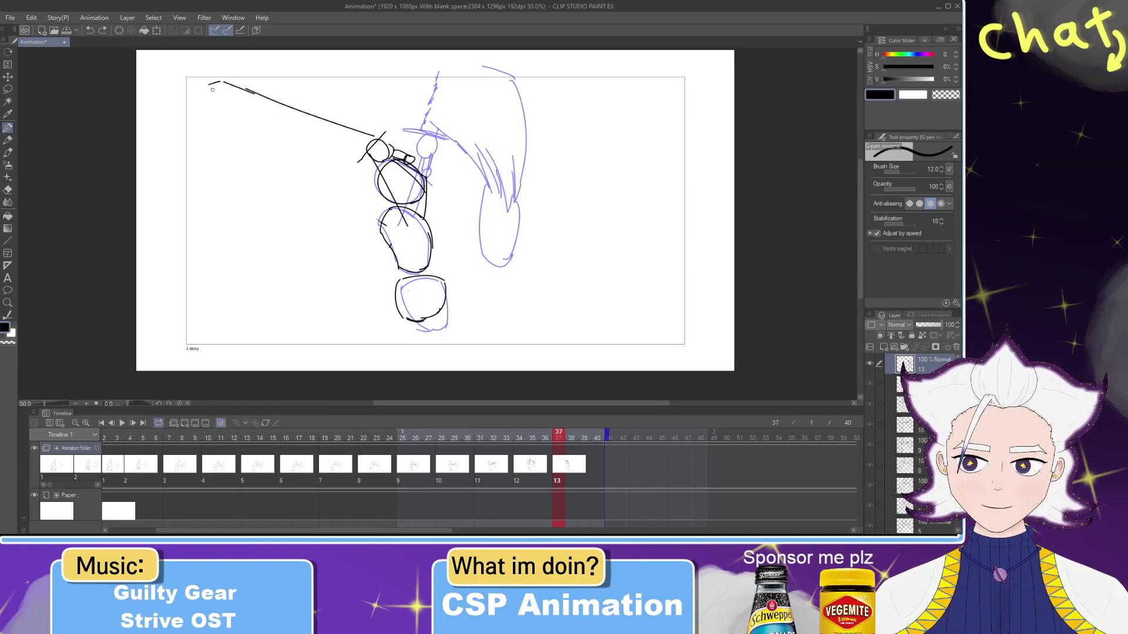
{"action": "left_click_drag", "start_coordinate": [219, 98], "coordinate": [360, 149]}
{"action": "key", "text": "ctrl+z"}
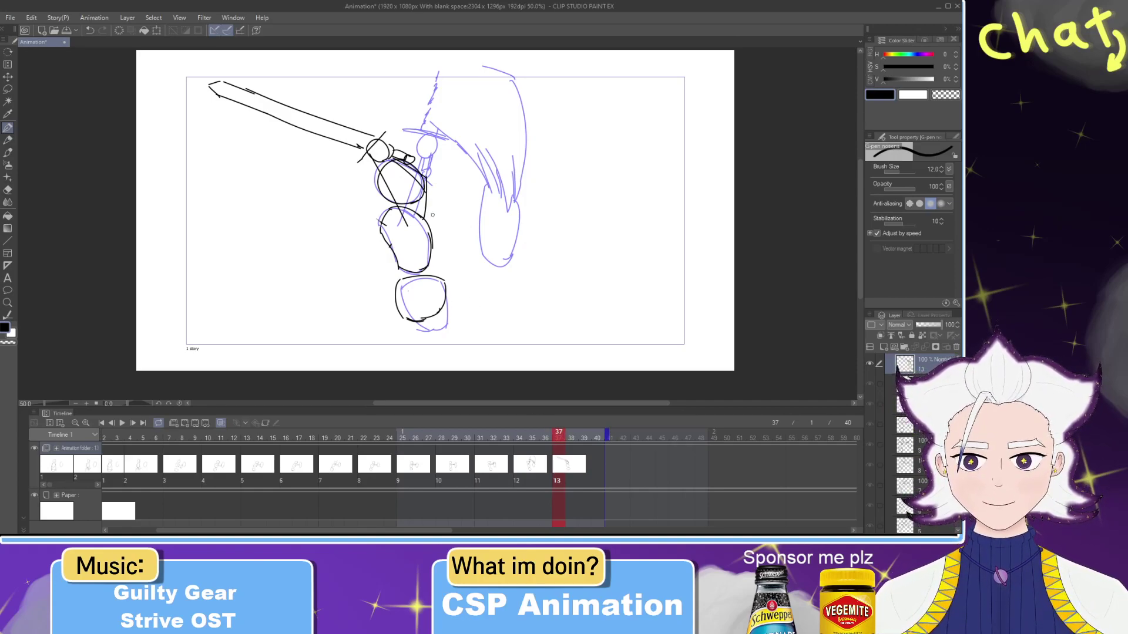
Step: Erase the blade's upper edge and draw a large outer swing arc, trailing strokes and an inner arc from the hand
{"action": "key", "text": "e"}
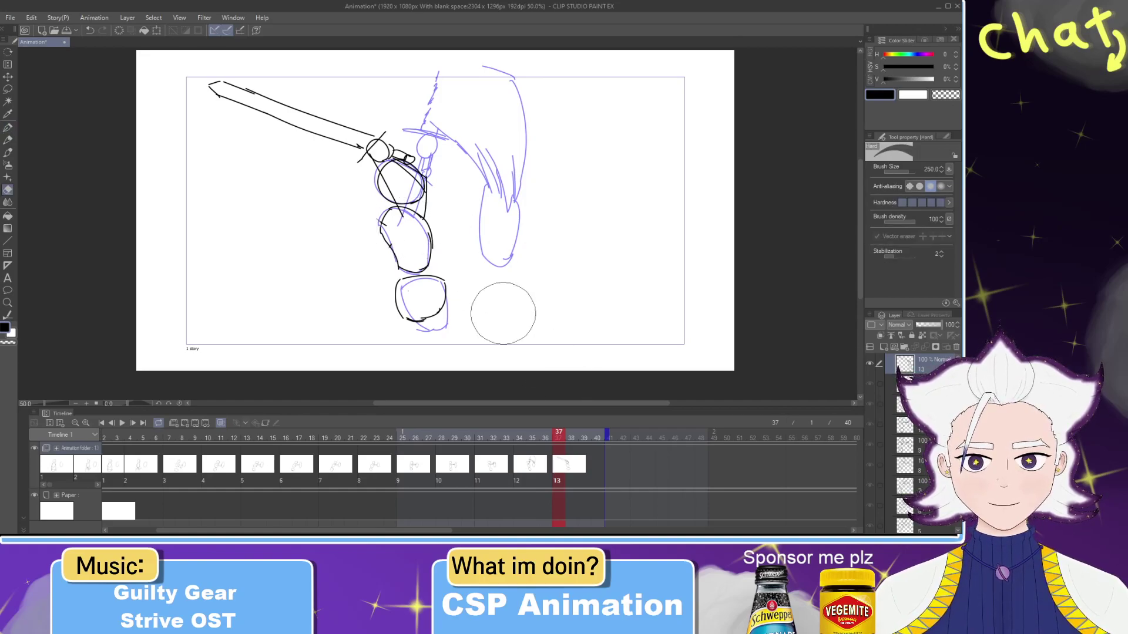
{"action": "mouse_move", "coordinate": [251, 94]}
{"action": "left_mouse_down"}
{"action": "mouse_move", "coordinate": [347, 121]}
{"action": "mouse_move", "coordinate": [238, 85]}
{"action": "mouse_move", "coordinate": [300, 72]}
{"action": "left_mouse_up"}
{"action": "key", "text": "p"}
{"action": "key", "text": "ctrl+z"}
{"action": "mouse_move", "coordinate": [378, 135]}
{"action": "left_mouse_down"}
{"action": "mouse_move", "coordinate": [406, 118]}
{"action": "mouse_move", "coordinate": [467, 124]}
{"action": "mouse_move", "coordinate": [496, 156]}
{"action": "mouse_move", "coordinate": [440, 72]}
{"action": "mouse_move", "coordinate": [366, 64]}
{"action": "mouse_move", "coordinate": [233, 81]}
{"action": "mouse_move", "coordinate": [224, 93]}
{"action": "mouse_move", "coordinate": [308, 125]}
{"action": "left_mouse_up"}
{"action": "key", "text": "ctrl+z"}
{"action": "key", "text": "ctrl+z"}
{"action": "key", "text": "ctrl+z"}
{"action": "key", "text": "e"}
{"action": "key", "text": "p"}
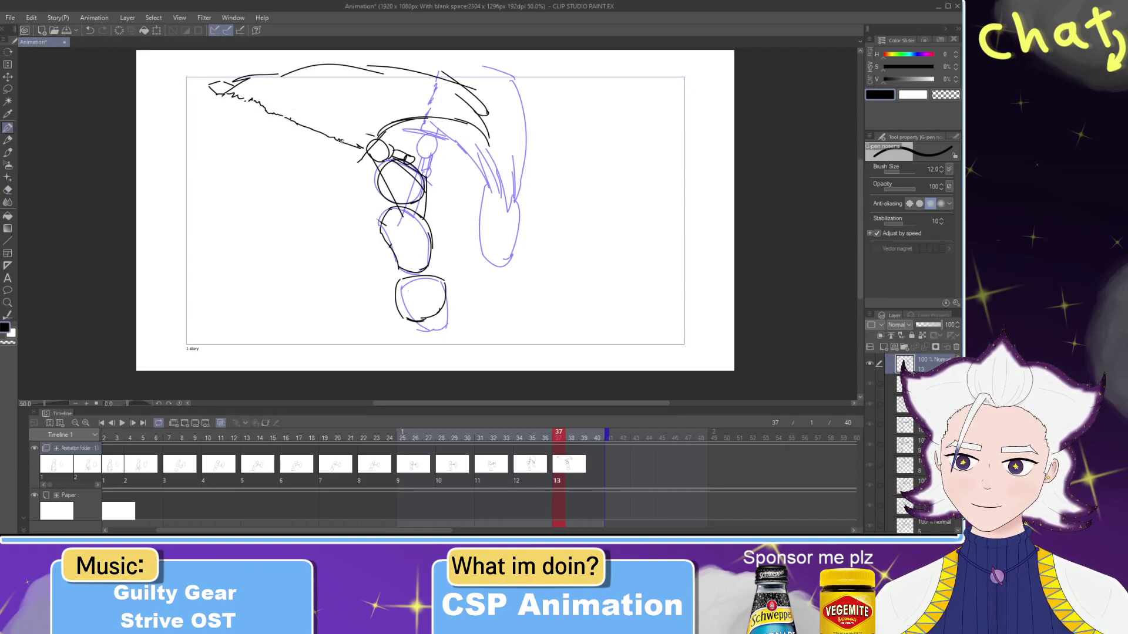
Step: Erase parts of the outline around the sword's tip
{"action": "key", "text": "e"}
{"action": "left_click_drag", "start_coordinate": [204, 94], "coordinate": [222, 98]}
{"action": "key", "text": "p"}
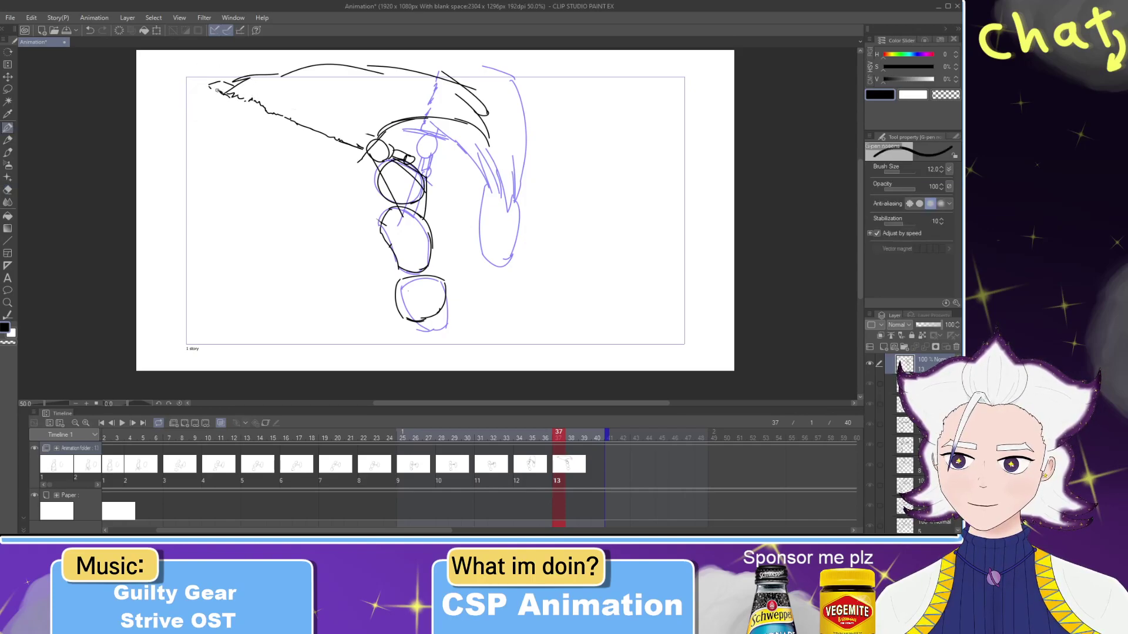
Step: Play the animation from frame 1 to review the motion
{"action": "left_click_drag", "start_coordinate": [547, 435], "coordinate": [106, 433]}
{"action": "left_click", "coordinate": [133, 424]}
{"action": "left_click", "coordinate": [123, 422]}
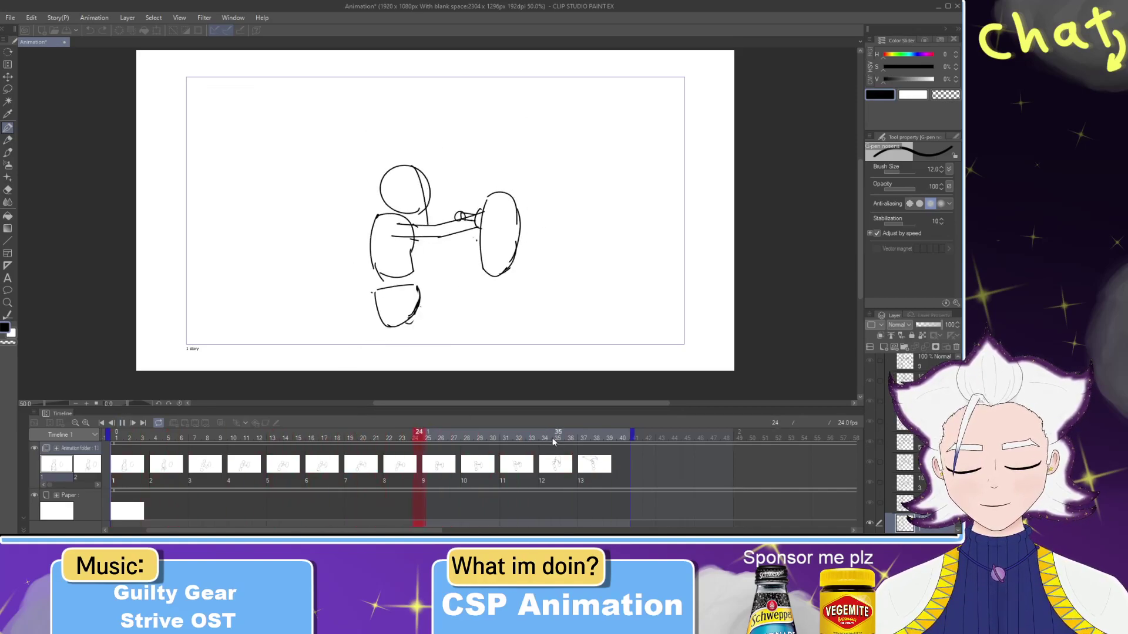
Step: Return to cel 13 at frame 37 and erase the hips and the lower part of the torso
{"action": "mouse_move", "coordinate": [565, 439]}
{"action": "left_mouse_down"}
{"action": "mouse_move", "coordinate": [580, 440]}
{"action": "mouse_move", "coordinate": [467, 439]}
{"action": "mouse_move", "coordinate": [580, 443]}
{"action": "mouse_move", "coordinate": [219, 441]}
{"action": "mouse_move", "coordinate": [583, 456]}
{"action": "left_mouse_up"}
{"action": "key", "text": "e"}
{"action": "mouse_move", "coordinate": [397, 309]}
{"action": "left_mouse_down"}
{"action": "mouse_move", "coordinate": [395, 262]}
{"action": "mouse_move", "coordinate": [427, 270]}
{"action": "mouse_move", "coordinate": [412, 299]}
{"action": "left_mouse_up"}
{"action": "mouse_move", "coordinate": [373, 223]}
{"action": "left_mouse_down"}
{"action": "mouse_move", "coordinate": [414, 240]}
{"action": "mouse_move", "coordinate": [422, 263]}
{"action": "mouse_move", "coordinate": [407, 309]}
{"action": "left_mouse_up"}
Step: Lasso the sword, swing arcs, arms, head and remaining torso, and transform them to a slightly shifted position
{"action": "left_click", "coordinate": [7, 89]}
{"action": "mouse_move", "coordinate": [491, 247]}
{"action": "left_mouse_down"}
{"action": "mouse_move", "coordinate": [162, 201]}
{"action": "mouse_move", "coordinate": [522, 231]}
{"action": "left_mouse_up"}
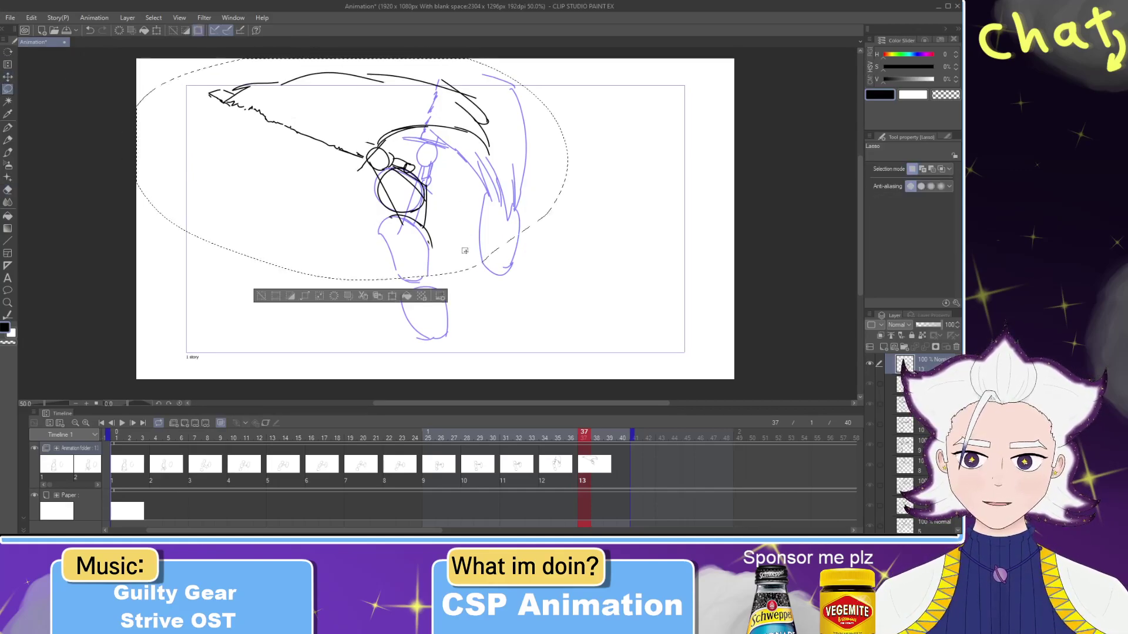
{"action": "left_click", "coordinate": [391, 301]}
{"action": "left_click_drag", "start_coordinate": [405, 255], "coordinate": [401, 250]}
{"action": "left_click", "coordinate": [326, 304]}
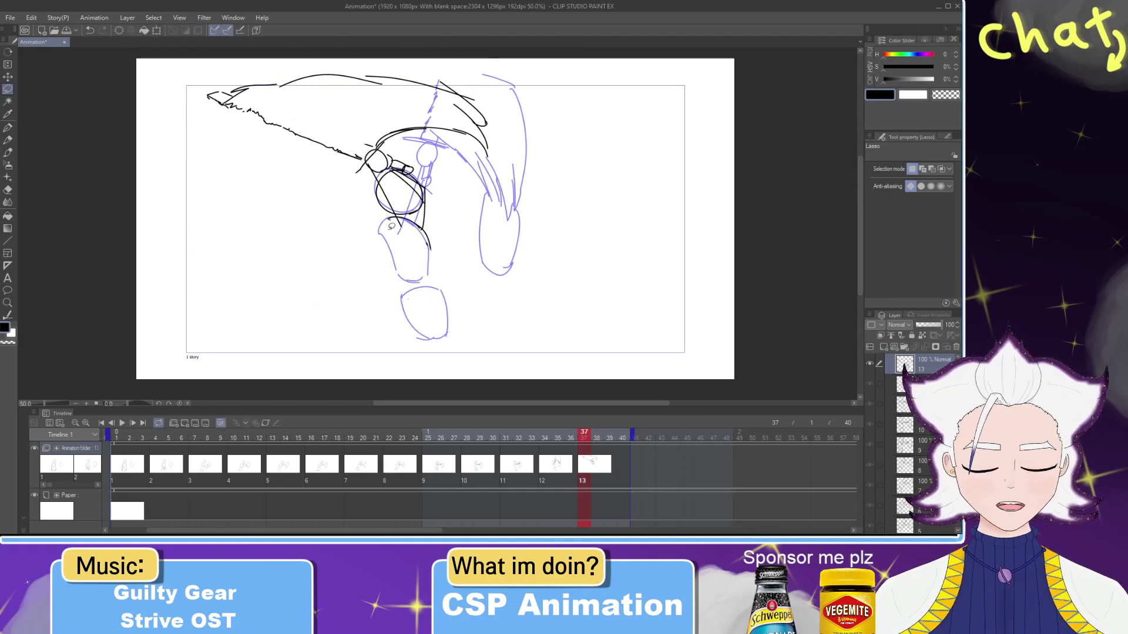
{"action": "key", "text": "p"}
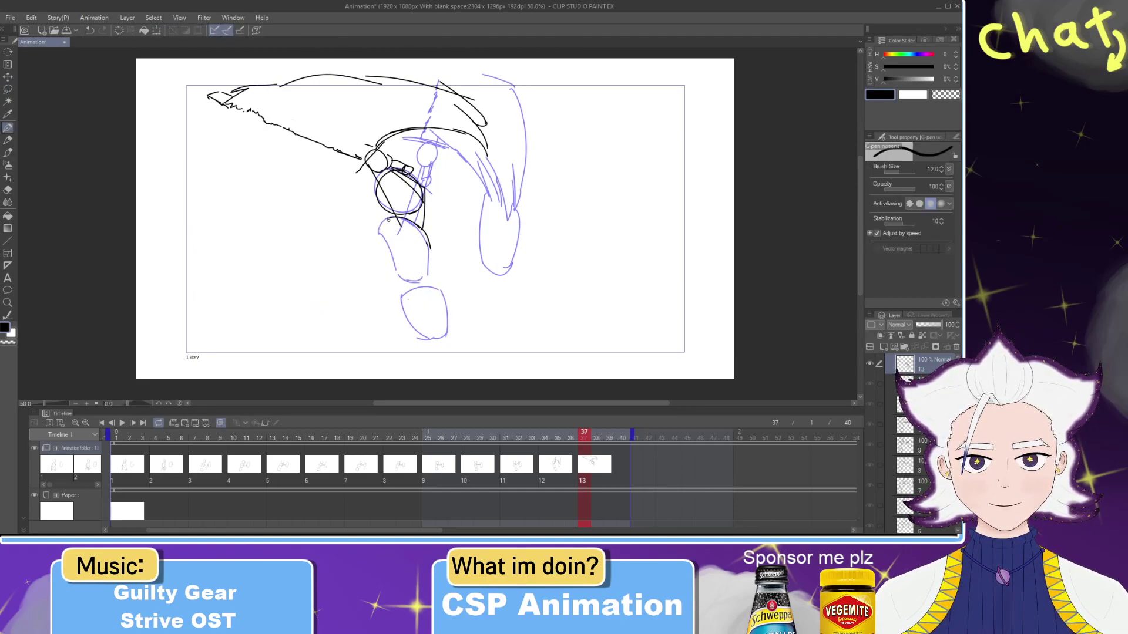
Step: Erase the leftover torso line on cel 13 and sketch a rounded lower torso beneath the chest oval
{"action": "key", "text": "e"}
{"action": "mouse_move", "coordinate": [441, 249]}
{"action": "left_mouse_down"}
{"action": "mouse_move", "coordinate": [423, 249]}
{"action": "mouse_move", "coordinate": [410, 280]}
{"action": "left_mouse_up"}
{"action": "key", "text": "p"}
{"action": "key", "text": "ctrl+z"}
{"action": "key", "text": "ctrl+z"}
{"action": "left_click_drag", "start_coordinate": [424, 227], "coordinate": [413, 286]}
{"action": "key", "text": "ctrl+z"}
{"action": "mouse_move", "coordinate": [384, 221]}
{"action": "left_mouse_down"}
{"action": "mouse_move", "coordinate": [382, 269]}
{"action": "mouse_move", "coordinate": [403, 281]}
{"action": "mouse_move", "coordinate": [388, 290]}
{"action": "mouse_move", "coordinate": [417, 317]}
{"action": "left_mouse_up"}
{"action": "key", "text": "ctrl+z"}
{"action": "key", "text": "ctrl+z"}
Step: Sketch a rounded hip shape below the torso, offset to the left of the previous frame's hips
{"action": "mouse_move", "coordinate": [411, 306]}
{"action": "left_mouse_down"}
{"action": "mouse_move", "coordinate": [398, 293]}
{"action": "mouse_move", "coordinate": [427, 305]}
{"action": "mouse_move", "coordinate": [427, 335]}
{"action": "mouse_move", "coordinate": [392, 308]}
{"action": "mouse_move", "coordinate": [418, 310]}
{"action": "mouse_move", "coordinate": [383, 328]}
{"action": "left_mouse_up"}
{"action": "key", "text": "ctrl+z"}
{"action": "key", "text": "ctrl+z"}
{"action": "key", "text": "ctrl+z"}
{"action": "key", "text": "ctrl+z"}
{"action": "key", "text": "ctrl+z"}
{"action": "key", "text": "ctrl+z"}
{"action": "left_click_drag", "start_coordinate": [377, 313], "coordinate": [407, 333]}
{"action": "key", "text": "ctrl+z"}
{"action": "key", "text": "ctrl+z"}
{"action": "left_click_drag", "start_coordinate": [380, 284], "coordinate": [385, 323]}
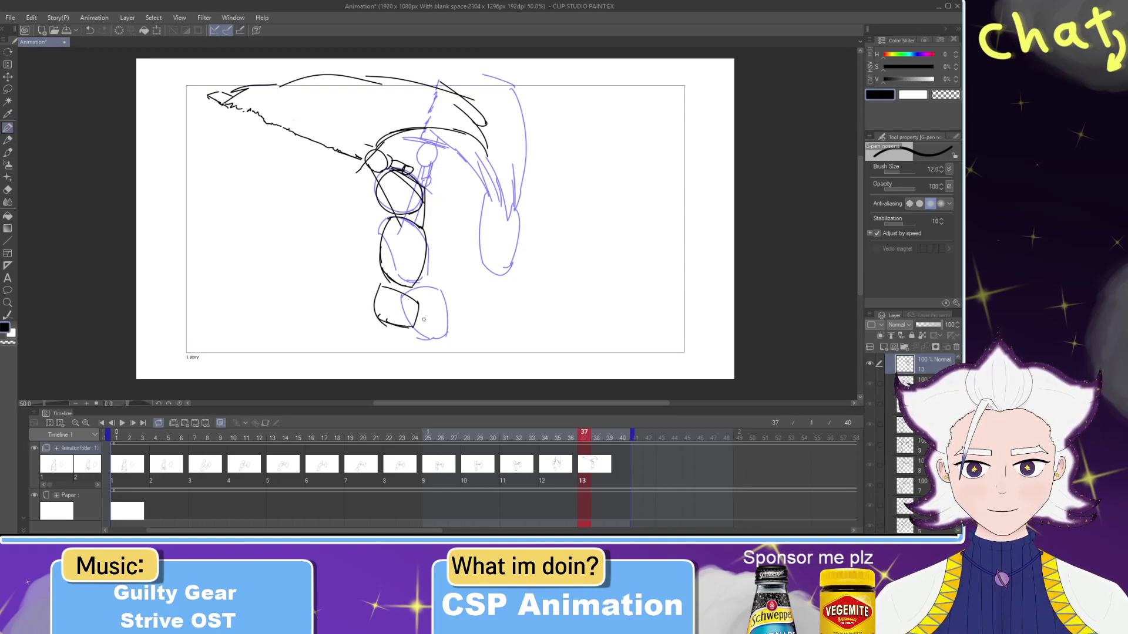
Step: Play the animation to review the new torso and hips, and return to cel 13 at frame 37
{"action": "mouse_move", "coordinate": [619, 434]}
{"action": "left_mouse_down"}
{"action": "mouse_move", "coordinate": [384, 438]}
{"action": "mouse_move", "coordinate": [540, 445]}
{"action": "mouse_move", "coordinate": [586, 439]}
{"action": "mouse_move", "coordinate": [115, 436]}
{"action": "mouse_move", "coordinate": [126, 427]}
{"action": "left_mouse_up"}
{"action": "left_click", "coordinate": [123, 423]}
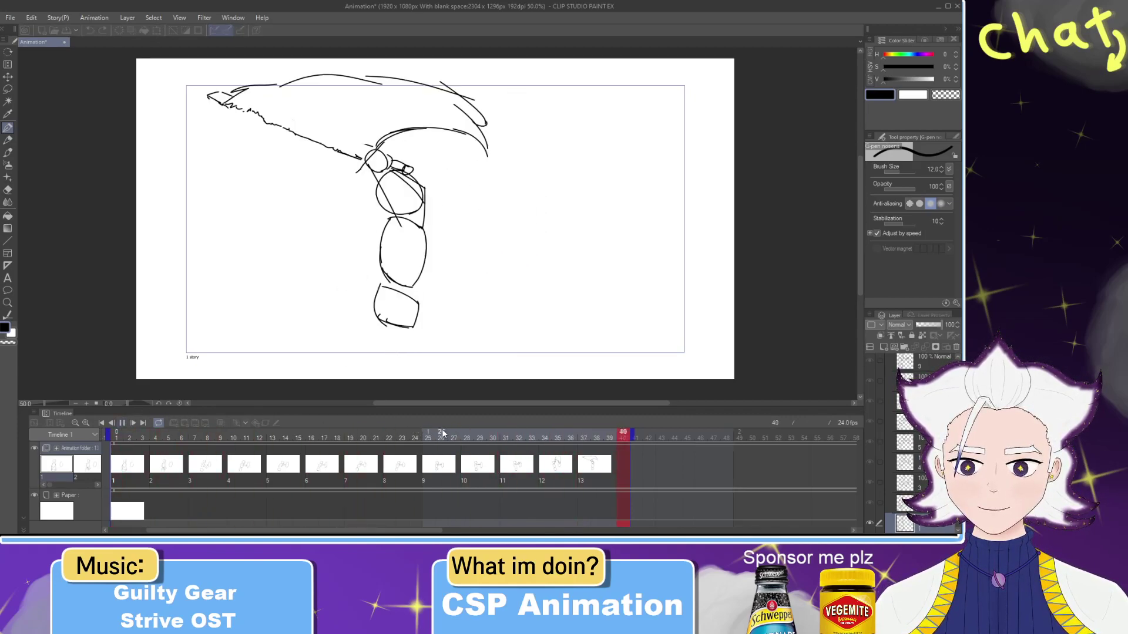
{"action": "left_click", "coordinate": [558, 434]}
{"action": "left_click_drag", "start_coordinate": [558, 434], "coordinate": [581, 428]}
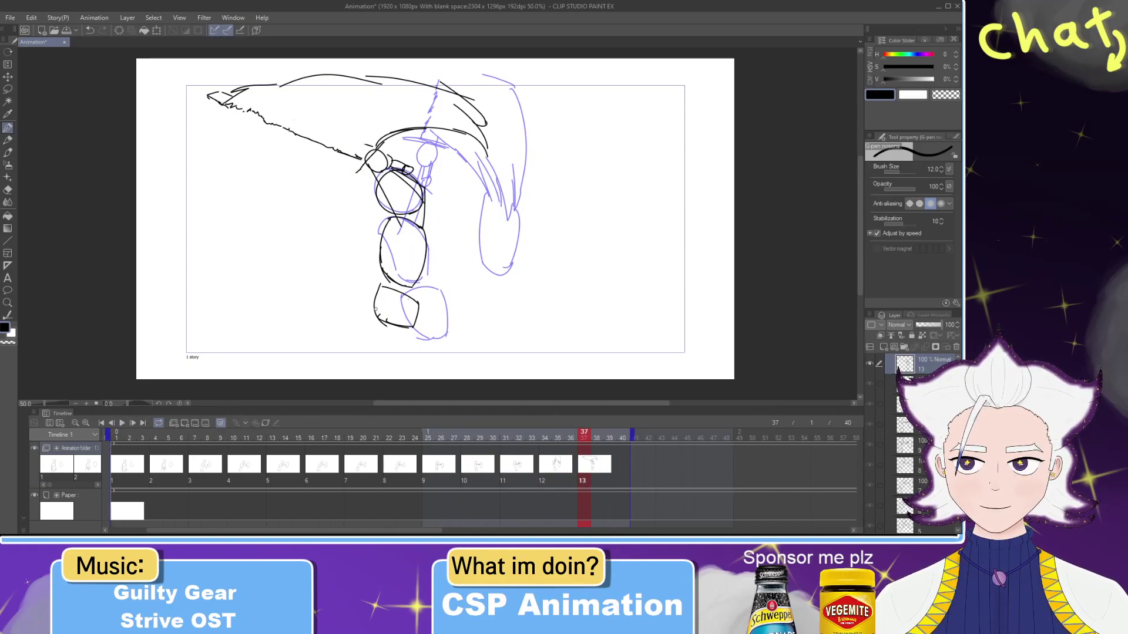
Step: Erase the hips, undo the torso strokes, and redraw the lower torso and hips closer to the previous frame's outlines
{"action": "key", "text": "e"}
{"action": "left_click_drag", "start_coordinate": [379, 305], "coordinate": [419, 314]}
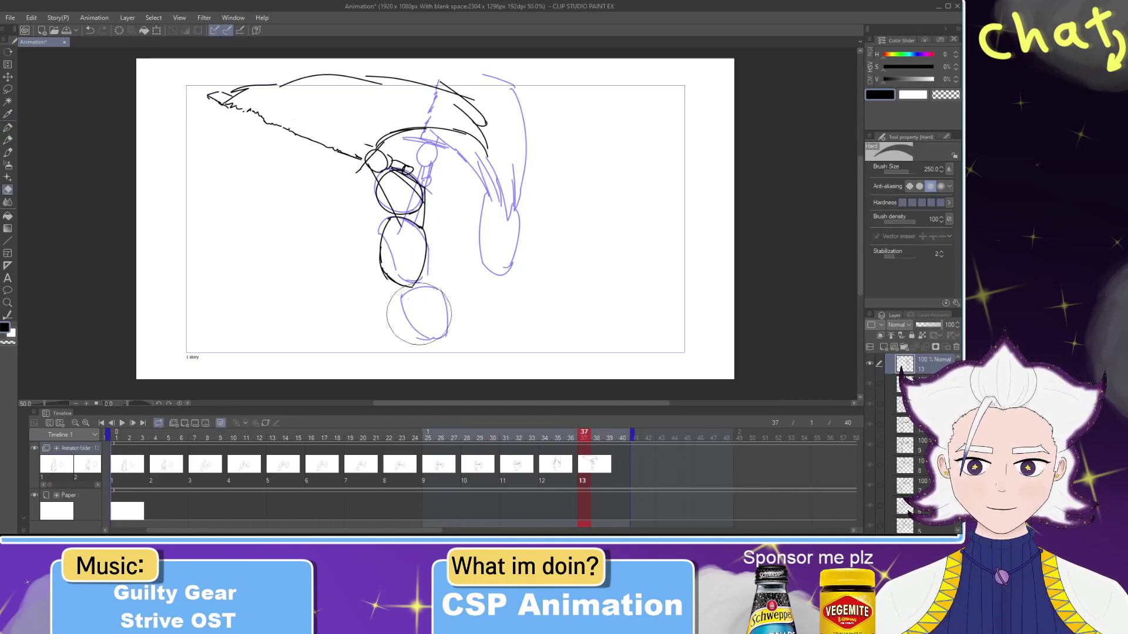
{"action": "key", "text": "p"}
{"action": "key", "text": "ctrl+z"}
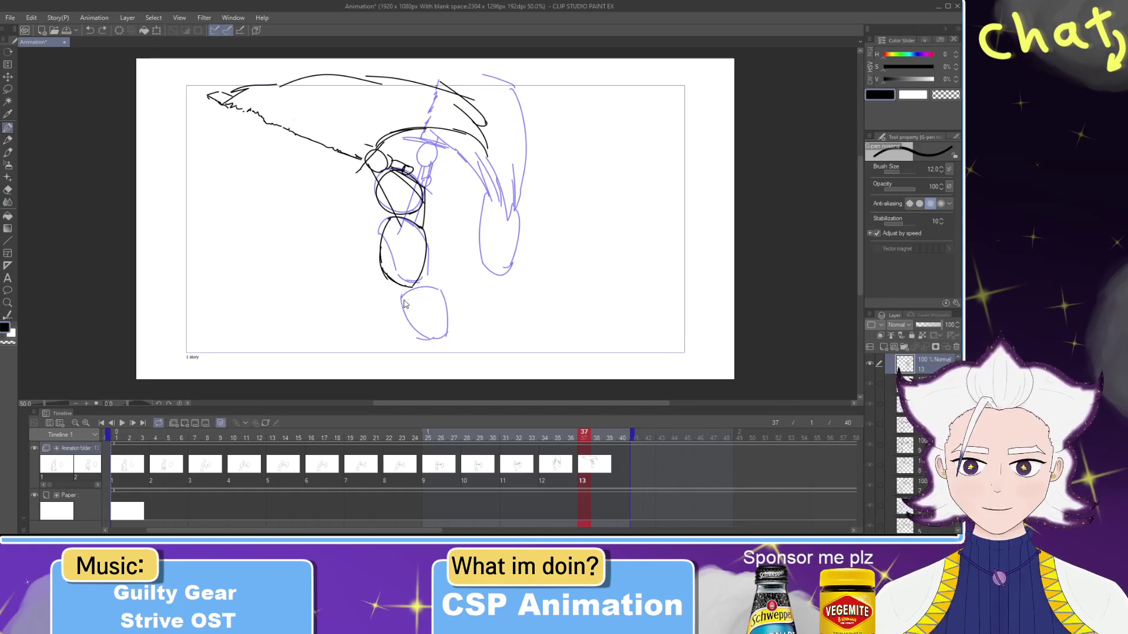
{"action": "key", "text": "ctrl+z"}
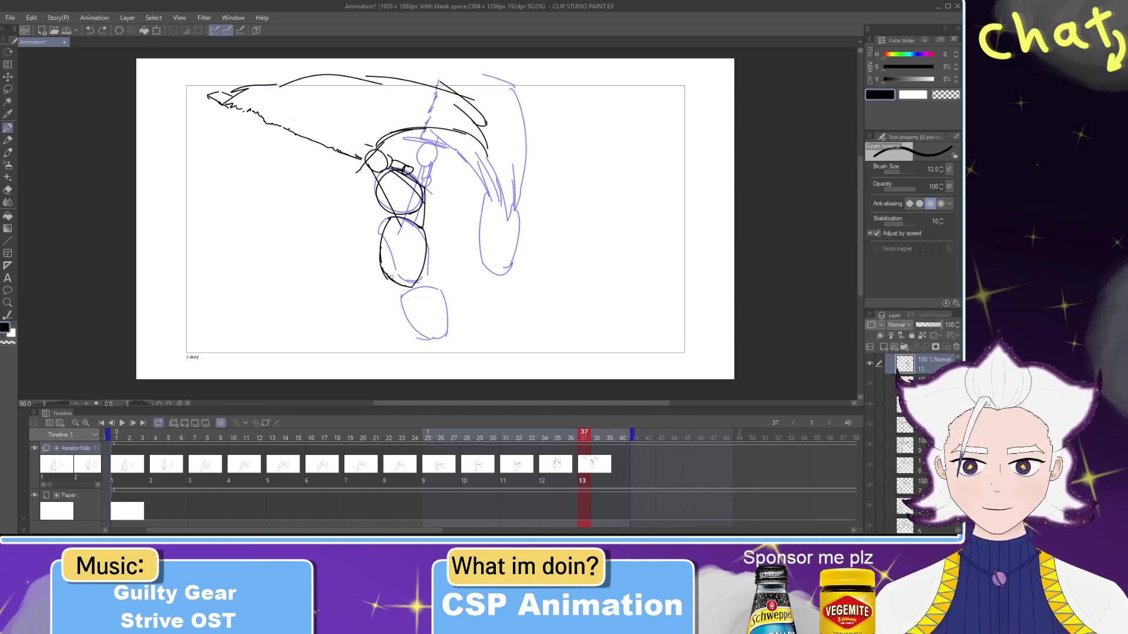
{"action": "key", "text": "ctrl+z"}
{"action": "key", "text": "ctrl+z"}
{"action": "key", "text": "ctrl+z"}
{"action": "key", "text": "ctrl+z"}
{"action": "left_click_drag", "start_coordinate": [383, 233], "coordinate": [399, 286]}
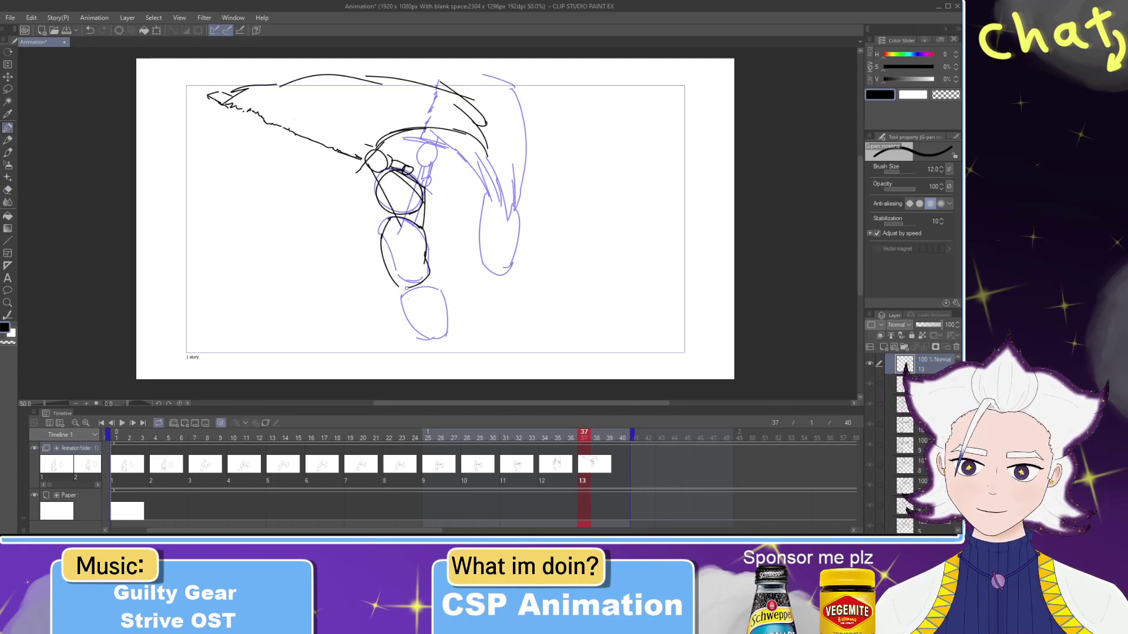
{"action": "key", "text": "ctrl+z"}
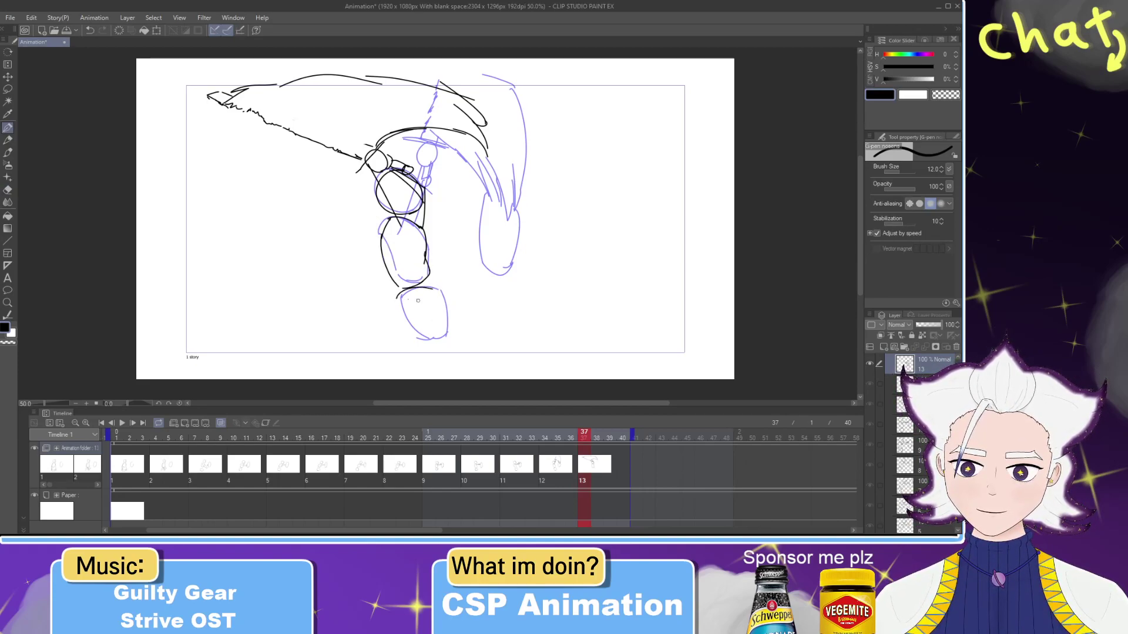
{"action": "left_click_drag", "start_coordinate": [436, 290], "coordinate": [442, 314]}
Step: Play the animation to check the redrawn body and return to cel 13 at frame 37, leaving the cel timing as it was
{"action": "mouse_move", "coordinate": [564, 437]}
{"action": "left_mouse_down"}
{"action": "mouse_move", "coordinate": [214, 437]}
{"action": "mouse_move", "coordinate": [588, 419]}
{"action": "left_mouse_up"}
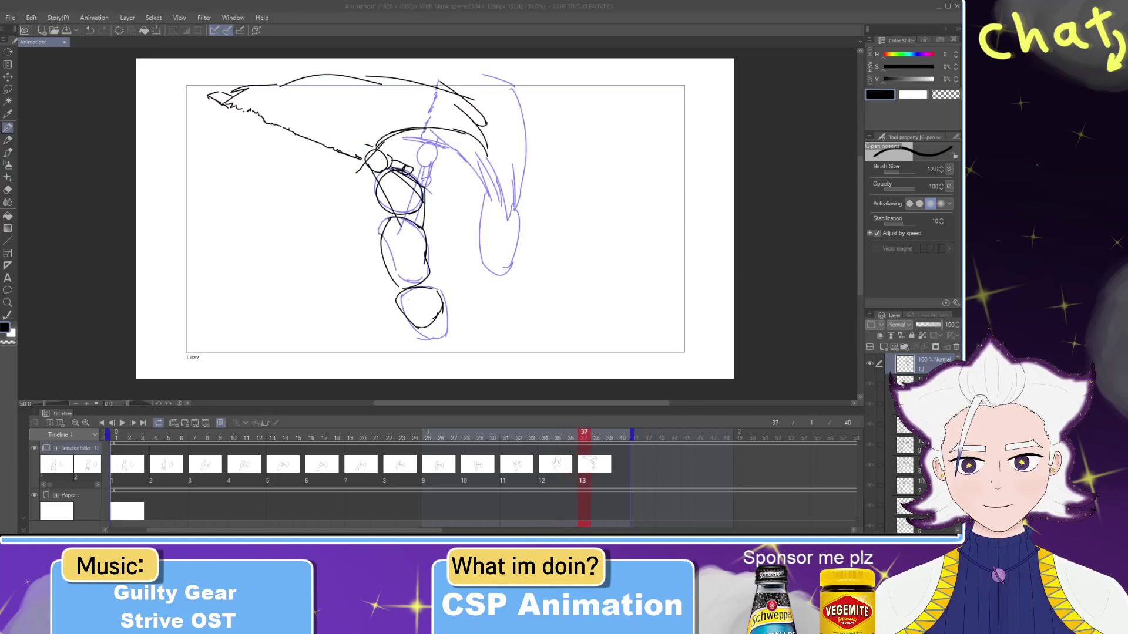
{"action": "left_click", "coordinate": [122, 423]}
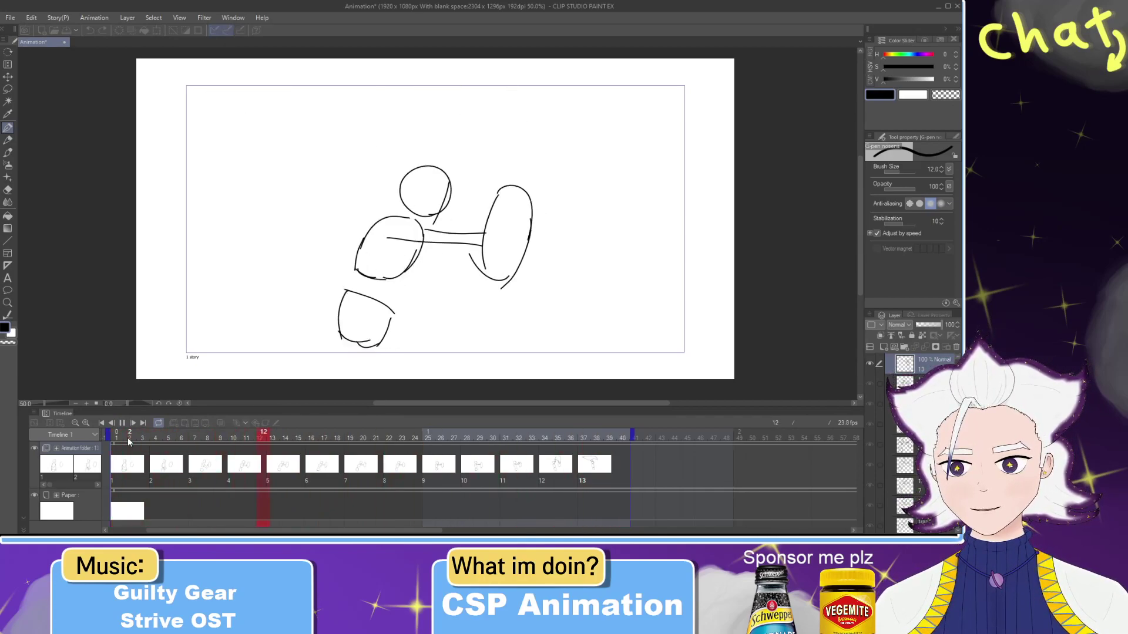
{"action": "left_click", "coordinate": [512, 450]}
{"action": "left_click_drag", "start_coordinate": [512, 451], "coordinate": [515, 449]}
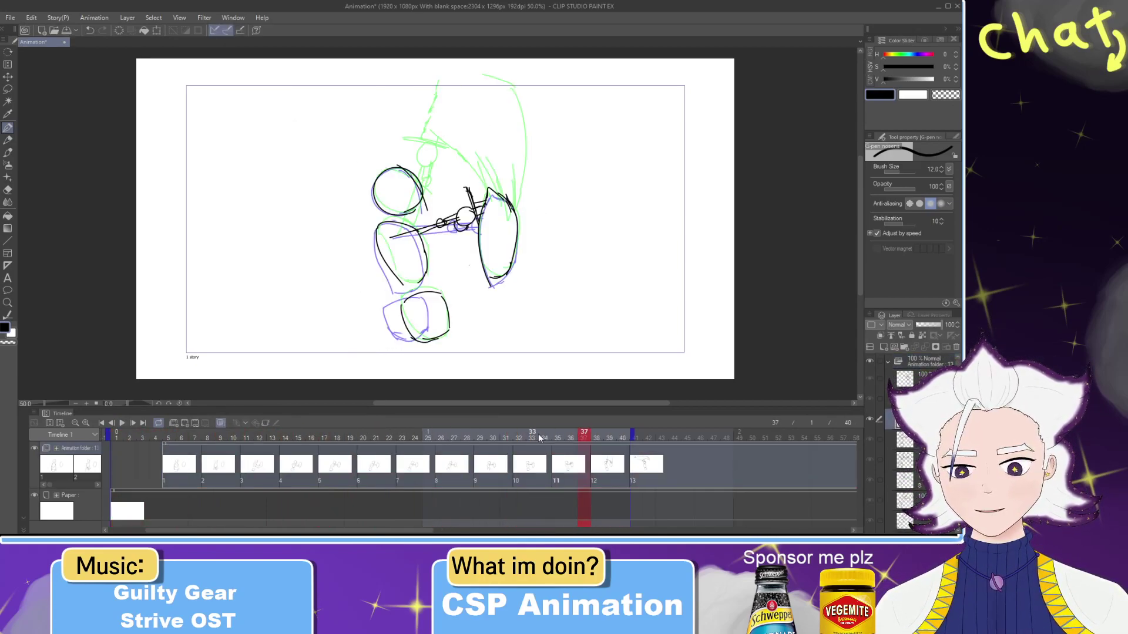
{"action": "key", "text": "ctrl+z"}
{"action": "mouse_move", "coordinate": [590, 435]}
{"action": "left_mouse_down"}
{"action": "mouse_move", "coordinate": [534, 437]}
{"action": "mouse_move", "coordinate": [584, 437]}
{"action": "left_mouse_up"}
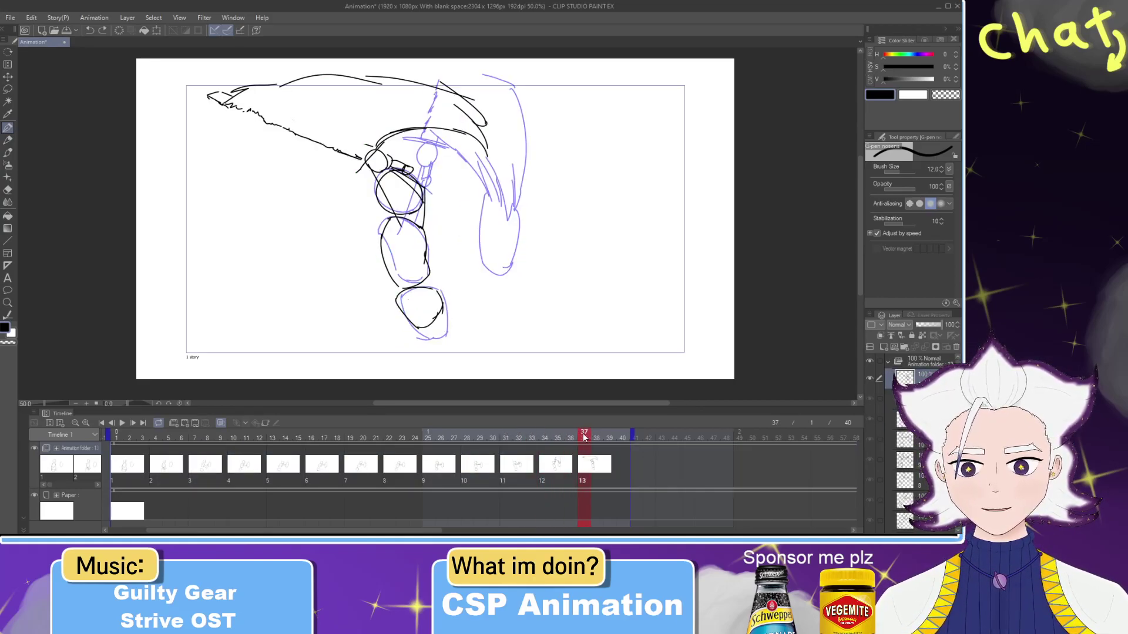
Step: Lasso the whole figure with its sword and swing arcs on cel 13, and transform it to shift it slightly left
{"action": "left_click", "coordinate": [8, 89]}
{"action": "mouse_move", "coordinate": [591, 231]}
{"action": "left_mouse_down"}
{"action": "mouse_move", "coordinate": [181, 247]}
{"action": "mouse_move", "coordinate": [617, 255]}
{"action": "left_mouse_up"}
{"action": "mouse_move", "coordinate": [537, 290]}
{"action": "left_mouse_down"}
{"action": "mouse_move", "coordinate": [525, 82]}
{"action": "mouse_move", "coordinate": [514, 266]}
{"action": "left_mouse_up"}
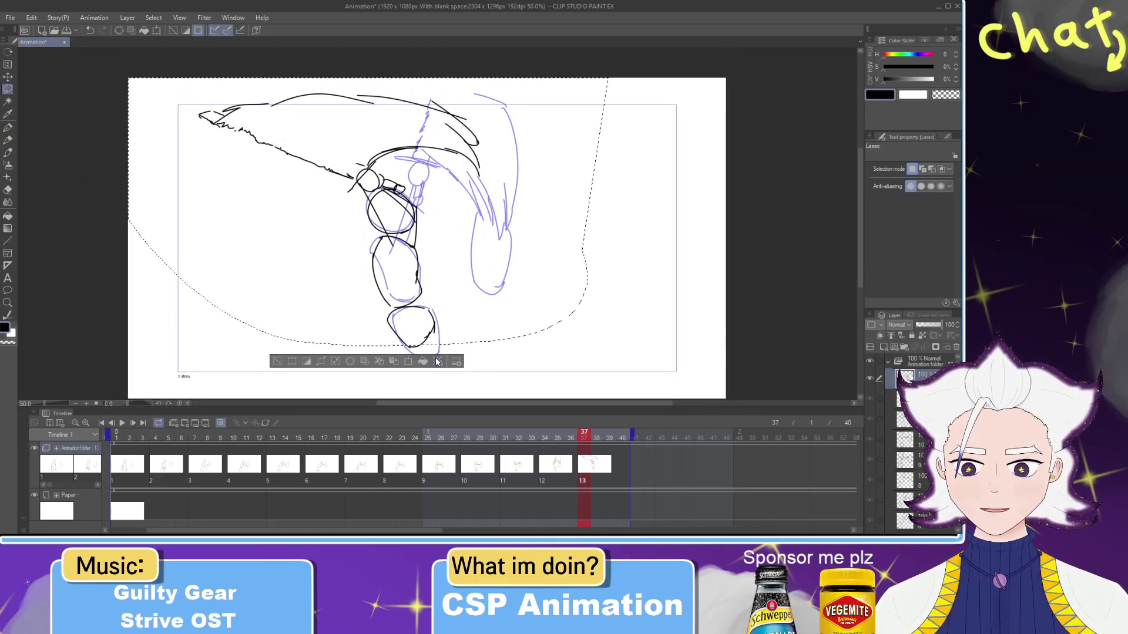
{"action": "left_click_drag", "start_coordinate": [447, 339], "coordinate": [419, 358]}
{"action": "left_click", "coordinate": [408, 372]}
{"action": "left_click_drag", "start_coordinate": [480, 318], "coordinate": [475, 319]}
{"action": "key", "text": "Left"}
{"action": "key", "text": "Left"}
{"action": "key", "text": "Left"}
{"action": "key", "text": "Left"}
{"action": "key", "text": "Left"}
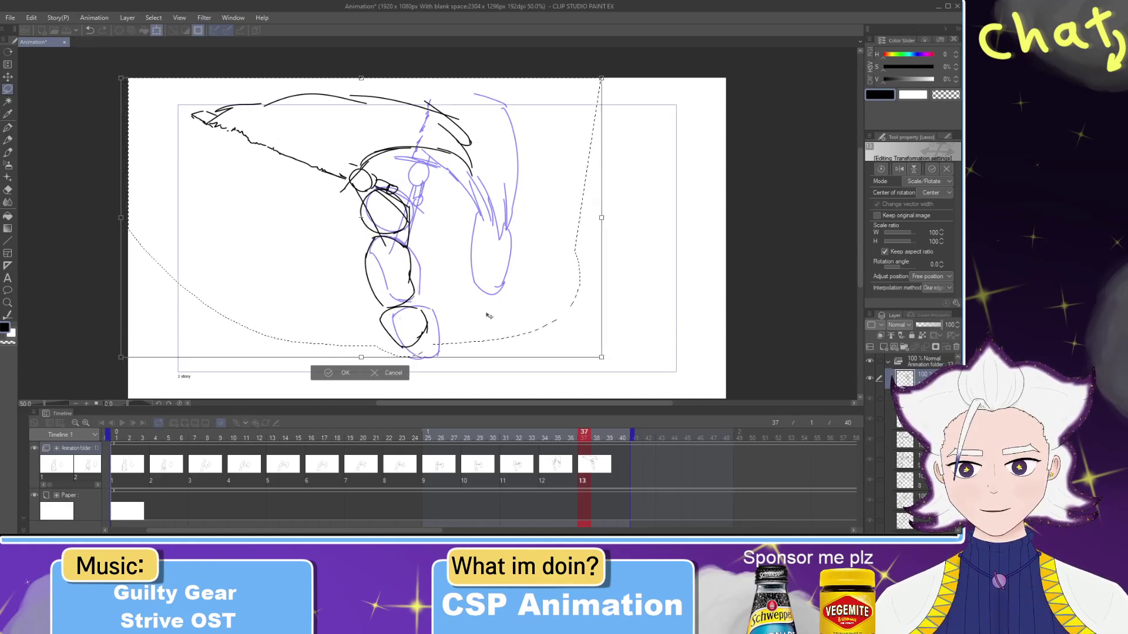
{"action": "left_click", "coordinate": [565, 467]}
{"action": "key", "text": "Return"}
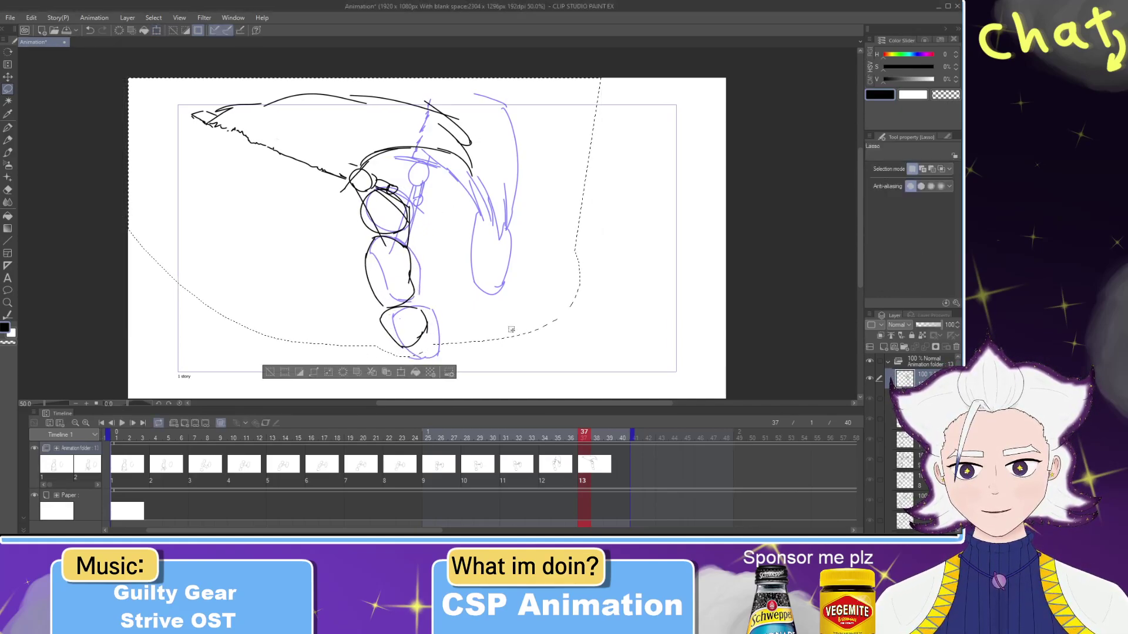
Step: Go to cel 12 at frame 34 to compare its pose with the shifted figure
{"action": "left_click", "coordinate": [545, 438]}
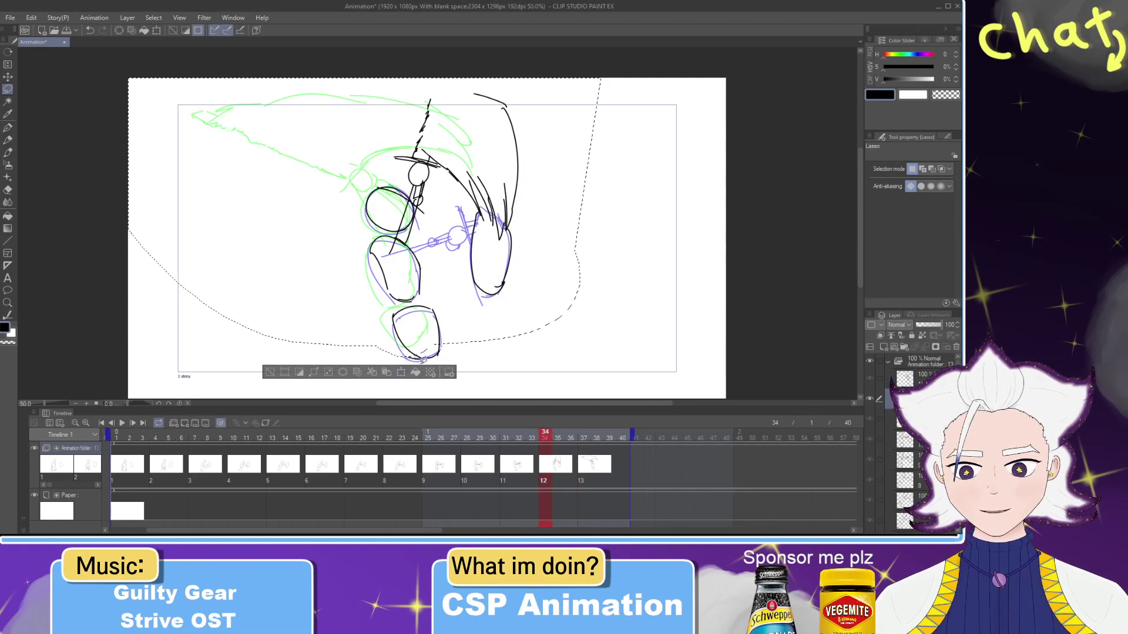
Step: Lasso the whole figure drawing on cel 12 and shift it slightly to the left
{"action": "left_click_drag", "start_coordinate": [389, 351], "coordinate": [528, 347]}
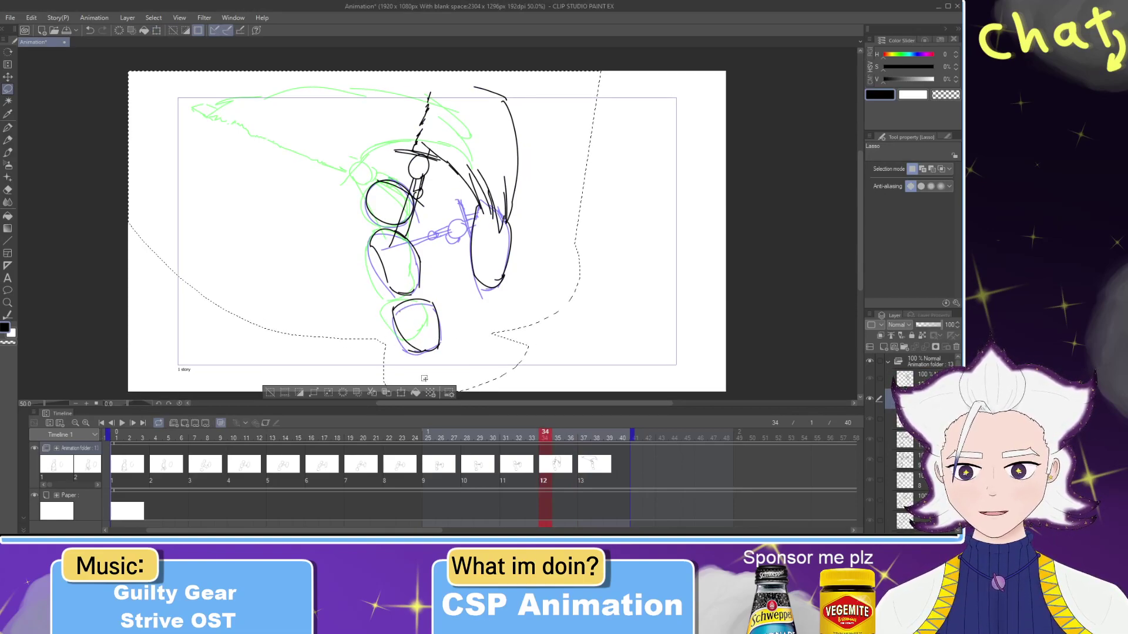
{"action": "left_click", "coordinate": [404, 393]}
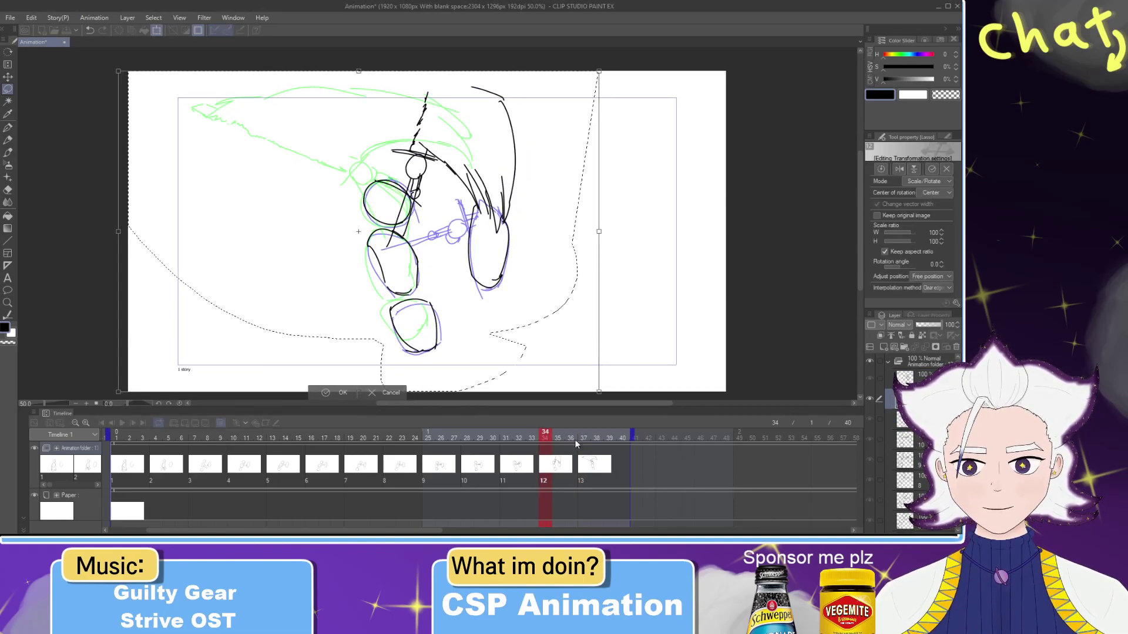
{"action": "key", "text": "Escape"}
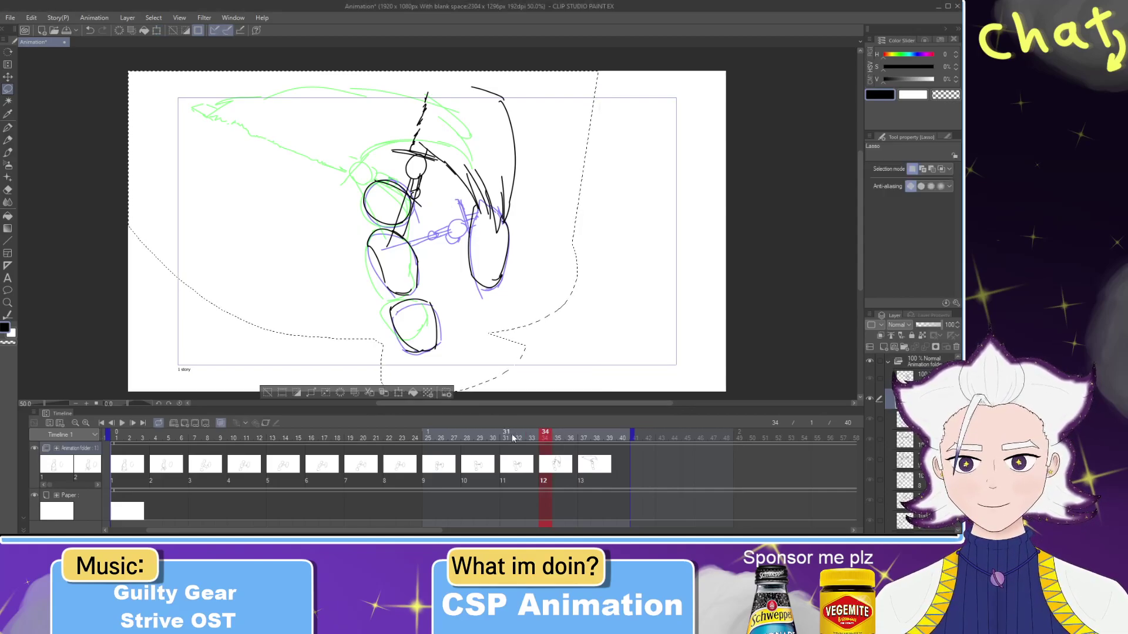
Step: Play back the animation from the start to check the motion
{"action": "left_click", "coordinate": [122, 423]}
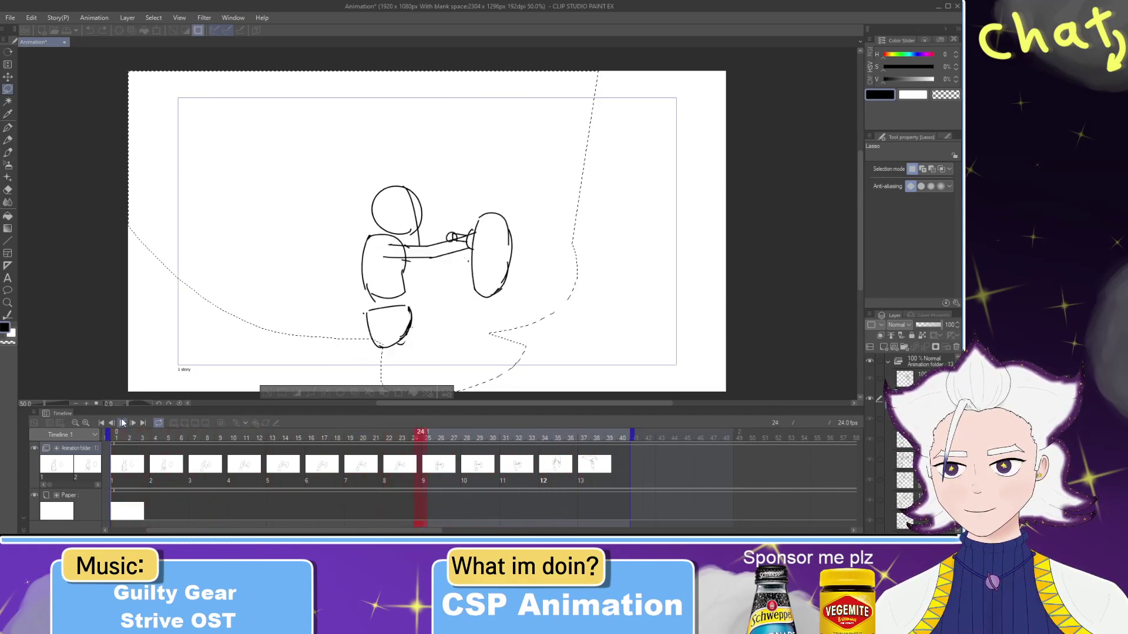
{"action": "left_click", "coordinate": [122, 423]}
{"action": "left_click", "coordinate": [562, 448]}
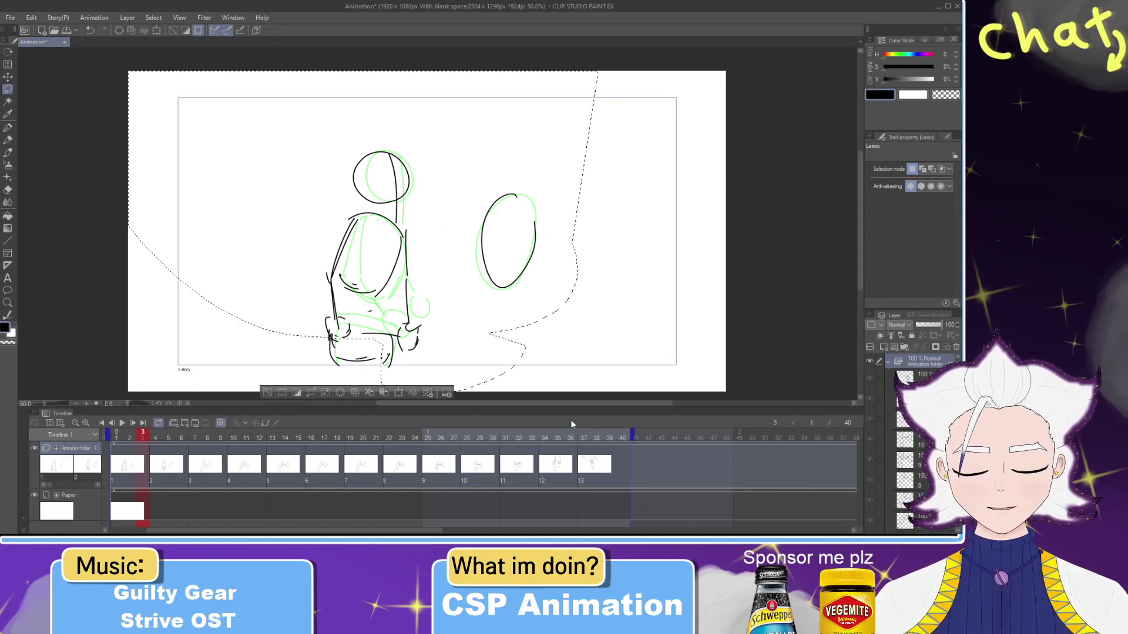
Step: Clear the lasso selection and extend the timeline's end to frame 48
{"action": "left_click", "coordinate": [610, 436]}
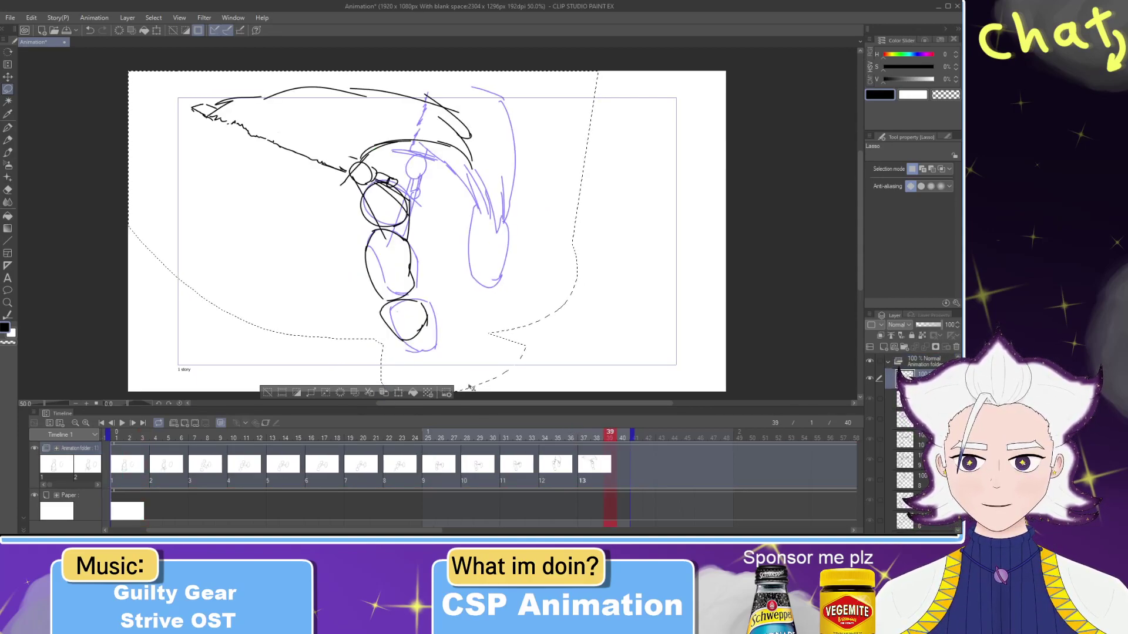
{"action": "key", "text": "ctrl+d"}
{"action": "left_click_drag", "start_coordinate": [635, 439], "coordinate": [735, 437]}
Step: Erase the figure's torso on cel 13 and redraw it as a tilted rounded shape below the head
{"action": "mouse_move", "coordinate": [603, 438]}
{"action": "left_mouse_down"}
{"action": "mouse_move", "coordinate": [555, 431]}
{"action": "mouse_move", "coordinate": [634, 432]}
{"action": "mouse_move", "coordinate": [340, 437]}
{"action": "mouse_move", "coordinate": [596, 441]}
{"action": "left_mouse_up"}
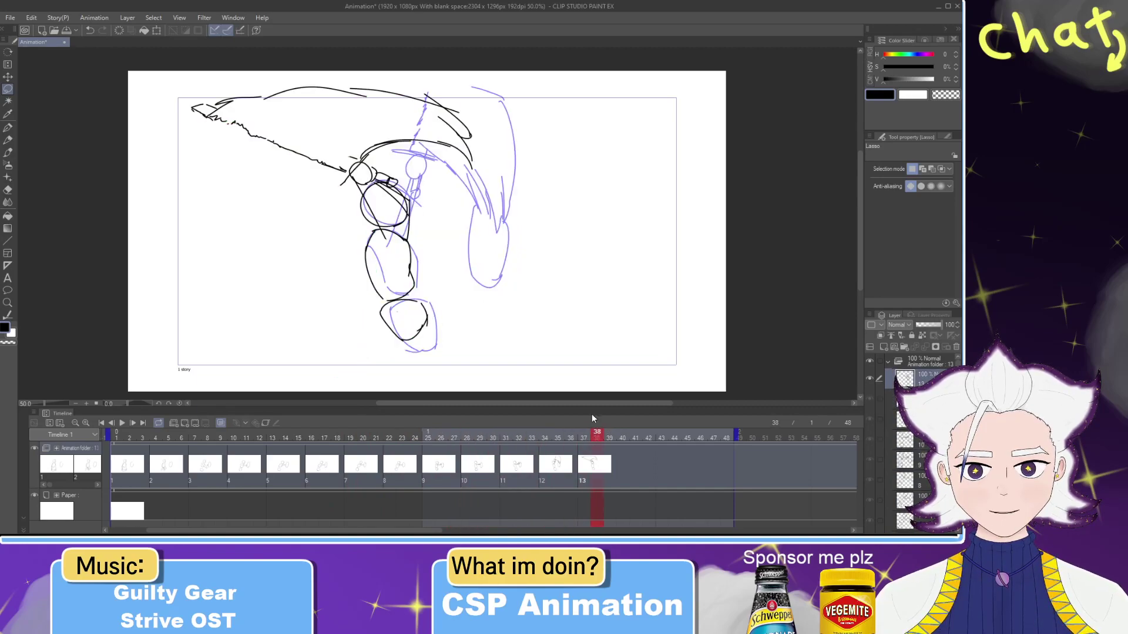
{"action": "key", "text": "e"}
{"action": "mouse_move", "coordinate": [352, 259]}
{"action": "left_mouse_down"}
{"action": "mouse_move", "coordinate": [372, 275]}
{"action": "mouse_move", "coordinate": [395, 268]}
{"action": "mouse_move", "coordinate": [364, 291]}
{"action": "left_mouse_up"}
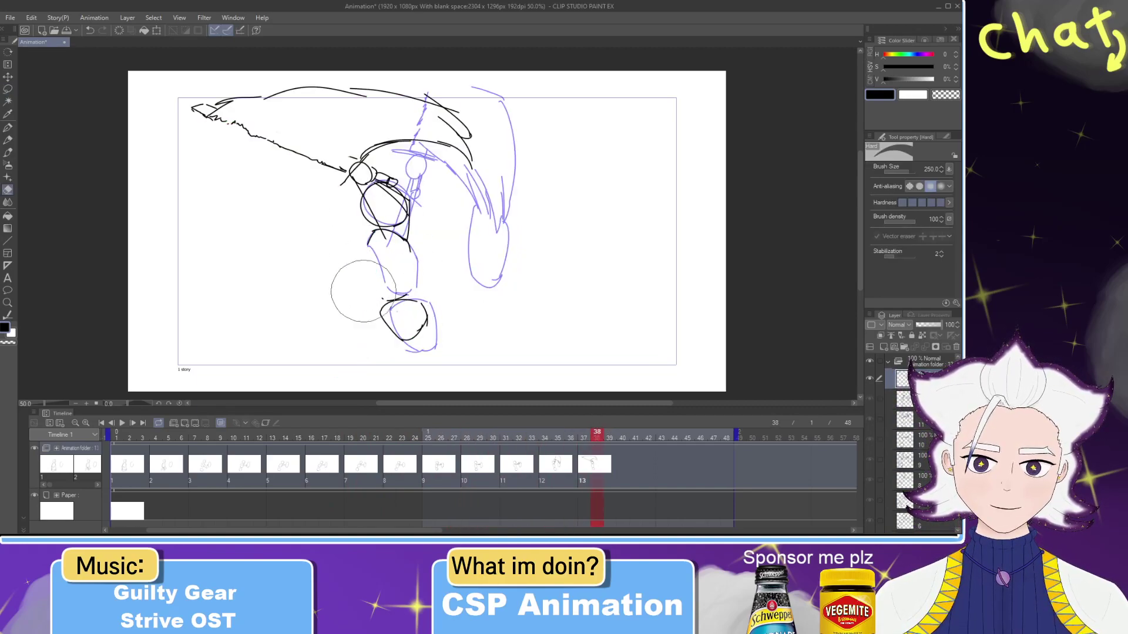
{"action": "key", "text": "p"}
{"action": "left_click_drag", "start_coordinate": [368, 248], "coordinate": [397, 285]}
{"action": "key", "text": "ctrl+z"}
{"action": "mouse_move", "coordinate": [367, 245]}
{"action": "left_mouse_down"}
{"action": "mouse_move", "coordinate": [390, 286]}
{"action": "mouse_move", "coordinate": [406, 238]}
{"action": "mouse_move", "coordinate": [421, 258]}
{"action": "left_mouse_up"}
{"action": "key", "text": "e"}
{"action": "key", "text": "p"}
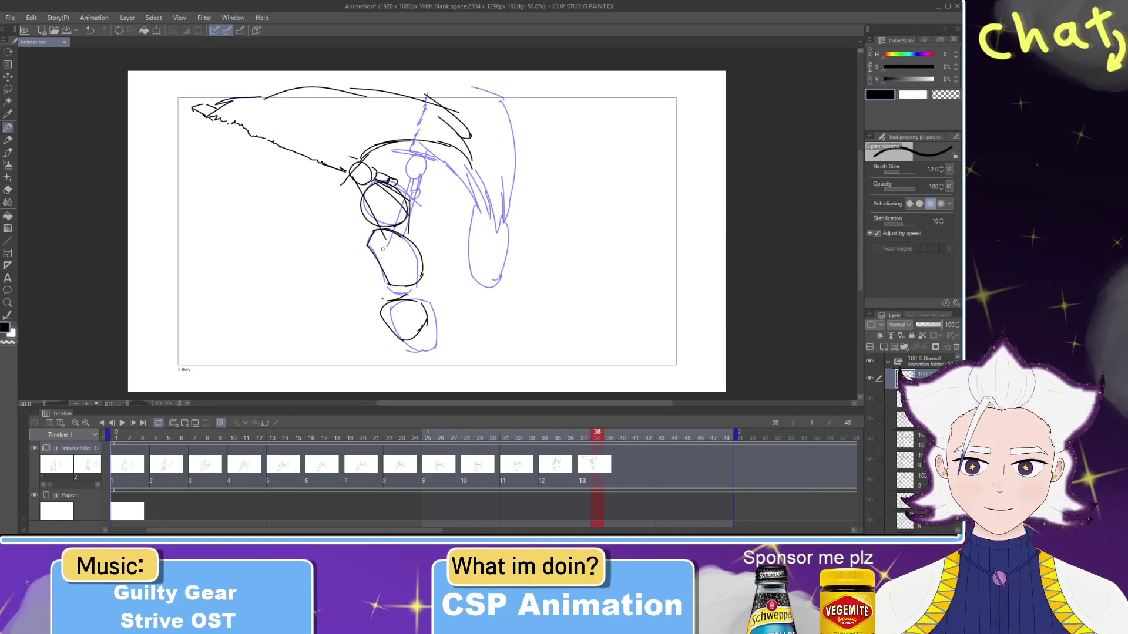
Step: Erase the hips on cel 13 and redraw them slightly higher and further right, under the new torso
{"action": "key", "text": "e"}
{"action": "mouse_move", "coordinate": [394, 323]}
{"action": "left_mouse_down"}
{"action": "mouse_move", "coordinate": [423, 336]}
{"action": "mouse_move", "coordinate": [430, 317]}
{"action": "mouse_move", "coordinate": [404, 310]}
{"action": "mouse_move", "coordinate": [430, 292]}
{"action": "left_mouse_up"}
{"action": "key", "text": "p"}
{"action": "key", "text": "ctrl+z"}
{"action": "key", "text": "ctrl+z"}
{"action": "key", "text": "ctrl+z"}
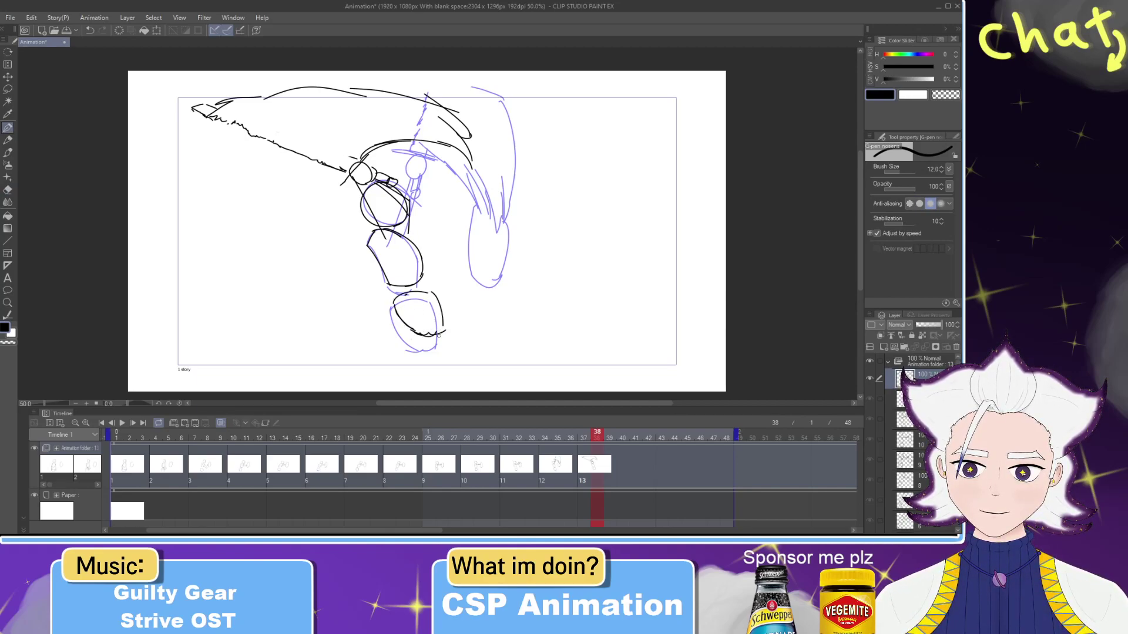
Step: Clean up the lower edge of the hips on cel 13, undoing and erasing the overshooting strokes
{"action": "mouse_move", "coordinate": [595, 438]}
{"action": "left_mouse_down"}
{"action": "mouse_move", "coordinate": [505, 439]}
{"action": "mouse_move", "coordinate": [582, 450]}
{"action": "left_mouse_up"}
{"action": "key", "text": "ctrl+z"}
{"action": "key", "text": "ctrl+z"}
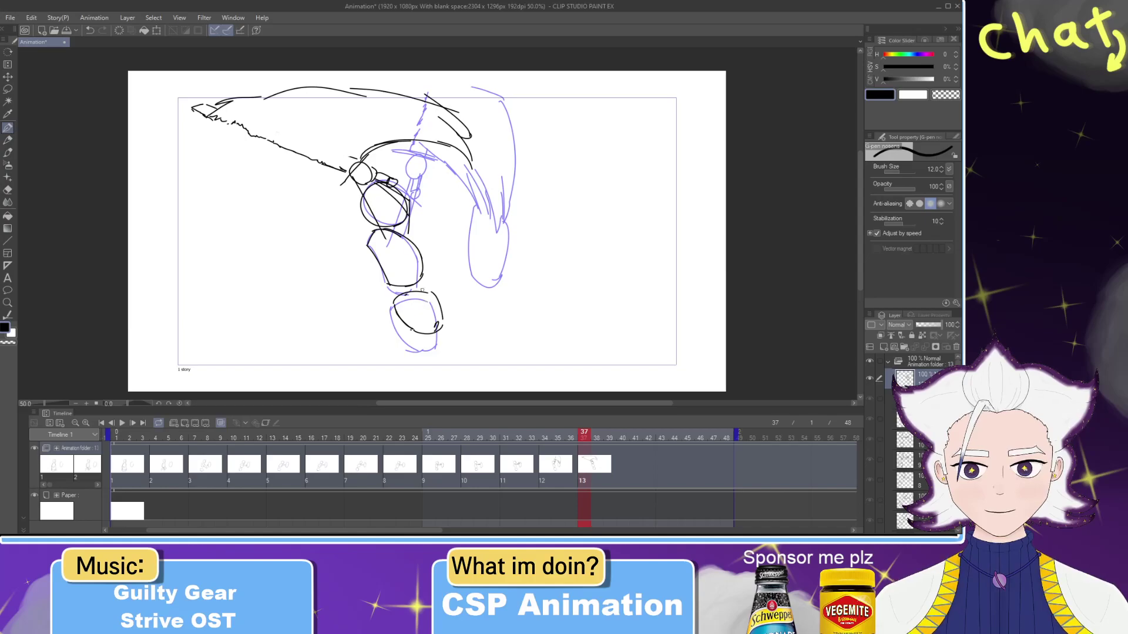
{"action": "key", "text": "e"}
{"action": "left_click_drag", "start_coordinate": [445, 332], "coordinate": [415, 332]}
{"action": "key", "text": "p"}
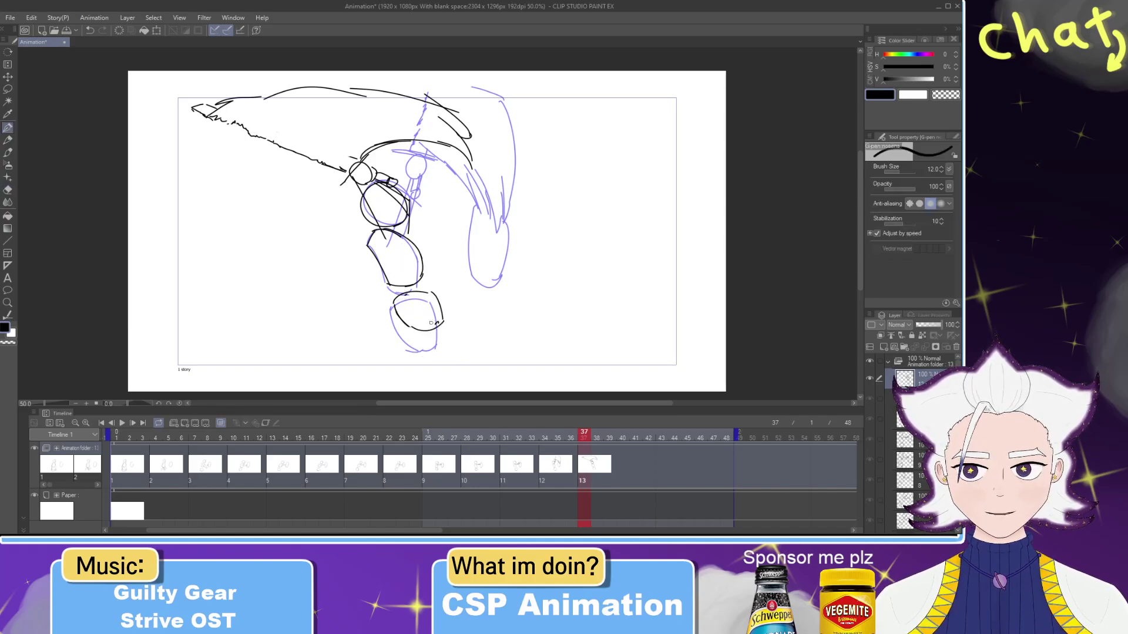
Step: Add a new animation cel at frame 40
{"action": "mouse_move", "coordinate": [582, 438]}
{"action": "left_mouse_down"}
{"action": "mouse_move", "coordinate": [452, 439]}
{"action": "mouse_move", "coordinate": [593, 448]}
{"action": "left_mouse_up"}
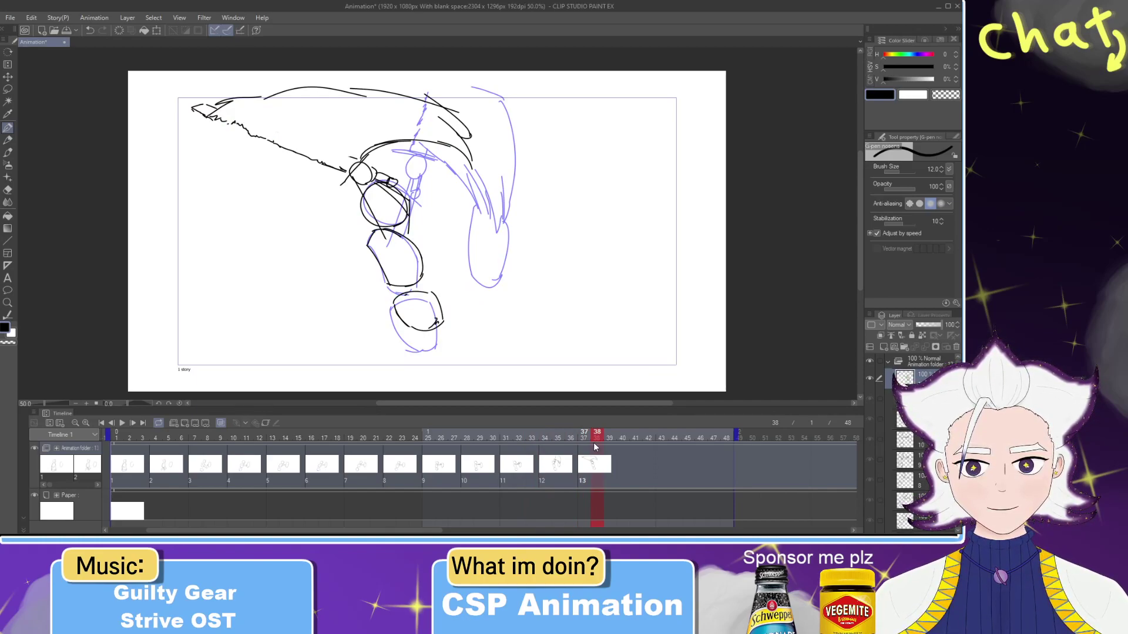
{"action": "left_click_drag", "start_coordinate": [600, 444], "coordinate": [620, 438]}
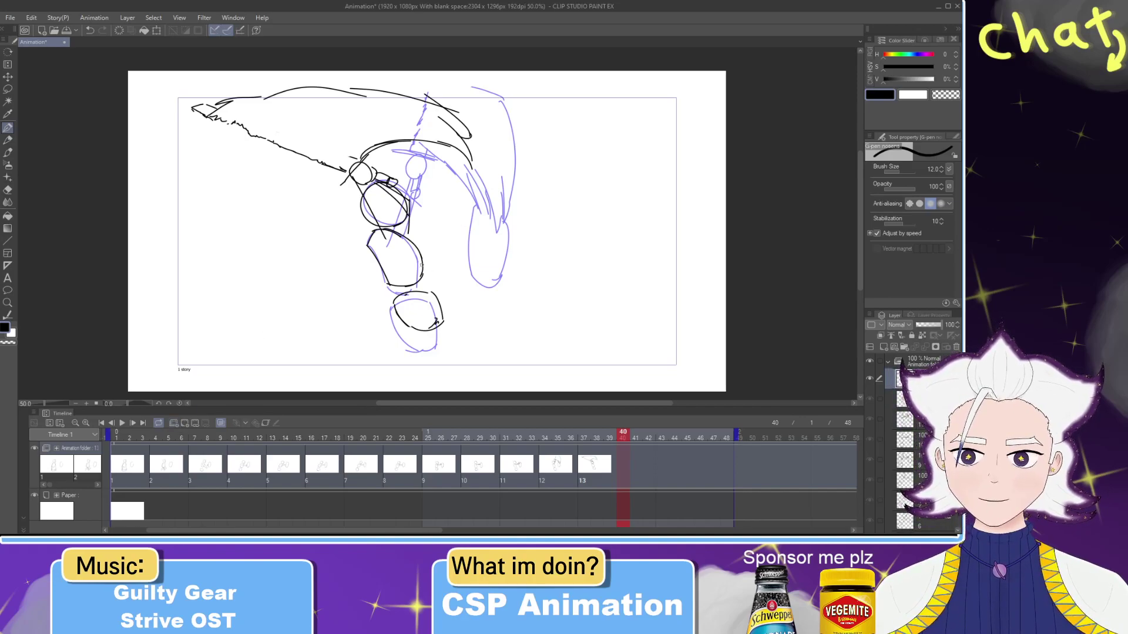
{"action": "left_click", "coordinate": [188, 425]}
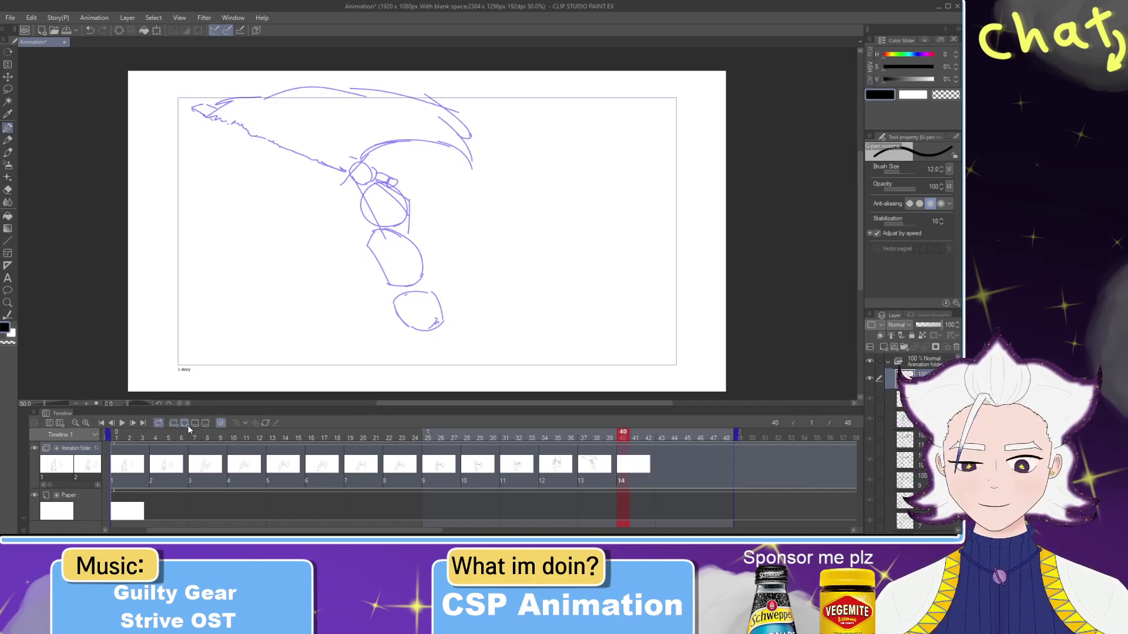
Step: Draw the head circle with its centre line on cel 14, slightly left of the onion-skinned head
{"action": "mouse_move", "coordinate": [382, 223]}
{"action": "left_mouse_down"}
{"action": "mouse_move", "coordinate": [370, 184]}
{"action": "mouse_move", "coordinate": [391, 220]}
{"action": "mouse_move", "coordinate": [382, 183]}
{"action": "mouse_move", "coordinate": [395, 218]}
{"action": "mouse_move", "coordinate": [347, 215]}
{"action": "mouse_move", "coordinate": [394, 221]}
{"action": "mouse_move", "coordinate": [381, 185]}
{"action": "mouse_move", "coordinate": [395, 221]}
{"action": "left_mouse_up"}
{"action": "key", "text": "ctrl+z"}
{"action": "key", "text": "ctrl+z"}
{"action": "key", "text": "ctrl+z"}
{"action": "key", "text": "ctrl+z"}
{"action": "key", "text": "ctrl+z"}
{"action": "key", "text": "ctrl+z"}
{"action": "key", "text": "ctrl+z"}
{"action": "left_click_drag", "start_coordinate": [376, 182], "coordinate": [402, 230]}
{"action": "key", "text": "ctrl+z"}
Step: Draw the tilted torso on cel 14 beneath the head, over the onion-skinned torso
{"action": "mouse_move", "coordinate": [371, 185]}
{"action": "left_mouse_down"}
{"action": "mouse_move", "coordinate": [389, 226]}
{"action": "mouse_move", "coordinate": [361, 259]}
{"action": "mouse_move", "coordinate": [409, 246]}
{"action": "mouse_move", "coordinate": [421, 262]}
{"action": "mouse_move", "coordinate": [379, 278]}
{"action": "left_mouse_up"}
{"action": "key", "text": "ctrl+z"}
{"action": "key", "text": "ctrl+z"}
{"action": "key", "text": "ctrl+z"}
{"action": "left_click_drag", "start_coordinate": [363, 237], "coordinate": [381, 282]}
{"action": "key", "text": "ctrl+z"}
{"action": "key", "text": "ctrl+z"}
{"action": "key", "text": "ctrl+z"}
{"action": "left_click_drag", "start_coordinate": [363, 239], "coordinate": [387, 283]}
{"action": "key", "text": "ctrl+z"}
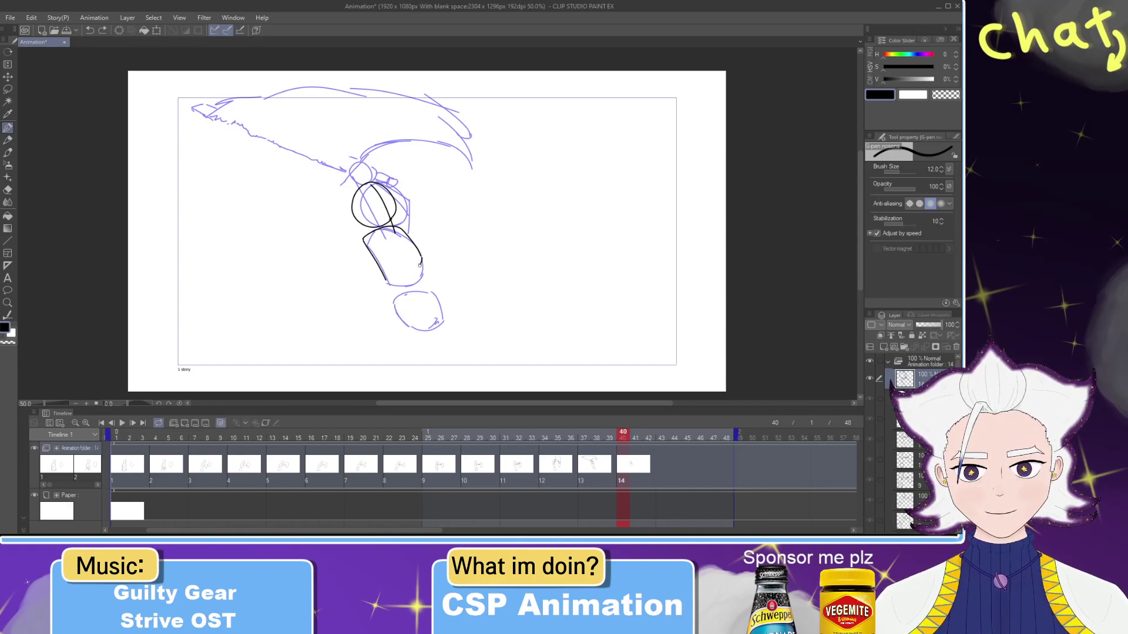
{"action": "key", "text": "ctrl+z"}
Step: Draw the rounded hips on cel 14 below the torso
{"action": "left_click_drag", "start_coordinate": [389, 297], "coordinate": [433, 287]}
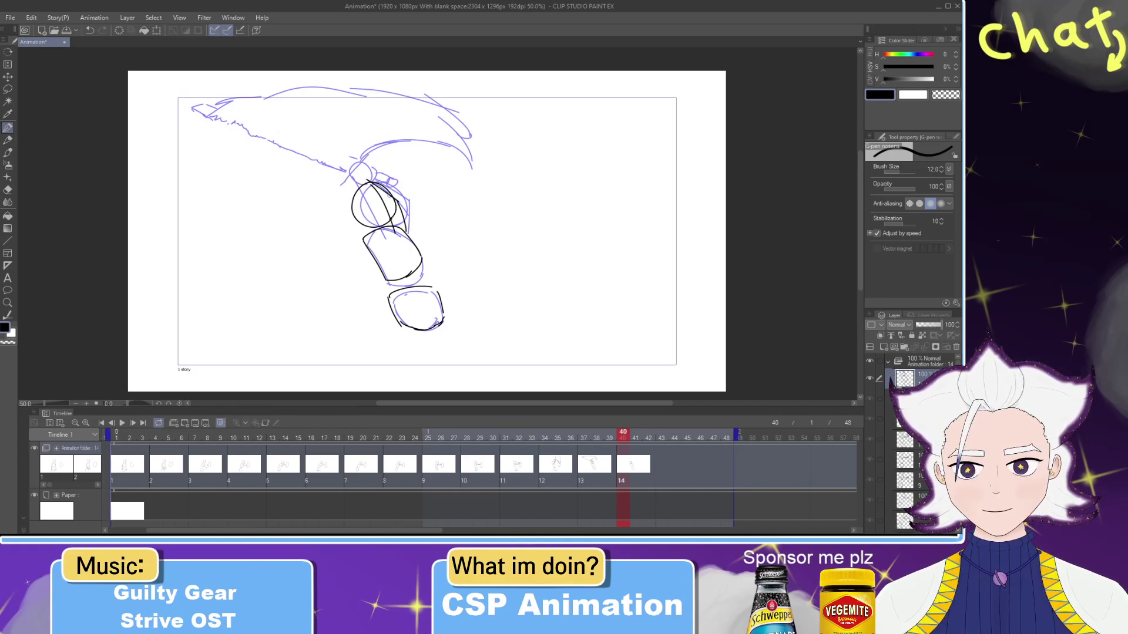
{"action": "key", "text": "ctrl+z"}
{"action": "key", "text": "ctrl+z"}
Step: Draw the bent arms and the gripping hand in front of the head on cel 14
{"action": "mouse_move", "coordinate": [400, 201]}
{"action": "left_mouse_down"}
{"action": "mouse_move", "coordinate": [346, 179]}
{"action": "mouse_move", "coordinate": [352, 243]}
{"action": "mouse_move", "coordinate": [368, 250]}
{"action": "mouse_move", "coordinate": [339, 216]}
{"action": "mouse_move", "coordinate": [350, 182]}
{"action": "left_mouse_up"}
{"action": "key", "text": "ctrl+z"}
{"action": "key", "text": "ctrl+z"}
{"action": "key", "text": "ctrl+z"}
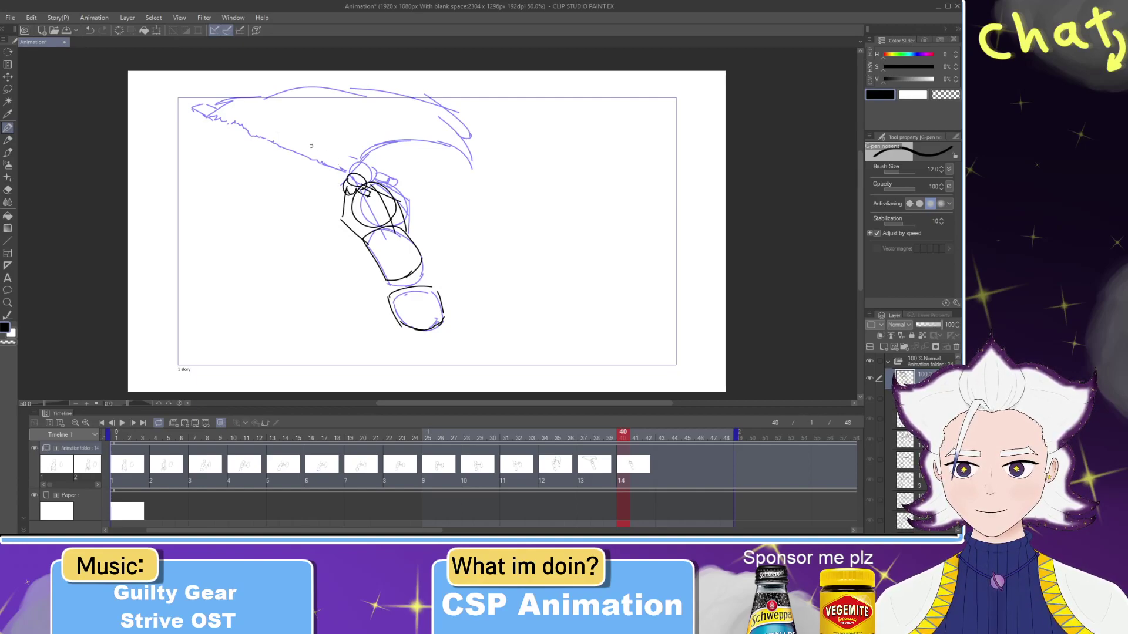
{"action": "key", "text": "ctrl+z"}
{"action": "key", "text": "ctrl+z"}
Step: Sketch the weapon's crossguard and a long blade edge running left from the hand on cel 14
{"action": "mouse_move", "coordinate": [336, 187]}
{"action": "left_mouse_down"}
{"action": "mouse_move", "coordinate": [356, 161]}
{"action": "mouse_move", "coordinate": [332, 197]}
{"action": "mouse_move", "coordinate": [352, 175]}
{"action": "mouse_move", "coordinate": [287, 149]}
{"action": "left_mouse_up"}
{"action": "key", "text": "ctrl+z"}
{"action": "left_click_drag", "start_coordinate": [352, 169], "coordinate": [235, 113]}
{"action": "key", "text": "ctrl+z"}
{"action": "left_click_drag", "start_coordinate": [354, 171], "coordinate": [216, 157]}
{"action": "key", "text": "ctrl+z"}
{"action": "left_click_drag", "start_coordinate": [355, 172], "coordinate": [176, 148]}
{"action": "key", "text": "ctrl+z"}
{"action": "key", "text": "ctrl+z"}
{"action": "left_click_drag", "start_coordinate": [247, 153], "coordinate": [180, 147]}
{"action": "key", "text": "ctrl+z"}
{"action": "left_click_drag", "start_coordinate": [257, 154], "coordinate": [192, 148]}
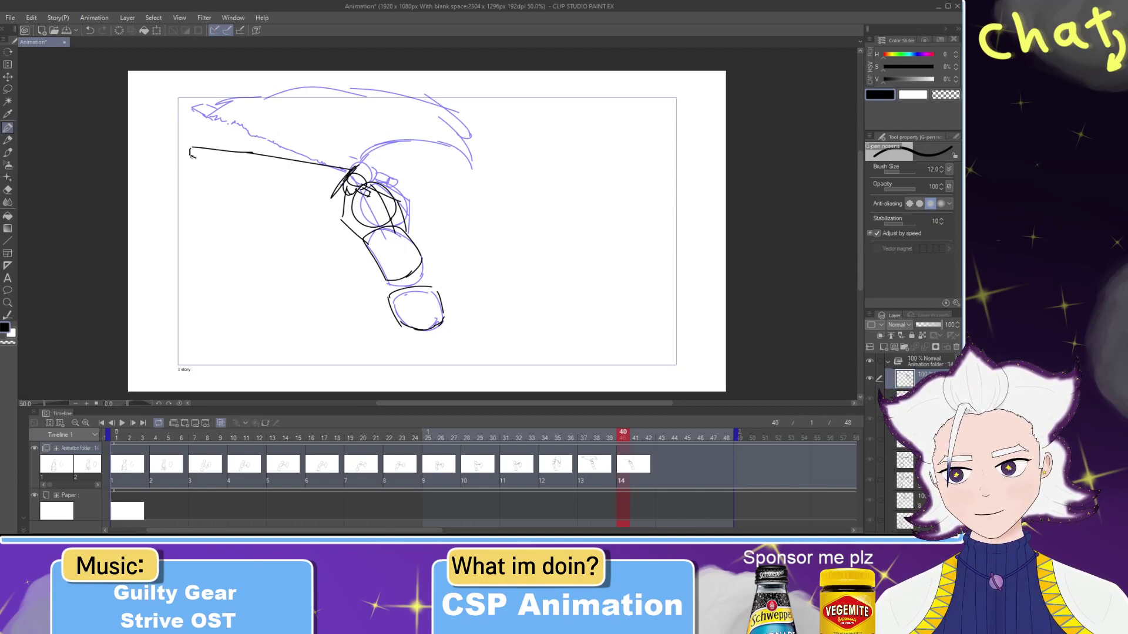
Step: Redraw the blade's lower edge further down on cel 14 and erase the previous edge line
{"action": "left_click_drag", "start_coordinate": [202, 164], "coordinate": [271, 174]}
{"action": "key", "text": "ctrl+z"}
{"action": "key", "text": "ctrl+z"}
{"action": "key", "text": "ctrl+z"}
{"action": "left_click_drag", "start_coordinate": [184, 167], "coordinate": [333, 186]}
{"action": "key", "text": "e"}
{"action": "left_click_drag", "start_coordinate": [197, 136], "coordinate": [330, 156]}
Step: Draw the weapon's curved swing trail with streaks on cel 14 and break up its lower edge with the eraser
{"action": "key", "text": "p"}
{"action": "mouse_move", "coordinate": [189, 155]}
{"action": "left_mouse_down"}
{"action": "mouse_move", "coordinate": [239, 109]}
{"action": "mouse_move", "coordinate": [332, 94]}
{"action": "left_mouse_up"}
{"action": "left_click_drag", "start_coordinate": [259, 128], "coordinate": [316, 99]}
{"action": "mouse_move", "coordinate": [266, 132]}
{"action": "left_mouse_down"}
{"action": "mouse_move", "coordinate": [328, 109]}
{"action": "mouse_move", "coordinate": [411, 99]}
{"action": "mouse_move", "coordinate": [441, 115]}
{"action": "left_mouse_up"}
{"action": "mouse_move", "coordinate": [422, 113]}
{"action": "left_mouse_down"}
{"action": "mouse_move", "coordinate": [340, 125]}
{"action": "mouse_move", "coordinate": [413, 122]}
{"action": "mouse_move", "coordinate": [342, 157]}
{"action": "left_mouse_up"}
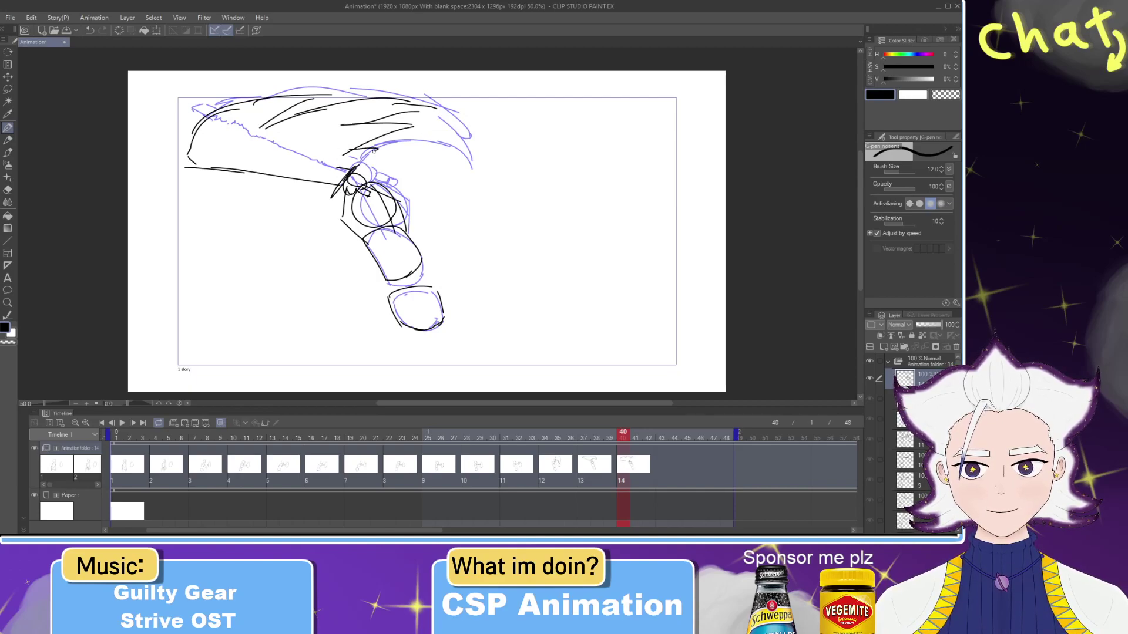
{"action": "key", "text": "e"}
{"action": "mouse_move", "coordinate": [225, 181]}
{"action": "left_mouse_down"}
{"action": "mouse_move", "coordinate": [297, 178]}
{"action": "mouse_move", "coordinate": [244, 166]}
{"action": "left_mouse_up"}
{"action": "key", "text": "p"}
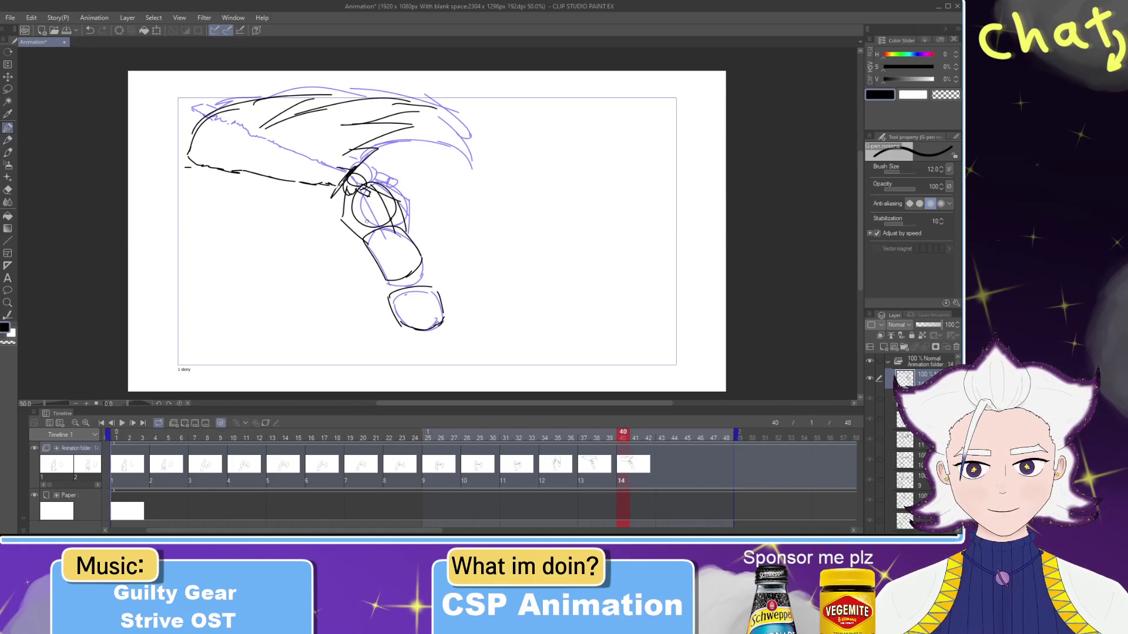
Step: Play back the animation from the start to check the swing with the new cel
{"action": "left_click_drag", "start_coordinate": [629, 437], "coordinate": [169, 446]}
{"action": "left_click", "coordinate": [122, 423]}
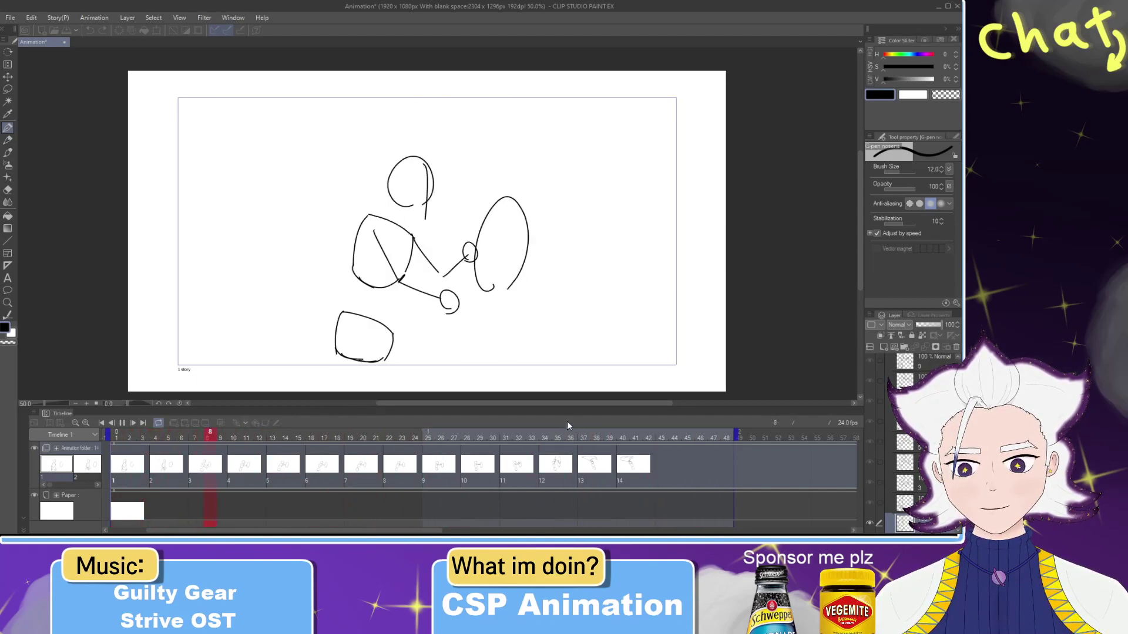
{"action": "left_click_drag", "start_coordinate": [550, 433], "coordinate": [485, 438]}
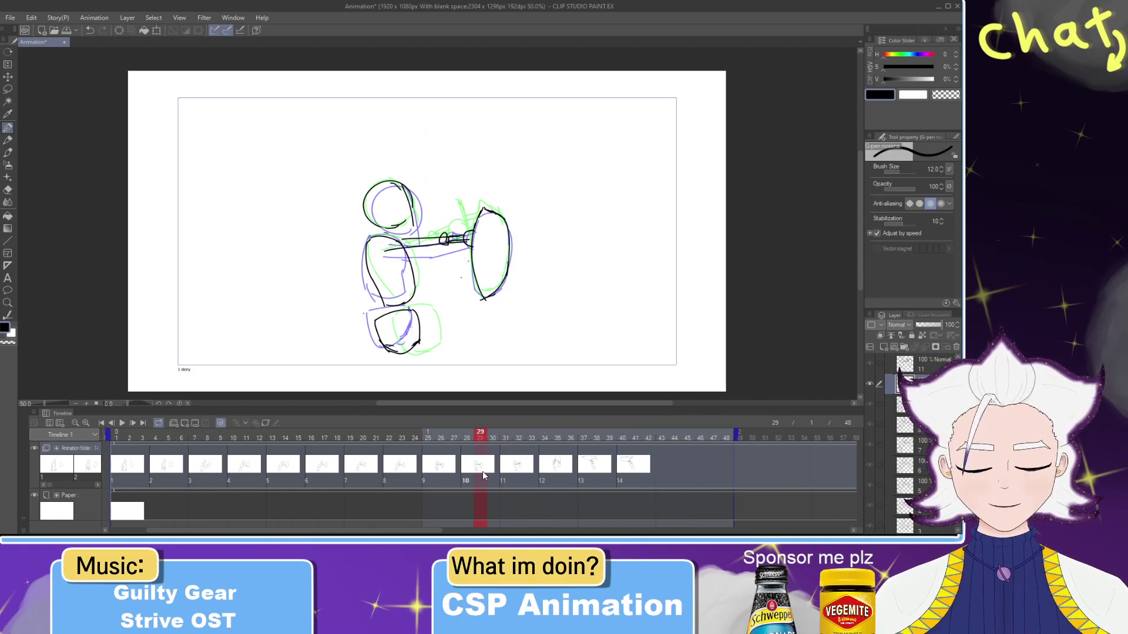
{"action": "left_click", "coordinate": [504, 468]}
{"action": "left_click", "coordinate": [546, 469]}
{"action": "left_click", "coordinate": [586, 465]}
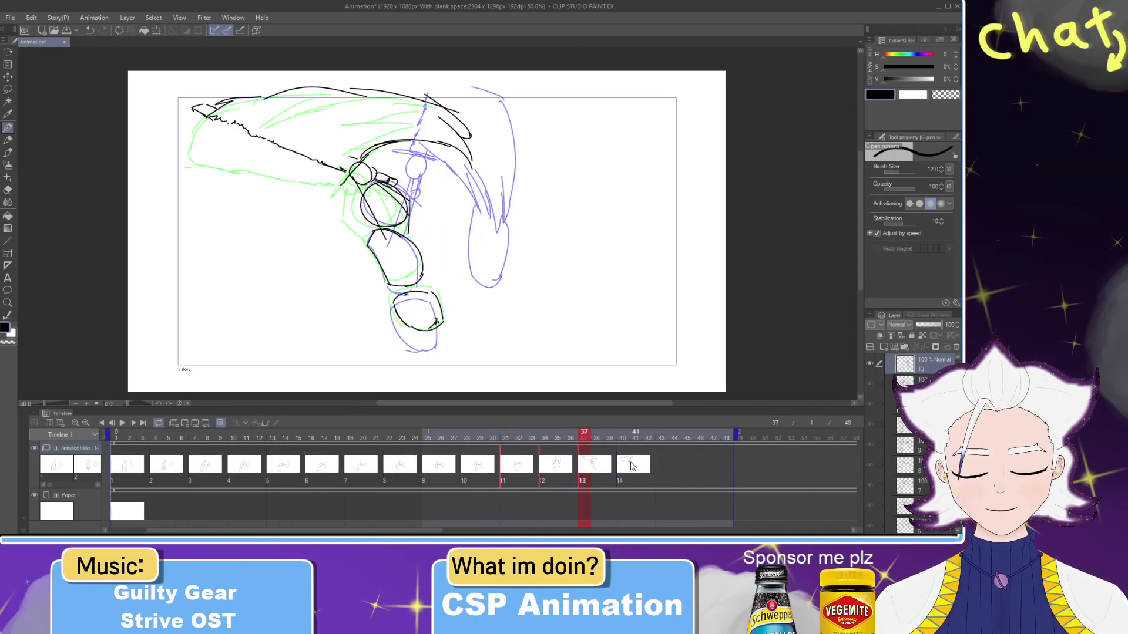
{"action": "left_click", "coordinate": [634, 467]}
{"action": "left_click_drag", "start_coordinate": [518, 470], "coordinate": [525, 471]}
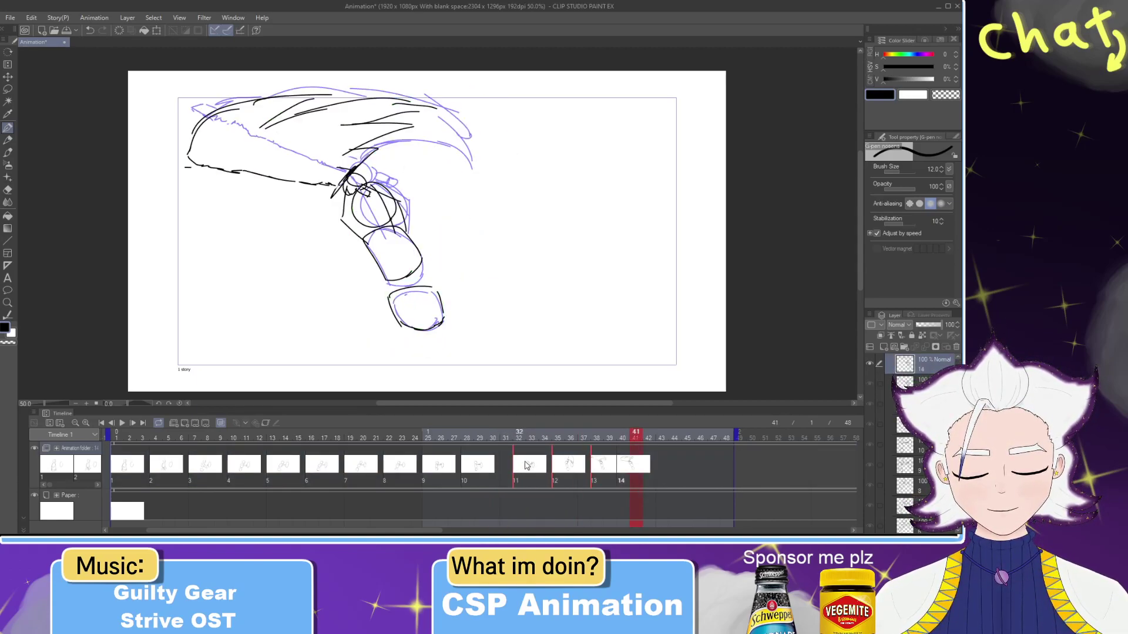
{"action": "key", "text": "ctrl+z"}
Step: Select cels 11 to 14 on the timeline and move them one frame later, so cel 11 starts at frame 32
{"action": "left_click", "coordinate": [621, 469]}
{"action": "left_click", "coordinate": [575, 468]}
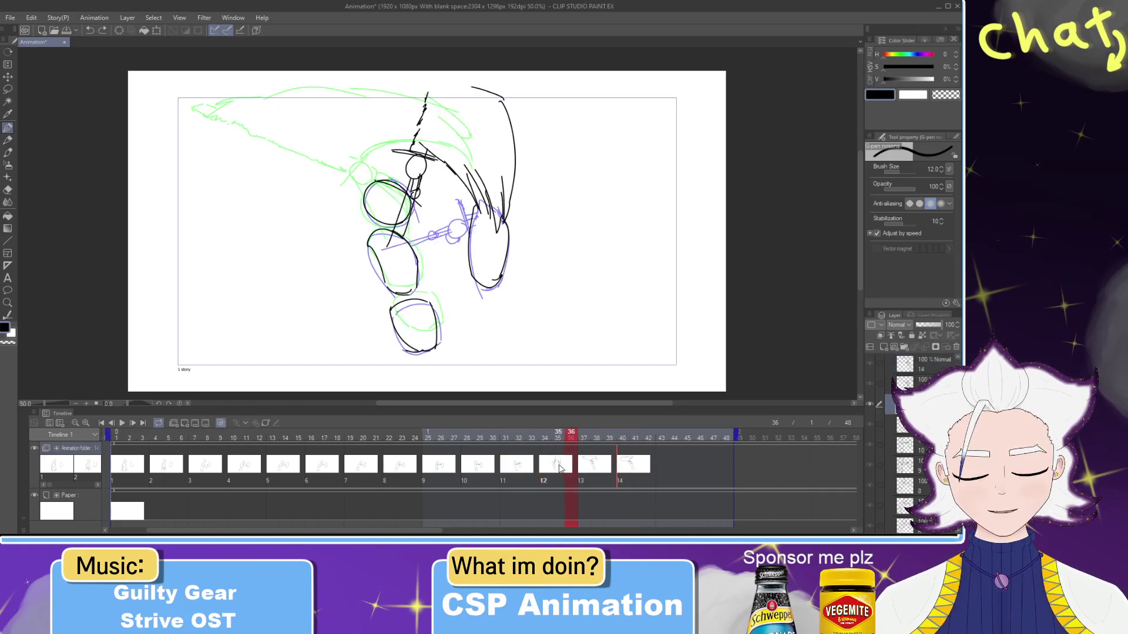
{"action": "left_click", "coordinate": [511, 472]}
{"action": "left_click", "coordinate": [510, 471]}
{"action": "left_click", "coordinate": [546, 468], "text": "shift"}
{"action": "left_click", "coordinate": [597, 469], "text": "shift"}
{"action": "left_click_drag", "start_coordinate": [576, 470], "coordinate": [647, 470]}
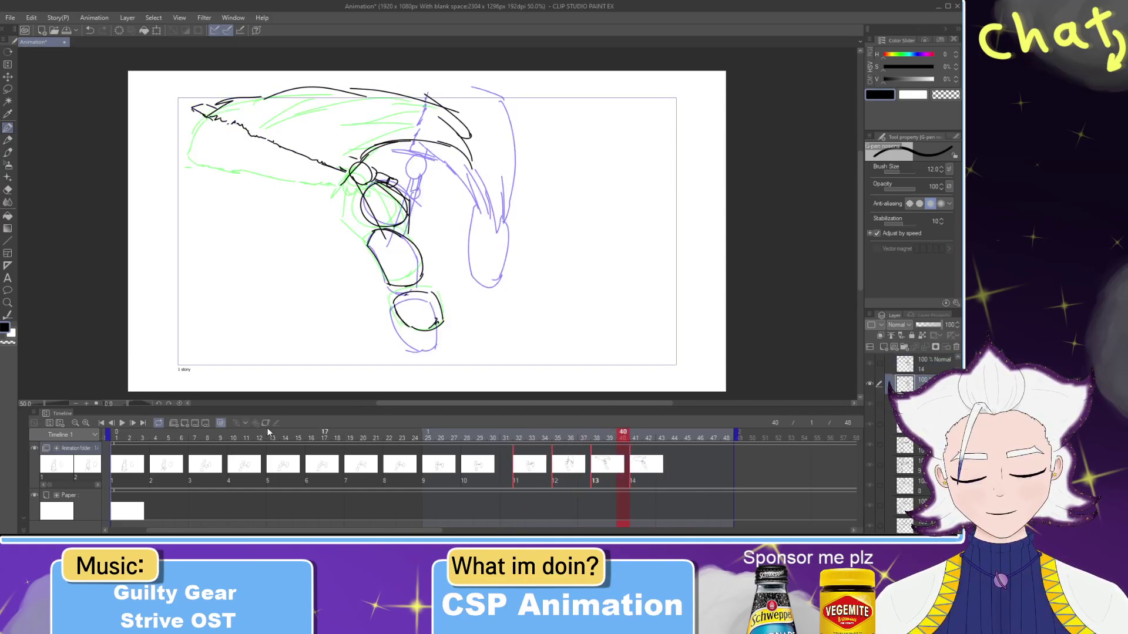
Step: Play back the retimed animation and inspect cel 14
{"action": "left_click", "coordinate": [123, 424]}
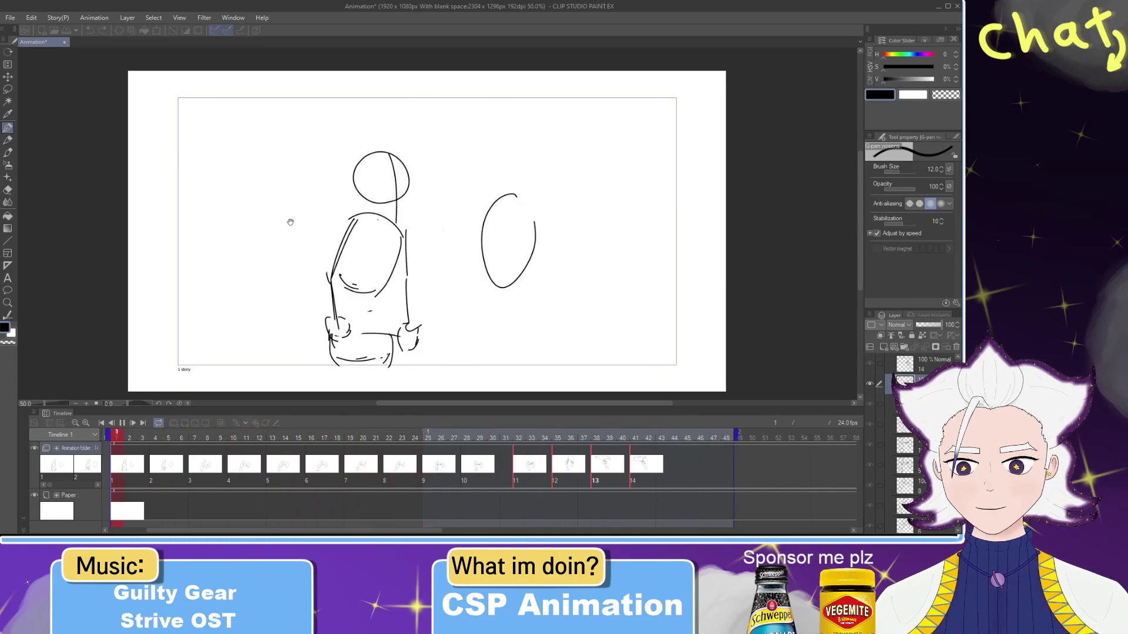
{"action": "left_click_drag", "start_coordinate": [611, 435], "coordinate": [640, 437]}
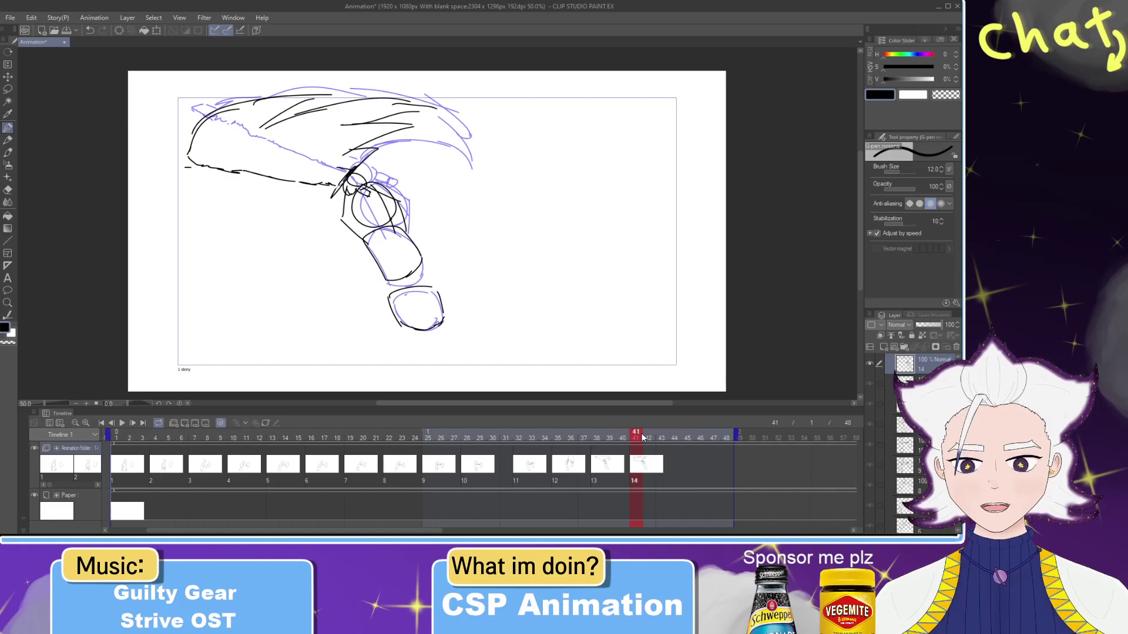
Step: Add a new animation cel at frame 44
{"action": "mouse_move", "coordinate": [649, 440]}
{"action": "left_mouse_down"}
{"action": "mouse_move", "coordinate": [686, 440]}
{"action": "mouse_move", "coordinate": [297, 438]}
{"action": "mouse_move", "coordinate": [675, 438]}
{"action": "mouse_move", "coordinate": [605, 438]}
{"action": "mouse_move", "coordinate": [659, 439]}
{"action": "left_mouse_up"}
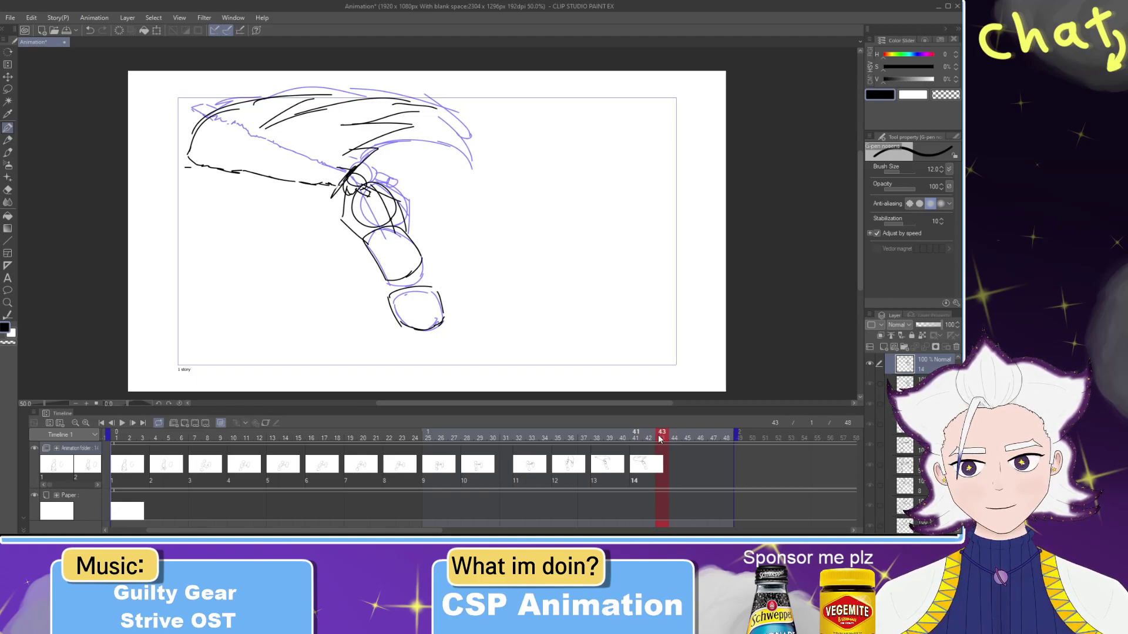
{"action": "left_click", "coordinate": [676, 438]}
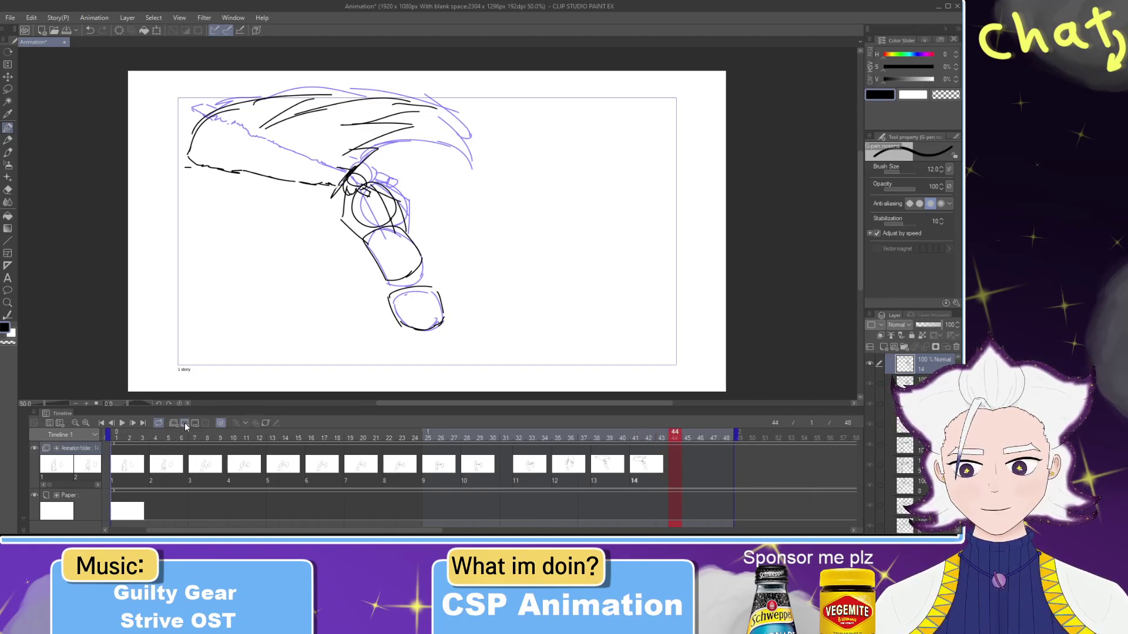
{"action": "left_click", "coordinate": [185, 422]}
Step: Draw the head circle with its centre line on cel 15, slightly left of the onion-skinned head
{"action": "mouse_move", "coordinate": [370, 227]}
{"action": "left_mouse_down"}
{"action": "mouse_move", "coordinate": [345, 214]}
{"action": "mouse_move", "coordinate": [375, 224]}
{"action": "left_mouse_up"}
{"action": "key", "text": "ctrl+z"}
{"action": "key", "text": "ctrl+z"}
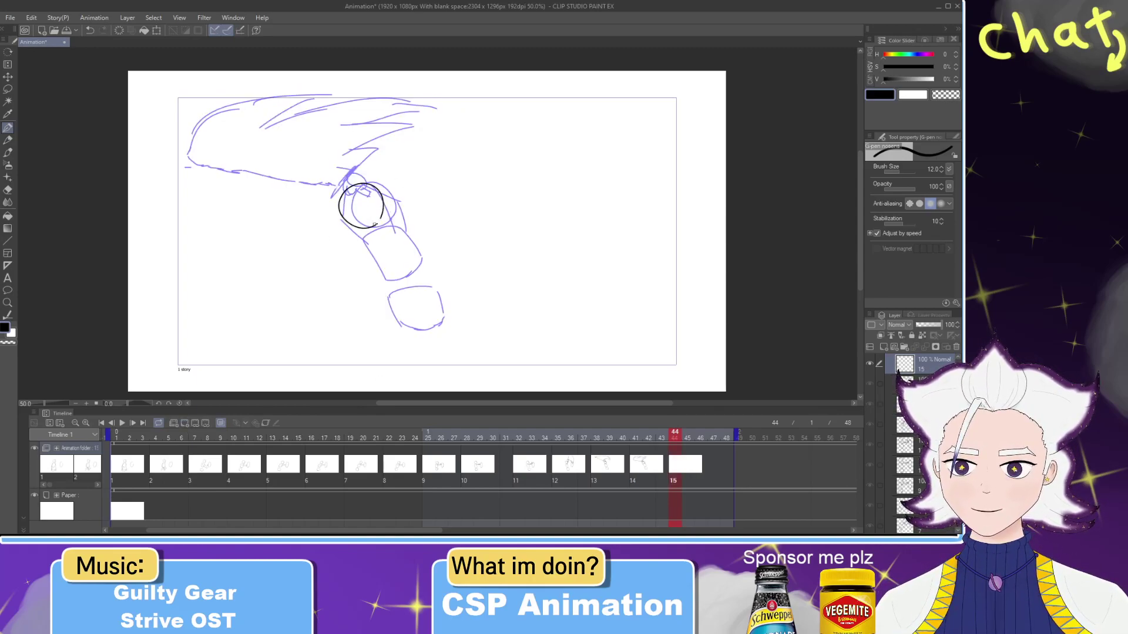
{"action": "left_click_drag", "start_coordinate": [347, 185], "coordinate": [383, 244]}
{"action": "key", "text": "ctrl+z"}
{"action": "left_click_drag", "start_coordinate": [356, 186], "coordinate": [378, 237]}
{"action": "key", "text": "ctrl+z"}
{"action": "key", "text": "ctrl+z"}
{"action": "left_click_drag", "start_coordinate": [352, 187], "coordinate": [386, 236]}
Step: Sketch the arms on cel 15 stretching left from the figure's shoulders
{"action": "left_click_drag", "start_coordinate": [332, 210], "coordinate": [364, 234]}
{"action": "key", "text": "ctrl+z"}
{"action": "left_click_drag", "start_coordinate": [305, 192], "coordinate": [368, 240]}
{"action": "key", "text": "ctrl+z"}
{"action": "mouse_move", "coordinate": [319, 205]}
{"action": "left_mouse_down"}
{"action": "mouse_move", "coordinate": [363, 235]}
{"action": "mouse_move", "coordinate": [316, 224]}
{"action": "left_mouse_up"}
{"action": "key", "text": "ctrl+z"}
Step: Draw the gripping hand and the weapon's crossguard at the end of the outstretched arms on cel 15
{"action": "mouse_move", "coordinate": [394, 229]}
{"action": "left_mouse_down"}
{"action": "mouse_move", "coordinate": [328, 201]}
{"action": "mouse_move", "coordinate": [296, 209]}
{"action": "mouse_move", "coordinate": [351, 207]}
{"action": "mouse_move", "coordinate": [283, 198]}
{"action": "mouse_move", "coordinate": [303, 205]}
{"action": "mouse_move", "coordinate": [258, 206]}
{"action": "mouse_move", "coordinate": [254, 224]}
{"action": "mouse_move", "coordinate": [295, 174]}
{"action": "mouse_move", "coordinate": [174, 151]}
{"action": "mouse_move", "coordinate": [257, 176]}
{"action": "left_mouse_up"}
{"action": "key", "text": "ctrl+z"}
{"action": "key", "text": "e"}
{"action": "key", "text": "p"}
{"action": "key", "text": "ctrl+z"}
{"action": "key", "text": "ctrl+z"}
{"action": "key", "text": "ctrl+z"}
{"action": "key", "text": "ctrl+z"}
{"action": "key", "text": "ctrl+z"}
{"action": "key", "text": "ctrl+z"}
{"action": "key", "text": "ctrl+z"}
{"action": "key", "text": "ctrl+z"}
{"action": "key", "text": "ctrl+z"}
Step: Draw the blade's two long edges and the curved swing trail with streaks on cel 15
{"action": "left_click_drag", "start_coordinate": [168, 145], "coordinate": [264, 175]}
{"action": "mouse_move", "coordinate": [172, 179]}
{"action": "left_mouse_down"}
{"action": "mouse_move", "coordinate": [259, 211]}
{"action": "mouse_move", "coordinate": [261, 194]}
{"action": "left_mouse_up"}
{"action": "key", "text": "ctrl+z"}
{"action": "left_click_drag", "start_coordinate": [179, 145], "coordinate": [235, 113]}
{"action": "mouse_move", "coordinate": [262, 184]}
{"action": "left_mouse_down"}
{"action": "mouse_move", "coordinate": [298, 161]}
{"action": "mouse_move", "coordinate": [366, 147]}
{"action": "mouse_move", "coordinate": [345, 134]}
{"action": "left_mouse_up"}
{"action": "left_click_drag", "start_coordinate": [357, 133], "coordinate": [267, 135]}
{"action": "mouse_move", "coordinate": [353, 125]}
{"action": "left_mouse_down"}
{"action": "mouse_move", "coordinate": [329, 115]}
{"action": "mouse_move", "coordinate": [238, 122]}
{"action": "mouse_move", "coordinate": [193, 103]}
{"action": "left_mouse_up"}
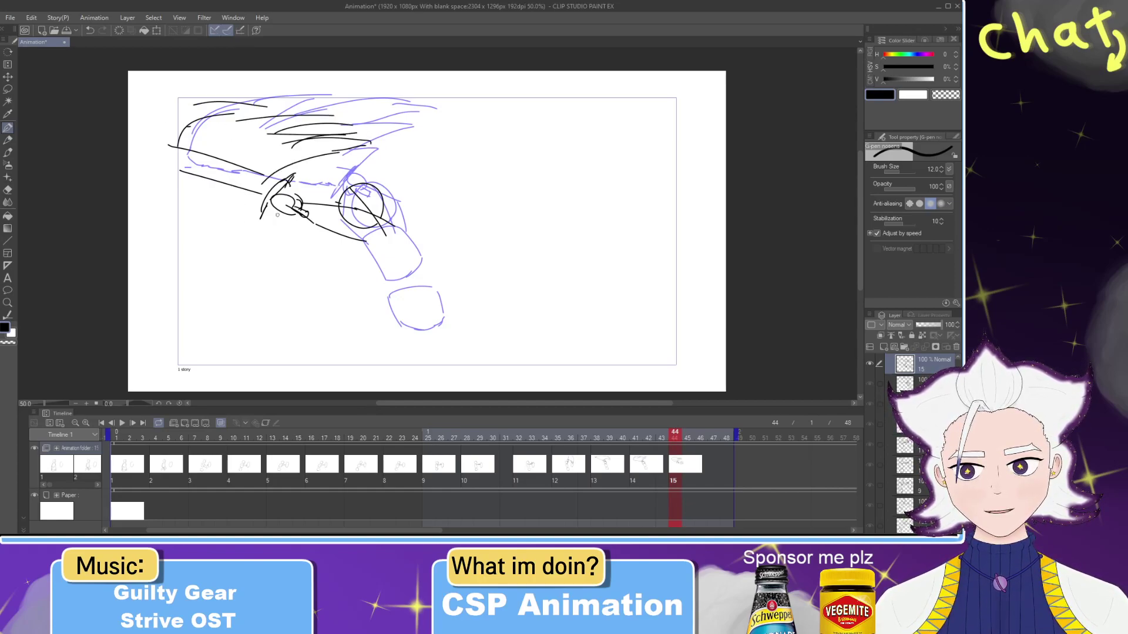
Step: Draw the tilted torso on cel 15 beneath the head, over the onion-skinned torso
{"action": "mouse_move", "coordinate": [363, 242]}
{"action": "left_mouse_down"}
{"action": "mouse_move", "coordinate": [434, 262]}
{"action": "mouse_move", "coordinate": [364, 251]}
{"action": "mouse_move", "coordinate": [400, 282]}
{"action": "mouse_move", "coordinate": [423, 264]}
{"action": "left_mouse_up"}
{"action": "key", "text": "ctrl+z"}
{"action": "key", "text": "ctrl+z"}
{"action": "key", "text": "ctrl+z"}
{"action": "key", "text": "ctrl+z"}
{"action": "key", "text": "ctrl+z"}
{"action": "key", "text": "ctrl+z"}
{"action": "key", "text": "ctrl+z"}
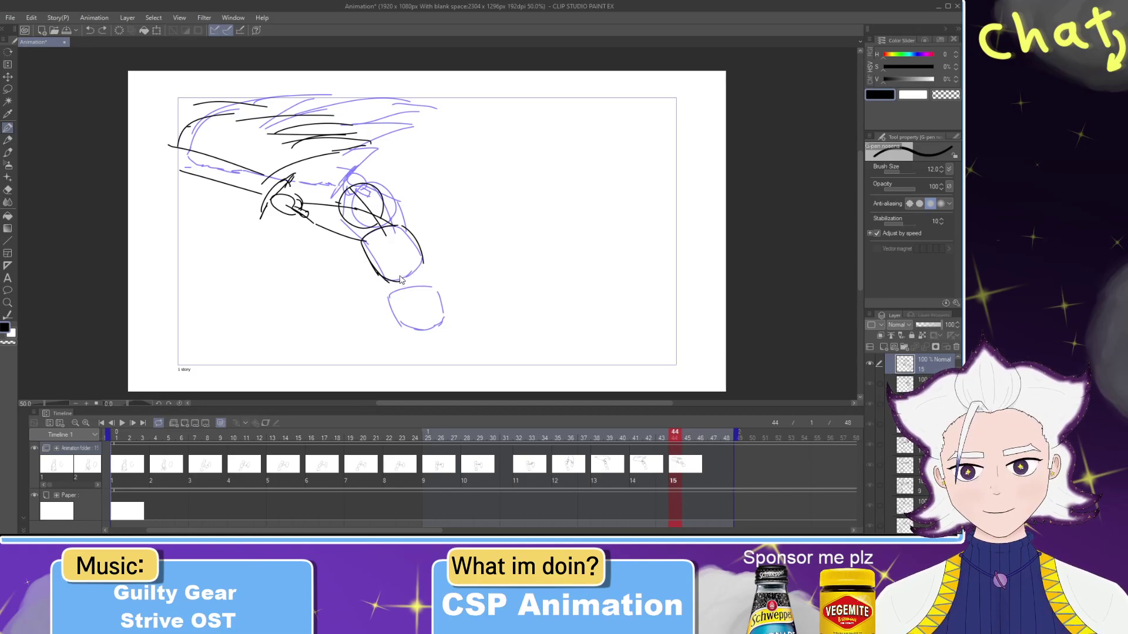
{"action": "mouse_move", "coordinate": [395, 225]}
{"action": "left_mouse_down"}
{"action": "mouse_move", "coordinate": [417, 240]}
{"action": "mouse_move", "coordinate": [365, 249]}
{"action": "mouse_move", "coordinate": [406, 279]}
{"action": "left_mouse_up"}
Step: Finish the torso's lower edge and sketch the rounded pelvis beneath it on cel 15
{"action": "mouse_move", "coordinate": [393, 277]}
{"action": "left_mouse_down"}
{"action": "mouse_move", "coordinate": [424, 264]}
{"action": "mouse_move", "coordinate": [444, 277]}
{"action": "mouse_move", "coordinate": [451, 316]}
{"action": "mouse_move", "coordinate": [439, 326]}
{"action": "left_mouse_up"}
{"action": "key", "text": "ctrl+z"}
{"action": "key", "text": "ctrl+z"}
{"action": "left_click_drag", "start_coordinate": [399, 291], "coordinate": [410, 315]}
{"action": "key", "text": "ctrl+z"}
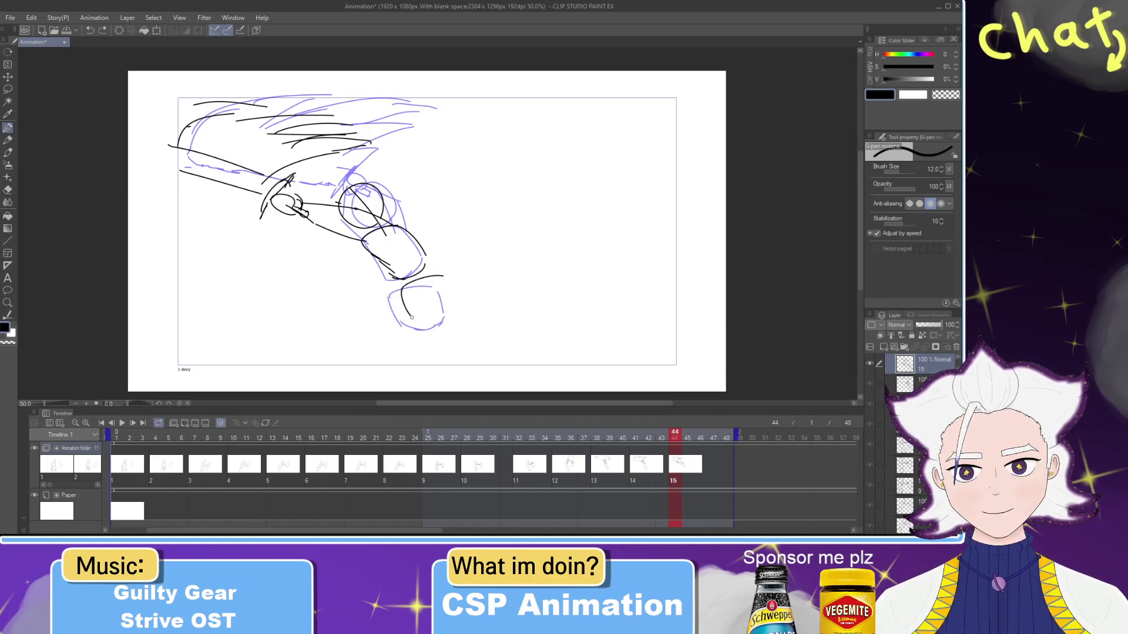
{"action": "mouse_move", "coordinate": [447, 276]}
{"action": "left_mouse_down"}
{"action": "mouse_move", "coordinate": [450, 305]}
{"action": "mouse_move", "coordinate": [429, 323]}
{"action": "left_mouse_up"}
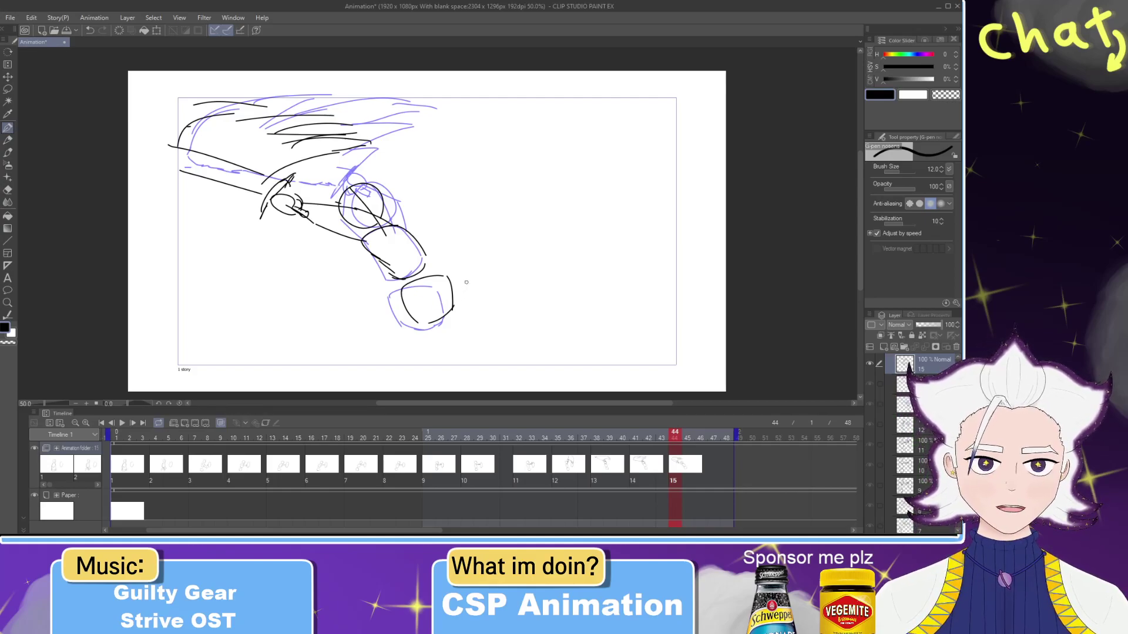
Step: Draw the bent leg with its foot and the straight leg below the pelvis on cel 15
{"action": "left_click_drag", "start_coordinate": [439, 308], "coordinate": [497, 274]}
{"action": "key", "text": "ctrl+z"}
{"action": "mouse_move", "coordinate": [436, 306]}
{"action": "left_mouse_down"}
{"action": "mouse_move", "coordinate": [515, 289]}
{"action": "mouse_move", "coordinate": [498, 348]}
{"action": "left_mouse_up"}
{"action": "key", "text": "ctrl+z"}
{"action": "key", "text": "ctrl+z"}
{"action": "left_click_drag", "start_coordinate": [448, 291], "coordinate": [474, 264]}
{"action": "left_click_drag", "start_coordinate": [483, 268], "coordinate": [497, 326]}
{"action": "key", "text": "ctrl+z"}
{"action": "left_click_drag", "start_coordinate": [483, 271], "coordinate": [491, 343]}
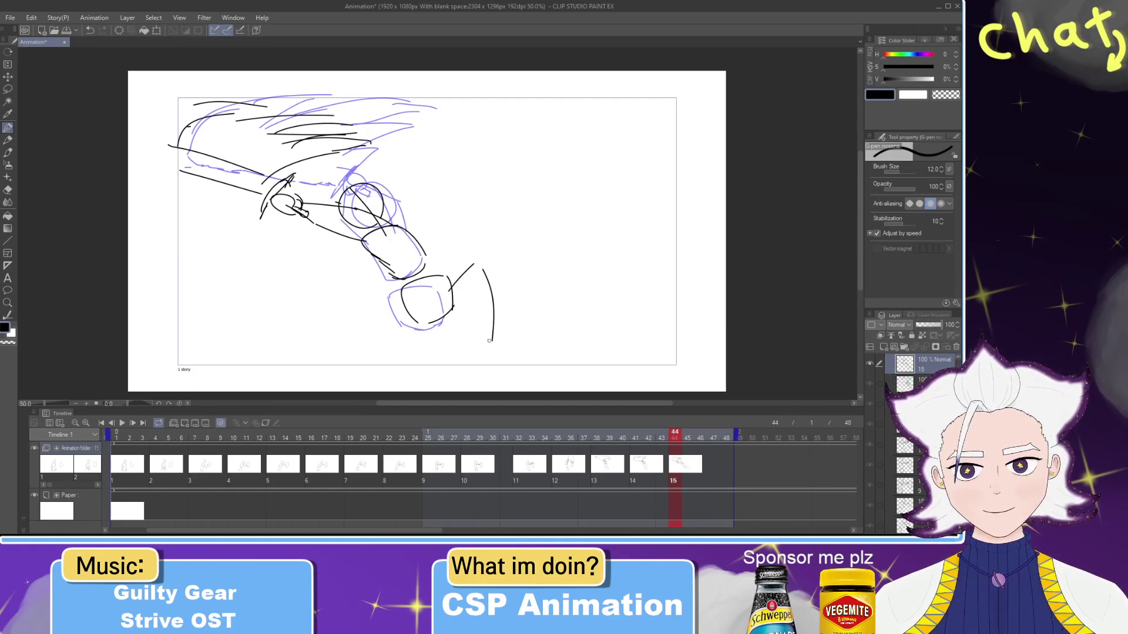
{"action": "left_click_drag", "start_coordinate": [428, 307], "coordinate": [423, 360]}
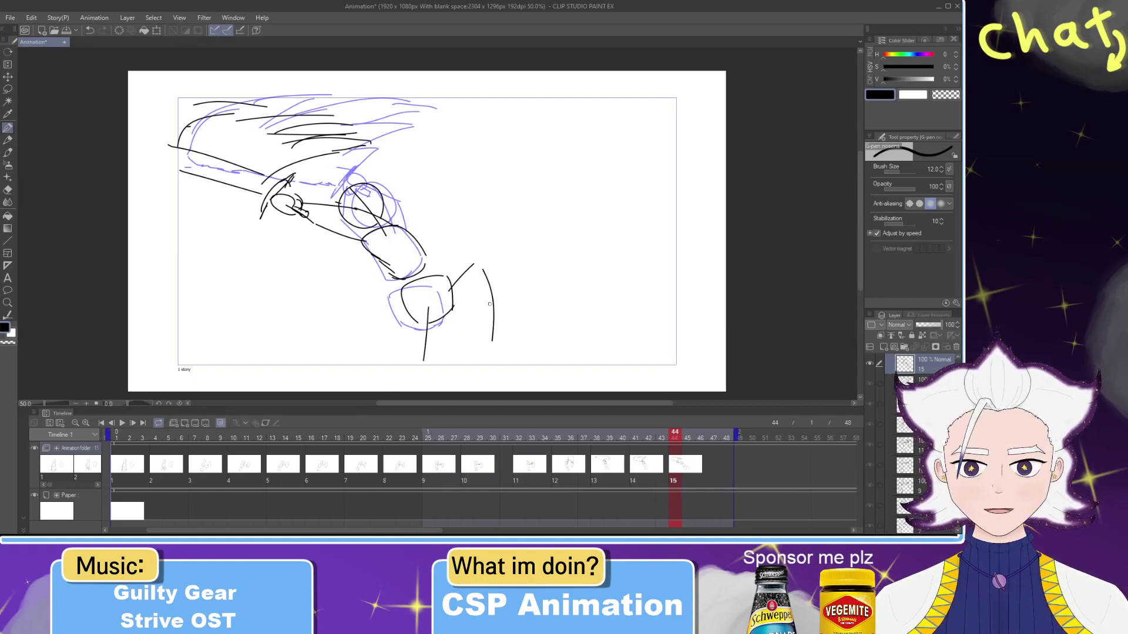
{"action": "mouse_move", "coordinate": [493, 345]}
{"action": "left_mouse_down"}
{"action": "mouse_move", "coordinate": [529, 363]}
{"action": "mouse_move", "coordinate": [510, 346]}
{"action": "left_mouse_up"}
{"action": "key", "text": "ctrl+z"}
{"action": "key", "text": "ctrl+z"}
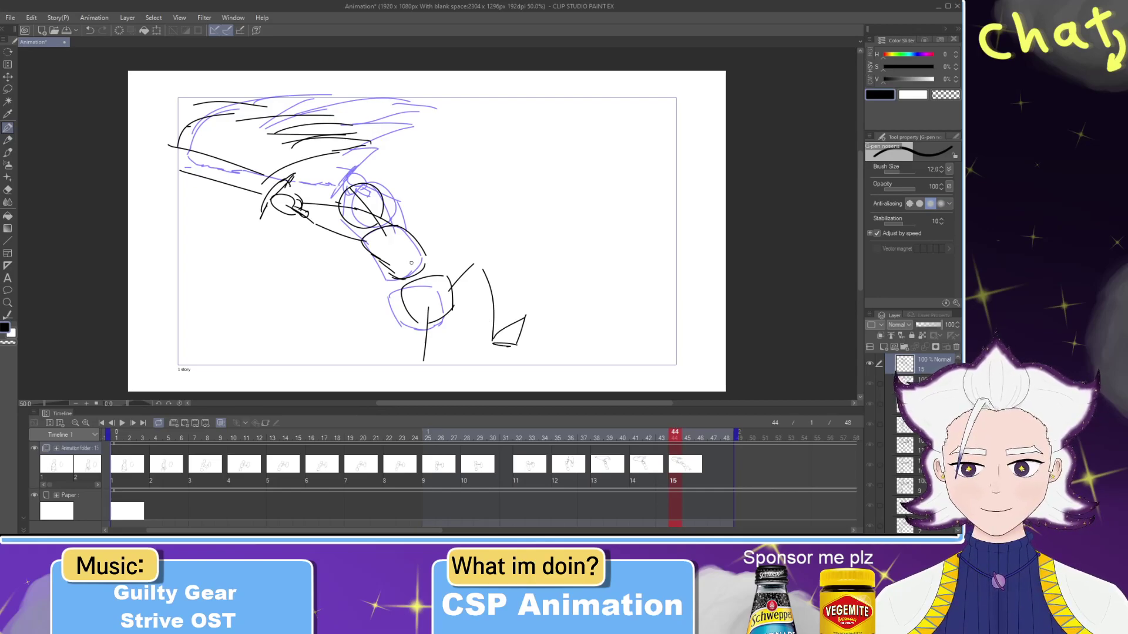
Step: Erase the blade's upper edge on cel 15 and play the animation back
{"action": "key", "text": "e"}
{"action": "left_click_drag", "start_coordinate": [252, 165], "coordinate": [154, 140]}
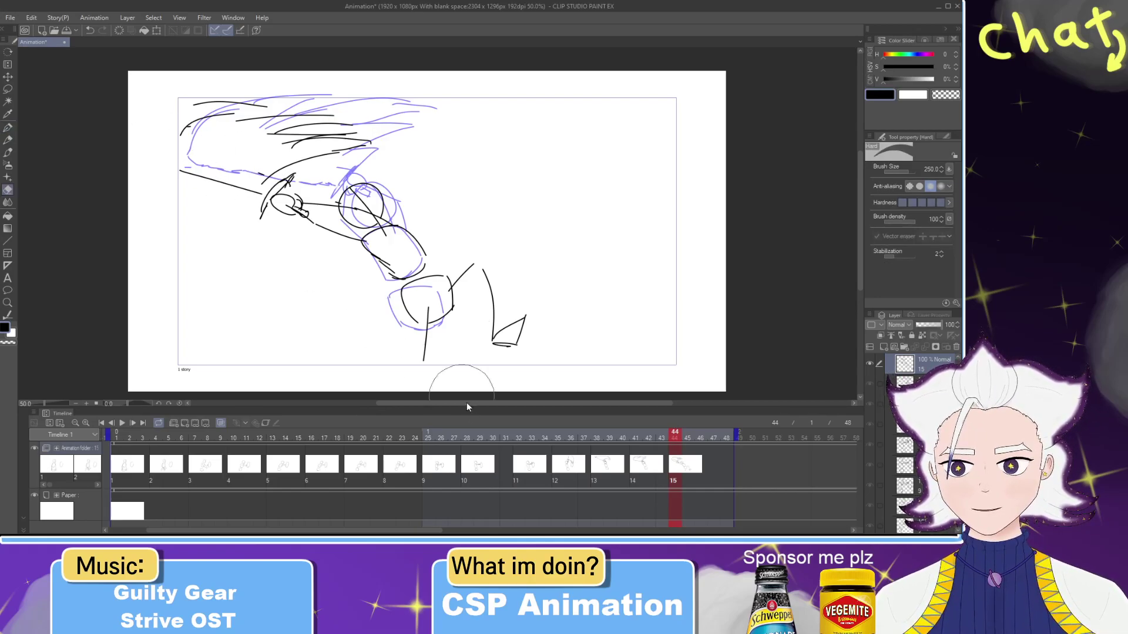
{"action": "left_click_drag", "start_coordinate": [681, 438], "coordinate": [467, 439]}
{"action": "left_click", "coordinate": [122, 423]}
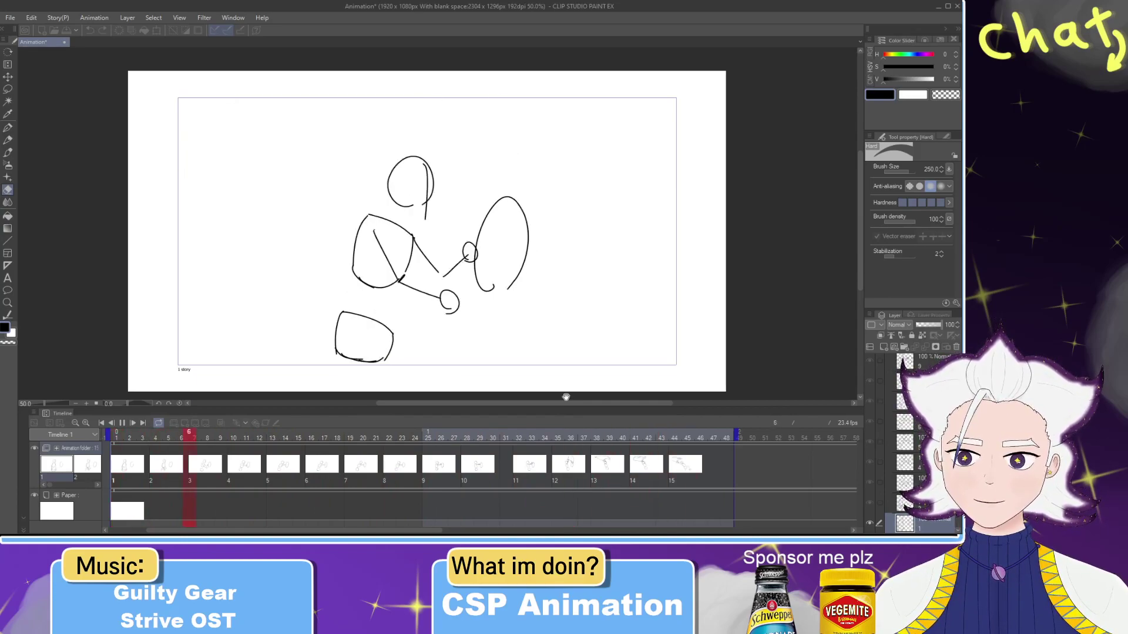
Step: Draw the bent leg and foot extending from the pelvis on cel 14, using the onion-skinned leg as a guide
{"action": "left_click", "coordinate": [622, 445]}
{"action": "left_click", "coordinate": [635, 442]}
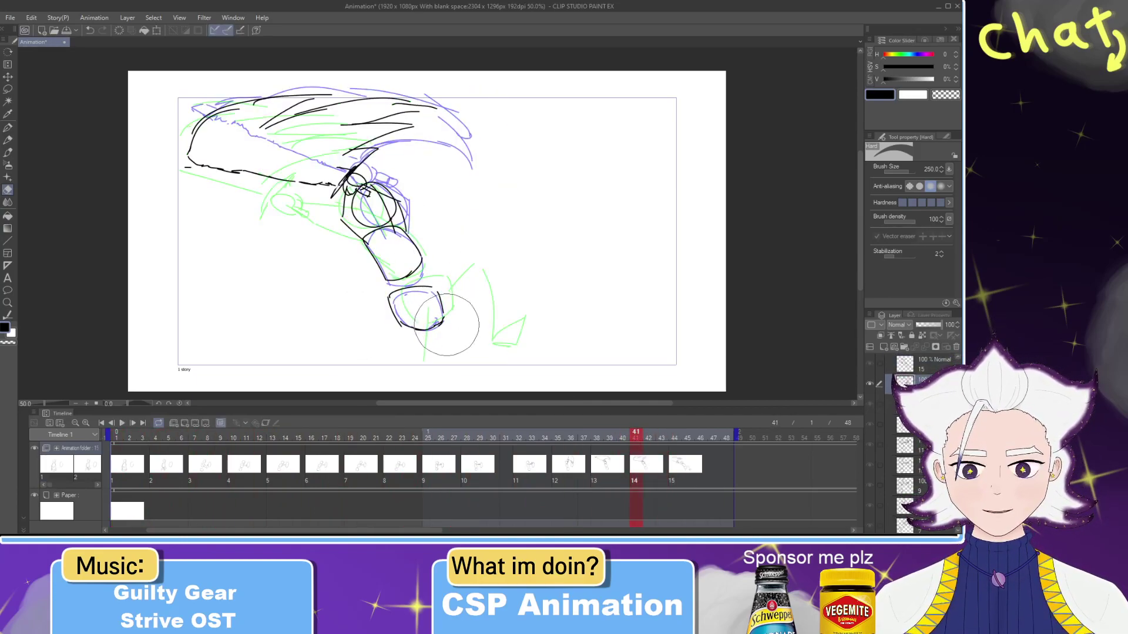
{"action": "key", "text": "p"}
{"action": "mouse_move", "coordinate": [443, 320]}
{"action": "left_mouse_down"}
{"action": "mouse_move", "coordinate": [515, 303]}
{"action": "mouse_move", "coordinate": [484, 297]}
{"action": "mouse_move", "coordinate": [493, 361]}
{"action": "mouse_move", "coordinate": [517, 351]}
{"action": "left_mouse_up"}
{"action": "key", "text": "ctrl+z"}
{"action": "key", "text": "ctrl+z"}
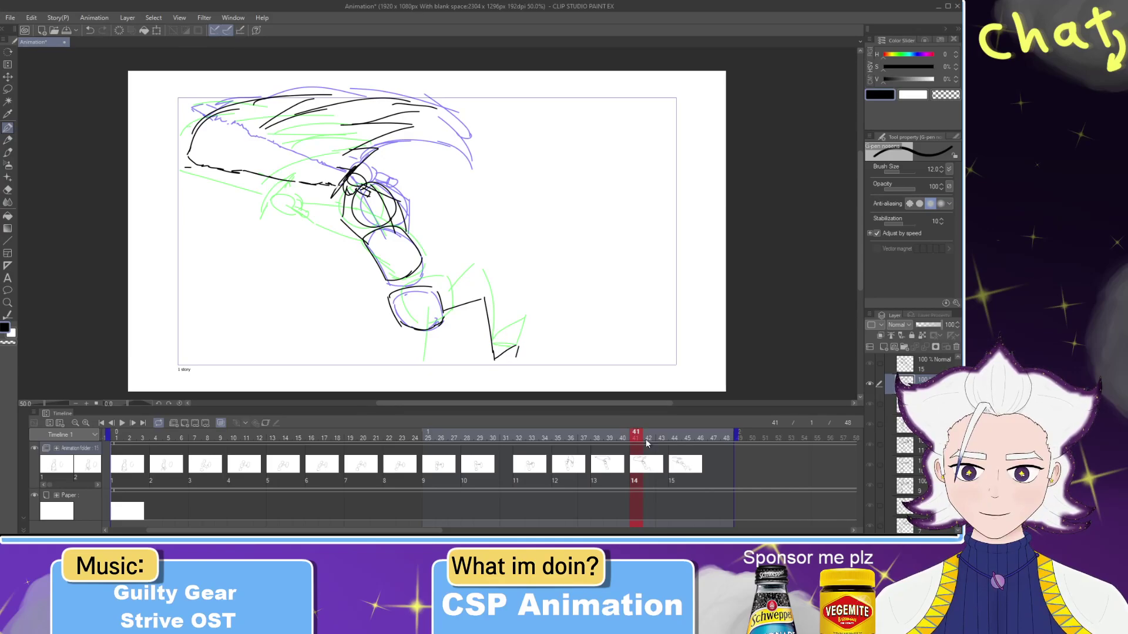
Step: Draw a straight diagonal leg line from the pelvis on cel 13
{"action": "left_click", "coordinate": [607, 432]}
{"action": "mouse_move", "coordinate": [445, 313]}
{"action": "left_mouse_down"}
{"action": "mouse_move", "coordinate": [505, 309]}
{"action": "mouse_move", "coordinate": [493, 375]}
{"action": "left_mouse_up"}
{"action": "key", "text": "ctrl+z"}
{"action": "key", "text": "ctrl+z"}
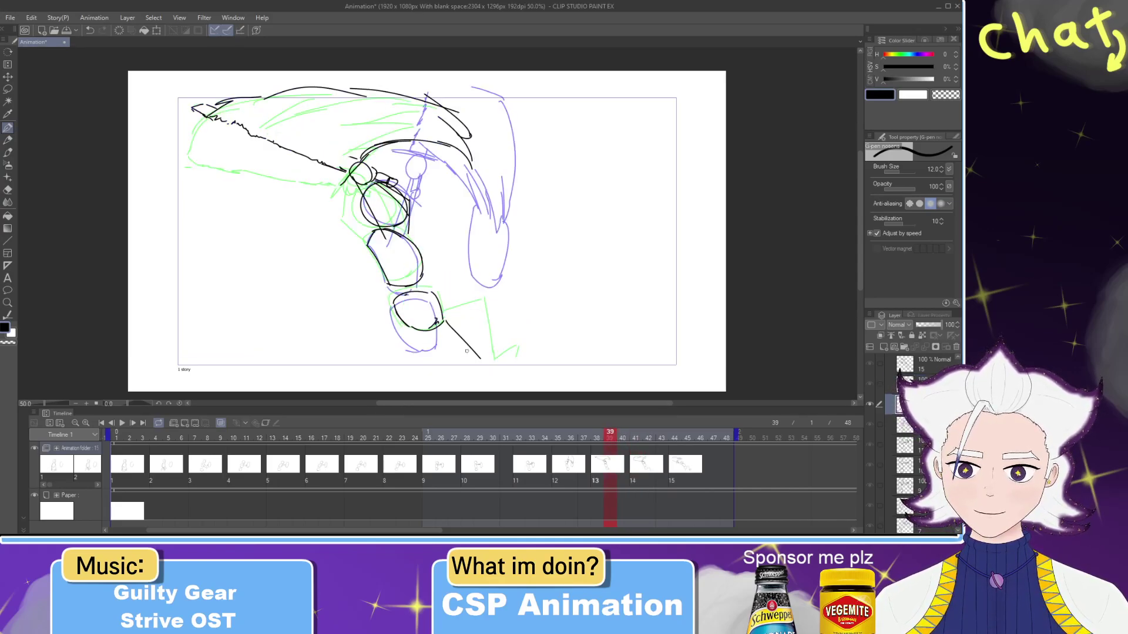
Step: Play back the animation and scrub through cels 12 to 14 to examine the swing's motion
{"action": "left_click_drag", "start_coordinate": [622, 435], "coordinate": [272, 431]}
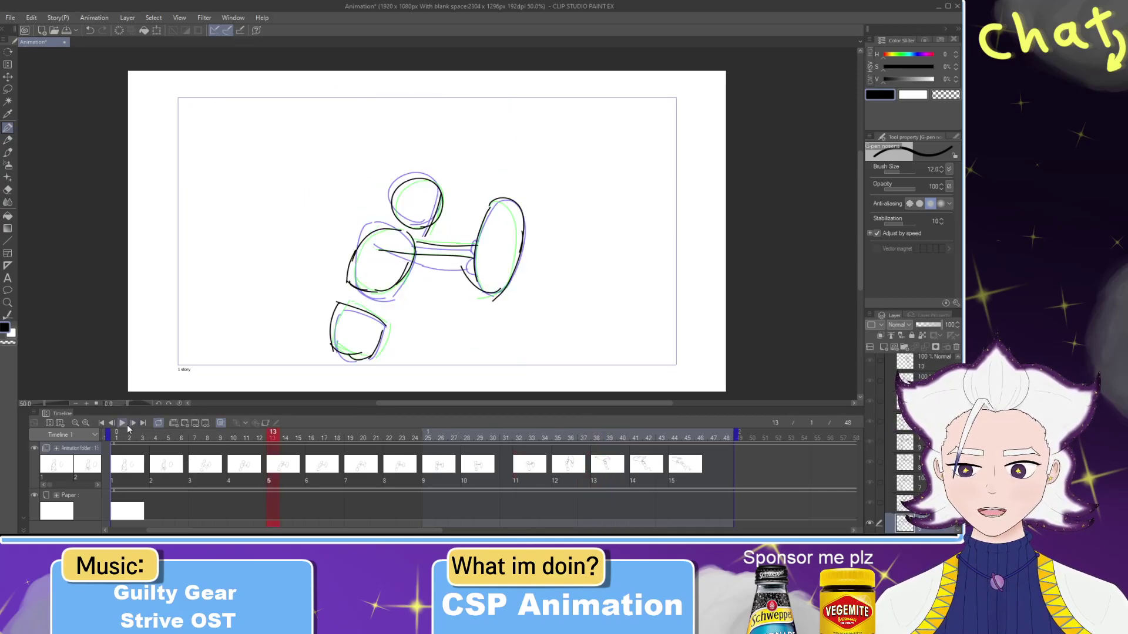
{"action": "left_click", "coordinate": [122, 424]}
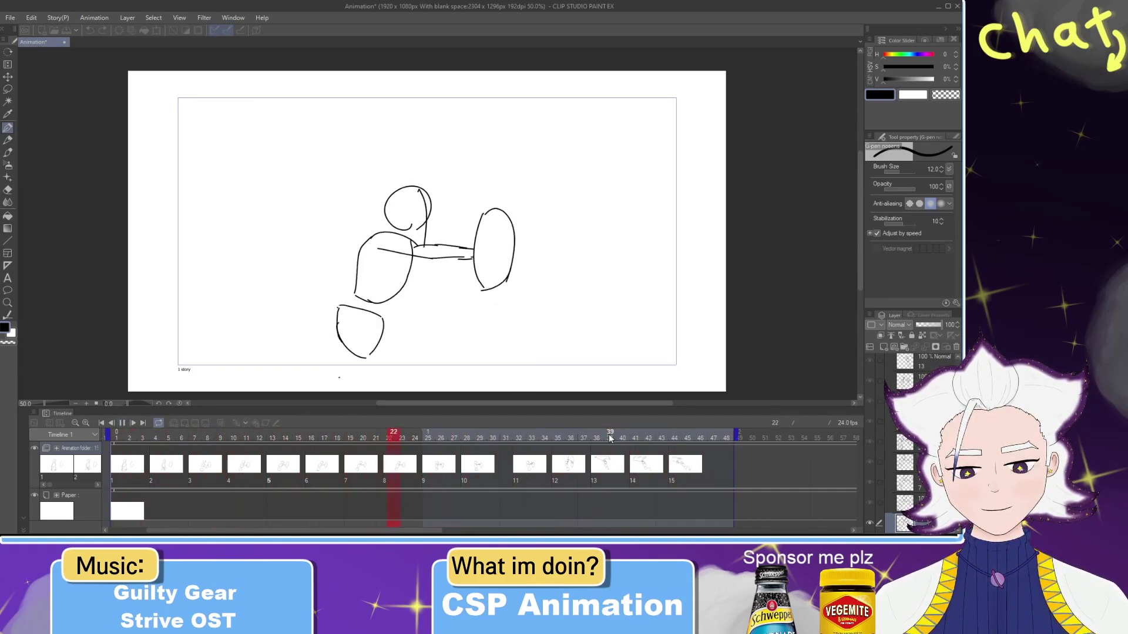
{"action": "left_click", "coordinate": [574, 440]}
{"action": "mouse_move", "coordinate": [575, 441]}
{"action": "left_mouse_down"}
{"action": "mouse_move", "coordinate": [454, 439]}
{"action": "mouse_move", "coordinate": [646, 452]}
{"action": "left_mouse_up"}
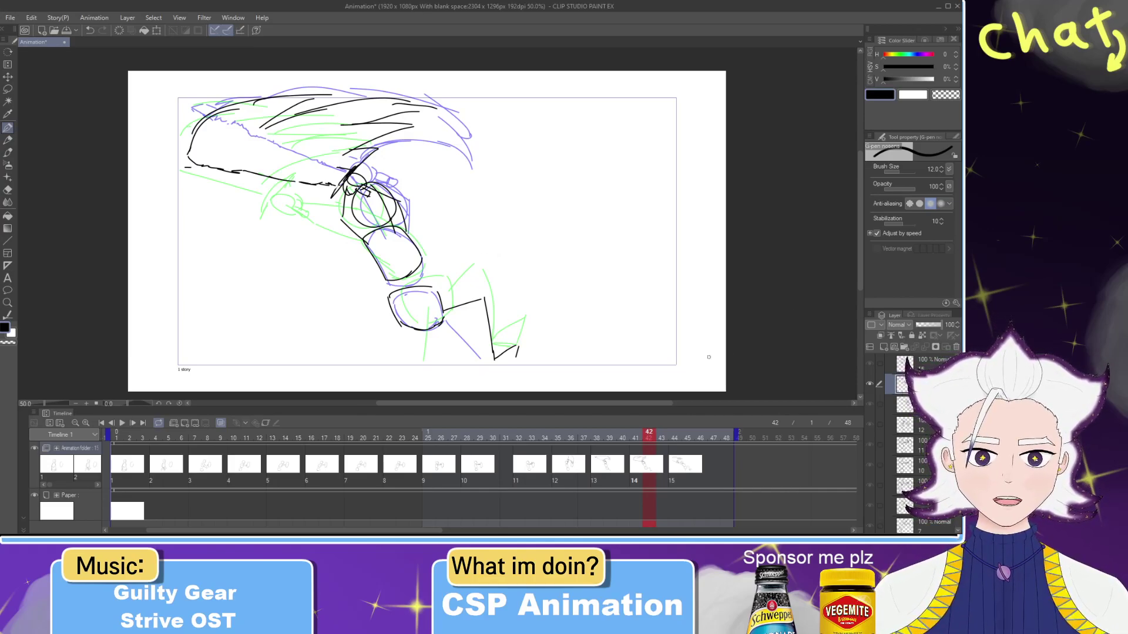
{"action": "left_click_drag", "start_coordinate": [649, 437], "coordinate": [169, 434]}
{"action": "left_click", "coordinate": [122, 423]}
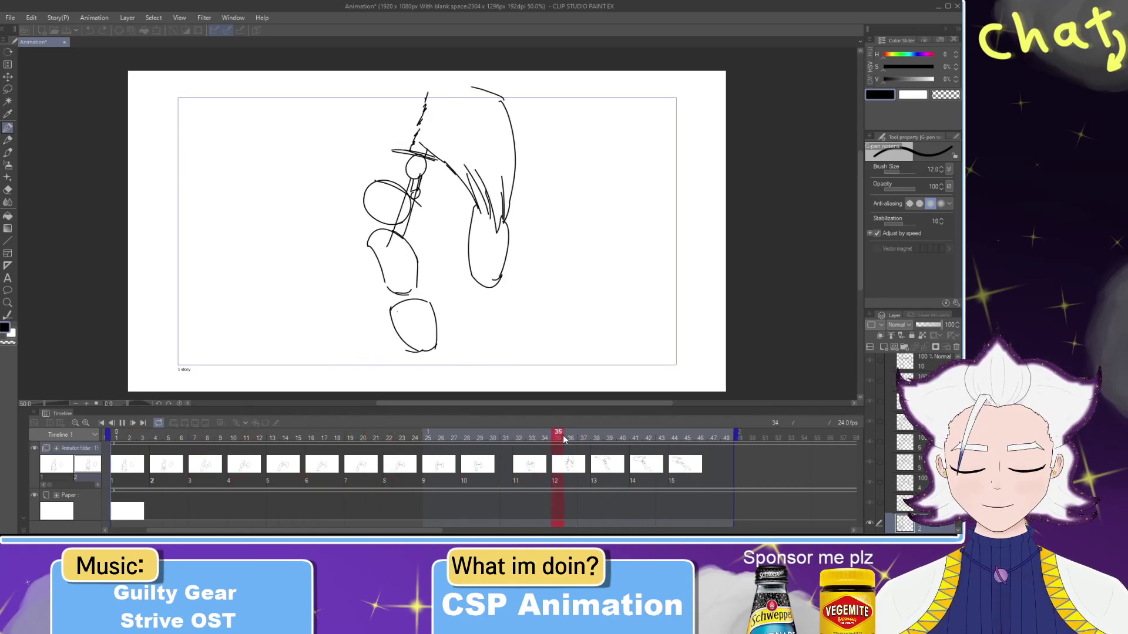
Step: Shift all cels two frames later so cel 1 starts at frame 3, and extend the timeline's end to frame 55
{"action": "left_click_drag", "start_coordinate": [642, 444], "coordinate": [665, 439]}
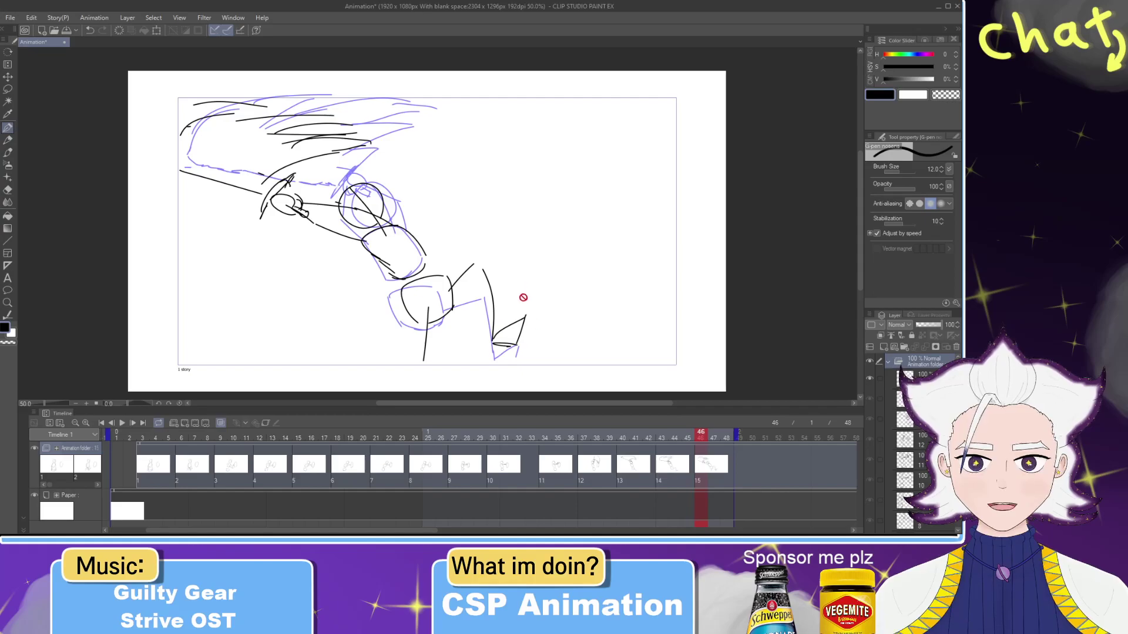
{"action": "left_click_drag", "start_coordinate": [705, 440], "coordinate": [649, 442]}
{"action": "left_click_drag", "start_coordinate": [736, 435], "coordinate": [827, 435]}
Step: Add a new blank cel 16 at frame 49
{"action": "left_click_drag", "start_coordinate": [653, 442], "coordinate": [739, 444]}
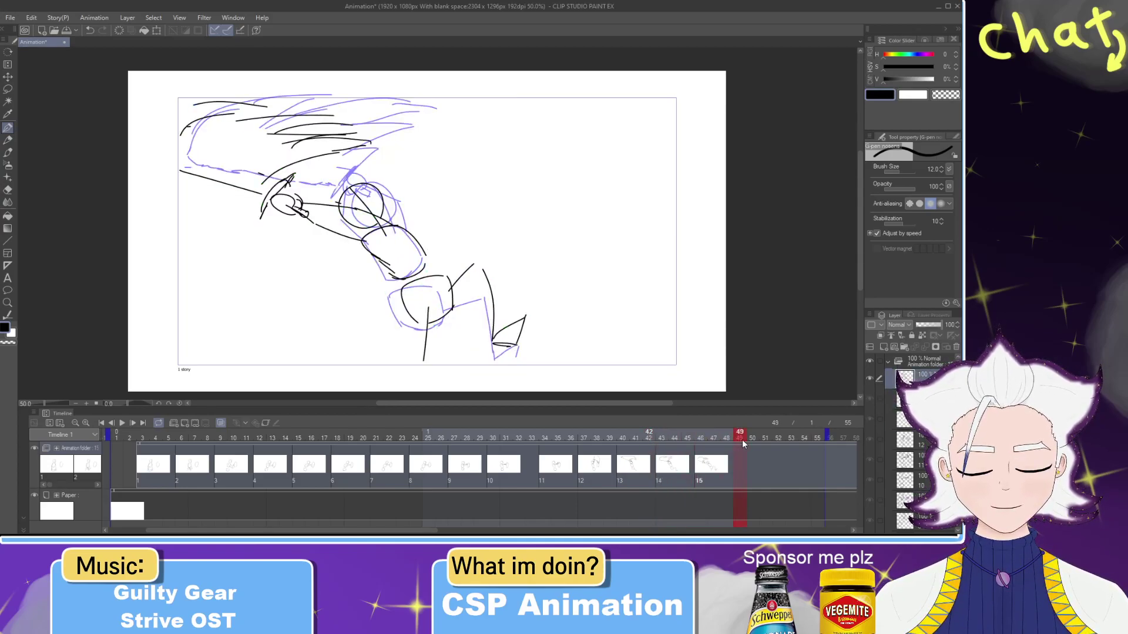
{"action": "left_click", "coordinate": [175, 423]}
{"action": "key", "text": "ctrl+z"}
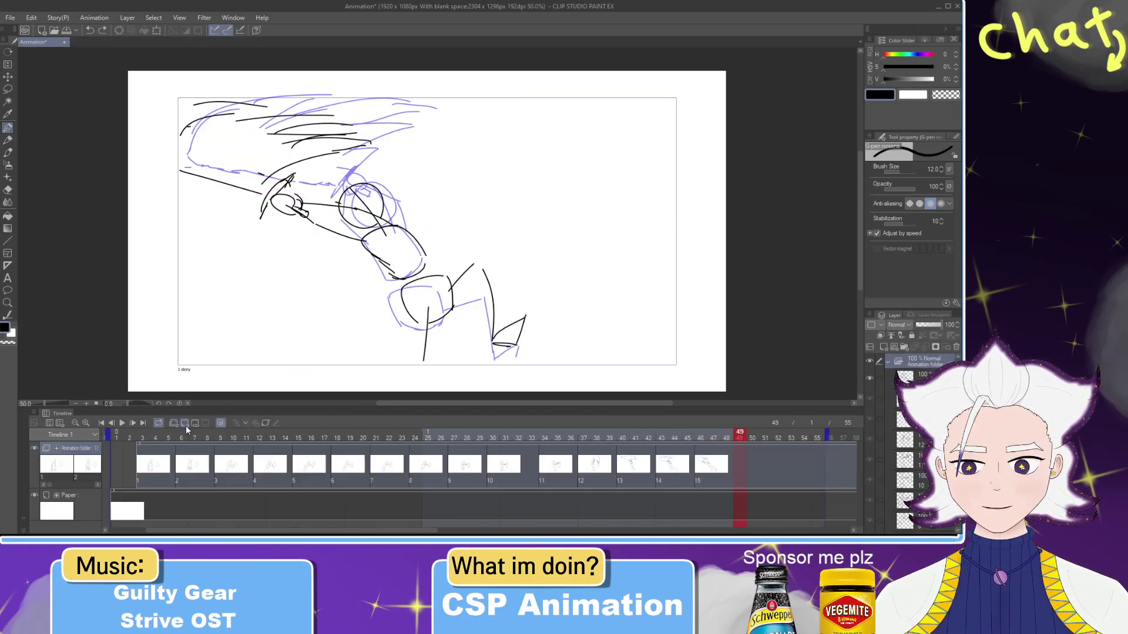
{"action": "left_click", "coordinate": [186, 424]}
Step: Sketch the head circle and the tilted torso on cel 16 over the onion-skinned figure
{"action": "mouse_move", "coordinate": [426, 198]}
{"action": "left_mouse_down"}
{"action": "mouse_move", "coordinate": [393, 200]}
{"action": "mouse_move", "coordinate": [413, 195]}
{"action": "left_mouse_up"}
{"action": "mouse_move", "coordinate": [364, 223]}
{"action": "left_mouse_down"}
{"action": "mouse_move", "coordinate": [372, 189]}
{"action": "mouse_move", "coordinate": [374, 217]}
{"action": "mouse_move", "coordinate": [397, 219]}
{"action": "left_mouse_up"}
{"action": "key", "text": "ctrl+z"}
{"action": "key", "text": "ctrl+z"}
{"action": "mouse_move", "coordinate": [349, 190]}
{"action": "left_mouse_down"}
{"action": "mouse_move", "coordinate": [416, 253]}
{"action": "mouse_move", "coordinate": [384, 269]}
{"action": "mouse_move", "coordinate": [406, 268]}
{"action": "mouse_move", "coordinate": [381, 269]}
{"action": "mouse_move", "coordinate": [435, 269]}
{"action": "mouse_move", "coordinate": [442, 290]}
{"action": "mouse_move", "coordinate": [434, 269]}
{"action": "mouse_move", "coordinate": [442, 283]}
{"action": "mouse_move", "coordinate": [410, 314]}
{"action": "left_mouse_up"}
{"action": "key", "text": "ctrl+z"}
{"action": "key", "text": "ctrl+z"}
{"action": "key", "text": "ctrl+z"}
{"action": "key", "text": "ctrl+z"}
Step: Draw the pelvis and the straight supporting leg on cel 16
{"action": "mouse_move", "coordinate": [432, 268]}
{"action": "left_mouse_down"}
{"action": "mouse_move", "coordinate": [437, 300]}
{"action": "mouse_move", "coordinate": [418, 315]}
{"action": "mouse_move", "coordinate": [399, 292]}
{"action": "mouse_move", "coordinate": [428, 313]}
{"action": "mouse_move", "coordinate": [405, 352]}
{"action": "left_mouse_up"}
{"action": "key", "text": "ctrl+z"}
{"action": "key", "text": "ctrl+z"}
Step: Draw the other leg on cel 16 with a raised, sharply bent knee and a lifted foot
{"action": "left_click_drag", "start_coordinate": [439, 290], "coordinate": [485, 242]}
{"action": "key", "text": "ctrl+z"}
{"action": "mouse_move", "coordinate": [439, 286]}
{"action": "left_mouse_down"}
{"action": "mouse_move", "coordinate": [473, 258]}
{"action": "mouse_move", "coordinate": [462, 252]}
{"action": "mouse_move", "coordinate": [485, 291]}
{"action": "mouse_move", "coordinate": [502, 275]}
{"action": "mouse_move", "coordinate": [506, 298]}
{"action": "left_mouse_up"}
{"action": "key", "text": "ctrl+z"}
{"action": "mouse_move", "coordinate": [505, 296]}
{"action": "left_mouse_down"}
{"action": "mouse_move", "coordinate": [488, 304]}
{"action": "mouse_move", "coordinate": [501, 270]}
{"action": "mouse_move", "coordinate": [508, 285]}
{"action": "left_mouse_up"}
{"action": "key", "text": "ctrl+z"}
{"action": "key", "text": "ctrl+z"}
{"action": "key", "text": "ctrl+z"}
{"action": "key", "text": "ctrl+z"}
{"action": "key", "text": "ctrl+z"}
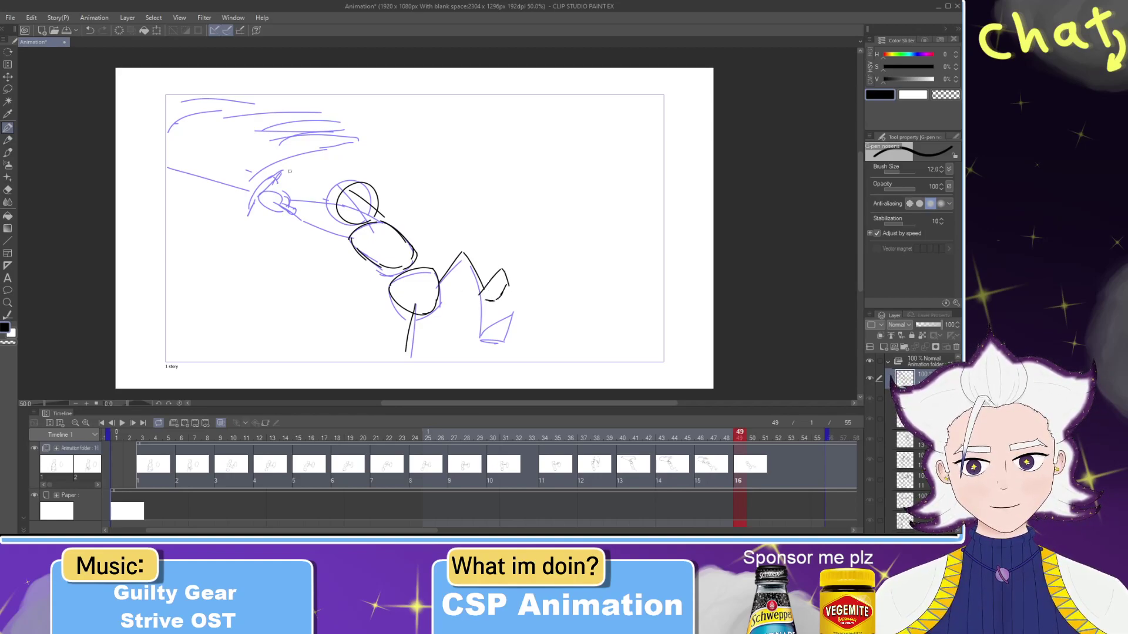
Step: Draw both arms on cel 16 stretching from the shoulders toward the weapon's grip
{"action": "mouse_move", "coordinate": [367, 215]}
{"action": "left_mouse_down"}
{"action": "mouse_move", "coordinate": [392, 223]}
{"action": "mouse_move", "coordinate": [328, 198]}
{"action": "left_mouse_up"}
{"action": "key", "text": "ctrl+z"}
{"action": "key", "text": "ctrl+z"}
{"action": "left_click_drag", "start_coordinate": [388, 223], "coordinate": [307, 197]}
{"action": "key", "text": "ctrl+z"}
{"action": "mouse_move", "coordinate": [352, 240]}
{"action": "left_mouse_down"}
{"action": "mouse_move", "coordinate": [310, 225]}
{"action": "mouse_move", "coordinate": [296, 205]}
{"action": "left_mouse_up"}
{"action": "key", "text": "ctrl+z"}
{"action": "key", "text": "ctrl+z"}
{"action": "left_click_drag", "start_coordinate": [385, 223], "coordinate": [318, 208]}
{"action": "mouse_move", "coordinate": [350, 244]}
{"action": "left_mouse_down"}
{"action": "mouse_move", "coordinate": [298, 204]}
{"action": "mouse_move", "coordinate": [308, 216]}
{"action": "mouse_move", "coordinate": [286, 202]}
{"action": "mouse_move", "coordinate": [255, 216]}
{"action": "left_mouse_up"}
Step: Draw the blade's two long edges on cel 16, running from the crossguard past the frame's border
{"action": "mouse_move", "coordinate": [258, 212]}
{"action": "left_mouse_down"}
{"action": "mouse_move", "coordinate": [288, 173]}
{"action": "mouse_move", "coordinate": [226, 163]}
{"action": "left_mouse_up"}
{"action": "key", "text": "ctrl+z"}
{"action": "mouse_move", "coordinate": [165, 138]}
{"action": "left_mouse_down"}
{"action": "mouse_move", "coordinate": [273, 188]}
{"action": "mouse_move", "coordinate": [250, 194]}
{"action": "left_mouse_up"}
{"action": "key", "text": "ctrl+z"}
{"action": "left_click_drag", "start_coordinate": [162, 154], "coordinate": [258, 201]}
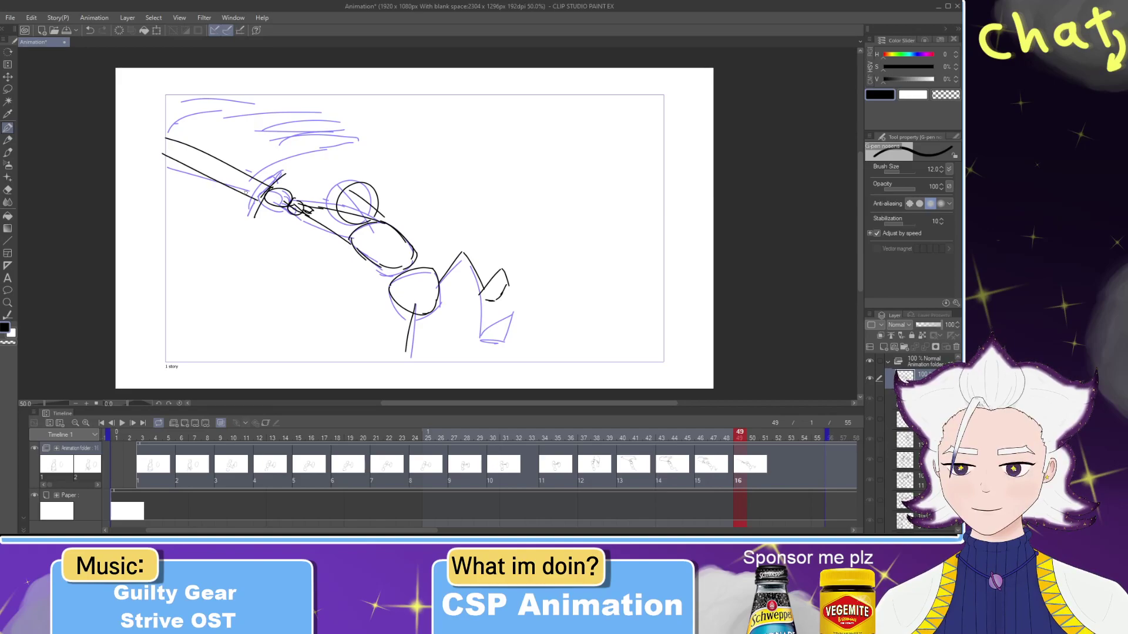
Step: Erase parts of the blade's edges on cel 16 and redraw them as rough, jagged lines
{"action": "key", "text": "e"}
{"action": "mouse_move", "coordinate": [166, 136]}
{"action": "left_mouse_down"}
{"action": "mouse_move", "coordinate": [246, 173]}
{"action": "mouse_move", "coordinate": [172, 140]}
{"action": "mouse_move", "coordinate": [200, 133]}
{"action": "left_mouse_up"}
{"action": "key", "text": "p"}
{"action": "left_click_drag", "start_coordinate": [244, 167], "coordinate": [255, 175]}
{"action": "left_click_drag", "start_coordinate": [252, 170], "coordinate": [266, 179]}
{"action": "key", "text": "e"}
{"action": "left_click_drag", "start_coordinate": [169, 151], "coordinate": [246, 197]}
{"action": "key", "text": "p"}
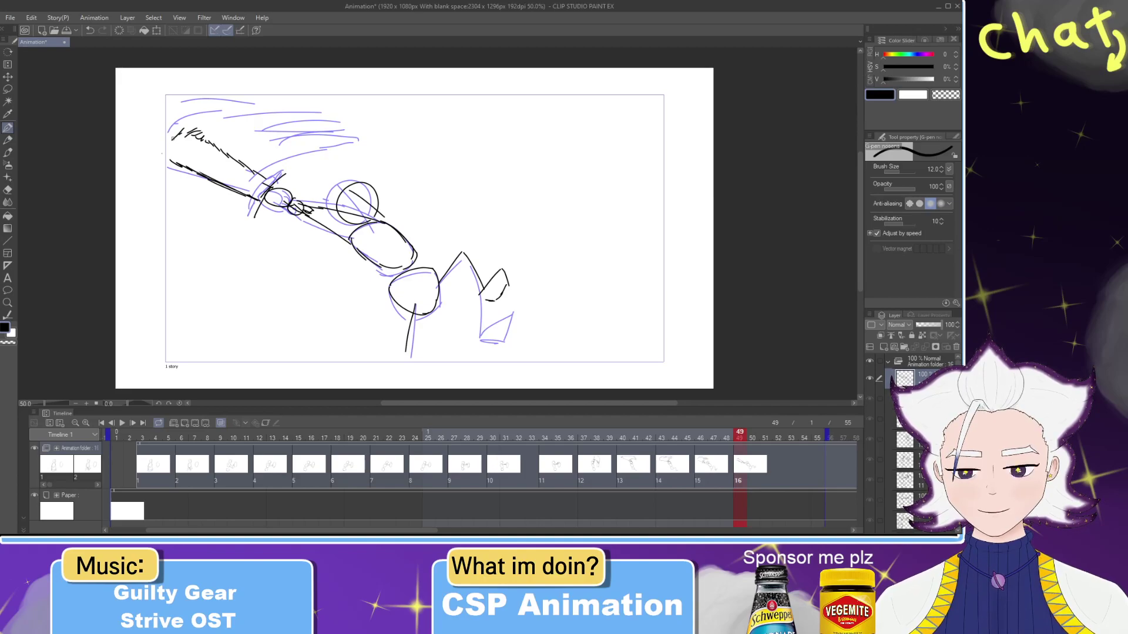
{"action": "left_click_drag", "start_coordinate": [162, 121], "coordinate": [182, 130]}
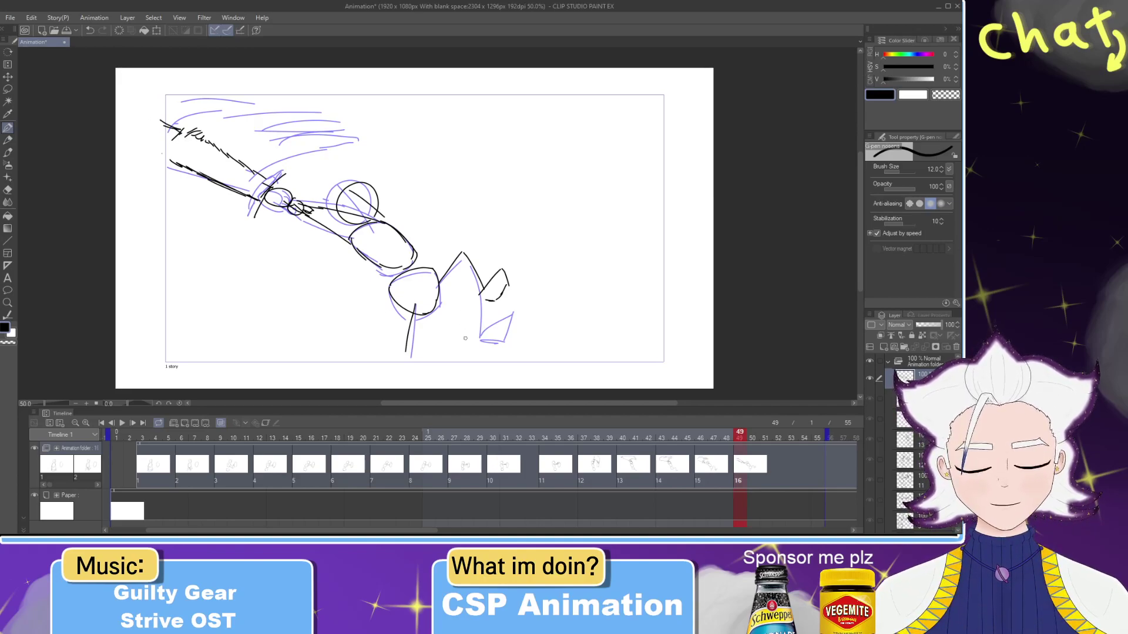
Step: Try to place a copy of cel 16 at frame 52
{"action": "left_click", "coordinate": [752, 439]}
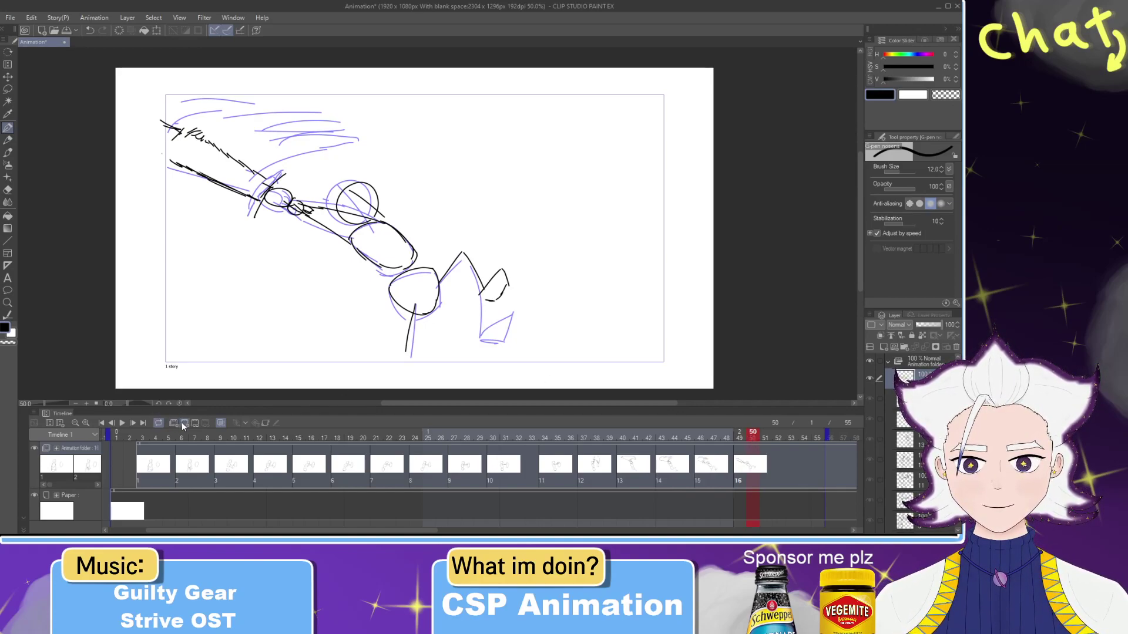
{"action": "left_click", "coordinate": [763, 473]}
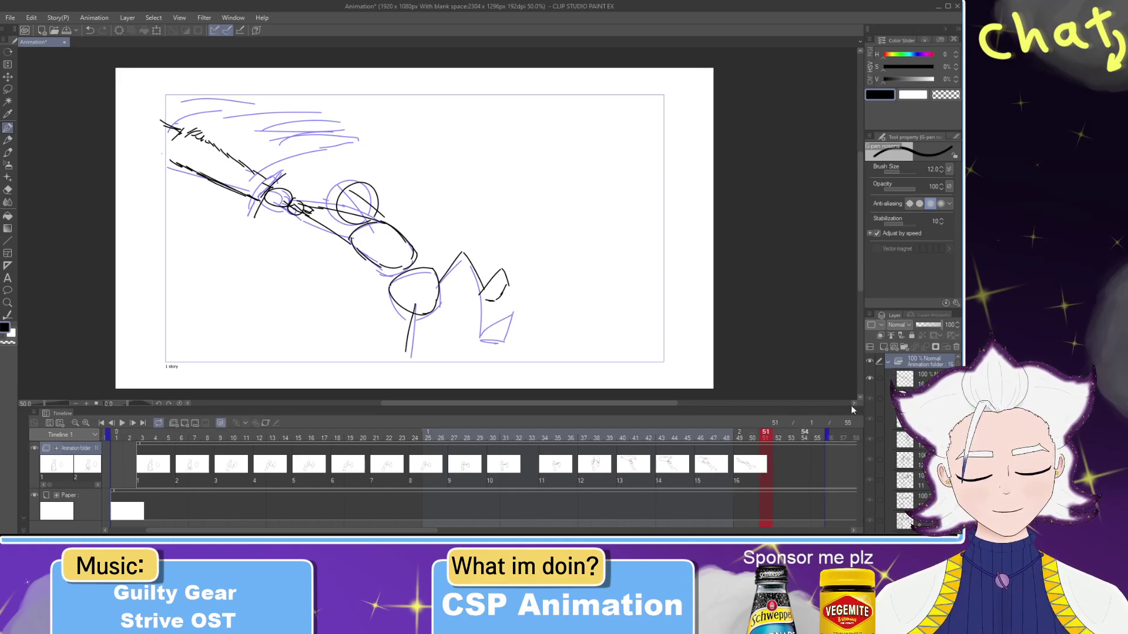
{"action": "left_click", "coordinate": [760, 471]}
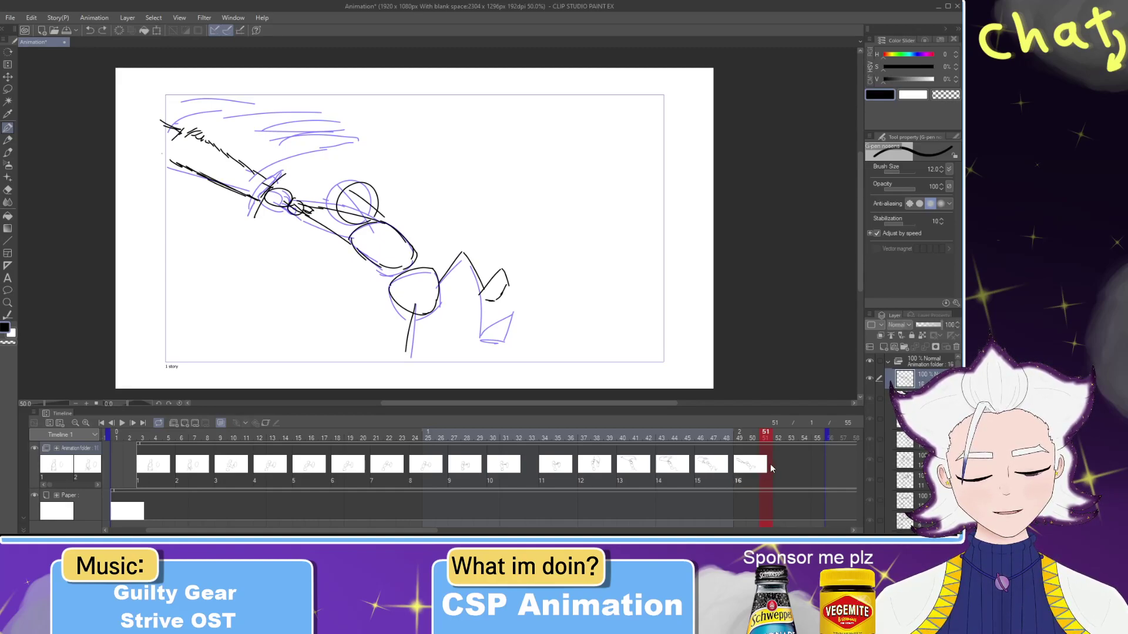
{"action": "left_click", "coordinate": [778, 463]}
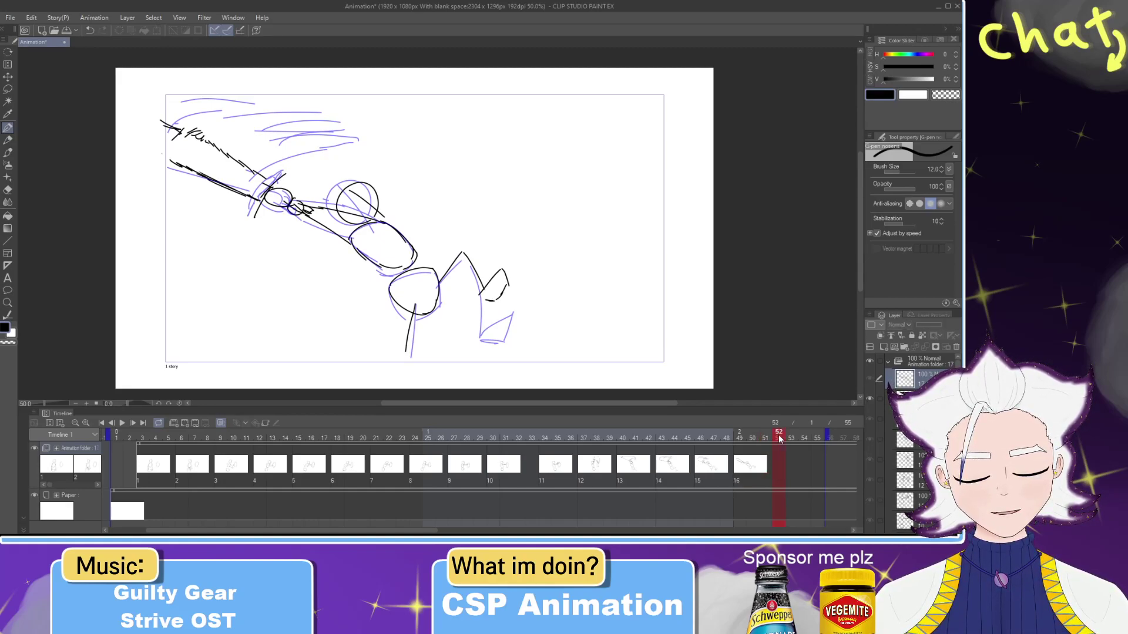
{"action": "left_click", "coordinate": [777, 469]}
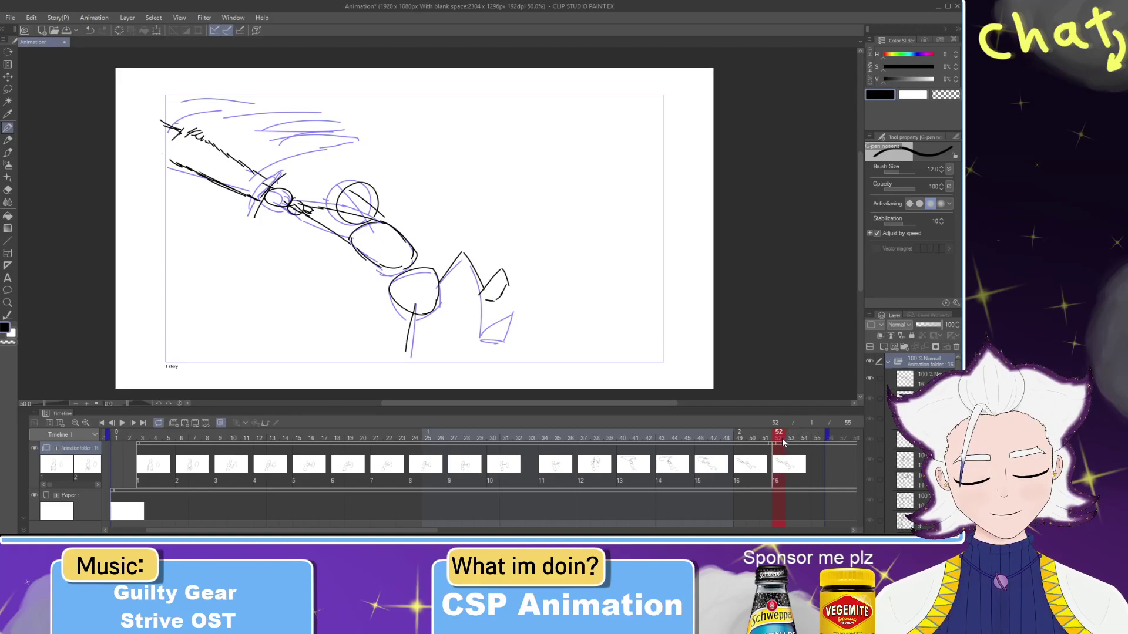
Step: Try to copy cel 16 from frame 50 to frame 51
{"action": "left_click", "coordinate": [753, 437]}
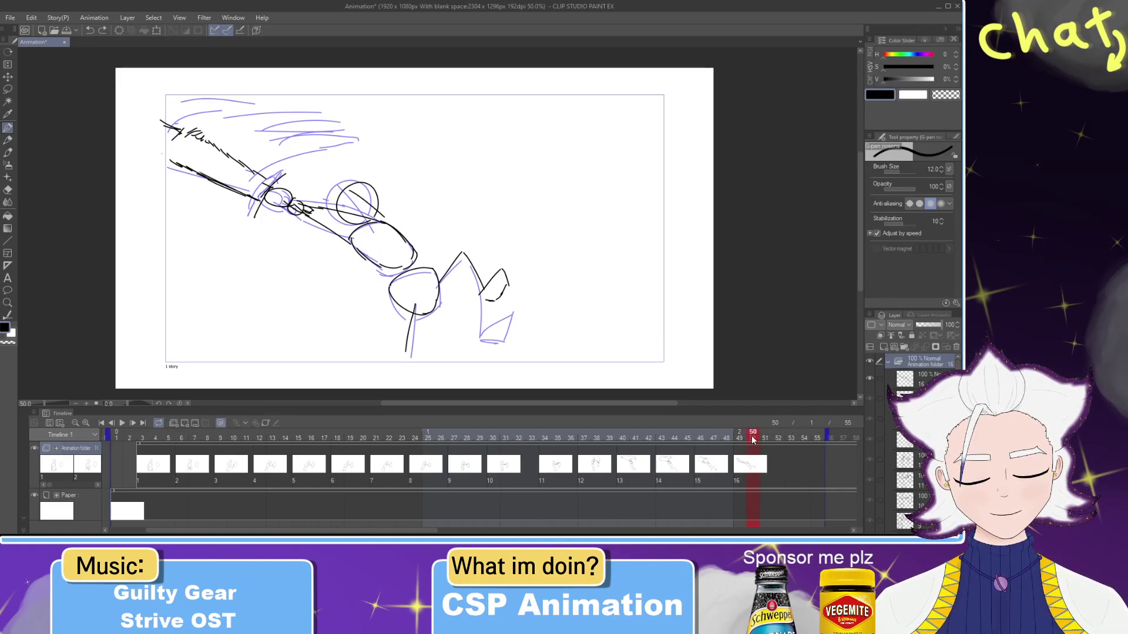
{"action": "right_click", "coordinate": [749, 467]}
{"action": "left_click", "coordinate": [839, 367]}
{"action": "key", "text": "ctrl+z"}
{"action": "left_click", "coordinate": [760, 438]}
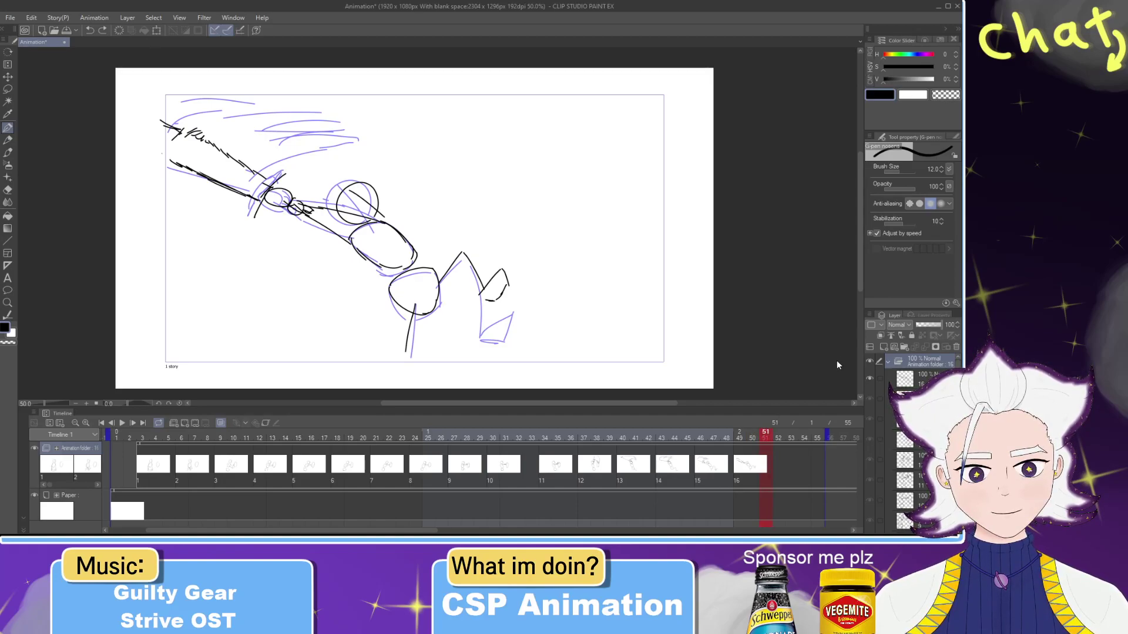
{"action": "left_click", "coordinate": [764, 464]}
{"action": "left_click", "coordinate": [747, 441]}
{"action": "left_click", "coordinate": [765, 438]}
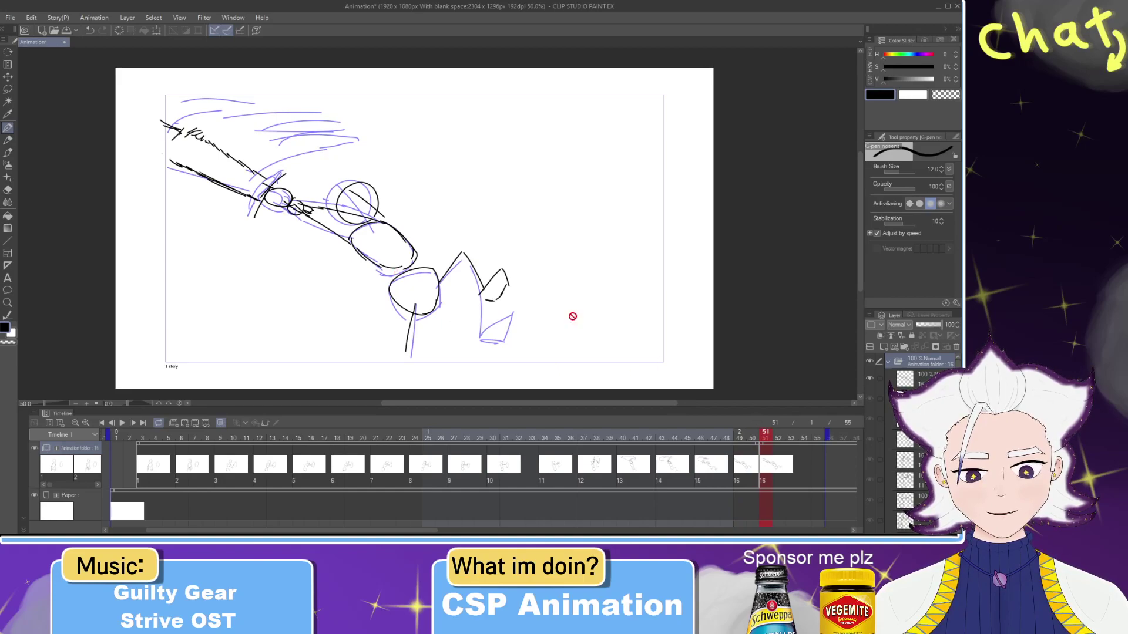
Step: Scribble a test stroke over the figure on the repeated cel 16 at frame 51, and undo the stroke and the repeat
{"action": "left_click", "coordinate": [752, 438]}
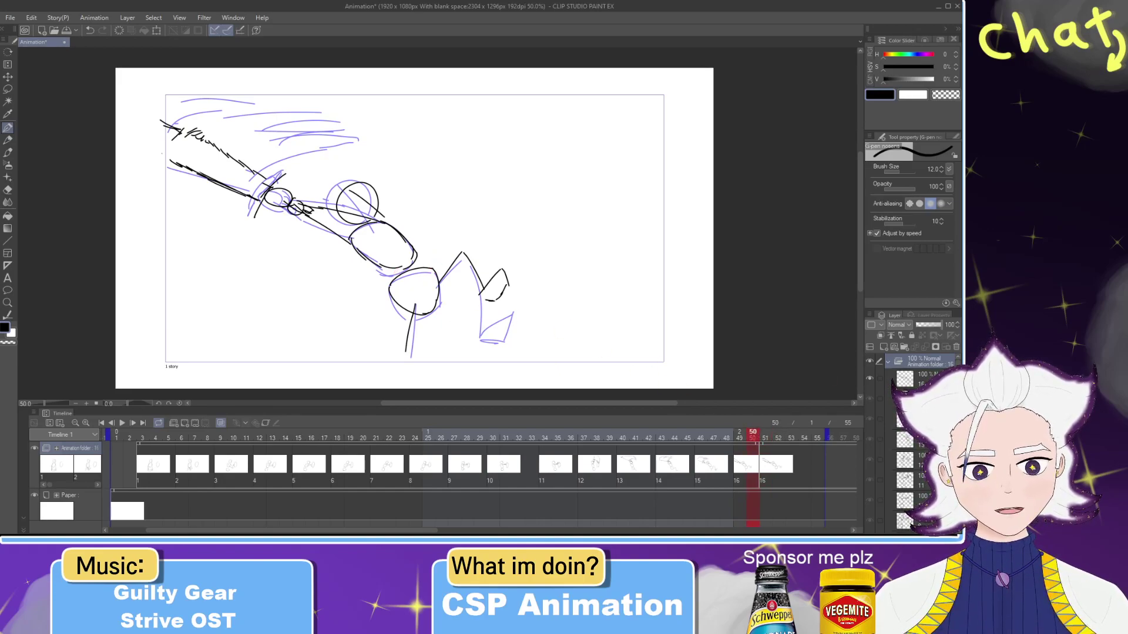
{"action": "left_click", "coordinate": [753, 464]}
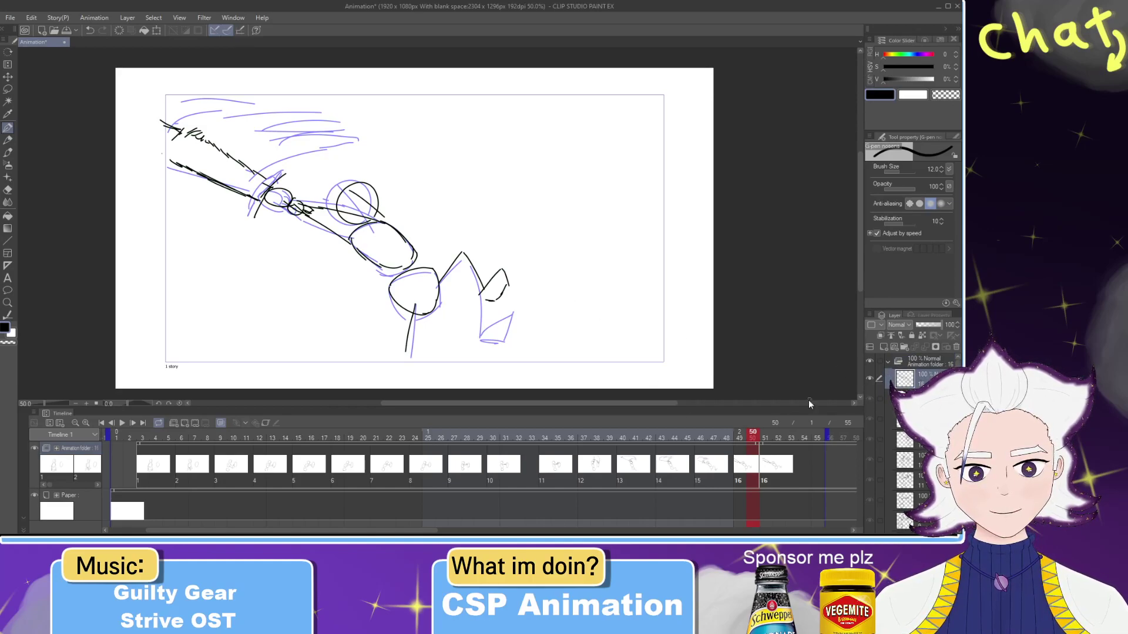
{"action": "left_click", "coordinate": [765, 434]}
{"action": "left_click_drag", "start_coordinate": [434, 284], "coordinate": [495, 263]}
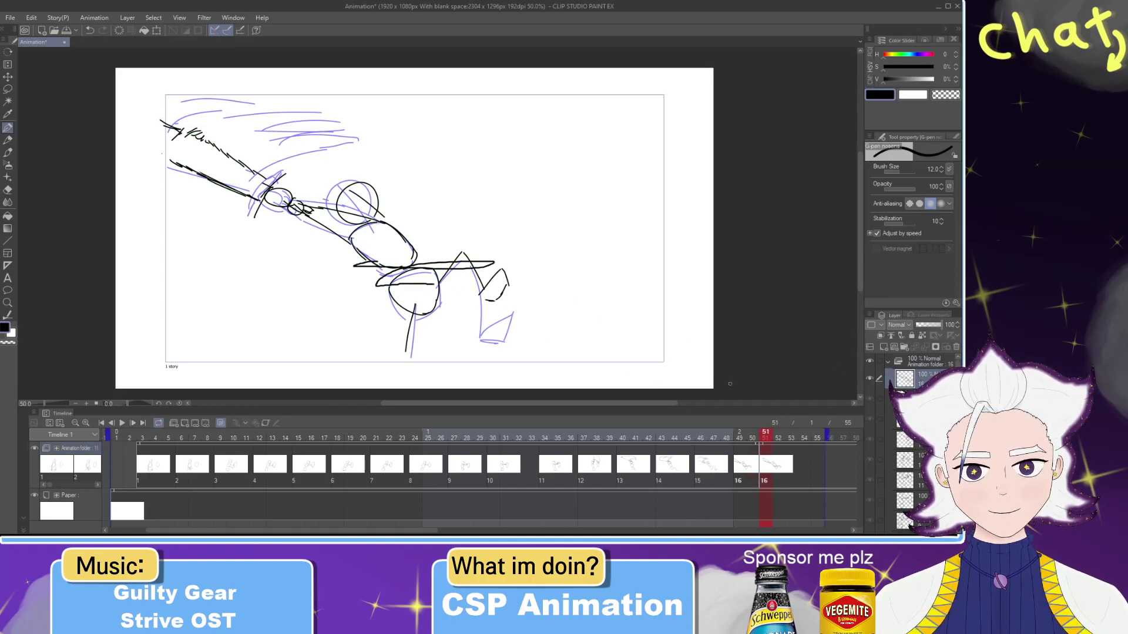
{"action": "left_click", "coordinate": [751, 435]}
{"action": "key", "text": "Right"}
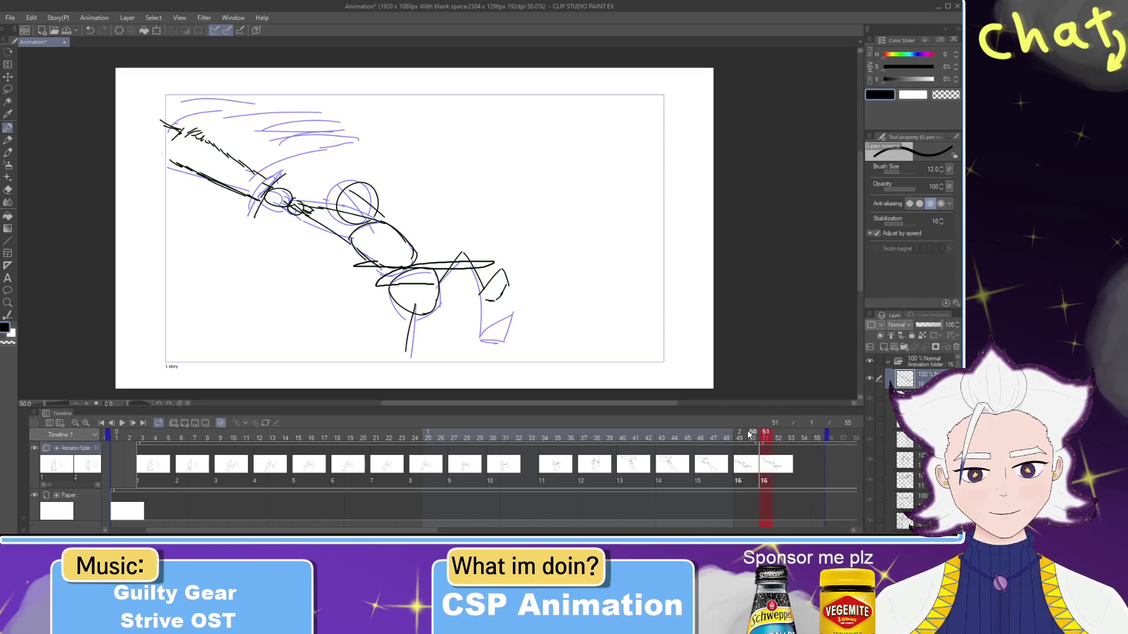
{"action": "key", "text": "ctrl+z"}
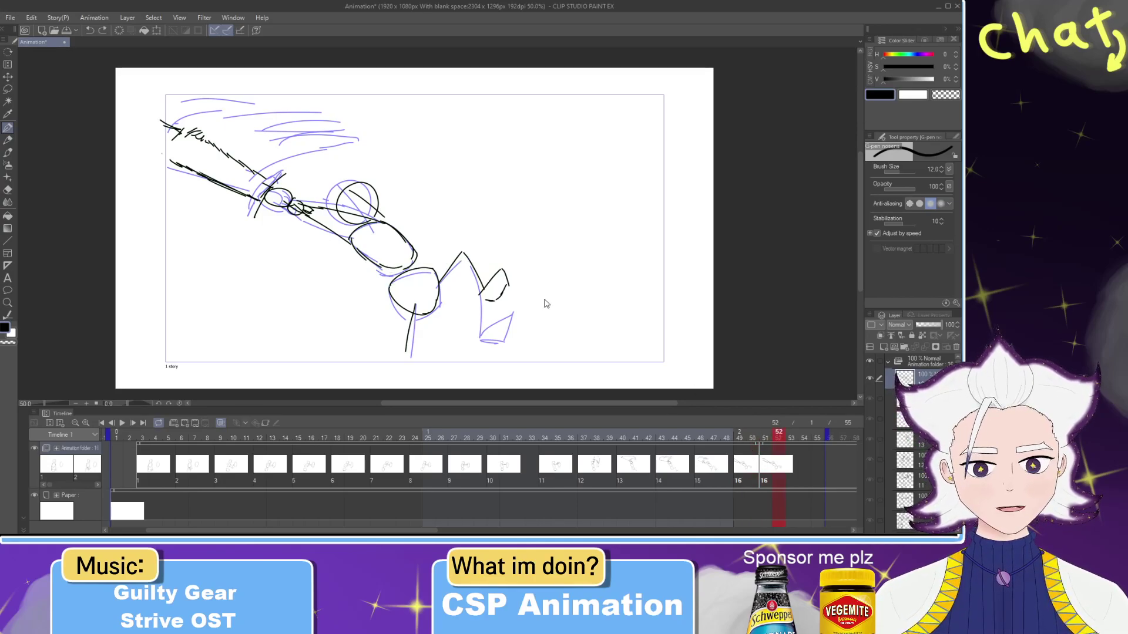
{"action": "key", "text": "ctrl+z"}
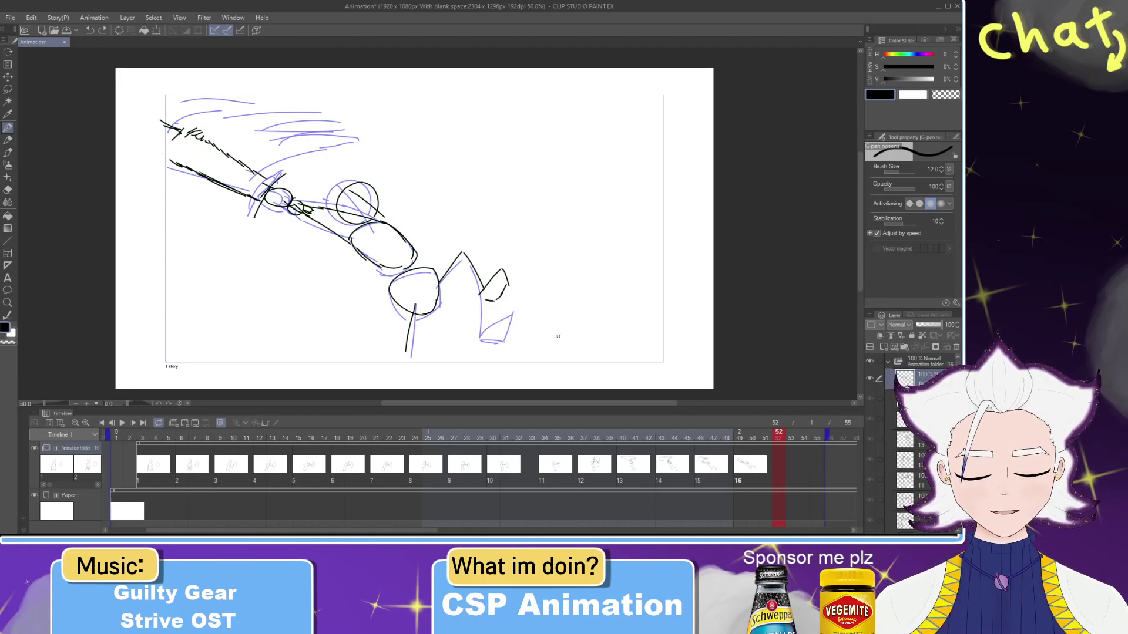
Step: Try to copy the lassoed figure and weapon from cel 16 into a new cel at frame 52
{"action": "left_click", "coordinate": [7, 66]}
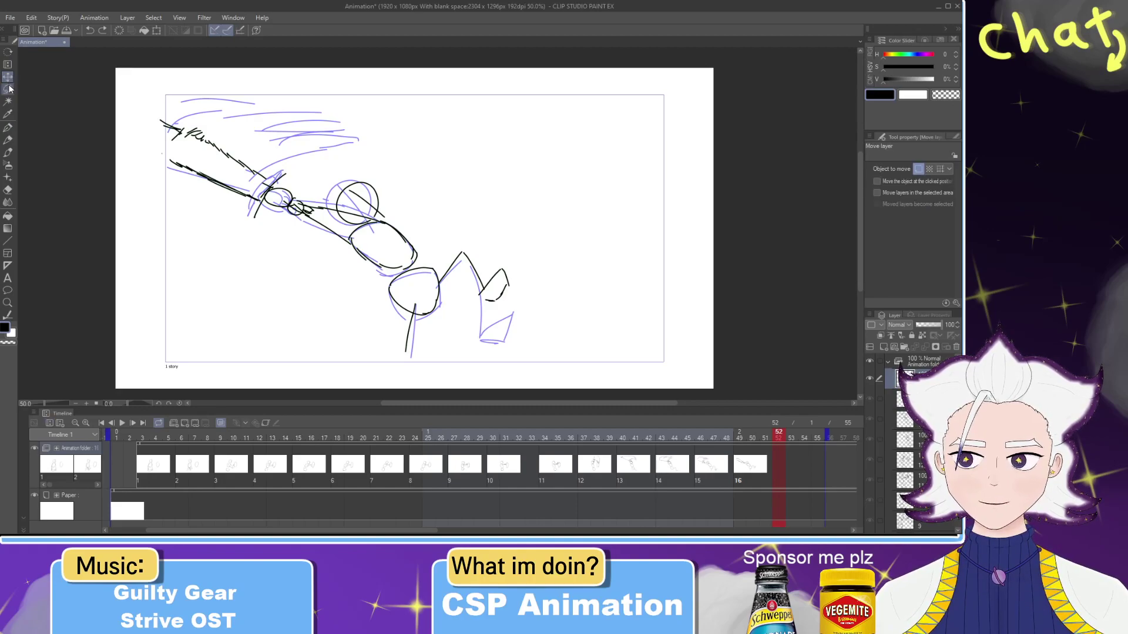
{"action": "left_click", "coordinate": [8, 89]}
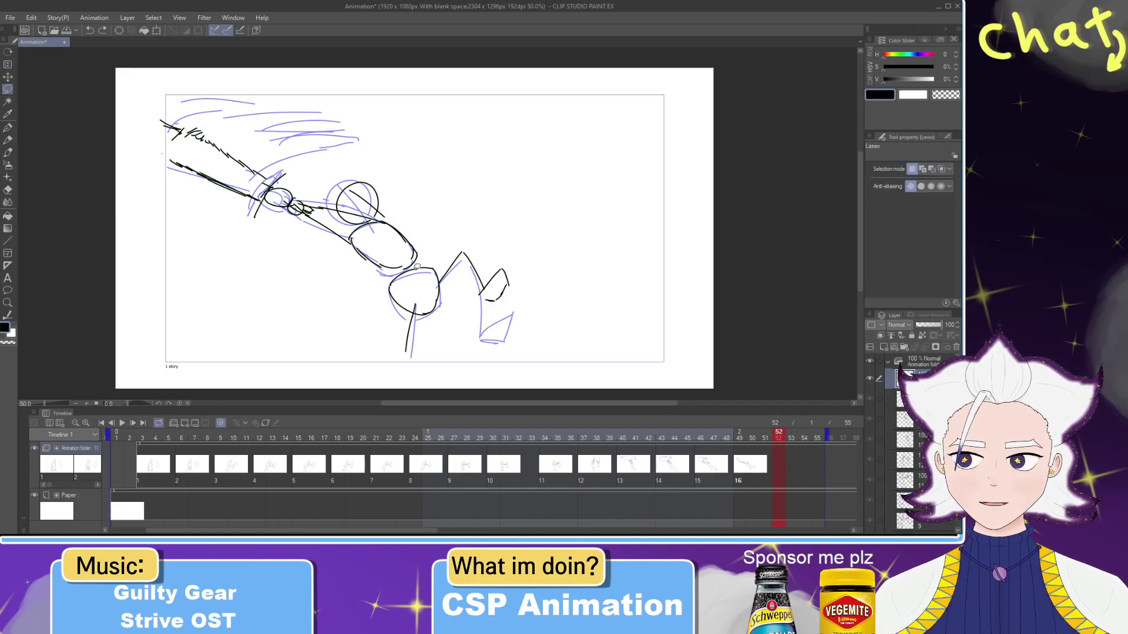
{"action": "left_click_drag", "start_coordinate": [752, 433], "coordinate": [707, 431]}
{"action": "mouse_move", "coordinate": [555, 293]}
{"action": "left_mouse_down"}
{"action": "mouse_move", "coordinate": [126, 151]}
{"action": "mouse_move", "coordinate": [593, 272]}
{"action": "mouse_move", "coordinate": [592, 282]}
{"action": "left_mouse_up"}
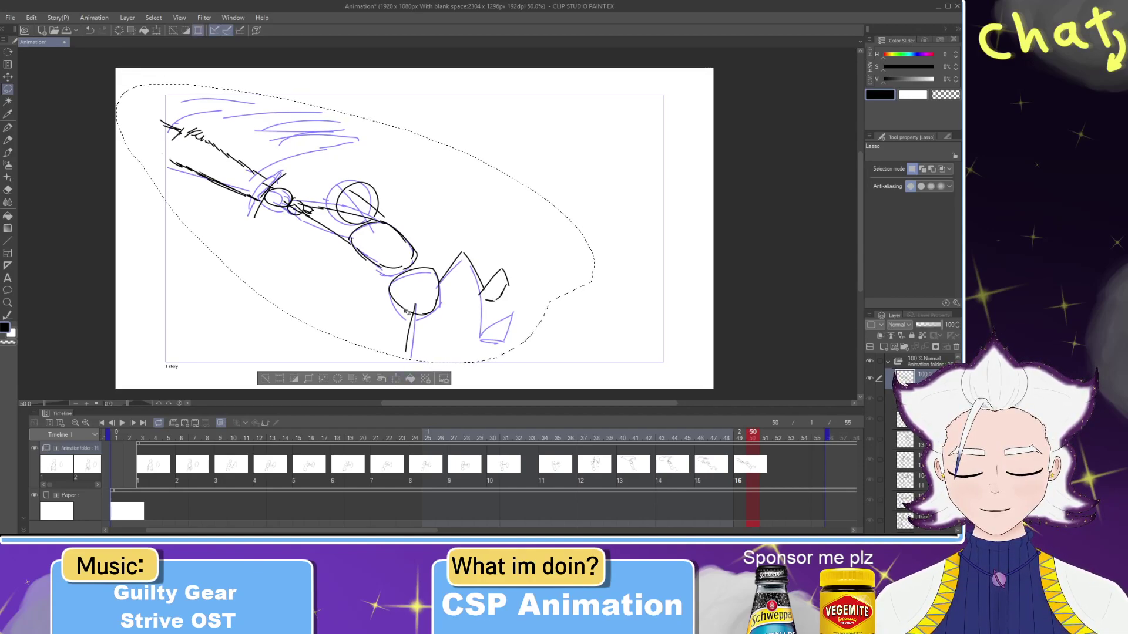
{"action": "left_click", "coordinate": [775, 436]}
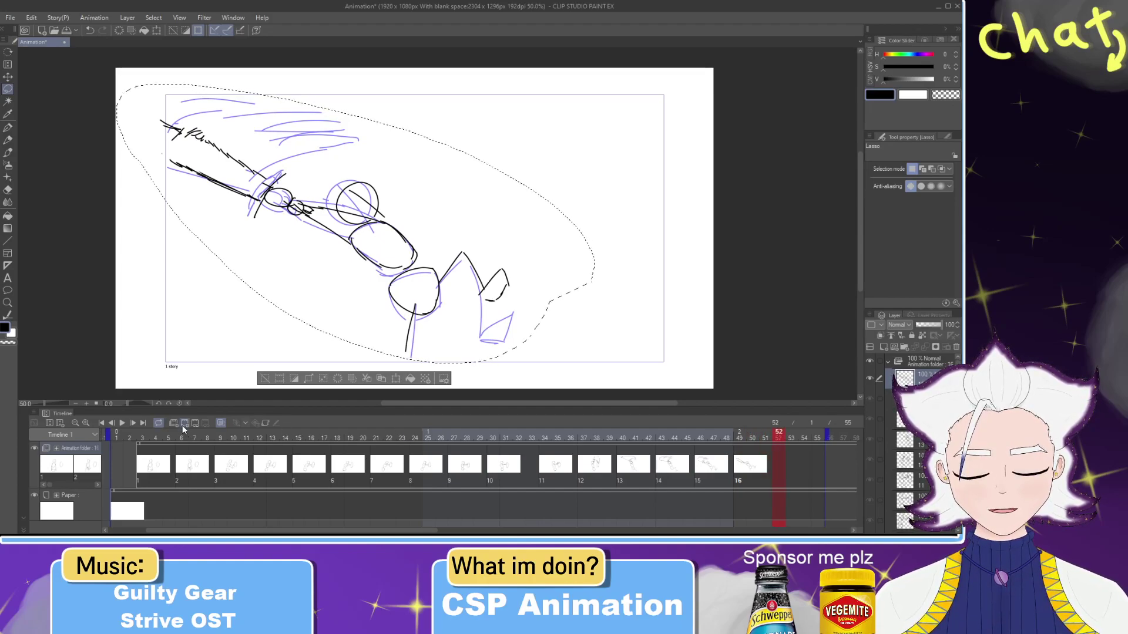
{"action": "left_click", "coordinate": [184, 429]}
{"action": "left_click", "coordinate": [604, 325]}
{"action": "key", "text": "ctrl+v"}
{"action": "left_click", "coordinate": [797, 469]}
{"action": "left_click", "coordinate": [776, 469]}
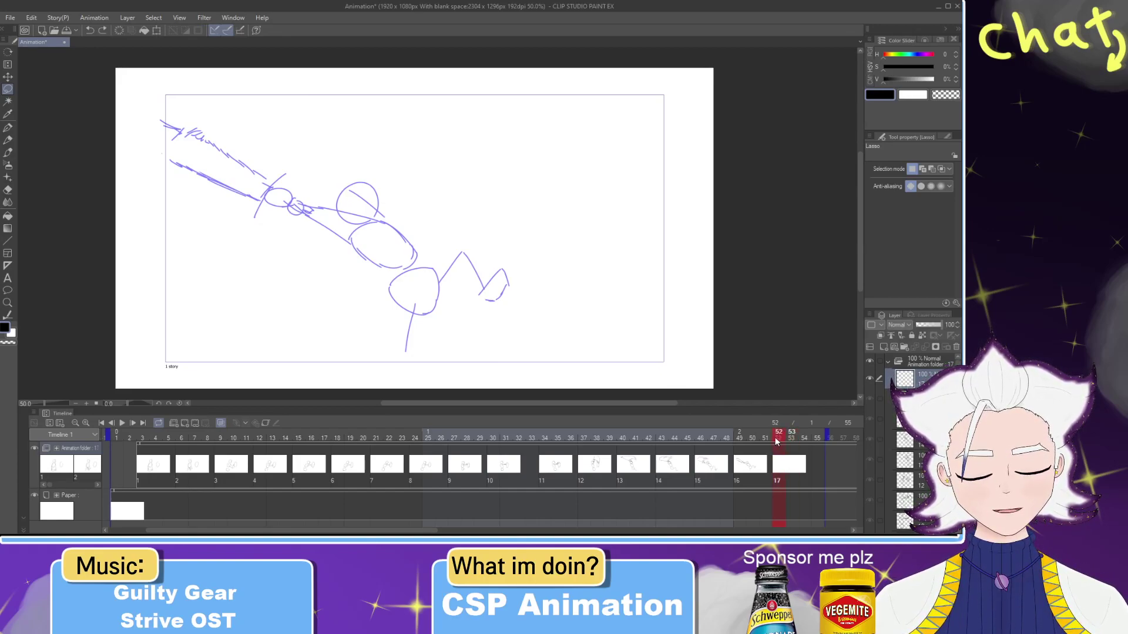
Step: Undo the new cel at frame 52 and the lasso selection around the figure
{"action": "left_click", "coordinate": [776, 473]}
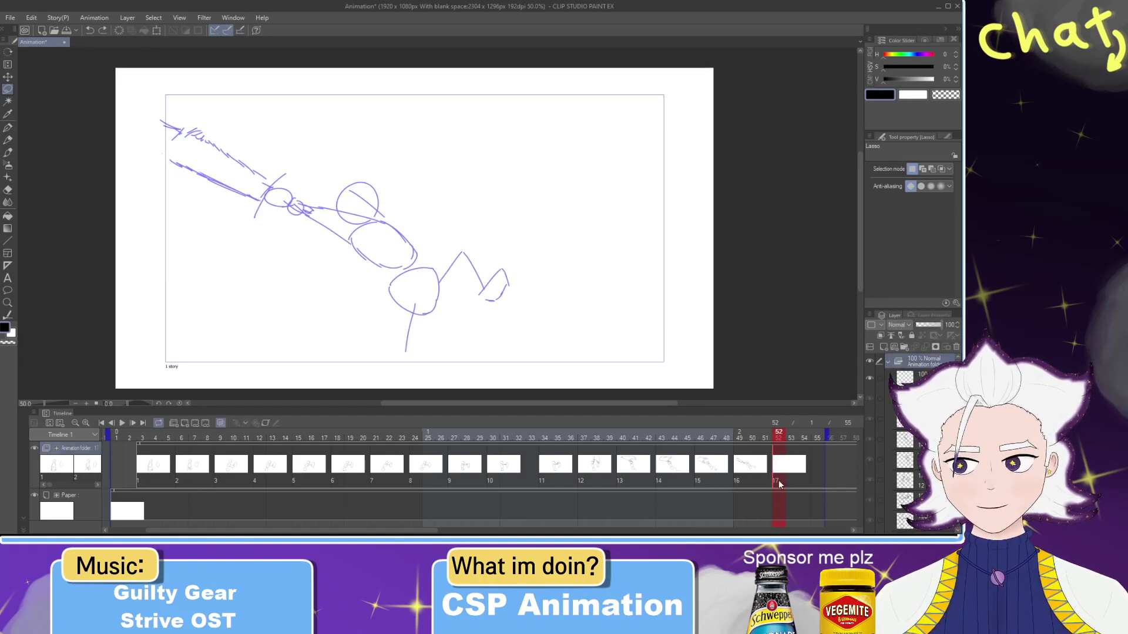
{"action": "key", "text": "ctrl+z"}
{"action": "key", "text": "ctrl+z"}
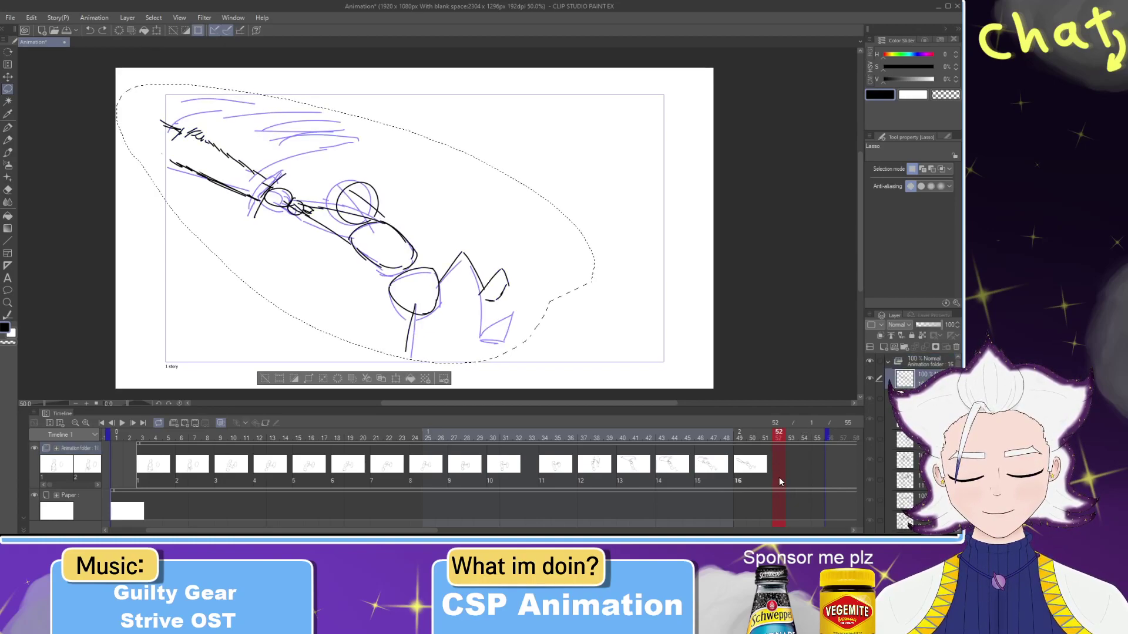
{"action": "key", "text": "ctrl+z"}
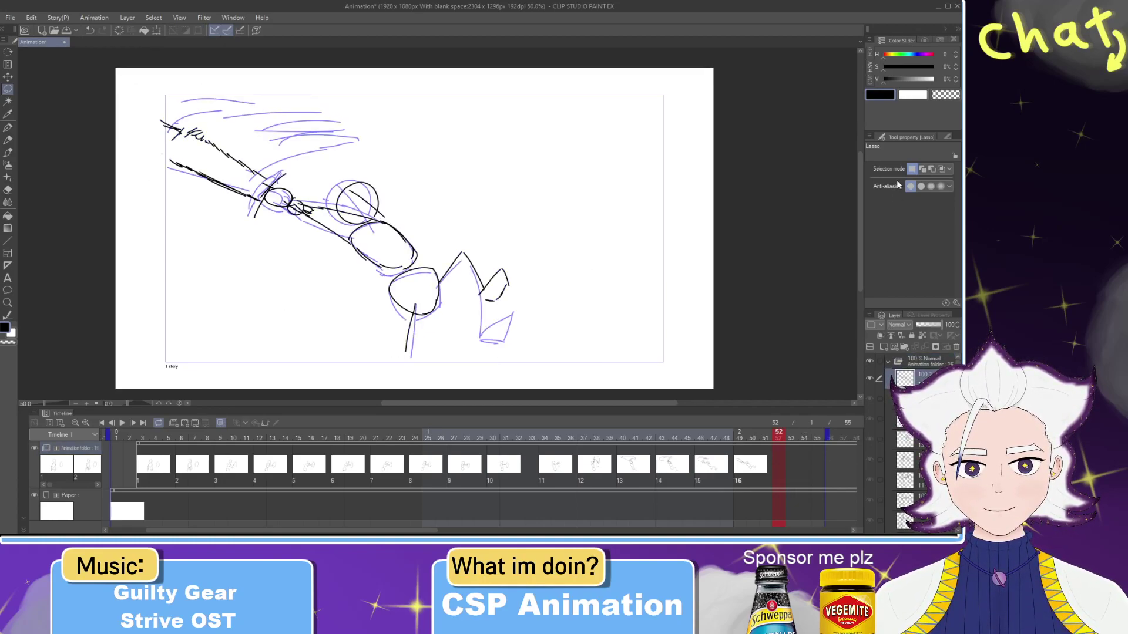
Step: Try adding a new animation folder and a new cel at frame 50, and undo both
{"action": "key", "text": "ctrl+shift+n"}
{"action": "key", "text": "ctrl+z"}
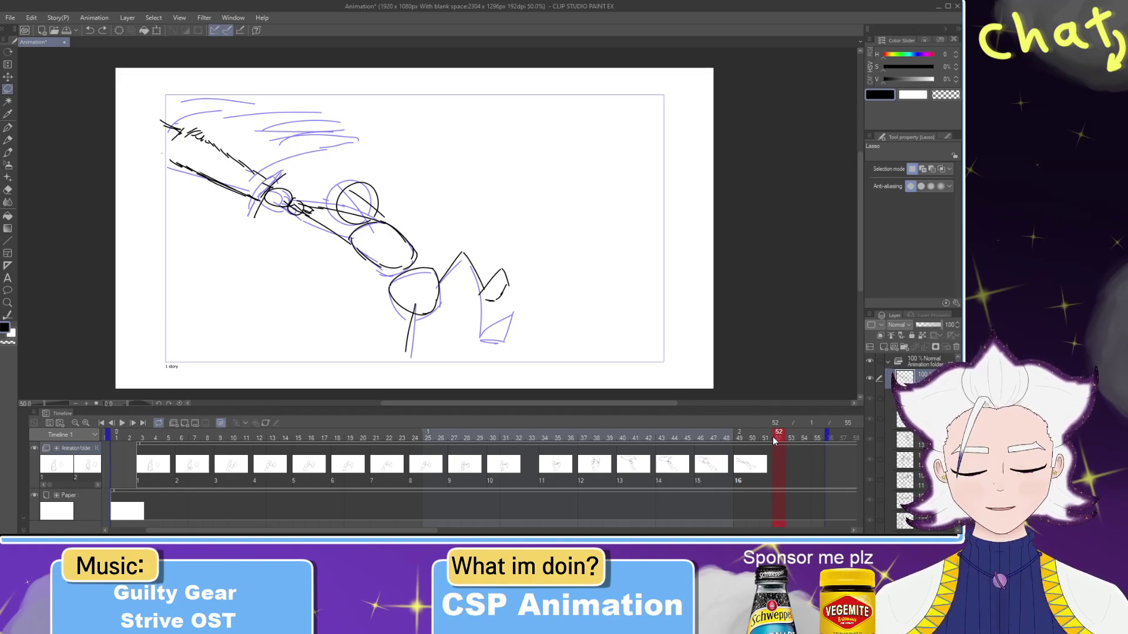
{"action": "left_click_drag", "start_coordinate": [781, 435], "coordinate": [757, 437]}
{"action": "left_click", "coordinate": [174, 424]}
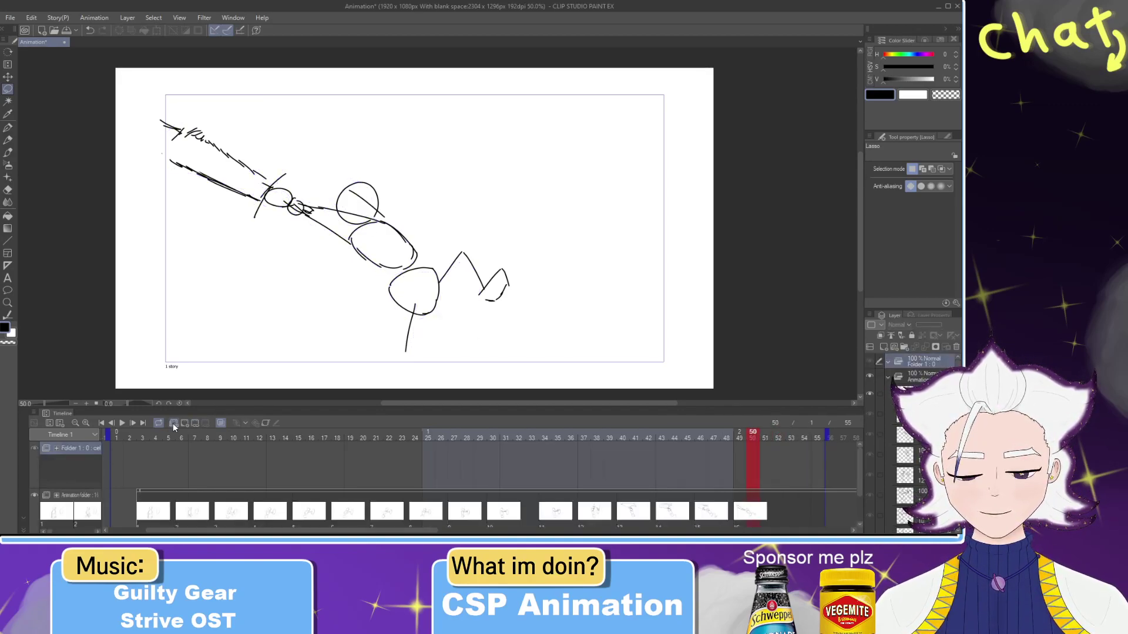
{"action": "key", "text": "ctrl+z"}
{"action": "left_click", "coordinate": [186, 423]}
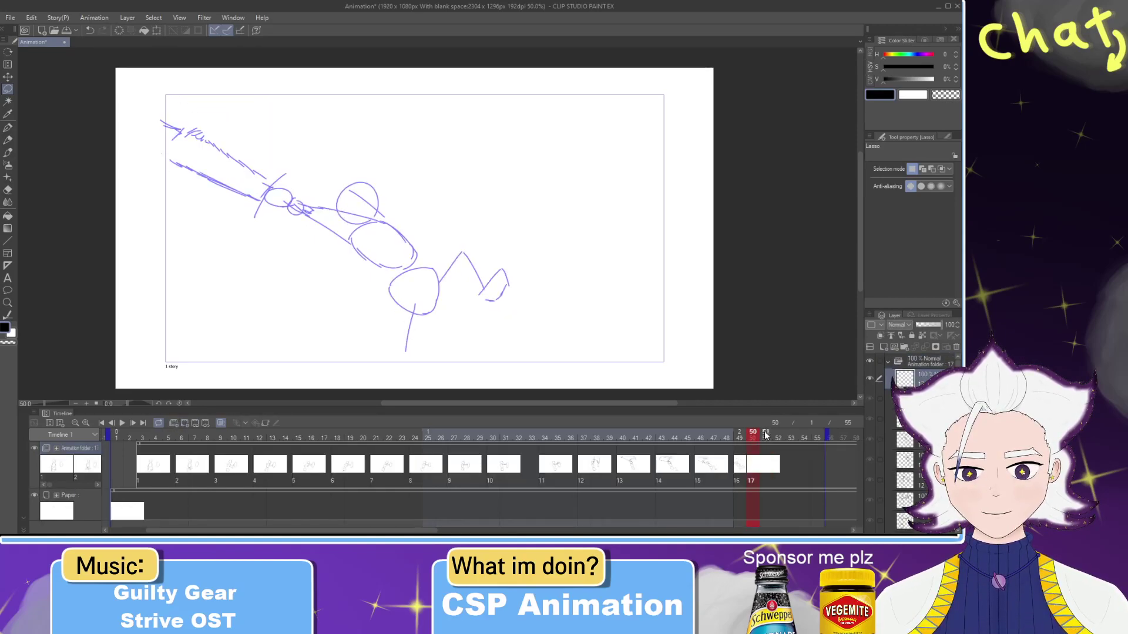
{"action": "key", "text": "ctrl+z"}
Step: Add a new blank animation cel at frame 51
{"action": "left_click", "coordinate": [763, 436]}
{"action": "left_click", "coordinate": [185, 423]}
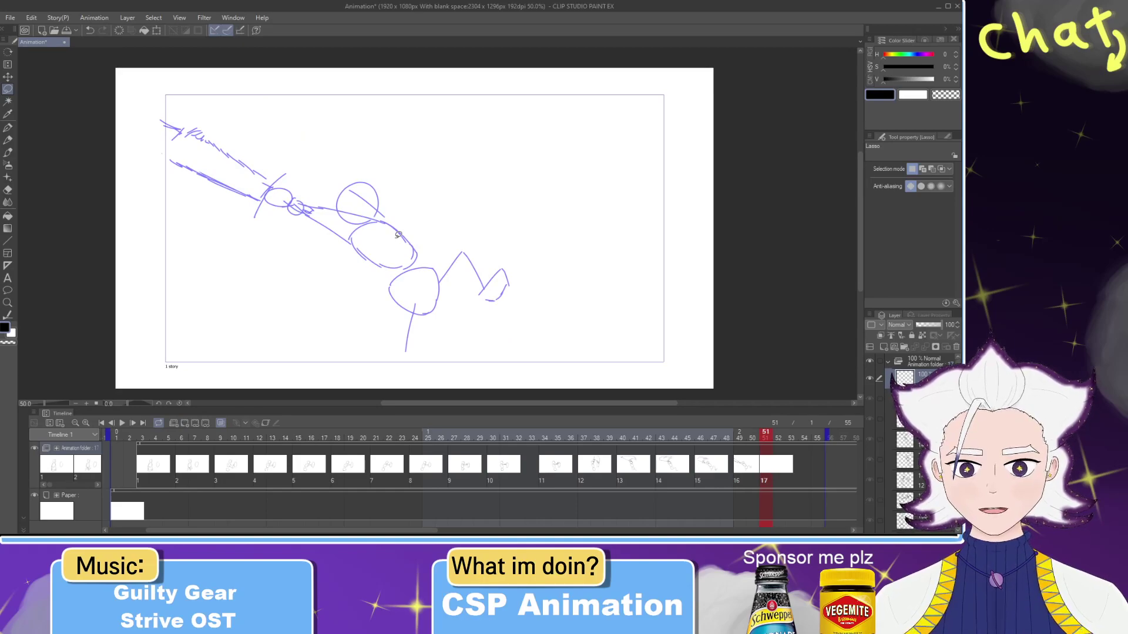
{"action": "mouse_move", "coordinate": [765, 433]}
{"action": "left_mouse_down"}
{"action": "mouse_move", "coordinate": [701, 451]}
{"action": "mouse_move", "coordinate": [764, 453]}
{"action": "mouse_move", "coordinate": [455, 446]}
{"action": "mouse_move", "coordinate": [764, 458]}
{"action": "mouse_move", "coordinate": [404, 462]}
{"action": "mouse_move", "coordinate": [790, 472]}
{"action": "mouse_move", "coordinate": [741, 473]}
{"action": "mouse_move", "coordinate": [765, 473]}
{"action": "left_mouse_up"}
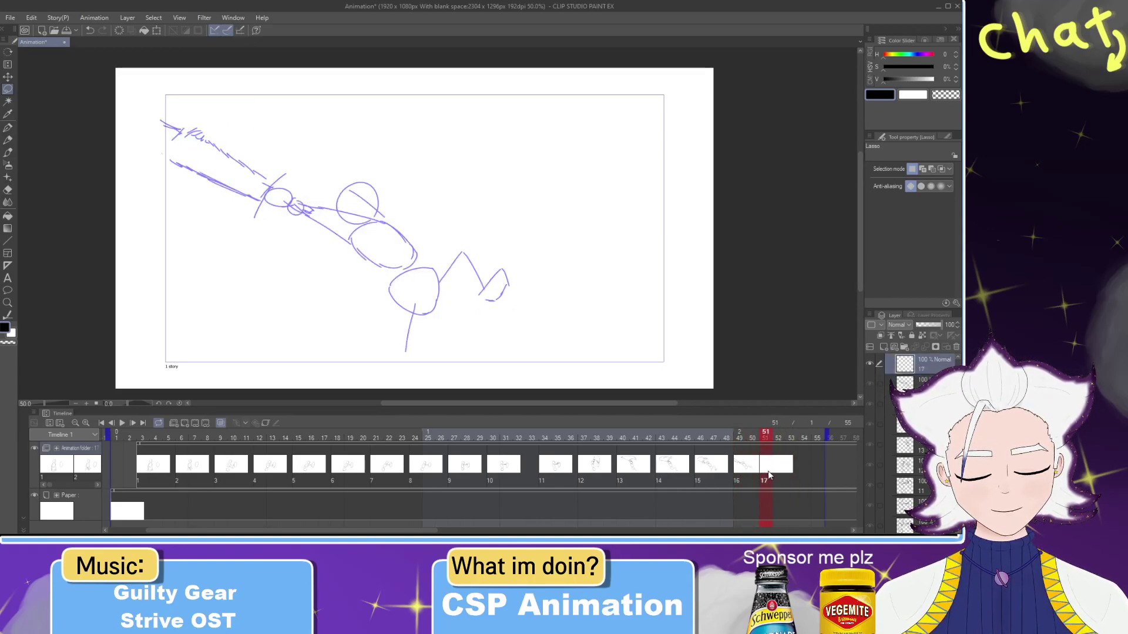
Step: Sketch the head circle with its facing line on cel 17, over the onion-skinned head of cel 16
{"action": "key", "text": "p"}
{"action": "mouse_move", "coordinate": [363, 223]}
{"action": "left_mouse_down"}
{"action": "mouse_move", "coordinate": [374, 216]}
{"action": "mouse_move", "coordinate": [329, 209]}
{"action": "mouse_move", "coordinate": [369, 222]}
{"action": "mouse_move", "coordinate": [370, 196]}
{"action": "mouse_move", "coordinate": [383, 222]}
{"action": "mouse_move", "coordinate": [358, 263]}
{"action": "mouse_move", "coordinate": [367, 258]}
{"action": "left_mouse_up"}
{"action": "key", "text": "ctrl+z"}
{"action": "key", "text": "ctrl+z"}
{"action": "key", "text": "ctrl+z"}
{"action": "key", "text": "ctrl+z"}
{"action": "key", "text": "ctrl+z"}
{"action": "key", "text": "ctrl+z"}
{"action": "key", "text": "ctrl+z"}
{"action": "key", "text": "ctrl+z"}
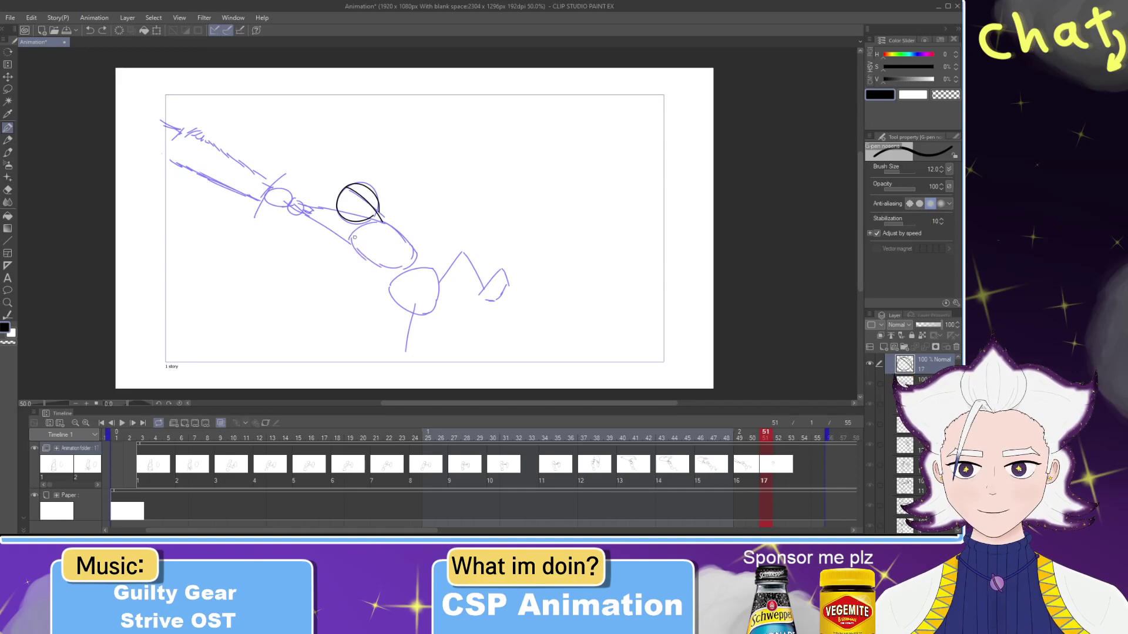
Step: Draw the torso oval below the head on cel 17, erasing and redrawing its lower edge
{"action": "key", "text": "ctrl+z"}
{"action": "key", "text": "ctrl+z"}
{"action": "left_click_drag", "start_coordinate": [354, 225], "coordinate": [387, 220]}
{"action": "key", "text": "ctrl+z"}
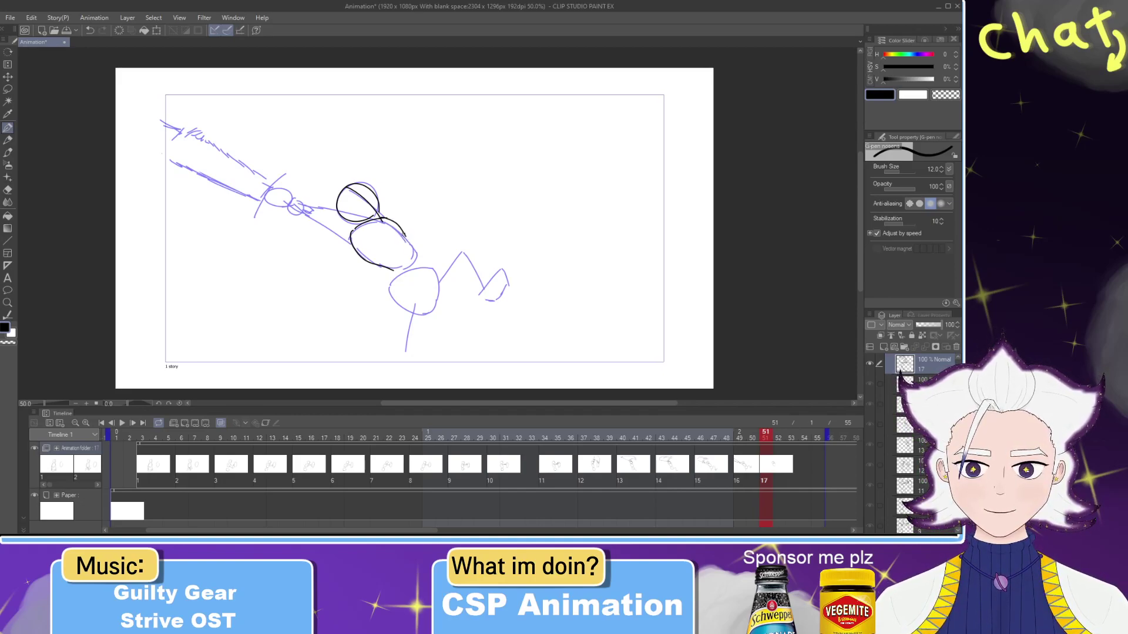
{"action": "key", "text": "e"}
{"action": "mouse_move", "coordinate": [364, 261]}
{"action": "left_mouse_down"}
{"action": "mouse_move", "coordinate": [354, 235]}
{"action": "mouse_move", "coordinate": [370, 255]}
{"action": "mouse_move", "coordinate": [353, 234]}
{"action": "mouse_move", "coordinate": [379, 266]}
{"action": "left_mouse_up"}
{"action": "key", "text": "p"}
{"action": "key", "text": "ctrl+z"}
{"action": "key", "text": "e"}
{"action": "key", "text": "p"}
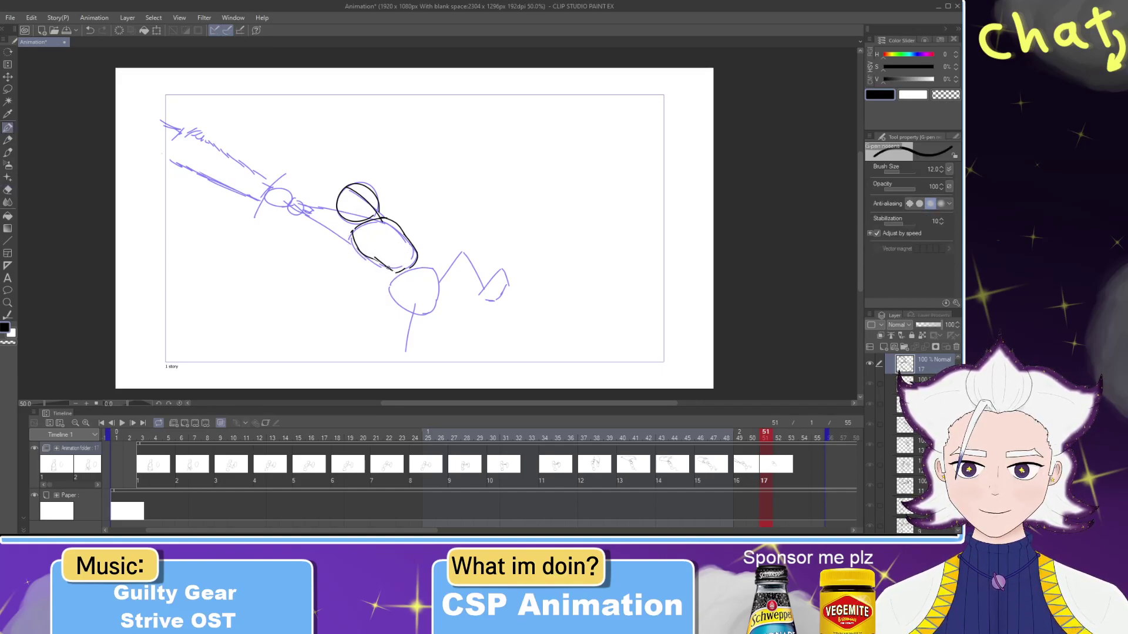
Step: Draw the hips and the bent raised leg on cel 17, slightly above the onion-skinned lines
{"action": "key", "text": "ctrl+z"}
{"action": "mouse_move", "coordinate": [393, 283]}
{"action": "left_mouse_down"}
{"action": "mouse_move", "coordinate": [416, 317]}
{"action": "mouse_move", "coordinate": [432, 299]}
{"action": "mouse_move", "coordinate": [432, 270]}
{"action": "mouse_move", "coordinate": [469, 246]}
{"action": "left_mouse_up"}
{"action": "key", "text": "ctrl+z"}
{"action": "left_click_drag", "start_coordinate": [434, 285], "coordinate": [462, 248]}
{"action": "key", "text": "ctrl+z"}
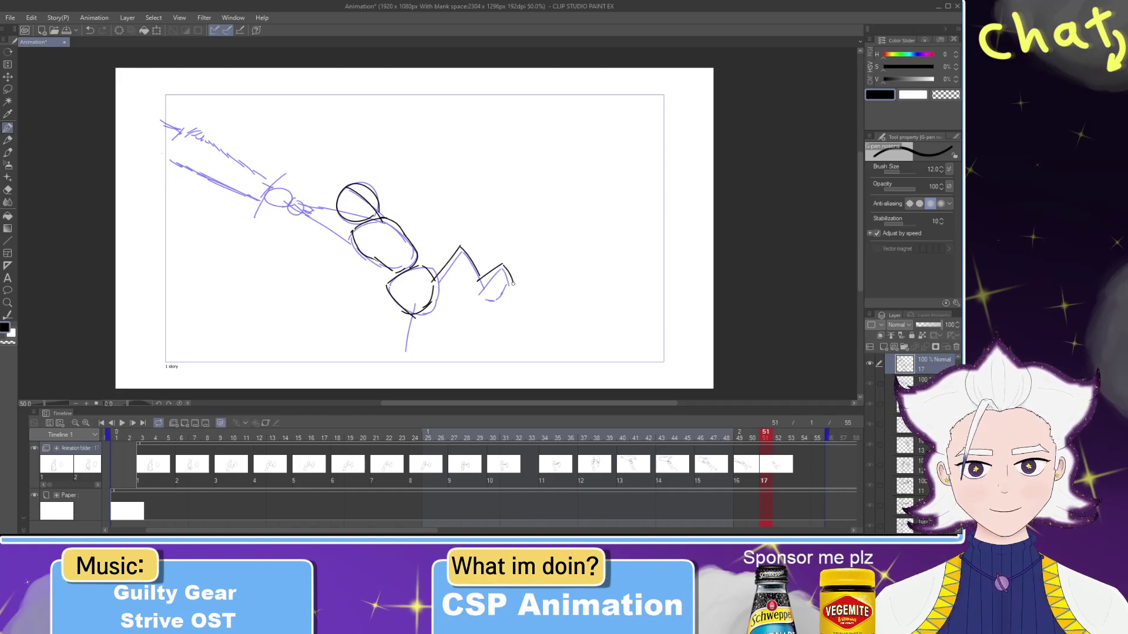
Step: Close the foot shape at the end of the raised leg on cel 17, cleaning up its outline
{"action": "left_click_drag", "start_coordinate": [484, 297], "coordinate": [496, 298]}
{"action": "left_click_drag", "start_coordinate": [488, 299], "coordinate": [509, 279]}
{"action": "key", "text": "ctrl+z"}
{"action": "key", "text": "ctrl+z"}
{"action": "mouse_move", "coordinate": [486, 293]}
{"action": "left_mouse_down"}
{"action": "mouse_move", "coordinate": [478, 280]}
{"action": "mouse_move", "coordinate": [518, 267]}
{"action": "mouse_move", "coordinate": [508, 261]}
{"action": "left_mouse_up"}
{"action": "key", "text": "e"}
{"action": "key", "text": "p"}
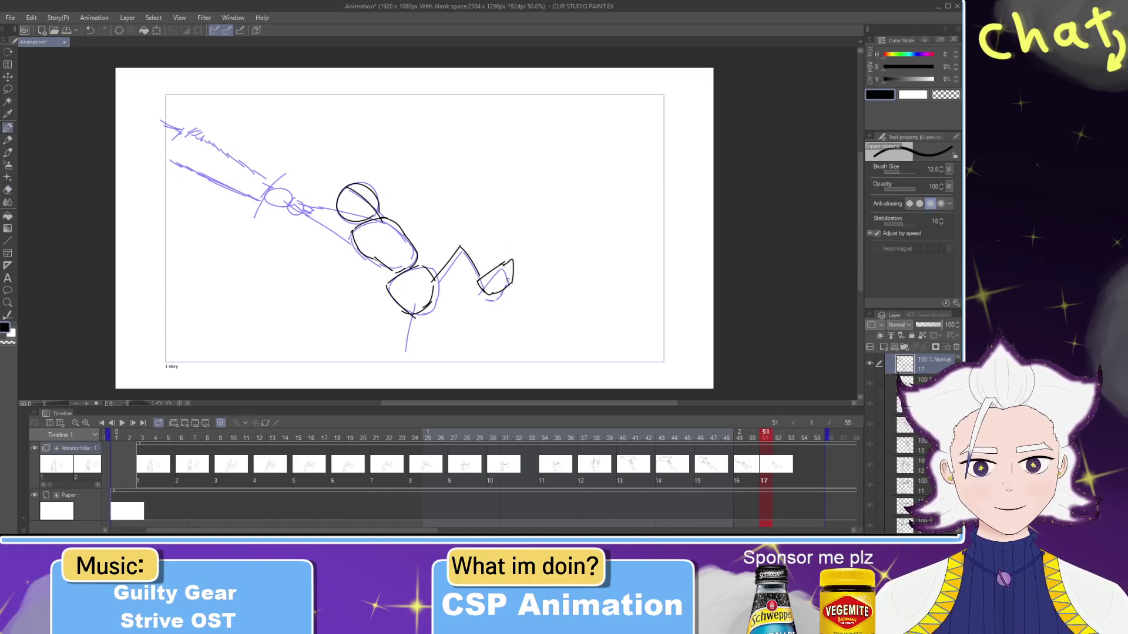
Step: Draw the supporting leg, both arms and the gripping hands on cel 17
{"action": "left_click_drag", "start_coordinate": [413, 306], "coordinate": [407, 355]}
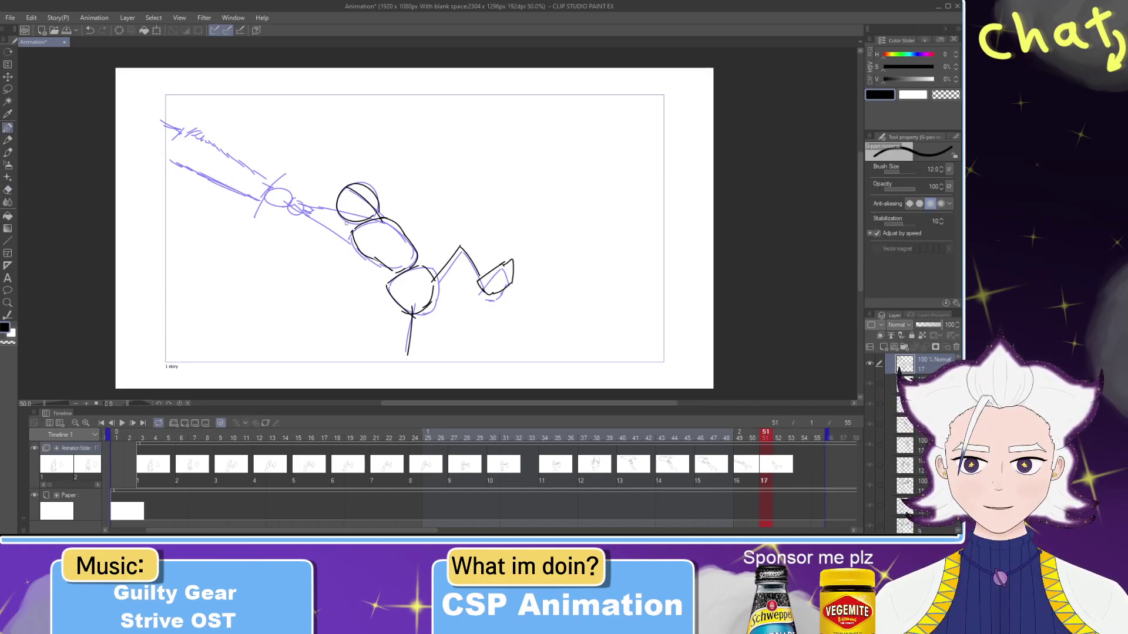
{"action": "mouse_move", "coordinate": [392, 221]}
{"action": "left_mouse_down"}
{"action": "mouse_move", "coordinate": [292, 207]}
{"action": "mouse_move", "coordinate": [350, 247]}
{"action": "left_mouse_up"}
{"action": "key", "text": "ctrl+z"}
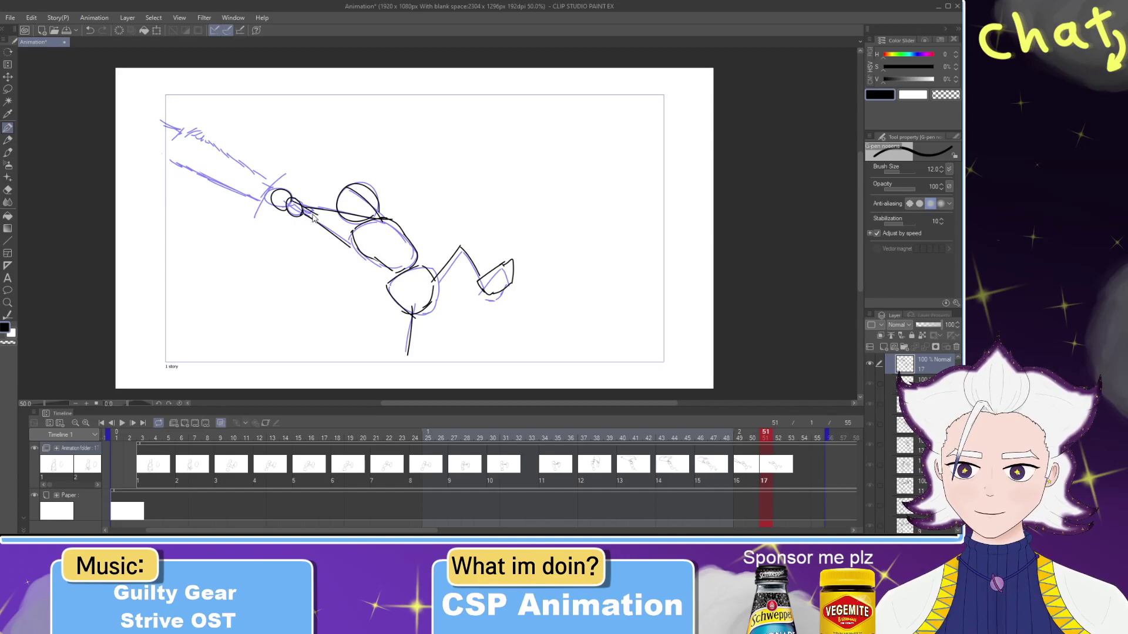
Step: Draw the weapon's crossguard and straight parallel blade lines on cel 17
{"action": "left_click_drag", "start_coordinate": [276, 184], "coordinate": [258, 215]}
{"action": "mouse_move", "coordinate": [286, 176]}
{"action": "left_mouse_down"}
{"action": "mouse_move", "coordinate": [286, 194]}
{"action": "mouse_move", "coordinate": [285, 176]}
{"action": "mouse_move", "coordinate": [172, 124]}
{"action": "mouse_move", "coordinate": [251, 172]}
{"action": "left_mouse_up"}
{"action": "key", "text": "ctrl+z"}
{"action": "key", "text": "ctrl+z"}
{"action": "left_click_drag", "start_coordinate": [163, 133], "coordinate": [254, 180]}
{"action": "left_click_drag", "start_coordinate": [159, 155], "coordinate": [239, 194]}
{"action": "key", "text": "ctrl+z"}
{"action": "mouse_move", "coordinate": [163, 155]}
{"action": "left_mouse_down"}
{"action": "mouse_move", "coordinate": [253, 197]}
{"action": "mouse_move", "coordinate": [274, 189]}
{"action": "mouse_move", "coordinate": [218, 181]}
{"action": "mouse_move", "coordinate": [242, 182]}
{"action": "left_mouse_up"}
{"action": "key", "text": "ctrl+z"}
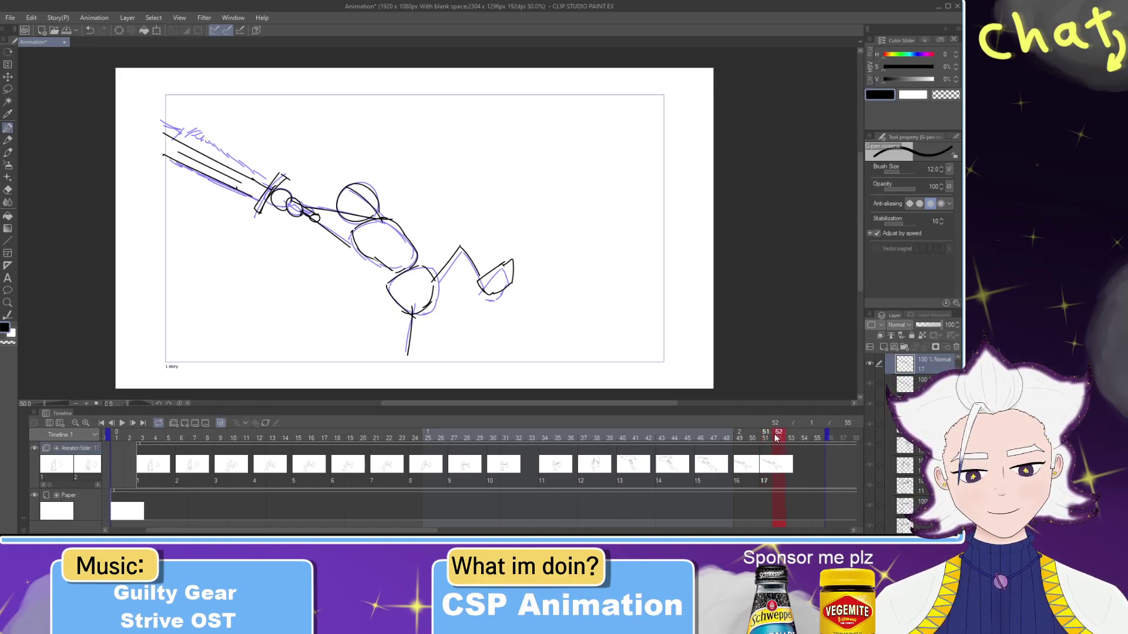
Step: Extend the timeline's end to frame 57 and play back the animation
{"action": "left_click", "coordinate": [714, 435]}
{"action": "left_click_drag", "start_coordinate": [713, 435], "coordinate": [852, 435]}
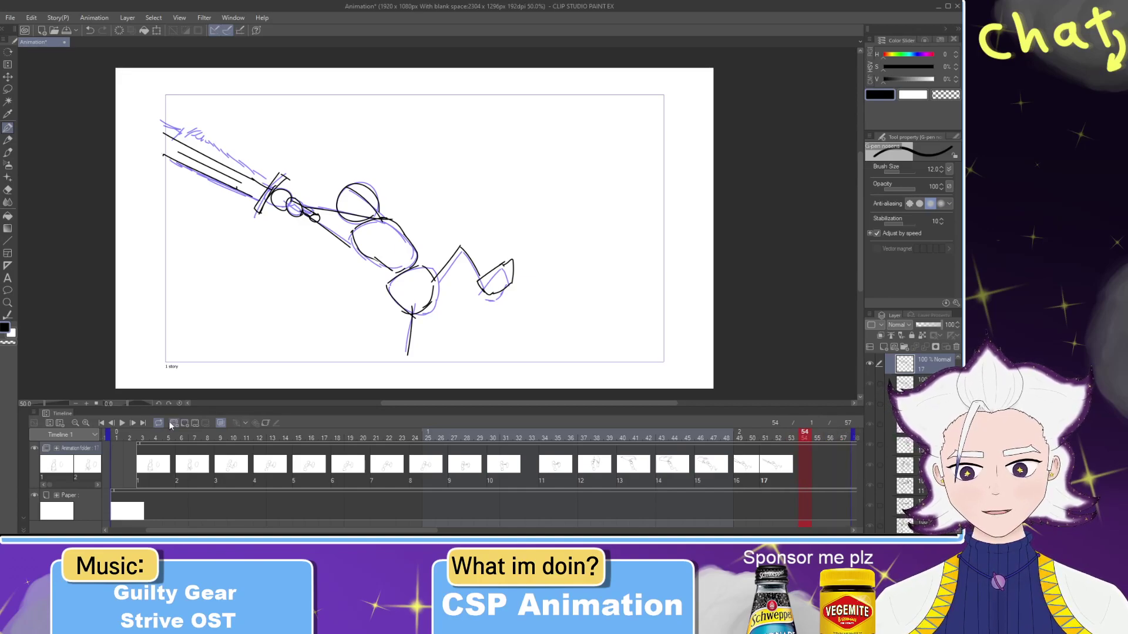
{"action": "left_click", "coordinate": [124, 424]}
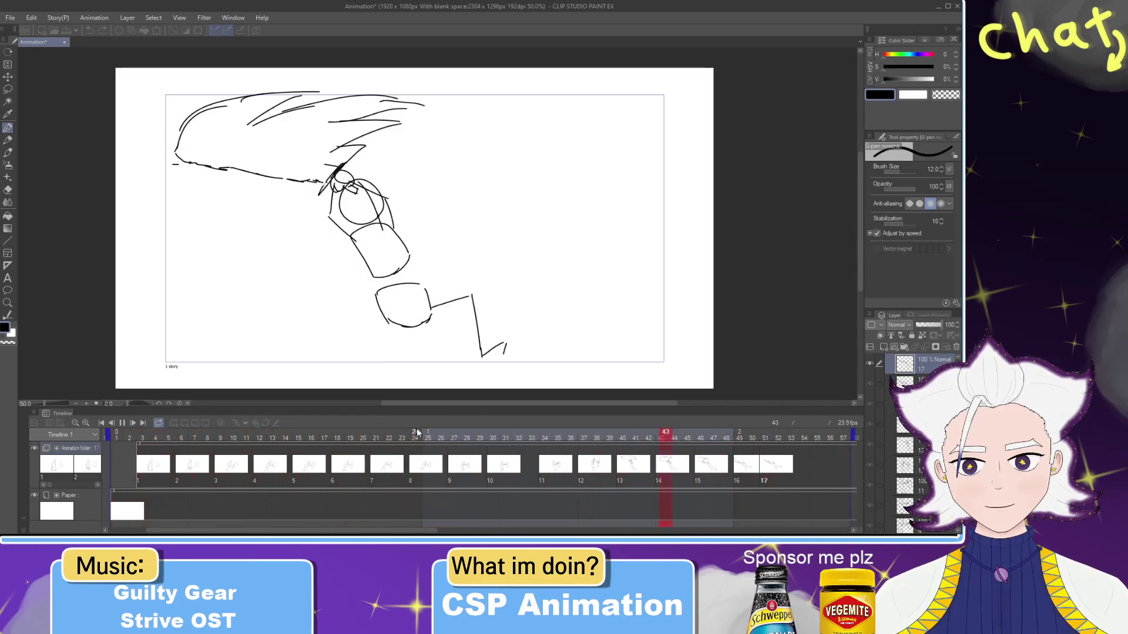
{"action": "left_click_drag", "start_coordinate": [584, 436], "coordinate": [559, 441]}
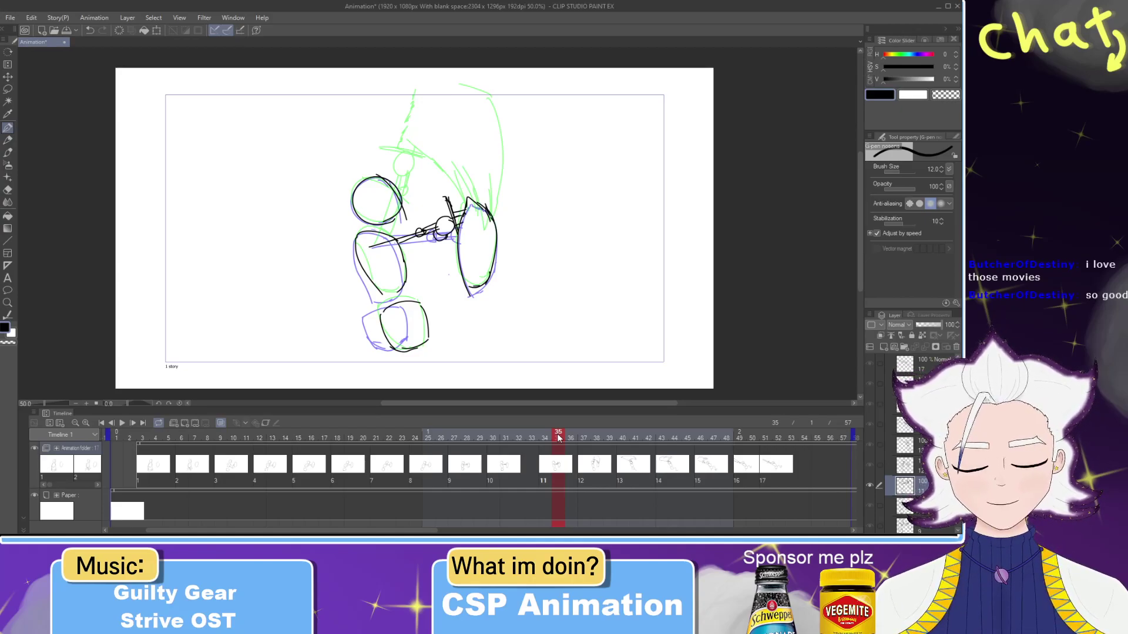
Step: Add a new blank animation cel at frame 54
{"action": "mouse_move", "coordinate": [558, 438]}
{"action": "left_mouse_down"}
{"action": "mouse_move", "coordinate": [819, 440]}
{"action": "mouse_move", "coordinate": [453, 442]}
{"action": "mouse_move", "coordinate": [622, 441]}
{"action": "mouse_move", "coordinate": [724, 457]}
{"action": "mouse_move", "coordinate": [544, 447]}
{"action": "mouse_move", "coordinate": [759, 462]}
{"action": "mouse_move", "coordinate": [245, 457]}
{"action": "mouse_move", "coordinate": [753, 458]}
{"action": "mouse_move", "coordinate": [526, 462]}
{"action": "mouse_move", "coordinate": [807, 473]}
{"action": "left_mouse_up"}
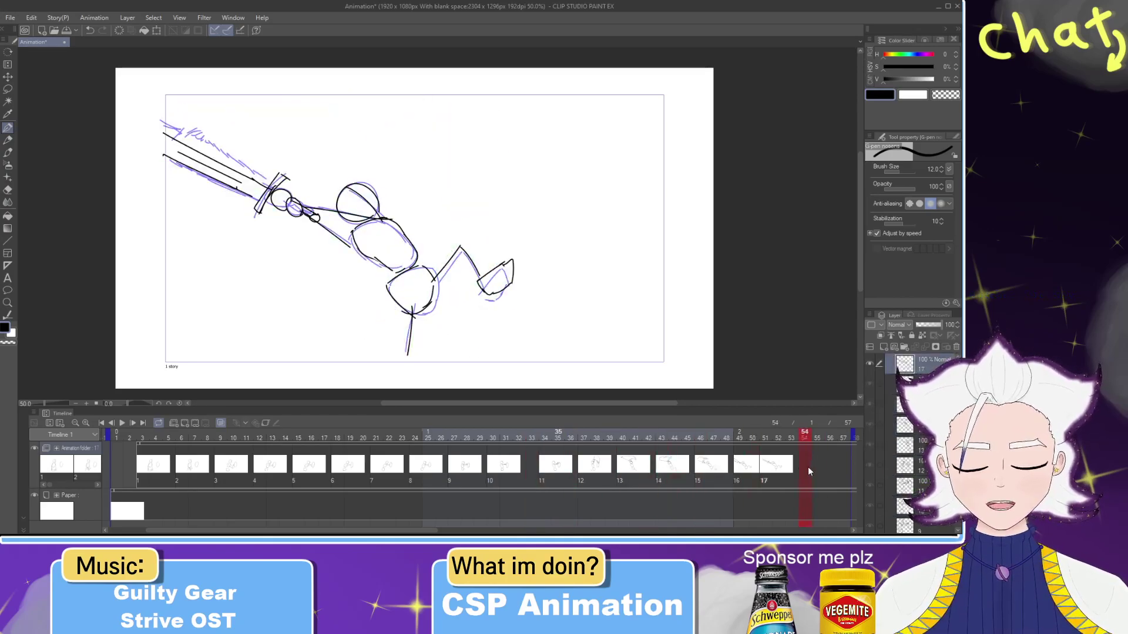
{"action": "left_click", "coordinate": [186, 424]}
{"action": "left_click_drag", "start_coordinate": [401, 531], "coordinate": [421, 531]}
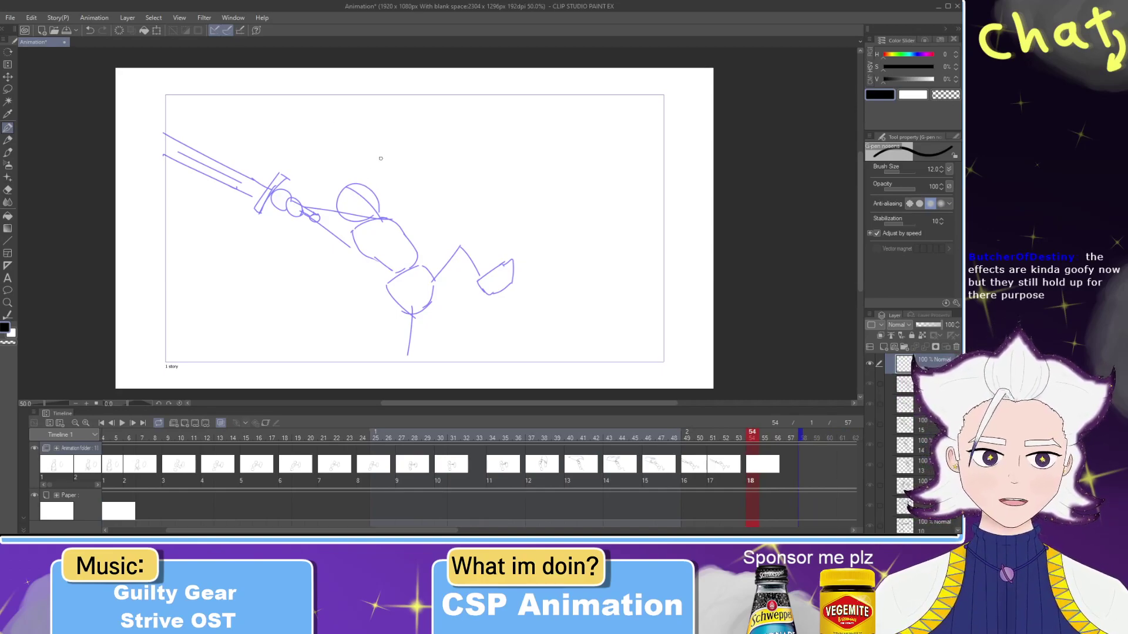
Step: Sketch the head circle with its facing line on cel 18, slightly offset from the onion-skinned head
{"action": "mouse_move", "coordinate": [374, 226]}
{"action": "left_mouse_down"}
{"action": "mouse_move", "coordinate": [339, 200]}
{"action": "mouse_move", "coordinate": [376, 216]}
{"action": "mouse_move", "coordinate": [348, 220]}
{"action": "mouse_move", "coordinate": [375, 217]}
{"action": "mouse_move", "coordinate": [367, 210]}
{"action": "mouse_move", "coordinate": [376, 212]}
{"action": "mouse_move", "coordinate": [359, 219]}
{"action": "mouse_move", "coordinate": [392, 219]}
{"action": "left_mouse_up"}
{"action": "key", "text": "ctrl+z"}
{"action": "key", "text": "ctrl+z"}
{"action": "key", "text": "ctrl+z"}
{"action": "key", "text": "ctrl+z"}
{"action": "key", "text": "ctrl+z"}
{"action": "key", "text": "ctrl+z"}
{"action": "key", "text": "ctrl+z"}
{"action": "key", "text": "ctrl+z"}
{"action": "left_click_drag", "start_coordinate": [350, 190], "coordinate": [381, 211]}
{"action": "key", "text": "ctrl+z"}
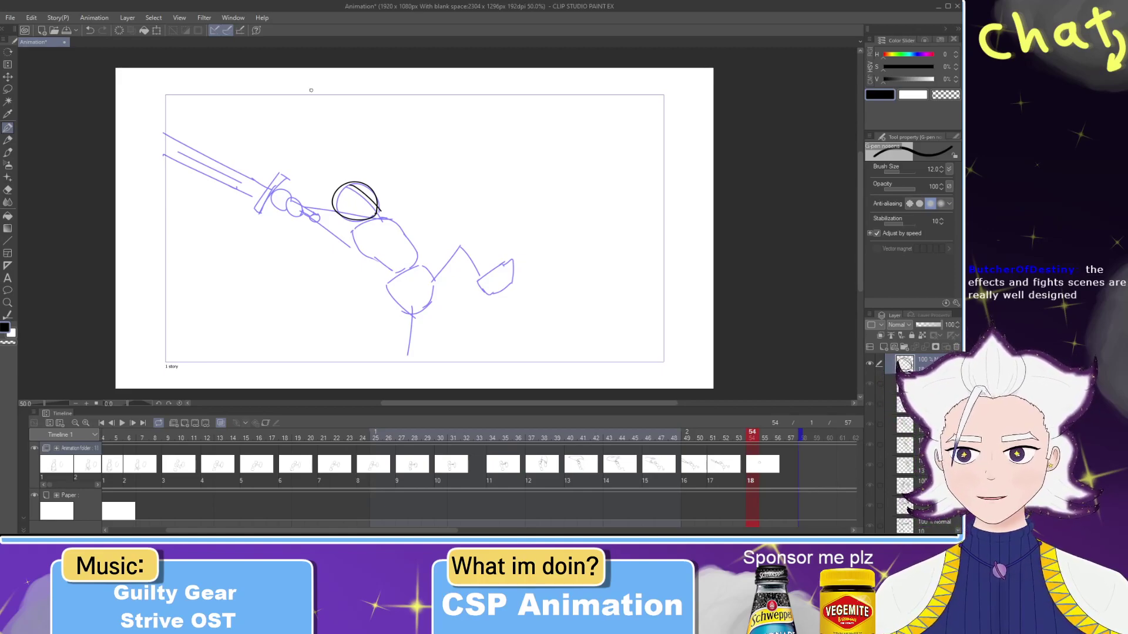
Step: Try drawing a torso oval below the head on cel 18, redoing its strokes
{"action": "mouse_move", "coordinate": [357, 229]}
{"action": "left_mouse_down"}
{"action": "mouse_move", "coordinate": [389, 216]}
{"action": "mouse_move", "coordinate": [409, 237]}
{"action": "mouse_move", "coordinate": [413, 247]}
{"action": "mouse_move", "coordinate": [375, 260]}
{"action": "mouse_move", "coordinate": [391, 265]}
{"action": "left_mouse_up"}
{"action": "key", "text": "ctrl+z"}
{"action": "key", "text": "ctrl+z"}
{"action": "key", "text": "ctrl+z"}
{"action": "key", "text": "ctrl+z"}
{"action": "key", "text": "ctrl+z"}
{"action": "key", "text": "ctrl+z"}
{"action": "key", "text": "ctrl+z"}
{"action": "mouse_move", "coordinate": [355, 230]}
{"action": "left_mouse_down"}
{"action": "mouse_move", "coordinate": [387, 263]}
{"action": "mouse_move", "coordinate": [414, 250]}
{"action": "mouse_move", "coordinate": [385, 261]}
{"action": "mouse_move", "coordinate": [413, 247]}
{"action": "left_mouse_up"}
{"action": "key", "text": "e"}
{"action": "key", "text": "p"}
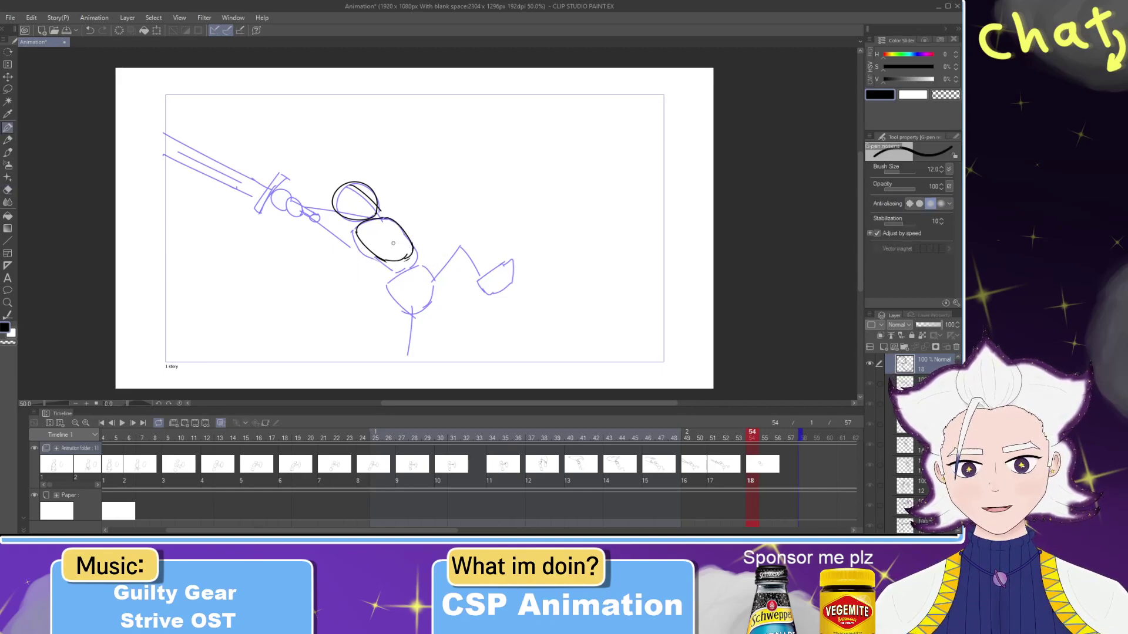
Step: Try drawing the hips below the torso on cel 18, higher than the onion-skinned hips
{"action": "mouse_move", "coordinate": [395, 277]}
{"action": "left_mouse_down"}
{"action": "mouse_move", "coordinate": [420, 256]}
{"action": "mouse_move", "coordinate": [433, 277]}
{"action": "mouse_move", "coordinate": [405, 297]}
{"action": "mouse_move", "coordinate": [422, 301]}
{"action": "mouse_move", "coordinate": [460, 253]}
{"action": "left_mouse_up"}
{"action": "key", "text": "ctrl+z"}
{"action": "key", "text": "ctrl+z"}
{"action": "key", "text": "ctrl+z"}
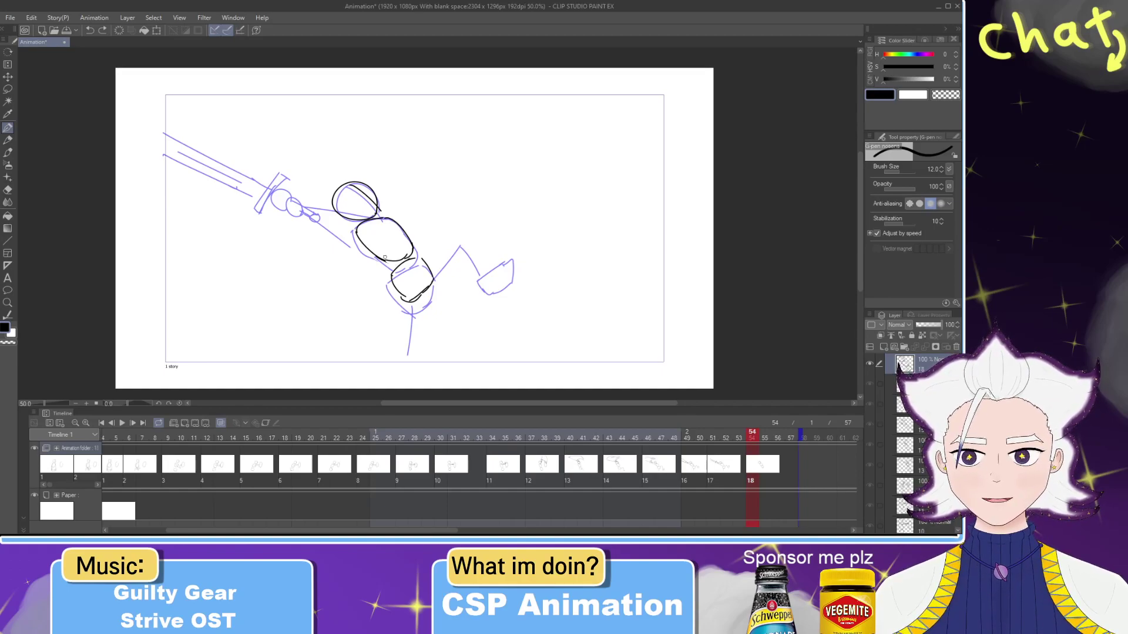
Step: Try several positions for the leg extending from the hips on cel 18, undoing each attempt
{"action": "left_click_drag", "start_coordinate": [427, 278], "coordinate": [471, 245]}
{"action": "key", "text": "ctrl+z"}
{"action": "key", "text": "ctrl+z"}
{"action": "mouse_move", "coordinate": [426, 283]}
{"action": "left_mouse_down"}
{"action": "mouse_move", "coordinate": [474, 259]}
{"action": "mouse_move", "coordinate": [453, 283]}
{"action": "mouse_move", "coordinate": [486, 277]}
{"action": "mouse_move", "coordinate": [492, 321]}
{"action": "left_mouse_up"}
{"action": "key", "text": "ctrl+z"}
{"action": "key", "text": "ctrl+z"}
{"action": "left_click_drag", "start_coordinate": [426, 281], "coordinate": [468, 317]}
{"action": "key", "text": "ctrl+z"}
{"action": "key", "text": "ctrl+z"}
{"action": "key", "text": "ctrl+z"}
{"action": "key", "text": "ctrl+z"}
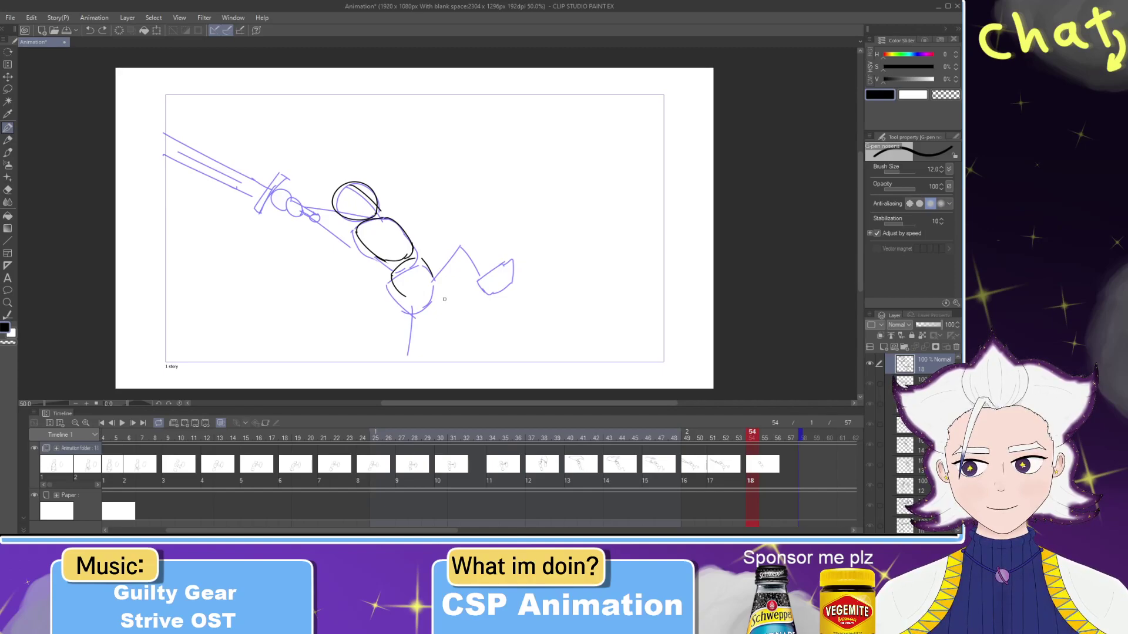
Step: Undo the remaining hip strokes and the torso on cel 18, keeping the head
{"action": "key", "text": "ctrl+z"}
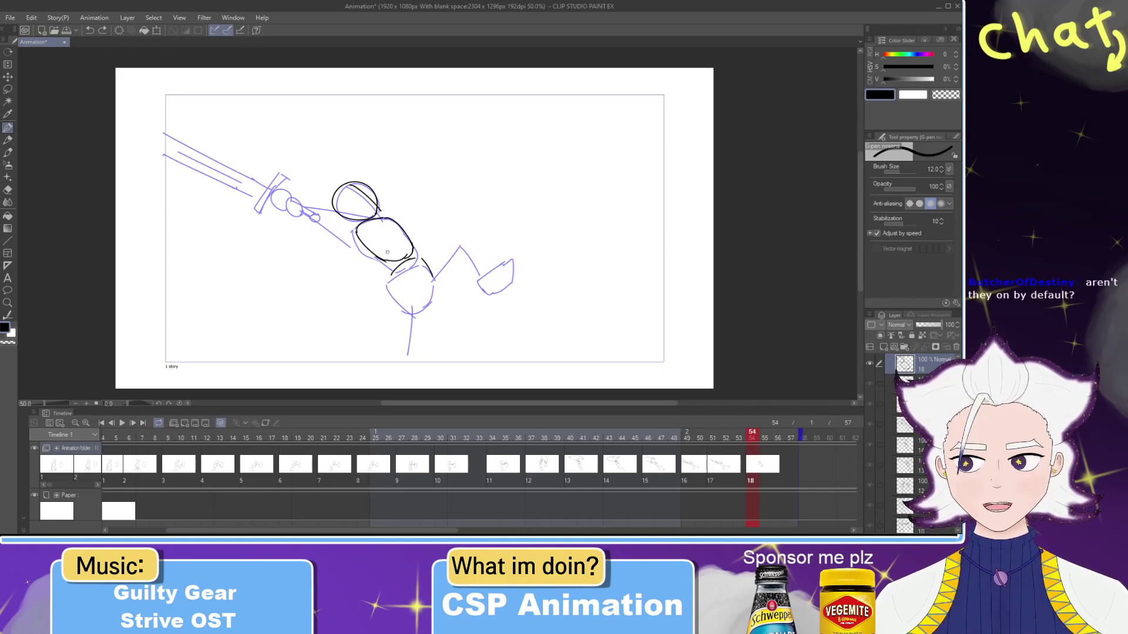
{"action": "key", "text": "ctrl+z"}
{"action": "key", "text": "ctrl+z"}
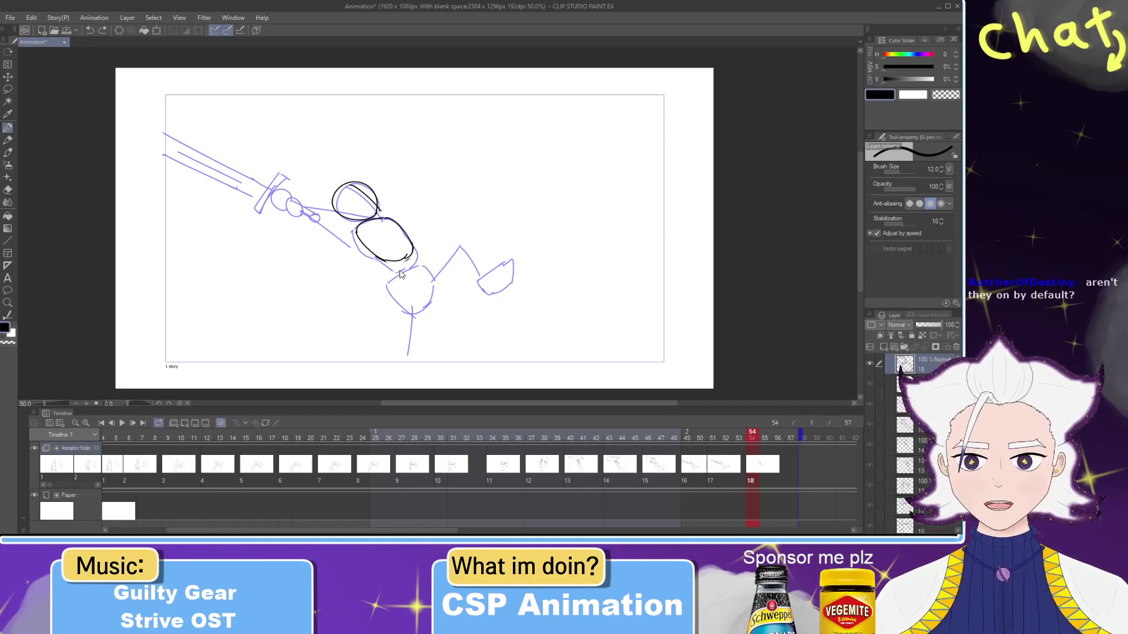
{"action": "key", "text": "ctrl+z"}
{"action": "key", "text": "ctrl+z"}
{"action": "key", "text": "ctrl+z"}
{"action": "key", "text": "ctrl+z"}
{"action": "key", "text": "ctrl+z"}
{"action": "key", "text": "ctrl+z"}
{"action": "key", "text": "ctrl+z"}
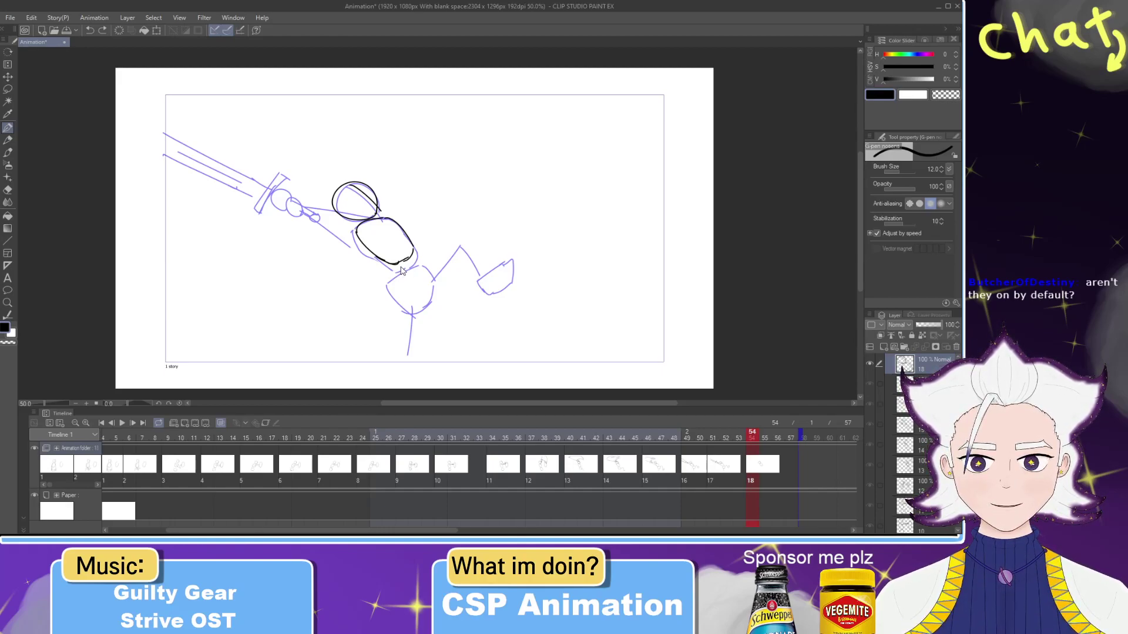
{"action": "key", "text": "ctrl+z"}
{"action": "key", "text": "ctrl+z"}
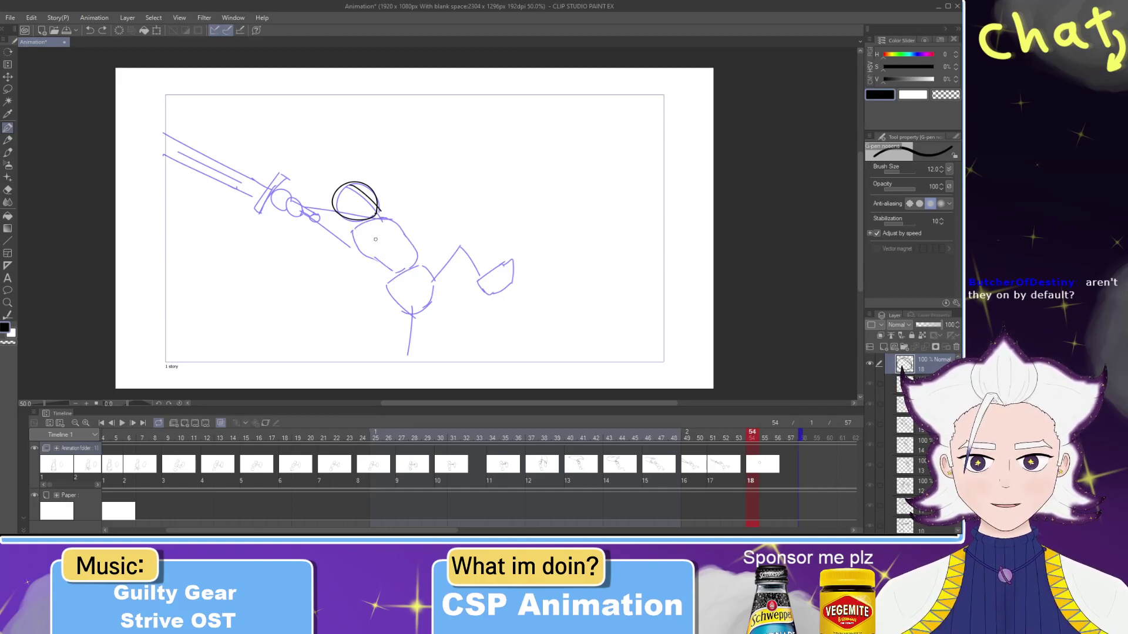
Step: Try outlining the torso below the head on cel 18, undoing every stroke back to the head
{"action": "mouse_move", "coordinate": [359, 235]}
{"action": "left_mouse_down"}
{"action": "mouse_move", "coordinate": [399, 229]}
{"action": "mouse_move", "coordinate": [388, 220]}
{"action": "mouse_move", "coordinate": [422, 271]}
{"action": "left_mouse_up"}
{"action": "key", "text": "ctrl+z"}
{"action": "key", "text": "ctrl+z"}
{"action": "key", "text": "ctrl+z"}
{"action": "key", "text": "ctrl+z"}
{"action": "key", "text": "ctrl+z"}
{"action": "key", "text": "ctrl+z"}
{"action": "key", "text": "ctrl+z"}
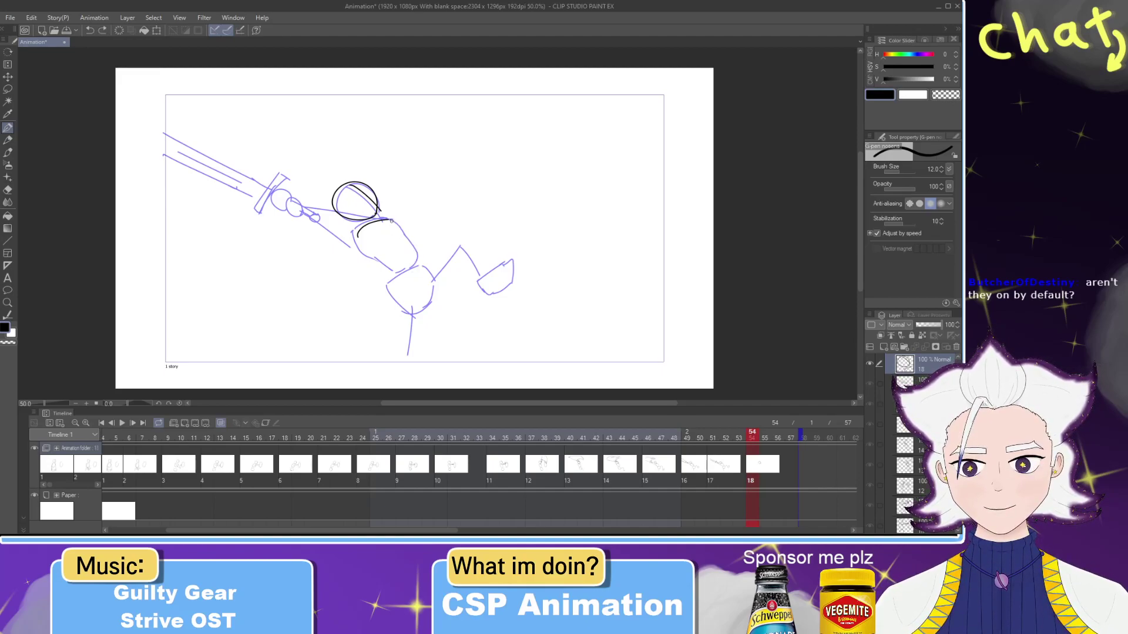
{"action": "key", "text": "ctrl+z"}
{"action": "key", "text": "ctrl+z"}
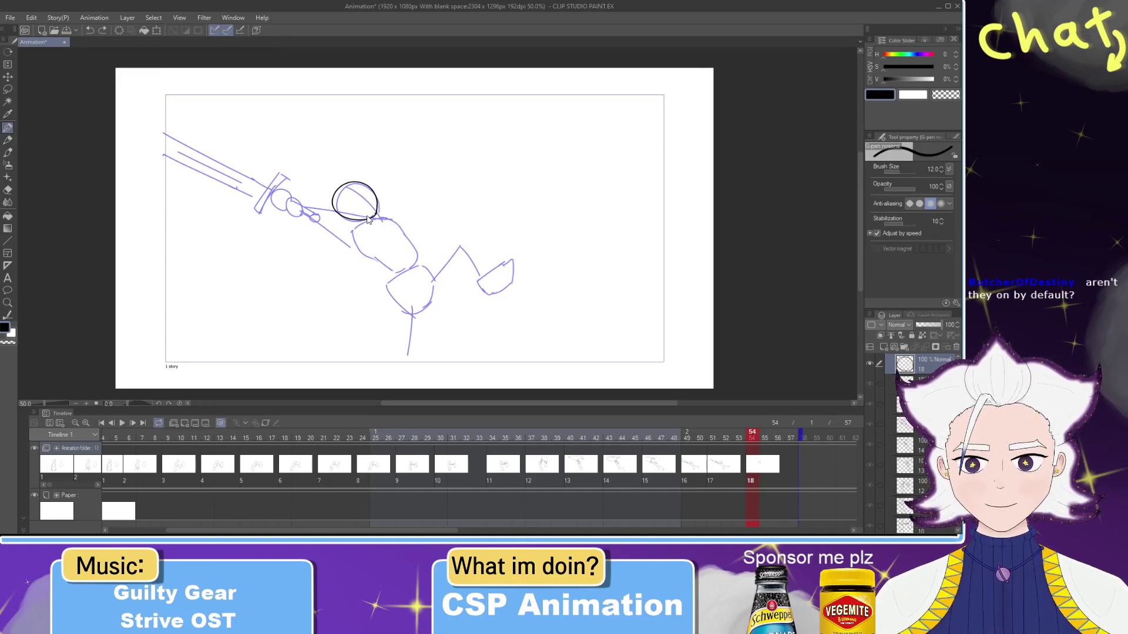
Step: Draw the neck line from inside the head down to the shoulders on cel 18, redoing it as needed
{"action": "left_click_drag", "start_coordinate": [350, 186], "coordinate": [377, 224]}
{"action": "key", "text": "ctrl+z"}
{"action": "mouse_move", "coordinate": [351, 186]}
{"action": "left_mouse_down"}
{"action": "mouse_move", "coordinate": [385, 220]}
{"action": "mouse_move", "coordinate": [369, 254]}
{"action": "mouse_move", "coordinate": [371, 220]}
{"action": "mouse_move", "coordinate": [393, 218]}
{"action": "mouse_move", "coordinate": [409, 254]}
{"action": "left_mouse_up"}
{"action": "key", "text": "ctrl+z"}
{"action": "key", "text": "ctrl+z"}
{"action": "key", "text": "ctrl+z"}
{"action": "key", "text": "ctrl+z"}
{"action": "key", "text": "ctrl+z"}
{"action": "key", "text": "ctrl+z"}
{"action": "key", "text": "ctrl+z"}
{"action": "key", "text": "ctrl+z"}
Step: Try drawing the upper and side edges of the torso below the neck on cel 18
{"action": "mouse_move", "coordinate": [356, 227]}
{"action": "left_mouse_down"}
{"action": "mouse_move", "coordinate": [397, 225]}
{"action": "mouse_move", "coordinate": [386, 220]}
{"action": "mouse_move", "coordinate": [405, 264]}
{"action": "mouse_move", "coordinate": [366, 261]}
{"action": "mouse_move", "coordinate": [404, 268]}
{"action": "mouse_move", "coordinate": [409, 284]}
{"action": "left_mouse_up"}
{"action": "key", "text": "ctrl+z"}
{"action": "key", "text": "ctrl+z"}
{"action": "key", "text": "ctrl+z"}
{"action": "key", "text": "ctrl+z"}
{"action": "key", "text": "ctrl+z"}
{"action": "key", "text": "ctrl+z"}
{"action": "key", "text": "ctrl+z"}
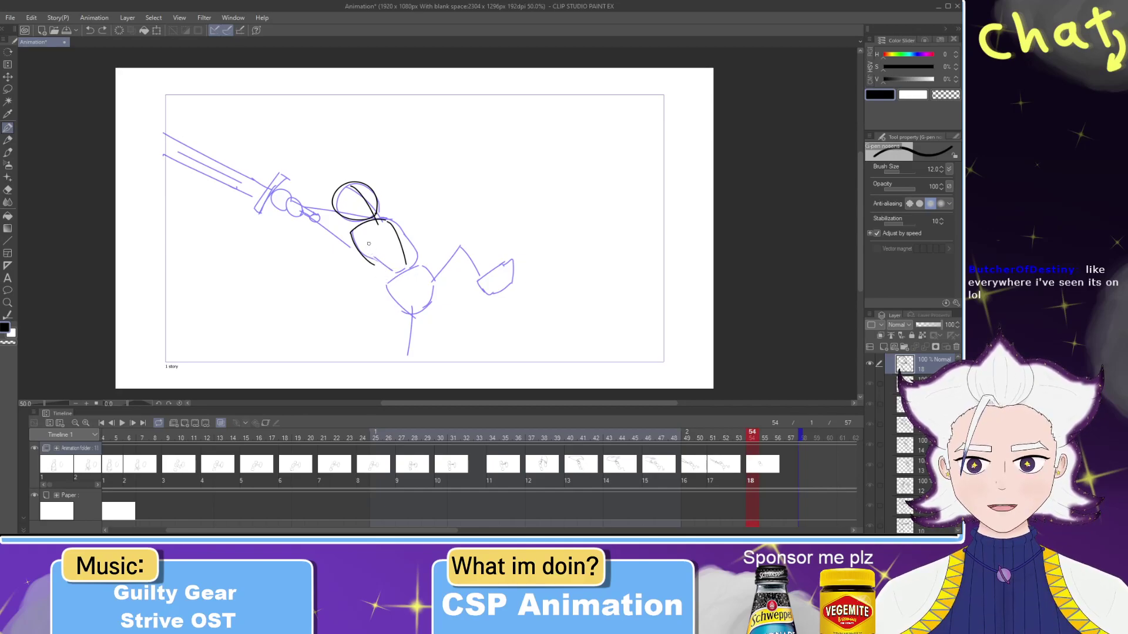
{"action": "key", "text": "ctrl+z"}
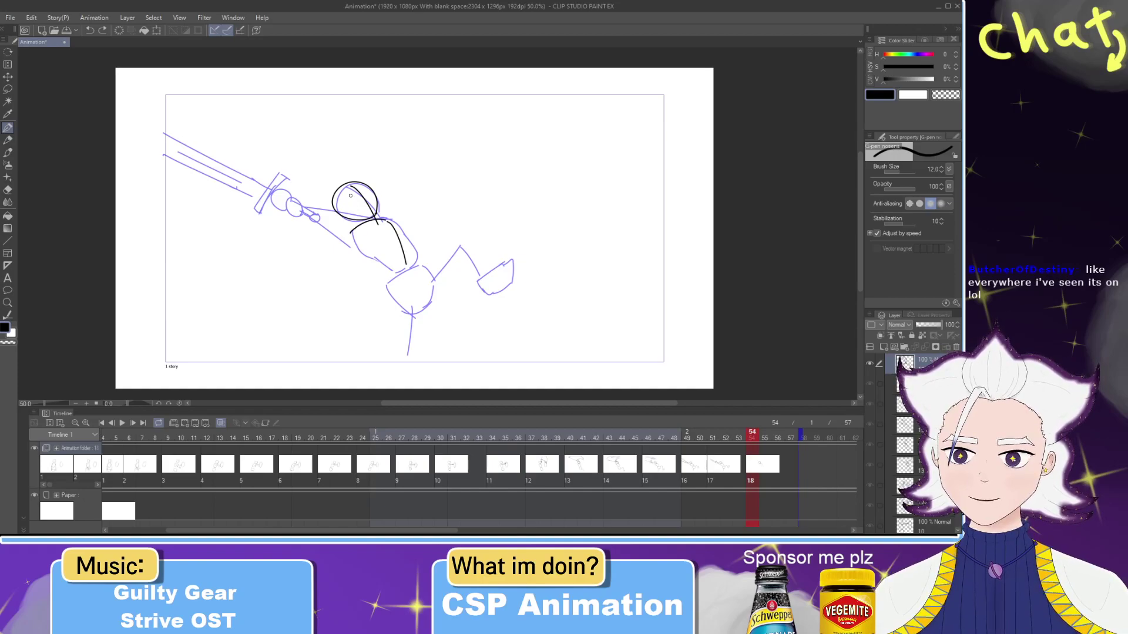
Step: Try closing the torso along its left and lower edges on cel 18, undoing the outline
{"action": "left_click_drag", "start_coordinate": [351, 230], "coordinate": [392, 276]}
{"action": "key", "text": "ctrl+z"}
{"action": "mouse_move", "coordinate": [351, 233]}
{"action": "left_mouse_down"}
{"action": "mouse_move", "coordinate": [380, 270]}
{"action": "mouse_move", "coordinate": [409, 268]}
{"action": "left_mouse_up"}
{"action": "key", "text": "ctrl+z"}
{"action": "key", "text": "ctrl+z"}
{"action": "mouse_move", "coordinate": [351, 231]}
{"action": "left_mouse_down"}
{"action": "mouse_move", "coordinate": [374, 272]}
{"action": "mouse_move", "coordinate": [404, 267]}
{"action": "left_mouse_up"}
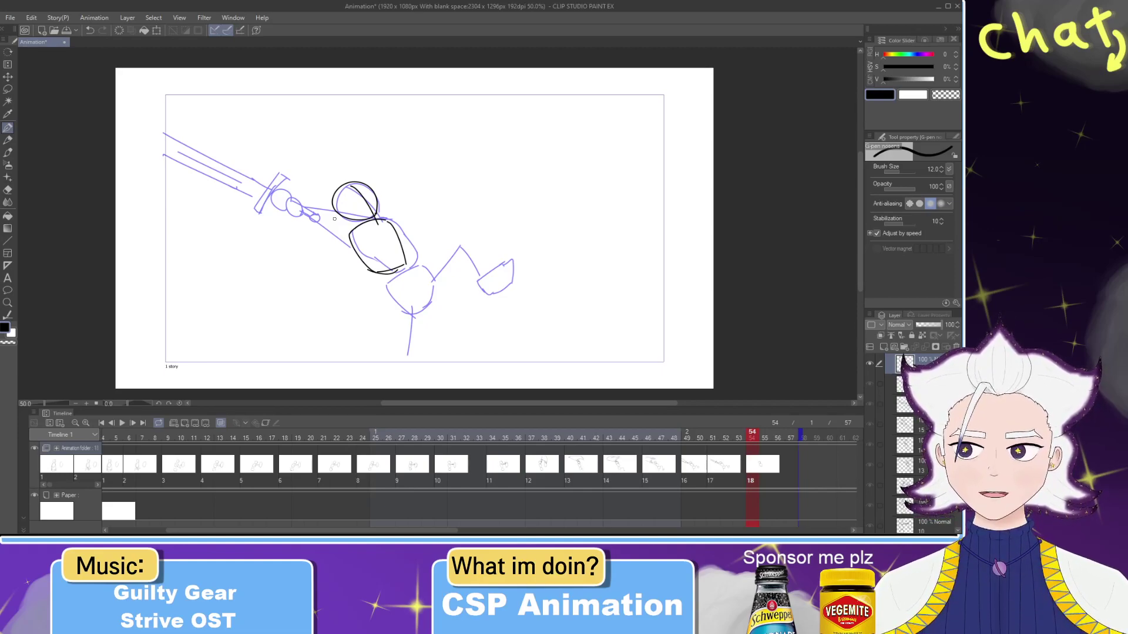
{"action": "key", "text": "ctrl+z"}
{"action": "key", "text": "ctrl+z"}
{"action": "key", "text": "ctrl+z"}
{"action": "key", "text": "ctrl+z"}
{"action": "key", "text": "ctrl+z"}
Step: Draw the torso oval and the rounded hips below it on cel 18, trying and undoing one leg line
{"action": "mouse_move", "coordinate": [352, 233]}
{"action": "left_mouse_down"}
{"action": "mouse_move", "coordinate": [383, 220]}
{"action": "mouse_move", "coordinate": [402, 230]}
{"action": "mouse_move", "coordinate": [417, 257]}
{"action": "left_mouse_up"}
{"action": "key", "text": "ctrl+z"}
{"action": "mouse_move", "coordinate": [354, 238]}
{"action": "left_mouse_down"}
{"action": "mouse_move", "coordinate": [387, 267]}
{"action": "mouse_move", "coordinate": [421, 275]}
{"action": "mouse_move", "coordinate": [389, 273]}
{"action": "mouse_move", "coordinate": [412, 306]}
{"action": "left_mouse_up"}
{"action": "mouse_move", "coordinate": [430, 268]}
{"action": "left_mouse_down"}
{"action": "mouse_move", "coordinate": [432, 300]}
{"action": "mouse_move", "coordinate": [429, 266]}
{"action": "mouse_move", "coordinate": [459, 334]}
{"action": "left_mouse_up"}
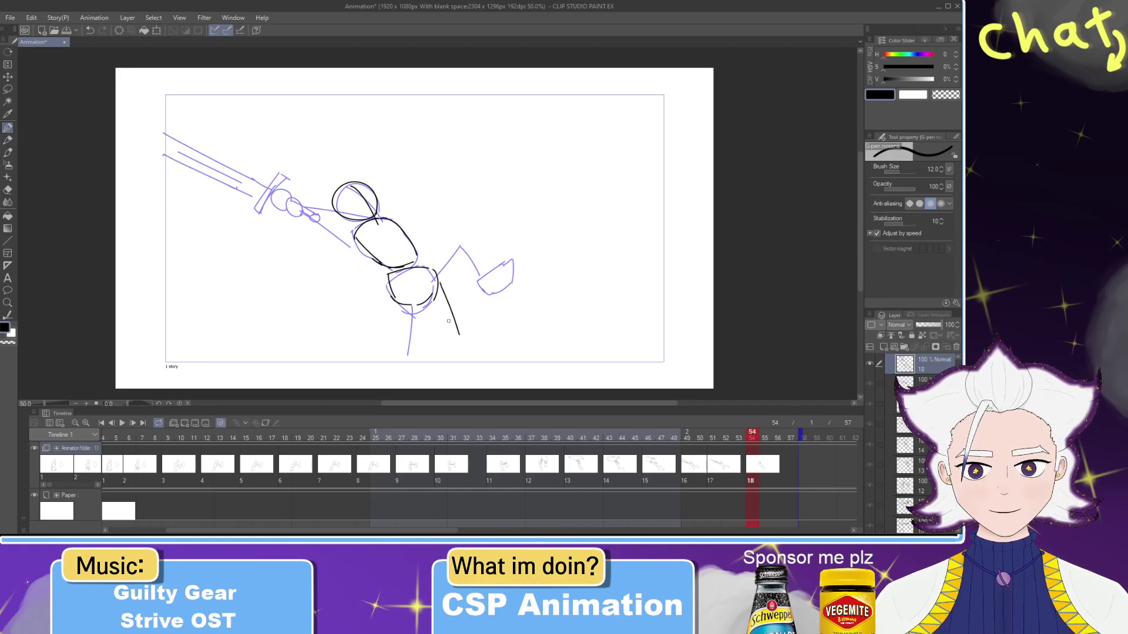
{"action": "key", "text": "ctrl+z"}
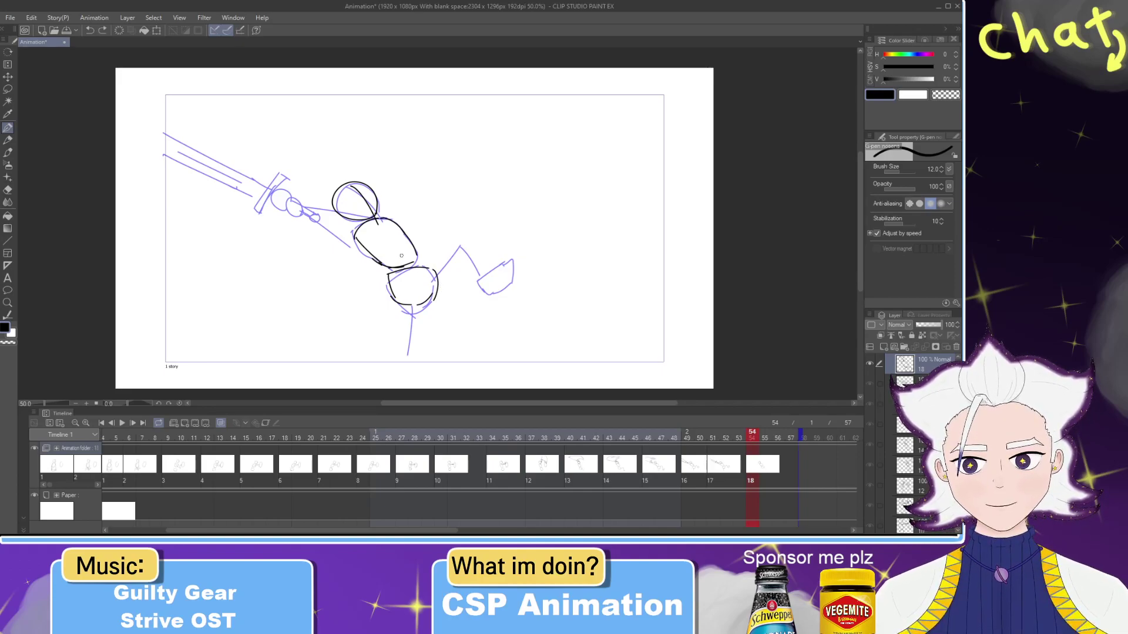
Step: Lasso the head and torso on cel 18 and transform them into a slightly higher, more upright pose above the hips
{"action": "left_click", "coordinate": [7, 89]}
{"action": "mouse_move", "coordinate": [393, 271]}
{"action": "left_mouse_down"}
{"action": "mouse_move", "coordinate": [314, 170]}
{"action": "mouse_move", "coordinate": [442, 220]}
{"action": "mouse_move", "coordinate": [403, 268]}
{"action": "left_mouse_up"}
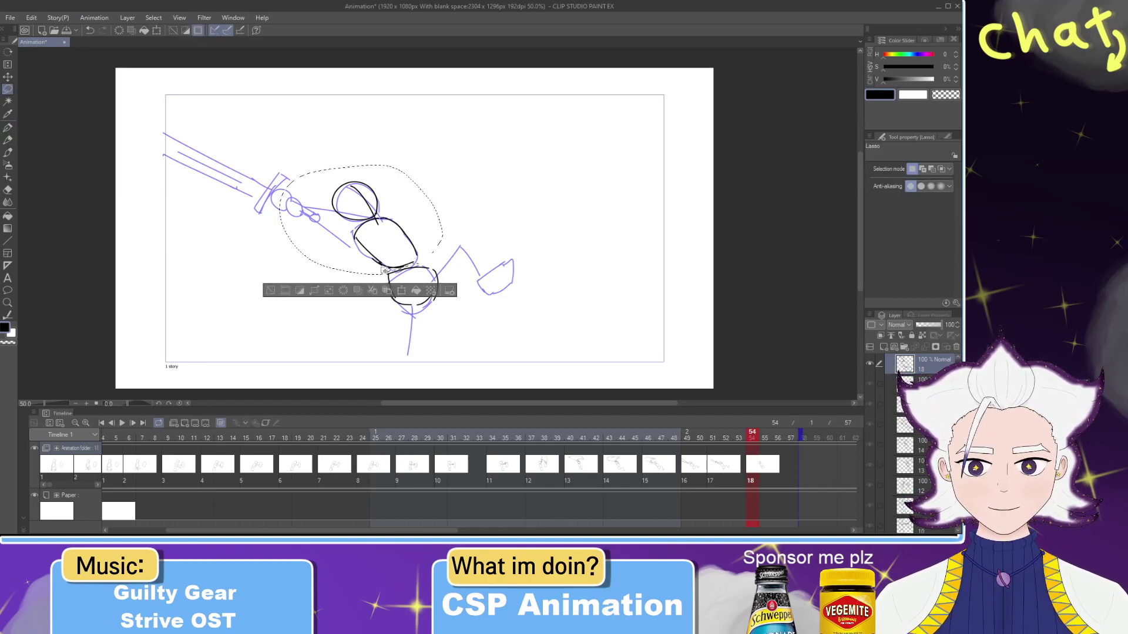
{"action": "left_click", "coordinate": [403, 292]}
{"action": "left_click_drag", "start_coordinate": [443, 165], "coordinate": [448, 161]}
{"action": "left_click_drag", "start_coordinate": [464, 203], "coordinate": [466, 221]}
{"action": "mouse_move", "coordinate": [384, 269]}
{"action": "left_mouse_down"}
{"action": "mouse_move", "coordinate": [391, 260]}
{"action": "mouse_move", "coordinate": [447, 289]}
{"action": "mouse_move", "coordinate": [485, 335]}
{"action": "left_mouse_up"}
{"action": "left_click", "coordinate": [346, 296]}
{"action": "key", "text": "ctrl+d"}
Step: Draw the bent leg and its foot extending right and down from the hips on cel 18, redoing misplaced strokes
{"action": "key", "text": "p"}
{"action": "mouse_move", "coordinate": [439, 243]}
{"action": "left_mouse_down"}
{"action": "mouse_move", "coordinate": [441, 285]}
{"action": "mouse_move", "coordinate": [467, 306]}
{"action": "left_mouse_up"}
{"action": "key", "text": "ctrl+z"}
{"action": "key", "text": "ctrl+z"}
{"action": "key", "text": "ctrl+z"}
{"action": "key", "text": "ctrl+z"}
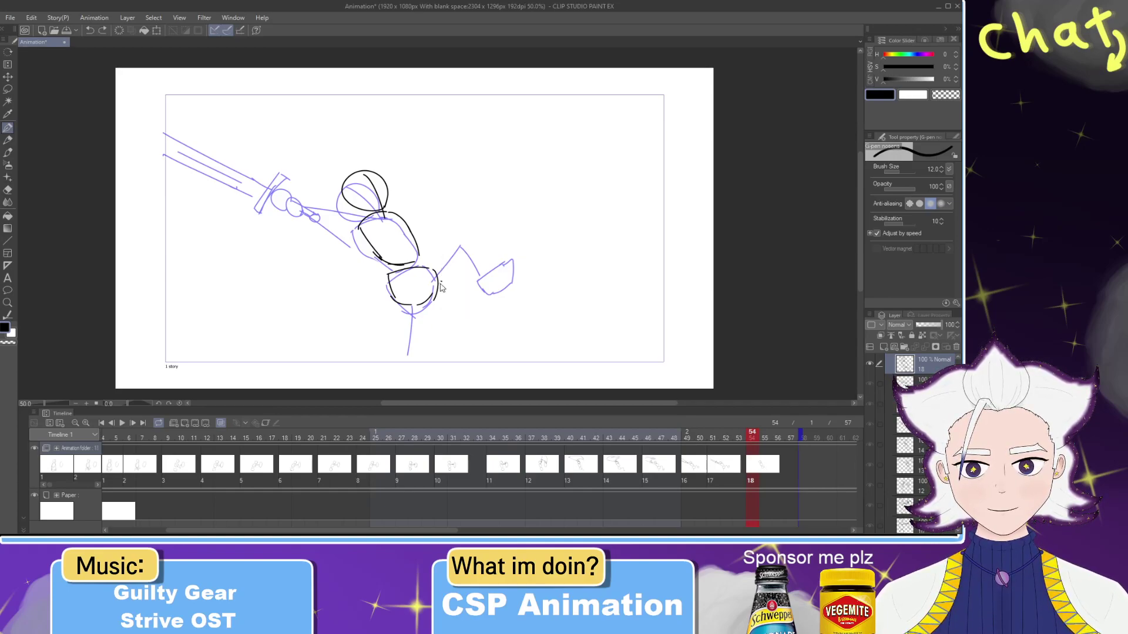
{"action": "mouse_move", "coordinate": [439, 285]}
{"action": "left_mouse_down"}
{"action": "mouse_move", "coordinate": [491, 302]}
{"action": "mouse_move", "coordinate": [489, 340]}
{"action": "left_mouse_up"}
{"action": "key", "text": "ctrl+z"}
{"action": "mouse_move", "coordinate": [488, 300]}
{"action": "left_mouse_down"}
{"action": "mouse_move", "coordinate": [466, 349]}
{"action": "mouse_move", "coordinate": [491, 367]}
{"action": "left_mouse_up"}
{"action": "key", "text": "ctrl+z"}
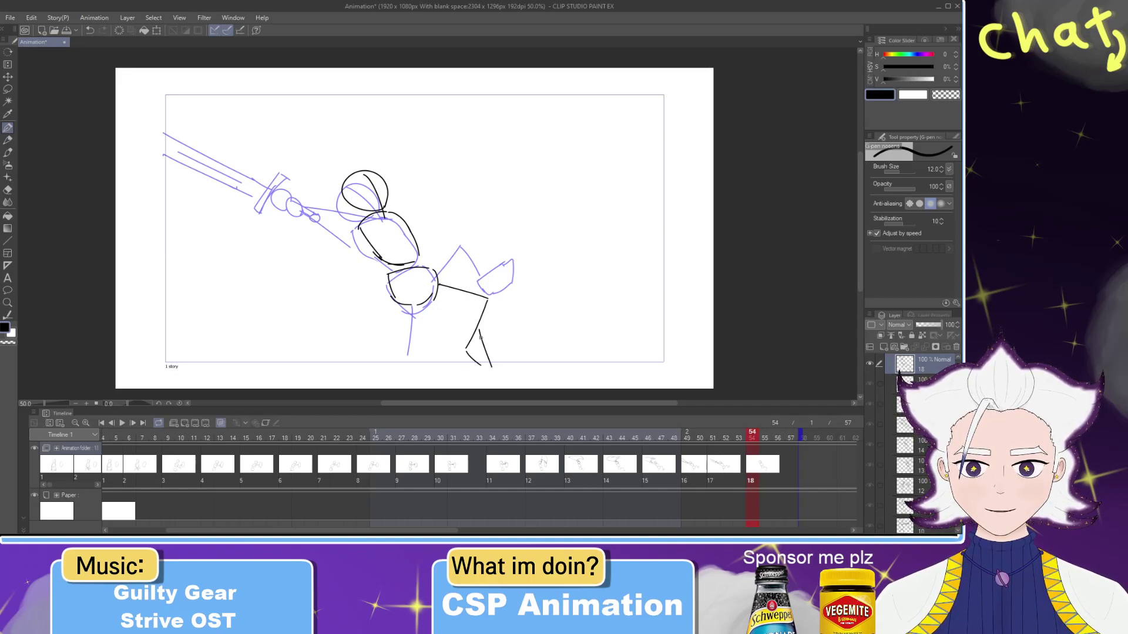
Step: Add motion lines around the bent leg and draw the straight supporting leg below the hips on cel 18
{"action": "mouse_move", "coordinate": [485, 304]}
{"action": "left_mouse_down"}
{"action": "mouse_move", "coordinate": [486, 358]}
{"action": "mouse_move", "coordinate": [492, 254]}
{"action": "mouse_move", "coordinate": [481, 297]}
{"action": "left_mouse_up"}
{"action": "mouse_move", "coordinate": [474, 241]}
{"action": "left_mouse_down"}
{"action": "mouse_move", "coordinate": [481, 297]}
{"action": "mouse_move", "coordinate": [457, 287]}
{"action": "mouse_move", "coordinate": [410, 355]}
{"action": "left_mouse_up"}
{"action": "key", "text": "ctrl+z"}
{"action": "left_click_drag", "start_coordinate": [417, 288], "coordinate": [404, 353]}
{"action": "key", "text": "ctrl+z"}
{"action": "left_click_drag", "start_coordinate": [414, 296], "coordinate": [405, 363]}
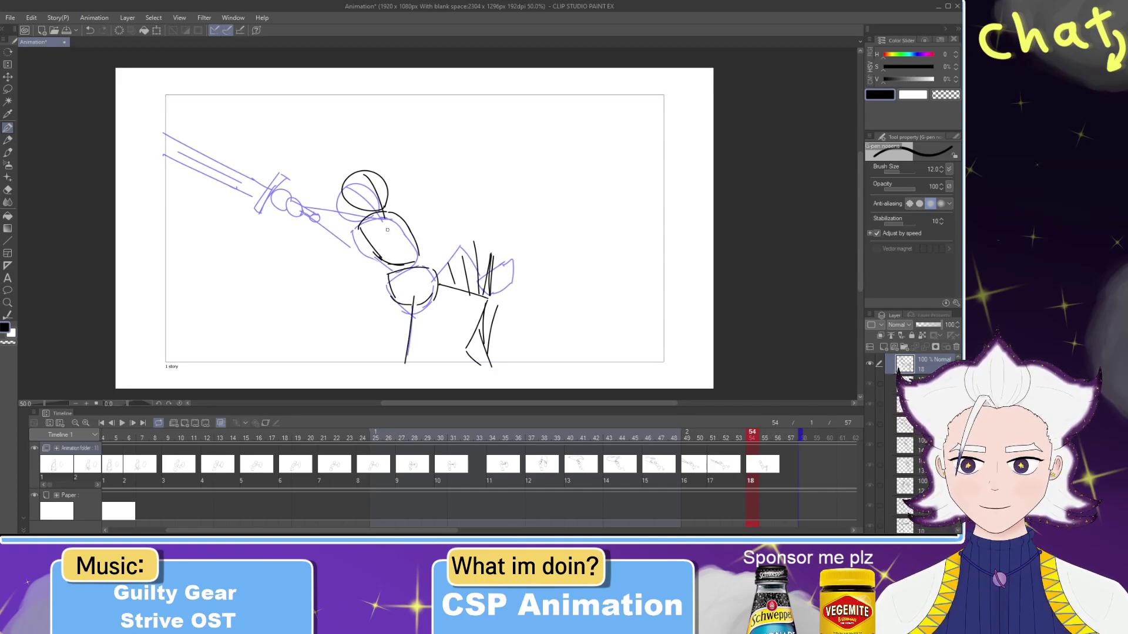
Step: Draw the arms reaching from the shoulders up past the head on cel 18, redoing their lines
{"action": "left_click_drag", "start_coordinate": [362, 223], "coordinate": [406, 221]}
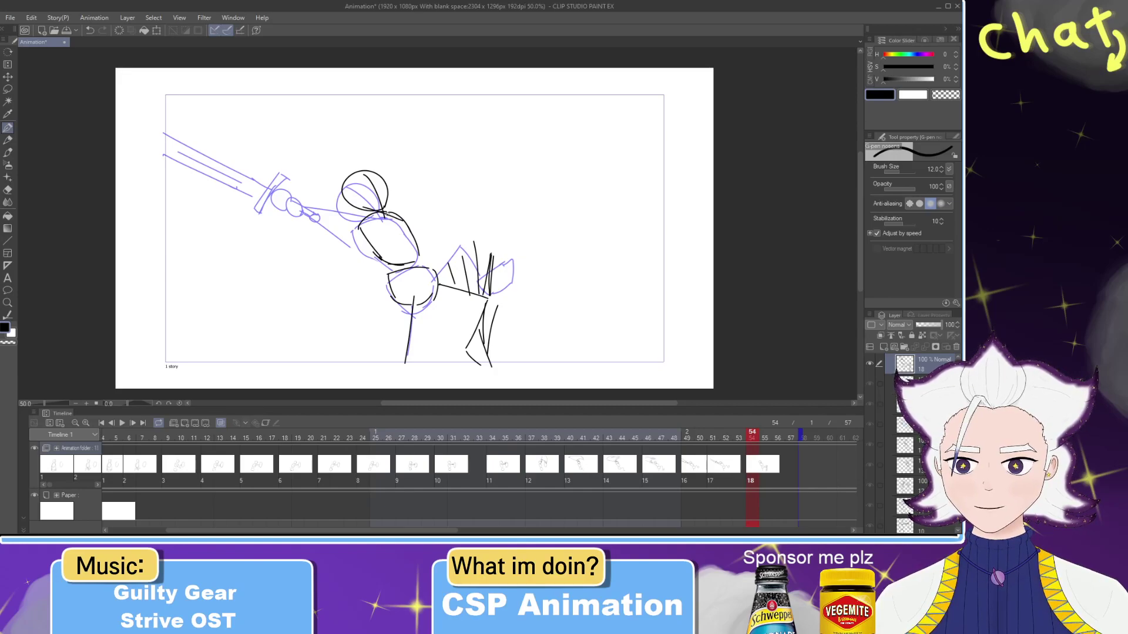
{"action": "key", "text": "ctrl+z"}
{"action": "left_click_drag", "start_coordinate": [359, 215], "coordinate": [407, 222]}
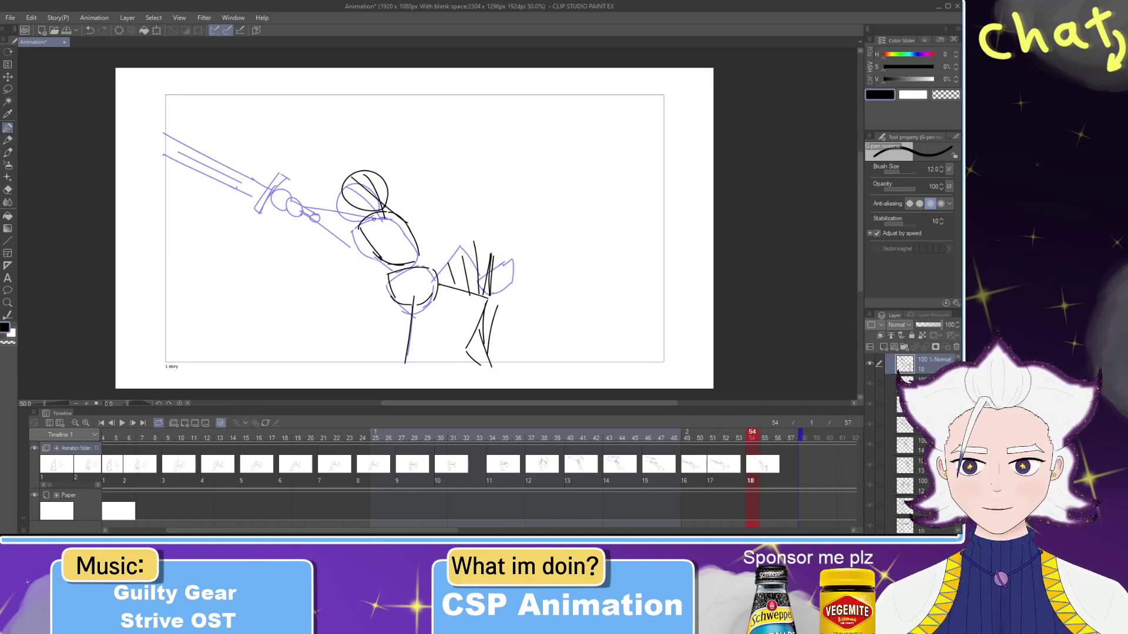
{"action": "key", "text": "ctrl+z"}
{"action": "left_click_drag", "start_coordinate": [339, 159], "coordinate": [364, 228]}
{"action": "key", "text": "ctrl+z"}
Step: Draw the hands, hilt and two long blade edges of the sword raised up and left of the head on cel 18
{"action": "mouse_move", "coordinate": [340, 166]}
{"action": "left_mouse_down"}
{"action": "mouse_move", "coordinate": [366, 232]}
{"action": "mouse_move", "coordinate": [355, 179]}
{"action": "mouse_move", "coordinate": [317, 148]}
{"action": "mouse_move", "coordinate": [358, 178]}
{"action": "mouse_move", "coordinate": [328, 172]}
{"action": "mouse_move", "coordinate": [342, 140]}
{"action": "mouse_move", "coordinate": [330, 176]}
{"action": "mouse_move", "coordinate": [263, 122]}
{"action": "left_mouse_up"}
{"action": "key", "text": "ctrl+z"}
{"action": "key", "text": "ctrl+z"}
{"action": "key", "text": "ctrl+z"}
{"action": "mouse_move", "coordinate": [324, 160]}
{"action": "left_mouse_down"}
{"action": "mouse_move", "coordinate": [258, 109]}
{"action": "mouse_move", "coordinate": [325, 144]}
{"action": "left_mouse_up"}
{"action": "key", "text": "ctrl+z"}
{"action": "mouse_move", "coordinate": [262, 100]}
{"action": "left_mouse_down"}
{"action": "mouse_move", "coordinate": [349, 161]}
{"action": "mouse_move", "coordinate": [240, 102]}
{"action": "mouse_move", "coordinate": [311, 151]}
{"action": "mouse_move", "coordinate": [339, 142]}
{"action": "left_mouse_up"}
{"action": "key", "text": "ctrl+z"}
{"action": "key", "text": "ctrl+z"}
{"action": "key", "text": "ctrl+z"}
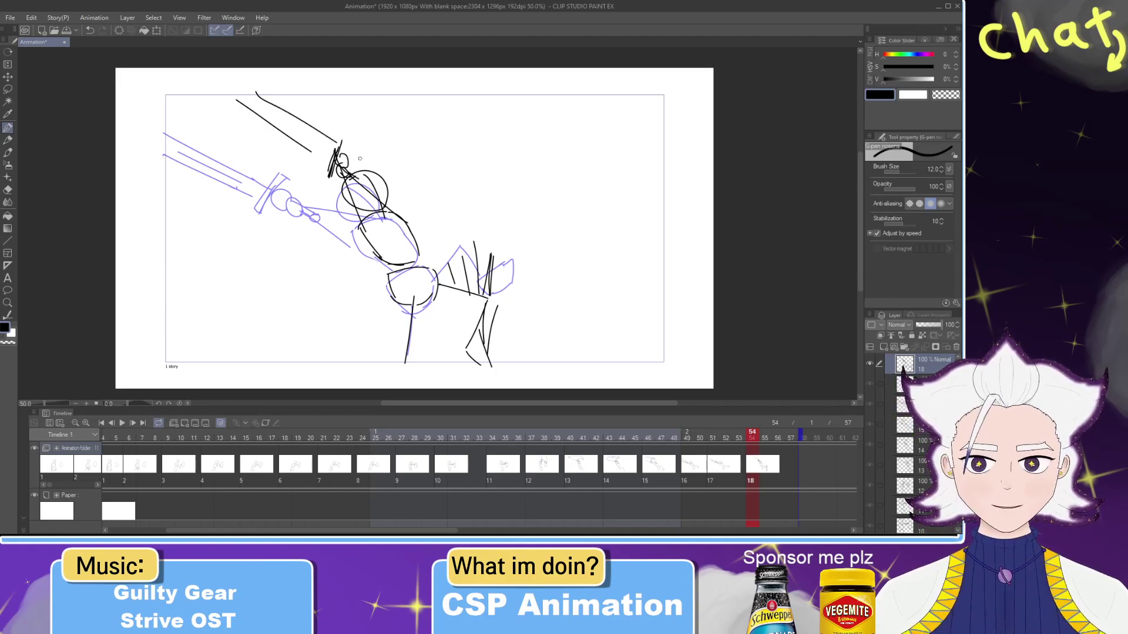
Step: Erase the sword's lower blade edge on cel 18 and replace it with a curved edge and jagged motion-smear streaks
{"action": "key", "text": "e"}
{"action": "mouse_move", "coordinate": [239, 101]}
{"action": "left_mouse_down"}
{"action": "mouse_move", "coordinate": [275, 129]}
{"action": "mouse_move", "coordinate": [240, 113]}
{"action": "mouse_move", "coordinate": [226, 77]}
{"action": "left_mouse_up"}
{"action": "key", "text": "p"}
{"action": "mouse_move", "coordinate": [333, 160]}
{"action": "left_mouse_down"}
{"action": "mouse_move", "coordinate": [296, 193]}
{"action": "mouse_move", "coordinate": [252, 193]}
{"action": "mouse_move", "coordinate": [286, 151]}
{"action": "left_mouse_up"}
{"action": "key", "text": "ctrl+z"}
{"action": "key", "text": "ctrl+z"}
{"action": "left_click_drag", "start_coordinate": [253, 193], "coordinate": [274, 152]}
{"action": "left_click_drag", "start_coordinate": [258, 156], "coordinate": [217, 203]}
{"action": "mouse_move", "coordinate": [221, 190]}
{"action": "left_mouse_down"}
{"action": "mouse_move", "coordinate": [247, 146]}
{"action": "mouse_move", "coordinate": [230, 161]}
{"action": "left_mouse_up"}
{"action": "mouse_move", "coordinate": [198, 171]}
{"action": "left_mouse_down"}
{"action": "mouse_move", "coordinate": [236, 116]}
{"action": "mouse_move", "coordinate": [178, 166]}
{"action": "mouse_move", "coordinate": [189, 121]}
{"action": "mouse_move", "coordinate": [171, 151]}
{"action": "mouse_move", "coordinate": [207, 100]}
{"action": "left_mouse_up"}
{"action": "left_click_drag", "start_coordinate": [196, 122], "coordinate": [224, 98]}
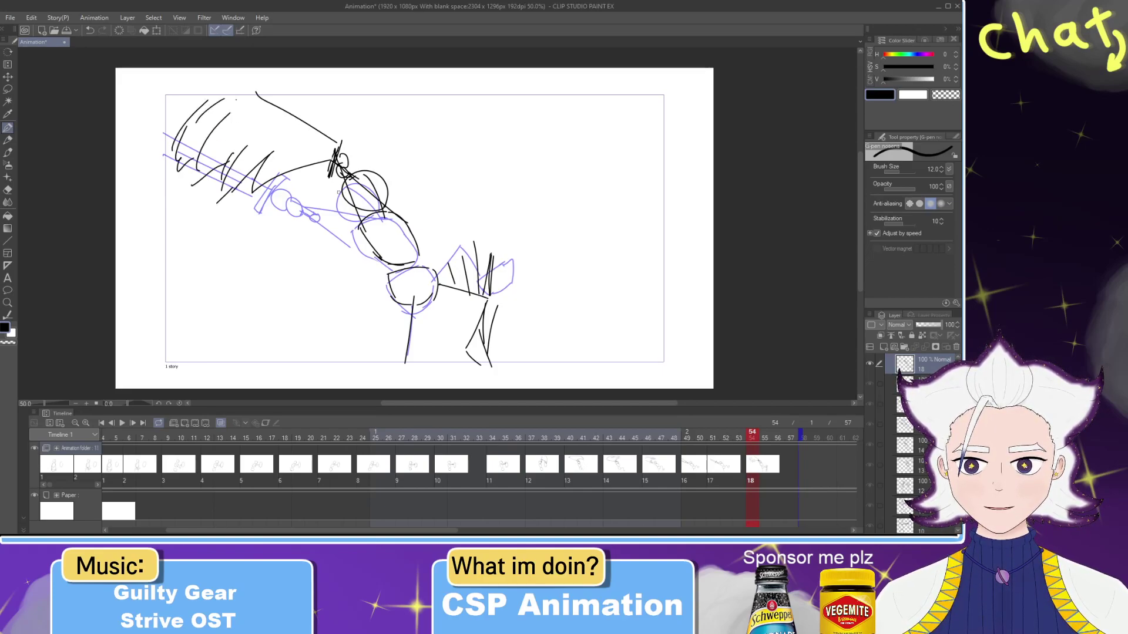
Step: Extend the timeline to frame 60 and add a new animation cel at frame 57
{"action": "mouse_move", "coordinate": [741, 437]}
{"action": "left_mouse_down"}
{"action": "mouse_move", "coordinate": [565, 460]}
{"action": "mouse_move", "coordinate": [840, 438]}
{"action": "left_mouse_up"}
{"action": "left_click", "coordinate": [801, 441]}
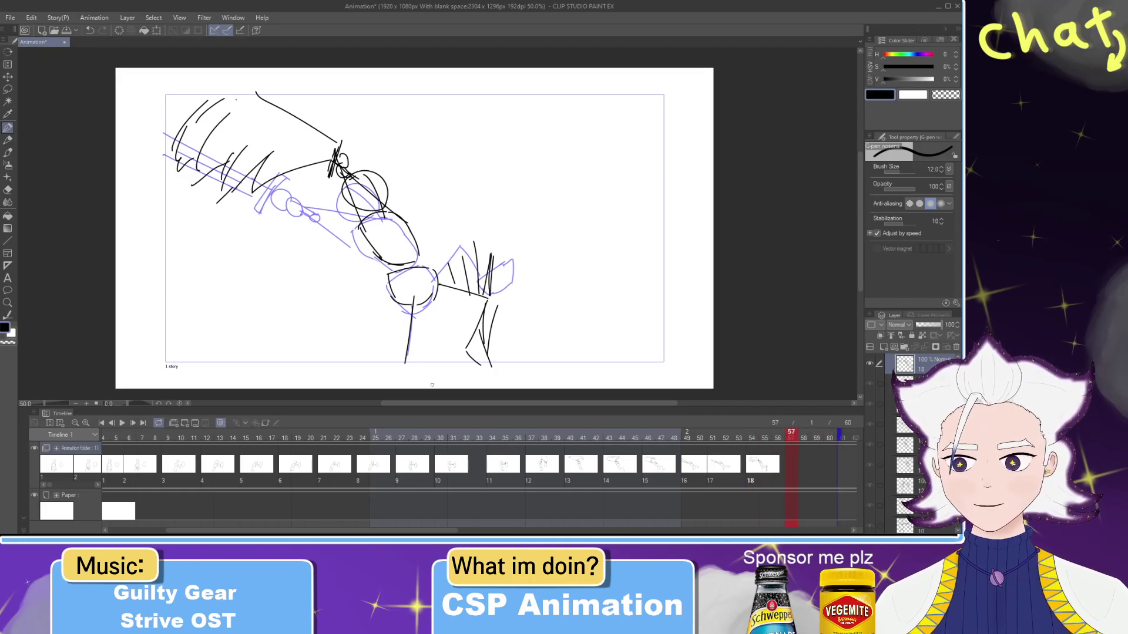
{"action": "left_click", "coordinate": [186, 422]}
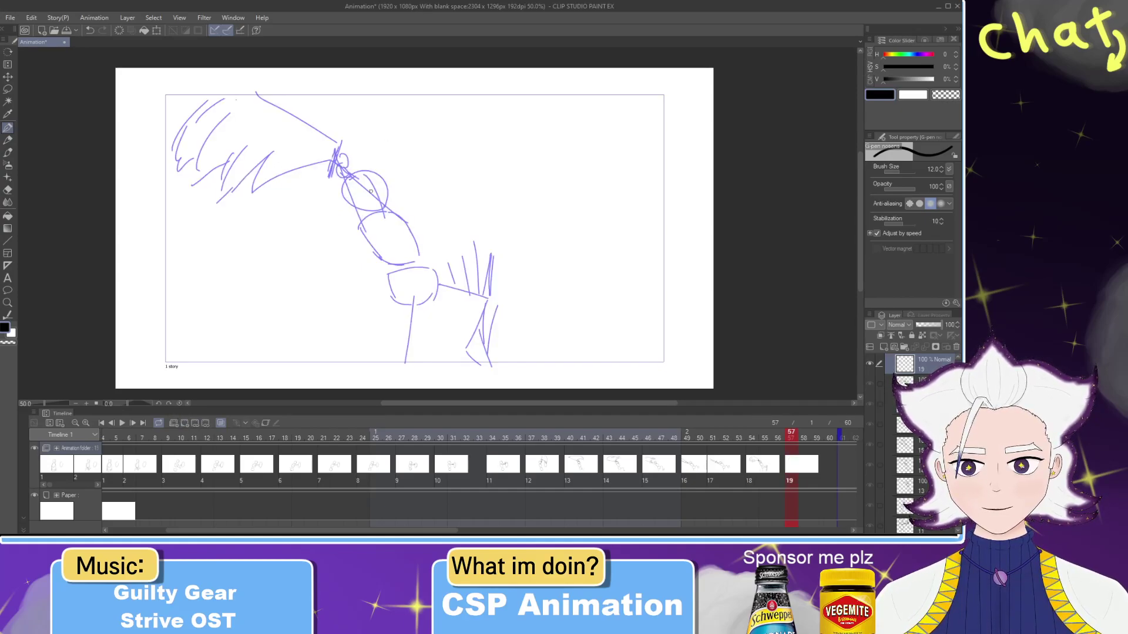
Step: Try drawing the head and neck on cel 19, shifted right of the onion-skinned head
{"action": "mouse_move", "coordinate": [388, 206]}
{"action": "left_mouse_down"}
{"action": "mouse_move", "coordinate": [379, 174]}
{"action": "mouse_move", "coordinate": [398, 207]}
{"action": "mouse_move", "coordinate": [390, 217]}
{"action": "left_mouse_up"}
{"action": "key", "text": "ctrl+z"}
{"action": "key", "text": "ctrl+z"}
{"action": "key", "text": "ctrl+z"}
{"action": "key", "text": "ctrl+z"}
{"action": "mouse_move", "coordinate": [397, 174]}
{"action": "left_mouse_down"}
{"action": "mouse_move", "coordinate": [392, 223]}
{"action": "mouse_move", "coordinate": [399, 215]}
{"action": "mouse_move", "coordinate": [366, 252]}
{"action": "mouse_move", "coordinate": [371, 265]}
{"action": "left_mouse_up"}
{"action": "key", "text": "ctrl+z"}
{"action": "left_click_drag", "start_coordinate": [401, 221], "coordinate": [394, 268]}
{"action": "key", "text": "ctrl+z"}
{"action": "key", "text": "ctrl+z"}
Step: Try drawing the torso below the head on cel 19, undoing the torso and head strokes
{"action": "mouse_move", "coordinate": [363, 219]}
{"action": "left_mouse_down"}
{"action": "mouse_move", "coordinate": [365, 270]}
{"action": "mouse_move", "coordinate": [387, 270]}
{"action": "left_mouse_up"}
{"action": "mouse_move", "coordinate": [366, 270]}
{"action": "left_mouse_down"}
{"action": "mouse_move", "coordinate": [395, 268]}
{"action": "mouse_move", "coordinate": [396, 278]}
{"action": "left_mouse_up"}
{"action": "key", "text": "ctrl+z"}
{"action": "key", "text": "ctrl+z"}
{"action": "key", "text": "ctrl+z"}
{"action": "key", "text": "ctrl+z"}
{"action": "key", "text": "ctrl+z"}
{"action": "key", "text": "ctrl+z"}
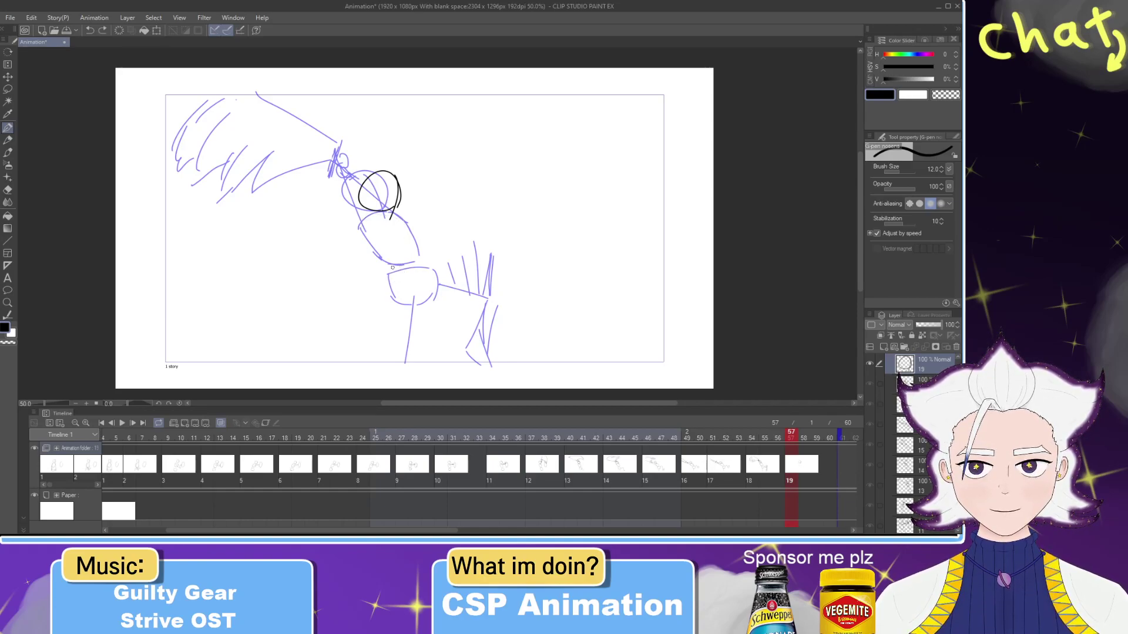
{"action": "key", "text": "ctrl+z"}
{"action": "key", "text": "ctrl+z"}
Step: Try redrawing the head farther right on cel 19 with a more upright torso and hips below it
{"action": "mouse_move", "coordinate": [404, 206]}
{"action": "left_mouse_down"}
{"action": "mouse_move", "coordinate": [406, 170]}
{"action": "mouse_move", "coordinate": [400, 209]}
{"action": "mouse_move", "coordinate": [394, 165]}
{"action": "mouse_move", "coordinate": [395, 207]}
{"action": "mouse_move", "coordinate": [418, 224]}
{"action": "mouse_move", "coordinate": [370, 251]}
{"action": "left_mouse_up"}
{"action": "key", "text": "ctrl+z"}
{"action": "key", "text": "ctrl+z"}
{"action": "key", "text": "ctrl+z"}
{"action": "key", "text": "ctrl+z"}
{"action": "mouse_move", "coordinate": [374, 211]}
{"action": "left_mouse_down"}
{"action": "mouse_move", "coordinate": [369, 251]}
{"action": "mouse_move", "coordinate": [411, 250]}
{"action": "mouse_move", "coordinate": [384, 273]}
{"action": "mouse_move", "coordinate": [405, 303]}
{"action": "mouse_move", "coordinate": [419, 275]}
{"action": "left_mouse_up"}
{"action": "left_click_drag", "start_coordinate": [418, 273], "coordinate": [410, 303]}
{"action": "key", "text": "ctrl+z"}
{"action": "key", "text": "ctrl+z"}
{"action": "key", "text": "ctrl+z"}
Step: Try the hips and supporting leg below the new torso on cel 19, undoing the whole figure
{"action": "mouse_move", "coordinate": [373, 268]}
{"action": "left_mouse_down"}
{"action": "mouse_move", "coordinate": [411, 282]}
{"action": "mouse_move", "coordinate": [386, 304]}
{"action": "mouse_move", "coordinate": [445, 306]}
{"action": "mouse_move", "coordinate": [409, 365]}
{"action": "left_mouse_up"}
{"action": "key", "text": "ctrl+z"}
{"action": "key", "text": "ctrl+z"}
{"action": "key", "text": "ctrl+z"}
{"action": "key", "text": "ctrl+z"}
{"action": "left_click_drag", "start_coordinate": [409, 283], "coordinate": [409, 353]}
{"action": "key", "text": "ctrl+z"}
{"action": "key", "text": "ctrl+z"}
{"action": "key", "text": "ctrl+z"}
{"action": "key", "text": "ctrl+z"}
{"action": "key", "text": "ctrl+z"}
{"action": "key", "text": "ctrl+z"}
{"action": "key", "text": "ctrl+z"}
{"action": "key", "text": "ctrl+z"}
{"action": "key", "text": "ctrl+z"}
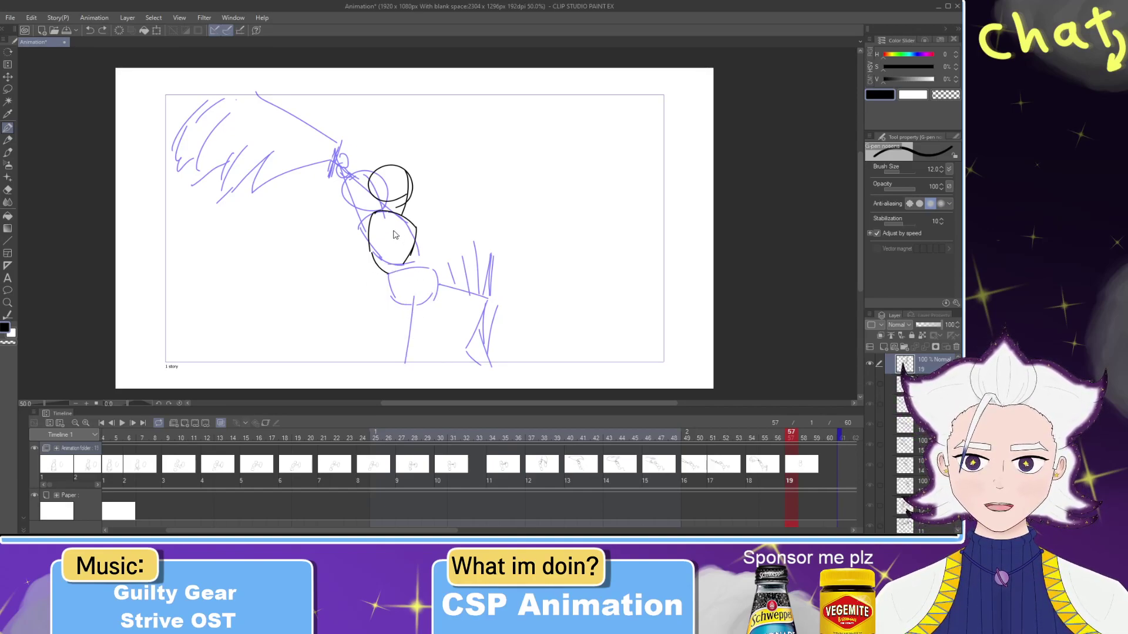
{"action": "key", "text": "ctrl+z"}
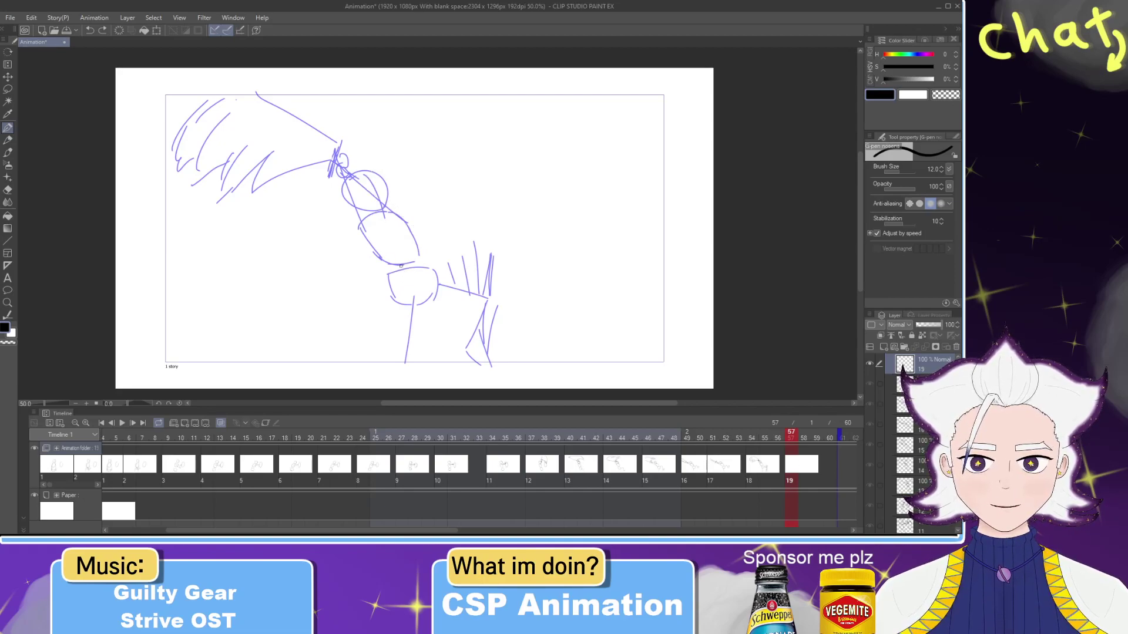
Step: Draw the hips over the onion-skinned hips on cel 19 as the figure's starting shape
{"action": "mouse_move", "coordinate": [434, 267]}
{"action": "left_mouse_down"}
{"action": "mouse_move", "coordinate": [435, 298]}
{"action": "mouse_move", "coordinate": [401, 302]}
{"action": "mouse_move", "coordinate": [436, 298]}
{"action": "left_mouse_up"}
{"action": "key", "text": "ctrl+z"}
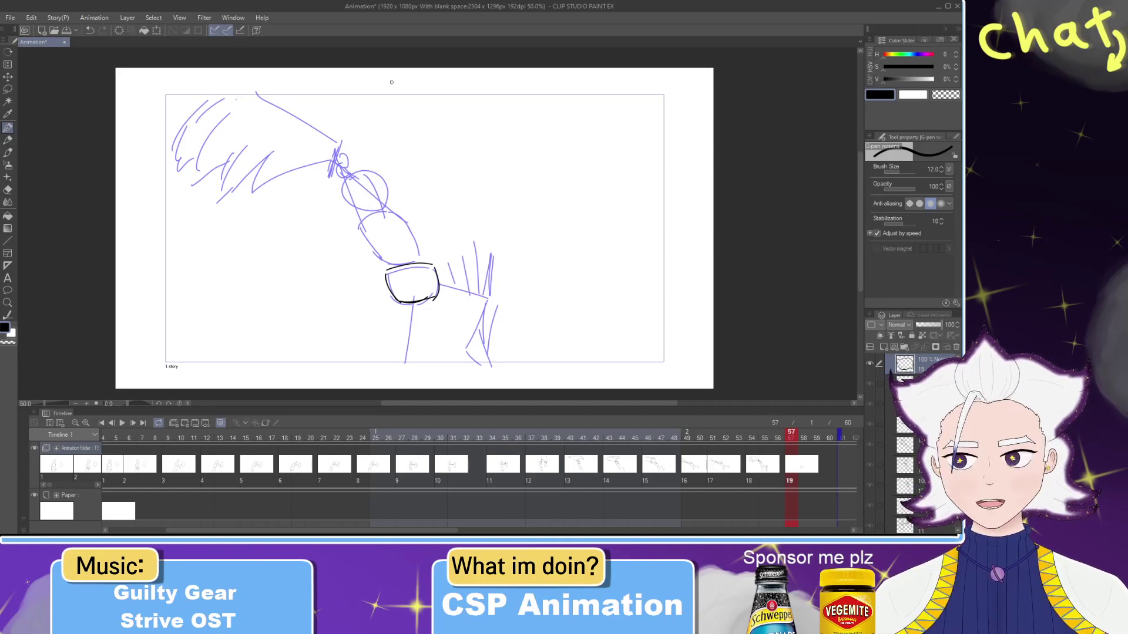
Step: Try reshaping the hips and starting a torso above them on cel 19, undoing the strokes
{"action": "key", "text": "e"}
{"action": "mouse_move", "coordinate": [376, 270]}
{"action": "left_mouse_down"}
{"action": "mouse_move", "coordinate": [383, 294]}
{"action": "mouse_move", "coordinate": [401, 301]}
{"action": "left_mouse_up"}
{"action": "key", "text": "p"}
{"action": "key", "text": "ctrl+z"}
{"action": "left_click", "coordinate": [422, 254]}
{"action": "mouse_move", "coordinate": [421, 253]}
{"action": "left_mouse_down"}
{"action": "mouse_move", "coordinate": [391, 194]}
{"action": "mouse_move", "coordinate": [388, 206]}
{"action": "mouse_move", "coordinate": [414, 210]}
{"action": "mouse_move", "coordinate": [427, 193]}
{"action": "mouse_move", "coordinate": [393, 199]}
{"action": "mouse_move", "coordinate": [418, 202]}
{"action": "mouse_move", "coordinate": [426, 189]}
{"action": "mouse_move", "coordinate": [409, 215]}
{"action": "left_mouse_up"}
{"action": "key", "text": "ctrl+z"}
{"action": "key", "text": "ctrl+z"}
{"action": "key", "text": "ctrl+z"}
{"action": "key", "text": "ctrl+z"}
{"action": "key", "text": "ctrl+z"}
{"action": "key", "text": "ctrl+z"}
Step: Draw a round head, an upright torso and the hips stacked below it on cel 19
{"action": "mouse_move", "coordinate": [423, 167]}
{"action": "left_mouse_down"}
{"action": "mouse_move", "coordinate": [419, 207]}
{"action": "mouse_move", "coordinate": [439, 219]}
{"action": "mouse_move", "coordinate": [407, 302]}
{"action": "mouse_move", "coordinate": [439, 285]}
{"action": "mouse_move", "coordinate": [426, 312]}
{"action": "left_mouse_up"}
{"action": "key", "text": "ctrl+z"}
{"action": "key", "text": "e"}
{"action": "key", "text": "p"}
{"action": "key", "text": "ctrl+z"}
{"action": "key", "text": "ctrl+z"}
{"action": "mouse_move", "coordinate": [389, 276]}
{"action": "left_mouse_down"}
{"action": "mouse_move", "coordinate": [432, 281]}
{"action": "mouse_move", "coordinate": [404, 307]}
{"action": "mouse_move", "coordinate": [435, 289]}
{"action": "left_mouse_up"}
{"action": "key", "text": "ctrl+z"}
{"action": "left_click_drag", "start_coordinate": [434, 238], "coordinate": [421, 262]}
{"action": "key", "text": "ctrl+z"}
Step: Draw two nearly straight legs down from the hips on cel 19
{"action": "mouse_move", "coordinate": [392, 206]}
{"action": "left_mouse_down"}
{"action": "mouse_move", "coordinate": [395, 263]}
{"action": "mouse_move", "coordinate": [417, 266]}
{"action": "mouse_move", "coordinate": [438, 346]}
{"action": "left_mouse_up"}
{"action": "key", "text": "ctrl+z"}
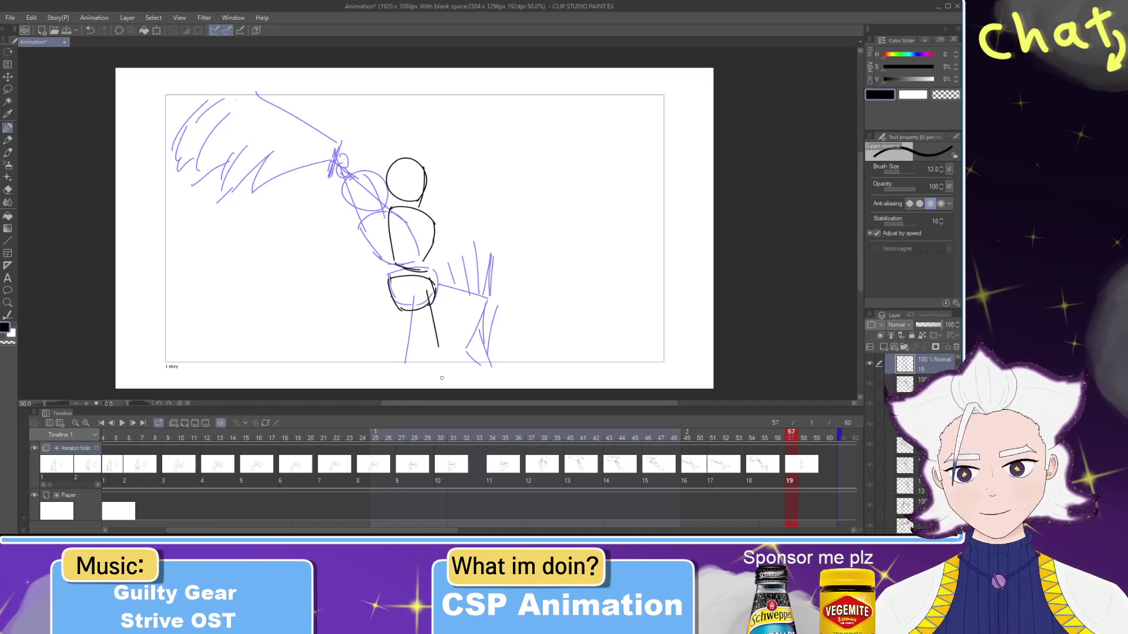
{"action": "left_click_drag", "start_coordinate": [406, 296], "coordinate": [401, 365]}
{"action": "left_click_drag", "start_coordinate": [427, 294], "coordinate": [442, 363]}
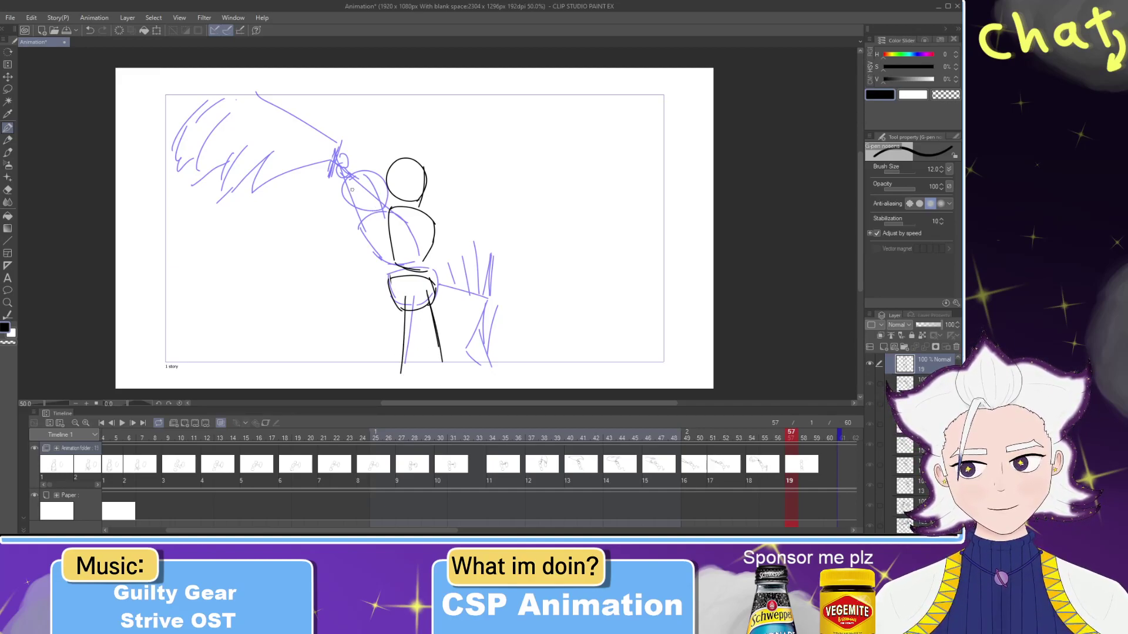
{"action": "key", "text": "ctrl+z"}
Step: Try an arm line raised from the shoulder toward the upper left on cel 19
{"action": "left_click_drag", "start_coordinate": [394, 215], "coordinate": [350, 166]}
{"action": "key", "text": "ctrl+z"}
{"action": "mouse_move", "coordinate": [395, 209]}
{"action": "left_mouse_down"}
{"action": "mouse_move", "coordinate": [376, 190]}
{"action": "mouse_move", "coordinate": [395, 213]}
{"action": "left_mouse_up"}
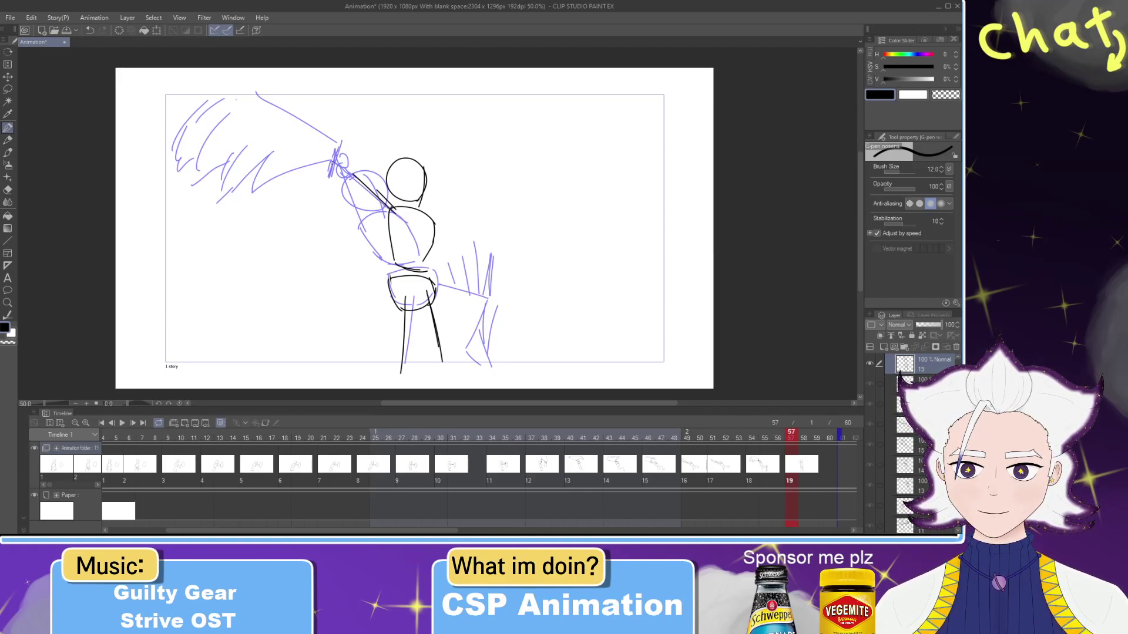
{"action": "key", "text": "ctrl+z"}
{"action": "left_click_drag", "start_coordinate": [372, 155], "coordinate": [394, 211]}
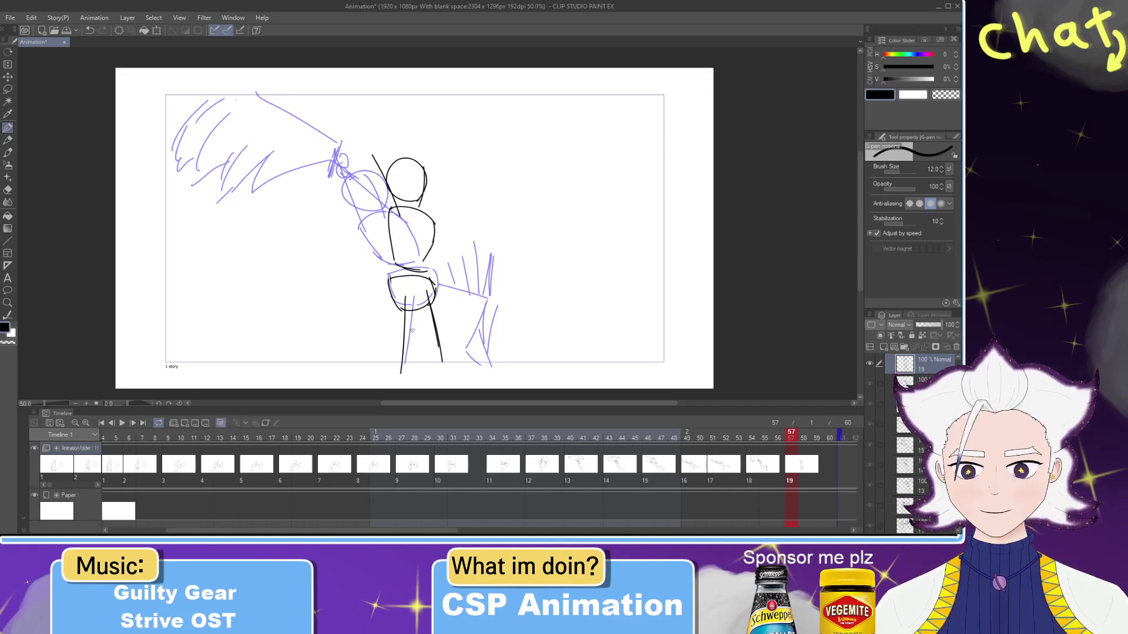
Step: Replace the left-hand leg on cel 19 with one angled outward to the left, trimming the hips
{"action": "key", "text": "e"}
{"action": "mouse_move", "coordinate": [403, 367]}
{"action": "left_mouse_down"}
{"action": "mouse_move", "coordinate": [395, 295]}
{"action": "mouse_move", "coordinate": [406, 303]}
{"action": "mouse_move", "coordinate": [411, 282]}
{"action": "mouse_move", "coordinate": [430, 280]}
{"action": "mouse_move", "coordinate": [386, 272]}
{"action": "mouse_move", "coordinate": [411, 304]}
{"action": "left_mouse_up"}
{"action": "key", "text": "p"}
{"action": "key", "text": "ctrl+z"}
{"action": "key", "text": "ctrl+z"}
{"action": "key", "text": "ctrl+z"}
{"action": "mouse_move", "coordinate": [390, 267]}
{"action": "left_mouse_down"}
{"action": "mouse_move", "coordinate": [394, 296]}
{"action": "mouse_move", "coordinate": [414, 297]}
{"action": "mouse_move", "coordinate": [378, 353]}
{"action": "left_mouse_up"}
{"action": "key", "text": "ctrl+z"}
{"action": "left_click_drag", "start_coordinate": [401, 292], "coordinate": [356, 358]}
{"action": "key", "text": "ctrl+z"}
{"action": "left_click_drag", "start_coordinate": [402, 286], "coordinate": [352, 362]}
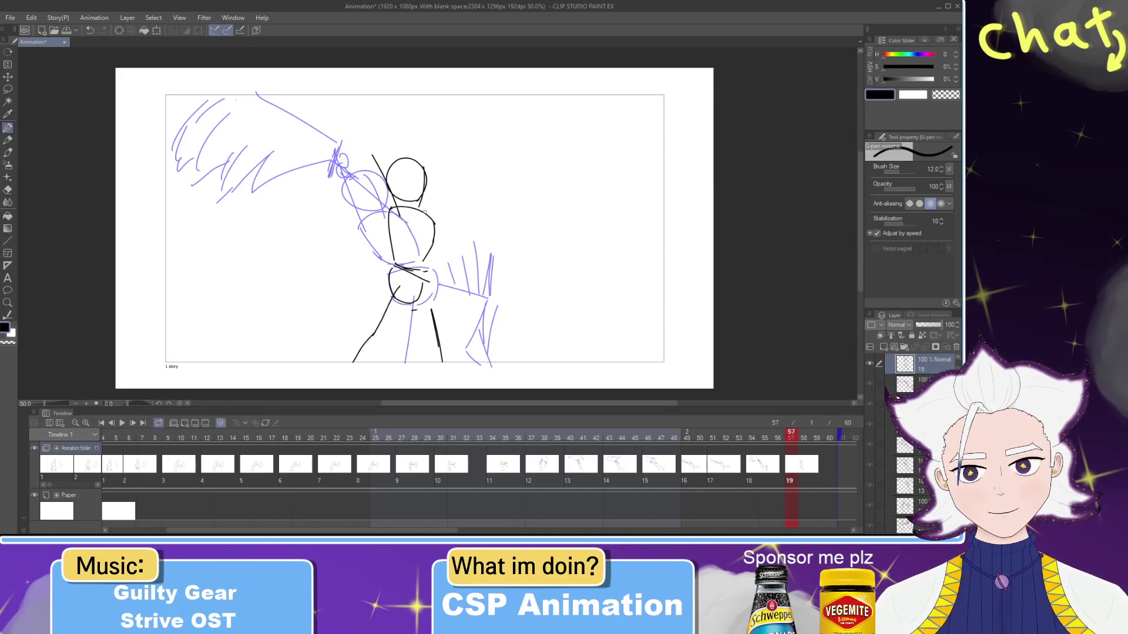
Step: Try the second arm, clasped hands, weapon guard and upper blade line reaching up-left on cel 19
{"action": "left_click_drag", "start_coordinate": [435, 225], "coordinate": [389, 167]}
{"action": "key", "text": "ctrl+z"}
{"action": "mouse_move", "coordinate": [437, 226]}
{"action": "left_mouse_down"}
{"action": "mouse_move", "coordinate": [356, 141]}
{"action": "mouse_move", "coordinate": [353, 151]}
{"action": "mouse_move", "coordinate": [374, 166]}
{"action": "mouse_move", "coordinate": [365, 146]}
{"action": "mouse_move", "coordinate": [394, 179]}
{"action": "left_mouse_up"}
{"action": "key", "text": "ctrl+z"}
{"action": "key", "text": "e"}
{"action": "left_click", "coordinate": [359, 141]}
{"action": "key", "text": "p"}
{"action": "key", "text": "ctrl+z"}
{"action": "key", "text": "ctrl+z"}
{"action": "left_click_drag", "start_coordinate": [364, 138], "coordinate": [349, 179]}
{"action": "key", "text": "ctrl+z"}
{"action": "left_click_drag", "start_coordinate": [377, 134], "coordinate": [365, 147]}
{"action": "mouse_move", "coordinate": [359, 160]}
{"action": "left_mouse_down"}
{"action": "mouse_move", "coordinate": [371, 129]}
{"action": "mouse_move", "coordinate": [349, 154]}
{"action": "mouse_move", "coordinate": [233, 108]}
{"action": "mouse_move", "coordinate": [359, 138]}
{"action": "mouse_move", "coordinate": [287, 107]}
{"action": "left_mouse_up"}
{"action": "key", "text": "ctrl+z"}
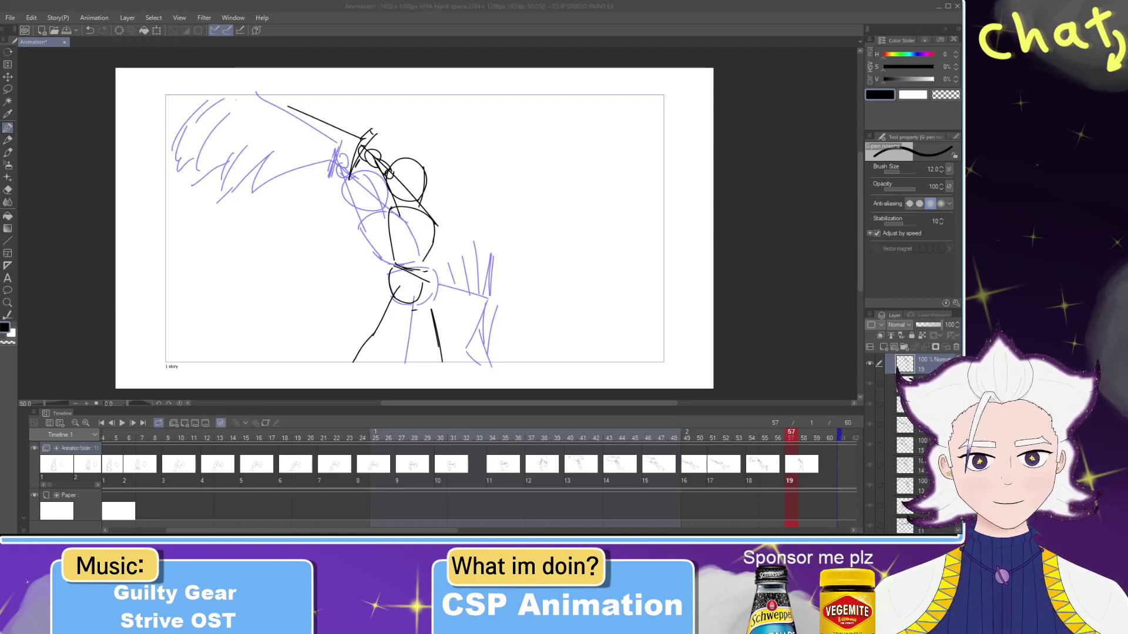
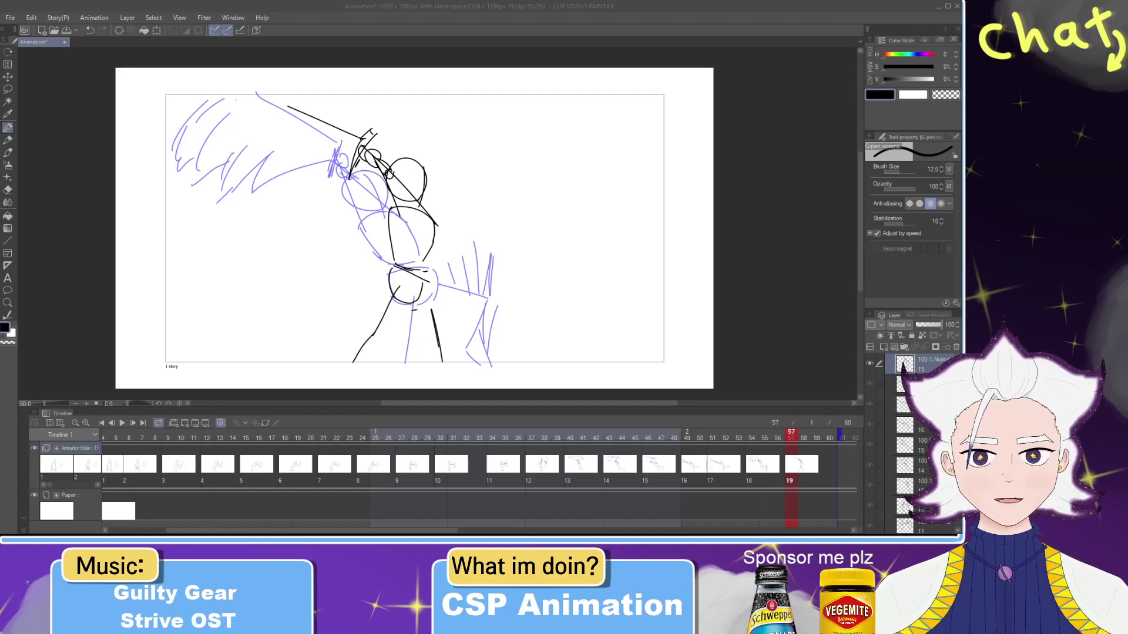
Step: Try extending the weapon's upper blade line and adding its lower edge on cel 19, undoing the lower edge
{"action": "left_click", "coordinate": [897, 11]}
{"action": "left_click_drag", "start_coordinate": [290, 108], "coordinate": [261, 96]}
{"action": "key", "text": "ctrl+z"}
{"action": "key", "text": "ctrl+z"}
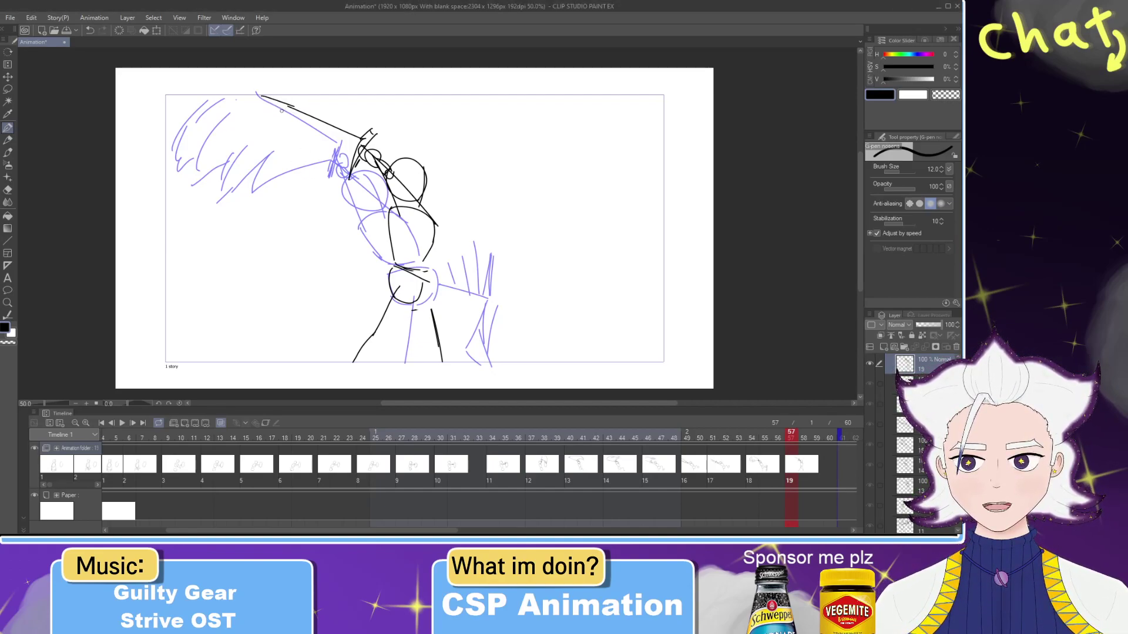
{"action": "left_click_drag", "start_coordinate": [353, 158], "coordinate": [306, 187]}
{"action": "key", "text": "ctrl+z"}
{"action": "key", "text": "ctrl+z"}
{"action": "key", "text": "ctrl+z"}
{"action": "key", "text": "ctrl+z"}
{"action": "key", "text": "ctrl+z"}
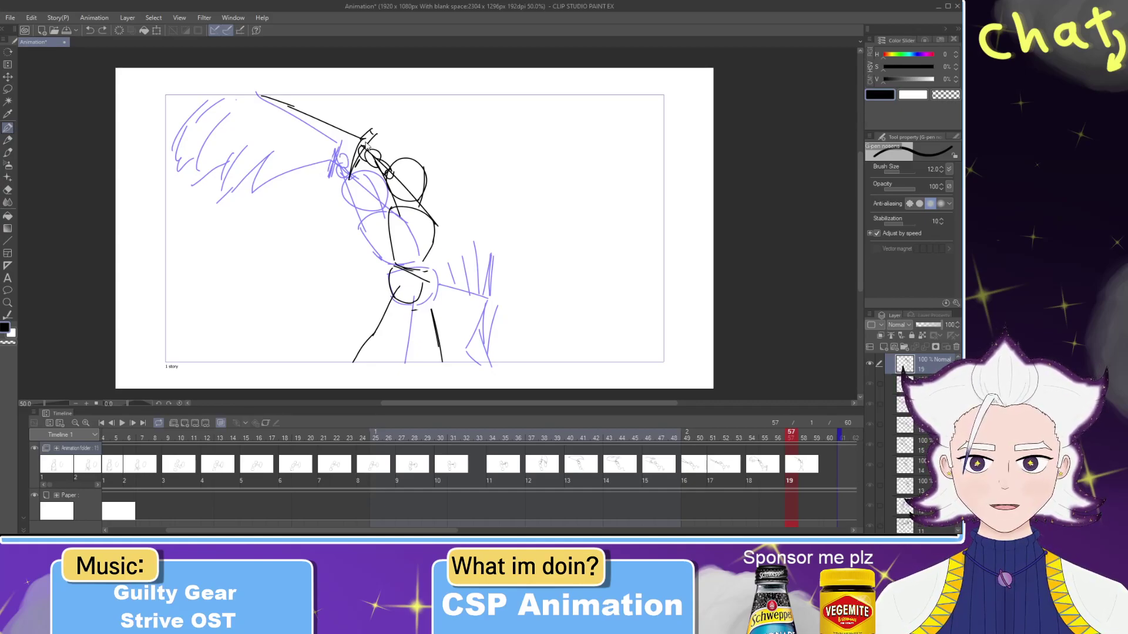
Step: Undo the weapon, the hands and the second arm on cel 19
{"action": "key", "text": "ctrl+z"}
{"action": "key", "text": "ctrl+z"}
{"action": "key", "text": "ctrl+z"}
{"action": "key", "text": "ctrl+z"}
{"action": "key", "text": "ctrl+z"}
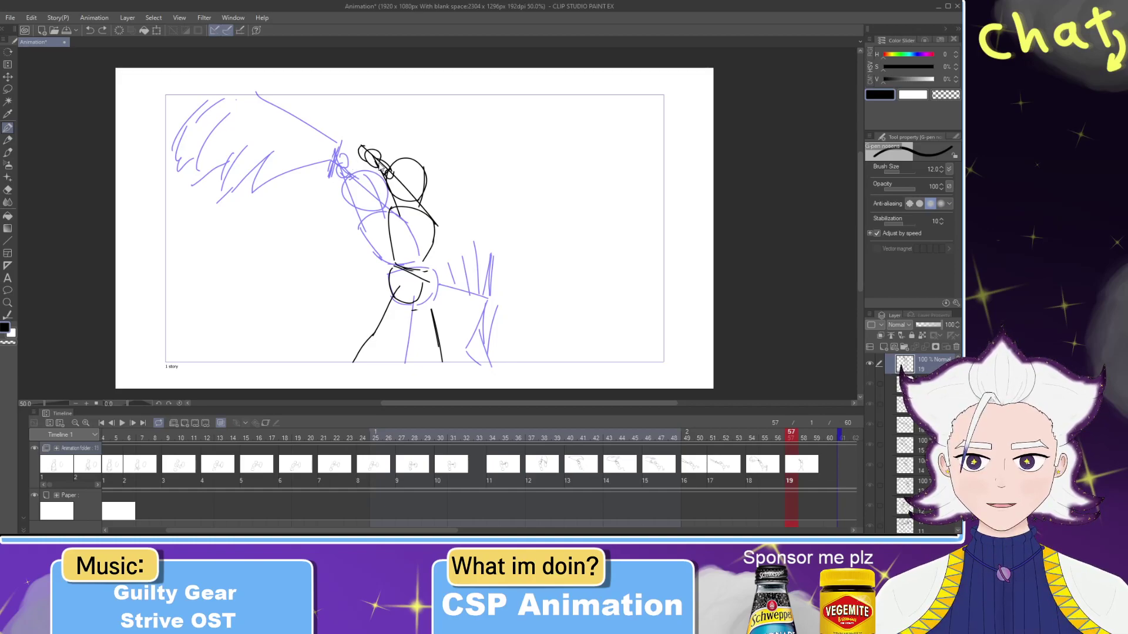
{"action": "key", "text": "ctrl+z"}
{"action": "key", "text": "ctrl+z"}
{"action": "key", "text": "ctrl+z"}
{"action": "key", "text": "ctrl+z"}
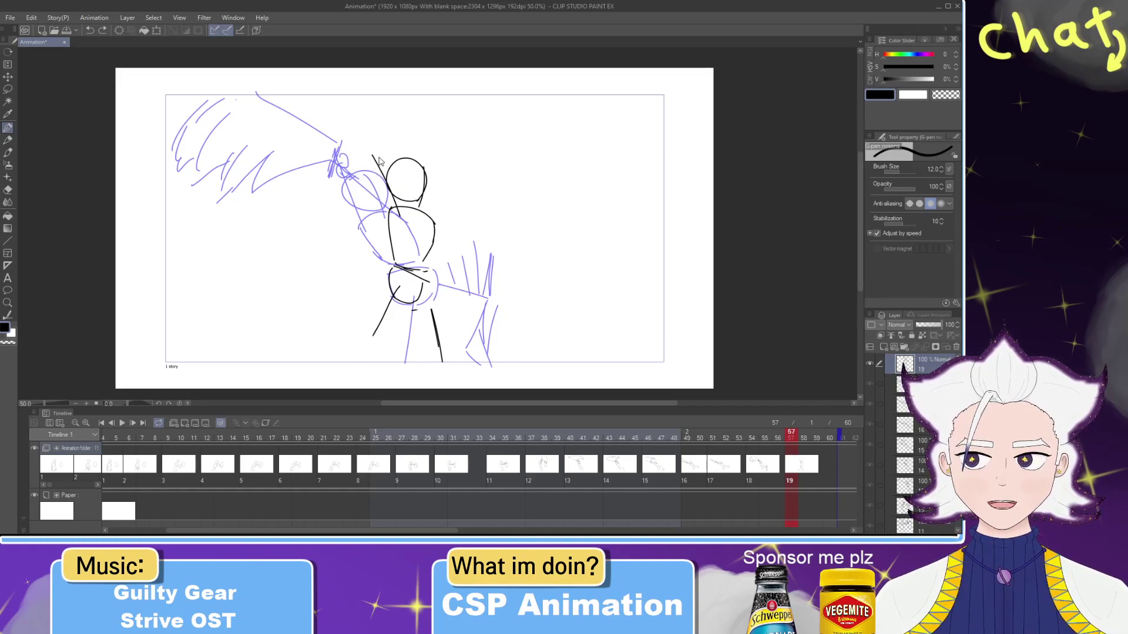
{"action": "key", "text": "ctrl+z"}
{"action": "key", "text": "ctrl+y"}
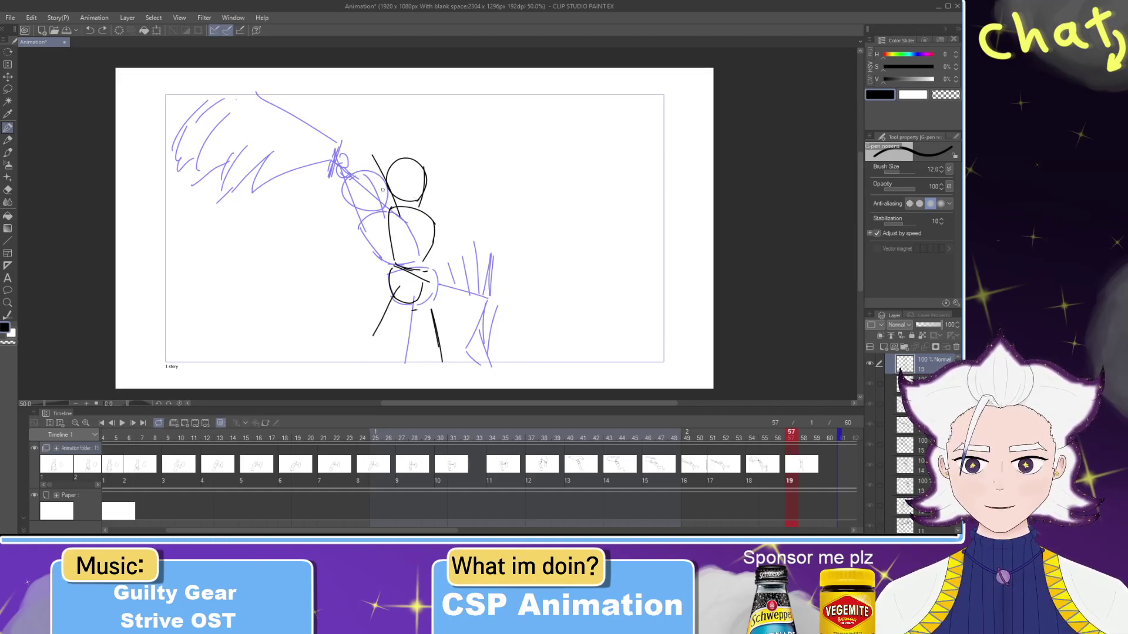
Step: Erase the old arm line and draw both arms raised straight overhead with joined hands on cel 19
{"action": "key", "text": "e"}
{"action": "left_click_drag", "start_coordinate": [369, 154], "coordinate": [373, 167]}
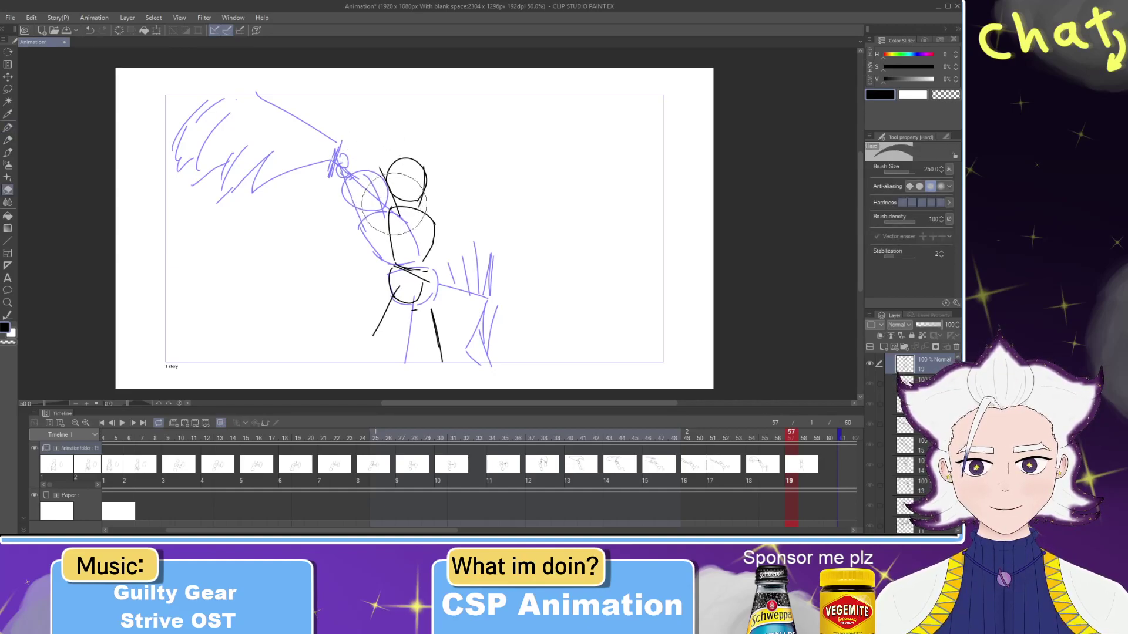
{"action": "key", "text": "p"}
{"action": "left_click_drag", "start_coordinate": [400, 217], "coordinate": [402, 109]}
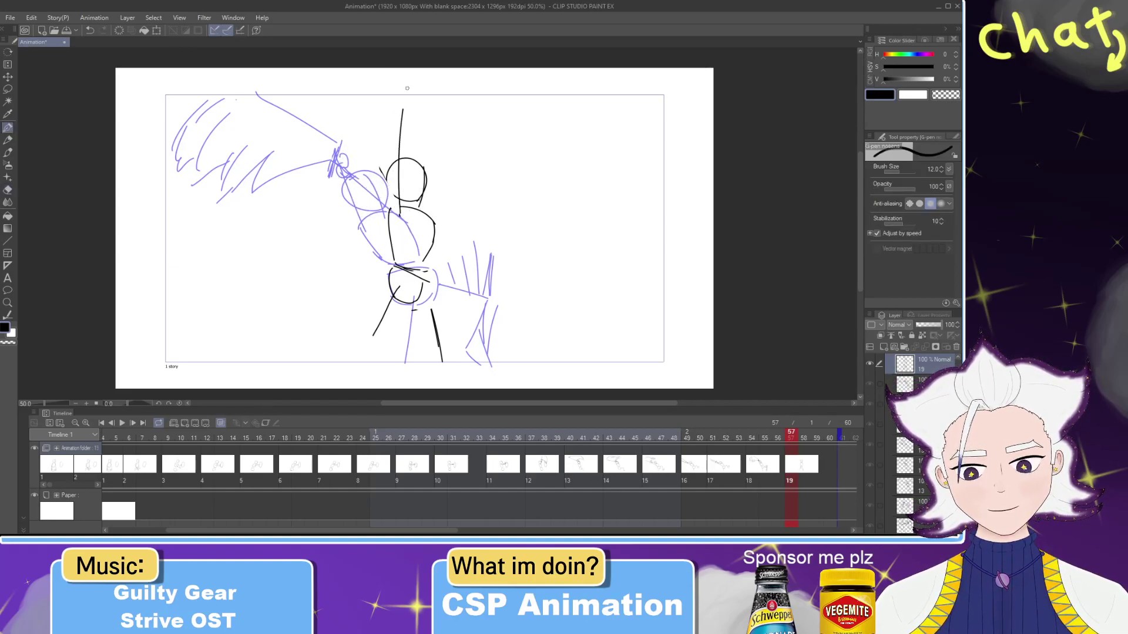
{"action": "left_click_drag", "start_coordinate": [431, 218], "coordinate": [408, 125]}
{"action": "key", "text": "ctrl+z"}
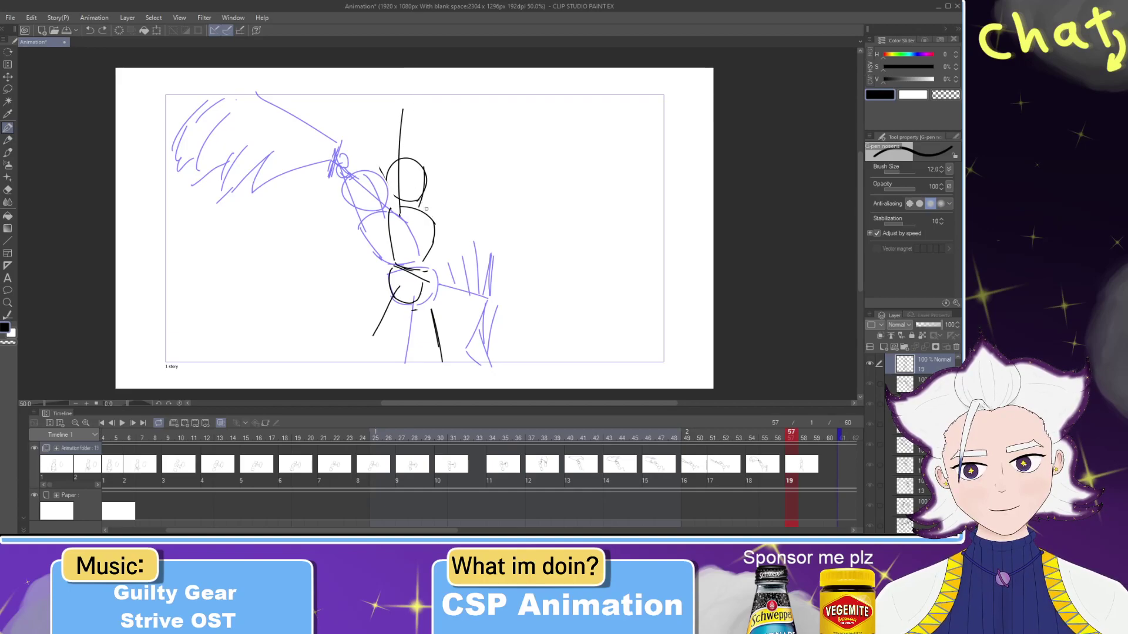
{"action": "key", "text": "ctrl+z"}
{"action": "left_click_drag", "start_coordinate": [401, 217], "coordinate": [415, 110]}
{"action": "mouse_move", "coordinate": [427, 218]}
{"action": "left_mouse_down"}
{"action": "mouse_move", "coordinate": [416, 110]}
{"action": "mouse_move", "coordinate": [419, 132]}
{"action": "mouse_move", "coordinate": [434, 118]}
{"action": "mouse_move", "coordinate": [413, 155]}
{"action": "left_mouse_up"}
{"action": "key", "text": "e"}
{"action": "key", "text": "p"}
Step: Draw the weapon above the raised hands and curved motion strokes trailing to its left on cel 19
{"action": "mouse_move", "coordinate": [421, 92]}
{"action": "left_mouse_down"}
{"action": "mouse_move", "coordinate": [422, 118]}
{"action": "mouse_move", "coordinate": [400, 114]}
{"action": "mouse_move", "coordinate": [321, 151]}
{"action": "left_mouse_up"}
{"action": "key", "text": "ctrl+z"}
{"action": "mouse_move", "coordinate": [391, 97]}
{"action": "left_mouse_down"}
{"action": "mouse_move", "coordinate": [342, 130]}
{"action": "mouse_move", "coordinate": [330, 169]}
{"action": "left_mouse_up"}
{"action": "mouse_move", "coordinate": [372, 119]}
{"action": "left_mouse_down"}
{"action": "mouse_move", "coordinate": [332, 171]}
{"action": "mouse_move", "coordinate": [353, 165]}
{"action": "mouse_move", "coordinate": [385, 108]}
{"action": "left_mouse_up"}
{"action": "mouse_move", "coordinate": [381, 97]}
{"action": "left_mouse_down"}
{"action": "mouse_move", "coordinate": [349, 105]}
{"action": "mouse_move", "coordinate": [316, 135]}
{"action": "left_mouse_up"}
{"action": "mouse_move", "coordinate": [353, 112]}
{"action": "left_mouse_down"}
{"action": "mouse_move", "coordinate": [327, 135]}
{"action": "mouse_move", "coordinate": [393, 110]}
{"action": "left_mouse_up"}
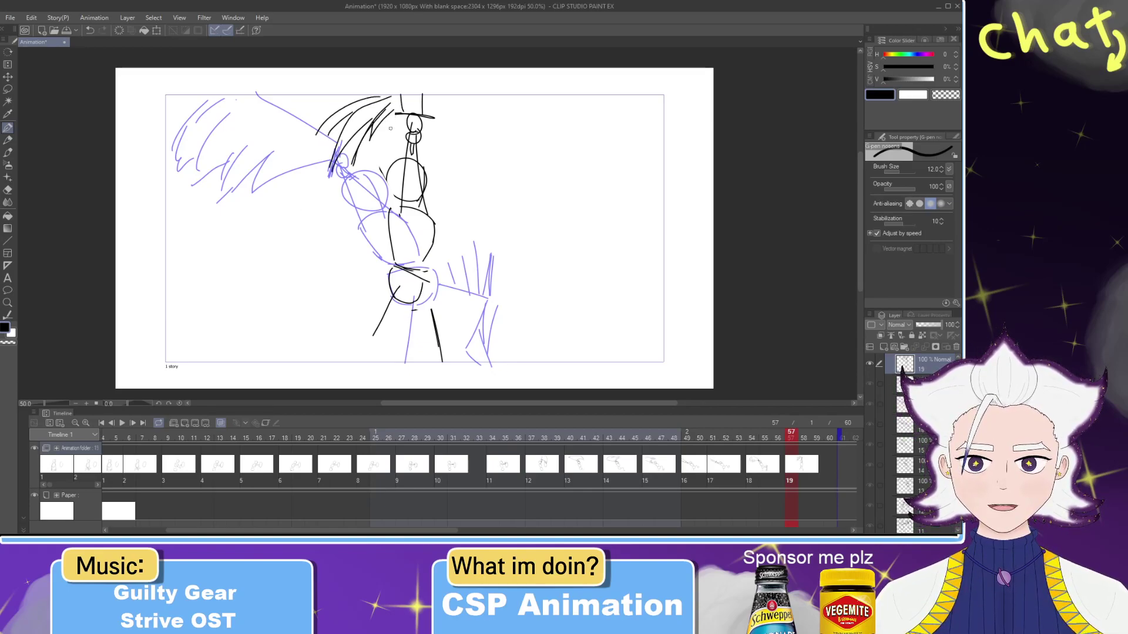
Step: Clean up the hips and redraw both legs as longer spread lines running below the frame on cel 19
{"action": "key", "text": "e"}
{"action": "key", "text": "p"}
{"action": "mouse_move", "coordinate": [432, 311]}
{"action": "left_mouse_down"}
{"action": "mouse_move", "coordinate": [440, 352]}
{"action": "mouse_move", "coordinate": [422, 283]}
{"action": "mouse_move", "coordinate": [424, 299]}
{"action": "left_mouse_up"}
{"action": "key", "text": "e"}
{"action": "key", "text": "p"}
{"action": "key", "text": "e"}
{"action": "mouse_move", "coordinate": [435, 349]}
{"action": "left_mouse_down"}
{"action": "mouse_move", "coordinate": [423, 315]}
{"action": "mouse_move", "coordinate": [418, 341]}
{"action": "left_mouse_up"}
{"action": "key", "text": "p"}
{"action": "key", "text": "ctrl+z"}
{"action": "mouse_move", "coordinate": [424, 297]}
{"action": "left_mouse_down"}
{"action": "mouse_move", "coordinate": [416, 372]}
{"action": "mouse_move", "coordinate": [428, 302]}
{"action": "mouse_move", "coordinate": [445, 374]}
{"action": "left_mouse_up"}
{"action": "key", "text": "ctrl+z"}
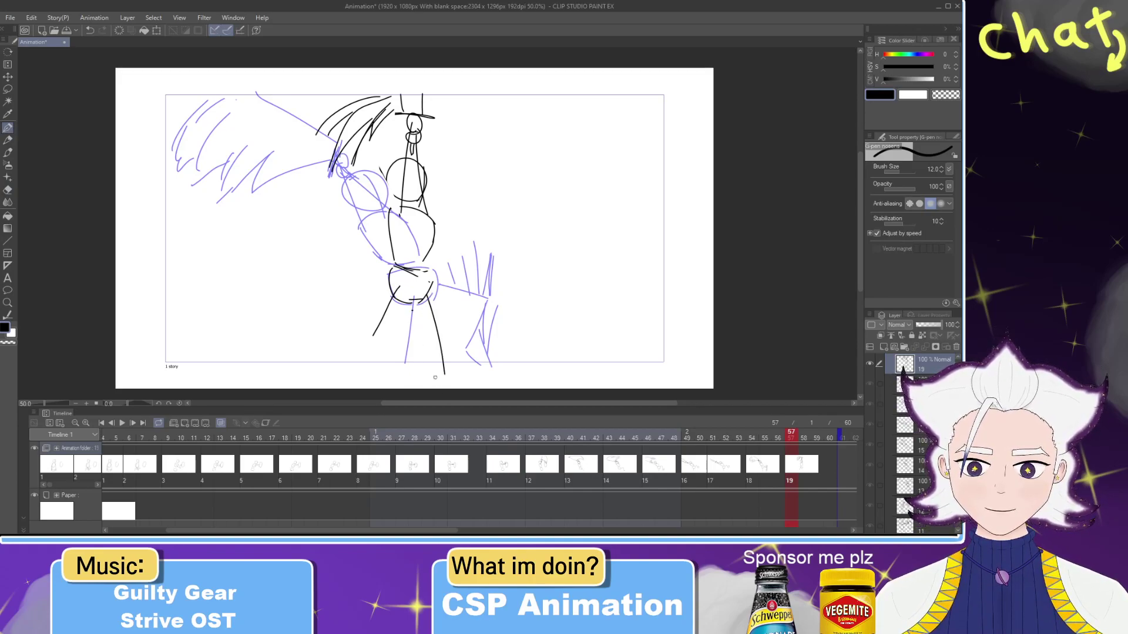
{"action": "key", "text": "e"}
{"action": "mouse_move", "coordinate": [374, 333]}
{"action": "left_mouse_down"}
{"action": "mouse_move", "coordinate": [395, 293]}
{"action": "mouse_move", "coordinate": [368, 388]}
{"action": "left_mouse_up"}
{"action": "key", "text": "p"}
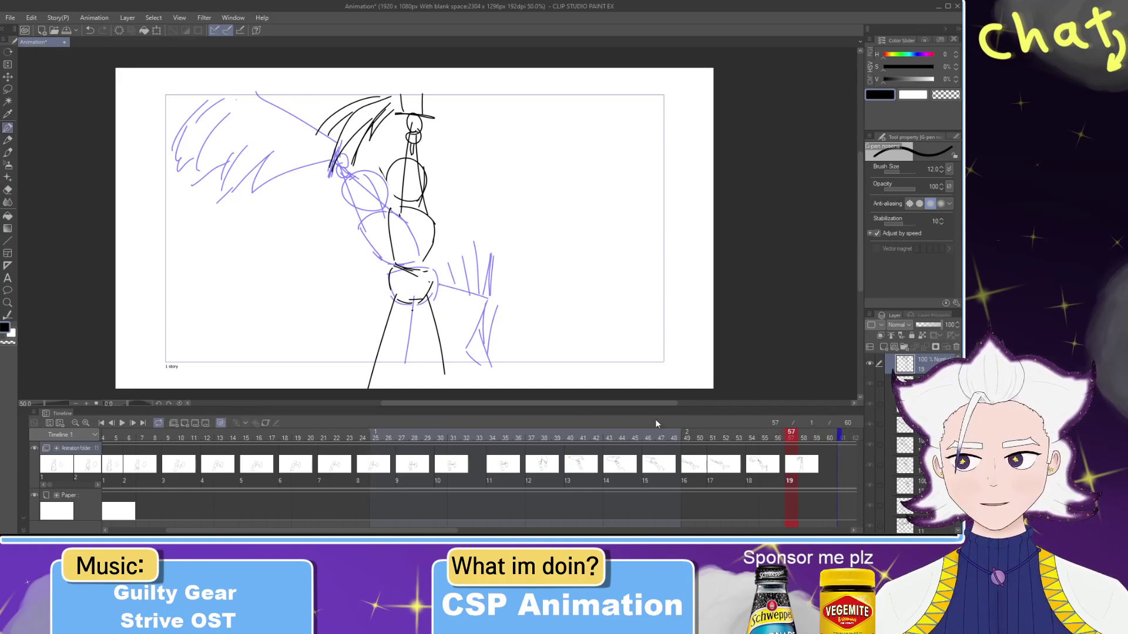
Step: Play back the animation and add cel 20 at frame 59, directly after cel 19
{"action": "left_click", "coordinate": [122, 423]}
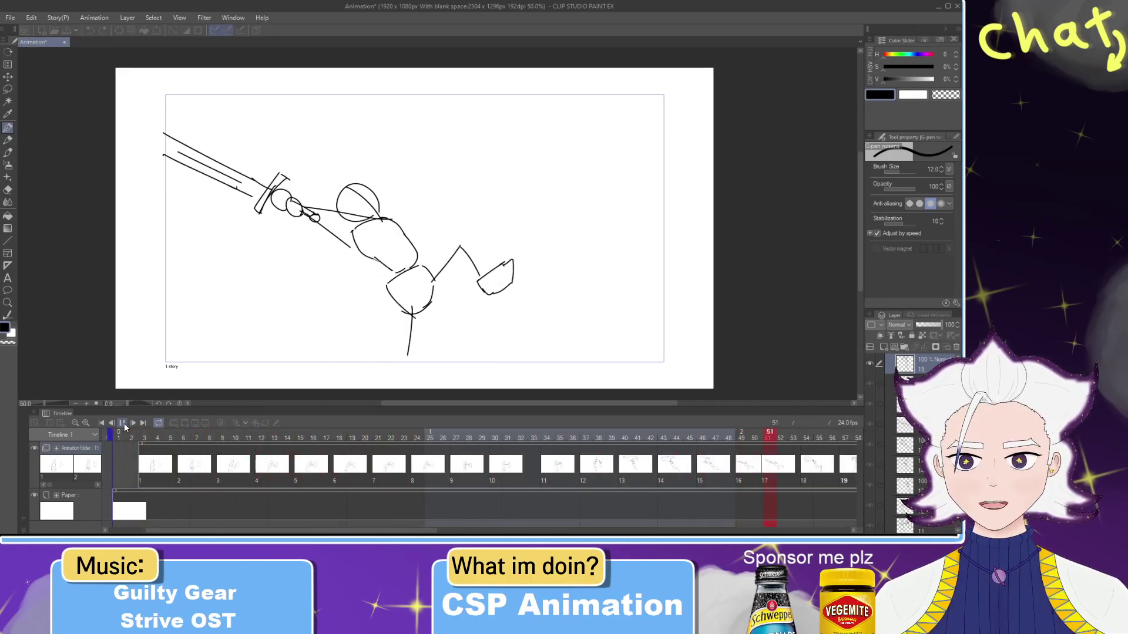
{"action": "mouse_move", "coordinate": [545, 434]}
{"action": "left_mouse_down"}
{"action": "mouse_move", "coordinate": [852, 444]}
{"action": "mouse_move", "coordinate": [659, 462]}
{"action": "left_mouse_up"}
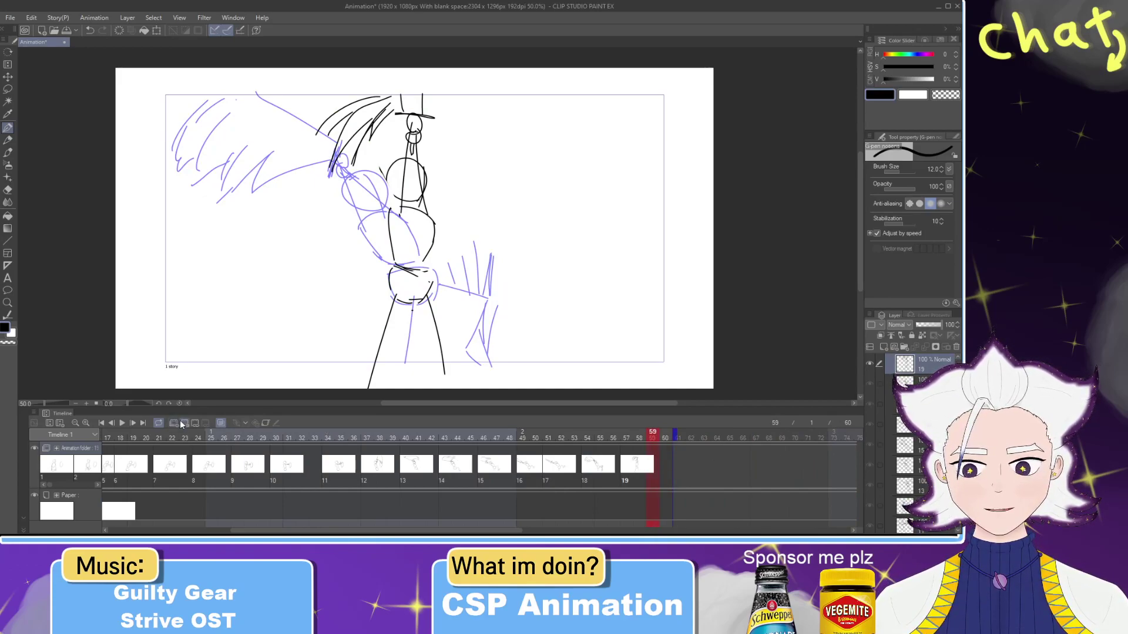
{"action": "left_click", "coordinate": [183, 422]}
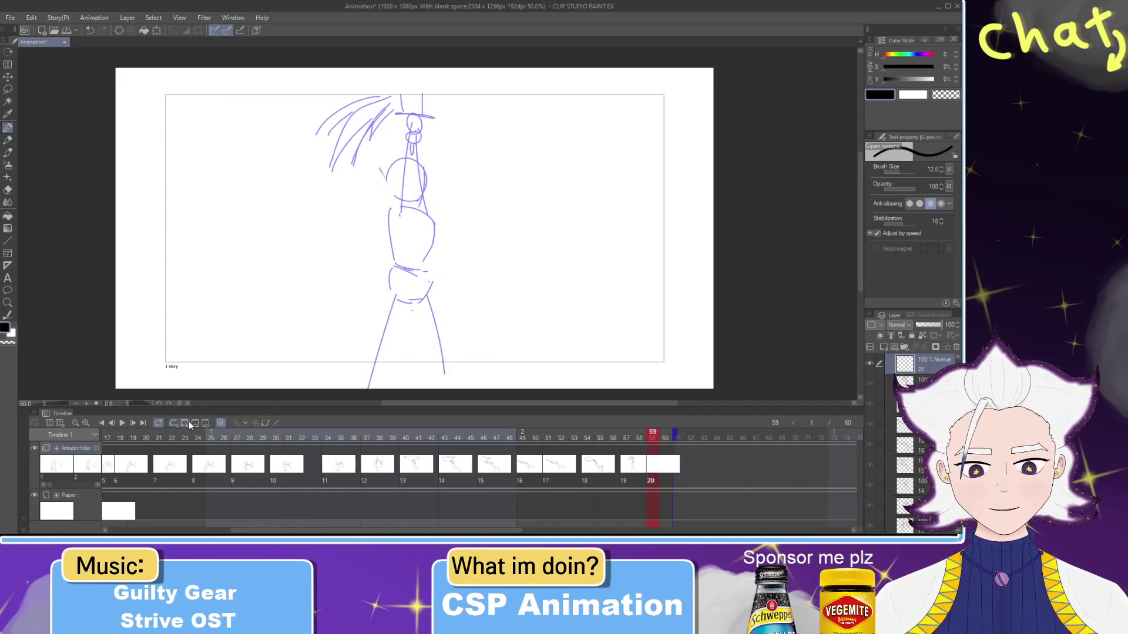
{"action": "key", "text": "ctrl+z"}
{"action": "left_click", "coordinate": [664, 438]}
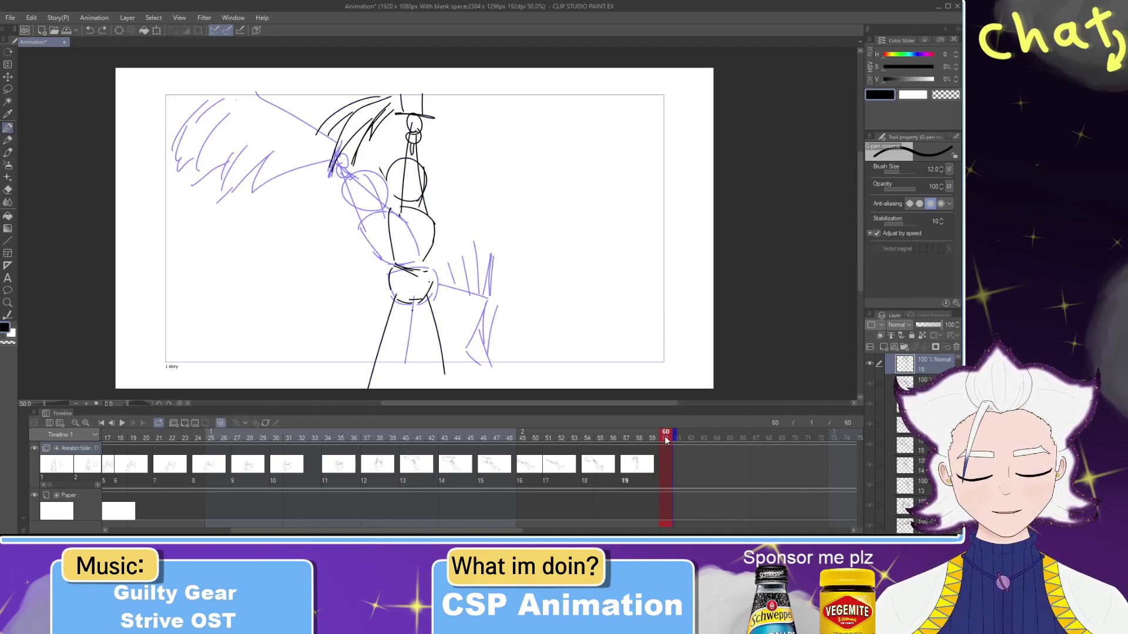
{"action": "left_click", "coordinate": [185, 424]}
{"action": "key", "text": "ctrl+z"}
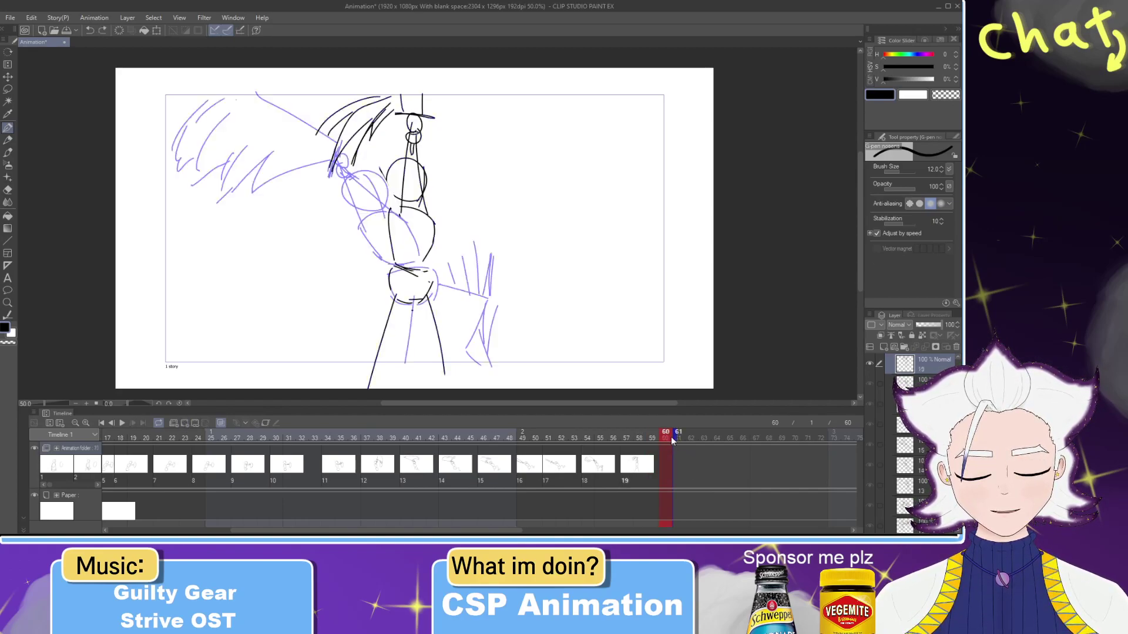
{"action": "mouse_move", "coordinate": [665, 435]}
{"action": "left_mouse_down"}
{"action": "mouse_move", "coordinate": [611, 436]}
{"action": "mouse_move", "coordinate": [666, 436]}
{"action": "left_mouse_up"}
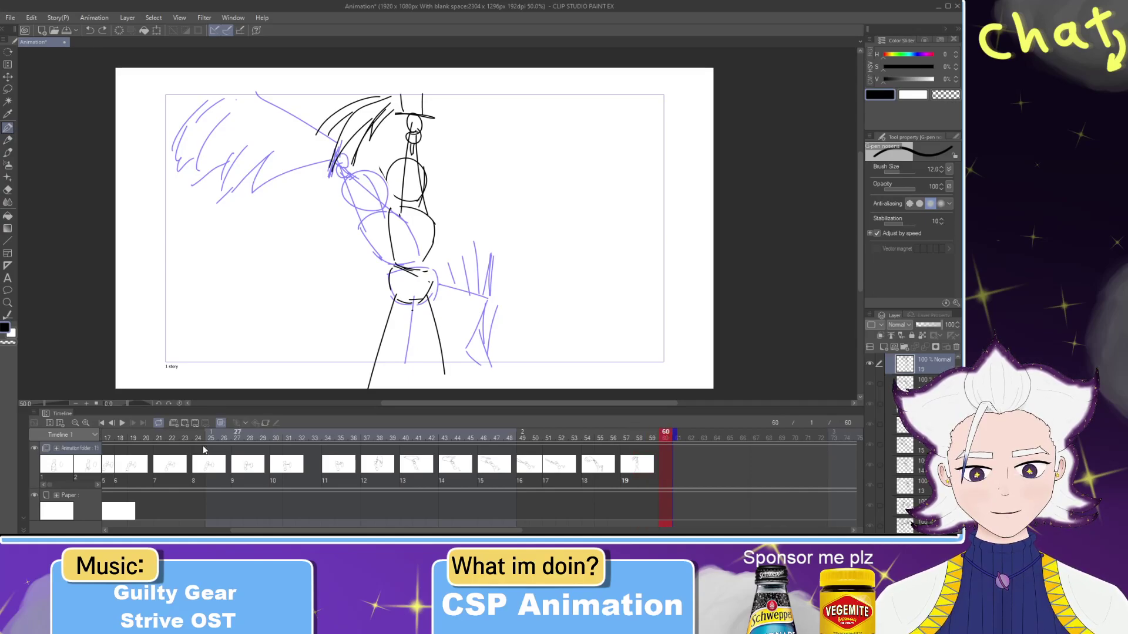
{"action": "left_click", "coordinate": [188, 422]}
{"action": "key", "text": "ctrl+z"}
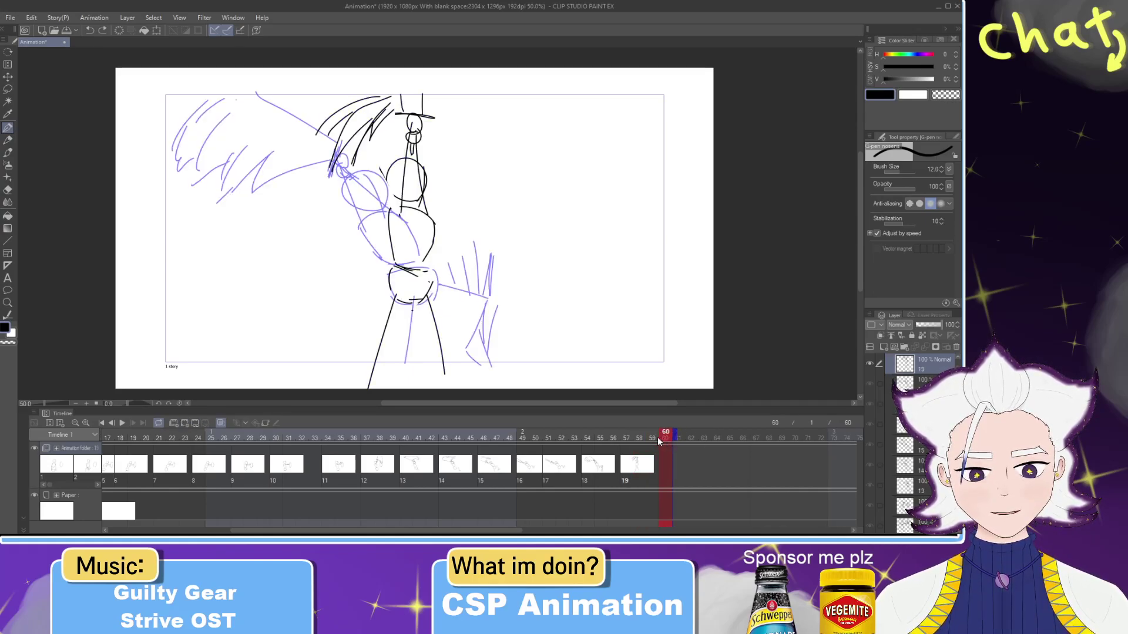
{"action": "left_click", "coordinate": [185, 424]}
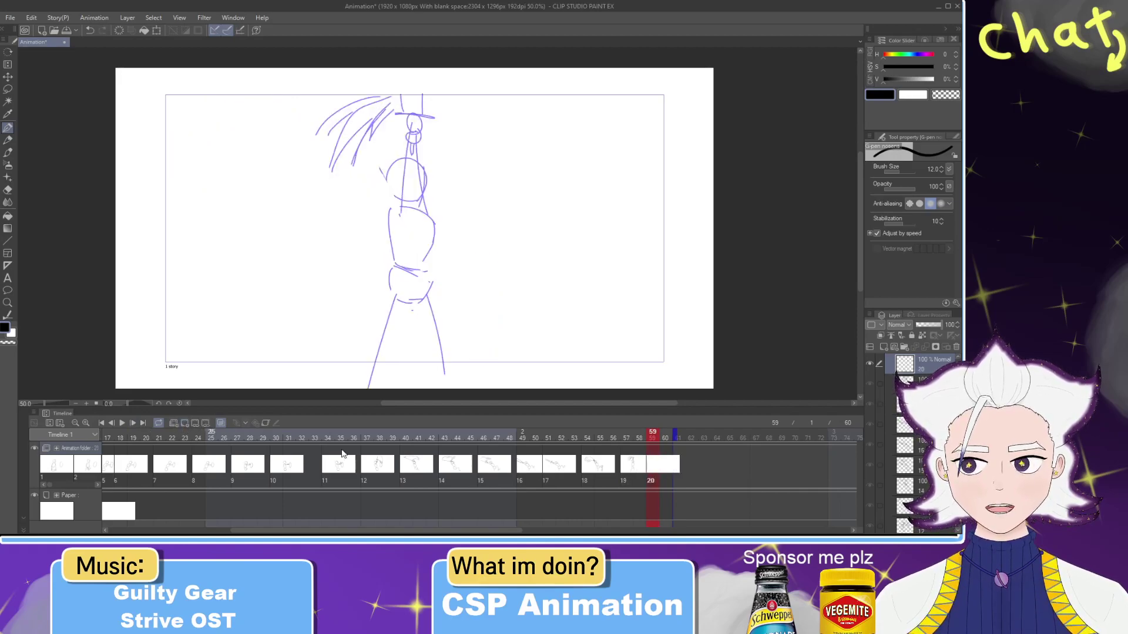
{"action": "mouse_move", "coordinate": [653, 435]}
{"action": "left_mouse_down"}
{"action": "mouse_move", "coordinate": [625, 437]}
{"action": "mouse_move", "coordinate": [656, 440]}
{"action": "left_mouse_up"}
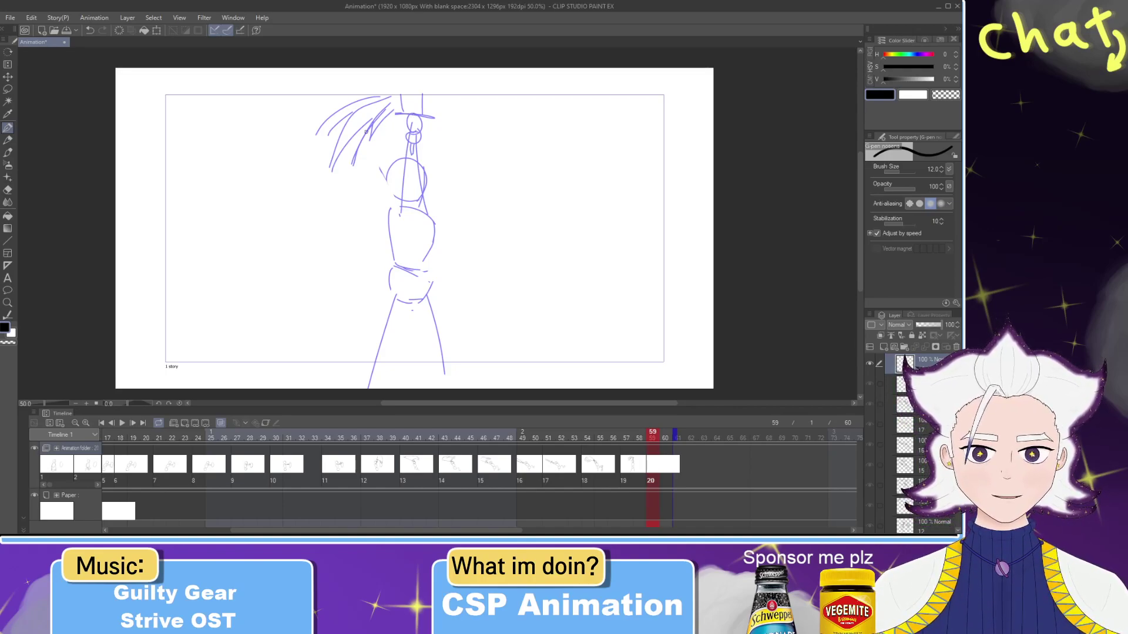
Step: Draw the head slightly right of the onion-skinned head and the torso outline below it on cel 20
{"action": "mouse_move", "coordinate": [427, 199]}
{"action": "left_mouse_down"}
{"action": "mouse_move", "coordinate": [404, 199]}
{"action": "mouse_move", "coordinate": [440, 197]}
{"action": "mouse_move", "coordinate": [388, 225]}
{"action": "mouse_move", "coordinate": [391, 266]}
{"action": "left_mouse_up"}
{"action": "key", "text": "ctrl+z"}
{"action": "key", "text": "ctrl+z"}
{"action": "key", "text": "ctrl+z"}
{"action": "key", "text": "ctrl+z"}
{"action": "key", "text": "ctrl+z"}
{"action": "key", "text": "ctrl+z"}
{"action": "mouse_move", "coordinate": [404, 206]}
{"action": "left_mouse_down"}
{"action": "mouse_move", "coordinate": [440, 231]}
{"action": "mouse_move", "coordinate": [424, 262]}
{"action": "left_mouse_up"}
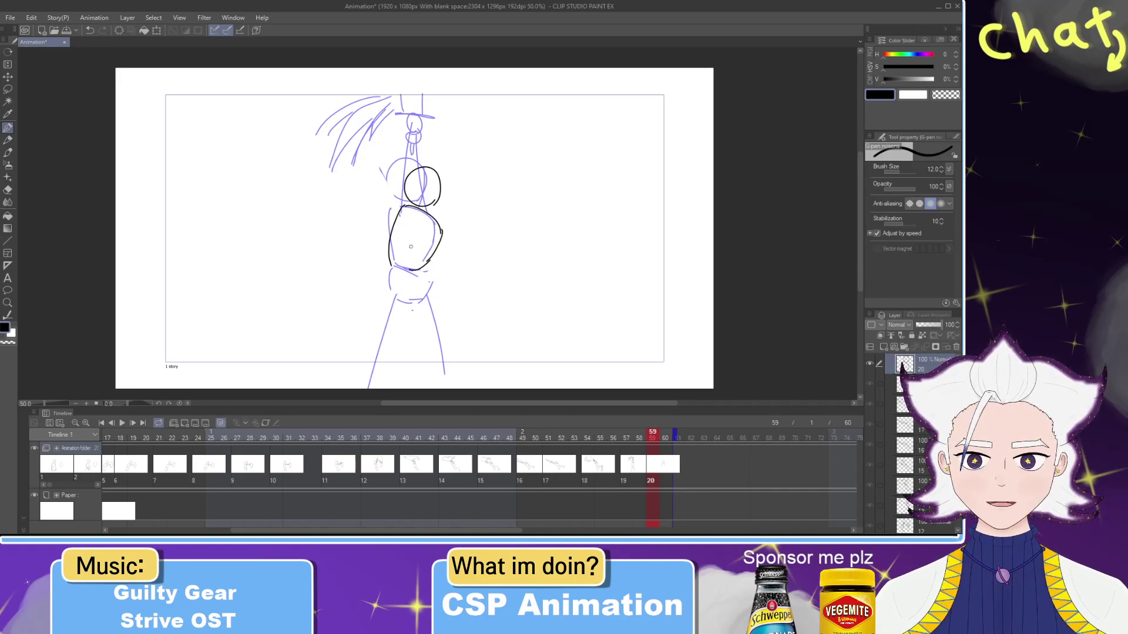
{"action": "key", "text": "ctrl+z"}
{"action": "key", "text": "ctrl+z"}
{"action": "left_click_drag", "start_coordinate": [436, 220], "coordinate": [424, 263]}
{"action": "key", "text": "ctrl+z"}
{"action": "key", "text": "e"}
{"action": "key", "text": "p"}
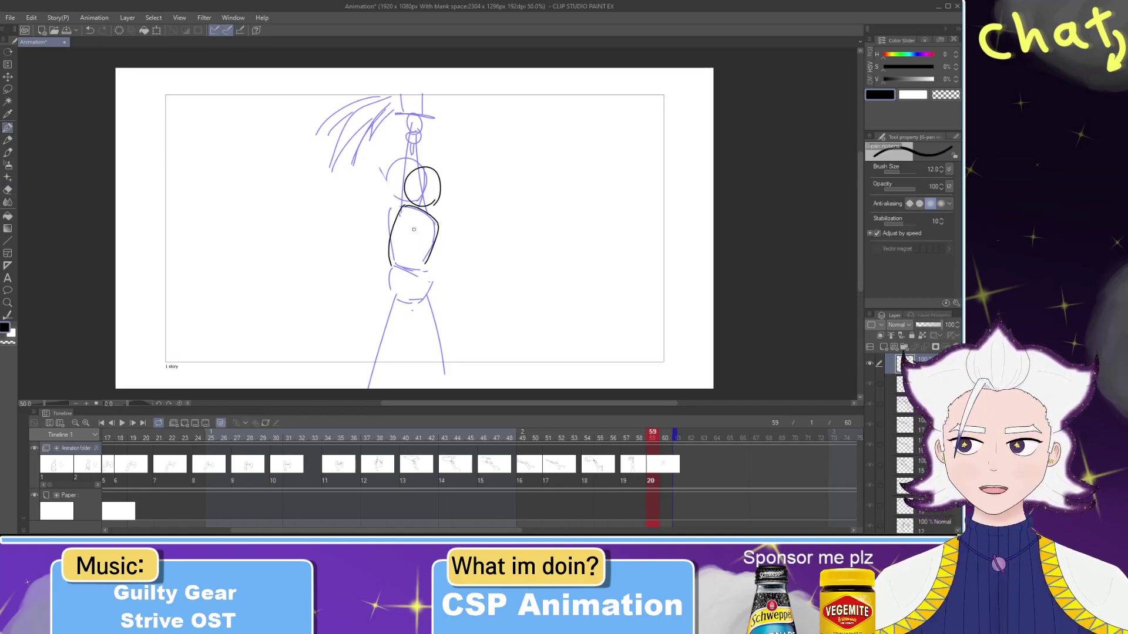
Step: Close the bottom of the torso and draw the hips below it on cel 20
{"action": "mouse_move", "coordinate": [428, 264]}
{"action": "left_mouse_down"}
{"action": "mouse_move", "coordinate": [395, 261]}
{"action": "mouse_move", "coordinate": [435, 296]}
{"action": "mouse_move", "coordinate": [389, 296]}
{"action": "mouse_move", "coordinate": [430, 299]}
{"action": "mouse_move", "coordinate": [426, 290]}
{"action": "mouse_move", "coordinate": [419, 306]}
{"action": "mouse_move", "coordinate": [389, 303]}
{"action": "mouse_move", "coordinate": [407, 300]}
{"action": "mouse_move", "coordinate": [389, 307]}
{"action": "mouse_move", "coordinate": [381, 339]}
{"action": "left_mouse_up"}
{"action": "key", "text": "ctrl+z"}
{"action": "key", "text": "ctrl+z"}
{"action": "key", "text": "ctrl+z"}
{"action": "key", "text": "ctrl+z"}
{"action": "key", "text": "ctrl+z"}
{"action": "key", "text": "ctrl+z"}
{"action": "key", "text": "ctrl+z"}
Step: Try several pairs of leg lines below the hips on cel 20, undoing them
{"action": "left_click_drag", "start_coordinate": [398, 288], "coordinate": [379, 358]}
{"action": "left_click_drag", "start_coordinate": [417, 309], "coordinate": [394, 377]}
{"action": "key", "text": "ctrl+z"}
{"action": "left_click_drag", "start_coordinate": [418, 311], "coordinate": [415, 375]}
{"action": "key", "text": "ctrl+z"}
{"action": "key", "text": "ctrl+z"}
{"action": "left_click_drag", "start_coordinate": [399, 291], "coordinate": [393, 359]}
{"action": "left_click_drag", "start_coordinate": [421, 308], "coordinate": [417, 374]}
{"action": "key", "text": "ctrl+z"}
{"action": "key", "text": "ctrl+z"}
Step: Draw two legs on cel 20, slightly inside the onion-skinned legs
{"action": "left_click_drag", "start_coordinate": [387, 278], "coordinate": [374, 376]}
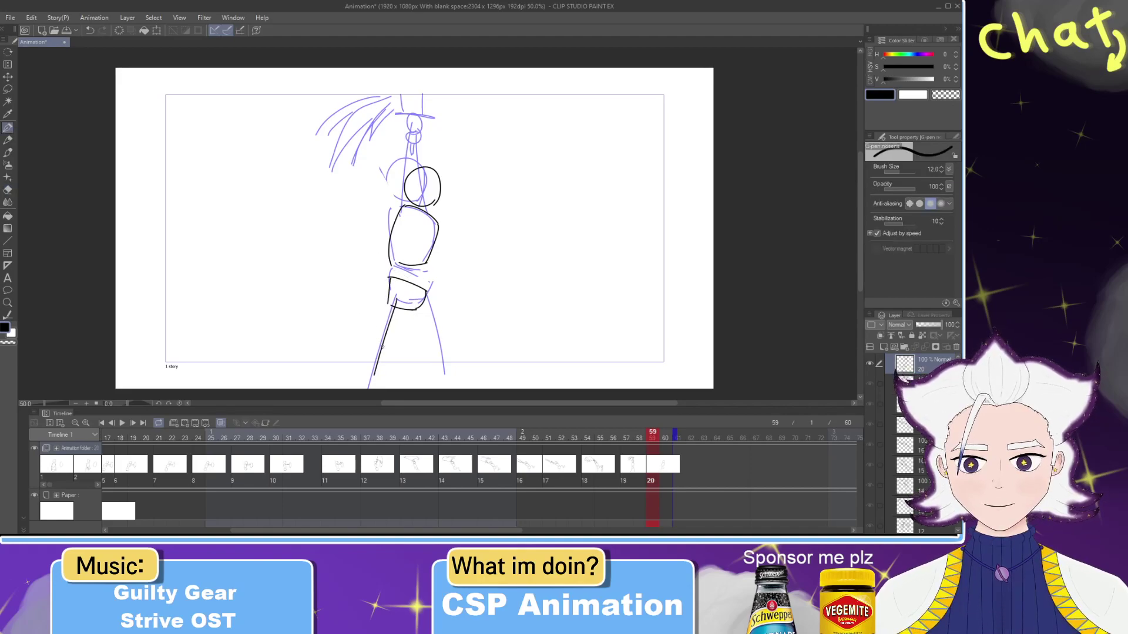
{"action": "mouse_move", "coordinate": [420, 311]}
{"action": "left_mouse_down"}
{"action": "mouse_move", "coordinate": [411, 376]}
{"action": "mouse_move", "coordinate": [421, 317]}
{"action": "mouse_move", "coordinate": [430, 374]}
{"action": "left_mouse_up"}
{"action": "key", "text": "ctrl+z"}
{"action": "key", "text": "ctrl+z"}
Step: Try several arm lines from the shoulder past the head toward the upper right on cel 20, undoing them
{"action": "left_click_drag", "start_coordinate": [415, 215], "coordinate": [447, 140]}
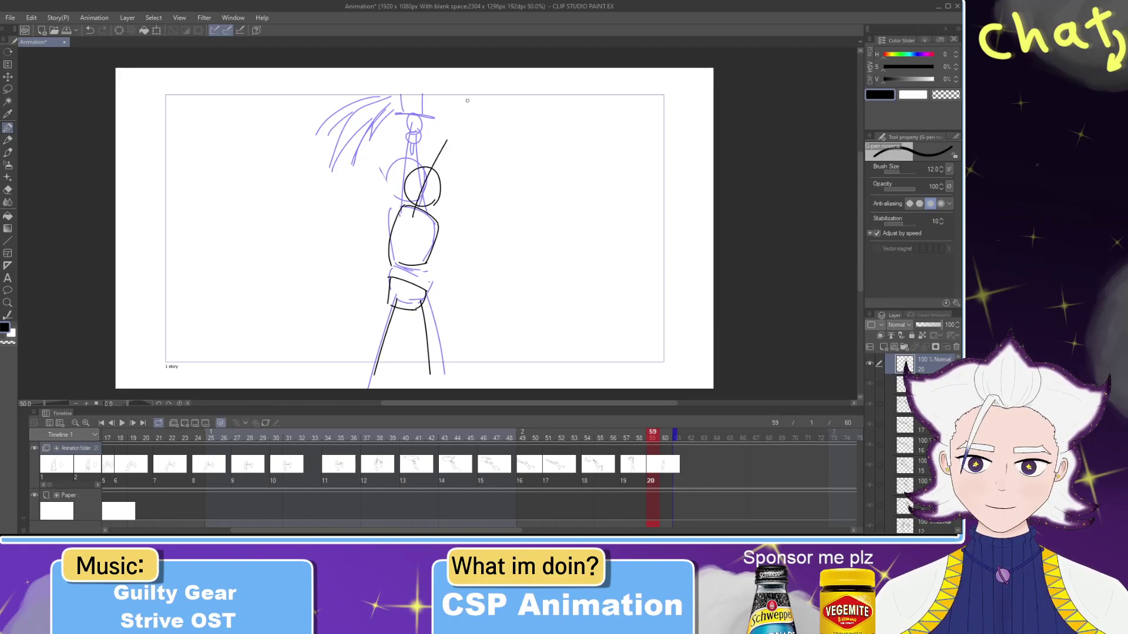
{"action": "key", "text": "ctrl+z"}
{"action": "left_click_drag", "start_coordinate": [411, 216], "coordinate": [451, 150]}
{"action": "key", "text": "ctrl+z"}
{"action": "left_click_drag", "start_coordinate": [414, 214], "coordinate": [457, 165]}
{"action": "key", "text": "ctrl+z"}
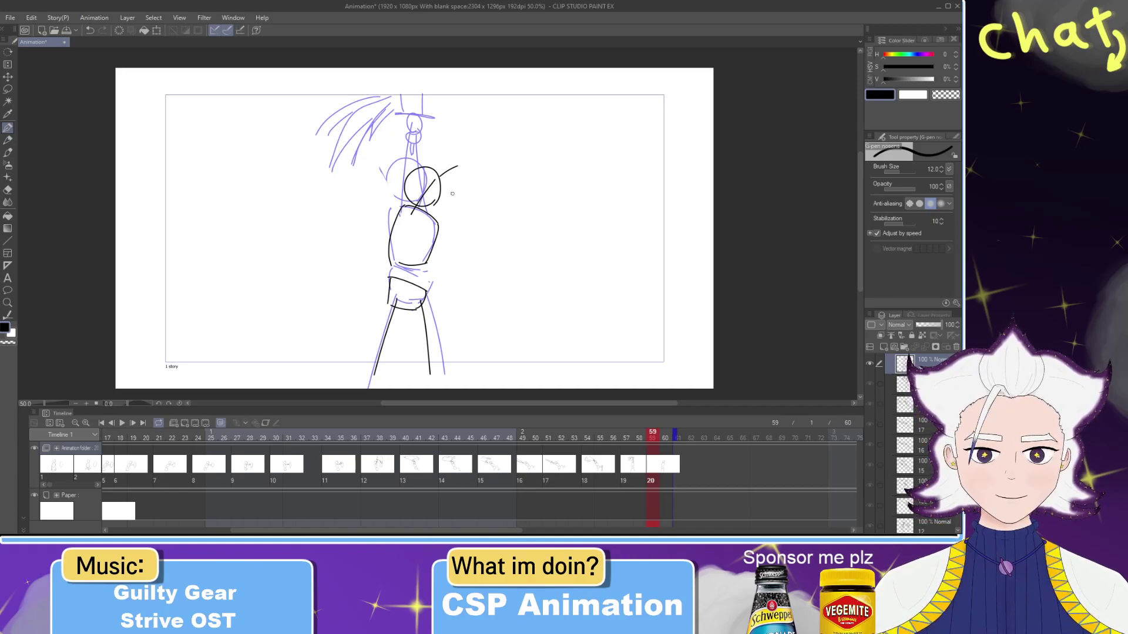
{"action": "key", "text": "ctrl+z"}
{"action": "left_click_drag", "start_coordinate": [435, 181], "coordinate": [453, 153]}
{"action": "key", "text": "ctrl+z"}
{"action": "key", "text": "ctrl+z"}
Step: Draw two arm lines from the shoulders, converging to the upper right of the head on cel 20
{"action": "left_click_drag", "start_coordinate": [411, 211], "coordinate": [464, 167]}
{"action": "left_click_drag", "start_coordinate": [440, 219], "coordinate": [485, 178]}
{"action": "key", "text": "ctrl+z"}
{"action": "left_click_drag", "start_coordinate": [442, 228], "coordinate": [468, 185]}
{"action": "key", "text": "ctrl+z"}
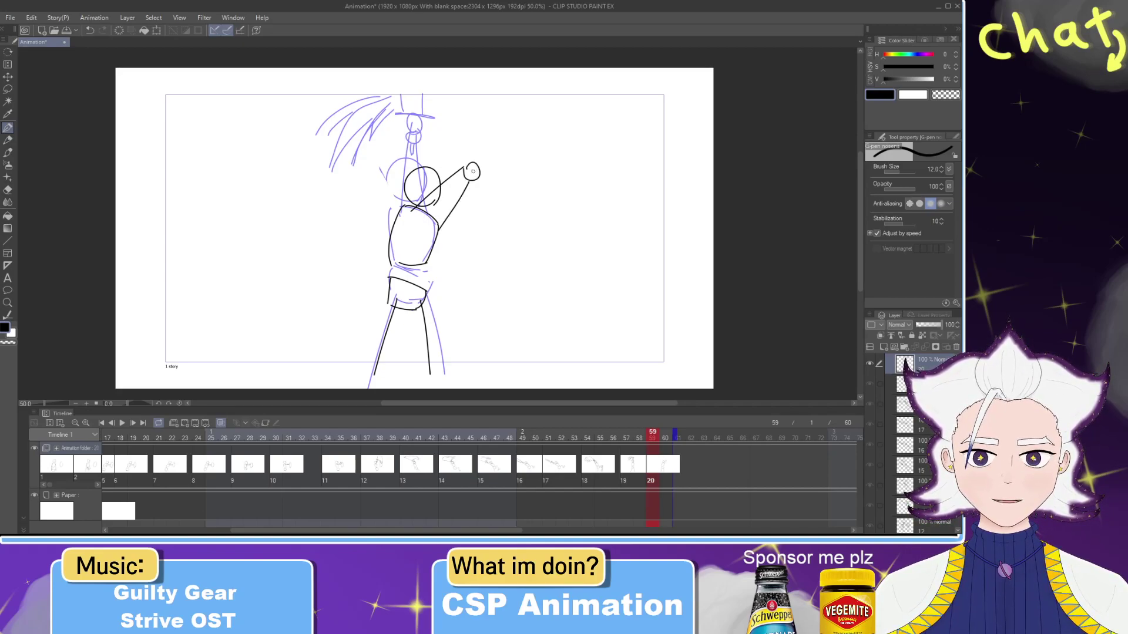
Step: Draw the hands at the end of the arms and a short weapon guard beside them on cel 20
{"action": "left_click_drag", "start_coordinate": [466, 170], "coordinate": [478, 176]}
{"action": "key", "text": "e"}
{"action": "key", "text": "p"}
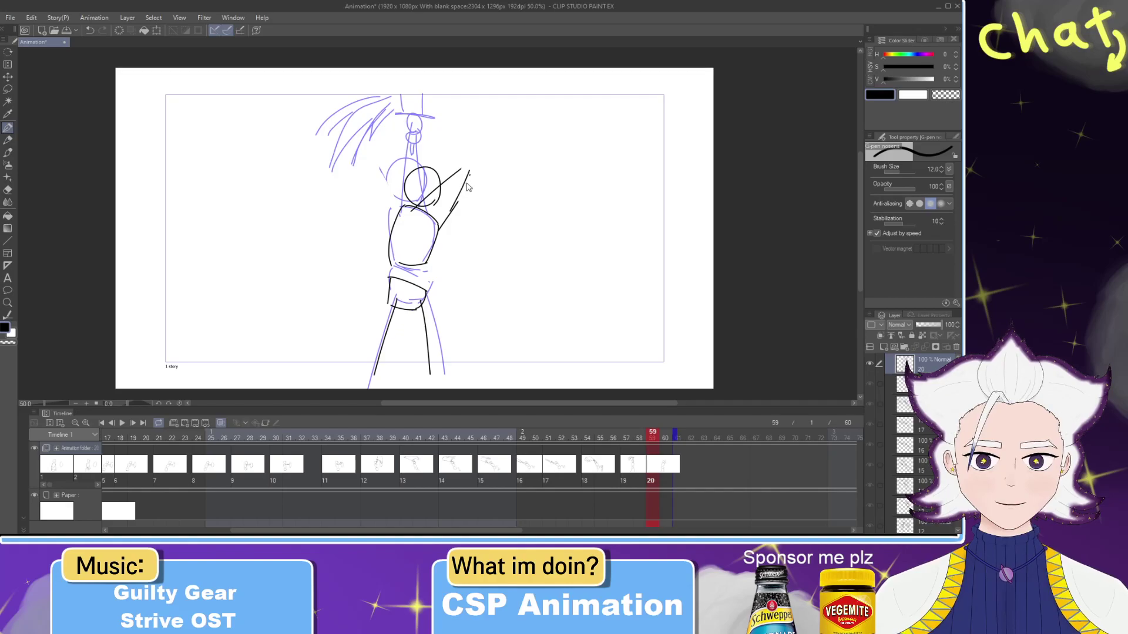
{"action": "mouse_move", "coordinate": [469, 172]}
{"action": "left_mouse_down"}
{"action": "mouse_move", "coordinate": [477, 157]}
{"action": "mouse_move", "coordinate": [471, 178]}
{"action": "mouse_move", "coordinate": [493, 170]}
{"action": "mouse_move", "coordinate": [550, 108]}
{"action": "left_mouse_up"}
{"action": "key", "text": "ctrl+z"}
{"action": "key", "text": "ctrl+z"}
{"action": "key", "text": "ctrl+z"}
{"action": "key", "text": "ctrl+z"}
Step: Draw a long diagonal weapon edge from the guard toward the canvas's upper-right corner on cel 20
{"action": "left_click_drag", "start_coordinate": [482, 156], "coordinate": [578, 109]}
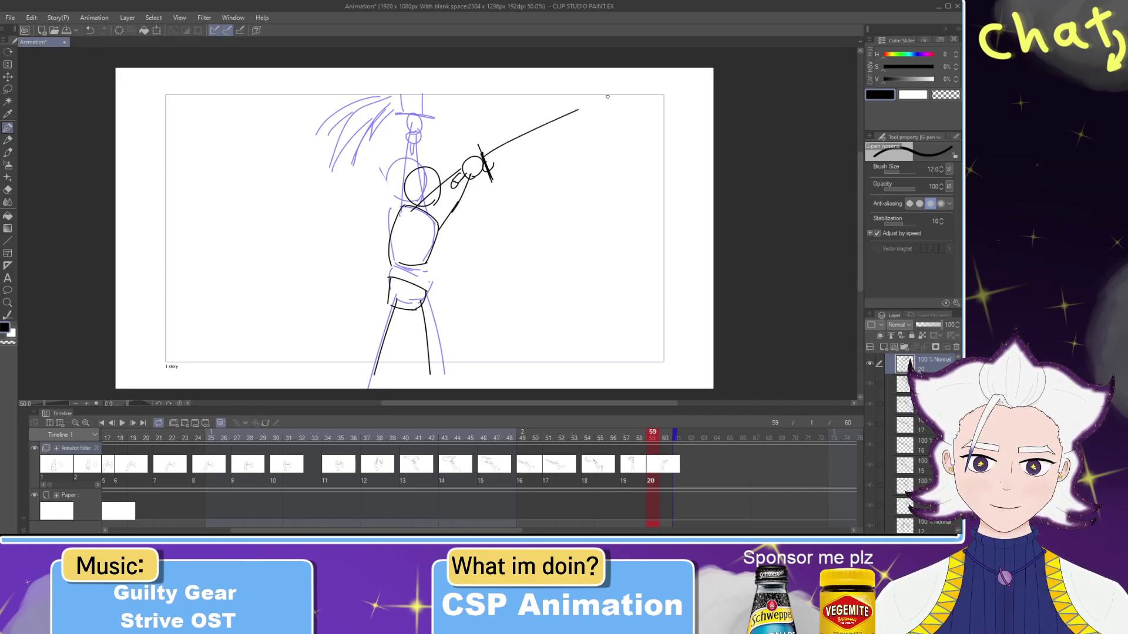
{"action": "mouse_move", "coordinate": [491, 175]}
{"action": "left_mouse_down"}
{"action": "mouse_move", "coordinate": [602, 110]}
{"action": "mouse_move", "coordinate": [531, 148]}
{"action": "mouse_move", "coordinate": [577, 123]}
{"action": "left_mouse_up"}
{"action": "key", "text": "ctrl+z"}
{"action": "key", "text": "ctrl+z"}
{"action": "mouse_move", "coordinate": [491, 175]}
{"action": "left_mouse_down"}
{"action": "mouse_move", "coordinate": [624, 98]}
{"action": "mouse_move", "coordinate": [493, 150]}
{"action": "mouse_move", "coordinate": [427, 130]}
{"action": "mouse_move", "coordinate": [495, 97]}
{"action": "mouse_move", "coordinate": [522, 131]}
{"action": "mouse_move", "coordinate": [613, 108]}
{"action": "left_mouse_up"}
Step: Refine the weapon's diagonal edge with eraser and pen, and add curved swing strokes above the hands on cel 20
{"action": "key", "text": "e"}
{"action": "key", "text": "p"}
{"action": "key", "text": "e"}
{"action": "key", "text": "p"}
{"action": "key", "text": "e"}
{"action": "left_click", "coordinate": [615, 104]}
{"action": "key", "text": "p"}
{"action": "left_click_drag", "start_coordinate": [530, 146], "coordinate": [594, 104]}
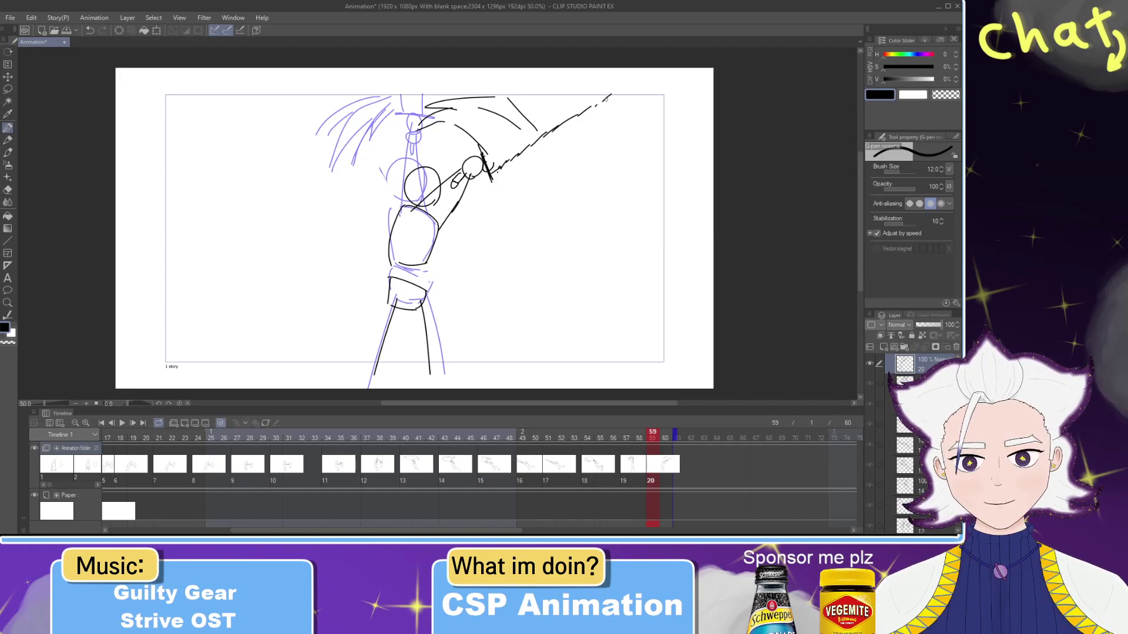
Step: Add a new cel 21 at frame 61 and extend the timeline's end to frame 71
{"action": "left_click", "coordinate": [667, 440]}
{"action": "left_click_drag", "start_coordinate": [675, 434], "coordinate": [717, 435]}
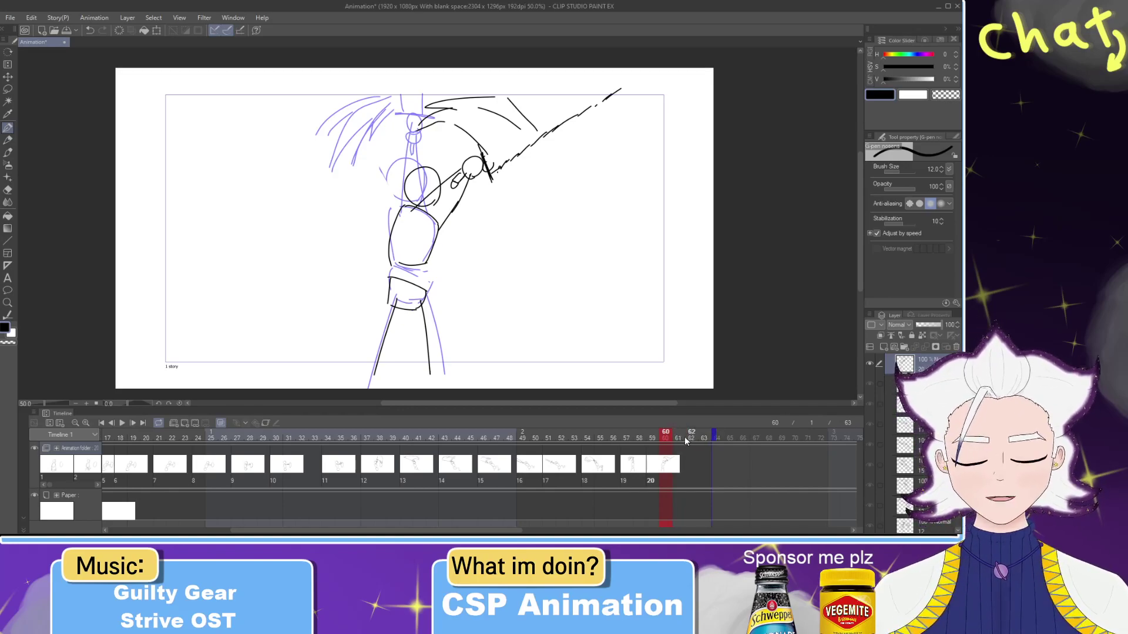
{"action": "left_click", "coordinate": [680, 439]}
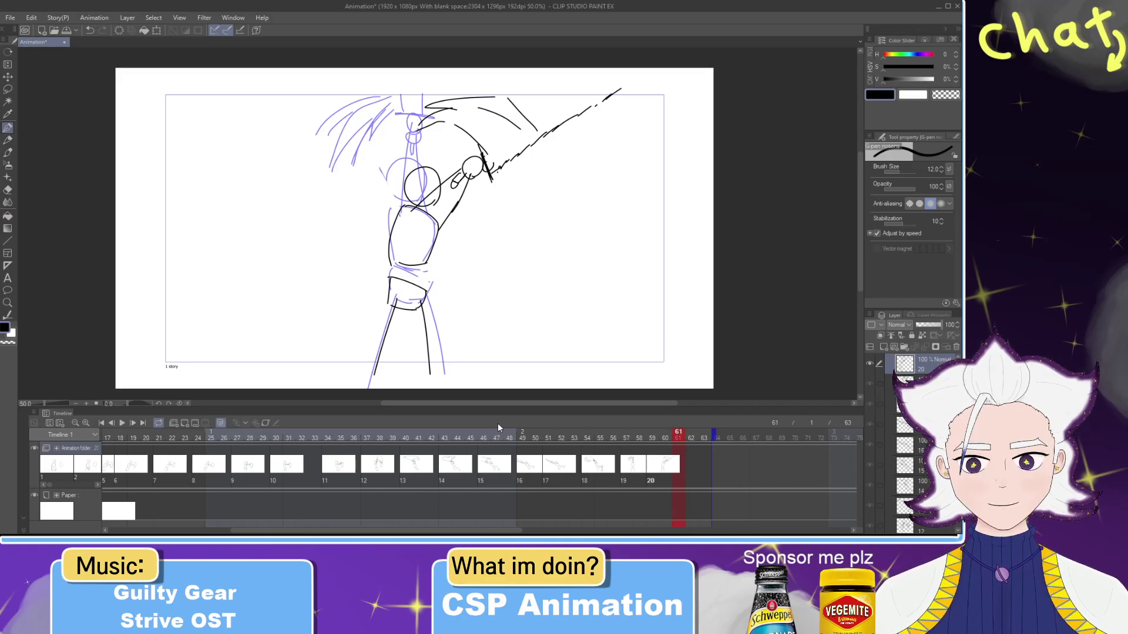
{"action": "left_click", "coordinate": [187, 422]}
{"action": "left_click_drag", "start_coordinate": [714, 436], "coordinate": [816, 444]}
Step: Return to the start of the timeline and play through the animation to check the swing
{"action": "left_click_drag", "start_coordinate": [680, 439], "coordinate": [80, 437]}
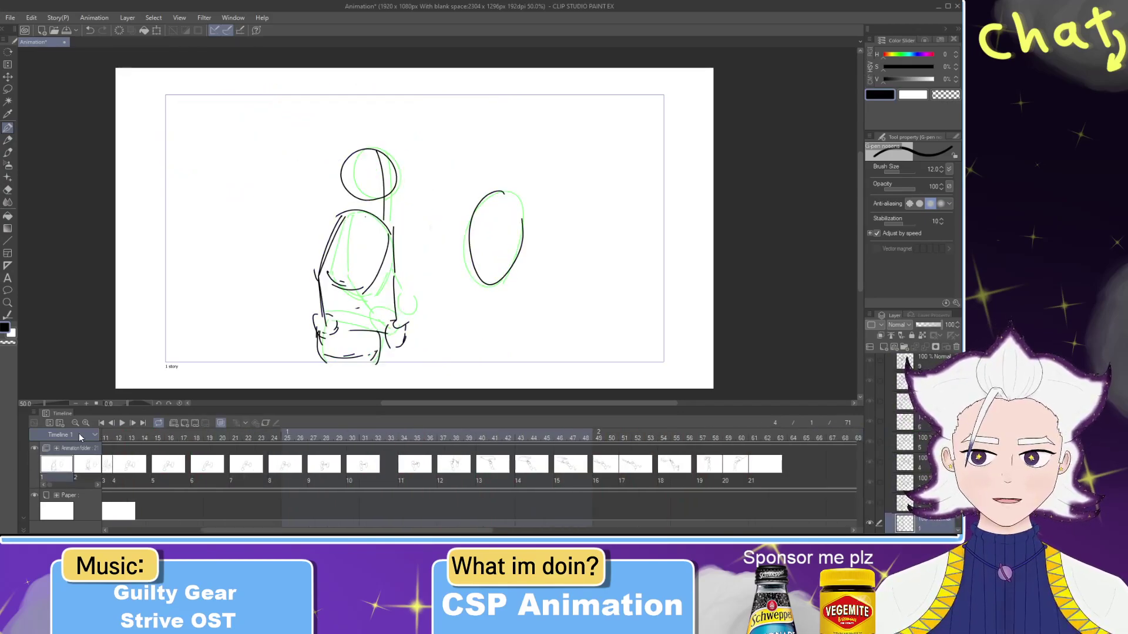
{"action": "left_click", "coordinate": [122, 424]}
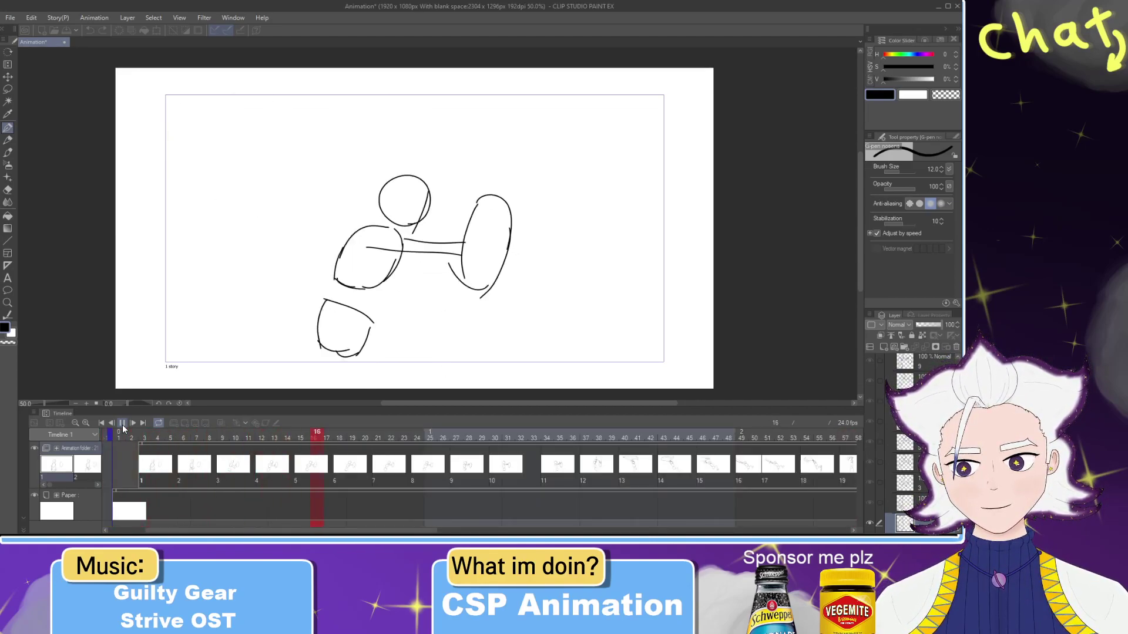
{"action": "left_click", "coordinate": [122, 424]}
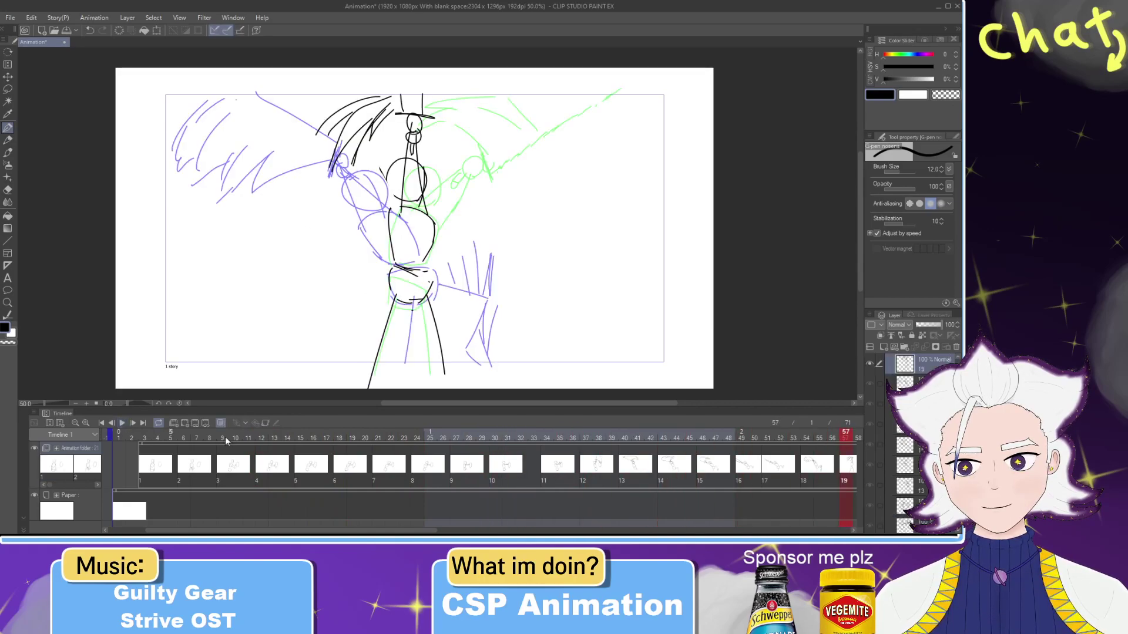
Step: Select cels 19, 20 and 21 and shift them one frame earlier, to frames 56, 58 and 60
{"action": "left_click_drag", "start_coordinate": [862, 439], "coordinate": [727, 464]}
{"action": "left_click", "coordinate": [720, 467]}
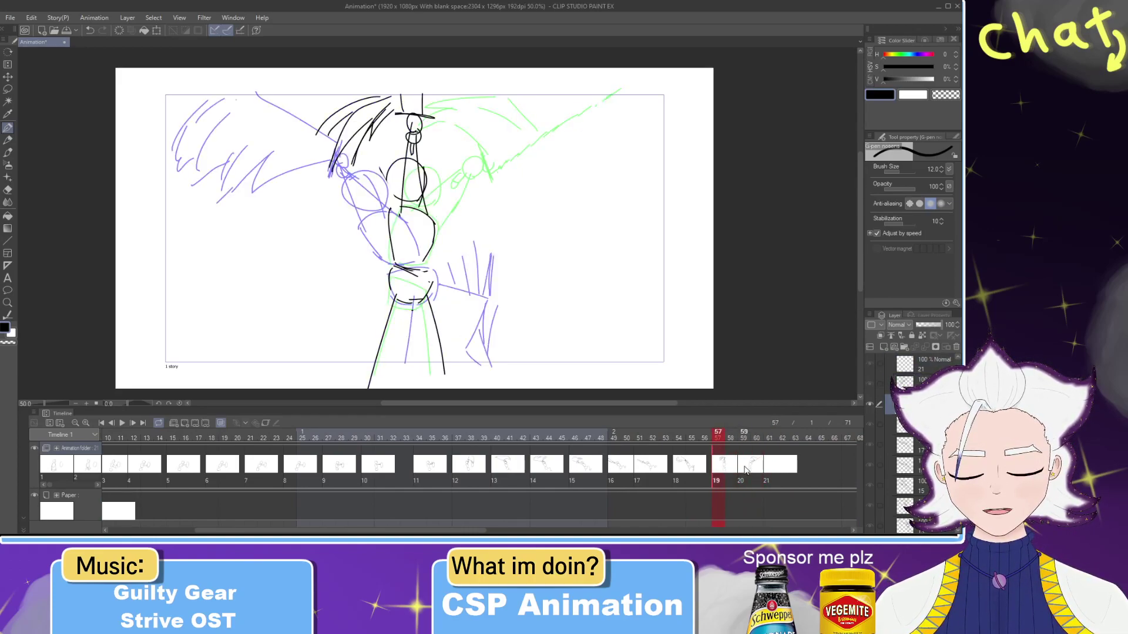
{"action": "left_click", "coordinate": [745, 466]}
{"action": "left_click", "coordinate": [781, 465]}
{"action": "key", "text": "Left"}
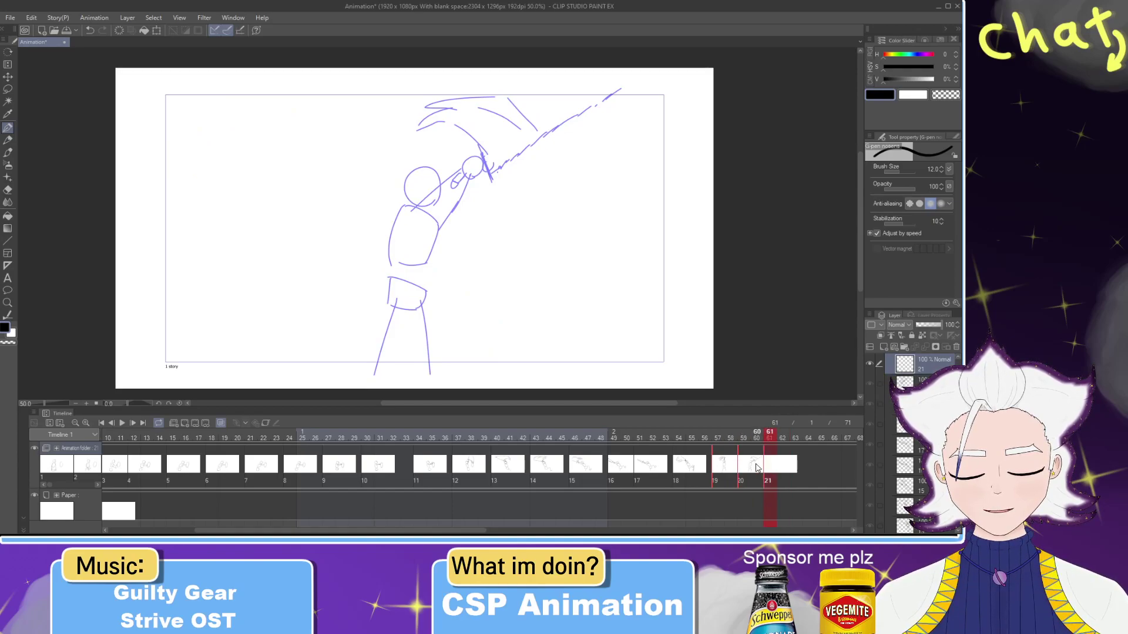
{"action": "key", "text": "Left"}
{"action": "key", "text": "Left"}
{"action": "left_click", "coordinate": [783, 465]}
{"action": "left_click", "coordinate": [767, 465]}
{"action": "left_click", "coordinate": [731, 467]}
{"action": "left_click", "coordinate": [717, 465]}
{"action": "left_click", "coordinate": [745, 465]}
{"action": "left_click", "coordinate": [768, 465]}
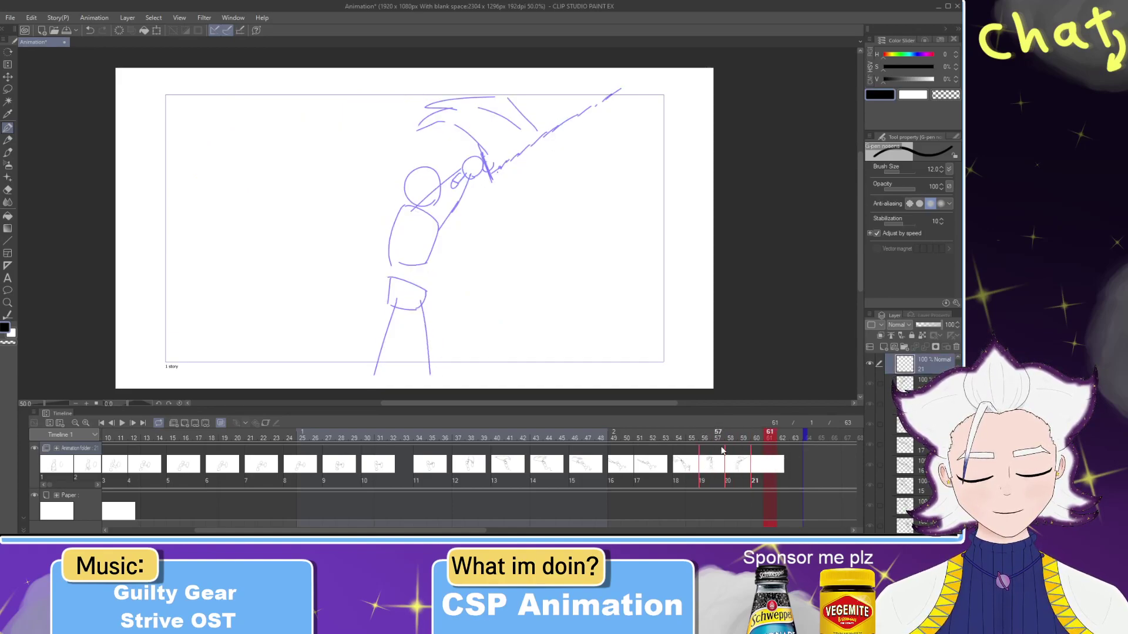
Step: Play the animation from the beginning to check the retimed cels
{"action": "left_click", "coordinate": [666, 439]}
{"action": "mouse_move", "coordinate": [679, 445]}
{"action": "left_mouse_down"}
{"action": "mouse_move", "coordinate": [743, 439]}
{"action": "mouse_move", "coordinate": [1, 438]}
{"action": "left_mouse_up"}
{"action": "left_click", "coordinate": [122, 423]}
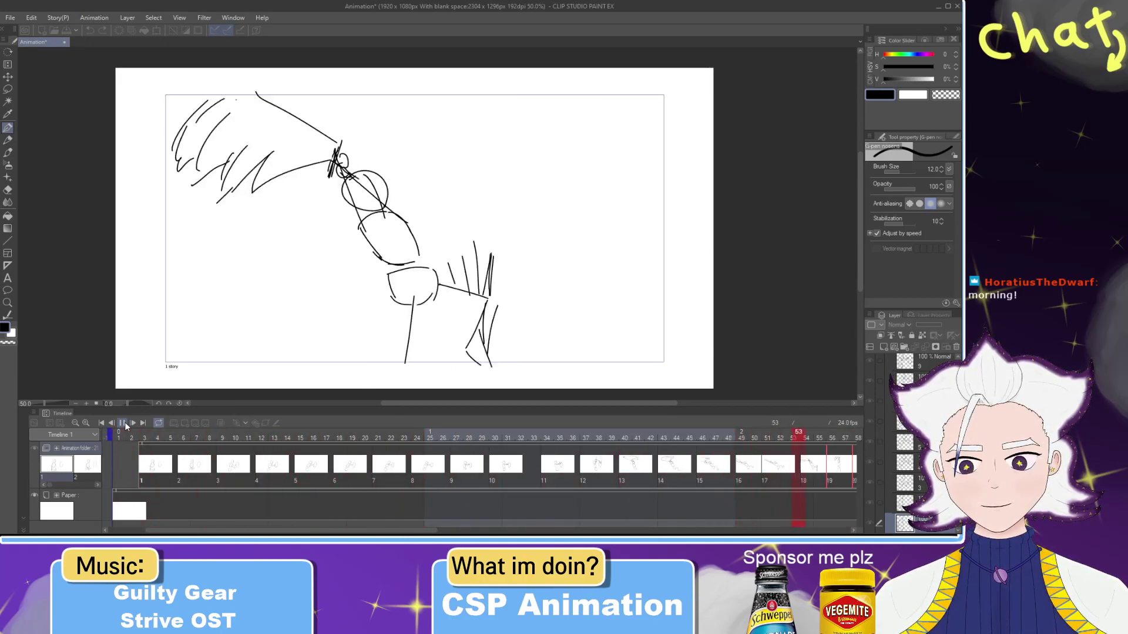
{"action": "left_click", "coordinate": [159, 445]}
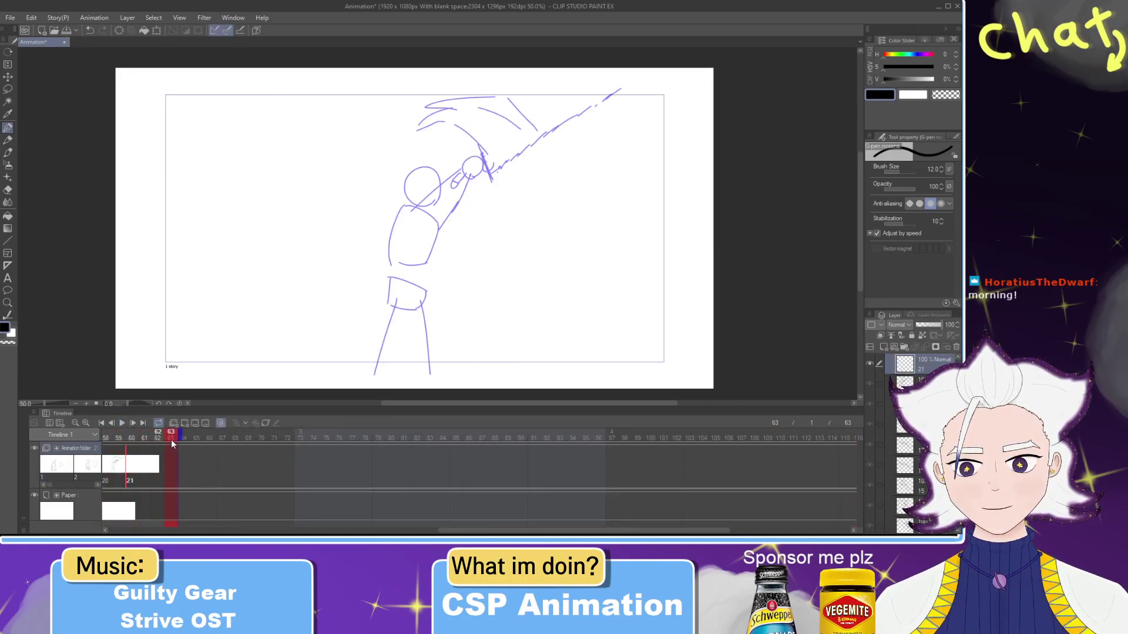
Step: Try a first stroke near the shoulders on cel 21 at frame 60, undoing it
{"action": "left_click", "coordinate": [121, 444]}
{"action": "mouse_move", "coordinate": [124, 445]}
{"action": "left_mouse_down"}
{"action": "mouse_move", "coordinate": [162, 444]}
{"action": "mouse_move", "coordinate": [106, 444]}
{"action": "mouse_move", "coordinate": [170, 446]}
{"action": "mouse_move", "coordinate": [151, 444]}
{"action": "left_mouse_up"}
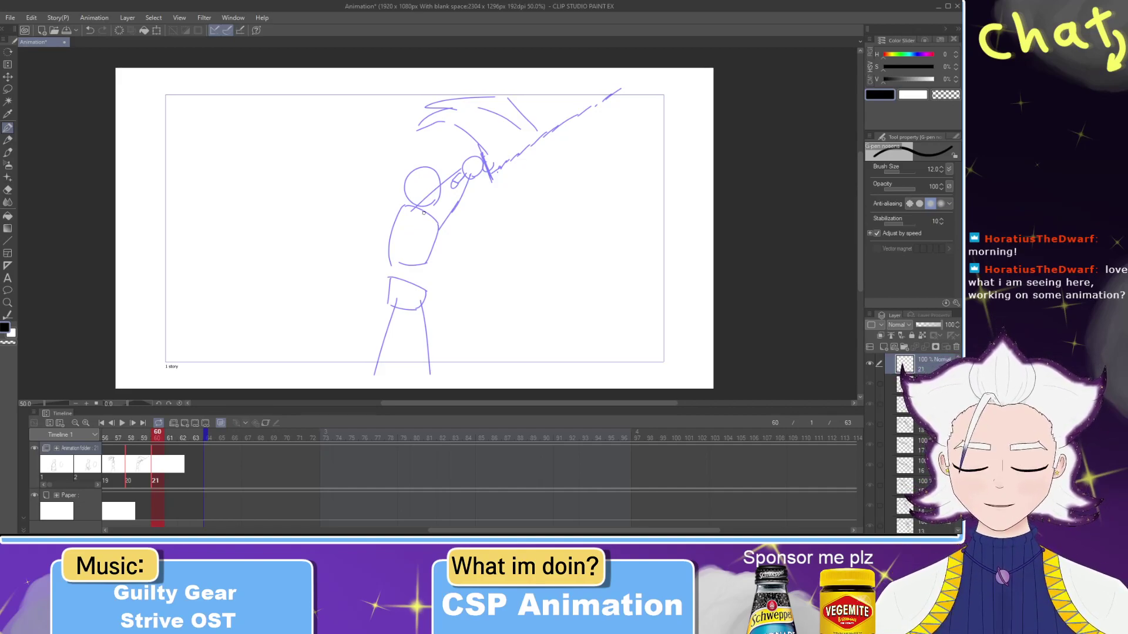
{"action": "mouse_move", "coordinate": [423, 206]}
{"action": "left_mouse_down"}
{"action": "mouse_move", "coordinate": [444, 220]}
{"action": "mouse_move", "coordinate": [416, 230]}
{"action": "mouse_move", "coordinate": [417, 171]}
{"action": "mouse_move", "coordinate": [463, 220]}
{"action": "left_mouse_up"}
{"action": "key", "text": "ctrl+z"}
{"action": "key", "text": "ctrl+z"}
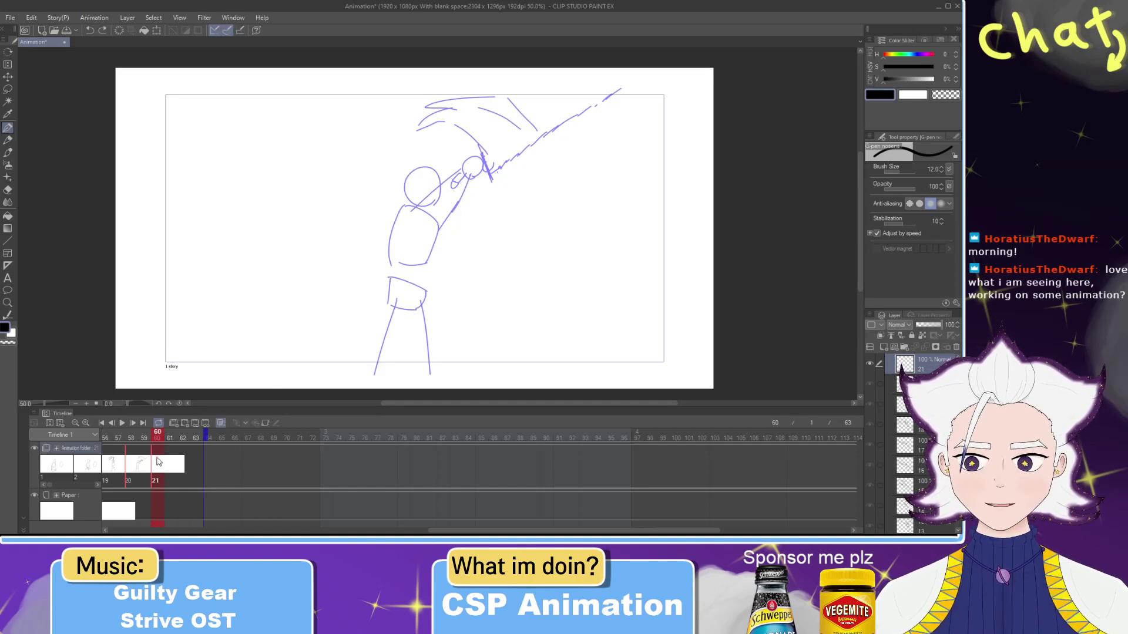
Step: Extend the timeline's end to frame 73
{"action": "left_click", "coordinate": [183, 438]}
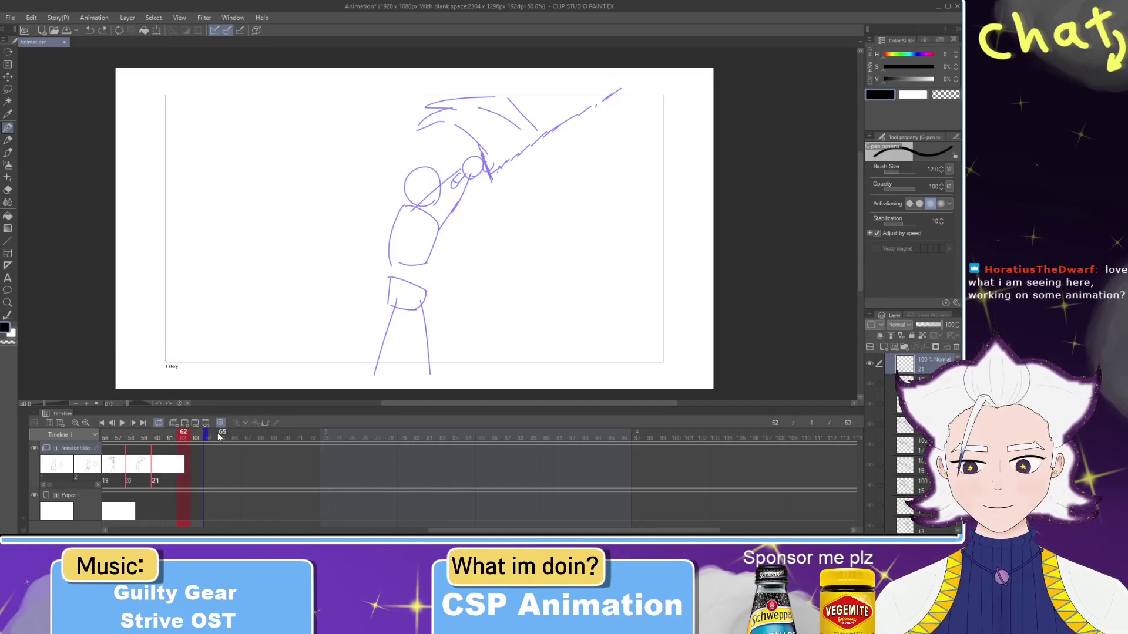
{"action": "left_click_drag", "start_coordinate": [204, 435], "coordinate": [335, 435]}
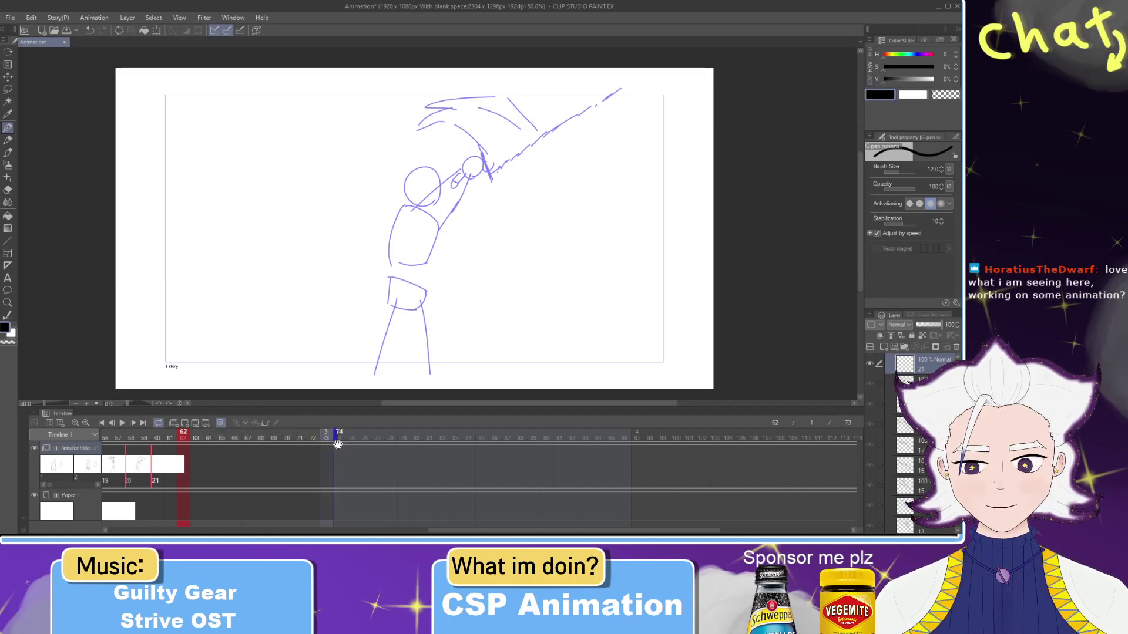
{"action": "left_click_drag", "start_coordinate": [440, 531], "coordinate": [374, 475]}
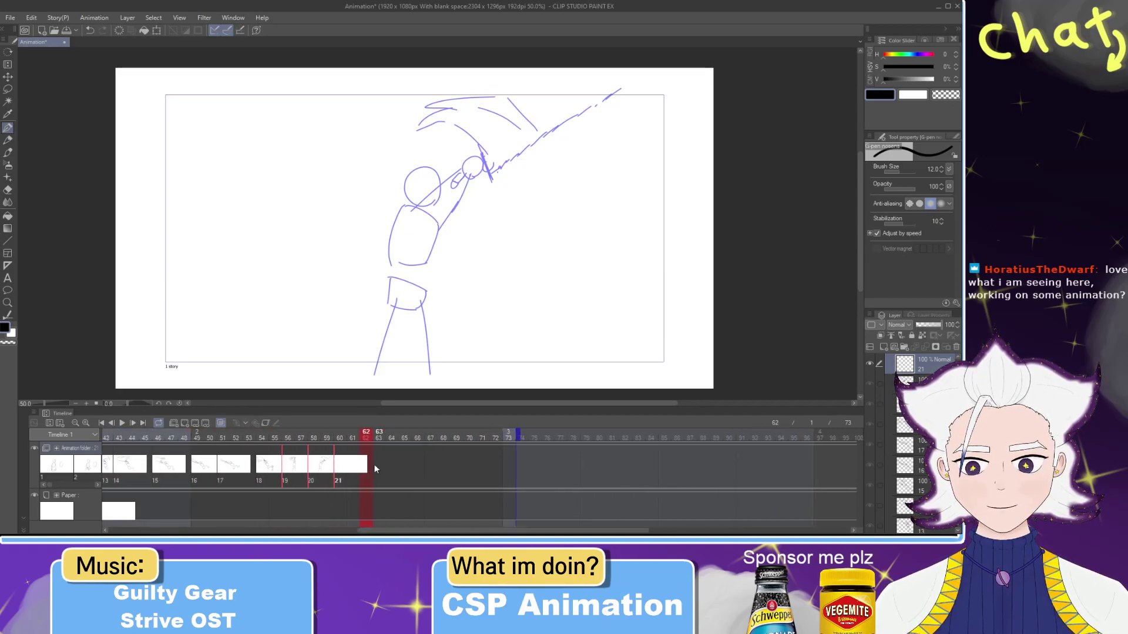
Step: Try adding a new cel 22 at frame 63, and undo it
{"action": "left_click", "coordinate": [381, 463]}
{"action": "mouse_move", "coordinate": [379, 430]}
{"action": "left_mouse_down"}
{"action": "mouse_move", "coordinate": [391, 430]}
{"action": "mouse_move", "coordinate": [163, 431]}
{"action": "mouse_move", "coordinate": [379, 439]}
{"action": "mouse_move", "coordinate": [367, 443]}
{"action": "left_mouse_up"}
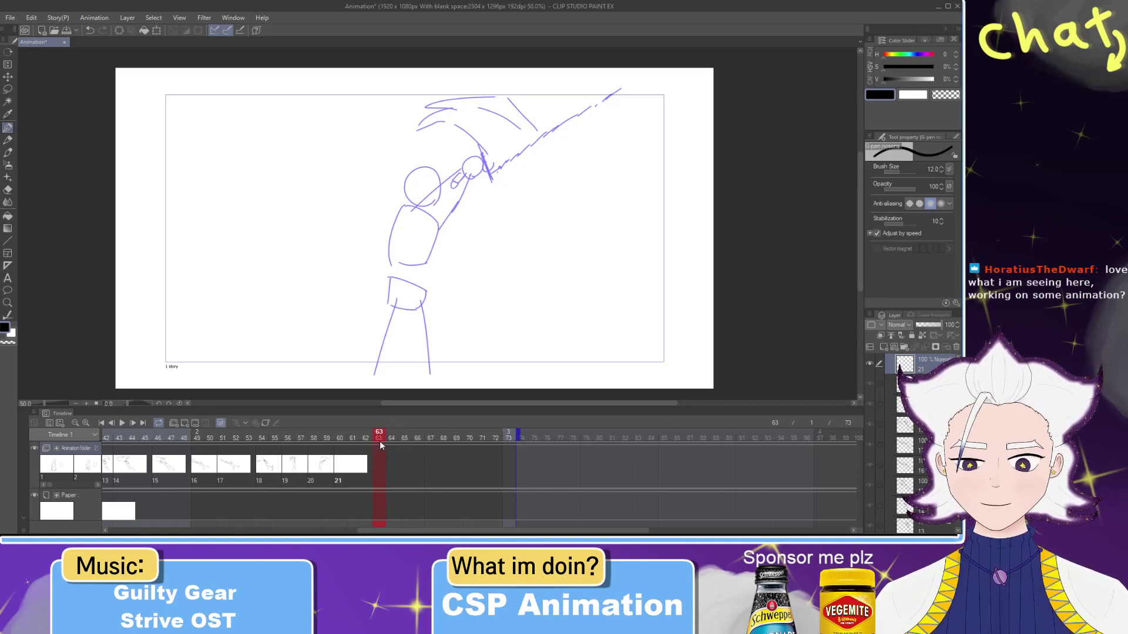
{"action": "left_click", "coordinate": [185, 423]}
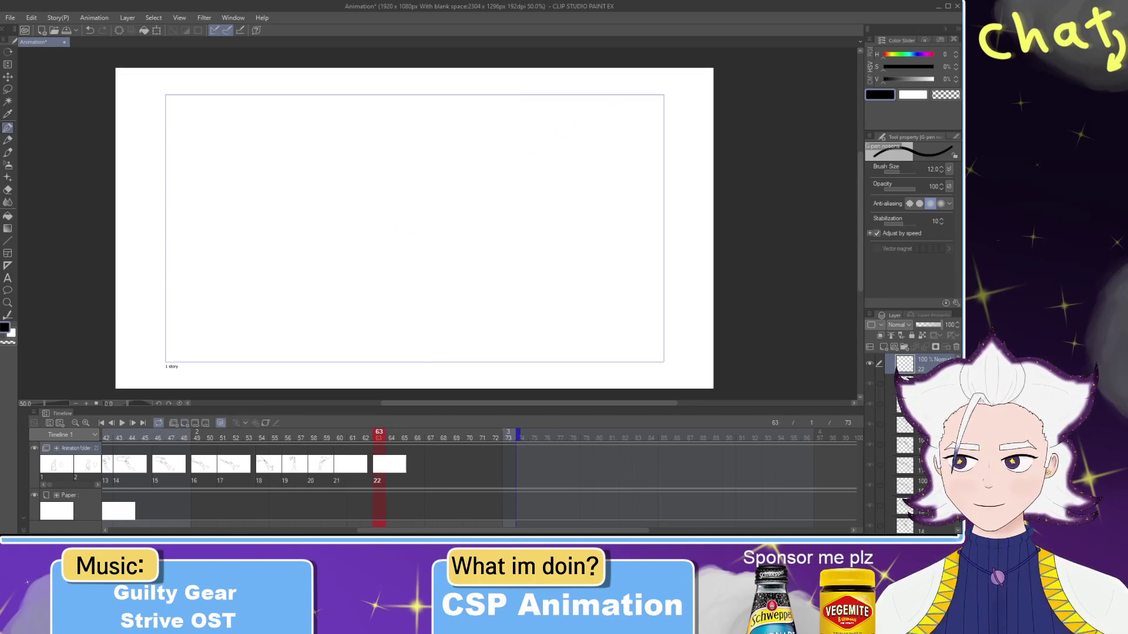
{"action": "mouse_move", "coordinate": [378, 438]}
{"action": "left_mouse_down"}
{"action": "mouse_move", "coordinate": [302, 436]}
{"action": "mouse_move", "coordinate": [356, 435]}
{"action": "mouse_move", "coordinate": [327, 434]}
{"action": "mouse_move", "coordinate": [346, 437]}
{"action": "left_mouse_up"}
{"action": "key", "text": "ctrl+z"}
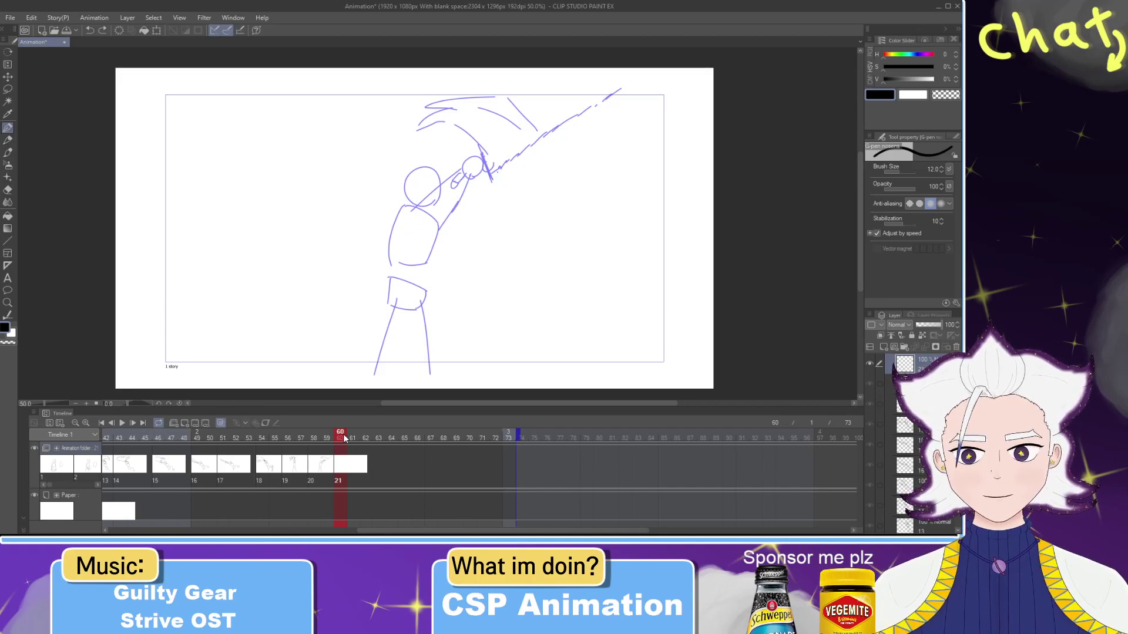
Step: Lasso the entire drawing on cel 20, move it slightly down, and clear the selection
{"action": "left_click_drag", "start_coordinate": [334, 441], "coordinate": [328, 439]}
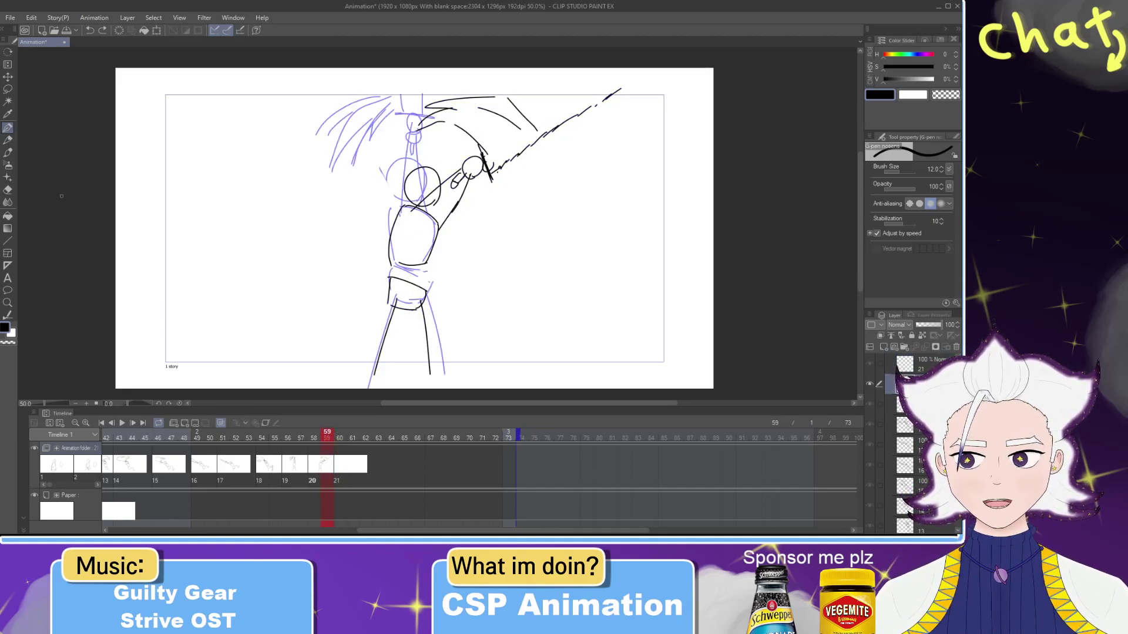
{"action": "left_click", "coordinate": [8, 89]}
{"action": "mouse_move", "coordinate": [664, 344]}
{"action": "left_mouse_down"}
{"action": "mouse_move", "coordinate": [352, 69]}
{"action": "mouse_move", "coordinate": [655, 196]}
{"action": "left_mouse_up"}
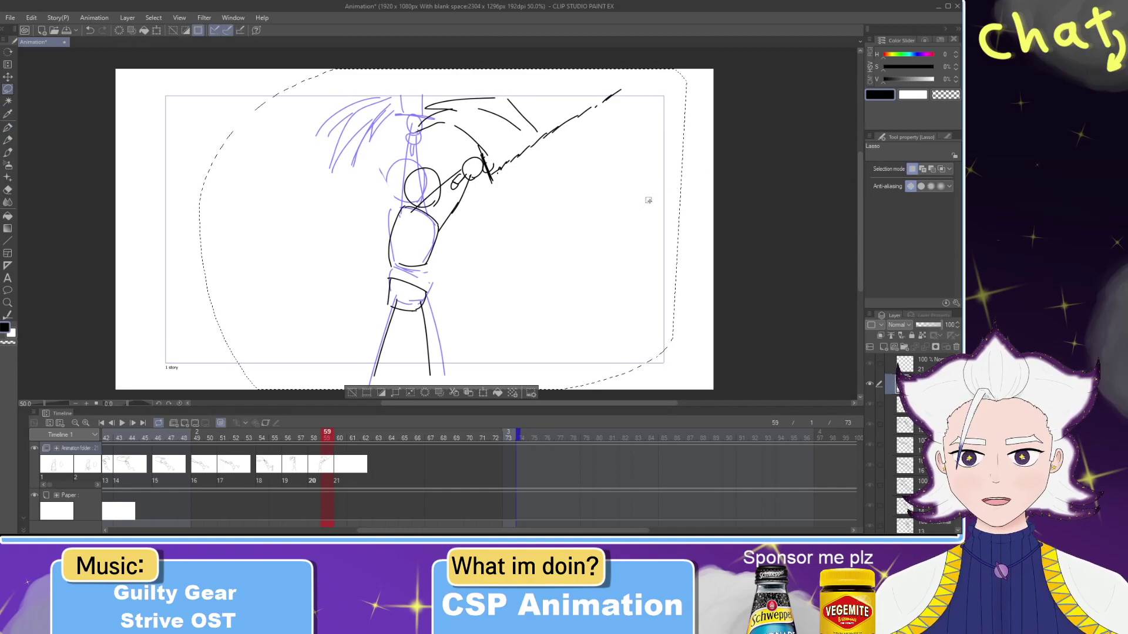
{"action": "left_click", "coordinate": [482, 393]}
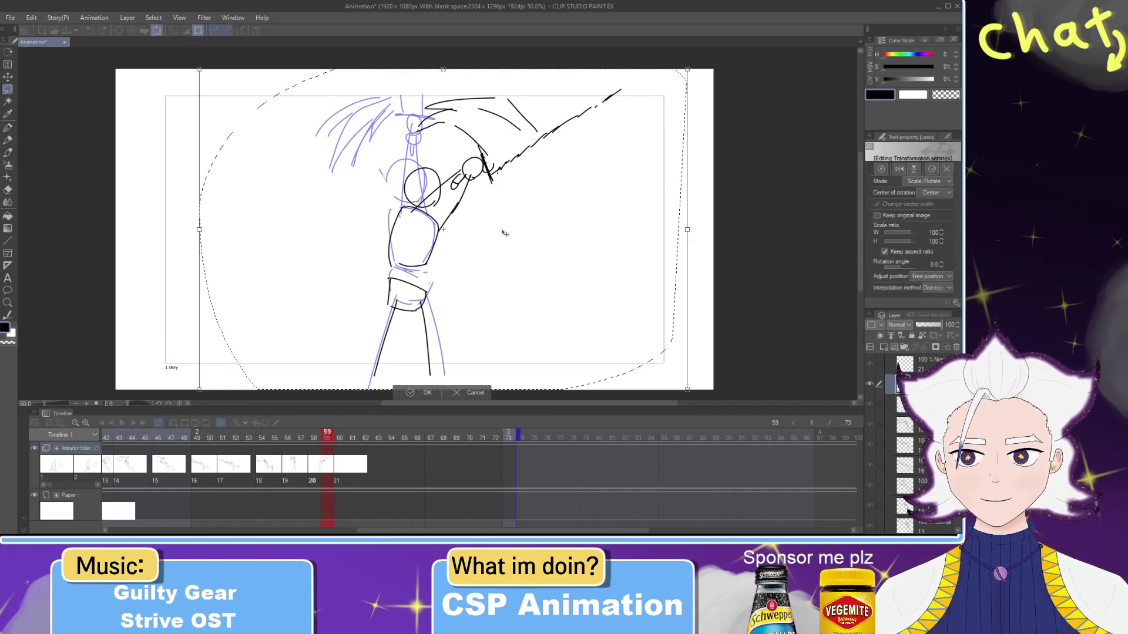
{"action": "key", "text": "Down"}
{"action": "key", "text": "Down"}
{"action": "key", "text": "Down"}
{"action": "key", "text": "Down"}
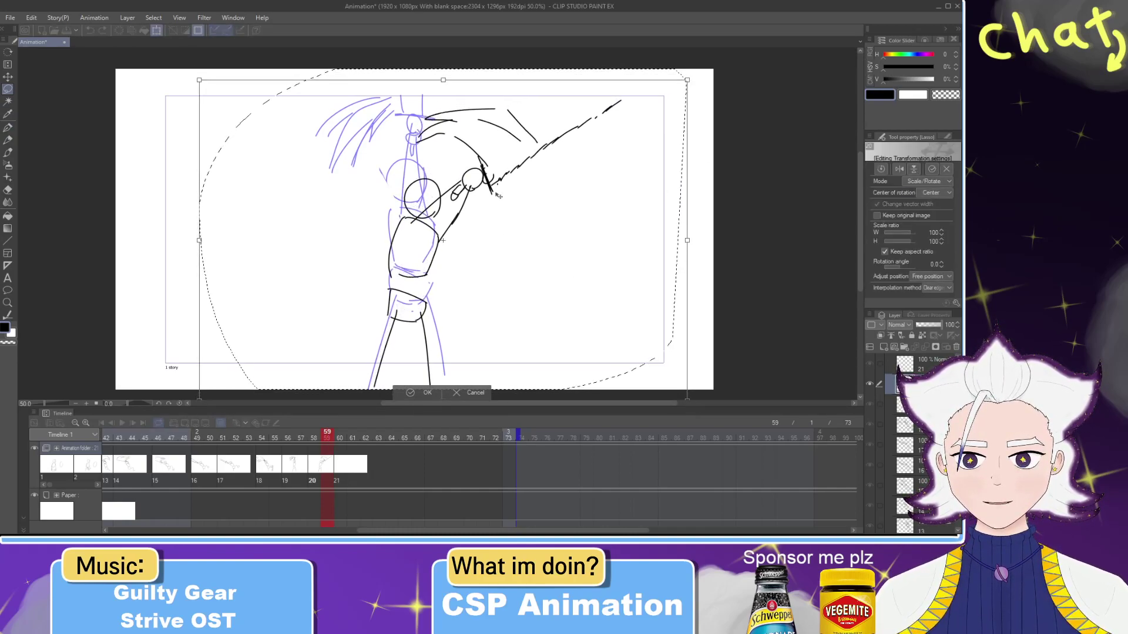
{"action": "left_click", "coordinate": [414, 392]}
{"action": "key", "text": "p"}
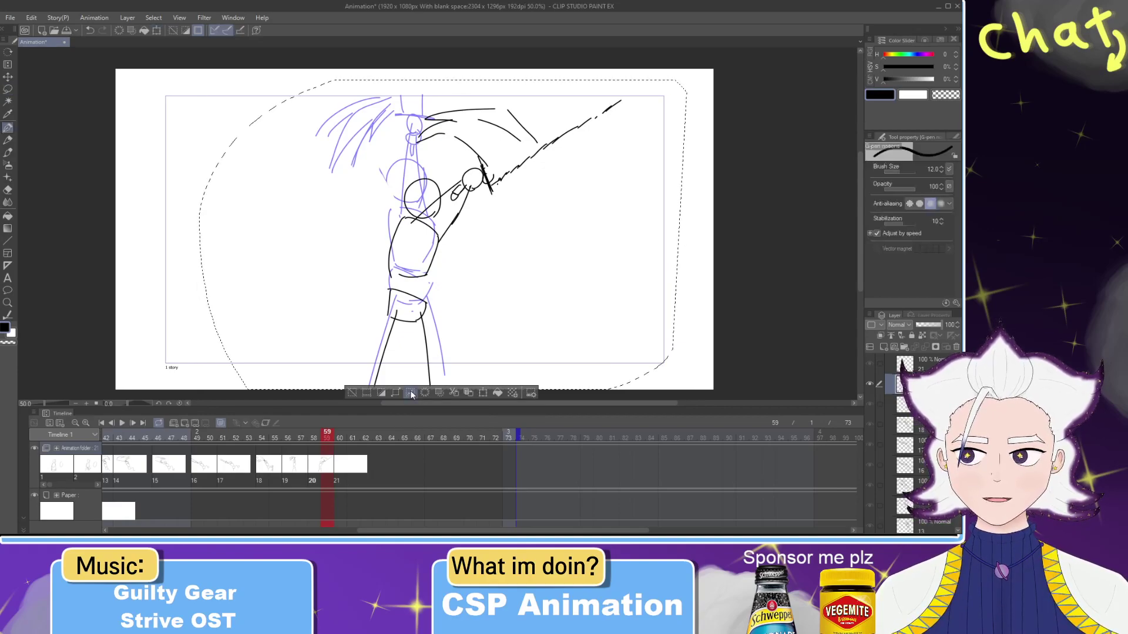
{"action": "key", "text": "ctrl+d"}
Step: Add strokes to the top of the weapon's swing shape and redraw its lower curve toward the guard on cel 20
{"action": "key", "text": "ctrl+z"}
{"action": "mouse_move", "coordinate": [498, 110]}
{"action": "left_mouse_down"}
{"action": "mouse_move", "coordinate": [454, 100]}
{"action": "mouse_move", "coordinate": [492, 92]}
{"action": "left_mouse_up"}
{"action": "left_click_drag", "start_coordinate": [437, 138], "coordinate": [481, 162]}
{"action": "key", "text": "e"}
{"action": "key", "text": "p"}
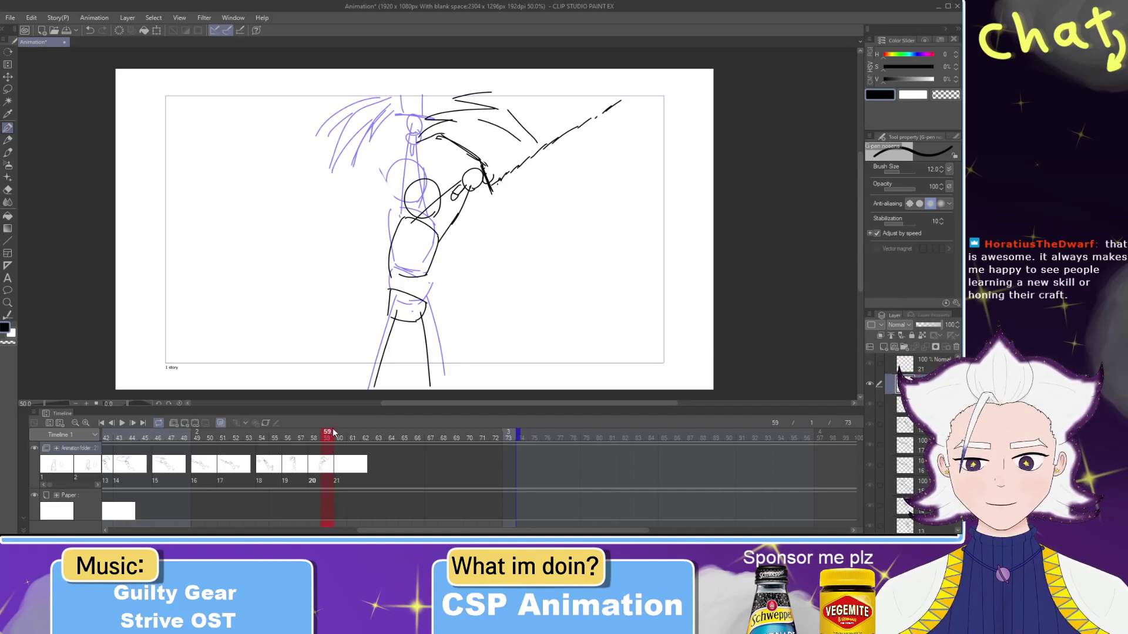
Step: Draw the head circle on cel 21 at frame 60, slightly right of the onion-skinned head
{"action": "mouse_move", "coordinate": [347, 434]}
{"action": "left_mouse_down"}
{"action": "mouse_move", "coordinate": [361, 433]}
{"action": "mouse_move", "coordinate": [207, 434]}
{"action": "mouse_move", "coordinate": [340, 436]}
{"action": "left_mouse_up"}
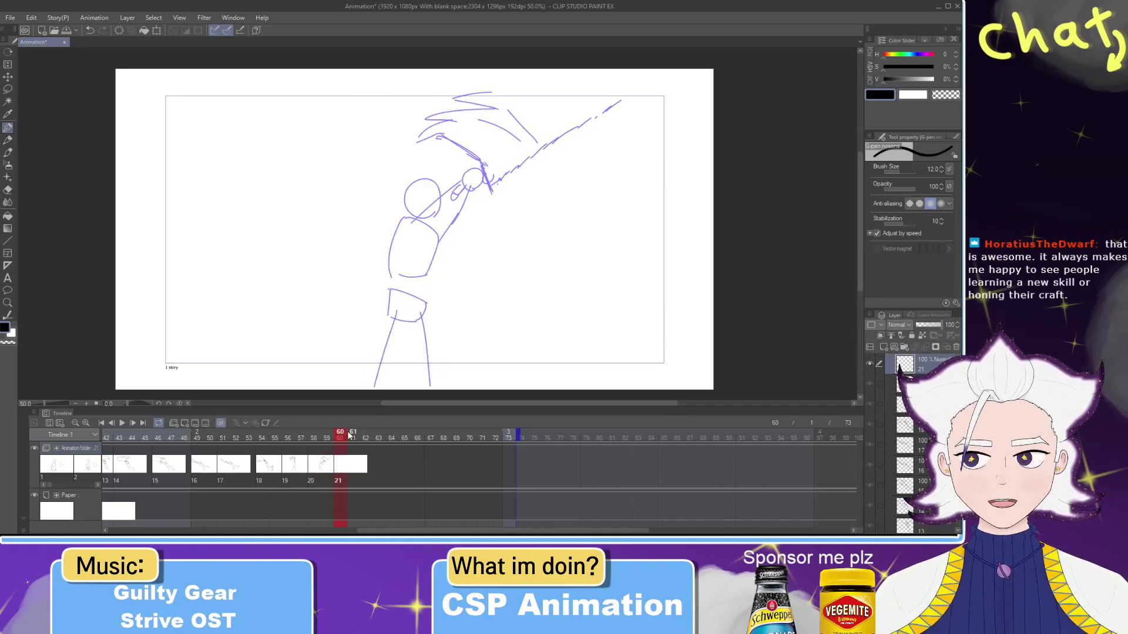
{"action": "mouse_move", "coordinate": [420, 215]}
{"action": "left_mouse_down"}
{"action": "mouse_move", "coordinate": [424, 225]}
{"action": "mouse_move", "coordinate": [407, 201]}
{"action": "mouse_move", "coordinate": [441, 218]}
{"action": "left_mouse_up"}
{"action": "key", "text": "ctrl+z"}
{"action": "key", "text": "ctrl+z"}
{"action": "key", "text": "ctrl+z"}
{"action": "key", "text": "ctrl+z"}
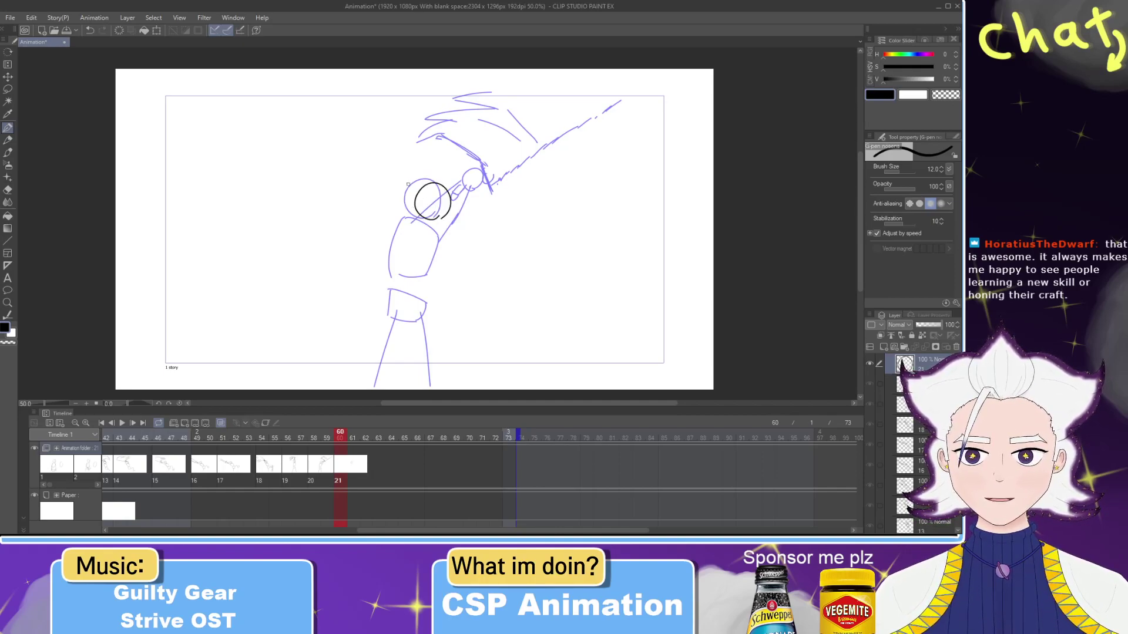
{"action": "key", "text": "ctrl+z"}
{"action": "mouse_move", "coordinate": [408, 183]}
{"action": "left_mouse_down"}
{"action": "mouse_move", "coordinate": [439, 213]}
{"action": "mouse_move", "coordinate": [410, 206]}
{"action": "mouse_move", "coordinate": [443, 216]}
{"action": "mouse_move", "coordinate": [438, 228]}
{"action": "left_mouse_up"}
{"action": "key", "text": "ctrl+z"}
{"action": "key", "text": "ctrl+z"}
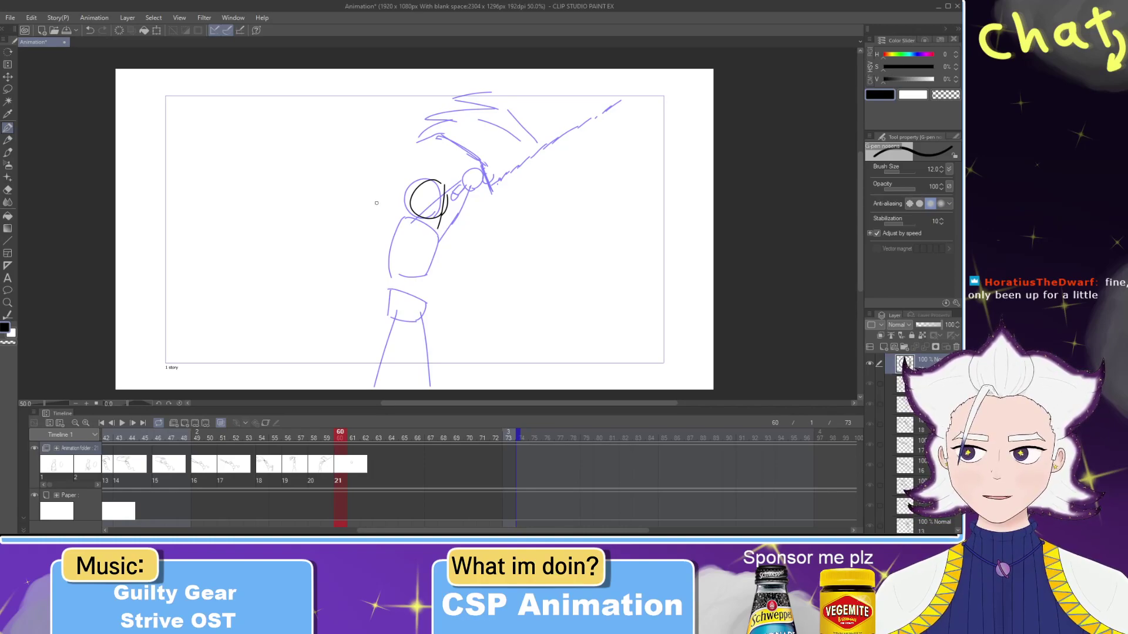
{"action": "key", "text": "ctrl+z"}
Step: Draw the top and right side of the torso below the head on cel 21
{"action": "mouse_move", "coordinate": [444, 185]}
{"action": "left_mouse_down"}
{"action": "mouse_move", "coordinate": [433, 249]}
{"action": "mouse_move", "coordinate": [438, 241]}
{"action": "mouse_move", "coordinate": [414, 222]}
{"action": "mouse_move", "coordinate": [439, 242]}
{"action": "mouse_move", "coordinate": [435, 270]}
{"action": "left_mouse_up"}
{"action": "key", "text": "ctrl+z"}
{"action": "key", "text": "ctrl+z"}
{"action": "key", "text": "ctrl+z"}
{"action": "key", "text": "ctrl+z"}
{"action": "key", "text": "ctrl+z"}
{"action": "key", "text": "ctrl+z"}
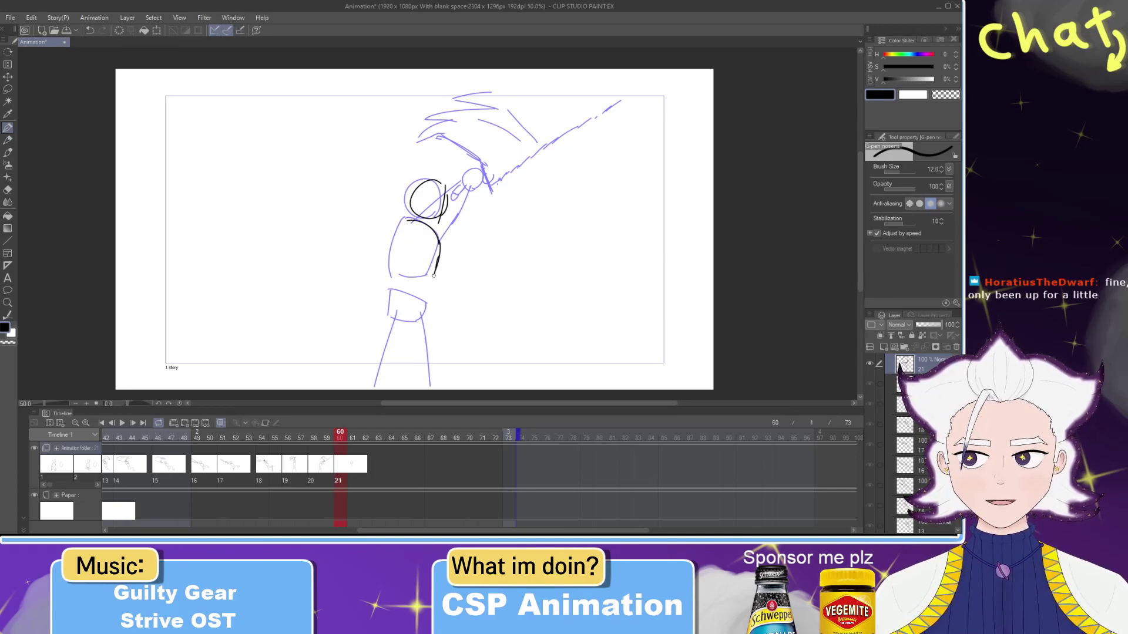
Step: Close the torso's bottom edge and draw its left side on cel 21
{"action": "left_click_drag", "start_coordinate": [406, 219], "coordinate": [403, 253]}
{"action": "key", "text": "ctrl+z"}
{"action": "key", "text": "ctrl+z"}
{"action": "key", "text": "ctrl+z"}
{"action": "left_click_drag", "start_coordinate": [438, 243], "coordinate": [418, 284]}
{"action": "left_click_drag", "start_coordinate": [405, 220], "coordinate": [397, 273]}
{"action": "key", "text": "ctrl+z"}
{"action": "left_click_drag", "start_coordinate": [406, 221], "coordinate": [394, 271]}
{"action": "key", "text": "ctrl+z"}
{"action": "left_click_drag", "start_coordinate": [406, 220], "coordinate": [391, 274]}
Step: Draw the hips below the torso on cel 21 and erase stray line ends at the torso's lower edge
{"action": "mouse_move", "coordinate": [390, 269]}
{"action": "left_mouse_down"}
{"action": "mouse_move", "coordinate": [416, 276]}
{"action": "mouse_move", "coordinate": [403, 286]}
{"action": "mouse_move", "coordinate": [430, 305]}
{"action": "mouse_move", "coordinate": [385, 305]}
{"action": "mouse_move", "coordinate": [411, 320]}
{"action": "mouse_move", "coordinate": [383, 334]}
{"action": "mouse_move", "coordinate": [382, 353]}
{"action": "mouse_move", "coordinate": [365, 368]}
{"action": "left_mouse_up"}
{"action": "key", "text": "ctrl+z"}
{"action": "key", "text": "e"}
{"action": "left_click", "coordinate": [425, 286]}
{"action": "left_click", "coordinate": [392, 279]}
{"action": "key", "text": "p"}
Step: Draw the two leg lines below the hips on cel 21, spread wider than the onion-skinned legs
{"action": "key", "text": "ctrl+z"}
{"action": "key", "text": "ctrl+z"}
{"action": "key", "text": "ctrl+z"}
{"action": "key", "text": "ctrl+z"}
{"action": "left_click_drag", "start_coordinate": [423, 318], "coordinate": [432, 356]}
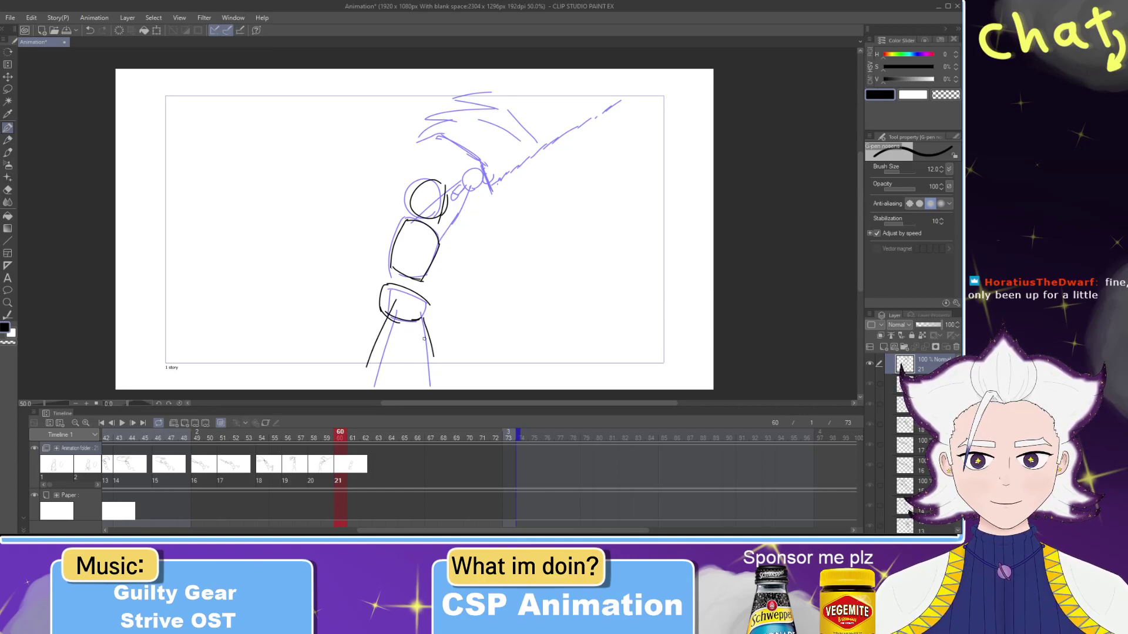
Step: Redraw the front leg line longer below the hips on cel 21
{"action": "key", "text": "ctrl+z"}
{"action": "left_click_drag", "start_coordinate": [420, 318], "coordinate": [440, 380]}
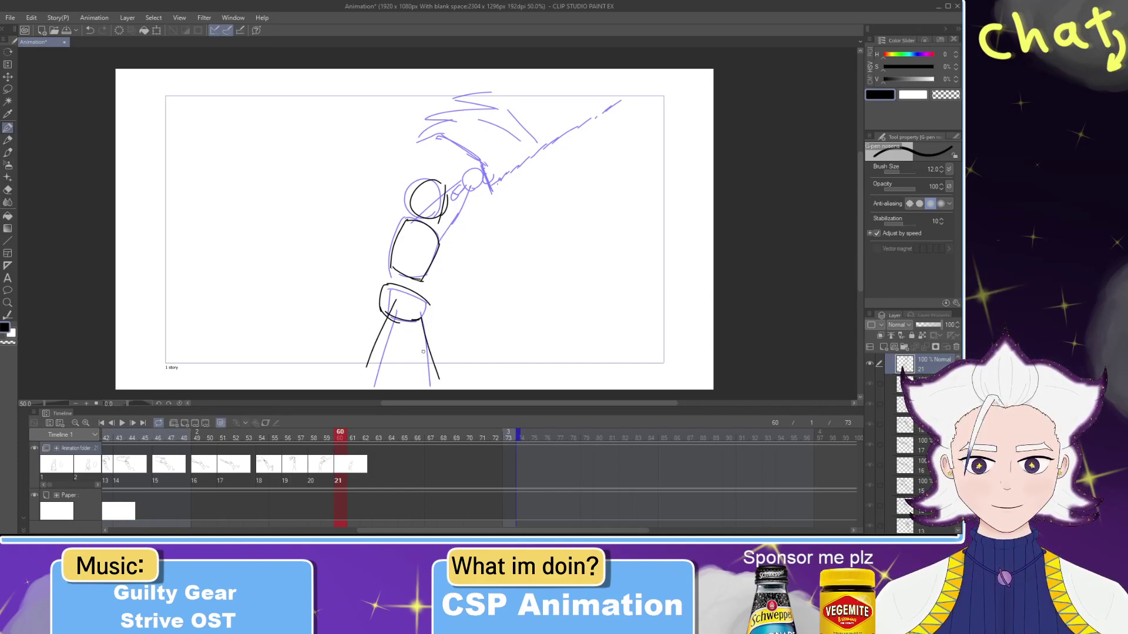
{"action": "mouse_move", "coordinate": [335, 441]}
{"action": "left_mouse_down"}
{"action": "mouse_move", "coordinate": [264, 450]}
{"action": "mouse_move", "coordinate": [348, 452]}
{"action": "left_mouse_up"}
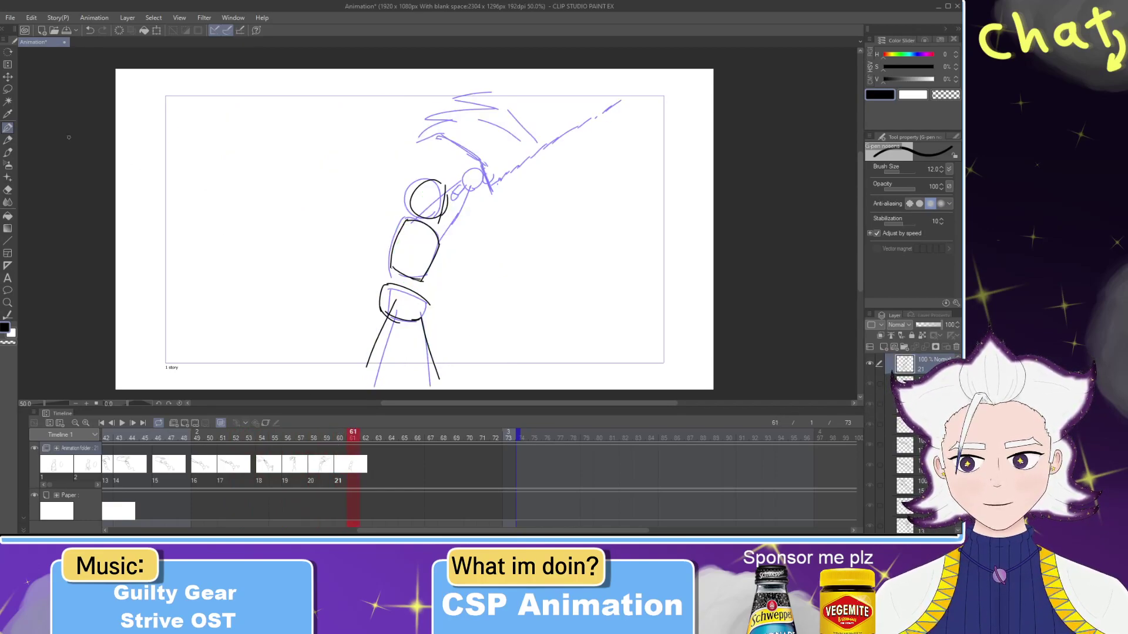
Step: Lasso the whole figure on cel 21, move it slightly down, and clear the selection
{"action": "left_click", "coordinate": [7, 88]}
{"action": "mouse_move", "coordinate": [378, 149]}
{"action": "left_mouse_down"}
{"action": "mouse_move", "coordinate": [306, 186]}
{"action": "mouse_move", "coordinate": [431, 383]}
{"action": "mouse_move", "coordinate": [522, 117]}
{"action": "left_mouse_up"}
{"action": "key", "text": "ctrl+t"}
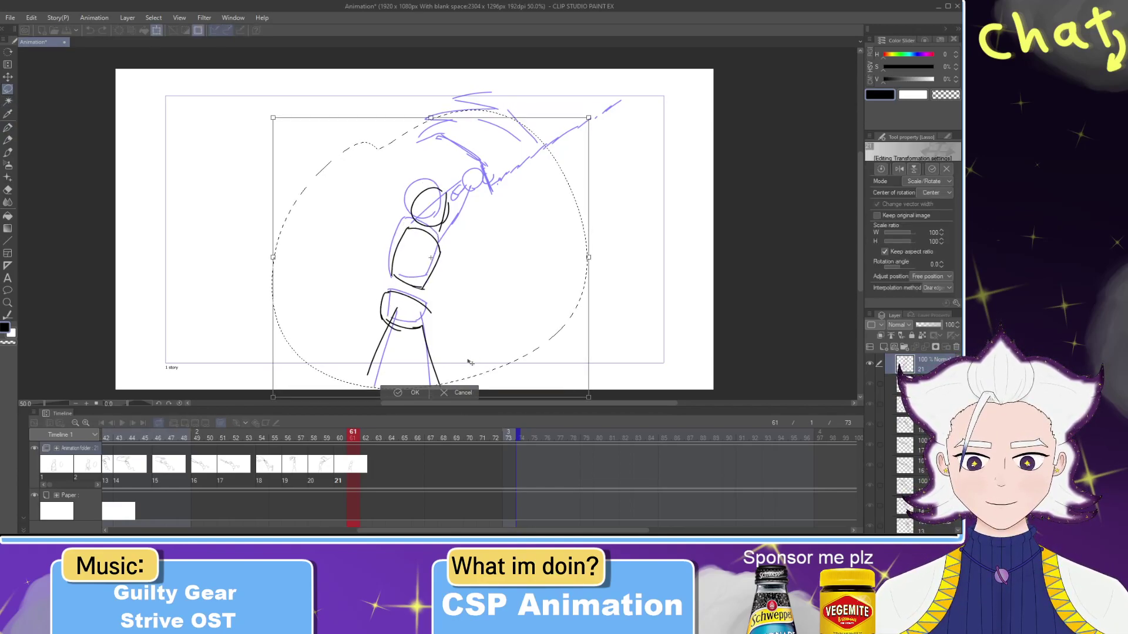
{"action": "left_click", "coordinate": [415, 395]}
{"action": "left_click", "coordinate": [668, 239]}
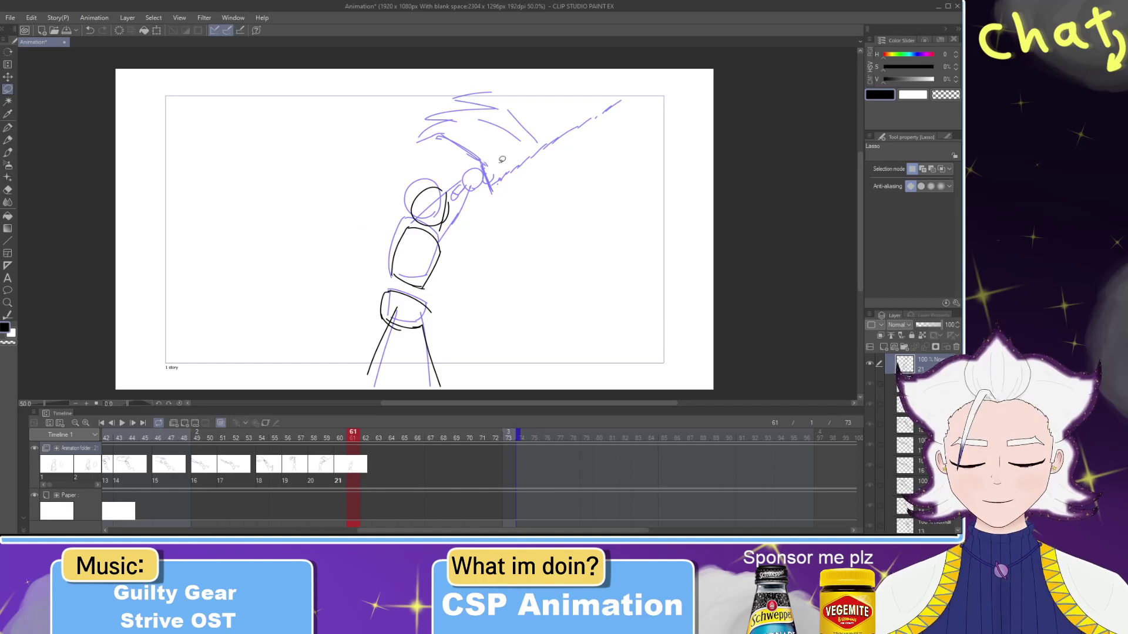
{"action": "key", "text": "p"}
{"action": "left_click_drag", "start_coordinate": [411, 246], "coordinate": [468, 193]}
{"action": "key", "text": "ctrl+z"}
{"action": "mouse_move", "coordinate": [413, 242]}
{"action": "left_mouse_down"}
{"action": "mouse_move", "coordinate": [463, 197]}
{"action": "mouse_move", "coordinate": [448, 195]}
{"action": "mouse_move", "coordinate": [445, 217]}
{"action": "mouse_move", "coordinate": [472, 185]}
{"action": "left_mouse_up"}
{"action": "key", "text": "ctrl+z"}
{"action": "mouse_move", "coordinate": [442, 253]}
{"action": "left_mouse_down"}
{"action": "mouse_move", "coordinate": [473, 196]}
{"action": "mouse_move", "coordinate": [463, 201]}
{"action": "left_mouse_up"}
{"action": "key", "text": "ctrl+z"}
{"action": "key", "text": "ctrl+z"}
{"action": "left_click_drag", "start_coordinate": [442, 251], "coordinate": [468, 202]}
{"action": "key", "text": "ctrl+z"}
{"action": "key", "text": "ctrl+z"}
{"action": "key", "text": "ctrl+z"}
{"action": "key", "text": "ctrl+z"}
{"action": "mouse_move", "coordinate": [408, 243]}
{"action": "left_mouse_down"}
{"action": "mouse_move", "coordinate": [476, 222]}
{"action": "mouse_move", "coordinate": [463, 227]}
{"action": "left_mouse_up"}
{"action": "key", "text": "ctrl+z"}
{"action": "key", "text": "ctrl+z"}
{"action": "key", "text": "ctrl+z"}
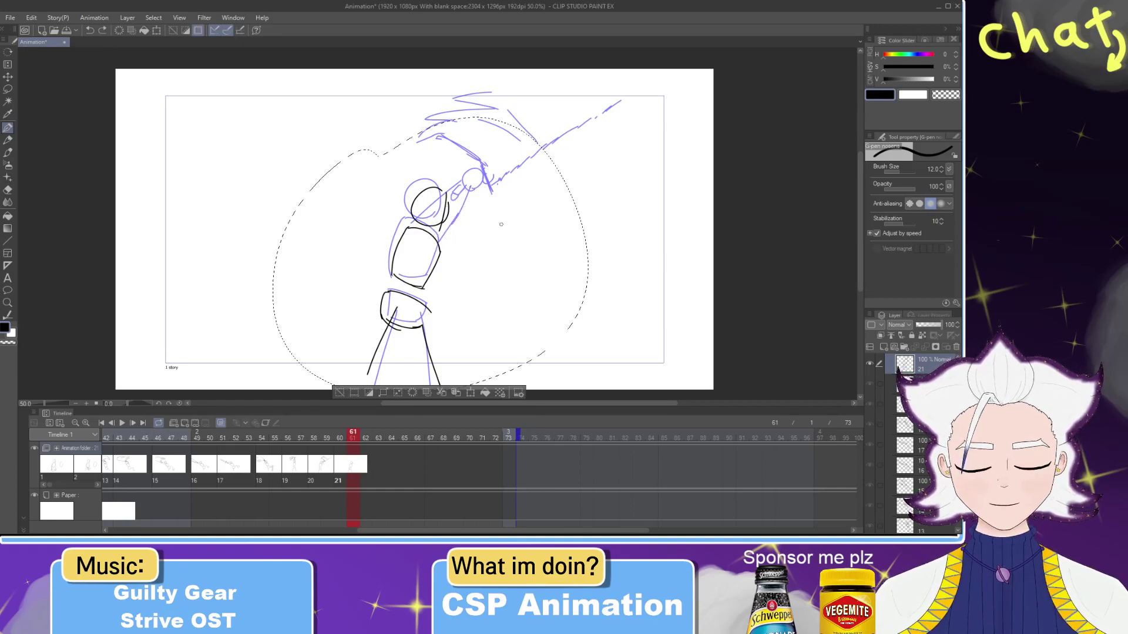
{"action": "key", "text": "ctrl+z"}
{"action": "key", "text": "ctrl+y"}
{"action": "key", "text": "ctrl+z"}
{"action": "left_click_drag", "start_coordinate": [413, 237], "coordinate": [534, 211]}
{"action": "key", "text": "ctrl+z"}
{"action": "left_click_drag", "start_coordinate": [411, 241], "coordinate": [493, 236]}
{"action": "key", "text": "ctrl+z"}
{"action": "left_click_drag", "start_coordinate": [413, 241], "coordinate": [531, 232]}
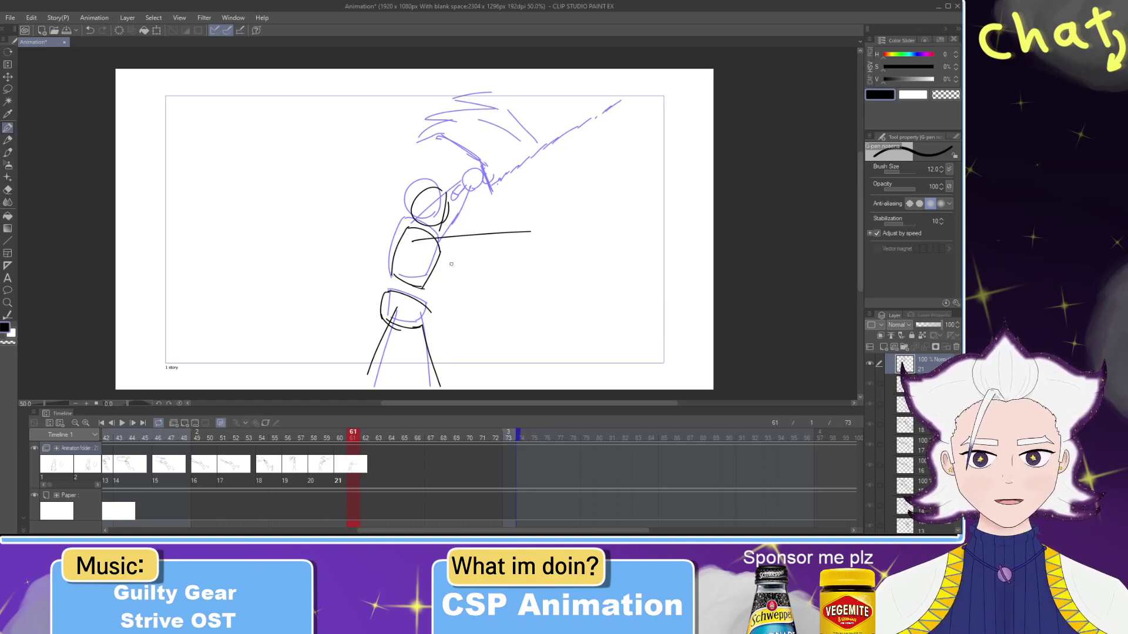
{"action": "left_click_drag", "start_coordinate": [440, 253], "coordinate": [518, 238]}
{"action": "key", "text": "ctrl+z"}
{"action": "key", "text": "ctrl+z"}
{"action": "left_click_drag", "start_coordinate": [440, 249], "coordinate": [521, 236]}
{"action": "key", "text": "ctrl+z"}
{"action": "mouse_move", "coordinate": [441, 249]}
{"action": "left_mouse_down"}
{"action": "mouse_move", "coordinate": [529, 228]}
{"action": "mouse_move", "coordinate": [532, 241]}
{"action": "mouse_move", "coordinate": [531, 227]}
{"action": "mouse_move", "coordinate": [537, 242]}
{"action": "left_mouse_up"}
{"action": "key", "text": "ctrl+z"}
{"action": "key", "text": "ctrl+z"}
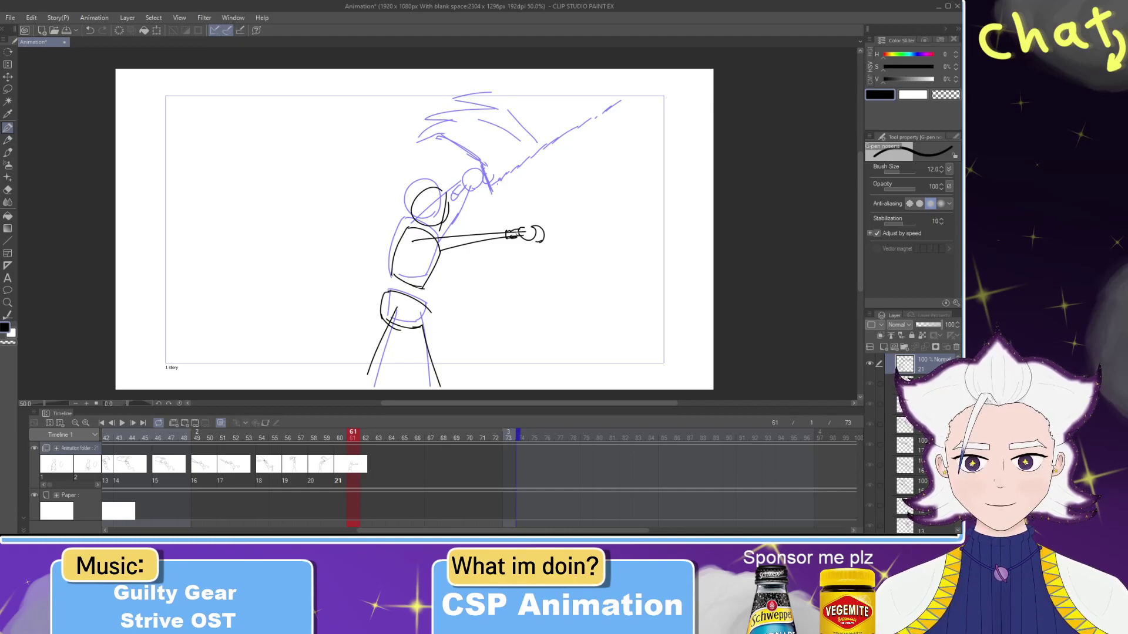
{"action": "key", "text": "ctrl+z"}
{"action": "key", "text": "ctrl+z"}
{"action": "key", "text": "ctrl+z"}
{"action": "key", "text": "ctrl+z"}
{"action": "key", "text": "ctrl+z"}
{"action": "left_click_drag", "start_coordinate": [413, 245], "coordinate": [473, 280]}
{"action": "key", "text": "ctrl+z"}
{"action": "key", "text": "ctrl+z"}
{"action": "mouse_move", "coordinate": [412, 245]}
{"action": "left_mouse_down"}
{"action": "mouse_move", "coordinate": [468, 274]}
{"action": "mouse_move", "coordinate": [454, 268]}
{"action": "mouse_move", "coordinate": [498, 267]}
{"action": "left_mouse_up"}
{"action": "key", "text": "ctrl+z"}
{"action": "key", "text": "ctrl+z"}
{"action": "mouse_move", "coordinate": [416, 251]}
{"action": "left_mouse_down"}
{"action": "mouse_move", "coordinate": [461, 271]}
{"action": "mouse_move", "coordinate": [447, 265]}
{"action": "mouse_move", "coordinate": [513, 267]}
{"action": "left_mouse_up"}
{"action": "key", "text": "ctrl+z"}
{"action": "left_click_drag", "start_coordinate": [442, 263], "coordinate": [509, 255]}
{"action": "key", "text": "ctrl+z"}
{"action": "key", "text": "ctrl+z"}
Step: Draw both arms on cel 21 reaching forward from the torso, bending slightly and converging at the hands
{"action": "mouse_move", "coordinate": [414, 252]}
{"action": "left_mouse_down"}
{"action": "mouse_move", "coordinate": [471, 265]}
{"action": "mouse_move", "coordinate": [520, 254]}
{"action": "left_mouse_up"}
{"action": "key", "text": "ctrl+z"}
{"action": "mouse_move", "coordinate": [434, 241]}
{"action": "left_mouse_down"}
{"action": "mouse_move", "coordinate": [470, 256]}
{"action": "mouse_move", "coordinate": [457, 251]}
{"action": "mouse_move", "coordinate": [520, 248]}
{"action": "mouse_move", "coordinate": [502, 256]}
{"action": "left_mouse_up"}
{"action": "key", "text": "ctrl+z"}
{"action": "key", "text": "ctrl+z"}
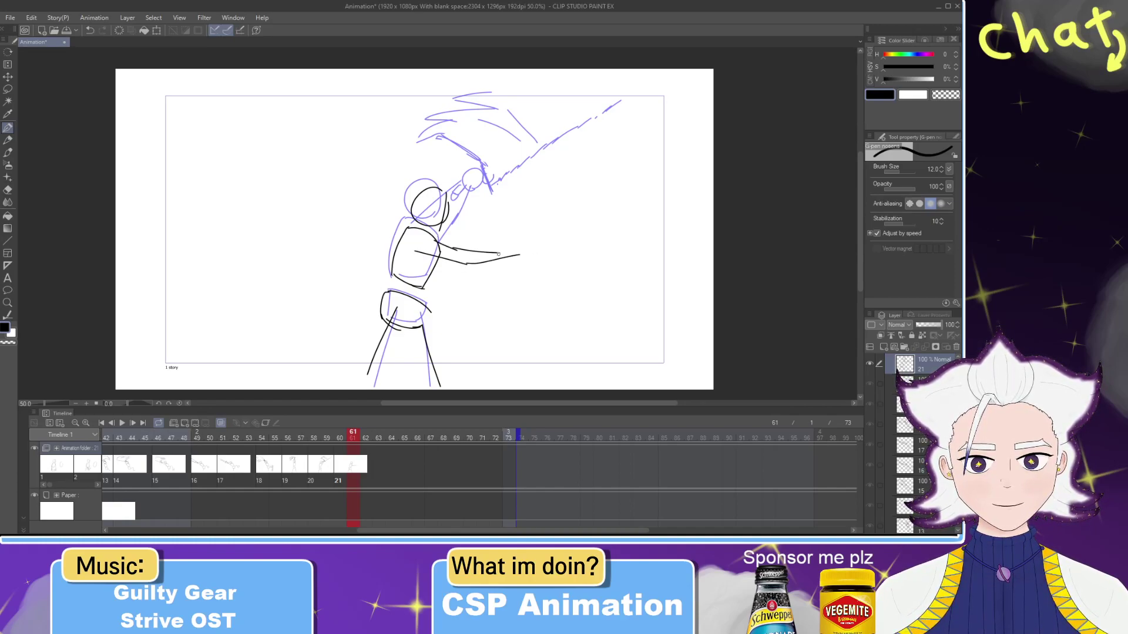
{"action": "key", "text": "ctrl+z"}
{"action": "mouse_move", "coordinate": [424, 233]}
{"action": "left_mouse_down"}
{"action": "mouse_move", "coordinate": [528, 255]}
{"action": "mouse_move", "coordinate": [528, 245]}
{"action": "mouse_move", "coordinate": [498, 258]}
{"action": "left_mouse_up"}
{"action": "key", "text": "ctrl+z"}
Step: Draw the weapon's upright crossguard at the fists and a nearly horizontal lower blade edge extending forward on cel 21
{"action": "left_click_drag", "start_coordinate": [521, 244], "coordinate": [529, 277]}
{"action": "mouse_move", "coordinate": [529, 236]}
{"action": "left_mouse_down"}
{"action": "mouse_move", "coordinate": [532, 271]}
{"action": "mouse_move", "coordinate": [635, 216]}
{"action": "left_mouse_up"}
{"action": "key", "text": "ctrl+z"}
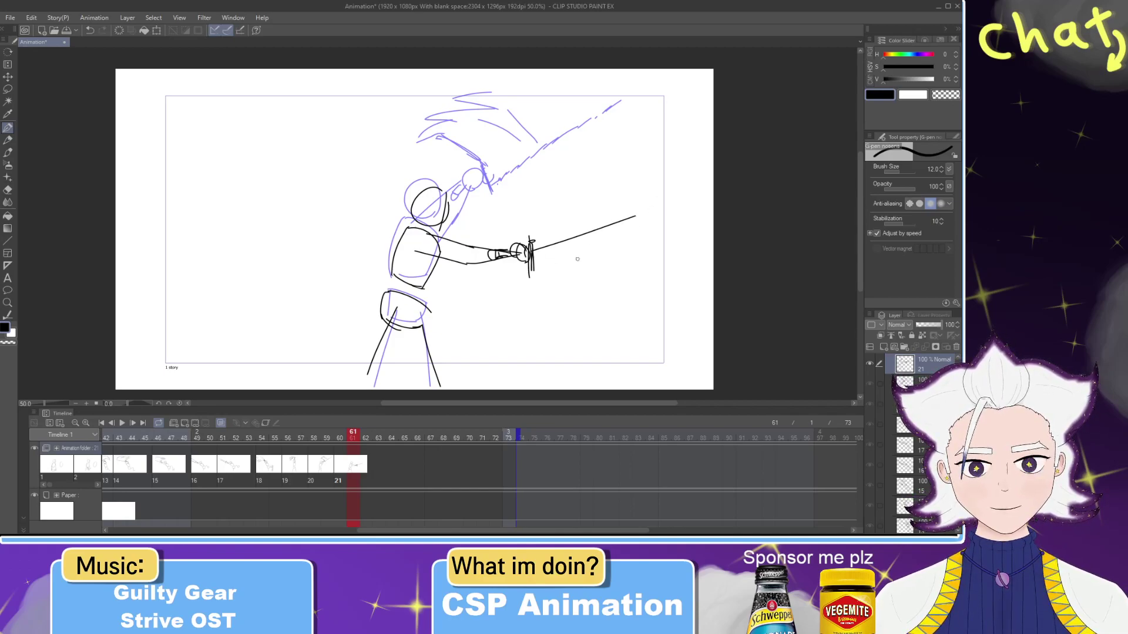
{"action": "left_click_drag", "start_coordinate": [531, 267], "coordinate": [667, 215]}
{"action": "key", "text": "ctrl+z"}
{"action": "key", "text": "ctrl+z"}
{"action": "left_click_drag", "start_coordinate": [532, 247], "coordinate": [648, 240]}
{"action": "left_click_drag", "start_coordinate": [532, 269], "coordinate": [648, 261]}
{"action": "key", "text": "ctrl+z"}
Step: Sketch long jagged strokes above the weapon on cel 21 and the line joining them to the crossguard
{"action": "mouse_move", "coordinate": [537, 266]}
{"action": "left_mouse_down"}
{"action": "mouse_move", "coordinate": [663, 255]}
{"action": "mouse_move", "coordinate": [615, 185]}
{"action": "mouse_move", "coordinate": [629, 195]}
{"action": "mouse_move", "coordinate": [625, 162]}
{"action": "left_mouse_up"}
{"action": "left_click_drag", "start_coordinate": [616, 159], "coordinate": [643, 205]}
{"action": "mouse_move", "coordinate": [580, 154]}
{"action": "left_mouse_down"}
{"action": "mouse_move", "coordinate": [610, 221]}
{"action": "mouse_move", "coordinate": [581, 215]}
{"action": "mouse_move", "coordinate": [557, 185]}
{"action": "mouse_move", "coordinate": [549, 209]}
{"action": "left_mouse_up"}
{"action": "left_click_drag", "start_coordinate": [512, 175], "coordinate": [533, 244]}
{"action": "left_click_drag", "start_coordinate": [514, 155], "coordinate": [562, 218]}
Step: Rework the weapon's lower edge on cel 21 as a broken dashed line and add another jagged stroke above it
{"action": "key", "text": "e"}
{"action": "mouse_move", "coordinate": [561, 267]}
{"action": "left_mouse_down"}
{"action": "mouse_move", "coordinate": [573, 272]}
{"action": "mouse_move", "coordinate": [551, 259]}
{"action": "mouse_move", "coordinate": [654, 256]}
{"action": "left_mouse_up"}
{"action": "key", "text": "p"}
{"action": "key", "text": "e"}
{"action": "left_click", "coordinate": [676, 254]}
{"action": "key", "text": "p"}
{"action": "key", "text": "e"}
{"action": "key", "text": "p"}
{"action": "left_click_drag", "start_coordinate": [522, 158], "coordinate": [550, 194]}
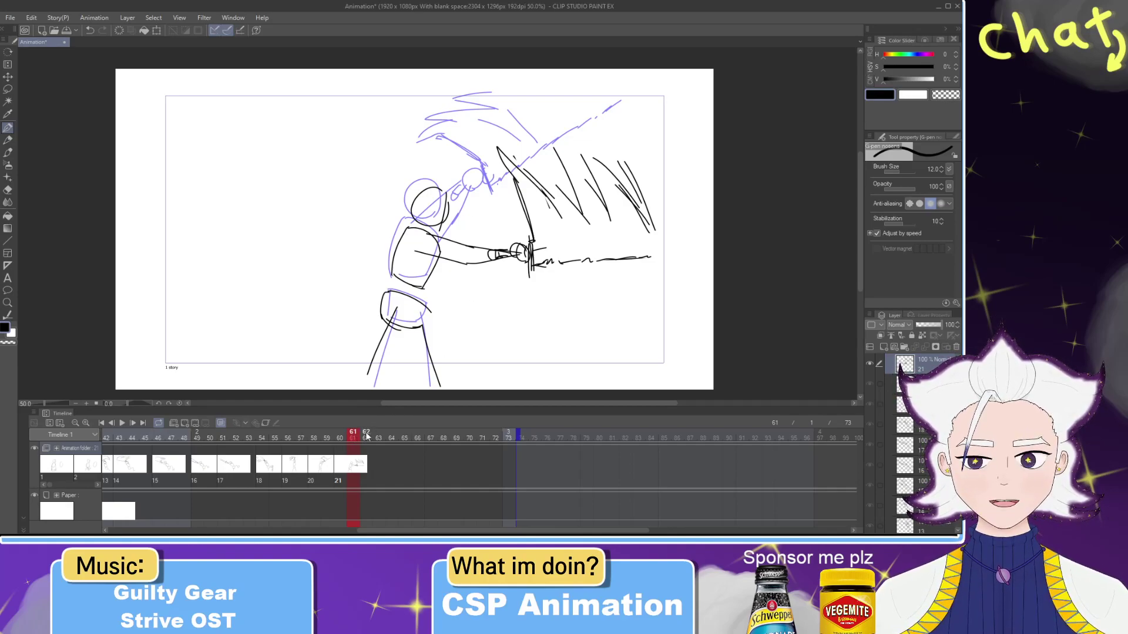
Step: Compare cel 21 with the preceding frames and erase both leg lines below its hips
{"action": "mouse_move", "coordinate": [353, 439]}
{"action": "left_mouse_down"}
{"action": "mouse_move", "coordinate": [341, 437]}
{"action": "mouse_move", "coordinate": [354, 438]}
{"action": "left_mouse_up"}
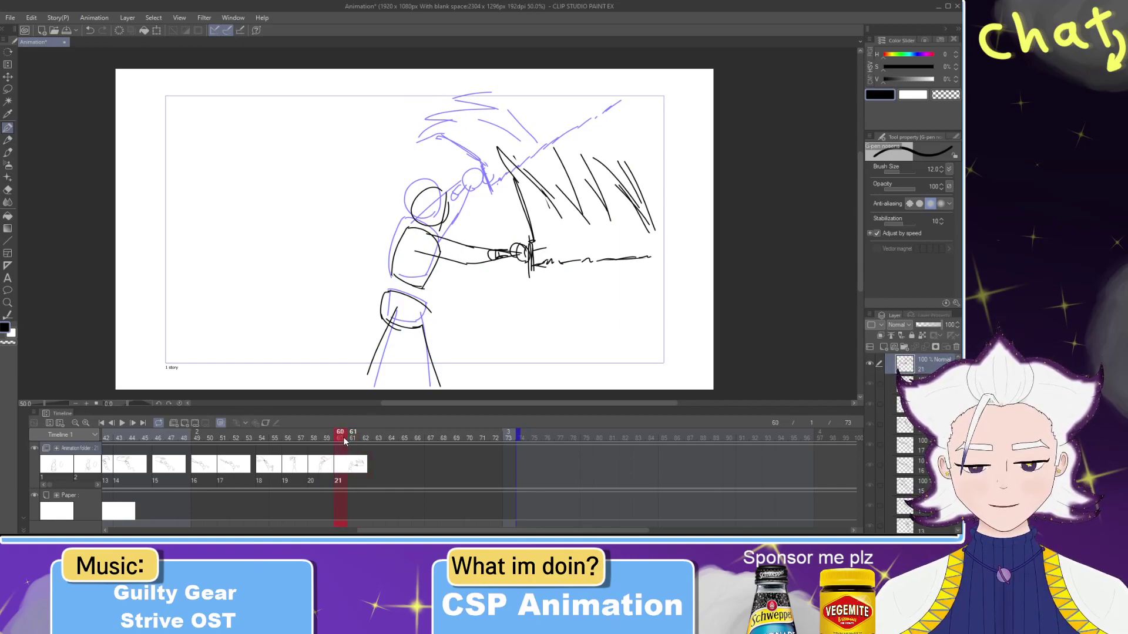
{"action": "left_click", "coordinate": [317, 444]}
{"action": "mouse_move", "coordinate": [317, 444]}
{"action": "left_mouse_down"}
{"action": "mouse_move", "coordinate": [223, 457]}
{"action": "mouse_move", "coordinate": [354, 453]}
{"action": "left_mouse_up"}
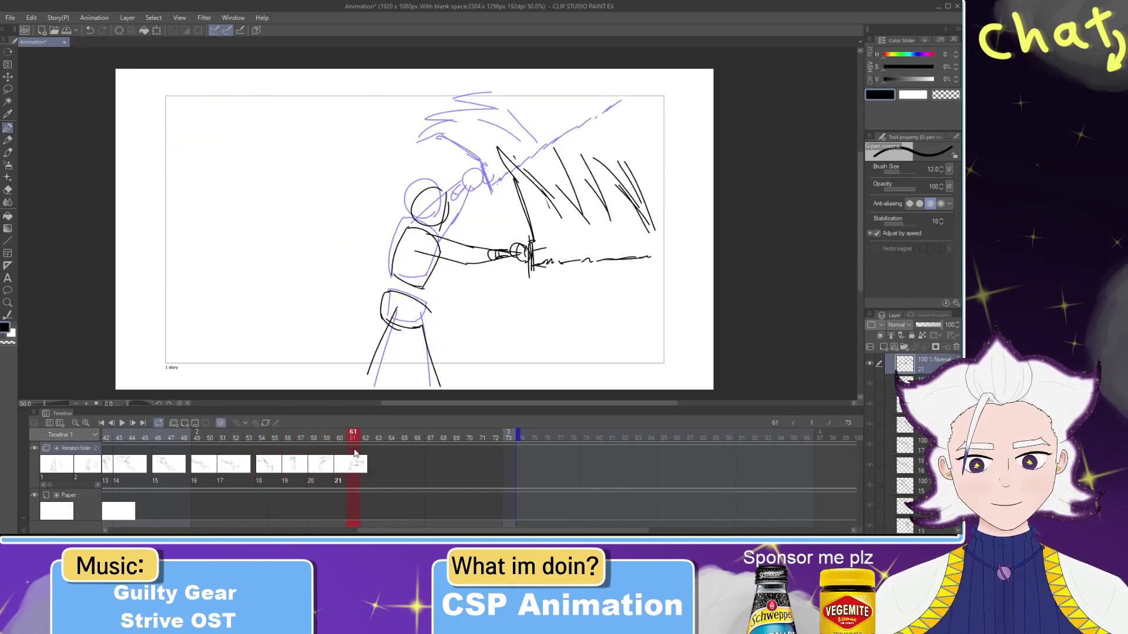
{"action": "key", "text": "e"}
{"action": "mouse_move", "coordinate": [373, 365]}
{"action": "left_mouse_down"}
{"action": "mouse_move", "coordinate": [382, 350]}
{"action": "mouse_move", "coordinate": [436, 375]}
{"action": "mouse_move", "coordinate": [428, 366]}
{"action": "mouse_move", "coordinate": [444, 356]}
{"action": "left_mouse_up"}
{"action": "key", "text": "p"}
Step: Redraw the legs on cel 21 in a lunge, with the front leg bent at the knee and the back leg straight
{"action": "key", "text": "ctrl+z"}
{"action": "mouse_move", "coordinate": [422, 318]}
{"action": "left_mouse_down"}
{"action": "mouse_move", "coordinate": [444, 379]}
{"action": "mouse_move", "coordinate": [446, 355]}
{"action": "left_mouse_up"}
{"action": "key", "text": "ctrl+z"}
{"action": "key", "text": "ctrl+z"}
{"action": "key", "text": "ctrl+z"}
{"action": "mouse_move", "coordinate": [411, 316]}
{"action": "left_mouse_down"}
{"action": "mouse_move", "coordinate": [452, 342]}
{"action": "mouse_move", "coordinate": [452, 386]}
{"action": "left_mouse_up"}
{"action": "key", "text": "ctrl+z"}
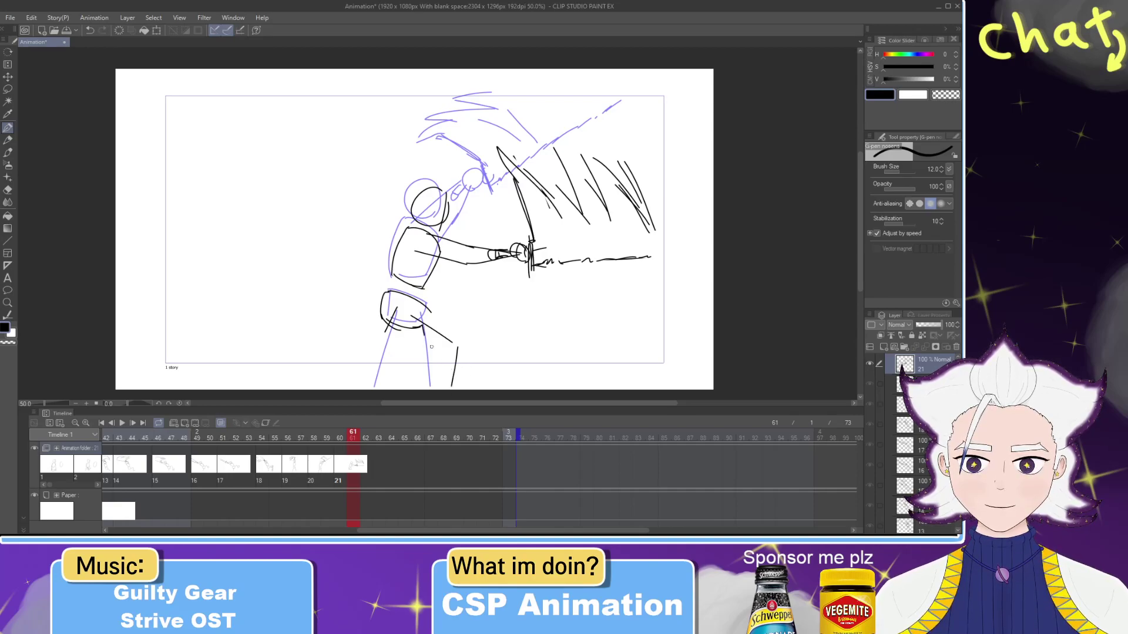
{"action": "left_click_drag", "start_coordinate": [396, 313], "coordinate": [373, 368]}
{"action": "left_click_drag", "start_coordinate": [390, 326], "coordinate": [369, 380]}
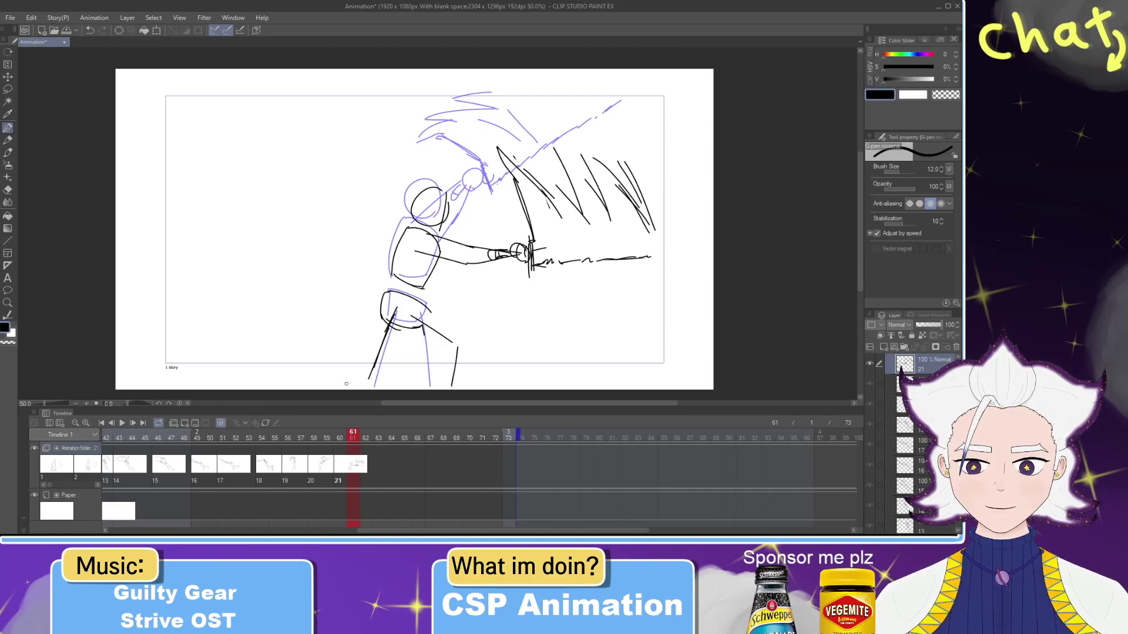
Step: Lasso the entire figure and weapon on cel 21, shift them slightly down, and deselect
{"action": "left_click", "coordinate": [8, 89]}
{"action": "mouse_move", "coordinate": [403, 112]}
{"action": "left_mouse_down"}
{"action": "mouse_move", "coordinate": [261, 230]}
{"action": "mouse_move", "coordinate": [592, 57]}
{"action": "mouse_move", "coordinate": [555, 58]}
{"action": "left_mouse_up"}
{"action": "left_click", "coordinate": [510, 375]}
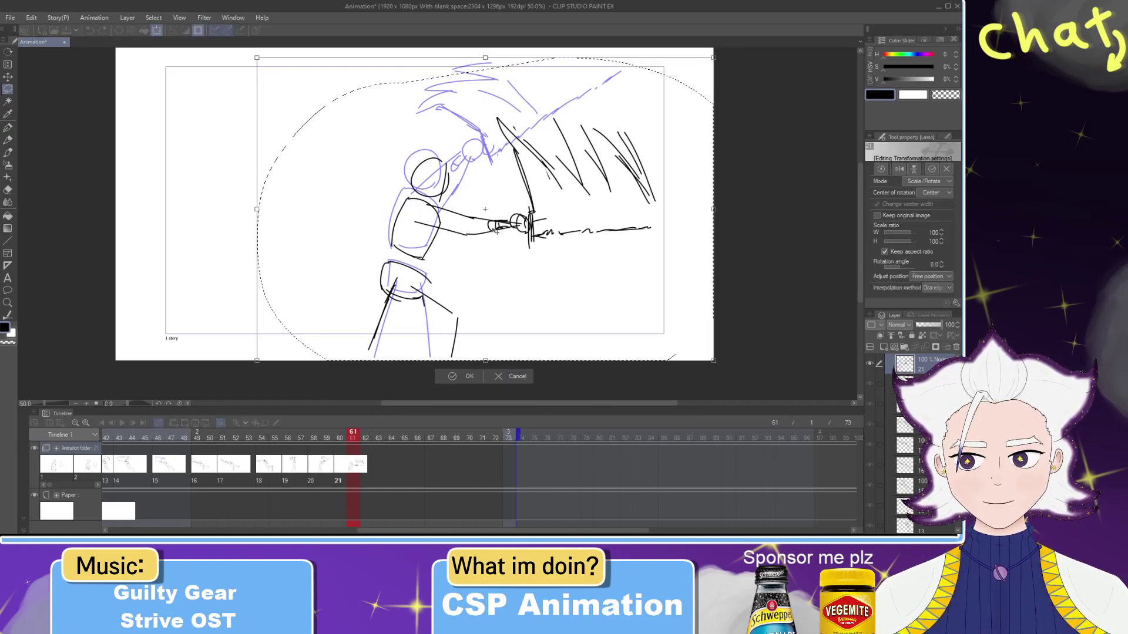
{"action": "left_click_drag", "start_coordinate": [495, 236], "coordinate": [499, 235]}
{"action": "left_click", "coordinate": [449, 383]}
{"action": "left_click_drag", "start_coordinate": [725, 232], "coordinate": [712, 270]}
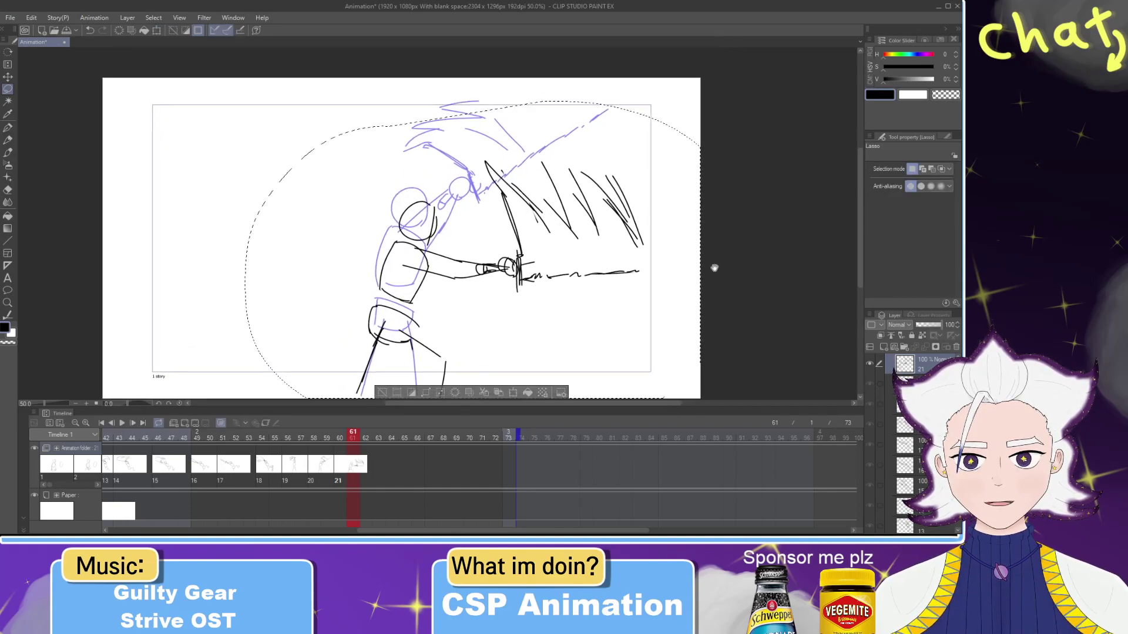
{"action": "key", "text": "ctrl+d"}
Step: Erase the long jagged strokes above the weapon on cel 21 and redraw them as a shorter, higher zigzag
{"action": "key", "text": "e"}
{"action": "left_click_drag", "start_coordinate": [554, 237], "coordinate": [474, 145]}
{"action": "key", "text": "p"}
{"action": "mouse_move", "coordinate": [477, 148]}
{"action": "left_mouse_down"}
{"action": "mouse_move", "coordinate": [557, 211]}
{"action": "mouse_move", "coordinate": [555, 198]}
{"action": "left_mouse_up"}
{"action": "mouse_move", "coordinate": [528, 158]}
{"action": "left_mouse_down"}
{"action": "mouse_move", "coordinate": [569, 232]}
{"action": "mouse_move", "coordinate": [576, 227]}
{"action": "mouse_move", "coordinate": [530, 139]}
{"action": "mouse_move", "coordinate": [587, 189]}
{"action": "left_mouse_up"}
{"action": "key", "text": "e"}
{"action": "key", "text": "p"}
{"action": "left_click_drag", "start_coordinate": [559, 158], "coordinate": [640, 241]}
Step: Finish the zigzag's far end on cel 21 and redraw the slanted line joining it to the crossguard
{"action": "key", "text": "e"}
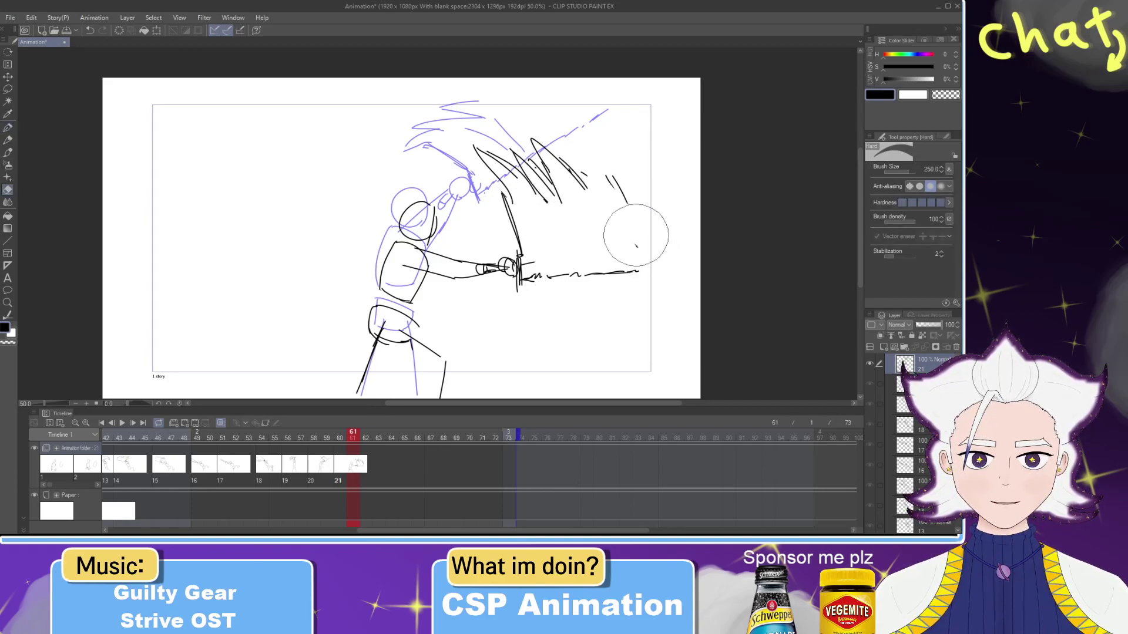
{"action": "key", "text": "p"}
{"action": "mouse_move", "coordinate": [611, 179]}
{"action": "left_mouse_down"}
{"action": "mouse_move", "coordinate": [567, 141]}
{"action": "mouse_move", "coordinate": [584, 179]}
{"action": "mouse_move", "coordinate": [605, 147]}
{"action": "mouse_move", "coordinate": [637, 187]}
{"action": "left_mouse_up"}
{"action": "key", "text": "e"}
{"action": "left_click_drag", "start_coordinate": [503, 194], "coordinate": [518, 258]}
{"action": "key", "text": "p"}
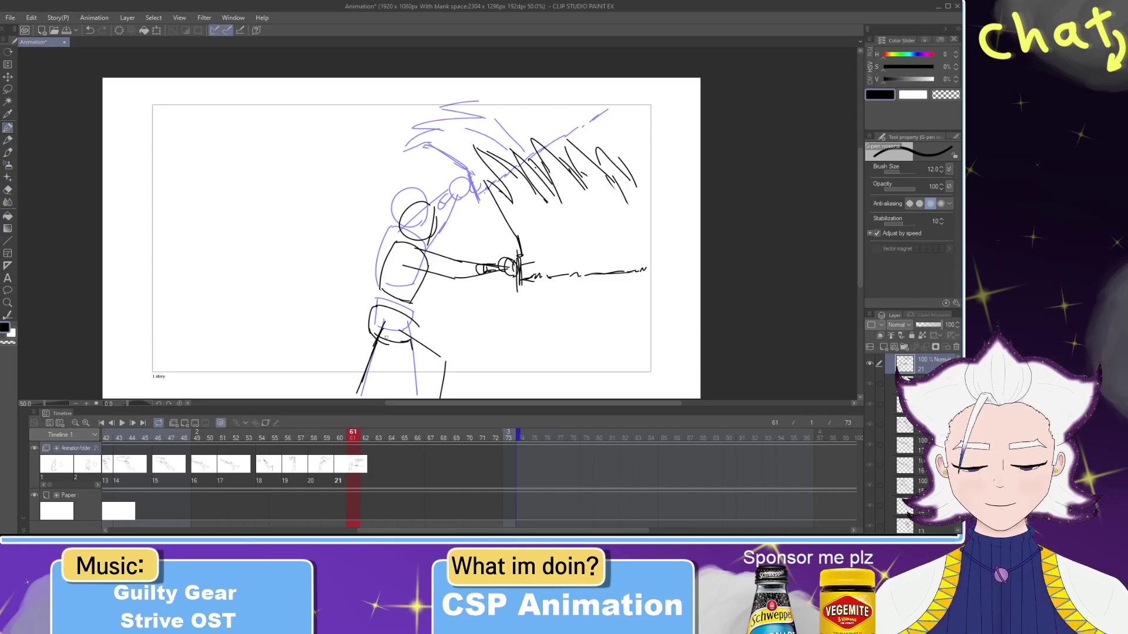
Step: Play back the animation and scrub through its frames to review the weapon swing
{"action": "mouse_move", "coordinate": [352, 435]}
{"action": "left_mouse_down"}
{"action": "mouse_move", "coordinate": [277, 435]}
{"action": "mouse_move", "coordinate": [366, 434]}
{"action": "left_mouse_up"}
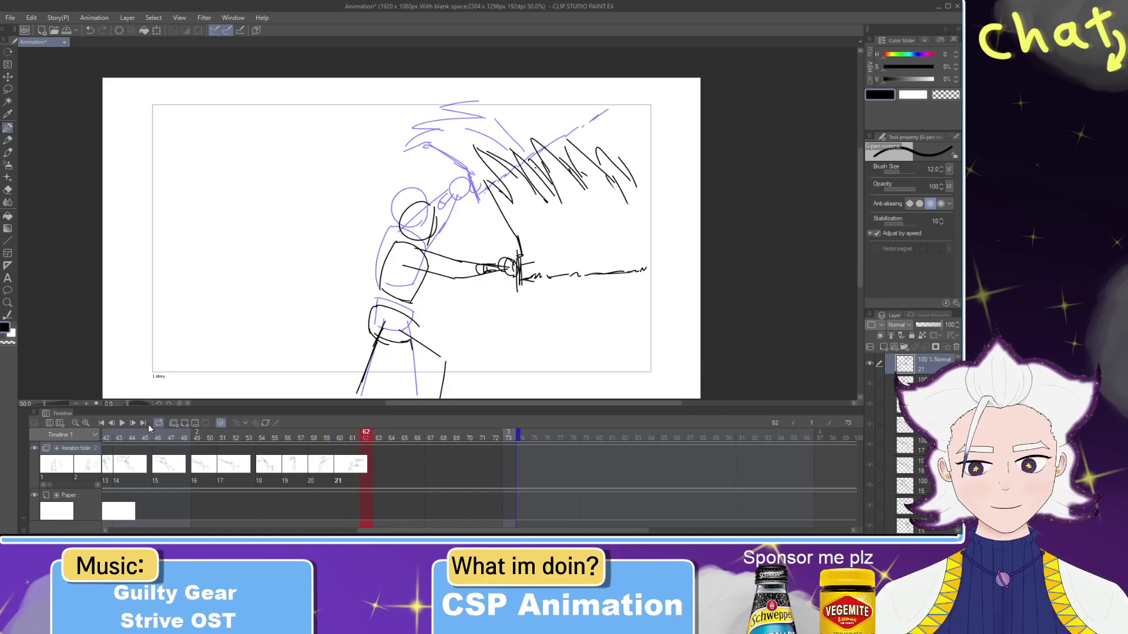
{"action": "left_click_drag", "start_coordinate": [340, 434], "coordinate": [147, 435]}
{"action": "left_click", "coordinate": [122, 424]}
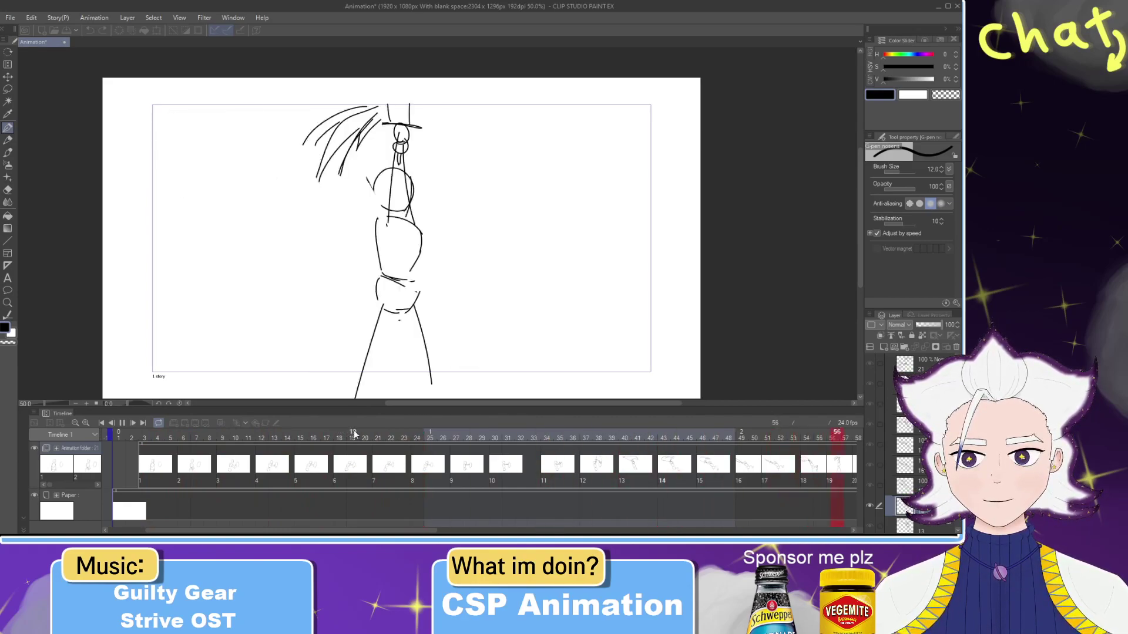
{"action": "key", "text": "space"}
{"action": "mouse_move", "coordinate": [365, 434]}
{"action": "left_mouse_down"}
{"action": "mouse_move", "coordinate": [793, 431]}
{"action": "mouse_move", "coordinate": [918, 444]}
{"action": "mouse_move", "coordinate": [856, 421]}
{"action": "left_mouse_up"}
Step: Add a new animation cel at frame 60
{"action": "left_click_drag", "start_coordinate": [694, 433], "coordinate": [655, 443]}
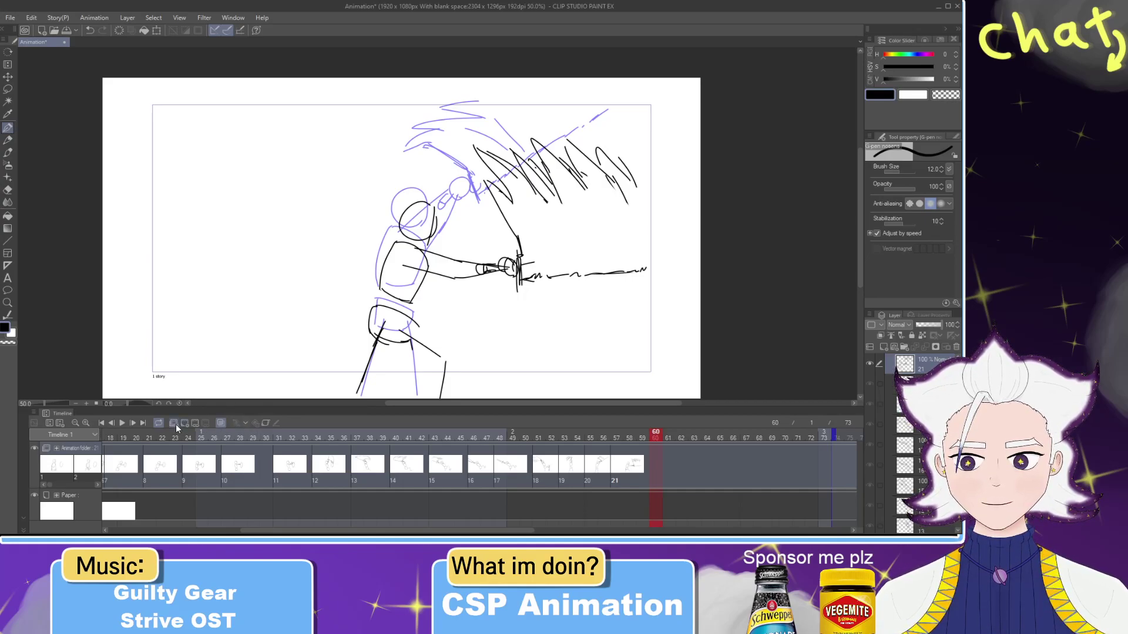
{"action": "left_click", "coordinate": [176, 425]}
{"action": "key", "text": "ctrl+z"}
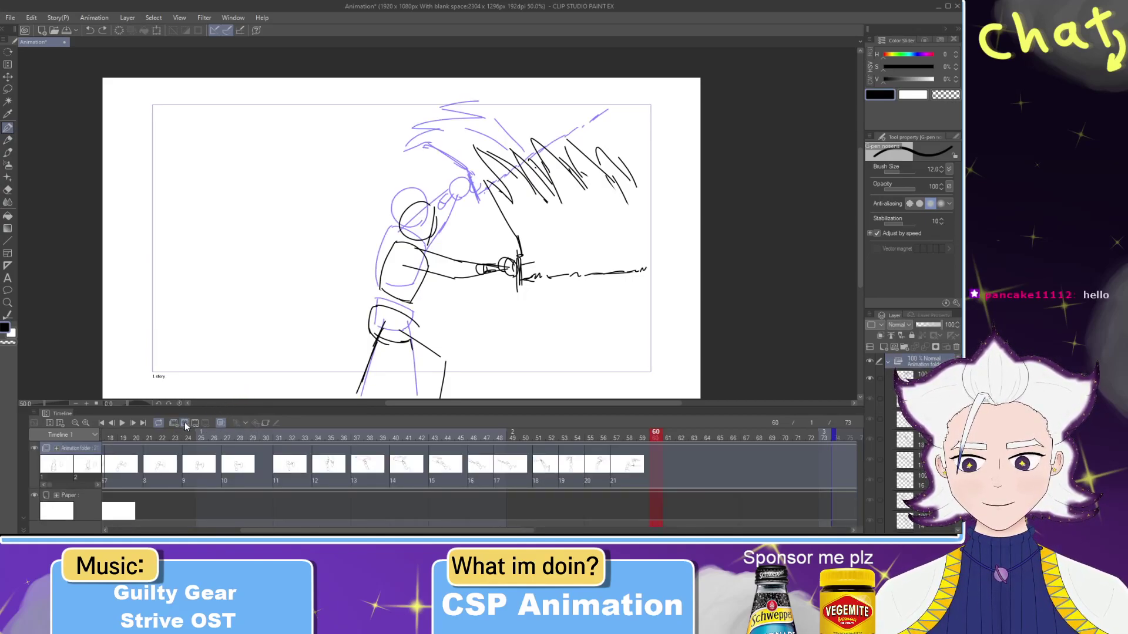
{"action": "left_click", "coordinate": [185, 423]}
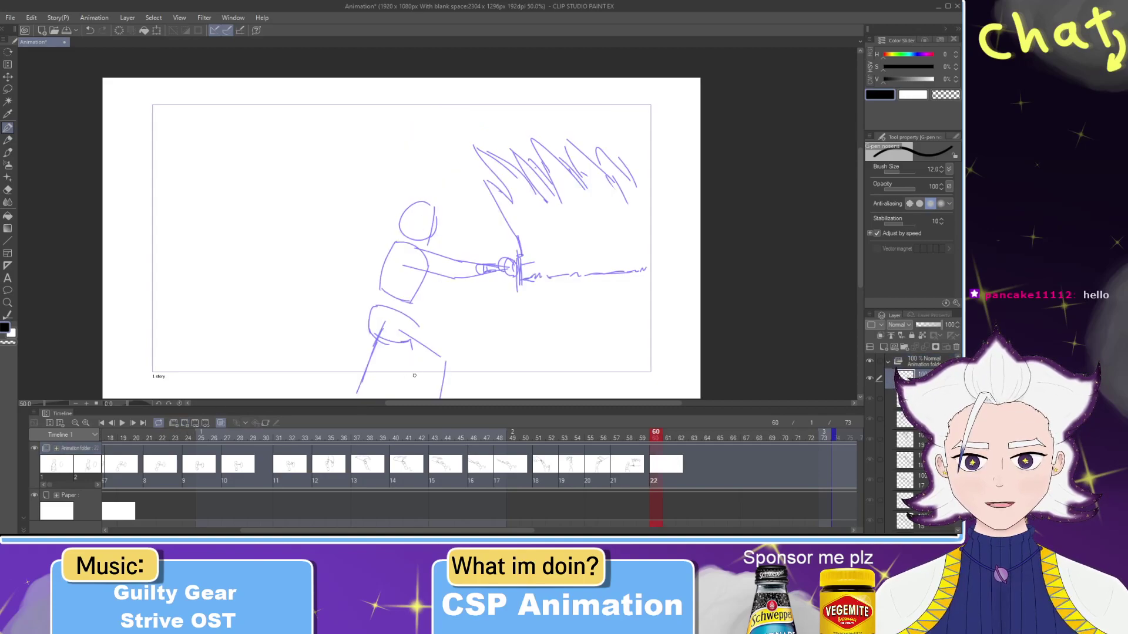
Step: Draw the head circle and rounded torso on cel 22, slightly ahead of the onion-skinned figure
{"action": "mouse_move", "coordinate": [425, 243]}
{"action": "left_mouse_down"}
{"action": "mouse_move", "coordinate": [415, 202]}
{"action": "mouse_move", "coordinate": [424, 250]}
{"action": "mouse_move", "coordinate": [415, 247]}
{"action": "mouse_move", "coordinate": [429, 267]}
{"action": "mouse_move", "coordinate": [432, 257]}
{"action": "mouse_move", "coordinate": [415, 301]}
{"action": "left_mouse_up"}
{"action": "key", "text": "ctrl+z"}
{"action": "key", "text": "ctrl+z"}
{"action": "key", "text": "ctrl+z"}
{"action": "key", "text": "ctrl+z"}
{"action": "key", "text": "ctrl+z"}
{"action": "key", "text": "ctrl+z"}
{"action": "key", "text": "ctrl+z"}
{"action": "key", "text": "ctrl+z"}
{"action": "mouse_move", "coordinate": [398, 248]}
{"action": "left_mouse_down"}
{"action": "mouse_move", "coordinate": [430, 267]}
{"action": "mouse_move", "coordinate": [412, 306]}
{"action": "mouse_move", "coordinate": [387, 291]}
{"action": "left_mouse_up"}
{"action": "key", "text": "ctrl+z"}
{"action": "mouse_move", "coordinate": [398, 248]}
{"action": "left_mouse_down"}
{"action": "mouse_move", "coordinate": [389, 297]}
{"action": "mouse_move", "coordinate": [390, 256]}
{"action": "mouse_move", "coordinate": [388, 291]}
{"action": "mouse_move", "coordinate": [419, 296]}
{"action": "left_mouse_up"}
{"action": "key", "text": "ctrl+z"}
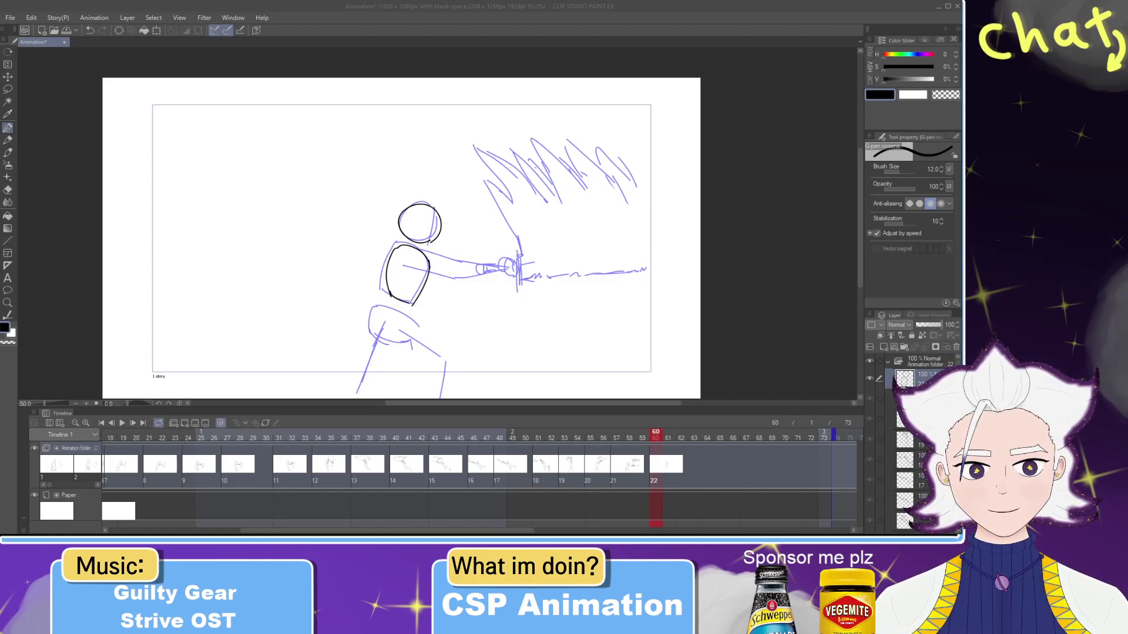
{"action": "left_click", "coordinate": [640, 227]}
{"action": "key", "text": "ctrl+v"}
{"action": "key", "text": "ctrl+z"}
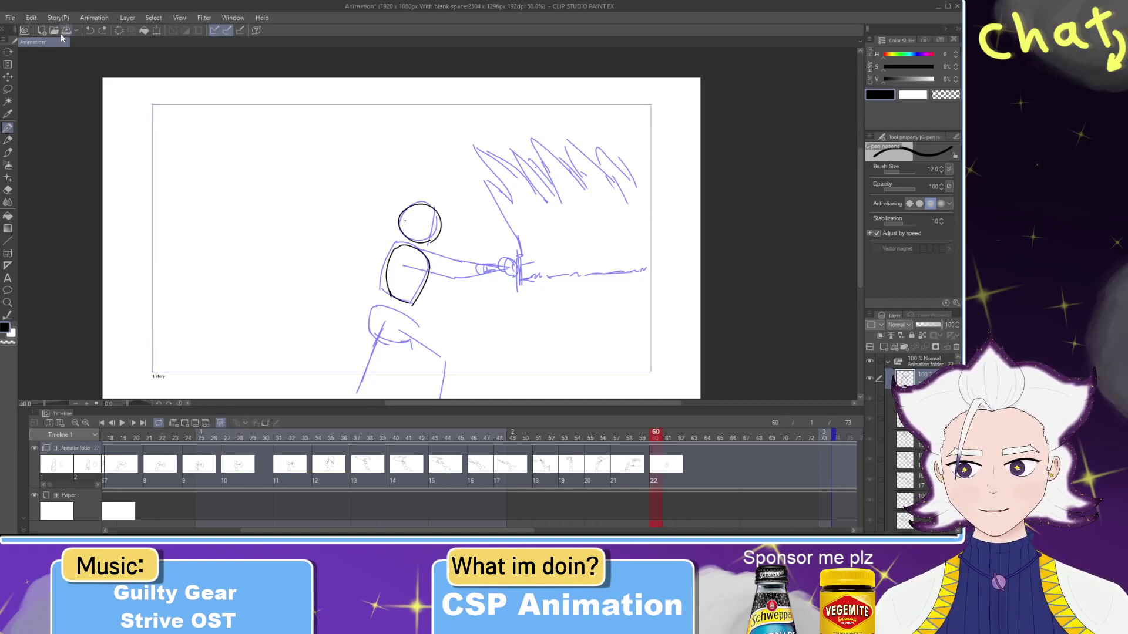
Step: Create a new illustration canvas and paste the copied social media post image into it
{"action": "left_click", "coordinate": [11, 18]}
{"action": "left_click", "coordinate": [35, 31]}
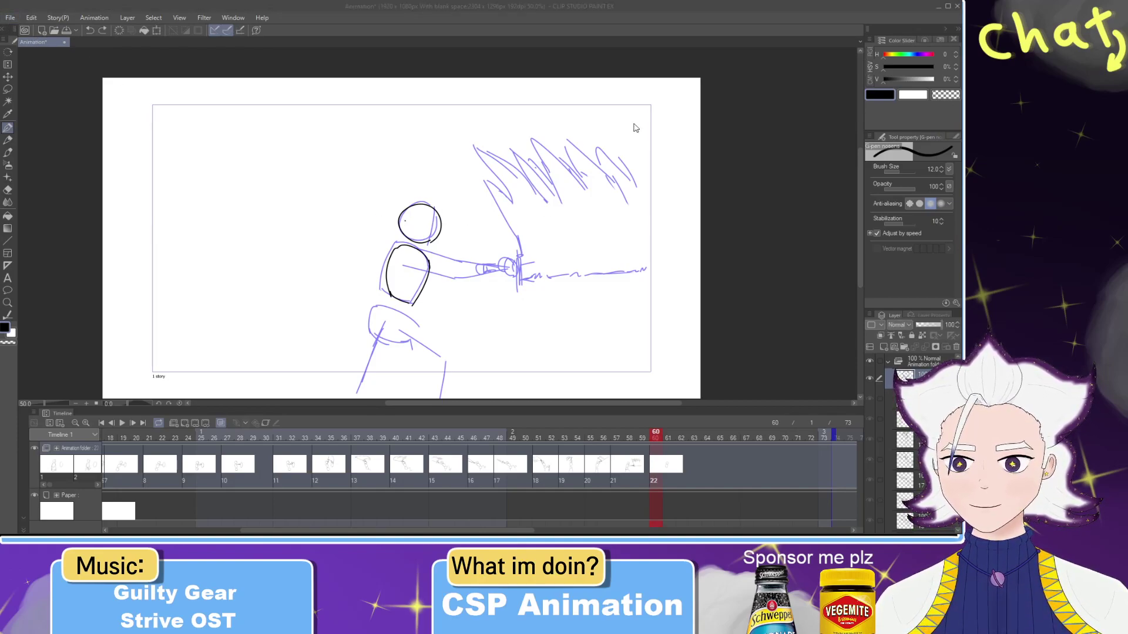
{"action": "left_click", "coordinate": [414, 106]}
{"action": "key", "text": "ctrl+v"}
Step: Examine the crab photo and captions in the pasted post
{"action": "scroll", "coordinate": [343, 88], "scroll_direction": "up", "scroll_amount": 5}
{"action": "scroll", "coordinate": [323, 105], "scroll_direction": "up", "scroll_amount": 3}
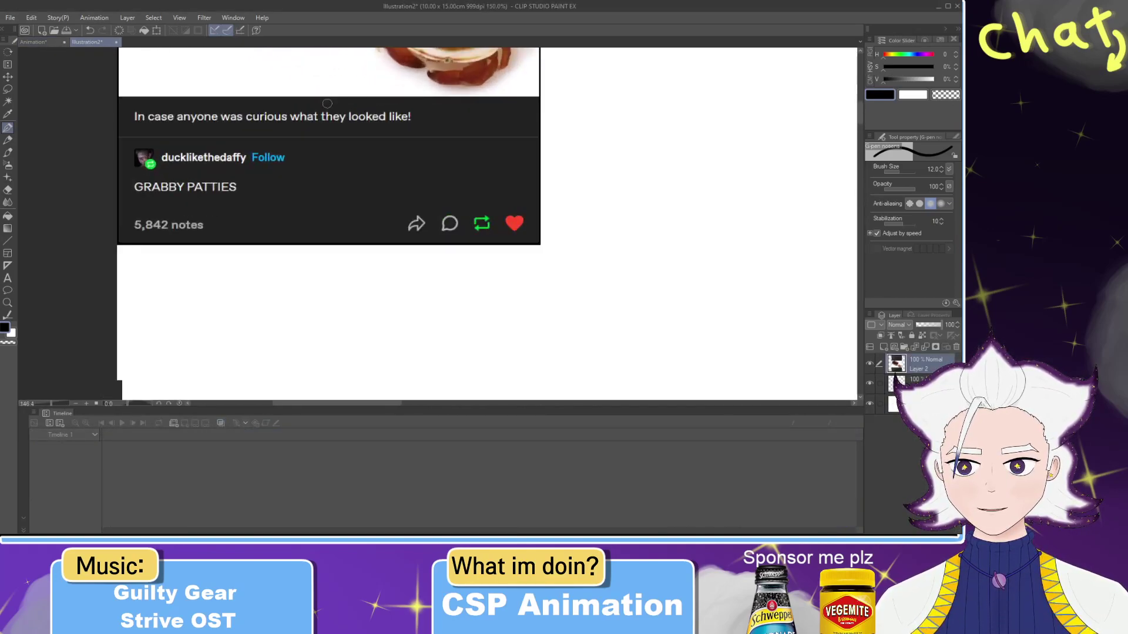
{"action": "left_click_drag", "start_coordinate": [347, 106], "coordinate": [385, 252]}
{"action": "mouse_move", "coordinate": [402, 135]}
{"action": "left_mouse_down"}
{"action": "mouse_move", "coordinate": [399, 230]}
{"action": "mouse_move", "coordinate": [458, 235]}
{"action": "mouse_move", "coordinate": [396, 263]}
{"action": "mouse_move", "coordinate": [457, 226]}
{"action": "mouse_move", "coordinate": [431, 262]}
{"action": "mouse_move", "coordinate": [435, 244]}
{"action": "left_mouse_up"}
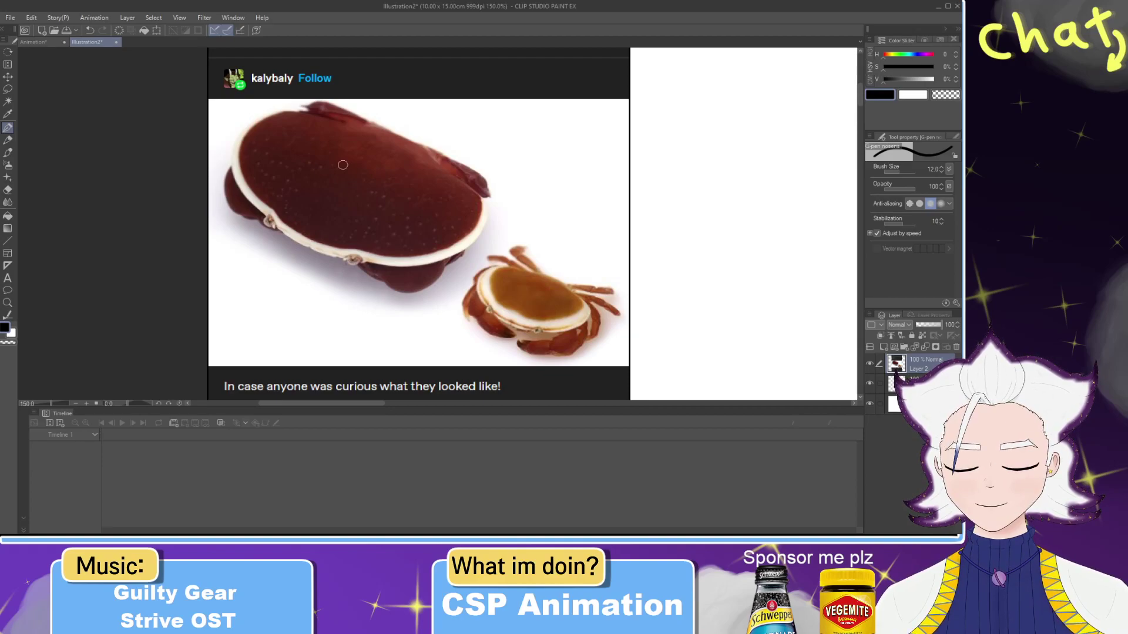
{"action": "scroll", "coordinate": [343, 165], "scroll_direction": "down", "scroll_amount": 1}
{"action": "scroll", "coordinate": [343, 165], "scroll_direction": "down", "scroll_amount": 1}
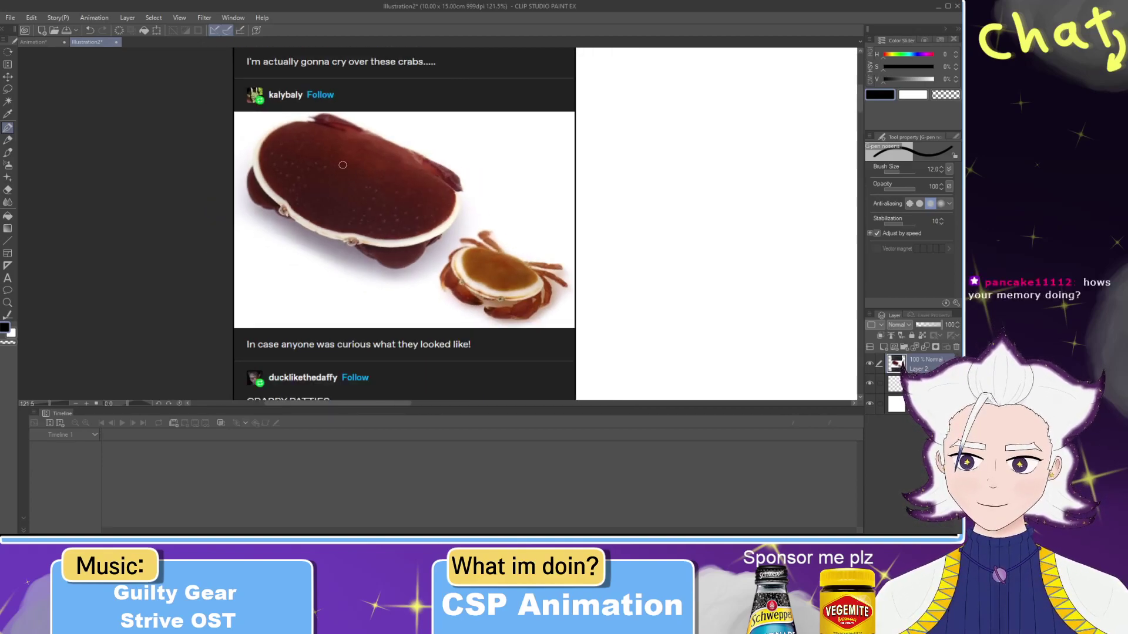
{"action": "scroll", "coordinate": [343, 165], "scroll_direction": "up", "scroll_amount": 3}
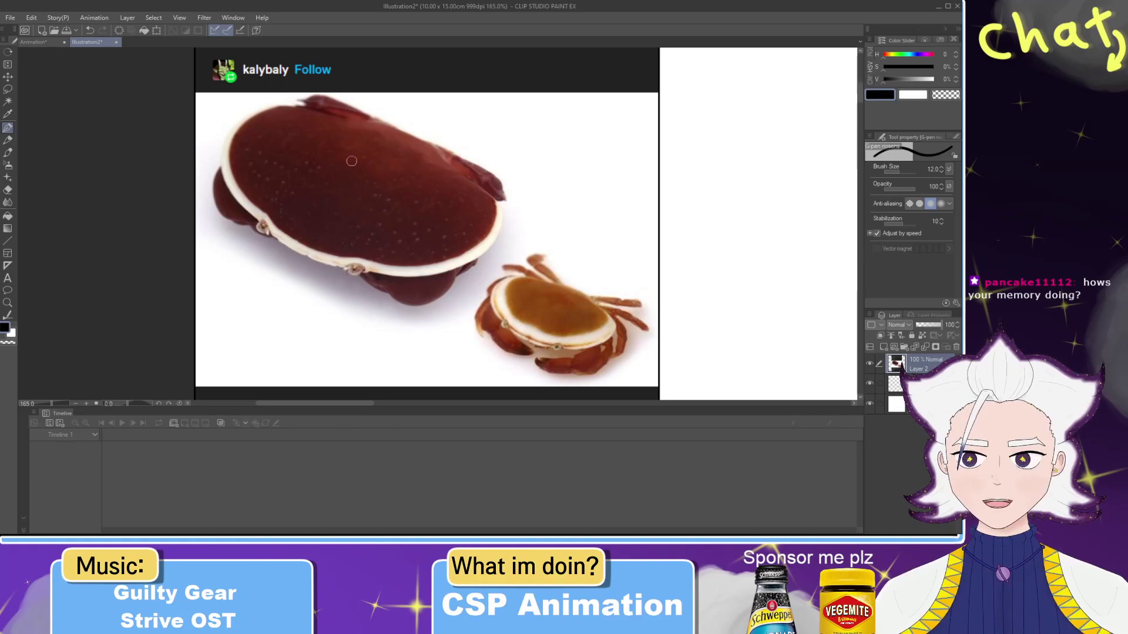
Step: Close the illustration holding the pasted post and draw the profile line on cel 22's head circle
{"action": "left_click", "coordinate": [114, 43]}
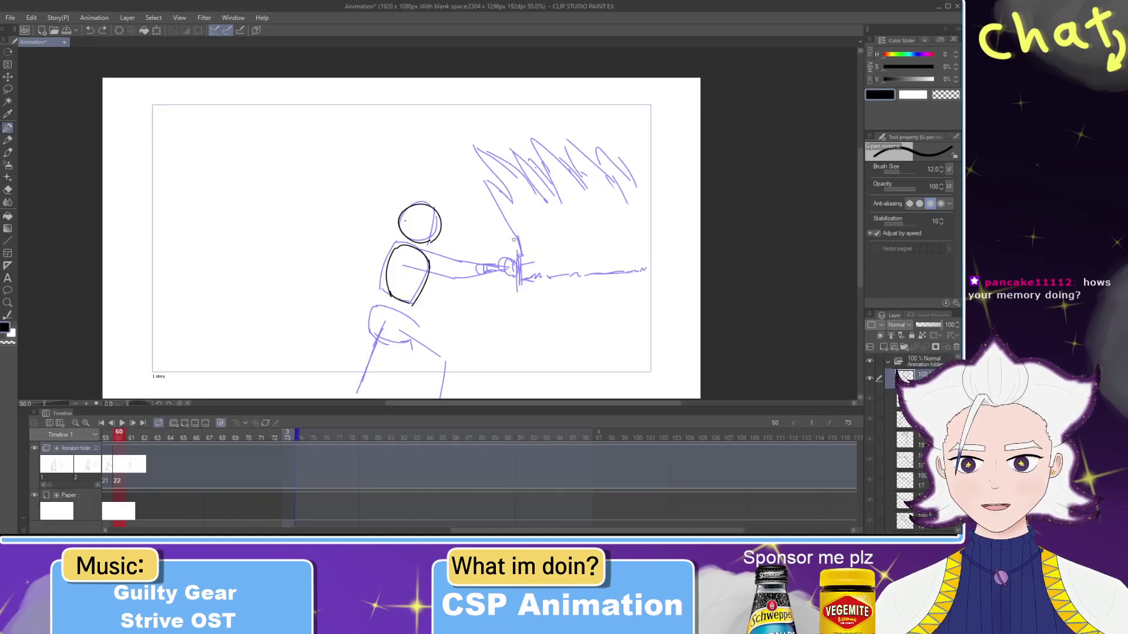
{"action": "key", "text": "e"}
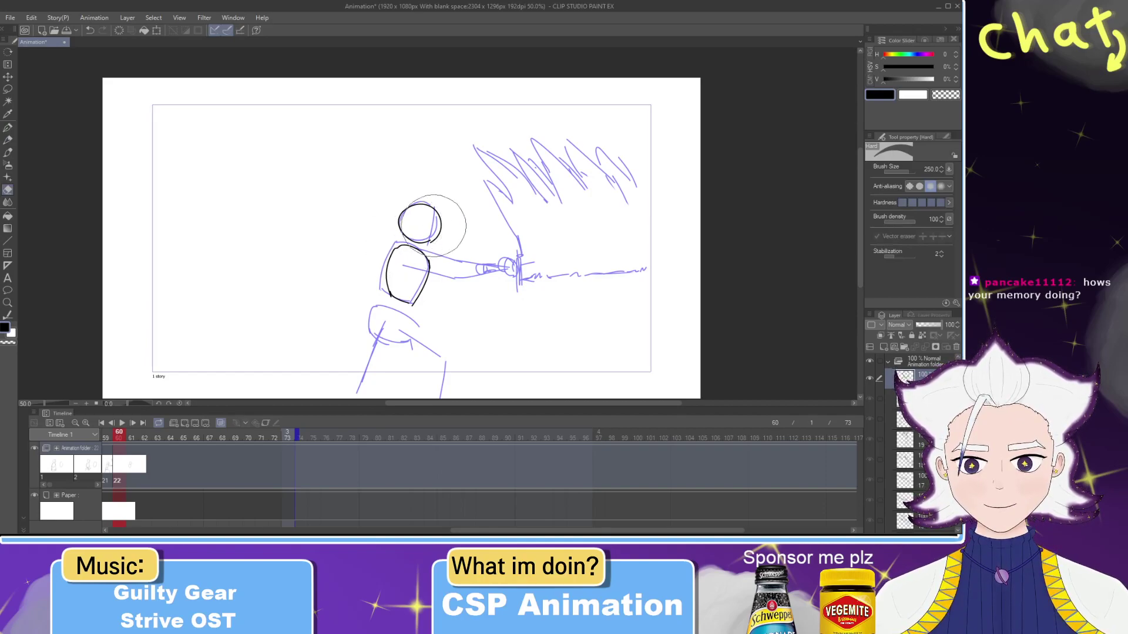
{"action": "key", "text": "p"}
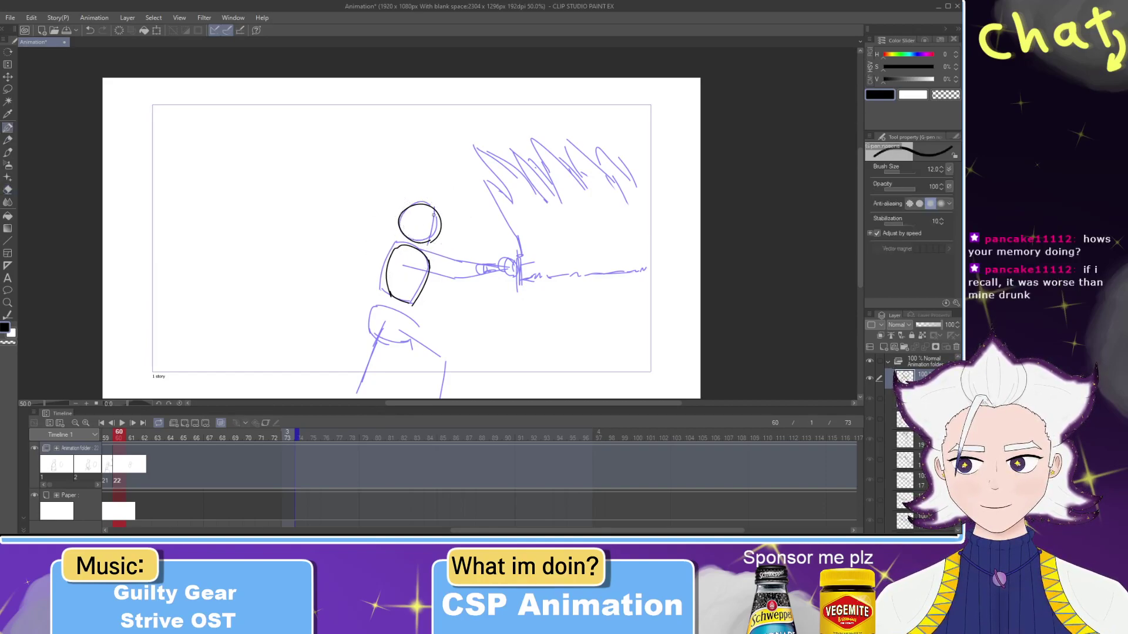
{"action": "left_click_drag", "start_coordinate": [437, 215], "coordinate": [430, 258]}
{"action": "key", "text": "ctrl+z"}
{"action": "left_click_drag", "start_coordinate": [437, 217], "coordinate": [430, 252]}
{"action": "key", "text": "ctrl+z"}
{"action": "left_click_drag", "start_coordinate": [437, 213], "coordinate": [430, 253]}
{"action": "key", "text": "ctrl+z"}
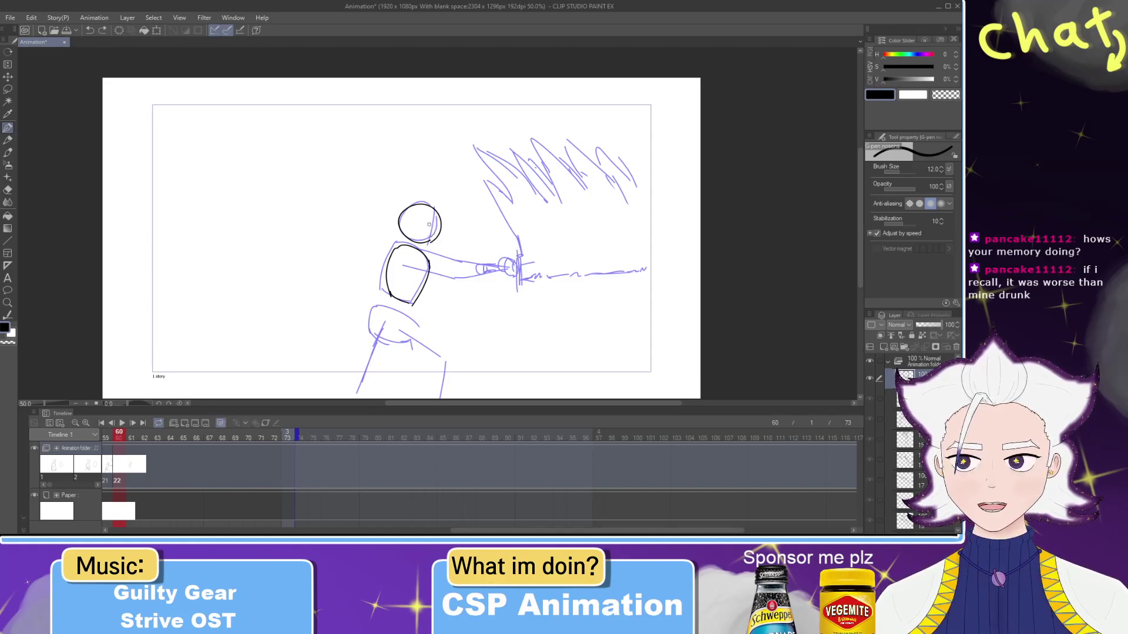
{"action": "mouse_move", "coordinate": [438, 211]}
{"action": "left_mouse_down"}
{"action": "mouse_move", "coordinate": [430, 249]}
{"action": "mouse_move", "coordinate": [428, 207]}
{"action": "left_mouse_up"}
Step: Draw the rounded pelvis and both thigh lines on cel 22, following the onion-skinned figure
{"action": "mouse_move", "coordinate": [388, 252]}
{"action": "left_mouse_down"}
{"action": "mouse_move", "coordinate": [410, 260]}
{"action": "mouse_move", "coordinate": [411, 275]}
{"action": "mouse_move", "coordinate": [375, 281]}
{"action": "mouse_move", "coordinate": [378, 295]}
{"action": "mouse_move", "coordinate": [416, 290]}
{"action": "mouse_move", "coordinate": [379, 335]}
{"action": "left_mouse_up"}
{"action": "key", "text": "ctrl+z"}
{"action": "key", "text": "ctrl+z"}
{"action": "key", "text": "ctrl+z"}
{"action": "left_click_drag", "start_coordinate": [383, 282], "coordinate": [369, 332]}
{"action": "key", "text": "ctrl+z"}
{"action": "left_click_drag", "start_coordinate": [383, 282], "coordinate": [367, 332]}
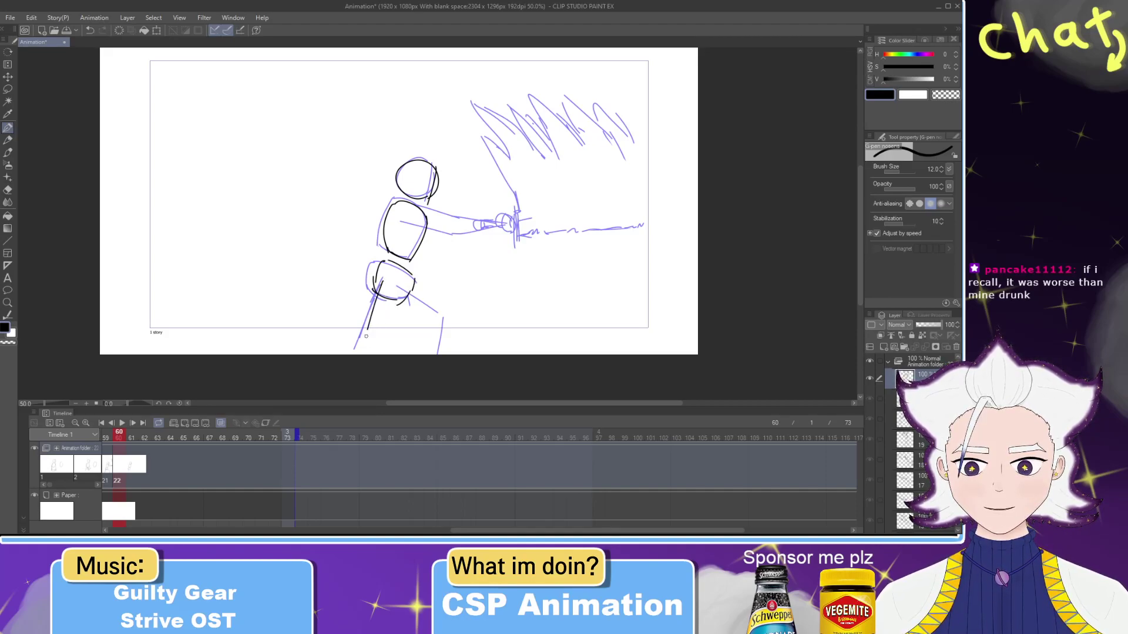
{"action": "key", "text": "ctrl+z"}
{"action": "mouse_move", "coordinate": [381, 282]}
{"action": "left_mouse_down"}
{"action": "mouse_move", "coordinate": [370, 316]}
{"action": "mouse_move", "coordinate": [444, 310]}
{"action": "left_mouse_up"}
{"action": "key", "text": "ctrl+z"}
{"action": "key", "text": "ctrl+z"}
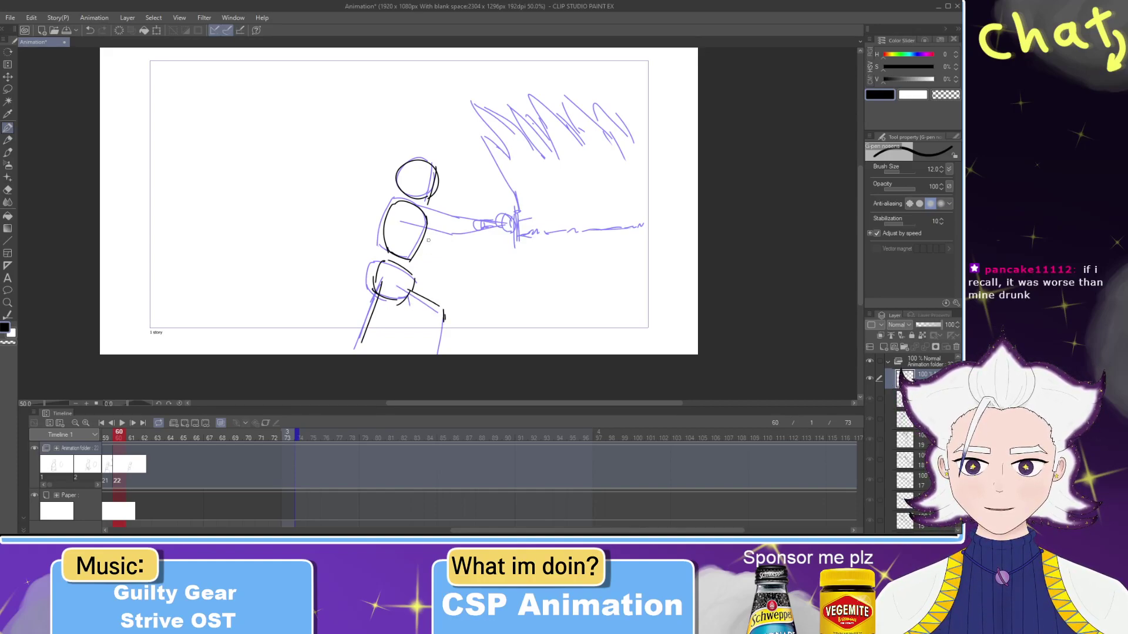
Step: Draw both arms reaching forward and down on cel 22, with the hands gripping the weapon's hilt and guard
{"action": "left_click_drag", "start_coordinate": [407, 230], "coordinate": [455, 268]}
{"action": "key", "text": "ctrl+z"}
{"action": "key", "text": "ctrl+z"}
{"action": "key", "text": "ctrl+z"}
{"action": "mouse_move", "coordinate": [403, 232]}
{"action": "left_mouse_down"}
{"action": "mouse_move", "coordinate": [443, 264]}
{"action": "mouse_move", "coordinate": [482, 279]}
{"action": "left_mouse_up"}
{"action": "key", "text": "ctrl+z"}
{"action": "left_click_drag", "start_coordinate": [427, 221], "coordinate": [465, 264]}
{"action": "key", "text": "ctrl+z"}
{"action": "left_click_drag", "start_coordinate": [427, 220], "coordinate": [487, 288]}
{"action": "key", "text": "ctrl+z"}
{"action": "key", "text": "ctrl+z"}
{"action": "key", "text": "ctrl+z"}
{"action": "key", "text": "ctrl+z"}
{"action": "key", "text": "ctrl+z"}
Step: Outline the long blade on cel 22, sloping down from the guard toward the frame's lower corner
{"action": "mouse_move", "coordinate": [490, 278]}
{"action": "left_mouse_down"}
{"action": "mouse_move", "coordinate": [497, 265]}
{"action": "mouse_move", "coordinate": [567, 289]}
{"action": "left_mouse_up"}
{"action": "key", "text": "ctrl+z"}
{"action": "left_click_drag", "start_coordinate": [499, 268], "coordinate": [599, 296]}
{"action": "key", "text": "ctrl+z"}
{"action": "key", "text": "ctrl+z"}
{"action": "left_click_drag", "start_coordinate": [496, 266], "coordinate": [611, 300]}
{"action": "key", "text": "ctrl+z"}
{"action": "left_click_drag", "start_coordinate": [495, 266], "coordinate": [614, 299]}
{"action": "left_click_drag", "start_coordinate": [487, 287], "coordinate": [586, 306]}
{"action": "key", "text": "ctrl+z"}
{"action": "left_click_drag", "start_coordinate": [488, 280], "coordinate": [603, 317]}
{"action": "key", "text": "ctrl+z"}
{"action": "left_click_drag", "start_coordinate": [490, 280], "coordinate": [578, 308]}
{"action": "key", "text": "ctrl+z"}
{"action": "left_click_drag", "start_coordinate": [489, 280], "coordinate": [640, 327]}
{"action": "key", "text": "ctrl+z"}
{"action": "key", "text": "ctrl+z"}
{"action": "left_click_drag", "start_coordinate": [499, 285], "coordinate": [626, 324]}
{"action": "key", "text": "ctrl+z"}
{"action": "mouse_move", "coordinate": [492, 286]}
{"action": "left_mouse_down"}
{"action": "mouse_move", "coordinate": [613, 320]}
{"action": "mouse_move", "coordinate": [633, 306]}
{"action": "mouse_move", "coordinate": [644, 314]}
{"action": "left_mouse_up"}
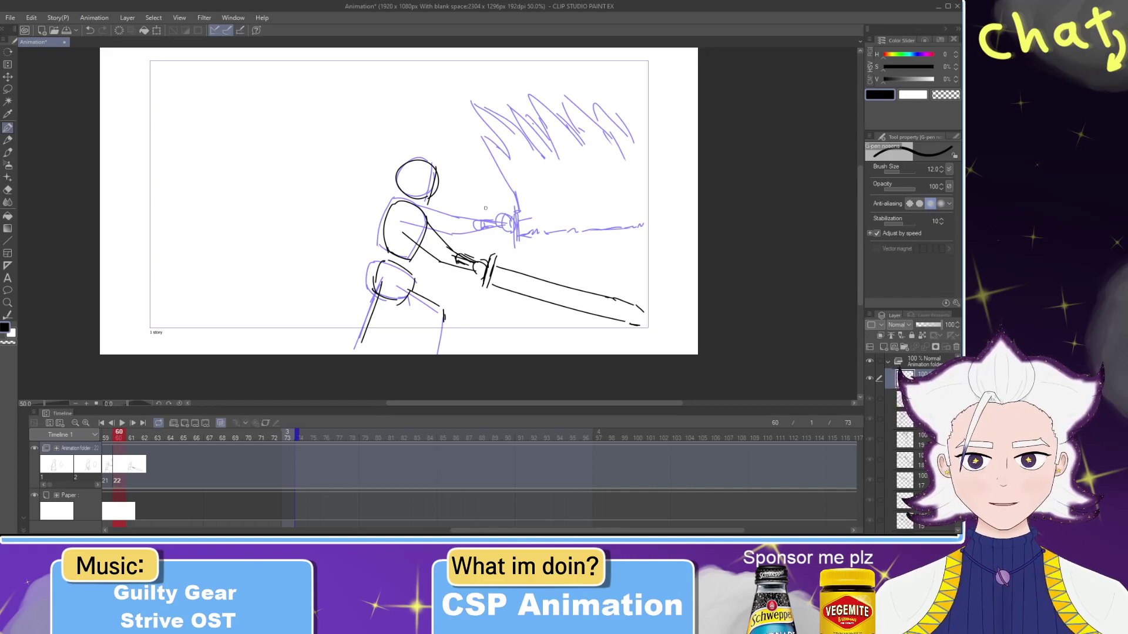
{"action": "left_click_drag", "start_coordinate": [498, 267], "coordinate": [492, 181]}
{"action": "key", "text": "ctrl+z"}
{"action": "mouse_move", "coordinate": [498, 266]}
{"action": "left_mouse_down"}
{"action": "mouse_move", "coordinate": [494, 160]}
{"action": "mouse_move", "coordinate": [498, 168]}
{"action": "left_mouse_up"}
{"action": "key", "text": "ctrl+z"}
{"action": "key", "text": "ctrl+z"}
{"action": "mouse_move", "coordinate": [501, 268]}
{"action": "left_mouse_down"}
{"action": "mouse_move", "coordinate": [480, 160]}
{"action": "mouse_move", "coordinate": [510, 194]}
{"action": "mouse_move", "coordinate": [493, 167]}
{"action": "left_mouse_up"}
{"action": "left_click_drag", "start_coordinate": [493, 145], "coordinate": [513, 187]}
{"action": "key", "text": "ctrl+z"}
{"action": "key", "text": "ctrl+z"}
{"action": "key", "text": "ctrl+z"}
{"action": "key", "text": "ctrl+z"}
{"action": "key", "text": "ctrl+z"}
Step: Draw a jagged motion trail on cel 22, rising from the guard and running above the blade to its tip
{"action": "mouse_move", "coordinate": [504, 259]}
{"action": "left_mouse_down"}
{"action": "mouse_move", "coordinate": [512, 200]}
{"action": "mouse_move", "coordinate": [501, 177]}
{"action": "mouse_move", "coordinate": [527, 214]}
{"action": "left_mouse_up"}
{"action": "left_click_drag", "start_coordinate": [523, 204], "coordinate": [529, 232]}
{"action": "mouse_move", "coordinate": [510, 157]}
{"action": "left_mouse_down"}
{"action": "mouse_move", "coordinate": [531, 223]}
{"action": "mouse_move", "coordinate": [522, 178]}
{"action": "mouse_move", "coordinate": [546, 241]}
{"action": "mouse_move", "coordinate": [565, 252]}
{"action": "mouse_move", "coordinate": [586, 179]}
{"action": "mouse_move", "coordinate": [594, 195]}
{"action": "left_mouse_up"}
{"action": "left_click_drag", "start_coordinate": [596, 204], "coordinate": [600, 225]}
{"action": "mouse_move", "coordinate": [610, 186]}
{"action": "left_mouse_down"}
{"action": "mouse_move", "coordinate": [613, 222]}
{"action": "mouse_move", "coordinate": [615, 208]}
{"action": "left_mouse_up"}
{"action": "mouse_move", "coordinate": [620, 203]}
{"action": "left_mouse_down"}
{"action": "mouse_move", "coordinate": [630, 252]}
{"action": "mouse_move", "coordinate": [641, 252]}
{"action": "left_mouse_up"}
{"action": "left_click_drag", "start_coordinate": [639, 213], "coordinate": [646, 278]}
Step: Erase most of cel 22's blade outline, redraw its lower edge as a broken line, and add the front shin
{"action": "key", "text": "e"}
{"action": "mouse_move", "coordinate": [504, 268]}
{"action": "left_mouse_down"}
{"action": "mouse_move", "coordinate": [641, 307]}
{"action": "mouse_move", "coordinate": [478, 282]}
{"action": "mouse_move", "coordinate": [582, 315]}
{"action": "left_mouse_up"}
{"action": "key", "text": "p"}
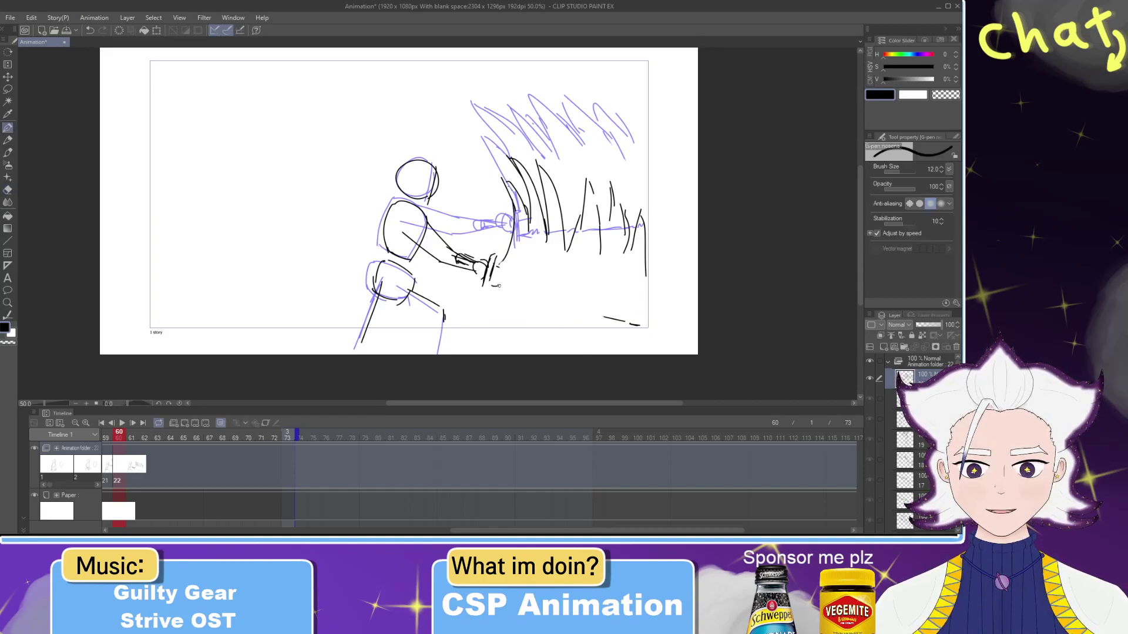
{"action": "left_click_drag", "start_coordinate": [526, 291], "coordinate": [609, 312]}
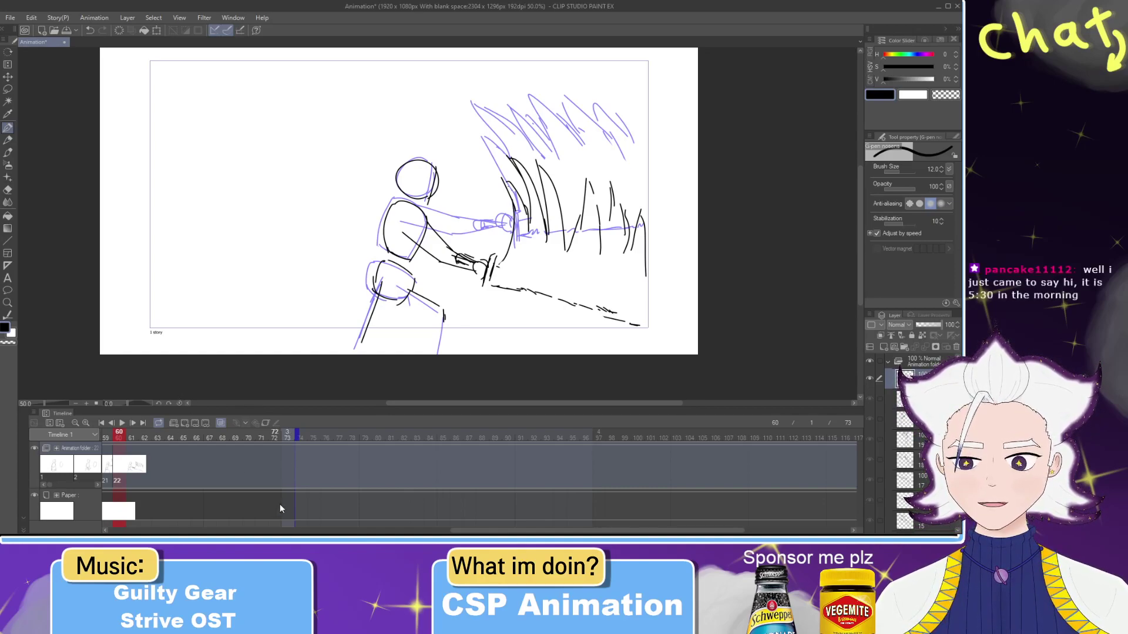
{"action": "left_click_drag", "start_coordinate": [486, 530], "coordinate": [421, 528]}
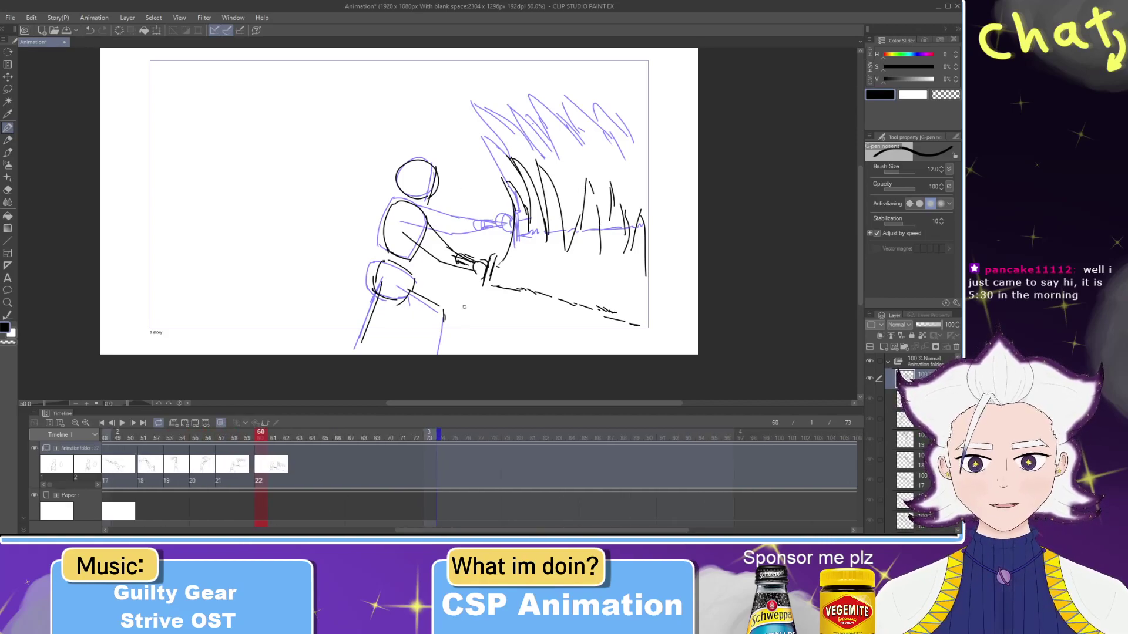
{"action": "left_click_drag", "start_coordinate": [443, 312], "coordinate": [439, 345]}
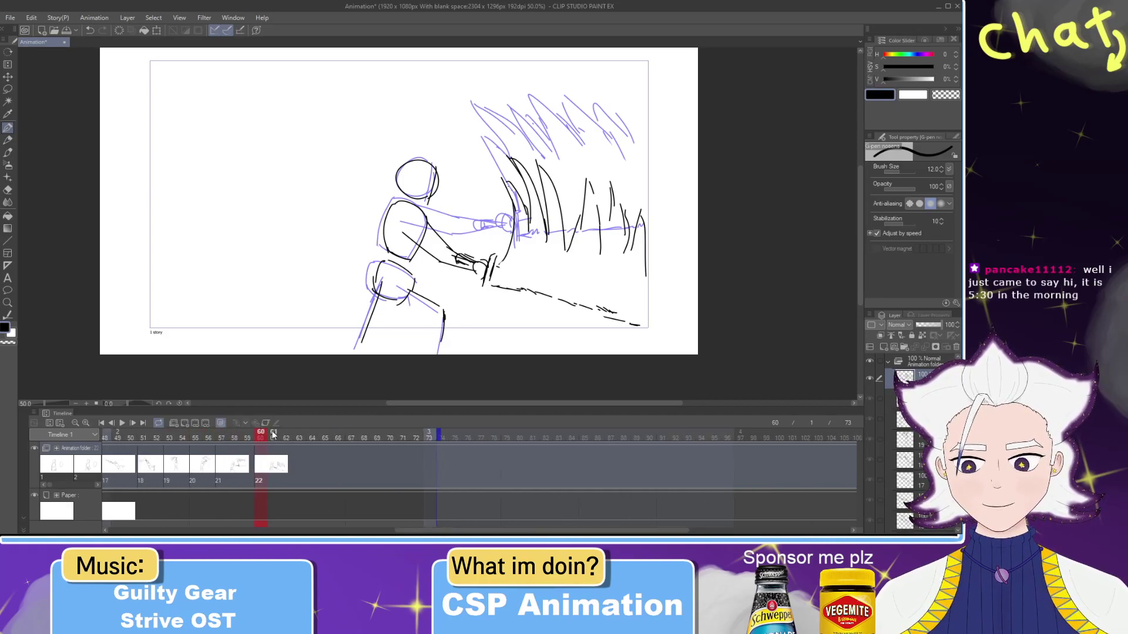
Step: Play back the animation from the start to check the swing's motion
{"action": "left_click_drag", "start_coordinate": [273, 438], "coordinate": [170, 442]}
{"action": "left_click", "coordinate": [122, 424]}
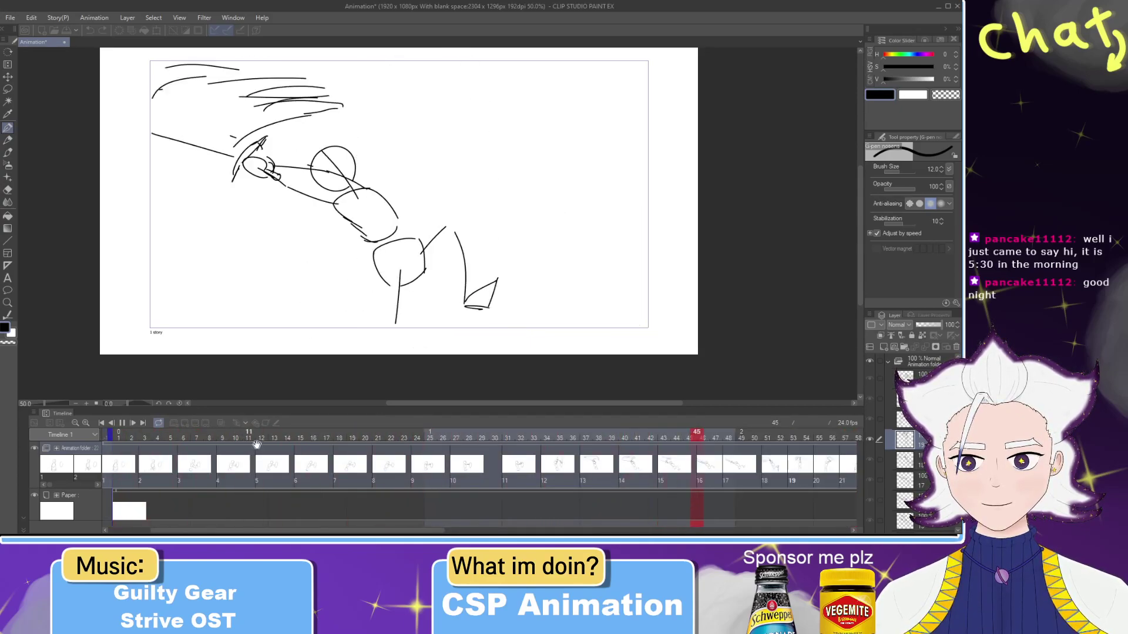
{"action": "left_click_drag", "start_coordinate": [253, 441], "coordinate": [140, 447]}
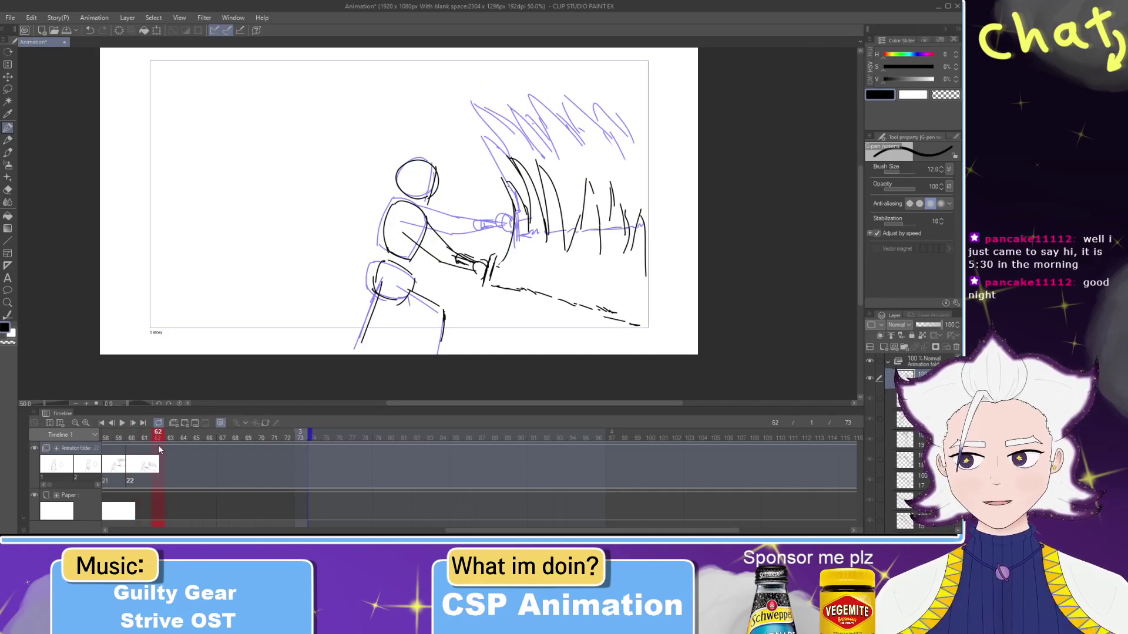
Step: Add a new animation cel at frame 62 and draw the head and torso slightly below the onion-skinned figure
{"action": "mouse_move", "coordinate": [160, 438]}
{"action": "left_mouse_down"}
{"action": "mouse_move", "coordinate": [108, 440]}
{"action": "mouse_move", "coordinate": [157, 448]}
{"action": "left_mouse_up"}
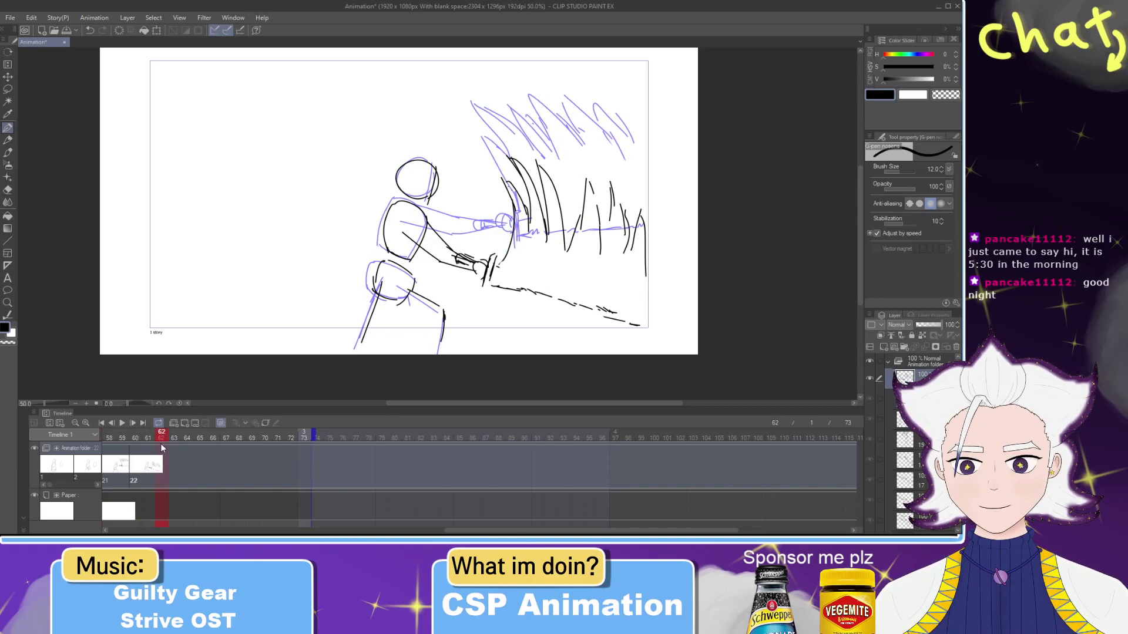
{"action": "left_click", "coordinate": [185, 424]}
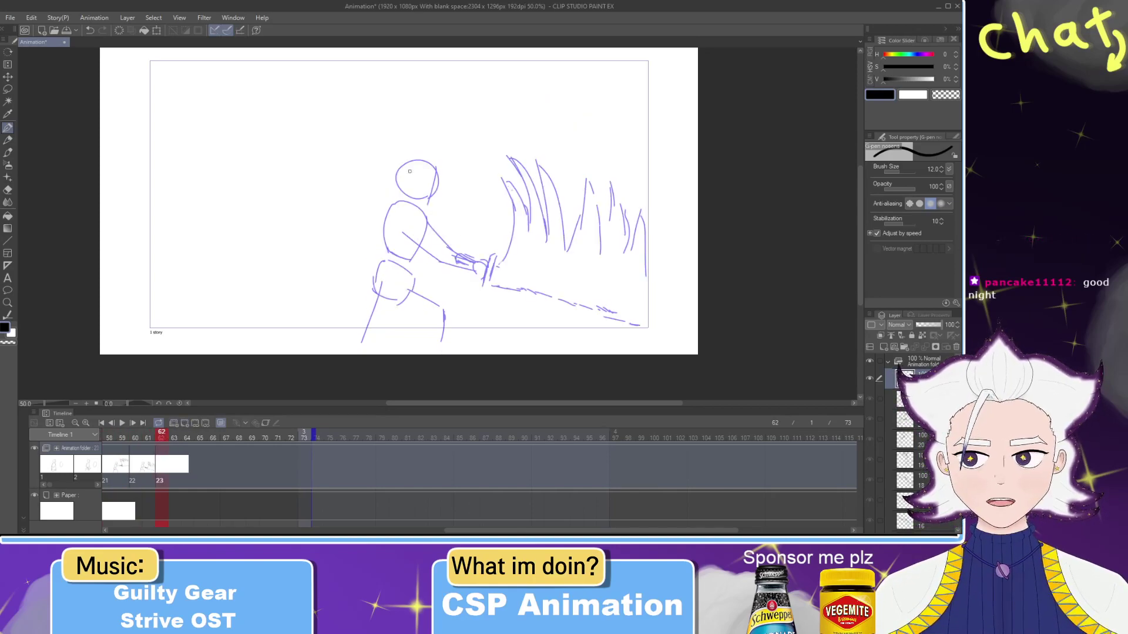
{"action": "mouse_move", "coordinate": [428, 203]}
{"action": "left_mouse_down"}
{"action": "mouse_move", "coordinate": [435, 176]}
{"action": "mouse_move", "coordinate": [425, 223]}
{"action": "mouse_move", "coordinate": [410, 208]}
{"action": "mouse_move", "coordinate": [426, 226]}
{"action": "mouse_move", "coordinate": [415, 255]}
{"action": "left_mouse_up"}
{"action": "key", "text": "ctrl+z"}
{"action": "key", "text": "ctrl+z"}
{"action": "key", "text": "ctrl+z"}
{"action": "key", "text": "ctrl+z"}
{"action": "key", "text": "ctrl+z"}
{"action": "left_click_drag", "start_coordinate": [427, 218], "coordinate": [410, 264]}
Step: Draw the pelvis, the straight back leg and the bent front leg on cel 23
{"action": "mouse_move", "coordinate": [389, 209]}
{"action": "left_mouse_down"}
{"action": "mouse_move", "coordinate": [379, 244]}
{"action": "mouse_move", "coordinate": [413, 267]}
{"action": "mouse_move", "coordinate": [414, 286]}
{"action": "mouse_move", "coordinate": [385, 282]}
{"action": "mouse_move", "coordinate": [411, 290]}
{"action": "mouse_move", "coordinate": [395, 311]}
{"action": "left_mouse_up"}
{"action": "key", "text": "ctrl+z"}
{"action": "key", "text": "ctrl+z"}
{"action": "key", "text": "ctrl+z"}
{"action": "mouse_move", "coordinate": [383, 268]}
{"action": "left_mouse_down"}
{"action": "mouse_move", "coordinate": [376, 298]}
{"action": "mouse_move", "coordinate": [372, 290]}
{"action": "mouse_move", "coordinate": [394, 309]}
{"action": "left_mouse_up"}
{"action": "key", "text": "e"}
{"action": "left_click", "coordinate": [413, 309]}
{"action": "key", "text": "p"}
{"action": "key", "text": "e"}
{"action": "key", "text": "p"}
{"action": "mouse_move", "coordinate": [389, 267]}
{"action": "left_mouse_down"}
{"action": "mouse_move", "coordinate": [414, 292]}
{"action": "mouse_move", "coordinate": [379, 299]}
{"action": "mouse_move", "coordinate": [449, 308]}
{"action": "mouse_move", "coordinate": [440, 334]}
{"action": "left_mouse_up"}
{"action": "key", "text": "ctrl+z"}
{"action": "left_click_drag", "start_coordinate": [389, 287], "coordinate": [387, 340]}
Step: Draw both arms angled down and forward on cel 23, with the hands gripping the weapon's hilt
{"action": "left_click_drag", "start_coordinate": [400, 226], "coordinate": [442, 267]}
{"action": "key", "text": "ctrl+z"}
{"action": "key", "text": "ctrl+z"}
{"action": "key", "text": "ctrl+z"}
{"action": "left_click_drag", "start_coordinate": [396, 228], "coordinate": [434, 270]}
{"action": "mouse_move", "coordinate": [416, 225]}
{"action": "left_mouse_down"}
{"action": "mouse_move", "coordinate": [463, 287]}
{"action": "mouse_move", "coordinate": [469, 275]}
{"action": "mouse_move", "coordinate": [439, 265]}
{"action": "mouse_move", "coordinate": [461, 281]}
{"action": "mouse_move", "coordinate": [439, 265]}
{"action": "mouse_move", "coordinate": [479, 272]}
{"action": "mouse_move", "coordinate": [480, 287]}
{"action": "mouse_move", "coordinate": [458, 303]}
{"action": "mouse_move", "coordinate": [487, 264]}
{"action": "mouse_move", "coordinate": [480, 284]}
{"action": "mouse_move", "coordinate": [534, 298]}
{"action": "left_mouse_up"}
{"action": "key", "text": "ctrl+z"}
{"action": "key", "text": "ctrl+z"}
{"action": "key", "text": "ctrl+z"}
{"action": "key", "text": "ctrl+z"}
{"action": "key", "text": "ctrl+z"}
{"action": "key", "text": "ctrl+z"}
{"action": "key", "text": "ctrl+z"}
{"action": "key", "text": "ctrl+z"}
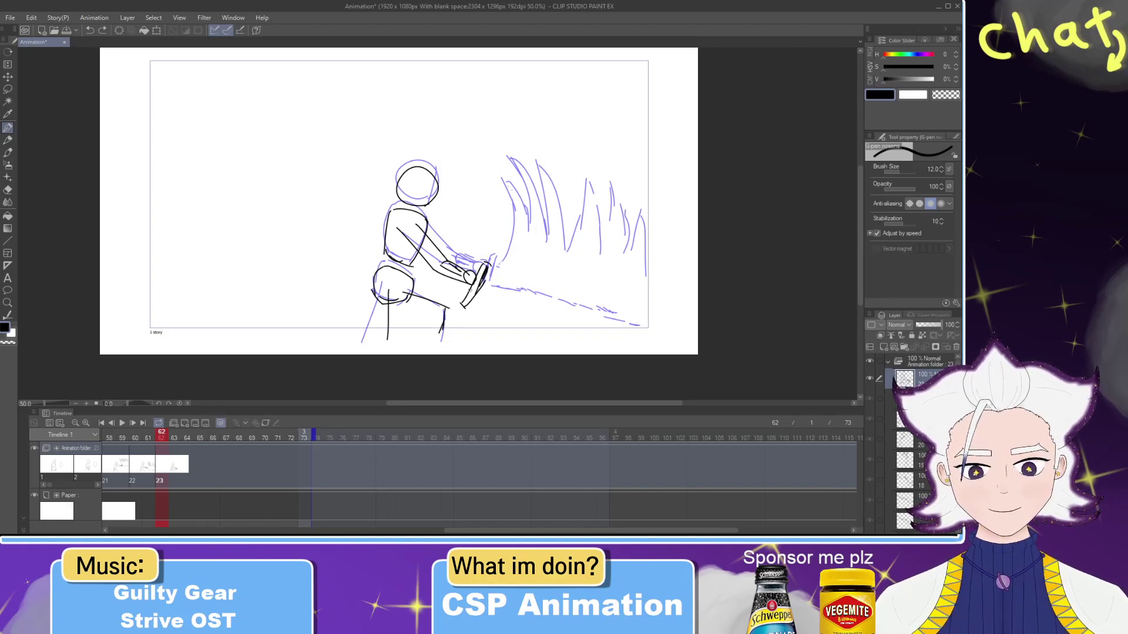
Step: Clean up the weapon guard on cel 23 into a short closed crosspiece in front of the hands
{"action": "key", "text": "e"}
{"action": "key", "text": "p"}
{"action": "mouse_move", "coordinate": [466, 294]}
{"action": "left_mouse_down"}
{"action": "mouse_move", "coordinate": [492, 269]}
{"action": "mouse_move", "coordinate": [485, 290]}
{"action": "mouse_move", "coordinate": [494, 267]}
{"action": "mouse_move", "coordinate": [549, 302]}
{"action": "left_mouse_up"}
{"action": "key", "text": "e"}
{"action": "key", "text": "p"}
{"action": "key", "text": "ctrl+z"}
{"action": "key", "text": "ctrl+z"}
{"action": "key", "text": "ctrl+z"}
{"action": "left_click_drag", "start_coordinate": [482, 276], "coordinate": [566, 306]}
{"action": "key", "text": "ctrl+z"}
{"action": "left_click_drag", "start_coordinate": [485, 276], "coordinate": [587, 310]}
{"action": "key", "text": "ctrl+z"}
{"action": "left_click_drag", "start_coordinate": [488, 271], "coordinate": [594, 304]}
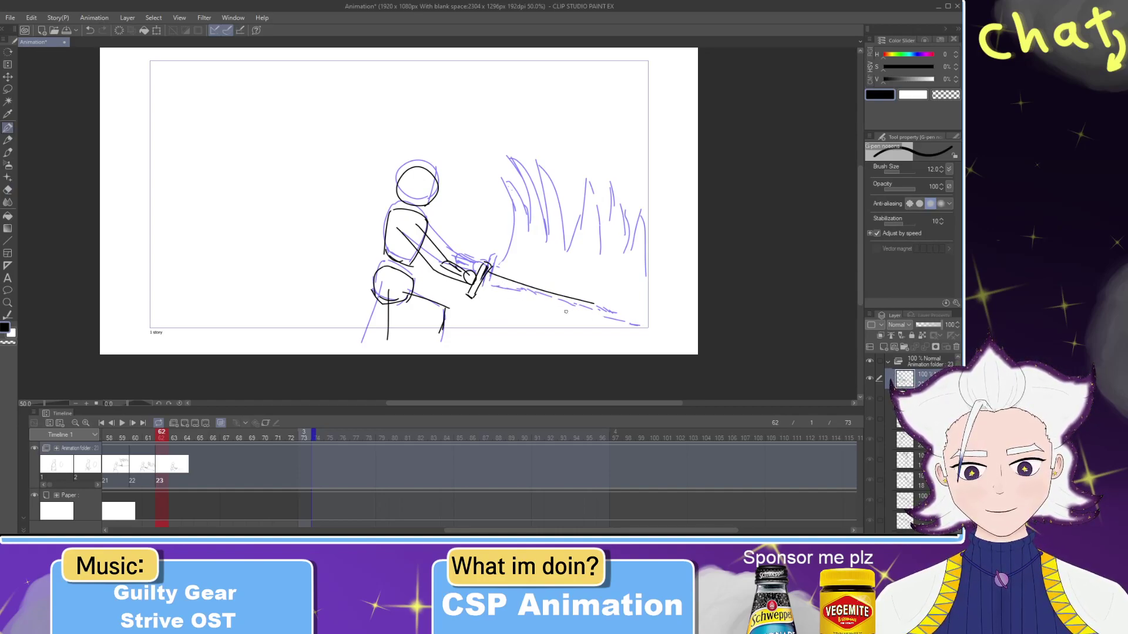
{"action": "left_click_drag", "start_coordinate": [481, 292], "coordinate": [591, 325]}
{"action": "key", "text": "ctrl+z"}
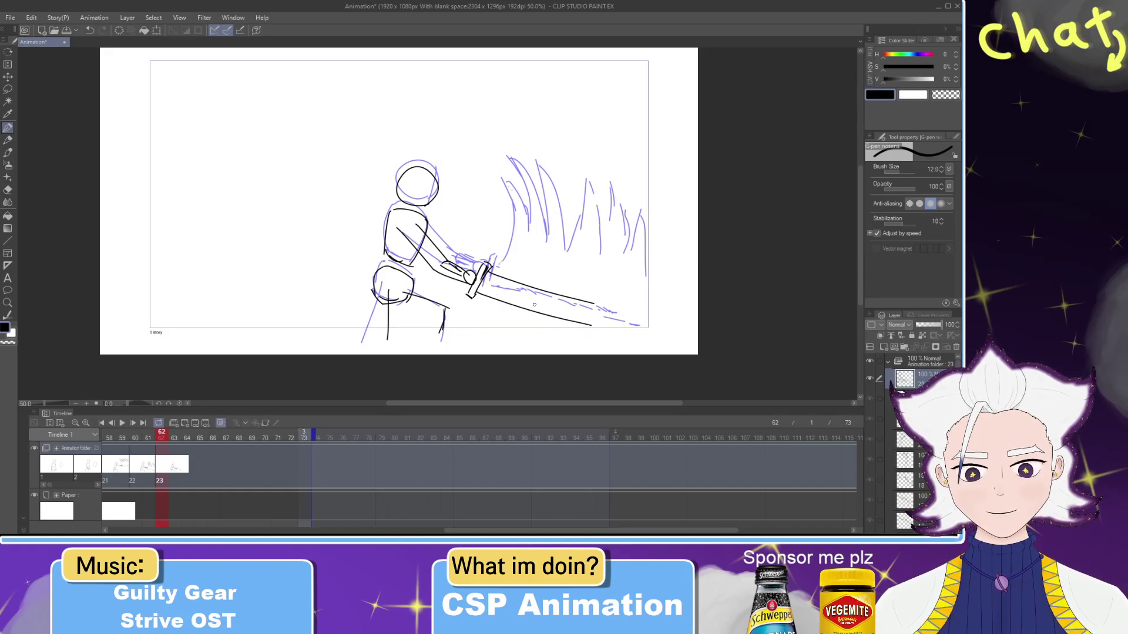
{"action": "key", "text": "ctrl+z"}
{"action": "key", "text": "ctrl+z"}
{"action": "left_click_drag", "start_coordinate": [487, 272], "coordinate": [595, 310]}
{"action": "left_click_drag", "start_coordinate": [478, 294], "coordinate": [567, 321]}
{"action": "key", "text": "ctrl+z"}
{"action": "left_click_drag", "start_coordinate": [476, 291], "coordinate": [578, 330]}
{"action": "key", "text": "ctrl+z"}
{"action": "left_click_drag", "start_coordinate": [479, 289], "coordinate": [584, 330]}
{"action": "key", "text": "ctrl+z"}
{"action": "key", "text": "ctrl+z"}
{"action": "mouse_move", "coordinate": [491, 267]}
{"action": "left_mouse_down"}
{"action": "mouse_move", "coordinate": [474, 296]}
{"action": "mouse_move", "coordinate": [602, 310]}
{"action": "left_mouse_up"}
{"action": "key", "text": "ctrl+z"}
Step: Draw the long straight blade on cel 23, sloping down from the guard to the bottom of the frame
{"action": "left_click_drag", "start_coordinate": [487, 271], "coordinate": [579, 309]}
{"action": "mouse_move", "coordinate": [479, 289]}
{"action": "left_mouse_down"}
{"action": "mouse_move", "coordinate": [568, 322]}
{"action": "mouse_move", "coordinate": [612, 320]}
{"action": "mouse_move", "coordinate": [573, 308]}
{"action": "mouse_move", "coordinate": [614, 321]}
{"action": "left_mouse_up"}
{"action": "key", "text": "ctrl+z"}
{"action": "key", "text": "ctrl+z"}
{"action": "key", "text": "ctrl+z"}
{"action": "key", "text": "ctrl+z"}
{"action": "left_click_drag", "start_coordinate": [543, 317], "coordinate": [595, 328]}
{"action": "key", "text": "e"}
{"action": "left_click_drag", "start_coordinate": [485, 293], "coordinate": [593, 336]}
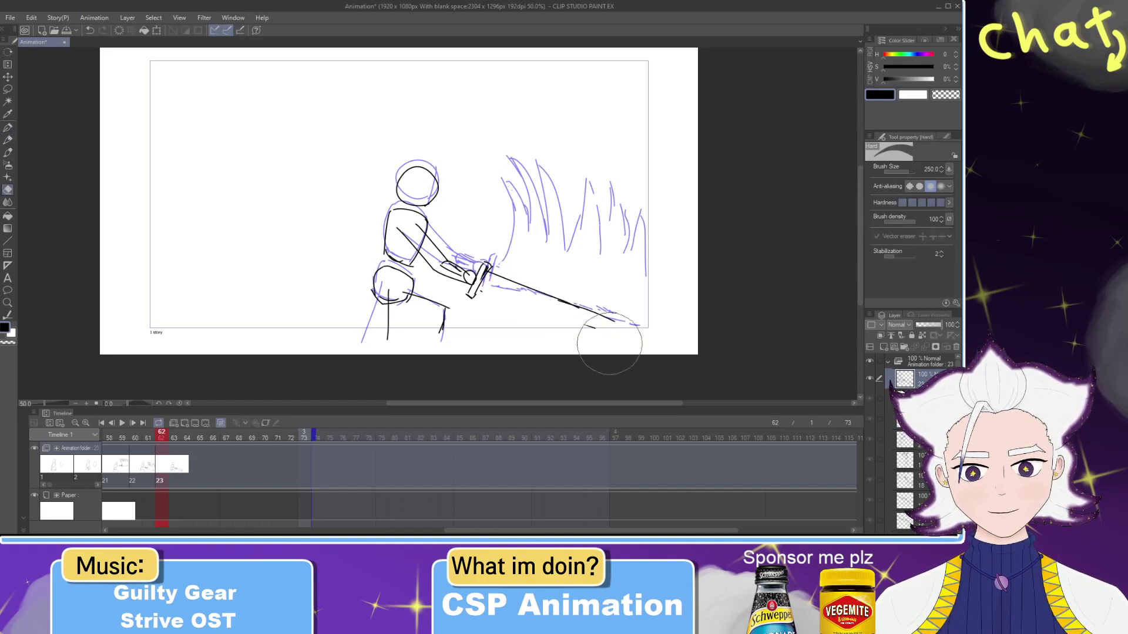
{"action": "key", "text": "p"}
{"action": "left_click_drag", "start_coordinate": [479, 287], "coordinate": [593, 338]}
{"action": "key", "text": "ctrl+z"}
{"action": "mouse_move", "coordinate": [480, 288]}
{"action": "left_mouse_down"}
{"action": "mouse_move", "coordinate": [593, 334]}
{"action": "mouse_move", "coordinate": [620, 330]}
{"action": "left_mouse_up"}
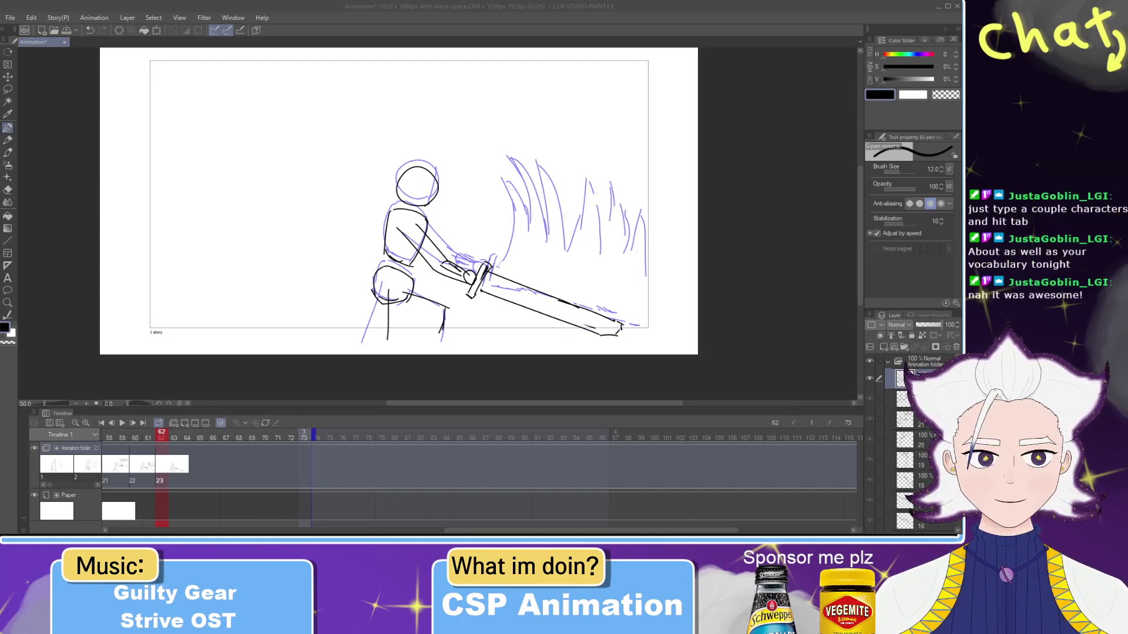
{"action": "left_click", "coordinate": [941, 133]}
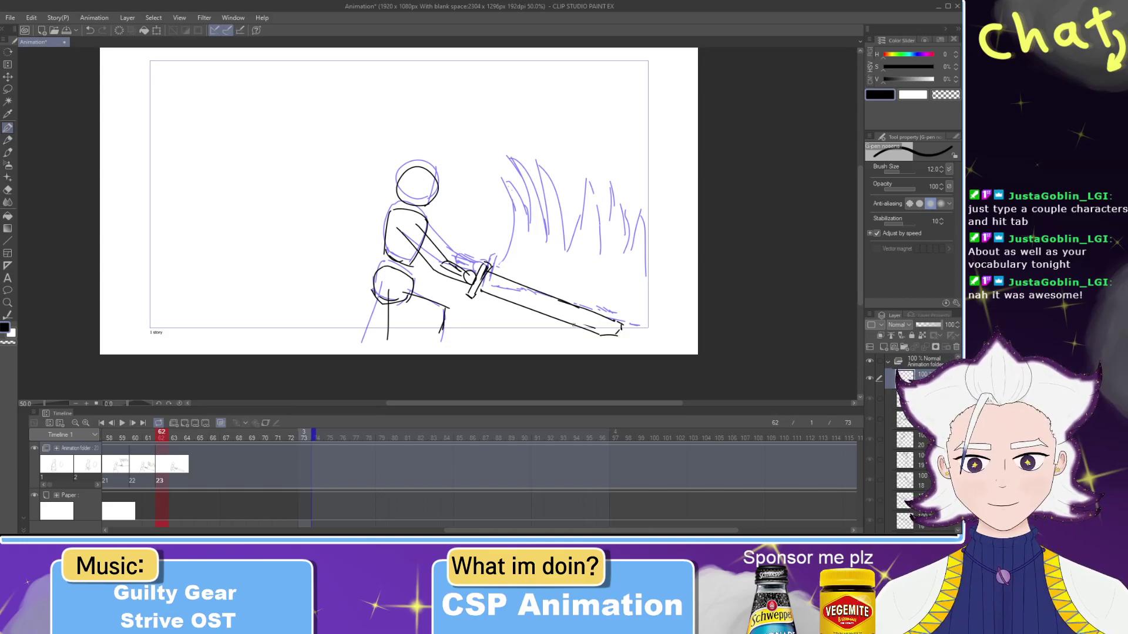
Step: Rework the blade tip on cel 23, replacing the closed end with two open edges running past the bottom of the frame
{"action": "key", "text": "e"}
{"action": "mouse_move", "coordinate": [618, 351]}
{"action": "left_mouse_down"}
{"action": "mouse_move", "coordinate": [611, 328]}
{"action": "mouse_move", "coordinate": [641, 335]}
{"action": "mouse_move", "coordinate": [611, 321]}
{"action": "mouse_move", "coordinate": [633, 334]}
{"action": "mouse_move", "coordinate": [596, 330]}
{"action": "mouse_move", "coordinate": [626, 346]}
{"action": "left_mouse_up"}
{"action": "key", "text": "p"}
{"action": "key", "text": "ctrl+z"}
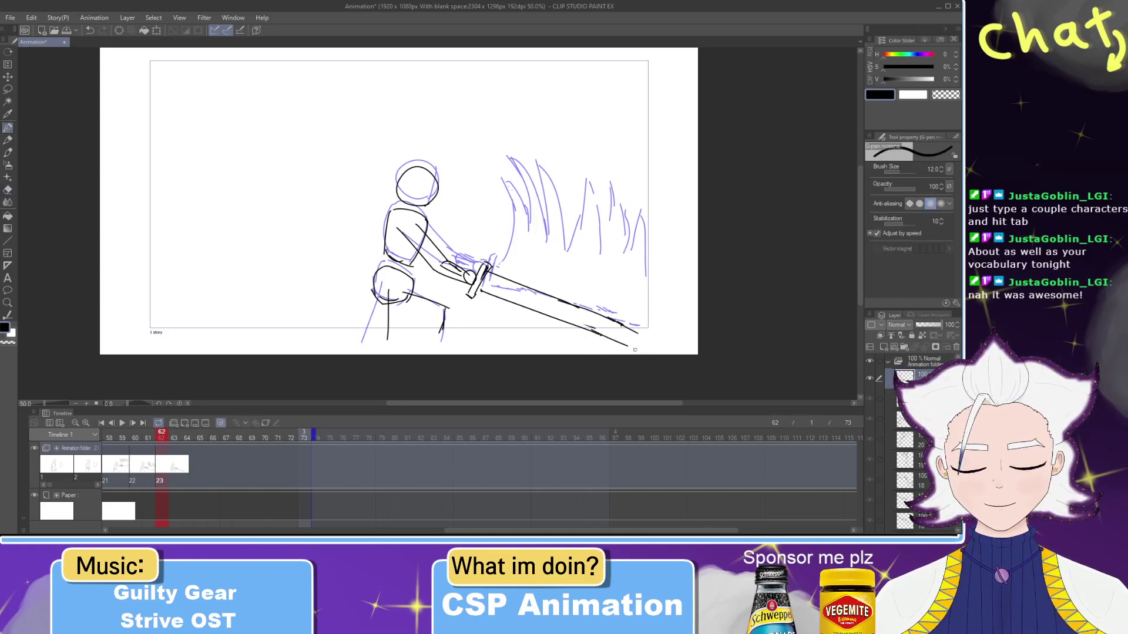
{"action": "left_click_drag", "start_coordinate": [437, 184], "coordinate": [428, 206]}
{"action": "key", "text": "ctrl+z"}
{"action": "key", "text": "ctrl+z"}
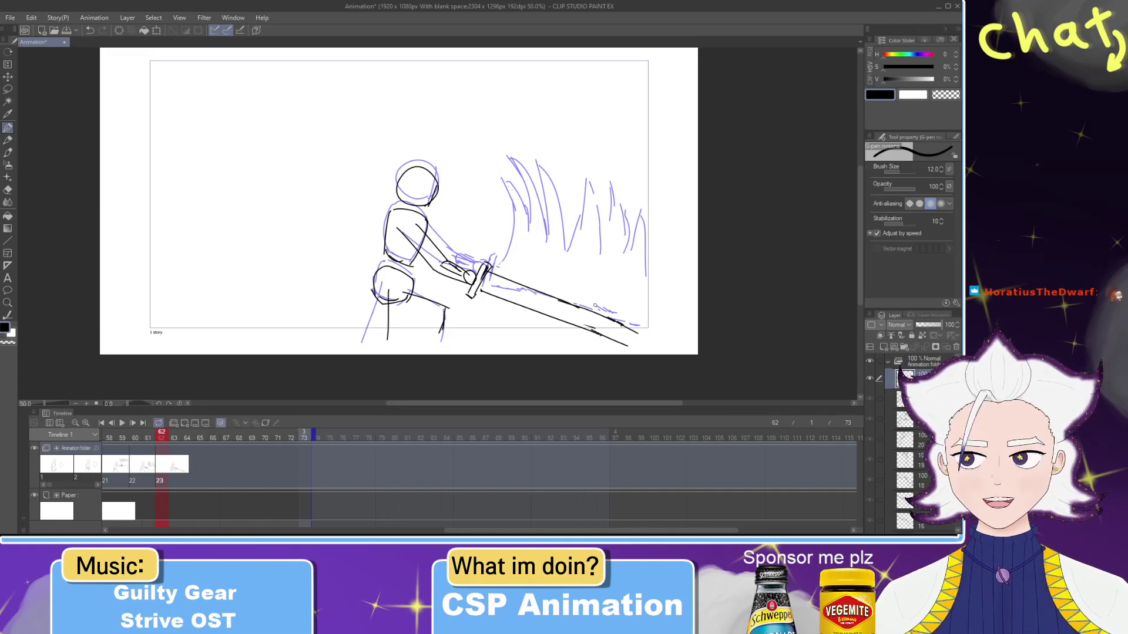
{"action": "key", "text": "e"}
{"action": "left_click_drag", "start_coordinate": [647, 339], "coordinate": [640, 333]}
{"action": "key", "text": "p"}
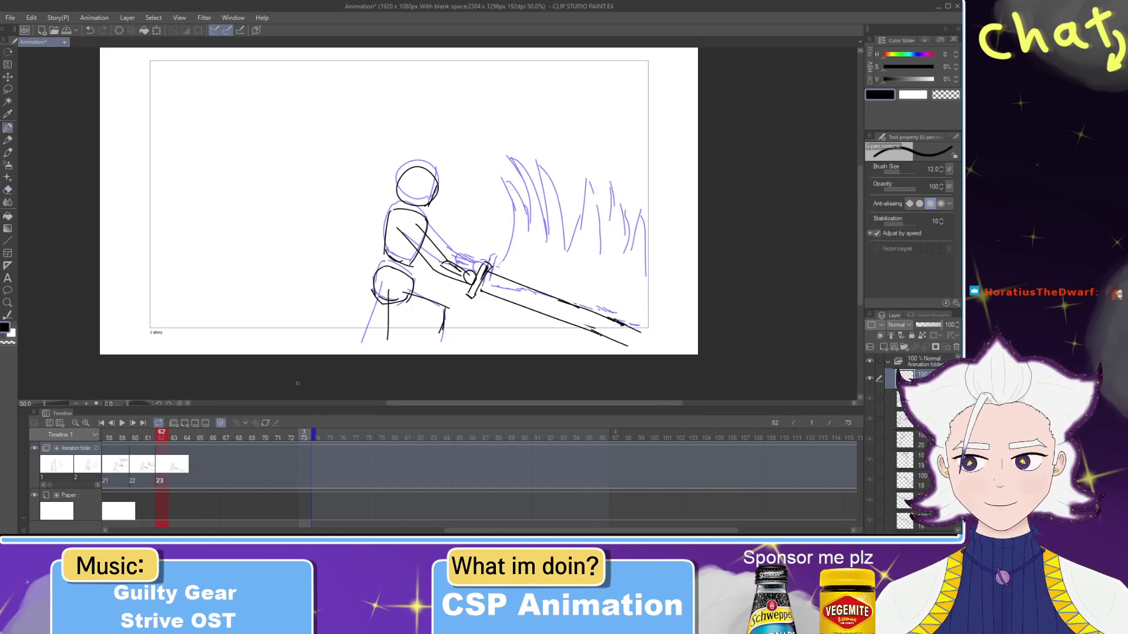
Step: Add the new cel 24 at frame 64, directly after cel 23
{"action": "left_click_drag", "start_coordinate": [470, 532], "coordinate": [385, 509]}
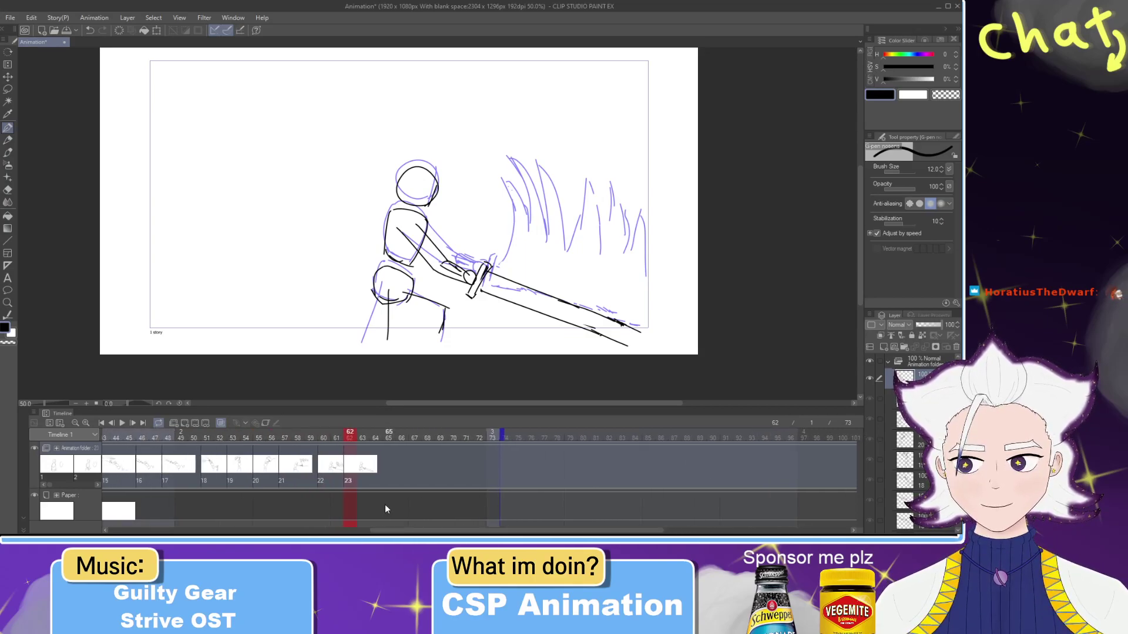
{"action": "mouse_move", "coordinate": [350, 443]}
{"action": "left_mouse_down"}
{"action": "mouse_move", "coordinate": [206, 428]}
{"action": "mouse_move", "coordinate": [371, 431]}
{"action": "left_mouse_up"}
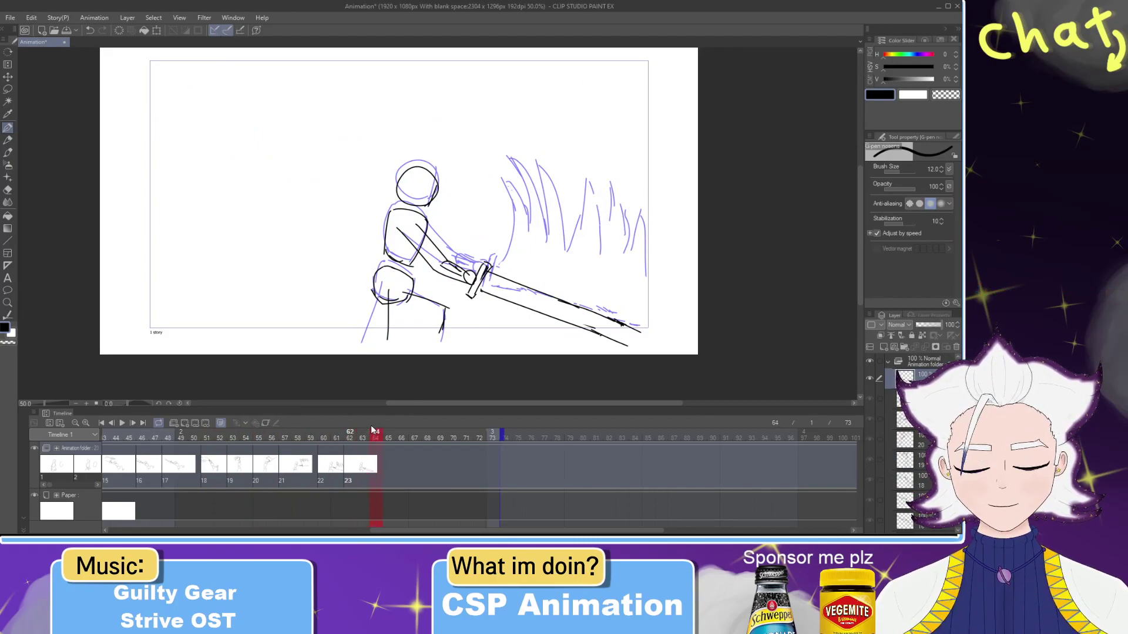
{"action": "left_click_drag", "start_coordinate": [371, 430], "coordinate": [381, 434]}
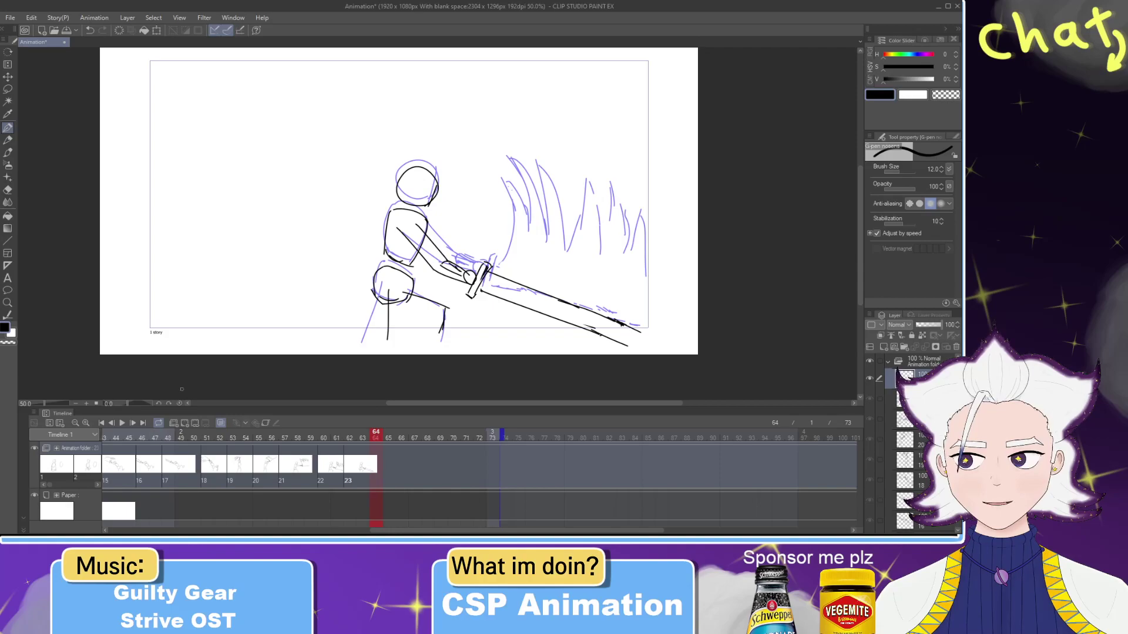
{"action": "left_click", "coordinate": [185, 424]}
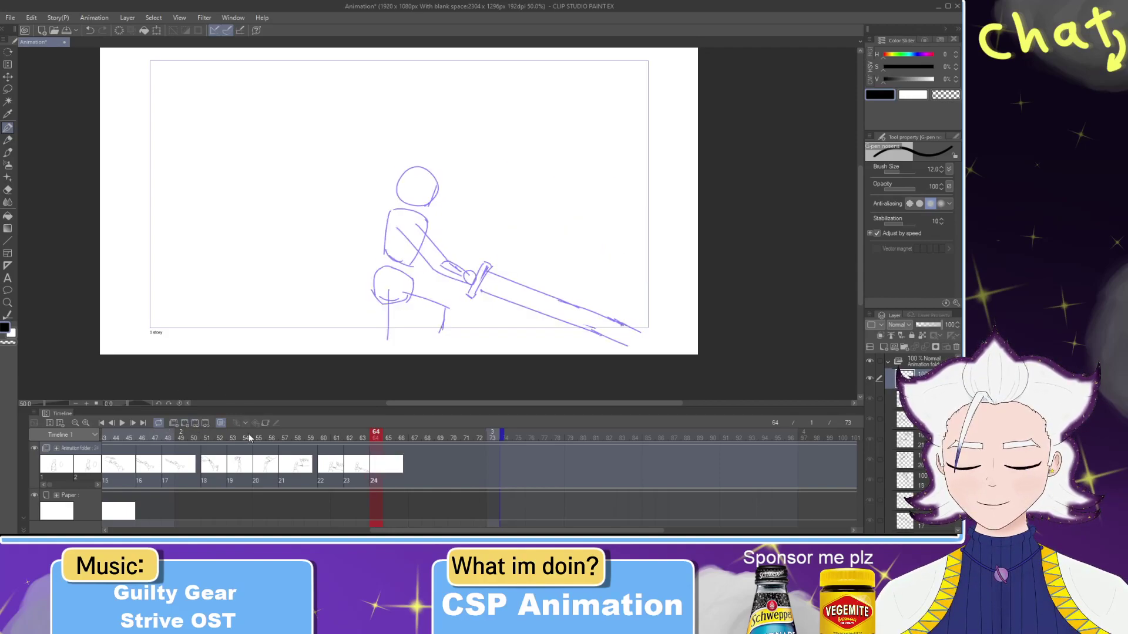
Step: Draw the head, torso and pelvis on cel 24 over the onion-skinned pose of cel 23
{"action": "mouse_move", "coordinate": [370, 439]}
{"action": "left_mouse_down"}
{"action": "mouse_move", "coordinate": [353, 438]}
{"action": "mouse_move", "coordinate": [370, 439]}
{"action": "left_mouse_up"}
{"action": "mouse_move", "coordinate": [407, 175]}
{"action": "left_mouse_down"}
{"action": "mouse_move", "coordinate": [442, 198]}
{"action": "mouse_move", "coordinate": [416, 208]}
{"action": "mouse_move", "coordinate": [405, 176]}
{"action": "mouse_move", "coordinate": [424, 207]}
{"action": "mouse_move", "coordinate": [426, 173]}
{"action": "mouse_move", "coordinate": [431, 222]}
{"action": "mouse_move", "coordinate": [387, 273]}
{"action": "left_mouse_up"}
{"action": "key", "text": "ctrl+z"}
{"action": "key", "text": "ctrl+z"}
{"action": "key", "text": "ctrl+z"}
{"action": "key", "text": "ctrl+z"}
{"action": "key", "text": "ctrl+z"}
{"action": "left_click_drag", "start_coordinate": [390, 208], "coordinate": [388, 260]}
{"action": "mouse_move", "coordinate": [430, 222]}
{"action": "left_mouse_down"}
{"action": "mouse_move", "coordinate": [410, 263]}
{"action": "mouse_move", "coordinate": [395, 264]}
{"action": "mouse_move", "coordinate": [410, 264]}
{"action": "mouse_move", "coordinate": [413, 281]}
{"action": "mouse_move", "coordinate": [377, 300]}
{"action": "mouse_move", "coordinate": [405, 301]}
{"action": "left_mouse_up"}
{"action": "key", "text": "ctrl+z"}
{"action": "key", "text": "ctrl+z"}
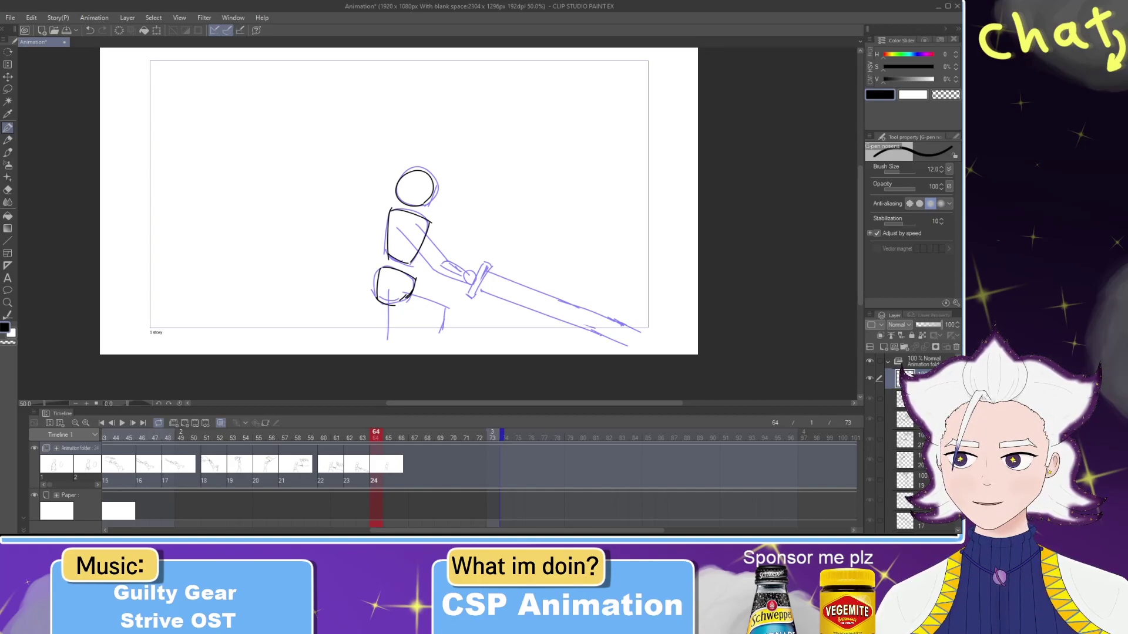
Step: Draw the short straight back leg and the bent front leg on cel 24
{"action": "mouse_move", "coordinate": [400, 309]}
{"action": "left_mouse_down"}
{"action": "mouse_move", "coordinate": [412, 292]}
{"action": "mouse_move", "coordinate": [450, 310]}
{"action": "mouse_move", "coordinate": [454, 333]}
{"action": "mouse_move", "coordinate": [387, 303]}
{"action": "mouse_move", "coordinate": [392, 330]}
{"action": "left_mouse_up"}
{"action": "key", "text": "ctrl+z"}
{"action": "key", "text": "ctrl+z"}
{"action": "key", "text": "ctrl+z"}
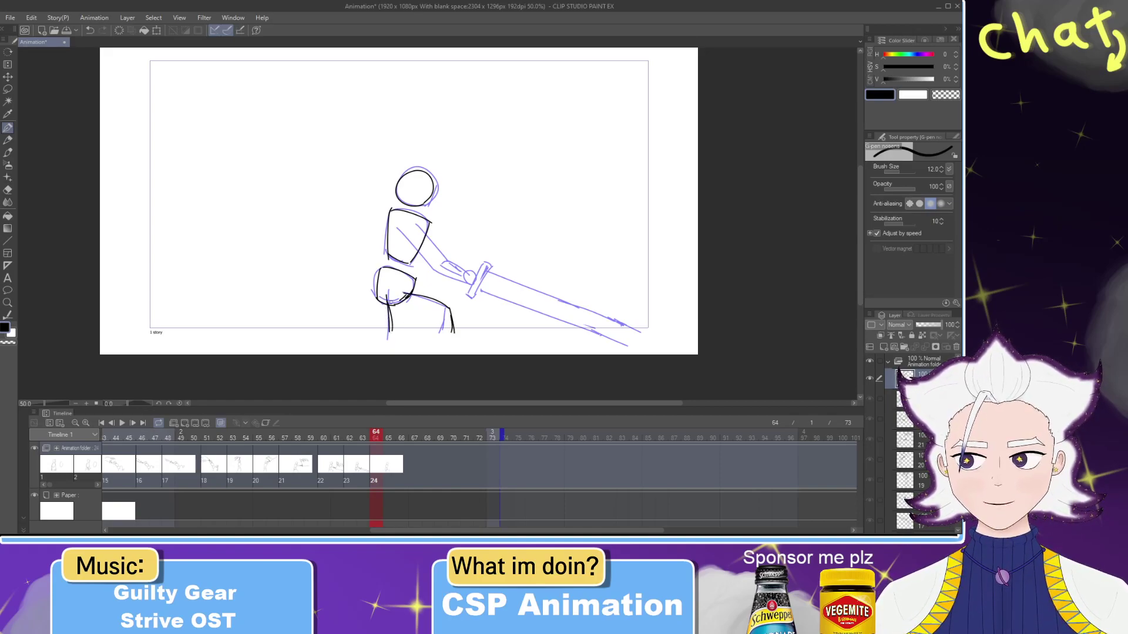
Step: Draw both arms on cel 24 angled down and forward, with the hands gripping the hilt behind the weapon guard
{"action": "left_click_drag", "start_coordinate": [404, 228], "coordinate": [433, 263]}
{"action": "key", "text": "ctrl+z"}
{"action": "left_click_drag", "start_coordinate": [402, 229], "coordinate": [443, 267]}
{"action": "key", "text": "ctrl+z"}
{"action": "mouse_move", "coordinate": [402, 228]}
{"action": "left_mouse_down"}
{"action": "mouse_move", "coordinate": [433, 267]}
{"action": "mouse_move", "coordinate": [469, 284]}
{"action": "mouse_move", "coordinate": [465, 275]}
{"action": "left_mouse_up"}
{"action": "key", "text": "ctrl+z"}
{"action": "key", "text": "ctrl+z"}
{"action": "mouse_move", "coordinate": [426, 226]}
{"action": "left_mouse_down"}
{"action": "mouse_move", "coordinate": [450, 260]}
{"action": "mouse_move", "coordinate": [477, 274]}
{"action": "mouse_move", "coordinate": [451, 263]}
{"action": "mouse_move", "coordinate": [465, 269]}
{"action": "mouse_move", "coordinate": [451, 274]}
{"action": "mouse_move", "coordinate": [445, 260]}
{"action": "mouse_move", "coordinate": [469, 292]}
{"action": "mouse_move", "coordinate": [488, 261]}
{"action": "mouse_move", "coordinate": [563, 293]}
{"action": "left_mouse_up"}
{"action": "key", "text": "ctrl+z"}
{"action": "key", "text": "ctrl+z"}
{"action": "key", "text": "ctrl+z"}
{"action": "key", "text": "ctrl+z"}
{"action": "key", "text": "ctrl+z"}
Step: Draw the two edges of the long blade on cel 24, sloping down from the guard towards the frame's lower corner
{"action": "left_click_drag", "start_coordinate": [485, 271], "coordinate": [589, 324]}
{"action": "key", "text": "ctrl+z"}
{"action": "left_click_drag", "start_coordinate": [485, 272], "coordinate": [580, 311]}
{"action": "left_click_drag", "start_coordinate": [476, 290], "coordinate": [541, 311]}
{"action": "key", "text": "ctrl+z"}
{"action": "mouse_move", "coordinate": [478, 291]}
{"action": "left_mouse_down"}
{"action": "mouse_move", "coordinate": [581, 327]}
{"action": "mouse_move", "coordinate": [612, 327]}
{"action": "mouse_move", "coordinate": [601, 322]}
{"action": "left_mouse_up"}
{"action": "key", "text": "ctrl+z"}
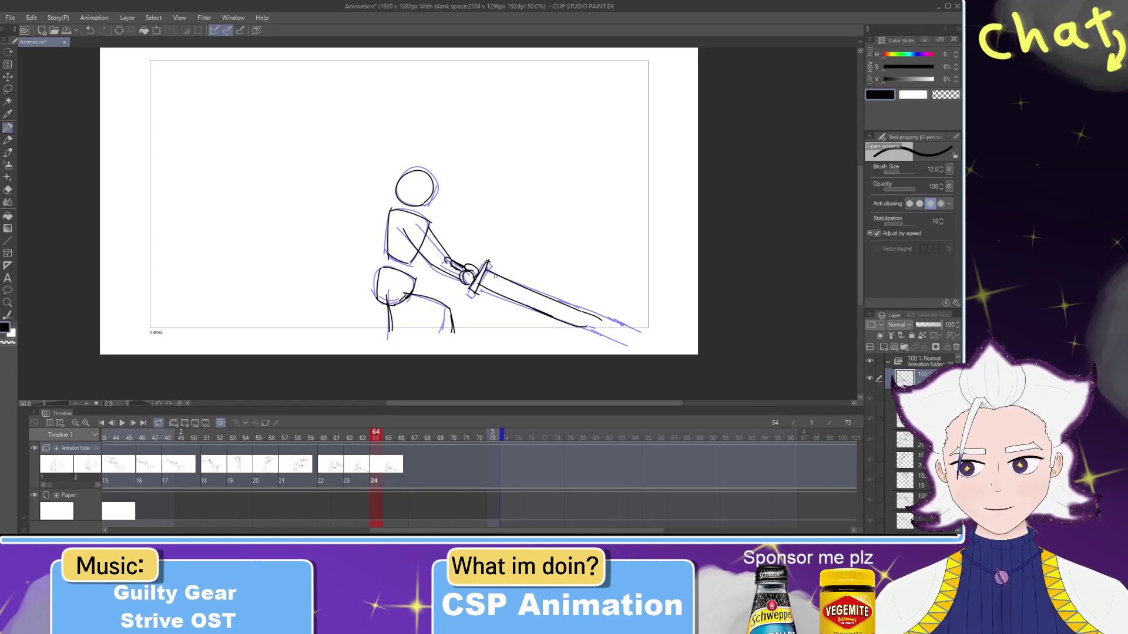
Step: Compare cels 22 to 24, then lasso the whole figure and weapon on cel 24 and shift them slightly up and back
{"action": "left_click", "coordinate": [336, 435]}
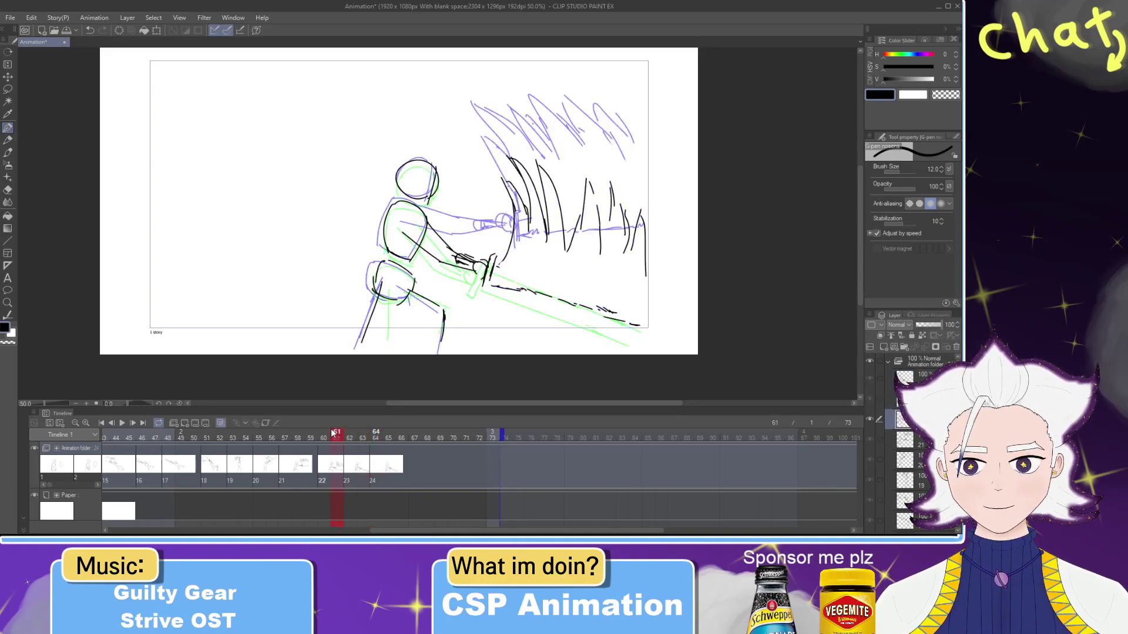
{"action": "left_click_drag", "start_coordinate": [347, 433], "coordinate": [376, 433]}
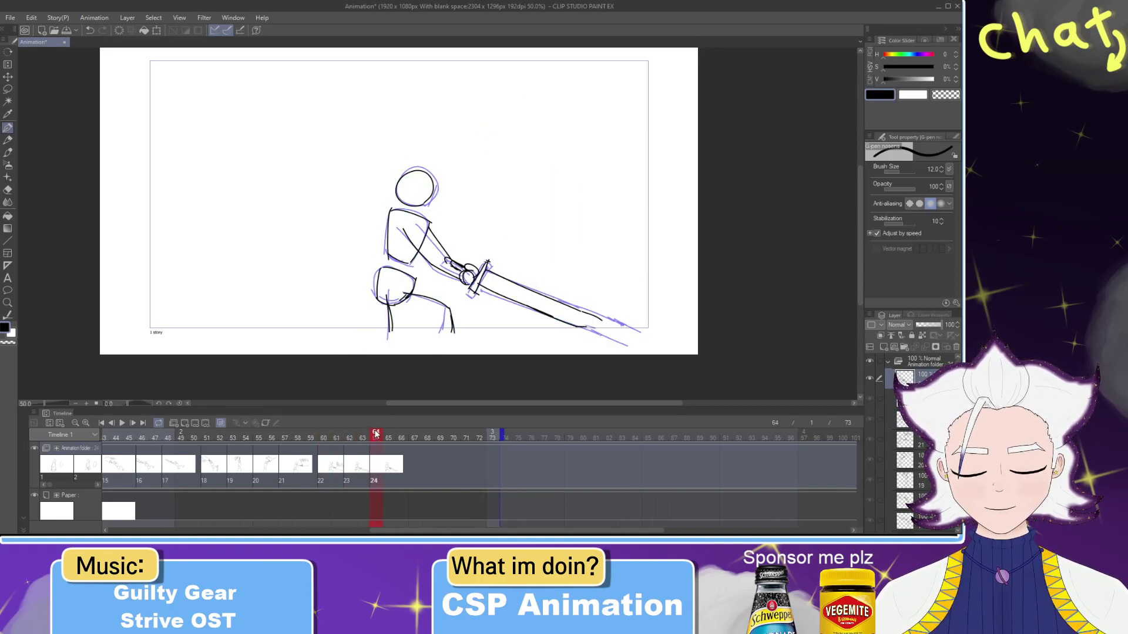
{"action": "key", "text": "m"}
{"action": "mouse_move", "coordinate": [328, 116]}
{"action": "left_mouse_down"}
{"action": "mouse_move", "coordinate": [699, 184]}
{"action": "mouse_move", "coordinate": [329, 117]}
{"action": "left_mouse_up"}
{"action": "key", "text": "ctrl+t"}
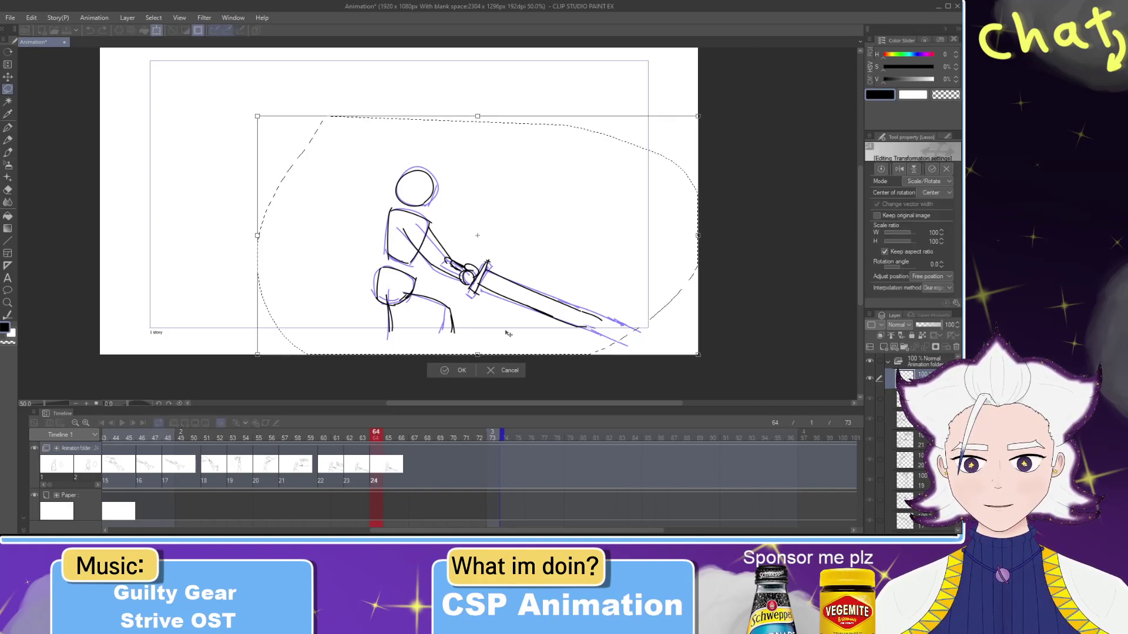
{"action": "mouse_move", "coordinate": [509, 328]}
{"action": "left_mouse_down"}
{"action": "mouse_move", "coordinate": [449, 313]}
{"action": "mouse_move", "coordinate": [438, 306]}
{"action": "mouse_move", "coordinate": [448, 301]}
{"action": "mouse_move", "coordinate": [452, 329]}
{"action": "mouse_move", "coordinate": [454, 305]}
{"action": "left_mouse_up"}
{"action": "left_click", "coordinate": [459, 366]}
{"action": "key", "text": "ctrl+d"}
Step: Redraw the front leg on cel 24 as a bent leg with the shin dropping straight down from the knee
{"action": "key", "text": "e"}
{"action": "key", "text": "p"}
{"action": "key", "text": "ctrl+z"}
{"action": "key", "text": "ctrl+z"}
{"action": "key", "text": "ctrl+z"}
{"action": "left_click_drag", "start_coordinate": [455, 304], "coordinate": [451, 332]}
{"action": "left_click_drag", "start_coordinate": [455, 306], "coordinate": [441, 331]}
{"action": "key", "text": "e"}
{"action": "key", "text": "p"}
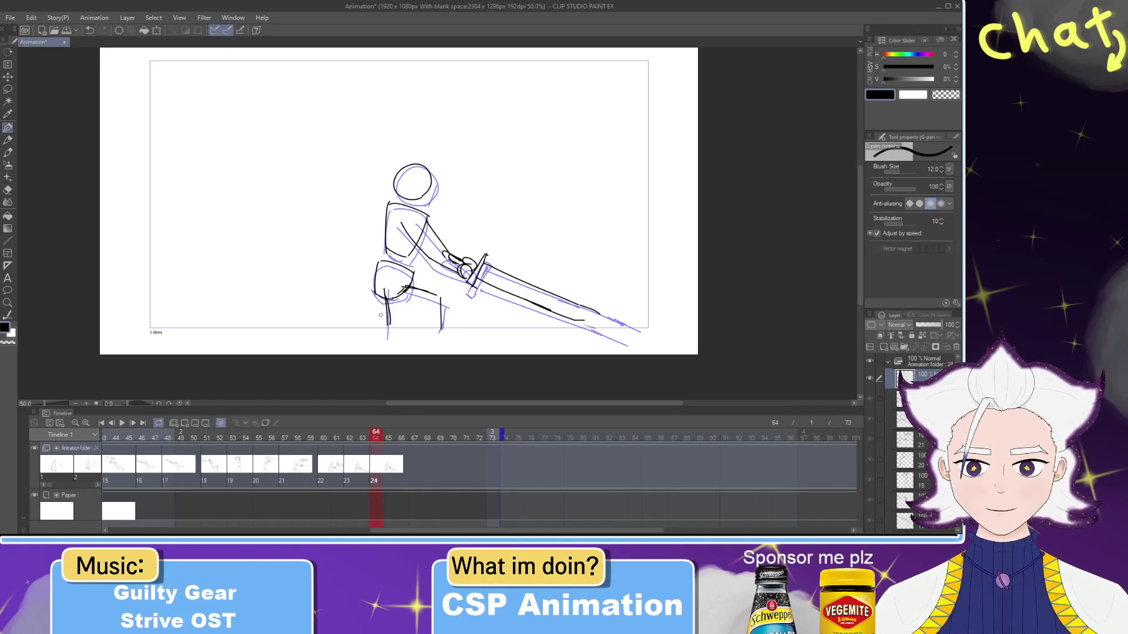
Step: Replace the front leg on cel 24 with a straighter diagonal line and redraw the back leg as a clean vertical line
{"action": "mouse_move", "coordinate": [376, 433]}
{"action": "left_mouse_down"}
{"action": "mouse_move", "coordinate": [337, 437]}
{"action": "mouse_move", "coordinate": [379, 441]}
{"action": "left_mouse_up"}
{"action": "key", "text": "e"}
{"action": "mouse_move", "coordinate": [438, 302]}
{"action": "left_mouse_down"}
{"action": "mouse_move", "coordinate": [415, 286]}
{"action": "mouse_move", "coordinate": [443, 329]}
{"action": "left_mouse_up"}
{"action": "key", "text": "p"}
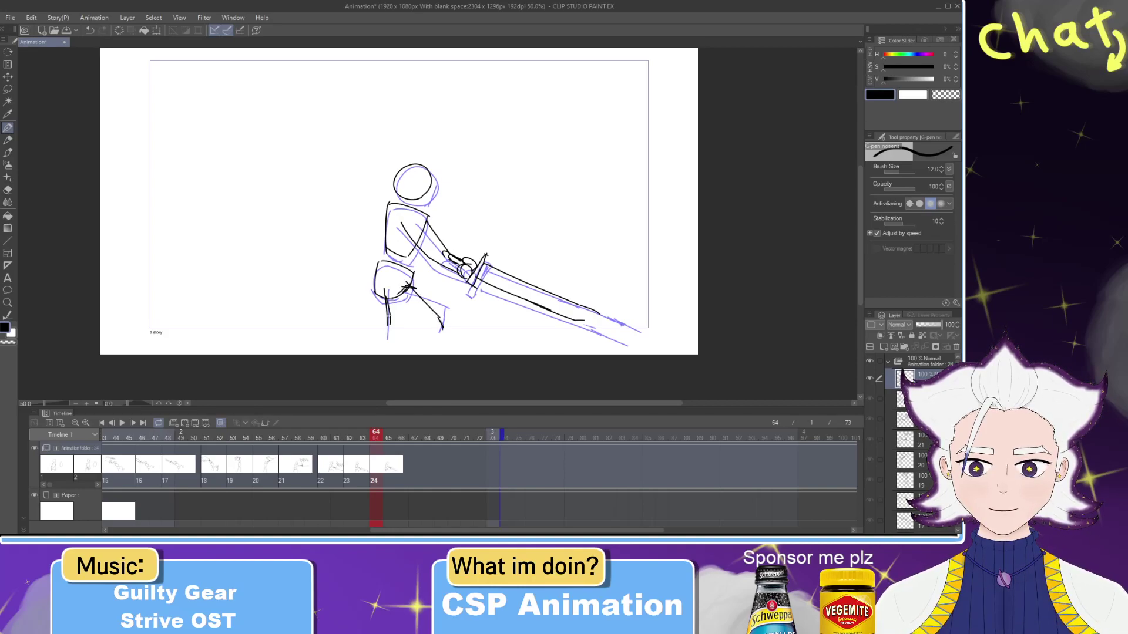
{"action": "key", "text": "e"}
{"action": "key", "text": "p"}
{"action": "left_click_drag", "start_coordinate": [386, 292], "coordinate": [383, 329]}
{"action": "key", "text": "ctrl+z"}
{"action": "left_click_drag", "start_coordinate": [386, 291], "coordinate": [386, 328]}
Step: Lasso the whole drawing on cel 24, nudge it slightly further up and back, and clear the selection
{"action": "key", "text": "m"}
{"action": "mouse_move", "coordinate": [455, 357]}
{"action": "left_mouse_down"}
{"action": "mouse_move", "coordinate": [594, 382]}
{"action": "mouse_move", "coordinate": [509, 380]}
{"action": "left_mouse_up"}
{"action": "left_click", "coordinate": [542, 369]}
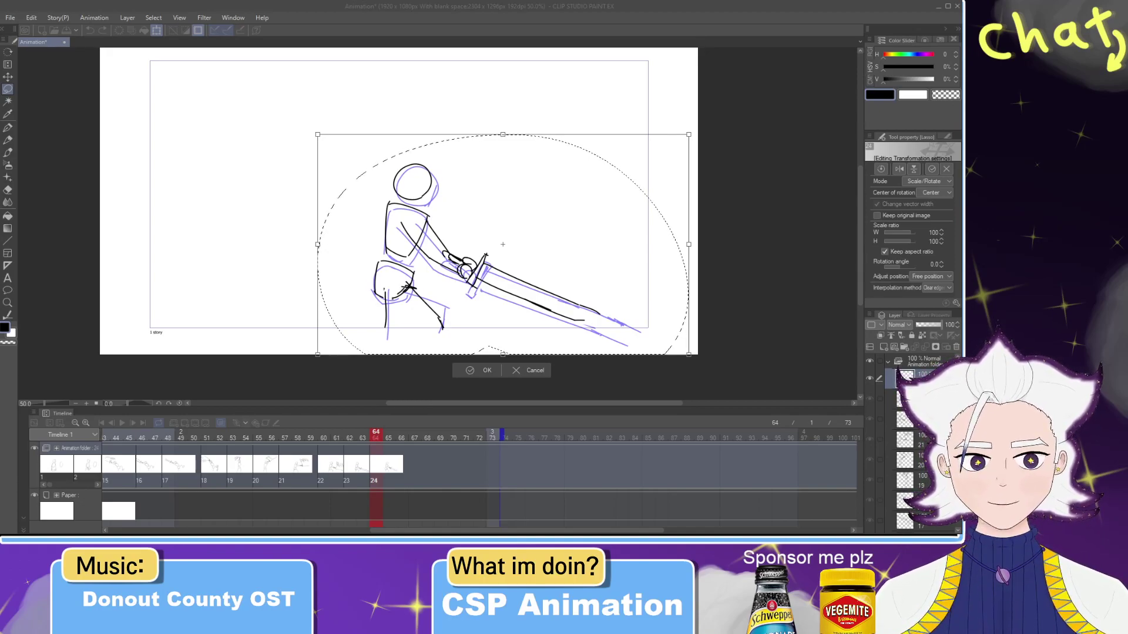
{"action": "left_click", "coordinate": [771, 186]}
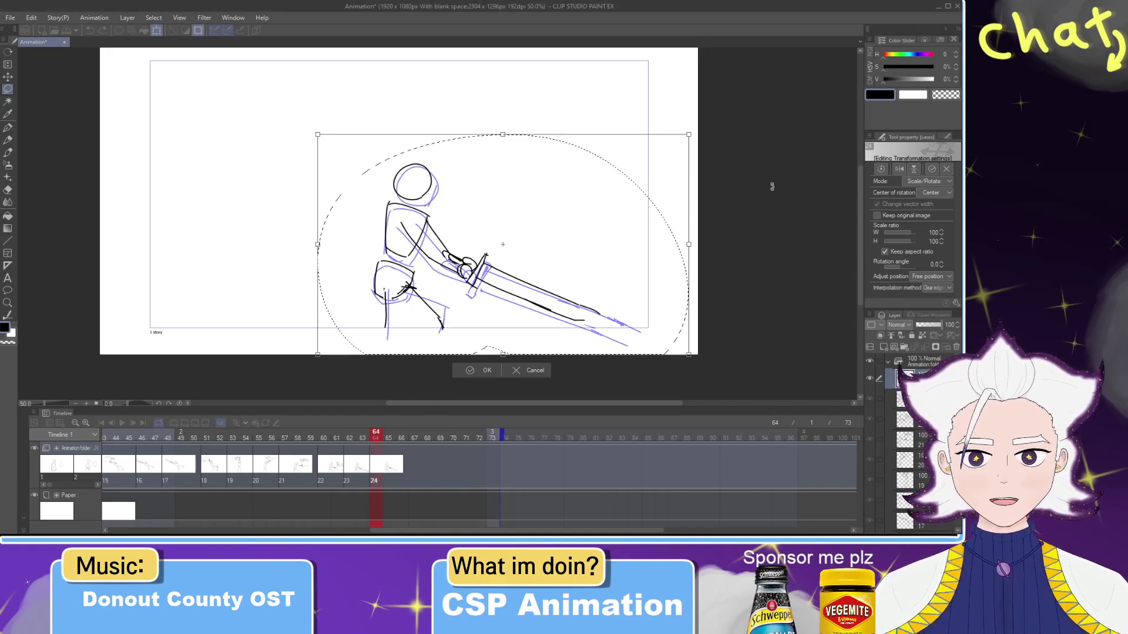
{"action": "left_click_drag", "start_coordinate": [438, 322], "coordinate": [436, 318]}
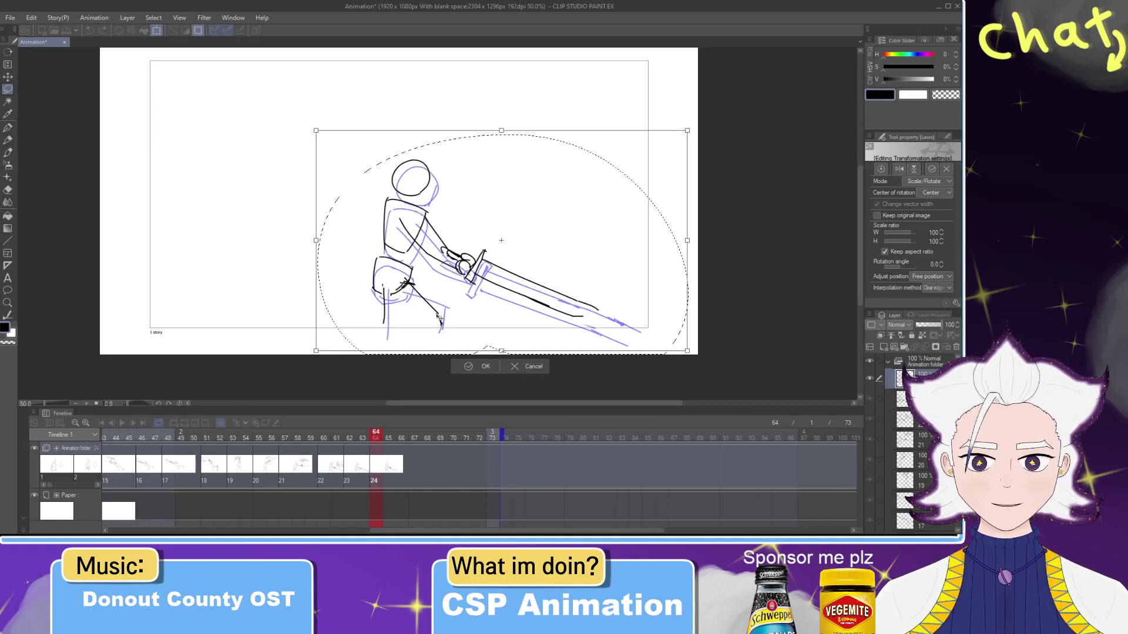
{"action": "left_click", "coordinate": [462, 366]}
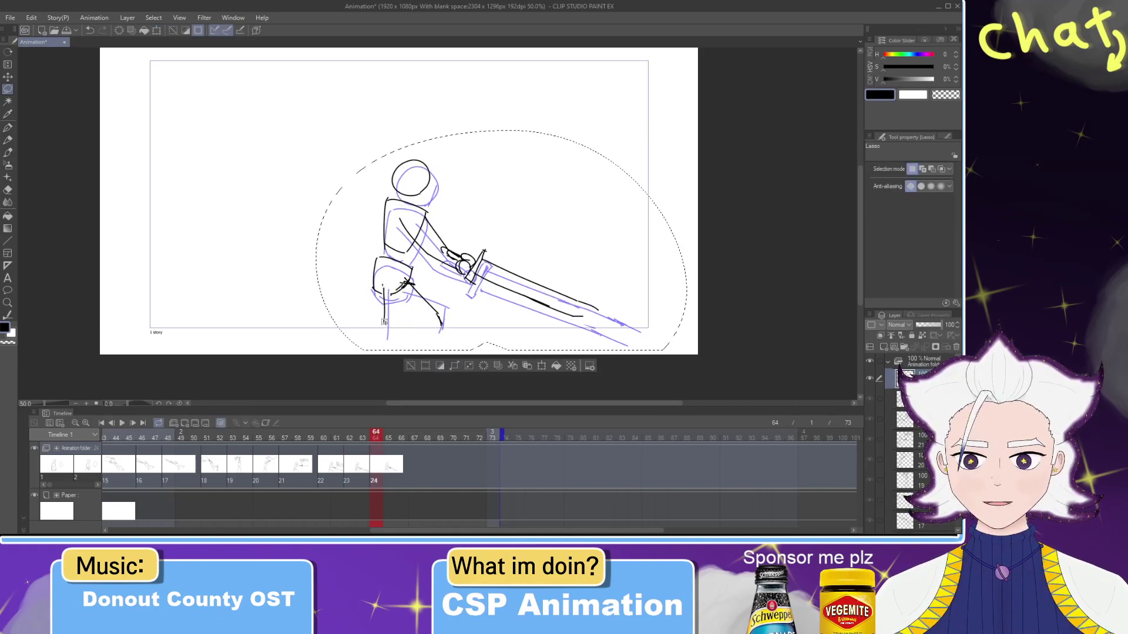
{"action": "key", "text": "e"}
{"action": "key", "text": "ctrl+d"}
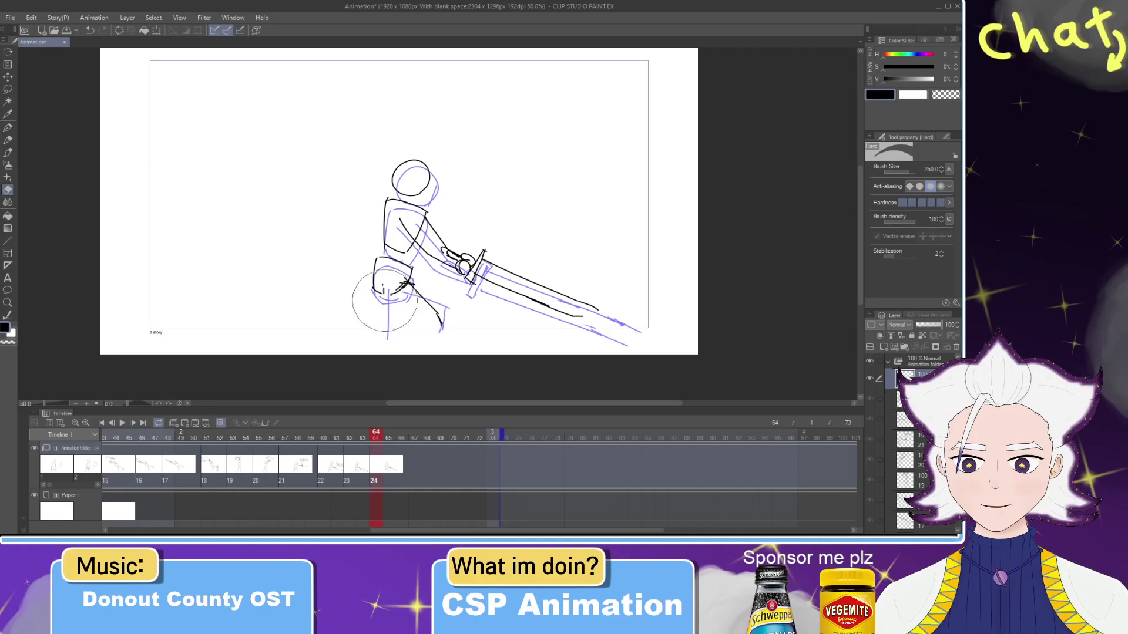
Step: Redraw the lower legs on cel 24 with a vertical back leg and a straight front leg slanting forward
{"action": "key", "text": "p"}
{"action": "mouse_move", "coordinate": [383, 338]}
{"action": "left_mouse_down"}
{"action": "mouse_move", "coordinate": [384, 293]}
{"action": "mouse_move", "coordinate": [381, 325]}
{"action": "left_mouse_up"}
{"action": "key", "text": "ctrl+z"}
{"action": "key", "text": "e"}
{"action": "left_click_drag", "start_coordinate": [449, 326], "coordinate": [442, 317]}
{"action": "key", "text": "p"}
{"action": "left_click_drag", "start_coordinate": [409, 280], "coordinate": [433, 324]}
Step: Play back the animation to check the timing of the swing through cel 24
{"action": "left_click_drag", "start_coordinate": [371, 438], "coordinate": [177, 439]}
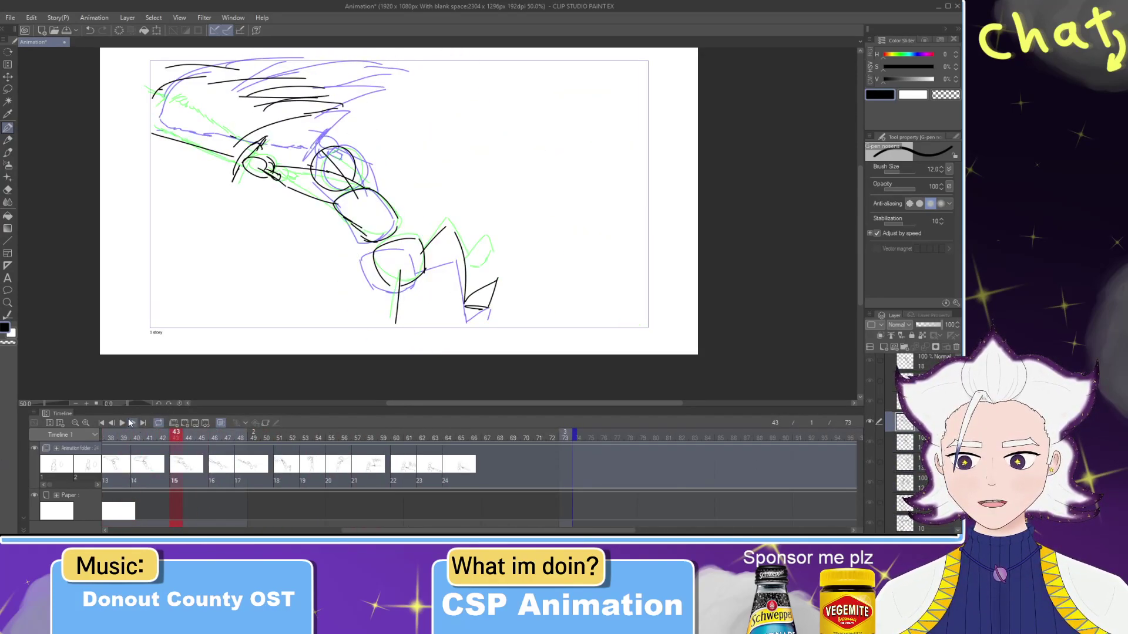
{"action": "left_click", "coordinate": [122, 422]}
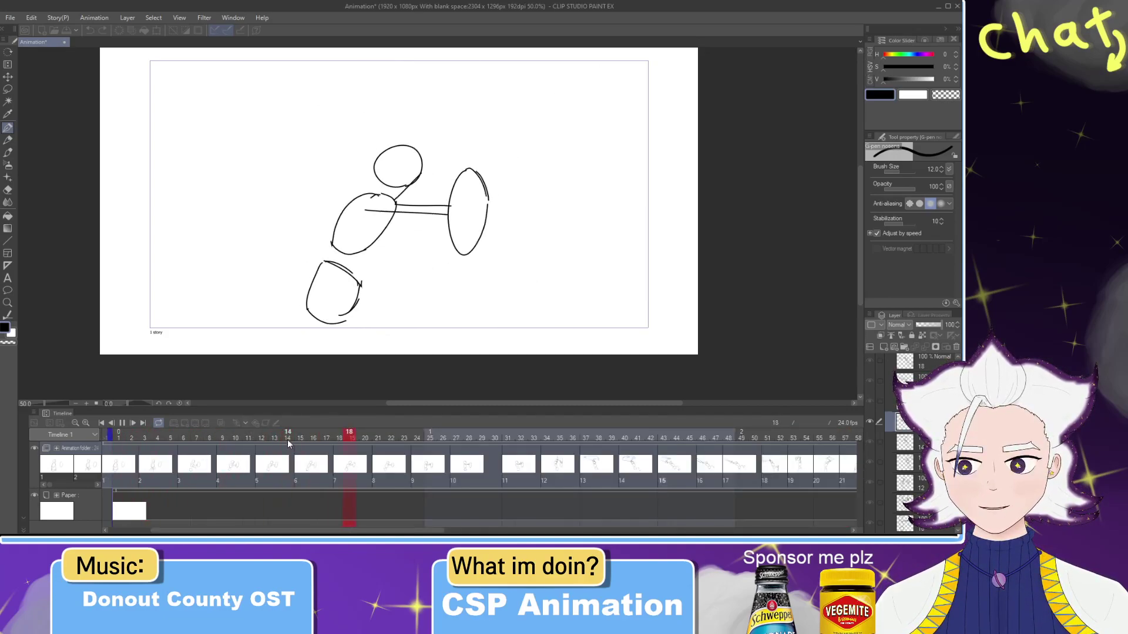
{"action": "left_click_drag", "start_coordinate": [222, 434], "coordinate": [236, 435]}
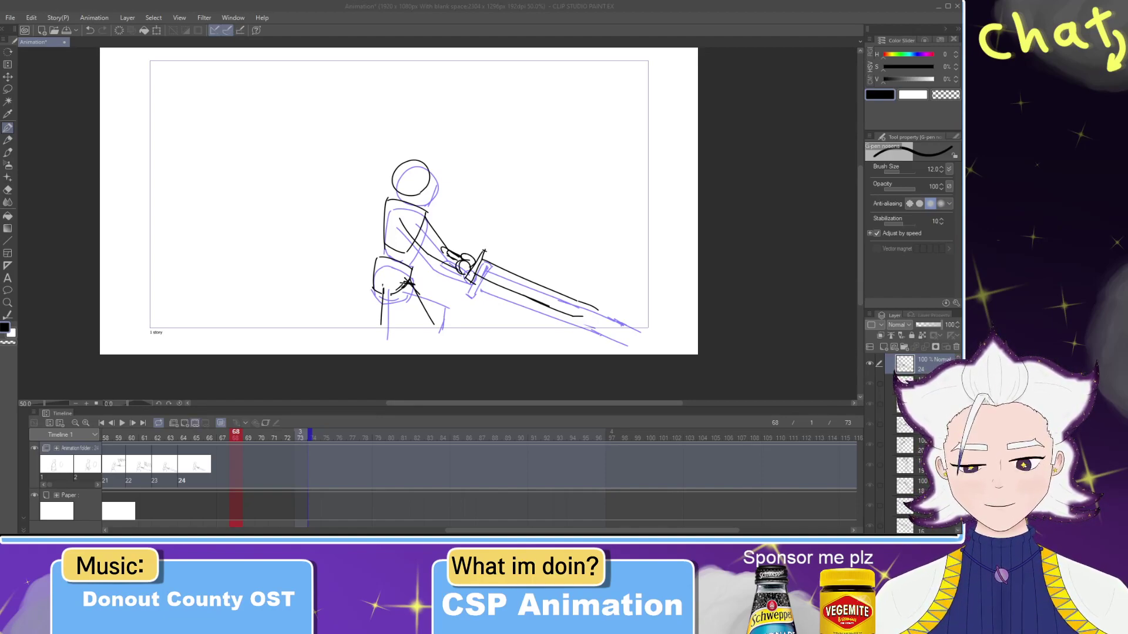
Step: Move cel 24 to start at frame 66 so cel 23 holds longer, and play the animation to check it
{"action": "mouse_move", "coordinate": [212, 438]}
{"action": "left_mouse_down"}
{"action": "mouse_move", "coordinate": [117, 437]}
{"action": "mouse_move", "coordinate": [205, 440]}
{"action": "mouse_move", "coordinate": [204, 465]}
{"action": "mouse_move", "coordinate": [232, 467]}
{"action": "left_mouse_up"}
{"action": "left_click", "coordinate": [199, 464]}
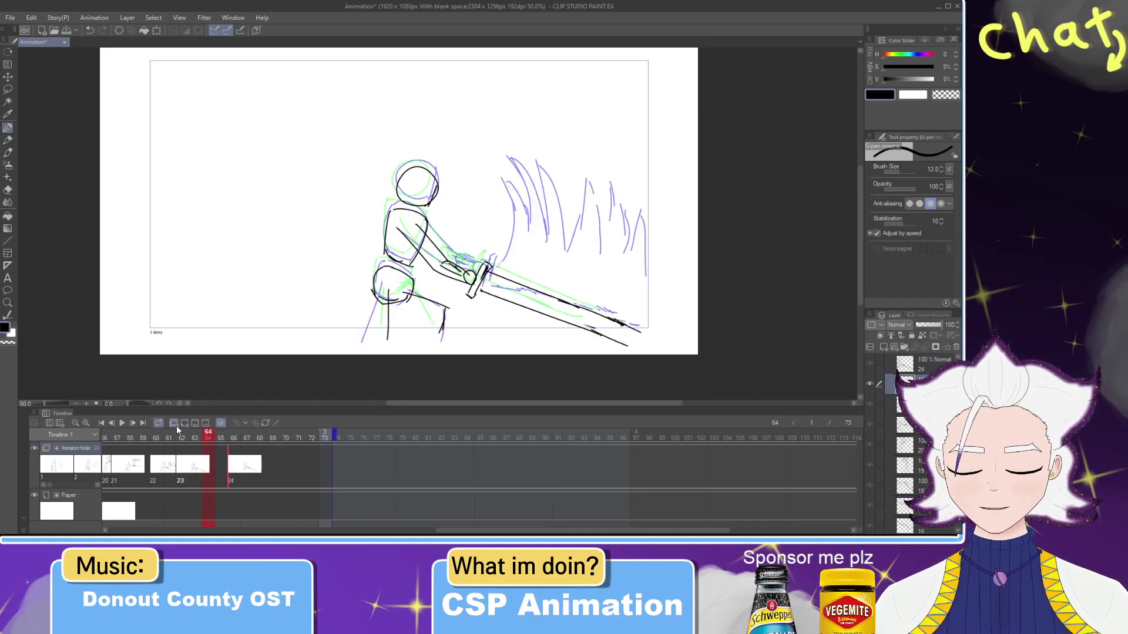
{"action": "left_click", "coordinate": [123, 424]}
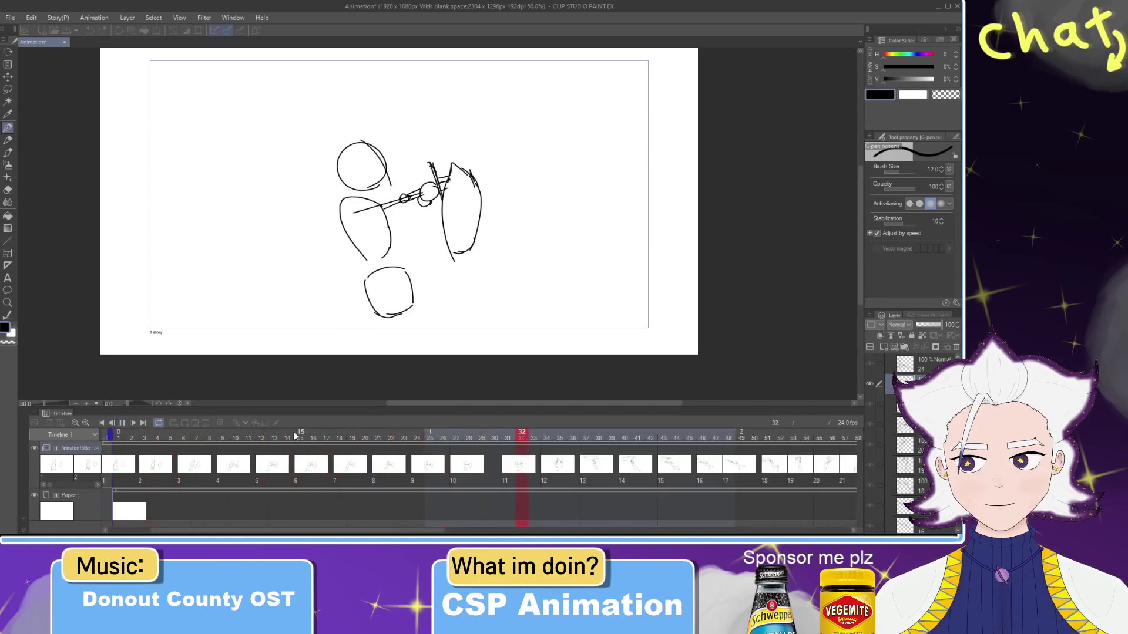
{"action": "left_click", "coordinate": [123, 423]}
Step: Add the new cel 25 at frame 69 and draw the head slightly higher and further back than on cel 24
{"action": "left_click", "coordinate": [249, 435]}
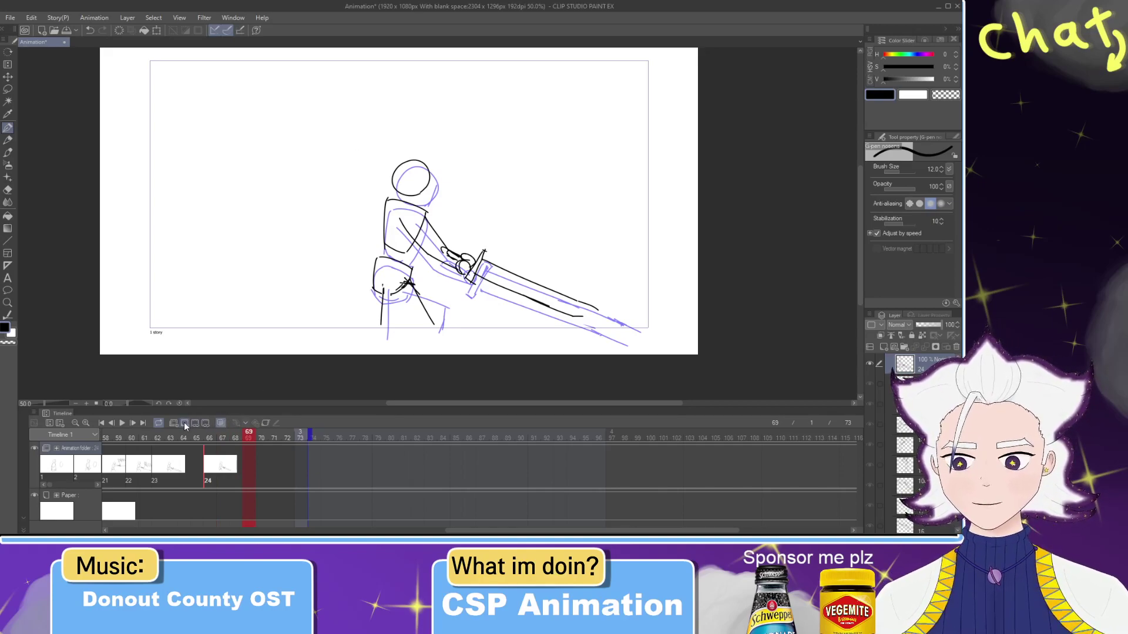
{"action": "left_click", "coordinate": [185, 422]}
{"action": "mouse_move", "coordinate": [419, 195]}
{"action": "left_mouse_down"}
{"action": "mouse_move", "coordinate": [409, 160]}
{"action": "mouse_move", "coordinate": [417, 223]}
{"action": "mouse_move", "coordinate": [393, 176]}
{"action": "mouse_move", "coordinate": [426, 176]}
{"action": "mouse_move", "coordinate": [418, 162]}
{"action": "mouse_move", "coordinate": [418, 191]}
{"action": "mouse_move", "coordinate": [422, 164]}
{"action": "mouse_move", "coordinate": [416, 194]}
{"action": "mouse_move", "coordinate": [392, 166]}
{"action": "mouse_move", "coordinate": [418, 192]}
{"action": "mouse_move", "coordinate": [418, 237]}
{"action": "left_mouse_up"}
{"action": "key", "text": "ctrl+z"}
{"action": "key", "text": "ctrl+z"}
{"action": "key", "text": "ctrl+z"}
{"action": "key", "text": "ctrl+z"}
{"action": "key", "text": "ctrl+z"}
{"action": "key", "text": "ctrl+z"}
{"action": "key", "text": "ctrl+z"}
{"action": "key", "text": "ctrl+z"}
{"action": "key", "text": "ctrl+z"}
{"action": "key", "text": "ctrl+z"}
{"action": "key", "text": "ctrl+z"}
{"action": "key", "text": "ctrl+z"}
{"action": "key", "text": "ctrl+z"}
{"action": "mouse_move", "coordinate": [387, 199]}
{"action": "left_mouse_down"}
{"action": "mouse_move", "coordinate": [418, 207]}
{"action": "mouse_move", "coordinate": [415, 186]}
{"action": "mouse_move", "coordinate": [388, 177]}
{"action": "mouse_move", "coordinate": [419, 156]}
{"action": "left_mouse_up"}
{"action": "key", "text": "ctrl+z"}
{"action": "key", "text": "ctrl+z"}
{"action": "key", "text": "ctrl+z"}
Step: Draw the upright torso on cel 25 as a rounded box below the head
{"action": "mouse_move", "coordinate": [422, 162]}
{"action": "left_mouse_down"}
{"action": "mouse_move", "coordinate": [407, 195]}
{"action": "mouse_move", "coordinate": [413, 249]}
{"action": "left_mouse_up"}
{"action": "key", "text": "ctrl+z"}
{"action": "key", "text": "ctrl+z"}
{"action": "key", "text": "ctrl+z"}
{"action": "key", "text": "ctrl+z"}
{"action": "left_click_drag", "start_coordinate": [421, 202], "coordinate": [403, 247]}
Step: Draw the pelvis on cel 25 with two nearly straight legs beneath it
{"action": "mouse_move", "coordinate": [387, 196]}
{"action": "left_mouse_down"}
{"action": "mouse_move", "coordinate": [381, 229]}
{"action": "mouse_move", "coordinate": [408, 247]}
{"action": "mouse_move", "coordinate": [387, 252]}
{"action": "mouse_move", "coordinate": [413, 258]}
{"action": "mouse_move", "coordinate": [396, 283]}
{"action": "mouse_move", "coordinate": [376, 277]}
{"action": "mouse_move", "coordinate": [399, 280]}
{"action": "mouse_move", "coordinate": [381, 319]}
{"action": "left_mouse_up"}
{"action": "key", "text": "ctrl+z"}
{"action": "key", "text": "e"}
{"action": "key", "text": "p"}
{"action": "key", "text": "ctrl+z"}
{"action": "mouse_move", "coordinate": [383, 268]}
{"action": "left_mouse_down"}
{"action": "mouse_move", "coordinate": [382, 321]}
{"action": "mouse_move", "coordinate": [417, 305]}
{"action": "mouse_move", "coordinate": [420, 327]}
{"action": "mouse_move", "coordinate": [415, 308]}
{"action": "left_mouse_up"}
{"action": "key", "text": "ctrl+z"}
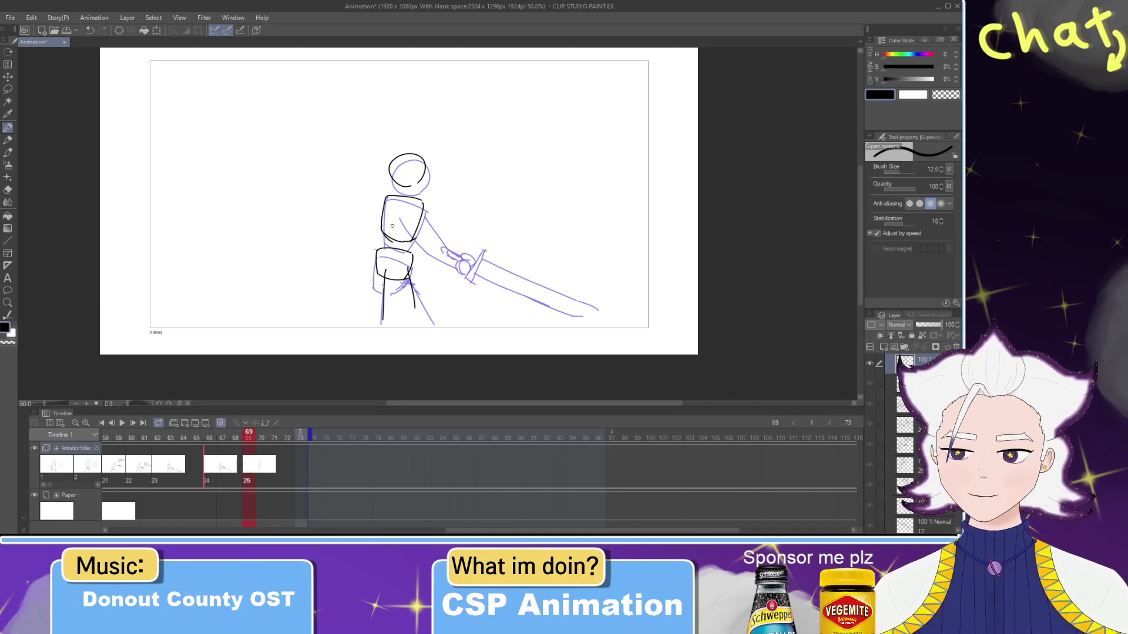
{"action": "left_click_drag", "start_coordinate": [404, 213], "coordinate": [443, 260]}
{"action": "key", "text": "ctrl+z"}
{"action": "mouse_move", "coordinate": [394, 211]}
{"action": "left_mouse_down"}
{"action": "mouse_move", "coordinate": [435, 252]}
{"action": "mouse_move", "coordinate": [399, 239]}
{"action": "mouse_move", "coordinate": [402, 316]}
{"action": "mouse_move", "coordinate": [403, 307]}
{"action": "mouse_move", "coordinate": [383, 314]}
{"action": "left_mouse_up"}
{"action": "key", "text": "ctrl+z"}
{"action": "key", "text": "ctrl+z"}
{"action": "key", "text": "ctrl+z"}
{"action": "key", "text": "ctrl+z"}
{"action": "key", "text": "ctrl+z"}
Step: Redraw the legs on cel 25 close together, one slanting forward from the pelvis and the other nearly vertical
{"action": "key", "text": "e"}
{"action": "key", "text": "p"}
{"action": "left_click_drag", "start_coordinate": [389, 269], "coordinate": [379, 324]}
{"action": "key", "text": "ctrl+z"}
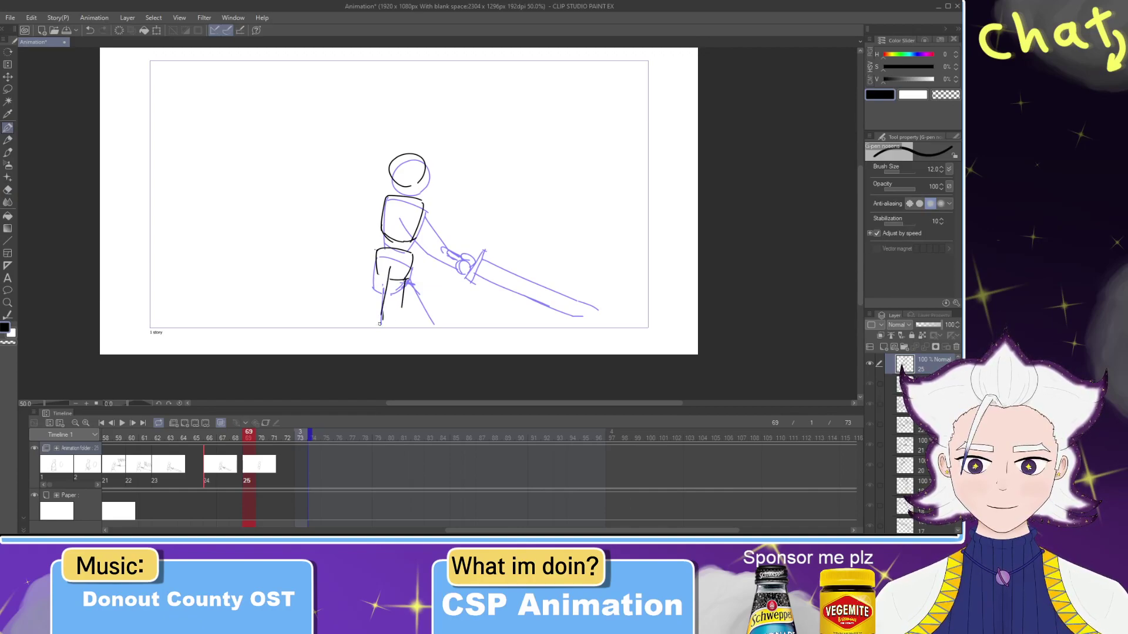
{"action": "key", "text": "ctrl+z"}
{"action": "mouse_move", "coordinate": [384, 271]}
{"action": "left_mouse_down"}
{"action": "mouse_move", "coordinate": [369, 331]}
{"action": "mouse_move", "coordinate": [405, 288]}
{"action": "mouse_move", "coordinate": [414, 326]}
{"action": "left_mouse_up"}
{"action": "key", "text": "e"}
{"action": "key", "text": "p"}
{"action": "key", "text": "ctrl+z"}
{"action": "key", "text": "e"}
{"action": "key", "text": "p"}
{"action": "left_click_drag", "start_coordinate": [379, 272], "coordinate": [405, 317]}
{"action": "key", "text": "ctrl+z"}
Step: Draw both arms on cel 25 reaching down and forward, ending in small round hands close to the body
{"action": "mouse_move", "coordinate": [389, 211]}
{"action": "left_mouse_down"}
{"action": "mouse_move", "coordinate": [397, 254]}
{"action": "mouse_move", "coordinate": [393, 221]}
{"action": "mouse_move", "coordinate": [438, 263]}
{"action": "mouse_move", "coordinate": [425, 234]}
{"action": "mouse_move", "coordinate": [431, 254]}
{"action": "mouse_move", "coordinate": [431, 236]}
{"action": "mouse_move", "coordinate": [447, 255]}
{"action": "left_mouse_up"}
{"action": "key", "text": "ctrl+z"}
{"action": "key", "text": "ctrl+z"}
{"action": "key", "text": "ctrl+z"}
{"action": "key", "text": "ctrl+z"}
{"action": "key", "text": "ctrl+z"}
{"action": "key", "text": "ctrl+z"}
{"action": "key", "text": "ctrl+z"}
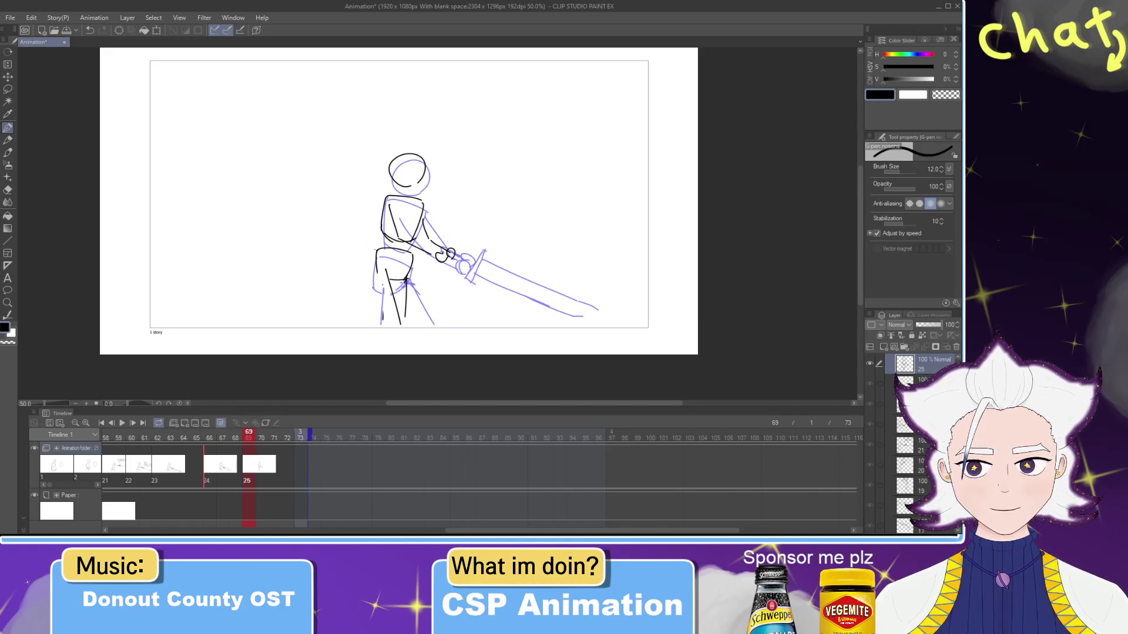
Step: Draw a sword on cel 25 with a crossguard at the hands and a long blade sloping down to the ground, cleaning up its tip
{"action": "mouse_move", "coordinate": [462, 246]}
{"action": "left_mouse_down"}
{"action": "mouse_move", "coordinate": [444, 267]}
{"action": "mouse_move", "coordinate": [489, 265]}
{"action": "mouse_move", "coordinate": [547, 297]}
{"action": "left_mouse_up"}
{"action": "key", "text": "ctrl+z"}
{"action": "mouse_move", "coordinate": [455, 267]}
{"action": "left_mouse_down"}
{"action": "mouse_move", "coordinate": [548, 318]}
{"action": "mouse_move", "coordinate": [571, 311]}
{"action": "left_mouse_up"}
{"action": "key", "text": "ctrl+z"}
{"action": "key", "text": "ctrl+z"}
{"action": "key", "text": "ctrl+z"}
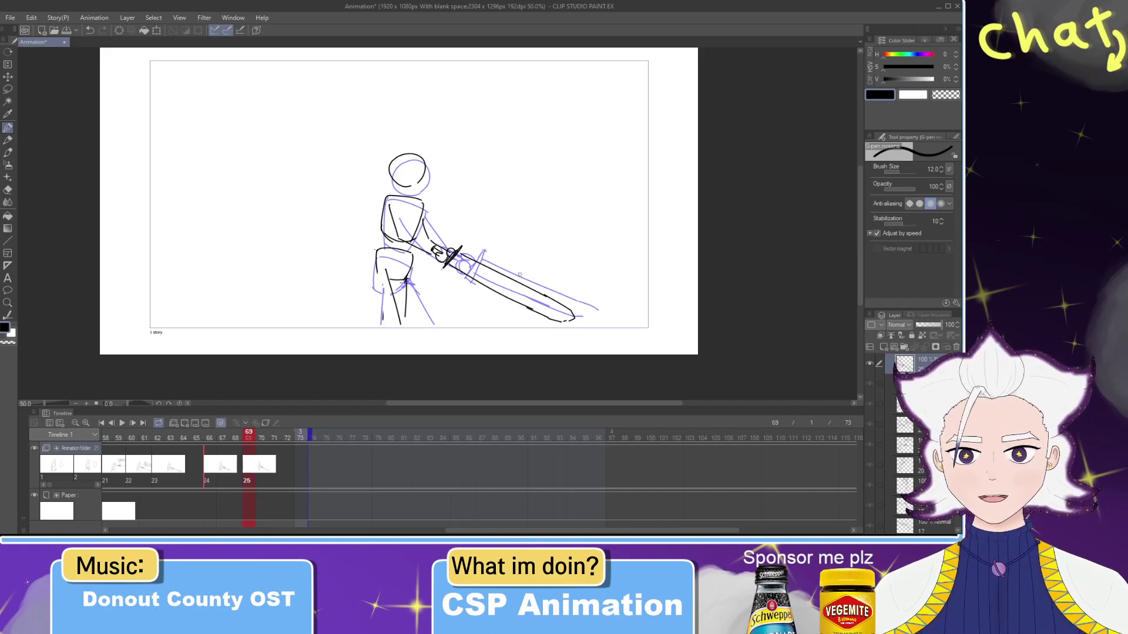
{"action": "key", "text": "e"}
{"action": "mouse_move", "coordinate": [566, 320]}
{"action": "left_mouse_down"}
{"action": "mouse_move", "coordinate": [573, 316]}
{"action": "mouse_move", "coordinate": [567, 325]}
{"action": "left_mouse_up"}
{"action": "key", "text": "p"}
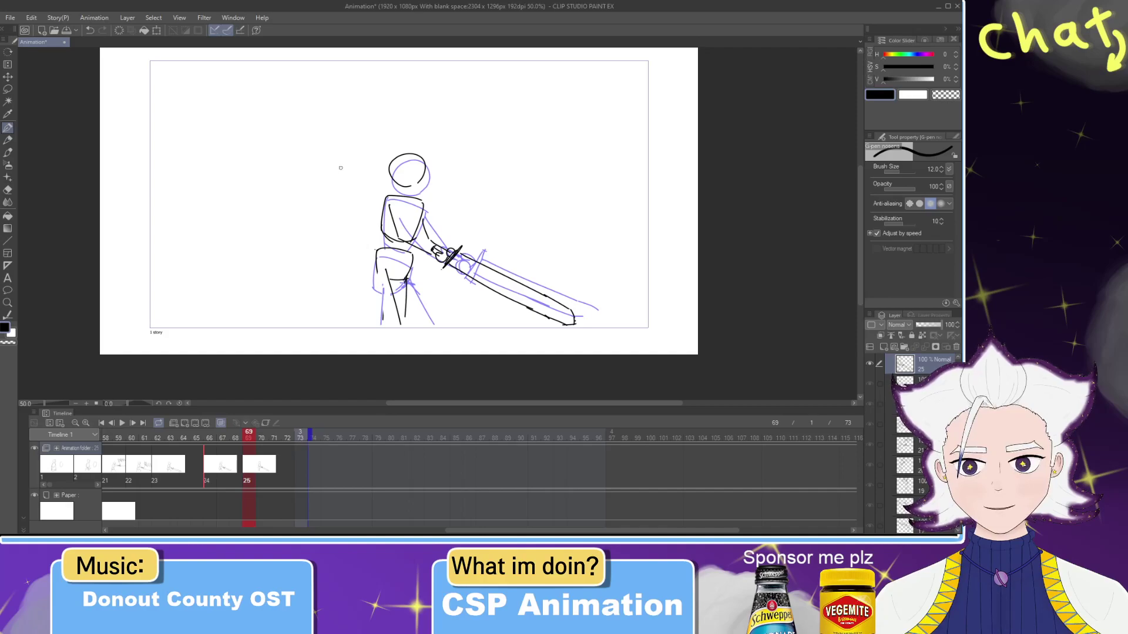
Step: Play back the whole animation and scrub through the final frames to check how the motion recovers around cel 24
{"action": "left_click_drag", "start_coordinate": [250, 439], "coordinate": [118, 406]}
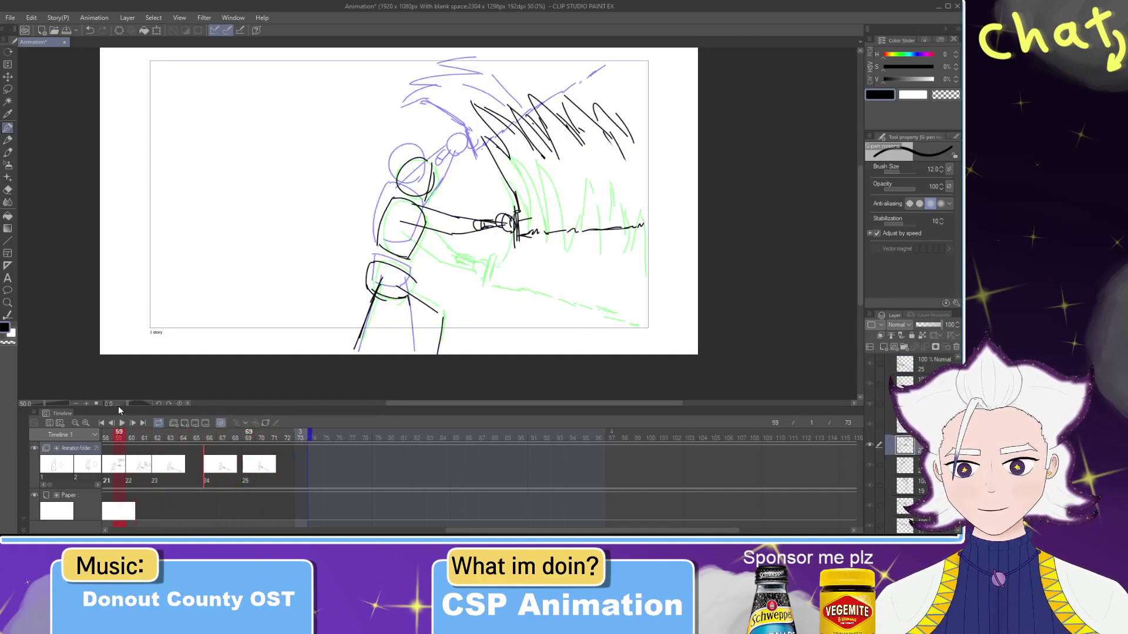
{"action": "left_click", "coordinate": [121, 423]}
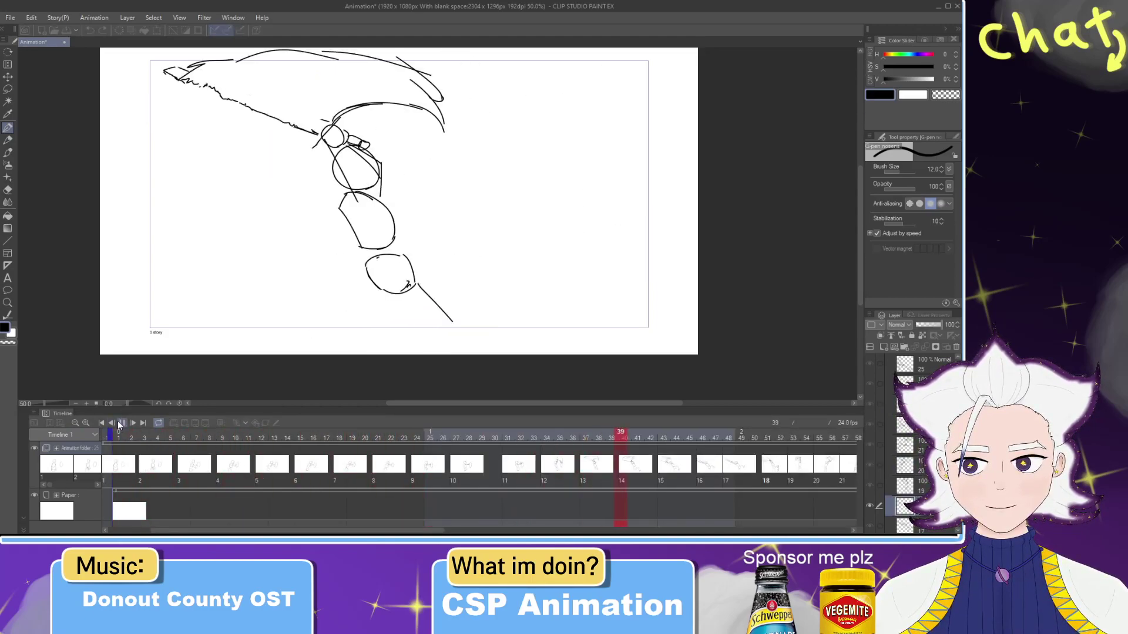
{"action": "left_click", "coordinate": [121, 423]}
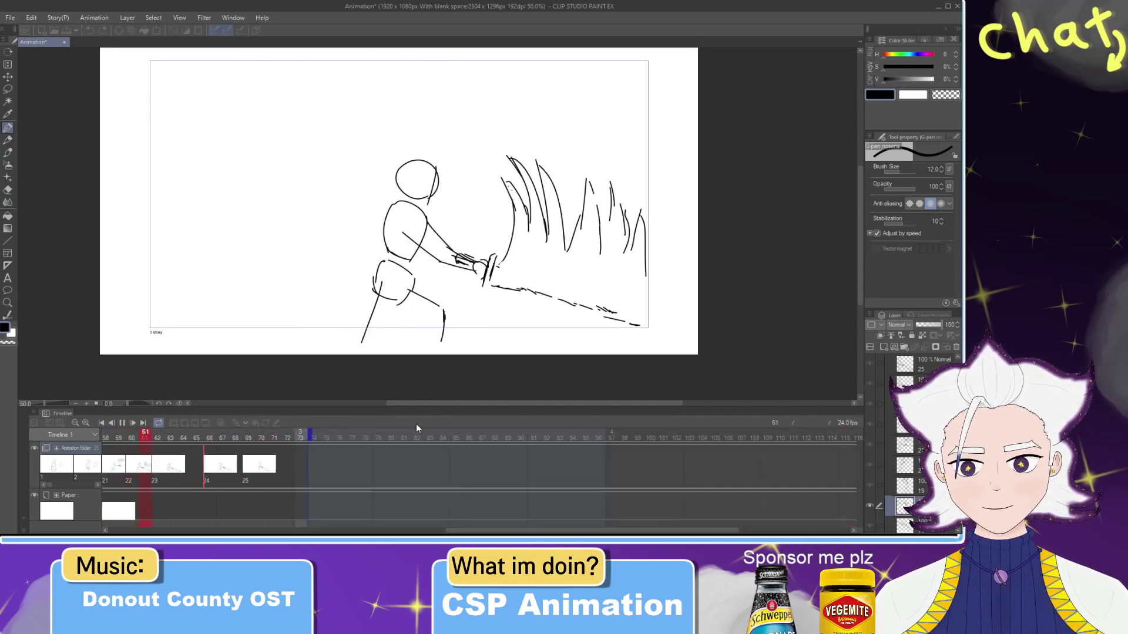
{"action": "left_click_drag", "start_coordinate": [275, 433], "coordinate": [599, 415]}
{"action": "key", "text": "space"}
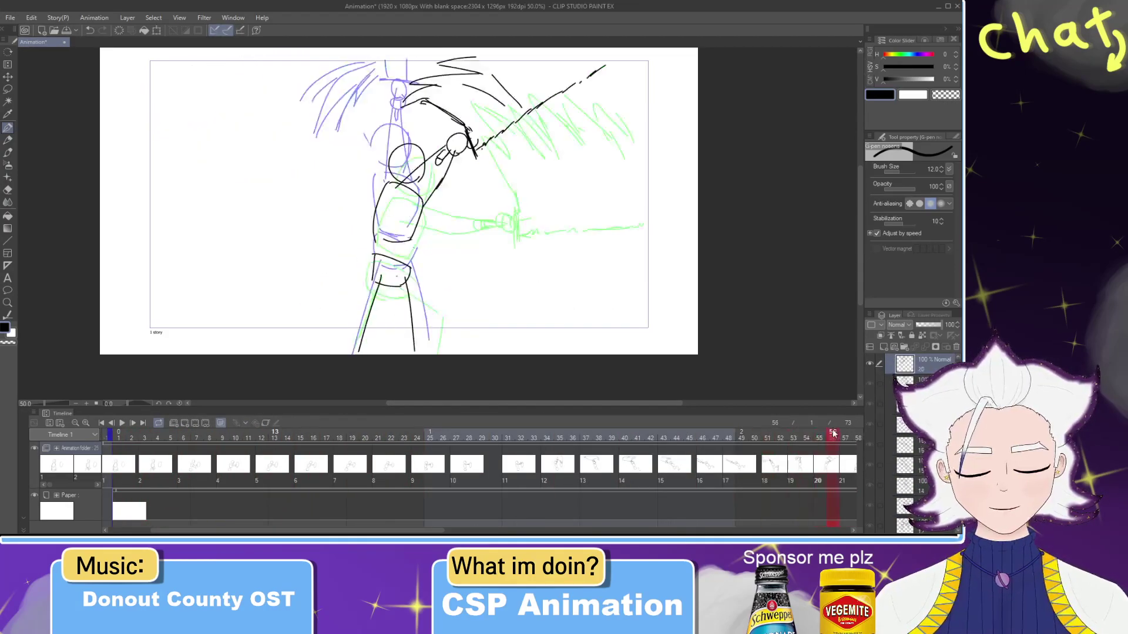
{"action": "left_click_drag", "start_coordinate": [331, 530], "coordinate": [444, 530]}
{"action": "mouse_move", "coordinate": [510, 438]}
{"action": "left_mouse_down"}
{"action": "mouse_move", "coordinate": [601, 441]}
{"action": "mouse_move", "coordinate": [581, 439]}
{"action": "left_mouse_up"}
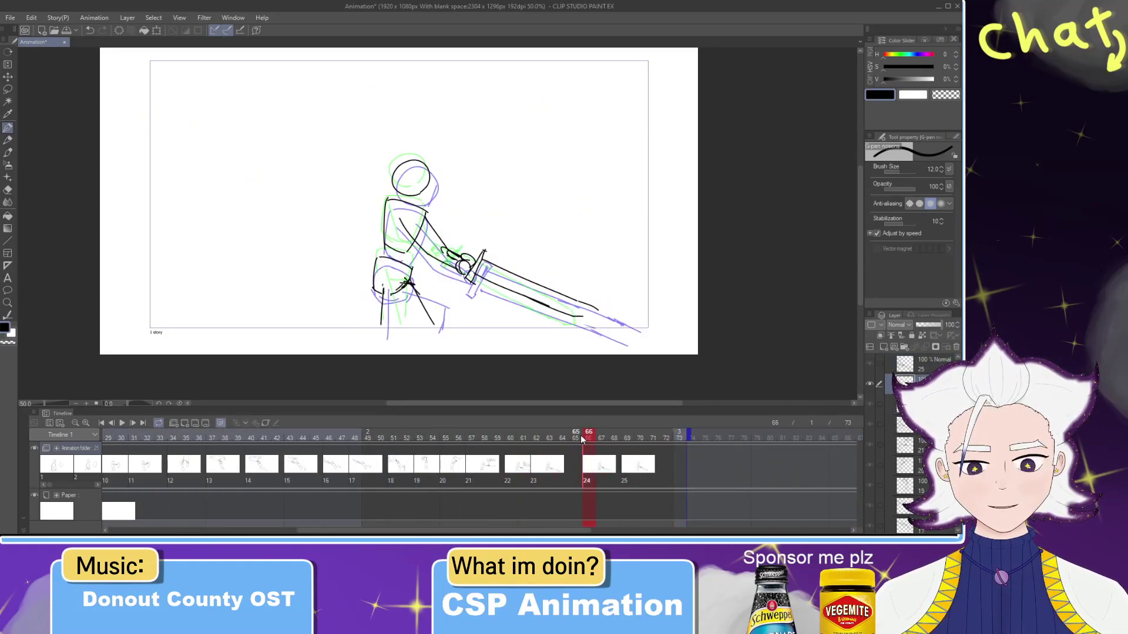
Step: Clear cel 25 and redraw the head, torso, pelvis and two slightly spread legs close to the cel 24 pose
{"action": "left_click", "coordinate": [623, 460]}
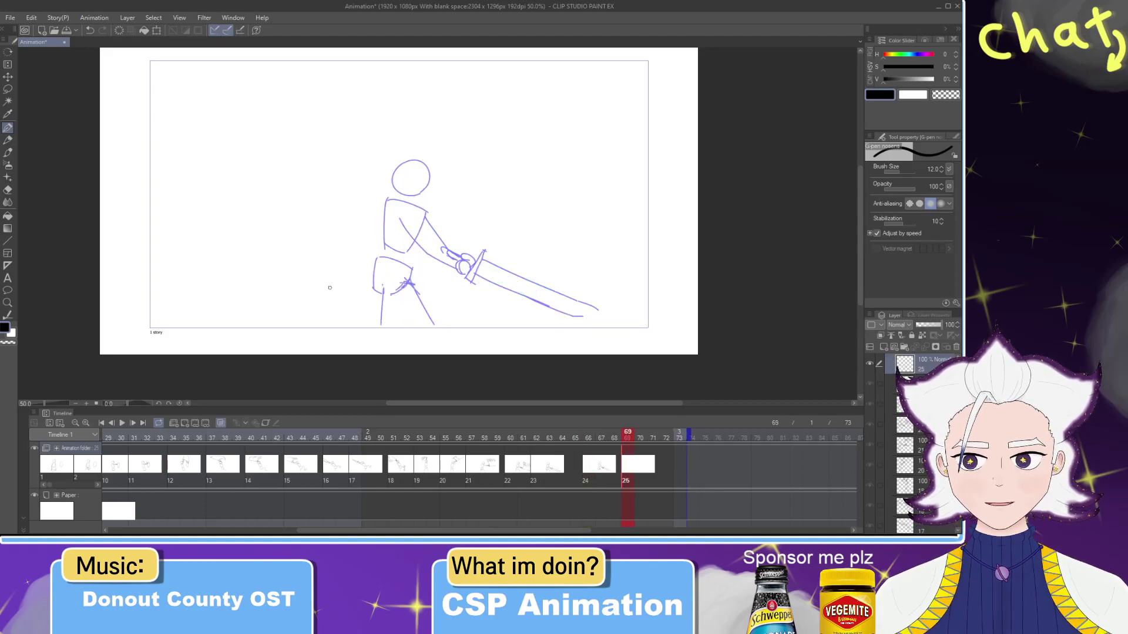
{"action": "mouse_move", "coordinate": [412, 189]}
{"action": "left_mouse_down"}
{"action": "mouse_move", "coordinate": [389, 178]}
{"action": "mouse_move", "coordinate": [427, 211]}
{"action": "mouse_move", "coordinate": [414, 249]}
{"action": "left_mouse_up"}
{"action": "key", "text": "ctrl+z"}
{"action": "key", "text": "ctrl+z"}
{"action": "key", "text": "ctrl+z"}
{"action": "mouse_move", "coordinate": [386, 199]}
{"action": "left_mouse_down"}
{"action": "mouse_move", "coordinate": [411, 266]}
{"action": "mouse_move", "coordinate": [405, 288]}
{"action": "mouse_move", "coordinate": [377, 287]}
{"action": "mouse_move", "coordinate": [405, 288]}
{"action": "mouse_move", "coordinate": [380, 322]}
{"action": "mouse_move", "coordinate": [417, 321]}
{"action": "left_mouse_up"}
{"action": "key", "text": "ctrl+z"}
Step: Draw both arms on cel 25 reaching down and forward from the torso to a small round hand
{"action": "left_click_drag", "start_coordinate": [401, 218], "coordinate": [464, 269]}
{"action": "key", "text": "ctrl+z"}
{"action": "left_click_drag", "start_coordinate": [427, 214], "coordinate": [455, 248]}
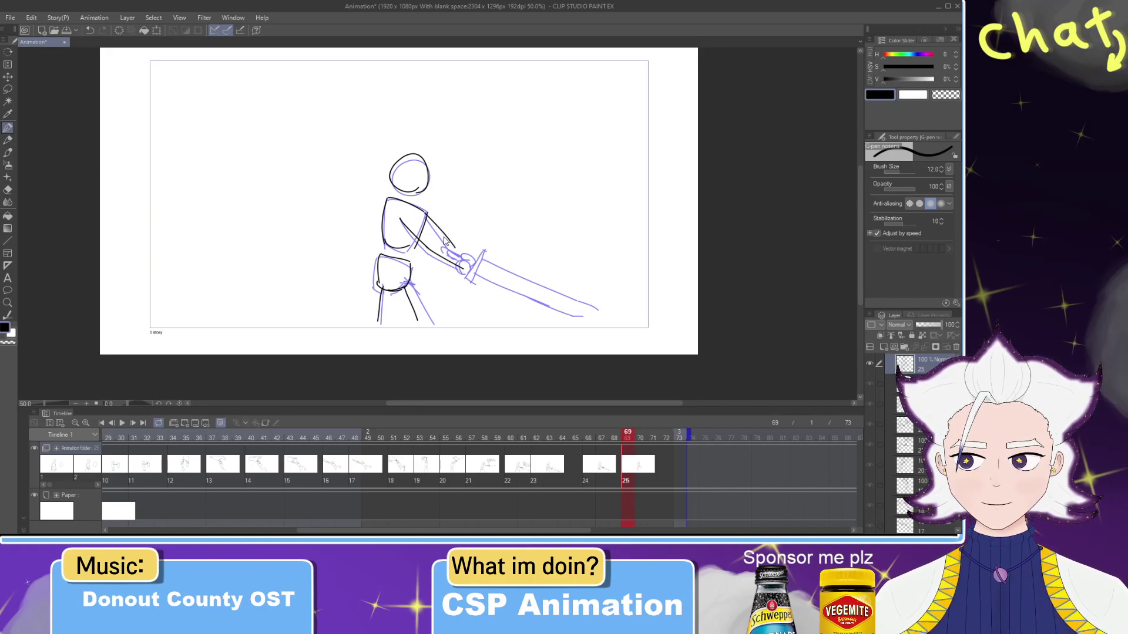
{"action": "key", "text": "ctrl+z"}
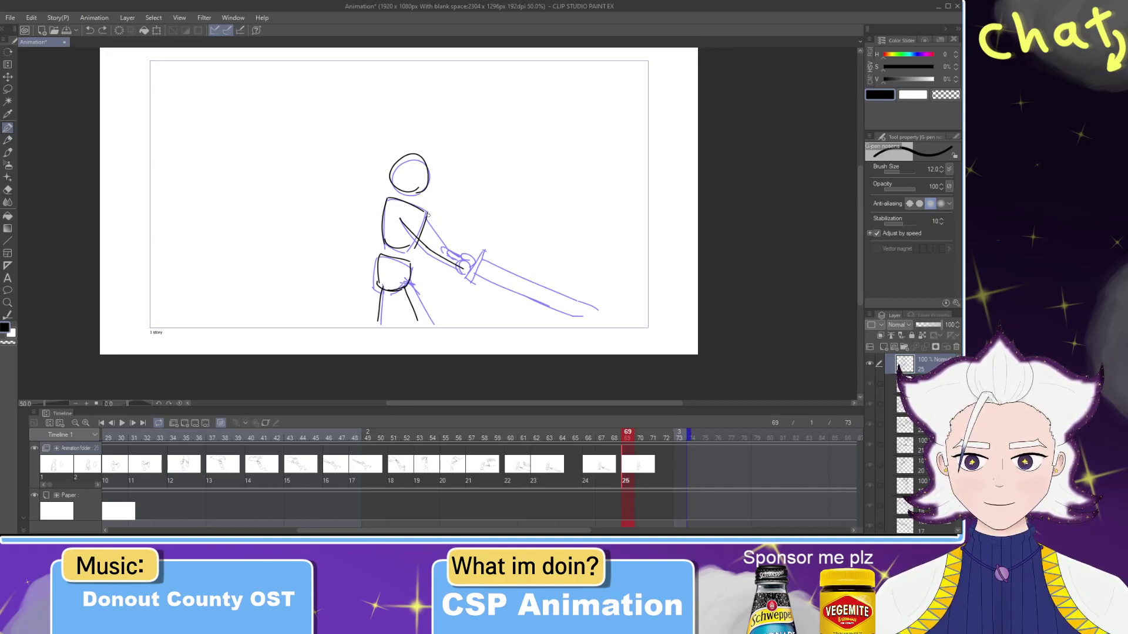
{"action": "left_click_drag", "start_coordinate": [424, 214], "coordinate": [468, 264]}
{"action": "key", "text": "ctrl+z"}
{"action": "key", "text": "ctrl+z"}
{"action": "key", "text": "ctrl+z"}
{"action": "key", "text": "ctrl+z"}
{"action": "key", "text": "ctrl+z"}
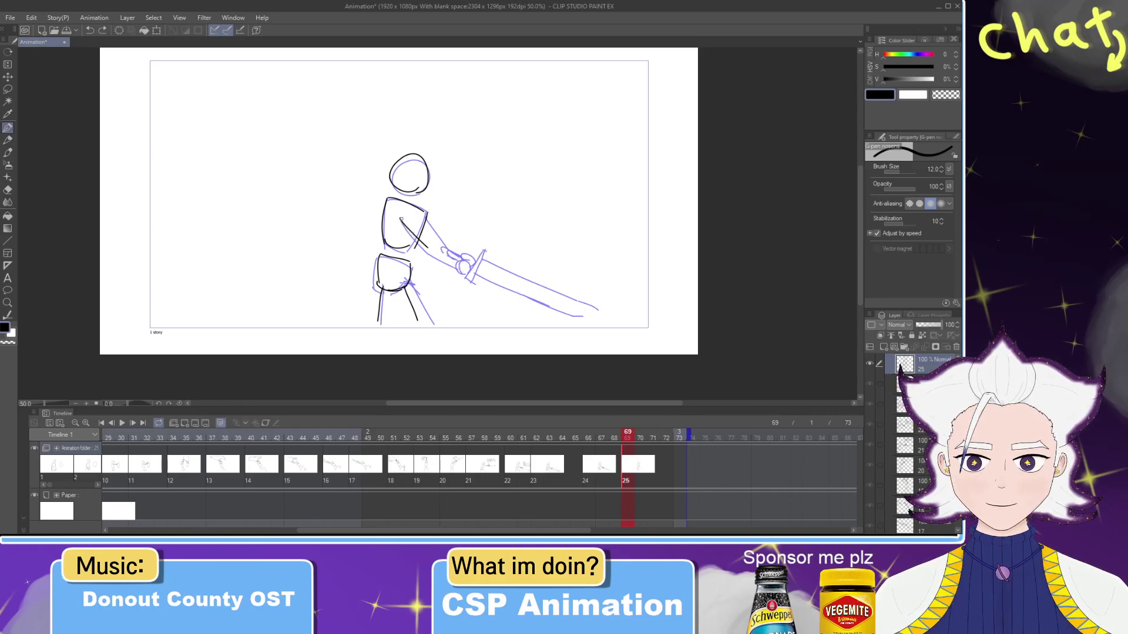
{"action": "mouse_move", "coordinate": [399, 214]}
{"action": "left_mouse_down"}
{"action": "mouse_move", "coordinate": [425, 249]}
{"action": "mouse_move", "coordinate": [457, 264]}
{"action": "mouse_move", "coordinate": [439, 247]}
{"action": "mouse_move", "coordinate": [465, 252]}
{"action": "mouse_move", "coordinate": [457, 275]}
{"action": "mouse_move", "coordinate": [539, 280]}
{"action": "left_mouse_up"}
{"action": "key", "text": "ctrl+z"}
{"action": "key", "text": "ctrl+z"}
{"action": "key", "text": "ctrl+z"}
Step: Draw the sword on cel 25 with a crossguard and a slightly downward-sloping blade, and add the second hand on the grip
{"action": "left_click_drag", "start_coordinate": [464, 254], "coordinate": [556, 283]}
{"action": "key", "text": "ctrl+z"}
{"action": "mouse_move", "coordinate": [465, 254]}
{"action": "left_mouse_down"}
{"action": "mouse_move", "coordinate": [571, 296]}
{"action": "mouse_move", "coordinate": [471, 271]}
{"action": "mouse_move", "coordinate": [575, 299]}
{"action": "left_mouse_up"}
{"action": "key", "text": "ctrl+z"}
{"action": "key", "text": "ctrl+z"}
{"action": "key", "text": "ctrl+z"}
{"action": "key", "text": "ctrl+z"}
{"action": "left_click_drag", "start_coordinate": [461, 267], "coordinate": [547, 290]}
{"action": "mouse_move", "coordinate": [465, 255]}
{"action": "left_mouse_down"}
{"action": "mouse_move", "coordinate": [567, 271]}
{"action": "mouse_move", "coordinate": [586, 279]}
{"action": "mouse_move", "coordinate": [575, 292]}
{"action": "mouse_move", "coordinate": [594, 286]}
{"action": "mouse_move", "coordinate": [577, 293]}
{"action": "left_mouse_up"}
{"action": "key", "text": "ctrl+z"}
{"action": "key", "text": "ctrl+z"}
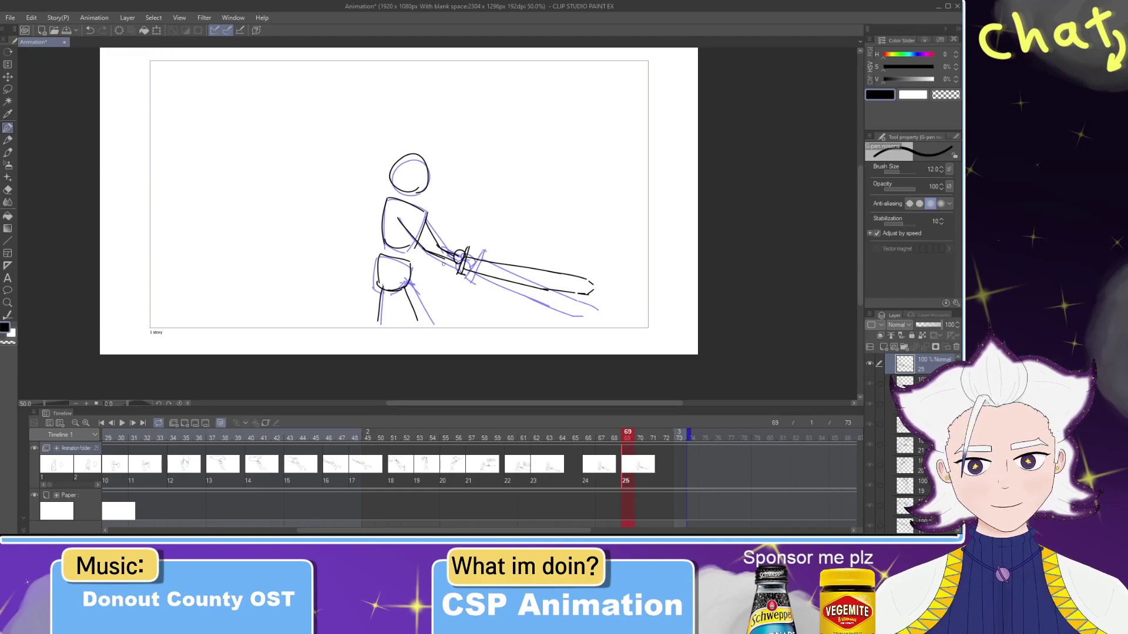
{"action": "left_click_drag", "start_coordinate": [437, 247], "coordinate": [460, 267]}
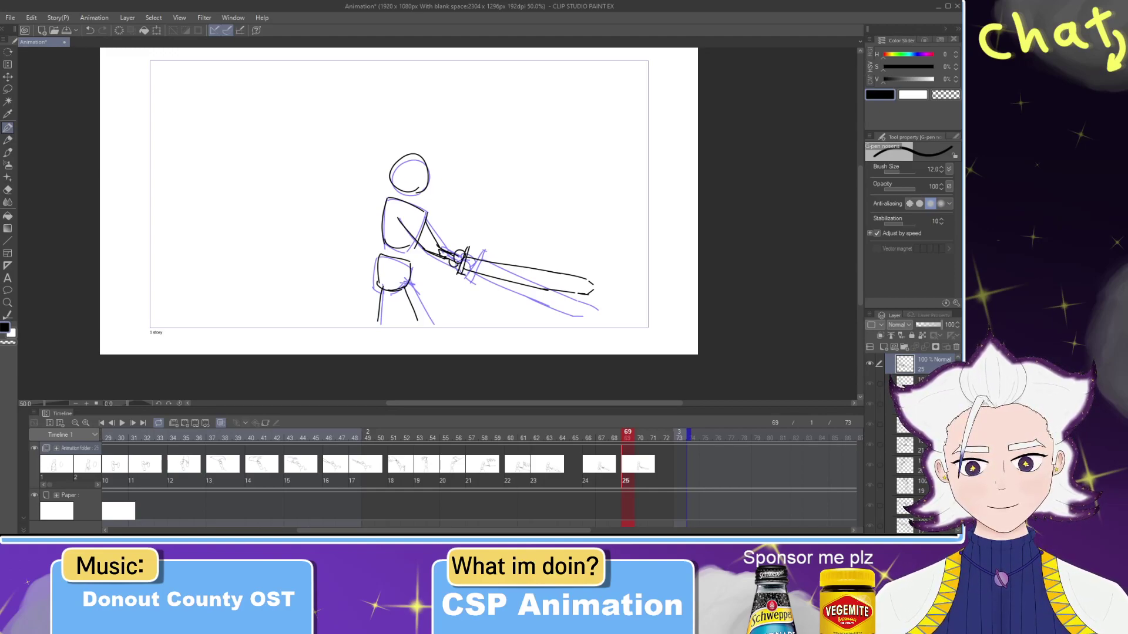
Step: Erase the blade on cel 24 and redraw its edges longer, reaching down to the frame's lower border
{"action": "mouse_move", "coordinate": [623, 438]}
{"action": "left_mouse_down"}
{"action": "mouse_move", "coordinate": [488, 439]}
{"action": "mouse_move", "coordinate": [588, 437]}
{"action": "left_mouse_up"}
{"action": "key", "text": "e"}
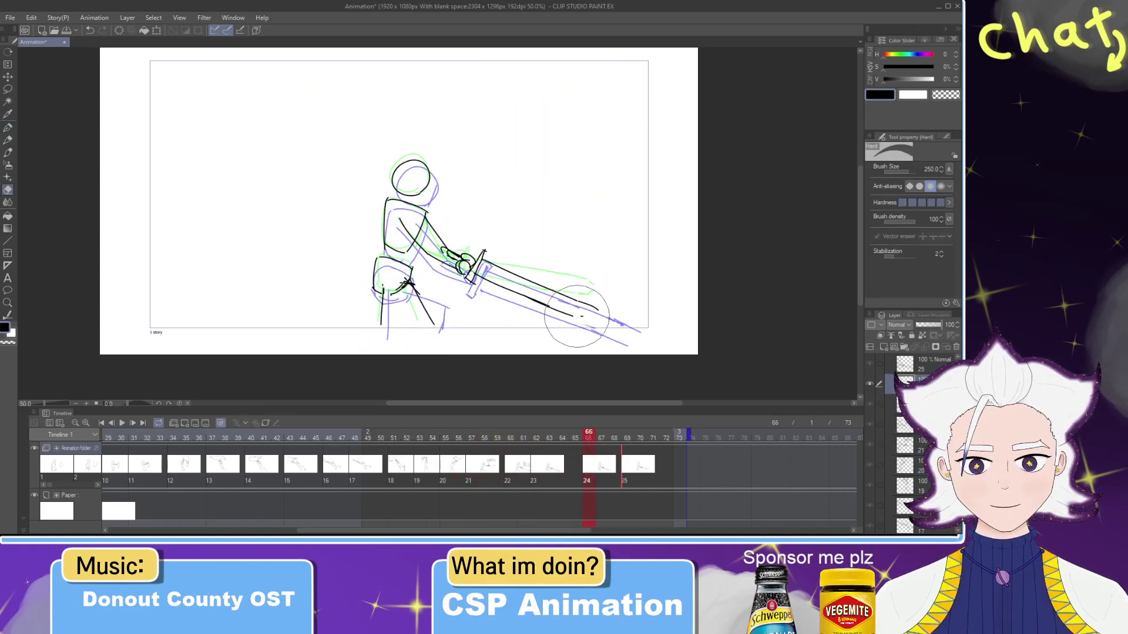
{"action": "mouse_move", "coordinate": [499, 282]}
{"action": "left_mouse_down"}
{"action": "mouse_move", "coordinate": [510, 287]}
{"action": "mouse_move", "coordinate": [482, 277]}
{"action": "mouse_move", "coordinate": [585, 325]}
{"action": "left_mouse_up"}
{"action": "key", "text": "p"}
{"action": "key", "text": "ctrl+z"}
{"action": "left_click_drag", "start_coordinate": [473, 276], "coordinate": [570, 319]}
{"action": "key", "text": "e"}
{"action": "key", "text": "p"}
{"action": "mouse_move", "coordinate": [519, 276]}
{"action": "left_mouse_down"}
{"action": "mouse_move", "coordinate": [486, 260]}
{"action": "mouse_move", "coordinate": [600, 314]}
{"action": "left_mouse_up"}
{"action": "key", "text": "ctrl+z"}
{"action": "left_click_drag", "start_coordinate": [486, 261], "coordinate": [619, 322]}
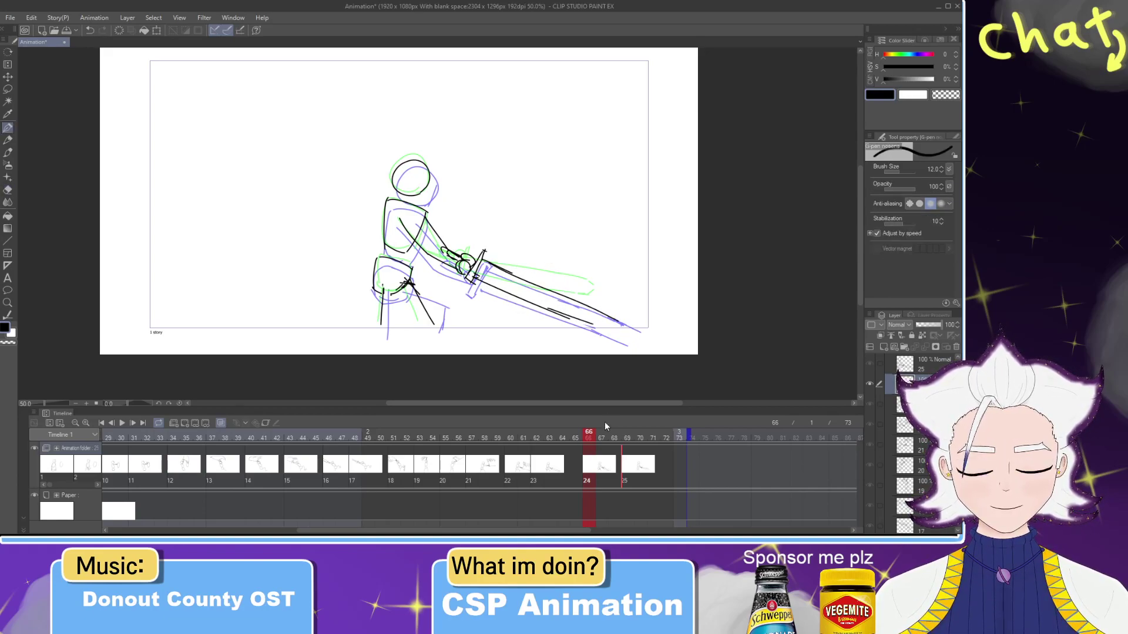
Step: Erase the short blade on cel 25 back to the hands
{"action": "left_click_drag", "start_coordinate": [604, 434], "coordinate": [617, 433]}
{"action": "key", "text": "e"}
{"action": "mouse_move", "coordinate": [579, 290]}
{"action": "left_mouse_down"}
{"action": "mouse_move", "coordinate": [612, 291]}
{"action": "mouse_move", "coordinate": [543, 272]}
{"action": "mouse_move", "coordinate": [583, 281]}
{"action": "mouse_move", "coordinate": [535, 288]}
{"action": "left_mouse_up"}
{"action": "key", "text": "p"}
{"action": "left_click_drag", "start_coordinate": [466, 267], "coordinate": [579, 304]}
{"action": "key", "text": "ctrl+z"}
{"action": "key", "text": "e"}
{"action": "mouse_move", "coordinate": [475, 275]}
{"action": "left_mouse_down"}
{"action": "mouse_move", "coordinate": [467, 244]}
{"action": "mouse_move", "coordinate": [459, 275]}
{"action": "mouse_move", "coordinate": [472, 245]}
{"action": "mouse_move", "coordinate": [555, 285]}
{"action": "left_mouse_up"}
Step: Redraw the sword on cel 25 with a taller crossguard and a longer, steeper blade ending in a point near the frame's lower border
{"action": "key", "text": "p"}
{"action": "key", "text": "ctrl+z"}
{"action": "key", "text": "ctrl+z"}
{"action": "key", "text": "ctrl+z"}
{"action": "left_click_drag", "start_coordinate": [474, 252], "coordinate": [599, 305]}
{"action": "key", "text": "ctrl+z"}
{"action": "mouse_move", "coordinate": [473, 253]}
{"action": "left_mouse_down"}
{"action": "mouse_move", "coordinate": [612, 318]}
{"action": "mouse_move", "coordinate": [518, 281]}
{"action": "mouse_move", "coordinate": [610, 318]}
{"action": "left_mouse_up"}
{"action": "key", "text": "ctrl+z"}
{"action": "key", "text": "ctrl+z"}
{"action": "key", "text": "ctrl+z"}
{"action": "left_click_drag", "start_coordinate": [471, 253], "coordinate": [598, 308]}
{"action": "left_click_drag", "start_coordinate": [463, 266], "coordinate": [612, 322]}
{"action": "key", "text": "ctrl+z"}
{"action": "left_click_drag", "start_coordinate": [463, 266], "coordinate": [609, 323]}
{"action": "key", "text": "ctrl+z"}
{"action": "mouse_move", "coordinate": [467, 268]}
{"action": "left_mouse_down"}
{"action": "mouse_move", "coordinate": [587, 322]}
{"action": "mouse_move", "coordinate": [619, 318]}
{"action": "mouse_move", "coordinate": [609, 328]}
{"action": "mouse_move", "coordinate": [593, 306]}
{"action": "mouse_move", "coordinate": [615, 325]}
{"action": "left_mouse_up"}
{"action": "key", "text": "ctrl+z"}
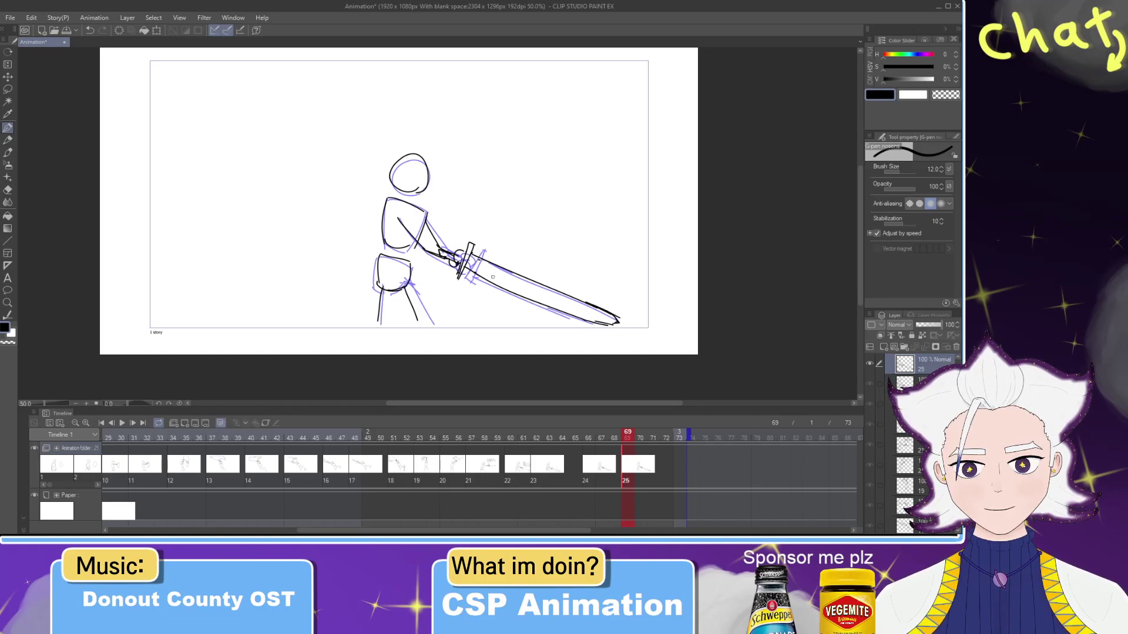
Step: Lasso the sword on cel 25, rotate it about 7° upward around the hands, and deselect it after comparing with cel 24
{"action": "mouse_move", "coordinate": [627, 436]}
{"action": "left_mouse_down"}
{"action": "mouse_move", "coordinate": [544, 435]}
{"action": "mouse_move", "coordinate": [626, 436]}
{"action": "mouse_move", "coordinate": [544, 450]}
{"action": "mouse_move", "coordinate": [651, 445]}
{"action": "mouse_move", "coordinate": [640, 444]}
{"action": "left_mouse_up"}
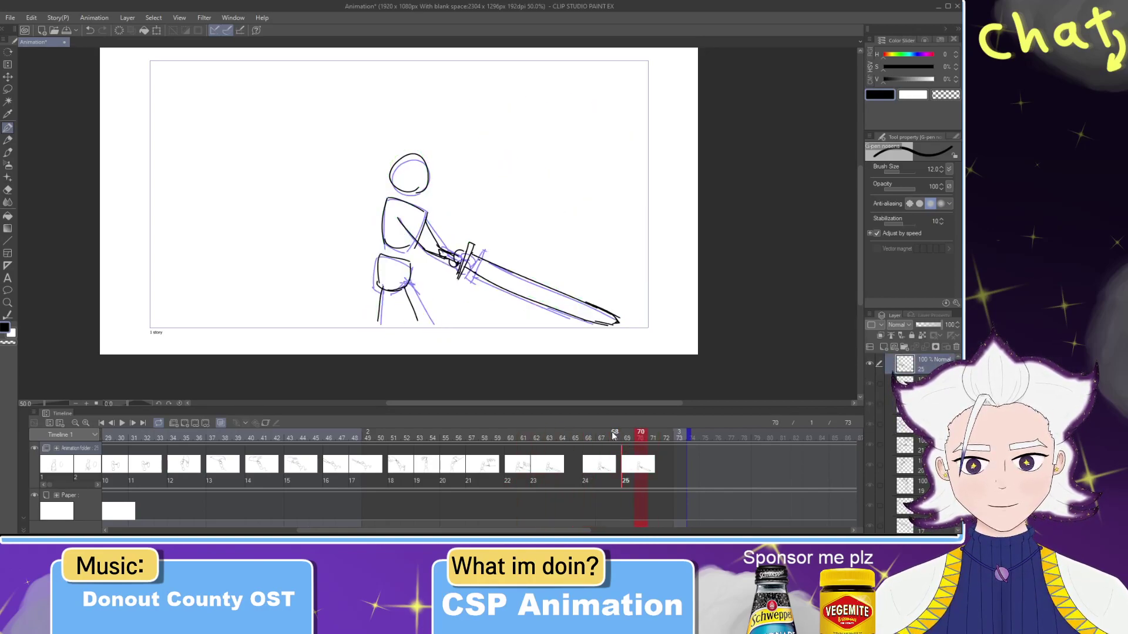
{"action": "left_click", "coordinate": [8, 89]}
{"action": "mouse_move", "coordinate": [456, 291]}
{"action": "left_mouse_down"}
{"action": "mouse_move", "coordinate": [449, 276]}
{"action": "mouse_move", "coordinate": [658, 300]}
{"action": "mouse_move", "coordinate": [579, 329]}
{"action": "left_mouse_up"}
{"action": "left_click", "coordinate": [593, 347]}
{"action": "mouse_move", "coordinate": [676, 329]}
{"action": "left_mouse_down"}
{"action": "mouse_move", "coordinate": [680, 319]}
{"action": "mouse_move", "coordinate": [615, 315]}
{"action": "mouse_move", "coordinate": [603, 298]}
{"action": "left_mouse_up"}
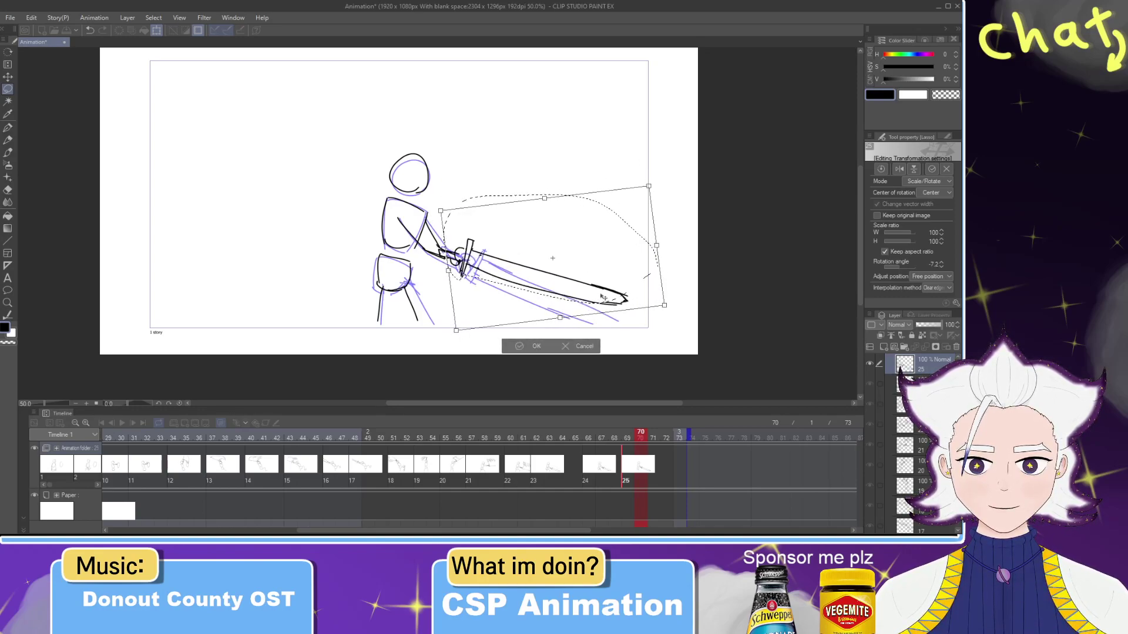
{"action": "left_click", "coordinate": [527, 349]}
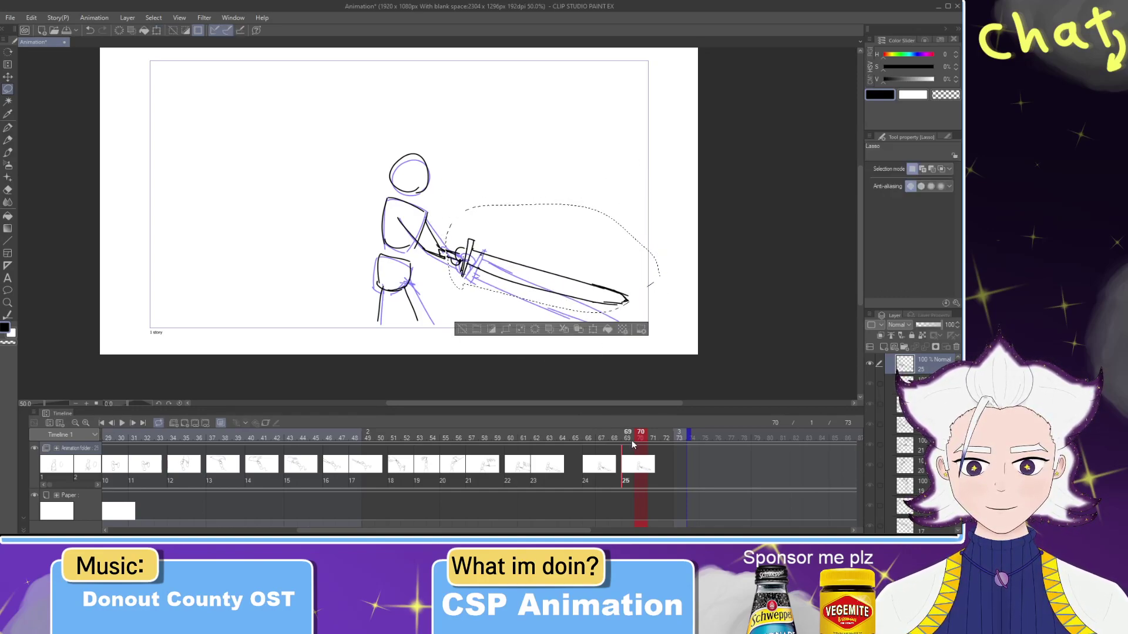
{"action": "left_click", "coordinate": [602, 474]}
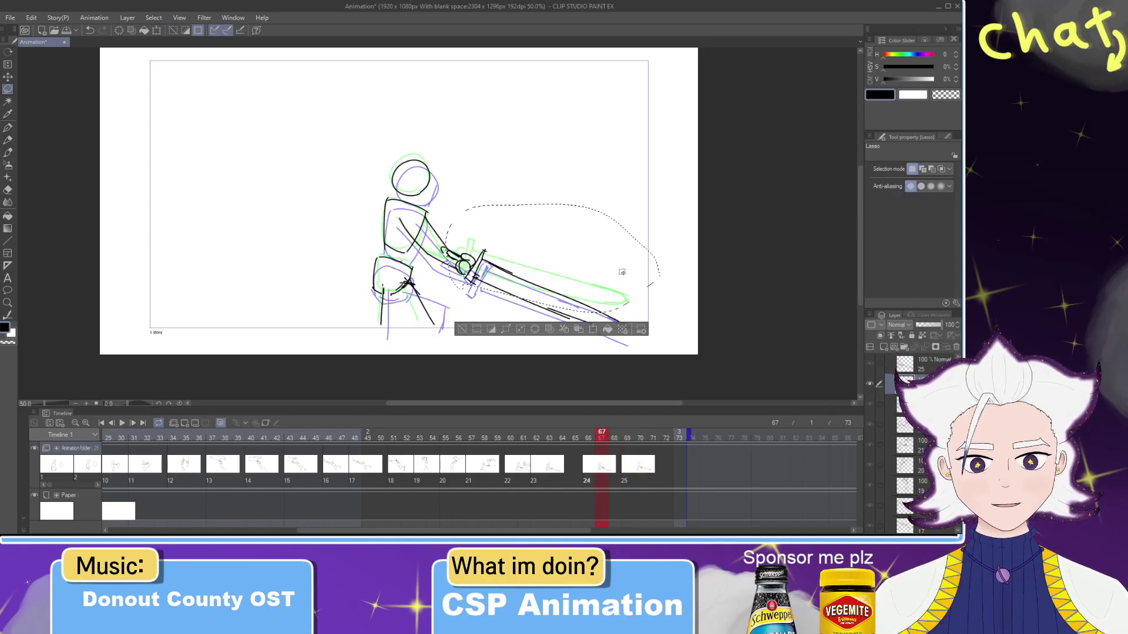
{"action": "key", "text": "ctrl+d"}
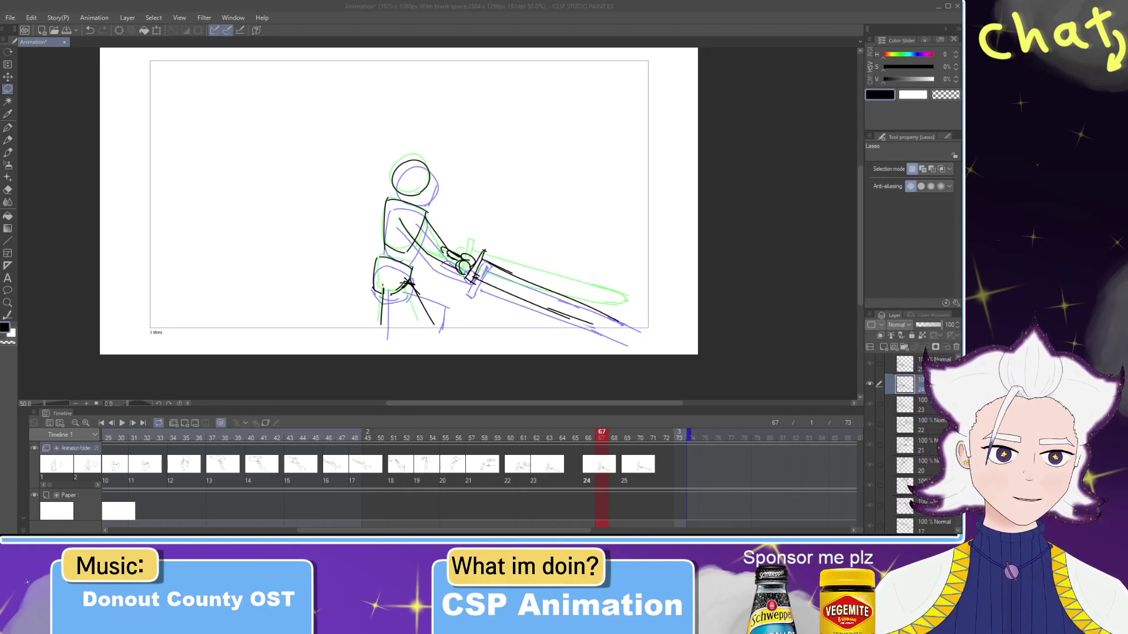
{"action": "key", "text": "alt+Tab"}
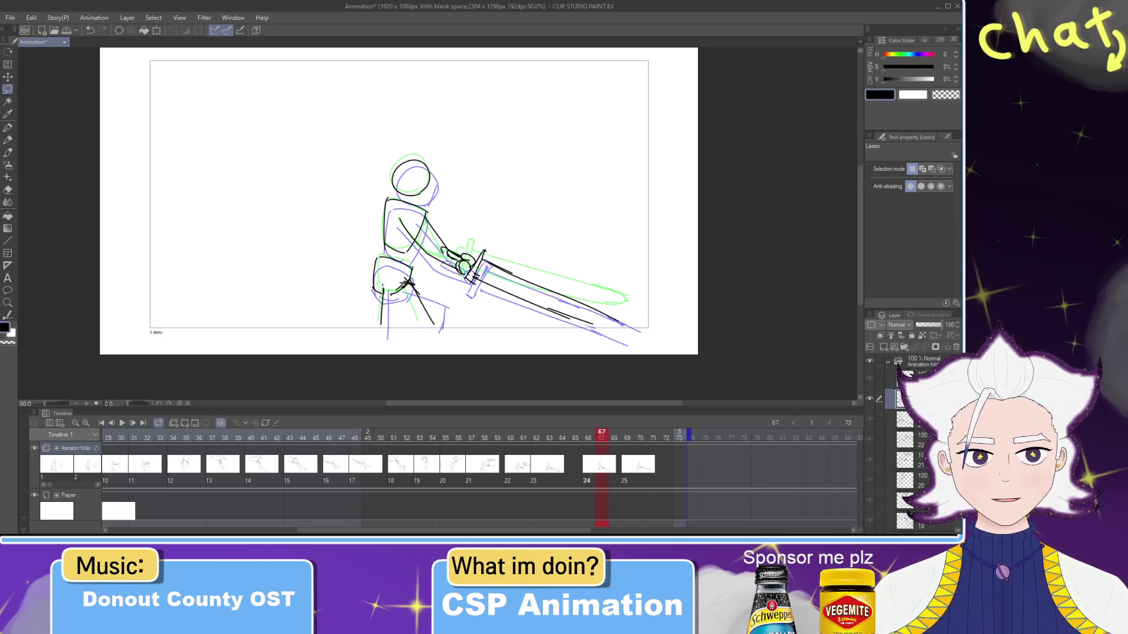
{"action": "key", "text": "alt+Tab"}
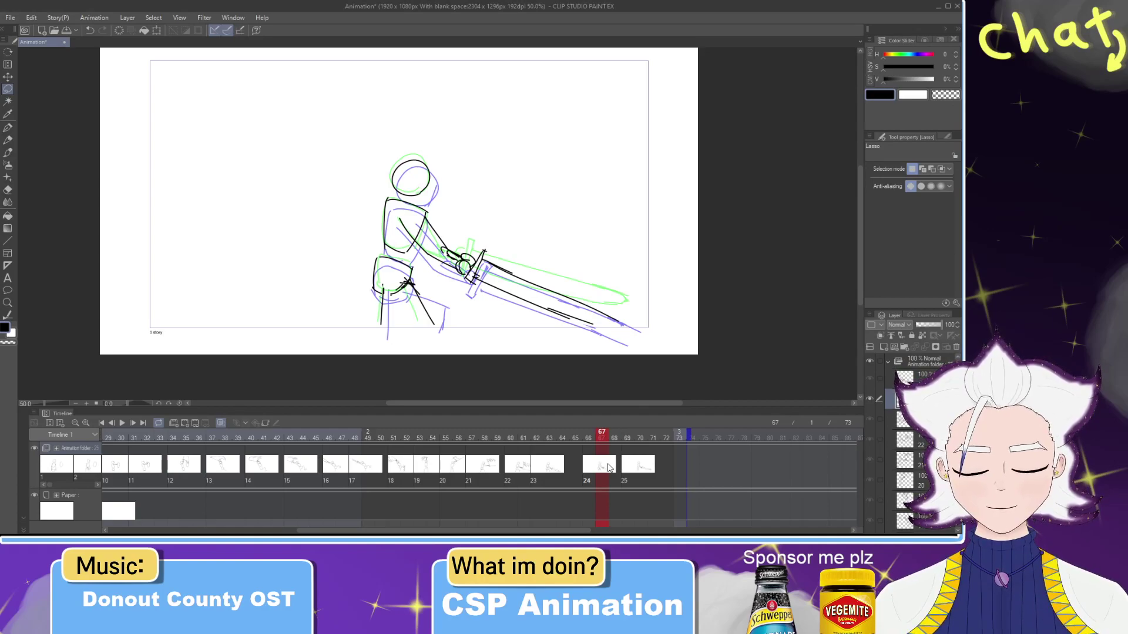
Step: Place cel 24 again at frame 72 and extend the end of the animation to frame 75
{"action": "left_click", "coordinate": [635, 471]}
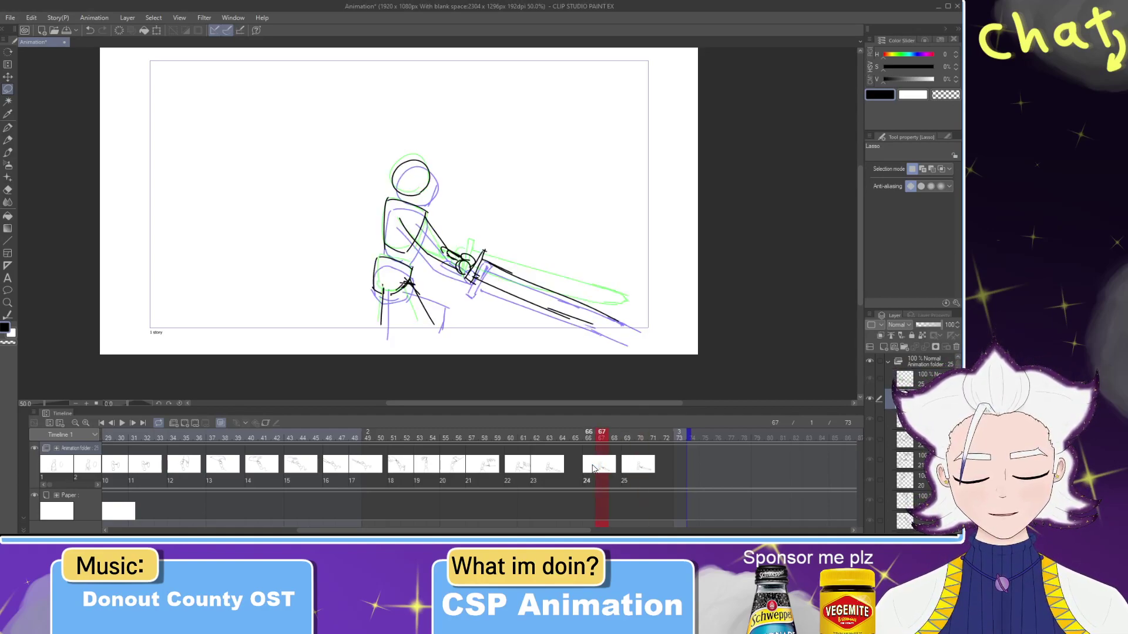
{"action": "left_click_drag", "start_coordinate": [668, 469], "coordinate": [726, 441]}
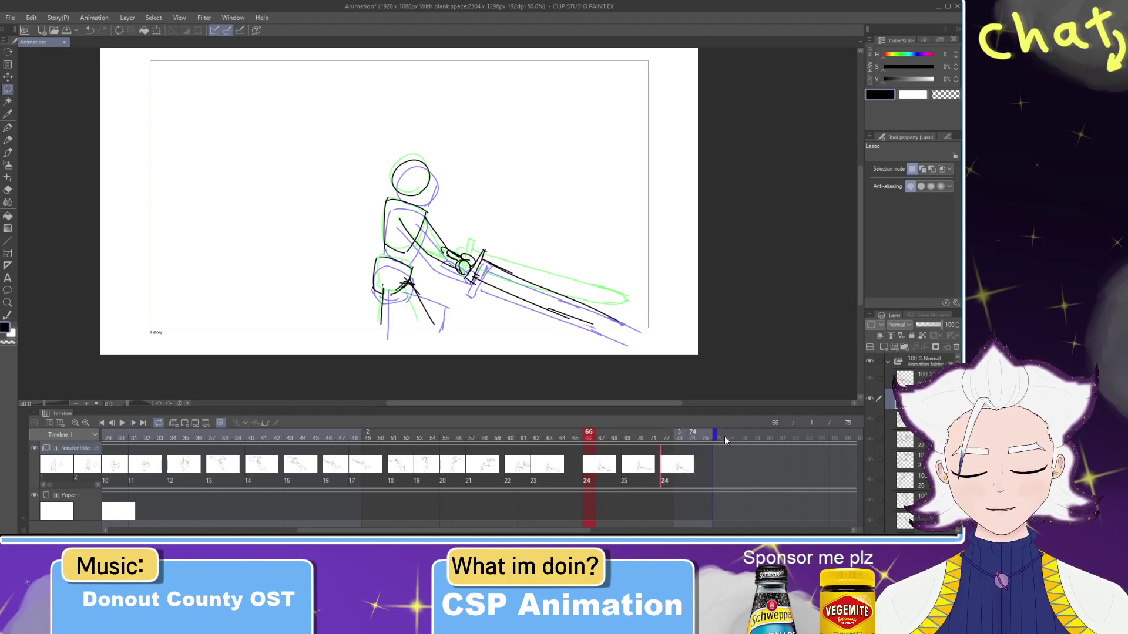
Step: Play back the extended animation and scrub through its middle frames to check the swing
{"action": "left_click", "coordinate": [653, 436]}
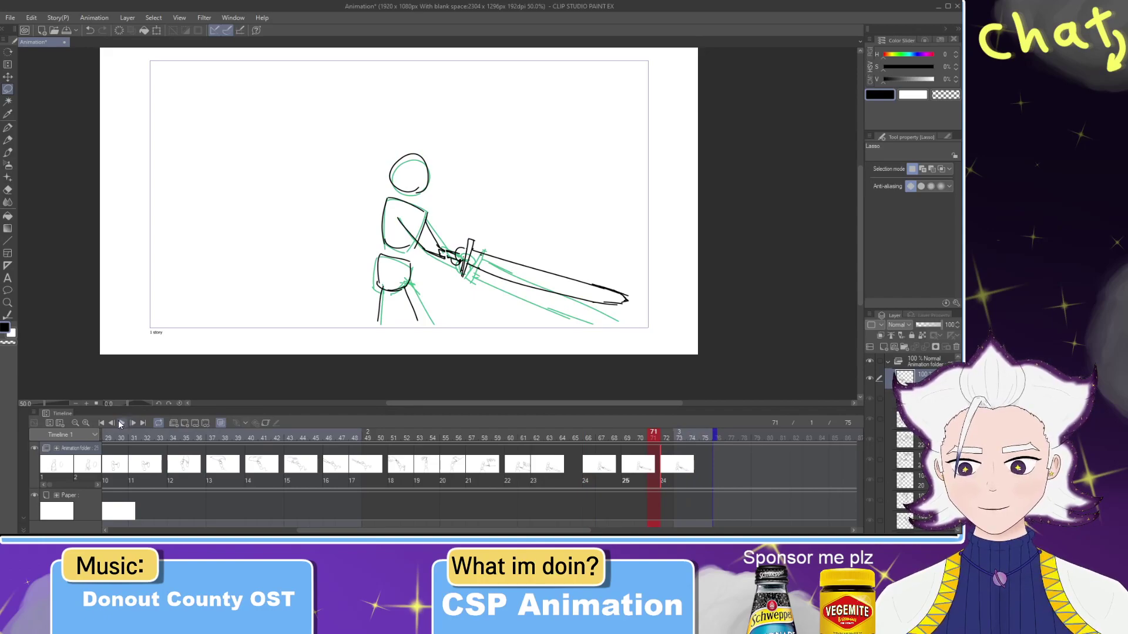
{"action": "left_click", "coordinate": [121, 424]}
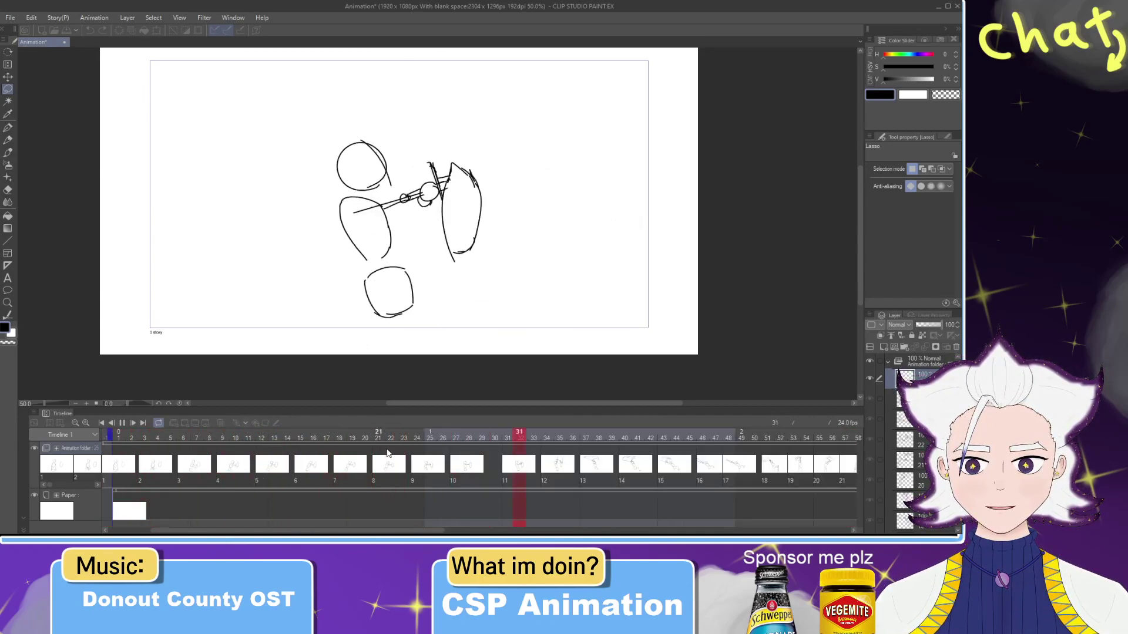
{"action": "mouse_move", "coordinate": [495, 438]}
{"action": "left_mouse_down"}
{"action": "mouse_move", "coordinate": [911, 442]}
{"action": "mouse_move", "coordinate": [485, 438]}
{"action": "mouse_move", "coordinate": [559, 438]}
{"action": "mouse_move", "coordinate": [608, 464]}
{"action": "mouse_move", "coordinate": [861, 471]}
{"action": "mouse_move", "coordinate": [503, 465]}
{"action": "mouse_move", "coordinate": [519, 463]}
{"action": "left_mouse_up"}
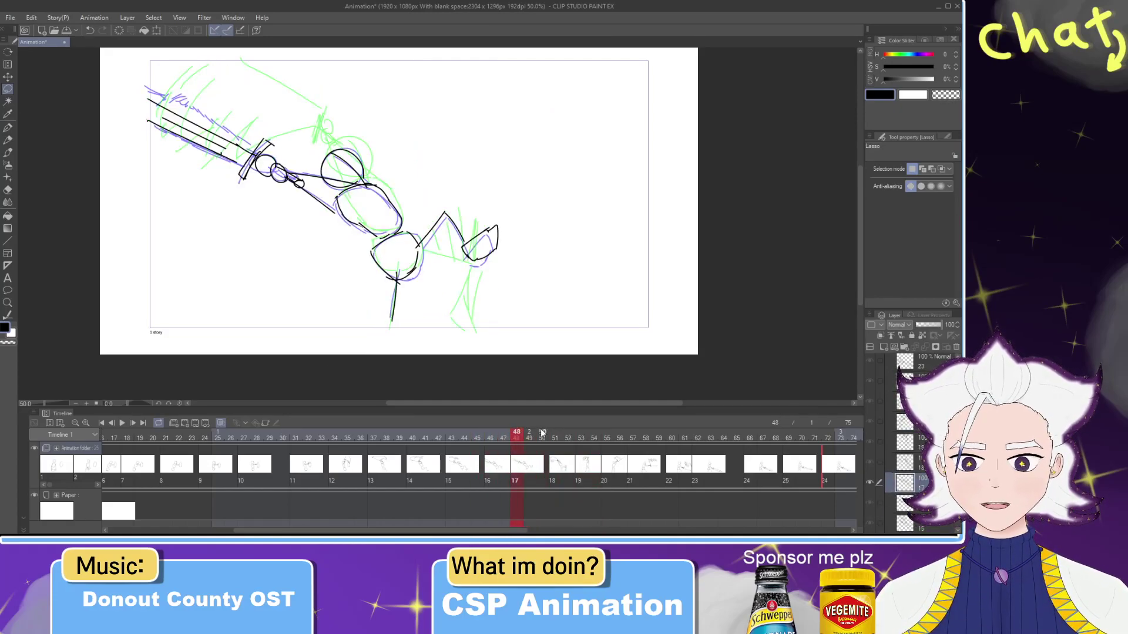
Step: Lasso the whole figure and weapon on cel 18 and scale them up to 102%
{"action": "left_click_drag", "start_coordinate": [552, 435], "coordinate": [569, 439]}
{"action": "mouse_move", "coordinate": [551, 323]}
{"action": "left_mouse_down"}
{"action": "mouse_move", "coordinate": [346, 352]}
{"action": "mouse_move", "coordinate": [252, 54]}
{"action": "mouse_move", "coordinate": [539, 123]}
{"action": "left_mouse_up"}
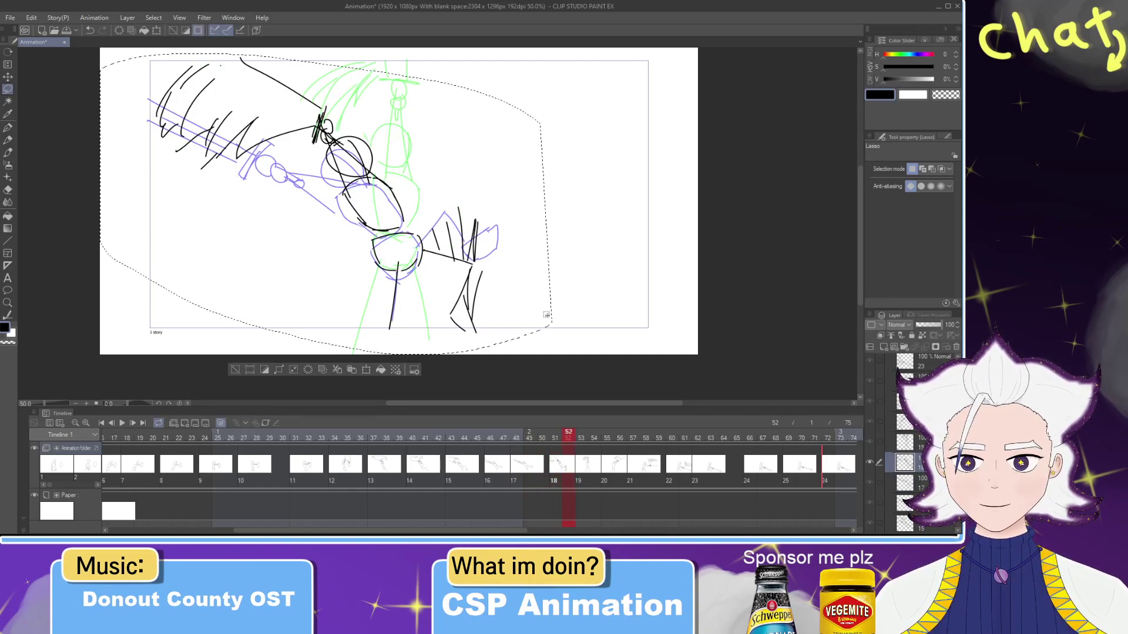
{"action": "left_click", "coordinate": [366, 371]}
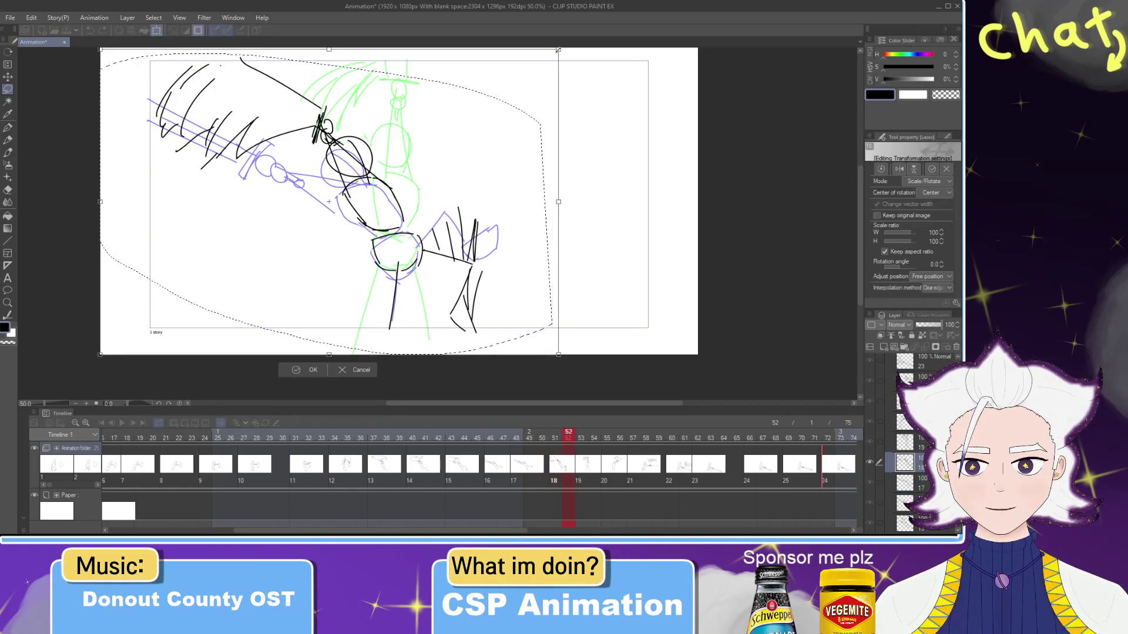
{"action": "left_click_drag", "start_coordinate": [552, 54], "coordinate": [560, 49]}
{"action": "left_click", "coordinate": [586, 449]}
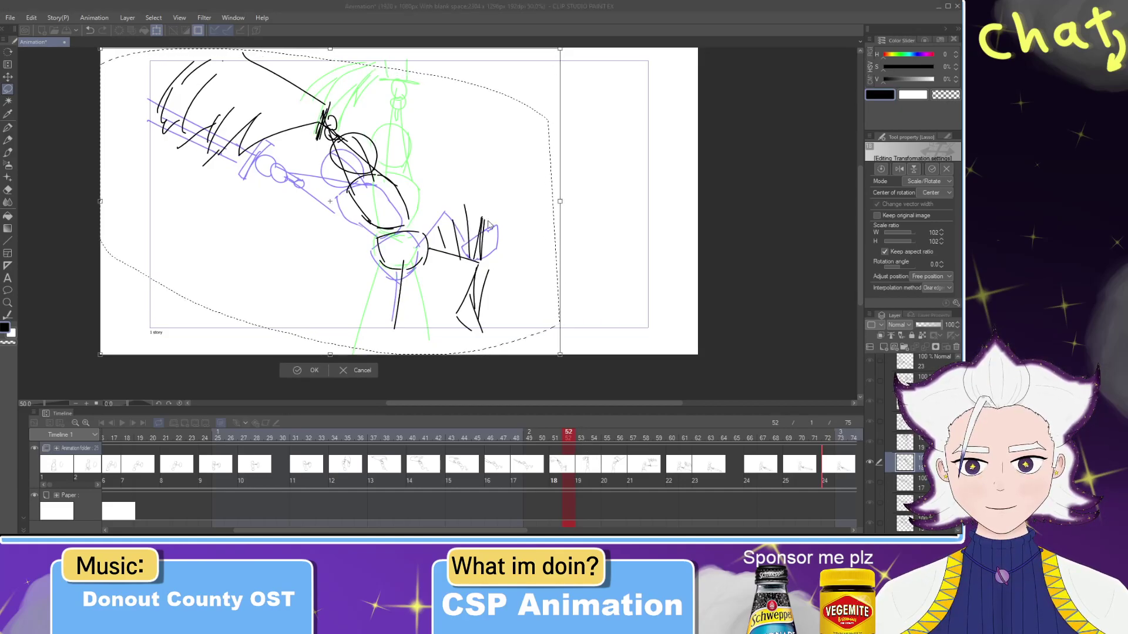
{"action": "key", "text": "Return"}
Step: Scale the figure and weapon on cel 19 up to 101% within the same selection, and go to cel 20
{"action": "left_click", "coordinate": [580, 436]}
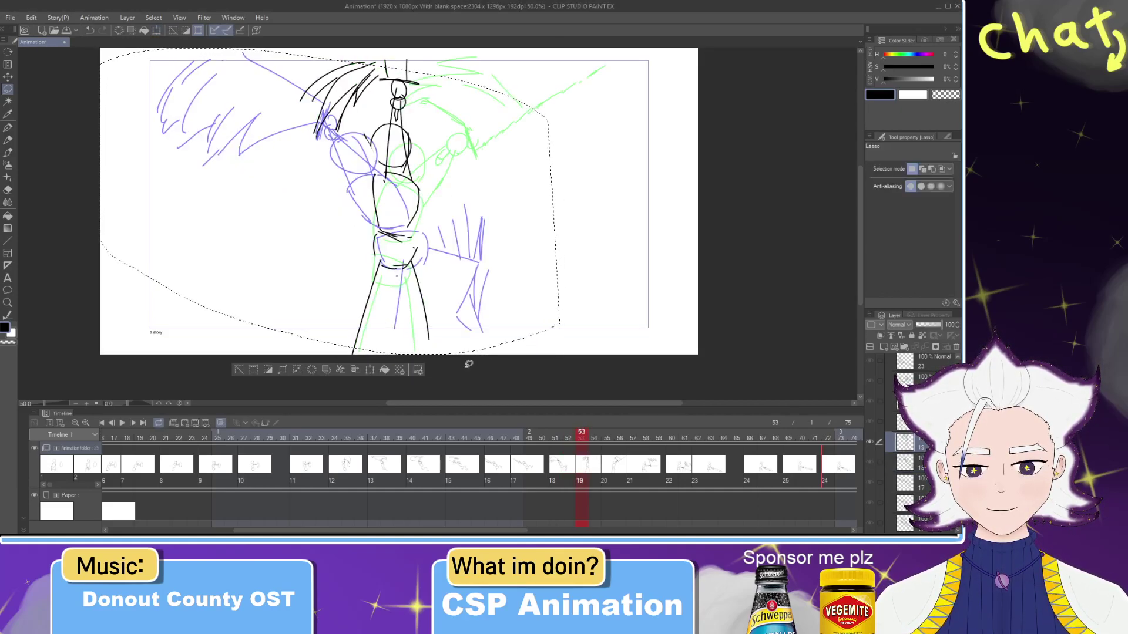
{"action": "left_click", "coordinate": [359, 370]}
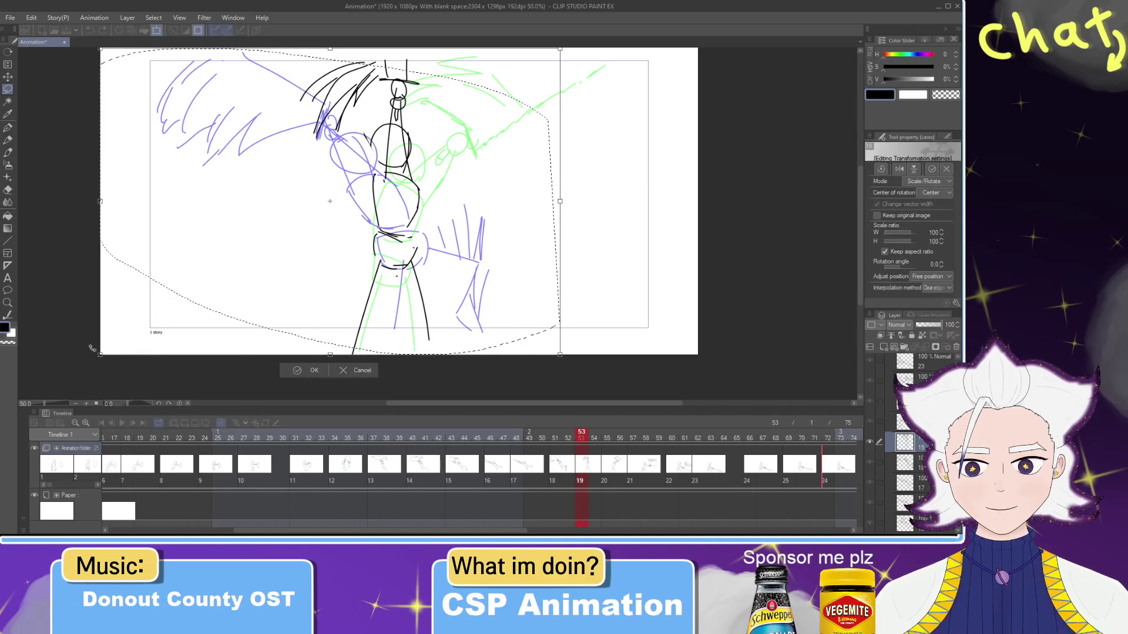
{"action": "left_click_drag", "start_coordinate": [100, 354], "coordinate": [94, 358]}
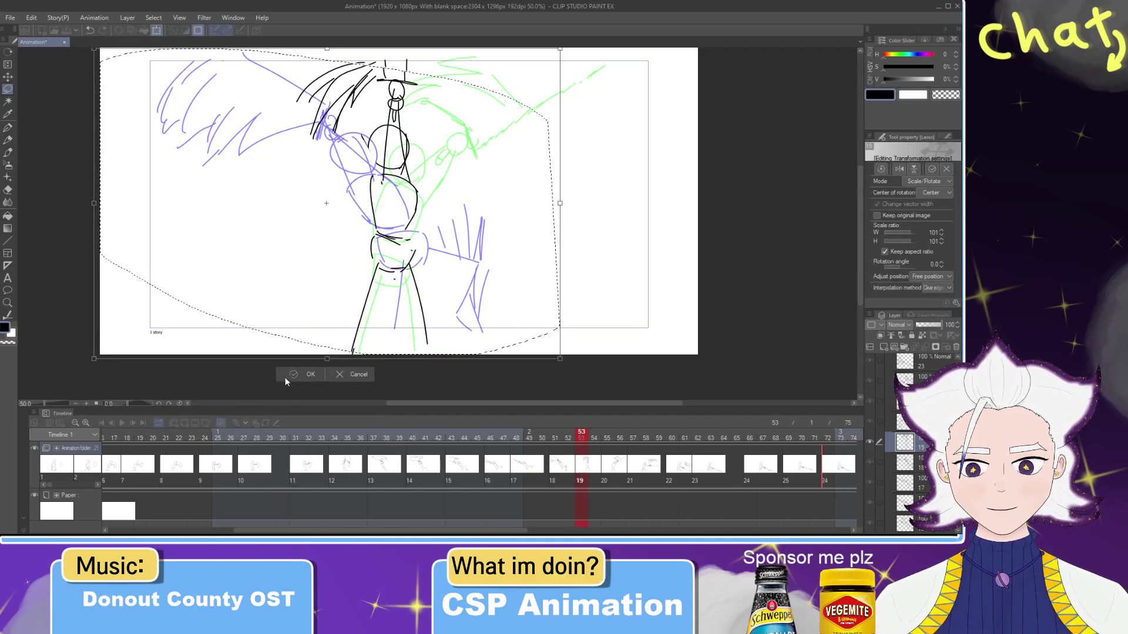
{"action": "key", "text": "Return"}
{"action": "left_click", "coordinate": [609, 468]}
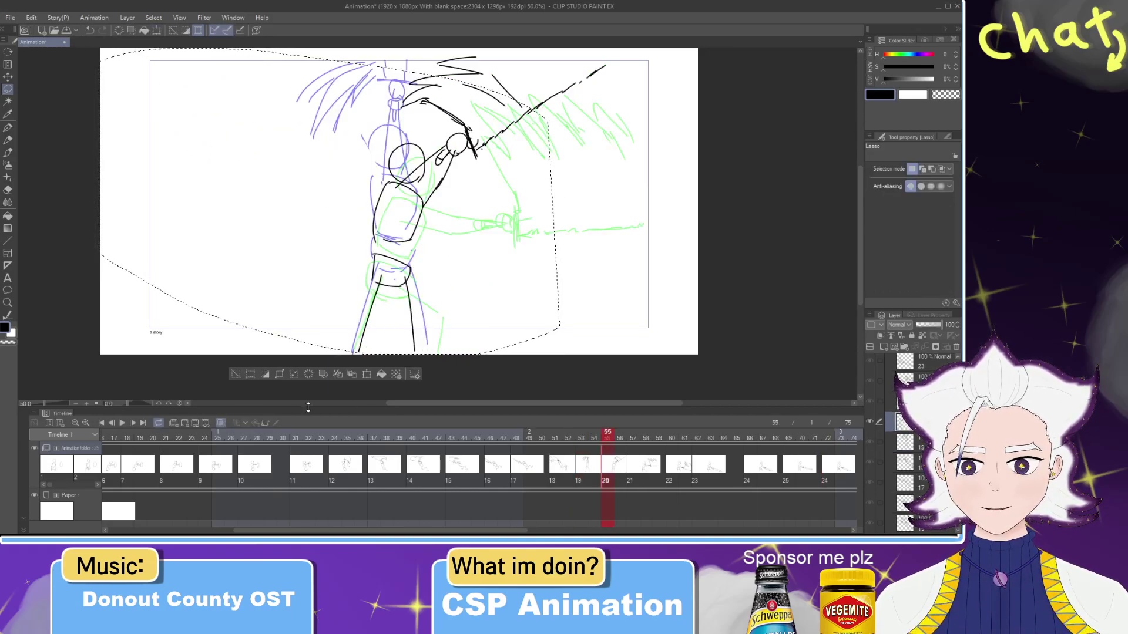
Step: Extend the selection around the weapon tip on cel 20 and scale the figure and weapon up to 105%
{"action": "left_click", "coordinate": [365, 375]}
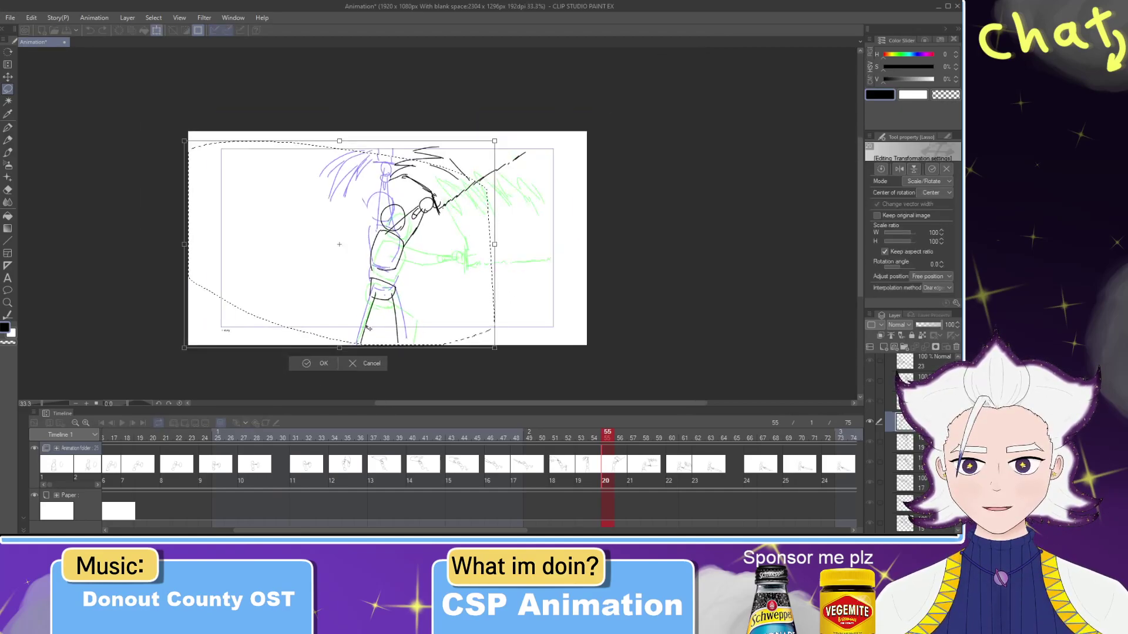
{"action": "key", "text": "Return"}
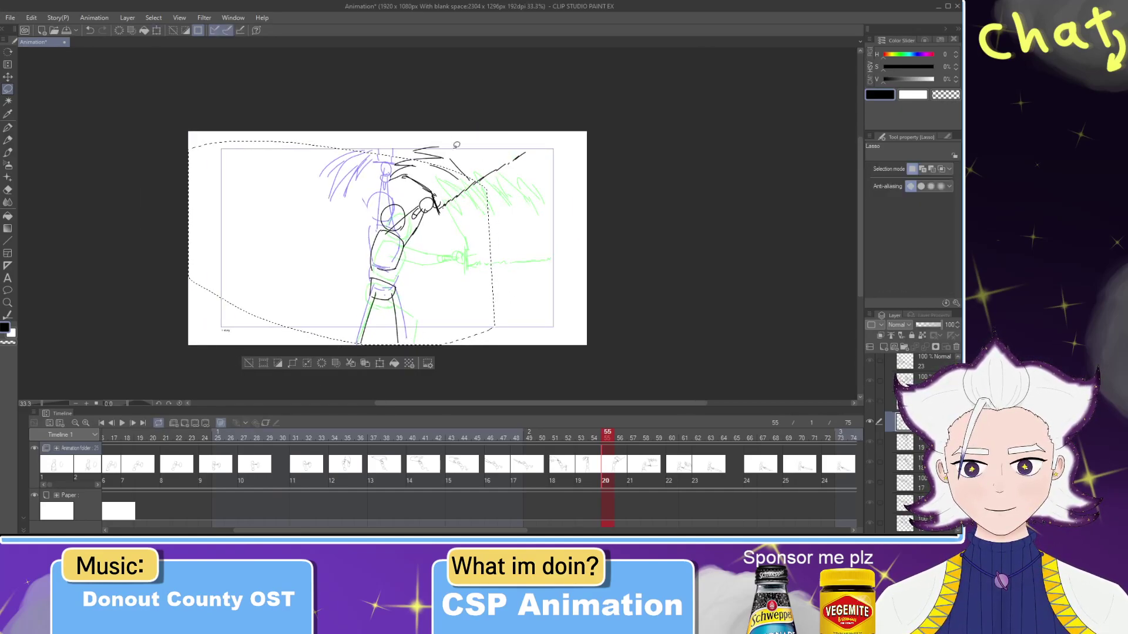
{"action": "key", "text": "ctrl+t"}
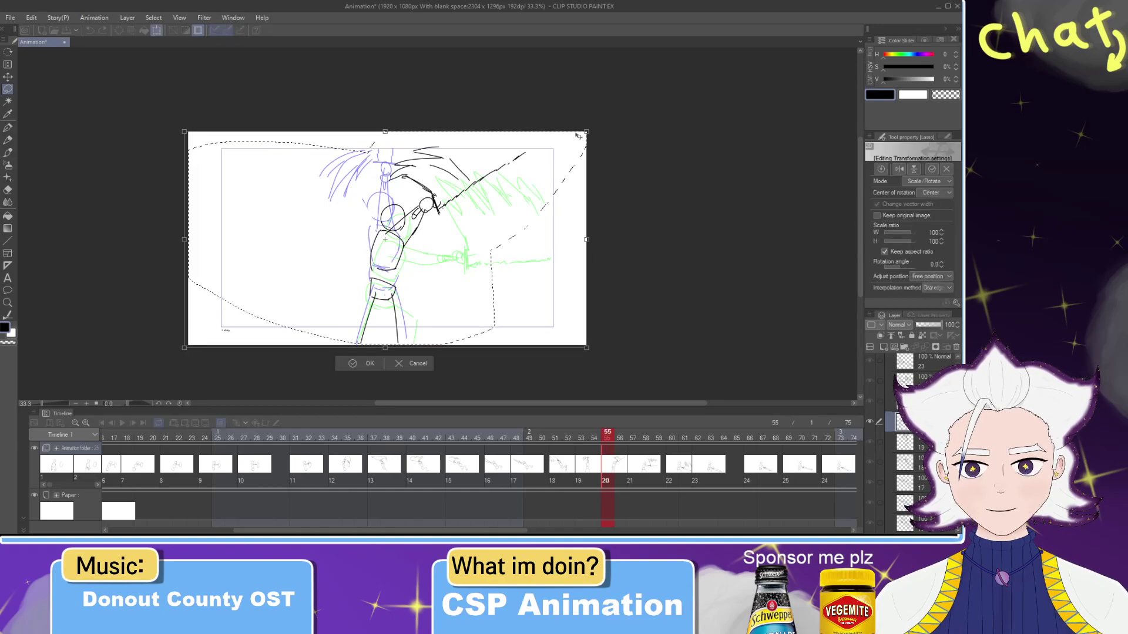
{"action": "left_click_drag", "start_coordinate": [583, 130], "coordinate": [610, 96]}
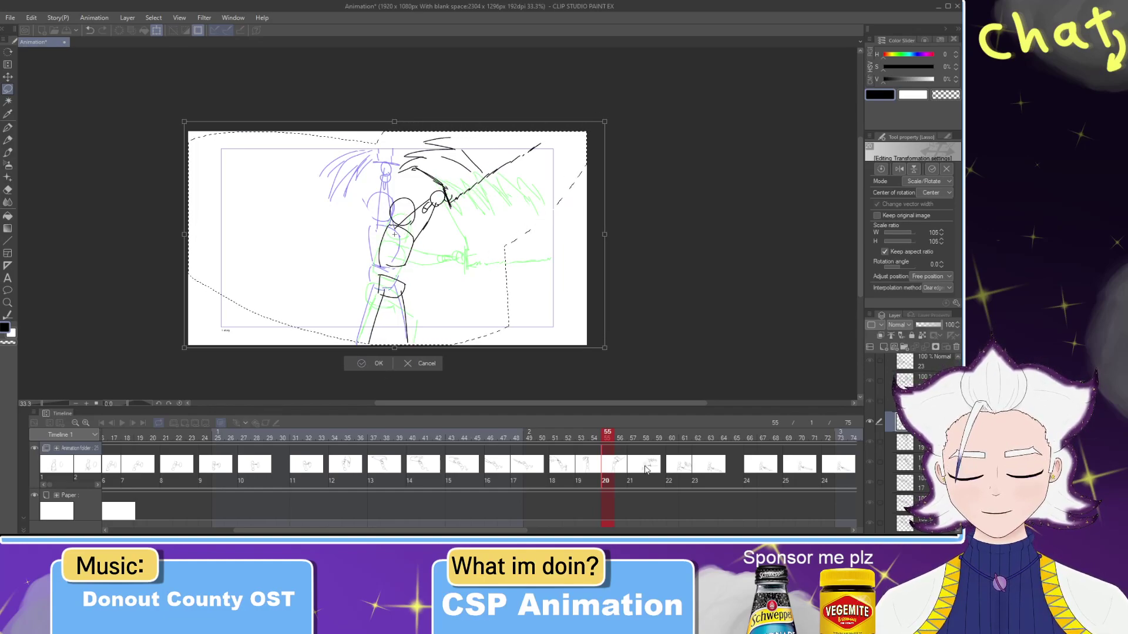
{"action": "left_click", "coordinate": [379, 363]}
Step: Scale the figure and weapon on cel 21 up to 103% and nudge them slightly back toward the figure's rear
{"action": "left_click", "coordinate": [639, 441]}
{"action": "mouse_move", "coordinate": [536, 341]}
{"action": "left_mouse_down"}
{"action": "mouse_move", "coordinate": [352, 376]}
{"action": "mouse_move", "coordinate": [136, 252]}
{"action": "mouse_move", "coordinate": [511, 388]}
{"action": "left_mouse_up"}
{"action": "left_click", "coordinate": [435, 364]}
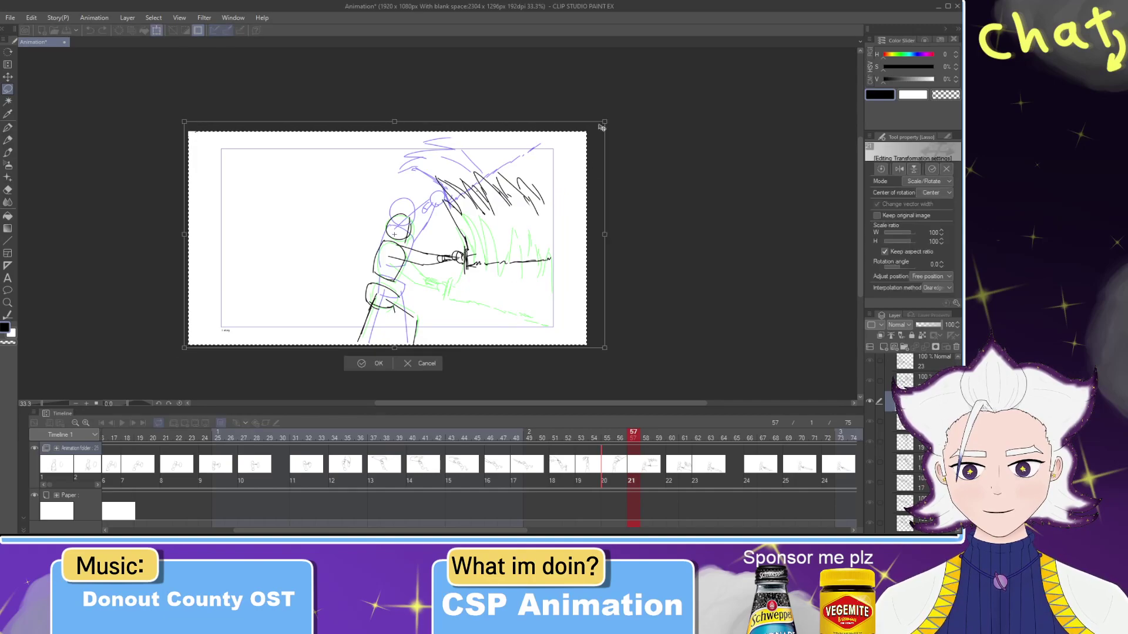
{"action": "left_click_drag", "start_coordinate": [606, 121], "coordinate": [619, 114]}
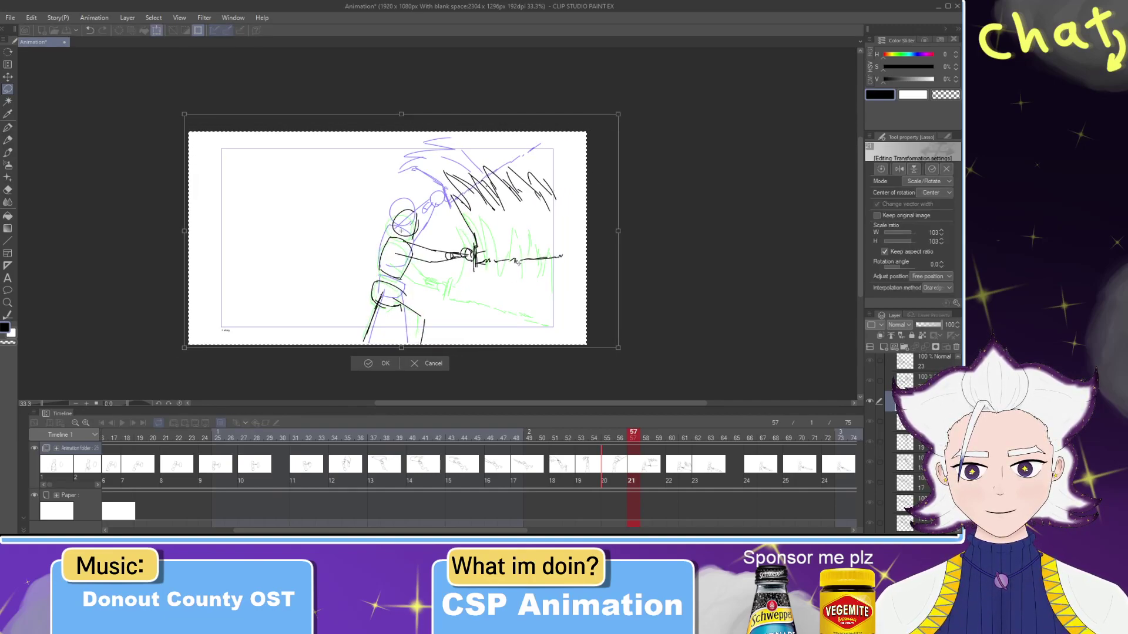
{"action": "left_click_drag", "start_coordinate": [444, 302], "coordinate": [441, 302]}
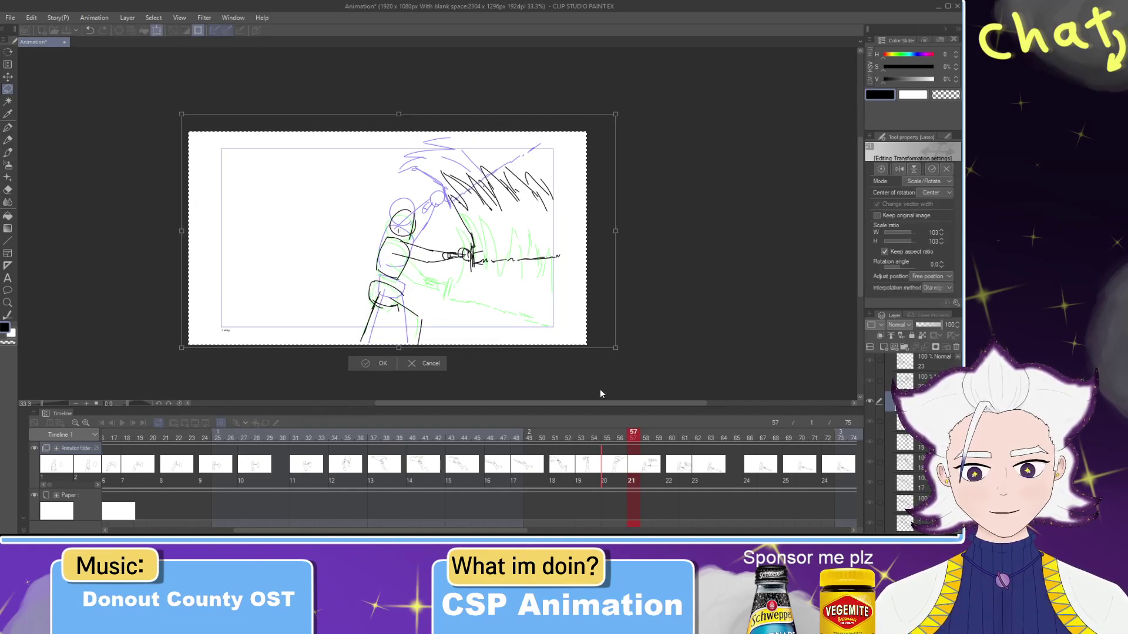
{"action": "key", "text": "Return"}
Step: Scale the figure and weapon on cel 22 at frame 60 up to 102%
{"action": "left_click_drag", "start_coordinate": [635, 442], "coordinate": [671, 445]}
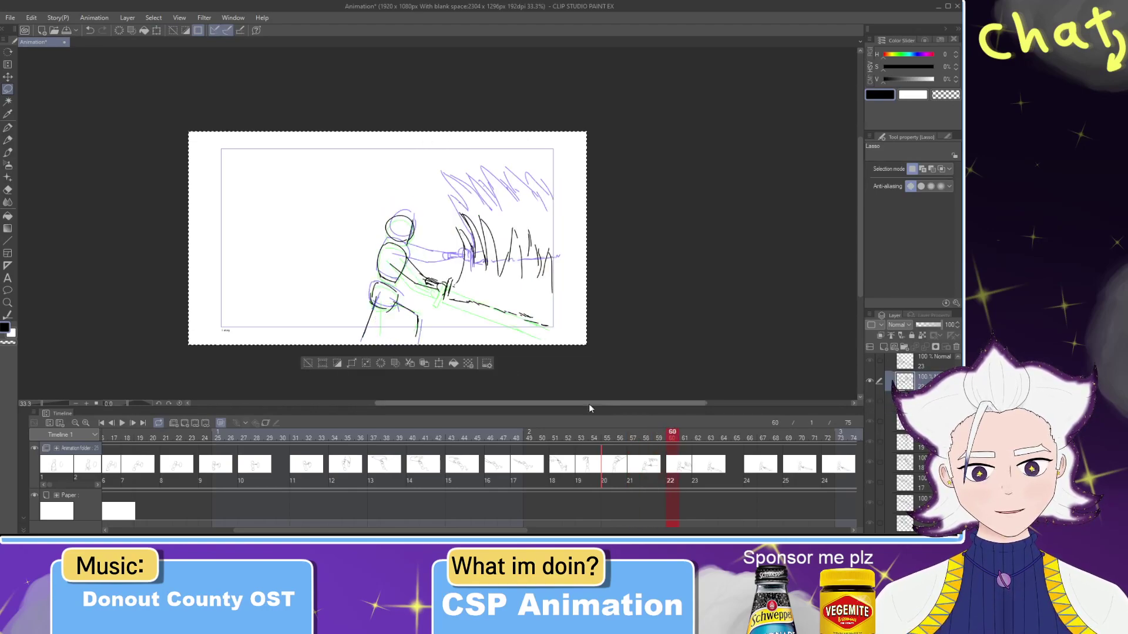
{"action": "left_click", "coordinate": [432, 365]}
{"action": "left_click_drag", "start_coordinate": [615, 116], "coordinate": [623, 110]}
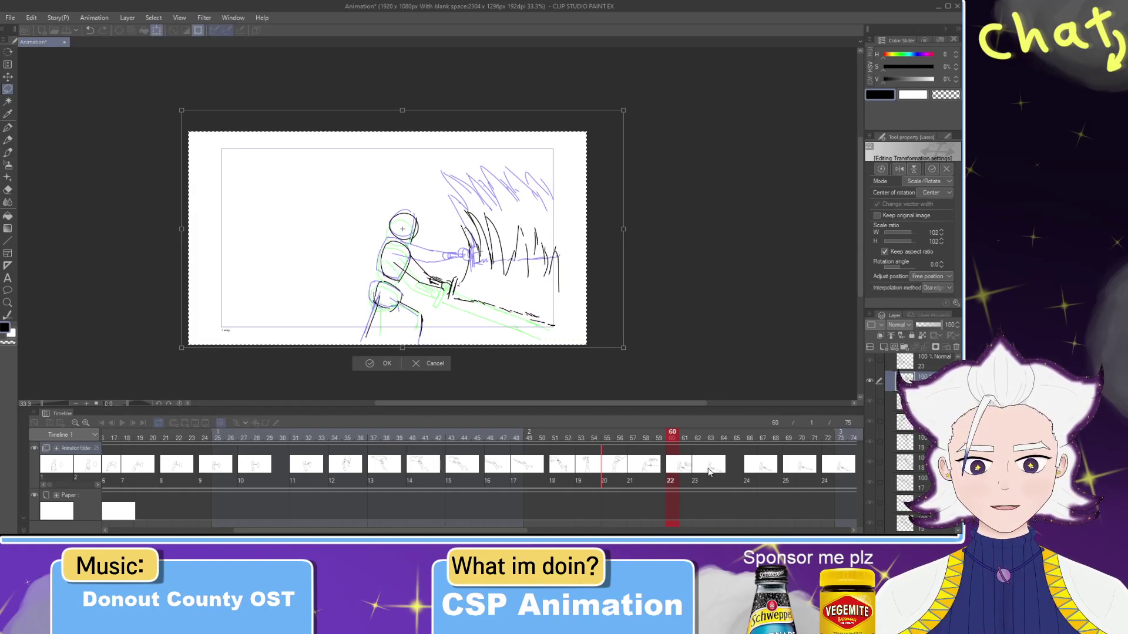
{"action": "left_click", "coordinate": [684, 438]}
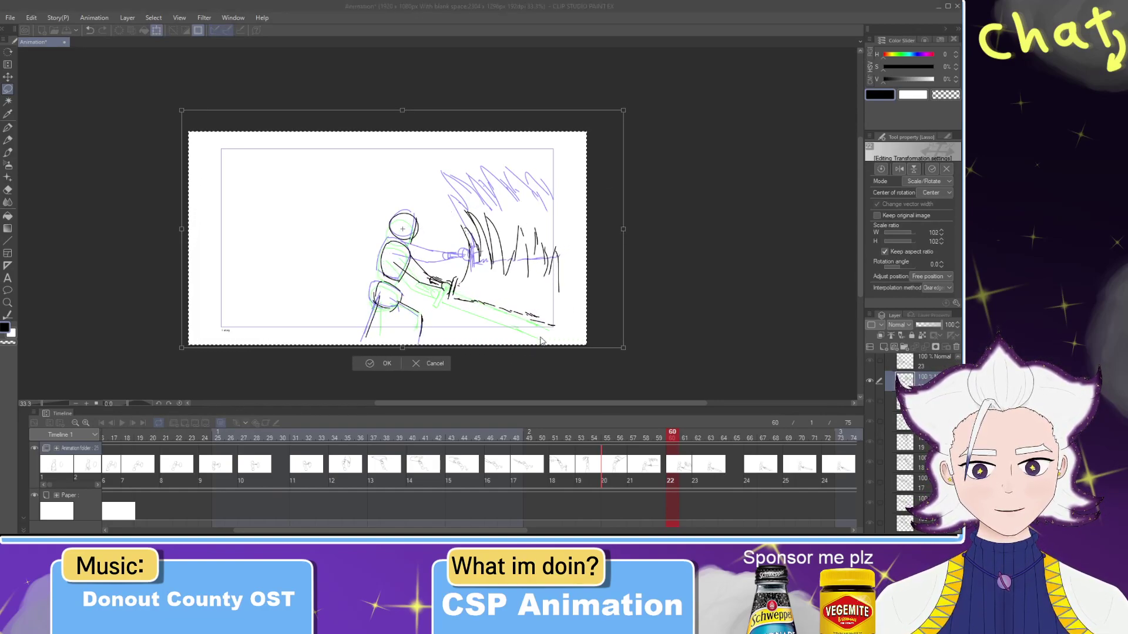
{"action": "left_click", "coordinate": [517, 314]}
Step: Scale the crouching figure and sword on cel 23 up to 107% and clear the selection
{"action": "left_click_drag", "start_coordinate": [674, 435], "coordinate": [697, 435]}
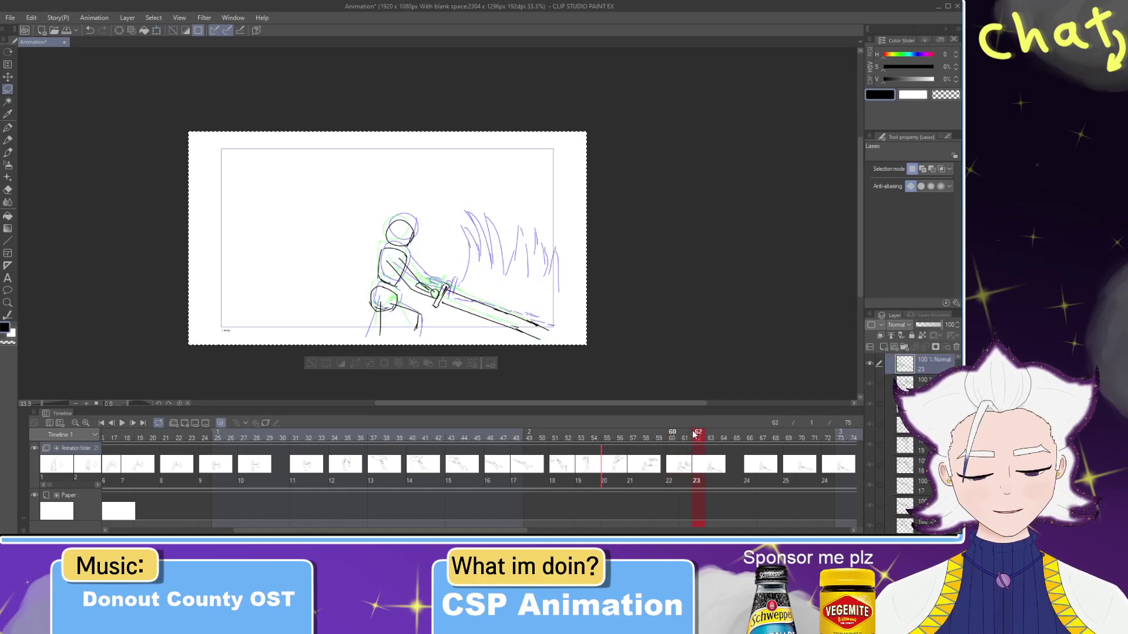
{"action": "left_click", "coordinate": [442, 363]}
{"action": "left_click_drag", "start_coordinate": [620, 111], "coordinate": [648, 96]}
{"action": "left_click_drag", "start_coordinate": [177, 351], "coordinate": [177, 351]}
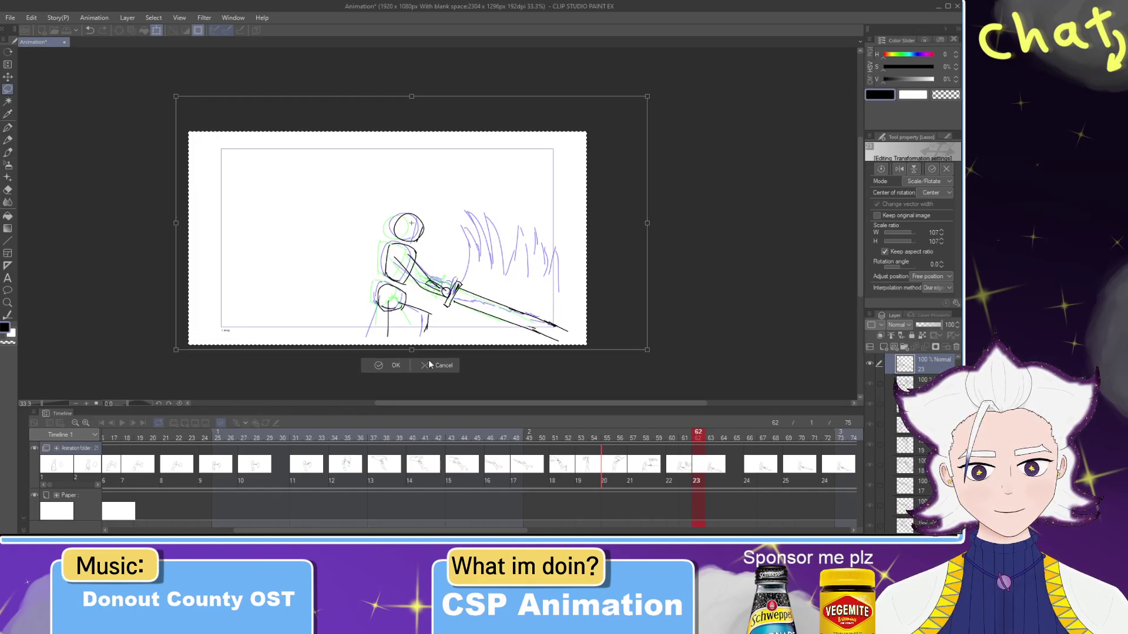
{"action": "left_click", "coordinate": [386, 371]}
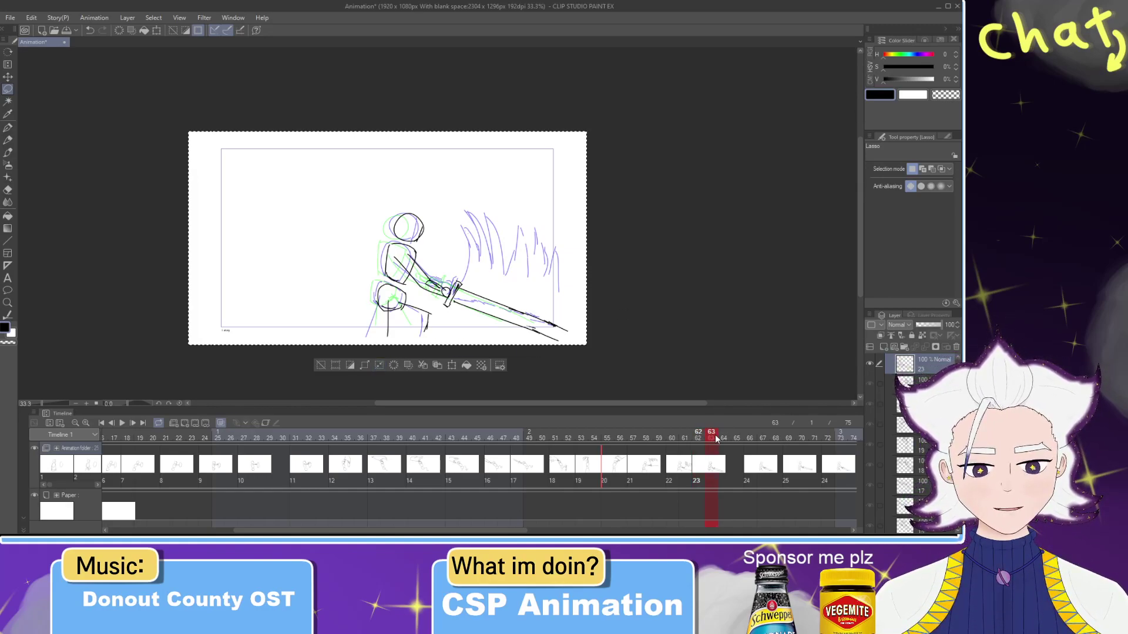
{"action": "left_click", "coordinate": [606, 376]}
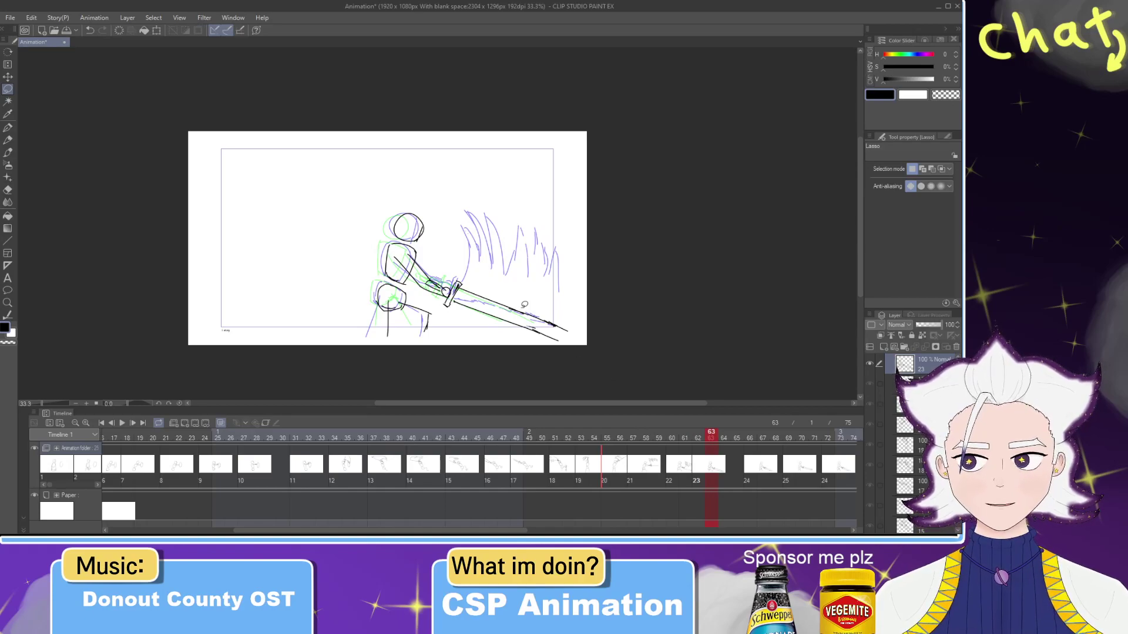
Step: Lasso the whole figure and sword on cel 24 at frame 66 and scale them up to 106%
{"action": "mouse_move", "coordinate": [738, 439]}
{"action": "left_mouse_down"}
{"action": "mouse_move", "coordinate": [749, 439]}
{"action": "mouse_move", "coordinate": [604, 438]}
{"action": "mouse_move", "coordinate": [747, 442]}
{"action": "left_mouse_up"}
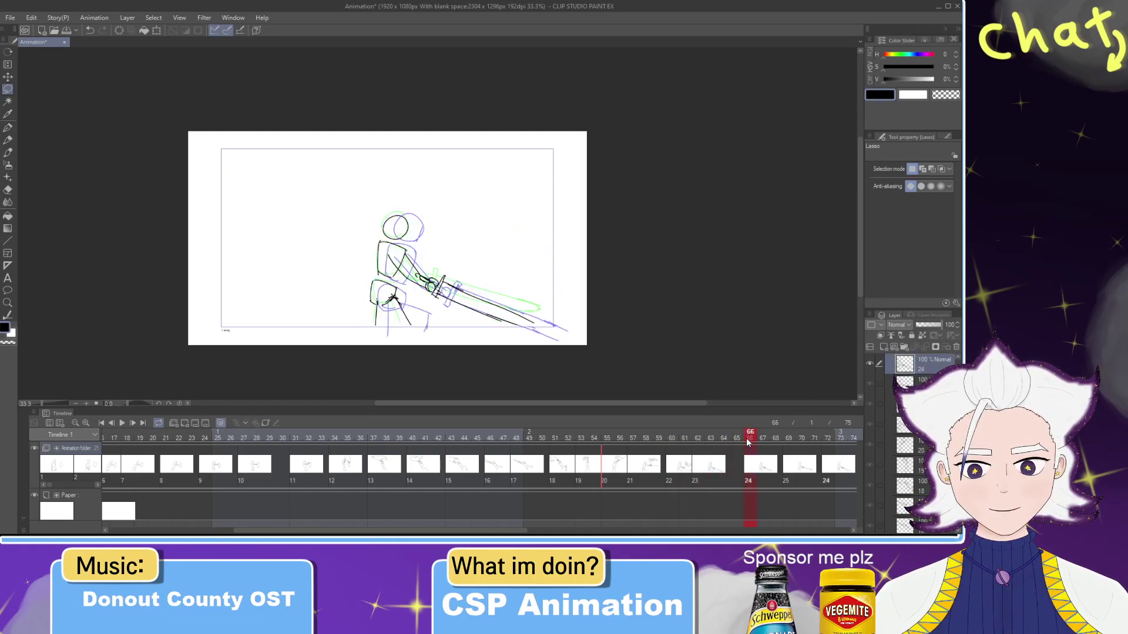
{"action": "mouse_move", "coordinate": [652, 345]}
{"action": "left_mouse_down"}
{"action": "mouse_move", "coordinate": [307, 181]}
{"action": "mouse_move", "coordinate": [623, 161]}
{"action": "mouse_move", "coordinate": [596, 143]}
{"action": "mouse_move", "coordinate": [606, 137]}
{"action": "left_mouse_up"}
{"action": "left_click", "coordinate": [463, 361]}
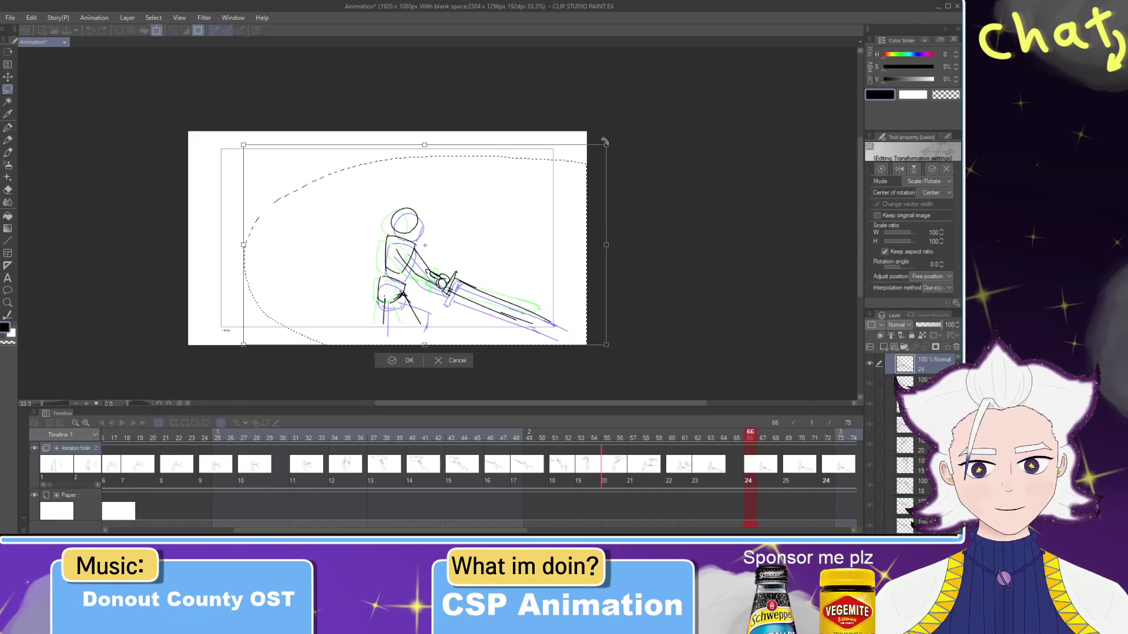
{"action": "left_click_drag", "start_coordinate": [464, 286], "coordinate": [464, 288]}
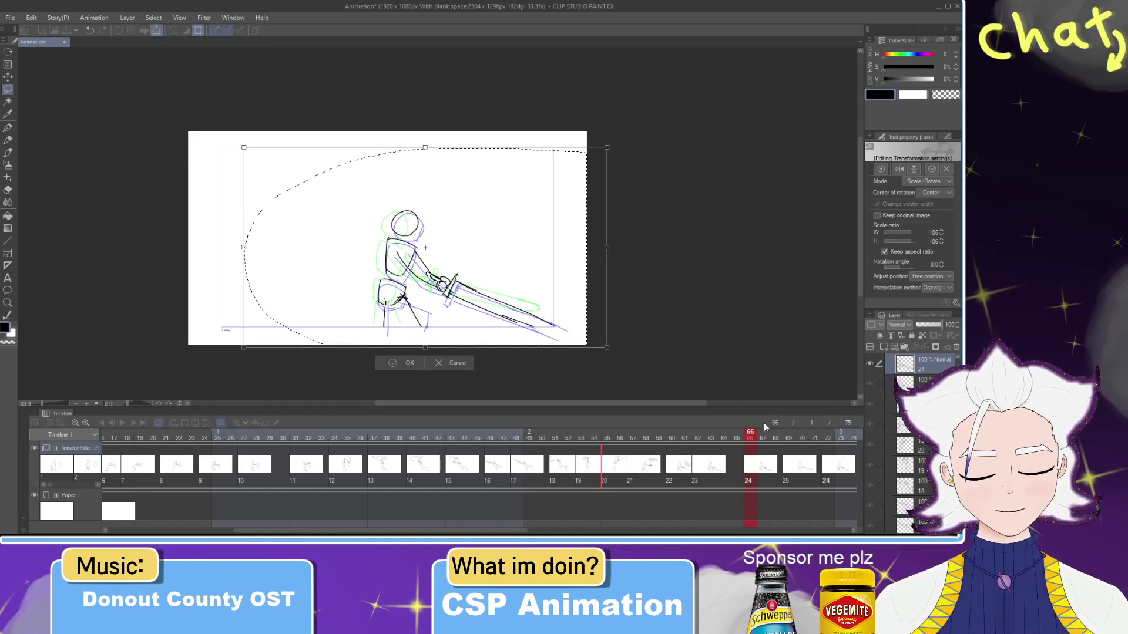
{"action": "key", "text": "Return"}
Step: Scale the figure and sword on cel 25 at frame 69 up to 104% within the same selection
{"action": "left_click_drag", "start_coordinate": [782, 438], "coordinate": [786, 437]}
{"action": "mouse_move", "coordinate": [582, 317]}
{"action": "left_mouse_down"}
{"action": "mouse_move", "coordinate": [462, 393]}
{"action": "mouse_move", "coordinate": [520, 312]}
{"action": "left_mouse_up"}
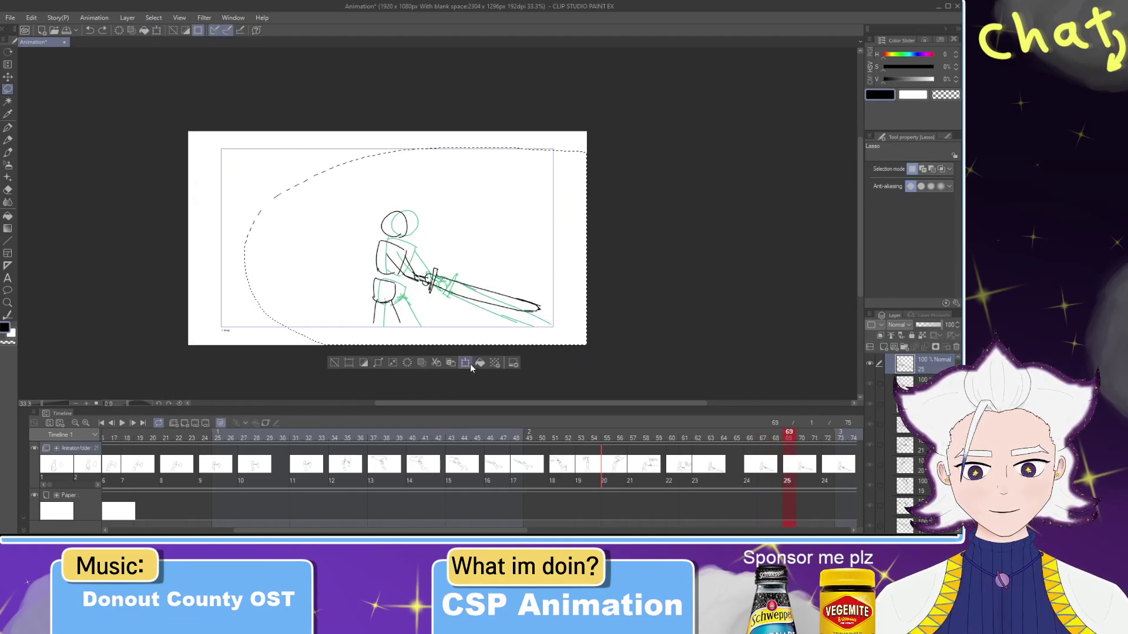
{"action": "key", "text": "ctrl+t"}
{"action": "left_click_drag", "start_coordinate": [242, 145], "coordinate": [236, 142]}
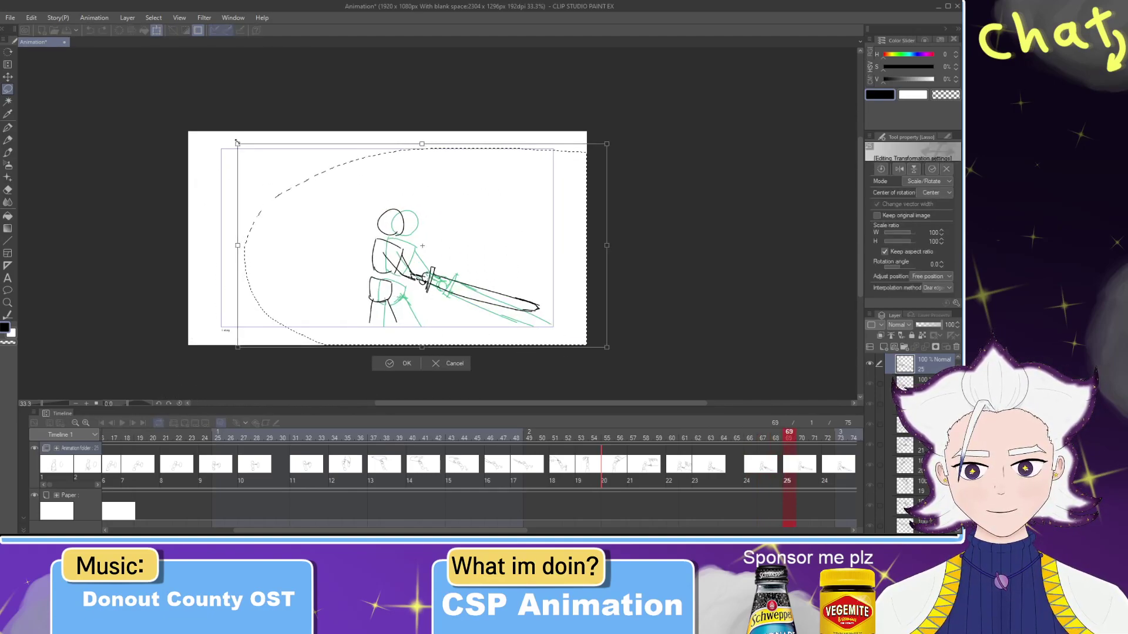
{"action": "left_click_drag", "start_coordinate": [608, 142], "coordinate": [613, 140]}
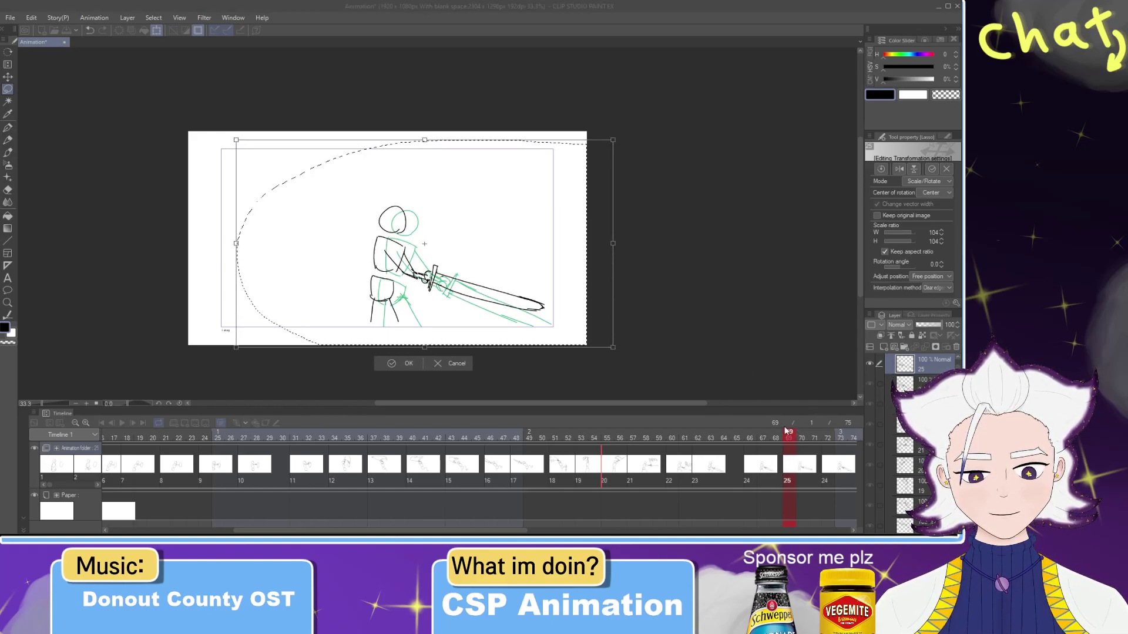
{"action": "key", "text": "Return"}
Step: Scale the figure and sword on cel 24 at frame 72 up by a further 103%
{"action": "left_click_drag", "start_coordinate": [784, 439], "coordinate": [830, 438]}
{"action": "left_click", "coordinate": [463, 363]}
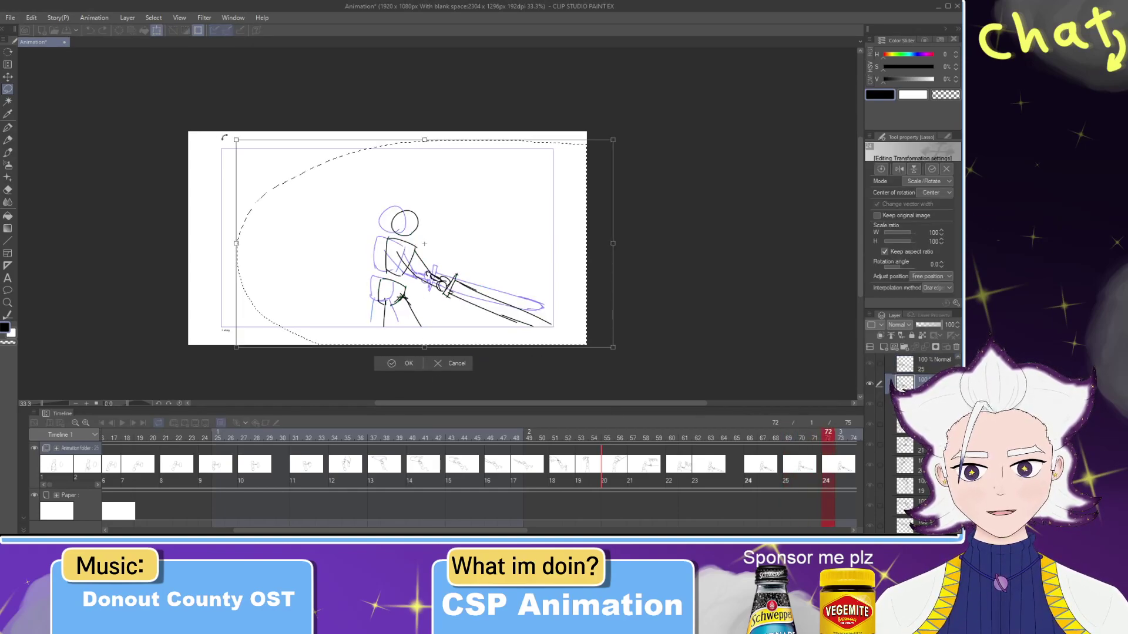
{"action": "left_click_drag", "start_coordinate": [236, 141], "coordinate": [225, 134]}
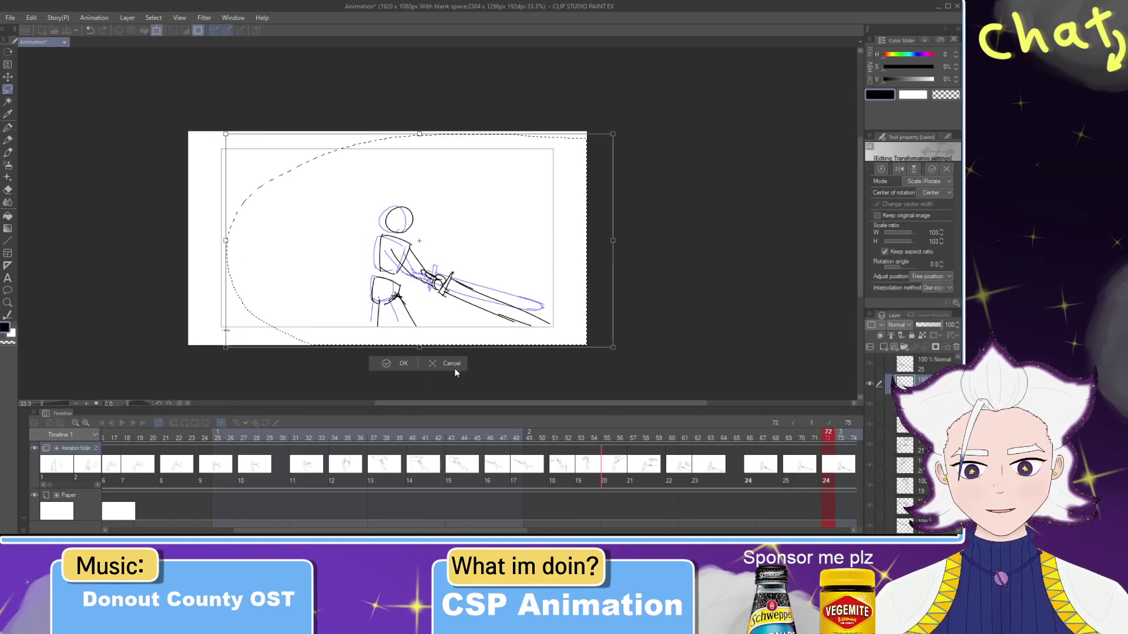
{"action": "mouse_move", "coordinate": [827, 438]}
{"action": "left_mouse_down"}
{"action": "mouse_move", "coordinate": [882, 439]}
{"action": "mouse_move", "coordinate": [808, 438]}
{"action": "left_mouse_up"}
Step: Clear the selection, then play back the animation and scrub through the sword swing to check the enlarged cels
{"action": "left_click_drag", "start_coordinate": [738, 450], "coordinate": [17, 447]}
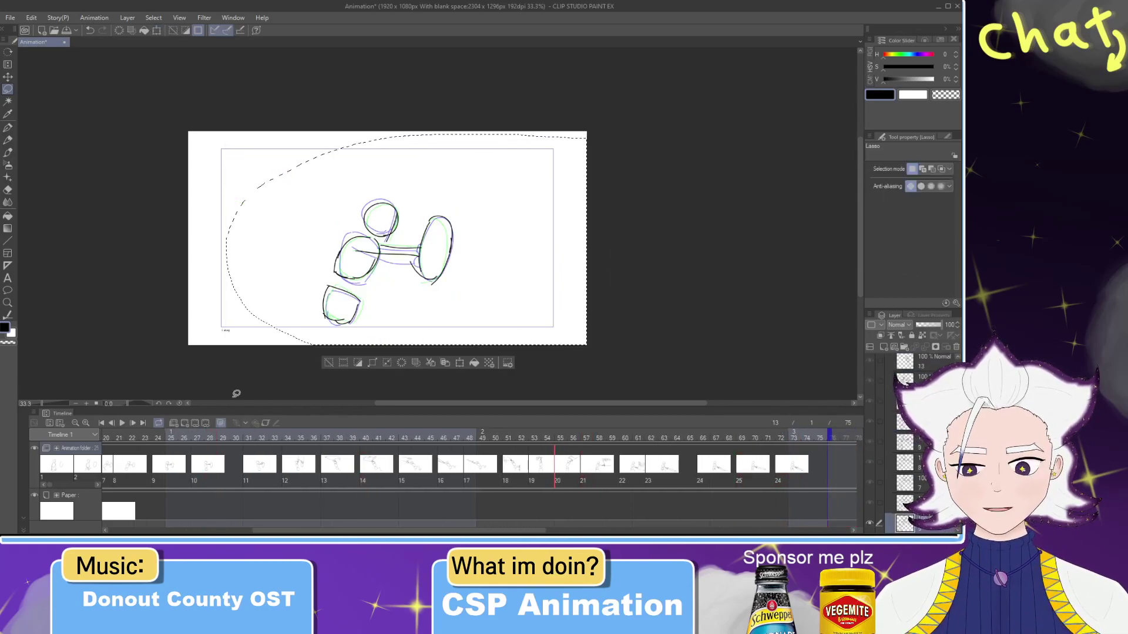
{"action": "left_click", "coordinate": [237, 390]}
{"action": "left_click", "coordinate": [122, 423]}
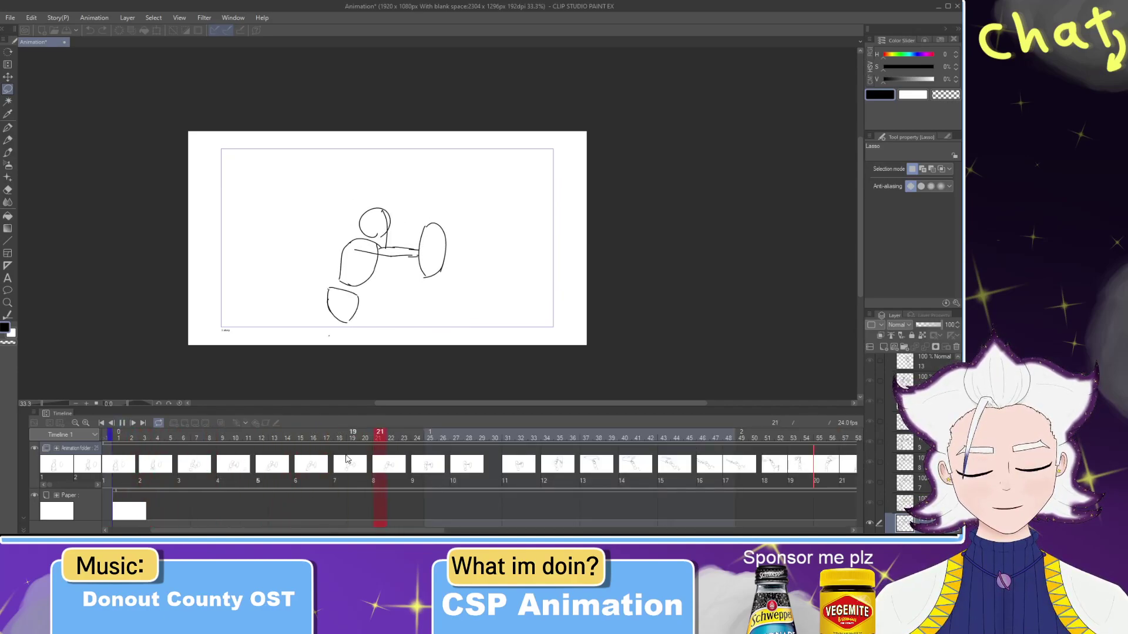
{"action": "left_click", "coordinate": [765, 449]}
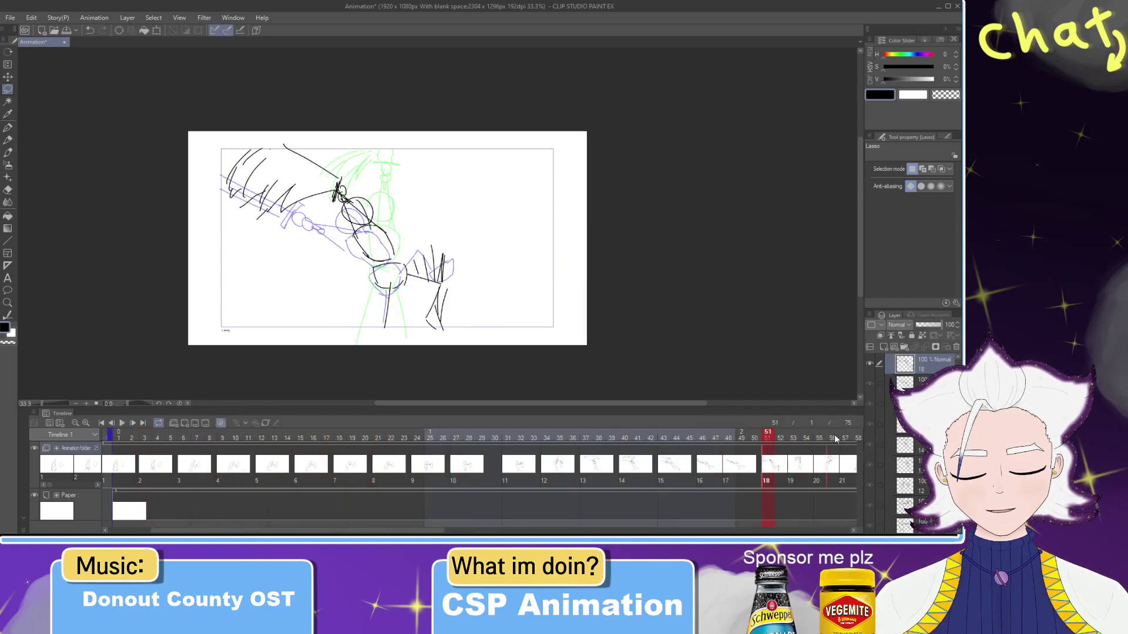
{"action": "left_click_drag", "start_coordinate": [833, 439], "coordinate": [868, 442]}
{"action": "left_click_drag", "start_coordinate": [256, 530], "coordinate": [362, 532]}
{"action": "left_click", "coordinate": [461, 440]}
{"action": "mouse_move", "coordinate": [461, 440]}
{"action": "left_mouse_down"}
{"action": "mouse_move", "coordinate": [616, 439]}
{"action": "mouse_move", "coordinate": [453, 439]}
{"action": "mouse_move", "coordinate": [578, 450]}
{"action": "mouse_move", "coordinate": [324, 448]}
{"action": "left_mouse_up"}
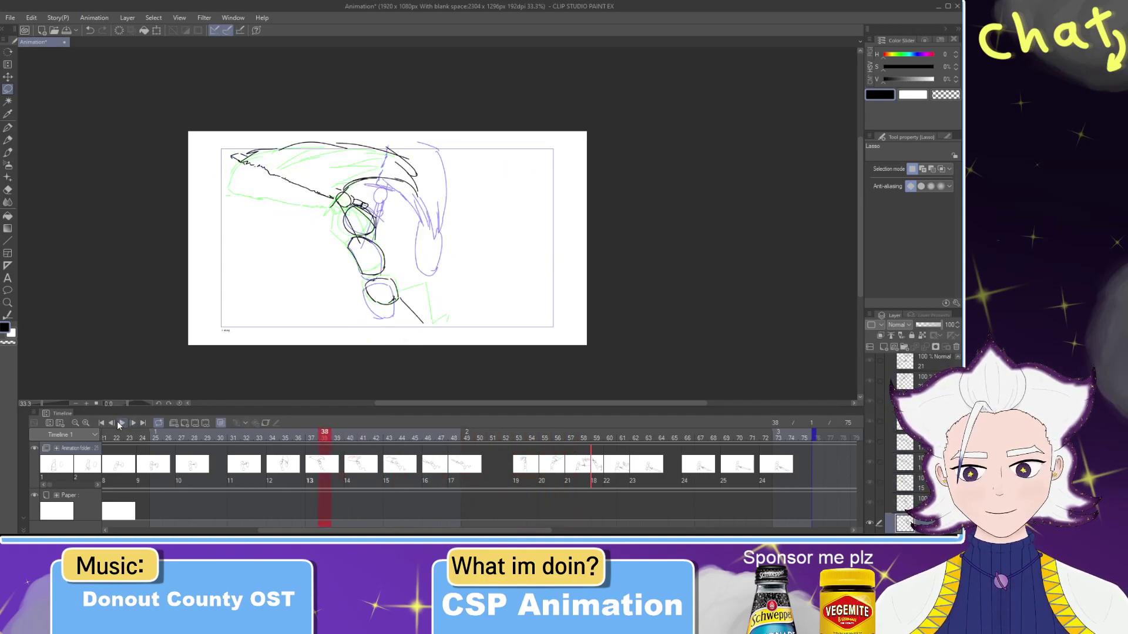
{"action": "left_click", "coordinate": [120, 423]}
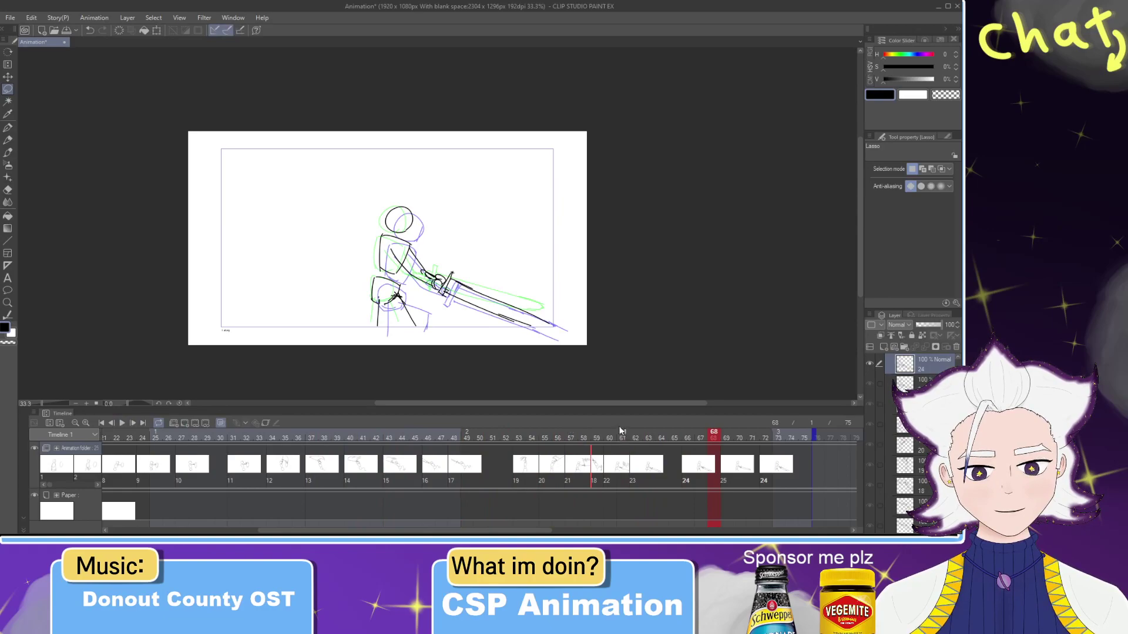
Step: Move the misplaced cel 18 from frame 59 back to frame 51, ahead of cel 19
{"action": "left_click_drag", "start_coordinate": [619, 435], "coordinate": [510, 467]}
{"action": "left_click", "coordinate": [597, 467]}
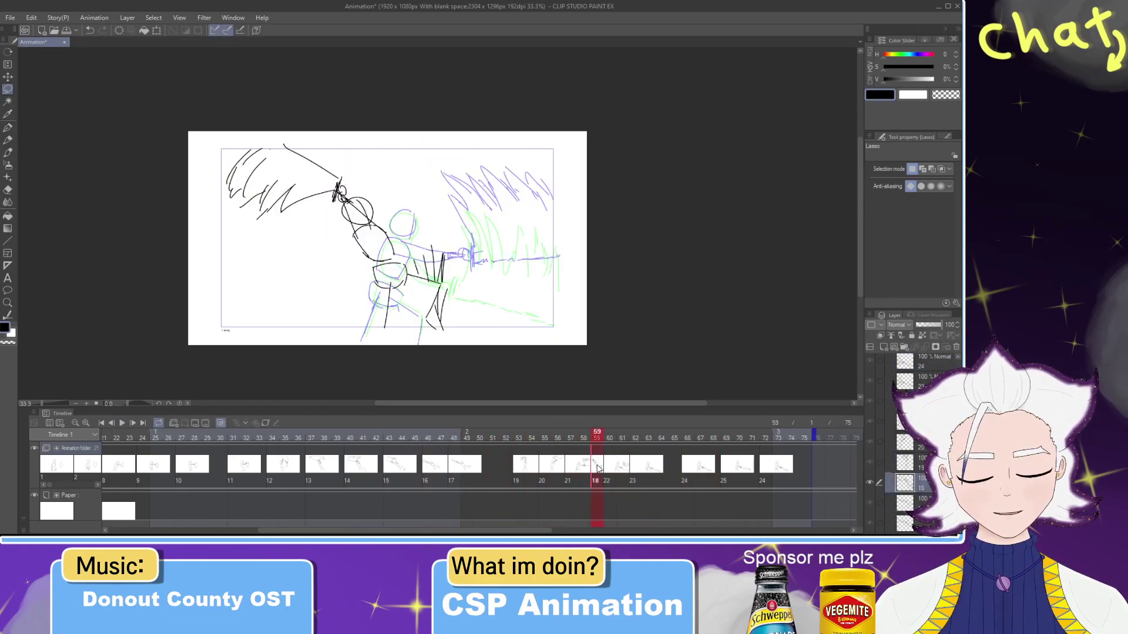
{"action": "mouse_move", "coordinate": [593, 442]}
{"action": "left_mouse_down"}
{"action": "mouse_move", "coordinate": [583, 439]}
{"action": "mouse_move", "coordinate": [605, 443]}
{"action": "mouse_move", "coordinate": [508, 445]}
{"action": "mouse_move", "coordinate": [521, 449]}
{"action": "left_mouse_up"}
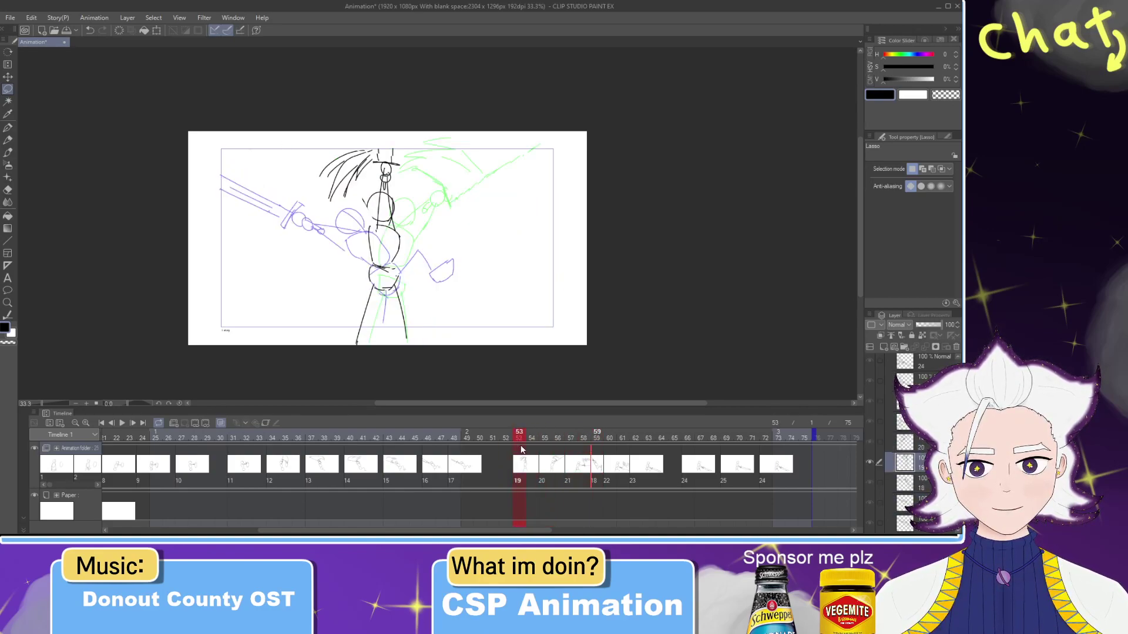
{"action": "left_click", "coordinate": [598, 474]}
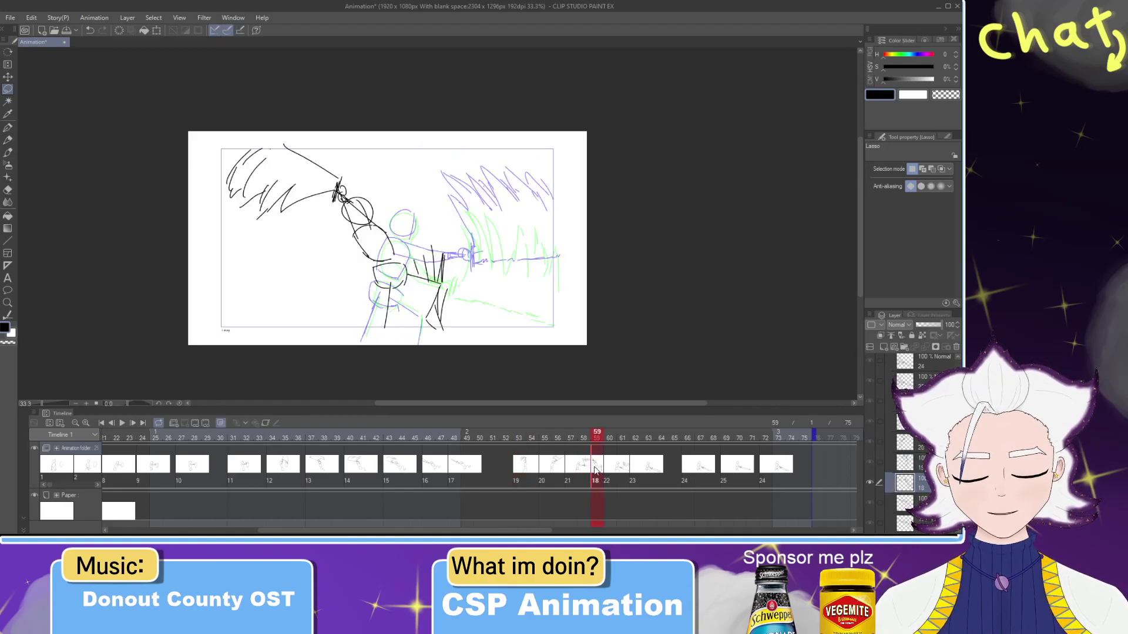
{"action": "mouse_move", "coordinate": [493, 459]}
{"action": "left_mouse_down"}
{"action": "mouse_move", "coordinate": [456, 445]}
{"action": "mouse_move", "coordinate": [633, 451]}
{"action": "left_mouse_up"}
Step: Play back the corrected animation and scrub through its final frames to check the recovery after the swing
{"action": "left_click", "coordinate": [123, 423]}
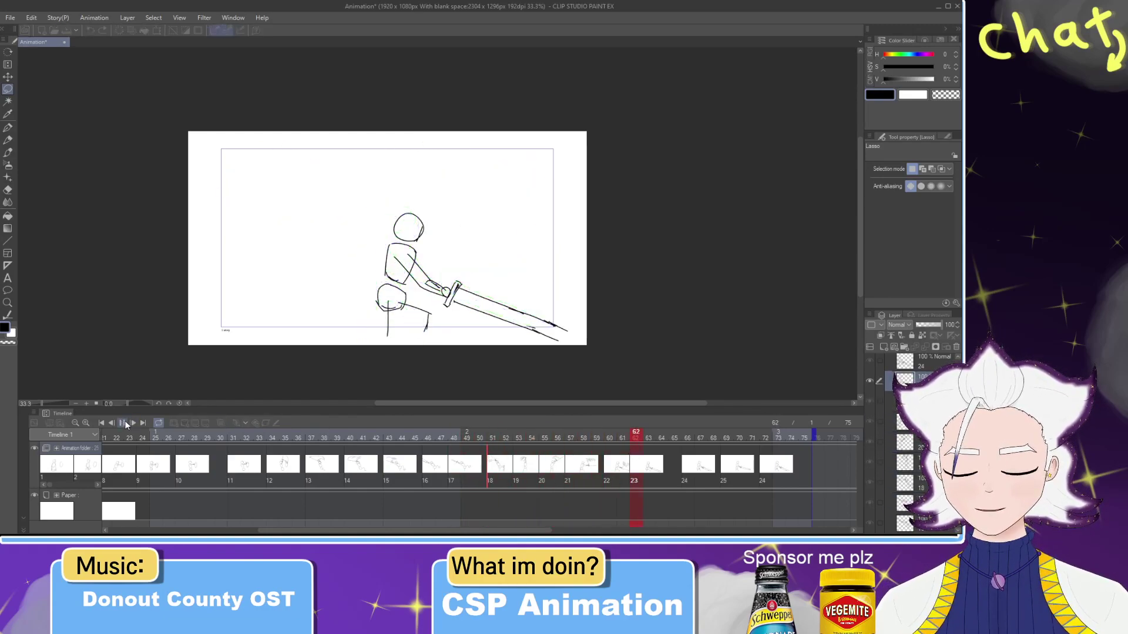
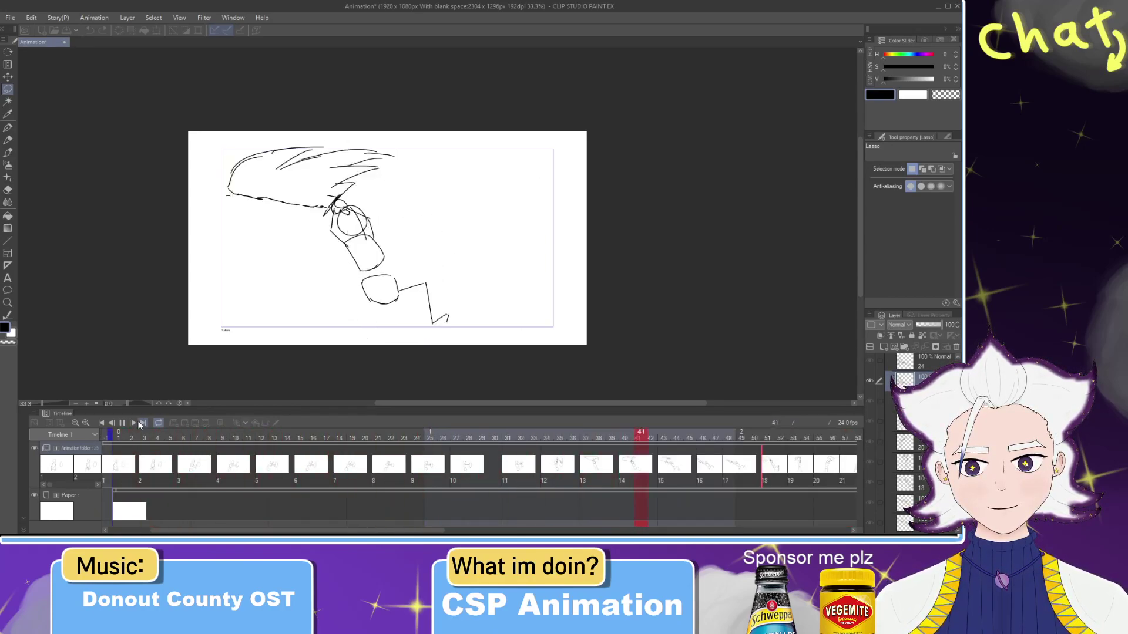
{"action": "left_click", "coordinate": [139, 423]}
{"action": "mouse_move", "coordinate": [329, 442]}
{"action": "left_mouse_down"}
{"action": "mouse_move", "coordinate": [7, 434]}
{"action": "mouse_move", "coordinate": [869, 446]}
{"action": "mouse_move", "coordinate": [767, 466]}
{"action": "mouse_move", "coordinate": [447, 457]}
{"action": "mouse_move", "coordinate": [559, 460]}
{"action": "mouse_move", "coordinate": [495, 459]}
{"action": "mouse_move", "coordinate": [553, 459]}
{"action": "mouse_move", "coordinate": [523, 459]}
{"action": "mouse_move", "coordinate": [551, 459]}
{"action": "mouse_move", "coordinate": [541, 458]}
{"action": "left_mouse_up"}
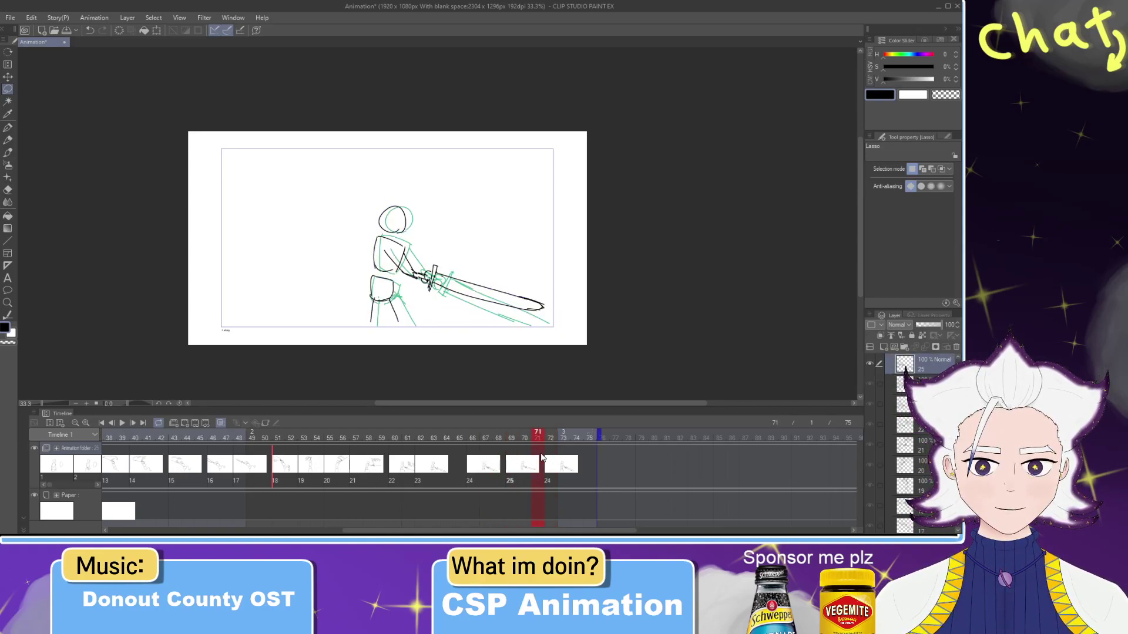
{"action": "left_click", "coordinate": [555, 442]}
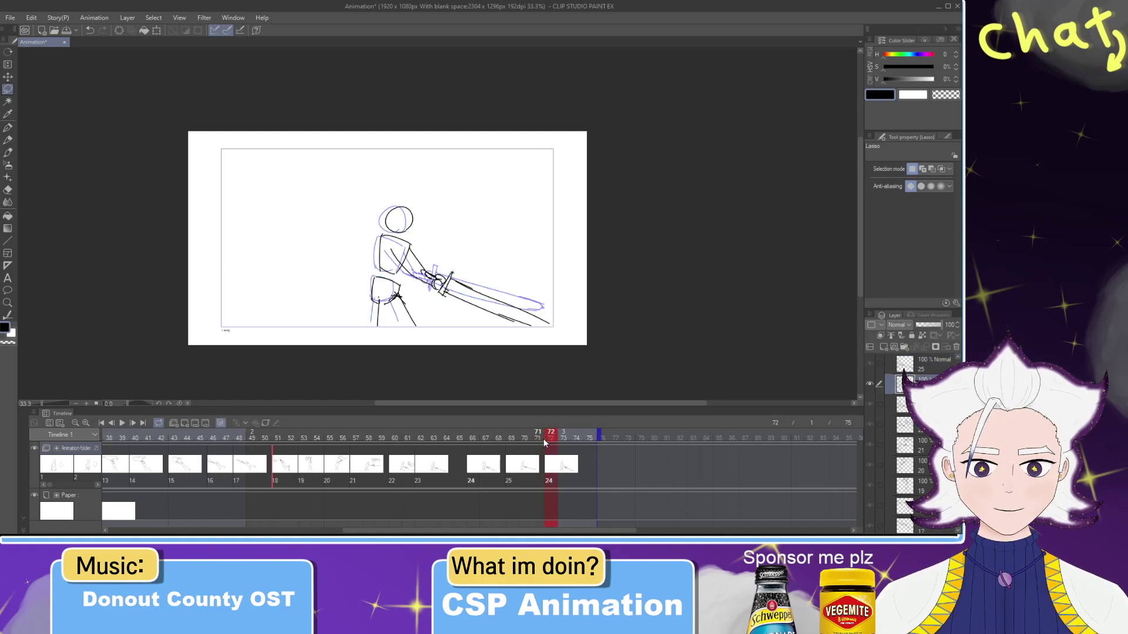
{"action": "left_click", "coordinate": [544, 443]}
{"action": "mouse_move", "coordinate": [544, 443]}
{"action": "left_mouse_down"}
{"action": "mouse_move", "coordinate": [329, 442]}
{"action": "mouse_move", "coordinate": [442, 446]}
{"action": "left_mouse_up"}
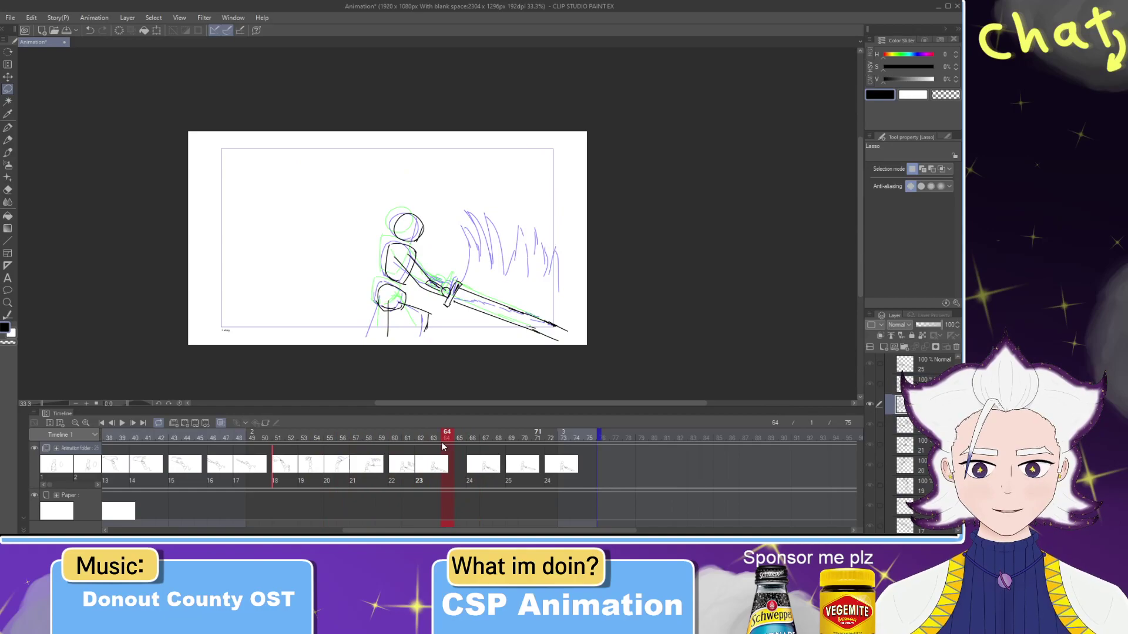
Step: Lasso the whole figure and sword on cel 23 at frame 64 and shift them slightly left
{"action": "mouse_move", "coordinate": [620, 300]}
{"action": "left_mouse_down"}
{"action": "mouse_move", "coordinate": [452, 147]}
{"action": "mouse_move", "coordinate": [587, 264]}
{"action": "left_mouse_up"}
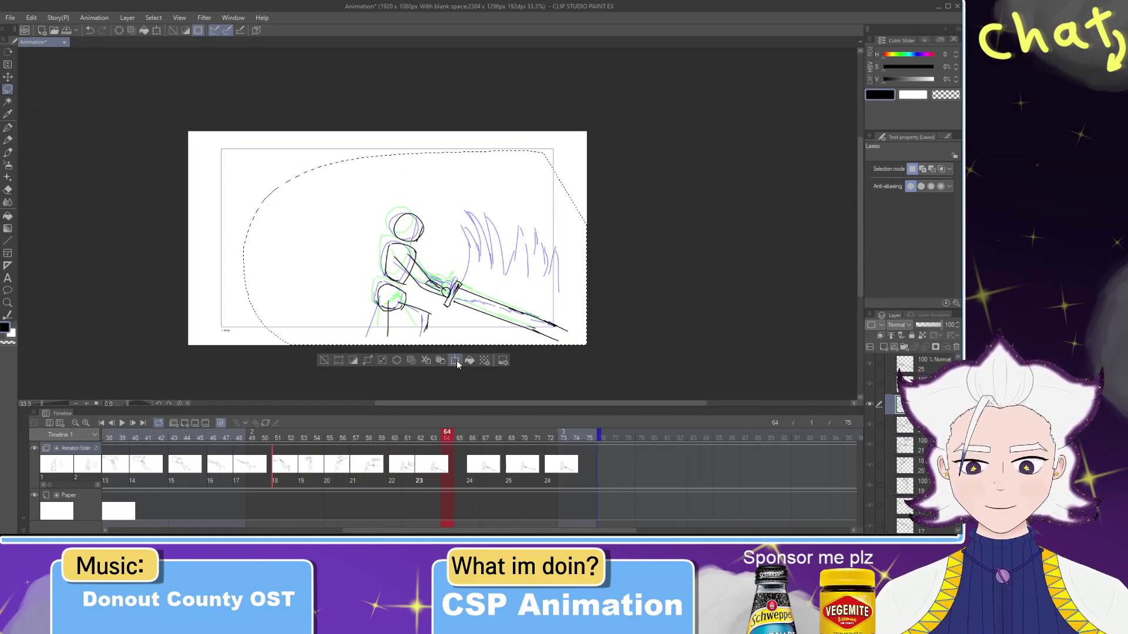
{"action": "key", "text": "ctrl+t"}
{"action": "left_click_drag", "start_coordinate": [496, 327], "coordinate": [489, 326]}
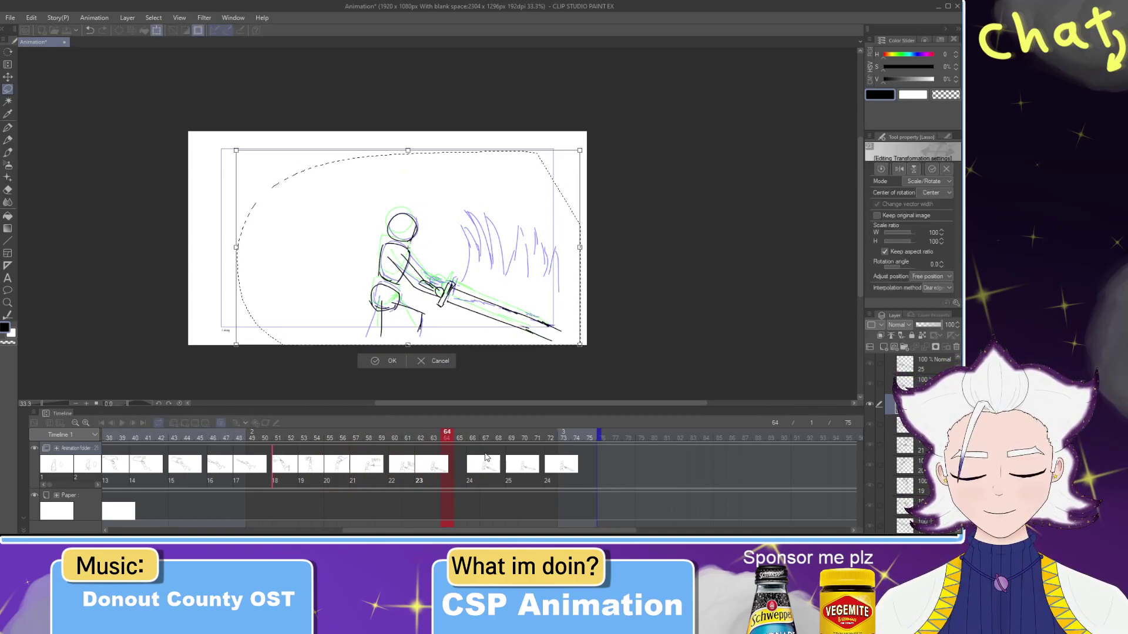
{"action": "key", "text": "Return"}
Step: Shift the selected figure and sword on cel 24 at frame 67 slightly left
{"action": "left_click_drag", "start_coordinate": [460, 438], "coordinate": [486, 439]}
{"action": "left_click", "coordinate": [448, 360]}
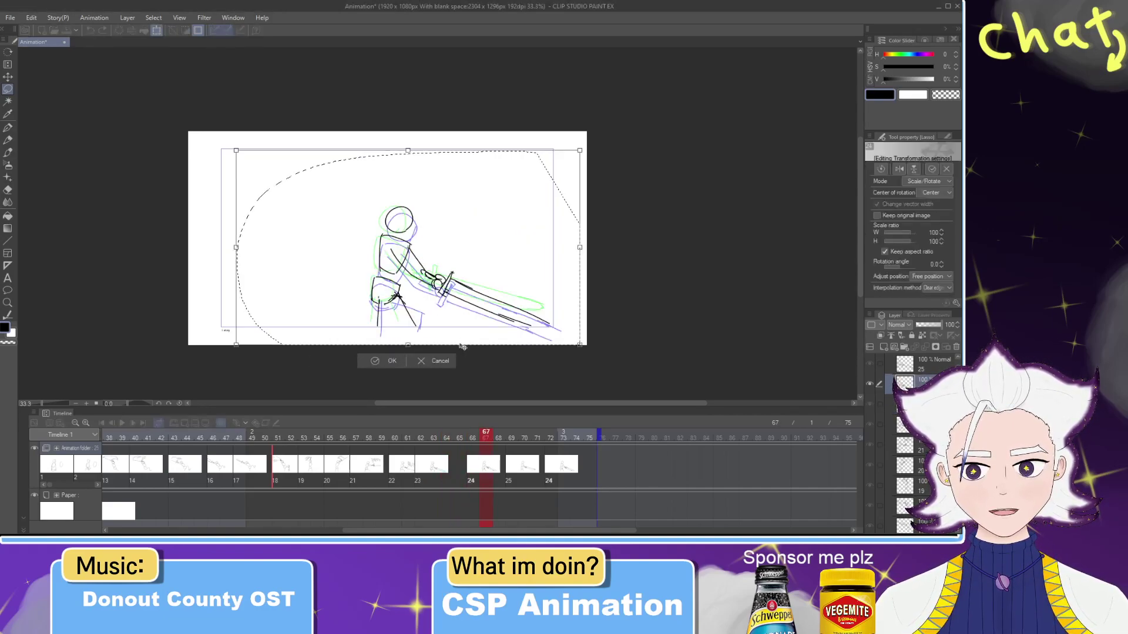
{"action": "left_click", "coordinate": [397, 361]}
{"action": "left_click", "coordinate": [448, 360]}
{"action": "left_click_drag", "start_coordinate": [464, 320], "coordinate": [455, 320]}
{"action": "left_click", "coordinate": [395, 360]}
Step: Advance to cel 25 and shift its figure and sword slightly left to match the preceding cel
{"action": "key", "text": "Right"}
{"action": "key", "text": "Right"}
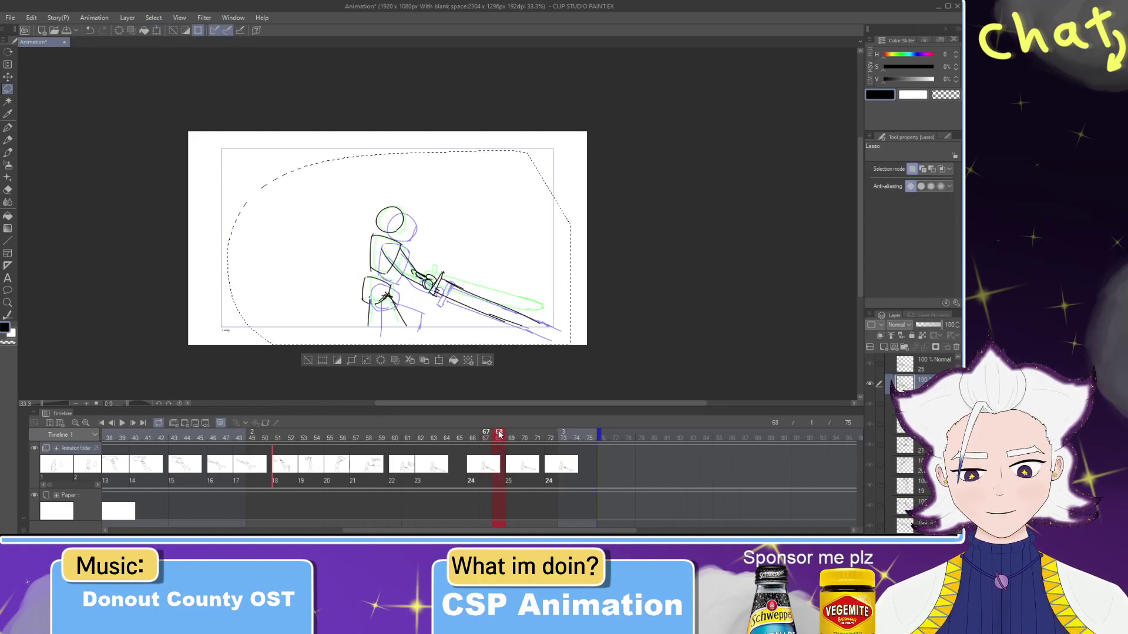
{"action": "left_click", "coordinate": [439, 361]}
{"action": "left_click_drag", "start_coordinate": [468, 332], "coordinate": [462, 334]}
{"action": "left_click", "coordinate": [376, 363]}
Step: Nudge the figure and sword on the repeated cel 24 at frame 72 slightly further left
{"action": "left_click", "coordinate": [550, 438]}
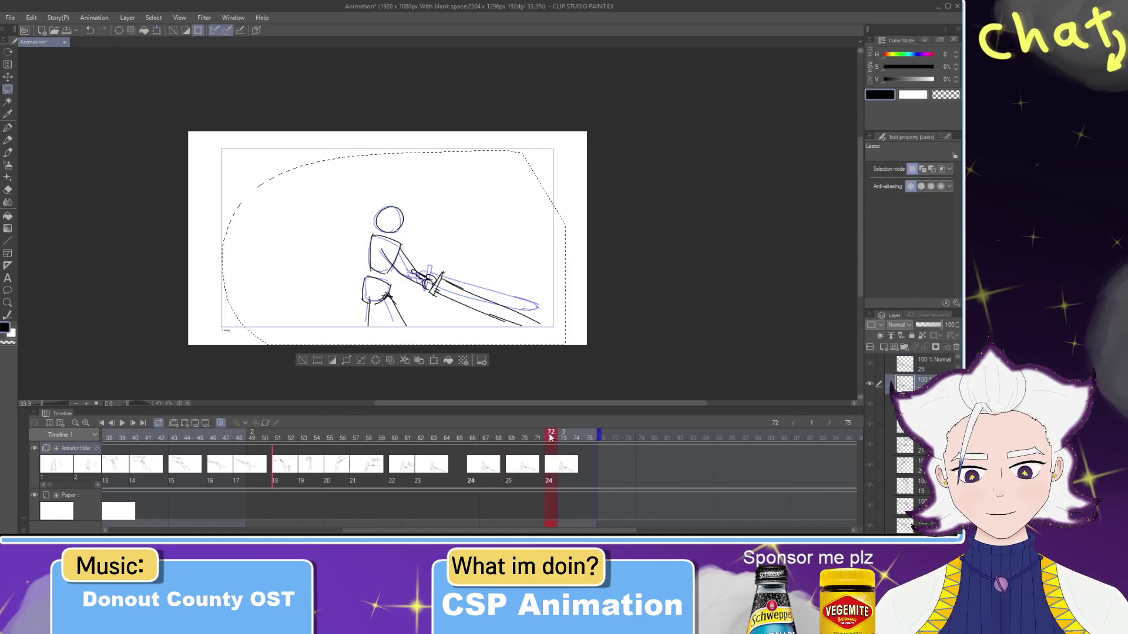
{"action": "left_click", "coordinate": [438, 360]}
{"action": "left_click_drag", "start_coordinate": [491, 340], "coordinate": [494, 340]}
{"action": "left_click", "coordinate": [374, 362]}
Step: Extend the animation's end to frame 78 and add a new blank cel at frame 75
{"action": "mouse_move", "coordinate": [564, 435]}
{"action": "left_mouse_down"}
{"action": "mouse_move", "coordinate": [448, 434]}
{"action": "mouse_move", "coordinate": [486, 424]}
{"action": "mouse_move", "coordinate": [637, 435]}
{"action": "left_mouse_up"}
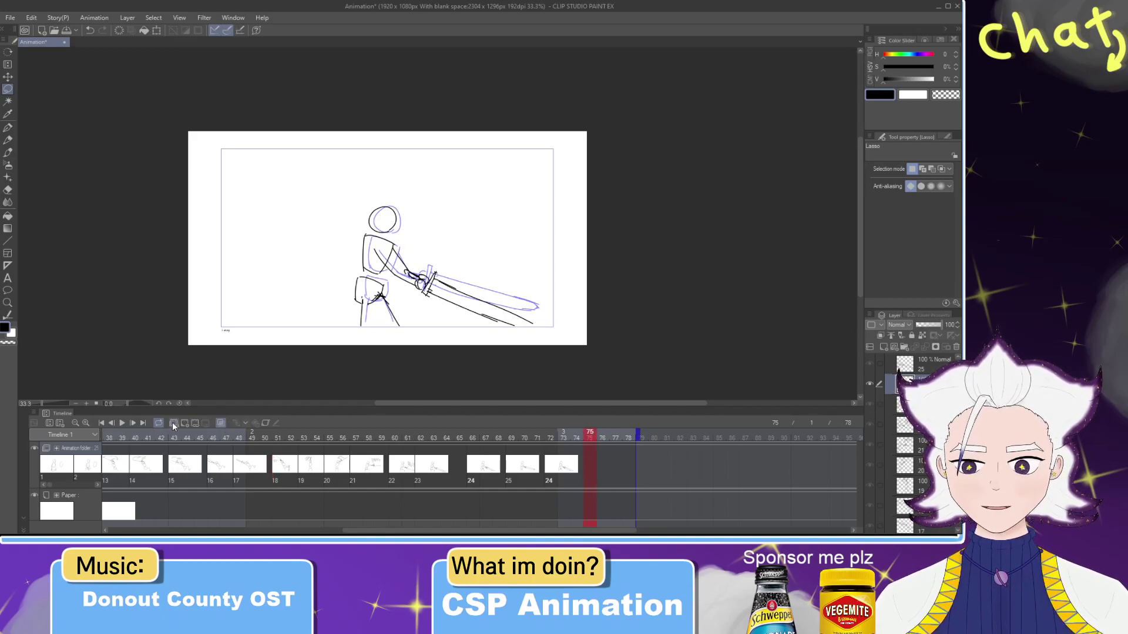
{"action": "left_click", "coordinate": [174, 422]}
Step: Draw the head circle on the new cel with the pen, slightly up and left of the onion-skinned head, undoing stray strokes
{"action": "scroll", "coordinate": [403, 280], "scroll_direction": "up", "scroll_amount": 3}
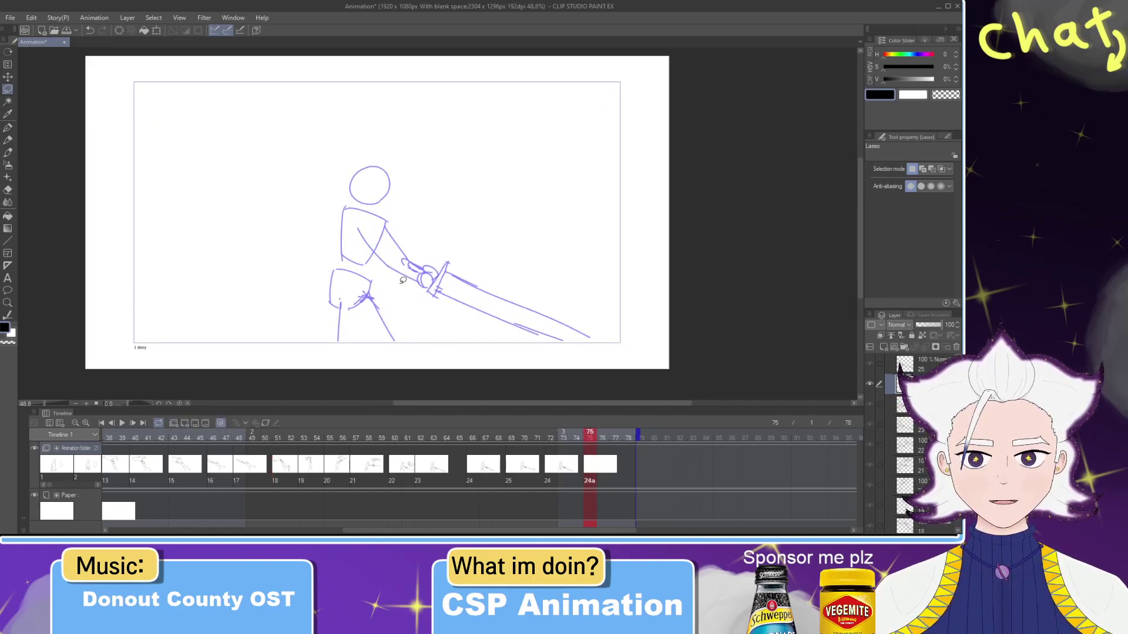
{"action": "key", "text": "p"}
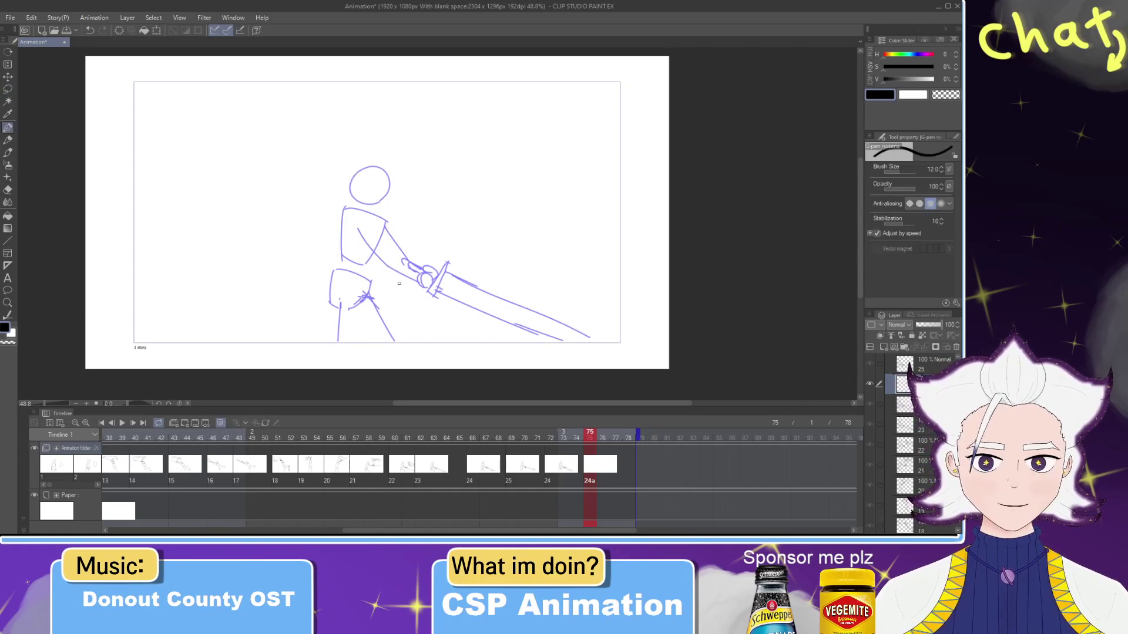
{"action": "left_click_drag", "start_coordinate": [377, 204], "coordinate": [379, 155]}
{"action": "mouse_move", "coordinate": [380, 164]}
{"action": "left_mouse_down"}
{"action": "mouse_move", "coordinate": [366, 199]}
{"action": "mouse_move", "coordinate": [351, 190]}
{"action": "mouse_move", "coordinate": [382, 205]}
{"action": "mouse_move", "coordinate": [345, 189]}
{"action": "mouse_move", "coordinate": [386, 199]}
{"action": "mouse_move", "coordinate": [372, 161]}
{"action": "mouse_move", "coordinate": [387, 189]}
{"action": "mouse_move", "coordinate": [384, 211]}
{"action": "mouse_move", "coordinate": [343, 260]}
{"action": "left_mouse_up"}
{"action": "key", "text": "ctrl+z"}
{"action": "key", "text": "ctrl+z"}
{"action": "key", "text": "ctrl+z"}
{"action": "key", "text": "ctrl+z"}
{"action": "key", "text": "ctrl+z"}
{"action": "key", "text": "ctrl+z"}
{"action": "key", "text": "ctrl+z"}
{"action": "key", "text": "ctrl+z"}
{"action": "key", "text": "ctrl+z"}
Step: Draw the torso outline below the head on the new cel, redoing its strokes to lean slightly left of the onion skin
{"action": "left_click_drag", "start_coordinate": [338, 212], "coordinate": [352, 267]}
{"action": "key", "text": "ctrl+z"}
{"action": "left_click_drag", "start_coordinate": [342, 209], "coordinate": [351, 256]}
{"action": "key", "text": "ctrl+z"}
{"action": "key", "text": "ctrl+z"}
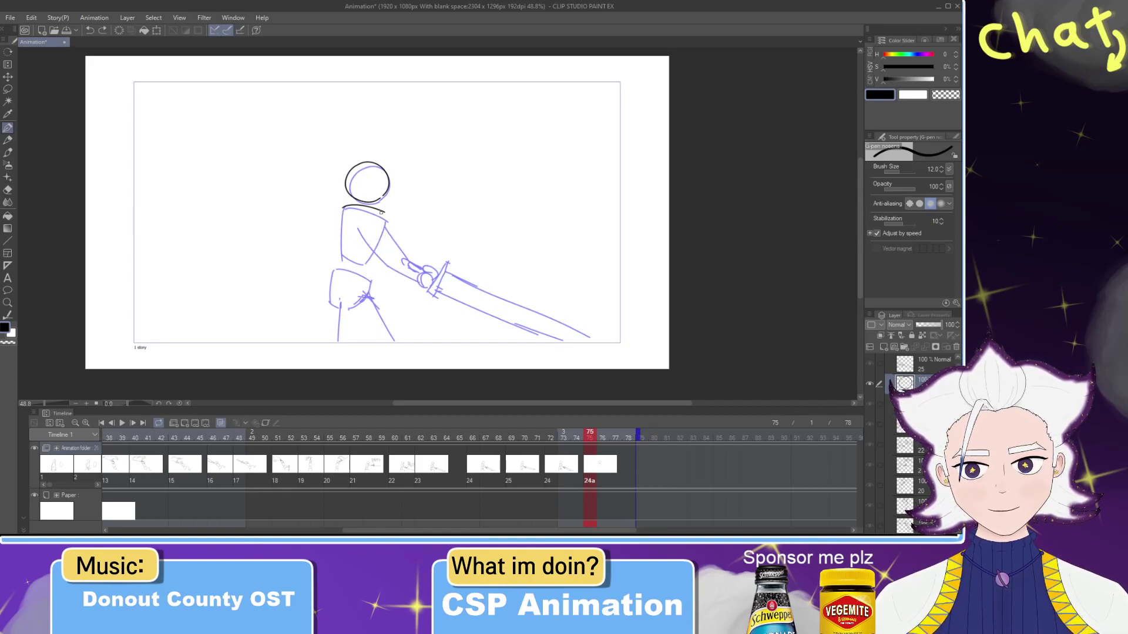
{"action": "key", "text": "ctrl+z"}
{"action": "left_click_drag", "start_coordinate": [384, 211], "coordinate": [369, 262]}
{"action": "left_click_drag", "start_coordinate": [343, 206], "coordinate": [333, 242]}
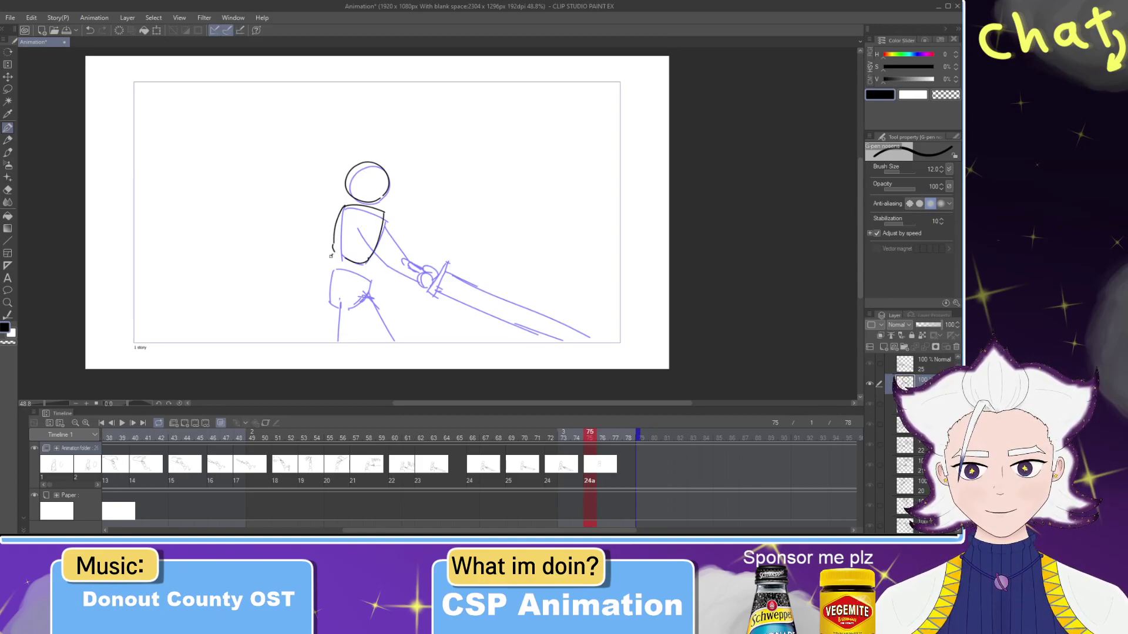
{"action": "key", "text": "ctrl+z"}
Step: Sketch the hips and two straight legs below the torso, offset left of the onion-skinned pose
{"action": "left_click_drag", "start_coordinate": [329, 260], "coordinate": [318, 298]}
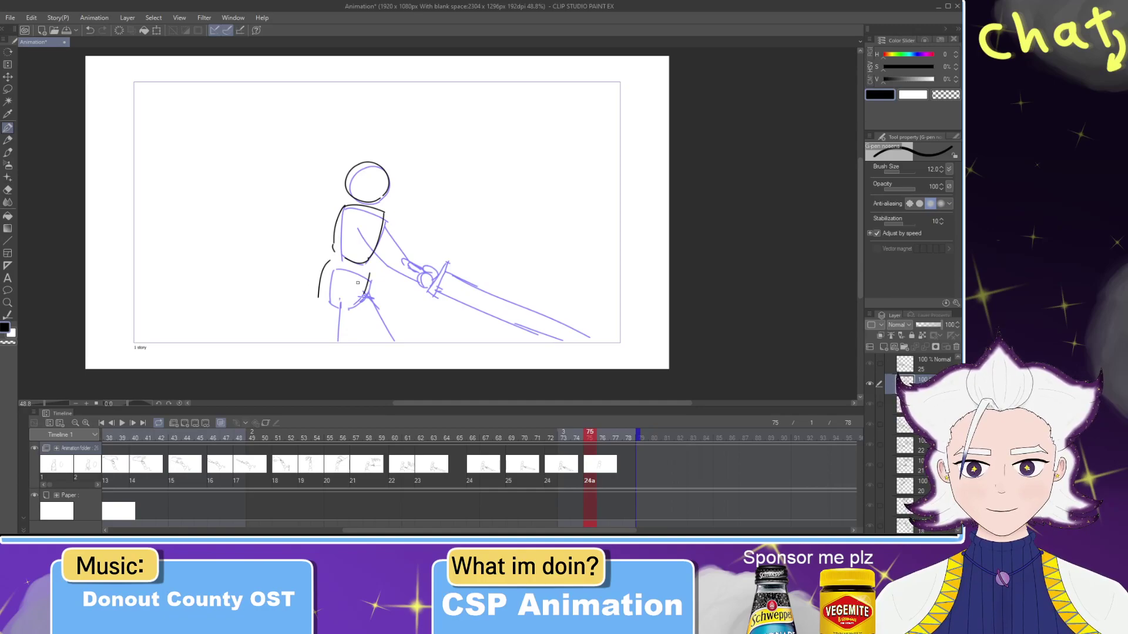
{"action": "mouse_move", "coordinate": [329, 286]}
{"action": "left_mouse_down"}
{"action": "mouse_move", "coordinate": [313, 316]}
{"action": "mouse_move", "coordinate": [367, 338]}
{"action": "left_mouse_up"}
{"action": "key", "text": "ctrl+z"}
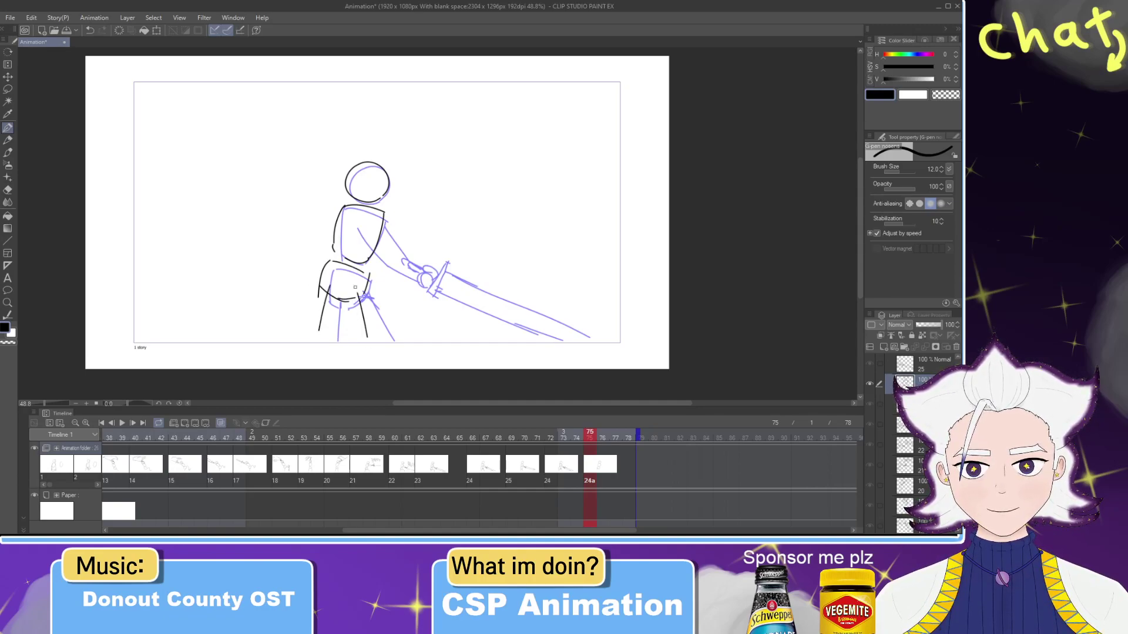
{"action": "key", "text": "ctrl+z"}
Step: Sketch the near arm from the shoulder to the elbow and redraw its forearm reaching toward the sword hilt
{"action": "mouse_move", "coordinate": [347, 215]}
{"action": "left_mouse_down"}
{"action": "mouse_move", "coordinate": [357, 250]}
{"action": "mouse_move", "coordinate": [388, 254]}
{"action": "left_mouse_up"}
{"action": "key", "text": "ctrl+z"}
{"action": "left_click_drag", "start_coordinate": [382, 213], "coordinate": [385, 242]}
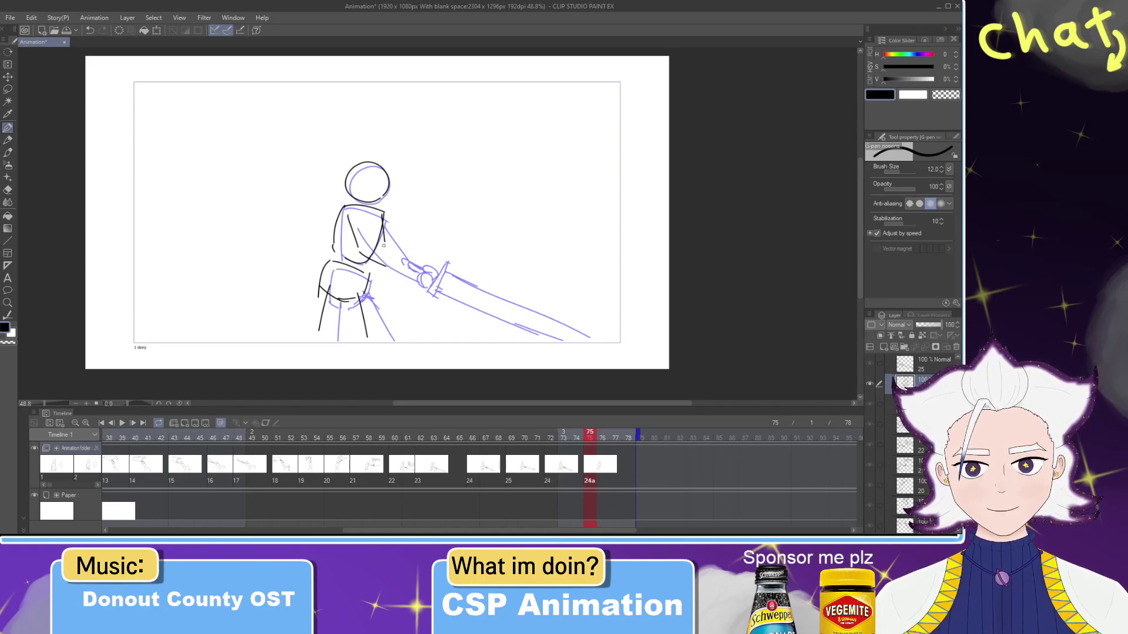
{"action": "key", "text": "ctrl+z"}
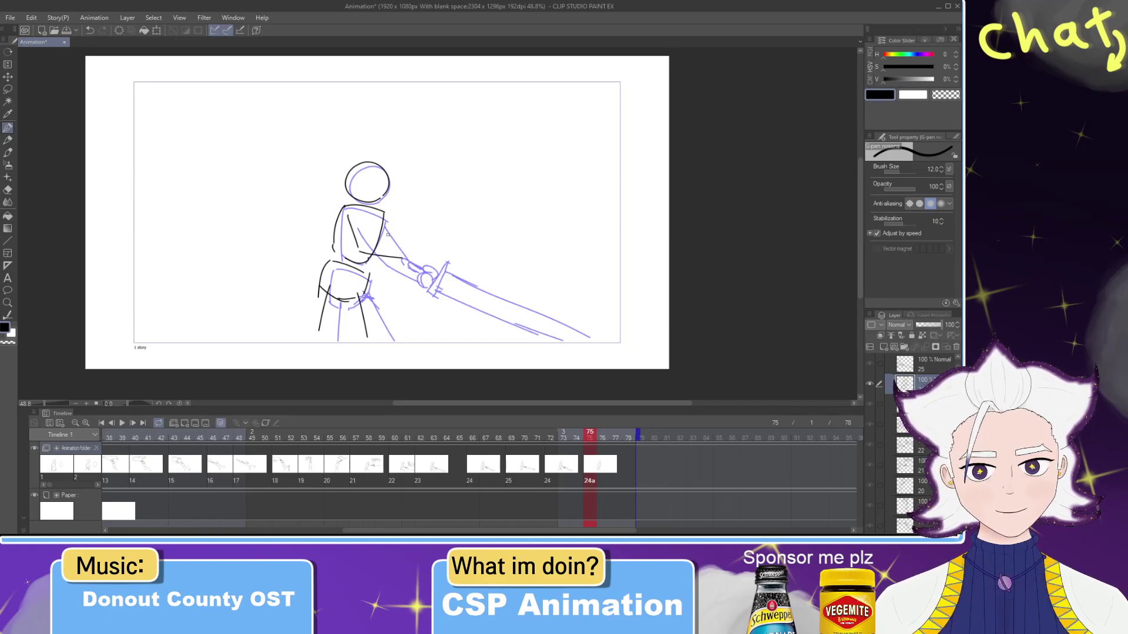
{"action": "key", "text": "ctrl+z"}
{"action": "key", "text": "ctrl+z"}
{"action": "left_click_drag", "start_coordinate": [357, 249], "coordinate": [393, 263]}
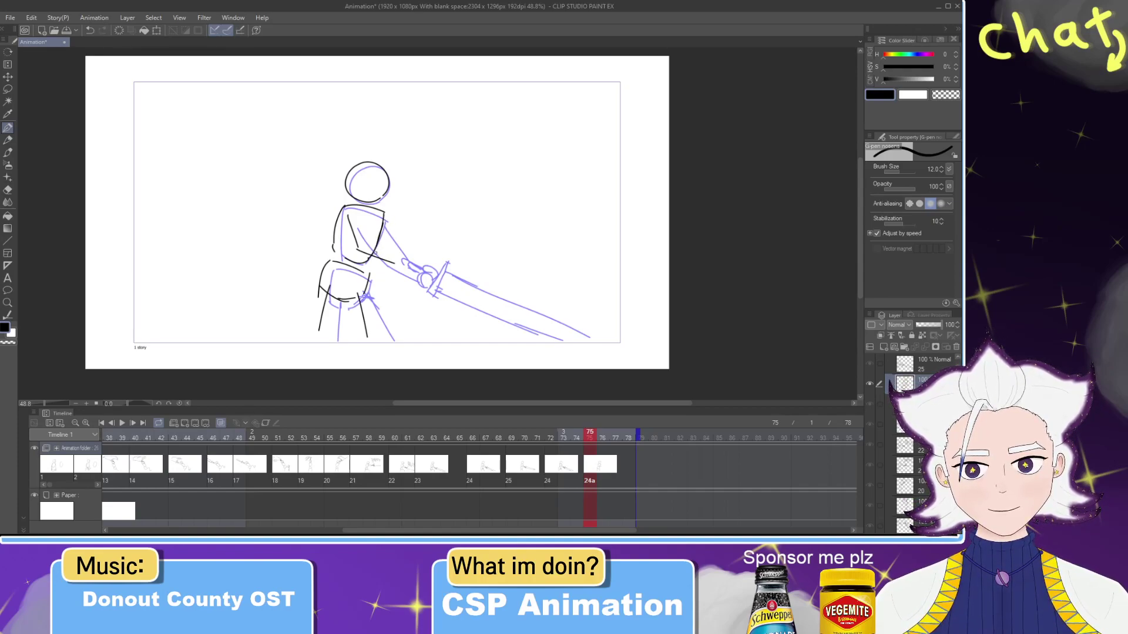
{"action": "key", "text": "ctrl+z"}
{"action": "key", "text": "ctrl+z"}
{"action": "left_click_drag", "start_coordinate": [357, 252], "coordinate": [395, 253]}
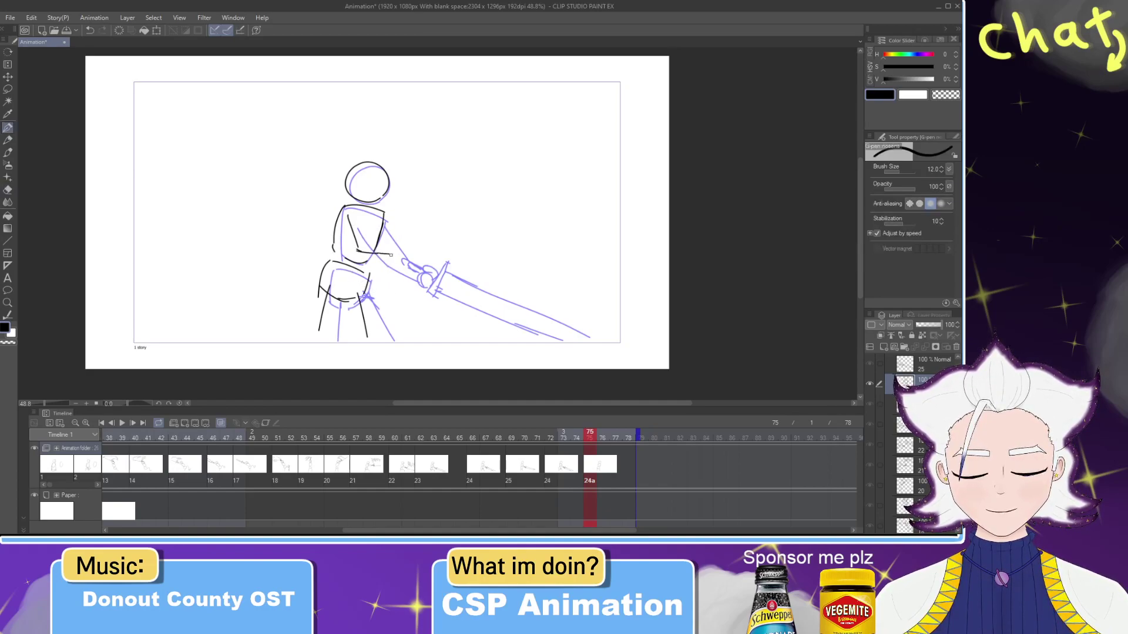
Step: Draw the lower edge of the sword blade on cel 24a, running nearly horizontally from the guard and undoing unsatisfactory strokes
{"action": "key", "text": "ctrl+z"}
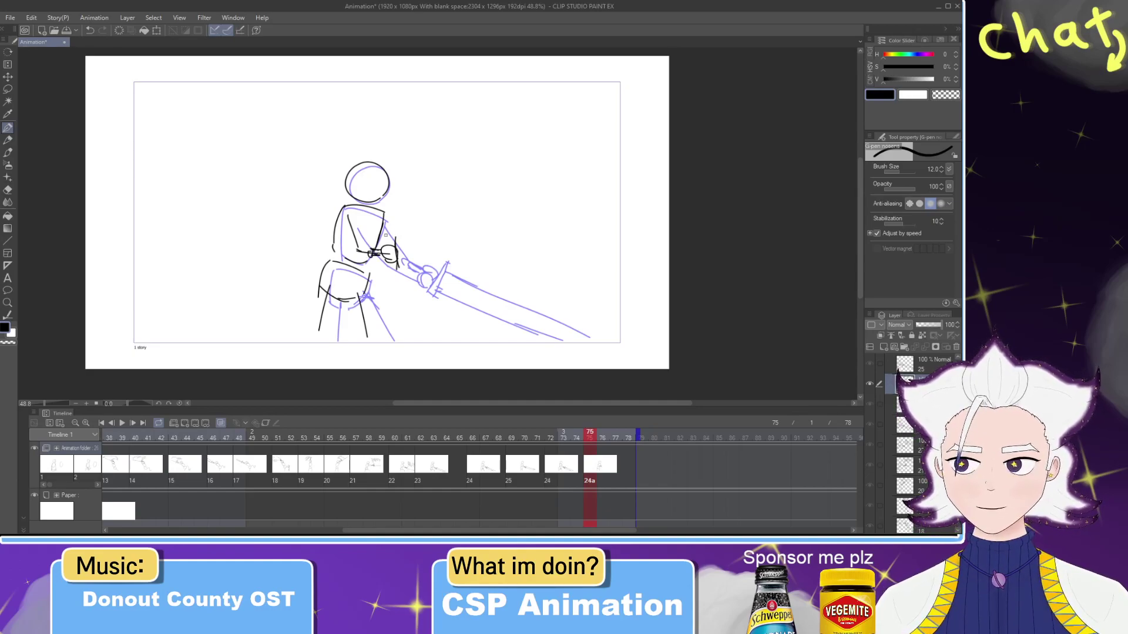
{"action": "key", "text": "ctrl+z"}
{"action": "left_click_drag", "start_coordinate": [415, 242], "coordinate": [527, 230]}
{"action": "key", "text": "ctrl+z"}
{"action": "left_click_drag", "start_coordinate": [394, 249], "coordinate": [551, 227]}
{"action": "key", "text": "ctrl+z"}
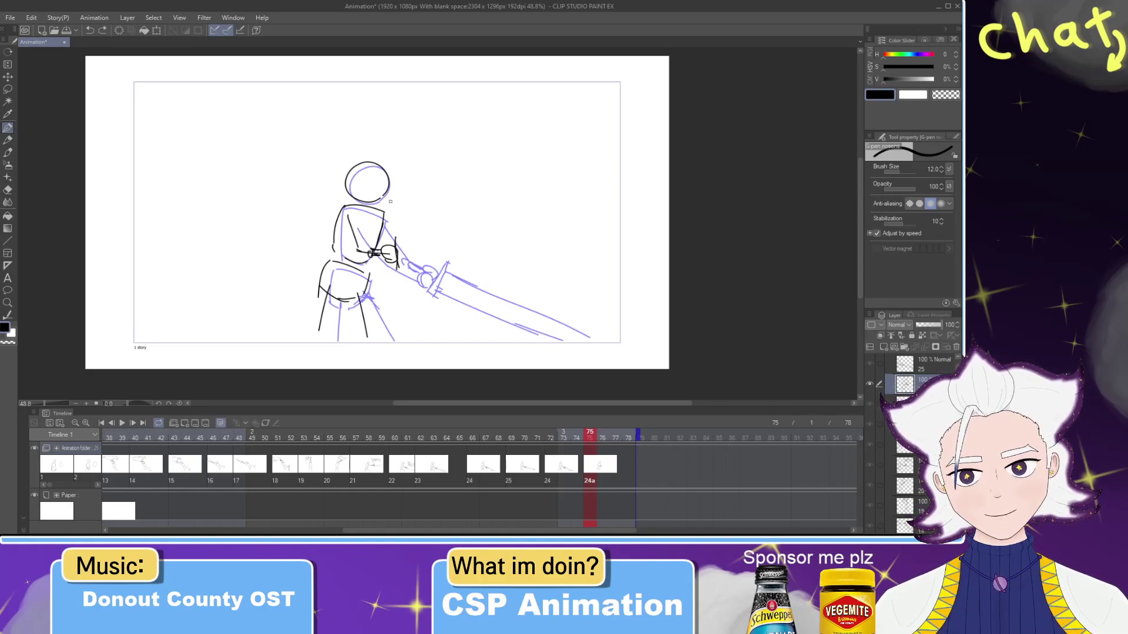
{"action": "left_click_drag", "start_coordinate": [399, 258], "coordinate": [548, 232]}
{"action": "key", "text": "ctrl+z"}
{"action": "left_click_drag", "start_coordinate": [401, 259], "coordinate": [579, 246]}
{"action": "key", "text": "ctrl+z"}
{"action": "left_click_drag", "start_coordinate": [400, 261], "coordinate": [580, 247]}
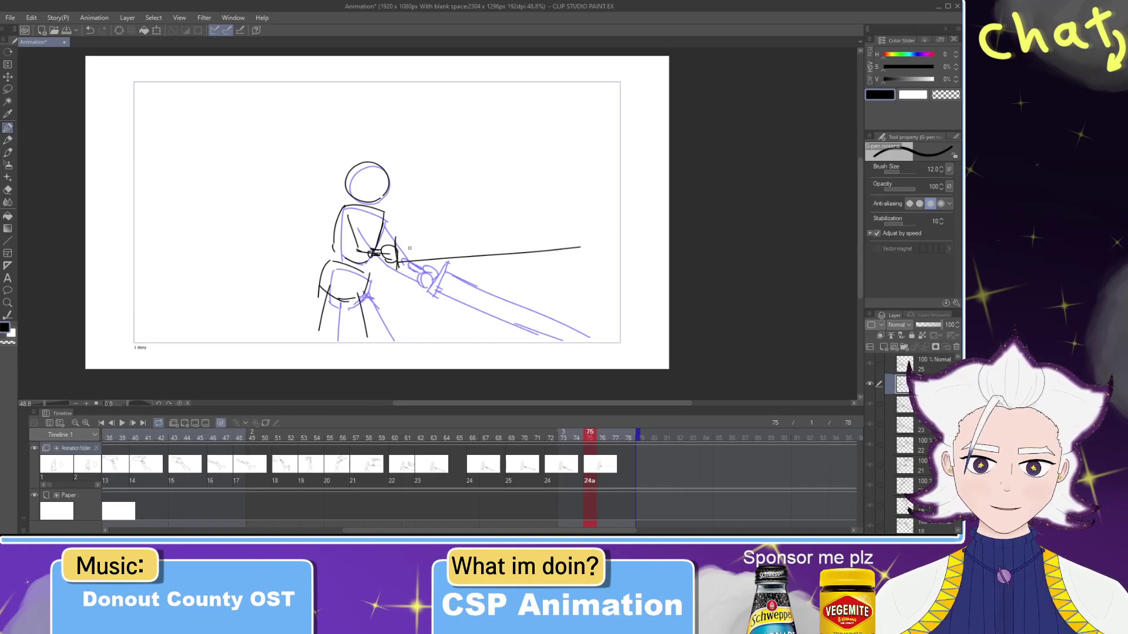
Step: Draw the blade's upper edge, close the pointed tip, and add a short centre line near the tip on cel 24a
{"action": "left_click_drag", "start_coordinate": [400, 248], "coordinate": [520, 235]}
{"action": "key", "text": "ctrl+z"}
{"action": "left_click_drag", "start_coordinate": [397, 245], "coordinate": [596, 226]}
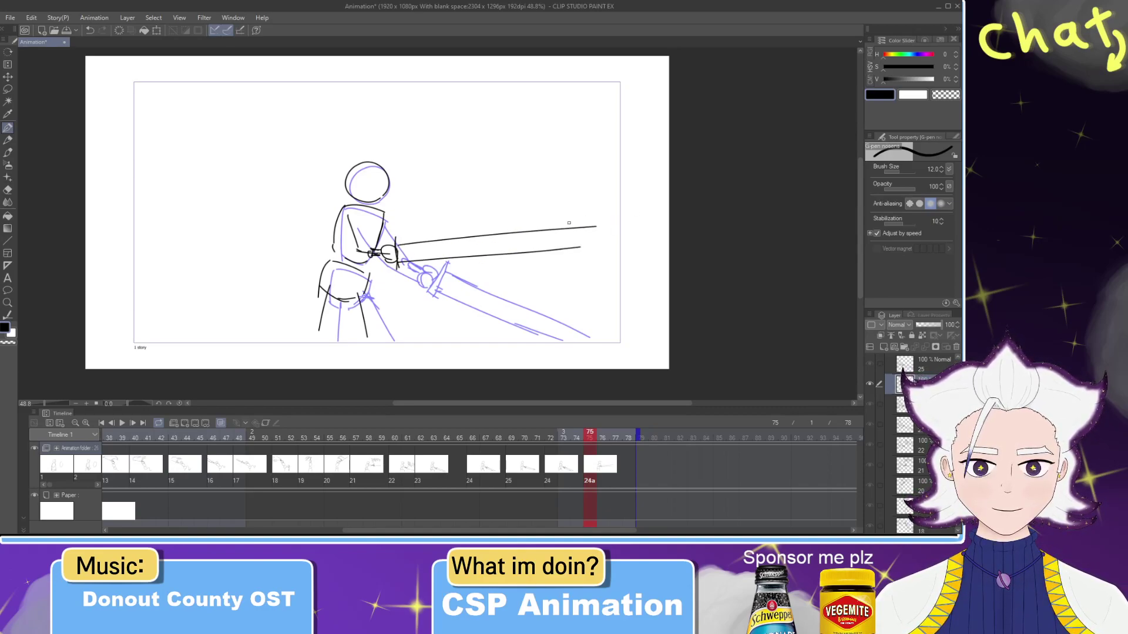
{"action": "key", "text": "e"}
{"action": "key", "text": "p"}
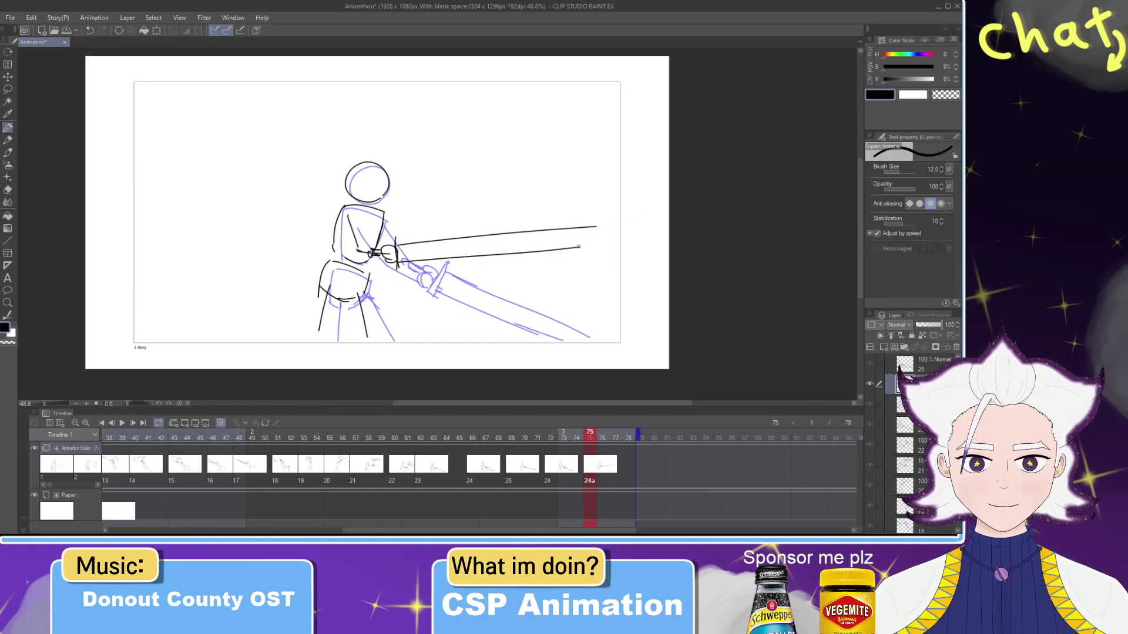
{"action": "key", "text": "ctrl+z"}
{"action": "left_click_drag", "start_coordinate": [581, 247], "coordinate": [595, 243]}
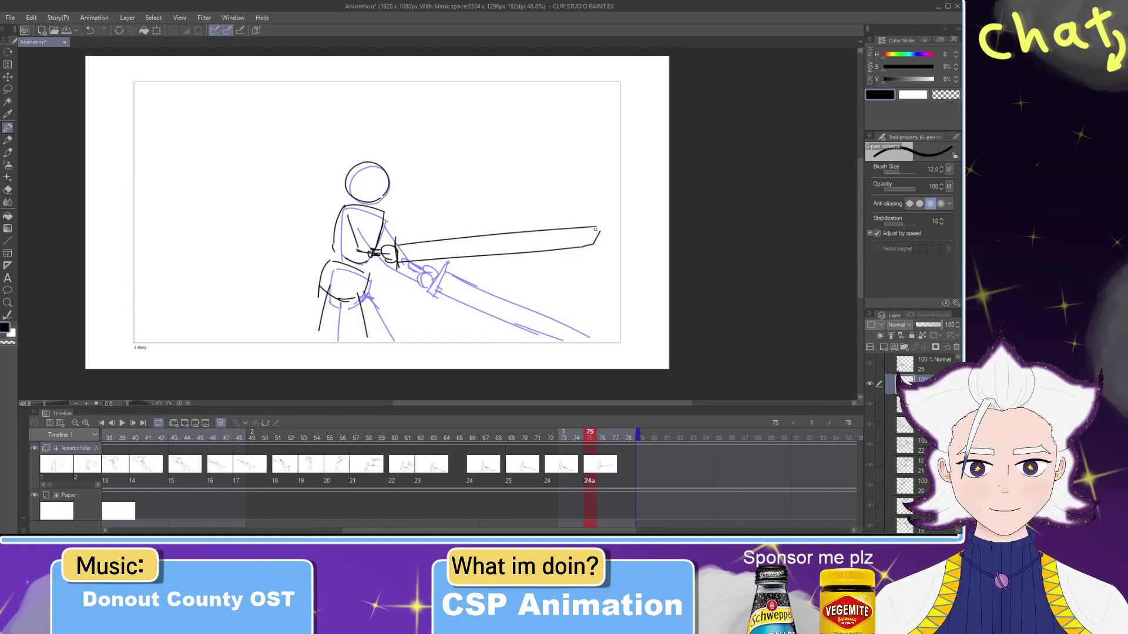
{"action": "left_click_drag", "start_coordinate": [596, 237], "coordinate": [533, 242]}
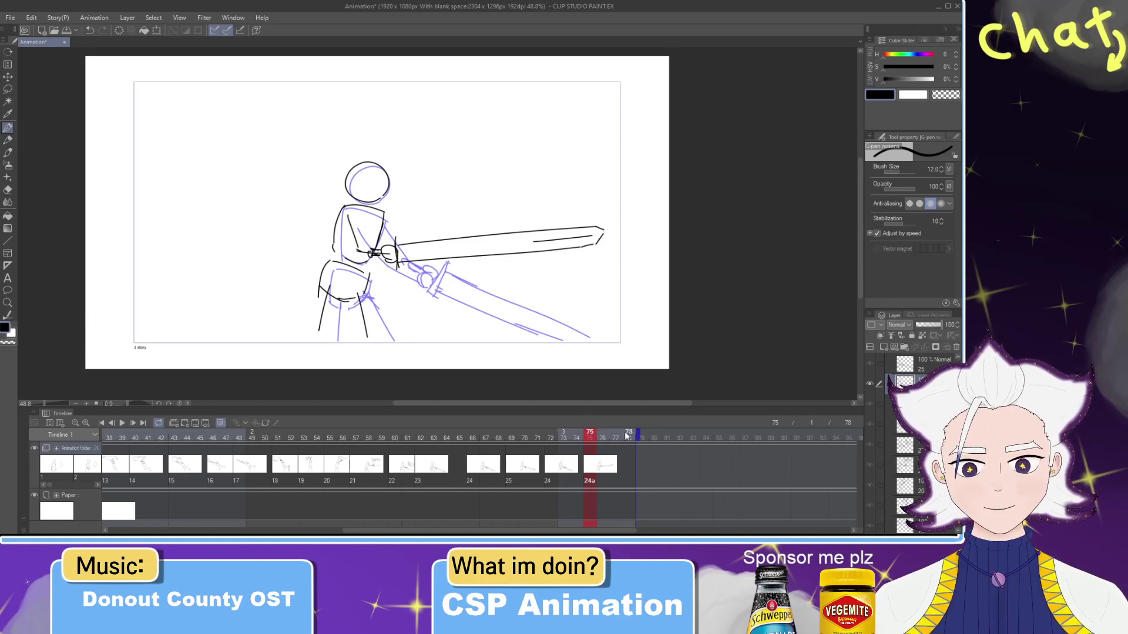
{"action": "left_click_drag", "start_coordinate": [563, 439], "coordinate": [602, 434]}
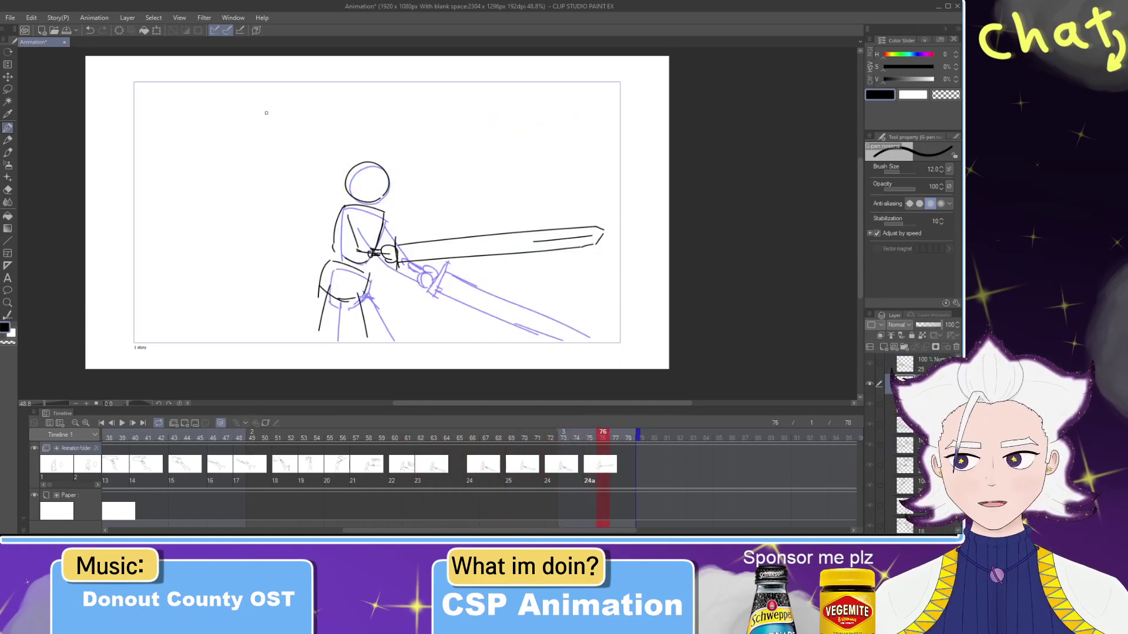
{"action": "left_click", "coordinate": [8, 89]}
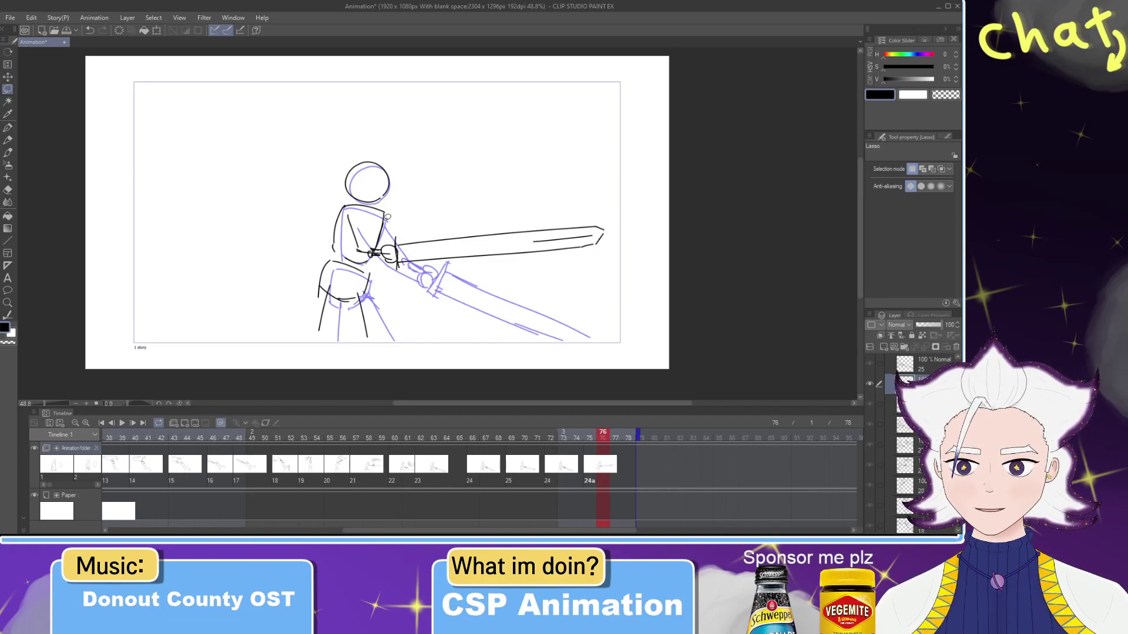
{"action": "left_click", "coordinate": [8, 77]}
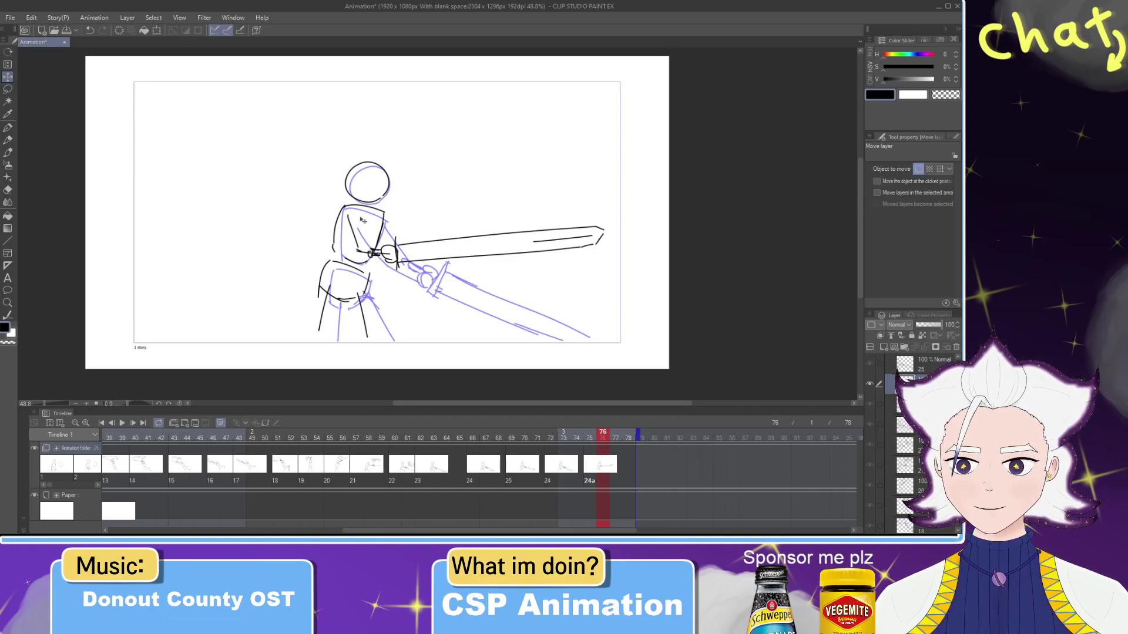
{"action": "left_click", "coordinate": [576, 467]}
{"action": "left_click", "coordinate": [608, 473]}
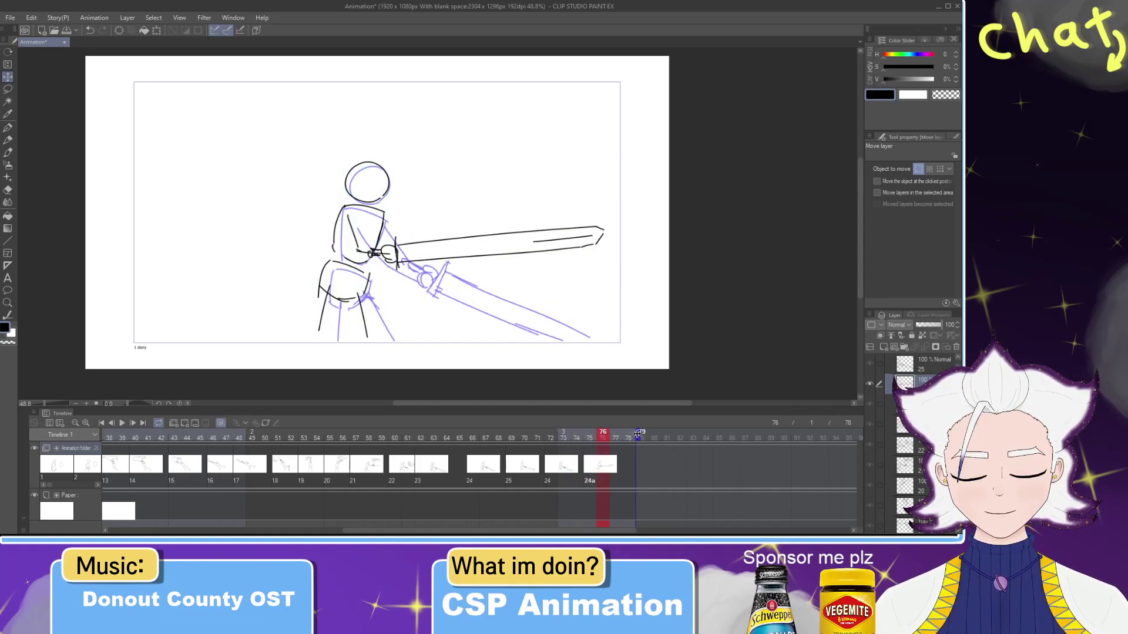
Step: Extend the timeline's end to frame 86 and play the animation from frame 51
{"action": "left_click_drag", "start_coordinate": [637, 434], "coordinate": [738, 437]}
{"action": "mouse_move", "coordinate": [619, 438]}
{"action": "left_mouse_down"}
{"action": "mouse_move", "coordinate": [315, 442]}
{"action": "mouse_move", "coordinate": [590, 450]}
{"action": "mouse_move", "coordinate": [278, 438]}
{"action": "left_mouse_up"}
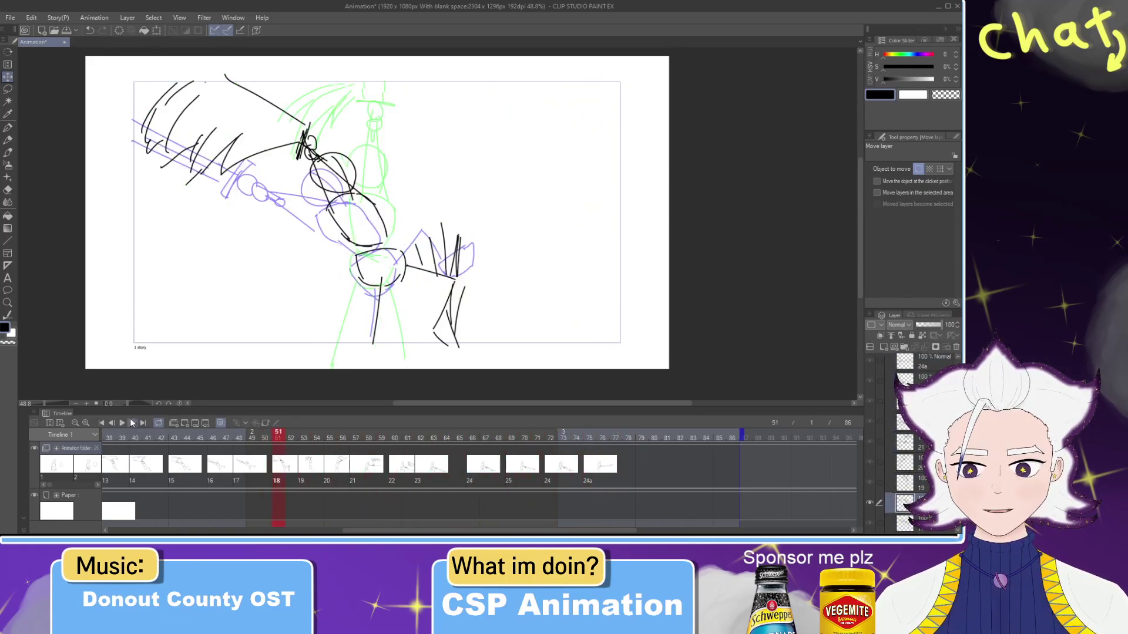
{"action": "left_click", "coordinate": [122, 423]}
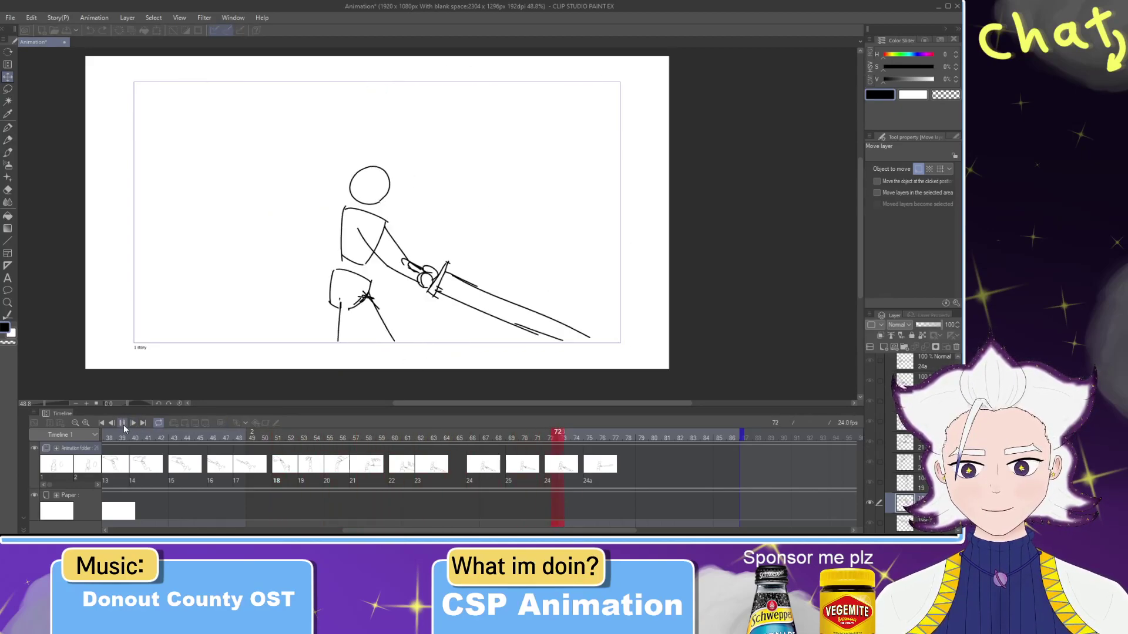
Step: Lasso the sword and hands on cel 24 at frame 72 and rotate them about 14.6 degrees counterclockwise
{"action": "mouse_move", "coordinate": [634, 447]}
{"action": "left_mouse_down"}
{"action": "mouse_move", "coordinate": [304, 453]}
{"action": "mouse_move", "coordinate": [556, 459]}
{"action": "mouse_move", "coordinate": [532, 458]}
{"action": "mouse_move", "coordinate": [550, 457]}
{"action": "mouse_move", "coordinate": [551, 441]}
{"action": "left_mouse_up"}
{"action": "key", "text": "e"}
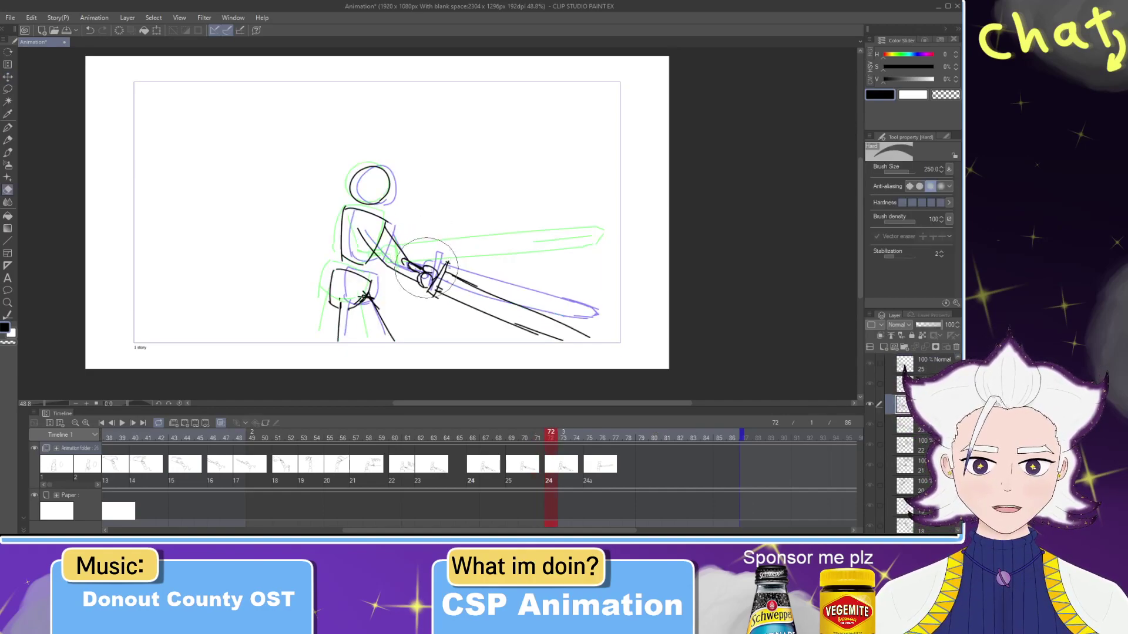
{"action": "left_click", "coordinate": [8, 89]}
{"action": "left_click_drag", "start_coordinate": [397, 280], "coordinate": [397, 283]}
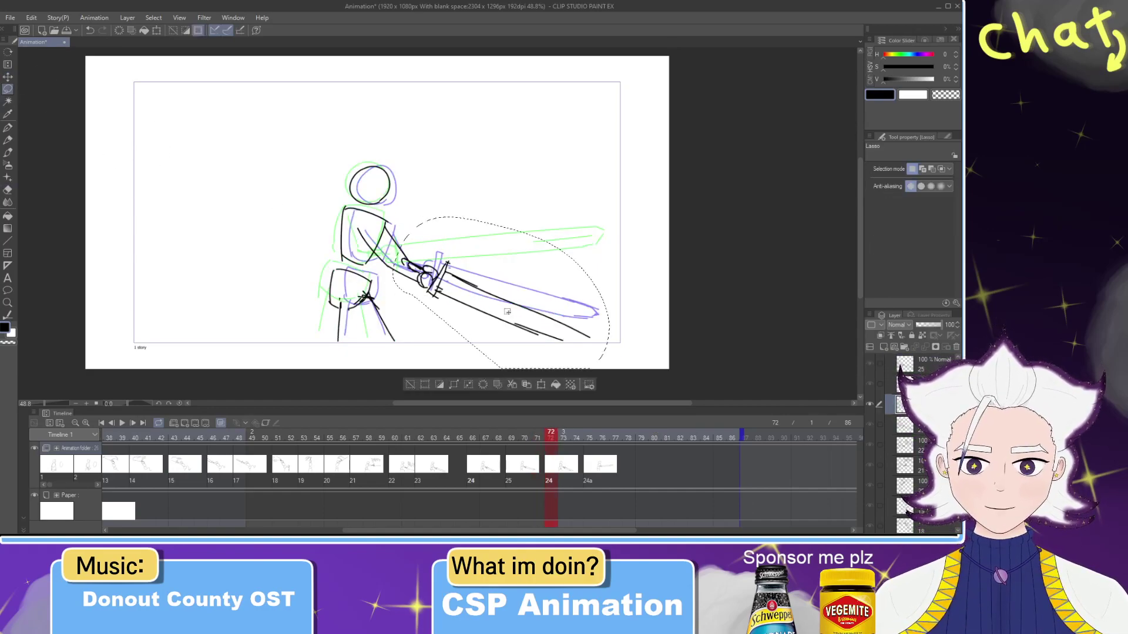
{"action": "key", "text": "ctrl+t"}
{"action": "left_click_drag", "start_coordinate": [563, 348], "coordinate": [576, 306]}
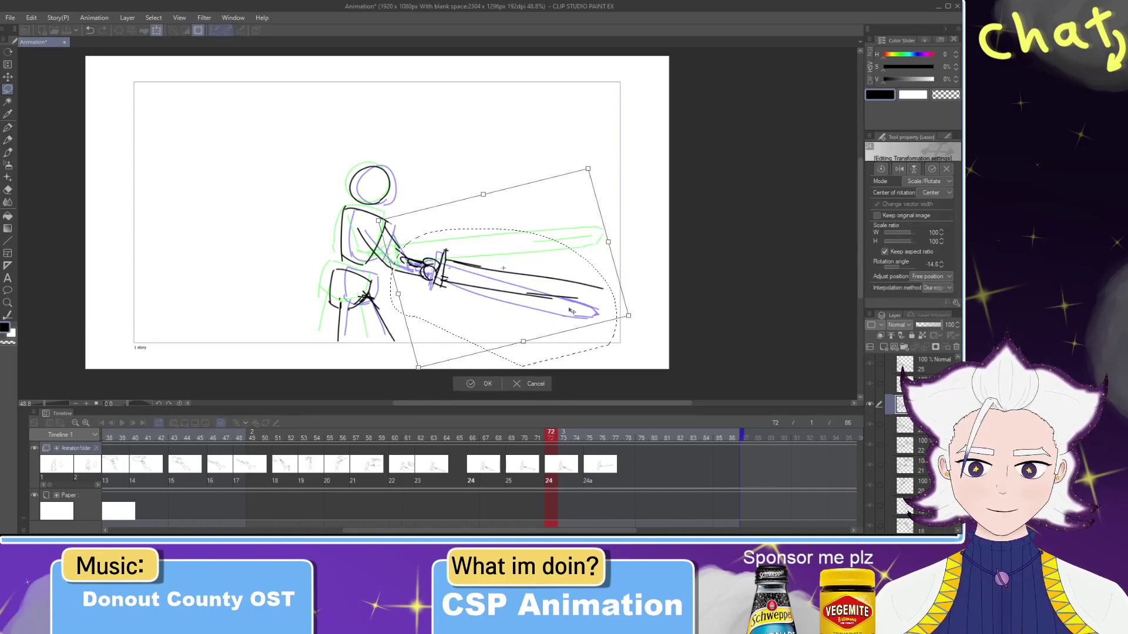
{"action": "left_click", "coordinate": [477, 382]}
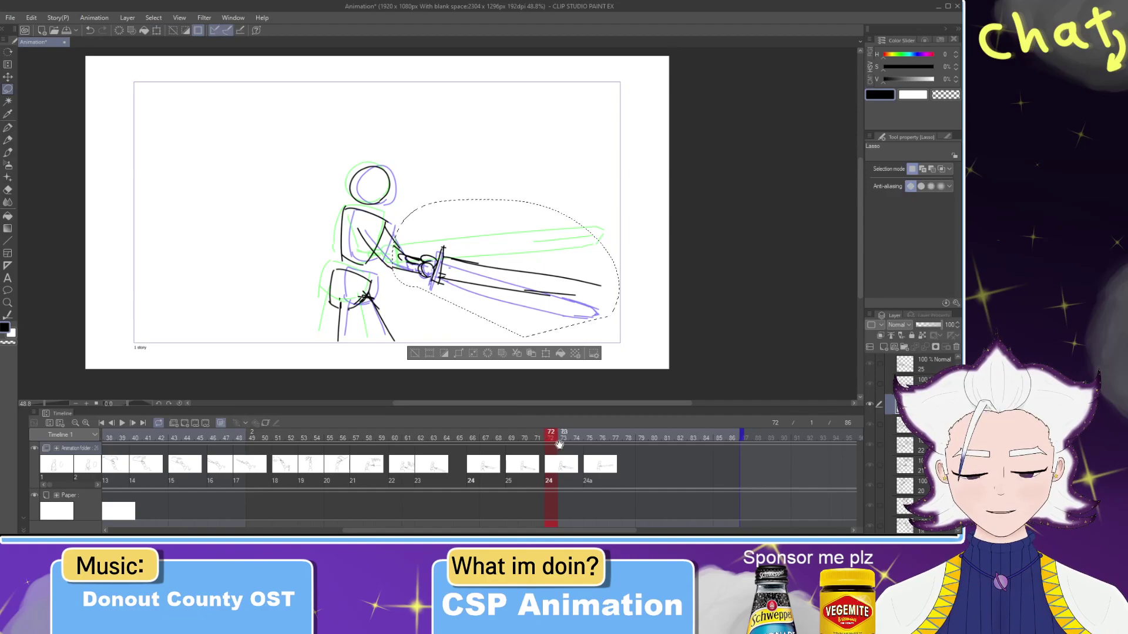
Step: Play back the swing to check the rotated sword on cel 24, and clear the selection
{"action": "left_click_drag", "start_coordinate": [547, 433], "coordinate": [277, 433]}
{"action": "left_click", "coordinate": [123, 424]}
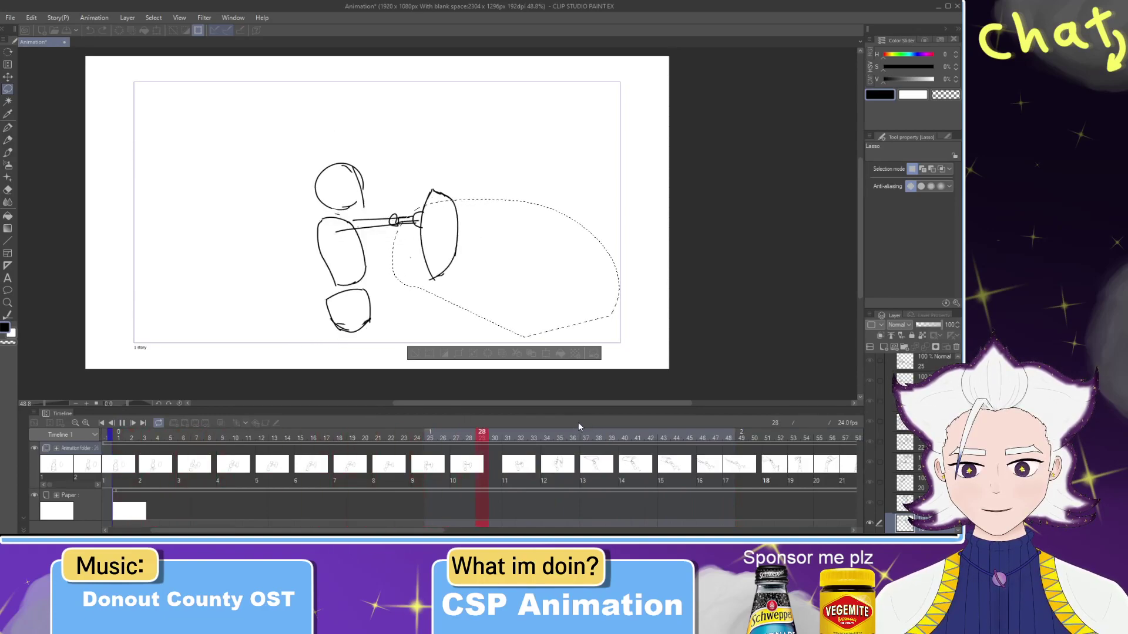
{"action": "mouse_move", "coordinate": [290, 434]}
{"action": "left_mouse_down"}
{"action": "mouse_move", "coordinate": [321, 433]}
{"action": "mouse_move", "coordinate": [196, 431]}
{"action": "mouse_move", "coordinate": [335, 433]}
{"action": "mouse_move", "coordinate": [133, 429]}
{"action": "left_mouse_up"}
{"action": "mouse_move", "coordinate": [174, 433]}
{"action": "left_mouse_down"}
{"action": "mouse_move", "coordinate": [327, 450]}
{"action": "mouse_move", "coordinate": [223, 438]}
{"action": "left_mouse_up"}
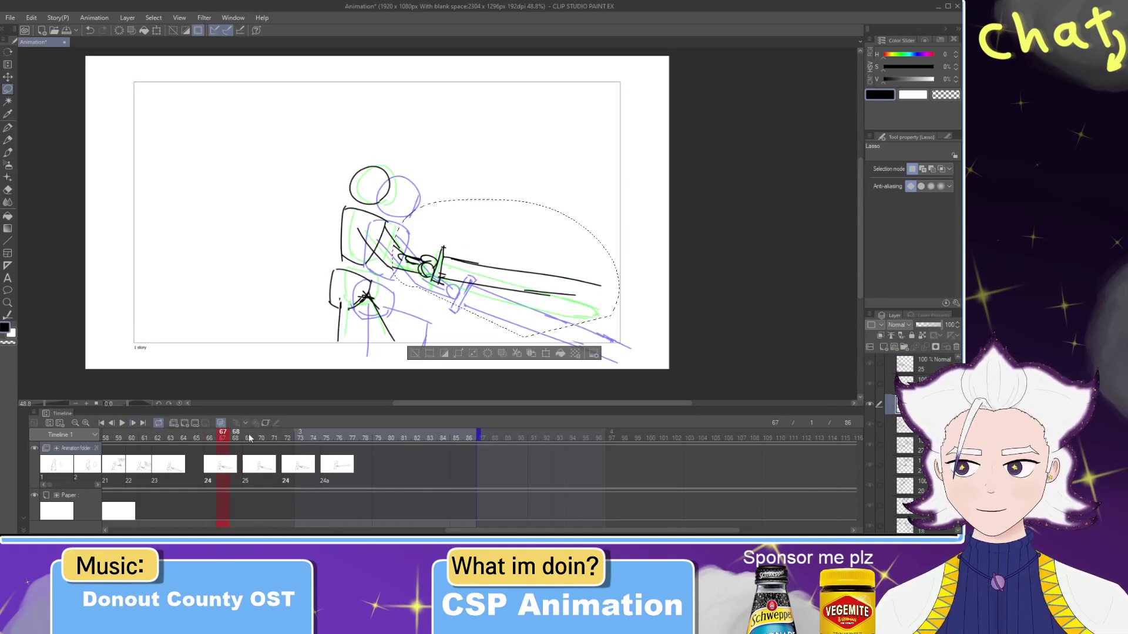
{"action": "left_click_drag", "start_coordinate": [225, 436], "coordinate": [212, 436]}
{"action": "key", "text": "ctrl+d"}
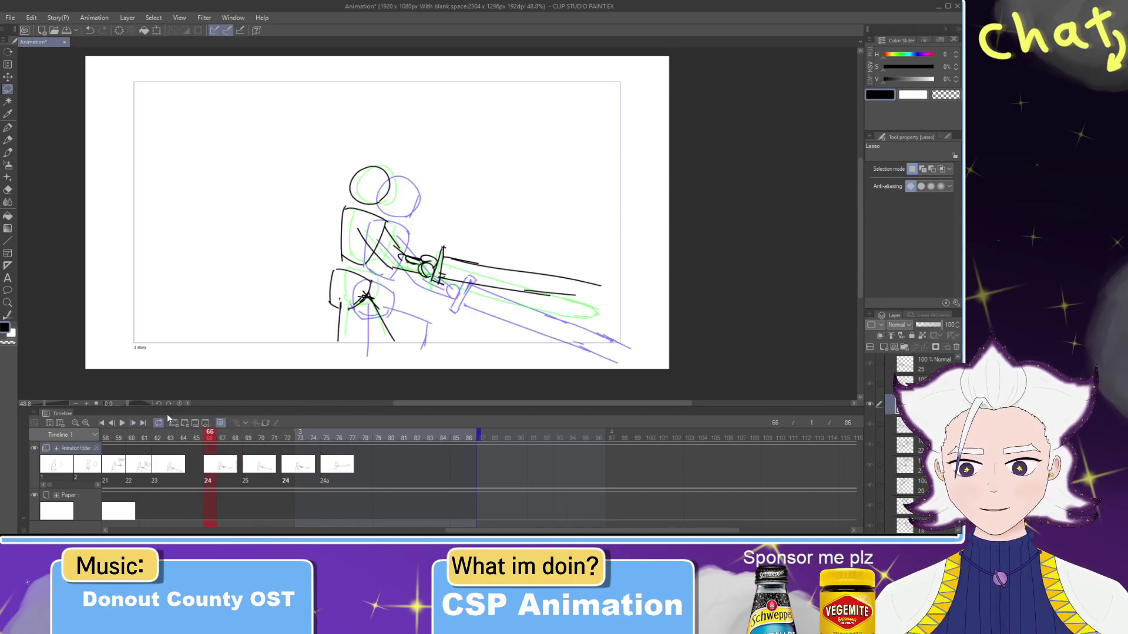
{"action": "left_click", "coordinate": [122, 424]}
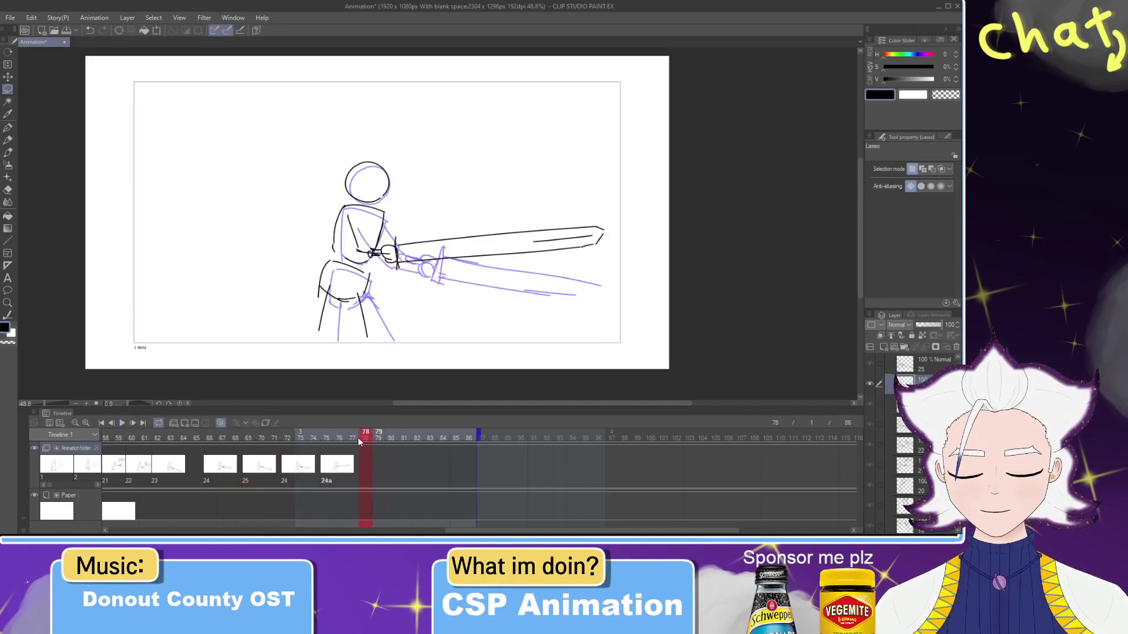
Step: Turn off loop playback and review the end of the swing from about frame 58
{"action": "left_click_drag", "start_coordinate": [366, 441], "coordinate": [81, 435]}
{"action": "left_click", "coordinate": [122, 423]}
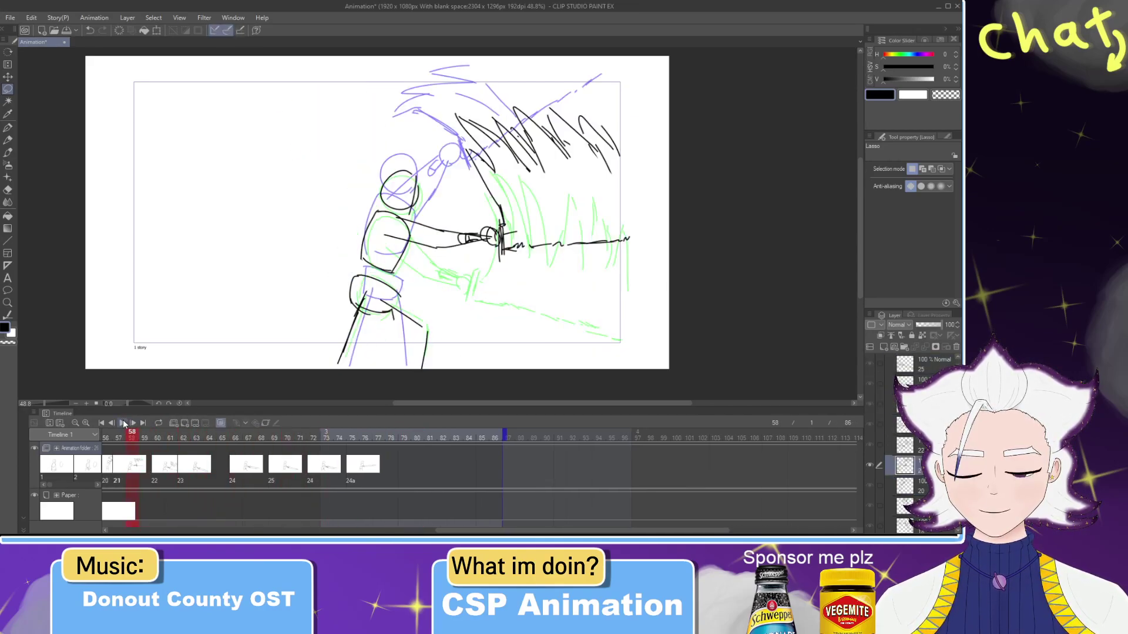
{"action": "left_click", "coordinate": [209, 445]}
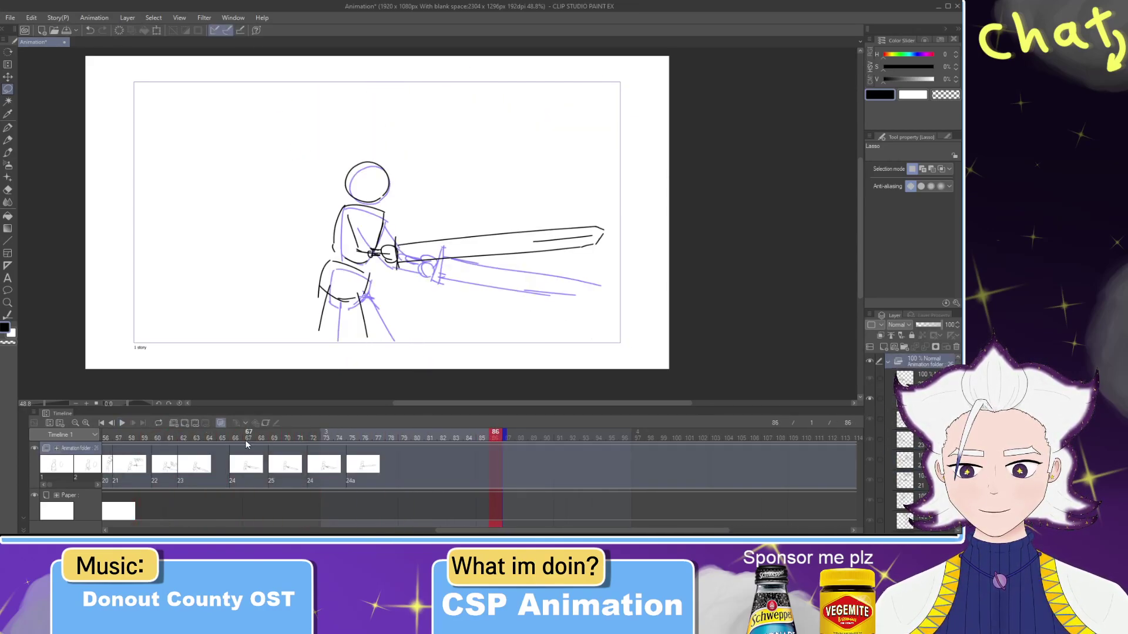
{"action": "left_click", "coordinate": [122, 423]}
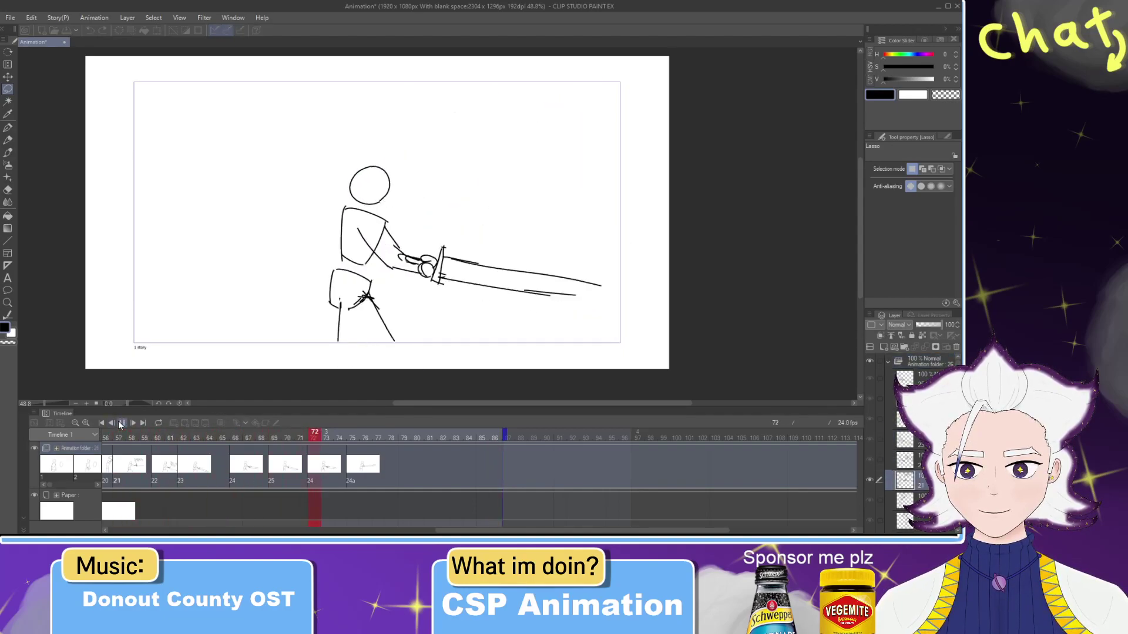
{"action": "left_click", "coordinate": [120, 424]}
Step: Examine how the sword moves through cels 23 to 24a by scrubbing and repeatedly playing the last part of the swing
{"action": "left_click_drag", "start_coordinate": [381, 436], "coordinate": [254, 433]}
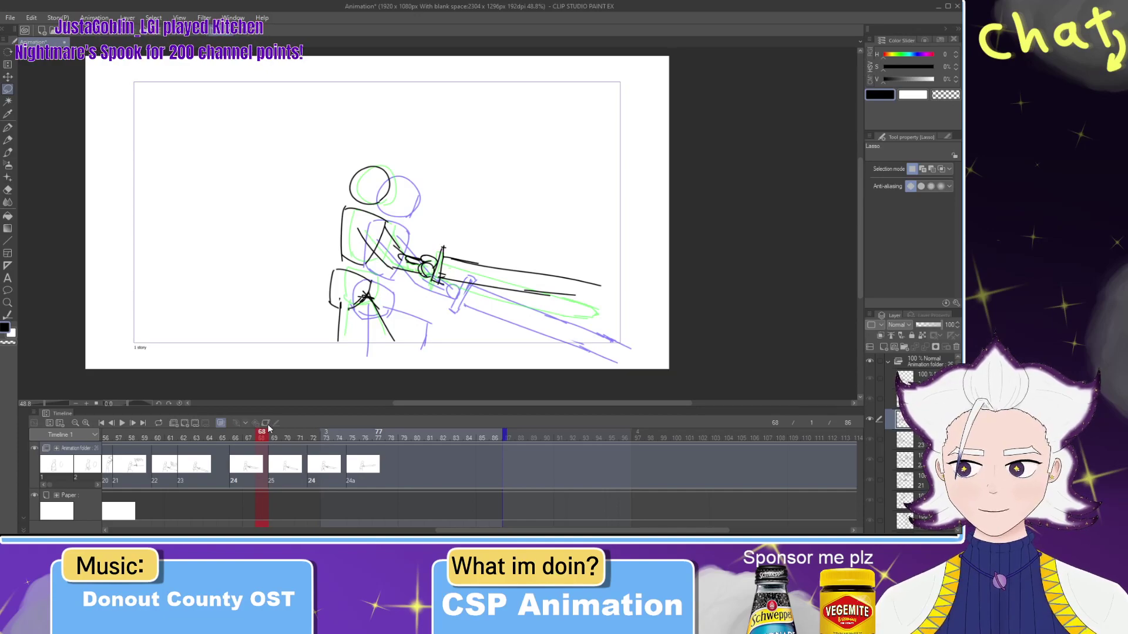
{"action": "left_click", "coordinate": [268, 428]}
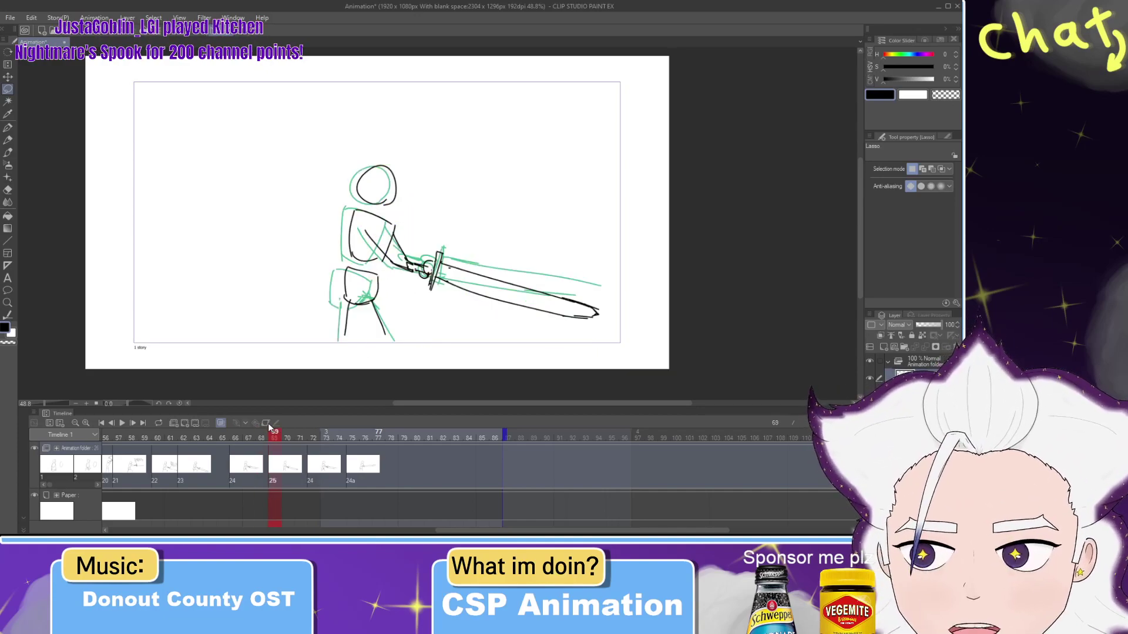
{"action": "left_click_drag", "start_coordinate": [269, 425], "coordinate": [155, 437]}
{"action": "left_click", "coordinate": [125, 423]}
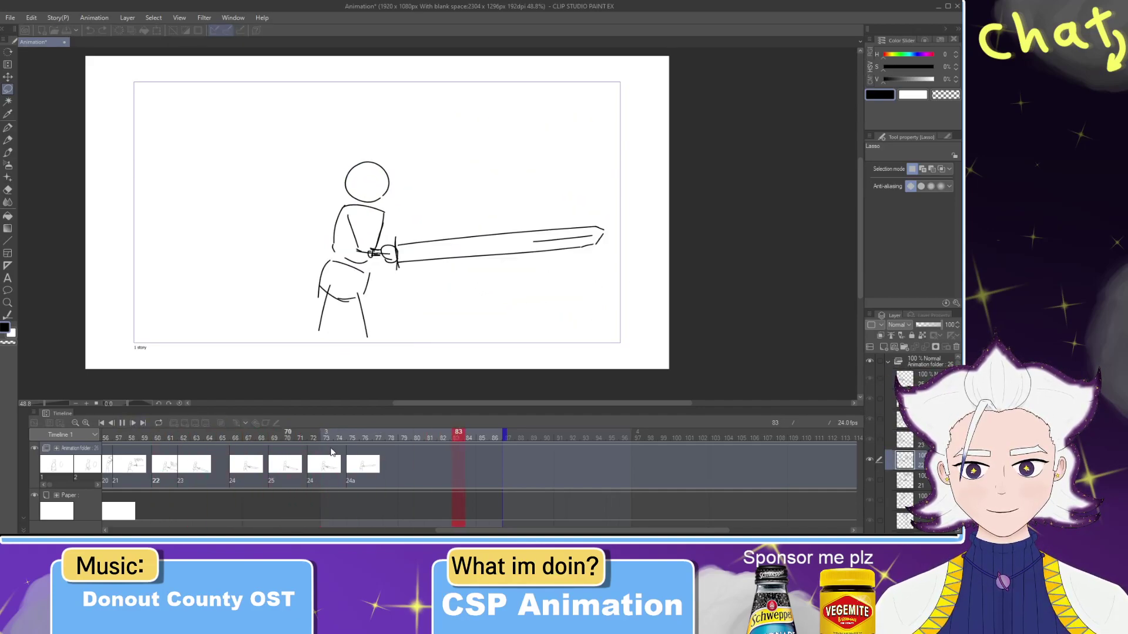
{"action": "left_click", "coordinate": [124, 423]}
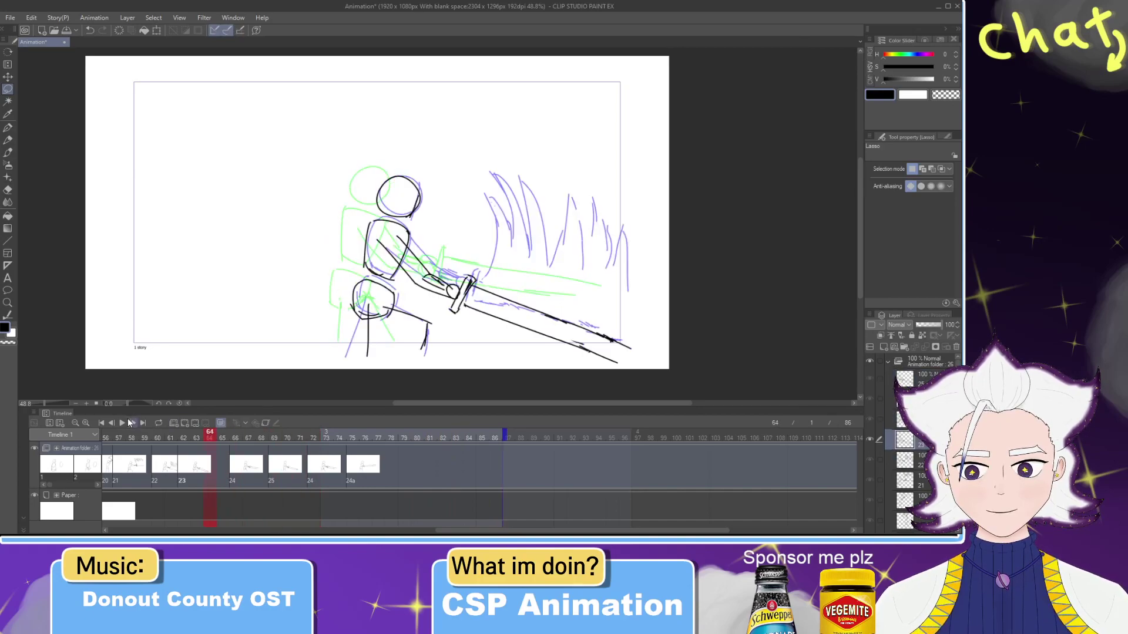
{"action": "left_click", "coordinate": [124, 423]}
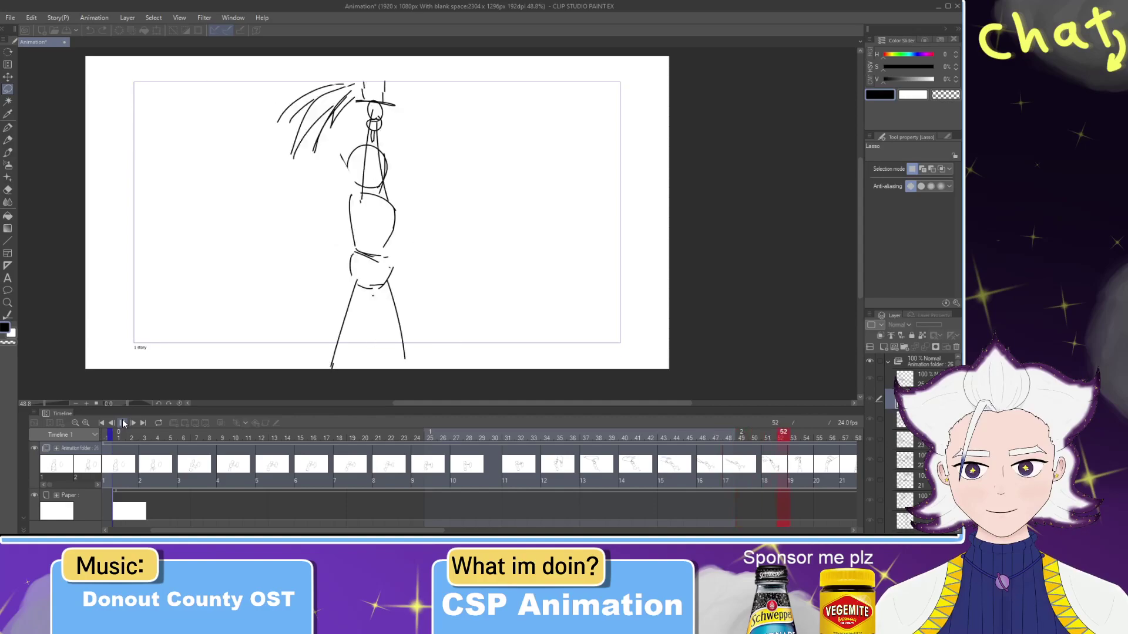
{"action": "left_click", "coordinate": [182, 433]}
{"action": "left_click_drag", "start_coordinate": [181, 433], "coordinate": [209, 435]}
{"action": "left_click", "coordinate": [122, 423]}
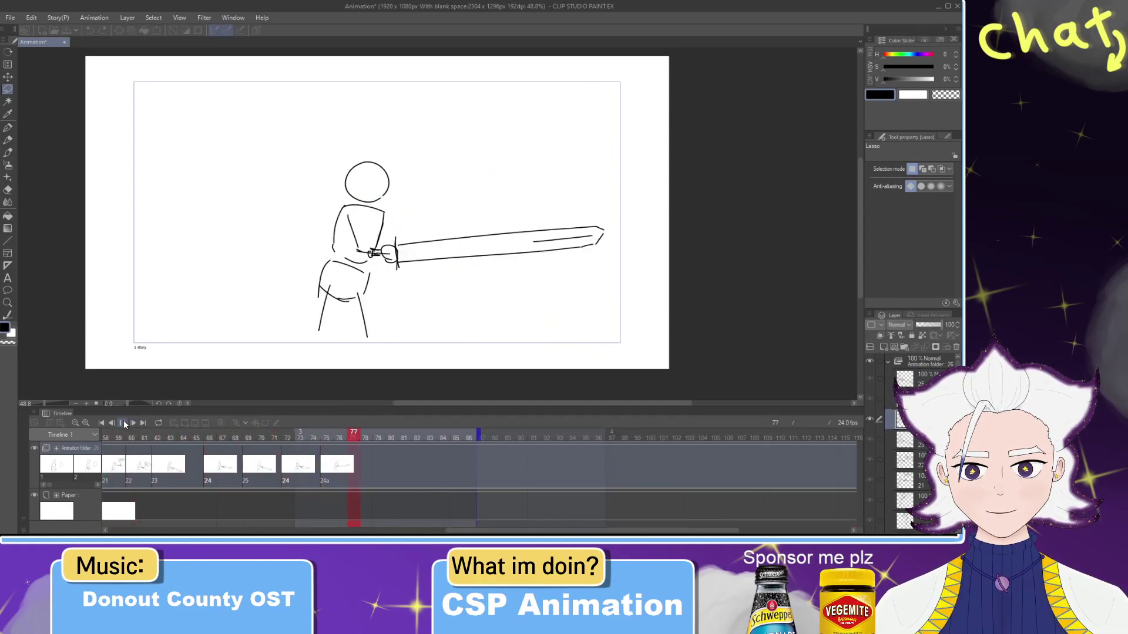
{"action": "left_click", "coordinate": [122, 423]}
Step: Lasso the sword and hands on cel 24 at frame 73, rotate them about 4.3 degrees counterclockwise, and clear the selection
{"action": "left_click_drag", "start_coordinate": [302, 442], "coordinate": [324, 455]}
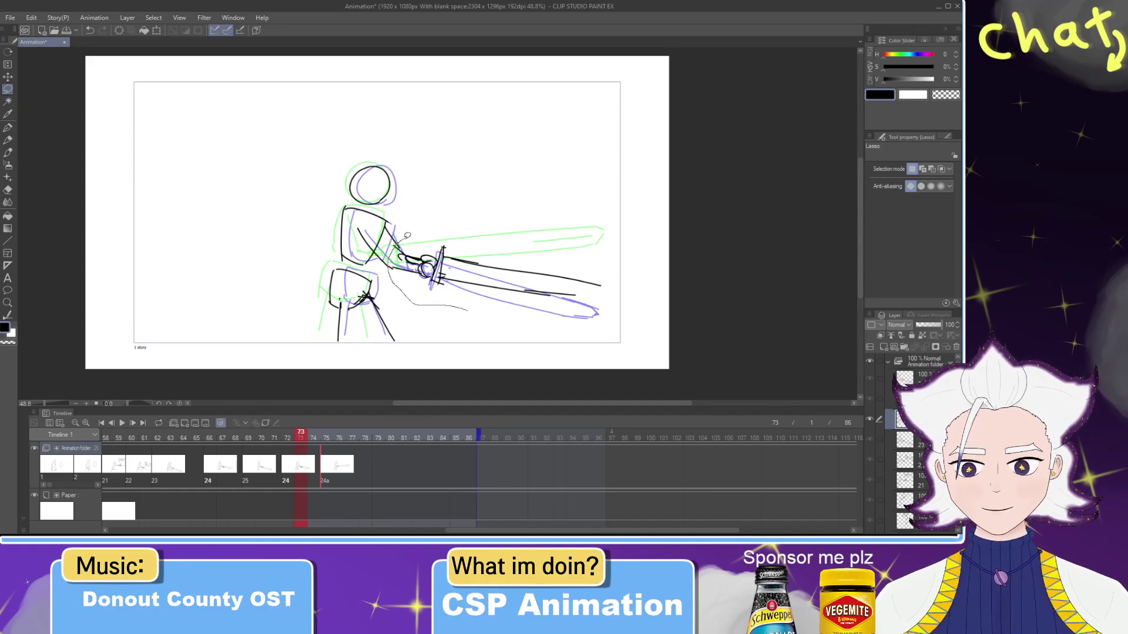
{"action": "left_click_drag", "start_coordinate": [467, 310], "coordinate": [405, 237]}
{"action": "left_click", "coordinate": [545, 345]}
{"action": "left_click_drag", "start_coordinate": [545, 334], "coordinate": [545, 311]}
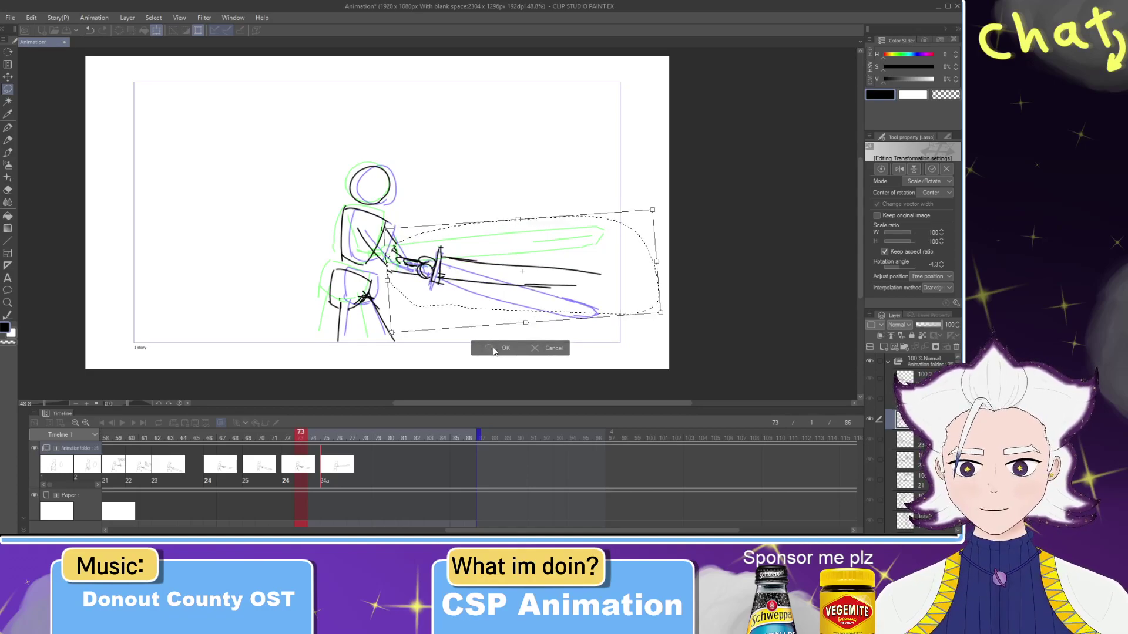
{"action": "left_click", "coordinate": [495, 348]}
{"action": "key", "text": "ctrl+d"}
Step: Replay the swing's ending from frame 66 to check the new sword angle, and go to cel 25 at frame 70
{"action": "mouse_move", "coordinate": [301, 445]}
{"action": "left_mouse_down"}
{"action": "mouse_move", "coordinate": [169, 438]}
{"action": "mouse_move", "coordinate": [338, 438]}
{"action": "mouse_move", "coordinate": [209, 438]}
{"action": "left_mouse_up"}
{"action": "left_click", "coordinate": [121, 423]}
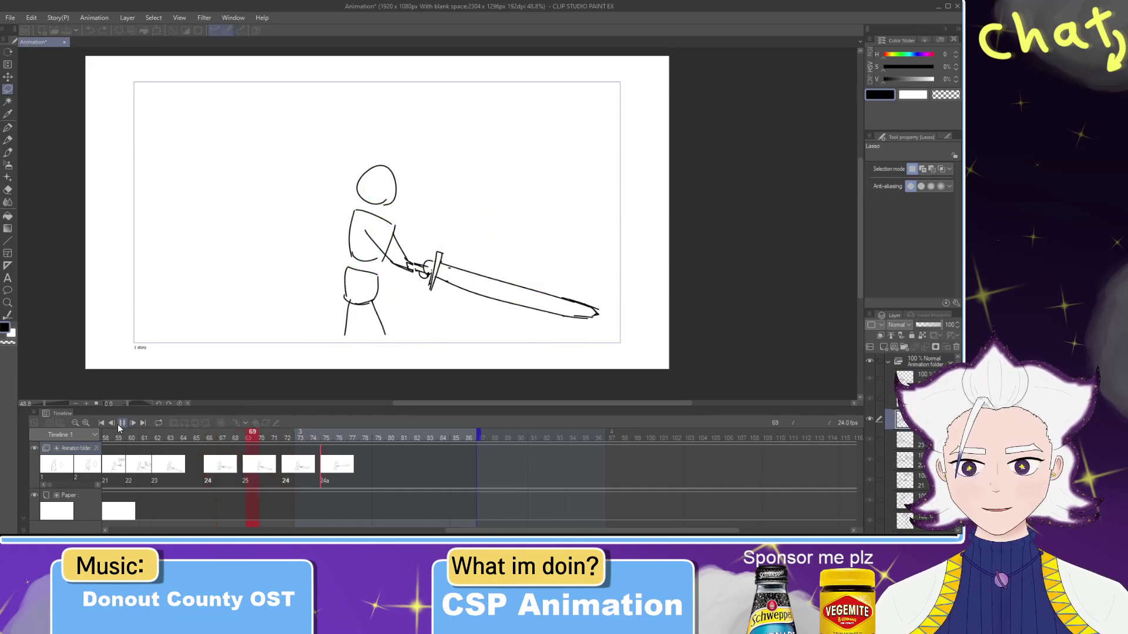
{"action": "mouse_move", "coordinate": [135, 440]}
{"action": "left_mouse_down"}
{"action": "mouse_move", "coordinate": [126, 438]}
{"action": "mouse_move", "coordinate": [359, 437]}
{"action": "mouse_move", "coordinate": [247, 442]}
{"action": "left_mouse_up"}
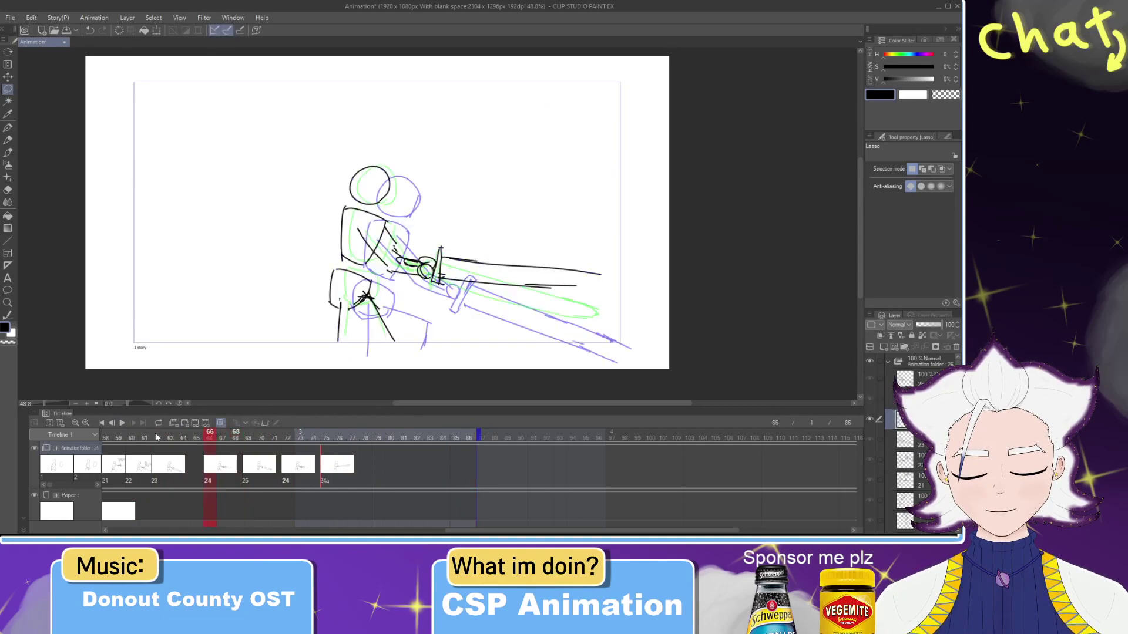
{"action": "left_click", "coordinate": [122, 422]}
{"action": "mouse_move", "coordinate": [268, 437]}
{"action": "left_mouse_down"}
{"action": "mouse_move", "coordinate": [213, 439]}
{"action": "mouse_move", "coordinate": [315, 442]}
{"action": "mouse_move", "coordinate": [234, 441]}
{"action": "mouse_move", "coordinate": [263, 447]}
{"action": "left_mouse_up"}
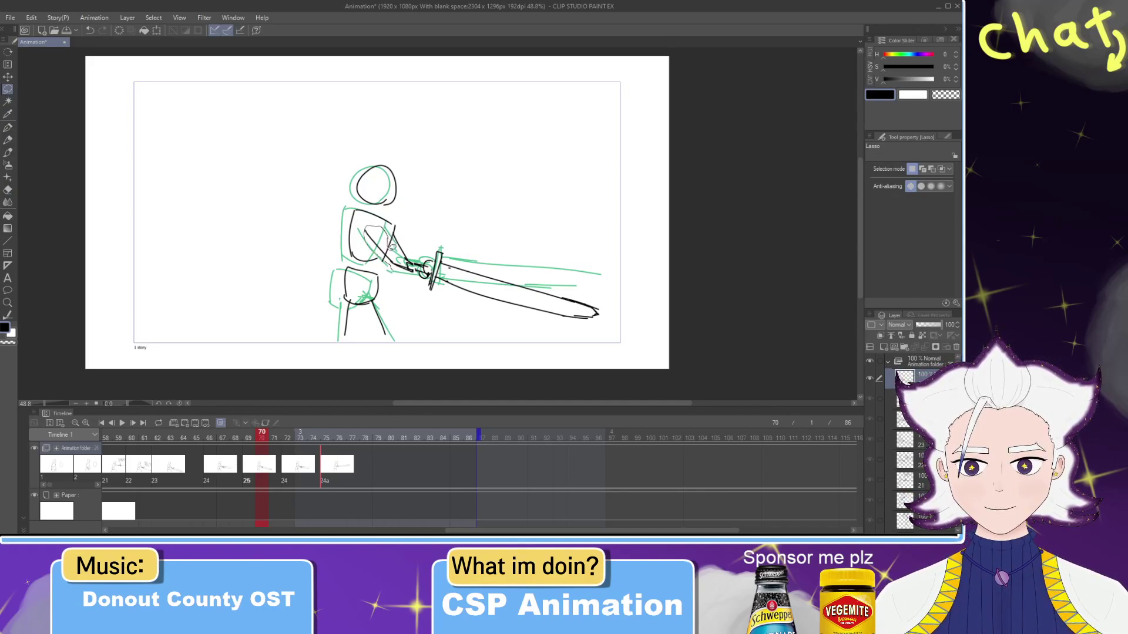
Step: Lasso the sword and arms on cel 25 at frame 70 and move them slightly up and back toward the body
{"action": "left_click_drag", "start_coordinate": [644, 270], "coordinate": [464, 335]}
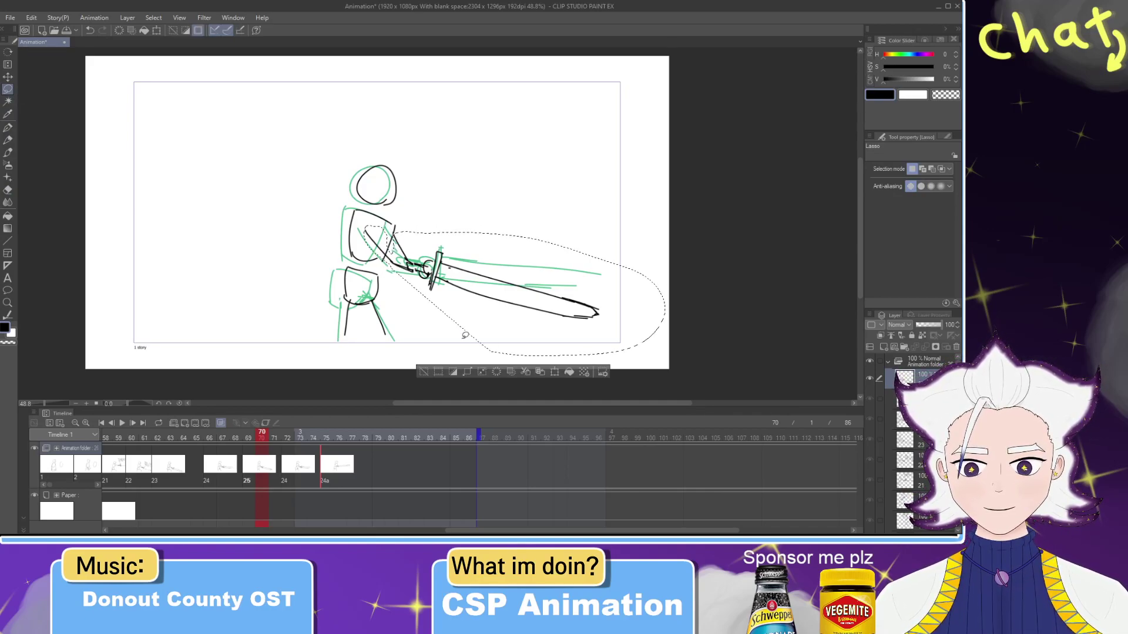
{"action": "left_click", "coordinate": [554, 373]}
{"action": "mouse_move", "coordinate": [562, 352]}
{"action": "left_mouse_down"}
{"action": "mouse_move", "coordinate": [552, 346]}
{"action": "mouse_move", "coordinate": [575, 339]}
{"action": "left_mouse_up"}
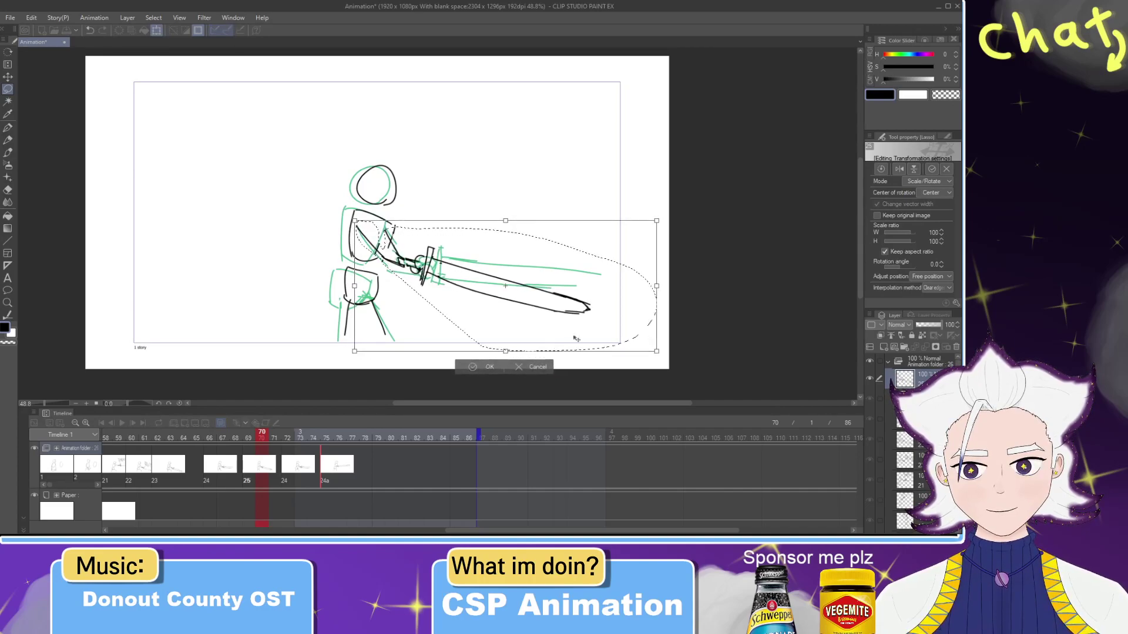
{"action": "left_click", "coordinate": [483, 368]}
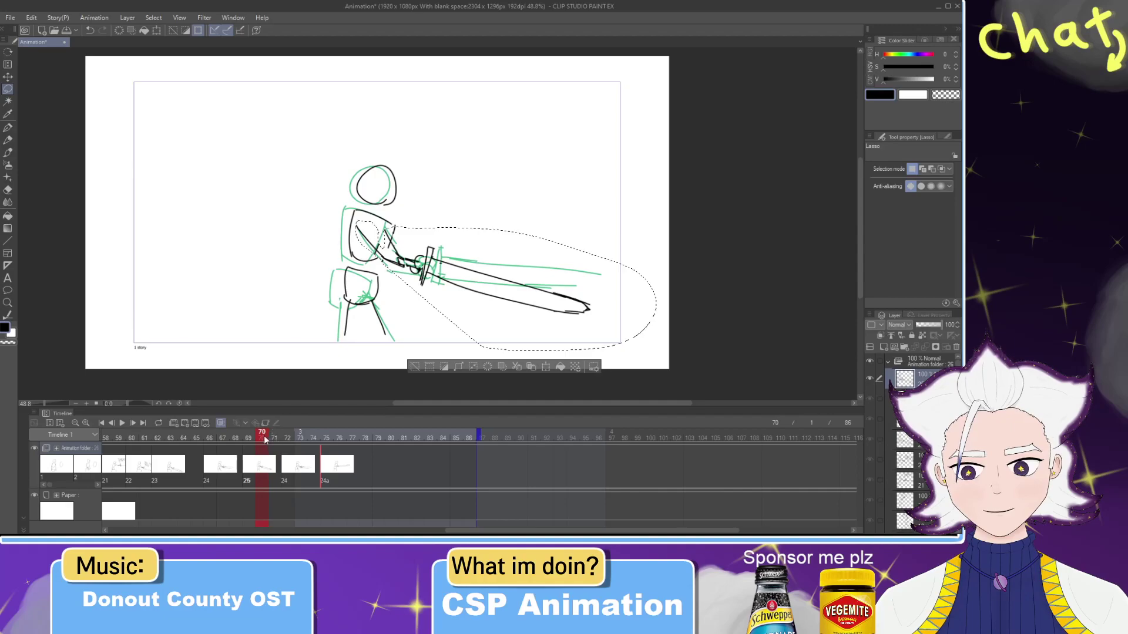
Step: Shift the sword and arms on cel 24 at frame 72 slightly up and back with the same selection, and replay the swing's ending
{"action": "left_click_drag", "start_coordinate": [266, 441], "coordinate": [285, 439]}
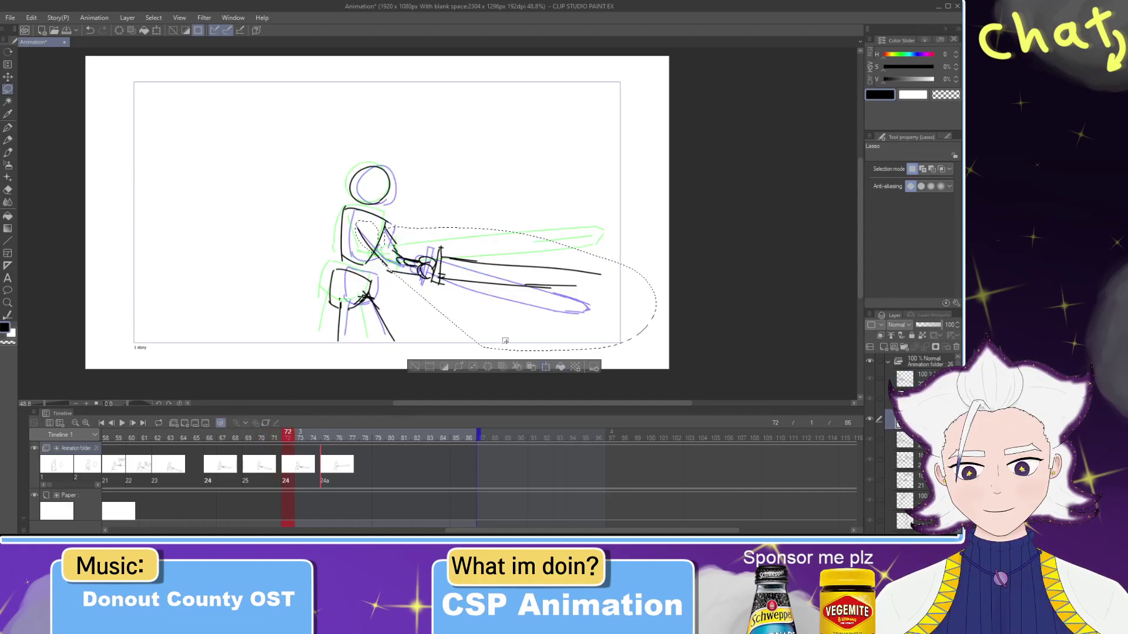
{"action": "left_click", "coordinate": [547, 367]}
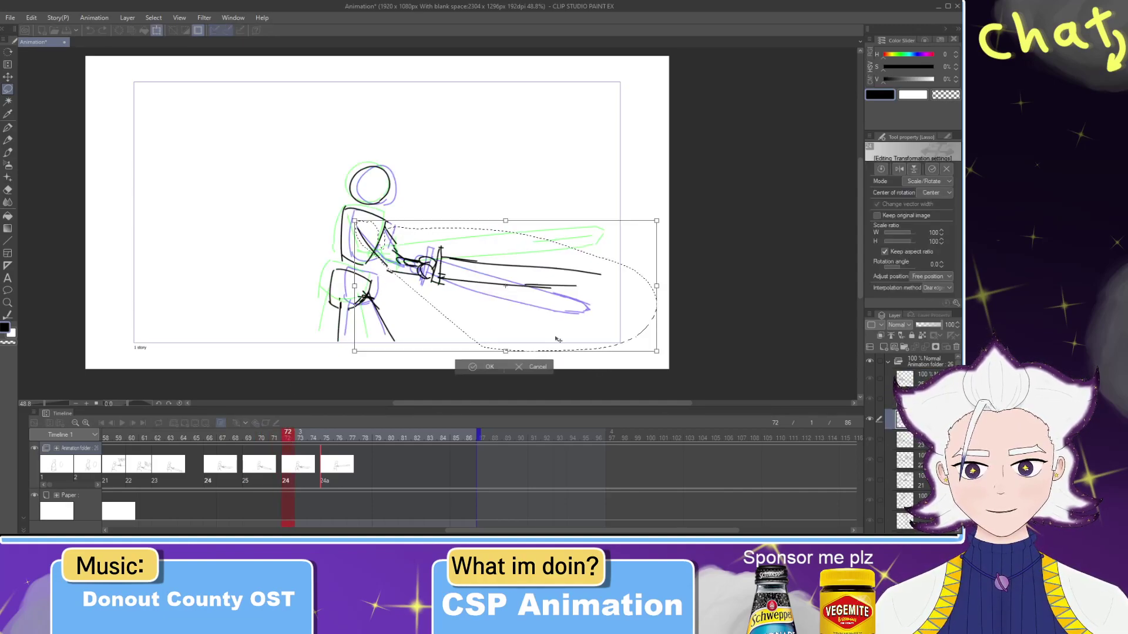
{"action": "left_click", "coordinate": [484, 363]}
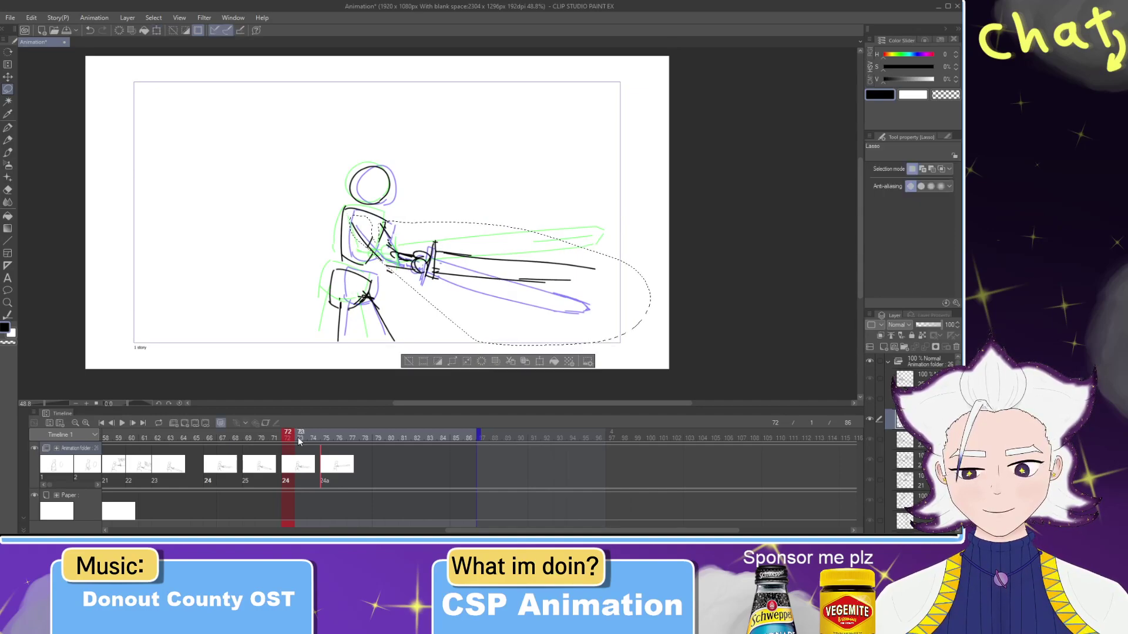
{"action": "left_click", "coordinate": [178, 434]}
{"action": "left_click", "coordinate": [121, 424]}
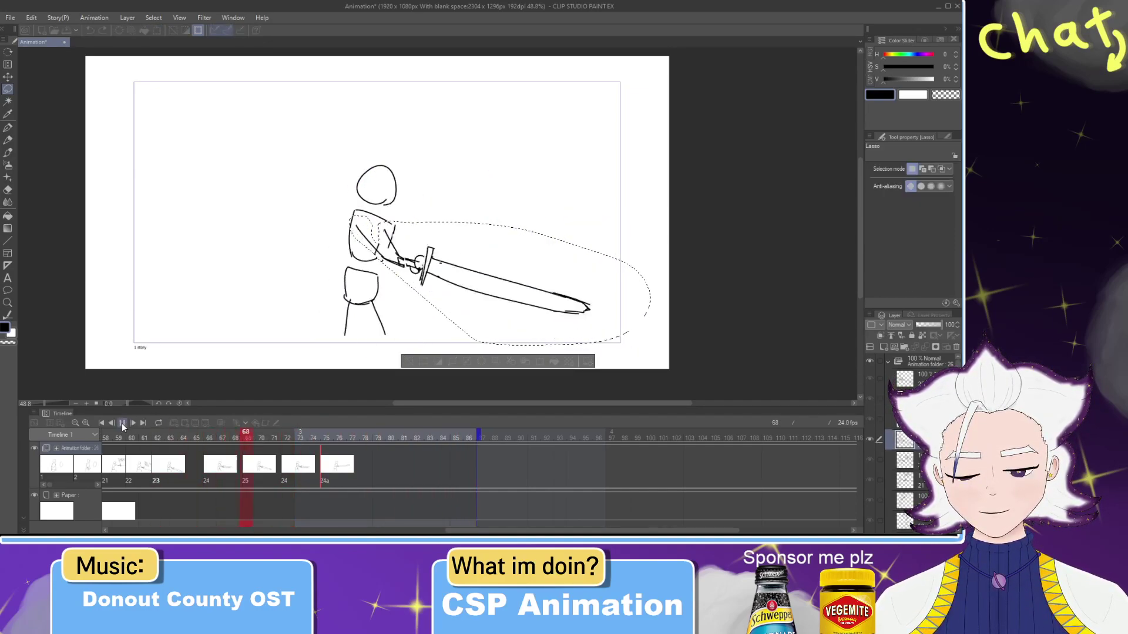
Step: Lasso the sword and hands afresh on cel 24 at frame 68 and rotate them about 6.3 degrees clockwise
{"action": "mouse_move", "coordinate": [222, 438]}
{"action": "left_mouse_down"}
{"action": "mouse_move", "coordinate": [209, 437]}
{"action": "mouse_move", "coordinate": [350, 437]}
{"action": "mouse_move", "coordinate": [245, 438]}
{"action": "mouse_move", "coordinate": [338, 451]}
{"action": "mouse_move", "coordinate": [235, 440]}
{"action": "mouse_move", "coordinate": [323, 441]}
{"action": "mouse_move", "coordinate": [236, 448]}
{"action": "left_mouse_up"}
{"action": "left_click", "coordinate": [271, 311]}
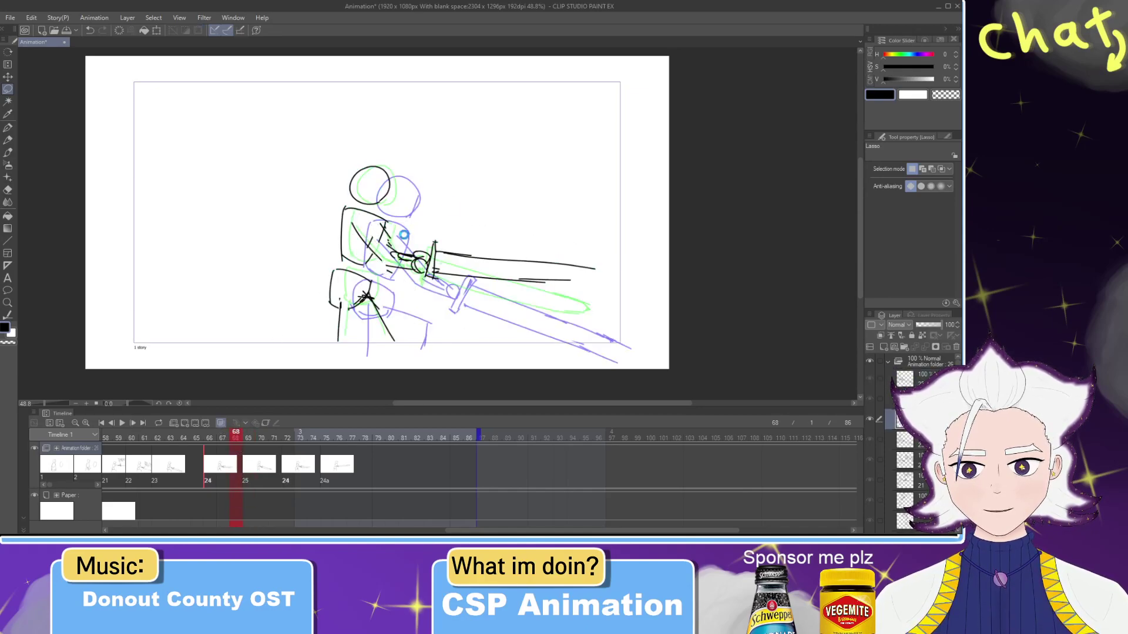
{"action": "left_click_drag", "start_coordinate": [582, 214], "coordinate": [381, 270]}
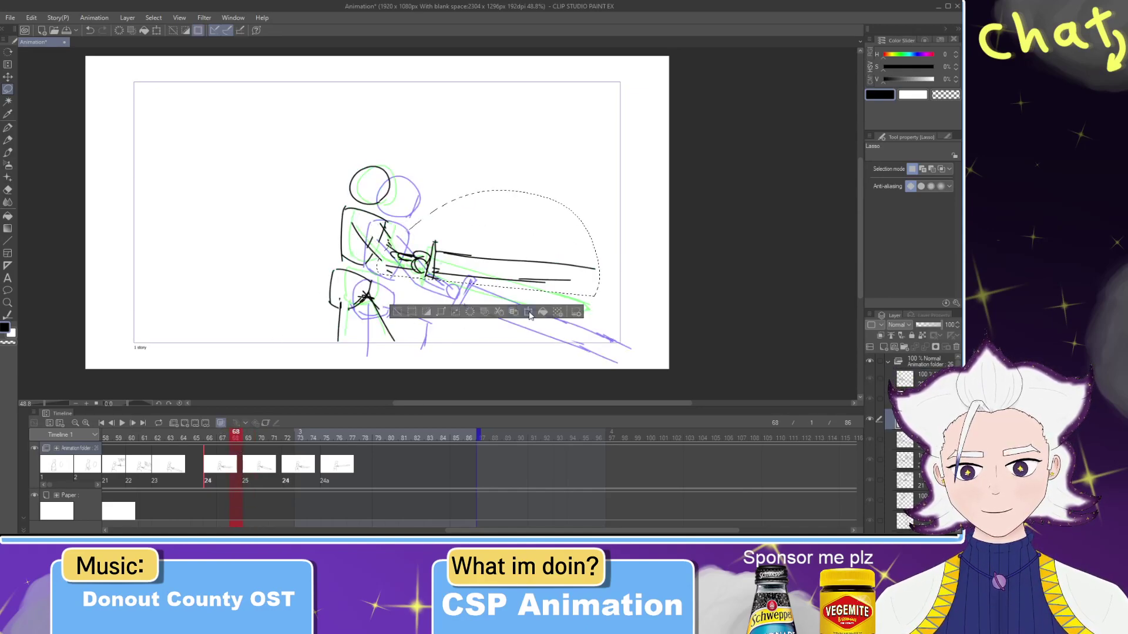
{"action": "left_click", "coordinate": [529, 313]}
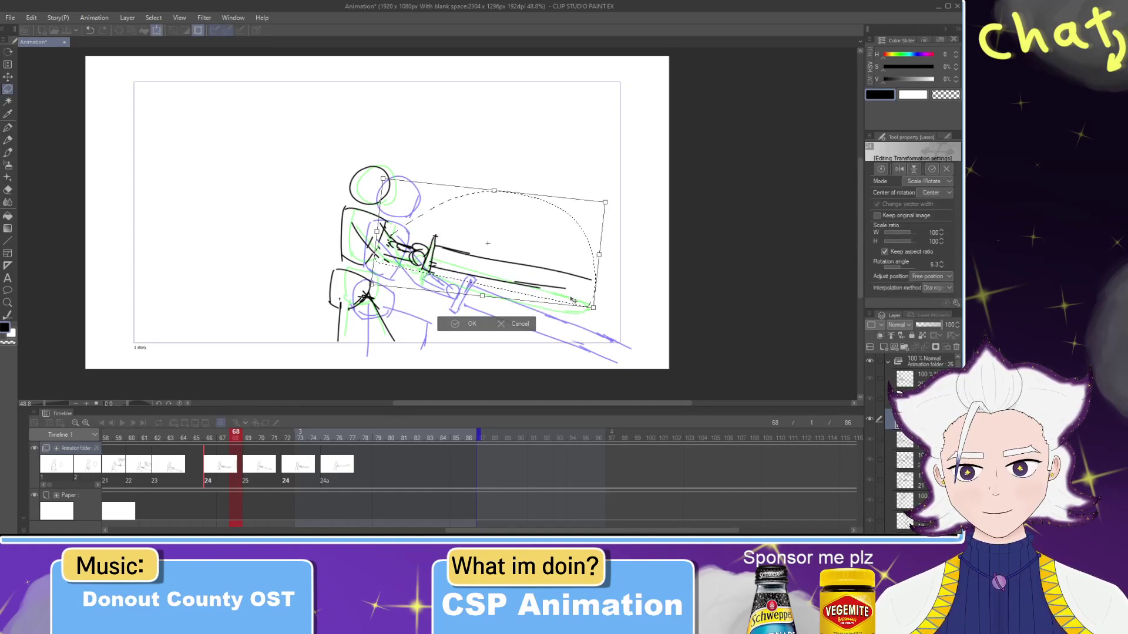
{"action": "left_click", "coordinate": [461, 327]}
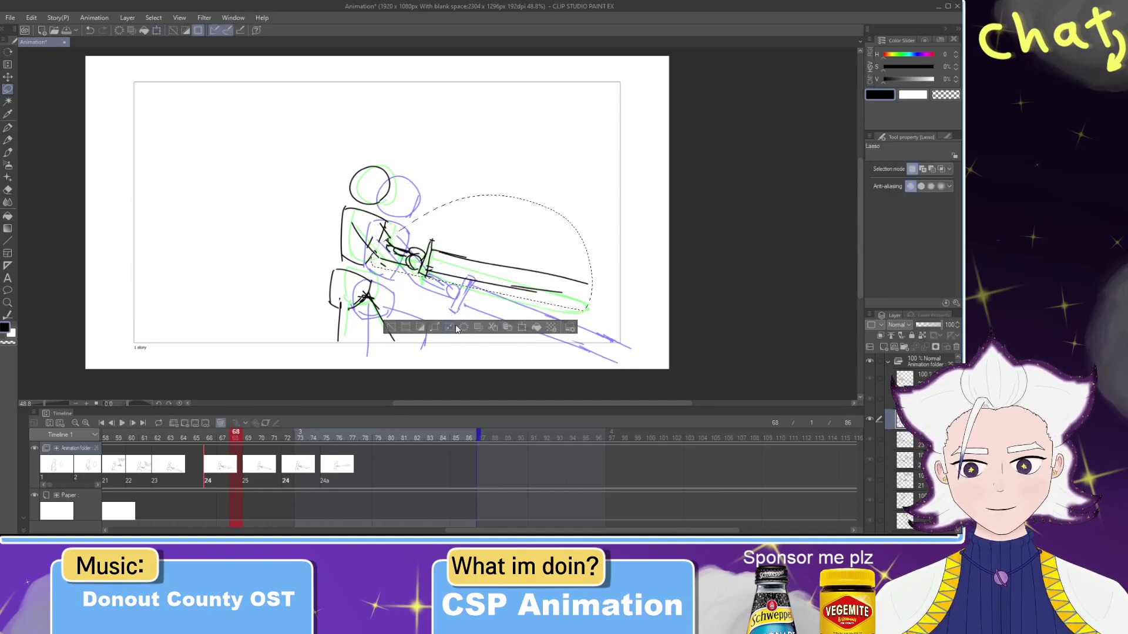
Step: Scrub through frames 67 to 75 and replay the swing from several earlier frames to check the sword's motion
{"action": "mouse_move", "coordinate": [221, 438]}
{"action": "left_mouse_down"}
{"action": "mouse_move", "coordinate": [132, 438]}
{"action": "mouse_move", "coordinate": [332, 460]}
{"action": "left_mouse_up"}
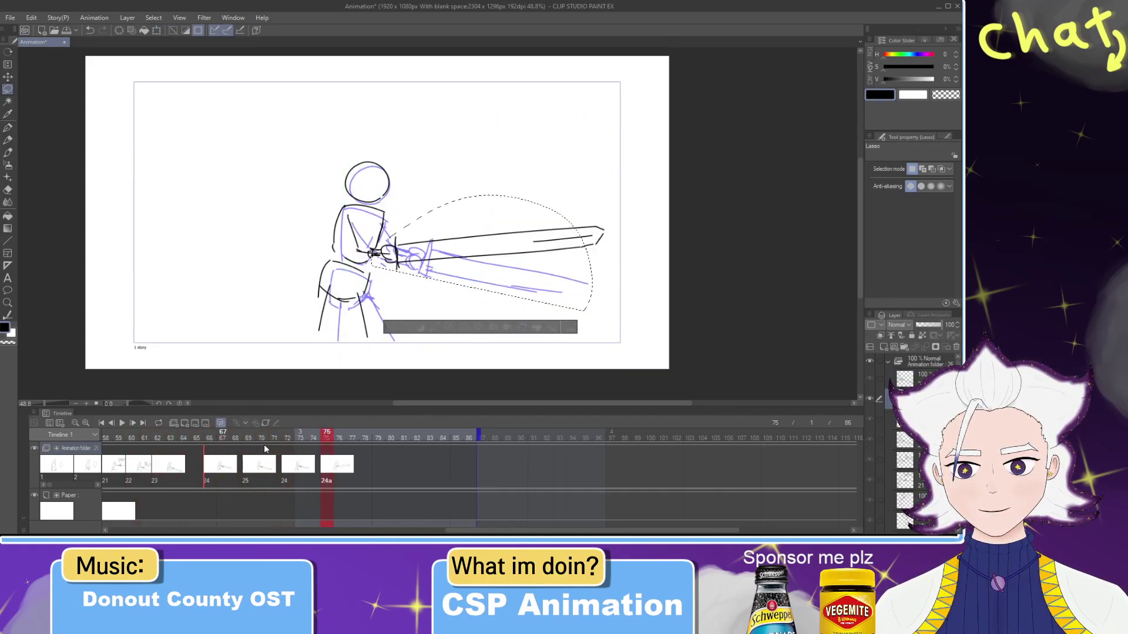
{"action": "left_click", "coordinate": [155, 434]}
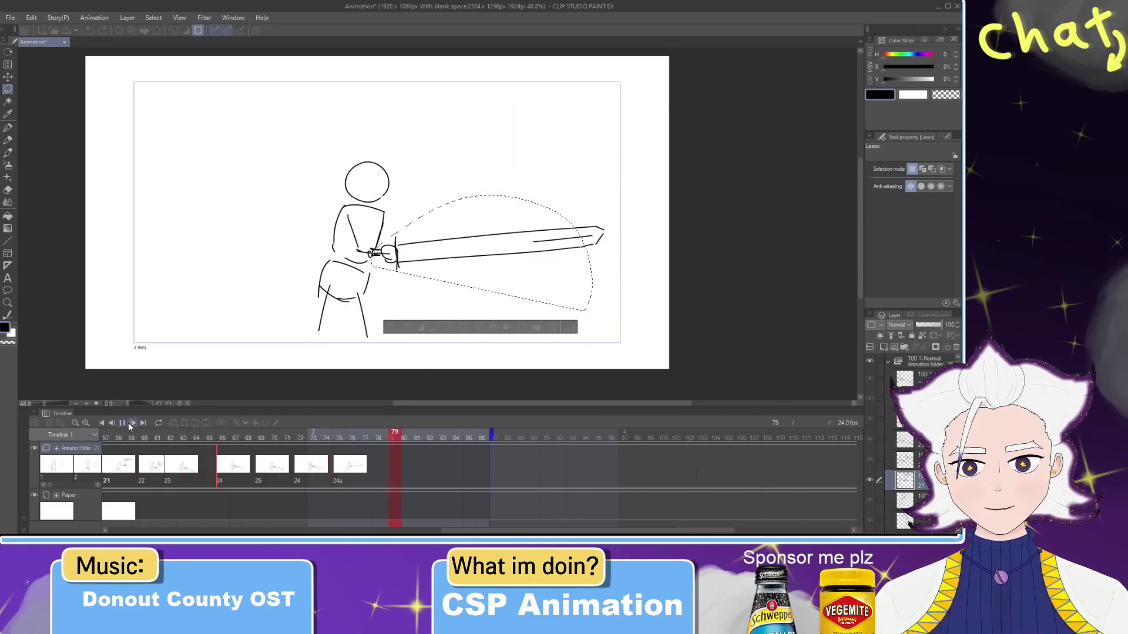
{"action": "left_click", "coordinate": [171, 439]}
{"action": "key", "text": "space"}
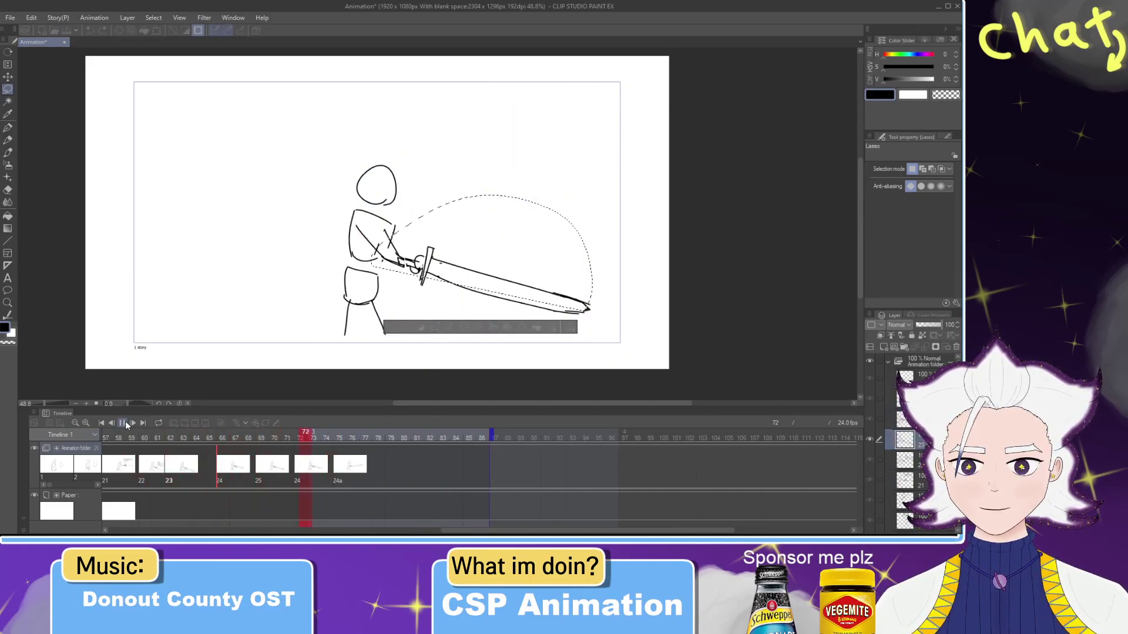
{"action": "left_click_drag", "start_coordinate": [212, 439], "coordinate": [34, 436]}
{"action": "left_click", "coordinate": [122, 423]}
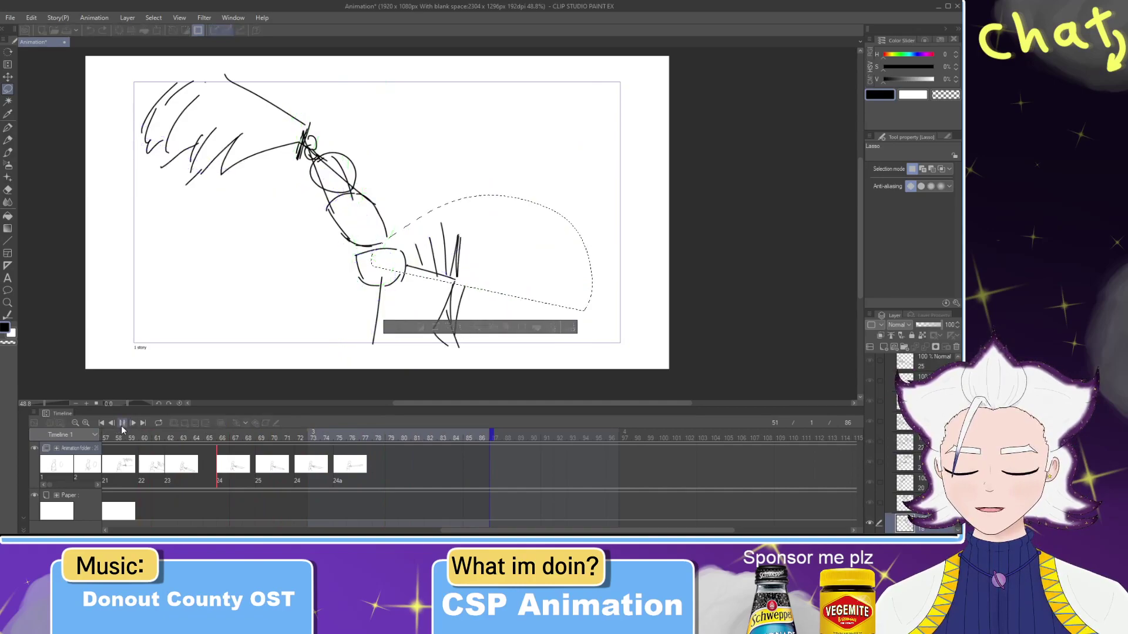
{"action": "left_click_drag", "start_coordinate": [434, 440], "coordinate": [409, 444]}
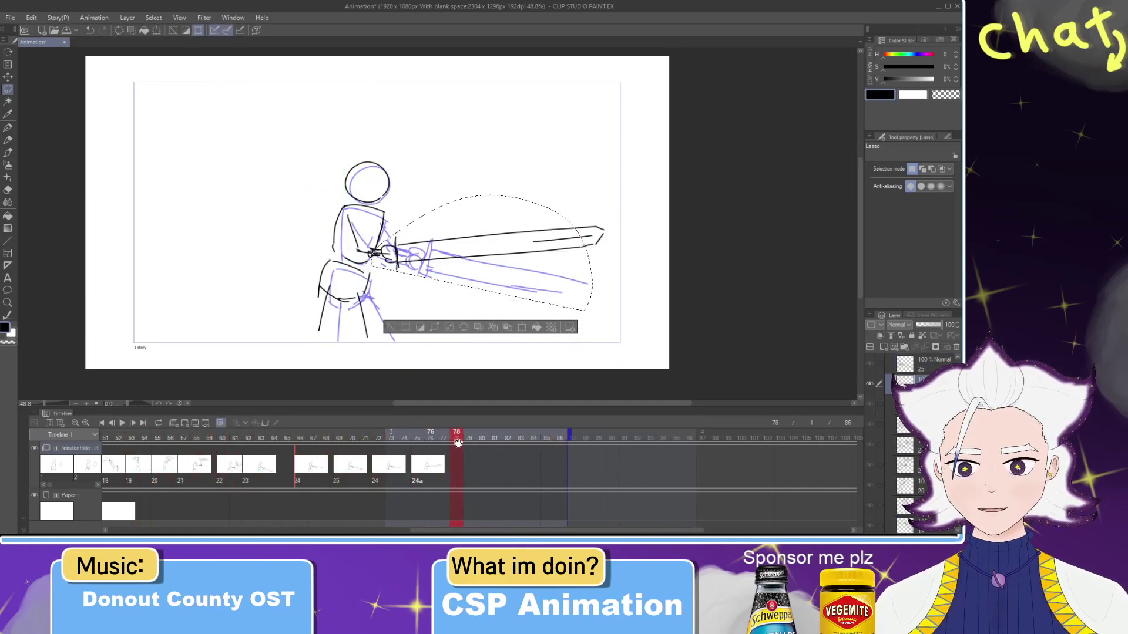
Step: Clear the selection and copy cel 24a from frame 75 to frame 78
{"action": "left_click", "coordinate": [368, 142]}
{"action": "left_click", "coordinate": [431, 467]}
{"action": "mouse_move", "coordinate": [427, 468]}
{"action": "left_mouse_down"}
{"action": "mouse_move", "coordinate": [468, 473]}
{"action": "mouse_move", "coordinate": [426, 469]}
{"action": "mouse_move", "coordinate": [458, 470]}
{"action": "left_mouse_up"}
{"action": "key", "text": "ctrl+z"}
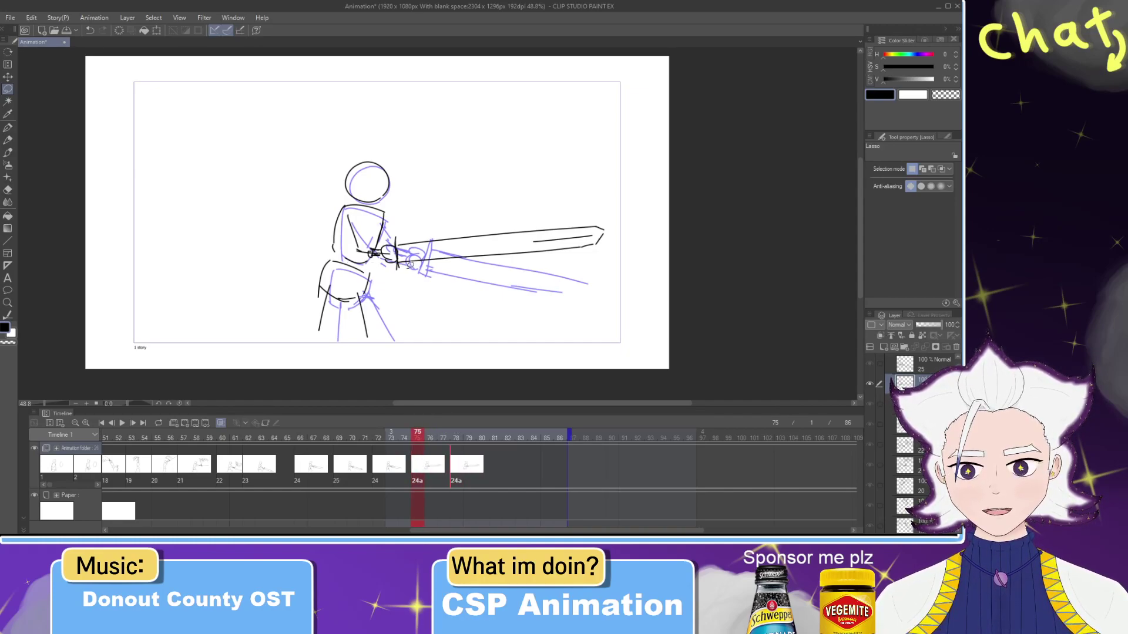
Step: Lasso the whole figure with its sword on cel 24a at frame 75 and move it slightly down
{"action": "mouse_move", "coordinate": [434, 312]}
{"action": "left_mouse_down"}
{"action": "mouse_move", "coordinate": [265, 189]}
{"action": "mouse_move", "coordinate": [504, 347]}
{"action": "left_mouse_up"}
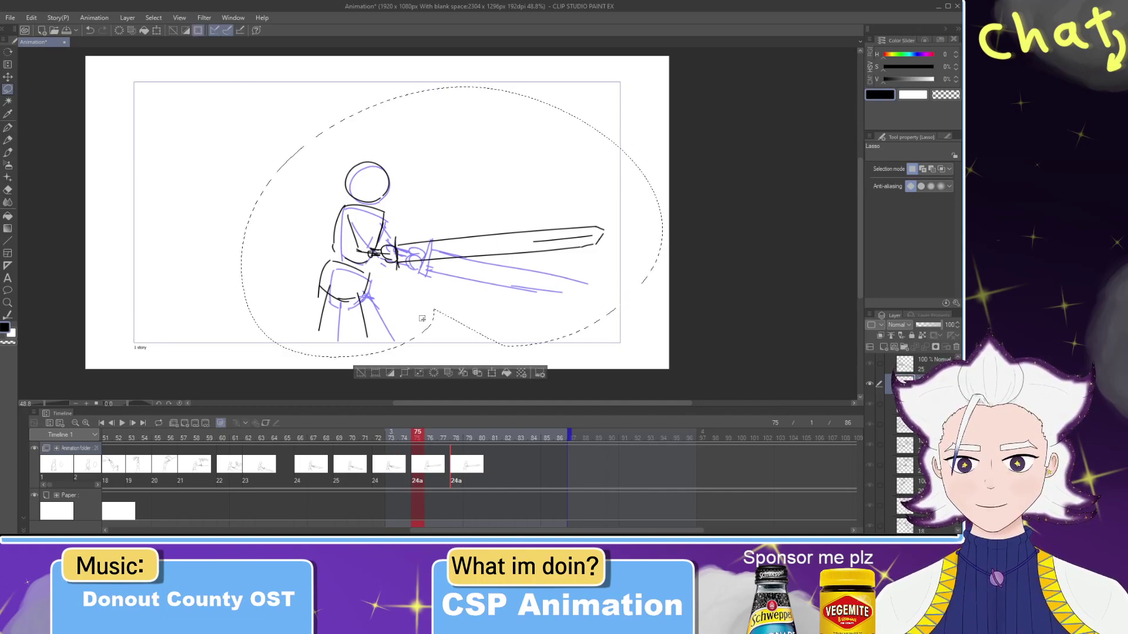
{"action": "left_click", "coordinate": [491, 374]}
{"action": "left_click_drag", "start_coordinate": [478, 265], "coordinate": [477, 272]}
{"action": "left_click", "coordinate": [431, 380]}
Step: Lasso only the sword and hands on cel 24a, rotate them about 10.5 degrees clockwise, and realign them with the arms
{"action": "left_click", "coordinate": [404, 278]}
{"action": "mouse_move", "coordinate": [397, 225]}
{"action": "left_mouse_down"}
{"action": "mouse_move", "coordinate": [605, 189]}
{"action": "mouse_move", "coordinate": [385, 268]}
{"action": "left_mouse_up"}
{"action": "left_click", "coordinate": [551, 314]}
{"action": "left_click_drag", "start_coordinate": [587, 256], "coordinate": [586, 259]}
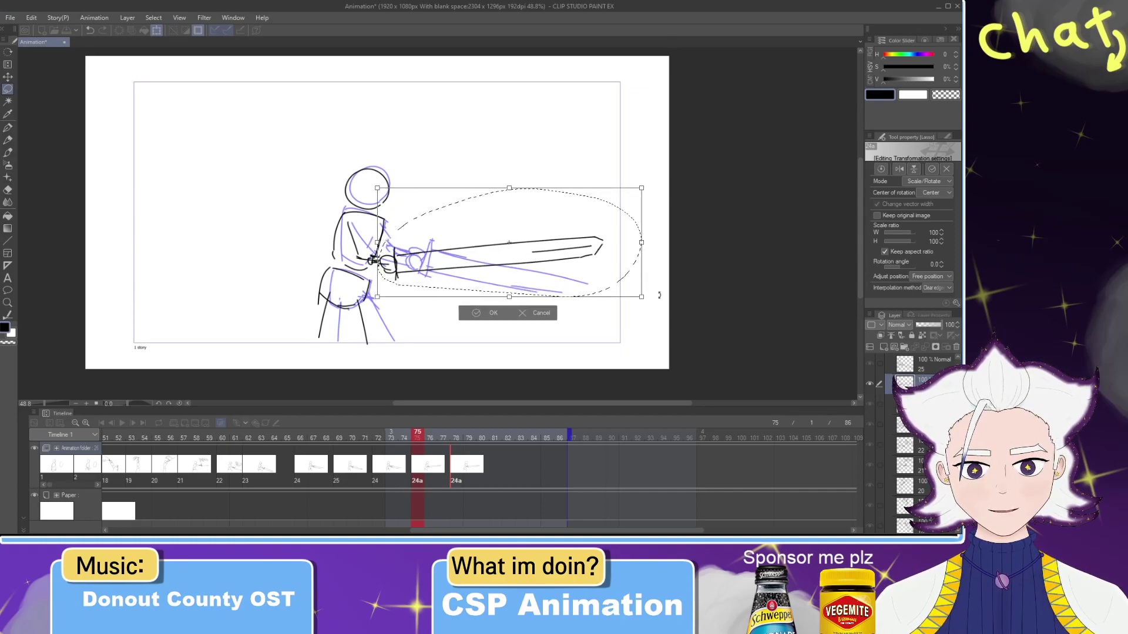
{"action": "left_click_drag", "start_coordinate": [659, 296], "coordinate": [654, 309]}
{"action": "left_click_drag", "start_coordinate": [593, 266], "coordinate": [595, 271]}
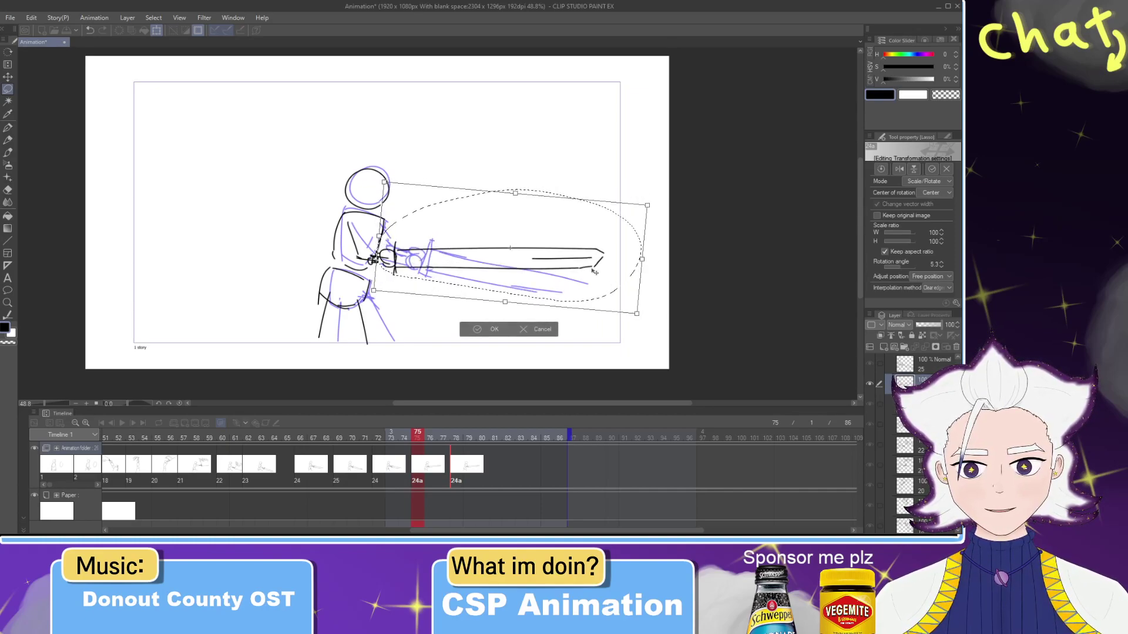
{"action": "left_click_drag", "start_coordinate": [653, 299], "coordinate": [647, 313]}
{"action": "left_click_drag", "start_coordinate": [595, 272], "coordinate": [596, 281]}
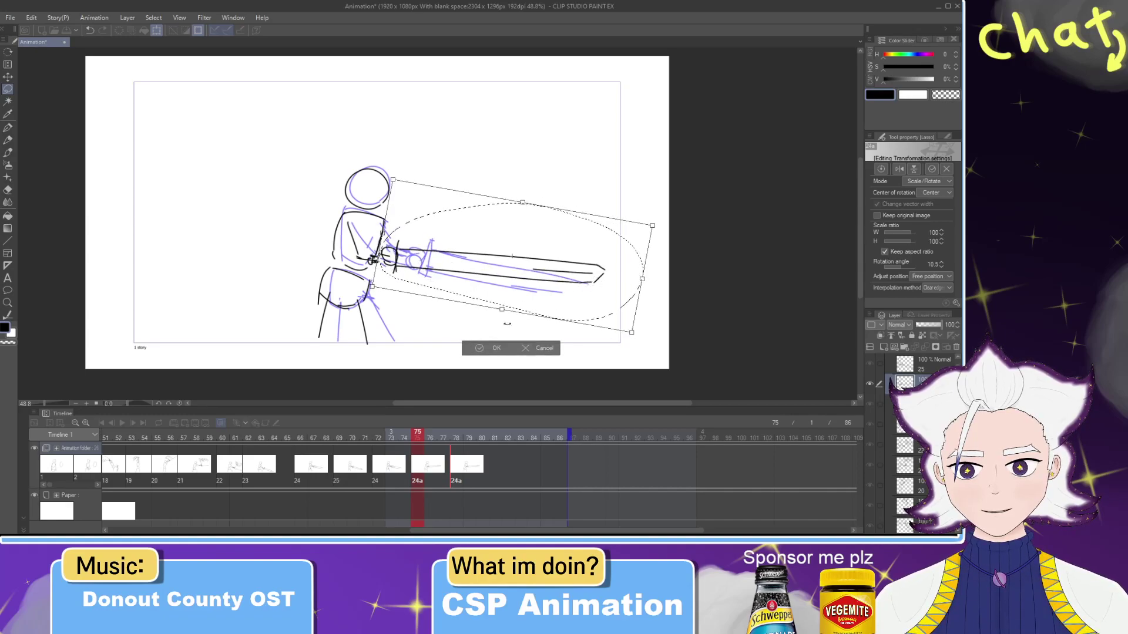
{"action": "left_click", "coordinate": [492, 348]}
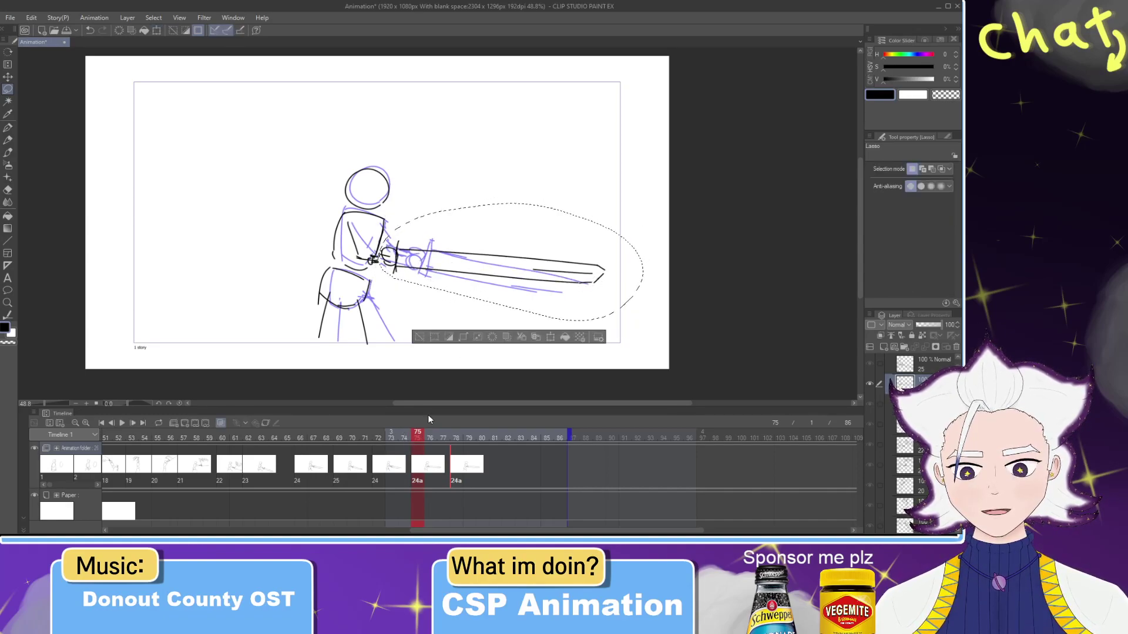
Step: Select the two 24a cels at frames 75 and 78 together and copy them to frames 81 and 84
{"action": "left_click", "coordinate": [444, 461]}
{"action": "left_click", "coordinate": [426, 467]}
{"action": "left_click", "coordinate": [462, 464]}
{"action": "left_click", "coordinate": [418, 462]}
{"action": "left_click", "coordinate": [449, 469]}
{"action": "left_click", "coordinate": [454, 469]}
{"action": "left_click", "coordinate": [427, 469]}
{"action": "left_click", "coordinate": [418, 461]}
{"action": "left_click", "coordinate": [447, 467]}
{"action": "left_click", "coordinate": [453, 467]}
{"action": "left_click", "coordinate": [424, 465]}
{"action": "left_click_drag", "start_coordinate": [496, 489], "coordinate": [433, 461]}
{"action": "left_click", "coordinate": [423, 461]}
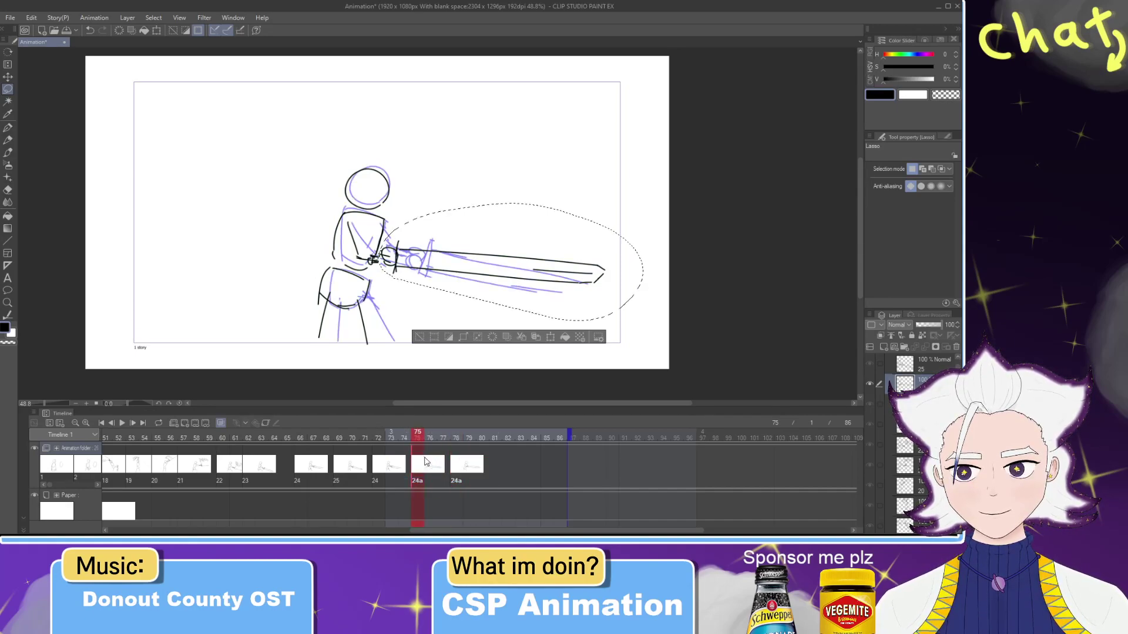
{"action": "left_click", "coordinate": [469, 470]}
{"action": "left_click", "coordinate": [456, 467]}
{"action": "left_click", "coordinate": [427, 460]}
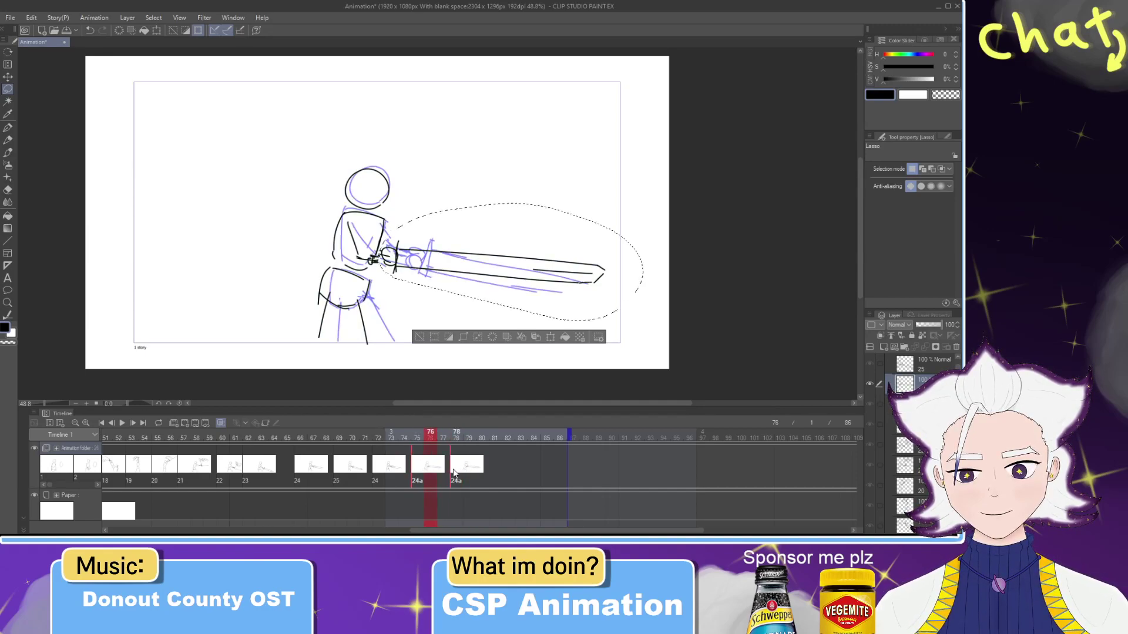
{"action": "left_click", "coordinate": [413, 468]}
{"action": "left_click_drag", "start_coordinate": [436, 471], "coordinate": [498, 471]}
Step: Try extending the timeline's end to frame 101, and undo both the extension and the copied 24a cels
{"action": "left_click_drag", "start_coordinate": [570, 438], "coordinate": [764, 439]}
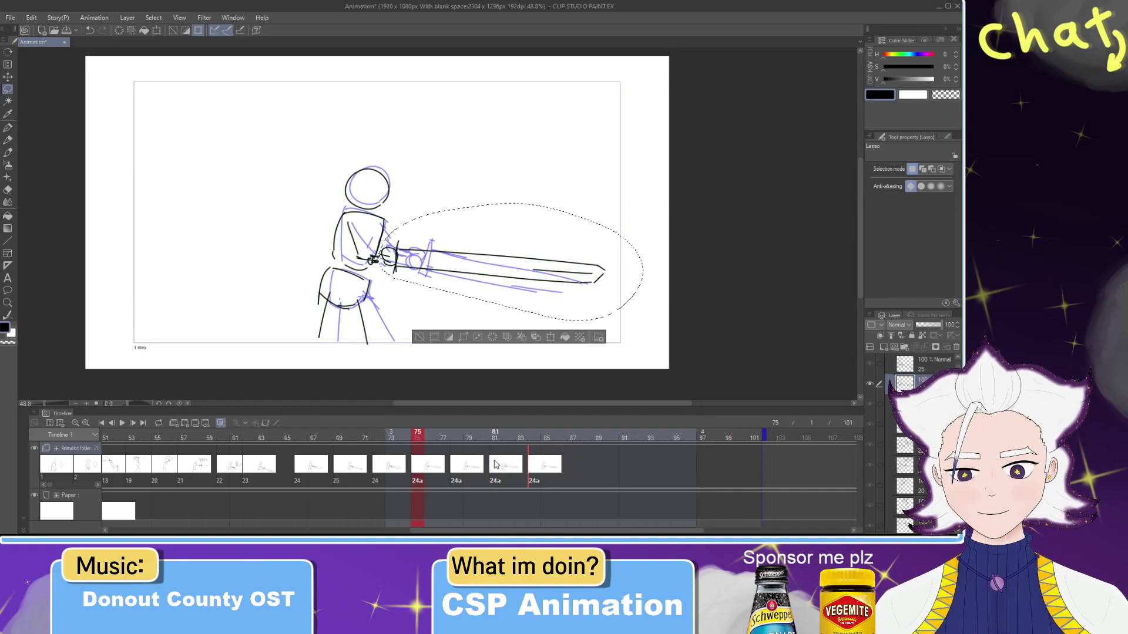
{"action": "left_click", "coordinate": [497, 465]}
{"action": "key", "text": "ctrl+z"}
{"action": "key", "text": "ctrl+z"}
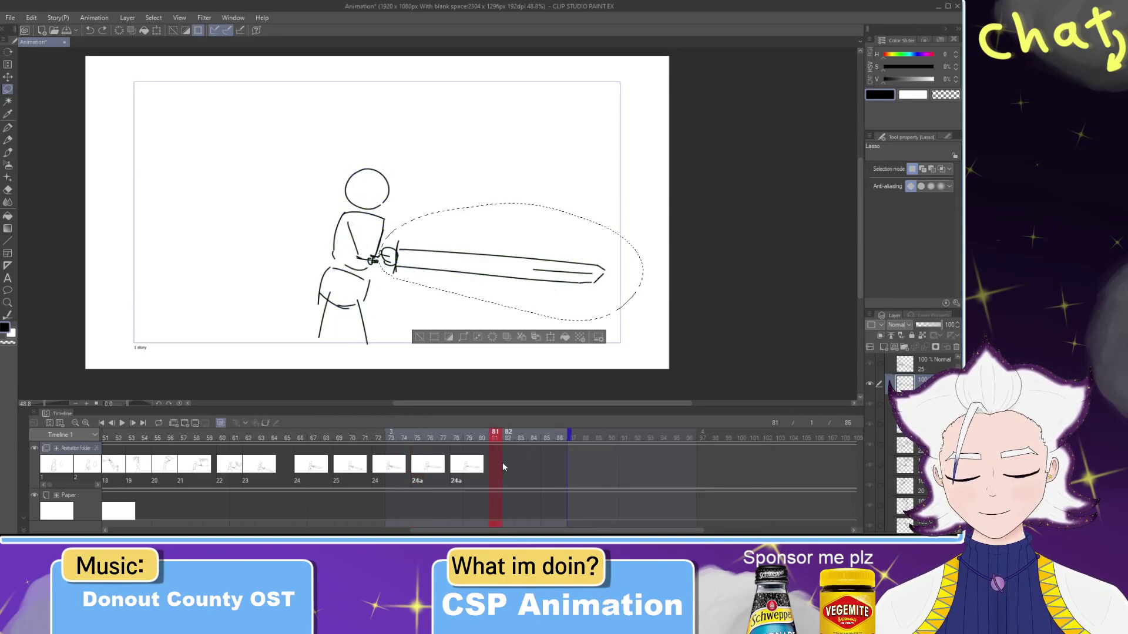
Step: Extend the timeline's end to frame 95 and copy the pair of 24a cels onward at frames 81, 84, 87 and 90
{"action": "left_click", "coordinate": [429, 464]}
{"action": "left_click_drag", "start_coordinate": [570, 438], "coordinate": [682, 443]}
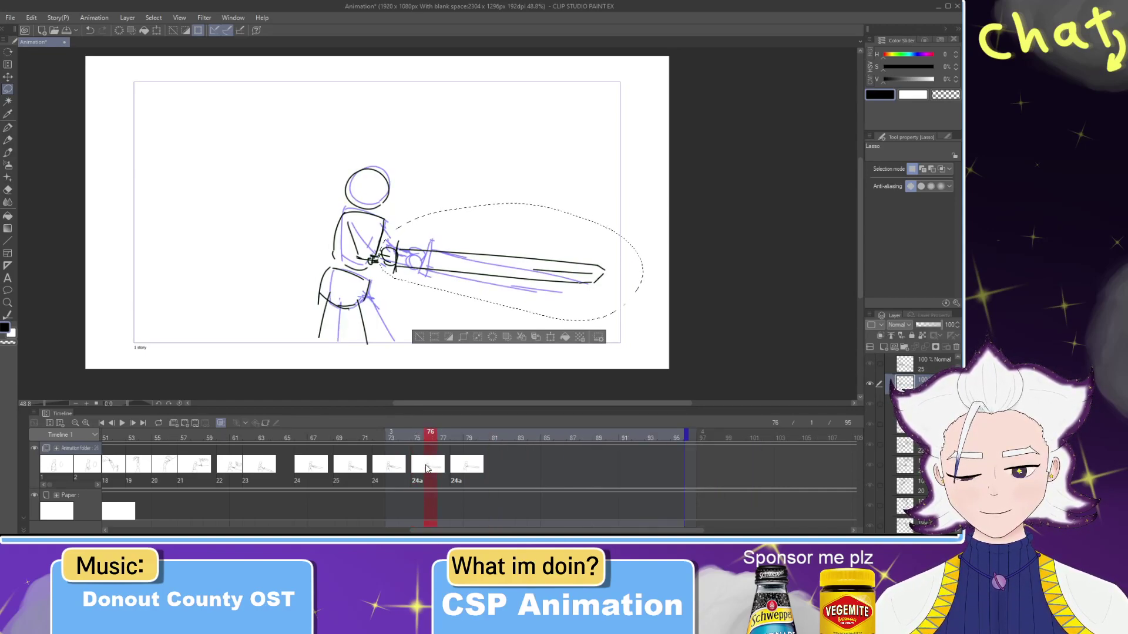
{"action": "left_click", "coordinate": [469, 469]}
{"action": "left_click", "coordinate": [436, 469]}
{"action": "left_click", "coordinate": [420, 468]}
{"action": "left_click", "coordinate": [466, 471]}
{"action": "left_click", "coordinate": [429, 468]}
{"action": "left_click", "coordinate": [420, 468]}
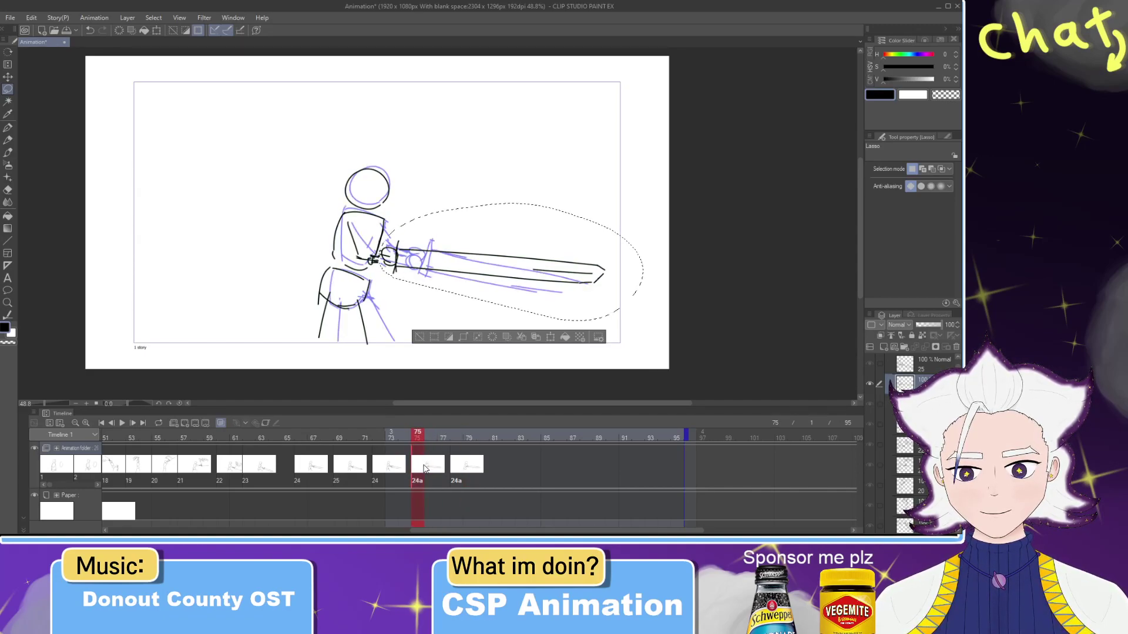
{"action": "left_click", "coordinate": [470, 472]}
{"action": "left_click", "coordinate": [454, 470]}
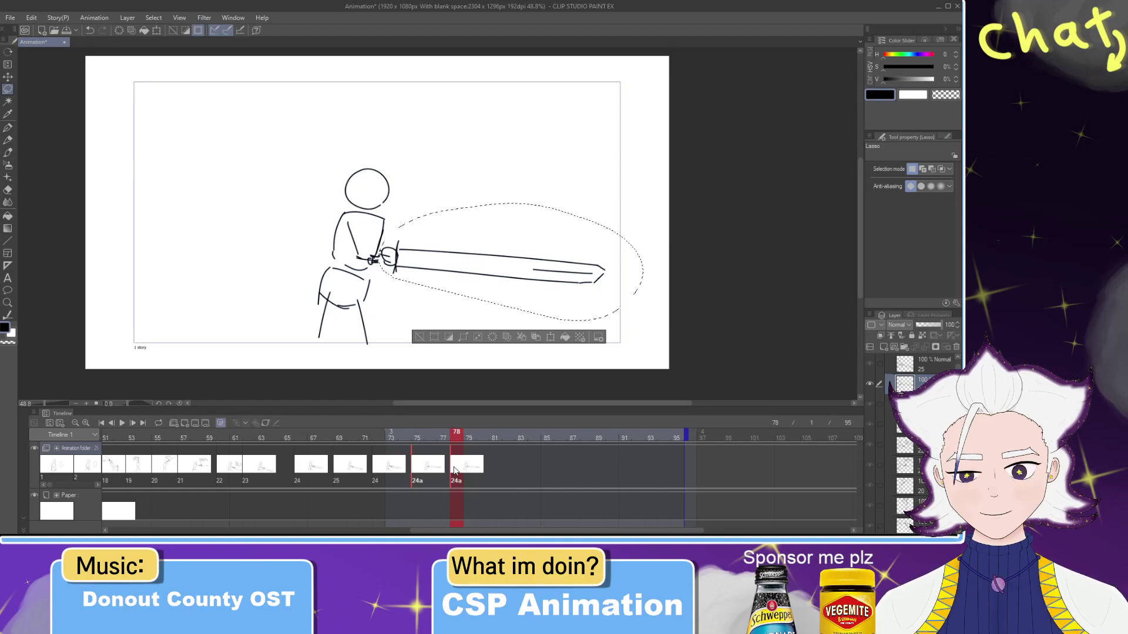
{"action": "left_click", "coordinate": [417, 468]}
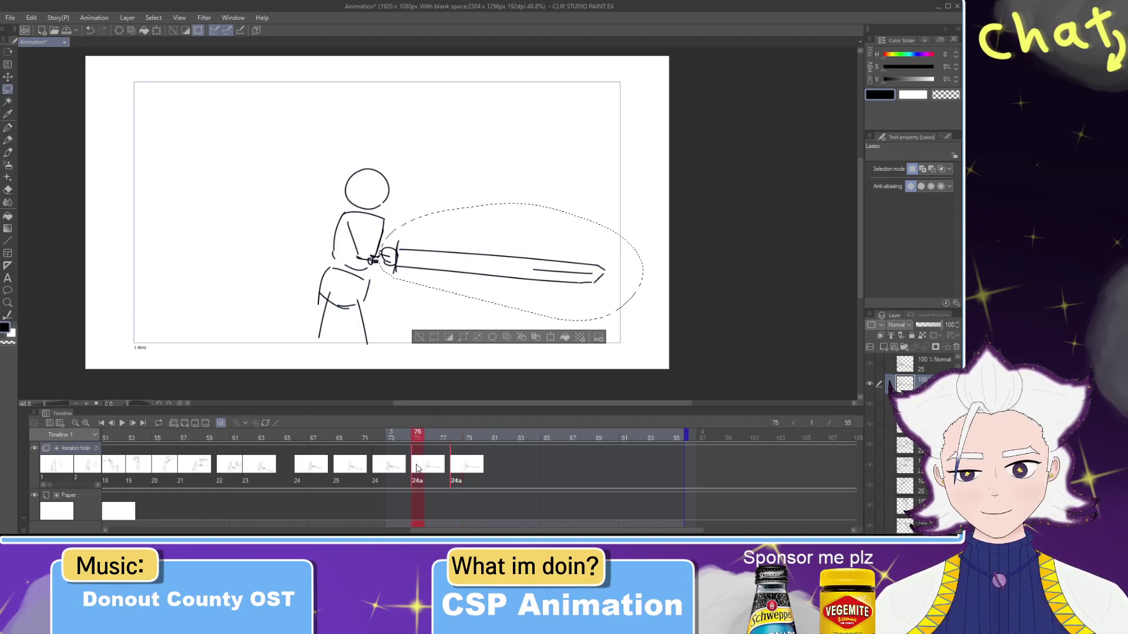
{"action": "left_click_drag", "start_coordinate": [422, 468], "coordinate": [576, 470]}
Step: Replay the swing from about frame 53, and undo the extra 24a copies, the timeline extension and the sword rotation on cel 24a
{"action": "left_click_drag", "start_coordinate": [404, 439], "coordinate": [129, 438]}
{"action": "left_click", "coordinate": [123, 425]}
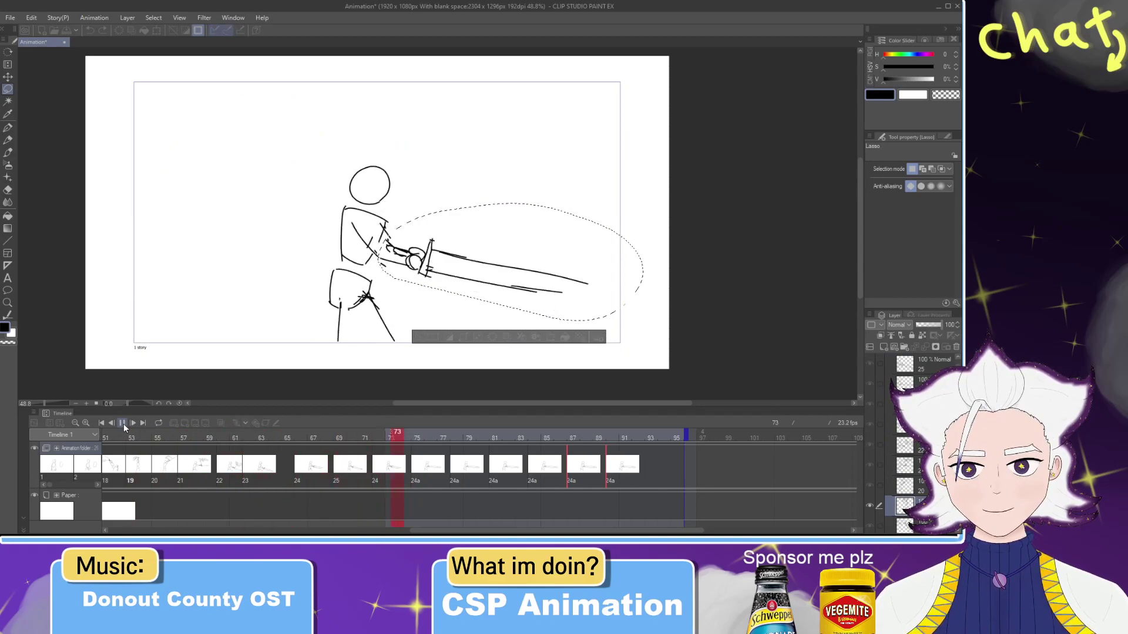
{"action": "key", "text": "ctrl+z"}
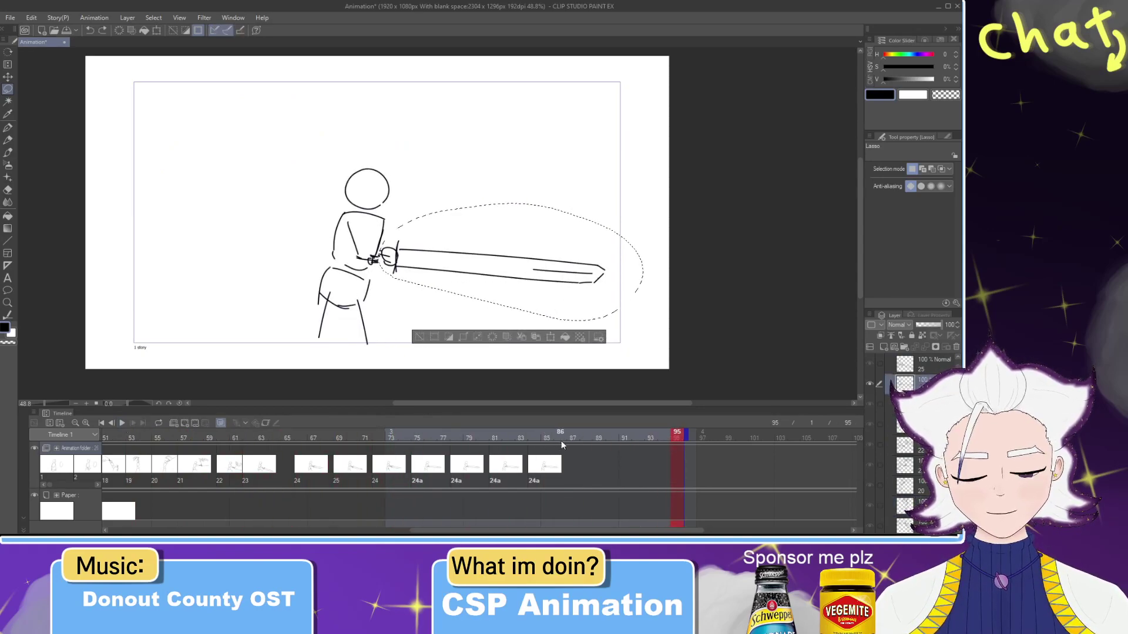
{"action": "key", "text": "ctrl+z"}
{"action": "key", "text": "ctrl+z"}
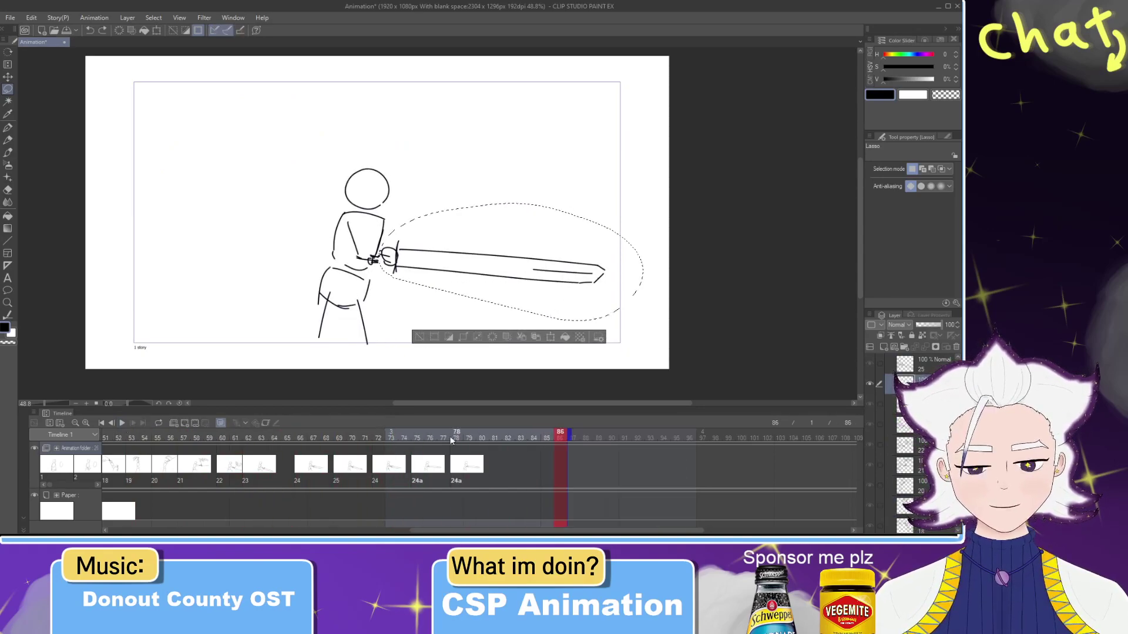
{"action": "key", "text": "ctrl+z"}
{"action": "key", "text": "ctrl+z"}
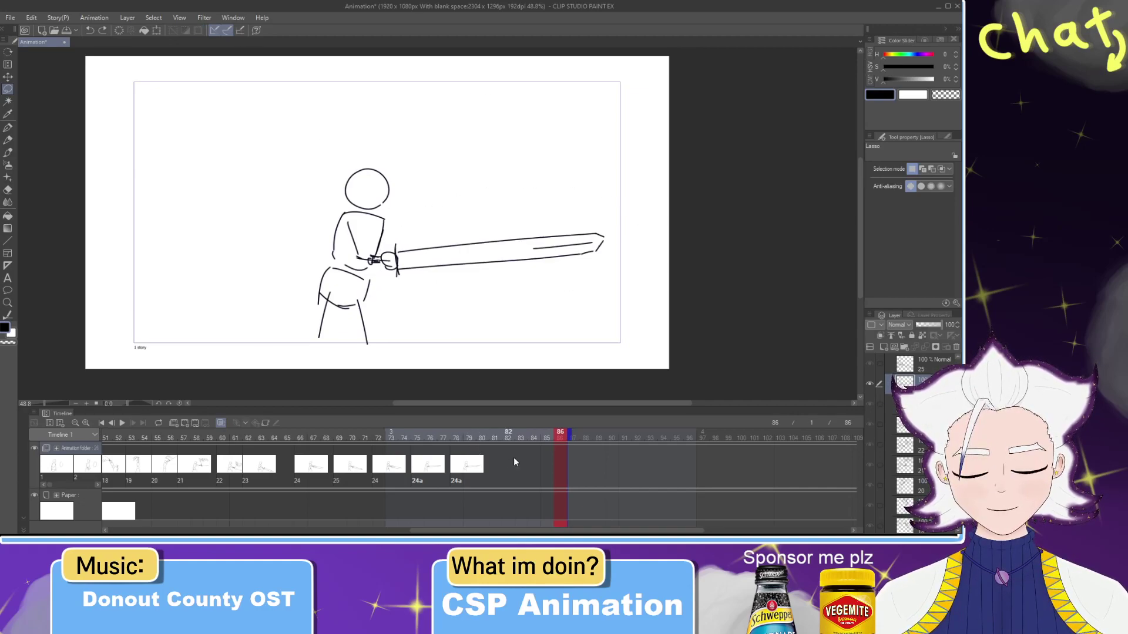
{"action": "key", "text": "ctrl+y"}
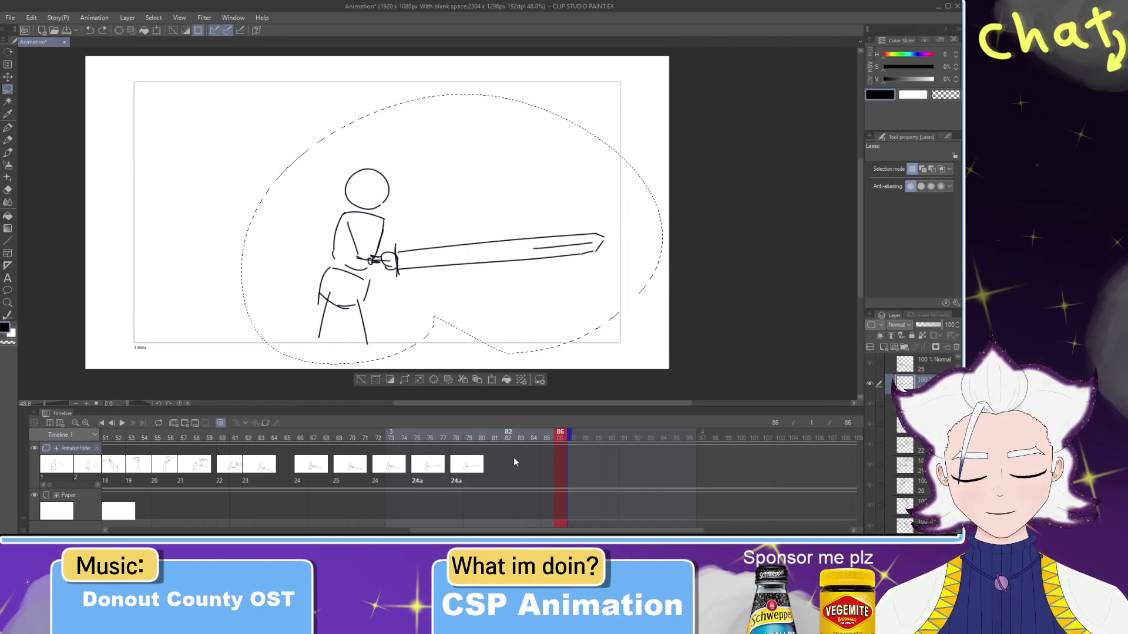
Step: Try rotating the lassoed sword clockwise by 6.9 degrees on the copied 24a cel at frame 79
{"action": "key", "text": "ctrl+z"}
{"action": "mouse_move", "coordinate": [546, 439]}
{"action": "left_mouse_down"}
{"action": "mouse_move", "coordinate": [351, 447]}
{"action": "mouse_move", "coordinate": [455, 445]}
{"action": "left_mouse_up"}
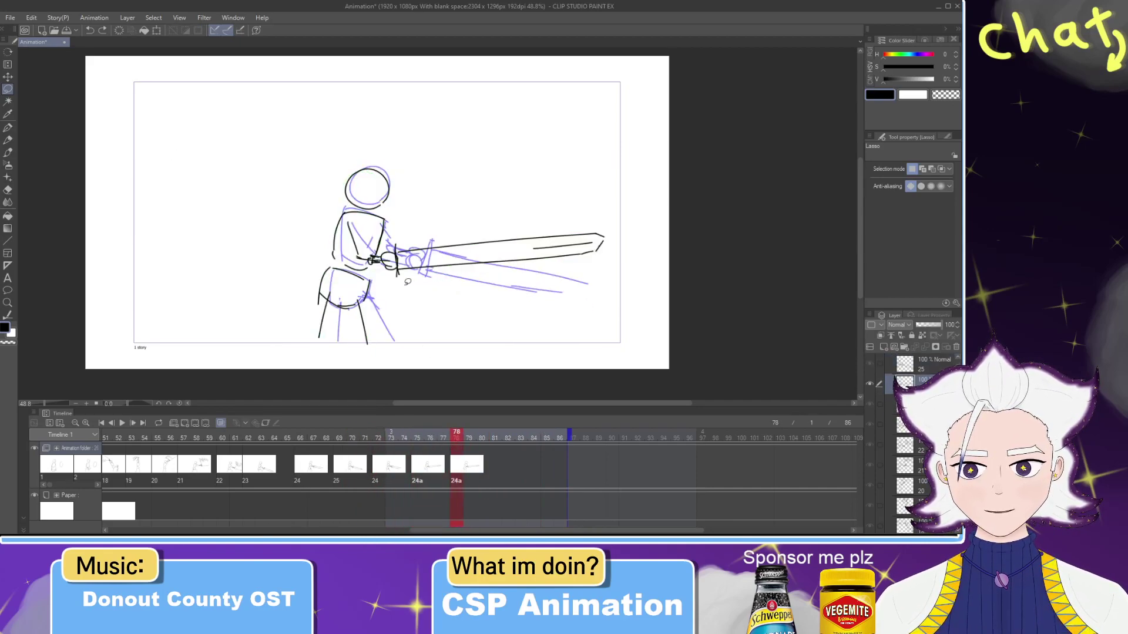
{"action": "left_click", "coordinate": [473, 462]}
{"action": "left_click_drag", "start_coordinate": [384, 252], "coordinate": [402, 297]}
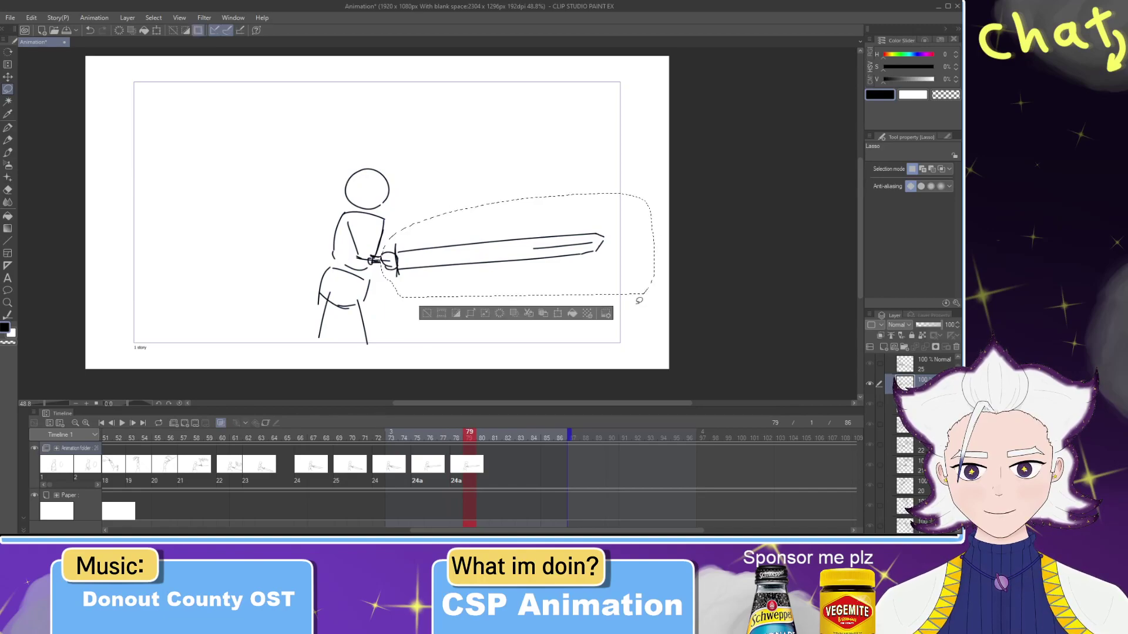
{"action": "left_click", "coordinate": [558, 313]}
{"action": "left_click_drag", "start_coordinate": [678, 323], "coordinate": [567, 277]}
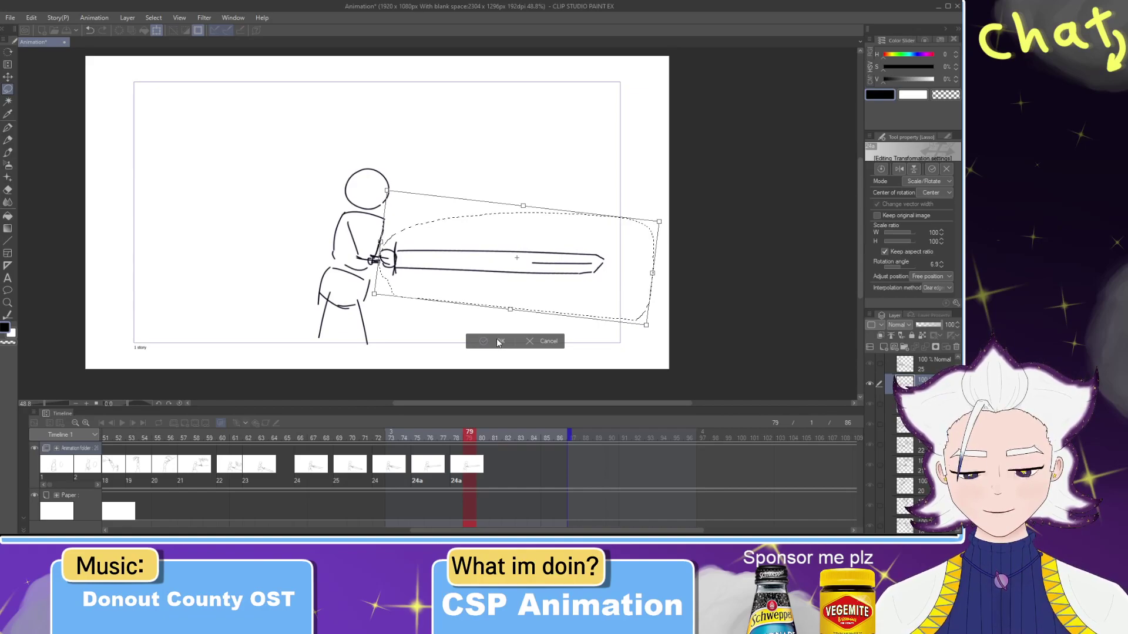
{"action": "left_click", "coordinate": [499, 342]}
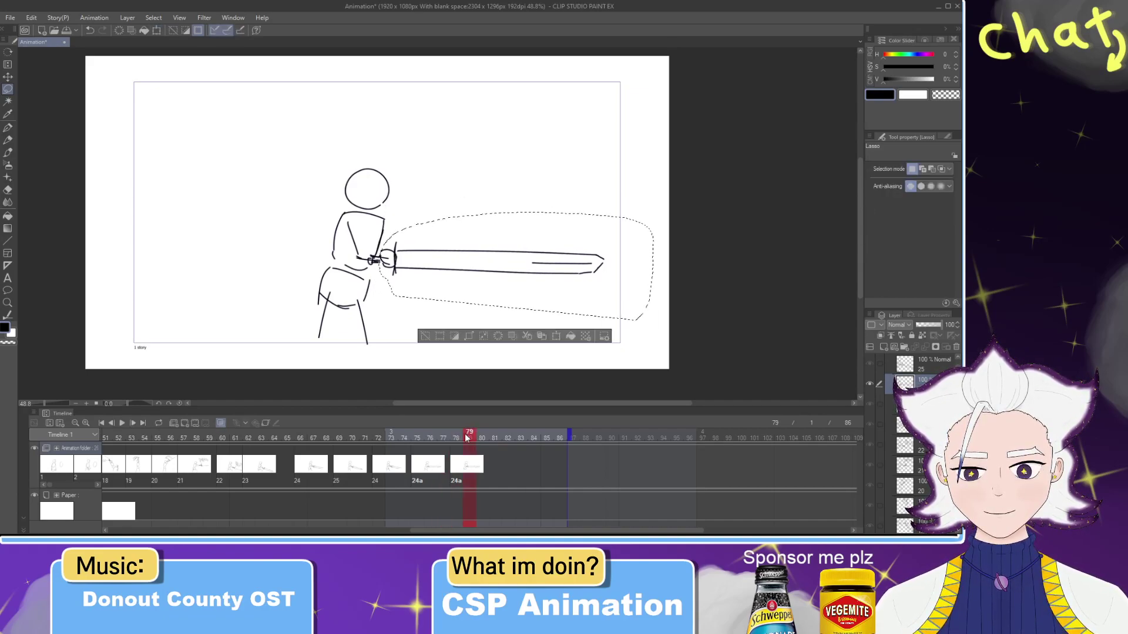
Step: Undo the sword rotation, the figure's downward shift and the 24a copy at frame 78
{"action": "key", "text": "ctrl+d"}
{"action": "key", "text": "ctrl+z"}
{"action": "key", "text": "ctrl+z"}
{"action": "key", "text": "ctrl+z"}
{"action": "key", "text": "ctrl+z"}
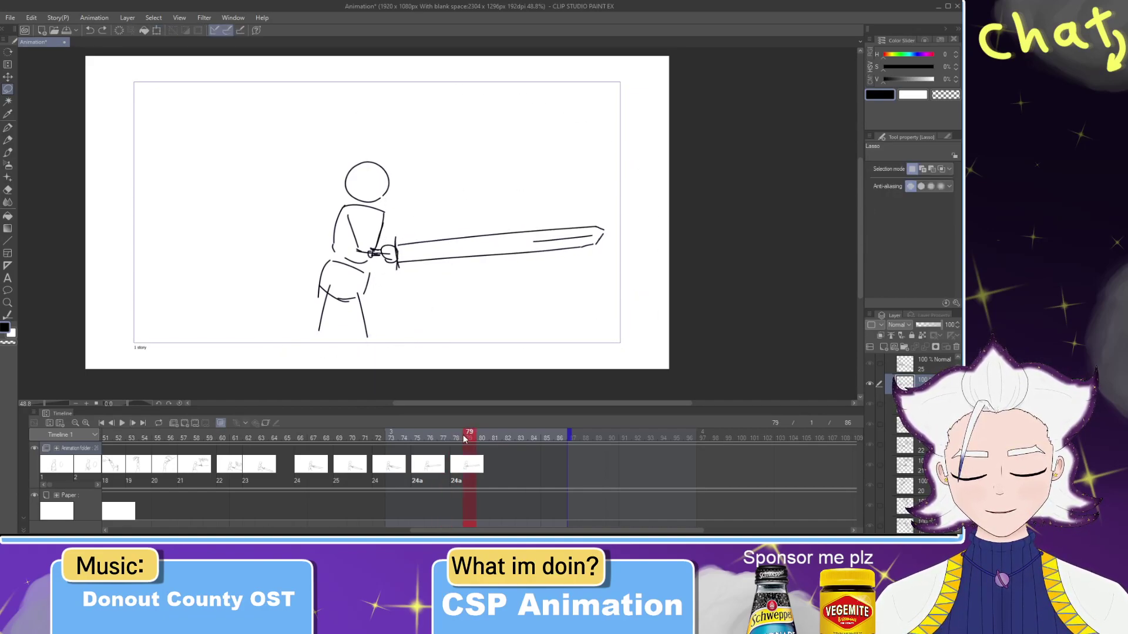
Step: Compare the poses between frames 67 and 76 with onion skin on, and clear the leftover selection
{"action": "left_click", "coordinate": [430, 438]}
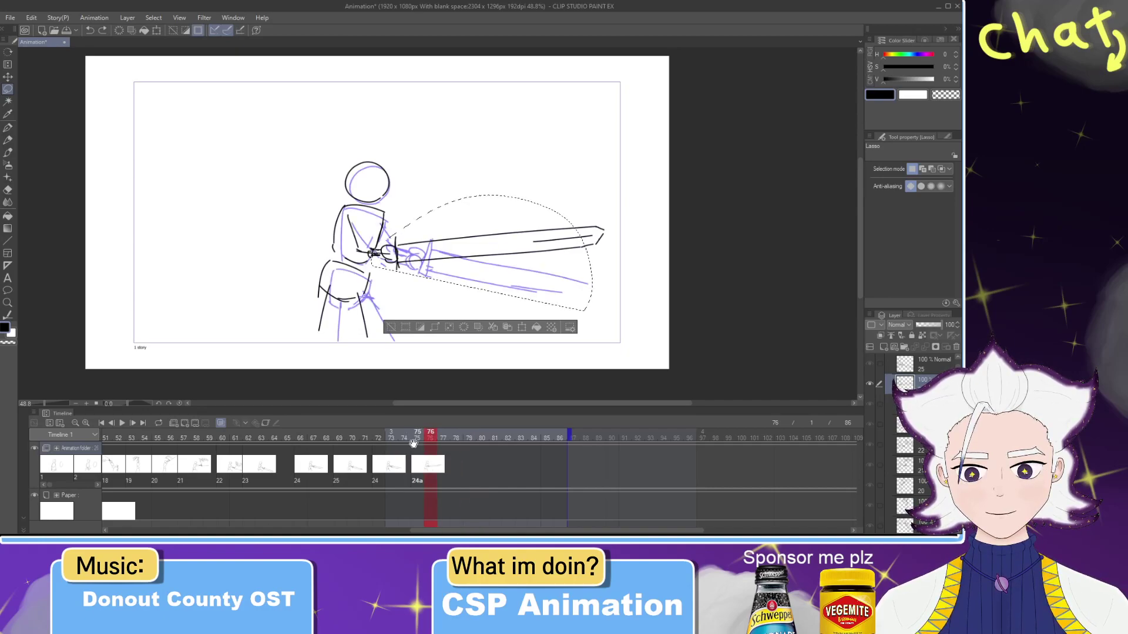
{"action": "left_click", "coordinate": [403, 439]}
{"action": "left_click", "coordinate": [391, 438]}
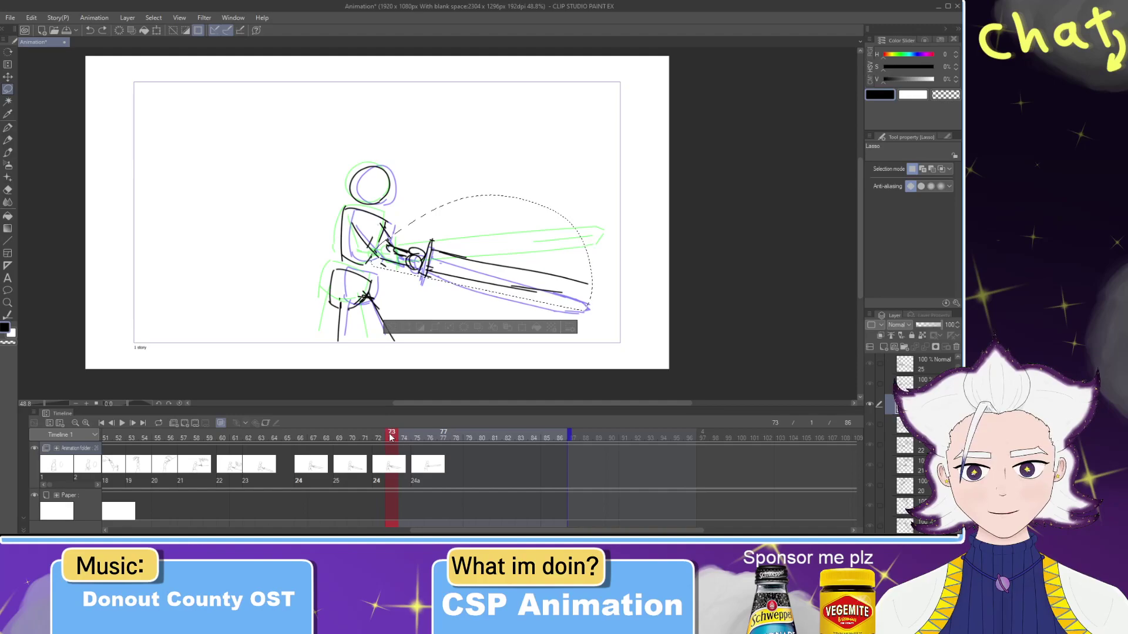
{"action": "mouse_move", "coordinate": [391, 438]}
{"action": "left_mouse_down"}
{"action": "mouse_move", "coordinate": [297, 439]}
{"action": "mouse_move", "coordinate": [365, 441]}
{"action": "mouse_move", "coordinate": [311, 434]}
{"action": "left_mouse_up"}
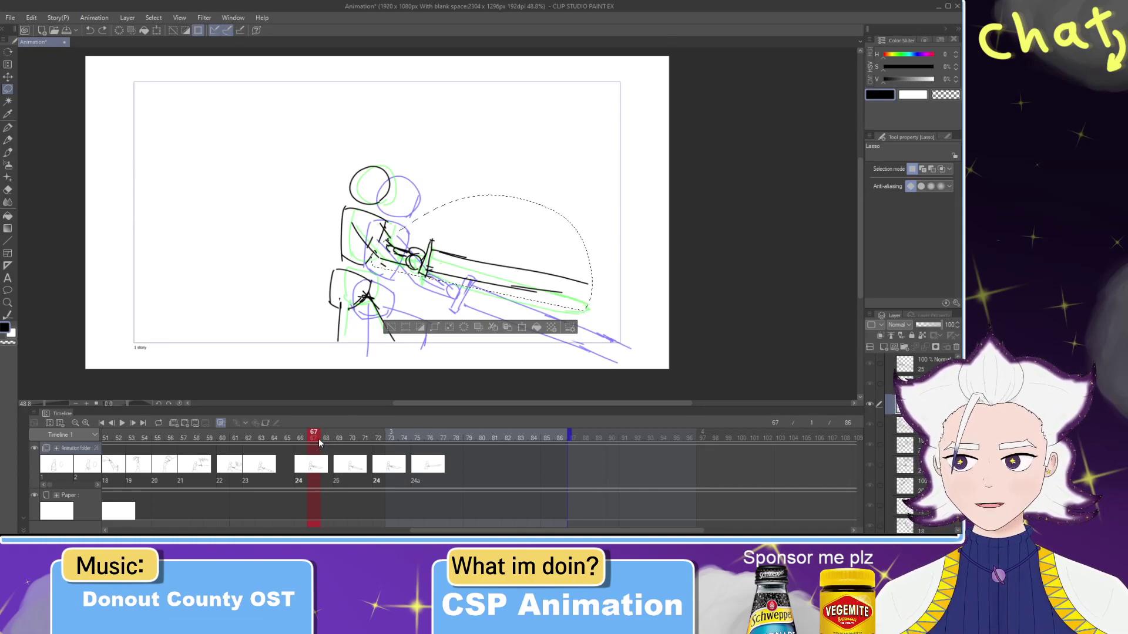
{"action": "left_click_drag", "start_coordinate": [319, 441], "coordinate": [417, 442]}
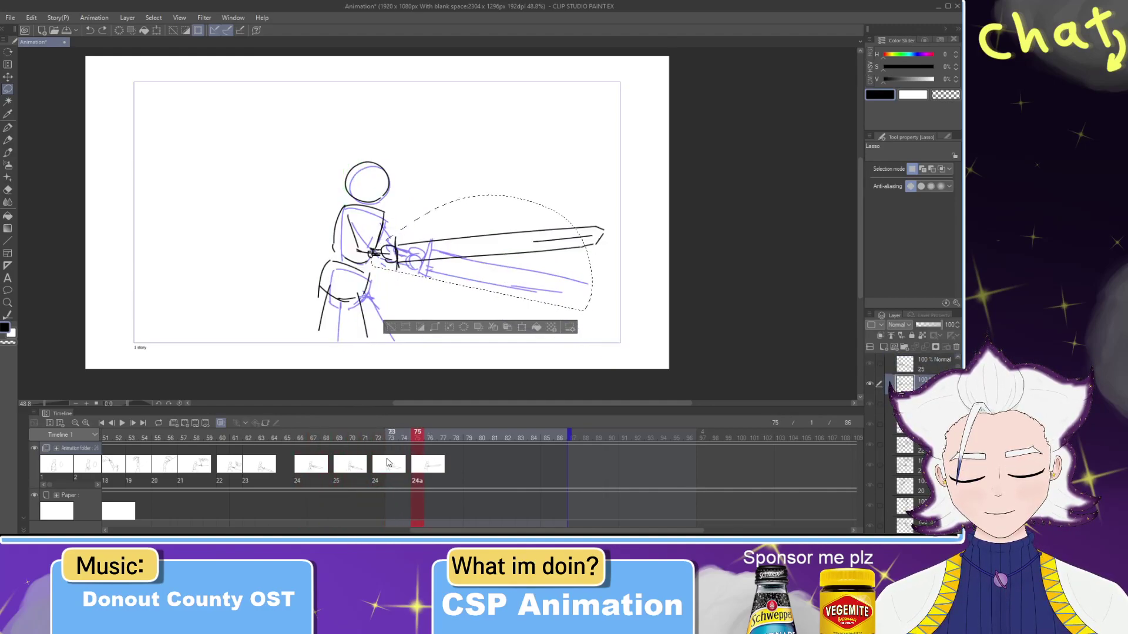
{"action": "left_click", "coordinate": [388, 462]}
{"action": "key", "text": "ctrl+d"}
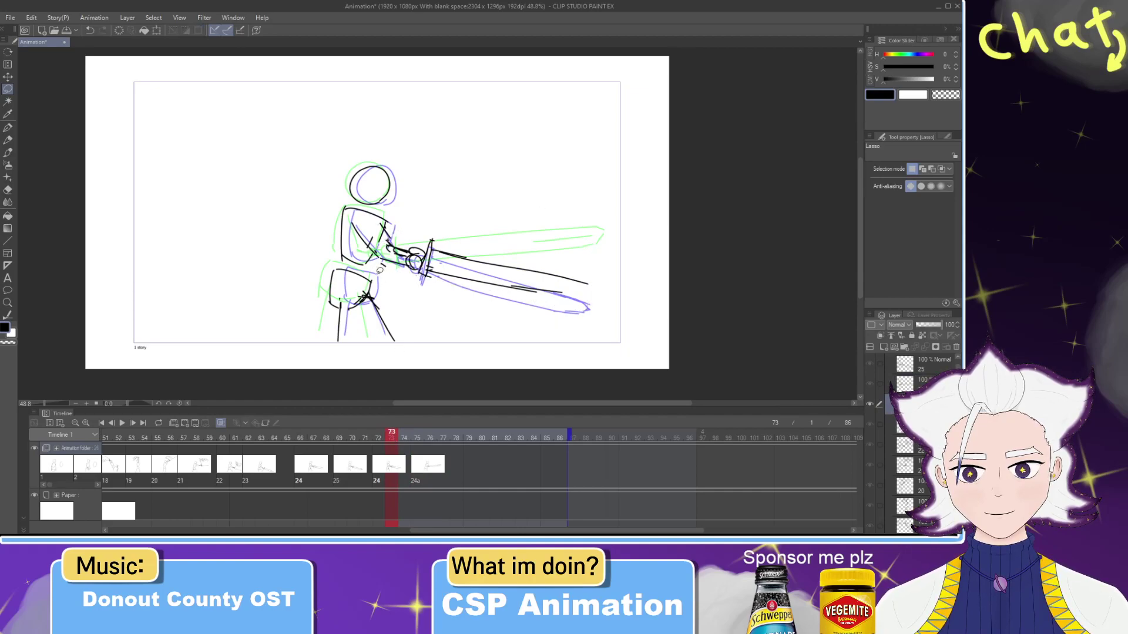
Step: Turn off onion skin and review the pose change from frame 73 to frame 78
{"action": "left_click", "coordinate": [221, 422]}
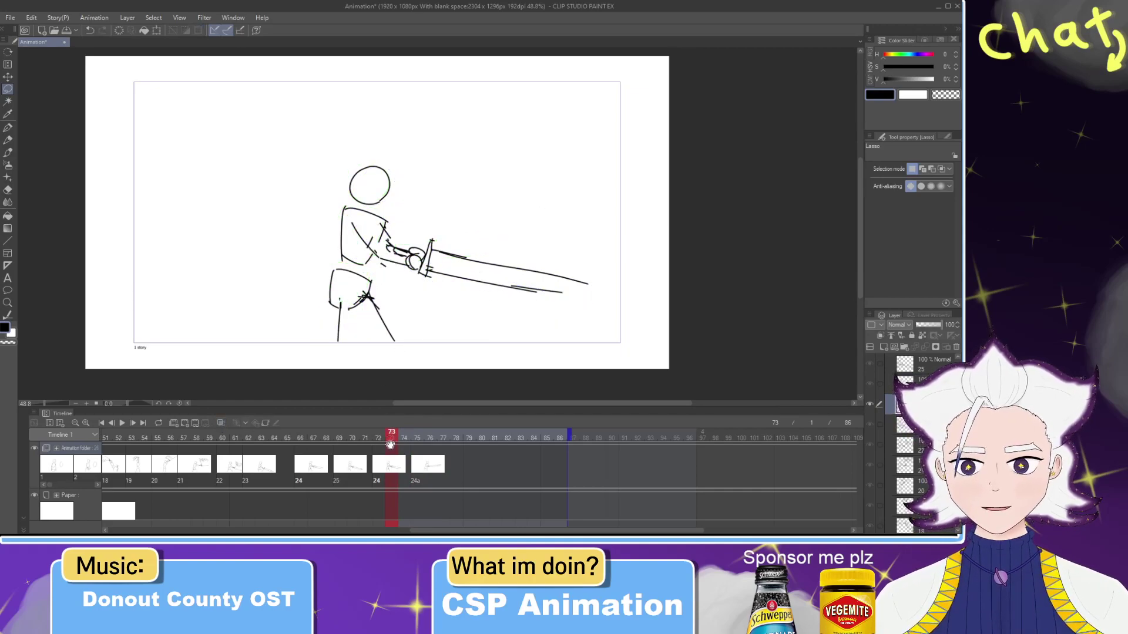
{"action": "left_click", "coordinate": [393, 445]}
{"action": "left_click", "coordinate": [403, 464]}
{"action": "left_click_drag", "start_coordinate": [394, 436], "coordinate": [430, 448]}
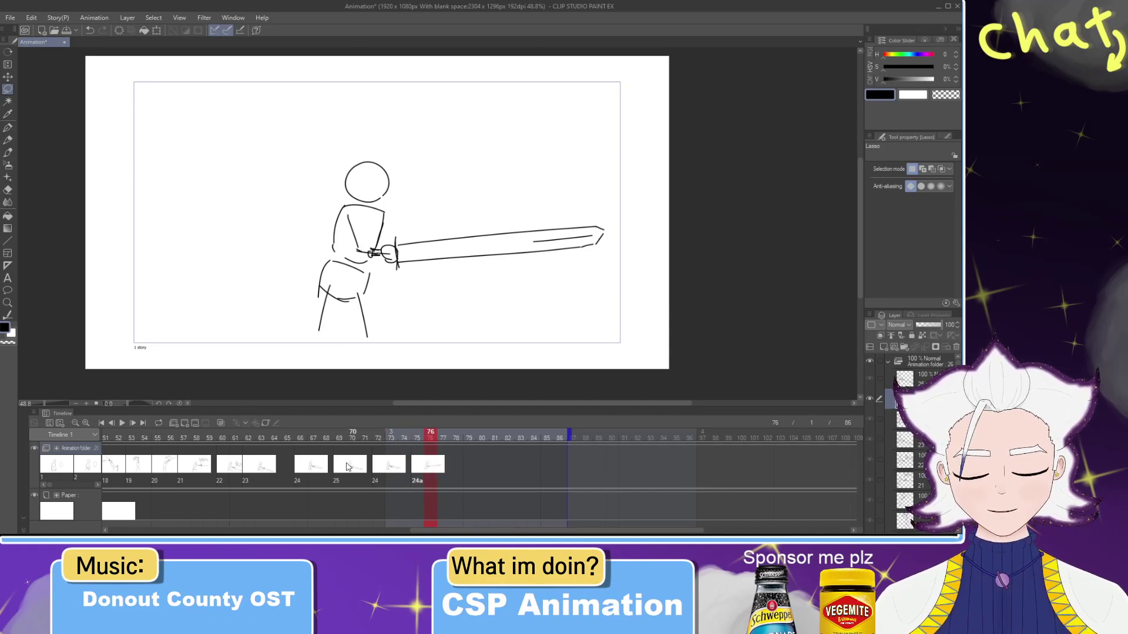
{"action": "mouse_move", "coordinate": [434, 442]}
{"action": "left_mouse_down"}
{"action": "mouse_move", "coordinate": [312, 442]}
{"action": "mouse_move", "coordinate": [416, 443]}
{"action": "mouse_move", "coordinate": [422, 462]}
{"action": "mouse_move", "coordinate": [455, 441]}
{"action": "left_mouse_up"}
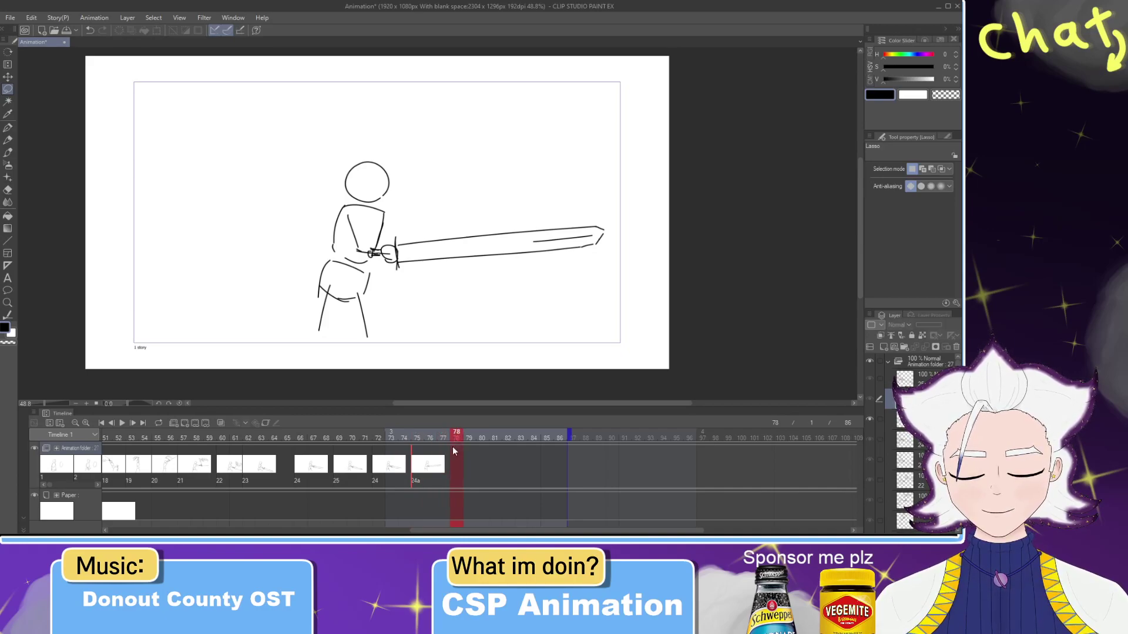
Step: Try copying cel 24a to frame 79 and adding a new item at frame 78, undoing both
{"action": "left_click", "coordinate": [427, 468]}
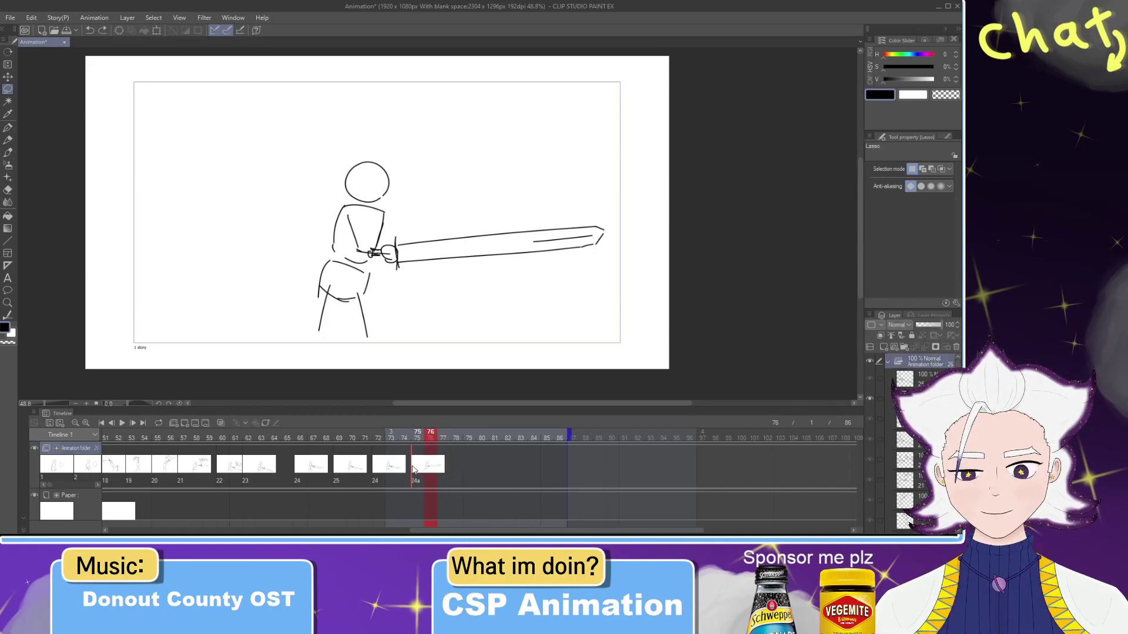
{"action": "left_click_drag", "start_coordinate": [411, 466], "coordinate": [479, 468]}
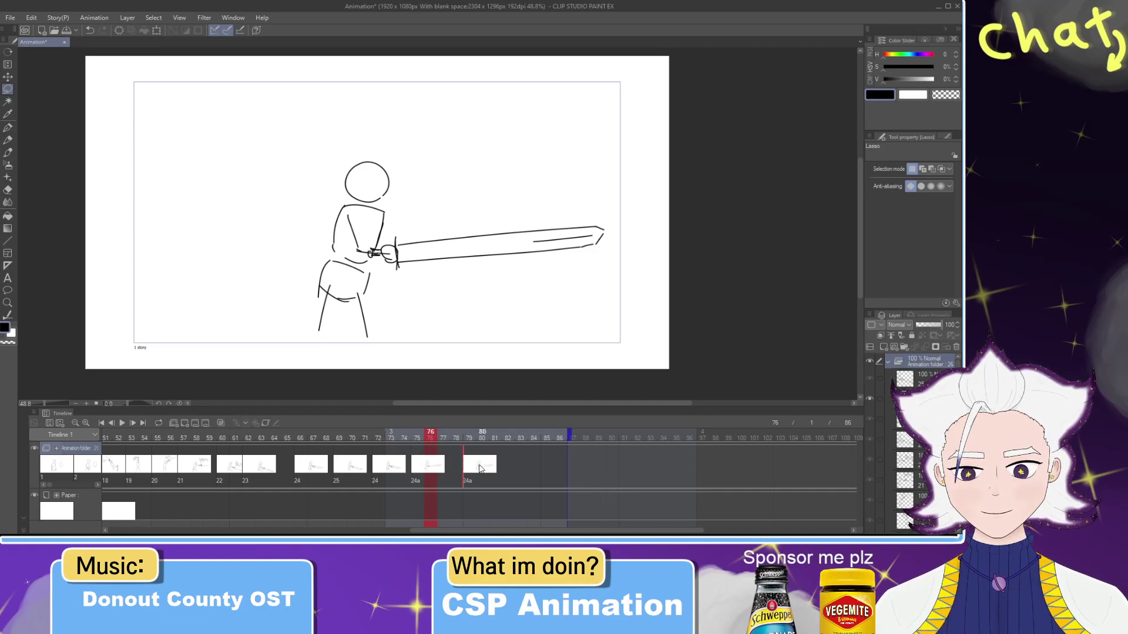
{"action": "left_click", "coordinate": [446, 439]}
{"action": "left_click", "coordinate": [451, 442]}
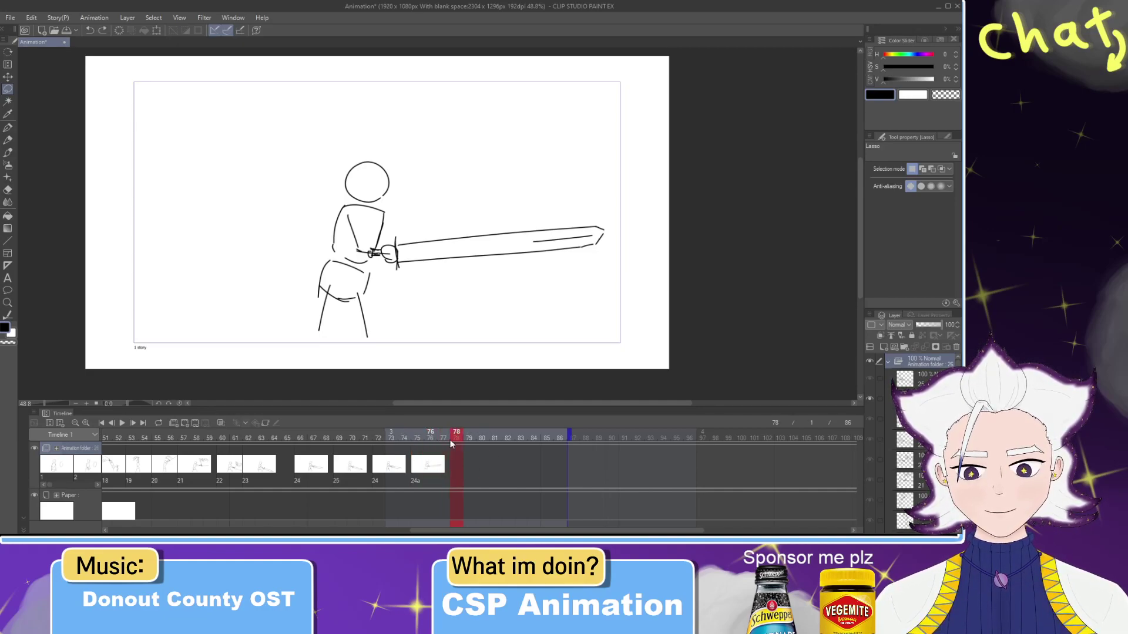
{"action": "left_click", "coordinate": [418, 442]}
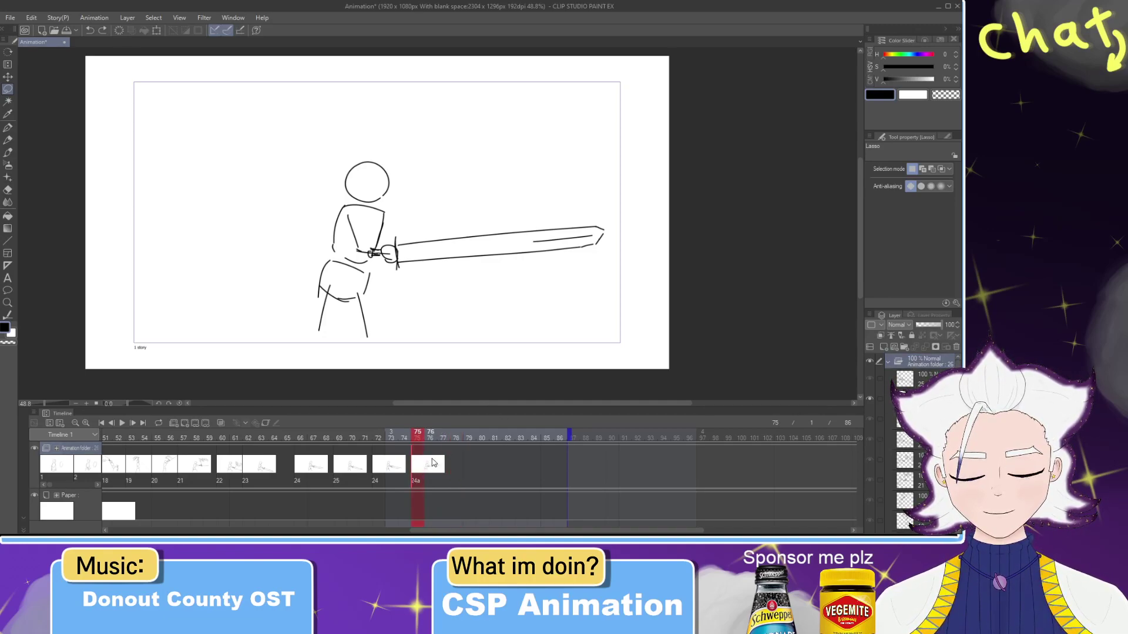
{"action": "left_click", "coordinate": [447, 437]}
{"action": "left_click", "coordinate": [453, 438]}
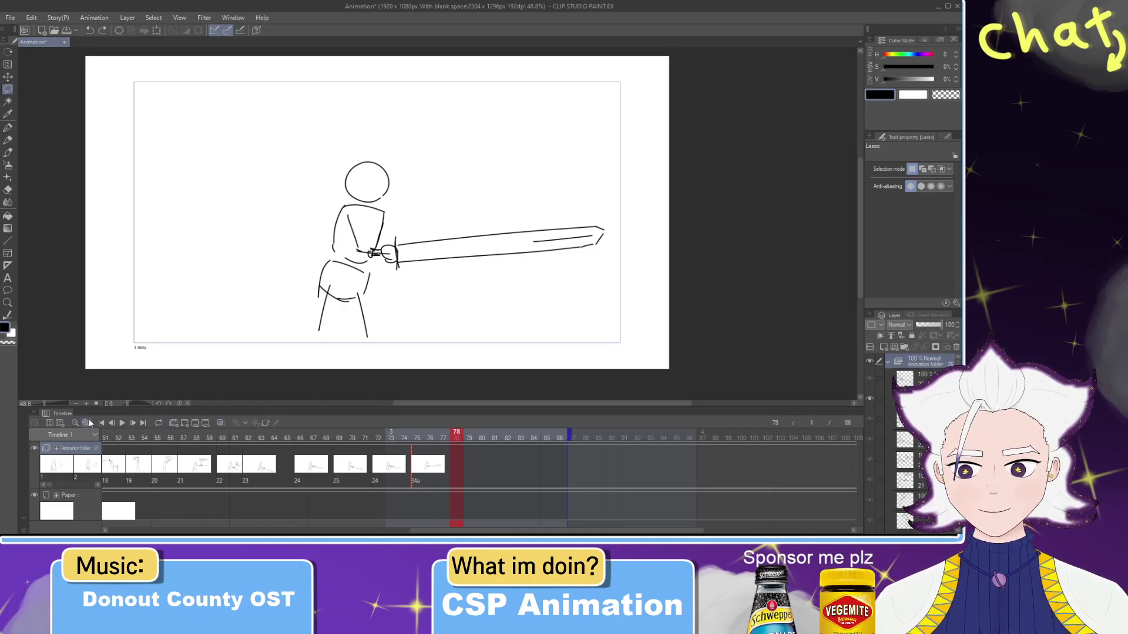
{"action": "left_click", "coordinate": [175, 423]}
{"action": "key", "text": "ctrl+z"}
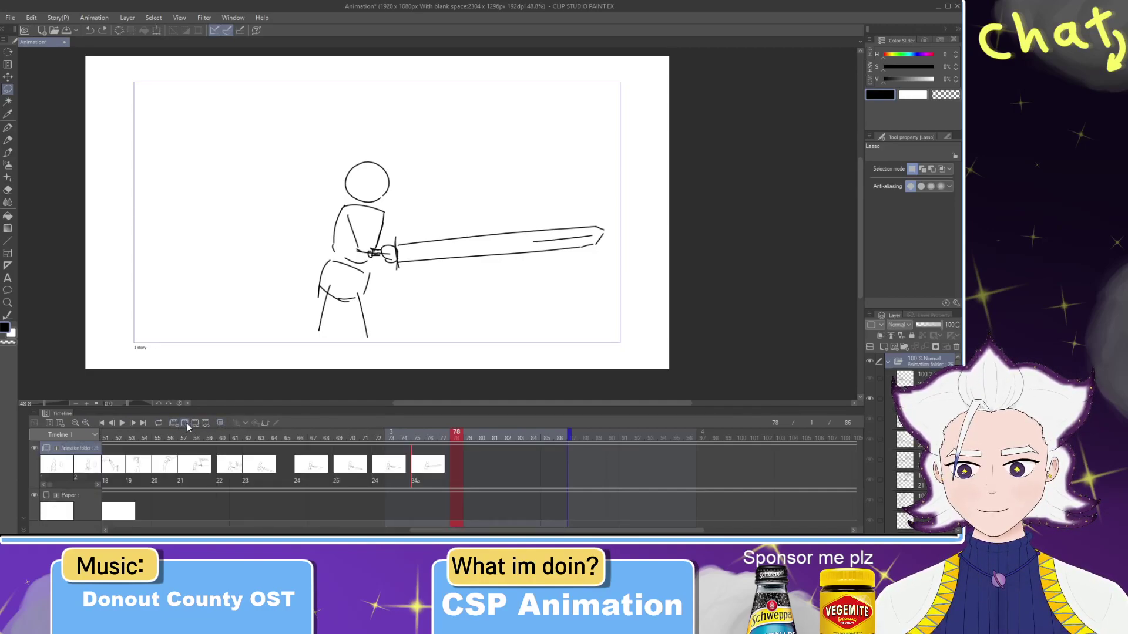
Step: Add a new blank cel at frame 78, turn onion skin on and switch to the G-pen
{"action": "left_click", "coordinate": [183, 423]}
{"action": "left_click", "coordinate": [222, 423]}
{"action": "key", "text": "p"}
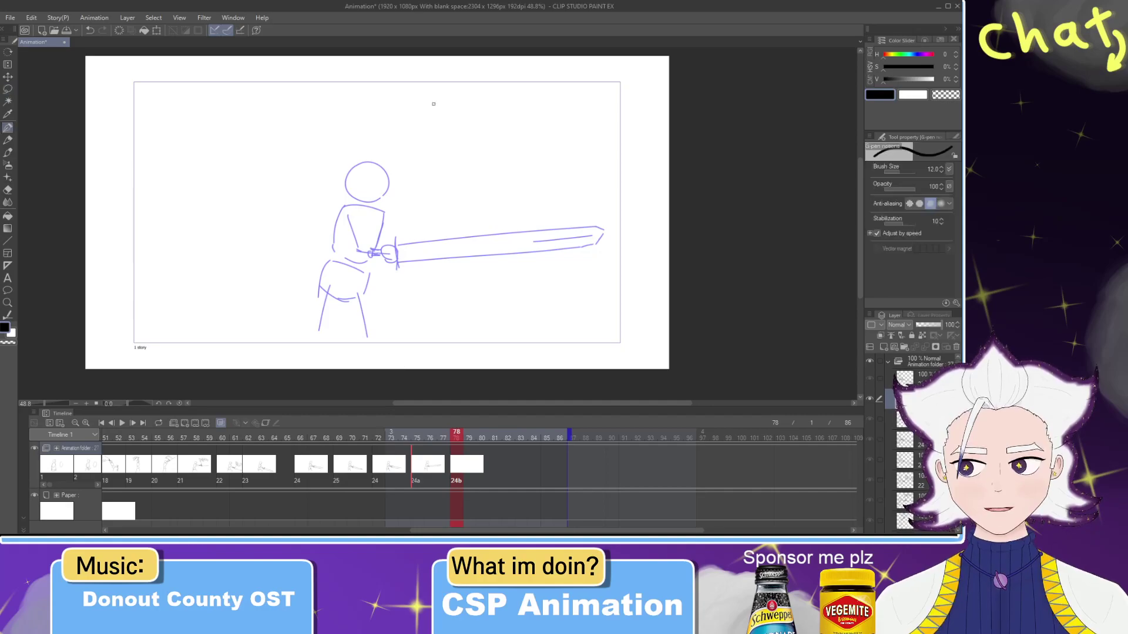
Step: Draw the figure's head, torso, hips and legs on the frame 78 cel, following the onion-skinned pose
{"action": "mouse_move", "coordinate": [382, 198]}
{"action": "left_mouse_down"}
{"action": "mouse_move", "coordinate": [376, 156]}
{"action": "mouse_move", "coordinate": [348, 183]}
{"action": "mouse_move", "coordinate": [383, 169]}
{"action": "mouse_move", "coordinate": [372, 164]}
{"action": "mouse_move", "coordinate": [383, 232]}
{"action": "mouse_move", "coordinate": [370, 253]}
{"action": "mouse_move", "coordinate": [382, 216]}
{"action": "mouse_move", "coordinate": [367, 259]}
{"action": "left_mouse_up"}
{"action": "key", "text": "ctrl+z"}
{"action": "key", "text": "ctrl+z"}
{"action": "key", "text": "ctrl+z"}
{"action": "key", "text": "ctrl+z"}
{"action": "key", "text": "ctrl+z"}
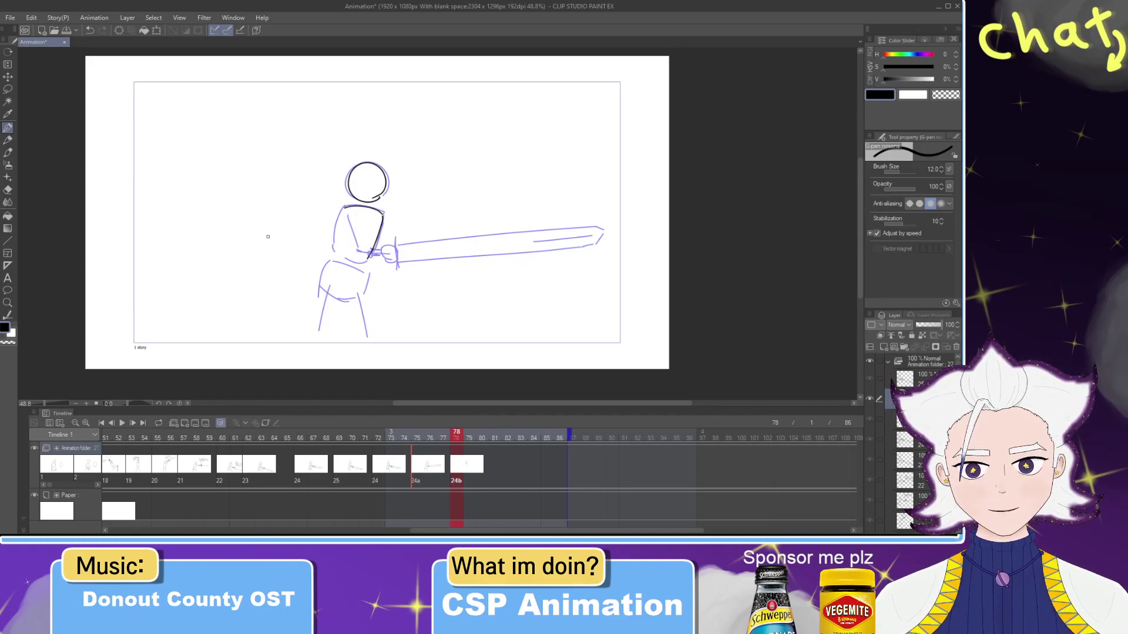
{"action": "mouse_move", "coordinate": [343, 206]}
{"action": "left_mouse_down"}
{"action": "mouse_move", "coordinate": [330, 254]}
{"action": "mouse_move", "coordinate": [359, 261]}
{"action": "mouse_move", "coordinate": [337, 249]}
{"action": "mouse_move", "coordinate": [330, 261]}
{"action": "mouse_move", "coordinate": [365, 277]}
{"action": "left_mouse_up"}
{"action": "key", "text": "ctrl+z"}
{"action": "key", "text": "ctrl+z"}
{"action": "key", "text": "ctrl+z"}
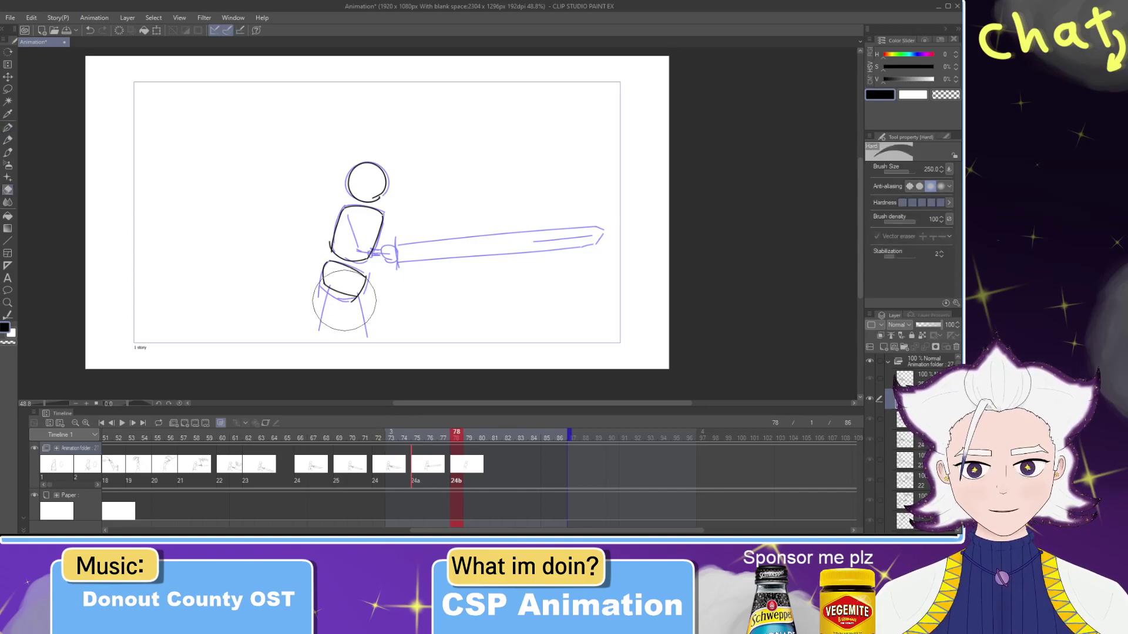
{"action": "left_click_drag", "start_coordinate": [328, 285], "coordinate": [321, 333]}
{"action": "left_click_drag", "start_coordinate": [356, 292], "coordinate": [358, 336]}
Step: Draw both arms meeting at the hands in front of the waist, undoing and redrawing until they fit
{"action": "left_click_drag", "start_coordinate": [350, 217], "coordinate": [364, 247]}
{"action": "key", "text": "ctrl+z"}
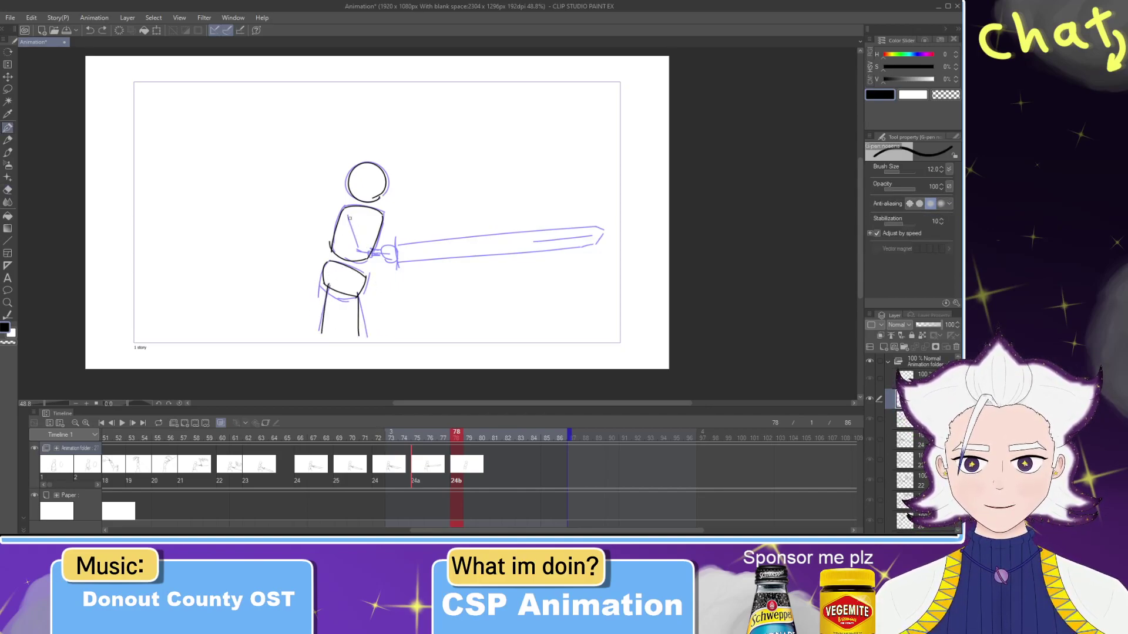
{"action": "key", "text": "ctrl+z"}
{"action": "key", "text": "ctrl+z"}
{"action": "mouse_move", "coordinate": [347, 215]}
{"action": "left_mouse_down"}
{"action": "mouse_move", "coordinate": [362, 246]}
{"action": "mouse_move", "coordinate": [386, 253]}
{"action": "left_mouse_up"}
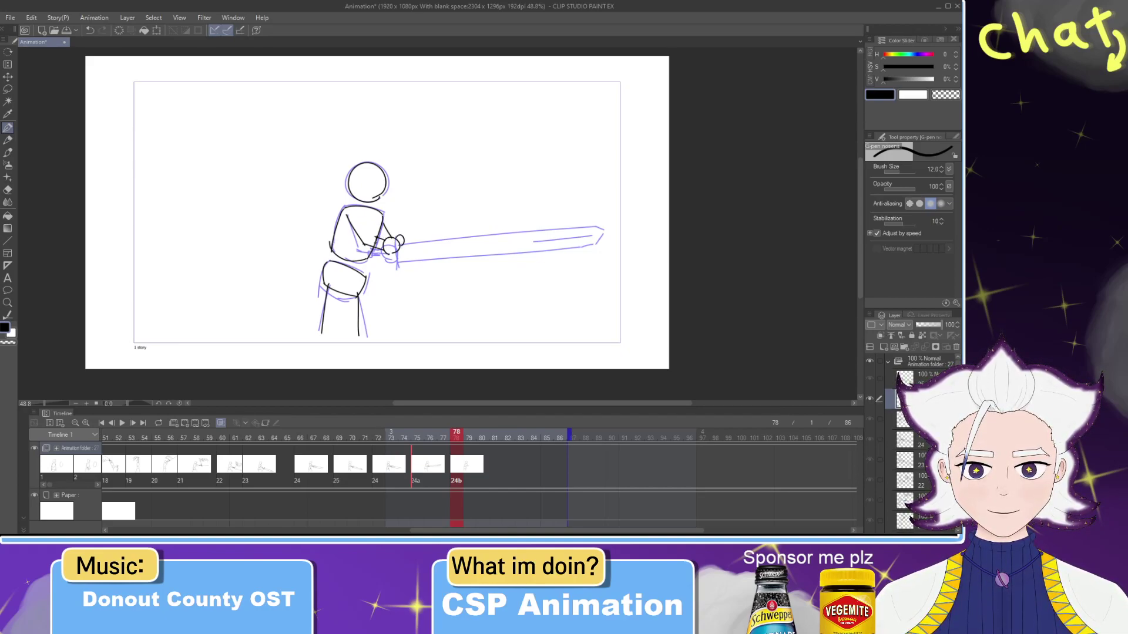
{"action": "key", "text": "ctrl+z"}
{"action": "key", "text": "ctrl+z"}
{"action": "key", "text": "ctrl+z"}
{"action": "key", "text": "ctrl+z"}
{"action": "key", "text": "ctrl+z"}
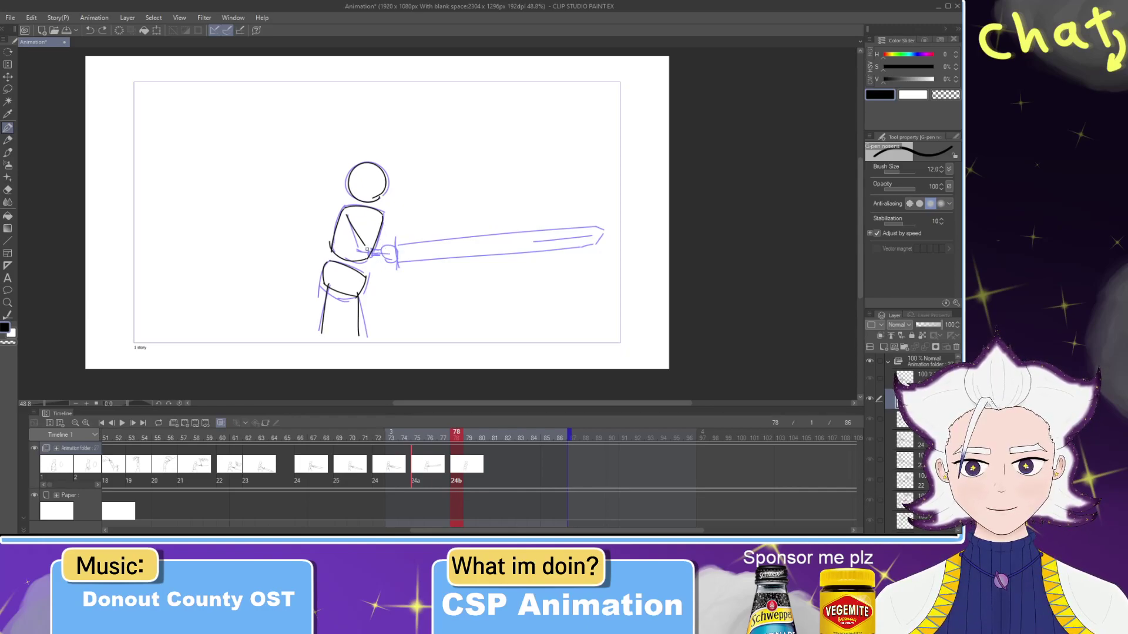
{"action": "mouse_move", "coordinate": [345, 217]}
{"action": "left_mouse_down"}
{"action": "mouse_move", "coordinate": [369, 266]}
{"action": "mouse_move", "coordinate": [396, 274]}
{"action": "mouse_move", "coordinate": [365, 246]}
{"action": "mouse_move", "coordinate": [386, 270]}
{"action": "mouse_move", "coordinate": [373, 255]}
{"action": "mouse_move", "coordinate": [398, 266]}
{"action": "mouse_move", "coordinate": [389, 269]}
{"action": "mouse_move", "coordinate": [390, 253]}
{"action": "left_mouse_up"}
{"action": "key", "text": "ctrl+z"}
{"action": "key", "text": "ctrl+z"}
{"action": "key", "text": "ctrl+z"}
{"action": "key", "text": "ctrl+z"}
{"action": "key", "text": "ctrl+z"}
{"action": "key", "text": "ctrl+z"}
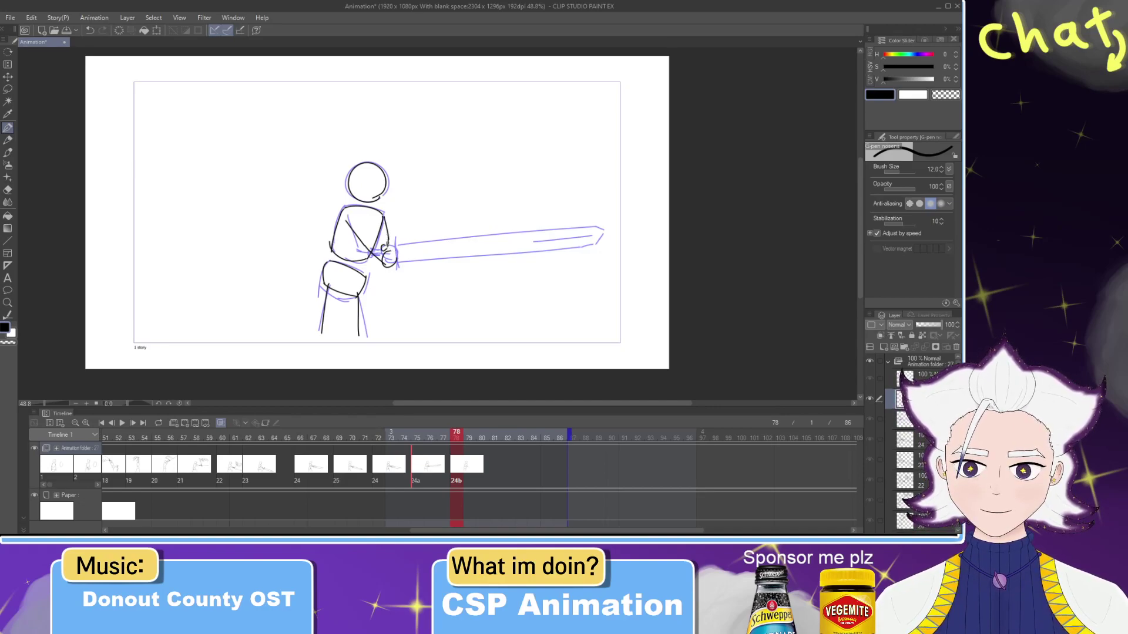
Step: Draw the sword's guard and long blade from the hands, angled slightly higher than the onion-skinned sword
{"action": "left_click_drag", "start_coordinate": [390, 251], "coordinate": [521, 208]}
{"action": "key", "text": "ctrl+z"}
{"action": "left_click_drag", "start_coordinate": [394, 253], "coordinate": [554, 213]}
{"action": "key", "text": "ctrl+z"}
{"action": "mouse_move", "coordinate": [394, 240]}
{"action": "left_mouse_down"}
{"action": "mouse_move", "coordinate": [403, 267]}
{"action": "mouse_move", "coordinate": [580, 220]}
{"action": "mouse_move", "coordinate": [417, 243]}
{"action": "mouse_move", "coordinate": [551, 216]}
{"action": "left_mouse_up"}
{"action": "key", "text": "ctrl+z"}
{"action": "key", "text": "ctrl+z"}
{"action": "left_click_drag", "start_coordinate": [395, 244], "coordinate": [590, 211]}
{"action": "left_click_drag", "start_coordinate": [403, 266], "coordinate": [602, 227]}
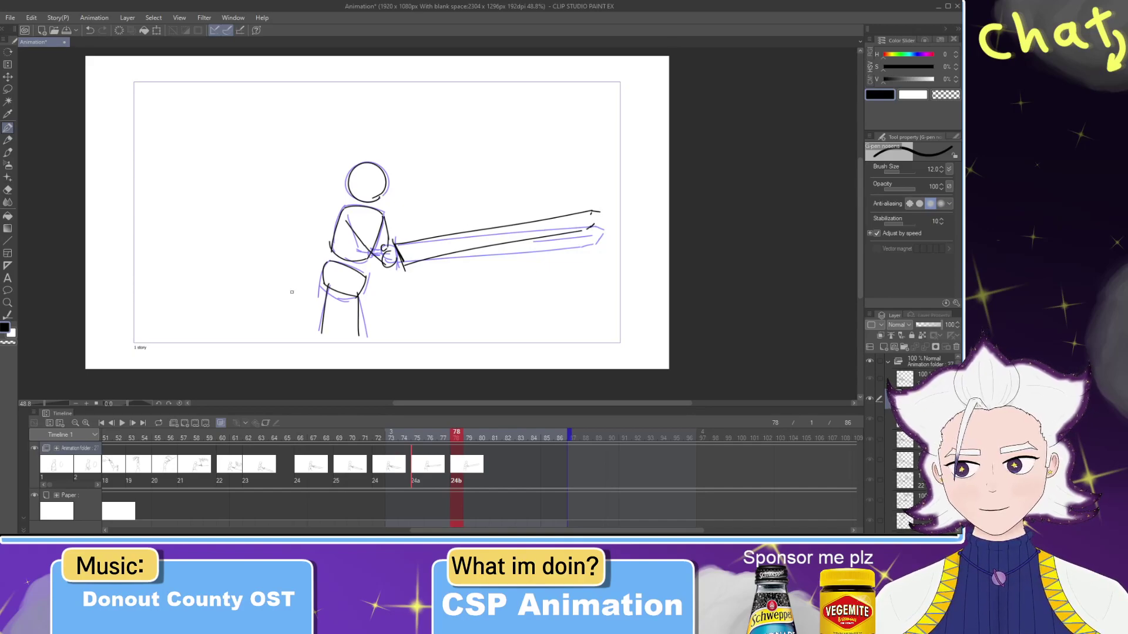
Step: Erase both legs on the frame 78 cel and redraw them in a wider stance
{"action": "key", "text": "e"}
{"action": "mouse_move", "coordinate": [320, 334]}
{"action": "left_mouse_down"}
{"action": "mouse_move", "coordinate": [322, 291]}
{"action": "mouse_move", "coordinate": [318, 328]}
{"action": "left_mouse_up"}
{"action": "key", "text": "p"}
{"action": "key", "text": "ctrl+z"}
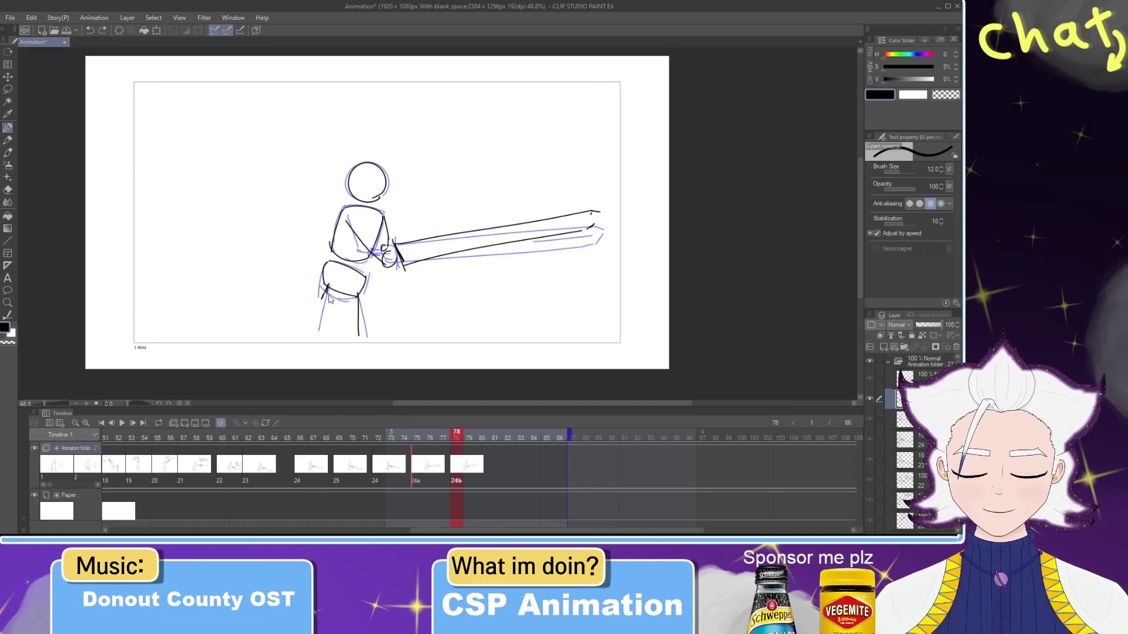
{"action": "left_click_drag", "start_coordinate": [327, 285], "coordinate": [318, 330]}
{"action": "key", "text": "ctrl+z"}
{"action": "left_click_drag", "start_coordinate": [327, 284], "coordinate": [308, 340]}
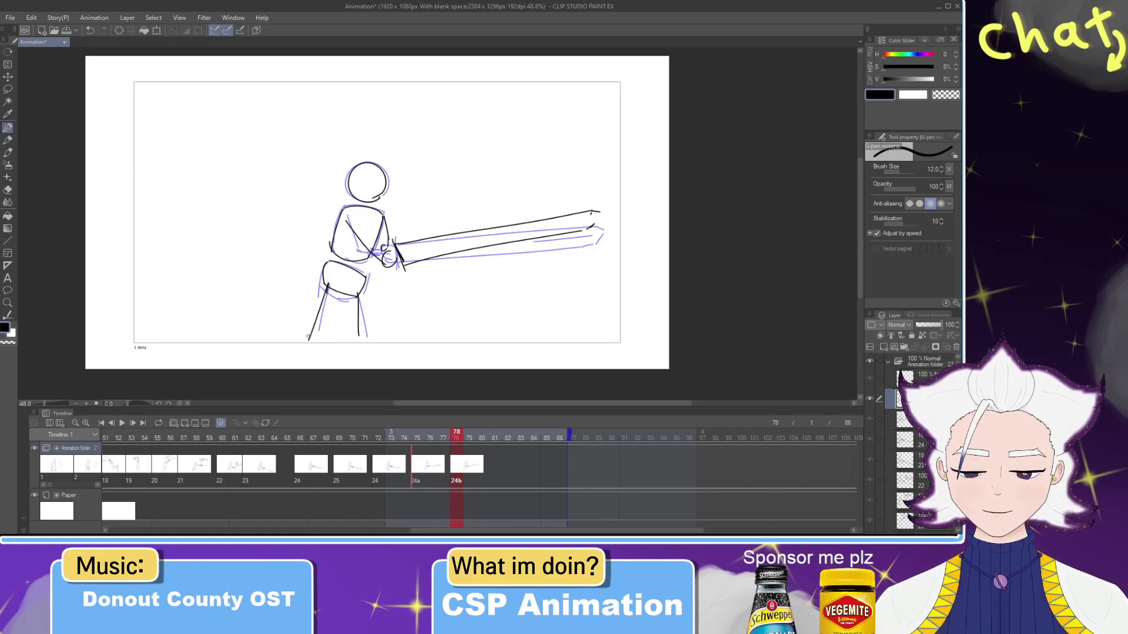
{"action": "key", "text": "e"}
{"action": "mouse_move", "coordinate": [366, 307]}
{"action": "left_mouse_down"}
{"action": "mouse_move", "coordinate": [352, 309]}
{"action": "mouse_move", "coordinate": [368, 345]}
{"action": "left_mouse_up"}
{"action": "key", "text": "p"}
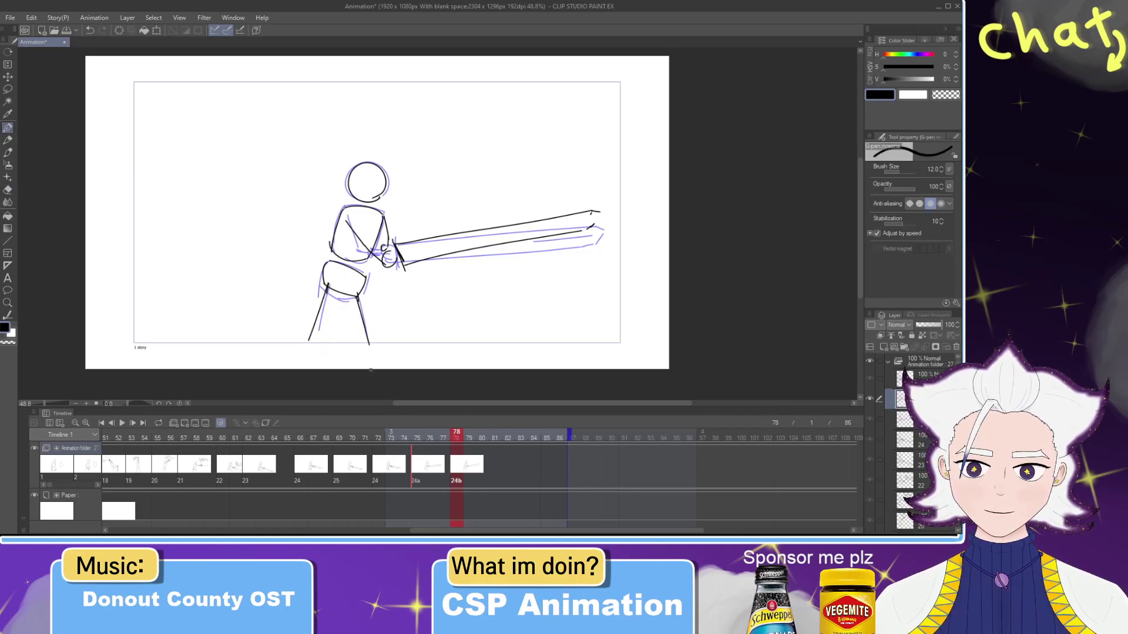
Step: Turn off onion skin, compare frames 77 and 78, and redraw the hands gripping the sword on cel 24b
{"action": "mouse_move", "coordinate": [457, 439]}
{"action": "left_mouse_down"}
{"action": "mouse_move", "coordinate": [405, 440]}
{"action": "mouse_move", "coordinate": [460, 445]}
{"action": "mouse_move", "coordinate": [443, 440]}
{"action": "mouse_move", "coordinate": [451, 450]}
{"action": "left_mouse_up"}
{"action": "left_click", "coordinate": [221, 423]}
{"action": "left_click_drag", "start_coordinate": [457, 437], "coordinate": [443, 441]}
{"action": "left_click", "coordinate": [454, 440]}
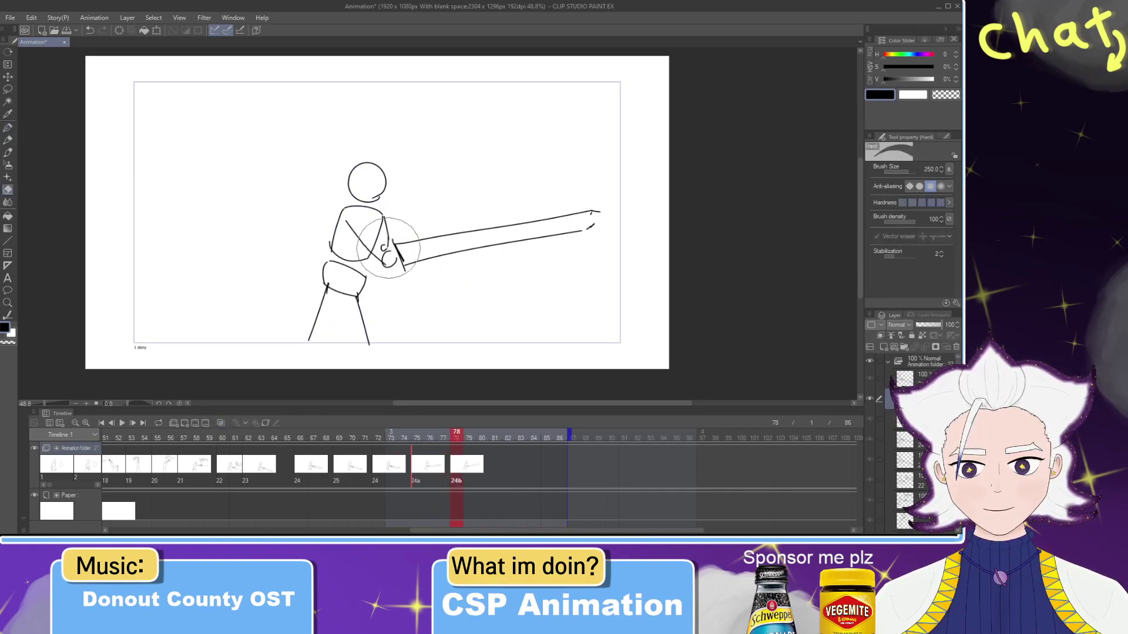
{"action": "key", "text": "ctrl+z"}
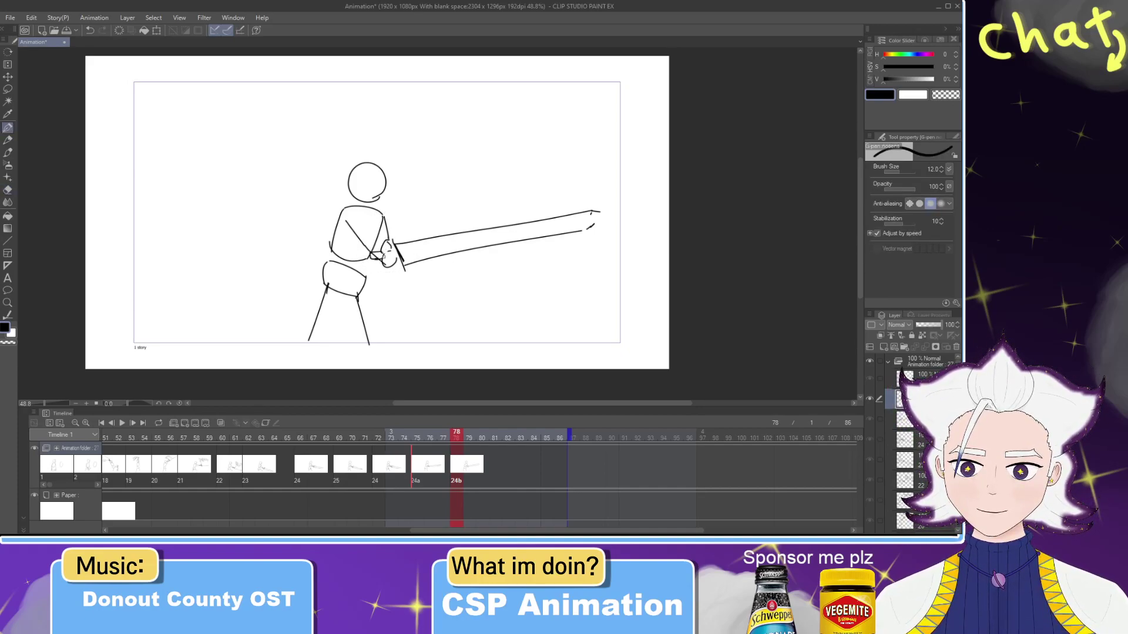
{"action": "left_click_drag", "start_coordinate": [459, 440], "coordinate": [450, 438]}
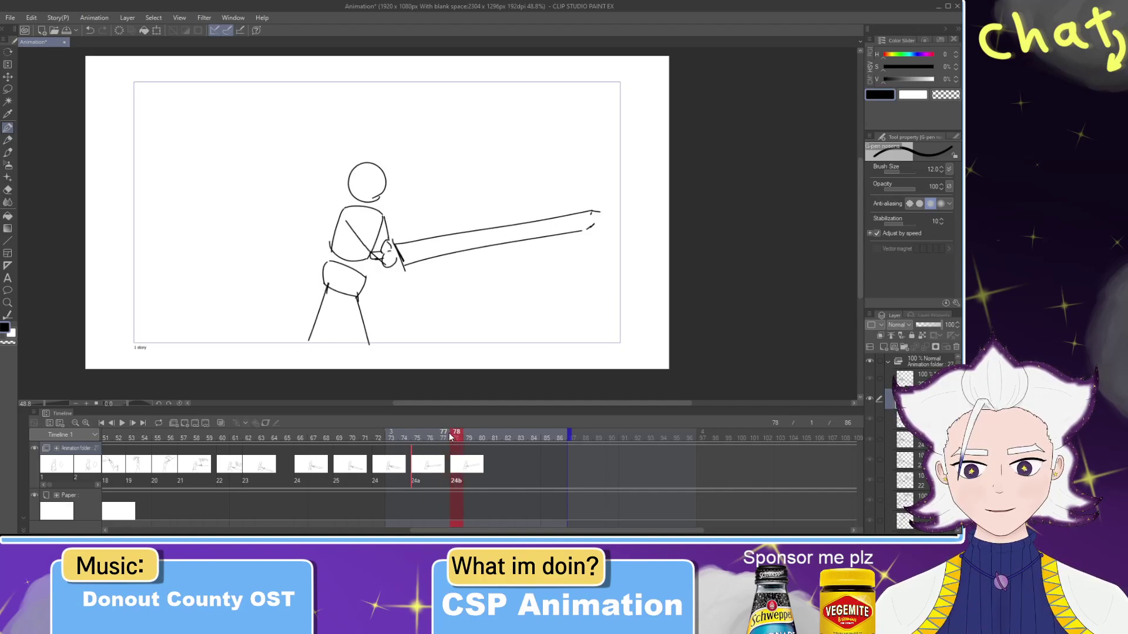
Step: Select the whole figure with its sword on cel 24a and nudge it ten small increments down the canvas
{"action": "mouse_move", "coordinate": [441, 433]}
{"action": "left_mouse_down"}
{"action": "mouse_move", "coordinate": [391, 437]}
{"action": "mouse_move", "coordinate": [422, 425]}
{"action": "left_mouse_up"}
{"action": "left_click", "coordinate": [8, 89]}
{"action": "mouse_move", "coordinate": [452, 336]}
{"action": "left_mouse_down"}
{"action": "mouse_move", "coordinate": [748, 185]}
{"action": "mouse_move", "coordinate": [748, 276]}
{"action": "left_mouse_up"}
{"action": "left_click", "coordinate": [483, 364]}
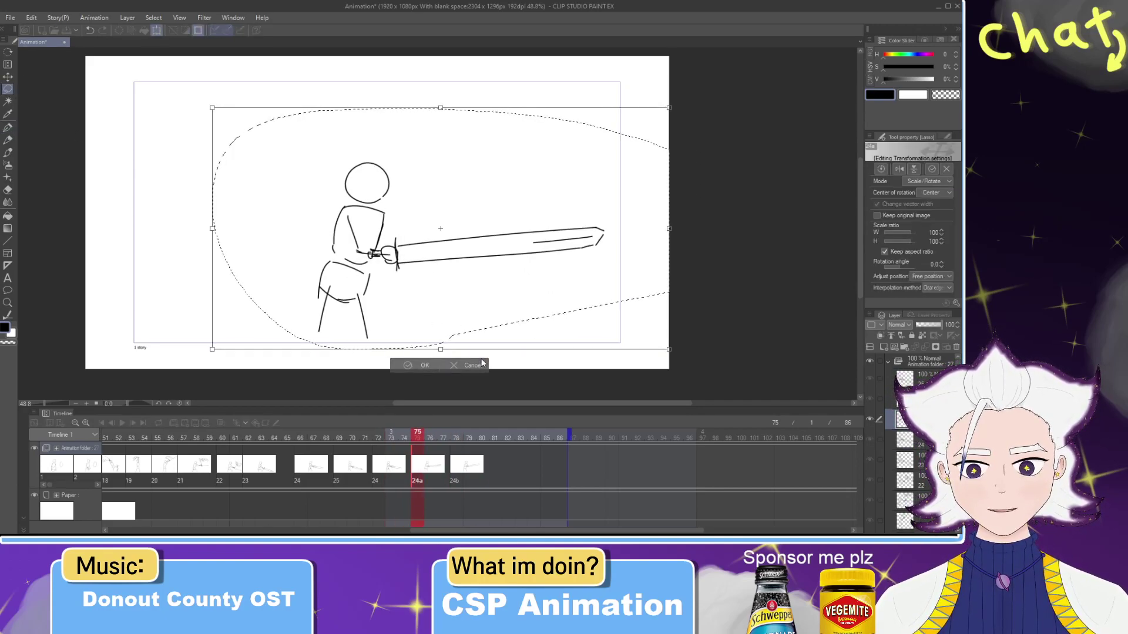
{"action": "key", "text": "Down"}
{"action": "key", "text": "Down"}
{"action": "key", "text": "Down"}
{"action": "key", "text": "Down"}
{"action": "key", "text": "Down"}
{"action": "key", "text": "Down"}
{"action": "key", "text": "Down"}
{"action": "key", "text": "Down"}
{"action": "key", "text": "Down"}
{"action": "key", "text": "Down"}
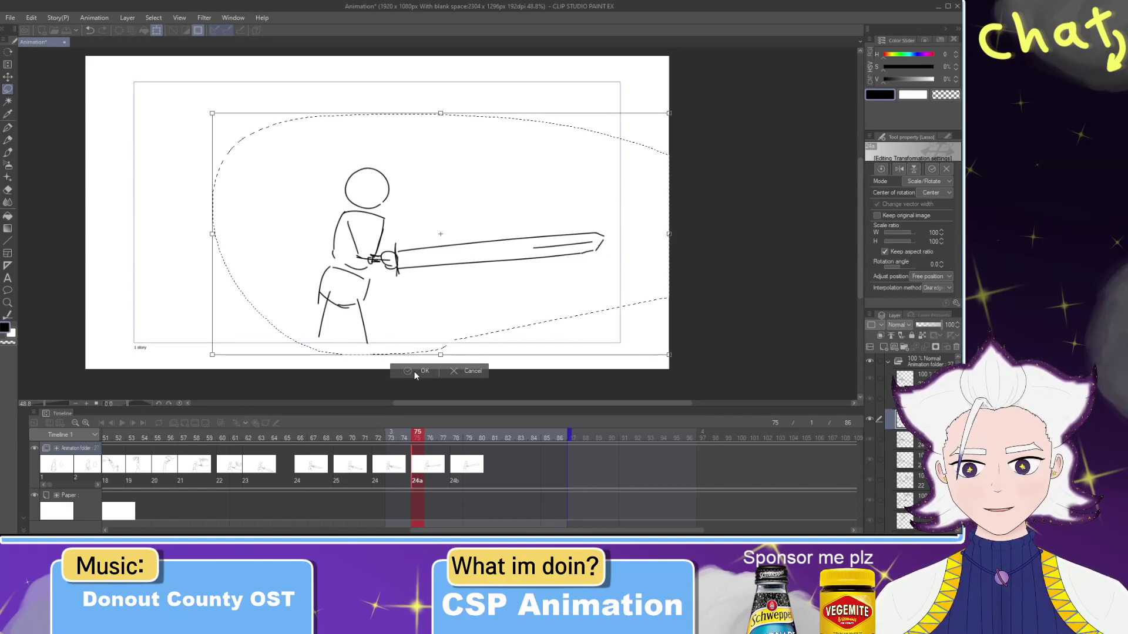
{"action": "left_click", "coordinate": [414, 371]}
Step: Lasso the hands and sword on cel 24b and rotate them about 8.4 degrees so the blade points higher
{"action": "mouse_move", "coordinate": [426, 442]}
{"action": "left_mouse_down"}
{"action": "mouse_move", "coordinate": [457, 442]}
{"action": "mouse_move", "coordinate": [365, 444]}
{"action": "mouse_move", "coordinate": [467, 446]}
{"action": "mouse_move", "coordinate": [428, 449]}
{"action": "mouse_move", "coordinate": [456, 453]}
{"action": "left_mouse_up"}
{"action": "left_click_drag", "start_coordinate": [406, 284], "coordinate": [397, 279]}
{"action": "left_click", "coordinate": [388, 271]}
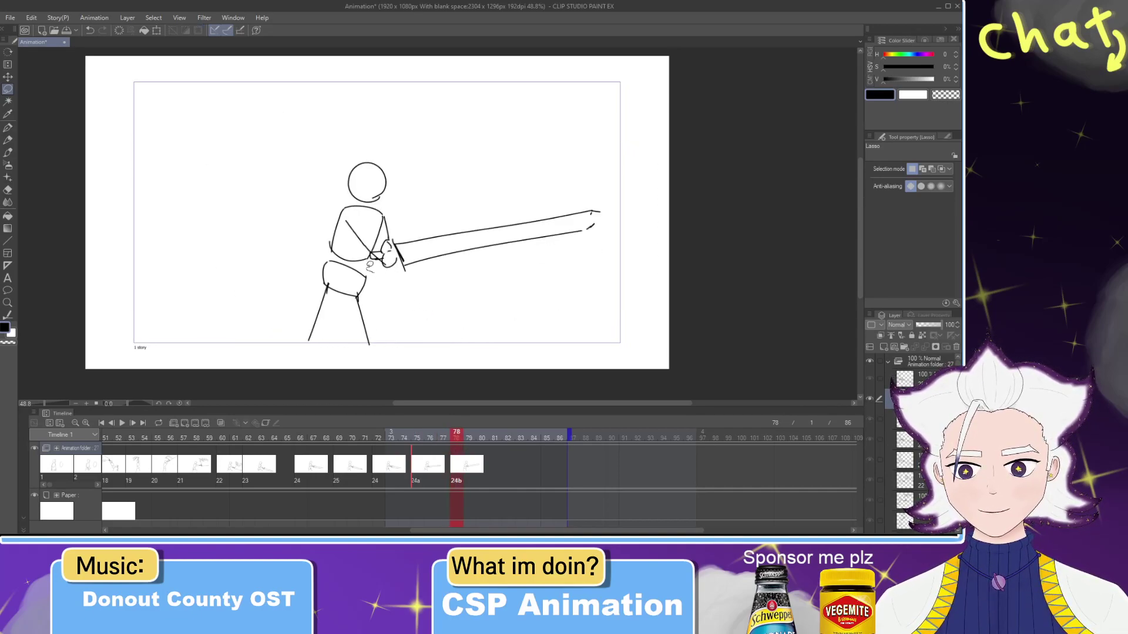
{"action": "mouse_move", "coordinate": [401, 229]}
{"action": "left_mouse_down"}
{"action": "mouse_move", "coordinate": [646, 167]}
{"action": "mouse_move", "coordinate": [595, 318]}
{"action": "mouse_move", "coordinate": [519, 244]}
{"action": "left_mouse_up"}
{"action": "left_click", "coordinate": [548, 293]}
{"action": "left_click_drag", "start_coordinate": [639, 261], "coordinate": [638, 267]}
{"action": "left_click_drag", "start_coordinate": [528, 231], "coordinate": [529, 233]}
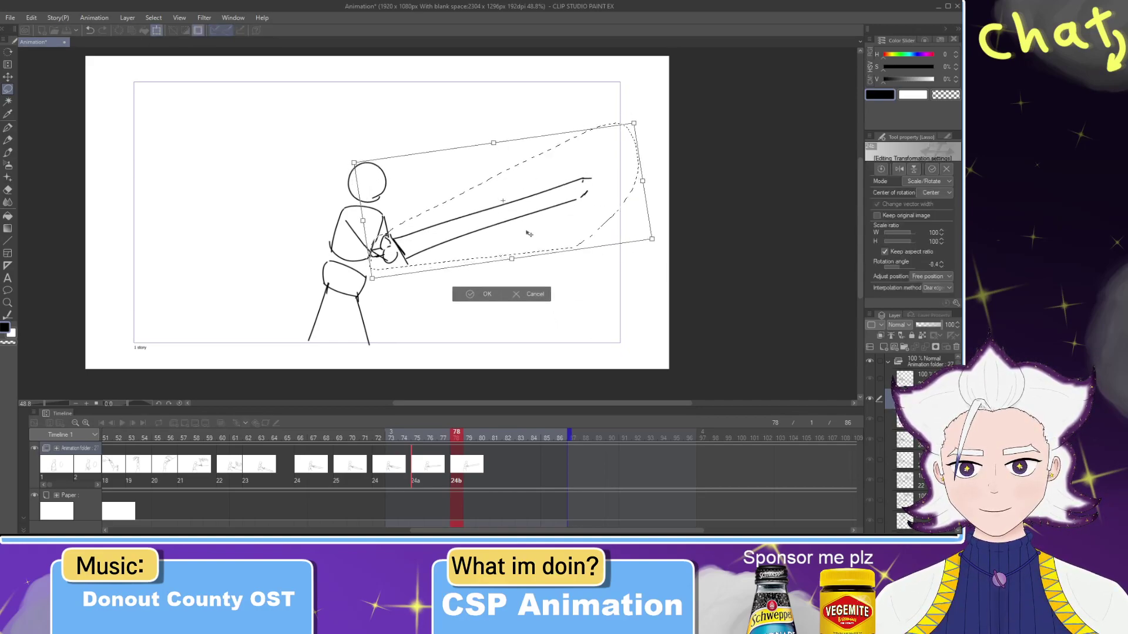
{"action": "key", "text": "Return"}
Step: Compare the poses of cels 24a and 24b by switching between frames 75 and 78
{"action": "mouse_move", "coordinate": [461, 437]}
{"action": "left_mouse_down"}
{"action": "mouse_move", "coordinate": [416, 437]}
{"action": "mouse_move", "coordinate": [457, 436]}
{"action": "mouse_move", "coordinate": [444, 436]}
{"action": "left_mouse_up"}
{"action": "left_click", "coordinate": [431, 436]}
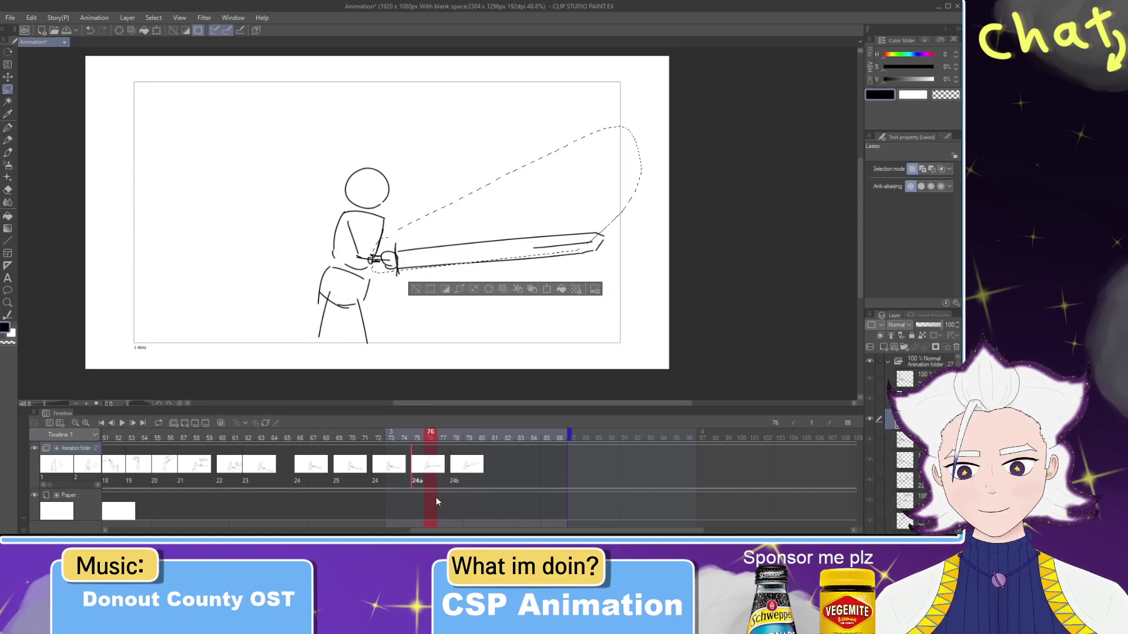
{"action": "left_click", "coordinate": [417, 467]}
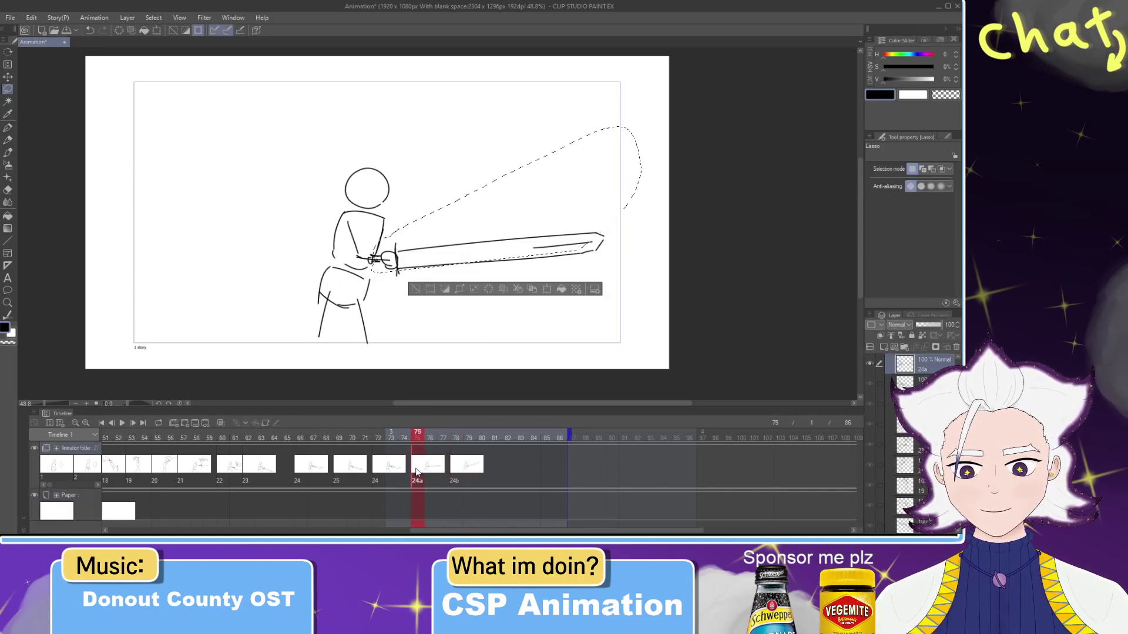
{"action": "left_click", "coordinate": [451, 467]}
{"action": "left_click", "coordinate": [414, 467]}
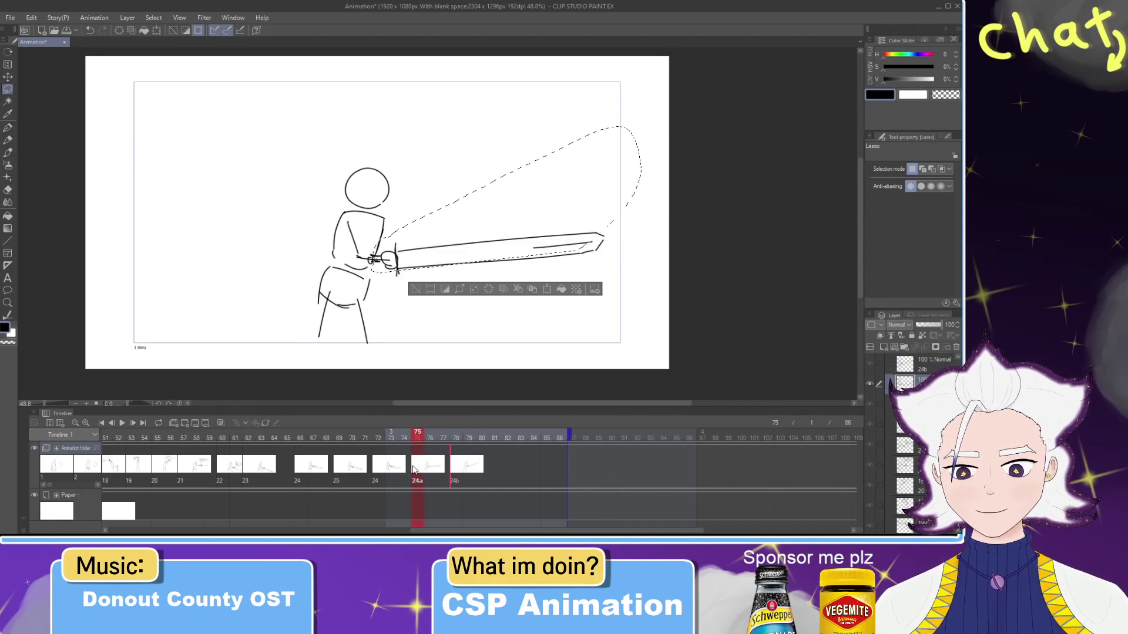
{"action": "left_click", "coordinate": [452, 468]}
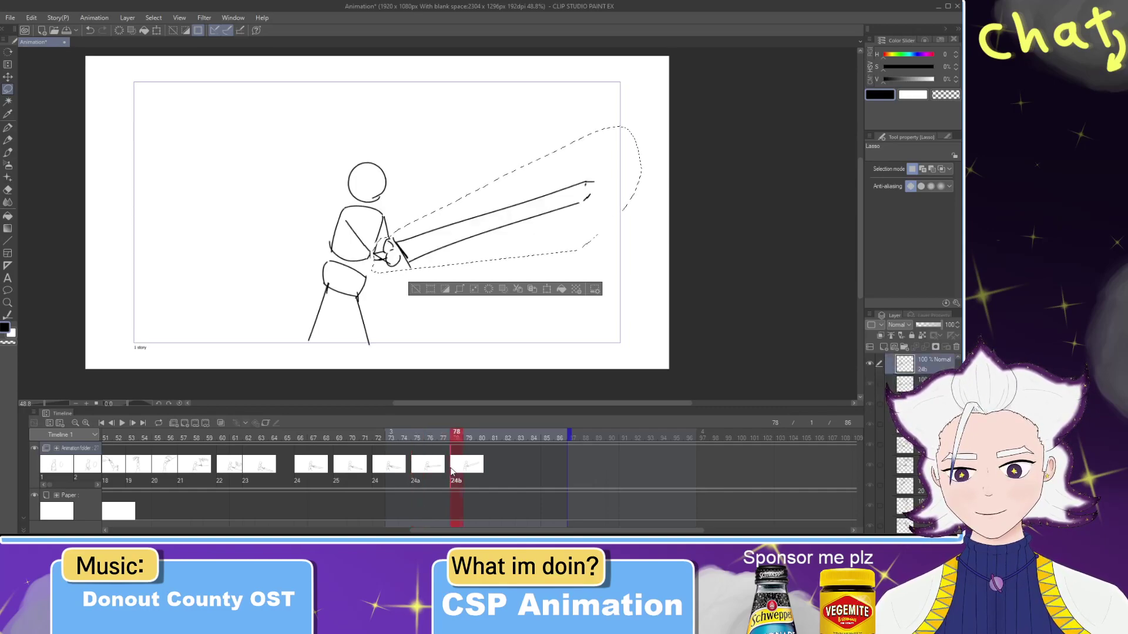
{"action": "left_click", "coordinate": [420, 466]}
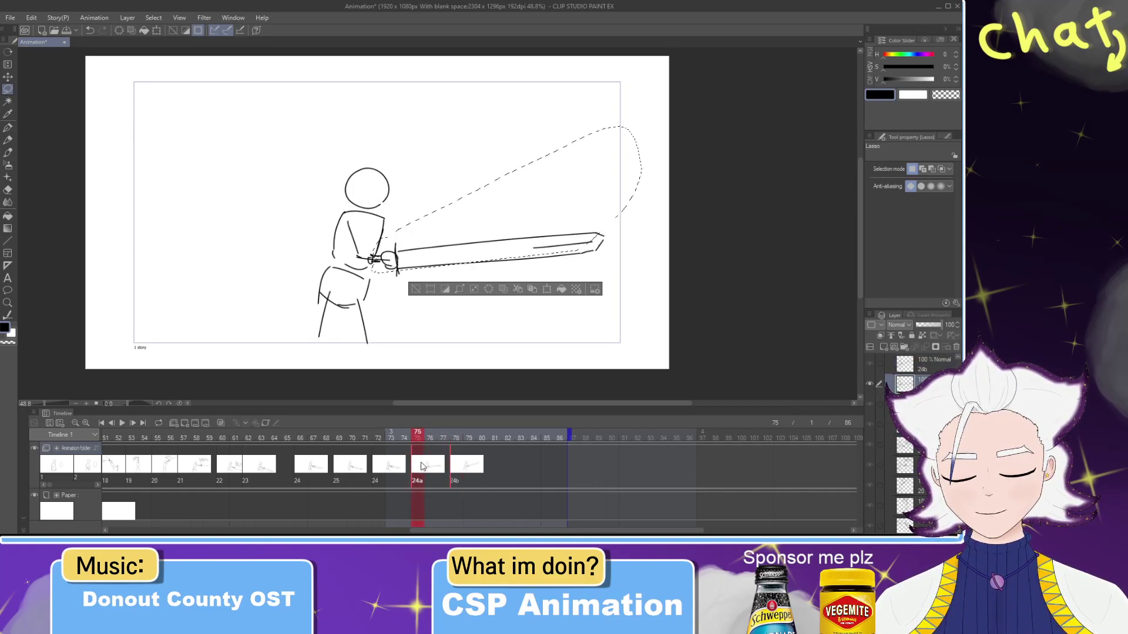
Step: Try extending the animation to frame 97 with repeated copies of cels 24a and 24b, and undo the copies and extension
{"action": "left_click_drag", "start_coordinate": [413, 465], "coordinate": [499, 473]}
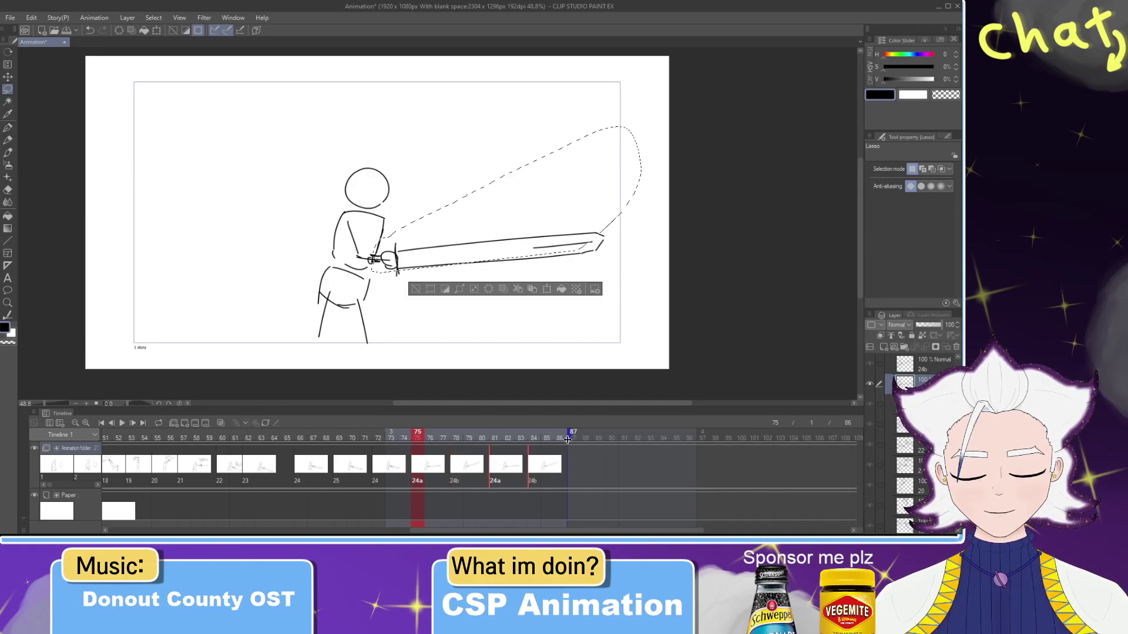
{"action": "left_click_drag", "start_coordinate": [644, 442], "coordinate": [712, 438]}
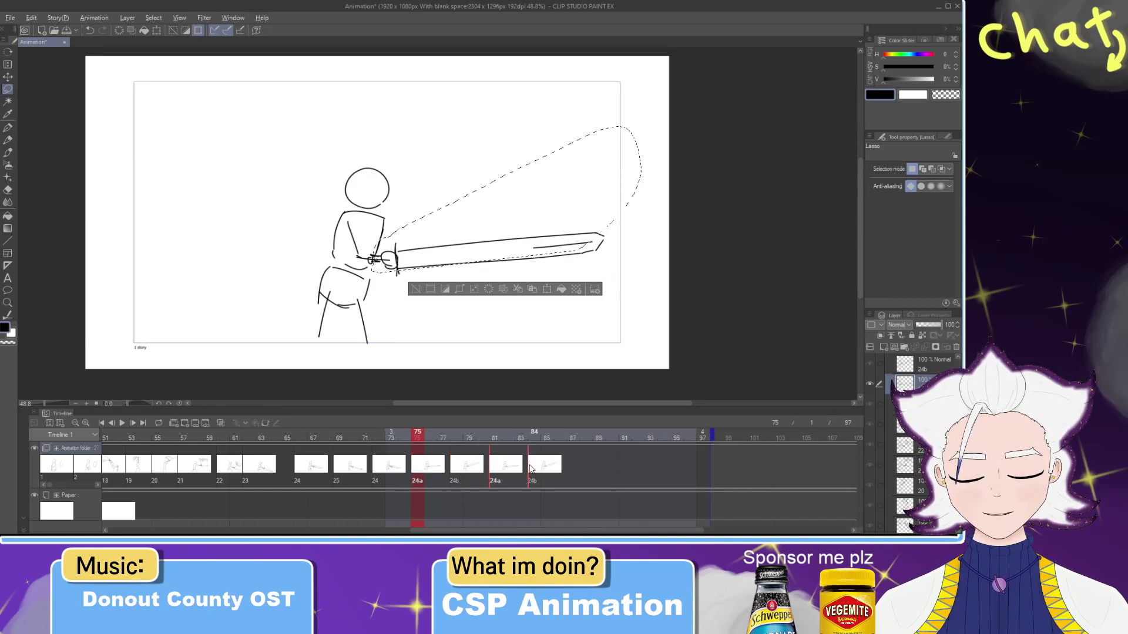
{"action": "left_click", "coordinate": [535, 470]}
{"action": "key", "text": "ctrl+z"}
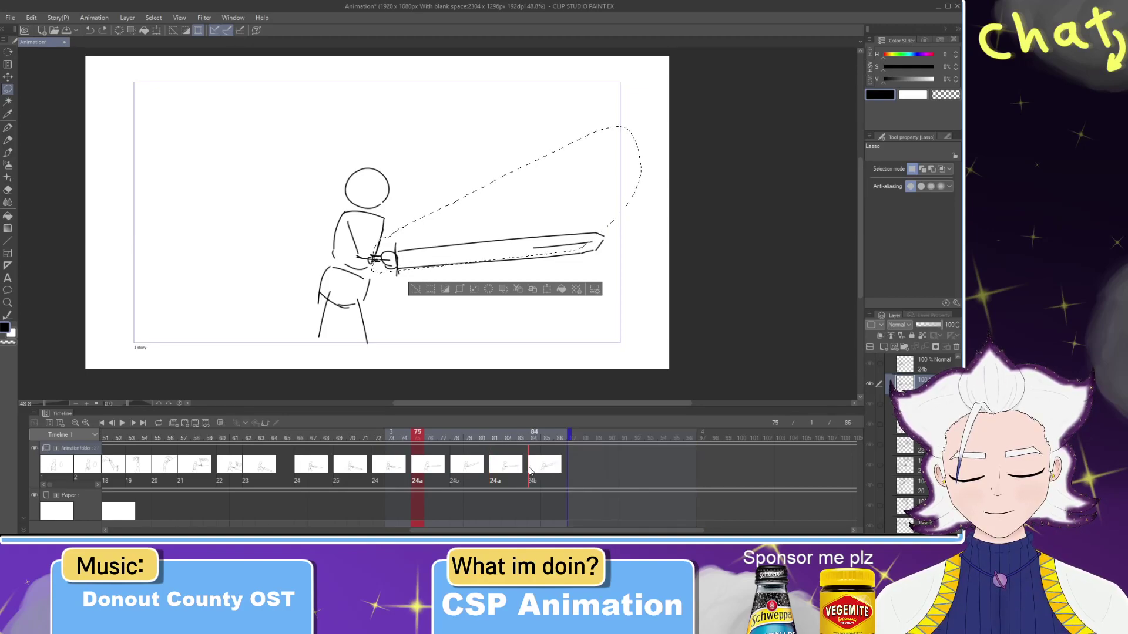
{"action": "key", "text": "ctrl+y"}
{"action": "left_click", "coordinate": [492, 468]}
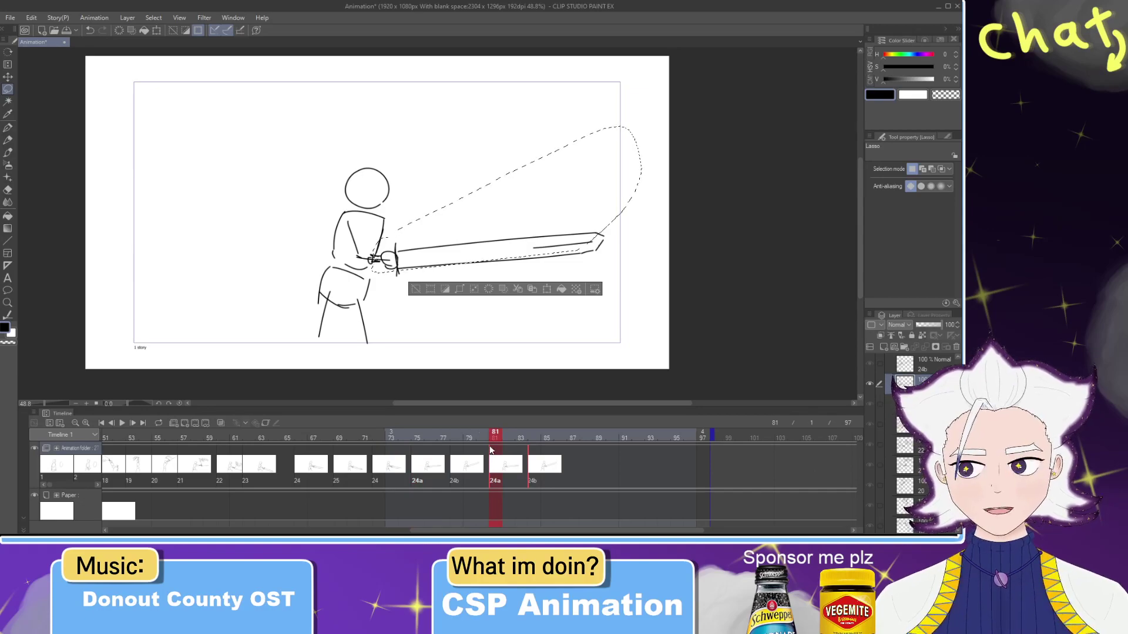
{"action": "left_click_drag", "start_coordinate": [497, 466], "coordinate": [648, 468]}
{"action": "left_click", "coordinate": [122, 423]}
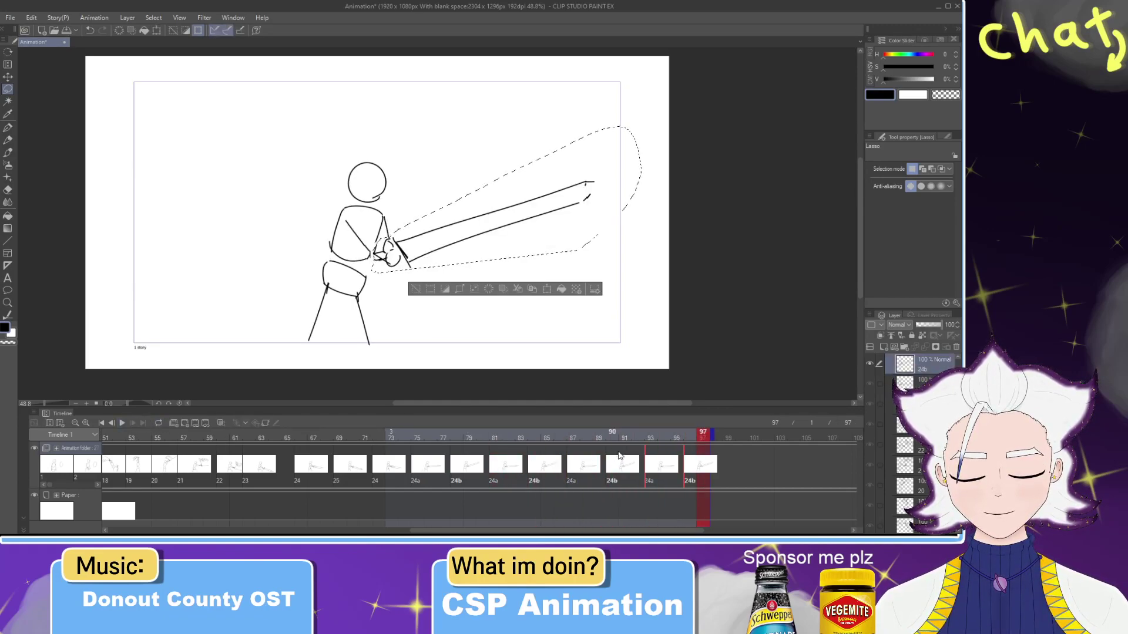
{"action": "left_click", "coordinate": [608, 473]}
{"action": "left_click", "coordinate": [561, 493]}
{"action": "key", "text": "ctrl+z"}
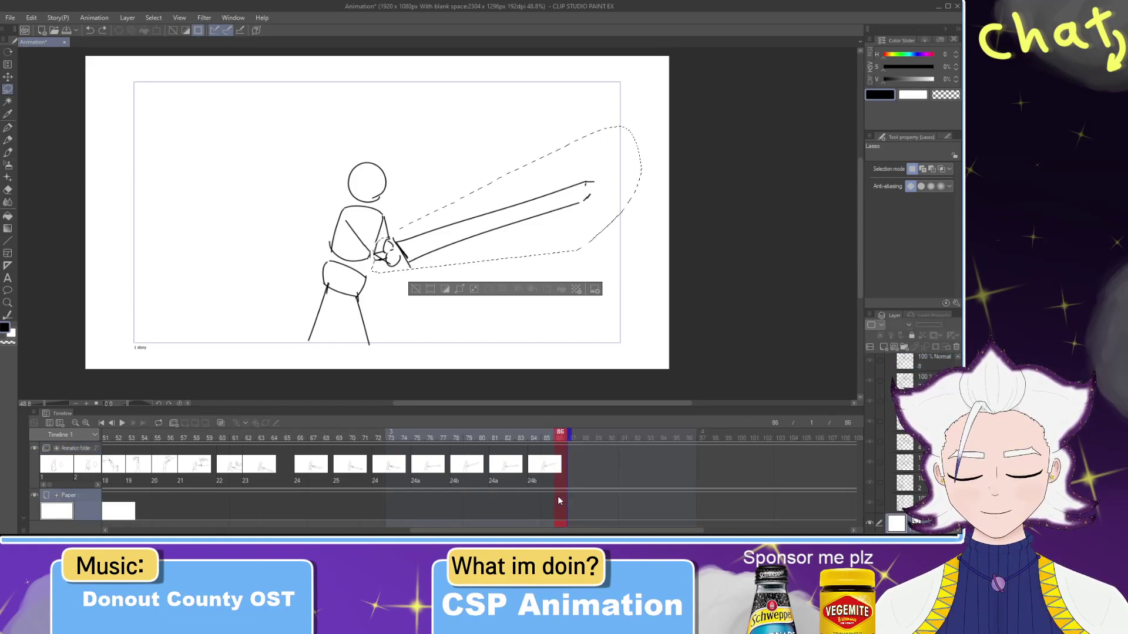
{"action": "key", "text": "ctrl+z"}
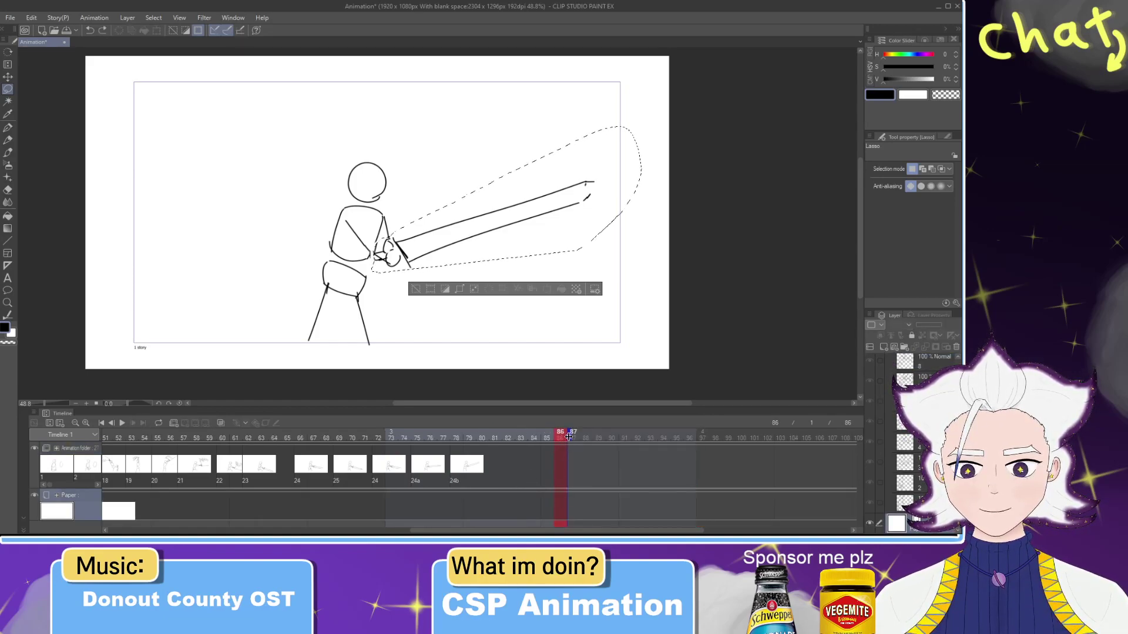
Step: Extend the animation's end to frame 93 and move cel 24b to start at frame 80
{"action": "left_click_drag", "start_coordinate": [568, 436], "coordinate": [659, 437]}
{"action": "left_click", "coordinate": [468, 467]}
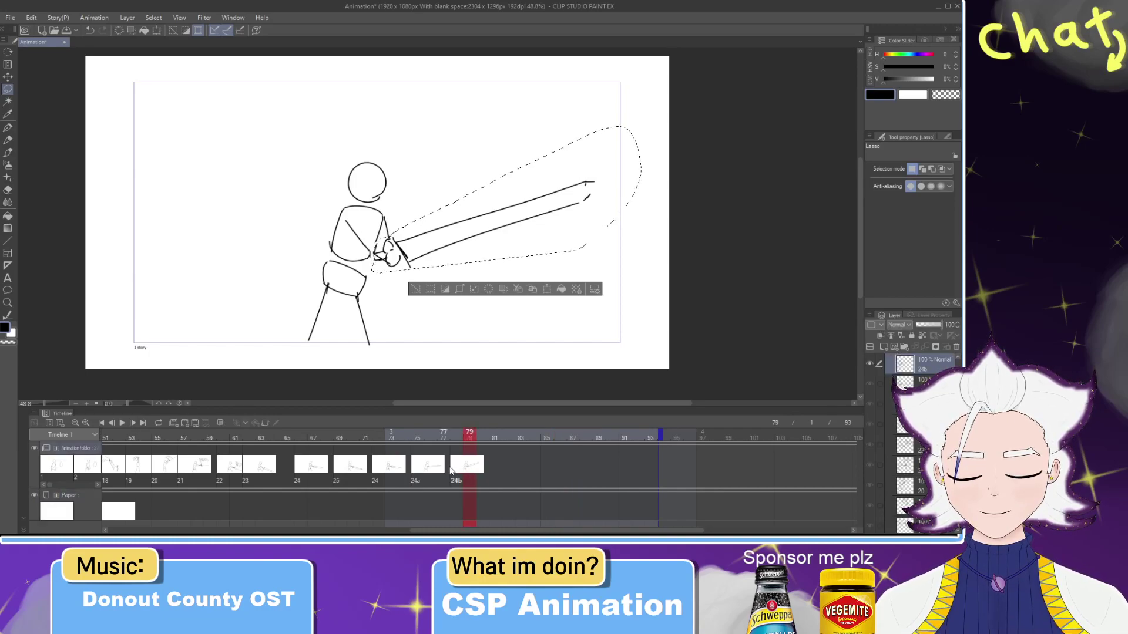
{"action": "mouse_move", "coordinate": [461, 438]}
{"action": "left_mouse_down"}
{"action": "mouse_move", "coordinate": [436, 439]}
{"action": "mouse_move", "coordinate": [456, 439]}
{"action": "left_mouse_up"}
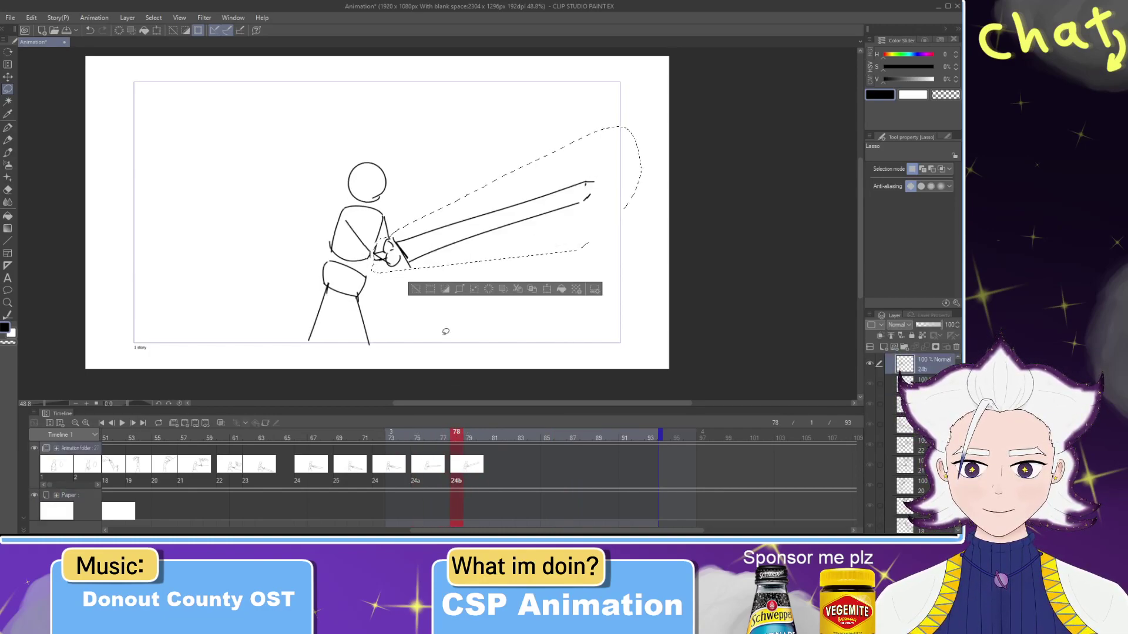
{"action": "left_click", "coordinate": [445, 332]}
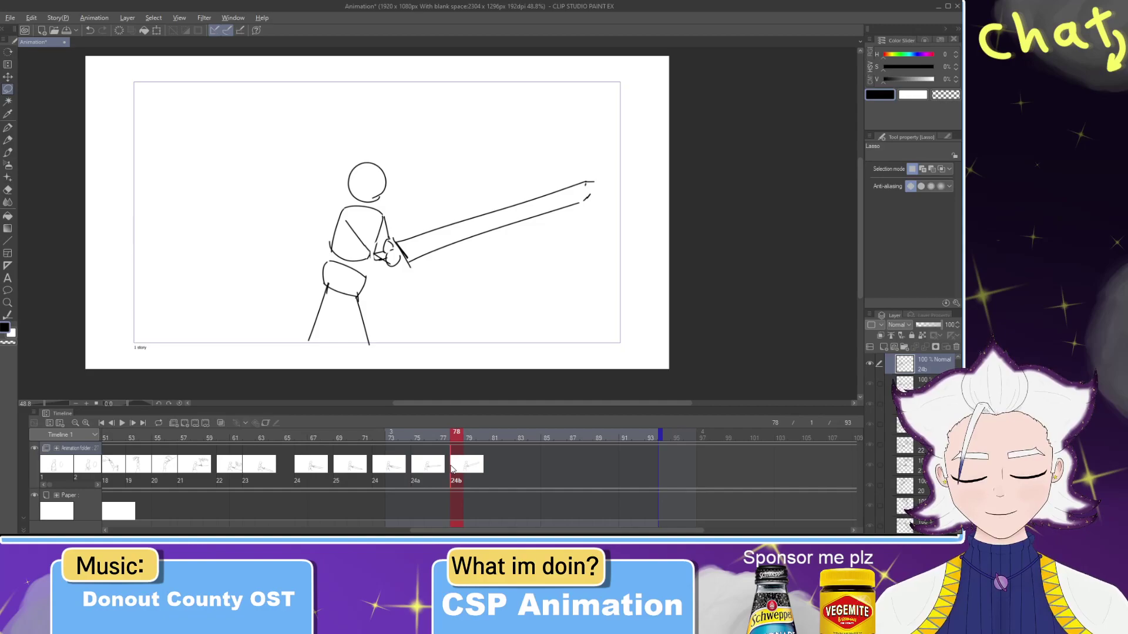
{"action": "left_click", "coordinate": [410, 467]}
{"action": "left_click", "coordinate": [415, 465]}
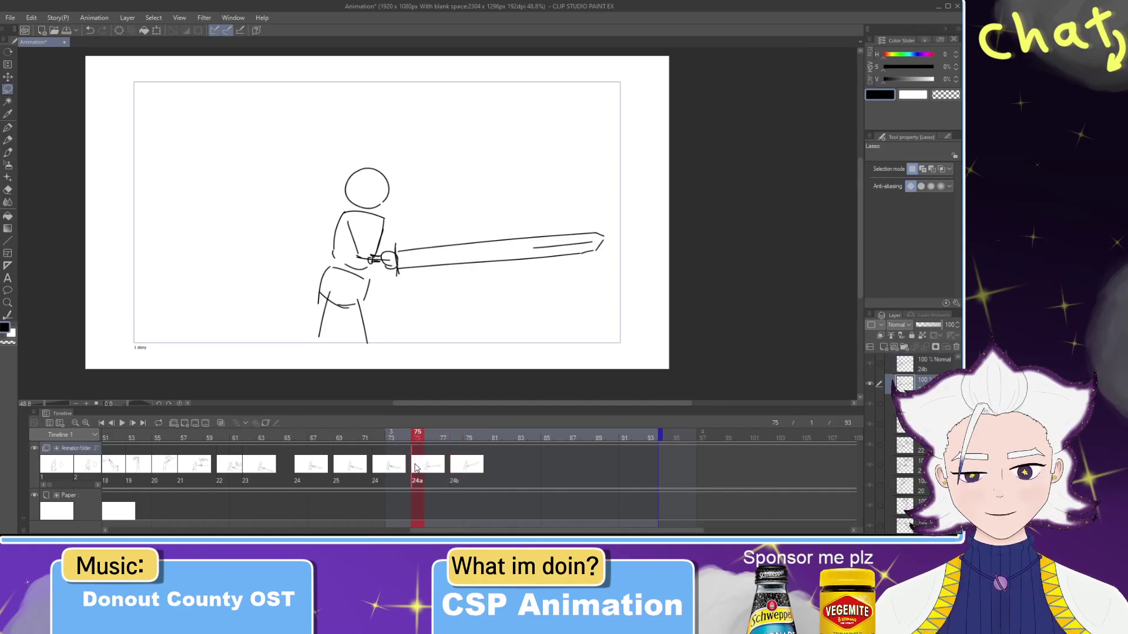
{"action": "left_click", "coordinate": [479, 468]}
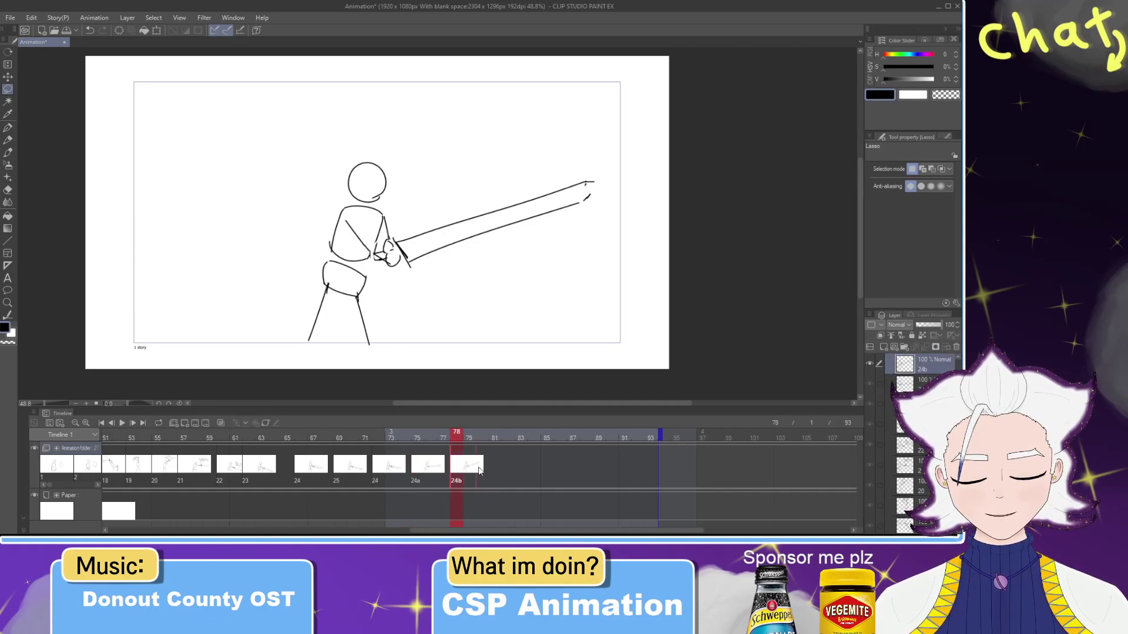
{"action": "left_click_drag", "start_coordinate": [454, 467], "coordinate": [477, 468]}
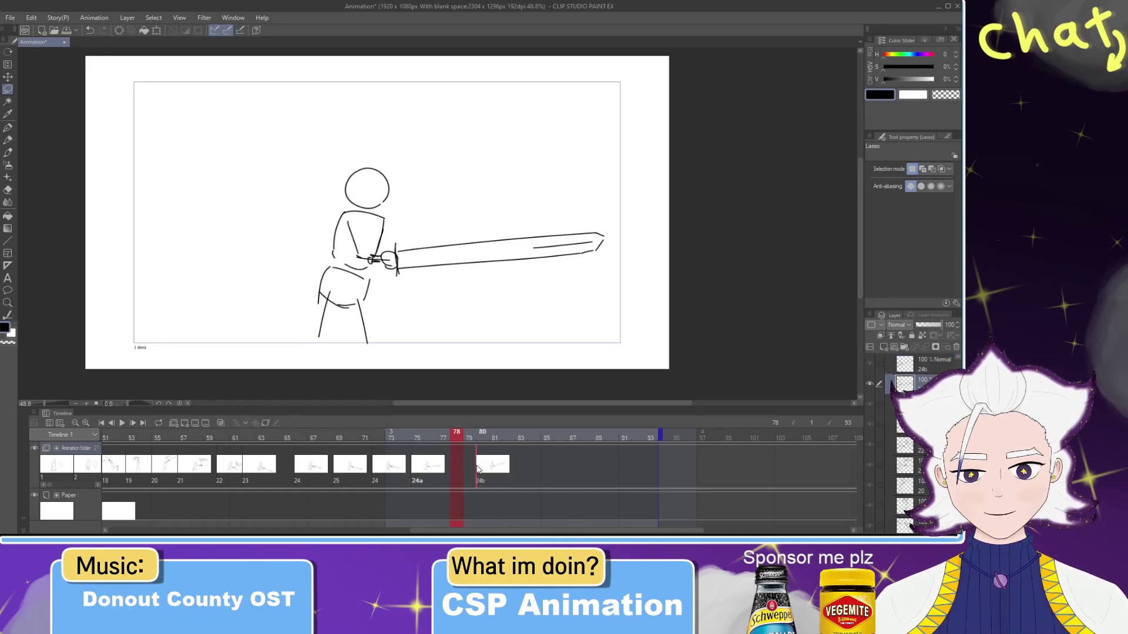
Step: Copy cel 24a beyond cel 24b on the timeline and place the copy at frame 86
{"action": "left_click", "coordinate": [442, 466]}
{"action": "left_click", "coordinate": [418, 467]}
{"action": "left_click_drag", "start_coordinate": [414, 466], "coordinate": [552, 473]}
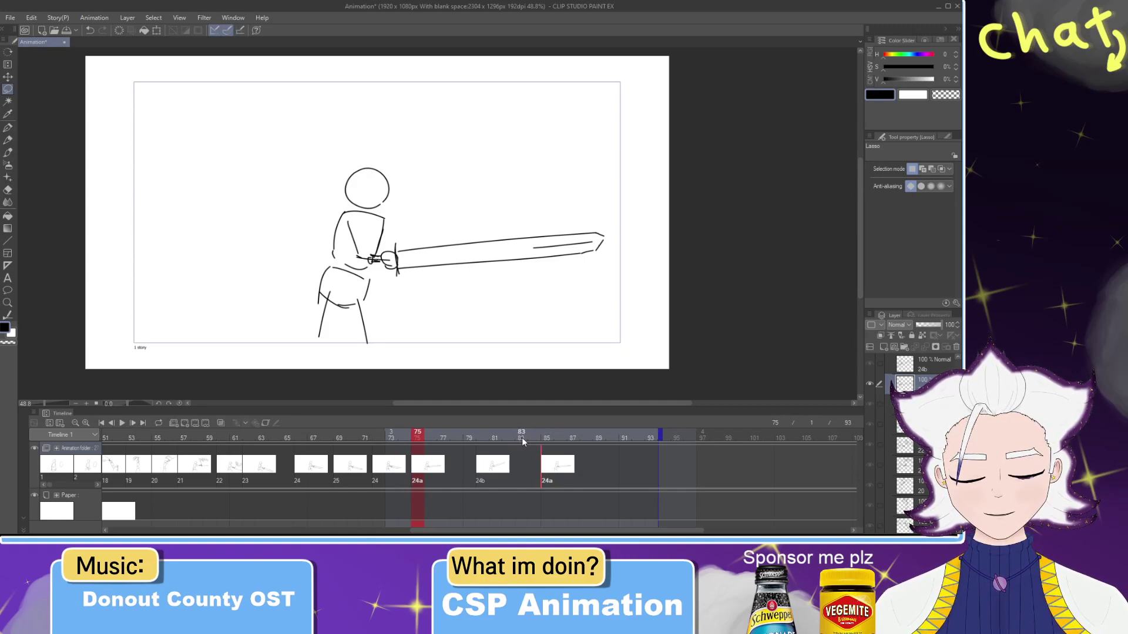
{"action": "left_click", "coordinate": [522, 441]}
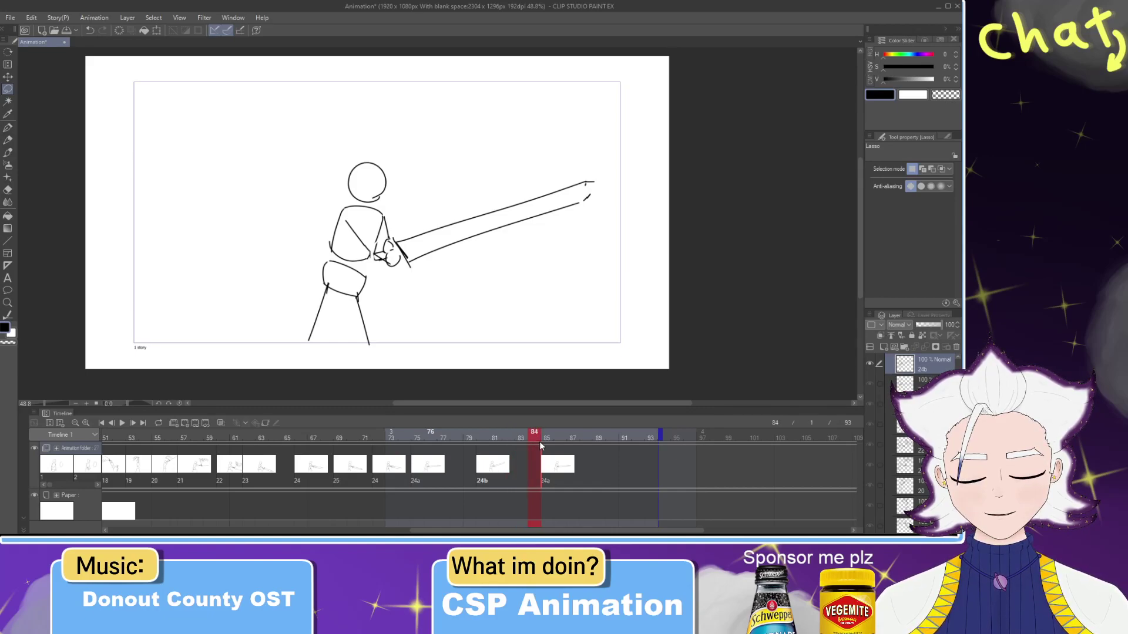
{"action": "left_click_drag", "start_coordinate": [549, 466], "coordinate": [562, 466]}
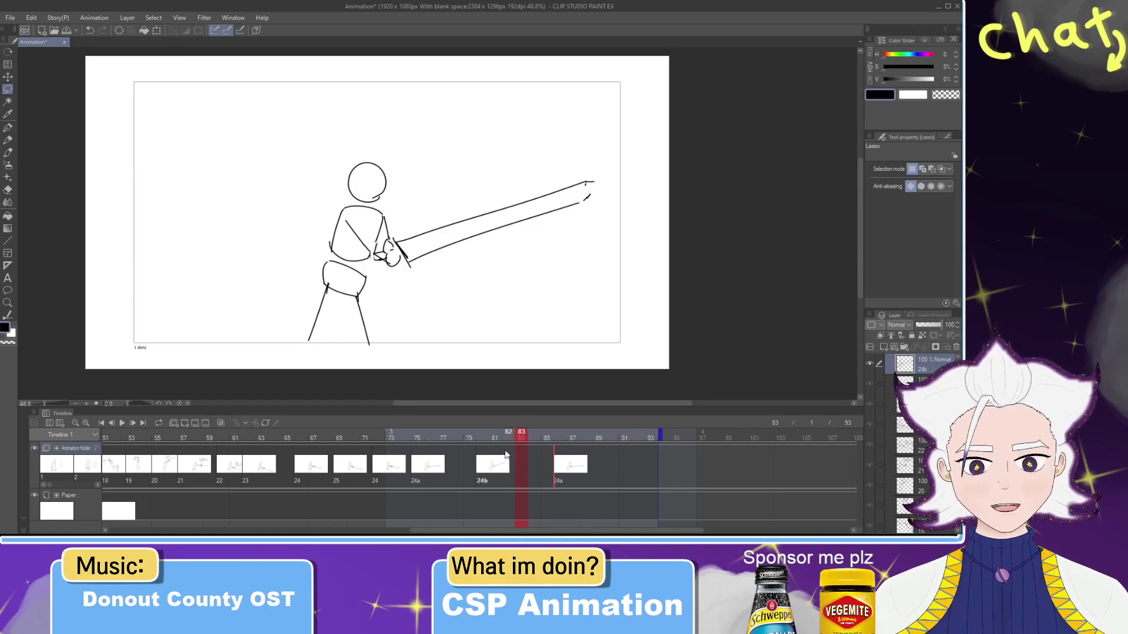
Step: Extend the animation's end to frame 105 and duplicate the 24b and 24a pair to frames 91 and 97
{"action": "left_click", "coordinate": [493, 470]}
{"action": "left_click", "coordinate": [481, 470]}
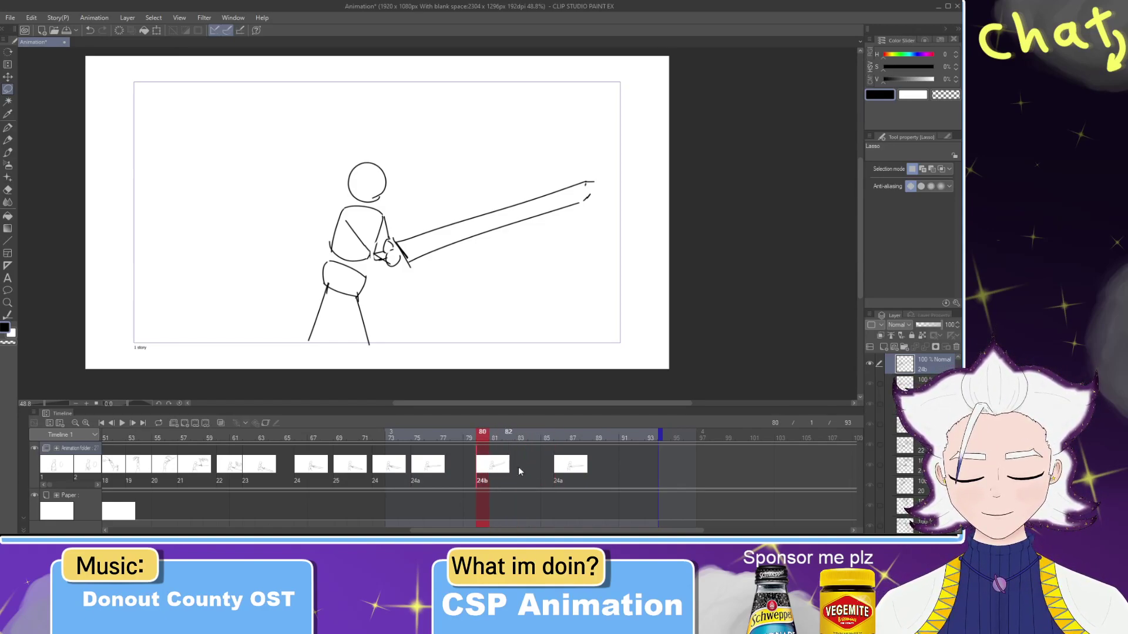
{"action": "left_click", "coordinate": [558, 474]}
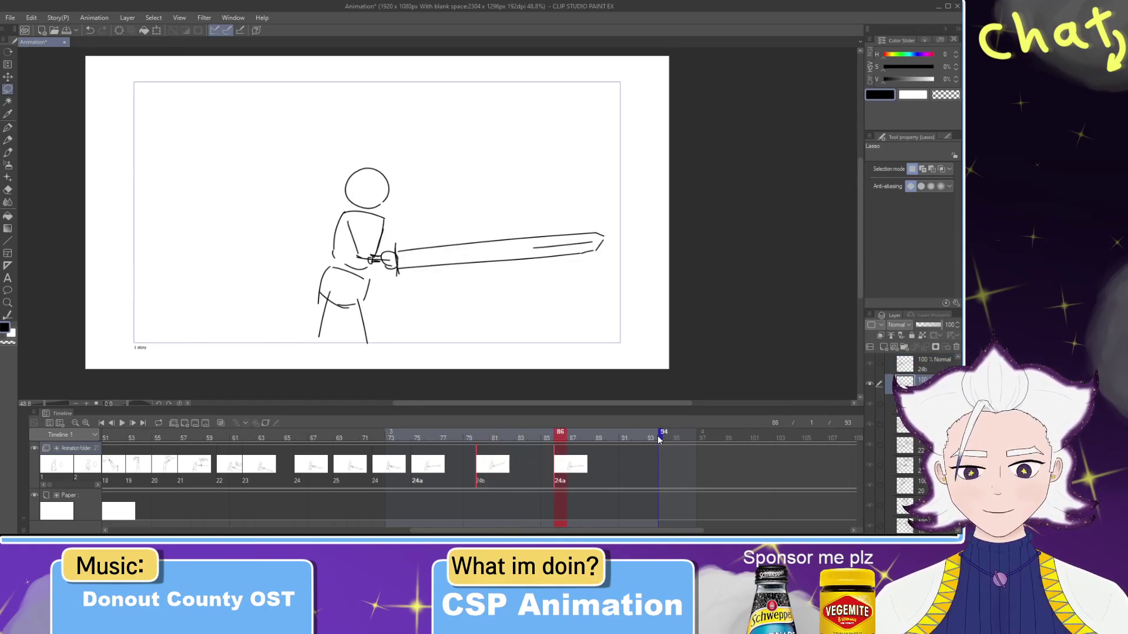
{"action": "left_click_drag", "start_coordinate": [662, 435], "coordinate": [816, 434]}
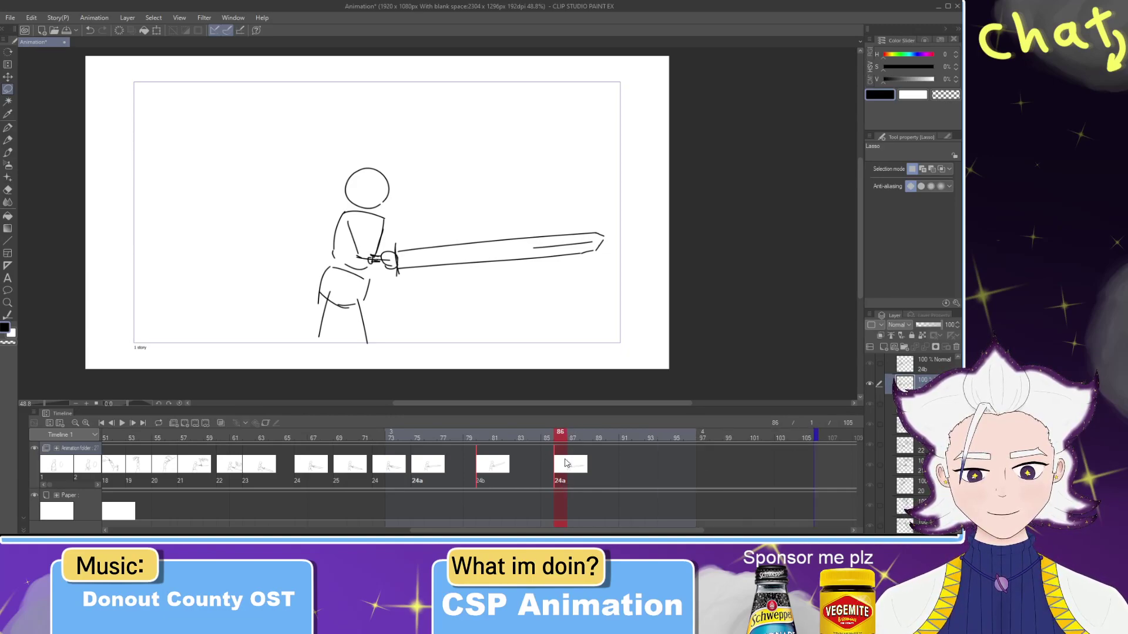
{"action": "key", "text": "alt"}
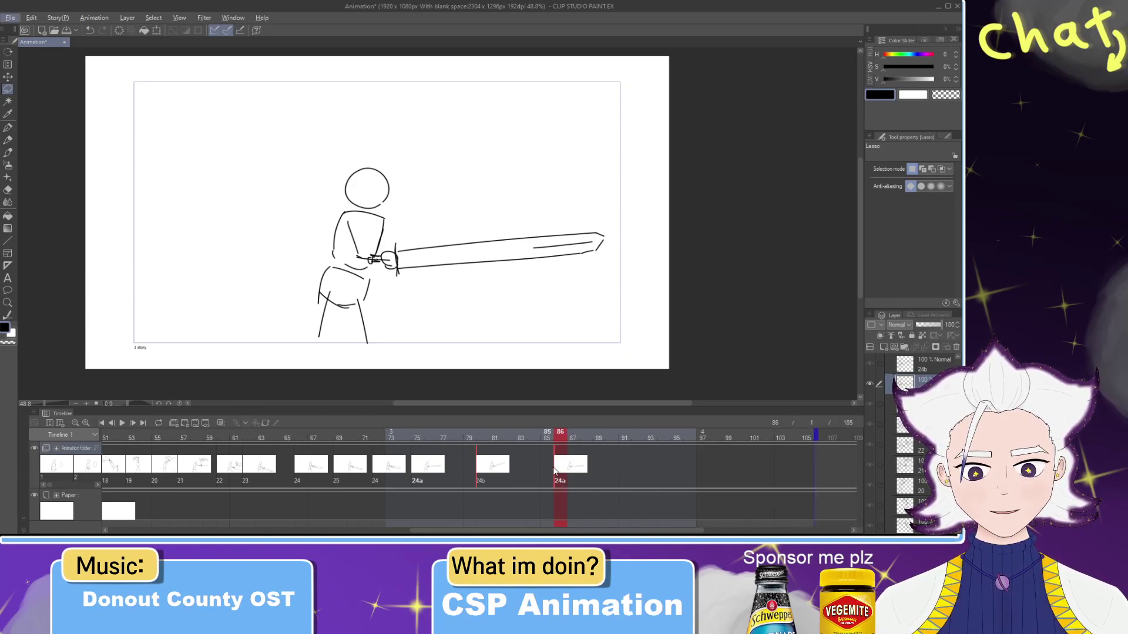
{"action": "left_click", "coordinate": [86, 424]}
{"action": "left_click_drag", "start_coordinate": [562, 440], "coordinate": [499, 442]}
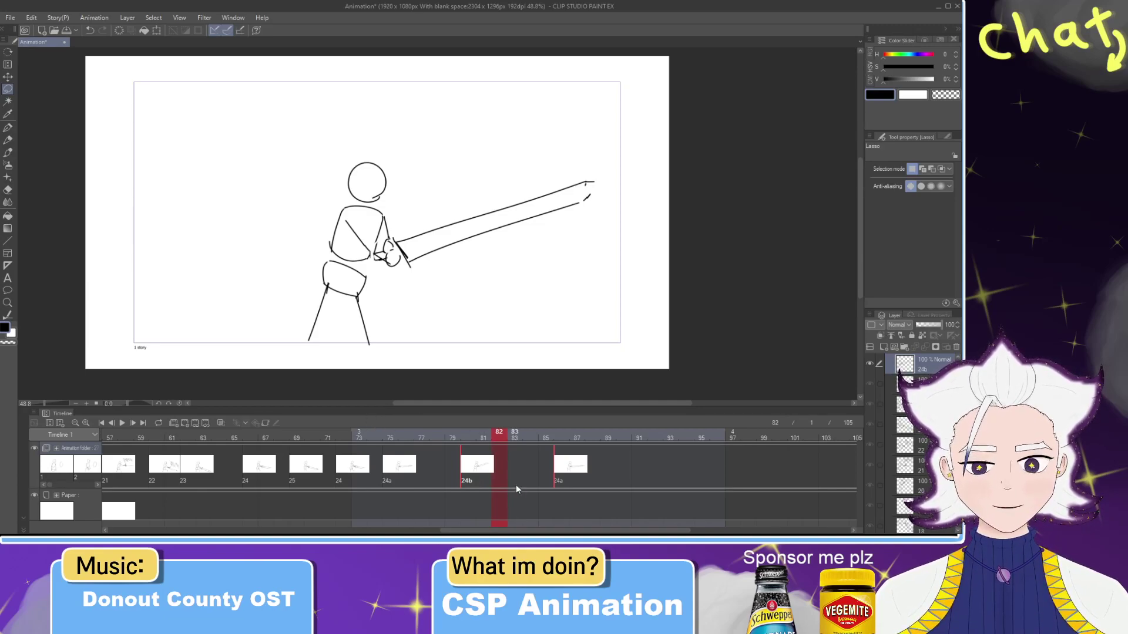
{"action": "left_click_drag", "start_coordinate": [561, 467], "coordinate": [730, 463]}
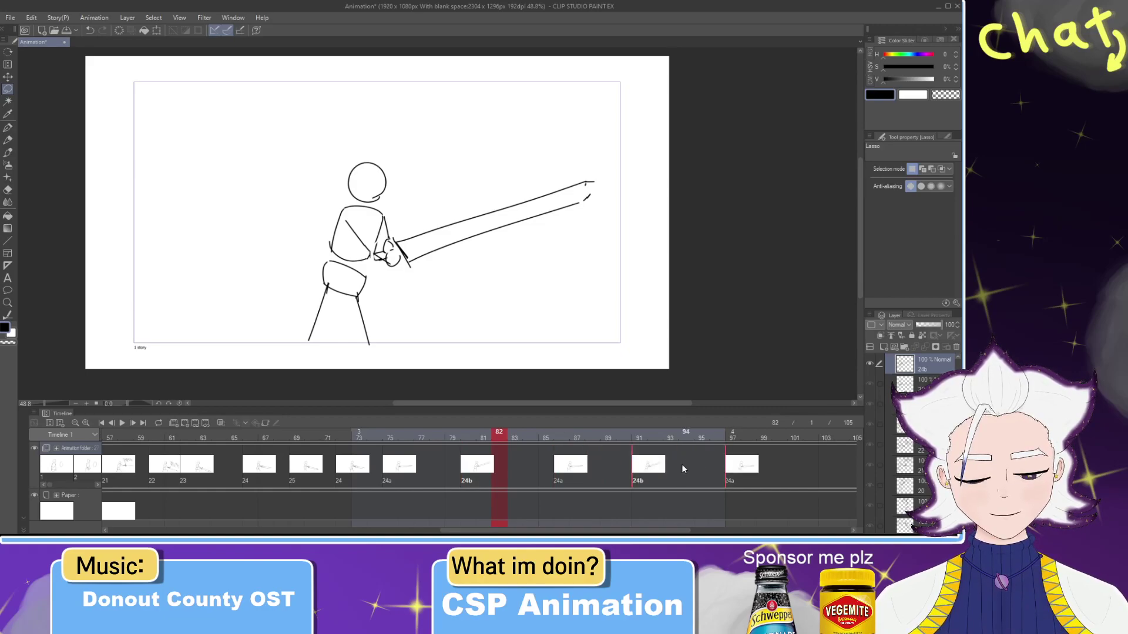
Step: Shift the last 24b and 24a cels one frame later, to frames 92 and 98
{"action": "left_click_drag", "start_coordinate": [670, 530], "coordinate": [757, 511]}
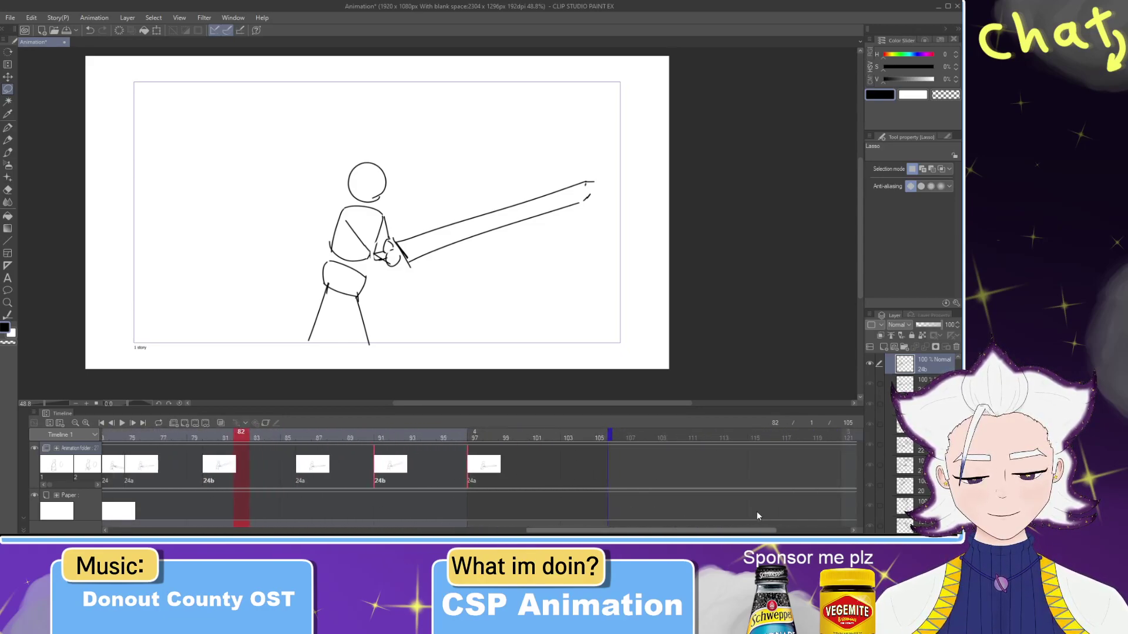
{"action": "left_click_drag", "start_coordinate": [395, 468], "coordinate": [385, 467]}
{"action": "left_click", "coordinate": [382, 468]}
{"action": "left_click", "coordinate": [474, 468]}
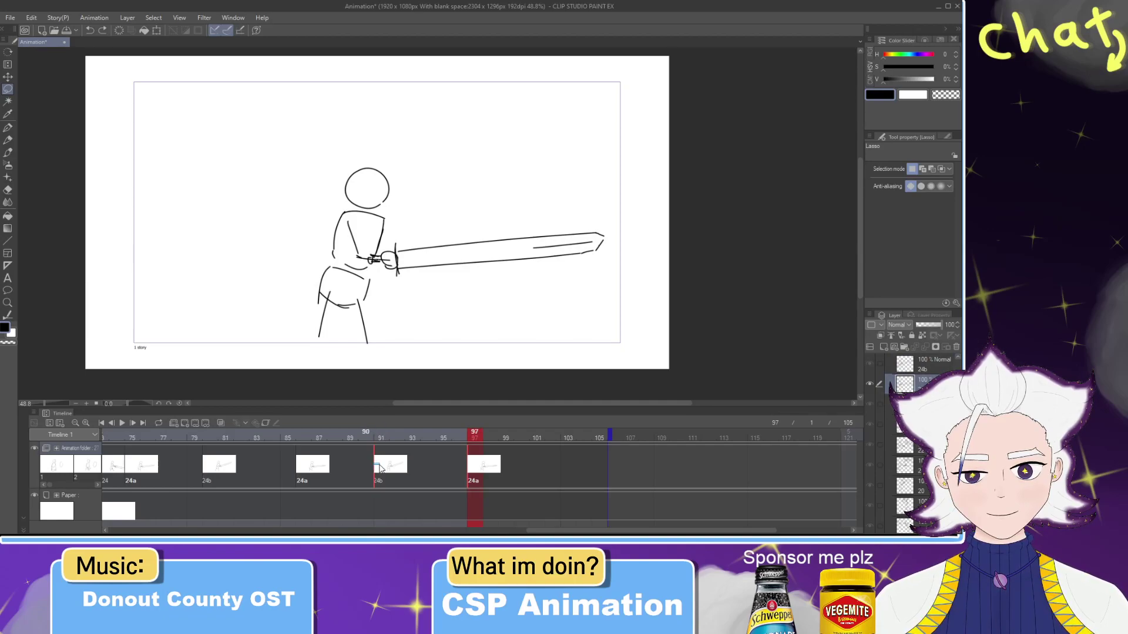
{"action": "left_click_drag", "start_coordinate": [387, 470], "coordinate": [400, 470]}
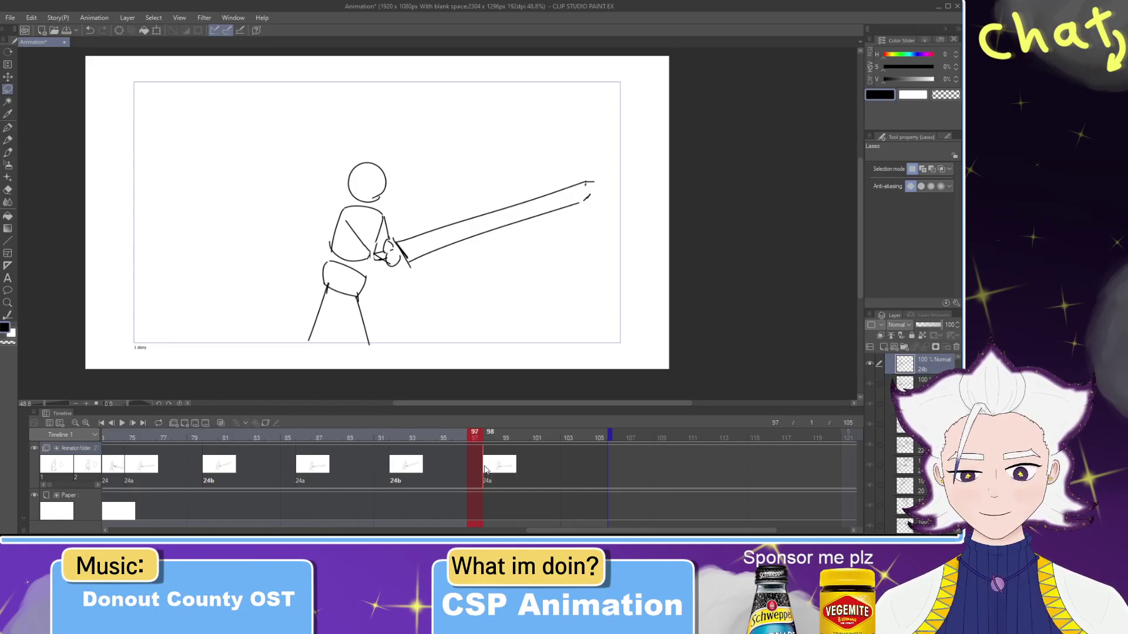
{"action": "left_click_drag", "start_coordinate": [483, 470], "coordinate": [475, 470]}
{"action": "key", "text": "ctrl+y"}
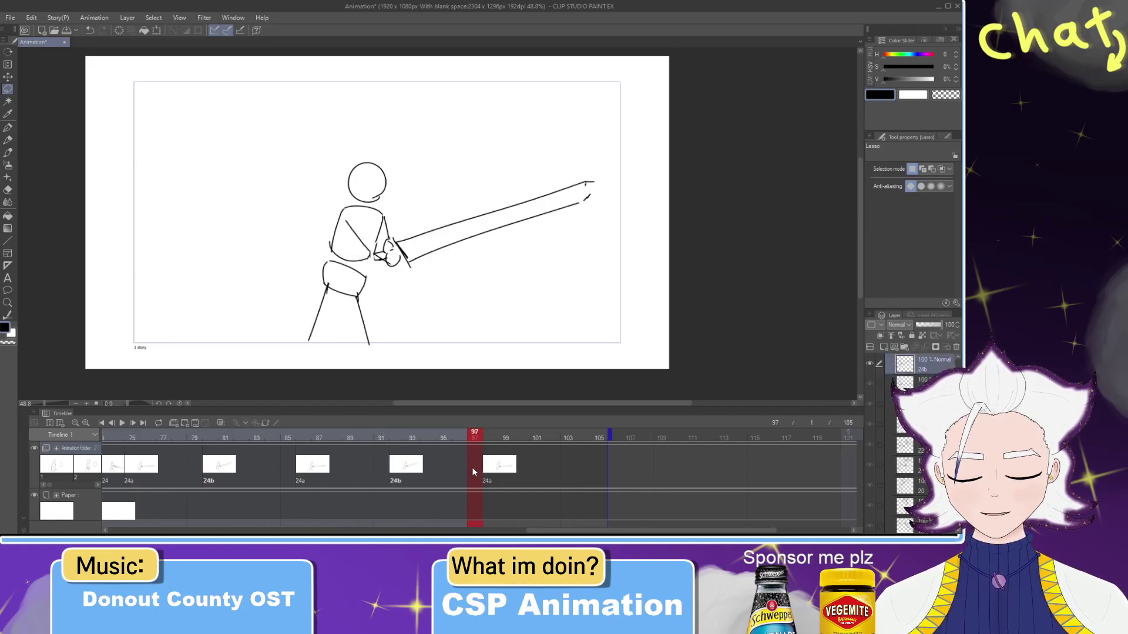
Step: Duplicate the last 24b and 24a pair to frames 104 and 110, and extend the animation's end to frame 115
{"action": "left_click", "coordinate": [399, 468]}
{"action": "left_click", "coordinate": [492, 475]}
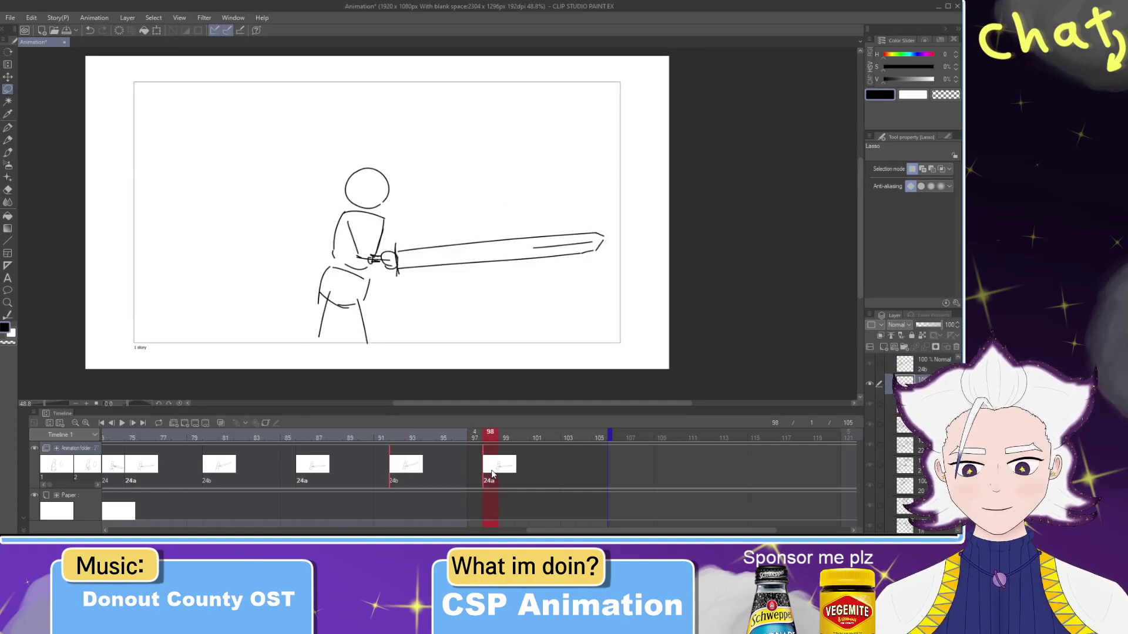
{"action": "left_click_drag", "start_coordinate": [484, 468], "coordinate": [673, 482]}
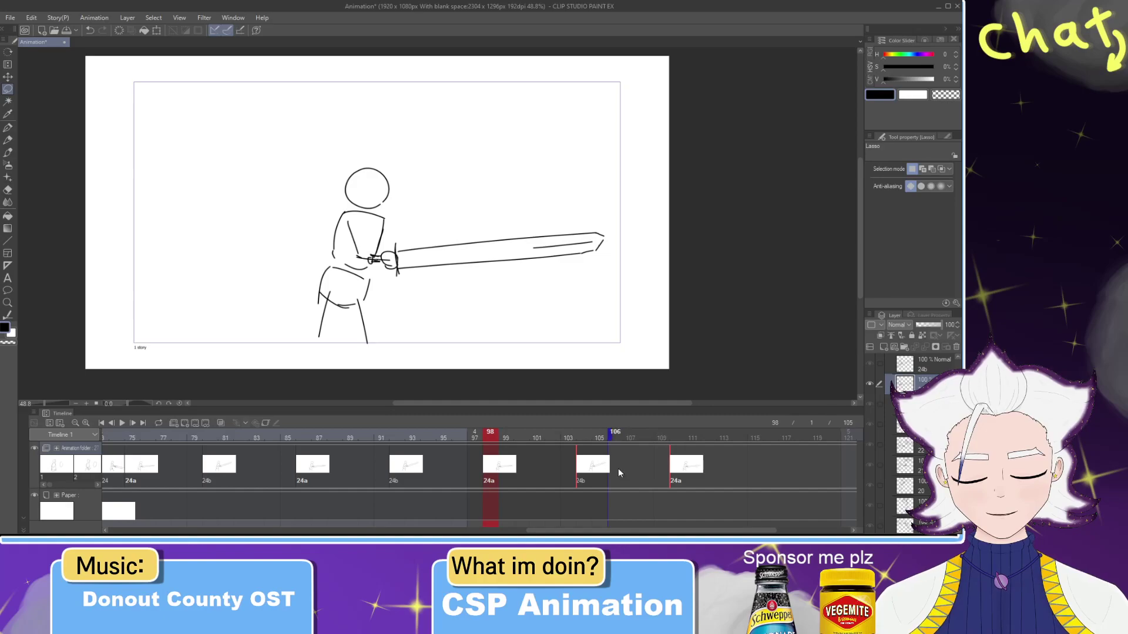
{"action": "left_click_drag", "start_coordinate": [694, 440], "coordinate": [767, 442]}
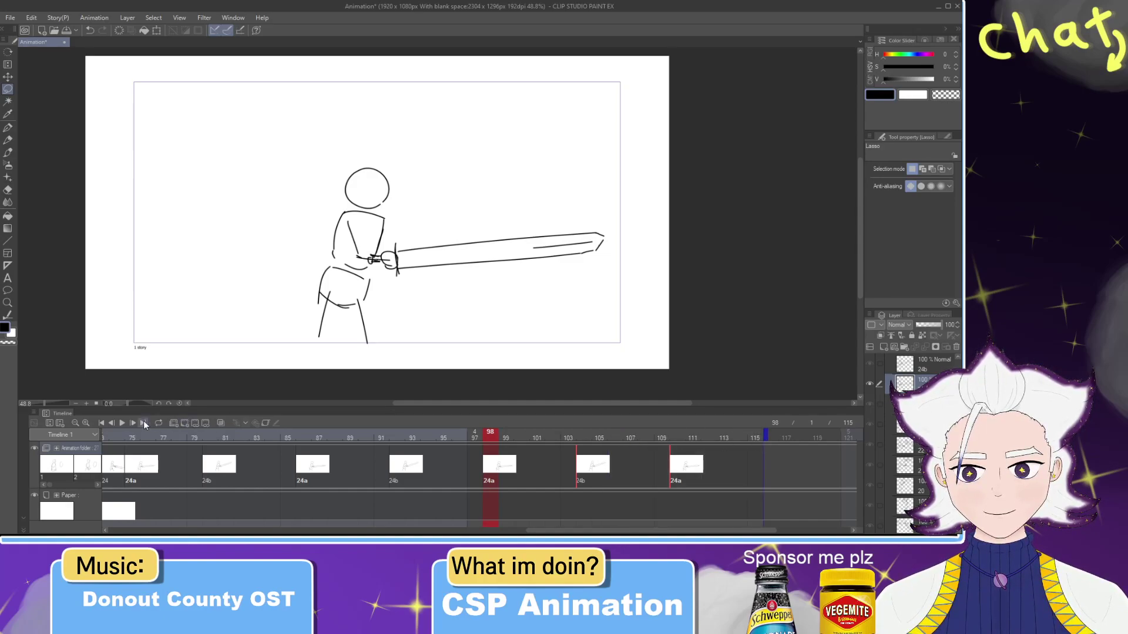
Step: Play back the animation and scrub through the alternating 24a and 24b cels at its end to check their timing
{"action": "left_click", "coordinate": [123, 423]}
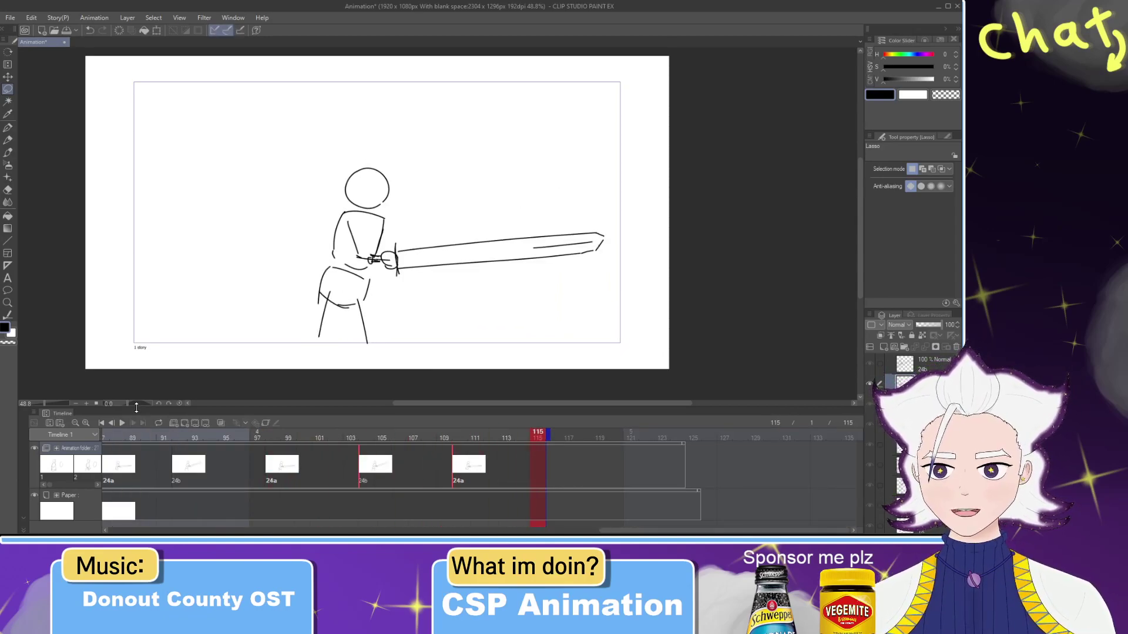
{"action": "left_click", "coordinate": [122, 424]}
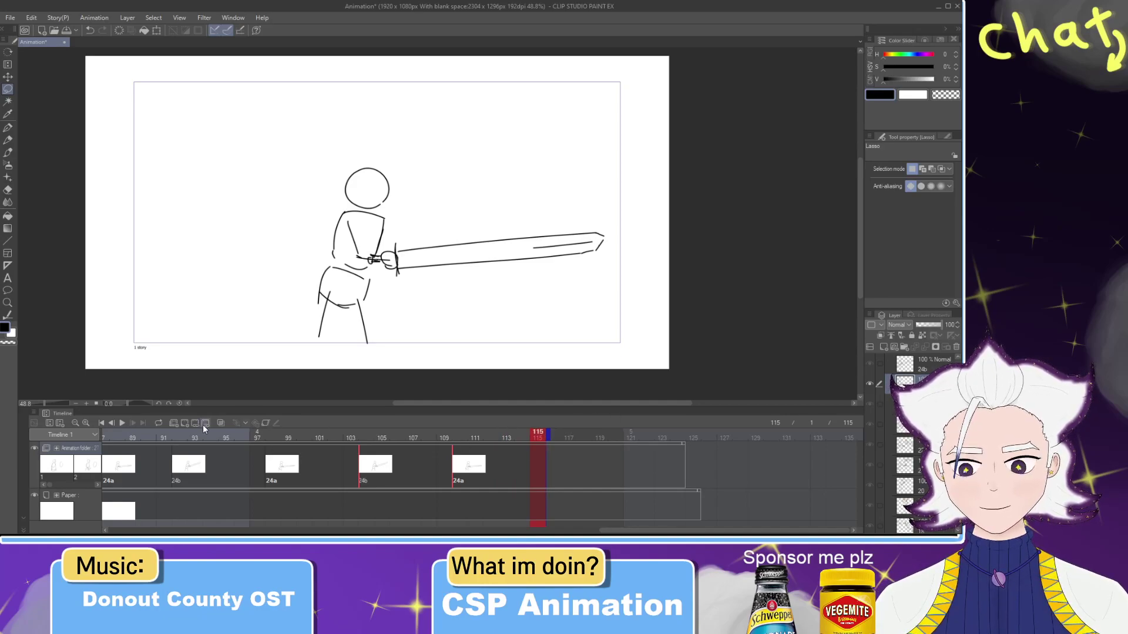
{"action": "left_click", "coordinate": [76, 423]}
{"action": "left_click", "coordinate": [76, 423]}
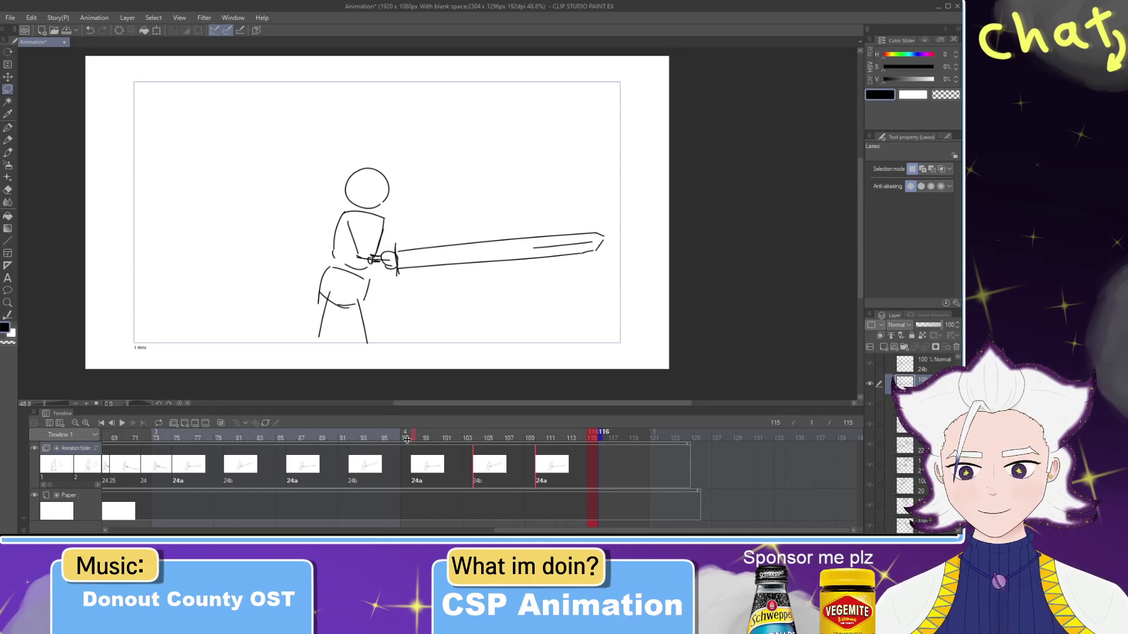
{"action": "left_click", "coordinate": [375, 437]}
{"action": "key", "text": "ctrl+z"}
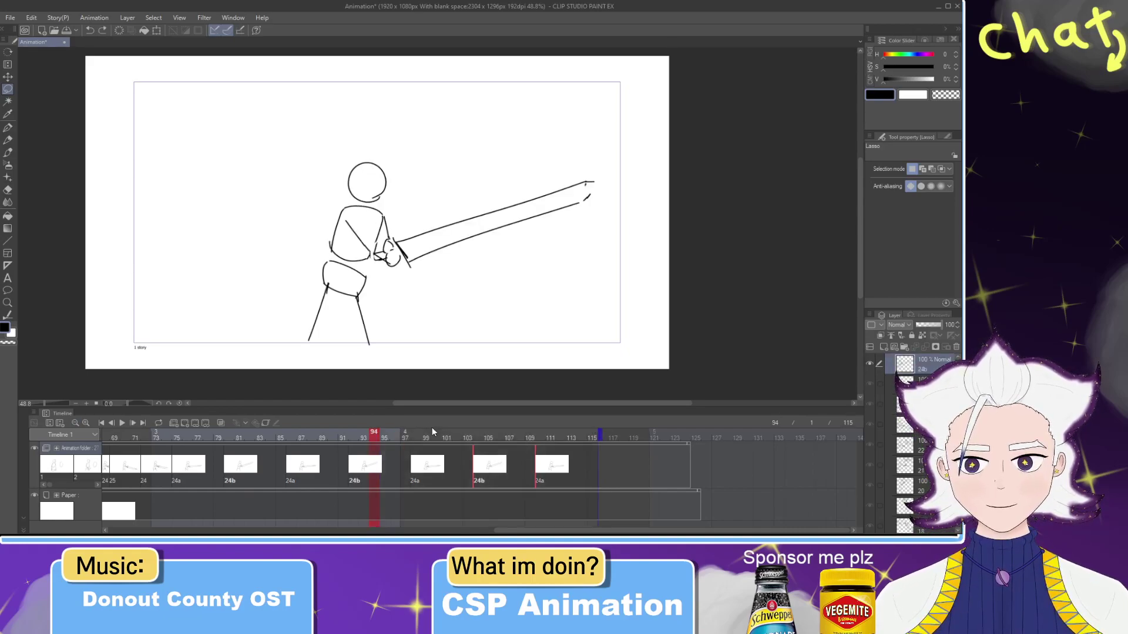
{"action": "mouse_move", "coordinate": [571, 436]}
{"action": "left_mouse_down"}
{"action": "mouse_move", "coordinate": [448, 435]}
{"action": "mouse_move", "coordinate": [579, 439]}
{"action": "left_mouse_up"}
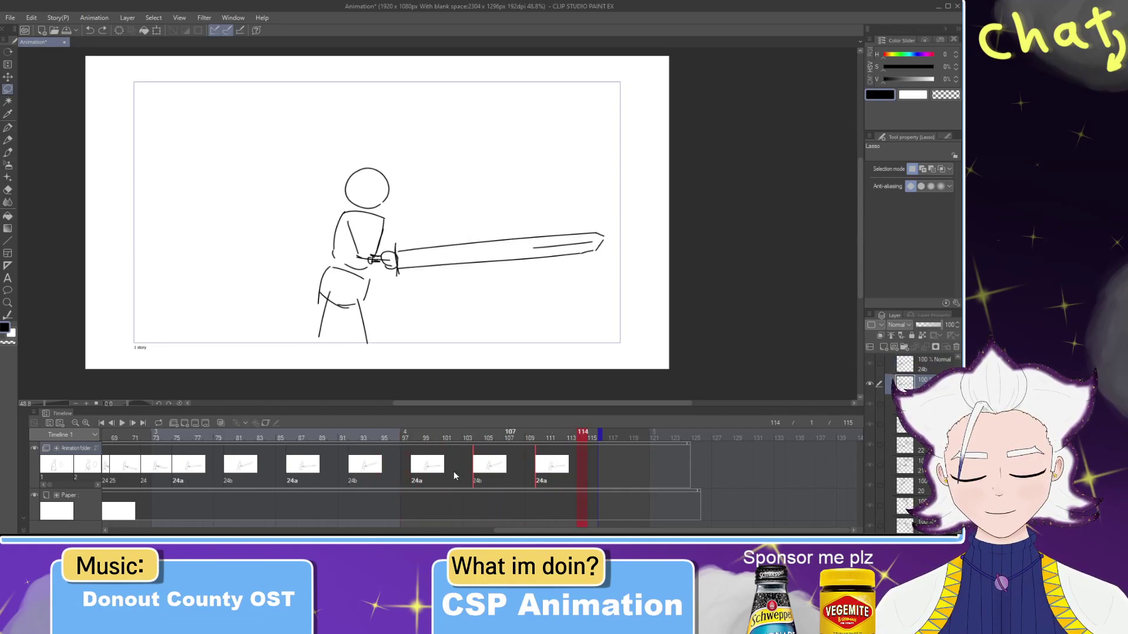
{"action": "left_click", "coordinate": [238, 468]}
{"action": "mouse_move", "coordinate": [237, 437]}
{"action": "left_mouse_down"}
{"action": "mouse_move", "coordinate": [168, 438]}
{"action": "mouse_move", "coordinate": [238, 440]}
{"action": "left_mouse_up"}
Step: Try to delete the repeated 24a and 24b cels near the end of the timeline
{"action": "left_click", "coordinate": [546, 468]}
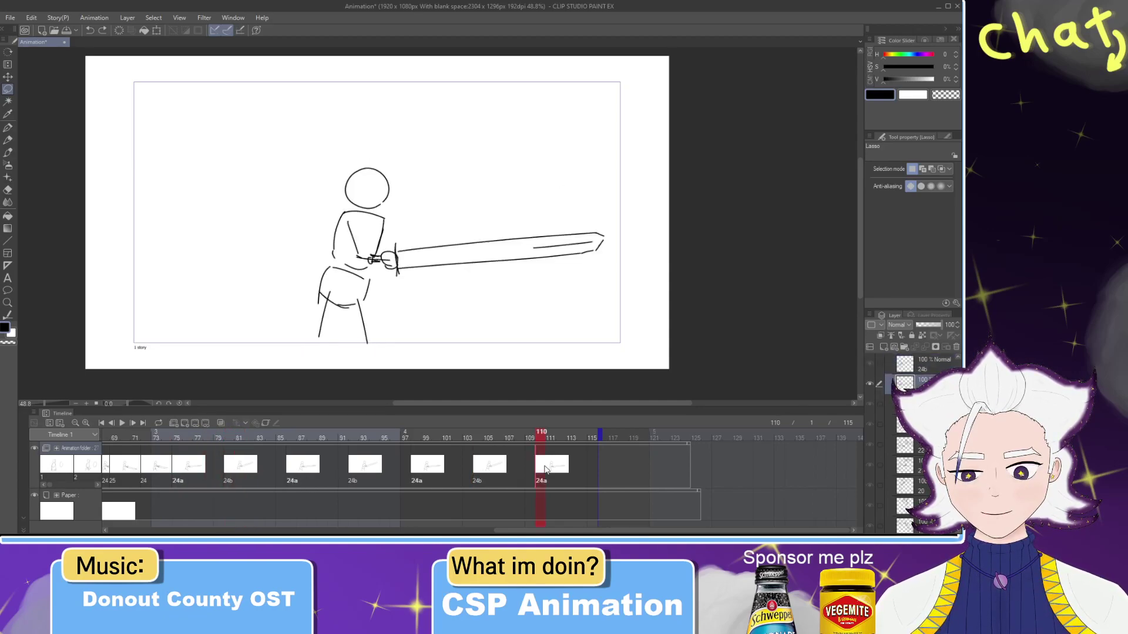
{"action": "left_click", "coordinate": [486, 467]}
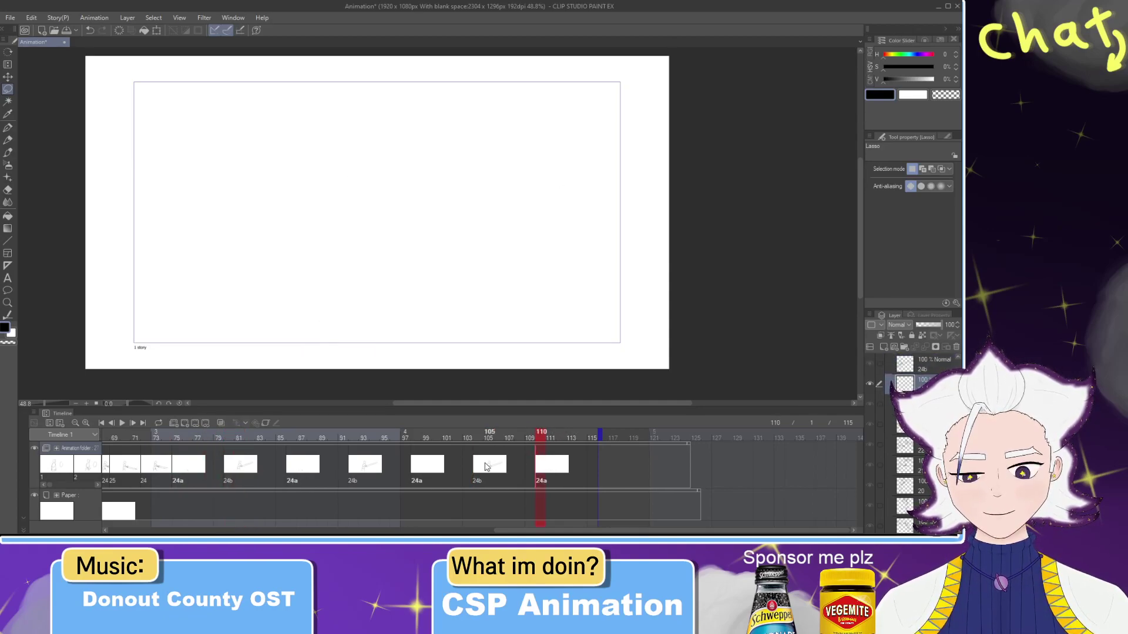
{"action": "left_click", "coordinate": [566, 466]}
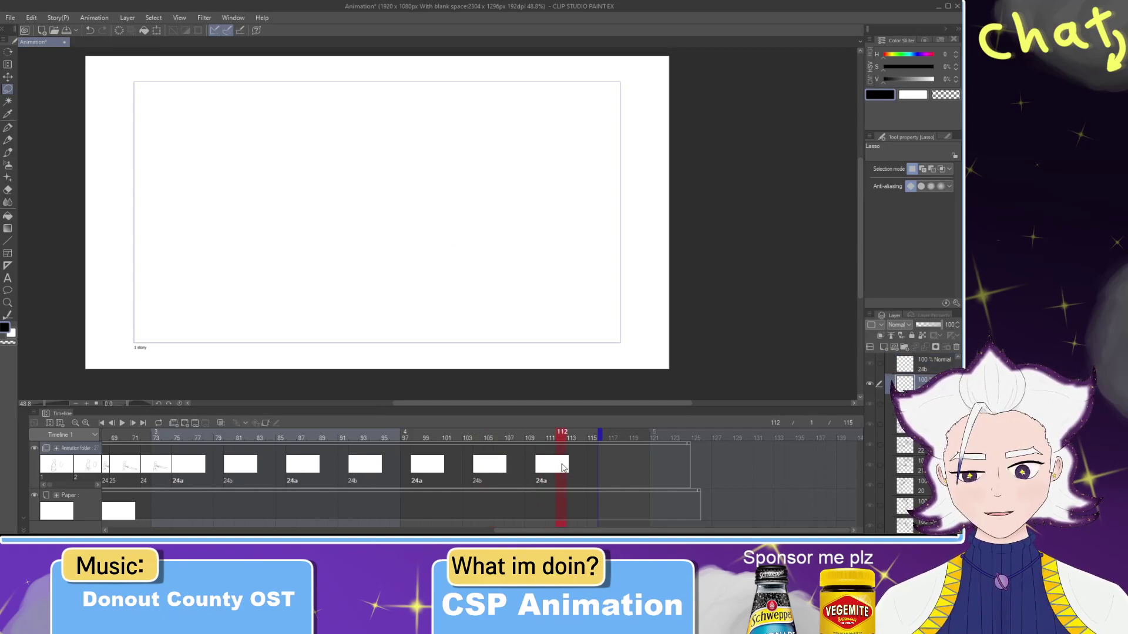
{"action": "left_click", "coordinate": [561, 468]}
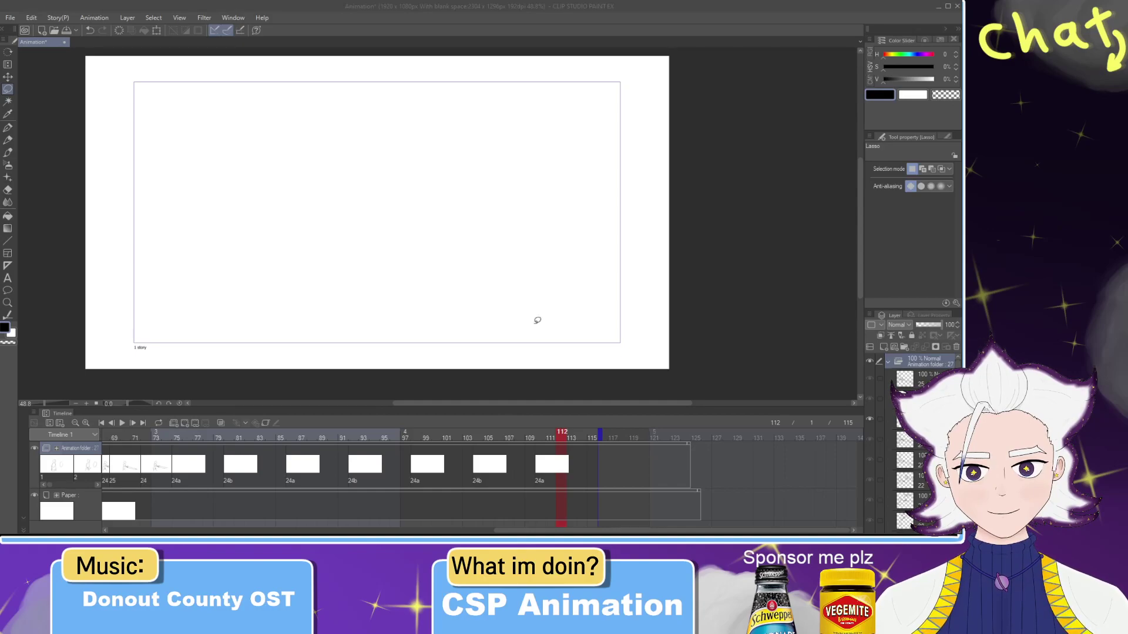
Step: Select the repeated 24a and 24b cels from frame 110 back to frame 80 and delete one frame at frame 87
{"action": "left_click", "coordinate": [533, 460]}
{"action": "left_click", "coordinate": [538, 463]}
{"action": "left_click", "coordinate": [501, 468]}
{"action": "left_click", "coordinate": [437, 468]}
{"action": "left_click", "coordinate": [471, 468]}
{"action": "left_click", "coordinate": [475, 468]}
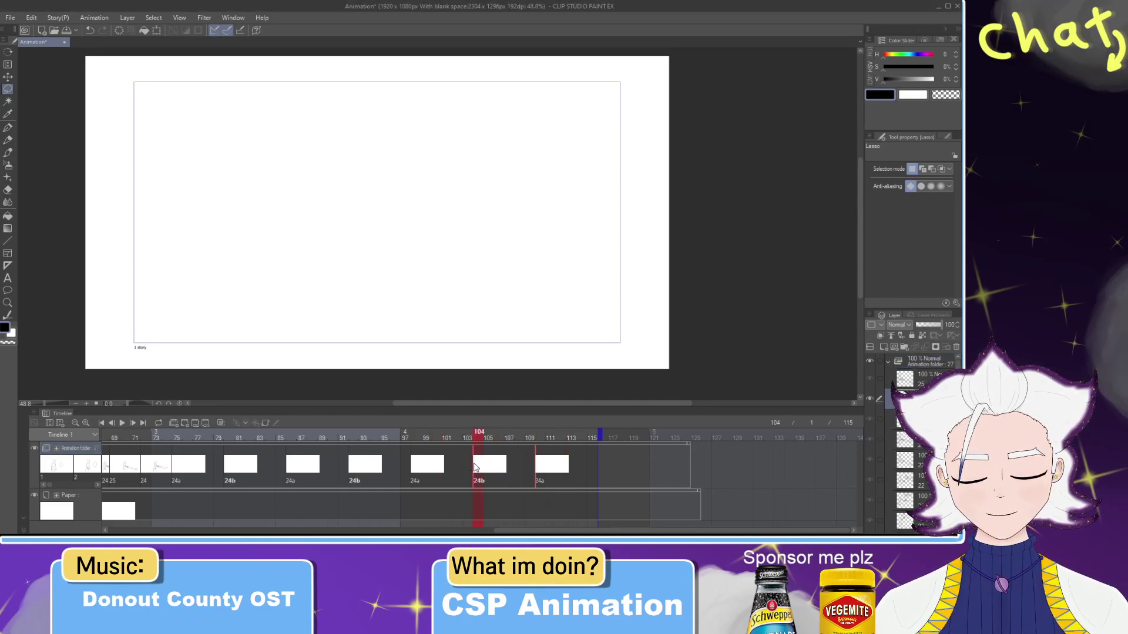
{"action": "left_click", "coordinate": [411, 471]}
{"action": "left_click", "coordinate": [350, 469]}
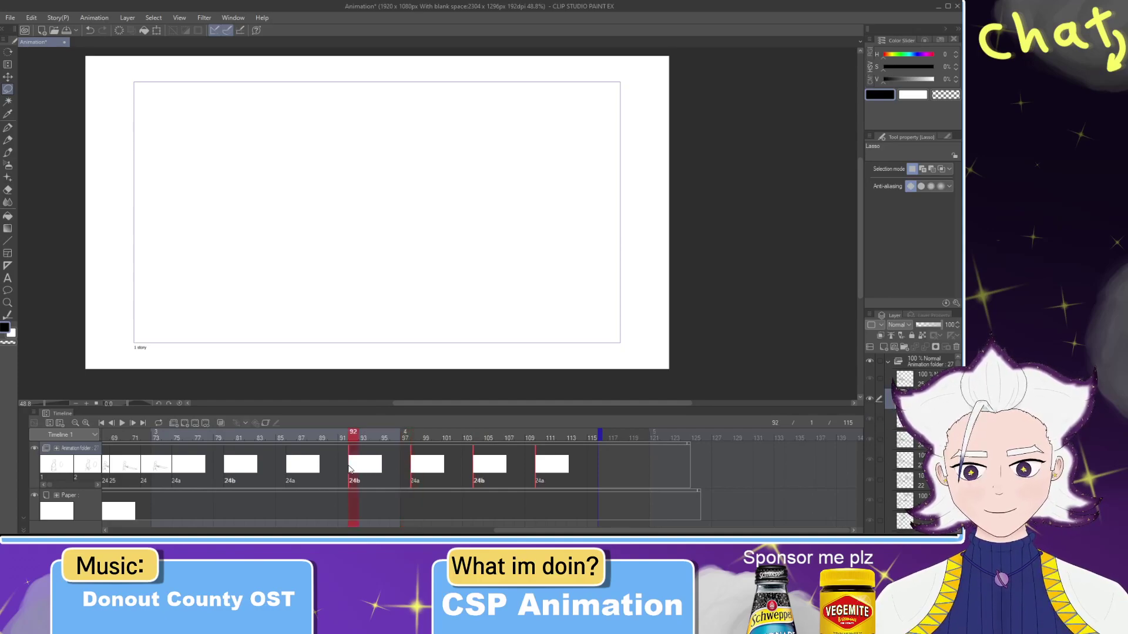
{"action": "left_click", "coordinate": [288, 468]}
{"action": "left_click", "coordinate": [229, 466]}
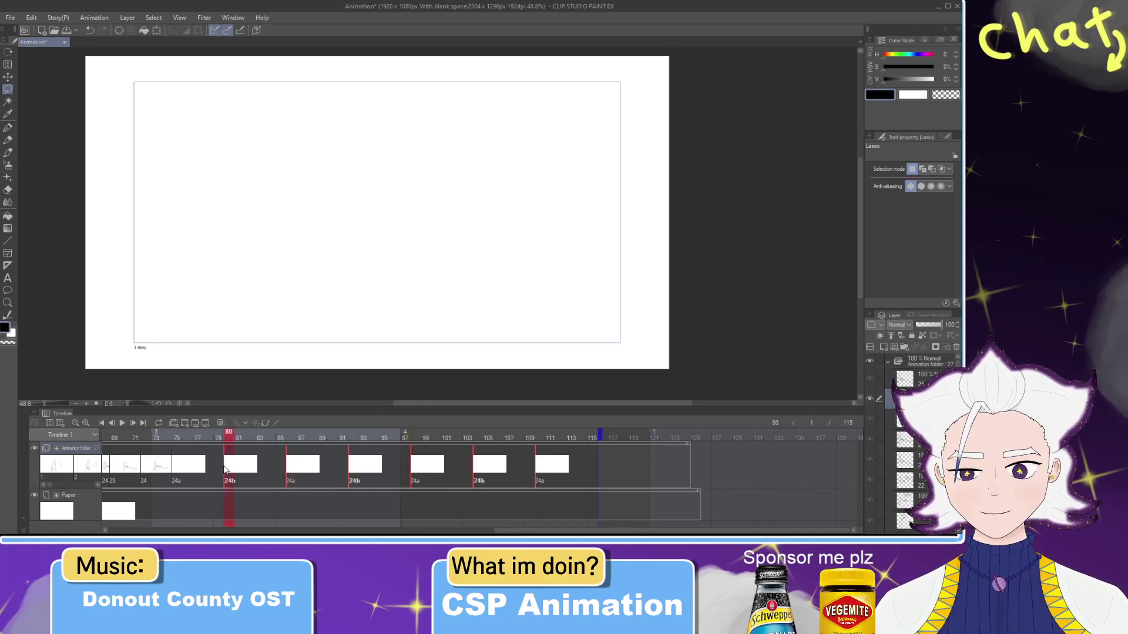
{"action": "left_click", "coordinate": [301, 468]}
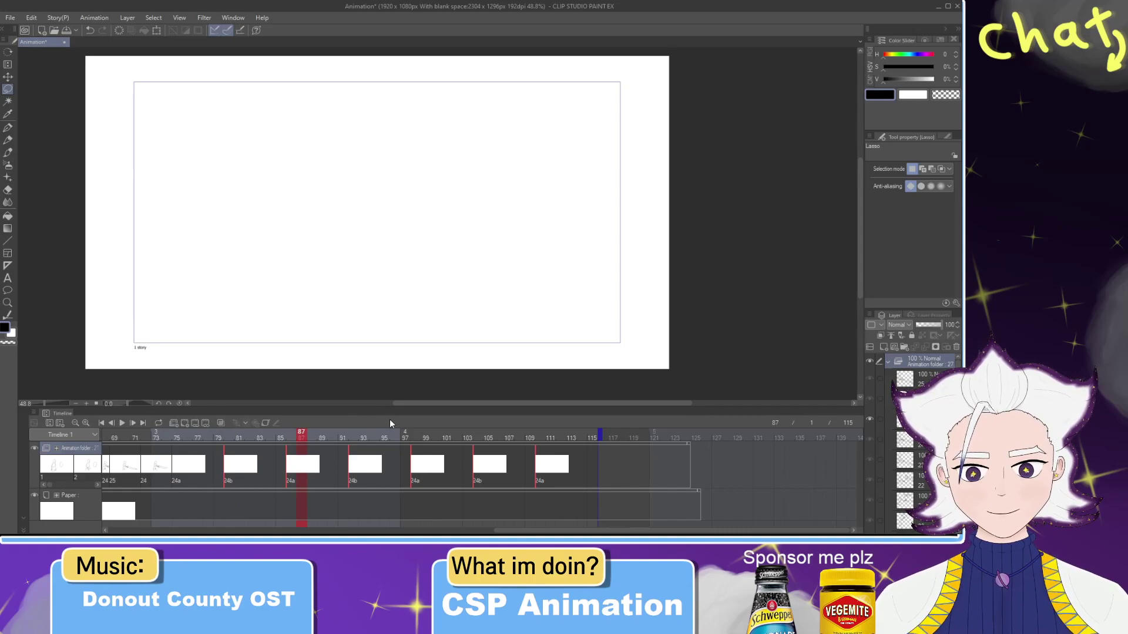
{"action": "left_click", "coordinate": [527, 263]}
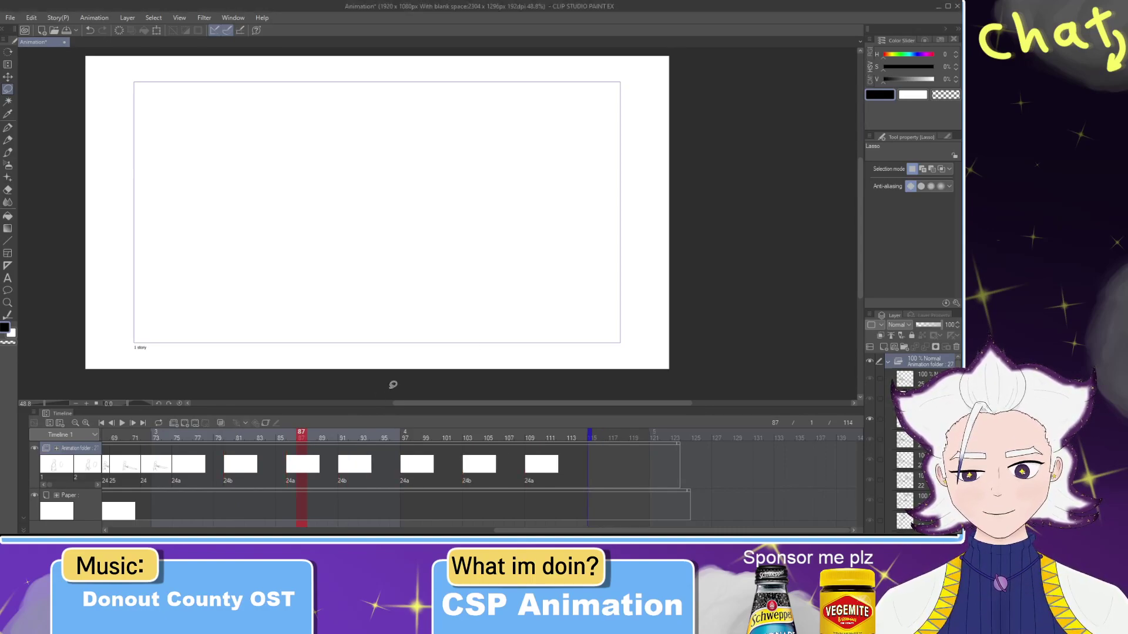
Step: Delete one more frame at frame 110 and remove the last 24a cel at frame 109
{"action": "left_click", "coordinate": [923, 381]}
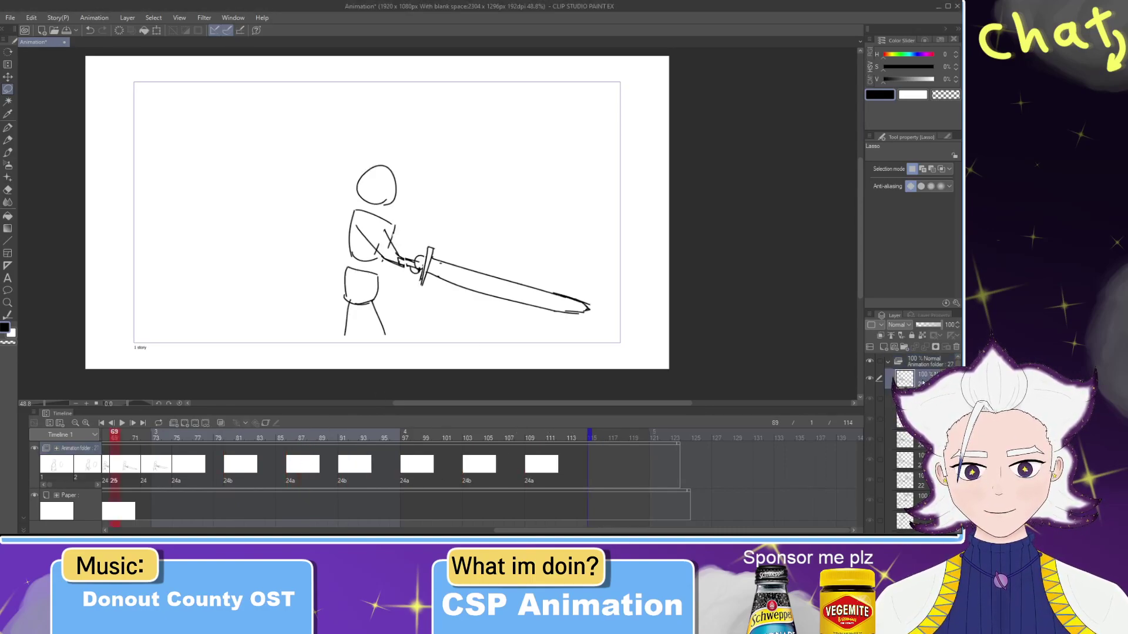
{"action": "left_click", "coordinate": [548, 473]}
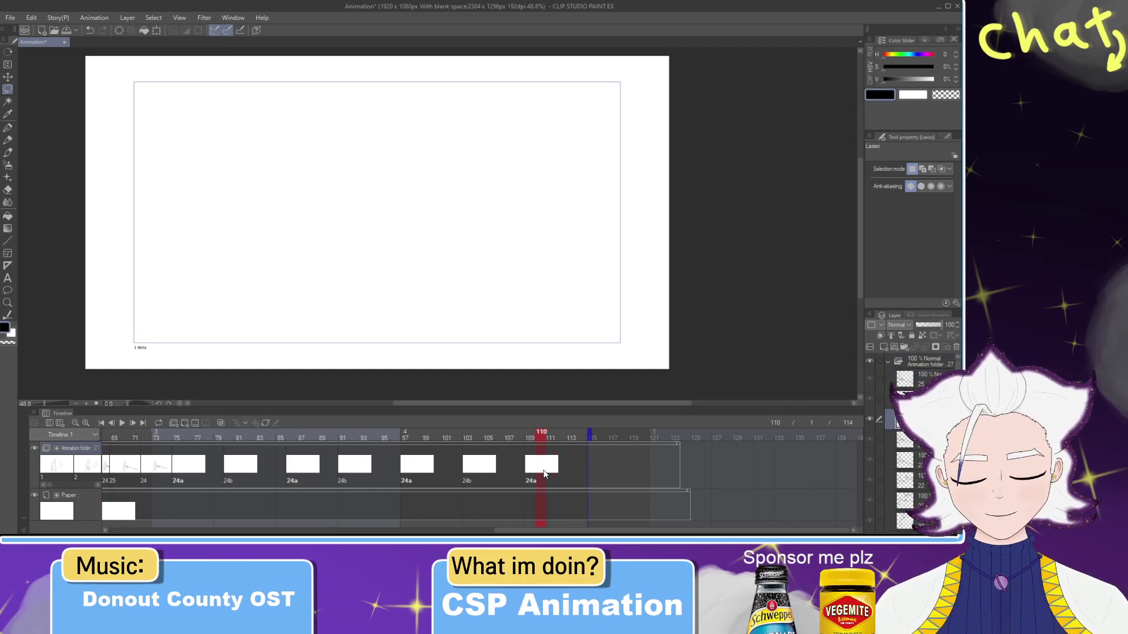
{"action": "left_click", "coordinate": [544, 474]}
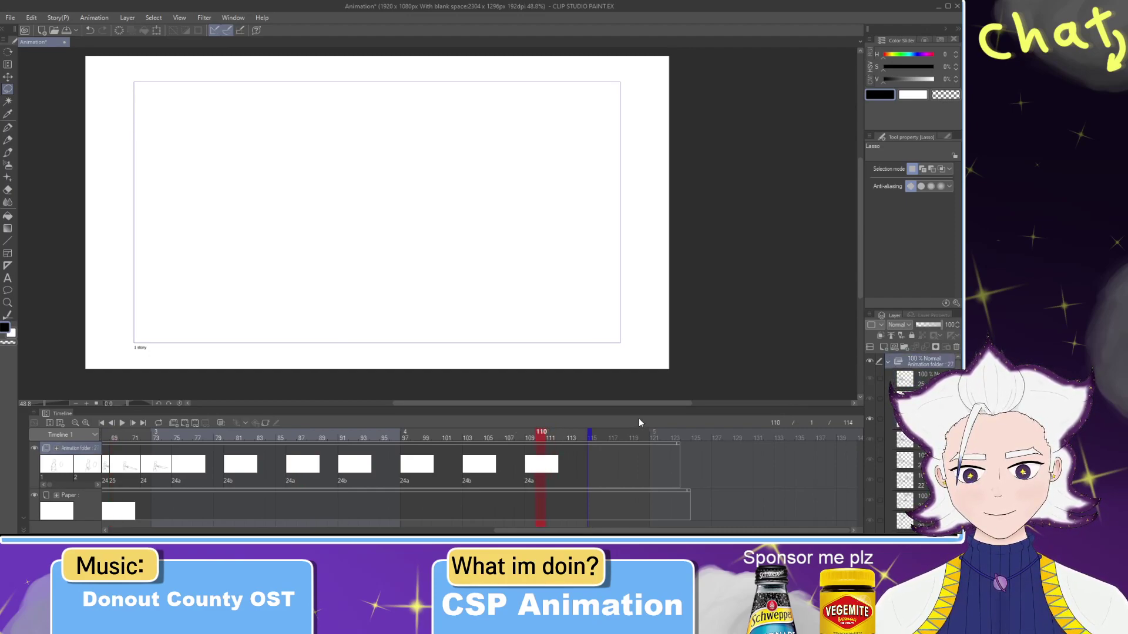
{"action": "left_click", "coordinate": [526, 273]}
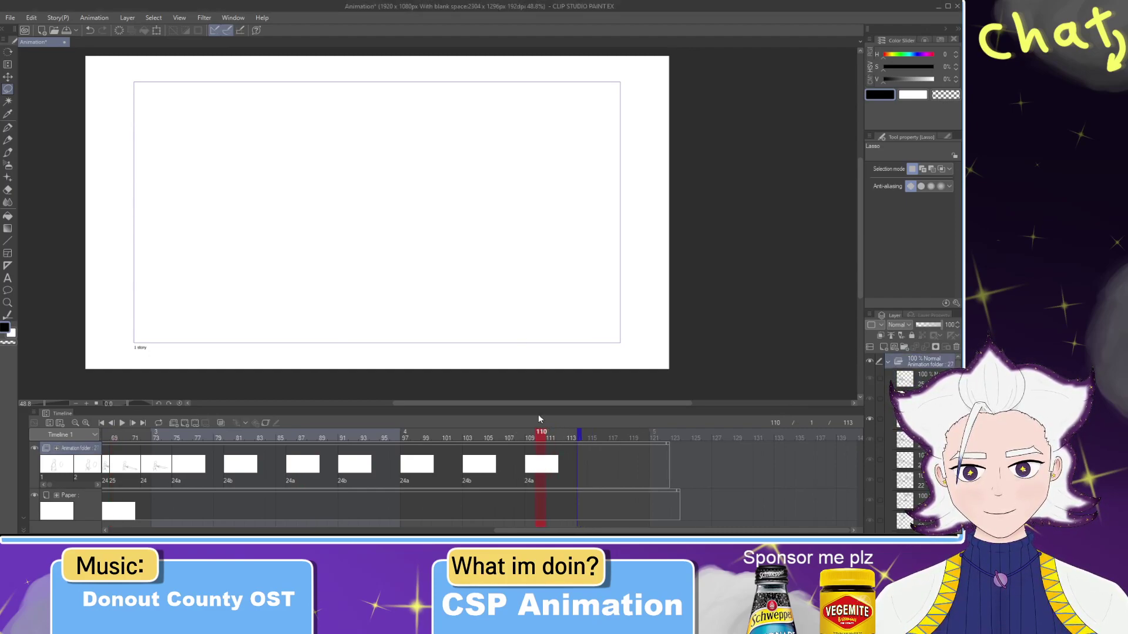
{"action": "left_click", "coordinate": [528, 467]}
{"action": "left_click", "coordinate": [527, 469]}
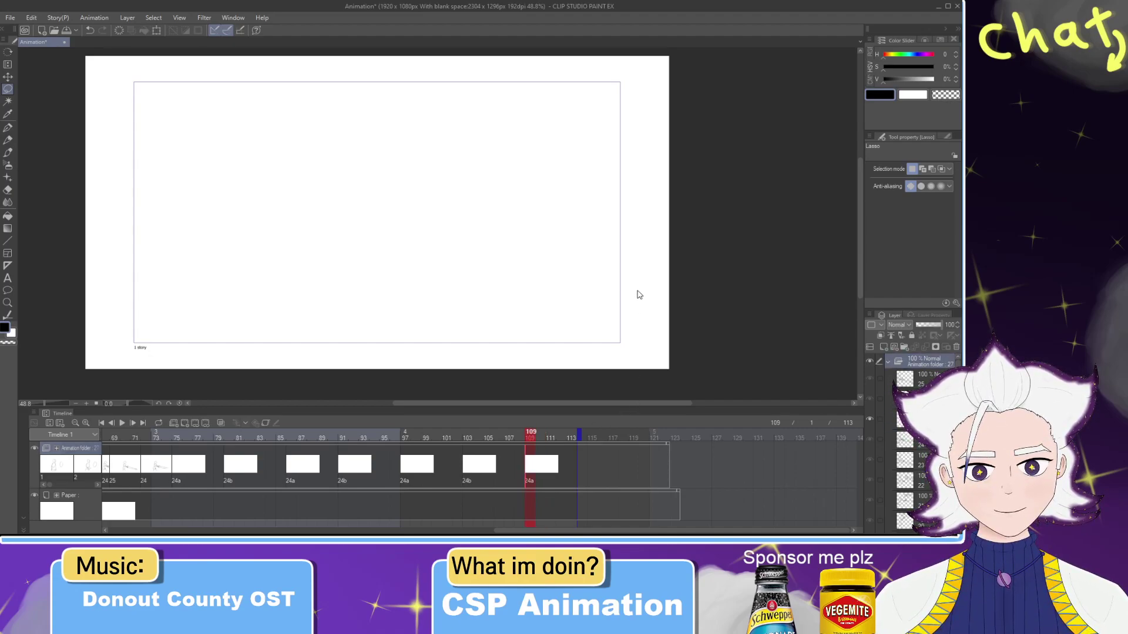
{"action": "key", "text": "ctrl+z"}
Step: Select the remaining 24a and 24b cels from frame 103 back to frame 80 and delete them
{"action": "left_click", "coordinate": [486, 468]}
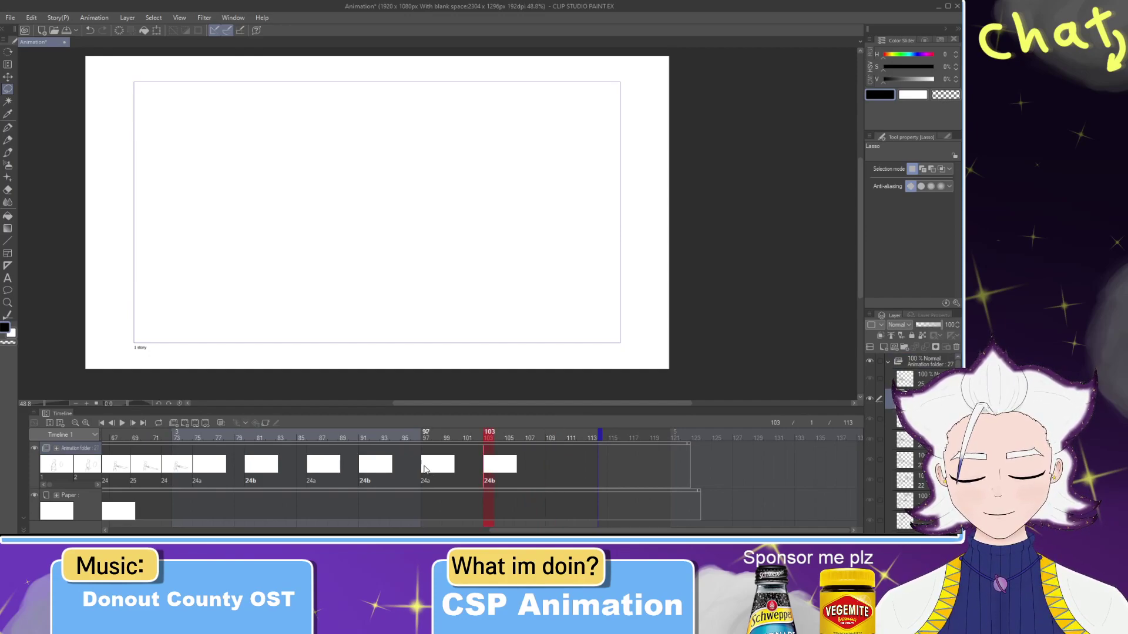
{"action": "left_click", "coordinate": [425, 468]}
{"action": "left_click", "coordinate": [361, 469]}
{"action": "left_click", "coordinate": [309, 470]}
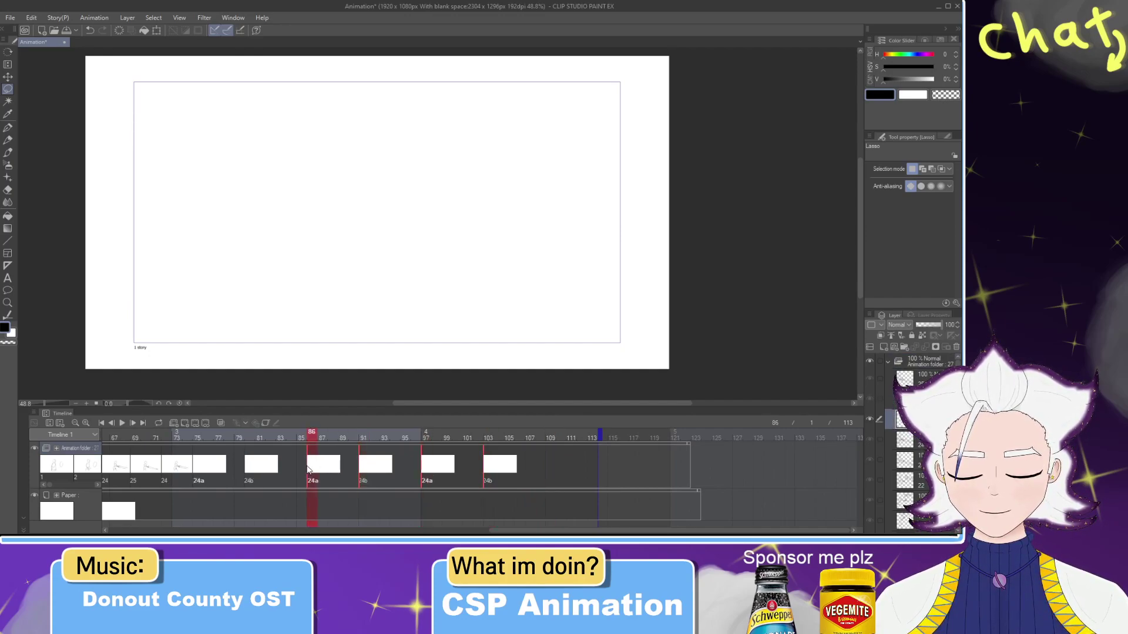
{"action": "left_click", "coordinate": [245, 466]}
{"action": "left_click", "coordinate": [260, 466]}
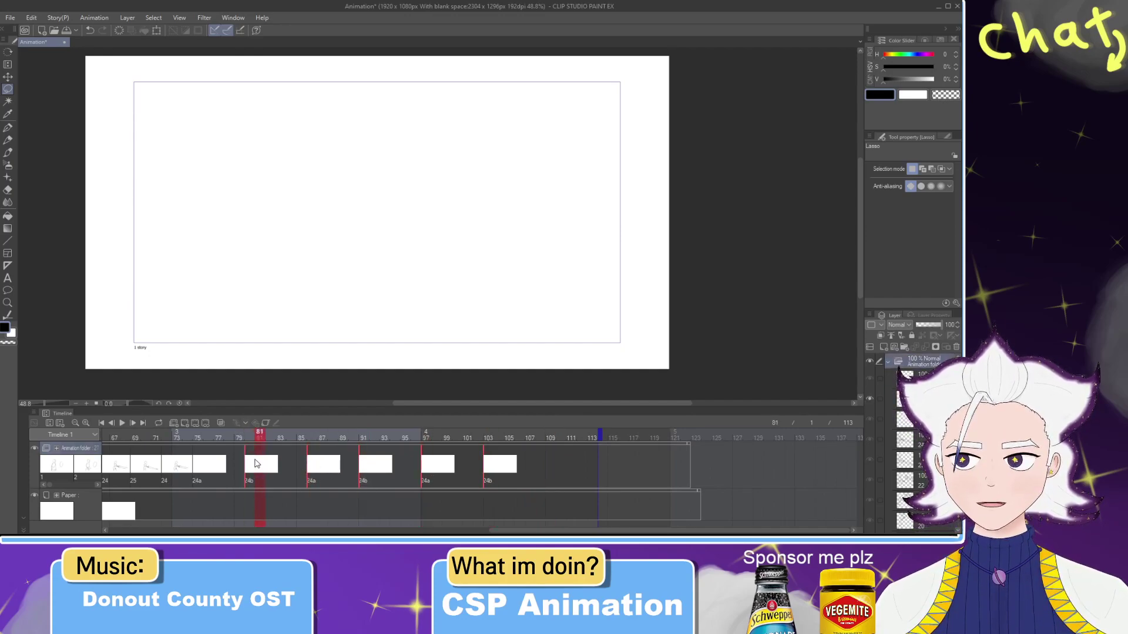
{"action": "key", "text": "Delete"}
{"action": "mouse_move", "coordinate": [255, 439]}
{"action": "left_mouse_down"}
{"action": "mouse_move", "coordinate": [168, 440]}
{"action": "mouse_move", "coordinate": [226, 439]}
{"action": "mouse_move", "coordinate": [187, 439]}
{"action": "mouse_move", "coordinate": [218, 451]}
{"action": "left_mouse_up"}
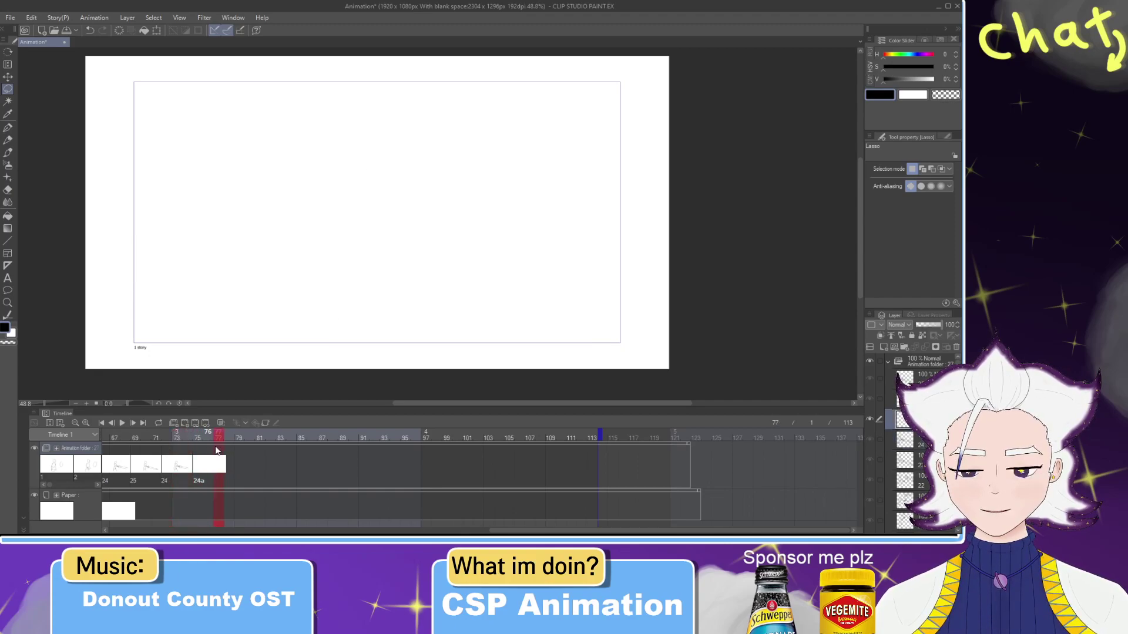
Step: Undo the cel deletions, the removed frames and the cleared 24a and 24b drawings
{"action": "key", "text": "ctrl+z"}
{"action": "left_click", "coordinate": [252, 466]}
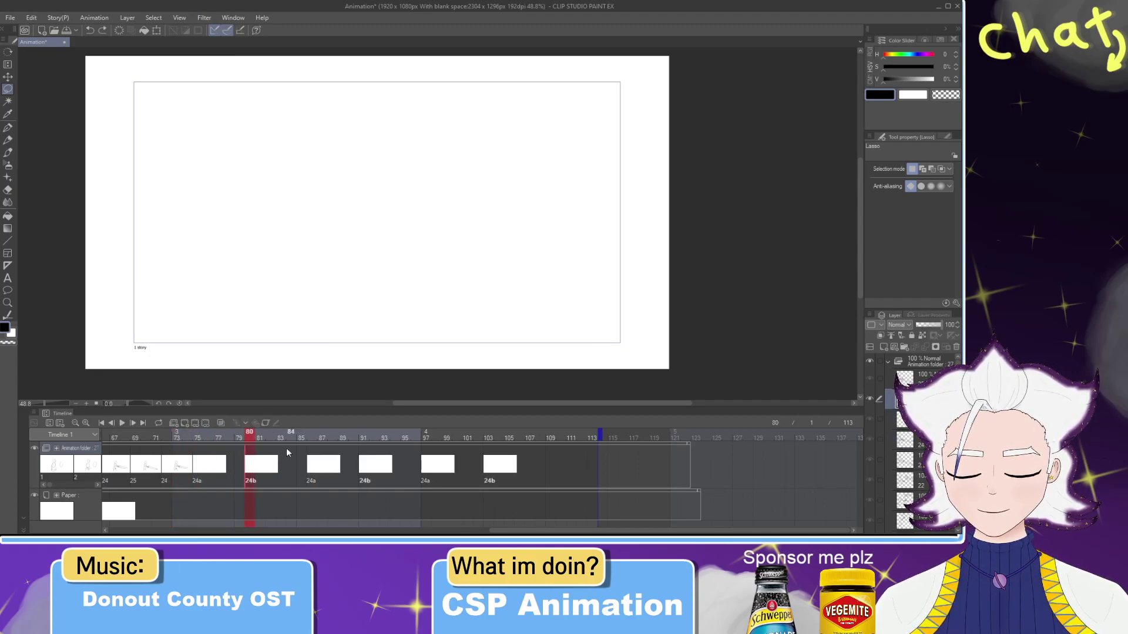
{"action": "key", "text": "ctrl+y"}
{"action": "key", "text": "ctrl+y"}
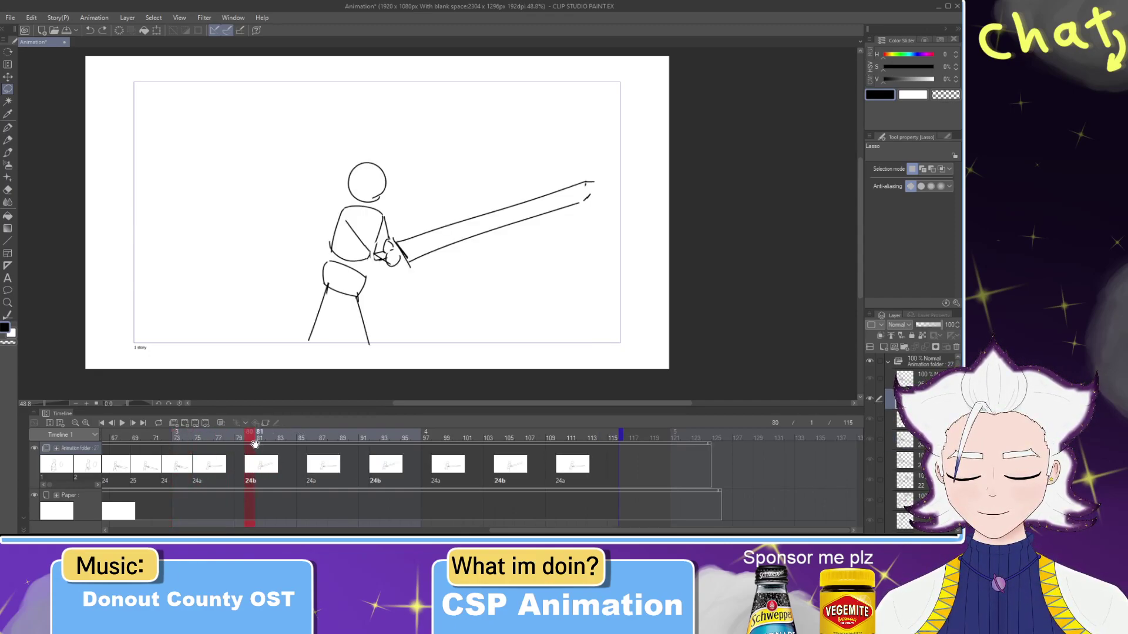
{"action": "mouse_move", "coordinate": [251, 443]}
{"action": "left_mouse_down"}
{"action": "mouse_move", "coordinate": [213, 444]}
{"action": "mouse_move", "coordinate": [254, 444]}
{"action": "left_mouse_up"}
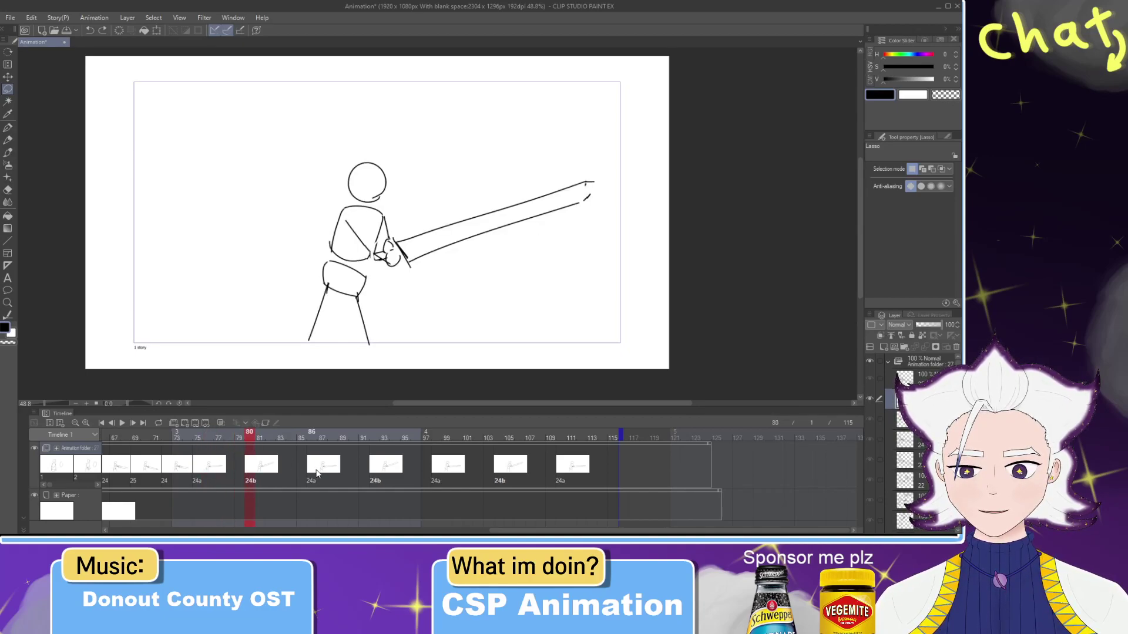
Step: Delete the repeated 24a and 24b cels at frames 86, 92, 98, 104 and 110, keeping 24b at frame 80
{"action": "left_click", "coordinate": [310, 472]}
{"action": "left_click", "coordinate": [374, 470]}
{"action": "left_click", "coordinate": [437, 467]}
{"action": "left_click", "coordinate": [510, 469]}
{"action": "left_click", "coordinate": [495, 472]}
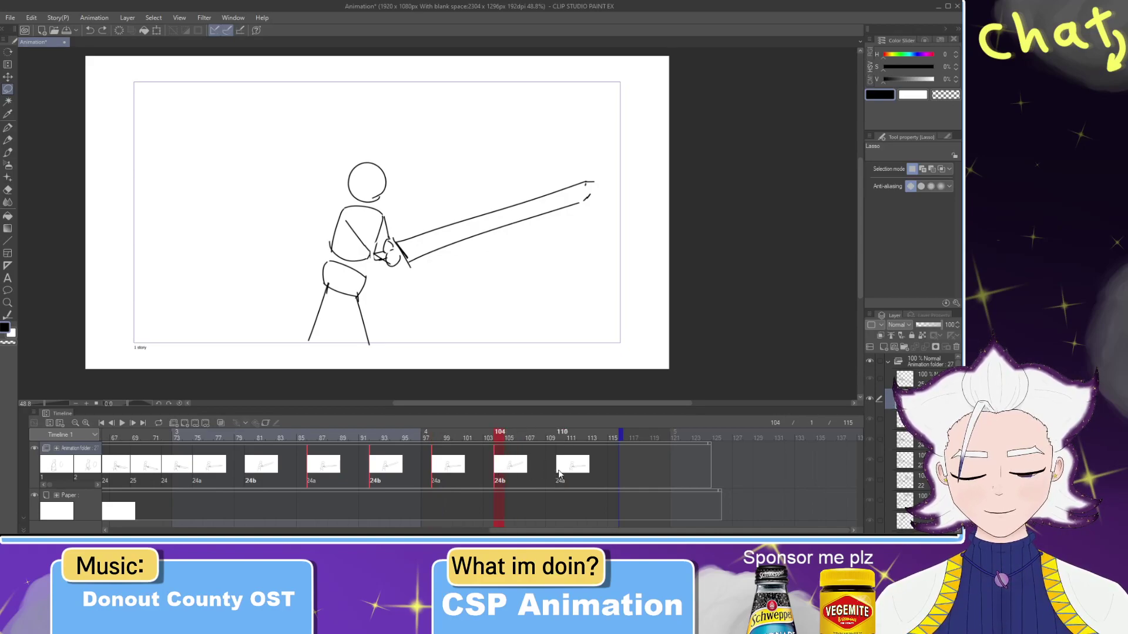
{"action": "left_click", "coordinate": [559, 474]}
{"action": "left_click", "coordinate": [587, 459]}
{"action": "key", "text": "Delete"}
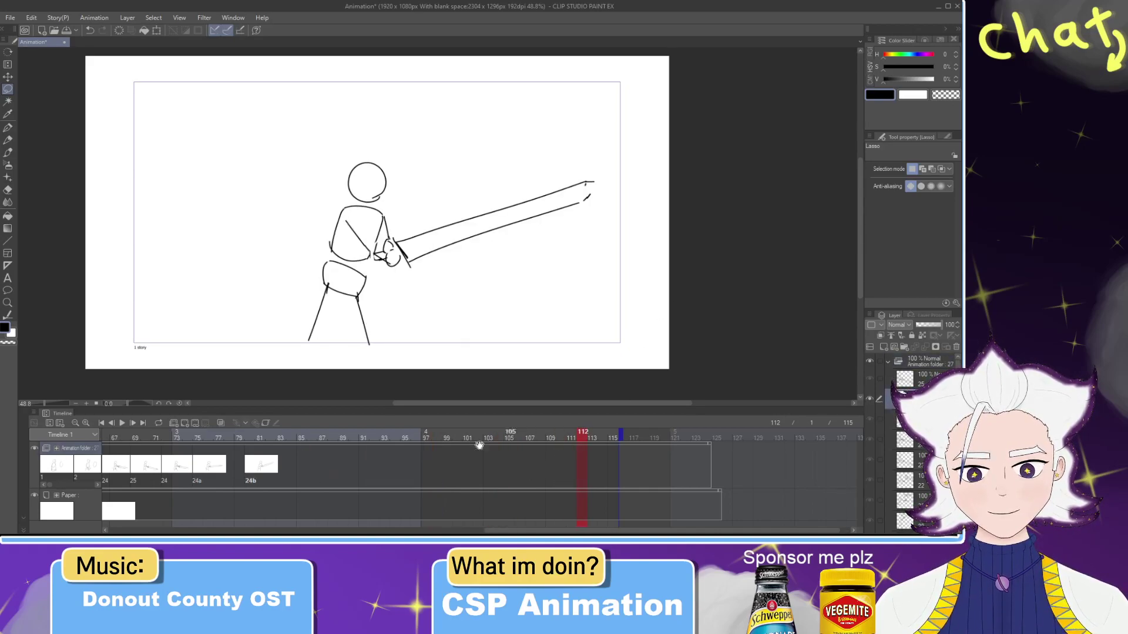
Step: Play the animation from its beginning and scrub through it to review the swing and the shortened ending
{"action": "left_click", "coordinate": [123, 423]}
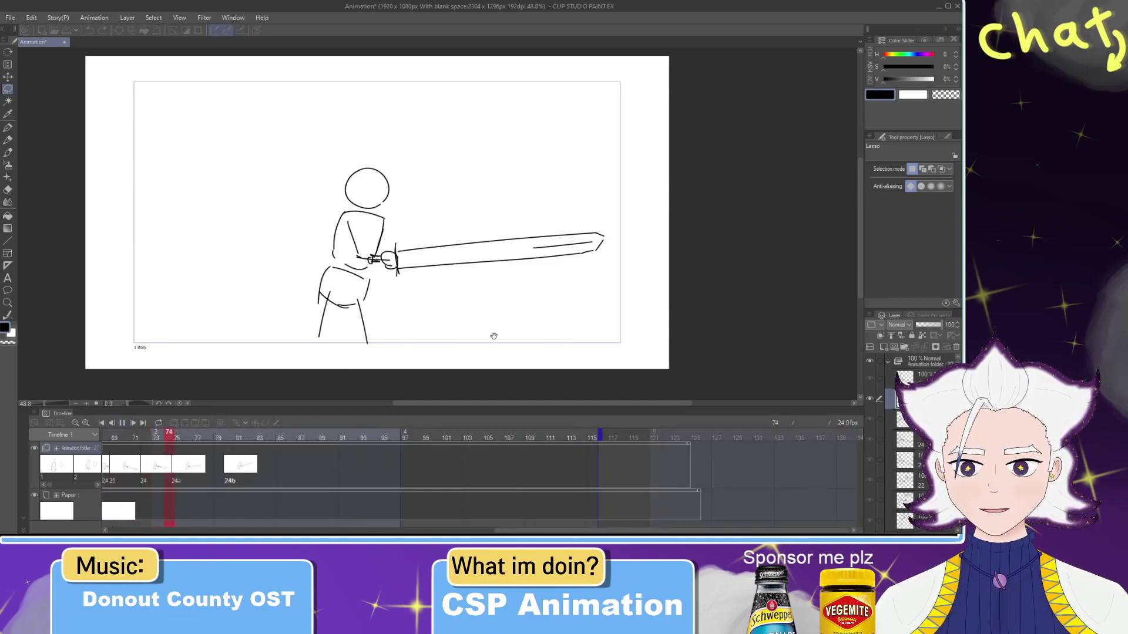
{"action": "left_click", "coordinate": [460, 439]}
{"action": "left_click_drag", "start_coordinate": [461, 441], "coordinate": [1, 461]}
{"action": "left_click_drag", "start_coordinate": [313, 441], "coordinate": [67, 439]}
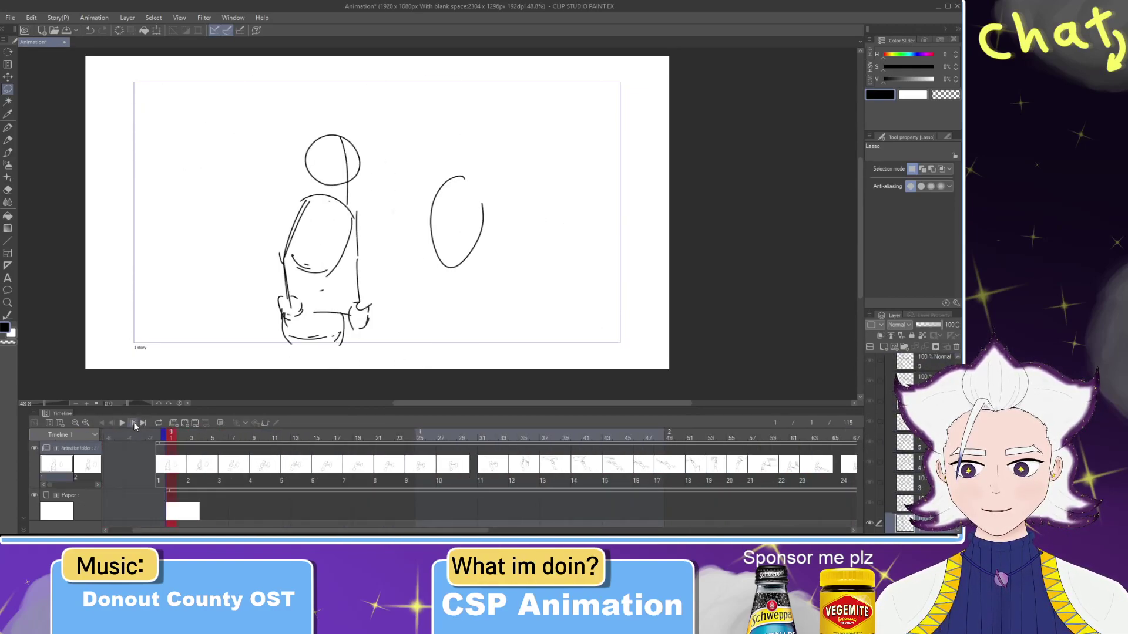
{"action": "left_click", "coordinate": [122, 423]}
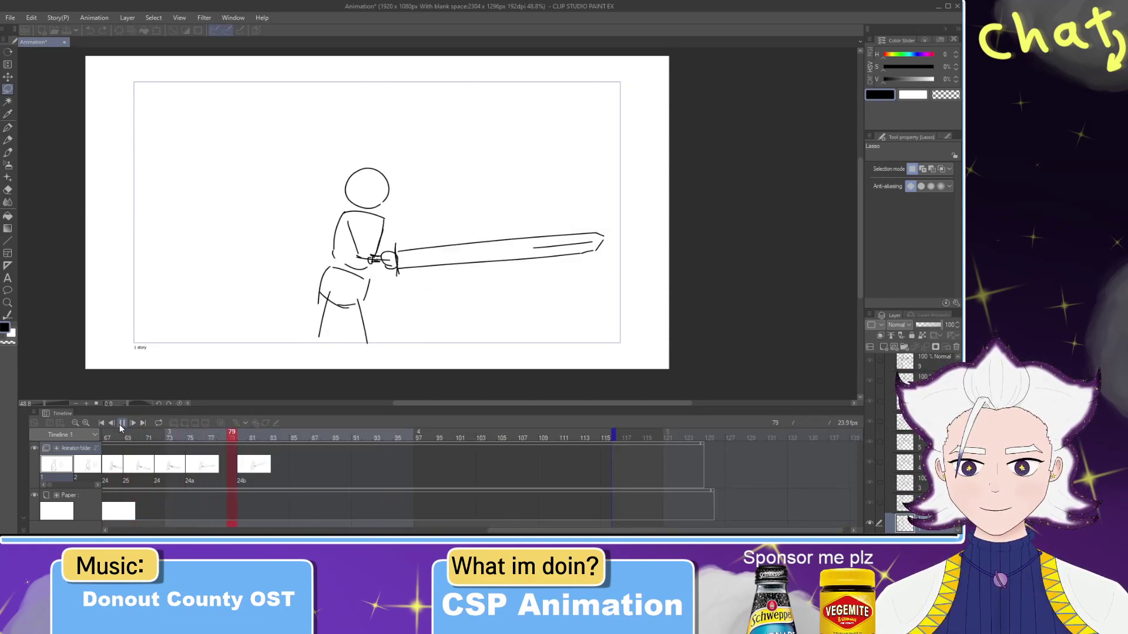
{"action": "left_click", "coordinate": [121, 423]}
{"action": "scroll", "coordinate": [275, 441], "scroll_direction": "up", "scroll_amount": 2}
{"action": "left_click_drag", "start_coordinate": [274, 440], "coordinate": [116, 432]}
{"action": "left_click", "coordinate": [135, 423]}
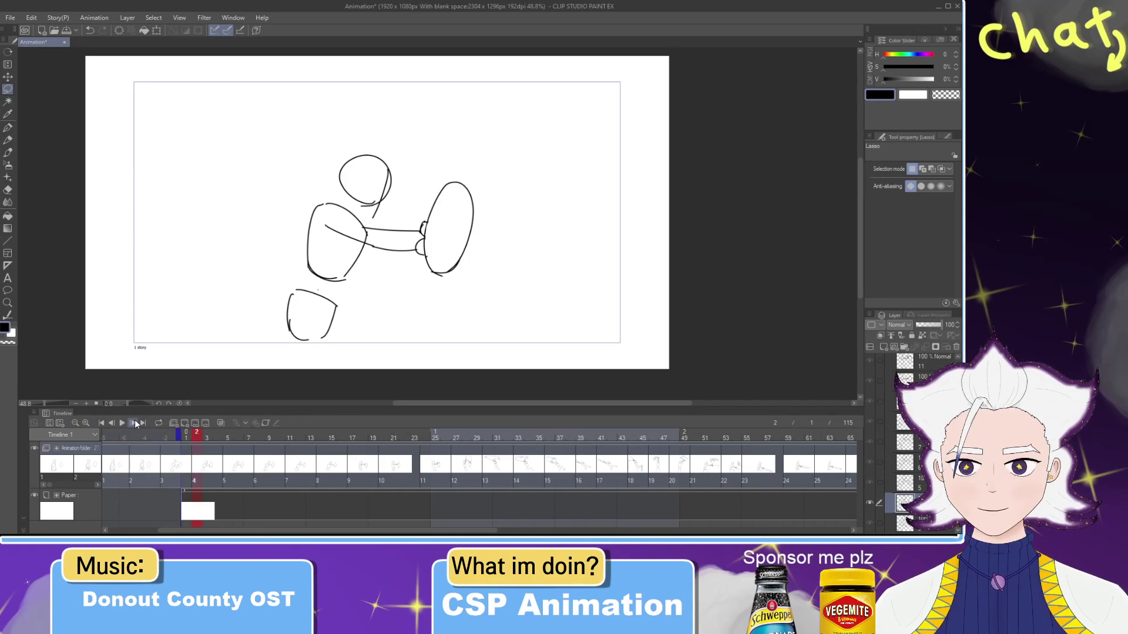
Step: Delete cel 21 at frame 50 and play back the swing
{"action": "left_click", "coordinate": [122, 424]}
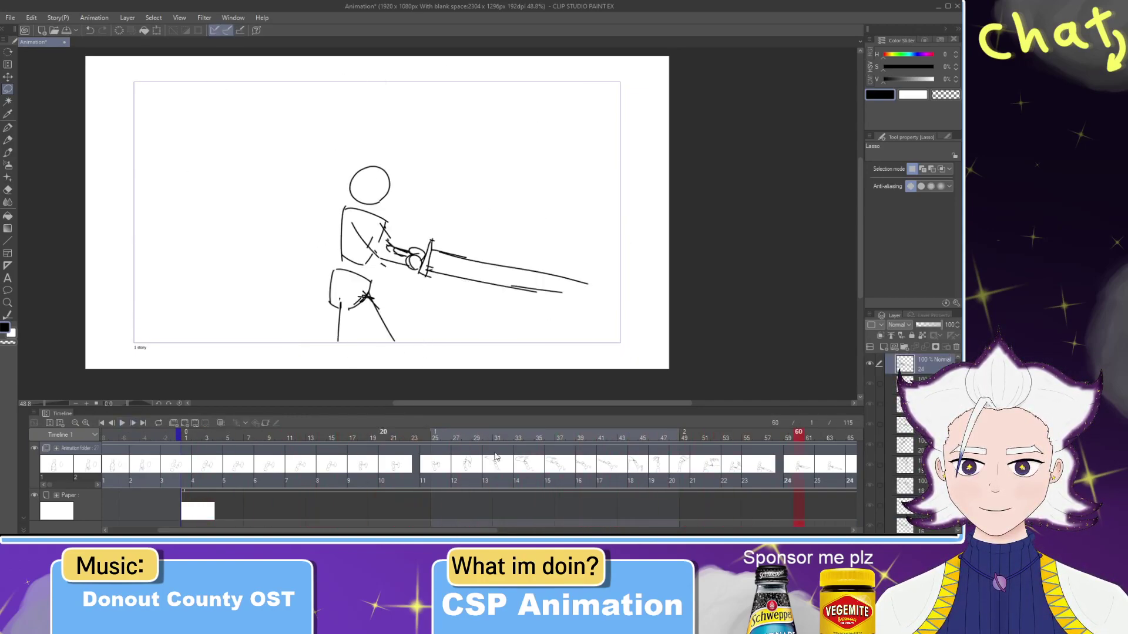
{"action": "mouse_move", "coordinate": [781, 441]}
{"action": "left_mouse_down"}
{"action": "mouse_move", "coordinate": [609, 442]}
{"action": "mouse_move", "coordinate": [744, 457]}
{"action": "mouse_move", "coordinate": [675, 458]}
{"action": "mouse_move", "coordinate": [691, 457]}
{"action": "left_mouse_up"}
{"action": "left_click", "coordinate": [697, 468]}
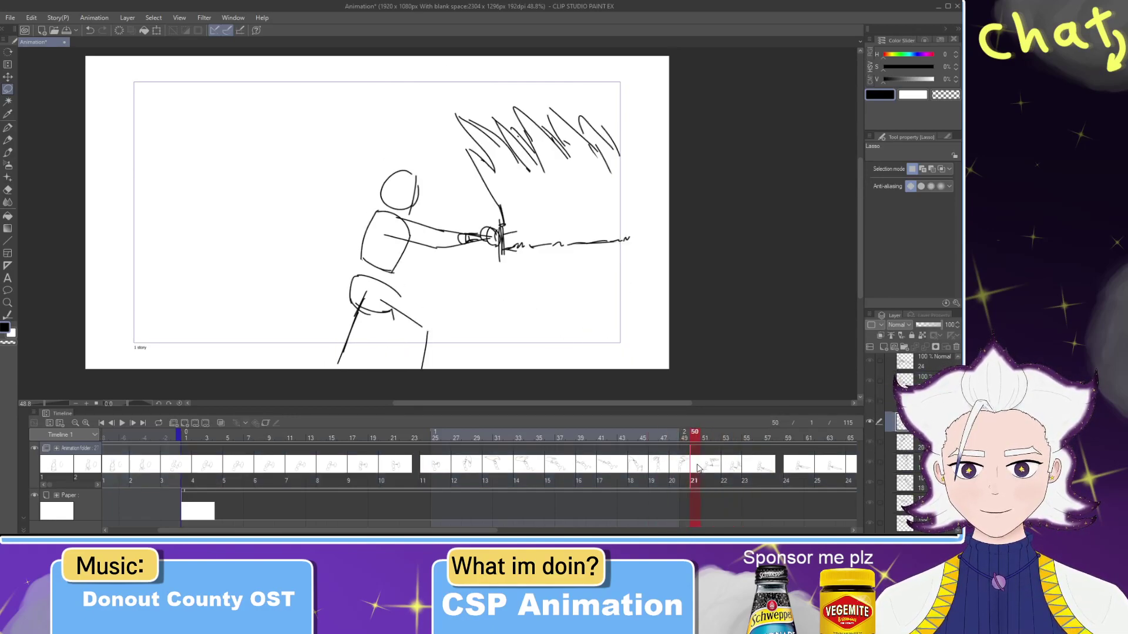
{"action": "key", "text": "Delete"}
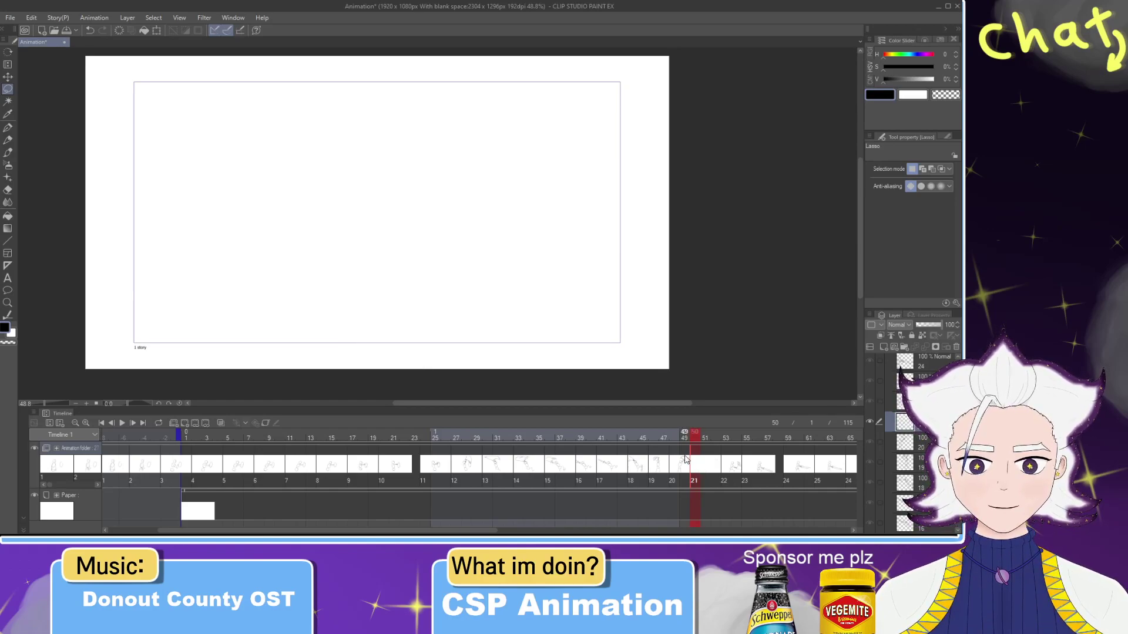
{"action": "key", "text": "ctrl+z"}
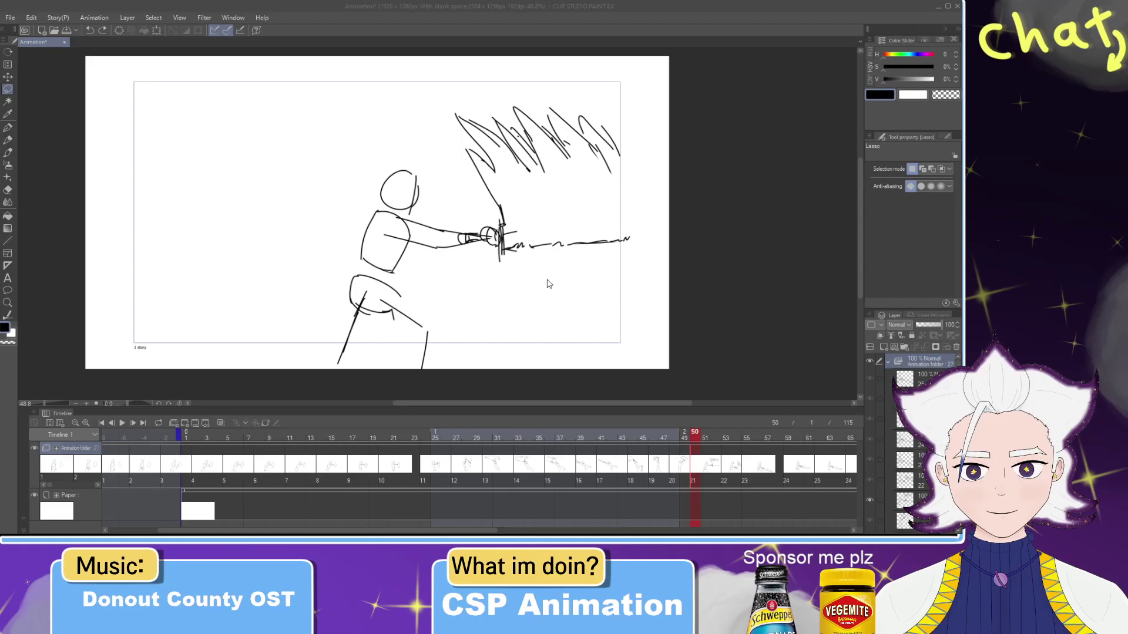
{"action": "key", "text": "ctrl+y"}
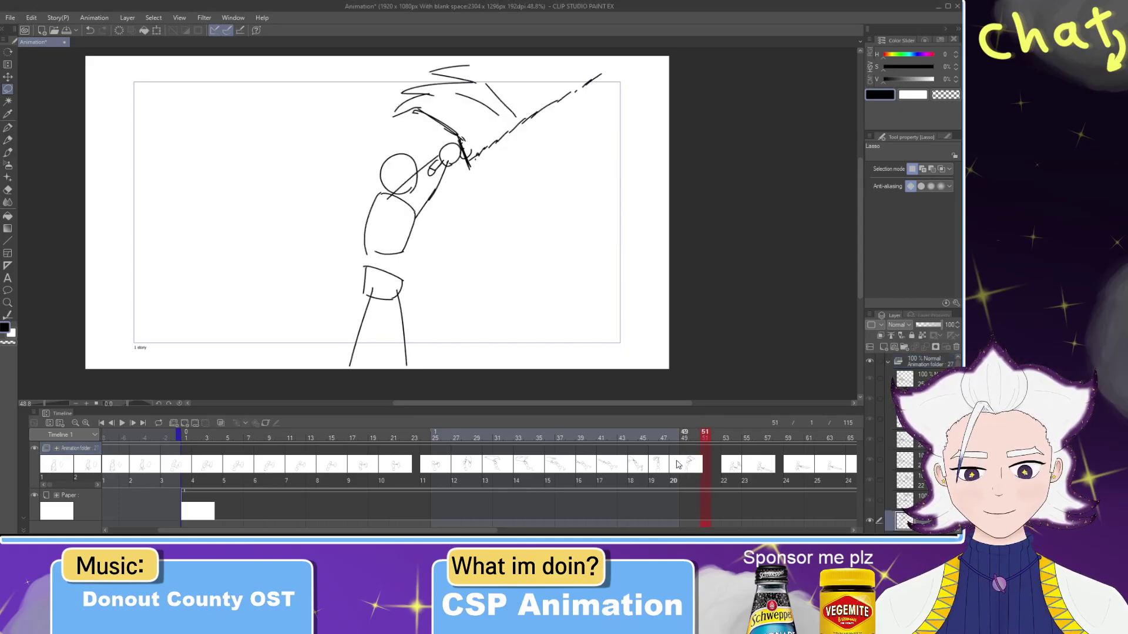
{"action": "left_click_drag", "start_coordinate": [706, 443], "coordinate": [147, 443]}
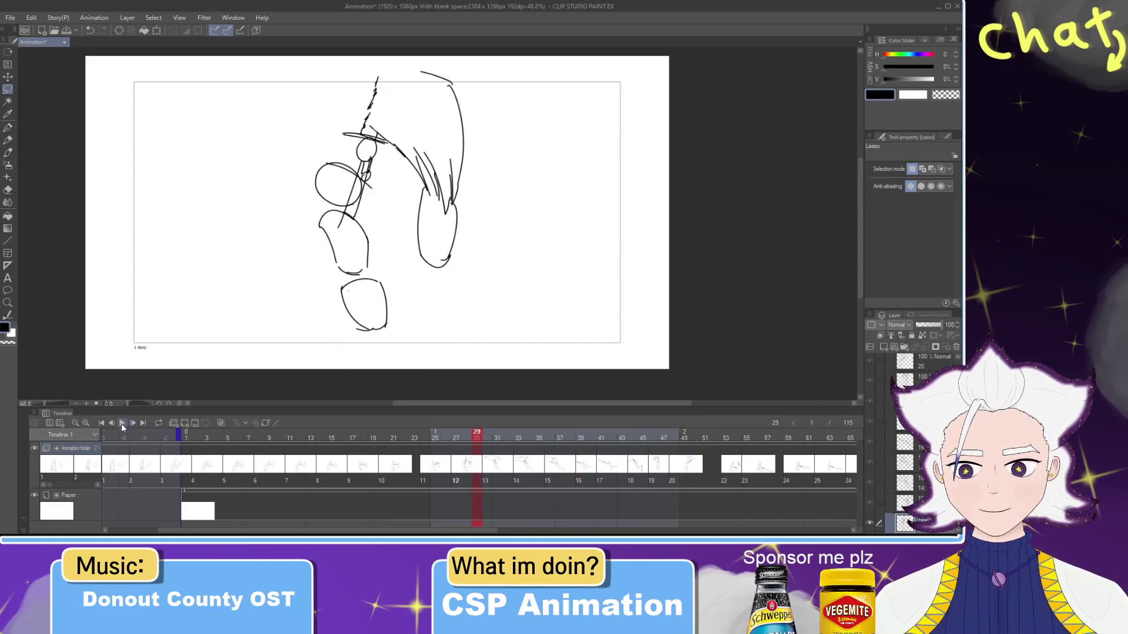
{"action": "left_click", "coordinate": [122, 423]}
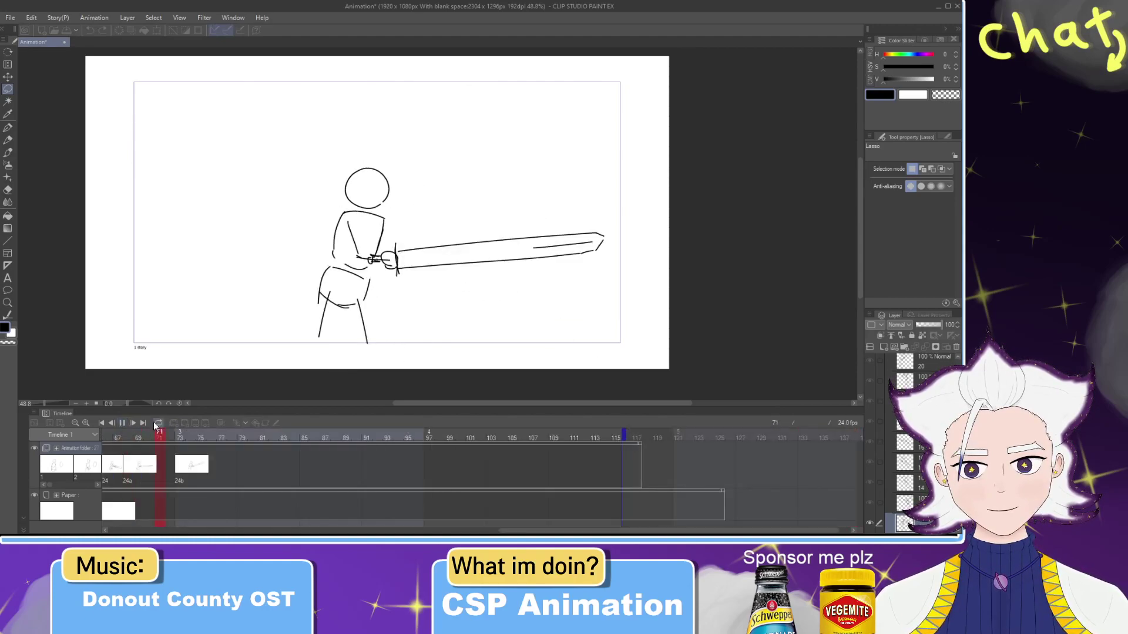
Step: On cel 22 at frame 53, erase the sword's upper motion lines and redraw them as taller strokes rising from the hilt
{"action": "mouse_move", "coordinate": [9, 435]}
{"action": "left_mouse_down"}
{"action": "mouse_move", "coordinate": [281, 460]}
{"action": "mouse_move", "coordinate": [255, 460]}
{"action": "mouse_move", "coordinate": [271, 461]}
{"action": "left_mouse_up"}
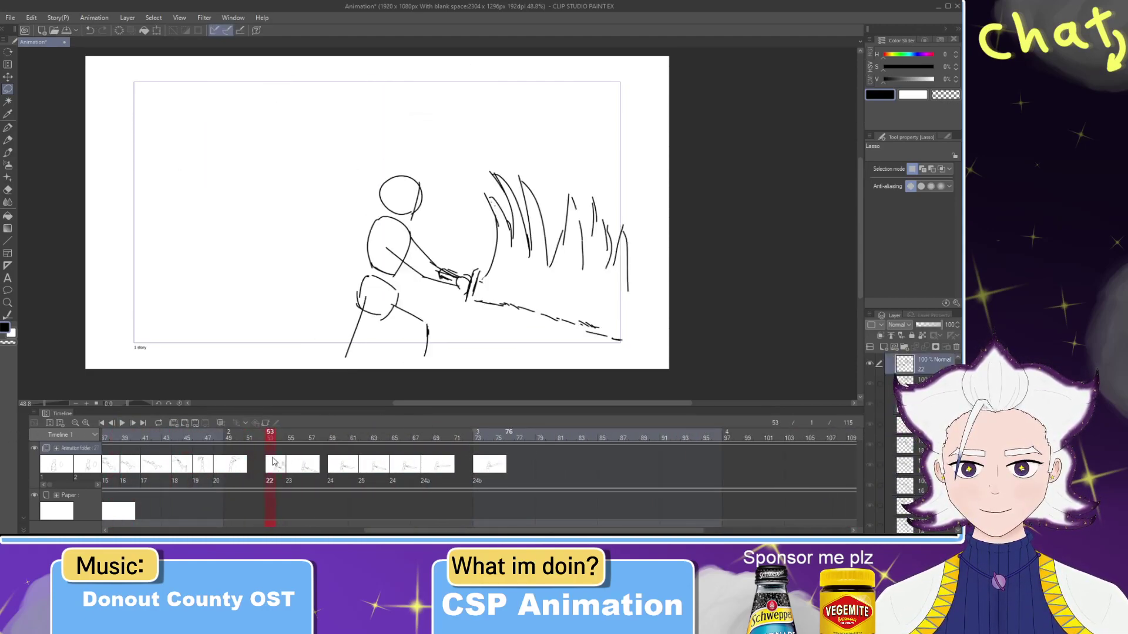
{"action": "key", "text": "e"}
{"action": "mouse_move", "coordinate": [534, 186]}
{"action": "left_mouse_down"}
{"action": "mouse_move", "coordinate": [536, 251]}
{"action": "mouse_move", "coordinate": [501, 202]}
{"action": "mouse_move", "coordinate": [591, 159]}
{"action": "mouse_move", "coordinate": [622, 196]}
{"action": "mouse_move", "coordinate": [512, 194]}
{"action": "left_mouse_up"}
{"action": "left_click_drag", "start_coordinate": [489, 149], "coordinate": [494, 237]}
{"action": "key", "text": "p"}
{"action": "left_click_drag", "start_coordinate": [482, 281], "coordinate": [463, 180]}
{"action": "mouse_move", "coordinate": [483, 266]}
{"action": "left_mouse_down"}
{"action": "mouse_move", "coordinate": [462, 174]}
{"action": "mouse_move", "coordinate": [480, 176]}
{"action": "left_mouse_up"}
{"action": "left_click_drag", "start_coordinate": [471, 132], "coordinate": [496, 171]}
{"action": "left_click_drag", "start_coordinate": [506, 119], "coordinate": [533, 194]}
{"action": "left_click_drag", "start_coordinate": [524, 106], "coordinate": [570, 229]}
{"action": "left_click_drag", "start_coordinate": [566, 147], "coordinate": [571, 113]}
{"action": "left_click_drag", "start_coordinate": [585, 117], "coordinate": [616, 233]}
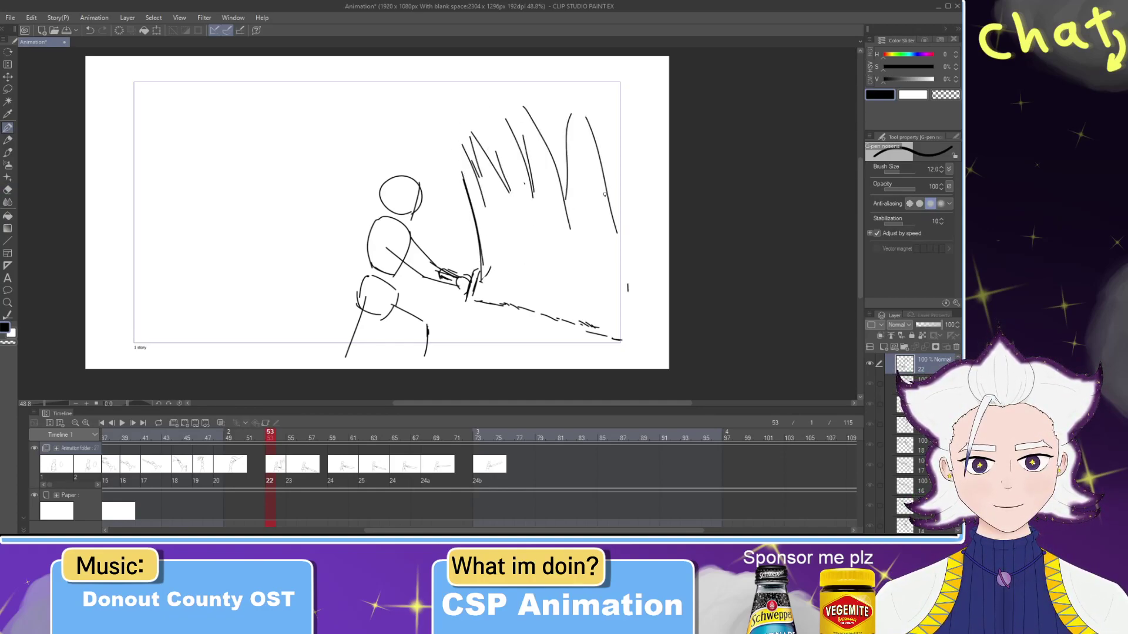
Step: Play back the swing to check the redrawn motion lines on cel 22
{"action": "left_click", "coordinate": [122, 423]}
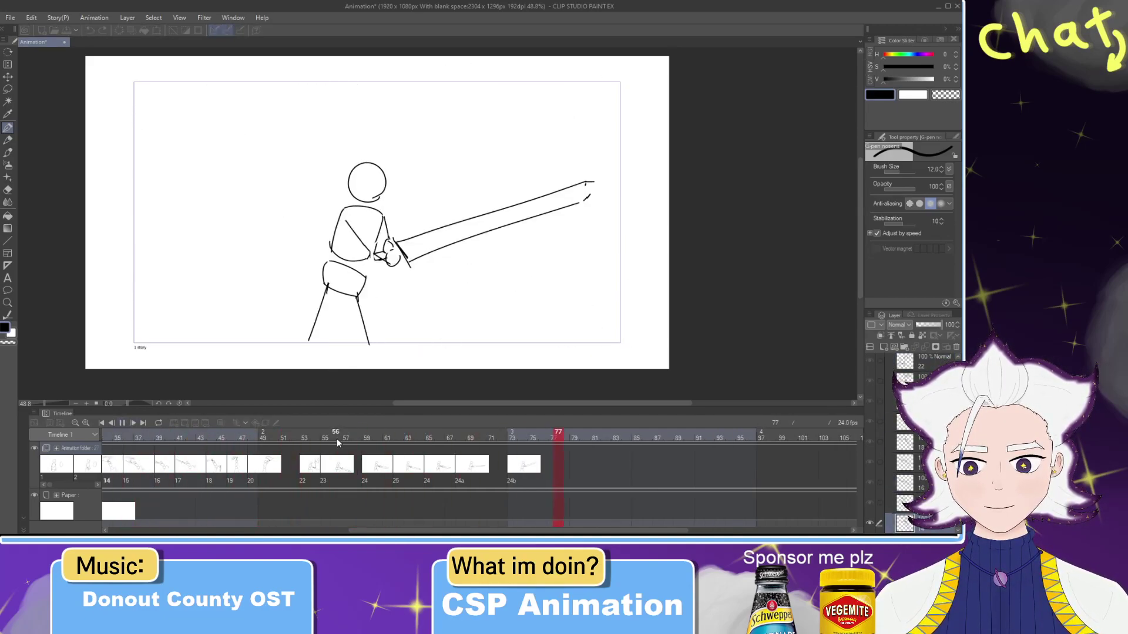
{"action": "left_click", "coordinate": [122, 425]}
{"action": "left_click", "coordinate": [121, 426]}
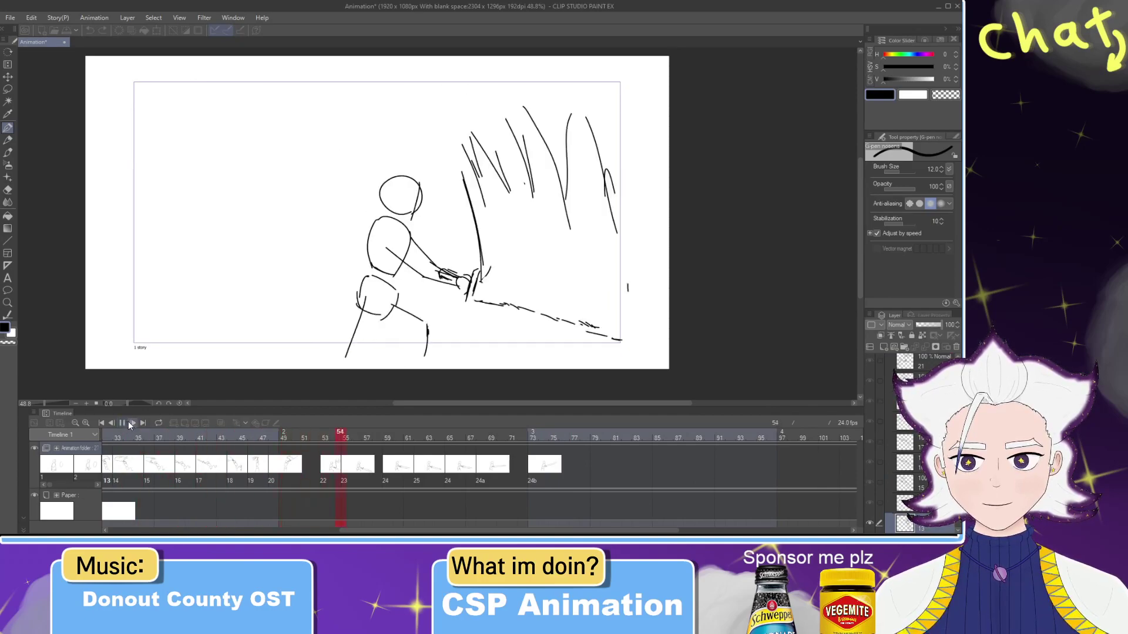
Step: Lasso the arms, sword and motion lines on cel 20 at frame 51 and rotate them by 1.4 degrees
{"action": "mouse_move", "coordinate": [335, 436]}
{"action": "left_mouse_down"}
{"action": "mouse_move", "coordinate": [229, 448]}
{"action": "mouse_move", "coordinate": [219, 438]}
{"action": "mouse_move", "coordinate": [331, 444]}
{"action": "mouse_move", "coordinate": [305, 447]}
{"action": "left_mouse_up"}
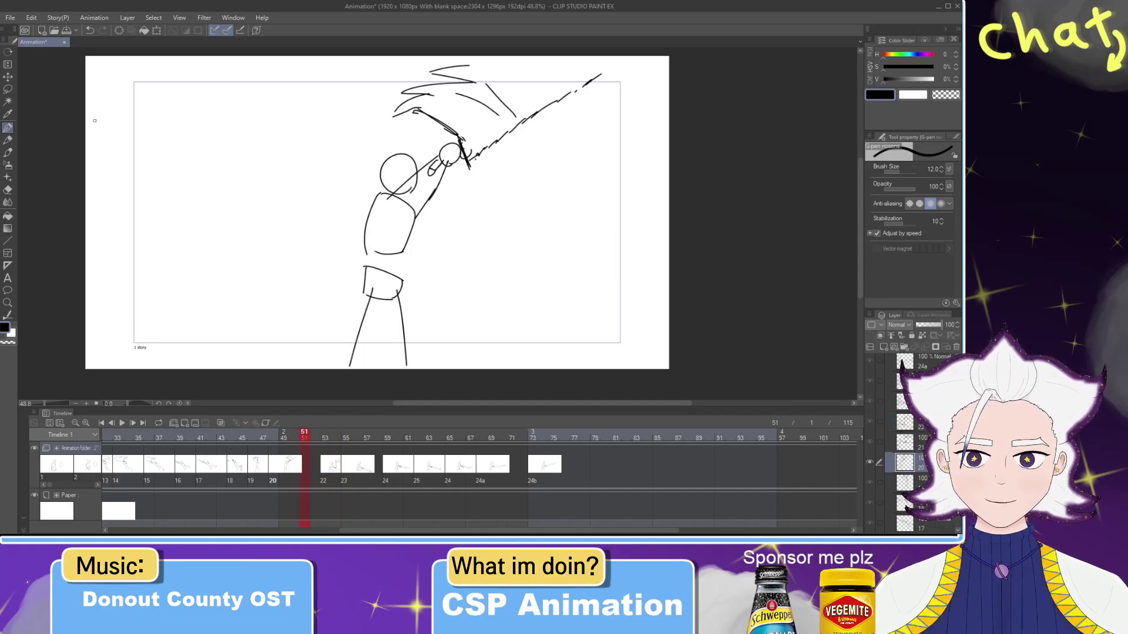
{"action": "left_click", "coordinate": [8, 89]}
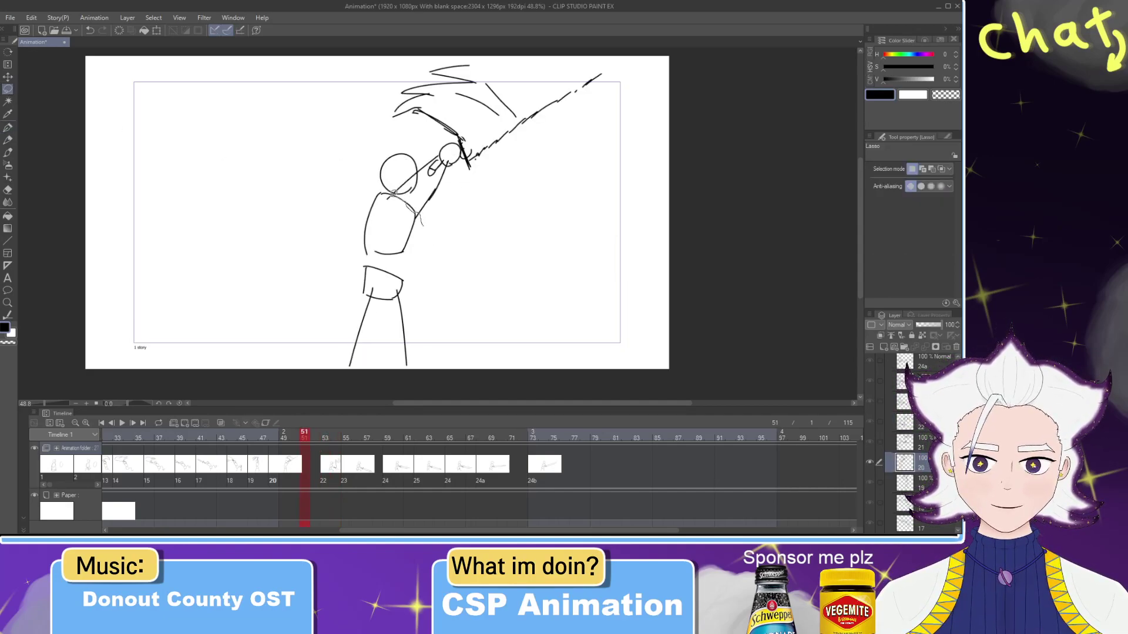
{"action": "mouse_move", "coordinate": [422, 166]}
{"action": "left_mouse_down"}
{"action": "mouse_move", "coordinate": [372, 106]}
{"action": "mouse_move", "coordinate": [618, 80]}
{"action": "mouse_move", "coordinate": [524, 216]}
{"action": "mouse_move", "coordinate": [418, 223]}
{"action": "left_mouse_up"}
{"action": "left_click", "coordinate": [542, 249]}
{"action": "left_click_drag", "start_coordinate": [565, 219], "coordinate": [592, 229]}
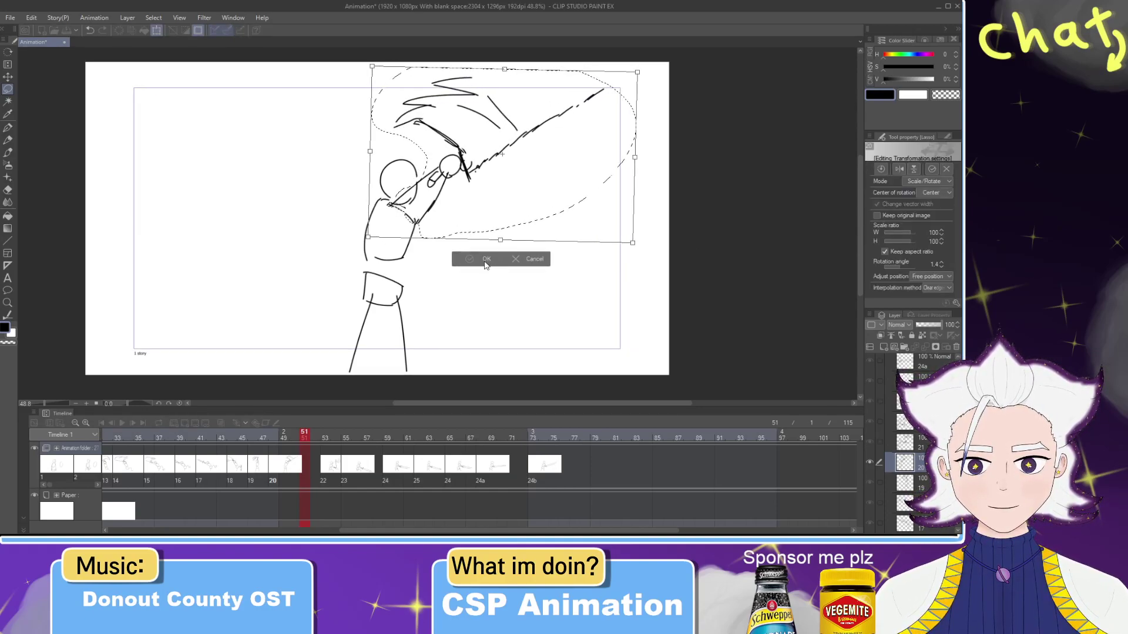
{"action": "left_click", "coordinate": [485, 259]}
Step: Play back the adjusted swing and save the animation as Animationswordtest
{"action": "left_click", "coordinate": [139, 438]}
{"action": "left_click", "coordinate": [123, 423]}
{"action": "left_click", "coordinate": [305, 460]}
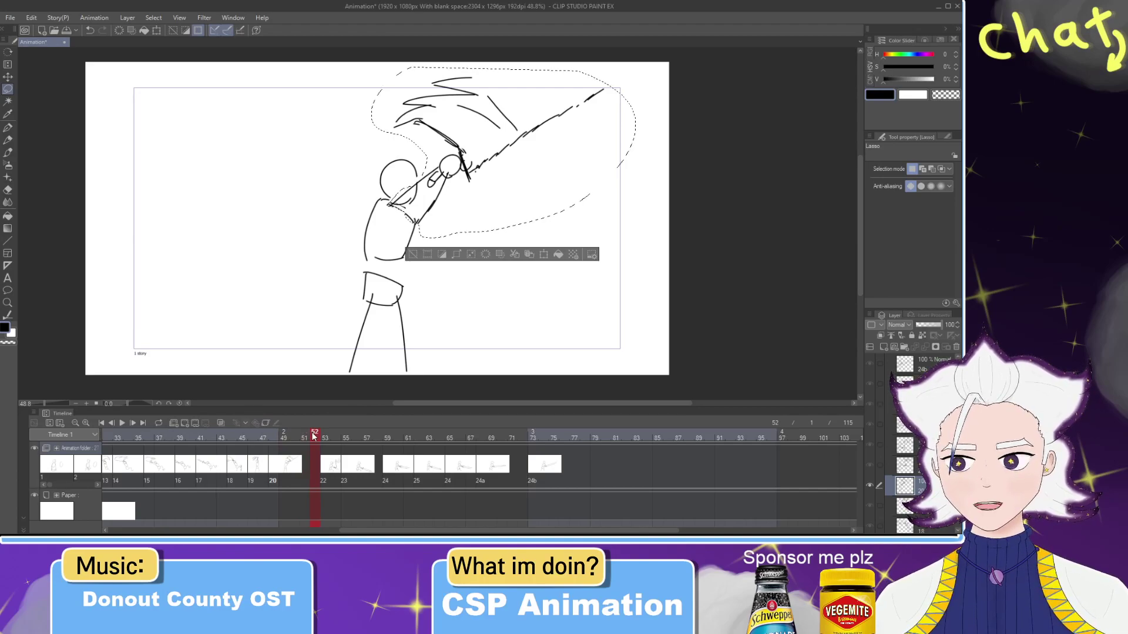
{"action": "left_click", "coordinate": [351, 403]}
{"action": "mouse_move", "coordinate": [365, 404]}
{"action": "left_mouse_down"}
{"action": "mouse_move", "coordinate": [598, 392]}
{"action": "mouse_move", "coordinate": [562, 403]}
{"action": "left_mouse_up"}
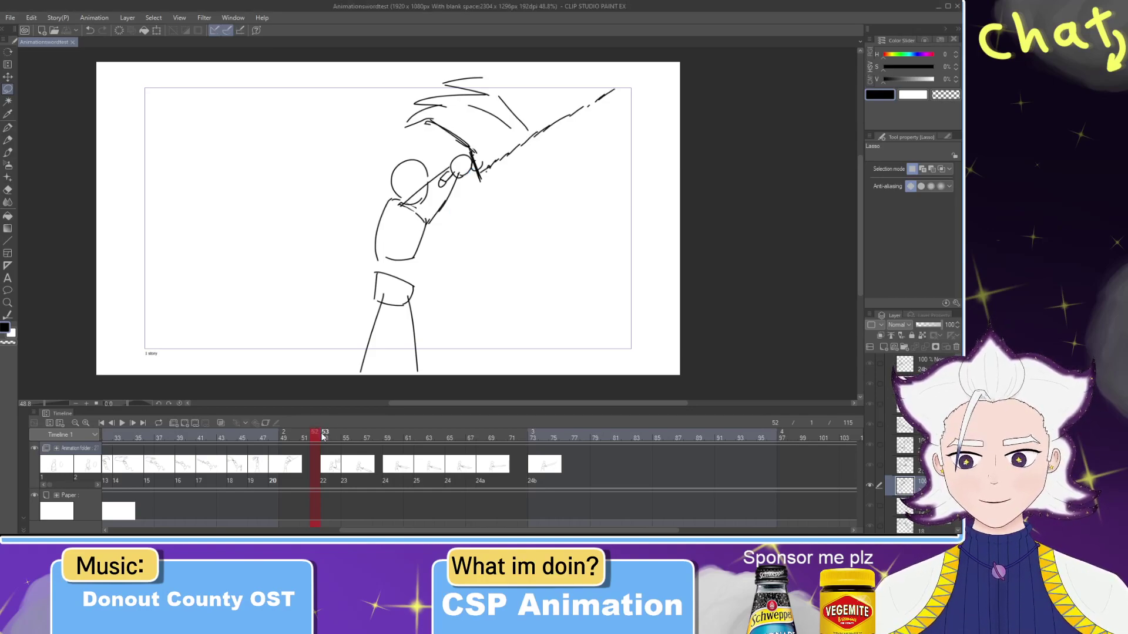
Step: Play the animation repeatedly from different starting frames to examine the flow of the overhead swing
{"action": "left_click_drag", "start_coordinate": [310, 437], "coordinate": [188, 438]}
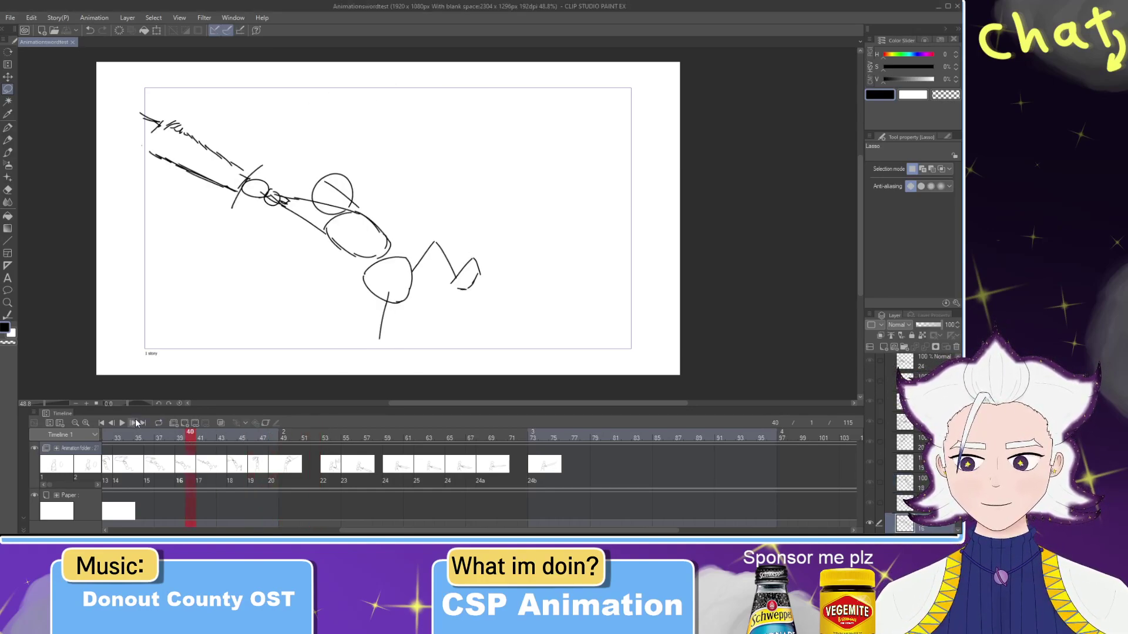
{"action": "left_click", "coordinate": [122, 423]}
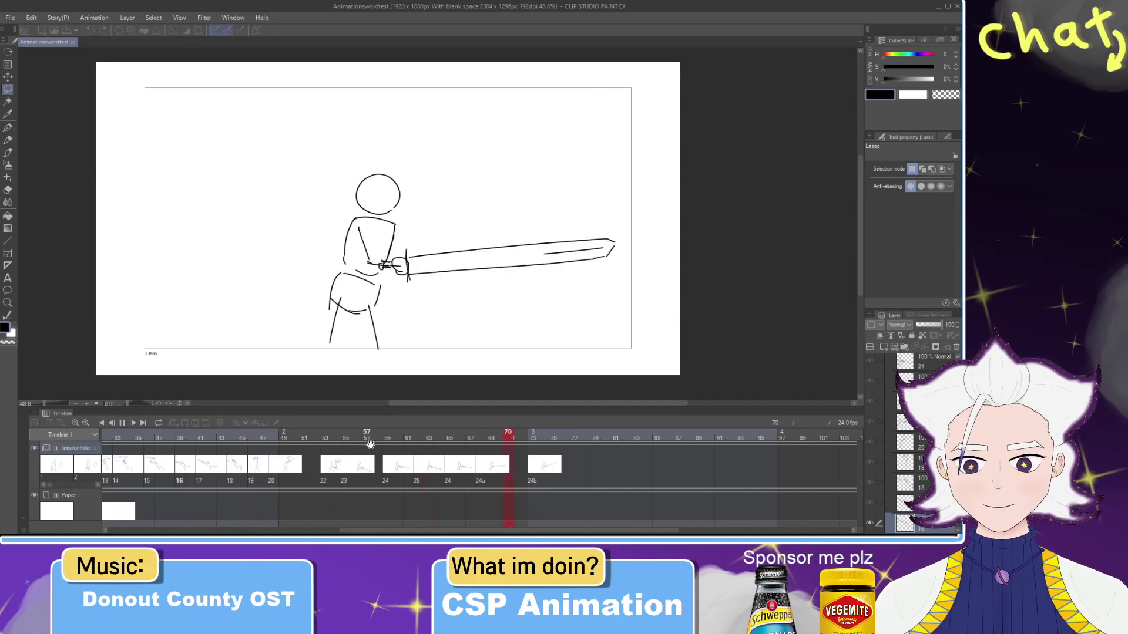
{"action": "left_click_drag", "start_coordinate": [322, 446], "coordinate": [128, 434]}
{"action": "key", "text": "ctrl+z"}
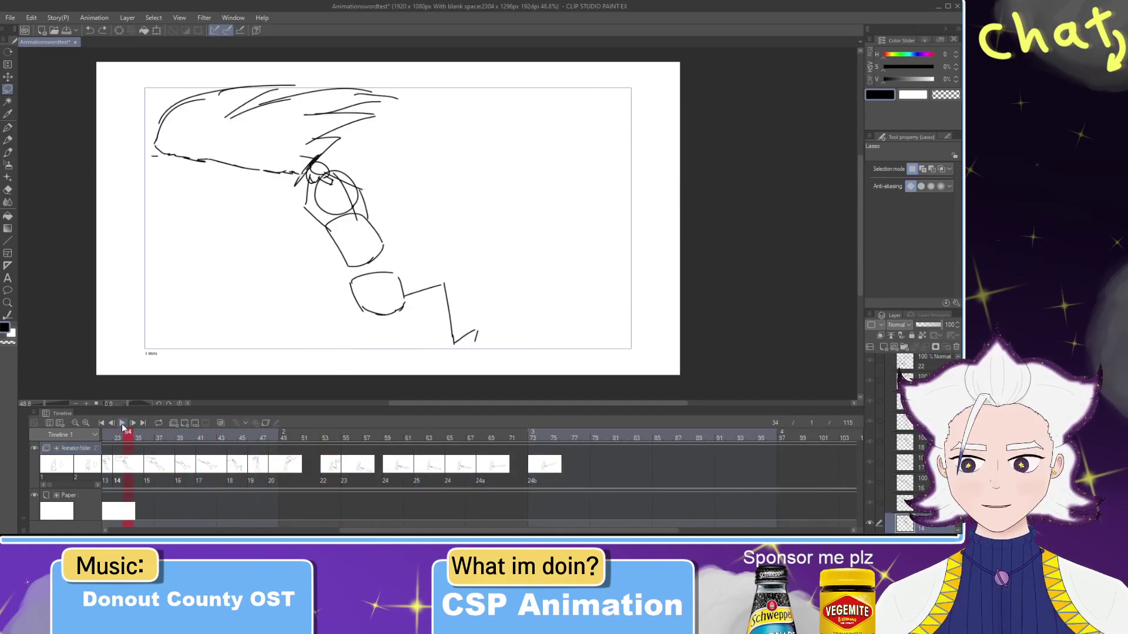
{"action": "left_click", "coordinate": [123, 423]}
{"action": "left_click", "coordinate": [194, 438]}
{"action": "left_click_drag", "start_coordinate": [194, 438], "coordinate": [142, 433]}
{"action": "left_click", "coordinate": [121, 423]}
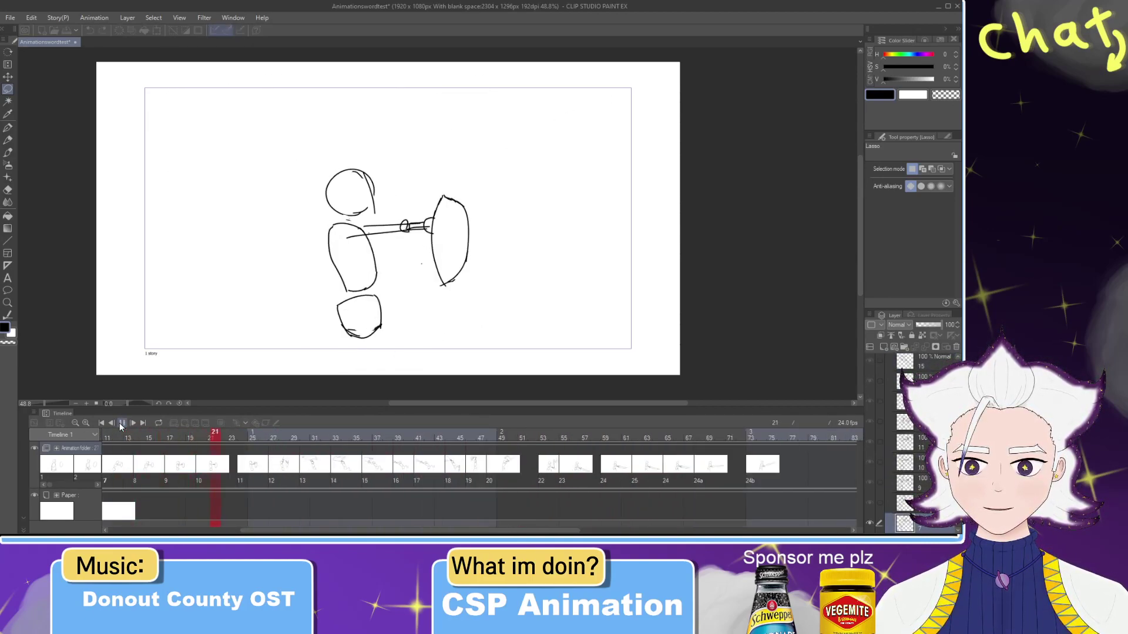
{"action": "left_click", "coordinate": [122, 423]}
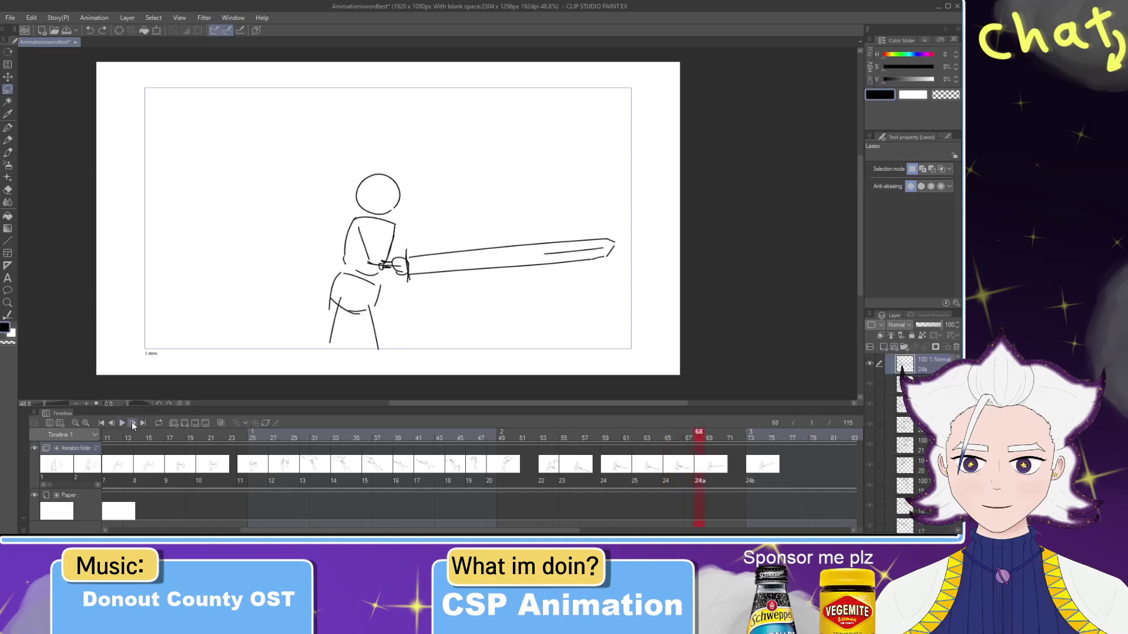
Step: Delete cel 19, the upright overhead pose just ahead of cel 20 on the timeline
{"action": "mouse_move", "coordinate": [487, 435]}
{"action": "left_mouse_down"}
{"action": "mouse_move", "coordinate": [440, 435]}
{"action": "mouse_move", "coordinate": [482, 438]}
{"action": "left_mouse_up"}
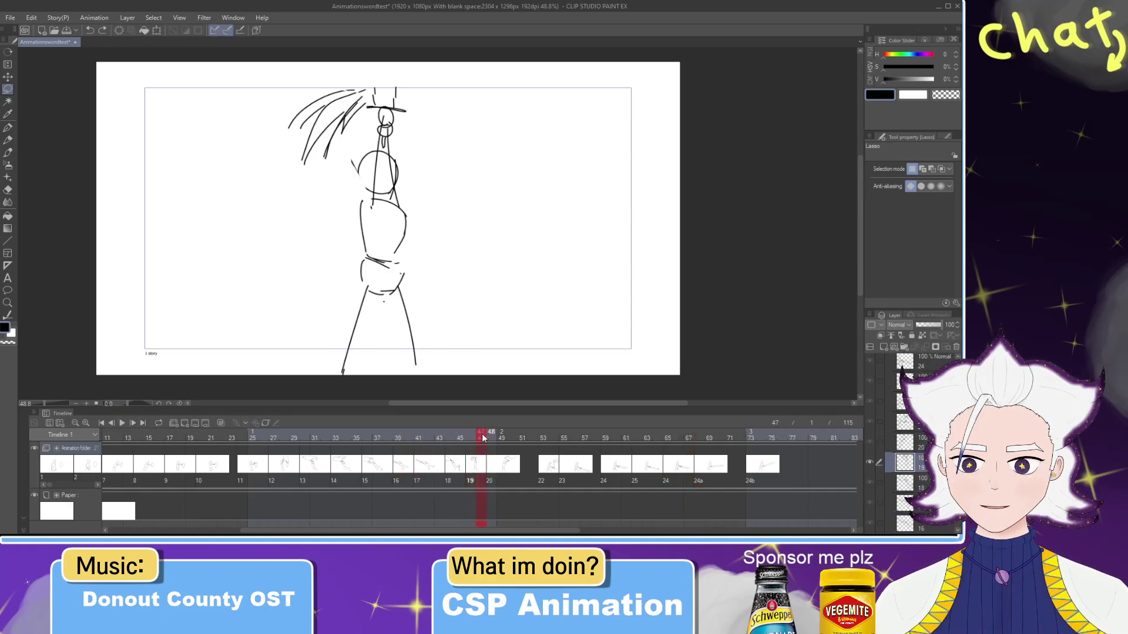
{"action": "left_click", "coordinate": [487, 454]}
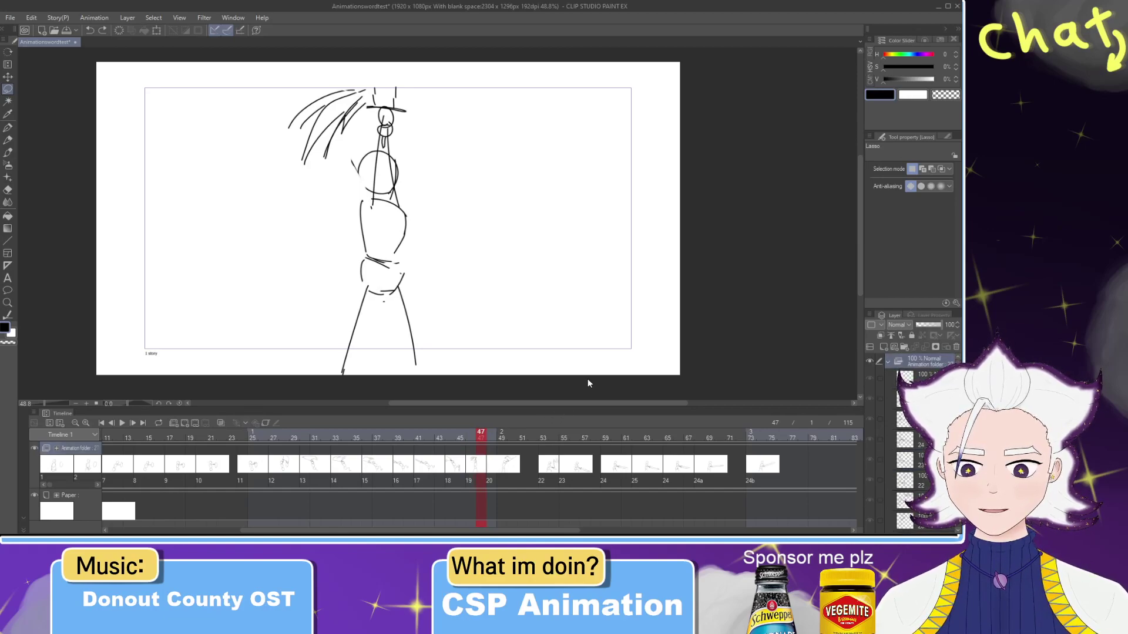
{"action": "left_click", "coordinate": [580, 416]}
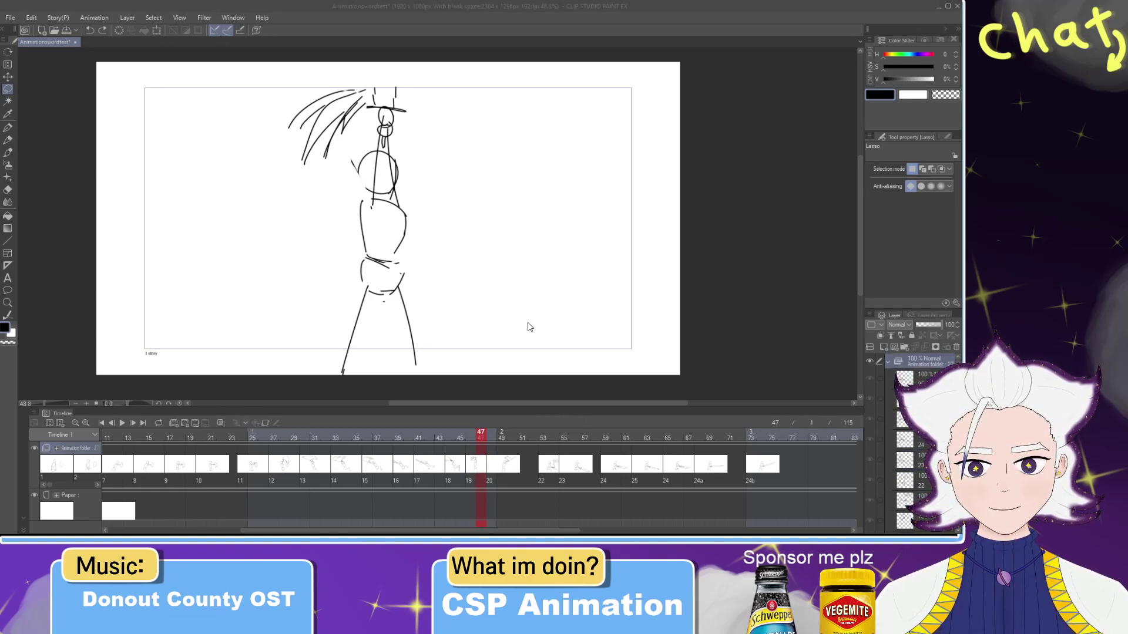
{"action": "left_click", "coordinate": [481, 456]}
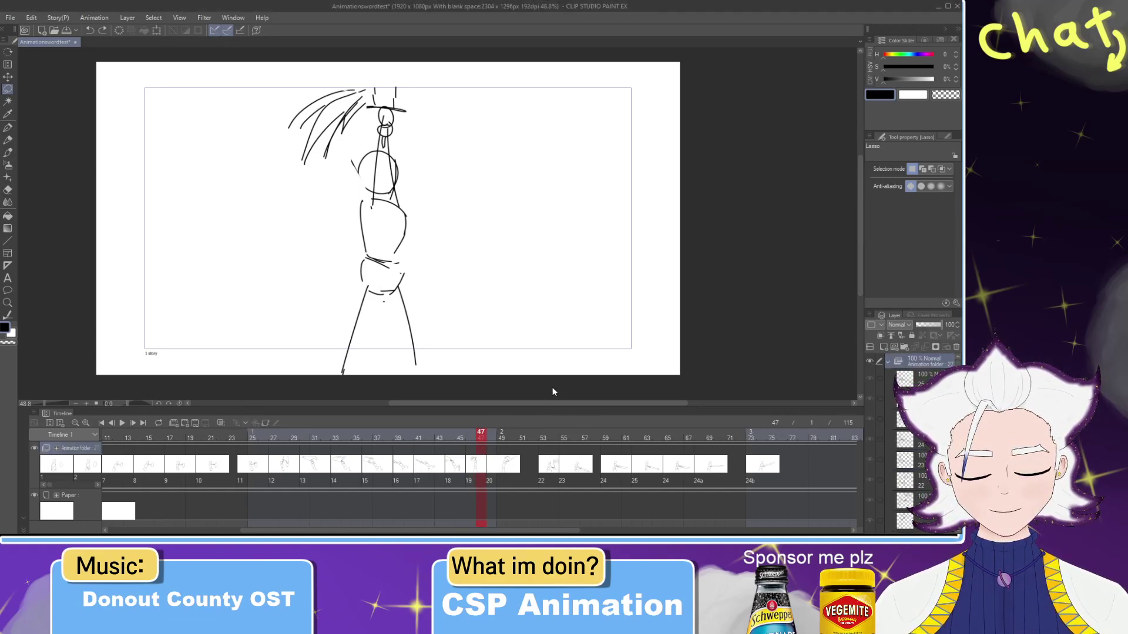
{"action": "left_click", "coordinate": [475, 464]}
{"action": "left_click", "coordinate": [487, 450]}
{"action": "key", "text": "Delete"}
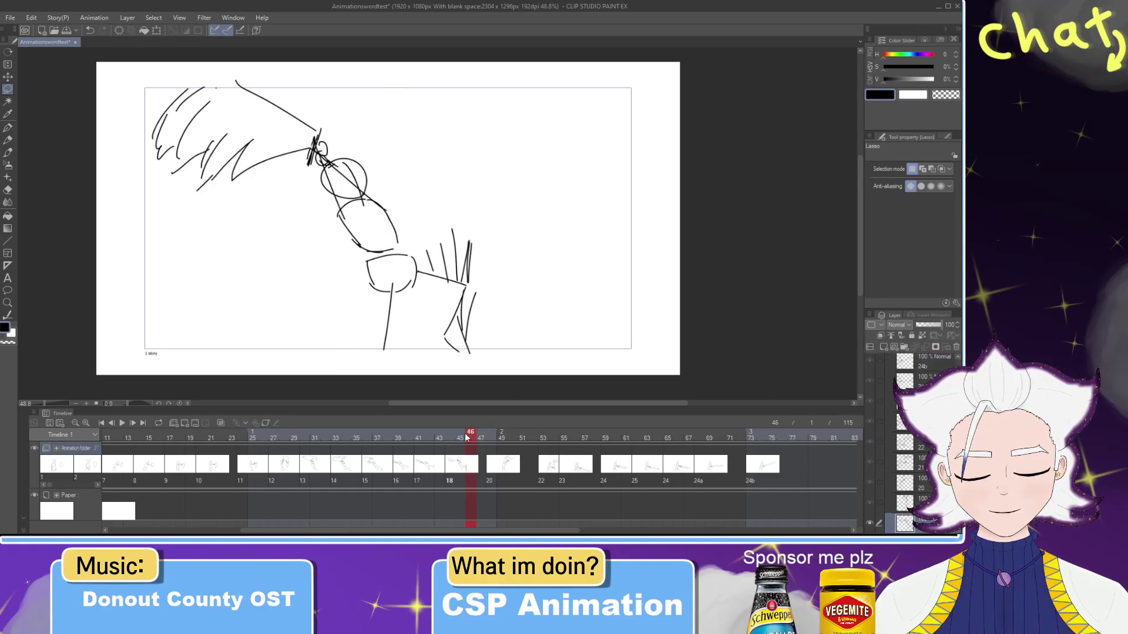
Step: Replay the swing from earlier frames to judge the transition from cel 18 to cel 20
{"action": "left_click_drag", "start_coordinate": [469, 437], "coordinate": [259, 441]}
{"action": "left_click", "coordinate": [123, 423]}
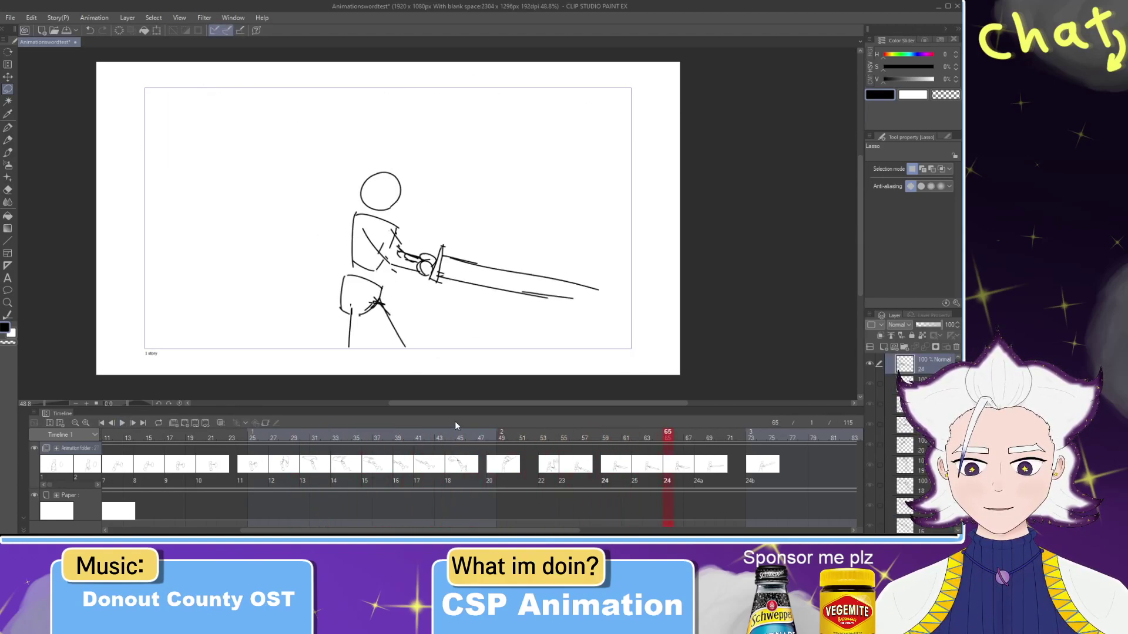
{"action": "left_click_drag", "start_coordinate": [456, 438], "coordinate": [313, 440]}
{"action": "left_click", "coordinate": [112, 423]}
{"action": "left_click", "coordinate": [122, 423]}
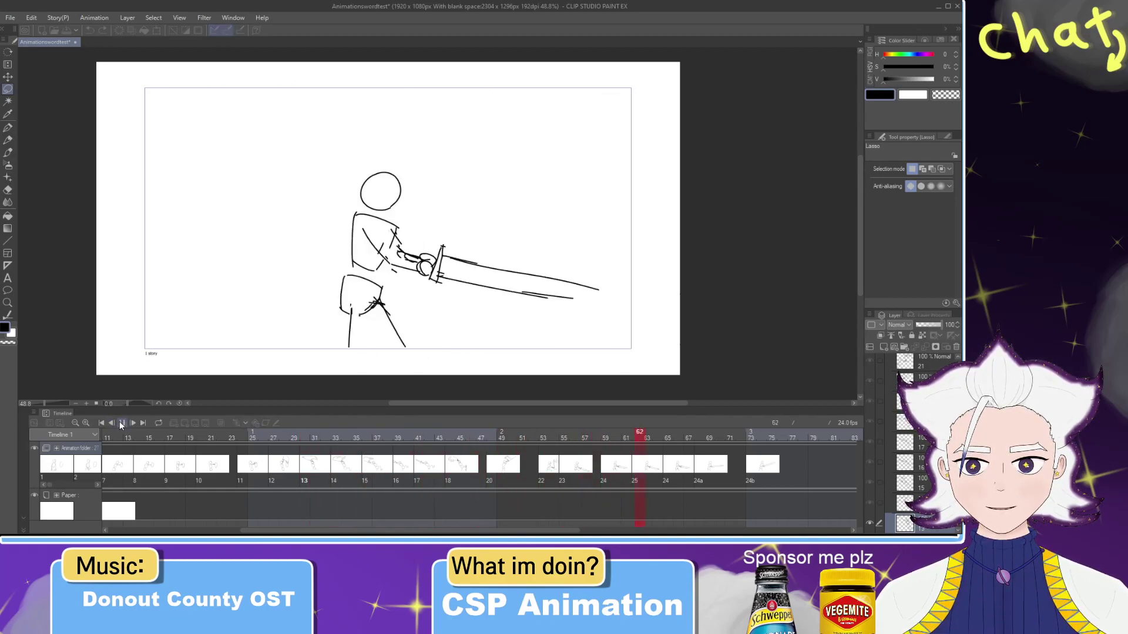
Step: On cel 20 at frame 48, replace the motion lines above the head with long sweeping strokes trailing behind the sword, and play the result
{"action": "mouse_move", "coordinate": [574, 438]}
{"action": "left_mouse_down"}
{"action": "mouse_move", "coordinate": [408, 439]}
{"action": "mouse_move", "coordinate": [488, 442]}
{"action": "left_mouse_up"}
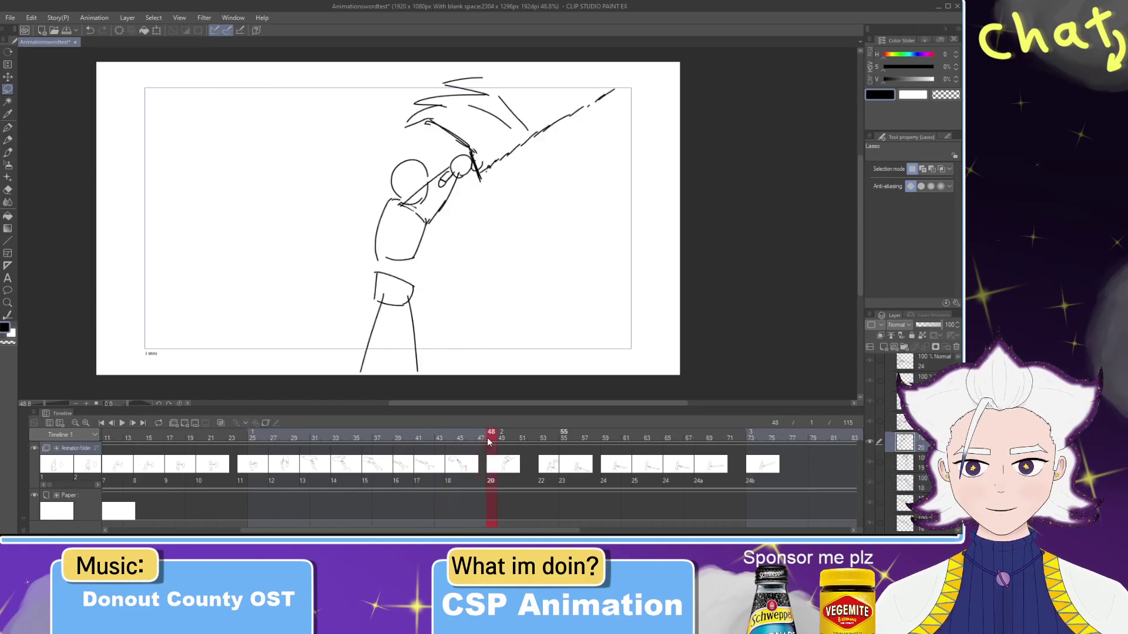
{"action": "key", "text": "e"}
{"action": "mouse_move", "coordinate": [437, 113]}
{"action": "left_mouse_down"}
{"action": "mouse_move", "coordinate": [428, 96]}
{"action": "mouse_move", "coordinate": [401, 113]}
{"action": "left_mouse_up"}
{"action": "key", "text": "p"}
{"action": "left_click_drag", "start_coordinate": [470, 154], "coordinate": [355, 146]}
{"action": "key", "text": "ctrl+z"}
{"action": "left_click_drag", "start_coordinate": [470, 151], "coordinate": [348, 146]}
{"action": "left_click_drag", "start_coordinate": [518, 105], "coordinate": [399, 117]}
{"action": "key", "text": "ctrl+z"}
{"action": "left_click_drag", "start_coordinate": [319, 158], "coordinate": [489, 96]}
{"action": "left_click_drag", "start_coordinate": [310, 111], "coordinate": [452, 88]}
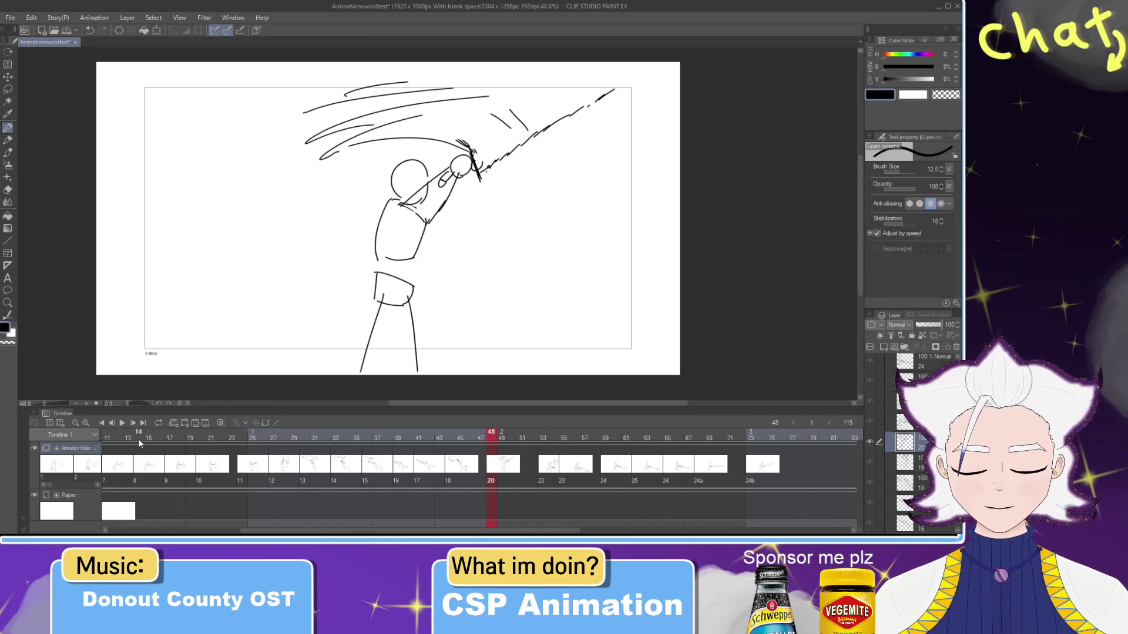
{"action": "left_click", "coordinate": [173, 441]}
{"action": "left_click", "coordinate": [122, 422]}
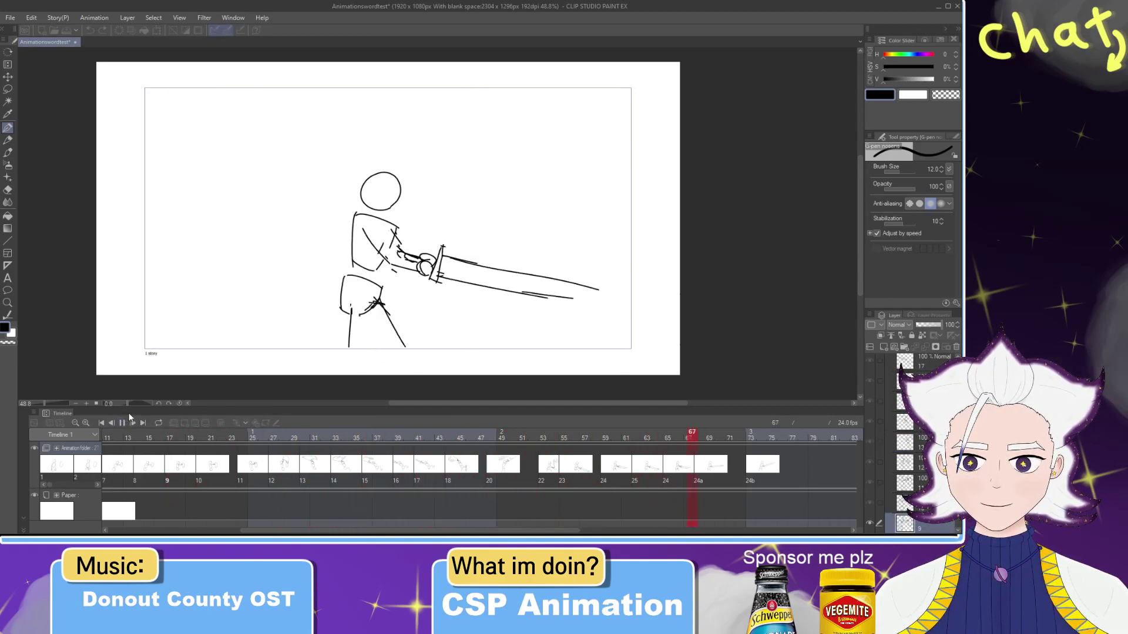
Step: Move cel 22 one frame earlier to frame 52 and play back the swing
{"action": "mouse_move", "coordinate": [402, 439]}
{"action": "left_mouse_down"}
{"action": "mouse_move", "coordinate": [56, 435]}
{"action": "mouse_move", "coordinate": [310, 446]}
{"action": "left_mouse_up"}
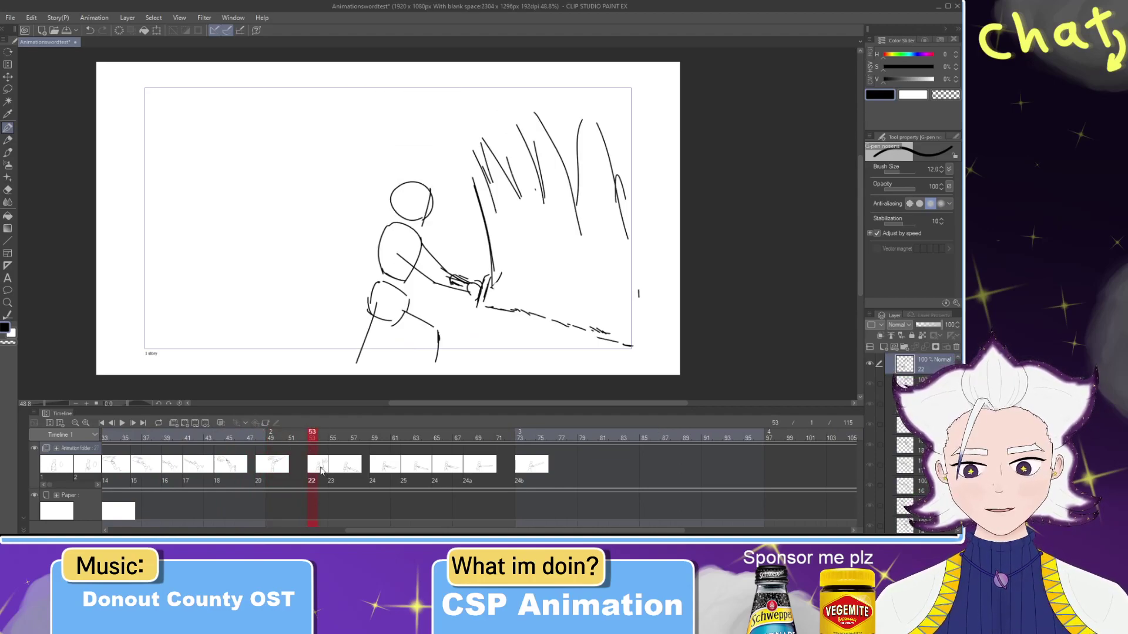
{"action": "left_click_drag", "start_coordinate": [305, 467], "coordinate": [299, 467]}
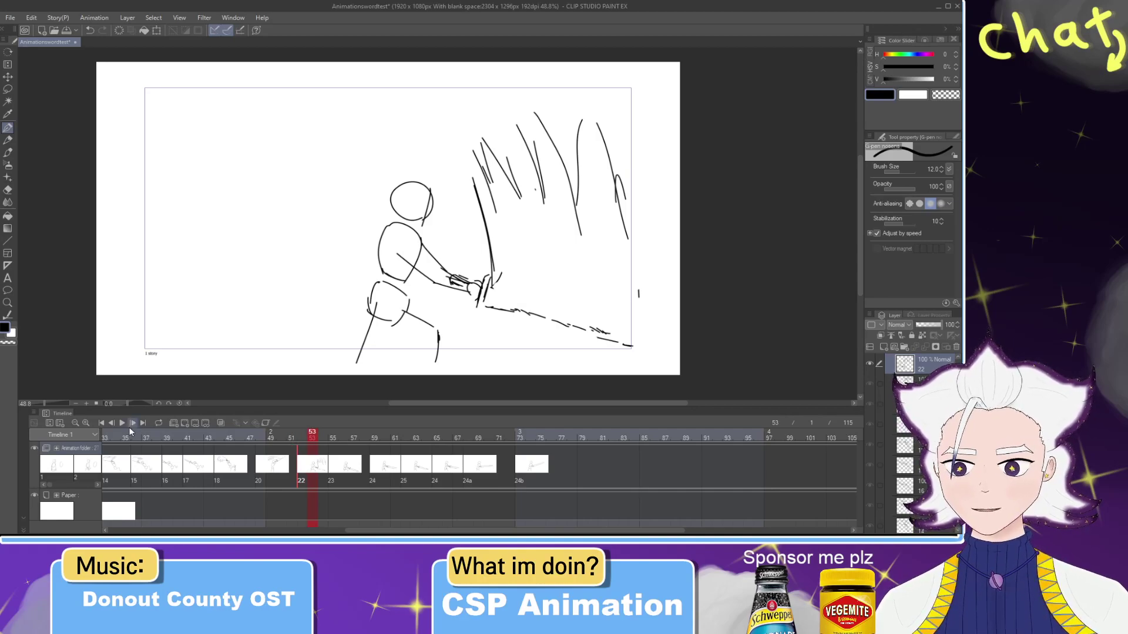
{"action": "left_click_drag", "start_coordinate": [217, 442], "coordinate": [141, 437]}
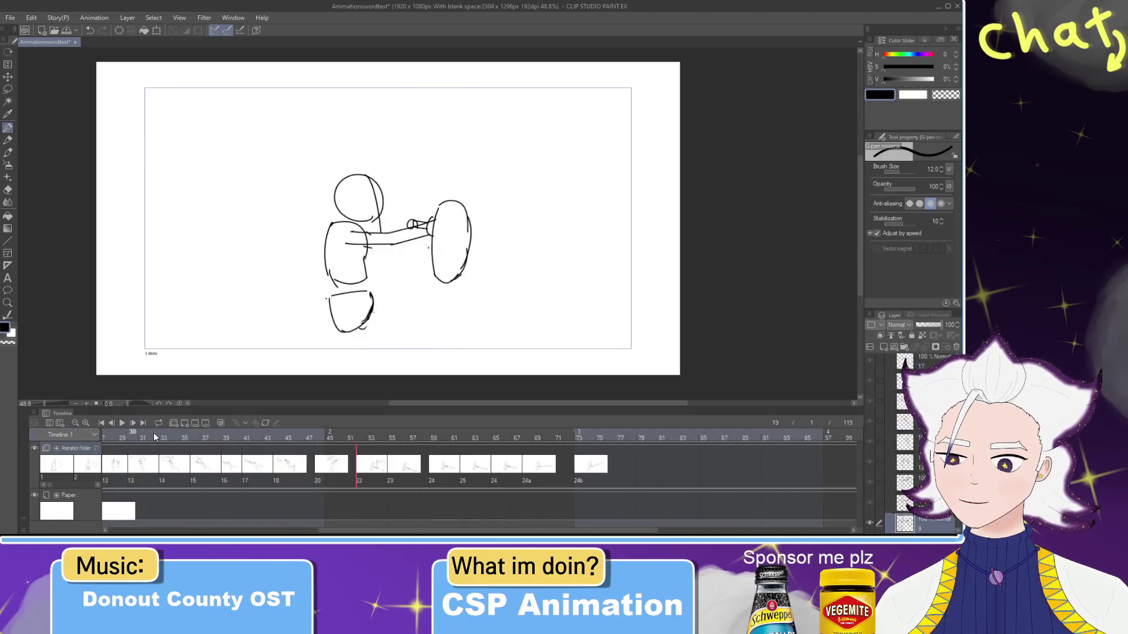
{"action": "left_click", "coordinate": [123, 422]}
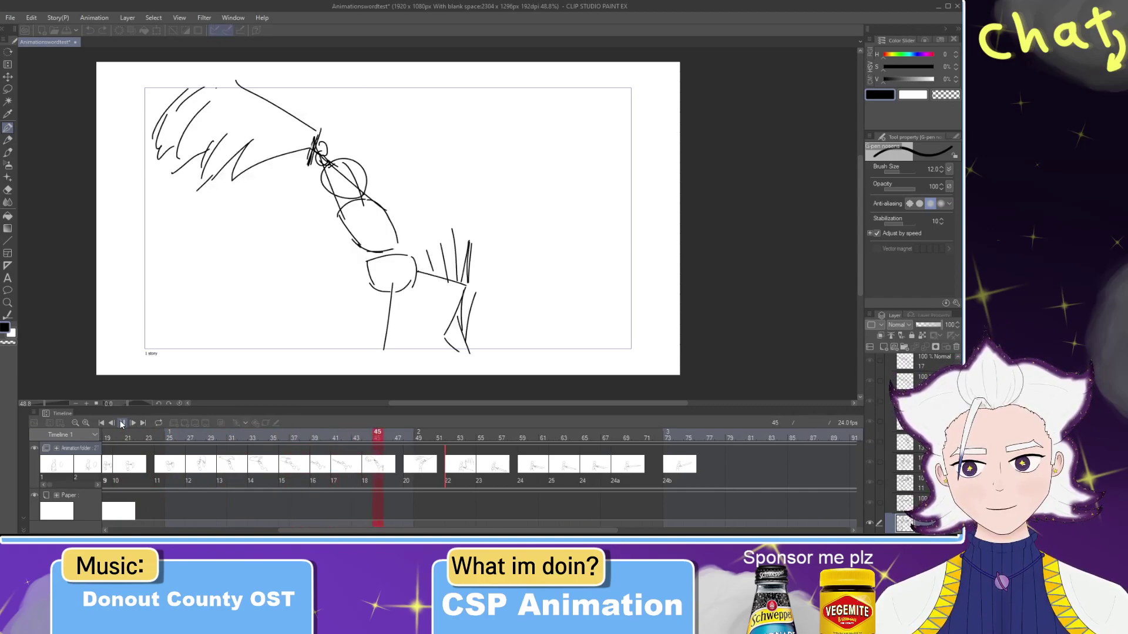
{"action": "left_click", "coordinate": [122, 423]}
{"action": "left_click_drag", "start_coordinate": [387, 440], "coordinate": [402, 443]}
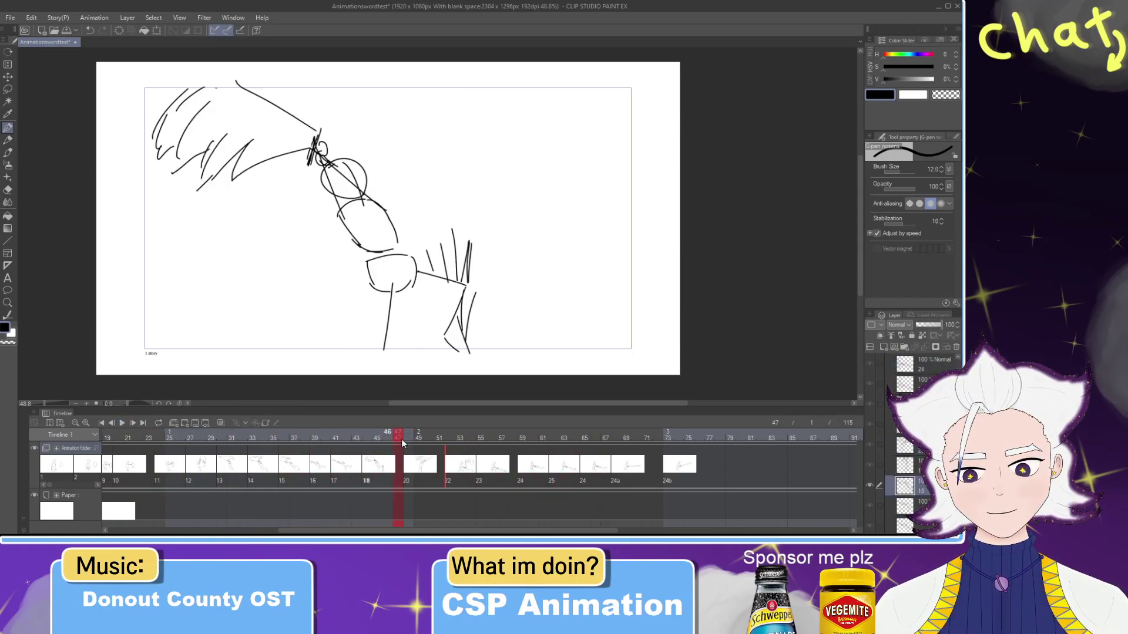
{"action": "left_click", "coordinate": [408, 468]}
{"action": "left_click", "coordinate": [449, 468]}
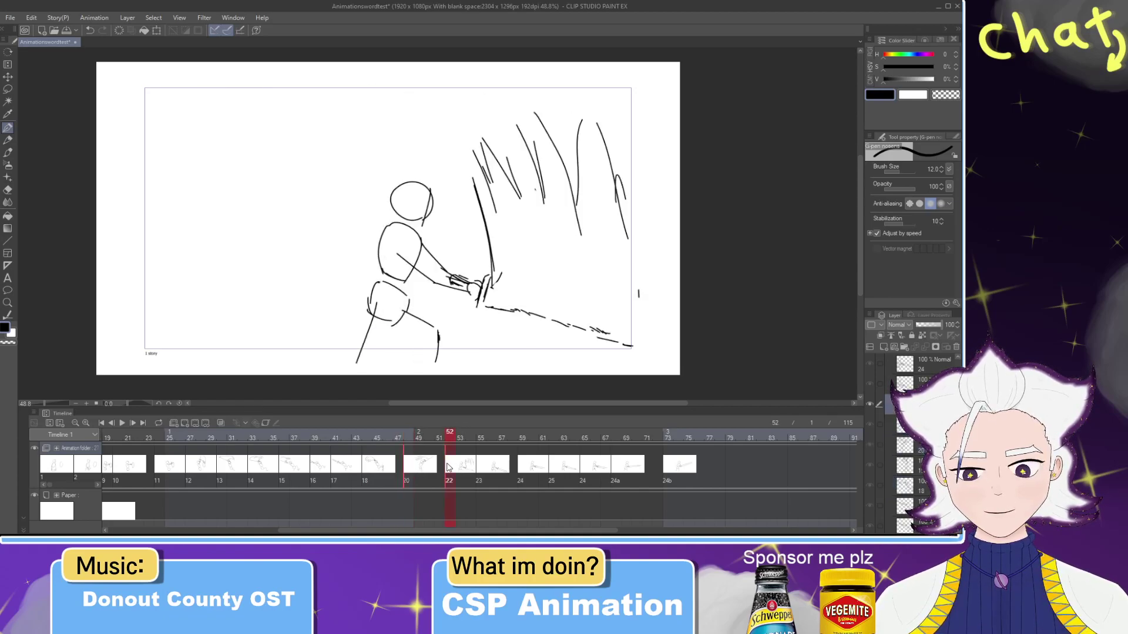
{"action": "left_click", "coordinate": [477, 468]}
{"action": "left_click", "coordinate": [531, 469]}
{"action": "left_click", "coordinate": [551, 468]}
{"action": "left_click", "coordinate": [585, 468]}
{"action": "left_click", "coordinate": [615, 468]}
{"action": "left_click", "coordinate": [666, 468]}
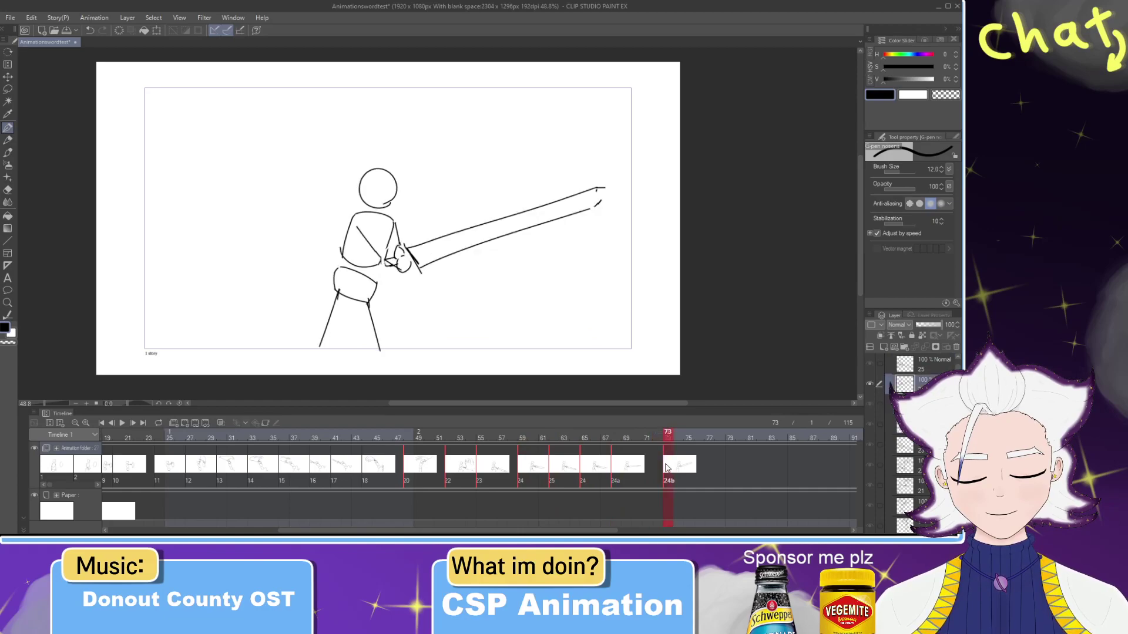
{"action": "left_click", "coordinate": [608, 468]}
Step: Shift cels 20 through 24b together one frame earlier so cel 20 starts at frame 47
{"action": "left_click", "coordinate": [407, 467]}
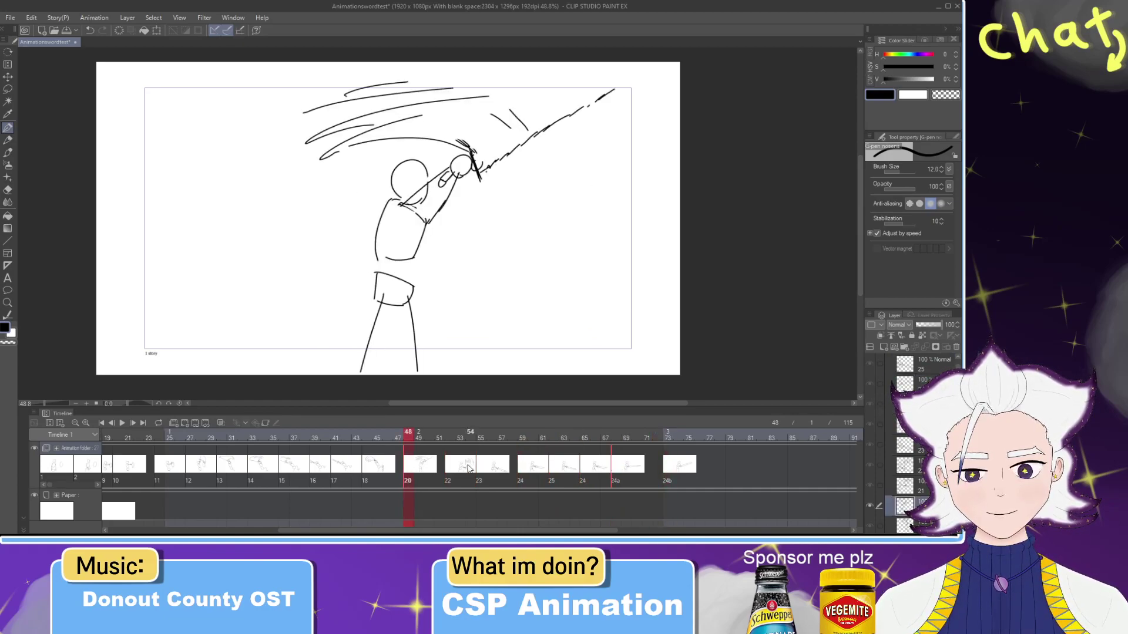
{"action": "left_click", "coordinate": [471, 468]}
{"action": "left_click", "coordinate": [480, 467]}
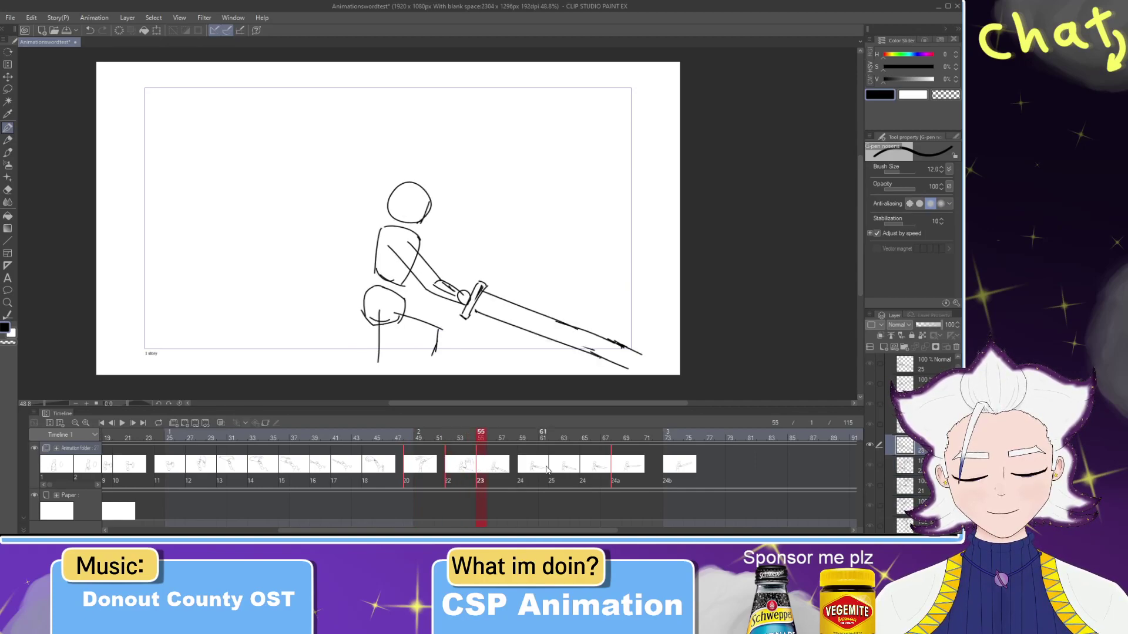
{"action": "left_click", "coordinate": [522, 468]}
{"action": "left_click", "coordinate": [552, 468]}
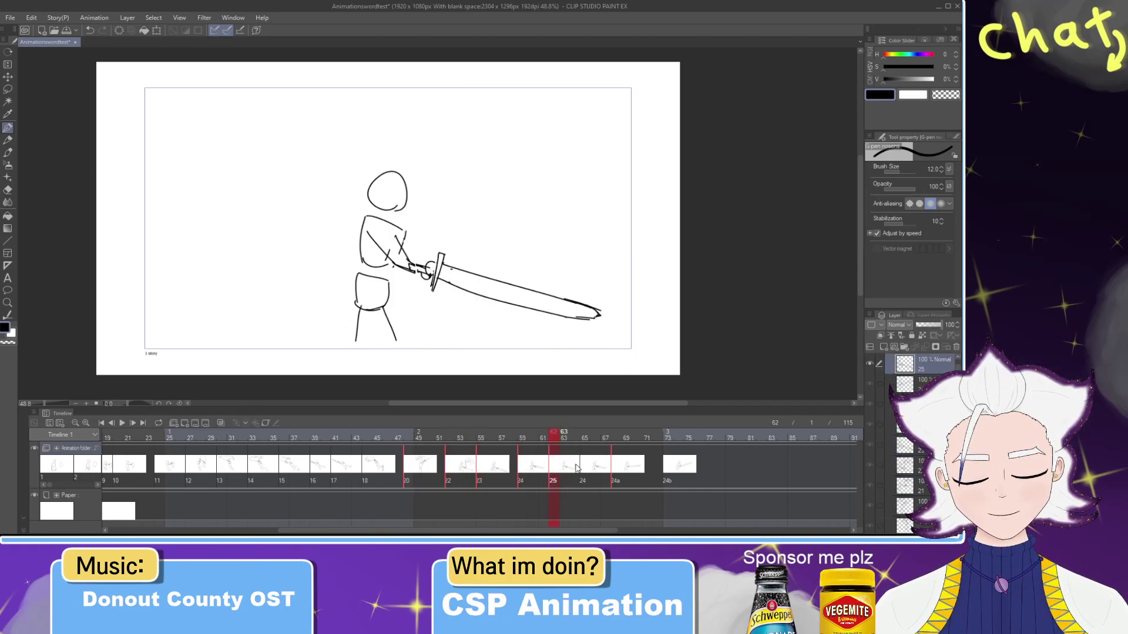
{"action": "left_click", "coordinate": [585, 468]}
{"action": "left_click", "coordinate": [668, 467]}
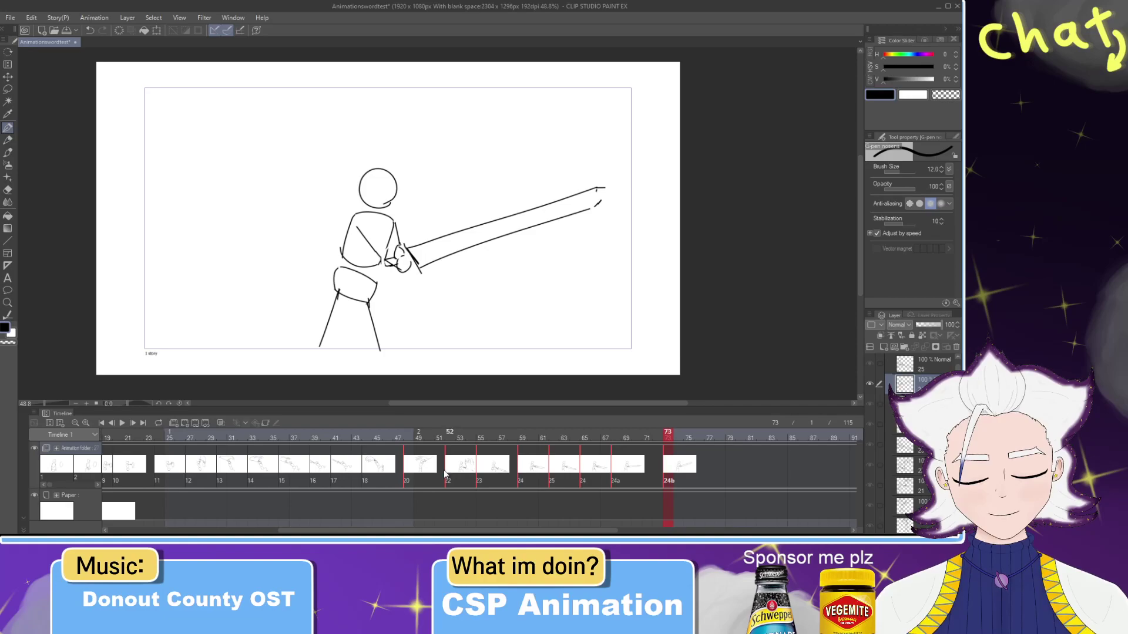
{"action": "left_click_drag", "start_coordinate": [401, 465], "coordinate": [403, 465]}
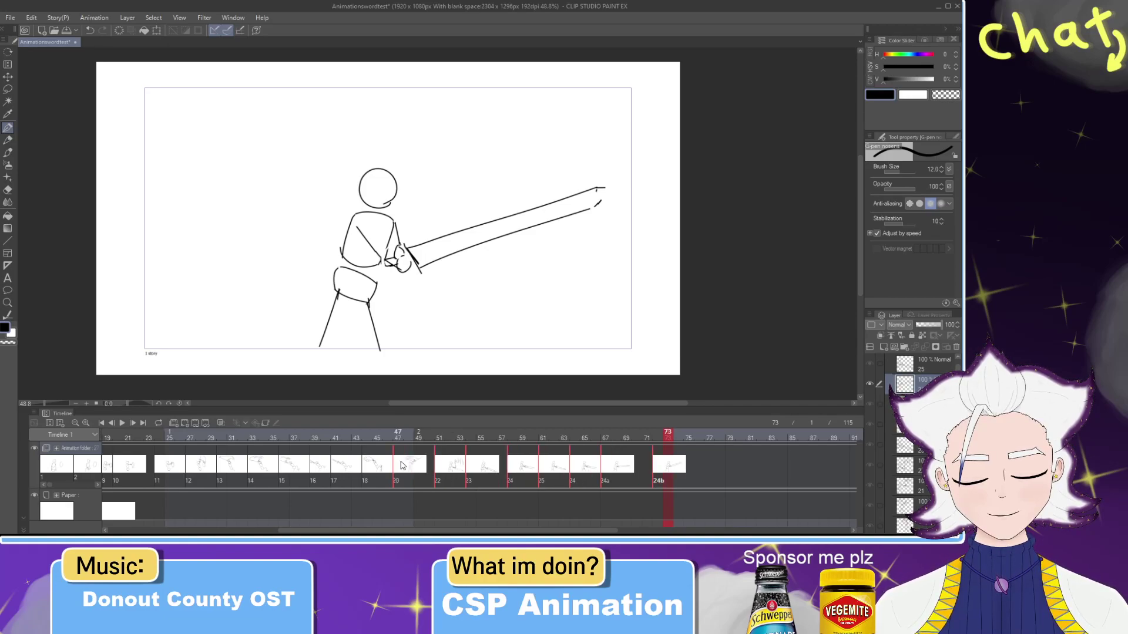
Step: Play the swing from frame 39, and the whole animation from frame 1, to check the timing
{"action": "left_click", "coordinate": [385, 436]}
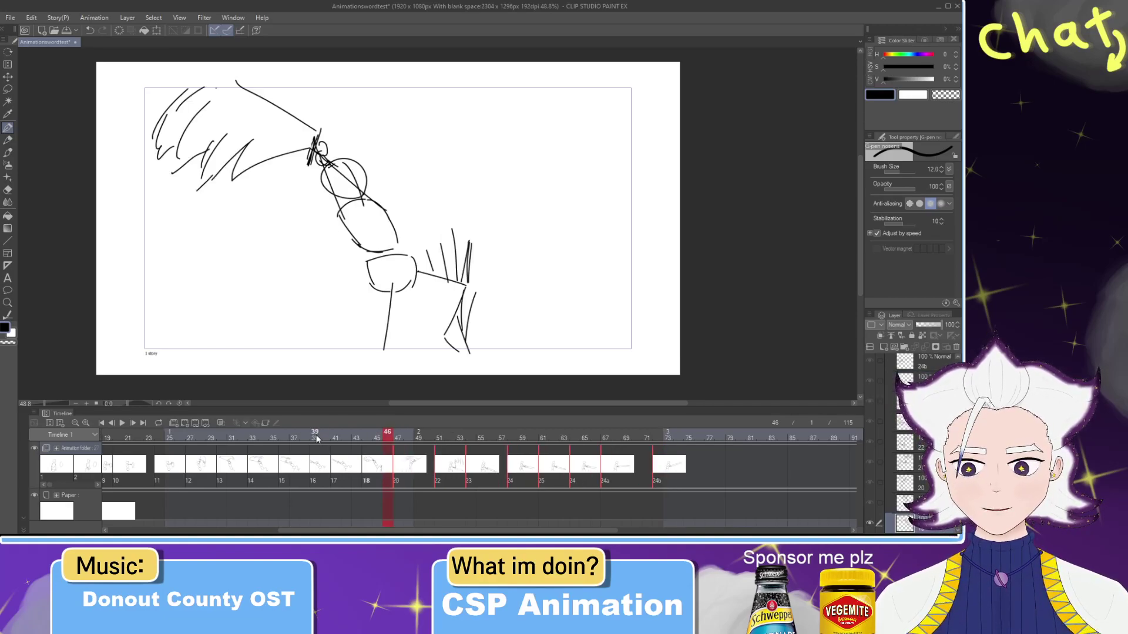
{"action": "left_click", "coordinate": [316, 437]}
{"action": "left_click", "coordinate": [123, 423]}
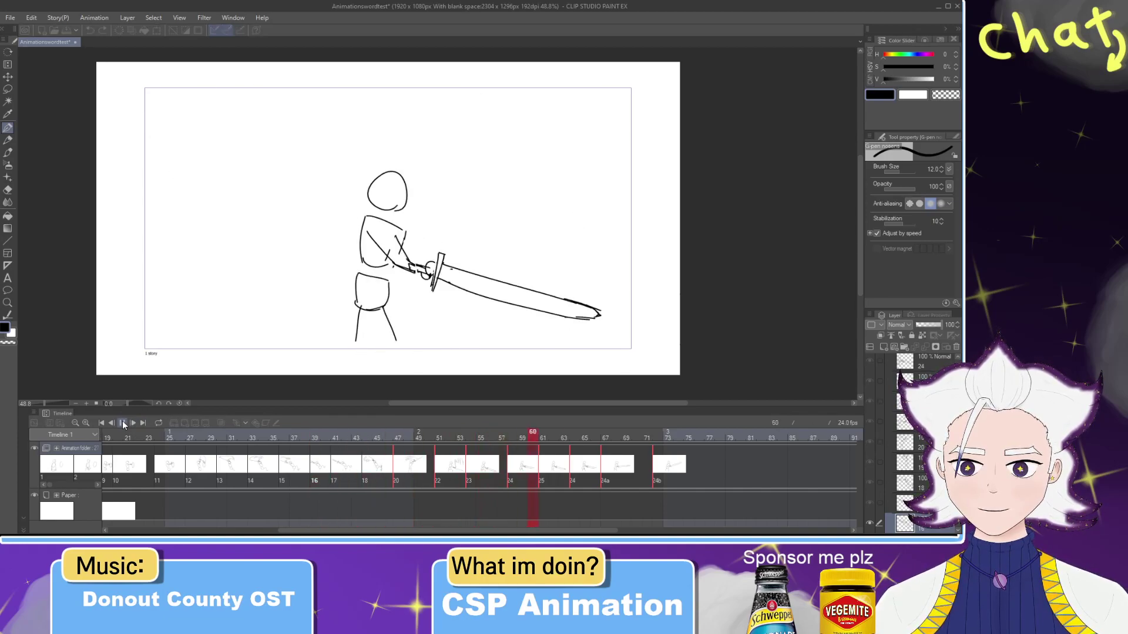
{"action": "left_click_drag", "start_coordinate": [322, 438], "coordinate": [3, 438]}
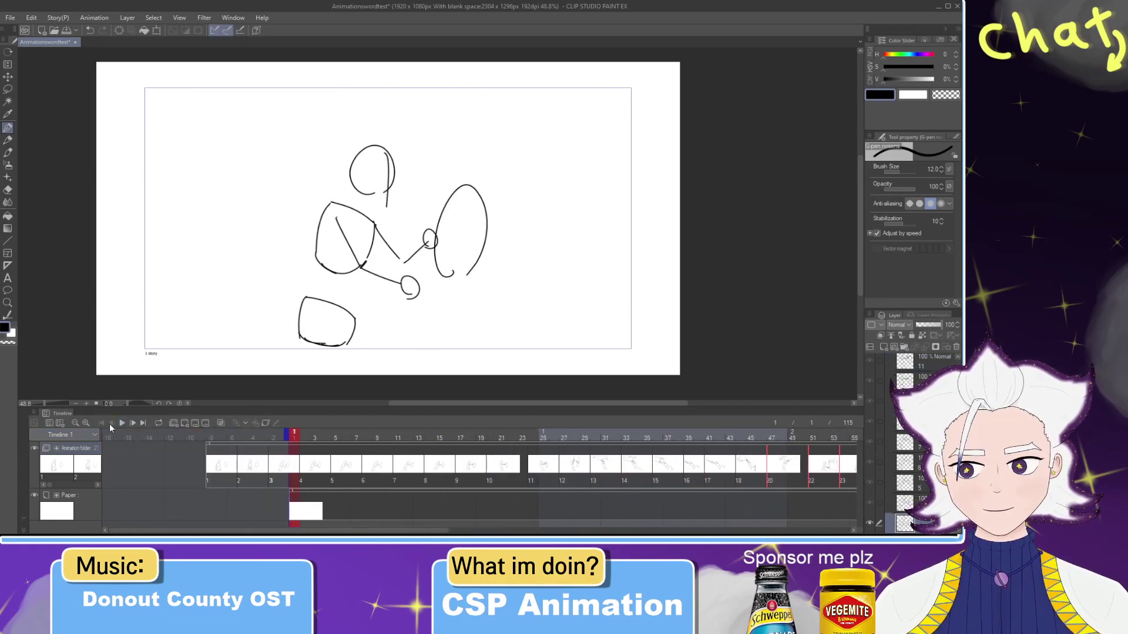
{"action": "left_click", "coordinate": [122, 423]}
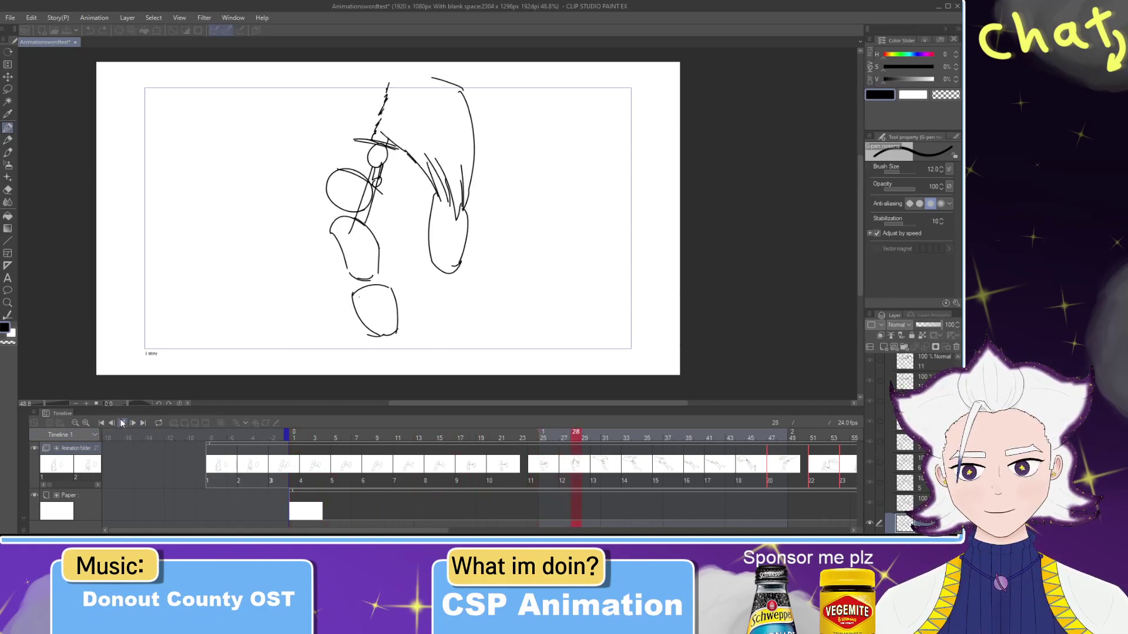
{"action": "left_click", "coordinate": [122, 423]}
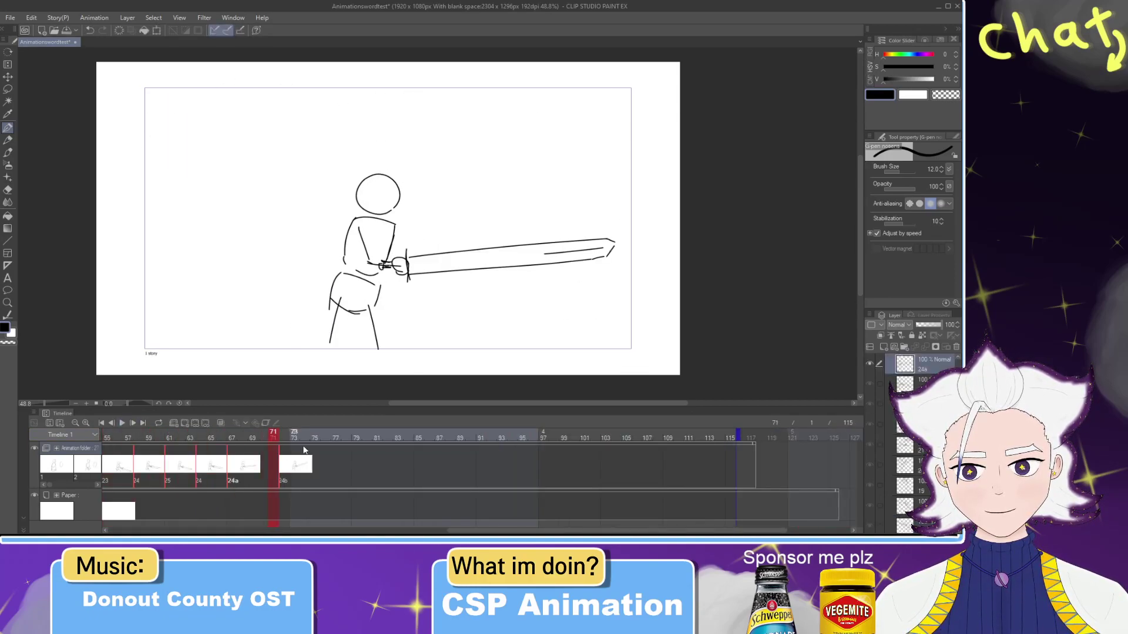
Step: Replay the animation several times from earlier frames and stop on cel 8 at frame 15 to examine the wind-up
{"action": "mouse_move", "coordinate": [270, 439]}
{"action": "left_mouse_down"}
{"action": "mouse_move", "coordinate": [1, 424]}
{"action": "mouse_move", "coordinate": [70, 447]}
{"action": "mouse_move", "coordinate": [356, 478]}
{"action": "mouse_move", "coordinate": [85, 445]}
{"action": "left_mouse_up"}
{"action": "left_click", "coordinate": [123, 425]}
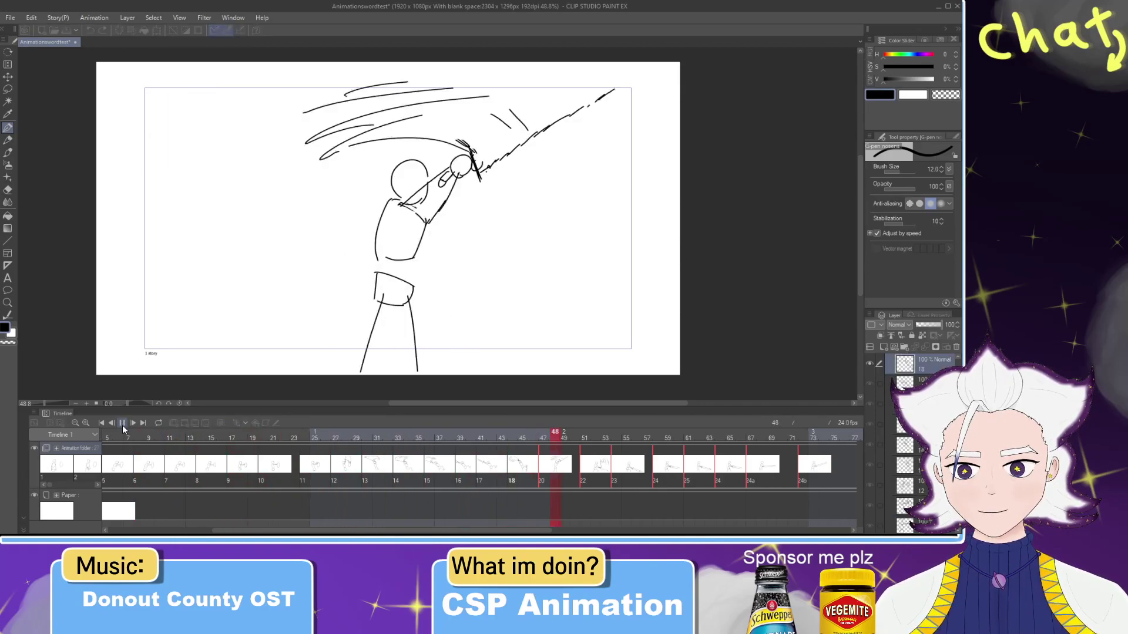
{"action": "left_click_drag", "start_coordinate": [402, 440], "coordinate": [82, 437]}
{"action": "left_click", "coordinate": [122, 425]}
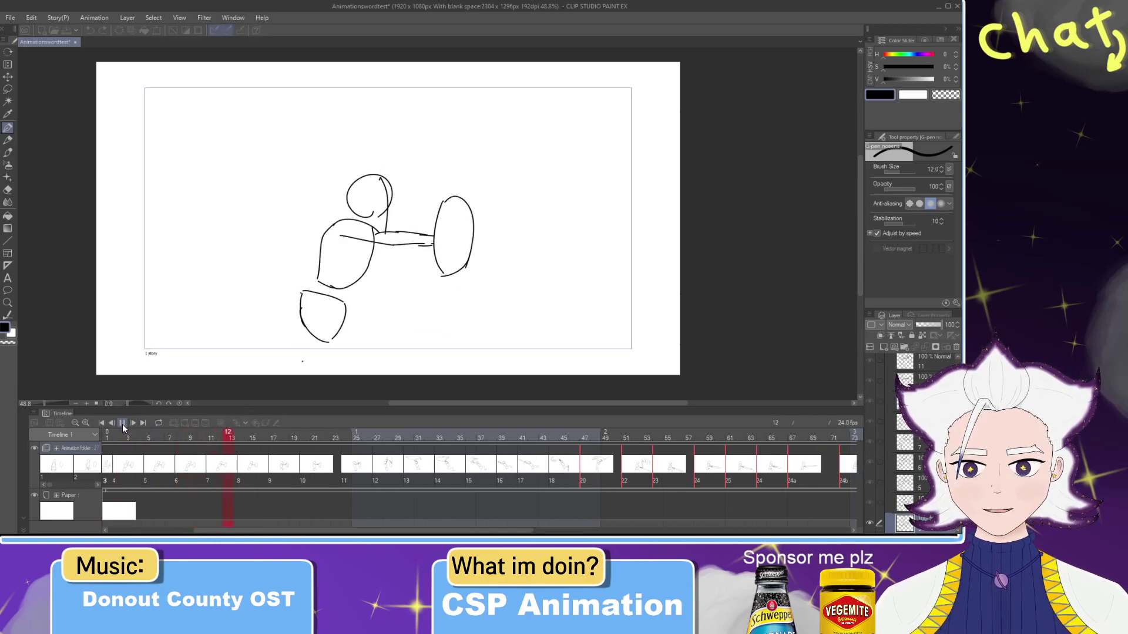
{"action": "left_click_drag", "start_coordinate": [223, 445], "coordinate": [127, 432]}
{"action": "left_click", "coordinate": [123, 428]}
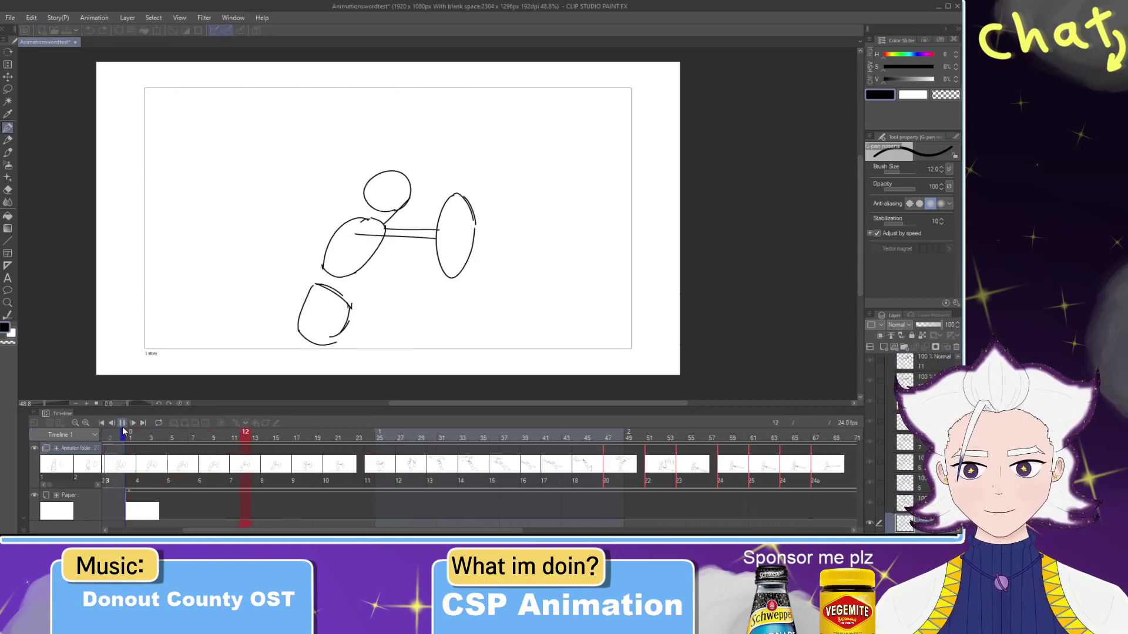
{"action": "mouse_move", "coordinate": [276, 433]}
{"action": "left_mouse_down"}
{"action": "mouse_move", "coordinate": [182, 433]}
{"action": "mouse_move", "coordinate": [299, 439]}
{"action": "mouse_move", "coordinate": [280, 439]}
{"action": "left_mouse_up"}
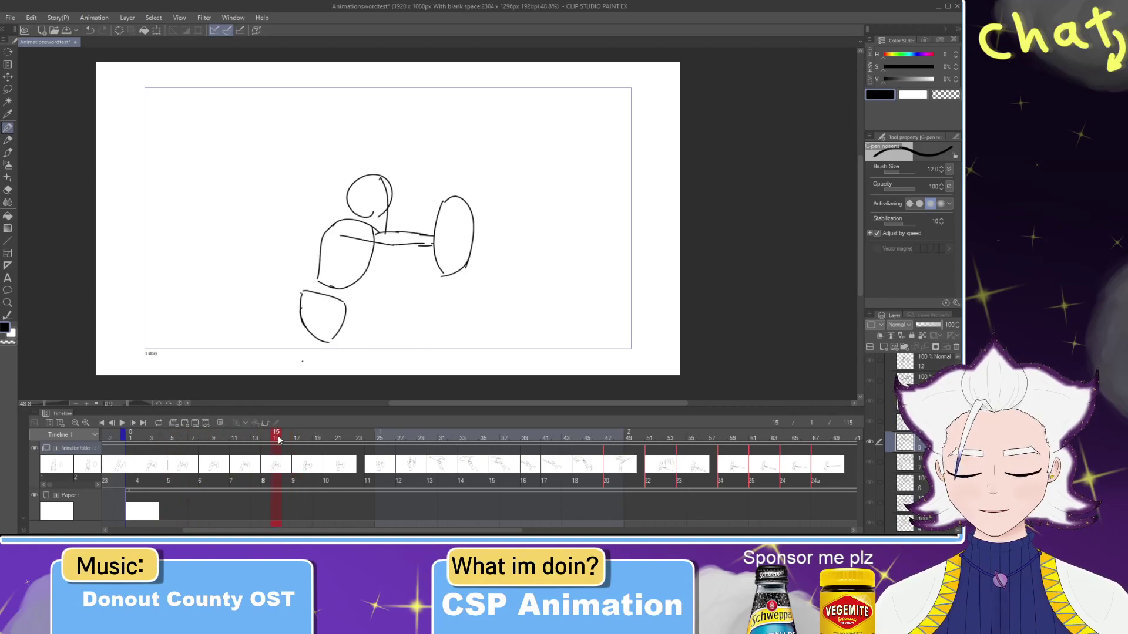
{"action": "left_click", "coordinate": [289, 462]}
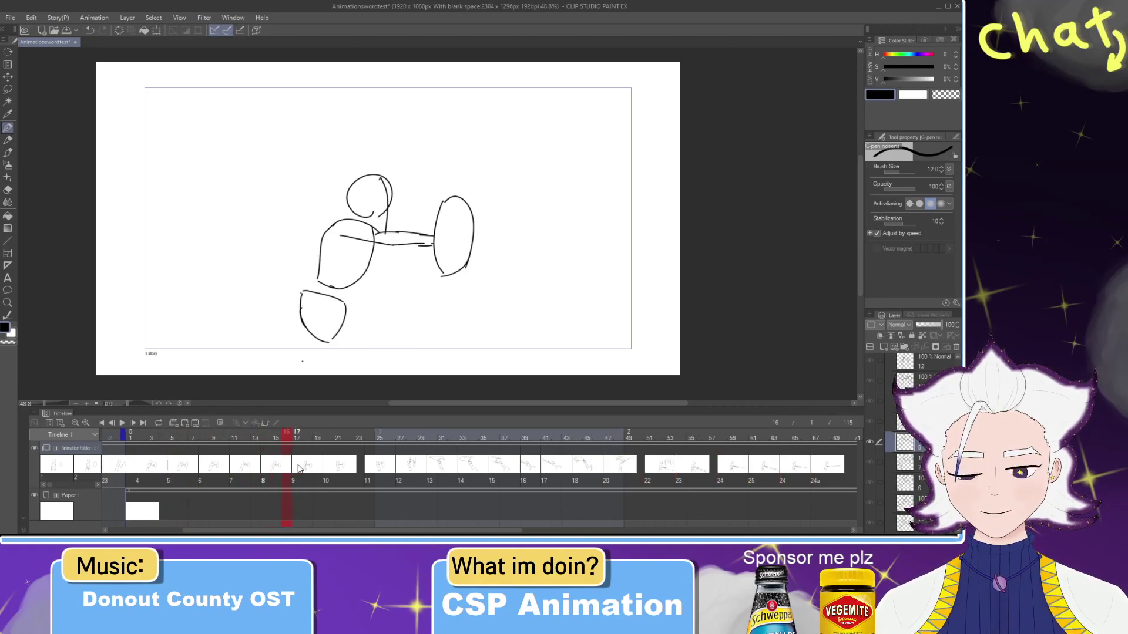
{"action": "left_click", "coordinate": [297, 467]}
{"action": "left_click", "coordinate": [330, 468]}
{"action": "left_click", "coordinate": [294, 465]}
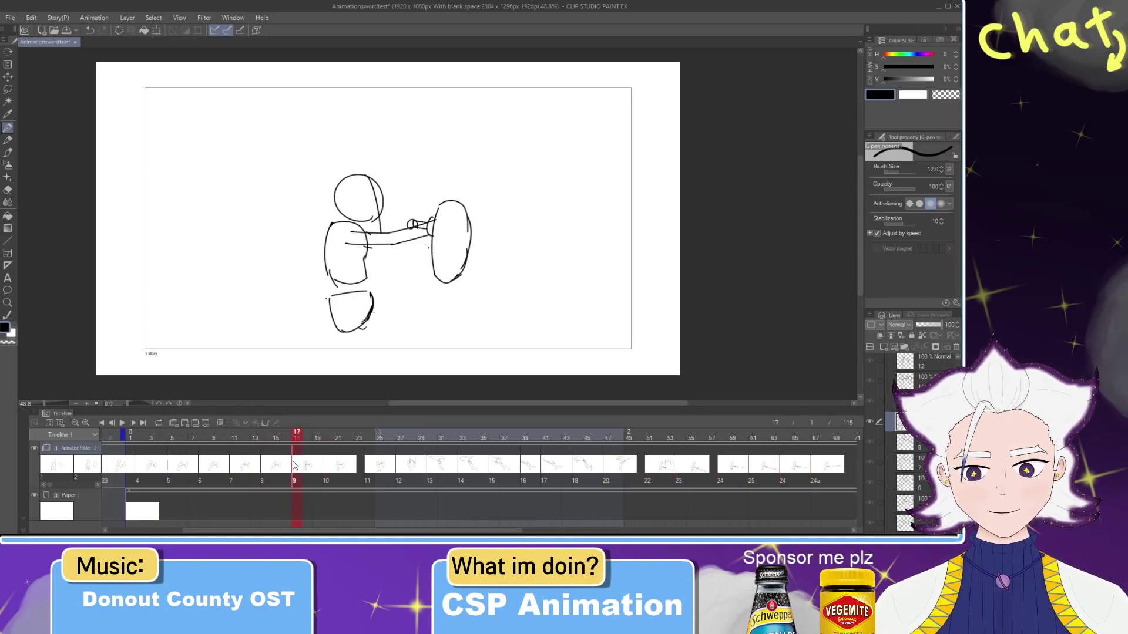
{"action": "left_click", "coordinate": [473, 469]}
{"action": "left_click", "coordinate": [295, 467]}
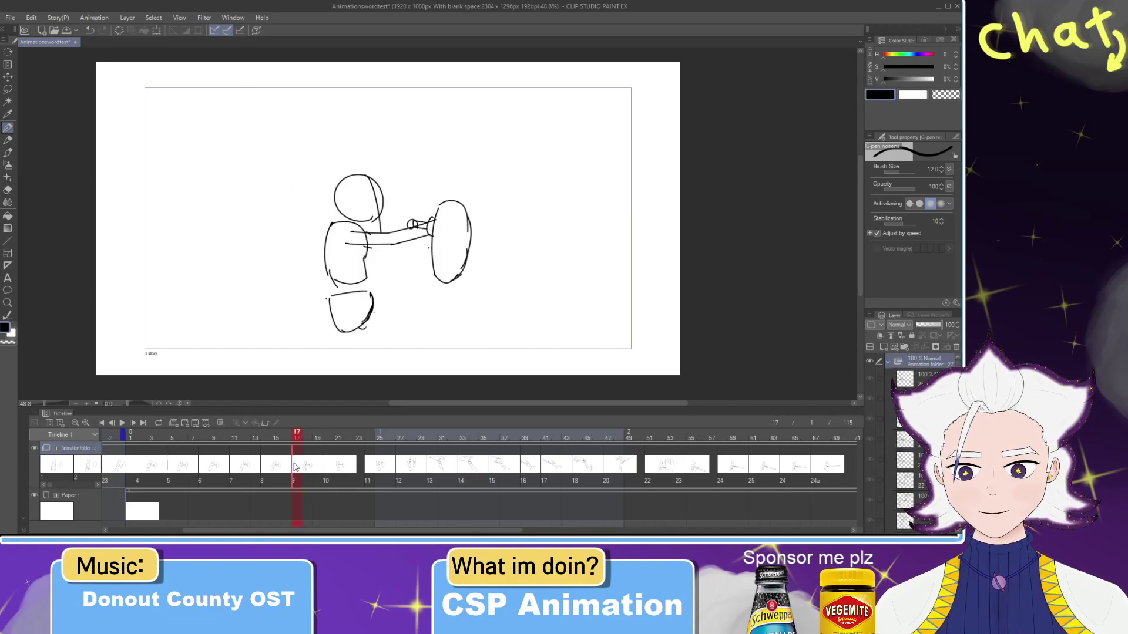
{"action": "left_click", "coordinate": [328, 470]}
{"action": "left_click", "coordinate": [297, 467]}
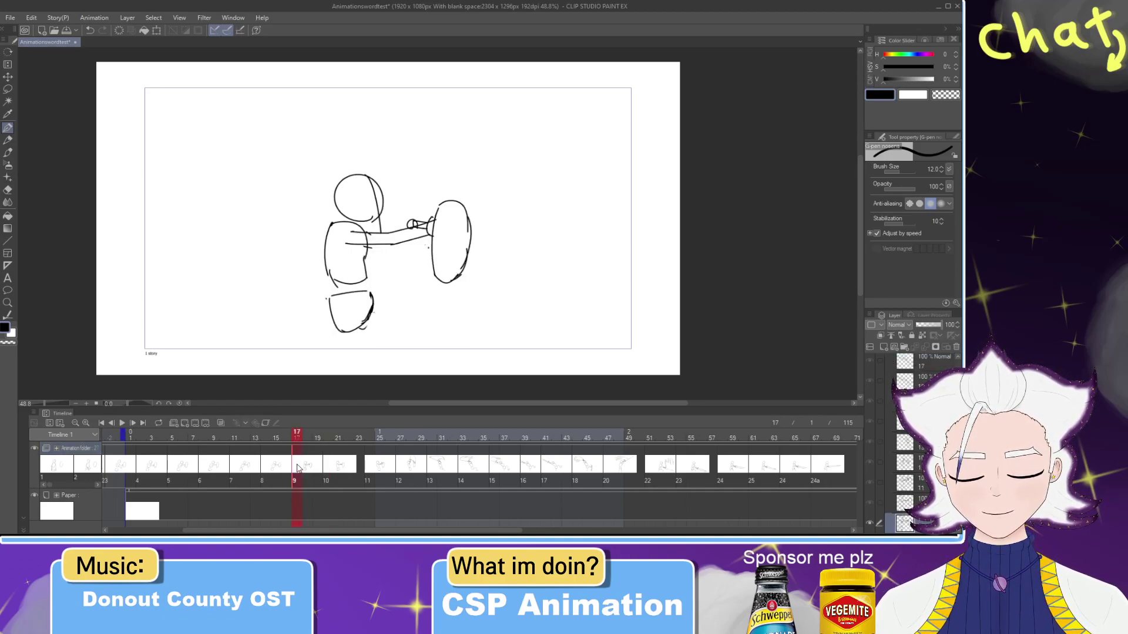
{"action": "left_click", "coordinate": [390, 467]}
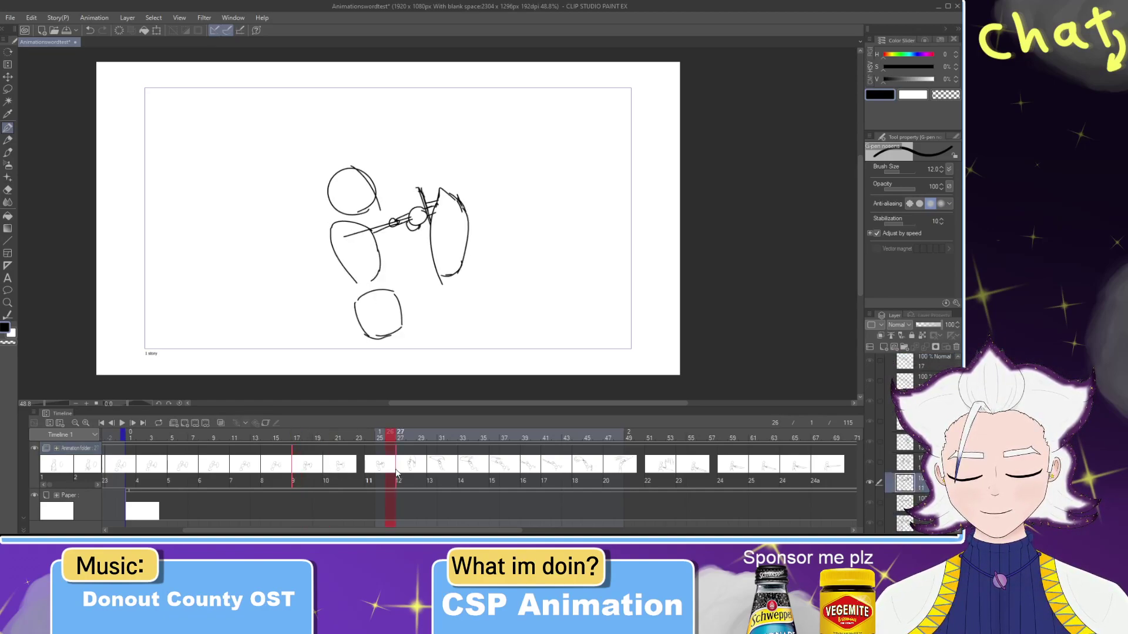
{"action": "left_click", "coordinate": [321, 468]}
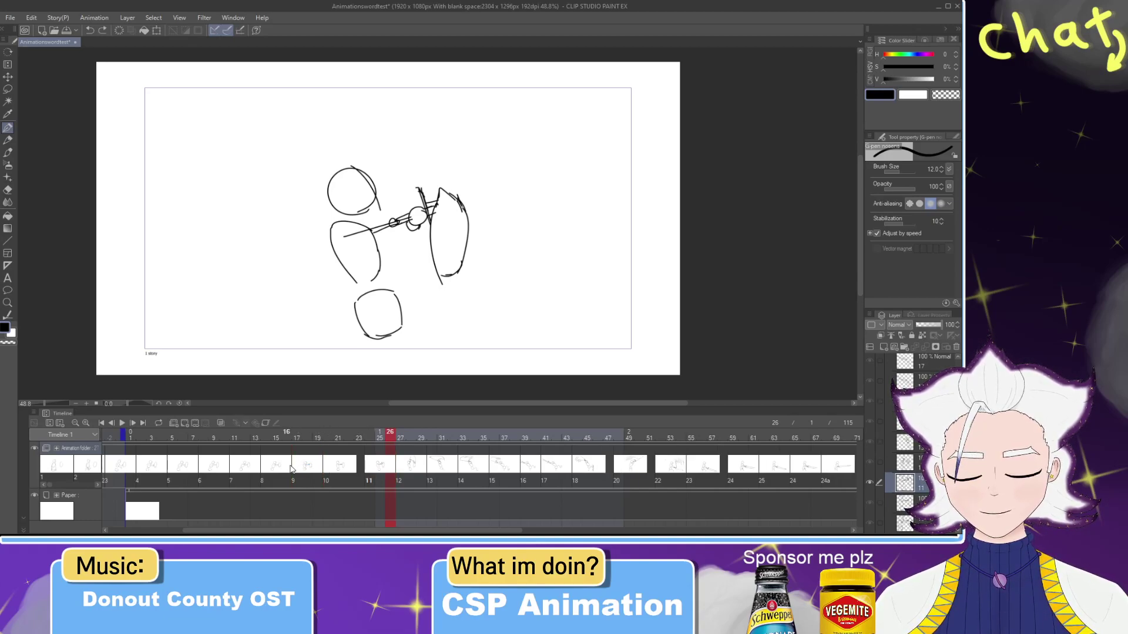
{"action": "left_click", "coordinate": [291, 468]}
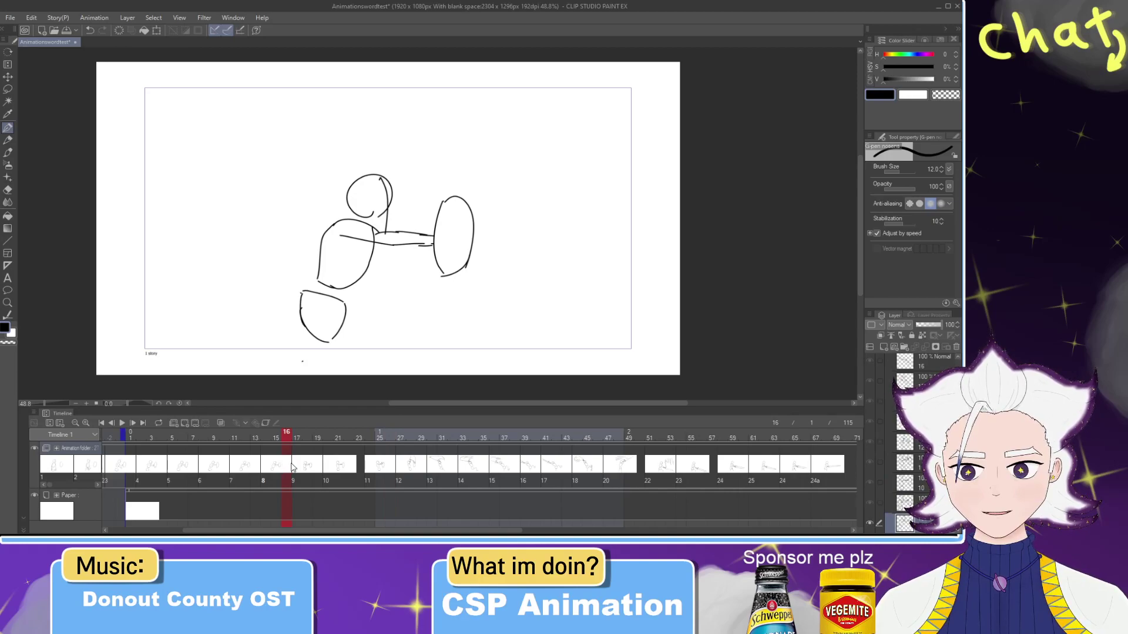
{"action": "left_click", "coordinate": [279, 468]}
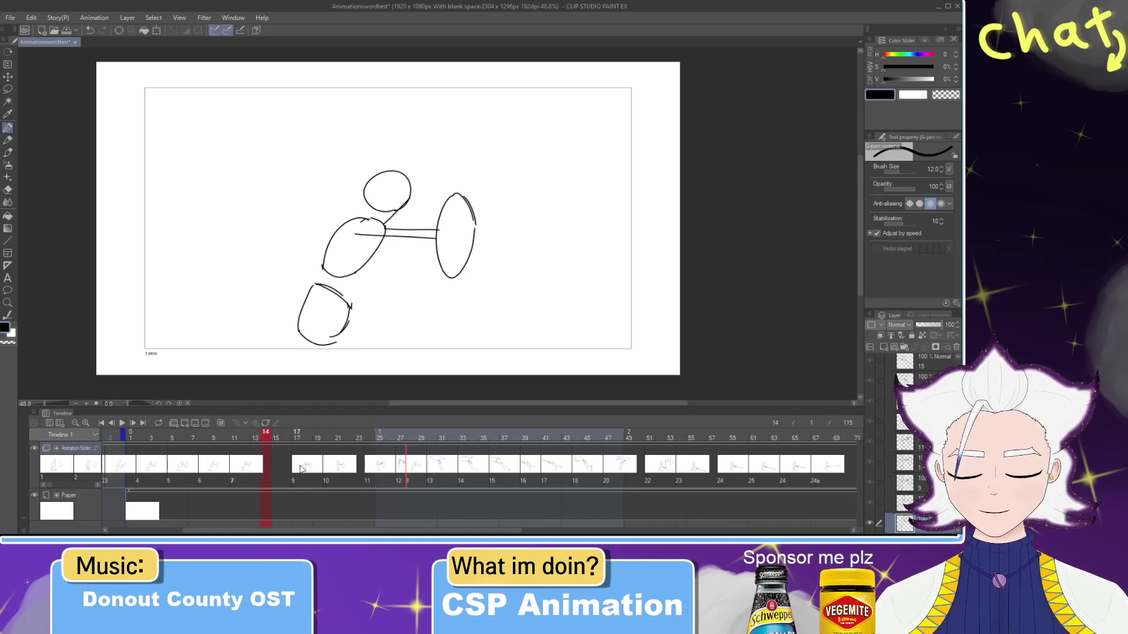
{"action": "left_click_drag", "start_coordinate": [279, 466], "coordinate": [370, 473]}
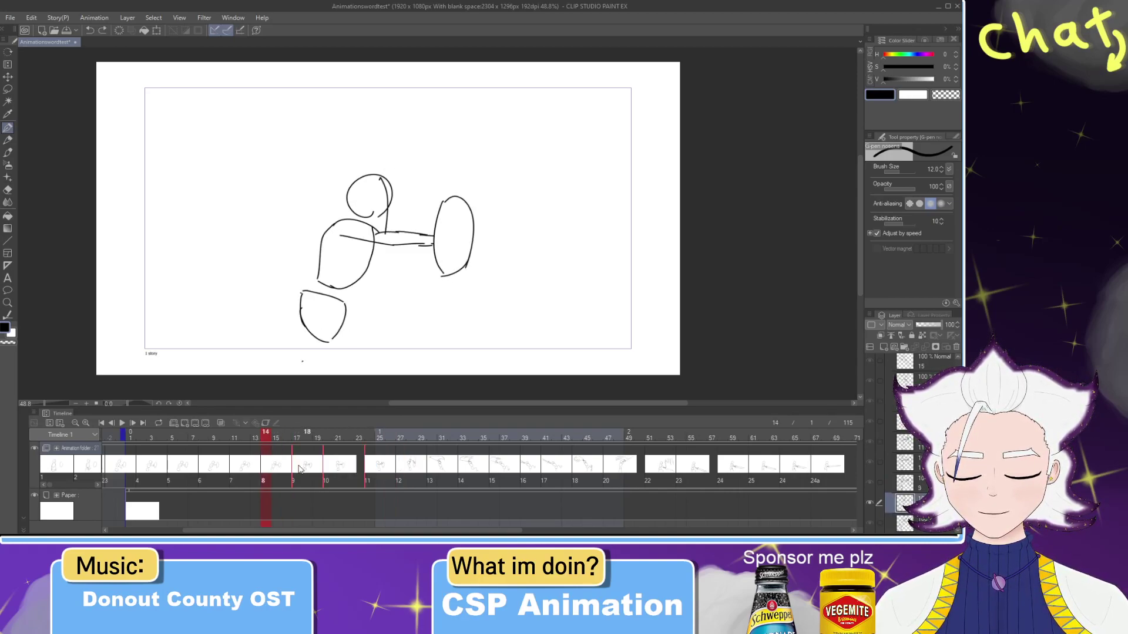
{"action": "key", "text": "ctrl+z"}
{"action": "key", "text": "ctrl+z"}
Step: Shift cel 9 and all cels after it one frame earlier so cel 9 starts at frame 16
{"action": "left_click_drag", "start_coordinate": [276, 459], "coordinate": [818, 473]}
{"action": "left_click_drag", "start_coordinate": [476, 531], "coordinate": [430, 531]}
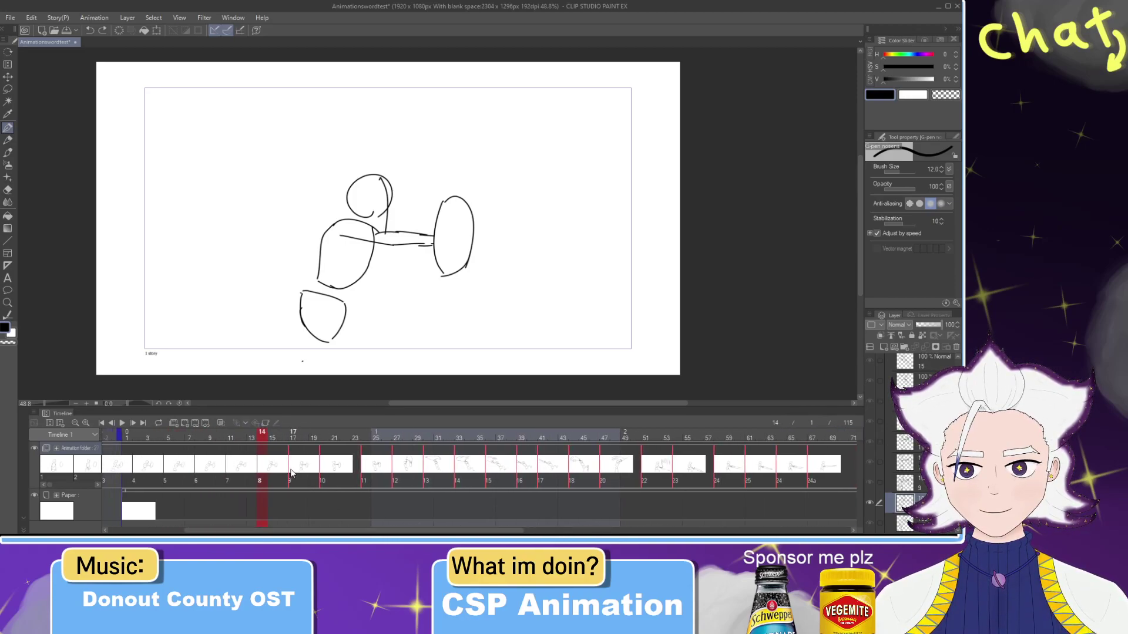
{"action": "left_click_drag", "start_coordinate": [287, 467], "coordinate": [159, 436]}
Step: Play the animation, including a full run from frame 1, to judge the tightened wind-up and swing
{"action": "left_click", "coordinate": [128, 423]}
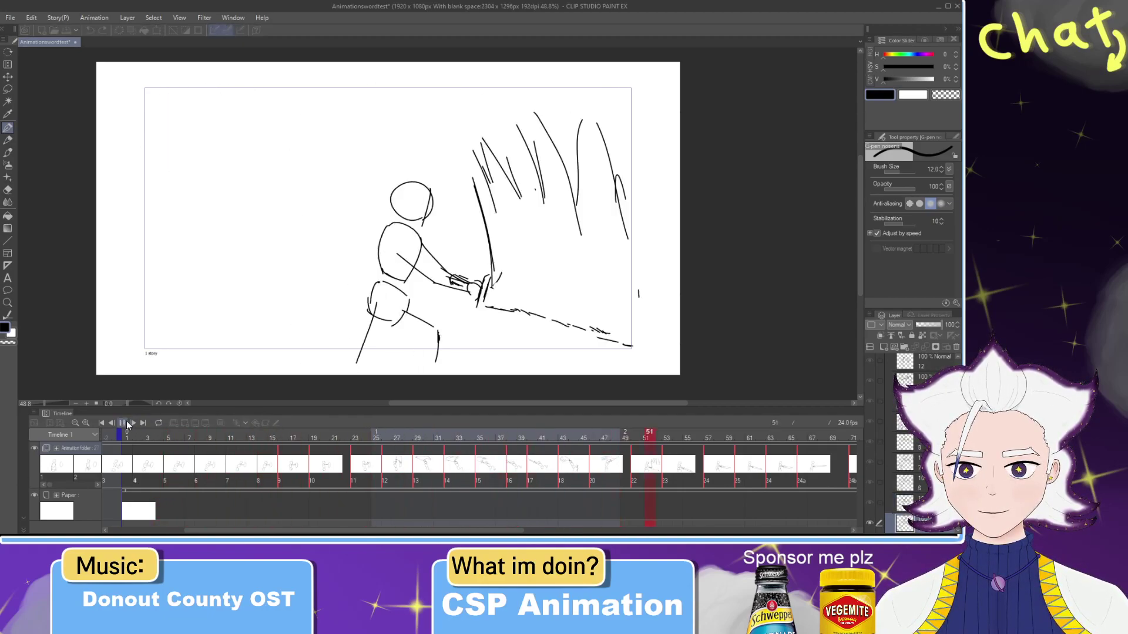
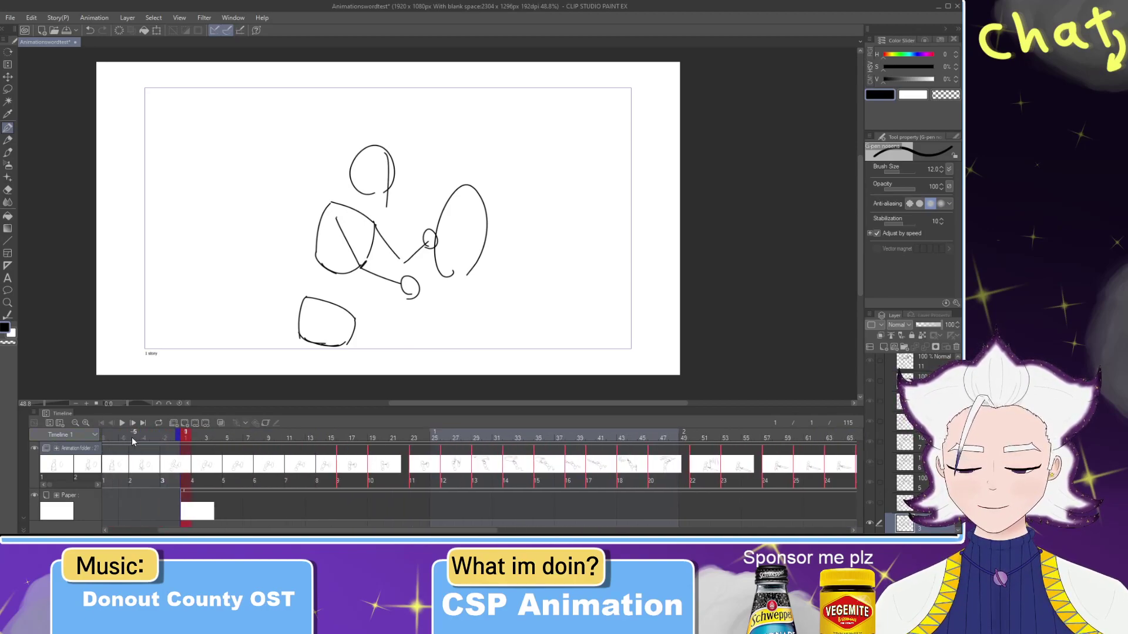
{"action": "left_click", "coordinate": [123, 426]}
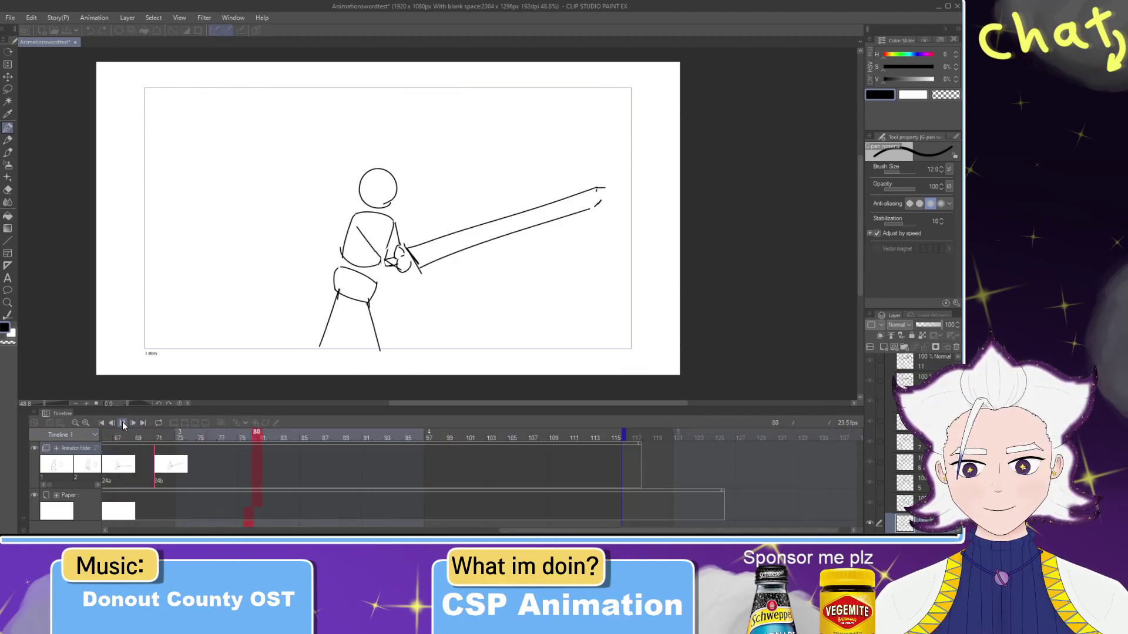
{"action": "left_click", "coordinate": [253, 432]}
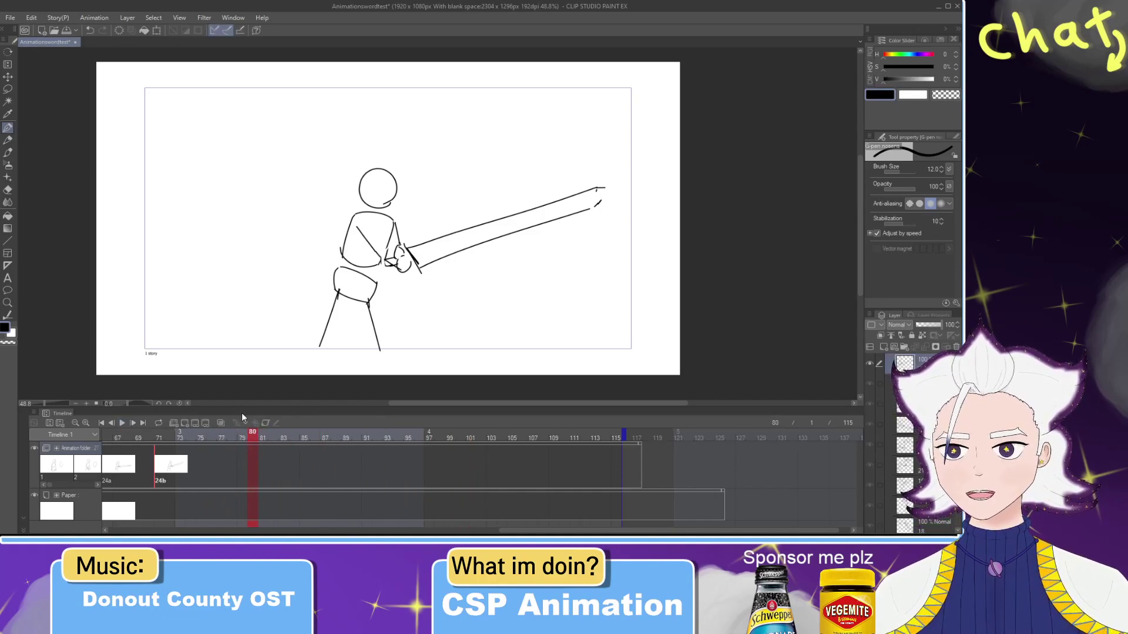
{"action": "left_click_drag", "start_coordinate": [258, 435], "coordinate": [19, 422]}
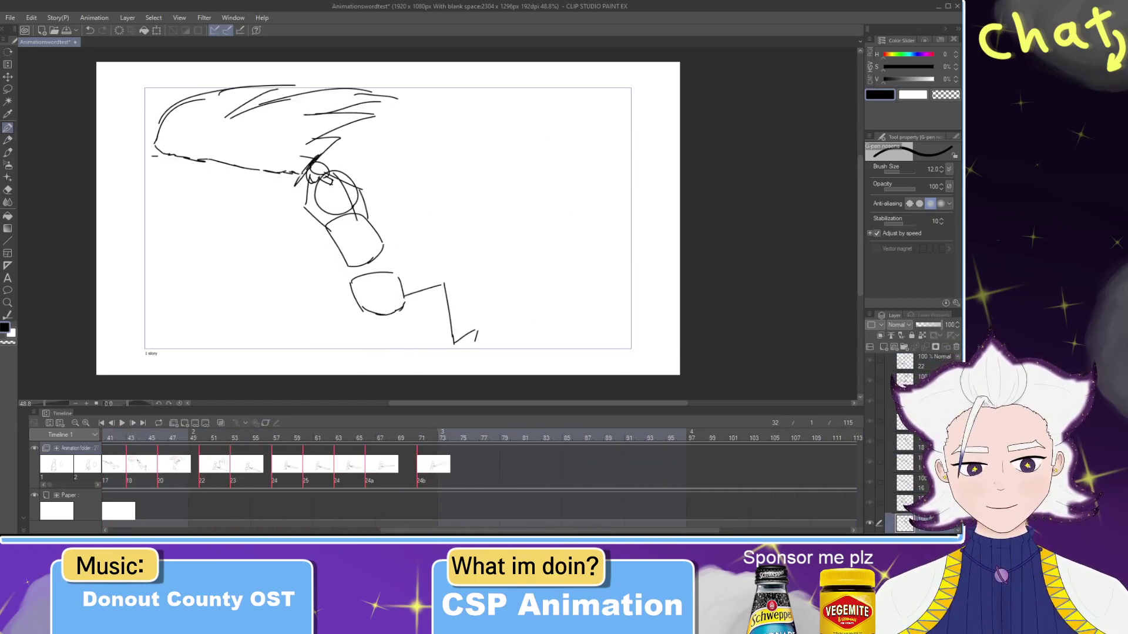
Step: Collapse the animation folder in the layer list and play the swing again from an earlier frame
{"action": "scroll", "coordinate": [889, 406], "scroll_direction": "up", "scroll_amount": 5}
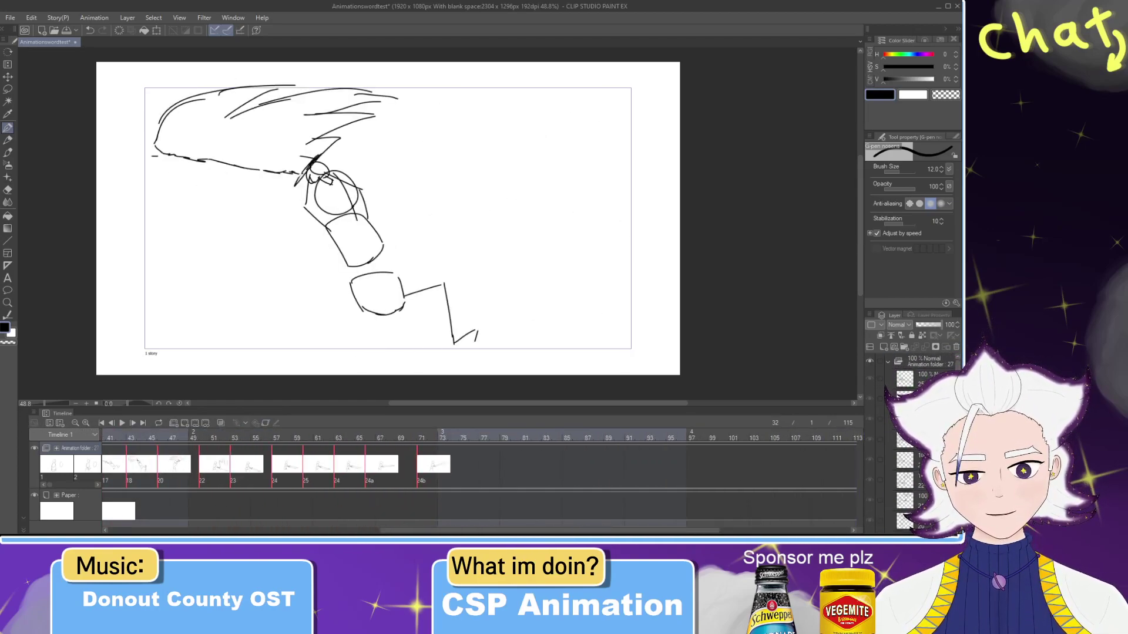
{"action": "left_click", "coordinate": [889, 361]}
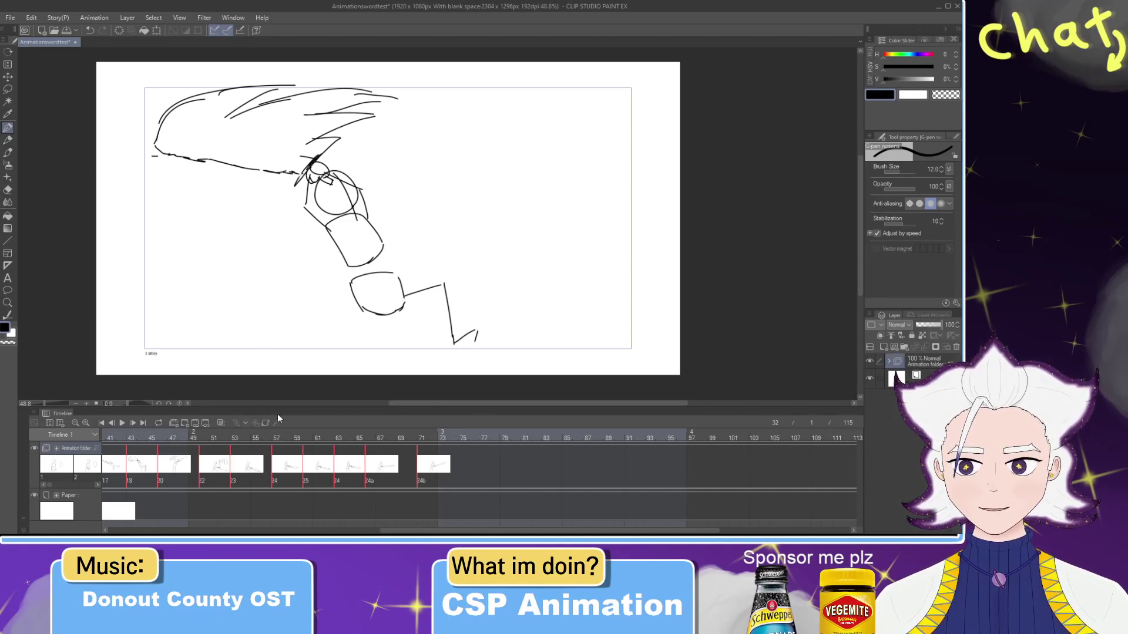
{"action": "left_click_drag", "start_coordinate": [163, 438], "coordinate": [21, 434]}
{"action": "key", "text": "space"}
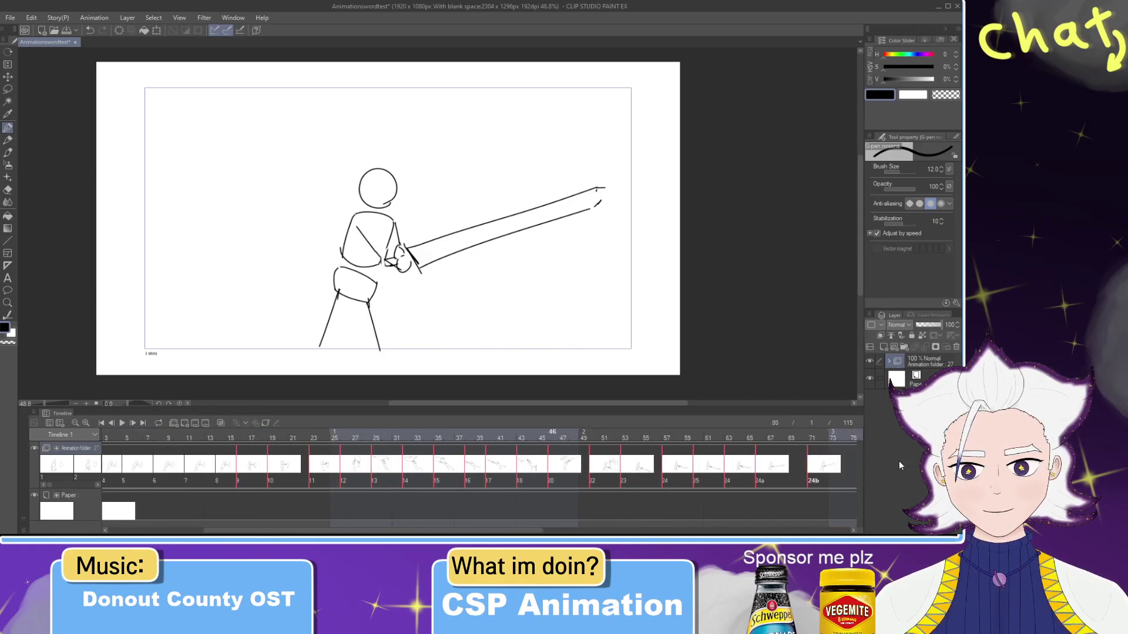
Step: Replay the swing's follow-through from frames 53 and 50 to judge the timing of the recovery poses
{"action": "left_click", "coordinate": [555, 465]}
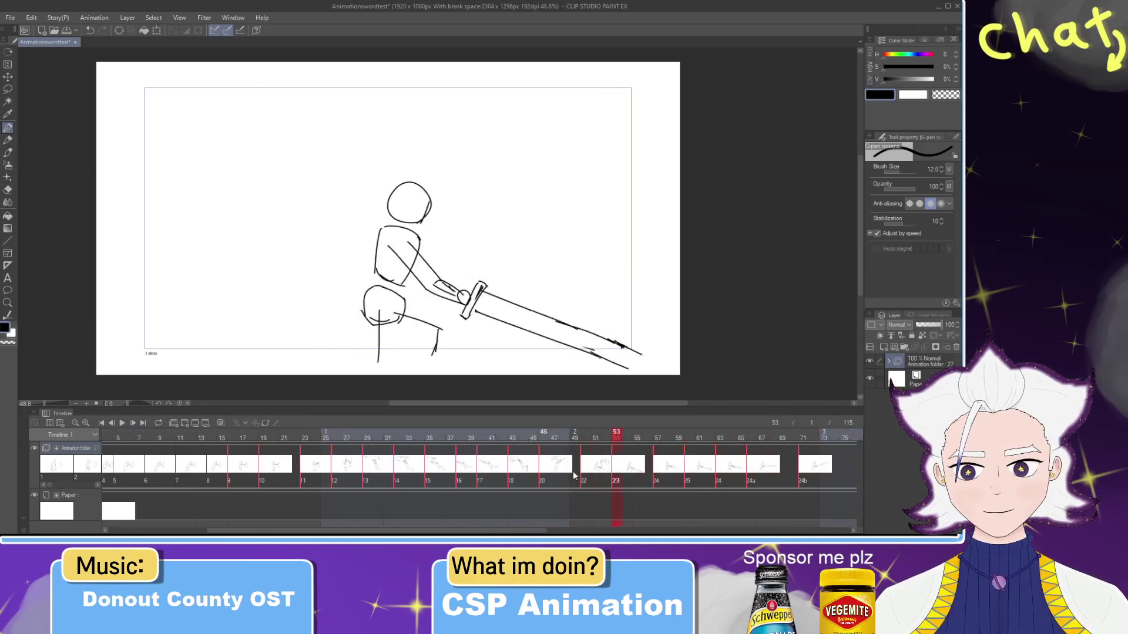
{"action": "left_click", "coordinate": [686, 500]}
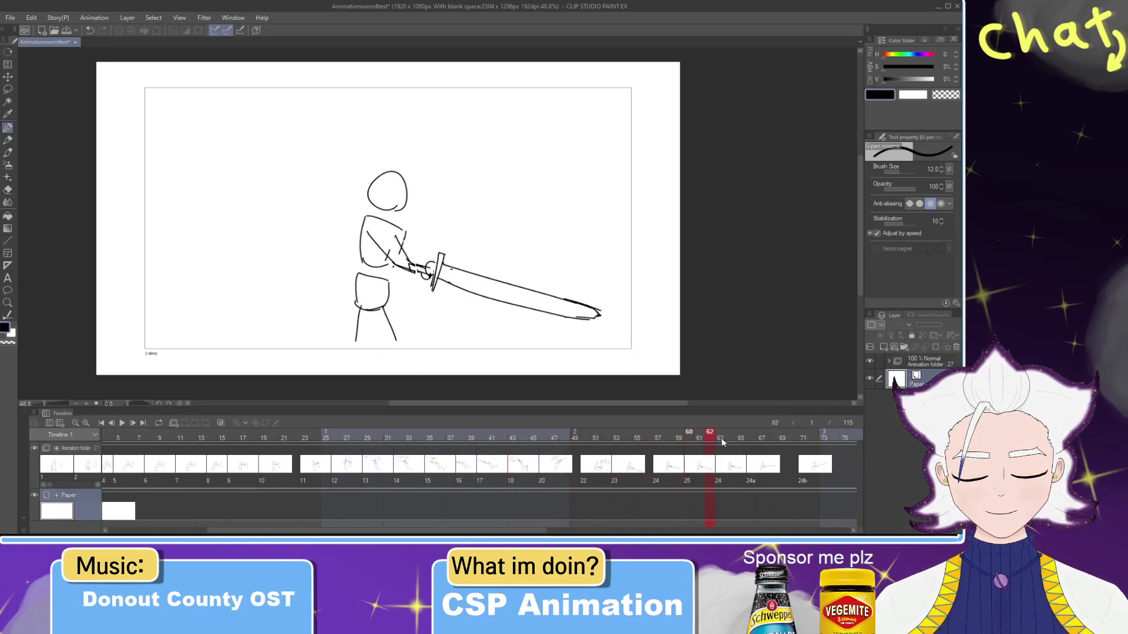
{"action": "left_click_drag", "start_coordinate": [732, 460], "coordinate": [587, 455]}
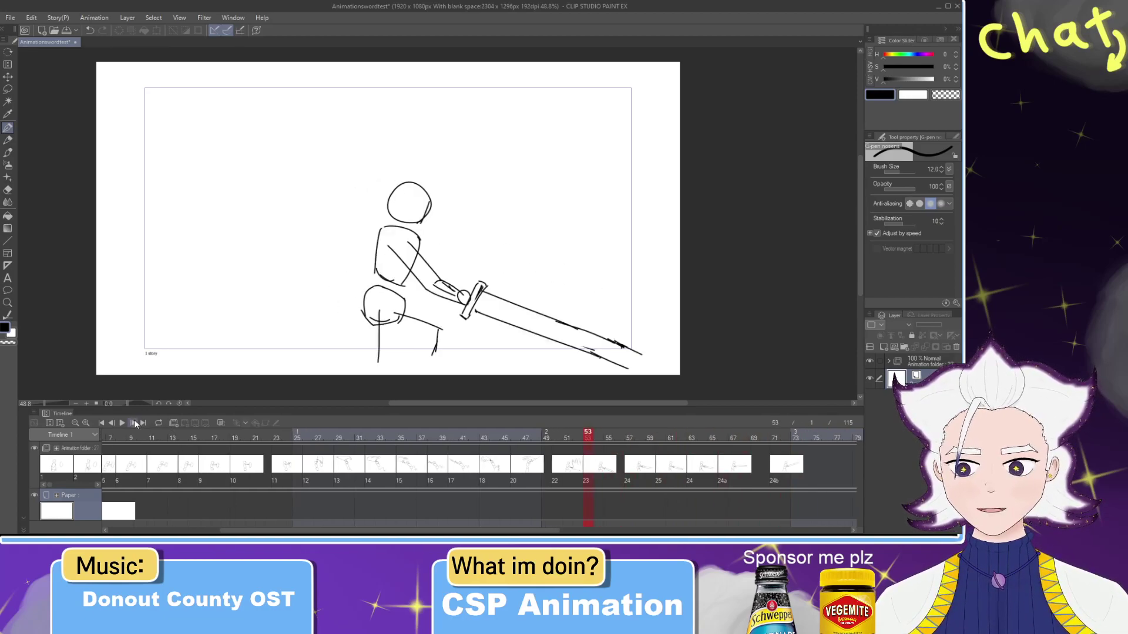
{"action": "left_click", "coordinate": [126, 423]}
{"action": "left_click", "coordinate": [122, 423]}
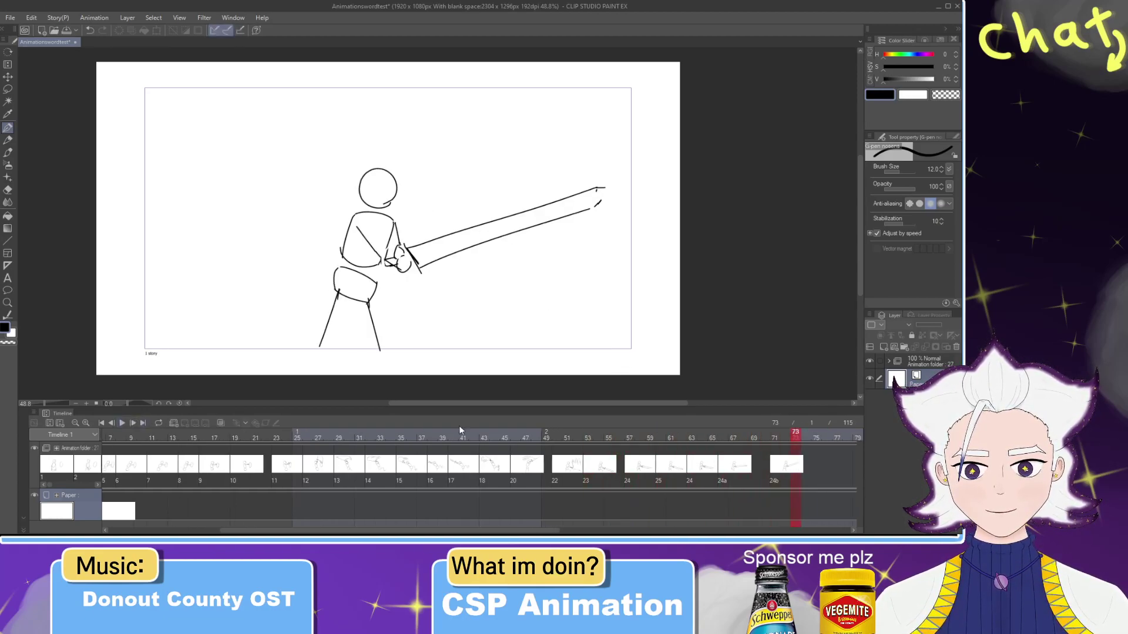
{"action": "left_click", "coordinate": [598, 439]}
{"action": "left_click", "coordinate": [554, 439]}
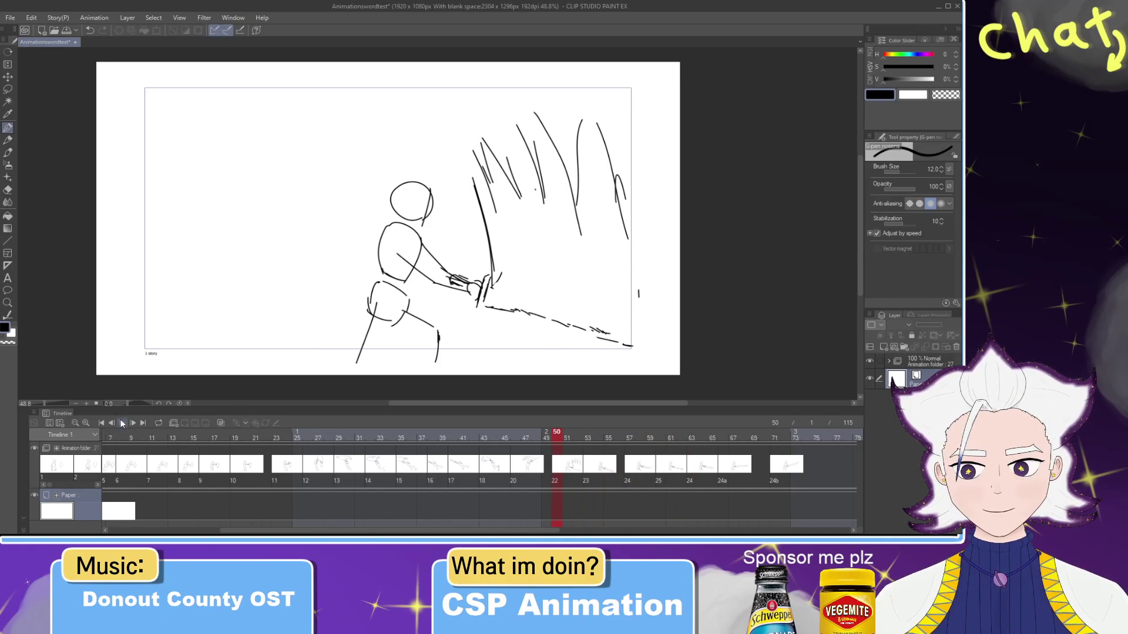
{"action": "left_click", "coordinate": [122, 423]}
{"action": "left_click", "coordinate": [122, 424]}
{"action": "mouse_move", "coordinate": [743, 435]}
{"action": "left_mouse_down"}
{"action": "mouse_move", "coordinate": [655, 449]}
{"action": "mouse_move", "coordinate": [720, 449]}
{"action": "mouse_move", "coordinate": [588, 452]}
{"action": "mouse_move", "coordinate": [732, 463]}
{"action": "mouse_move", "coordinate": [622, 464]}
{"action": "mouse_move", "coordinate": [704, 470]}
{"action": "left_mouse_up"}
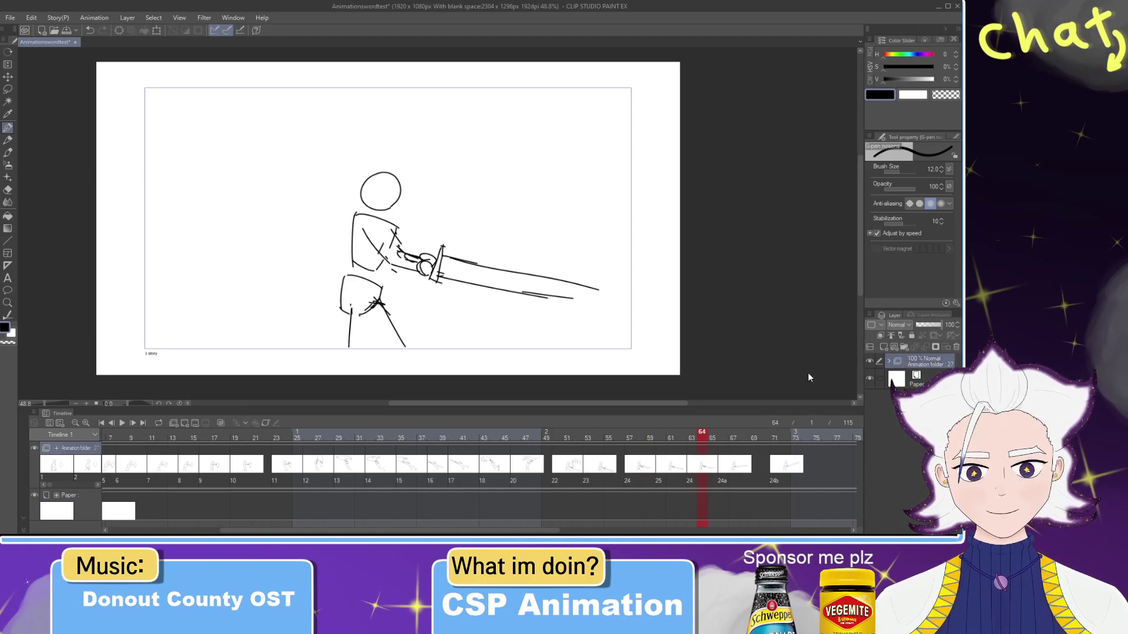
{"action": "key", "text": "ctrl+z"}
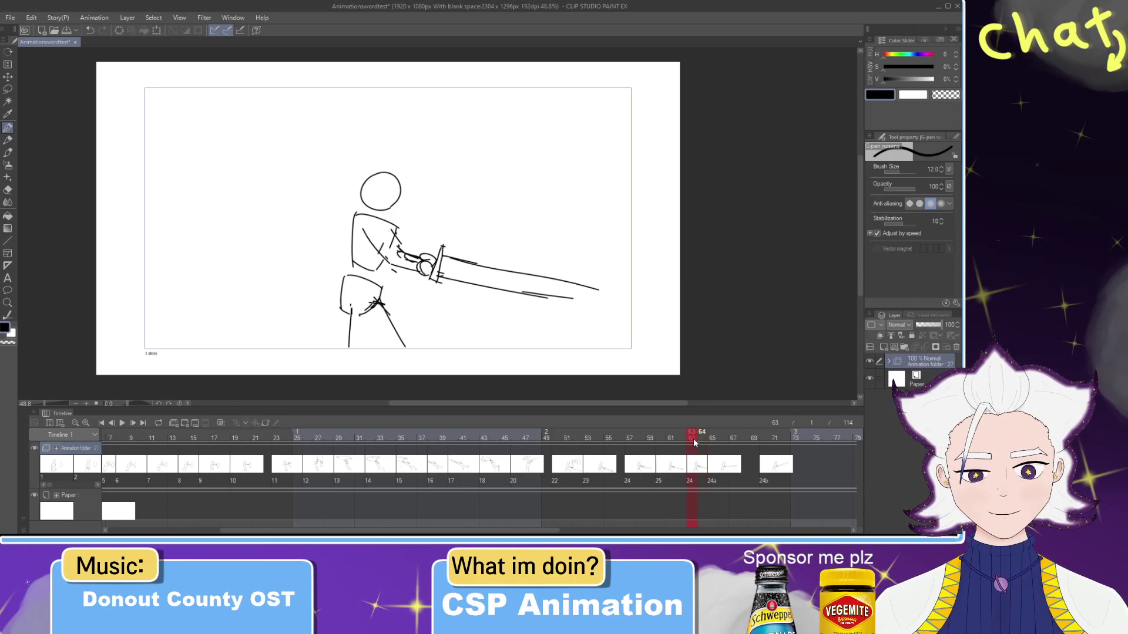
{"action": "key", "text": "ctrl+z"}
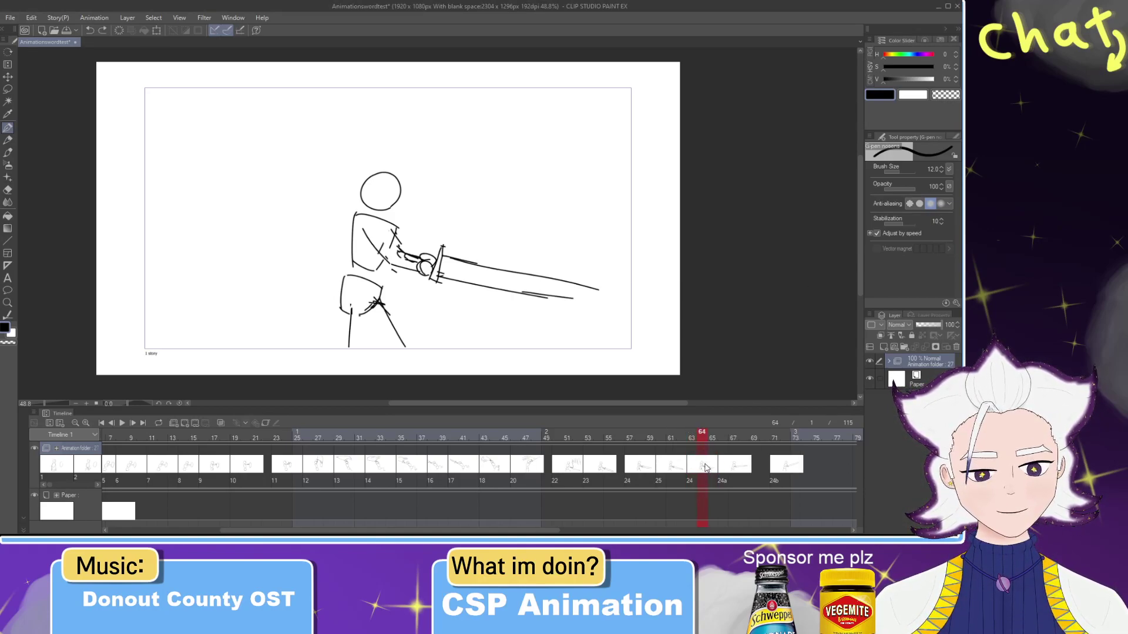
Step: Delete the cel at frame 63 and replay the end of the swing with the gap
{"action": "left_click", "coordinate": [688, 472]}
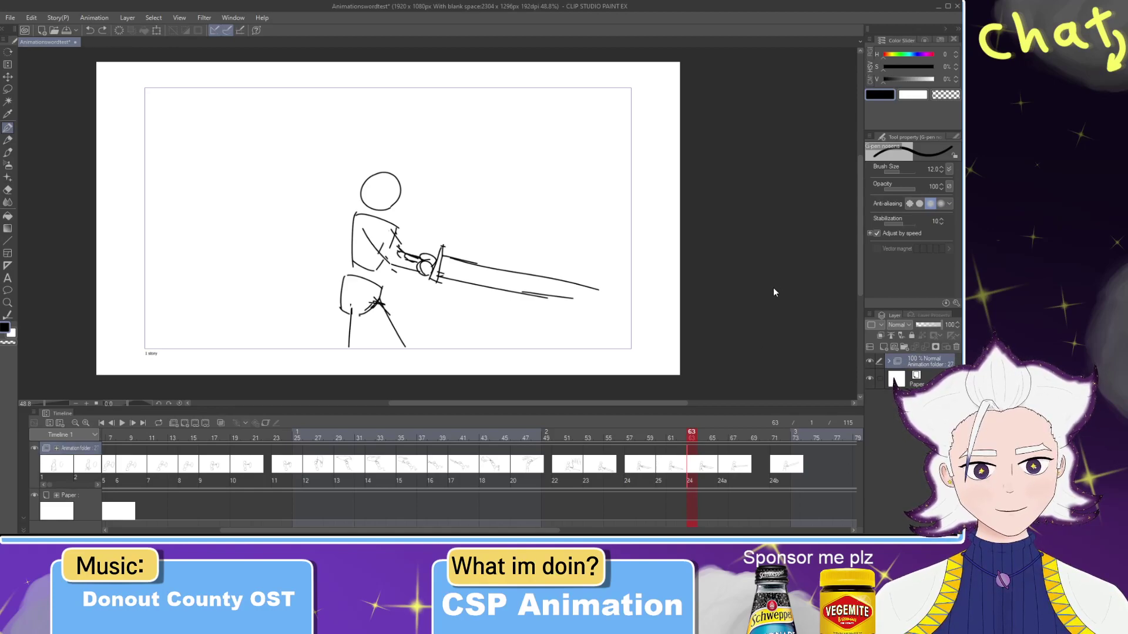
{"action": "key", "text": "Delete"}
{"action": "left_click", "coordinate": [680, 438]}
{"action": "left_click_drag", "start_coordinate": [681, 439], "coordinate": [546, 433]}
{"action": "left_click", "coordinate": [122, 426]}
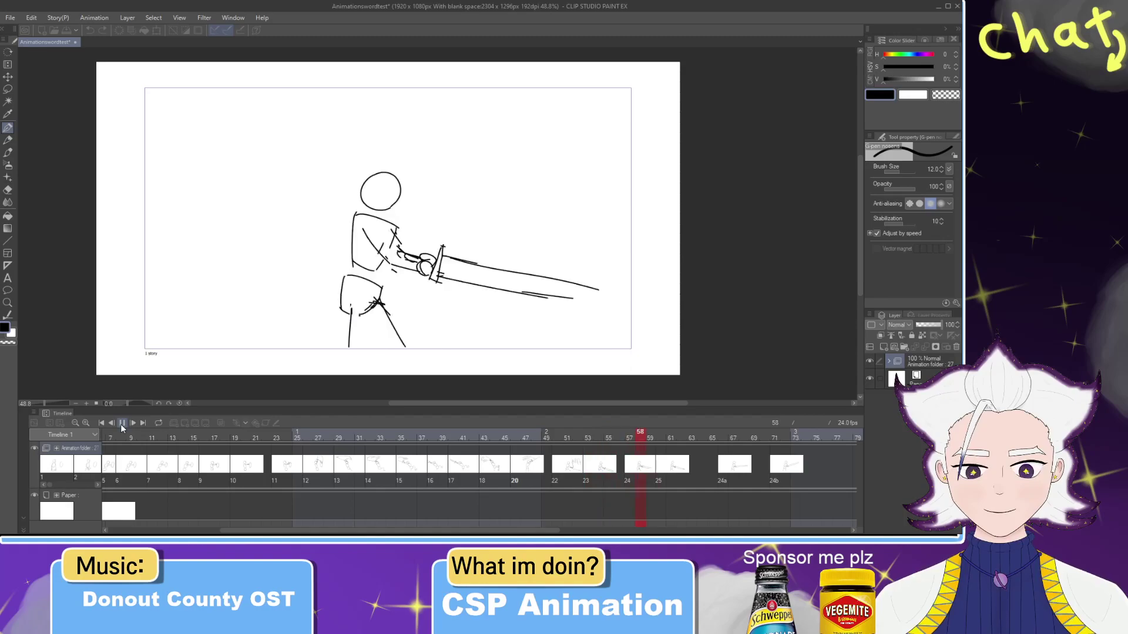
Step: Go to the empty frame 63 and enable onion skin to show the neighbouring poses
{"action": "left_click", "coordinate": [688, 447]}
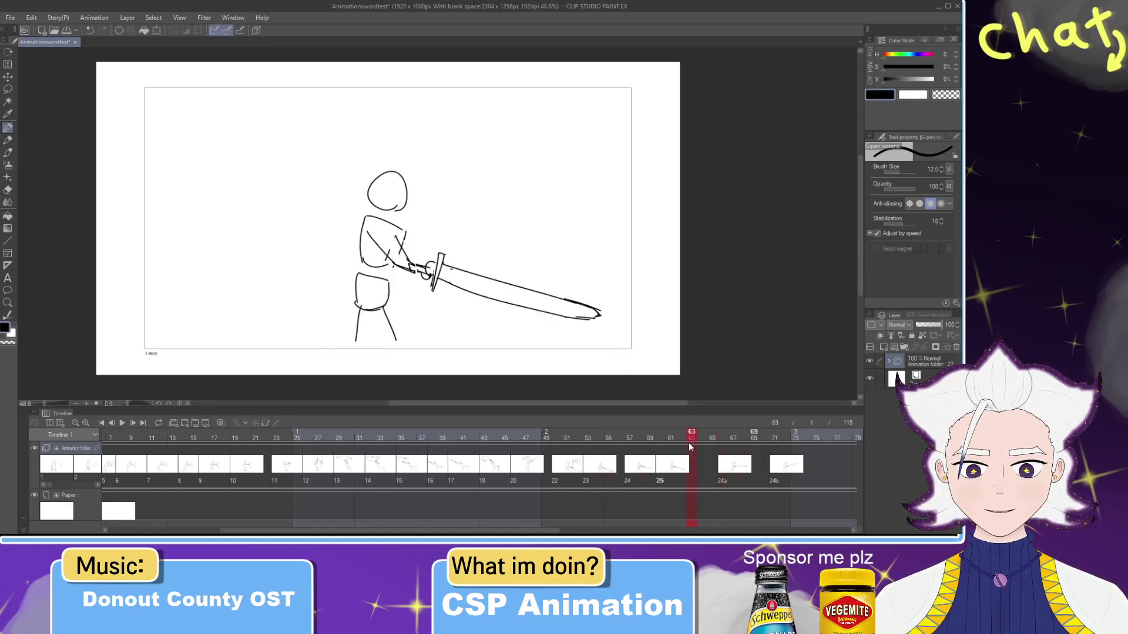
{"action": "left_click", "coordinate": [264, 424]}
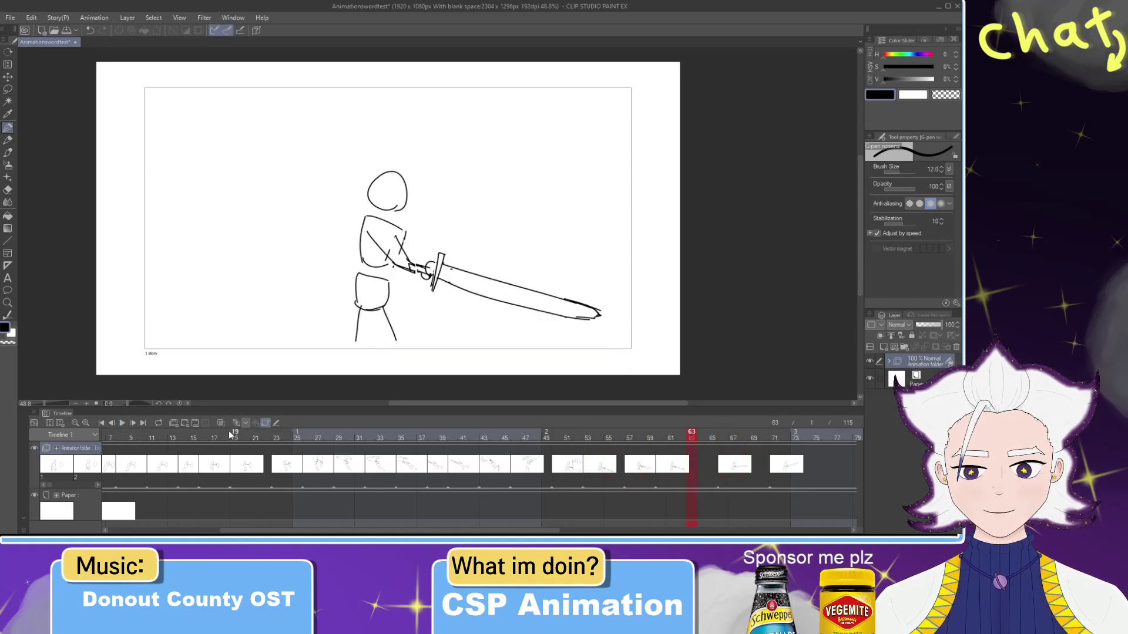
{"action": "left_click", "coordinate": [222, 423]}
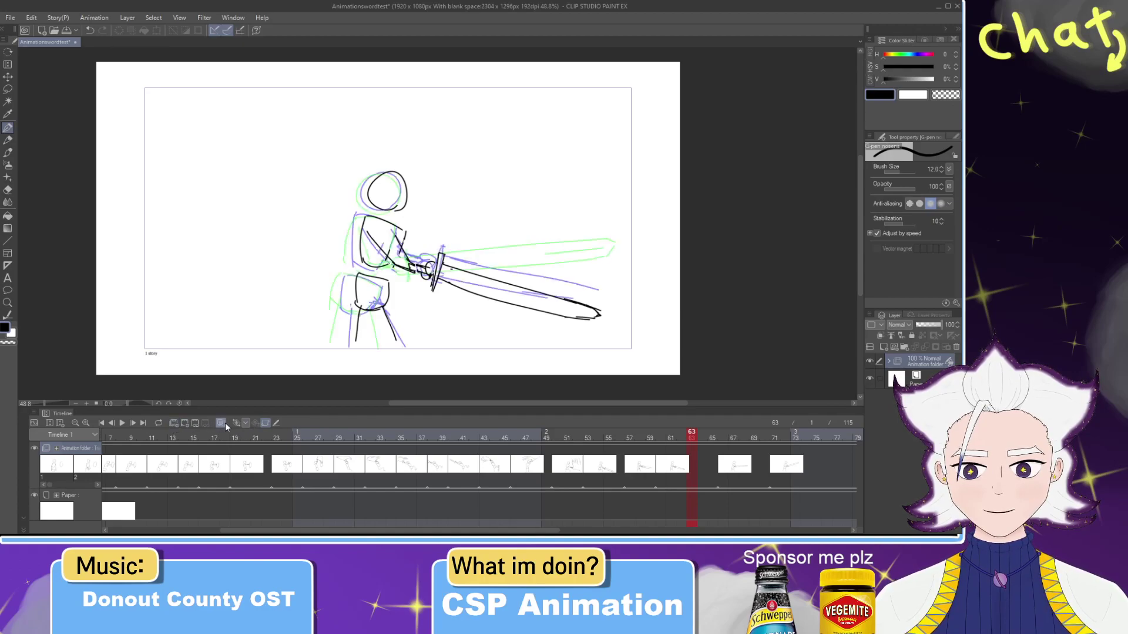
{"action": "left_click", "coordinate": [182, 423]}
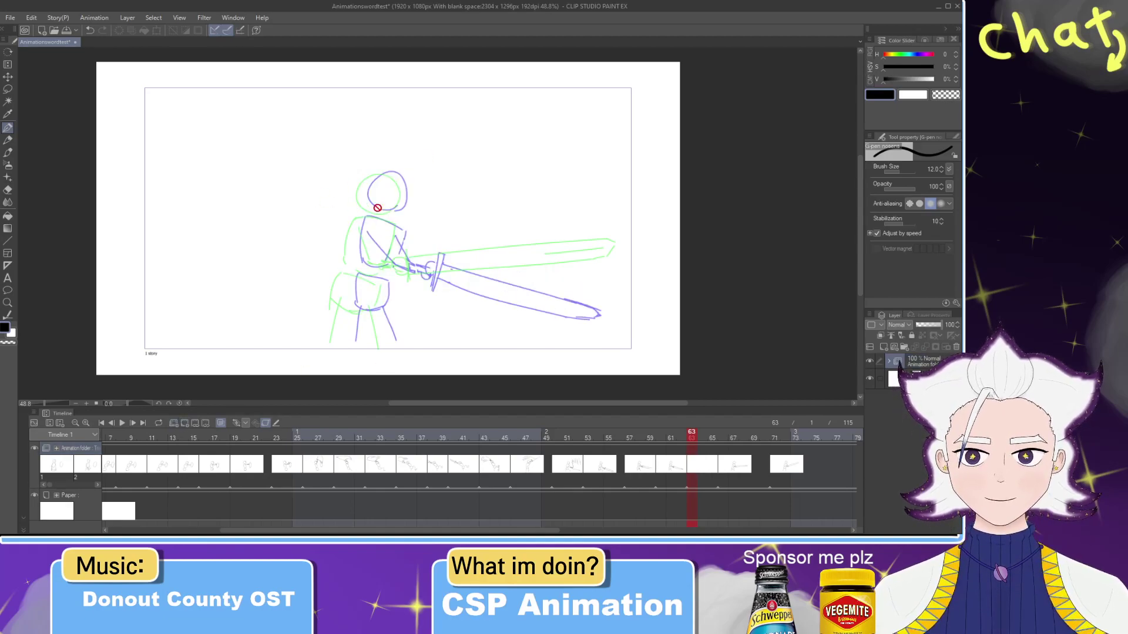
{"action": "left_click", "coordinate": [702, 436]}
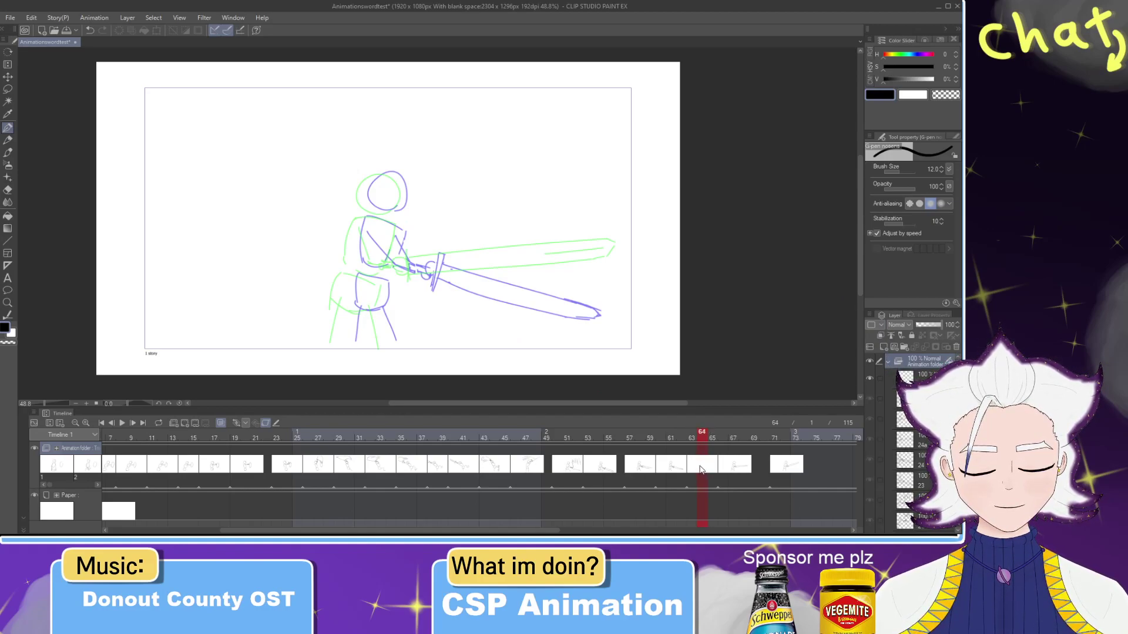
{"action": "mouse_move", "coordinate": [702, 438]}
{"action": "left_mouse_down"}
{"action": "mouse_move", "coordinate": [651, 437]}
{"action": "mouse_move", "coordinate": [706, 450]}
{"action": "left_mouse_up"}
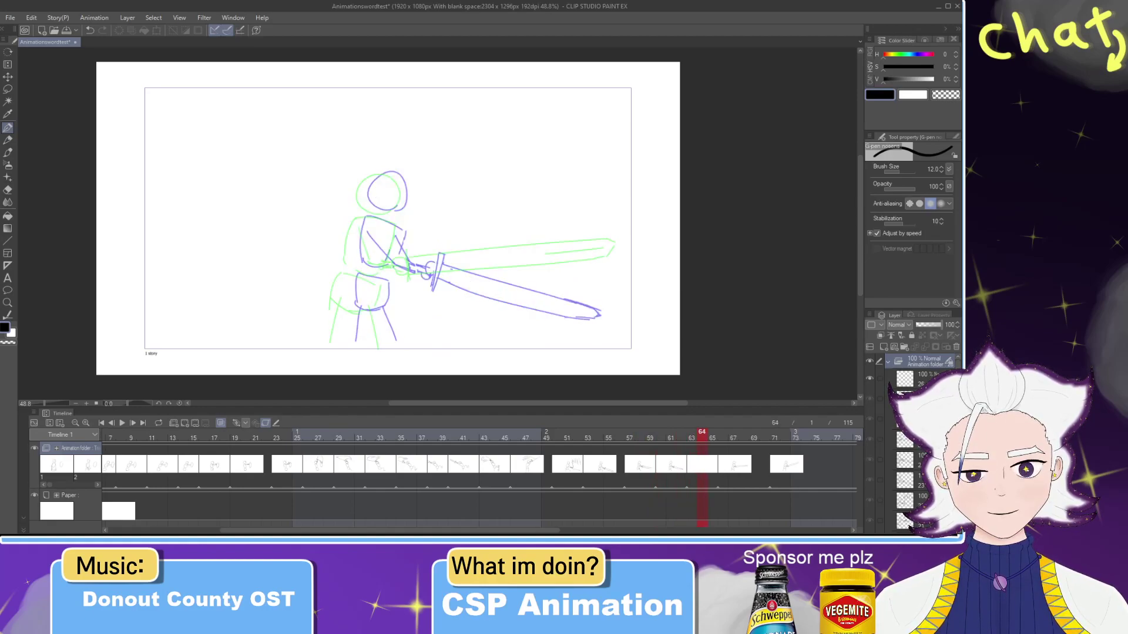
{"action": "left_click", "coordinate": [660, 438]}
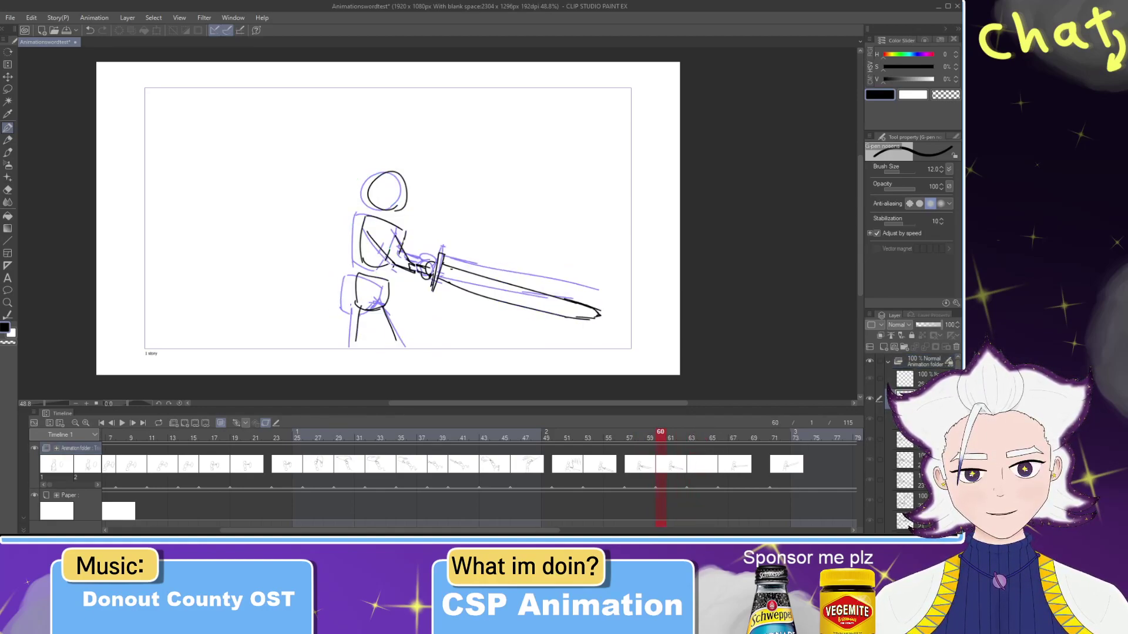
{"action": "key", "text": "Right"}
{"action": "key", "text": "Right"}
{"action": "key", "text": "Right"}
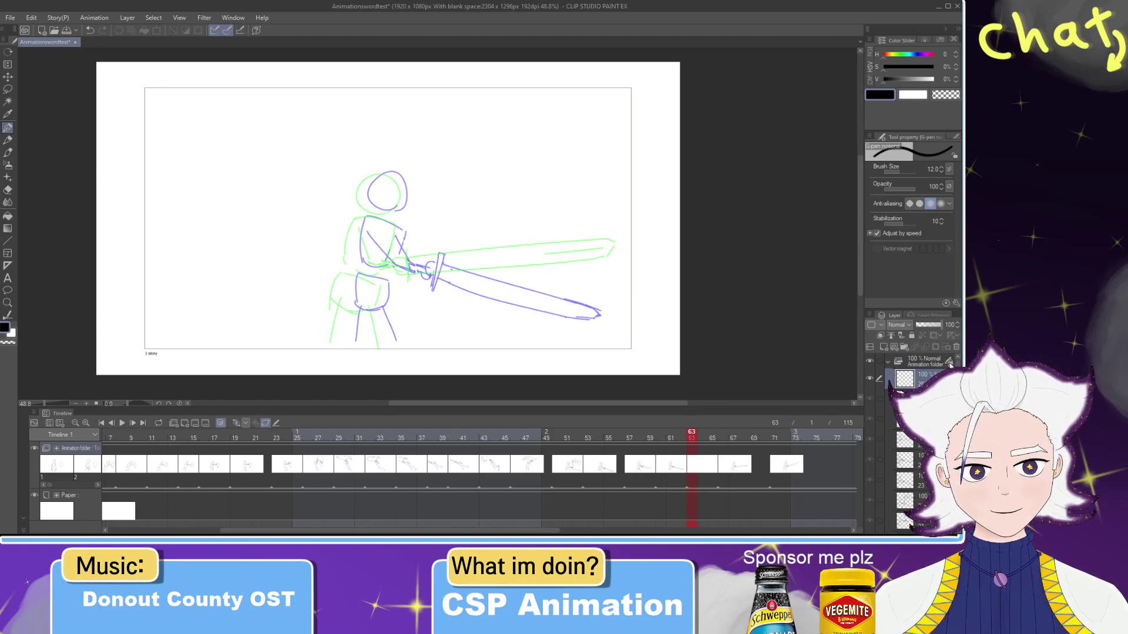
{"action": "left_click", "coordinate": [950, 364]}
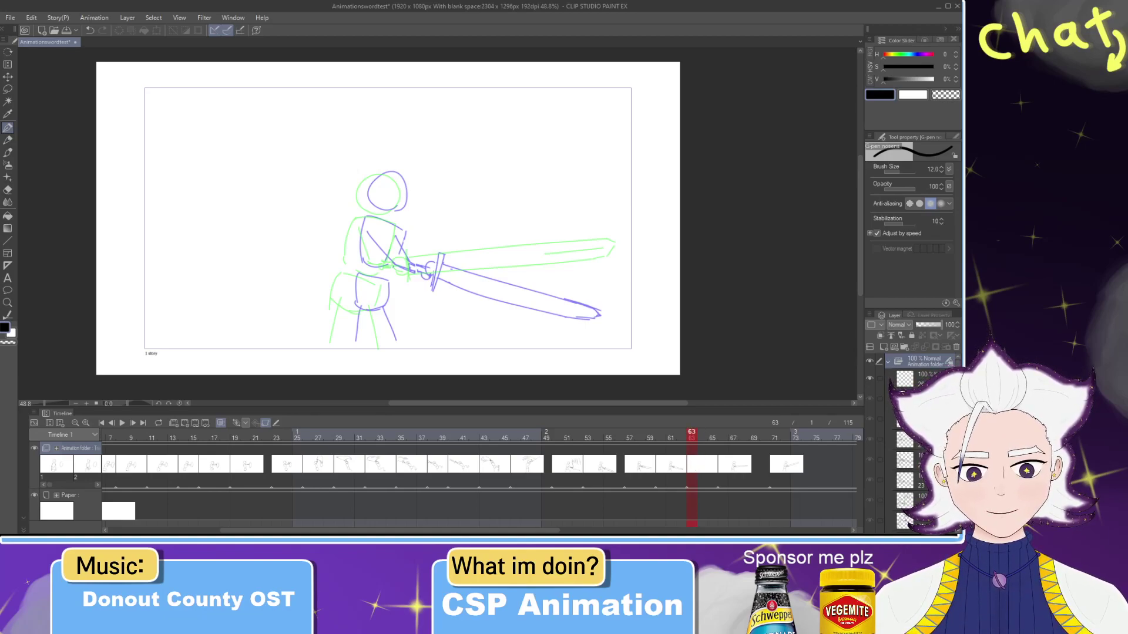
{"action": "left_click", "coordinate": [727, 461]}
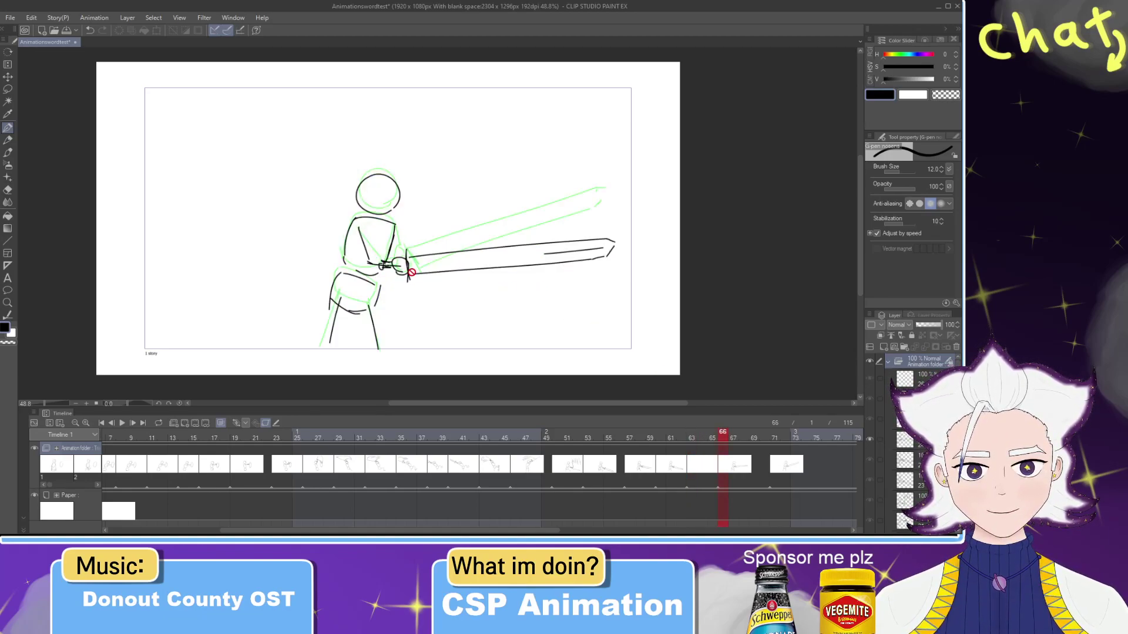
{"action": "key", "text": "Left"}
{"action": "key", "text": "Left"}
{"action": "key", "text": "Left"}
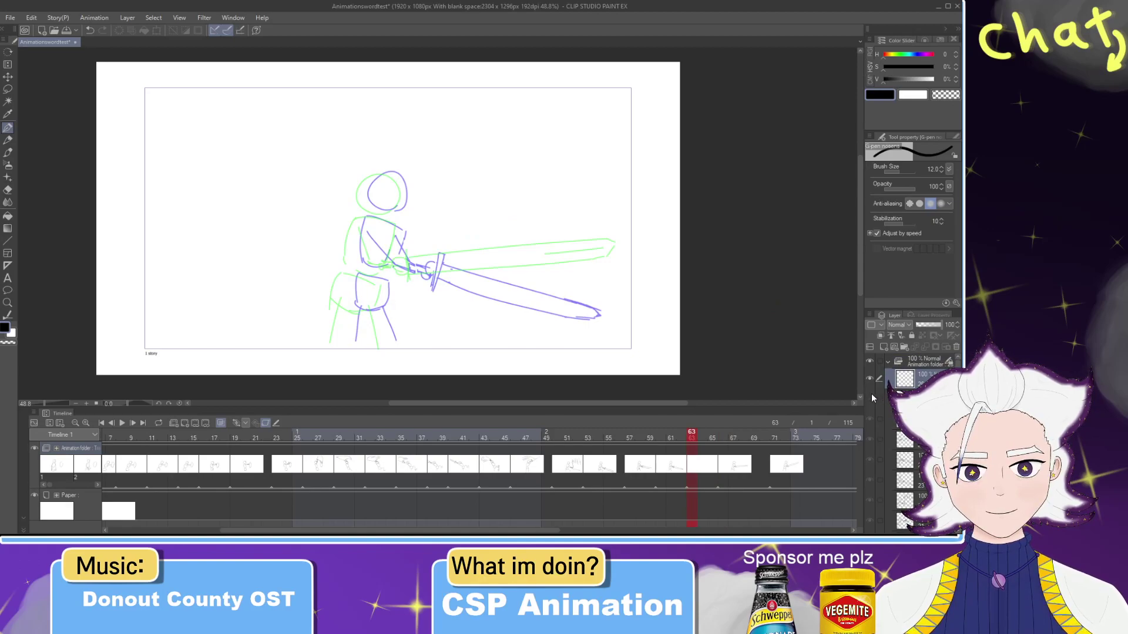
{"action": "key", "text": "Left"}
{"action": "key", "text": "Left"}
{"action": "key", "text": "Left"}
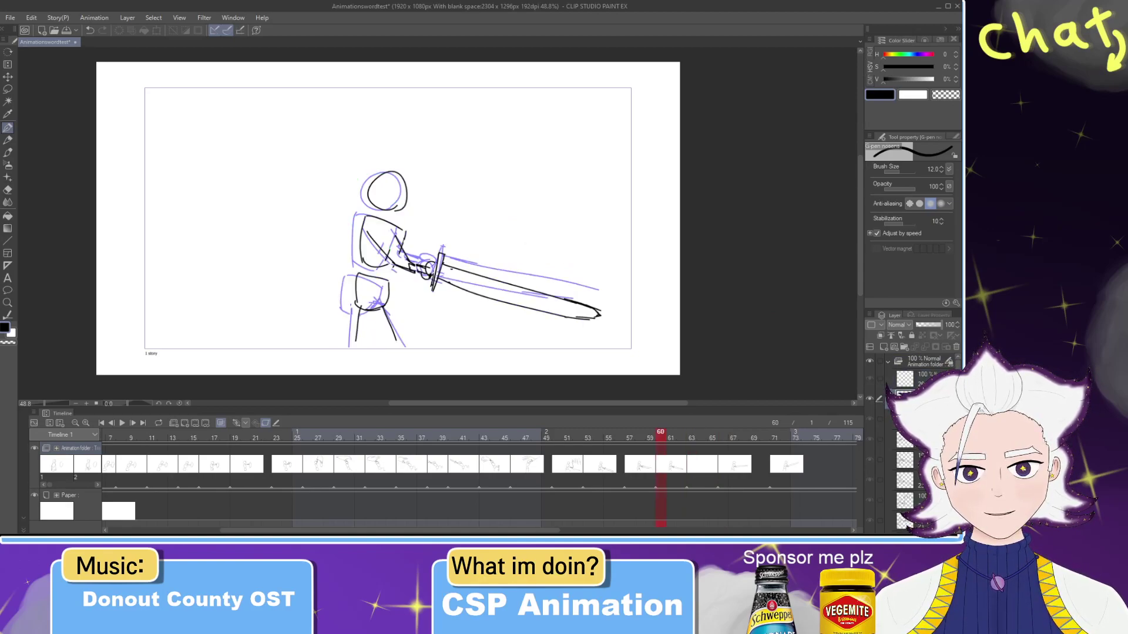
{"action": "left_click", "coordinate": [922, 361]}
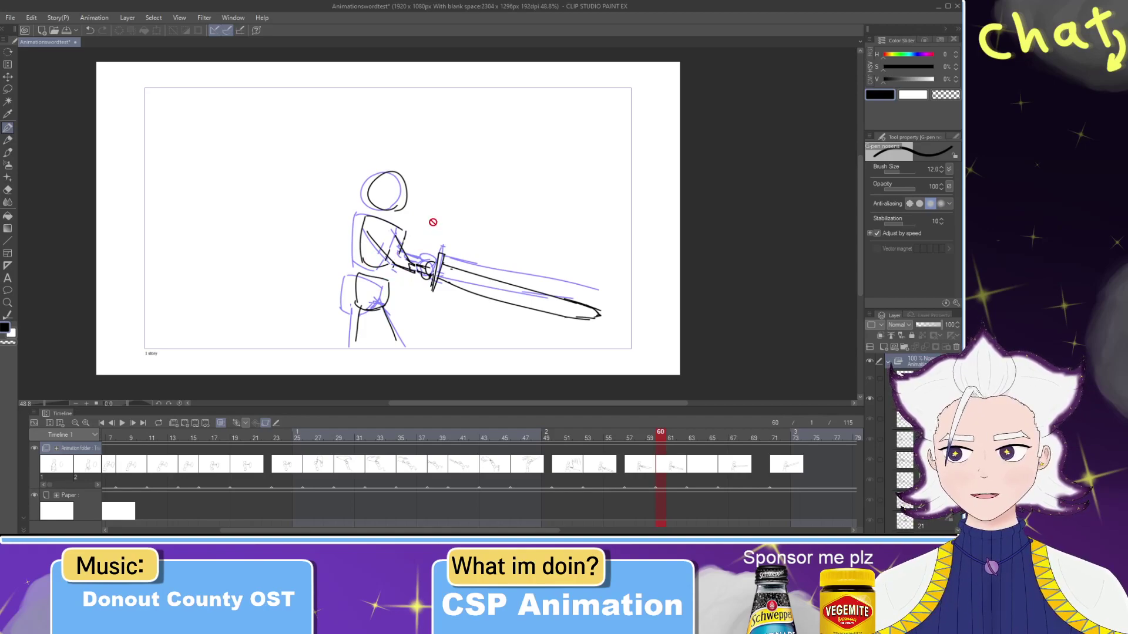
{"action": "key", "text": "ctrl+z"}
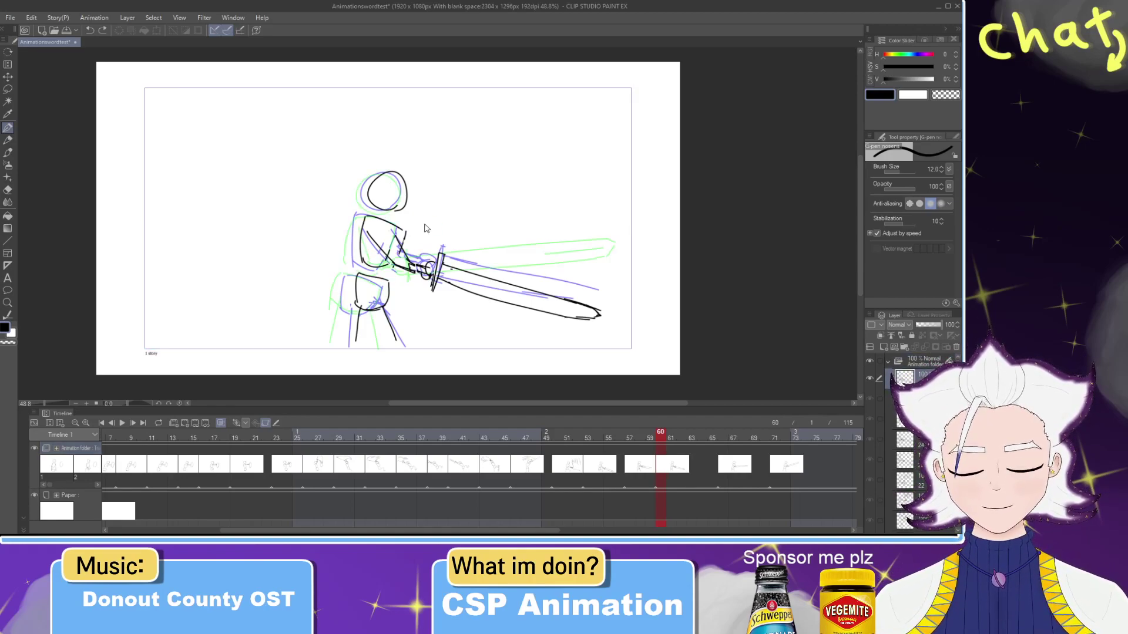
{"action": "left_click_drag", "start_coordinate": [440, 242], "coordinate": [447, 272]}
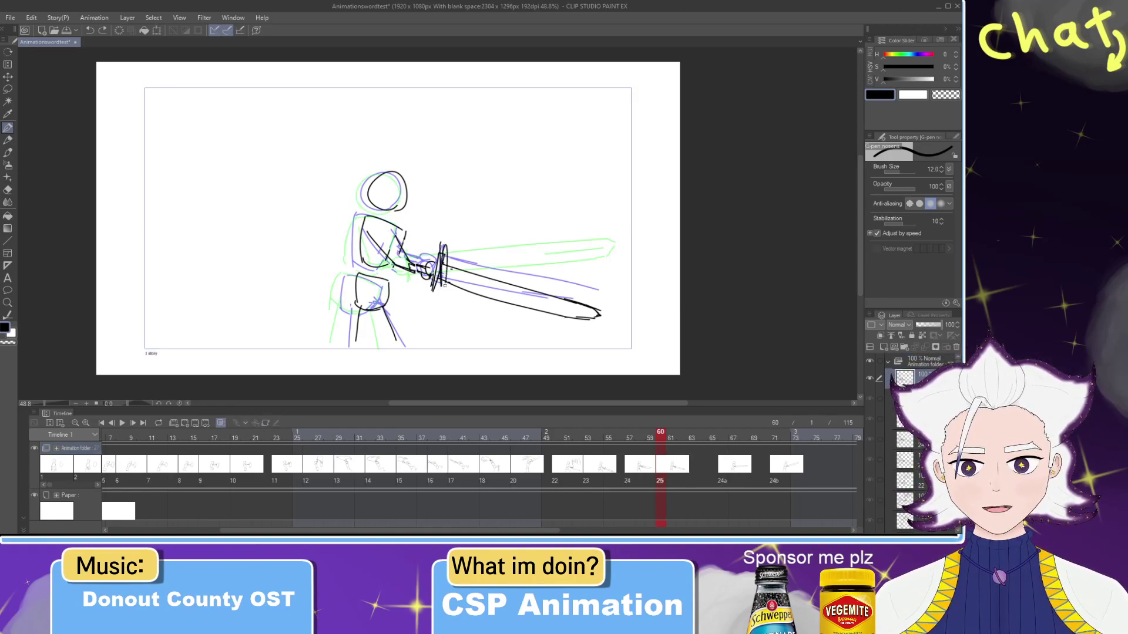
{"action": "key", "text": "ctrl+z"}
Step: Add a new animation cel at frame 63 and sketch the head circle between the two onion-skinned heads
{"action": "left_click", "coordinate": [690, 439]}
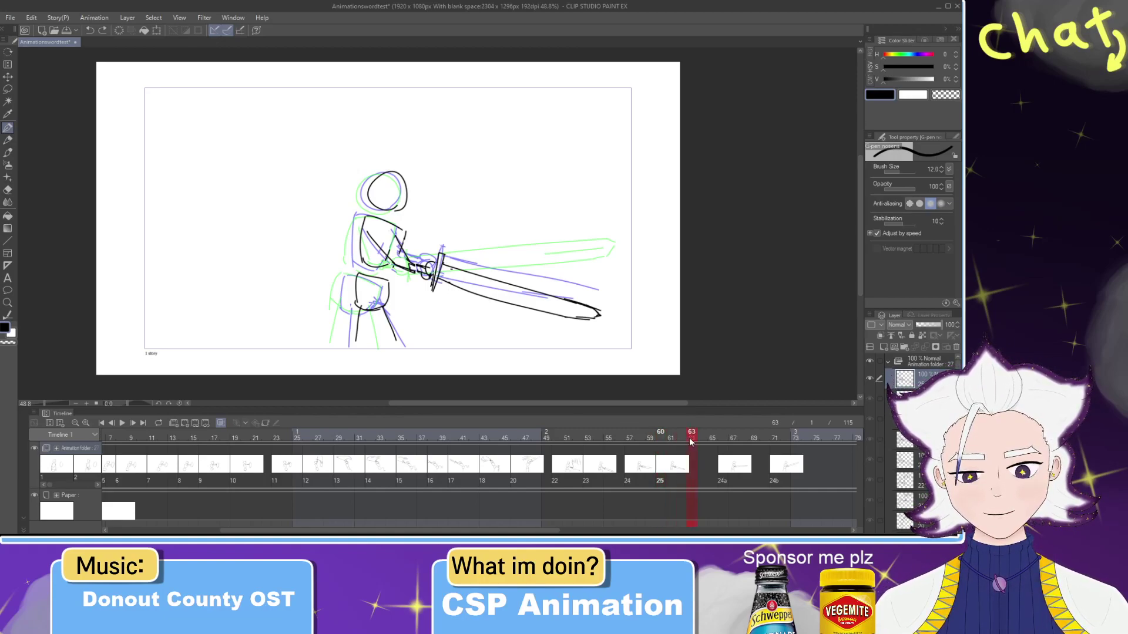
{"action": "left_click", "coordinate": [185, 422]}
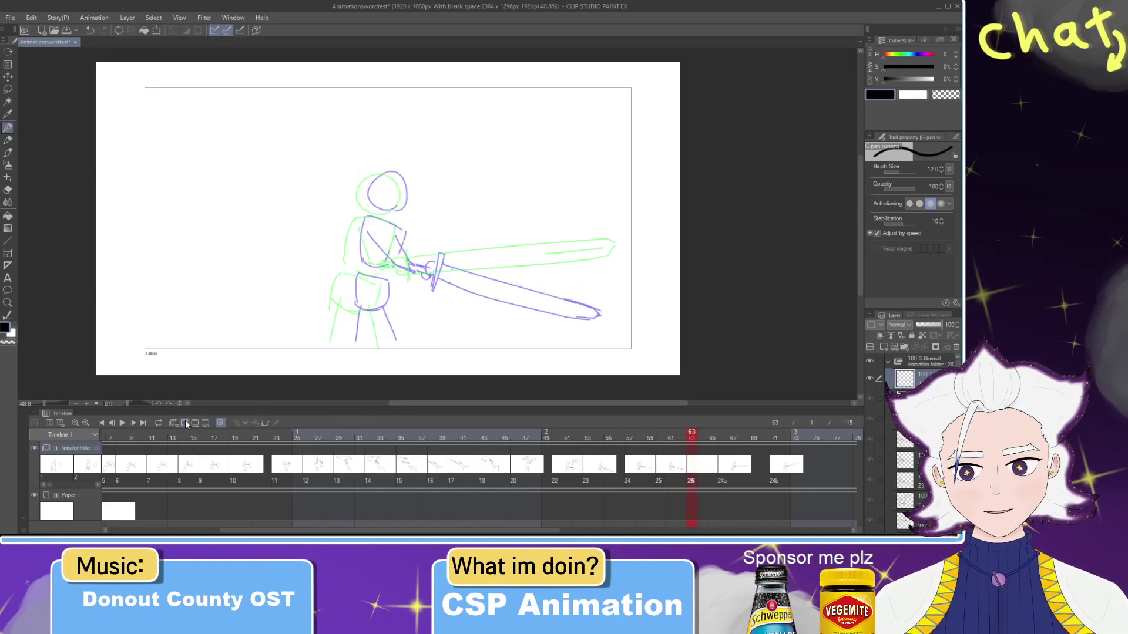
{"action": "left_click_drag", "start_coordinate": [351, 281], "coordinate": [372, 264]}
{"action": "key", "text": "ctrl+z"}
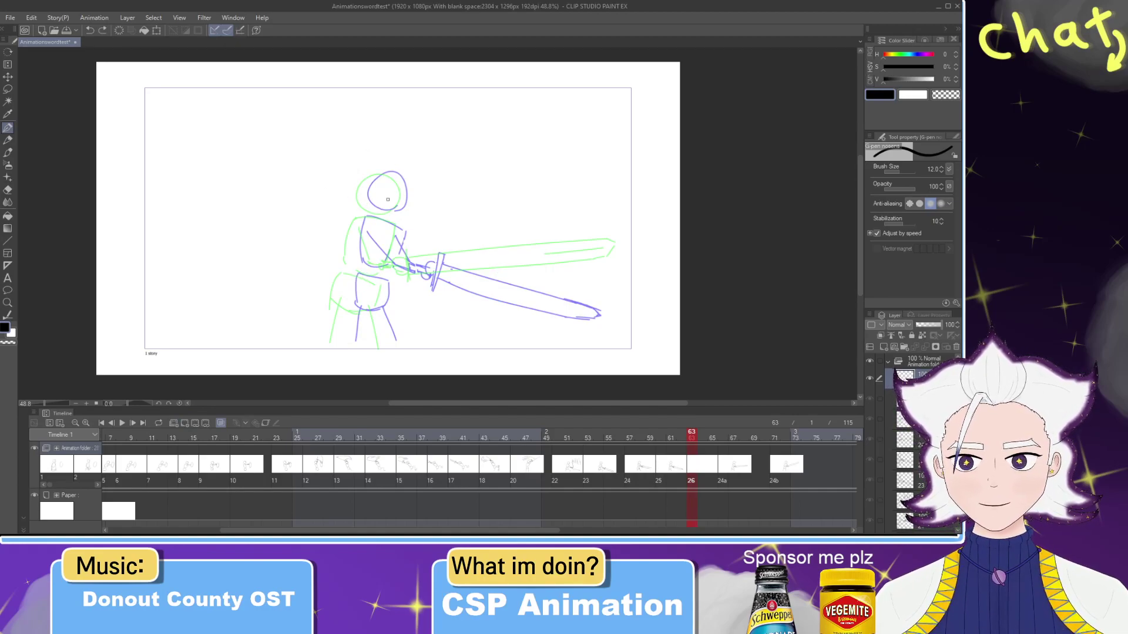
{"action": "mouse_move", "coordinate": [390, 209]}
{"action": "left_mouse_down"}
{"action": "mouse_move", "coordinate": [401, 176]}
{"action": "mouse_move", "coordinate": [370, 187]}
{"action": "mouse_move", "coordinate": [380, 175]}
{"action": "mouse_move", "coordinate": [364, 187]}
{"action": "mouse_move", "coordinate": [393, 210]}
{"action": "left_mouse_up"}
{"action": "key", "text": "ctrl+z"}
{"action": "key", "text": "ctrl+z"}
{"action": "key", "text": "ctrl+z"}
{"action": "key", "text": "ctrl+z"}
{"action": "key", "text": "ctrl+z"}
{"action": "key", "text": "ctrl+z"}
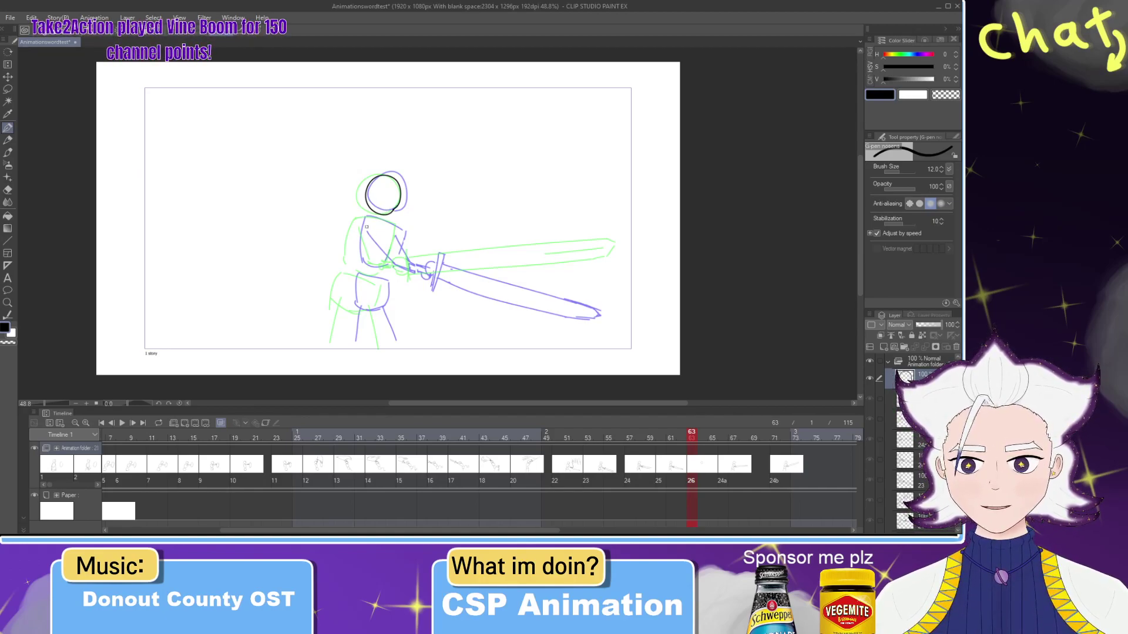
Step: Sketch the rounded torso below the head on cel 26, between the neighbouring torsos, undoing unsatisfactory strokes
{"action": "left_click_drag", "start_coordinate": [396, 227], "coordinate": [384, 269]}
{"action": "key", "text": "ctrl+z"}
{"action": "mouse_move", "coordinate": [358, 221]}
{"action": "left_mouse_down"}
{"action": "mouse_move", "coordinate": [359, 261]}
{"action": "mouse_move", "coordinate": [385, 266]}
{"action": "mouse_move", "coordinate": [361, 272]}
{"action": "mouse_move", "coordinate": [391, 282]}
{"action": "left_mouse_up"}
{"action": "key", "text": "ctrl+z"}
{"action": "key", "text": "ctrl+z"}
{"action": "key", "text": "ctrl+z"}
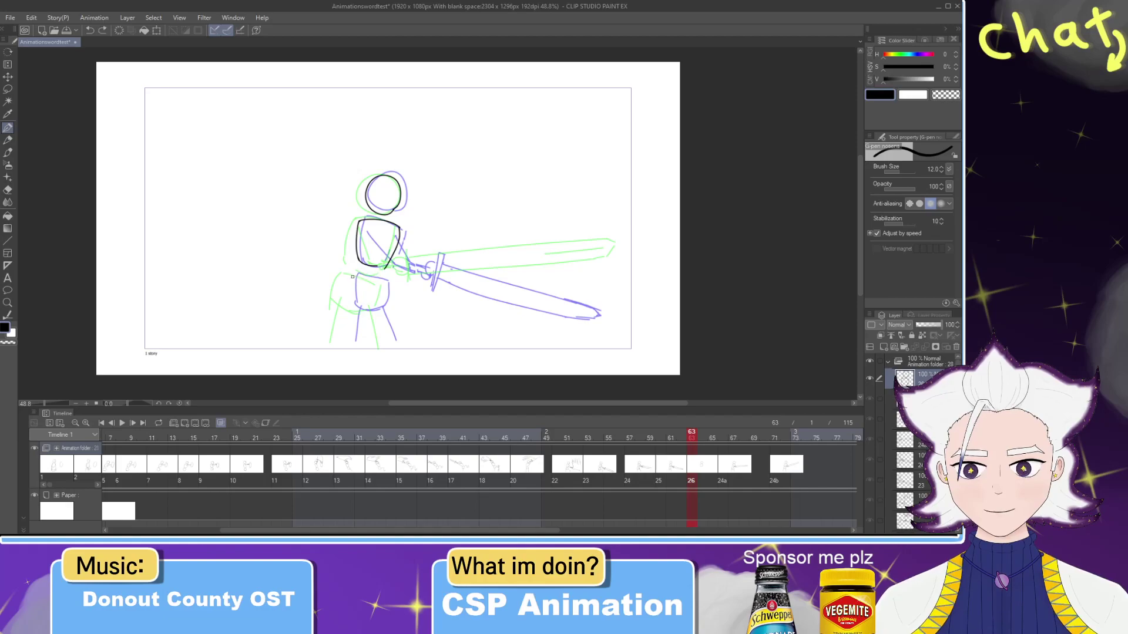
Step: Sketch the rounded hip shape below the torso, redoing strokes until its outline sits between the onion-skinned hips
{"action": "key", "text": "ctrl+z"}
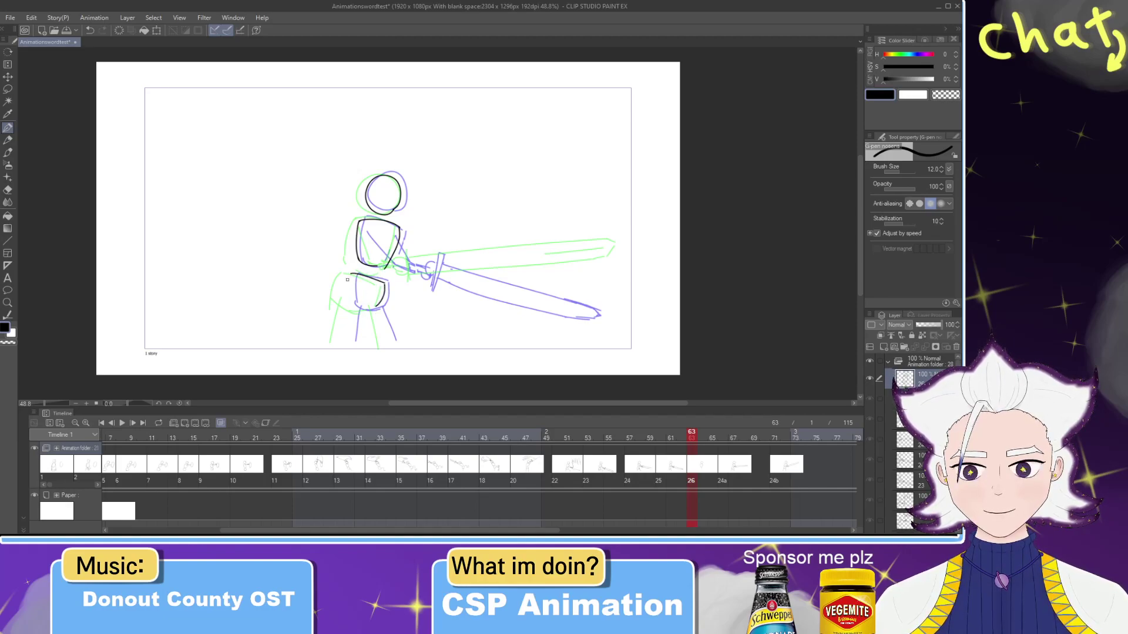
{"action": "key", "text": "ctrl+z"}
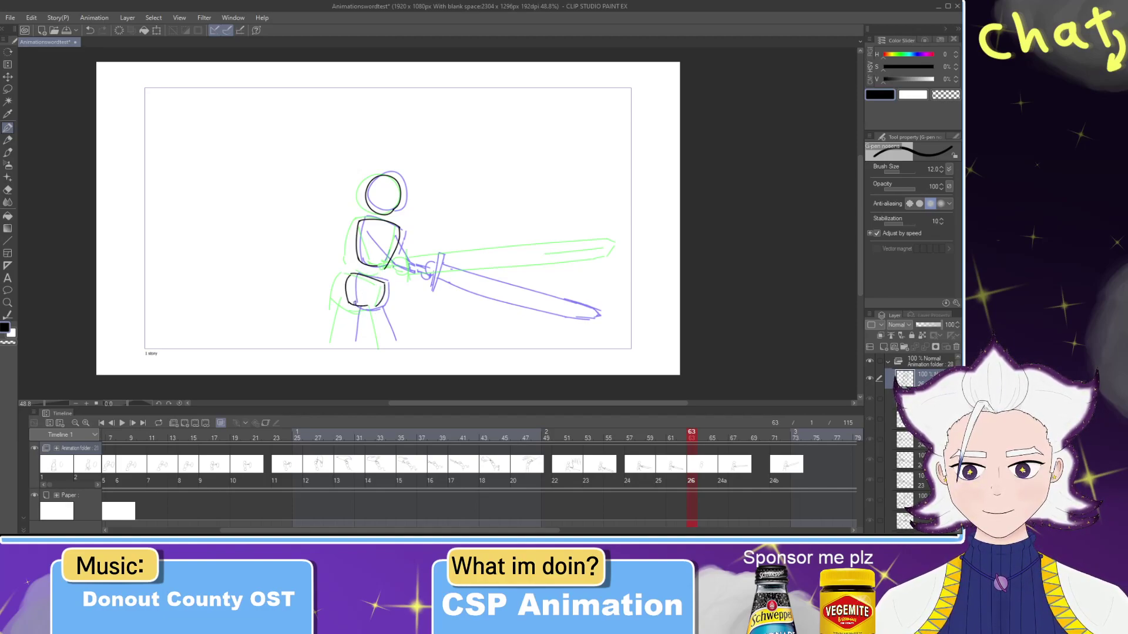
{"action": "key", "text": "ctrl+z"}
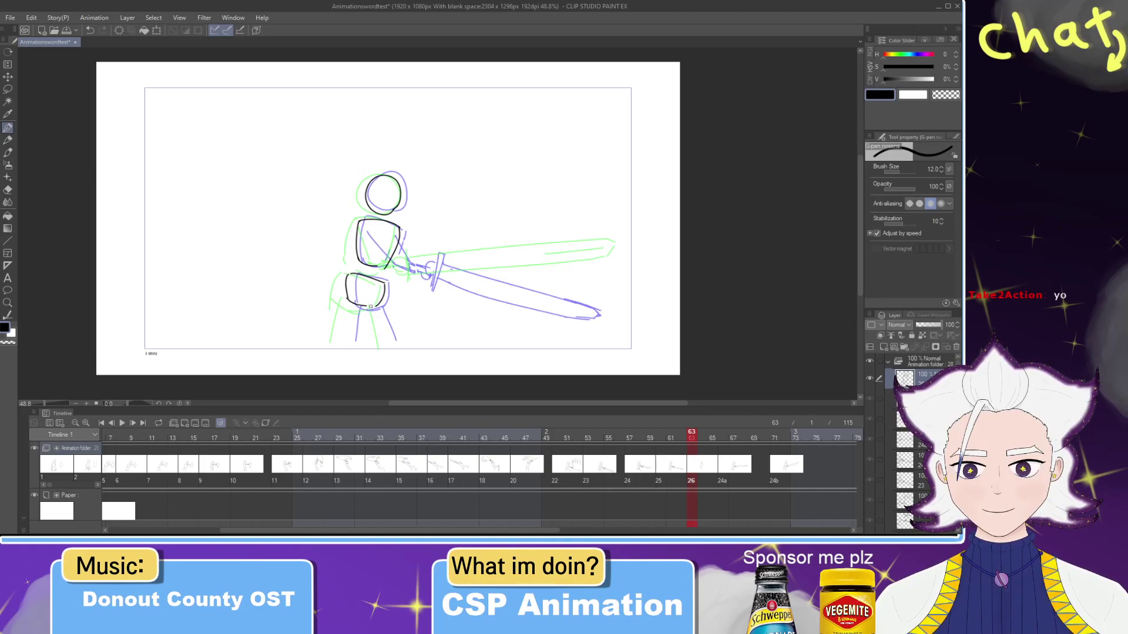
{"action": "key", "text": "ctrl+z"}
{"action": "left_click_drag", "start_coordinate": [385, 284], "coordinate": [383, 300]}
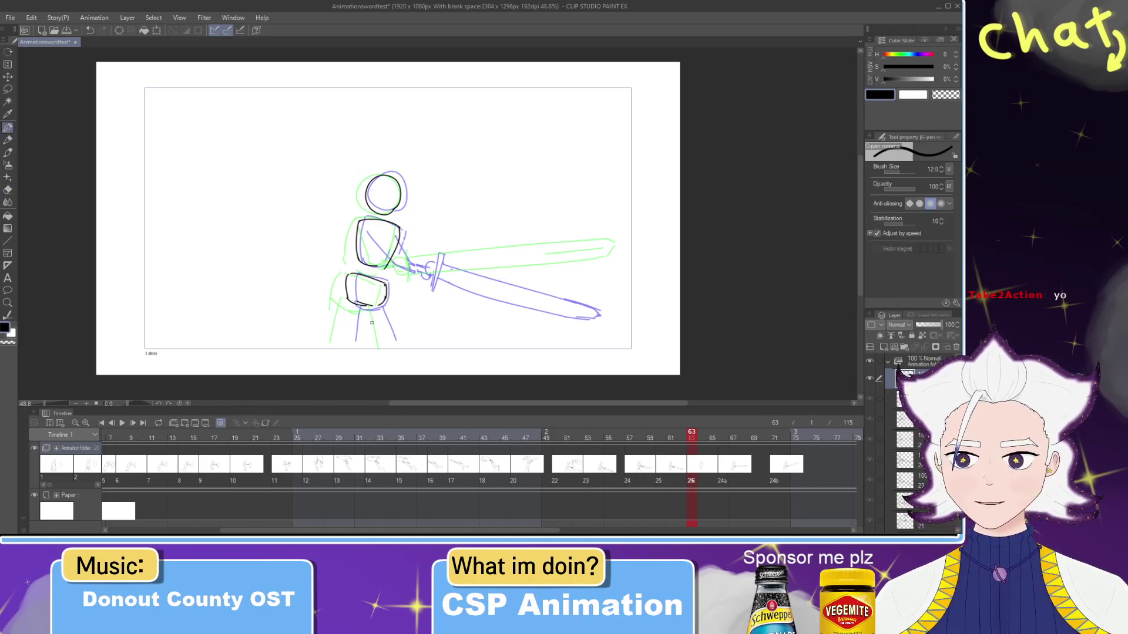
Step: Draw two leg lines from the hips down to the frame's lower edge, redoing misplaced strokes
{"action": "left_click_drag", "start_coordinate": [357, 303], "coordinate": [349, 341]}
{"action": "key", "text": "ctrl+z"}
{"action": "left_click_drag", "start_coordinate": [357, 302], "coordinate": [349, 345]}
{"action": "key", "text": "ctrl+z"}
{"action": "mouse_move", "coordinate": [353, 302]}
{"action": "left_mouse_down"}
{"action": "mouse_move", "coordinate": [349, 346]}
{"action": "mouse_move", "coordinate": [383, 347]}
{"action": "left_mouse_up"}
{"action": "key", "text": "ctrl+z"}
{"action": "left_click_drag", "start_coordinate": [381, 306], "coordinate": [381, 344]}
Step: Draw the arms reaching from the torso to the sword grip and add a round hand at their end
{"action": "mouse_move", "coordinate": [367, 233]}
{"action": "left_mouse_down"}
{"action": "mouse_move", "coordinate": [403, 270]}
{"action": "mouse_move", "coordinate": [376, 245]}
{"action": "left_mouse_up"}
{"action": "key", "text": "ctrl+z"}
{"action": "key", "text": "ctrl+z"}
{"action": "key", "text": "ctrl+z"}
{"action": "left_click_drag", "start_coordinate": [432, 265], "coordinate": [423, 271]}
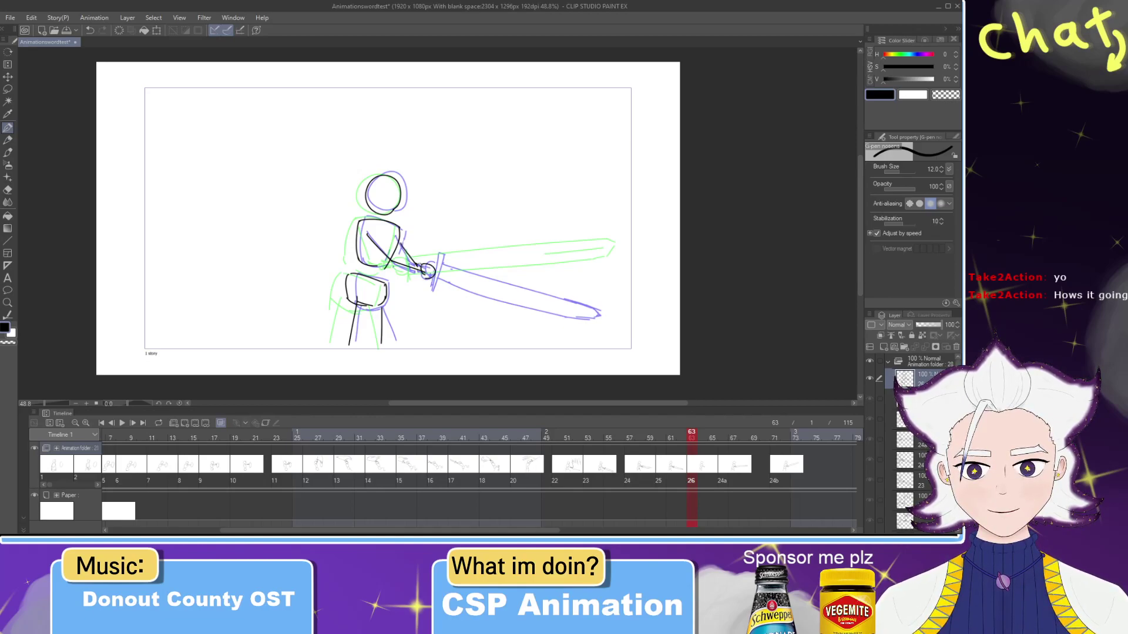
Step: Draw the sword's crossguard and two long blade edges, redoing strokes until the blade lies between the onion-skinned swords
{"action": "key", "text": "ctrl+z"}
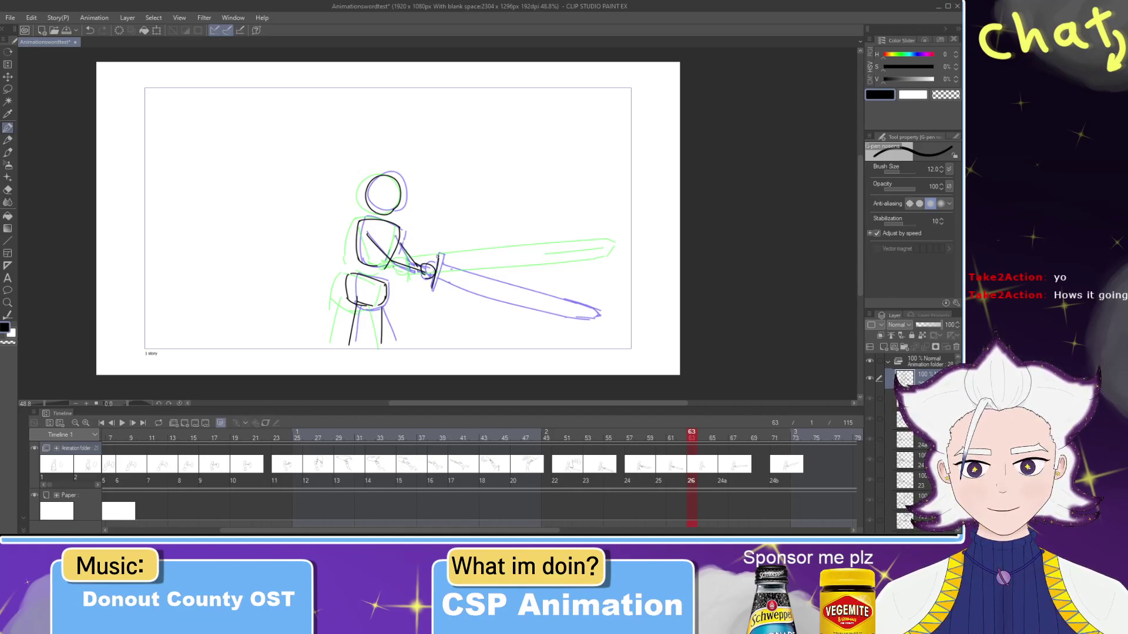
{"action": "left_click_drag", "start_coordinate": [442, 266], "coordinate": [523, 275]}
{"action": "key", "text": "ctrl+z"}
{"action": "left_click_drag", "start_coordinate": [443, 267], "coordinate": [536, 268]}
{"action": "key", "text": "ctrl+z"}
{"action": "mouse_move", "coordinate": [440, 265]}
{"action": "left_mouse_down"}
{"action": "mouse_move", "coordinate": [518, 265]}
{"action": "mouse_move", "coordinate": [549, 266]}
{"action": "left_mouse_up"}
{"action": "mouse_move", "coordinate": [438, 284]}
{"action": "left_mouse_down"}
{"action": "mouse_move", "coordinate": [574, 283]}
{"action": "mouse_move", "coordinate": [579, 265]}
{"action": "mouse_move", "coordinate": [598, 263]}
{"action": "mouse_move", "coordinate": [592, 275]}
{"action": "left_mouse_up"}
{"action": "key", "text": "ctrl+z"}
{"action": "key", "text": "ctrl+z"}
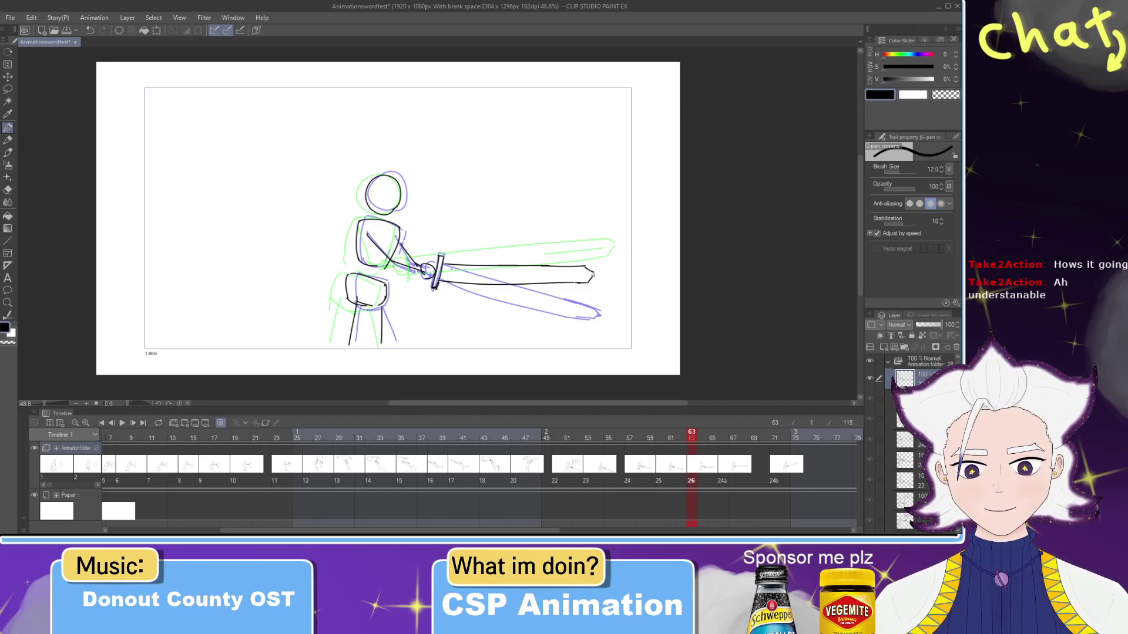
Step: Erase the blade's first tip and redraw it farther out, extending the edges and undoing unsatisfactory strokes
{"action": "key", "text": "e"}
{"action": "key", "text": "p"}
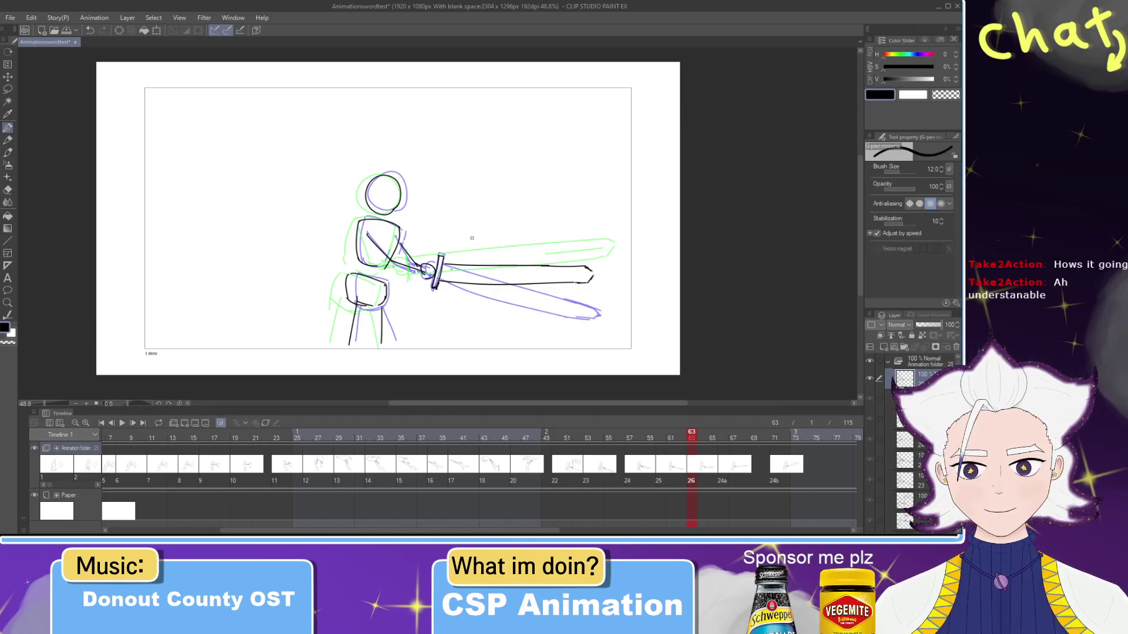
{"action": "key", "text": "e"}
{"action": "mouse_move", "coordinate": [589, 267]}
{"action": "left_mouse_down"}
{"action": "mouse_move", "coordinate": [541, 266]}
{"action": "mouse_move", "coordinate": [604, 268]}
{"action": "left_mouse_up"}
{"action": "key", "text": "p"}
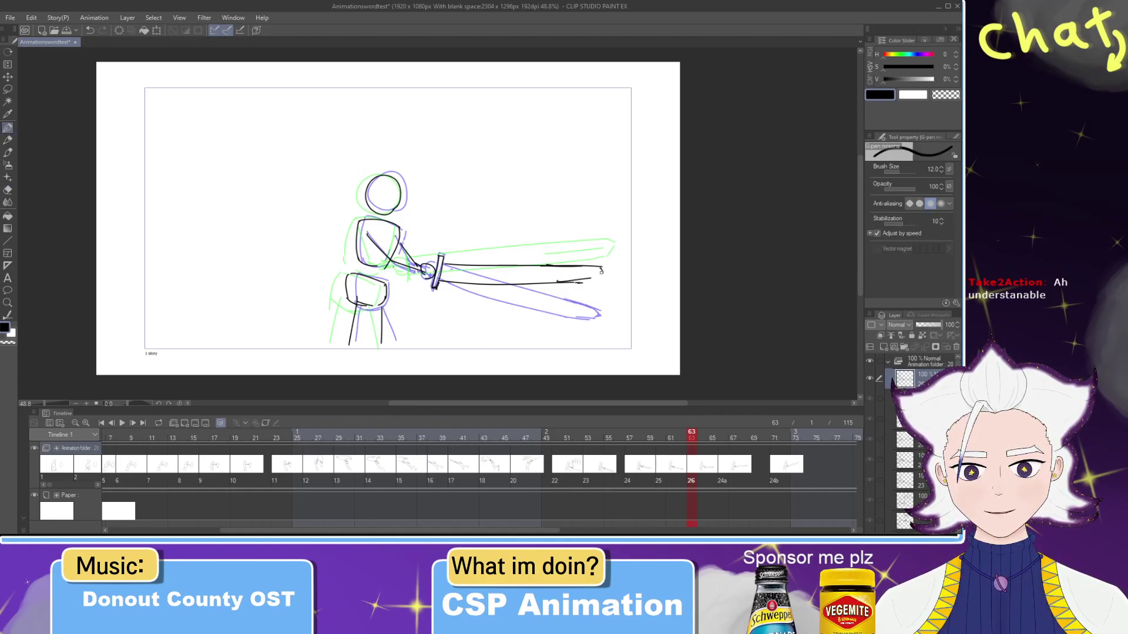
{"action": "key", "text": "e"}
{"action": "left_click_drag", "start_coordinate": [587, 279], "coordinate": [568, 279]}
{"action": "key", "text": "p"}
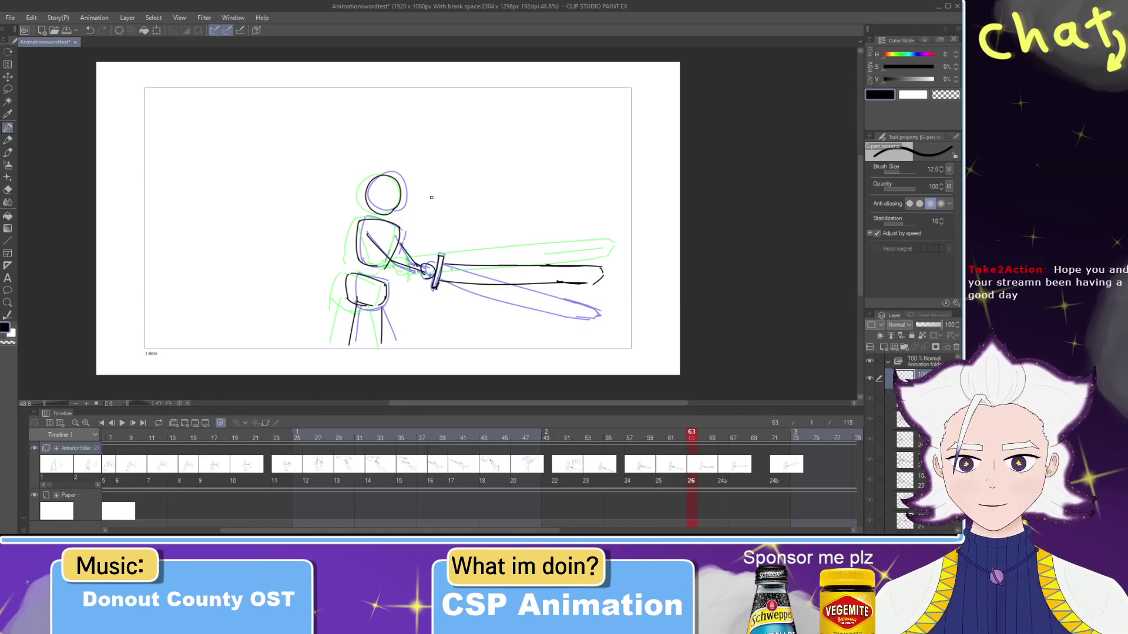
{"action": "key", "text": "e"}
{"action": "left_click_drag", "start_coordinate": [564, 282], "coordinate": [604, 281]}
{"action": "key", "text": "p"}
{"action": "key", "text": "ctrl+z"}
{"action": "key", "text": "ctrl+z"}
{"action": "key", "text": "ctrl+z"}
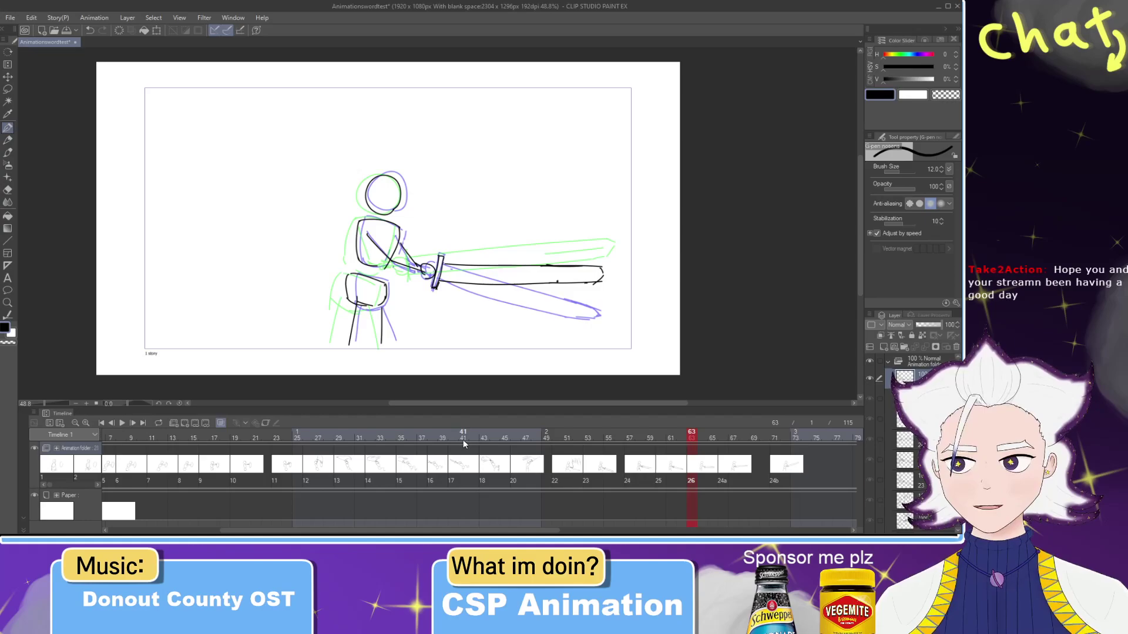
{"action": "mouse_move", "coordinate": [680, 435]}
{"action": "left_mouse_down"}
{"action": "mouse_move", "coordinate": [68, 434]}
{"action": "mouse_move", "coordinate": [155, 436]}
{"action": "left_mouse_up"}
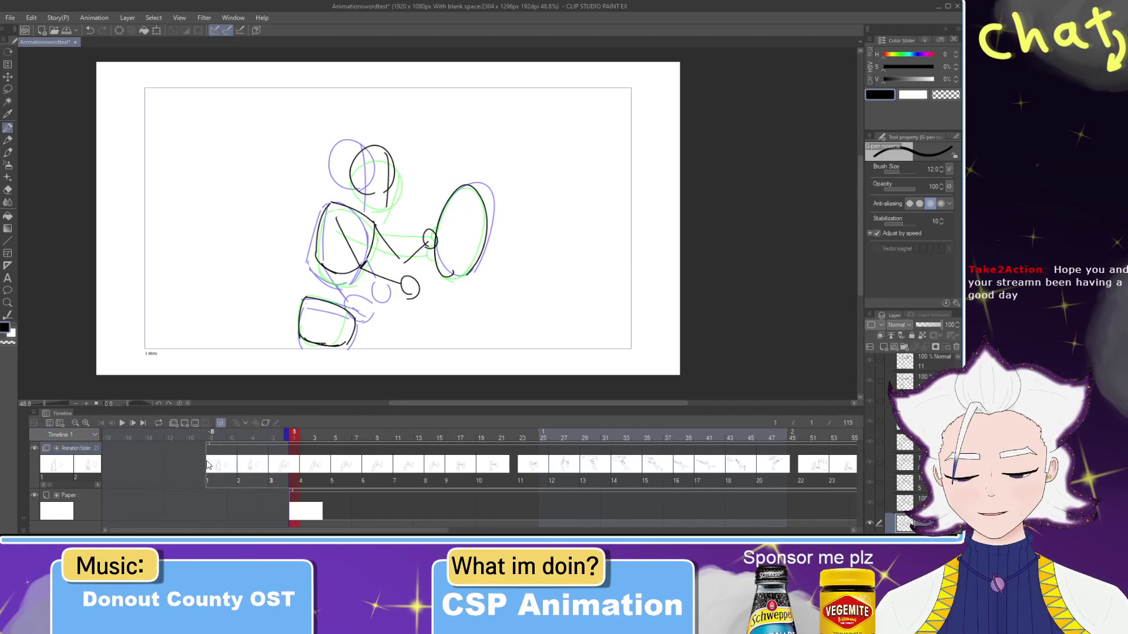
{"action": "left_click_drag", "start_coordinate": [289, 445], "coordinate": [202, 445]}
{"action": "mouse_move", "coordinate": [294, 437]}
{"action": "left_mouse_down"}
{"action": "mouse_move", "coordinate": [304, 437]}
{"action": "mouse_move", "coordinate": [295, 437]}
{"action": "left_mouse_up"}
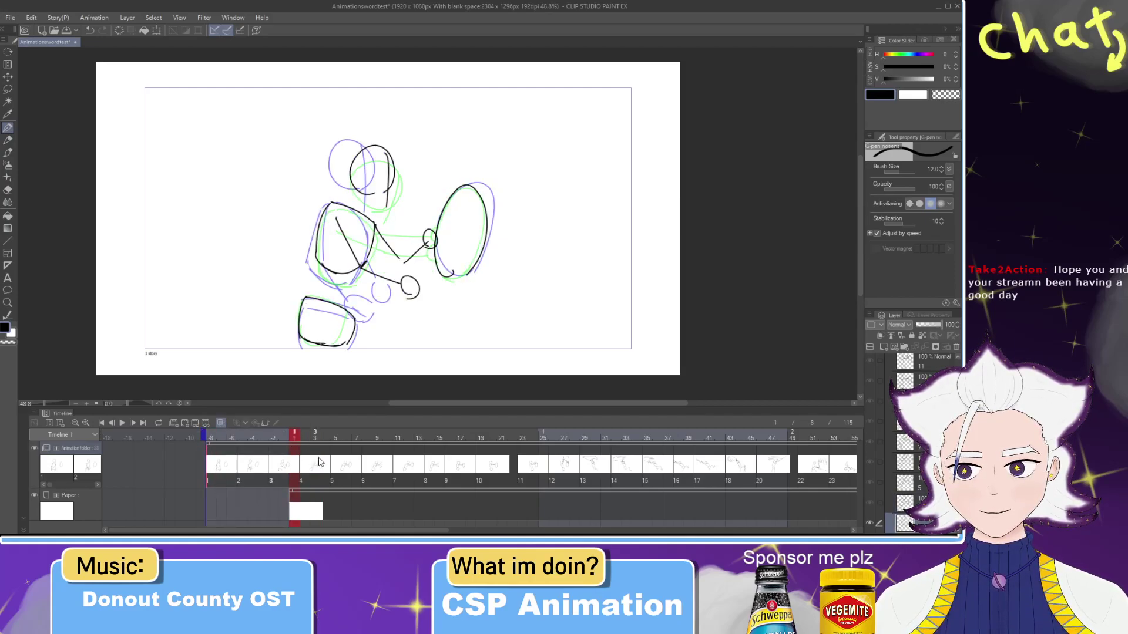
{"action": "key", "text": "ctrl+z"}
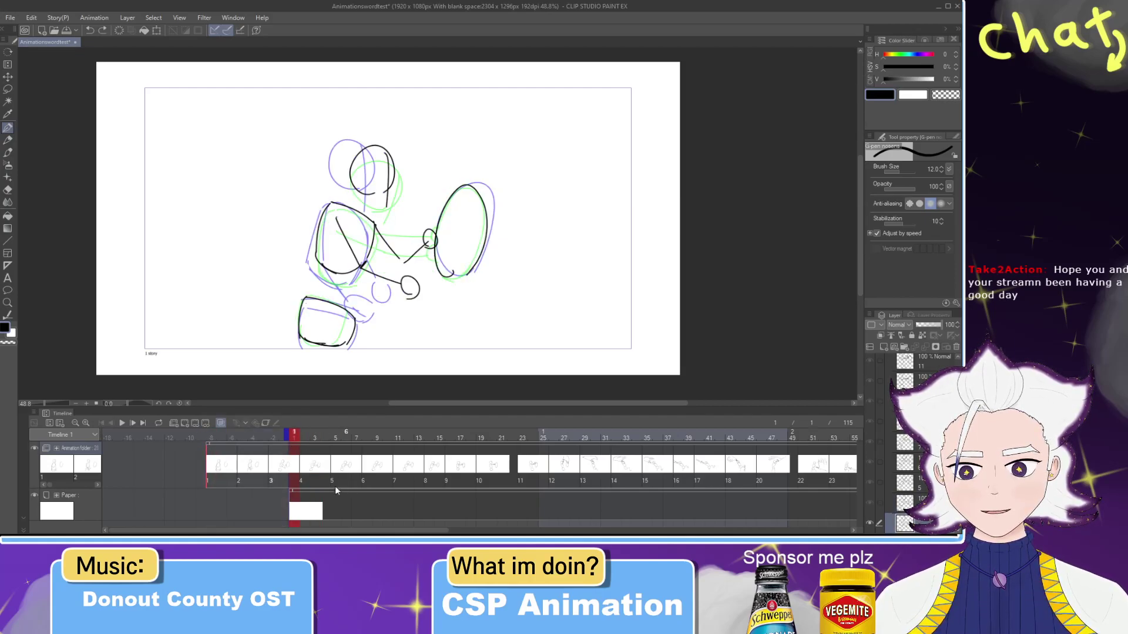
Step: Shift all cels and the paper clip along the timeline so that cel 1 starts at frame 1
{"action": "left_click", "coordinate": [76, 424]}
{"action": "left_click", "coordinate": [76, 424]}
{"action": "left_click", "coordinate": [76, 424]}
{"action": "left_click", "coordinate": [76, 424]}
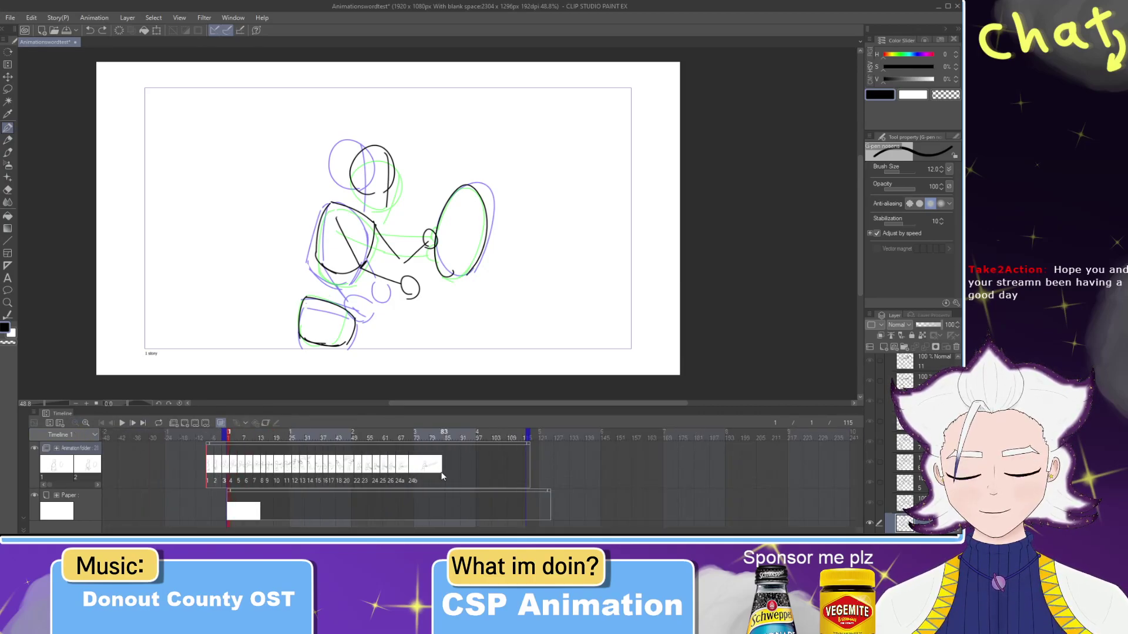
{"action": "left_click", "coordinate": [442, 473]}
{"action": "left_click_drag", "start_coordinate": [185, 470], "coordinate": [450, 469]}
{"action": "left_click_drag", "start_coordinate": [193, 467], "coordinate": [437, 472]}
{"action": "left_click_drag", "start_coordinate": [224, 463], "coordinate": [244, 464]}
{"action": "left_click", "coordinate": [187, 469]}
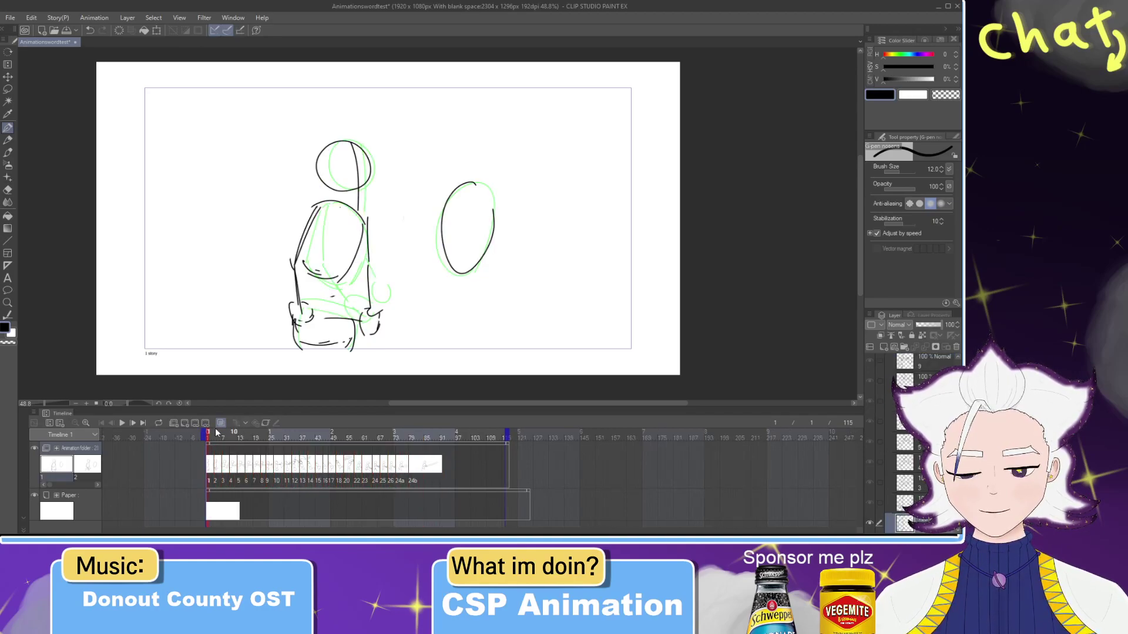
Step: Play the whole animation to check the sword swing's timing, and return to the first frame
{"action": "left_click", "coordinate": [122, 424]}
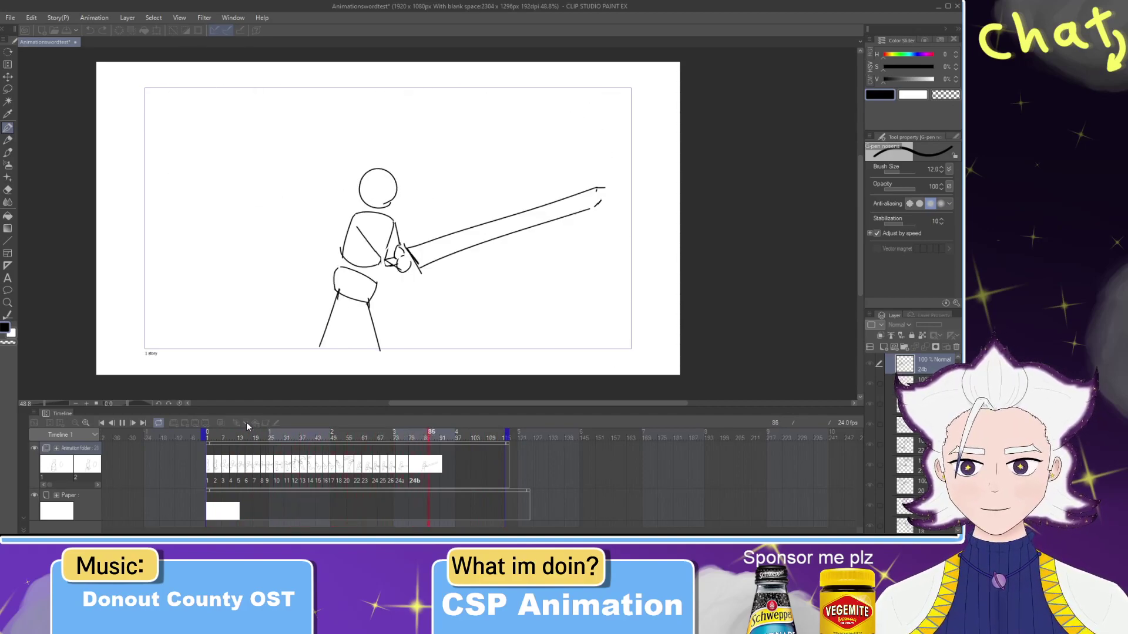
{"action": "left_click", "coordinate": [123, 422]}
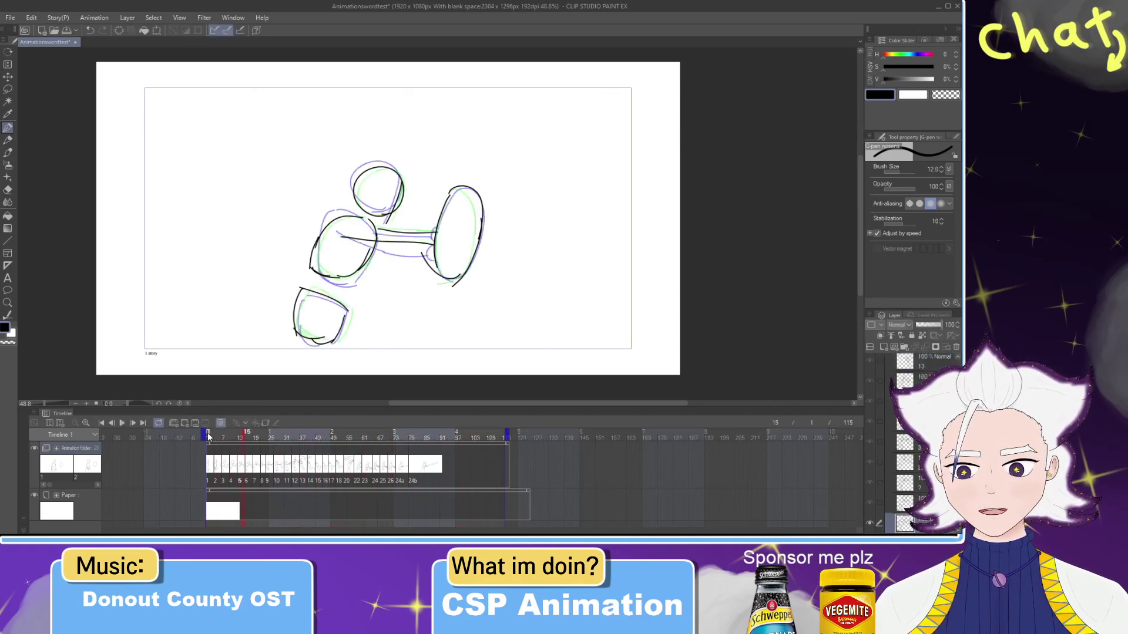
{"action": "left_click", "coordinate": [101, 423]}
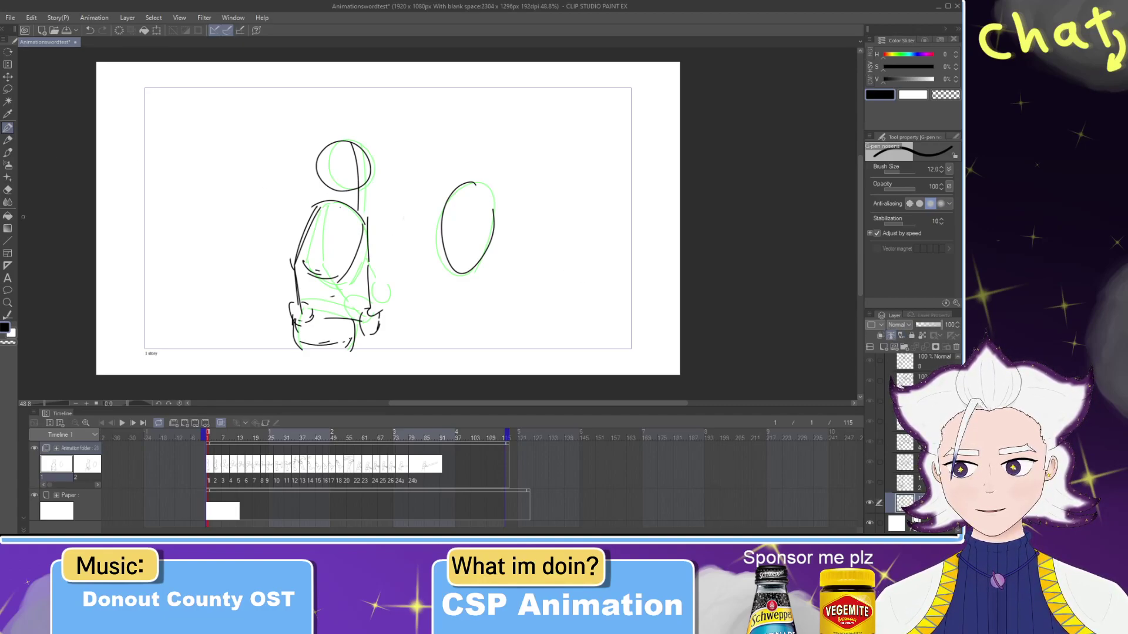
Step: Turn off the onion skin and try filling the head on cel 1 with black
{"action": "key", "text": "g"}
{"action": "left_click", "coordinate": [221, 423]}
{"action": "left_click", "coordinate": [905, 57]}
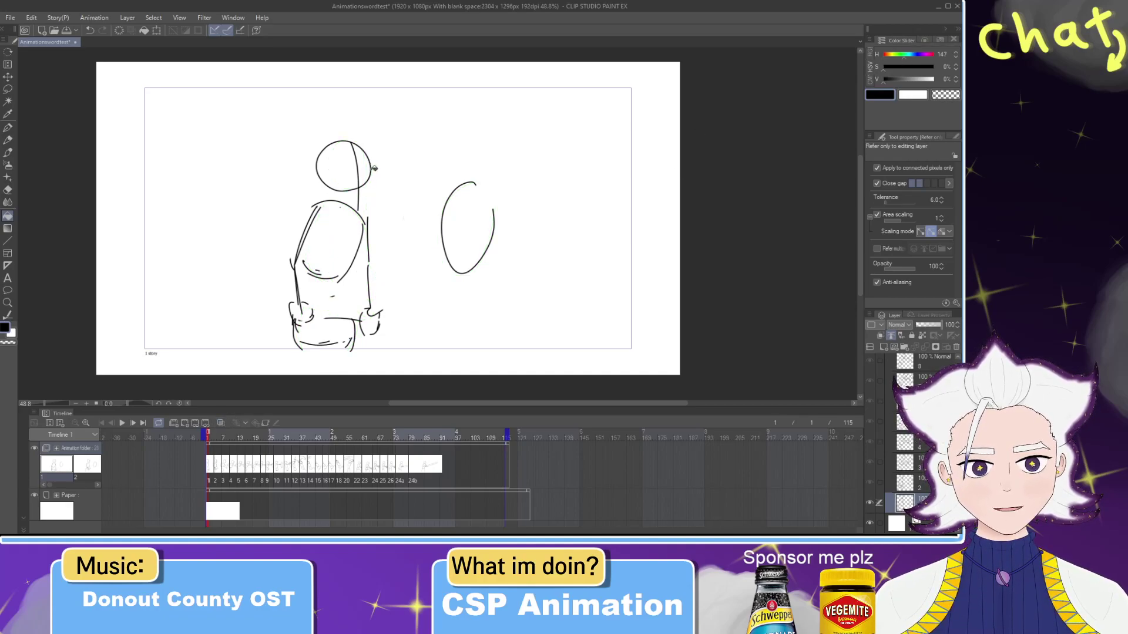
{"action": "left_click", "coordinate": [355, 165]}
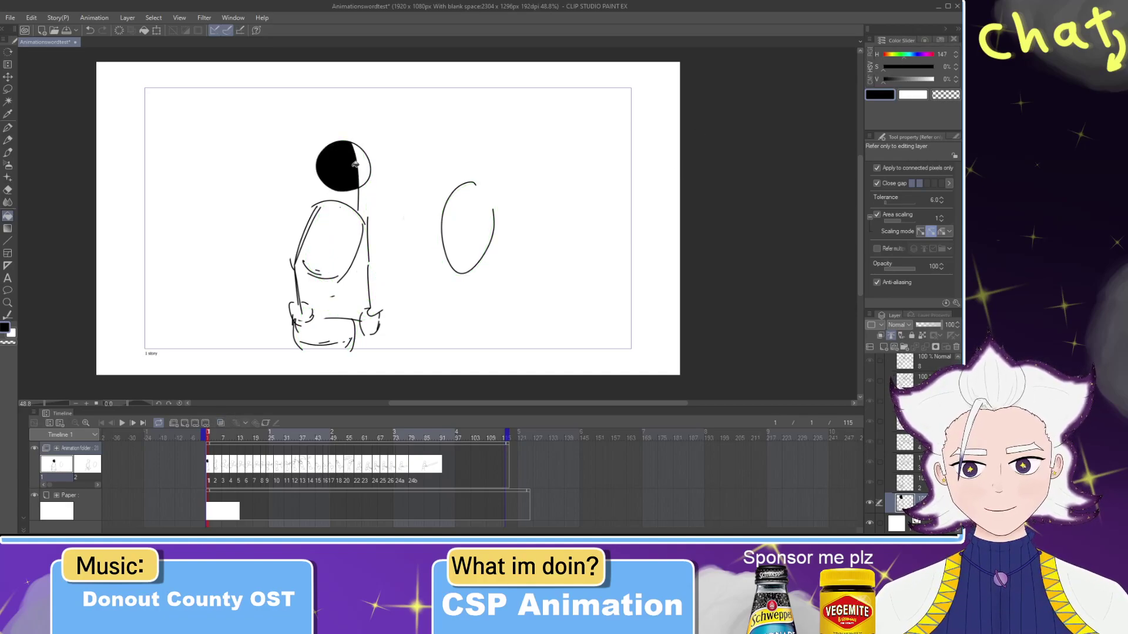
{"action": "key", "text": "ctrl+z"}
Step: Set the colour to bright green with hue 114 and saturation 85%, and fill both halves of the head
{"action": "left_click", "coordinate": [912, 55]}
{"action": "left_click_drag", "start_coordinate": [917, 57], "coordinate": [899, 56]}
{"action": "left_click_drag", "start_coordinate": [897, 67], "coordinate": [947, 86]}
{"action": "left_click", "coordinate": [335, 166]}
{"action": "left_click", "coordinate": [365, 167]}
{"action": "scroll", "coordinate": [365, 167], "scroll_direction": "up", "scroll_amount": 8}
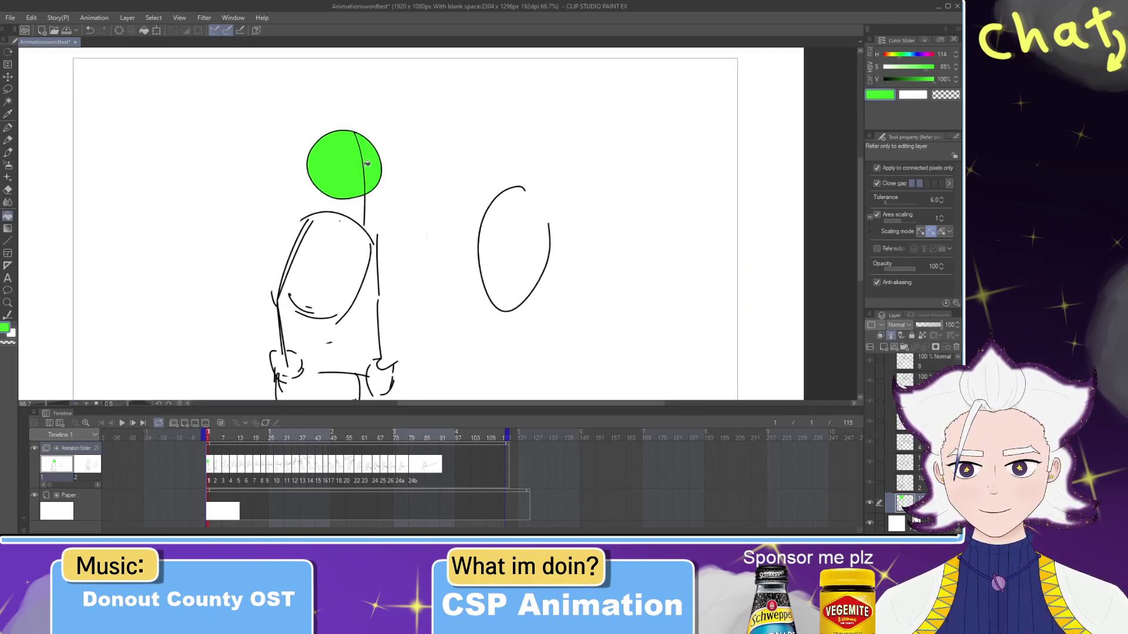
{"action": "scroll", "coordinate": [360, 157], "scroll_direction": "down", "scroll_amount": 7}
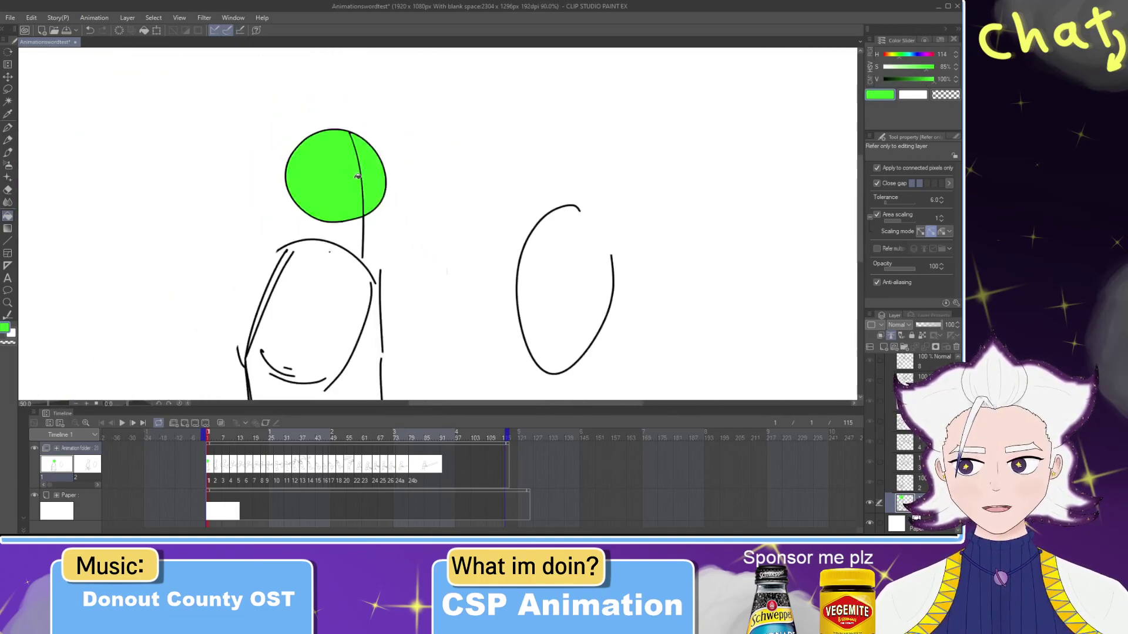
Step: Try a green fill and a green pen stroke on the torso, undoing both
{"action": "left_click", "coordinate": [329, 250]}
{"action": "key", "text": "ctrl+z"}
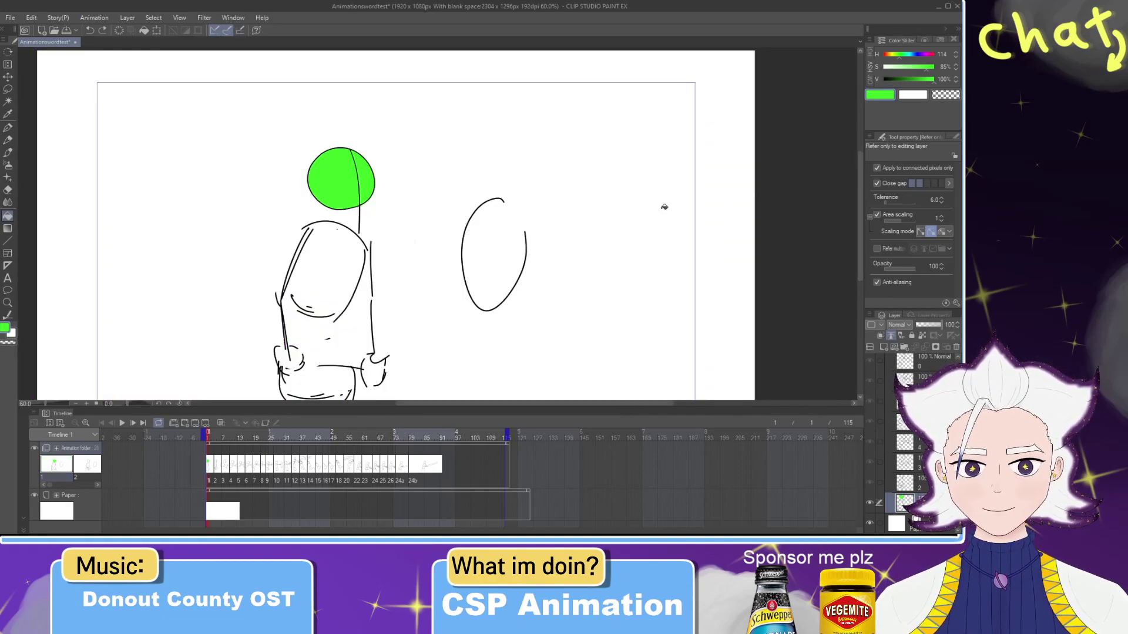
{"action": "key", "text": "p"}
{"action": "left_click_drag", "start_coordinate": [328, 235], "coordinate": [285, 245]}
{"action": "key", "text": "ctrl+z"}
{"action": "left_click", "coordinate": [954, 136]}
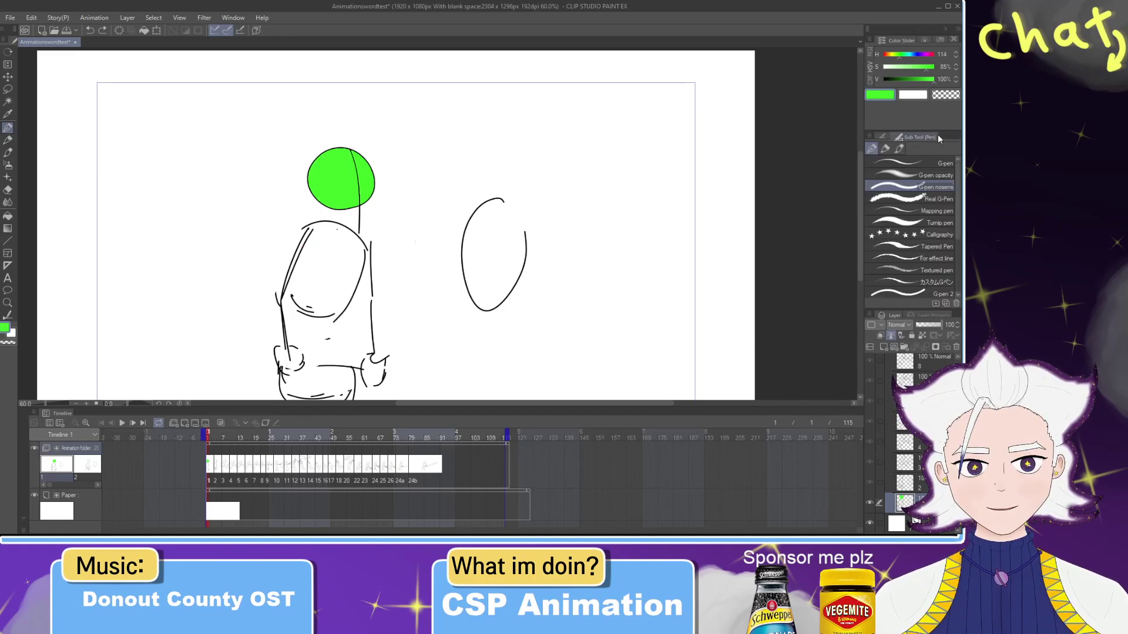
{"action": "left_click", "coordinate": [882, 138]}
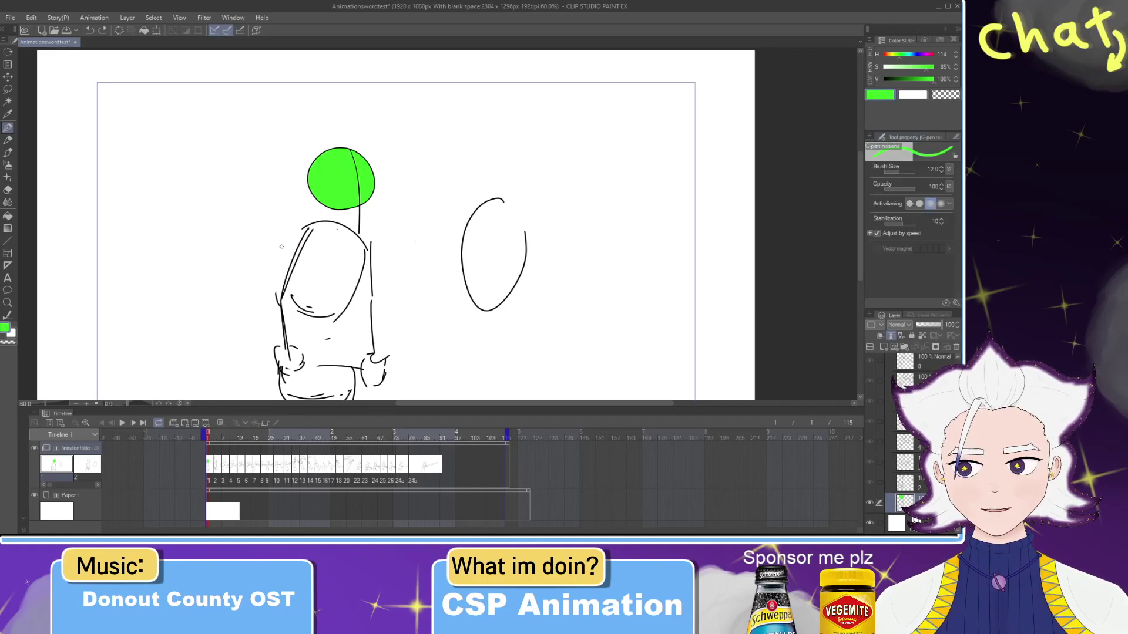
{"action": "left_click", "coordinate": [882, 346]}
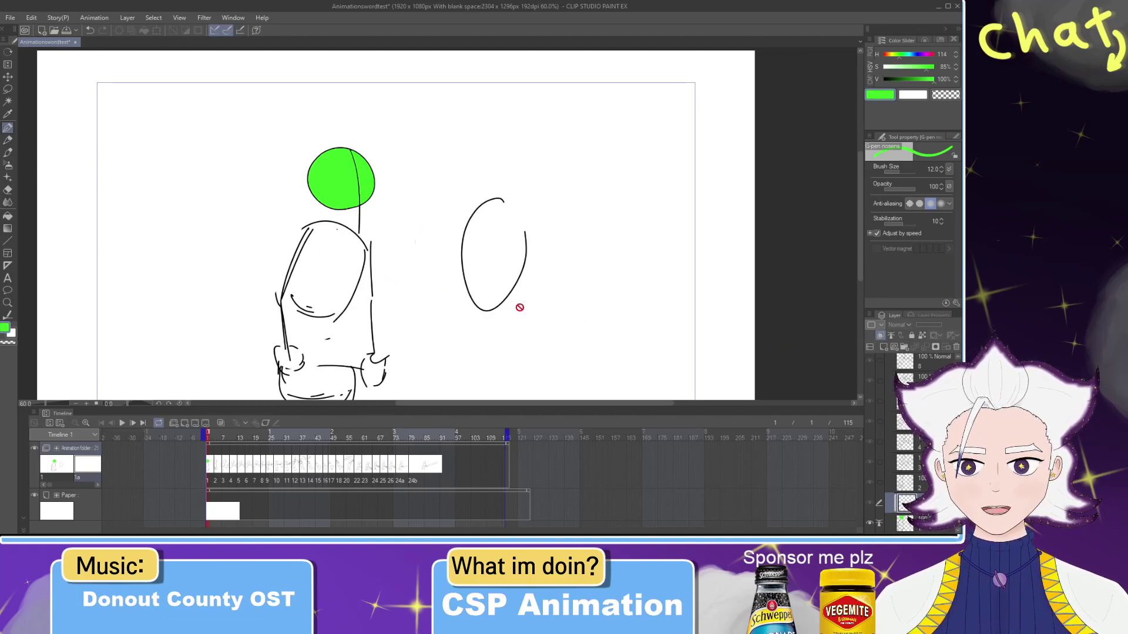
{"action": "key", "text": "ctrl+z"}
{"action": "key", "text": "ctrl+z"}
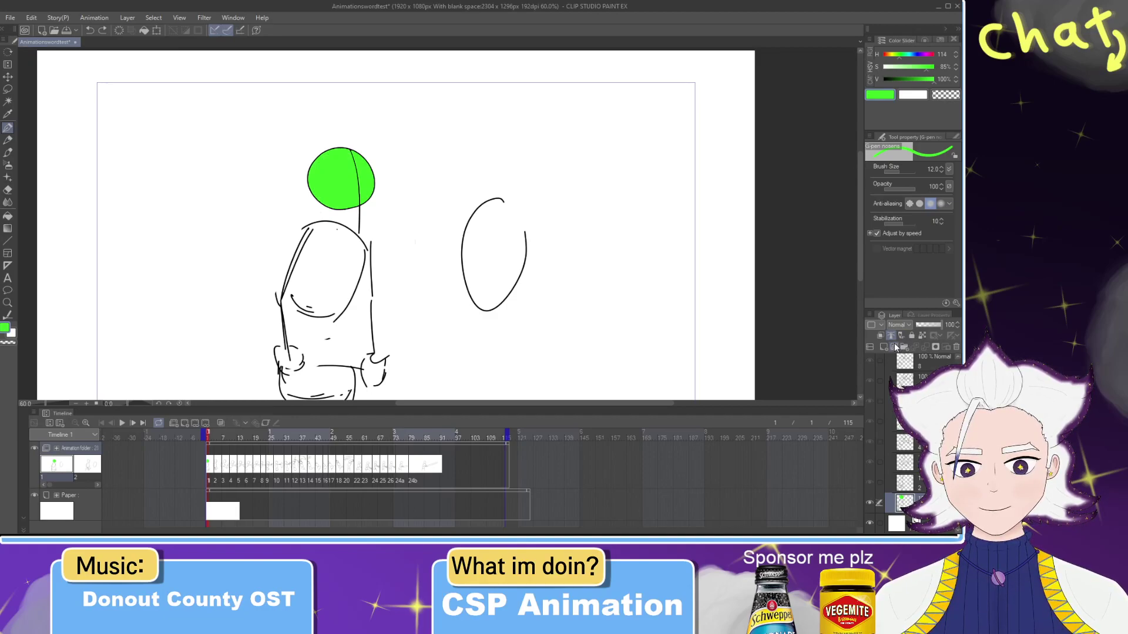
Step: Darken the green to 66% value and try shading lines through the head, undoing them and the earlier head fills
{"action": "left_click_drag", "start_coordinate": [929, 79], "coordinate": [917, 80]}
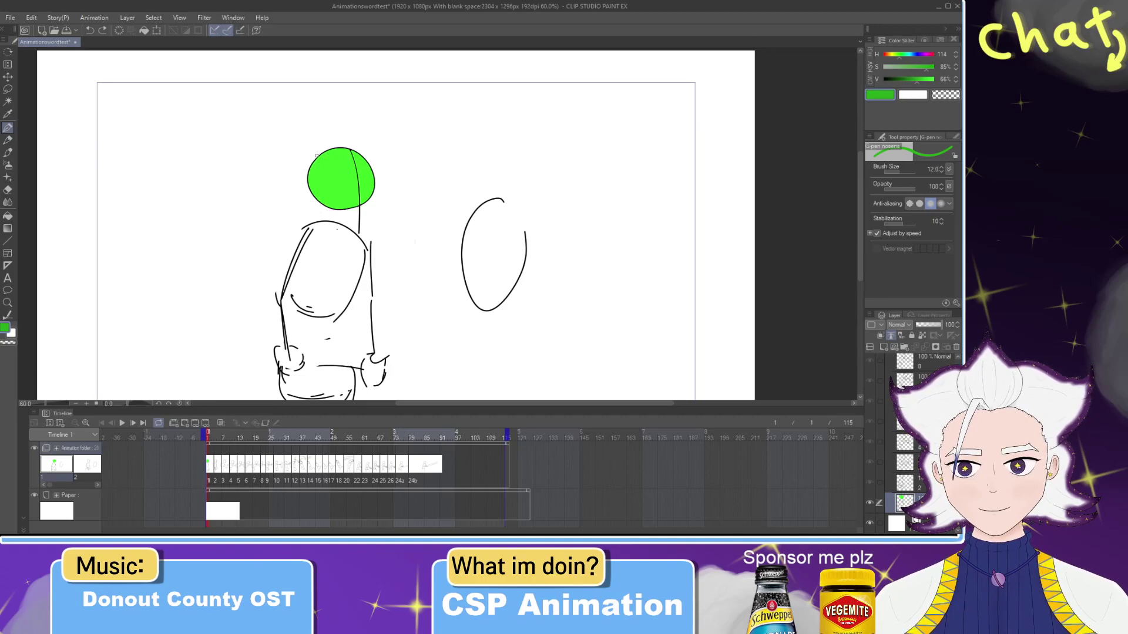
{"action": "left_click_drag", "start_coordinate": [338, 148], "coordinate": [322, 250]}
{"action": "key", "text": "ctrl+z"}
{"action": "left_click_drag", "start_coordinate": [322, 204], "coordinate": [345, 119]}
{"action": "key", "text": "ctrl+z"}
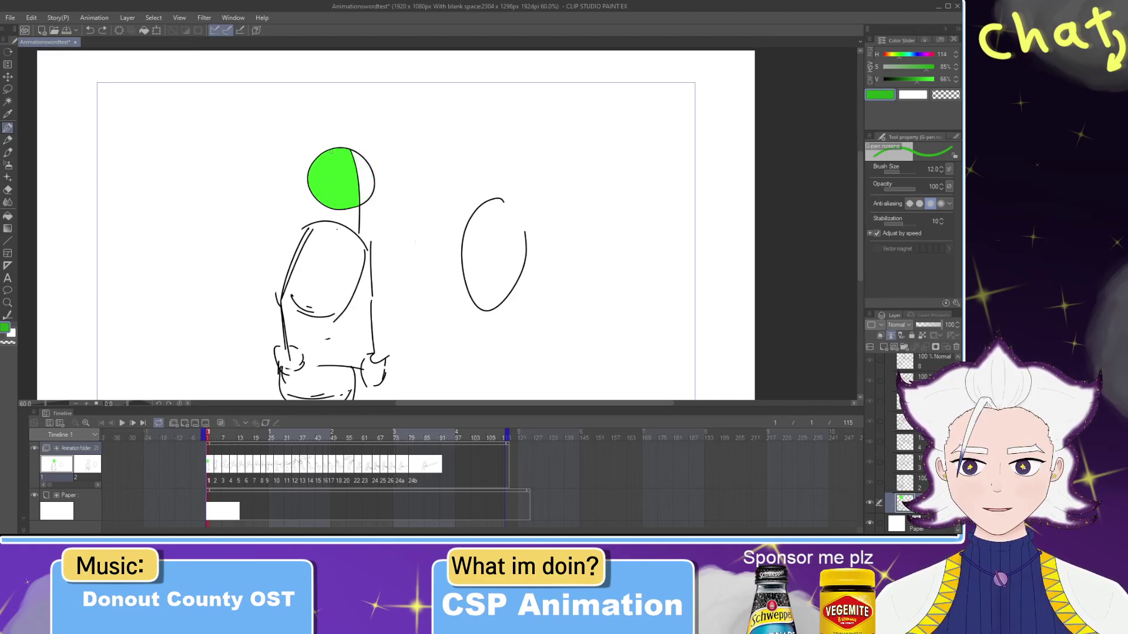
{"action": "key", "text": "ctrl+z"}
{"action": "mouse_move", "coordinate": [328, 205]}
{"action": "left_mouse_down"}
{"action": "mouse_move", "coordinate": [332, 150]}
{"action": "mouse_move", "coordinate": [336, 266]}
{"action": "left_mouse_up"}
{"action": "key", "text": "ctrl+z"}
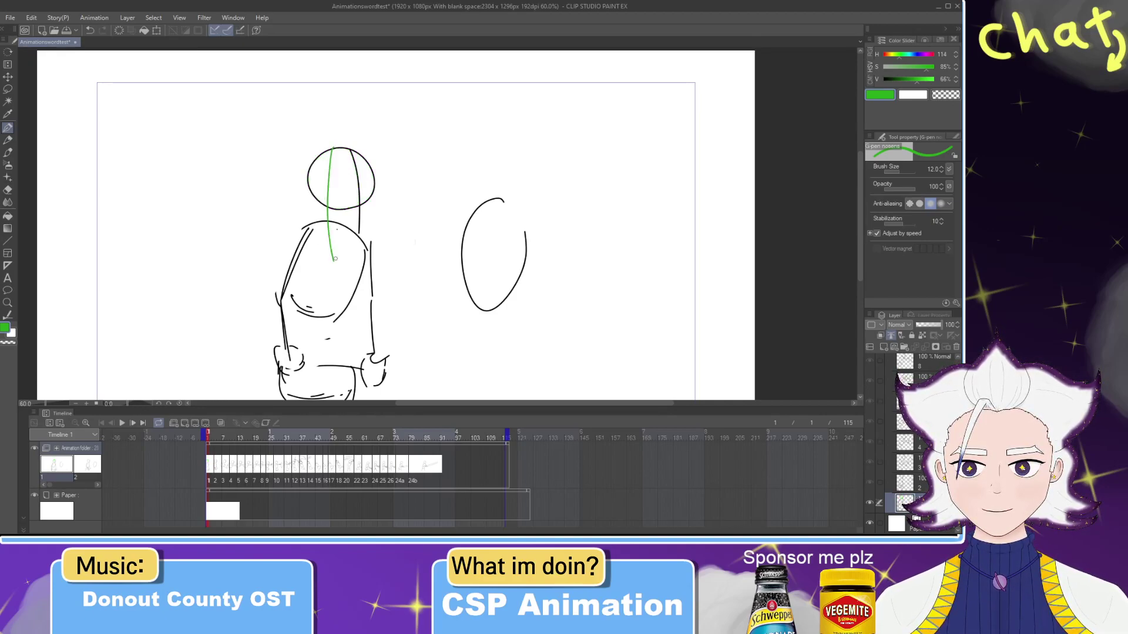
{"action": "key", "text": "ctrl+z"}
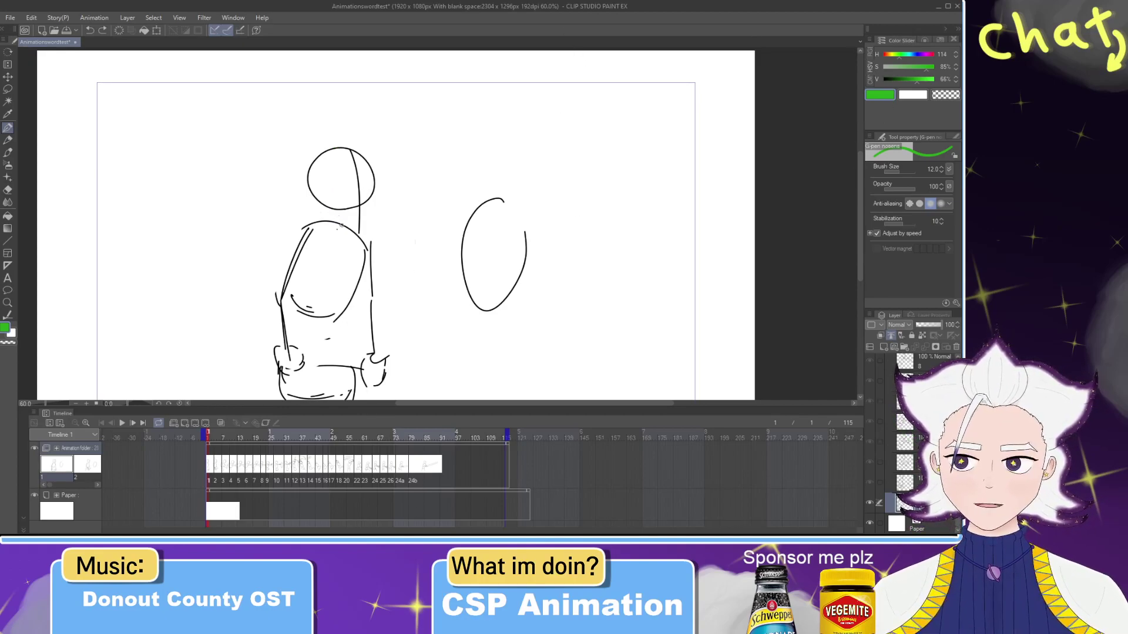
Step: Select the head's larger section, split it with a shading line, fill one side dark green and the other bright green, and deselect
{"action": "left_click", "coordinate": [8, 101]}
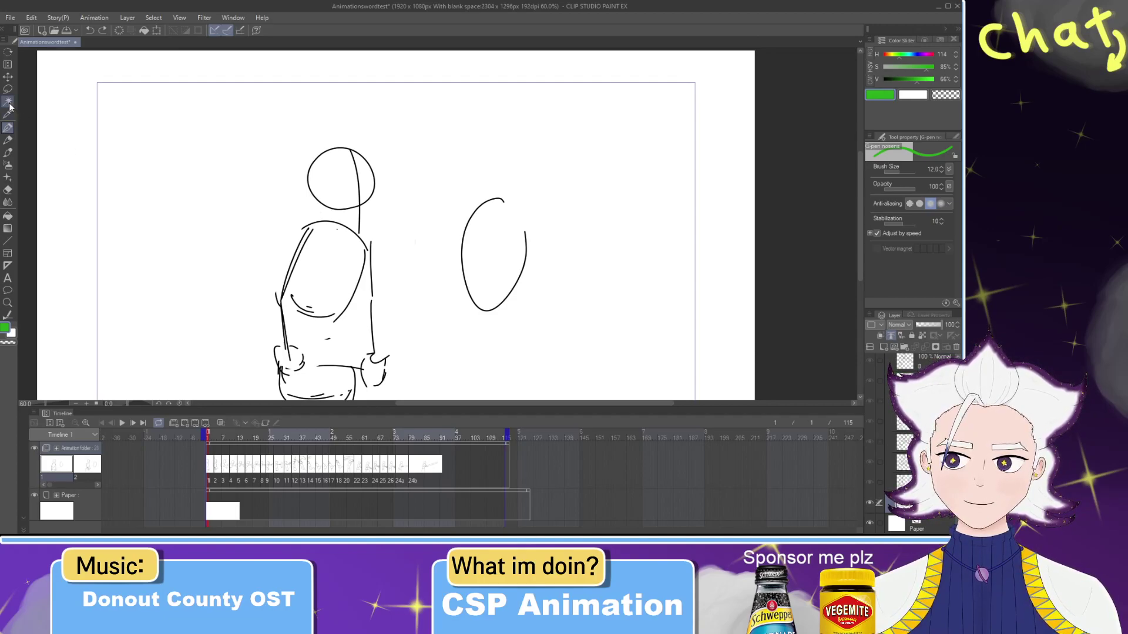
{"action": "left_click", "coordinate": [329, 188]}
{"action": "key", "text": "p"}
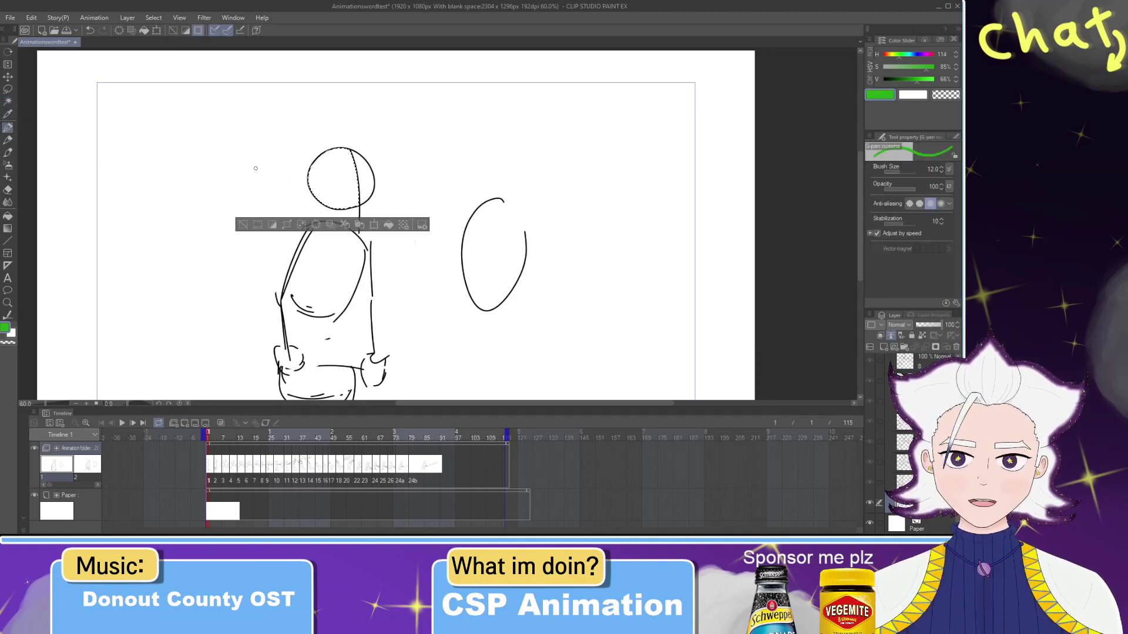
{"action": "left_click_drag", "start_coordinate": [335, 149], "coordinate": [325, 205]}
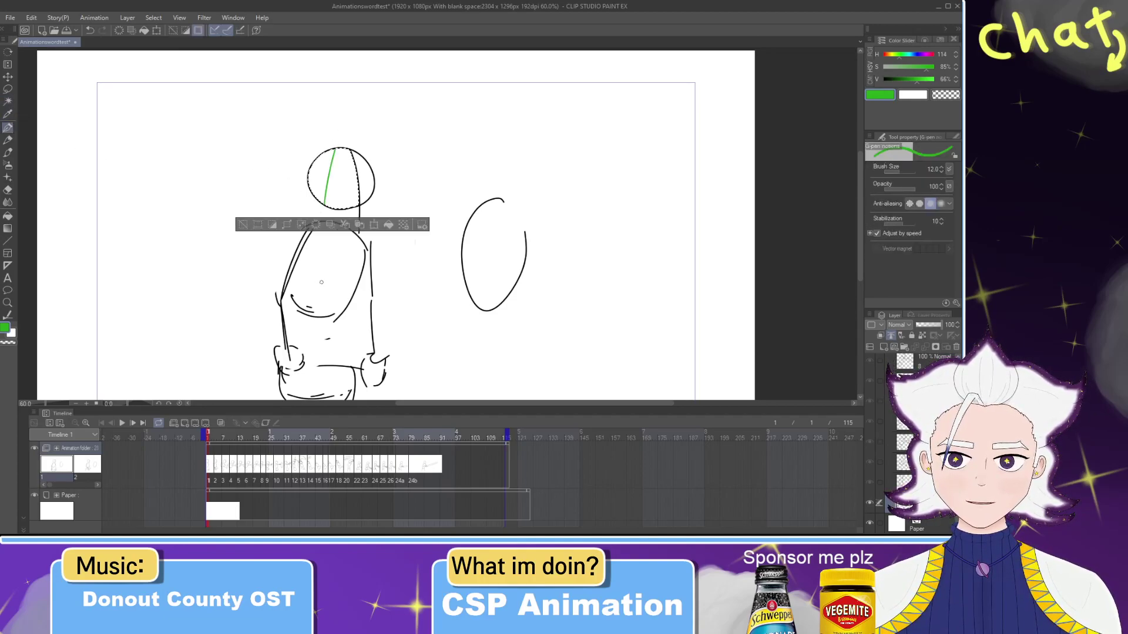
{"action": "left_click", "coordinate": [8, 216]}
{"action": "left_click", "coordinate": [320, 177]}
{"action": "left_click", "coordinate": [927, 79]}
{"action": "left_click", "coordinate": [344, 191]}
{"action": "key", "text": "ctrl+d"}
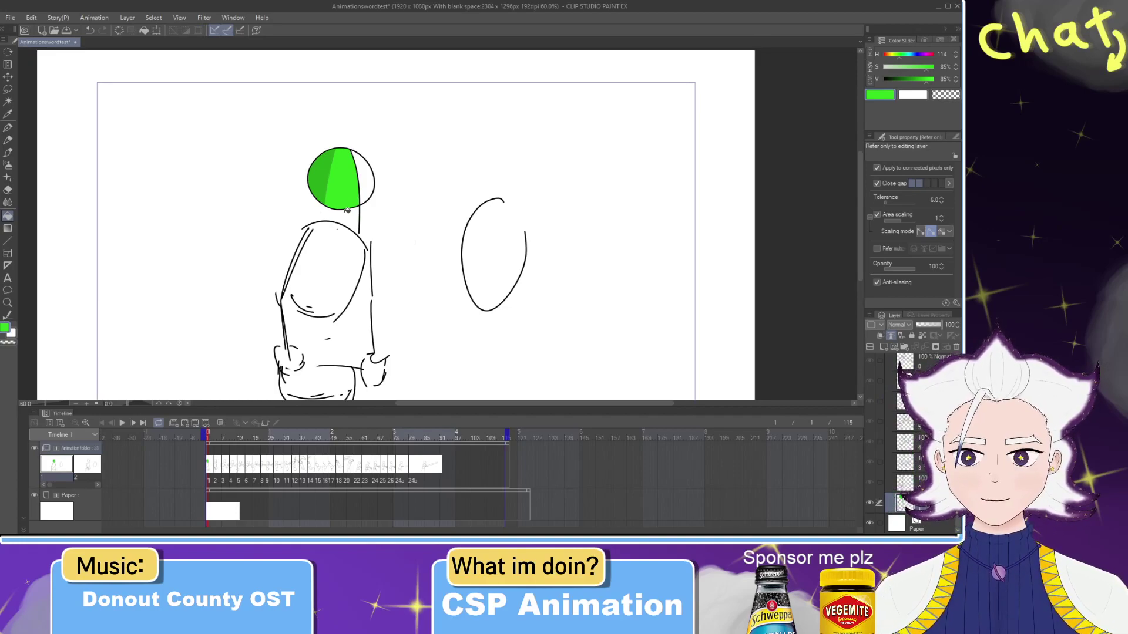
Step: Reduce the Blend brush size to 60 and smooth the boundary between the two greens on the head
{"action": "left_click", "coordinate": [7, 202]}
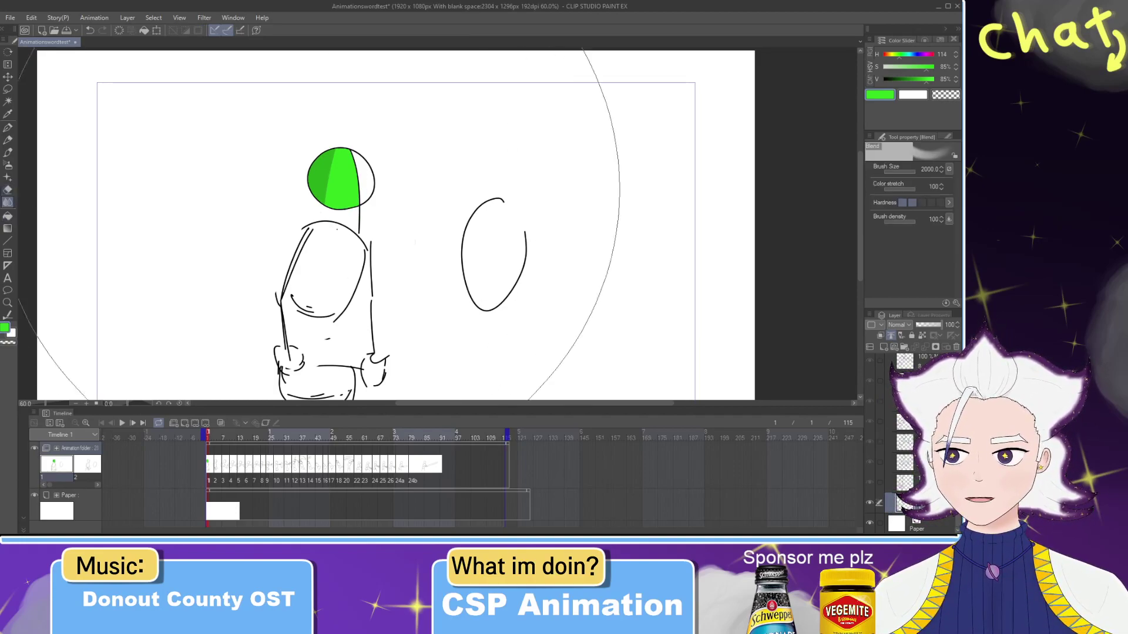
{"action": "left_click", "coordinate": [309, 195]}
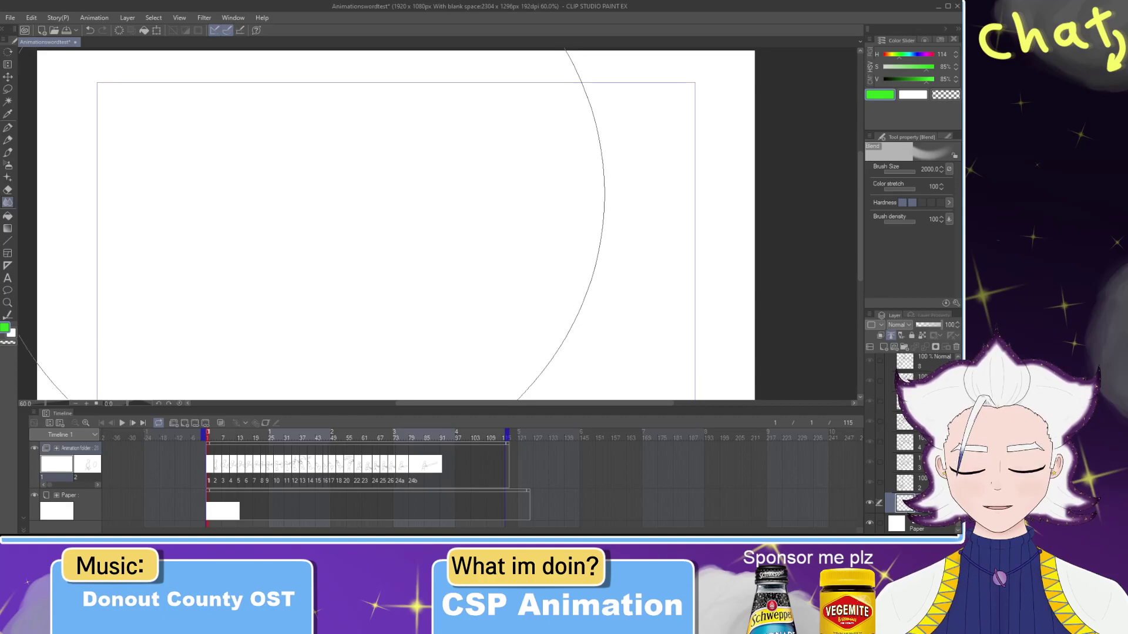
{"action": "key", "text": "ctrl+z"}
{"action": "key", "text": "bracketleft"}
{"action": "key", "text": "bracketleft"}
{"action": "key", "text": "bracketleft"}
{"action": "key", "text": "bracketleft"}
{"action": "key", "text": "bracketleft"}
{"action": "key", "text": "bracketleft"}
{"action": "key", "text": "bracketleft"}
{"action": "key", "text": "bracketleft"}
{"action": "key", "text": "bracketleft"}
{"action": "key", "text": "bracketleft"}
{"action": "key", "text": "bracketleft"}
{"action": "key", "text": "bracketleft"}
{"action": "key", "text": "bracketleft"}
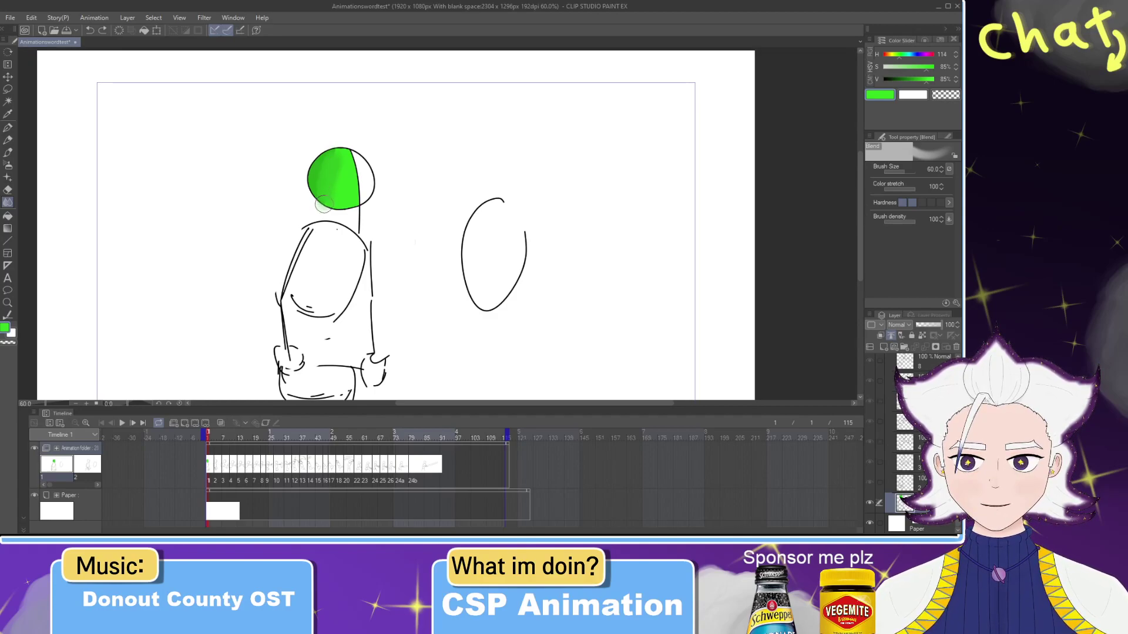
{"action": "mouse_move", "coordinate": [323, 190]}
{"action": "left_mouse_down"}
{"action": "mouse_move", "coordinate": [337, 139]}
{"action": "mouse_move", "coordinate": [317, 234]}
{"action": "mouse_move", "coordinate": [316, 193]}
{"action": "left_mouse_up"}
{"action": "key", "text": "ctrl+z"}
{"action": "key", "text": "ctrl+z"}
{"action": "key", "text": "ctrl+d"}
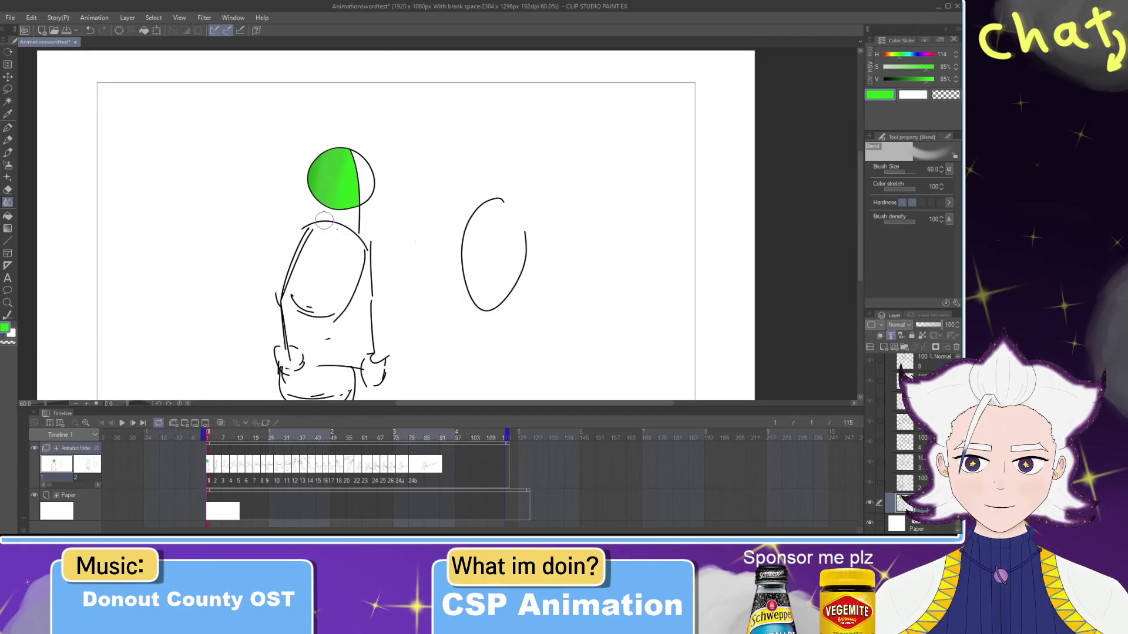
Step: Undo the blended shading, green fills and shading line on the head, and clear the remaining selection
{"action": "scroll", "coordinate": [369, 187], "scroll_direction": "up", "scroll_amount": 4}
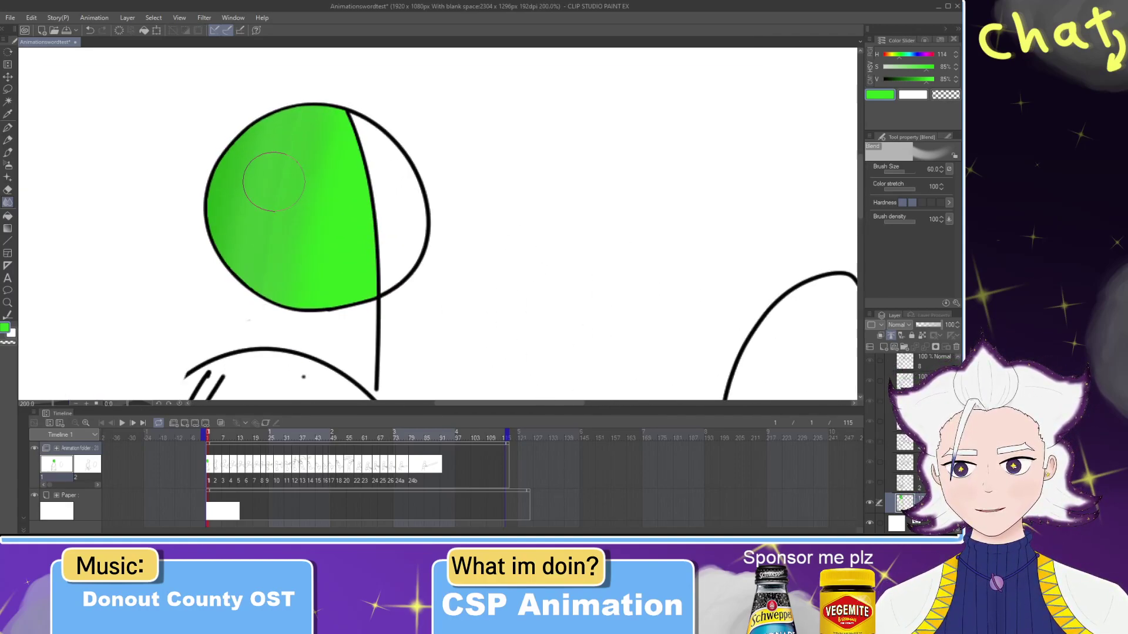
{"action": "scroll", "coordinate": [273, 183], "scroll_direction": "down", "scroll_amount": 5}
{"action": "scroll", "coordinate": [176, 169], "scroll_direction": "up", "scroll_amount": 3}
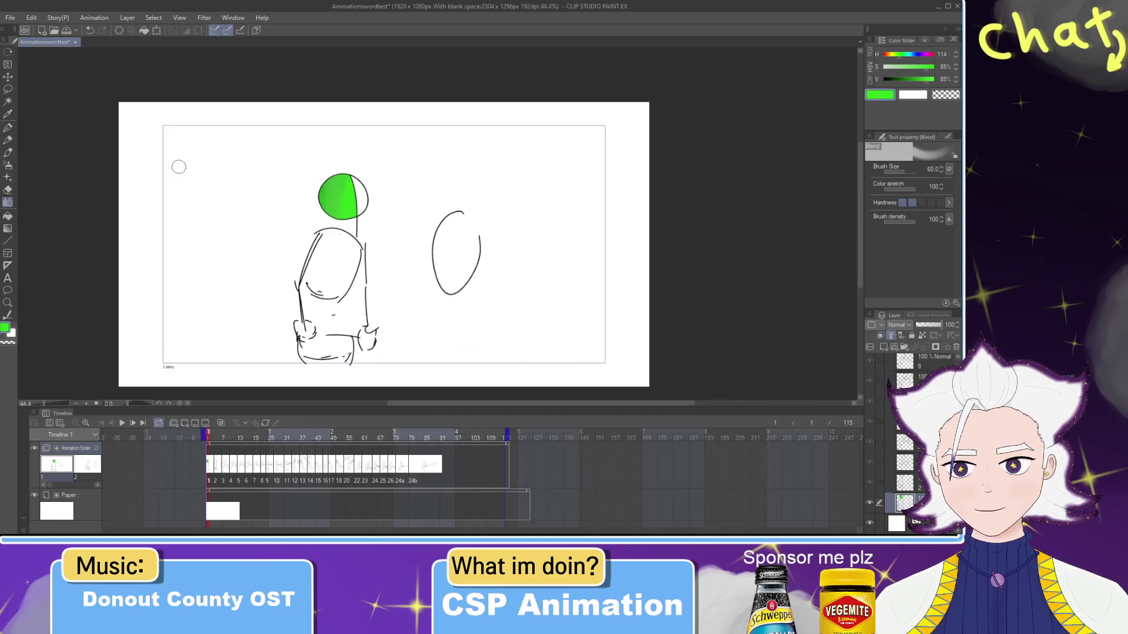
{"action": "scroll", "coordinate": [317, 188], "scroll_direction": "up", "scroll_amount": 4}
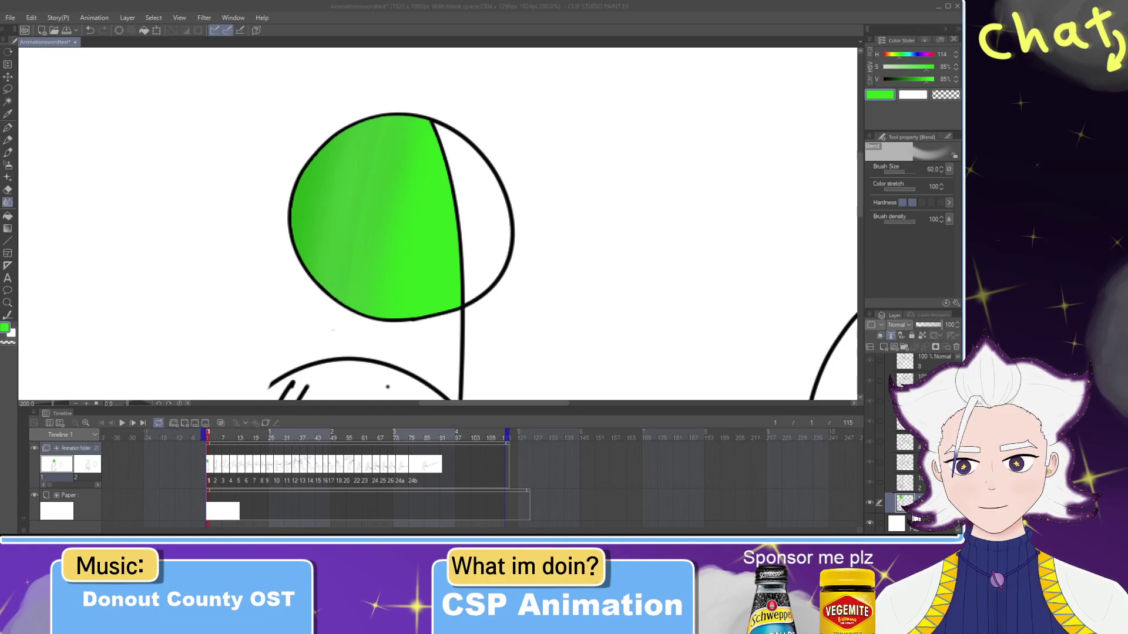
{"action": "scroll", "coordinate": [393, 139], "scroll_direction": "down", "scroll_amount": 6}
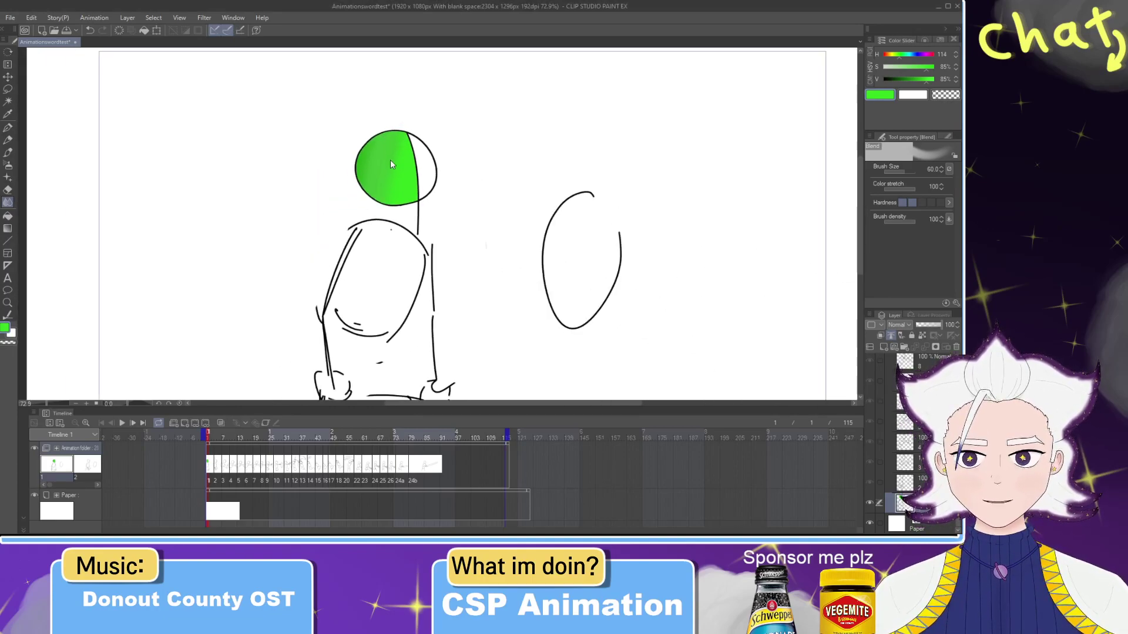
{"action": "key", "text": "ctrl+z"}
{"action": "key", "text": "ctrl+z"}
{"action": "key", "text": "ctrl+z"}
{"action": "key", "text": "ctrl+z"}
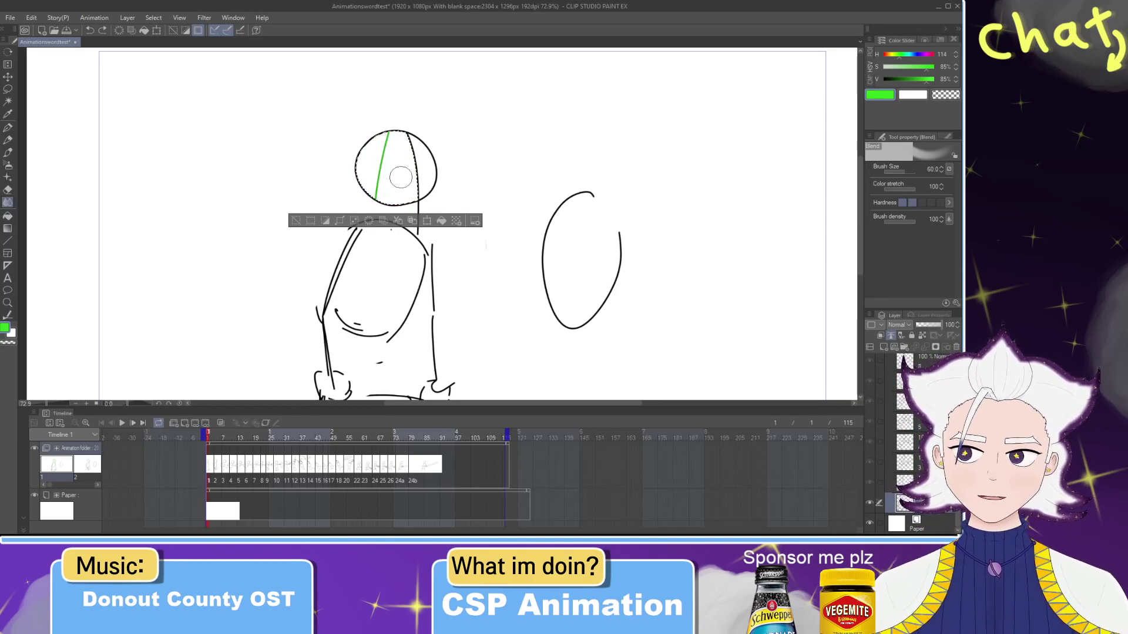
{"action": "scroll", "coordinate": [400, 177], "scroll_direction": "down", "scroll_amount": 5}
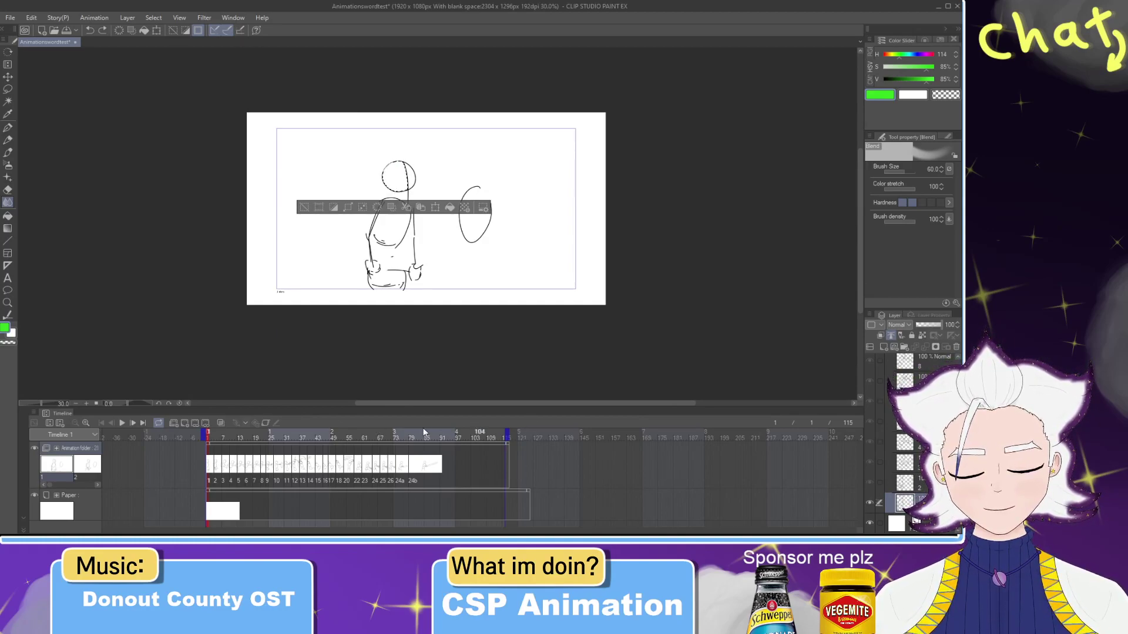
{"action": "key", "text": "ctrl+d"}
Step: Collapse the rough animation folder and lower the opacity of the rough drawing to 44%
{"action": "scroll", "coordinate": [411, 159], "scroll_direction": "up", "scroll_amount": 4}
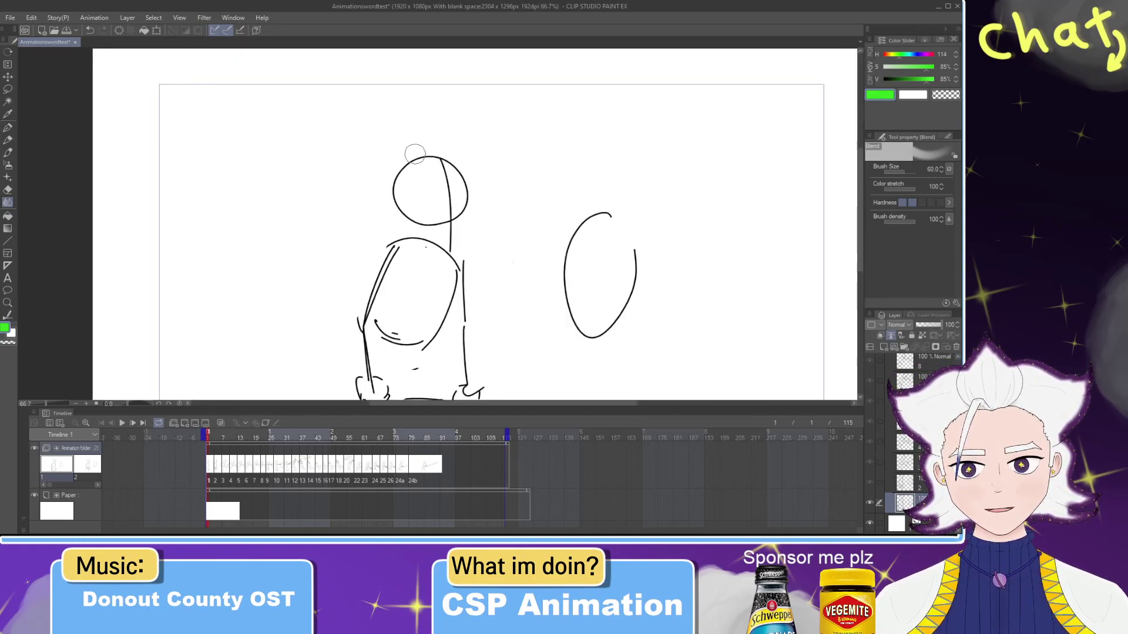
{"action": "scroll", "coordinate": [907, 447], "scroll_direction": "up", "scroll_amount": 3}
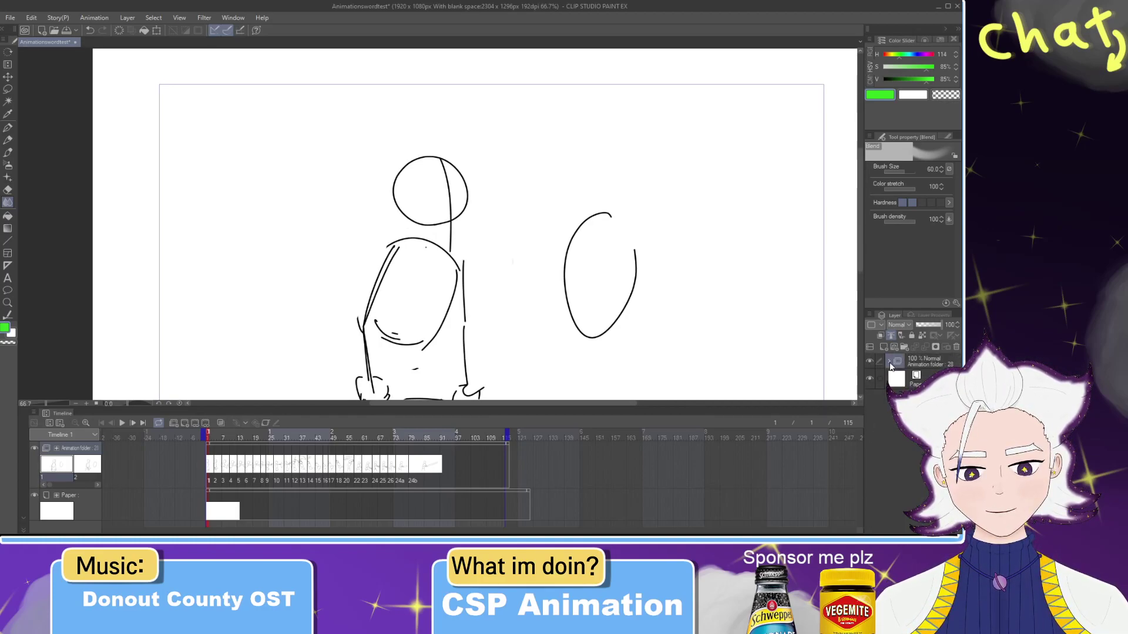
{"action": "left_click_drag", "start_coordinate": [937, 327], "coordinate": [927, 328]}
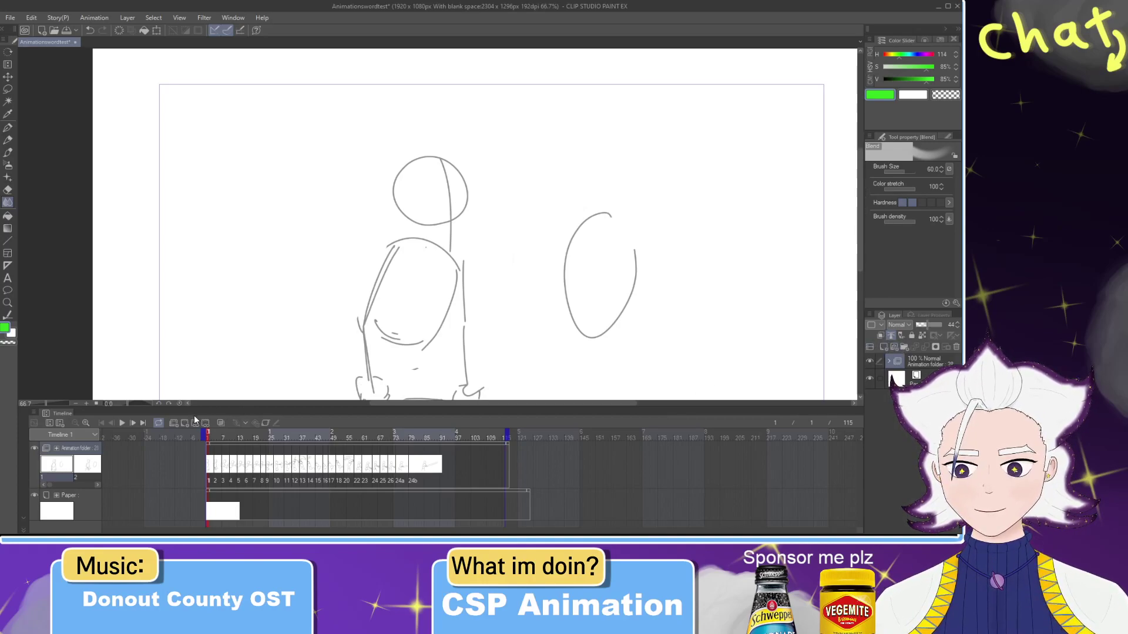
Step: Add a new animation folder above the rough animation and create its first blank cel at frame 1
{"action": "left_click", "coordinate": [174, 422]}
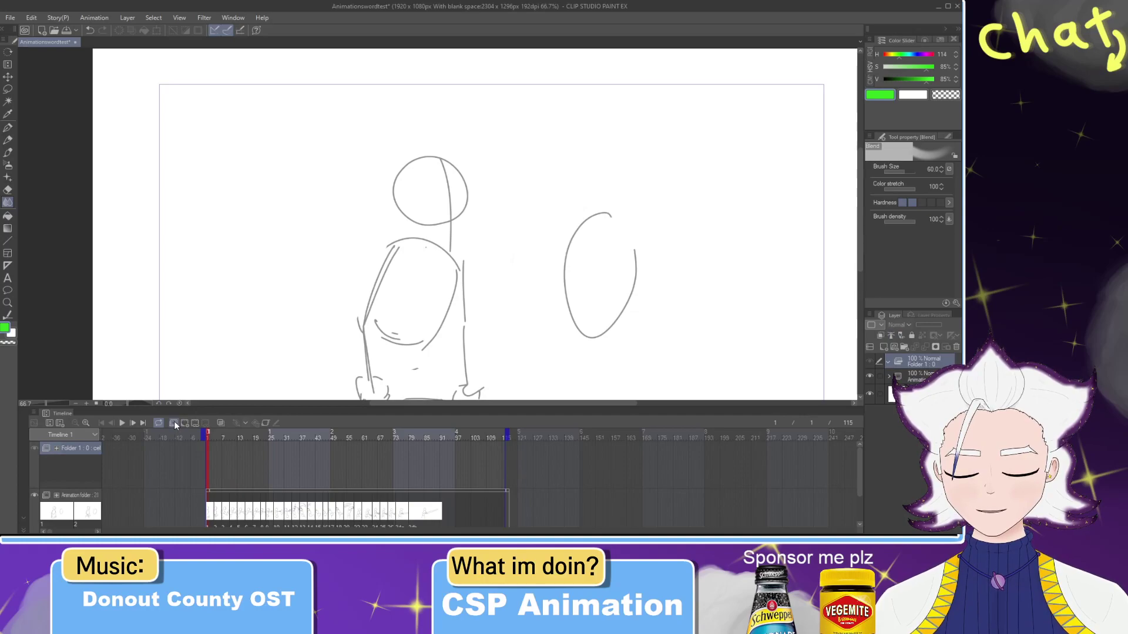
{"action": "scroll", "coordinate": [384, 303], "scroll_direction": "down", "scroll_amount": 2}
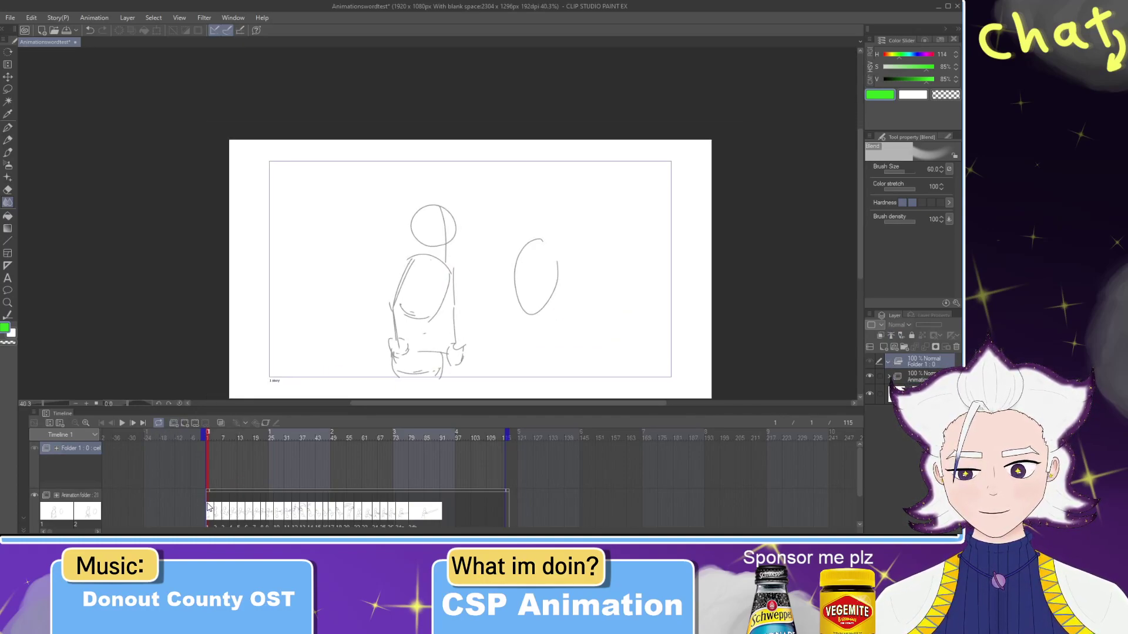
{"action": "left_click", "coordinate": [175, 426]}
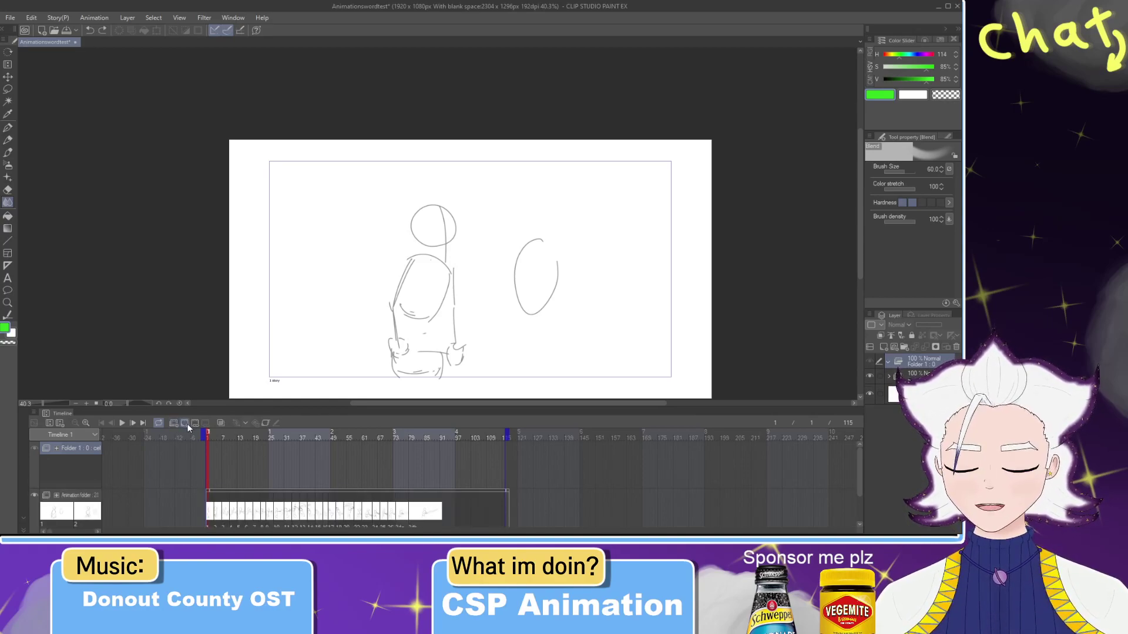
{"action": "left_click", "coordinate": [187, 424]}
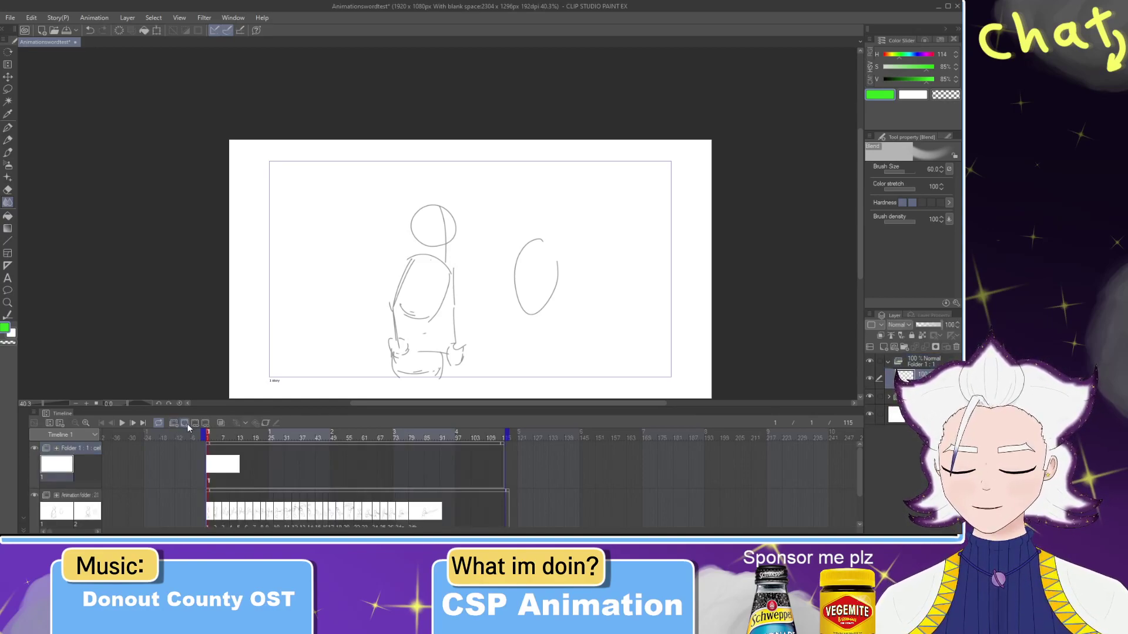
{"action": "left_click", "coordinate": [224, 463]}
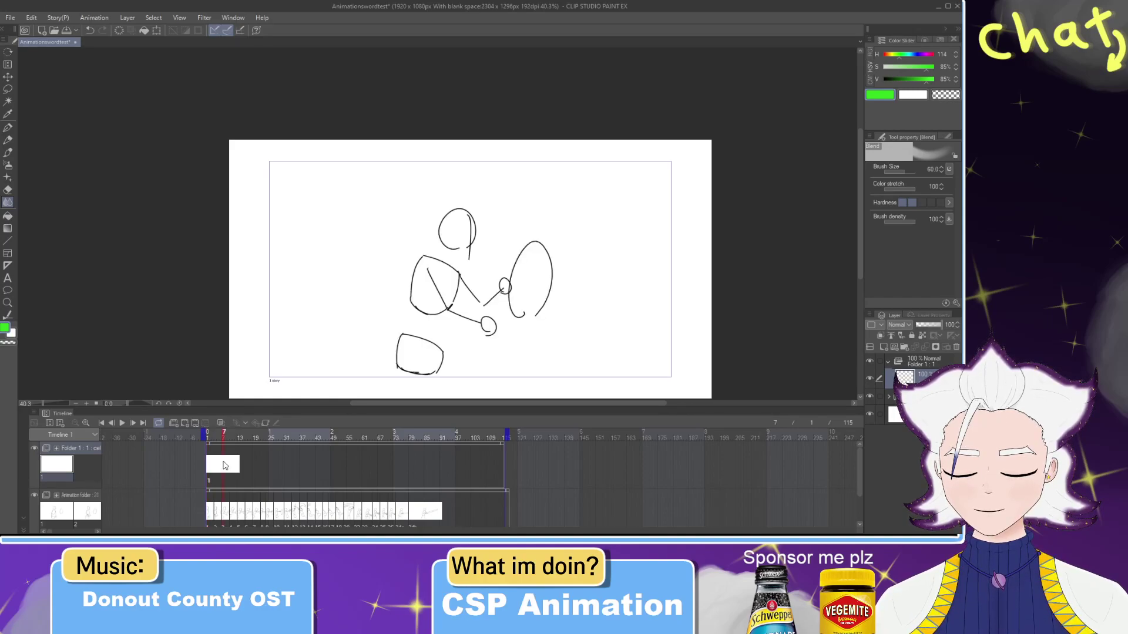
{"action": "left_click_drag", "start_coordinate": [218, 434], "coordinate": [206, 434]}
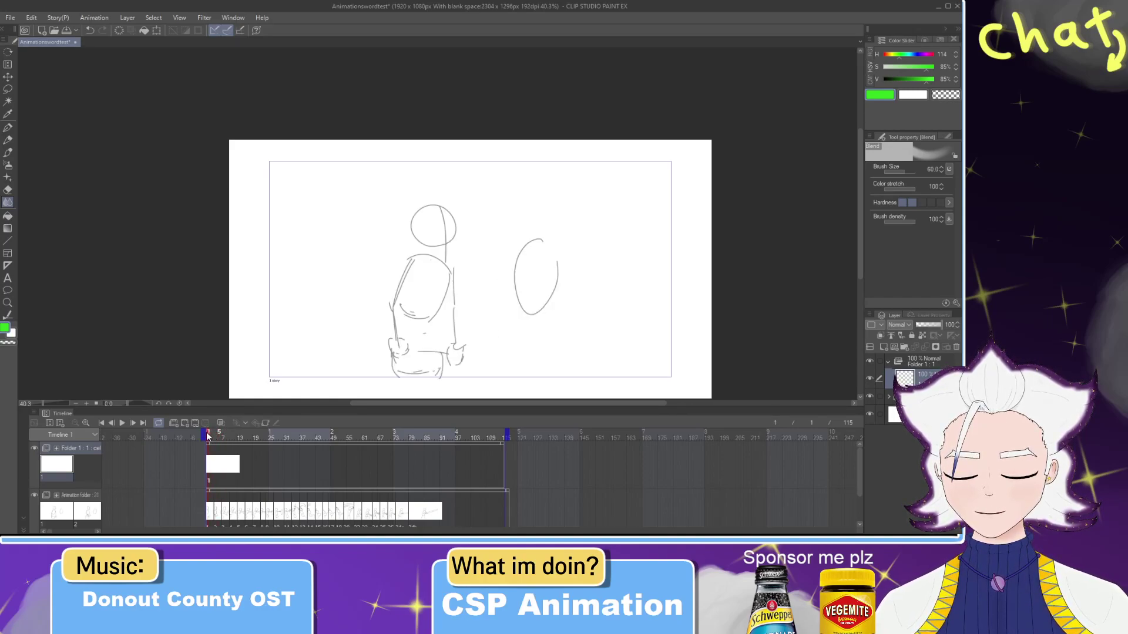
Step: Check a late frame of the rough animation, return to frame 1 and lower the whole rough folder's opacity to 38%
{"action": "left_click", "coordinate": [928, 397]}
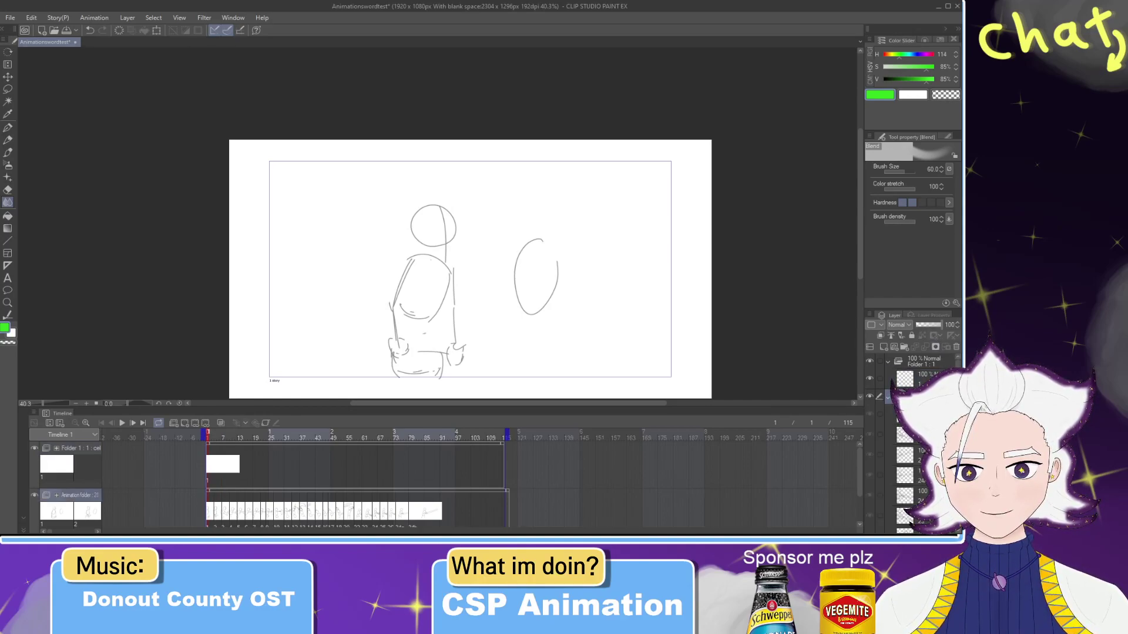
{"action": "left_click", "coordinate": [390, 435]}
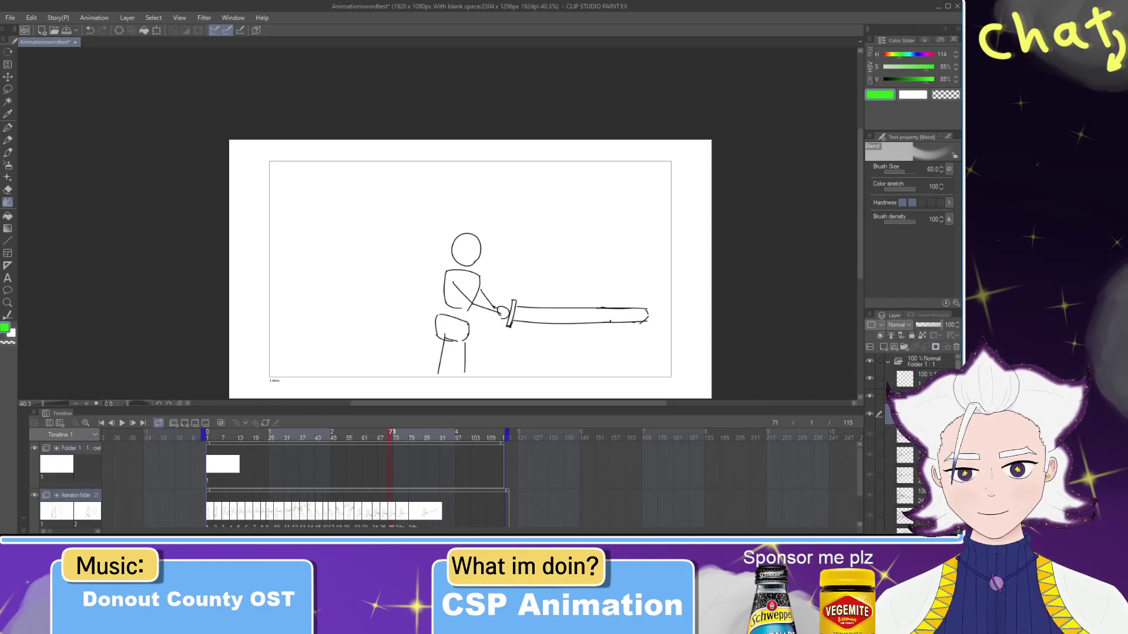
{"action": "left_click", "coordinate": [208, 435]}
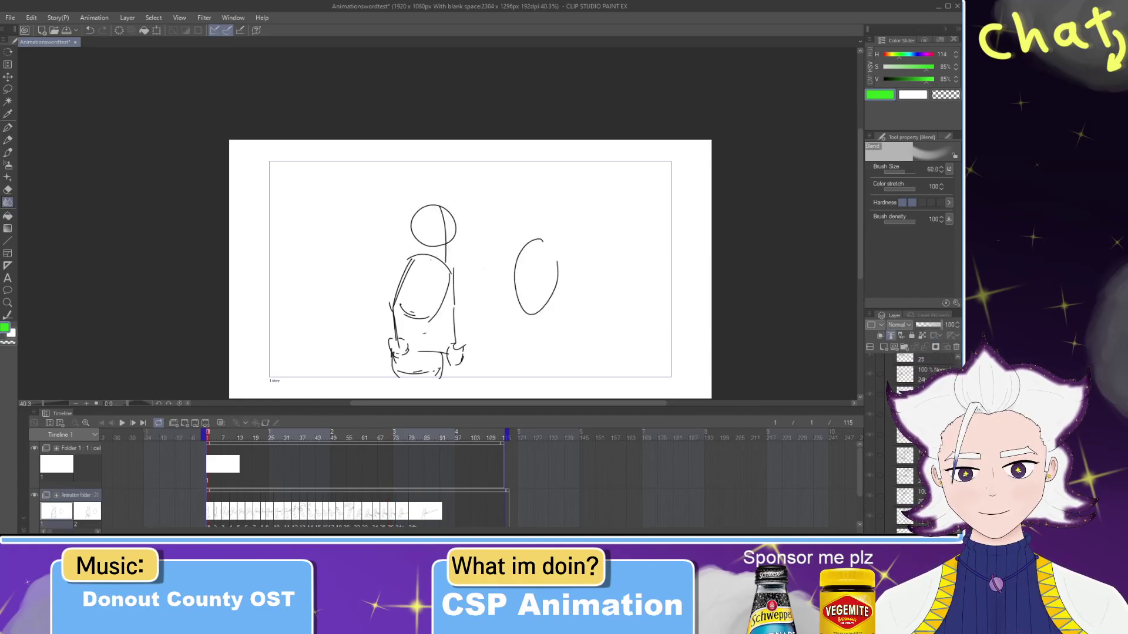
{"action": "left_click", "coordinate": [930, 365]}
{"action": "left_click_drag", "start_coordinate": [929, 327], "coordinate": [907, 331]}
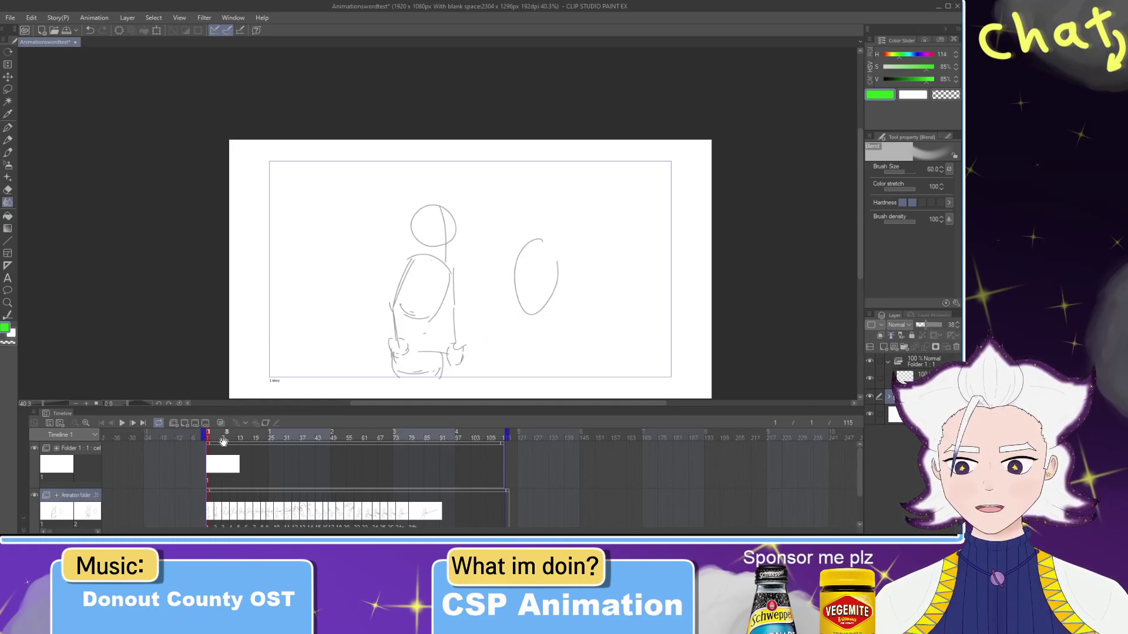
Step: Spread out the timeline scale so the individual cel thumbnails from frame 1 onward can be told apart
{"action": "left_click", "coordinate": [85, 423]}
{"action": "left_click", "coordinate": [85, 423]}
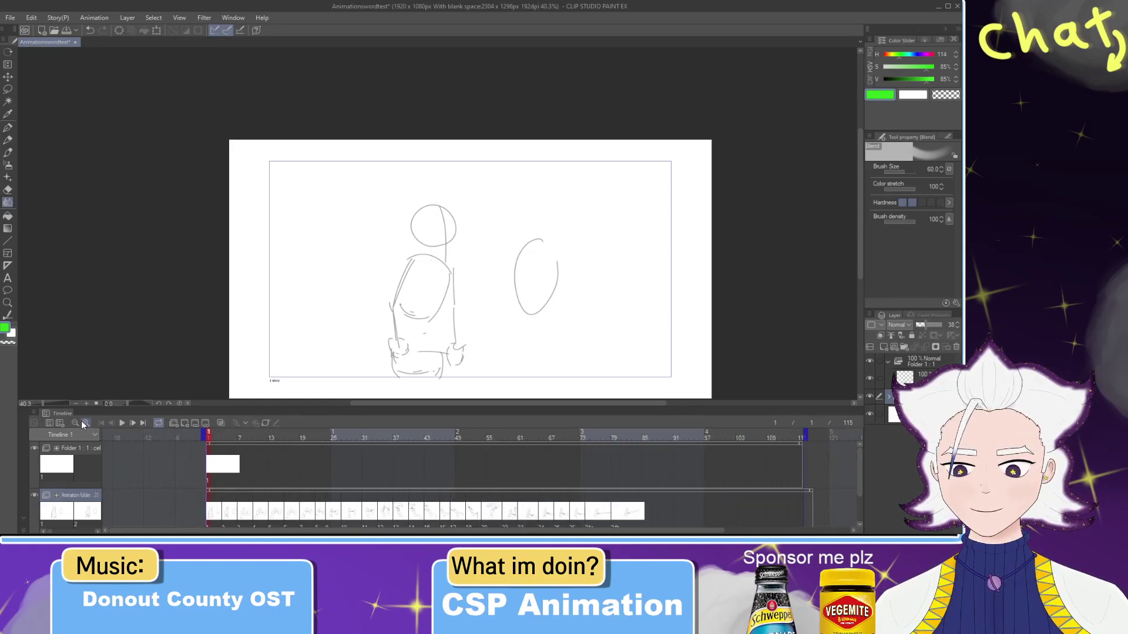
{"action": "left_click", "coordinate": [85, 423]}
{"action": "left_click", "coordinate": [85, 423]}
{"action": "left_click", "coordinate": [85, 423]}
{"action": "left_click", "coordinate": [85, 422]}
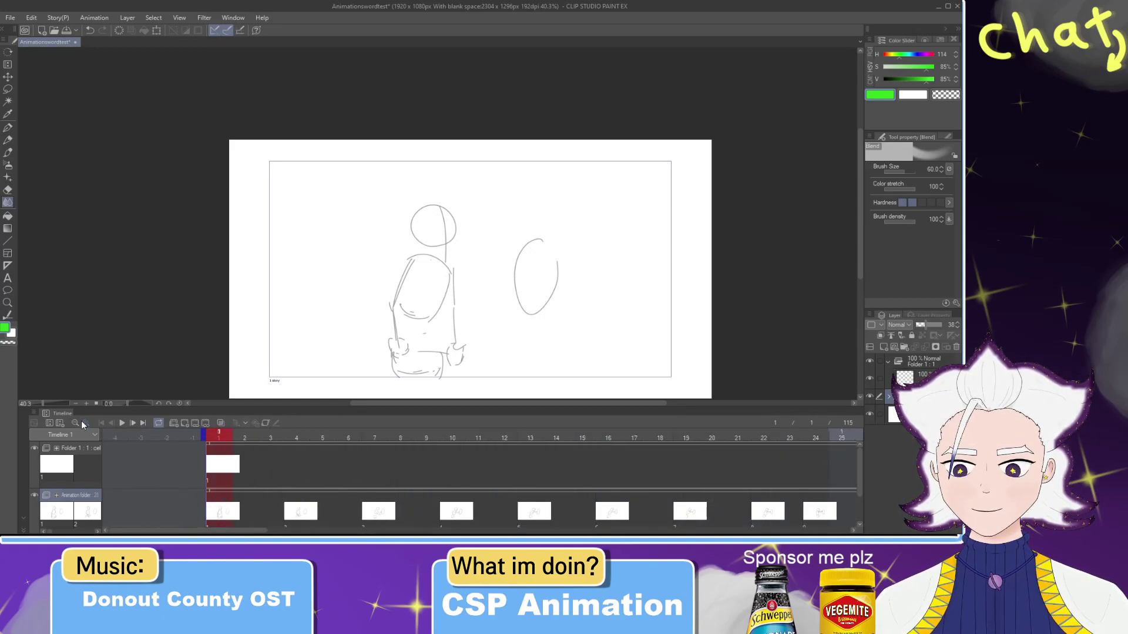
{"action": "left_click", "coordinate": [75, 423]}
{"action": "left_click", "coordinate": [75, 422]}
{"action": "left_click", "coordinate": [76, 423]}
{"action": "left_click", "coordinate": [75, 423]}
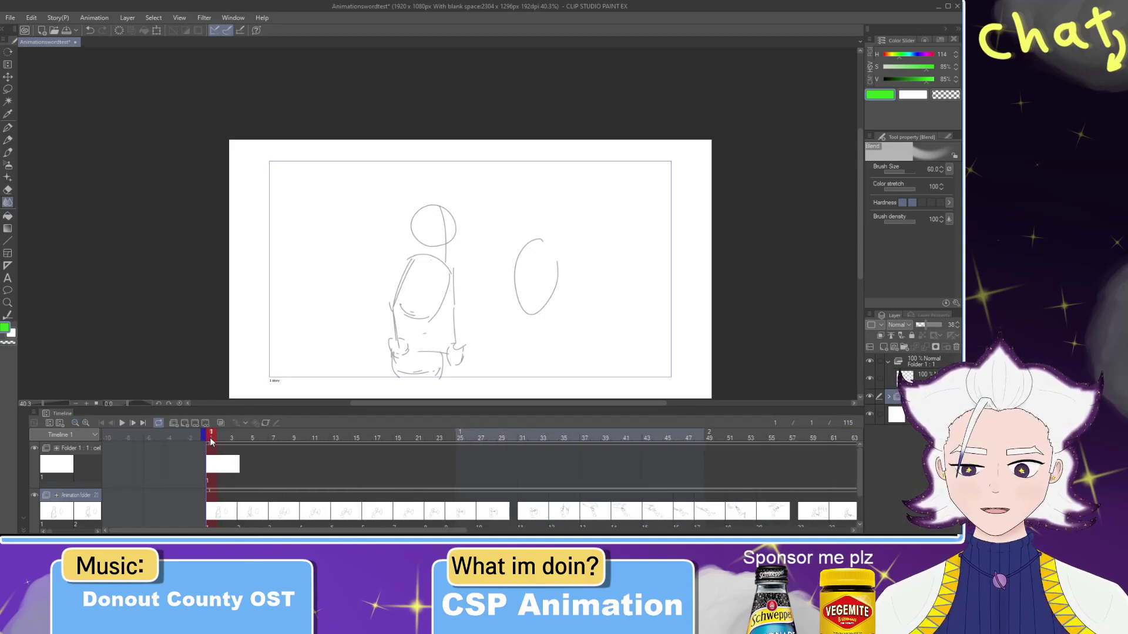
Step: Select the blank cel in the new folder, switch to the G-pen and set the drawing colour to black
{"action": "scroll", "coordinate": [599, 292], "scroll_direction": "down", "scroll_amount": 1}
{"action": "scroll", "coordinate": [599, 291], "scroll_direction": "up", "scroll_amount": 3}
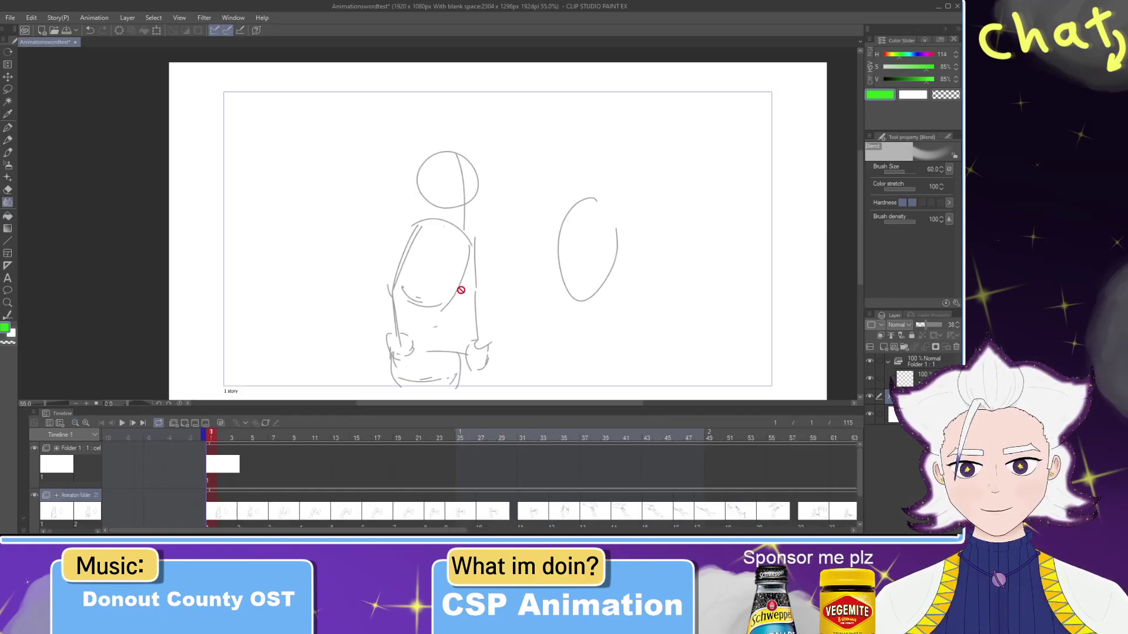
{"action": "key", "text": "p"}
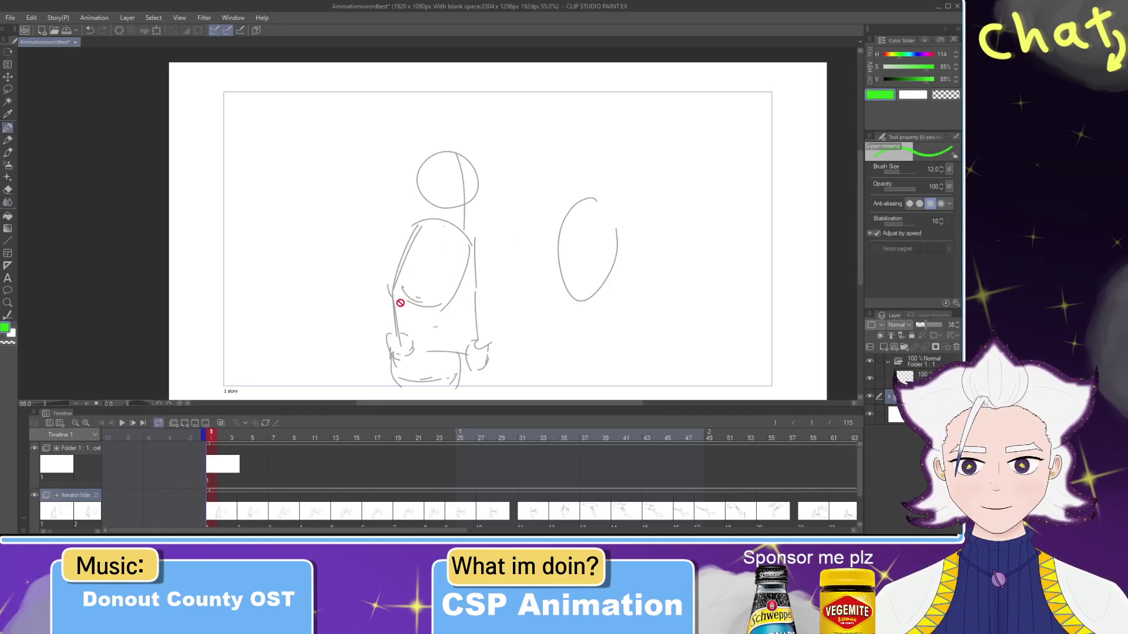
{"action": "left_click", "coordinate": [917, 382]}
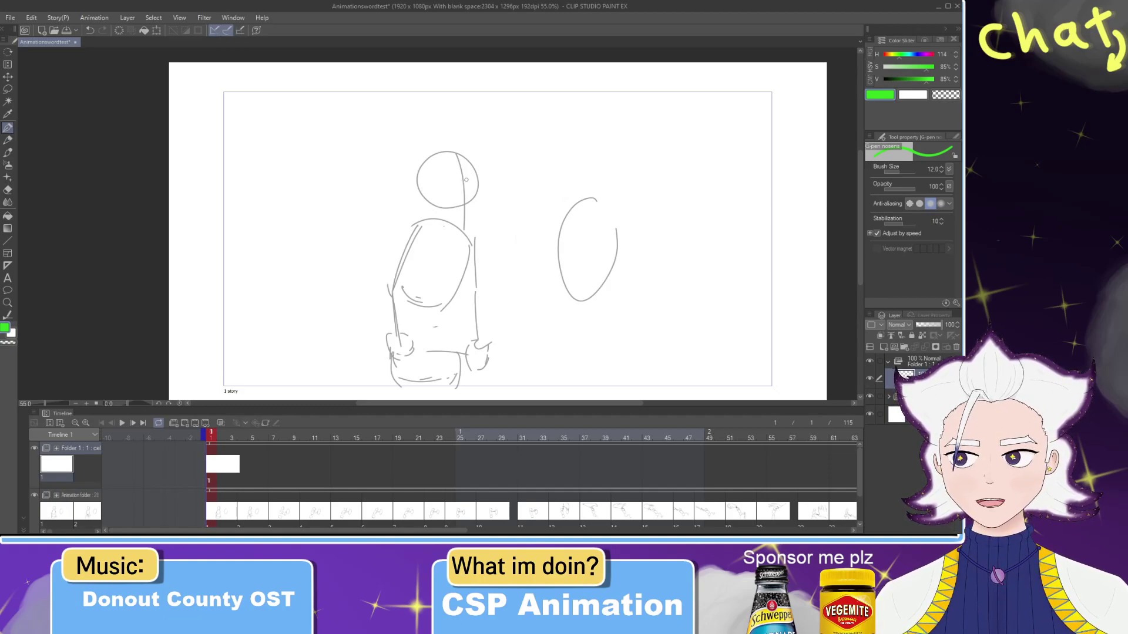
{"action": "left_click_drag", "start_coordinate": [457, 207], "coordinate": [454, 209]}
{"action": "key", "text": "ctrl+z"}
{"action": "left_click_drag", "start_coordinate": [911, 81], "coordinate": [878, 81]}
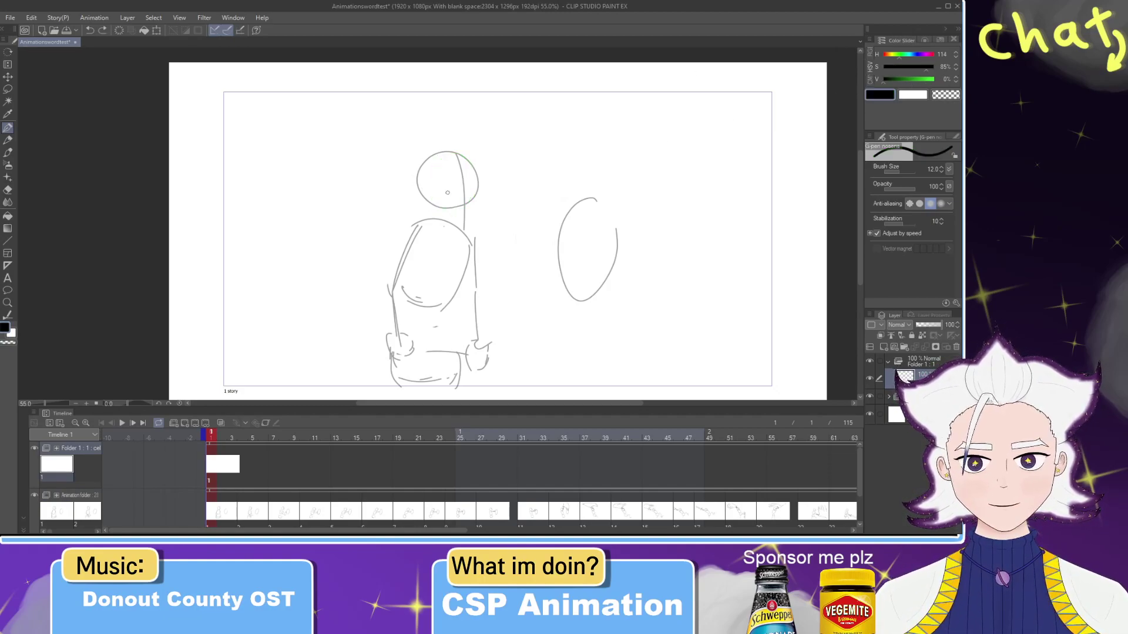
Step: Ink the face profile and jawline over the rough head, redrawing strokes until the contour fits
{"action": "mouse_move", "coordinate": [430, 206]}
{"action": "left_mouse_down"}
{"action": "mouse_move", "coordinate": [459, 229]}
{"action": "mouse_move", "coordinate": [444, 221]}
{"action": "mouse_move", "coordinate": [468, 222]}
{"action": "mouse_move", "coordinate": [470, 199]}
{"action": "mouse_move", "coordinate": [464, 228]}
{"action": "mouse_move", "coordinate": [475, 181]}
{"action": "mouse_move", "coordinate": [436, 216]}
{"action": "left_mouse_up"}
{"action": "key", "text": "ctrl+z"}
{"action": "key", "text": "ctrl+z"}
{"action": "key", "text": "ctrl+z"}
{"action": "key", "text": "ctrl+z"}
{"action": "key", "text": "ctrl+z"}
{"action": "key", "text": "ctrl+z"}
{"action": "key", "text": "ctrl+z"}
{"action": "key", "text": "ctrl+z"}
{"action": "key", "text": "ctrl+z"}
{"action": "key", "text": "ctrl+z"}
{"action": "key", "text": "e"}
{"action": "key", "text": "p"}
{"action": "key", "text": "ctrl+z"}
{"action": "key", "text": "ctrl+z"}
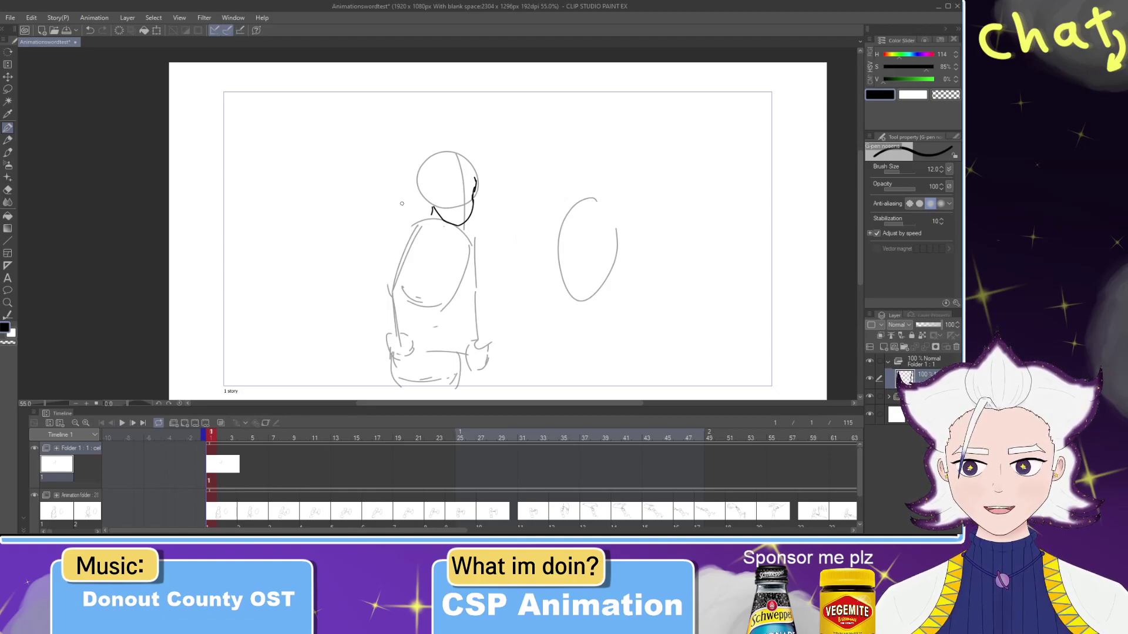
Step: Ink the ear, the hairline, the spiky hair at the back of the head and the pointed forehead tuft
{"action": "mouse_move", "coordinate": [434, 205]}
{"action": "left_mouse_down"}
{"action": "mouse_move", "coordinate": [444, 178]}
{"action": "mouse_move", "coordinate": [470, 177]}
{"action": "mouse_move", "coordinate": [460, 137]}
{"action": "mouse_move", "coordinate": [445, 167]}
{"action": "mouse_move", "coordinate": [453, 176]}
{"action": "mouse_move", "coordinate": [414, 154]}
{"action": "mouse_move", "coordinate": [398, 159]}
{"action": "mouse_move", "coordinate": [445, 146]}
{"action": "mouse_move", "coordinate": [405, 152]}
{"action": "mouse_move", "coordinate": [414, 182]}
{"action": "mouse_move", "coordinate": [392, 204]}
{"action": "mouse_move", "coordinate": [430, 215]}
{"action": "left_mouse_up"}
{"action": "key", "text": "ctrl+z"}
{"action": "key", "text": "ctrl+z"}
{"action": "key", "text": "ctrl+z"}
{"action": "key", "text": "ctrl+z"}
{"action": "key", "text": "ctrl+z"}
{"action": "key", "text": "ctrl+z"}
{"action": "key", "text": "ctrl+z"}
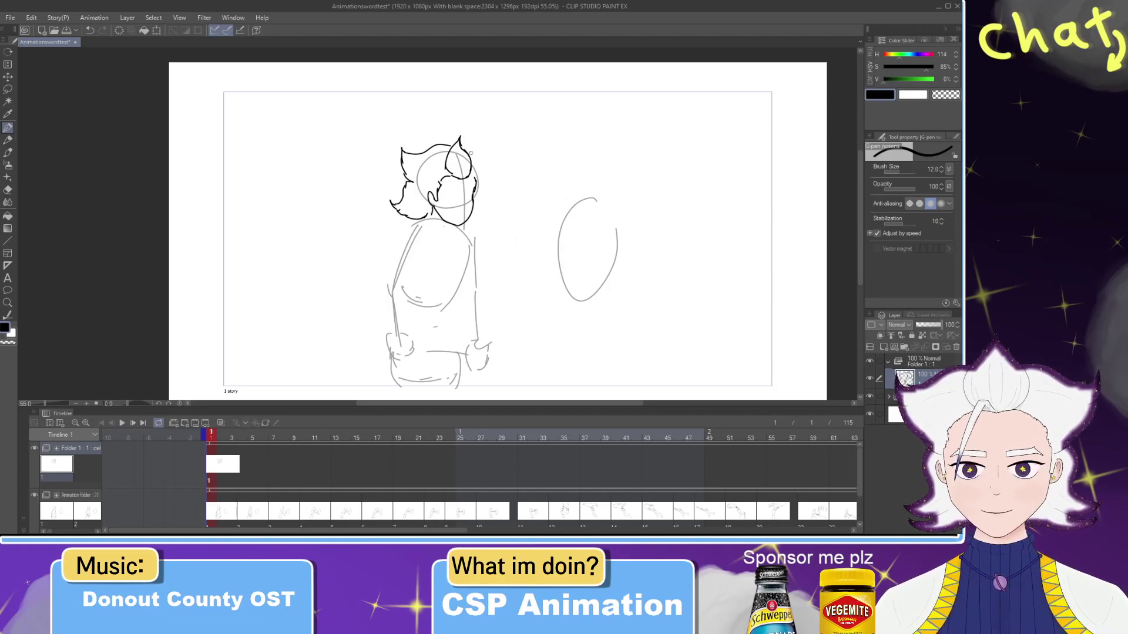
Step: Ink the spiky hair locks on the front side of the face, erasing and redrawing strokes where needed
{"action": "mouse_move", "coordinate": [471, 149]}
{"action": "left_mouse_down"}
{"action": "mouse_move", "coordinate": [494, 158]}
{"action": "mouse_move", "coordinate": [484, 225]}
{"action": "mouse_move", "coordinate": [494, 203]}
{"action": "mouse_move", "coordinate": [497, 219]}
{"action": "mouse_move", "coordinate": [458, 240]}
{"action": "mouse_move", "coordinate": [440, 216]}
{"action": "mouse_move", "coordinate": [455, 227]}
{"action": "mouse_move", "coordinate": [476, 205]}
{"action": "mouse_move", "coordinate": [455, 192]}
{"action": "mouse_move", "coordinate": [488, 224]}
{"action": "mouse_move", "coordinate": [434, 236]}
{"action": "left_mouse_up"}
{"action": "key", "text": "ctrl+z"}
{"action": "key", "text": "e"}
{"action": "key", "text": "p"}
{"action": "key", "text": "ctrl+z"}
{"action": "key", "text": "e"}
{"action": "key", "text": "p"}
{"action": "key", "text": "ctrl+z"}
{"action": "key", "text": "ctrl+z"}
{"action": "key", "text": "ctrl+z"}
{"action": "key", "text": "ctrl+z"}
{"action": "key", "text": "ctrl+z"}
{"action": "key", "text": "ctrl+z"}
Step: Ink the neck, shoulder line and front edge of the torso over the rough body
{"action": "mouse_move", "coordinate": [447, 197]}
{"action": "left_mouse_down"}
{"action": "mouse_move", "coordinate": [426, 253]}
{"action": "mouse_move", "coordinate": [460, 367]}
{"action": "mouse_move", "coordinate": [467, 215]}
{"action": "mouse_move", "coordinate": [429, 232]}
{"action": "mouse_move", "coordinate": [446, 353]}
{"action": "left_mouse_up"}
{"action": "key", "text": "ctrl+z"}
{"action": "key", "text": "ctrl+z"}
{"action": "key", "text": "ctrl+z"}
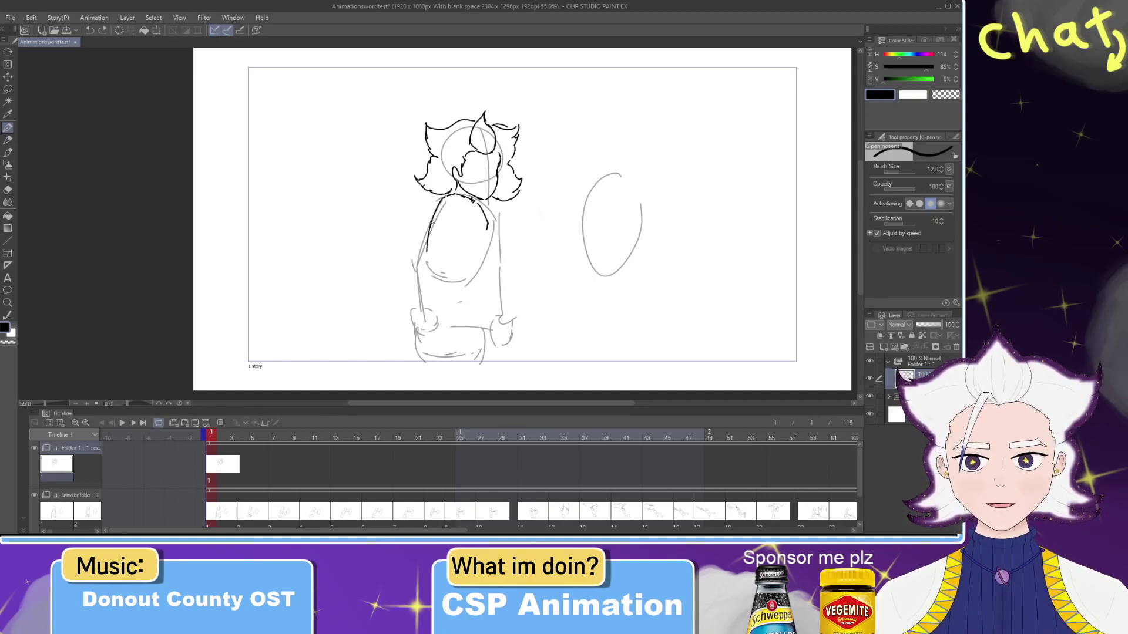
{"action": "left_click_drag", "start_coordinate": [488, 231], "coordinate": [476, 274]}
{"action": "key", "text": "ctrl+z"}
Step: Redraw the near shoulder and the outer edge of the near arm down the figure's back
{"action": "mouse_move", "coordinate": [445, 203]}
{"action": "left_mouse_down"}
{"action": "mouse_move", "coordinate": [466, 219]}
{"action": "mouse_move", "coordinate": [433, 207]}
{"action": "mouse_move", "coordinate": [427, 224]}
{"action": "mouse_move", "coordinate": [440, 203]}
{"action": "mouse_move", "coordinate": [457, 227]}
{"action": "mouse_move", "coordinate": [422, 263]}
{"action": "left_mouse_up"}
{"action": "key", "text": "ctrl+z"}
{"action": "key", "text": "ctrl+z"}
{"action": "key", "text": "ctrl+z"}
{"action": "key", "text": "e"}
{"action": "key", "text": "p"}
{"action": "left_click_drag", "start_coordinate": [437, 201], "coordinate": [420, 268]}
{"action": "key", "text": "ctrl+z"}
{"action": "key", "text": "ctrl+z"}
Step: Ink the inner edge of the near arm from the shoulder down to the cuff
{"action": "mouse_move", "coordinate": [455, 233]}
{"action": "left_mouse_down"}
{"action": "mouse_move", "coordinate": [443, 286]}
{"action": "mouse_move", "coordinate": [419, 284]}
{"action": "mouse_move", "coordinate": [435, 294]}
{"action": "mouse_move", "coordinate": [441, 284]}
{"action": "left_mouse_up"}
{"action": "key", "text": "ctrl+z"}
{"action": "key", "text": "ctrl+z"}
{"action": "mouse_move", "coordinate": [454, 236]}
{"action": "left_mouse_down"}
{"action": "mouse_move", "coordinate": [444, 291]}
{"action": "mouse_move", "coordinate": [419, 317]}
{"action": "mouse_move", "coordinate": [445, 306]}
{"action": "mouse_move", "coordinate": [441, 315]}
{"action": "left_mouse_up"}
Step: Ink the waist, the belt with its round buckle and hanging end, and the upper trousers
{"action": "mouse_move", "coordinate": [479, 279]}
{"action": "left_mouse_down"}
{"action": "mouse_move", "coordinate": [472, 300]}
{"action": "mouse_move", "coordinate": [446, 308]}
{"action": "mouse_move", "coordinate": [475, 298]}
{"action": "mouse_move", "coordinate": [461, 306]}
{"action": "mouse_move", "coordinate": [476, 340]}
{"action": "mouse_move", "coordinate": [434, 358]}
{"action": "mouse_move", "coordinate": [423, 336]}
{"action": "mouse_move", "coordinate": [474, 356]}
{"action": "mouse_move", "coordinate": [477, 342]}
{"action": "mouse_move", "coordinate": [456, 340]}
{"action": "mouse_move", "coordinate": [475, 363]}
{"action": "left_mouse_up"}
{"action": "key", "text": "ctrl+z"}
{"action": "key", "text": "ctrl+z"}
{"action": "key", "text": "ctrl+z"}
{"action": "key", "text": "ctrl+z"}
{"action": "key", "text": "ctrl+z"}
{"action": "key", "text": "ctrl+z"}
{"action": "key", "text": "ctrl+z"}
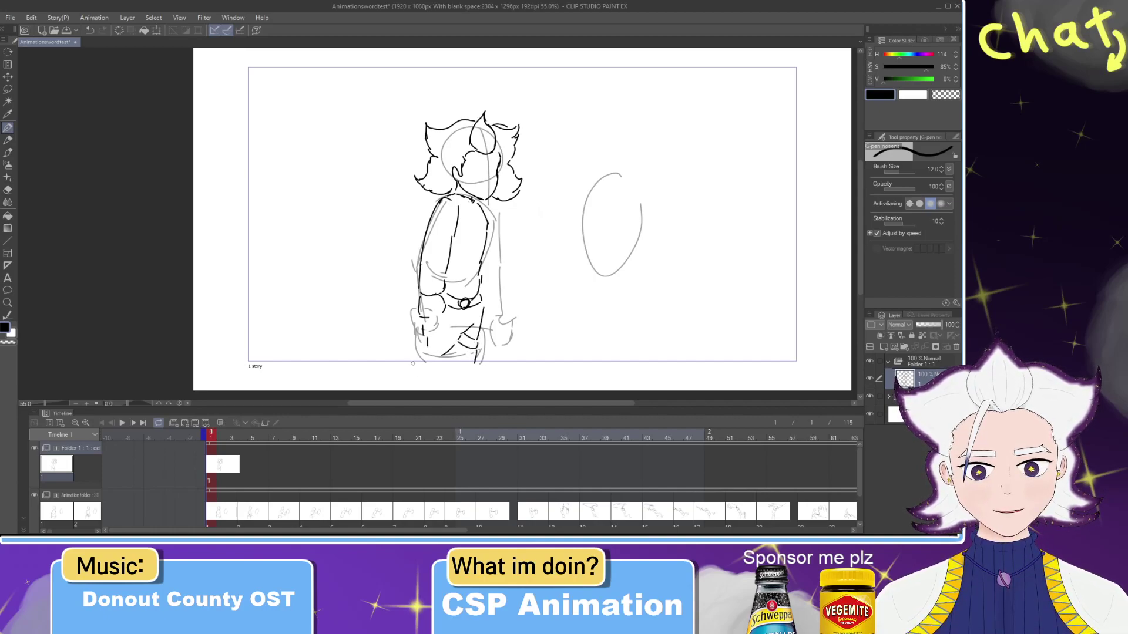
{"action": "left_click_drag", "start_coordinate": [470, 310], "coordinate": [466, 325]}
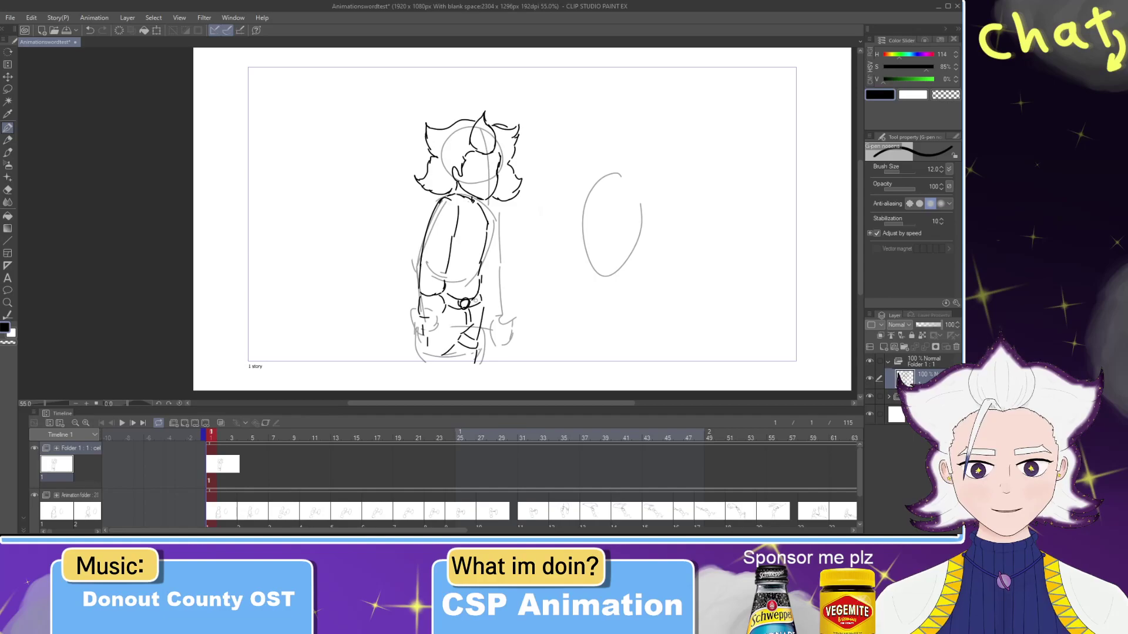
Step: Ink the far arm along the front of the torso from the shoulder down toward the waist
{"action": "left_click_drag", "start_coordinate": [489, 207], "coordinate": [493, 261]}
{"action": "key", "text": "ctrl+z"}
{"action": "left_click_drag", "start_coordinate": [484, 203], "coordinate": [495, 226]}
{"action": "left_click_drag", "start_coordinate": [495, 222], "coordinate": [492, 280]}
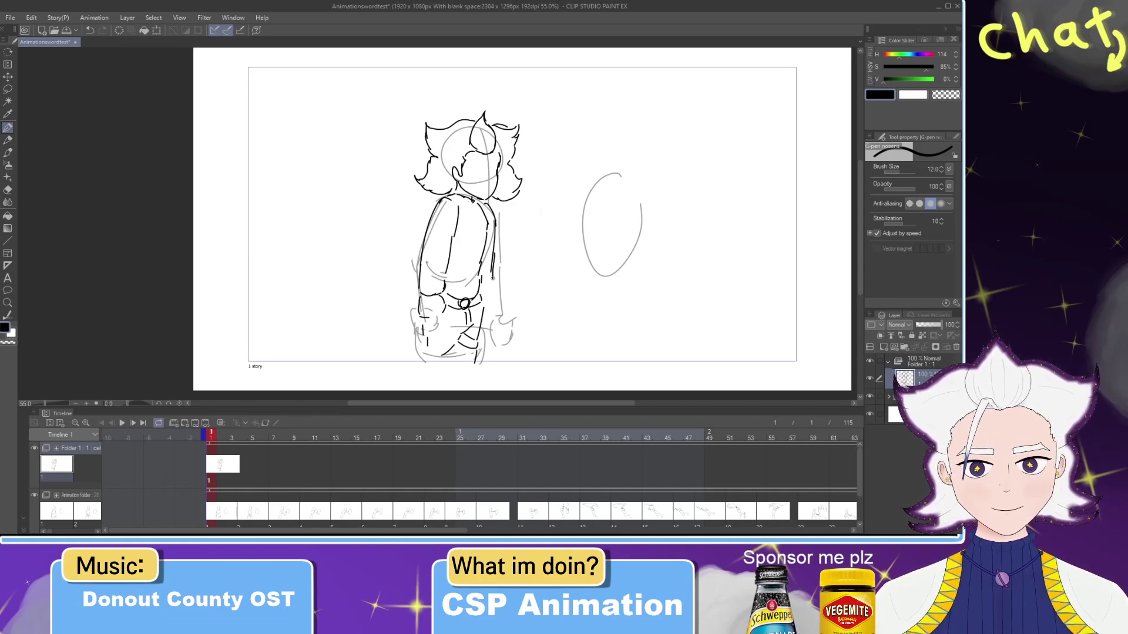
{"action": "left_click", "coordinate": [954, 136]}
{"action": "mouse_move", "coordinate": [554, 240]}
{"action": "left_mouse_down"}
{"action": "mouse_move", "coordinate": [677, 232]}
{"action": "mouse_move", "coordinate": [608, 274]}
{"action": "mouse_move", "coordinate": [650, 249]}
{"action": "mouse_move", "coordinate": [442, 311]}
{"action": "mouse_move", "coordinate": [599, 227]}
{"action": "left_mouse_up"}
{"action": "key", "text": "ctrl+z"}
{"action": "key", "text": "ctrl+z"}
{"action": "key", "text": "ctrl+z"}
{"action": "key", "text": "ctrl+z"}
{"action": "left_click", "coordinate": [938, 187]}
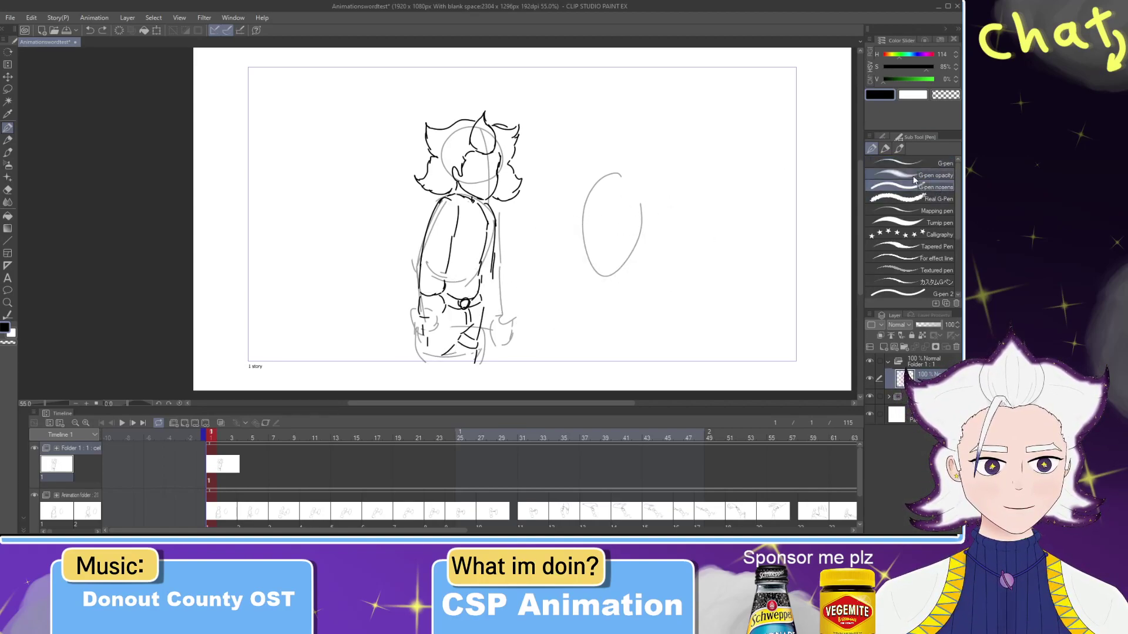
{"action": "left_click", "coordinate": [883, 137]}
Step: Ink the far arm's cuff and hand beside the belt, and the cape's edge curving from the neck across the near shoulder
{"action": "mouse_move", "coordinate": [494, 281]}
{"action": "left_mouse_down"}
{"action": "mouse_move", "coordinate": [484, 312]}
{"action": "mouse_move", "coordinate": [491, 302]}
{"action": "left_mouse_up"}
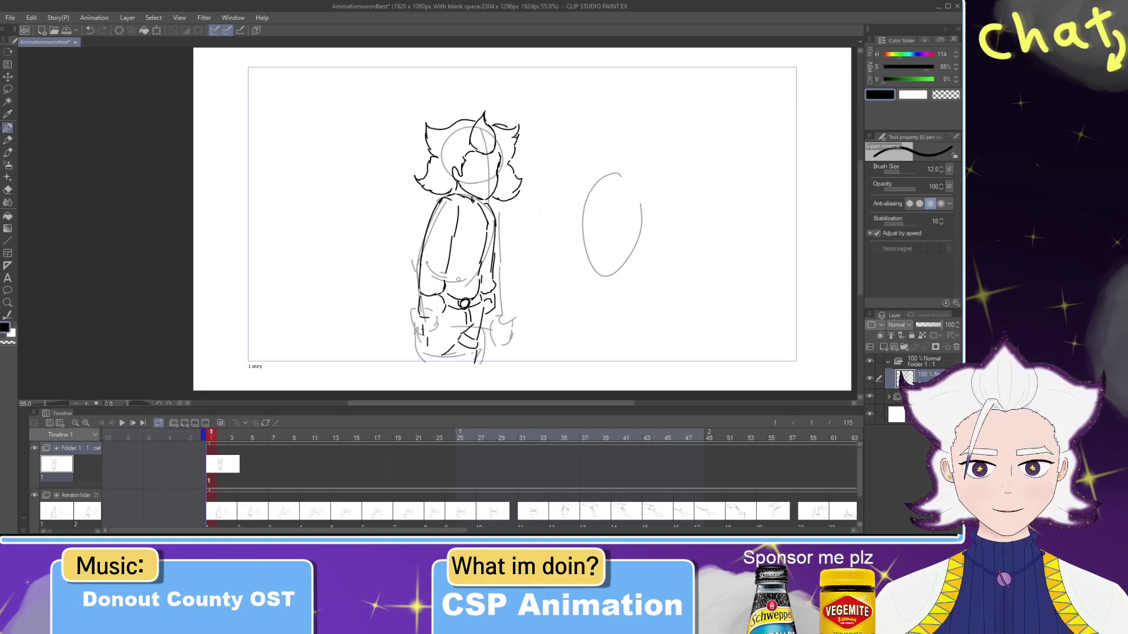
{"action": "key", "text": "e"}
{"action": "mouse_move", "coordinate": [472, 205]}
{"action": "left_mouse_down"}
{"action": "mouse_move", "coordinate": [441, 213]}
{"action": "mouse_move", "coordinate": [456, 219]}
{"action": "mouse_move", "coordinate": [444, 234]}
{"action": "mouse_move", "coordinate": [433, 228]}
{"action": "left_mouse_up"}
{"action": "key", "text": "p"}
{"action": "key", "text": "ctrl+z"}
{"action": "key", "text": "ctrl+z"}
{"action": "key", "text": "ctrl+z"}
{"action": "key", "text": "e"}
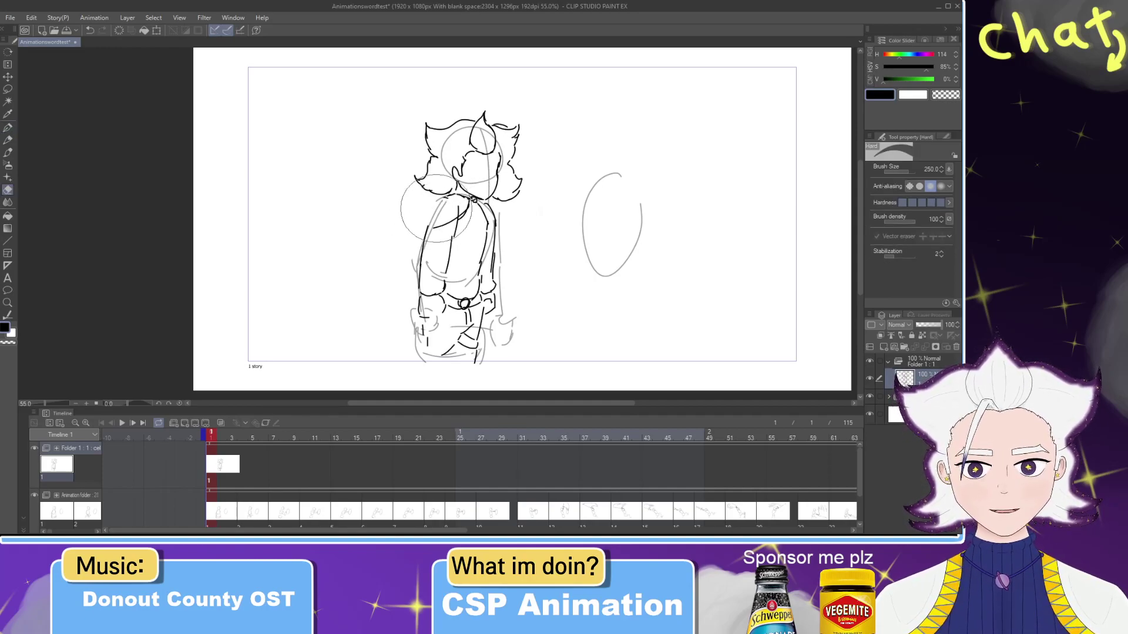
Step: Ink the cape's outer edge from the neck over the near shoulder and down behind the back to thigh height
{"action": "key", "text": "p"}
{"action": "mouse_move", "coordinate": [470, 192]}
{"action": "left_mouse_down"}
{"action": "mouse_move", "coordinate": [420, 218]}
{"action": "mouse_move", "coordinate": [417, 302]}
{"action": "left_mouse_up"}
{"action": "key", "text": "ctrl+z"}
{"action": "key", "text": "ctrl+z"}
{"action": "key", "text": "ctrl+z"}
{"action": "mouse_move", "coordinate": [443, 198]}
{"action": "left_mouse_down"}
{"action": "mouse_move", "coordinate": [394, 325]}
{"action": "mouse_move", "coordinate": [409, 262]}
{"action": "mouse_move", "coordinate": [409, 350]}
{"action": "left_mouse_up"}
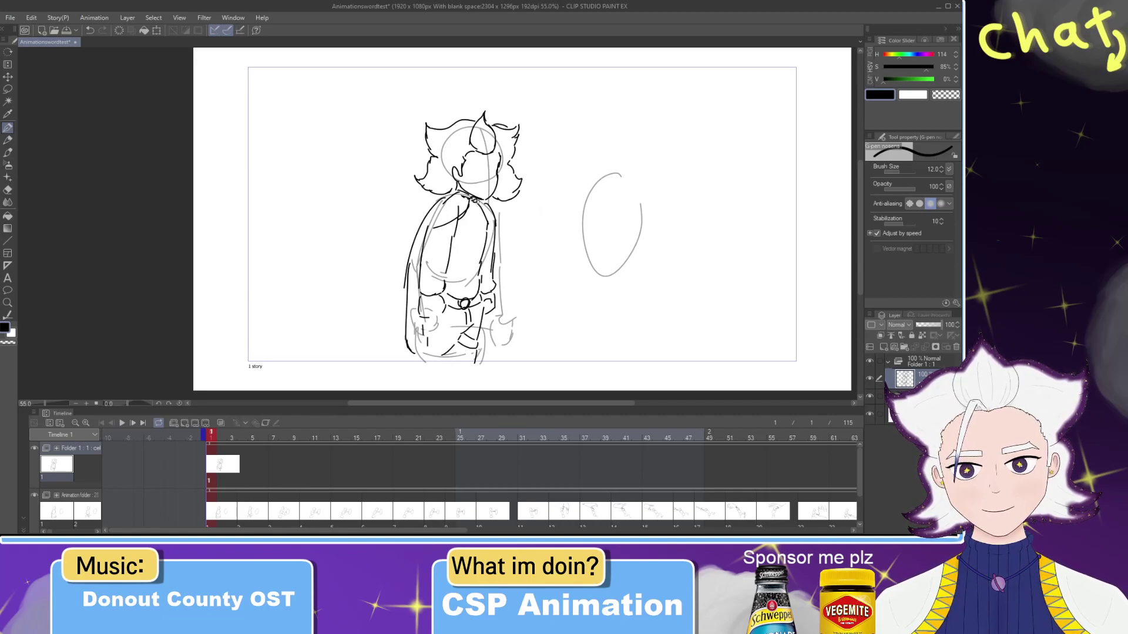
Step: Ink the small cape clasp at the neck and the cape's front edge over the far shoulder
{"action": "key", "text": "e"}
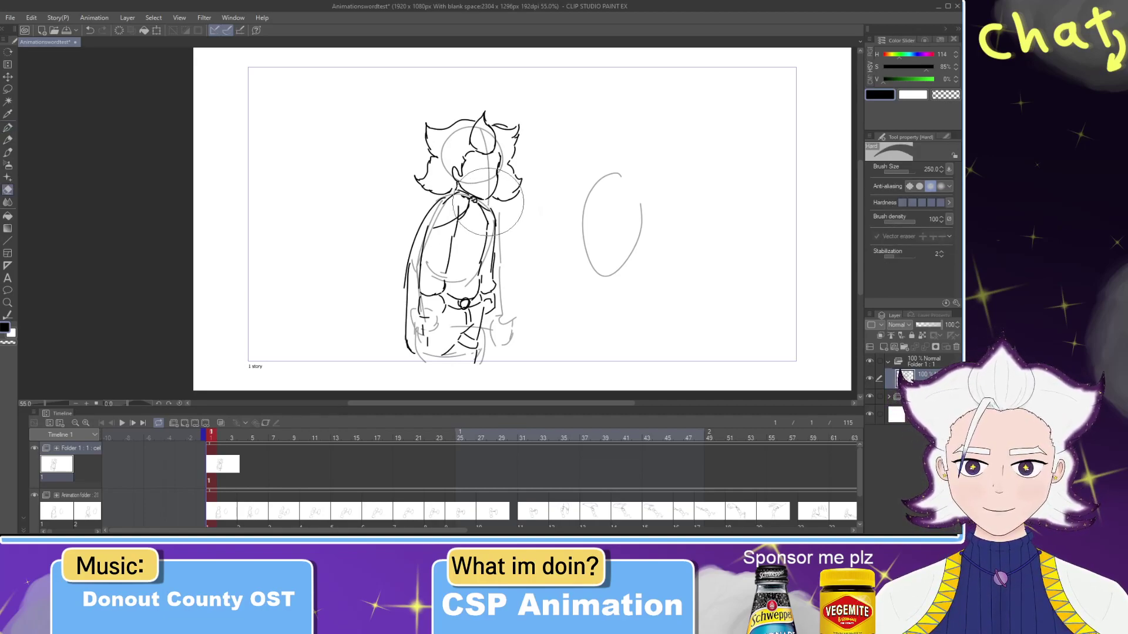
{"action": "key", "text": "p"}
{"action": "left_click_drag", "start_coordinate": [466, 204], "coordinate": [478, 210]}
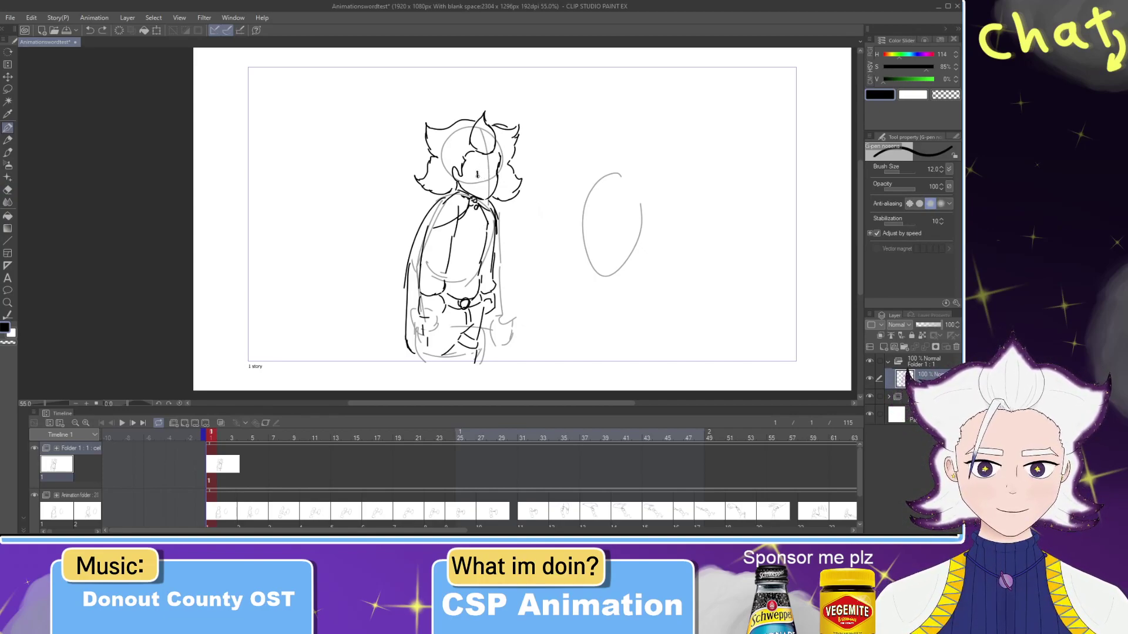
Step: Ink the face with eyes, brows and a small mouth, plus the hair strand hanging beside the near eye
{"action": "mouse_move", "coordinate": [481, 185]}
{"action": "left_mouse_down"}
{"action": "mouse_move", "coordinate": [493, 181]}
{"action": "mouse_move", "coordinate": [474, 146]}
{"action": "mouse_move", "coordinate": [468, 171]}
{"action": "mouse_move", "coordinate": [478, 153]}
{"action": "mouse_move", "coordinate": [495, 170]}
{"action": "mouse_move", "coordinate": [476, 168]}
{"action": "mouse_move", "coordinate": [495, 170]}
{"action": "left_mouse_up"}
{"action": "key", "text": "ctrl+z"}
{"action": "key", "text": "ctrl+z"}
{"action": "key", "text": "ctrl+z"}
{"action": "key", "text": "ctrl+z"}
{"action": "key", "text": "ctrl+z"}
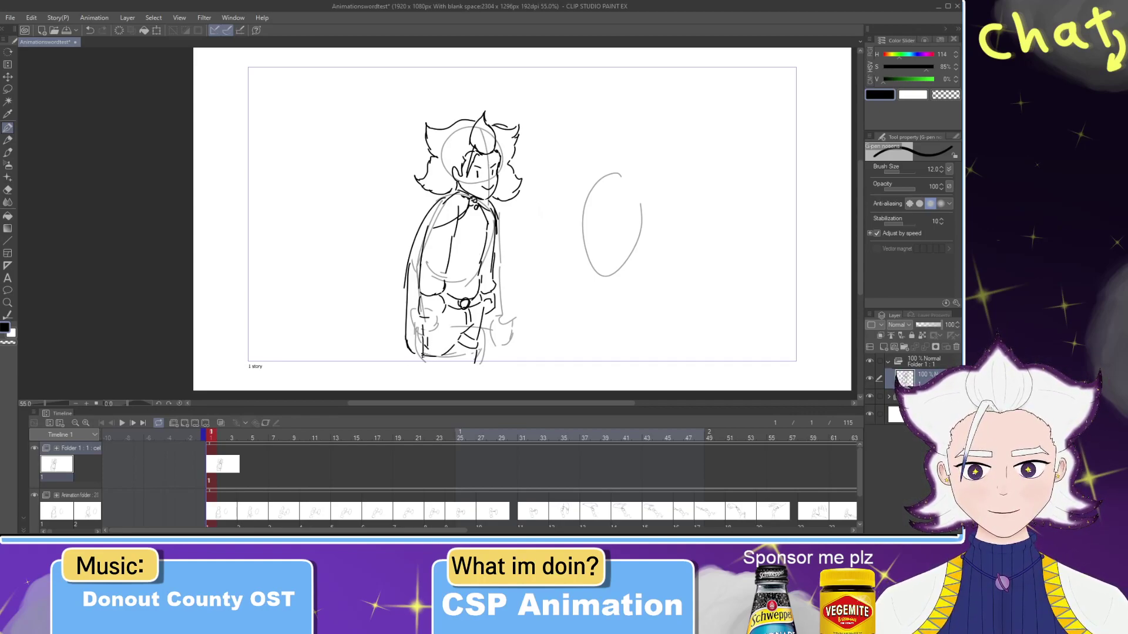
Step: Redraw the back line of the near trouser leg from below the hip down past the frame's lower edge
{"action": "key", "text": "ctrl+z"}
{"action": "left_click_drag", "start_coordinate": [423, 326], "coordinate": [420, 365]}
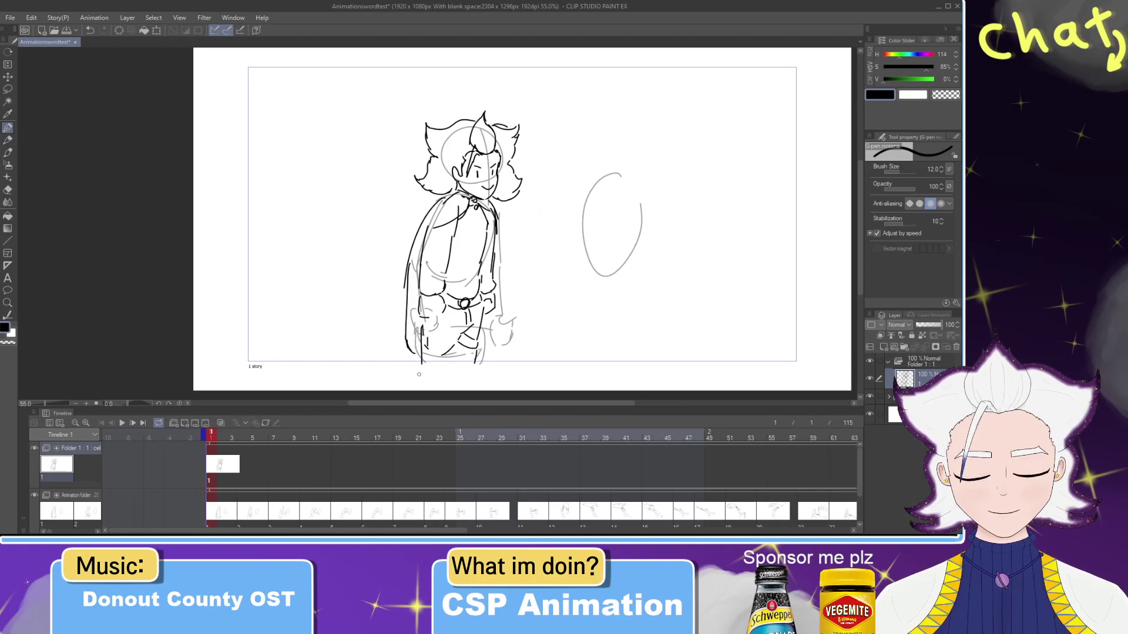
{"action": "left_click_drag", "start_coordinate": [421, 318], "coordinate": [421, 332]}
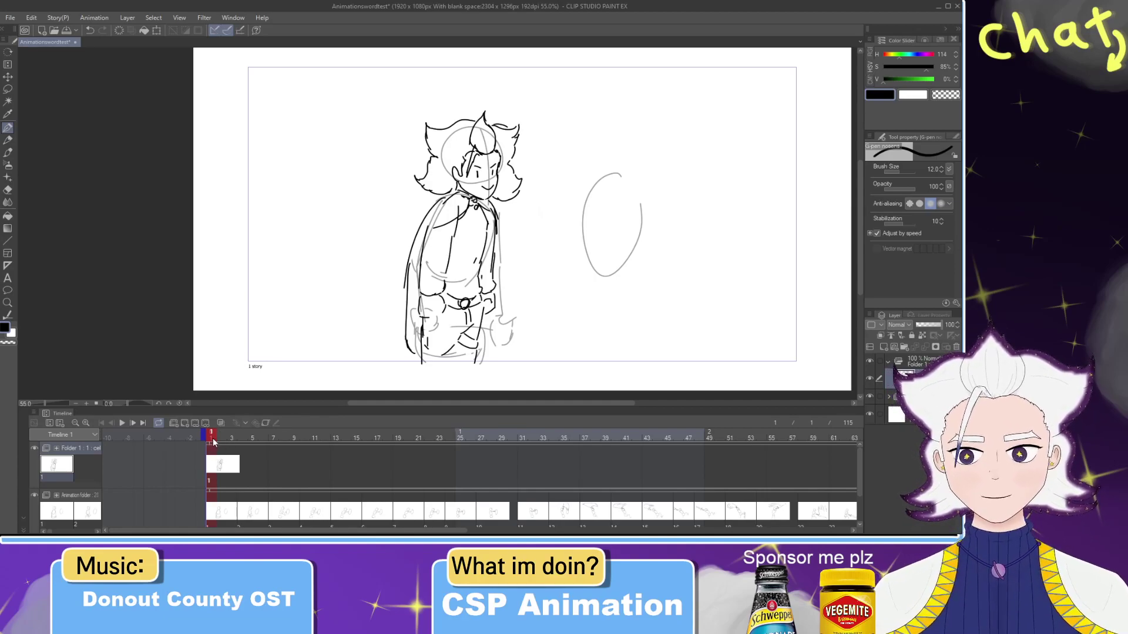
Step: Move the timeline playhead to frame 4, the next rough pose
{"action": "left_click", "coordinate": [236, 435]}
{"action": "mouse_move", "coordinate": [237, 435]}
{"action": "left_mouse_down"}
{"action": "mouse_move", "coordinate": [257, 436]}
{"action": "mouse_move", "coordinate": [242, 436]}
{"action": "left_mouse_up"}
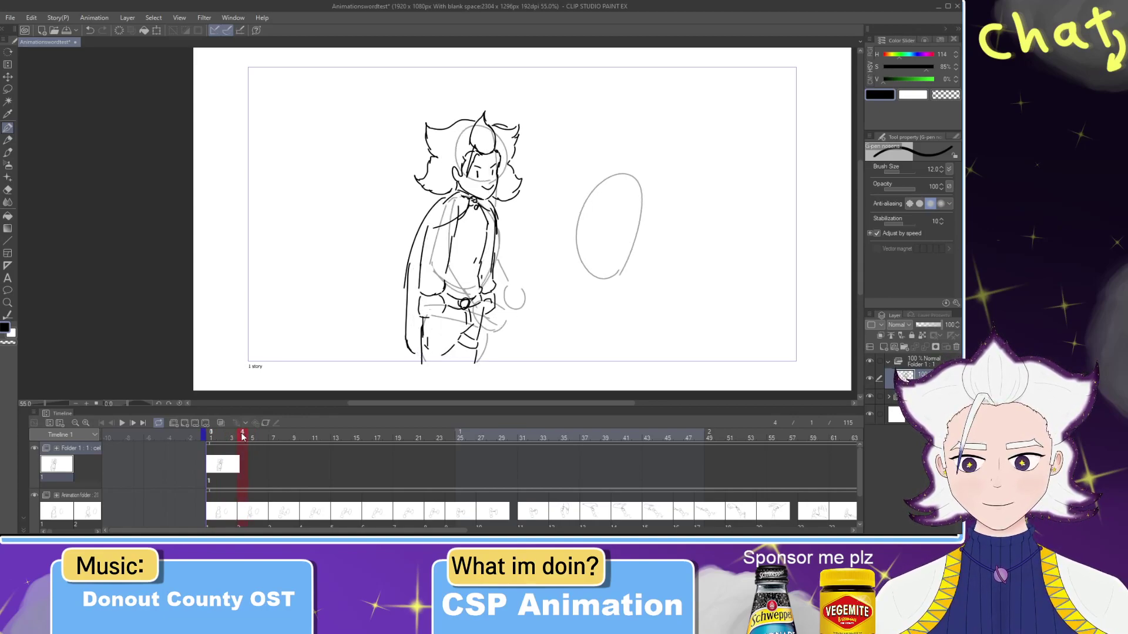
Step: Add a new animation cel at frame 4 of Folder 1 and turn on onion skin
{"action": "left_click", "coordinate": [173, 424]}
{"action": "key", "text": "ctrl+z"}
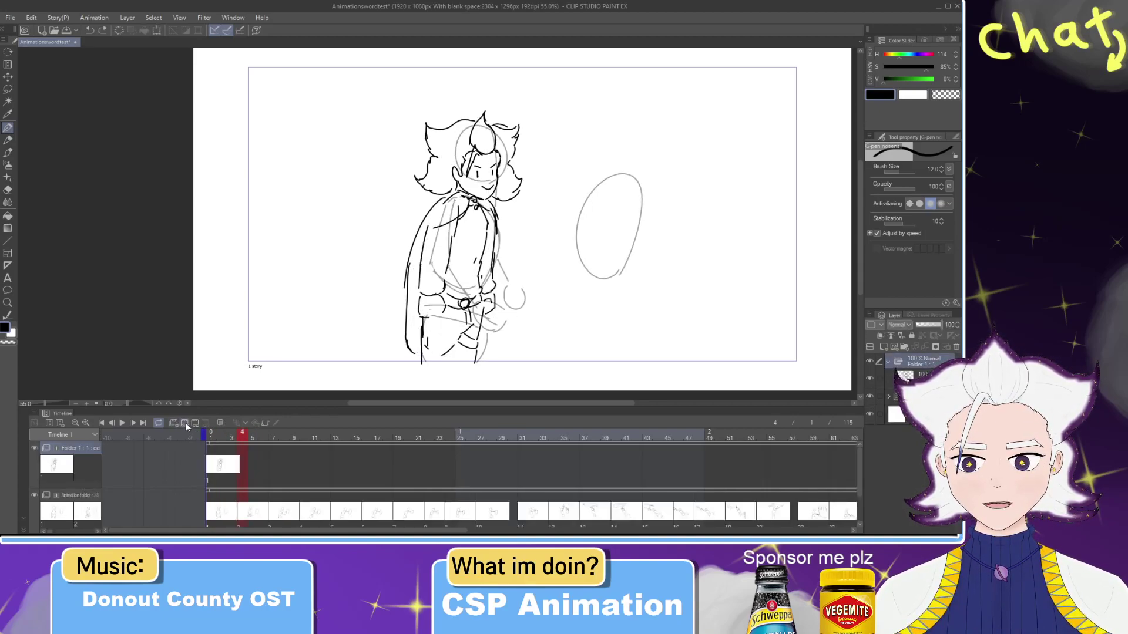
{"action": "left_click", "coordinate": [185, 424]}
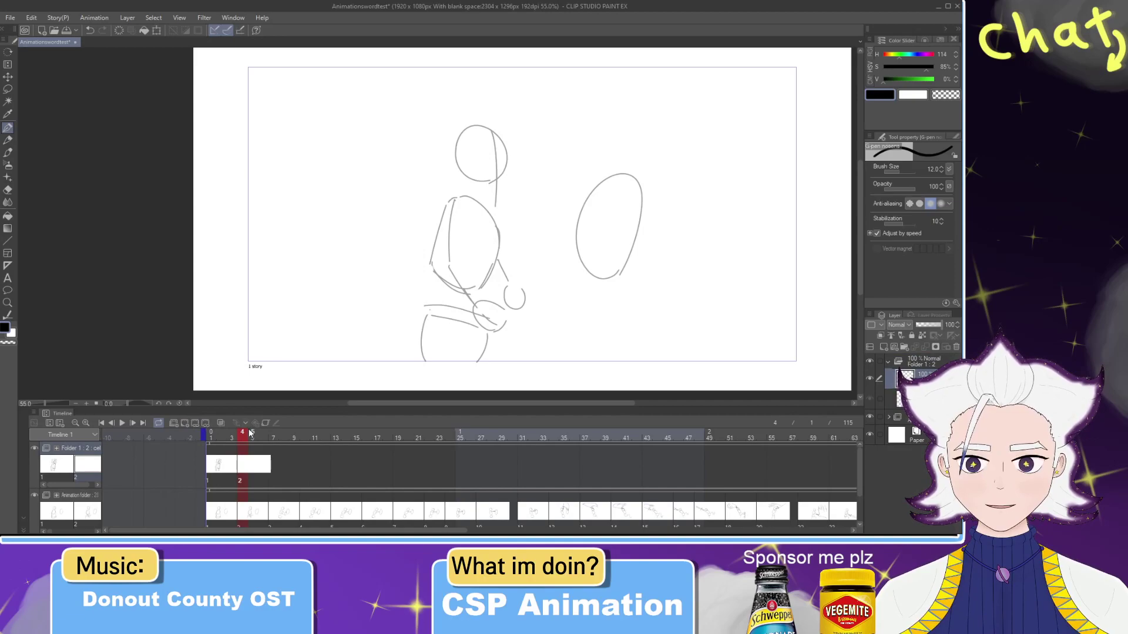
{"action": "left_click", "coordinate": [221, 423]}
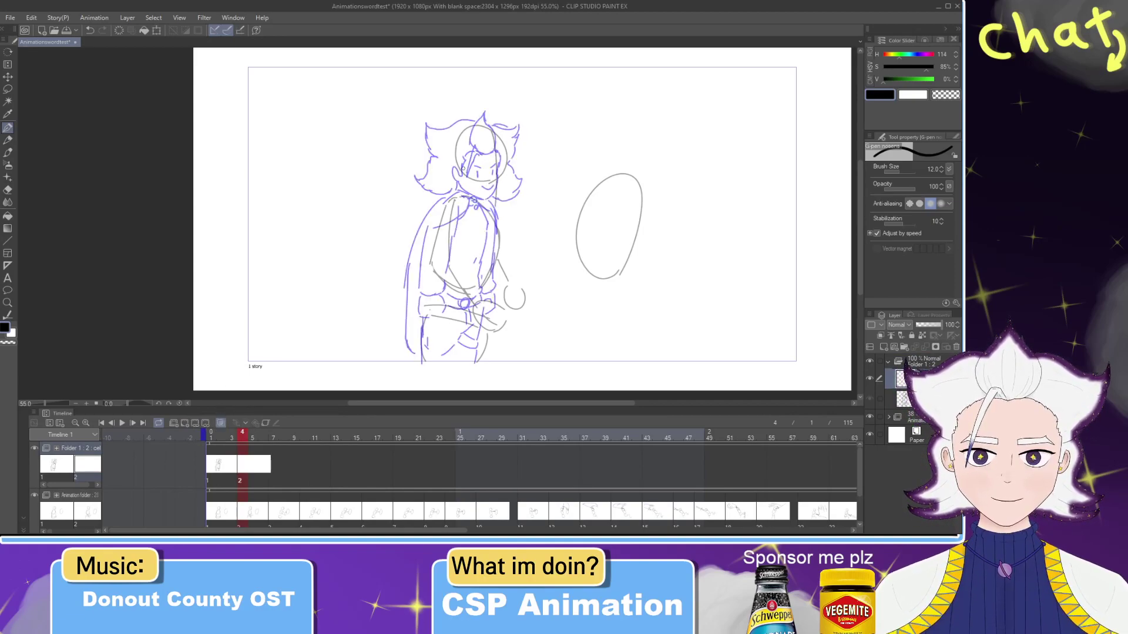
{"action": "left_click_drag", "start_coordinate": [243, 438], "coordinate": [241, 438]}
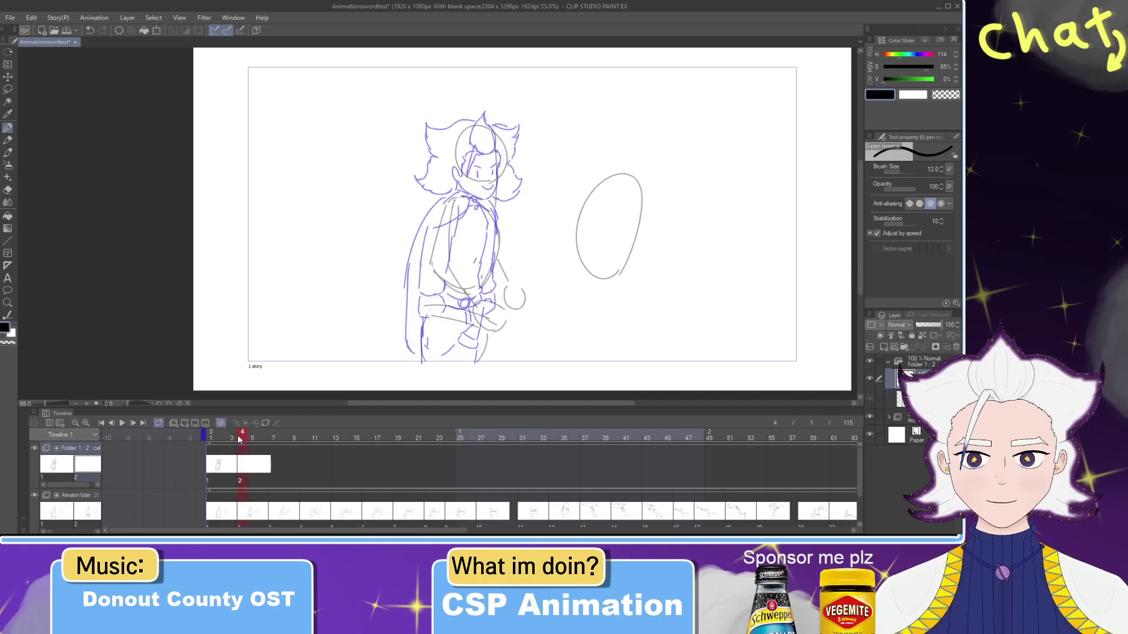
Step: Draw the character's face outline, front hair tuft and spiky side hair over the head circle on the frame 4 cel
{"action": "mouse_move", "coordinate": [495, 178]}
{"action": "left_mouse_down"}
{"action": "mouse_move", "coordinate": [511, 144]}
{"action": "mouse_move", "coordinate": [493, 152]}
{"action": "mouse_move", "coordinate": [492, 115]}
{"action": "mouse_move", "coordinate": [465, 173]}
{"action": "mouse_move", "coordinate": [478, 151]}
{"action": "mouse_move", "coordinate": [499, 159]}
{"action": "mouse_move", "coordinate": [486, 201]}
{"action": "mouse_move", "coordinate": [462, 188]}
{"action": "mouse_move", "coordinate": [457, 163]}
{"action": "mouse_move", "coordinate": [472, 150]}
{"action": "mouse_move", "coordinate": [452, 122]}
{"action": "mouse_move", "coordinate": [431, 124]}
{"action": "mouse_move", "coordinate": [468, 123]}
{"action": "mouse_move", "coordinate": [441, 118]}
{"action": "mouse_move", "coordinate": [446, 158]}
{"action": "mouse_move", "coordinate": [420, 187]}
{"action": "mouse_move", "coordinate": [428, 176]}
{"action": "mouse_move", "coordinate": [456, 189]}
{"action": "left_mouse_up"}
{"action": "key", "text": "ctrl+z"}
{"action": "key", "text": "ctrl+z"}
{"action": "key", "text": "ctrl+z"}
{"action": "key", "text": "ctrl+z"}
{"action": "key", "text": "ctrl+z"}
{"action": "key", "text": "ctrl+z"}
{"action": "key", "text": "ctrl+z"}
{"action": "key", "text": "ctrl+z"}
{"action": "key", "text": "ctrl+z"}
{"action": "key", "text": "ctrl+z"}
{"action": "key", "text": "ctrl+z"}
{"action": "key", "text": "ctrl+z"}
{"action": "mouse_move", "coordinate": [494, 126]}
{"action": "left_mouse_down"}
{"action": "mouse_move", "coordinate": [513, 129]}
{"action": "mouse_move", "coordinate": [506, 189]}
{"action": "left_mouse_up"}
{"action": "key", "text": "ctrl+z"}
{"action": "key", "text": "ctrl+z"}
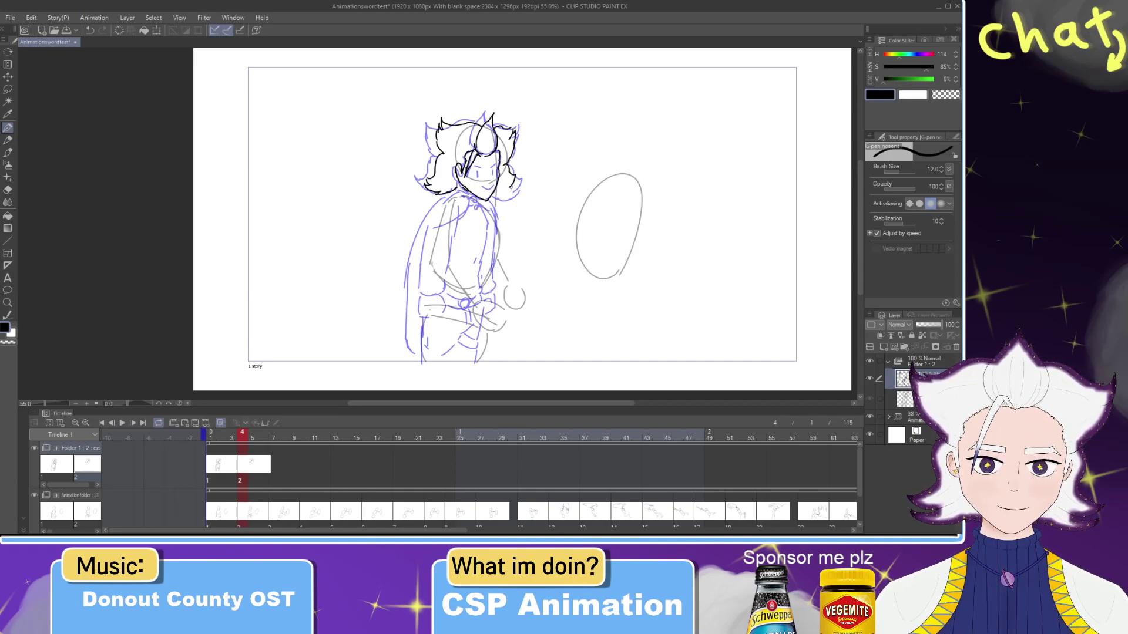
Step: Erase the jaw line and redraw the jaw and ear with the pen on the frame 4 cel
{"action": "key", "text": "e"}
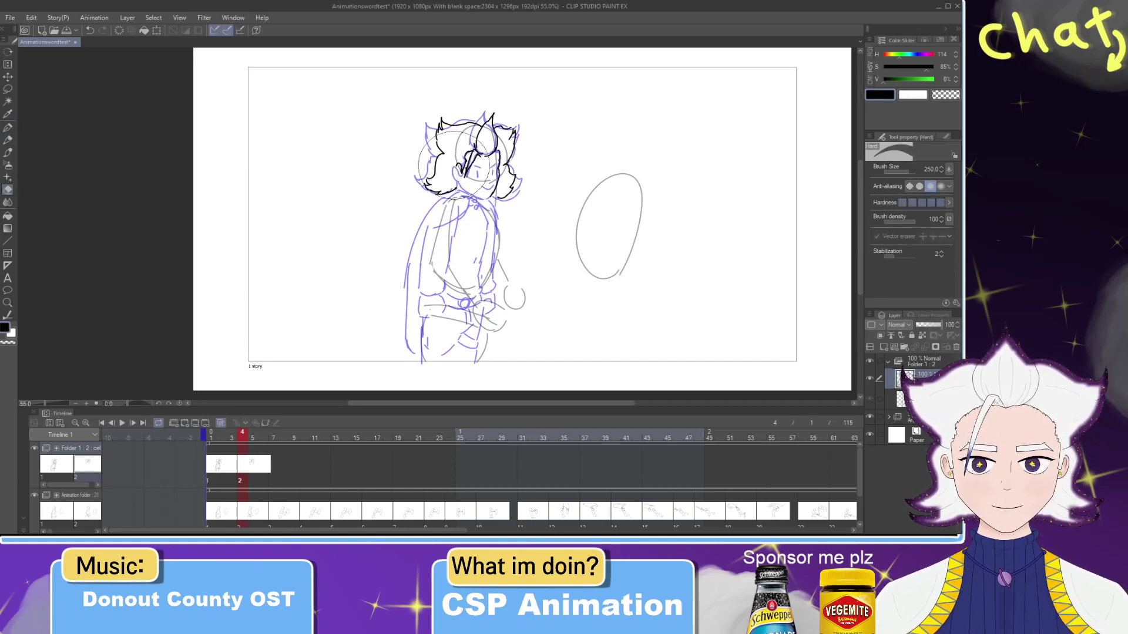
{"action": "key", "text": "p"}
{"action": "left_click_drag", "start_coordinate": [491, 195], "coordinate": [462, 188]}
{"action": "key", "text": "ctrl+z"}
{"action": "key", "text": "ctrl+z"}
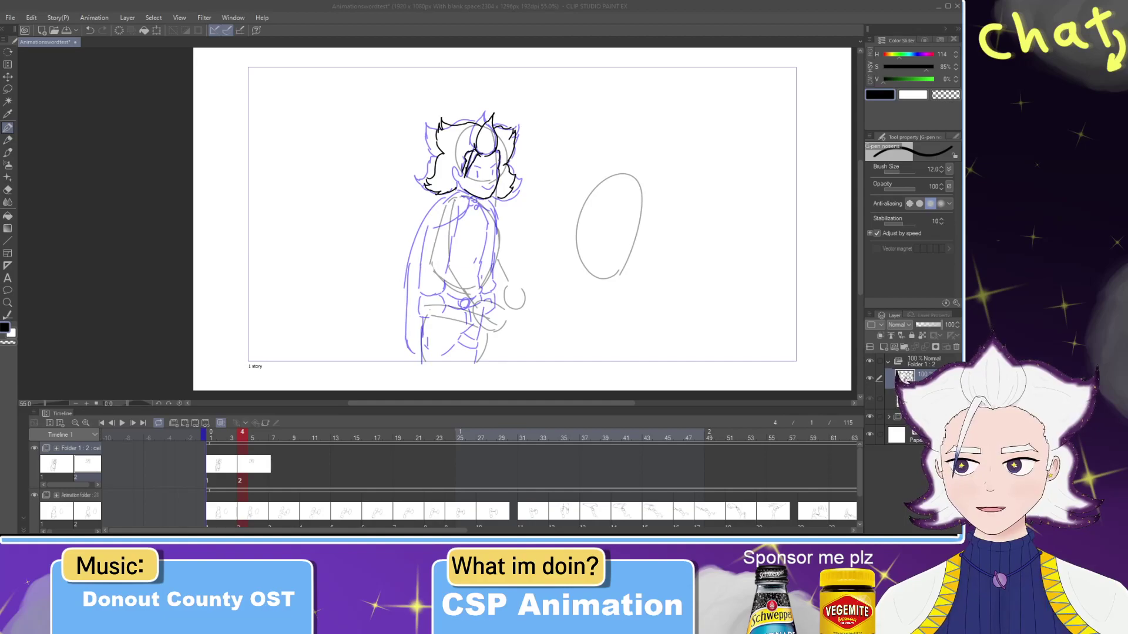
{"action": "left_click", "coordinate": [903, 4]}
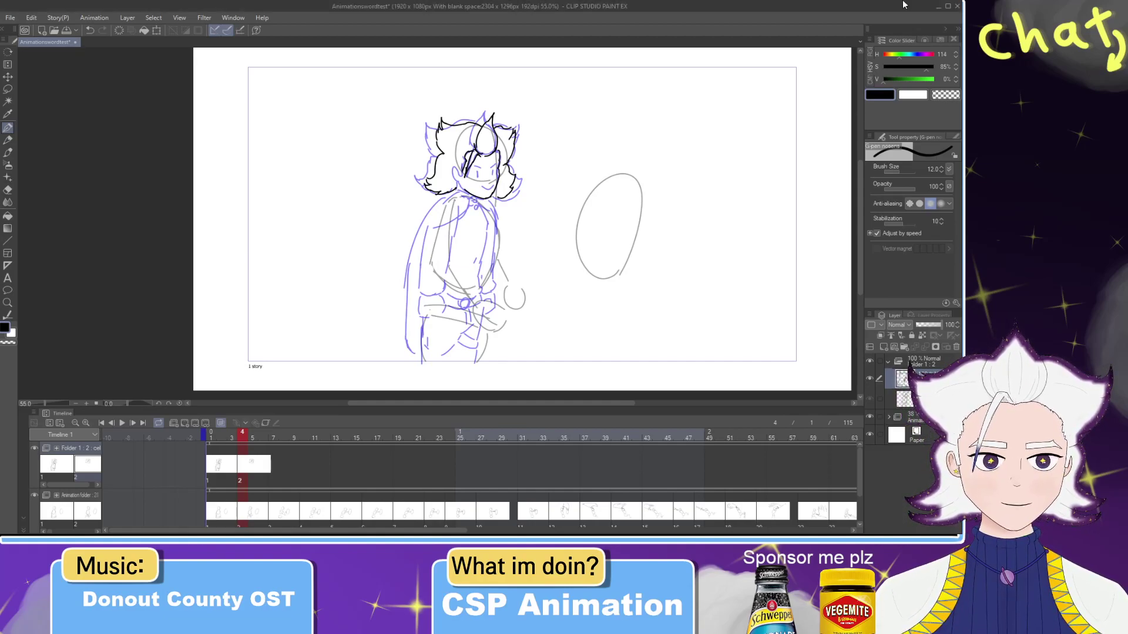
{"action": "left_click_drag", "start_coordinate": [465, 190], "coordinate": [460, 174]}
{"action": "key", "text": "ctrl+z"}
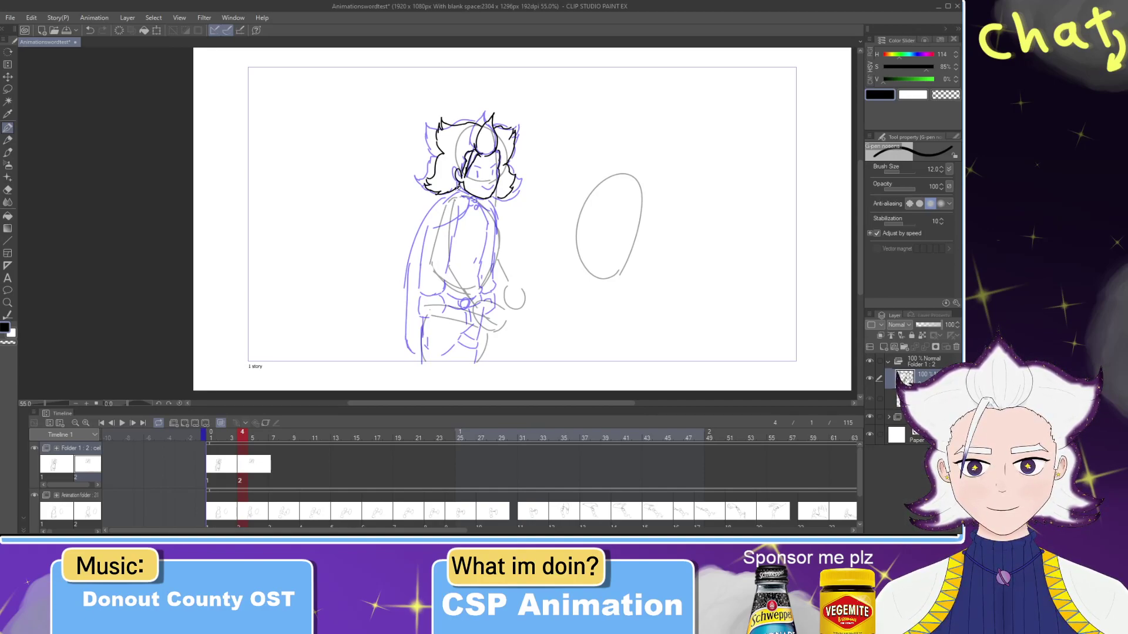
Step: Draw the cape's inner fold and back edge from the neck down toward the hem
{"action": "mouse_move", "coordinate": [451, 192]}
{"action": "left_mouse_down"}
{"action": "mouse_move", "coordinate": [432, 206]}
{"action": "mouse_move", "coordinate": [424, 245]}
{"action": "left_mouse_up"}
{"action": "key", "text": "ctrl+z"}
{"action": "left_click_drag", "start_coordinate": [468, 211], "coordinate": [418, 272]}
{"action": "key", "text": "ctrl+z"}
{"action": "mouse_move", "coordinate": [470, 202]}
{"action": "left_mouse_down"}
{"action": "mouse_move", "coordinate": [413, 254]}
{"action": "mouse_move", "coordinate": [416, 298]}
{"action": "left_mouse_up"}
{"action": "key", "text": "e"}
{"action": "left_click", "coordinate": [412, 252]}
{"action": "key", "text": "p"}
{"action": "left_click_drag", "start_coordinate": [434, 203], "coordinate": [401, 320]}
{"action": "key", "text": "ctrl+z"}
{"action": "mouse_move", "coordinate": [437, 203]}
{"action": "left_mouse_down"}
{"action": "mouse_move", "coordinate": [405, 287]}
{"action": "mouse_move", "coordinate": [411, 347]}
{"action": "left_mouse_up"}
Step: Draw the cape's front edge down the chest and the outer line of the near upper arm
{"action": "mouse_move", "coordinate": [481, 201]}
{"action": "left_mouse_down"}
{"action": "mouse_move", "coordinate": [497, 243]}
{"action": "mouse_move", "coordinate": [491, 286]}
{"action": "left_mouse_up"}
{"action": "left_click_drag", "start_coordinate": [432, 237], "coordinate": [429, 262]}
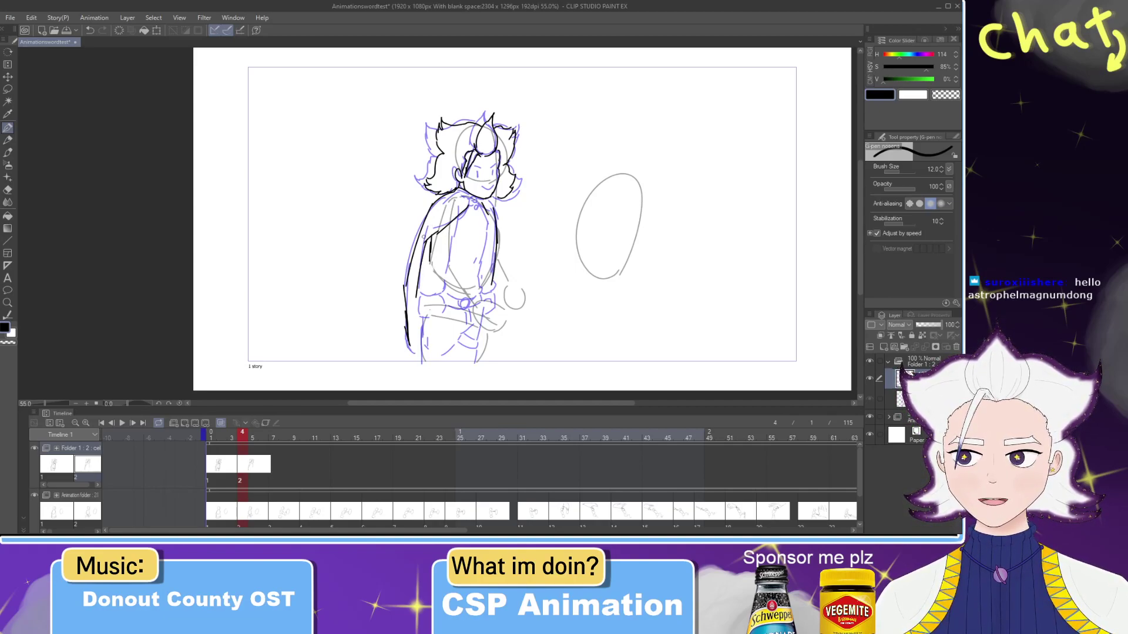
{"action": "key", "text": "ctrl+z"}
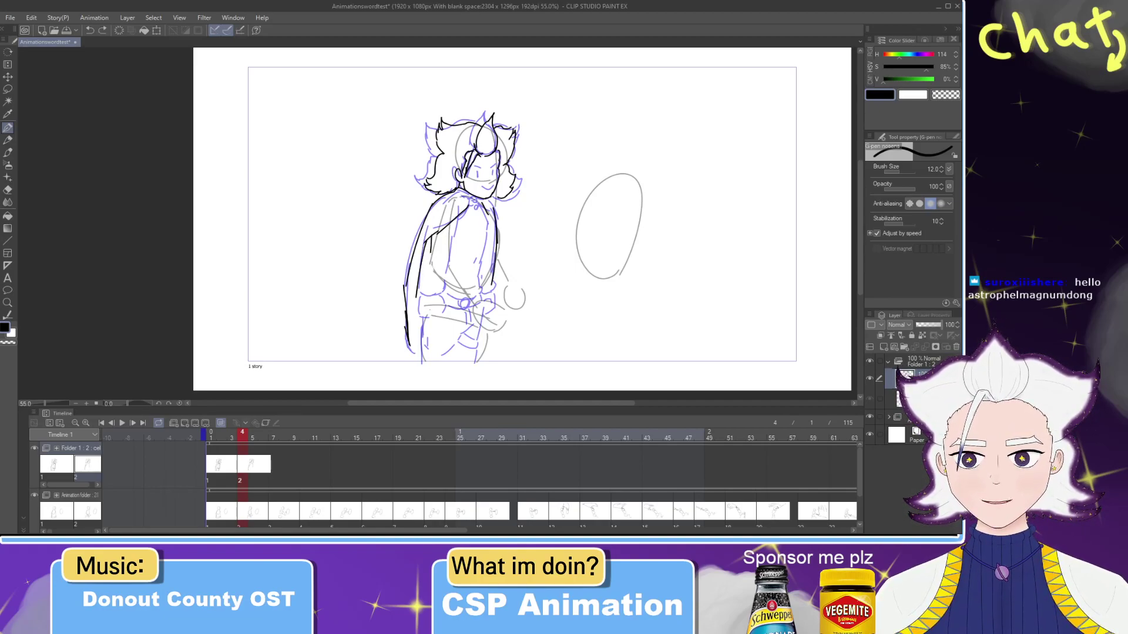
{"action": "key", "text": "ctrl+z"}
{"action": "key", "text": "ctrl+z"}
{"action": "key", "text": "ctrl+y"}
Step: Draw the near arm down to the waist with its forearm and hand, following the onion skin and rough
{"action": "key", "text": "e"}
{"action": "key", "text": "p"}
{"action": "mouse_move", "coordinate": [456, 222]}
{"action": "left_mouse_down"}
{"action": "mouse_move", "coordinate": [450, 276]}
{"action": "mouse_move", "coordinate": [450, 256]}
{"action": "mouse_move", "coordinate": [422, 274]}
{"action": "mouse_move", "coordinate": [469, 313]}
{"action": "left_mouse_up"}
{"action": "key", "text": "ctrl+z"}
{"action": "key", "text": "ctrl+z"}
{"action": "key", "text": "ctrl+z"}
{"action": "key", "text": "ctrl+z"}
{"action": "key", "text": "ctrl+z"}
{"action": "mouse_move", "coordinate": [425, 273]}
{"action": "left_mouse_down"}
{"action": "mouse_move", "coordinate": [464, 304]}
{"action": "mouse_move", "coordinate": [455, 264]}
{"action": "mouse_move", "coordinate": [467, 303]}
{"action": "mouse_move", "coordinate": [453, 263]}
{"action": "mouse_move", "coordinate": [459, 295]}
{"action": "mouse_move", "coordinate": [448, 302]}
{"action": "mouse_move", "coordinate": [489, 301]}
{"action": "mouse_move", "coordinate": [488, 315]}
{"action": "mouse_move", "coordinate": [459, 313]}
{"action": "mouse_move", "coordinate": [488, 316]}
{"action": "left_mouse_up"}
{"action": "key", "text": "ctrl+z"}
{"action": "key", "text": "ctrl+z"}
{"action": "key", "text": "ctrl+z"}
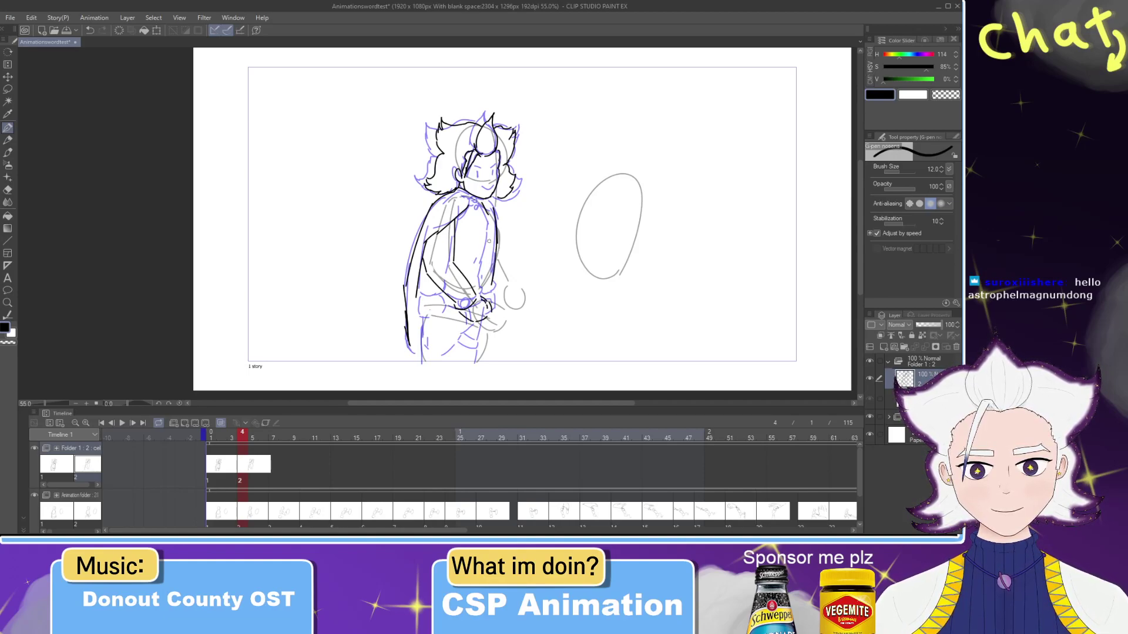
Step: Draw the torso's front lines down to the hands, then hide and show Folder 1 to check them against the rough
{"action": "left_click_drag", "start_coordinate": [483, 216], "coordinate": [490, 258]}
{"action": "key", "text": "ctrl+z"}
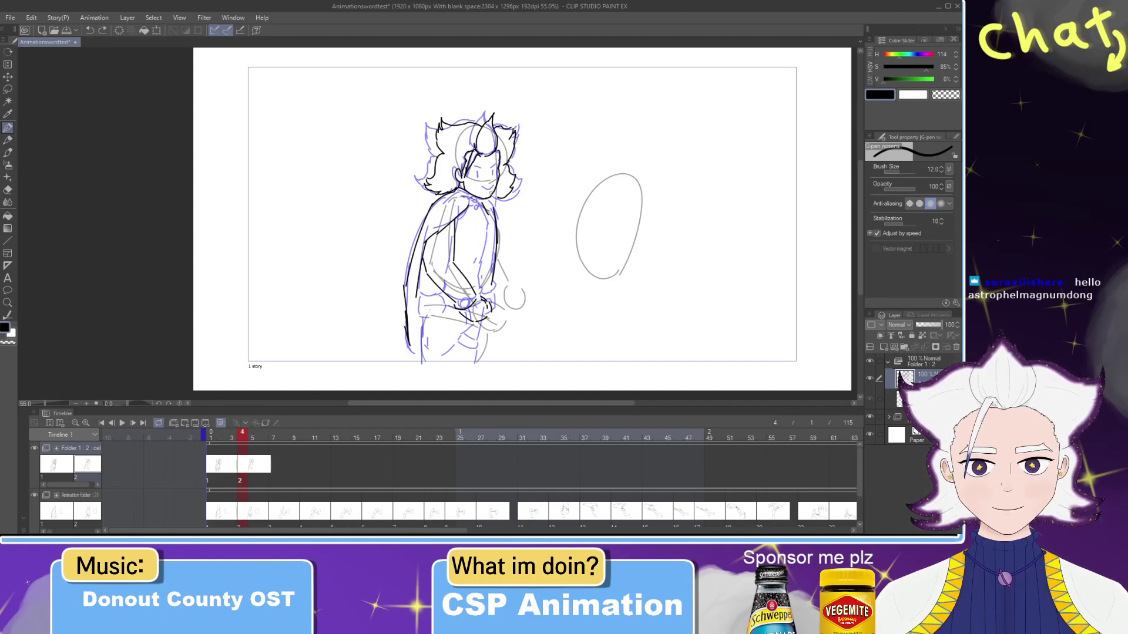
{"action": "key", "text": "ctrl+z"}
{"action": "left_click_drag", "start_coordinate": [488, 239], "coordinate": [478, 298]}
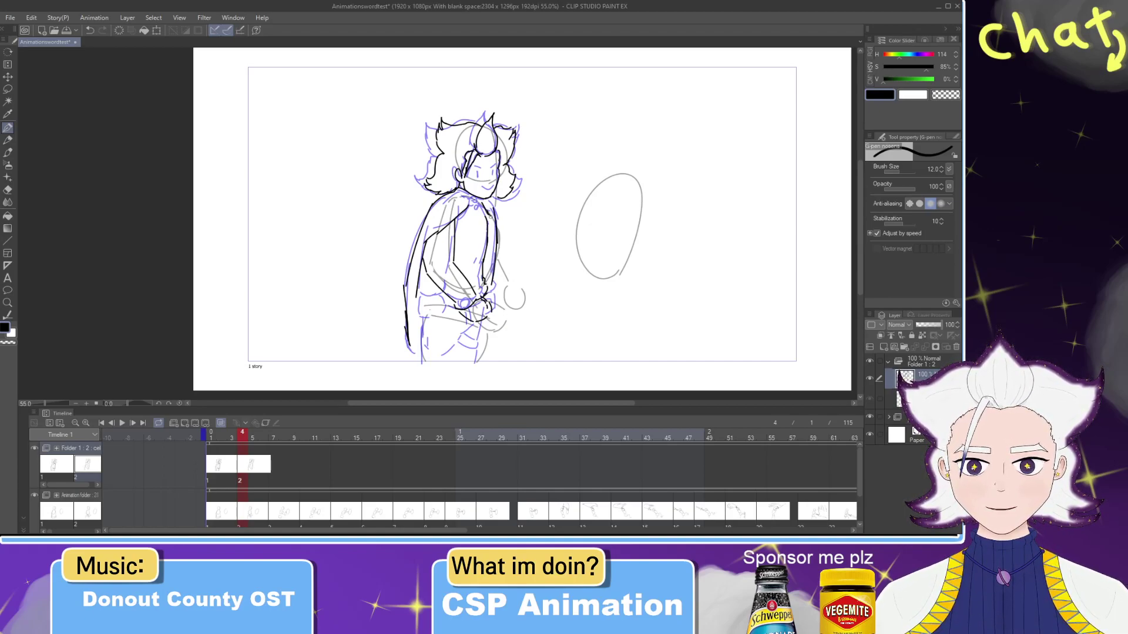
{"action": "left_click_drag", "start_coordinate": [496, 225], "coordinate": [498, 248]}
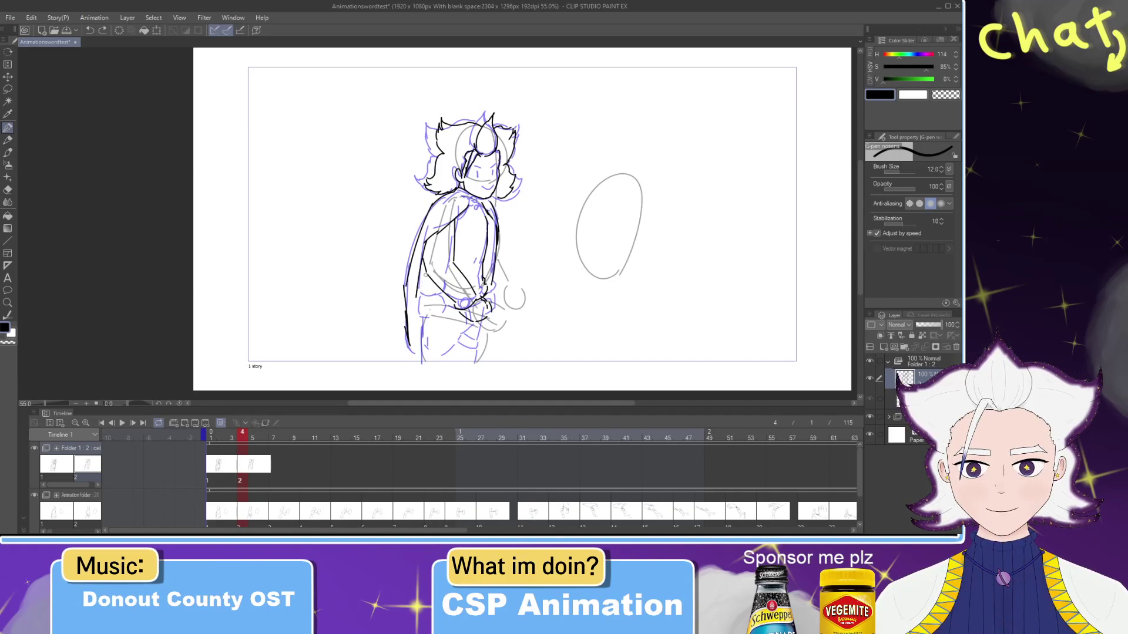
{"action": "key", "text": "ctrl+z"}
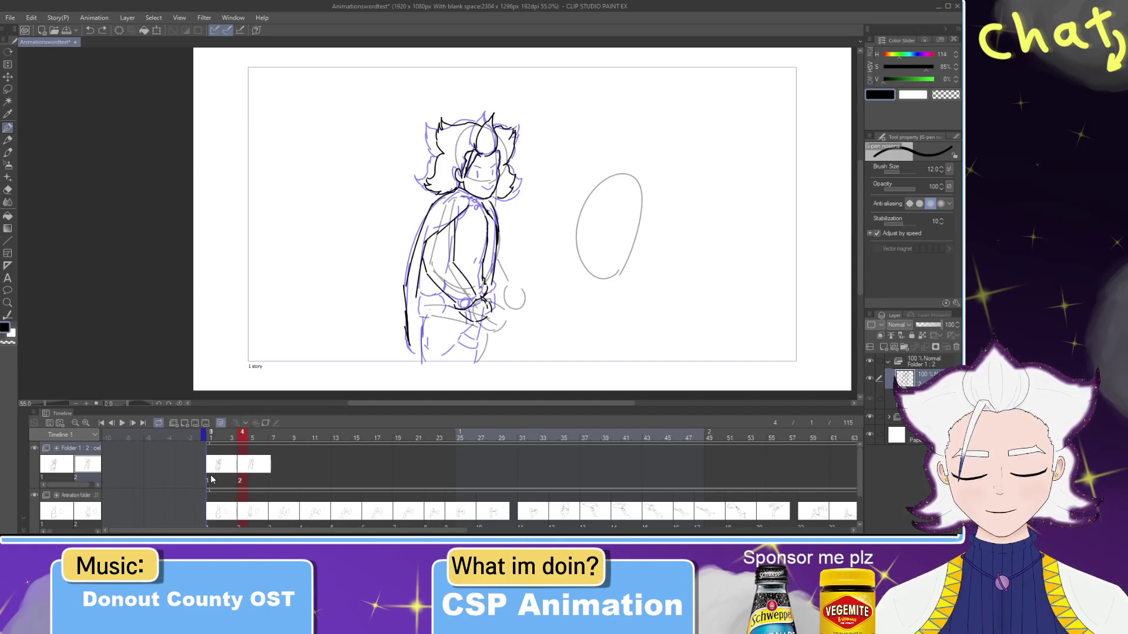
{"action": "left_click", "coordinate": [874, 363]}
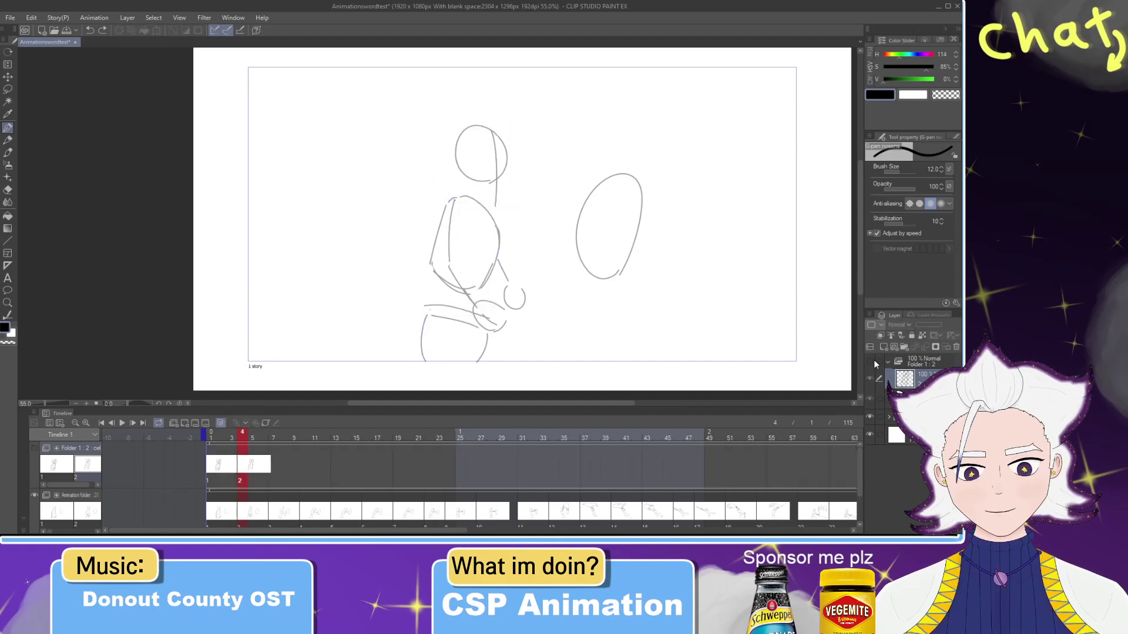
{"action": "left_click", "coordinate": [874, 363]}
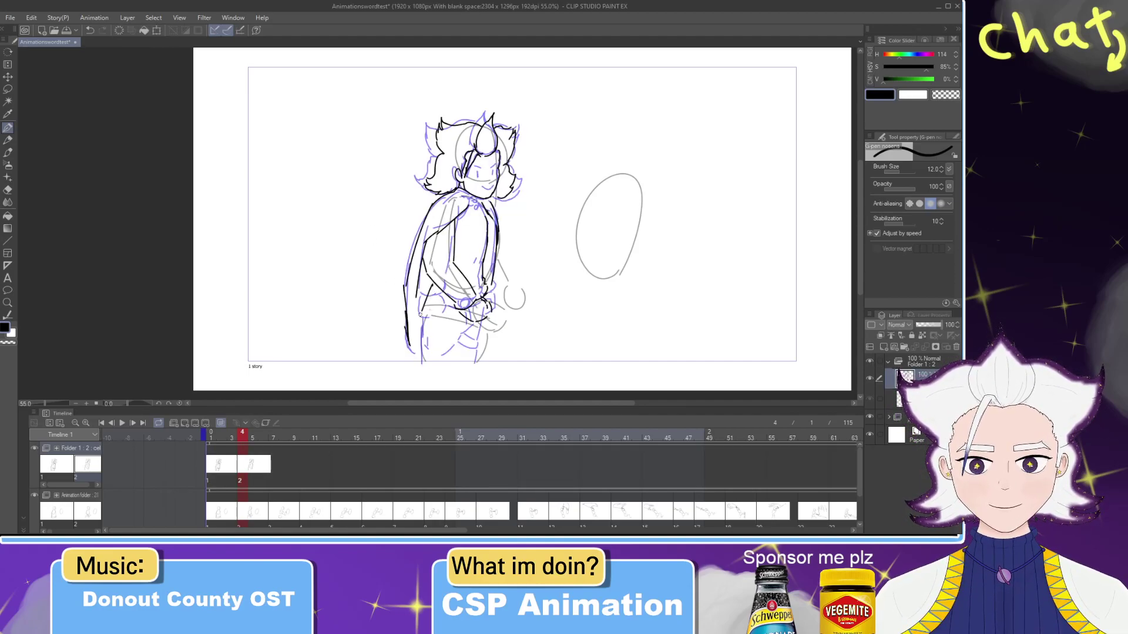
Step: Draw the cape's lower edge, the waistline and the upper legs
{"action": "left_click_drag", "start_coordinate": [425, 285], "coordinate": [411, 359]}
{"action": "mouse_move", "coordinate": [427, 318]}
{"action": "left_mouse_down"}
{"action": "mouse_move", "coordinate": [461, 313]}
{"action": "mouse_move", "coordinate": [455, 351]}
{"action": "mouse_move", "coordinate": [481, 359]}
{"action": "mouse_move", "coordinate": [485, 341]}
{"action": "mouse_move", "coordinate": [488, 354]}
{"action": "mouse_move", "coordinate": [464, 349]}
{"action": "mouse_move", "coordinate": [474, 353]}
{"action": "left_mouse_up"}
{"action": "key", "text": "ctrl+z"}
{"action": "key", "text": "ctrl+z"}
{"action": "key", "text": "ctrl+z"}
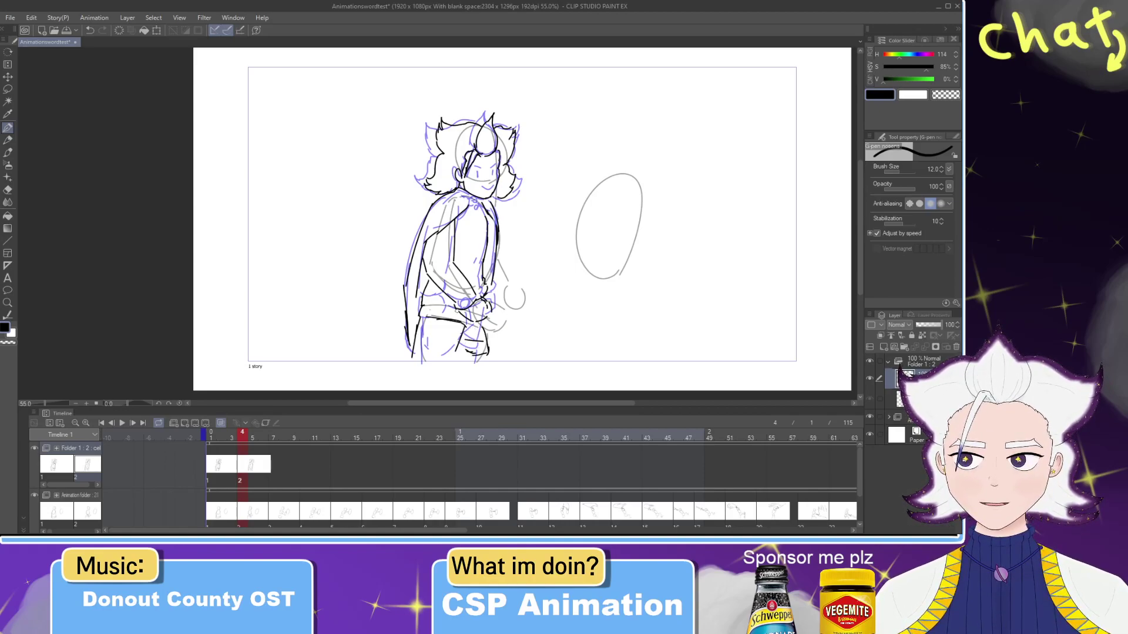
Step: Complete the lines between thigh and hand, then draw the cape clasp and the eyes, brows and mouth
{"action": "mouse_move", "coordinate": [464, 323]}
{"action": "left_mouse_down"}
{"action": "mouse_move", "coordinate": [483, 327]}
{"action": "mouse_move", "coordinate": [493, 283]}
{"action": "mouse_move", "coordinate": [493, 301]}
{"action": "left_mouse_up"}
{"action": "mouse_move", "coordinate": [469, 209]}
{"action": "left_mouse_down"}
{"action": "mouse_move", "coordinate": [495, 185]}
{"action": "mouse_move", "coordinate": [488, 175]}
{"action": "left_mouse_up"}
{"action": "key", "text": "ctrl+z"}
{"action": "key", "text": "ctrl+z"}
{"action": "key", "text": "ctrl+z"}
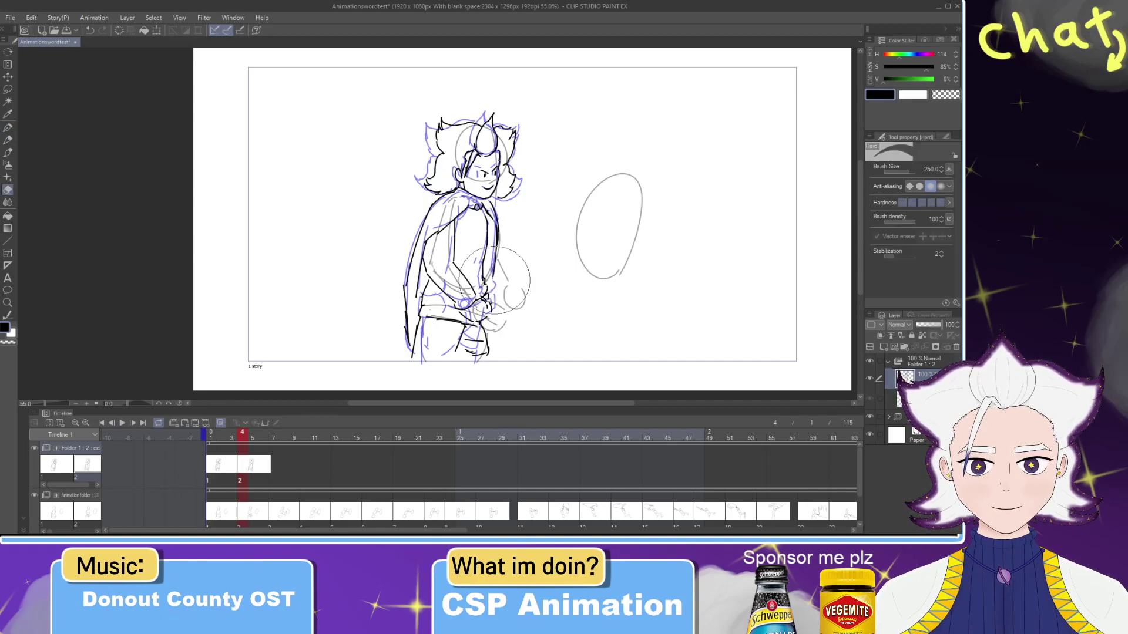
Step: Draw the far forearm and its hand beside the waist, matching the rough's small circle
{"action": "mouse_move", "coordinate": [497, 255]}
{"action": "left_mouse_down"}
{"action": "mouse_move", "coordinate": [512, 280]}
{"action": "mouse_move", "coordinate": [489, 283]}
{"action": "mouse_move", "coordinate": [495, 294]}
{"action": "mouse_move", "coordinate": [510, 284]}
{"action": "mouse_move", "coordinate": [498, 295]}
{"action": "mouse_move", "coordinate": [516, 298]}
{"action": "mouse_move", "coordinate": [503, 304]}
{"action": "mouse_move", "coordinate": [512, 286]}
{"action": "left_mouse_up"}
{"action": "key", "text": "ctrl+z"}
{"action": "key", "text": "ctrl+z"}
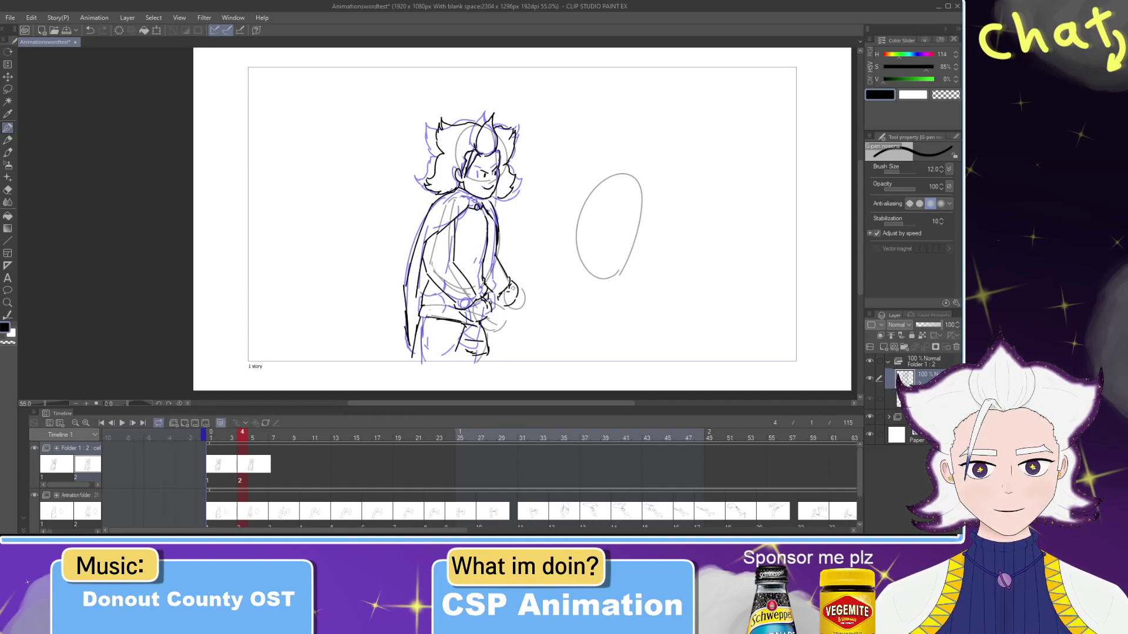
Step: Redraw the upper waistline above the thighs and clean up the stray lines around it with the eraser
{"action": "left_click_drag", "start_coordinate": [422, 306], "coordinate": [454, 306]}
{"action": "key", "text": "e"}
{"action": "key", "text": "p"}
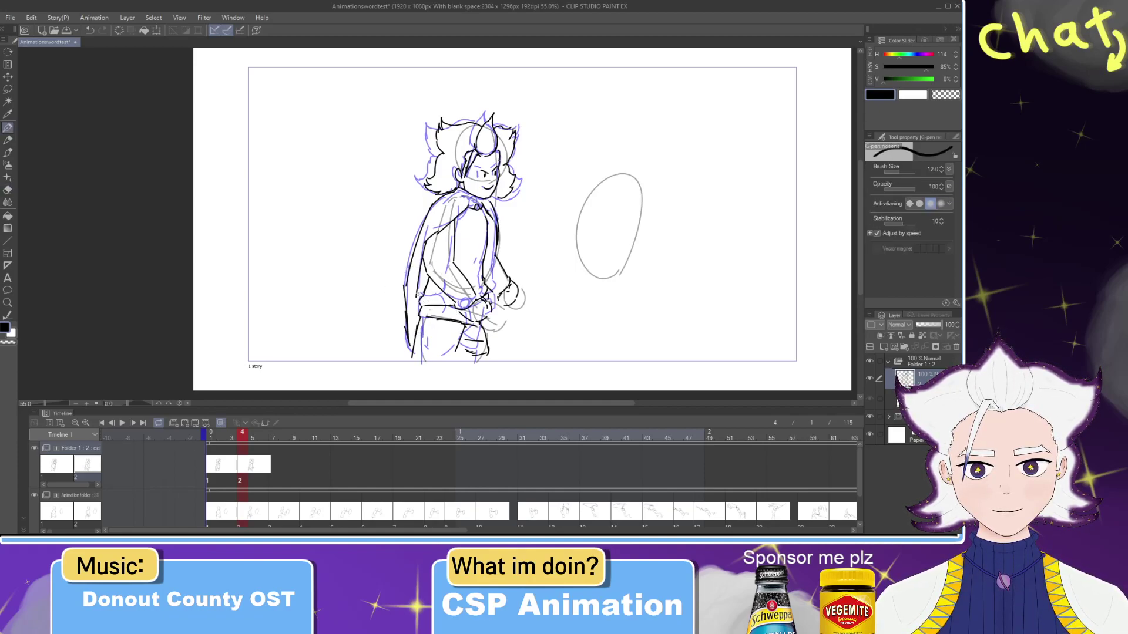
{"action": "key", "text": "e"}
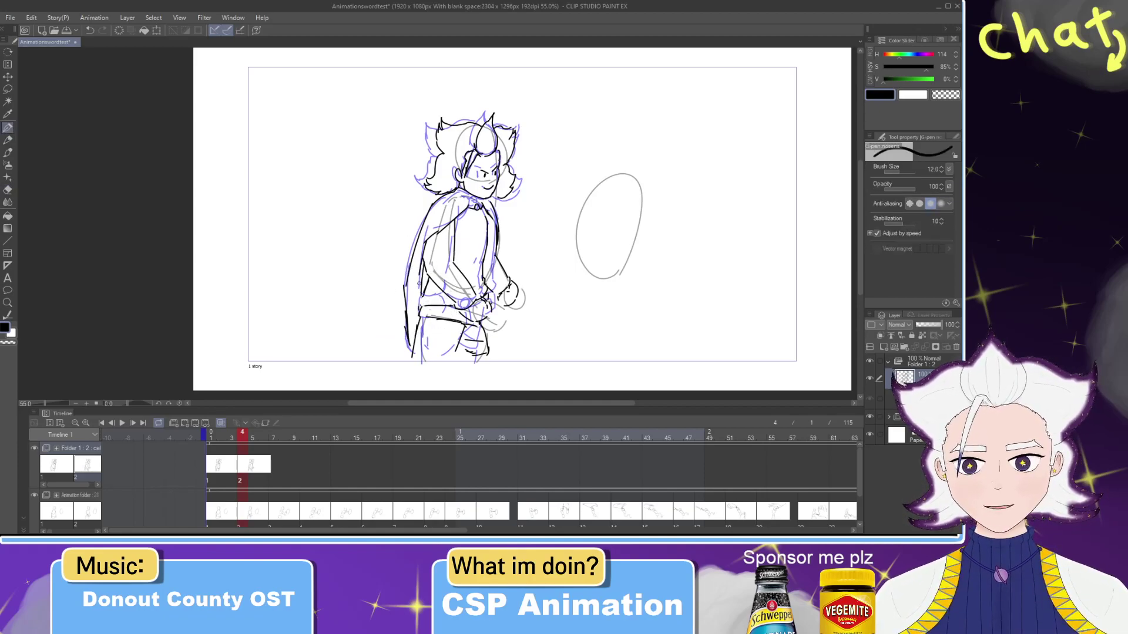
{"action": "key", "text": "p"}
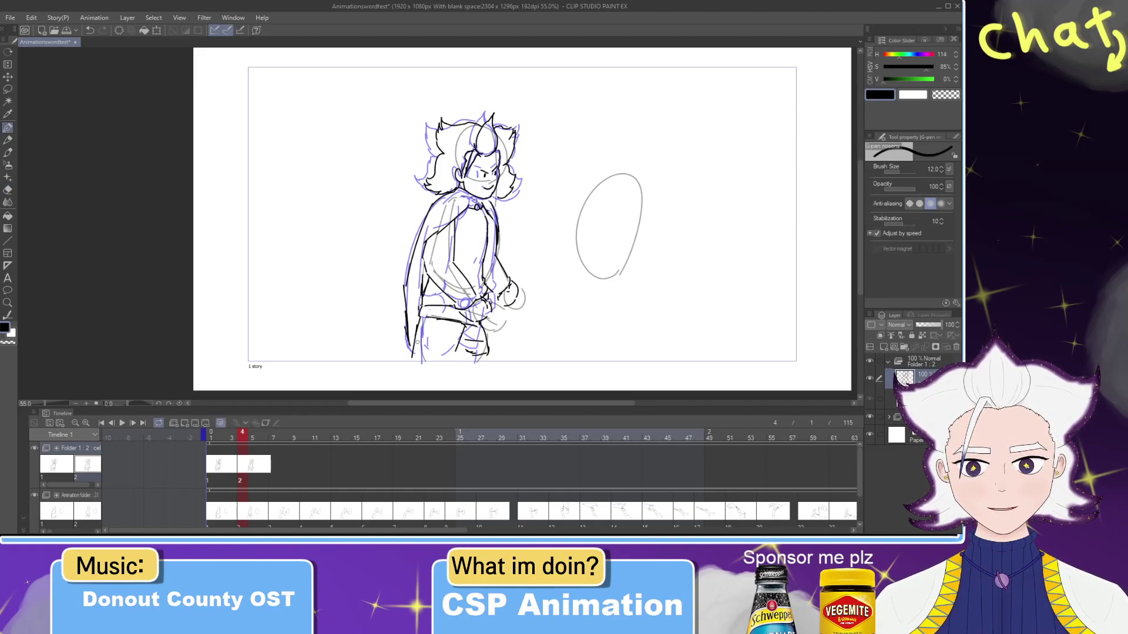
{"action": "key", "text": "e"}
{"action": "key", "text": "p"}
Step: Rework the eyes and mouth on the frame 4 cel, erasing and redrawing the facial lines
{"action": "mouse_move", "coordinate": [488, 173]}
{"action": "left_mouse_down"}
{"action": "mouse_move", "coordinate": [484, 187]}
{"action": "mouse_move", "coordinate": [494, 183]}
{"action": "left_mouse_up"}
{"action": "key", "text": "ctrl+z"}
{"action": "key", "text": "ctrl+z"}
{"action": "key", "text": "e"}
{"action": "key", "text": "p"}
{"action": "key", "text": "ctrl+z"}
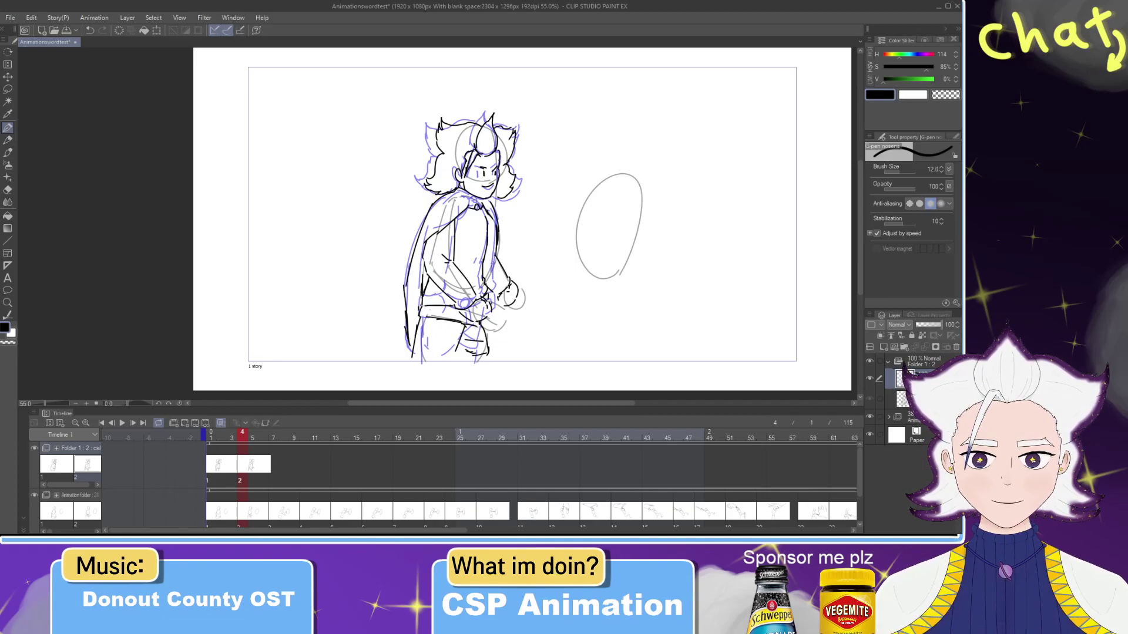
Step: Add the small finishing line at the cape's collar, undoing the stray mark on the chest
{"action": "key", "text": "ctrl+z"}
{"action": "left_click_drag", "start_coordinate": [482, 233], "coordinate": [479, 241]}
{"action": "key", "text": "ctrl+z"}
{"action": "left_click_drag", "start_coordinate": [470, 198], "coordinate": [468, 207]}
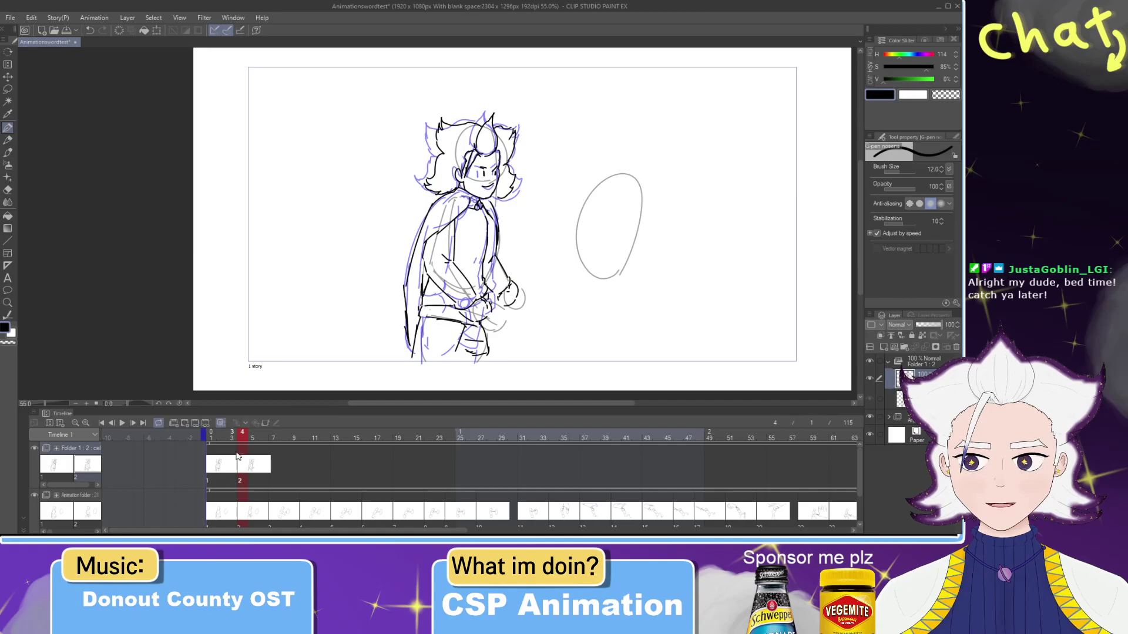
Step: Move the playhead to frame 7, then erase and redraw the far eye on cel 2
{"action": "left_click", "coordinate": [273, 438]}
{"action": "left_click_drag", "start_coordinate": [276, 439], "coordinate": [274, 440]}
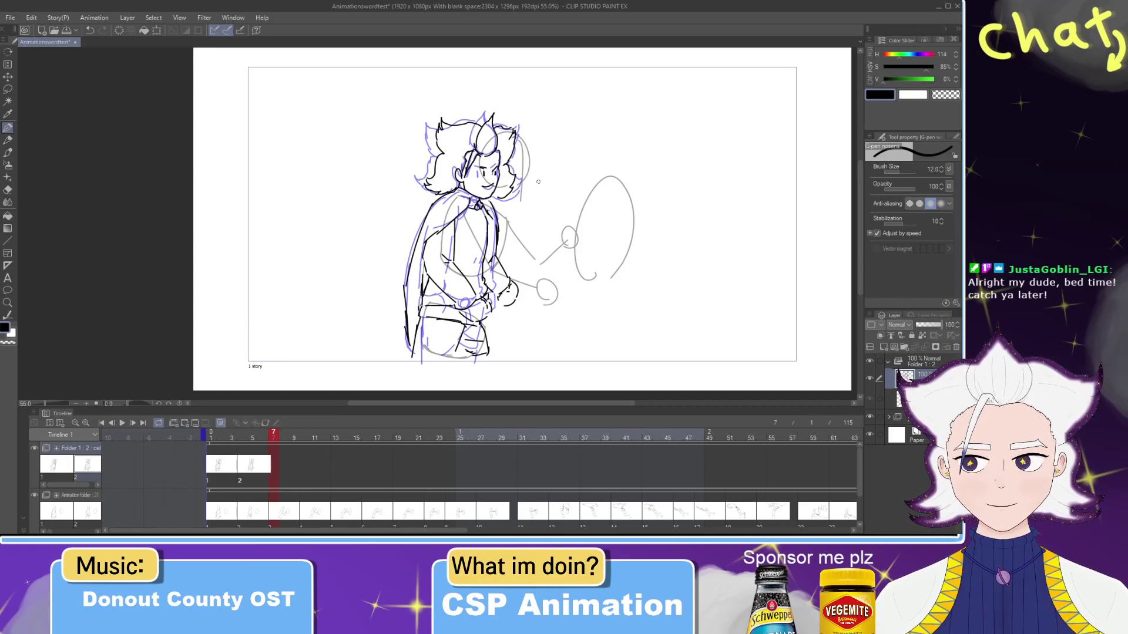
{"action": "key", "text": "e"}
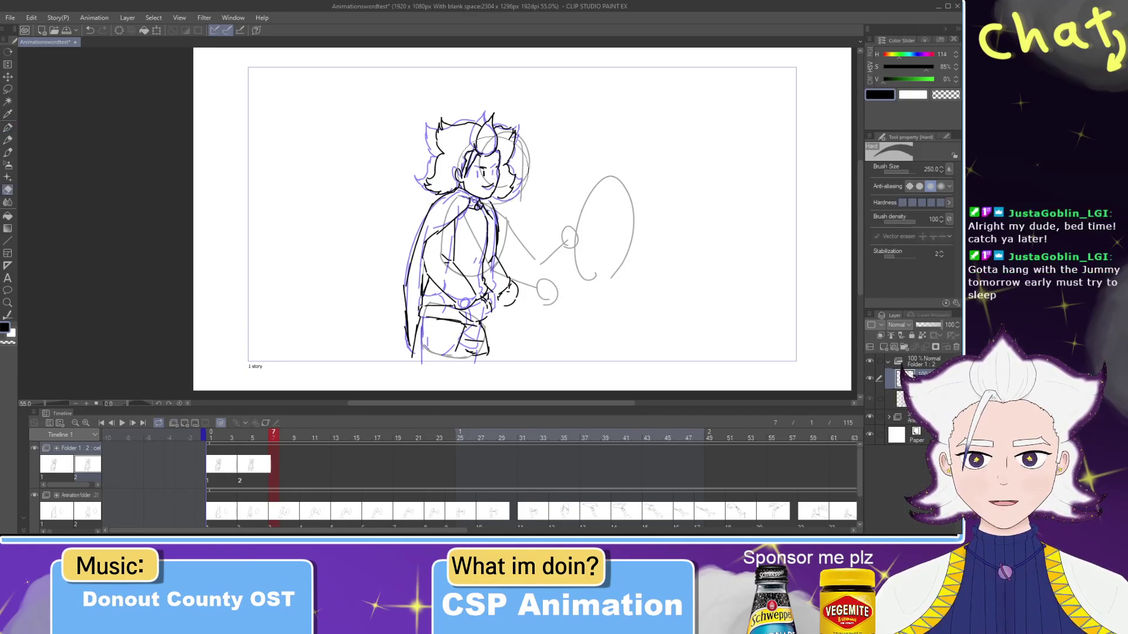
{"action": "key", "text": "p"}
{"action": "key", "text": "e"}
{"action": "left_click_drag", "start_coordinate": [495, 167], "coordinate": [493, 173]}
{"action": "key", "text": "p"}
{"action": "key", "text": "e"}
{"action": "key", "text": "p"}
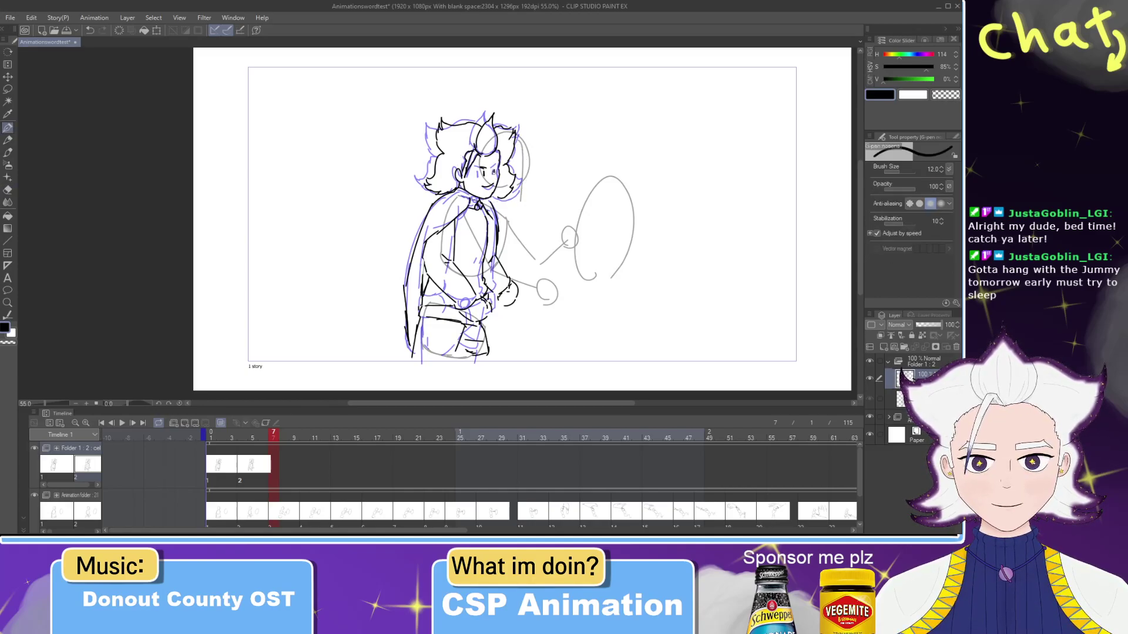
{"action": "key", "text": "ctrl+z"}
{"action": "left_click_drag", "start_coordinate": [492, 170], "coordinate": [497, 167]}
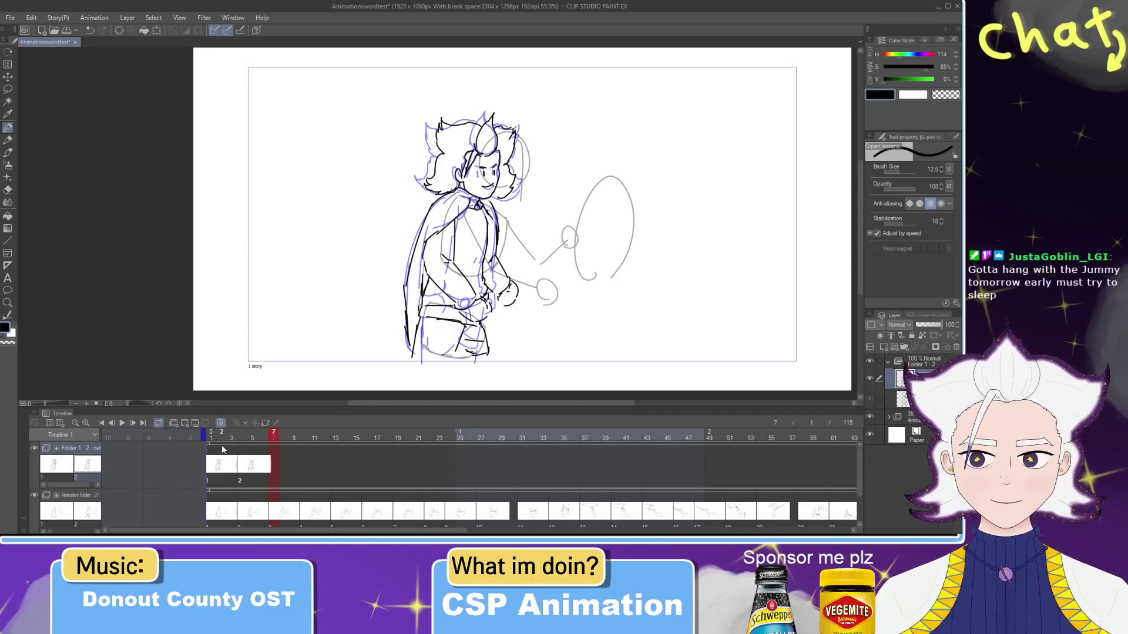
Step: Add a new cel at frame 7 and draw the character's face outline and front hair tuft over the head circle
{"action": "left_click", "coordinate": [185, 424]}
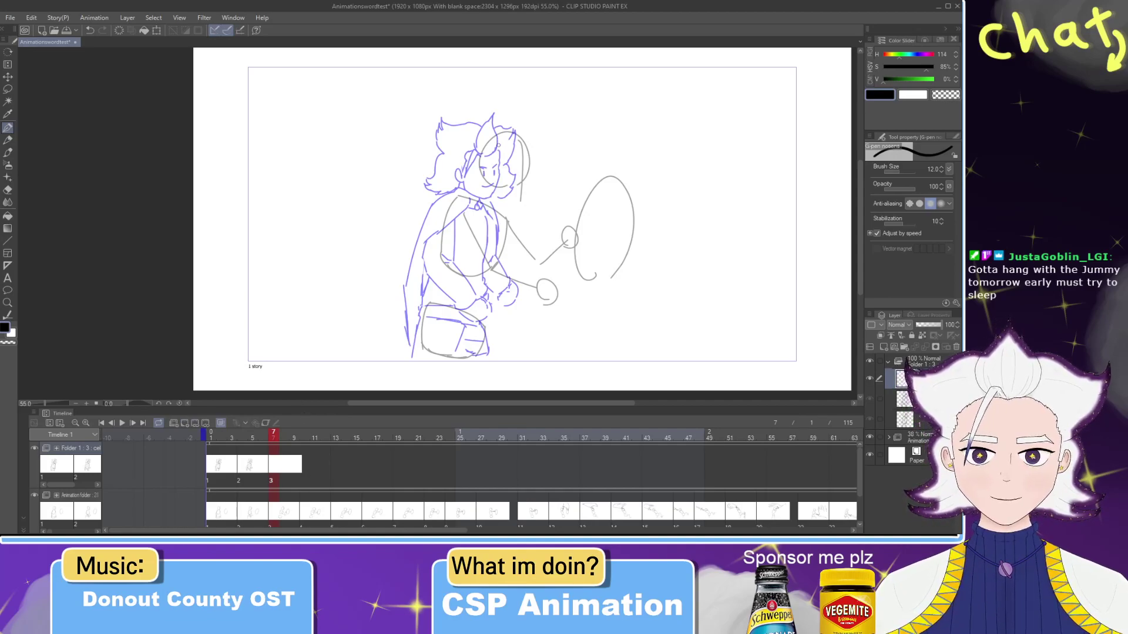
{"action": "mouse_move", "coordinate": [494, 147]}
{"action": "left_mouse_down"}
{"action": "mouse_move", "coordinate": [484, 169]}
{"action": "mouse_move", "coordinate": [496, 144]}
{"action": "left_mouse_up"}
{"action": "key", "text": "ctrl+z"}
{"action": "key", "text": "ctrl+z"}
{"action": "mouse_move", "coordinate": [491, 187]}
{"action": "left_mouse_down"}
{"action": "mouse_move", "coordinate": [519, 196]}
{"action": "mouse_move", "coordinate": [524, 124]}
{"action": "mouse_move", "coordinate": [509, 144]}
{"action": "mouse_move", "coordinate": [522, 154]}
{"action": "left_mouse_up"}
{"action": "key", "text": "ctrl+z"}
{"action": "key", "text": "ctrl+z"}
{"action": "key", "text": "ctrl+z"}
{"action": "key", "text": "ctrl+z"}
{"action": "key", "text": "ctrl+z"}
{"action": "key", "text": "ctrl+z"}
{"action": "key", "text": "ctrl+z"}
{"action": "key", "text": "ctrl+z"}
{"action": "key", "text": "ctrl+z"}
{"action": "key", "text": "ctrl+z"}
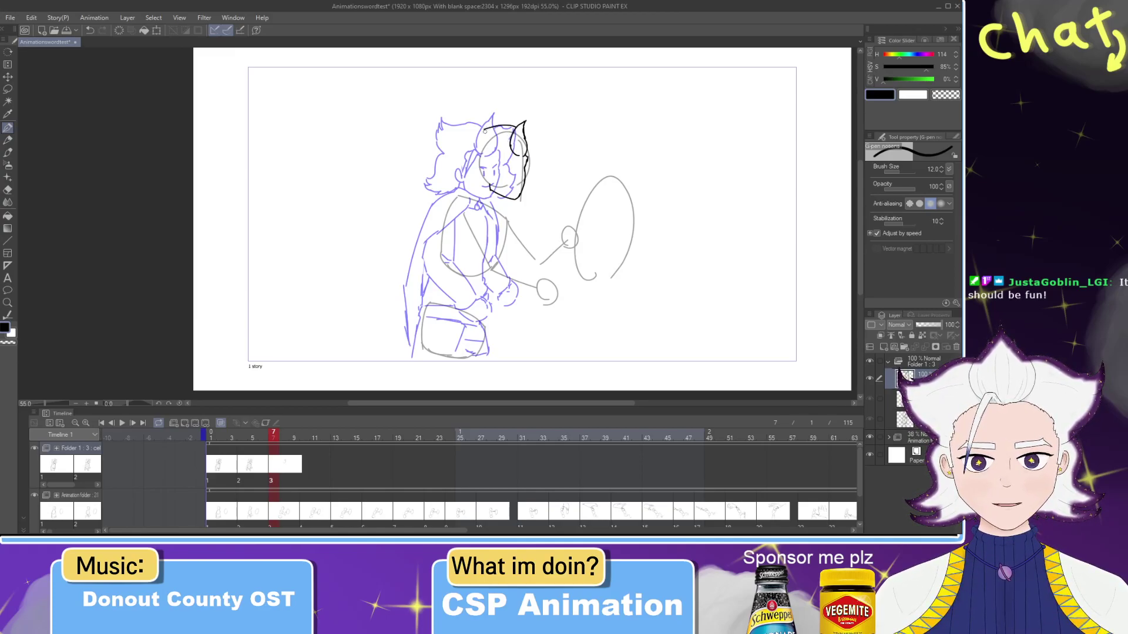
Step: Draw the spiky back hair, hairline and ear behind the face on the frame 7 cel
{"action": "mouse_move", "coordinate": [468, 128]}
{"action": "left_mouse_down"}
{"action": "mouse_move", "coordinate": [472, 160]}
{"action": "mouse_move", "coordinate": [445, 174]}
{"action": "mouse_move", "coordinate": [453, 185]}
{"action": "mouse_move", "coordinate": [487, 191]}
{"action": "mouse_move", "coordinate": [522, 156]}
{"action": "mouse_move", "coordinate": [500, 151]}
{"action": "mouse_move", "coordinate": [486, 183]}
{"action": "mouse_move", "coordinate": [512, 165]}
{"action": "left_mouse_up"}
{"action": "key", "text": "ctrl+z"}
{"action": "key", "text": "ctrl+z"}
{"action": "key", "text": "ctrl+z"}
{"action": "key", "text": "ctrl+z"}
{"action": "key", "text": "ctrl+z"}
{"action": "key", "text": "ctrl+z"}
{"action": "key", "text": "e"}
{"action": "key", "text": "p"}
{"action": "key", "text": "ctrl+z"}
{"action": "key", "text": "ctrl+z"}
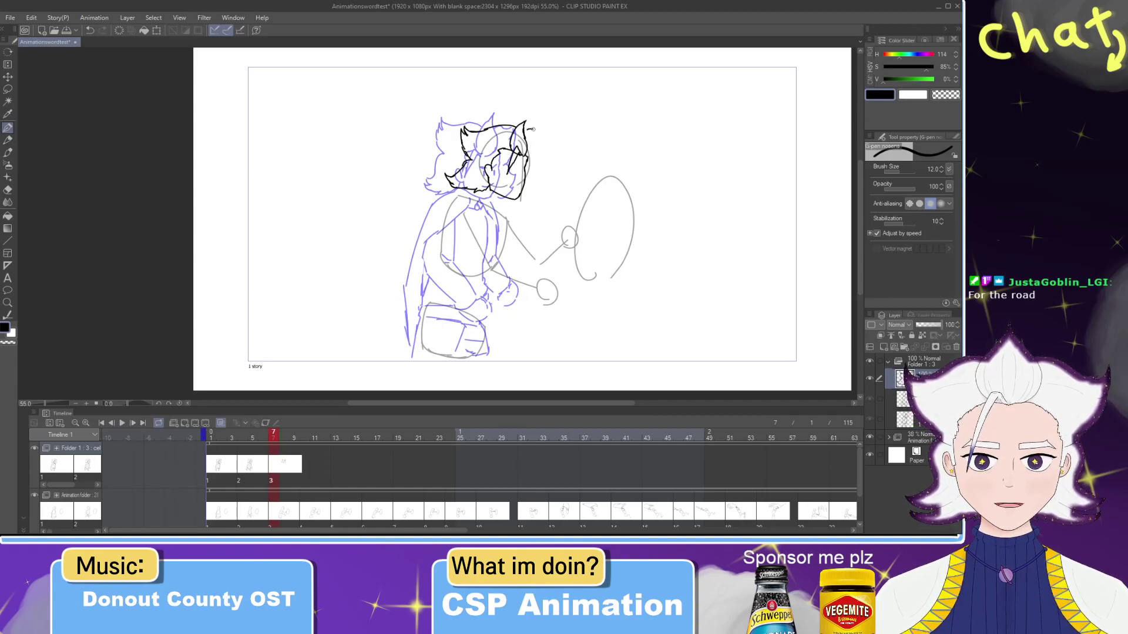
Step: Erase overlapping lines near the face and draw the spiky hair on the far side of the head on the frame 7 cel
{"action": "key", "text": "e"}
{"action": "mouse_move", "coordinate": [515, 125]}
{"action": "left_mouse_down"}
{"action": "mouse_move", "coordinate": [494, 126]}
{"action": "mouse_move", "coordinate": [537, 144]}
{"action": "mouse_move", "coordinate": [536, 130]}
{"action": "mouse_move", "coordinate": [539, 143]}
{"action": "mouse_move", "coordinate": [536, 188]}
{"action": "mouse_move", "coordinate": [520, 186]}
{"action": "left_mouse_up"}
{"action": "key", "text": "p"}
{"action": "key", "text": "ctrl+z"}
{"action": "key", "text": "ctrl+z"}
{"action": "key", "text": "ctrl+z"}
{"action": "key", "text": "ctrl+z"}
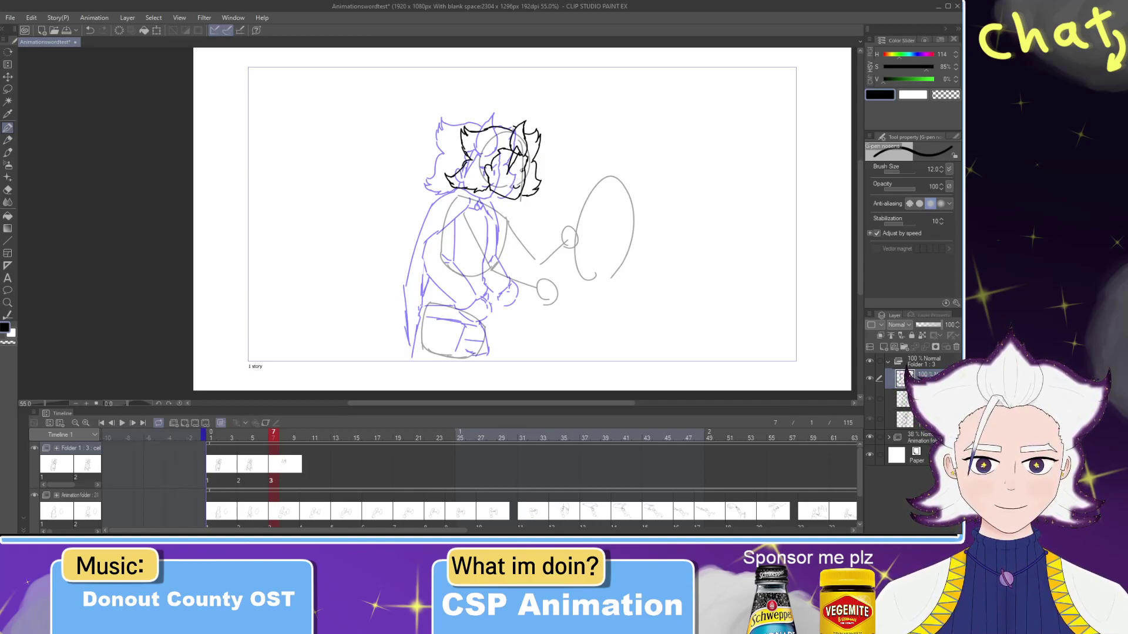
{"action": "key", "text": "ctrl+z"}
{"action": "key", "text": "p"}
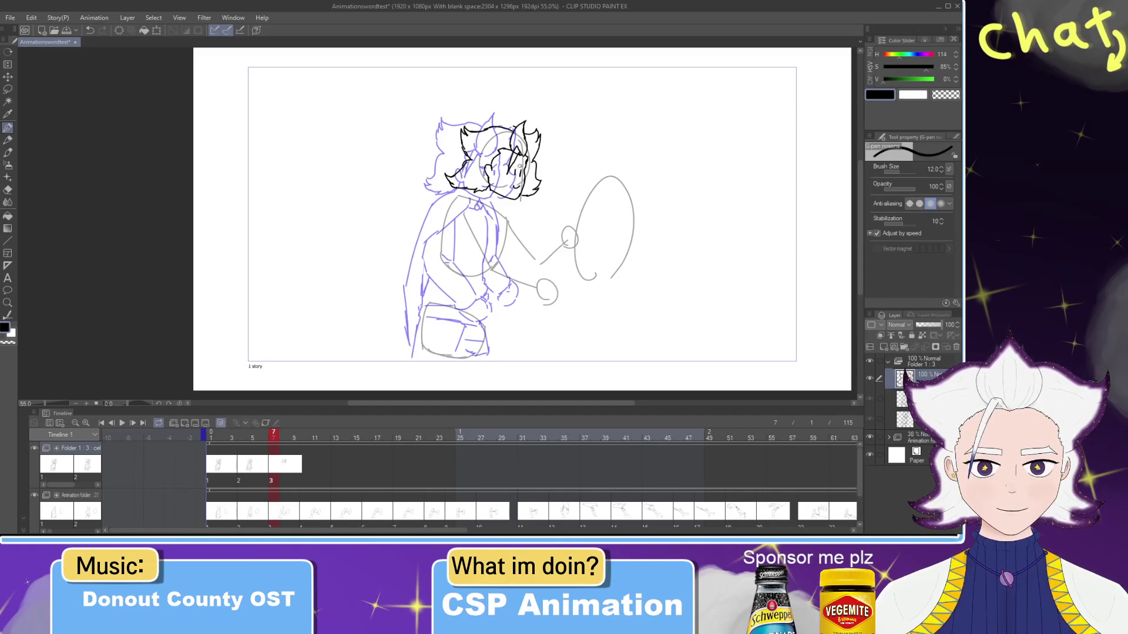
Step: Finish the mouth and draw the neck lines below the chin on the frame 7 cel
{"action": "key", "text": "ctrl+z"}
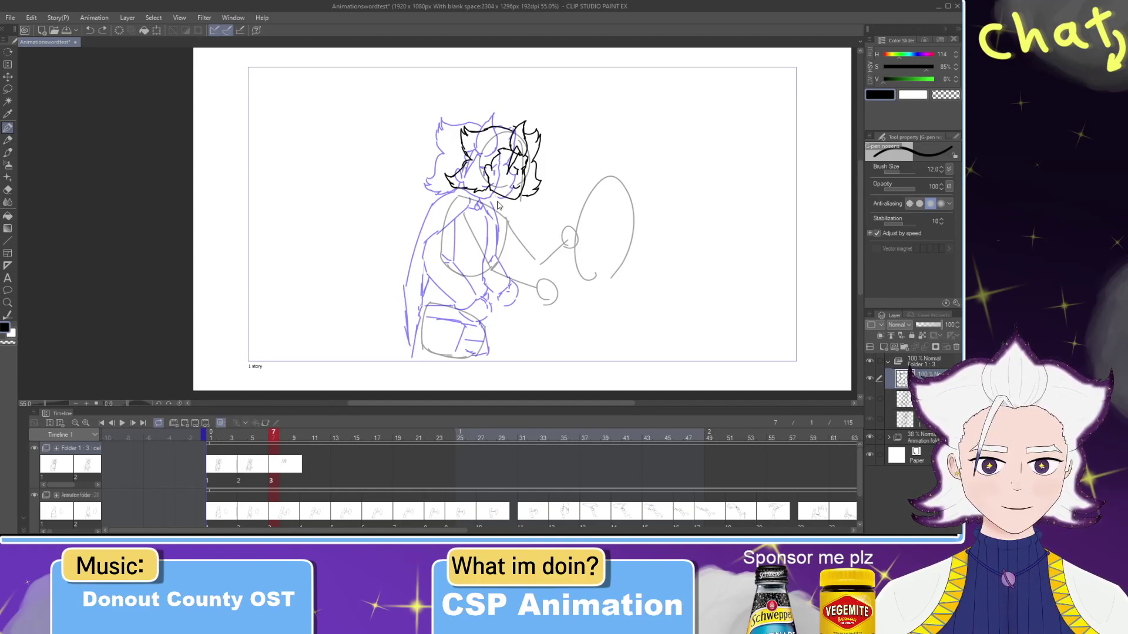
{"action": "key", "text": "ctrl+z"}
{"action": "mouse_move", "coordinate": [497, 197]}
{"action": "left_mouse_down"}
{"action": "mouse_move", "coordinate": [502, 205]}
{"action": "mouse_move", "coordinate": [481, 201]}
{"action": "left_mouse_up"}
{"action": "key", "text": "ctrl+z"}
{"action": "key", "text": "ctrl+z"}
{"action": "mouse_move", "coordinate": [472, 202]}
{"action": "left_mouse_down"}
{"action": "mouse_move", "coordinate": [491, 204]}
{"action": "mouse_move", "coordinate": [468, 215]}
{"action": "mouse_move", "coordinate": [455, 200]}
{"action": "mouse_move", "coordinate": [473, 188]}
{"action": "left_mouse_up"}
{"action": "key", "text": "ctrl+z"}
{"action": "key", "text": "ctrl+z"}
{"action": "key", "text": "ctrl+z"}
{"action": "key", "text": "ctrl+z"}
Step: Draw the cape's outer back edge and inner edge from the shoulder down to the hip on the frame 7 cel
{"action": "mouse_move", "coordinate": [434, 220]}
{"action": "left_mouse_down"}
{"action": "mouse_move", "coordinate": [448, 201]}
{"action": "mouse_move", "coordinate": [418, 235]}
{"action": "left_mouse_up"}
{"action": "key", "text": "ctrl+z"}
{"action": "key", "text": "ctrl+z"}
{"action": "left_click_drag", "start_coordinate": [462, 188], "coordinate": [417, 238]}
{"action": "key", "text": "ctrl+z"}
{"action": "left_click_drag", "start_coordinate": [472, 215], "coordinate": [447, 244]}
{"action": "mouse_move", "coordinate": [463, 220]}
{"action": "left_mouse_down"}
{"action": "mouse_move", "coordinate": [429, 248]}
{"action": "mouse_move", "coordinate": [408, 320]}
{"action": "left_mouse_up"}
{"action": "left_click_drag", "start_coordinate": [422, 221], "coordinate": [407, 330]}
{"action": "key", "text": "e"}
{"action": "key", "text": "p"}
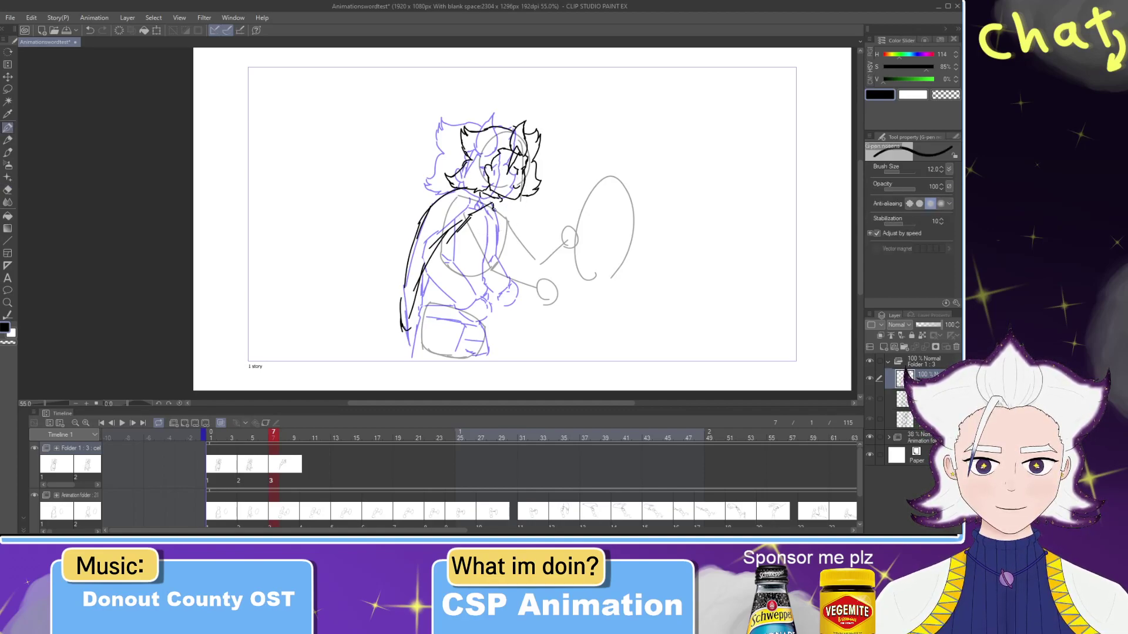
Step: Draw the cape clasp and the short cape edge below the collar on the frame 7 cel
{"action": "left_click_drag", "start_coordinate": [501, 202], "coordinate": [500, 252]}
{"action": "key", "text": "ctrl+z"}
{"action": "key", "text": "ctrl+z"}
{"action": "key", "text": "ctrl+z"}
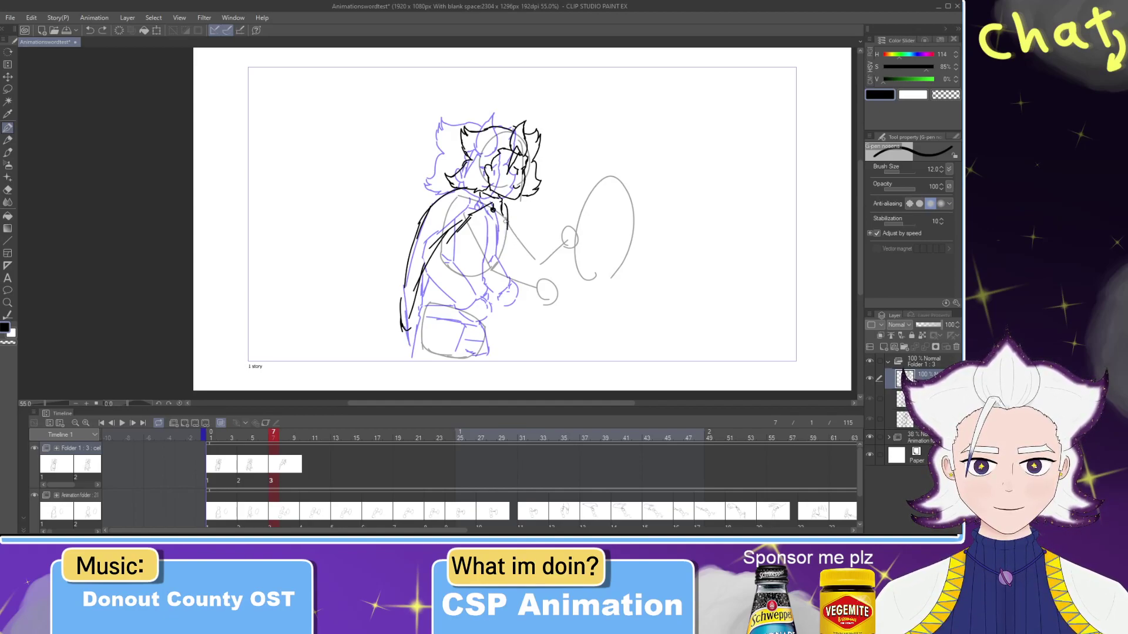
Step: Draw the far arm reaching forward with its hand, plus the torso's front line, on the frame 7 cel
{"action": "mouse_move", "coordinate": [503, 213]}
{"action": "left_mouse_down"}
{"action": "mouse_move", "coordinate": [537, 250]}
{"action": "mouse_move", "coordinate": [516, 258]}
{"action": "mouse_move", "coordinate": [558, 253]}
{"action": "mouse_move", "coordinate": [568, 217]}
{"action": "mouse_move", "coordinate": [548, 229]}
{"action": "mouse_move", "coordinate": [564, 226]}
{"action": "mouse_move", "coordinate": [561, 255]}
{"action": "mouse_move", "coordinate": [574, 252]}
{"action": "left_mouse_up"}
{"action": "key", "text": "ctrl+z"}
{"action": "key", "text": "ctrl+z"}
{"action": "key", "text": "ctrl+z"}
{"action": "key", "text": "ctrl+z"}
{"action": "key", "text": "ctrl+z"}
{"action": "key", "text": "ctrl+z"}
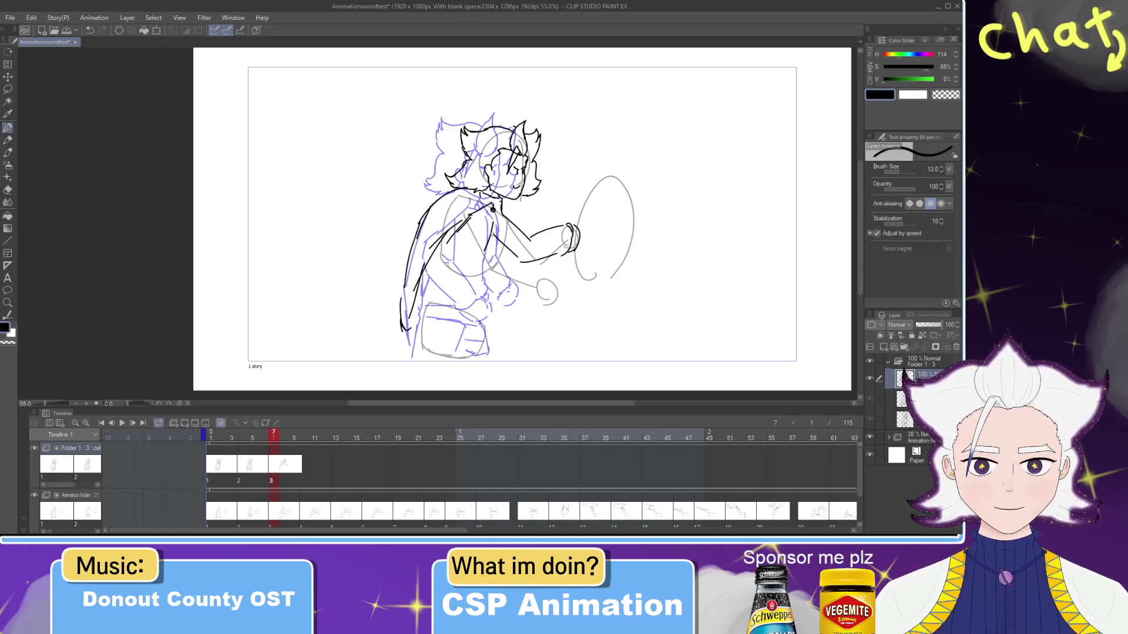
{"action": "left_click_drag", "start_coordinate": [491, 245], "coordinate": [480, 294]}
{"action": "key", "text": "ctrl+z"}
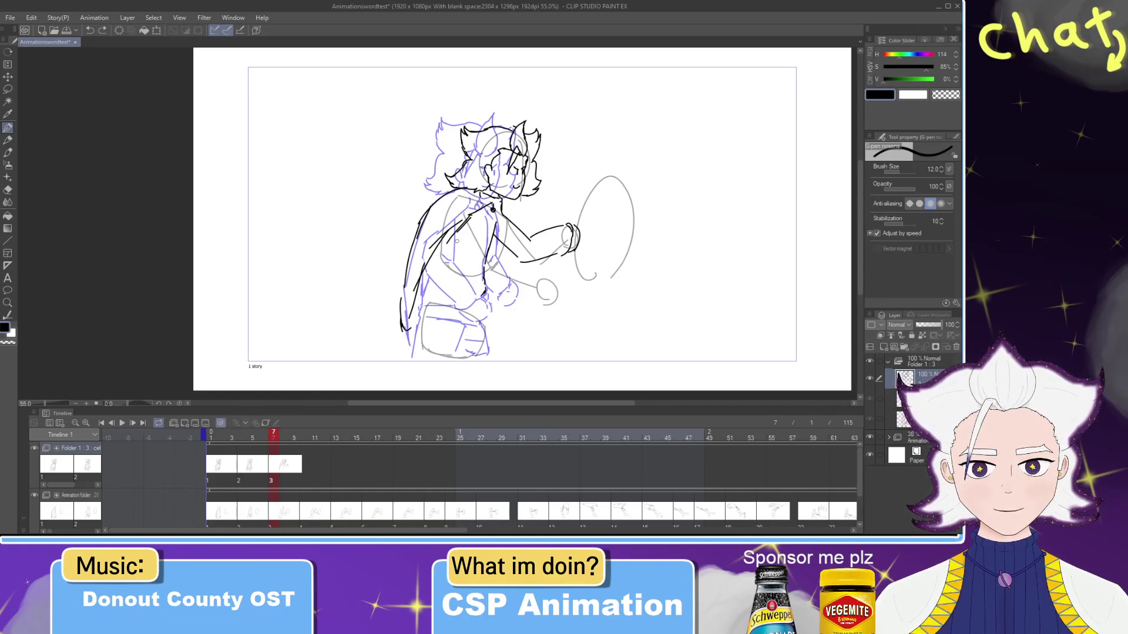
{"action": "key", "text": "ctrl+z"}
Step: Draw the near arm reaching forward and down from the shoulder with its round hand on the frame 7 cel
{"action": "mouse_move", "coordinate": [454, 236]}
{"action": "left_mouse_down"}
{"action": "mouse_move", "coordinate": [475, 261]}
{"action": "mouse_move", "coordinate": [501, 256]}
{"action": "mouse_move", "coordinate": [471, 271]}
{"action": "mouse_move", "coordinate": [502, 283]}
{"action": "left_mouse_up"}
{"action": "key", "text": "e"}
{"action": "key", "text": "p"}
{"action": "key", "text": "ctrl+z"}
{"action": "key", "text": "ctrl+z"}
{"action": "key", "text": "ctrl+z"}
{"action": "mouse_move", "coordinate": [454, 236]}
{"action": "left_mouse_down"}
{"action": "mouse_move", "coordinate": [499, 280]}
{"action": "mouse_move", "coordinate": [521, 290]}
{"action": "mouse_move", "coordinate": [506, 265]}
{"action": "mouse_move", "coordinate": [537, 282]}
{"action": "mouse_move", "coordinate": [522, 275]}
{"action": "left_mouse_up"}
{"action": "key", "text": "ctrl+z"}
{"action": "key", "text": "ctrl+z"}
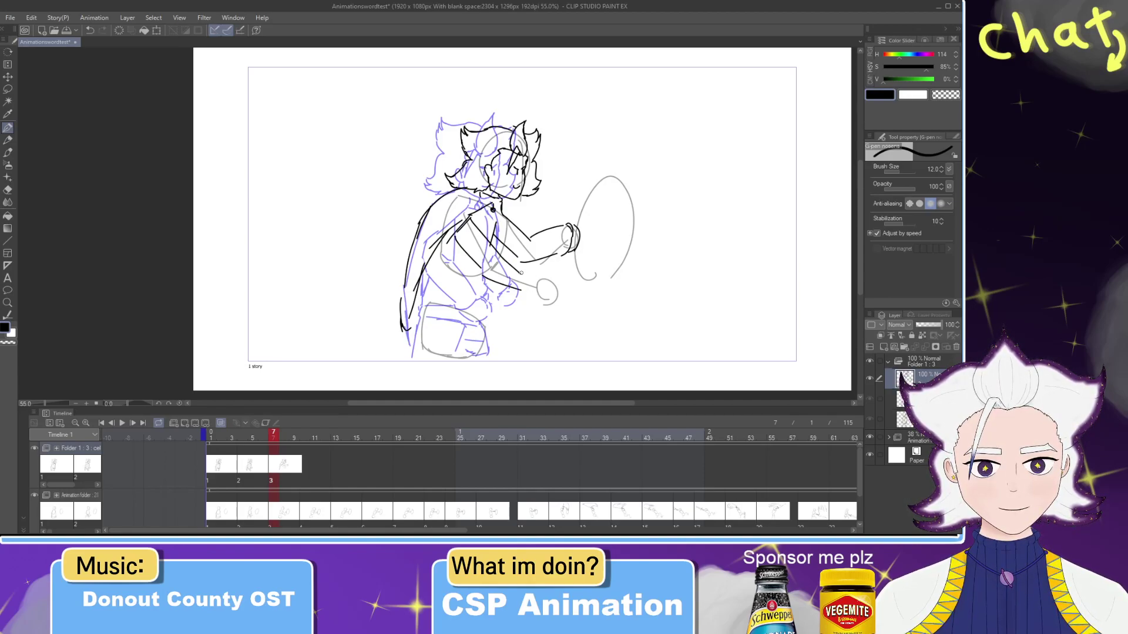
{"action": "key", "text": "ctrl+z"}
{"action": "key", "text": "ctrl+z"}
{"action": "mouse_move", "coordinate": [485, 273]}
{"action": "left_mouse_down"}
{"action": "mouse_move", "coordinate": [512, 286]}
{"action": "mouse_move", "coordinate": [540, 274]}
{"action": "mouse_move", "coordinate": [536, 292]}
{"action": "mouse_move", "coordinate": [553, 283]}
{"action": "mouse_move", "coordinate": [541, 295]}
{"action": "left_mouse_up"}
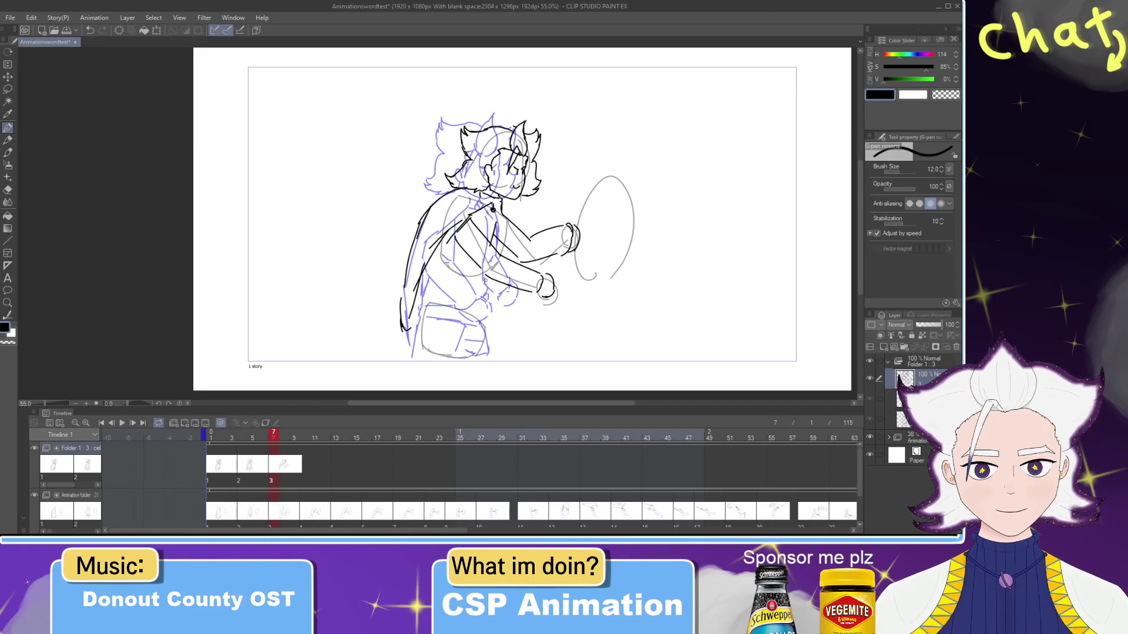
Step: Draw the belt with its round buckle and the upper leg lines over the hip shape on the frame 7 cel
{"action": "mouse_move", "coordinate": [486, 275]}
{"action": "left_mouse_down"}
{"action": "mouse_move", "coordinate": [483, 313]}
{"action": "mouse_move", "coordinate": [422, 303]}
{"action": "mouse_move", "coordinate": [418, 316]}
{"action": "mouse_move", "coordinate": [451, 328]}
{"action": "mouse_move", "coordinate": [477, 322]}
{"action": "mouse_move", "coordinate": [419, 316]}
{"action": "mouse_move", "coordinate": [481, 323]}
{"action": "mouse_move", "coordinate": [484, 313]}
{"action": "mouse_move", "coordinate": [414, 355]}
{"action": "left_mouse_up"}
{"action": "key", "text": "ctrl+z"}
{"action": "key", "text": "ctrl+z"}
{"action": "key", "text": "ctrl+z"}
{"action": "key", "text": "ctrl+z"}
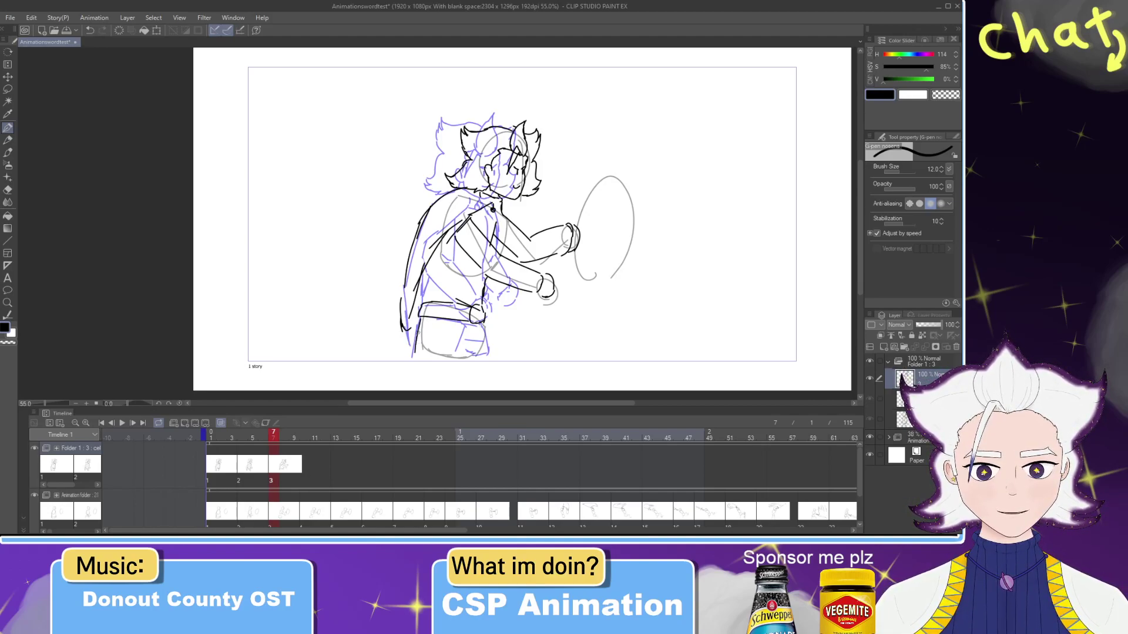
{"action": "mouse_move", "coordinate": [471, 330]}
{"action": "left_mouse_down"}
{"action": "mouse_move", "coordinate": [458, 359]}
{"action": "mouse_move", "coordinate": [473, 360]}
{"action": "left_mouse_up"}
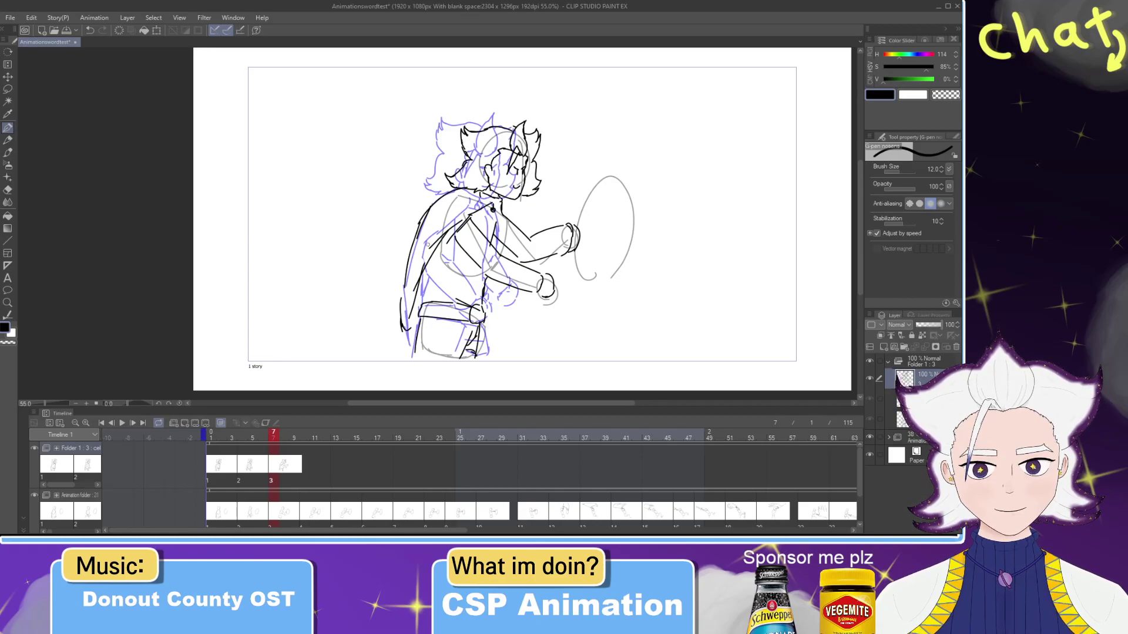
Step: Redraw the lower cape edges longer so they run down past the belt on the frame 7 cel
{"action": "mouse_move", "coordinate": [409, 279]}
{"action": "left_mouse_down"}
{"action": "mouse_move", "coordinate": [400, 346]}
{"action": "mouse_move", "coordinate": [412, 340]}
{"action": "left_mouse_up"}
{"action": "key", "text": "ctrl+z"}
{"action": "left_click_drag", "start_coordinate": [426, 268], "coordinate": [415, 327]}
{"action": "key", "text": "e"}
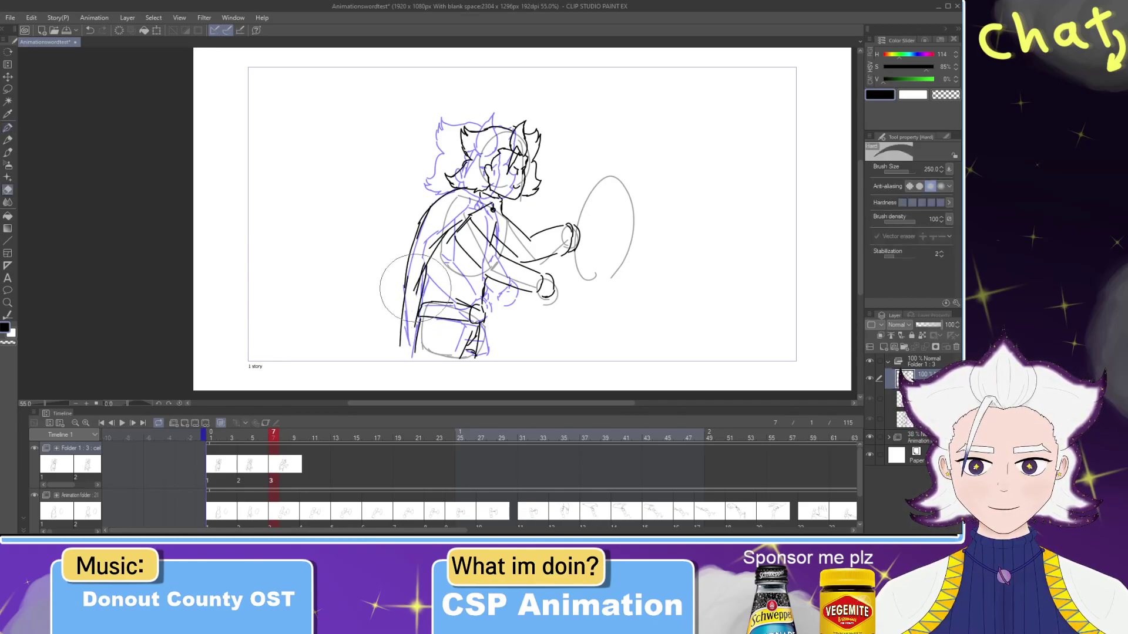
Step: Extend the back edge of the cape down to the frame border on cel 2 at frame 5, and return to frame 7
{"action": "left_click", "coordinate": [252, 438]}
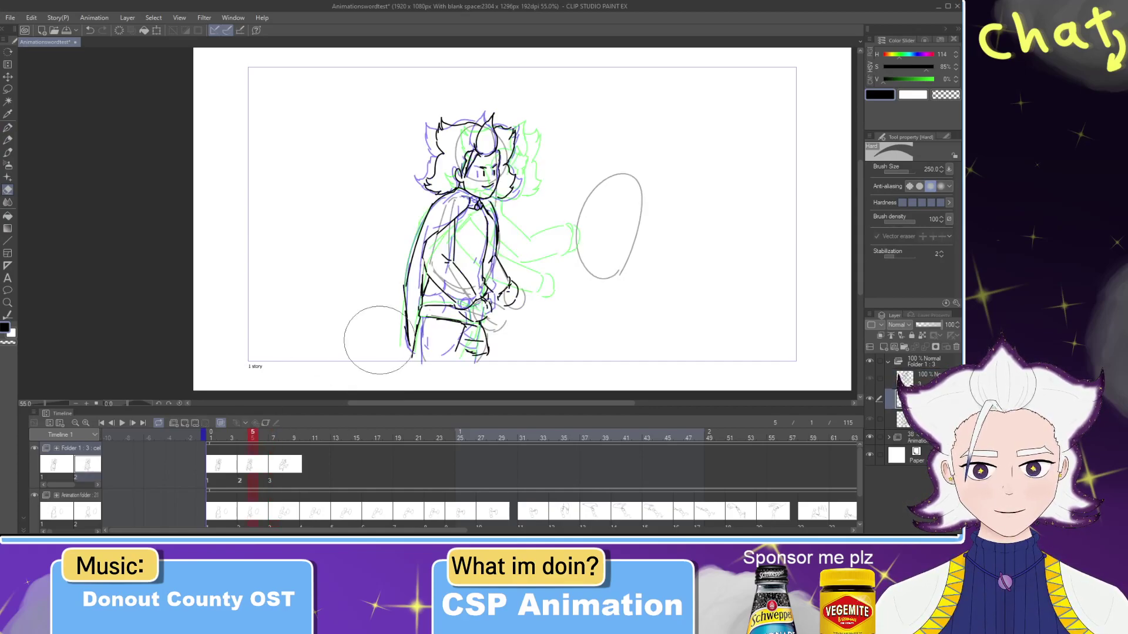
{"action": "key", "text": "p"}
{"action": "left_click_drag", "start_coordinate": [411, 252], "coordinate": [399, 359]}
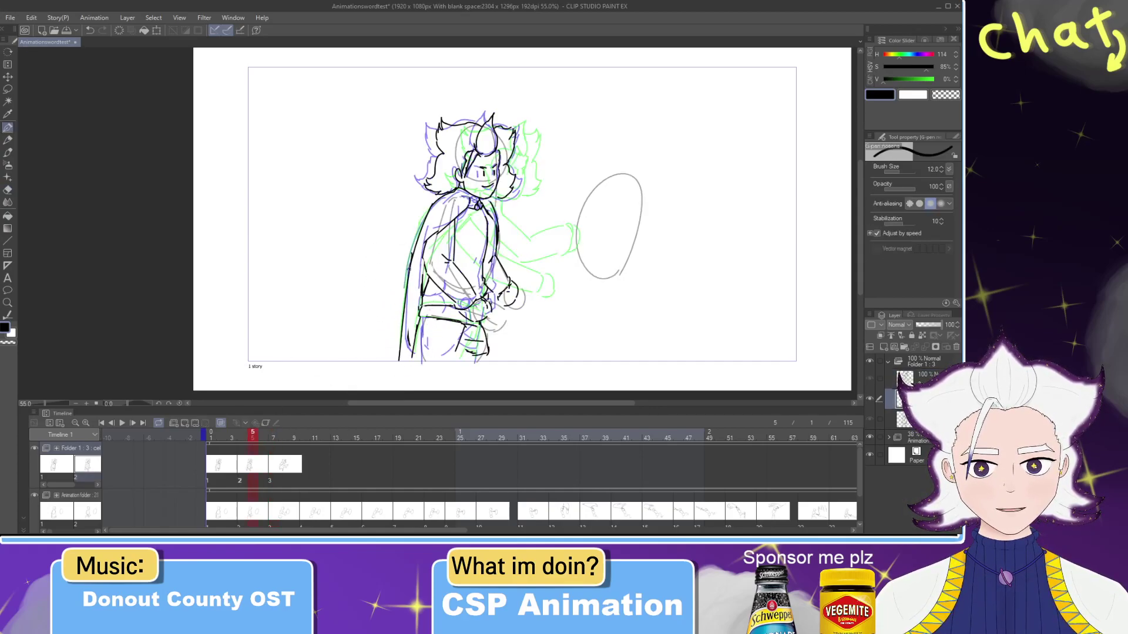
{"action": "left_click", "coordinate": [271, 473]}
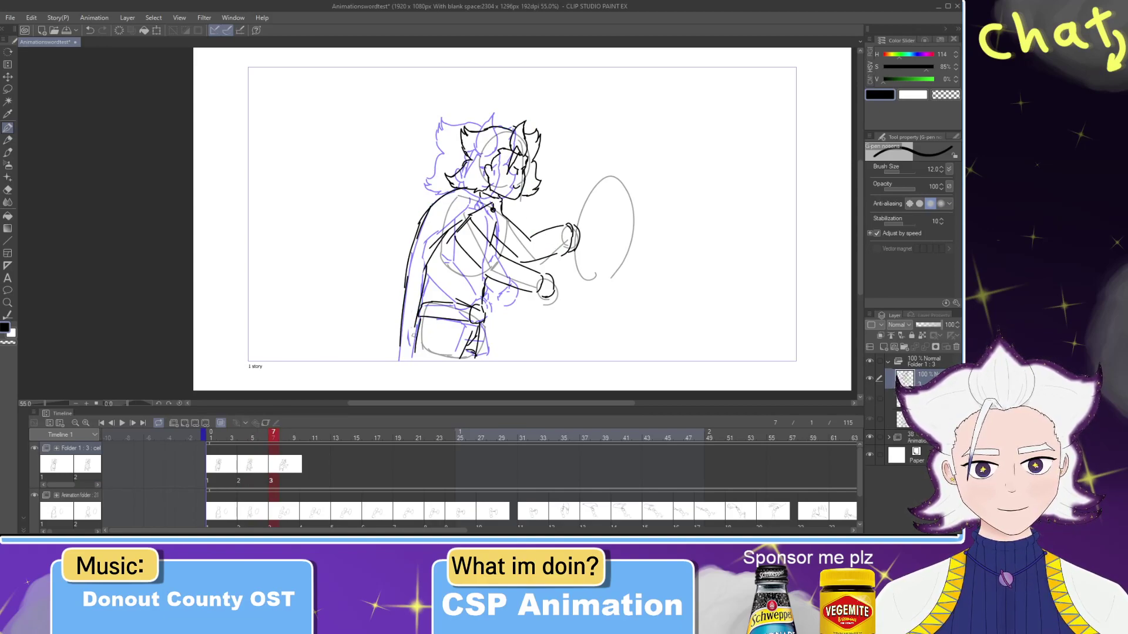
Step: Go back to frame 1, turn off onion skin and examine the character's face and full pose
{"action": "left_click_drag", "start_coordinate": [273, 439], "coordinate": [212, 440]}
{"action": "left_click", "coordinate": [219, 423]}
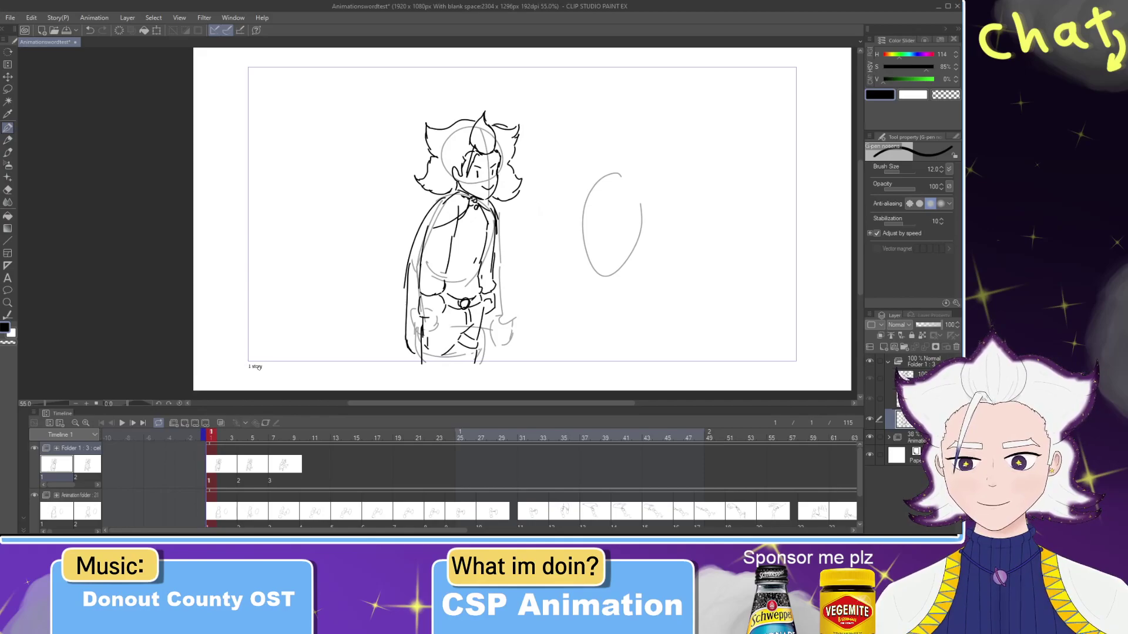
{"action": "scroll", "coordinate": [477, 98], "scroll_direction": "up", "scroll_amount": 5}
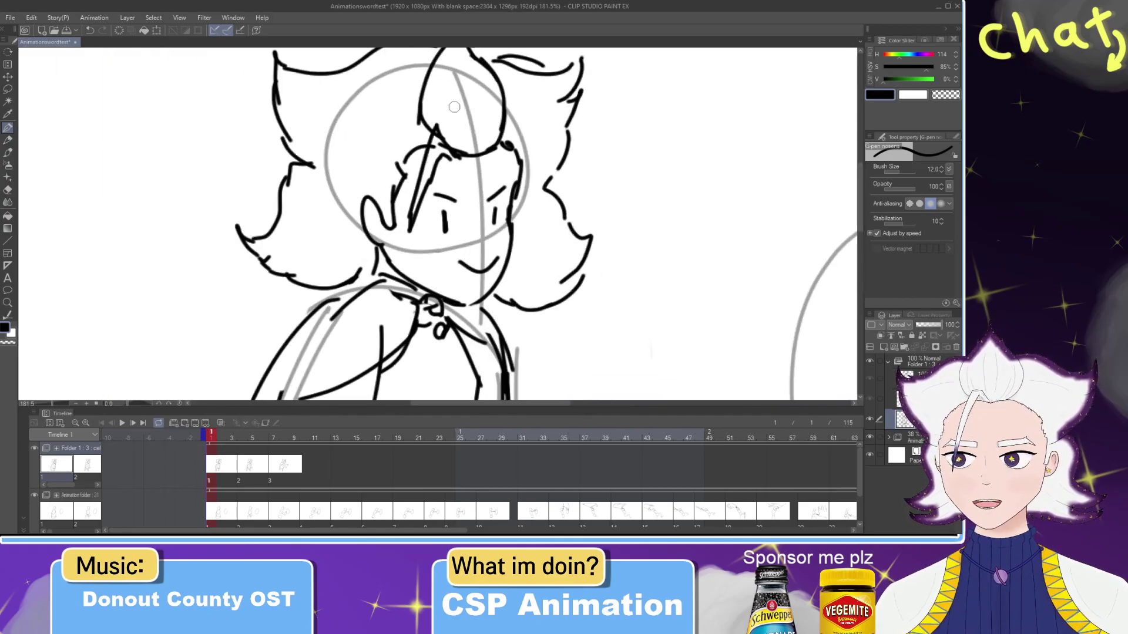
{"action": "scroll", "coordinate": [393, 88], "scroll_direction": "up", "scroll_amount": 5}
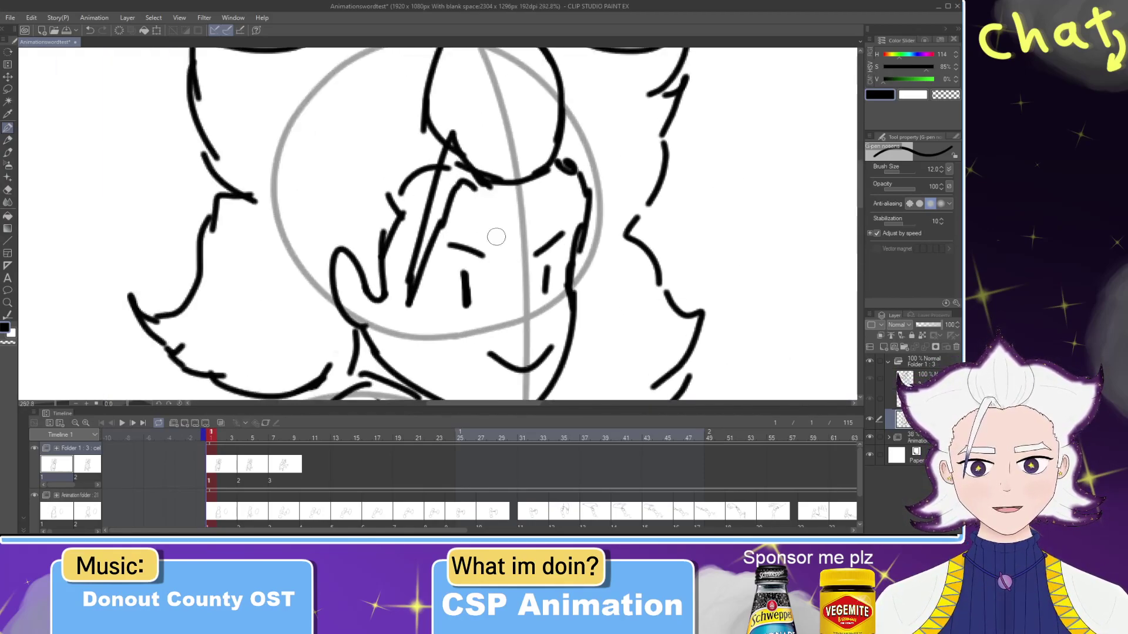
{"action": "scroll", "coordinate": [524, 309], "scroll_direction": "down", "scroll_amount": 8}
{"action": "scroll", "coordinate": [515, 230], "scroll_direction": "up", "scroll_amount": 8}
{"action": "scroll", "coordinate": [516, 230], "scroll_direction": "up", "scroll_amount": 2}
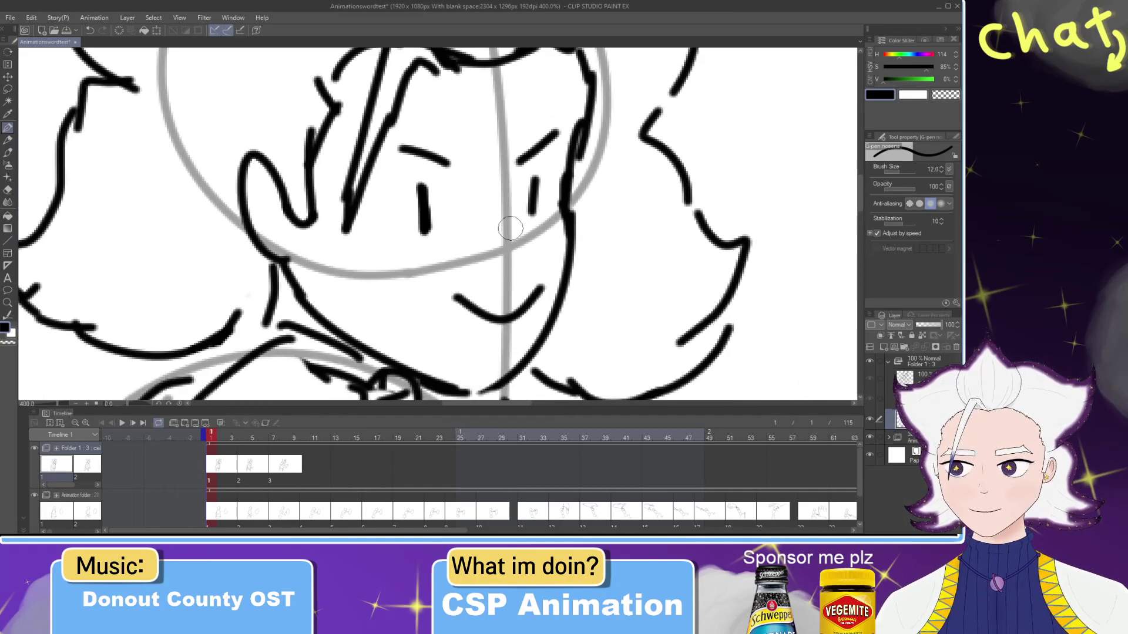
{"action": "scroll", "coordinate": [510, 228], "scroll_direction": "down", "scroll_amount": 10}
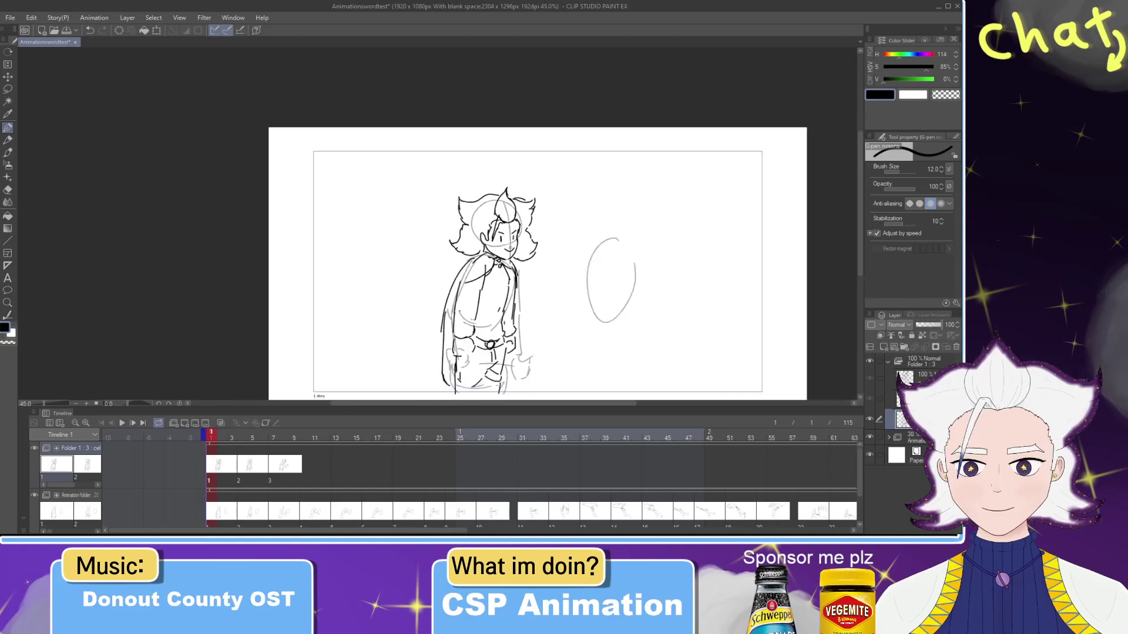
{"action": "scroll", "coordinate": [518, 292], "scroll_direction": "up", "scroll_amount": 4}
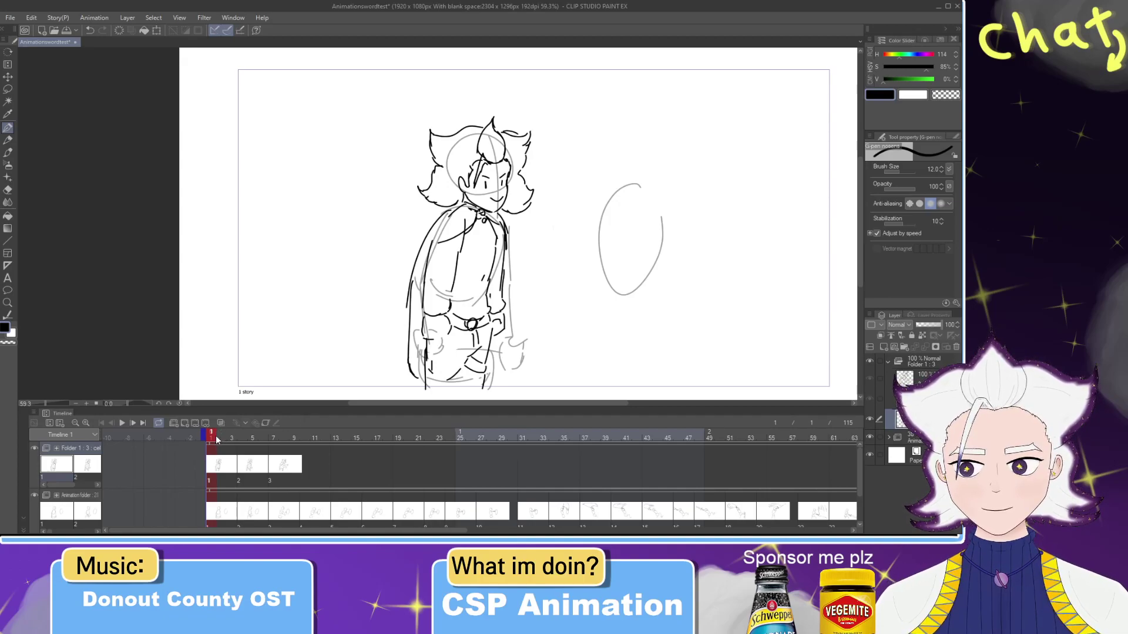
Step: Add a new cel at frame 10 and turn on onion skin
{"action": "left_click", "coordinate": [293, 441]}
{"action": "mouse_move", "coordinate": [292, 445]}
{"action": "left_mouse_down"}
{"action": "mouse_move", "coordinate": [229, 445]}
{"action": "mouse_move", "coordinate": [313, 445]}
{"action": "mouse_move", "coordinate": [227, 445]}
{"action": "mouse_move", "coordinate": [304, 447]}
{"action": "left_mouse_up"}
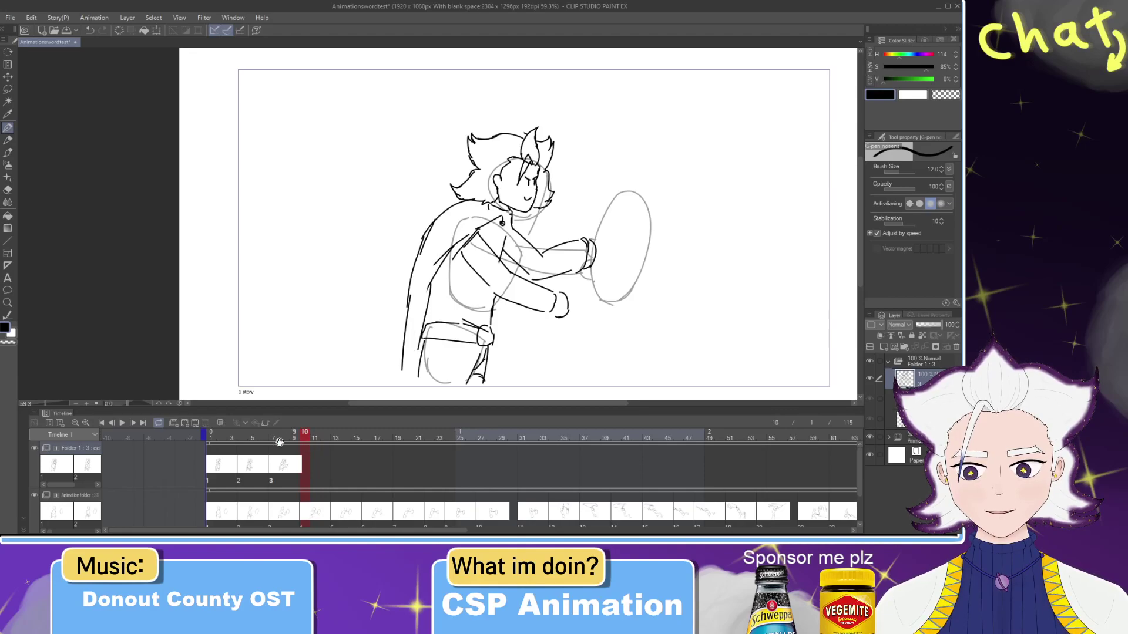
{"action": "left_click", "coordinate": [185, 422]}
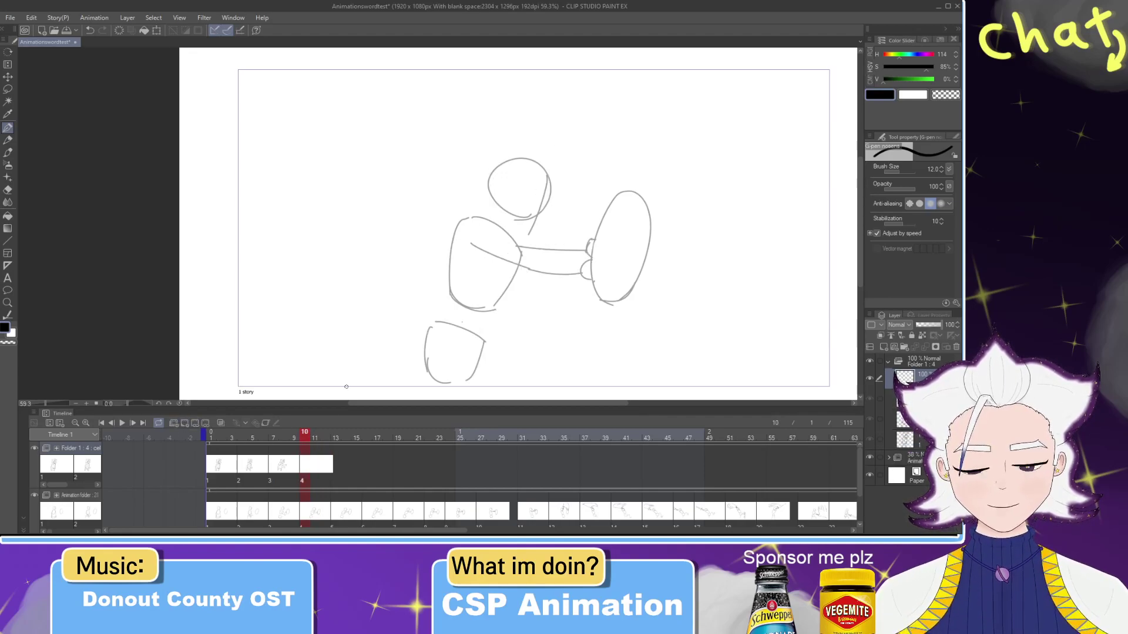
{"action": "left_click", "coordinate": [222, 423]}
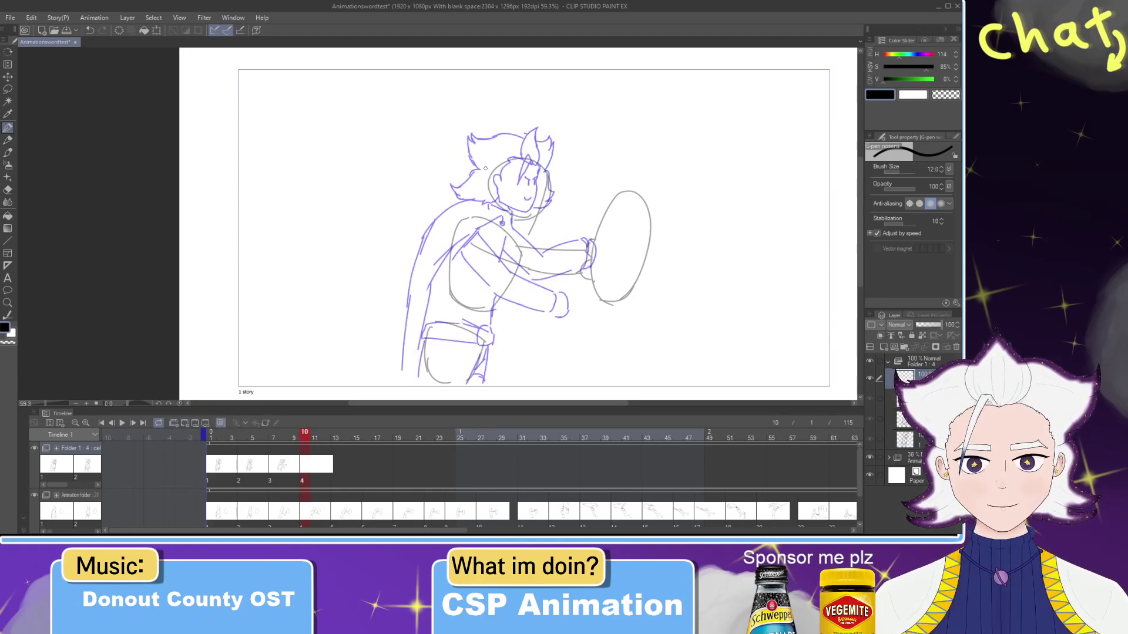
Step: Draw the far edge of the face along the head circle on the frame 10 cel
{"action": "left_click_drag", "start_coordinate": [536, 215], "coordinate": [548, 187]}
{"action": "key", "text": "ctrl+z"}
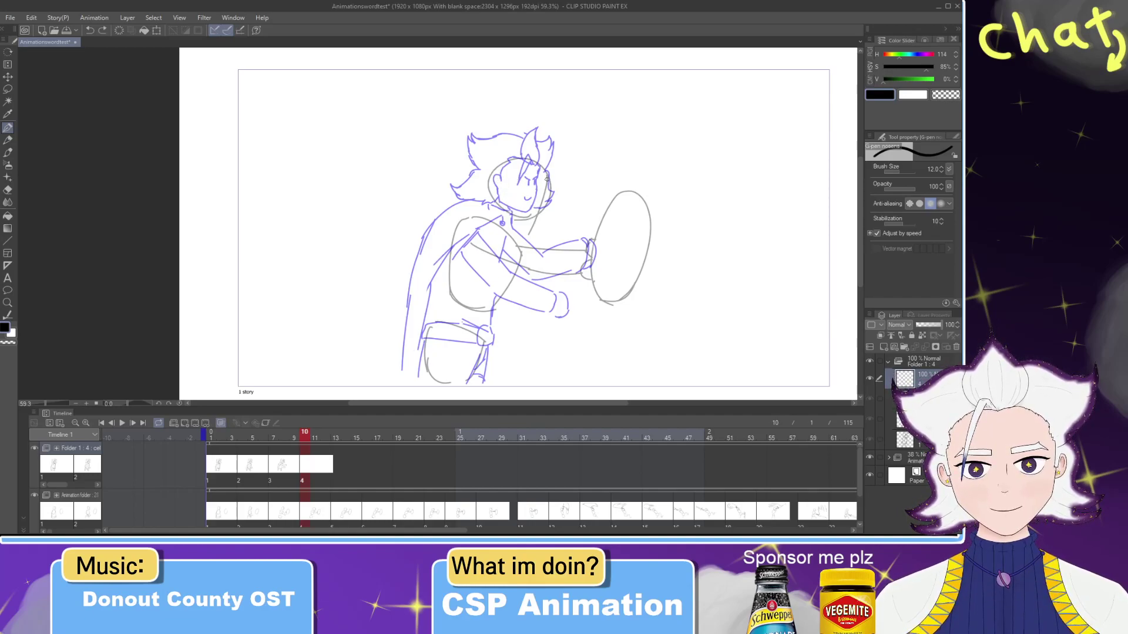
{"action": "key", "text": "ctrl+z"}
{"action": "left_click_drag", "start_coordinate": [533, 216], "coordinate": [547, 198]}
{"action": "key", "text": "ctrl+z"}
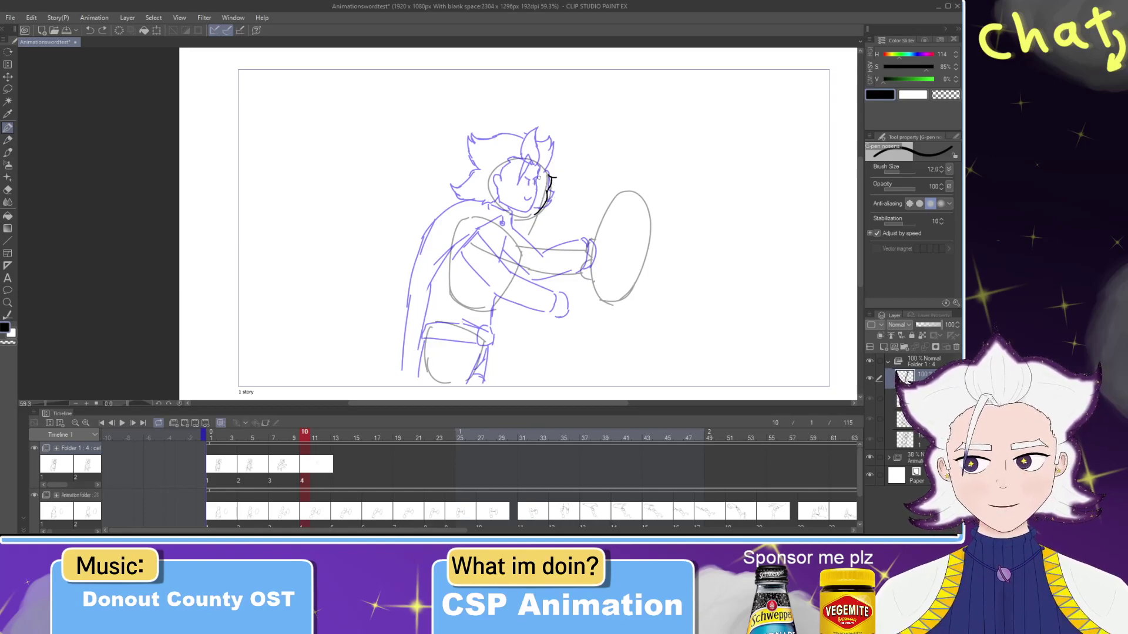
{"action": "left_click_drag", "start_coordinate": [557, 167], "coordinate": [558, 152]}
{"action": "key", "text": "ctrl+z"}
{"action": "key", "text": "e"}
{"action": "key", "text": "p"}
{"action": "left_click_drag", "start_coordinate": [551, 195], "coordinate": [541, 210]}
{"action": "key", "text": "ctrl+z"}
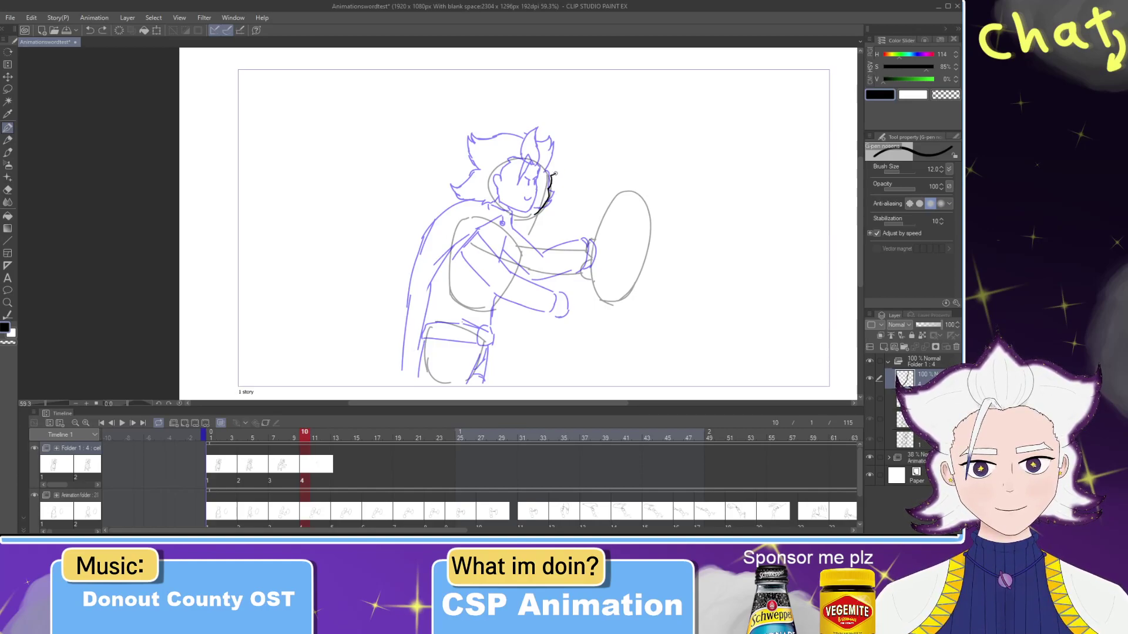
Step: Draw the front tuft, spiky top and back hair, ear and hairline around the face on the frame 10 cel
{"action": "mouse_move", "coordinate": [562, 164]}
{"action": "left_mouse_down"}
{"action": "mouse_move", "coordinate": [566, 147]}
{"action": "mouse_move", "coordinate": [546, 165]}
{"action": "mouse_move", "coordinate": [506, 136]}
{"action": "left_mouse_up"}
{"action": "key", "text": "ctrl+z"}
{"action": "key", "text": "ctrl+z"}
{"action": "left_click_drag", "start_coordinate": [507, 137], "coordinate": [491, 165]}
{"action": "mouse_move", "coordinate": [498, 160]}
{"action": "left_mouse_down"}
{"action": "mouse_move", "coordinate": [481, 198]}
{"action": "mouse_move", "coordinate": [491, 212]}
{"action": "mouse_move", "coordinate": [520, 200]}
{"action": "mouse_move", "coordinate": [532, 211]}
{"action": "mouse_move", "coordinate": [515, 218]}
{"action": "mouse_move", "coordinate": [526, 165]}
{"action": "mouse_move", "coordinate": [517, 181]}
{"action": "mouse_move", "coordinate": [541, 171]}
{"action": "mouse_move", "coordinate": [528, 170]}
{"action": "mouse_move", "coordinate": [528, 179]}
{"action": "mouse_move", "coordinate": [552, 175]}
{"action": "mouse_move", "coordinate": [545, 165]}
{"action": "left_mouse_up"}
{"action": "key", "text": "ctrl+z"}
{"action": "key", "text": "ctrl+z"}
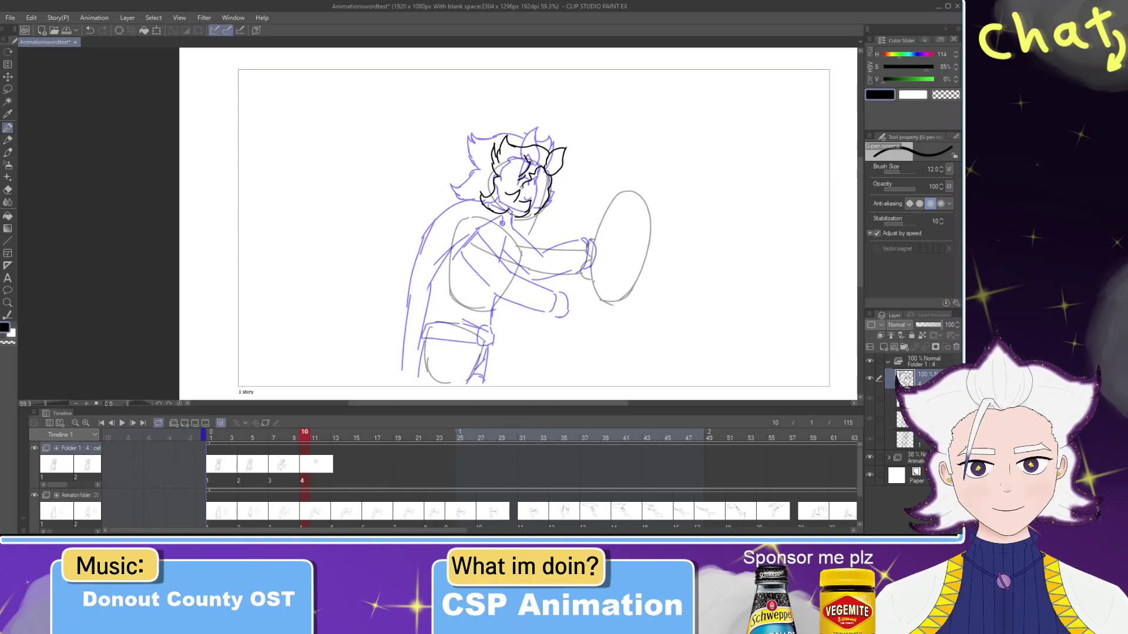
Step: Add the facial features and the spiky hair on the far side of the face on the frame 10 cel
{"action": "mouse_move", "coordinate": [552, 176]}
{"action": "left_mouse_down"}
{"action": "mouse_move", "coordinate": [566, 175]}
{"action": "mouse_move", "coordinate": [544, 203]}
{"action": "left_mouse_up"}
{"action": "key", "text": "ctrl+z"}
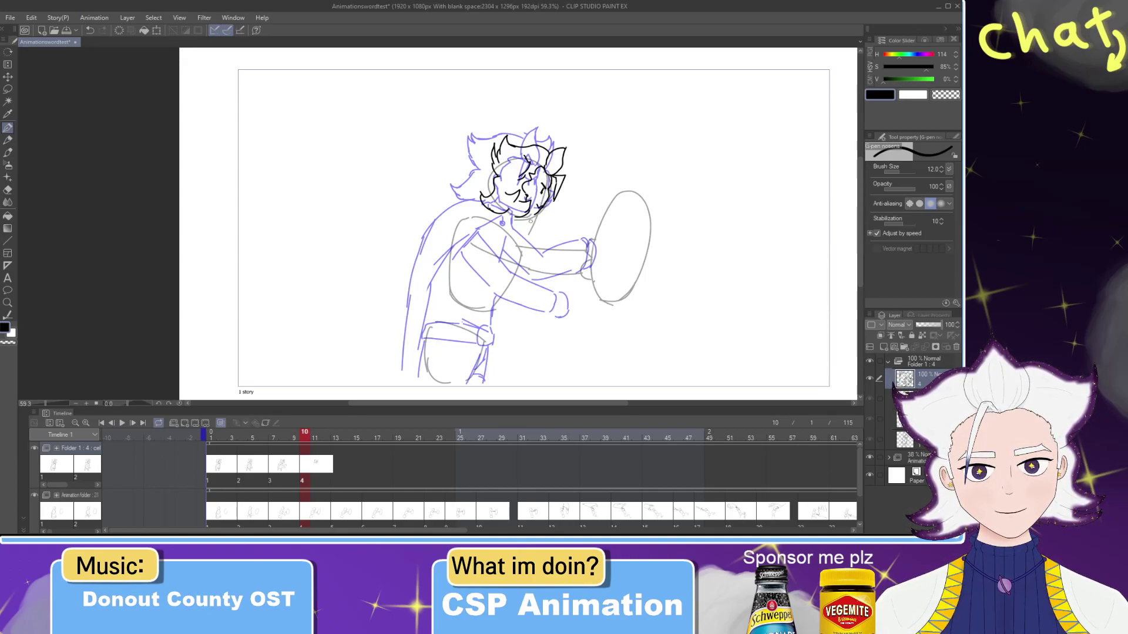
{"action": "key", "text": "ctrl+z"}
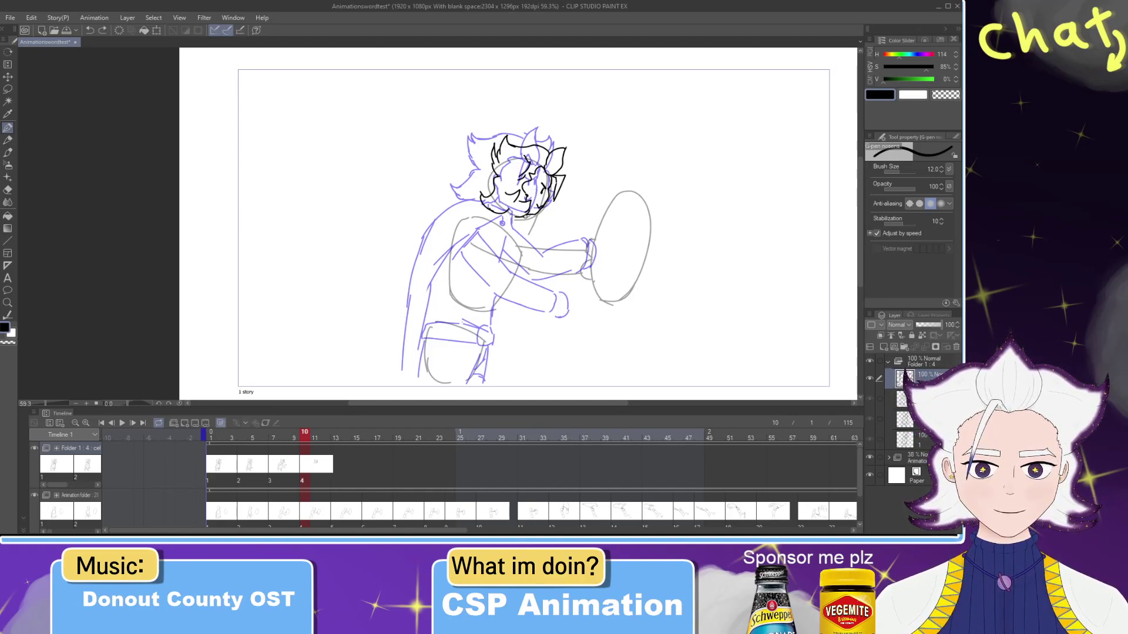
{"action": "key", "text": "ctrl+z"}
Step: Draw the cape's back edge sweeping from the neck to below the hip on the frame 10 cel
{"action": "mouse_move", "coordinate": [489, 211]}
{"action": "left_mouse_down"}
{"action": "mouse_move", "coordinate": [517, 224]}
{"action": "mouse_move", "coordinate": [512, 252]}
{"action": "mouse_move", "coordinate": [474, 208]}
{"action": "mouse_move", "coordinate": [408, 280]}
{"action": "left_mouse_up"}
{"action": "key", "text": "ctrl+z"}
{"action": "key", "text": "ctrl+z"}
{"action": "key", "text": "ctrl+z"}
{"action": "left_click_drag", "start_coordinate": [479, 210], "coordinate": [421, 296]}
{"action": "left_click_drag", "start_coordinate": [442, 258], "coordinate": [400, 370]}
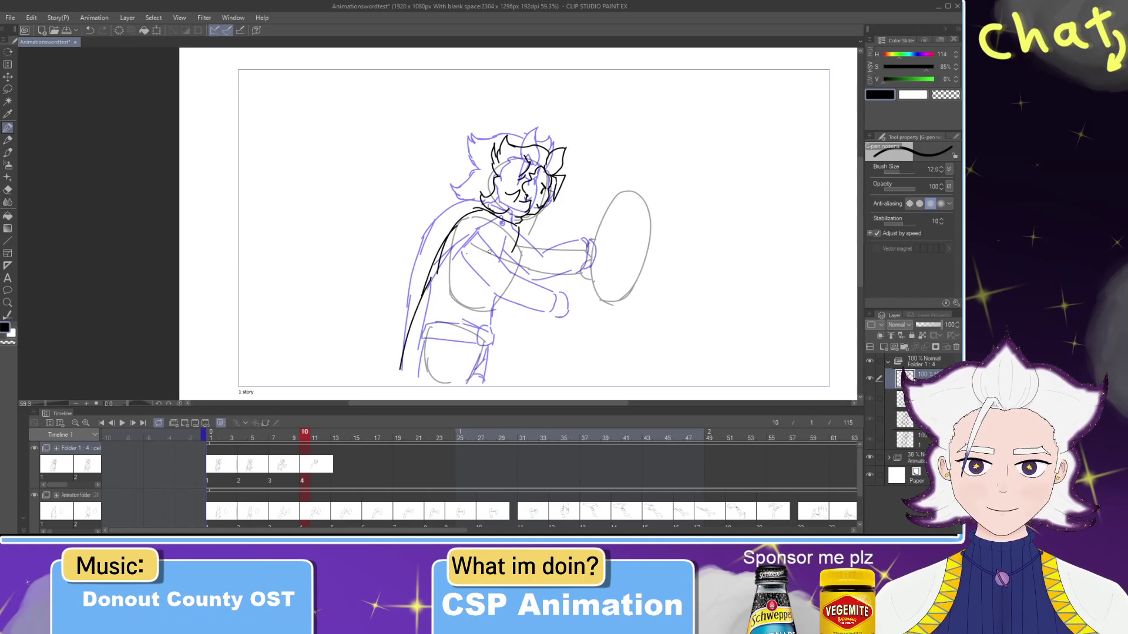
Step: Draw the cape's front edge from the collar down across the torso and begin the far arm's upper line on the frame 10 cel
{"action": "mouse_move", "coordinate": [512, 250]}
{"action": "left_mouse_down"}
{"action": "mouse_move", "coordinate": [491, 261]}
{"action": "mouse_move", "coordinate": [502, 253]}
{"action": "mouse_move", "coordinate": [436, 341]}
{"action": "left_mouse_up"}
{"action": "key", "text": "ctrl+z"}
{"action": "key", "text": "ctrl+z"}
{"action": "key", "text": "e"}
{"action": "key", "text": "p"}
{"action": "left_click_drag", "start_coordinate": [514, 228], "coordinate": [442, 373]}
{"action": "mouse_move", "coordinate": [459, 317]}
{"action": "left_mouse_down"}
{"action": "mouse_move", "coordinate": [437, 376]}
{"action": "mouse_move", "coordinate": [397, 383]}
{"action": "mouse_move", "coordinate": [437, 394]}
{"action": "left_mouse_up"}
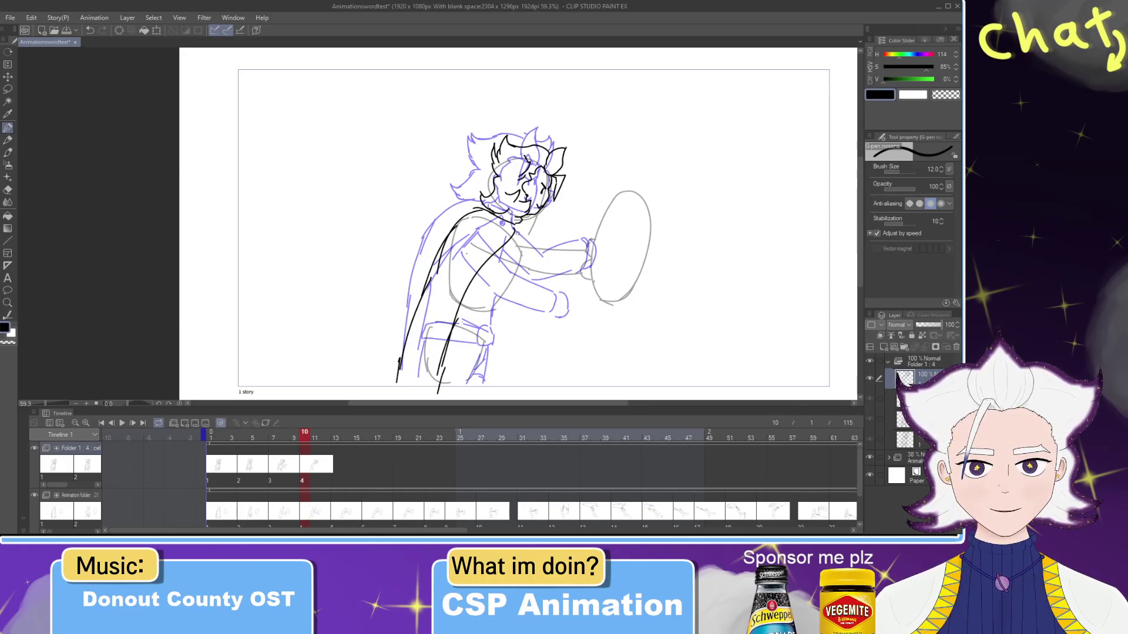
{"action": "key", "text": "ctrl+z"}
{"action": "left_click_drag", "start_coordinate": [515, 239], "coordinate": [557, 249]}
{"action": "key", "text": "ctrl+z"}
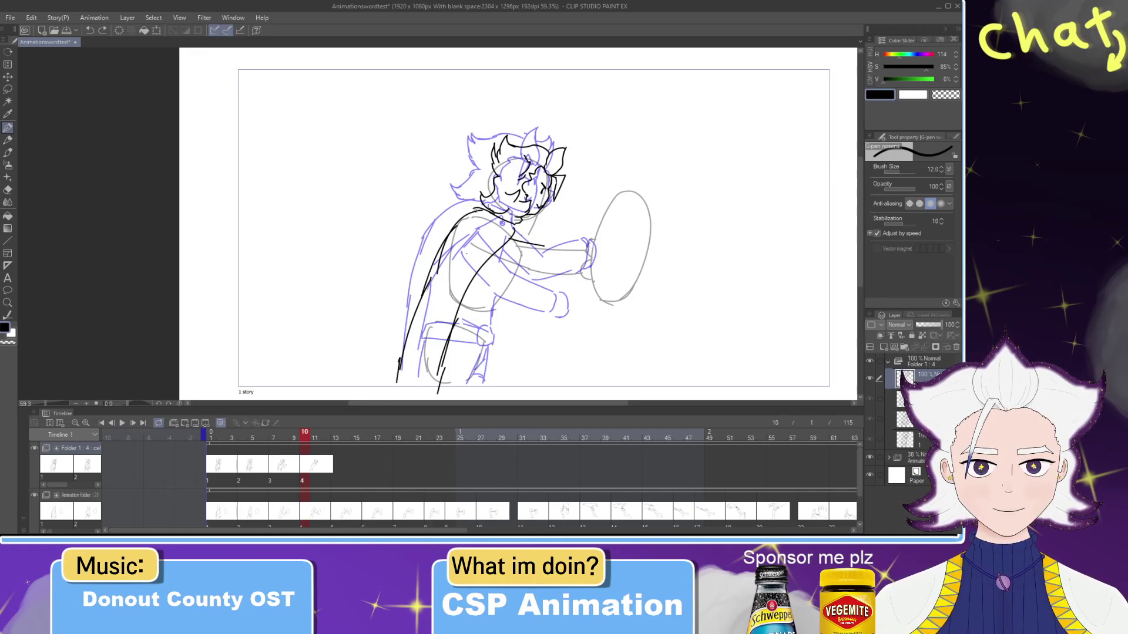
Step: Lasso the head on the frame 10 cel and scale it up to 103%
{"action": "key", "text": "m"}
{"action": "mouse_move", "coordinate": [478, 197]}
{"action": "left_mouse_down"}
{"action": "mouse_move", "coordinate": [579, 125]}
{"action": "mouse_move", "coordinate": [564, 212]}
{"action": "mouse_move", "coordinate": [516, 223]}
{"action": "left_mouse_up"}
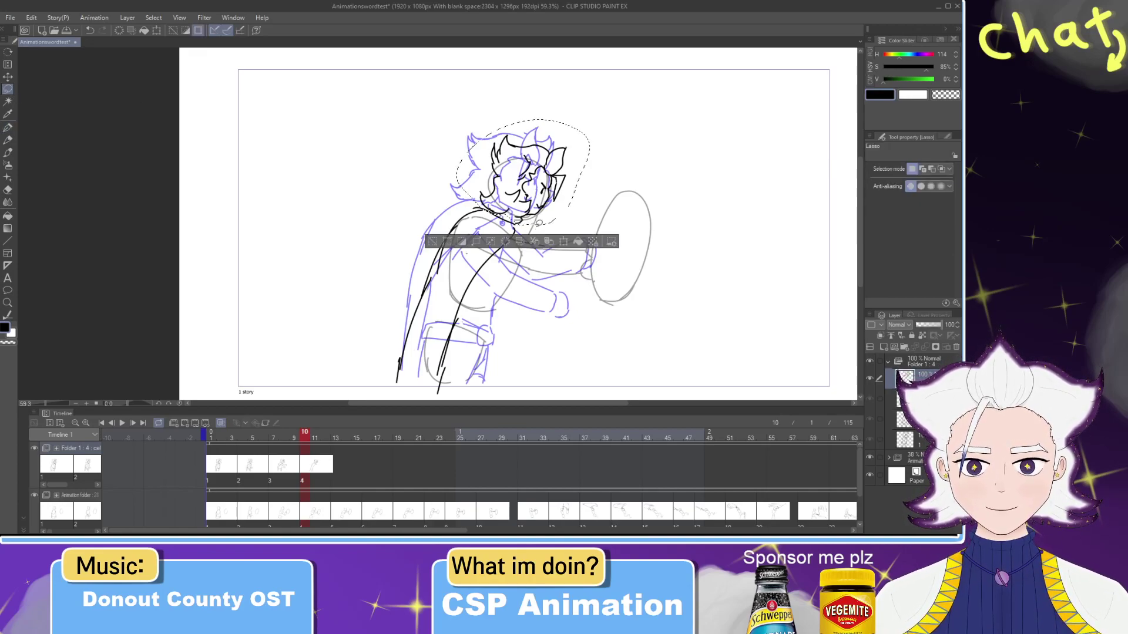
{"action": "left_click", "coordinate": [563, 242]}
{"action": "left_click_drag", "start_coordinate": [589, 227], "coordinate": [594, 229]}
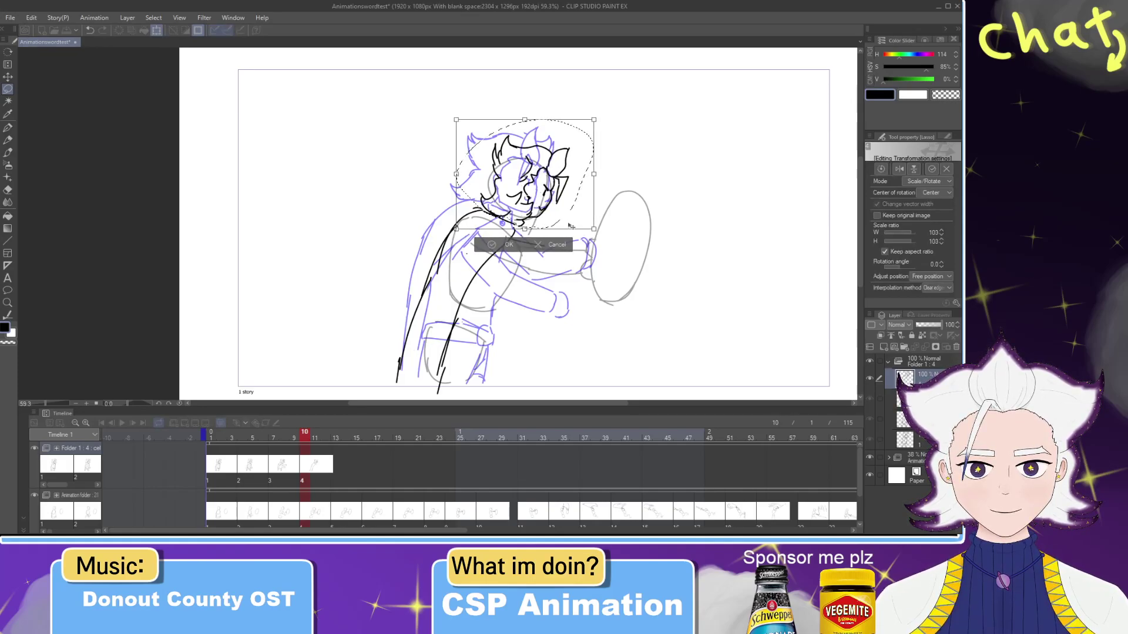
{"action": "left_click", "coordinate": [507, 245]}
Step: Place the scaled head on the frame 10 cel, then lasso the back hair, enlarge it to 106% and deselect
{"action": "mouse_move", "coordinate": [513, 175]}
{"action": "left_mouse_down"}
{"action": "mouse_move", "coordinate": [508, 183]}
{"action": "mouse_move", "coordinate": [463, 143]}
{"action": "mouse_move", "coordinate": [526, 175]}
{"action": "left_mouse_up"}
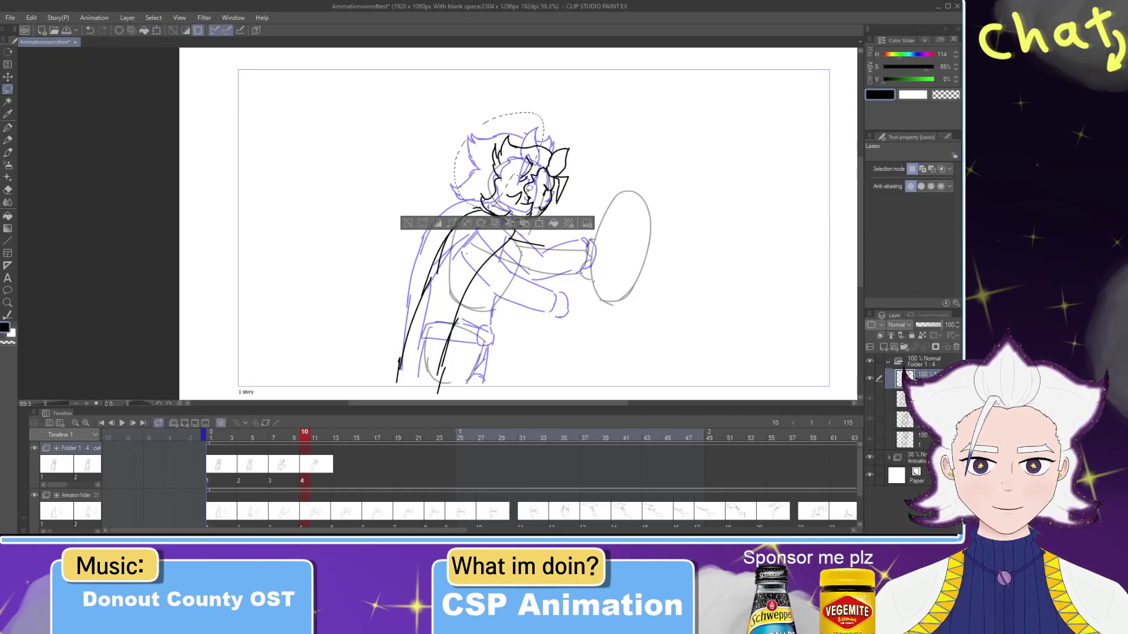
{"action": "left_click", "coordinate": [539, 223]}
{"action": "left_click_drag", "start_coordinate": [454, 112], "coordinate": [457, 122]}
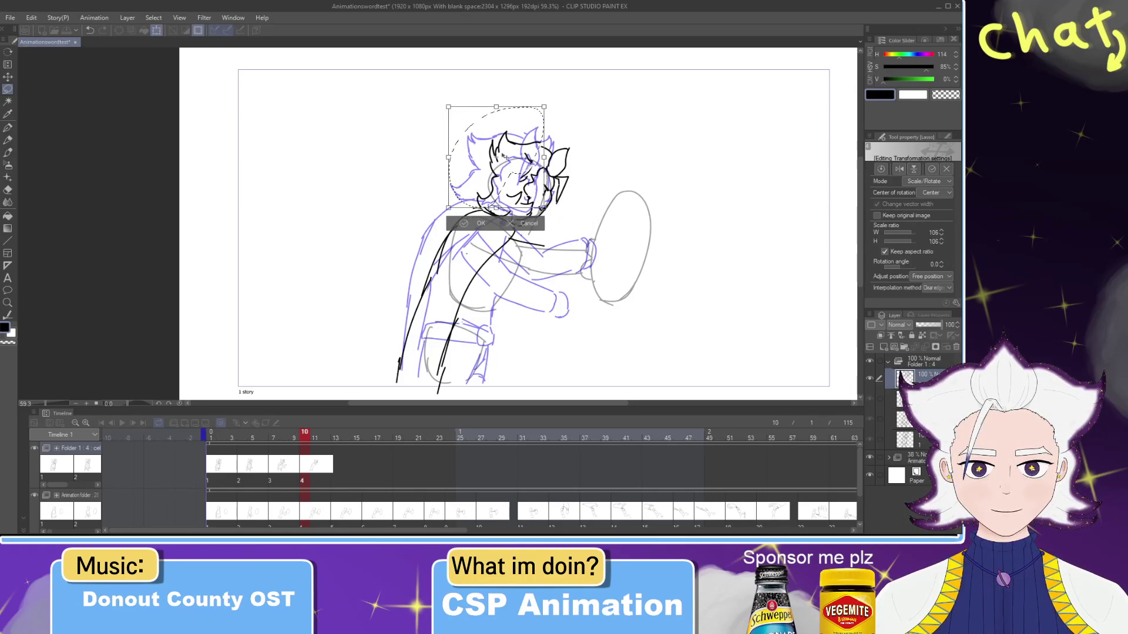
{"action": "key", "text": "ctrl+z"}
{"action": "left_click_drag", "start_coordinate": [456, 170], "coordinate": [444, 160]}
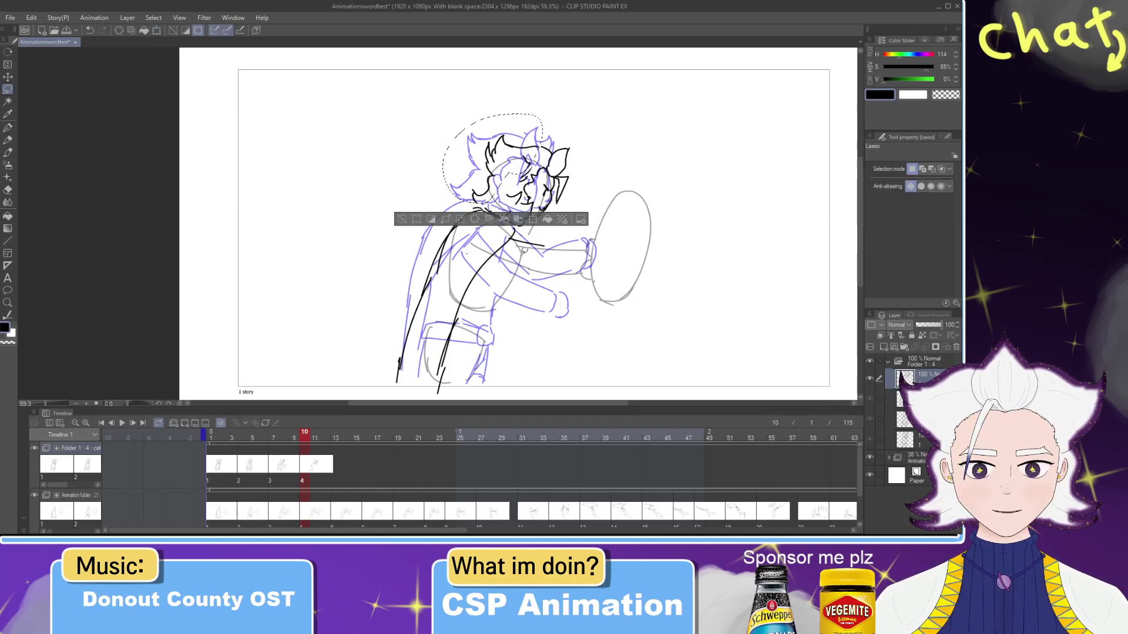
{"action": "key", "text": "Return"}
{"action": "key", "text": "e"}
{"action": "key", "text": "p"}
{"action": "mouse_move", "coordinate": [515, 230]}
{"action": "left_mouse_down"}
{"action": "mouse_move", "coordinate": [548, 262]}
{"action": "mouse_move", "coordinate": [528, 274]}
{"action": "left_mouse_up"}
{"action": "key", "text": "ctrl+z"}
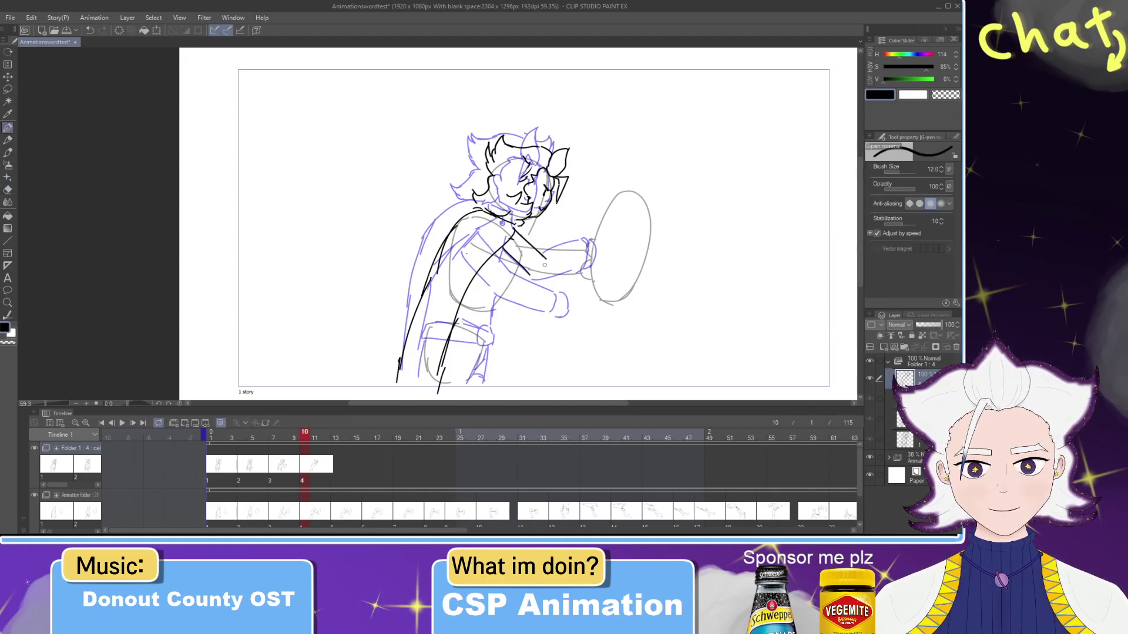
{"action": "key", "text": "e"}
{"action": "key", "text": "ctrl+z"}
{"action": "key", "text": "ctrl+z"}
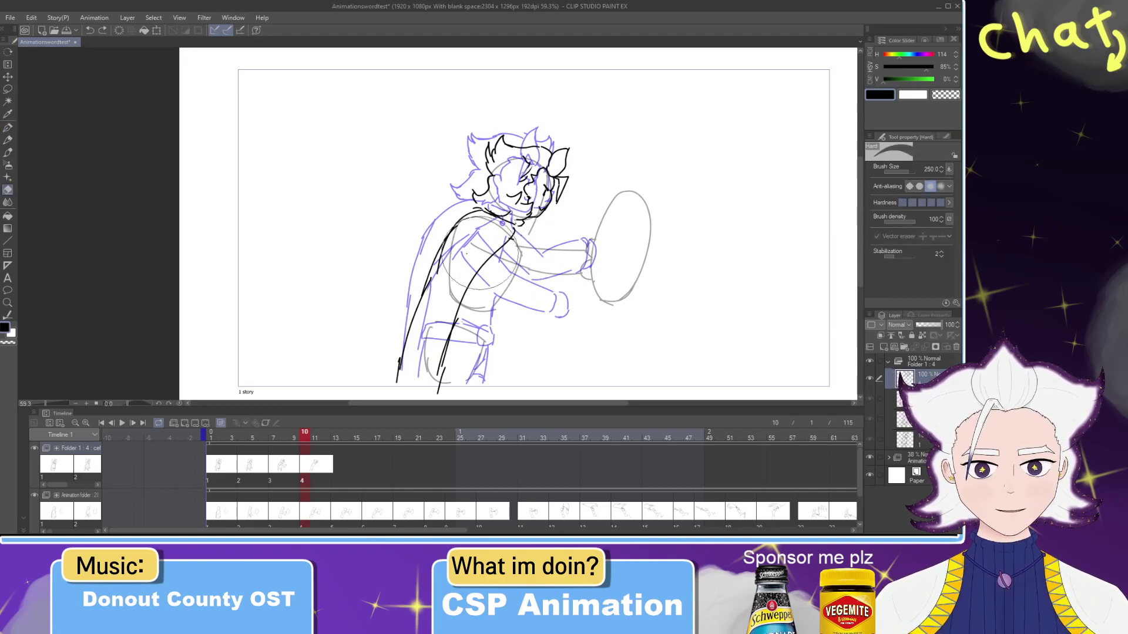
Step: Draw the outstretched far arm's upper and lower lines from the chest to the fist on the frame 10 cel
{"action": "key", "text": "p"}
{"action": "left_click_drag", "start_coordinate": [515, 237], "coordinate": [592, 250]}
{"action": "key", "text": "ctrl+z"}
{"action": "key", "text": "ctrl+z"}
{"action": "key", "text": "ctrl+z"}
{"action": "left_click_drag", "start_coordinate": [499, 255], "coordinate": [585, 273]}
{"action": "key", "text": "ctrl+z"}
{"action": "key", "text": "ctrl+z"}
{"action": "left_click_drag", "start_coordinate": [498, 253], "coordinate": [596, 271]}
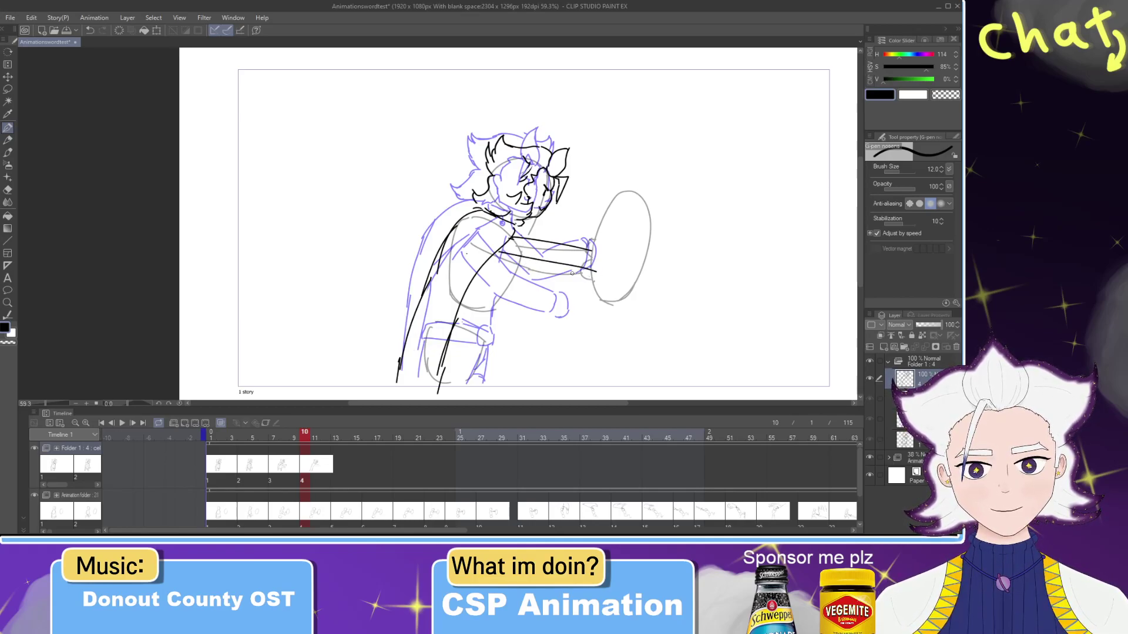
Step: Redraw the far arm's lower line and add the near arm and gripping hand beneath it on the frame 10 cel
{"action": "key", "text": "ctrl+z"}
{"action": "left_click_drag", "start_coordinate": [498, 250], "coordinate": [587, 270]}
{"action": "mouse_move", "coordinate": [501, 257]}
{"action": "left_mouse_down"}
{"action": "mouse_move", "coordinate": [496, 267]}
{"action": "mouse_move", "coordinate": [545, 261]}
{"action": "mouse_move", "coordinate": [531, 286]}
{"action": "mouse_move", "coordinate": [582, 279]}
{"action": "mouse_move", "coordinate": [552, 262]}
{"action": "mouse_move", "coordinate": [587, 266]}
{"action": "left_mouse_up"}
{"action": "key", "text": "ctrl+z"}
{"action": "key", "text": "ctrl+z"}
{"action": "key", "text": "ctrl+z"}
{"action": "key", "text": "ctrl+z"}
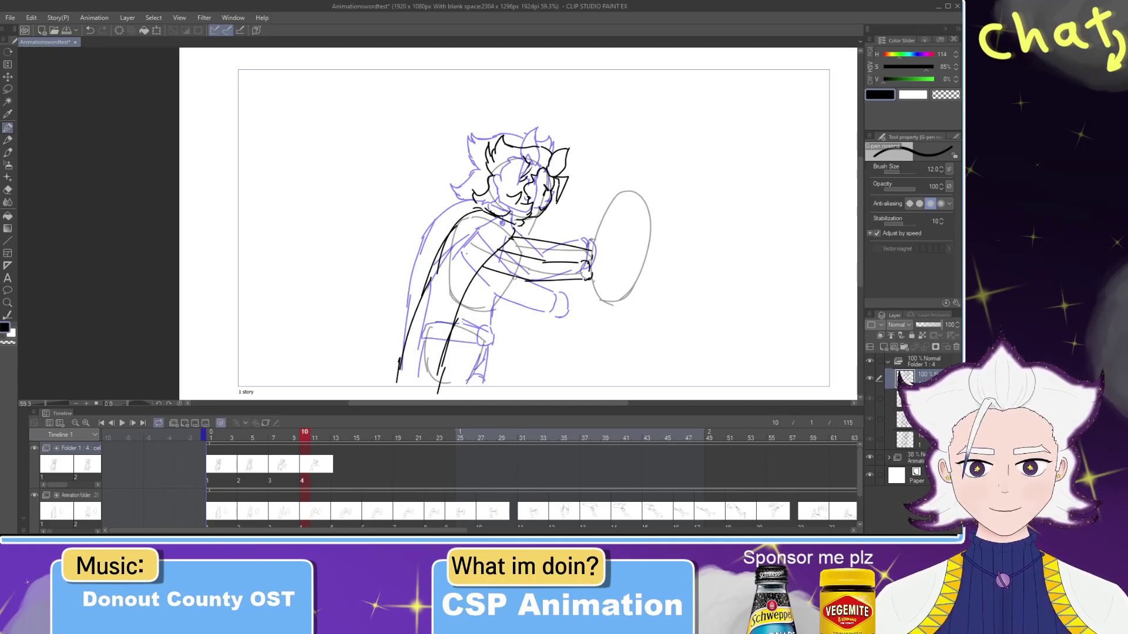
{"action": "key", "text": "ctrl+z"}
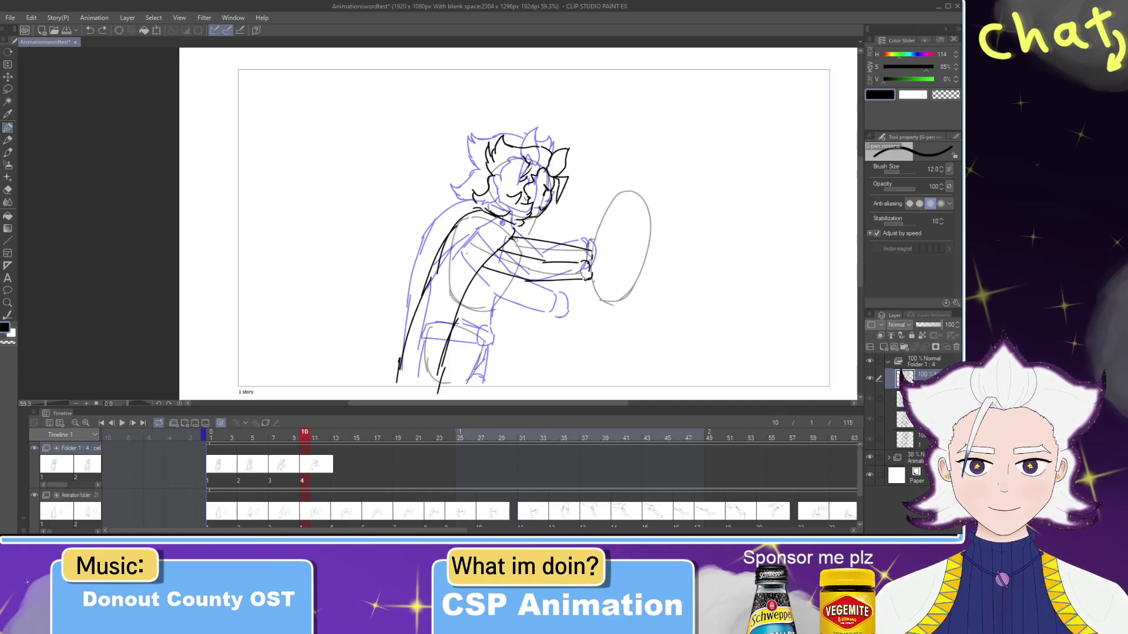
Step: Add the neck detail, the torso's front edge, the belt and the upper leg lines on the frame 10 cel
{"action": "left_click_drag", "start_coordinate": [518, 227], "coordinate": [521, 234]}
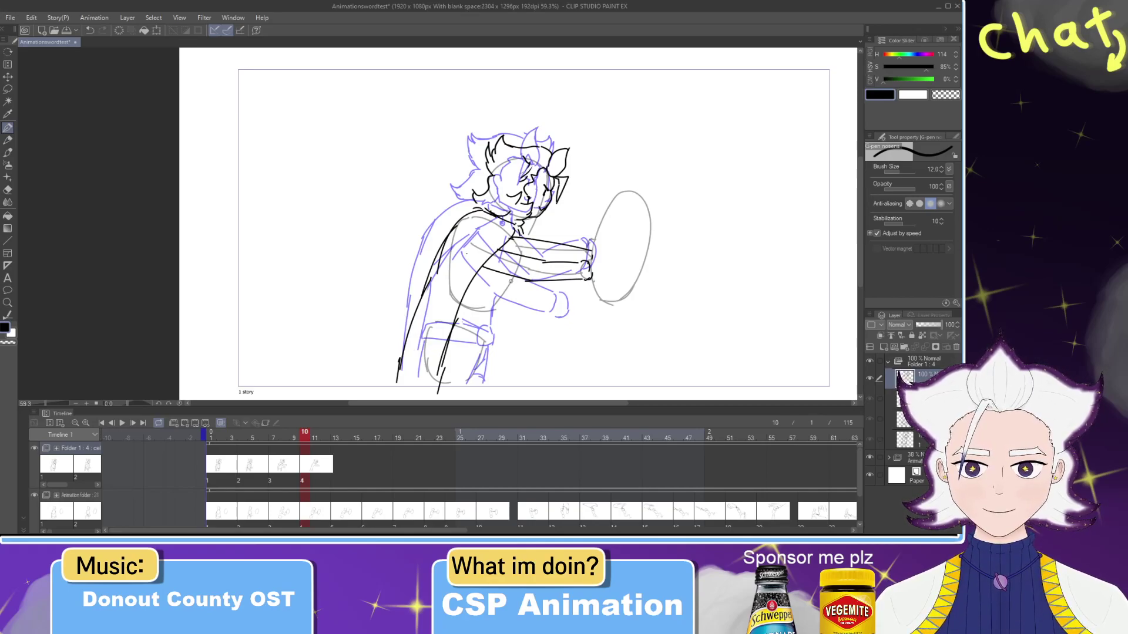
{"action": "key", "text": "ctrl+z"}
{"action": "mouse_move", "coordinate": [512, 274]}
{"action": "left_mouse_down"}
{"action": "mouse_move", "coordinate": [492, 327]}
{"action": "mouse_move", "coordinate": [454, 339]}
{"action": "mouse_move", "coordinate": [485, 343]}
{"action": "mouse_move", "coordinate": [477, 380]}
{"action": "left_mouse_up"}
{"action": "key", "text": "ctrl+z"}
{"action": "key", "text": "ctrl+z"}
{"action": "mouse_move", "coordinate": [490, 341]}
{"action": "left_mouse_down"}
{"action": "mouse_move", "coordinate": [477, 384]}
{"action": "mouse_move", "coordinate": [481, 366]}
{"action": "left_mouse_up"}
{"action": "key", "text": "ctrl+z"}
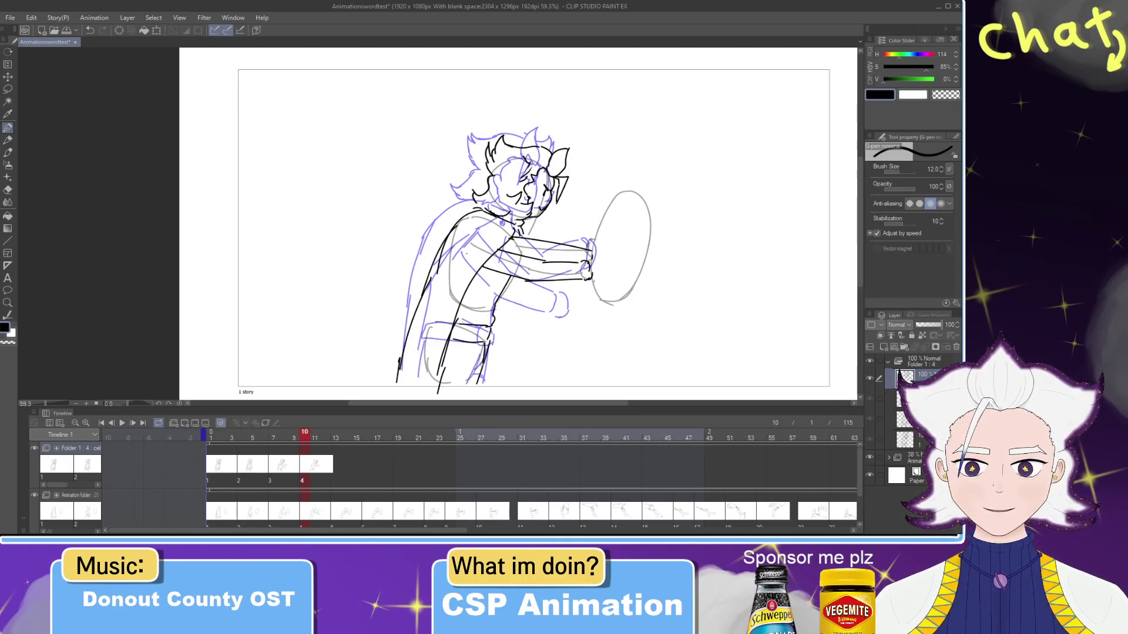
Step: Erase part of the cape's back edge and redraw it from the shoulder toward the hip on the frame 10 cel
{"action": "key", "text": "e"}
{"action": "left_click_drag", "start_coordinate": [426, 276], "coordinate": [405, 319]}
{"action": "key", "text": "p"}
{"action": "left_click_drag", "start_coordinate": [468, 217], "coordinate": [402, 352]}
{"action": "key", "text": "ctrl+z"}
Step: Inspect the face line art at frame 2 up close, with the onion skin and the rough animation temporarily hidden
{"action": "left_click", "coordinate": [222, 438]}
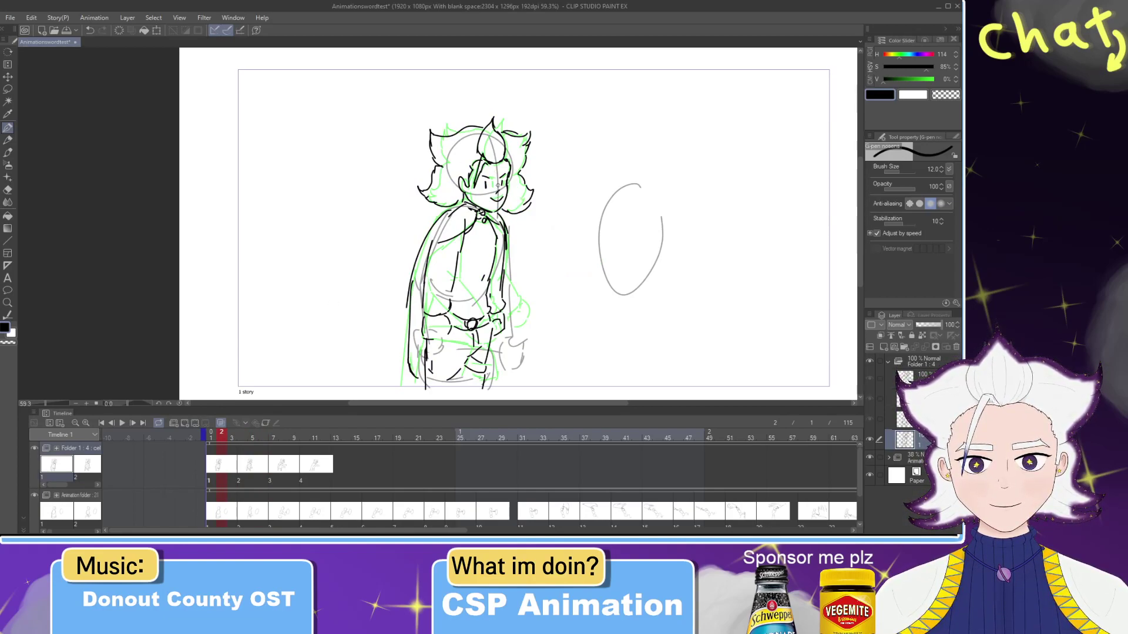
{"action": "key", "text": "ctrl+z"}
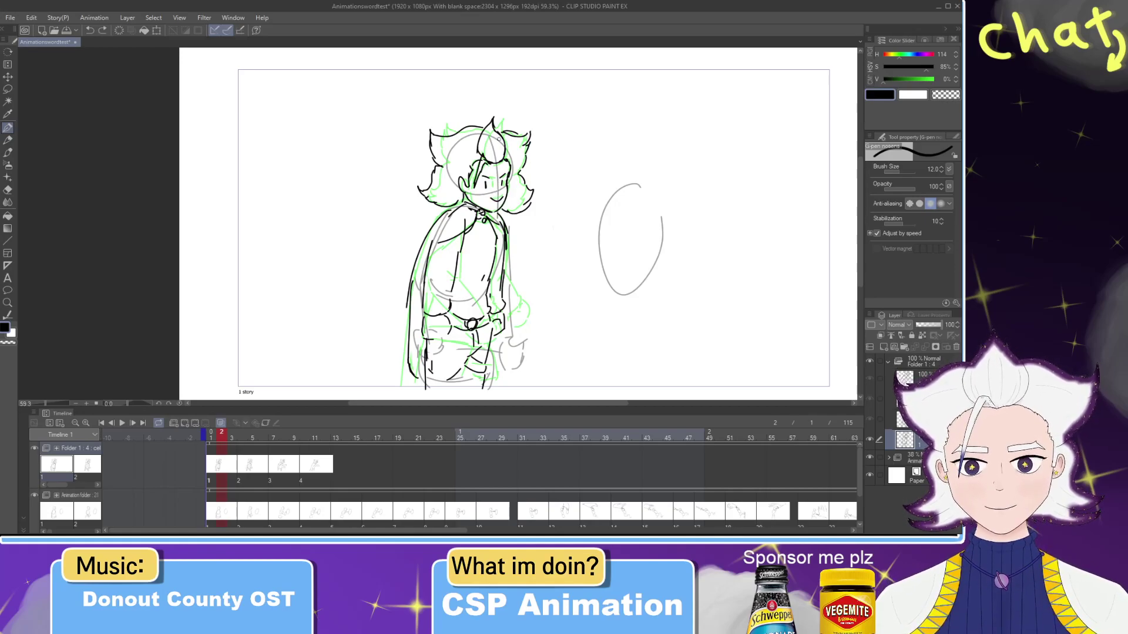
{"action": "scroll", "coordinate": [495, 142], "scroll_direction": "up", "scroll_amount": 10}
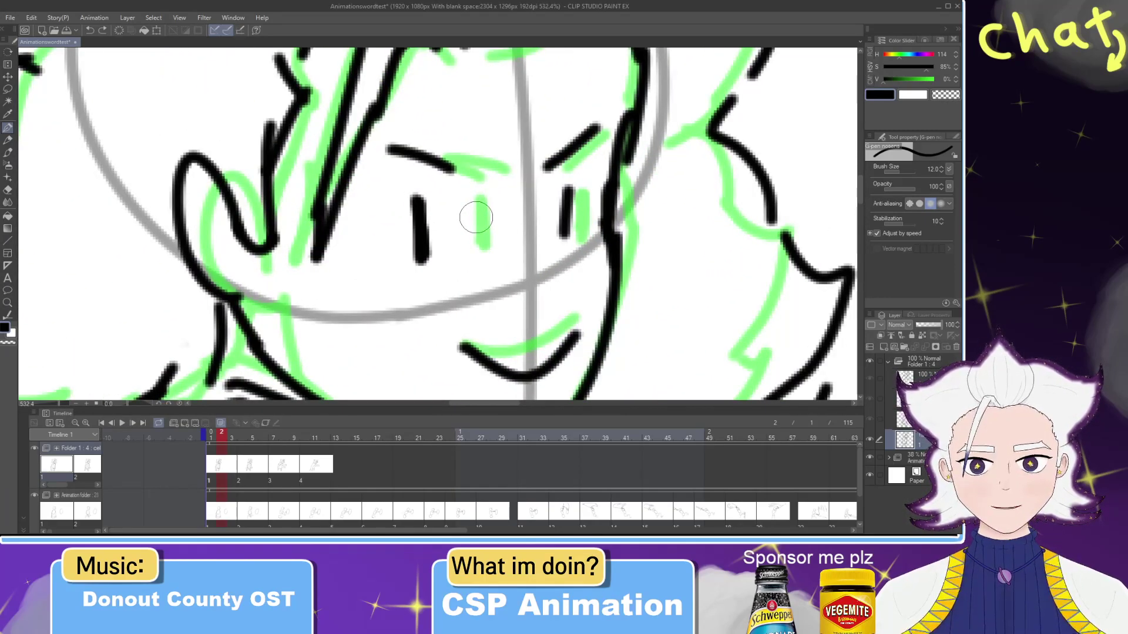
{"action": "scroll", "coordinate": [476, 217], "scroll_direction": "down", "scroll_amount": 3}
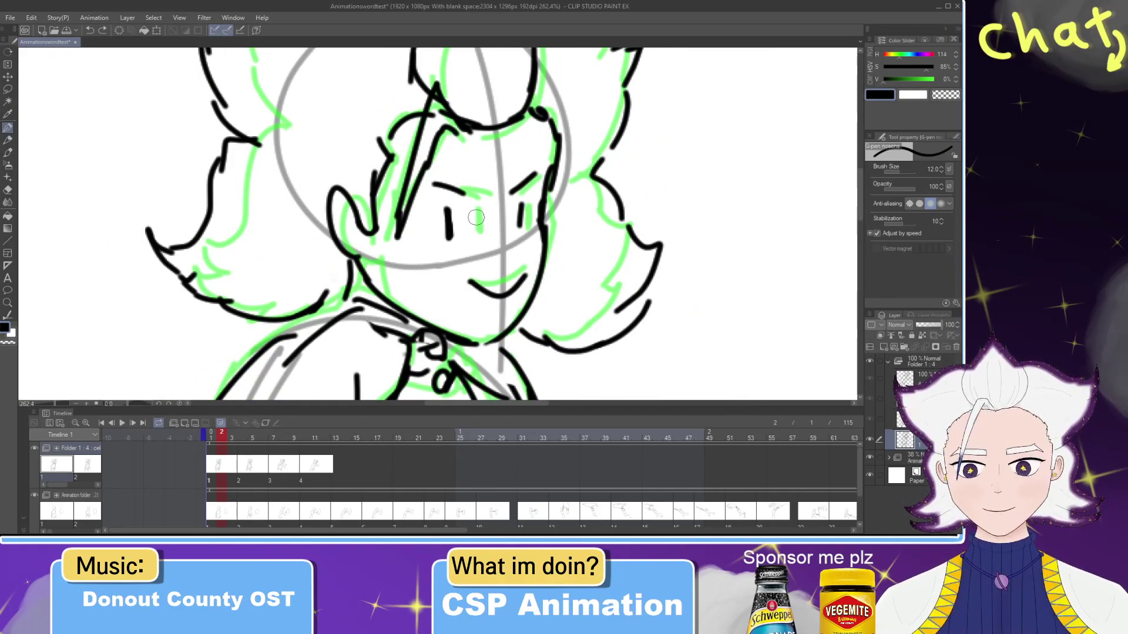
{"action": "left_click", "coordinate": [221, 424]}
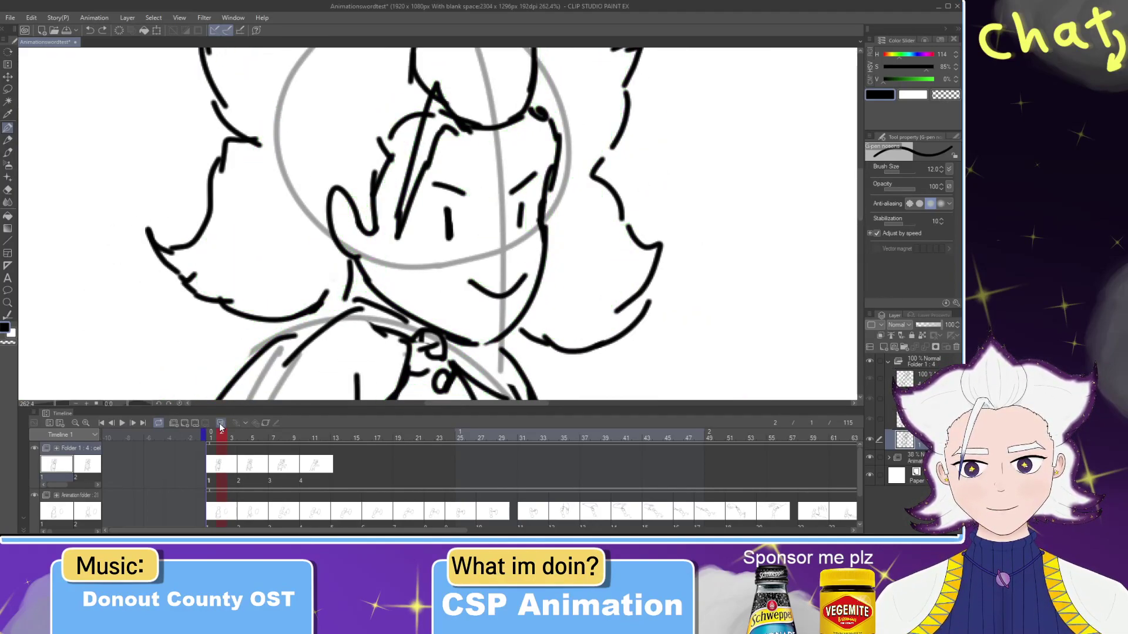
{"action": "left_click", "coordinate": [35, 496]}
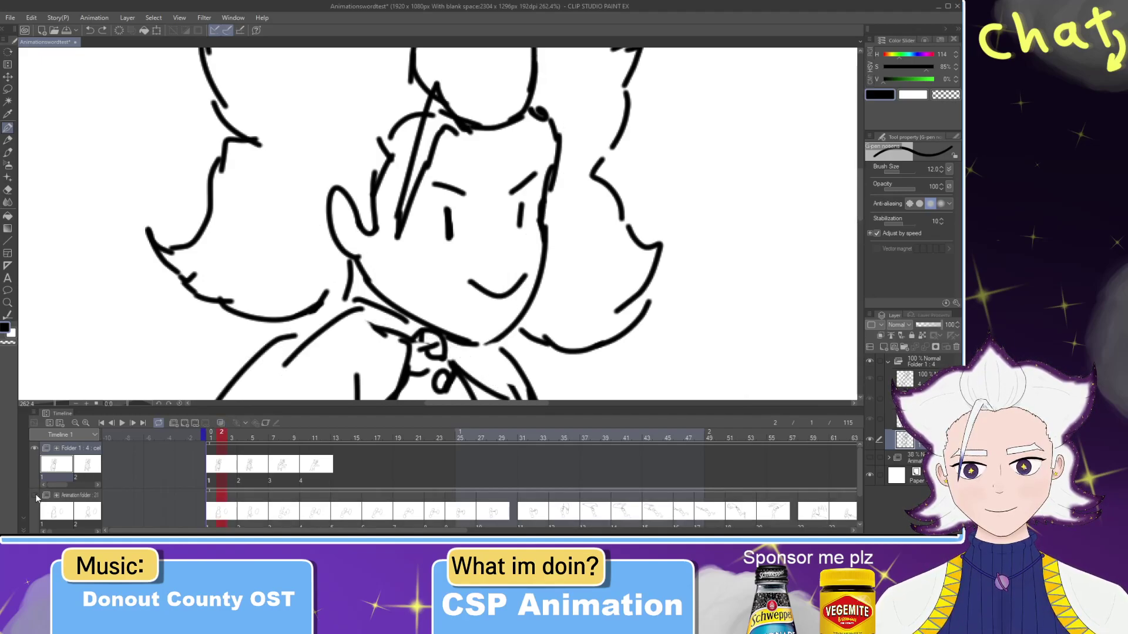
{"action": "left_click", "coordinate": [36, 496]}
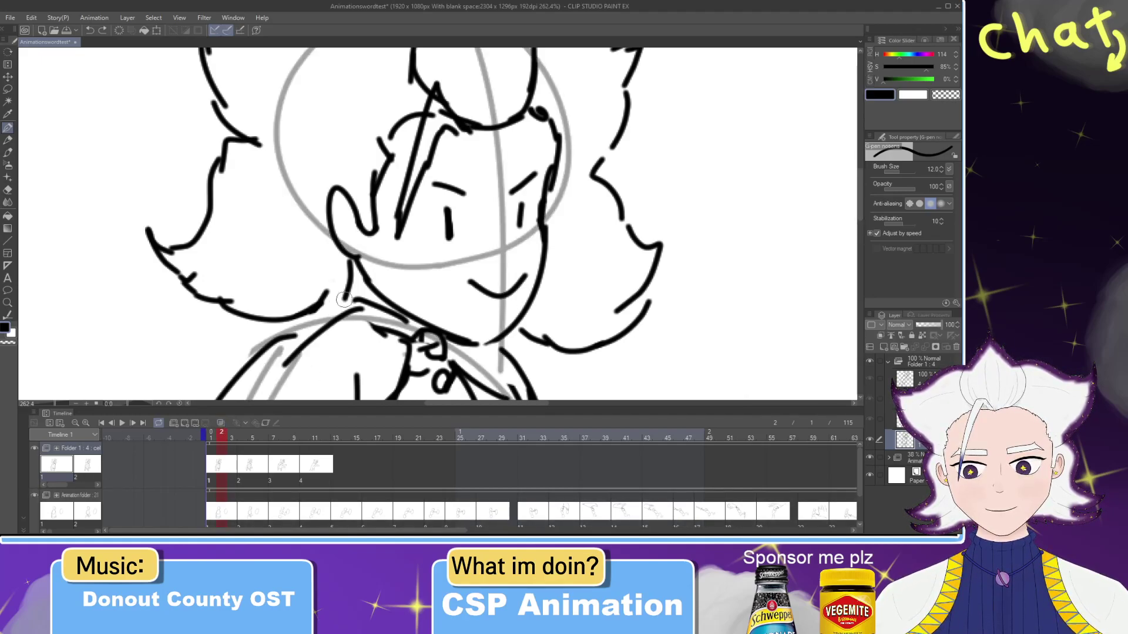
{"action": "scroll", "coordinate": [344, 300], "scroll_direction": "down", "scroll_amount": 5}
{"action": "left_click", "coordinate": [221, 424]}
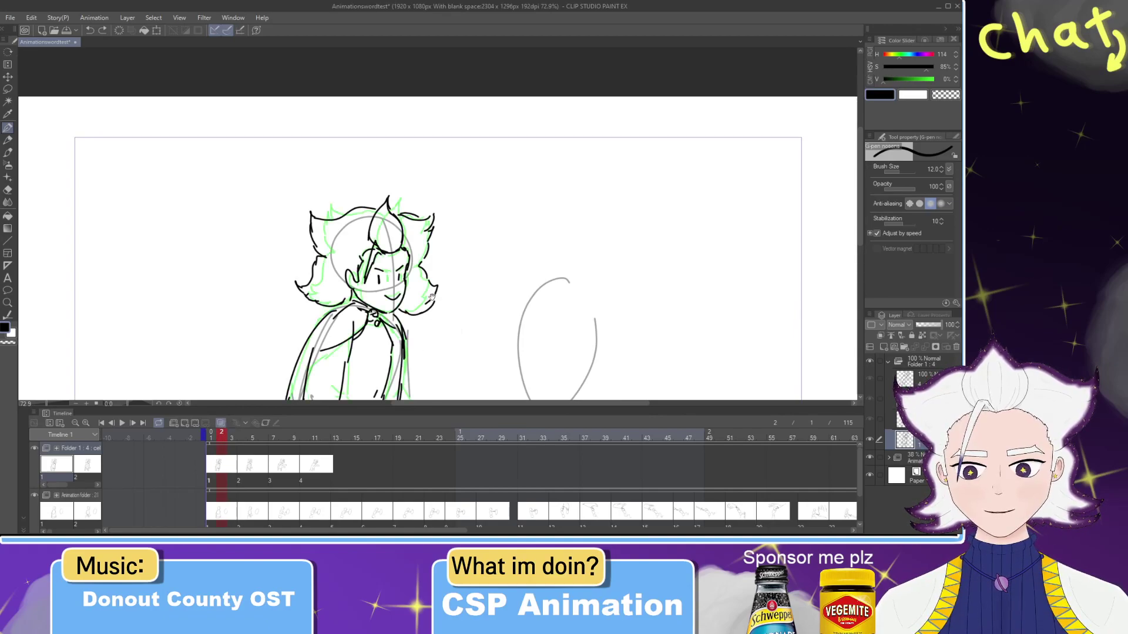
Step: Scrub through frames 1 to 13 and play the animation to check the motion of the new line art
{"action": "left_click_drag", "start_coordinate": [232, 437], "coordinate": [336, 437]}
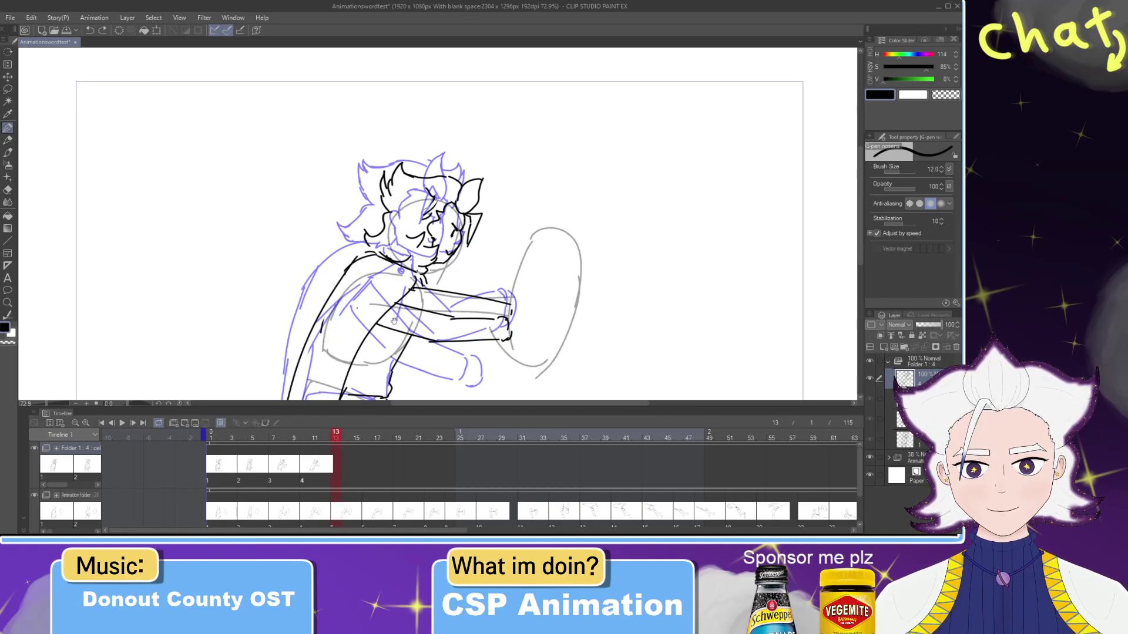
{"action": "left_click_drag", "start_coordinate": [395, 311], "coordinate": [406, 237]}
{"action": "left_click_drag", "start_coordinate": [401, 276], "coordinate": [405, 316]}
{"action": "left_click_drag", "start_coordinate": [337, 438], "coordinate": [209, 439]}
{"action": "left_click", "coordinate": [132, 423]}
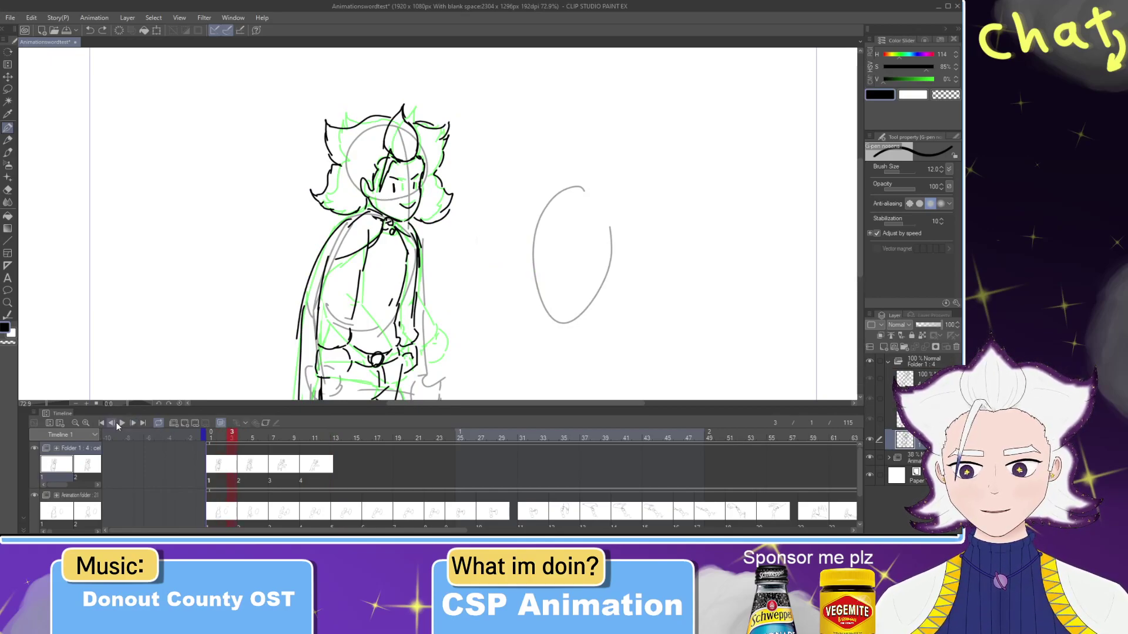
{"action": "left_click", "coordinate": [123, 421]}
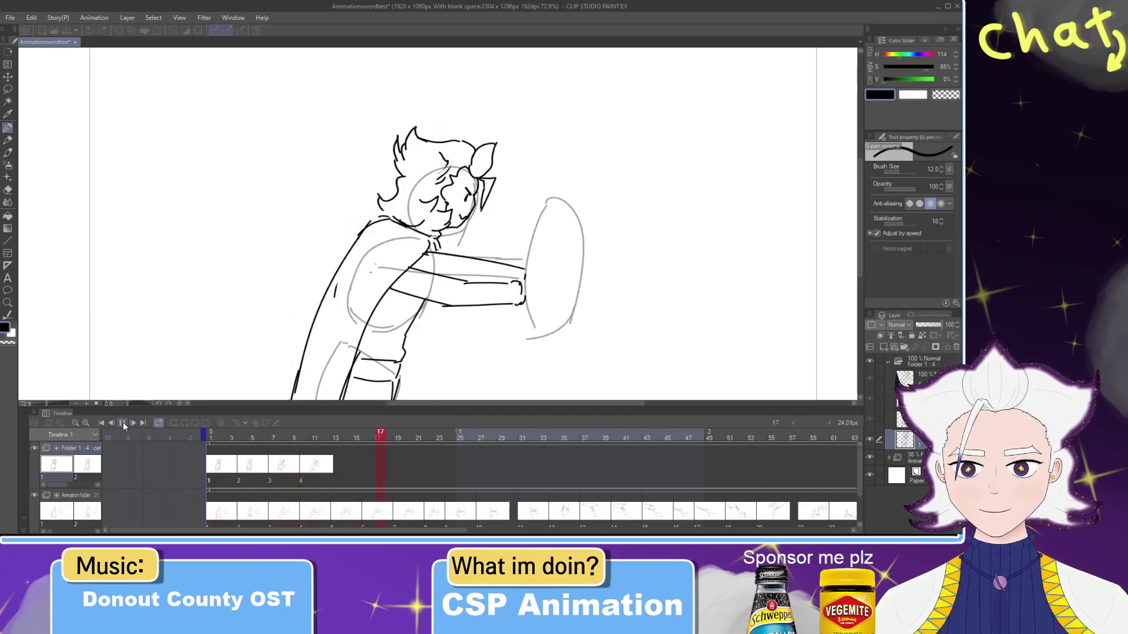
{"action": "left_click", "coordinate": [322, 439]}
{"action": "mouse_move", "coordinate": [323, 439]}
{"action": "left_mouse_down"}
{"action": "mouse_move", "coordinate": [215, 438]}
{"action": "mouse_move", "coordinate": [335, 442]}
{"action": "left_mouse_up"}
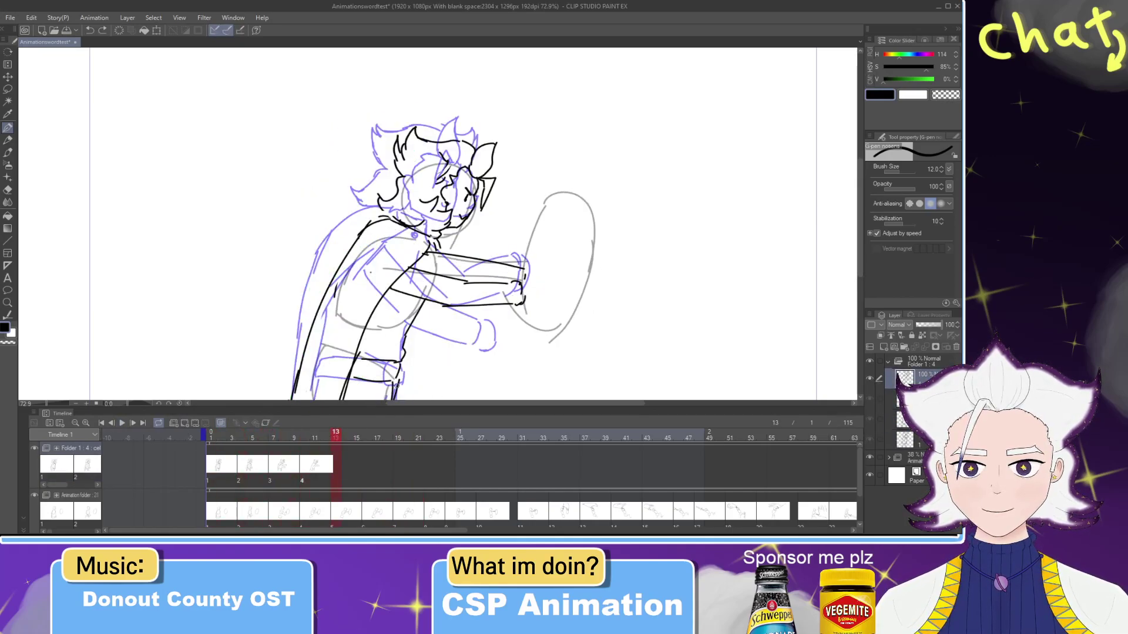
{"action": "left_click", "coordinate": [348, 443]}
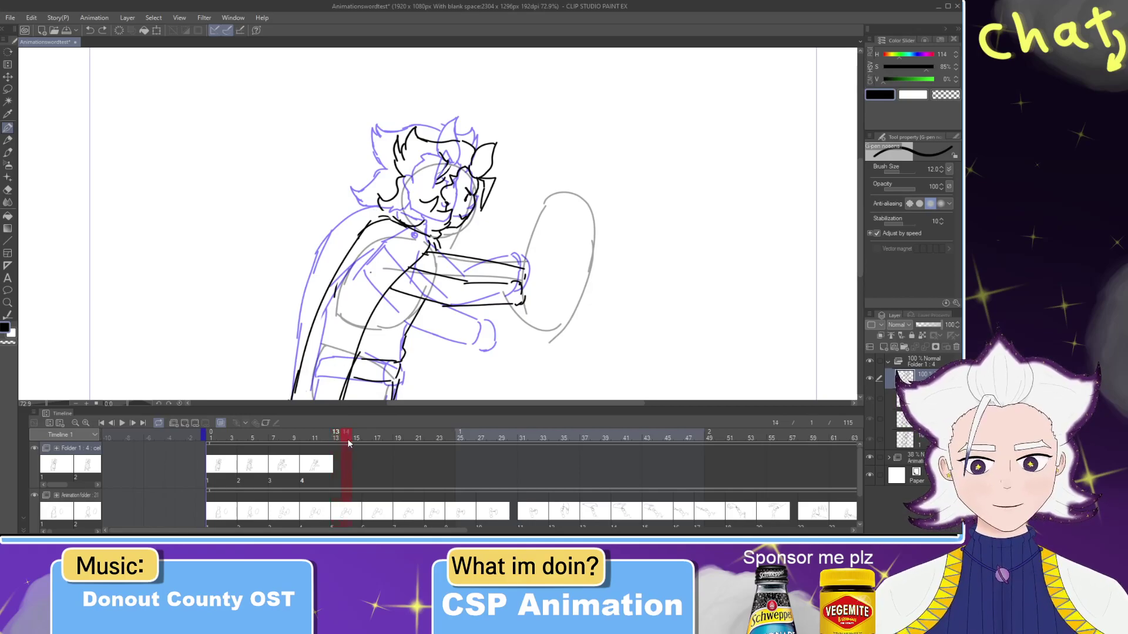
{"action": "left_click", "coordinate": [336, 443]}
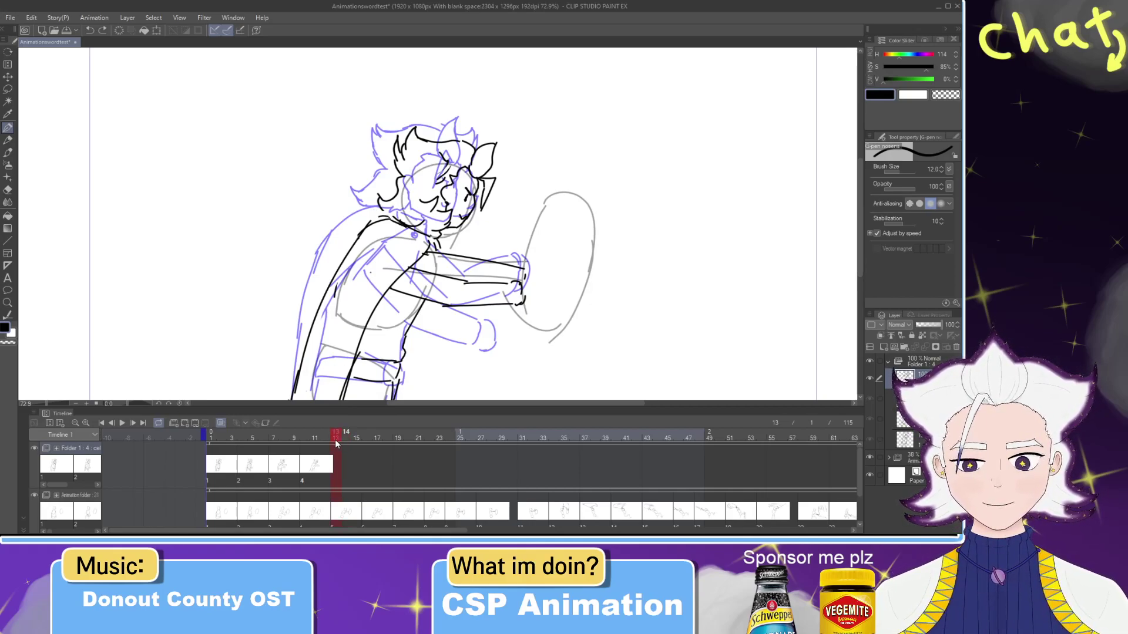
{"action": "left_click", "coordinate": [184, 423]}
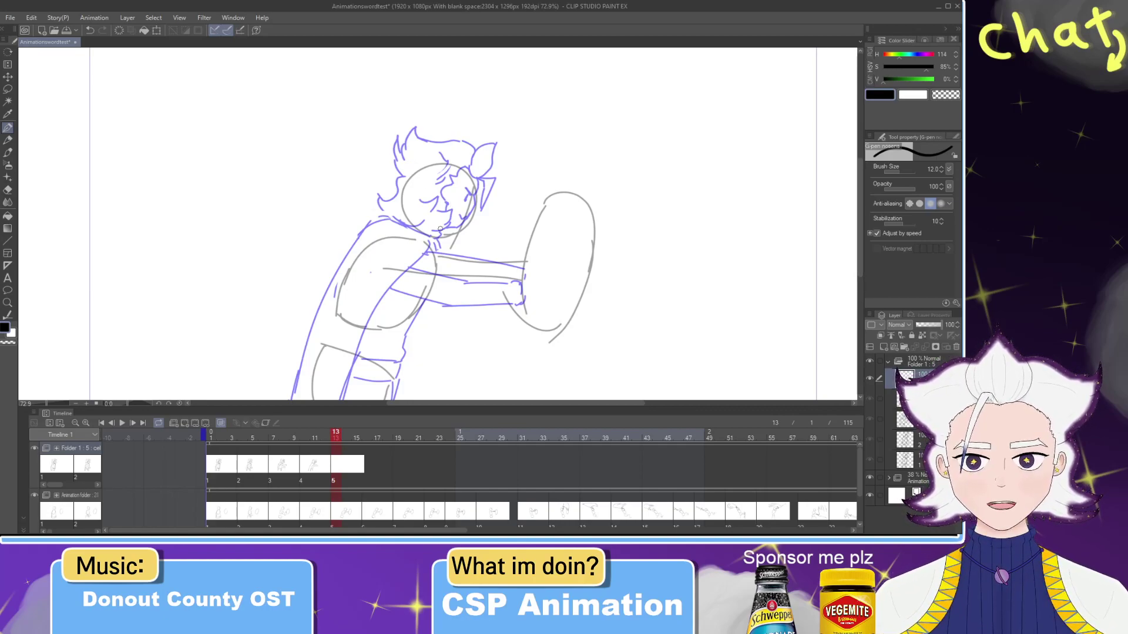
{"action": "key", "text": "ctrl+z"}
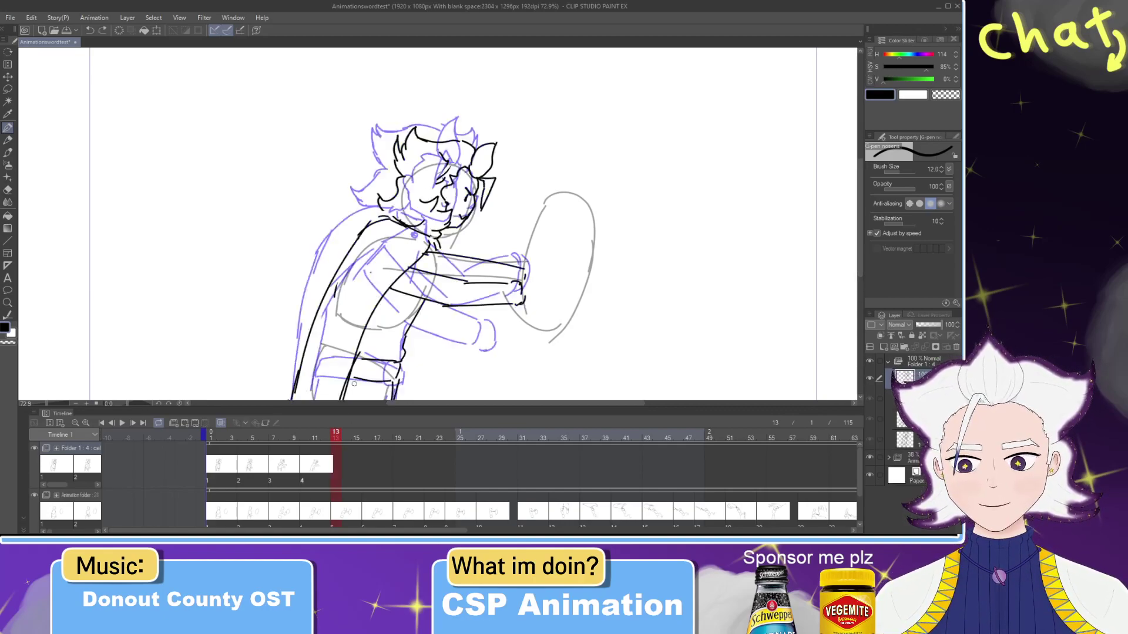
Step: Try a copy of the frame 10 cel at frame 13, then delete it from the timeline
{"action": "left_click", "coordinate": [301, 470]}
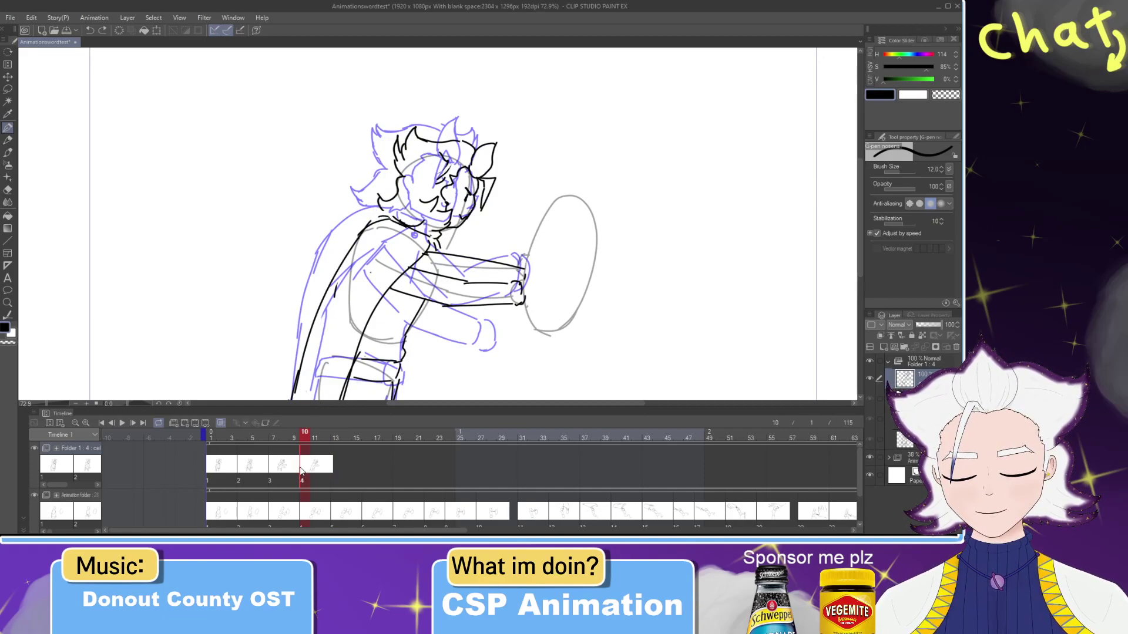
{"action": "left_click_drag", "start_coordinate": [336, 471], "coordinate": [359, 471]}
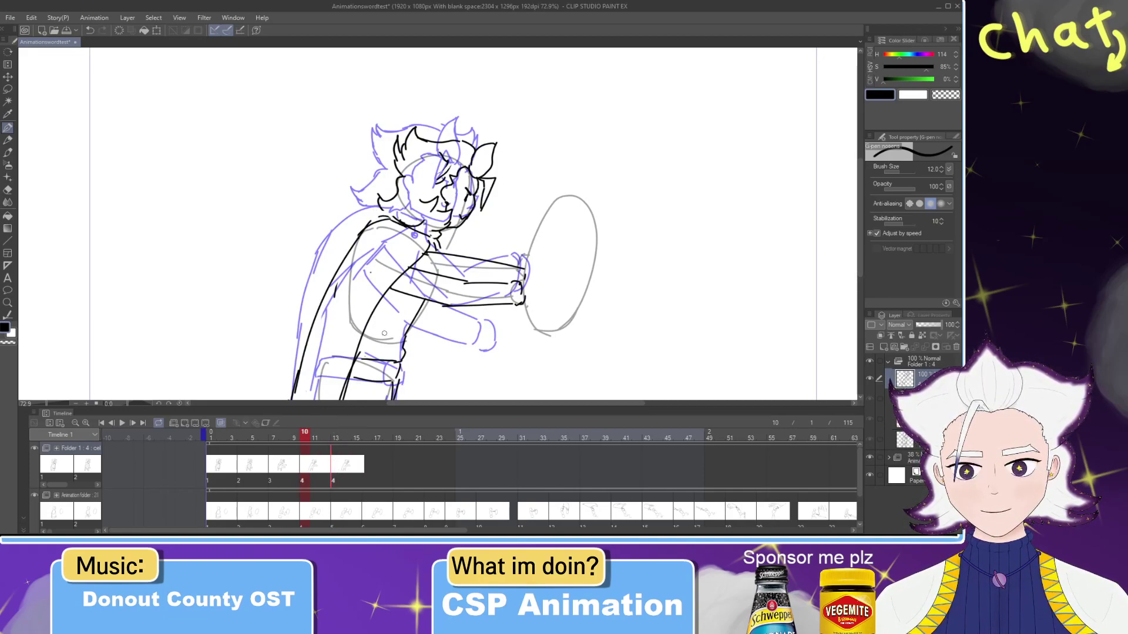
{"action": "left_click_drag", "start_coordinate": [307, 254], "coordinate": [510, 272]}
{"action": "mouse_move", "coordinate": [327, 438]}
{"action": "left_mouse_down"}
{"action": "mouse_move", "coordinate": [345, 438]}
{"action": "mouse_move", "coordinate": [325, 438]}
{"action": "mouse_move", "coordinate": [335, 438]}
{"action": "left_mouse_up"}
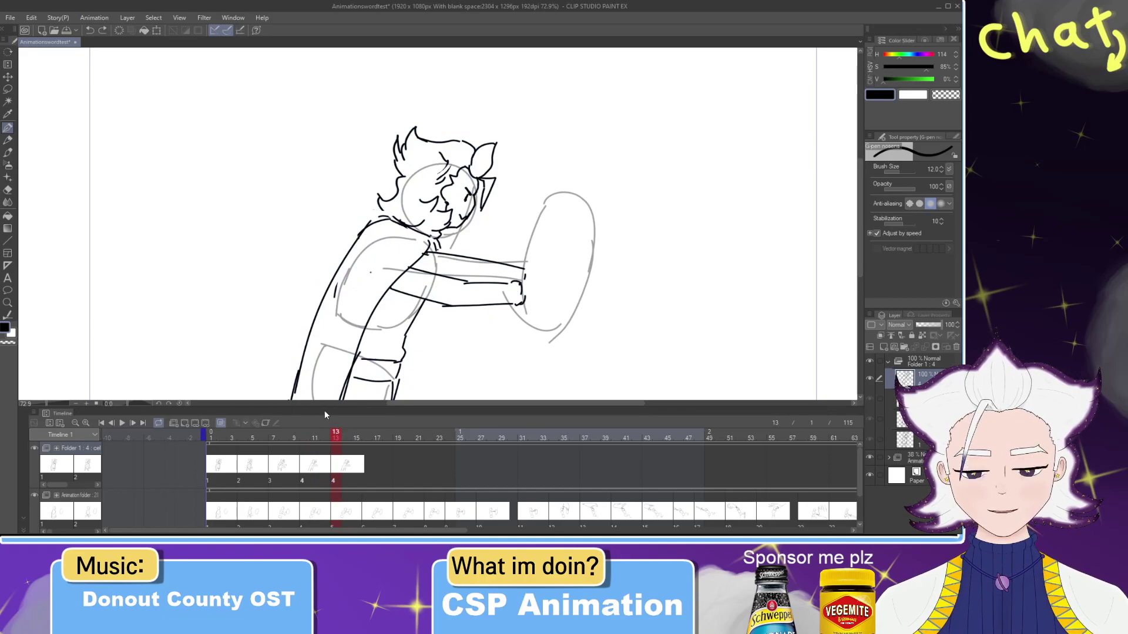
{"action": "key", "text": "Delete"}
Step: Add a new blank animation cel at frame 13 in the line art folder
{"action": "left_click", "coordinate": [324, 467]}
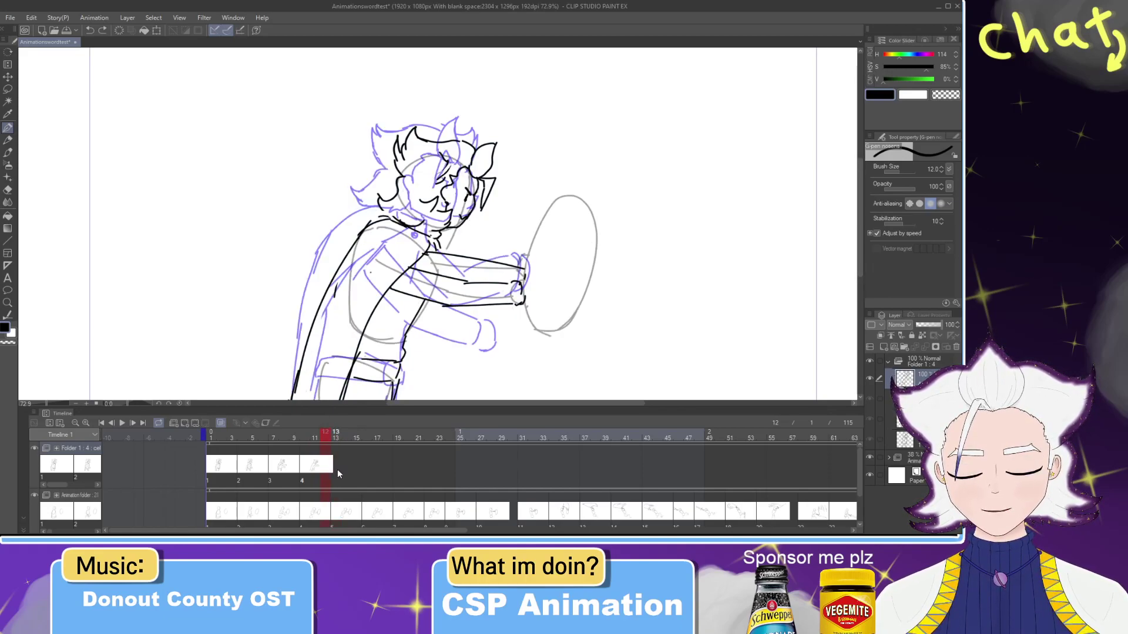
{"action": "left_click", "coordinate": [340, 440]}
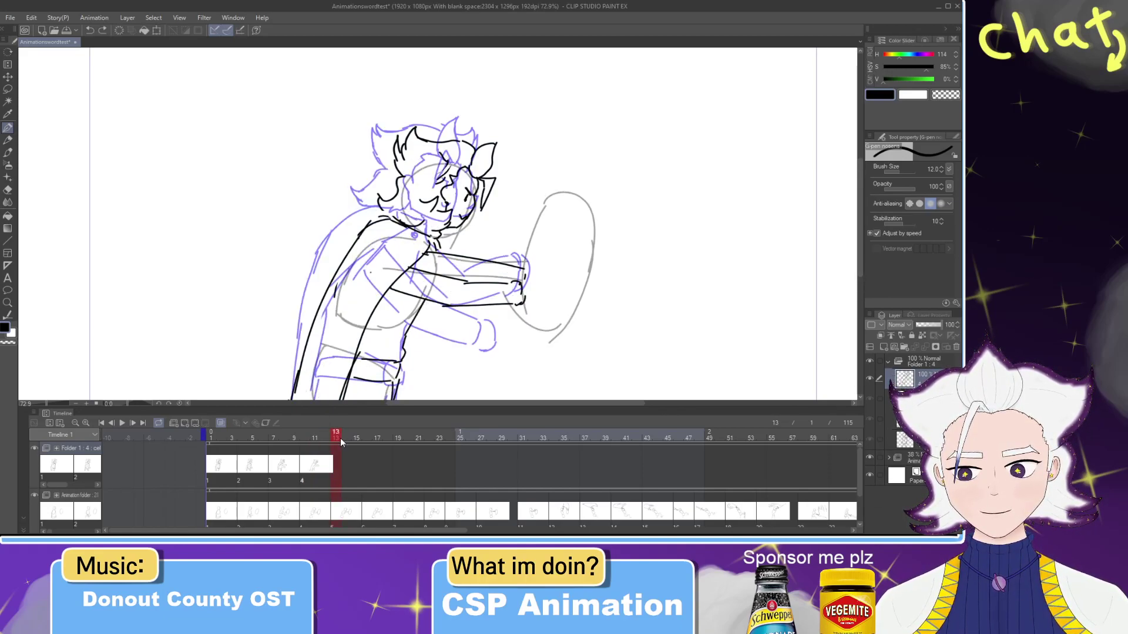
{"action": "left_click", "coordinate": [303, 474]}
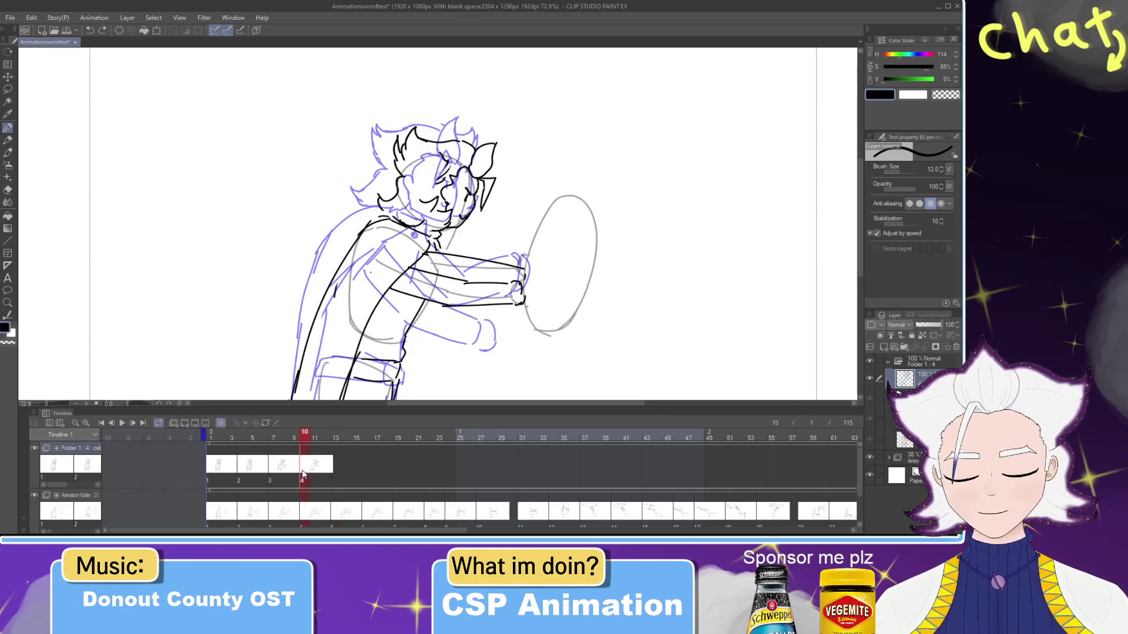
{"action": "left_click", "coordinate": [303, 471]}
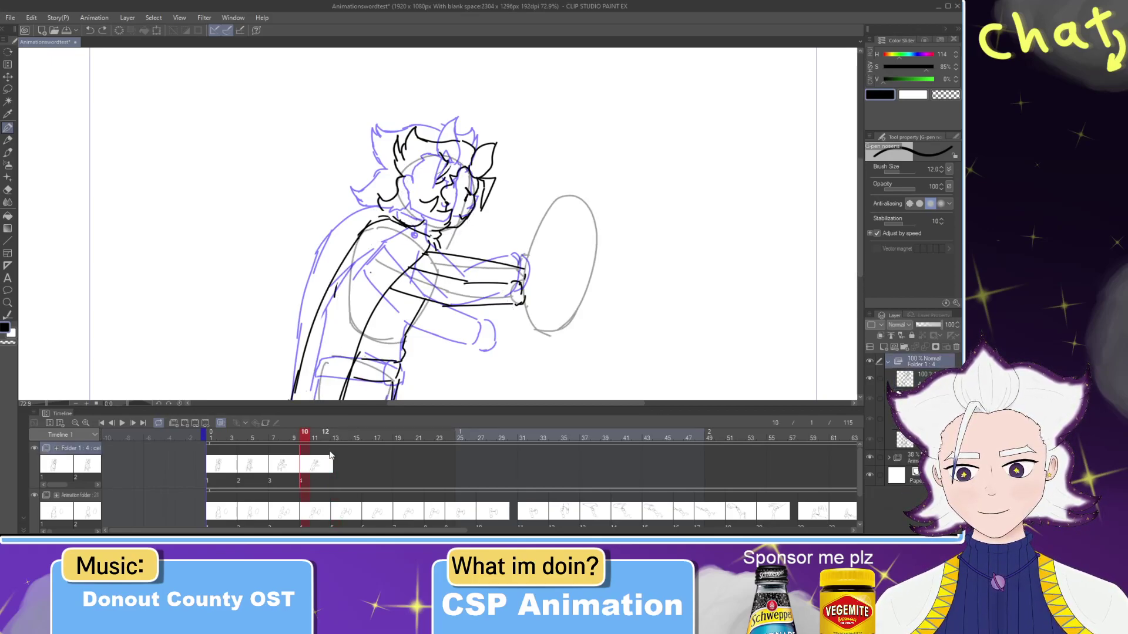
{"action": "left_click", "coordinate": [337, 461]}
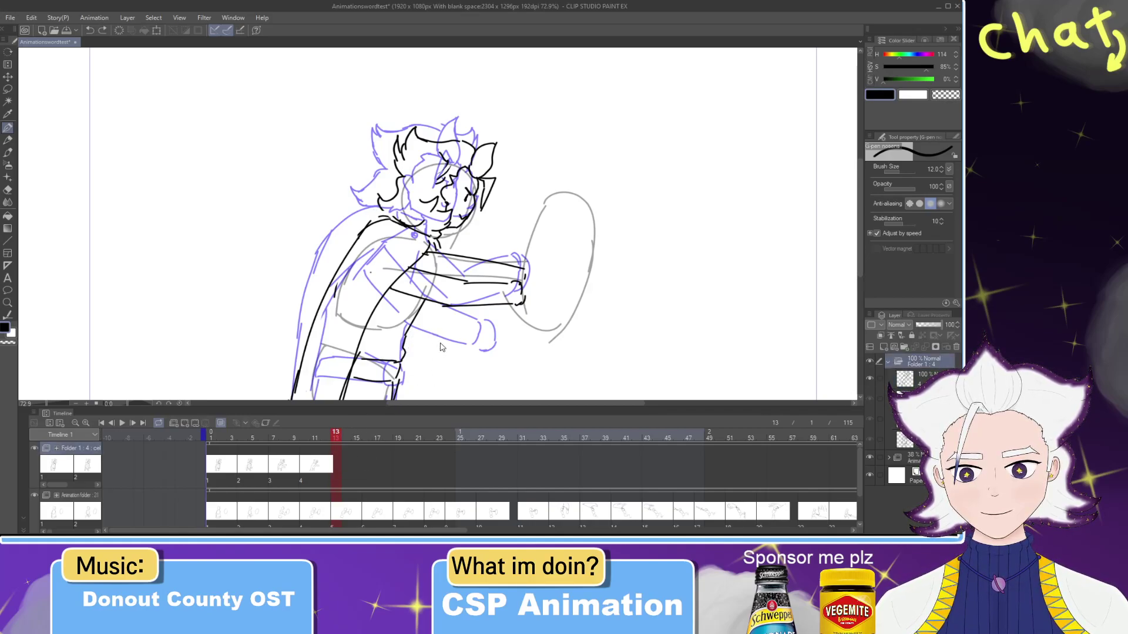
{"action": "key", "text": "alt+n"}
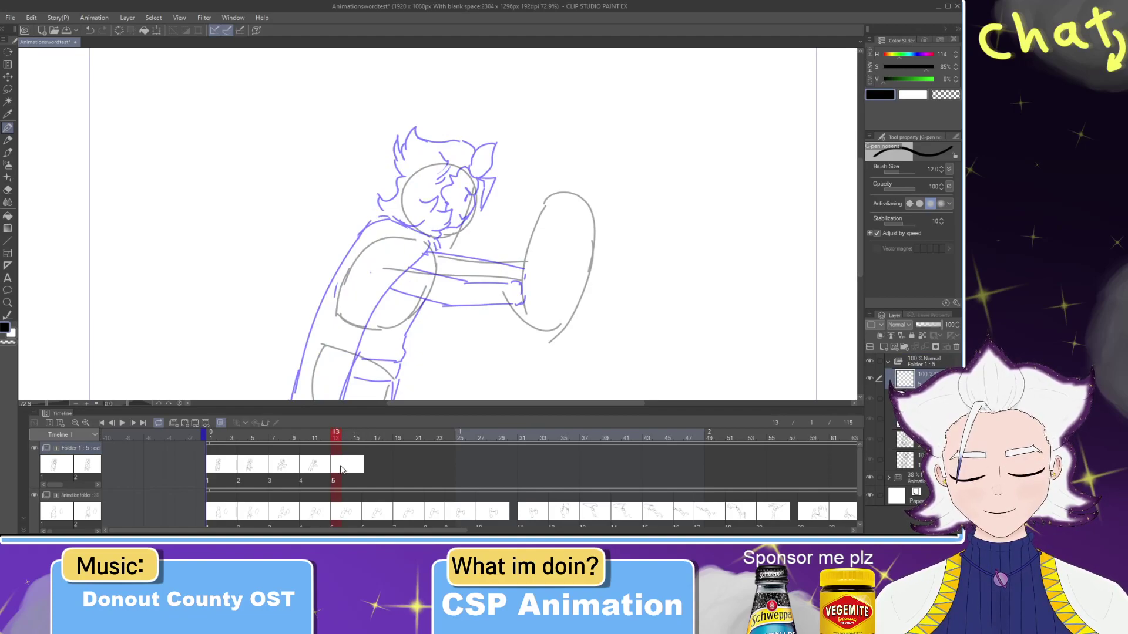
Step: Try pasting a copy of the frame 10 cel at frame 13, then undo it and restore the blank cel there
{"action": "key", "text": "ctrl+v"}
{"action": "left_click", "coordinate": [343, 471]}
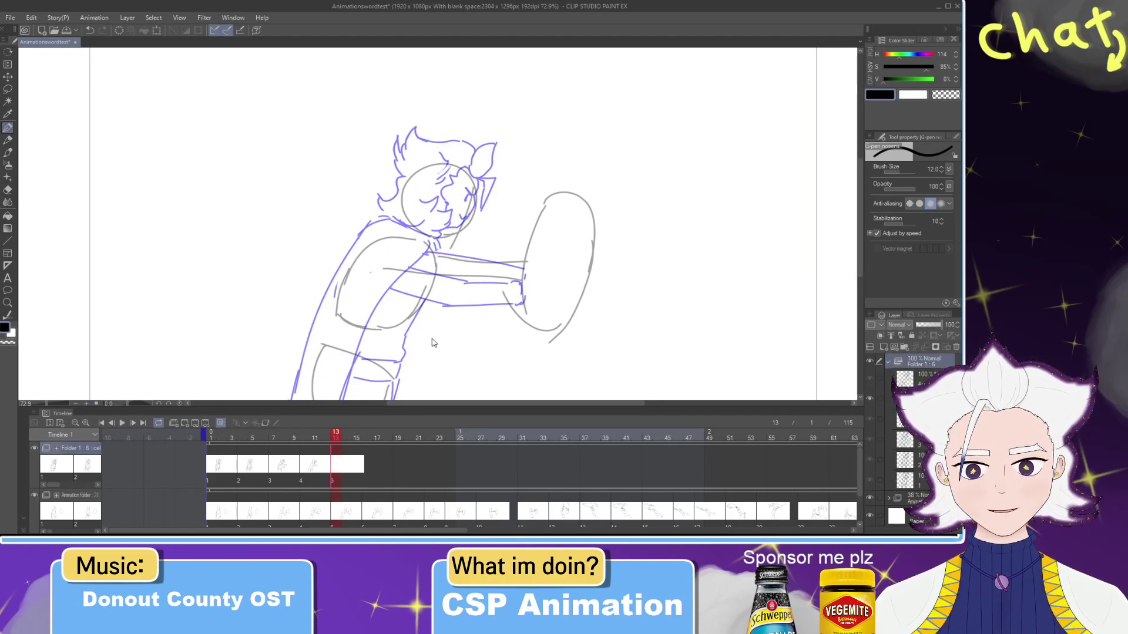
{"action": "key", "text": "ctrl+v"}
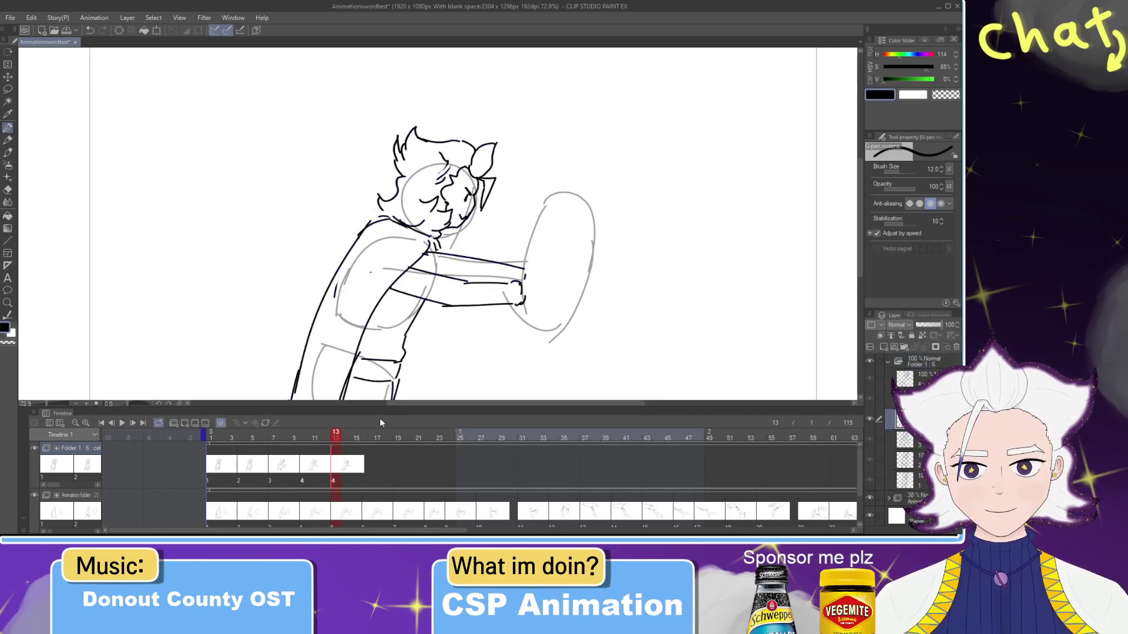
{"action": "key", "text": "ctrl+z"}
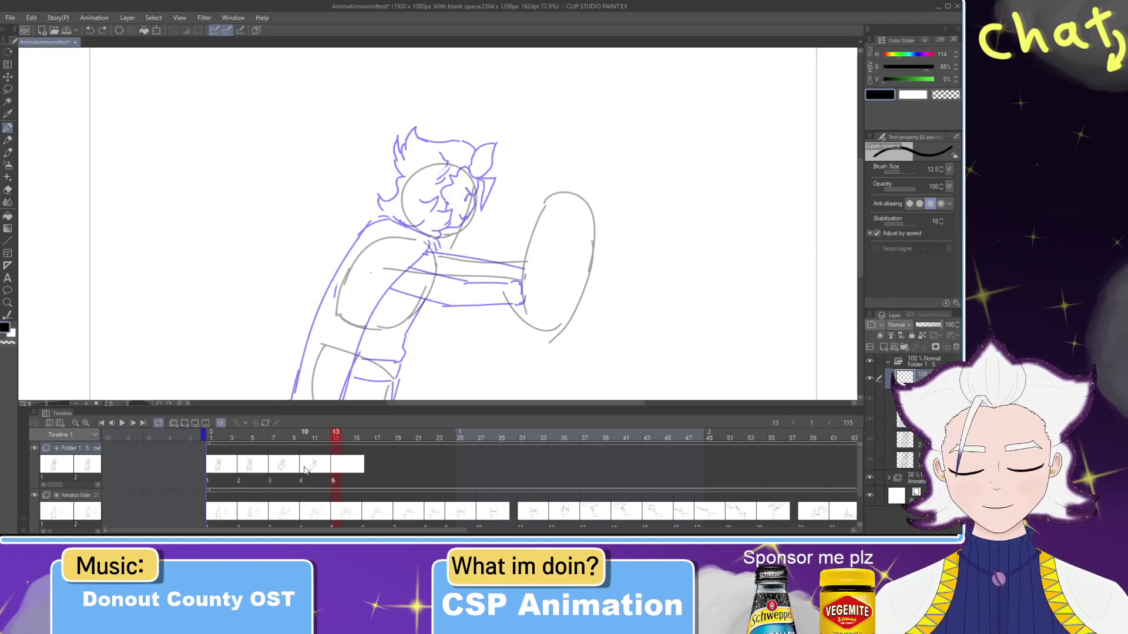
{"action": "key", "text": "ctrl+z"}
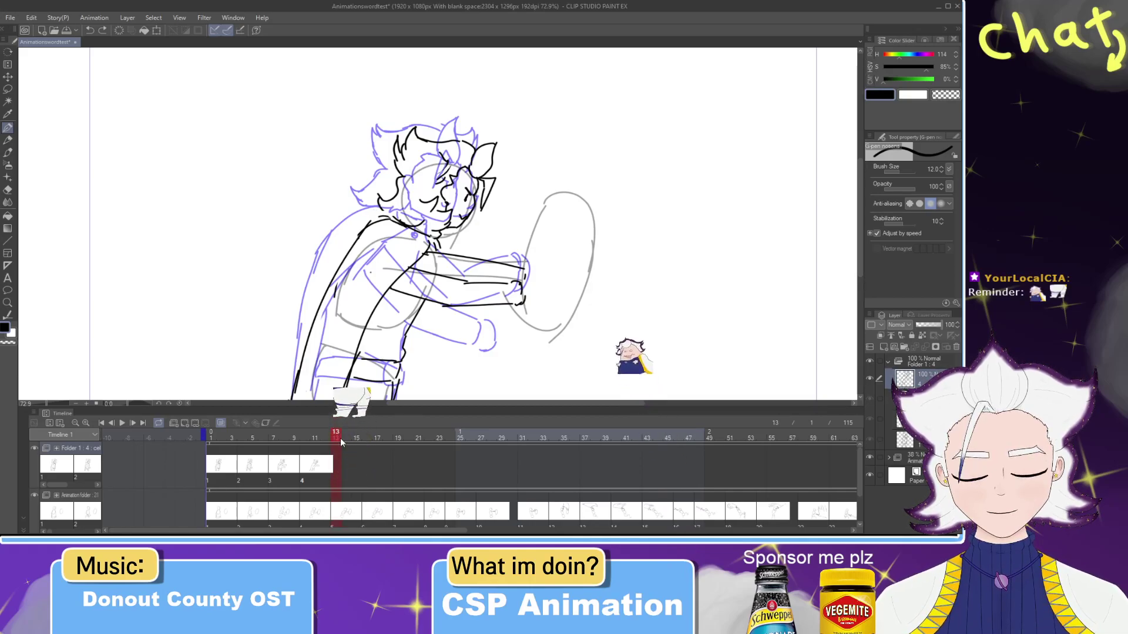
{"action": "left_click", "coordinate": [185, 424]}
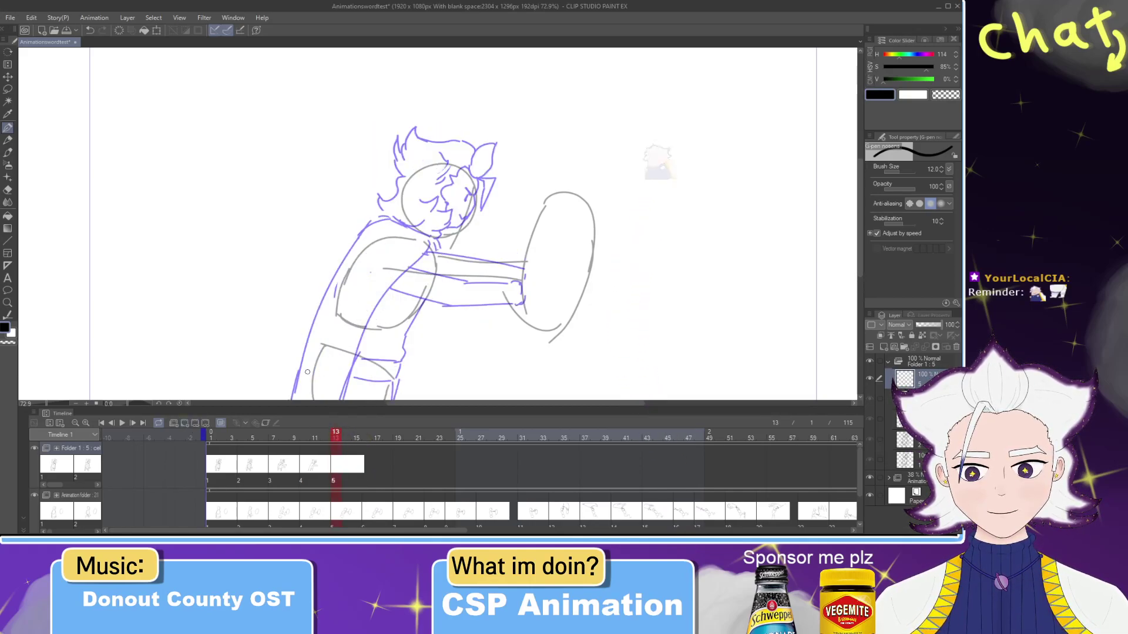
Step: Try outlining the face profile and the front hair tuft on the frame 13 cel, undoing the strokes
{"action": "left_click_drag", "start_coordinate": [473, 183], "coordinate": [469, 217]}
{"action": "key", "text": "ctrl+z"}
{"action": "key", "text": "ctrl+z"}
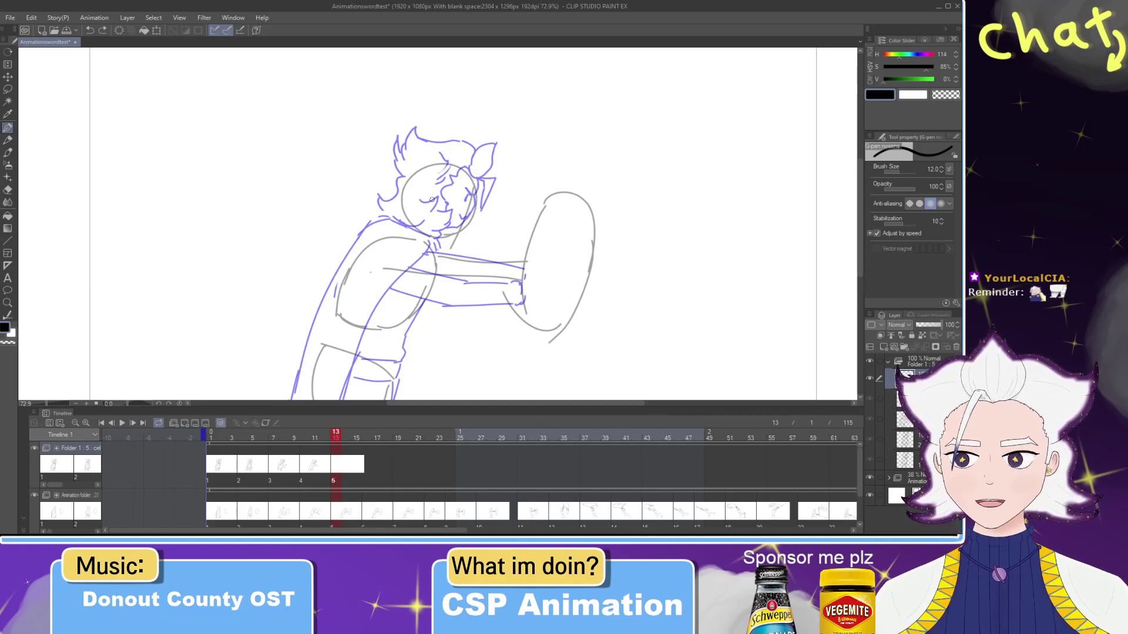
{"action": "mouse_move", "coordinate": [477, 187]}
{"action": "left_mouse_down"}
{"action": "mouse_move", "coordinate": [486, 136]}
{"action": "mouse_move", "coordinate": [479, 184]}
{"action": "mouse_move", "coordinate": [497, 149]}
{"action": "left_mouse_up"}
{"action": "key", "text": "ctrl+z"}
{"action": "key", "text": "ctrl+z"}
{"action": "key", "text": "ctrl+z"}
{"action": "key", "text": "ctrl+z"}
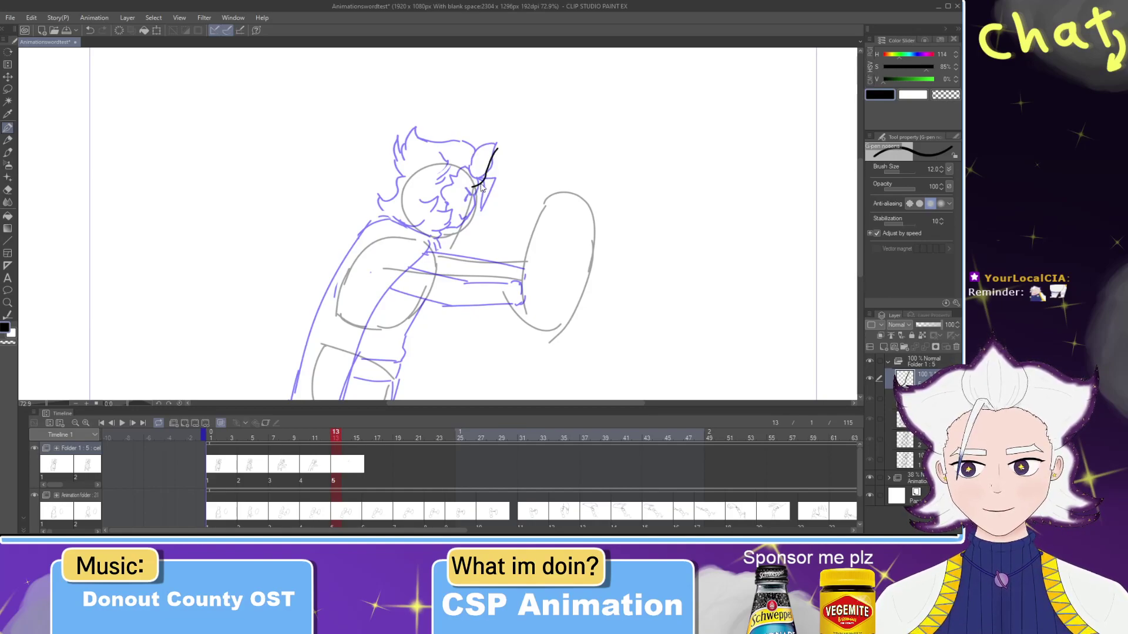
{"action": "key", "text": "ctrl+z"}
{"action": "mouse_move", "coordinate": [473, 184]}
{"action": "left_mouse_down"}
{"action": "mouse_move", "coordinate": [496, 150]}
{"action": "mouse_move", "coordinate": [484, 170]}
{"action": "left_mouse_up"}
{"action": "key", "text": "ctrl+z"}
{"action": "key", "text": "ctrl+z"}
{"action": "mouse_move", "coordinate": [441, 235]}
{"action": "left_mouse_down"}
{"action": "mouse_move", "coordinate": [472, 217]}
{"action": "mouse_move", "coordinate": [476, 181]}
{"action": "left_mouse_up"}
{"action": "key", "text": "ctrl+z"}
{"action": "key", "text": "ctrl+z"}
{"action": "key", "text": "ctrl+z"}
{"action": "key", "text": "ctrl+z"}
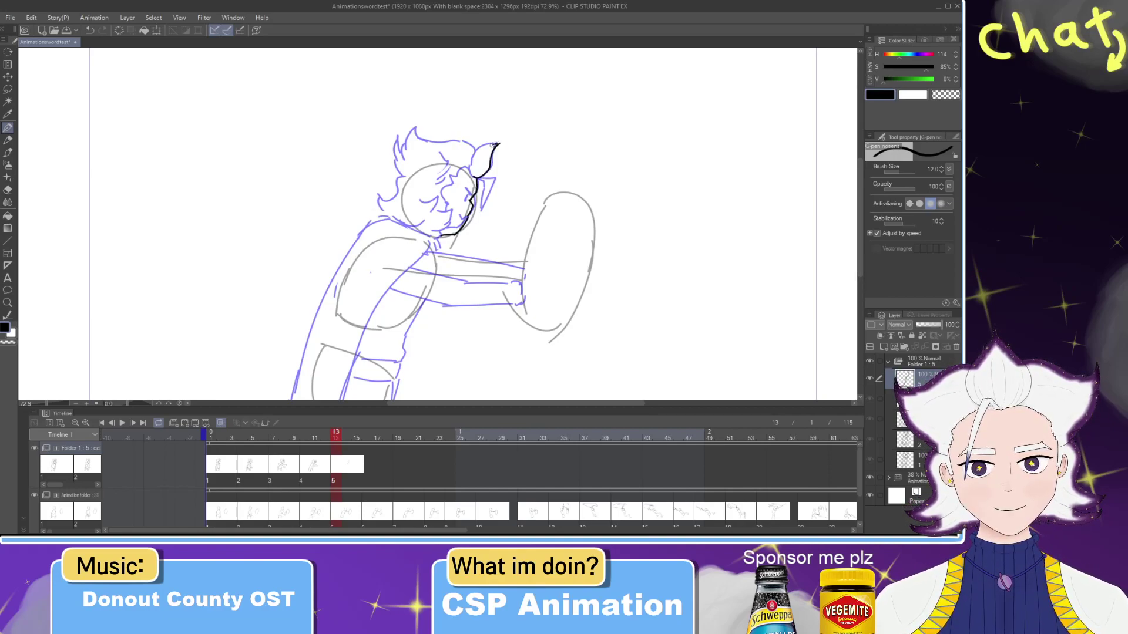
{"action": "key", "text": "ctrl+z"}
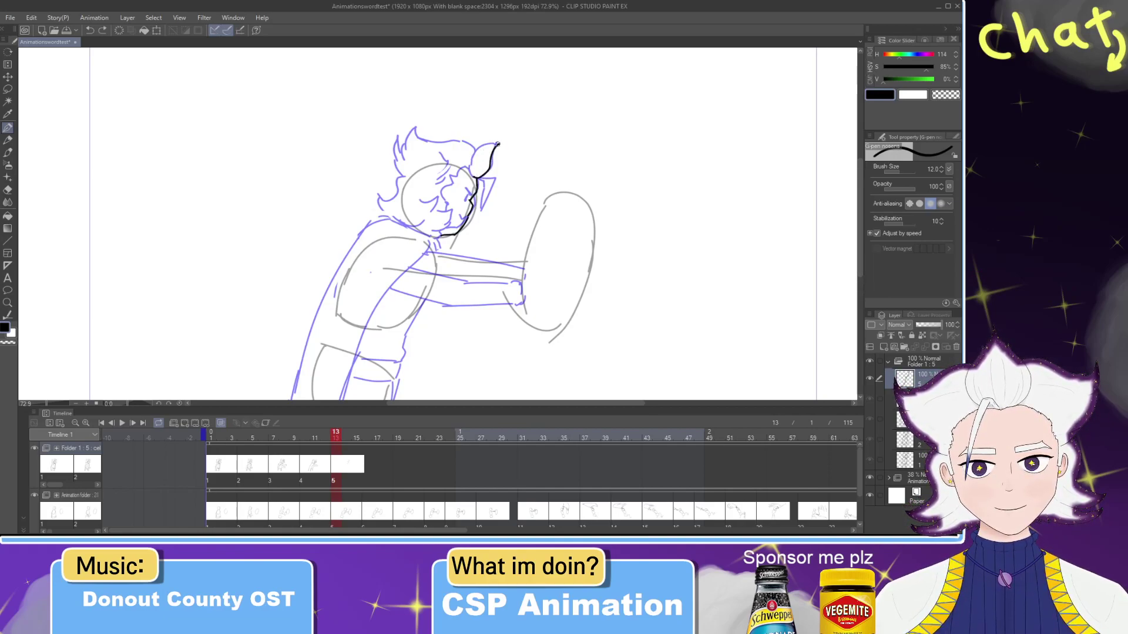
{"action": "key", "text": "ctrl+z"}
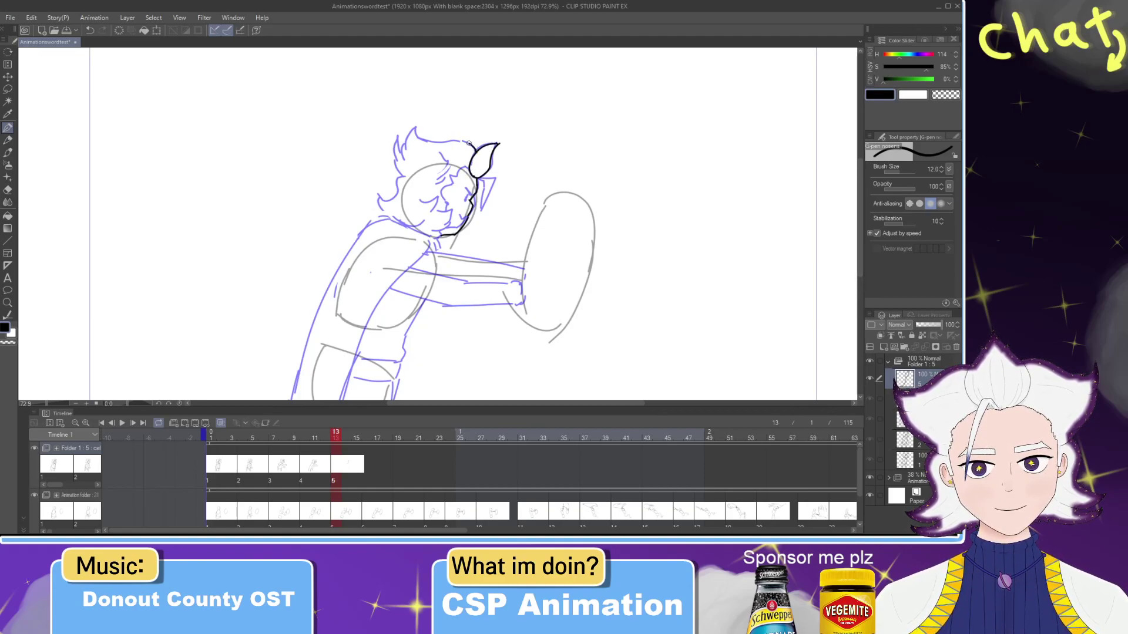
{"action": "key", "text": "ctrl+z"}
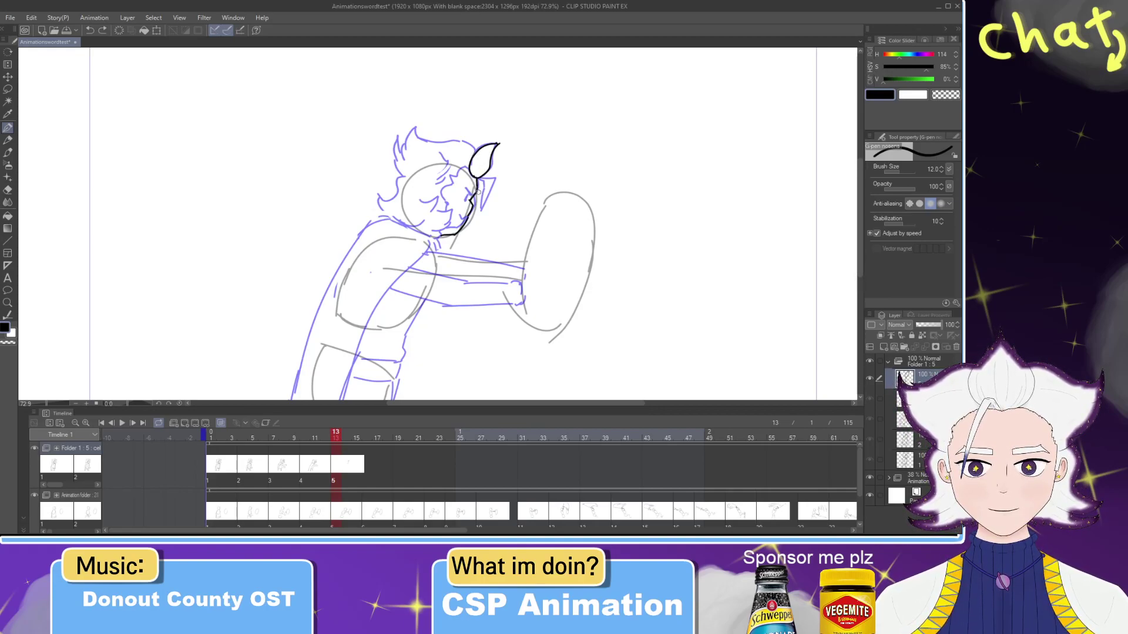
{"action": "key", "text": "ctrl+z"}
{"action": "key", "text": "ctrl+z"}
{"action": "key", "text": "ctrl+z"}
{"action": "key", "text": "ctrl+z"}
{"action": "key", "text": "ctrl+z"}
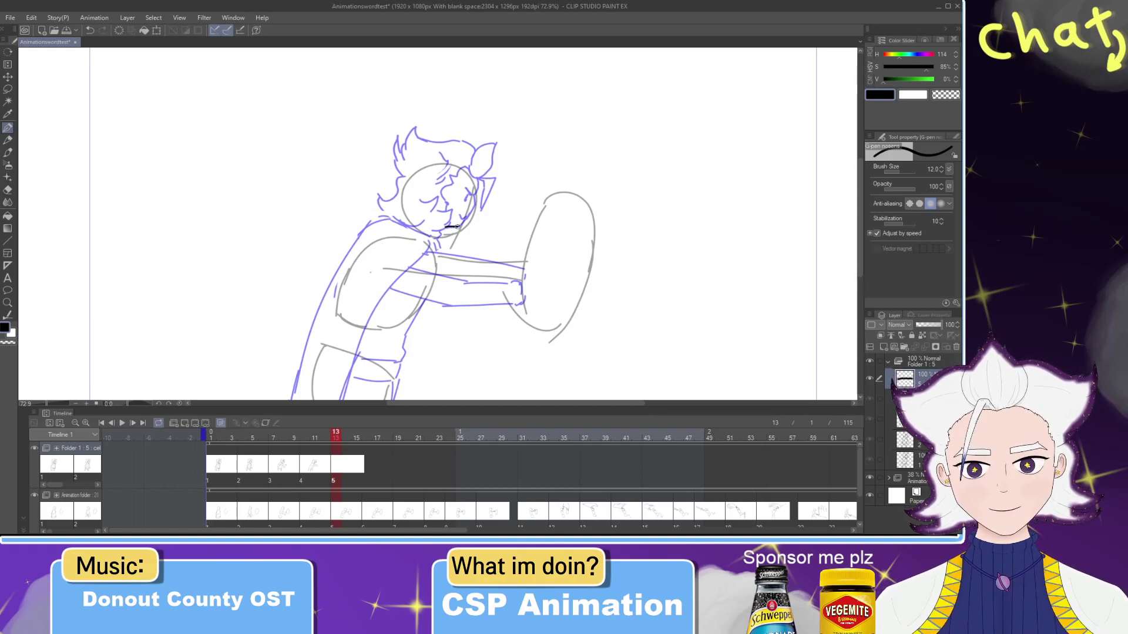
{"action": "key", "text": "ctrl+z"}
Step: Ink the face and hair on the frame 13 cel, then lasso the head and transform it slightly downward
{"action": "left_click_drag", "start_coordinate": [447, 226], "coordinate": [473, 204]}
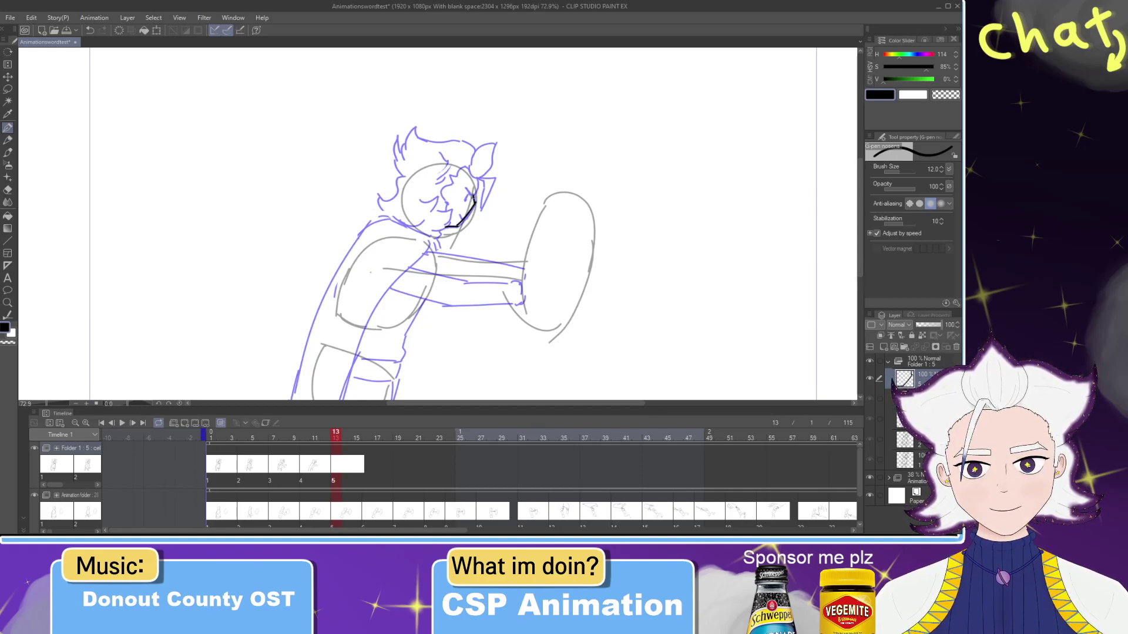
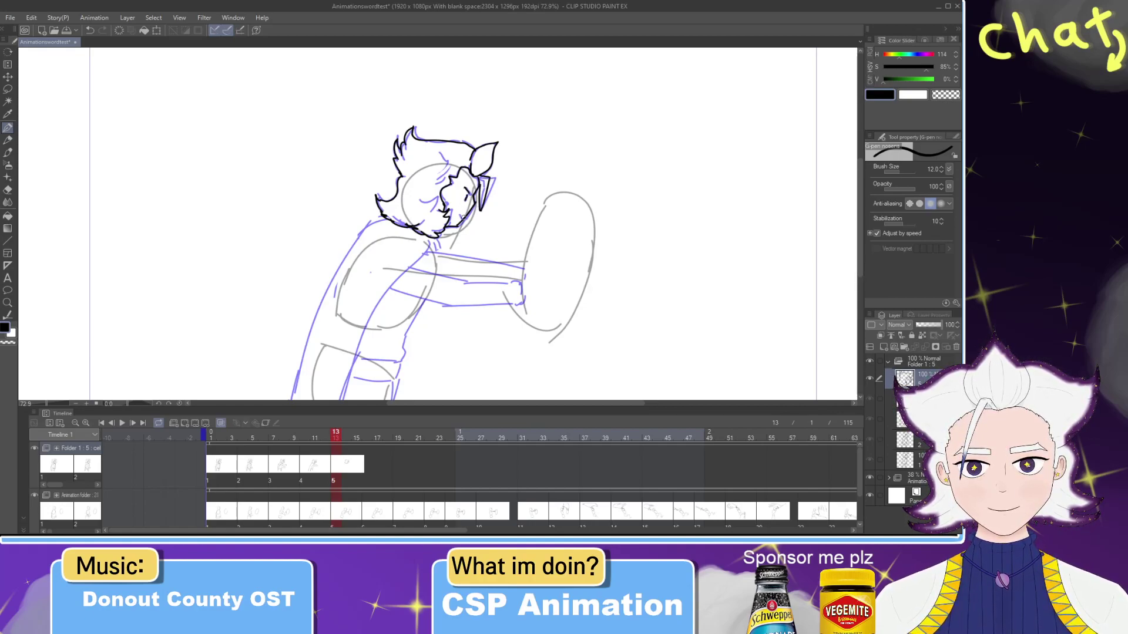
{"action": "key", "text": "m"}
{"action": "mouse_move", "coordinate": [447, 253]}
{"action": "left_mouse_down"}
{"action": "mouse_move", "coordinate": [502, 100]}
{"action": "mouse_move", "coordinate": [464, 249]}
{"action": "left_mouse_up"}
{"action": "left_click", "coordinate": [473, 274]}
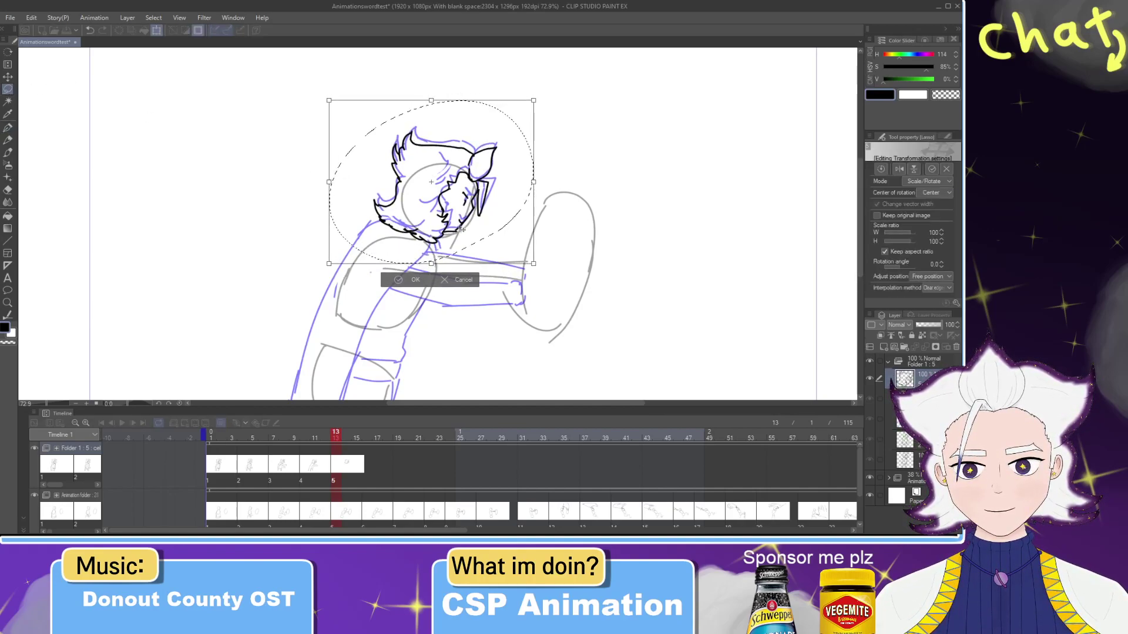
{"action": "left_click", "coordinate": [416, 279]}
{"action": "left_click", "coordinate": [401, 259]}
Step: Draw the cape's back and front edges at frame 13, running from the neck down to the bottom of the figure
{"action": "left_click_drag", "start_coordinate": [401, 258], "coordinate": [456, 181]}
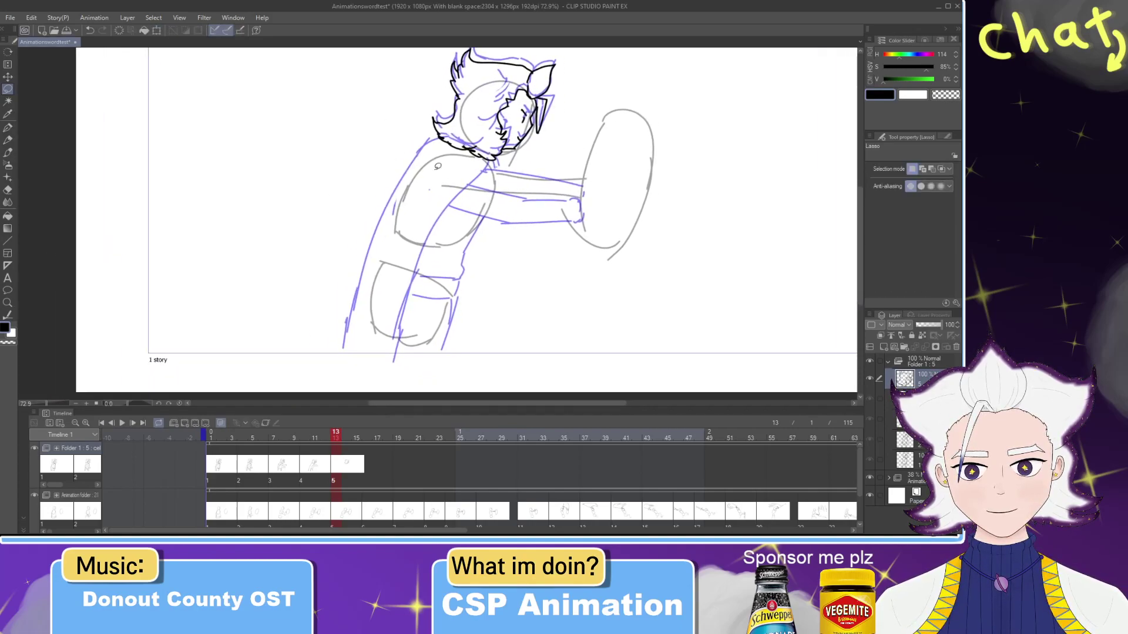
{"action": "key", "text": "p"}
{"action": "left_click_drag", "start_coordinate": [438, 137], "coordinate": [370, 234]}
{"action": "key", "text": "ctrl+z"}
{"action": "left_click_drag", "start_coordinate": [442, 139], "coordinate": [347, 351]}
{"action": "left_click_drag", "start_coordinate": [488, 165], "coordinate": [382, 380]}
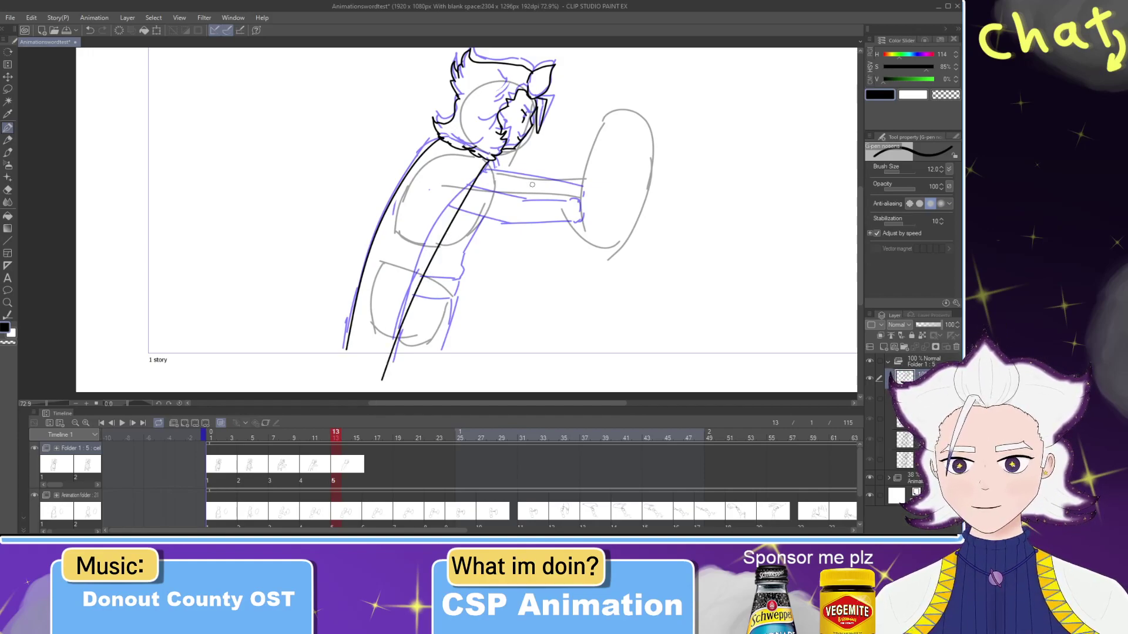
Step: Draw the upper and lower outlines of the near arm reaching forward at frame 13, redoing uneven strokes
{"action": "left_click_drag", "start_coordinate": [473, 185], "coordinate": [587, 193]}
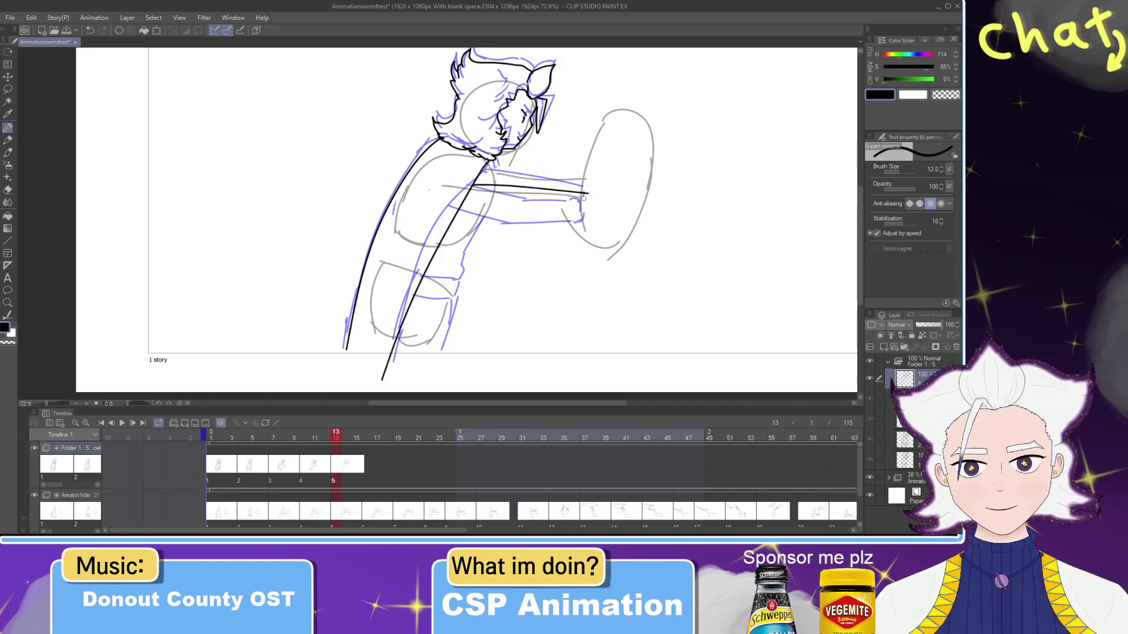
{"action": "key", "text": "ctrl+z"}
{"action": "left_click_drag", "start_coordinate": [474, 186], "coordinate": [582, 195]}
{"action": "key", "text": "ctrl+z"}
{"action": "left_click_drag", "start_coordinate": [473, 186], "coordinate": [566, 200]}
{"action": "key", "text": "ctrl+z"}
{"action": "left_click_drag", "start_coordinate": [473, 186], "coordinate": [583, 195]}
{"action": "key", "text": "ctrl+z"}
{"action": "left_click_drag", "start_coordinate": [473, 186], "coordinate": [573, 196]}
{"action": "left_click_drag", "start_coordinate": [462, 207], "coordinate": [566, 216]}
{"action": "key", "text": "ctrl+z"}
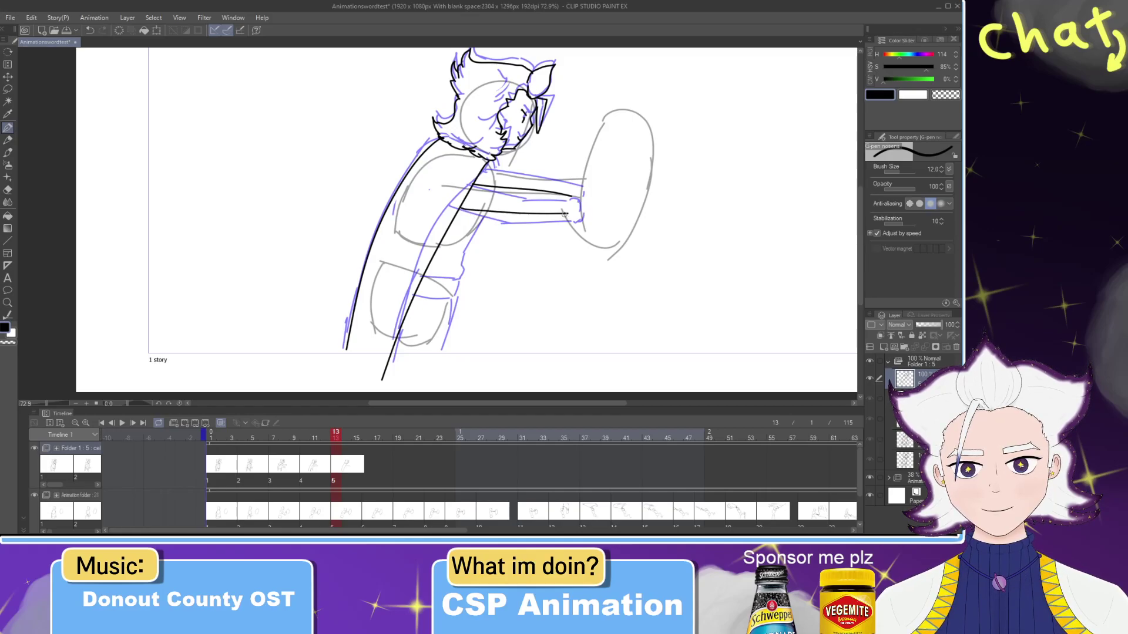
Step: Draw the far arm's outline above the near arm at frame 13, redoing the strokes slightly higher
{"action": "left_click_drag", "start_coordinate": [487, 168], "coordinate": [585, 187]}
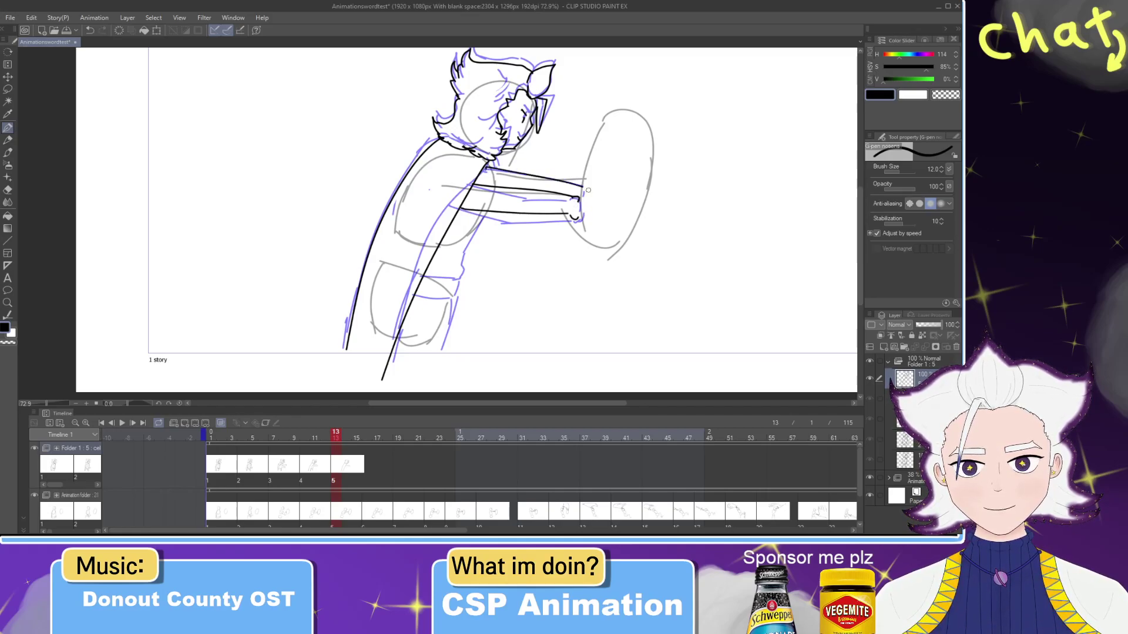
{"action": "left_click_drag", "start_coordinate": [474, 181], "coordinate": [540, 189]}
{"action": "key", "text": "ctrl+z"}
{"action": "key", "text": "ctrl+z"}
{"action": "left_click_drag", "start_coordinate": [490, 163], "coordinate": [571, 177]}
{"action": "left_click_drag", "start_coordinate": [479, 183], "coordinate": [565, 194]}
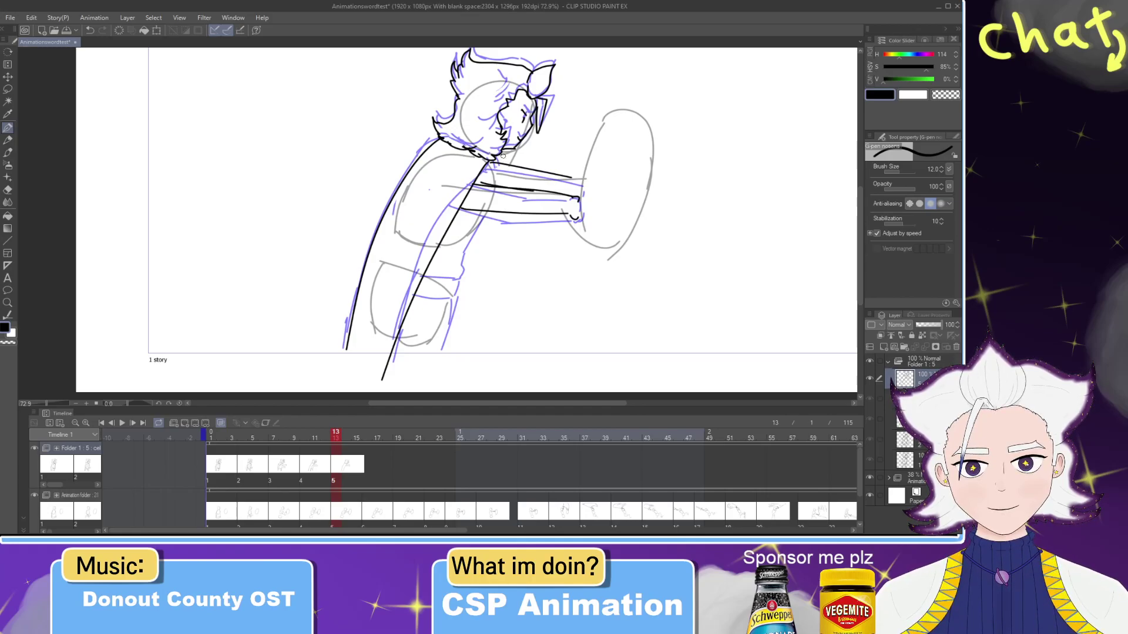
{"action": "key", "text": "e"}
{"action": "key", "text": "p"}
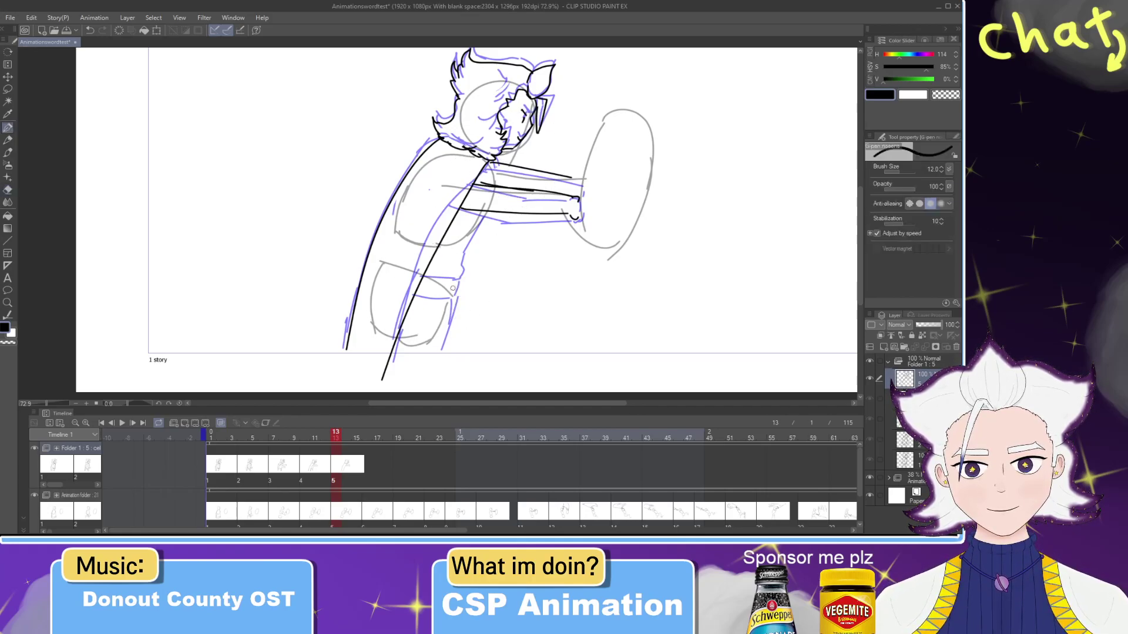
Step: Draw the torso's front line, the belt with its round buckle and the upper leg line at frame 13
{"action": "left_click_drag", "start_coordinate": [486, 212], "coordinate": [463, 257]}
{"action": "key", "text": "ctrl+z"}
{"action": "left_click_drag", "start_coordinate": [487, 212], "coordinate": [474, 231]}
{"action": "mouse_move", "coordinate": [459, 278]}
{"action": "left_mouse_down"}
{"action": "mouse_move", "coordinate": [418, 277]}
{"action": "mouse_move", "coordinate": [450, 299]}
{"action": "mouse_move", "coordinate": [454, 280]}
{"action": "mouse_move", "coordinate": [428, 361]}
{"action": "mouse_move", "coordinate": [456, 300]}
{"action": "mouse_move", "coordinate": [438, 357]}
{"action": "left_mouse_up"}
{"action": "key", "text": "ctrl+z"}
{"action": "key", "text": "ctrl+z"}
{"action": "left_click_drag", "start_coordinate": [566, 149], "coordinate": [536, 176]}
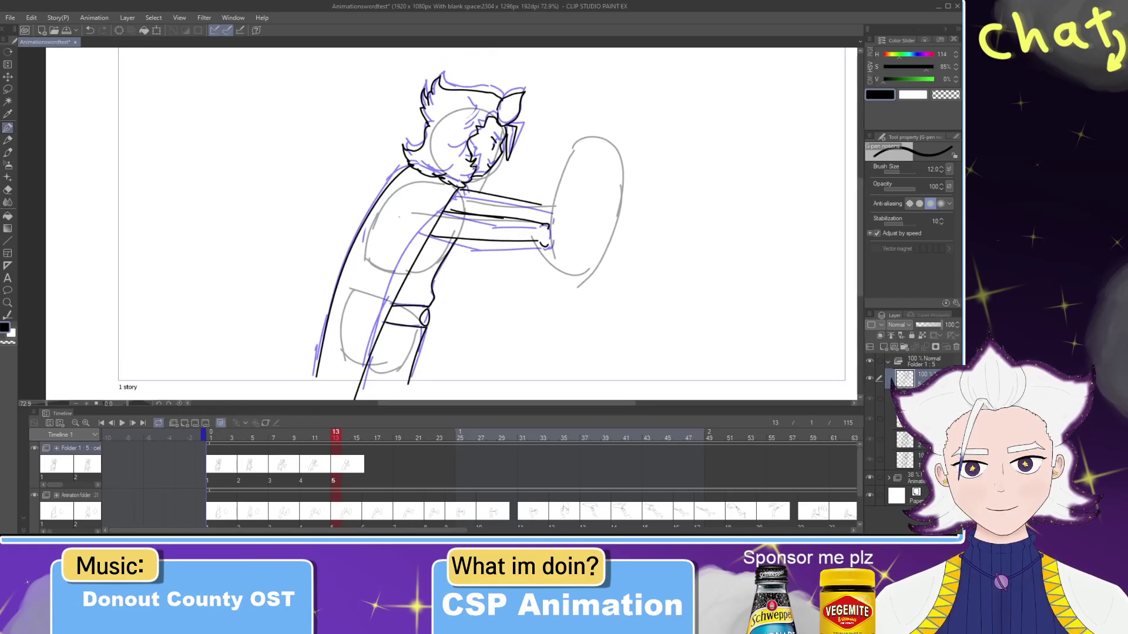
Step: Return to frame 1 and hide both the rough animation folder and the onion skin
{"action": "mouse_move", "coordinate": [336, 439]}
{"action": "left_mouse_down"}
{"action": "mouse_move", "coordinate": [295, 440]}
{"action": "mouse_move", "coordinate": [365, 448]}
{"action": "mouse_move", "coordinate": [305, 456]}
{"action": "mouse_move", "coordinate": [365, 460]}
{"action": "mouse_move", "coordinate": [241, 460]}
{"action": "mouse_move", "coordinate": [216, 444]}
{"action": "left_mouse_up"}
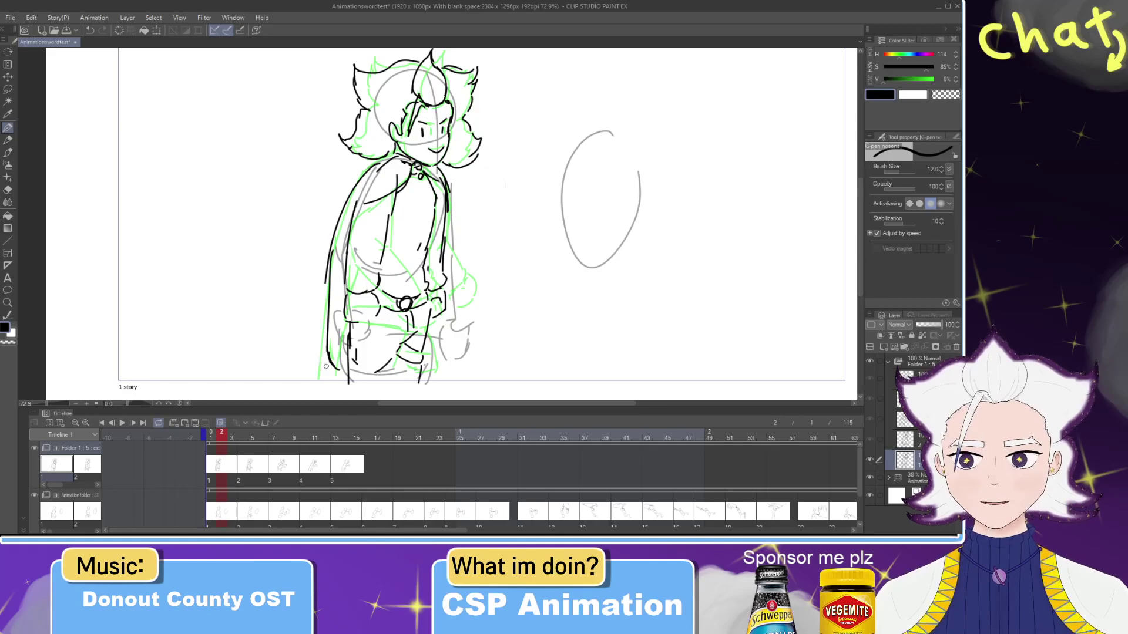
{"action": "left_click_drag", "start_coordinate": [222, 442], "coordinate": [211, 440]}
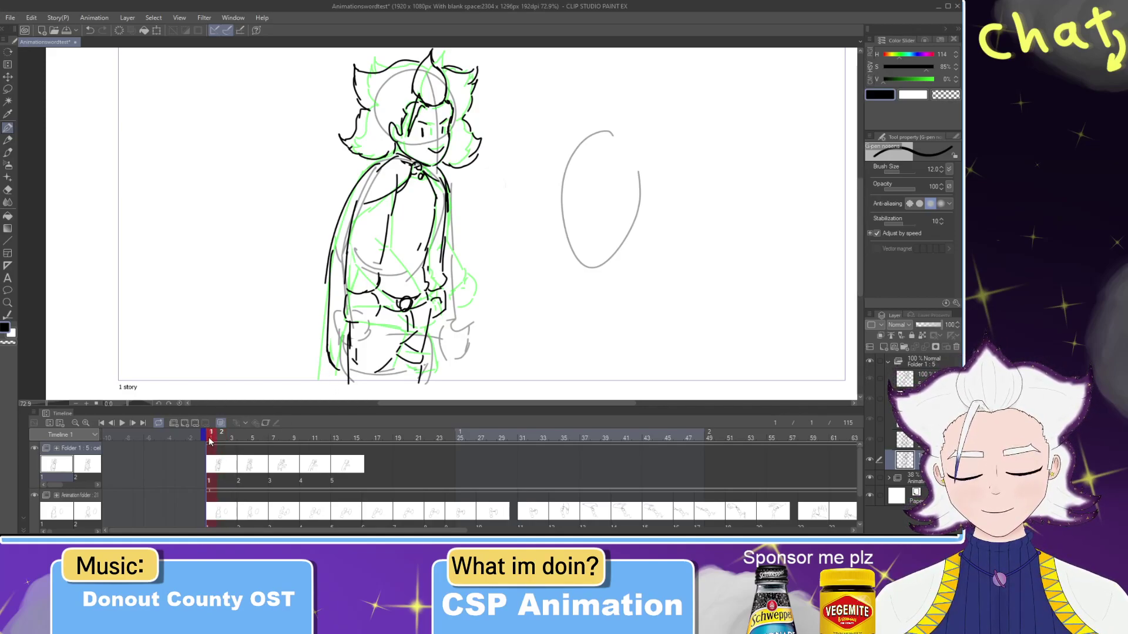
{"action": "left_click", "coordinate": [869, 479]}
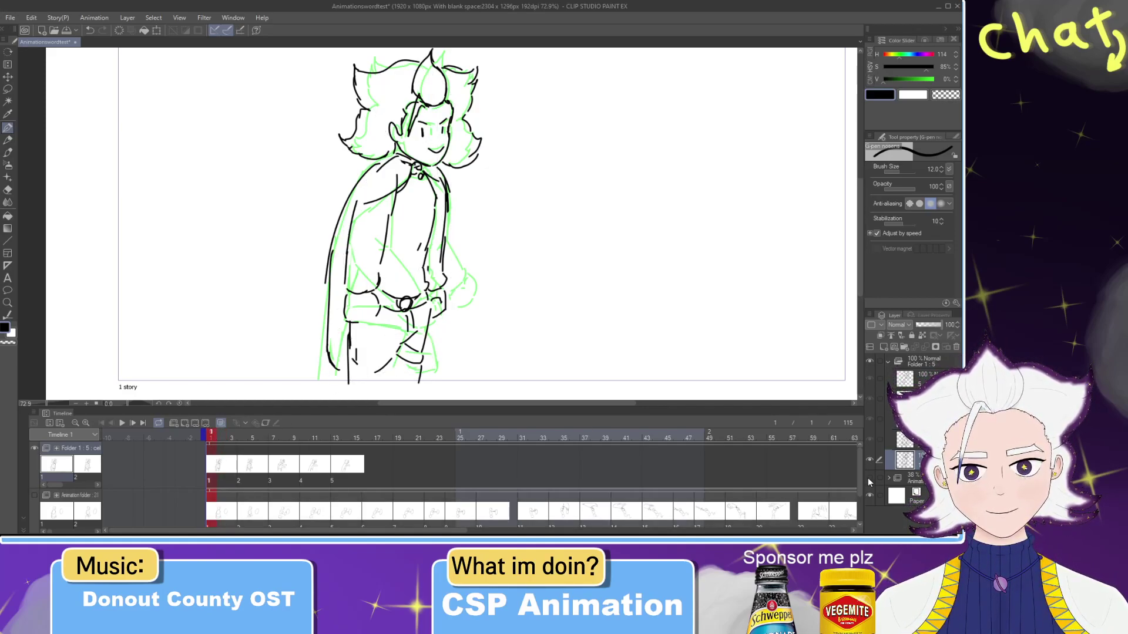
{"action": "left_click", "coordinate": [221, 423]}
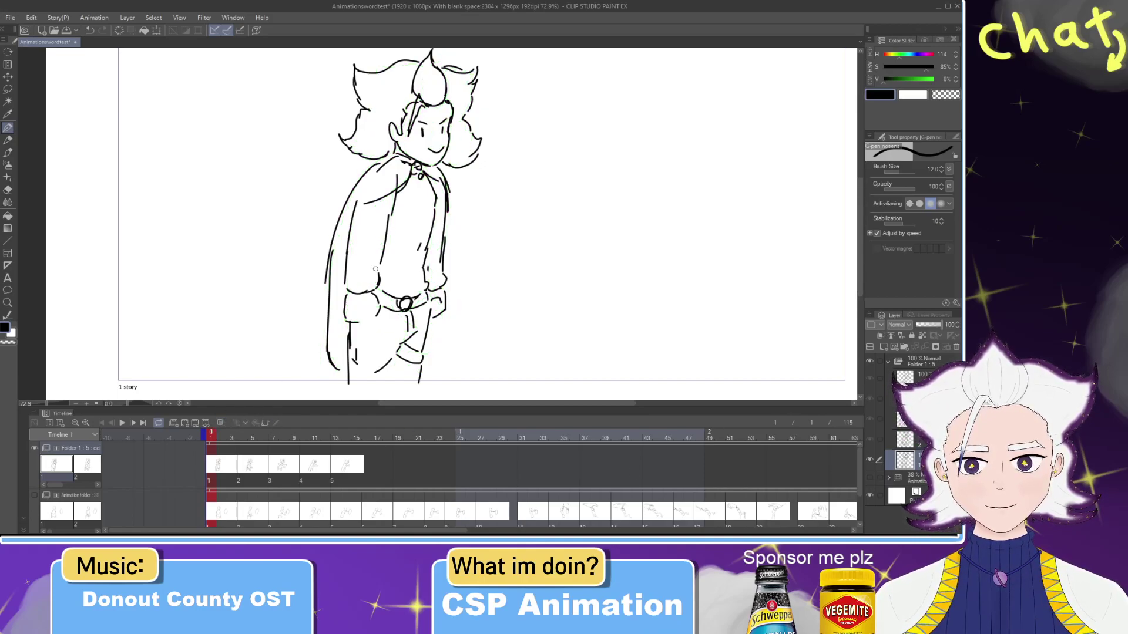
Step: Set the Hard eraser to size 60 and erase the stray lines around the cape's shoulder on frame 1
{"action": "left_click_drag", "start_coordinate": [395, 228], "coordinate": [425, 218]}
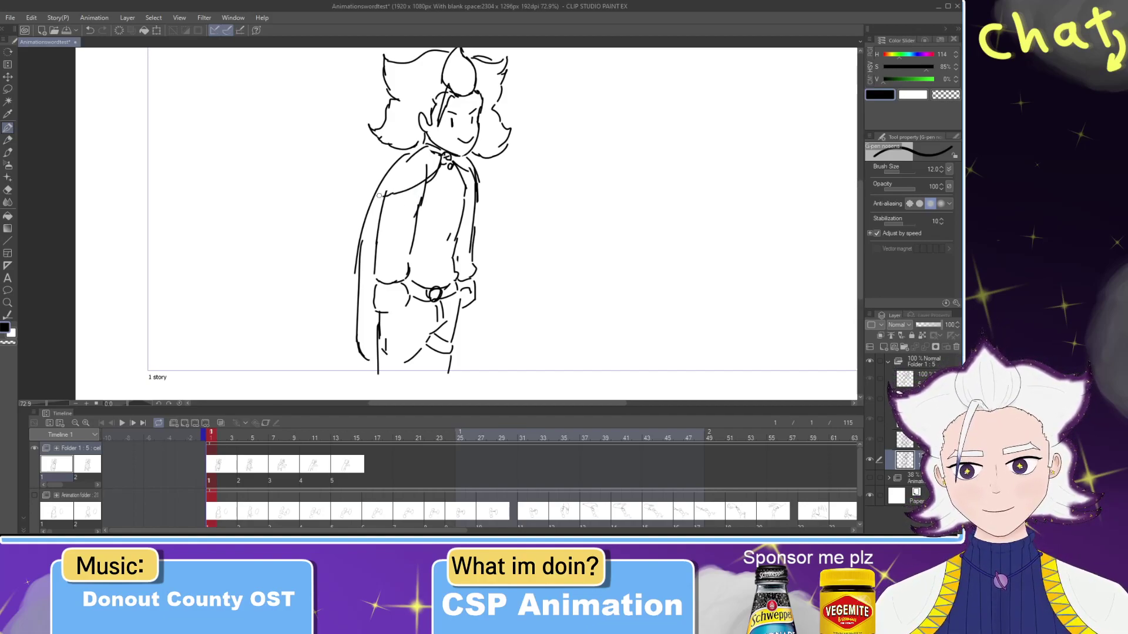
{"action": "key", "text": "e"}
{"action": "key", "text": "bracketright"}
{"action": "key", "text": "bracketright"}
{"action": "key", "text": "bracketright"}
{"action": "key", "text": "bracketright"}
{"action": "key", "text": "bracketright"}
{"action": "key", "text": "bracketleft"}
{"action": "key", "text": "bracketleft"}
{"action": "key", "text": "bracketleft"}
{"action": "key", "text": "bracketleft"}
{"action": "key", "text": "bracketleft"}
{"action": "key", "text": "bracketleft"}
{"action": "key", "text": "bracketleft"}
{"action": "key", "text": "bracketleft"}
{"action": "key", "text": "bracketleft"}
{"action": "key", "text": "bracketleft"}
{"action": "key", "text": "bracketleft"}
{"action": "key", "text": "bracketleft"}
{"action": "key", "text": "bracketleft"}
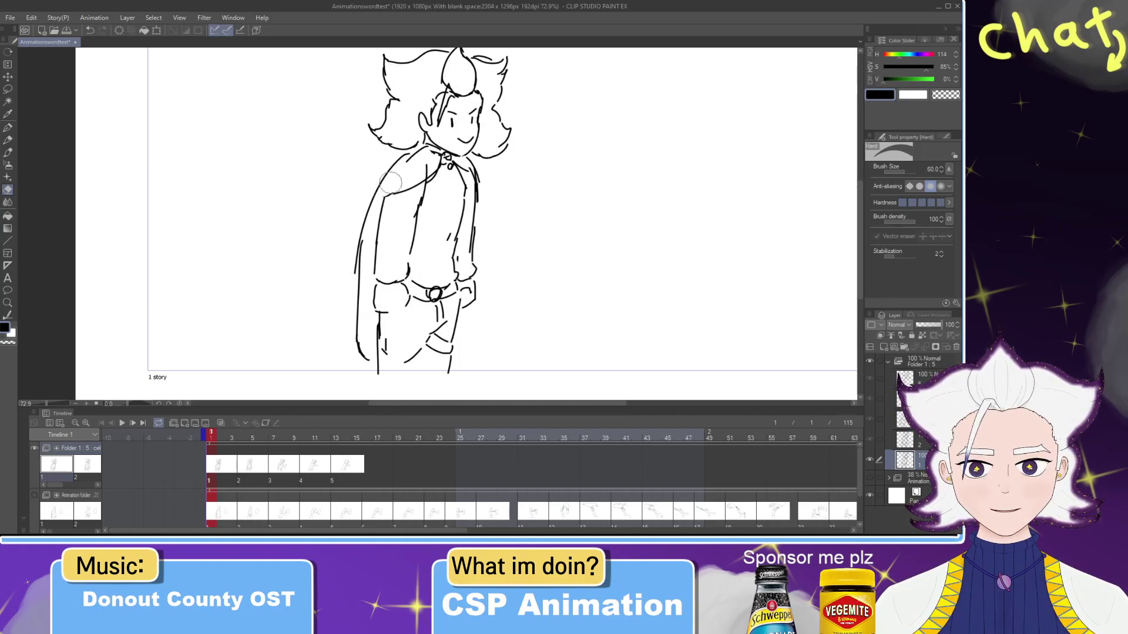
{"action": "left_click_drag", "start_coordinate": [422, 163], "coordinate": [420, 171]}
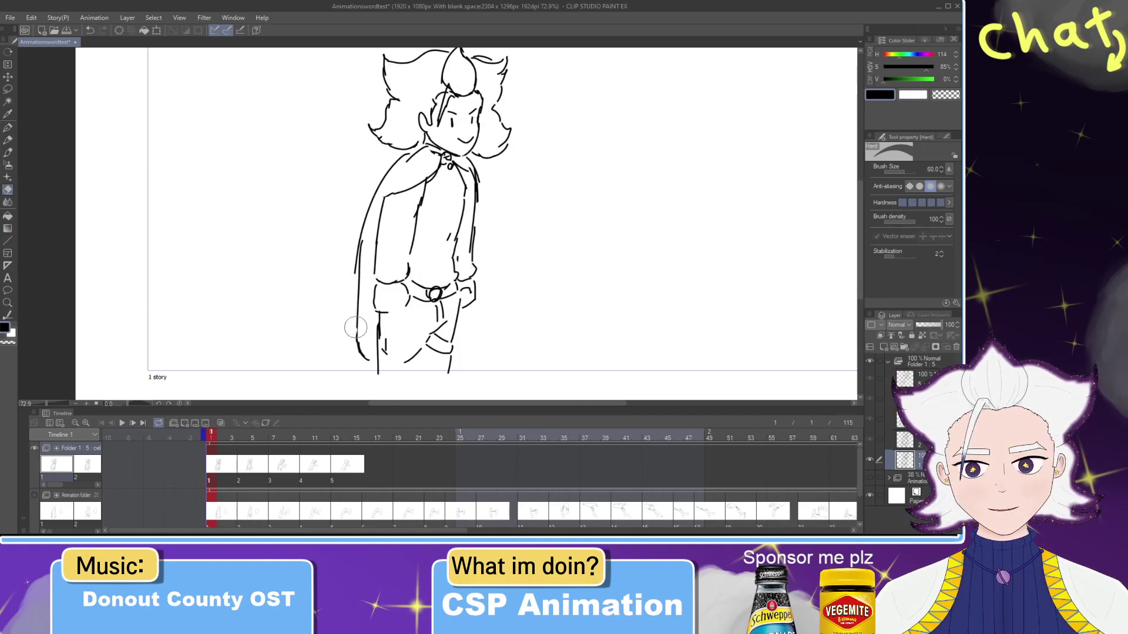
Step: Redraw the cape's lower back edge on frame 1 as a straight line running past the canvas's lower border
{"action": "key", "text": "p"}
{"action": "left_click_drag", "start_coordinate": [355, 309], "coordinate": [357, 379]}
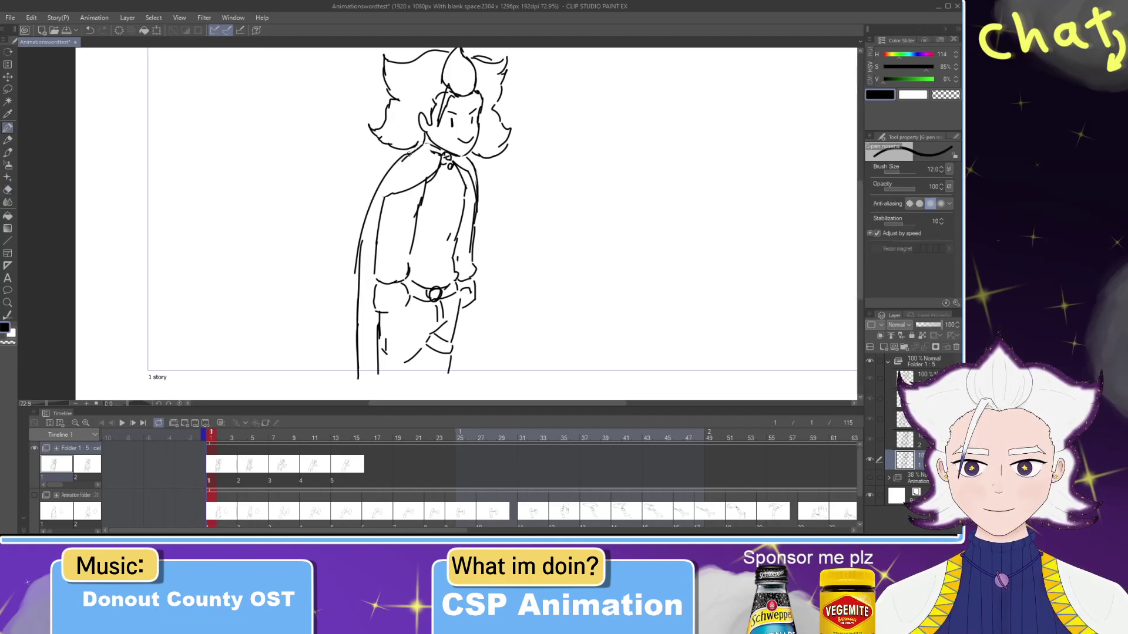
{"action": "key", "text": "ctrl+z"}
{"action": "key", "text": "ctrl+z"}
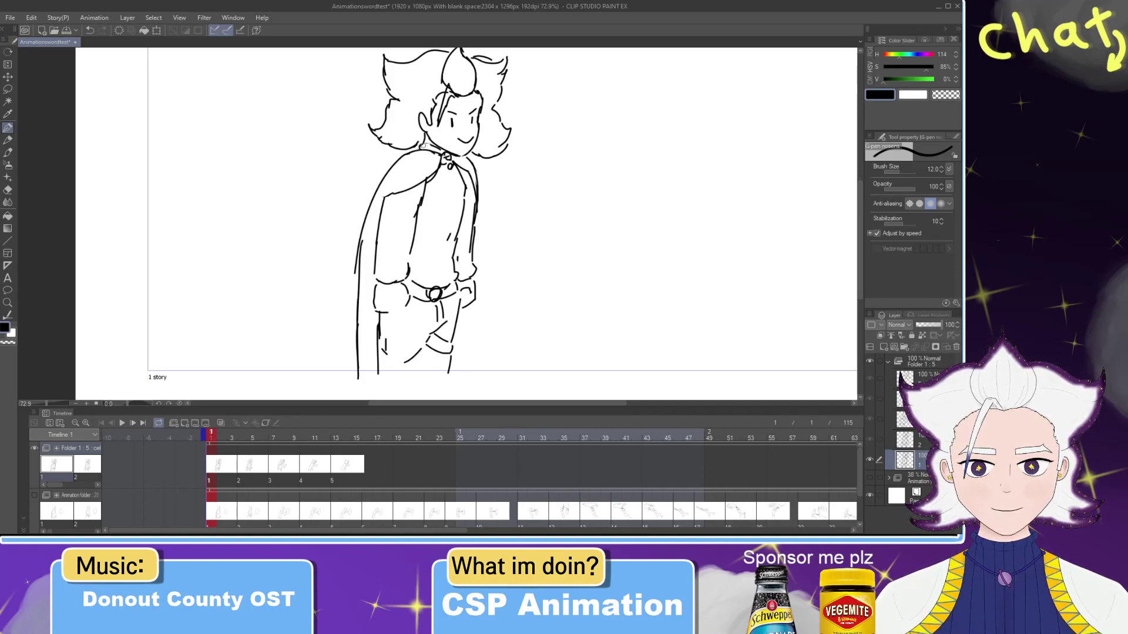
Step: Erase the stray marks at the tip and base of the hair's front tuft on frame 1 and redraw its outline
{"action": "left_click_drag", "start_coordinate": [418, 105], "coordinate": [419, 128]}
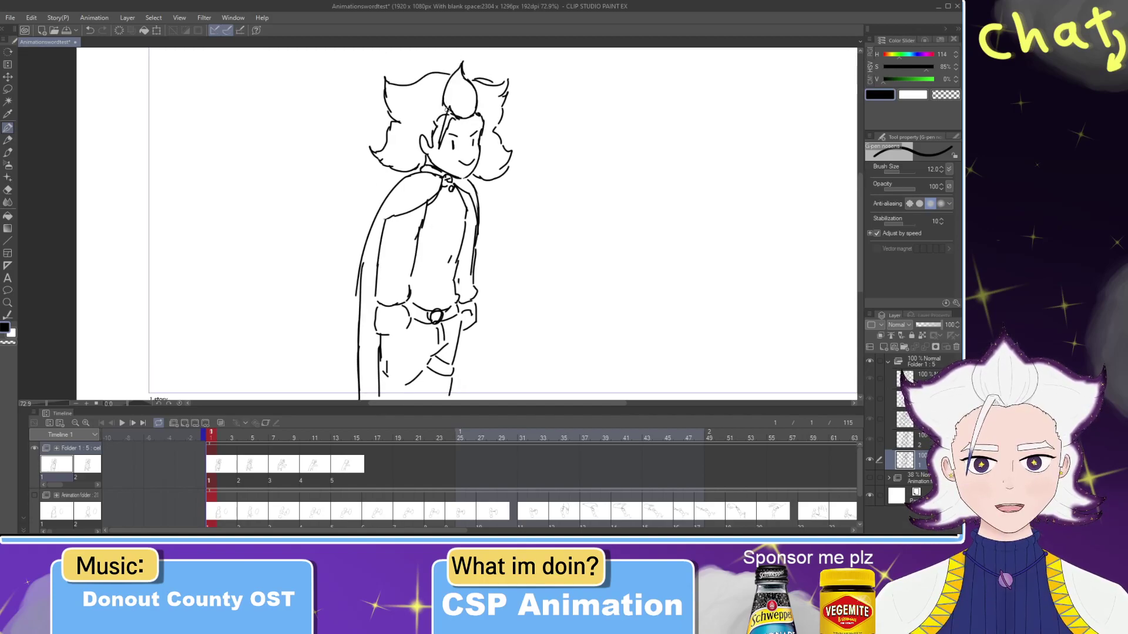
{"action": "key", "text": "e"}
{"action": "left_click", "coordinate": [452, 114]}
{"action": "key", "text": "p"}
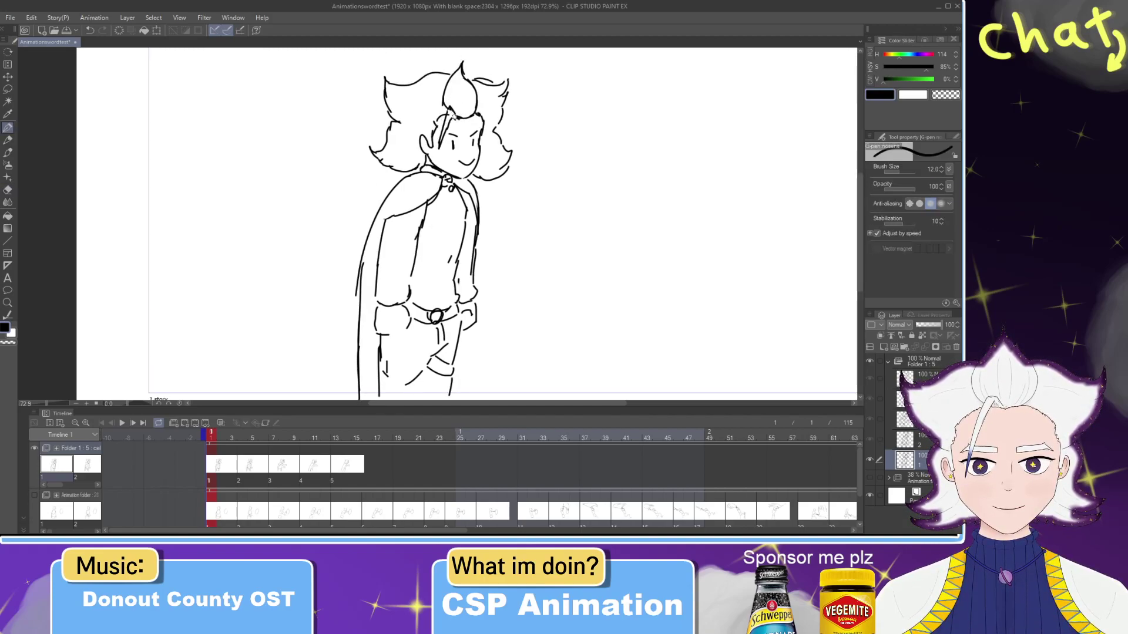
{"action": "key", "text": "e"}
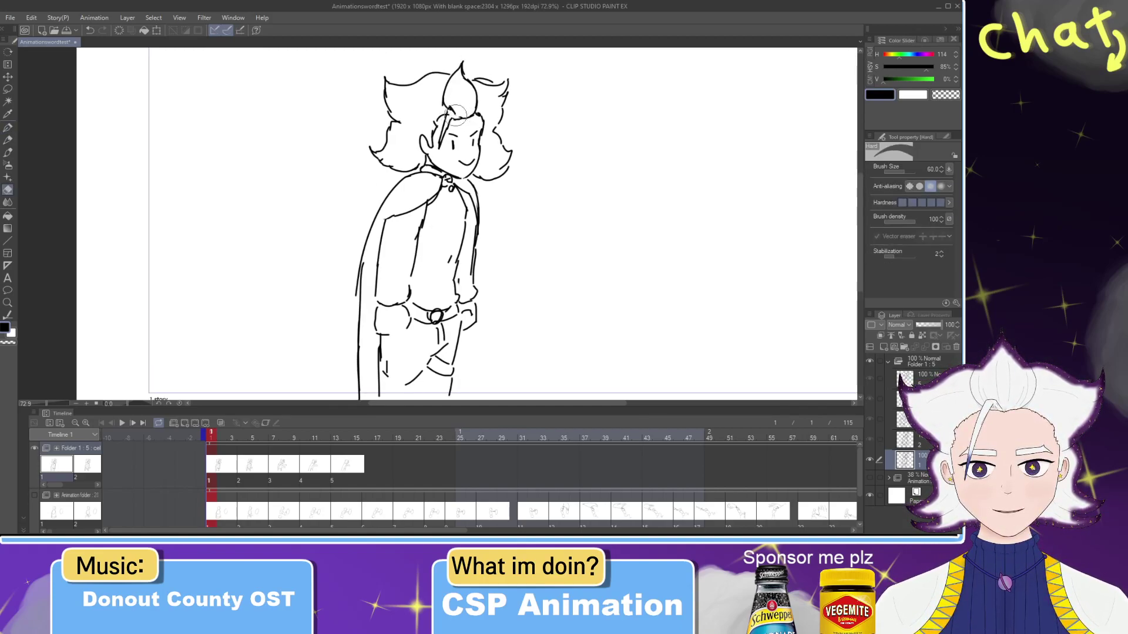
{"action": "key", "text": "p"}
{"action": "key", "text": "e"}
{"action": "left_click_drag", "start_coordinate": [466, 63], "coordinate": [468, 70]}
{"action": "key", "text": "p"}
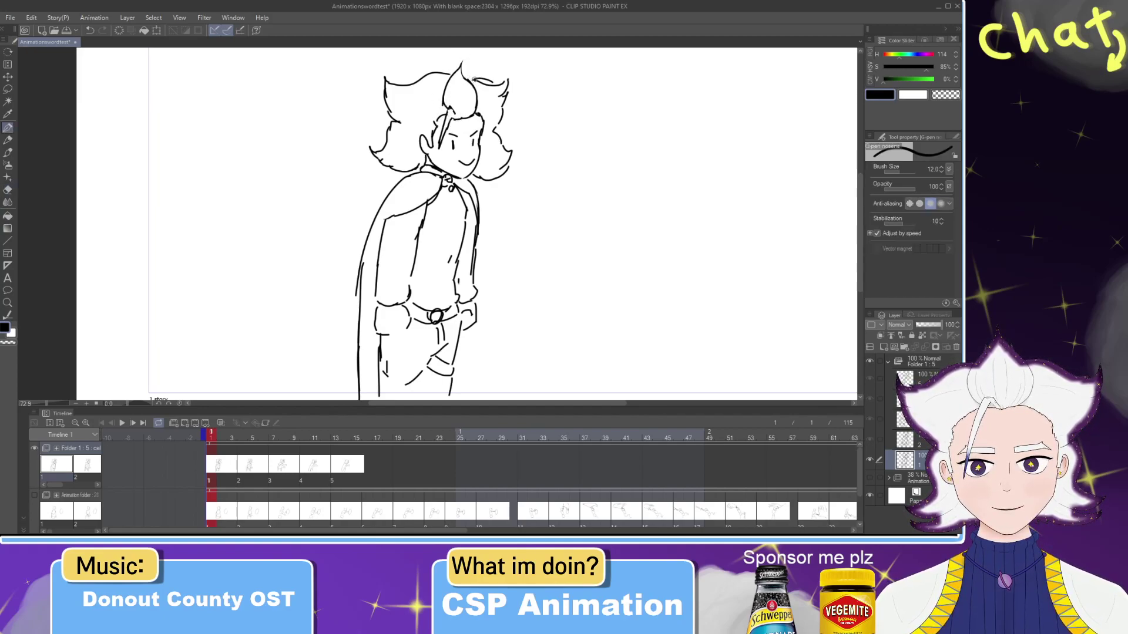
Step: Close off the legs on frame 1 with a horizontal line along the canvas's lower border and redraw the leg lines down to it
{"action": "left_click_drag", "start_coordinate": [462, 147], "coordinate": [450, 137]}
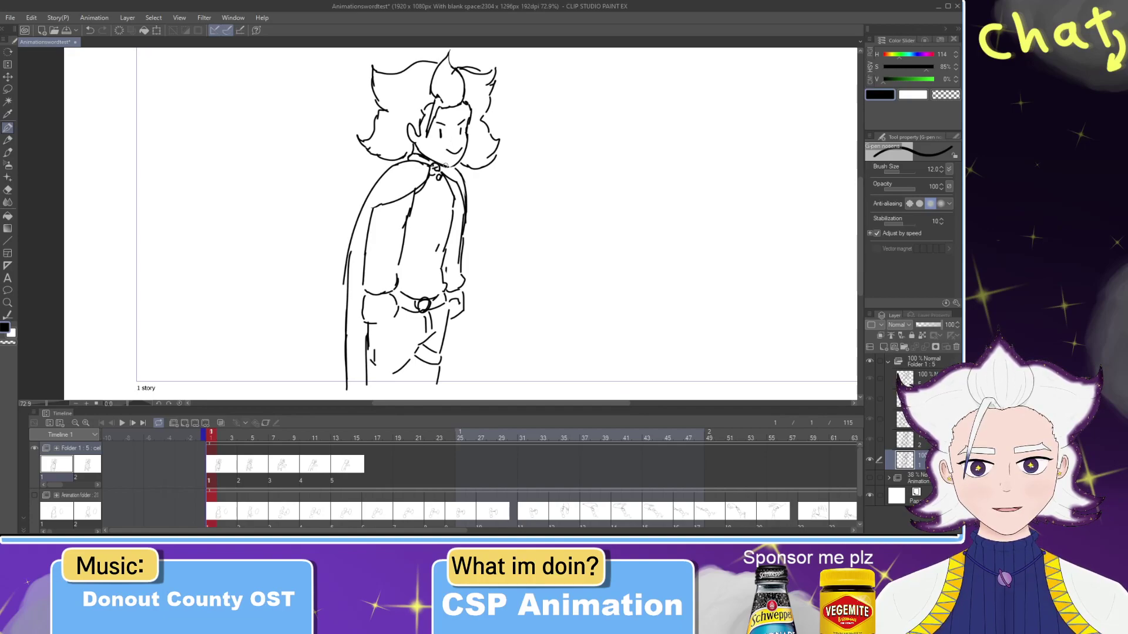
{"action": "scroll", "coordinate": [420, 254], "scroll_direction": "down", "scroll_amount": 1}
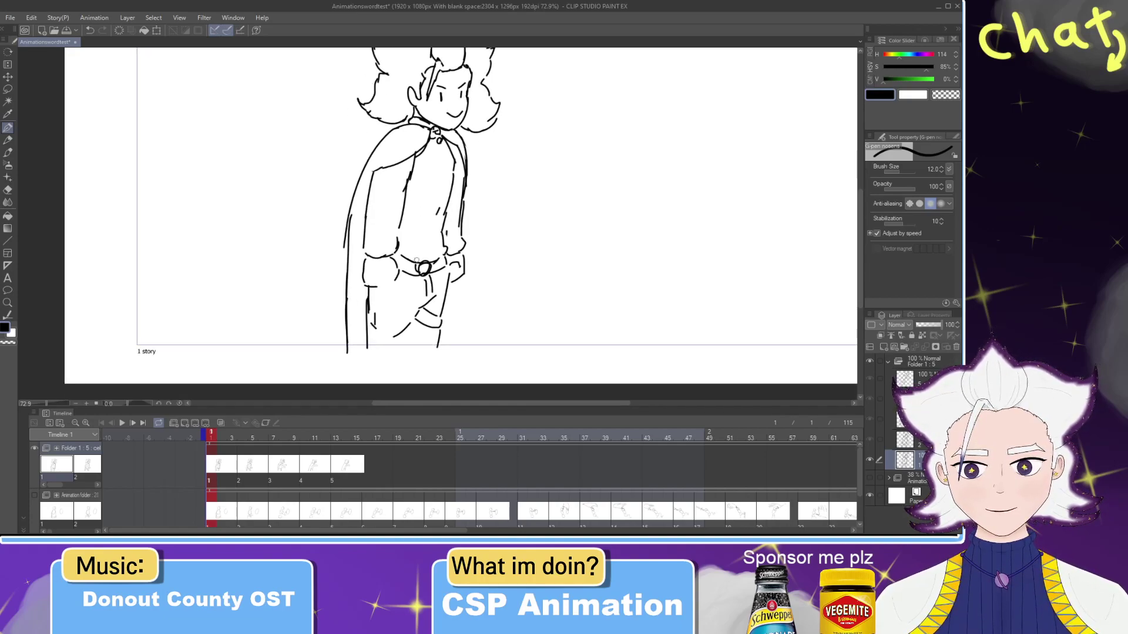
{"action": "left_click_drag", "start_coordinate": [367, 344], "coordinate": [437, 341]}
{"action": "key", "text": "ctrl+z"}
{"action": "left_click_drag", "start_coordinate": [368, 342], "coordinate": [439, 337]}
{"action": "key", "text": "ctrl+z"}
{"action": "mouse_move", "coordinate": [360, 340]}
{"action": "left_mouse_down"}
{"action": "mouse_move", "coordinate": [404, 326]}
{"action": "mouse_move", "coordinate": [394, 344]}
{"action": "mouse_move", "coordinate": [415, 322]}
{"action": "mouse_move", "coordinate": [406, 343]}
{"action": "mouse_move", "coordinate": [417, 316]}
{"action": "mouse_move", "coordinate": [402, 335]}
{"action": "mouse_move", "coordinate": [375, 331]}
{"action": "mouse_move", "coordinate": [367, 295]}
{"action": "mouse_move", "coordinate": [369, 332]}
{"action": "left_mouse_up"}
{"action": "key", "text": "e"}
{"action": "key", "text": "p"}
{"action": "key", "text": "ctrl+z"}
{"action": "key", "text": "ctrl+z"}
{"action": "left_click_drag", "start_coordinate": [367, 288], "coordinate": [365, 340]}
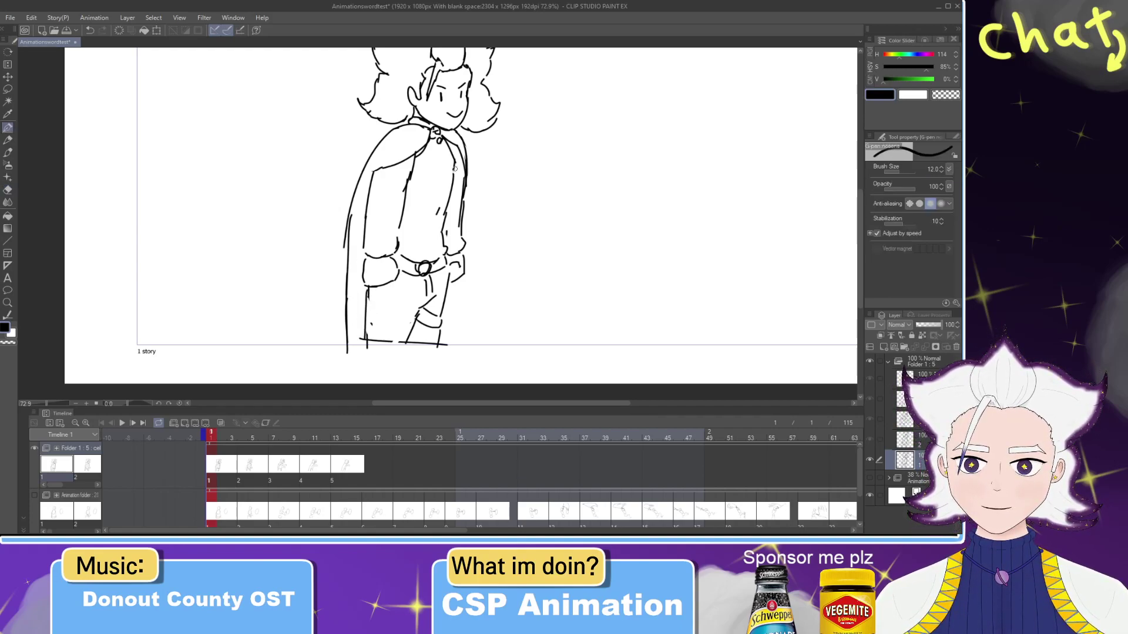
Step: Erase the rough lines around the cape on frame 1 and redraw the sleeve's upper line where it meets the cape
{"action": "key", "text": "e"}
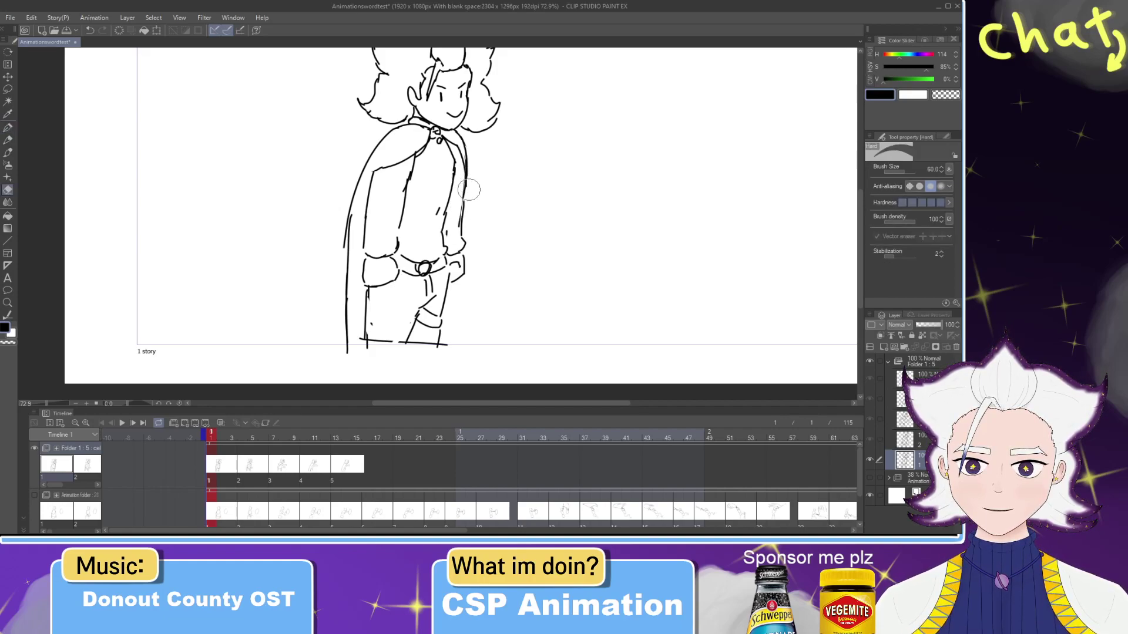
{"action": "left_click_drag", "start_coordinate": [455, 163], "coordinate": [472, 182]}
{"action": "left_click_drag", "start_coordinate": [462, 105], "coordinate": [462, 154]}
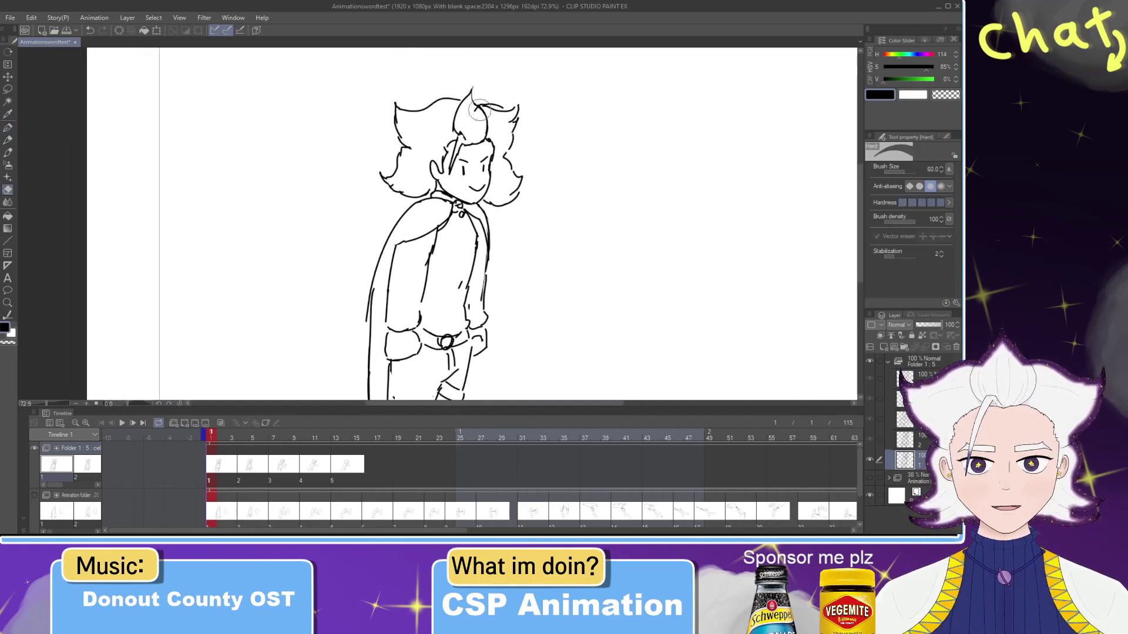
{"action": "left_click_drag", "start_coordinate": [431, 221], "coordinate": [445, 183]}
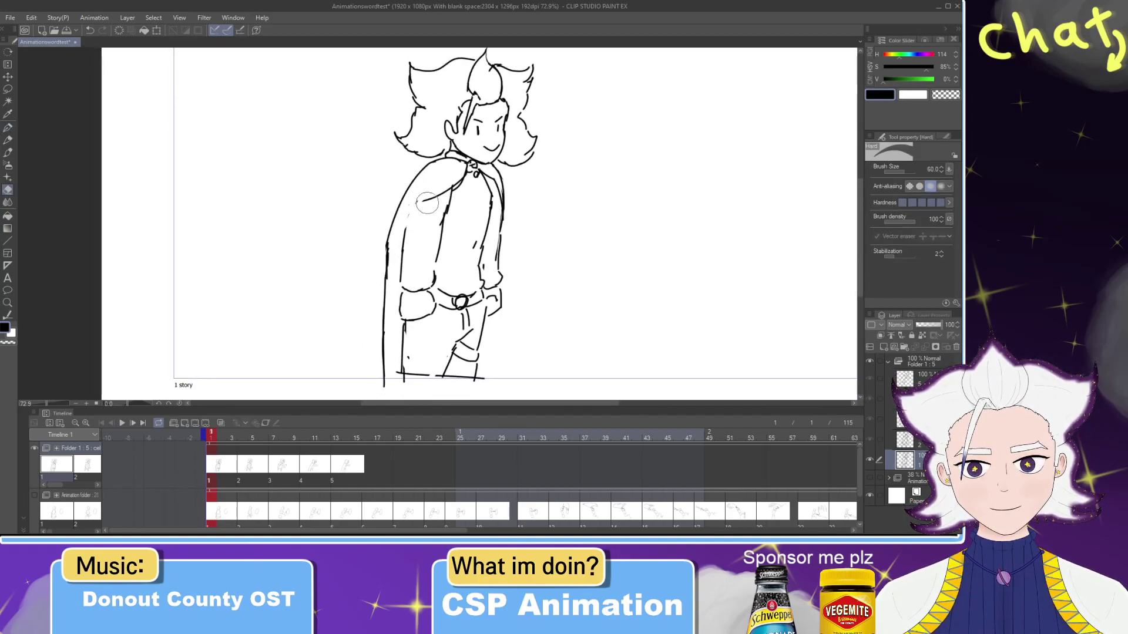
{"action": "key", "text": "p"}
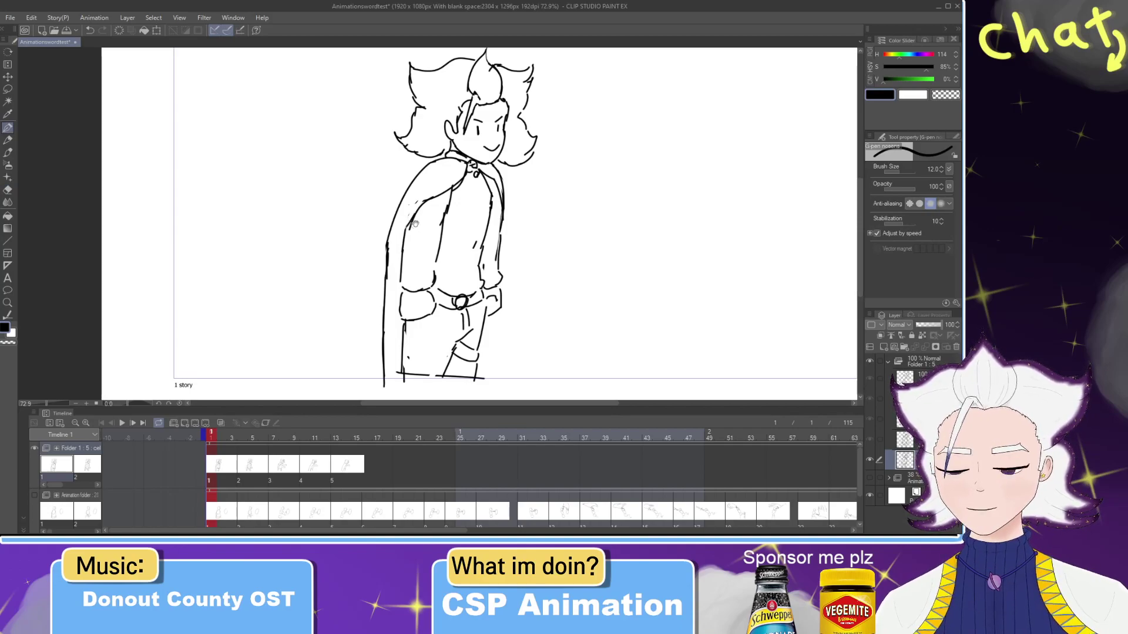
{"action": "key", "text": "e"}
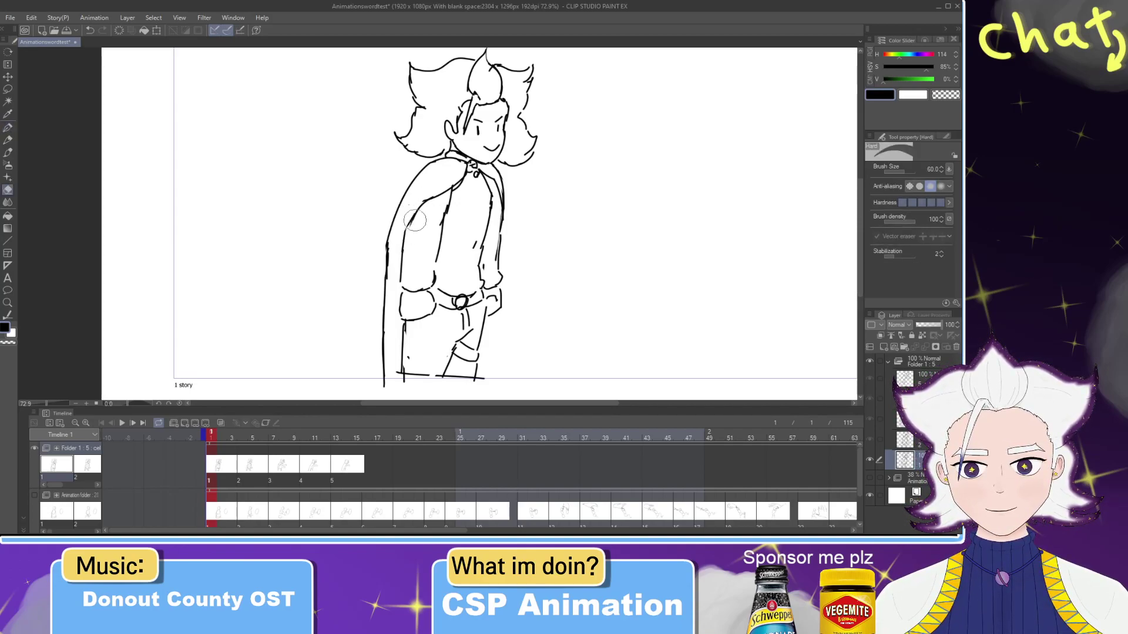
{"action": "left_click_drag", "start_coordinate": [489, 116], "coordinate": [480, 123]}
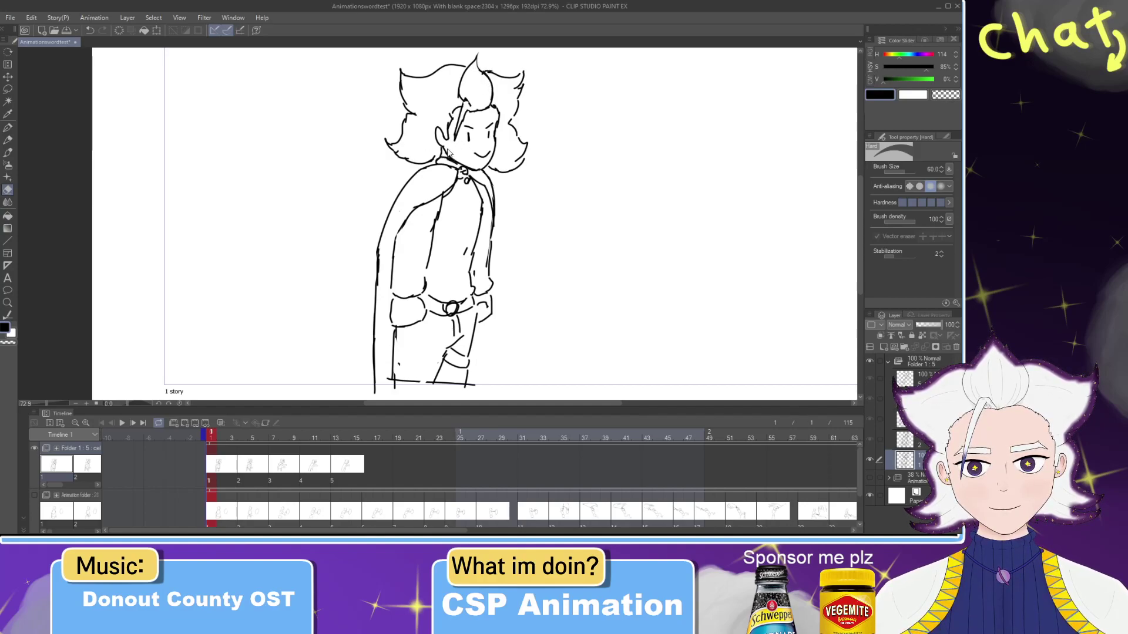
Step: Save the file and set the frame 1 cel as a reference layer
{"action": "key", "text": "ctrl+s"}
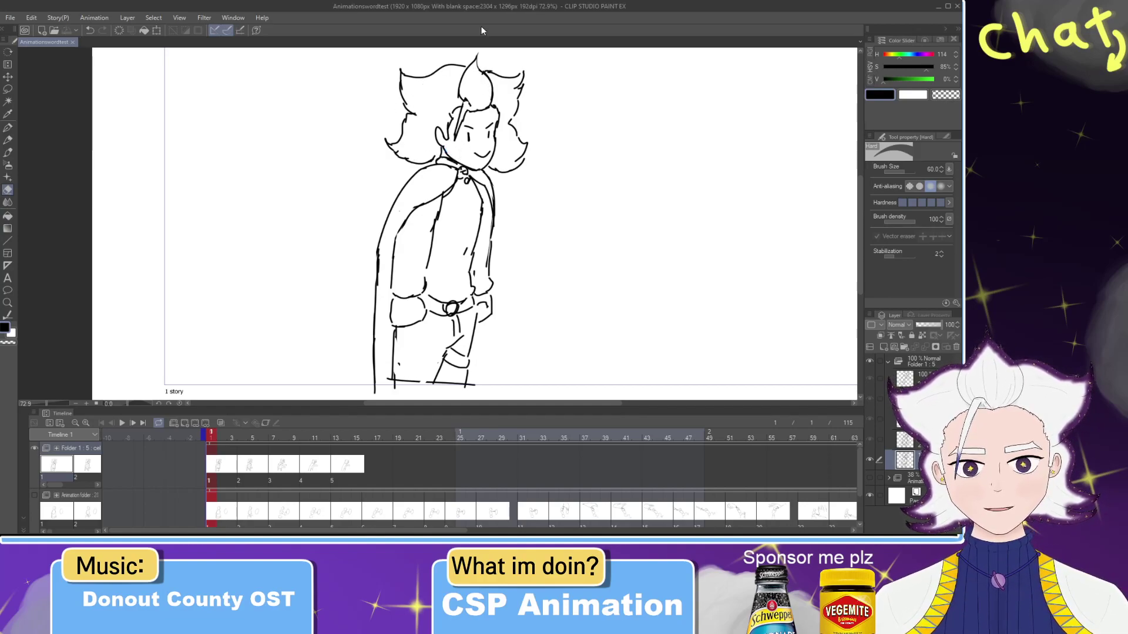
{"action": "left_click", "coordinate": [901, 335]}
{"action": "left_click", "coordinate": [901, 336]}
{"action": "left_click", "coordinate": [890, 336]}
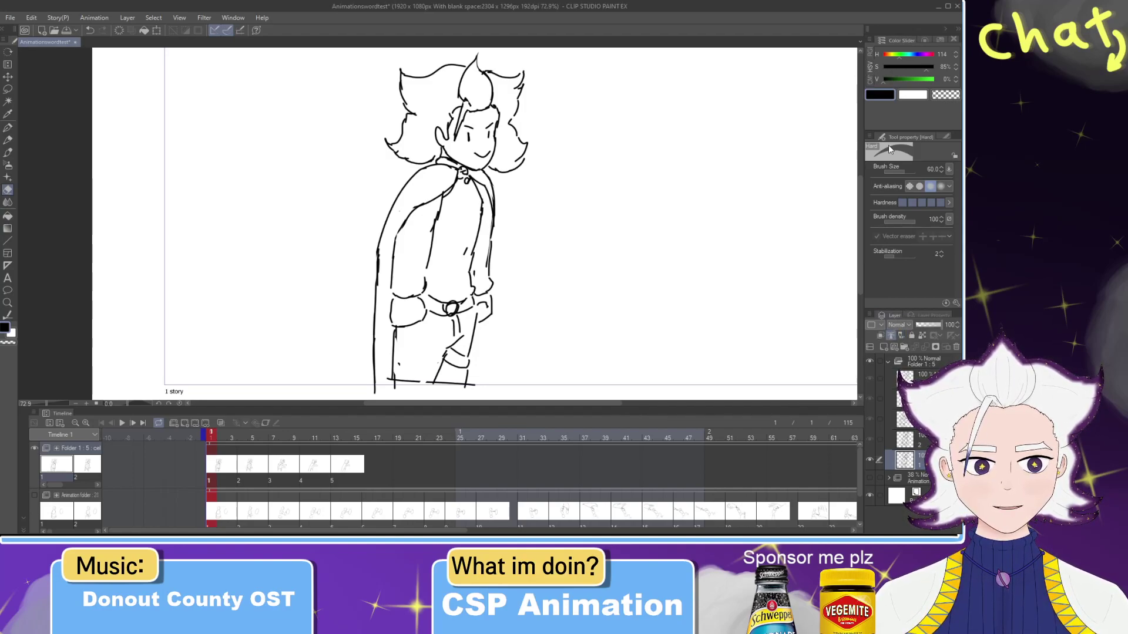
Step: Fill the torso on frame 1 with bright green, raising the Fill tool's Close gap to its highest level to contain the colour
{"action": "left_click", "coordinate": [8, 216]}
{"action": "left_click", "coordinate": [924, 79]}
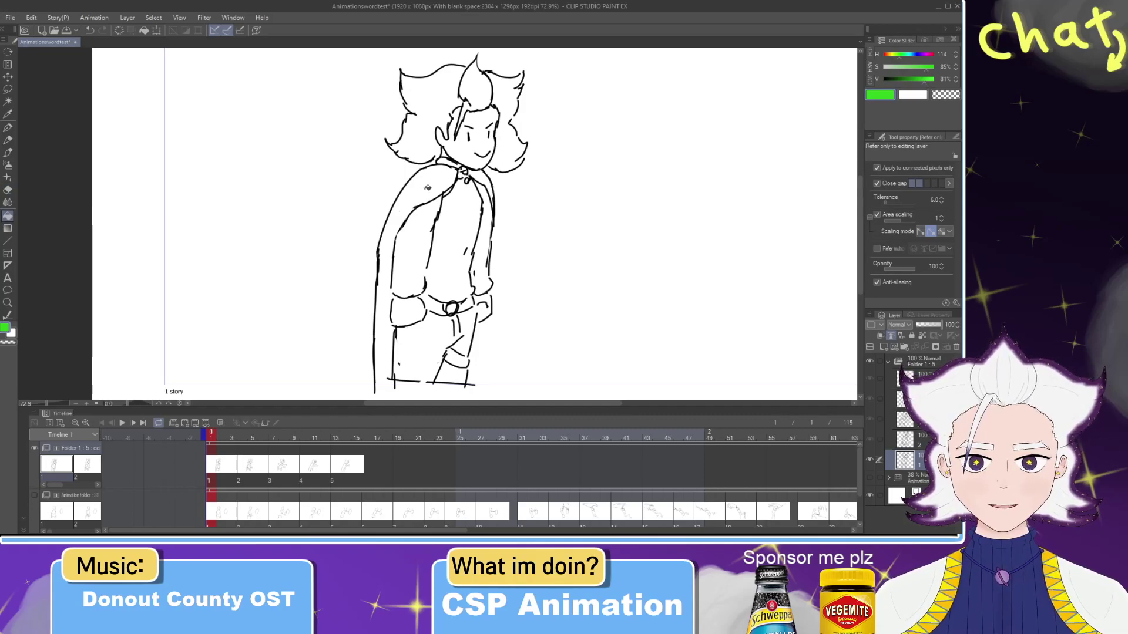
{"action": "left_click", "coordinate": [550, 173]}
{"action": "key", "text": "ctrl+z"}
{"action": "left_click", "coordinate": [459, 204]}
{"action": "key", "text": "ctrl+z"}
{"action": "left_click", "coordinate": [934, 183]}
{"action": "left_click", "coordinate": [458, 225]}
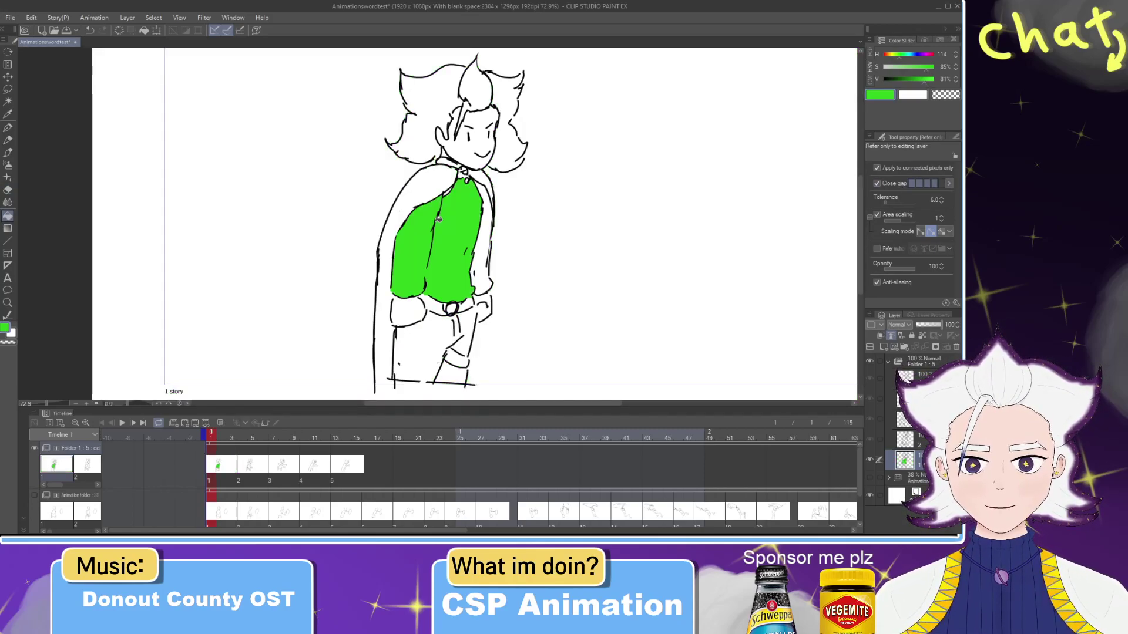
{"action": "key", "text": "ctrl+z"}
{"action": "left_click", "coordinate": [943, 183]}
{"action": "left_click", "coordinate": [440, 251]}
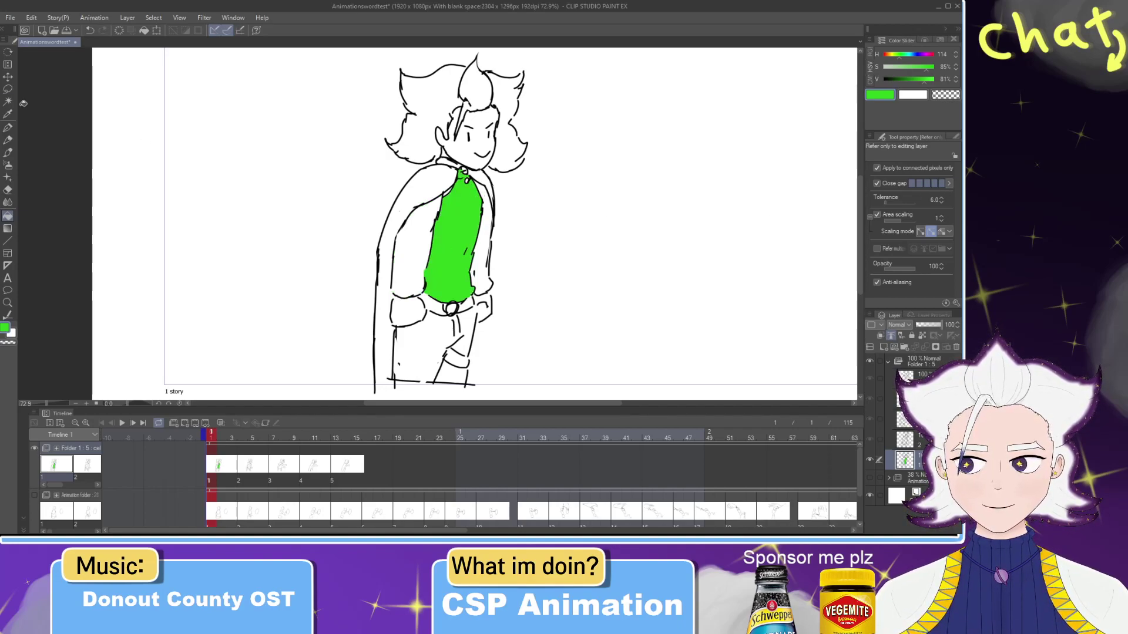
Step: Auto-select the green torso, draw a shade line in green at 57% value, fill its back side with that colour and deselect
{"action": "key", "text": "w"}
{"action": "left_click", "coordinate": [460, 291]}
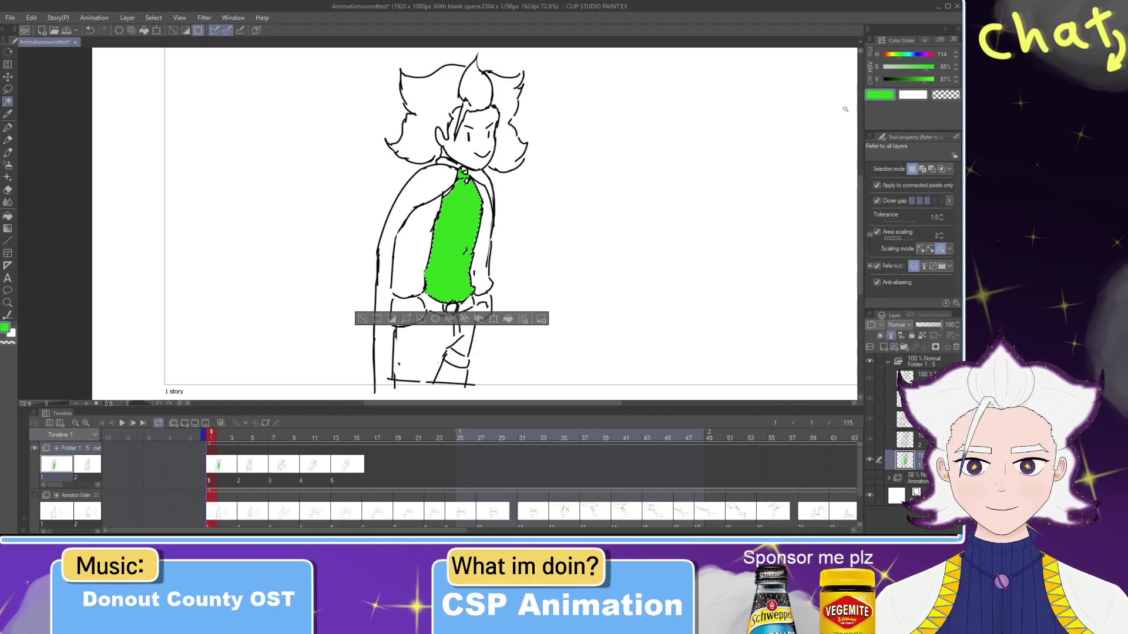
{"action": "key", "text": "p"}
{"action": "left_click", "coordinate": [912, 80]}
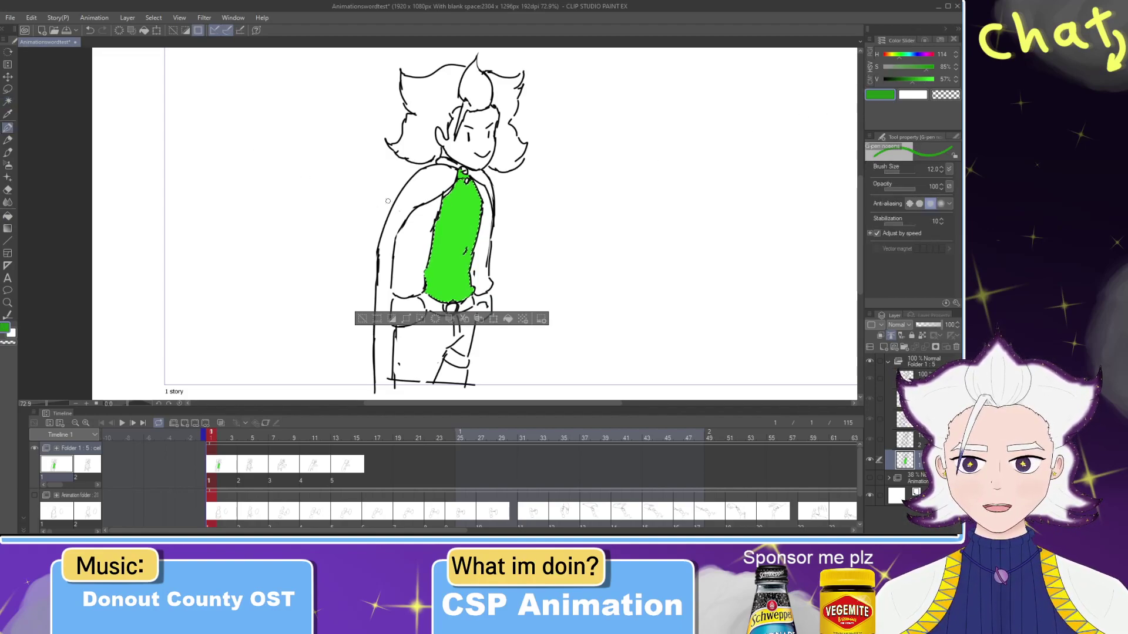
{"action": "left_click", "coordinate": [8, 215]}
{"action": "left_click", "coordinate": [450, 216]}
{"action": "key", "text": "ctrl+d"}
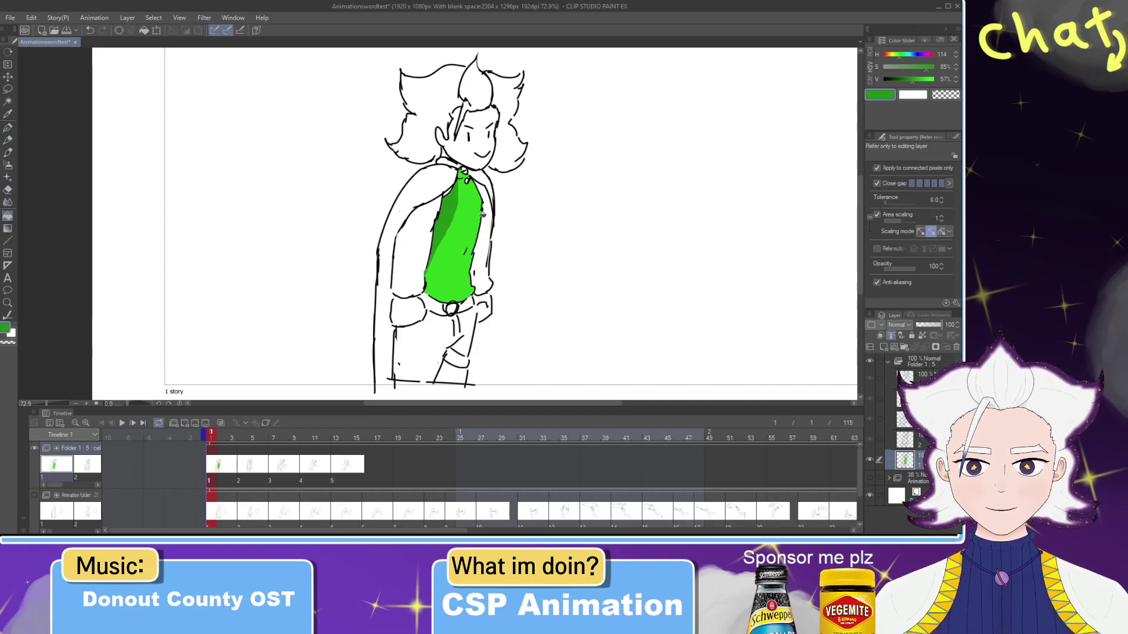
Step: Undo the deselection and the dark green fill on the torso
{"action": "scroll", "coordinate": [449, 212], "scroll_direction": "up", "scroll_amount": 4}
{"action": "scroll", "coordinate": [446, 177], "scroll_direction": "up", "scroll_amount": 2}
{"action": "scroll", "coordinate": [443, 179], "scroll_direction": "down", "scroll_amount": 2}
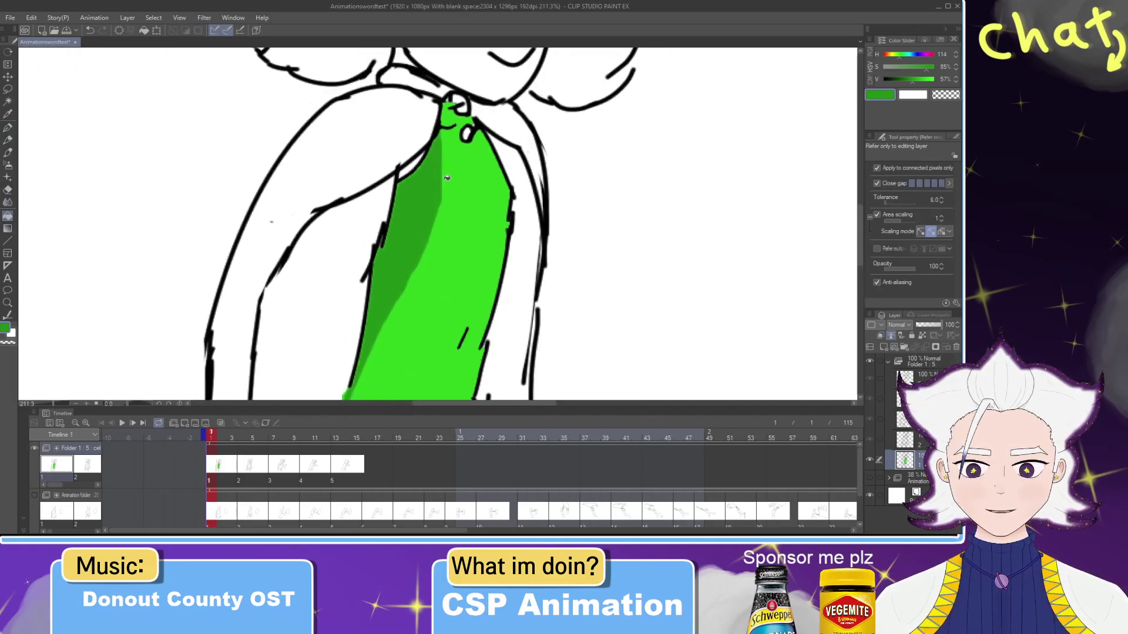
{"action": "scroll", "coordinate": [434, 183], "scroll_direction": "up", "scroll_amount": 2}
{"action": "key", "text": "ctrl+z"}
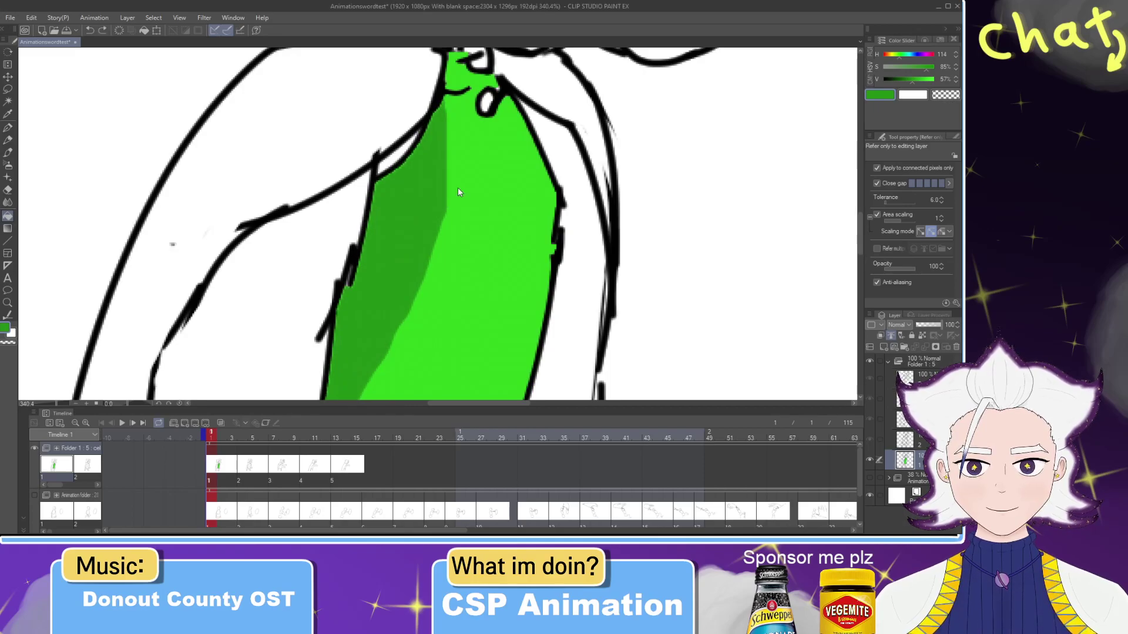
{"action": "key", "text": "ctrl+z"}
{"action": "key", "text": "ctrl+z"}
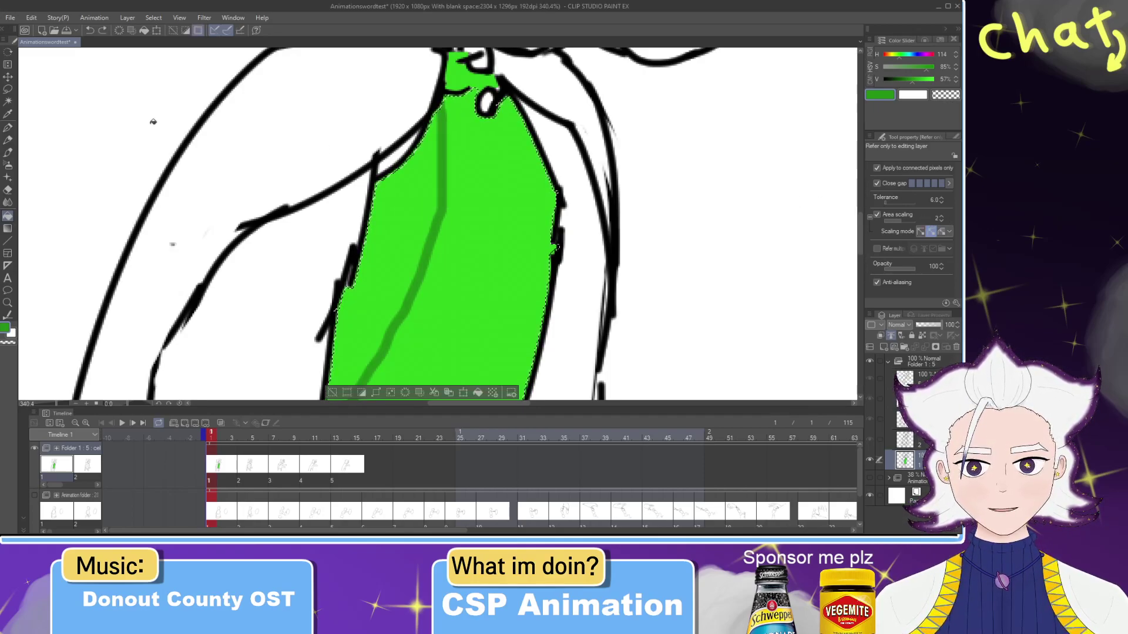
Step: Try Auto select on the torso's shade area with area scaling 2 and 1, clearing each selection
{"action": "key", "text": "ctrl+d"}
{"action": "key", "text": "w"}
{"action": "left_click", "coordinate": [441, 191]}
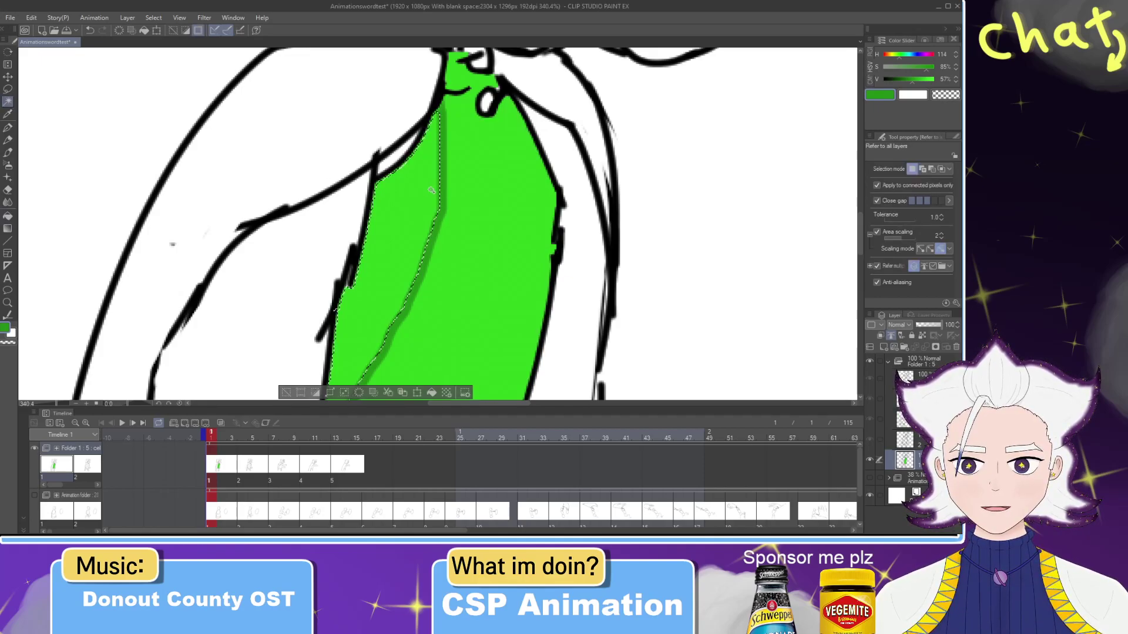
{"action": "key", "text": "ctrl+d"}
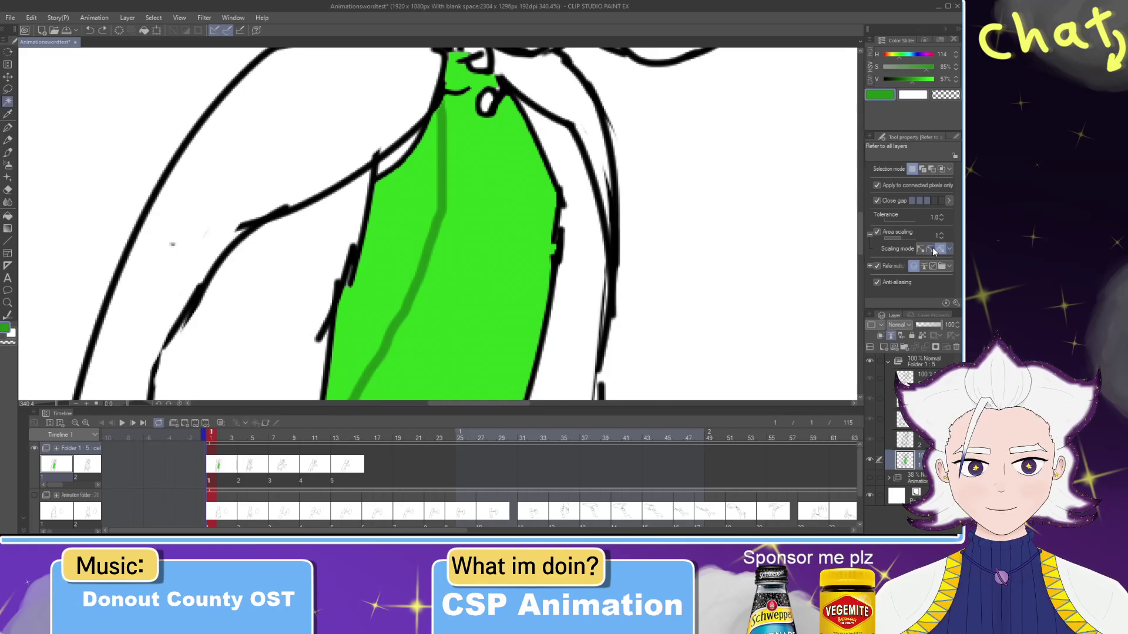
{"action": "left_click", "coordinate": [418, 213]}
{"action": "key", "text": "ctrl+d"}
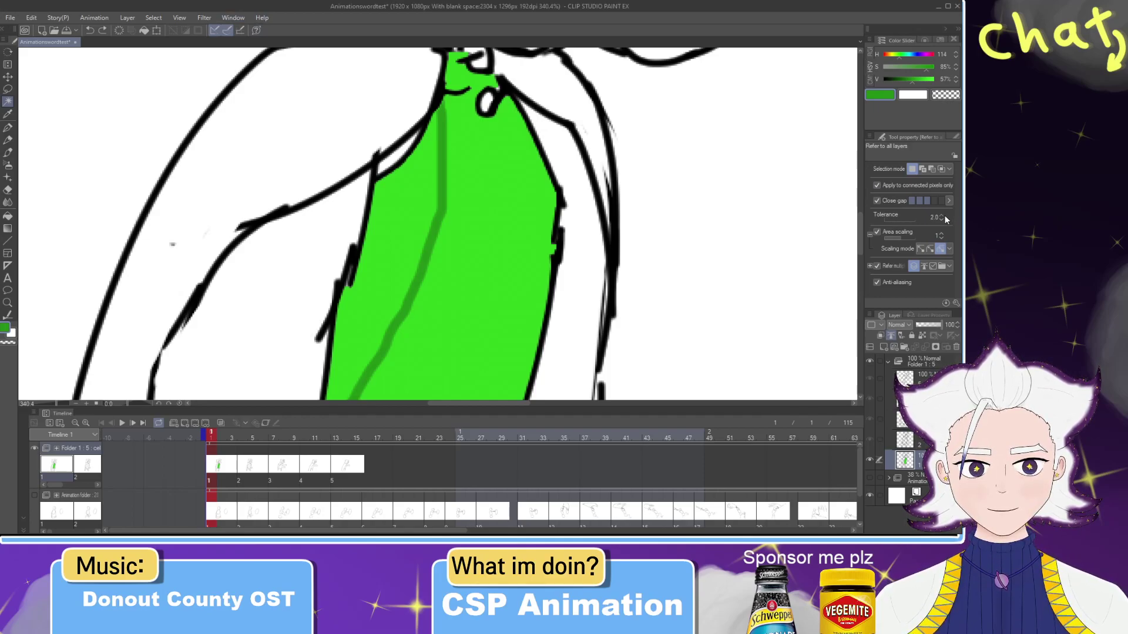
Step: Test Auto select on the torso's shade area with tolerance 2.0 and 3.0, reselecting the area at 3.0
{"action": "left_click", "coordinate": [430, 197]}
{"action": "key", "text": "ctrl+d"}
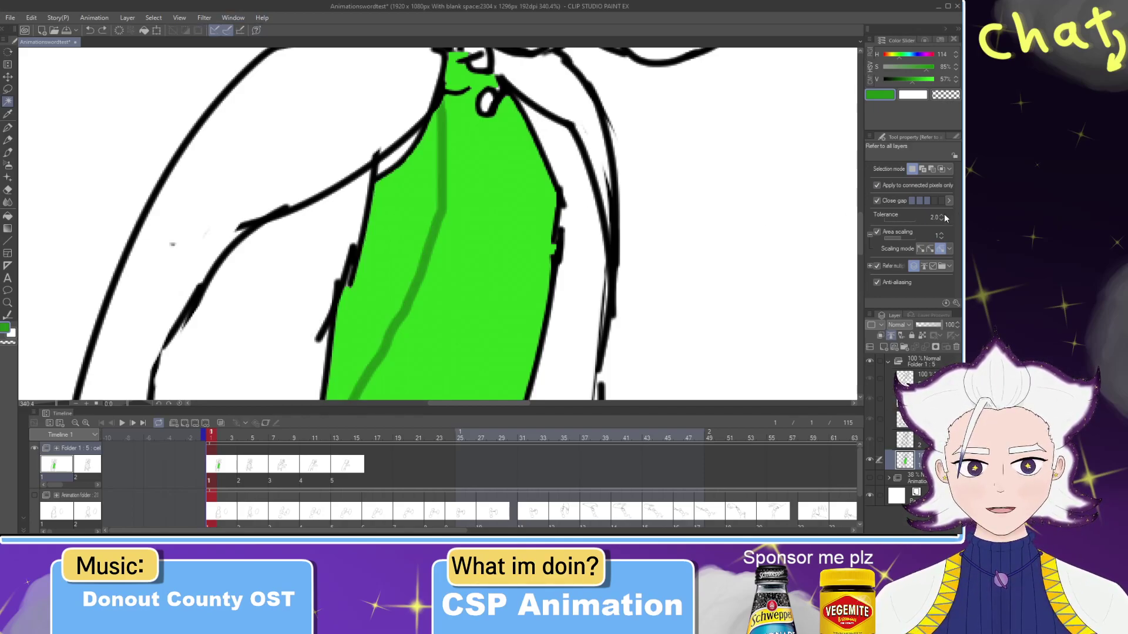
{"action": "left_click", "coordinate": [438, 206]}
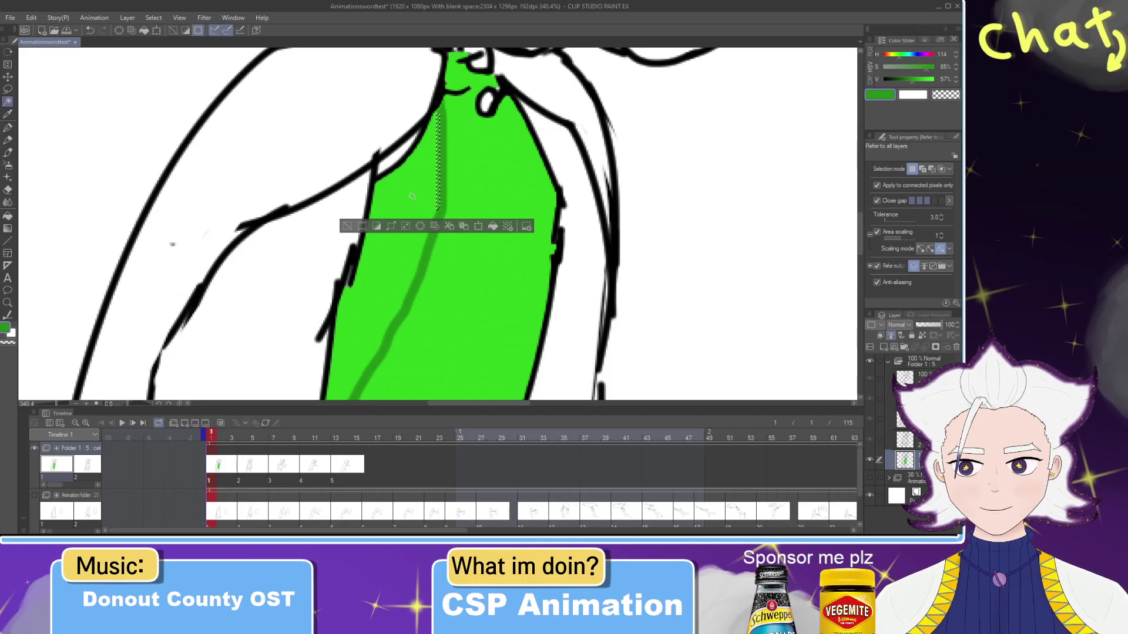
{"action": "key", "text": "ctrl+d"}
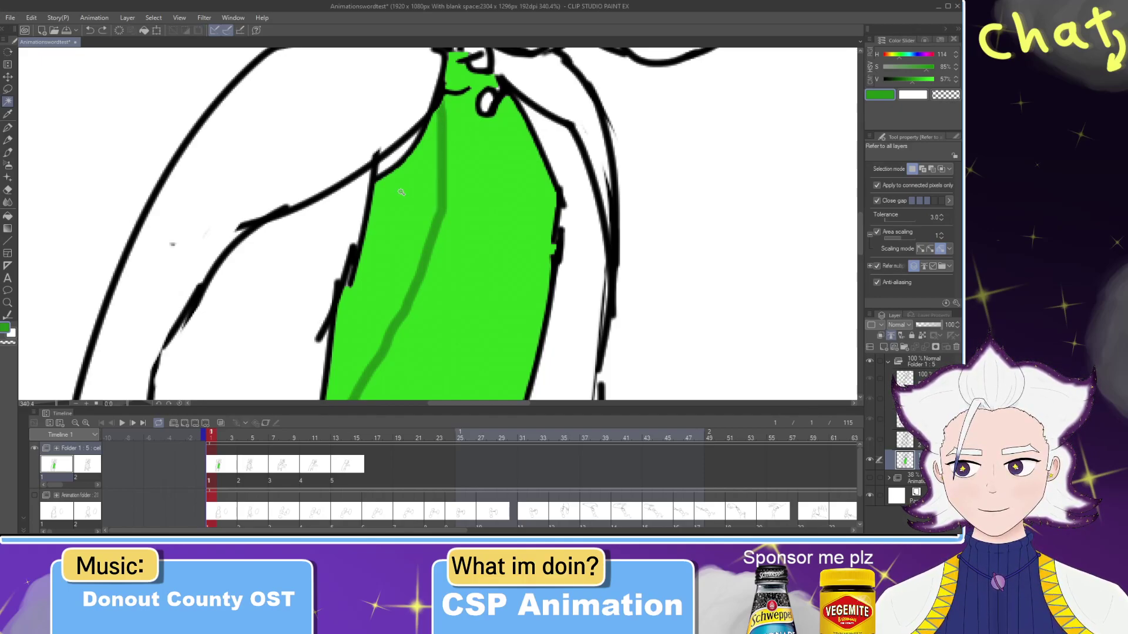
{"action": "left_click", "coordinate": [401, 193]}
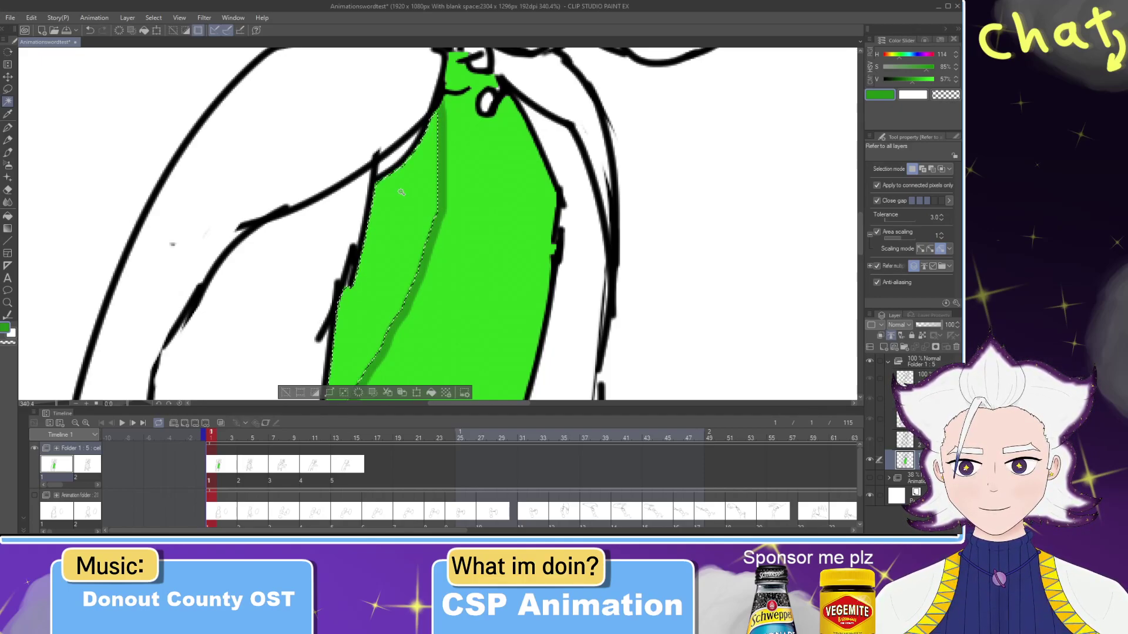
{"action": "key", "text": "ctrl+z"}
{"action": "left_click", "coordinate": [410, 182]}
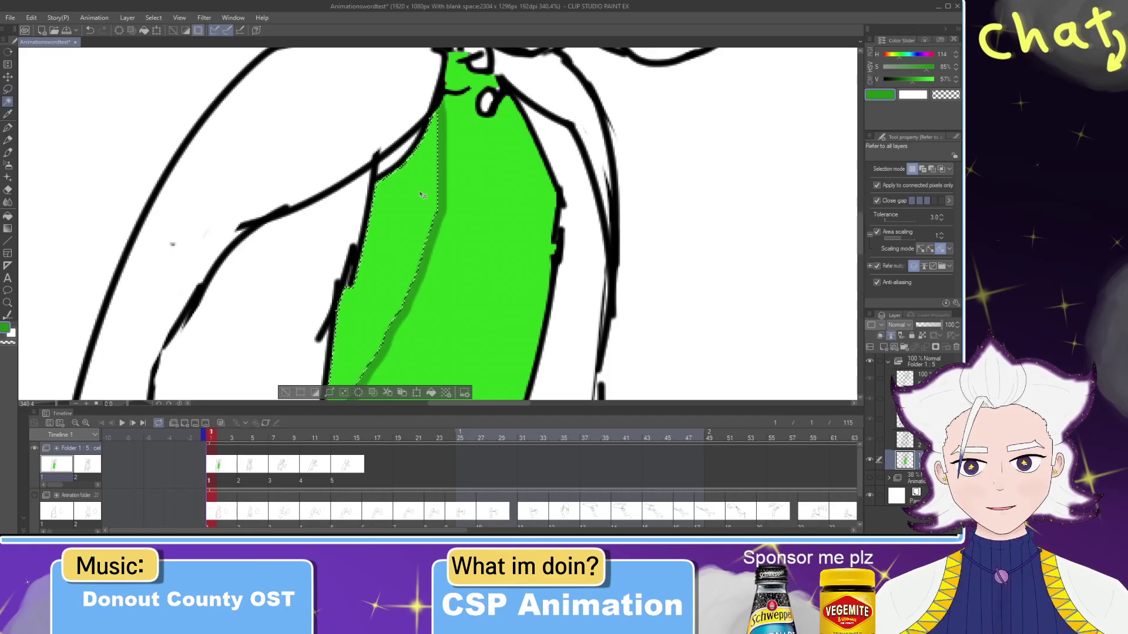
Step: Undo back to the whole-torso selection and redraw the dark green shade line as a smooth curve down the torso's back side
{"action": "scroll", "coordinate": [410, 181], "scroll_direction": "down", "scroll_amount": 3}
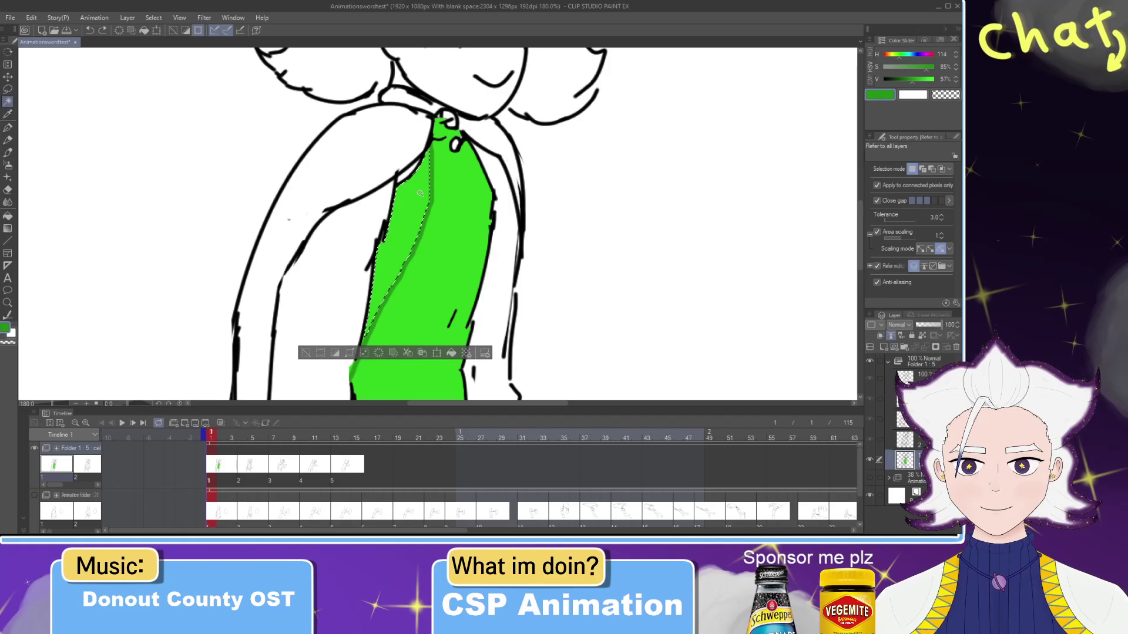
{"action": "left_click", "coordinate": [420, 193]}
{"action": "left_click", "coordinate": [419, 193]}
{"action": "left_click", "coordinate": [420, 193]}
{"action": "left_click", "coordinate": [420, 193]}
{"action": "key", "text": "alt+BackSpace"}
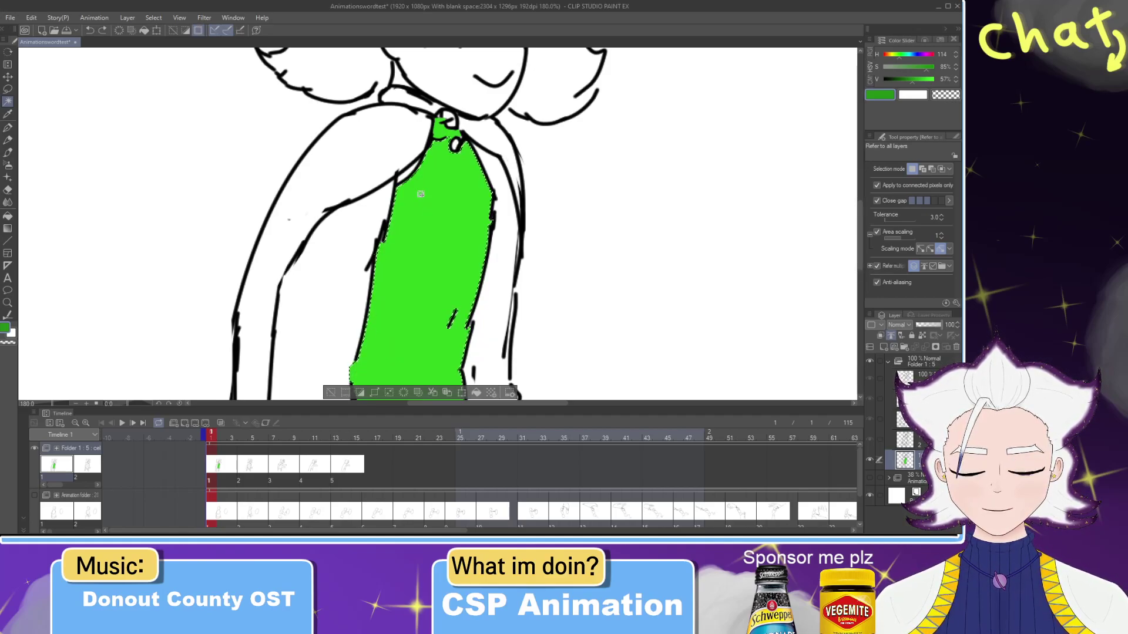
{"action": "key", "text": "p"}
{"action": "left_click_drag", "start_coordinate": [429, 127], "coordinate": [356, 360]}
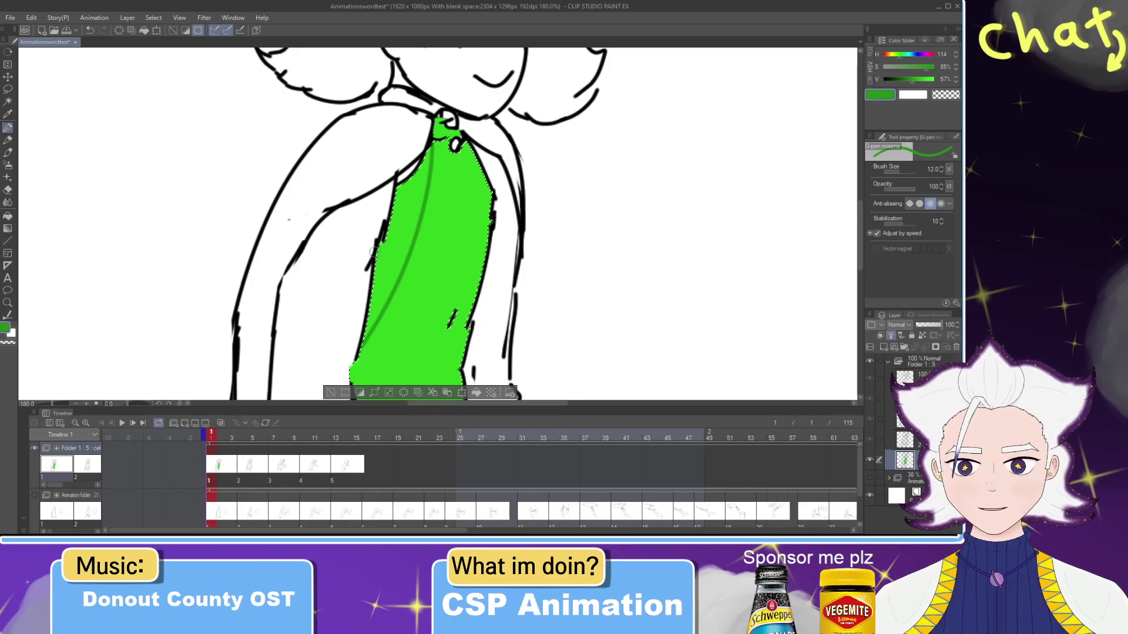
Step: Undo the torso's shade line and test Auto select on the torso and its back edge, clearing each selection
{"action": "key", "text": "ctrl+z"}
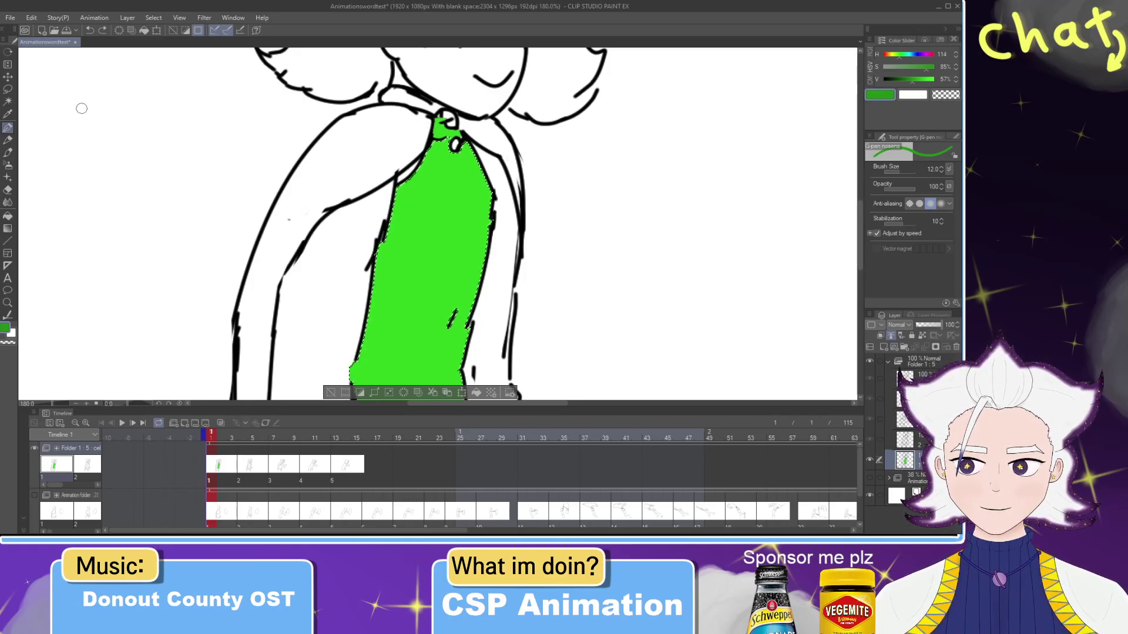
{"action": "key", "text": "ctrl+d"}
{"action": "left_click", "coordinate": [8, 102]}
{"action": "left_click", "coordinate": [418, 184]}
{"action": "scroll", "coordinate": [418, 185], "scroll_direction": "up", "scroll_amount": 5}
{"action": "scroll", "coordinate": [418, 184], "scroll_direction": "up", "scroll_amount": 5}
{"action": "key", "text": "ctrl+d"}
{"action": "left_click", "coordinate": [443, 194]}
{"action": "scroll", "coordinate": [321, 155], "scroll_direction": "up", "scroll_amount": 2}
{"action": "key", "text": "ctrl+d"}
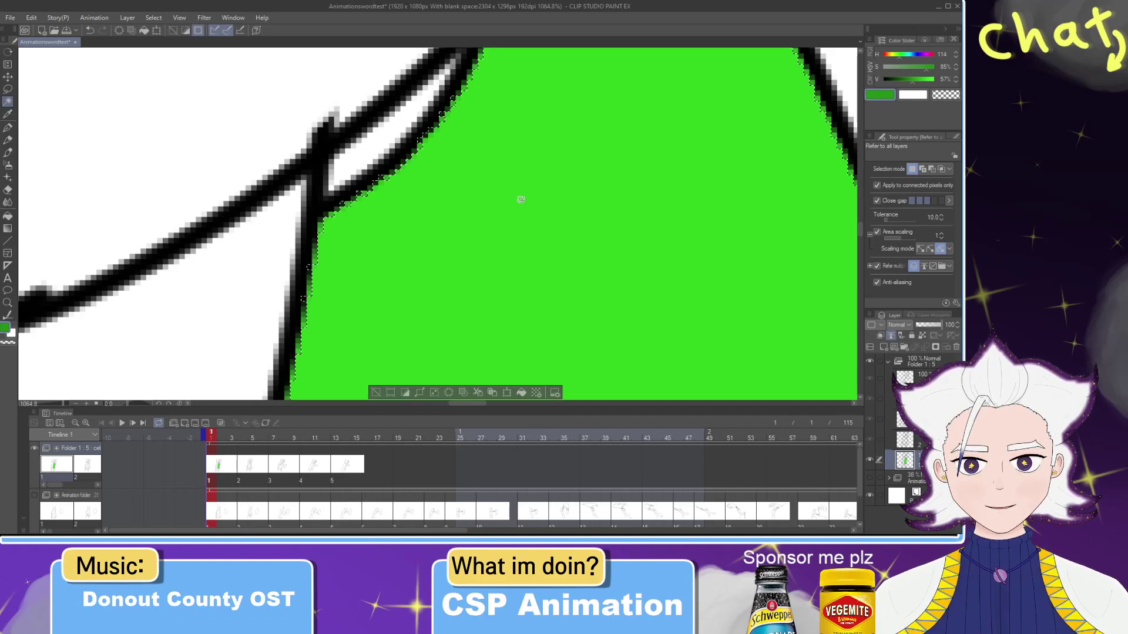
Step: Test Auto select on the torso with tolerance 15.0 along the line art edges, clearing the selection
{"action": "left_click", "coordinate": [942, 216]}
{"action": "left_click", "coordinate": [942, 215]}
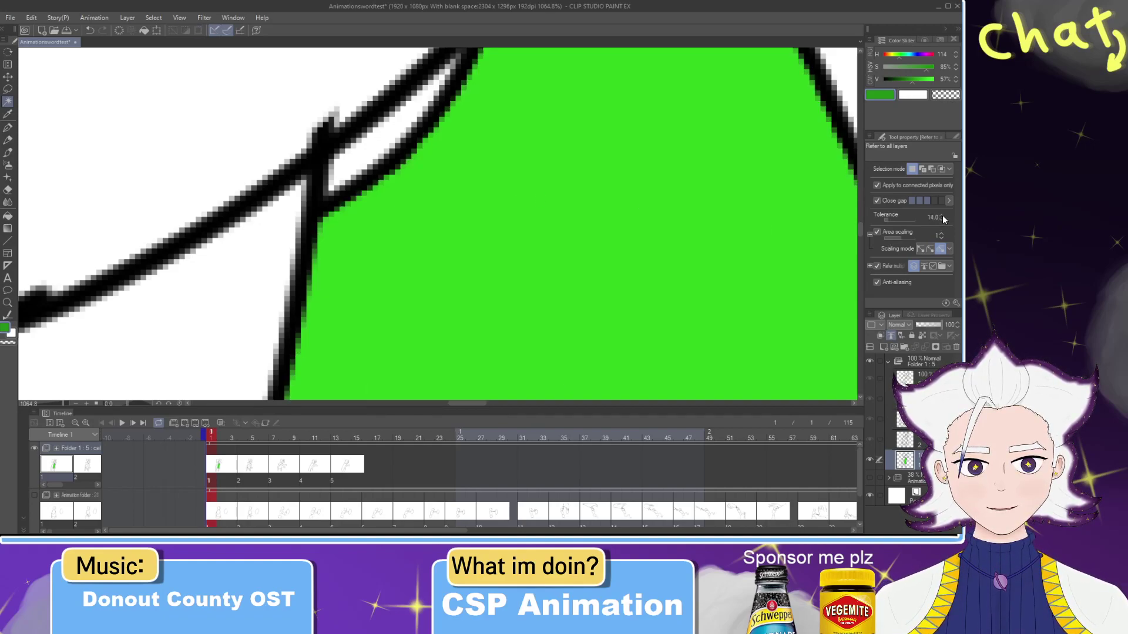
{"action": "left_click", "coordinate": [421, 157]}
{"action": "scroll", "coordinate": [421, 157], "scroll_direction": "down", "scroll_amount": 5}
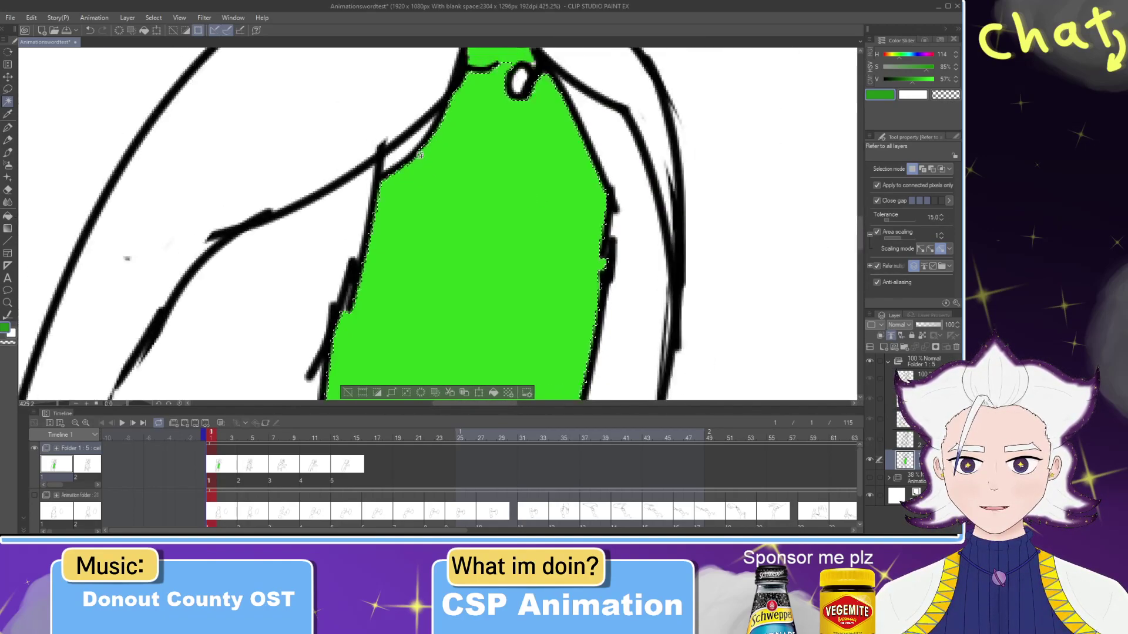
{"action": "scroll", "coordinate": [421, 158], "scroll_direction": "up", "scroll_amount": 2}
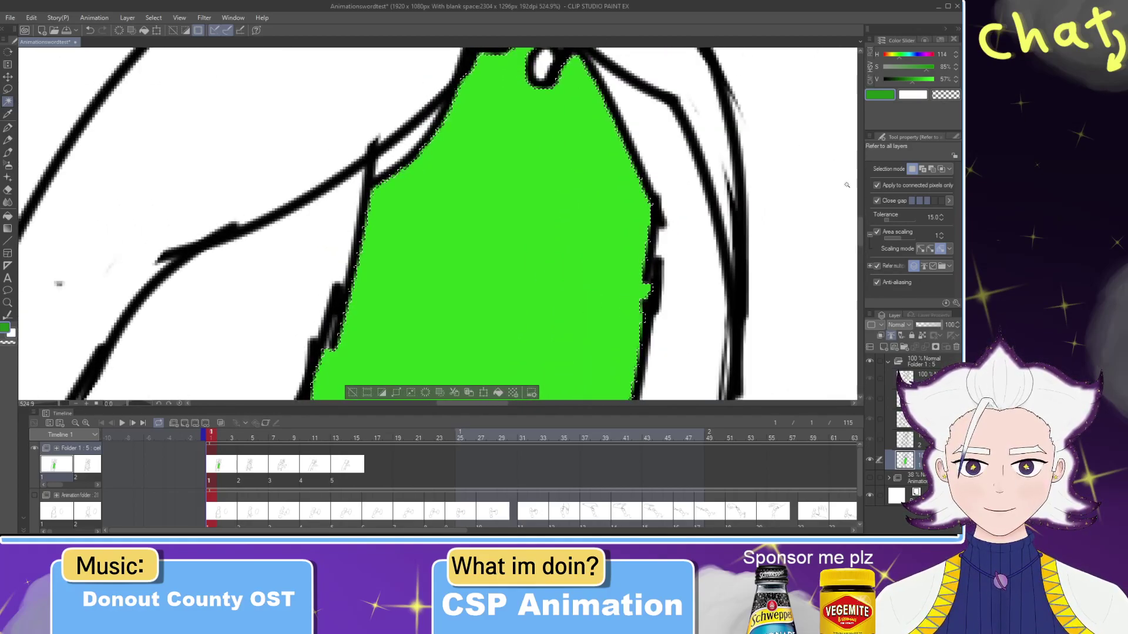
{"action": "key", "text": "ctrl+d"}
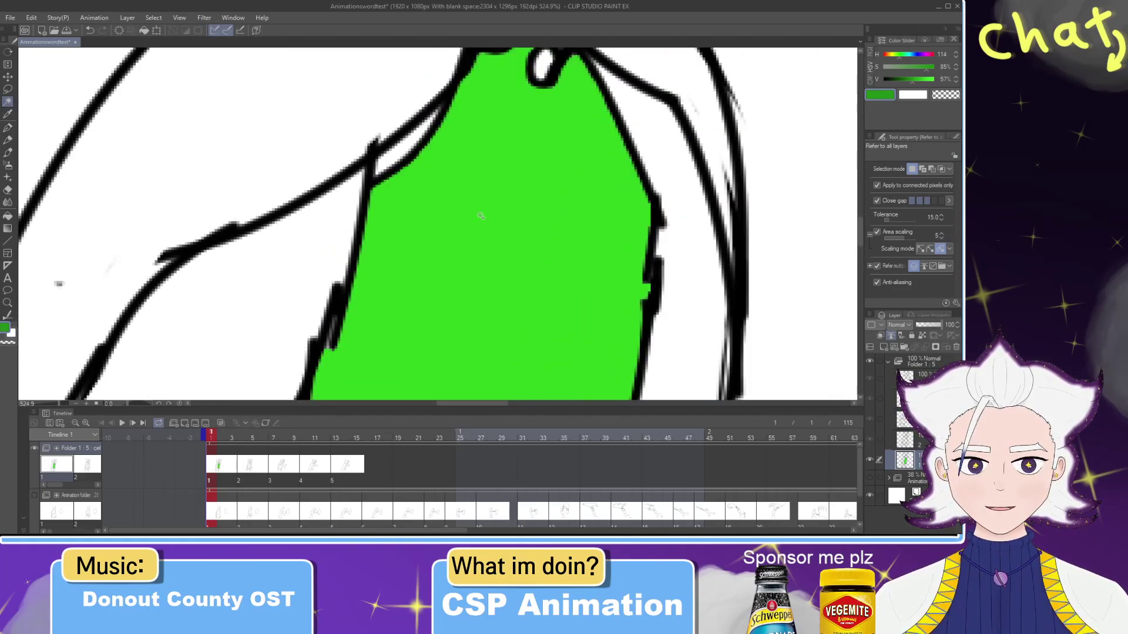
Step: Test Auto select on the torso with area scaling 5, restore area scaling to 1 and clear the selection
{"action": "left_click", "coordinate": [516, 219]}
{"action": "scroll", "coordinate": [421, 165], "scroll_direction": "up", "scroll_amount": 3}
{"action": "scroll", "coordinate": [421, 165], "scroll_direction": "down", "scroll_amount": 2}
{"action": "scroll", "coordinate": [421, 165], "scroll_direction": "down", "scroll_amount": 2}
{"action": "left_click", "coordinate": [941, 237]}
{"action": "left_click", "coordinate": [941, 238]}
{"action": "left_click", "coordinate": [942, 238]}
{"action": "left_click", "coordinate": [942, 238]}
{"action": "scroll", "coordinate": [940, 217], "scroll_direction": "up", "scroll_amount": 5}
{"action": "key", "text": "ctrl+d"}
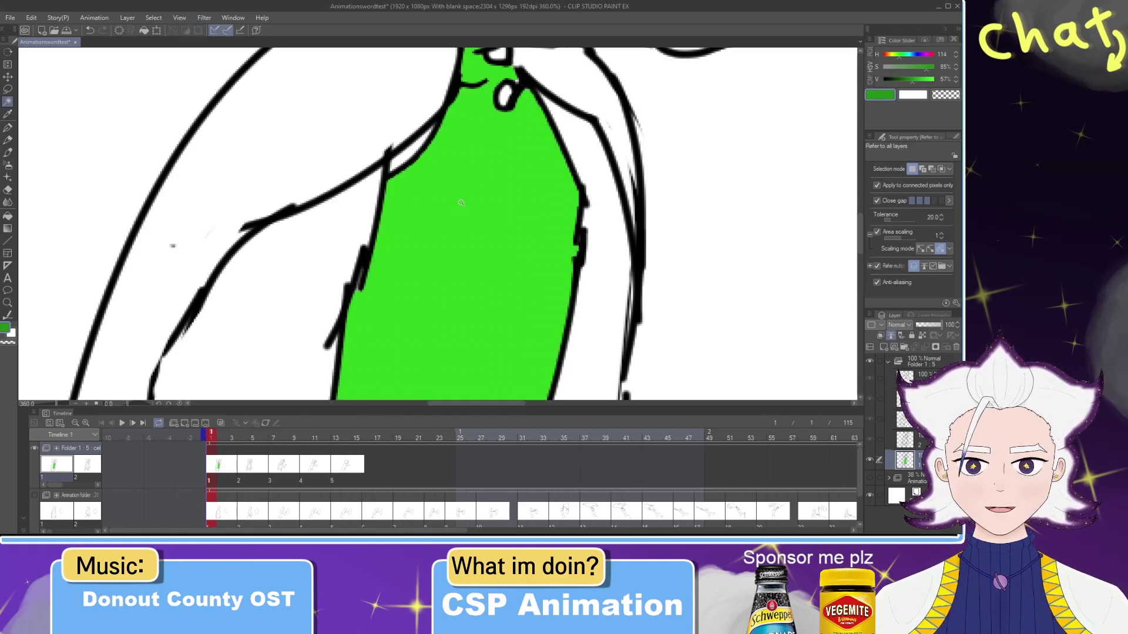
Step: Test Auto select on the torso with tolerance 20.0, checking the selection edge at pixel level and clearing it
{"action": "left_click", "coordinate": [461, 202]}
{"action": "scroll", "coordinate": [416, 182], "scroll_direction": "up", "scroll_amount": 5}
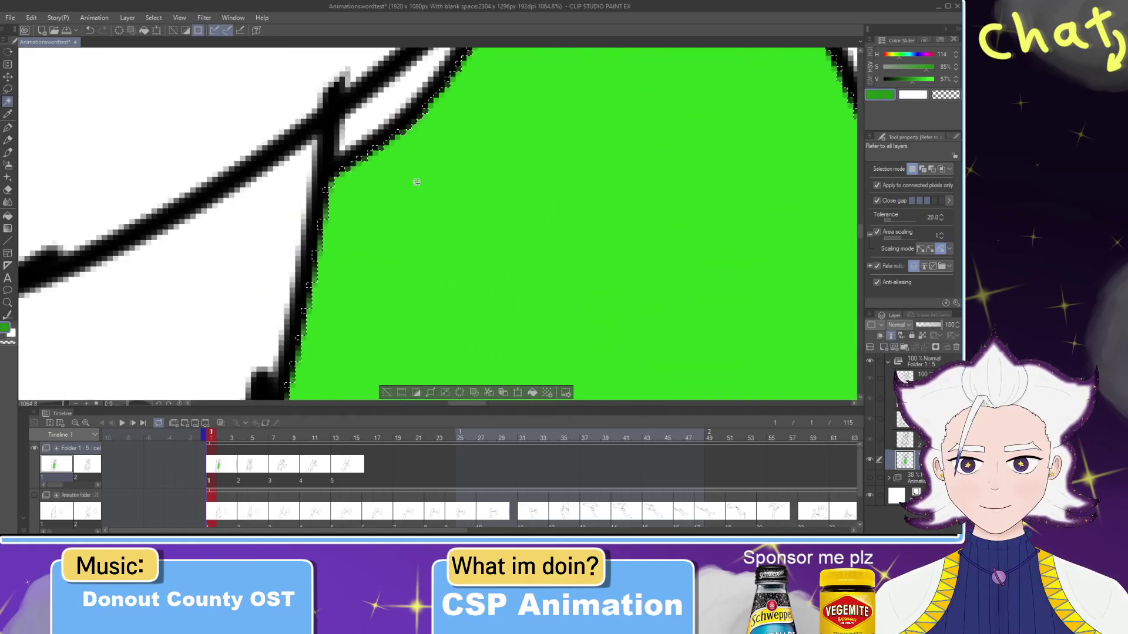
{"action": "scroll", "coordinate": [416, 182], "scroll_direction": "up", "scroll_amount": 2}
{"action": "key", "text": "ctrl+d"}
{"action": "left_click", "coordinate": [288, 233]}
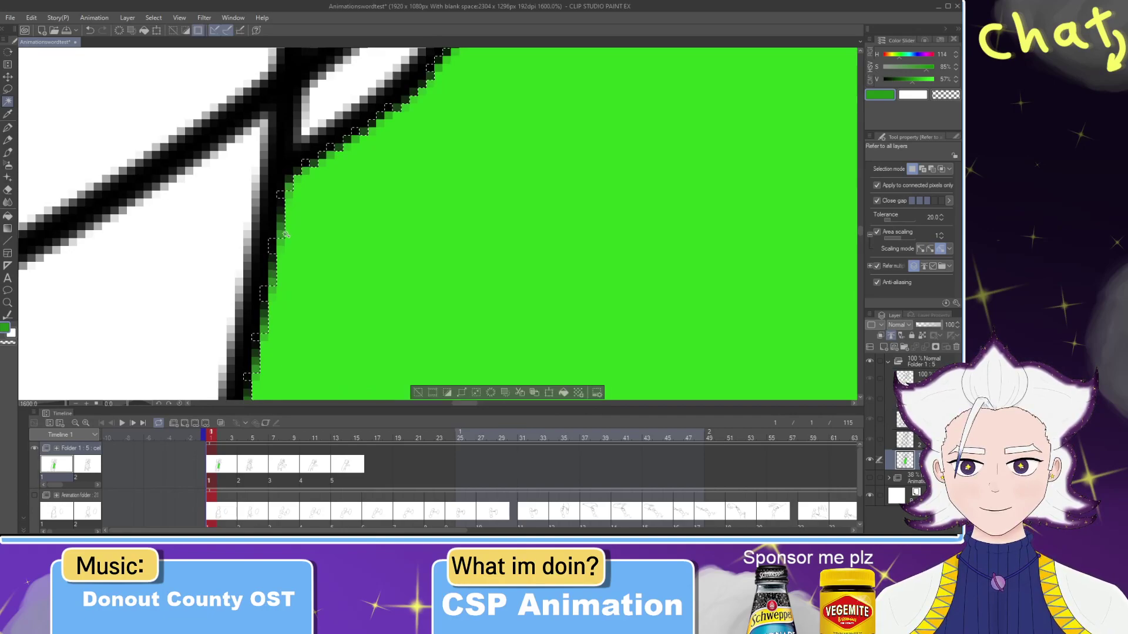
{"action": "key", "text": "ctrl+d"}
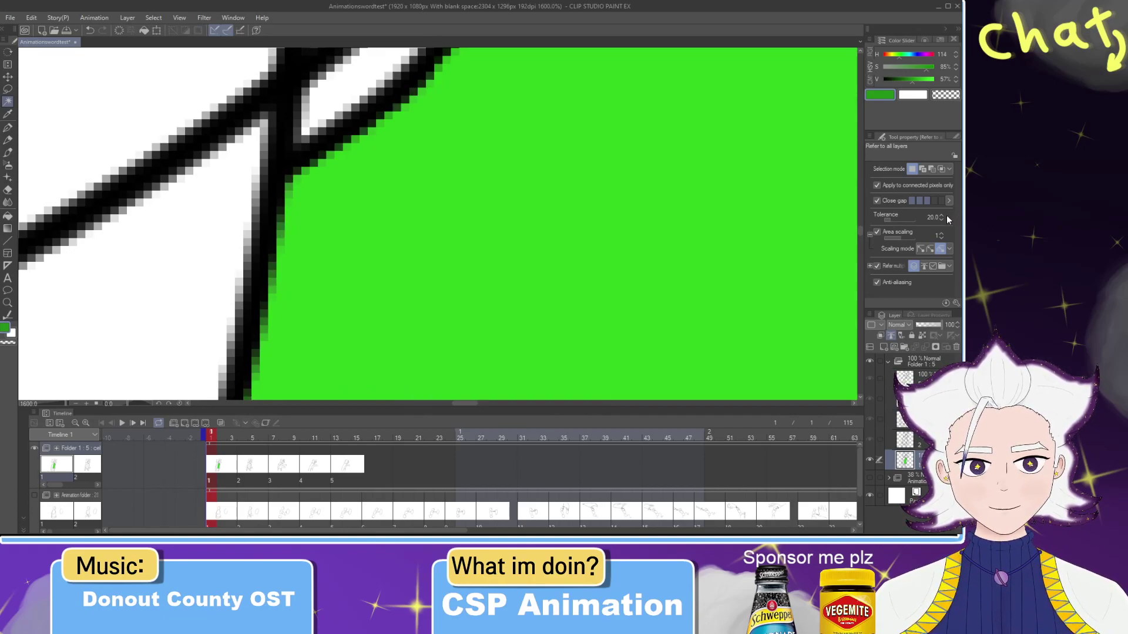
Step: Select the torso with Auto select at tolerance 25.0
{"action": "left_click", "coordinate": [523, 195]}
{"action": "scroll", "coordinate": [523, 192], "scroll_direction": "down", "scroll_amount": 3}
{"action": "scroll", "coordinate": [523, 191], "scroll_direction": "down", "scroll_amount": 4}
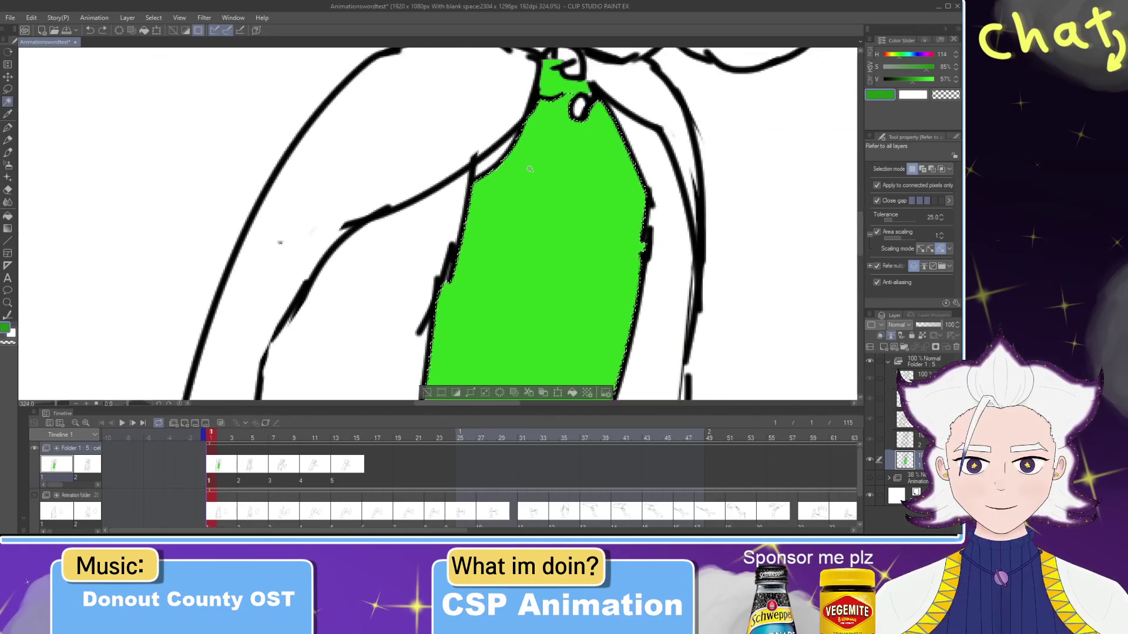
Step: Draw a curved dark green shade line from the upper torso to its back edge and deselect
{"action": "key", "text": "p"}
{"action": "left_click_drag", "start_coordinate": [494, 240], "coordinate": [434, 165]}
{"action": "mouse_move", "coordinate": [465, 69]}
{"action": "left_mouse_down"}
{"action": "mouse_move", "coordinate": [397, 243]}
{"action": "mouse_move", "coordinate": [373, 253]}
{"action": "left_mouse_up"}
{"action": "key", "text": "ctrl+d"}
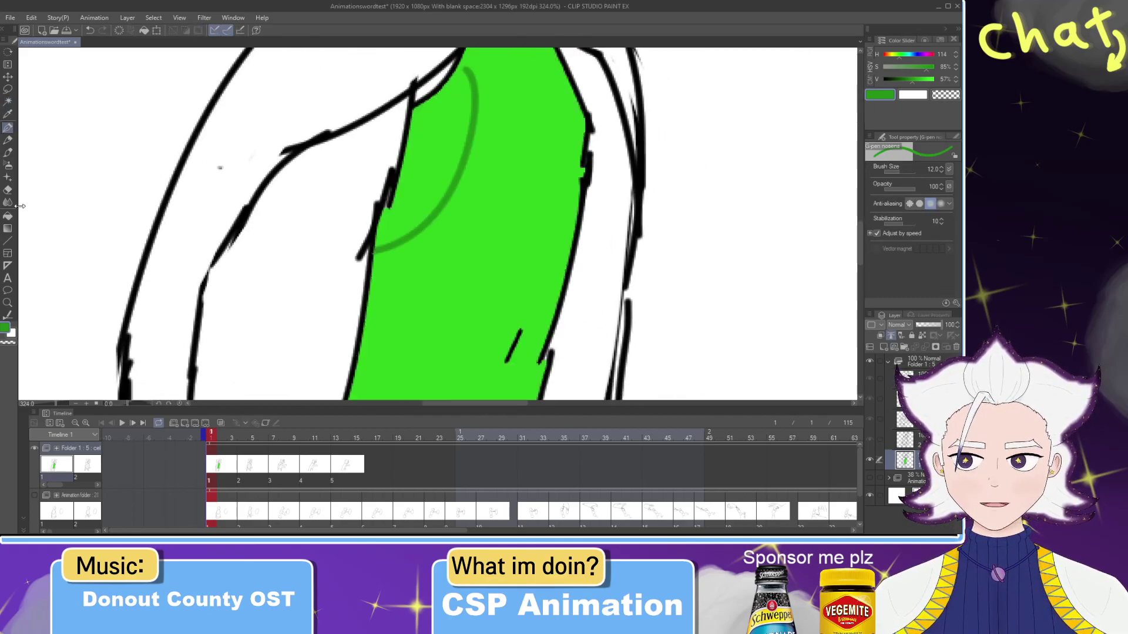
Step: Try filling the area behind the shade line dark green, closing the line's upper end against the outline and undoing each fill
{"action": "left_click", "coordinate": [8, 216]}
{"action": "left_click", "coordinate": [435, 165]}
{"action": "key", "text": "ctrl+z"}
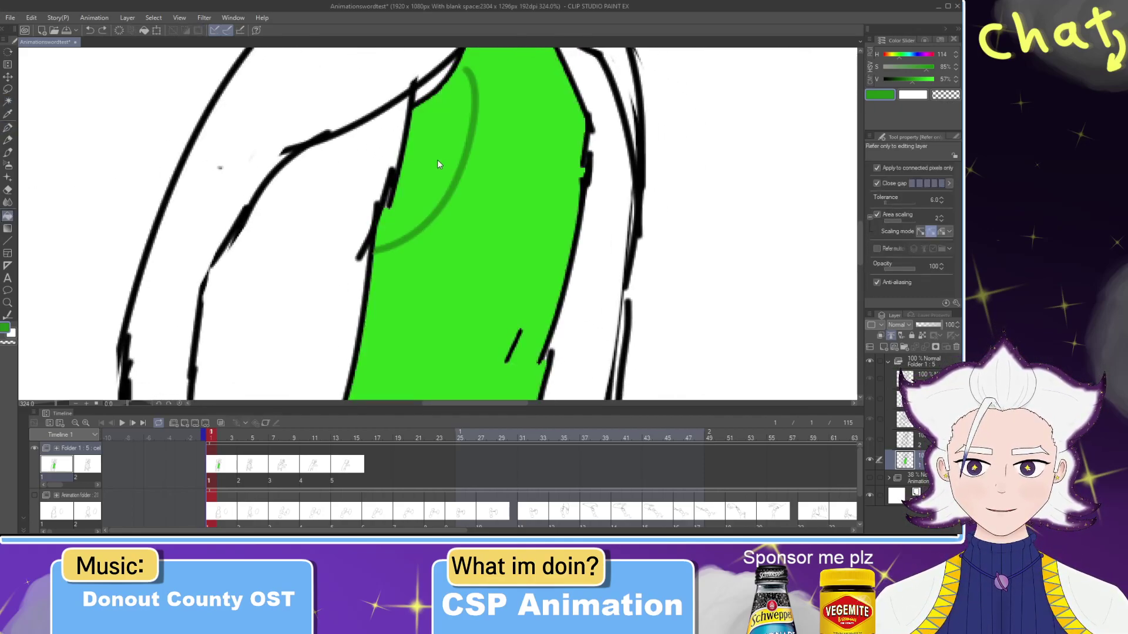
{"action": "key", "text": "p"}
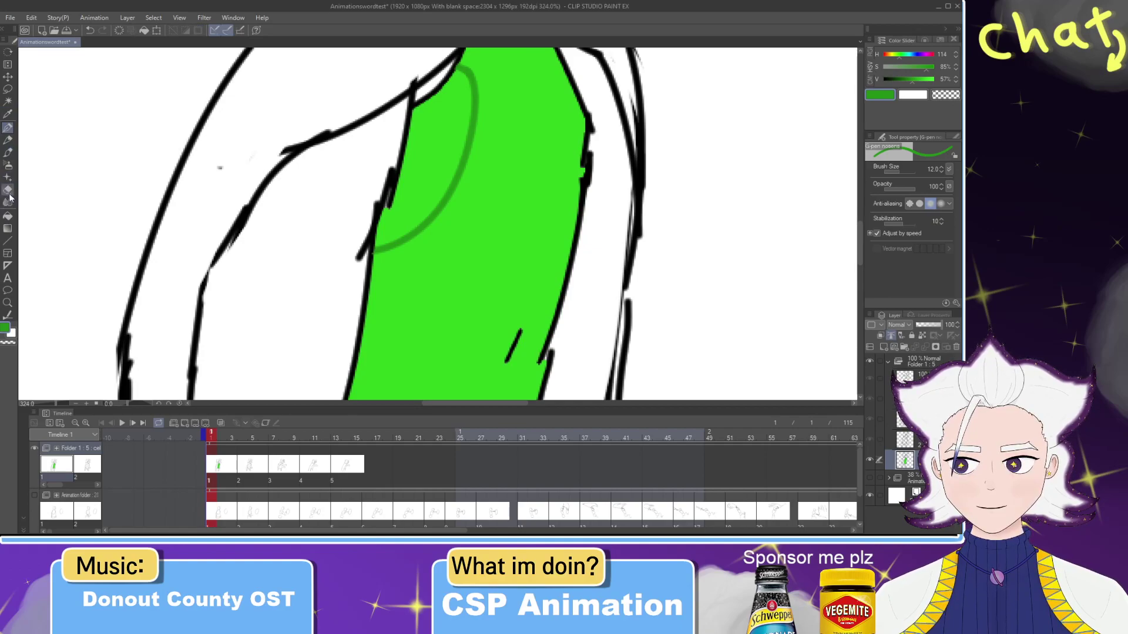
{"action": "left_click", "coordinate": [8, 215]}
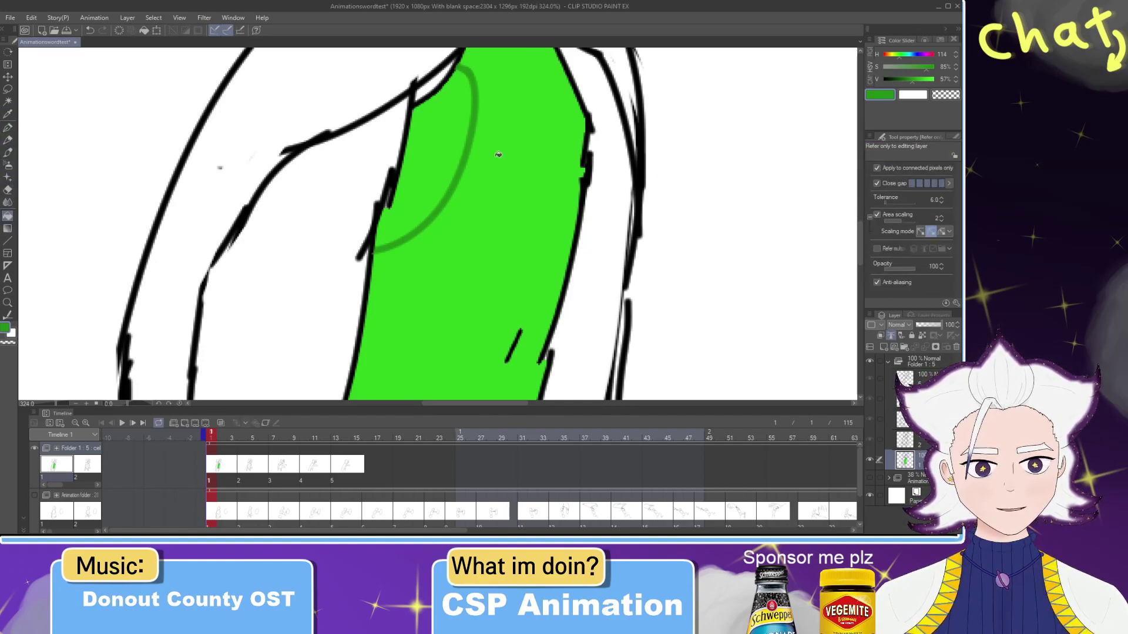
{"action": "left_click", "coordinate": [409, 159]}
{"action": "key", "text": "ctrl+z"}
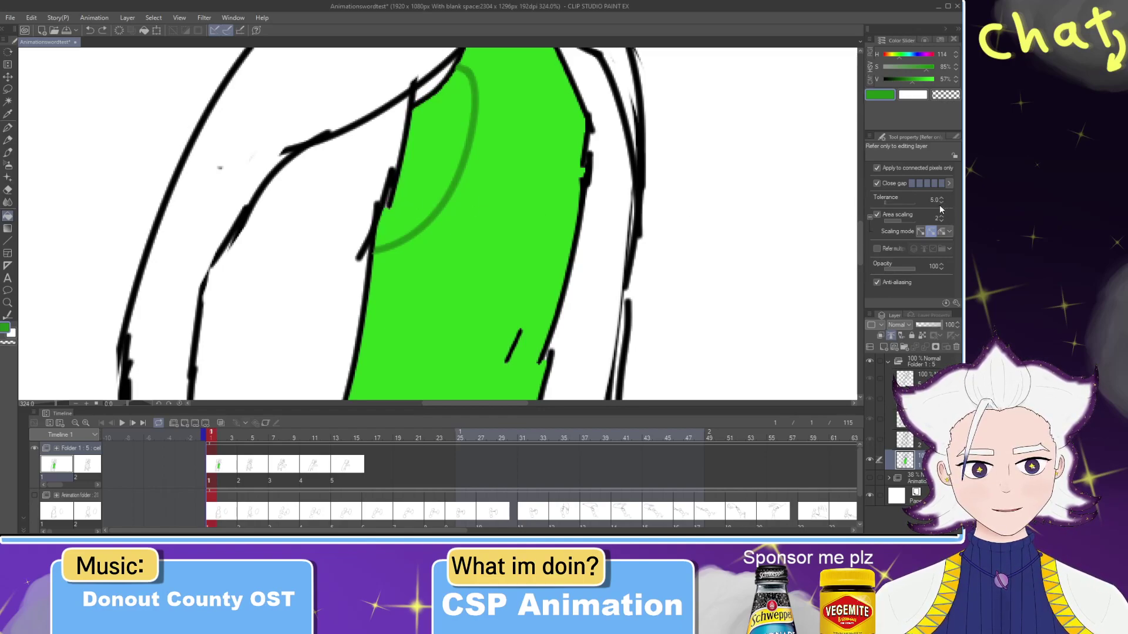
Step: Test the shade fill with area scaling 1, undo it, and refill the shade area dark green with area scaling turned off
{"action": "left_click", "coordinate": [941, 221]}
{"action": "left_click", "coordinate": [414, 169]}
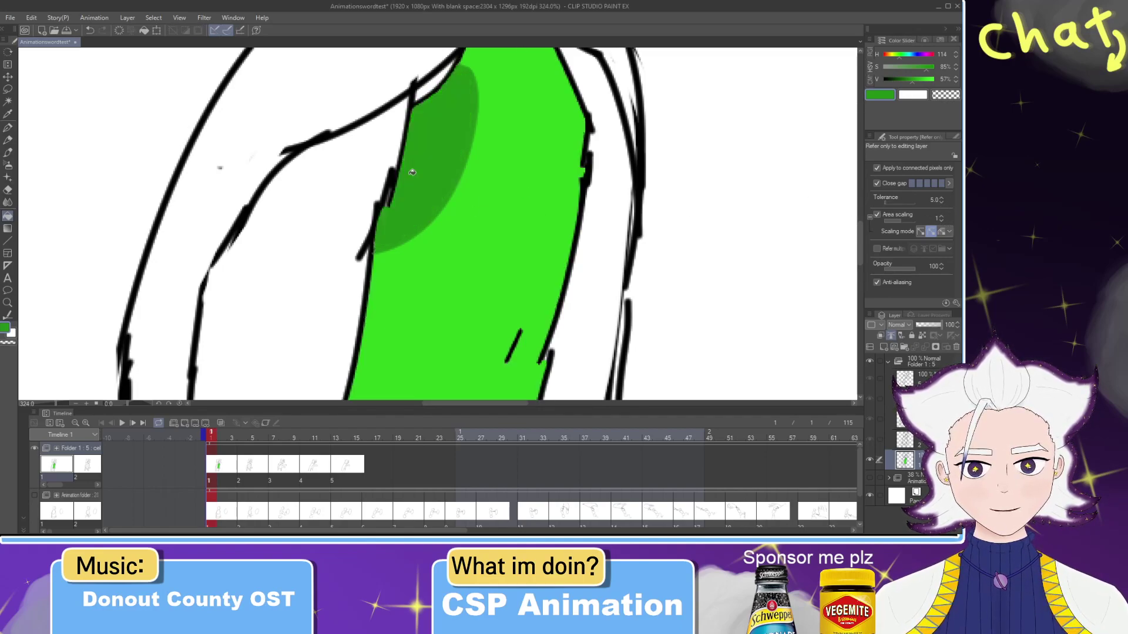
{"action": "key", "text": "ctrl+z"}
{"action": "left_click", "coordinate": [877, 215]}
{"action": "left_click", "coordinate": [419, 175]}
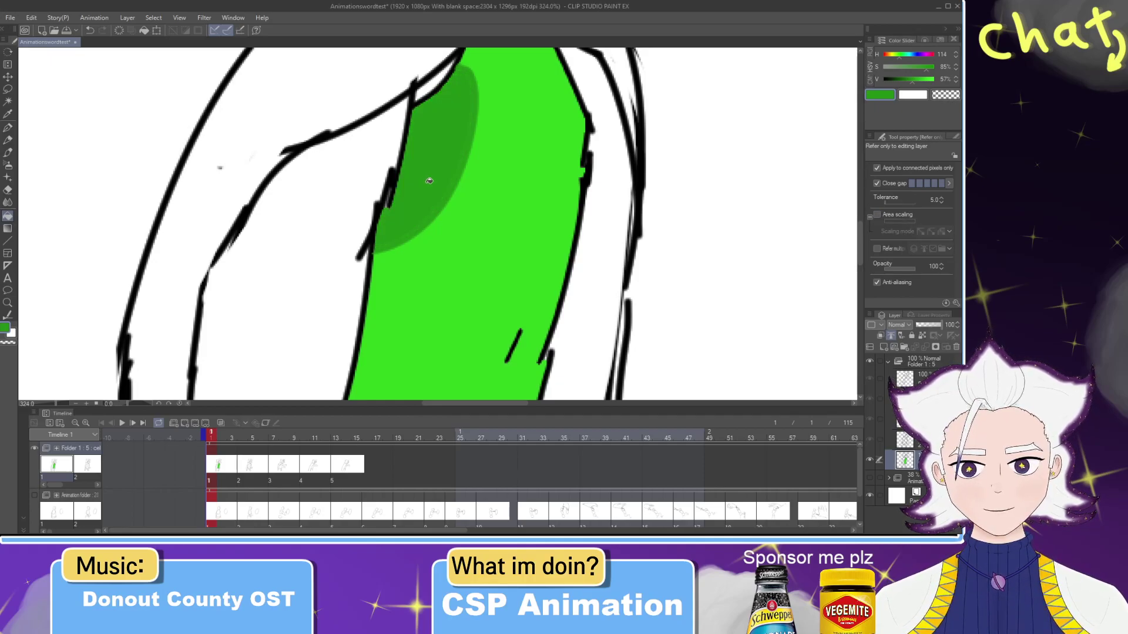
Step: Compare the torso with and without the dark green shade fill by repeatedly undoing and redoing it
{"action": "scroll", "coordinate": [429, 181], "scroll_direction": "up", "scroll_amount": 5}
{"action": "key", "text": "ctrl+z"}
{"action": "key", "text": "ctrl+y"}
{"action": "key", "text": "ctrl+z"}
{"action": "key", "text": "ctrl+y"}
{"action": "key", "text": "ctrl+z"}
{"action": "key", "text": "ctrl+y"}
{"action": "key", "text": "ctrl+z"}
{"action": "key", "text": "ctrl+y"}
{"action": "key", "text": "ctrl+z"}
{"action": "key", "text": "ctrl+y"}
{"action": "scroll", "coordinate": [457, 191], "scroll_direction": "down", "scroll_amount": 10}
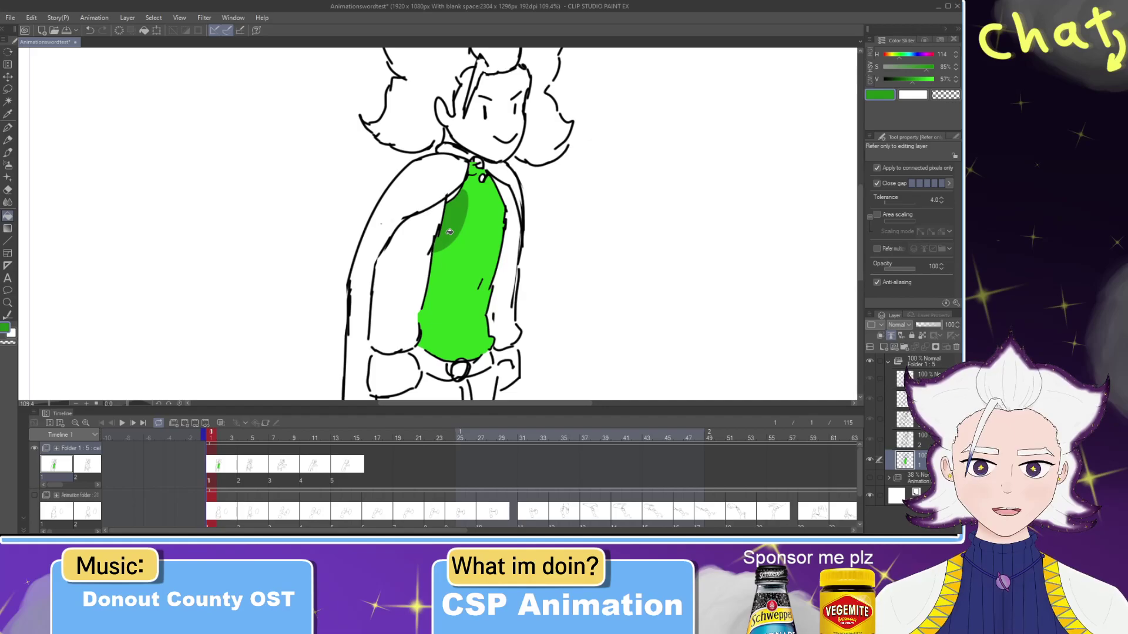
{"action": "scroll", "coordinate": [449, 231], "scroll_direction": "up", "scroll_amount": 2}
{"action": "scroll", "coordinate": [449, 232], "scroll_direction": "down", "scroll_amount": 5}
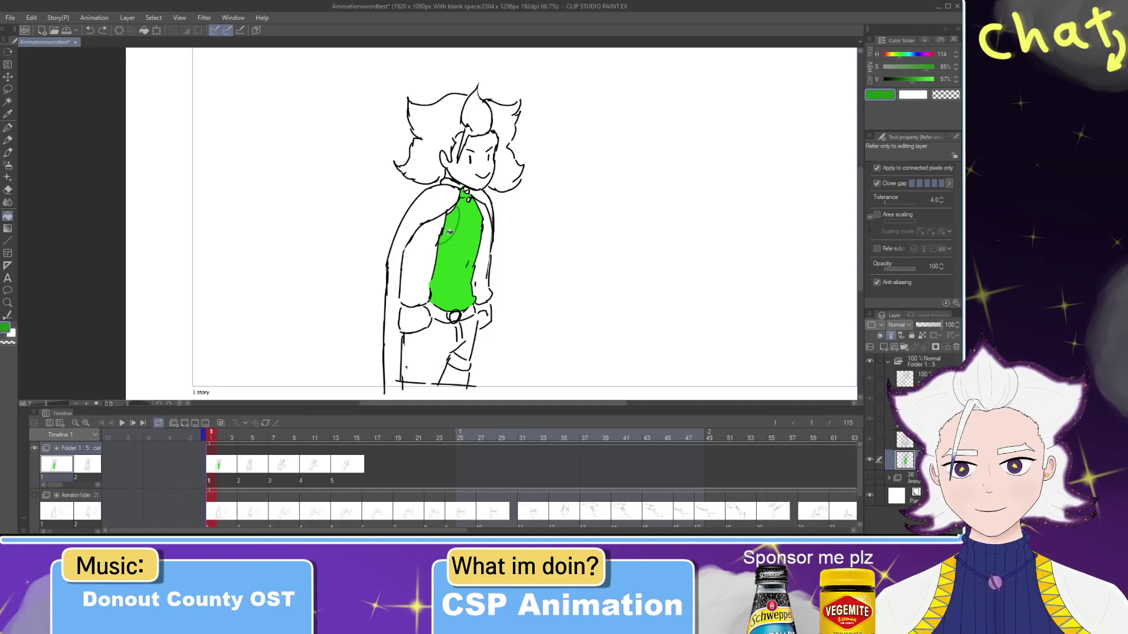
Step: Remove the remaining shade line and green torso fill, undoing back to the bare line art
{"action": "key", "text": "ctrl+z"}
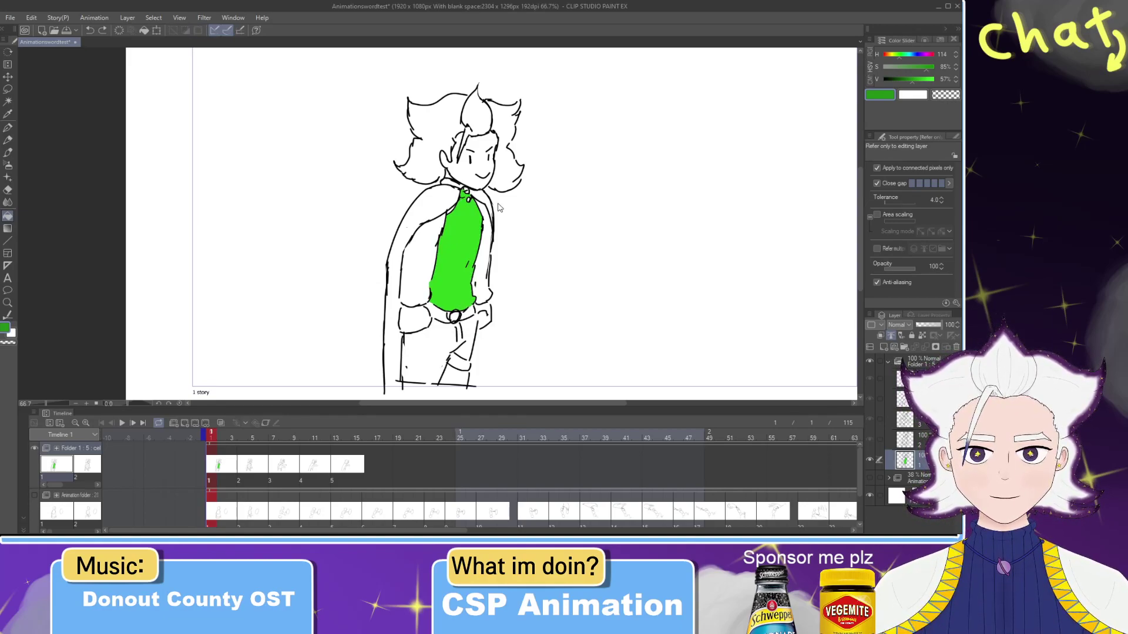
{"action": "key", "text": "Delete"}
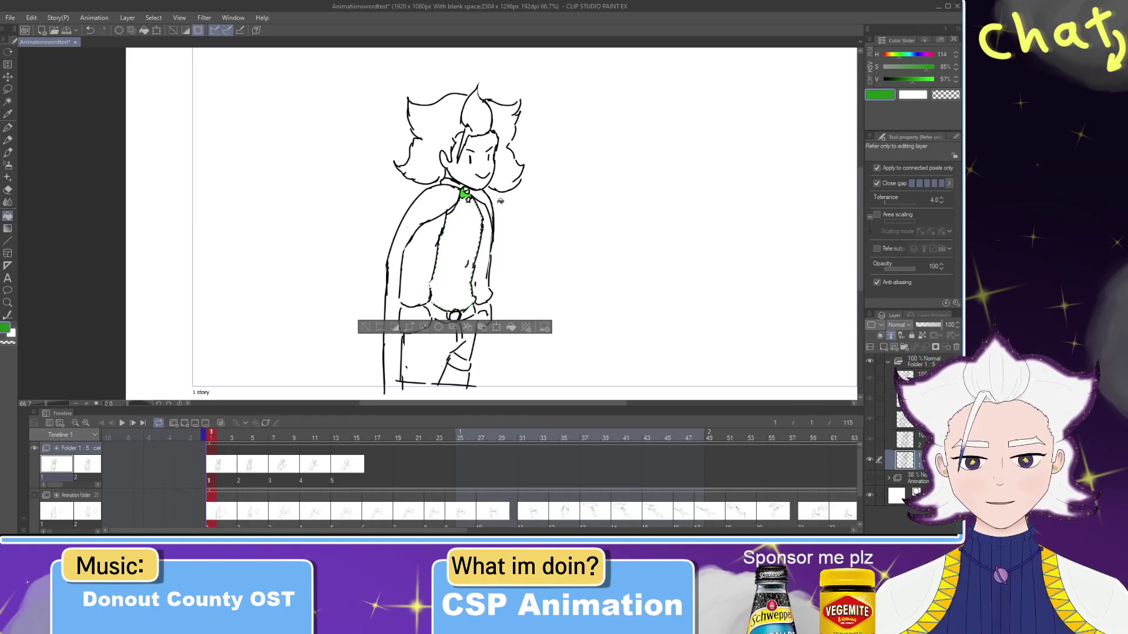
{"action": "key", "text": "ctrl+z"}
{"action": "key", "text": "ctrl+z"}
{"action": "key", "text": "ctrl+z"}
{"action": "key", "text": "ctrl+z"}
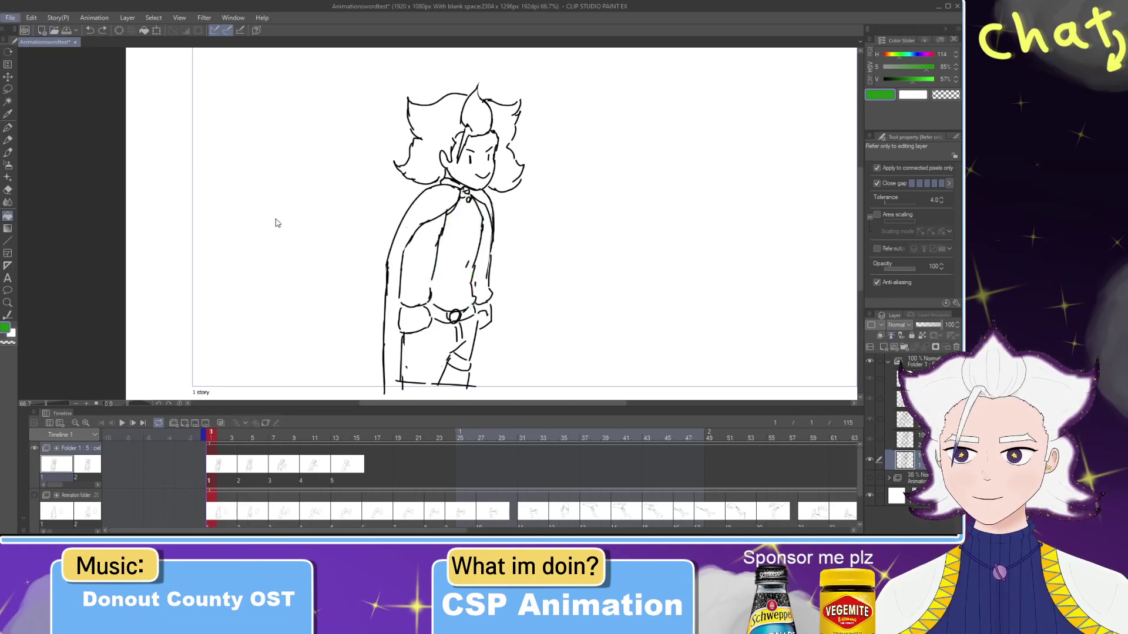
Step: Open basicimg.jpg, sample the navy blue of the character's turtleneck and return to the animation document
{"action": "left_click", "coordinate": [280, 175]}
{"action": "scroll", "coordinate": [456, 345], "scroll_direction": "up", "scroll_amount": 4}
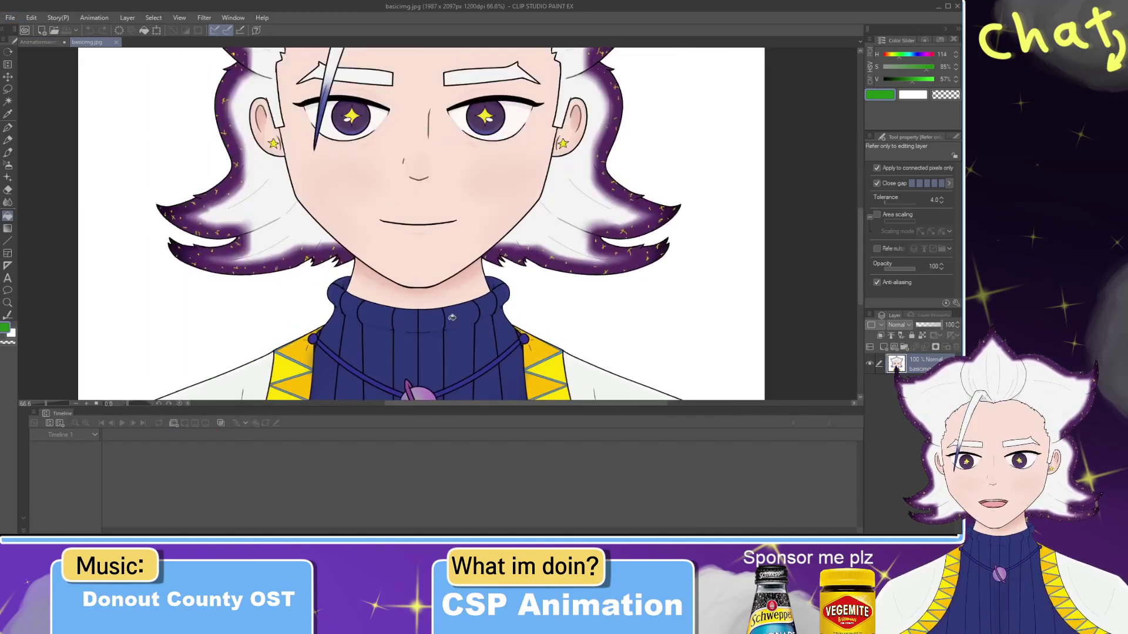
{"action": "key", "text": "i"}
{"action": "left_click", "coordinate": [452, 319]}
{"action": "left_click", "coordinate": [47, 43]}
{"action": "key", "text": "w"}
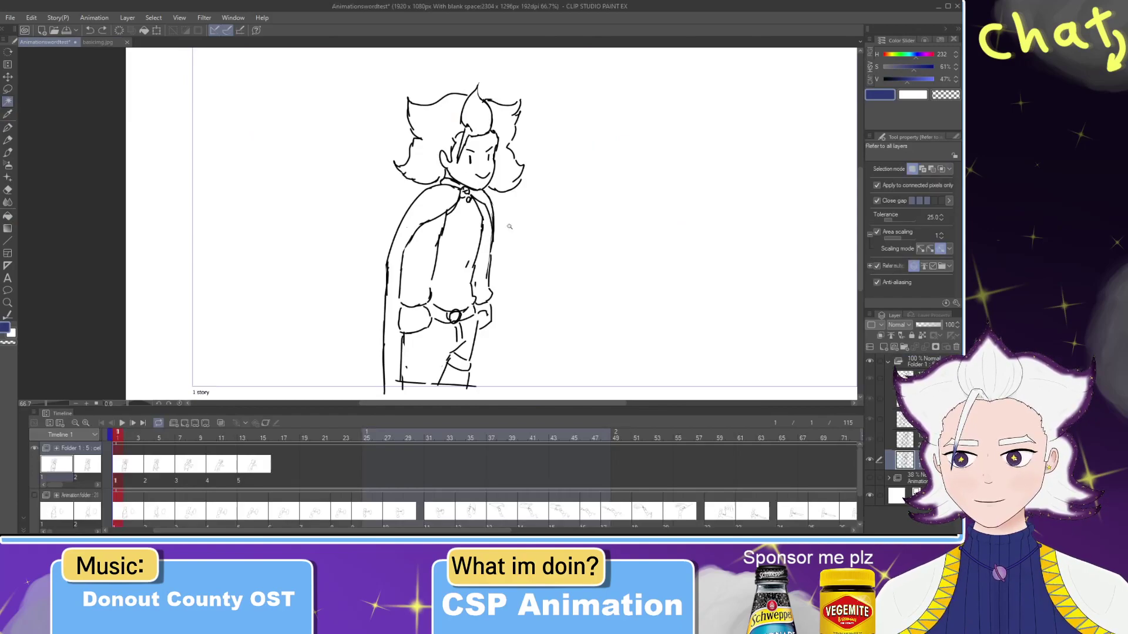
Step: Fill the torso of the frame 1 drawing with the sampled navy blue
{"action": "scroll", "coordinate": [435, 243], "scroll_direction": "up", "scroll_amount": 3}
{"action": "left_click", "coordinate": [10, 214]}
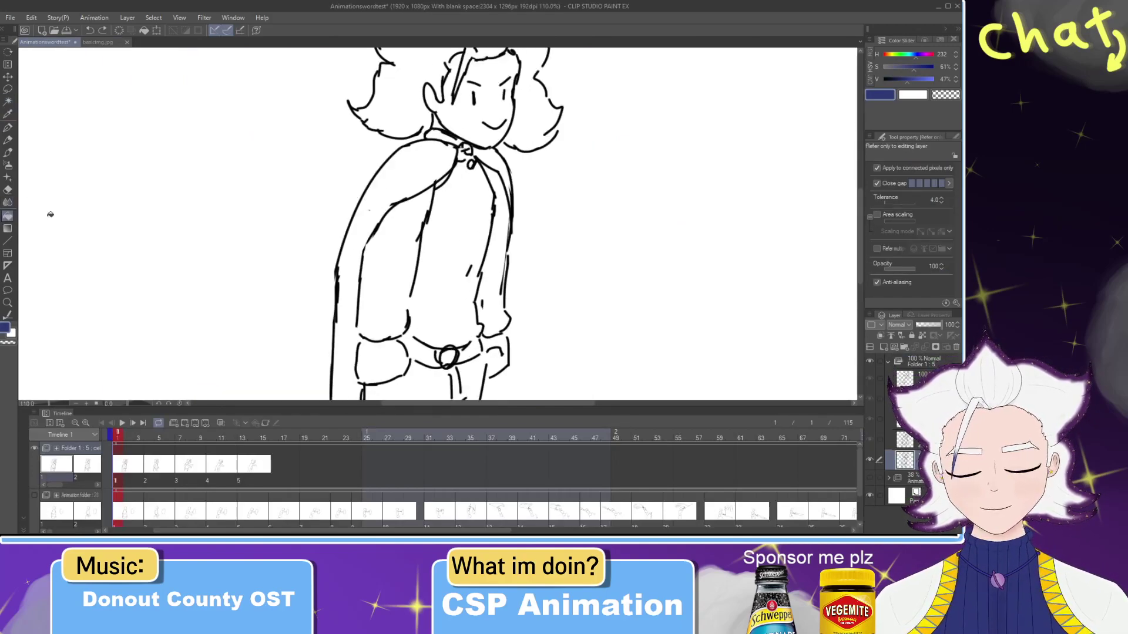
{"action": "left_click", "coordinate": [460, 268]}
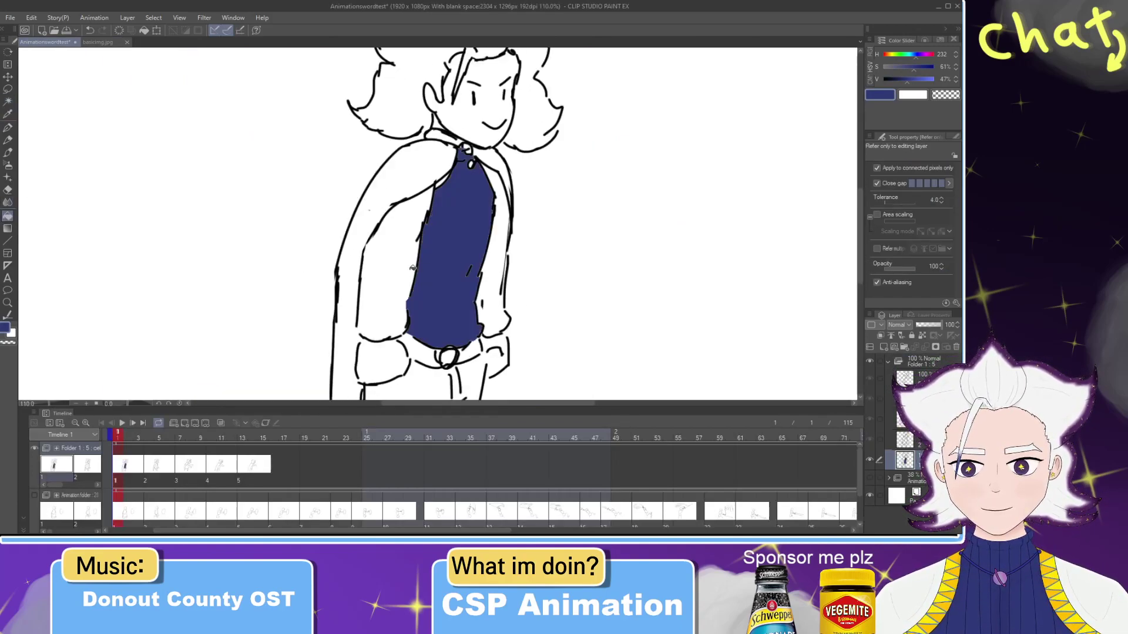
Step: Try filling the sleeve area behind the torso navy blue, undoing it along with the torso fill
{"action": "scroll", "coordinate": [400, 268], "scroll_direction": "up", "scroll_amount": 4}
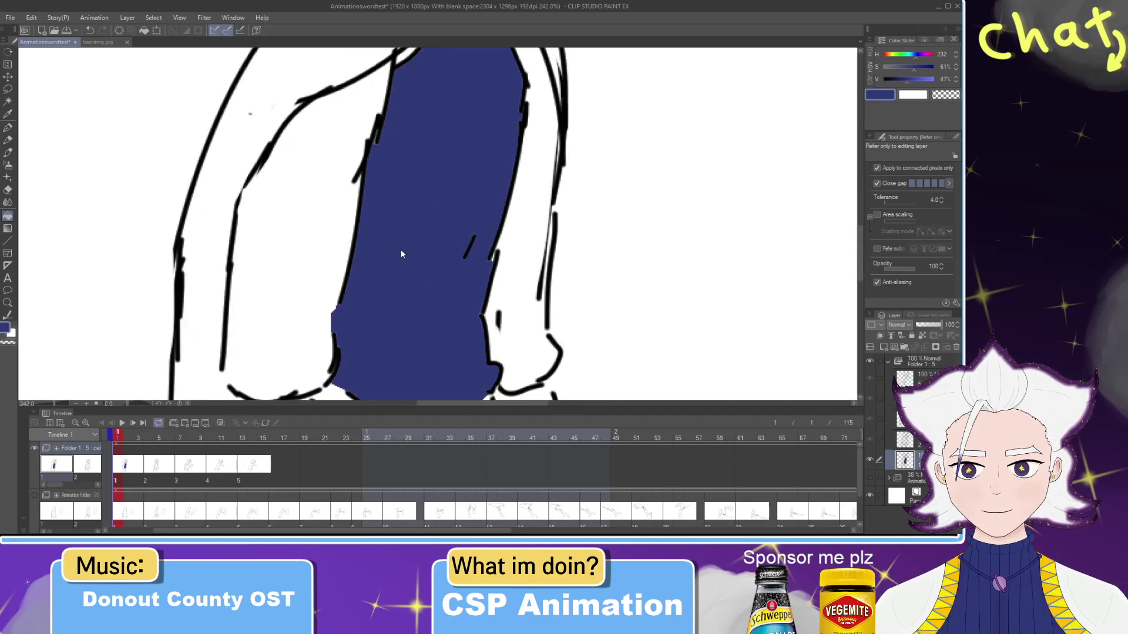
{"action": "left_click", "coordinate": [334, 232]}
{"action": "left_click", "coordinate": [339, 231]}
{"action": "left_click", "coordinate": [339, 231]}
{"action": "left_click", "coordinate": [339, 230]}
{"action": "left_click", "coordinate": [339, 230]}
{"action": "key", "text": "ctrl+z"}
{"action": "key", "text": "ctrl+z"}
{"action": "key", "text": "ctrl+z"}
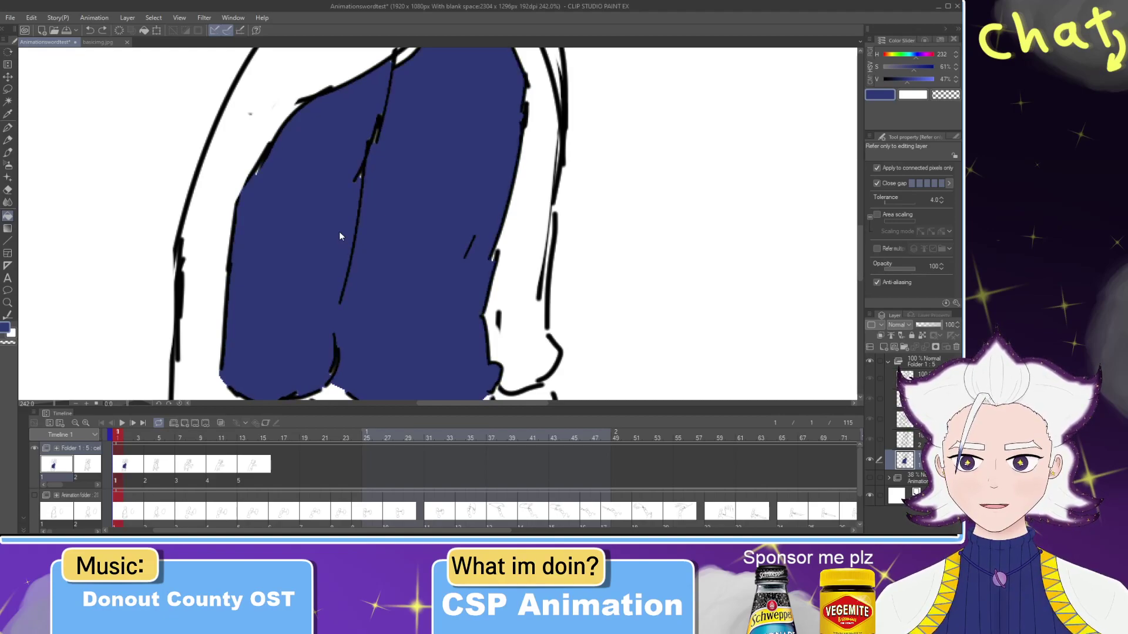
{"action": "key", "text": "ctrl+z"}
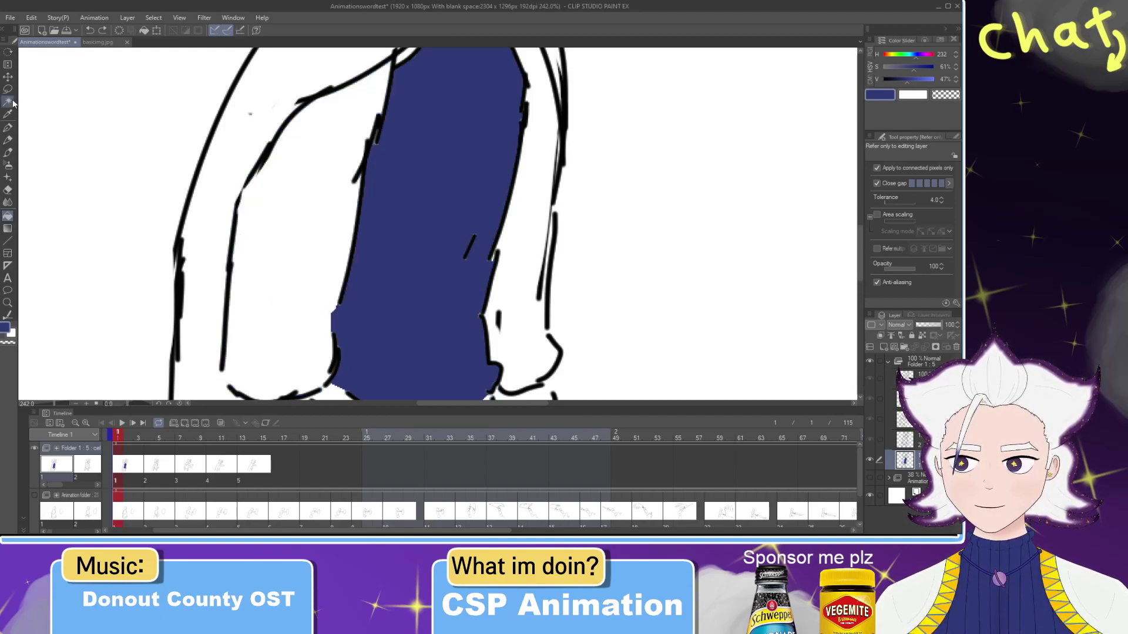
{"action": "key", "text": "ctrl+z"}
Step: Try Auto selecting the area outside the line art and filling it navy blue, undoing the fill and deselecting
{"action": "left_click", "coordinate": [8, 101]}
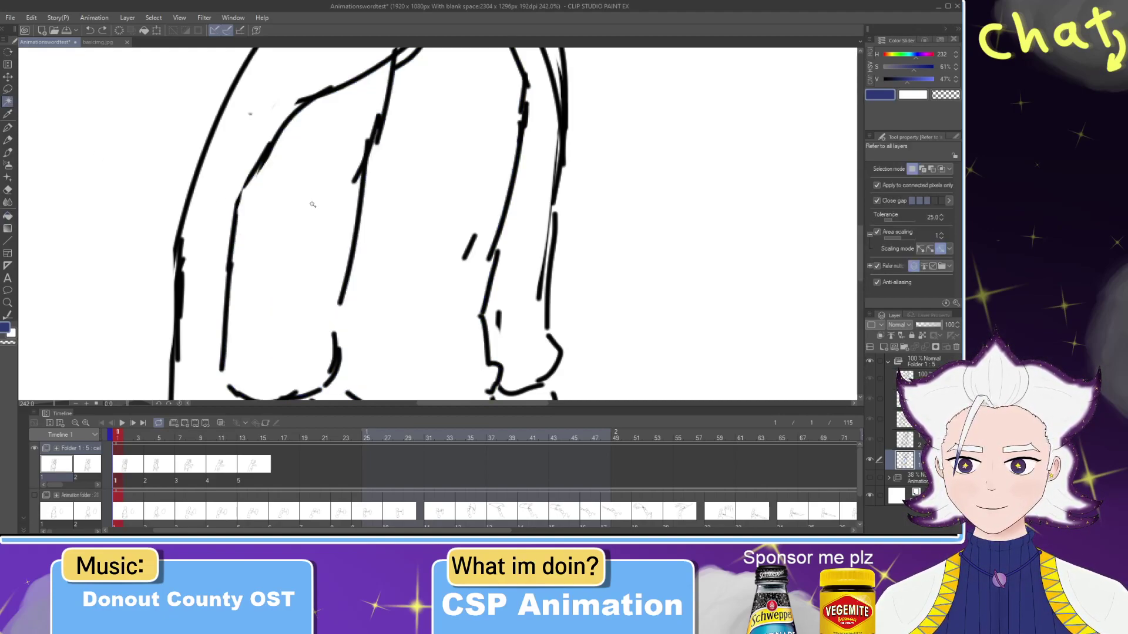
{"action": "left_click", "coordinate": [223, 100]}
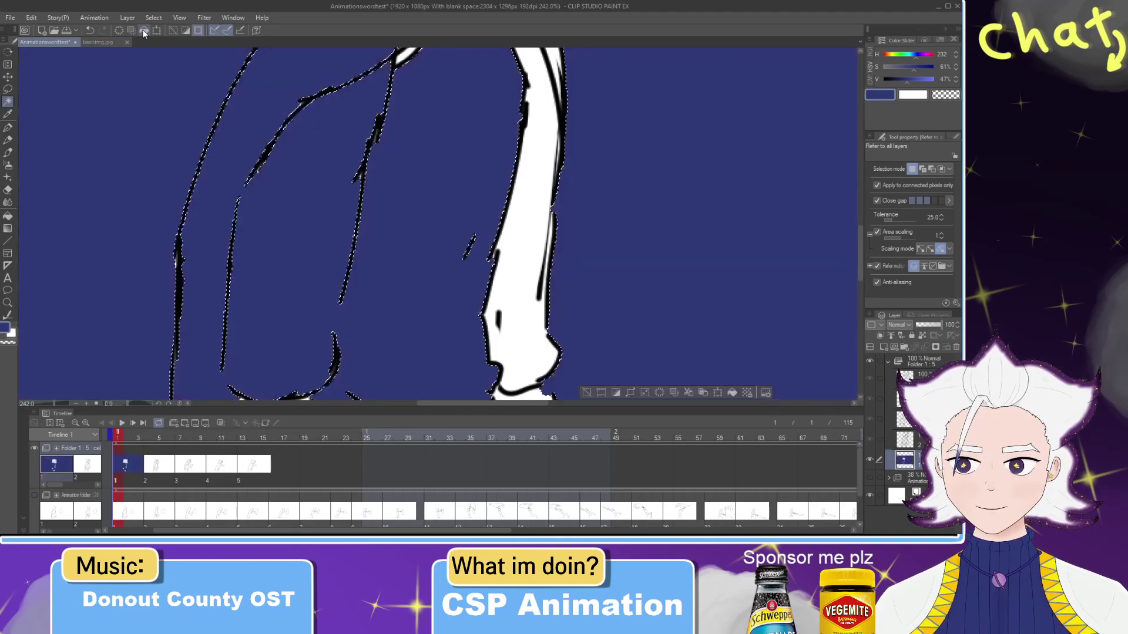
{"action": "key", "text": "ctrl+z"}
{"action": "key", "text": "ctrl+z"}
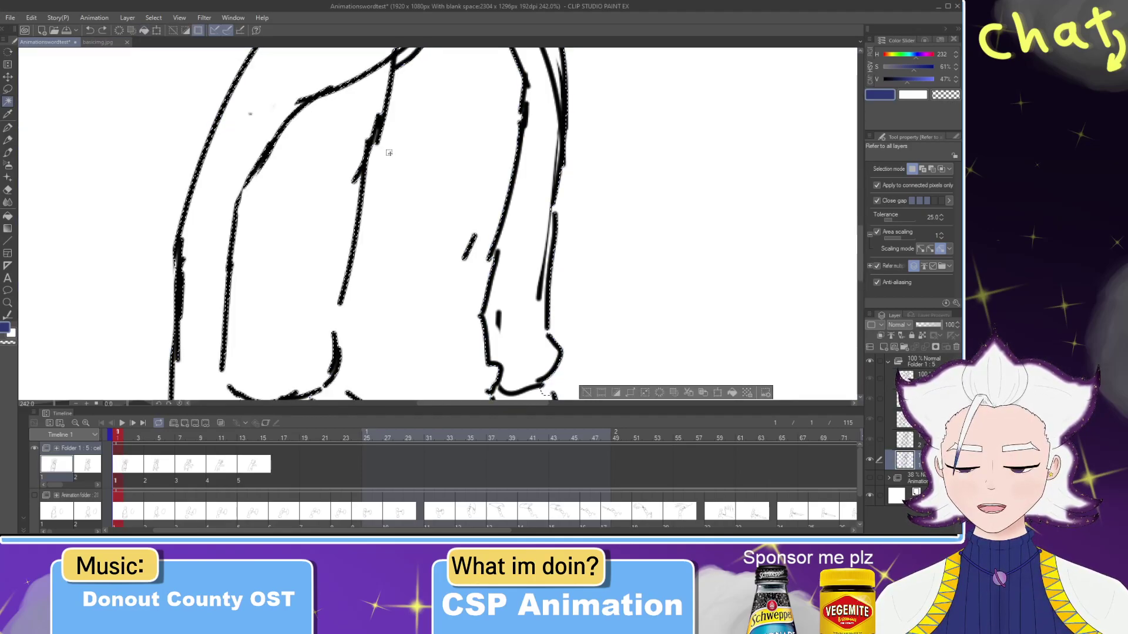
{"action": "key", "text": "ctrl+d"}
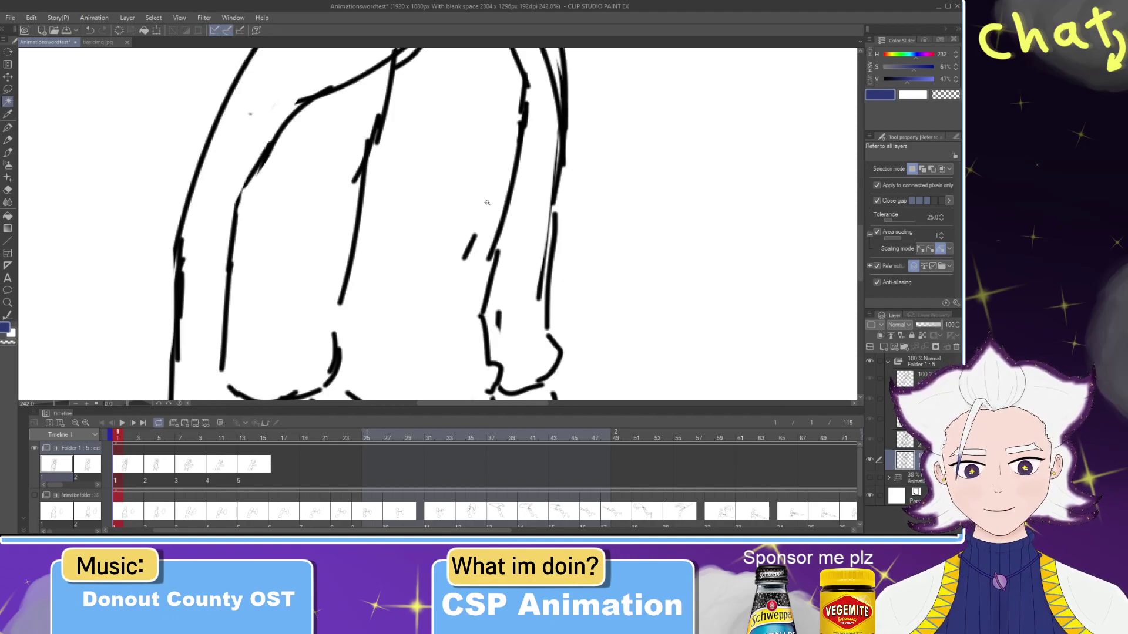
Step: Try adding a separate new raster layer for colour beneath the frame 1 line art, undoing the layer changes
{"action": "left_click", "coordinate": [910, 478]}
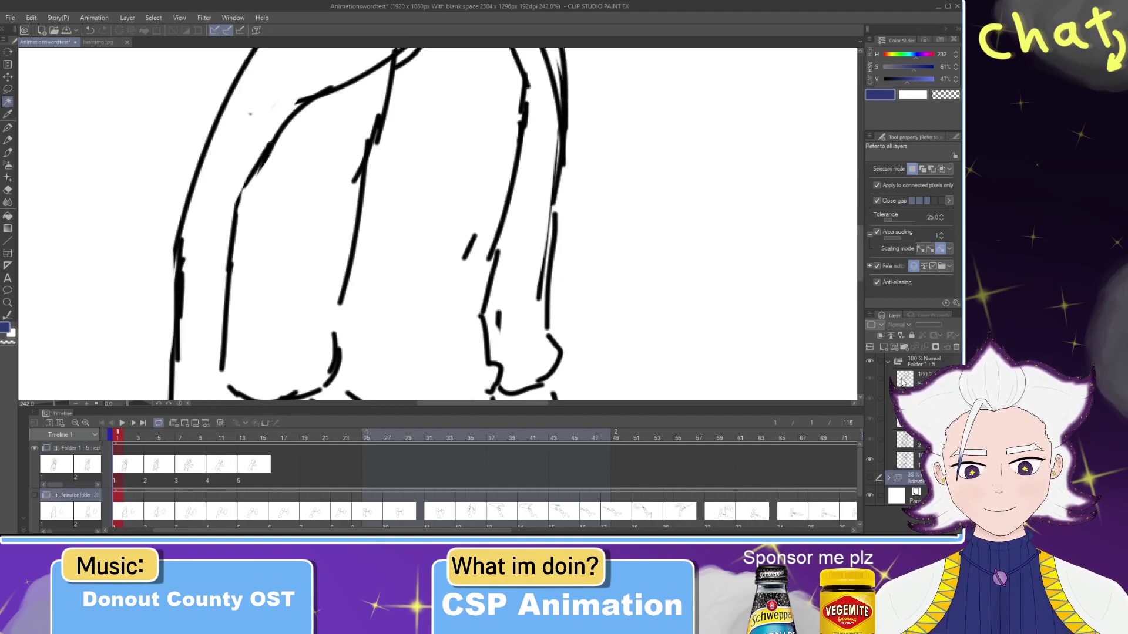
{"action": "left_click", "coordinate": [885, 348]}
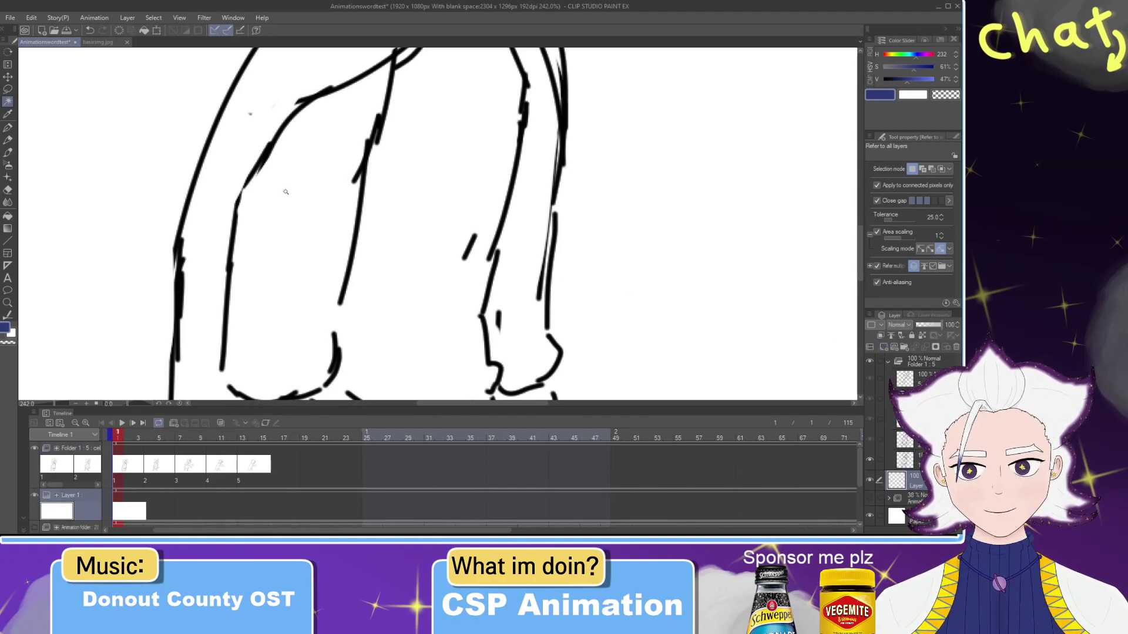
{"action": "key", "text": "ctrl+z"}
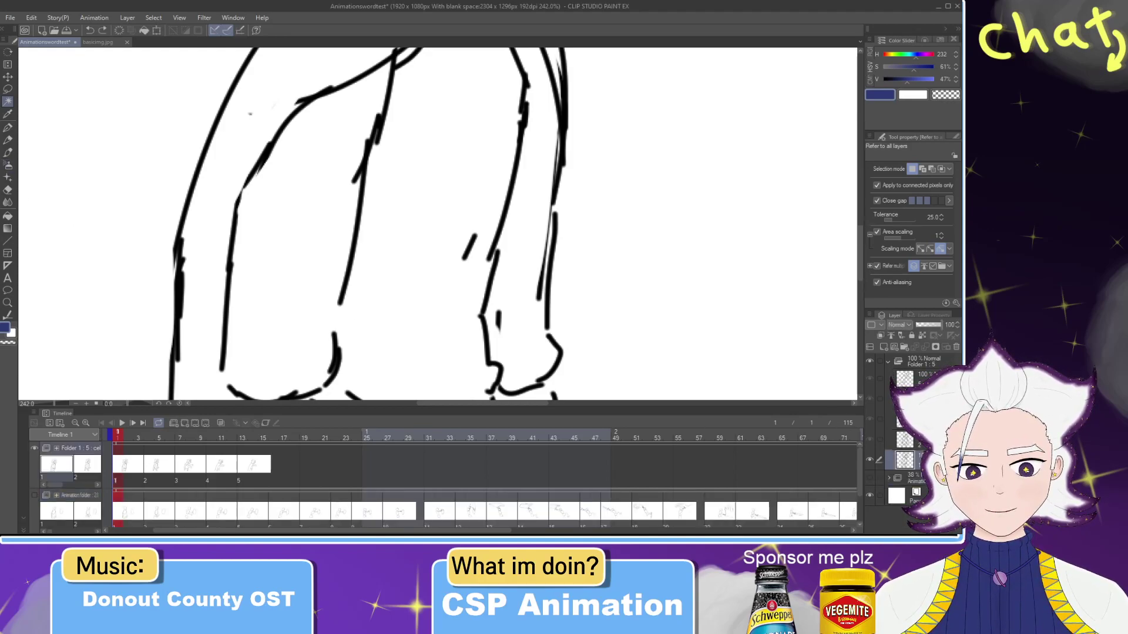
{"action": "left_click", "coordinate": [885, 348]}
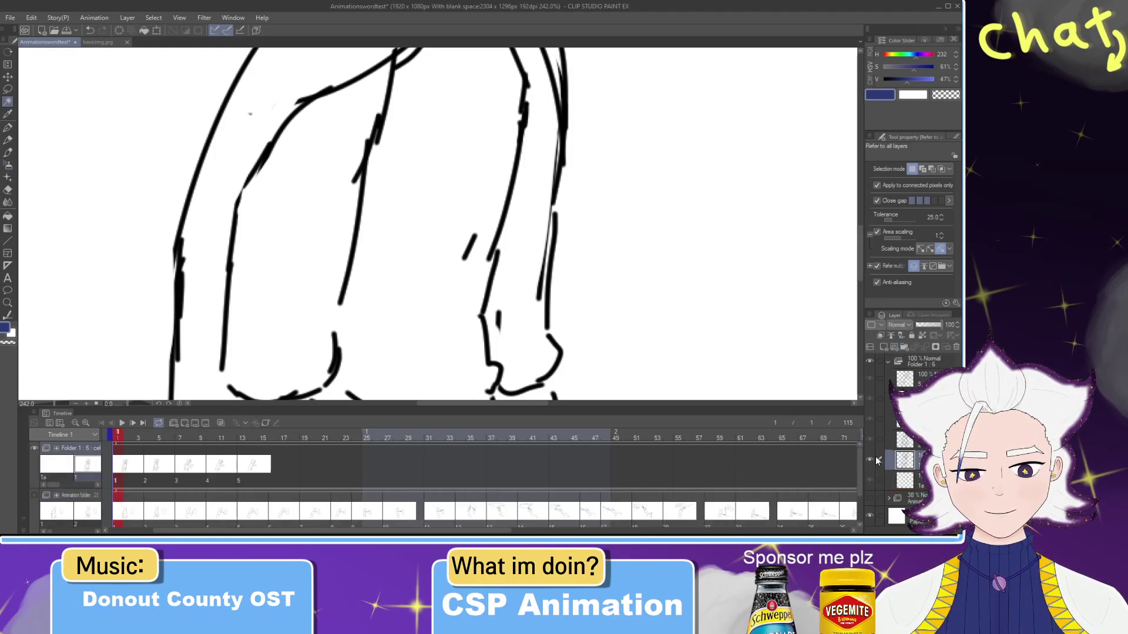
{"action": "left_click", "coordinate": [8, 216]}
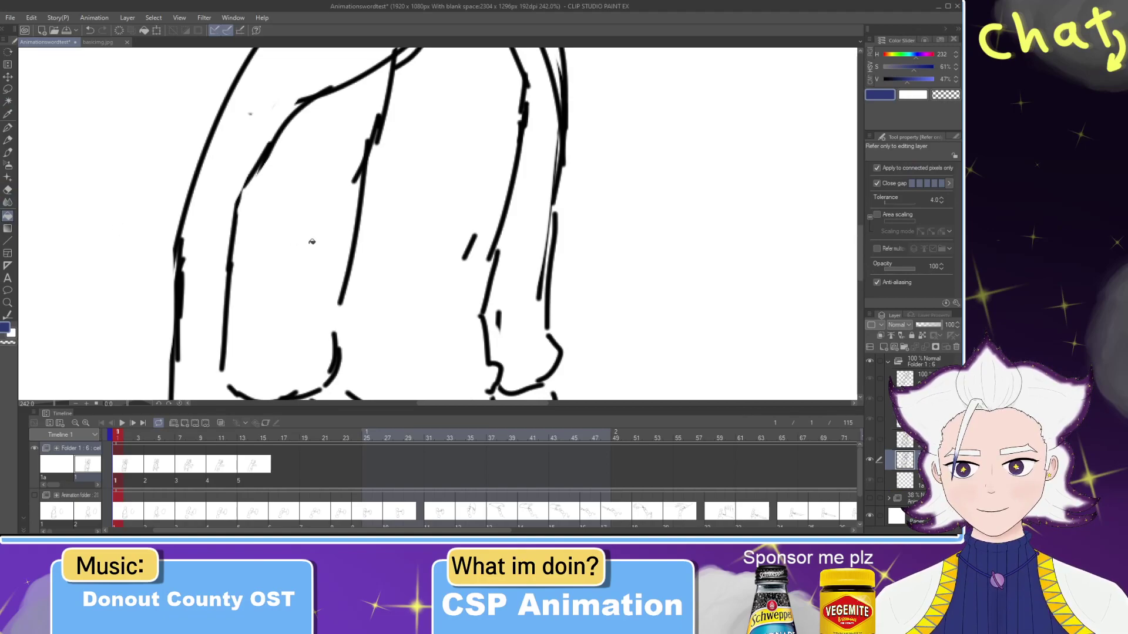
{"action": "left_click", "coordinate": [905, 481]}
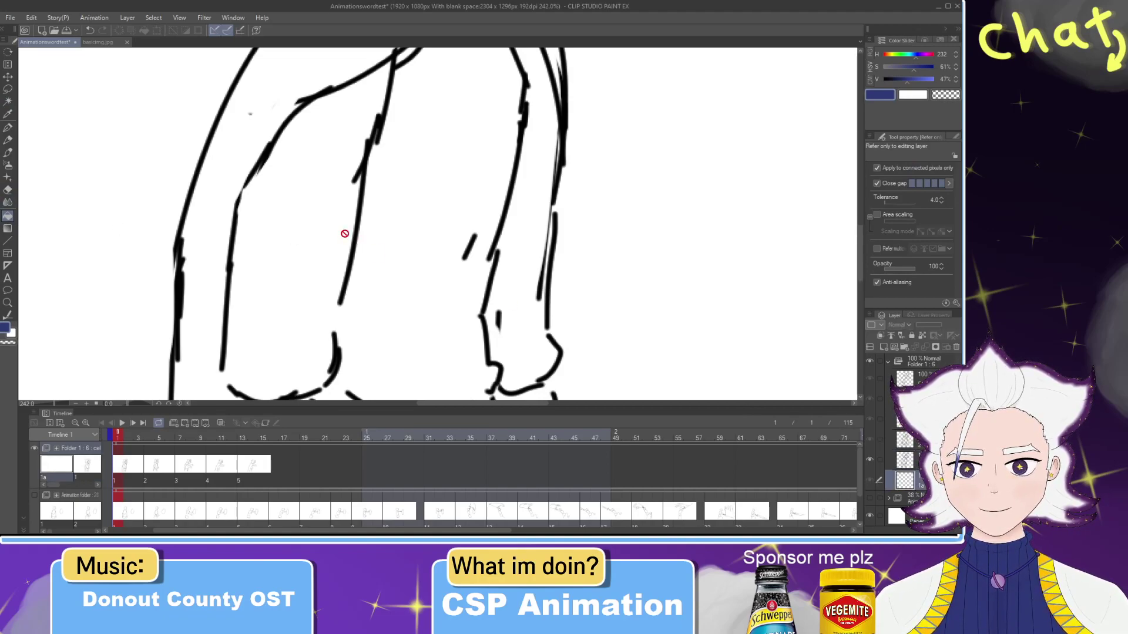
{"action": "key", "text": "ctrl+z"}
{"action": "key", "text": "ctrl+z"}
{"action": "key", "text": "ctrl+z"}
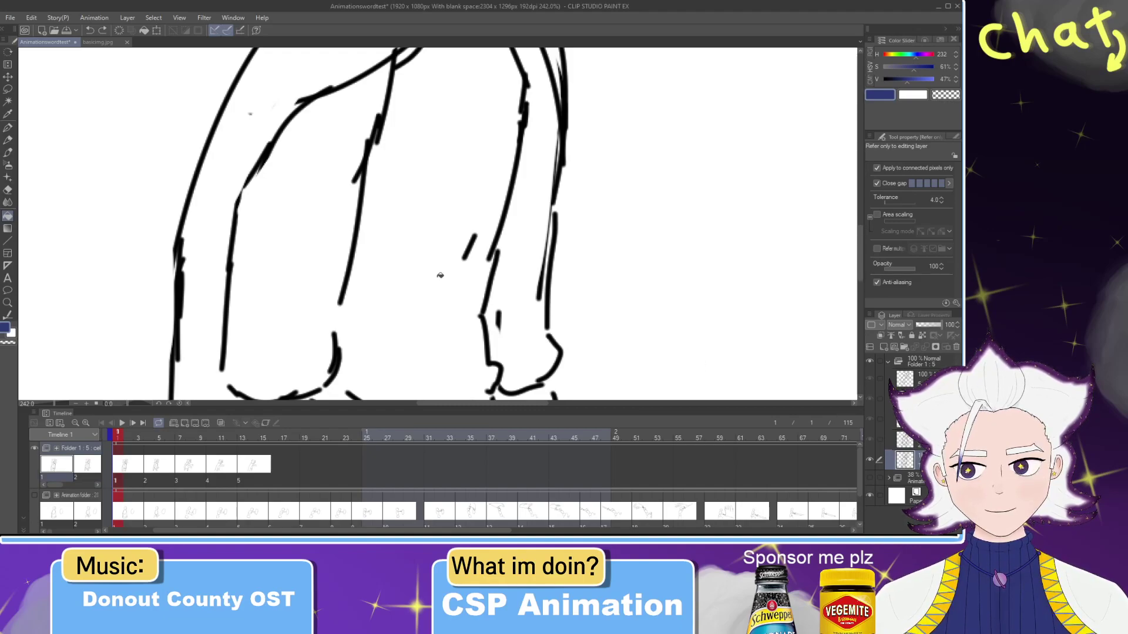
Step: Try filling the rear sleeve of the frame 1 drawing navy blue with the Fill tool, undoing the fill
{"action": "left_click", "coordinate": [315, 206]}
{"action": "key", "text": "ctrl+z"}
{"action": "left_click", "coordinate": [315, 206]}
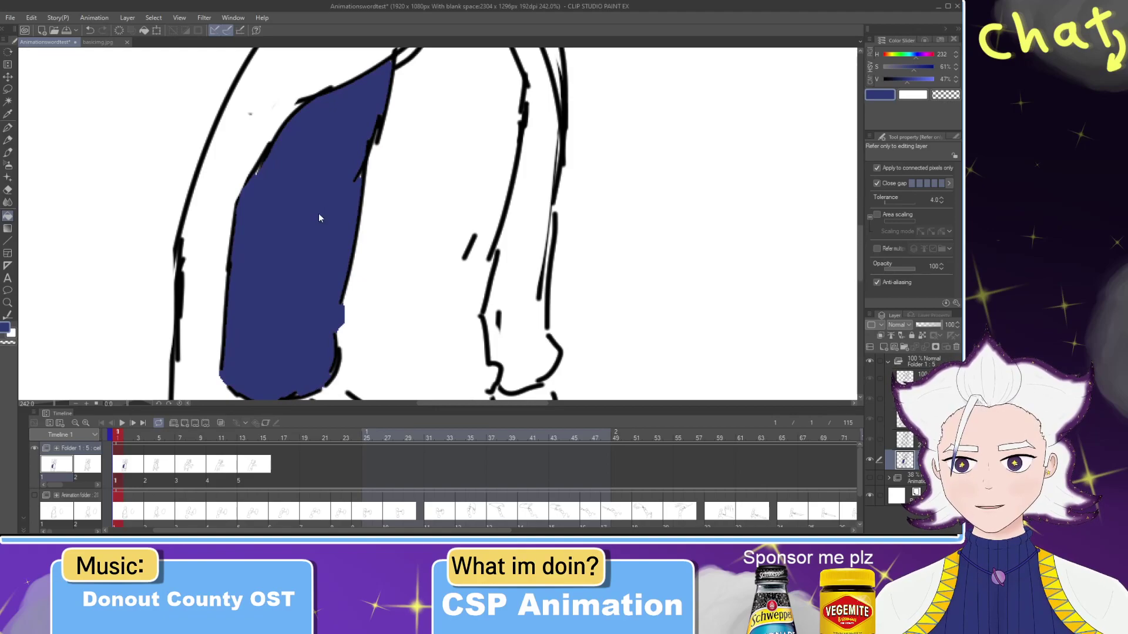
{"action": "key", "text": "ctrl+z"}
Step: Turn on Area scaling for the Fill tool and fill the rear sleeve and the torso navy blue
{"action": "scroll", "coordinate": [320, 213], "scroll_direction": "down", "scroll_amount": 5}
{"action": "scroll", "coordinate": [320, 213], "scroll_direction": "up", "scroll_amount": 4}
{"action": "left_click", "coordinate": [877, 215]}
{"action": "left_click", "coordinate": [414, 211]}
{"action": "key", "text": "ctrl+z"}
{"action": "left_click", "coordinate": [308, 189]}
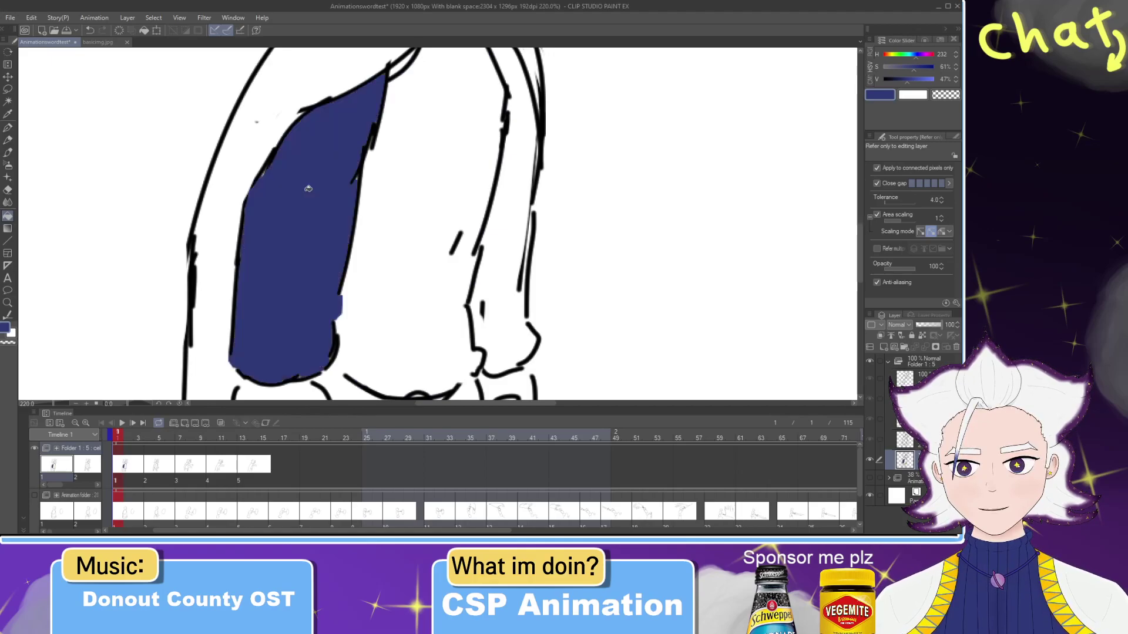
{"action": "scroll", "coordinate": [367, 201], "scroll_direction": "down", "scroll_amount": 5}
{"action": "left_click", "coordinate": [371, 204]}
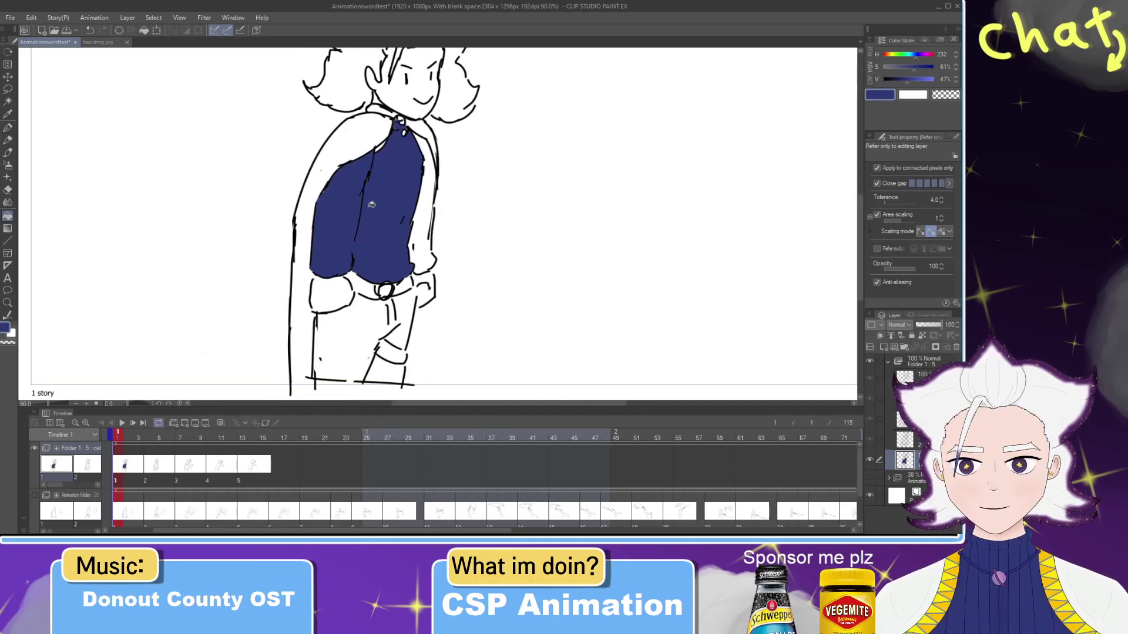
Step: Try filling the front sleeve navy blue, inspect its edge and undo the navy fills on the frame 1 drawing
{"action": "scroll", "coordinate": [371, 204], "scroll_direction": "up", "scroll_amount": 2}
{"action": "scroll", "coordinate": [373, 275], "scroll_direction": "down", "scroll_amount": 4}
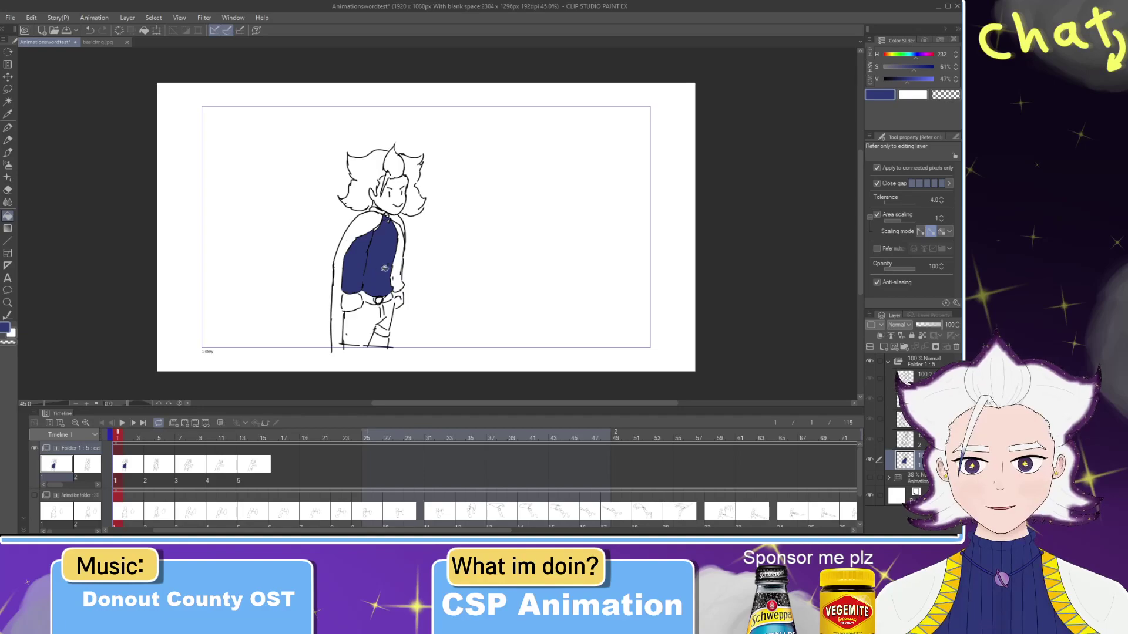
{"action": "scroll", "coordinate": [381, 271], "scroll_direction": "up", "scroll_amount": 1}
{"action": "left_click", "coordinate": [396, 274]}
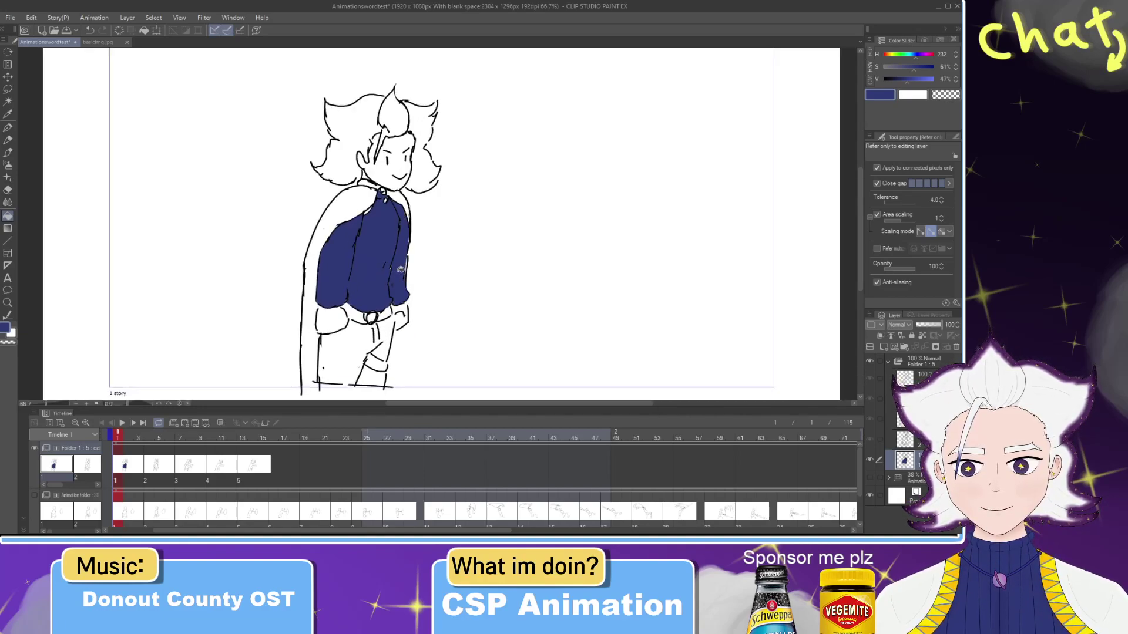
{"action": "scroll", "coordinate": [400, 270], "scroll_direction": "up", "scroll_amount": 6}
{"action": "scroll", "coordinate": [363, 254], "scroll_direction": "up", "scroll_amount": 1}
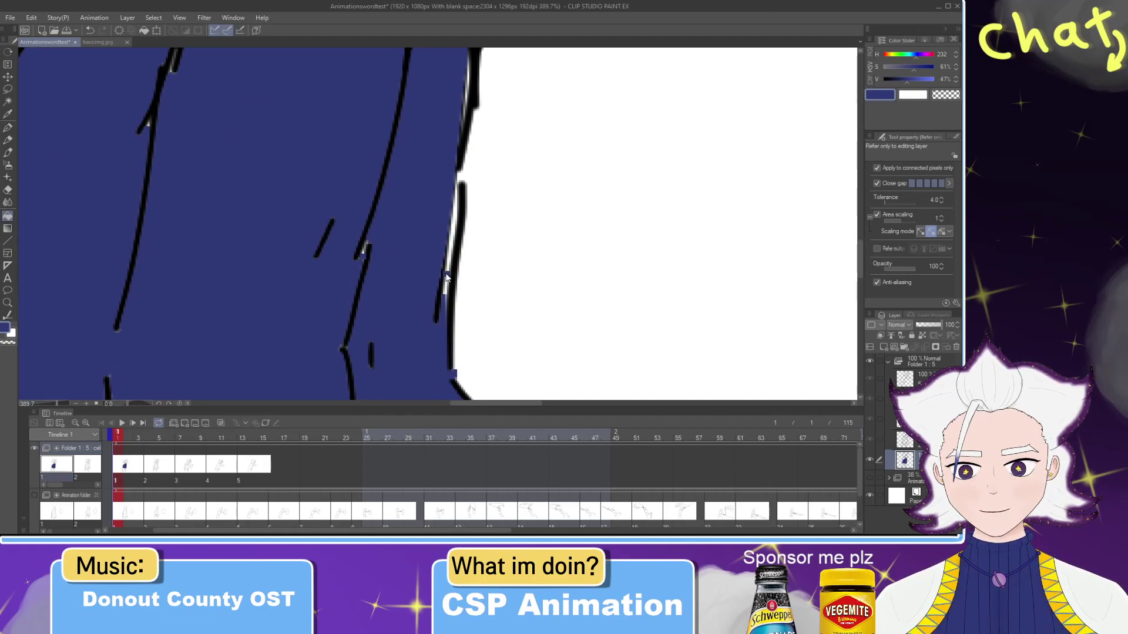
{"action": "scroll", "coordinate": [419, 269], "scroll_direction": "down", "scroll_amount": 5}
{"action": "key", "text": "ctrl+z"}
{"action": "key", "text": "ctrl+z"}
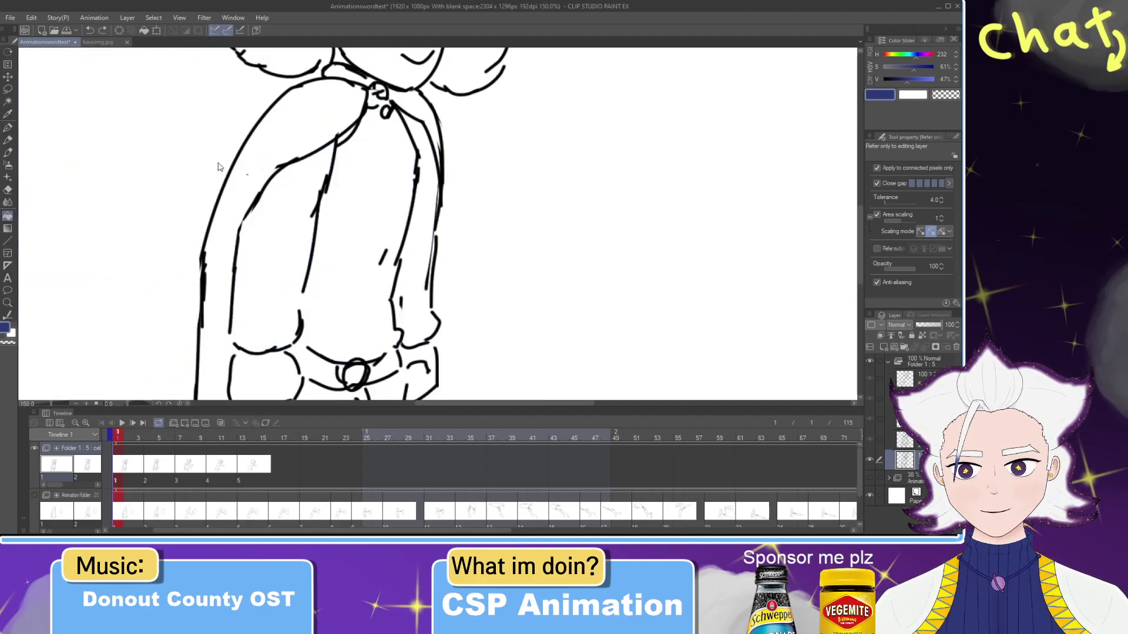
Step: Auto select the torso and both sleeves of the frame 1 drawing, fill them navy blue and deselect
{"action": "left_click", "coordinate": [8, 102]}
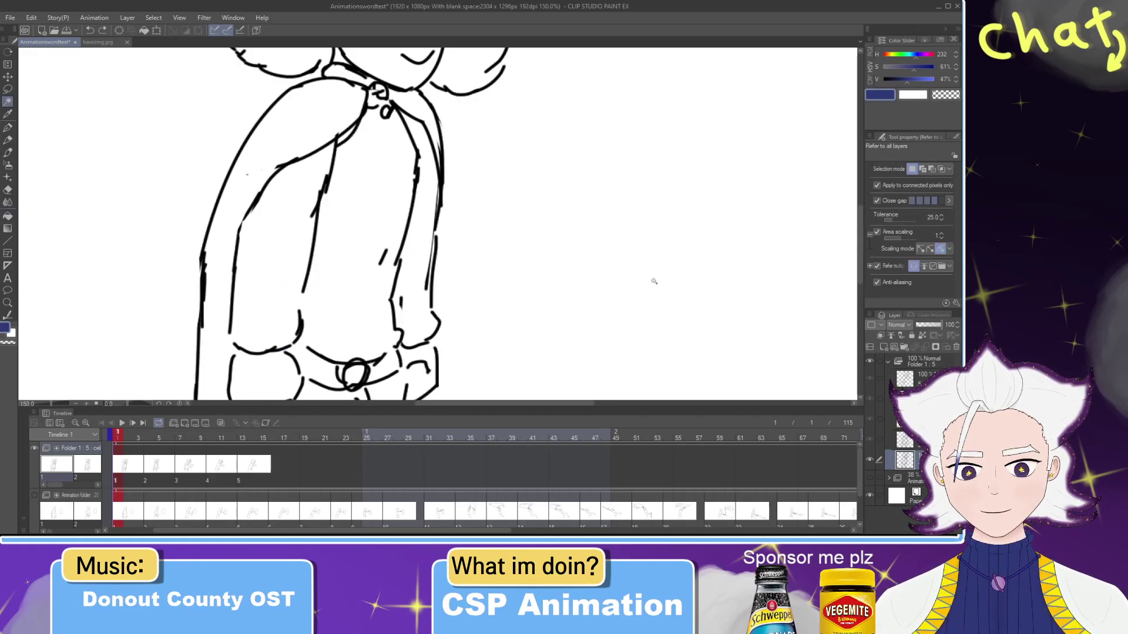
{"action": "left_click", "coordinate": [335, 271]}
{"action": "left_click", "coordinate": [413, 259], "text": "shift"}
{"action": "left_click", "coordinate": [144, 30]}
{"action": "key", "text": "ctrl+d"}
{"action": "scroll", "coordinate": [355, 142], "scroll_direction": "down", "scroll_amount": 2}
{"action": "scroll", "coordinate": [357, 148], "scroll_direction": "down", "scroll_amount": 3}
{"action": "scroll", "coordinate": [359, 154], "scroll_direction": "up", "scroll_amount": 6}
{"action": "scroll", "coordinate": [362, 159], "scroll_direction": "up", "scroll_amount": 2}
{"action": "scroll", "coordinate": [362, 161], "scroll_direction": "down", "scroll_amount": 4}
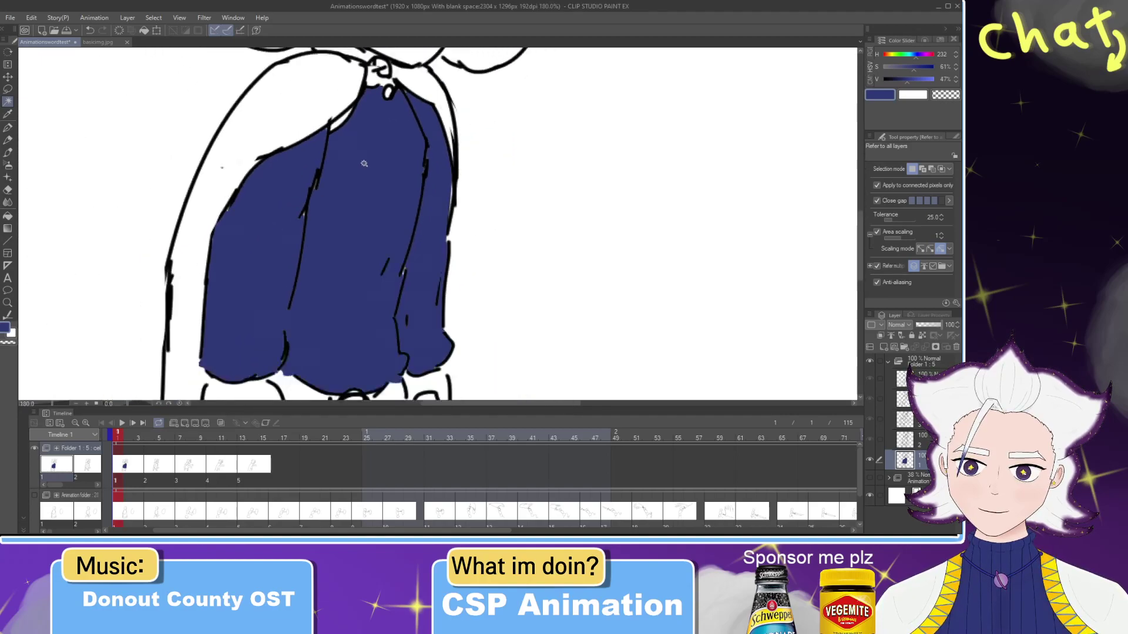
{"action": "scroll", "coordinate": [364, 164], "scroll_direction": "down", "scroll_amount": 4}
{"action": "scroll", "coordinate": [361, 167], "scroll_direction": "down", "scroll_amount": 2}
{"action": "left_click_drag", "start_coordinate": [360, 179], "coordinate": [372, 200]}
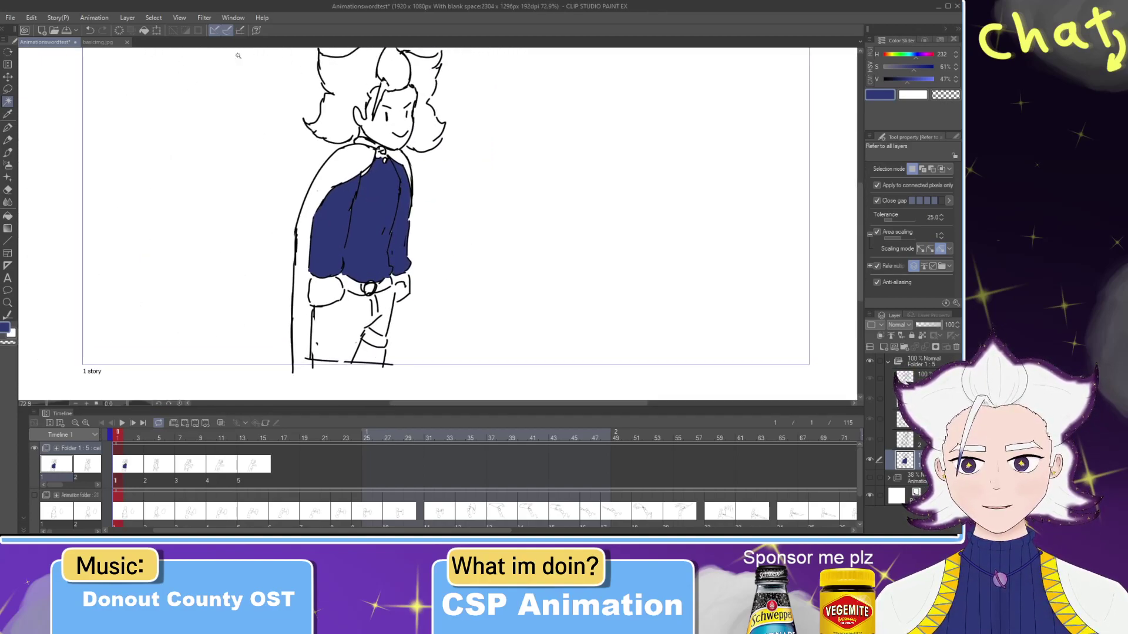
Step: Sample the off-white of the character's coat in basicimg.jpg and return to the animation document
{"action": "left_click", "coordinate": [108, 44]}
{"action": "key", "text": "i"}
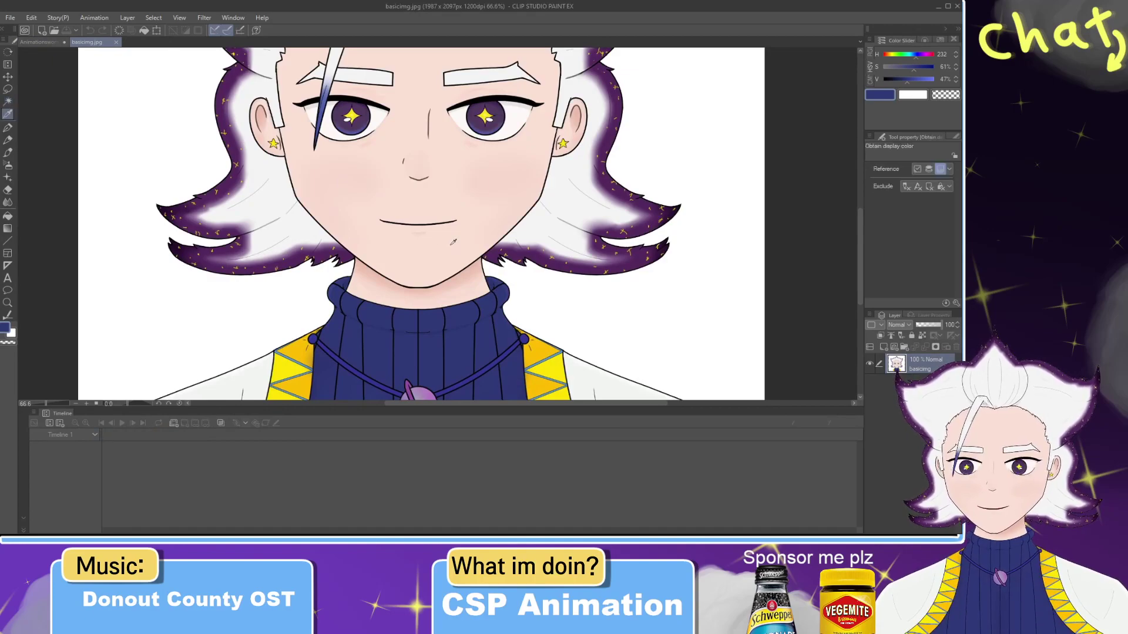
{"action": "left_click", "coordinate": [588, 375]}
{"action": "key", "text": "ctrl+Tab"}
Step: Auto select the trousers and the shoulder part of the cape, fill them with the sampled off-white and deselect
{"action": "left_click", "coordinate": [8, 105]}
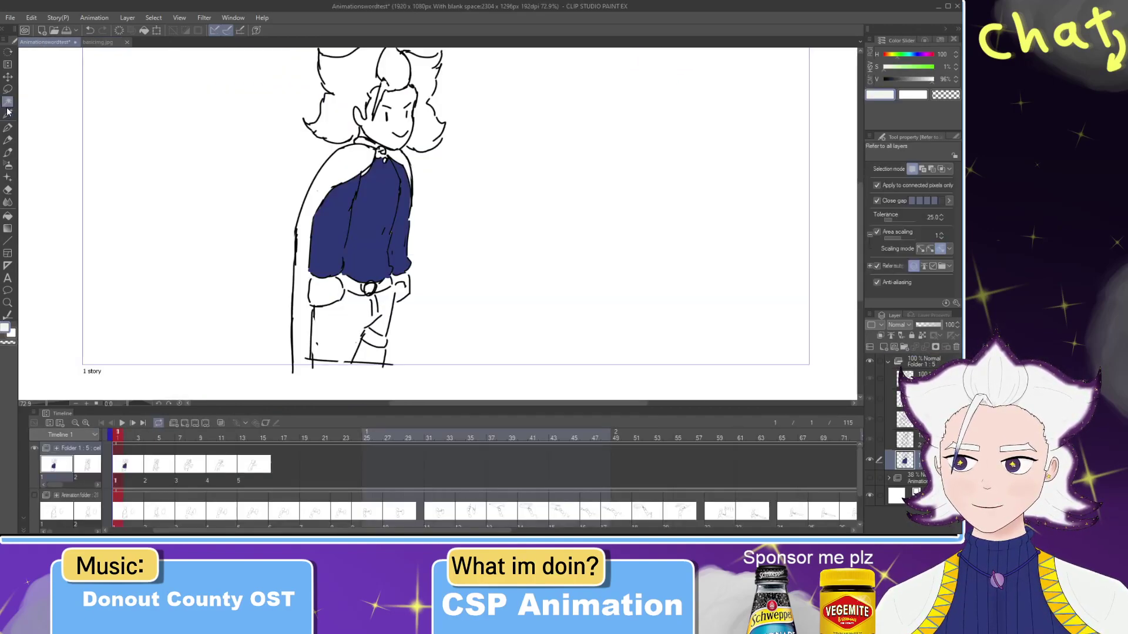
{"action": "scroll", "coordinate": [364, 309], "scroll_direction": "up", "scroll_amount": 3}
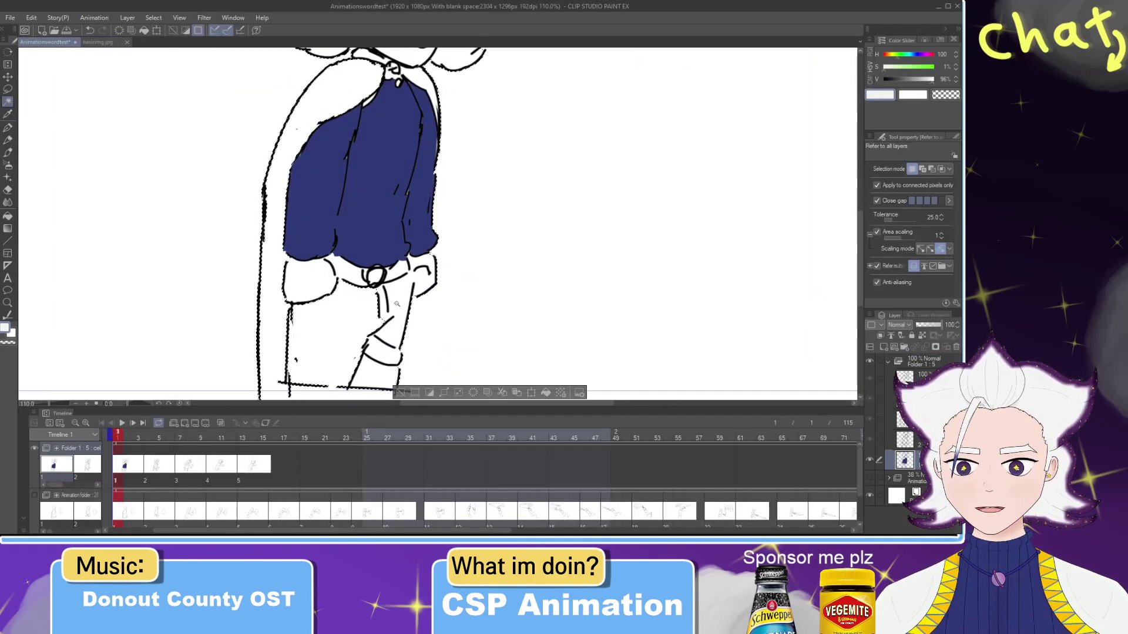
{"action": "left_click", "coordinate": [366, 319]}
{"action": "left_click", "coordinate": [403, 306], "text": "shift"}
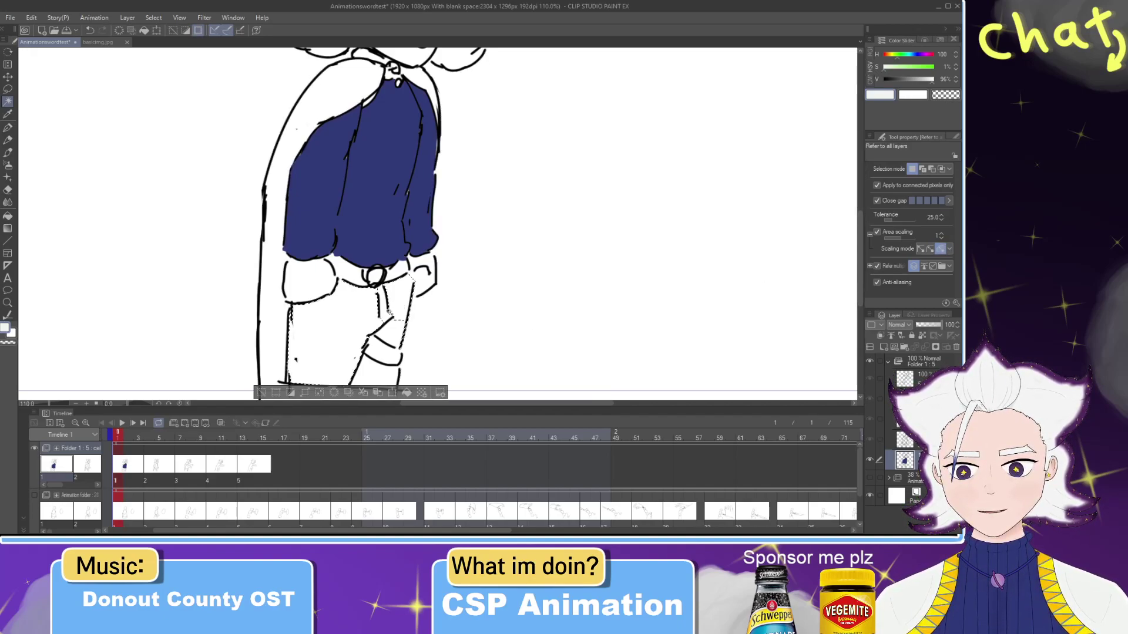
{"action": "left_click", "coordinate": [386, 307], "text": "shift"}
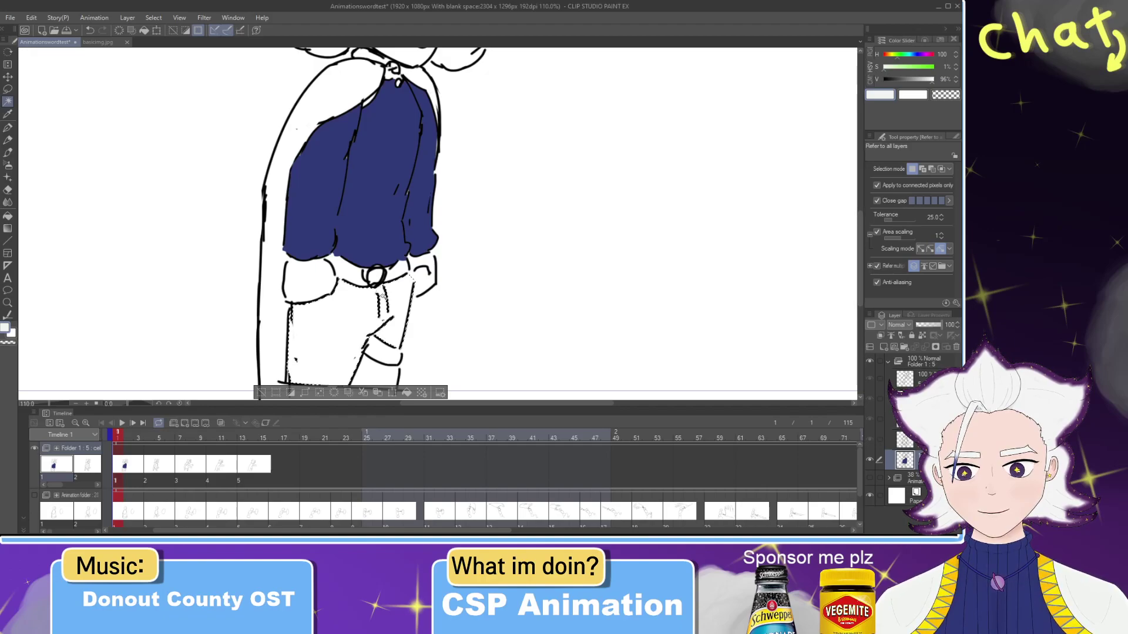
{"action": "scroll", "coordinate": [407, 306], "scroll_direction": "down", "scroll_amount": 2}
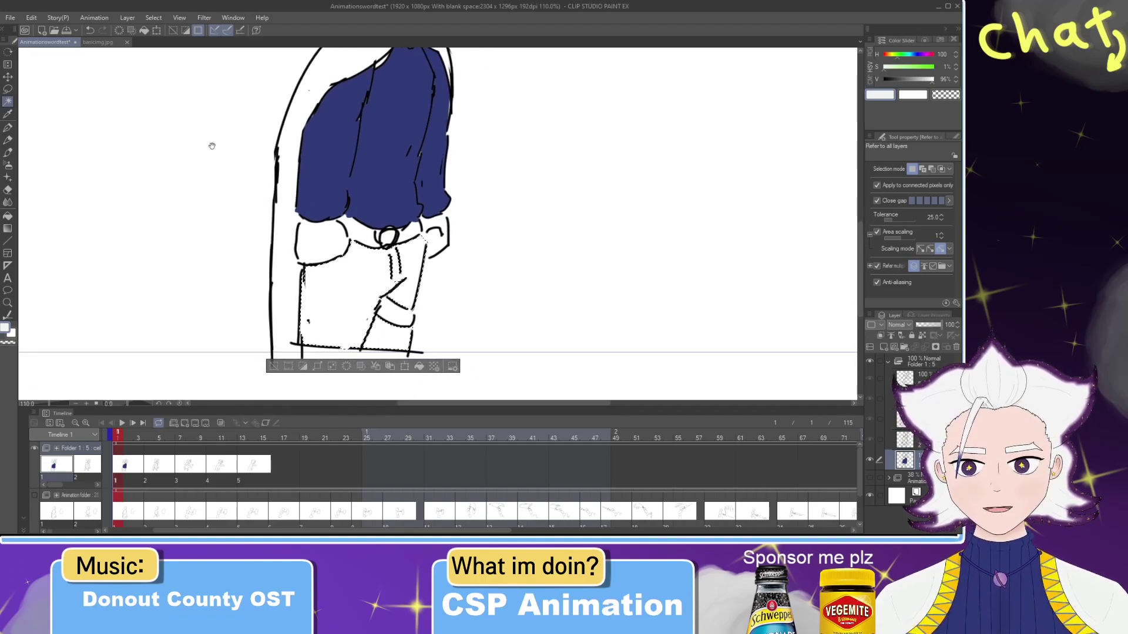
{"action": "left_click_drag", "start_coordinate": [344, 158], "coordinate": [343, 250]}
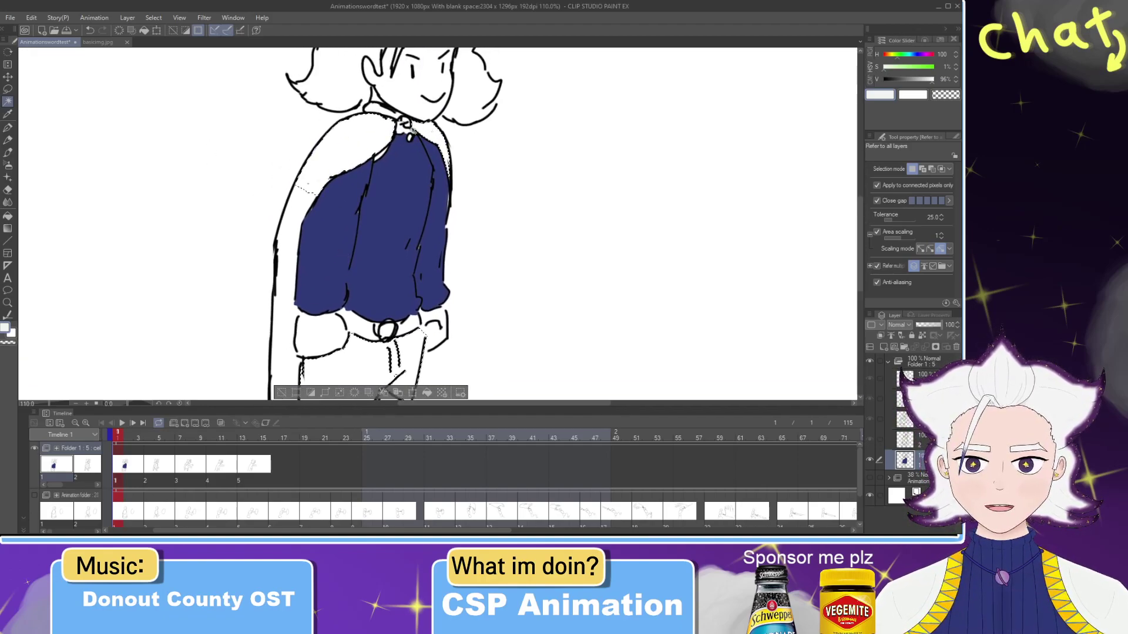
{"action": "left_click", "coordinate": [350, 138]}
{"action": "key", "text": "ctrl+z"}
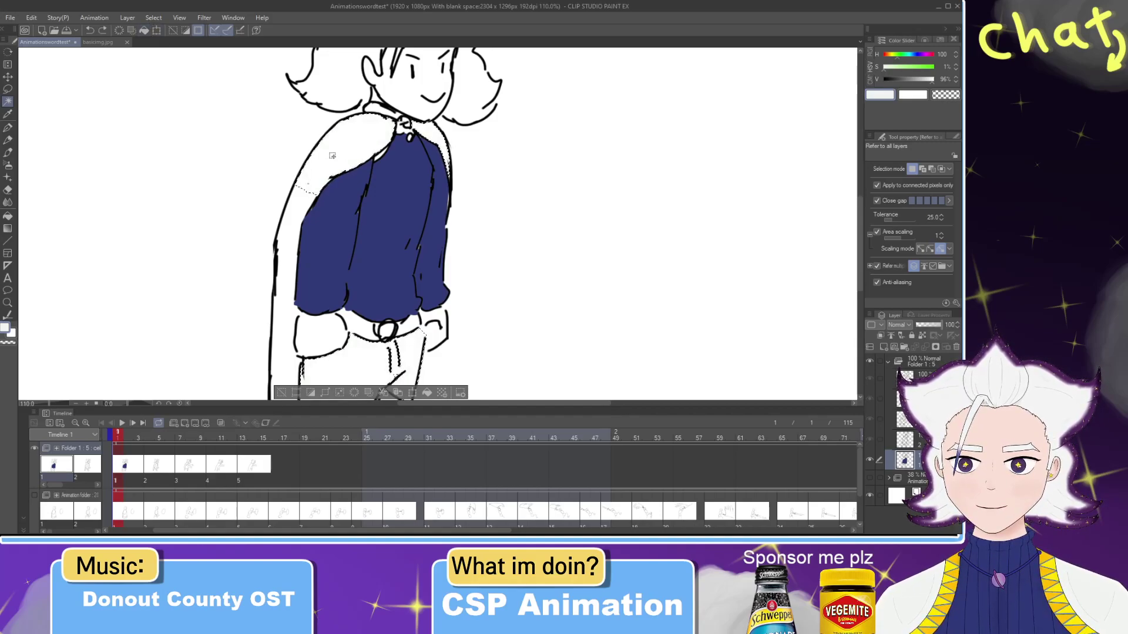
{"action": "left_click", "coordinate": [302, 202]}
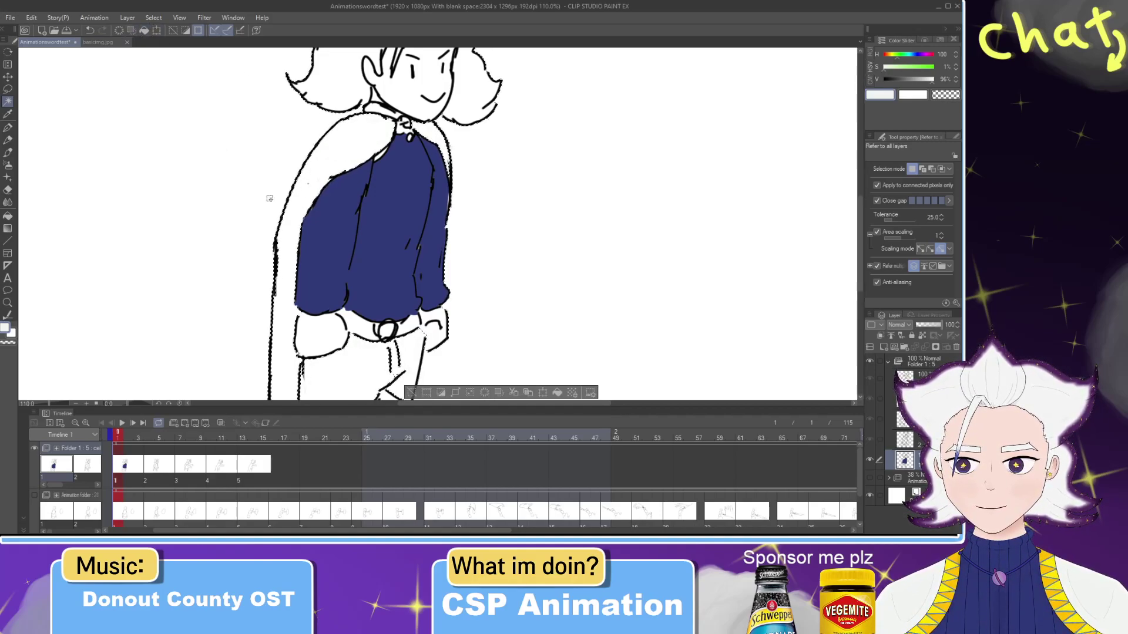
{"action": "left_click_drag", "start_coordinate": [337, 218], "coordinate": [347, 124]}
{"action": "key", "text": "ctrl+z"}
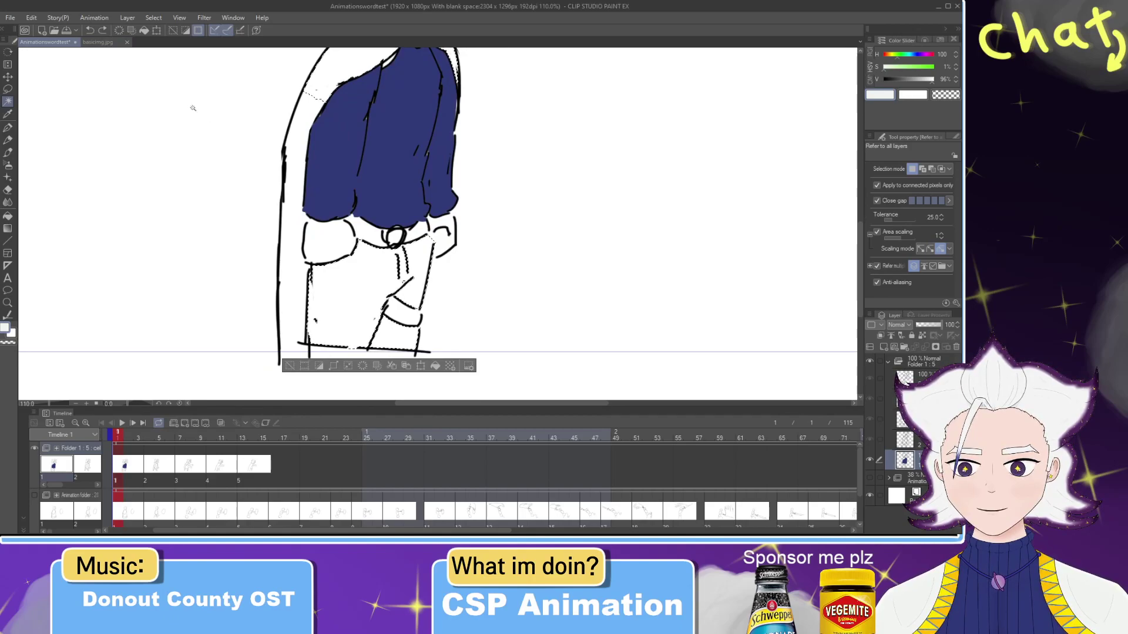
{"action": "left_click", "coordinate": [144, 30]}
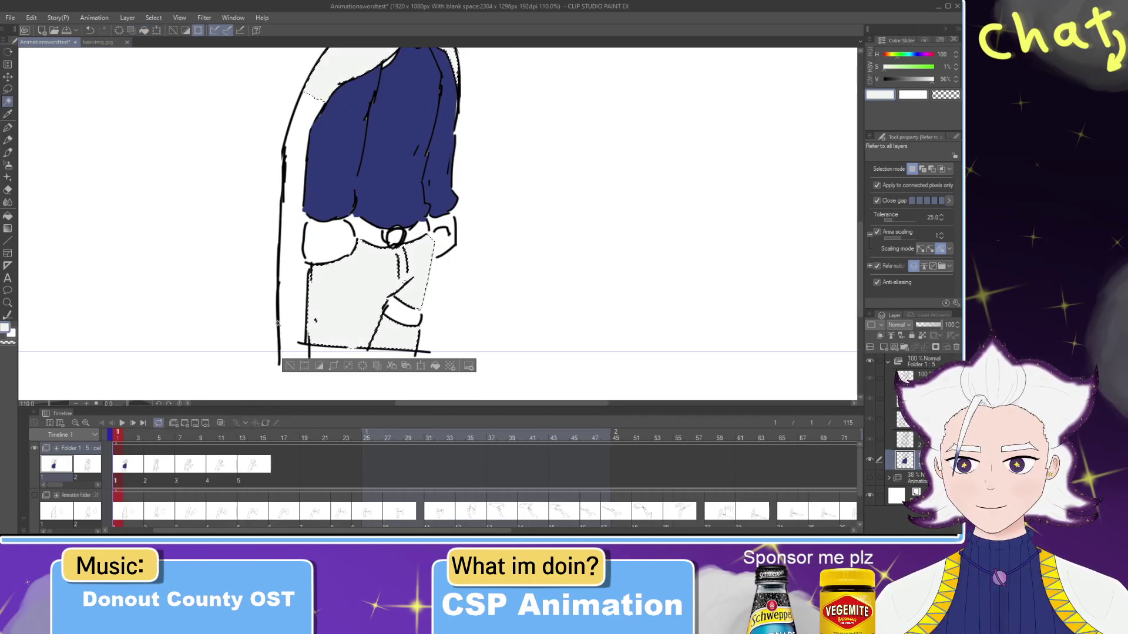
{"action": "key", "text": "ctrl+d"}
Step: Auto select the remaining long strip of the cape behind the body, fill it off-white and deselect
{"action": "key", "text": "p"}
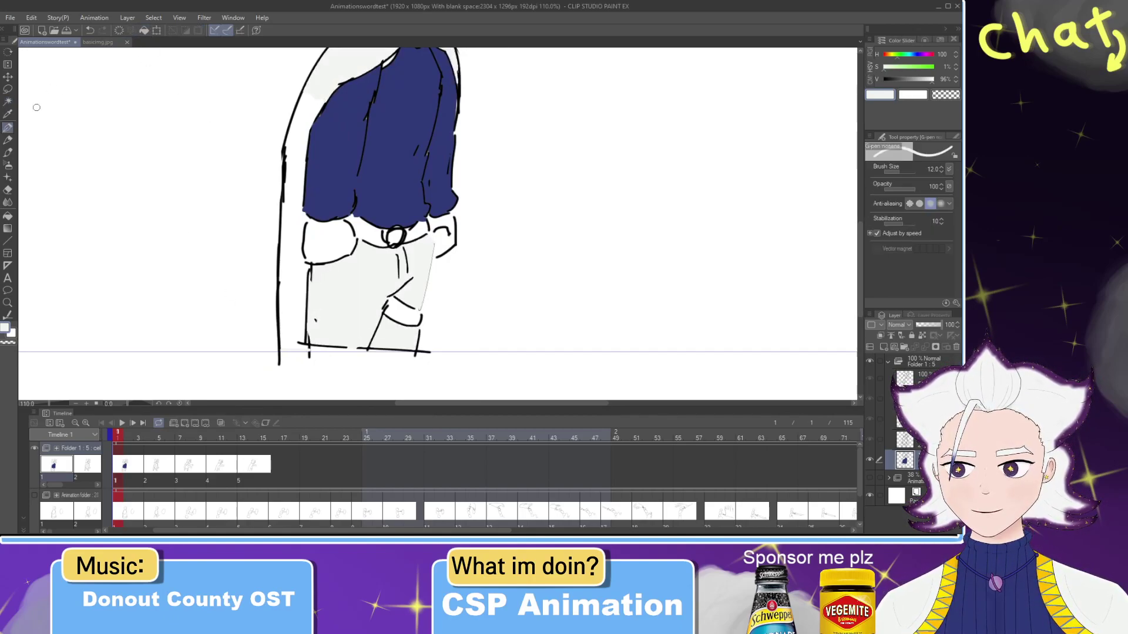
{"action": "key", "text": "w"}
{"action": "left_click", "coordinate": [286, 208]}
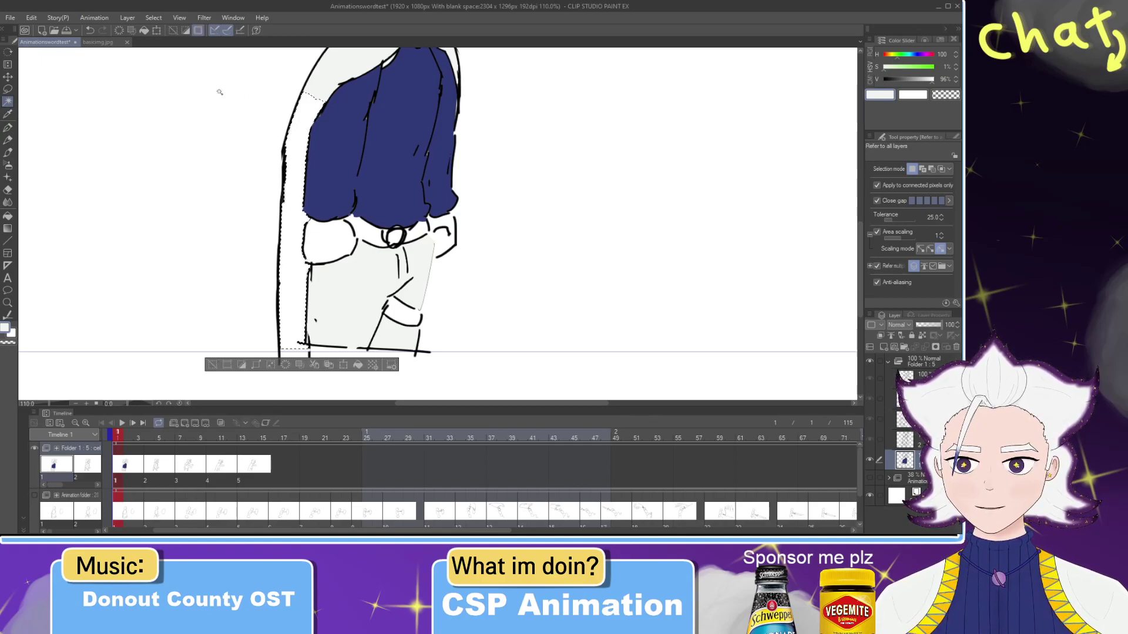
{"action": "left_click", "coordinate": [144, 30]}
{"action": "key", "text": "ctrl+d"}
{"action": "scroll", "coordinate": [390, 194], "scroll_direction": "up", "scroll_amount": 5}
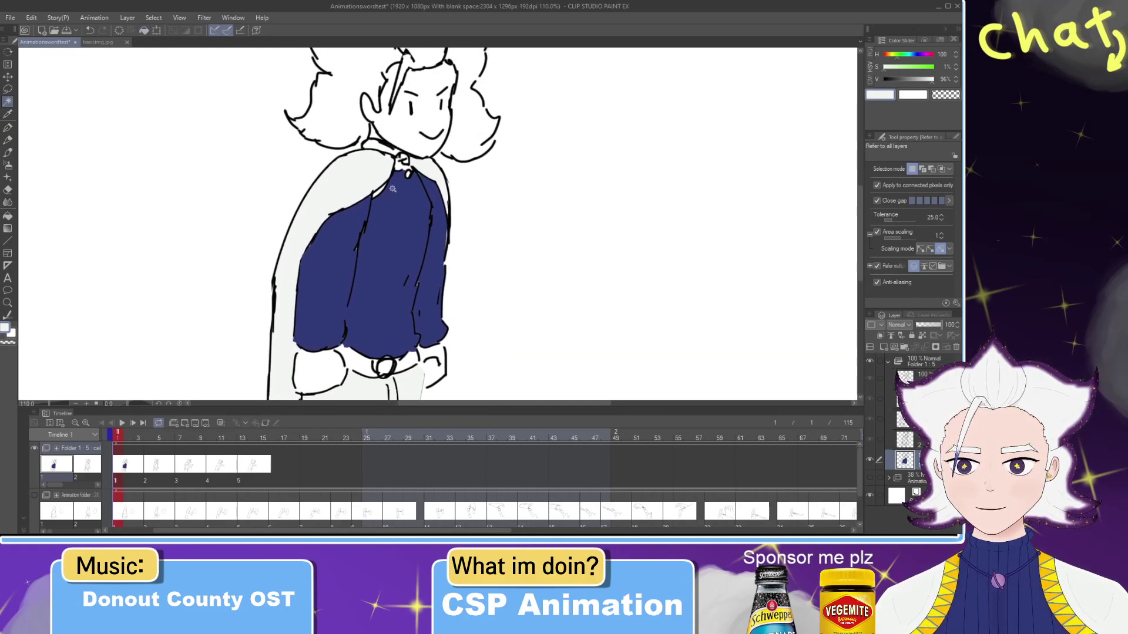
Step: Sample the navy blue from the torso and fill the collar and the small area around the cape's clasp with it
{"action": "key", "text": "i"}
{"action": "left_click", "coordinate": [401, 219]}
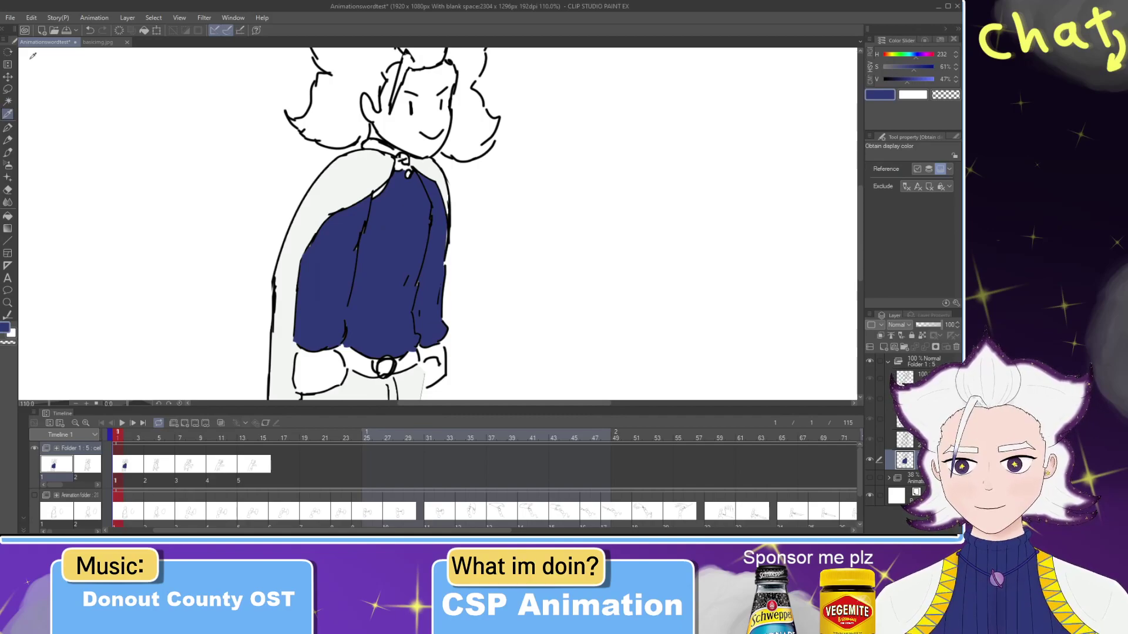
{"action": "left_click", "coordinate": [11, 102]}
{"action": "left_click", "coordinate": [370, 139]}
{"action": "left_click", "coordinate": [145, 33]}
{"action": "key", "text": "ctrl+d"}
{"action": "left_click", "coordinate": [402, 162]}
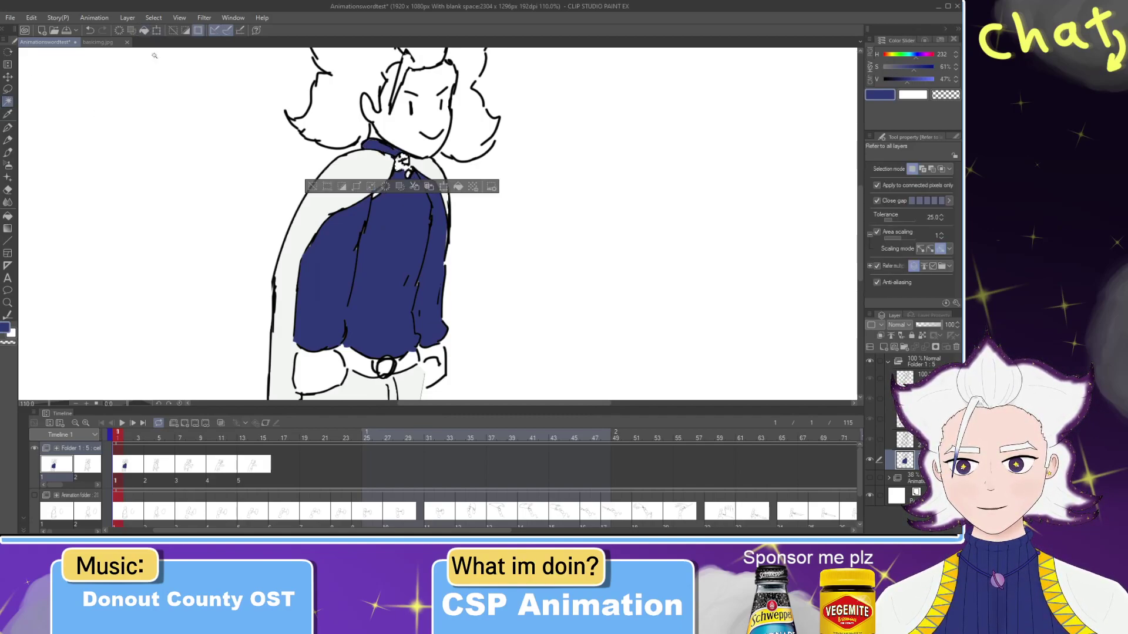
{"action": "left_click", "coordinate": [143, 32]}
{"action": "key", "text": "ctrl+d"}
Step: Auto select part of the belt, sample the brighter blue of the necklace cord in basicimg.jpg and return to the animation document
{"action": "scroll", "coordinate": [391, 179], "scroll_direction": "down", "scroll_amount": 4}
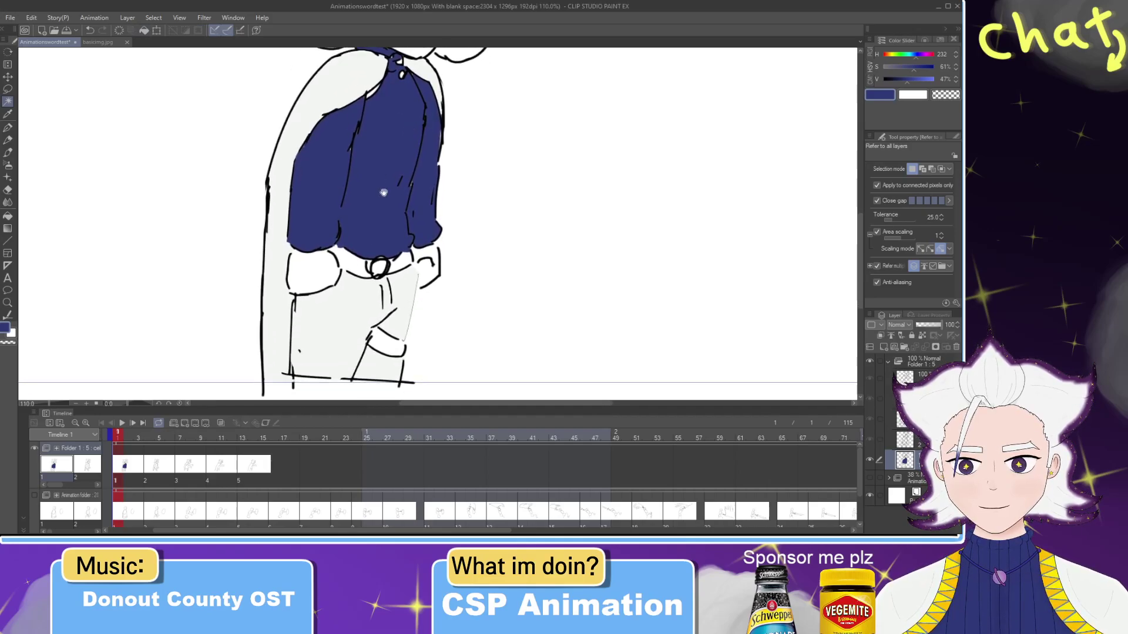
{"action": "left_click", "coordinate": [352, 265]}
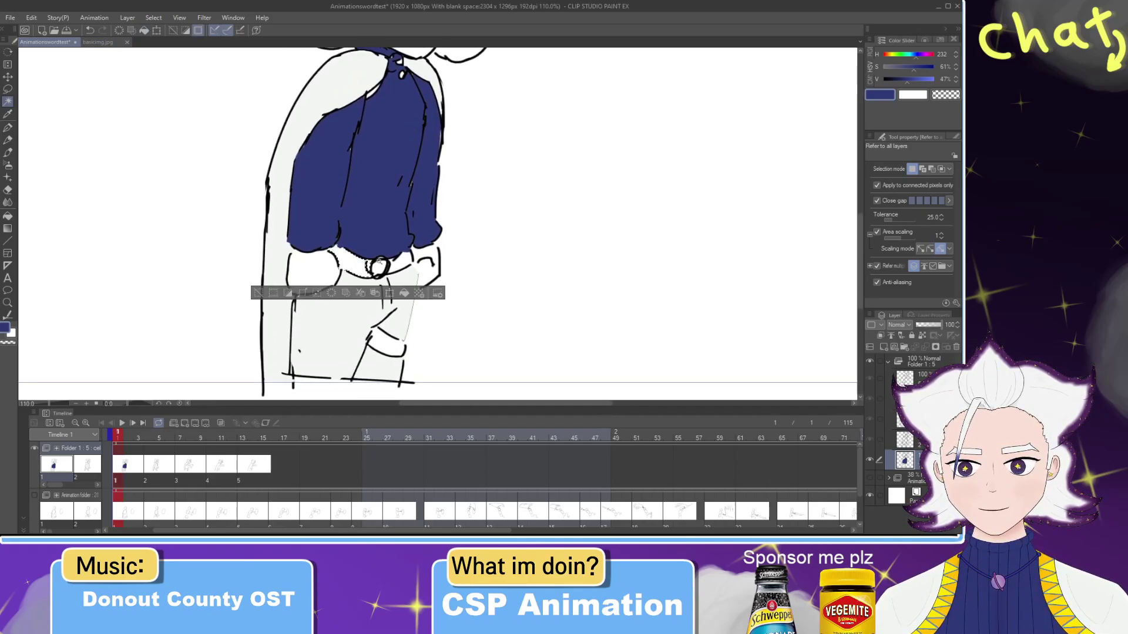
{"action": "left_click", "coordinate": [112, 42]}
{"action": "left_click_drag", "start_coordinate": [471, 368], "coordinate": [445, 288]}
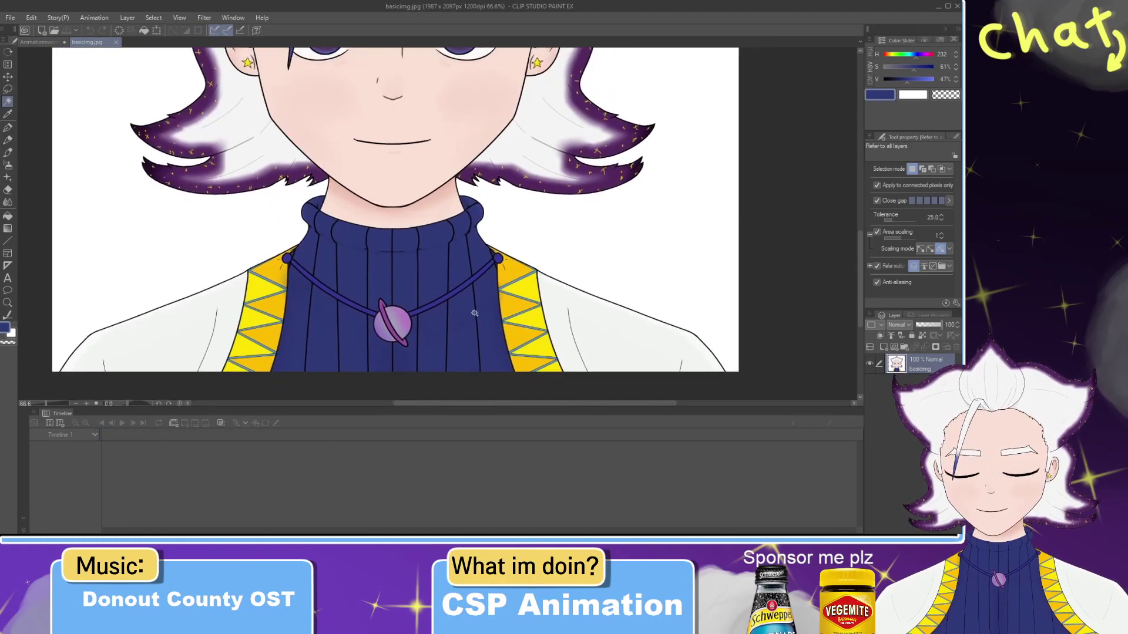
{"action": "key", "text": "i"}
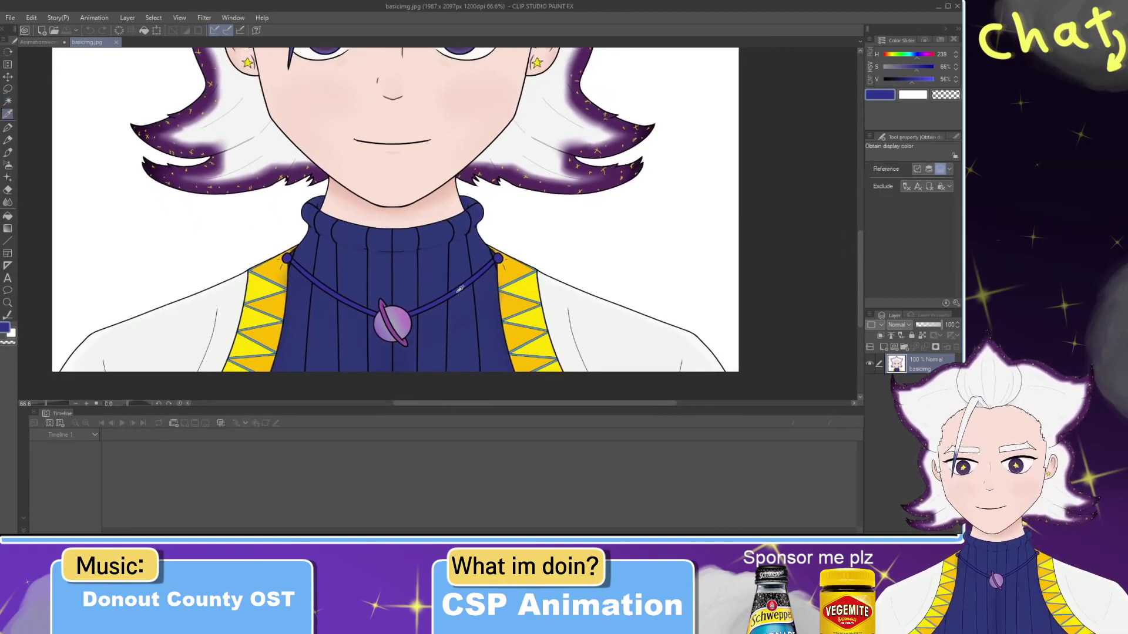
{"action": "left_click", "coordinate": [38, 43]}
Step: Add the rest of the belt around the buckle to the selection, fill it with the sampled blue and deselect
{"action": "key", "text": "w"}
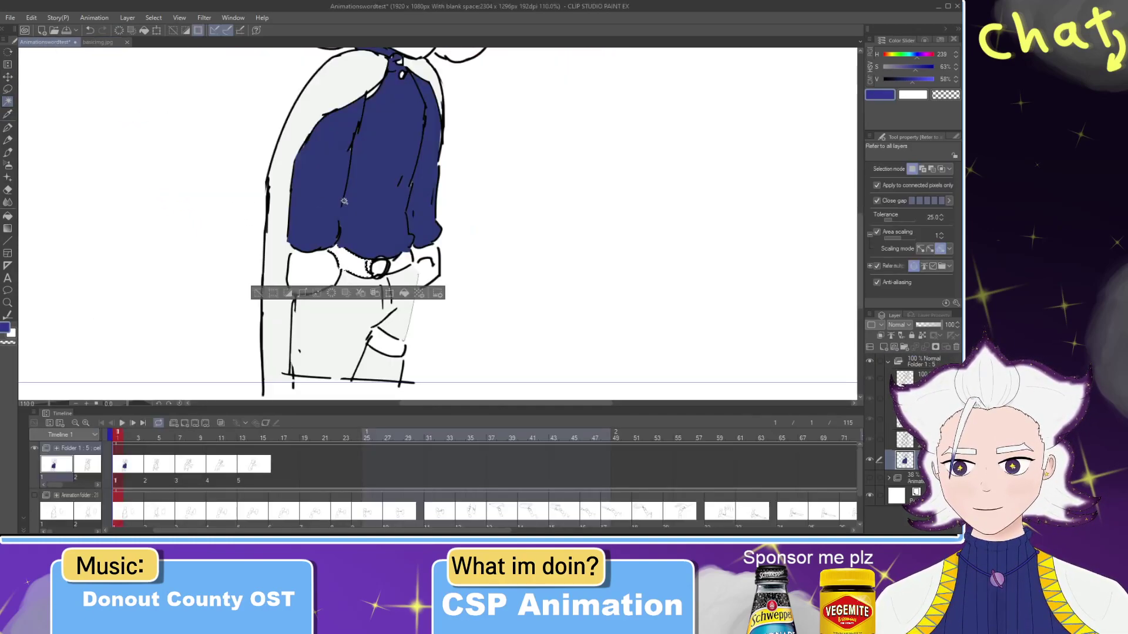
{"action": "left_click", "coordinate": [398, 258], "text": "shift"}
{"action": "key", "text": "ctrl+z"}
{"action": "left_click", "coordinate": [401, 261], "text": "shift"}
{"action": "left_click", "coordinate": [146, 34]}
{"action": "key", "text": "ctrl+d"}
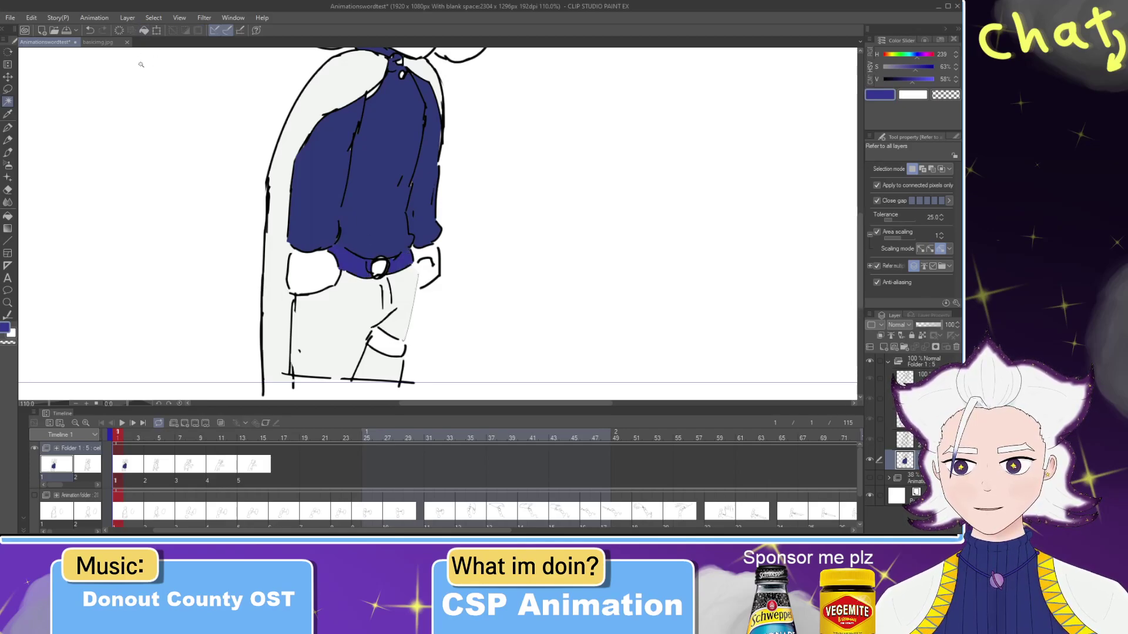
Step: Sample the light pink skin tone in basicimg.jpg, then auto select both hands, fill them with it and deselect
{"action": "left_click", "coordinate": [108, 44]}
{"action": "key", "text": "i"}
{"action": "left_click", "coordinate": [369, 133]}
{"action": "left_click", "coordinate": [44, 42]}
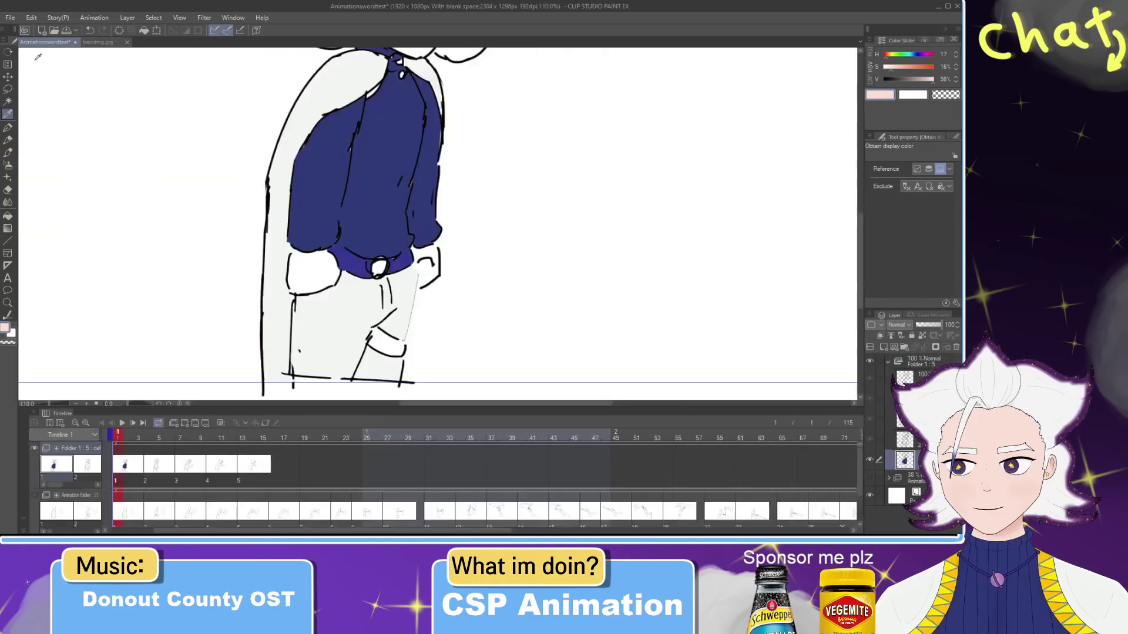
{"action": "left_click", "coordinate": [12, 103]}
{"action": "left_click", "coordinate": [313, 268]}
{"action": "left_click", "coordinate": [427, 256], "text": "shift"}
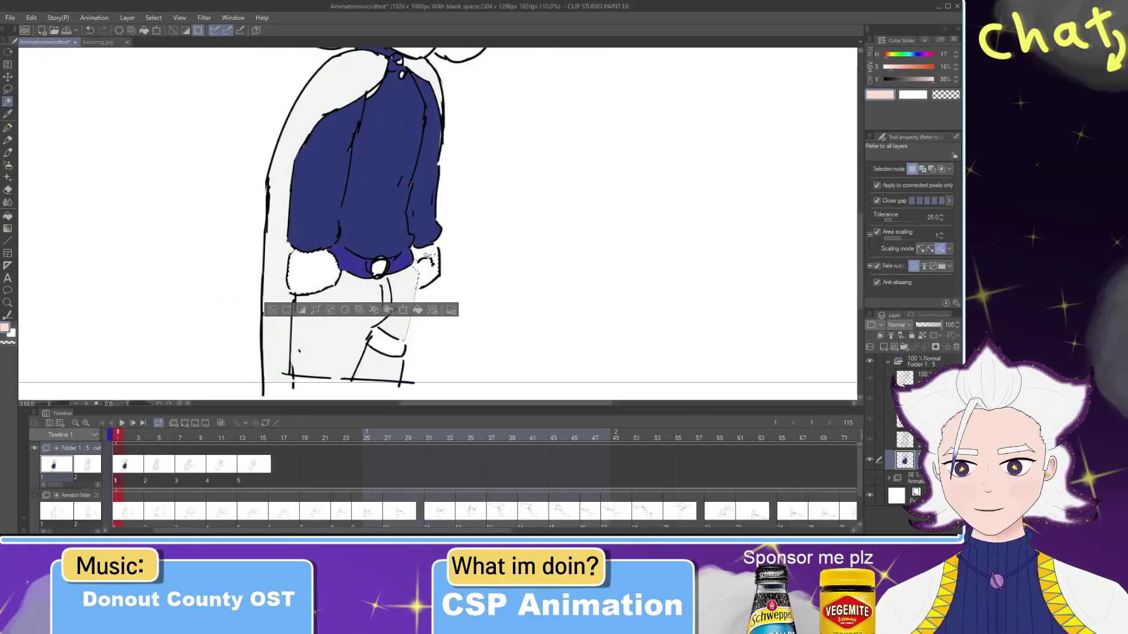
{"action": "left_click", "coordinate": [144, 30]}
{"action": "key", "text": "ctrl+d"}
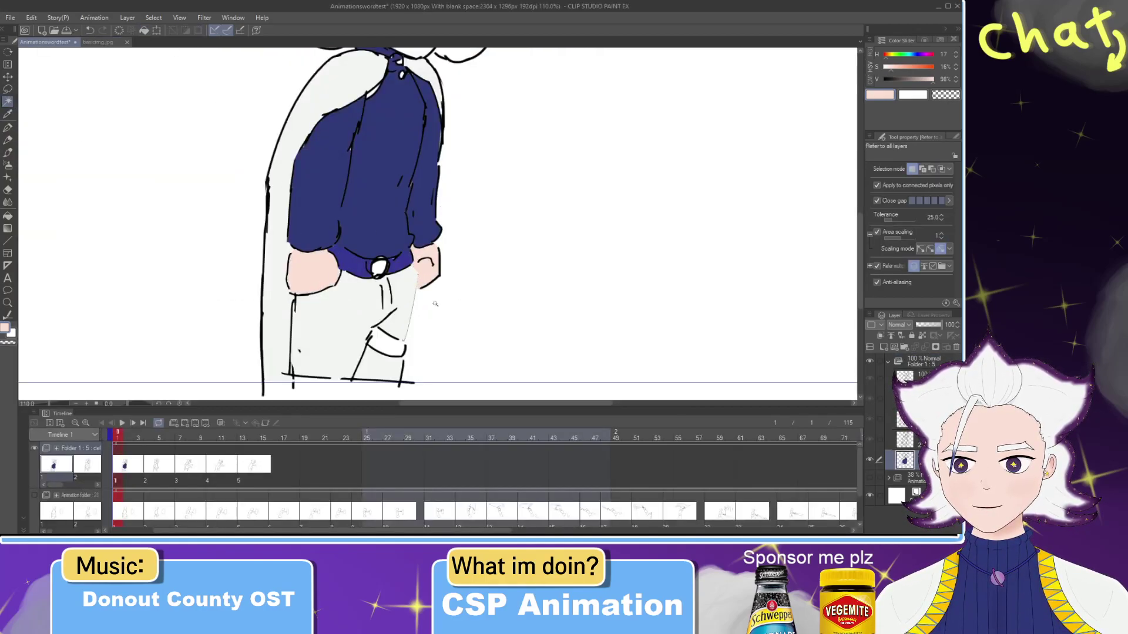
Step: Sample the skin tone from the face in basicimg.jpg and return to the head of the frame 1 drawing
{"action": "scroll", "coordinate": [410, 307], "scroll_direction": "down", "scroll_amount": 2}
{"action": "scroll", "coordinate": [409, 299], "scroll_direction": "up", "scroll_amount": 3}
{"action": "left_click_drag", "start_coordinate": [404, 231], "coordinate": [399, 375]}
{"action": "left_click_drag", "start_coordinate": [382, 162], "coordinate": [359, 259]}
{"action": "left_click", "coordinate": [97, 43]}
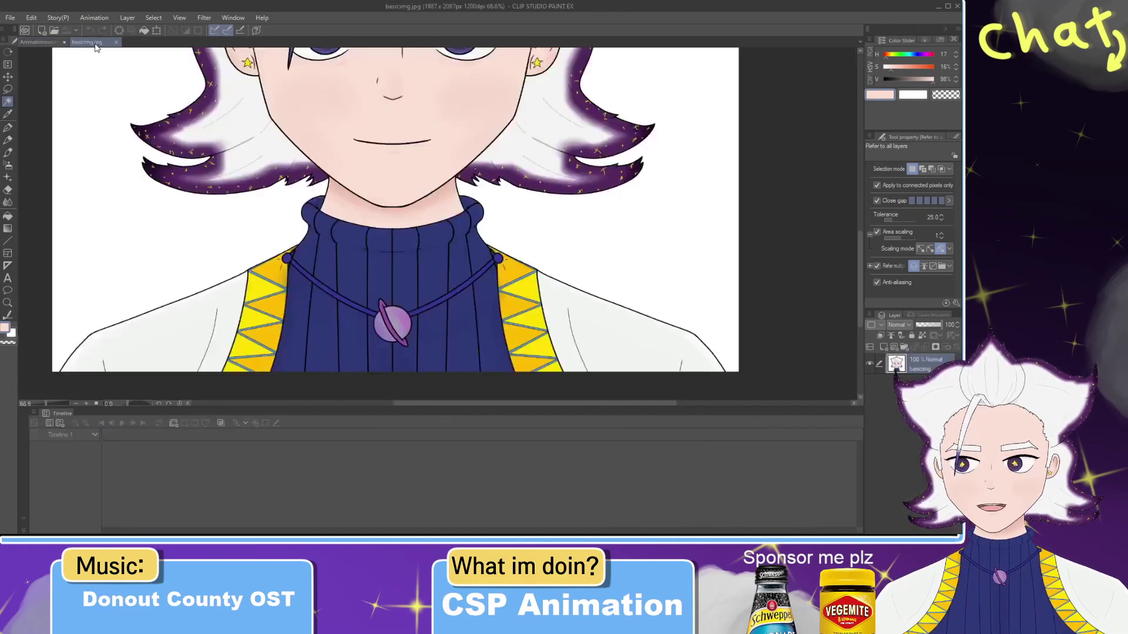
{"action": "key", "text": "i"}
{"action": "left_click", "coordinate": [356, 161]}
{"action": "left_click", "coordinate": [40, 42]}
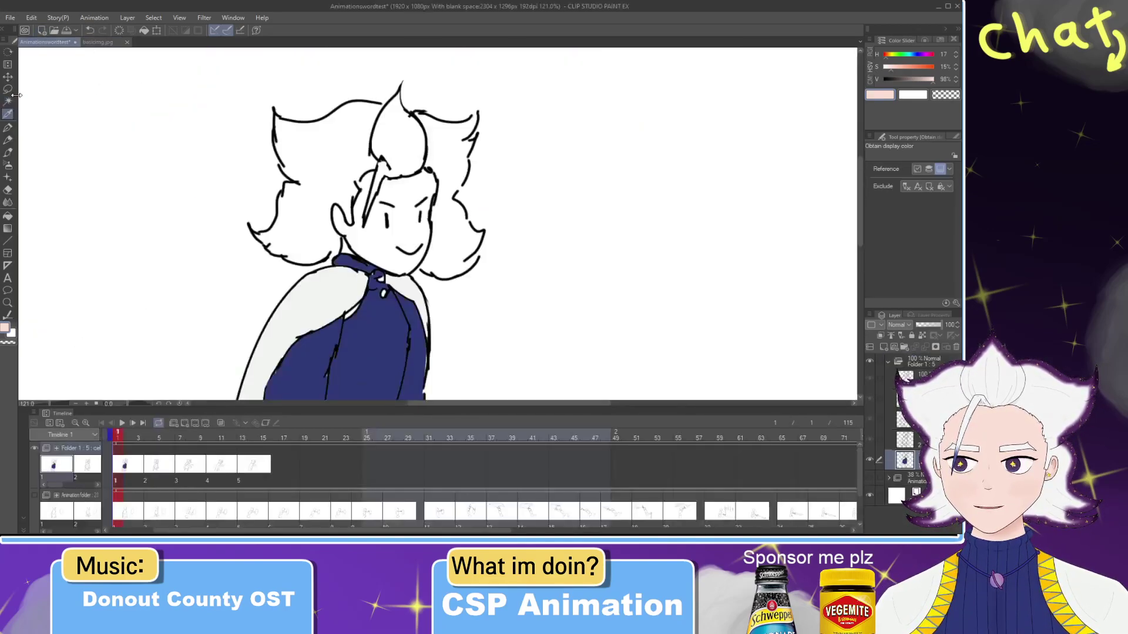
Step: Auto select the face, fill it with the sampled skin tone and deselect
{"action": "key", "text": "w"}
{"action": "left_click", "coordinate": [397, 222]}
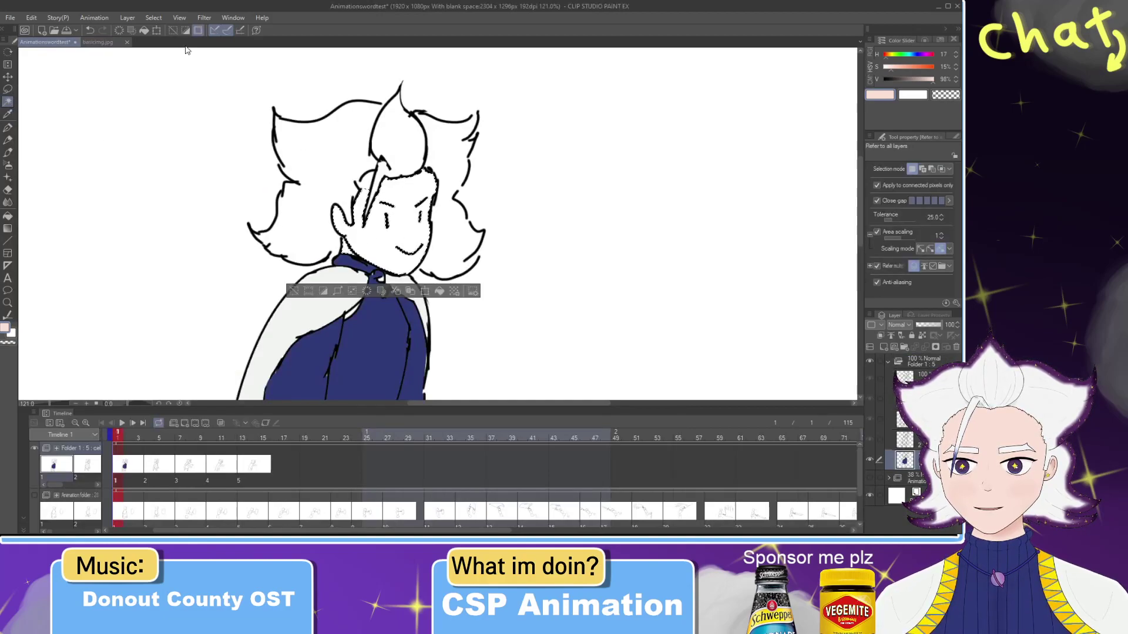
{"action": "left_click", "coordinate": [143, 30]}
{"action": "key", "text": "ctrl+d"}
Step: Fill the small patch at the temple above the ear with the skin tone, deselect and erase the colour spilling past the line
{"action": "left_click", "coordinate": [365, 184]}
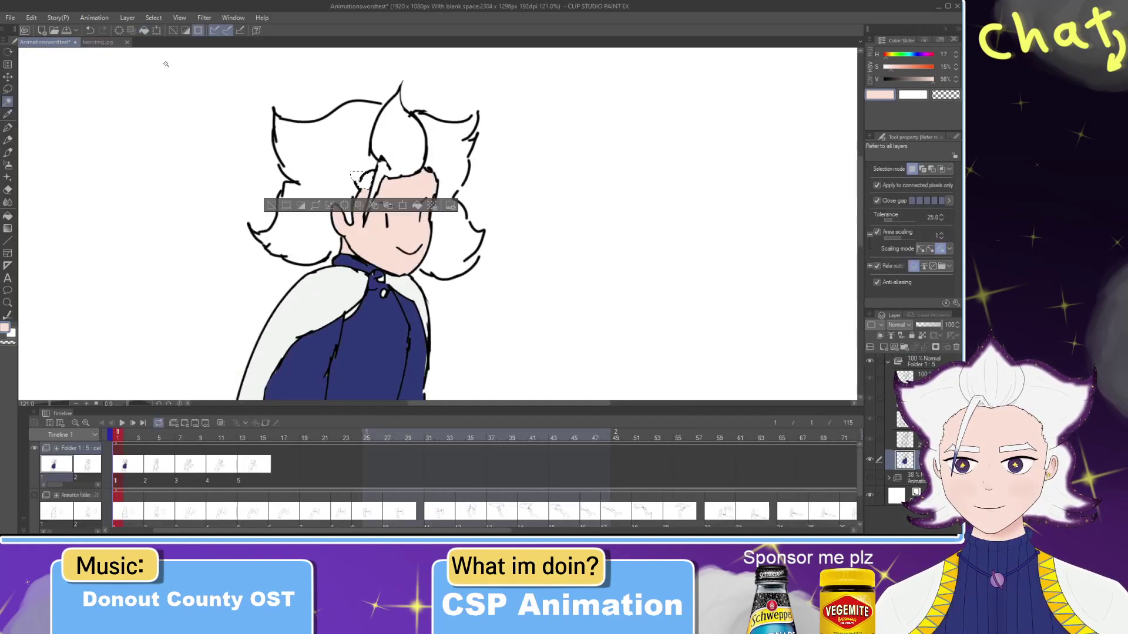
{"action": "left_click", "coordinate": [145, 33]}
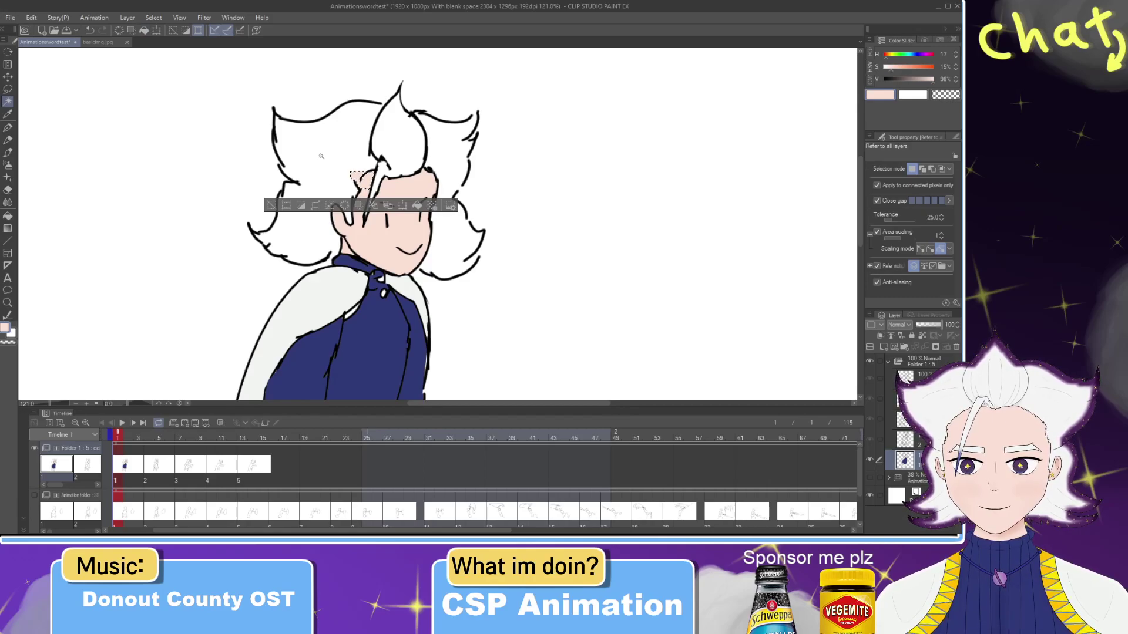
{"action": "key", "text": "ctrl+d"}
{"action": "key", "text": "e"}
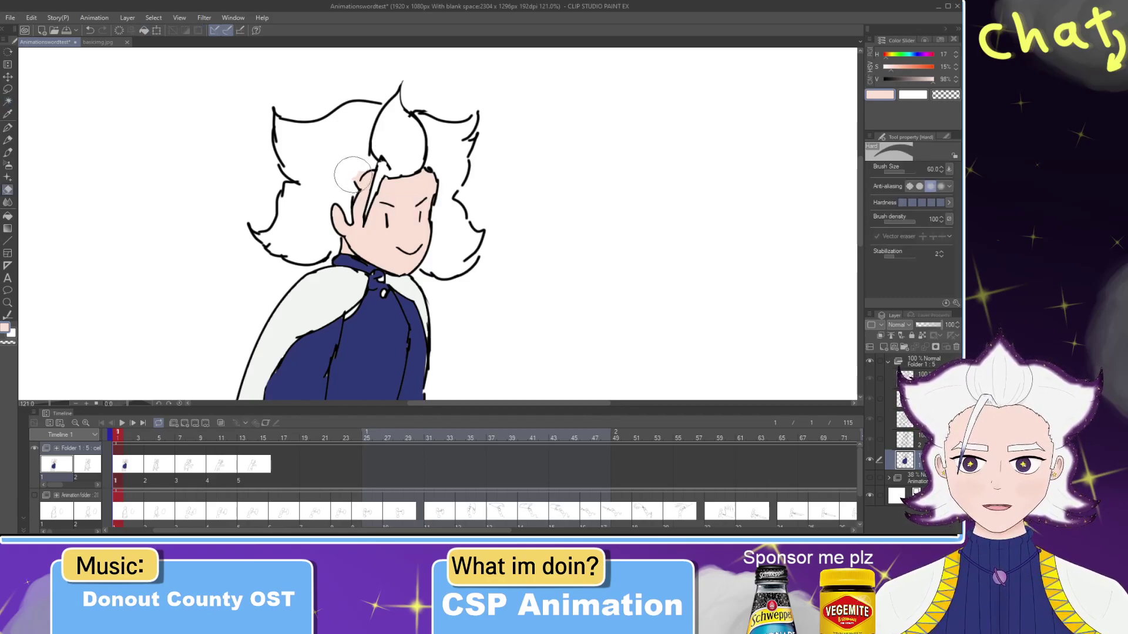
Step: Sample the hair's off-white as main colour and its purple edge as sub colour in basicimg.jpg, then return to the animation document
{"action": "left_click", "coordinate": [108, 42]}
{"action": "left_click_drag", "start_coordinate": [368, 70], "coordinate": [373, 231]}
{"action": "key", "text": "i"}
{"action": "left_click", "coordinate": [255, 237]}
{"action": "key", "text": "x"}
{"action": "left_click", "coordinate": [214, 188]}
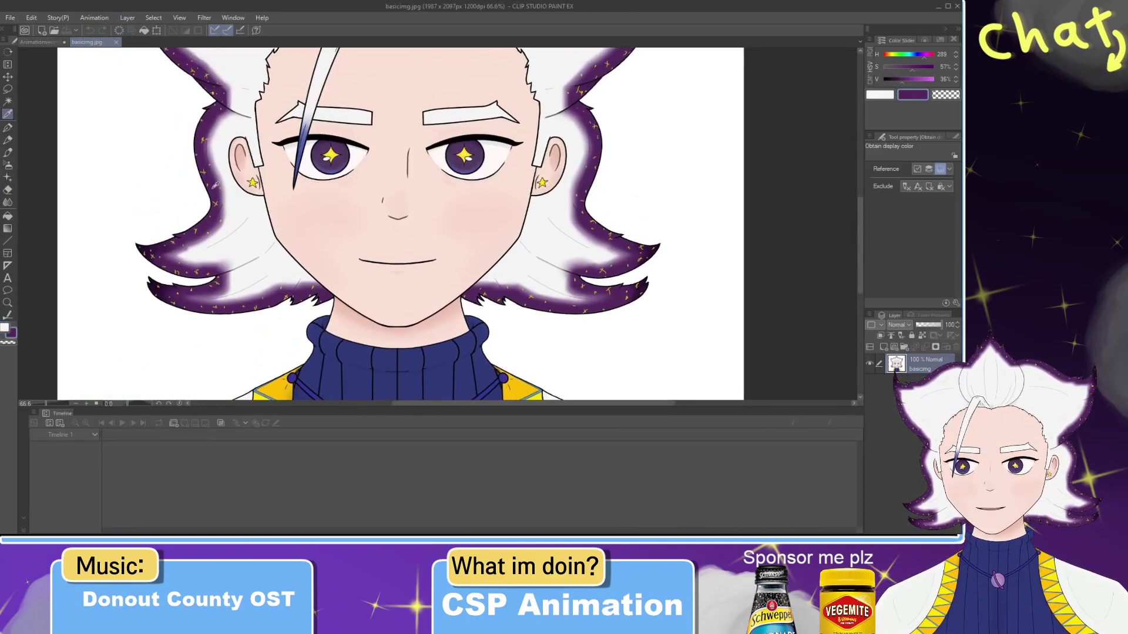
{"action": "left_click", "coordinate": [40, 43]}
Step: Auto select the back hair, the central tuft and the far side of the hair, and fill them with the sampled off-white
{"action": "key", "text": "w"}
{"action": "key", "text": "x"}
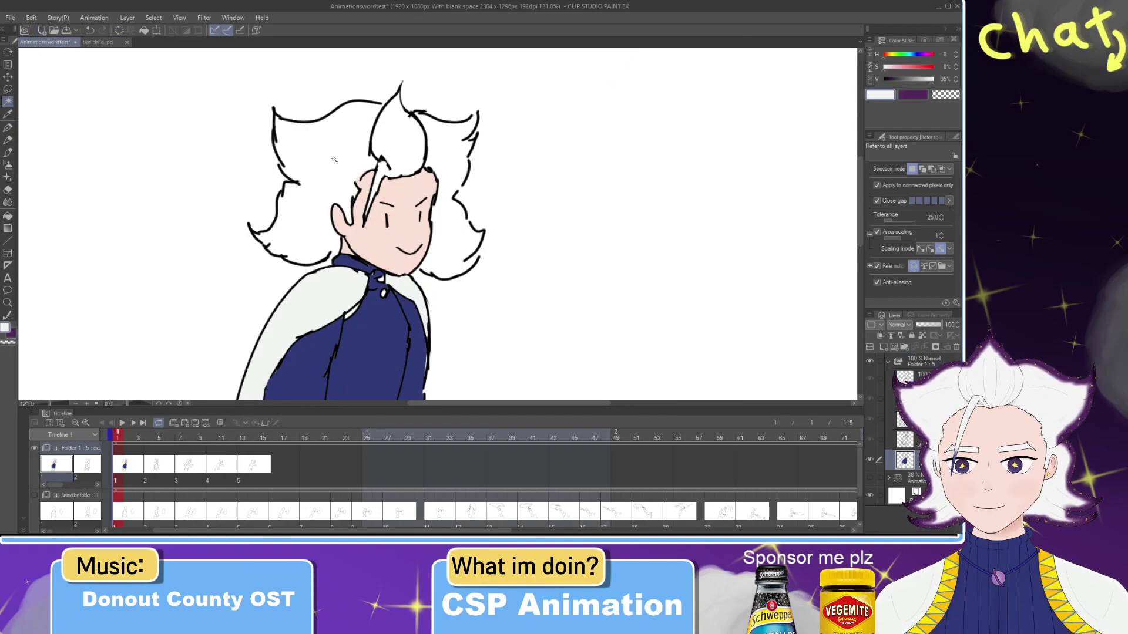
{"action": "left_click", "coordinate": [337, 158]}
{"action": "left_click", "coordinate": [392, 145]}
{"action": "left_click", "coordinate": [447, 149], "text": "shift"}
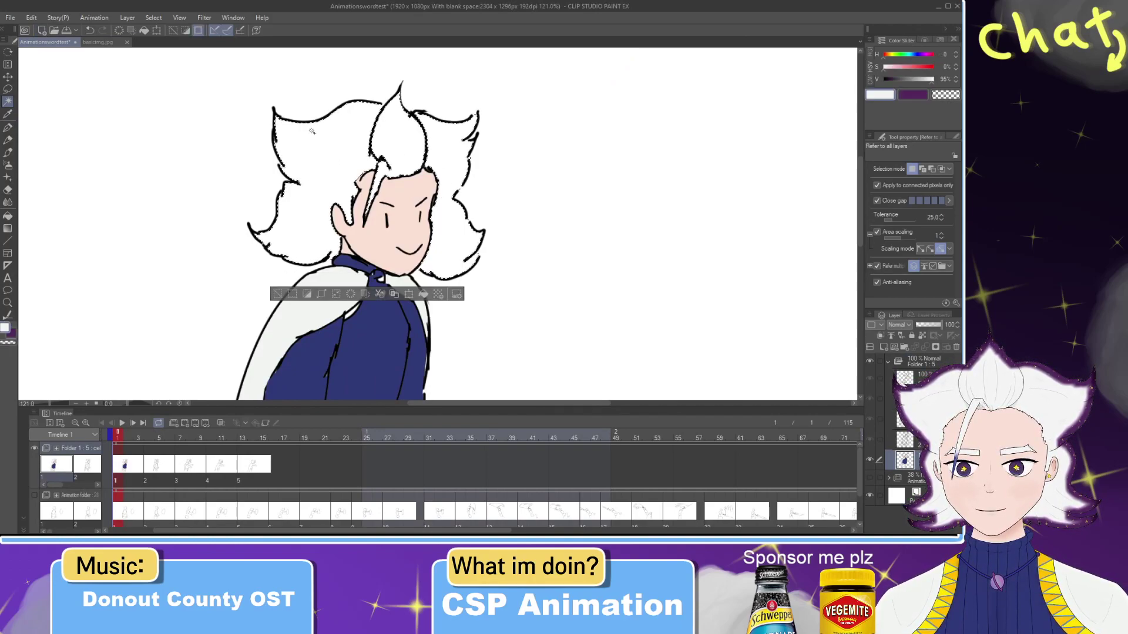
{"action": "left_click", "coordinate": [147, 31]}
Step: Make the sampled purple the active drawing colour and set up the G-pen while keeping the hair selected
{"action": "key", "text": "x"}
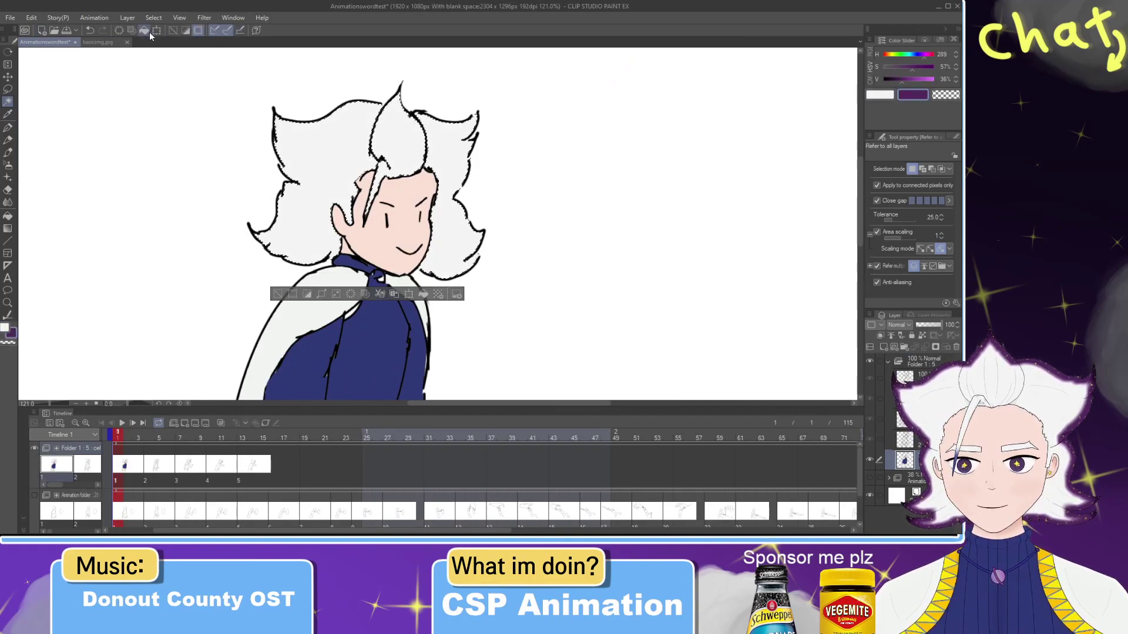
{"action": "key", "text": "p"}
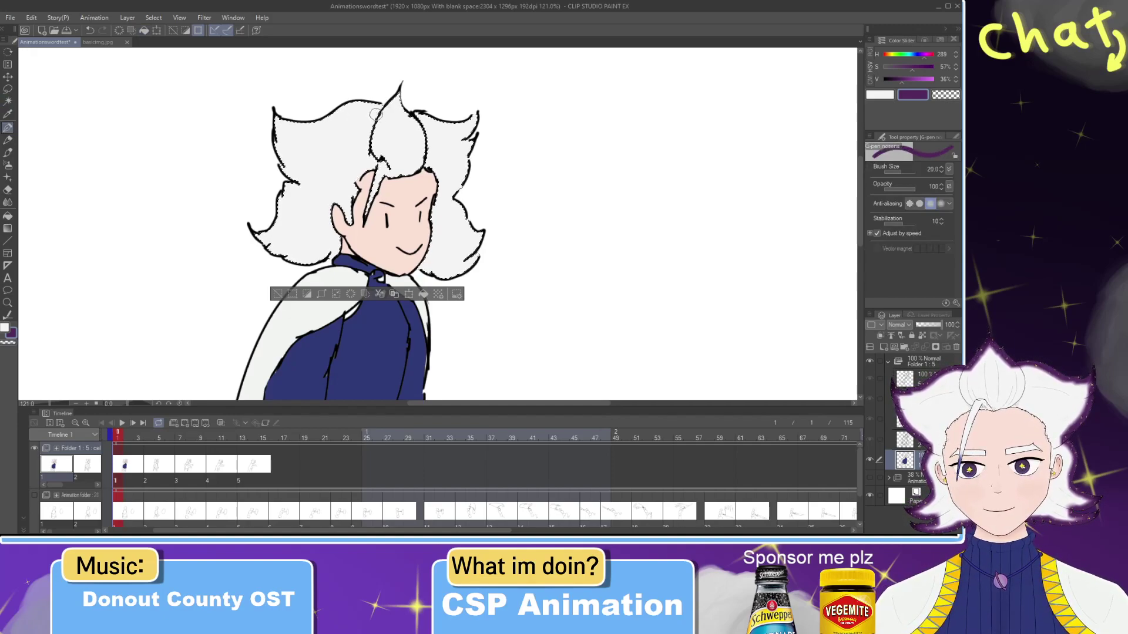
{"action": "key", "text": "ctrl+z"}
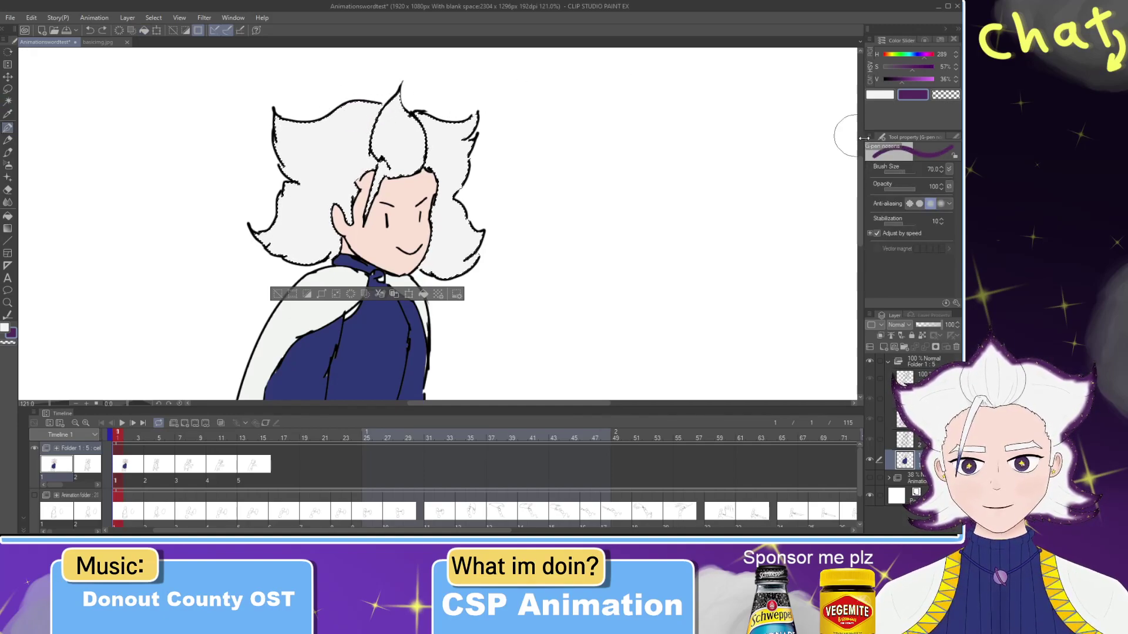
{"action": "left_click", "coordinate": [954, 136]}
{"action": "left_click", "coordinate": [912, 163]}
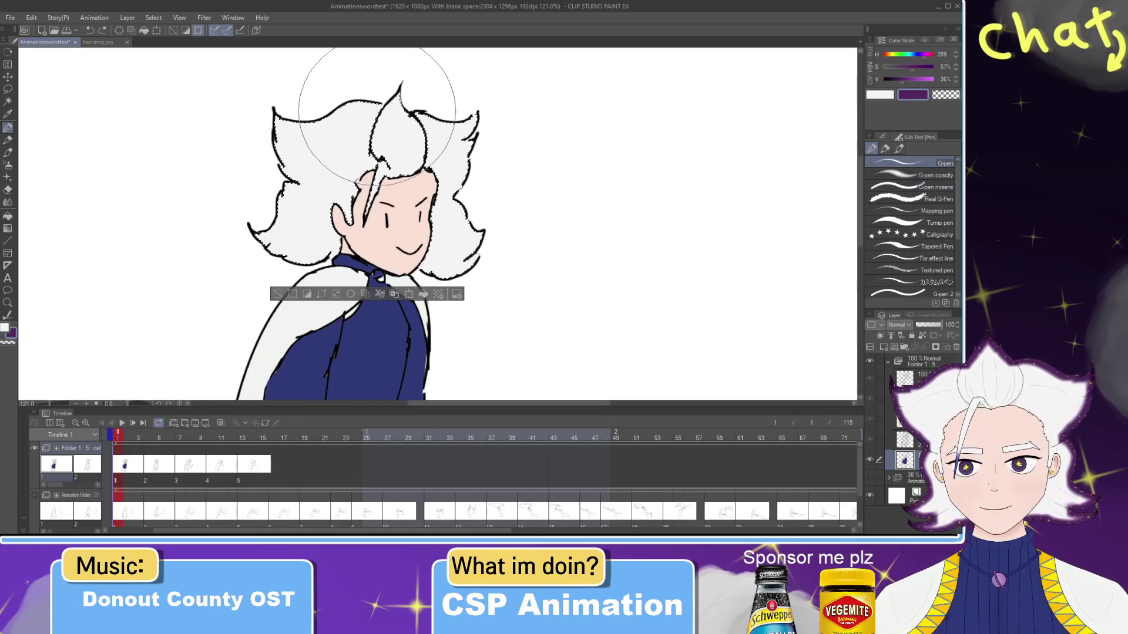
{"action": "mouse_move", "coordinate": [330, 122]}
{"action": "left_mouse_down"}
{"action": "mouse_move", "coordinate": [263, 117]}
{"action": "mouse_move", "coordinate": [284, 155]}
{"action": "left_mouse_up"}
{"action": "key", "text": "ctrl+z"}
{"action": "key", "text": "ctrl+z"}
{"action": "key", "text": "ctrl+z"}
{"action": "key", "text": "ctrl+z"}
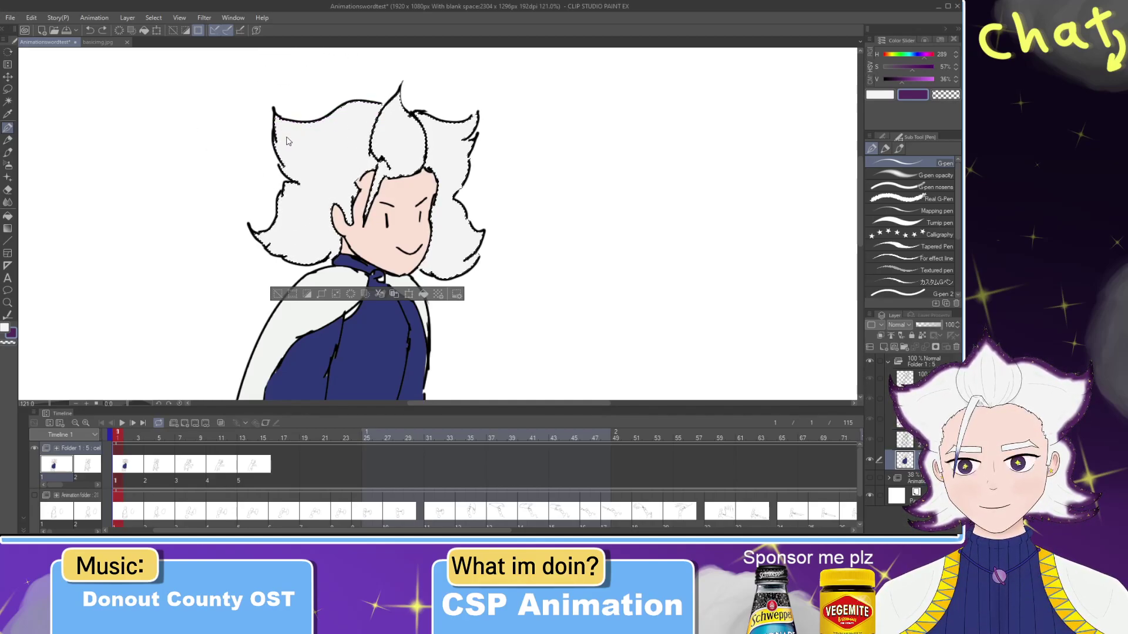
Step: Draw a jagged purple border line inside the hair outline, running around both sides and across the tip of the tuft
{"action": "mouse_move", "coordinate": [377, 117]}
{"action": "left_mouse_down"}
{"action": "mouse_move", "coordinate": [268, 139]}
{"action": "mouse_move", "coordinate": [299, 162]}
{"action": "mouse_move", "coordinate": [289, 144]}
{"action": "mouse_move", "coordinate": [310, 184]}
{"action": "mouse_move", "coordinate": [291, 190]}
{"action": "mouse_move", "coordinate": [298, 203]}
{"action": "mouse_move", "coordinate": [277, 239]}
{"action": "left_mouse_up"}
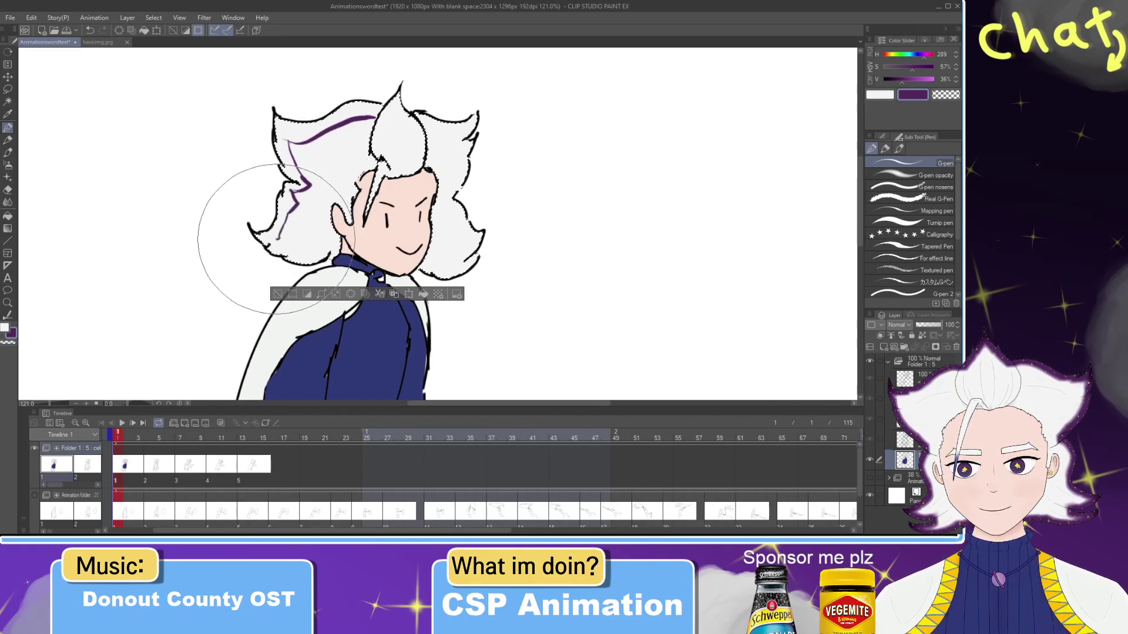
{"action": "key", "text": "ctrl+z"}
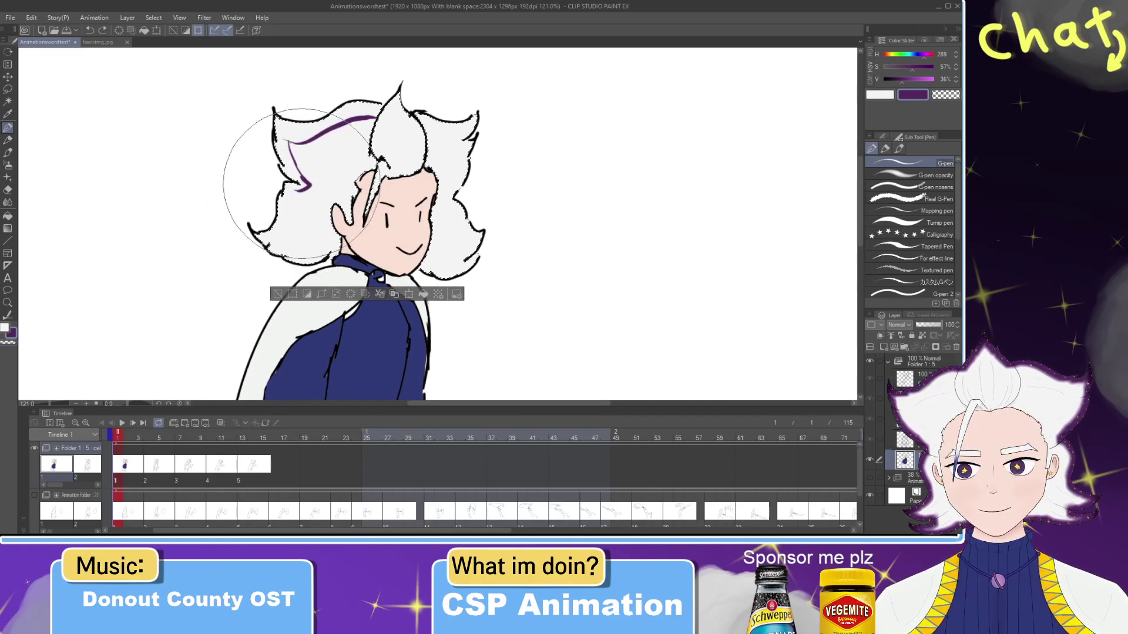
{"action": "mouse_move", "coordinate": [309, 186]}
{"action": "left_mouse_down"}
{"action": "mouse_move", "coordinate": [287, 198]}
{"action": "mouse_move", "coordinate": [283, 254]}
{"action": "left_mouse_up"}
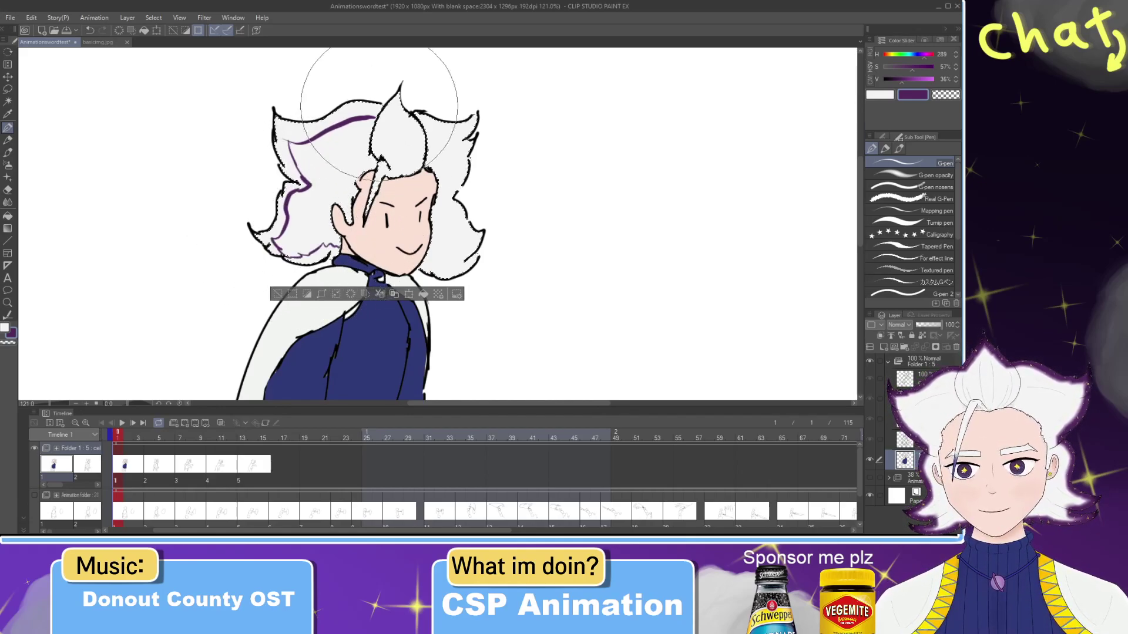
{"action": "mouse_move", "coordinate": [380, 121]}
{"action": "left_mouse_down"}
{"action": "mouse_move", "coordinate": [454, 128]}
{"action": "mouse_move", "coordinate": [449, 152]}
{"action": "mouse_move", "coordinate": [463, 151]}
{"action": "mouse_move", "coordinate": [448, 205]}
{"action": "mouse_move", "coordinate": [465, 247]}
{"action": "mouse_move", "coordinate": [416, 263]}
{"action": "left_mouse_up"}
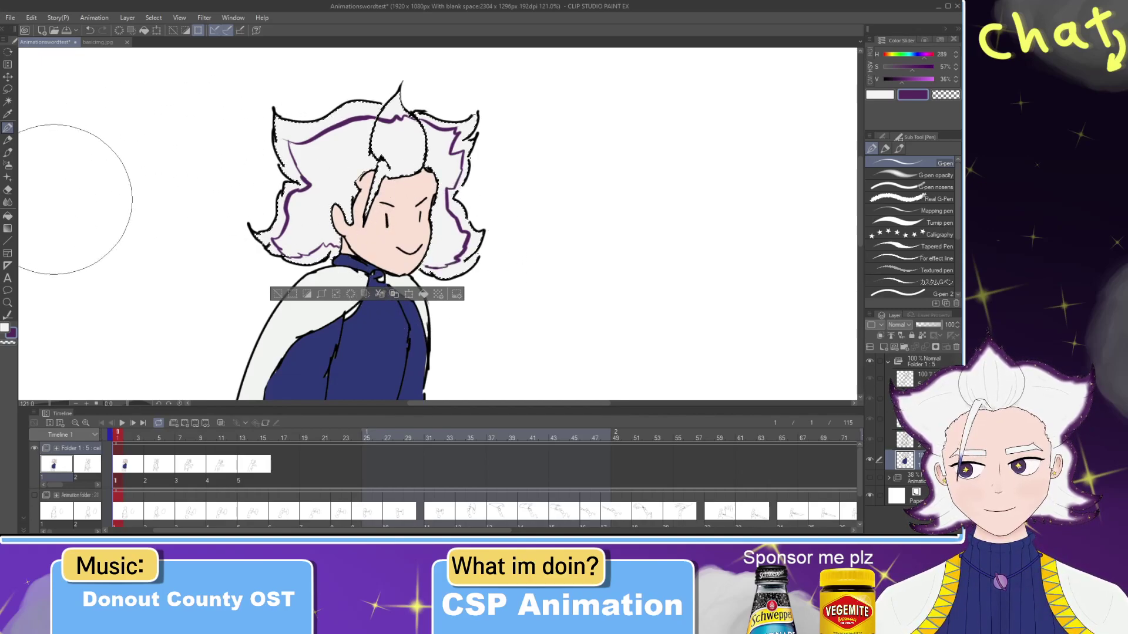
Step: Fill the areas between the purple border line and the hair outline with purple, then deselect
{"action": "left_click", "coordinate": [8, 217]}
{"action": "left_click", "coordinate": [308, 132]}
{"action": "left_click", "coordinate": [284, 159]}
{"action": "left_click", "coordinate": [295, 184]}
{"action": "mouse_move", "coordinate": [296, 183]}
{"action": "left_mouse_down"}
{"action": "mouse_move", "coordinate": [285, 209]}
{"action": "mouse_move", "coordinate": [305, 236]}
{"action": "mouse_move", "coordinate": [267, 245]}
{"action": "mouse_move", "coordinate": [335, 258]}
{"action": "left_mouse_up"}
{"action": "left_click", "coordinate": [464, 180]}
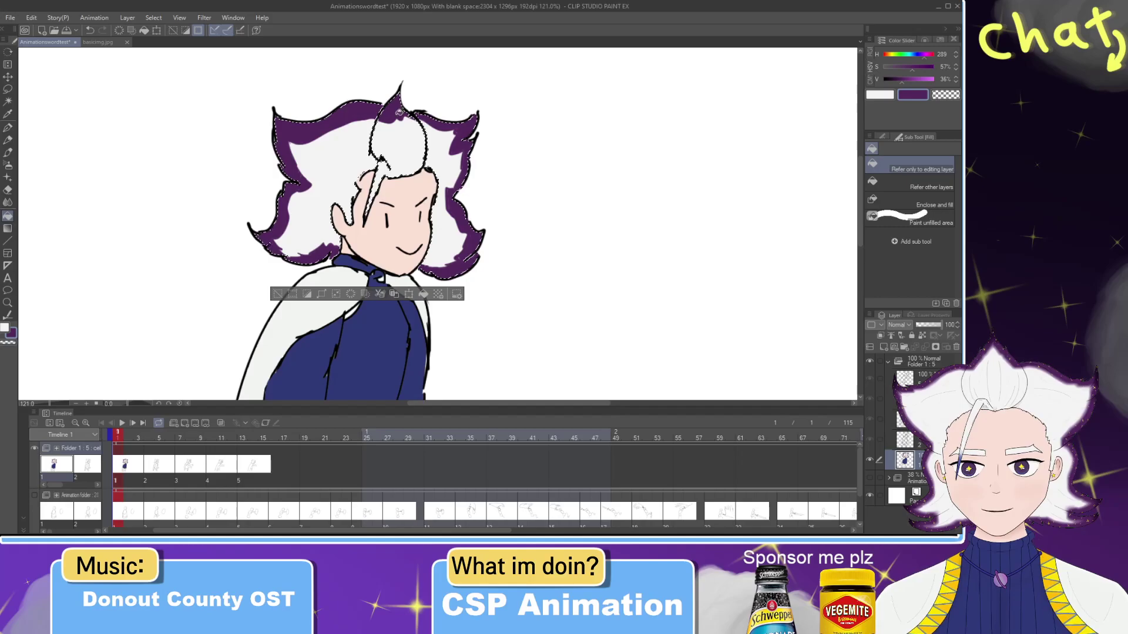
{"action": "key", "text": "ctrl+d"}
Step: Erase the purple spilling outside the line art in the notch between the hair tips on the far side of the head
{"action": "left_click_drag", "start_coordinate": [391, 199], "coordinate": [436, 117]}
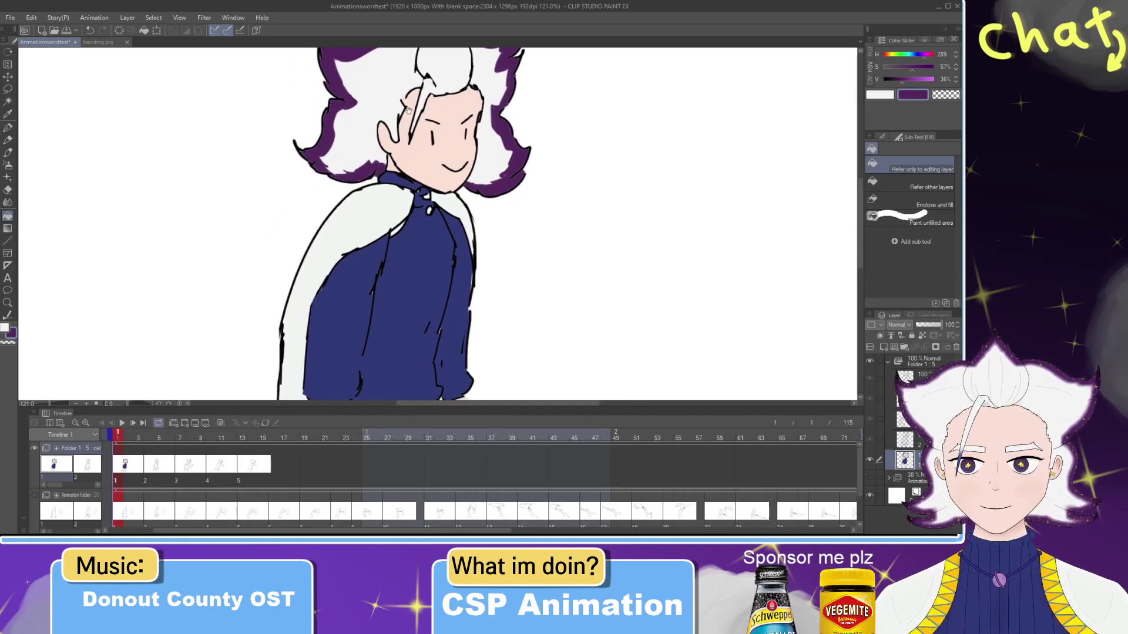
{"action": "scroll", "coordinate": [409, 110], "scroll_direction": "up", "scroll_amount": 4}
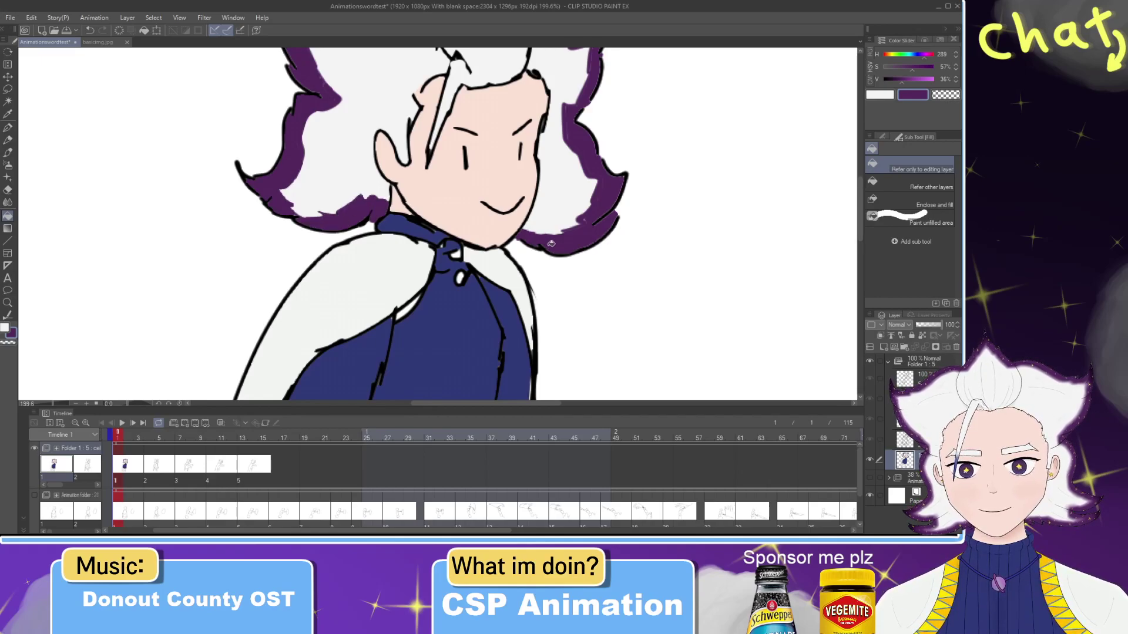
{"action": "scroll", "coordinate": [596, 200], "scroll_direction": "up", "scroll_amount": 3}
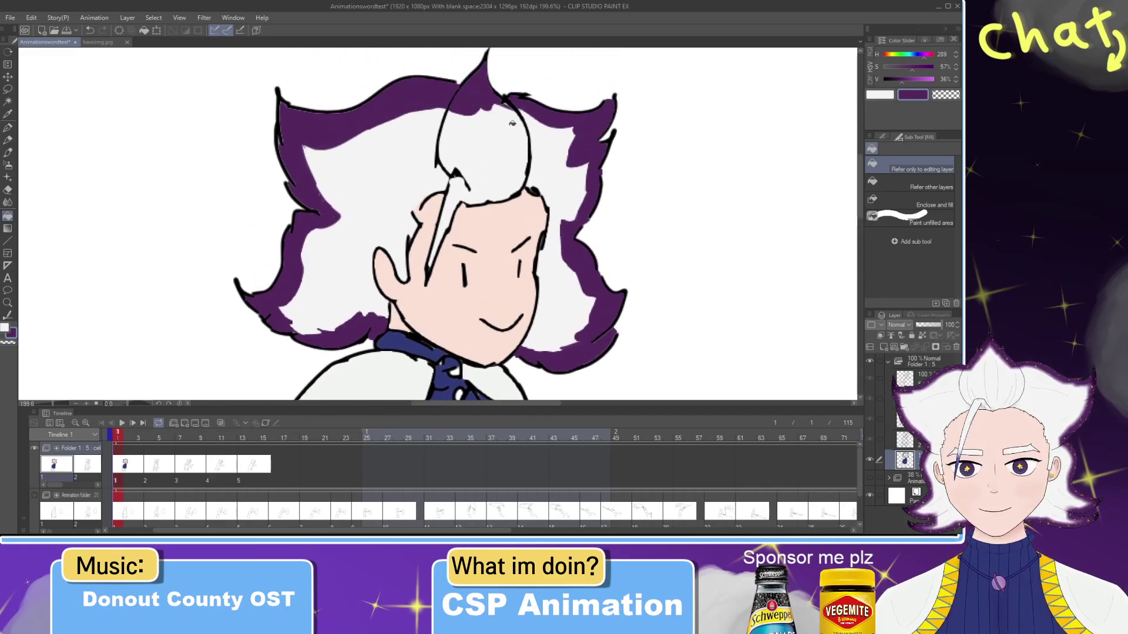
{"action": "scroll", "coordinate": [537, 146], "scroll_direction": "down", "scroll_amount": 5}
{"action": "scroll", "coordinate": [542, 153], "scroll_direction": "up", "scroll_amount": 10}
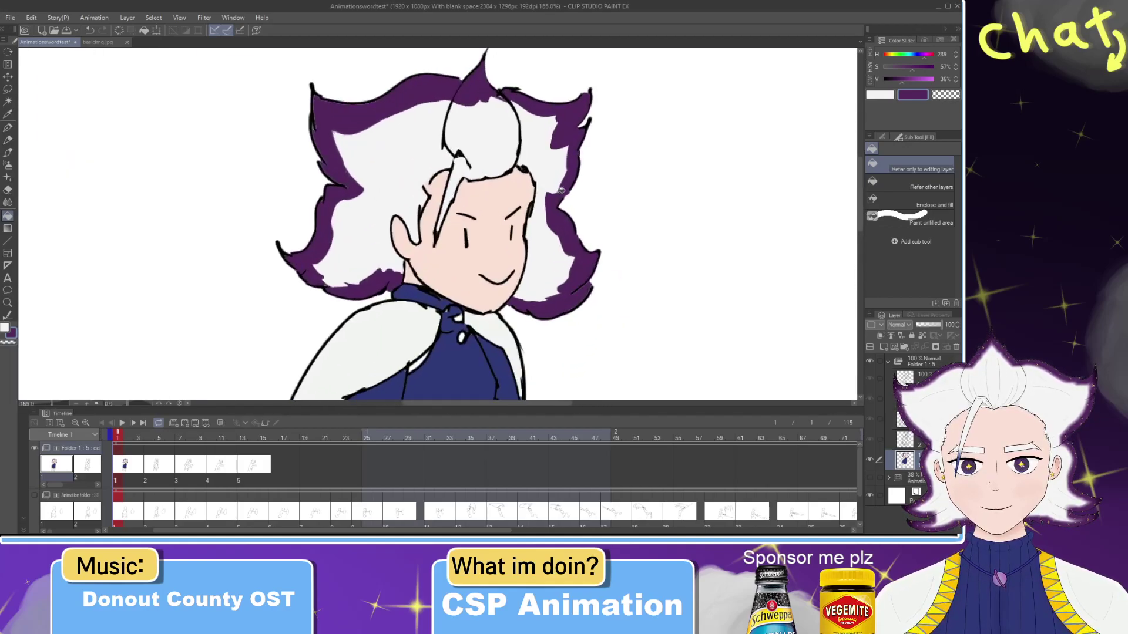
{"action": "left_click_drag", "start_coordinate": [625, 280], "coordinate": [535, 240]}
{"action": "scroll", "coordinate": [666, 248], "scroll_direction": "down", "scroll_amount": 3}
{"action": "scroll", "coordinate": [523, 234], "scroll_direction": "down", "scroll_amount": 3}
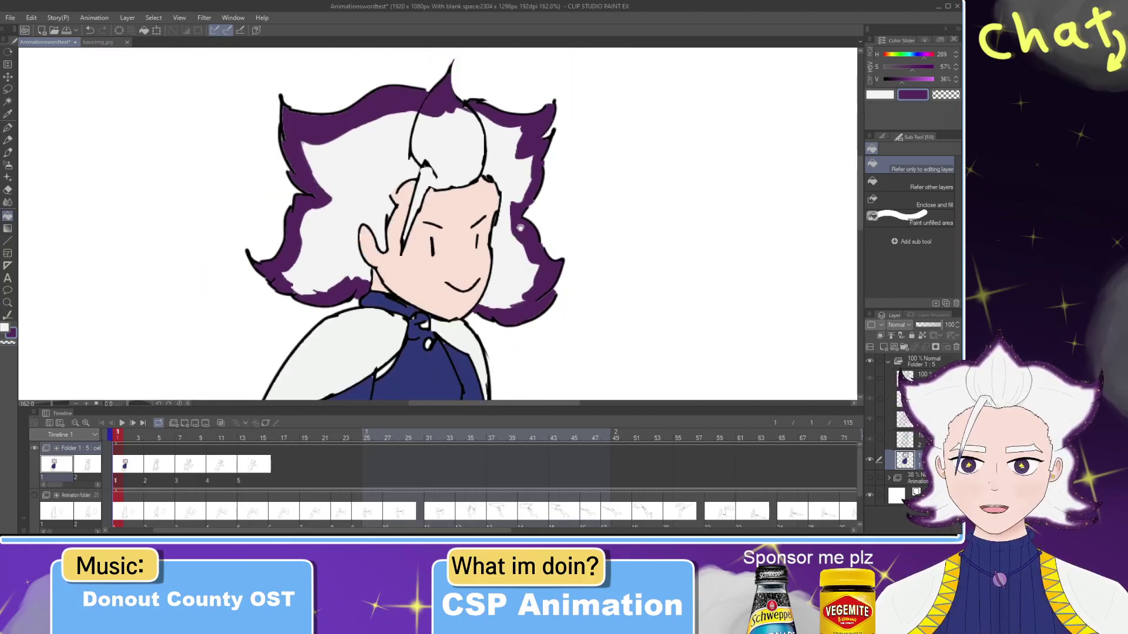
{"action": "scroll", "coordinate": [521, 162], "scroll_direction": "up", "scroll_amount": 2}
{"action": "key", "text": "e"}
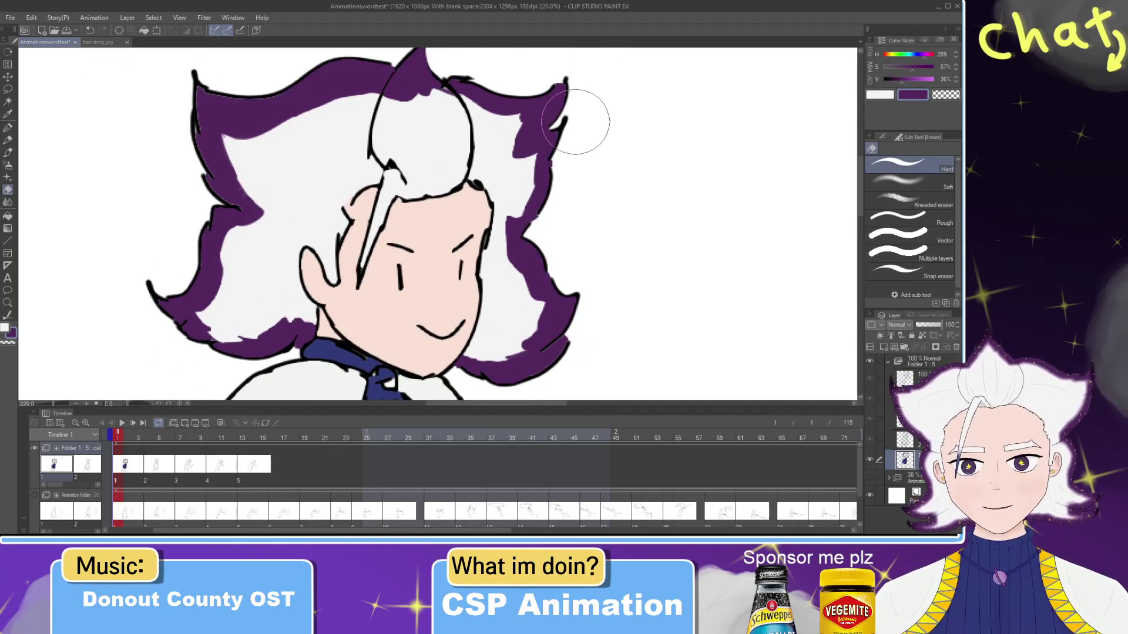
{"action": "left_click_drag", "start_coordinate": [568, 172], "coordinate": [595, 170]}
{"action": "left_click", "coordinate": [7, 216]}
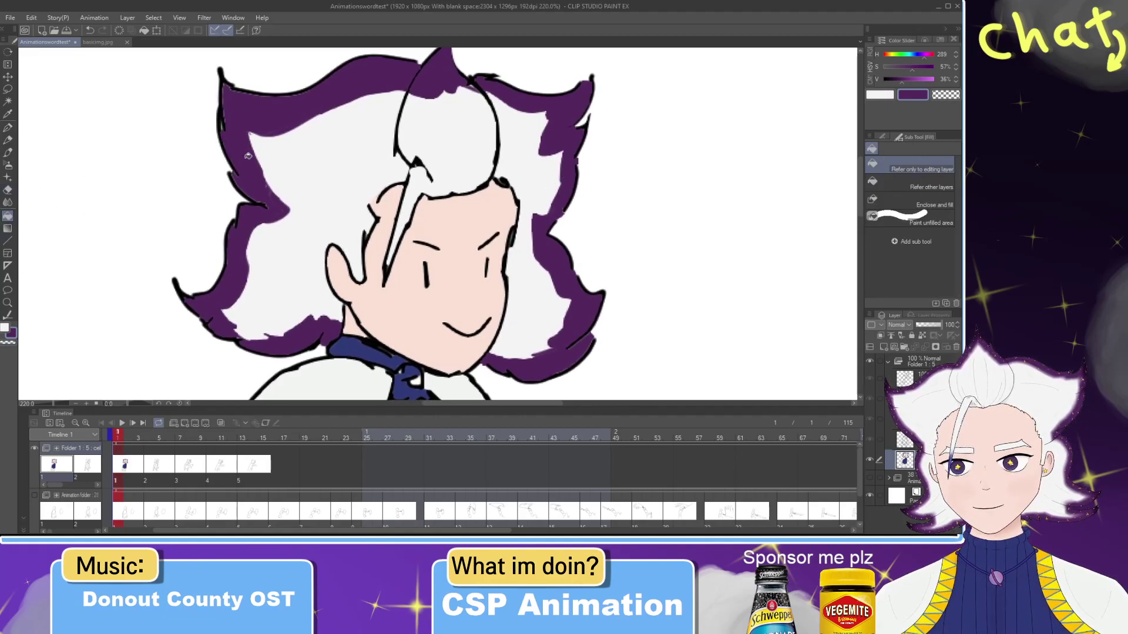
Step: Set the Fill tool's area scaling to 0 while trying out purple fills on the hair border
{"action": "left_click", "coordinate": [285, 110]}
{"action": "left_click", "coordinate": [344, 86]}
{"action": "key", "text": "ctrl+z"}
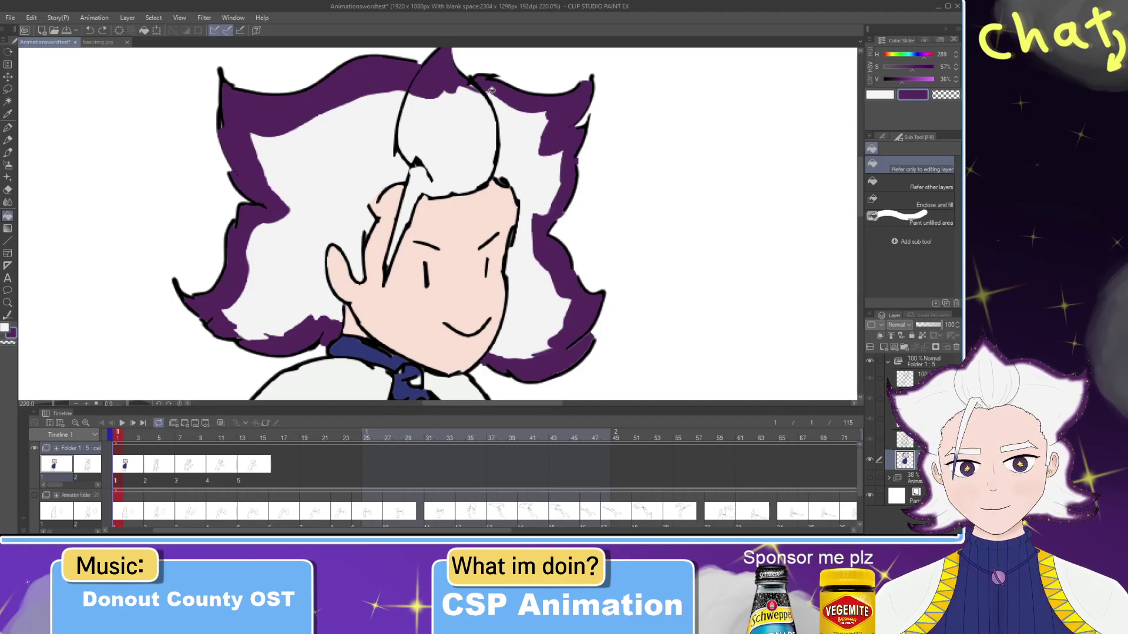
{"action": "left_click", "coordinate": [884, 137]}
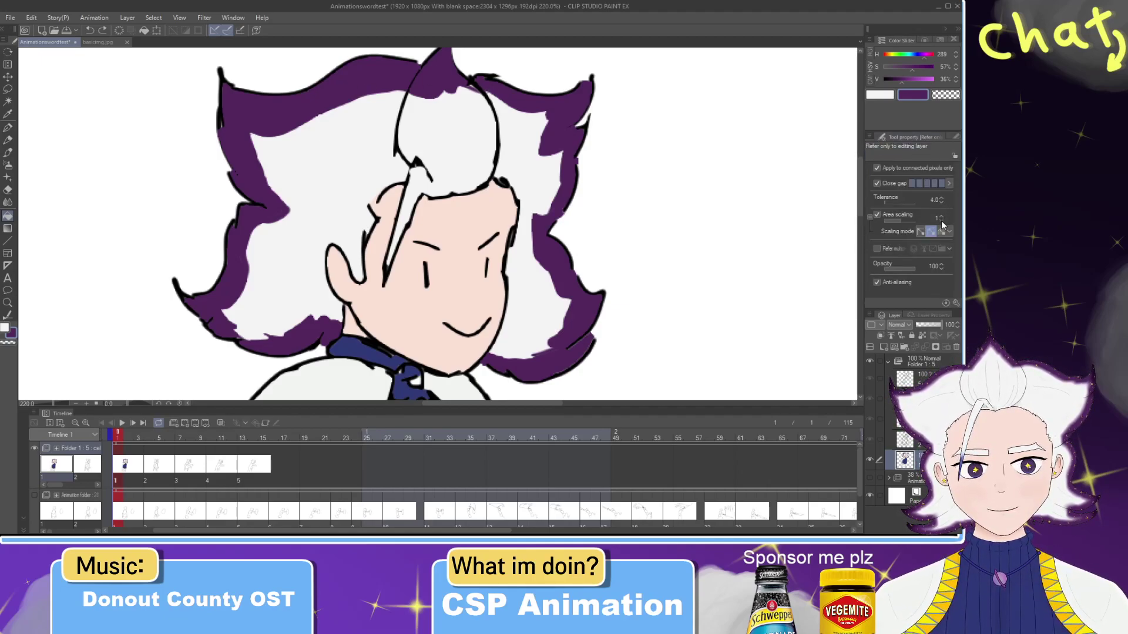
{"action": "left_click", "coordinate": [566, 281]}
{"action": "key", "text": "ctrl+z"}
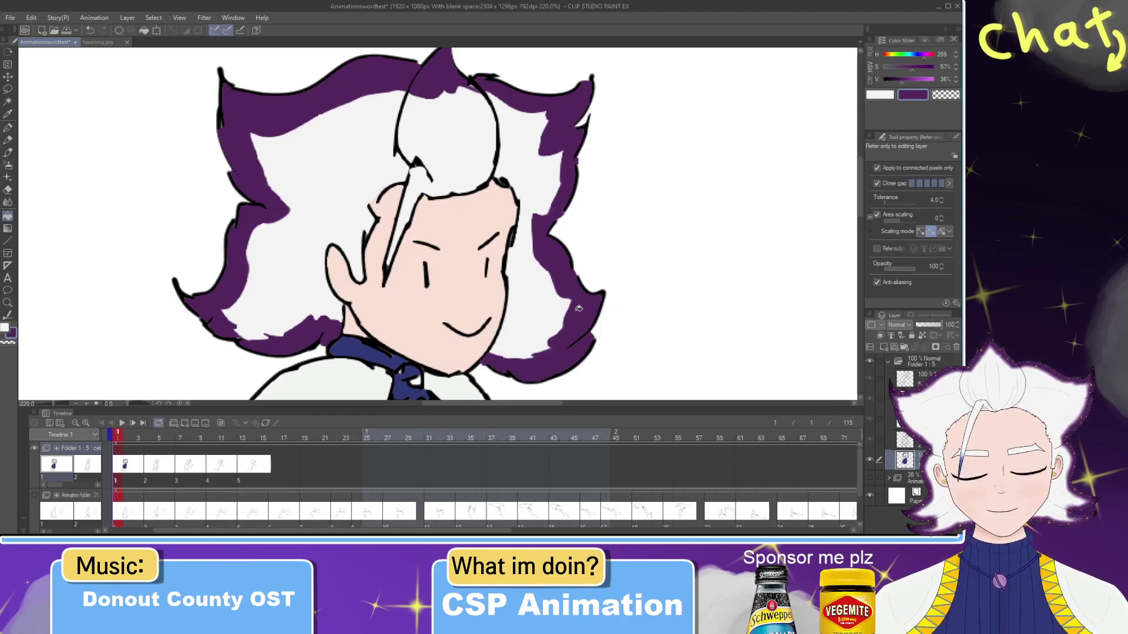
Step: Sample the sweater's blue and darken it to a brightness value of 36%
{"action": "scroll", "coordinate": [445, 200], "scroll_direction": "down", "scroll_amount": 3}
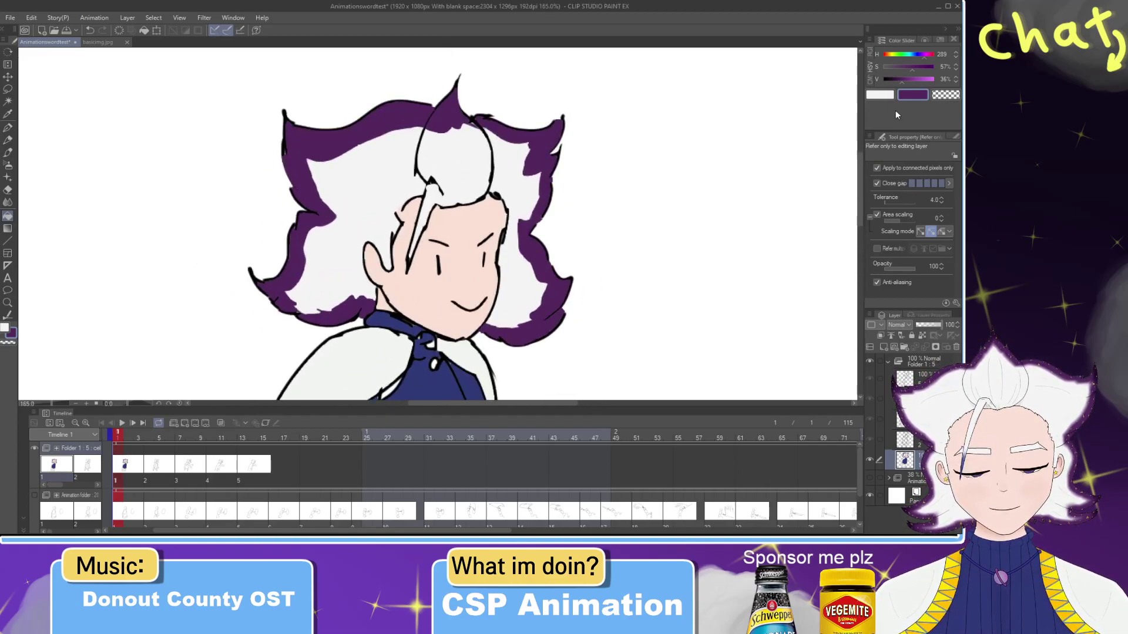
{"action": "scroll", "coordinate": [455, 257], "scroll_direction": "down", "scroll_amount": 8}
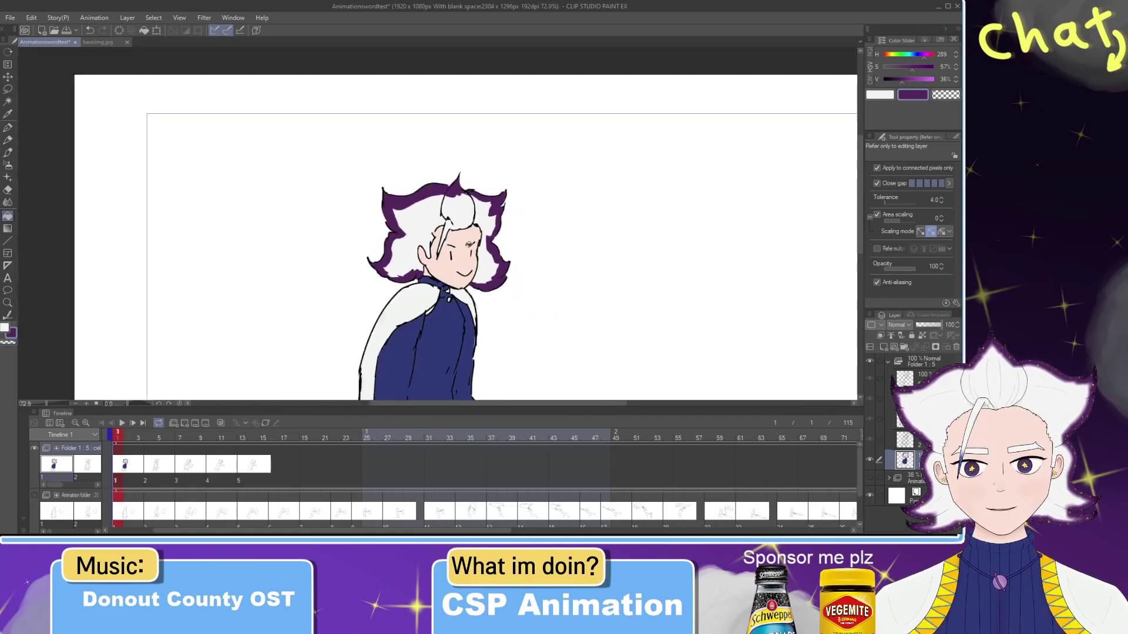
{"action": "left_click_drag", "start_coordinate": [432, 329], "coordinate": [428, 273]}
{"action": "scroll", "coordinate": [426, 276], "scroll_direction": "up", "scroll_amount": 5}
{"action": "scroll", "coordinate": [407, 260], "scroll_direction": "up", "scroll_amount": 2}
{"action": "scroll", "coordinate": [504, 249], "scroll_direction": "down", "scroll_amount": 2}
{"action": "scroll", "coordinate": [468, 230], "scroll_direction": "up", "scroll_amount": 2}
{"action": "key", "text": "i"}
{"action": "left_click", "coordinate": [488, 257]}
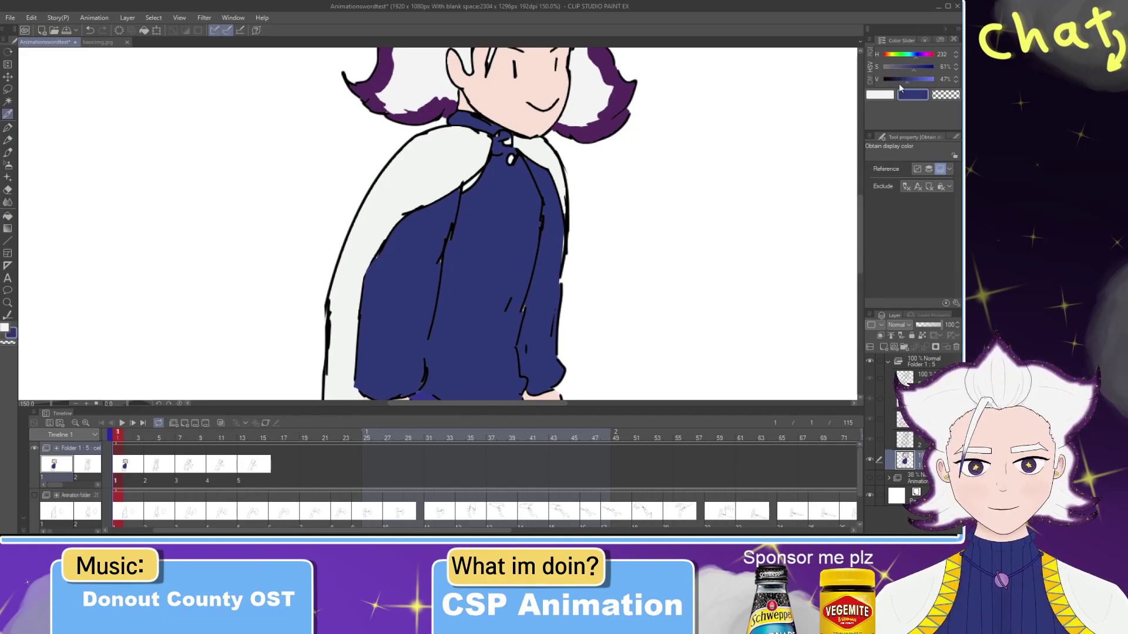
{"action": "left_click_drag", "start_coordinate": [906, 87], "coordinate": [901, 86]}
Step: Choose the pressure-insensitive G-pen variant and reduce its brush size well below 250 for drawing shadow lines on the sweater
{"action": "left_click_drag", "start_coordinate": [401, 242], "coordinate": [363, 205]}
{"action": "key", "text": "p"}
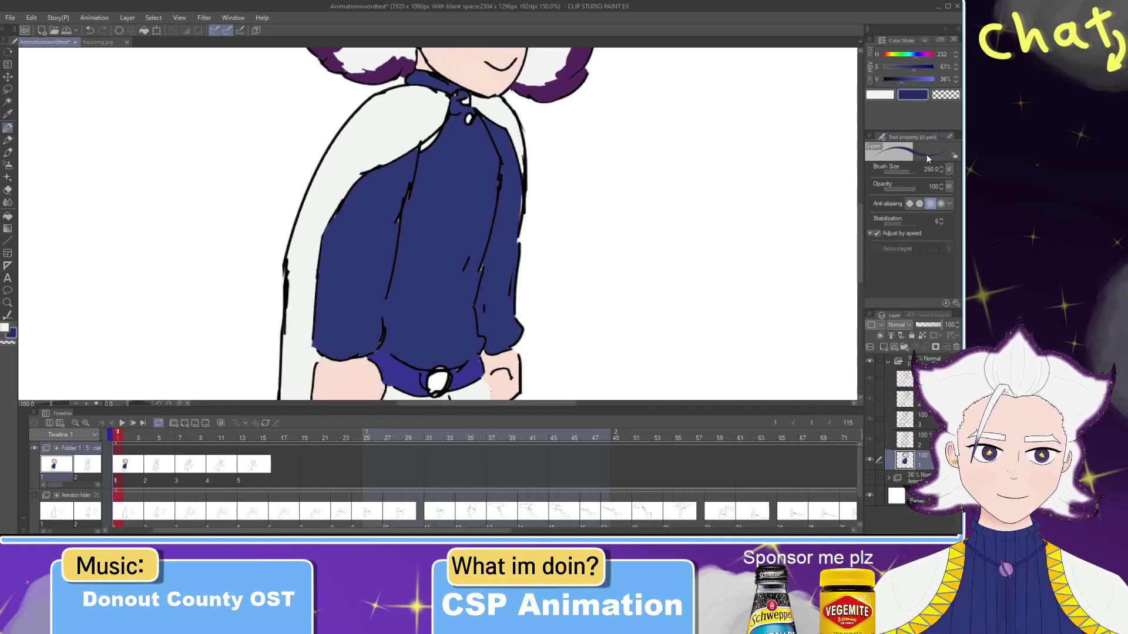
{"action": "left_click", "coordinate": [951, 137]}
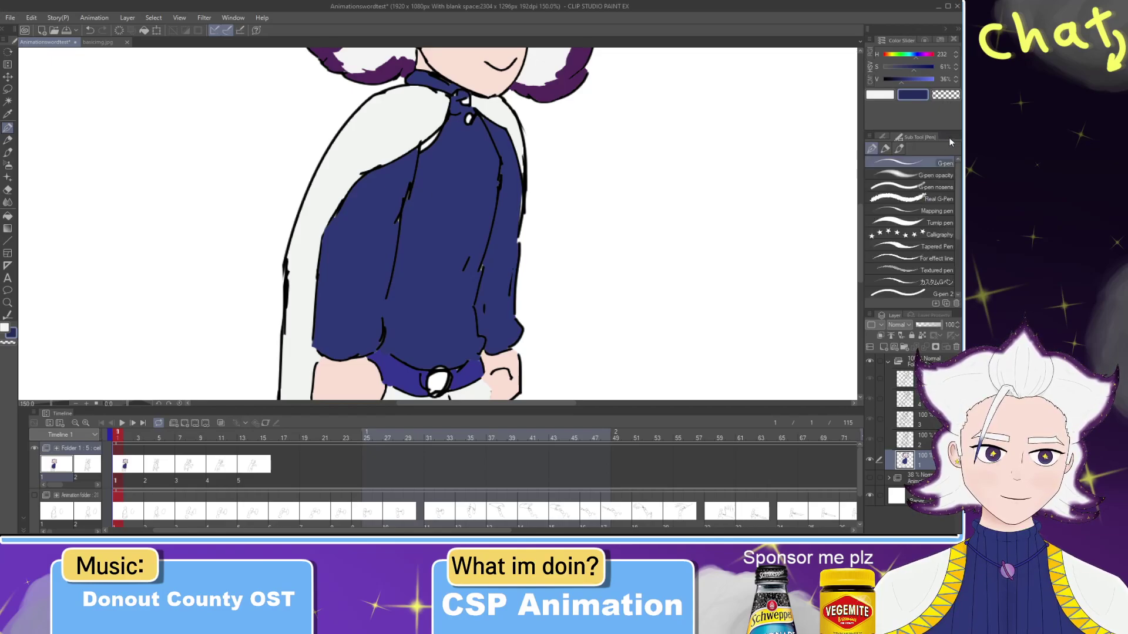
{"action": "left_click", "coordinate": [919, 186]}
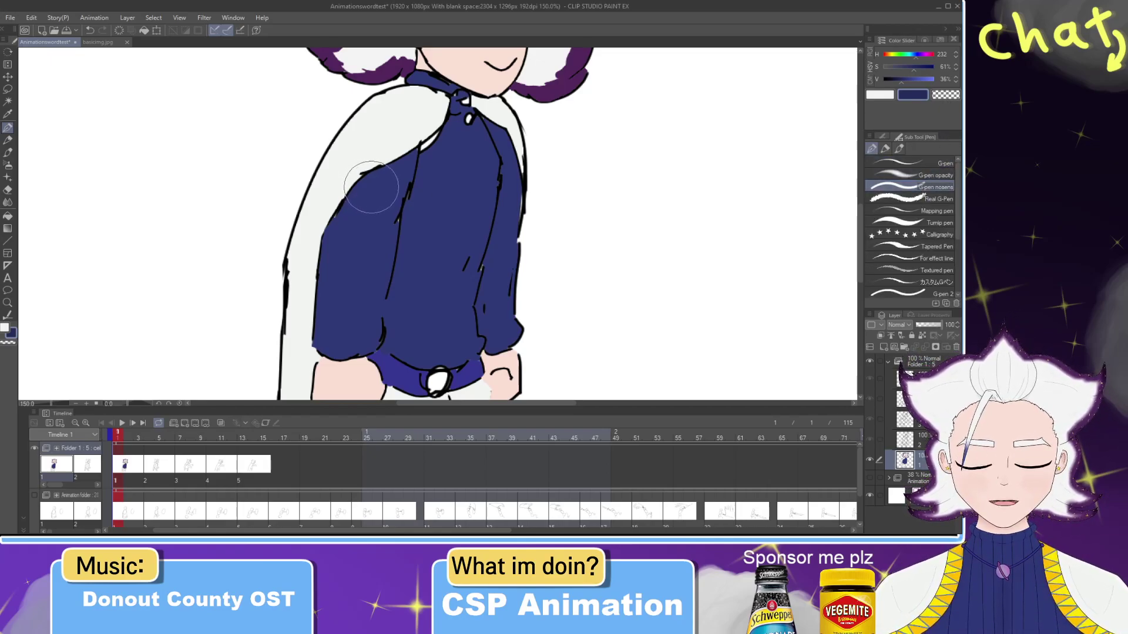
{"action": "key", "text": "bracketleft"}
{"action": "key", "text": "bracketleft"}
{"action": "key", "text": "bracketleft"}
{"action": "key", "text": "bracketleft"}
{"action": "key", "text": "bracketleft"}
{"action": "key", "text": "bracketleft"}
{"action": "key", "text": "bracketleft"}
{"action": "key", "text": "bracketleft"}
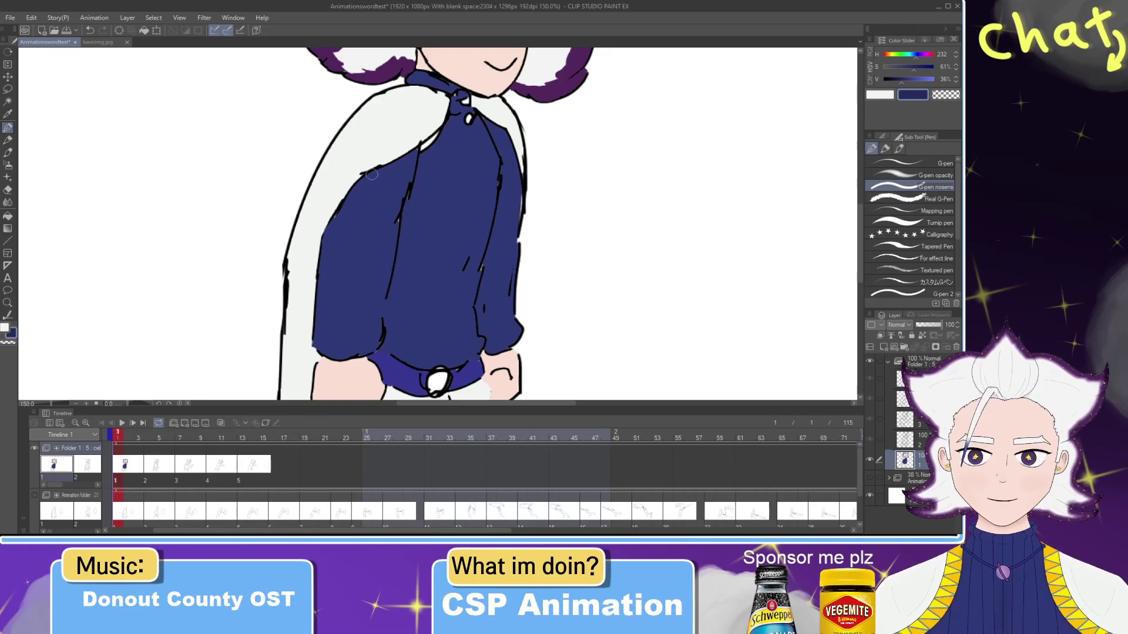
Step: Select the sweater, draw a dark blue shadow edge down the near sleeve, fill the area behind it, and deselect
{"action": "key", "text": "w"}
{"action": "left_click", "coordinate": [340, 239]}
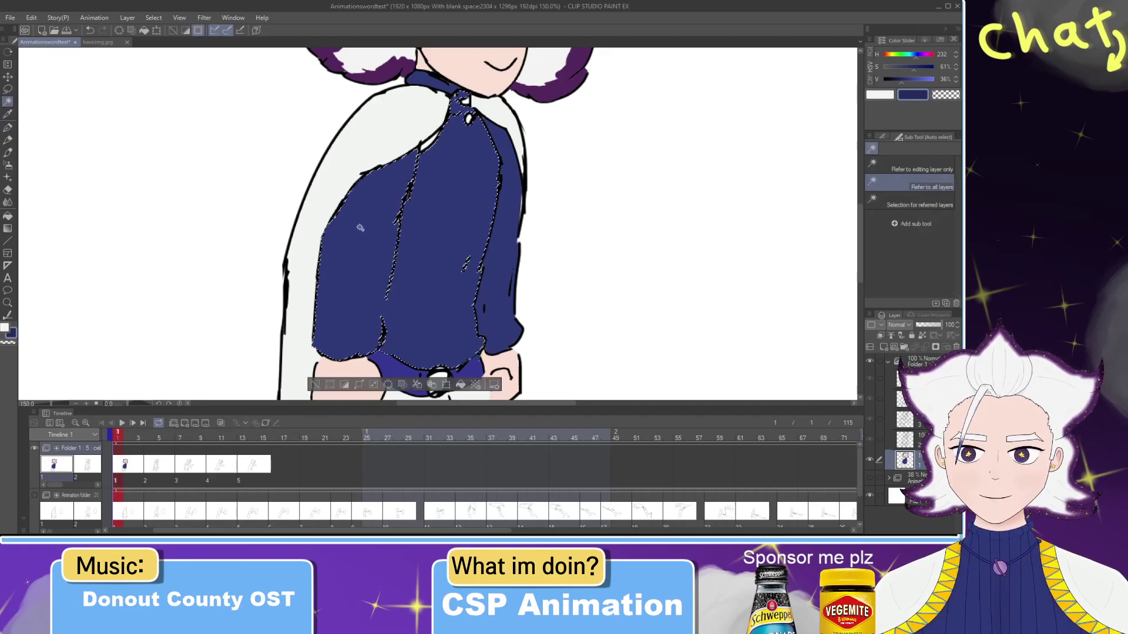
{"action": "key", "text": "p"}
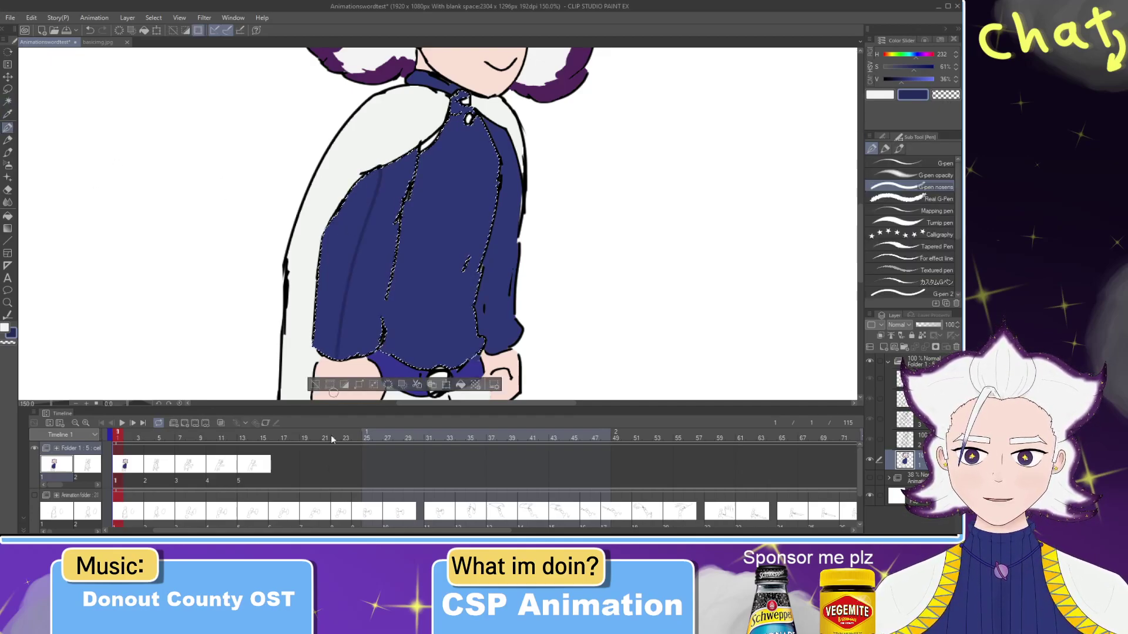
{"action": "left_click", "coordinate": [7, 215]}
{"action": "left_click", "coordinate": [353, 228]}
{"action": "key", "text": "ctrl+d"}
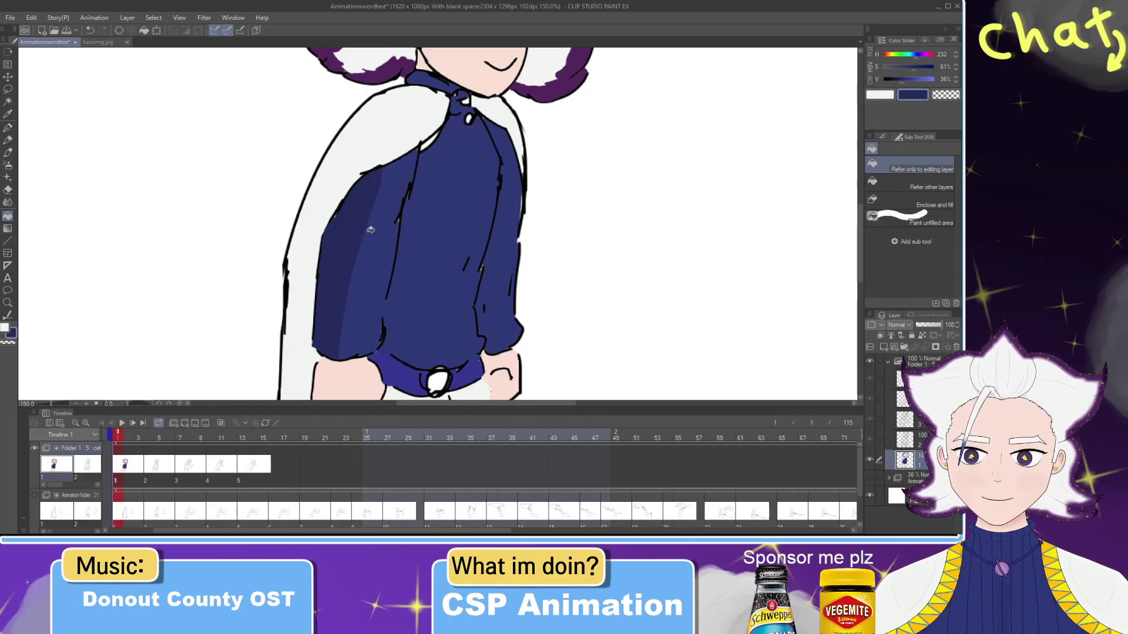
Step: Undo the near sleeve's shadow fill, fill it again with dark blue, and deselect
{"action": "scroll", "coordinate": [369, 234], "scroll_direction": "up", "scroll_amount": 3}
{"action": "key", "text": "ctrl+z"}
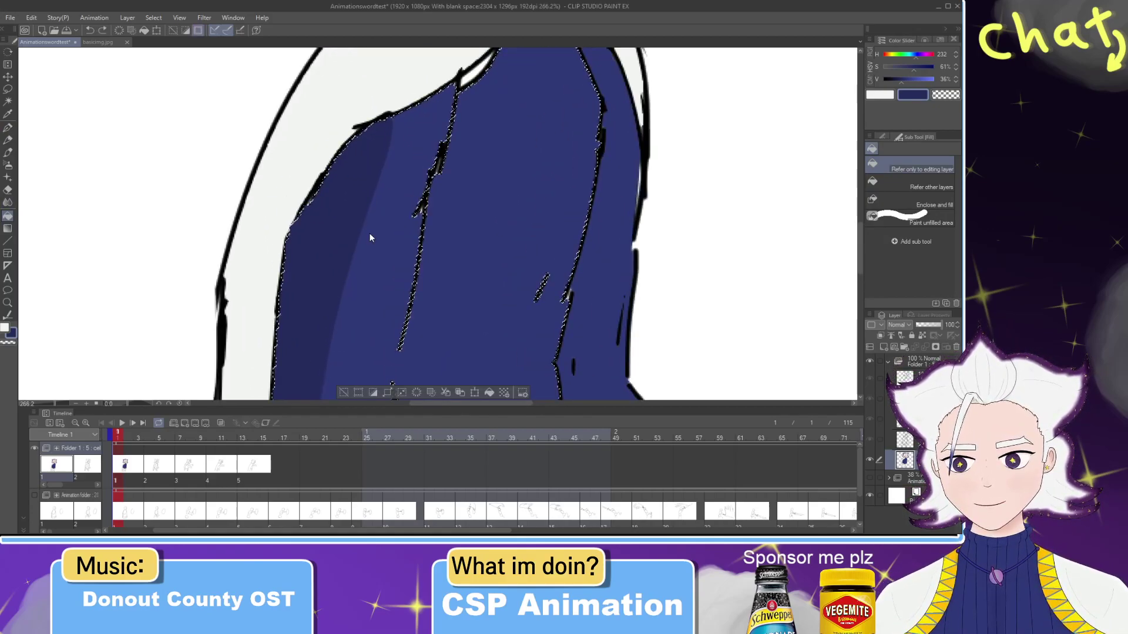
{"action": "key", "text": "ctrl+z"}
{"action": "left_click", "coordinate": [372, 231]}
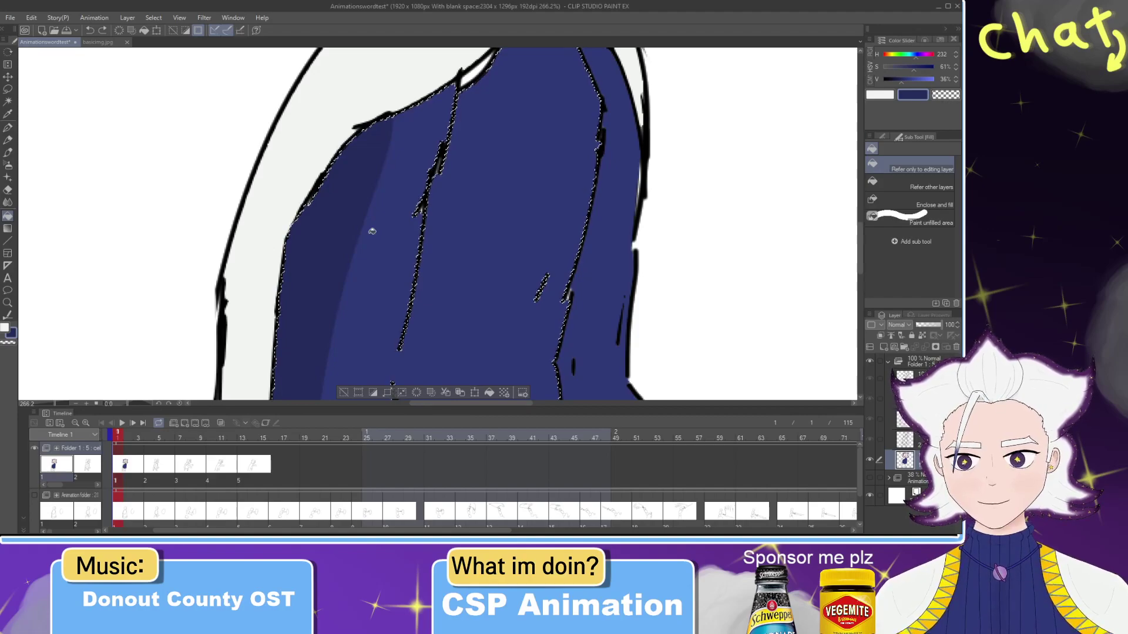
{"action": "key", "text": "ctrl+d"}
{"action": "scroll", "coordinate": [372, 231], "scroll_direction": "down", "scroll_amount": 3}
{"action": "scroll", "coordinate": [372, 231], "scroll_direction": "down", "scroll_amount": 2}
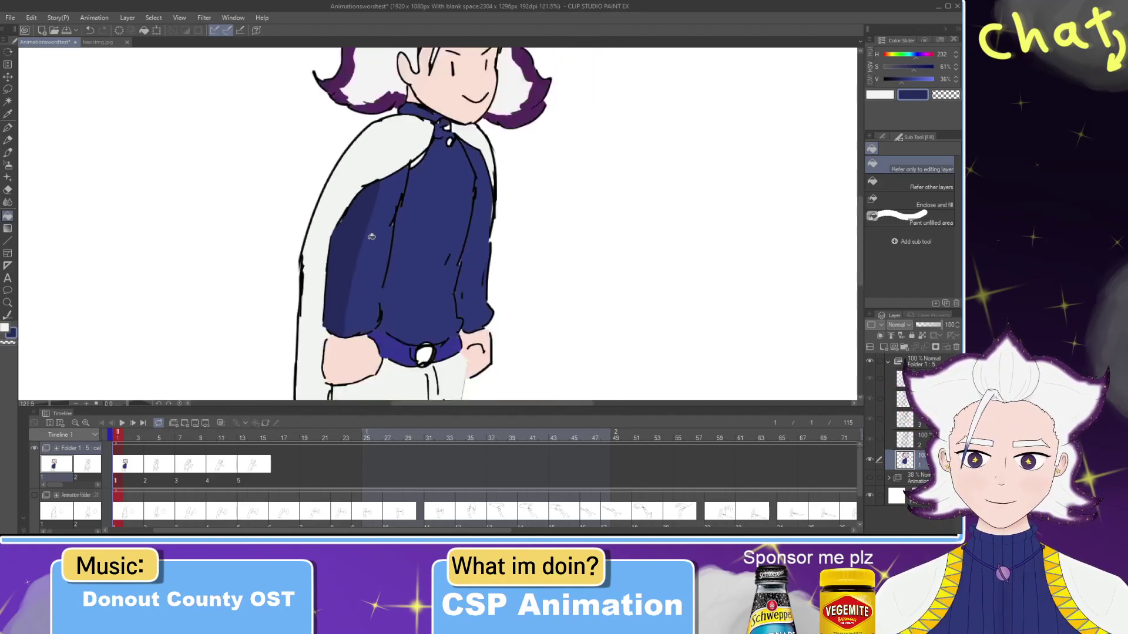
Step: Add a dark blue shadow strip on the sweater's torso beside the near sleeve within a selection, then deselect
{"action": "key", "text": "p"}
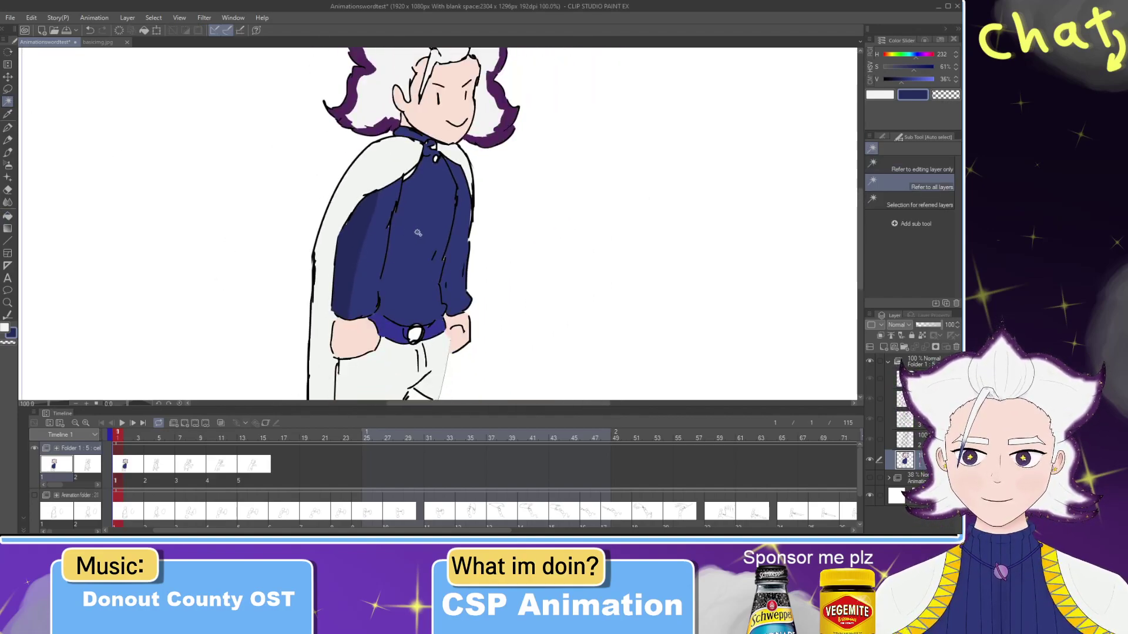
{"action": "key", "text": "ctrl+z"}
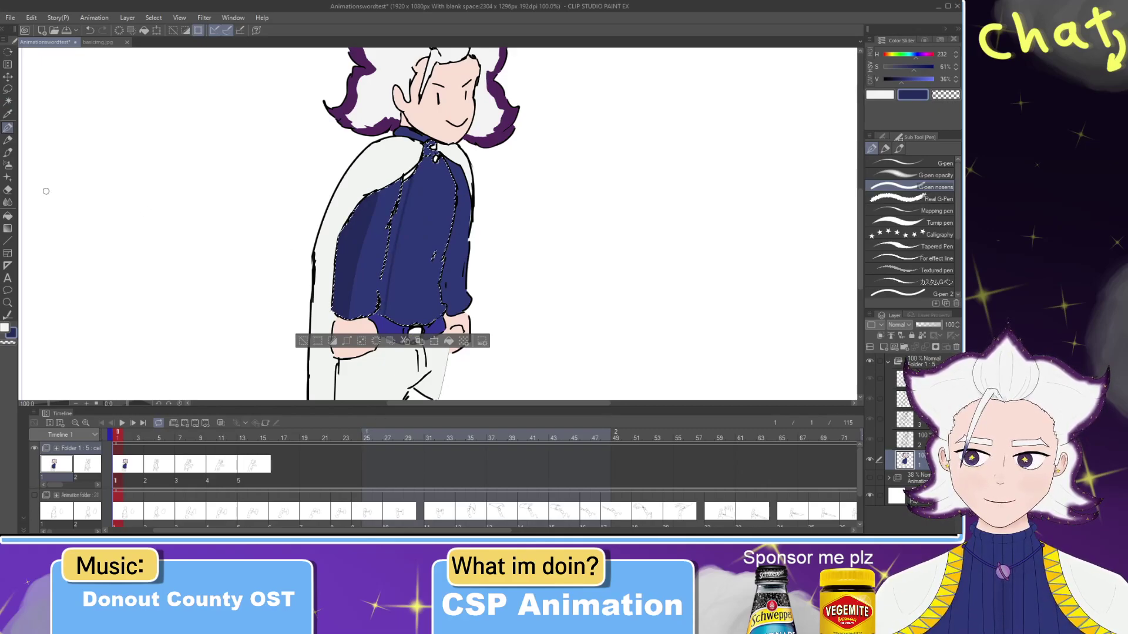
{"action": "left_click", "coordinate": [8, 190]}
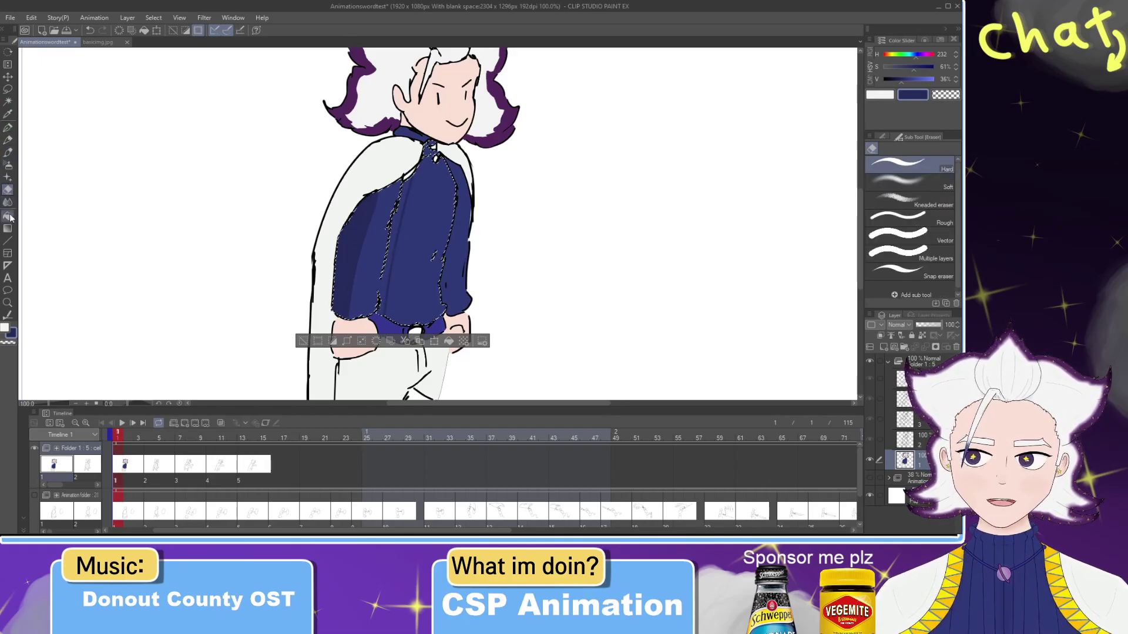
{"action": "key", "text": "g"}
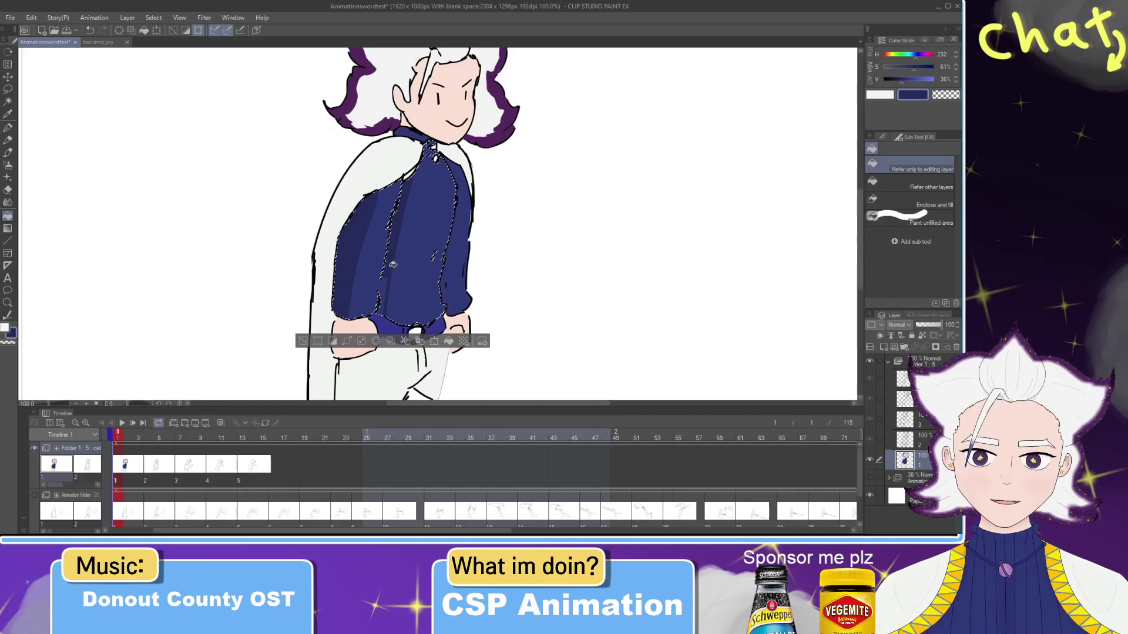
{"action": "left_click", "coordinate": [385, 279]}
{"action": "key", "text": "ctrl+z"}
{"action": "key", "text": "p"}
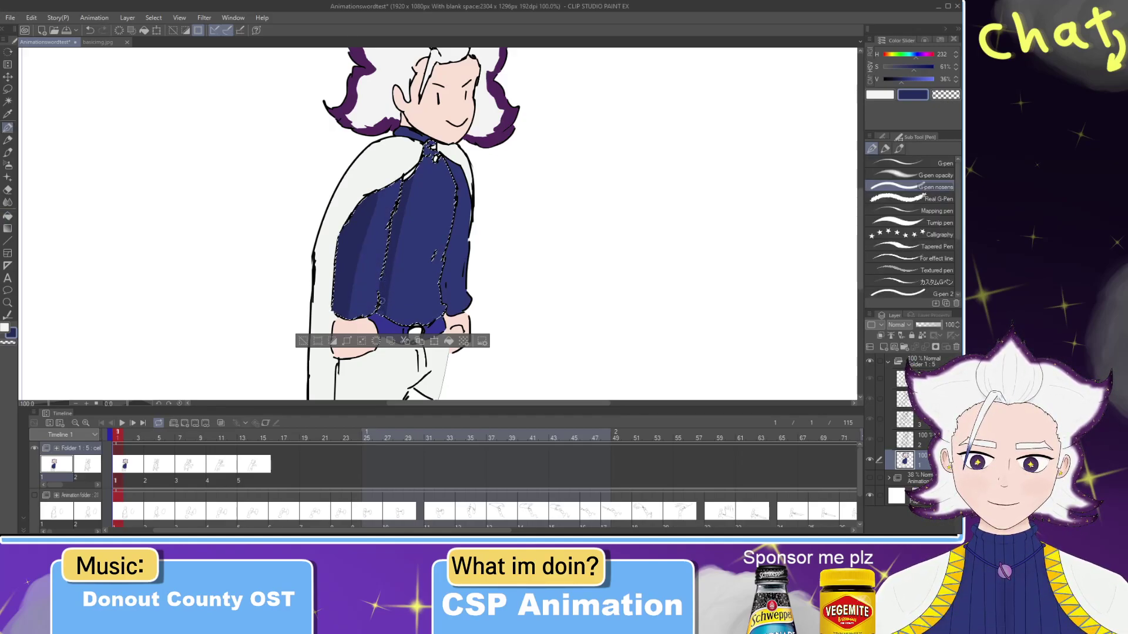
{"action": "key", "text": "ctrl+d"}
Step: Select the far sleeve, paint a dark blue shadow along its inner edge, and deselect
{"action": "left_click_drag", "start_coordinate": [436, 207], "coordinate": [346, 270]}
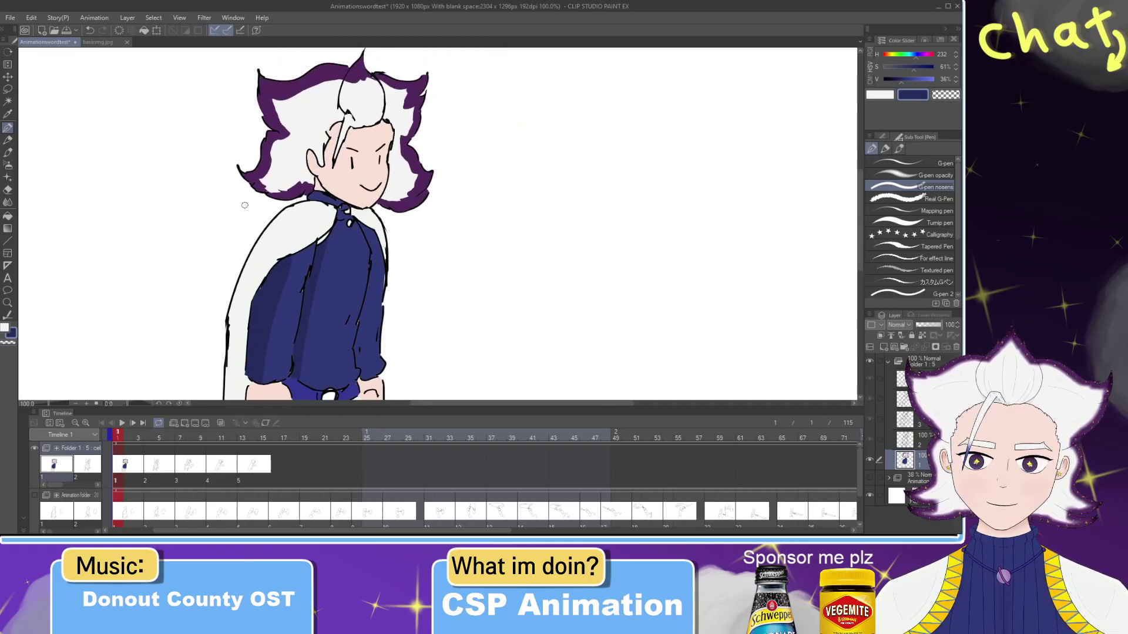
{"action": "left_click", "coordinate": [7, 102]}
{"action": "left_click_drag", "start_coordinate": [350, 324], "coordinate": [348, 231]}
{"action": "left_click", "coordinate": [347, 231]}
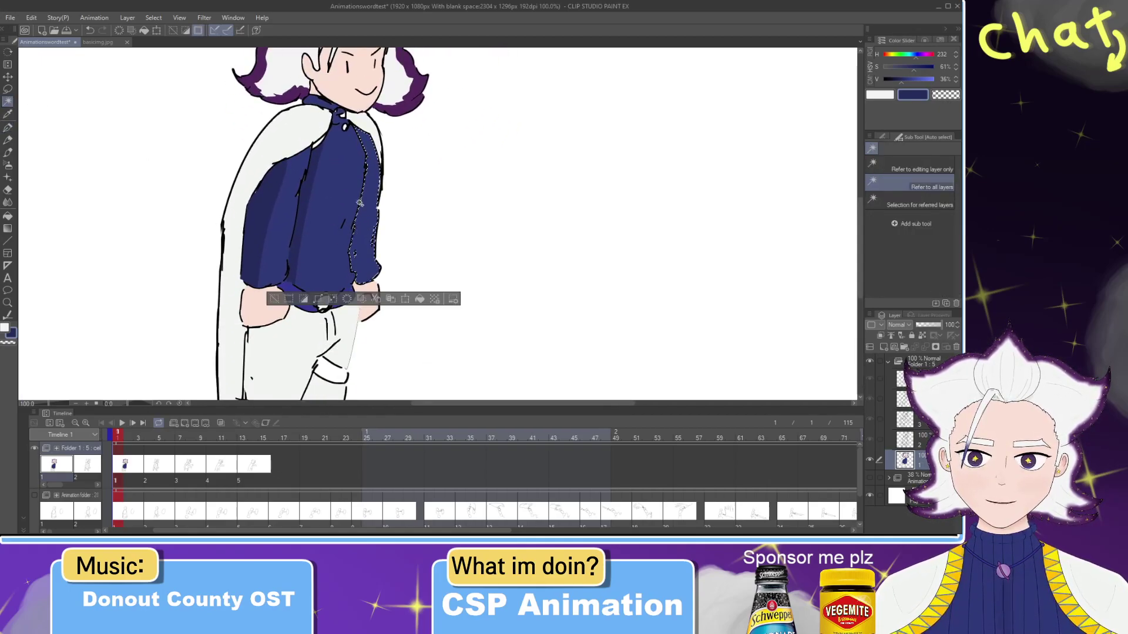
{"action": "key", "text": "p"}
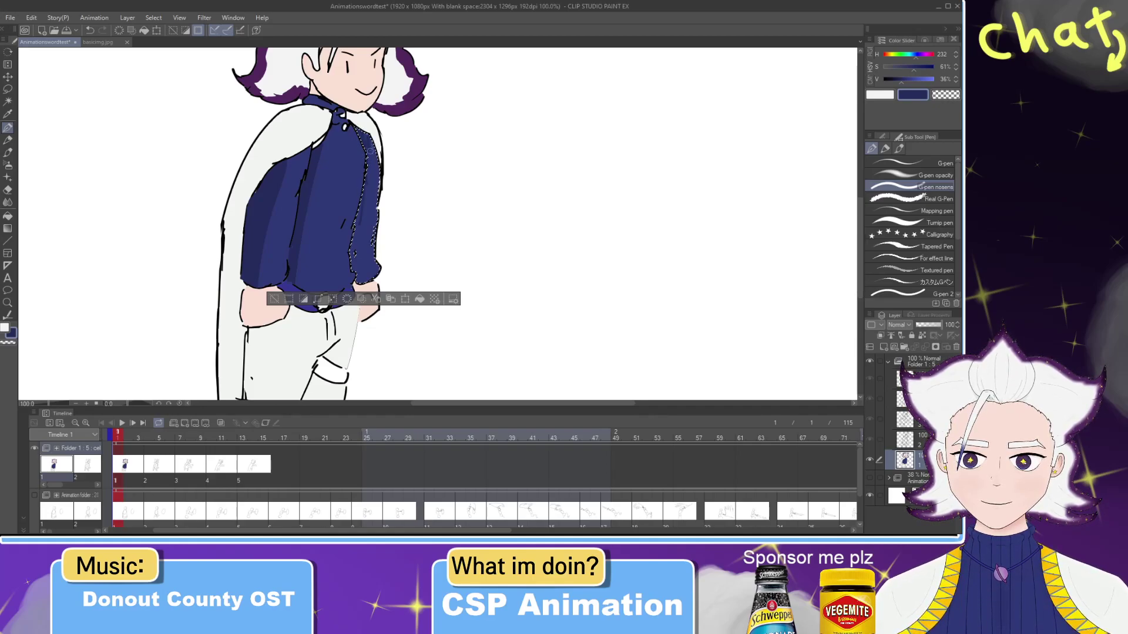
{"action": "left_click_drag", "start_coordinate": [379, 238], "coordinate": [390, 282]}
{"action": "key", "text": "ctrl+d"}
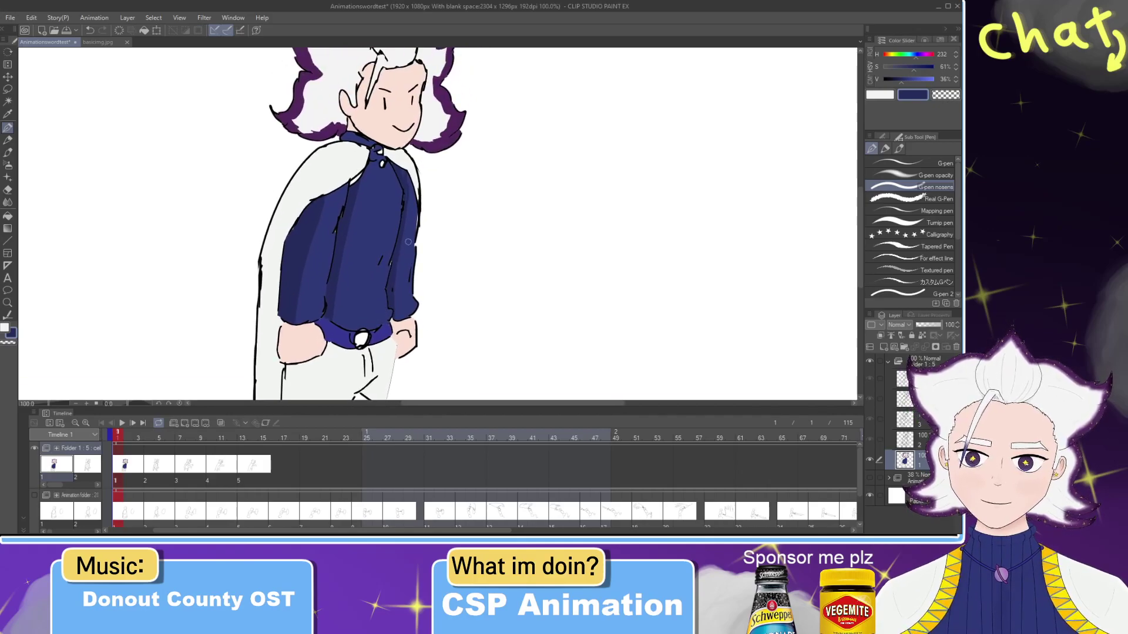
Step: Examine the coloured hair, face and shaded sweater of the frame 1 drawing, both as a whole and close up
{"action": "scroll", "coordinate": [408, 242], "scroll_direction": "down", "scroll_amount": 2}
{"action": "scroll", "coordinate": [437, 166], "scroll_direction": "up", "scroll_amount": 2}
{"action": "scroll", "coordinate": [432, 176], "scroll_direction": "down", "scroll_amount": 3}
{"action": "scroll", "coordinate": [431, 179], "scroll_direction": "up", "scroll_amount": 1}
{"action": "scroll", "coordinate": [429, 185], "scroll_direction": "down", "scroll_amount": 1}
{"action": "scroll", "coordinate": [429, 186], "scroll_direction": "down", "scroll_amount": 2}
{"action": "scroll", "coordinate": [431, 165], "scroll_direction": "up", "scroll_amount": 3}
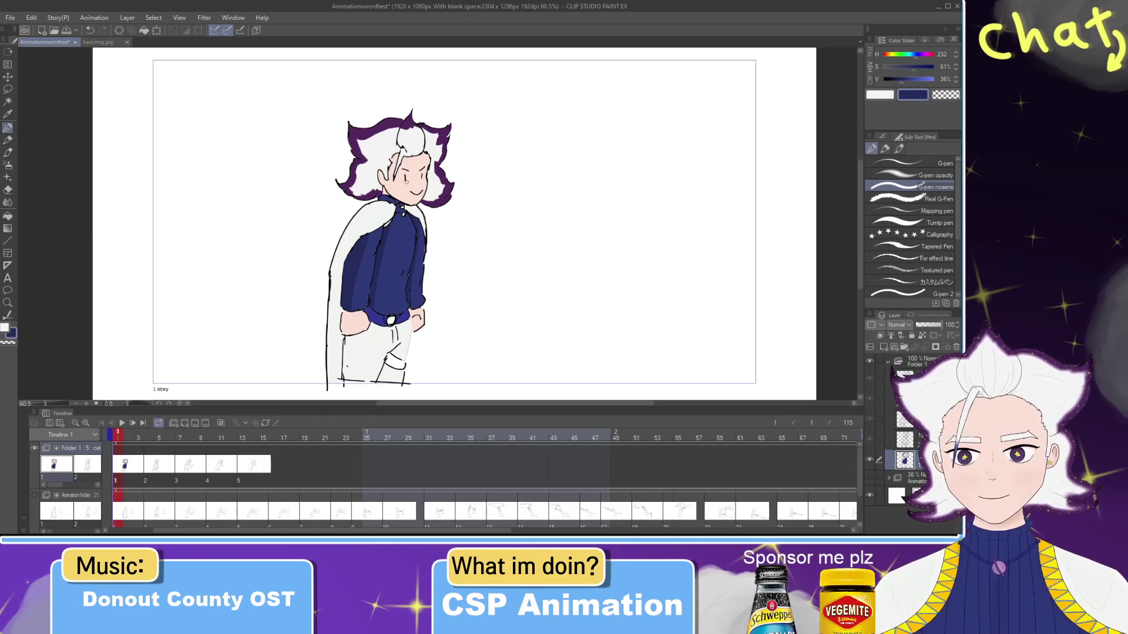
{"action": "scroll", "coordinate": [405, 183], "scroll_direction": "up", "scroll_amount": 4}
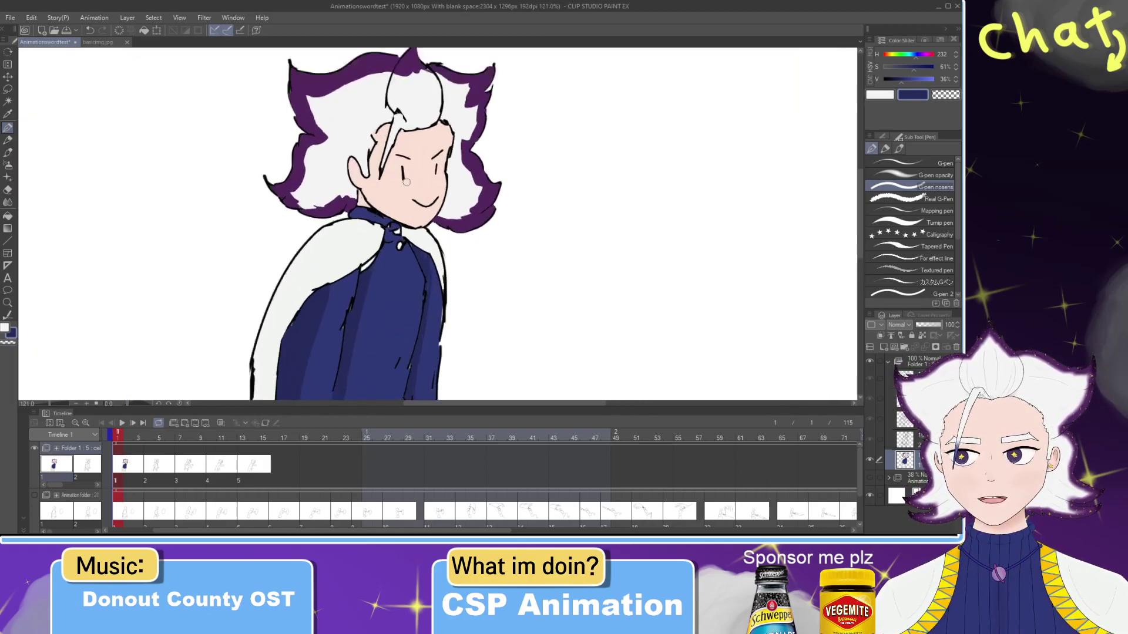
{"action": "scroll", "coordinate": [406, 182], "scroll_direction": "up", "scroll_amount": 2}
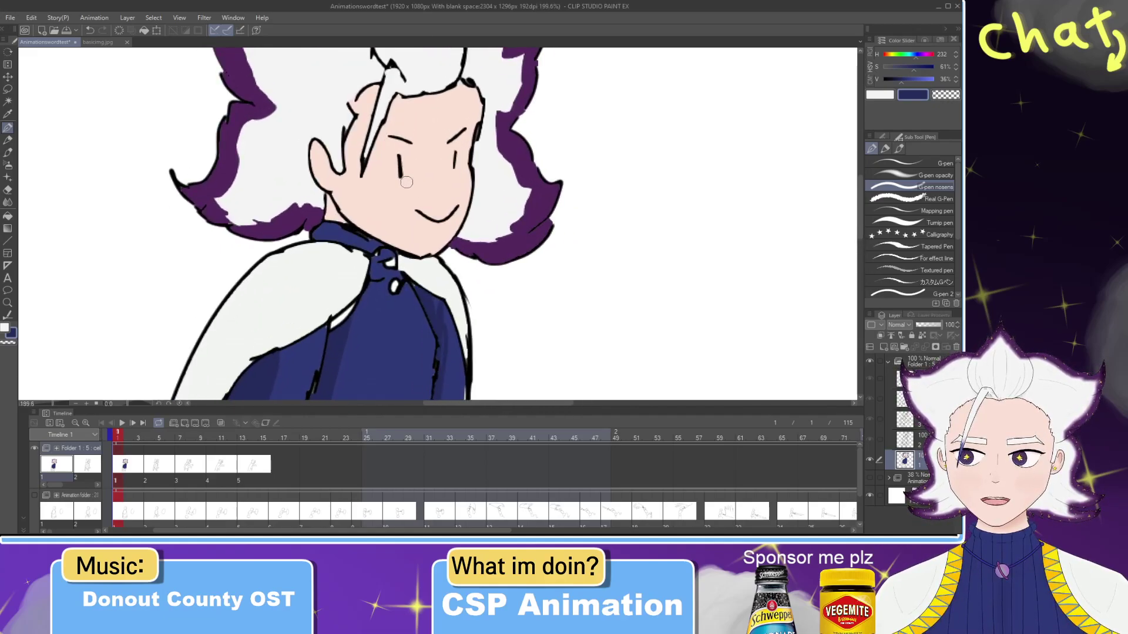
{"action": "left_click", "coordinate": [11, 102]}
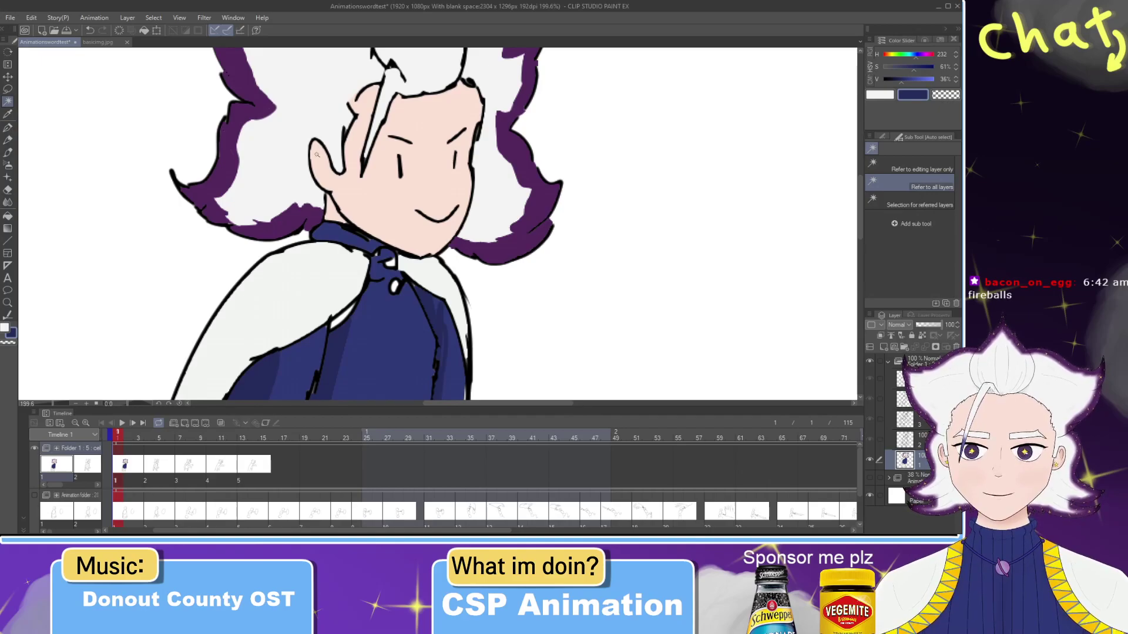
{"action": "scroll", "coordinate": [317, 154], "scroll_direction": "down", "scroll_amount": 4}
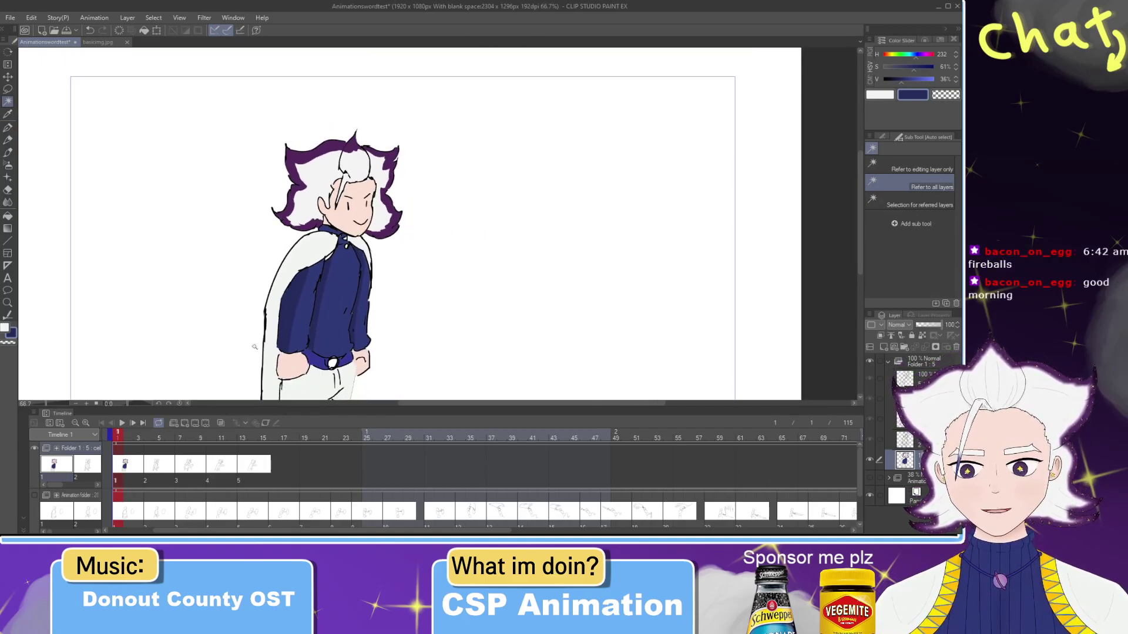
{"action": "scroll", "coordinate": [284, 299], "scroll_direction": "up", "scroll_amount": 3}
{"action": "scroll", "coordinate": [285, 300], "scroll_direction": "down", "scroll_amount": 3}
{"action": "scroll", "coordinate": [288, 302], "scroll_direction": "up", "scroll_amount": 3}
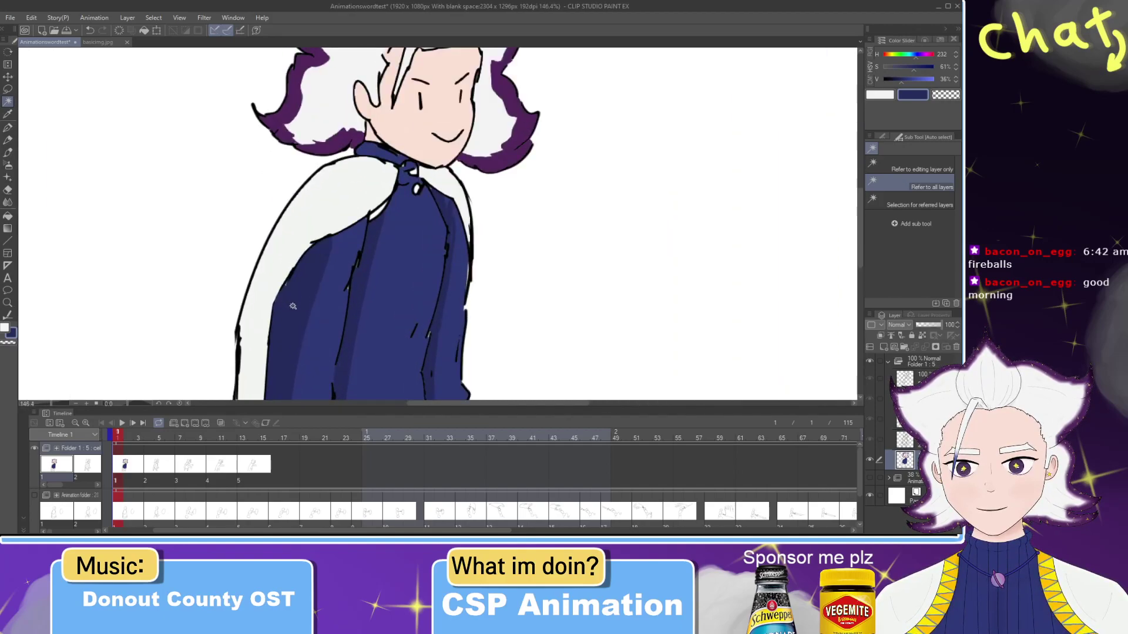
{"action": "scroll", "coordinate": [293, 306], "scroll_direction": "down", "scroll_amount": 9}
{"action": "left_click_drag", "start_coordinate": [318, 370], "coordinate": [363, 298]}
{"action": "scroll", "coordinate": [361, 304], "scroll_direction": "up", "scroll_amount": 8}
{"action": "left_click_drag", "start_coordinate": [391, 257], "coordinate": [294, 410]}
{"action": "left_click_drag", "start_coordinate": [320, 230], "coordinate": [336, 322]}
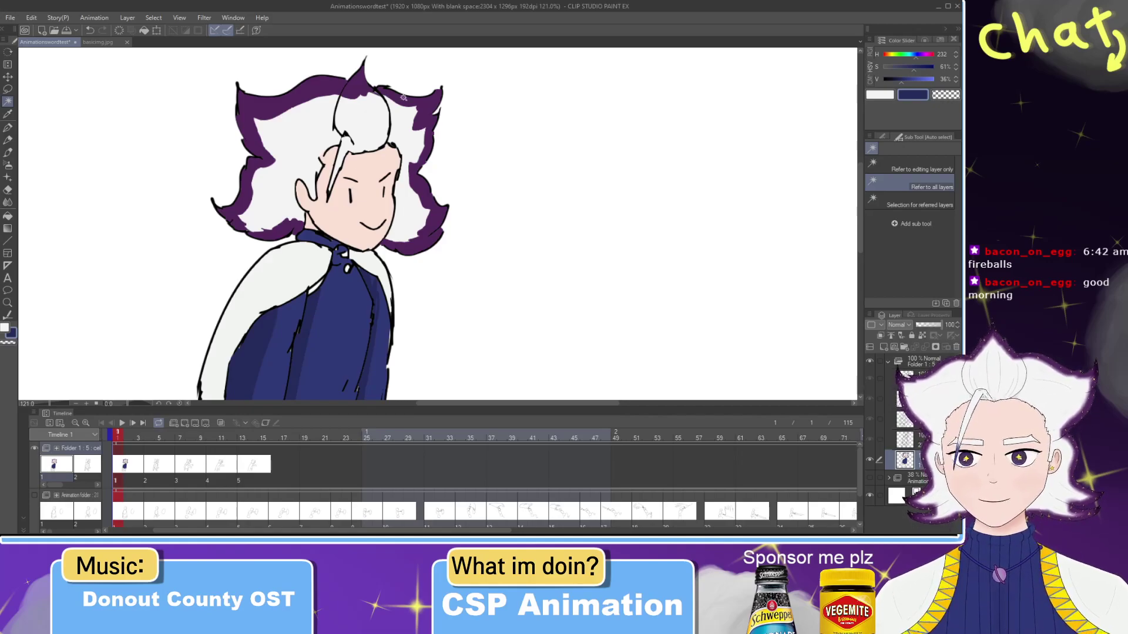
Step: Sample the black line colour and touch up the outline at the upper hair tip on the far side of the head
{"action": "scroll", "coordinate": [403, 97], "scroll_direction": "up", "scroll_amount": 3}
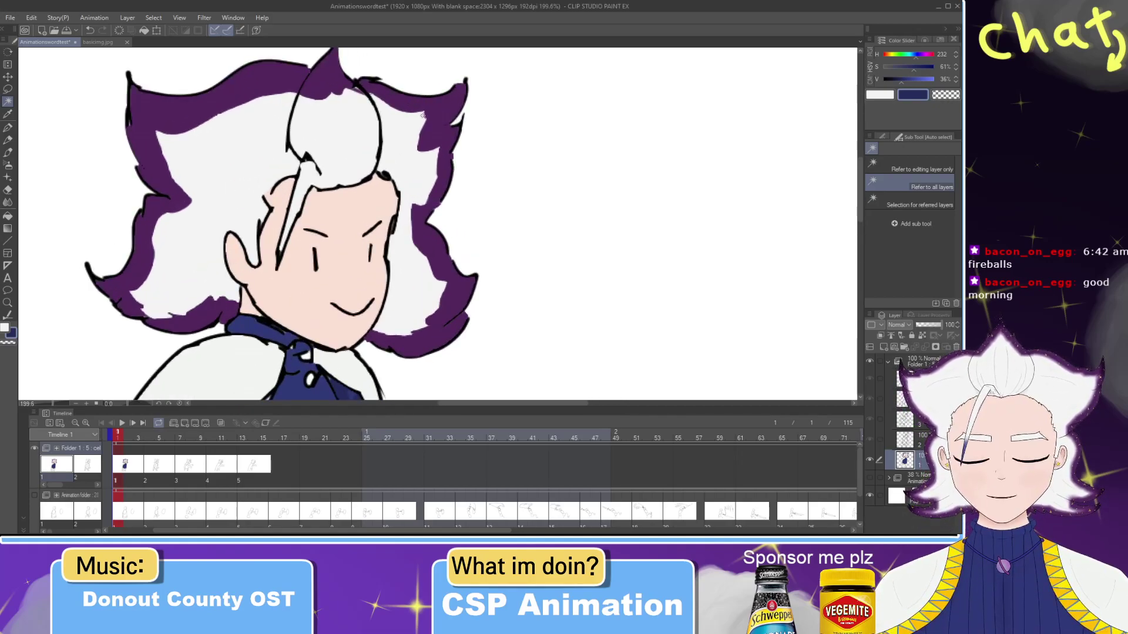
{"action": "key", "text": "i"}
{"action": "left_click", "coordinate": [467, 76]}
{"action": "key", "text": "p"}
{"action": "mouse_move", "coordinate": [467, 77]}
{"action": "left_mouse_down"}
{"action": "mouse_move", "coordinate": [441, 96]}
{"action": "mouse_move", "coordinate": [486, 88]}
{"action": "left_mouse_up"}
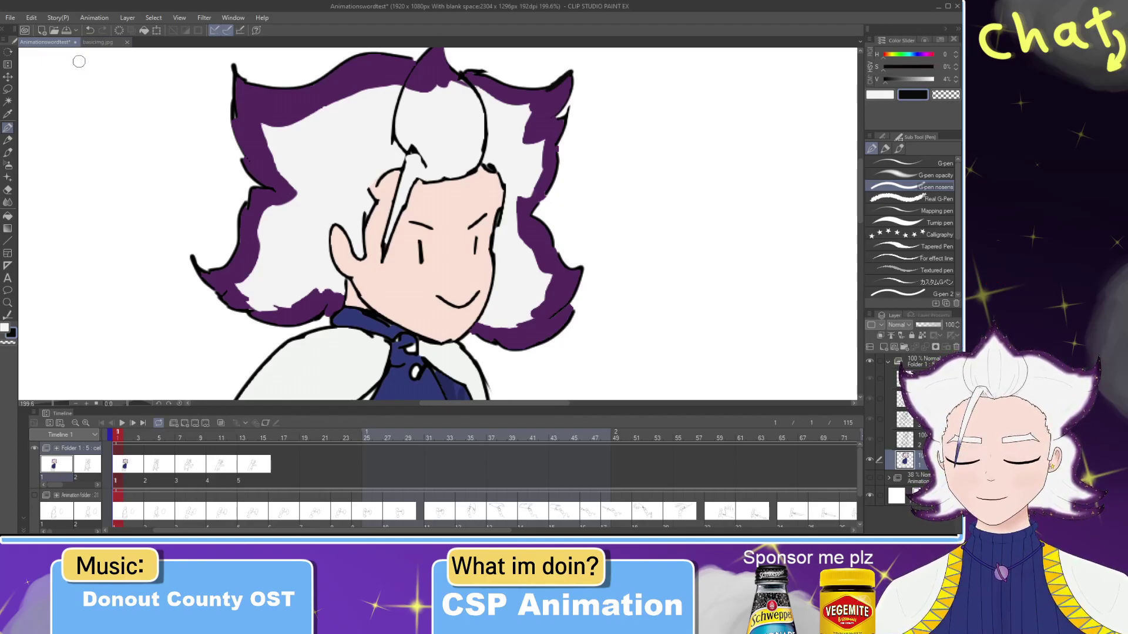
Step: Switch away from the animation and close its document, leaving the reference image open
{"action": "left_click", "coordinate": [85, 43]}
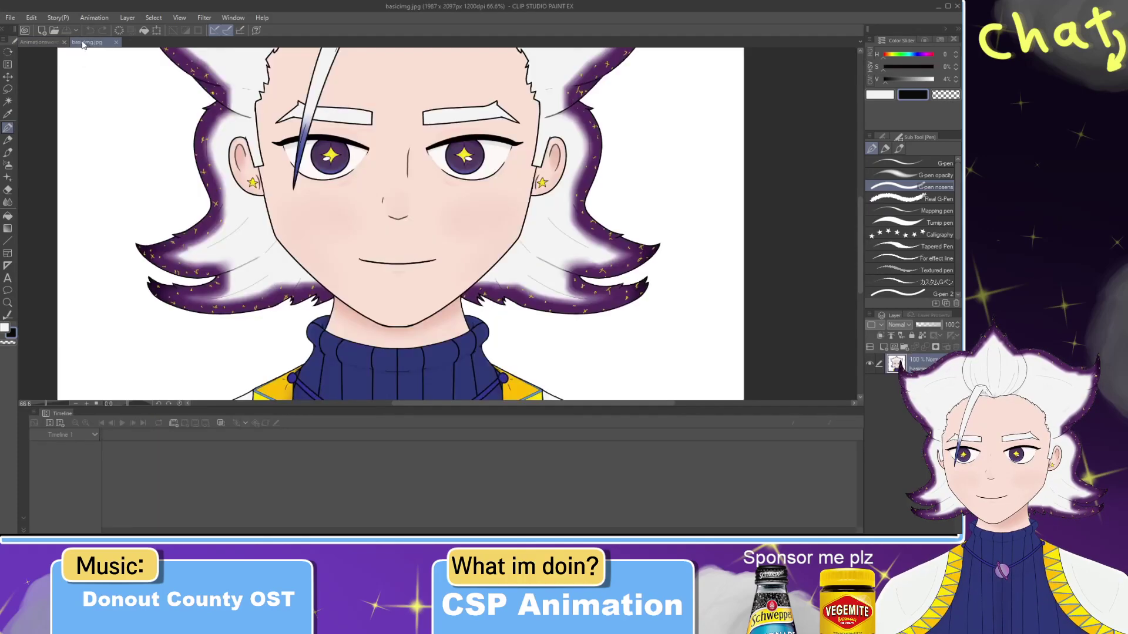
{"action": "left_click", "coordinate": [64, 42]}
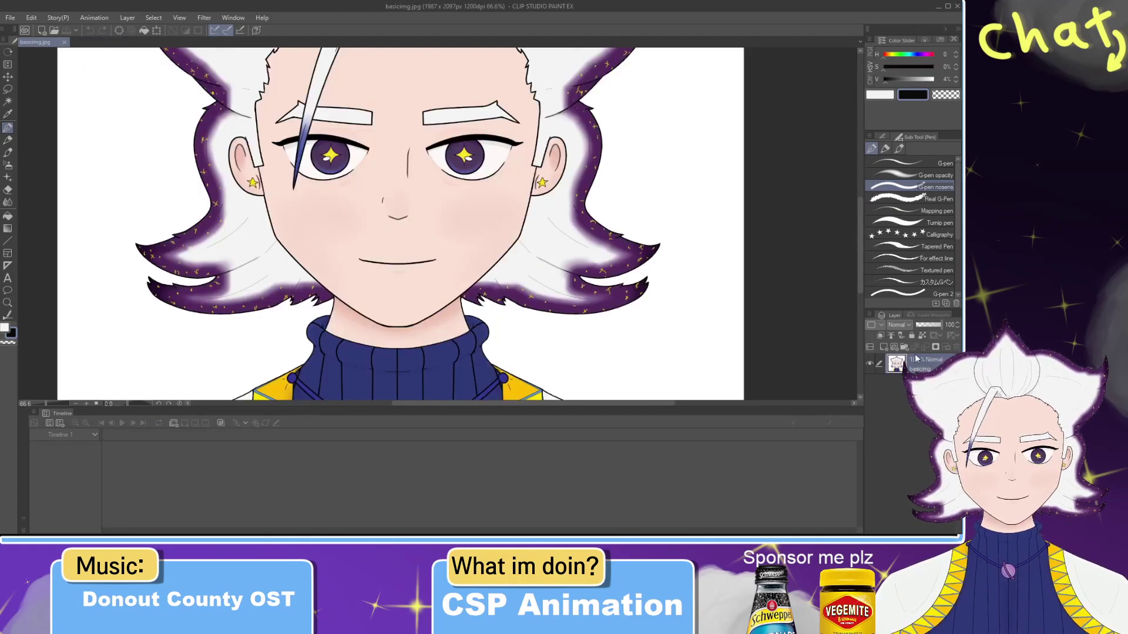
{"action": "left_click", "coordinate": [883, 348]}
{"action": "left_click", "coordinate": [869, 363]}
{"action": "left_click", "coordinate": [870, 384]}
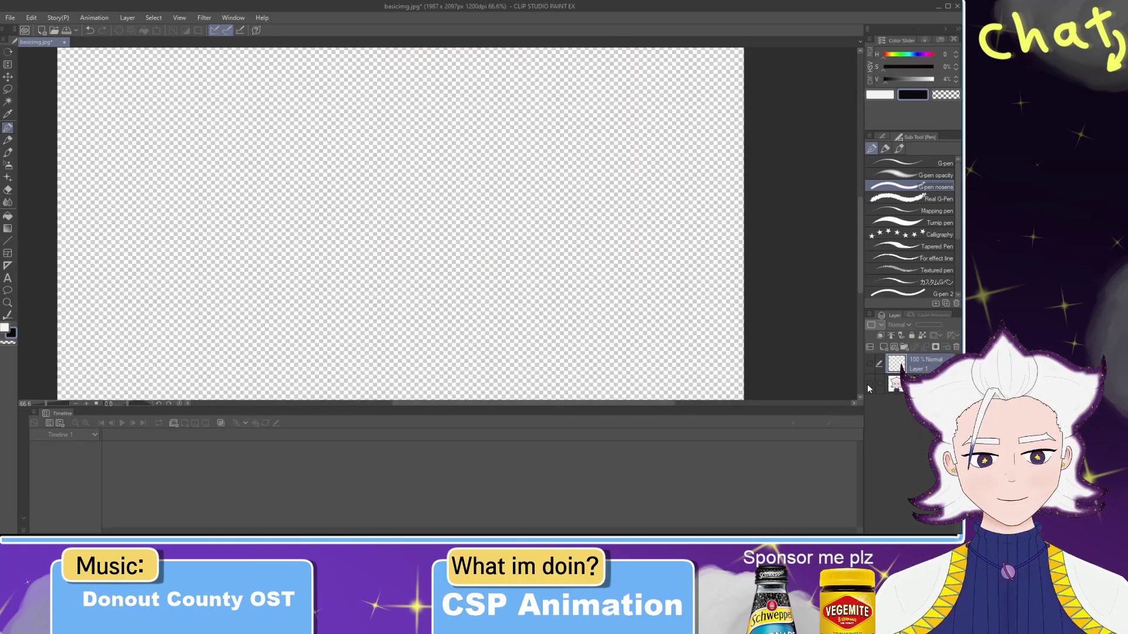
Step: Create a new 1000 x 1000 px illustration at 999 dpi and close the reference image
{"action": "left_click", "coordinate": [14, 20]}
{"action": "left_click", "coordinate": [45, 34]}
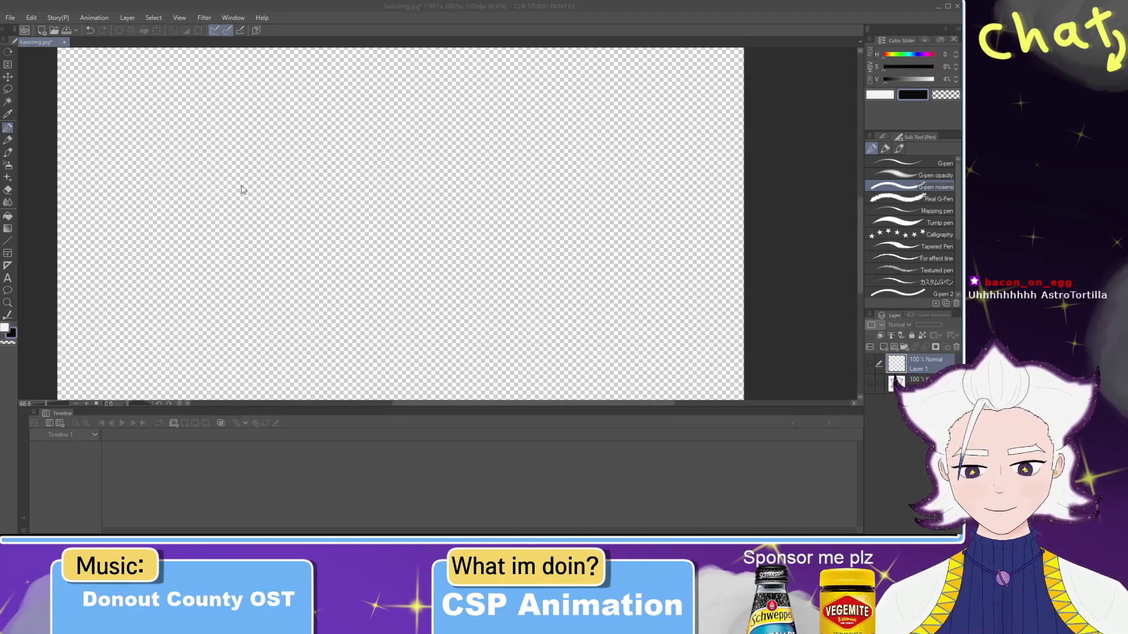
{"action": "left_click", "coordinate": [418, 107]}
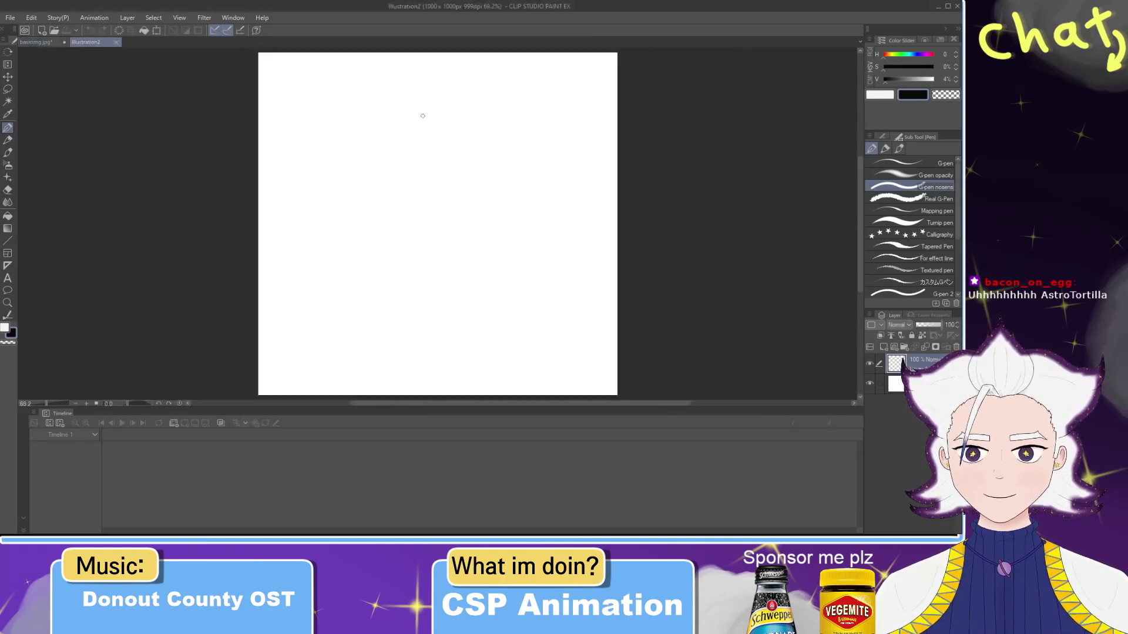
{"action": "left_click", "coordinate": [66, 41]}
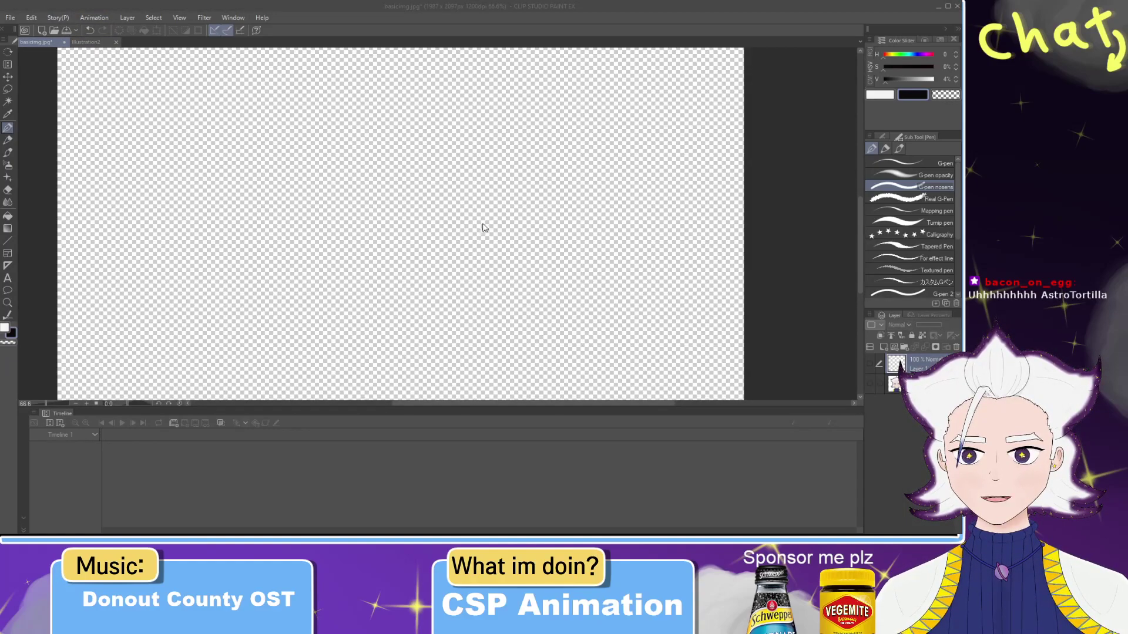
{"action": "left_click", "coordinate": [482, 205]}
Step: Hide the timeline and switch to the G-pen with an adjusted brush size
{"action": "scroll", "coordinate": [402, 187], "scroll_direction": "up", "scroll_amount": 3}
{"action": "left_click", "coordinate": [928, 165]}
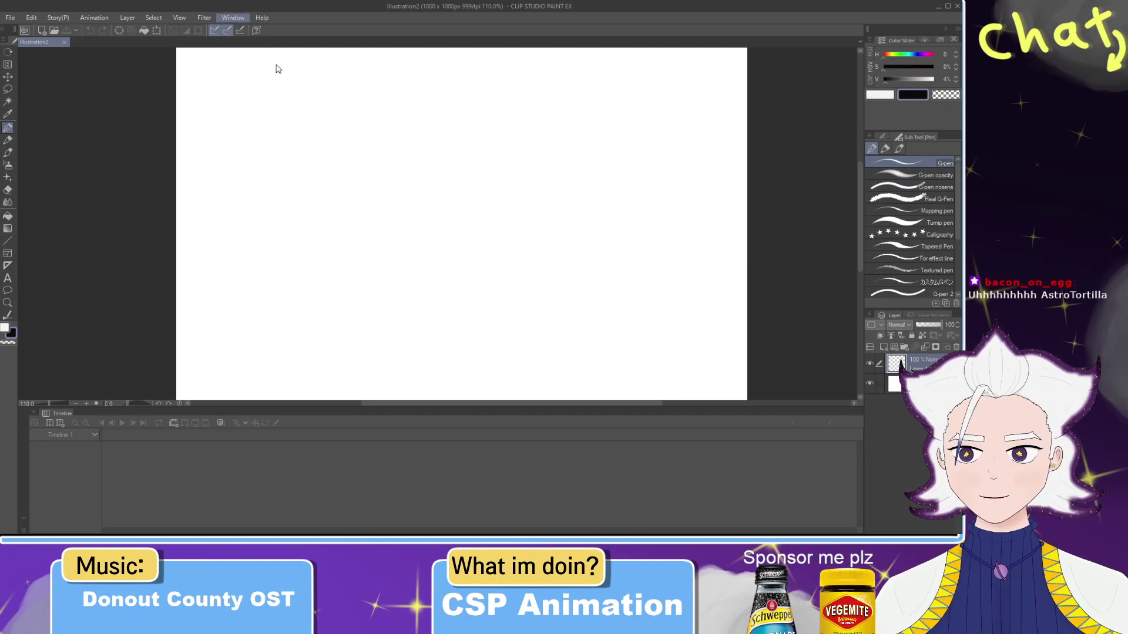
{"action": "left_click", "coordinate": [290, 277]}
{"action": "left_click_drag", "start_coordinate": [440, 208], "coordinate": [333, 180]}
{"action": "key", "text": "bracketleft"}
{"action": "key", "text": "bracketleft"}
{"action": "key", "text": "bracketleft"}
{"action": "key", "text": "bracketleft"}
{"action": "key", "text": "bracketleft"}
{"action": "key", "text": "bracketleft"}
{"action": "key", "text": "bracketleft"}
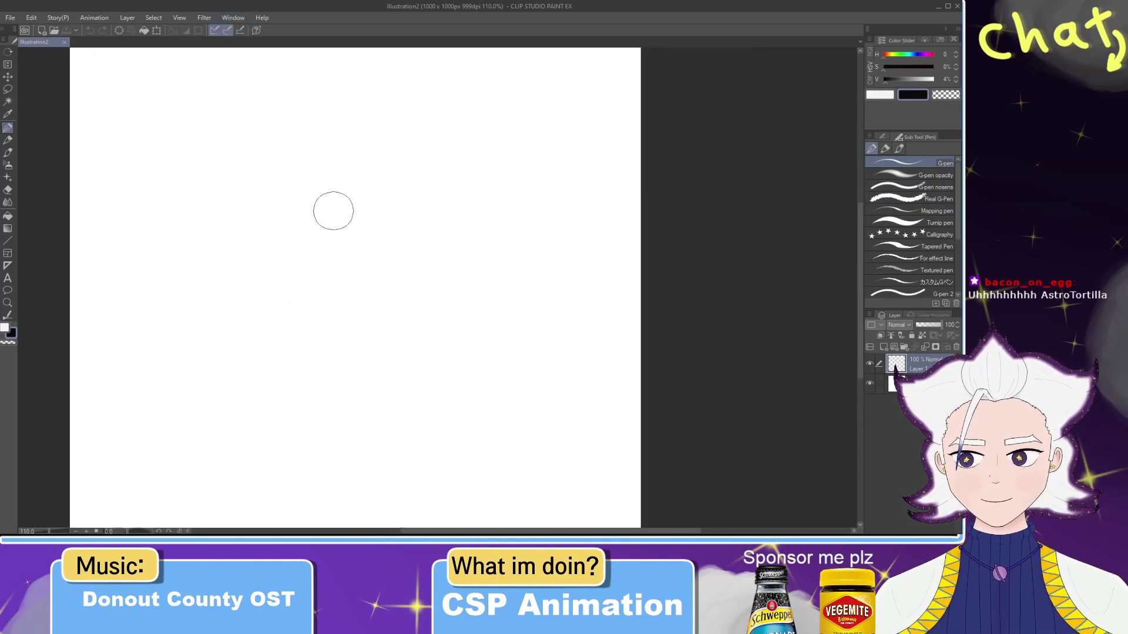
Step: Sketch the rounded top and near-side outline of a large wrap-shaped body in the middle of the canvas
{"action": "left_click_drag", "start_coordinate": [359, 233], "coordinate": [410, 188]}
{"action": "left_click_drag", "start_coordinate": [372, 147], "coordinate": [379, 232]}
{"action": "key", "text": "ctrl+z"}
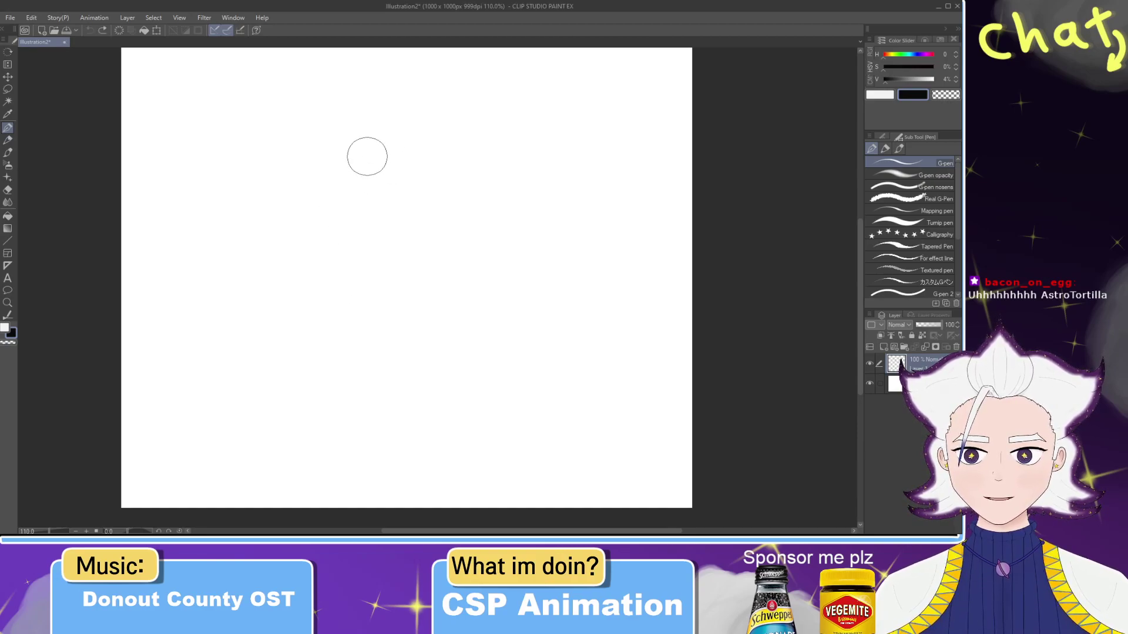
{"action": "mouse_move", "coordinate": [372, 158]}
{"action": "left_mouse_down"}
{"action": "mouse_move", "coordinate": [318, 335]}
{"action": "mouse_move", "coordinate": [345, 181]}
{"action": "mouse_move", "coordinate": [342, 346]}
{"action": "left_mouse_up"}
{"action": "key", "text": "ctrl+z"}
{"action": "mouse_move", "coordinate": [372, 160]}
{"action": "left_mouse_down"}
{"action": "mouse_move", "coordinate": [418, 171]}
{"action": "mouse_move", "coordinate": [449, 198]}
{"action": "mouse_move", "coordinate": [463, 241]}
{"action": "mouse_move", "coordinate": [439, 275]}
{"action": "left_mouse_up"}
{"action": "key", "text": "ctrl+z"}
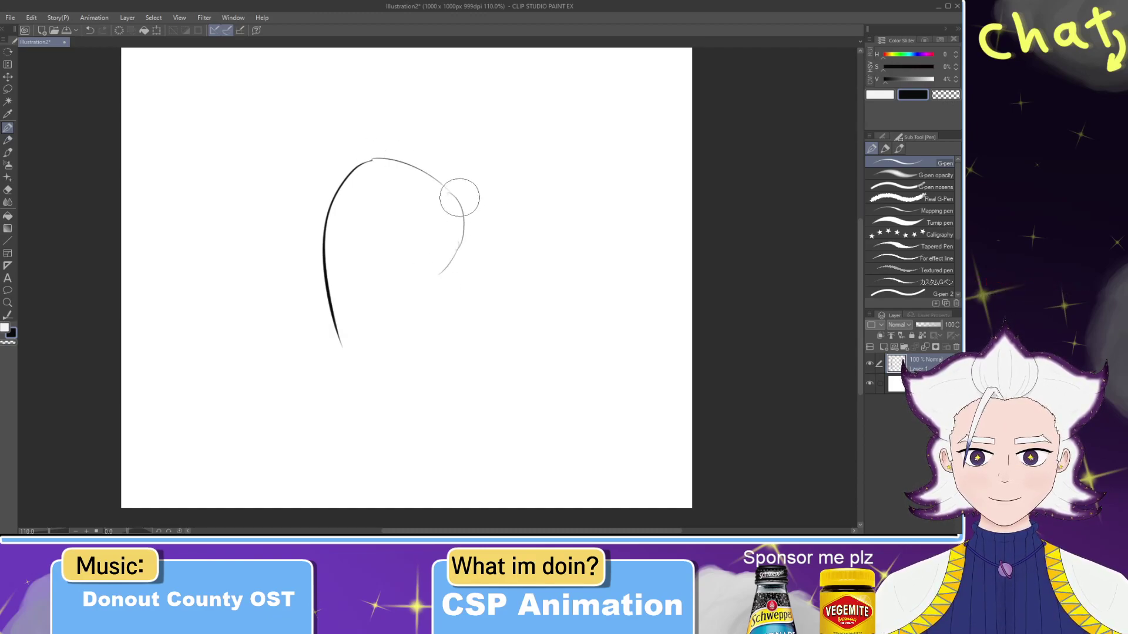
Step: Sketch the overlapping seam down the wrap-shaped body, its lower near edge and the curved outline of its far side
{"action": "mouse_move", "coordinate": [462, 205]}
{"action": "left_mouse_down"}
{"action": "mouse_move", "coordinate": [476, 247]}
{"action": "mouse_move", "coordinate": [418, 279]}
{"action": "mouse_move", "coordinate": [451, 280]}
{"action": "mouse_move", "coordinate": [472, 340]}
{"action": "left_mouse_up"}
{"action": "key", "text": "ctrl+z"}
{"action": "key", "text": "ctrl+z"}
{"action": "left_click_drag", "start_coordinate": [458, 243], "coordinate": [468, 328]}
{"action": "left_click_drag", "start_coordinate": [336, 333], "coordinate": [389, 391]}
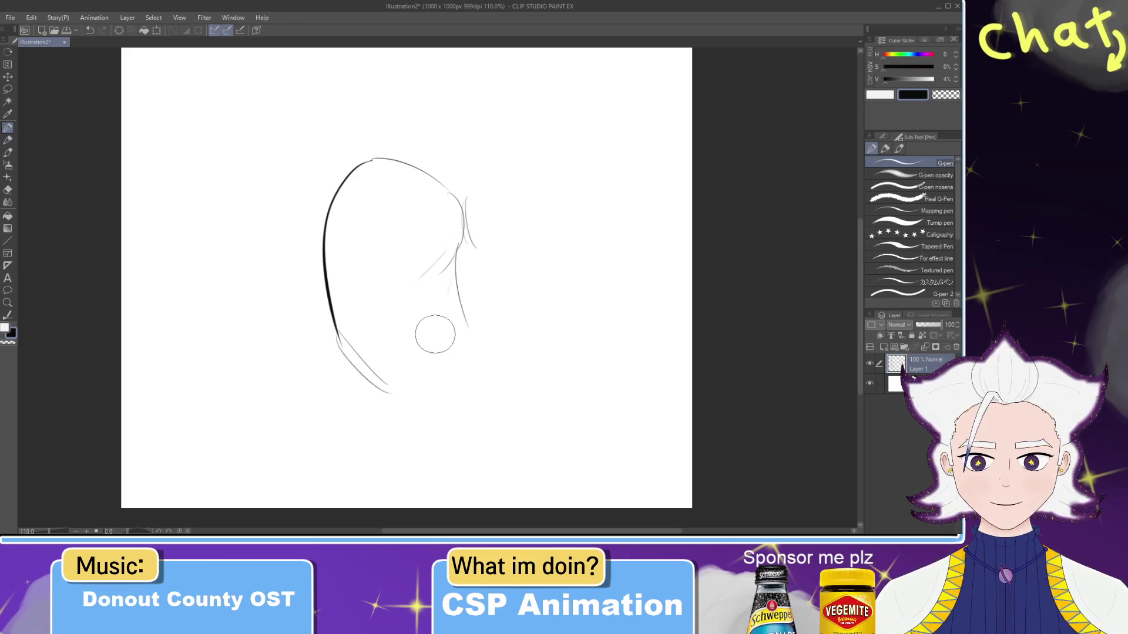
{"action": "left_click_drag", "start_coordinate": [494, 184], "coordinate": [503, 338]}
{"action": "left_click_drag", "start_coordinate": [514, 285], "coordinate": [448, 384]}
{"action": "left_click_drag", "start_coordinate": [466, 242], "coordinate": [465, 346]}
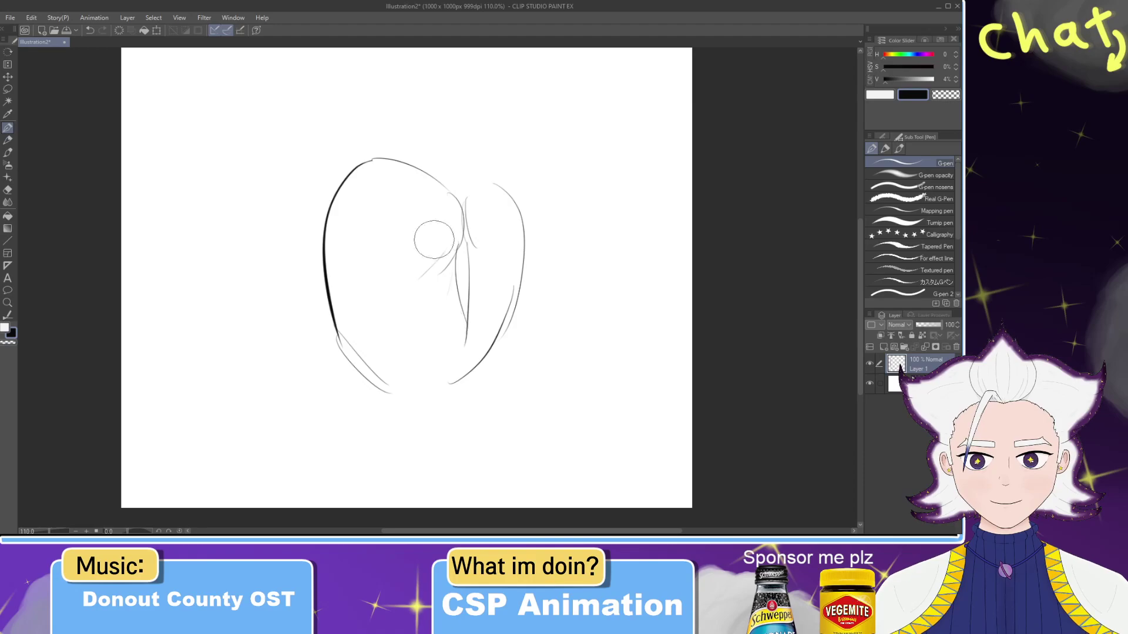
Step: Draw a rounded chin above the body with two short upright eyes and a smiling mouth
{"action": "mouse_move", "coordinate": [428, 171]}
{"action": "left_mouse_down"}
{"action": "mouse_move", "coordinate": [417, 232]}
{"action": "mouse_move", "coordinate": [452, 164]}
{"action": "left_mouse_up"}
{"action": "key", "text": "ctrl+z"}
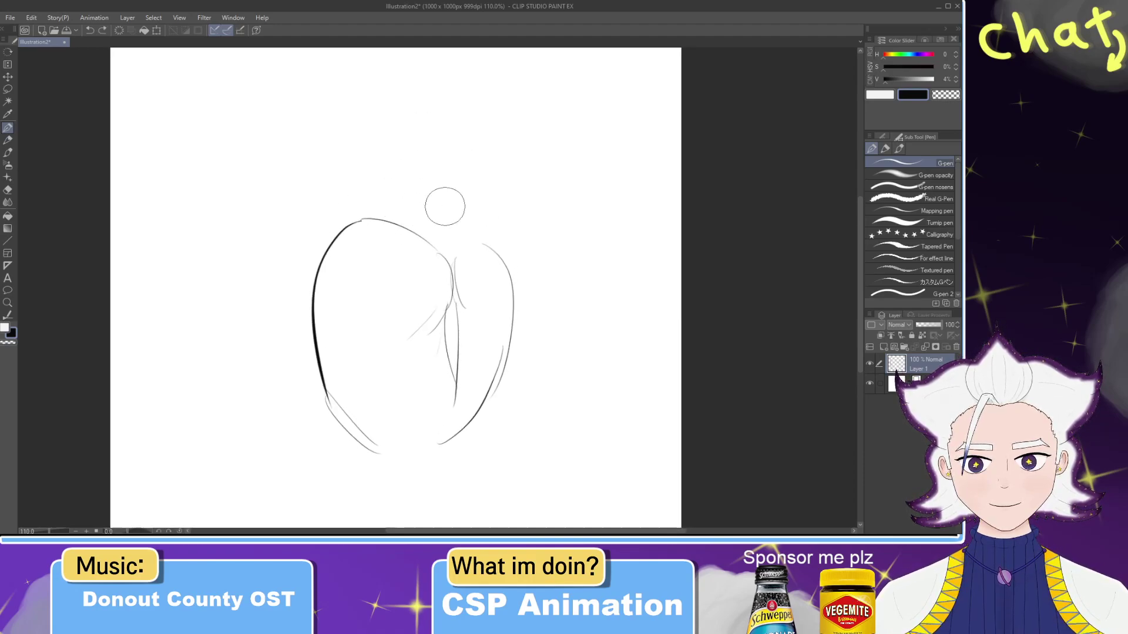
{"action": "mouse_move", "coordinate": [428, 240]}
{"action": "left_mouse_down"}
{"action": "mouse_move", "coordinate": [486, 241]}
{"action": "mouse_move", "coordinate": [473, 248]}
{"action": "mouse_move", "coordinate": [488, 214]}
{"action": "left_mouse_up"}
{"action": "key", "text": "ctrl+z"}
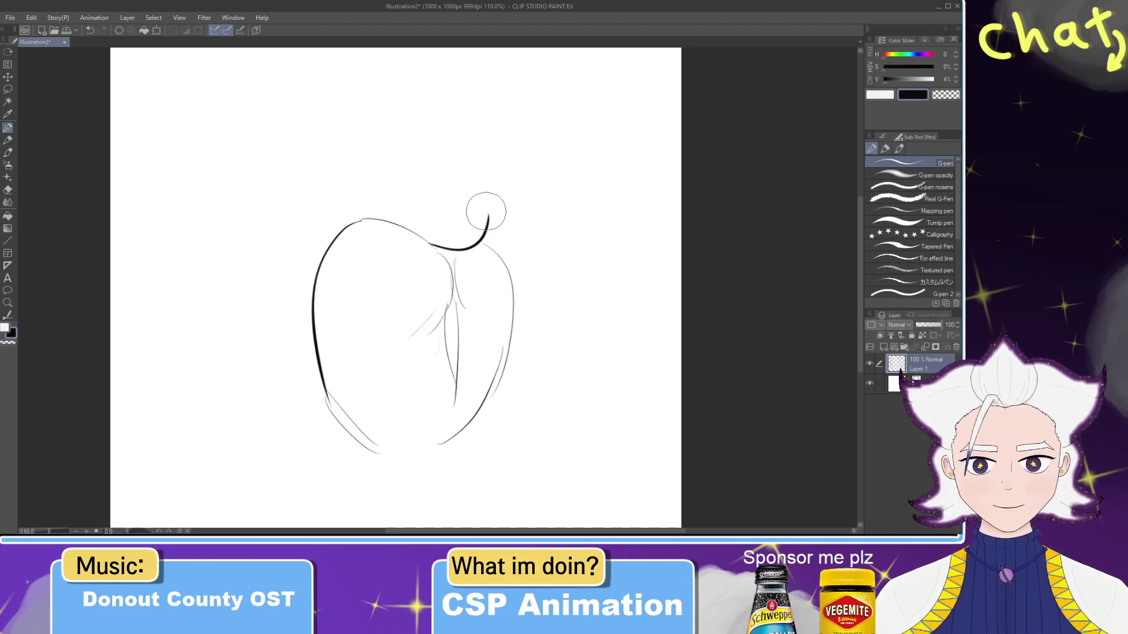
{"action": "mouse_move", "coordinate": [421, 185]}
{"action": "left_mouse_down"}
{"action": "mouse_move", "coordinate": [420, 204]}
{"action": "mouse_move", "coordinate": [465, 203]}
{"action": "mouse_move", "coordinate": [462, 230]}
{"action": "mouse_move", "coordinate": [428, 222]}
{"action": "left_mouse_up"}
{"action": "key", "text": "ctrl+z"}
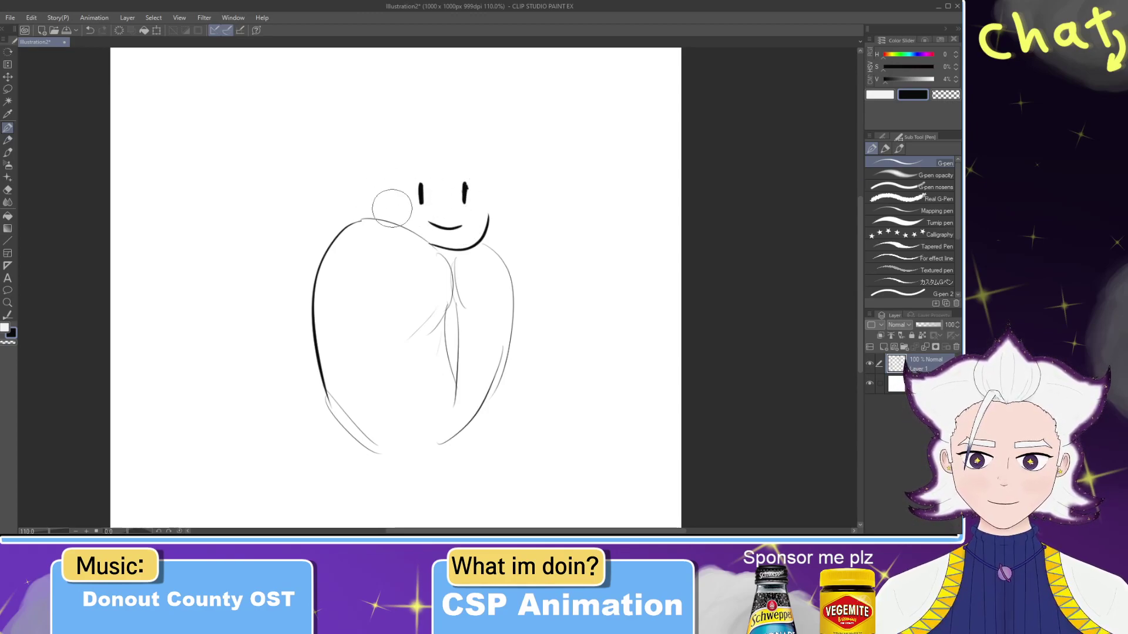
Step: Sketch the spiky hair with its forelock around the face, the far side of the face and a frilly collar
{"action": "mouse_move", "coordinate": [388, 181]}
{"action": "left_mouse_down"}
{"action": "mouse_move", "coordinate": [413, 162]}
{"action": "mouse_move", "coordinate": [446, 175]}
{"action": "mouse_move", "coordinate": [469, 160]}
{"action": "mouse_move", "coordinate": [468, 103]}
{"action": "mouse_move", "coordinate": [421, 138]}
{"action": "mouse_move", "coordinate": [397, 125]}
{"action": "mouse_move", "coordinate": [350, 131]}
{"action": "left_mouse_up"}
{"action": "key", "text": "ctrl+z"}
{"action": "key", "text": "ctrl+z"}
{"action": "mouse_move", "coordinate": [431, 122]}
{"action": "left_mouse_down"}
{"action": "mouse_move", "coordinate": [367, 137]}
{"action": "mouse_move", "coordinate": [354, 124]}
{"action": "mouse_move", "coordinate": [365, 171]}
{"action": "mouse_move", "coordinate": [324, 205]}
{"action": "mouse_move", "coordinate": [338, 220]}
{"action": "left_mouse_up"}
{"action": "mouse_move", "coordinate": [464, 128]}
{"action": "left_mouse_down"}
{"action": "mouse_move", "coordinate": [492, 136]}
{"action": "mouse_move", "coordinate": [489, 152]}
{"action": "mouse_move", "coordinate": [525, 135]}
{"action": "mouse_move", "coordinate": [515, 199]}
{"action": "left_mouse_up"}
{"action": "key", "text": "ctrl+z"}
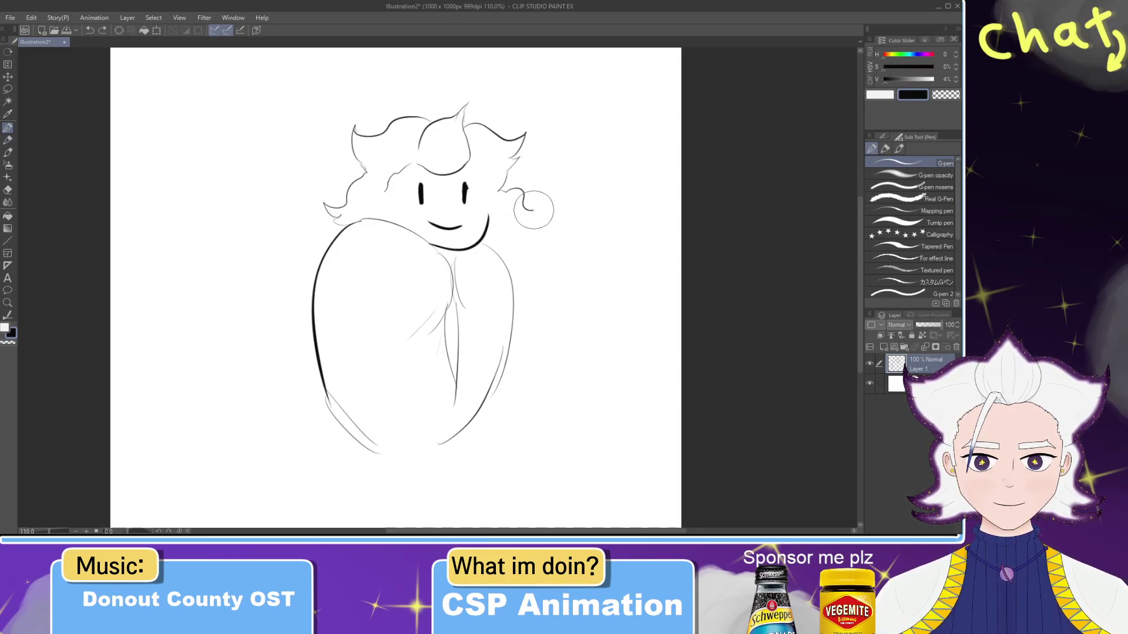
{"action": "mouse_move", "coordinate": [507, 180]}
{"action": "left_mouse_down"}
{"action": "mouse_move", "coordinate": [530, 217]}
{"action": "mouse_move", "coordinate": [497, 245]}
{"action": "left_mouse_up"}
{"action": "left_click_drag", "start_coordinate": [468, 162], "coordinate": [481, 177]}
{"action": "mouse_move", "coordinate": [483, 180]}
{"action": "left_mouse_down"}
{"action": "mouse_move", "coordinate": [441, 174]}
{"action": "mouse_move", "coordinate": [422, 148]}
{"action": "mouse_move", "coordinate": [411, 200]}
{"action": "mouse_move", "coordinate": [437, 173]}
{"action": "mouse_move", "coordinate": [431, 164]}
{"action": "mouse_move", "coordinate": [387, 217]}
{"action": "mouse_move", "coordinate": [431, 228]}
{"action": "mouse_move", "coordinate": [358, 212]}
{"action": "mouse_move", "coordinate": [373, 203]}
{"action": "mouse_move", "coordinate": [430, 234]}
{"action": "mouse_move", "coordinate": [493, 241]}
{"action": "left_mouse_up"}
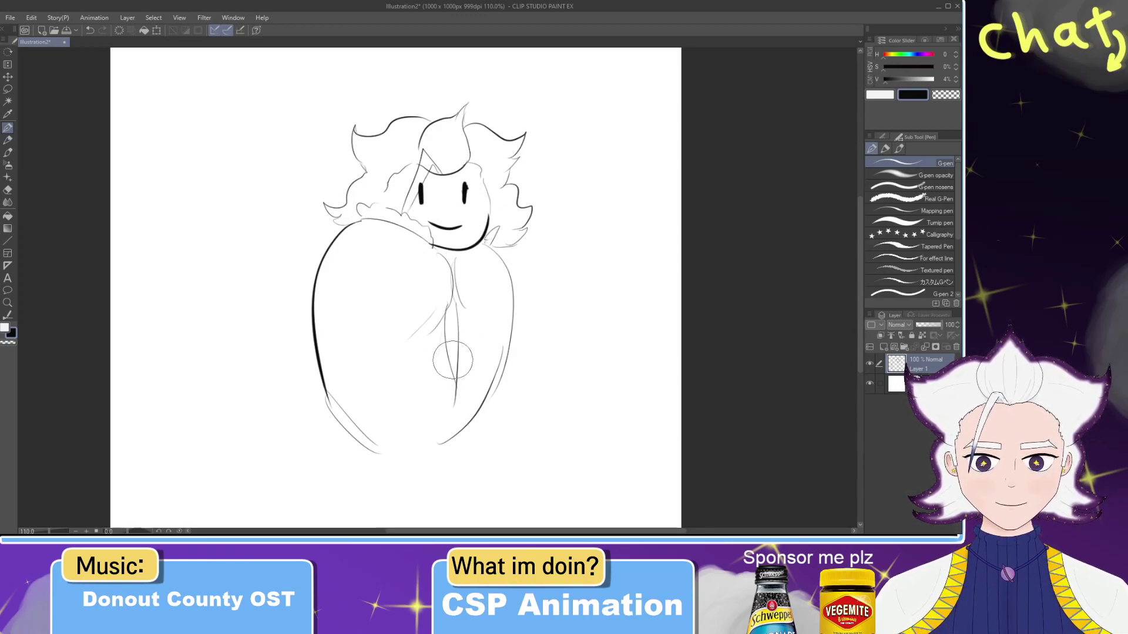
Step: Clean up the body's seam and sketch small curved details along it plus light contour strokes down the near side
{"action": "mouse_move", "coordinate": [452, 322]}
{"action": "left_mouse_down"}
{"action": "mouse_move", "coordinate": [490, 327]}
{"action": "mouse_move", "coordinate": [459, 377]}
{"action": "mouse_move", "coordinate": [434, 311]}
{"action": "left_mouse_up"}
{"action": "key", "text": "e"}
{"action": "key", "text": "p"}
{"action": "mouse_move", "coordinate": [349, 226]}
{"action": "left_mouse_down"}
{"action": "mouse_move", "coordinate": [328, 347]}
{"action": "mouse_move", "coordinate": [362, 396]}
{"action": "left_mouse_up"}
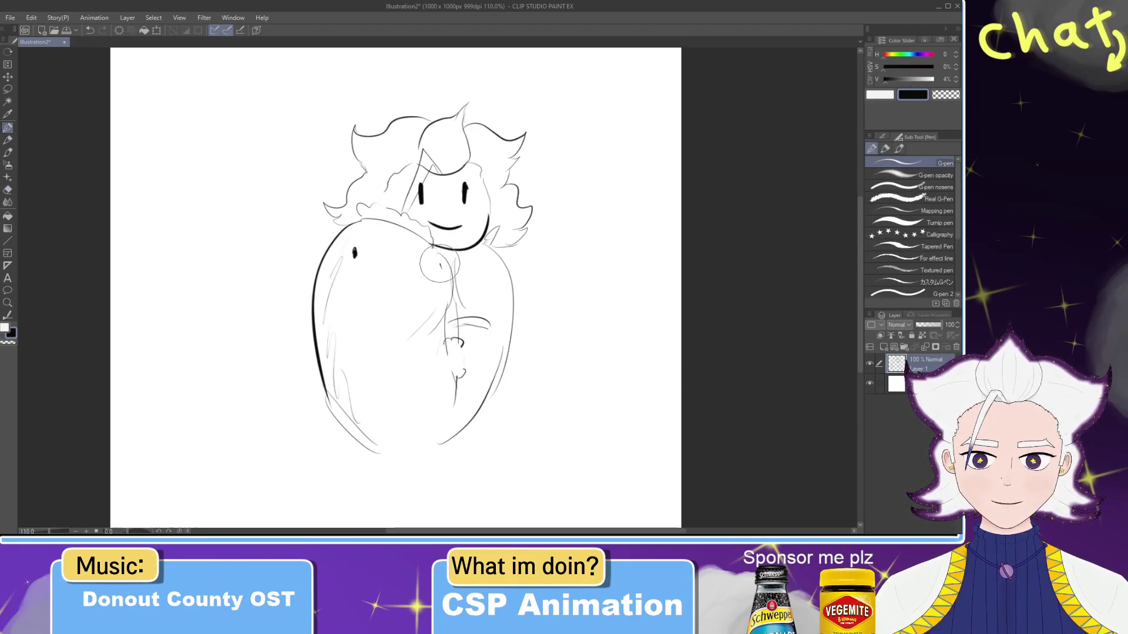
Step: Scatter small dark specks across both halves of the wrap-shaped body and erase its rough lower outline
{"action": "left_click_drag", "start_coordinate": [439, 272], "coordinate": [434, 283]}
{"action": "left_click_drag", "start_coordinate": [400, 364], "coordinate": [402, 371]}
{"action": "left_click_drag", "start_coordinate": [413, 301], "coordinate": [418, 296]}
{"action": "left_click_drag", "start_coordinate": [476, 361], "coordinate": [477, 365]}
{"action": "left_click_drag", "start_coordinate": [424, 397], "coordinate": [381, 352]}
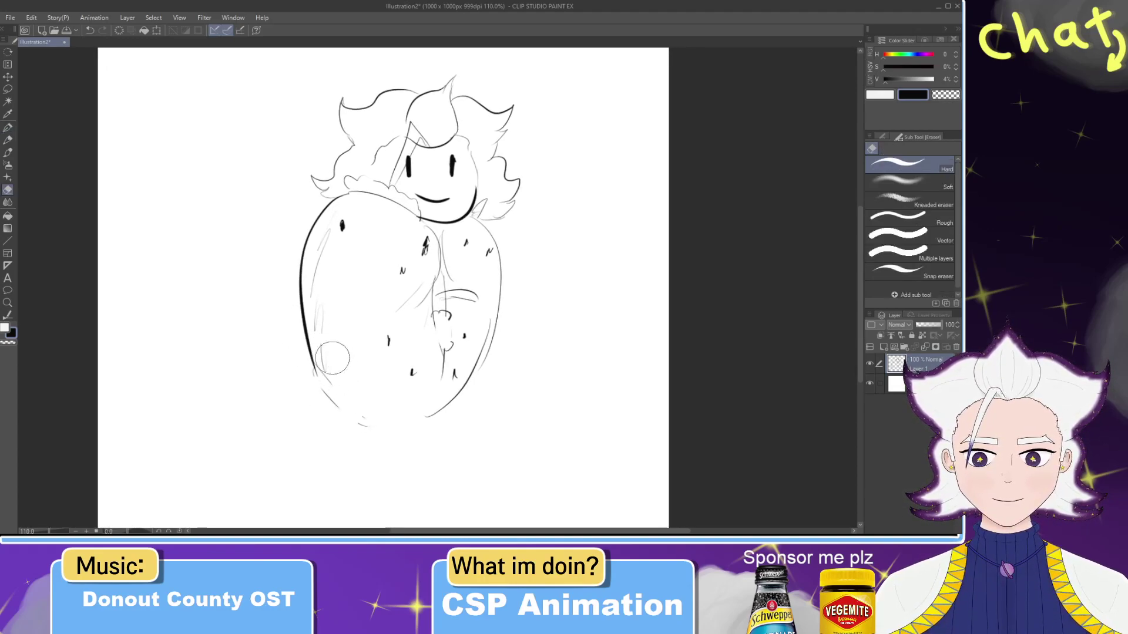
Step: Redraw the bottom curve of the near half and the pointed lower tip of the far flap
{"action": "mouse_move", "coordinate": [329, 387]}
{"action": "left_mouse_down"}
{"action": "mouse_move", "coordinate": [404, 426]}
{"action": "mouse_move", "coordinate": [410, 415]}
{"action": "left_mouse_up"}
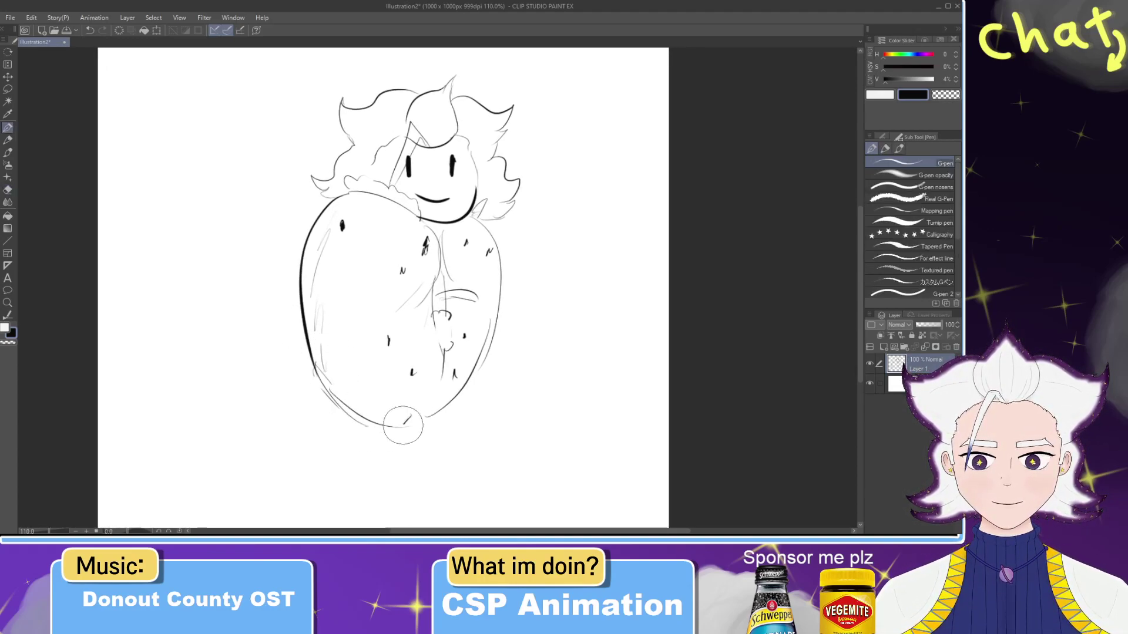
{"action": "mouse_move", "coordinate": [435, 378]}
{"action": "left_mouse_down"}
{"action": "mouse_move", "coordinate": [410, 409]}
{"action": "mouse_move", "coordinate": [441, 414]}
{"action": "mouse_move", "coordinate": [458, 389]}
{"action": "mouse_move", "coordinate": [442, 415]}
{"action": "mouse_move", "coordinate": [463, 384]}
{"action": "left_mouse_up"}
{"action": "key", "text": "e"}
{"action": "key", "text": "p"}
Step: Erase the overlapping lines where the thin hair strand meets the forelock above the face
{"action": "key", "text": "e"}
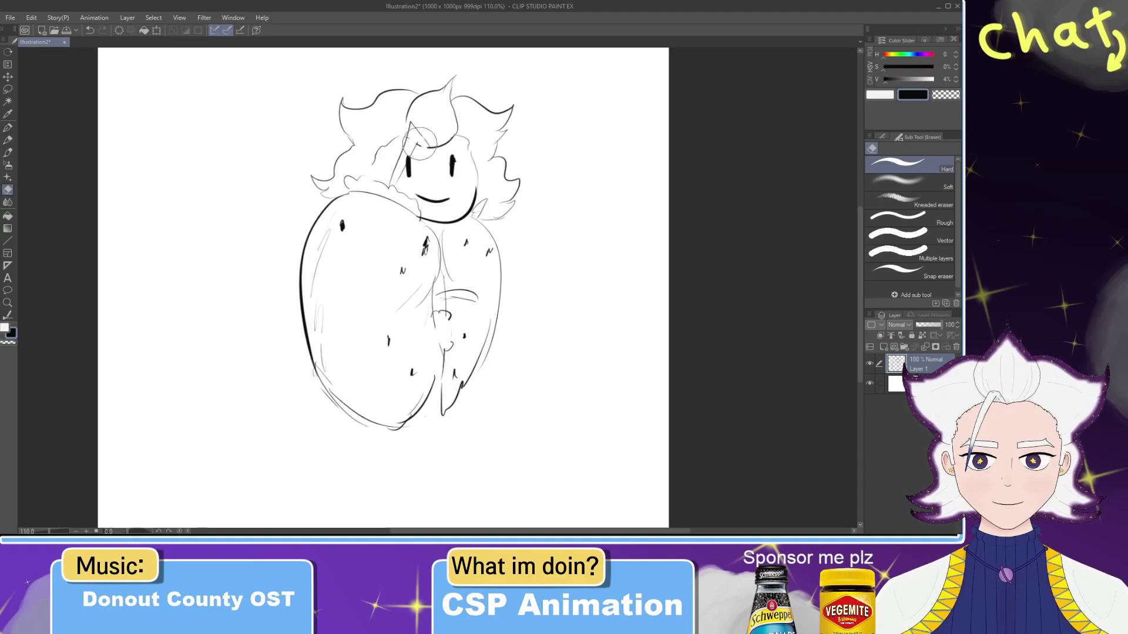
{"action": "key", "text": "p"}
{"action": "key", "text": "e"}
{"action": "left_click_drag", "start_coordinate": [429, 141], "coordinate": [424, 135]}
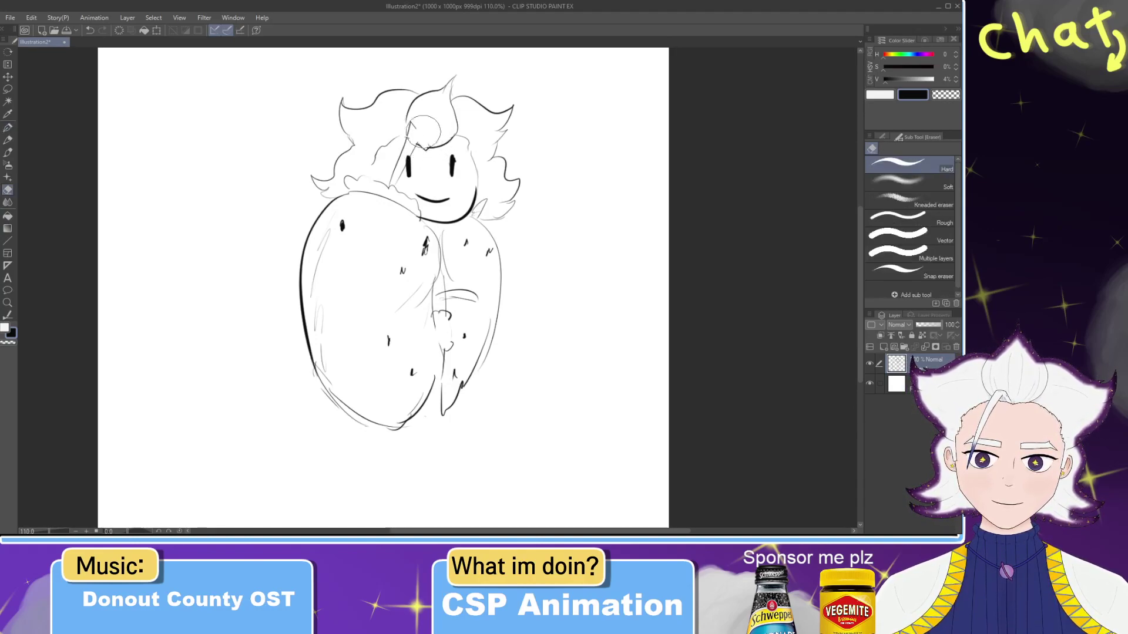
{"action": "key", "text": "p"}
{"action": "left_click_drag", "start_coordinate": [472, 190], "coordinate": [493, 176]}
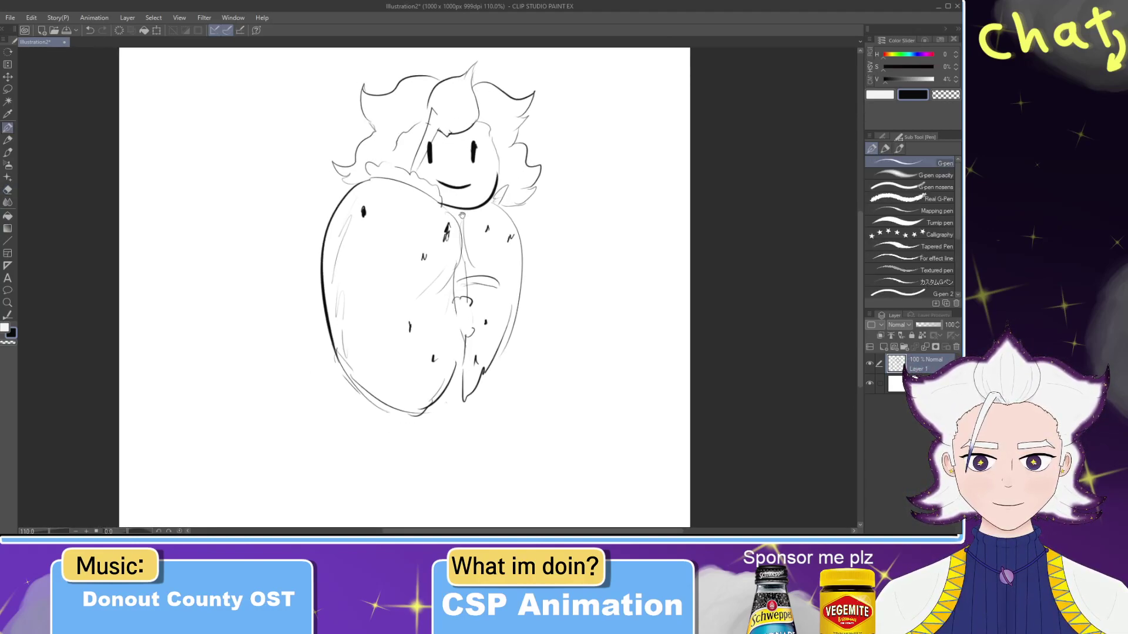
{"action": "left_click_drag", "start_coordinate": [463, 214], "coordinate": [429, 211]}
{"action": "left_click_drag", "start_coordinate": [536, 136], "coordinate": [549, 202]}
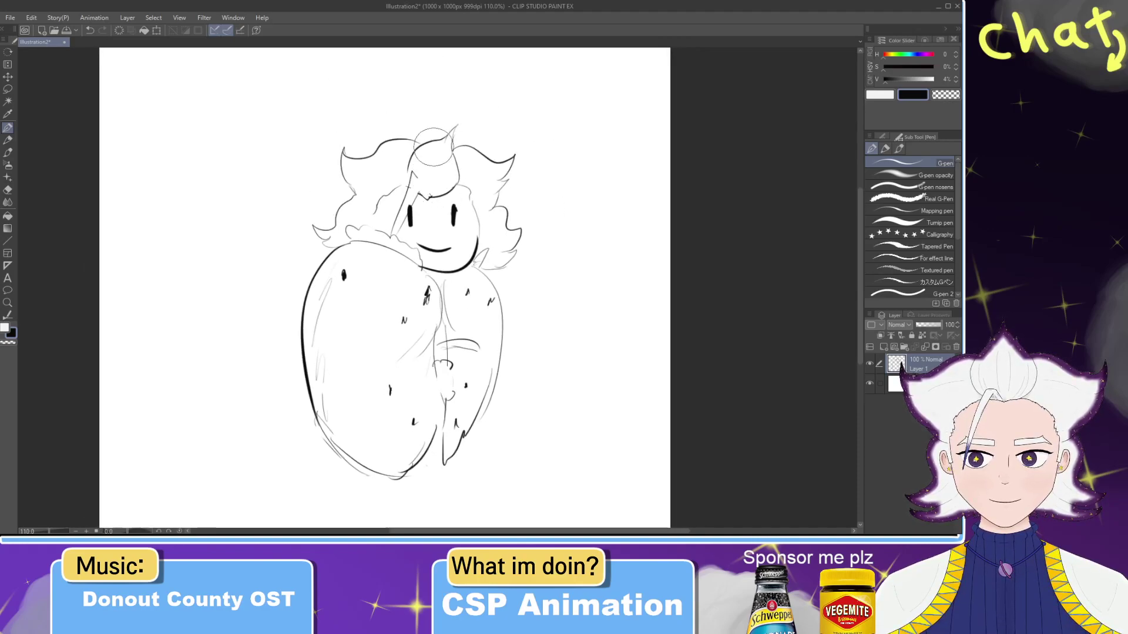
{"action": "mouse_move", "coordinate": [370, 154]}
{"action": "left_mouse_down"}
{"action": "mouse_move", "coordinate": [261, 130]}
{"action": "mouse_move", "coordinate": [493, 124]}
{"action": "left_mouse_up"}
{"action": "key", "text": "ctrl+z"}
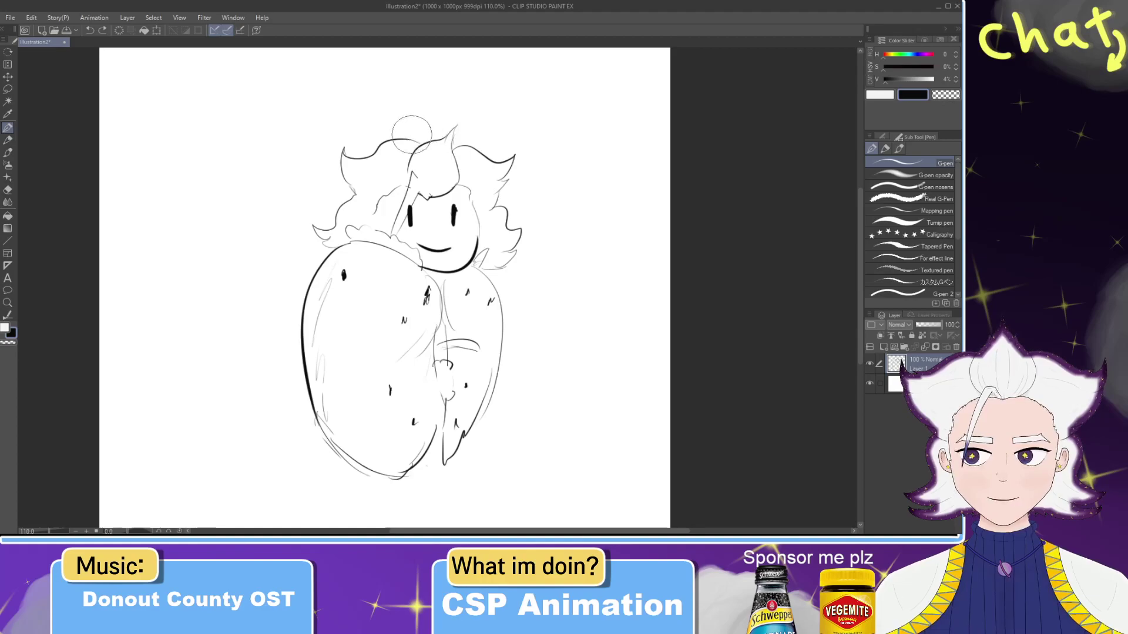
{"action": "mouse_move", "coordinate": [408, 135]}
{"action": "left_mouse_down"}
{"action": "mouse_move", "coordinate": [465, 111]}
{"action": "mouse_move", "coordinate": [551, 122]}
{"action": "mouse_move", "coordinate": [560, 176]}
{"action": "mouse_move", "coordinate": [504, 200]}
{"action": "mouse_move", "coordinate": [550, 140]}
{"action": "mouse_move", "coordinate": [541, 204]}
{"action": "mouse_move", "coordinate": [586, 126]}
{"action": "mouse_move", "coordinate": [506, 109]}
{"action": "mouse_move", "coordinate": [316, 115]}
{"action": "mouse_move", "coordinate": [502, 72]}
{"action": "mouse_move", "coordinate": [561, 127]}
{"action": "left_mouse_up"}
{"action": "key", "text": "ctrl+z"}
{"action": "key", "text": "ctrl+z"}
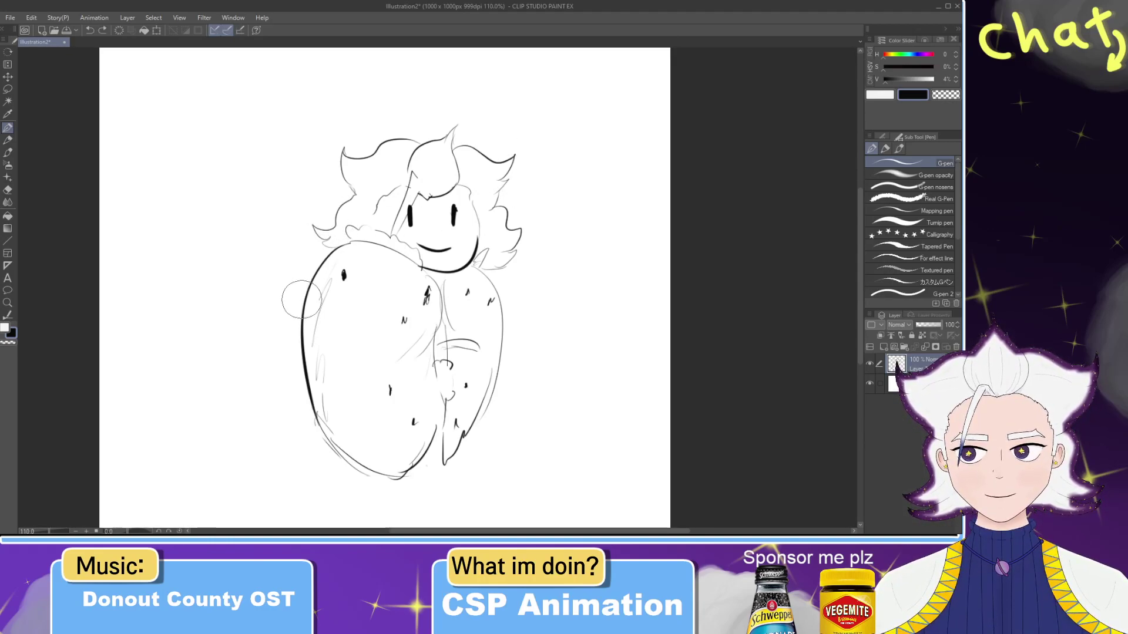
Step: Draw a long curved fold line inside the near half of the body and touch up the frilly collar
{"action": "left_click_drag", "start_coordinate": [300, 303], "coordinate": [279, 255]}
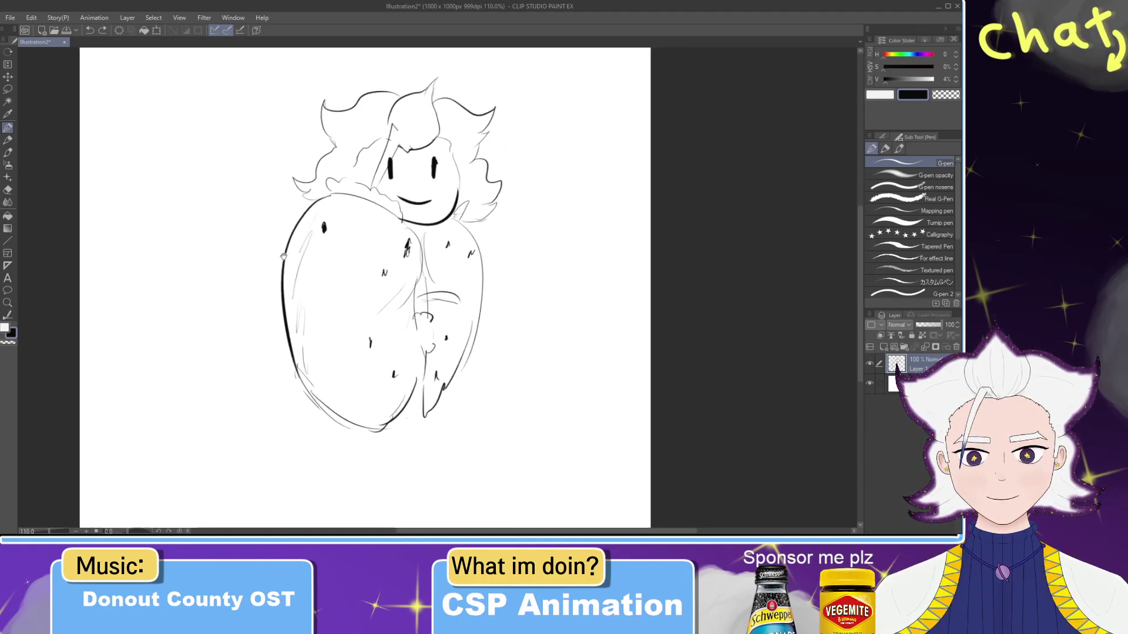
{"action": "mouse_move", "coordinate": [336, 320]}
{"action": "left_mouse_down"}
{"action": "mouse_move", "coordinate": [350, 374]}
{"action": "mouse_move", "coordinate": [347, 273]}
{"action": "mouse_move", "coordinate": [361, 228]}
{"action": "left_mouse_up"}
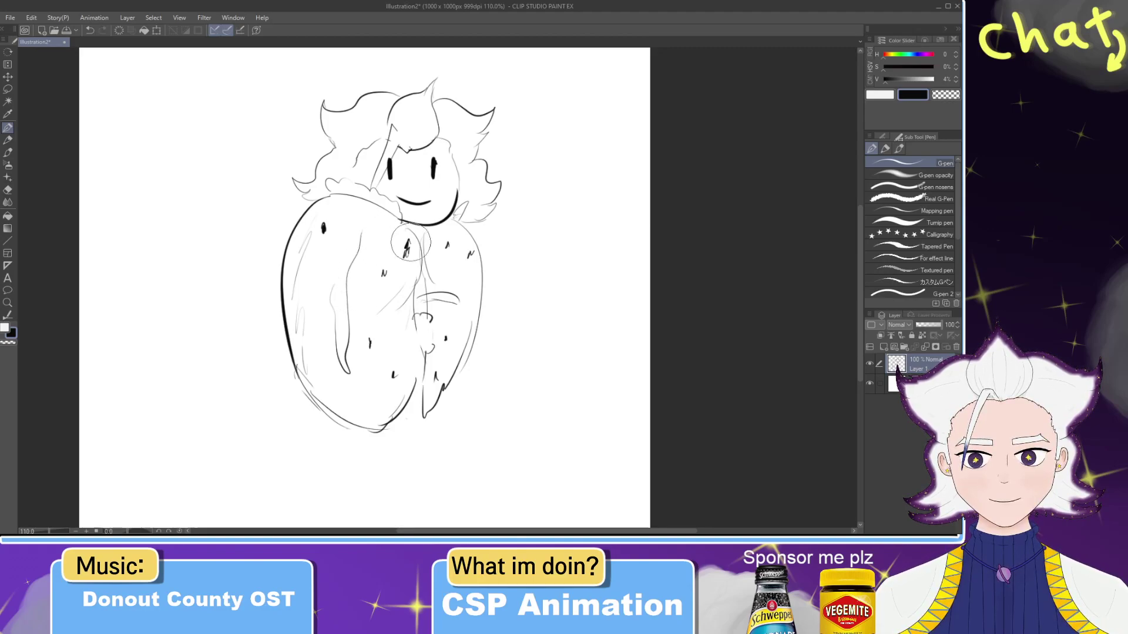
{"action": "left_click_drag", "start_coordinate": [343, 190], "coordinate": [376, 193]}
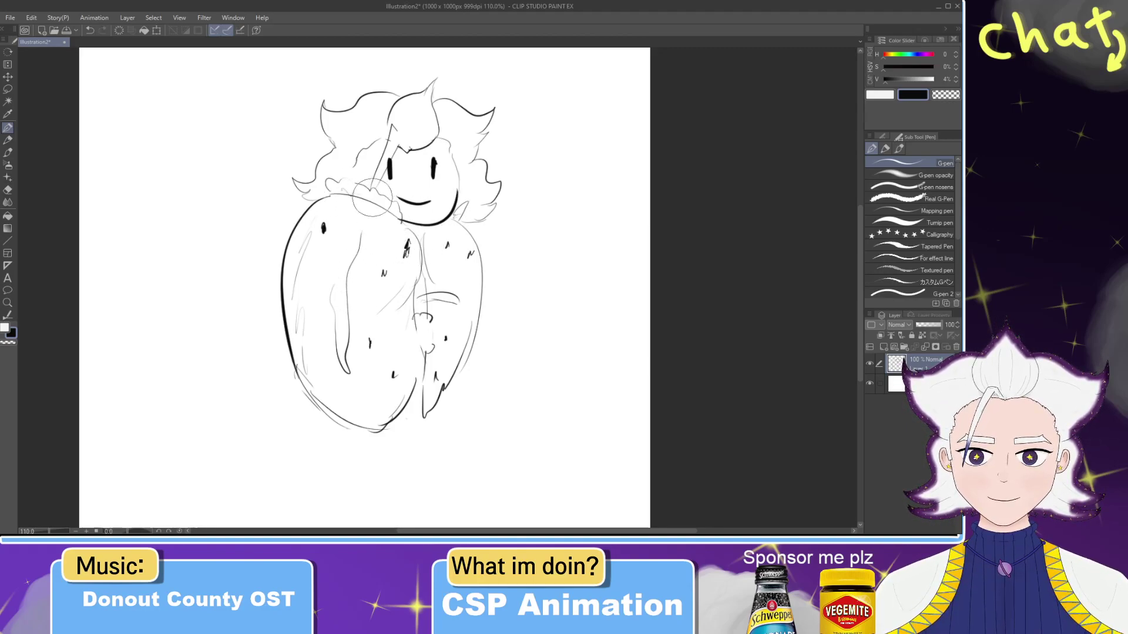
Step: Add a layer beneath the line art and paint both halves of the body light tan
{"action": "left_click_drag", "start_coordinate": [918, 69], "coordinate": [934, 76]}
{"action": "left_click", "coordinate": [913, 71]}
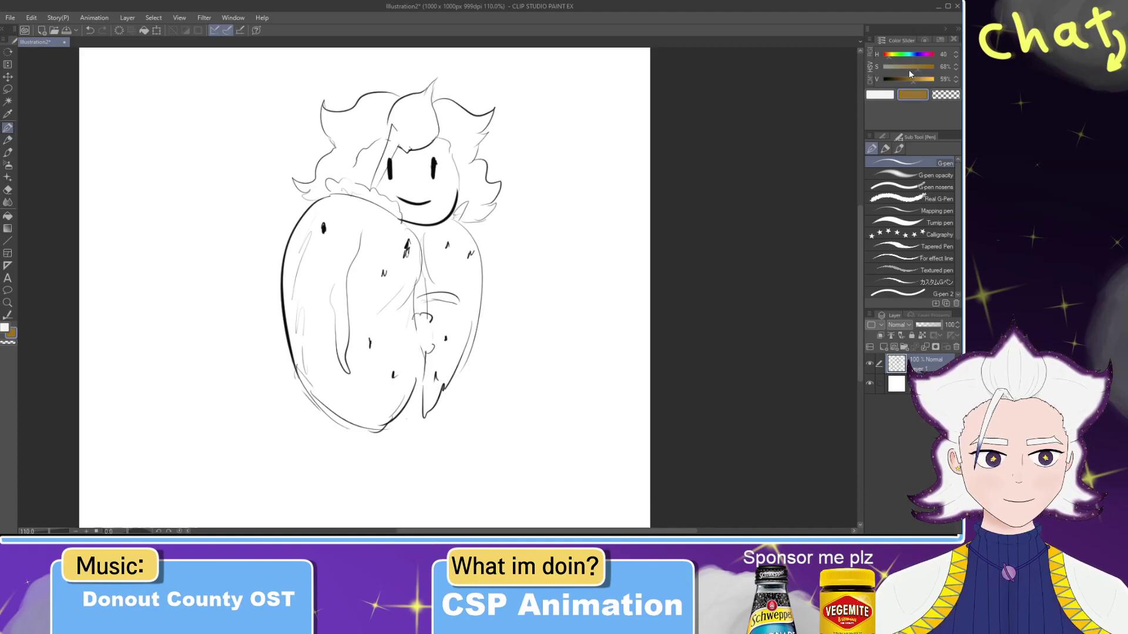
{"action": "left_click", "coordinate": [917, 381]}
{"action": "left_click", "coordinate": [884, 347]}
{"action": "mouse_move", "coordinate": [346, 238]}
{"action": "left_mouse_down"}
{"action": "mouse_move", "coordinate": [347, 357]}
{"action": "mouse_move", "coordinate": [322, 352]}
{"action": "mouse_move", "coordinate": [324, 367]}
{"action": "left_mouse_up"}
{"action": "key", "text": "ctrl+z"}
{"action": "left_click", "coordinate": [900, 68]}
{"action": "left_click", "coordinate": [917, 81]}
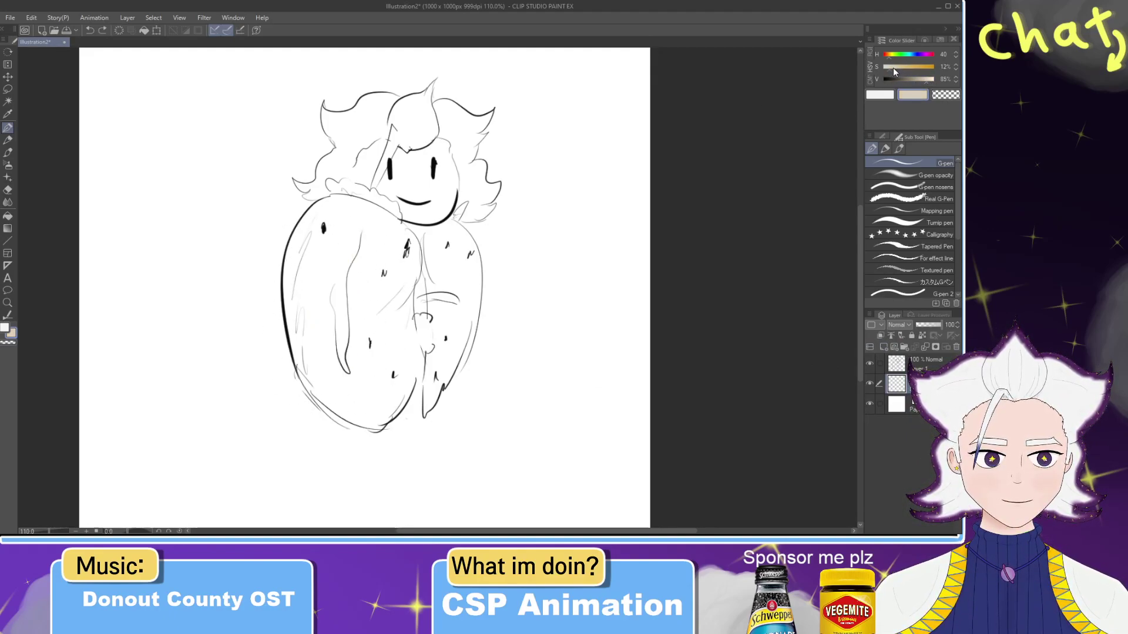
{"action": "left_click", "coordinate": [893, 68]}
{"action": "mouse_move", "coordinate": [364, 276]}
{"action": "left_mouse_down"}
{"action": "mouse_move", "coordinate": [317, 376]}
{"action": "mouse_move", "coordinate": [311, 329]}
{"action": "mouse_move", "coordinate": [328, 246]}
{"action": "mouse_move", "coordinate": [328, 375]}
{"action": "mouse_move", "coordinate": [382, 364]}
{"action": "mouse_move", "coordinate": [405, 294]}
{"action": "mouse_move", "coordinate": [353, 230]}
{"action": "mouse_move", "coordinate": [302, 297]}
{"action": "mouse_move", "coordinate": [411, 247]}
{"action": "mouse_move", "coordinate": [411, 329]}
{"action": "mouse_move", "coordinate": [381, 399]}
{"action": "mouse_move", "coordinate": [343, 387]}
{"action": "mouse_move", "coordinate": [447, 282]}
{"action": "mouse_move", "coordinate": [423, 276]}
{"action": "mouse_move", "coordinate": [452, 329]}
{"action": "mouse_move", "coordinate": [432, 400]}
{"action": "left_mouse_up"}
Step: Set the colour's hue to 88 and paint the frilly collar light green
{"action": "left_click", "coordinate": [904, 54]}
{"action": "left_click_drag", "start_coordinate": [421, 315], "coordinate": [423, 329]}
{"action": "key", "text": "ctrl+z"}
{"action": "mouse_move", "coordinate": [360, 191]}
{"action": "left_mouse_down"}
{"action": "mouse_move", "coordinate": [346, 186]}
{"action": "mouse_move", "coordinate": [395, 209]}
{"action": "left_mouse_up"}
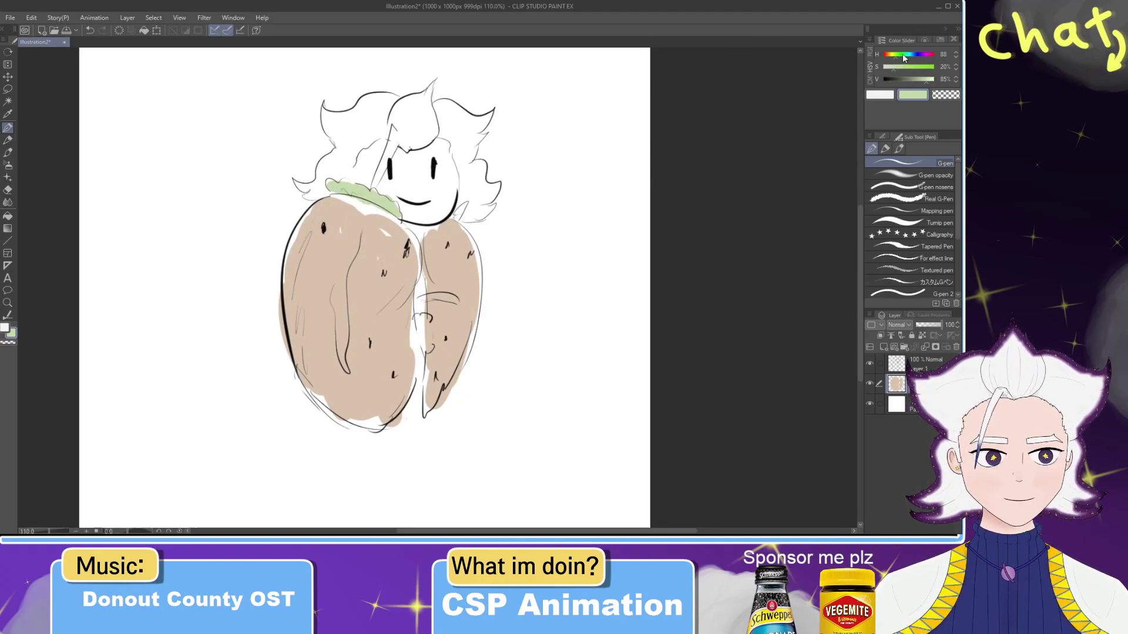
Step: Set the hue to 44 and paint the small rounded detail at the body's seam
{"action": "left_click_drag", "start_coordinate": [904, 56], "coordinate": [896, 53]}
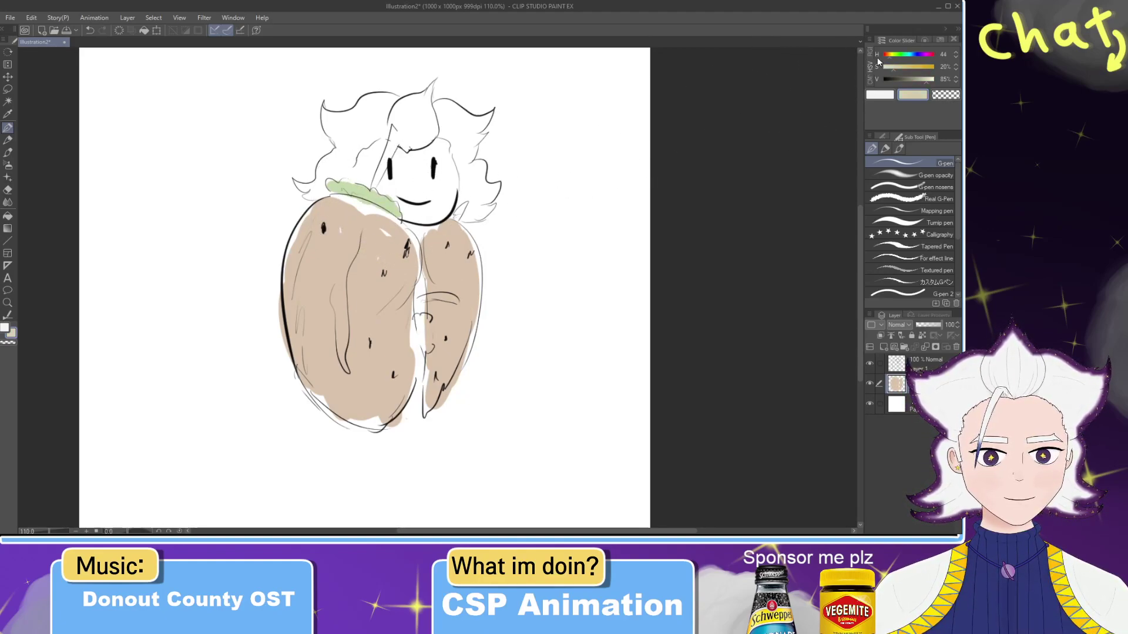
{"action": "left_click_drag", "start_coordinate": [419, 307], "coordinate": [449, 301]}
{"action": "key", "text": "ctrl+z"}
{"action": "left_click_drag", "start_coordinate": [427, 339], "coordinate": [432, 342]}
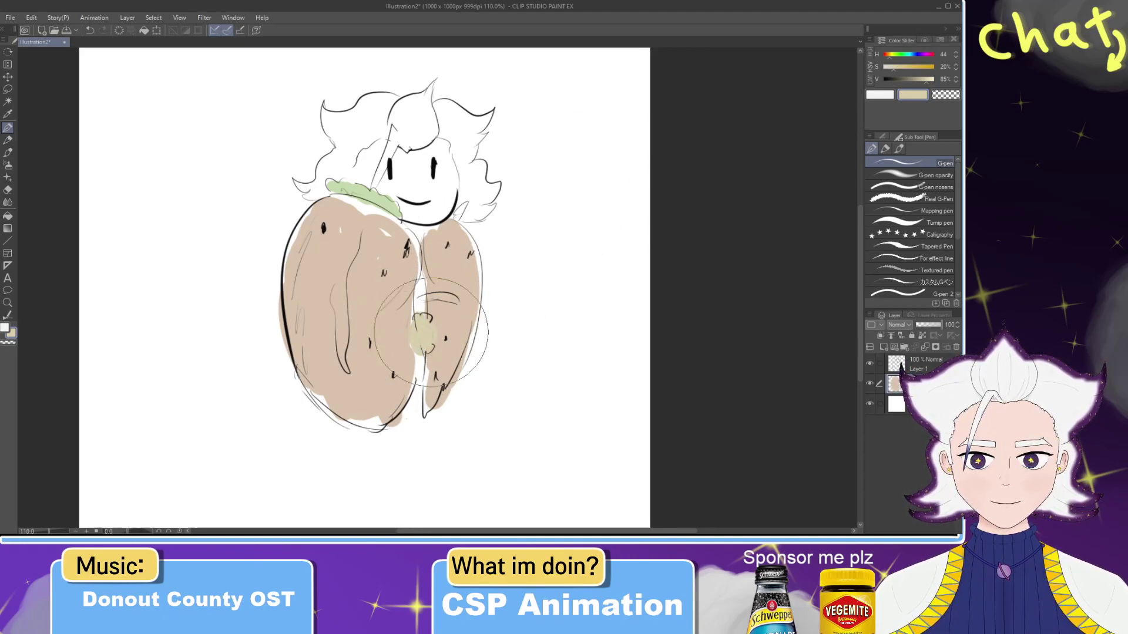
Step: Paint the curved strip across the seam pink at hue 0, and the fold, seam and neck details yellow at hue 48, saturation 62%
{"action": "left_click", "coordinate": [885, 57]}
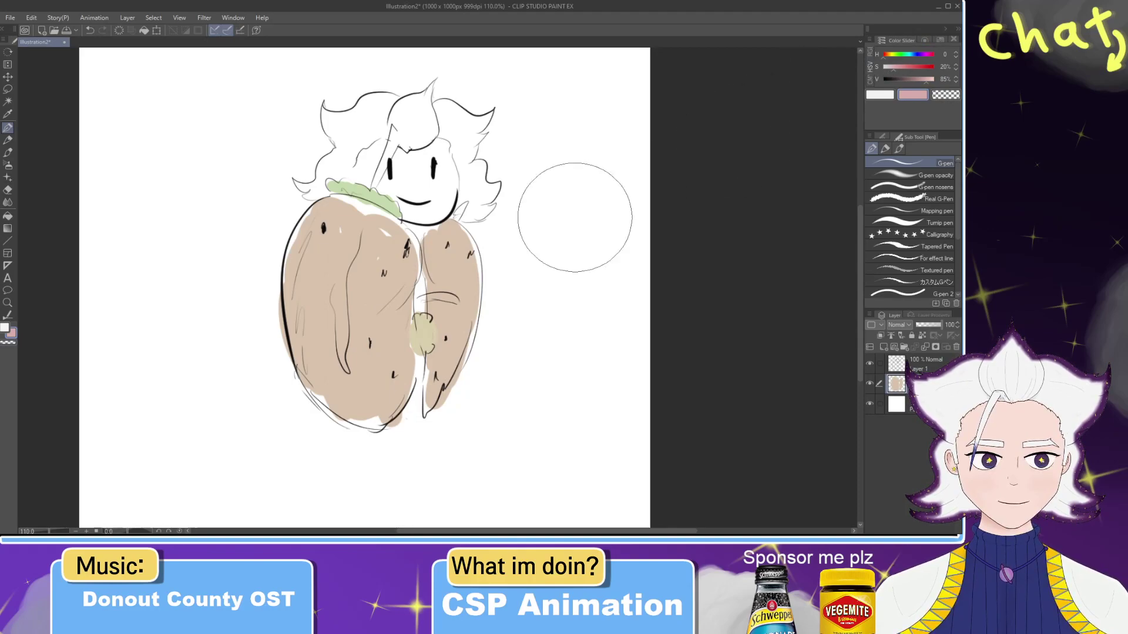
{"action": "left_click_drag", "start_coordinate": [418, 298], "coordinate": [450, 300]}
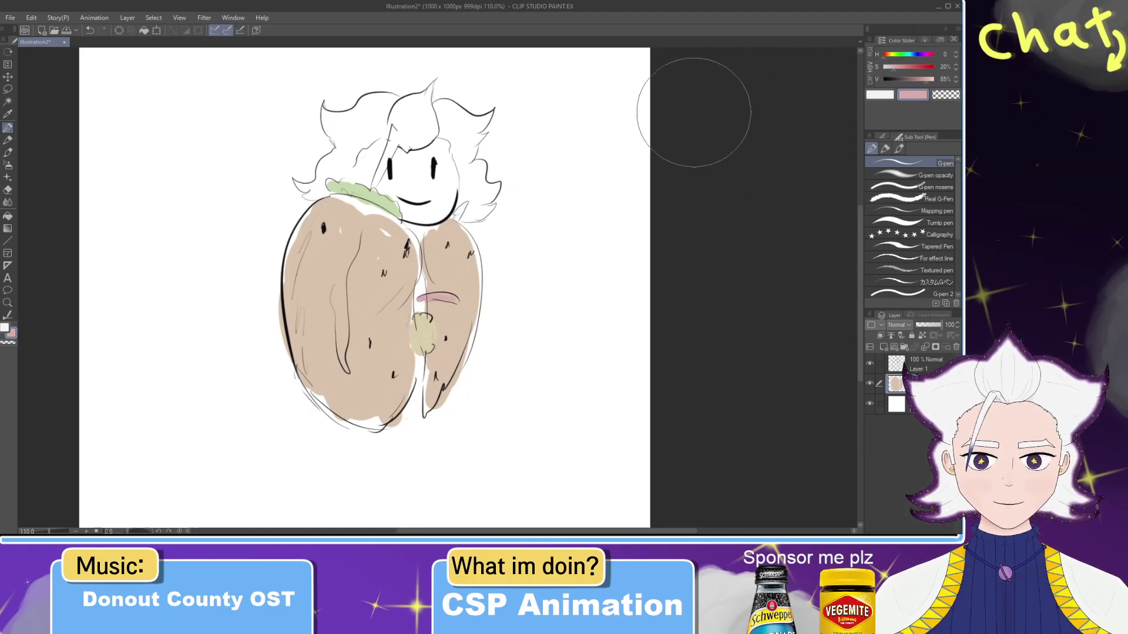
{"action": "left_click", "coordinate": [891, 57]}
{"action": "left_click", "coordinate": [915, 66]}
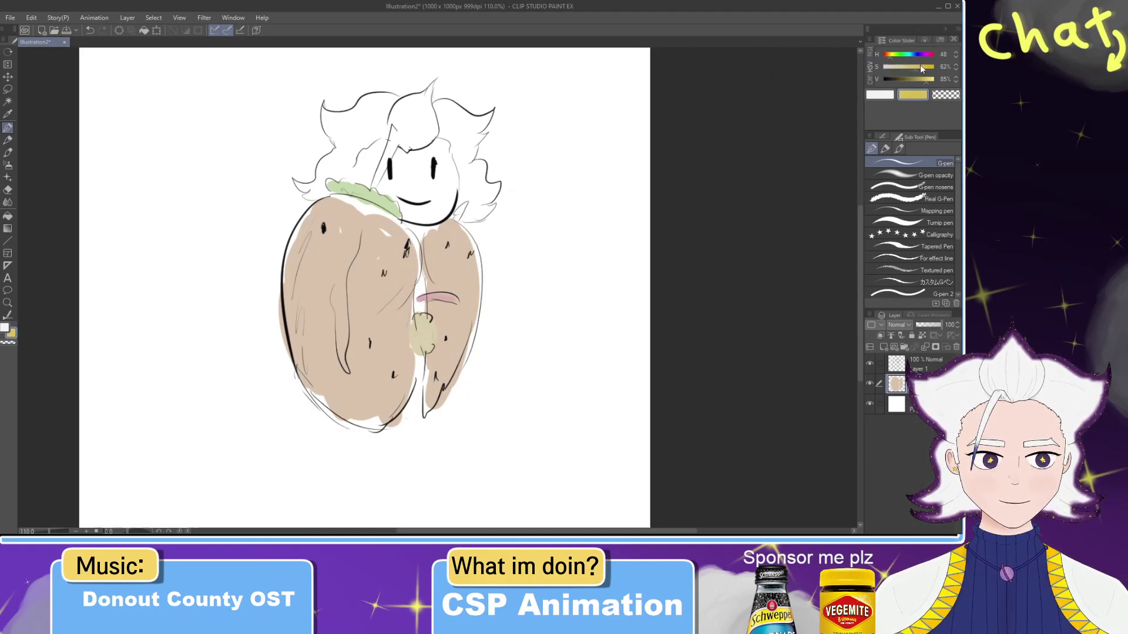
{"action": "mouse_move", "coordinate": [460, 210]}
{"action": "left_mouse_down"}
{"action": "mouse_move", "coordinate": [430, 235]}
{"action": "mouse_move", "coordinate": [404, 225]}
{"action": "mouse_move", "coordinate": [422, 246]}
{"action": "mouse_move", "coordinate": [418, 312]}
{"action": "left_mouse_up"}
{"action": "left_click_drag", "start_coordinate": [352, 247], "coordinate": [347, 373]}
Step: Set the hue to 260, paint the outer edges of the hair purple, and change the drawing colour to black with value 0%
{"action": "left_click_drag", "start_coordinate": [900, 55], "coordinate": [918, 56]}
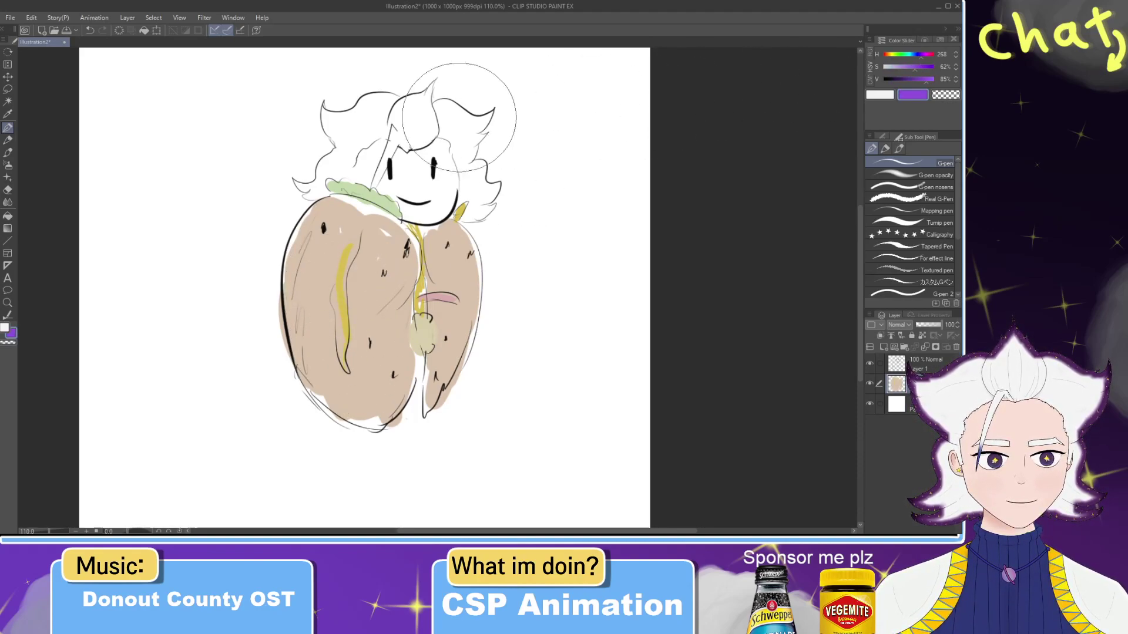
{"action": "left_click", "coordinate": [387, 99]}
{"action": "mouse_move", "coordinate": [383, 100]}
{"action": "left_mouse_down"}
{"action": "mouse_move", "coordinate": [346, 117]}
{"action": "mouse_move", "coordinate": [321, 111]}
{"action": "mouse_move", "coordinate": [334, 153]}
{"action": "mouse_move", "coordinate": [303, 187]}
{"action": "left_mouse_up"}
{"action": "mouse_move", "coordinate": [399, 102]}
{"action": "left_mouse_down"}
{"action": "mouse_move", "coordinate": [430, 91]}
{"action": "mouse_move", "coordinate": [437, 108]}
{"action": "mouse_move", "coordinate": [476, 114]}
{"action": "mouse_move", "coordinate": [478, 152]}
{"action": "mouse_move", "coordinate": [495, 168]}
{"action": "mouse_move", "coordinate": [482, 211]}
{"action": "left_mouse_up"}
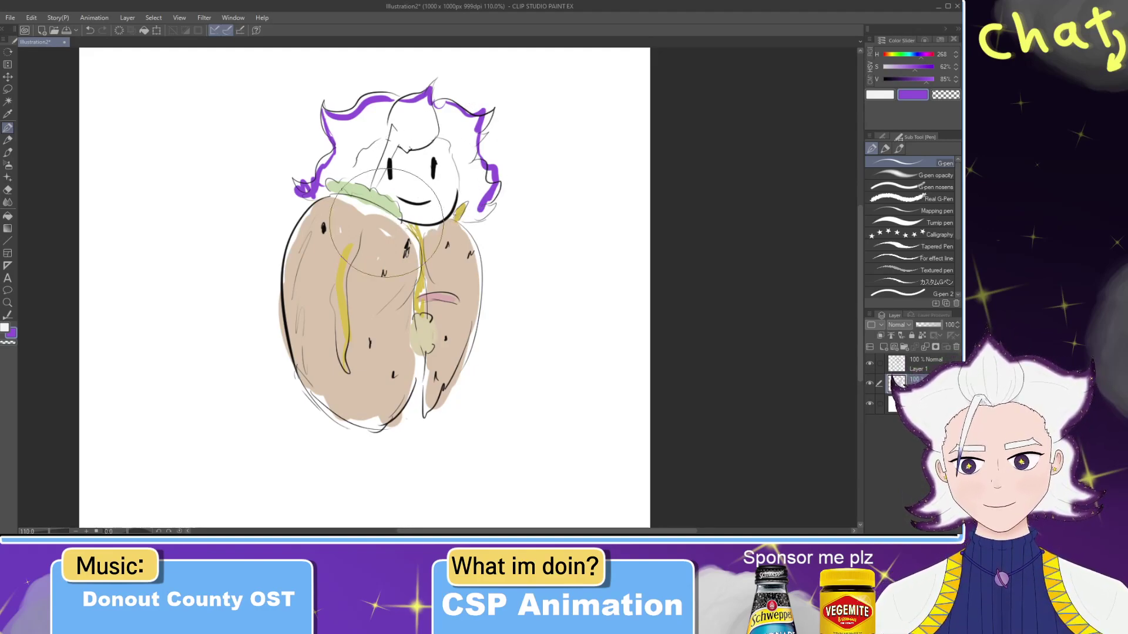
{"action": "left_click", "coordinate": [883, 79]}
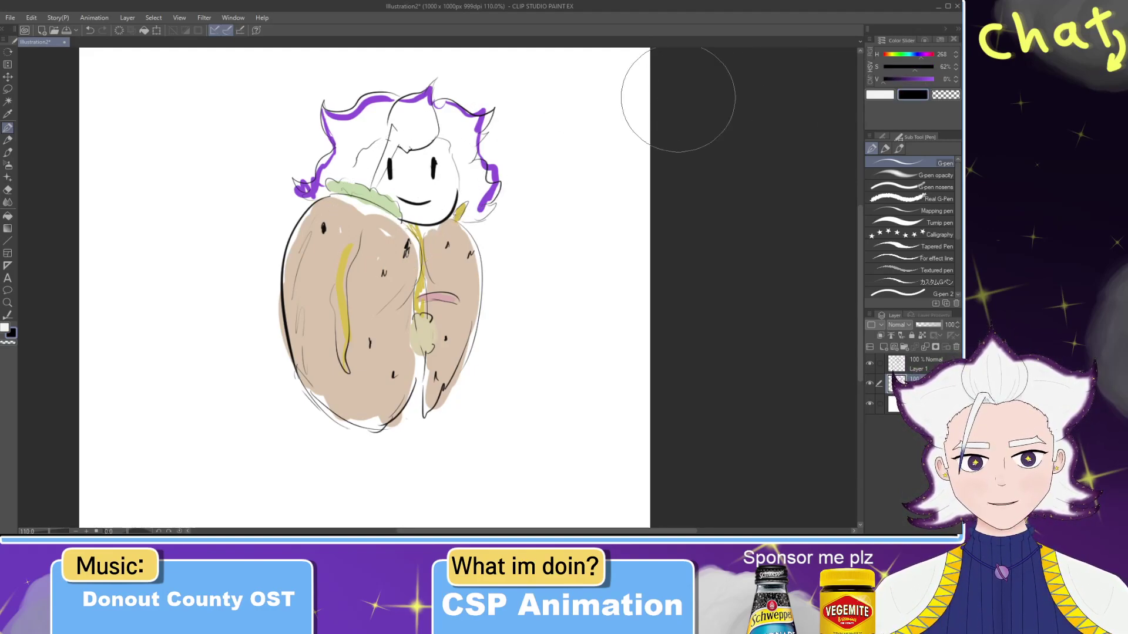
{"action": "left_click_drag", "start_coordinate": [285, 169], "coordinate": [287, 69]}
{"action": "left_click_drag", "start_coordinate": [512, 173], "coordinate": [511, 105]}
{"action": "mouse_move", "coordinate": [315, 146]}
{"action": "left_mouse_down"}
{"action": "mouse_move", "coordinate": [305, 221]}
{"action": "mouse_move", "coordinate": [291, 181]}
{"action": "left_mouse_up"}
{"action": "key", "text": "ctrl+z"}
{"action": "key", "text": "ctrl+z"}
{"action": "key", "text": "ctrl+z"}
{"action": "left_click_drag", "start_coordinate": [289, 224], "coordinate": [286, 142]}
{"action": "left_click_drag", "start_coordinate": [364, 154], "coordinate": [354, 102]}
{"action": "key", "text": "ctrl+z"}
{"action": "key", "text": "ctrl+z"}
{"action": "key", "text": "ctrl+z"}
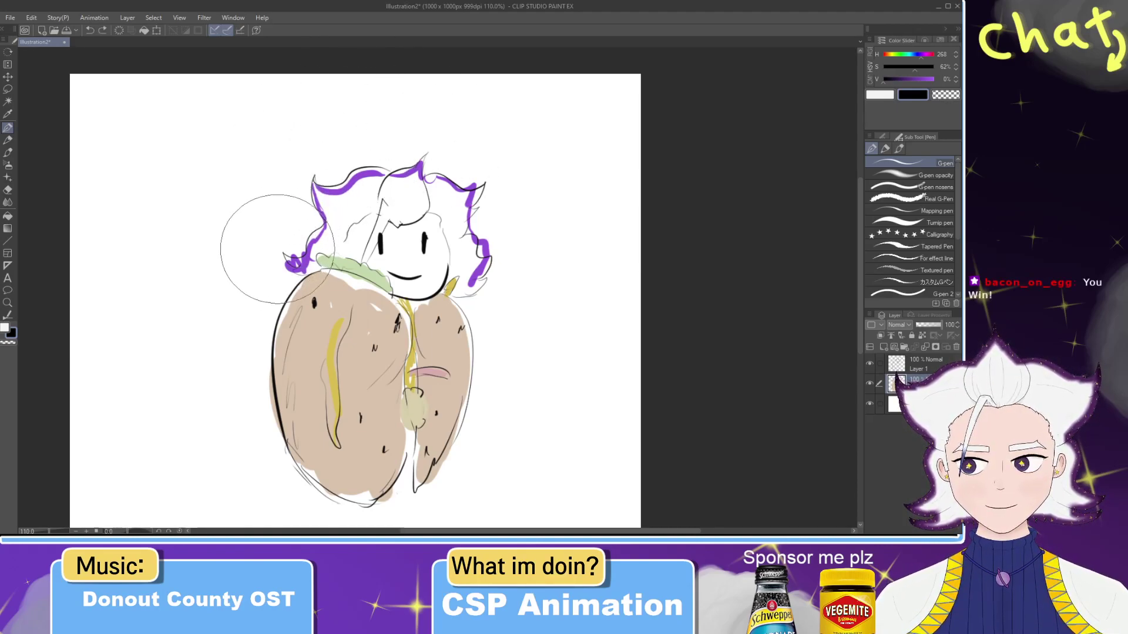
{"action": "left_click_drag", "start_coordinate": [270, 289], "coordinate": [262, 215]}
{"action": "key", "text": "ctrl+z"}
Step: Draw thin wavy black steam lines rising above the head and along both sides of the character
{"action": "mouse_move", "coordinate": [279, 311]}
{"action": "left_mouse_down"}
{"action": "mouse_move", "coordinate": [272, 181]}
{"action": "mouse_move", "coordinate": [303, 116]}
{"action": "left_mouse_up"}
{"action": "left_click_drag", "start_coordinate": [478, 170], "coordinate": [475, 92]}
{"action": "left_click_drag", "start_coordinate": [376, 158], "coordinate": [374, 104]}
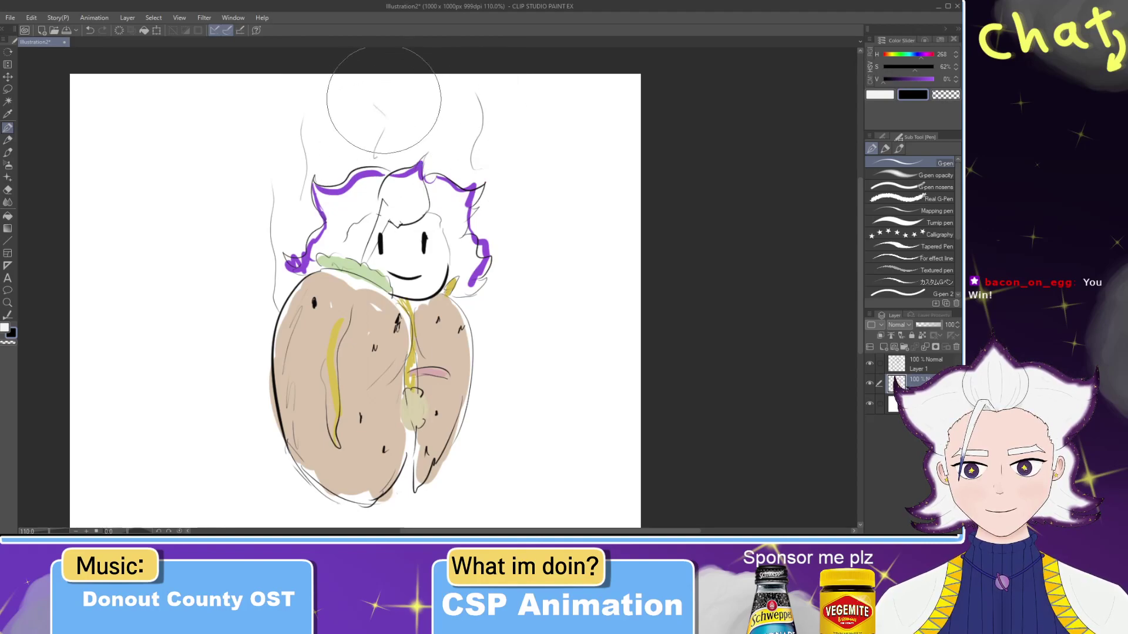
{"action": "mouse_move", "coordinate": [486, 349]}
{"action": "left_mouse_down"}
{"action": "mouse_move", "coordinate": [521, 291]}
{"action": "mouse_move", "coordinate": [502, 169]}
{"action": "left_mouse_up"}
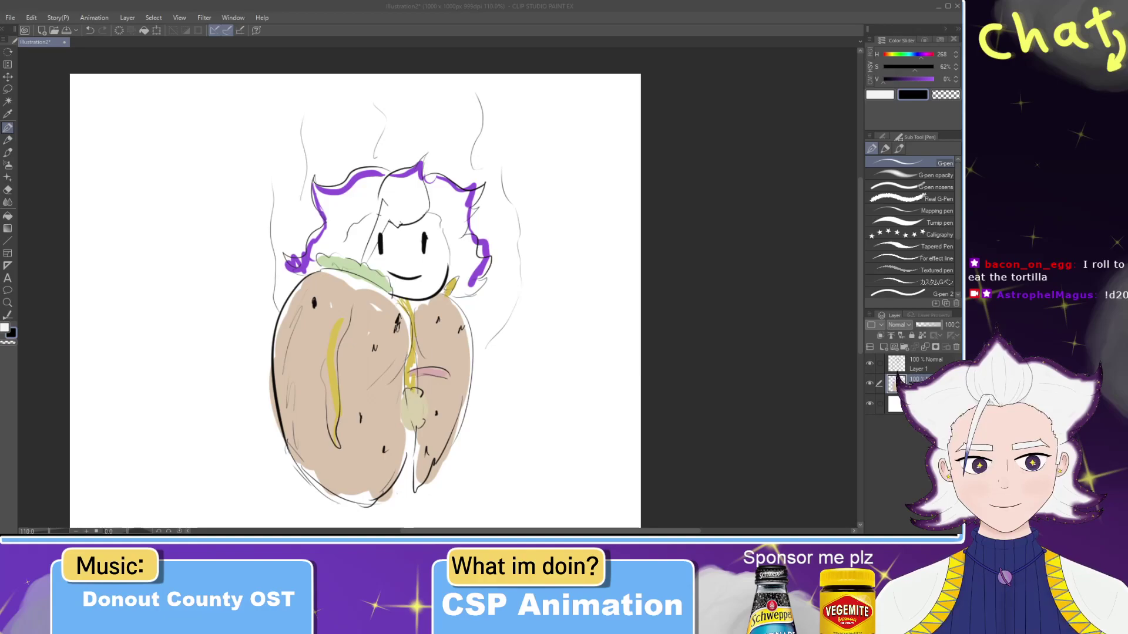
Step: Return to the illustration, switch to the Hard eraser and enlarge its brush size considerably
{"action": "key", "text": "alt+Tab"}
{"action": "key", "text": "e"}
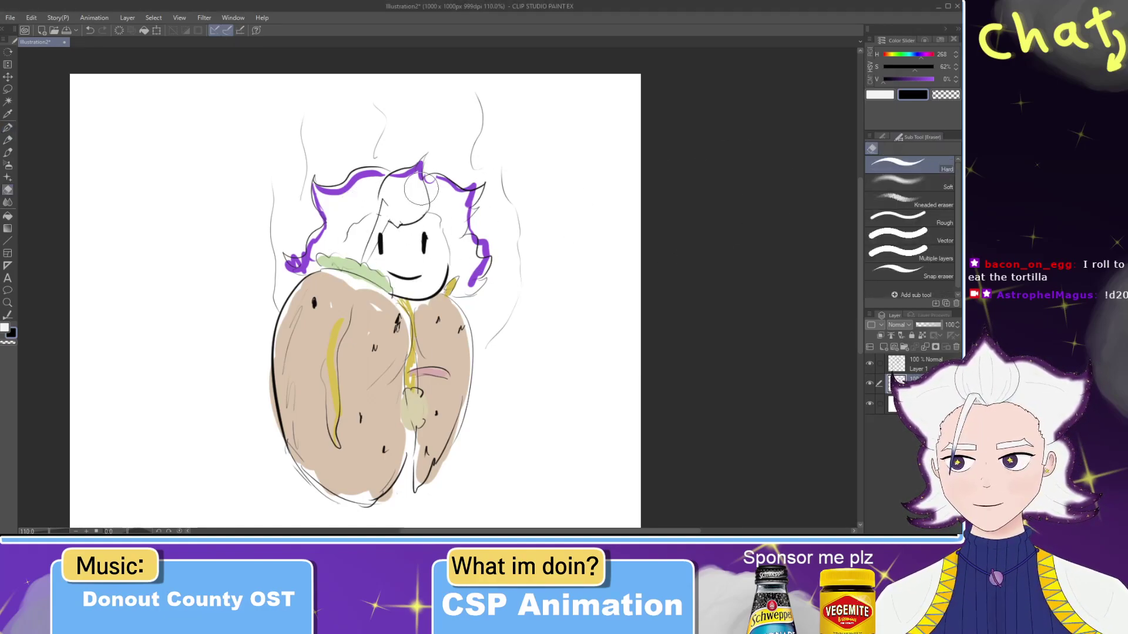
{"action": "key", "text": "bracketright"}
{"action": "key", "text": "bracketright"}
{"action": "key", "text": "bracketright"}
{"action": "key", "text": "bracketright"}
{"action": "key", "text": "bracketright"}
{"action": "key", "text": "bracketright"}
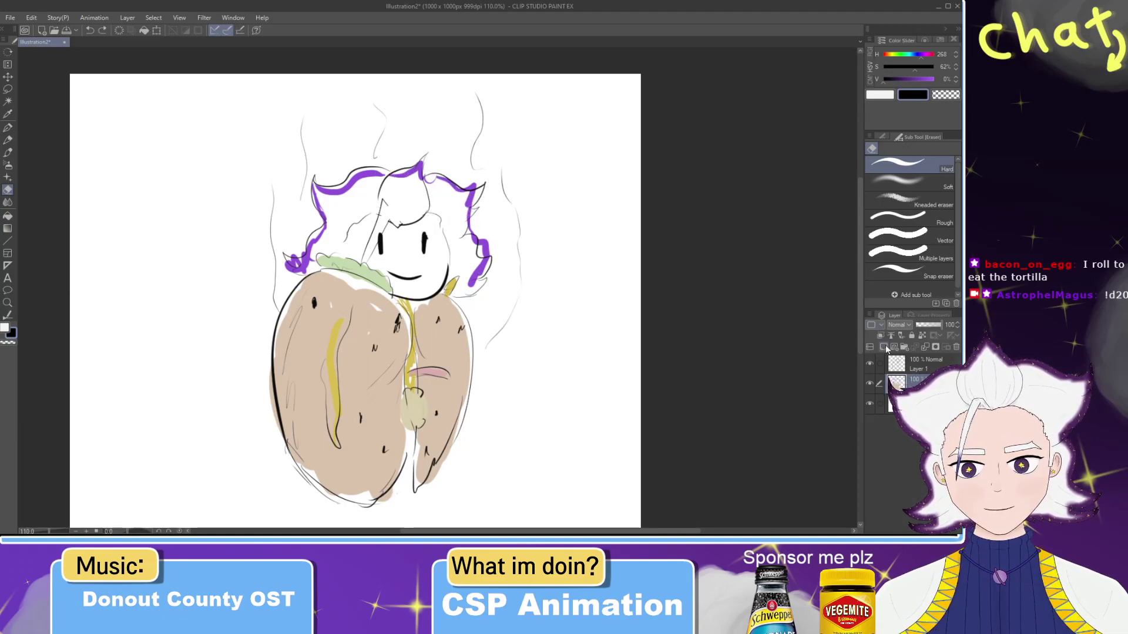
Step: Duplicate the line art layer and merge both line art layers with the colour layer beneath
{"action": "left_click", "coordinate": [925, 365]}
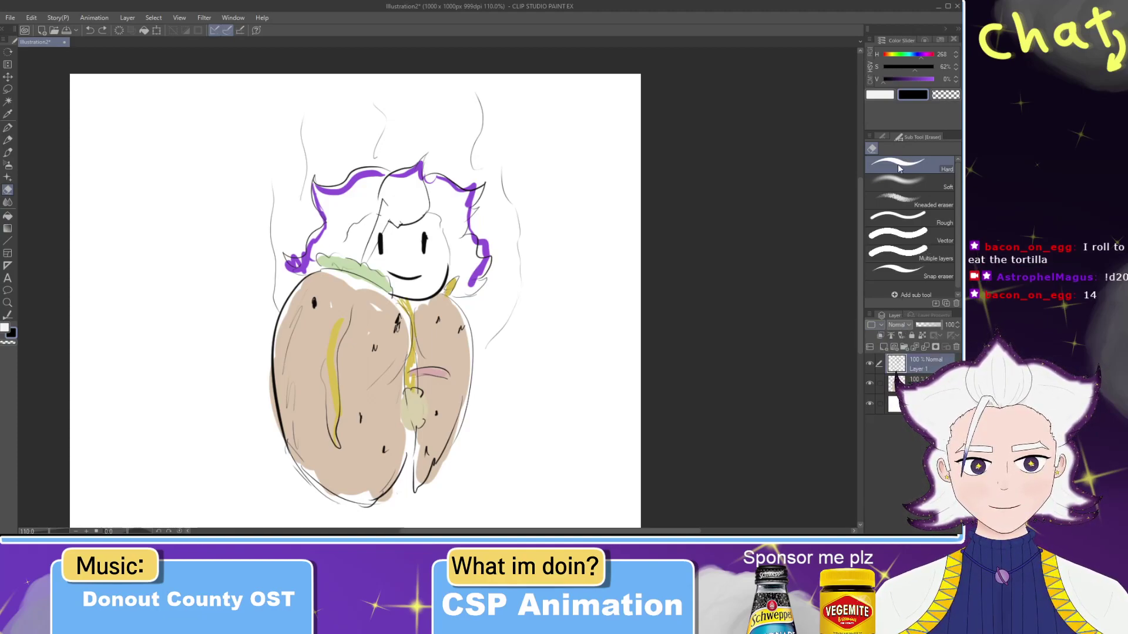
{"action": "key", "text": "ctrl+c"}
{"action": "key", "text": "ctrl+v"}
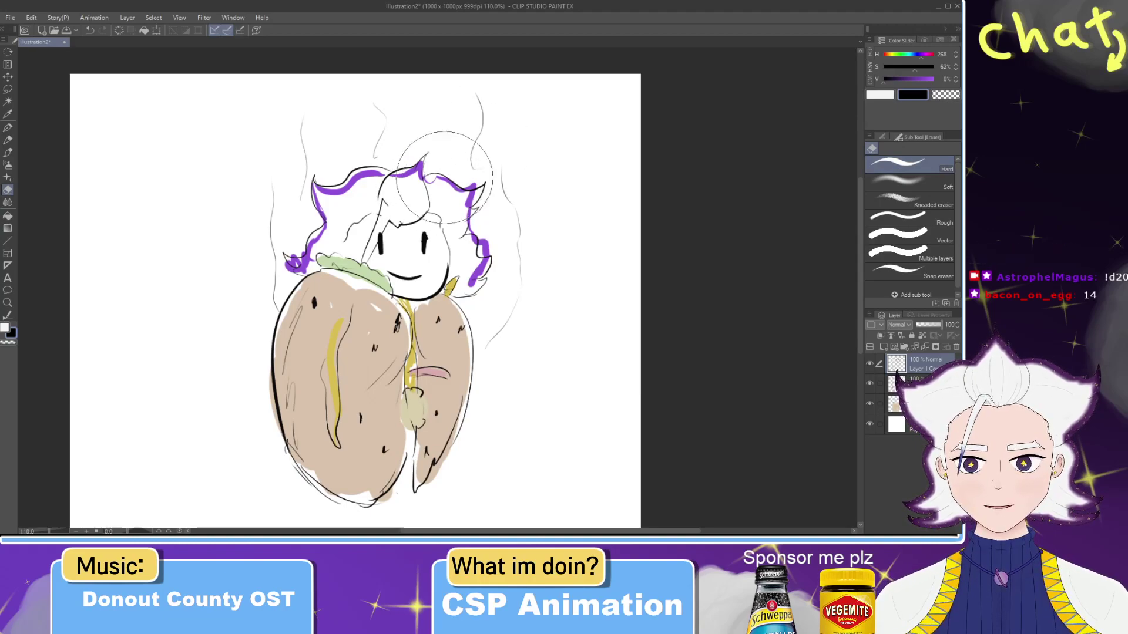
{"action": "left_click", "coordinate": [907, 404], "text": "shift"}
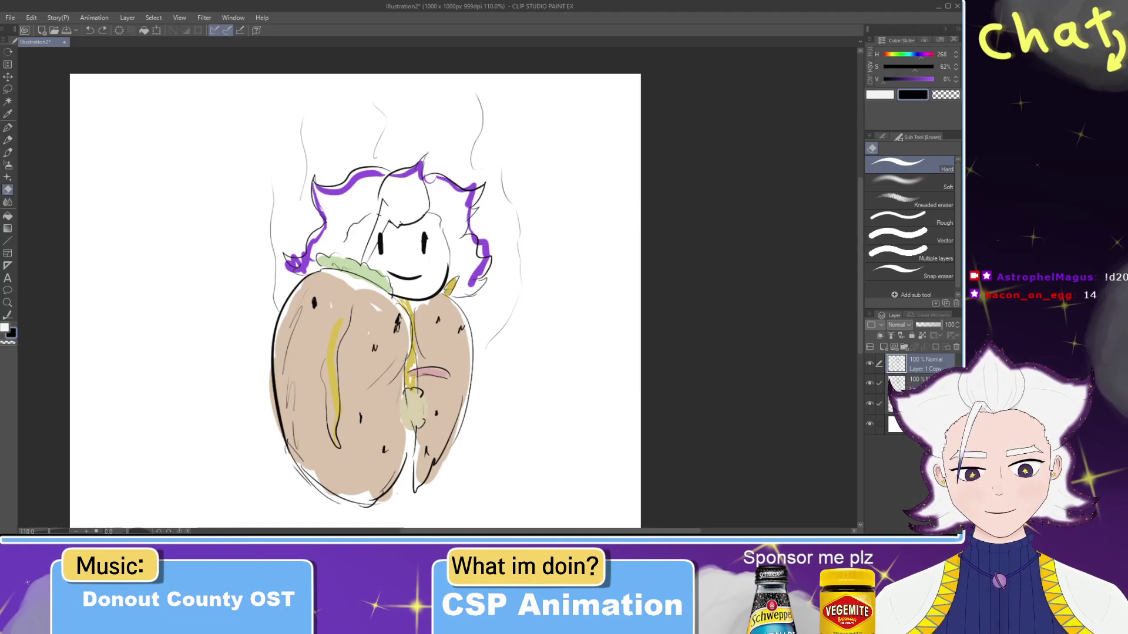
{"action": "key", "text": "alt+shift+e"}
Step: Erase a bite out of the hair beyond the face and outline its jagged edge with thick black G-pen strokes
{"action": "mouse_move", "coordinate": [456, 170]}
{"action": "left_mouse_down"}
{"action": "mouse_move", "coordinate": [423, 185]}
{"action": "mouse_move", "coordinate": [428, 207]}
{"action": "mouse_move", "coordinate": [470, 206]}
{"action": "mouse_move", "coordinate": [456, 216]}
{"action": "mouse_move", "coordinate": [483, 275]}
{"action": "left_mouse_up"}
{"action": "key", "text": "p"}
{"action": "key", "text": "ctrl+z"}
{"action": "key", "text": "e"}
{"action": "key", "text": "p"}
{"action": "key", "text": "e"}
{"action": "key", "text": "p"}
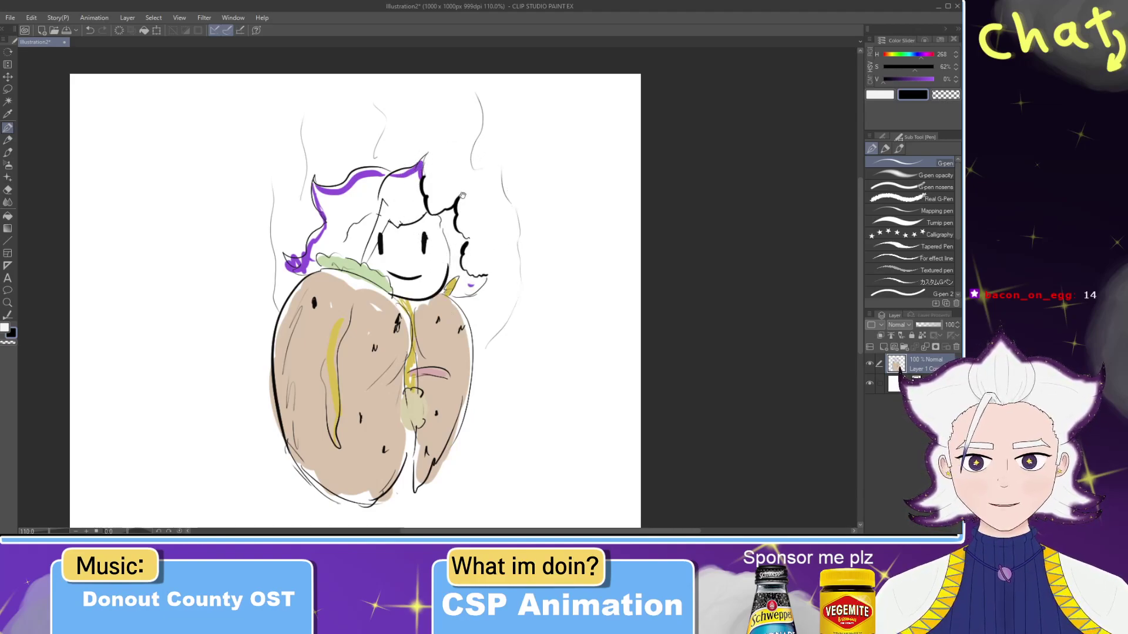
{"action": "left_click_drag", "start_coordinate": [464, 214], "coordinate": [476, 185]}
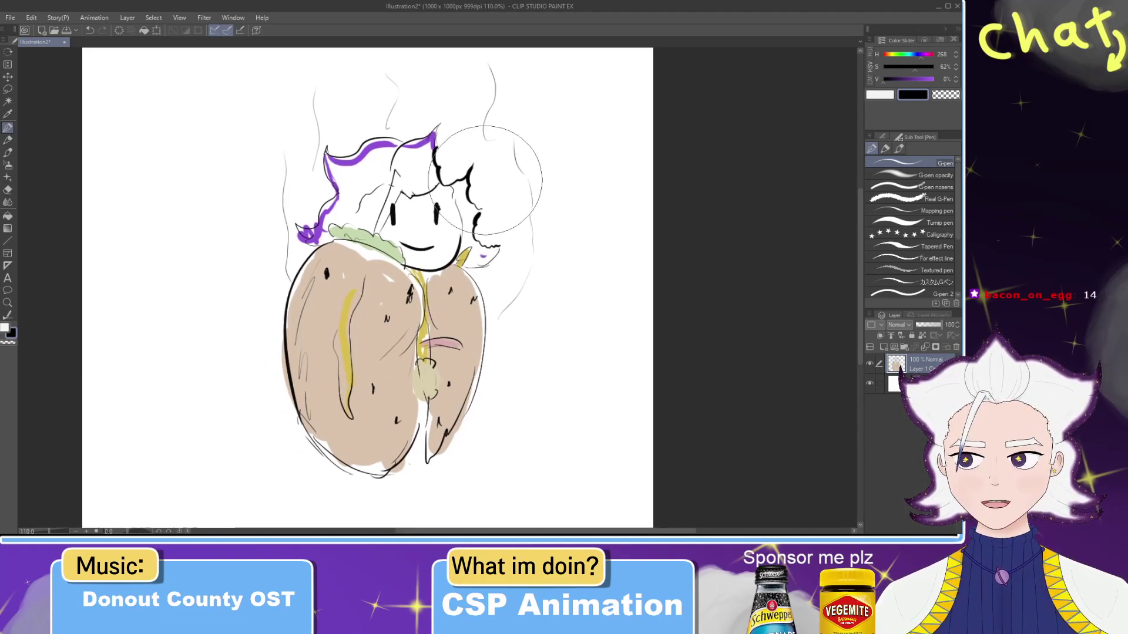